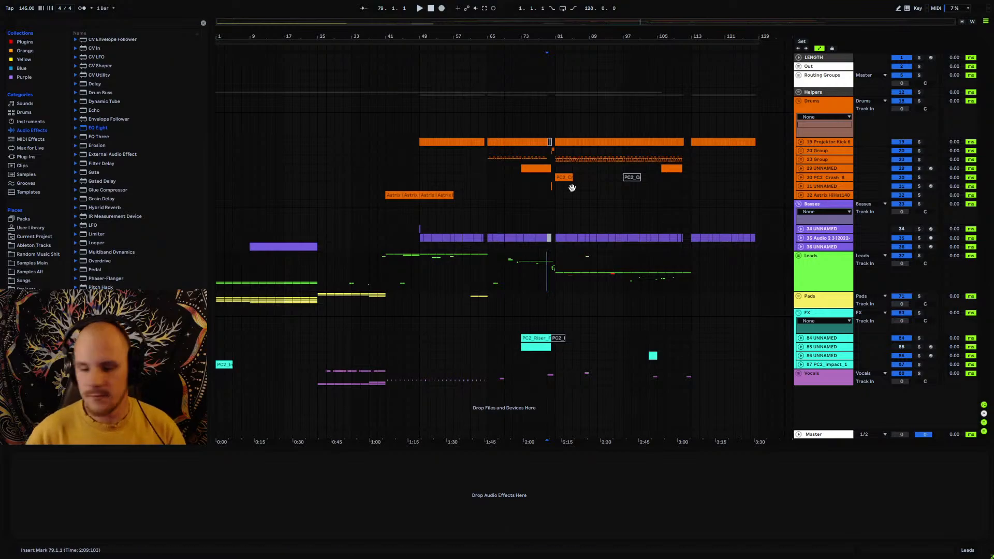
pyautogui.click(488, 272)
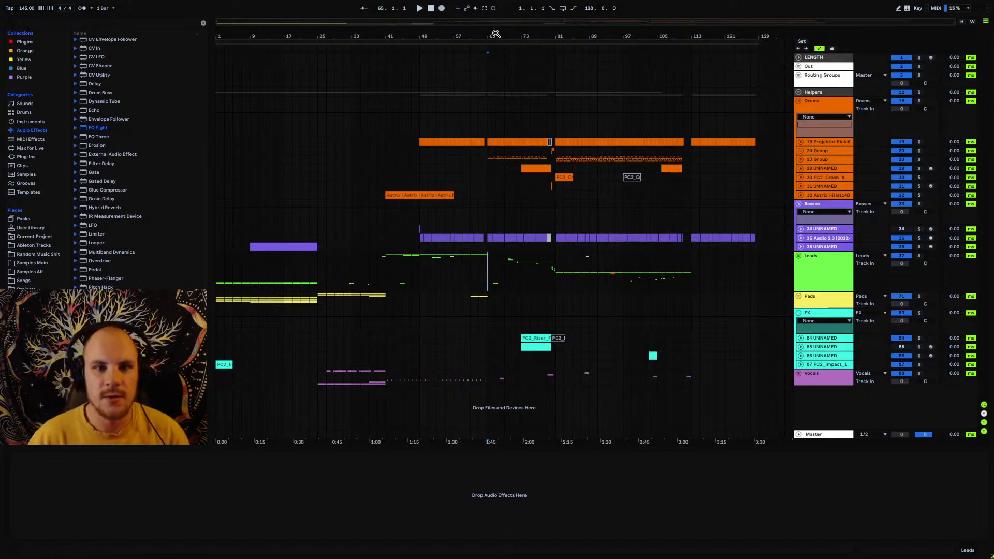
pyautogui.moveTo(495, 34); pyautogui.dragTo(508, 117)
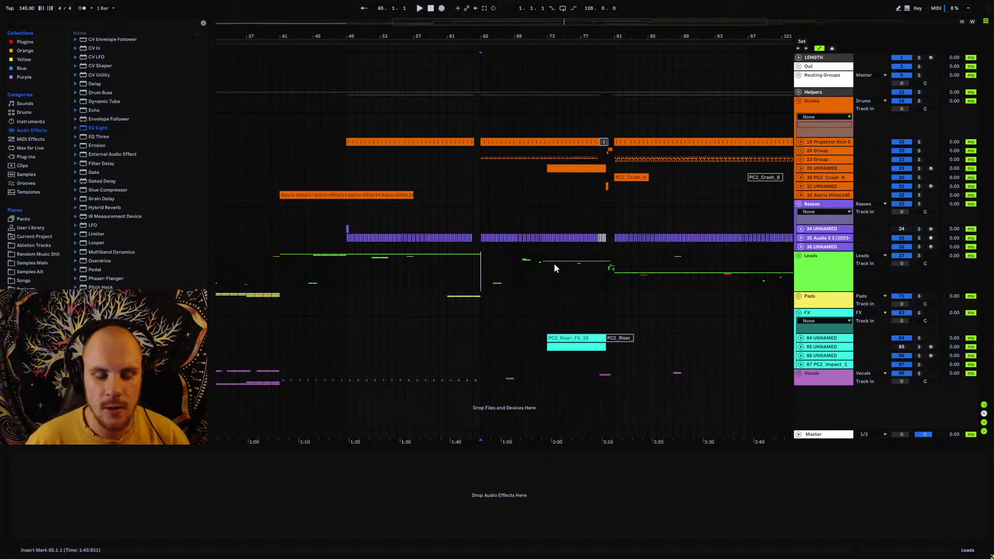
pyautogui.moveTo(553, 35); pyautogui.dragTo(523, 23)
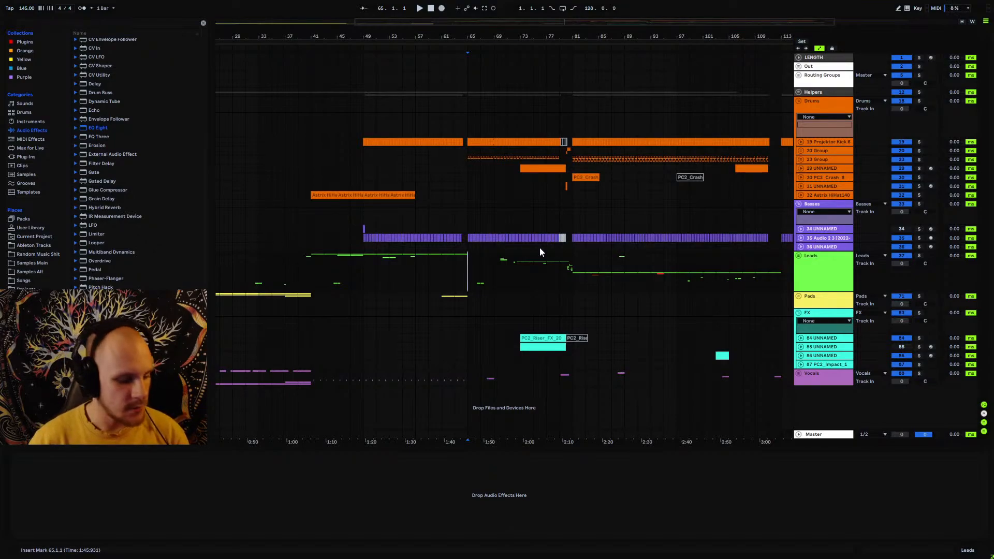
pyautogui.scroll(-3, 525, 263)
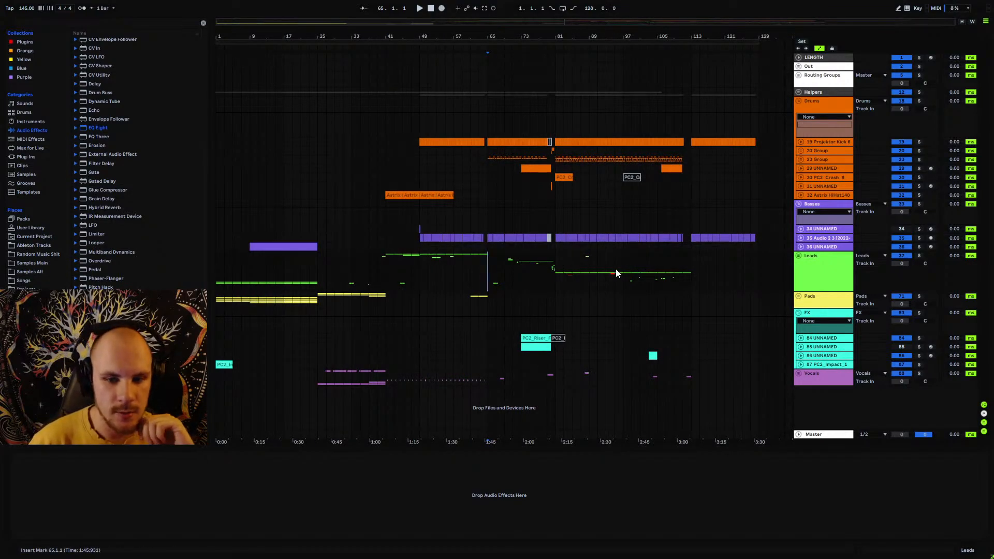
# - Expand the Leads group and examine the short clips and device chains on tracks 61, 60 and 58
pyautogui.click(799, 255)
pyautogui.scroll(-3, 629, 279)
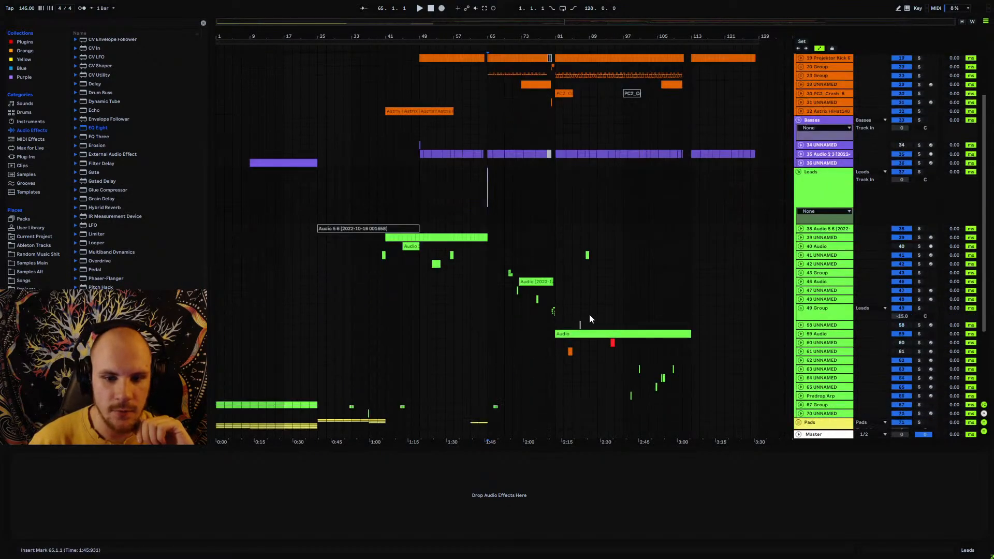
pyautogui.scroll(-2, 590, 317)
pyautogui.click(571, 305)
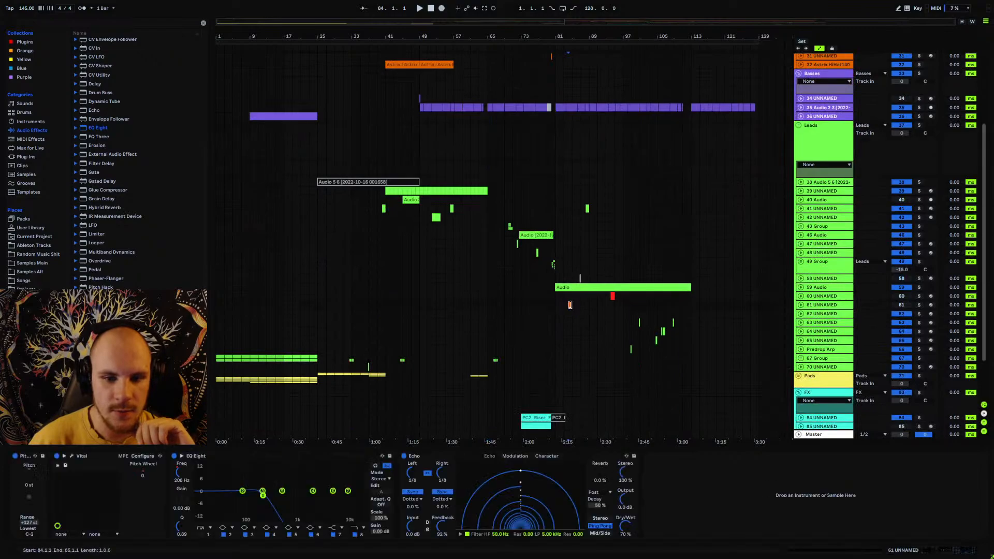
pyautogui.click(613, 297)
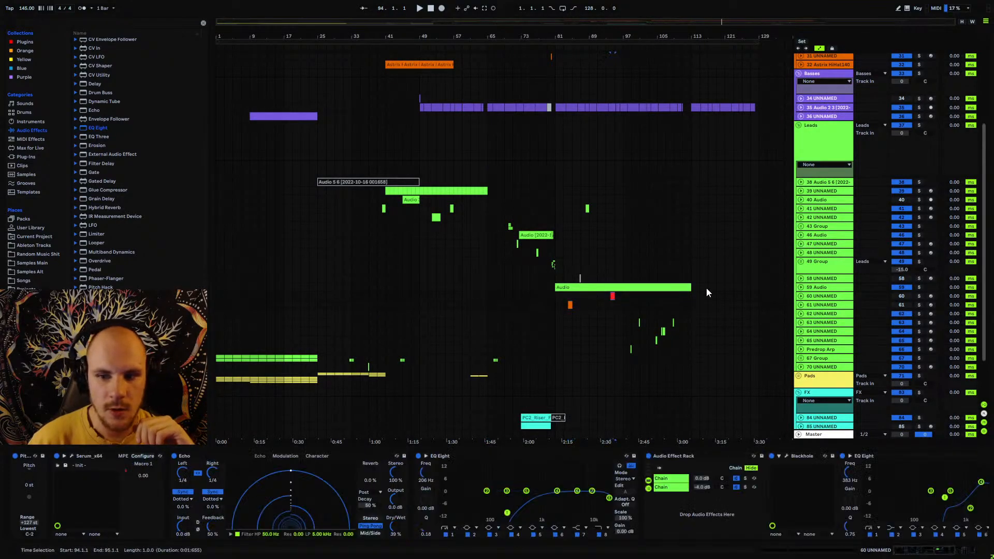
pyautogui.click(581, 281)
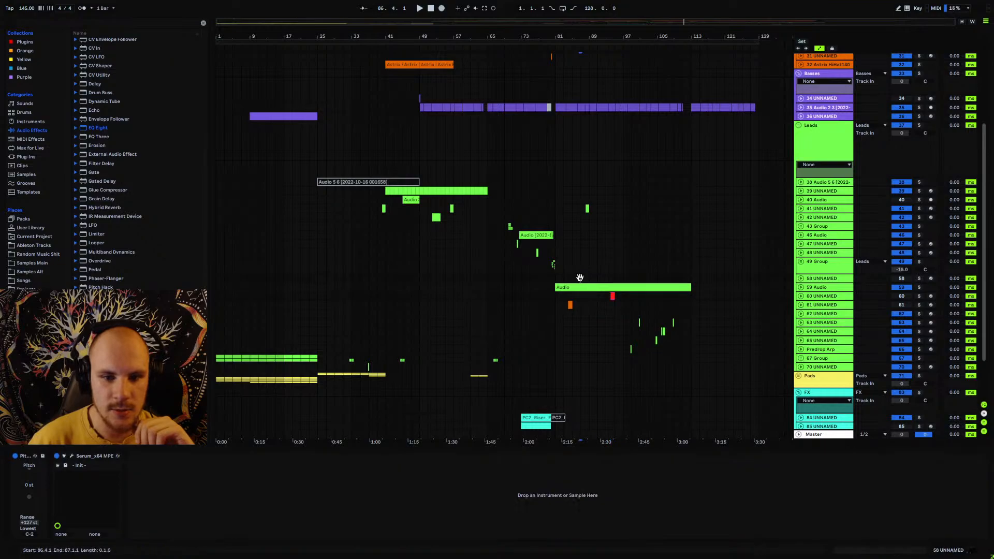
# - Solo track 58 and audition its short clip by starting playback from bar 86
pyautogui.moveTo(594, 34); pyautogui.dragTo(588, 72)
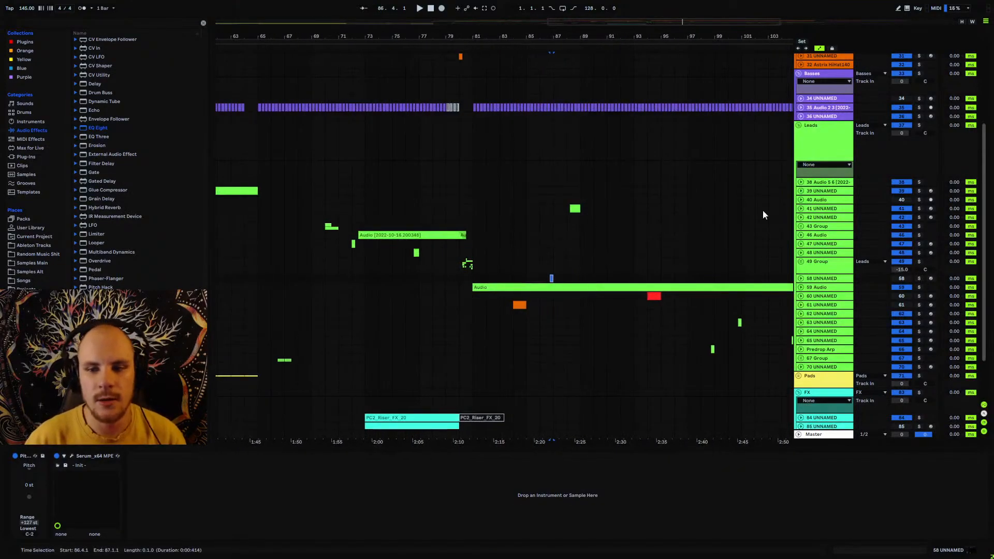
pyautogui.click(920, 278)
pyautogui.click(552, 280)
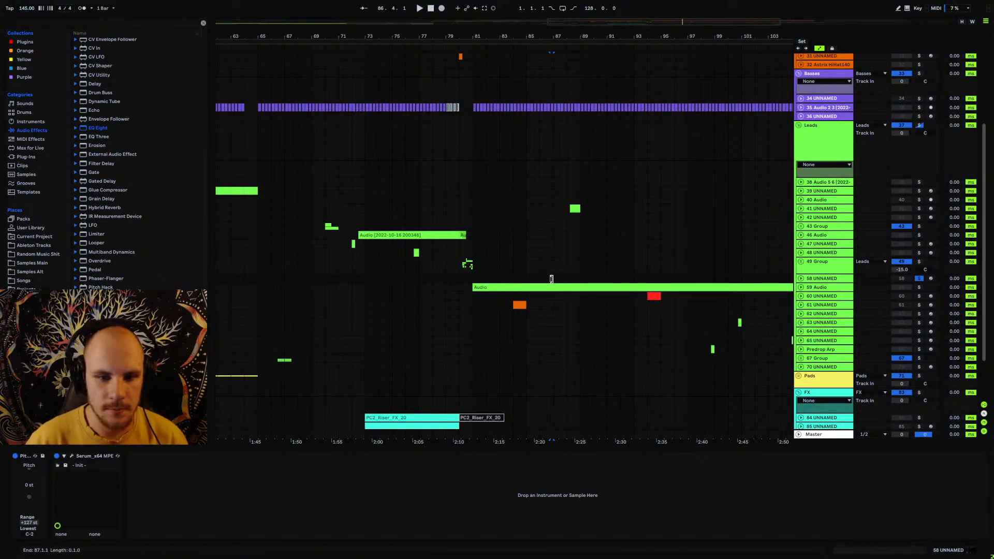
pyautogui.click(545, 285)
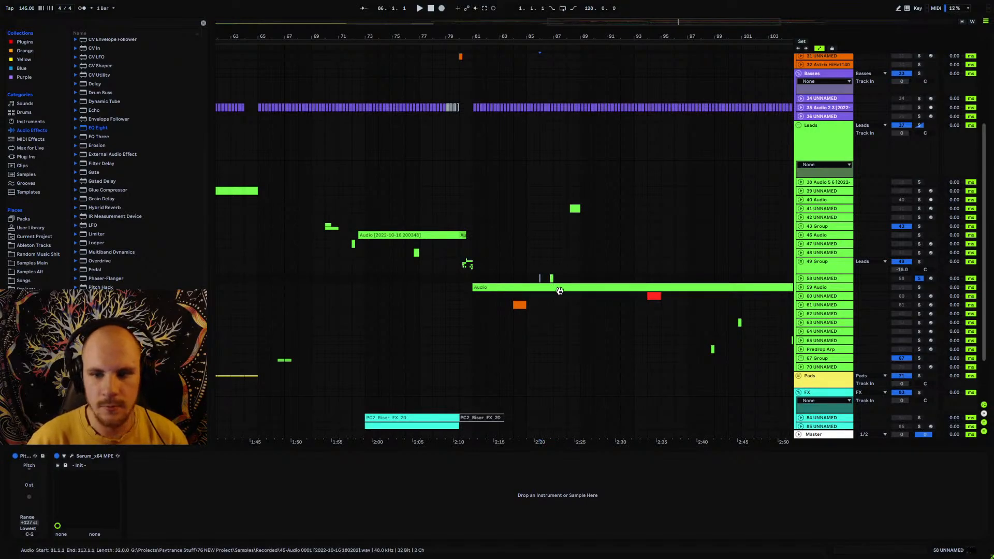
pyautogui.press('space')
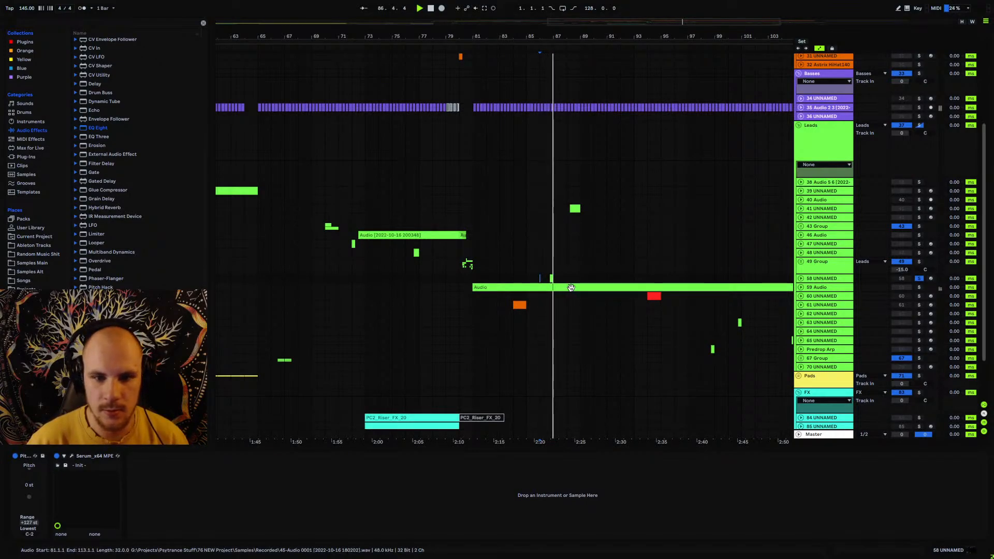
# - Open the short MIDI clip on track 58 and add a short G#2 note at its start
pyautogui.click(801, 279)
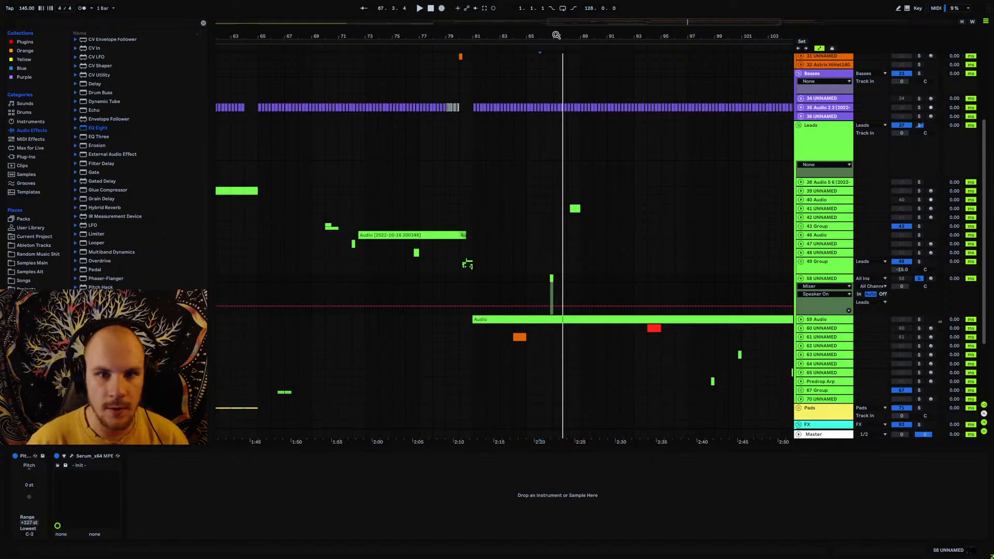
pyautogui.moveTo(555, 35); pyautogui.dragTo(538, 156)
pyautogui.click(516, 280)
pyautogui.doubleClick(516, 279)
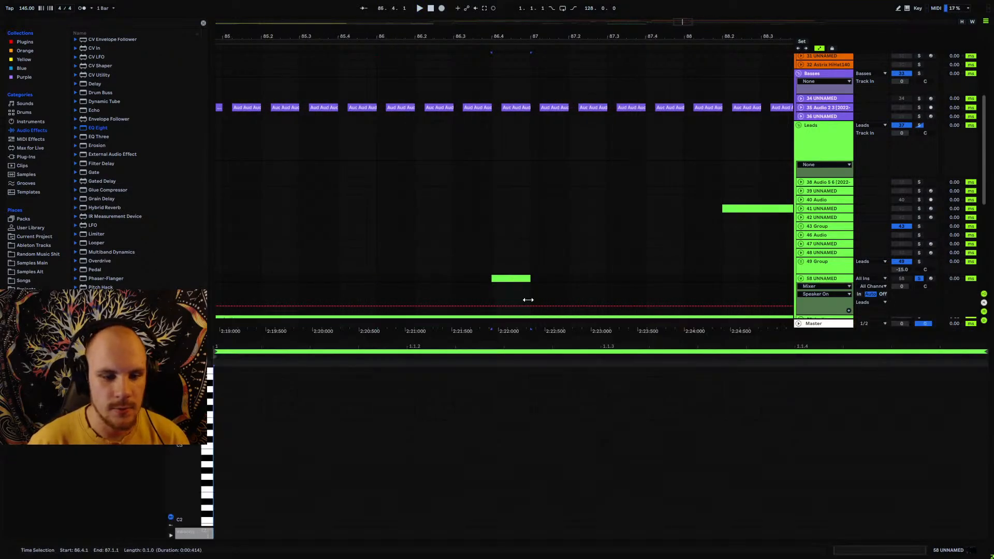
pyautogui.doubleClick(219, 470)
pyautogui.moveTo(404, 470); pyautogui.dragTo(347, 471)
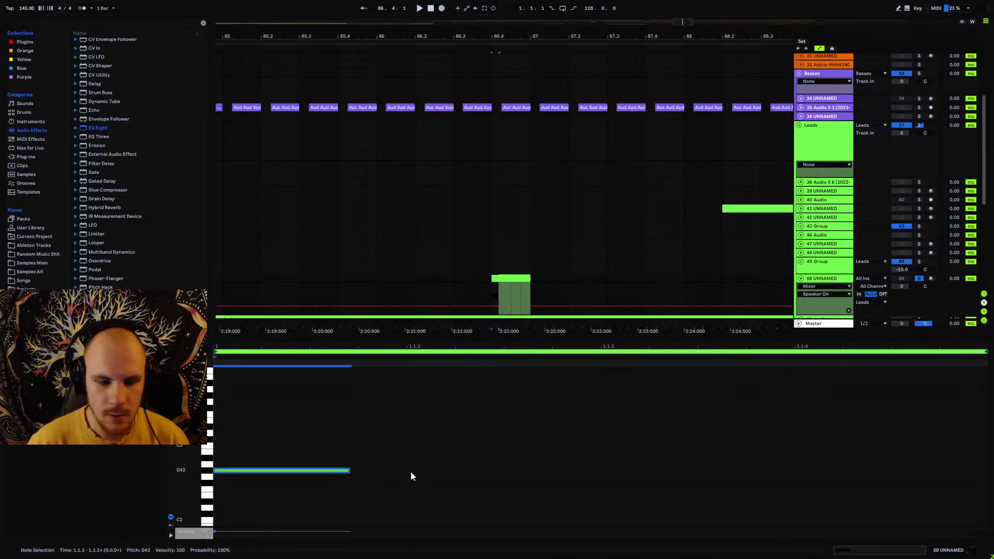
# - Duplicate the note three times so the clip holds four evenly spaced notes
pyautogui.keyDown('shift'); pyautogui.click(411, 471); pyautogui.keyUp('shift')
pyautogui.hotkey('ctrl', 'd')
pyautogui.hotkey('ctrl', 'd')
pyautogui.hotkey('ctrl', 'd')
# - Transpose all four notes by octaves down to G#0, auditioning the lower pitch along the way
pyautogui.moveTo(335, 433); pyautogui.dragTo(856, 502)
pyautogui.hotkey('shift', 'Down')
pyautogui.hotkey('shift', 'Down')
pyautogui.hotkey('shift', 'Down')
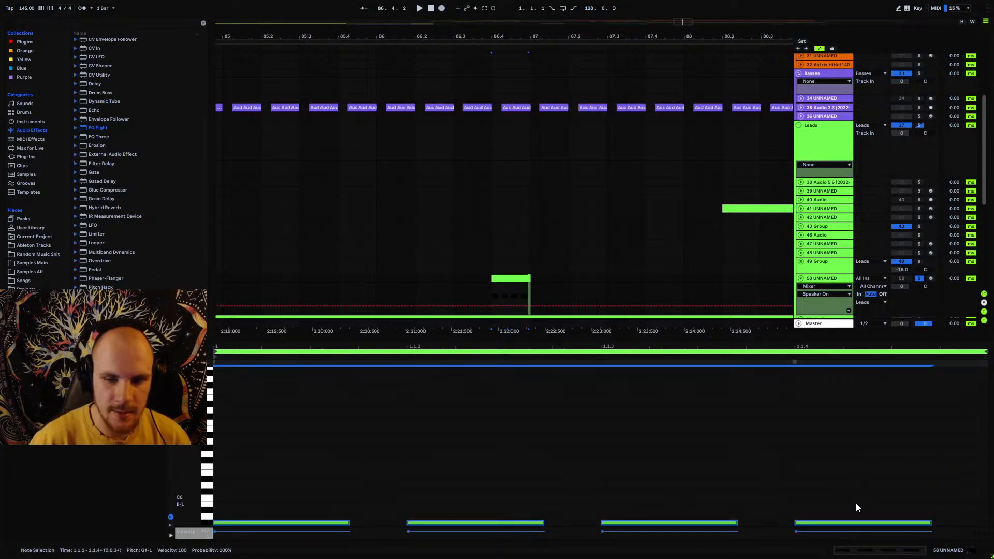
pyautogui.press('space')
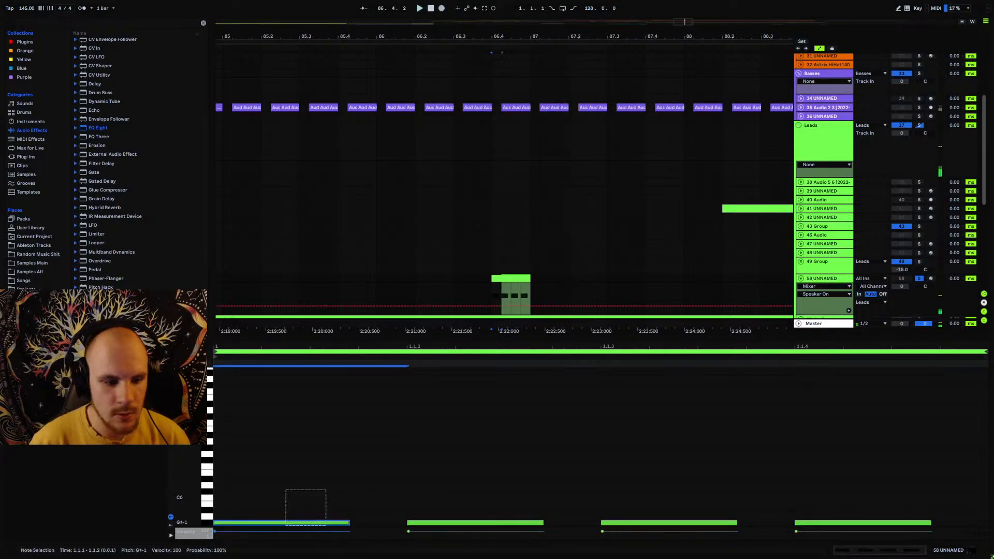
pyautogui.press('space')
pyautogui.hotkey('shift', 'Up')
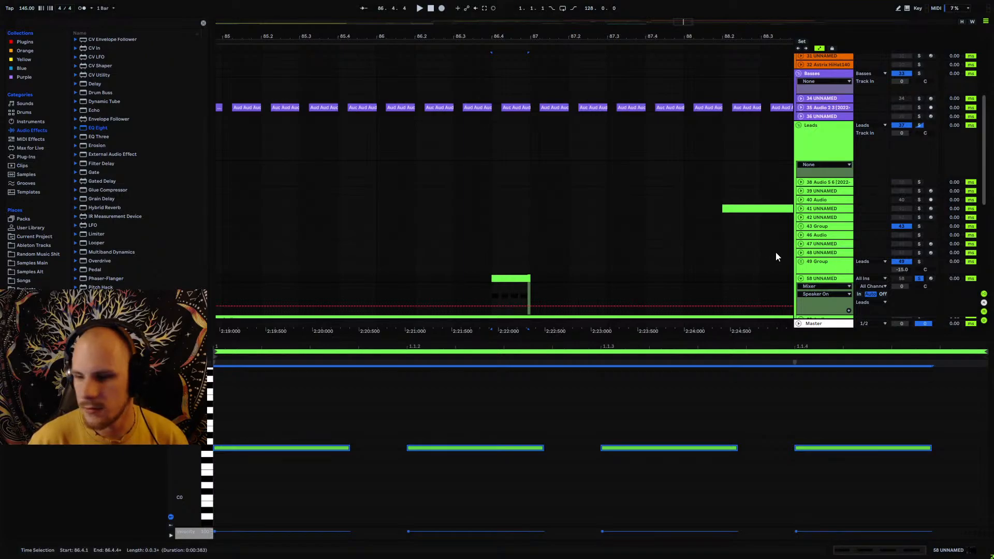
# - Play back the four-note clip and bring up track 58's device chain
pyautogui.click(801, 279)
pyautogui.click(822, 280)
pyautogui.press('space')
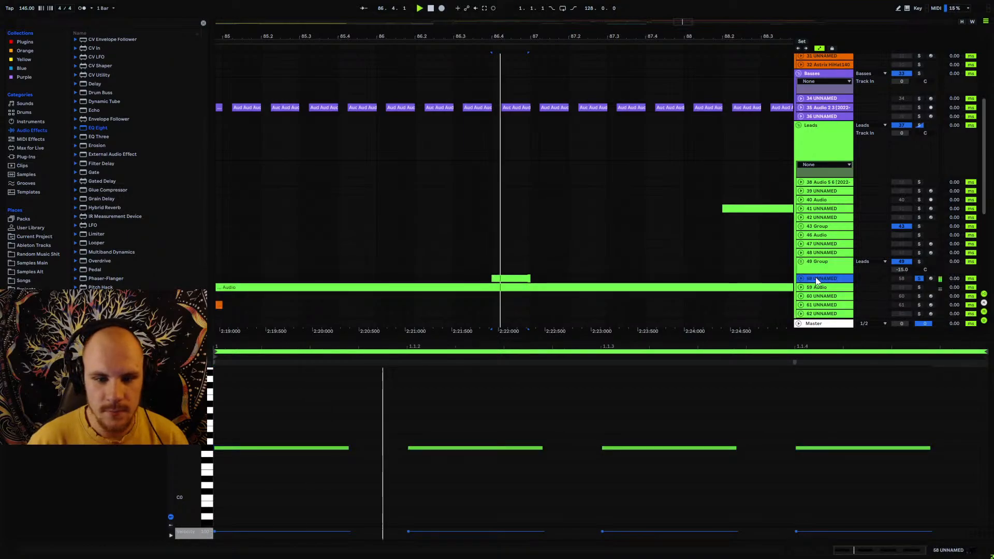
pyautogui.click(801, 278)
pyautogui.doubleClick(822, 280)
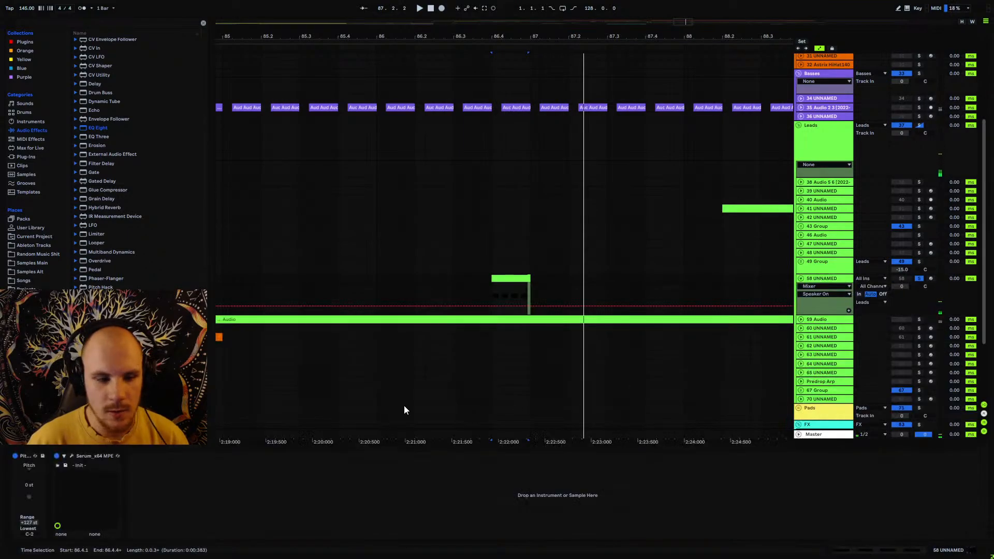
# - In track 58's Serum, load wavetable 071 from Projektor Tones Pack Part 1 into oscillator A and set envelope 1's release to 48 ms
pyautogui.click(72, 457)
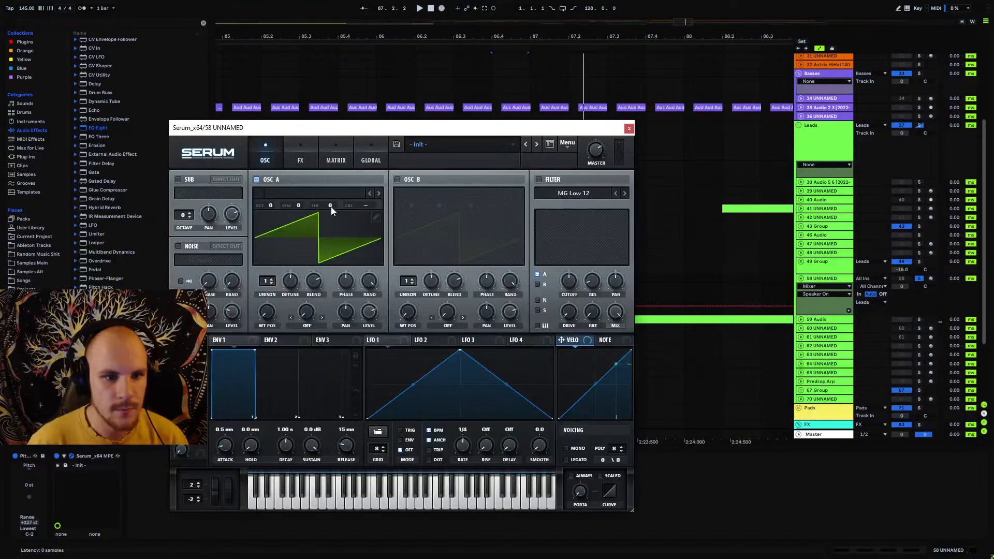
pyautogui.click(322, 193)
pyautogui.moveTo(340, 240)
pyautogui.moveTo(422, 238)
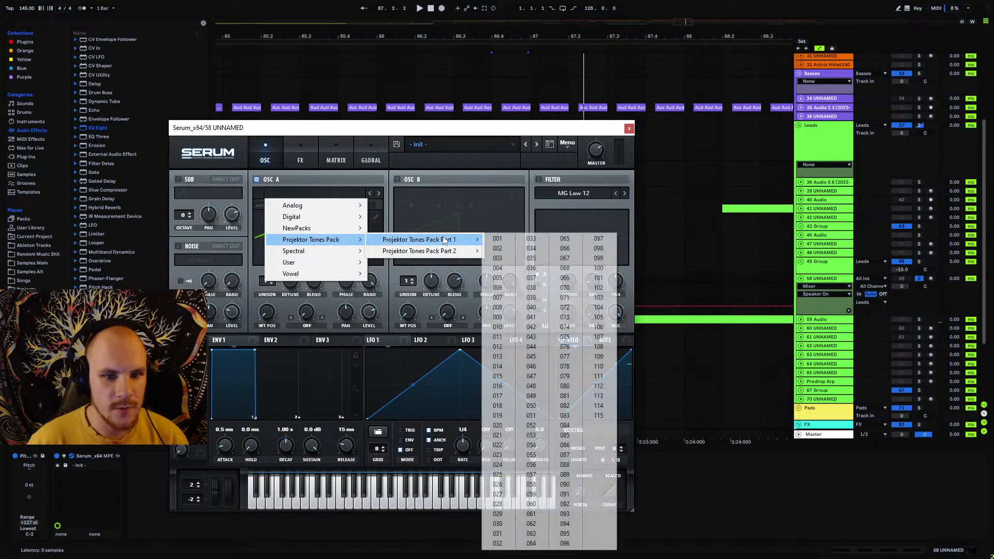
pyautogui.click(568, 339)
pyautogui.press('space')
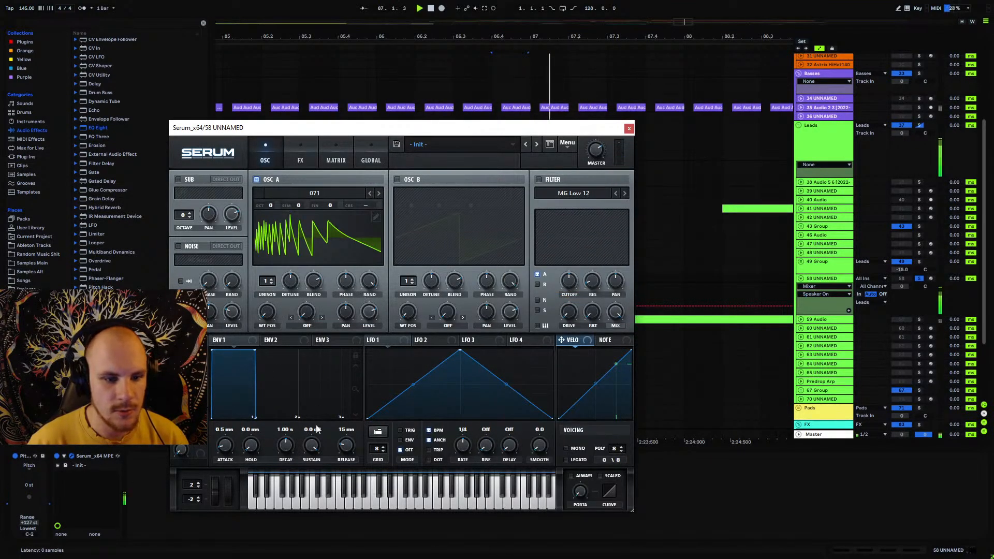
pyautogui.moveTo(348, 448); pyautogui.dragTo(351, 445)
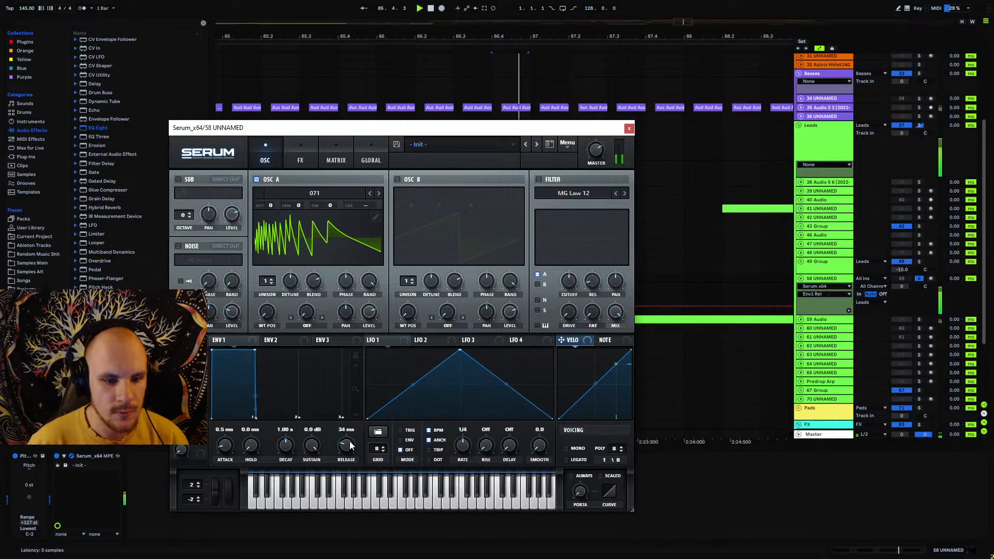
# - Enable Serum's filter, choose the Band 24 type and adjust its cutoff and resonance
pyautogui.click(539, 179)
pyautogui.click(574, 192)
pyautogui.moveTo(568, 206)
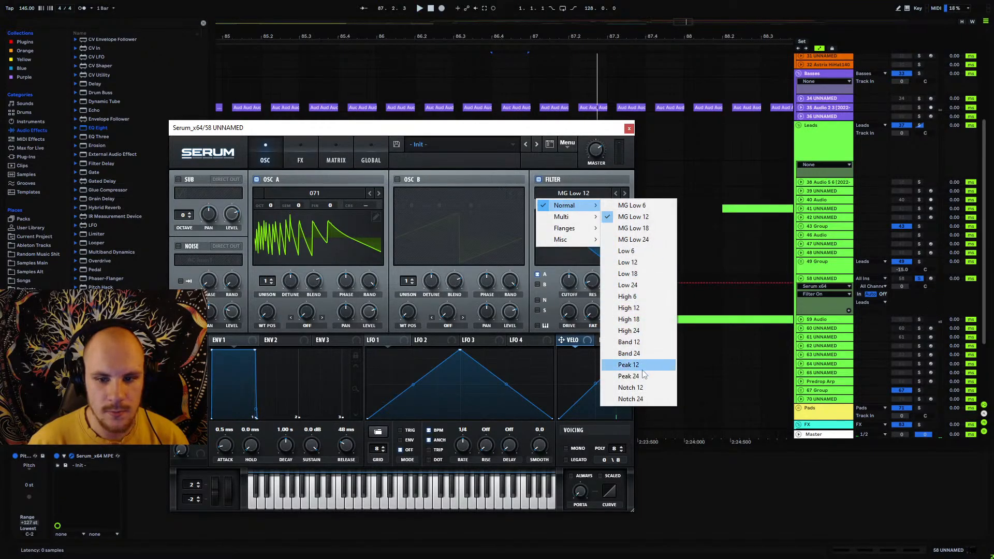
pyautogui.click(629, 353)
pyautogui.moveTo(569, 314); pyautogui.dragTo(602, 287)
pyautogui.moveTo(593, 282)
pyautogui.mouseDown()
pyautogui.moveTo(595, 254)
pyautogui.moveTo(578, 271)
pyautogui.mouseUp()
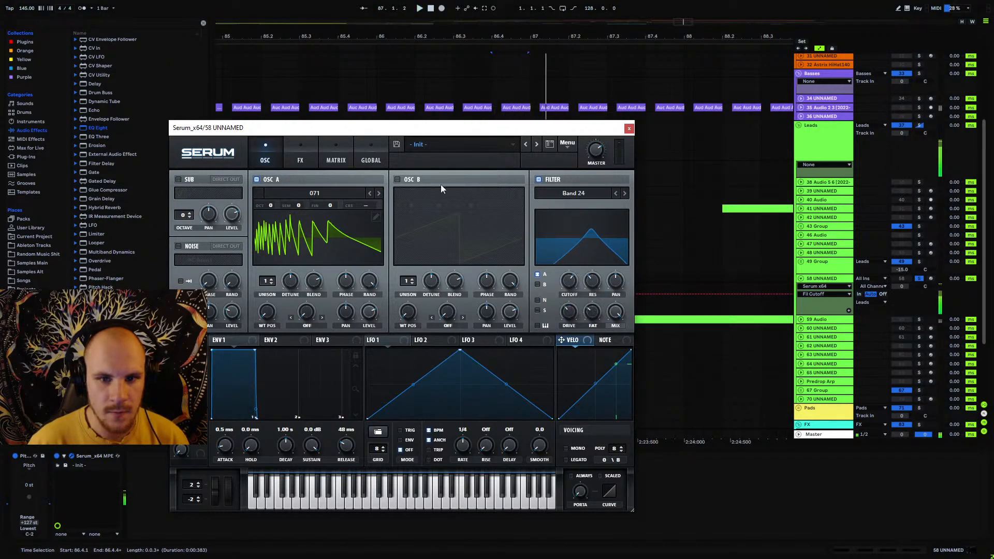
# - Enable oscillator B and set its octave to +1
pyautogui.click(398, 179)
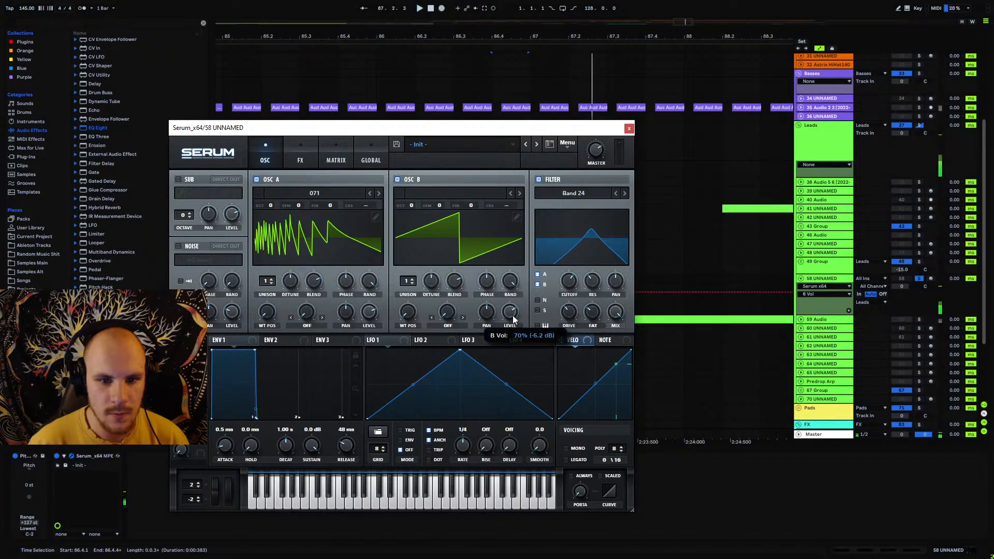
pyautogui.click(414, 202)
pyautogui.moveTo(414, 200); pyautogui.dragTo(416, 197)
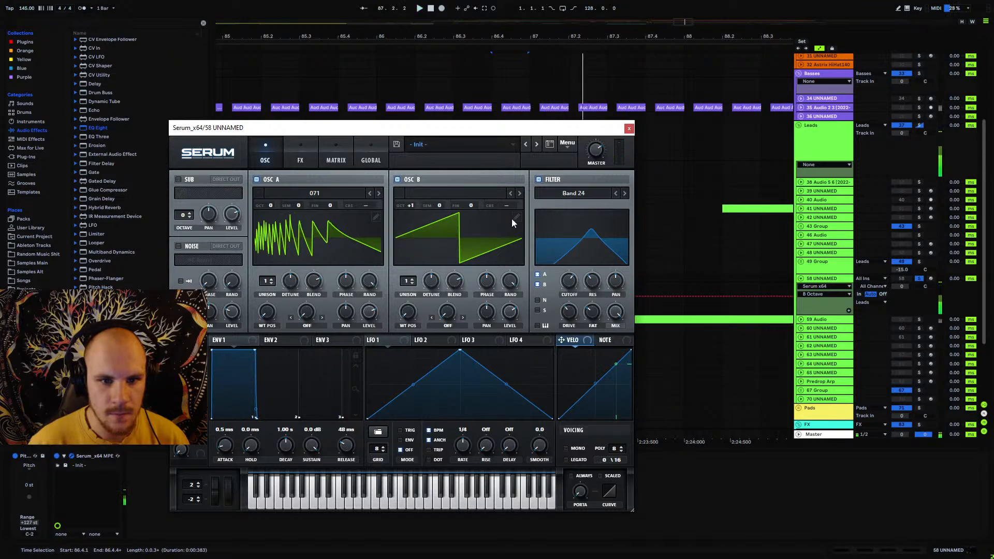
# - Adjust oscillator A's phase and oscillator B's random phase while auditioning the sound
pyautogui.click(512, 281)
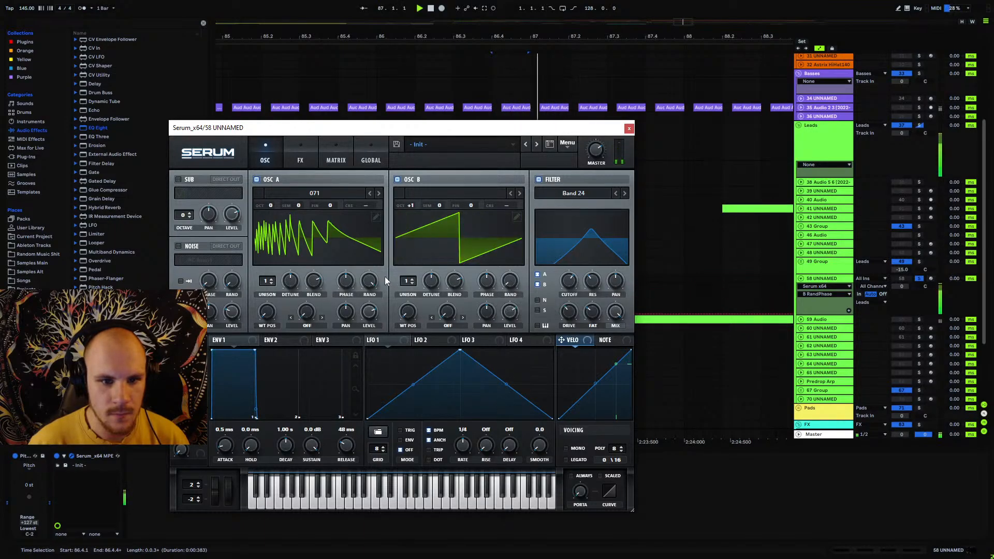
pyautogui.click(346, 281)
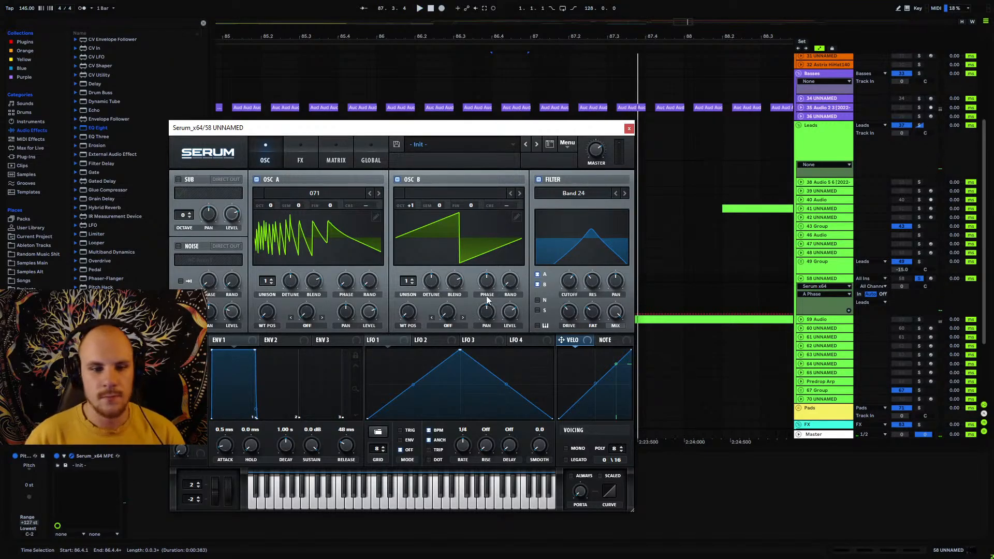
pyautogui.moveTo(511, 287); pyautogui.dragTo(524, 244)
pyautogui.press('space')
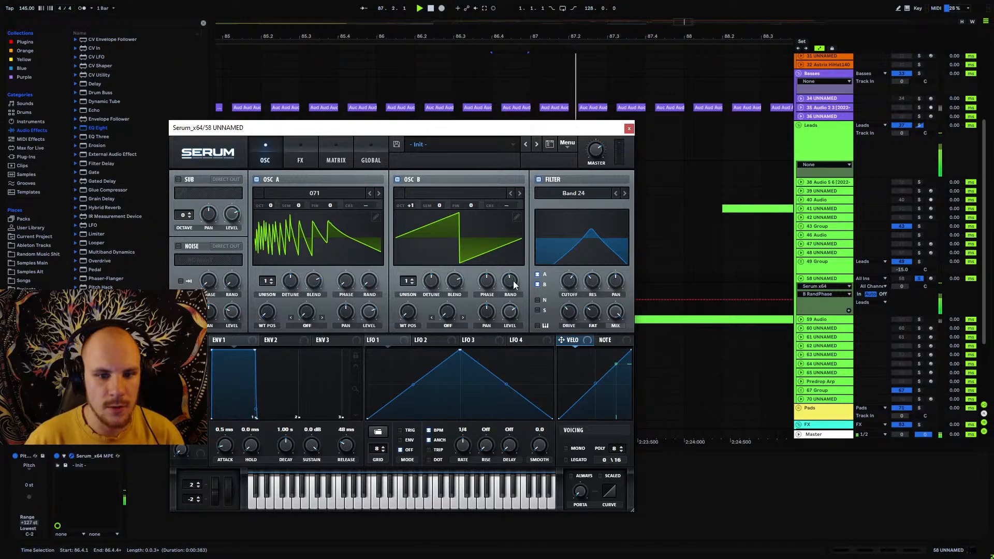
pyautogui.click(515, 282)
pyautogui.click(515, 283)
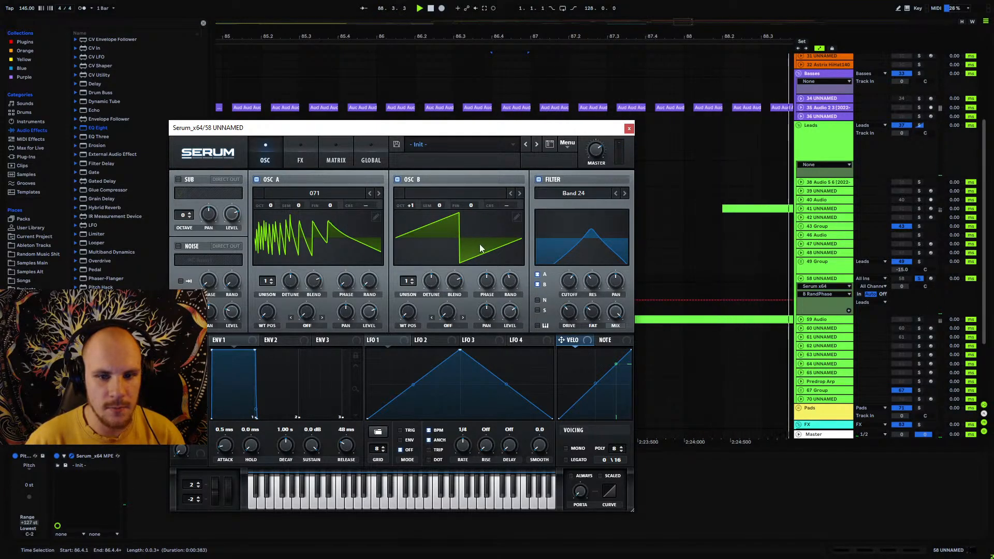
# - Enable the Hyper/Dimension effect in Serum and turn on Hyper's Retrig option
pyautogui.click(302, 161)
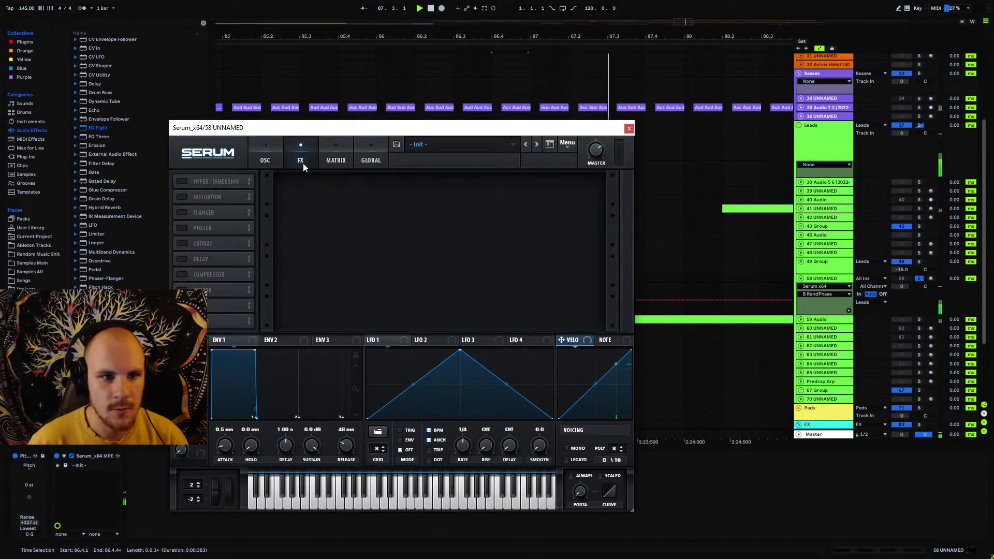
pyautogui.click(180, 181)
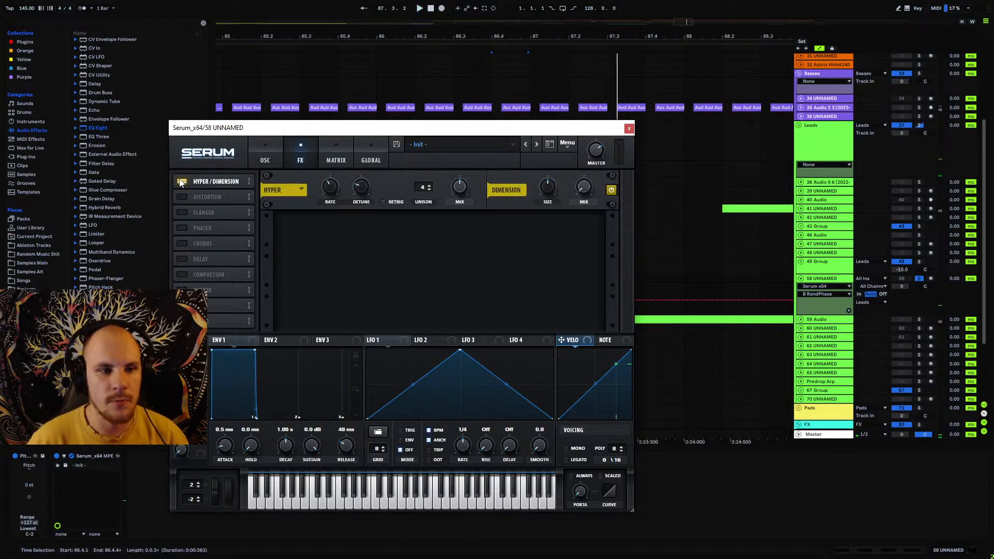
pyautogui.click(390, 203)
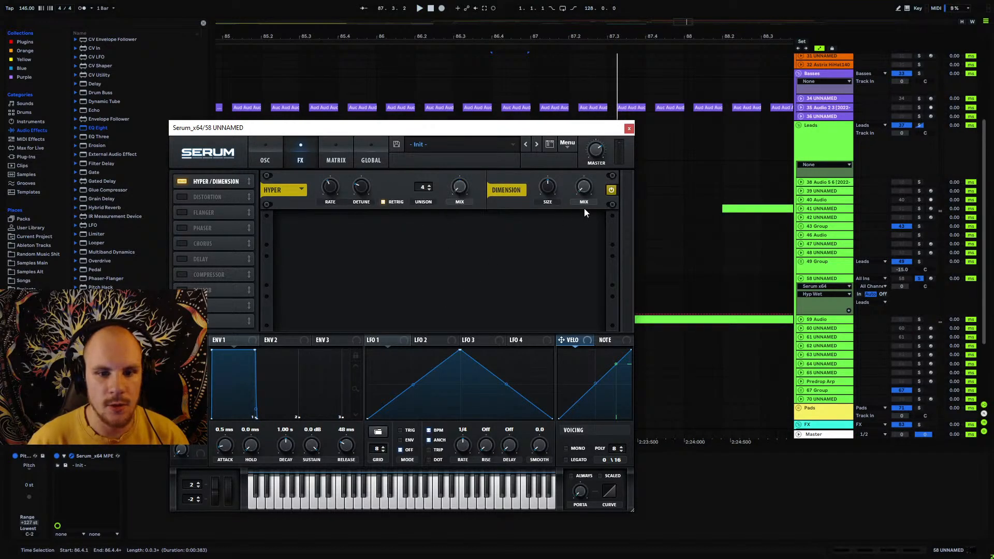
# - Adjust the mix and size of Serum's Dimension effect
pyautogui.click(585, 176)
pyautogui.click(548, 186)
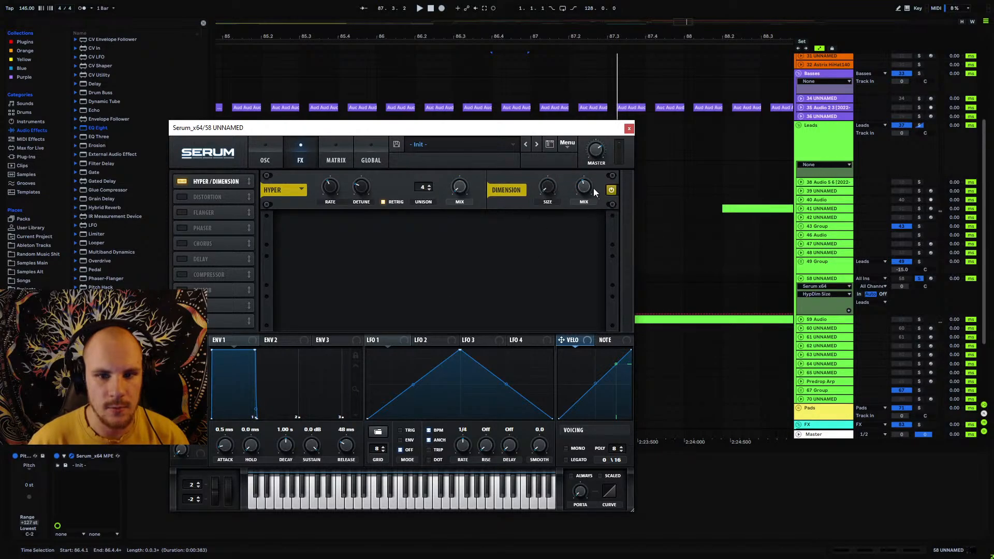
# - Enable Serum's Distortion, place it before Hyper/Dimension, choose the Asym type and adjust its drive and mix
pyautogui.click(182, 197)
pyautogui.moveTo(220, 201); pyautogui.dragTo(223, 182)
pyautogui.click(342, 190)
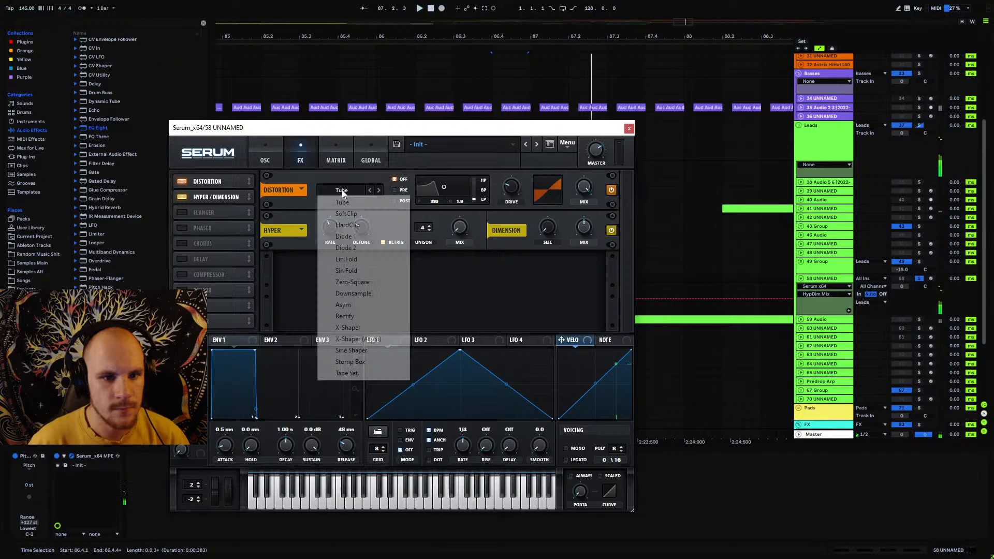
pyautogui.click(363, 305)
pyautogui.click(509, 188)
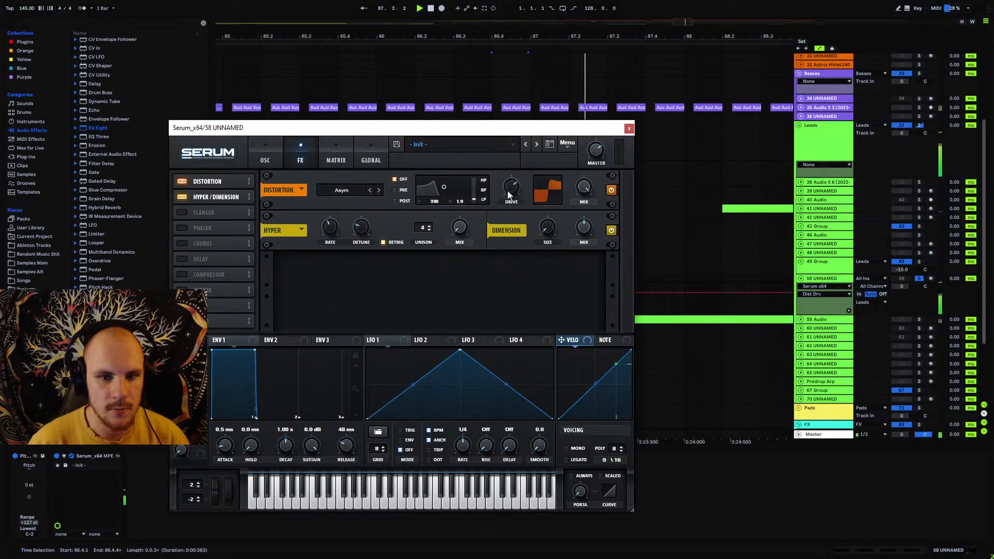
pyautogui.moveTo(584, 188); pyautogui.dragTo(587, 216)
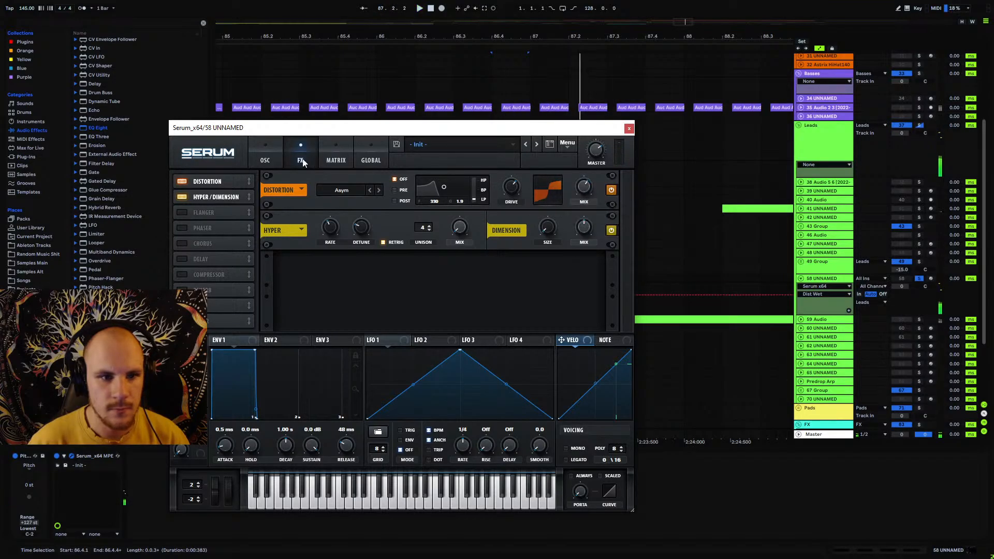
# - Adjust the resonance of Serum's Band 24 filter while auditioning the lead, and close the synth window
pyautogui.click(265, 160)
pyautogui.click(595, 288)
pyautogui.press('space')
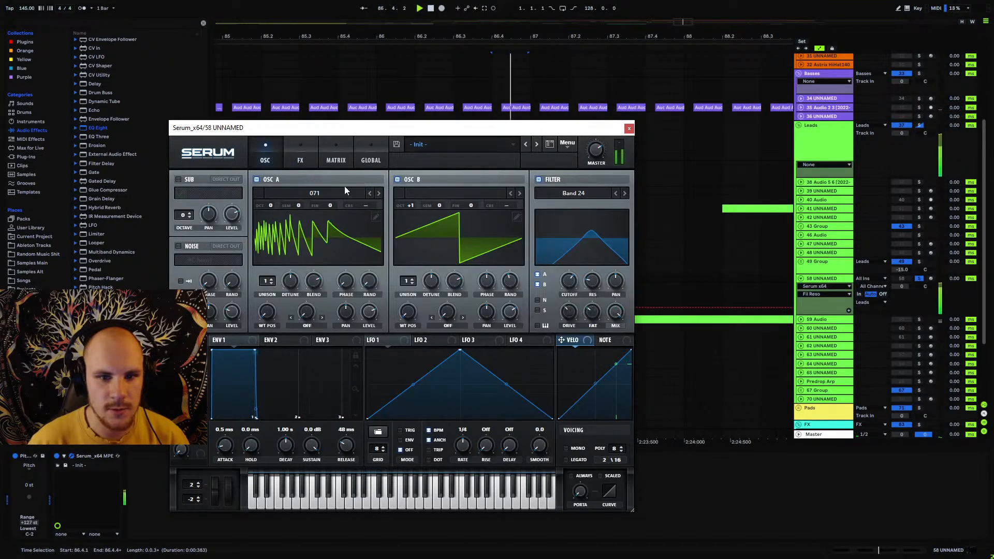
pyautogui.click(301, 161)
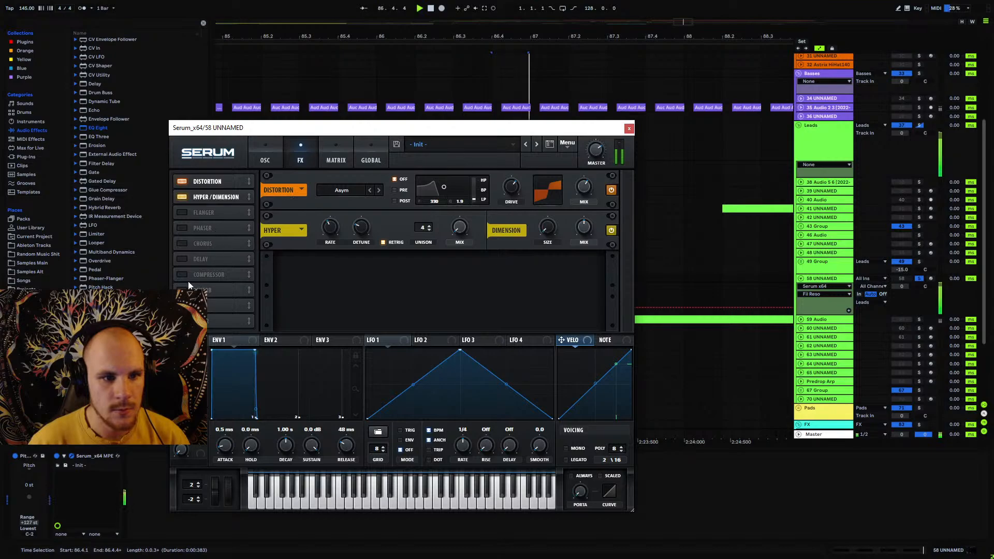
pyautogui.click(629, 128)
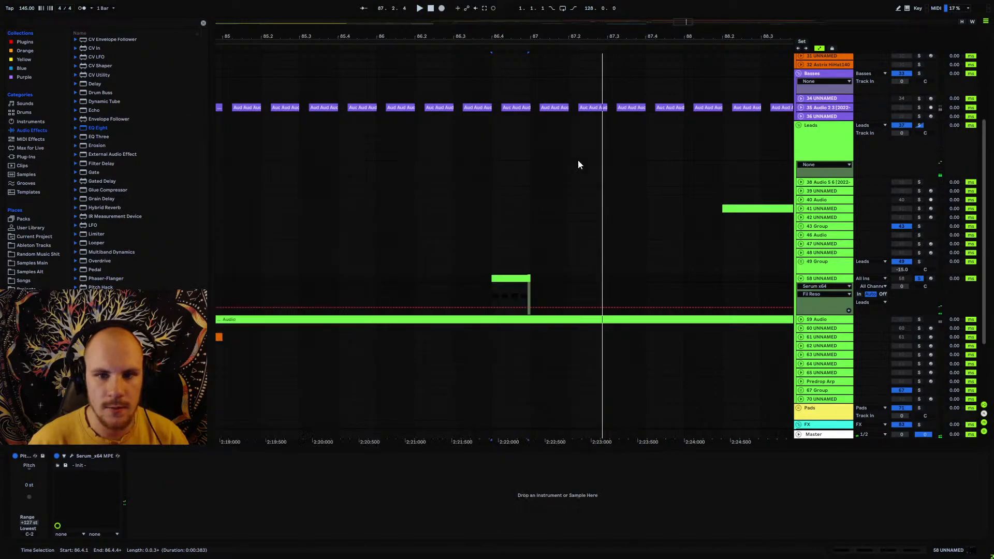
# - Find the LUXE plug-in among the VSTs and add it after Serum on track 58
pyautogui.click(13, 157)
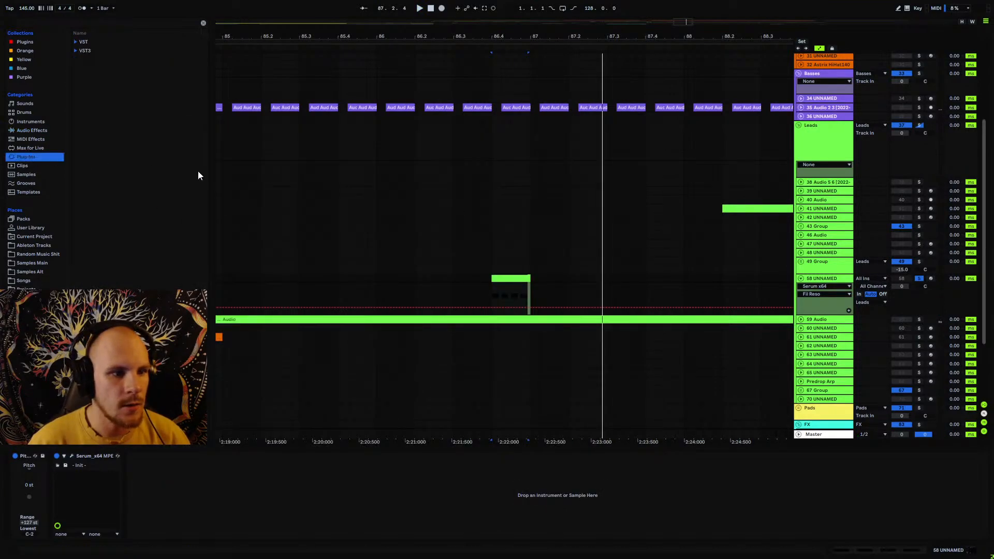
pyautogui.click(77, 41)
pyautogui.scroll(-10, 132, 250)
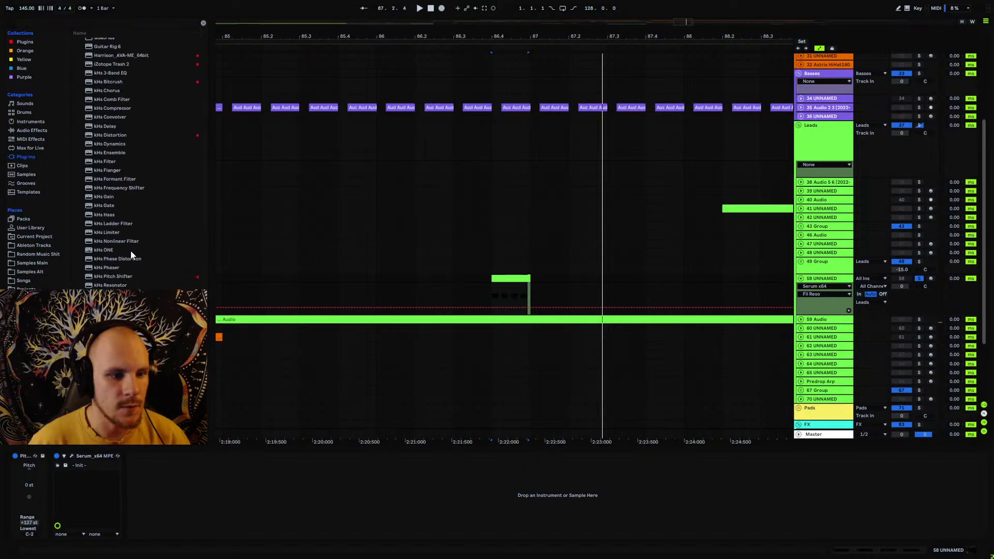
pyautogui.scroll(-5, 130, 251)
pyautogui.moveTo(117, 334); pyautogui.dragTo(209, 483)
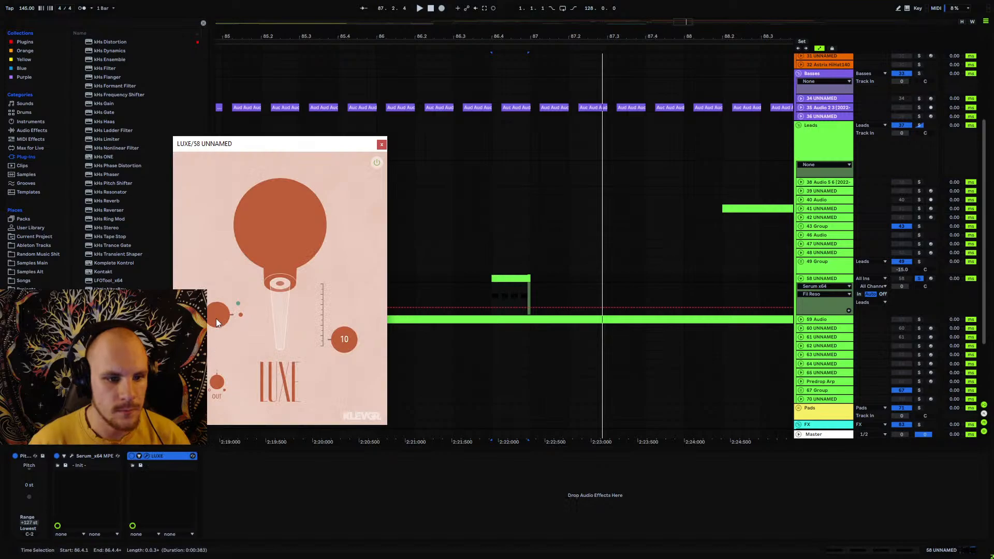
# - Switch LUXE to the Finesse mode, set its amount to 55 and compare the sound with the device bypassed
pyautogui.click(217, 317)
pyautogui.press('space')
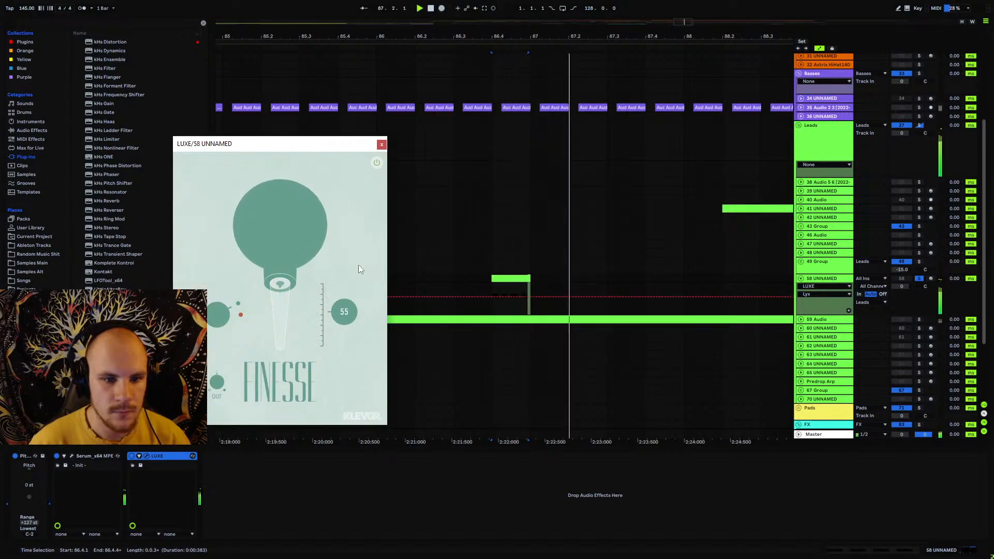
pyautogui.click(132, 457)
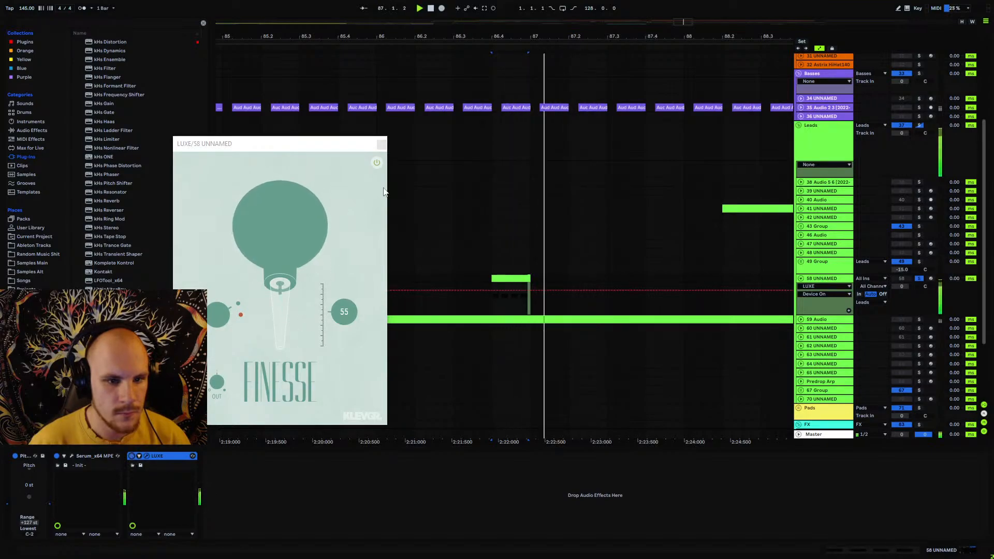
pyautogui.click(381, 144)
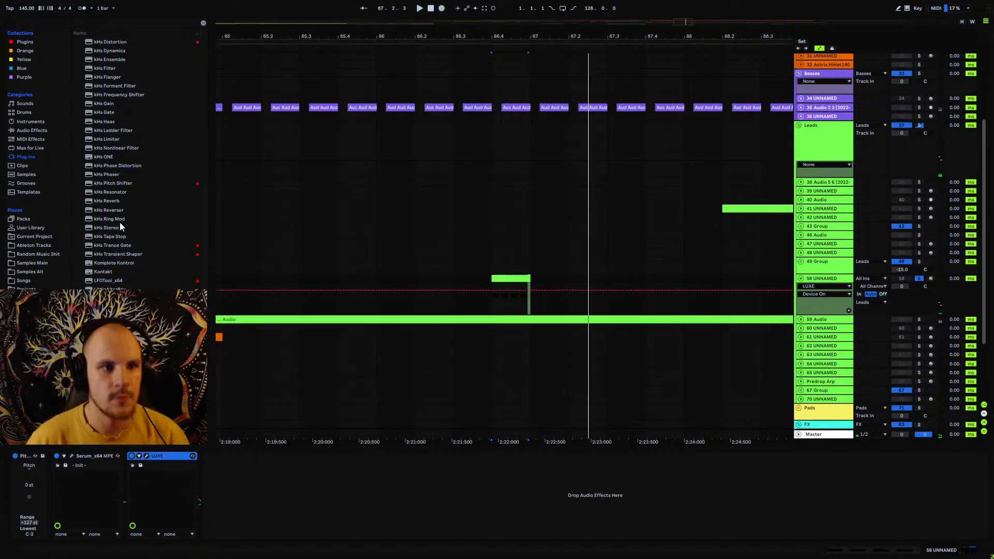
# - Add the lkjb Luftikus equalizer after LUXE and set its High Boost to 4.25 at 40k while auditioning
pyautogui.scroll(-3, 114, 238)
pyautogui.click(104, 261)
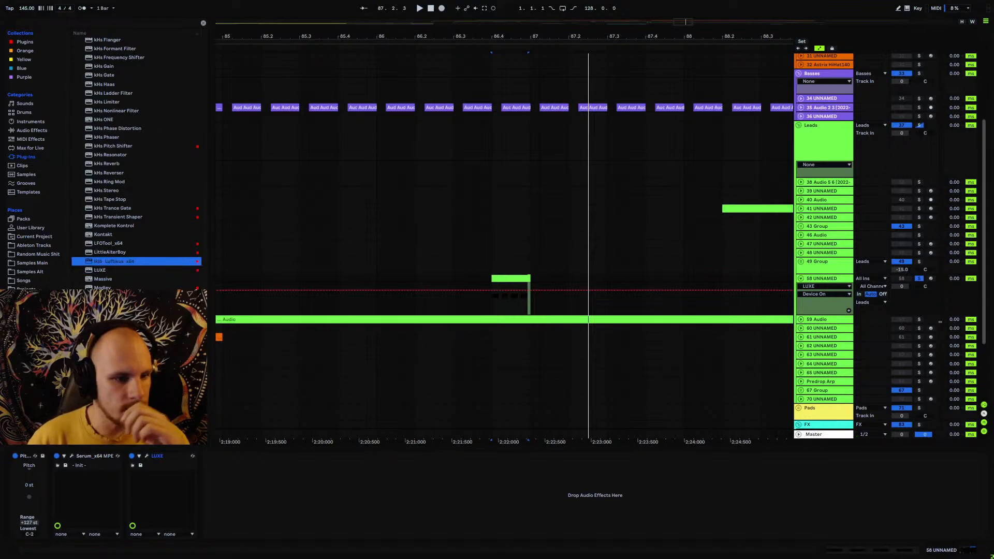
pyautogui.moveTo(105, 261); pyautogui.dragTo(294, 486)
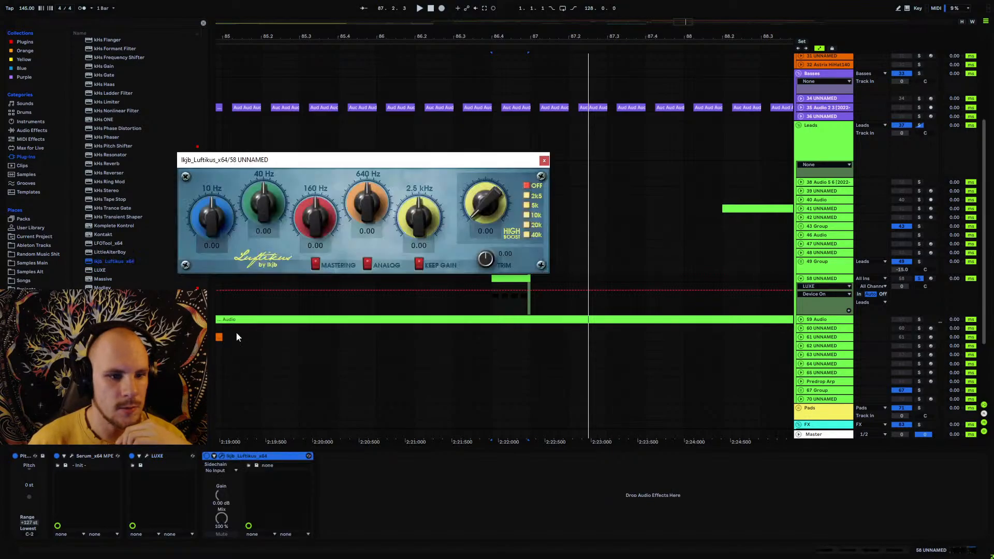
pyautogui.moveTo(498, 192)
pyautogui.mouseDown()
pyautogui.moveTo(502, 179)
pyautogui.moveTo(491, 204)
pyautogui.moveTo(495, 193)
pyautogui.mouseUp()
pyautogui.press('space')
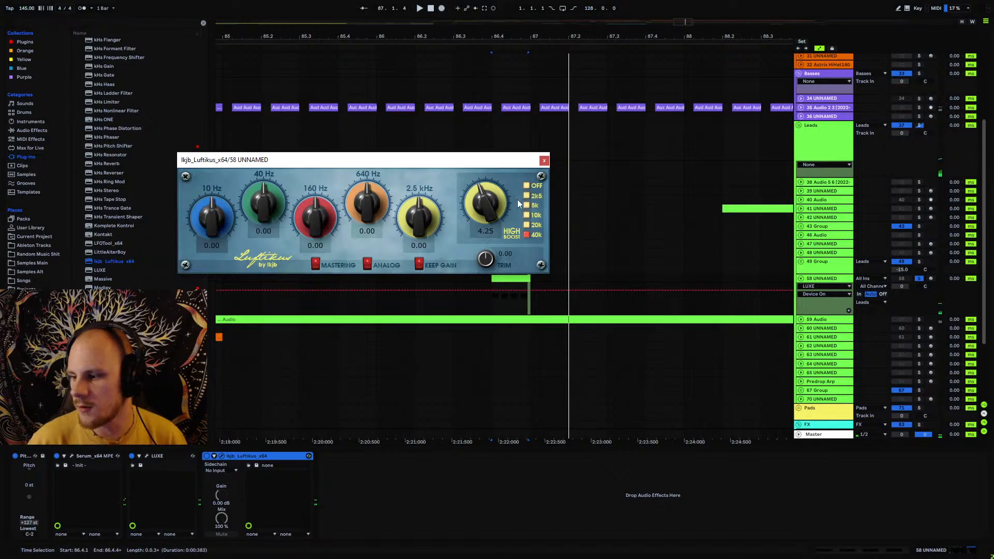
pyautogui.click(544, 161)
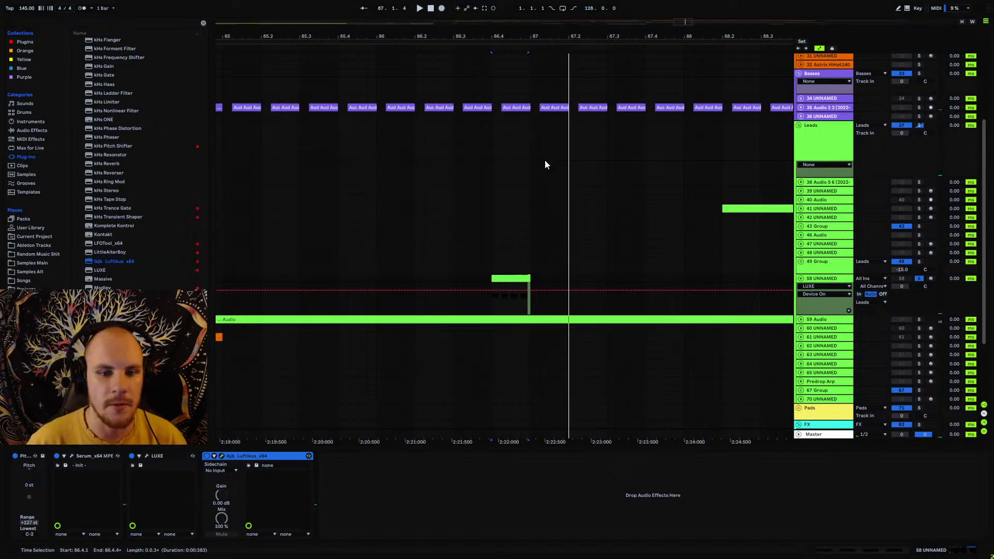
# - Reopen Serum from the device chain and adjust oscillator B's random phase
pyautogui.click(493, 303)
pyautogui.click(66, 466)
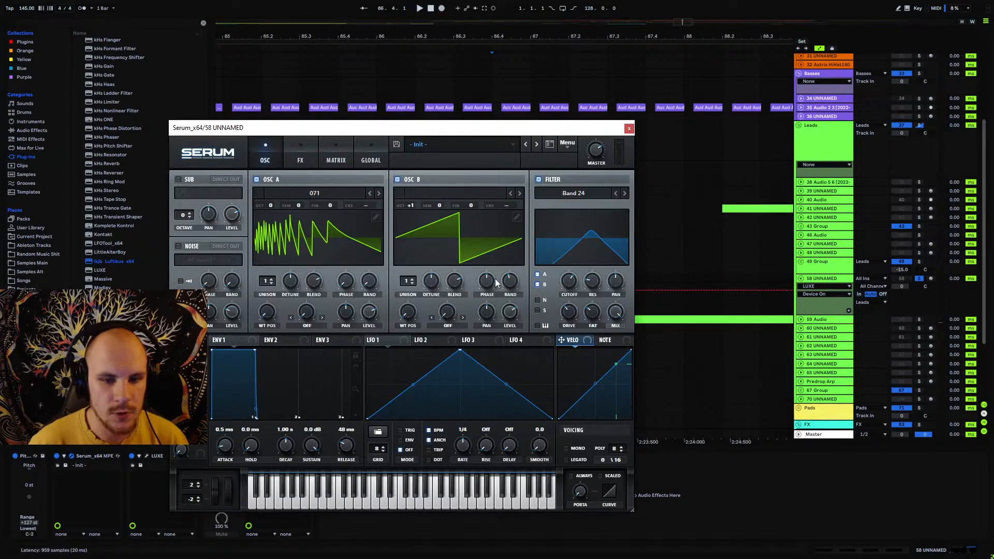
pyautogui.click(515, 286)
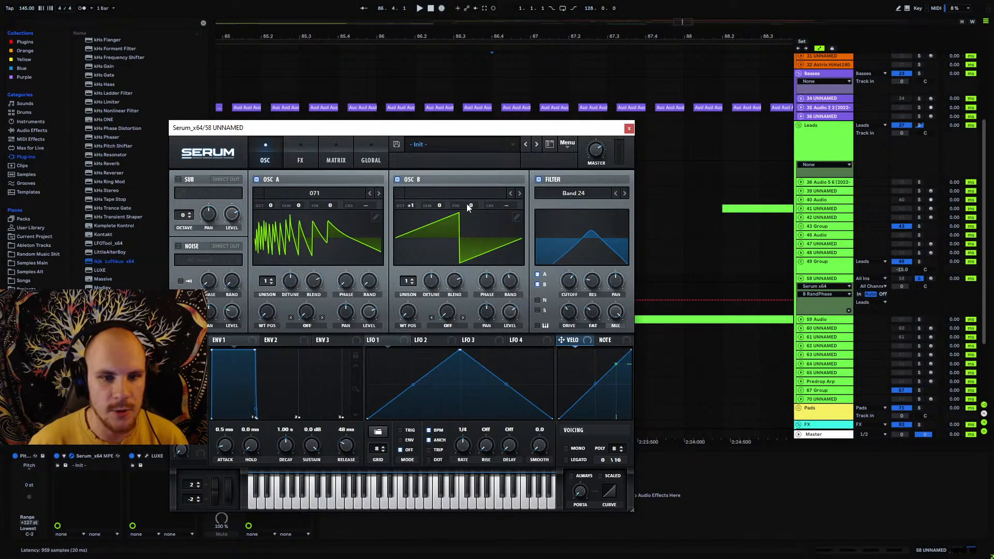
pyautogui.click(630, 128)
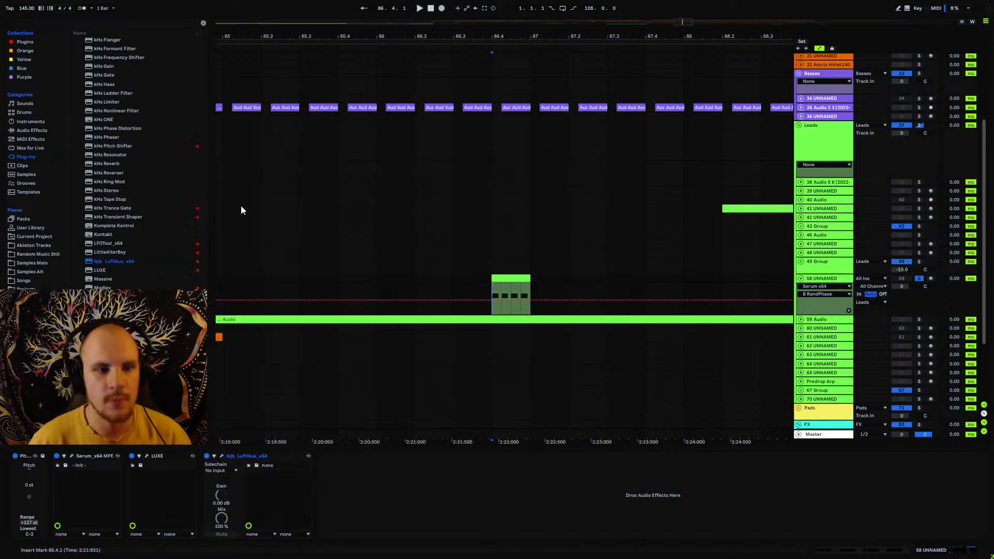
# - Add the kHs Chorus plug-in at the end of track 58's device chain
pyautogui.scroll(3, 138, 225)
pyautogui.scroll(8, 138, 227)
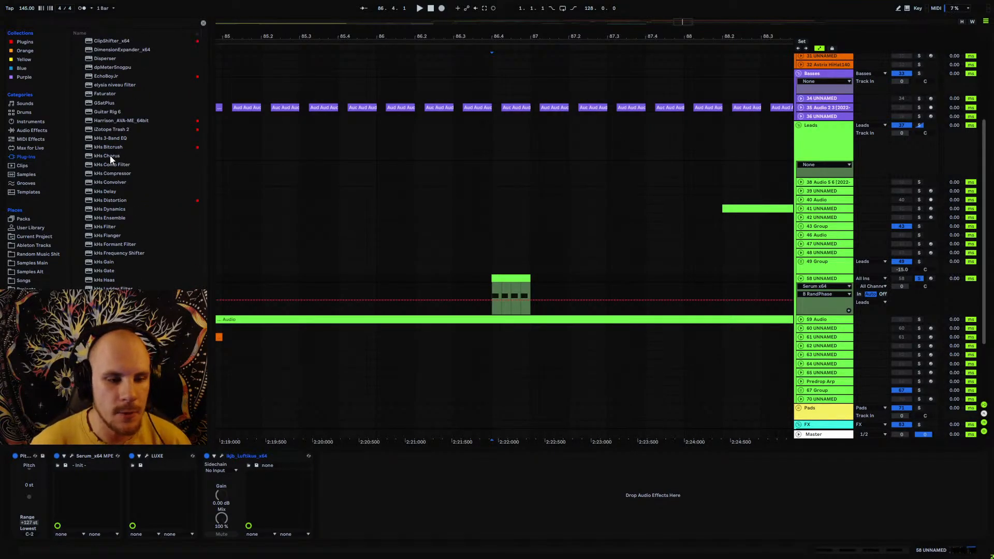
pyautogui.moveTo(110, 155); pyautogui.dragTo(487, 282)
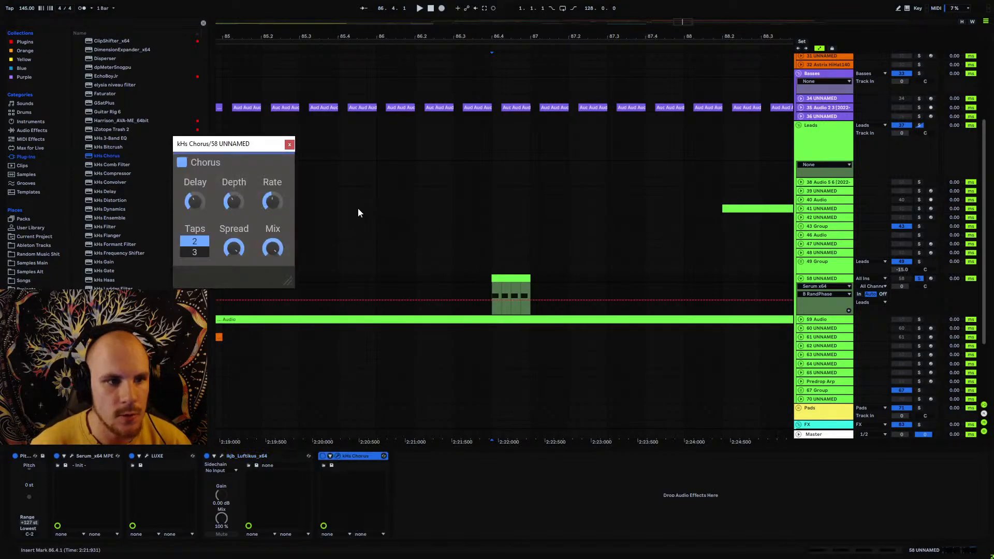
pyautogui.moveTo(233, 143); pyautogui.dragTo(516, 186)
# - Lower kHs Chorus's delay, depth, rate and mix and set its taps to 3 while auditioning the lead
pyautogui.click(474, 244)
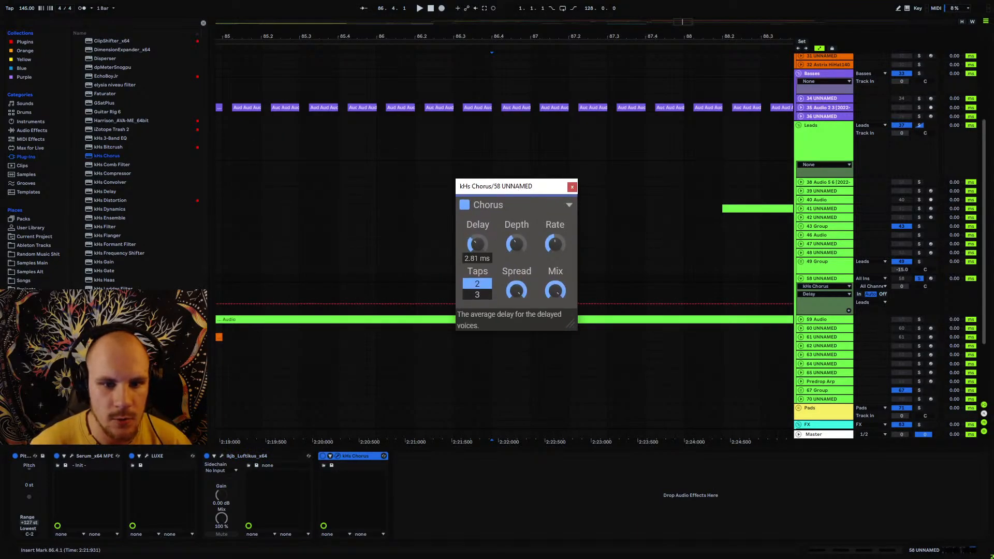
pyautogui.click(516, 244)
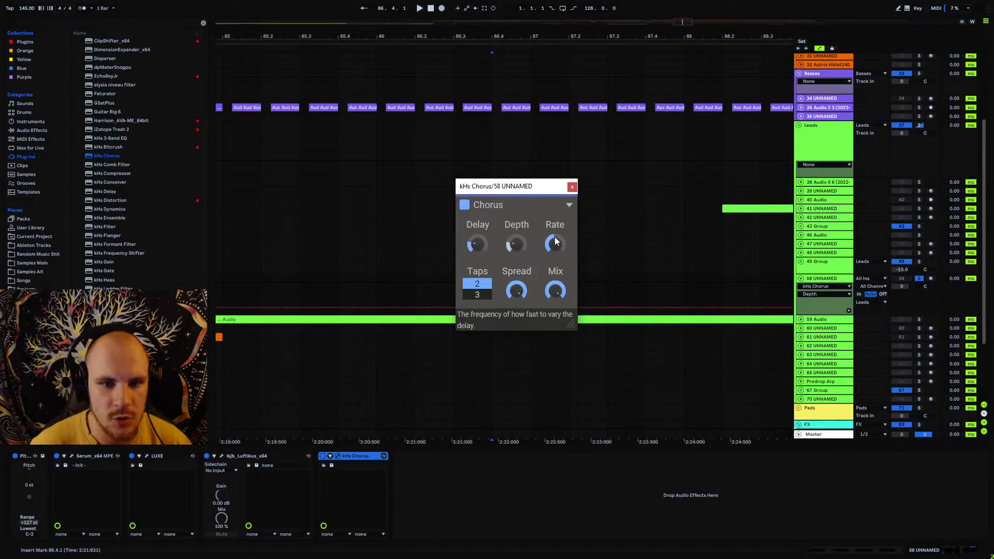
pyautogui.moveTo(555, 238); pyautogui.dragTo(554, 264)
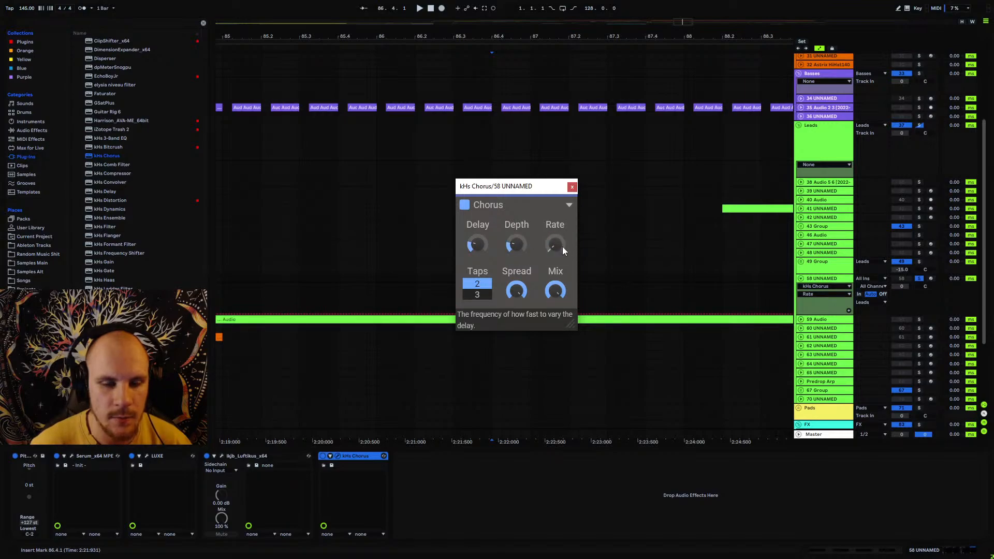
pyautogui.press('space')
pyautogui.click(555, 291)
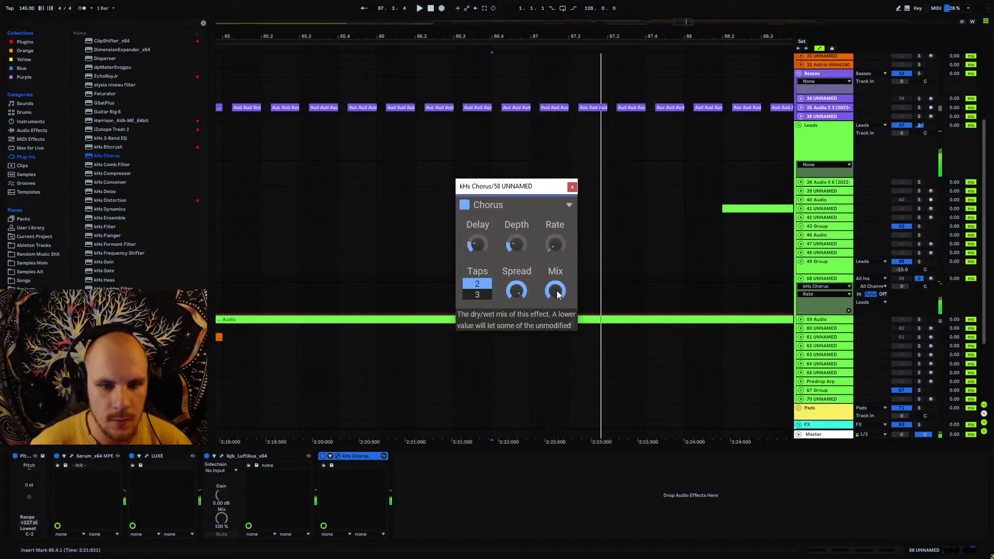
pyautogui.click(480, 295)
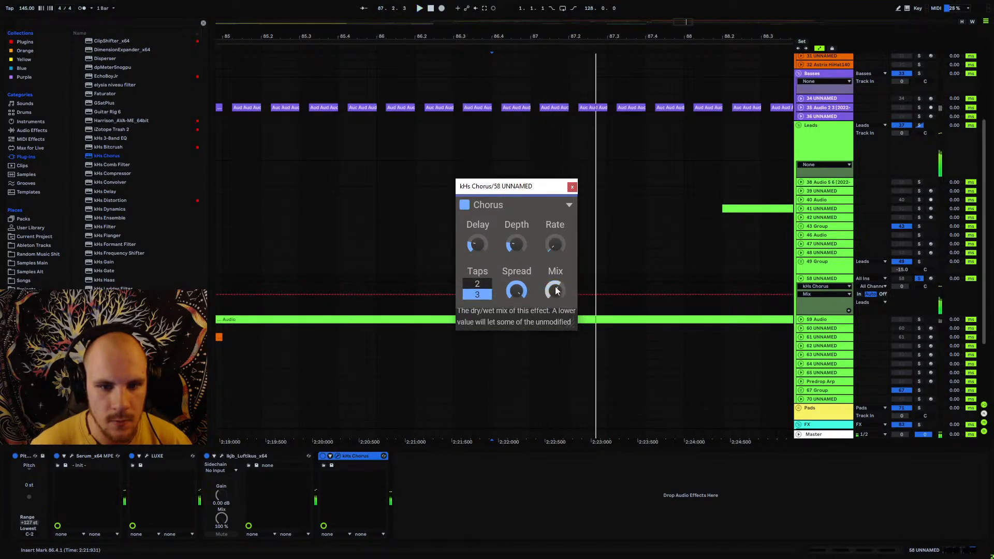
pyautogui.click(572, 187)
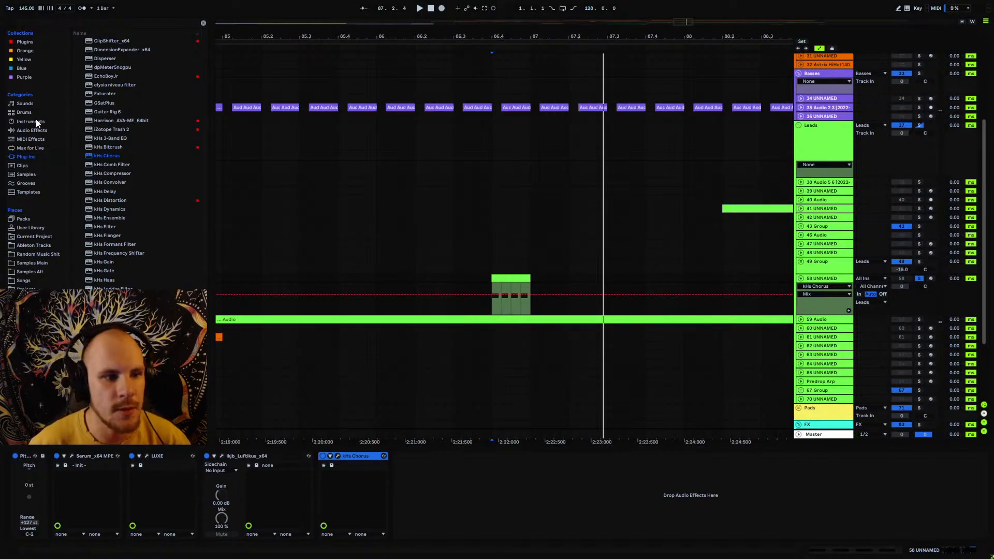
# - Add the elysia niveau filter after kHs Chorus, turn on its x10 frequency range and adjust the EQ frequency
pyautogui.click(106, 157)
pyautogui.scroll(4, 127, 167)
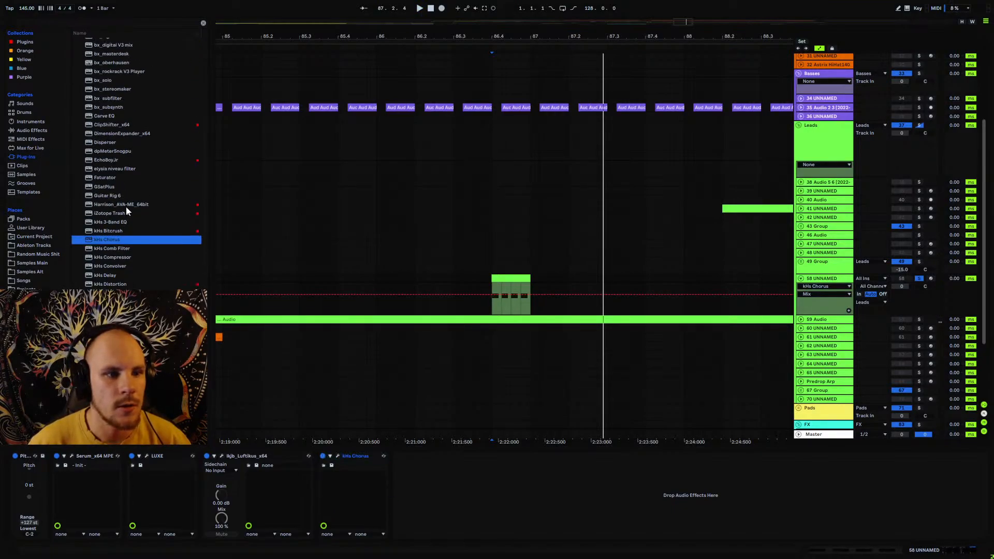
pyautogui.scroll(3, 110, 213)
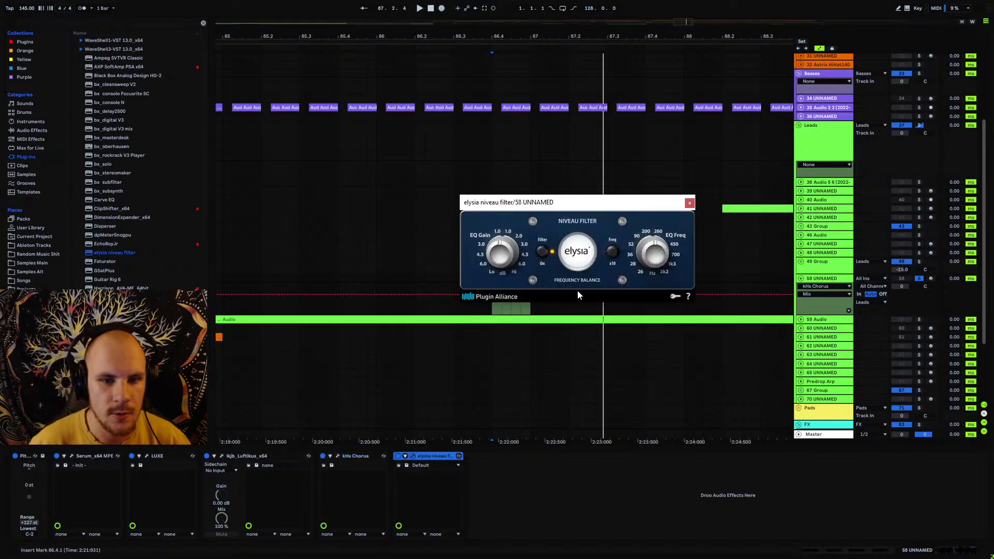
pyautogui.click(656, 257)
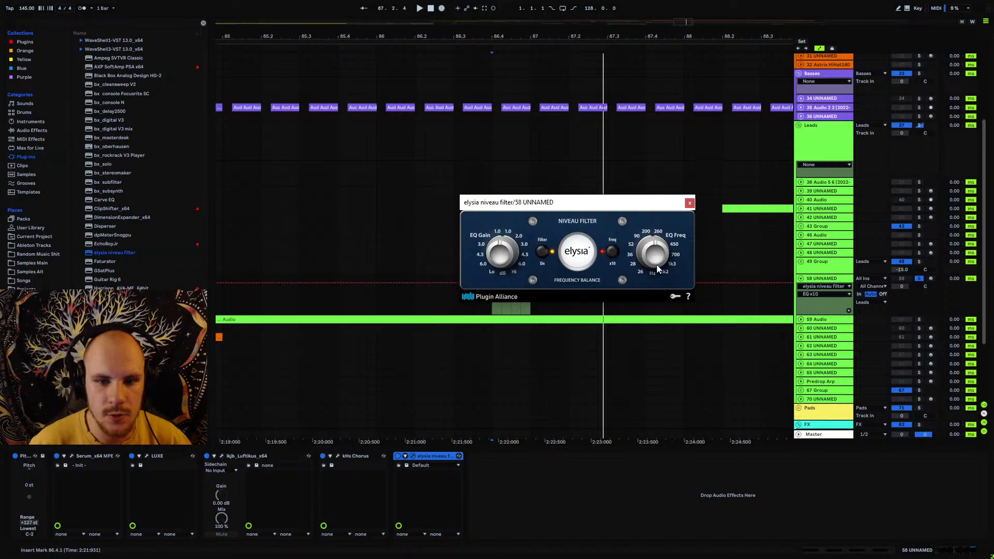
pyautogui.click(690, 202)
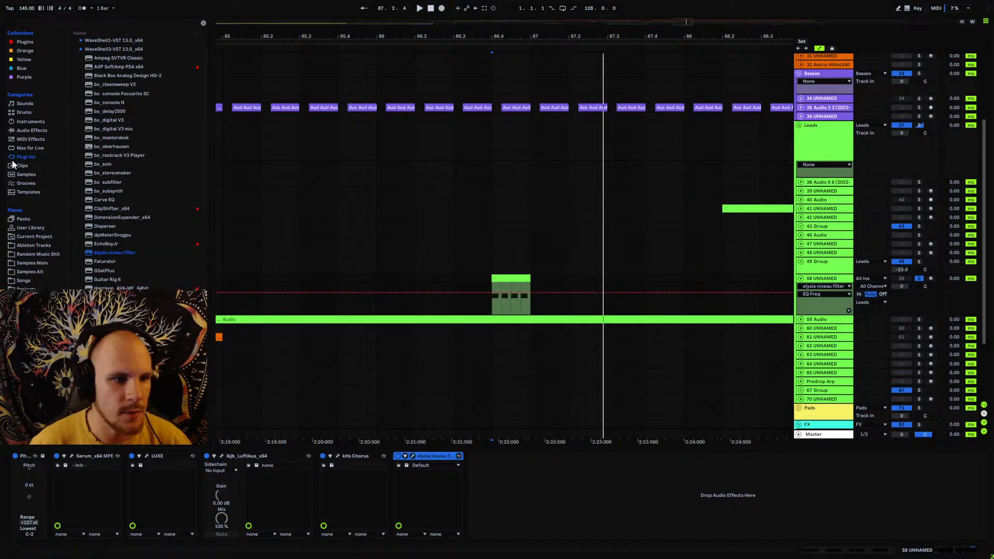
# - Insert a Spectrum analyzer before the elysia niveau filter and enlarge its display to examine the lead's frequencies during playback
pyautogui.click(28, 132)
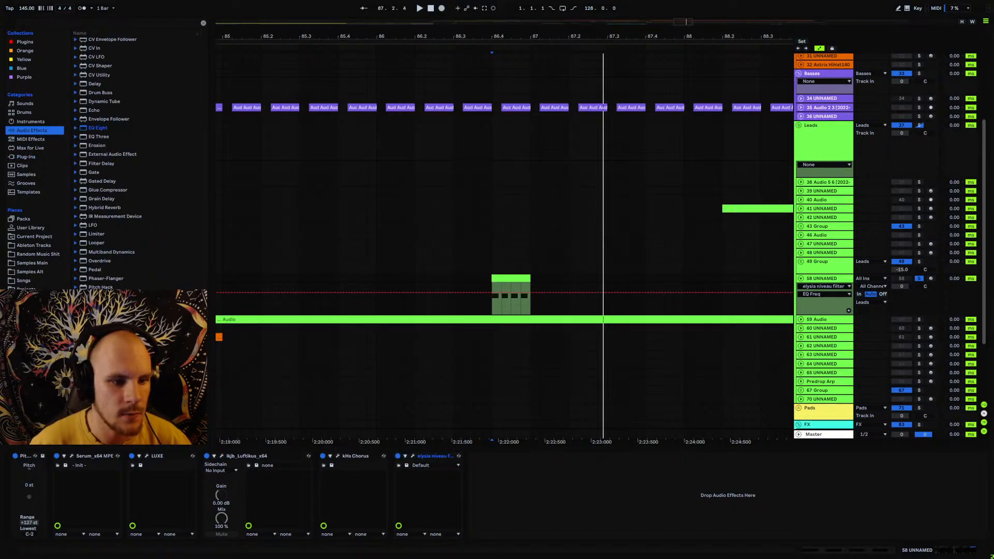
pyautogui.moveTo(98, 127); pyautogui.dragTo(477, 515)
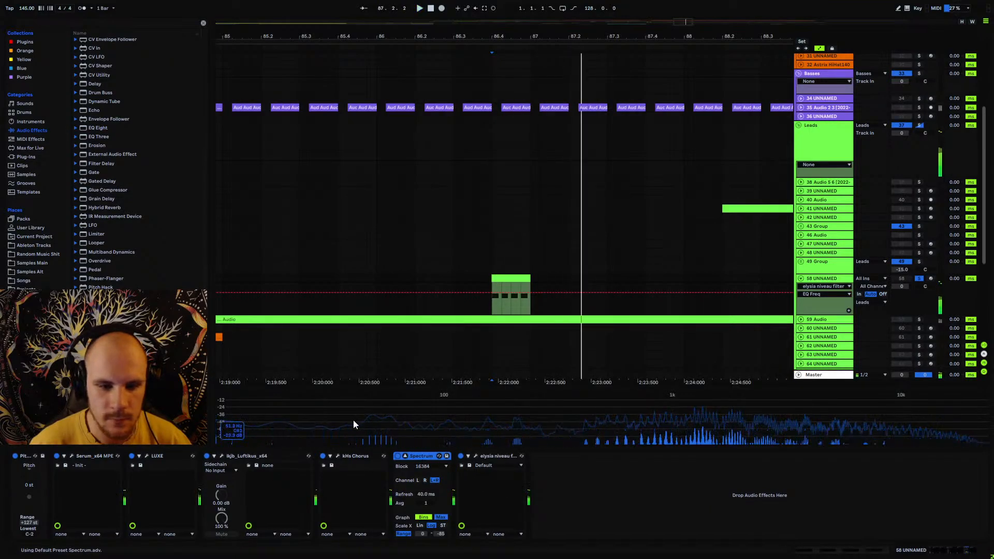
pyautogui.moveTo(440, 390); pyautogui.dragTo(444, 299)
pyautogui.press('space')
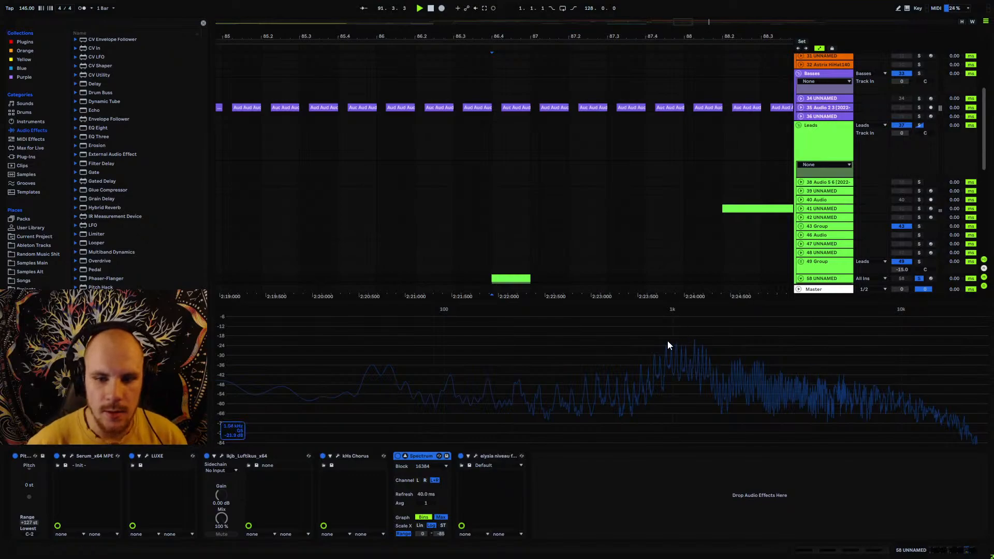
# - Adjust the EQ gain of the elysia niveau filter while repeatedly auditioning the lead
pyautogui.click(476, 458)
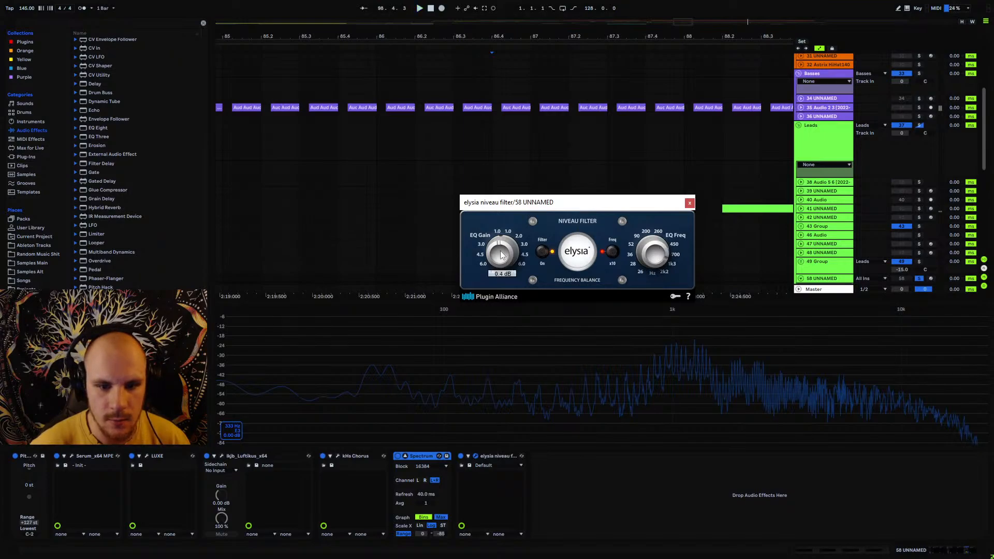
pyautogui.press('space')
pyautogui.moveTo(498, 267)
pyautogui.mouseDown()
pyautogui.moveTo(499, 276)
pyautogui.moveTo(512, 220)
pyautogui.moveTo(502, 262)
pyautogui.mouseUp()
pyautogui.press('space')
pyautogui.press('space')
pyautogui.press('space')
pyautogui.press('space')
pyautogui.press('space')
pyautogui.press('space')
pyautogui.press('space')
pyautogui.press('space')
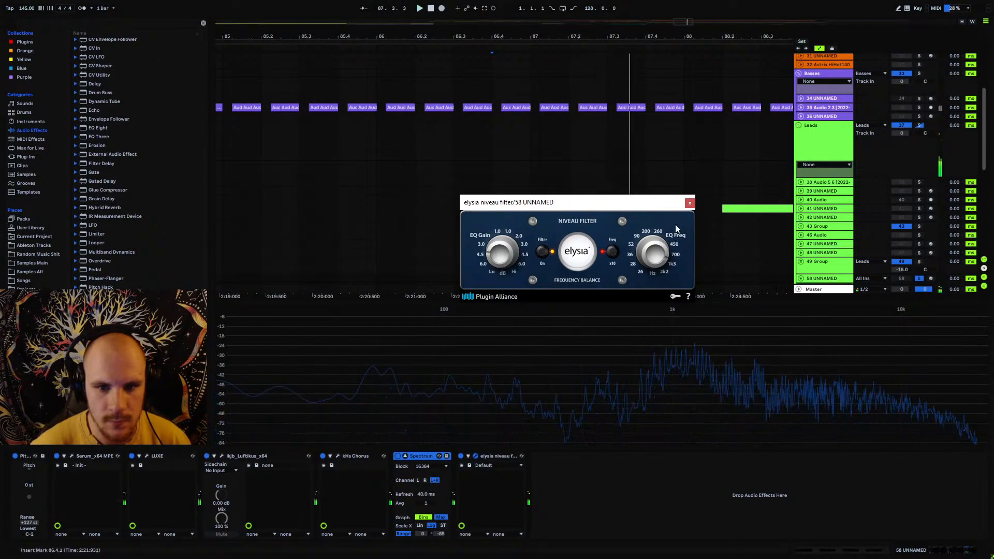
pyautogui.press('space')
pyautogui.press('space')
pyautogui.click(690, 202)
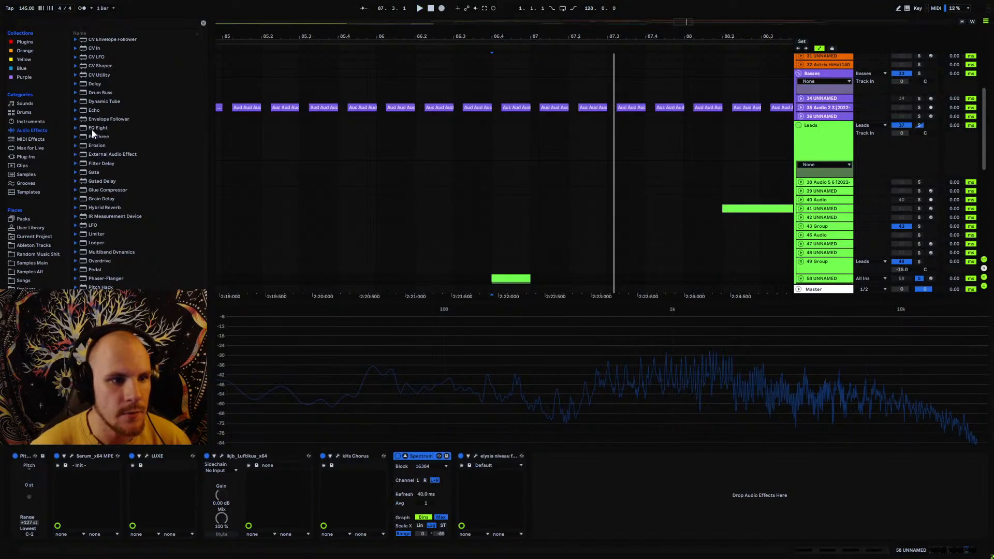
# - Add an EQ Eight after the elysia niveau filter and set its low cut to about 352 Hz during playback
pyautogui.moveTo(92, 130); pyautogui.dragTo(554, 495)
pyautogui.moveTo(597, 460); pyautogui.dragTo(623, 495)
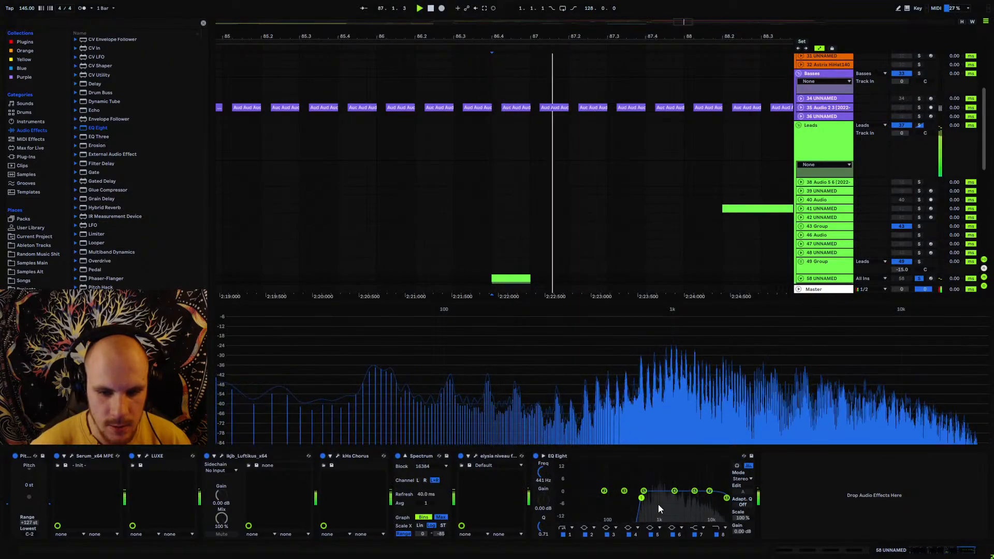
pyautogui.press('space')
pyautogui.moveTo(642, 497); pyautogui.dragTo(637, 499)
pyautogui.press('space')
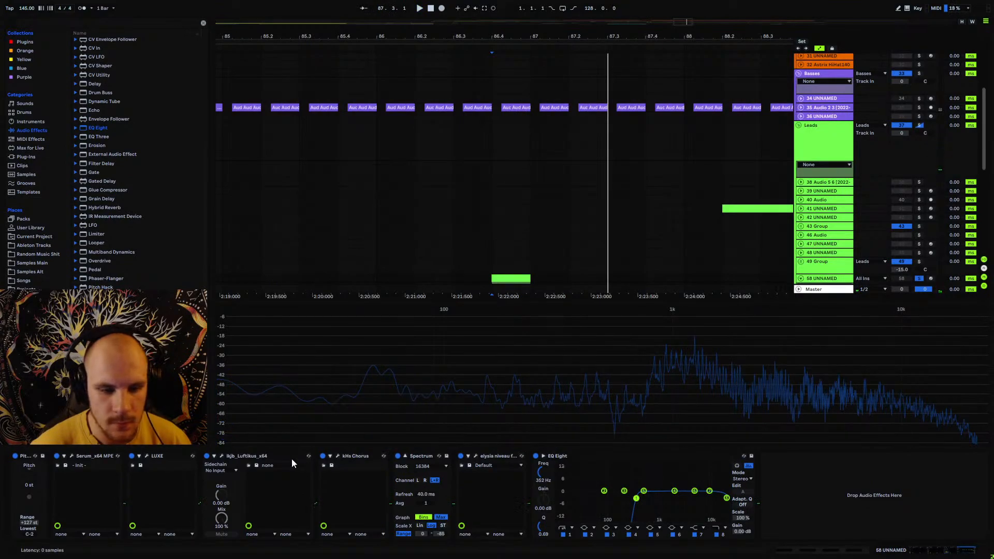
# - Collapse the enlarged Spectrum display and set track 58's volume to -18 dB with the full mix unsoloed
pyautogui.click(405, 457)
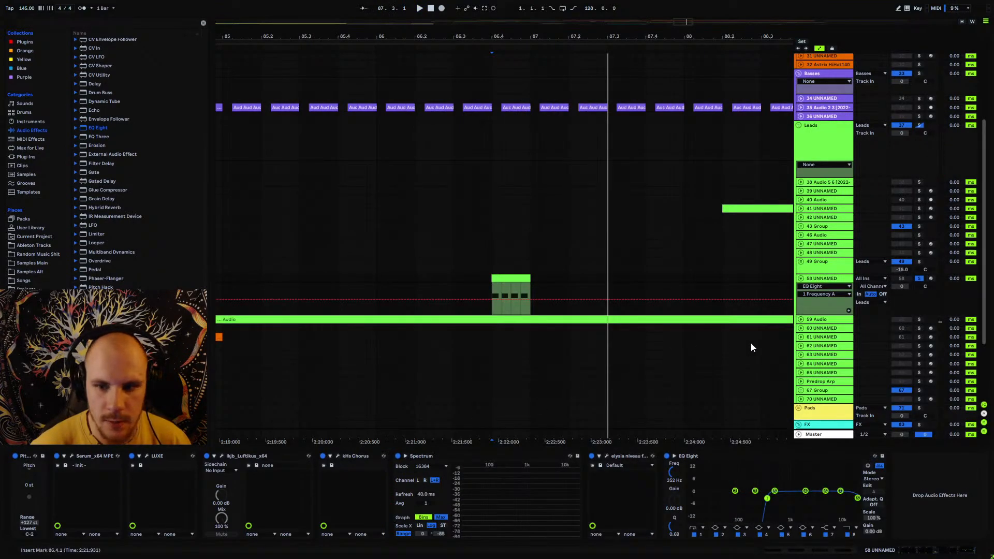
pyautogui.click(910, 278)
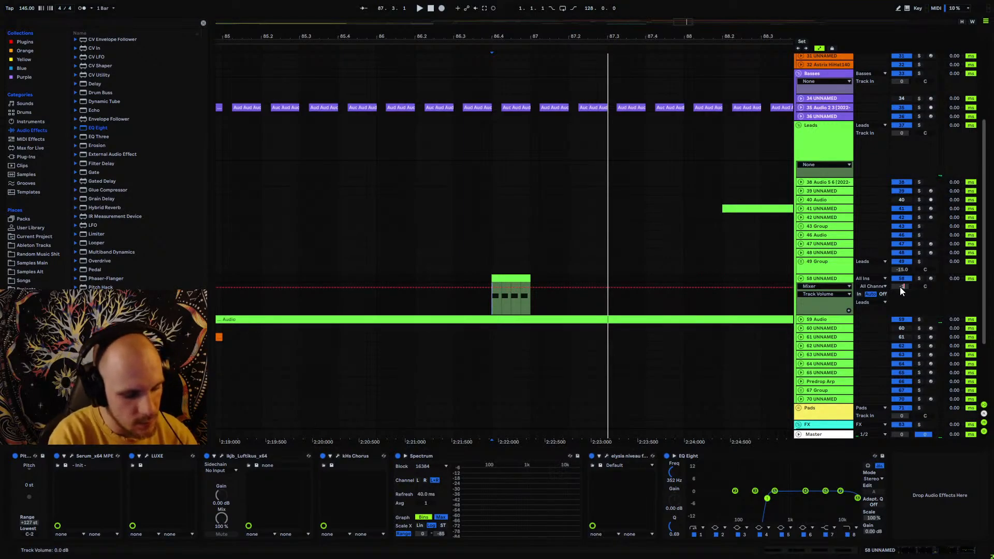
pyautogui.write('8')
pyautogui.press('Return')
pyautogui.press('space')
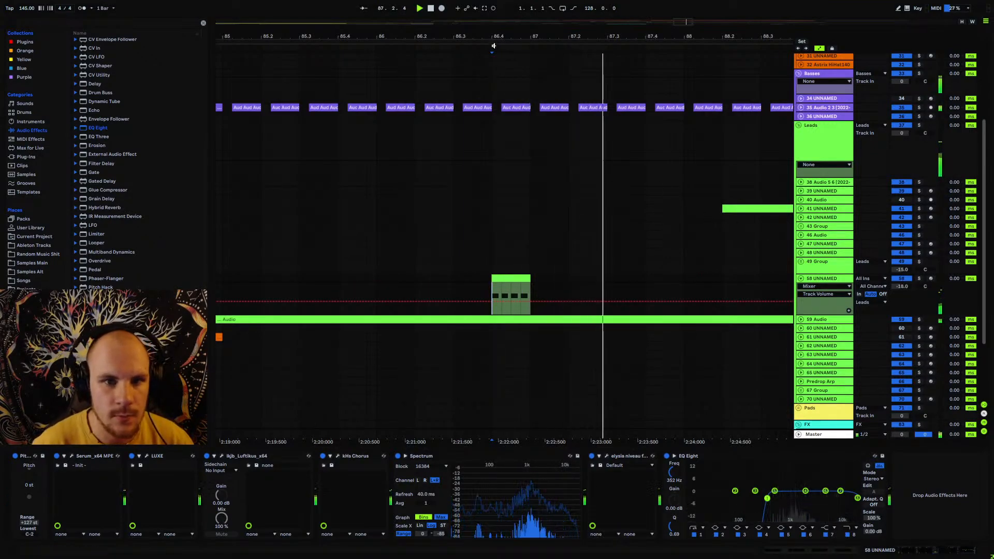
# - Play the arrangement from bar 80 with track 58 folded to hear the lead in the full mix
pyautogui.moveTo(494, 45); pyautogui.dragTo(487, 21)
pyautogui.click(296, 278)
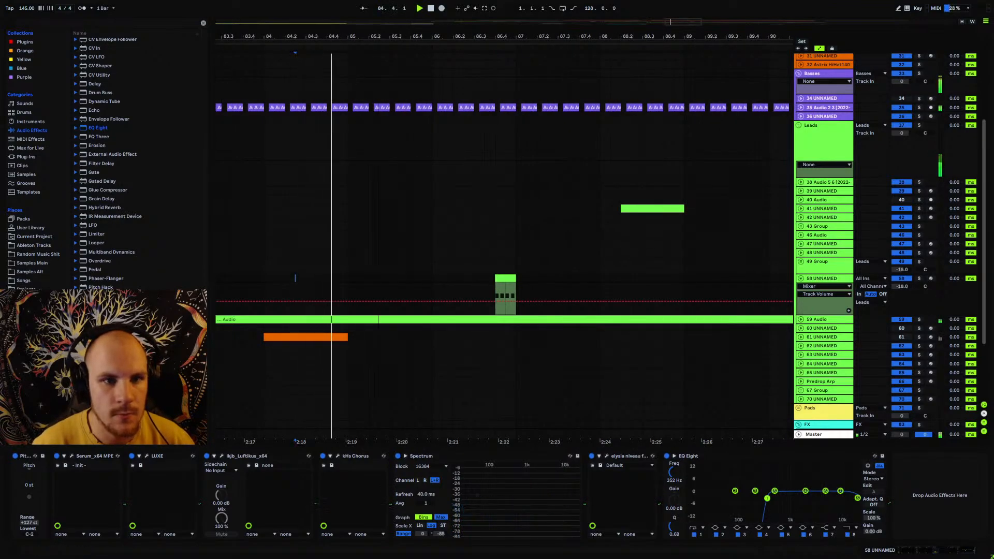
pyautogui.moveTo(396, 45); pyautogui.dragTo(394, 21)
pyautogui.click(222, 279)
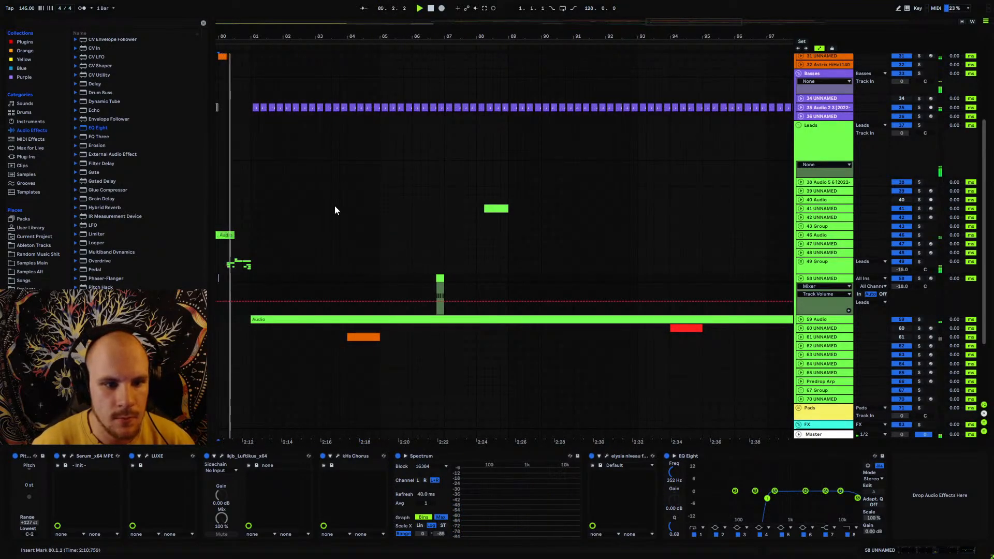
pyautogui.click(801, 279)
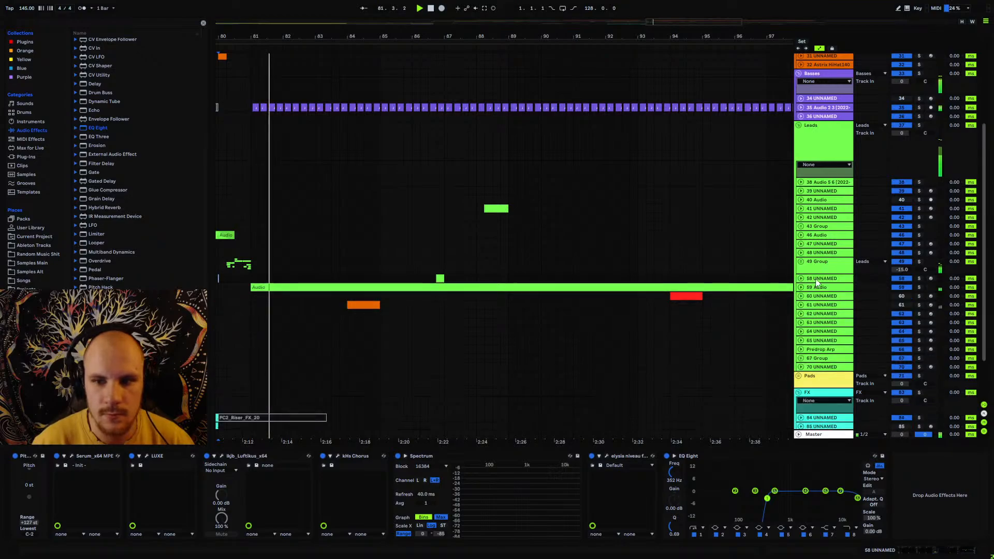
pyautogui.click(817, 280)
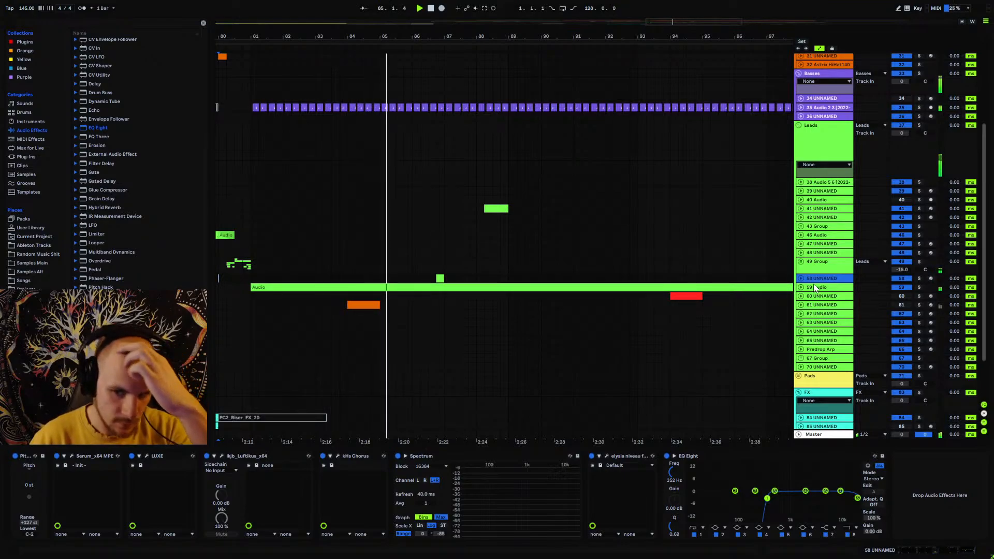
pyautogui.moveTo(430, 39); pyautogui.dragTo(506, 50)
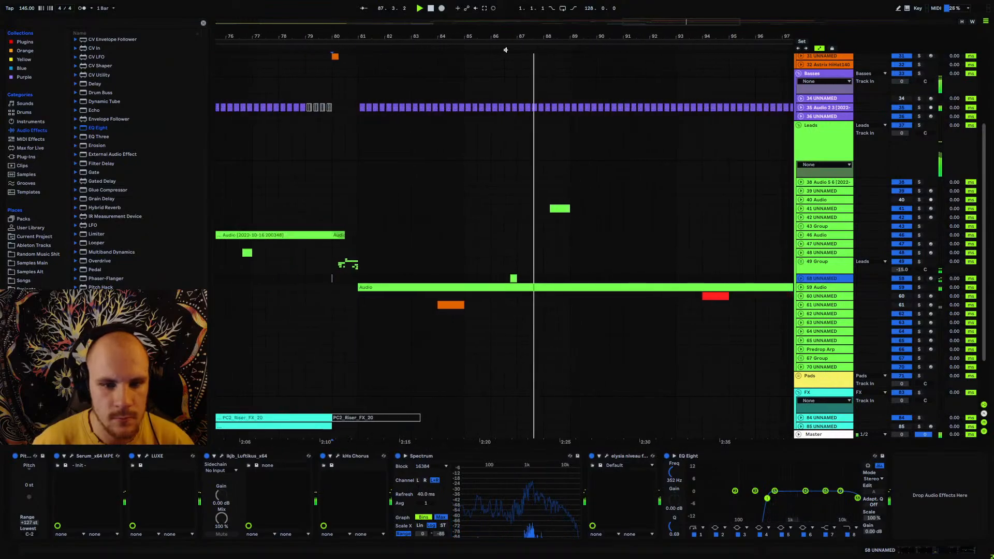
# - Solo track 58 and set the distortion drive in its Serum effects to about 43% while auditioning the clip
pyautogui.doubleClick(829, 278)
pyautogui.press('space')
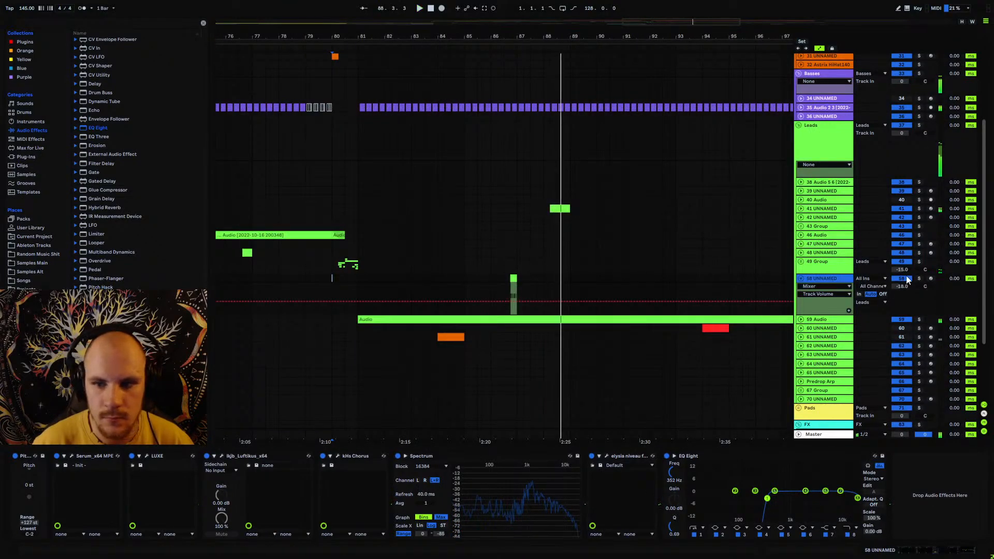
pyautogui.click(514, 278)
pyautogui.press('space')
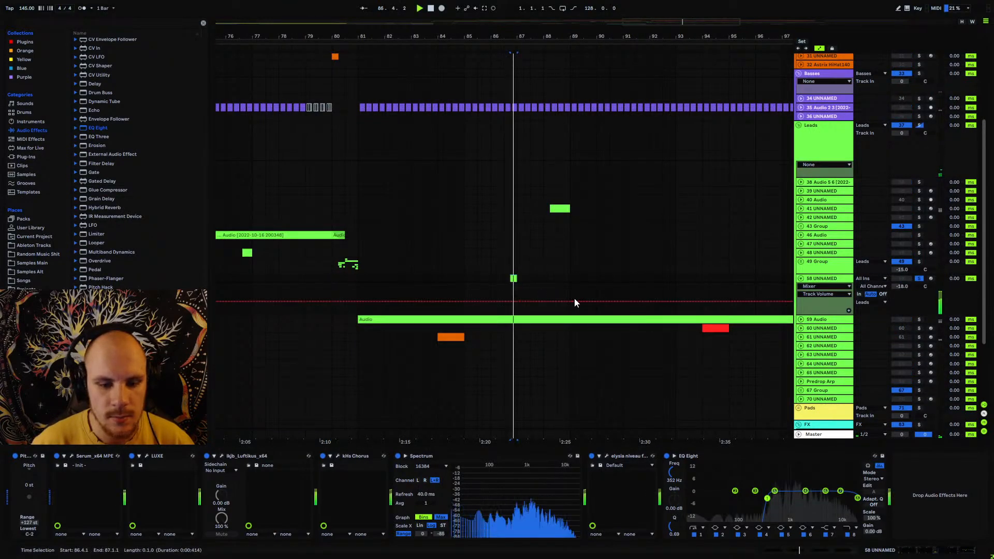
pyautogui.click(72, 456)
pyautogui.click(300, 155)
pyautogui.moveTo(511, 187); pyautogui.dragTo(509, 212)
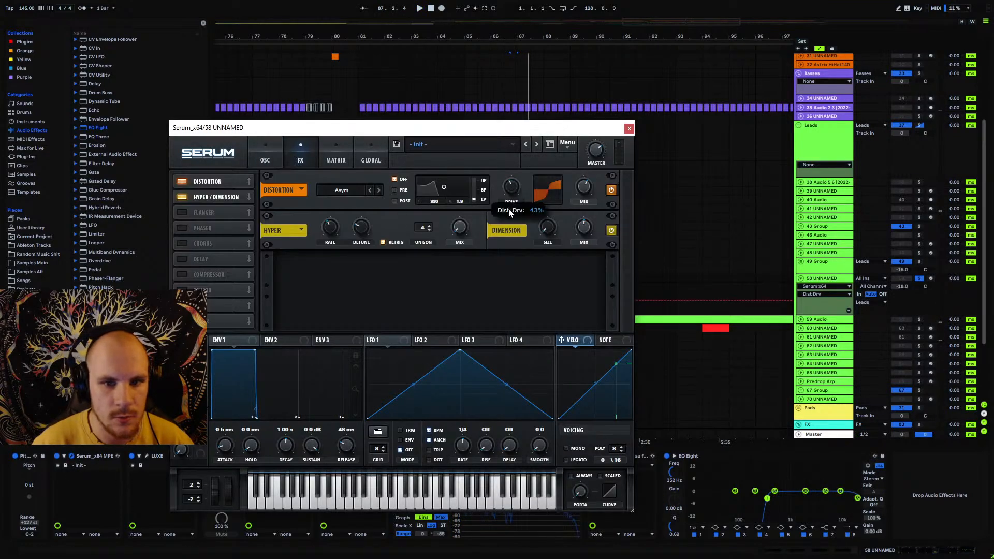
pyautogui.press('space')
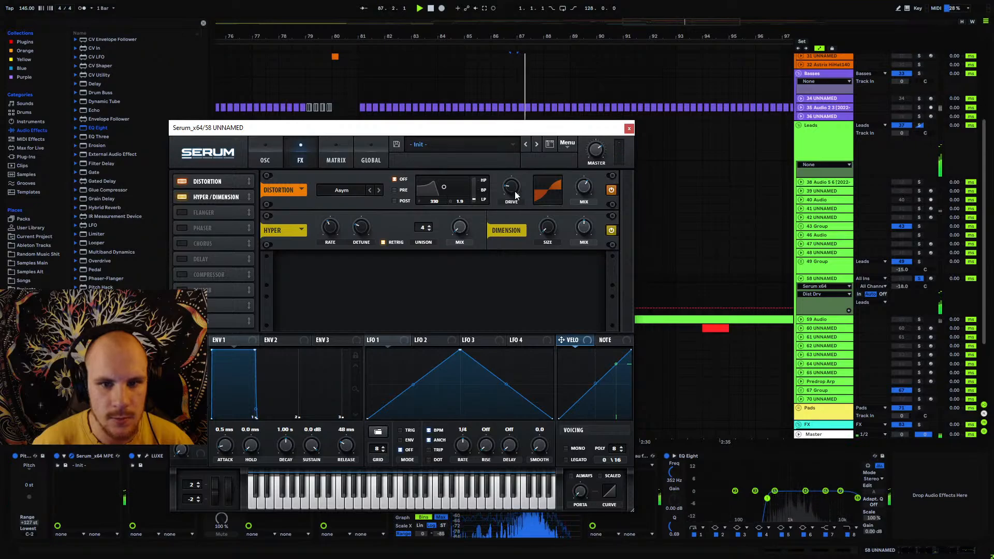
# - Enable Serum's compressor in multiband mode and adjust its gain
pyautogui.click(182, 275)
pyautogui.click(484, 283)
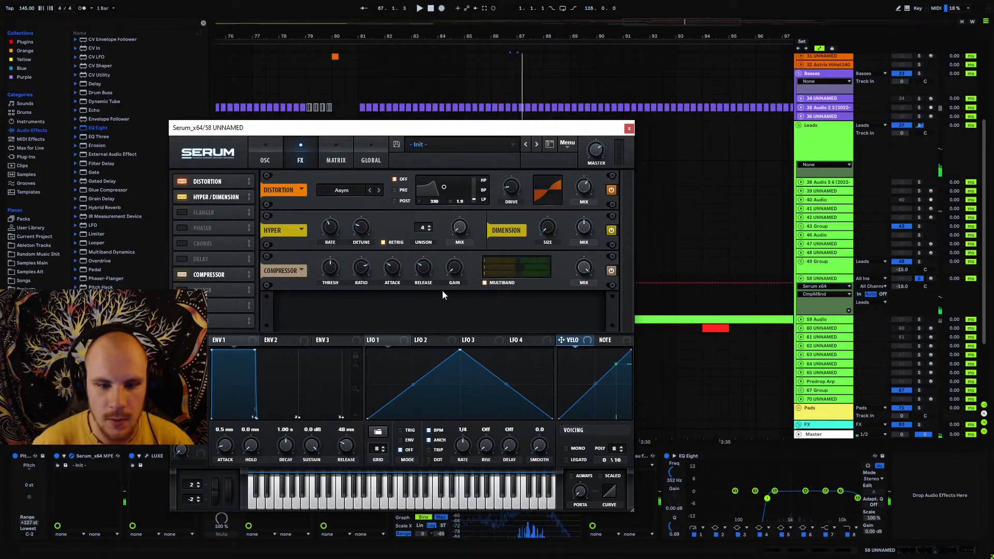
pyautogui.click(455, 266)
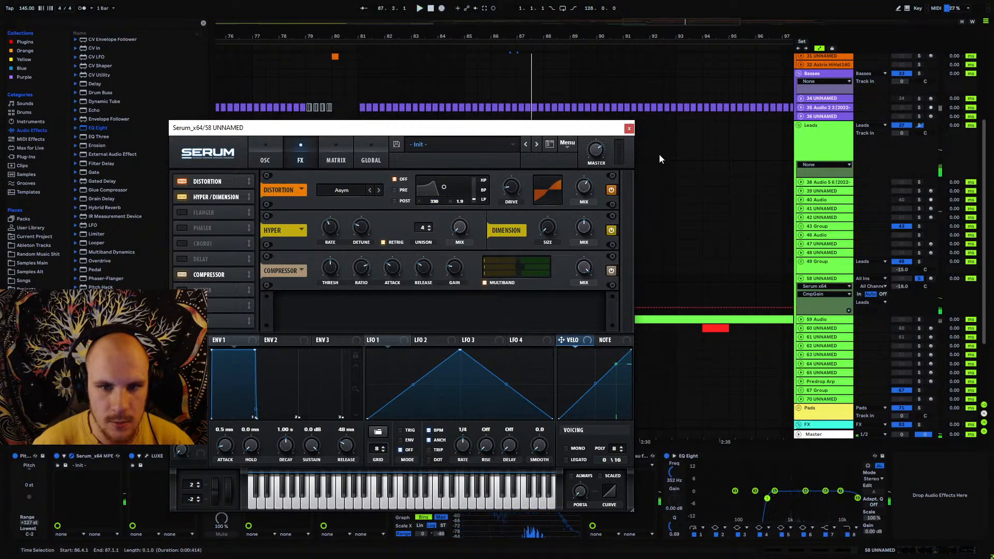
pyautogui.click(630, 127)
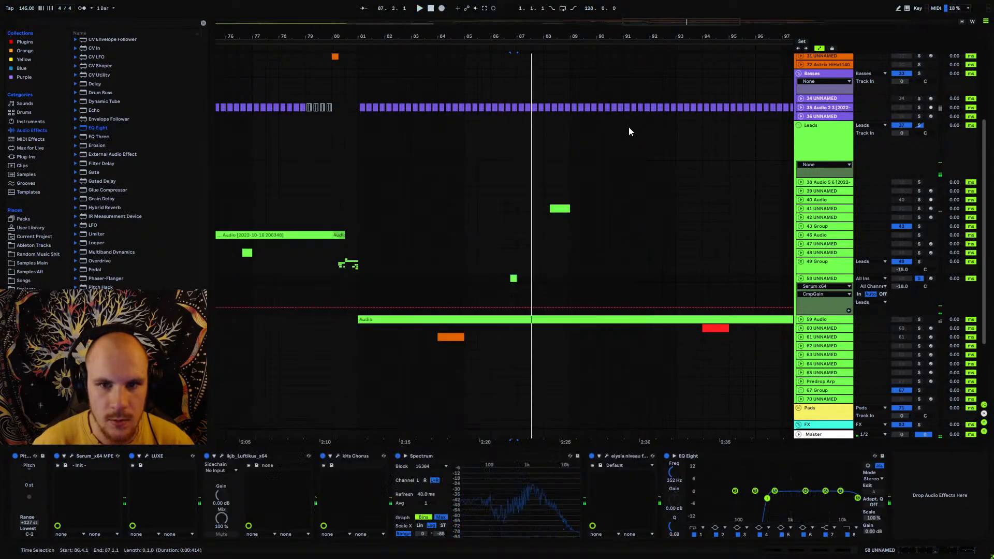
# - Unsolo track 58 and play from bar 85 to hear the lead in the mix
pyautogui.click(920, 278)
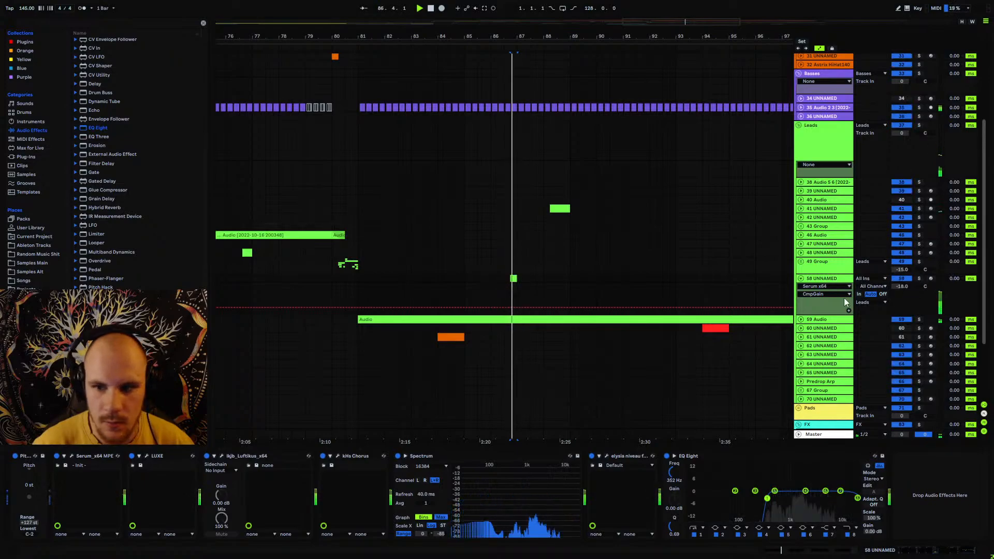
pyautogui.click(469, 278)
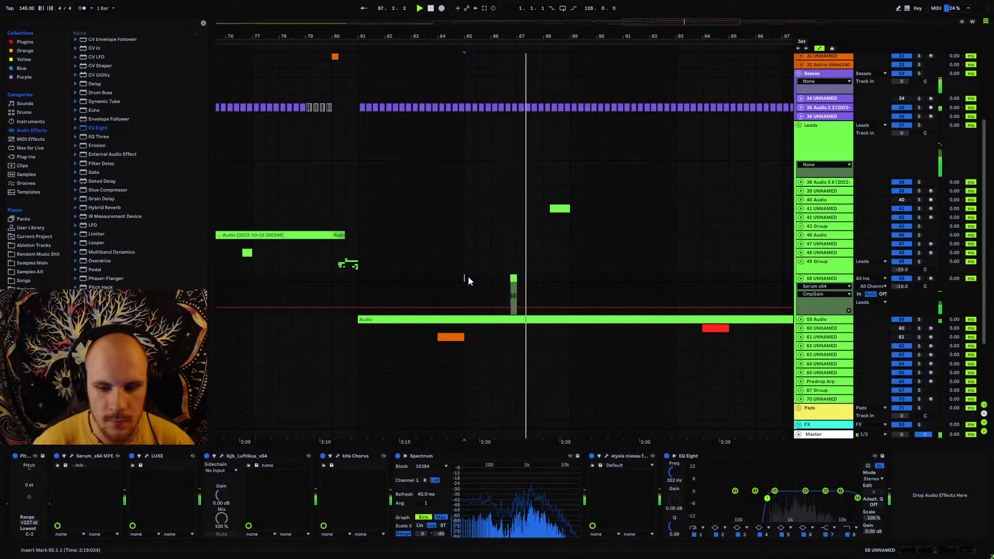
pyautogui.press('space')
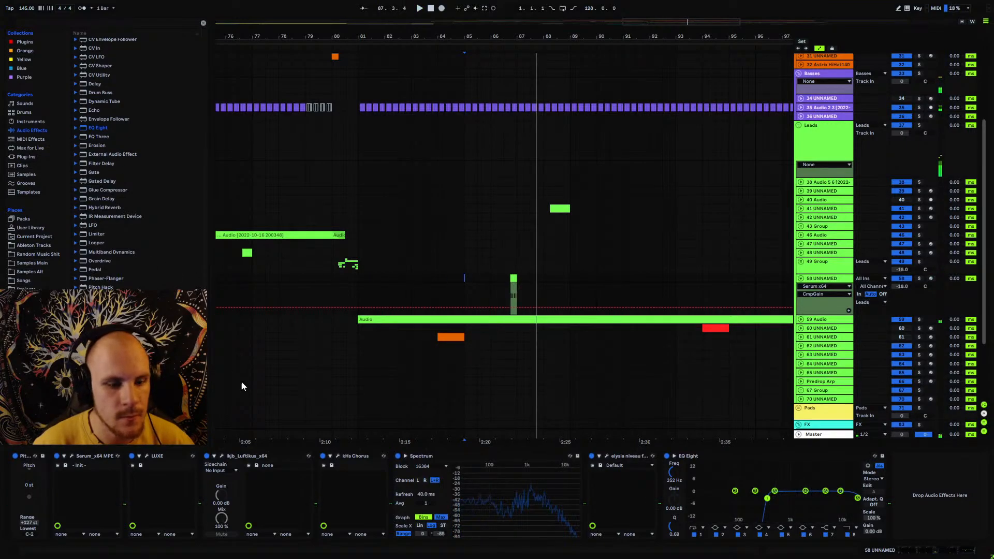
# - Change Serum's oscillator A wavetable to 073 and audition it in playback
pyautogui.click(71, 456)
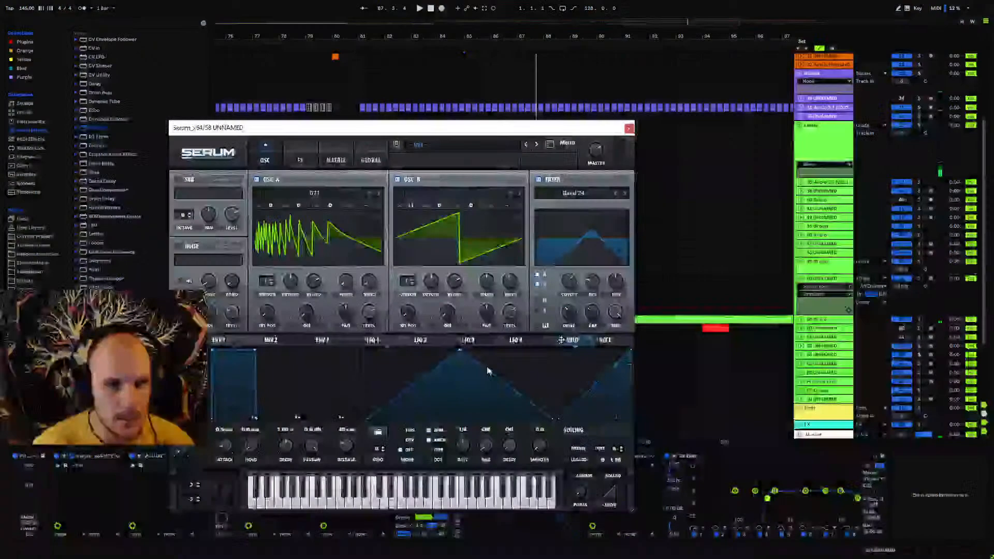
pyautogui.click(379, 193)
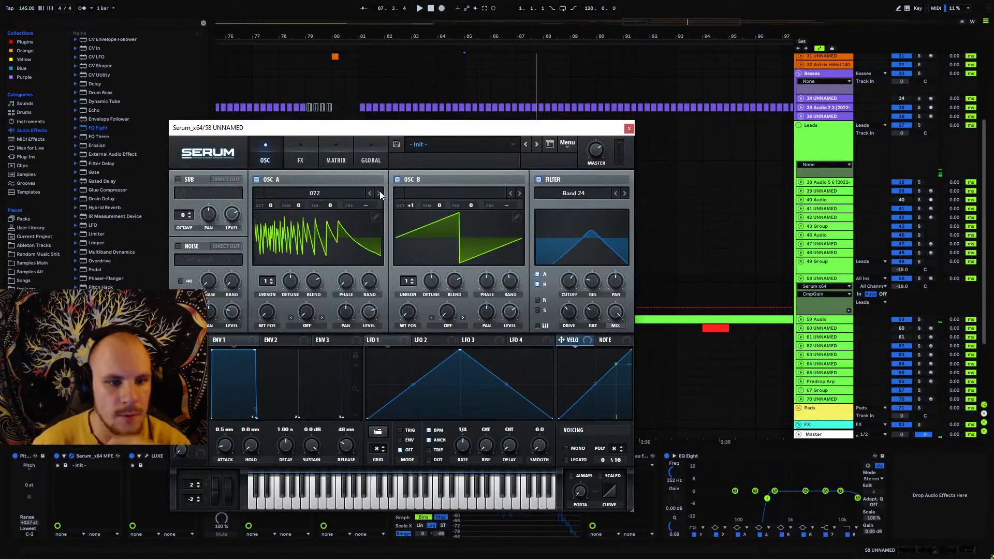
pyautogui.click(380, 193)
pyautogui.press('space')
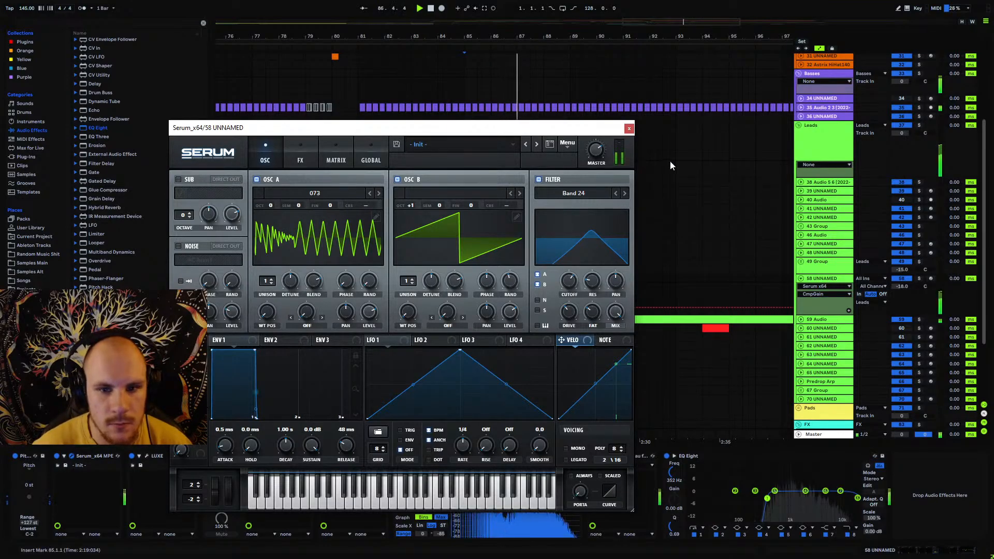
pyautogui.click(628, 128)
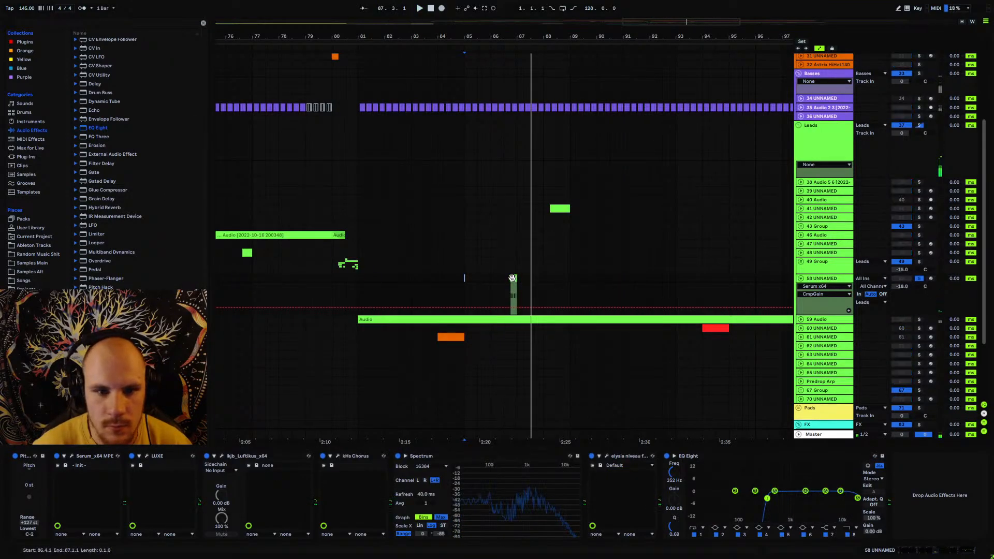
# - Loop track 58's soloed clip and step through oscillator A's wavetables up to 080 during playback
pyautogui.hotkey('ctrl', 'l')
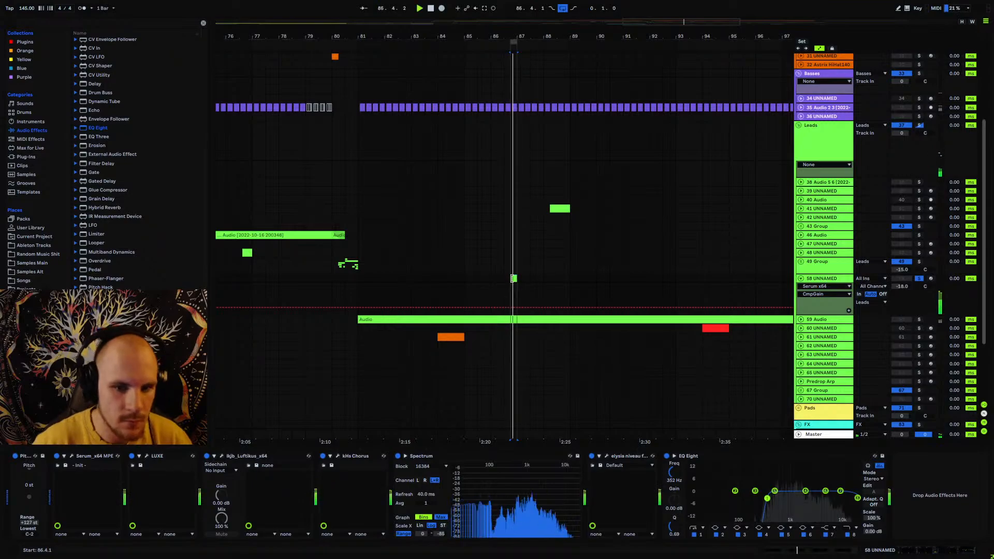
pyautogui.click(71, 457)
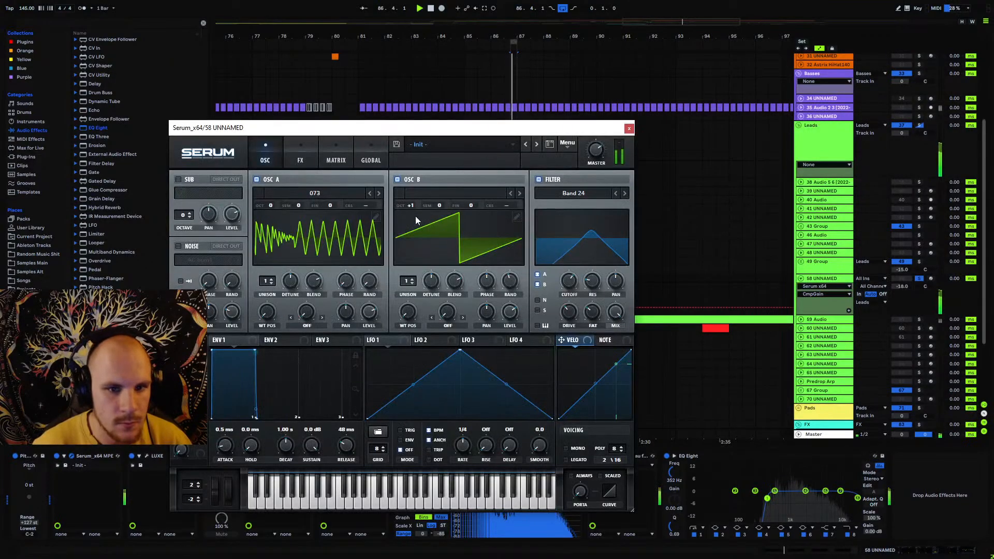
pyautogui.click(380, 193)
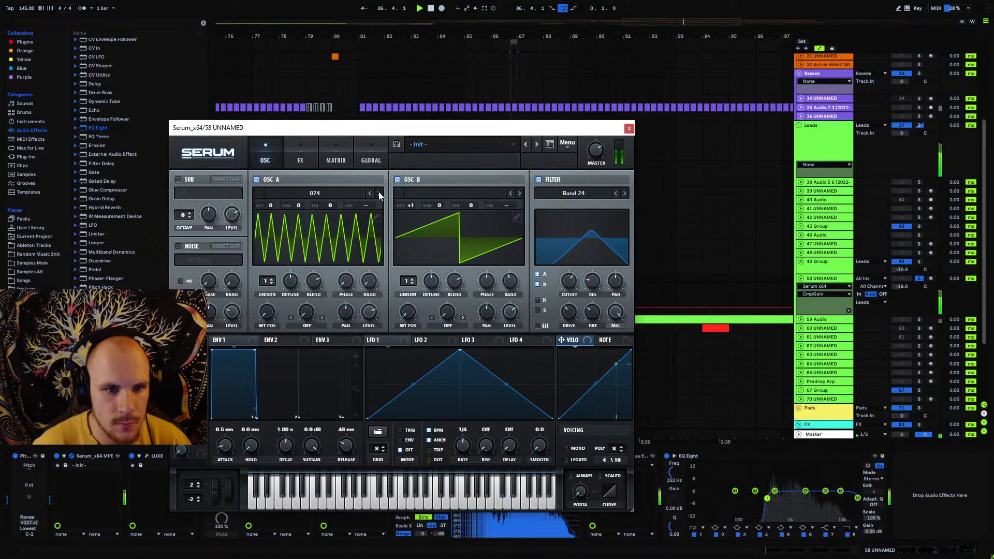
pyautogui.click(381, 194)
pyautogui.click(381, 194)
pyautogui.click(381, 193)
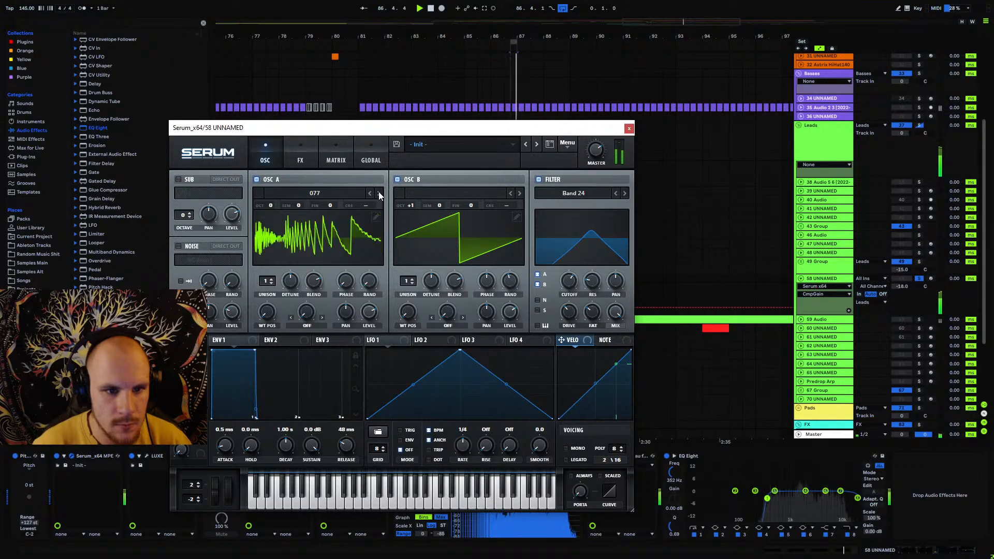
pyautogui.click(381, 193)
pyautogui.click(381, 193)
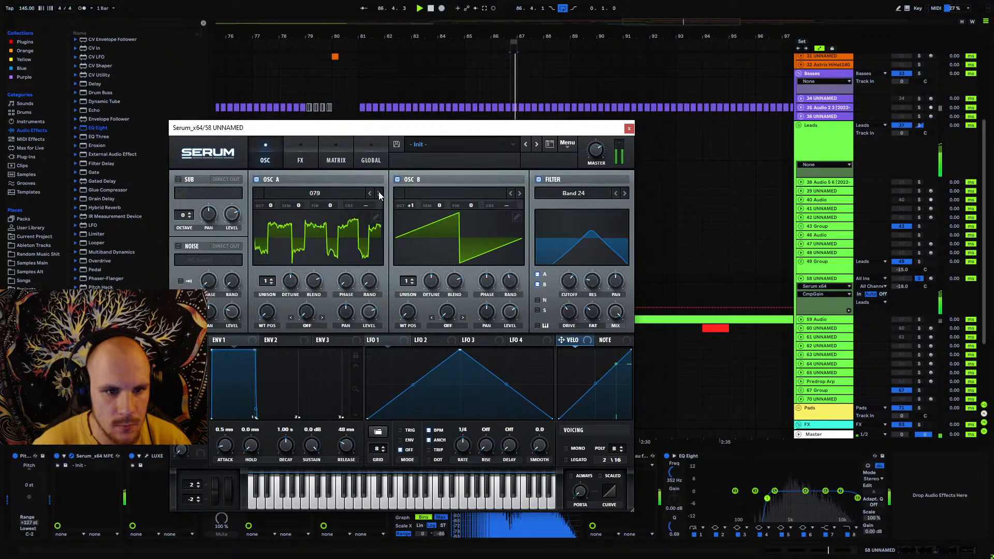
pyautogui.click(380, 193)
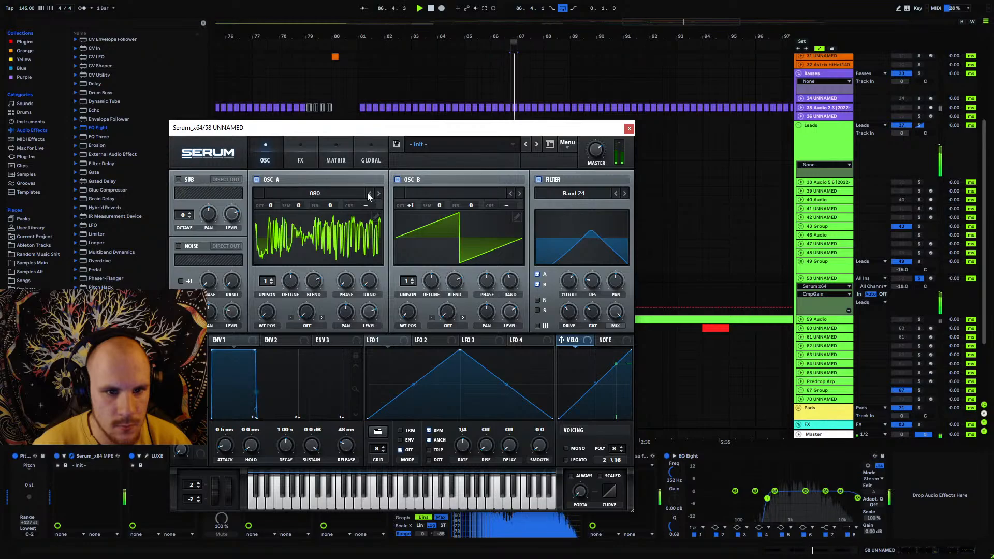
pyautogui.press('space')
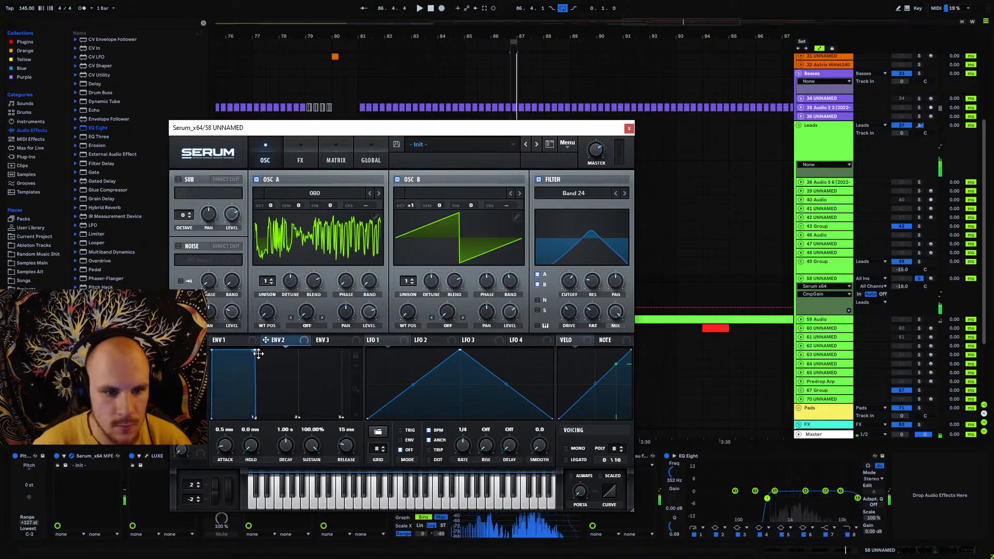
# - Shape Serum's envelope 2 with an 11 ms decay and 0% sustain, and start the looped playback
pyautogui.click(279, 340)
pyautogui.moveTo(284, 450); pyautogui.dragTo(278, 460)
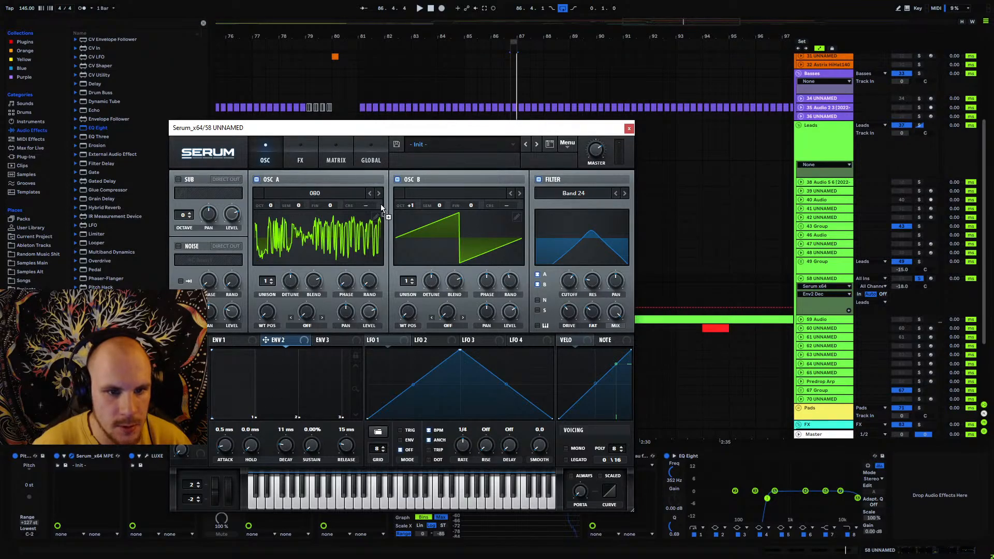
pyautogui.press('space')
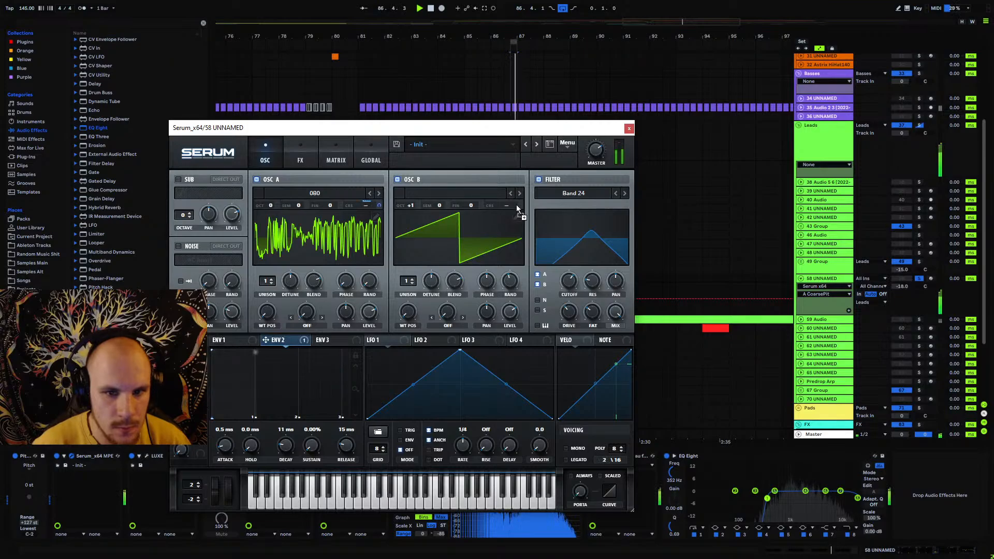
# - Modulate the coarse pitch of oscillators B and A with envelope 2, close Serum and audition the looped lead
pyautogui.moveTo(517, 204); pyautogui.dragTo(524, 199)
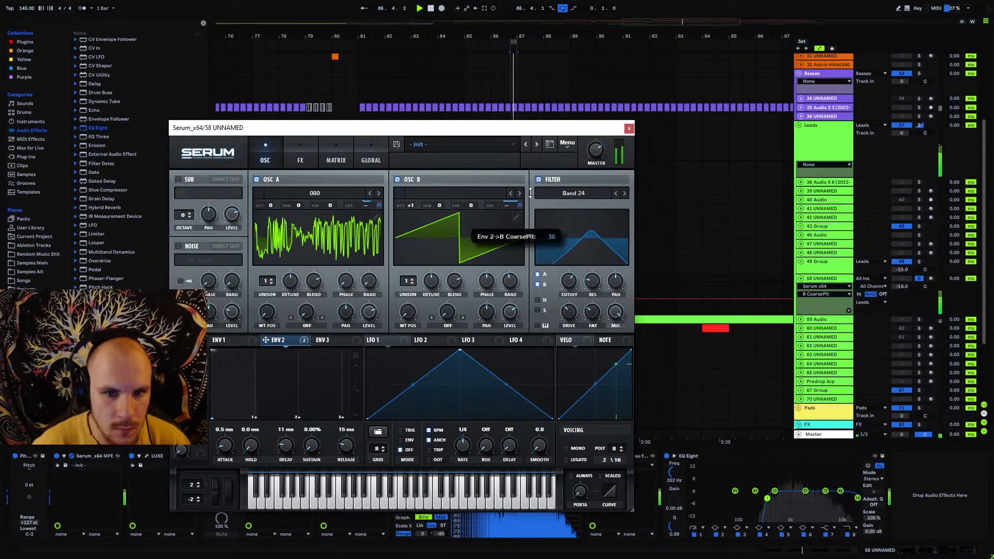
pyautogui.moveTo(379, 205); pyautogui.dragTo(392, 187)
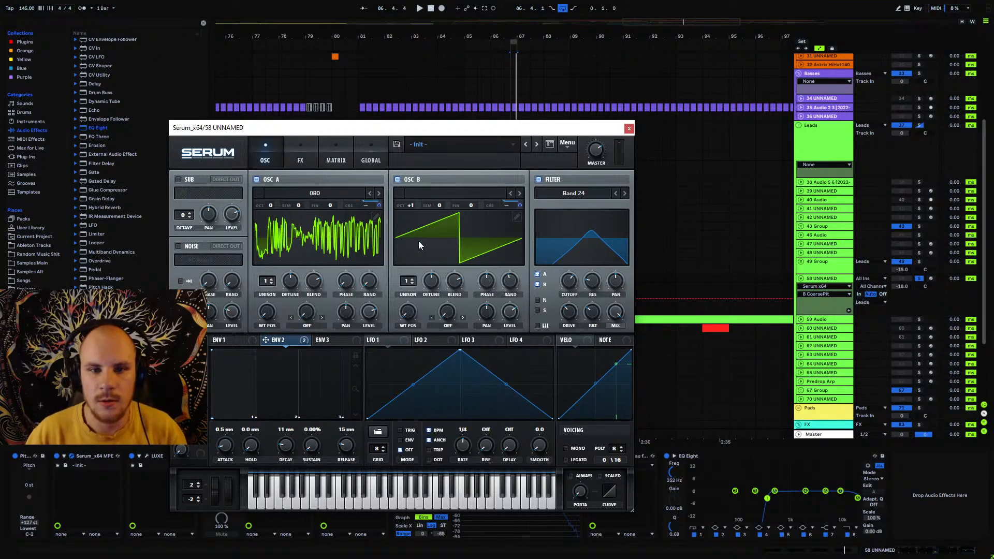
pyautogui.press('space')
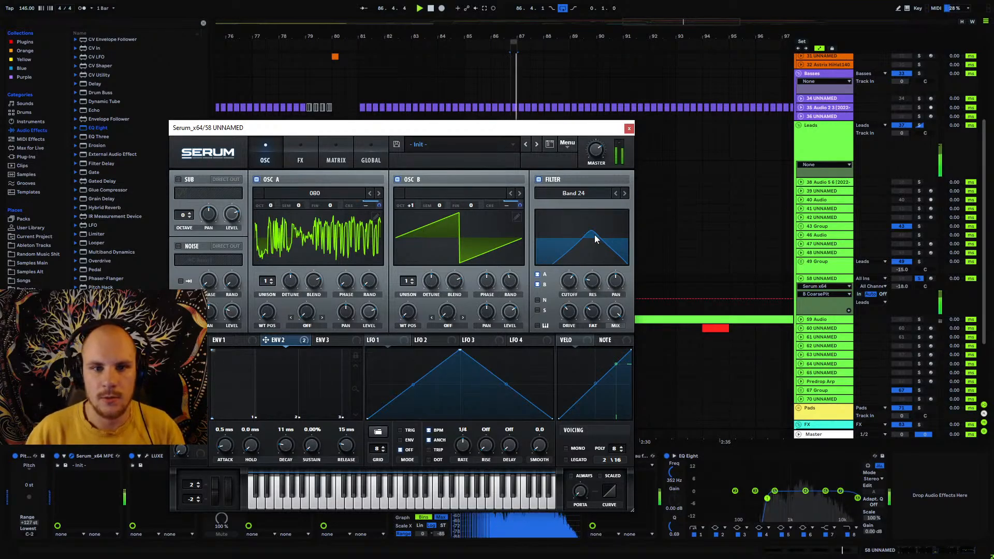
pyautogui.click(629, 129)
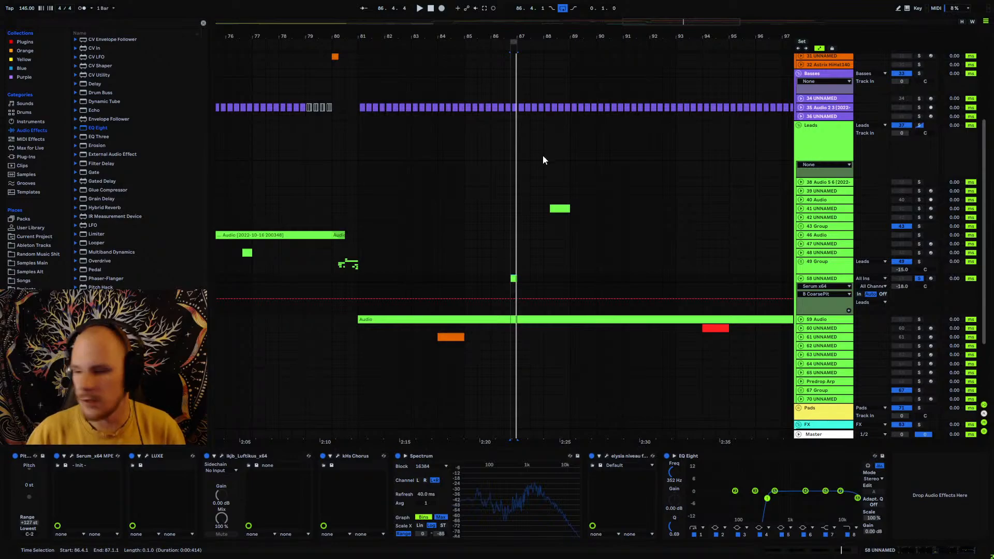
pyautogui.press('space')
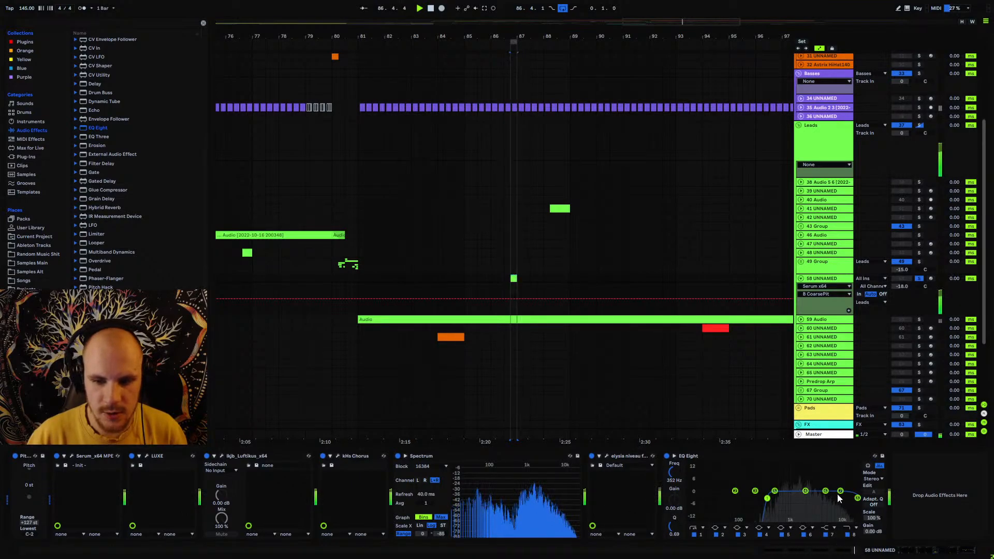
pyautogui.press('space')
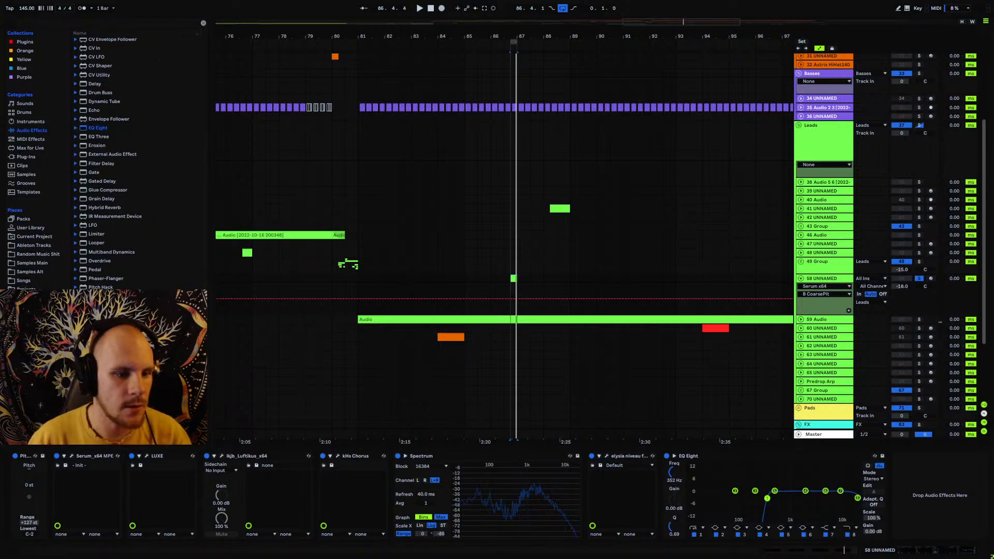
# - Insert the Overdrive preset Enhance after Serum on track 58 and set its tone to 100% and drive to 97%
pyautogui.click(84, 262)
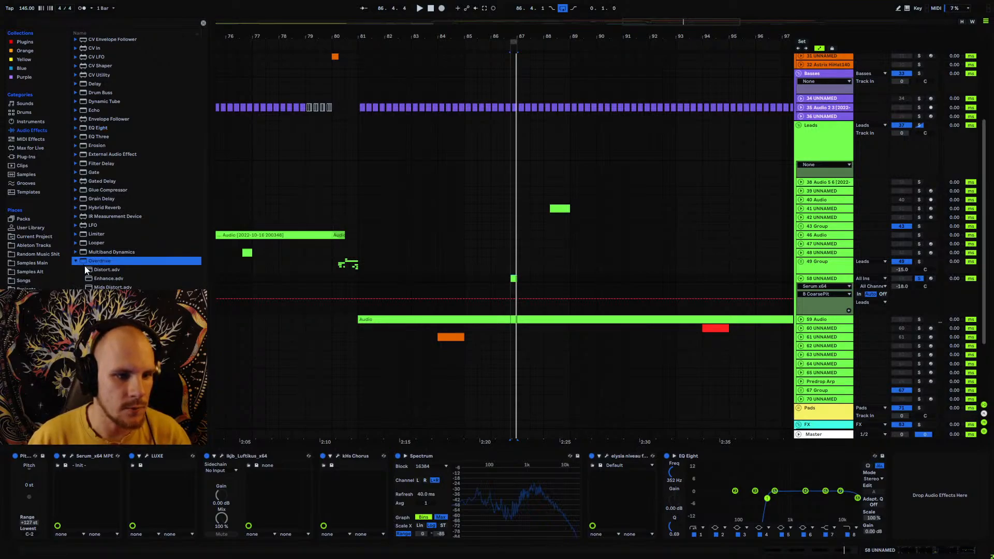
pyautogui.moveTo(101, 279); pyautogui.dragTo(160, 495)
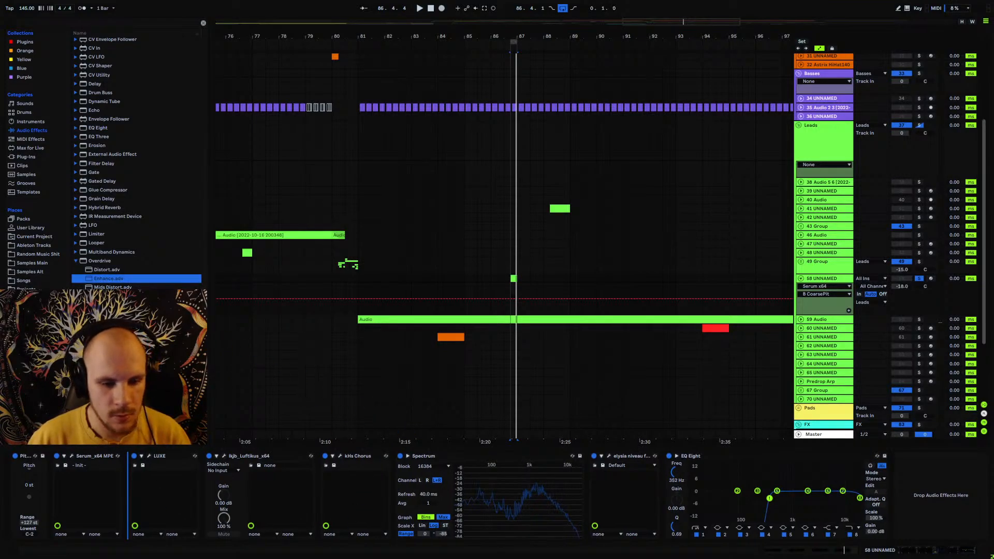
pyautogui.press('space')
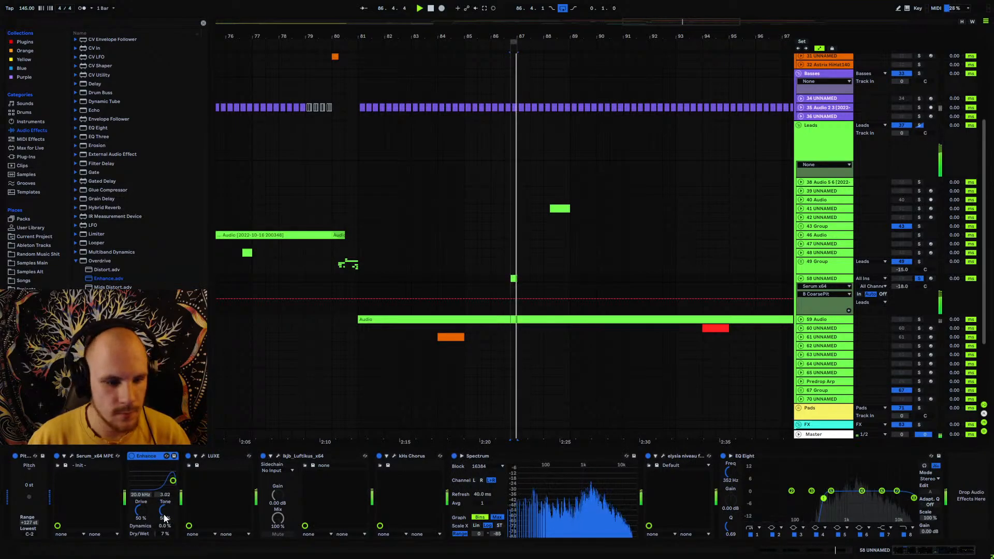
pyautogui.moveTo(165, 511); pyautogui.dragTo(173, 477)
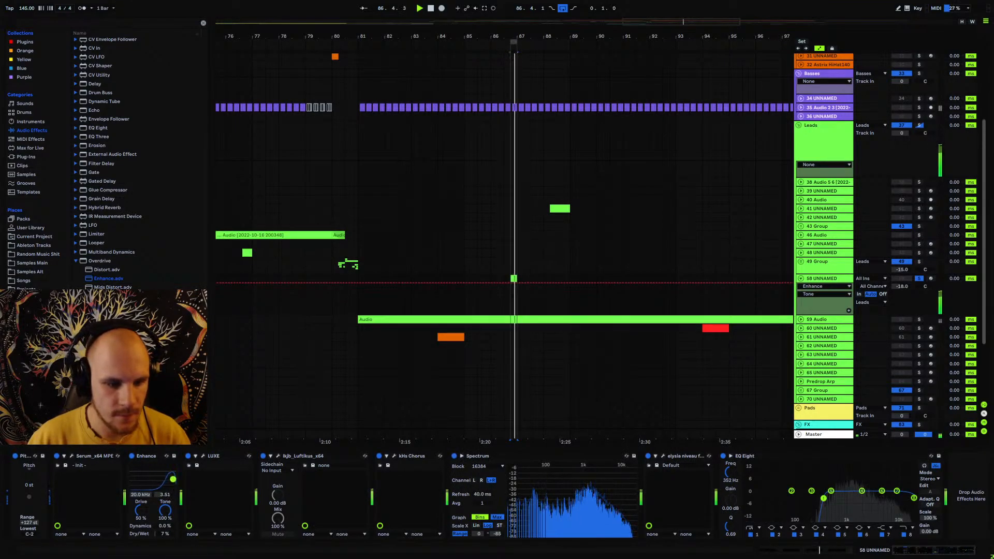
pyautogui.moveTo(148, 513); pyautogui.dragTo(148, 487)
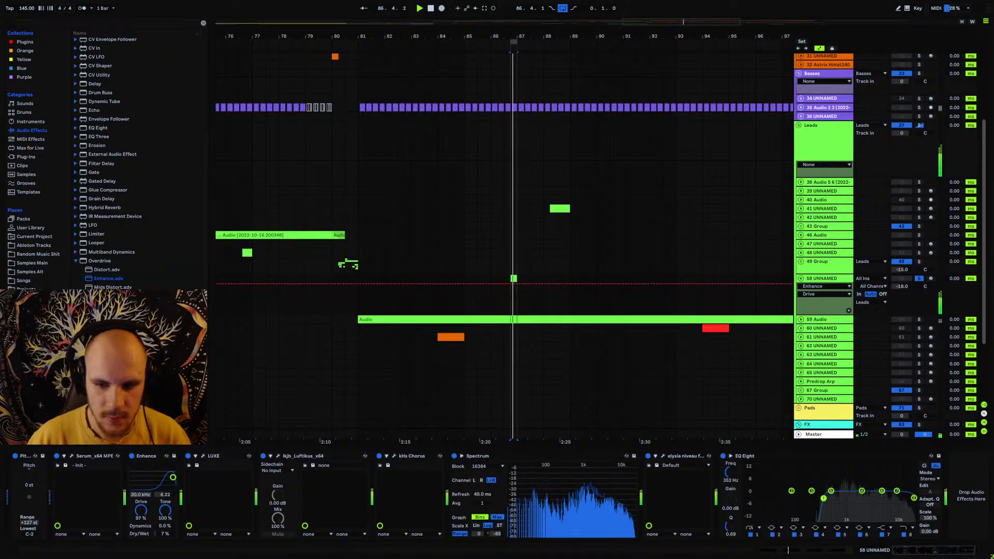
pyautogui.press('space')
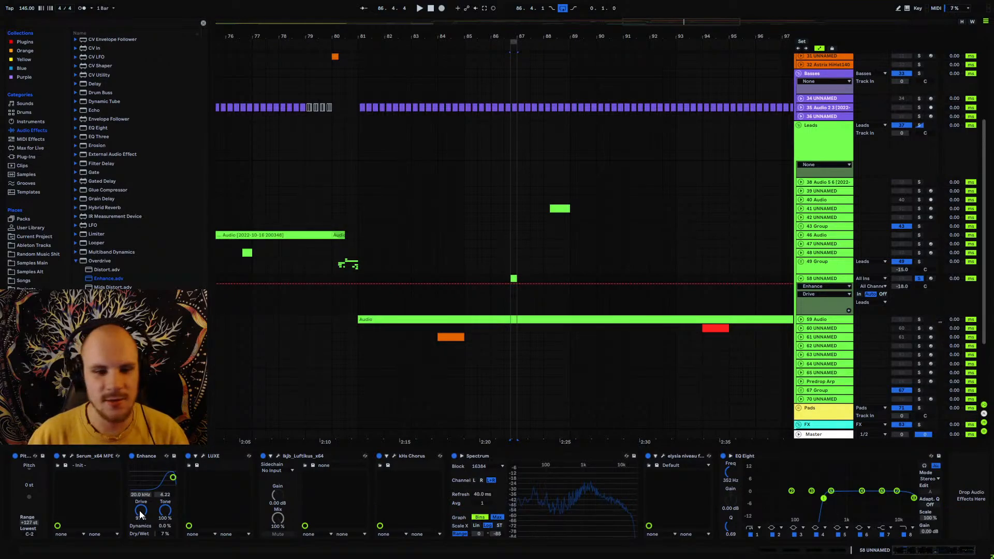
pyautogui.press('space')
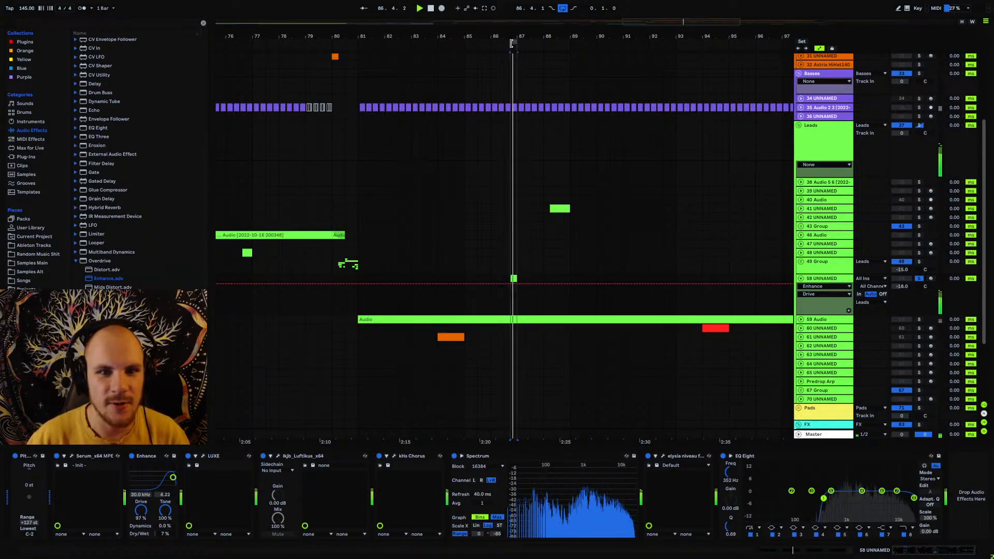
# - Set the playback loop to bars 85 to 89 and play from track 58's lead clip
pyautogui.moveTo(512, 42); pyautogui.dragTo(570, 50)
pyautogui.press('space')
pyautogui.press('space')
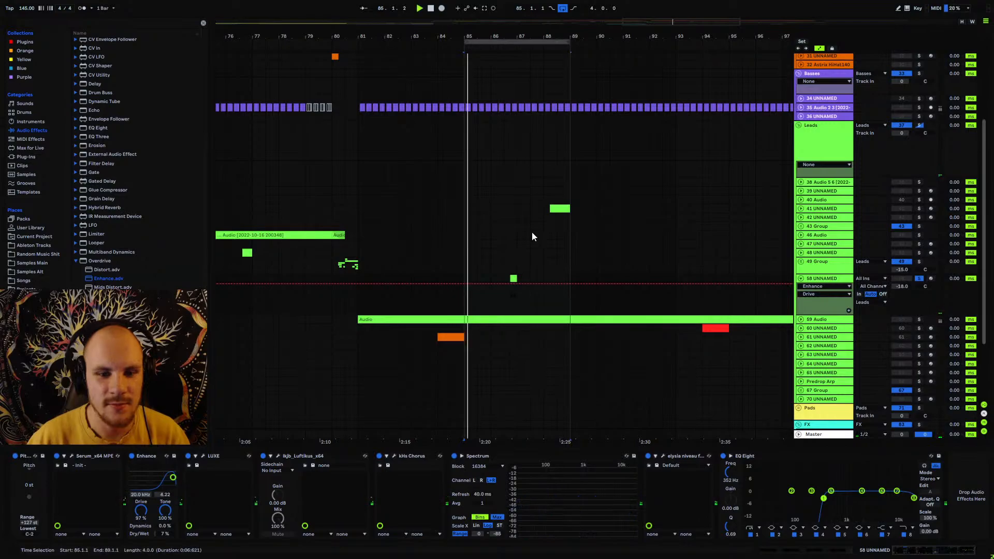
pyautogui.press('space')
pyautogui.click(512, 277)
pyautogui.press('space')
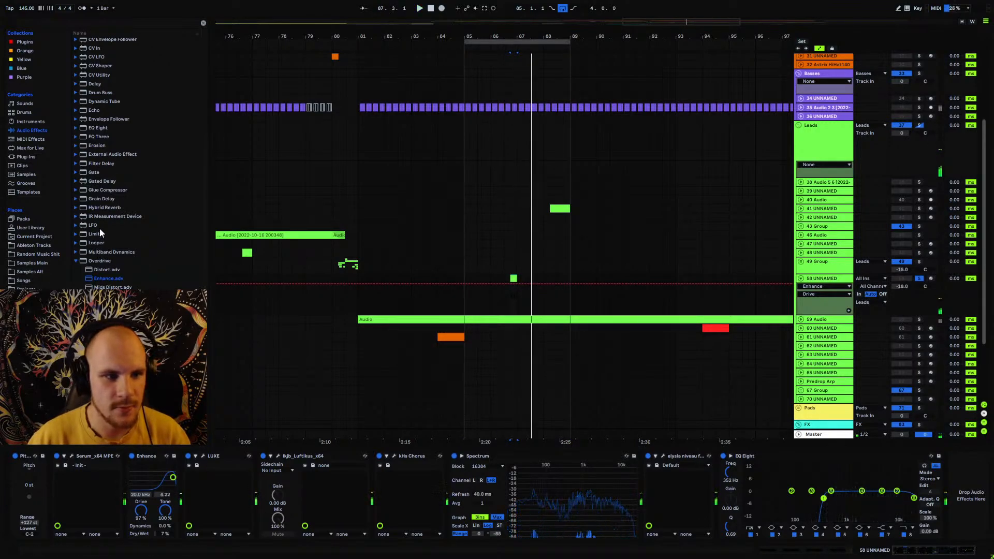
# - Try an Echo after EQ Eight on track 58 with 87% feedback and 34% dry/wet, and remove it
pyautogui.click(94, 109)
pyautogui.click(775, 514)
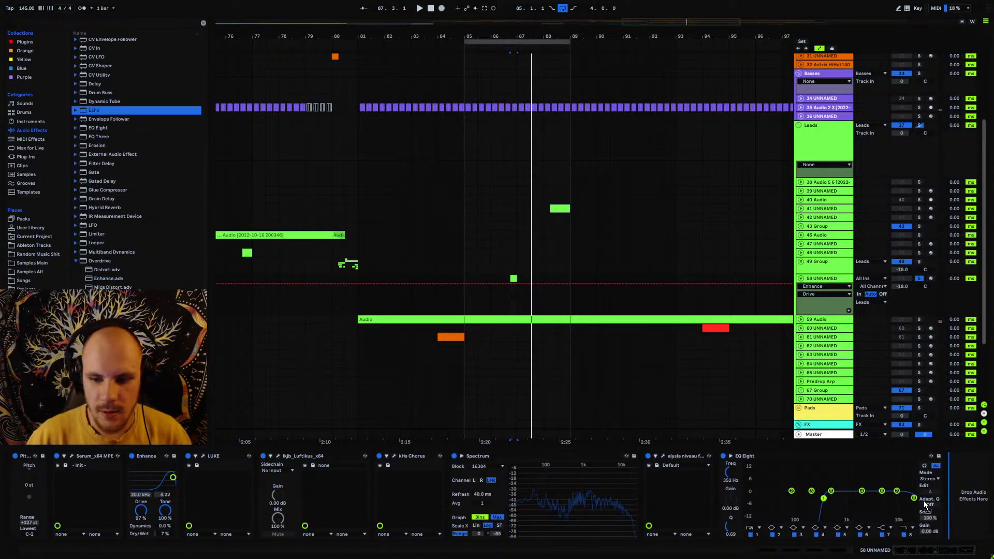
pyautogui.moveTo(856, 509); pyautogui.dragTo(970, 549)
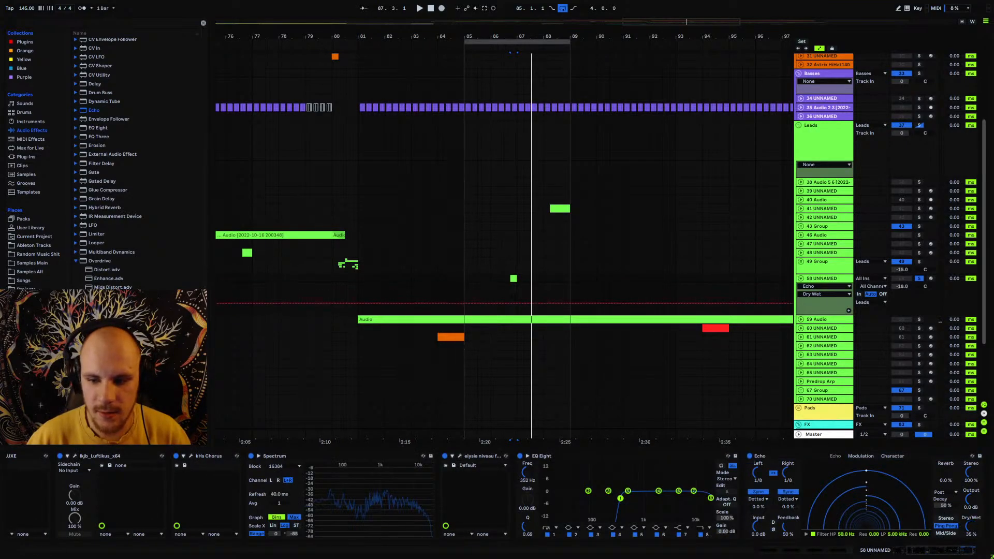
pyautogui.moveTo(787, 527); pyautogui.dragTo(786, 507)
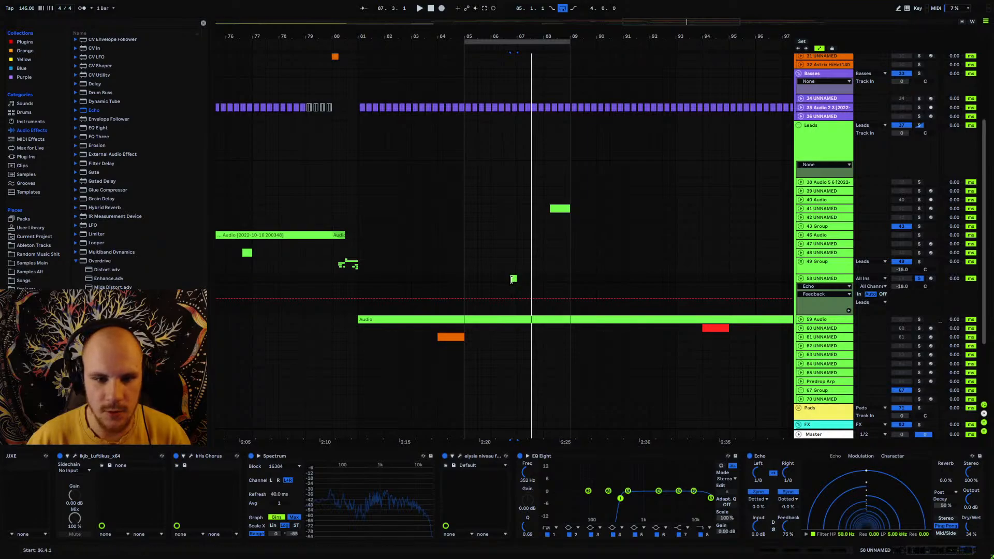
pyautogui.press('space')
pyautogui.moveTo(789, 526)
pyautogui.mouseDown()
pyautogui.moveTo(788, 510)
pyautogui.moveTo(789, 538)
pyautogui.mouseUp()
pyautogui.press('space')
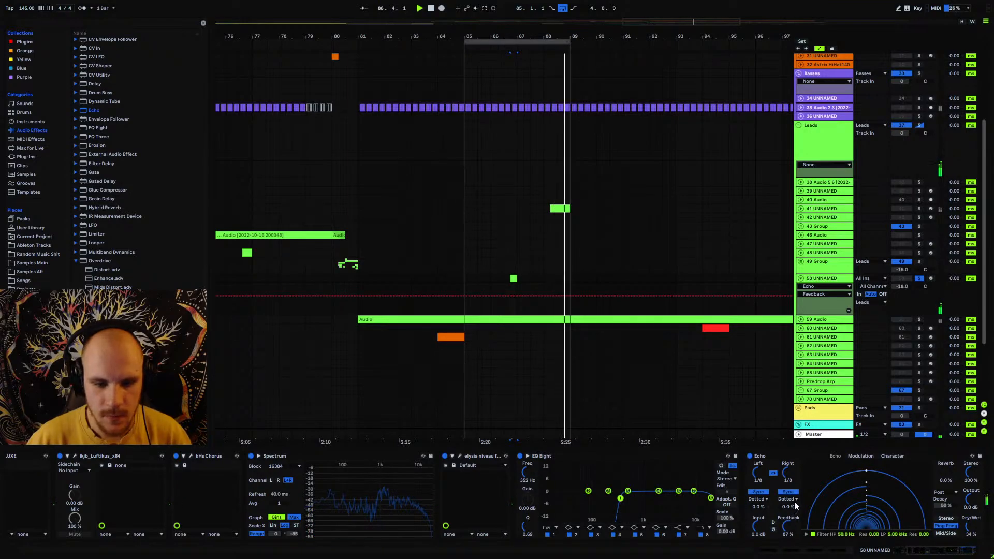
pyautogui.click(791, 456)
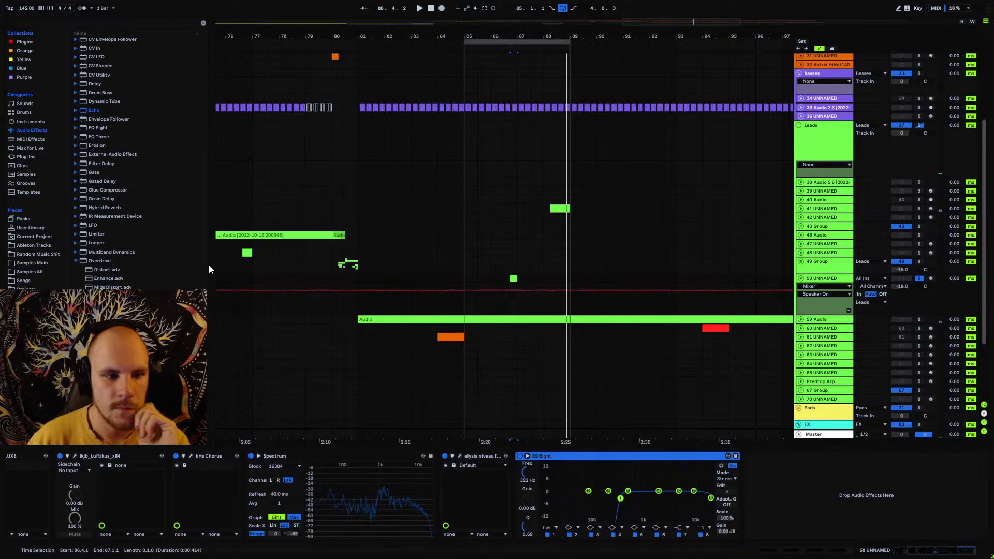
# - Add a Delay after EQ Eight on track 58 with 68% feedback, 36% dry/wet and Ping Pong enabled
pyautogui.moveTo(95, 84); pyautogui.dragTo(253, 195)
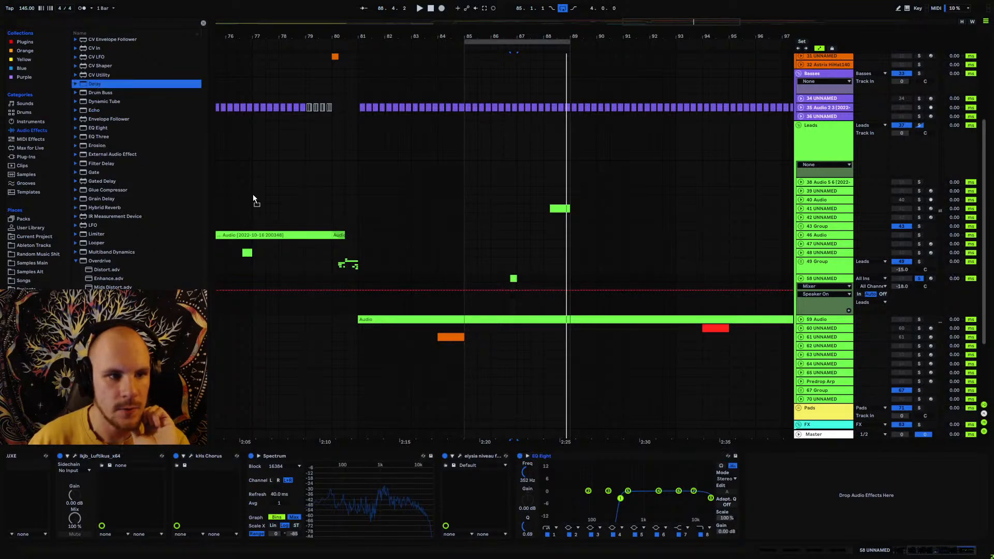
pyautogui.moveTo(754, 470); pyautogui.dragTo(754, 471)
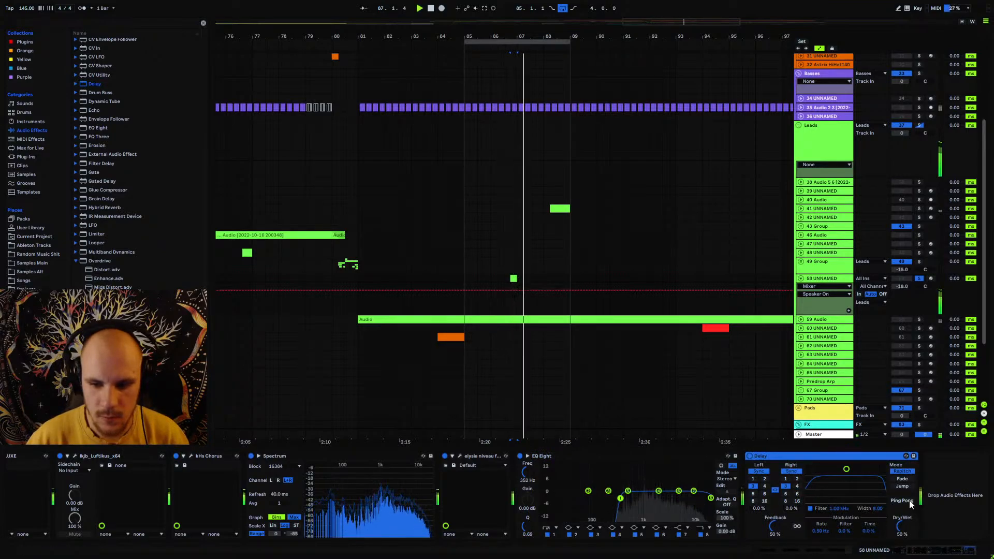
pyautogui.moveTo(902, 527); pyautogui.dragTo(902, 536)
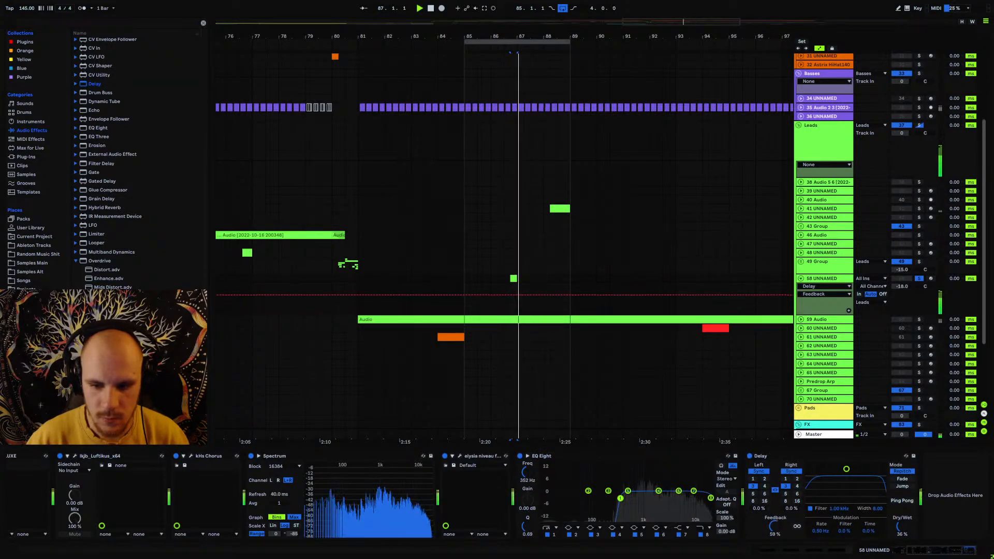
pyautogui.click(902, 502)
pyautogui.click(901, 501)
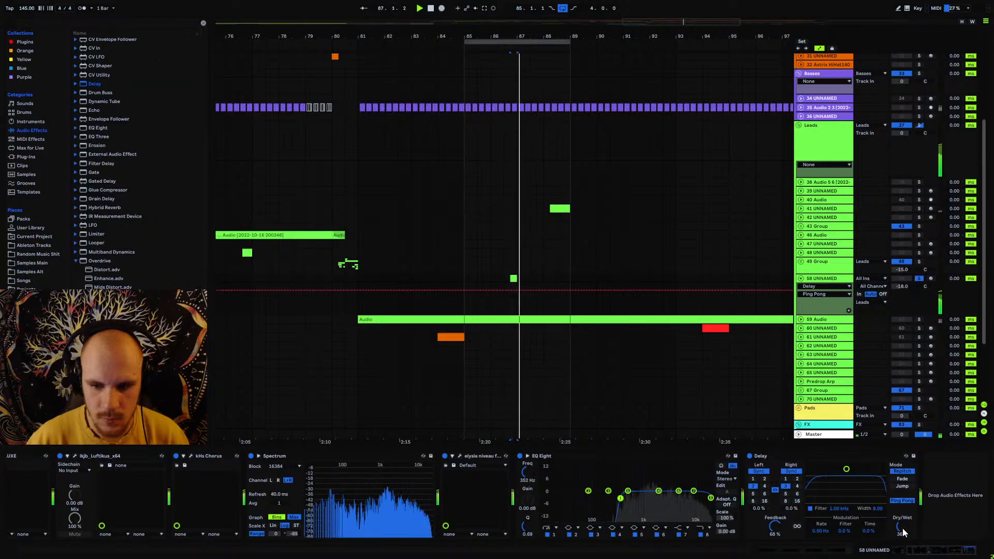
# - Set the Delay's left and right times to 2 sixteenths during playback and its dry/wet to 40%
pyautogui.click(797, 487)
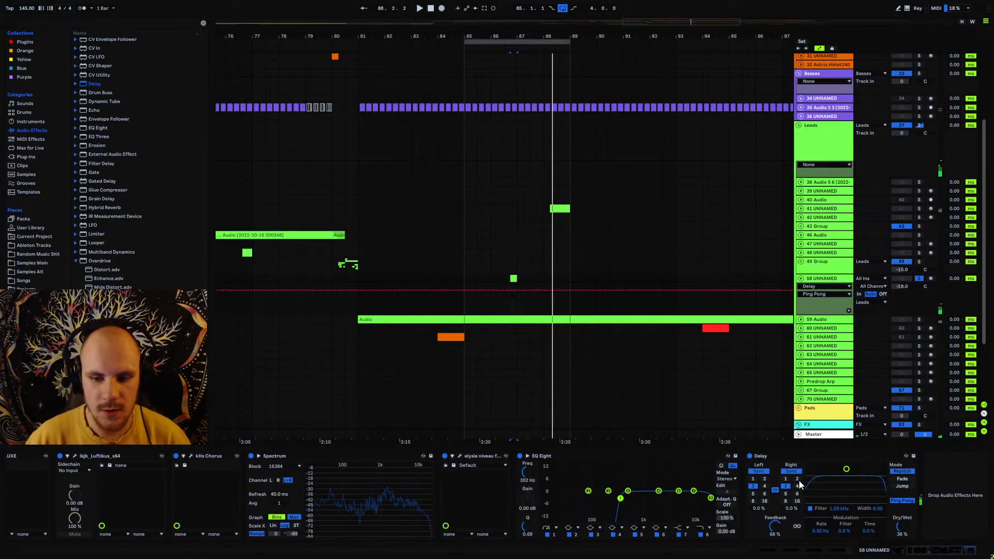
pyautogui.press('space')
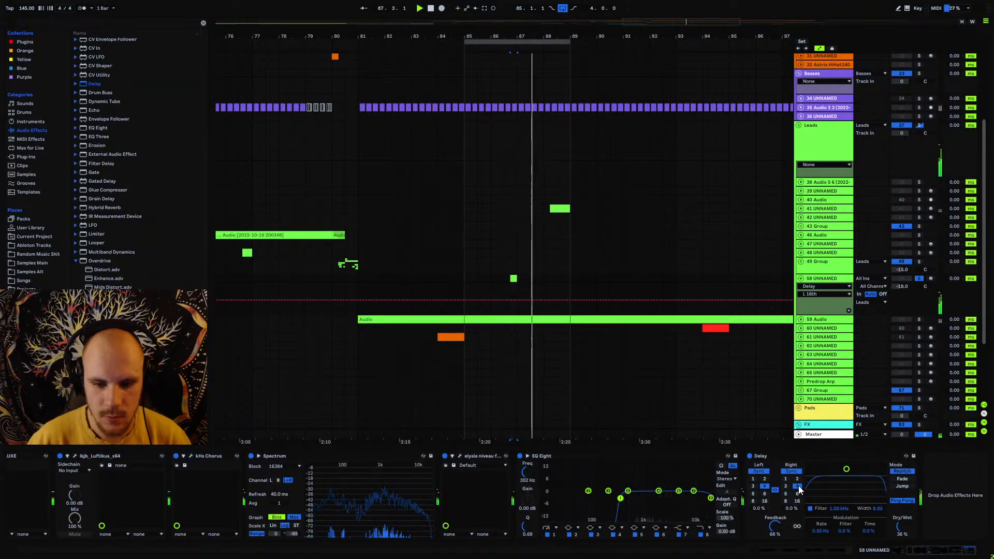
pyautogui.click(798, 480)
pyautogui.press('space')
pyautogui.press('space')
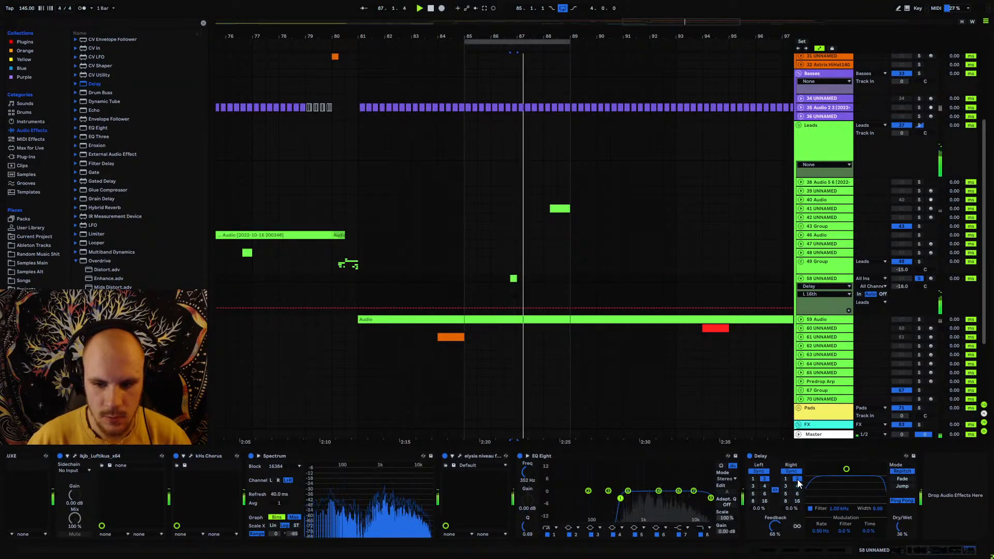
pyautogui.moveTo(901, 527); pyautogui.dragTo(902, 522)
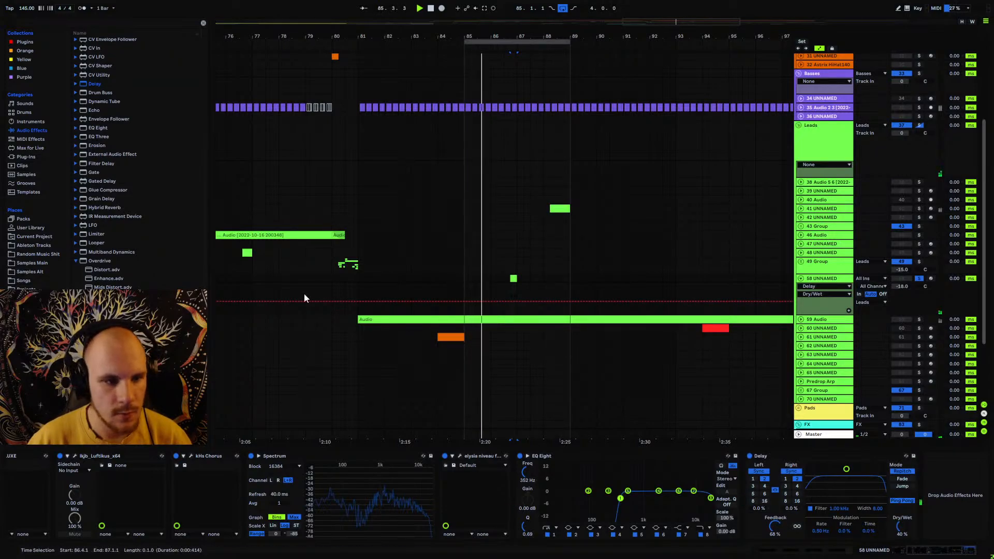
# - Narrow the Delay's filter to 931 Hz with a width of about 5.3 while replaying the lead
pyautogui.press('space')
pyautogui.press('space')
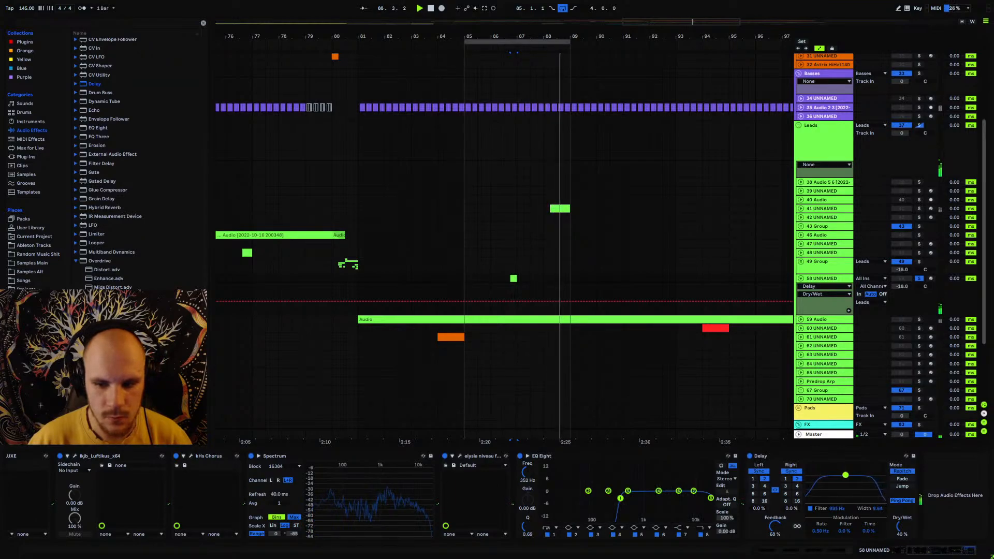
pyautogui.moveTo(847, 470); pyautogui.dragTo(847, 478)
pyautogui.press('space')
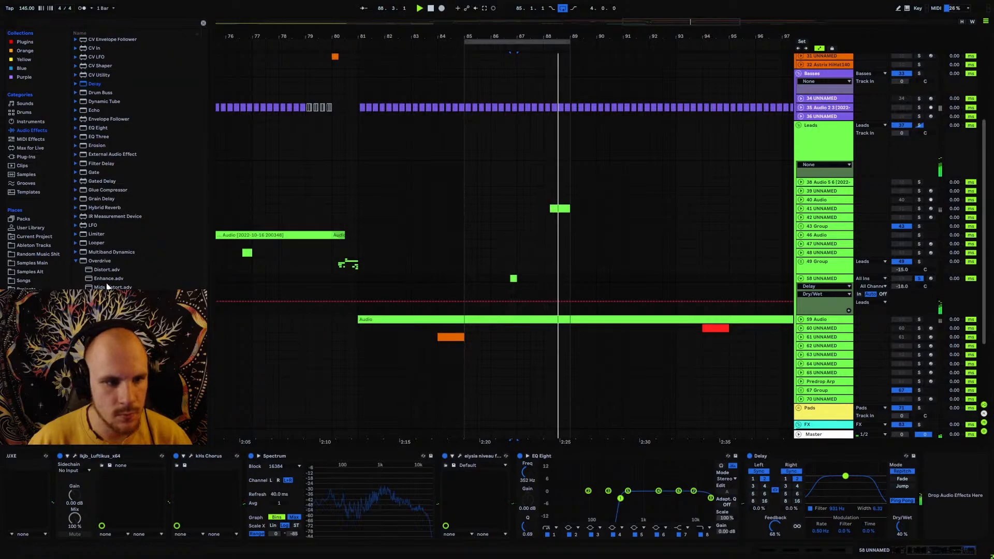
# - Unsolo track 58, play the mix from just before bar 81, and extend the loop to cover bars 81 to 93
pyautogui.click(920, 279)
pyautogui.click(357, 282)
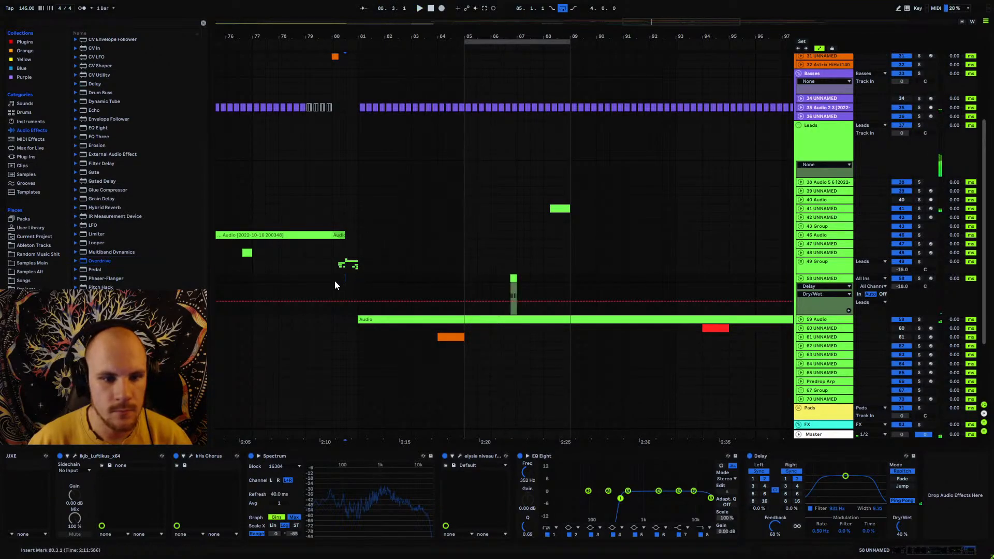
pyautogui.press('space')
pyautogui.moveTo(570, 42); pyautogui.dragTo(665, 53)
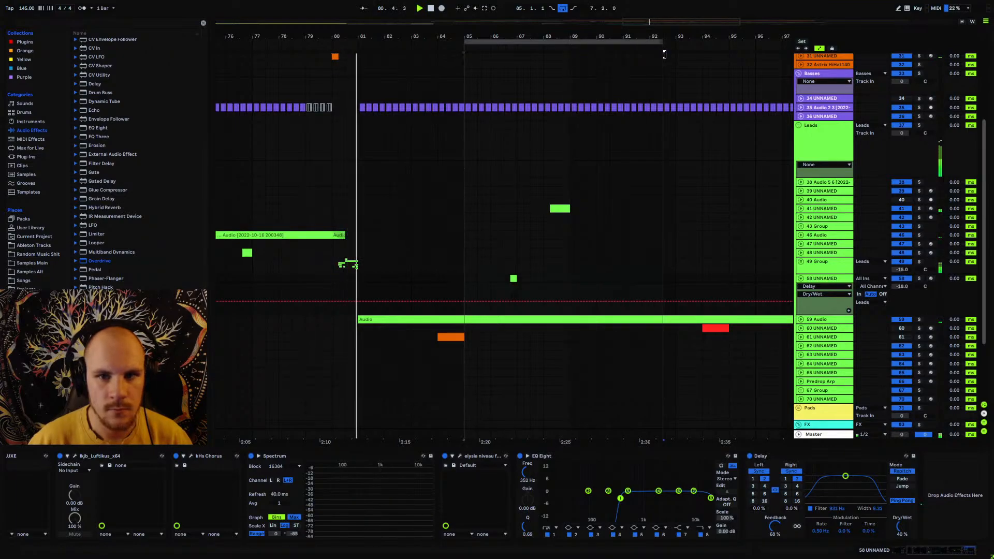
pyautogui.moveTo(465, 44); pyautogui.dragTo(360, 55)
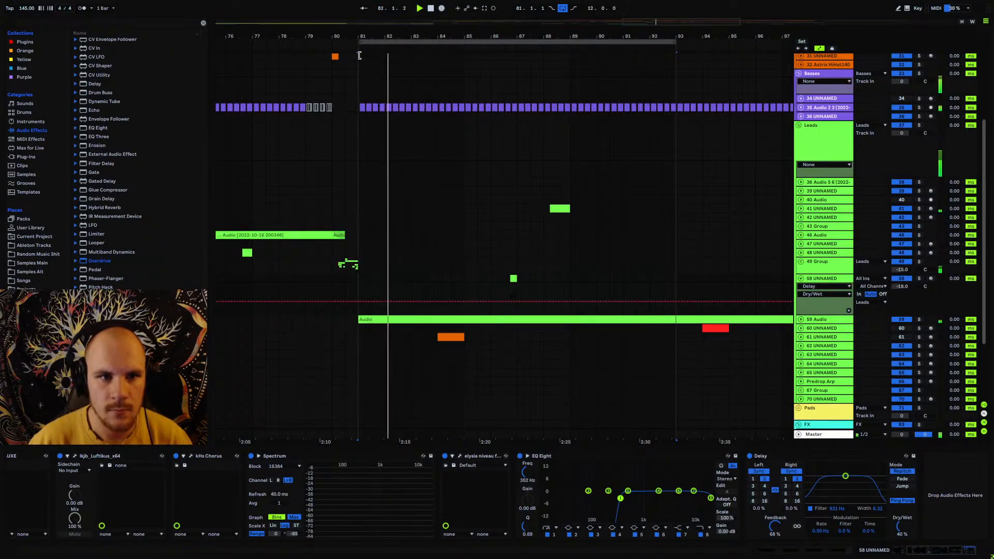
# - Extend the loop to cover bars 81 to 97, collapse track 58, and switch looping off
pyautogui.moveTo(674, 41); pyautogui.dragTo(784, 82)
pyautogui.click(801, 279)
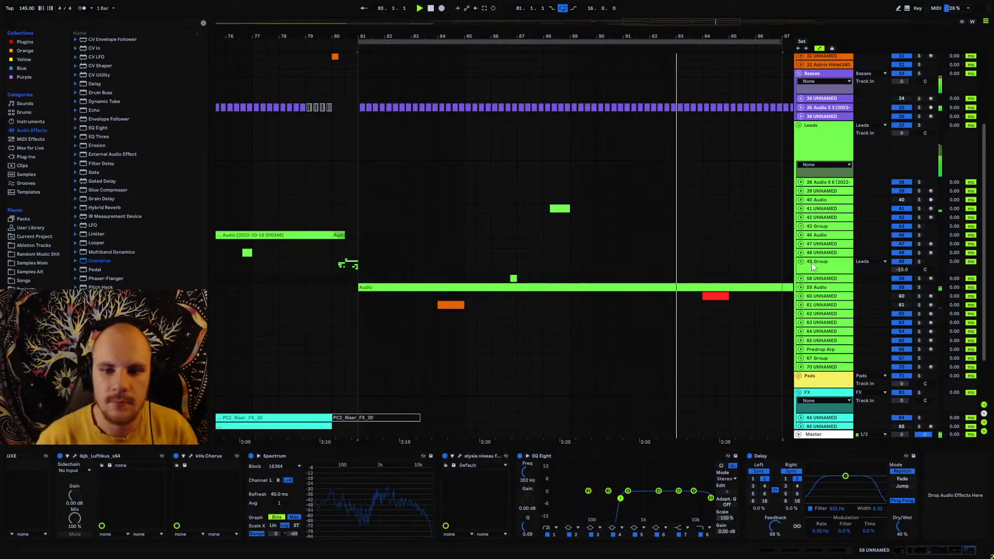
pyautogui.moveTo(683, 36); pyautogui.dragTo(590, 27)
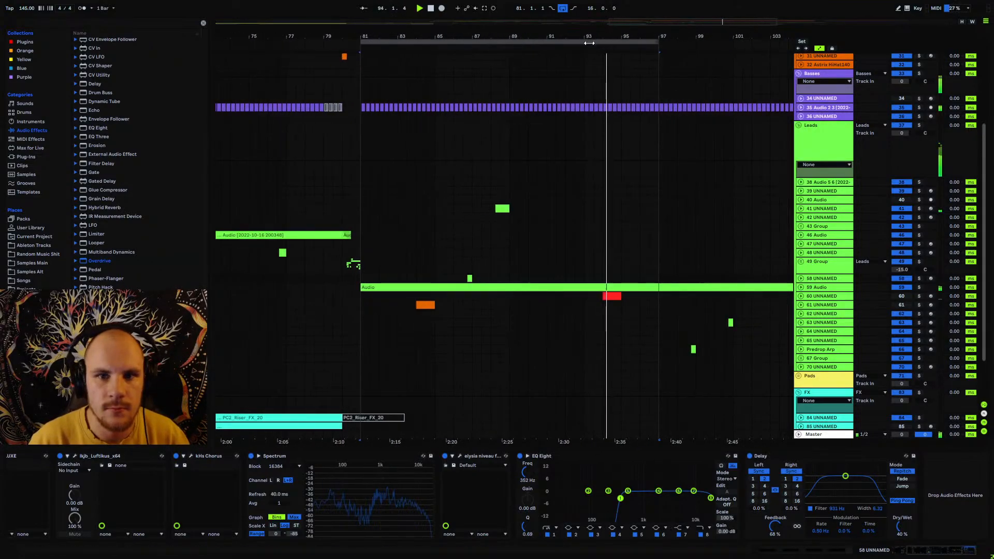
pyautogui.rightClick(589, 43)
pyautogui.click(610, 51)
pyautogui.click(434, 278)
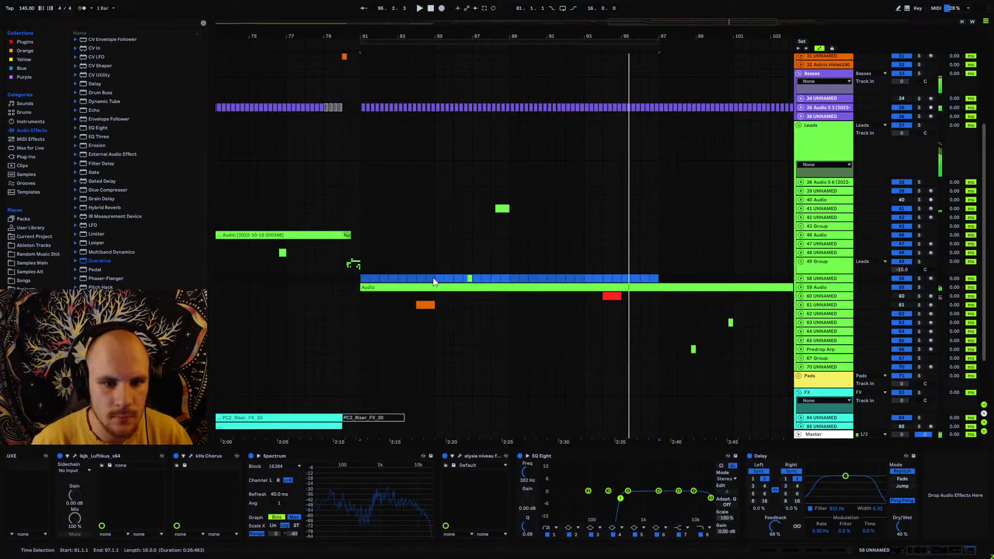
# - Expand and solo track 61, and play its clip at bar 84
pyautogui.click(343, 279)
pyautogui.scroll(-2, 493, 297)
pyautogui.moveTo(638, 37); pyautogui.dragTo(665, 36)
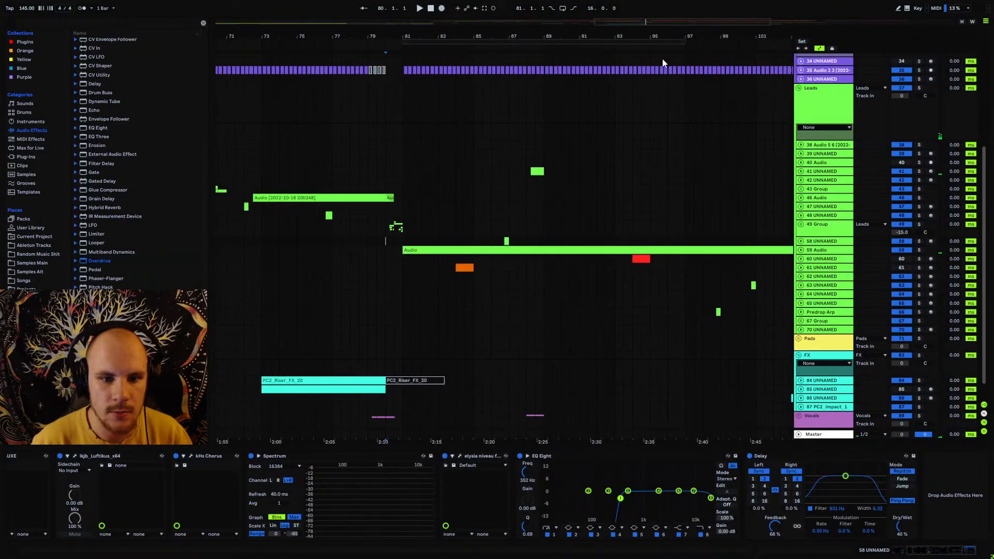
pyautogui.click(801, 268)
pyautogui.click(920, 267)
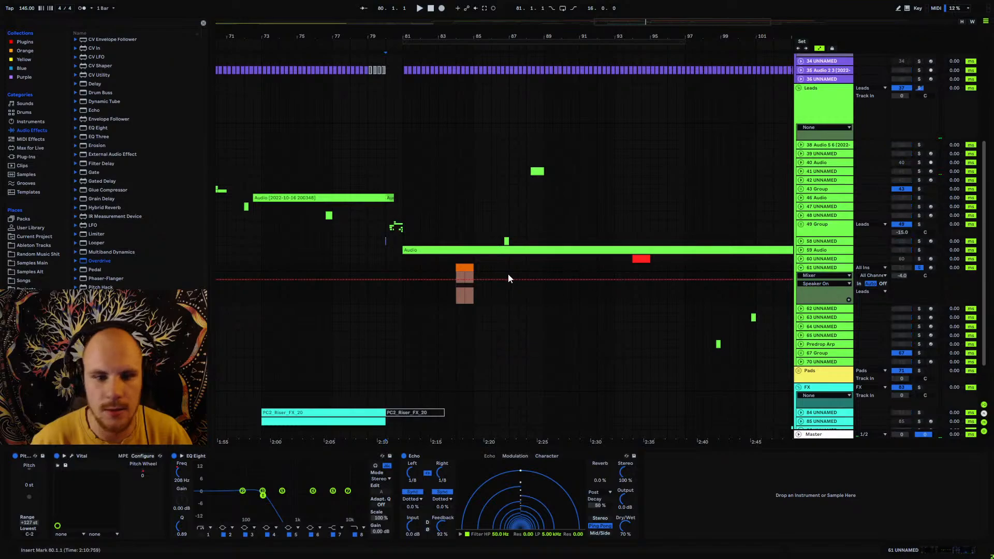
pyautogui.press('space')
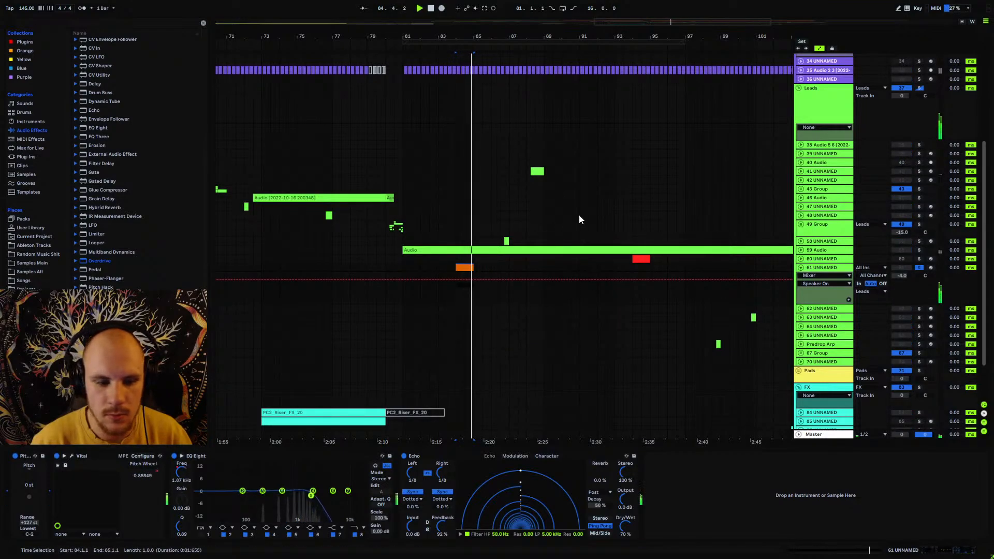
pyautogui.click(836, 268)
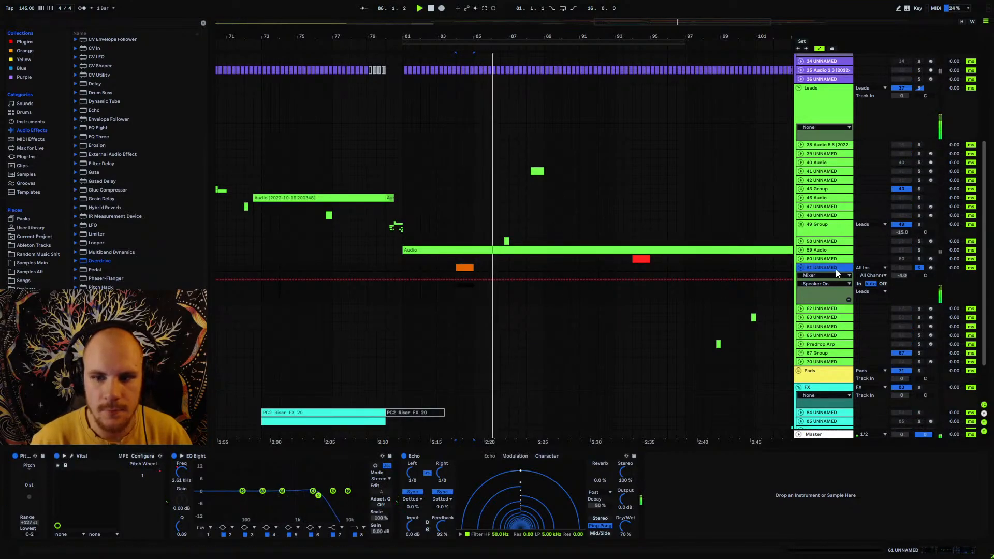
# - Unsolo track 61 and play the full mix from bar 80
pyautogui.click(918, 268)
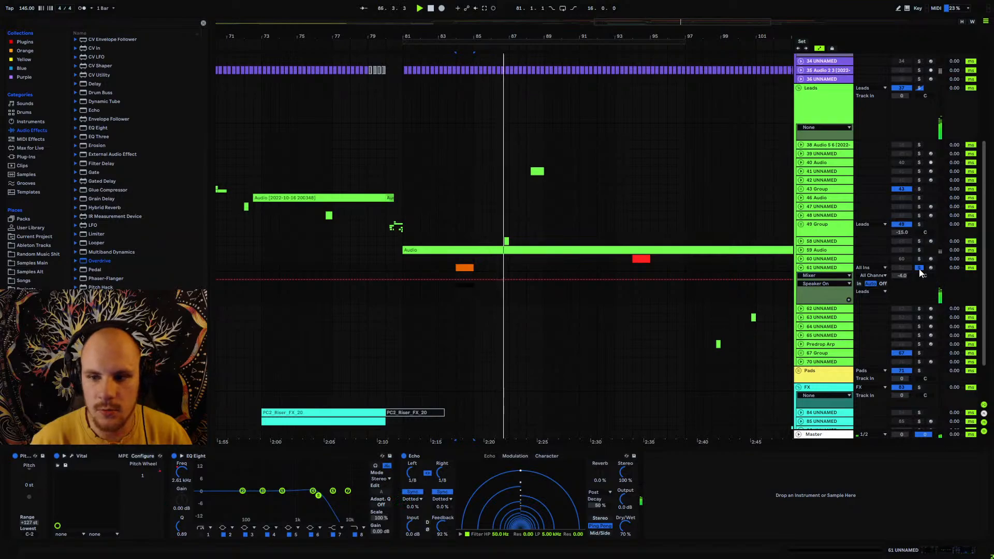
pyautogui.click(403, 269)
pyautogui.press('space')
pyautogui.click(385, 268)
pyautogui.press('space')
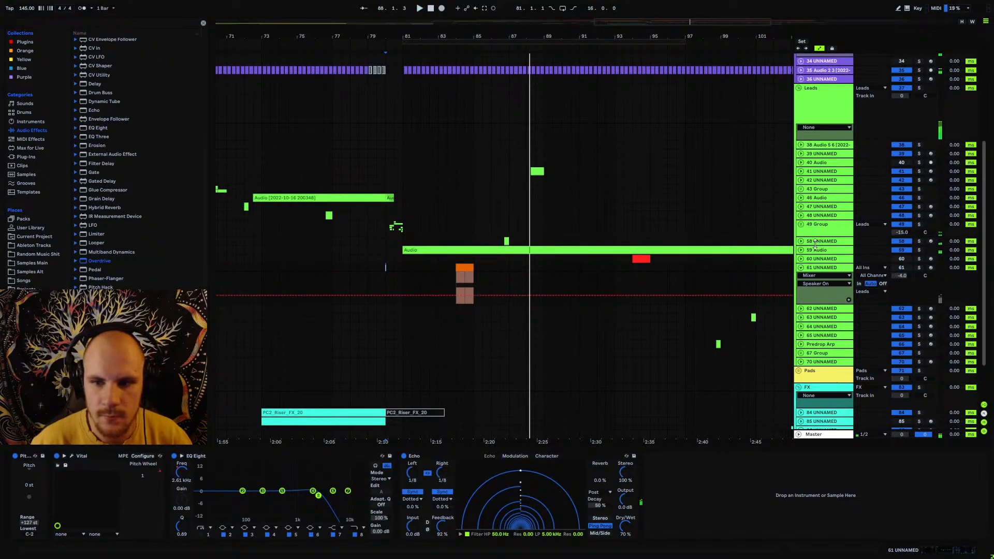
# - Deactivate track 58, collapse track 61, and set the loop range to 128 bars from bar 1
pyautogui.click(907, 242)
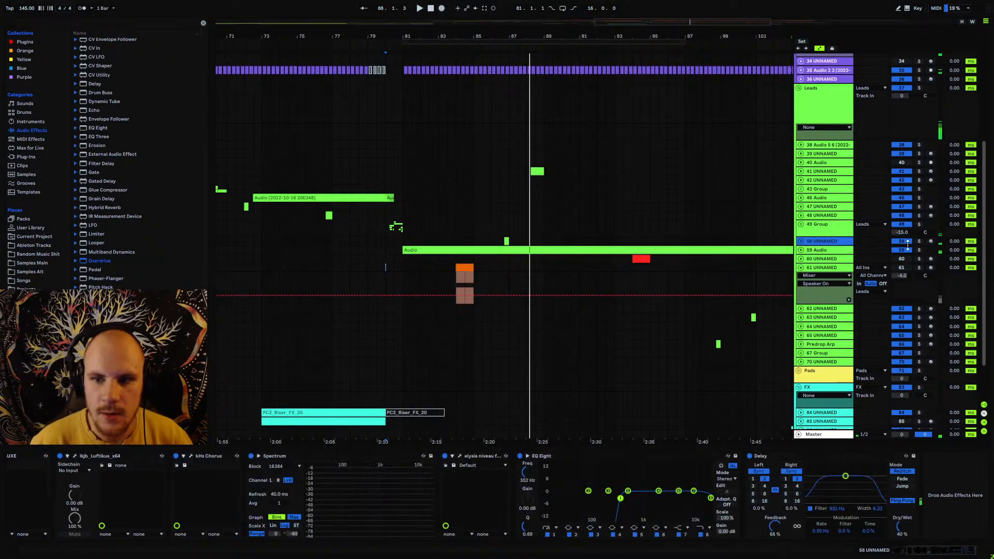
pyautogui.click(801, 269)
pyautogui.moveTo(434, 37); pyautogui.dragTo(433, 4)
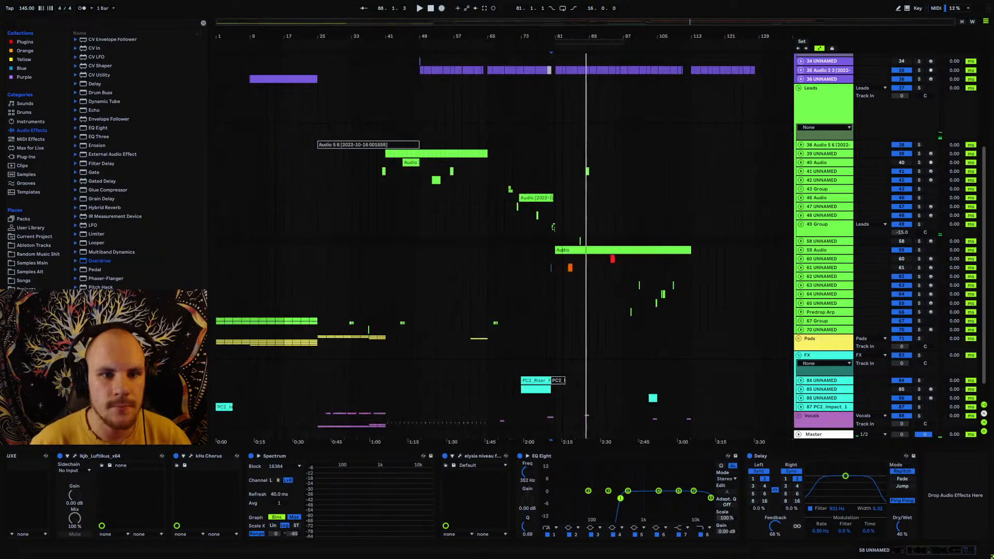
pyautogui.moveTo(556, 43); pyautogui.dragTo(216, 62)
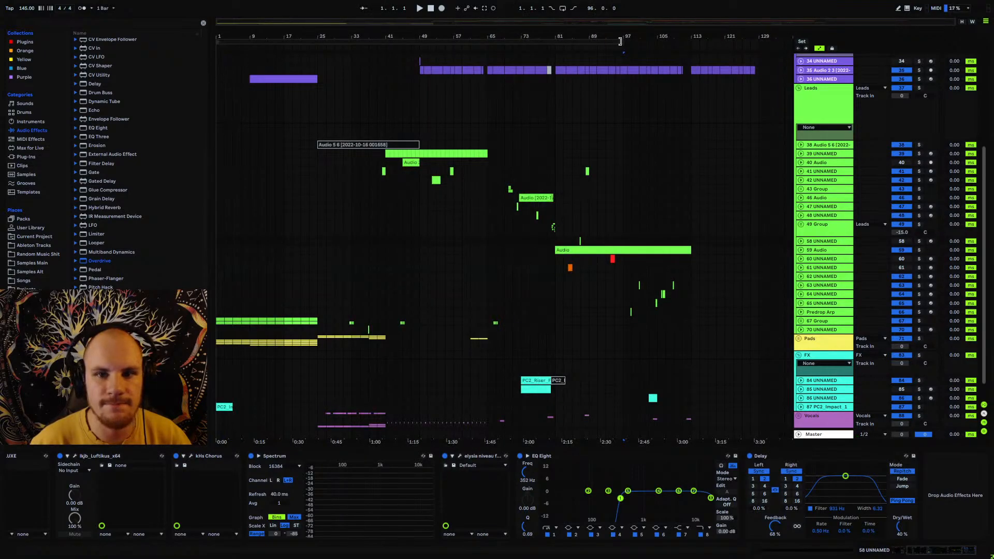
# - Insert a new MIDI track below track 70 at the end of the Leads group
pyautogui.click(527, 229)
pyautogui.scroll(-1, 682, 250)
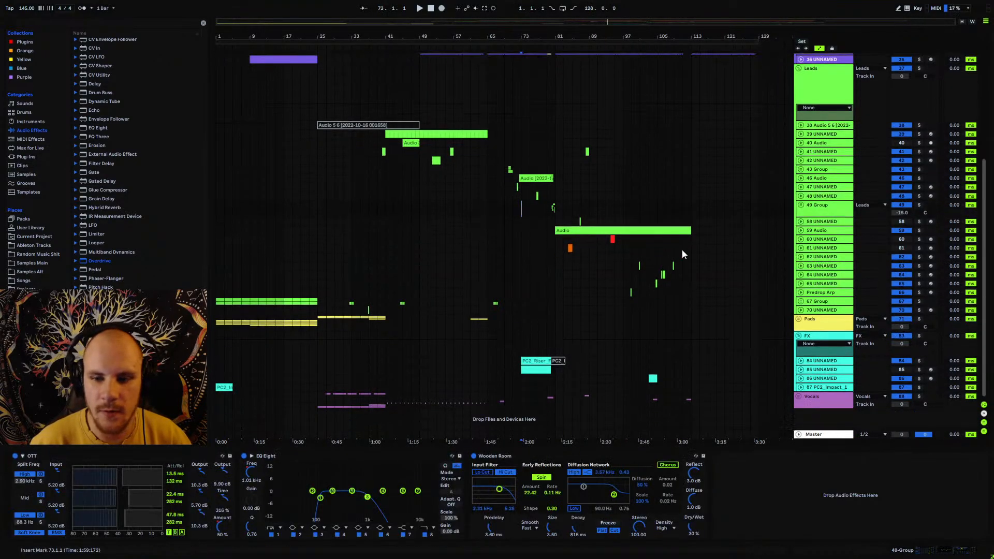
pyautogui.scroll(2, 800, 231)
pyautogui.click(800, 115)
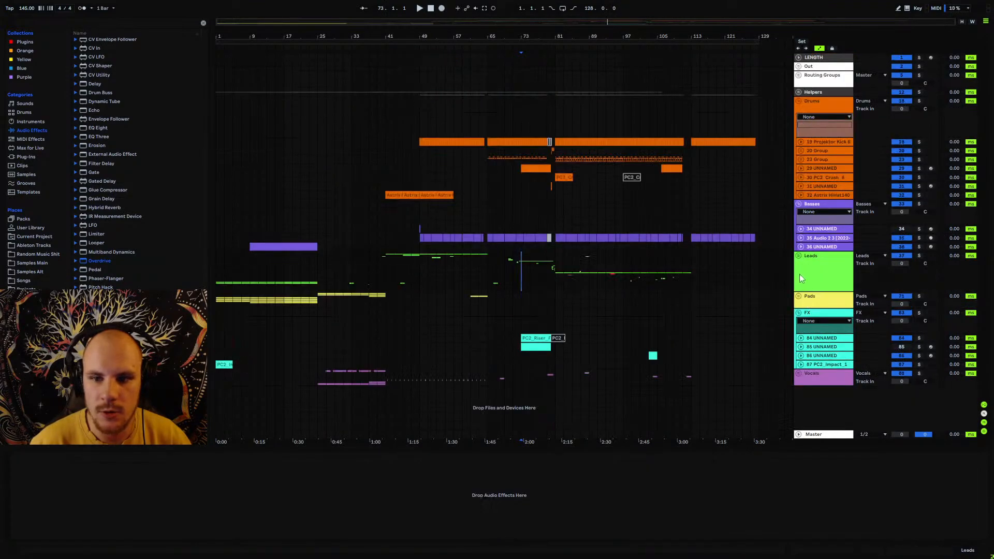
pyautogui.click(799, 257)
pyautogui.scroll(-5, 785, 290)
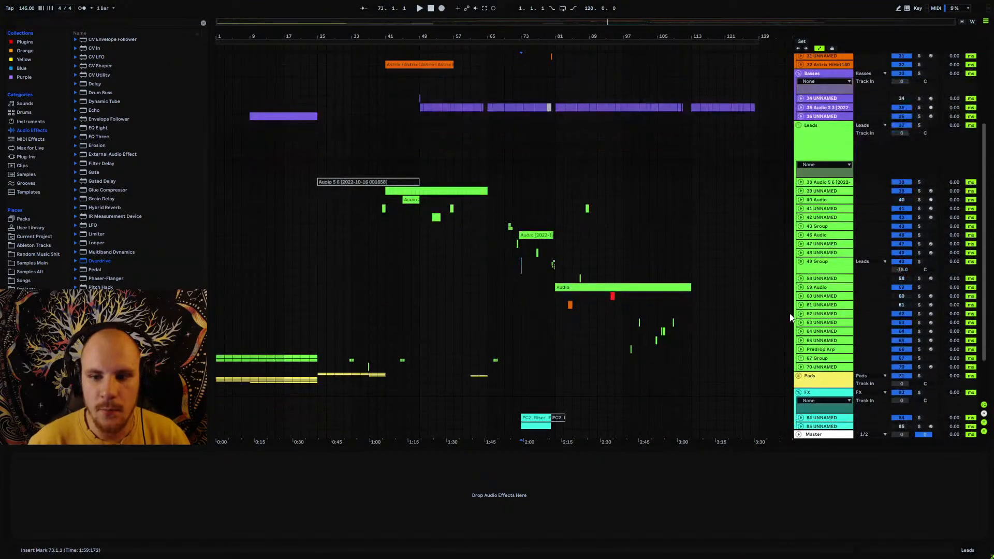
pyautogui.click(829, 368)
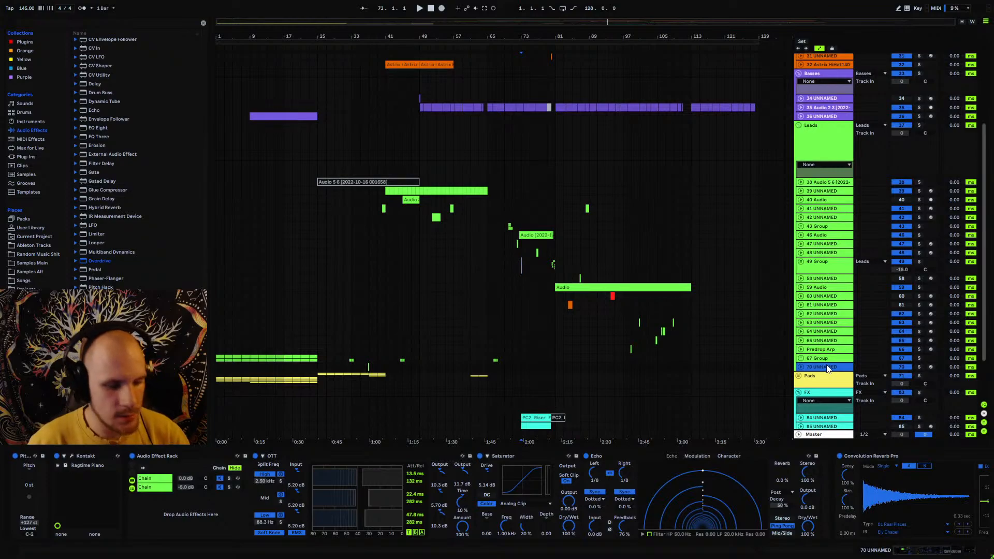
pyautogui.hotkey('ctrl', 'shift', 't')
# - Solo the 49 Group and play its lead from bar 80
pyautogui.moveTo(570, 37); pyautogui.dragTo(498, 37)
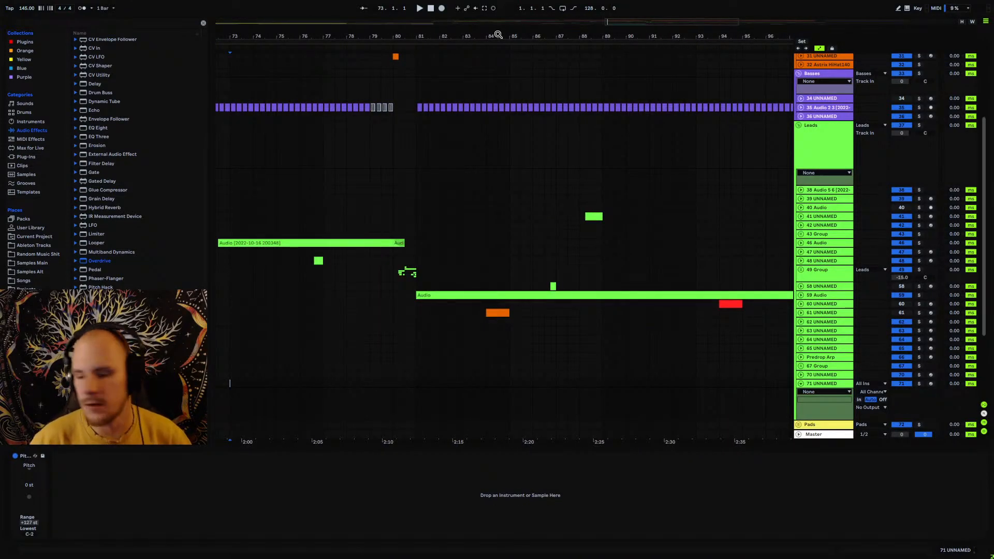
pyautogui.scroll(-3, 475, 190)
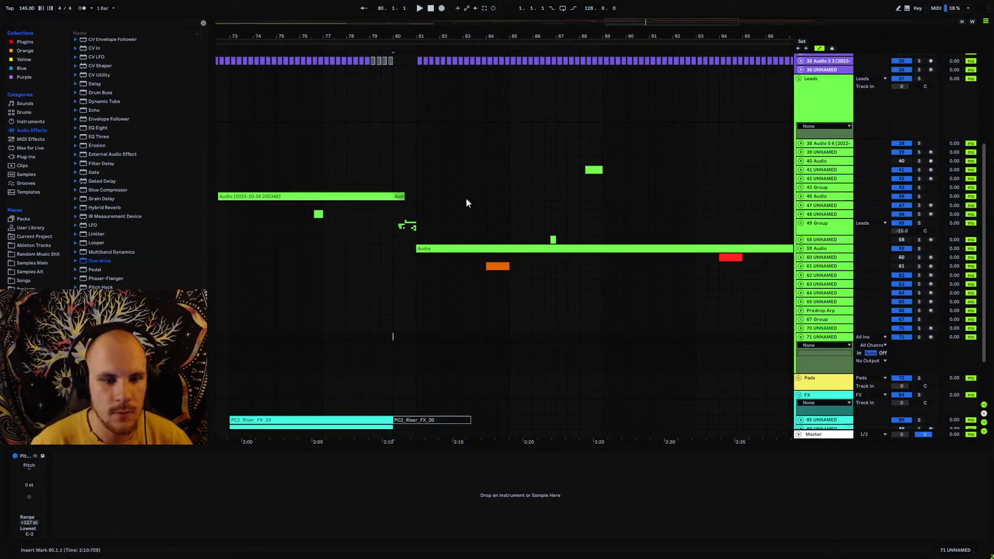
pyautogui.moveTo(396, 40); pyautogui.dragTo(397, 57)
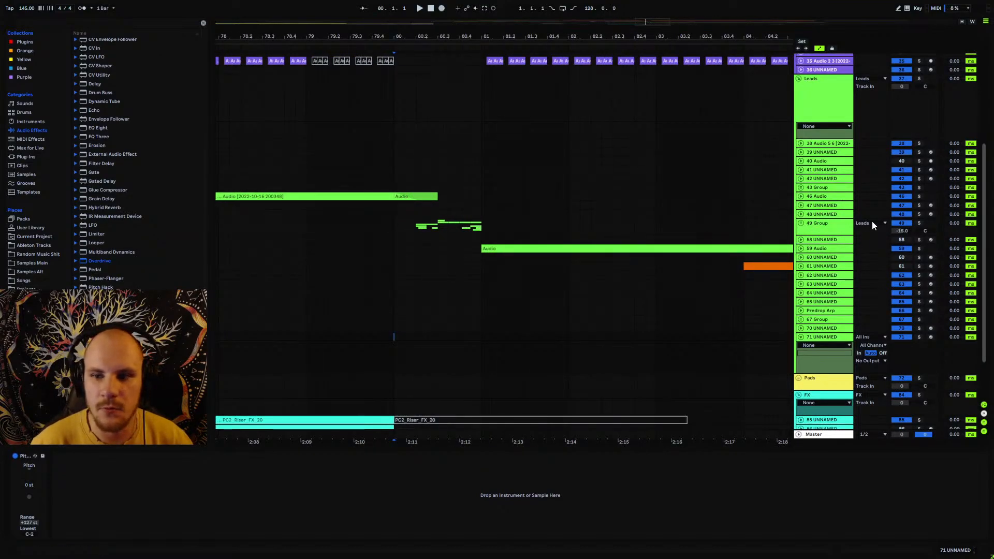
pyautogui.click(919, 223)
pyautogui.click(394, 226)
pyautogui.press('space')
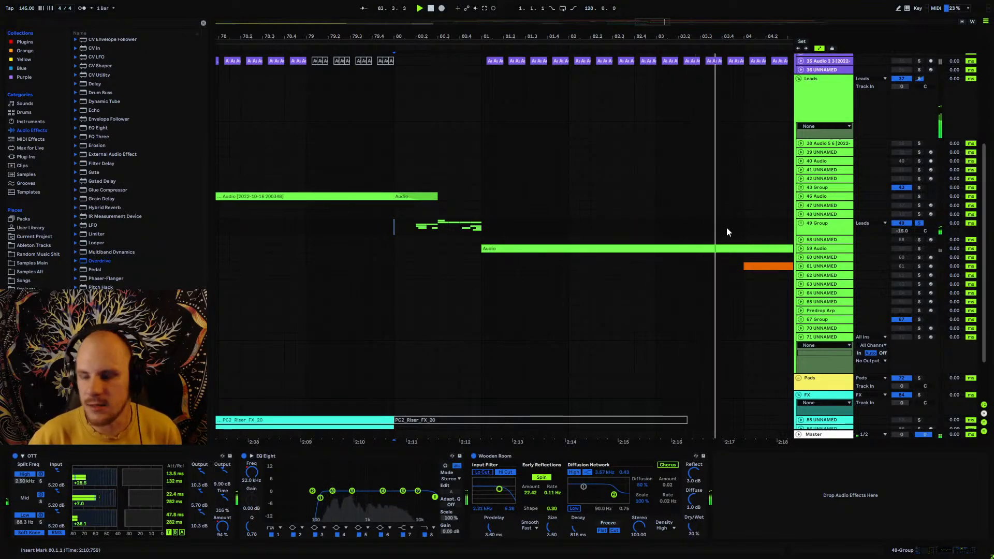
# - Solo audio track 59 instead of the 49 Group and listen to its long clip around bar 95
pyautogui.scroll(-10, 511, 90)
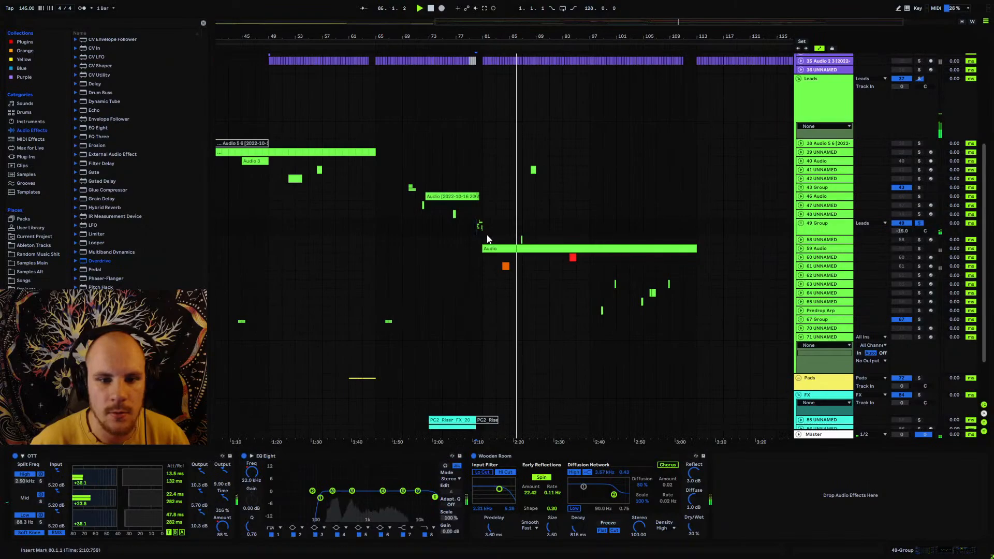
pyautogui.moveTo(483, 222); pyautogui.dragTo(699, 237)
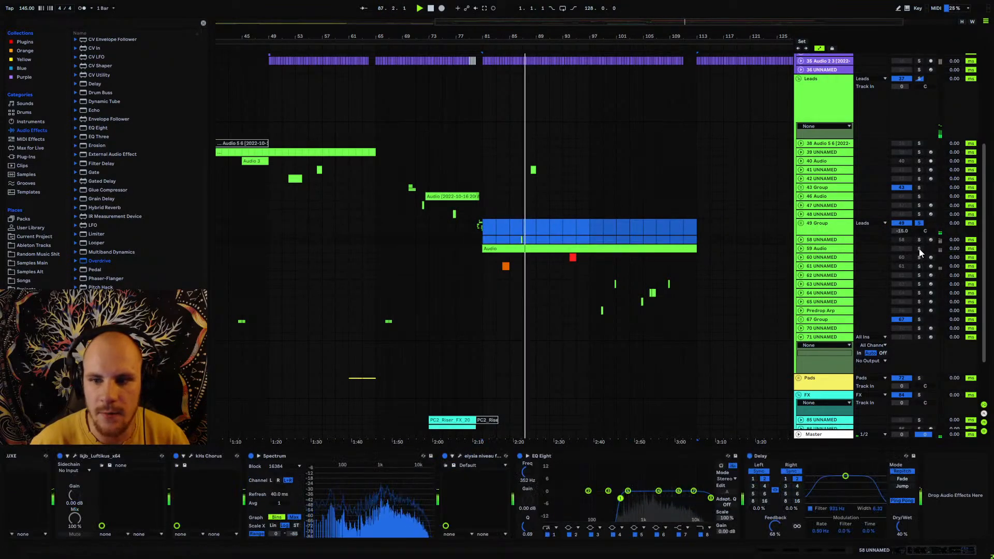
pyautogui.click(916, 248)
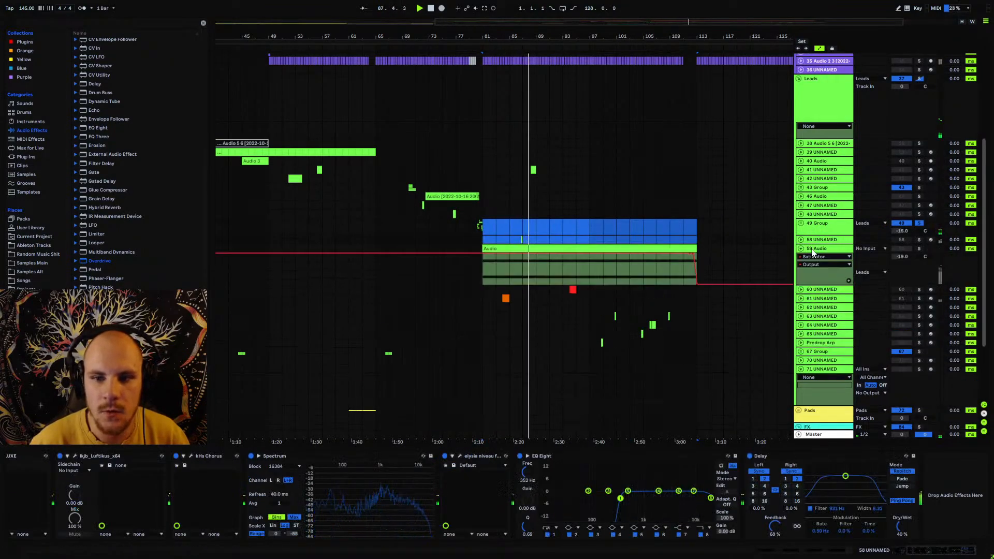
pyautogui.click(920, 248)
pyautogui.click(578, 271)
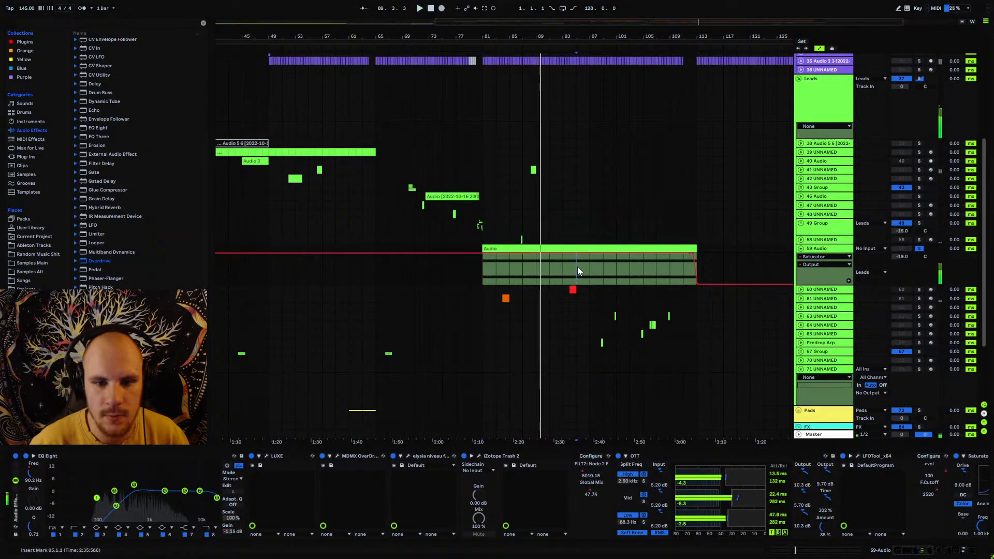
pyautogui.click(577, 267)
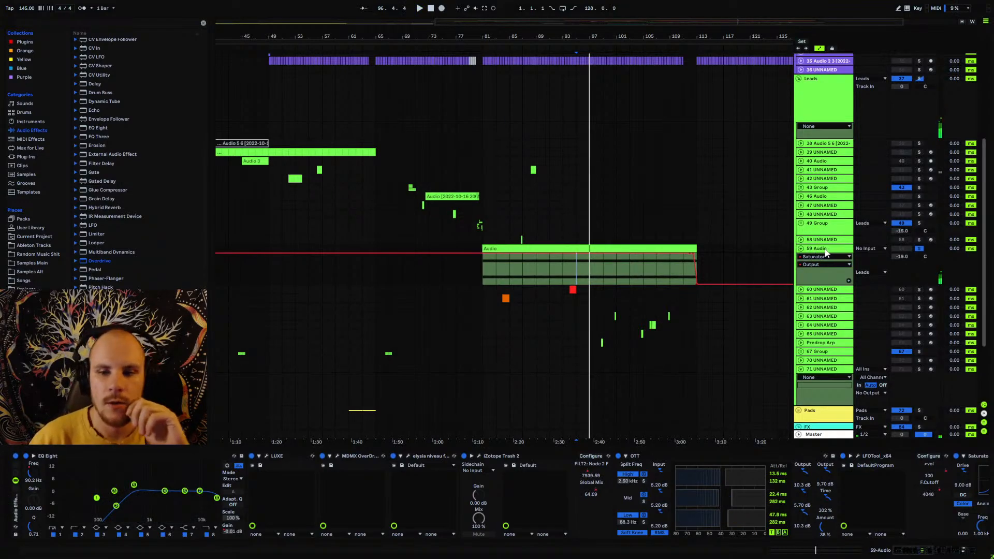
# - Solo track 58 to hear its short clip just before bar 87, and collapse track 59
pyautogui.click(521, 237)
pyautogui.press('space')
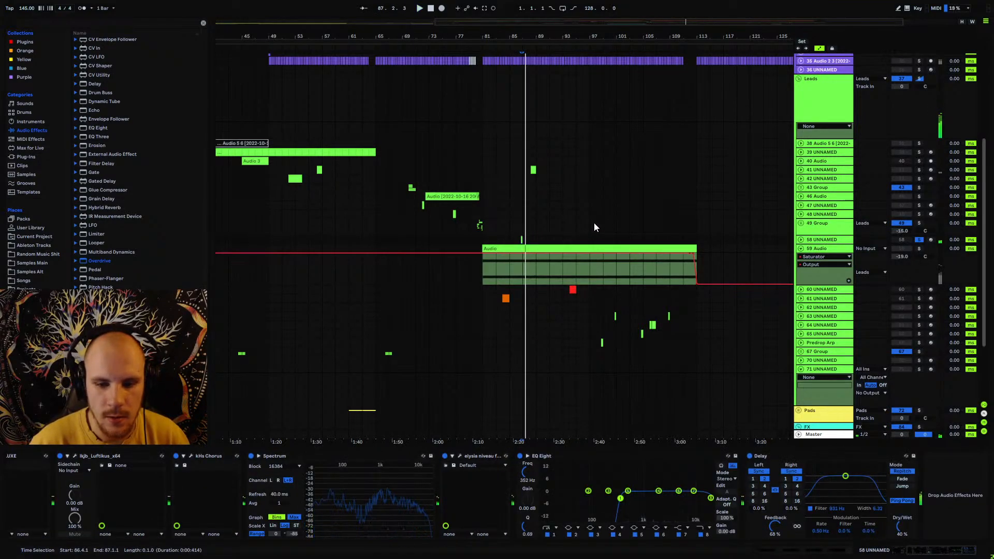
pyautogui.click(801, 249)
pyautogui.click(819, 249)
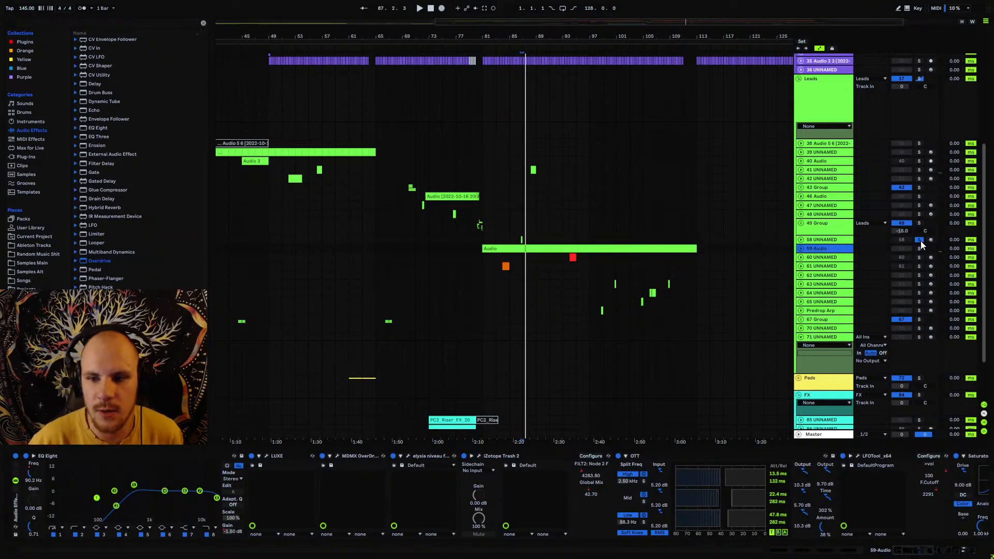
# - Unsolo track 58 and cue the clip at bar 84 on track 61
pyautogui.click(482, 242)
pyautogui.press('space')
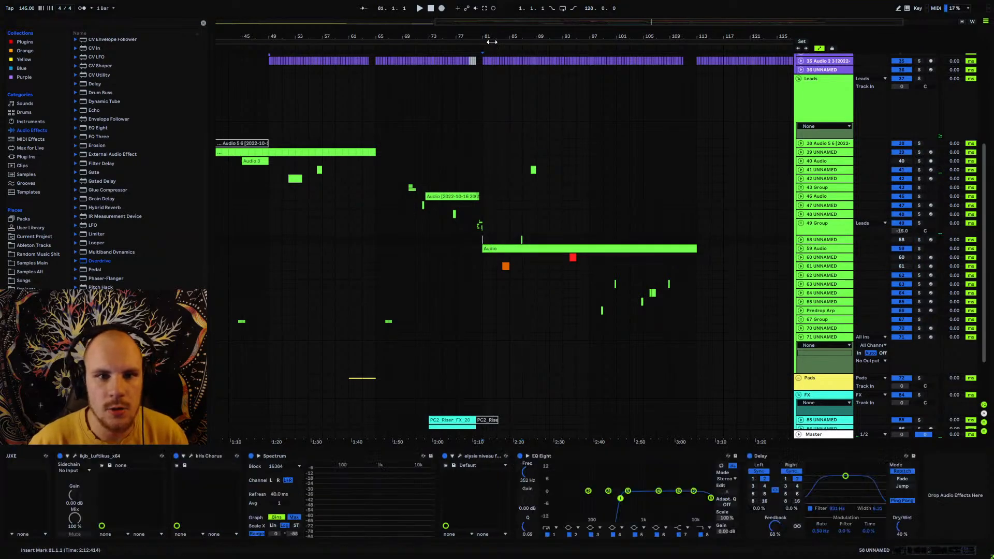
pyautogui.moveTo(492, 42); pyautogui.dragTo(547, 157)
pyautogui.click(541, 268)
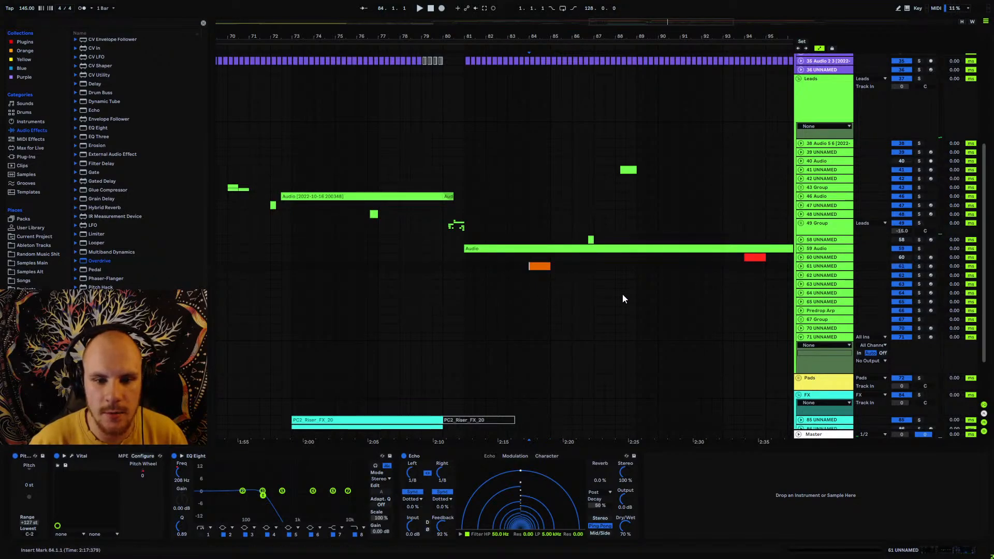
pyautogui.scroll(-3, 637, 255)
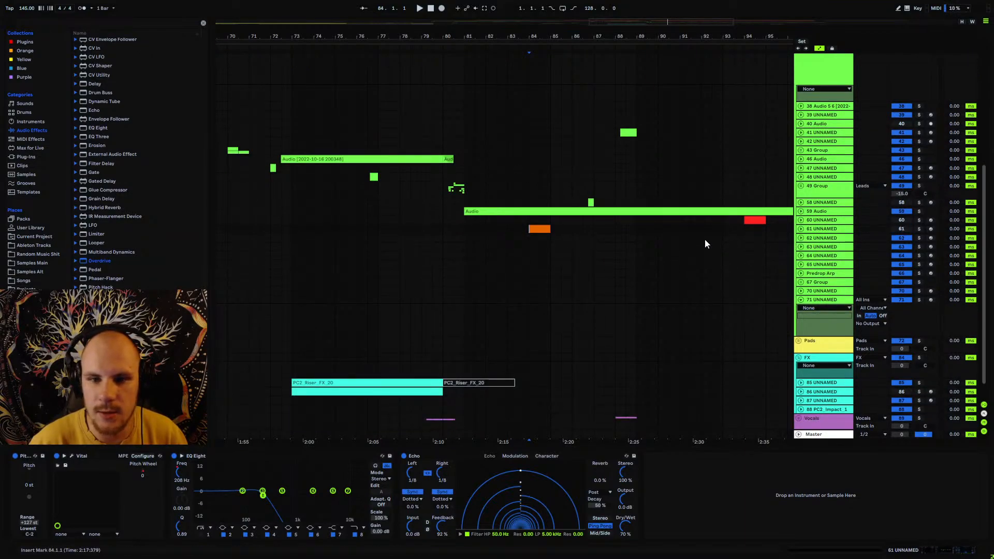
pyautogui.moveTo(619, 27); pyautogui.dragTo(539, 31)
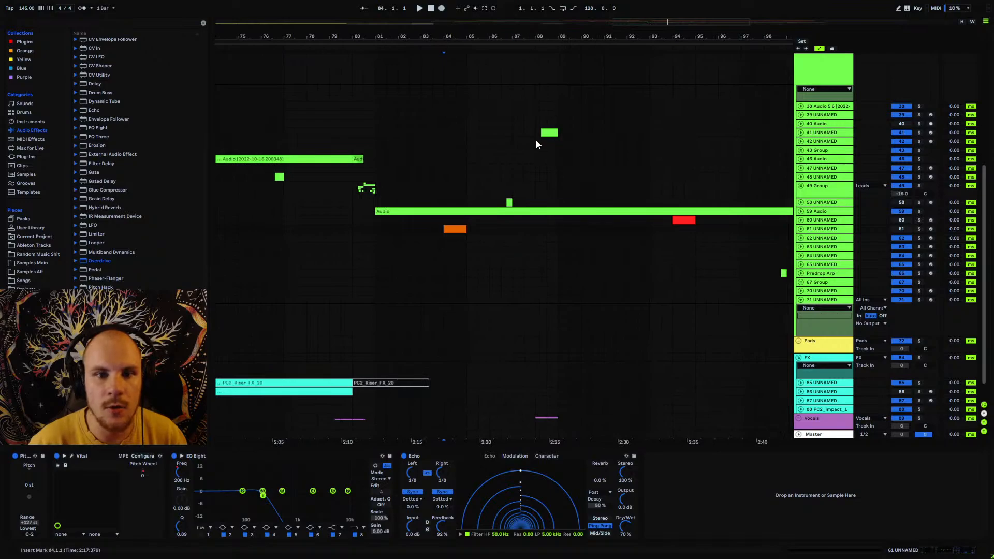
# - Play from bar 88 on track 41, audition track 60's clip at bar 94 in solo, and clear the solo
pyautogui.click(536, 133)
pyautogui.press('space')
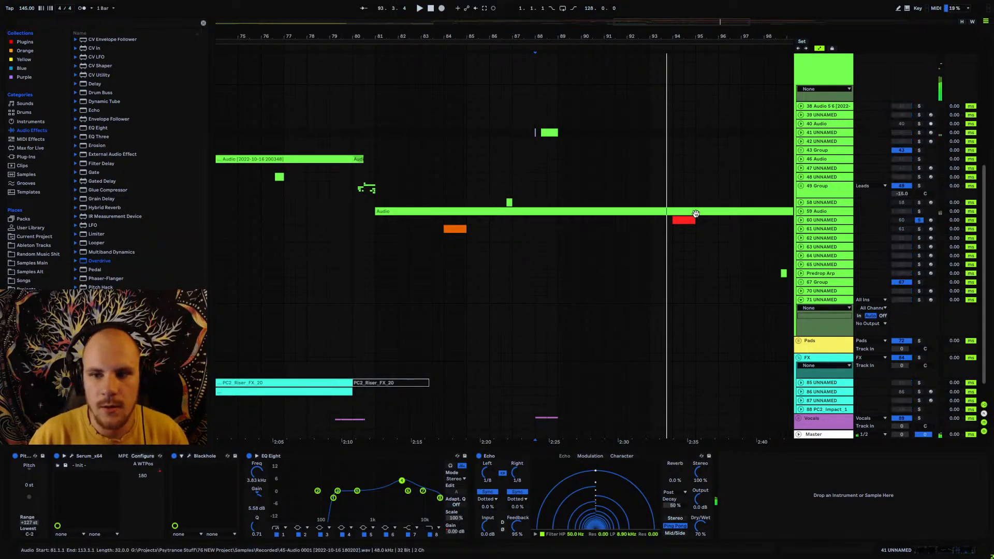
pyautogui.click(685, 221)
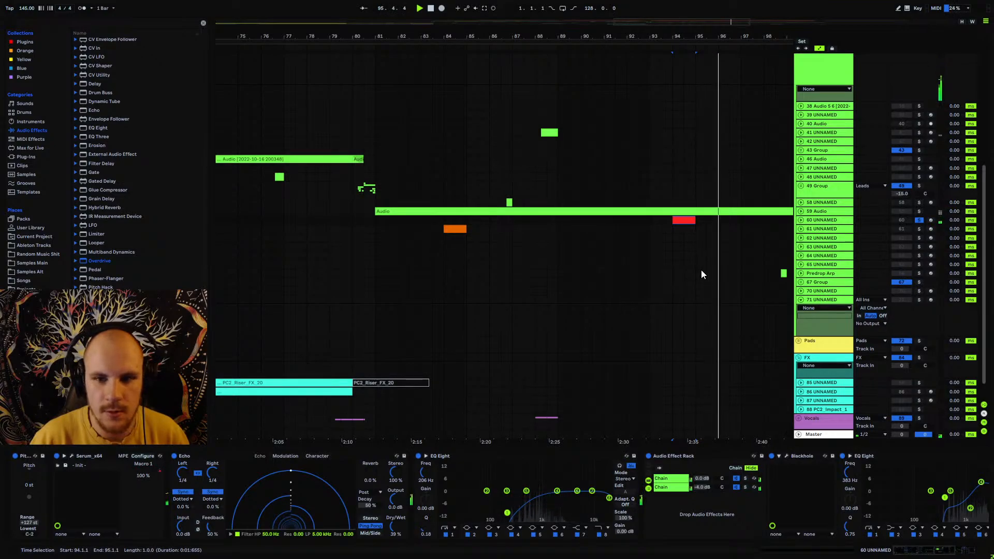
pyautogui.click(920, 222)
pyautogui.click(821, 222)
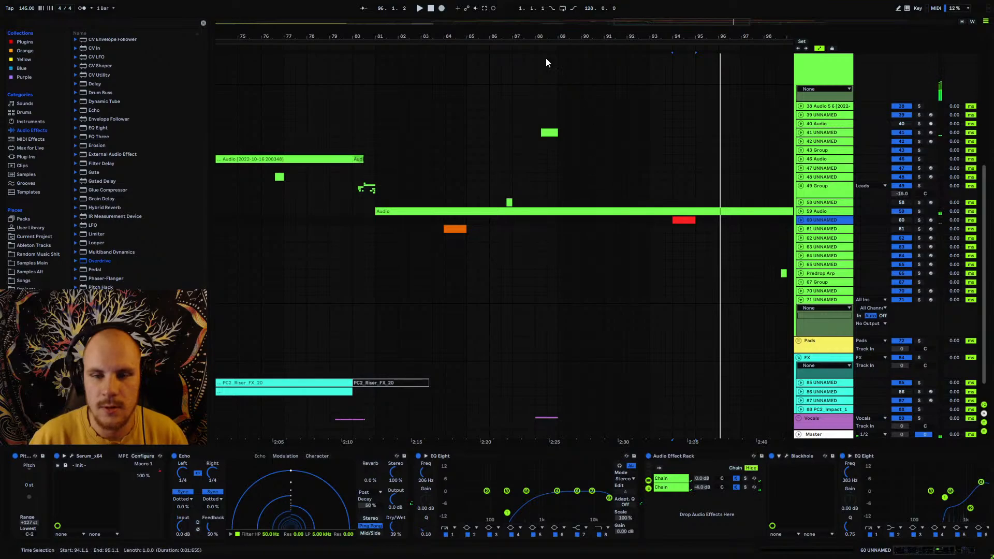
# - Cue bar 81 on track 71 and browse the installed plug-ins for an instrument
pyautogui.moveTo(546, 38); pyautogui.dragTo(539, 11)
pyautogui.click(460, 238)
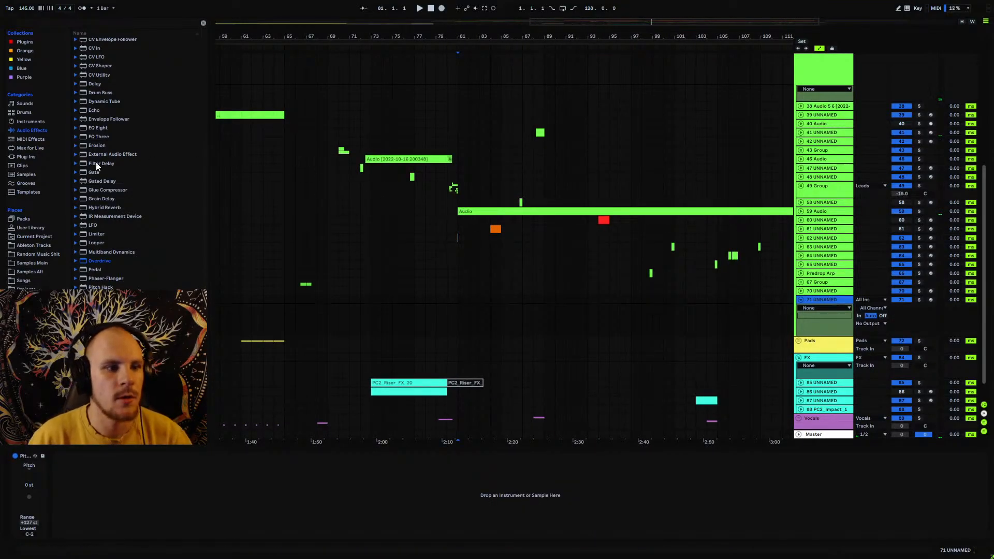
pyautogui.click(29, 157)
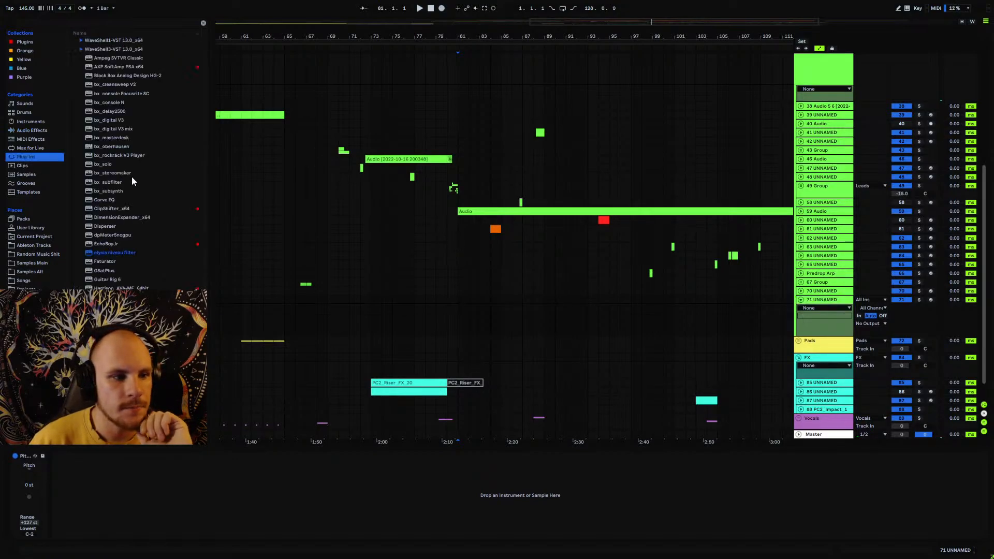
pyautogui.scroll(2, 103, 105)
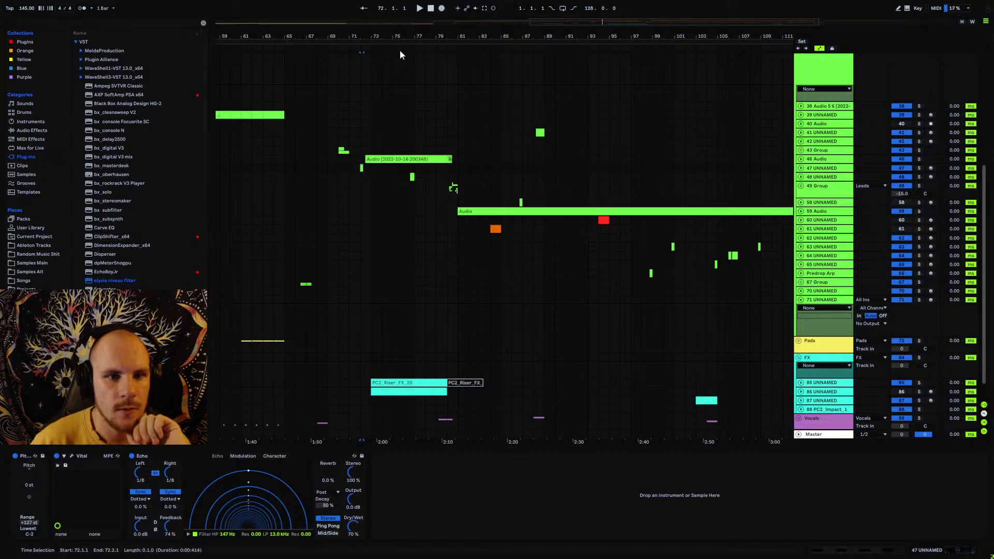
# - Play from bar 70 on the 43 Group to hear its short lead clip
pyautogui.scroll(10, 452, 197)
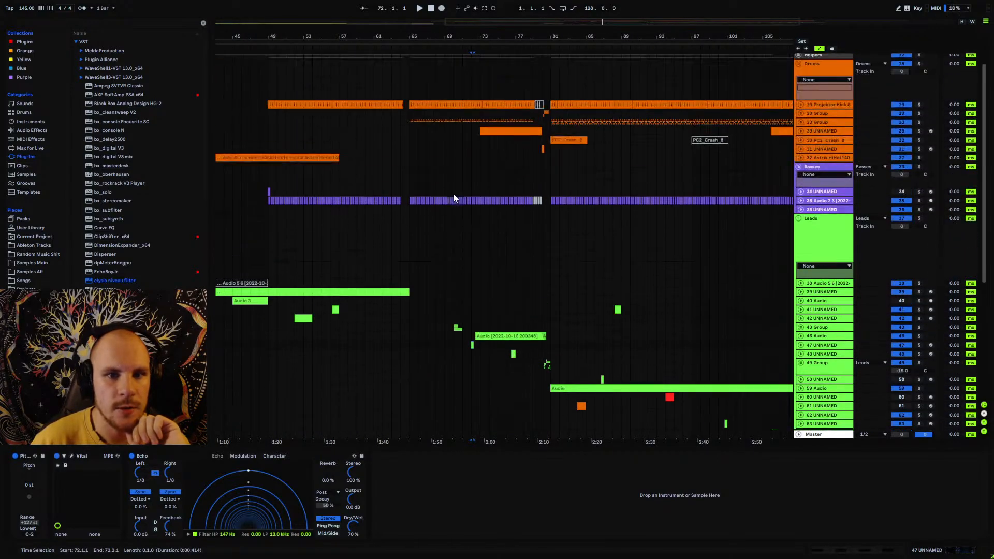
pyautogui.scroll(-4, 453, 197)
pyautogui.click(458, 237)
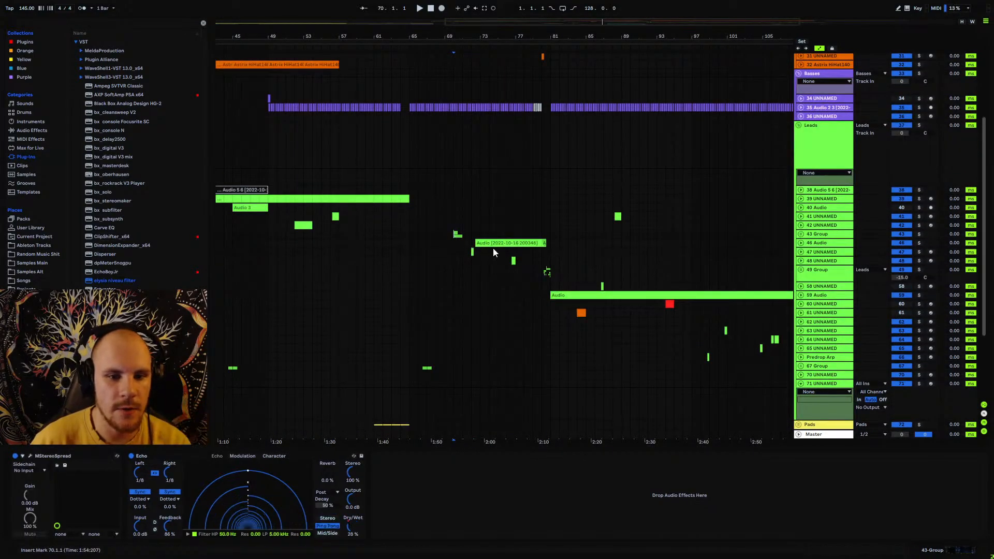
pyautogui.press('space')
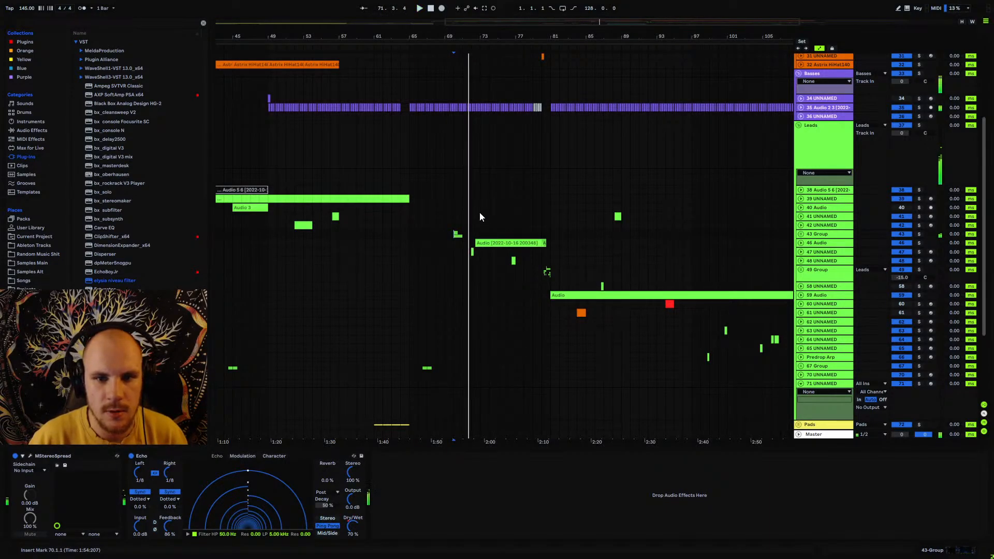
pyautogui.press('space')
# - Cue bar 88 on track 41 beside its short clip to examine that track's devices
pyautogui.click(683, 236)
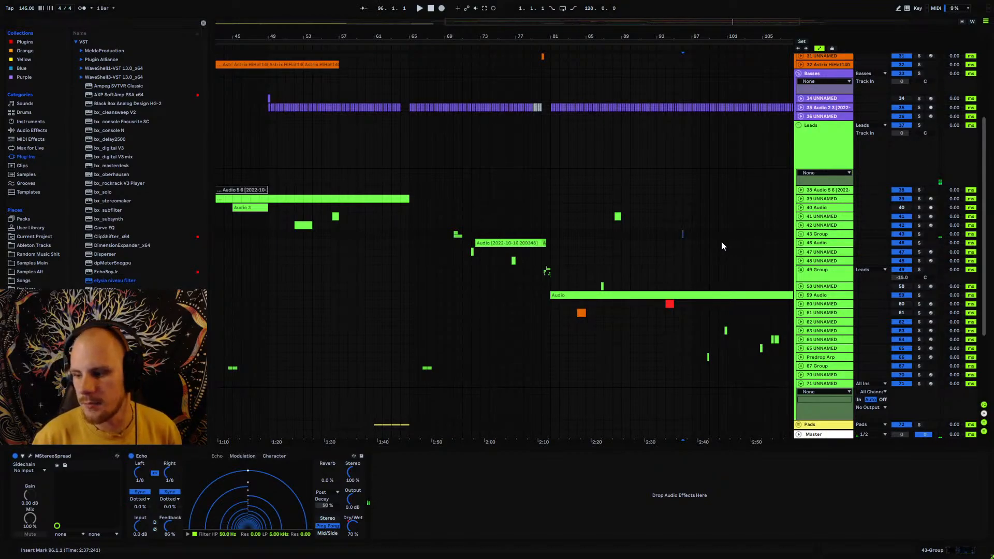
pyautogui.click(614, 217)
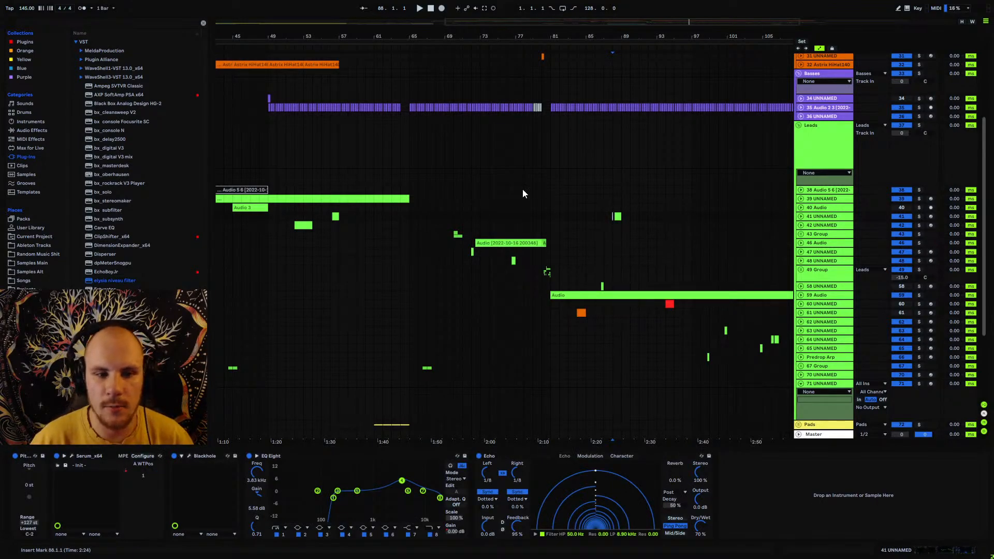
pyautogui.moveTo(571, 36); pyautogui.dragTo(449, 39)
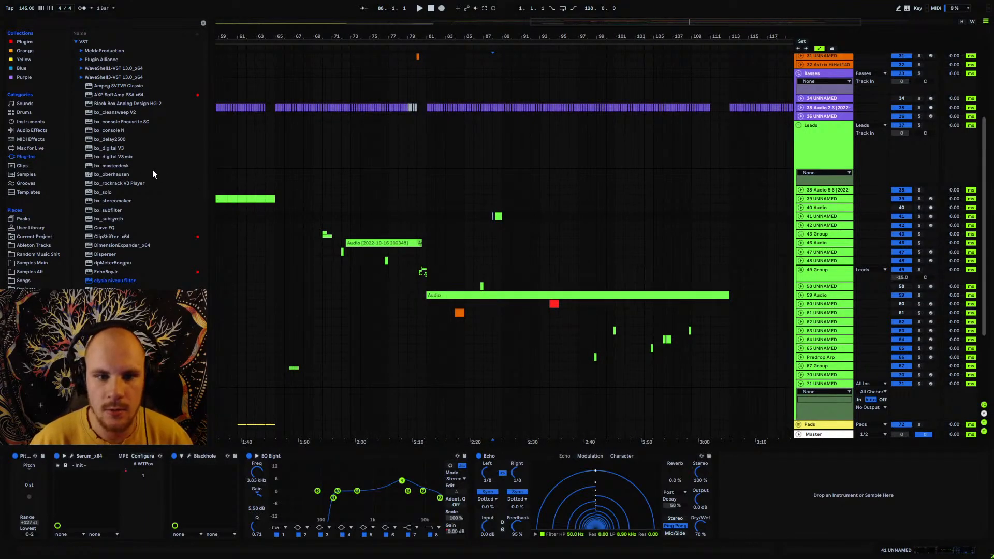
pyautogui.press('+')
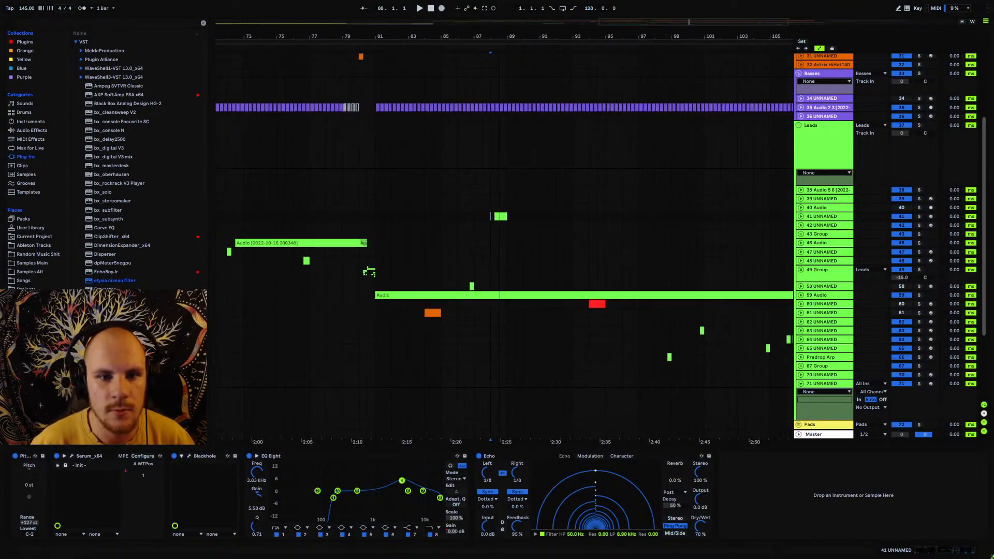
# - Browse the plug-in list down to the Kontakt entry and select it
pyautogui.scroll(-2, 138, 209)
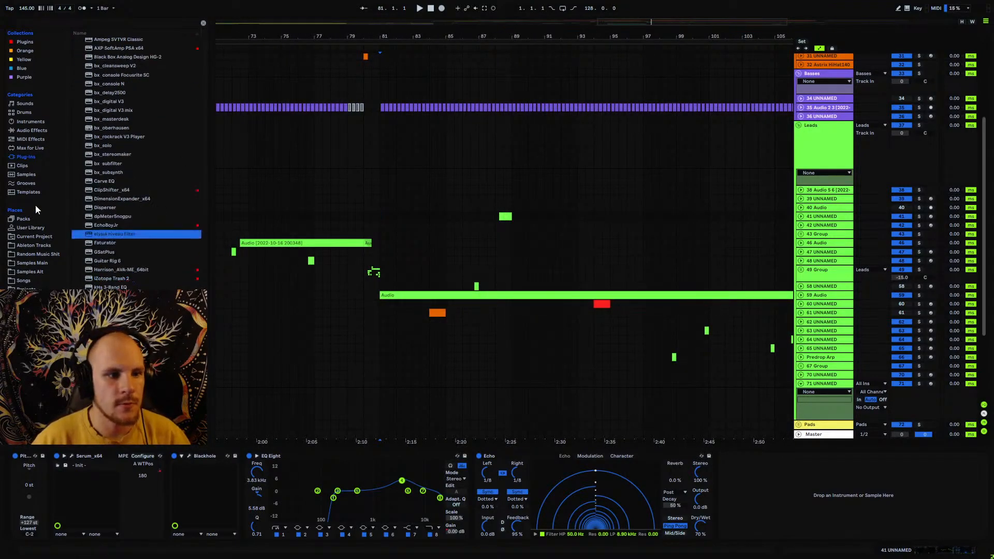
pyautogui.scroll(-15, 121, 244)
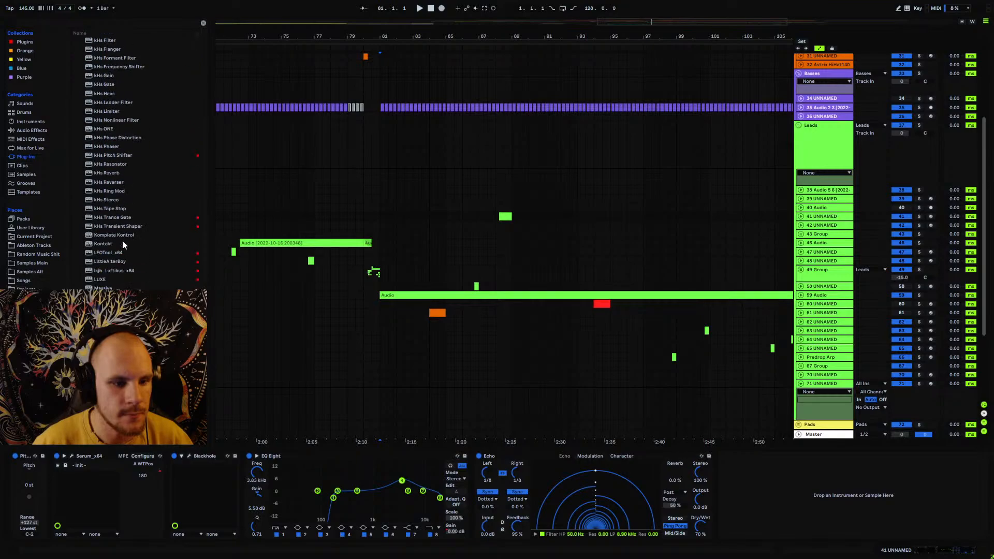
pyautogui.scroll(-2, 123, 244)
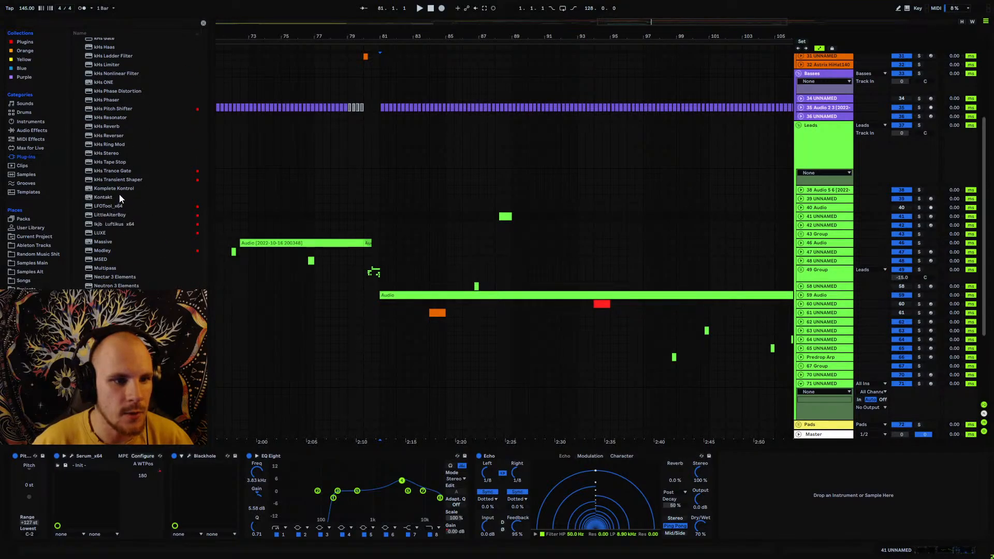
pyautogui.moveTo(105, 198)
pyautogui.mouseDown()
pyautogui.moveTo(538, 384)
pyautogui.moveTo(124, 194)
pyautogui.mouseUp()
# - Solo track 70, play its short Kontakt clip around bar 37, and expand the track
pyautogui.moveTo(338, 36); pyautogui.dragTo(549, 11)
pyautogui.scroll(-3, 396, 272)
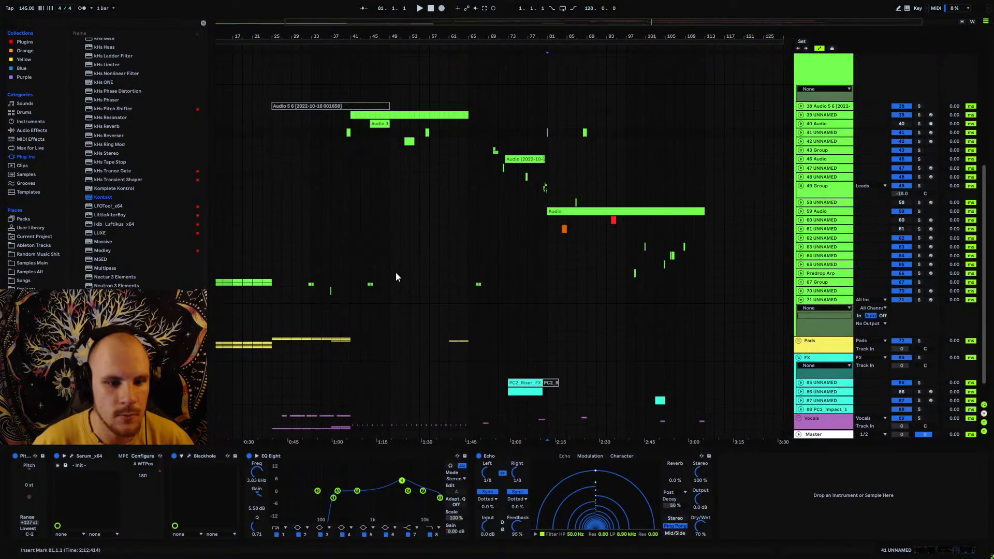
pyautogui.click(330, 290)
pyautogui.press('space')
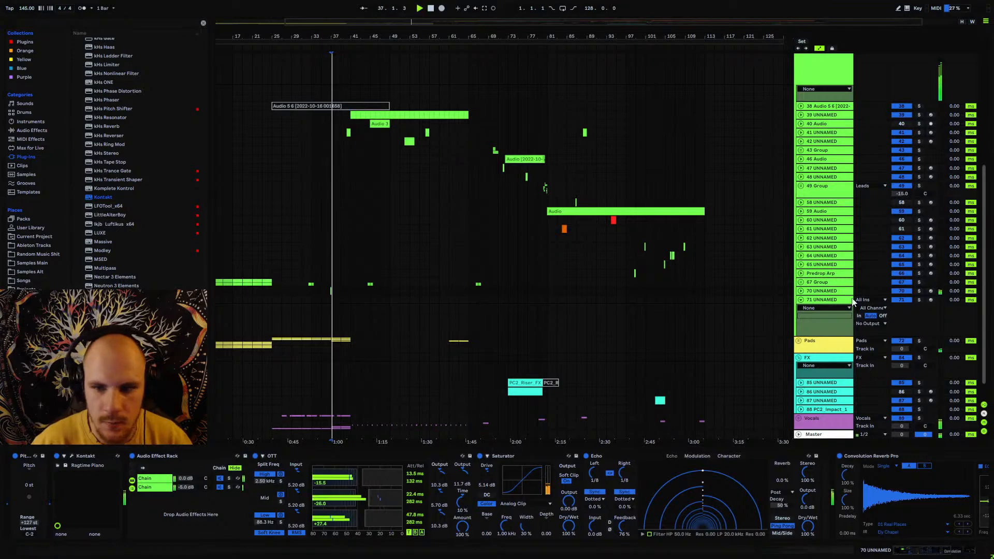
pyautogui.click(919, 292)
pyautogui.press('space')
pyautogui.press('space')
pyautogui.click(801, 291)
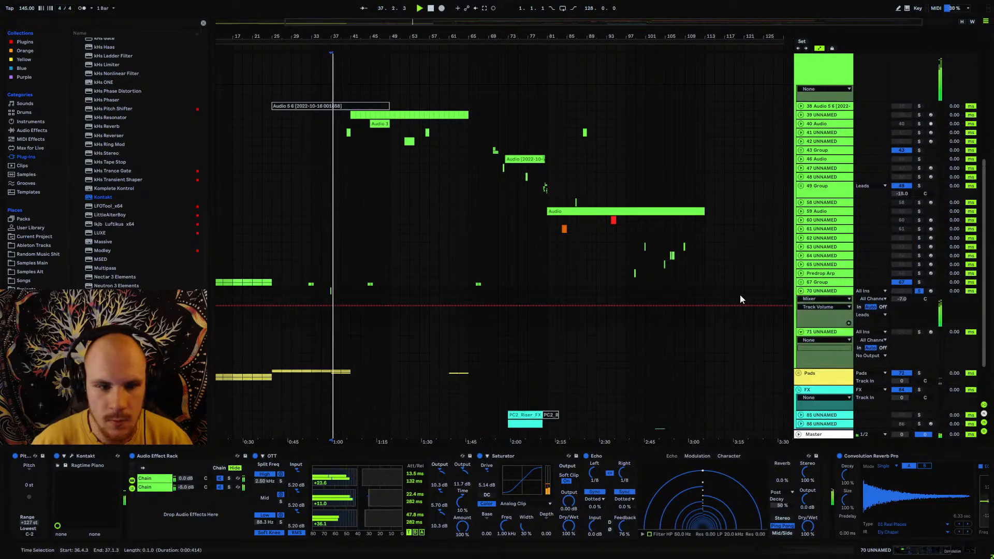
# - Copy bars 35 to 39 of track 70, including the short clip, and paste them at bar 83
pyautogui.moveTo(324, 290); pyautogui.dragTo(338, 290)
pyautogui.press('space')
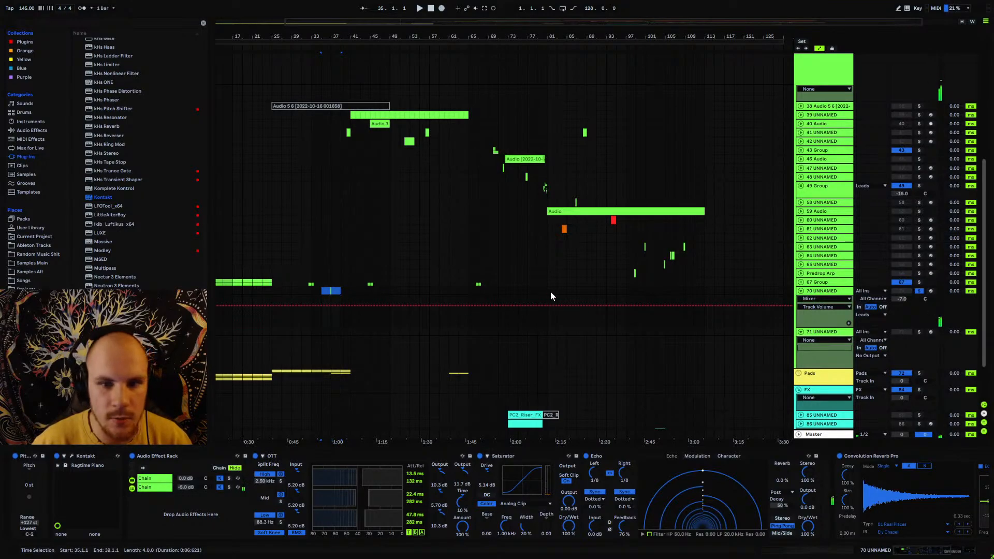
pyautogui.click(588, 290)
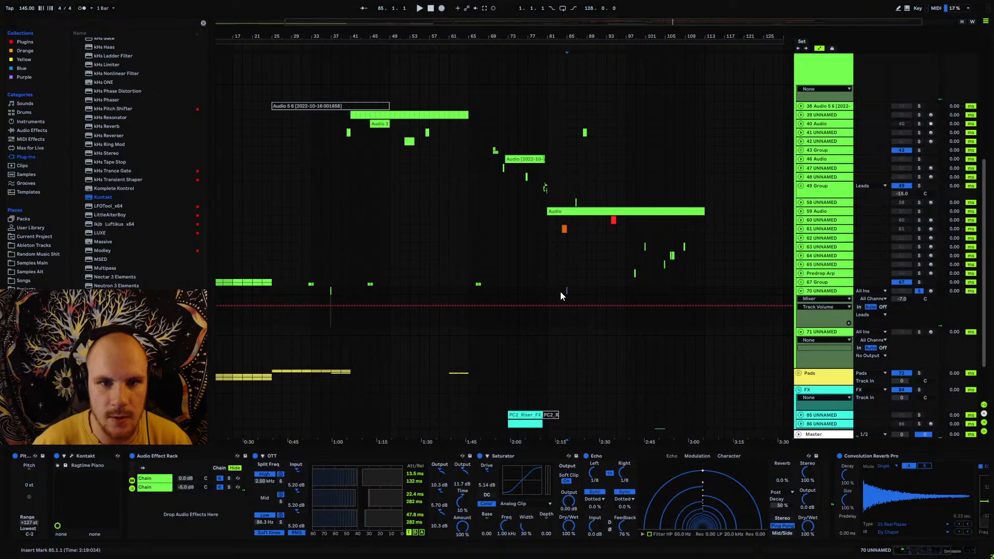
pyautogui.hotkey('ctrl', 'v')
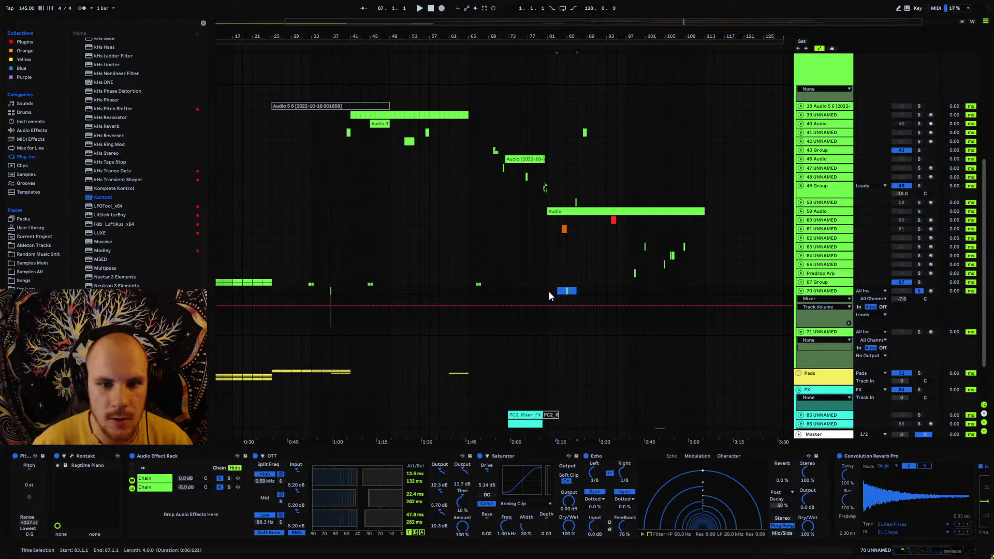
# - Collapse track 70, clear its solo, and play from bar 79 to hear the pasted clip in the mix
pyautogui.click(537, 291)
pyautogui.press('space')
pyautogui.click(801, 291)
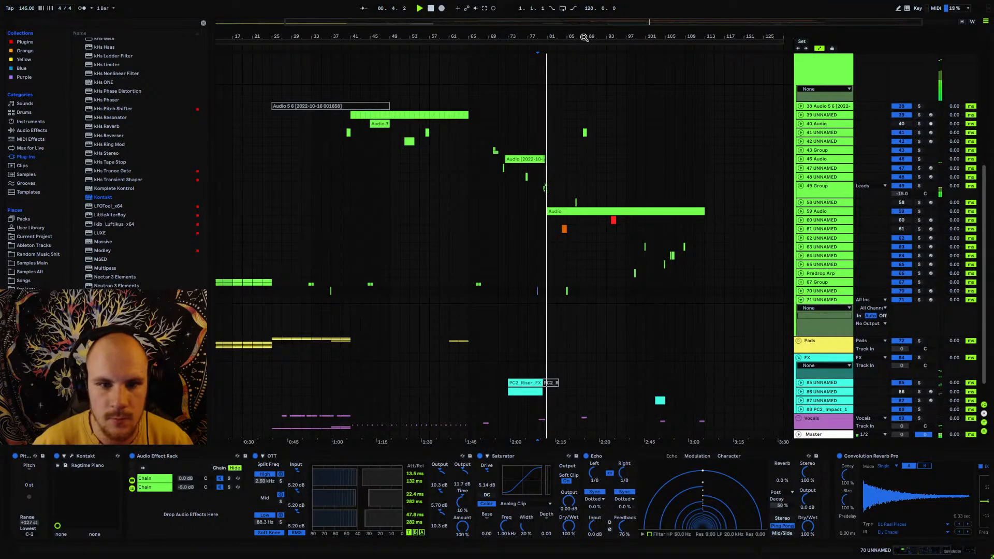
pyautogui.moveTo(550, 35); pyautogui.dragTo(543, 71)
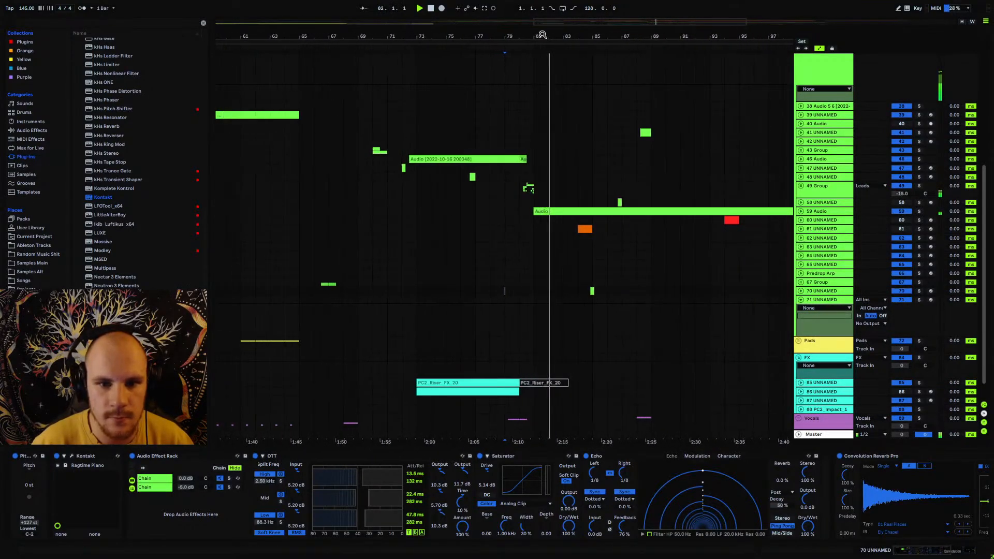
pyautogui.moveTo(605, 35); pyautogui.dragTo(617, 87)
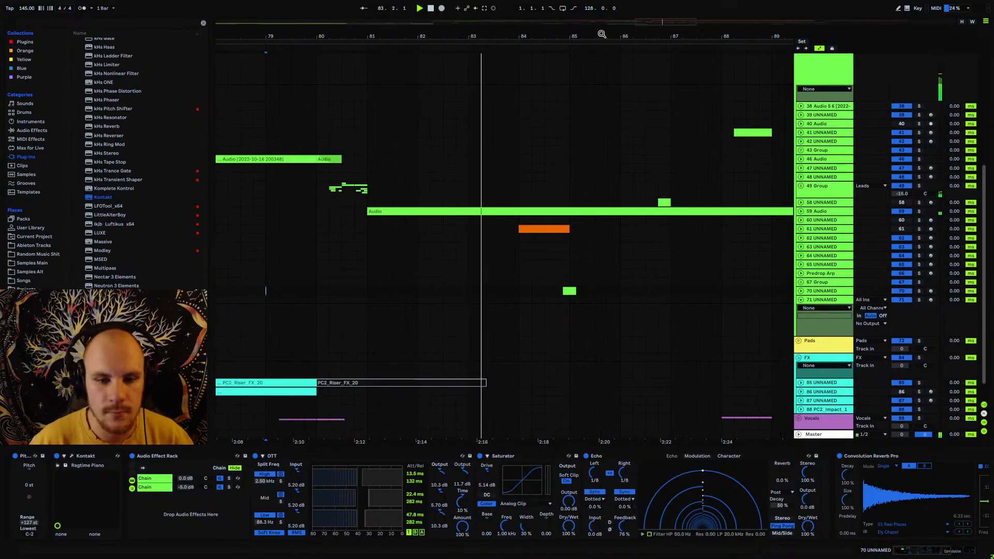
pyautogui.moveTo(567, 35); pyautogui.dragTo(548, 1)
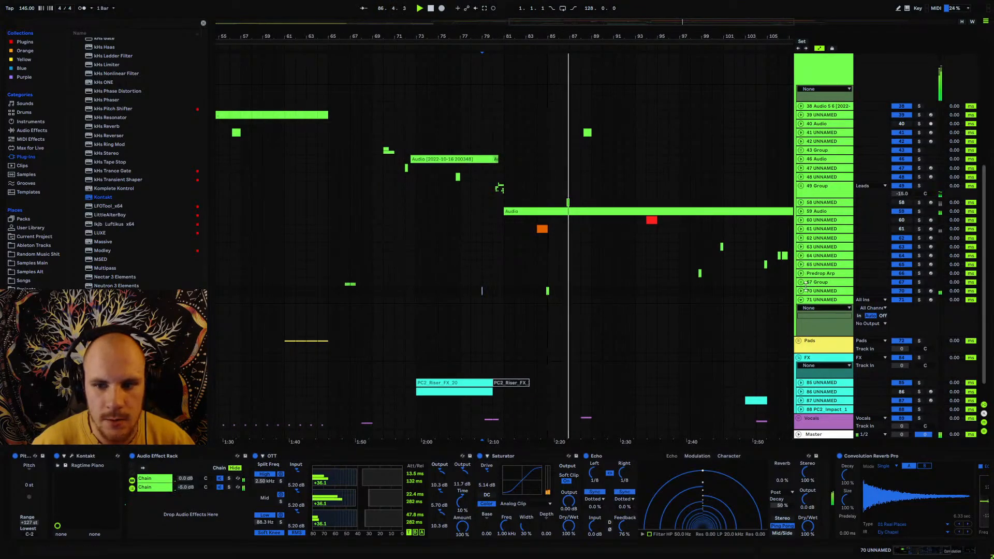
# - Adjust track 70's volume, collapse the track, and replay from bar 81 to check its clip in the mix
pyautogui.click(824, 291)
pyautogui.click(801, 291)
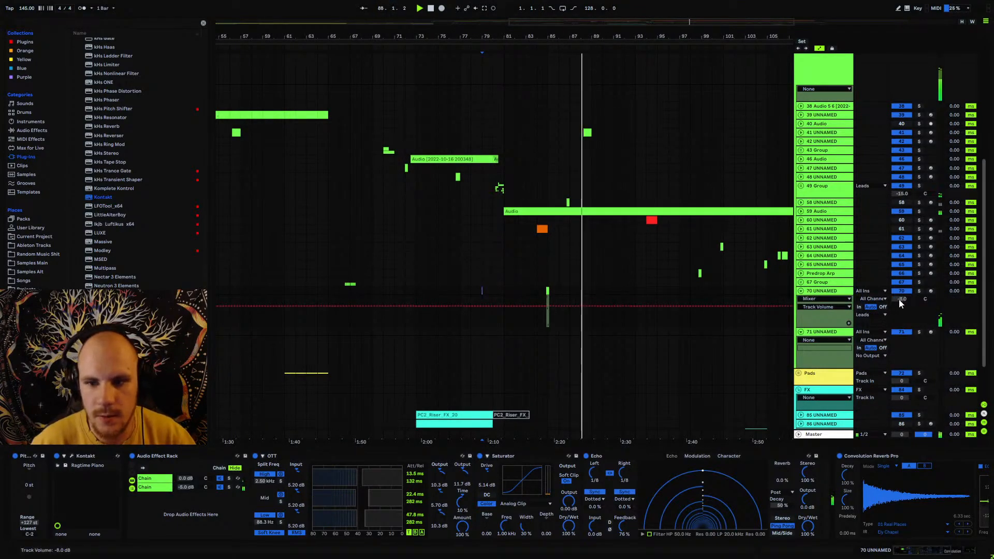
pyautogui.moveTo(909, 306); pyautogui.dragTo(910, 324)
pyautogui.click(802, 292)
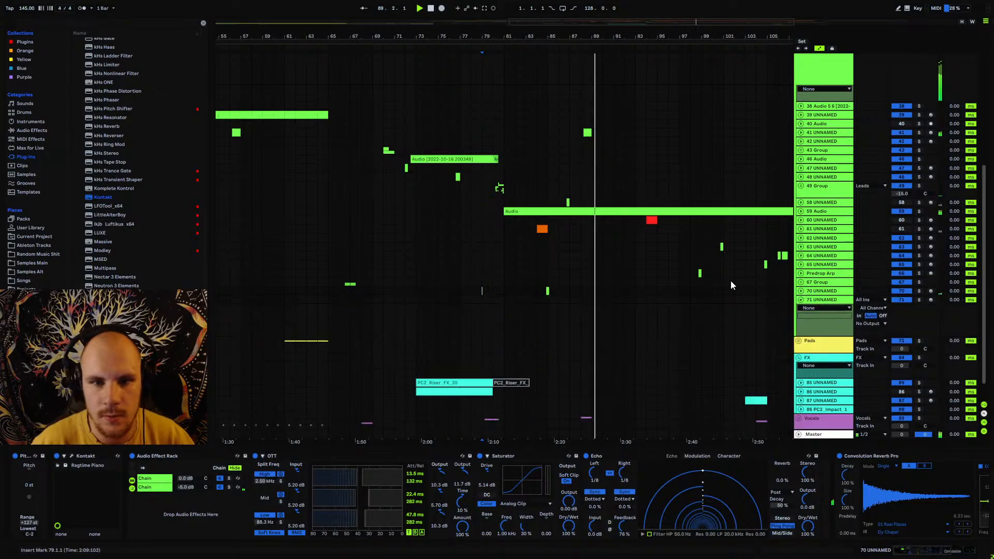
pyautogui.click(508, 293)
pyautogui.press('space')
pyautogui.press('space')
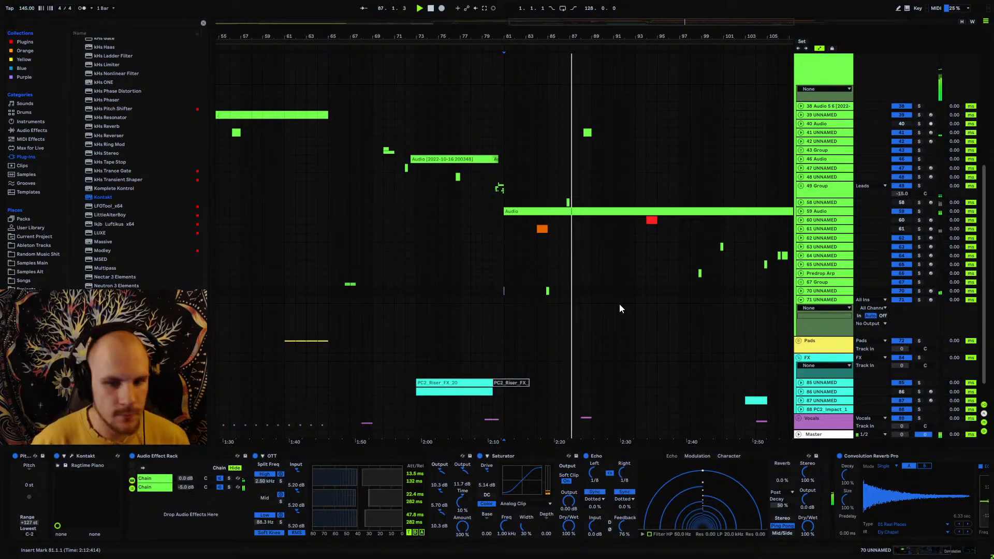
# - Collapse track 71 and expand the Pads group to show its tracks
pyautogui.moveTo(581, 31); pyautogui.dragTo(604, 76)
pyautogui.click(801, 301)
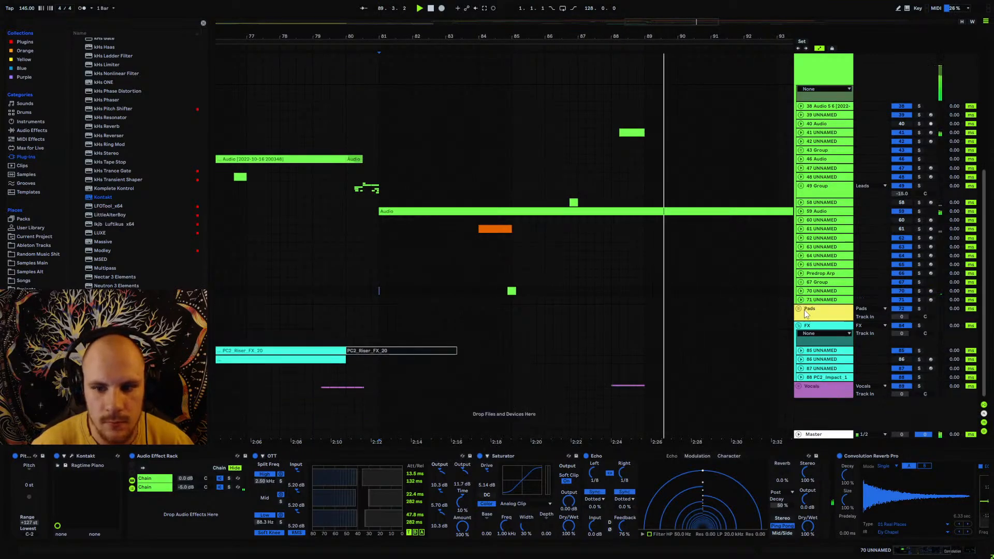
pyautogui.click(802, 309)
pyautogui.click(798, 309)
pyautogui.scroll(-2, 723, 275)
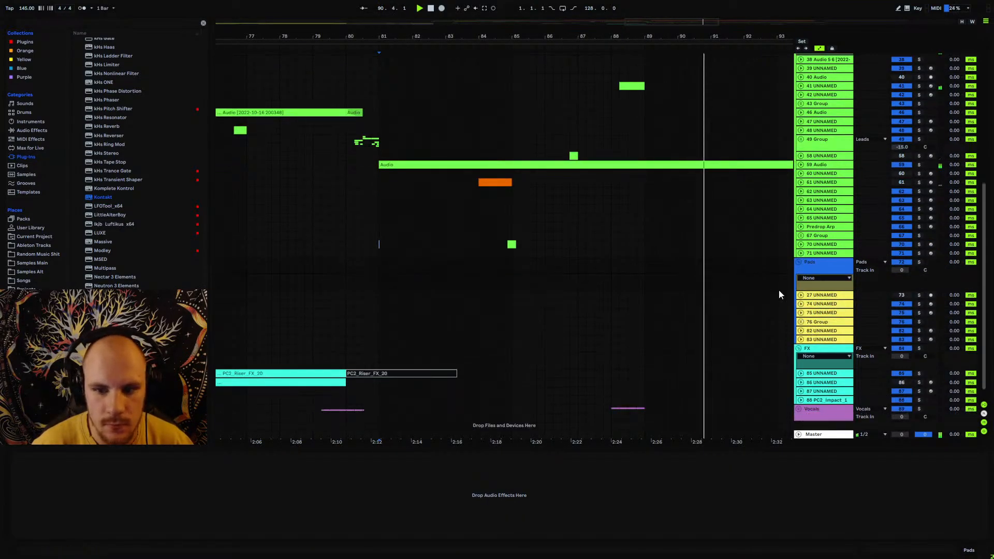
# - Stop playback and insert a new MIDI track below track 83 in the Pads group
pyautogui.moveTo(598, 39); pyautogui.dragTo(544, 10)
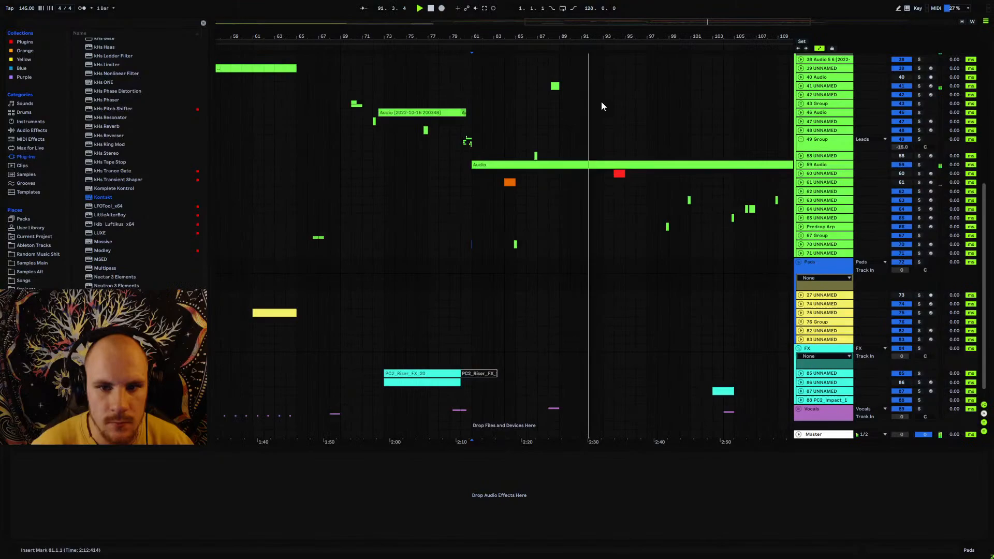
pyautogui.click(829, 340)
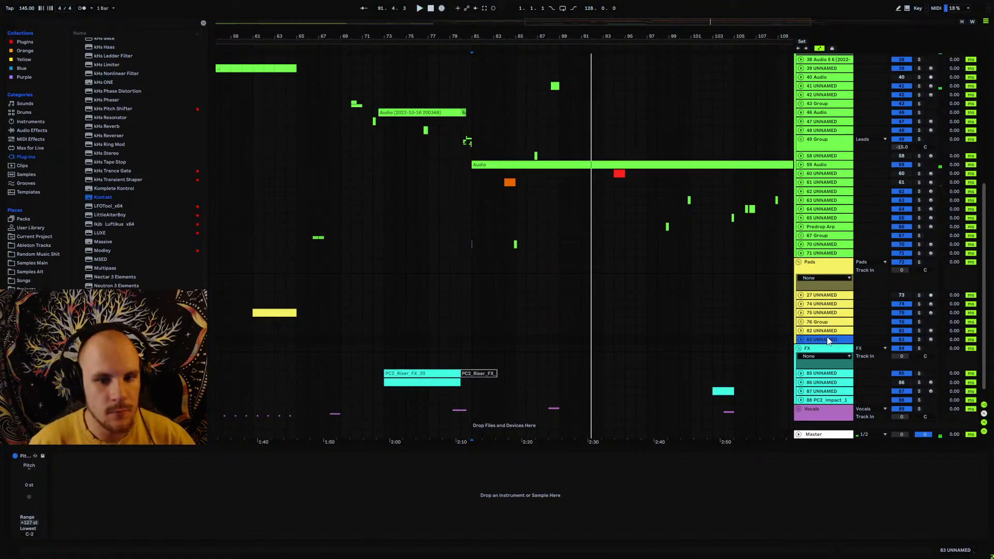
pyautogui.hotkey('ctrl', 'shift', 't')
# - Create an empty two-bar MIDI clip from bar 86 to bar 88 on track 84
pyautogui.moveTo(550, 38); pyautogui.dragTo(563, 222)
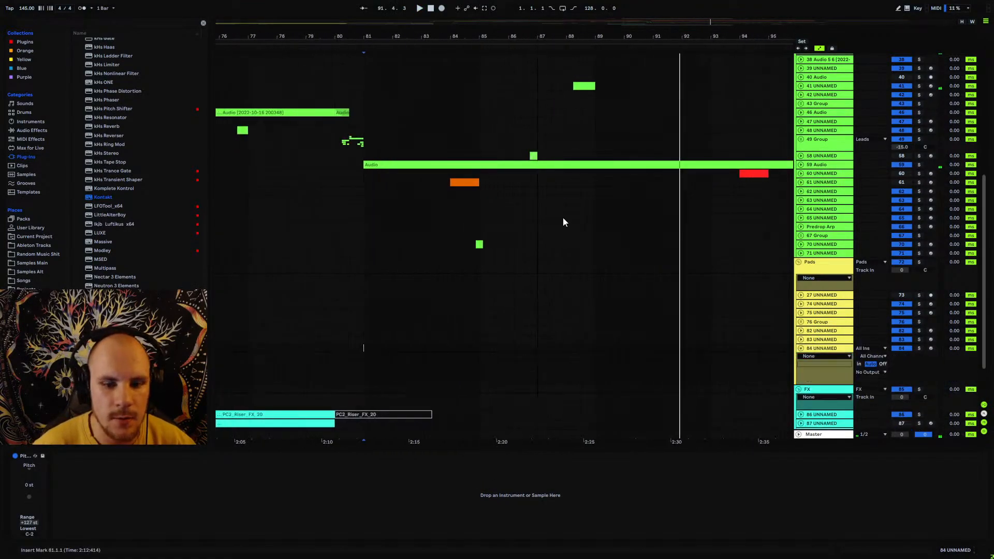
pyautogui.moveTo(515, 348); pyautogui.dragTo(569, 358)
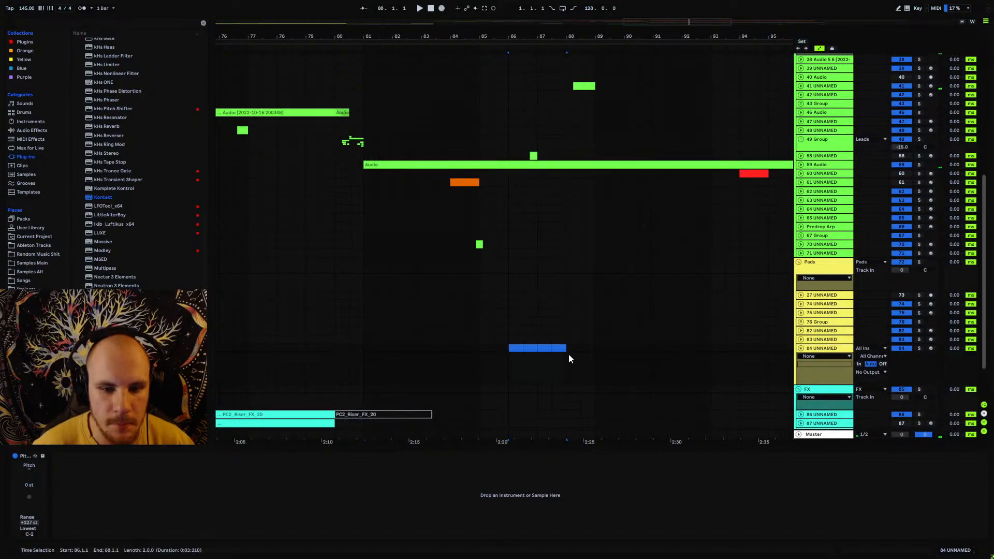
pyautogui.hotkey('ctrl', 'shift', 'm')
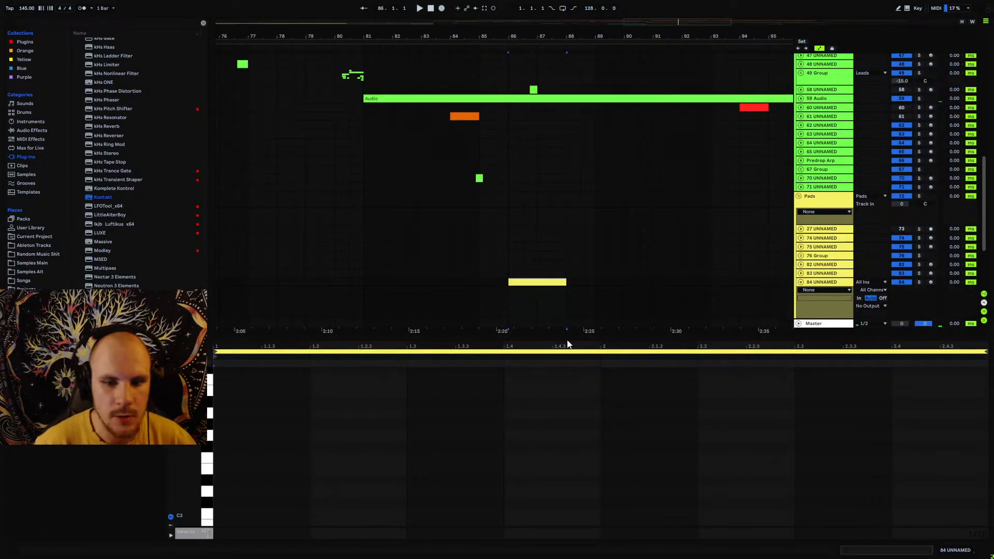
# - Shrink the clip editor and load the Omnisphere instrument onto track 84
pyautogui.moveTo(568, 343); pyautogui.dragTo(568, 450)
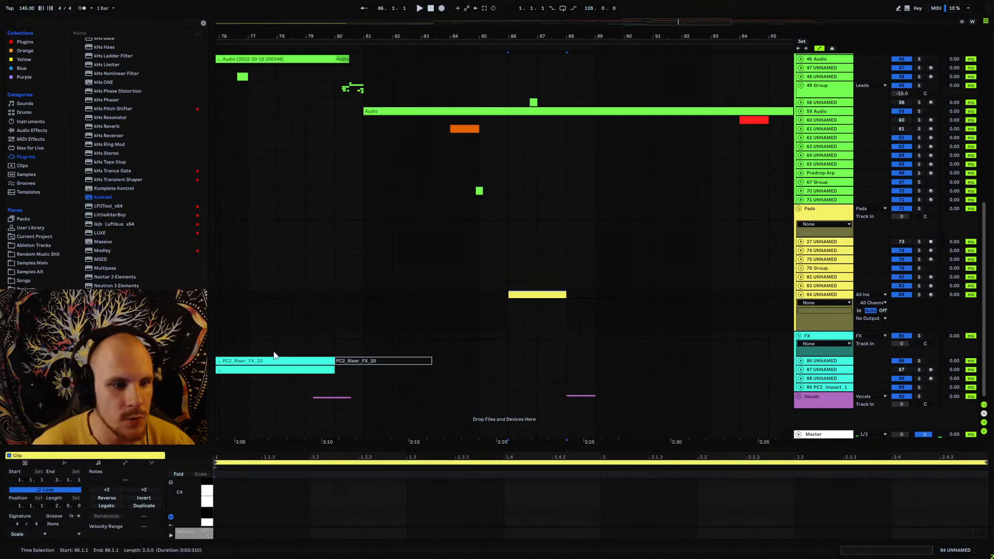
pyautogui.moveTo(103, 197); pyautogui.dragTo(529, 305)
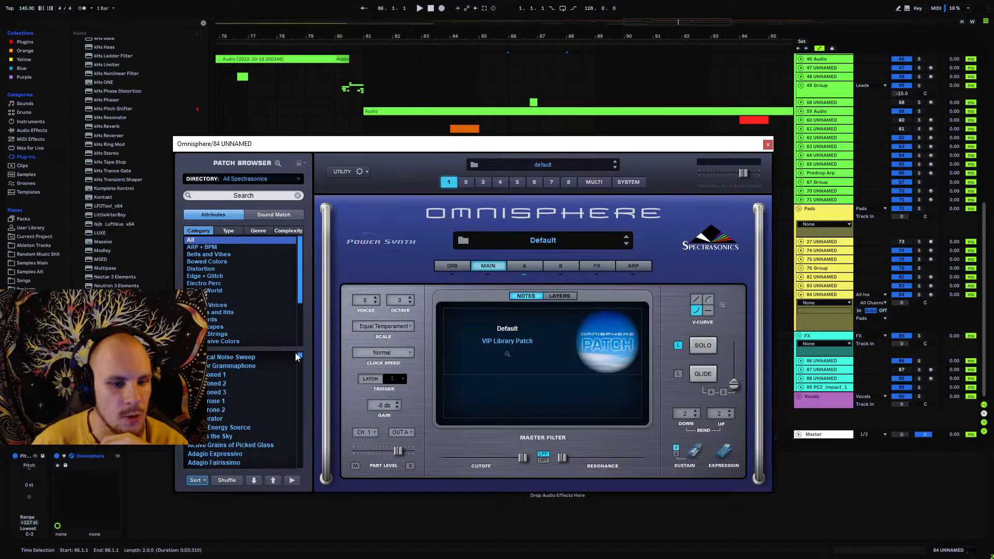
# - Load the Inna Synth patch in Omnisphere, arm track 84 for recording, and enable the computer MIDI keyboard
pyautogui.moveTo(300, 354); pyautogui.dragTo(303, 395)
pyautogui.click(263, 411)
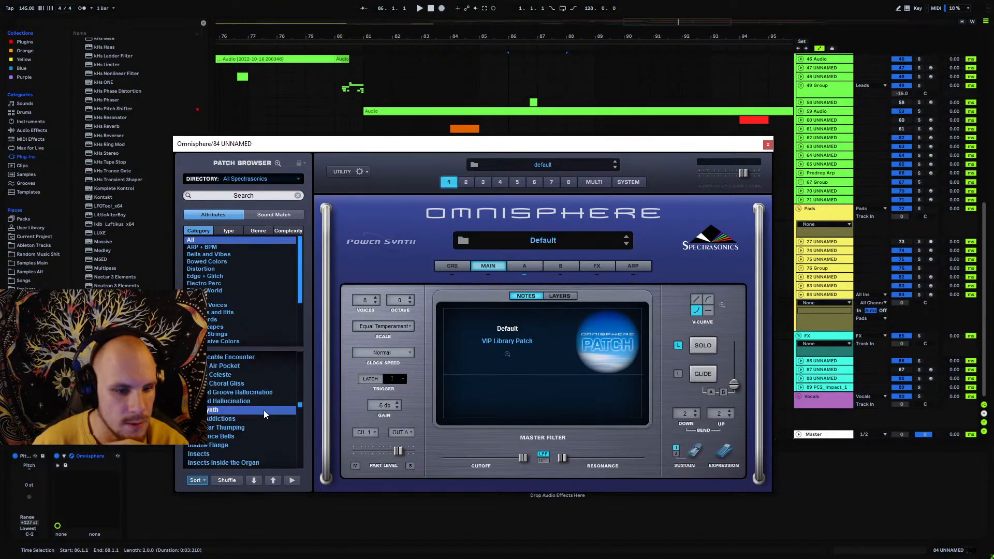
pyautogui.click(930, 294)
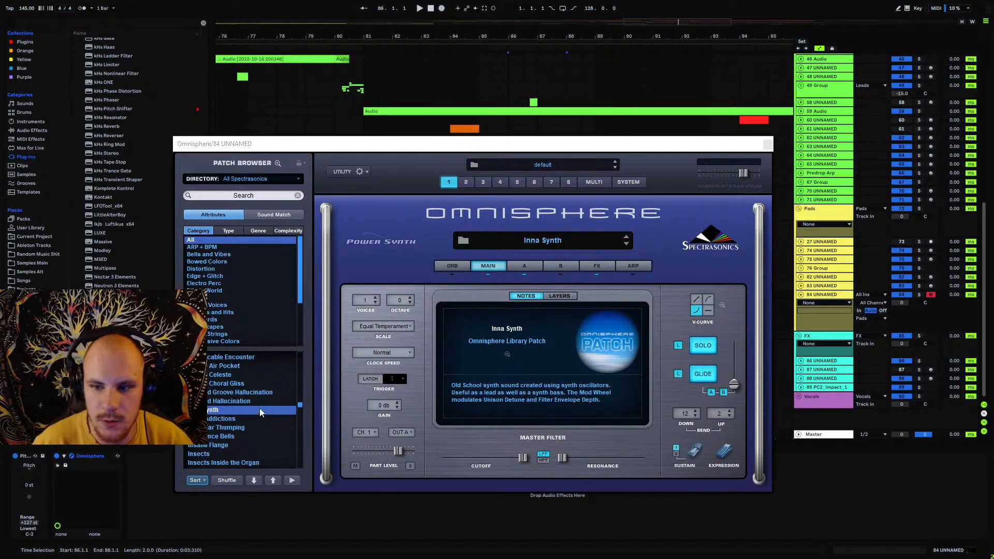
pyautogui.press('m')
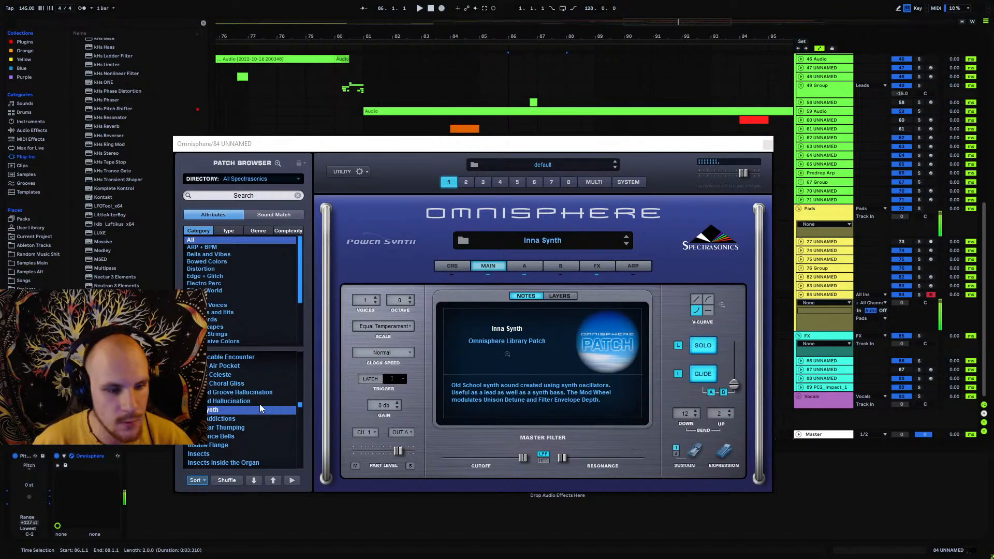
# - Load the Inner Addictions patch and audition it on the computer keyboard in different octaves
pyautogui.click(221, 420)
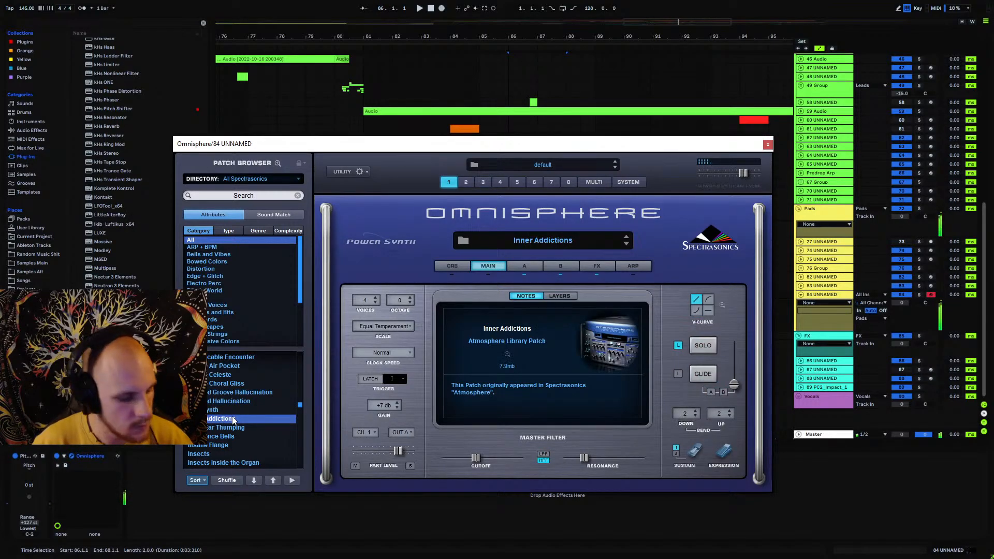
pyautogui.press('x')
pyautogui.press('z')
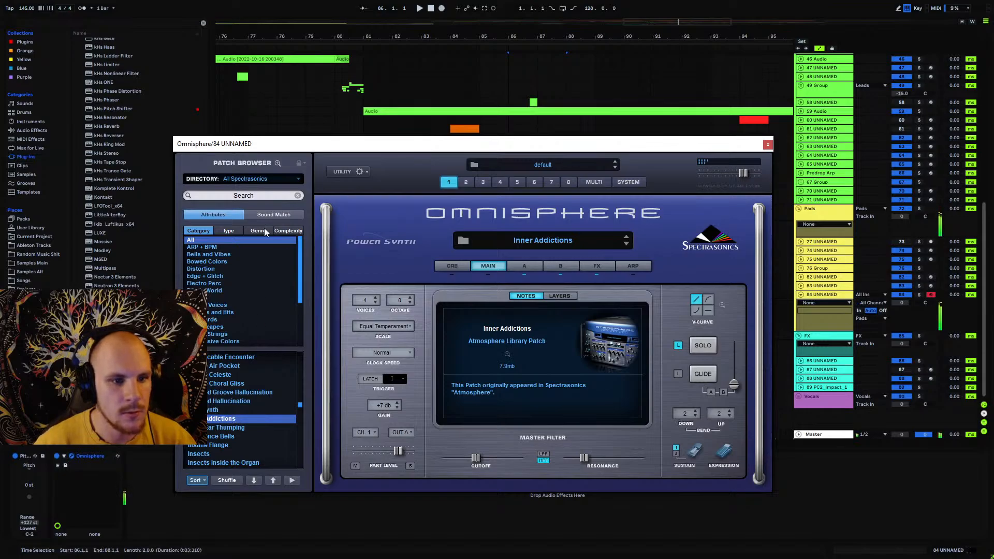
# - Find patches similar to Inner Addictions with Sound Match and load Shadow of the Waterphone
pyautogui.click(274, 214)
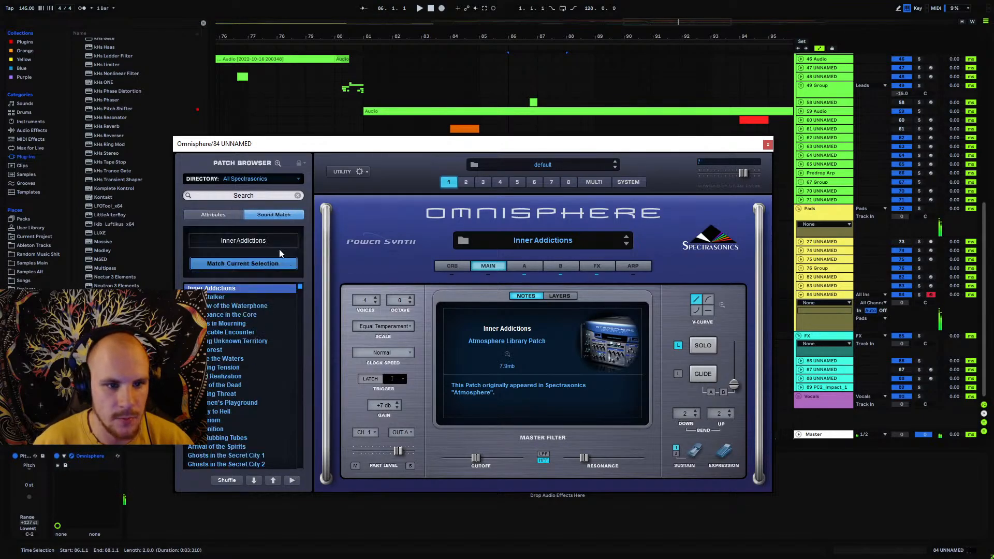
pyautogui.click(222, 297)
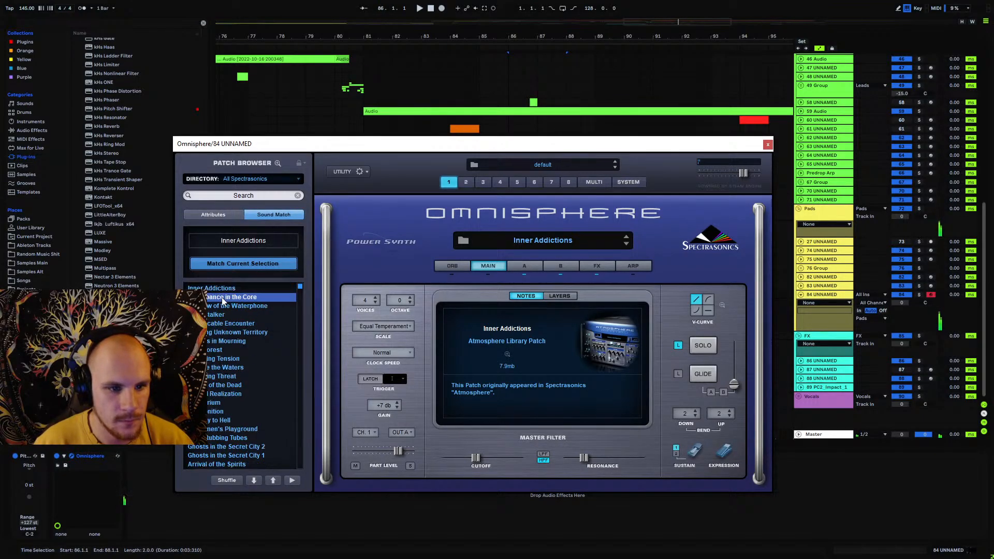
pyautogui.click(260, 305)
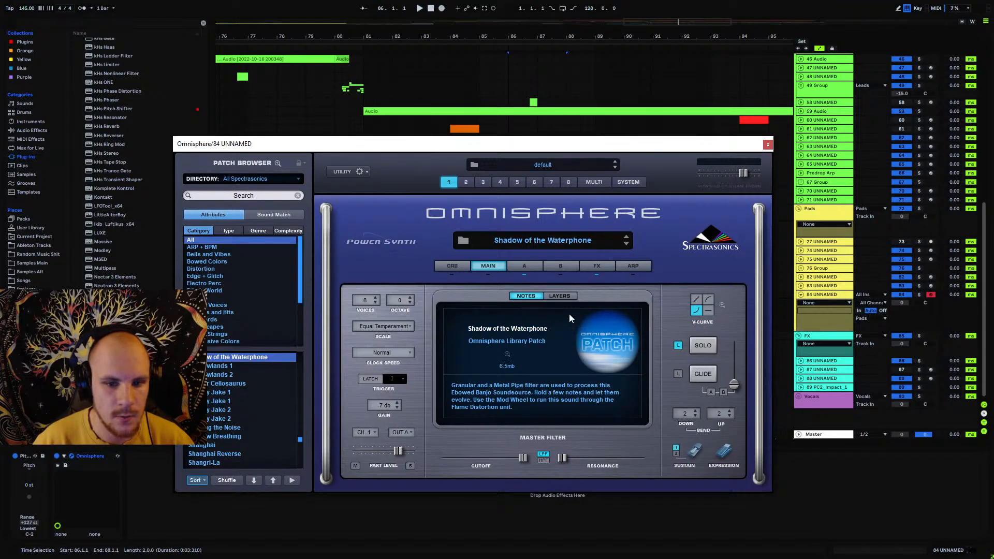
# - Browse the soundsources for the empty layer B oscillator, return without choosing one, and look through the patch list
pyautogui.click(559, 266)
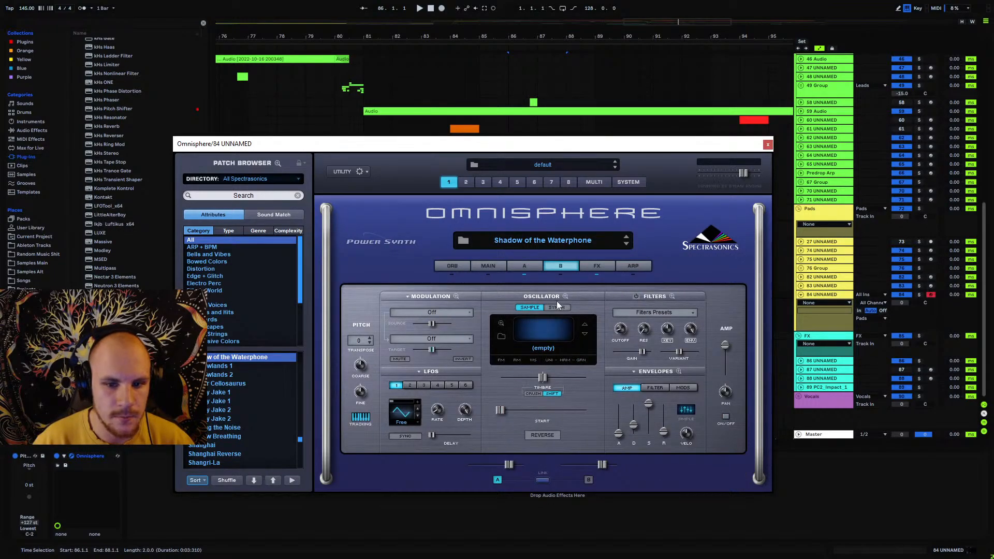
pyautogui.click(550, 322)
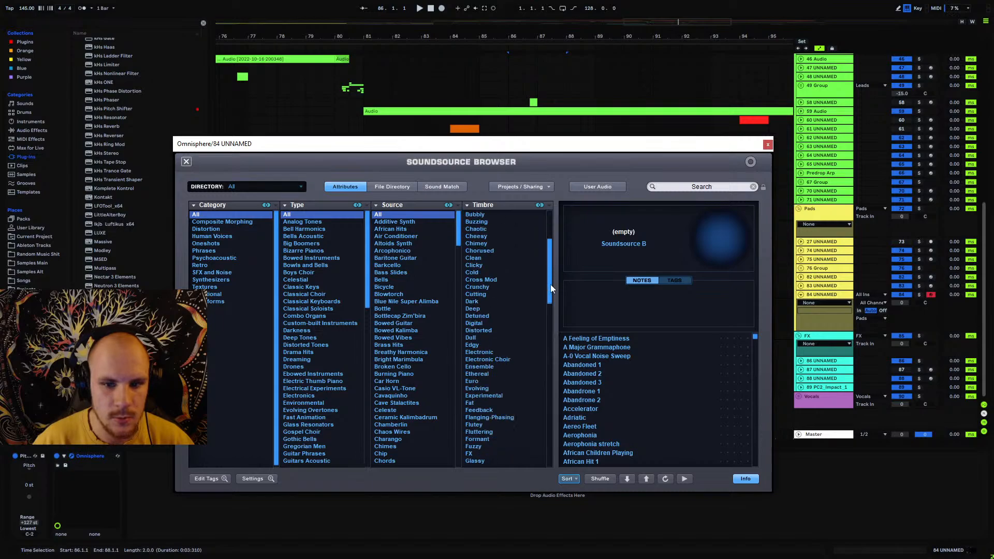
pyautogui.moveTo(754, 338)
pyautogui.mouseDown()
pyautogui.moveTo(764, 470)
pyautogui.moveTo(761, 331)
pyautogui.mouseUp()
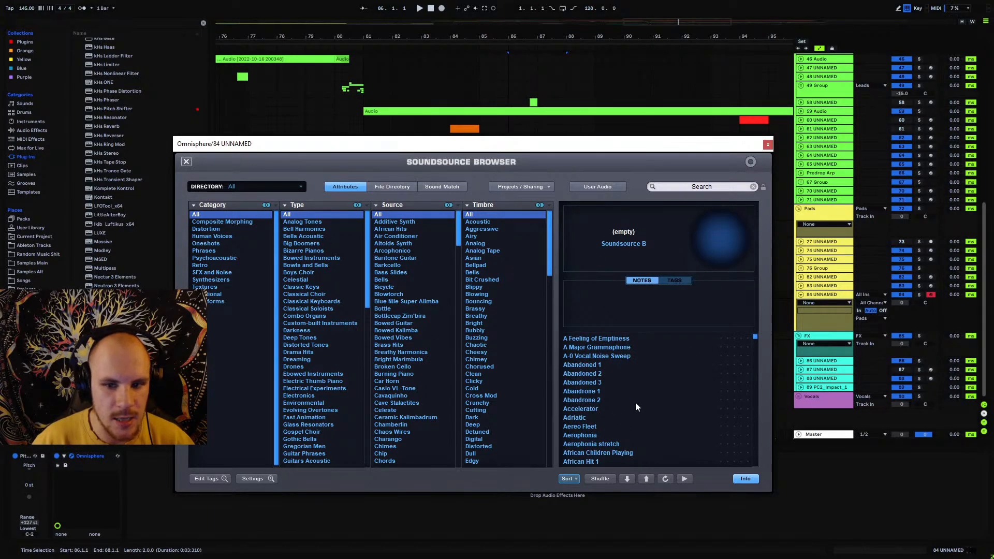
pyautogui.click(187, 162)
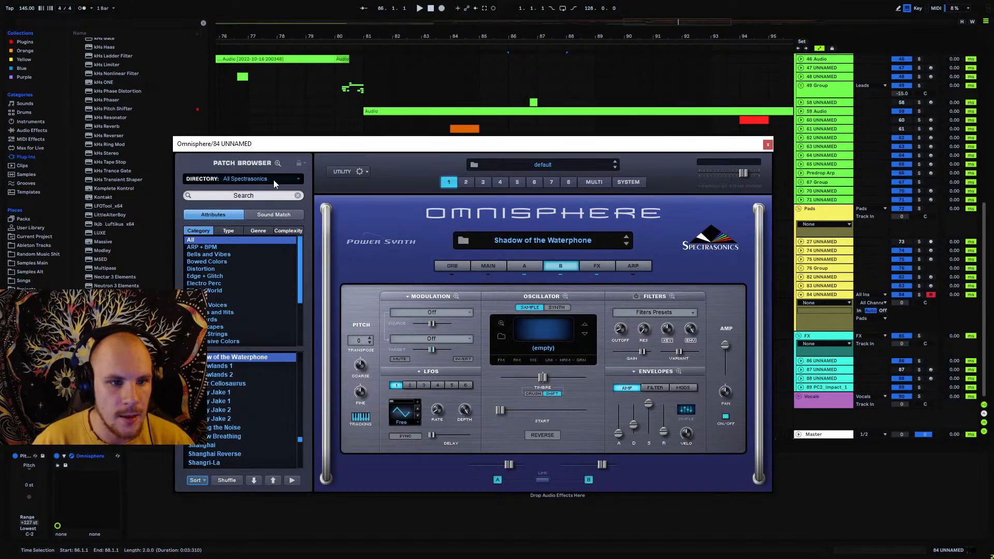
pyautogui.moveTo(301, 440); pyautogui.dragTo(310, 356)
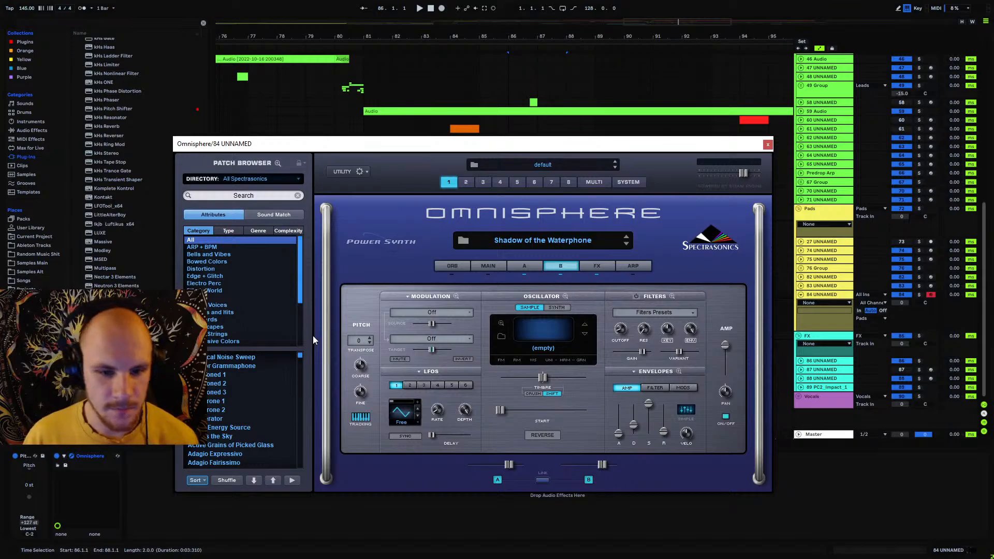
# - Close the Omnisphere window and draw a G#3 note across the full two bars of track 84's clip
pyautogui.click(768, 145)
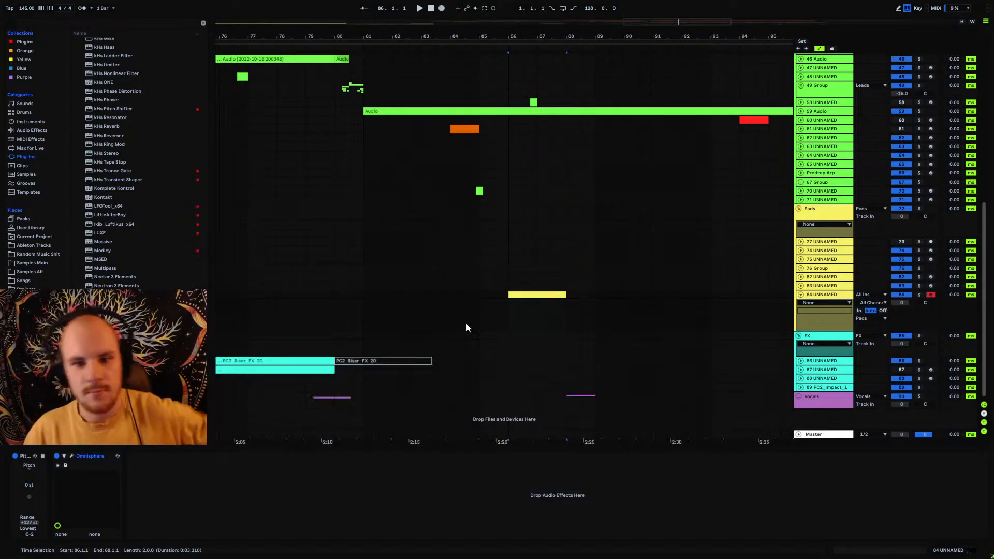
pyautogui.click(540, 295)
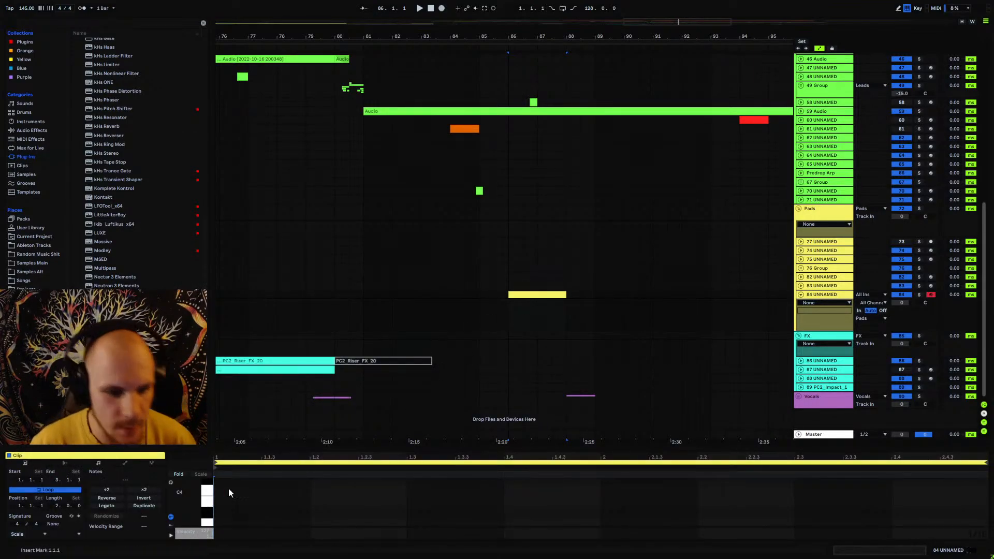
pyautogui.moveTo(208, 495); pyautogui.dragTo(194, 491)
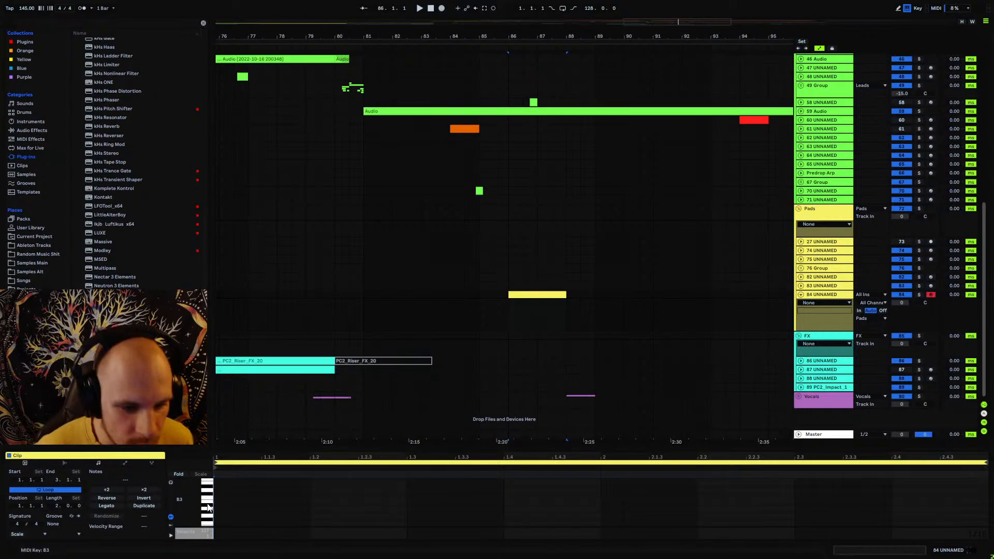
pyautogui.moveTo(218, 513); pyautogui.dragTo(982, 517)
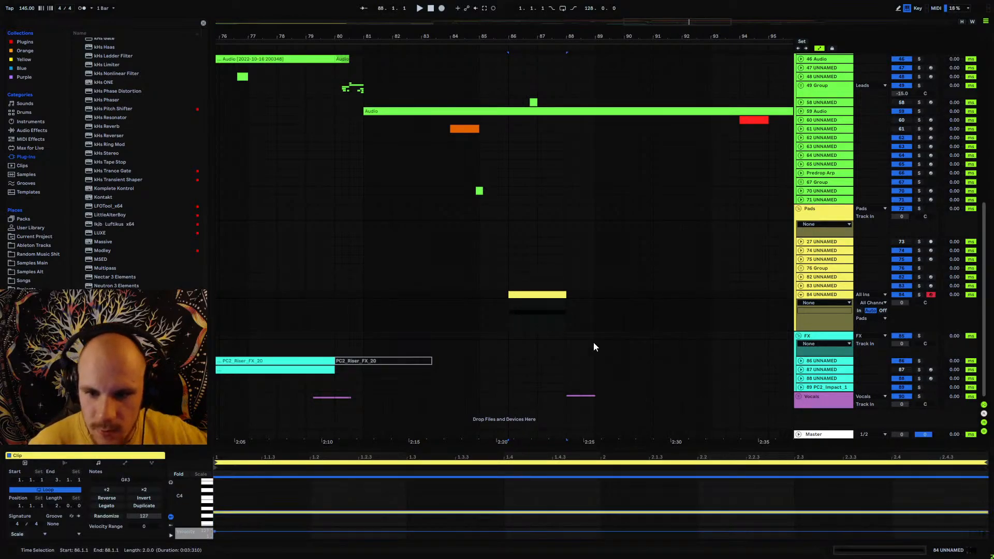
# - Play the arrangement from bar 86 and solo track 84 to hear its new note alone
pyautogui.click(510, 319)
pyautogui.press('space')
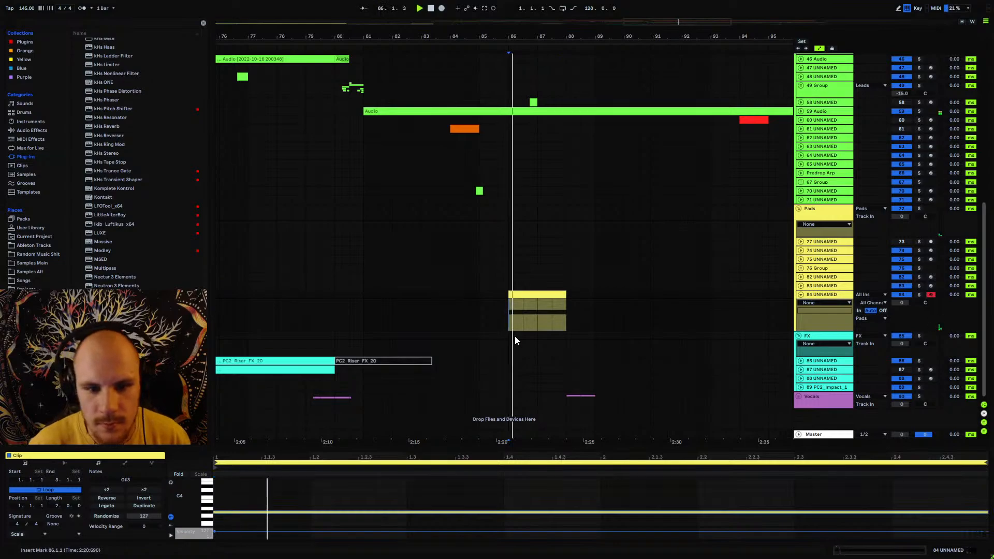
pyautogui.click(820, 294)
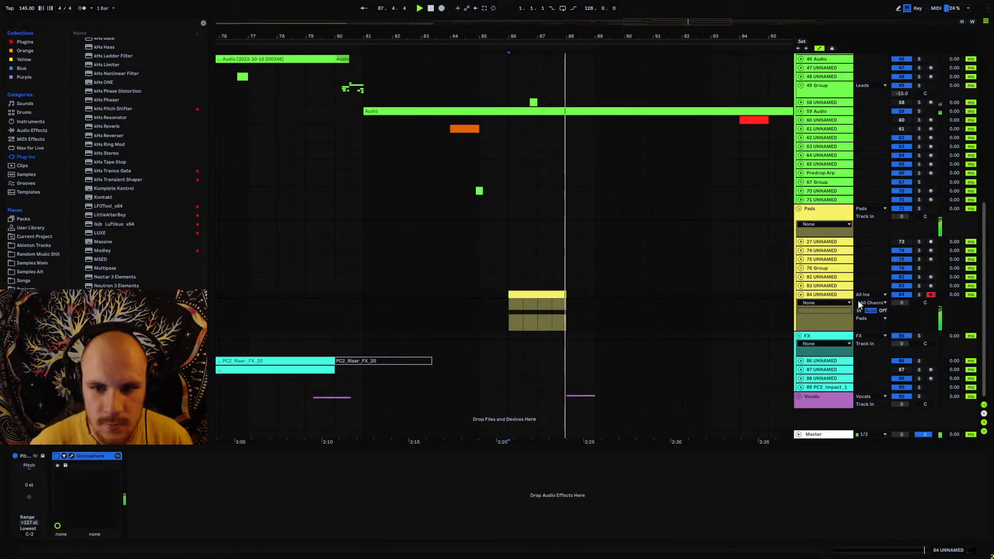
pyautogui.click(920, 295)
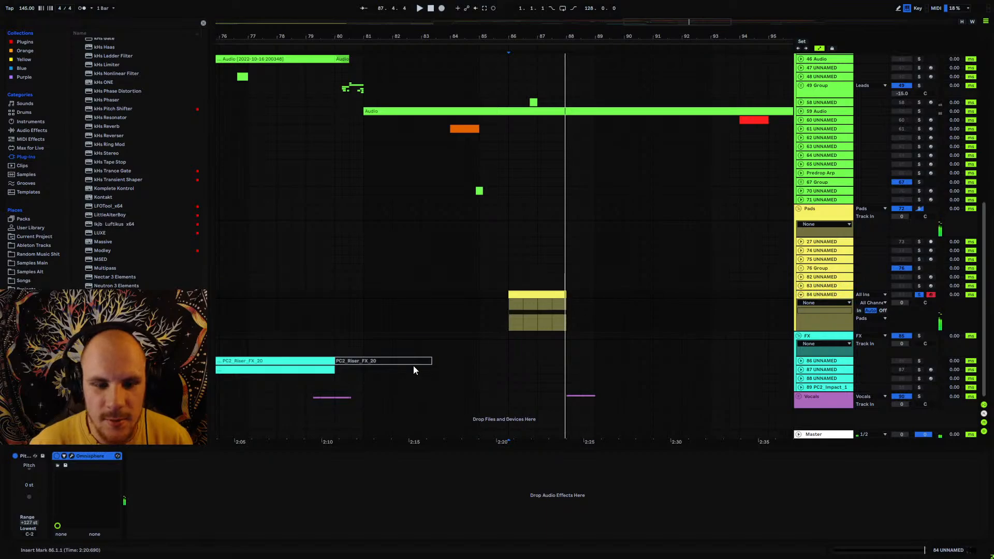
# - Reopen Omnisphere, run Sound Match on Shadow of the Waterphone, and audition Rumbling Threat and Arrival of the Dead
pyautogui.click(71, 456)
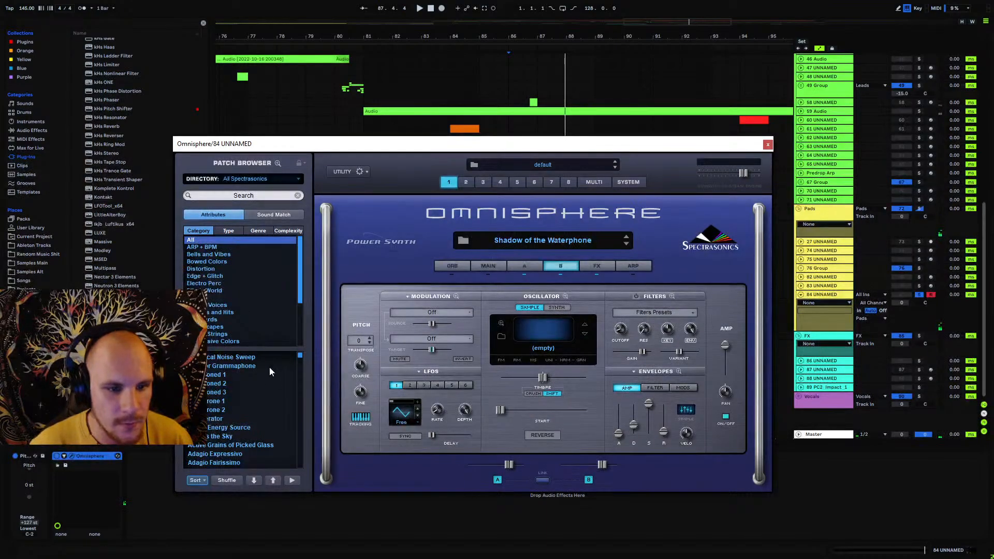
pyautogui.click(280, 216)
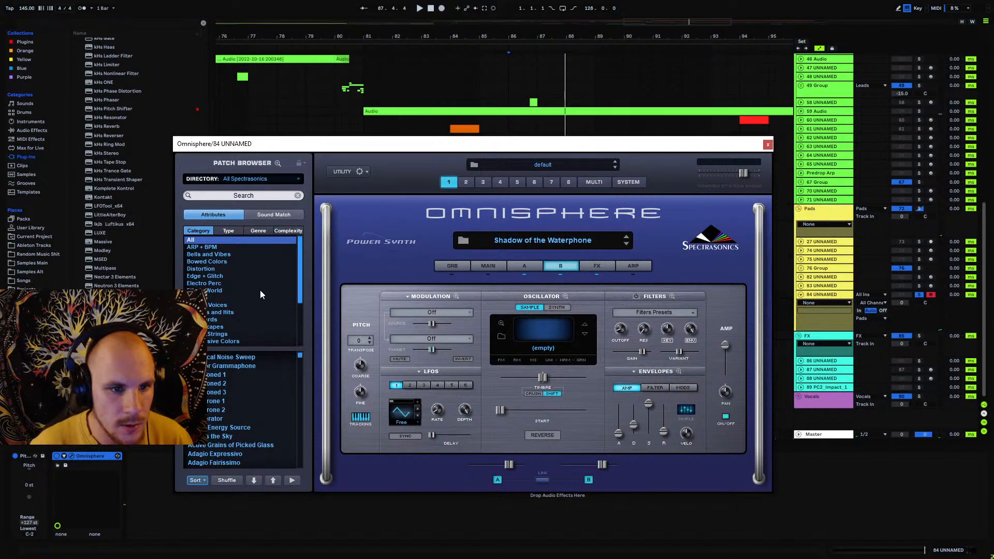
pyautogui.click(232, 300)
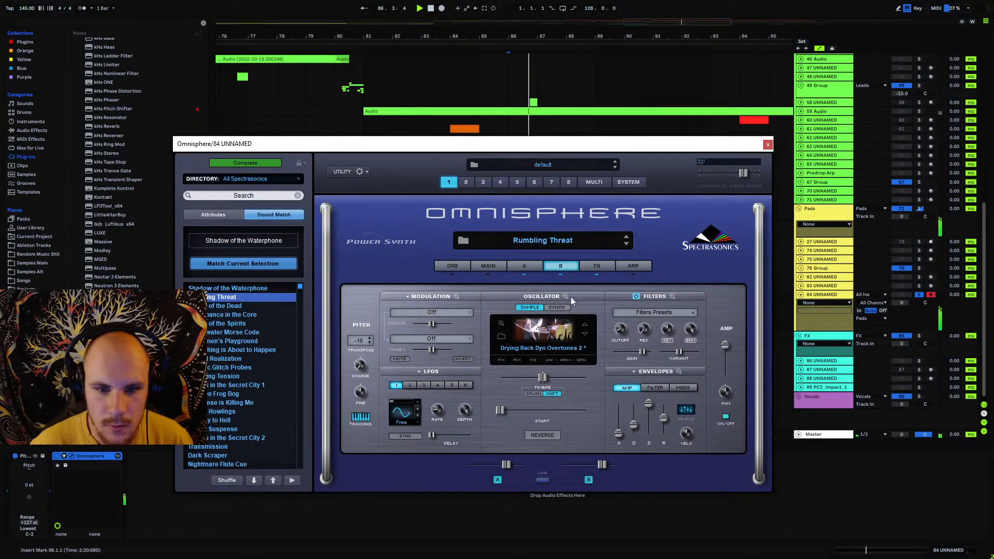
pyautogui.click(228, 305)
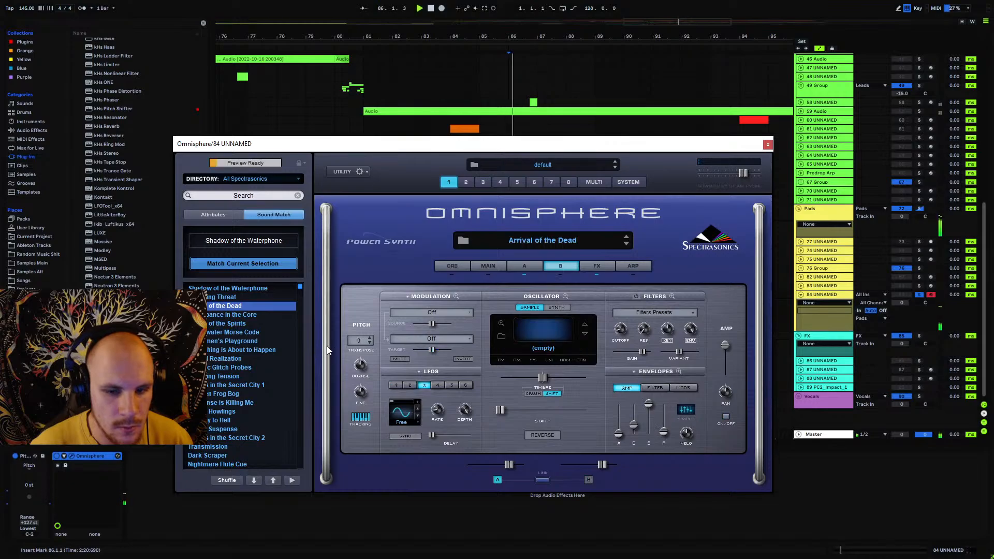
# - Load the Disturbance in the Core patch and try it on the computer keyboard in different octaves
pyautogui.click(241, 314)
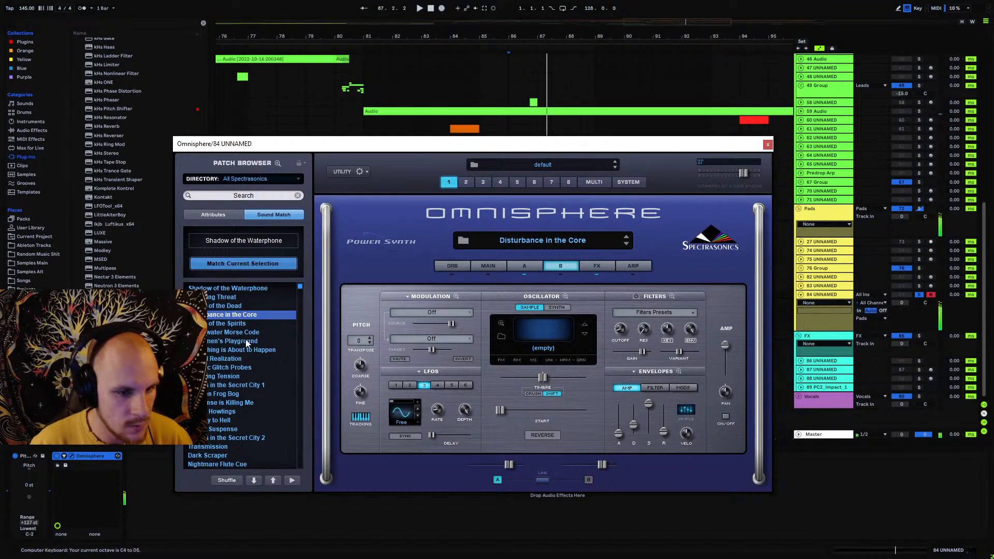
pyautogui.press('x')
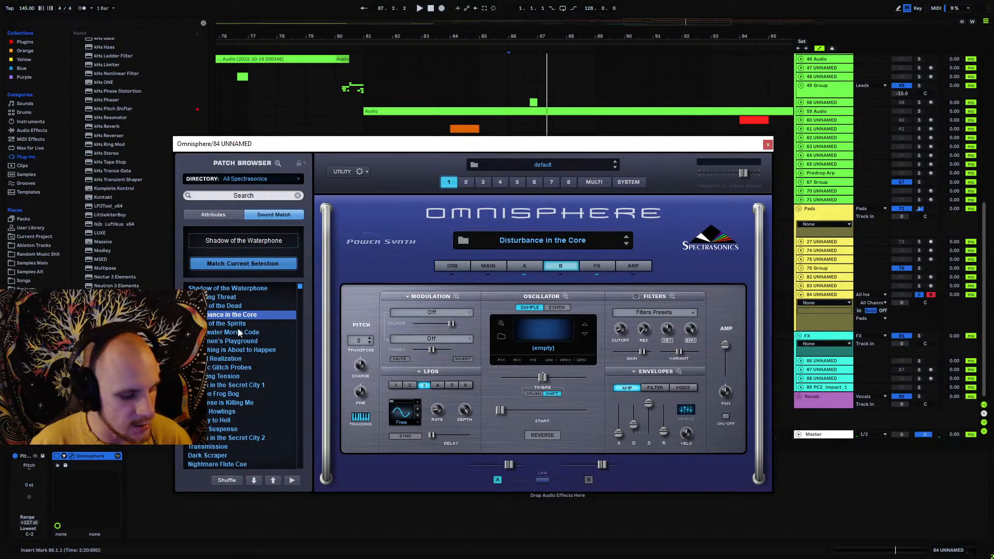
pyautogui.press('z')
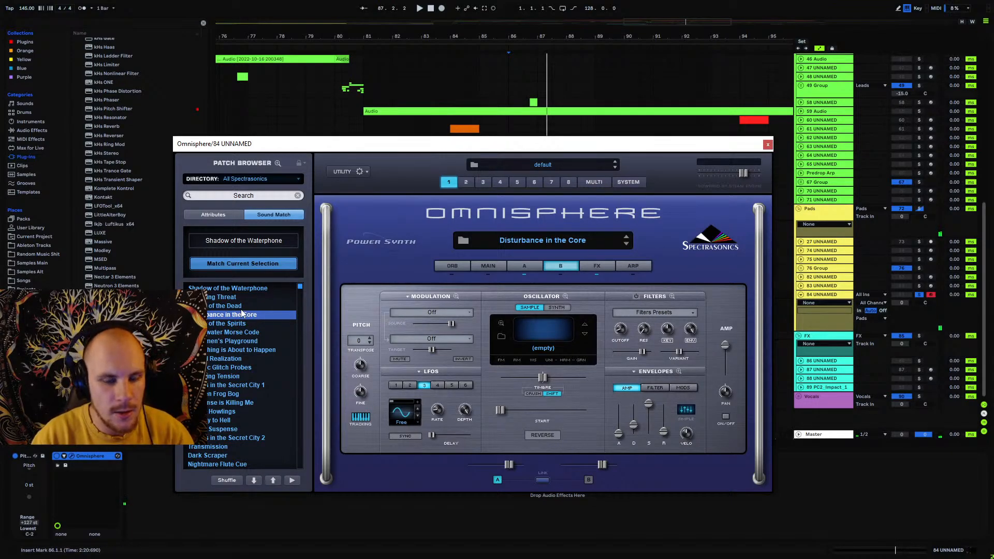
# - Audition the matched patches Railway to Hell, Oils of Suspense and The Omen's Playground
pyautogui.click(235, 421)
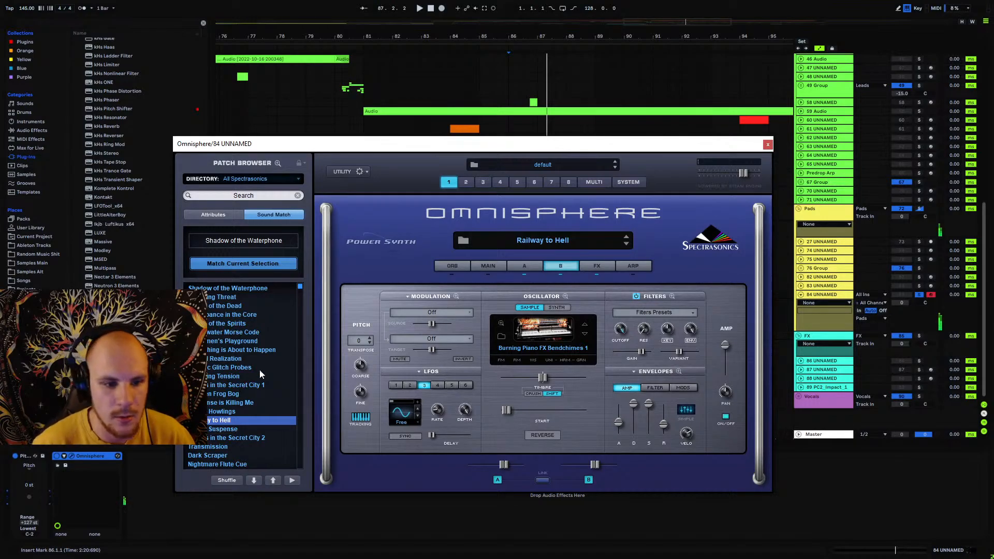
pyautogui.click(285, 430)
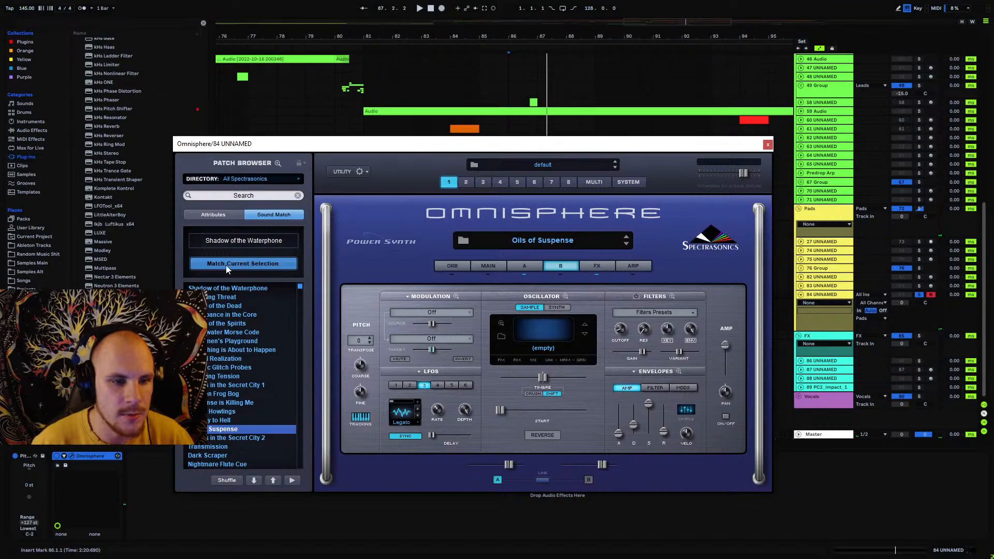
pyautogui.click(234, 342)
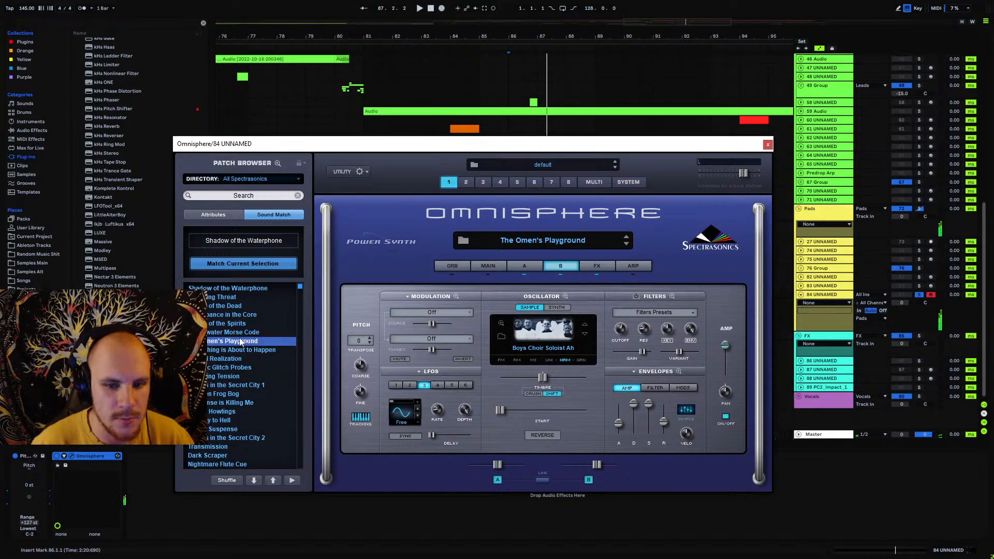
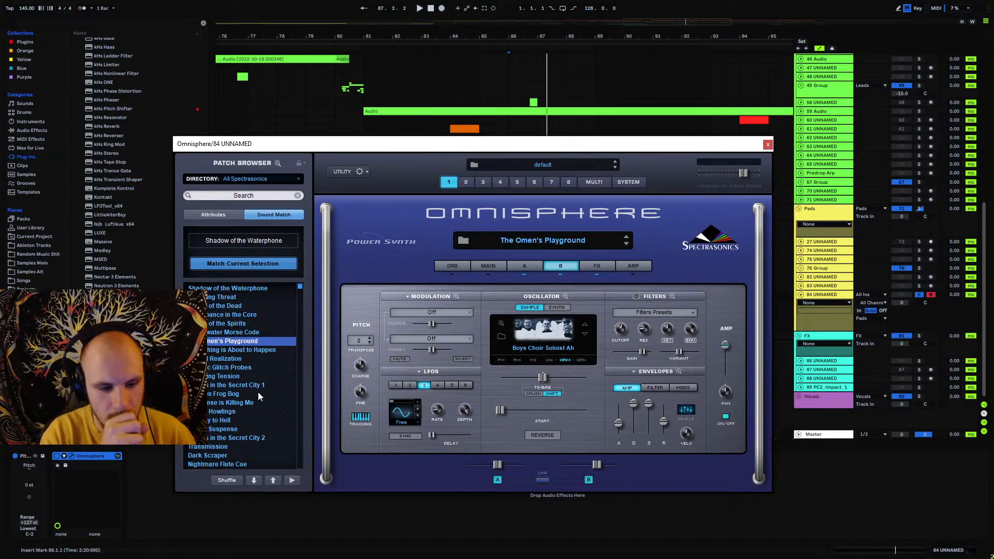
# - Audition Transmission, Violent Wavebusting and Hunger in the Glitchfield 1 from the matches, ending on Pipe Organ Bowing
pyautogui.click(204, 449)
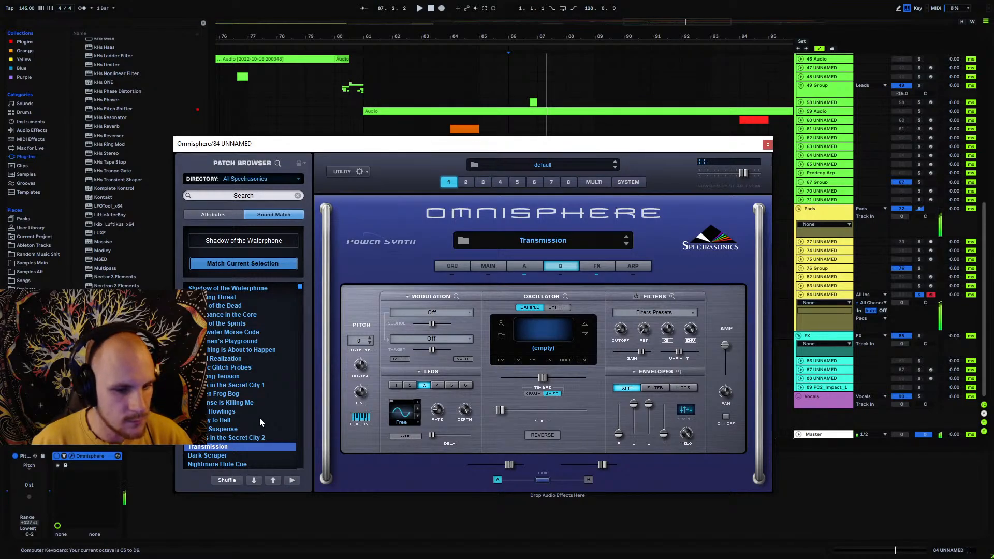
pyautogui.moveTo(299, 288); pyautogui.dragTo(297, 412)
pyautogui.click(238, 376)
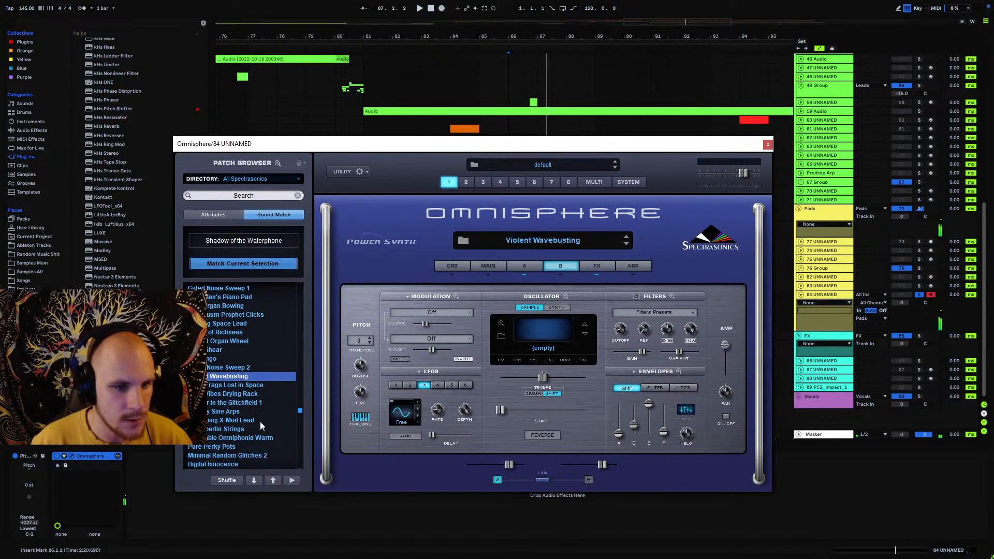
pyautogui.click(243, 403)
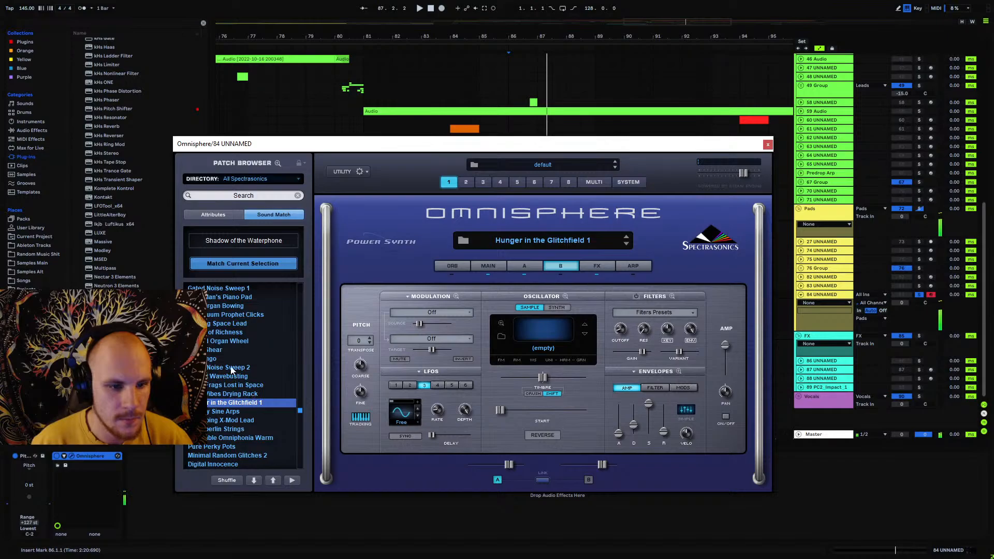
pyautogui.press('Up')
pyautogui.click(226, 307)
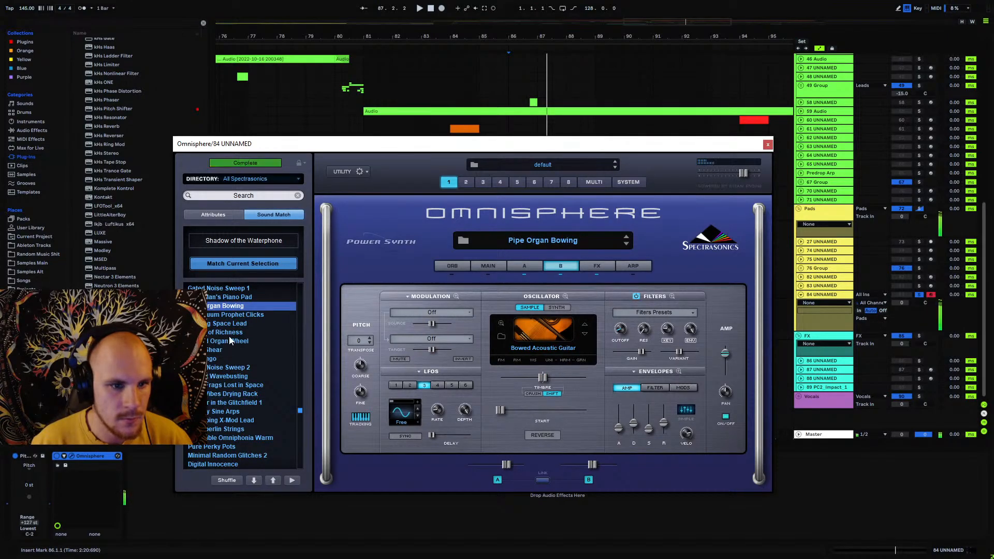
# - Run Sound Match on Pipe Organ Bowing and look through the Category, Type, Genre and Complexity attribute filters
pyautogui.press('x')
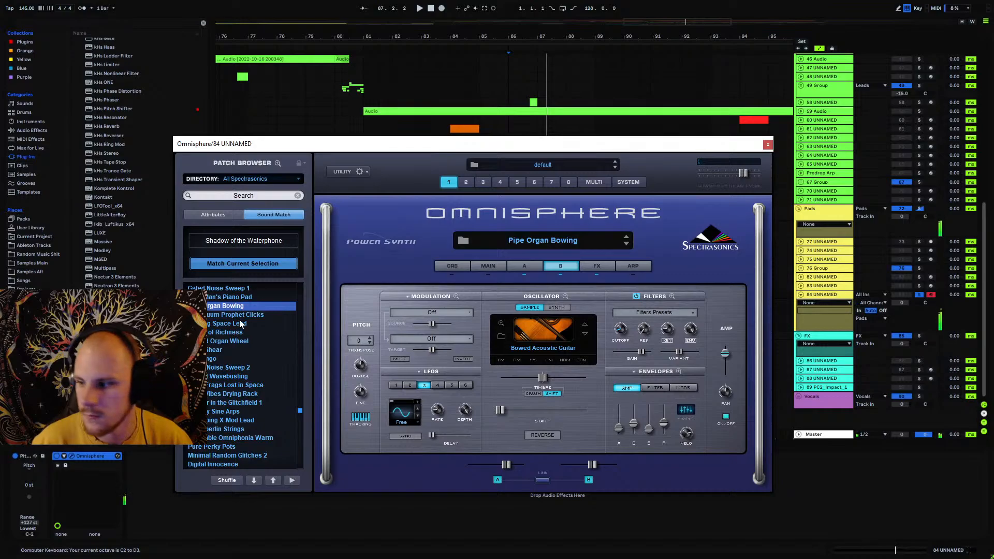
pyautogui.click(243, 263)
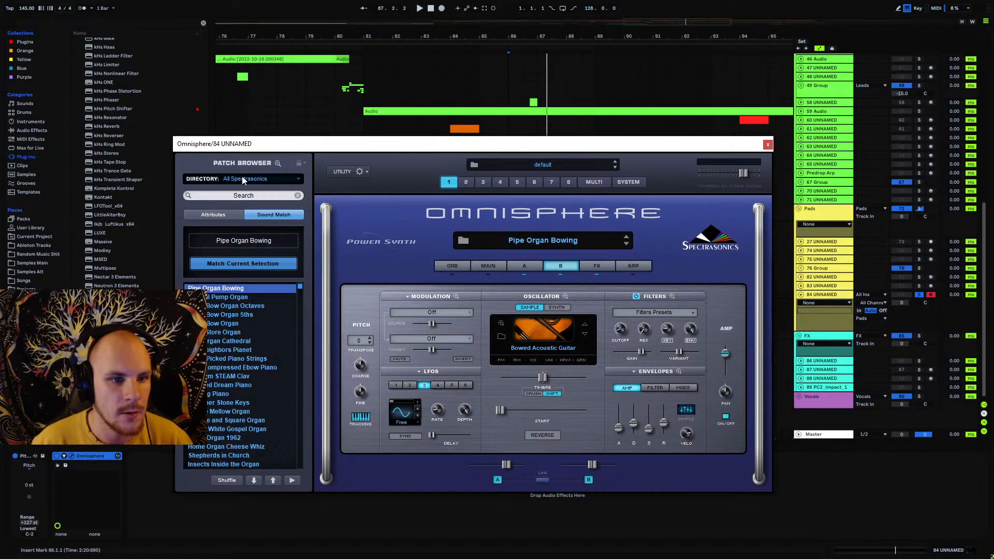
pyautogui.click(215, 215)
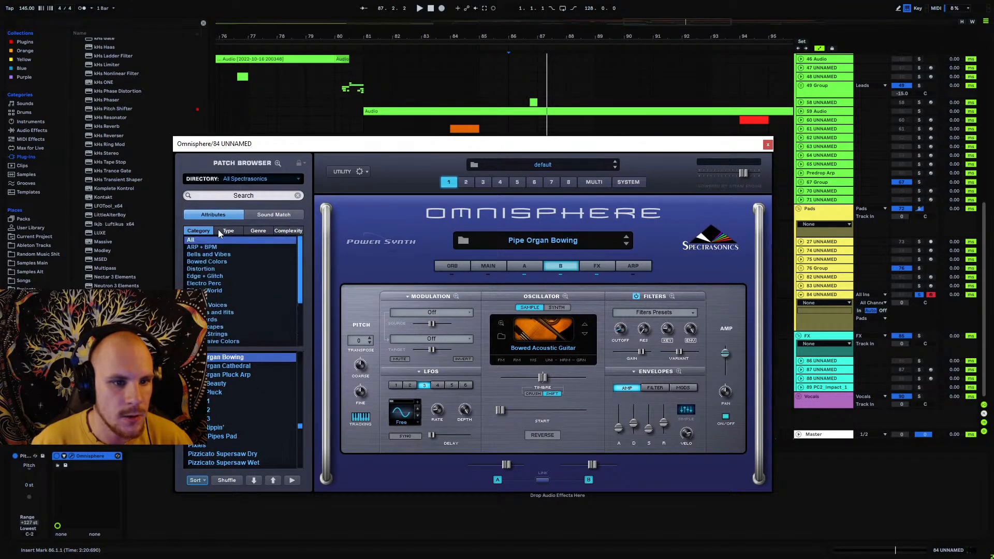
pyautogui.click(236, 231)
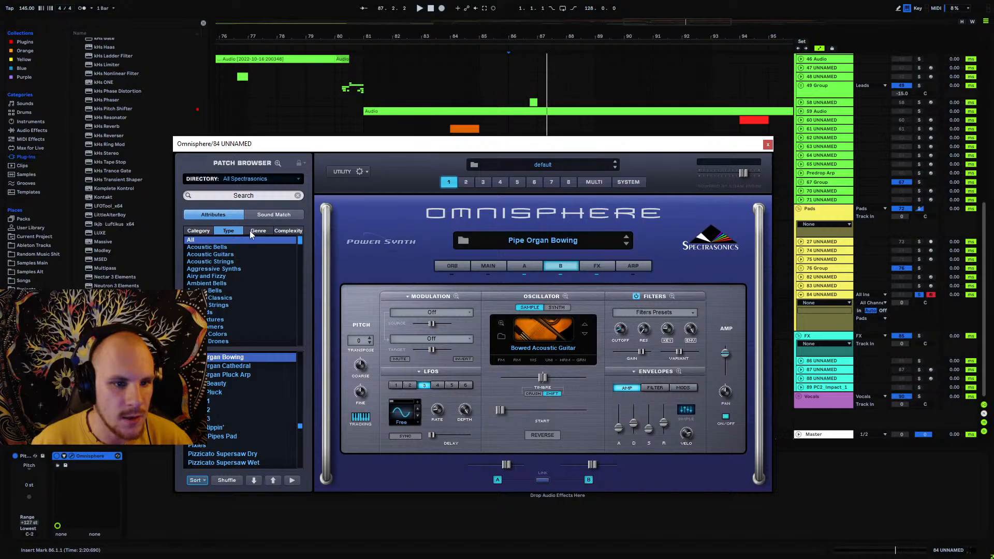
pyautogui.click(249, 231)
pyautogui.click(282, 234)
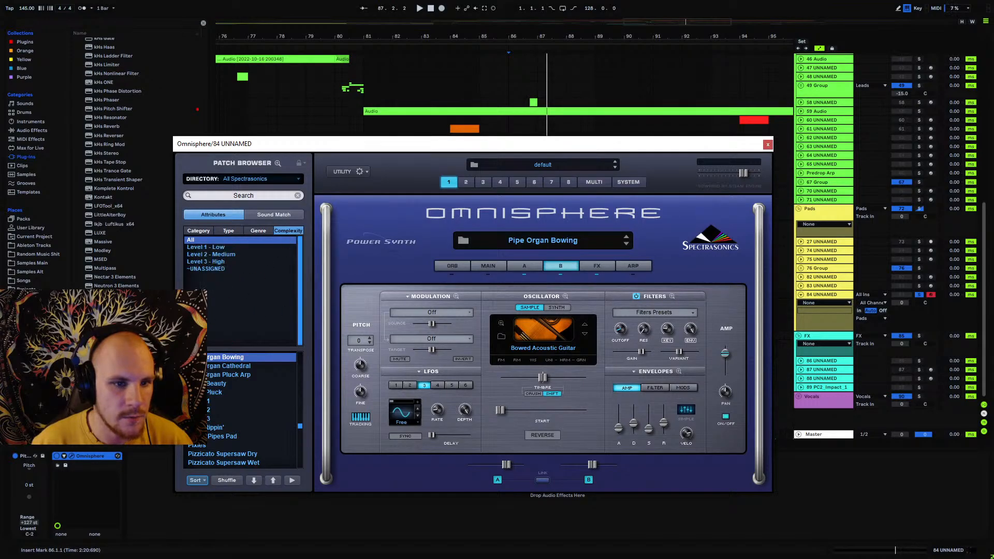
pyautogui.click(199, 230)
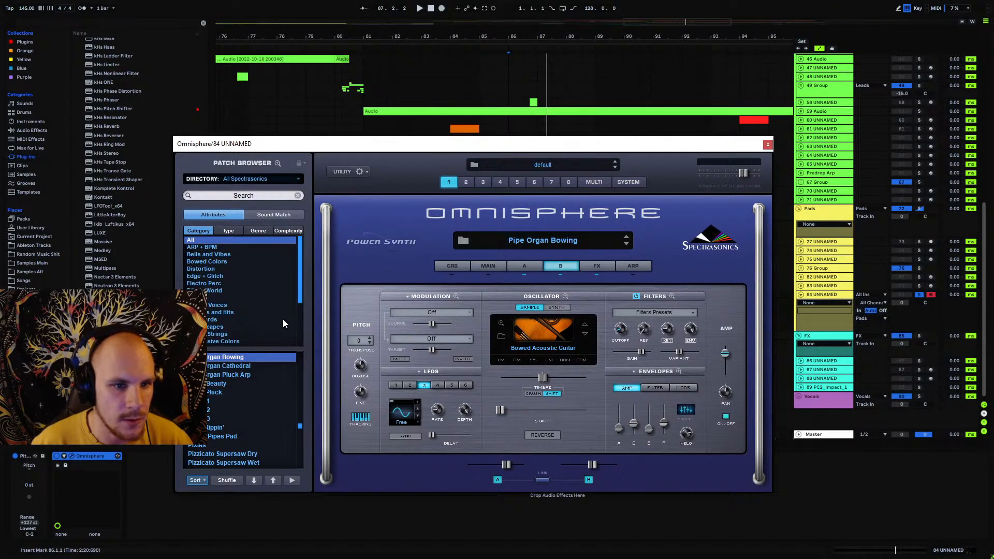
pyautogui.click(267, 215)
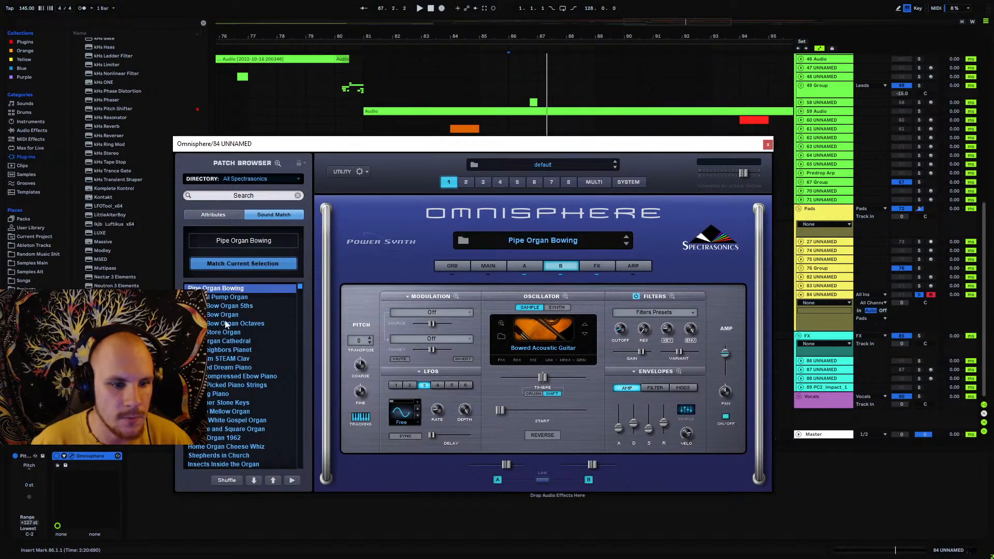
# - Audition Funeral Pump Organ, Spike Bow Organ and Thrift Store Organ, settle on Pipe Organ Cathedral, and close Omnisphere
pyautogui.press('Down')
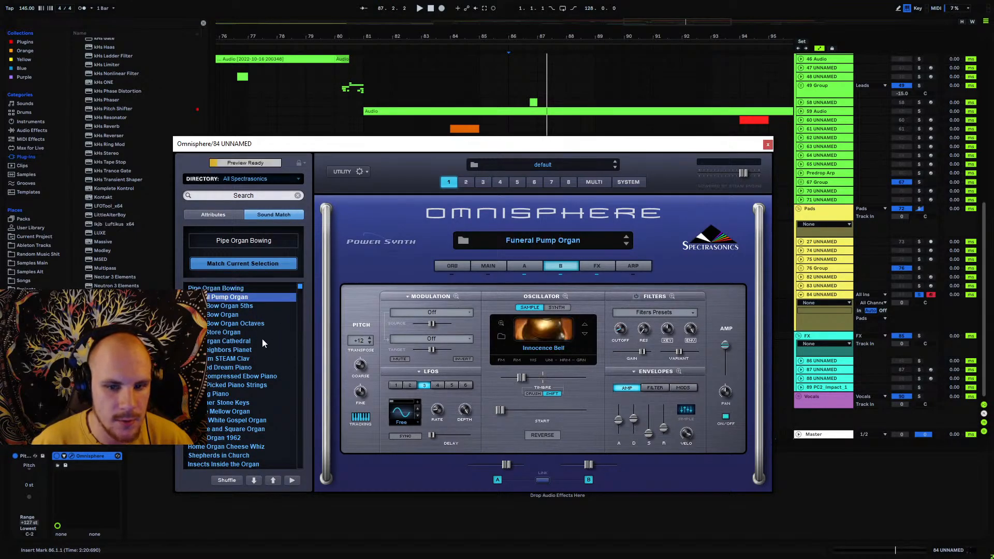
pyautogui.click(233, 314)
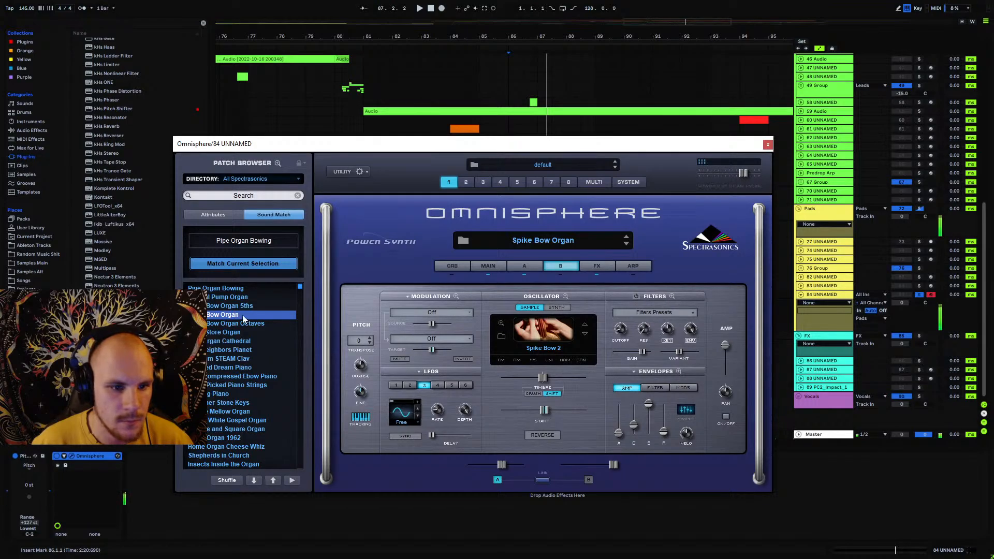
pyautogui.click(234, 333)
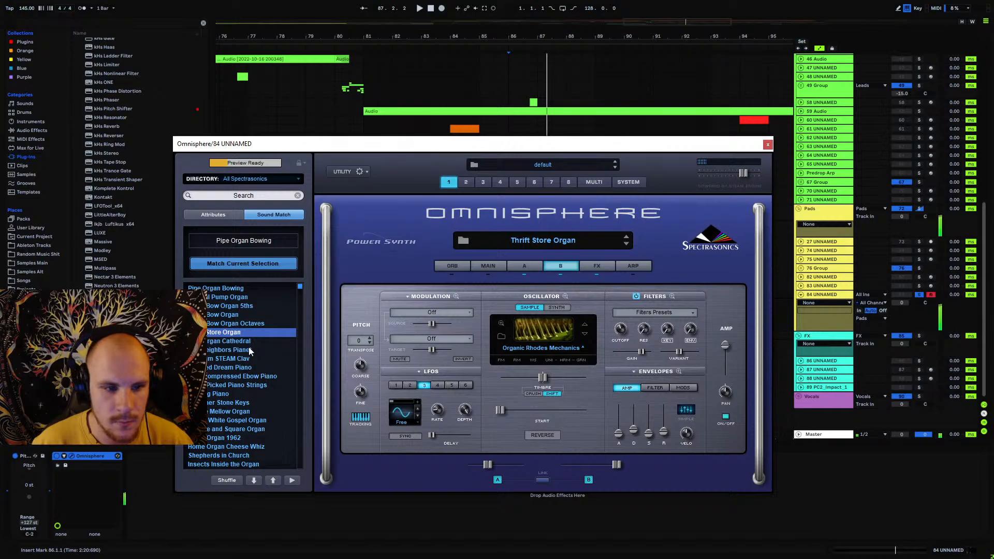
pyautogui.click(239, 342)
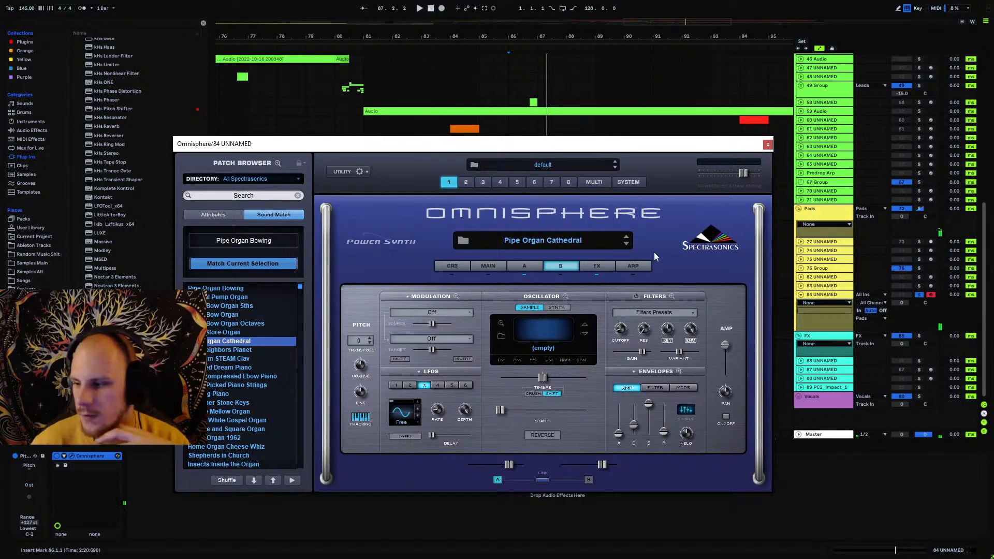
pyautogui.click(768, 144)
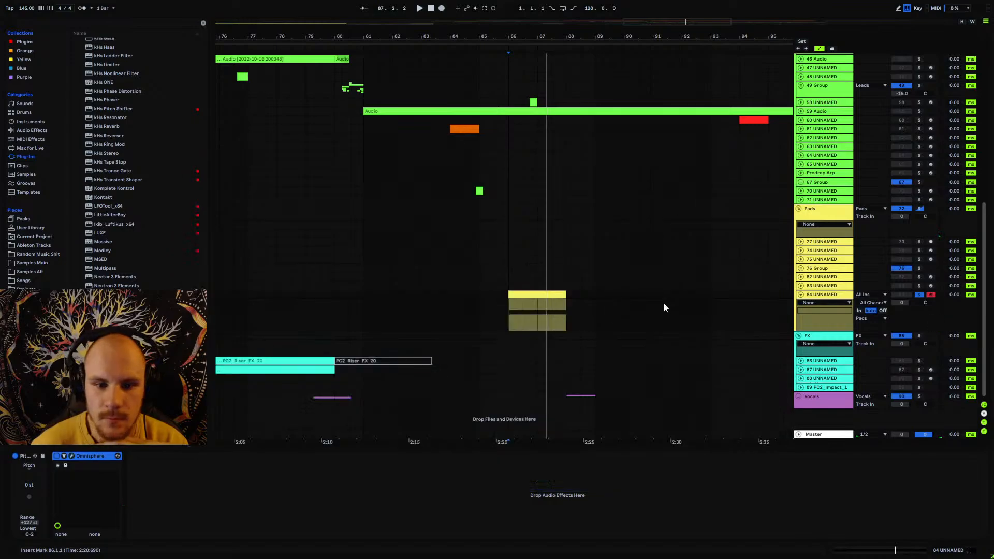
# - Insert an audio track below track 84, set its input to track 84 Post Mixer, and arm it
pyautogui.rightClick(821, 300)
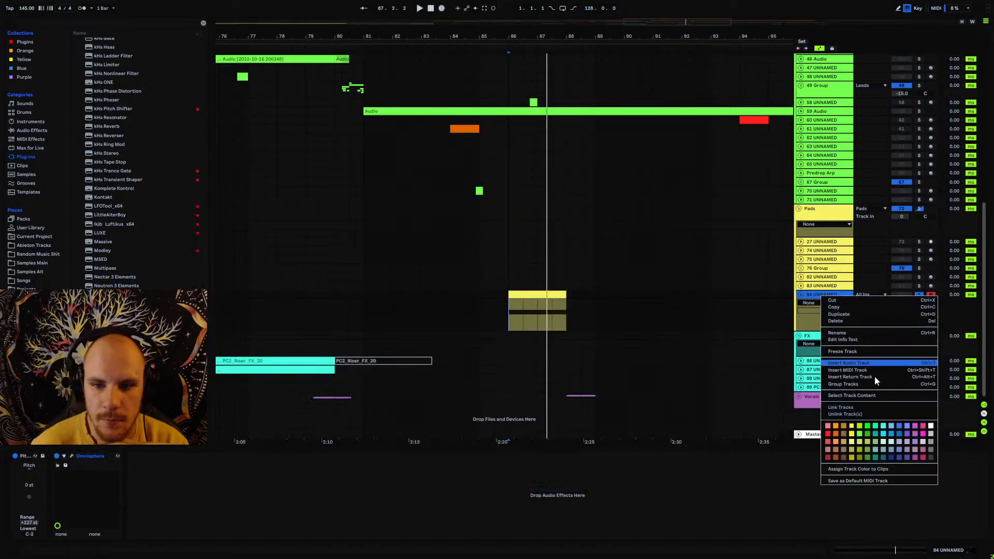
pyautogui.click(811, 293)
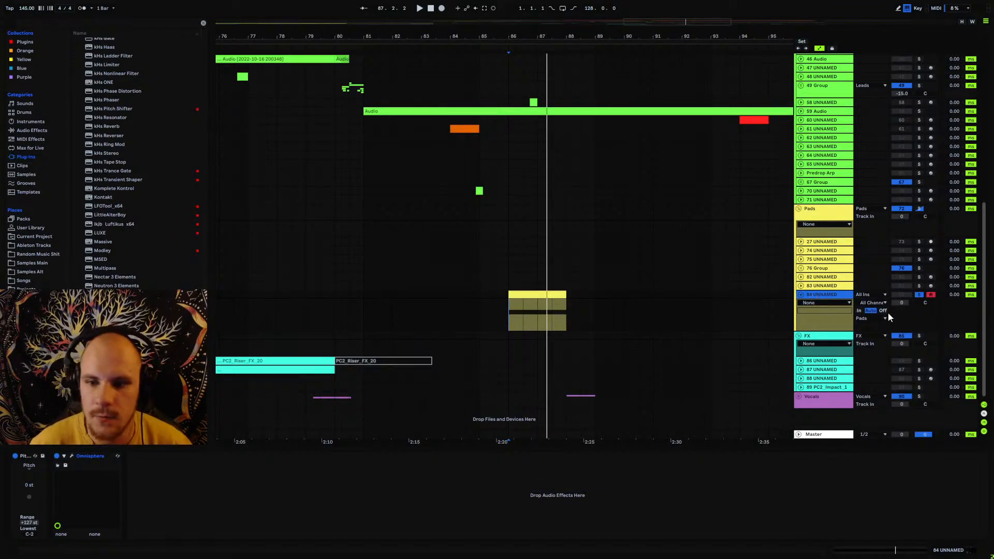
pyautogui.hotkey('ctrl', 't')
pyautogui.click(872, 335)
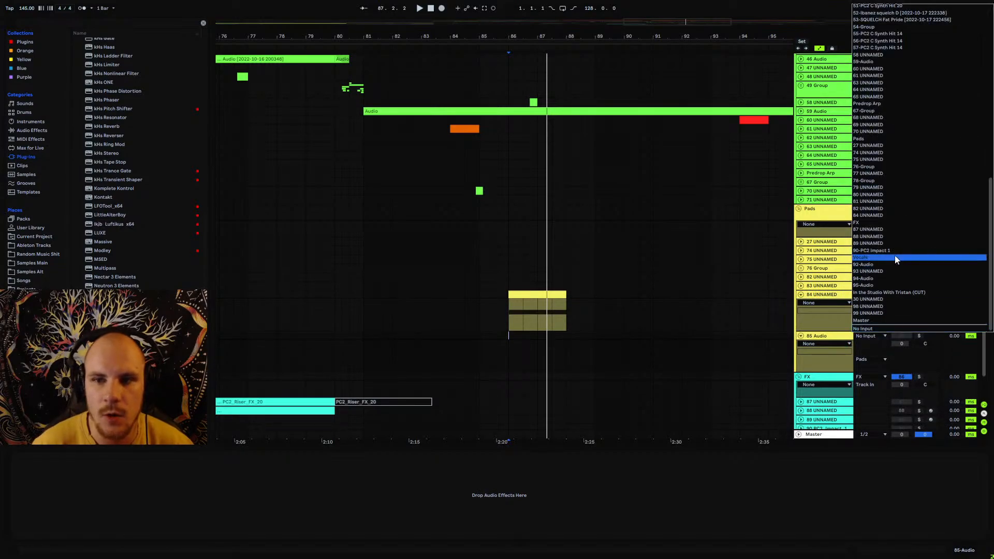
pyautogui.scroll(3, 900, 313)
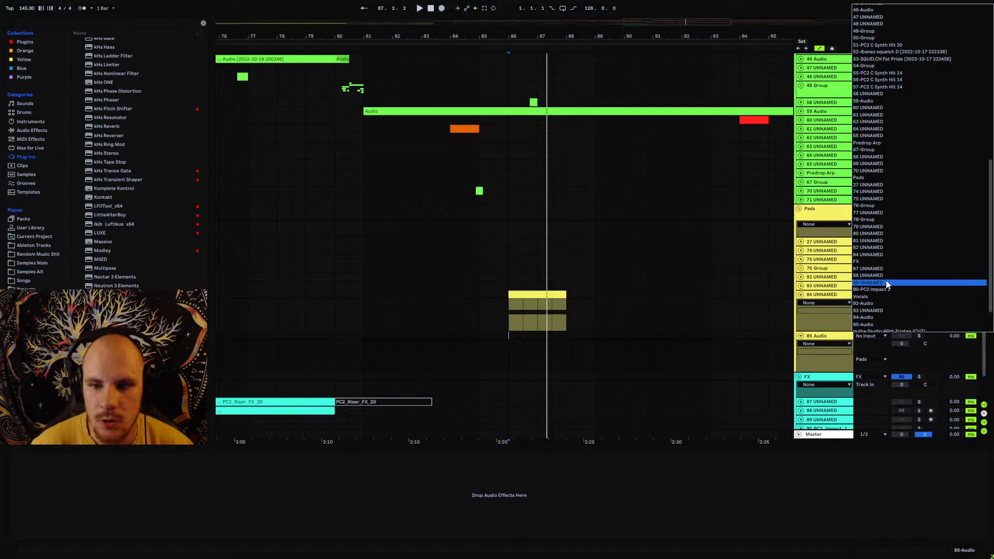
pyautogui.click(883, 254)
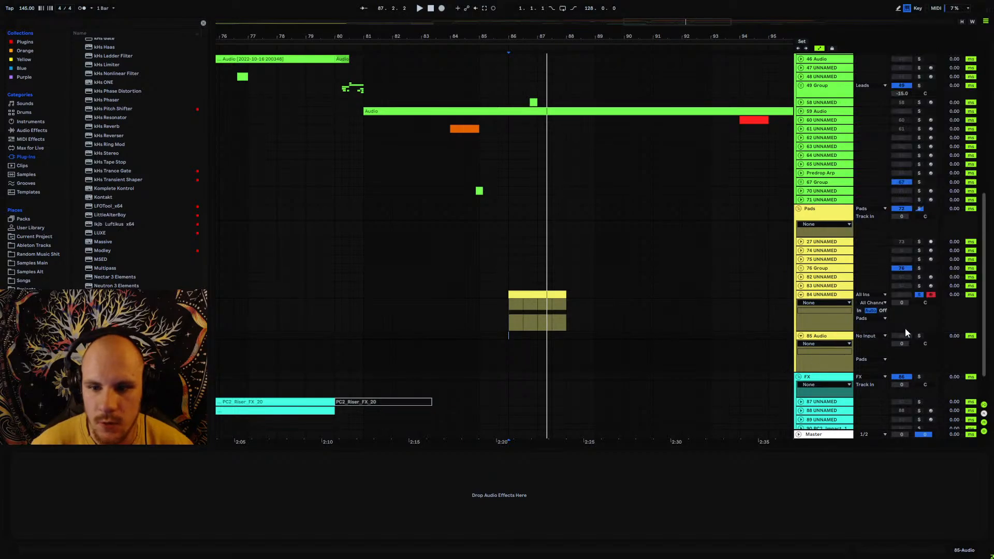
# - Record track 84's two-bar clip onto the new audio track starting at bar 86
pyautogui.press('space')
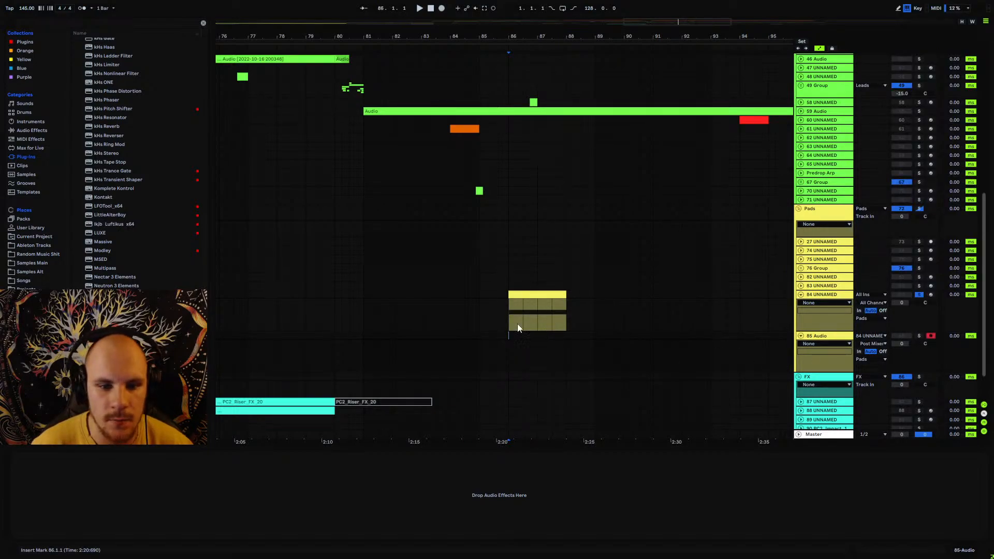
pyautogui.click(442, 9)
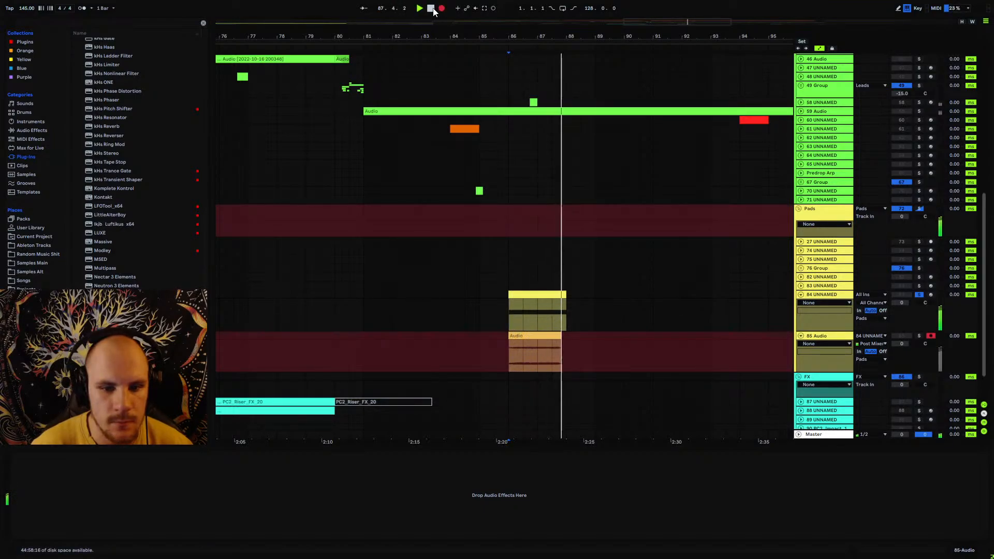
pyautogui.click(433, 9)
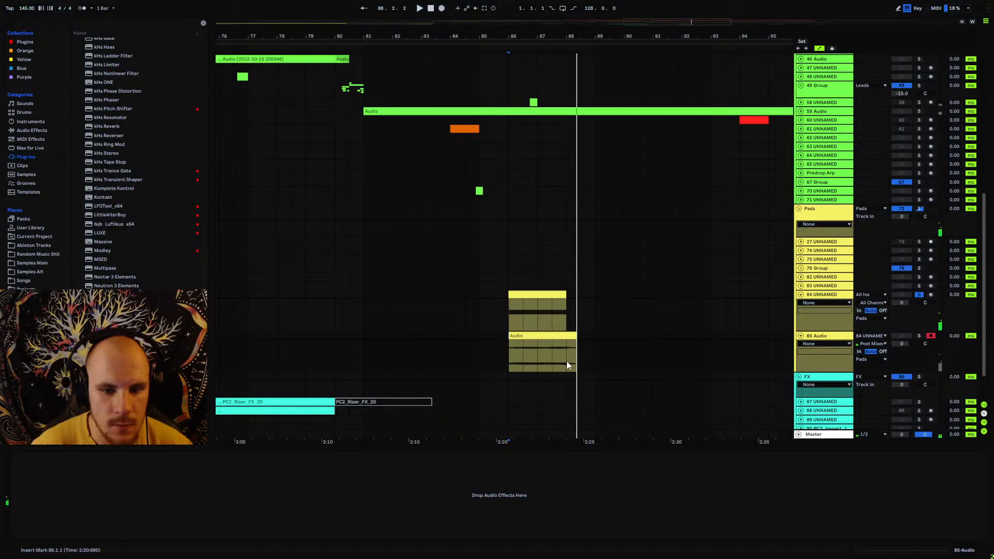
# - Transpose the notes of track 84's two-bar clip down to G#2 and play it back
pyautogui.doubleClick(539, 300)
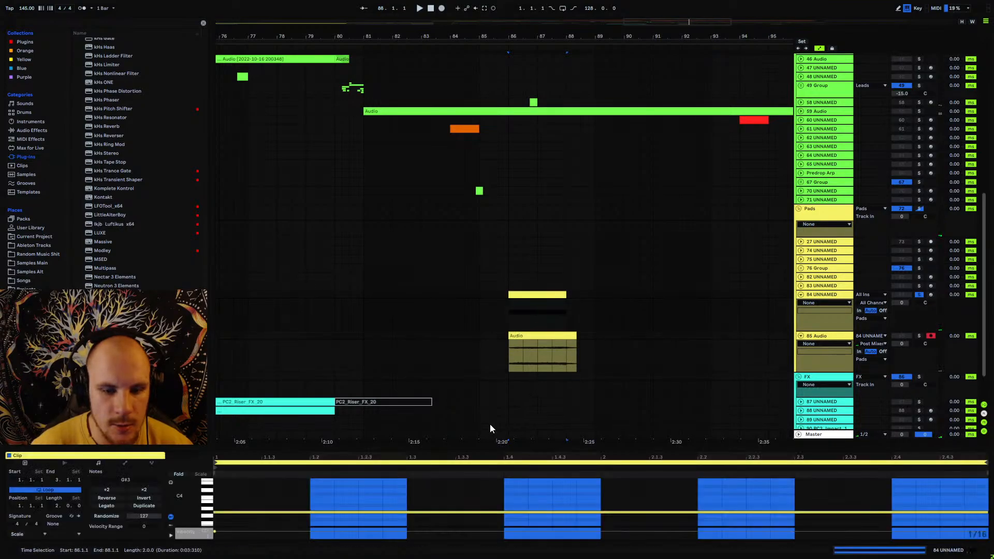
pyautogui.press('Down')
pyautogui.press('Down')
pyautogui.press('Down')
pyautogui.press('space')
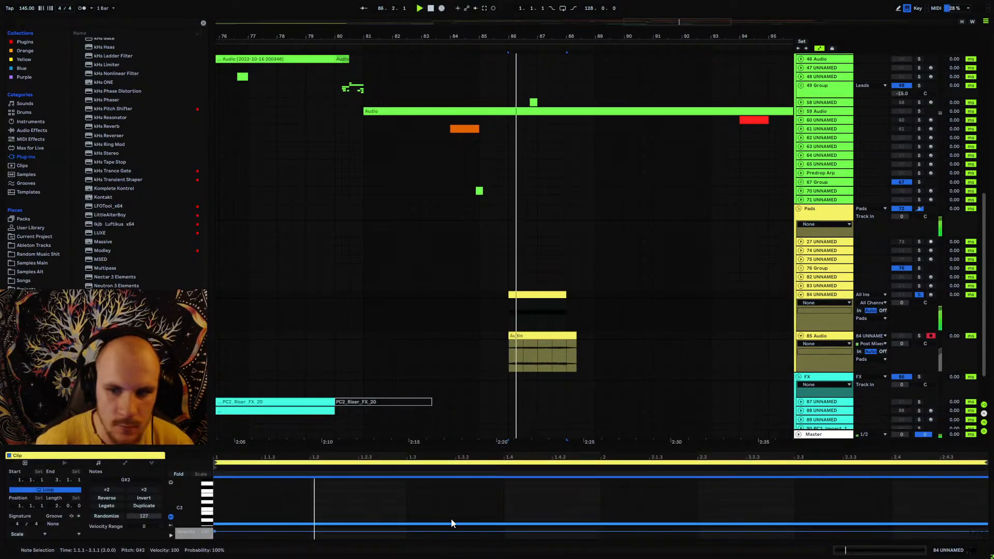
pyautogui.press('space')
# - Record the lowered organ sound over the first take from 86.1.1, letting its tail ring out past bar 90
pyautogui.click(511, 366)
pyautogui.press('F9')
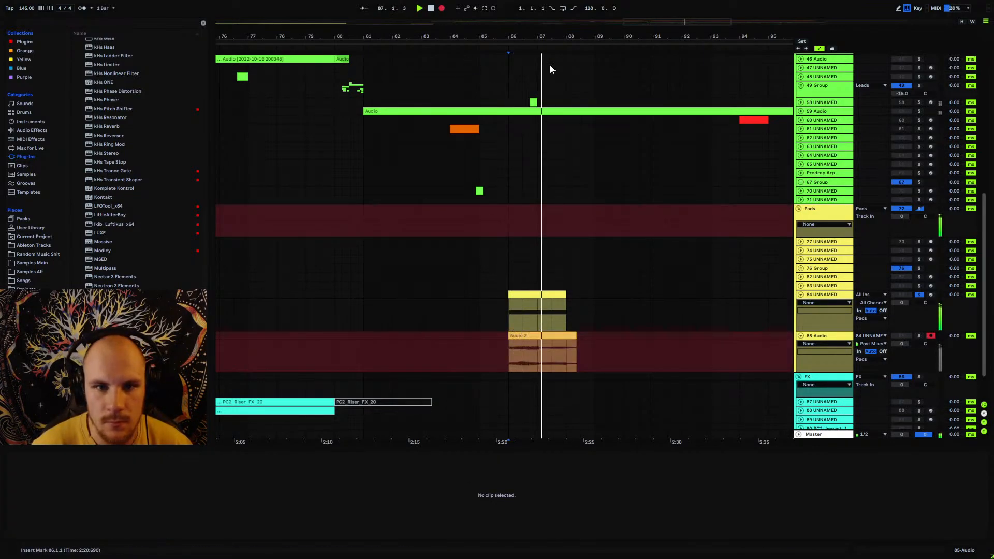
pyautogui.moveTo(559, 38); pyautogui.dragTo(518, 27)
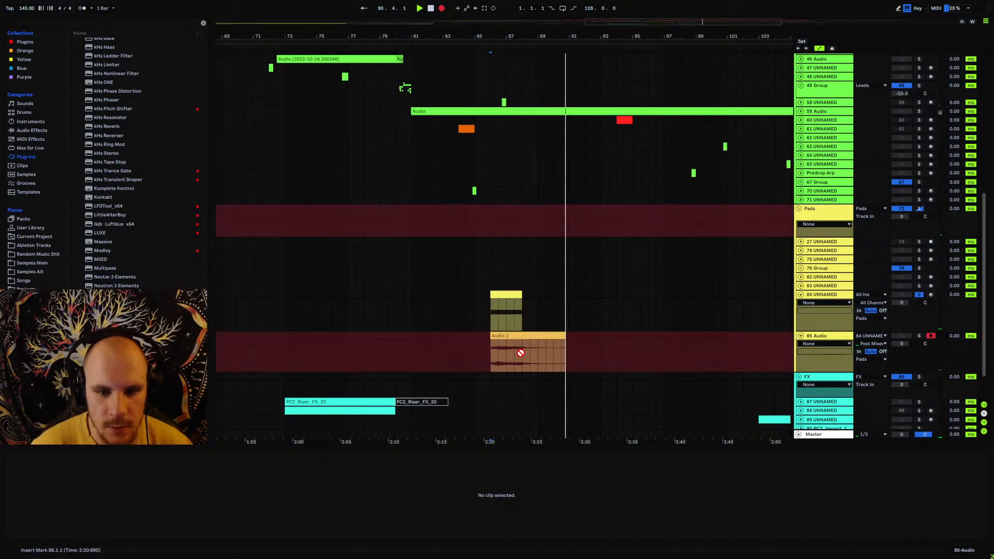
pyautogui.press('space')
# - Split the recorded audio clip at 87.3.1 and delete the part before it
pyautogui.click(515, 357)
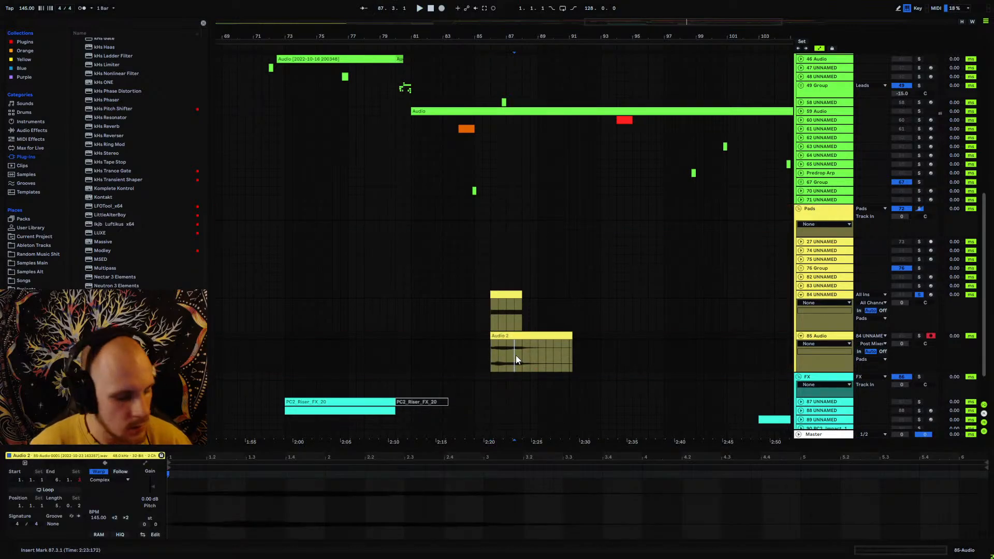
pyautogui.hotkey('ctrl', 'e')
pyautogui.click(501, 337)
pyautogui.press('Delete')
pyautogui.click(541, 336)
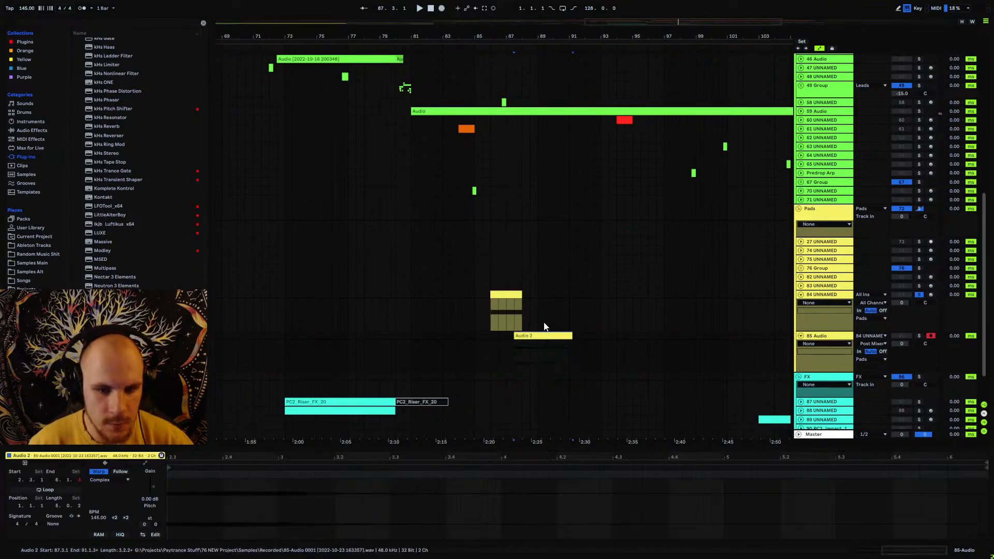
# - Trim the start of the remaining organ tail to 87.4.1 and consolidate the clip
pyautogui.moveTo(522, 40); pyautogui.dragTo(523, 86)
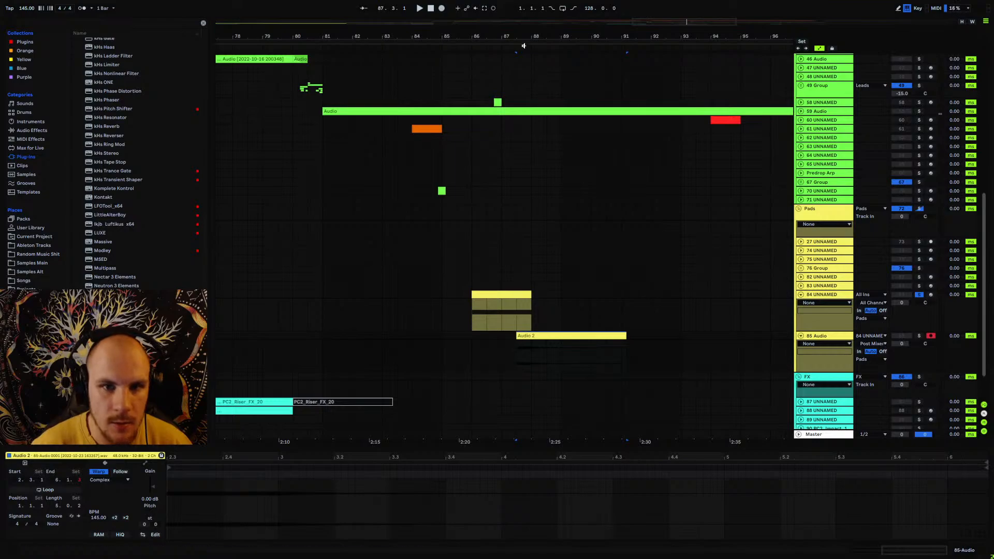
pyautogui.moveTo(523, 40); pyautogui.dragTo(519, 103)
pyautogui.moveTo(513, 336); pyautogui.dragTo(526, 336)
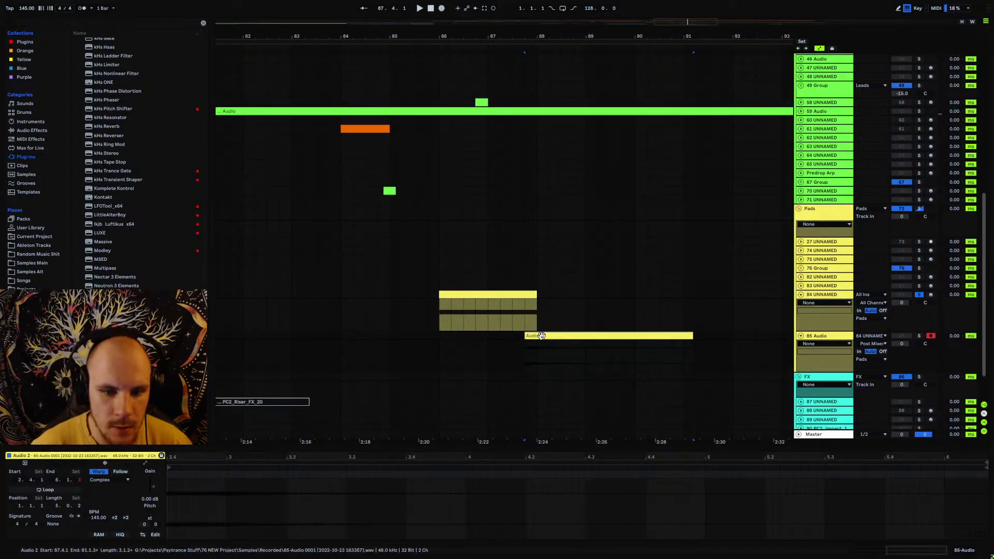
pyautogui.hotkey('ctrl', 'j')
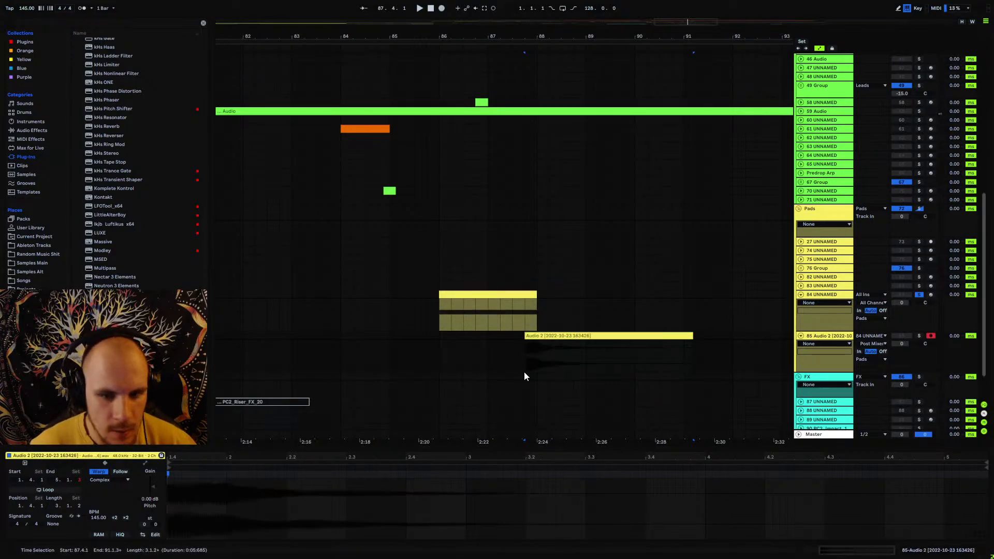
# - Add a short fade-in at the start of the consolidated organ tail and consolidate it again
pyautogui.click(530, 341)
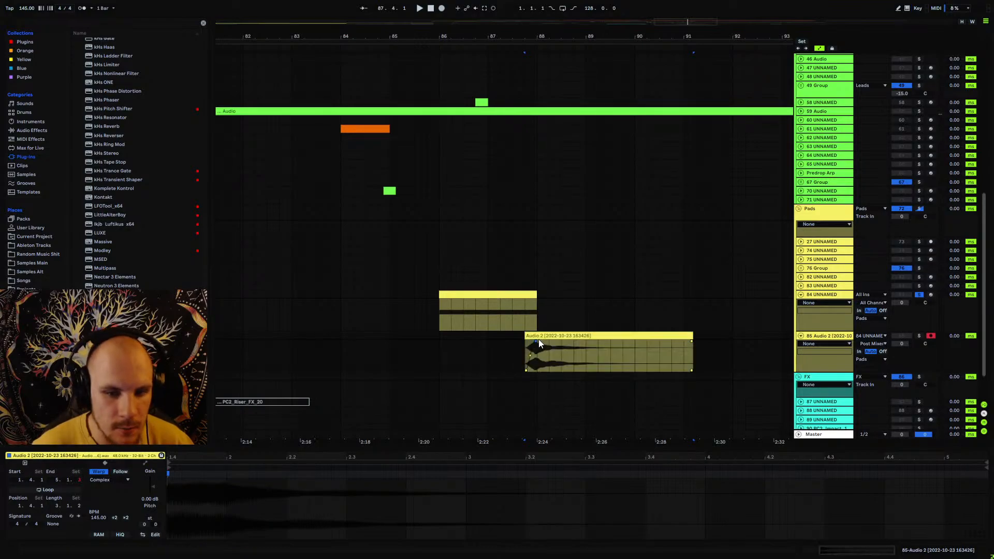
pyautogui.click(546, 337)
pyautogui.hotkey('ctrl', 'j')
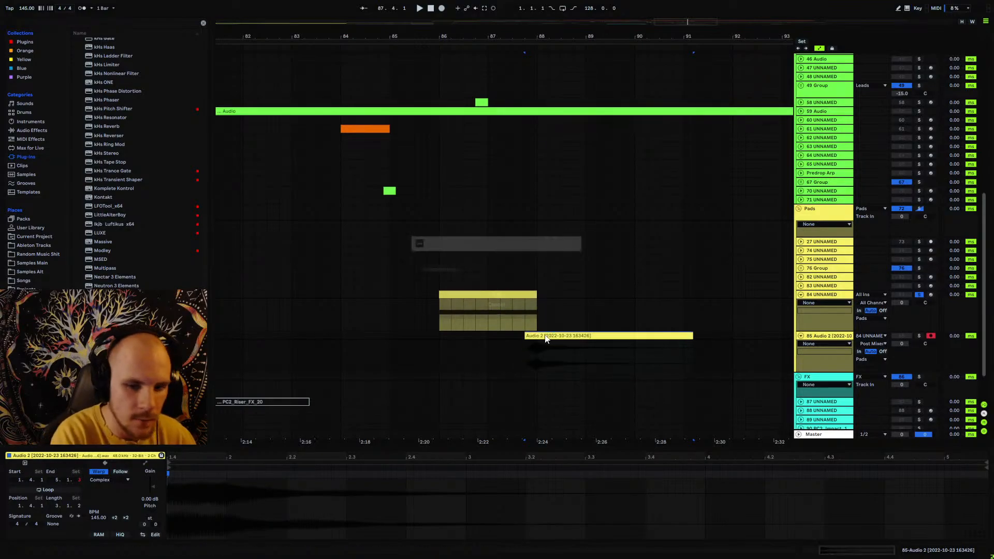
# - Turn off warping on the consolidated organ clip and pitch it down 12 semitones
pyautogui.click(102, 470)
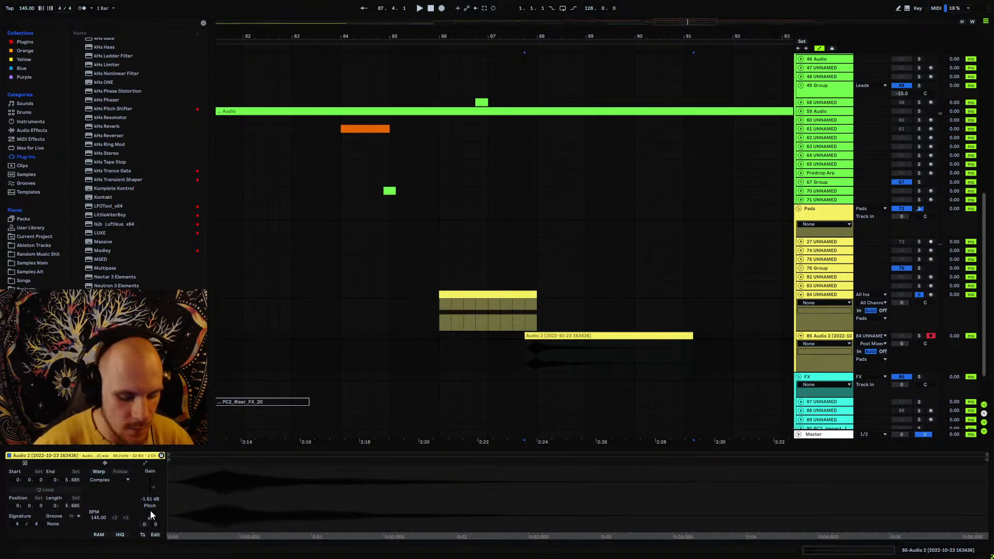
pyautogui.click(463, 357)
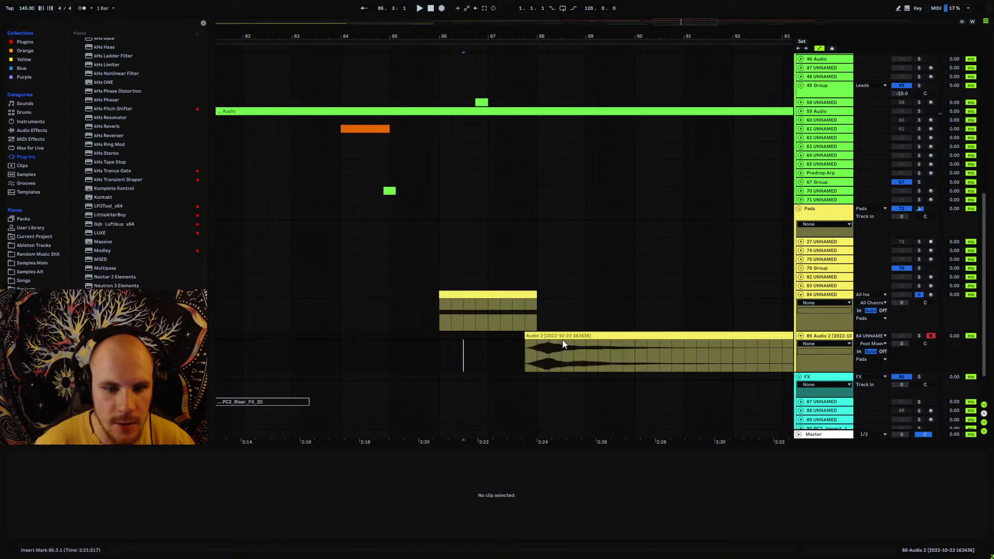
# - Move the pitched-down organ clip to start at 86.3.1 and select its section from 87.1.1 to 90.1.1
pyautogui.click(563, 344)
pyautogui.moveTo(564, 344); pyautogui.dragTo(688, 368)
pyautogui.click(481, 356)
pyautogui.click(526, 357)
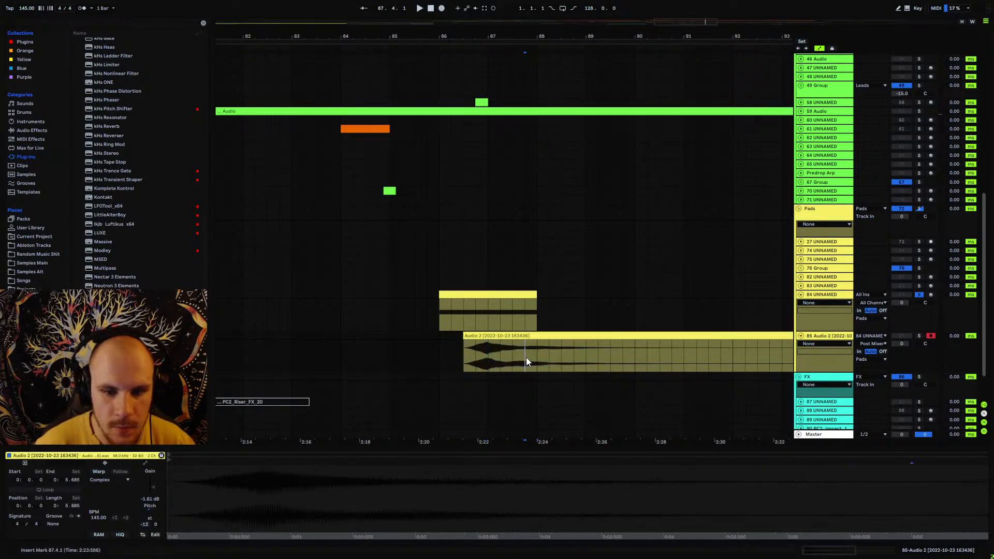
pyautogui.moveTo(532, 362); pyautogui.dragTo(672, 351)
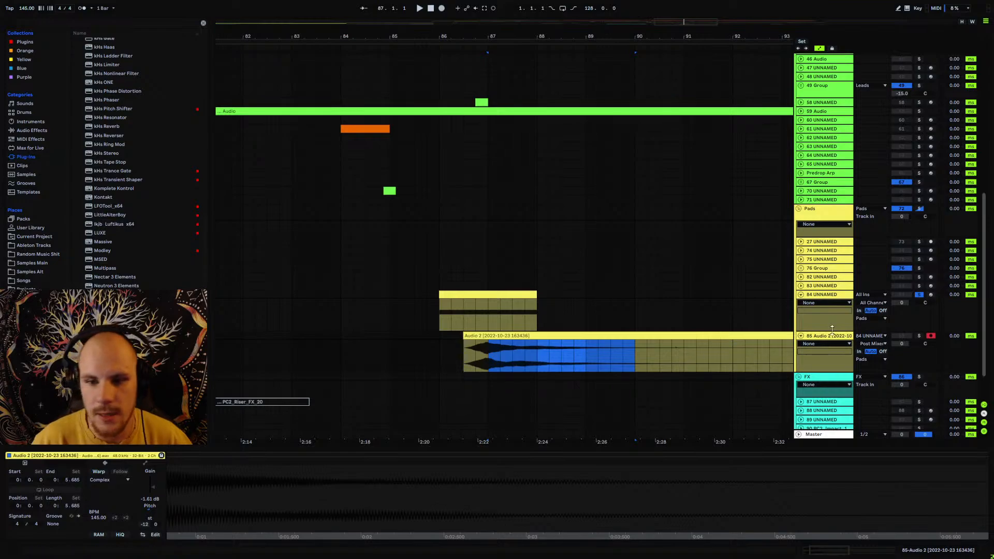
# - Review the Pipe Organ Cathedral patch and its library information in Omnisphere on track 84
pyautogui.doubleClick(830, 295)
pyautogui.click(72, 456)
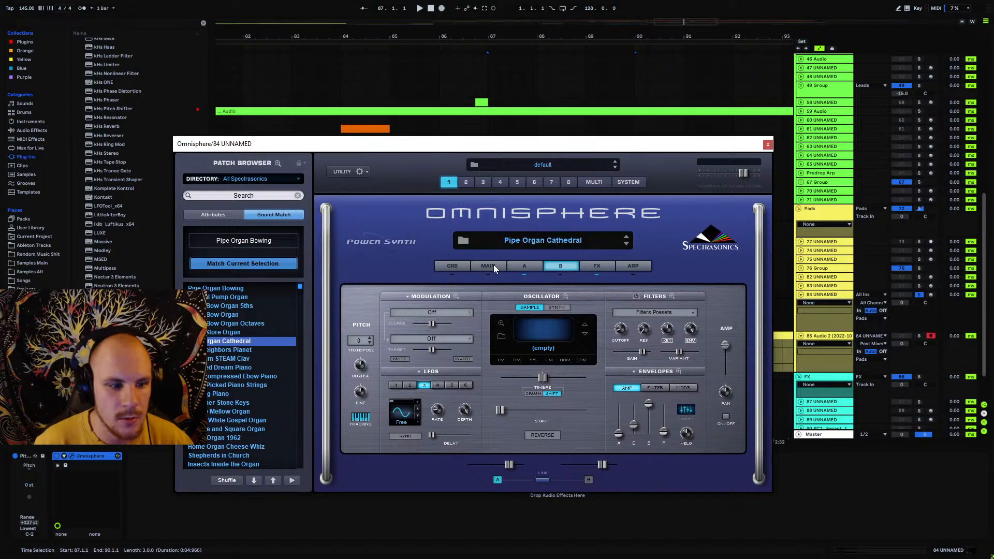
pyautogui.click(767, 145)
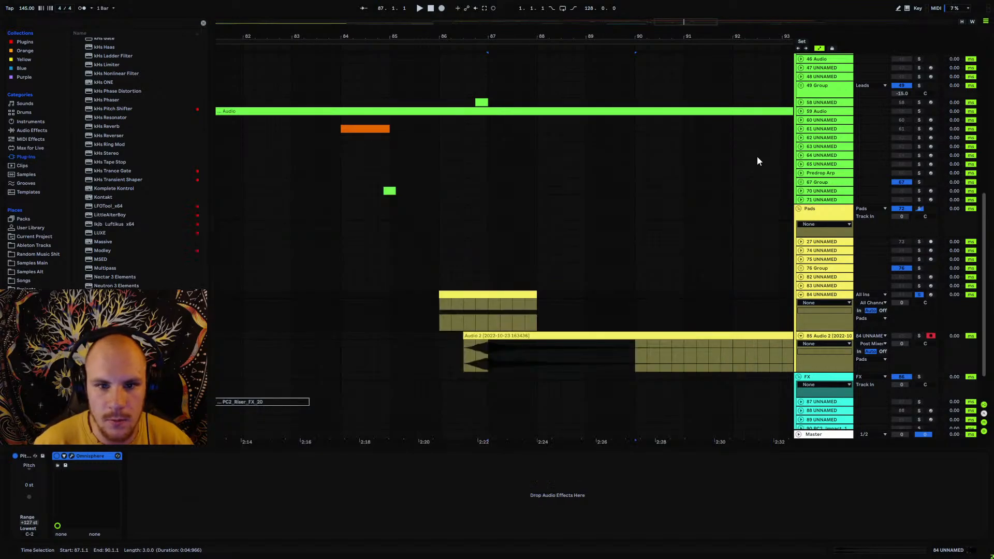
pyautogui.click(468, 358)
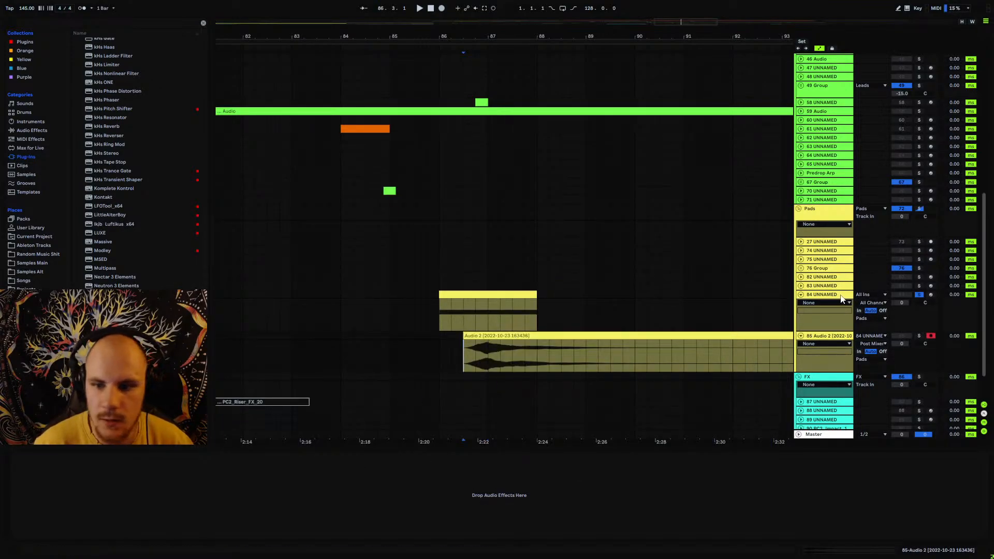
pyautogui.click(843, 299)
pyautogui.click(72, 456)
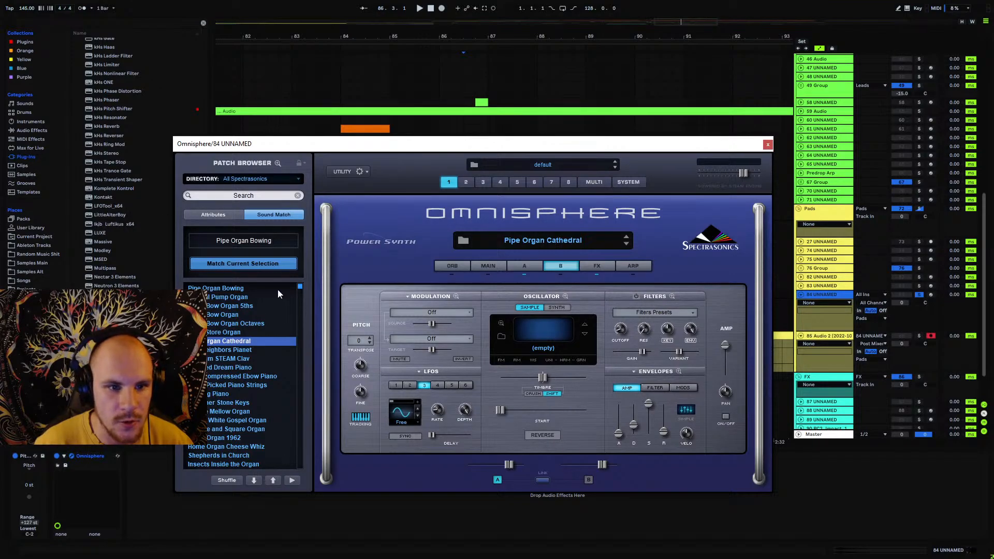
pyautogui.click(277, 163)
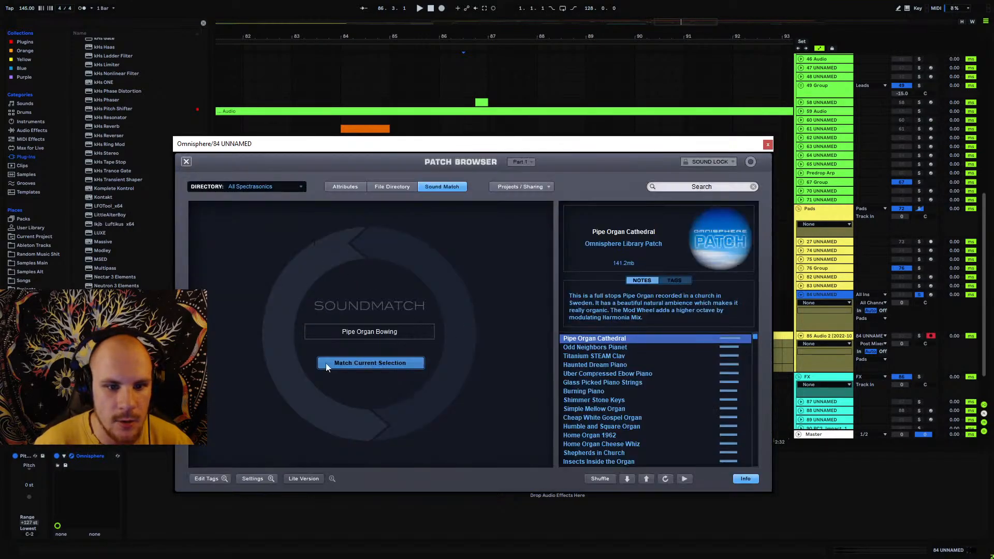
pyautogui.click(768, 144)
# - Turn off solo on track 84 and set the volume of audio track 85 to -13 dB, playing from 86.1.1
pyautogui.click(435, 343)
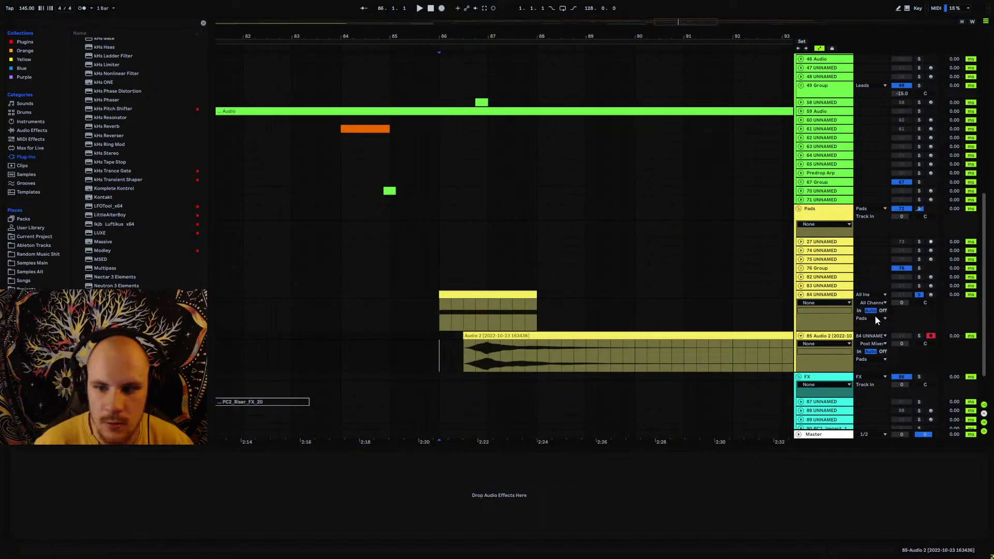
pyautogui.click(916, 294)
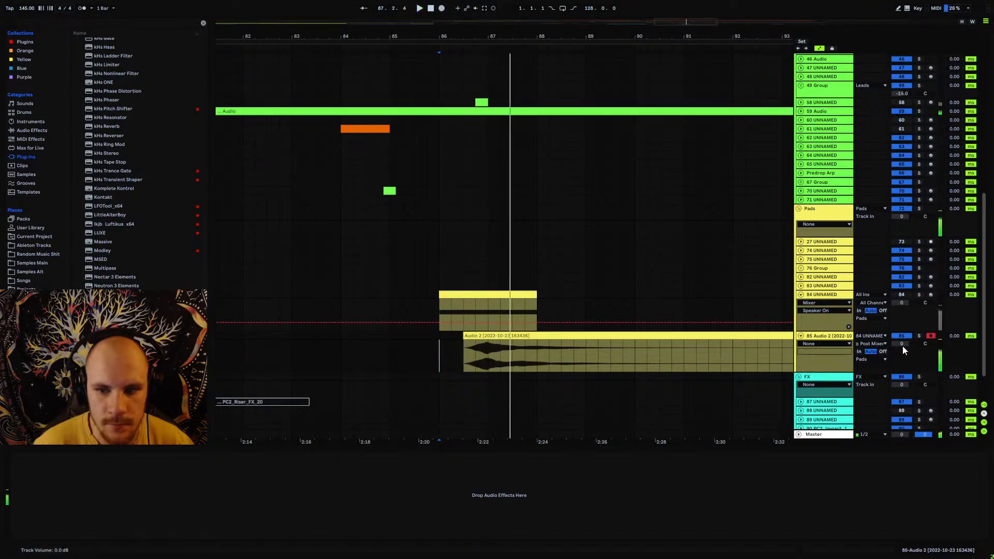
pyautogui.write('-13')
pyautogui.press('Return')
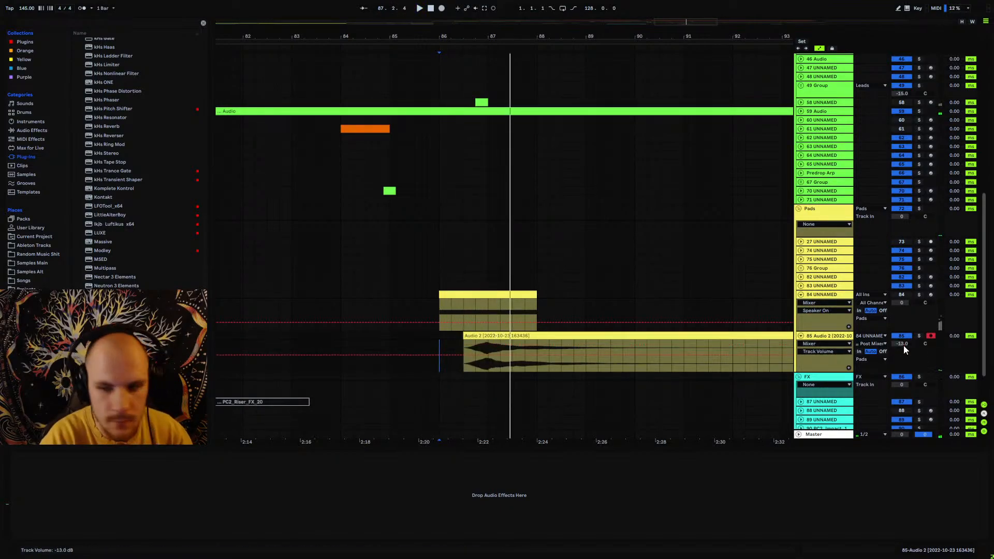
pyautogui.press('space')
# - Add an EQ Eight to track 85, cutting the lows with band 1 and boosting band 4 by about 5.08 dB at 1.19 kHz
pyautogui.click(40, 130)
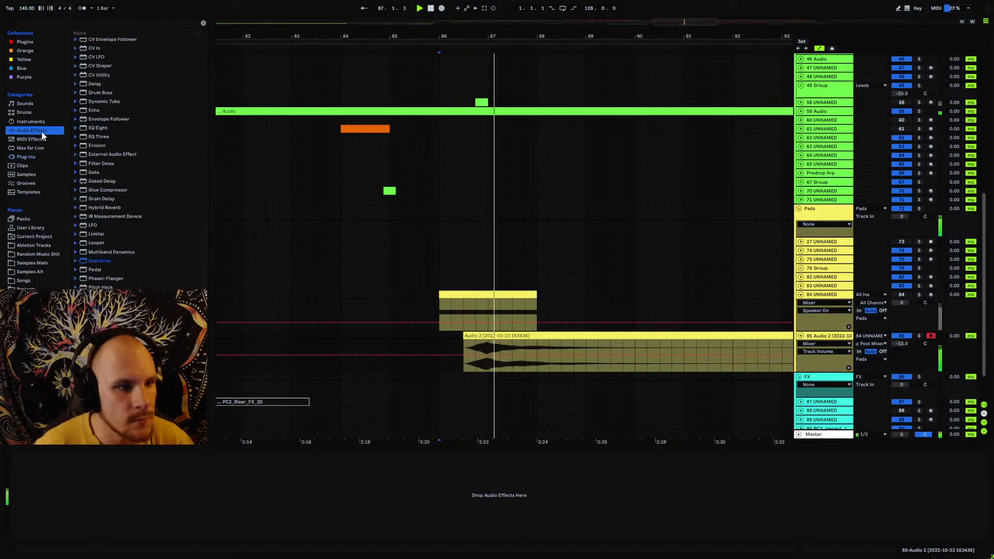
pyautogui.moveTo(92, 128); pyautogui.dragTo(483, 364)
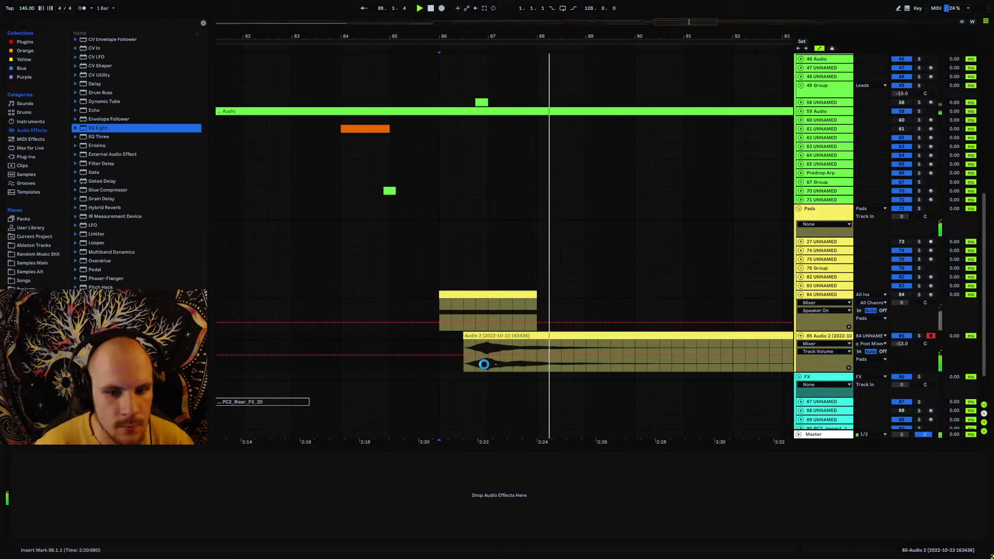
pyautogui.press('space')
pyautogui.press('space')
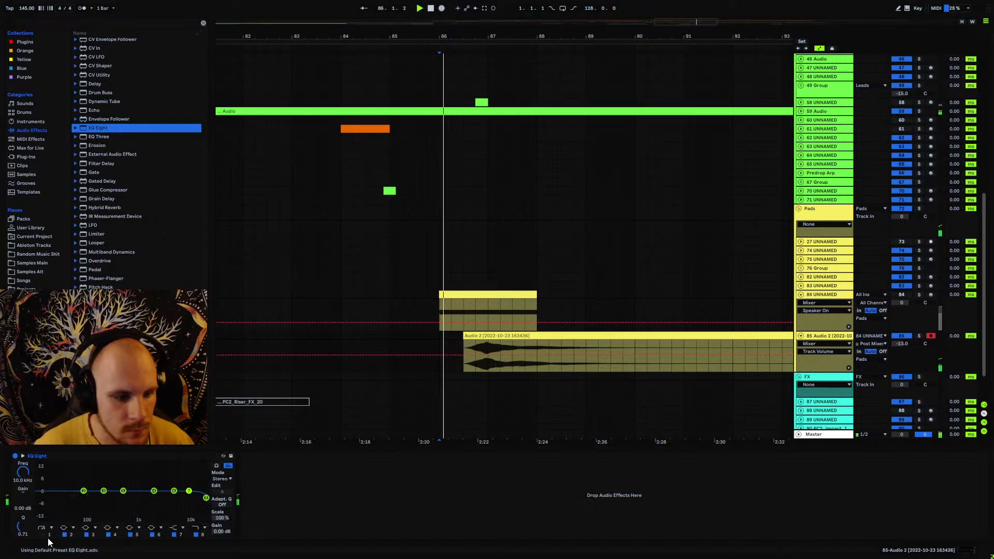
pyautogui.moveTo(37, 497); pyautogui.dragTo(142, 483)
pyautogui.press('space')
pyautogui.press('space')
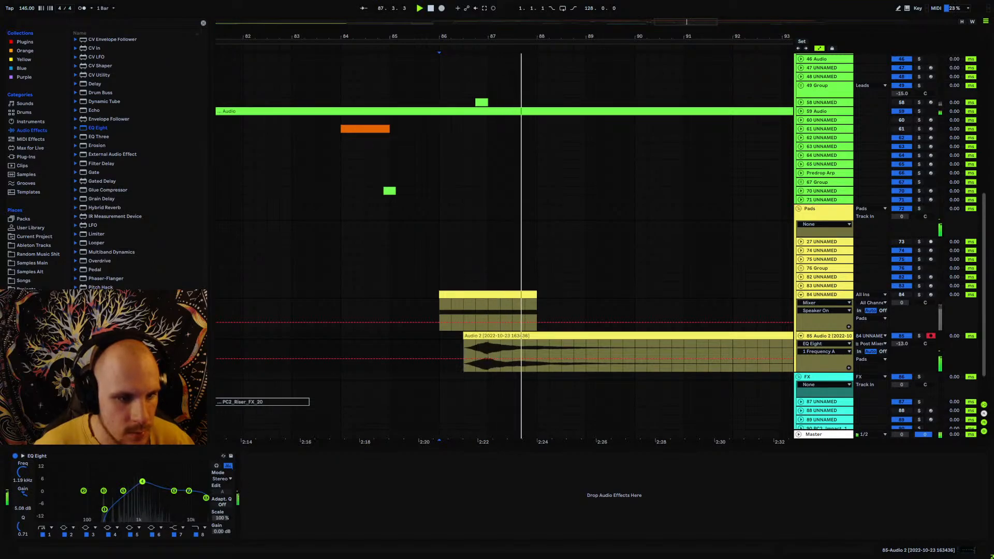
# - Insert LittleAlterBoy before the EQ Eight on track 85 and raise its pitch to 12.0
pyautogui.click(25, 156)
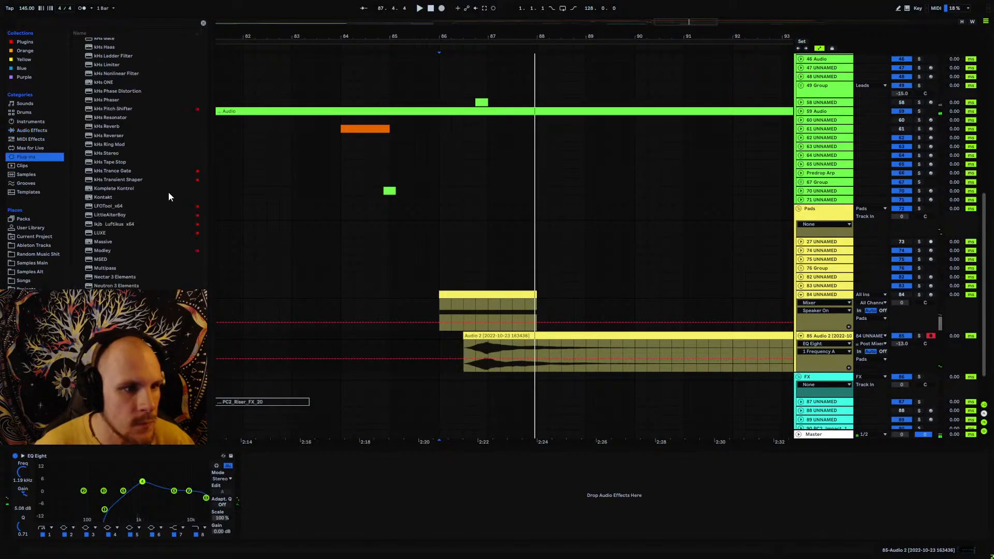
pyautogui.scroll(4, 114, 161)
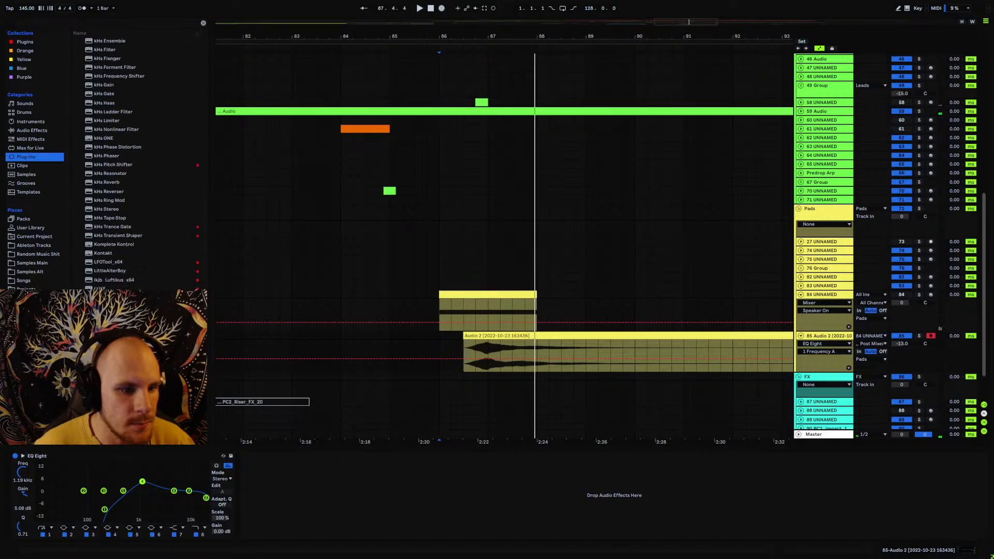
pyautogui.moveTo(111, 274); pyautogui.dragTo(58, 489)
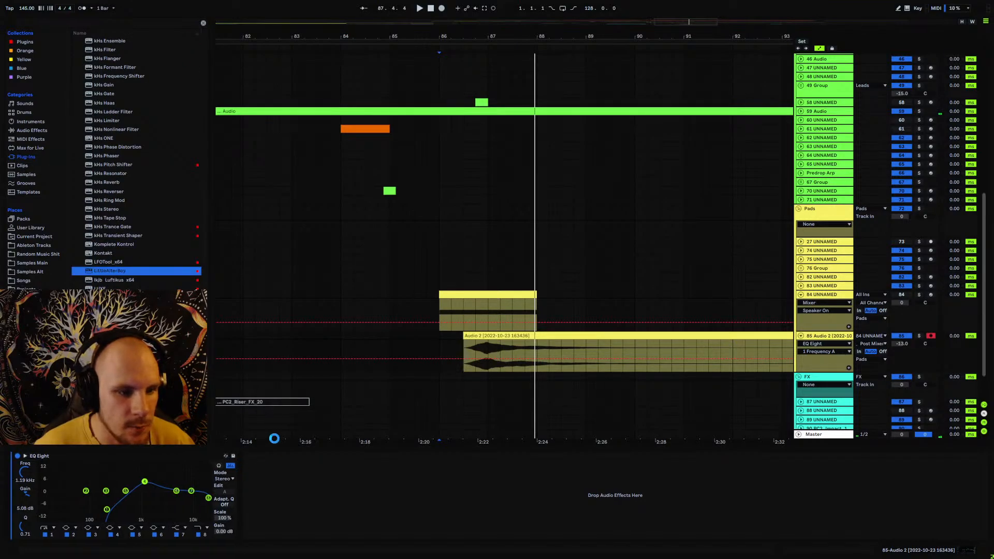
pyautogui.moveTo(251, 246); pyautogui.dragTo(282, 173)
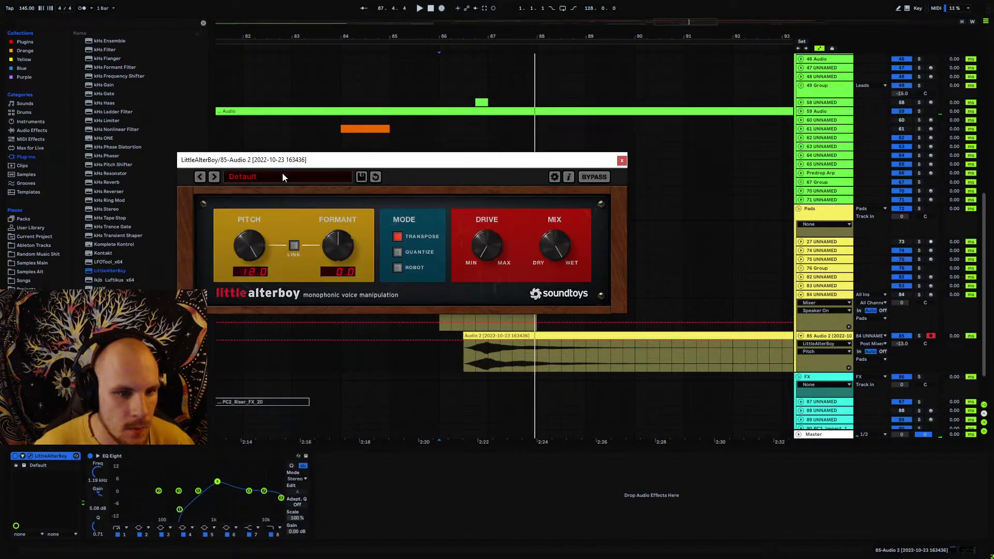
pyautogui.press('space')
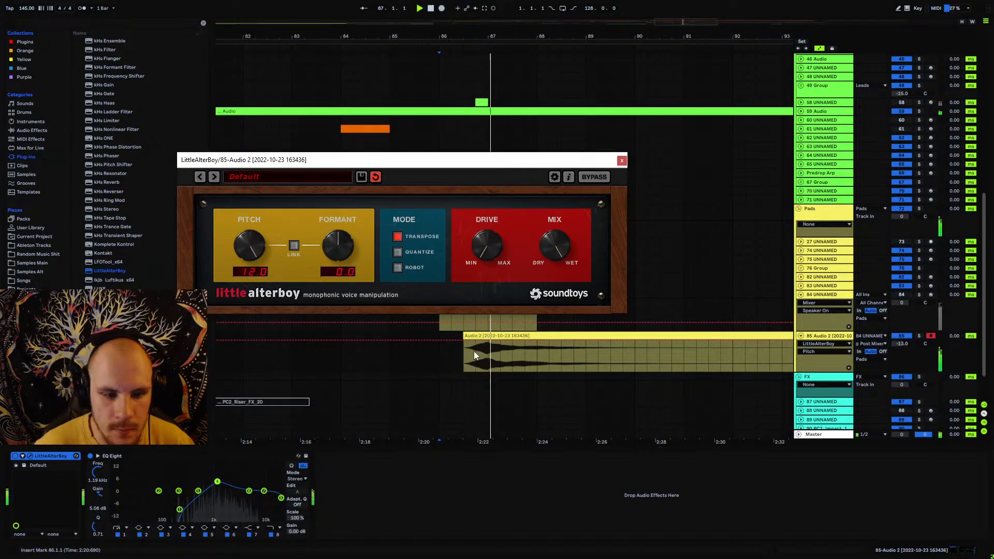
pyautogui.click(58, 456)
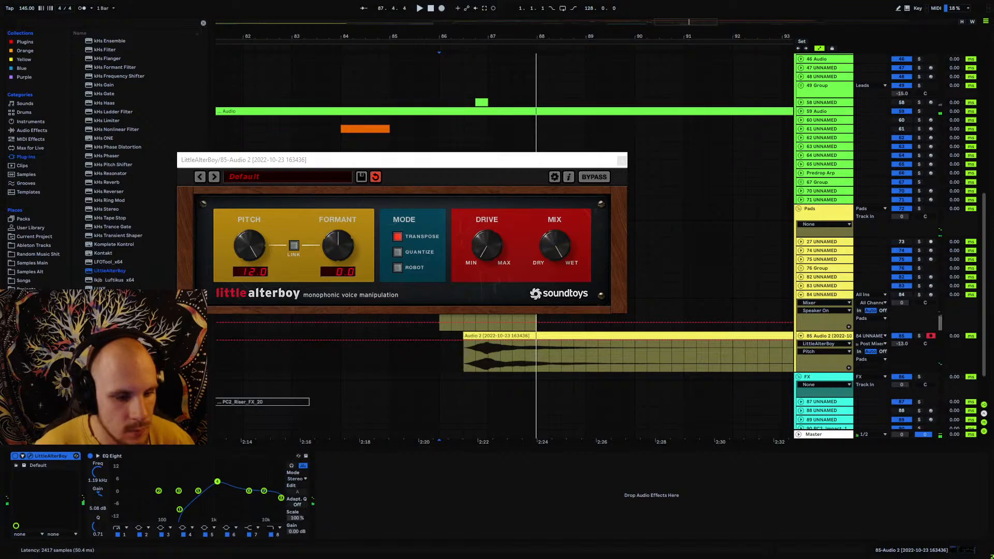
# - Try a duplicate LittleAlterBoy with the formant at 12.0 and at -12.0, then remove the duplicate and audition from 86.3.1
pyautogui.hotkey('ctrl', 'd')
pyautogui.press('space')
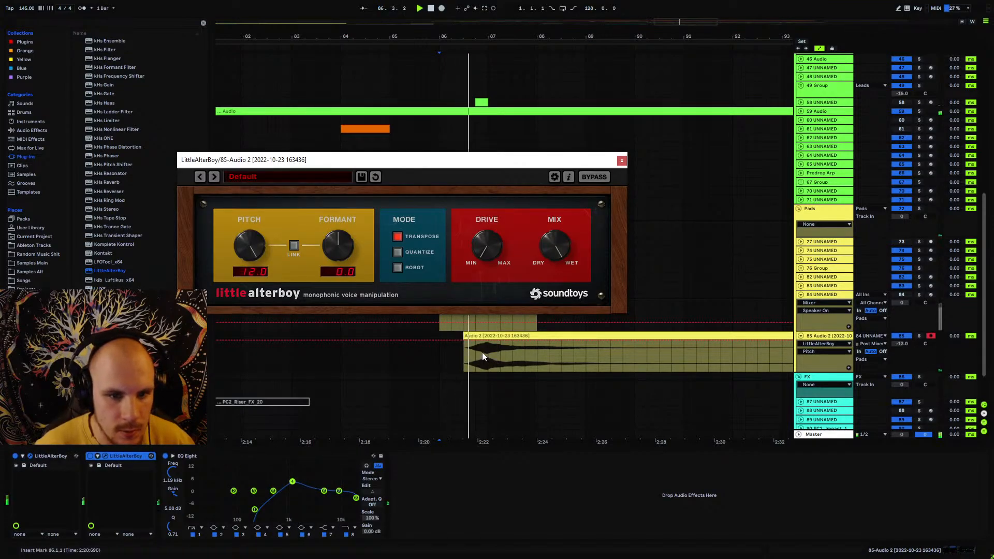
pyautogui.moveTo(346, 251); pyautogui.dragTo(363, 222)
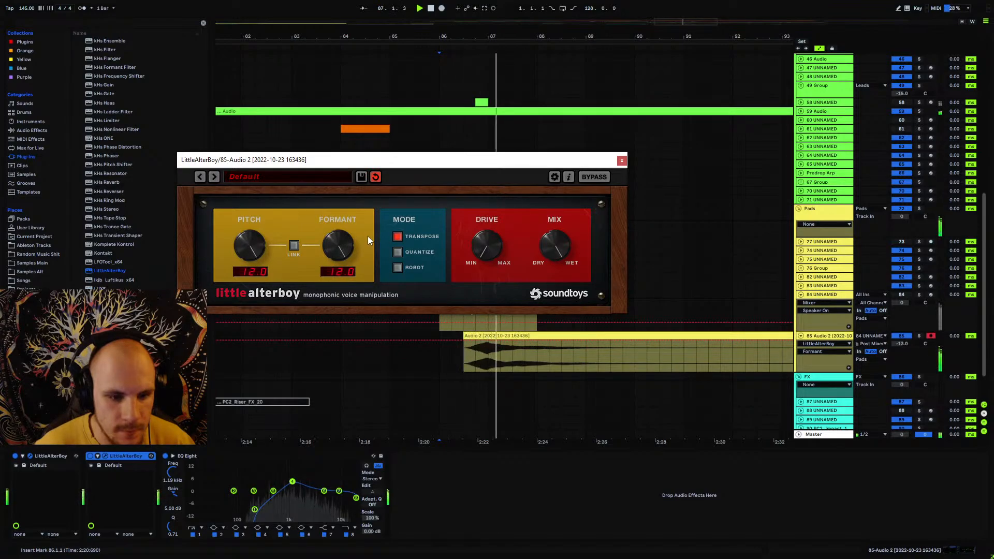
pyautogui.moveTo(338, 244); pyautogui.dragTo(336, 353)
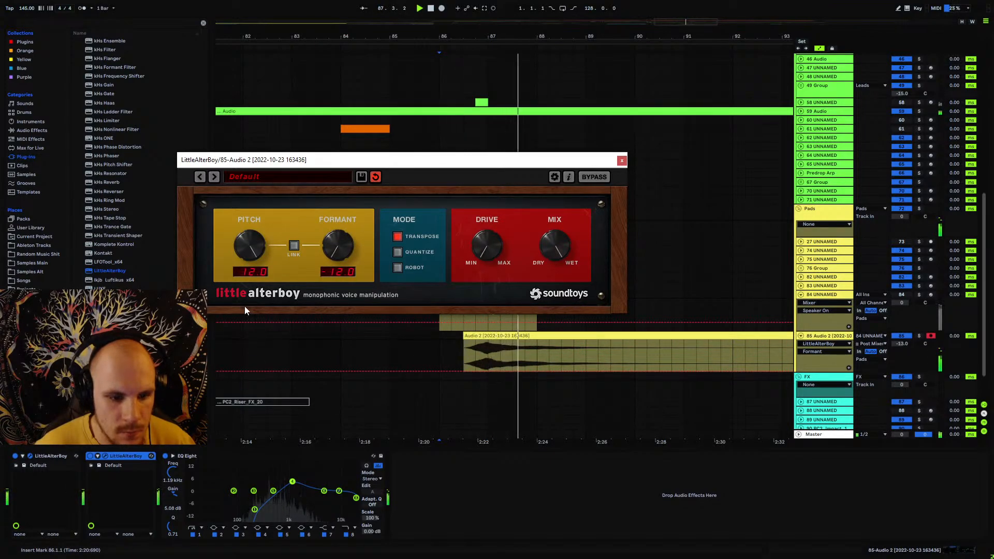
pyautogui.click(134, 458)
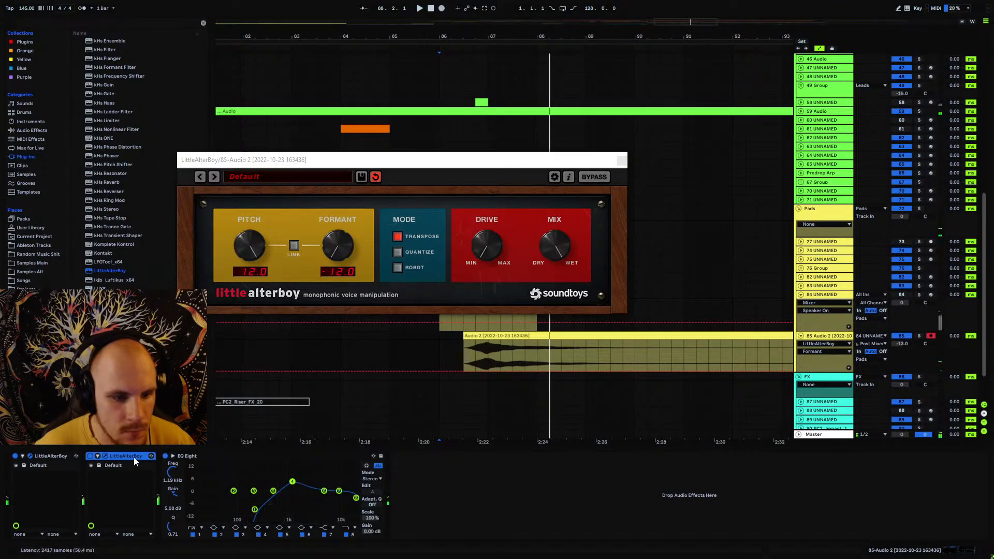
pyautogui.press('Delete')
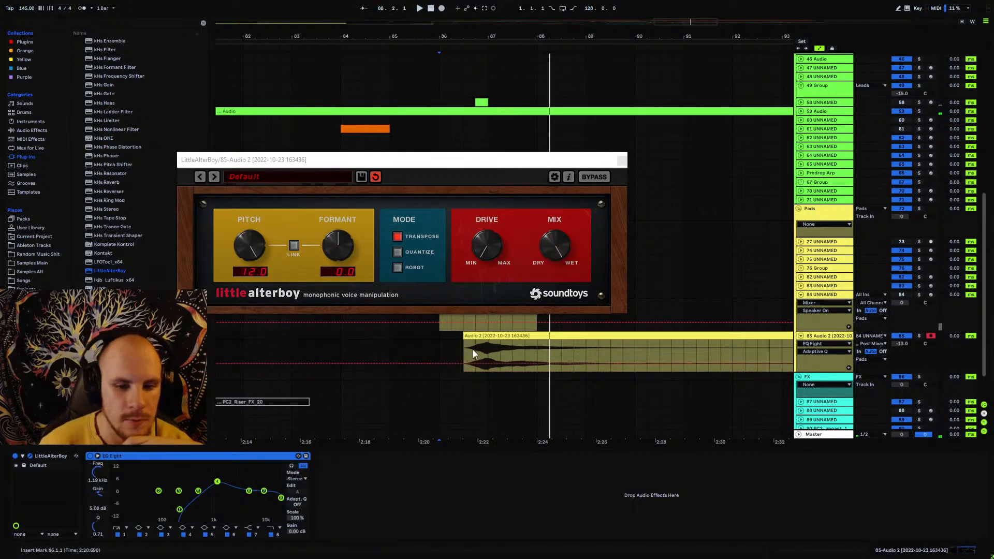
pyautogui.click(474, 354)
pyautogui.press('space')
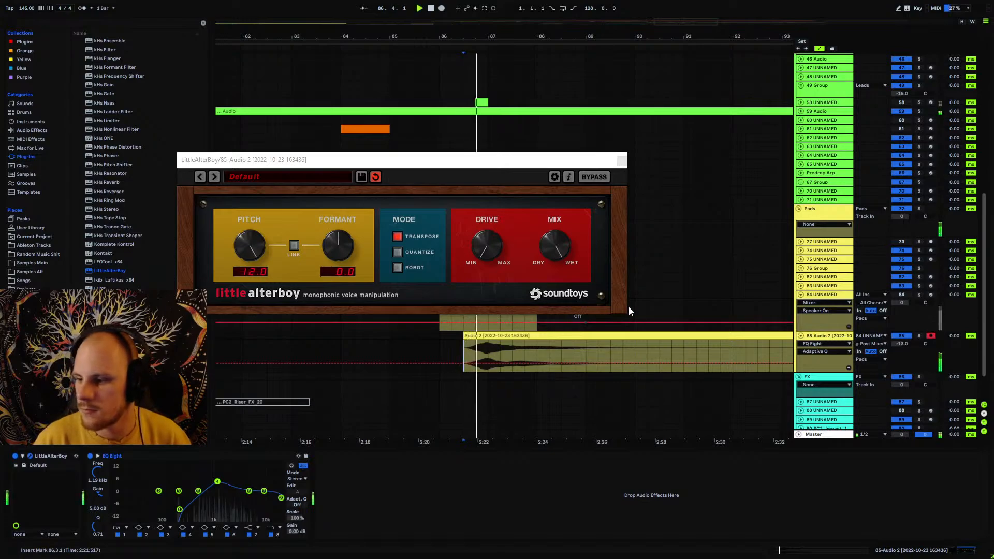
pyautogui.click(622, 160)
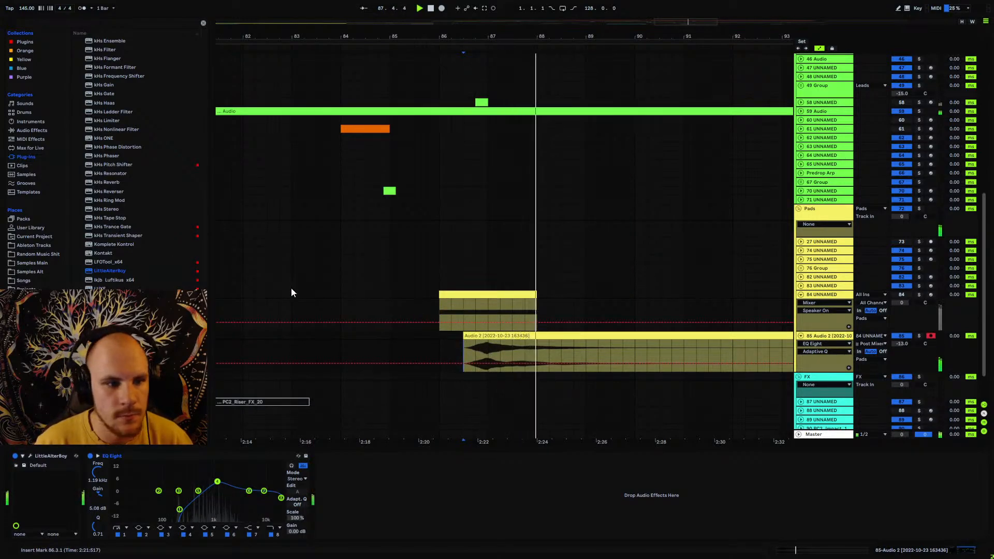
# - Try a Hybrid Reverb after the EQ Eight on track 85 and undo its insertion
pyautogui.click(33, 130)
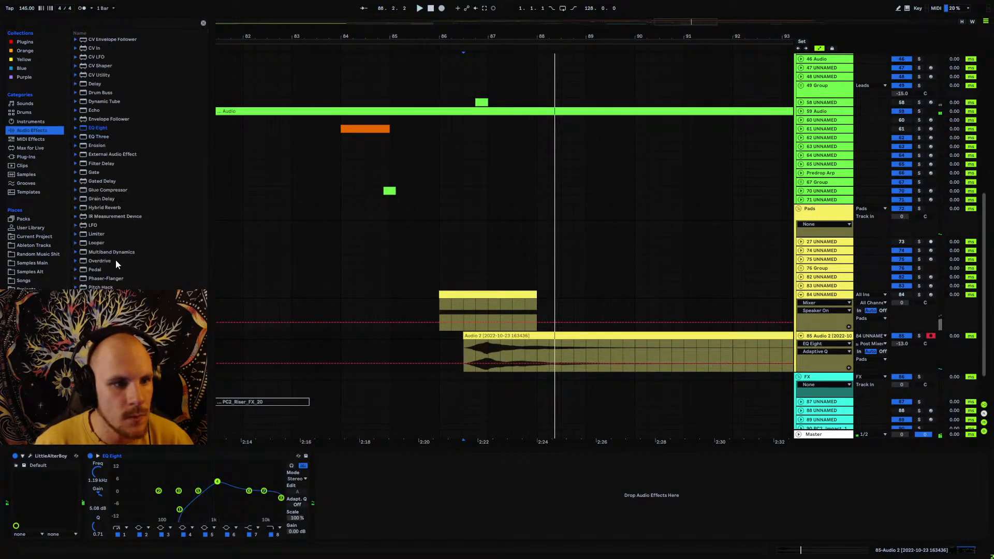
pyautogui.moveTo(106, 208); pyautogui.dragTo(402, 479)
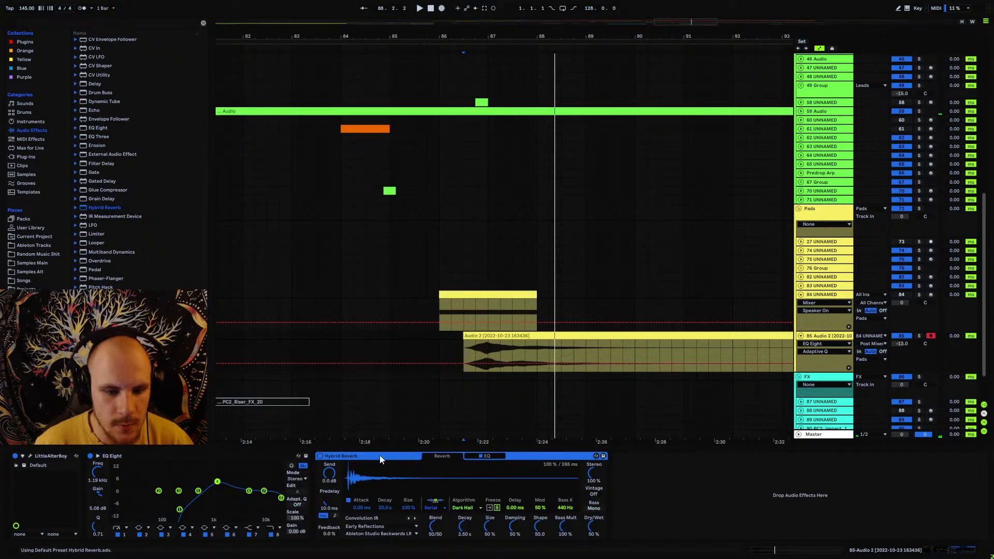
pyautogui.hotkey('ctrl', 'z')
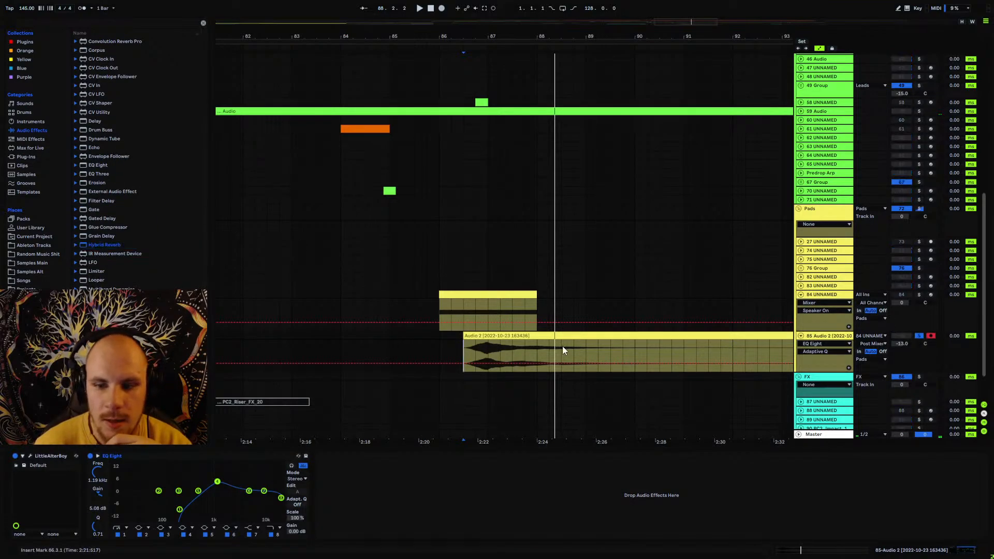
# - Audition the soloed organ clip from 86.3.1 and add a second EQ Eight at the end of track 85's device chain
pyautogui.click(517, 337)
pyautogui.doubleClick(517, 337)
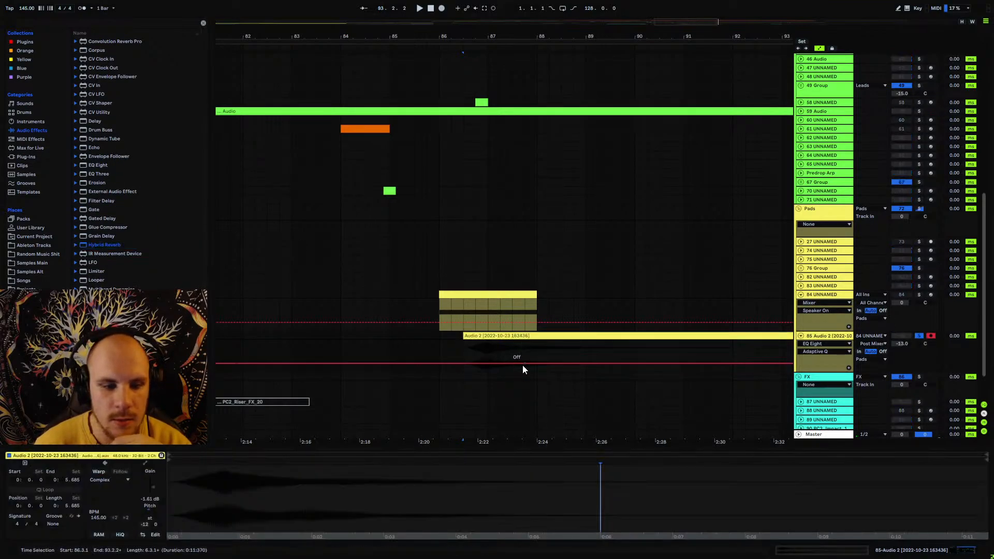
pyautogui.click(459, 343)
pyautogui.press('space')
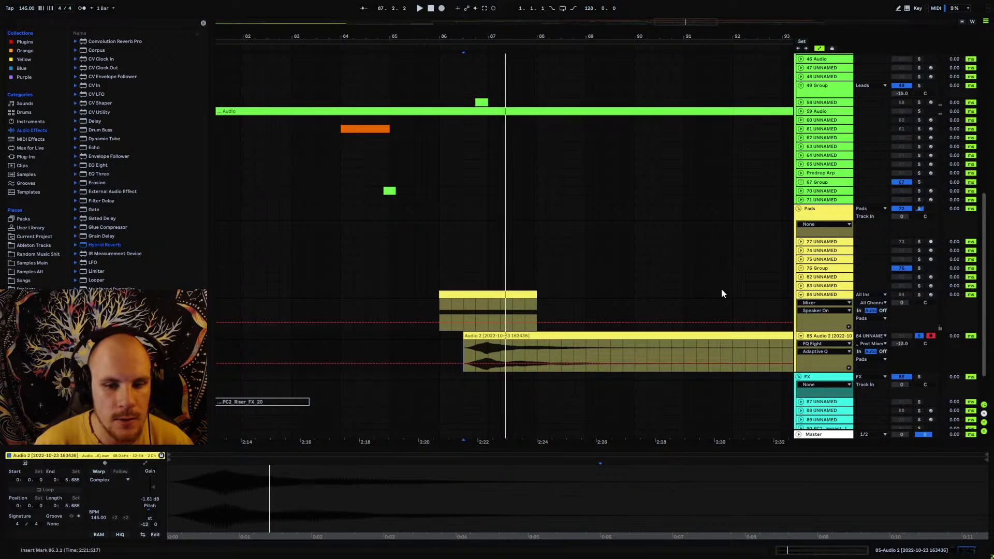
pyautogui.scroll(2, 119, 172)
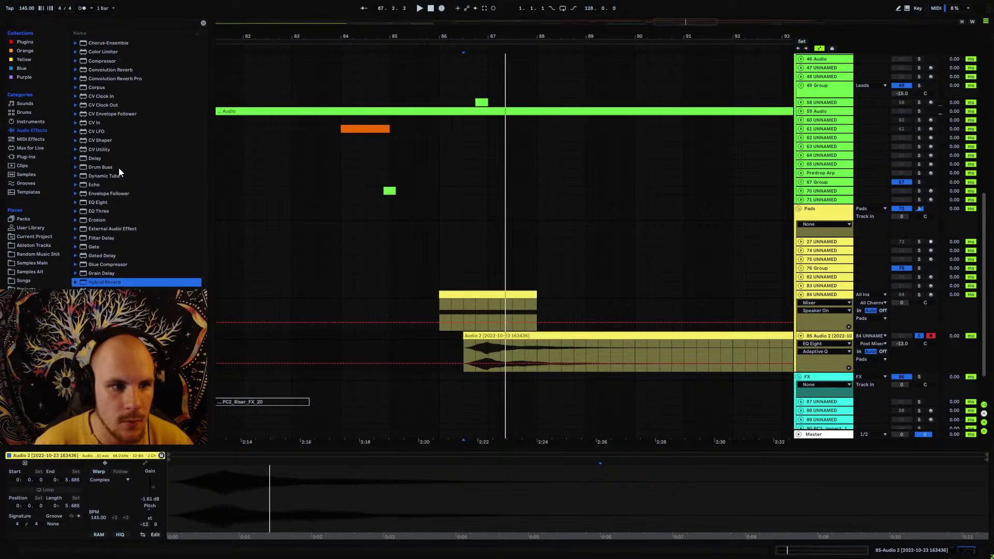
pyautogui.click(96, 203)
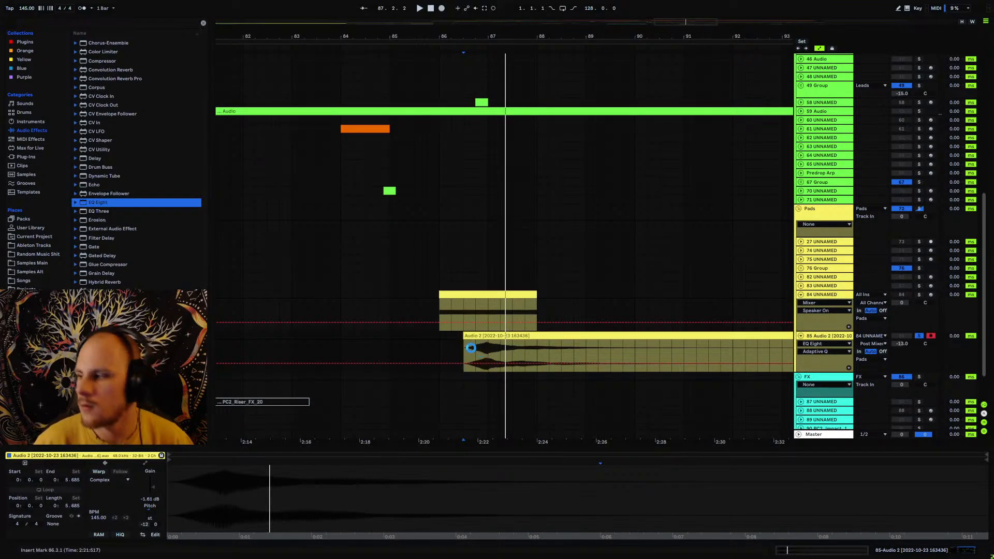
pyautogui.moveTo(468, 347); pyautogui.dragTo(468, 348)
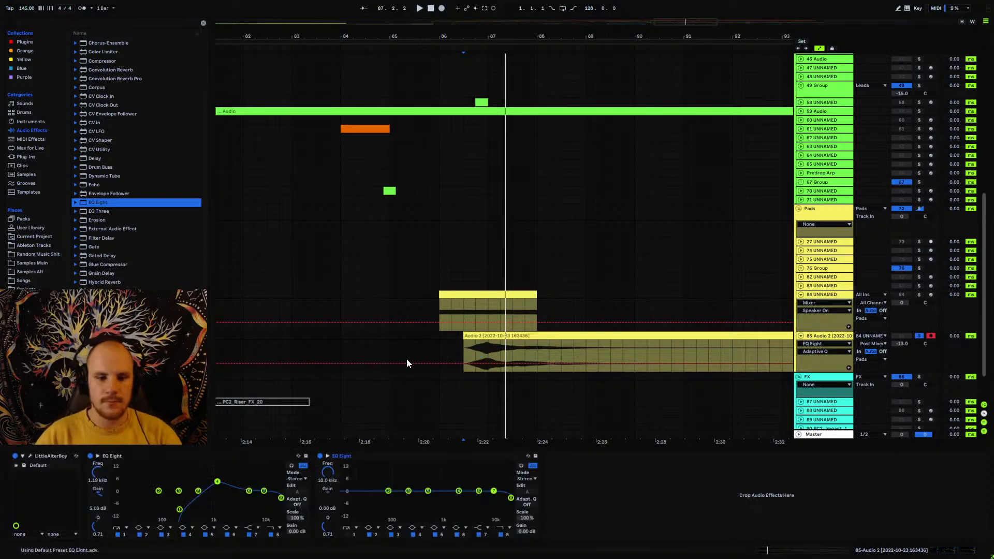
# - Lower the high-cut band of the first EQ Eight on track 85 to about 825 Hz during playback
pyautogui.press('space')
pyautogui.click(283, 499)
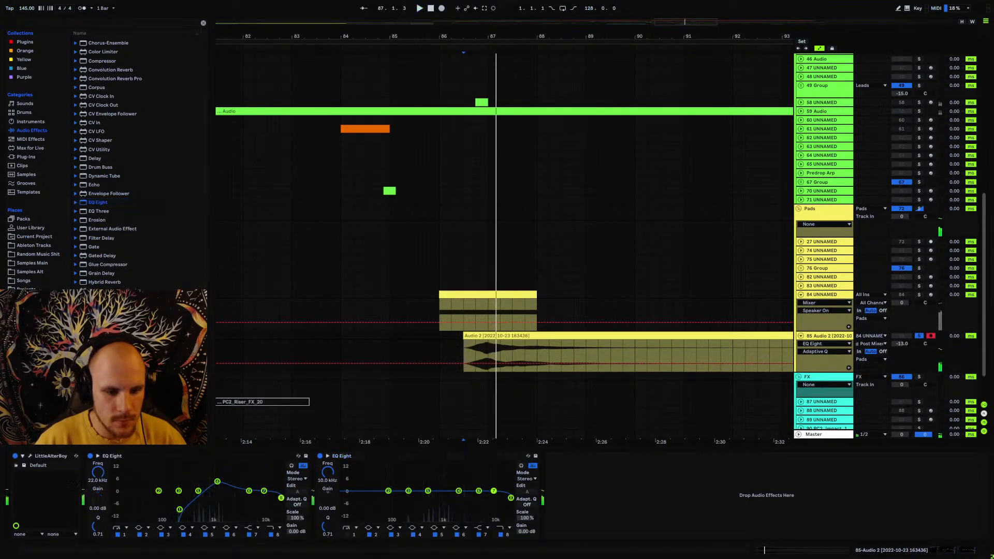
pyautogui.moveTo(281, 498); pyautogui.dragTo(210, 496)
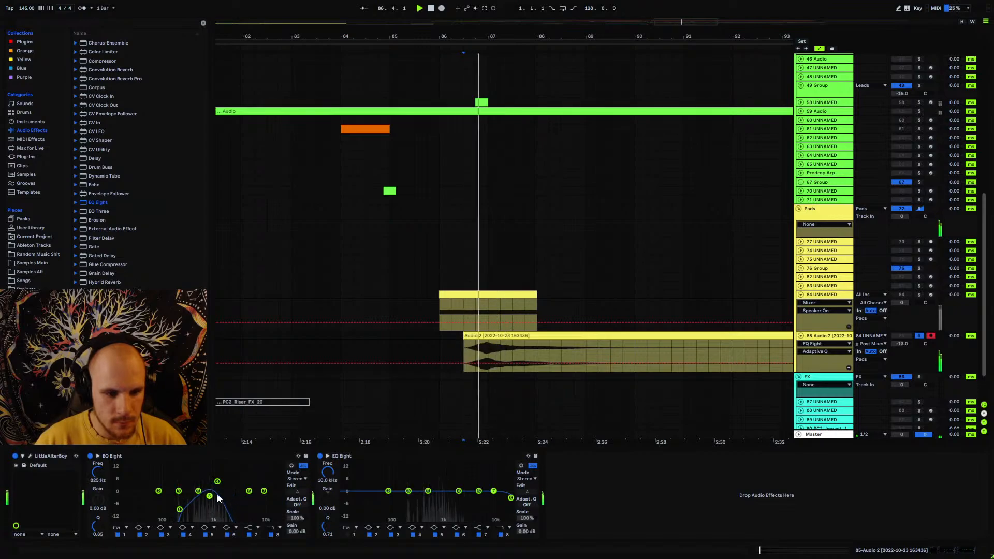
# - Remove the second EQ Eight from track 85 and add Convolution Reverb Pro after the first EQ Eight
pyautogui.click(383, 456)
pyautogui.press('Delete')
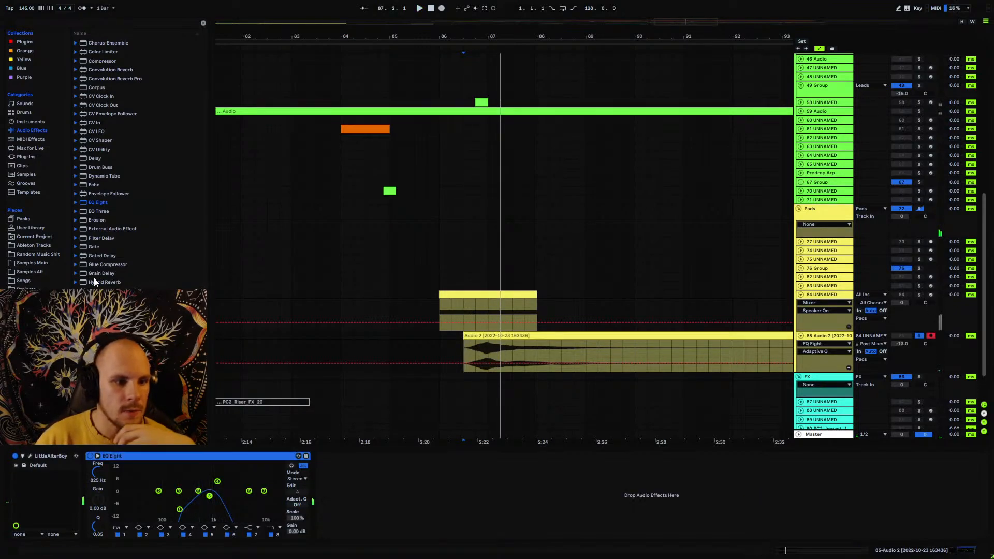
pyautogui.scroll(3, 102, 254)
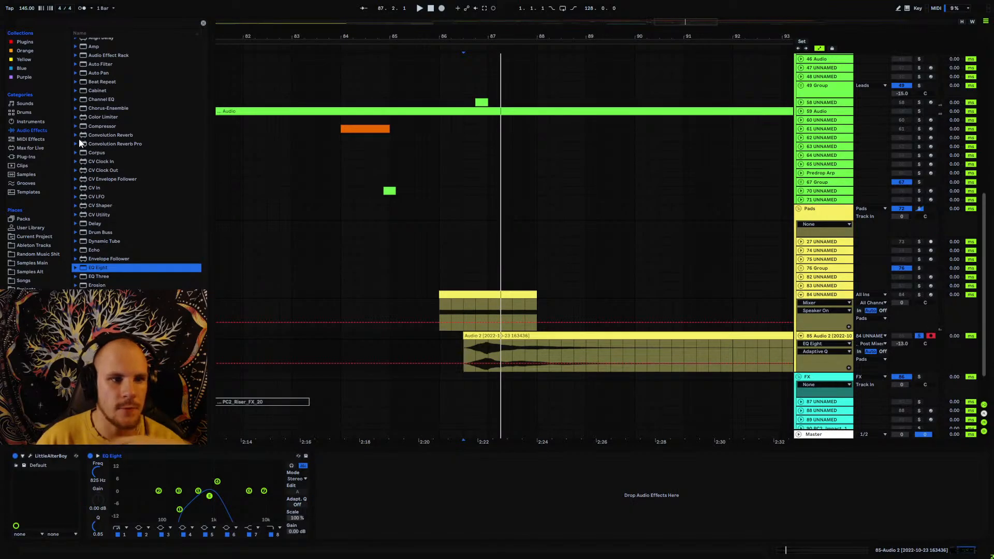
pyautogui.click(78, 144)
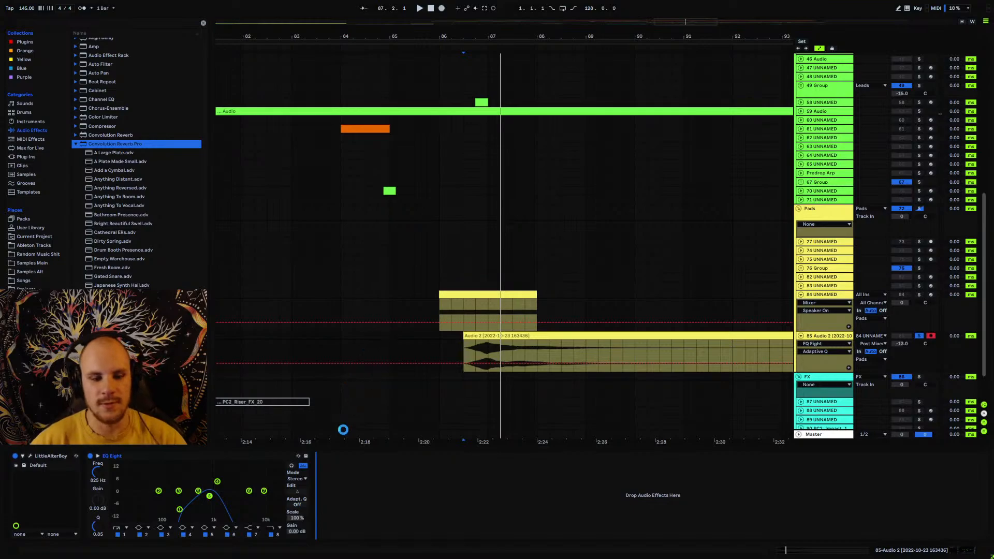
pyautogui.moveTo(342, 429); pyautogui.dragTo(341, 525)
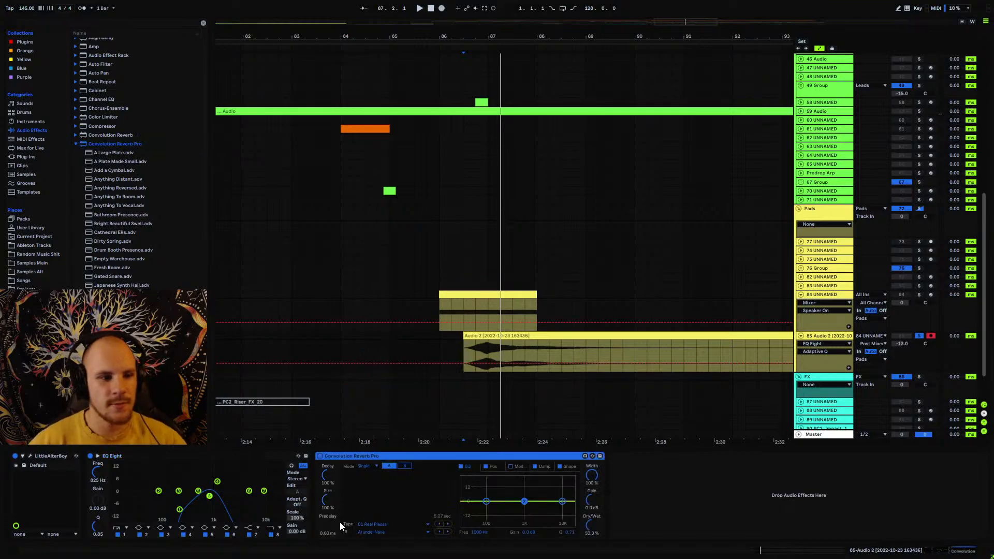
# - Set the Convolution Reverb Pro impulse response to Ely Chapel with Dry/Wet at 100 %, and audition the organ clip from 86.3.1
pyautogui.click(373, 532)
pyautogui.click(396, 135)
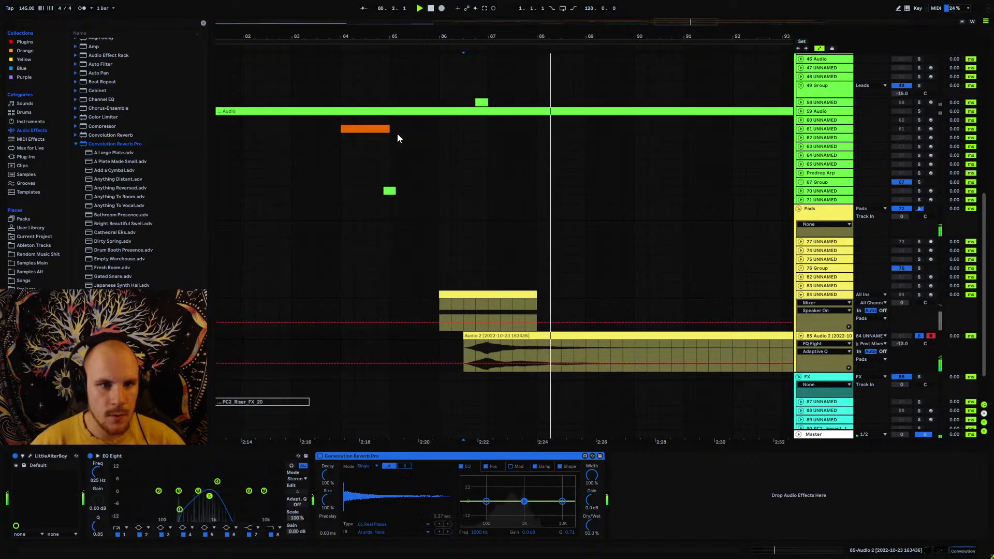
pyautogui.moveTo(595, 527); pyautogui.dragTo(592, 477)
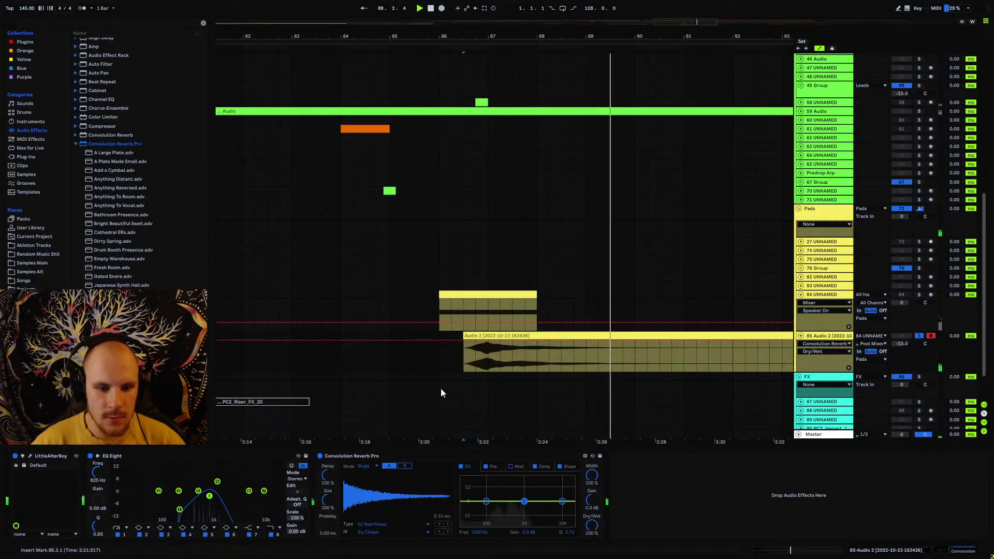
pyautogui.click(463, 356)
pyautogui.press('space')
pyautogui.press('space')
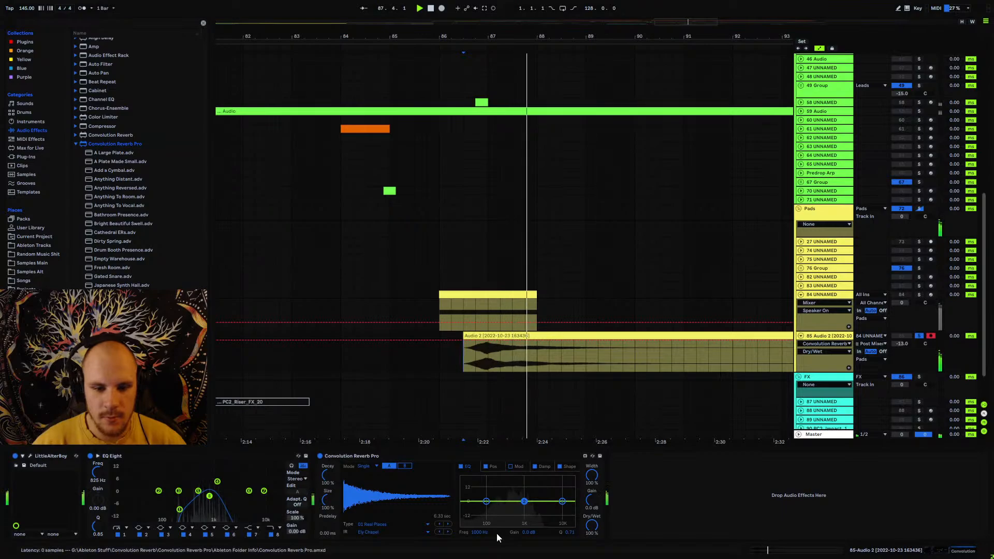
# - Raise the EQ Eight high-cut band on track 85 to about 8.80 kHz and replay the organ clip
pyautogui.moveTo(209, 496); pyautogui.dragTo(261, 494)
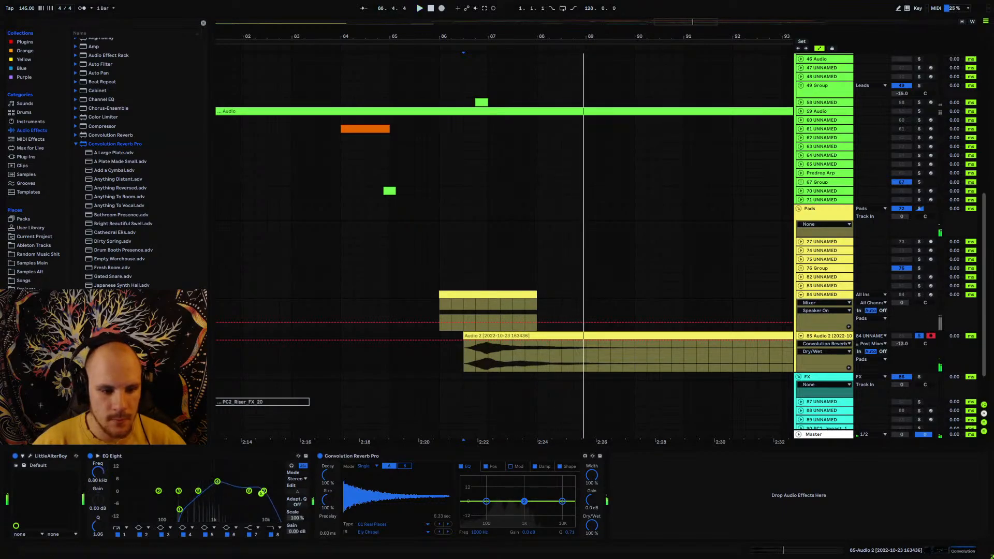
pyautogui.press('space')
pyautogui.press('space')
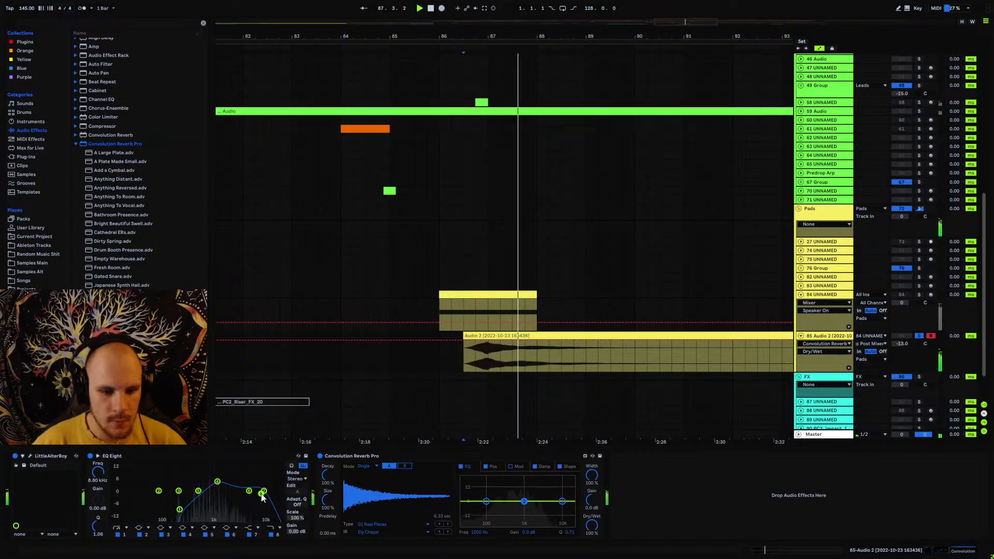
# - Reset the organ clip's pitch on track 85 to 0 st, move the clip to 86.4.1 and audition it
pyautogui.click(495, 350)
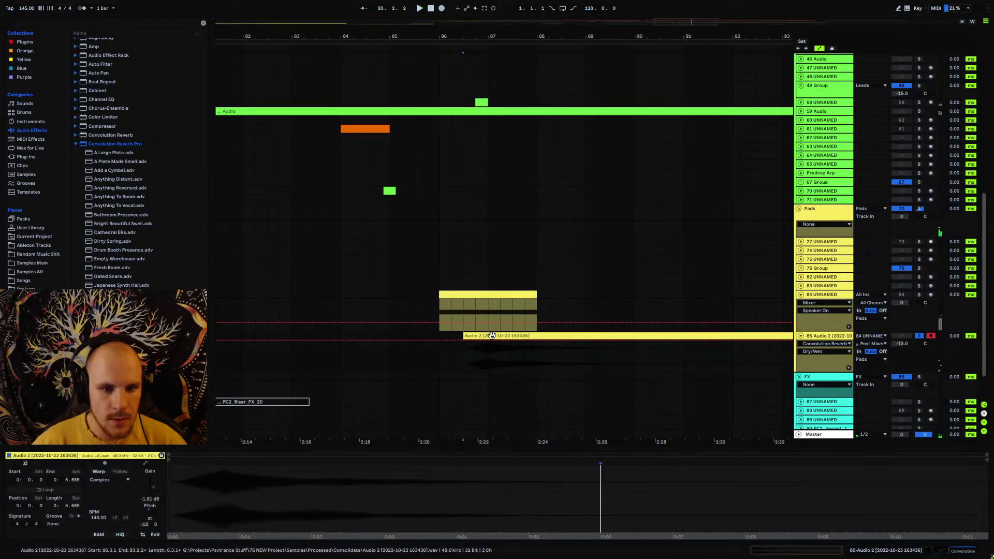
pyautogui.doubleClick(147, 513)
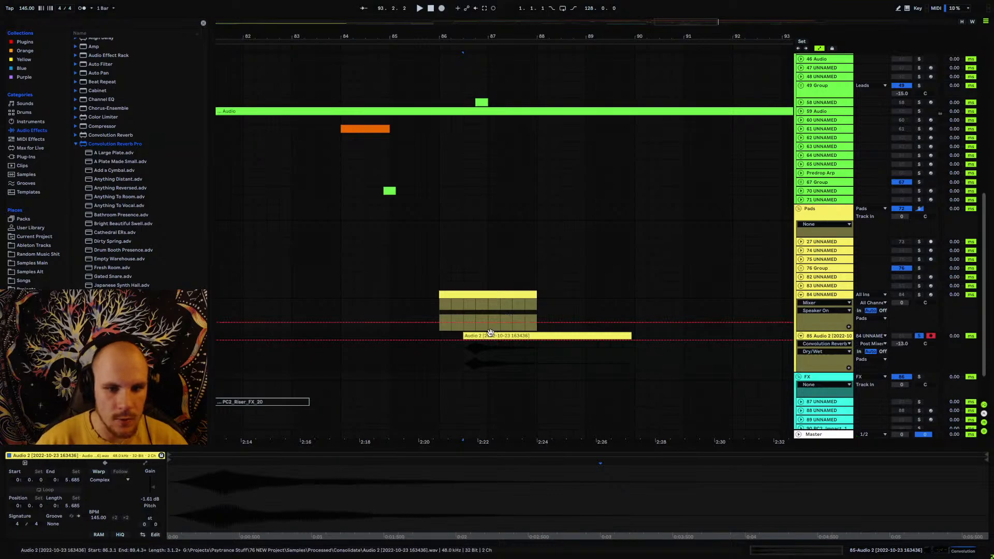
pyautogui.moveTo(491, 336); pyautogui.dragTo(502, 337)
pyautogui.press('space')
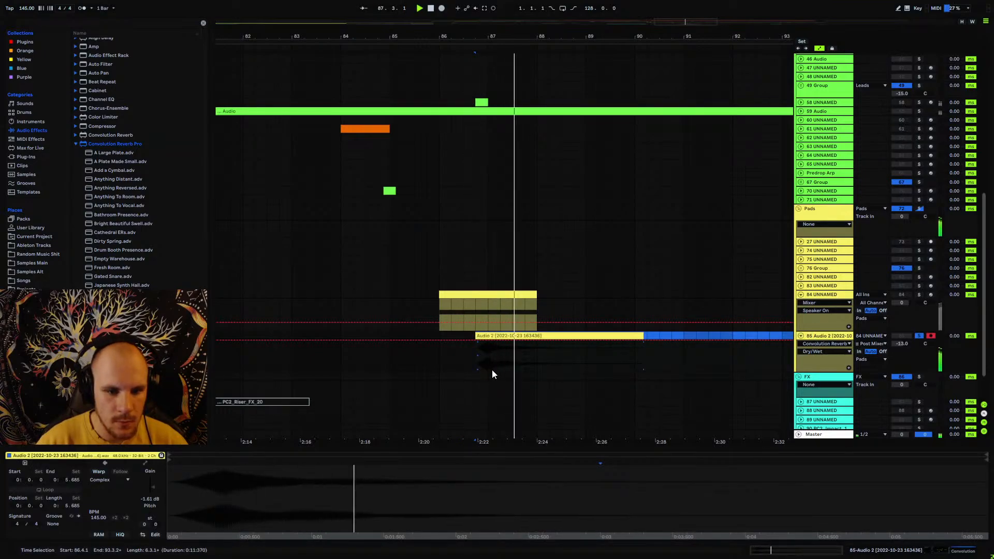
pyautogui.click(483, 355)
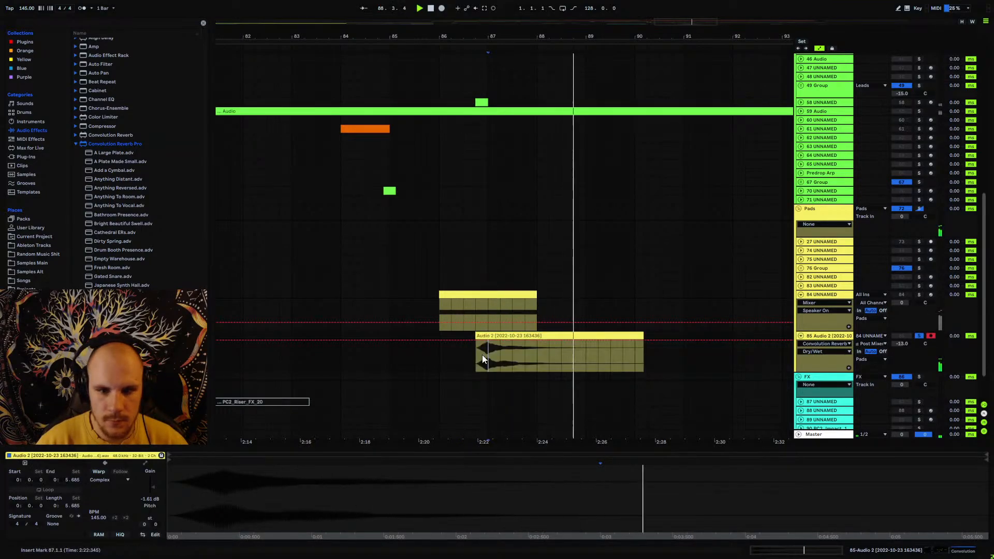
pyautogui.press('space')
# - Reverse the organ clip on track 85 and move it earlier so it spans about 83.4.2 to 87.2.1
pyautogui.click(529, 336)
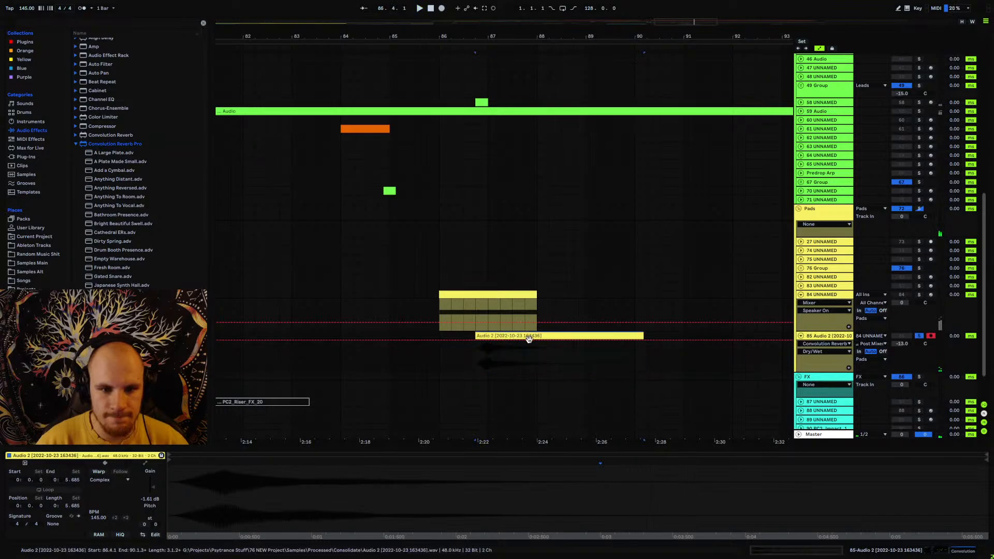
pyautogui.click(827, 300)
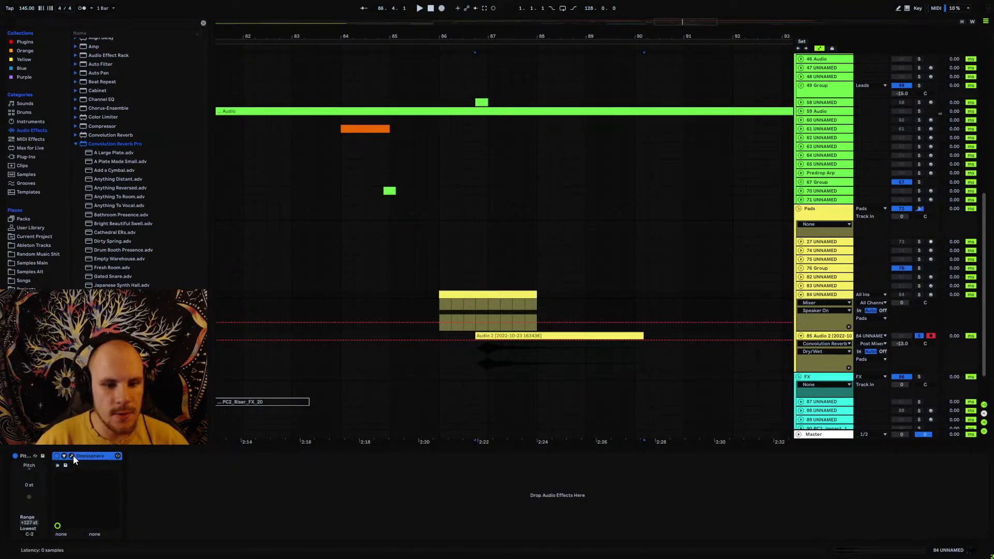
pyautogui.click(501, 359)
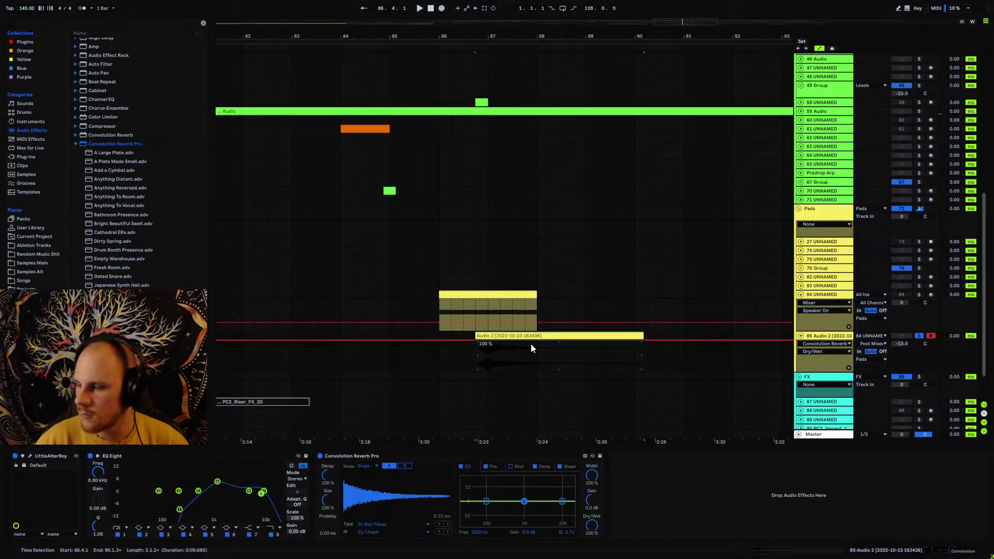
pyautogui.click(627, 337)
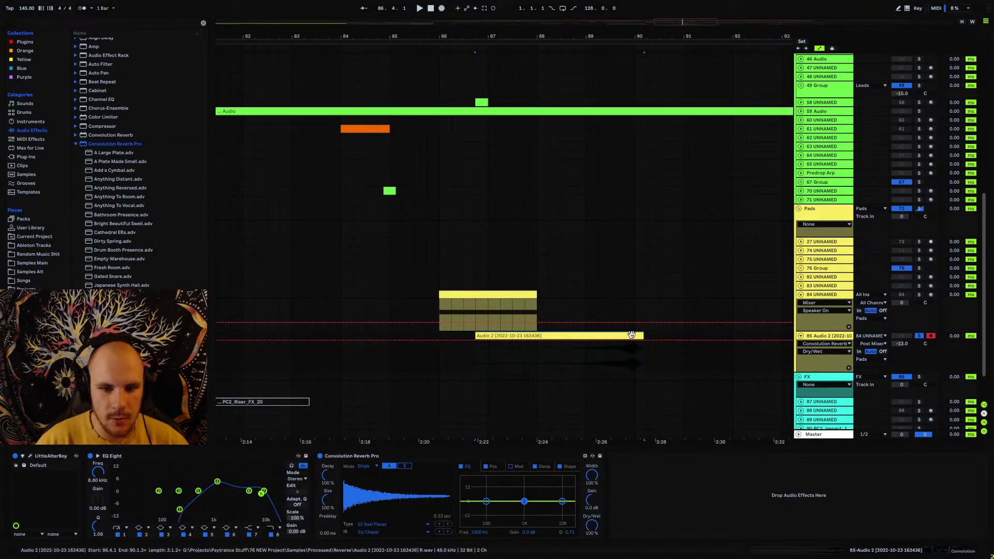
pyautogui.moveTo(623, 336); pyautogui.dragTo(488, 366)
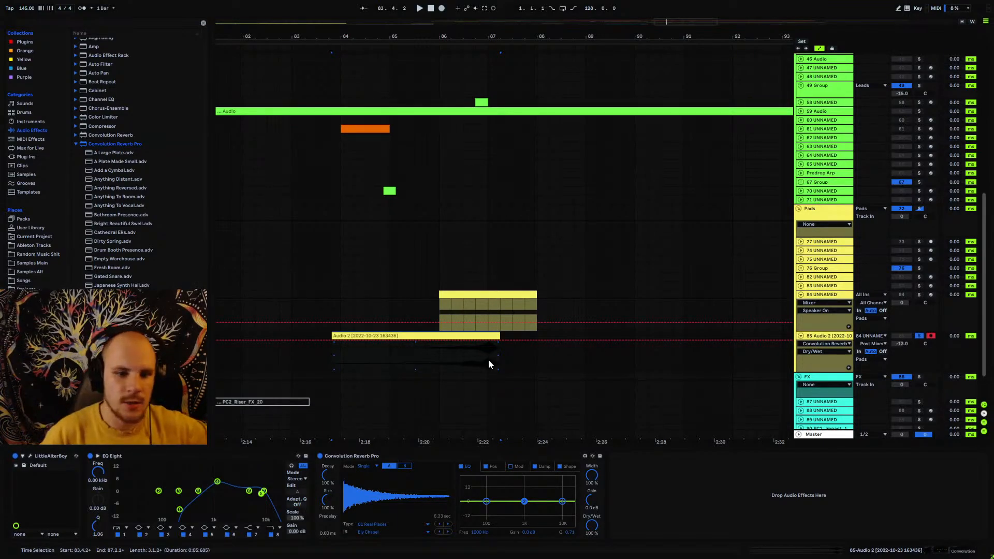
# - Audition the reversed organ clip on track 85 from 86.1.1
pyautogui.click(439, 363)
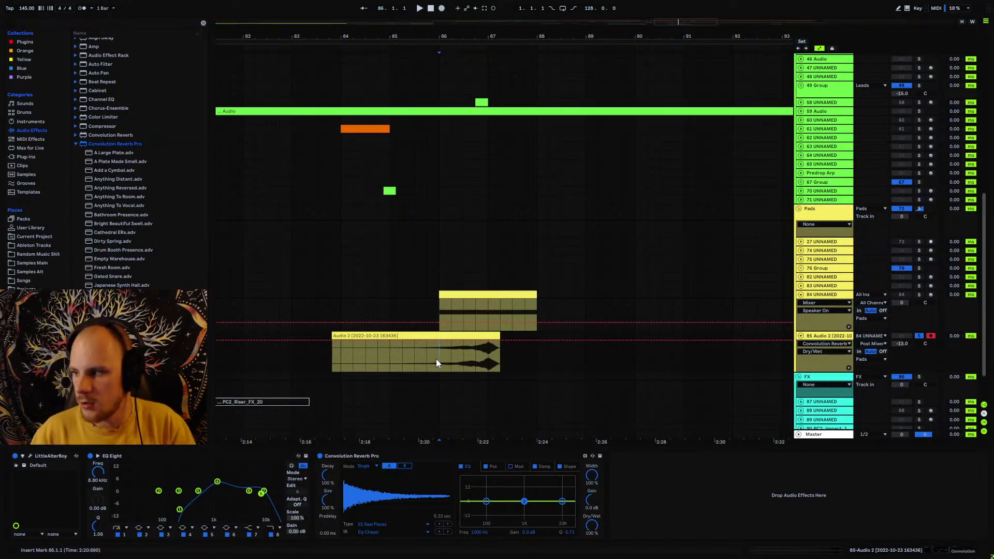
pyautogui.press('space')
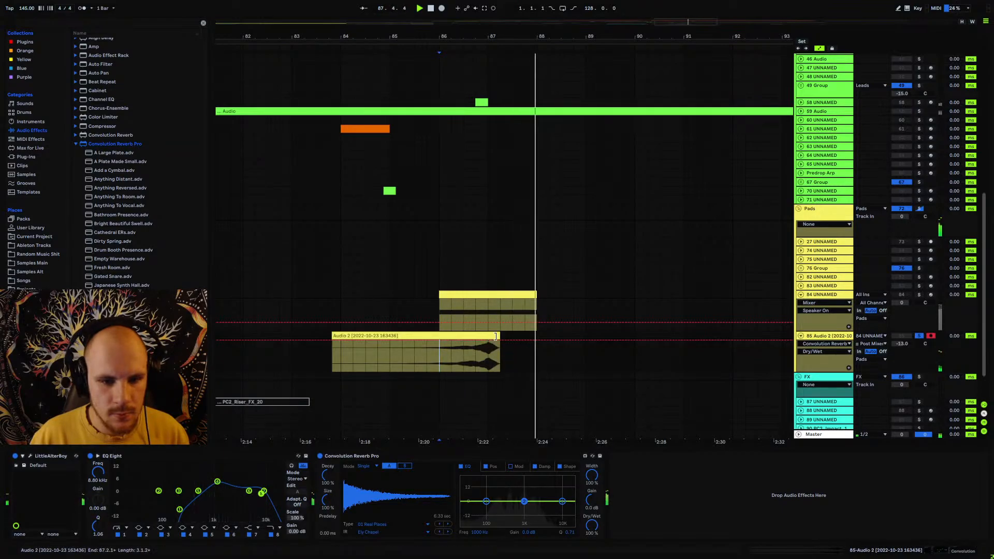
pyautogui.press('space')
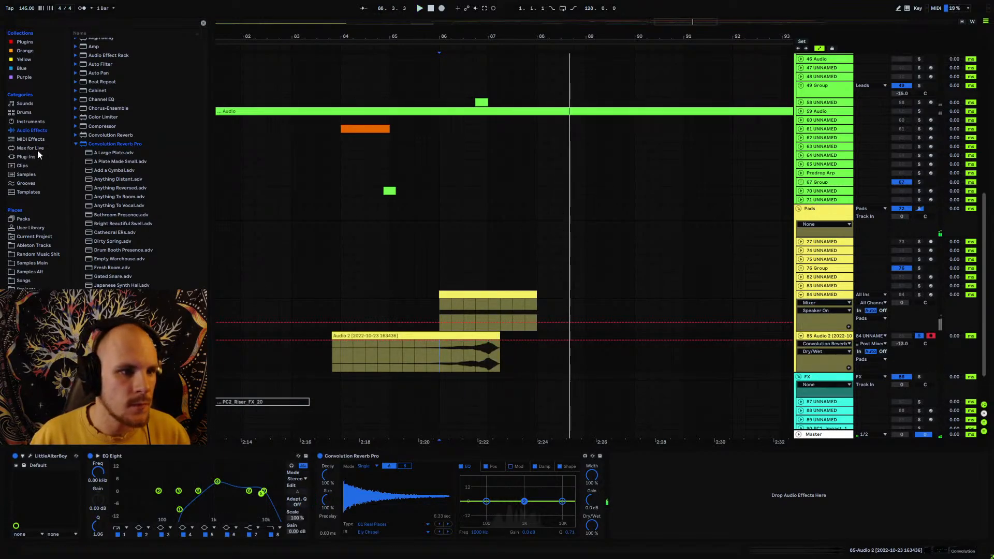
# - Turn on Warp for the reversed clip, transpose it to +24 st, and audition it before unsoloing track 85
pyautogui.click(451, 335)
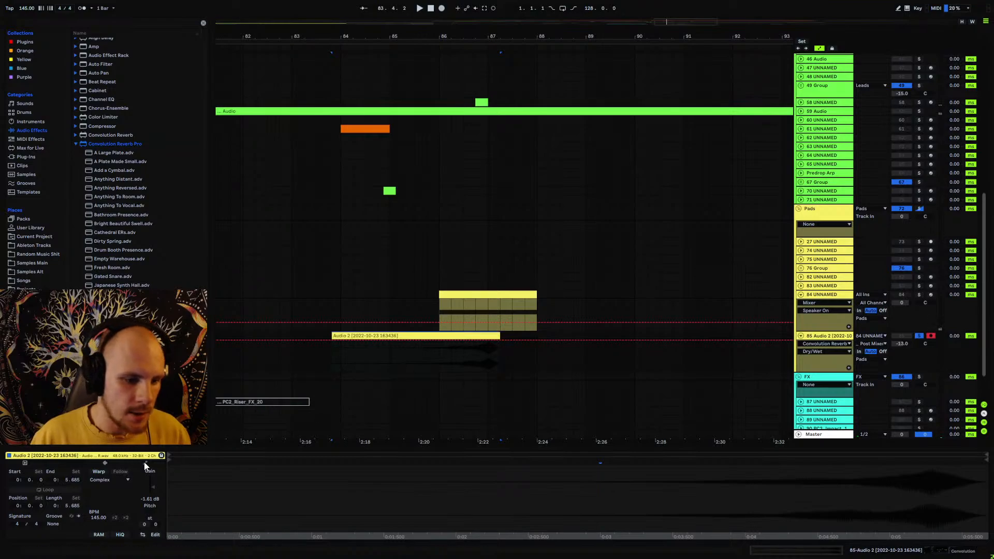
pyautogui.click(99, 472)
pyautogui.press('Return')
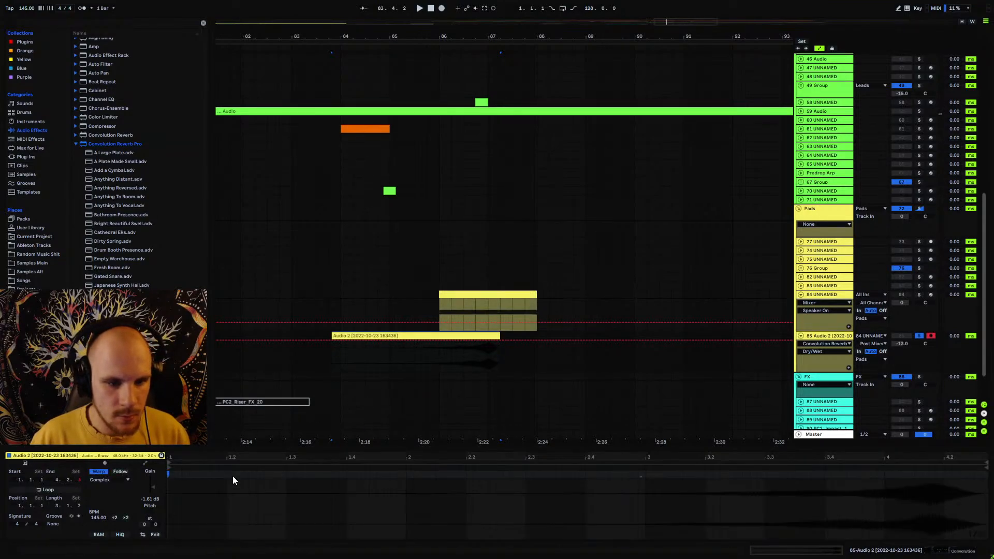
pyautogui.click(151, 515)
pyautogui.write('24')
pyautogui.press('Return')
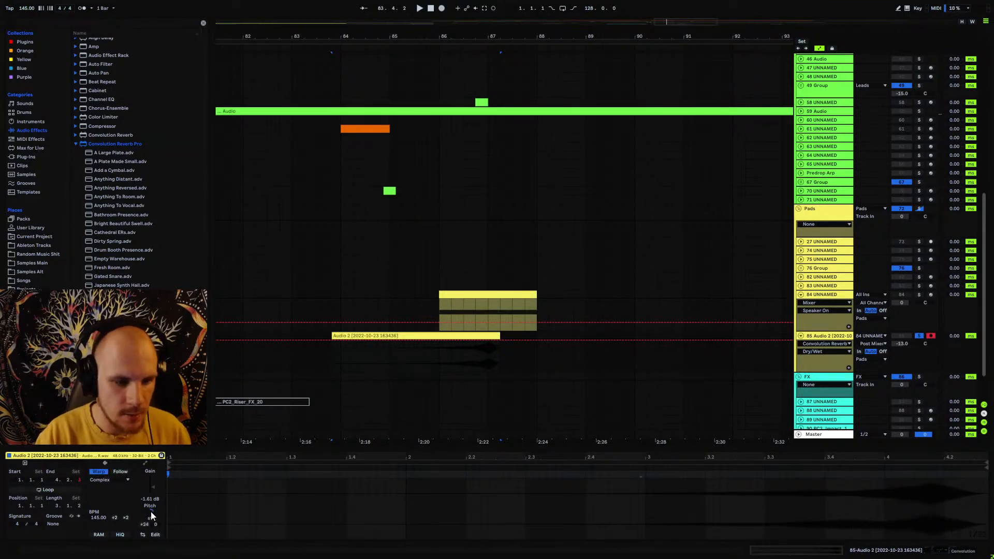
pyautogui.press('space')
pyautogui.click(844, 295)
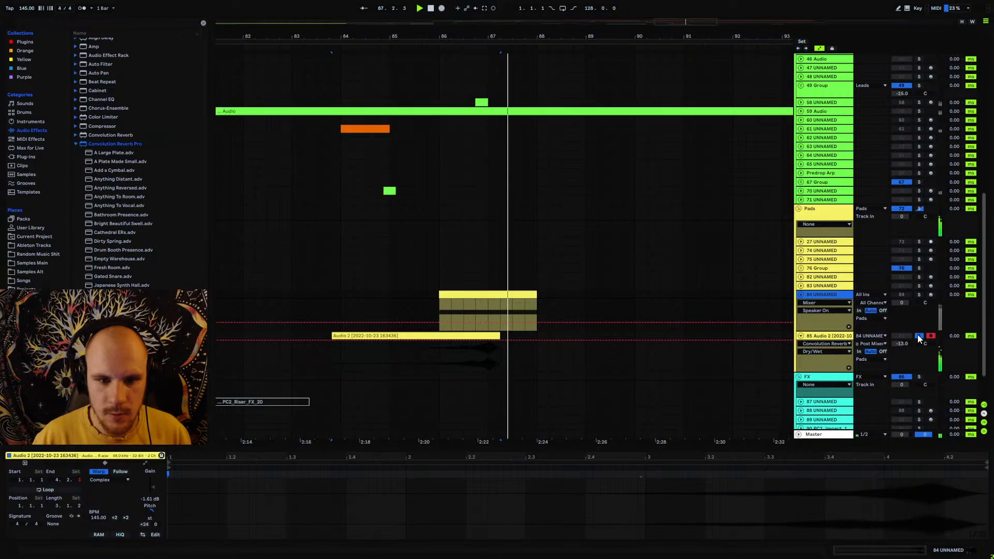
pyautogui.click(305, 354)
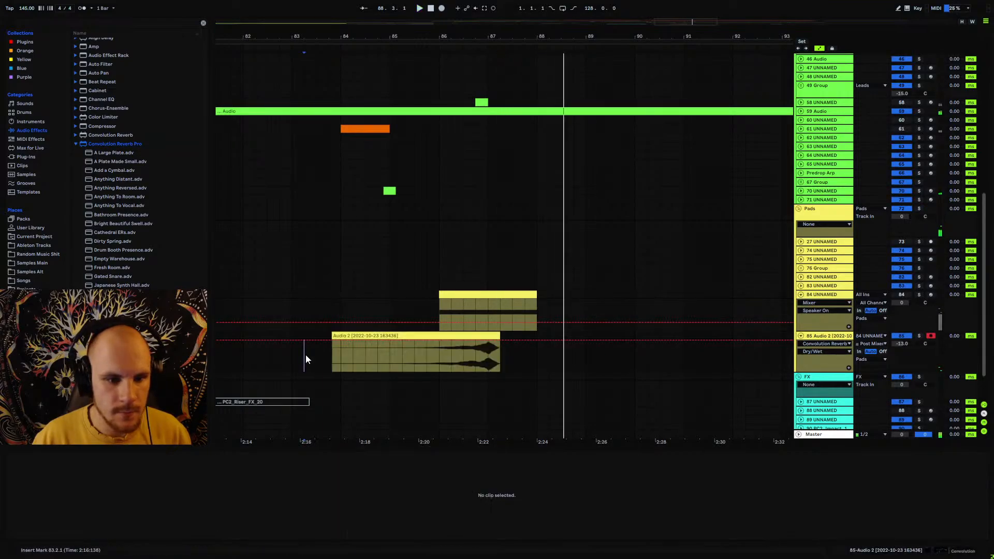
# - Build a chord in track 84's MIDI clip by copying the G#2 note to G#3 and adding another copy five semitones below G#3
pyautogui.click(450, 294)
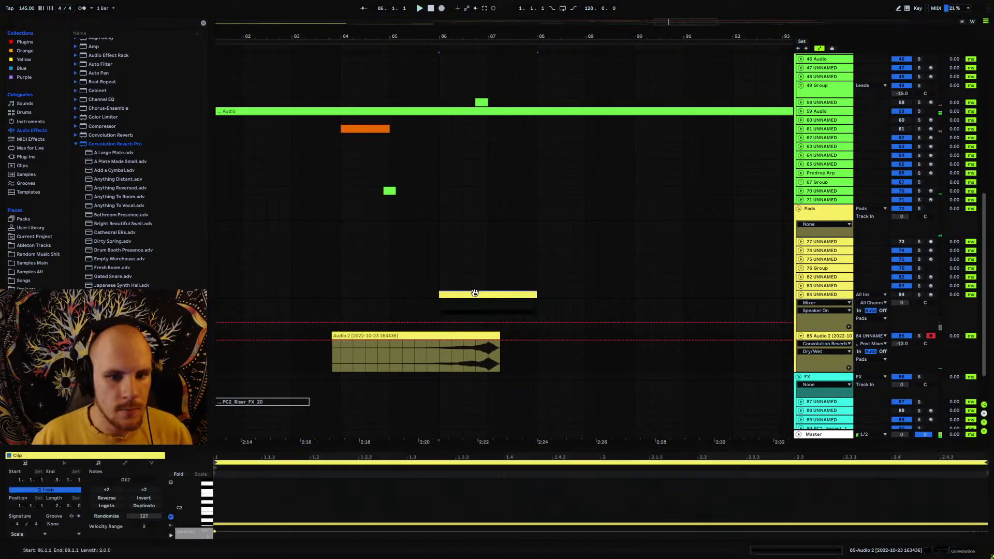
pyautogui.click(396, 524)
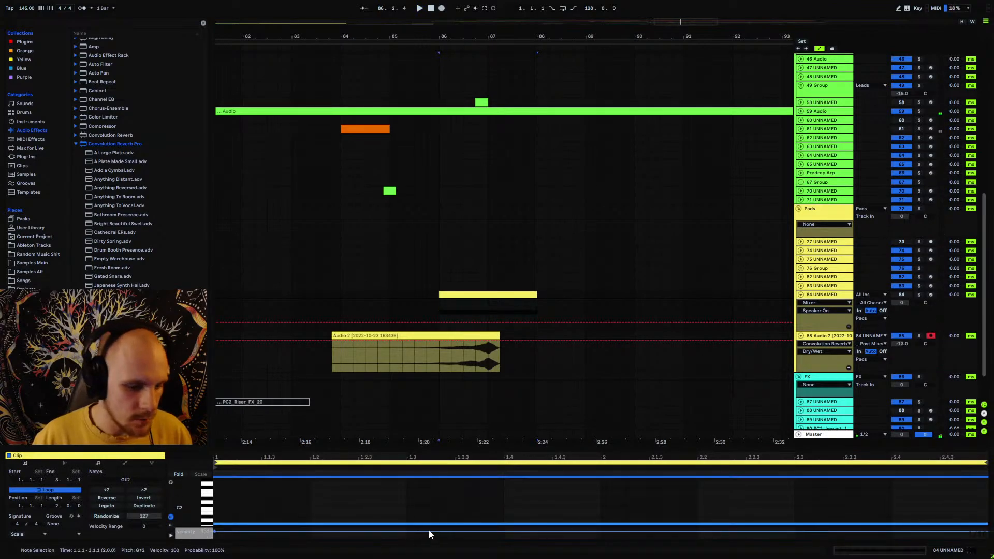
pyautogui.hotkey('shift', 'Up')
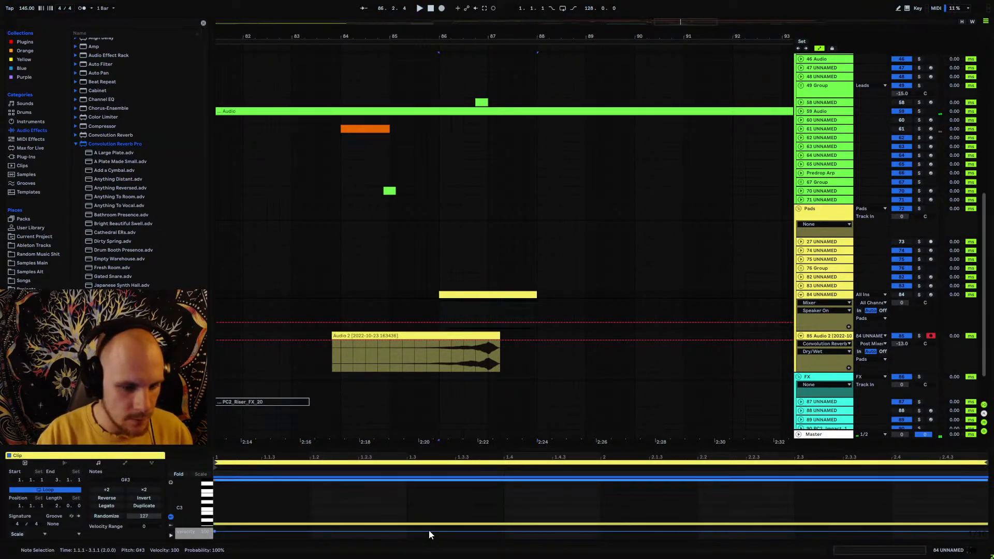
pyautogui.press('Down')
pyautogui.press('Down')
pyautogui.press('Down')
pyautogui.press('Down')
pyautogui.press('Down')
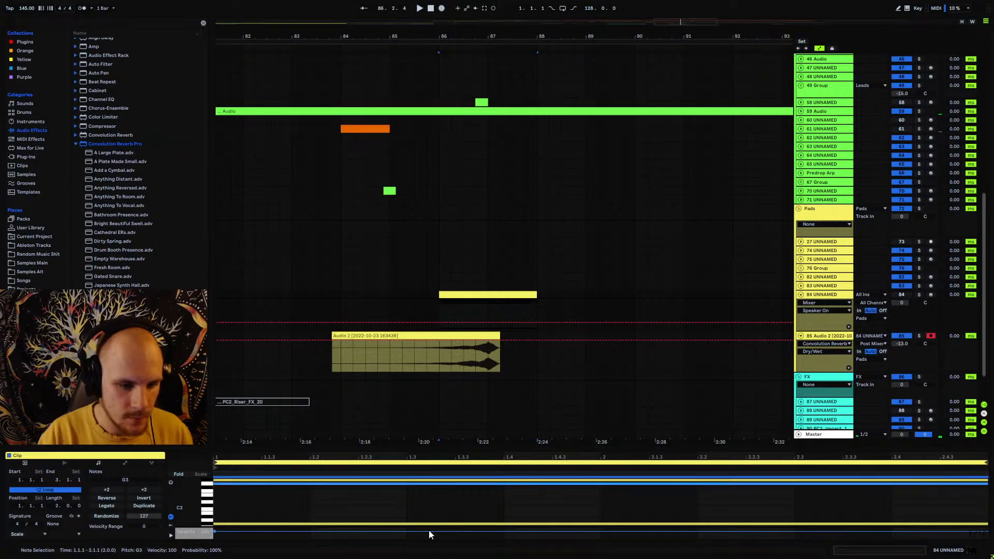
# - Move track 84's MIDI clip to 88.1.1 and, with that track soloed, record the chord onto track 85 from 88.1.1
pyautogui.click(919, 294)
pyautogui.moveTo(512, 295); pyautogui.dragTo(627, 296)
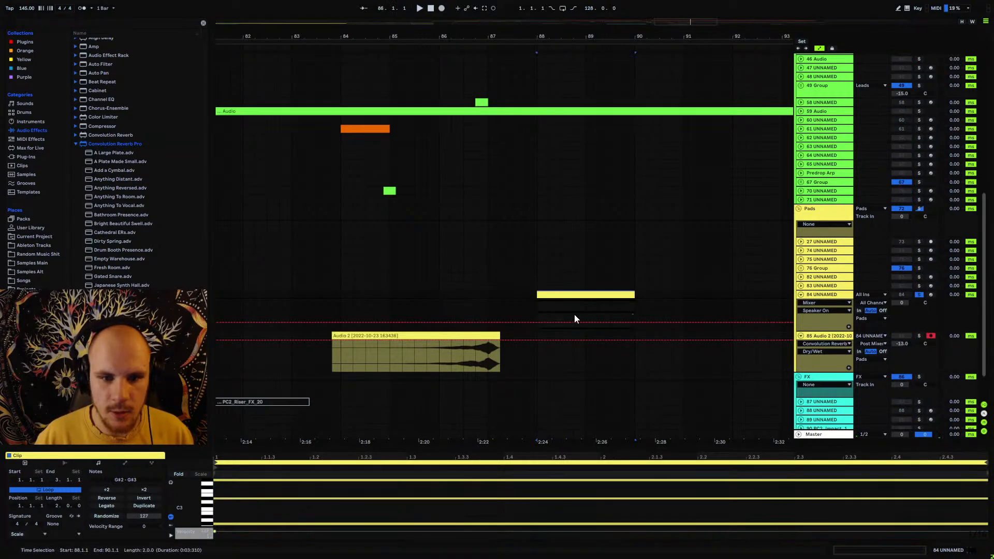
pyautogui.click(539, 339)
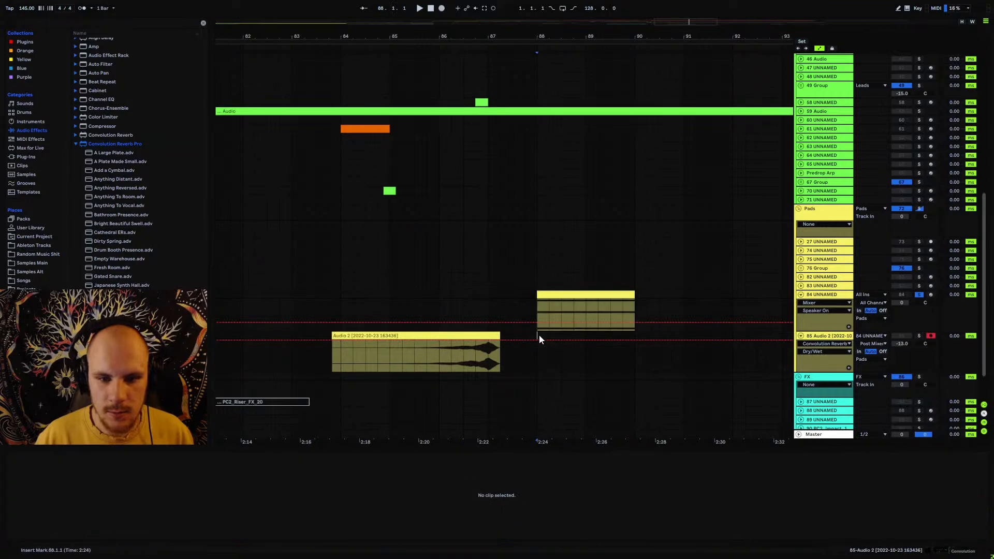
pyautogui.click(441, 8)
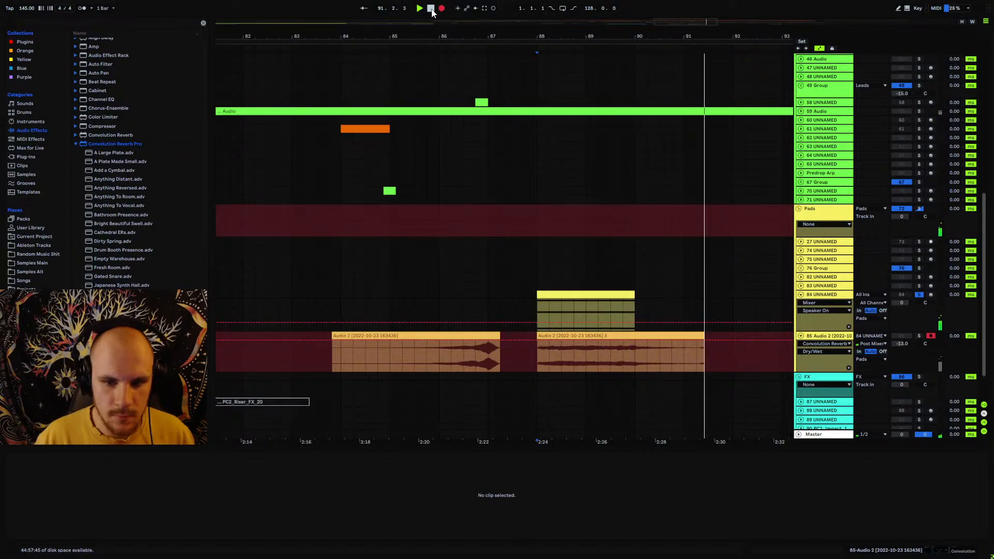
pyautogui.click(431, 8)
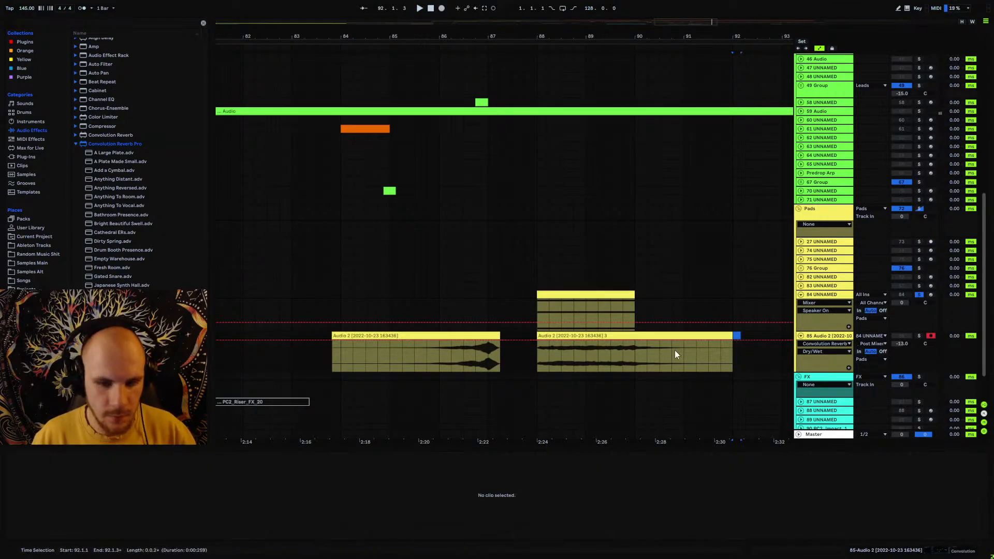
# - Split the newly recorded chord clip on track 85 at 89.4.1 and select its first part
pyautogui.click(622, 348)
pyautogui.hotkey('ctrl', 'e')
pyautogui.click(612, 336)
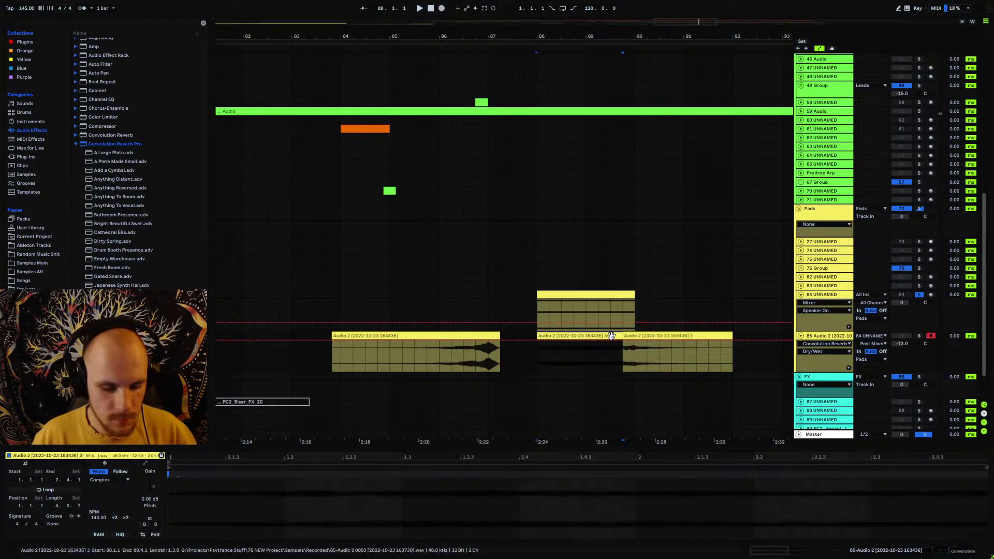
# - Delete the chord recording's first part, then reverse the remaining part, move it to 90.1.1 and consolidate it
pyautogui.press('Delete')
pyautogui.click(691, 334)
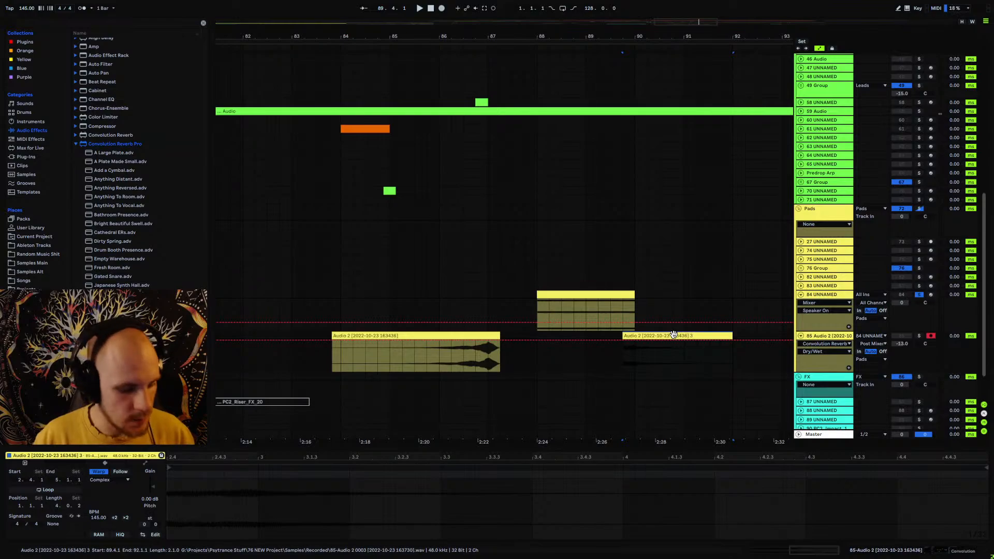
pyautogui.press('r')
pyautogui.moveTo(728, 337); pyautogui.dragTo(740, 335)
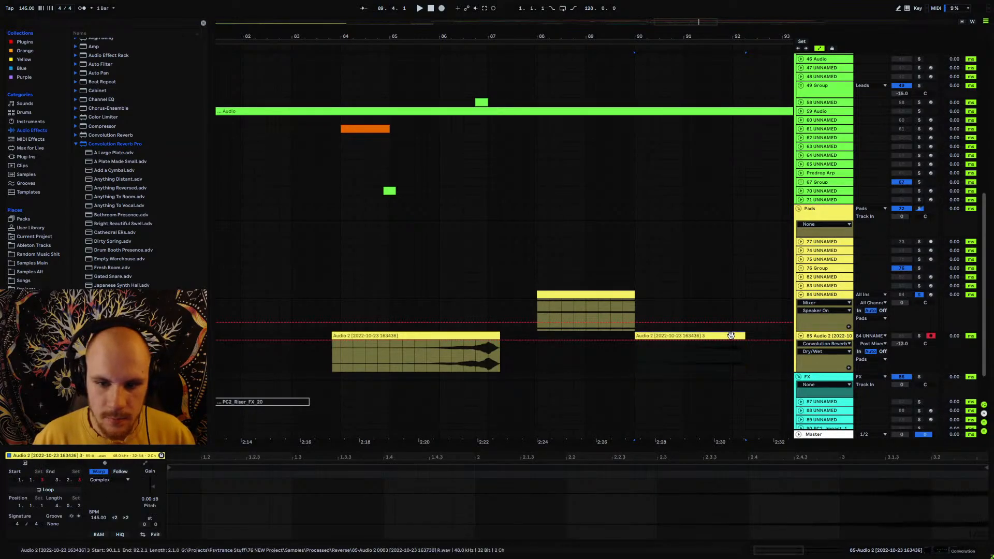
pyautogui.hotkey('ctrl', 'j')
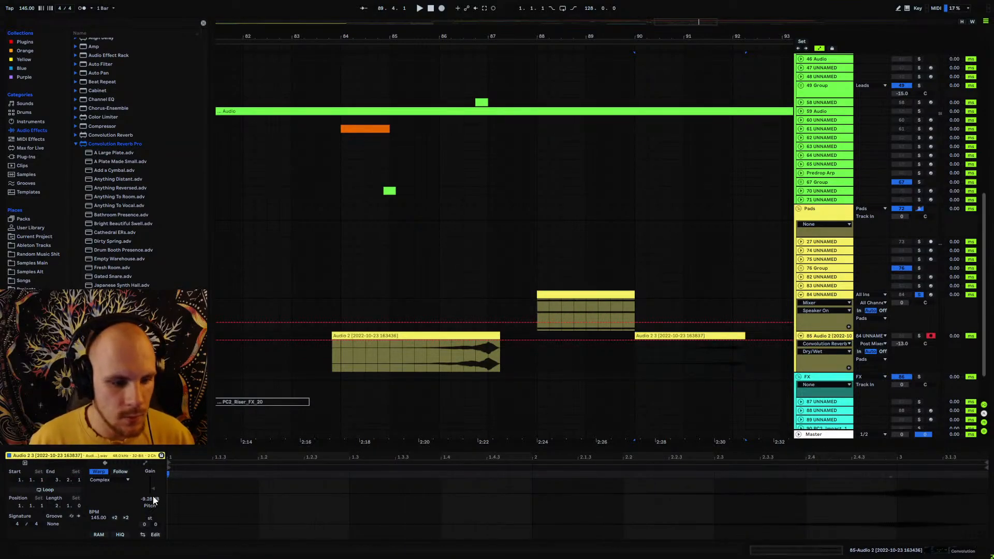
# - Audition the consolidated chord clip on track 85 and transpose it to +12 st
pyautogui.press('space')
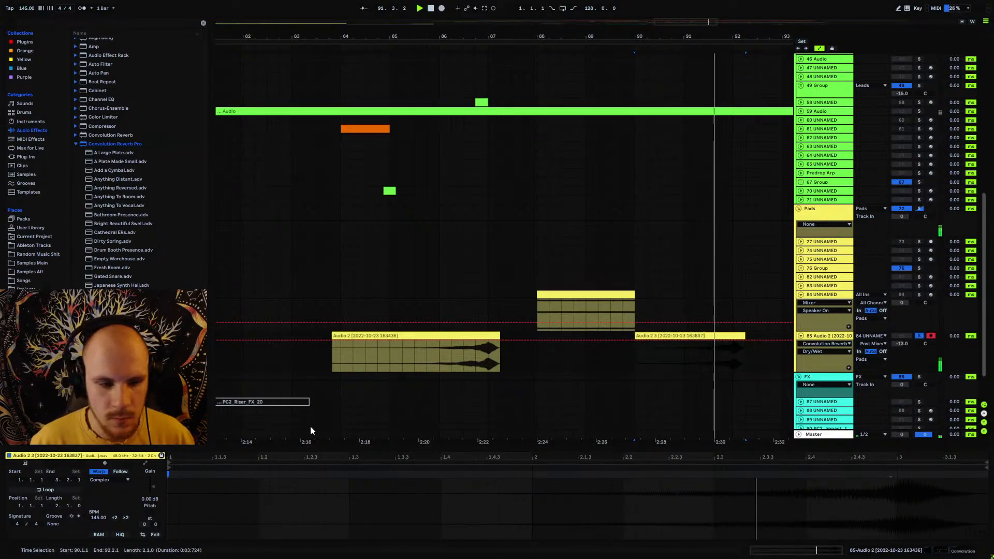
pyautogui.click(451, 348)
pyautogui.click(675, 343)
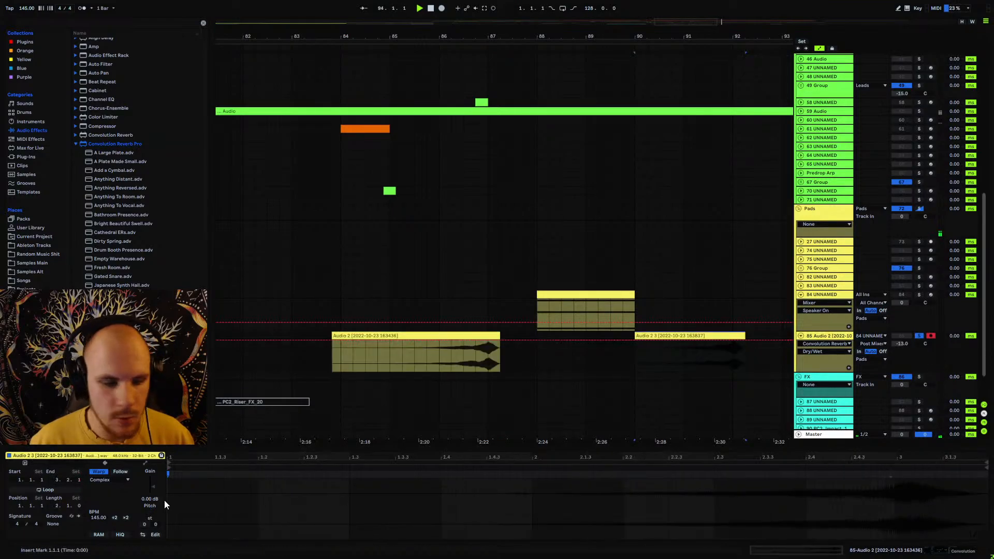
pyautogui.moveTo(150, 516); pyautogui.dragTo(150, 481)
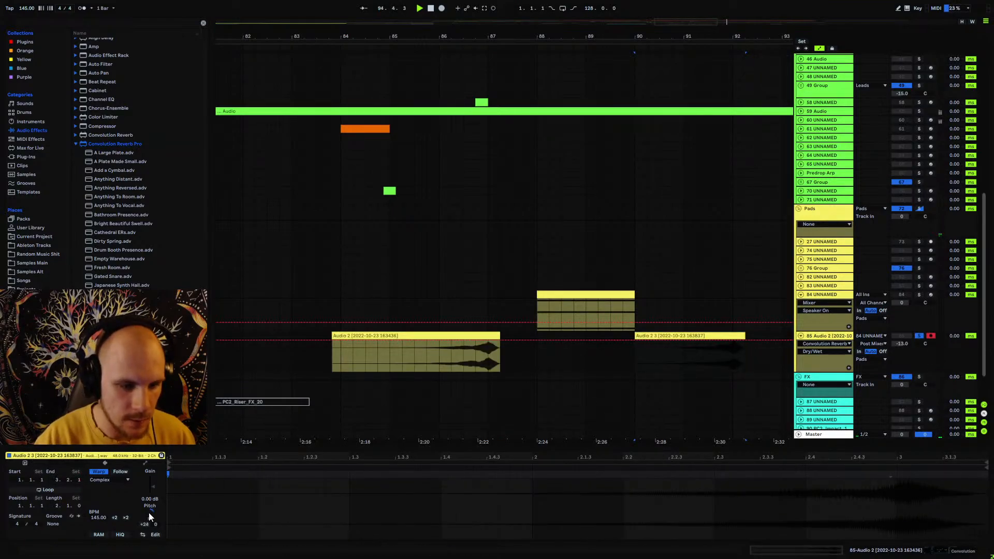
pyautogui.click(235, 494)
pyautogui.click(722, 365)
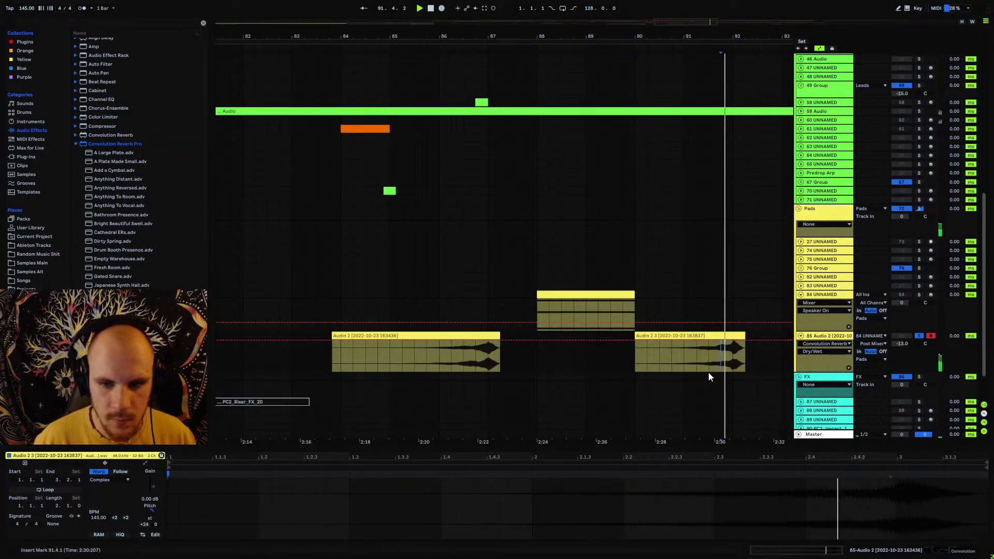
pyautogui.click(635, 350)
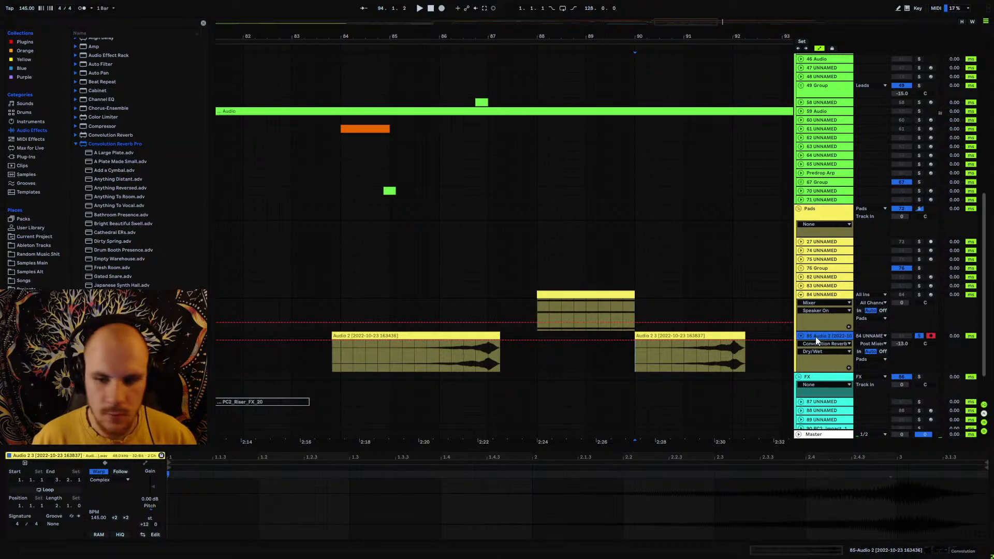
# - Move the chord clip to 85.1.1 on a new audio track below track 85 and give it a fade-in across nearly its full length
pyautogui.hotkey('ctrl', 't')
pyautogui.moveTo(722, 344); pyautogui.dragTo(497, 398)
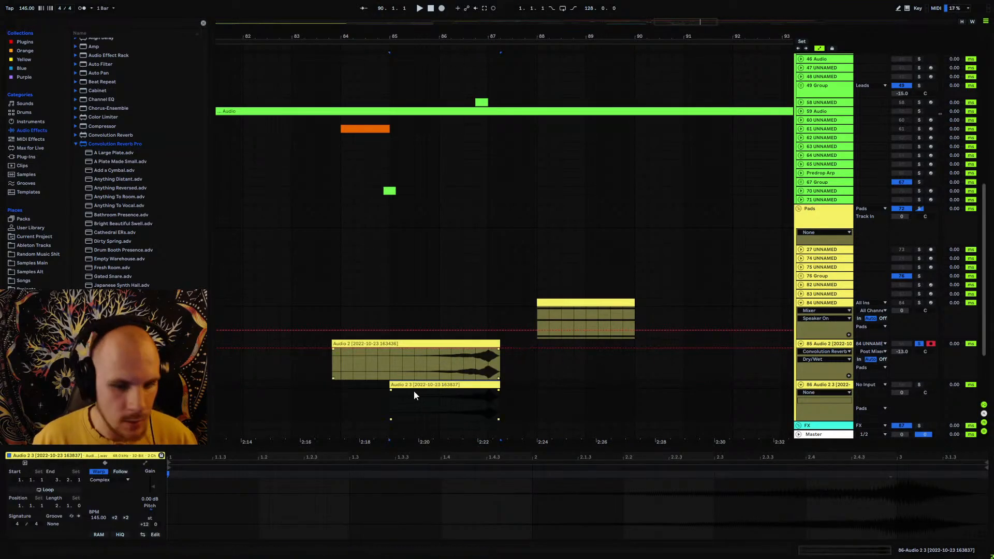
pyautogui.moveTo(393, 389); pyautogui.dragTo(491, 397)
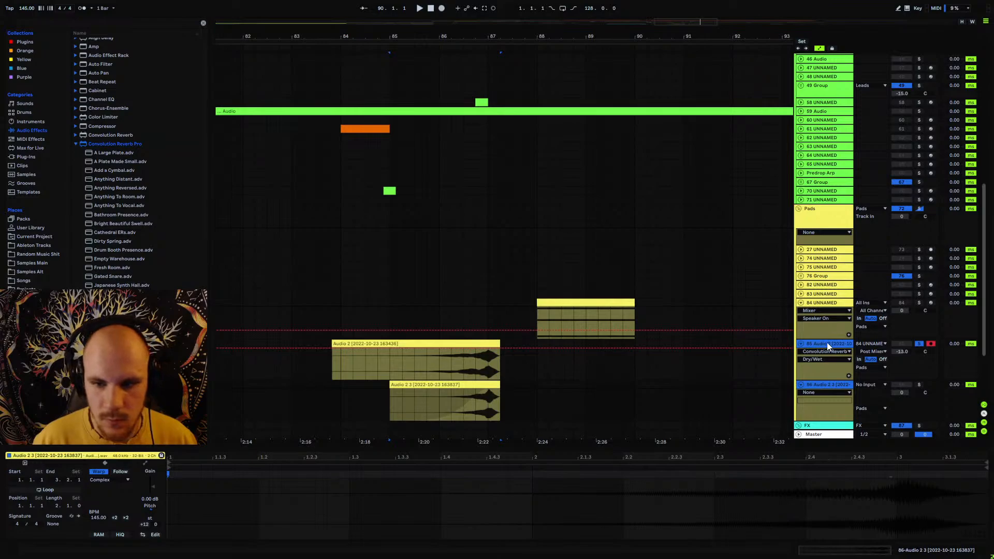
# - Group the two audio tracks, move LittleAlterBoy, EQ Eight and Convolution Reverb Pro onto the group, and fold both tracks
pyautogui.hotkey('ctrl', 'g')
pyautogui.click(829, 377)
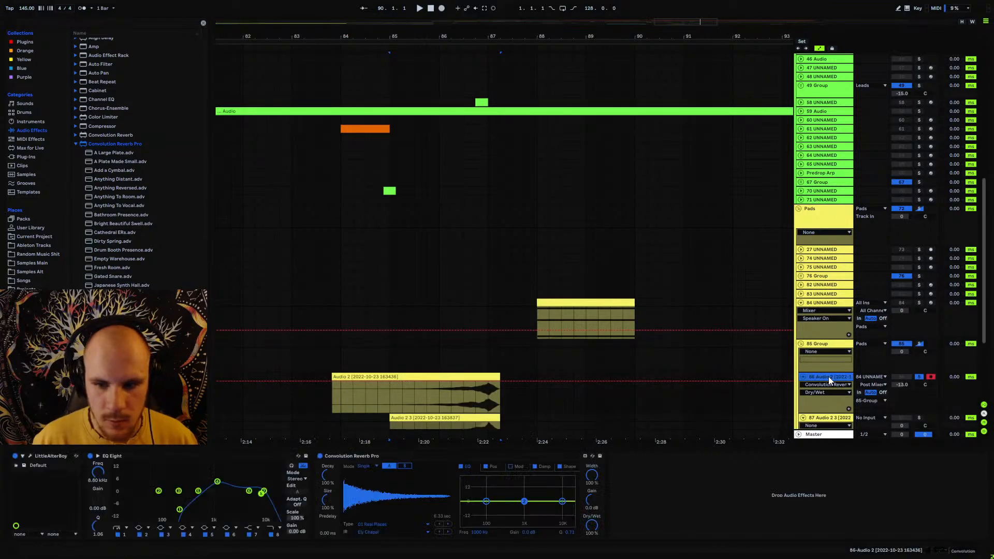
pyautogui.click(321, 457)
pyautogui.keyDown('shift'); pyautogui.click(237, 458); pyautogui.keyUp('shift')
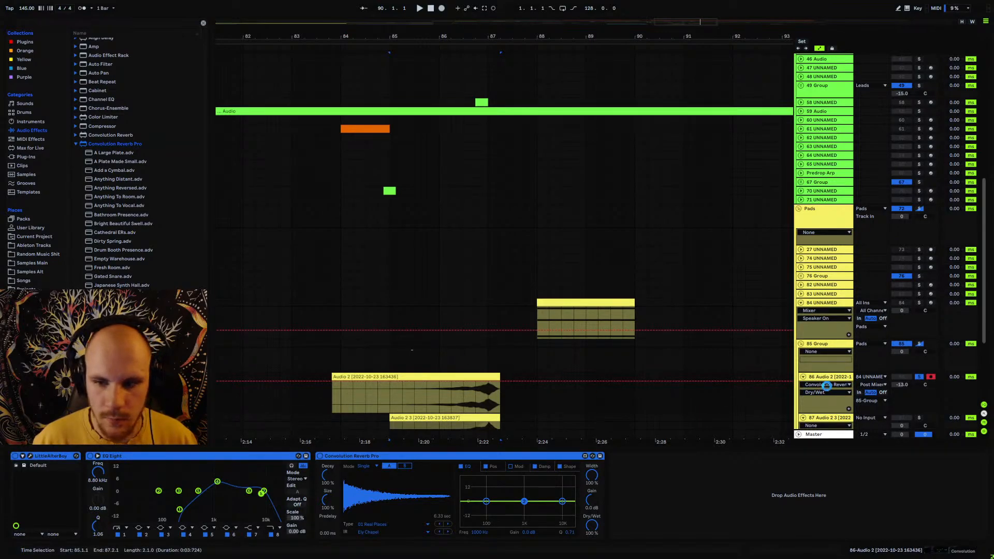
pyautogui.click(808, 380)
pyautogui.click(803, 376)
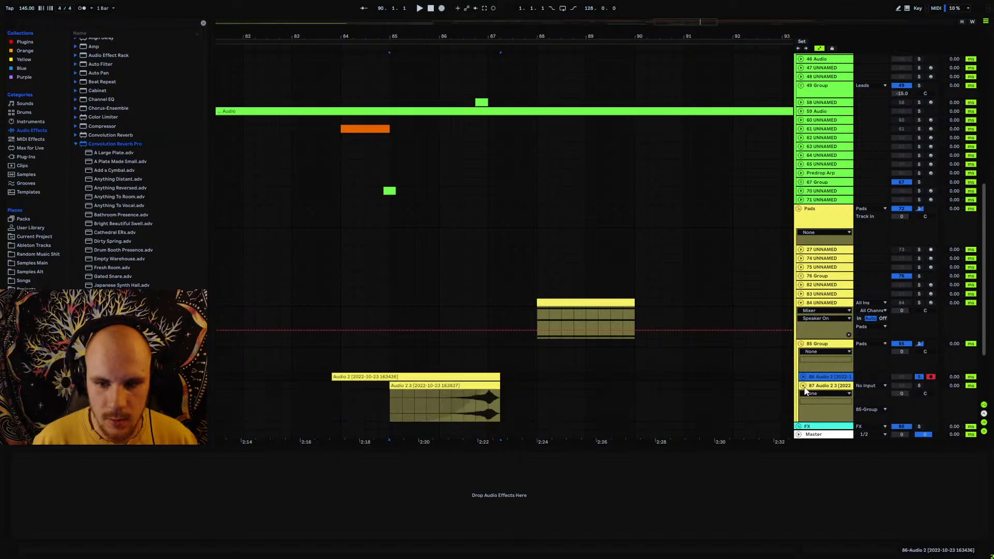
pyautogui.click(804, 386)
# - Play the two layered clips from 84.1.1 through the group effects and unfold tracks 86 and 87
pyautogui.click(341, 362)
pyautogui.press('space')
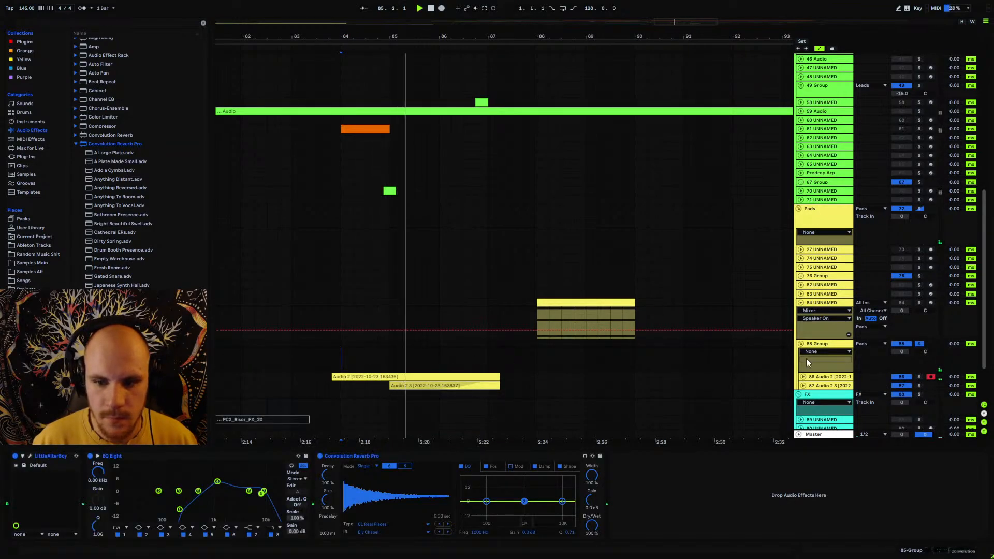
pyautogui.click(803, 376)
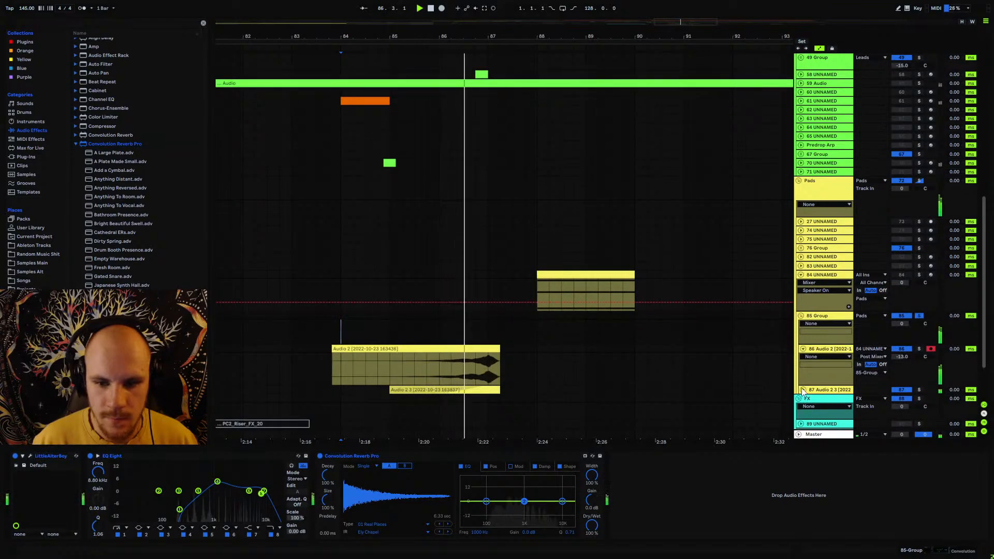
pyautogui.click(803, 390)
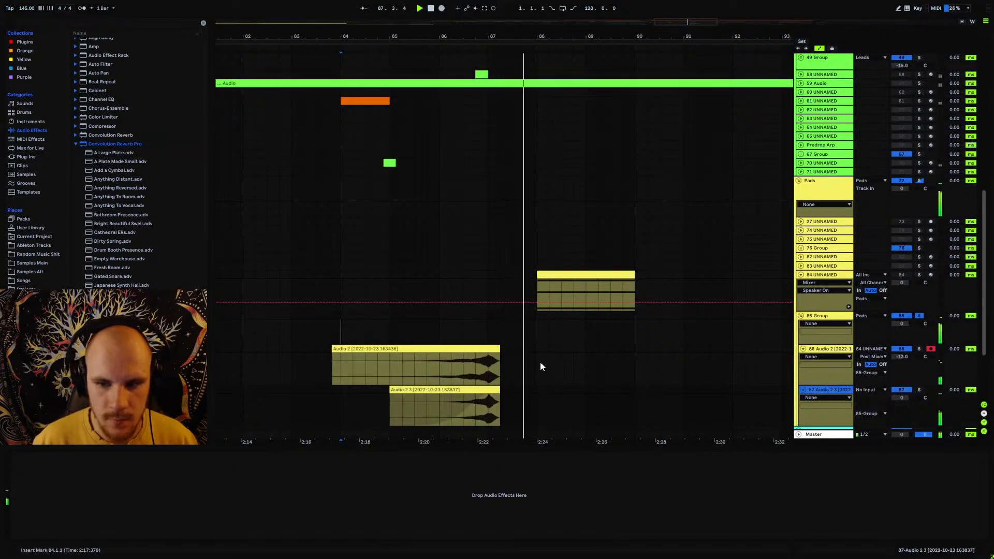
# - Set the volumes of track 87 to -3 dB, track 86 to 0 dB and 85 Group to -13 dB
pyautogui.click(905, 397)
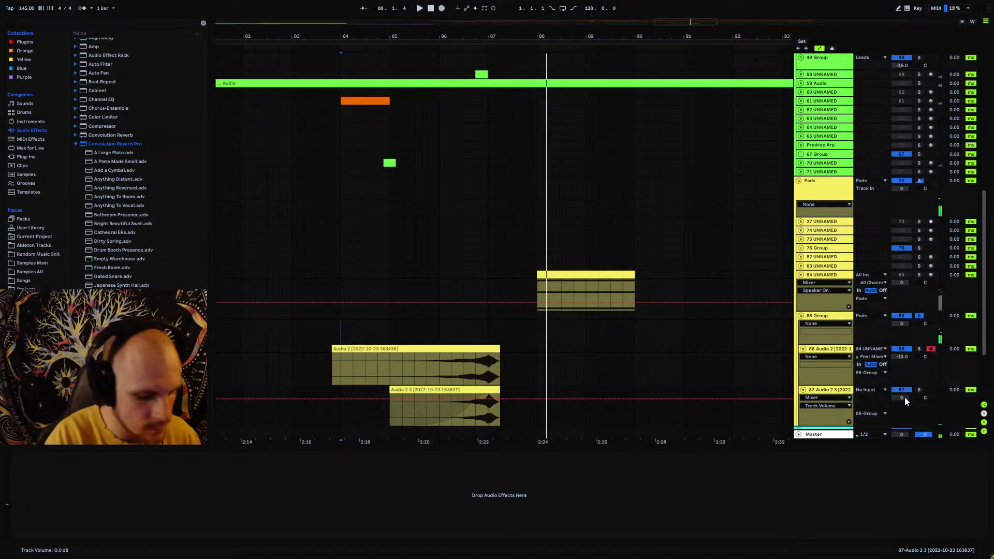
pyautogui.moveTo(928, 373); pyautogui.dragTo(909, 366)
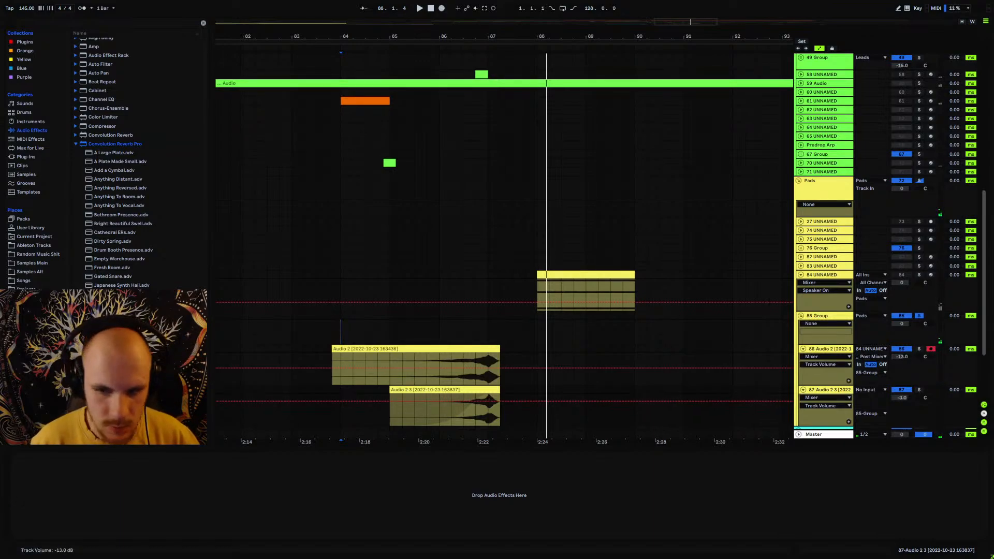
pyautogui.doubleClick(903, 358)
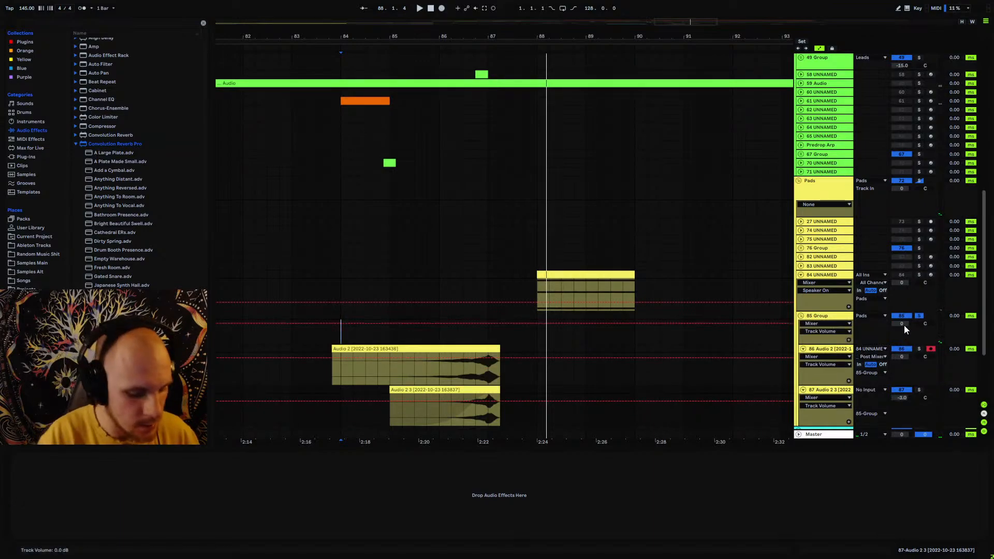
pyautogui.write('-13')
pyautogui.press('Return')
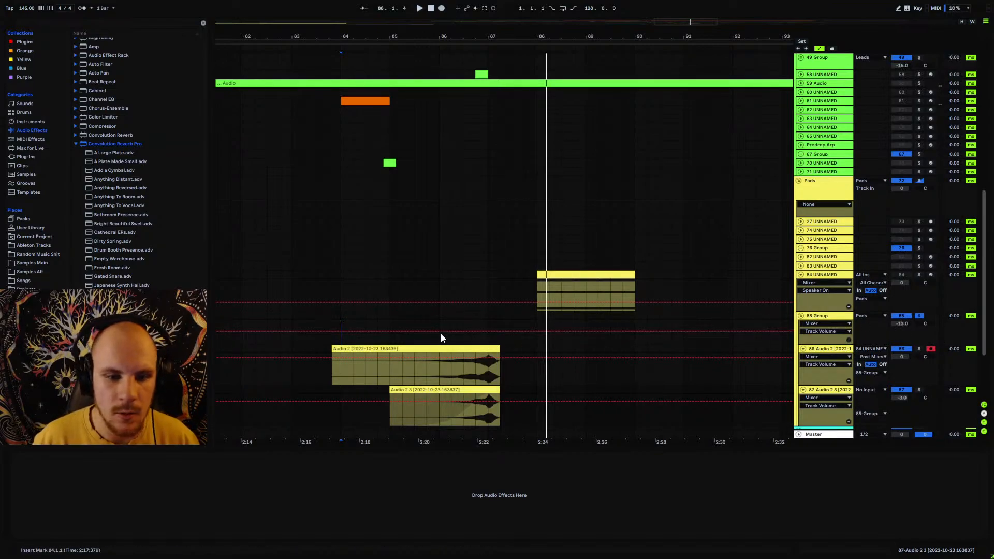
# - Audition the grouped clips from 86.1.1 and fold tracks 86 and 87
pyautogui.click(466, 331)
pyautogui.click(479, 388)
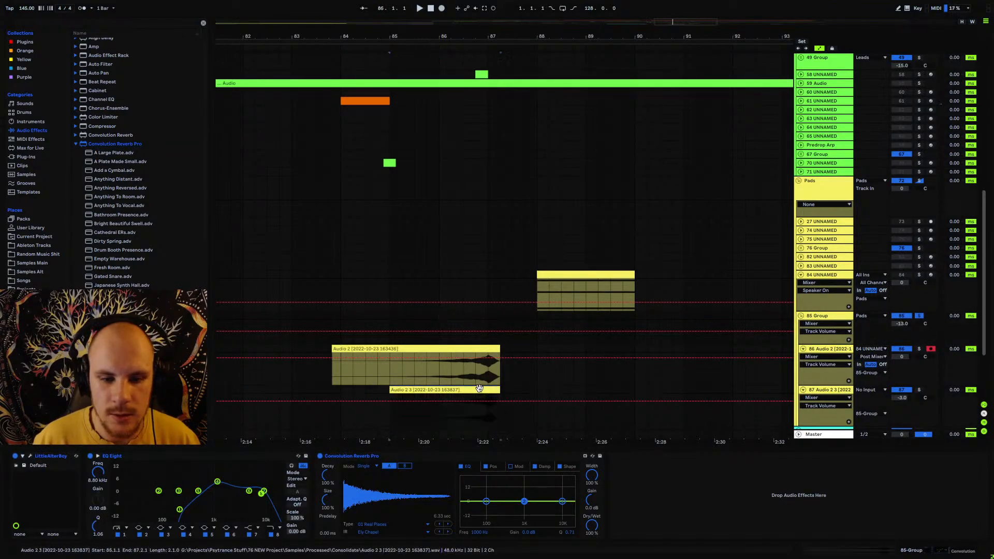
pyautogui.click(440, 314)
pyautogui.press('space')
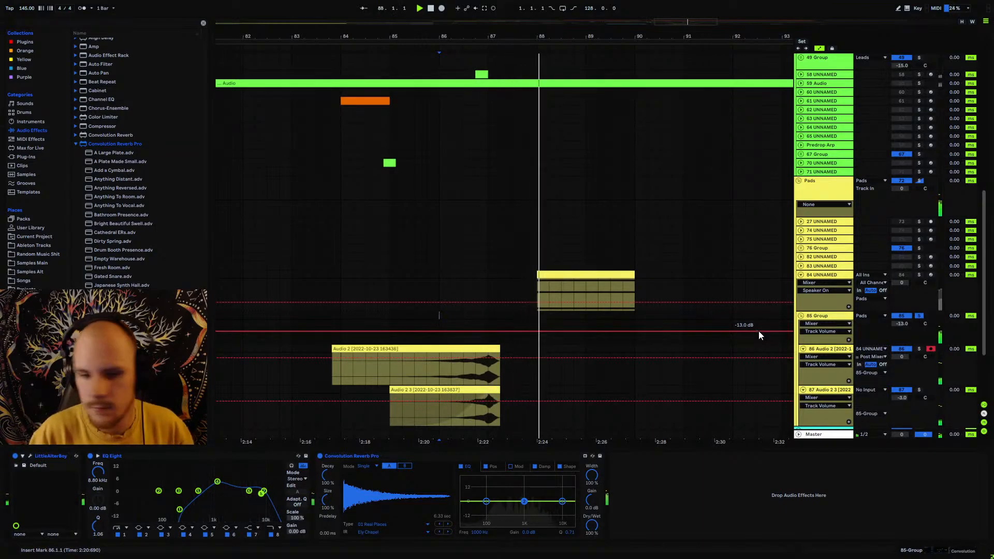
pyautogui.click(803, 347)
pyautogui.click(803, 357)
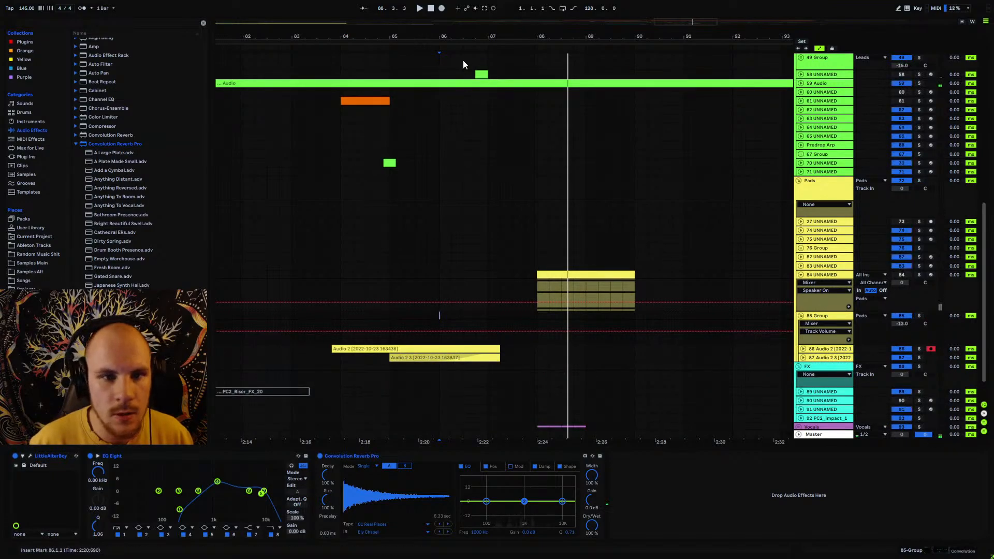
# - Play the full mix from 81.1.1, lower 85 Group's volume to -20 dB, and fold track 84 and the group
pyautogui.moveTo(468, 37); pyautogui.dragTo(468, 8)
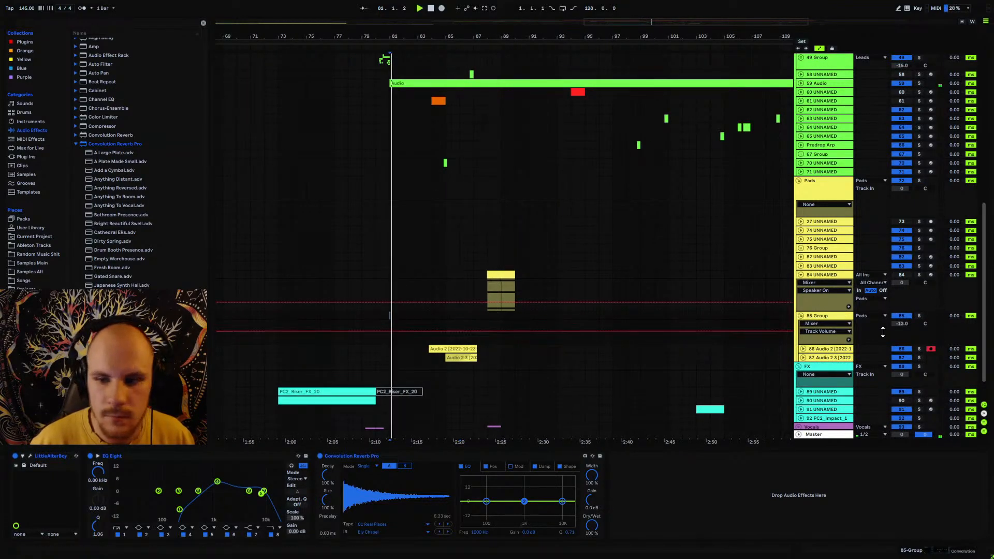
pyautogui.click(900, 326)
pyautogui.write('-18')
pyautogui.press('Return')
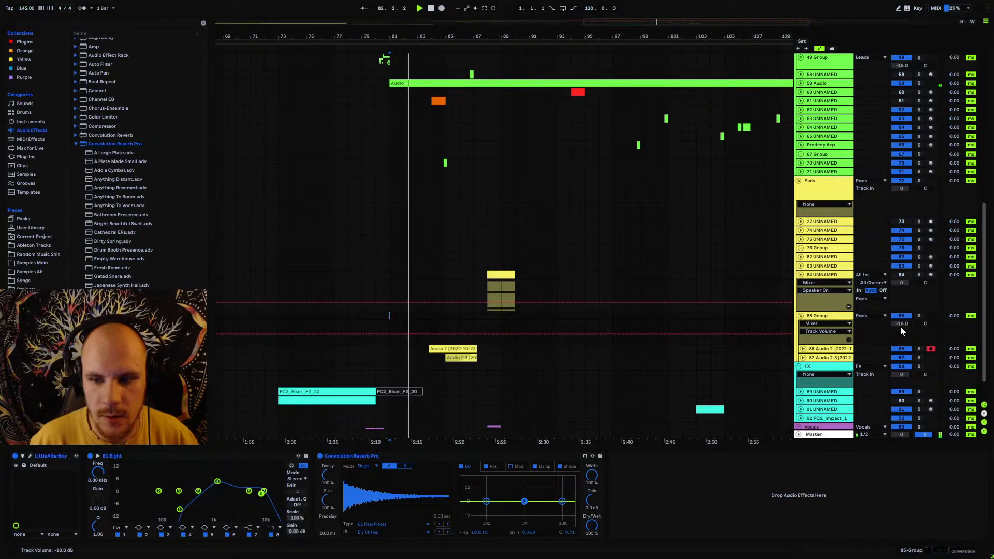
pyautogui.click(801, 274)
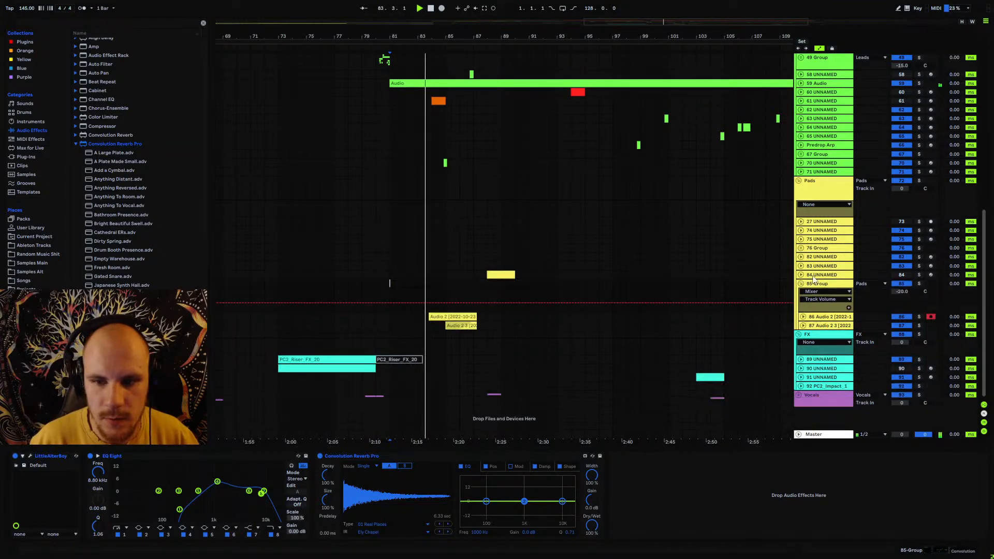
pyautogui.click(801, 283)
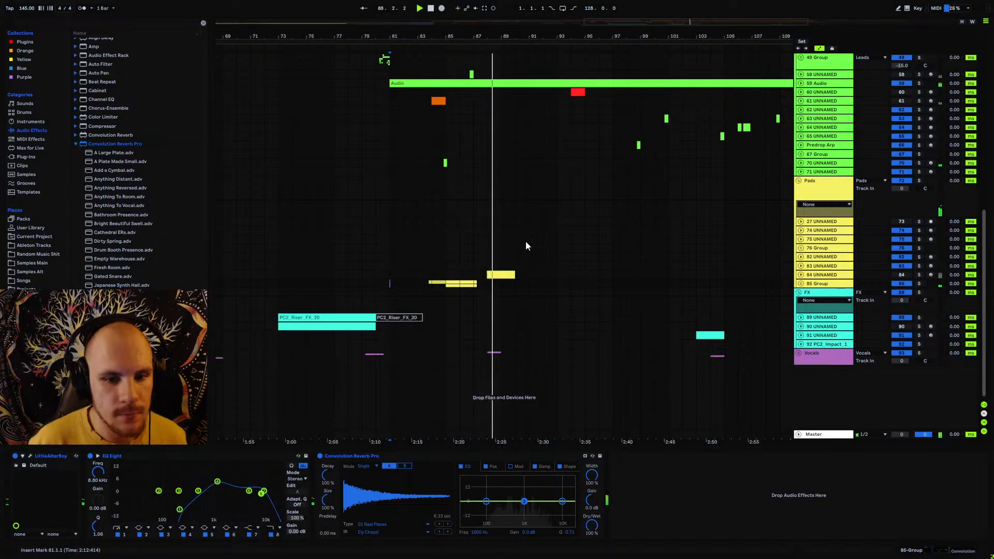
# - Add an EQ Eight after Convolution Reverb Pro on 85 Group and start playback from 84.1.1
pyautogui.click(801, 284)
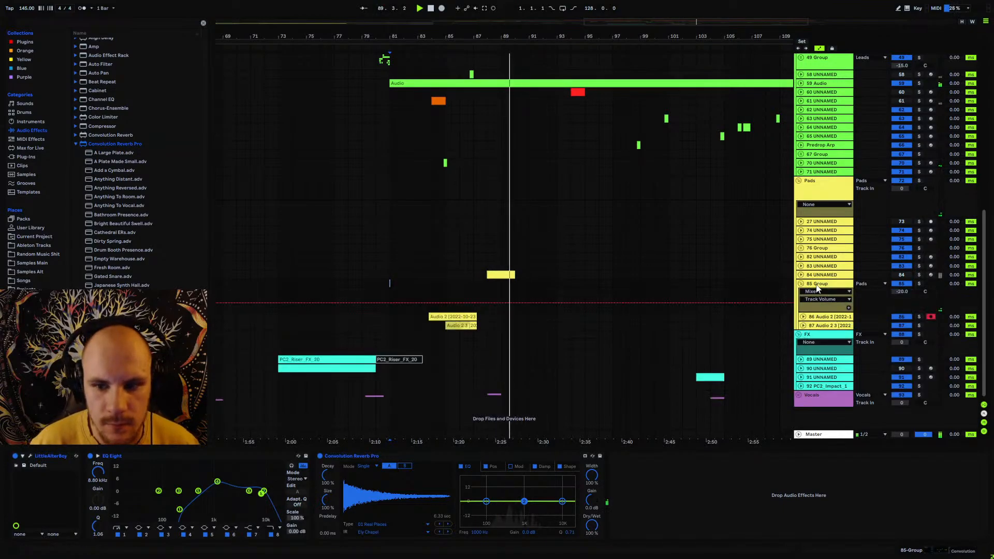
pyautogui.click(825, 288)
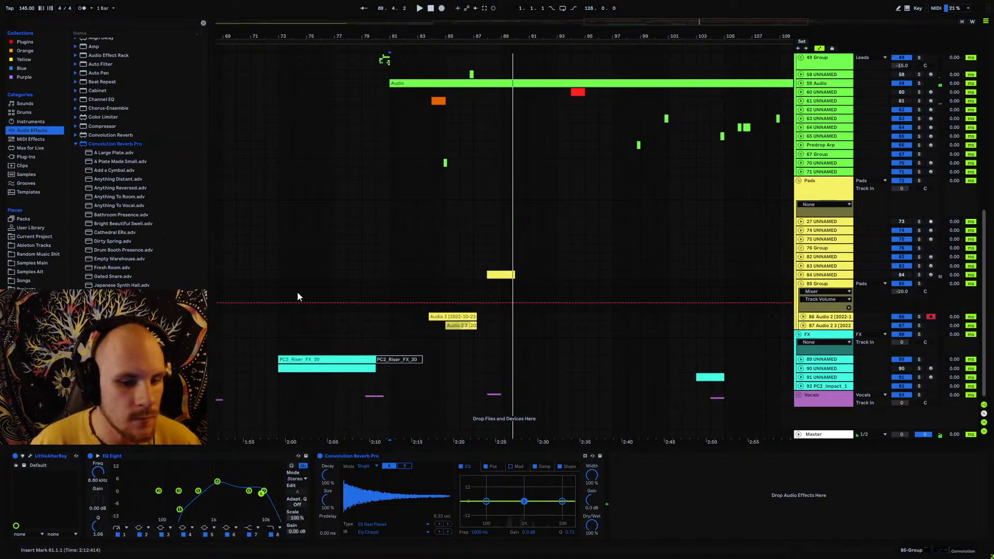
pyautogui.click(77, 144)
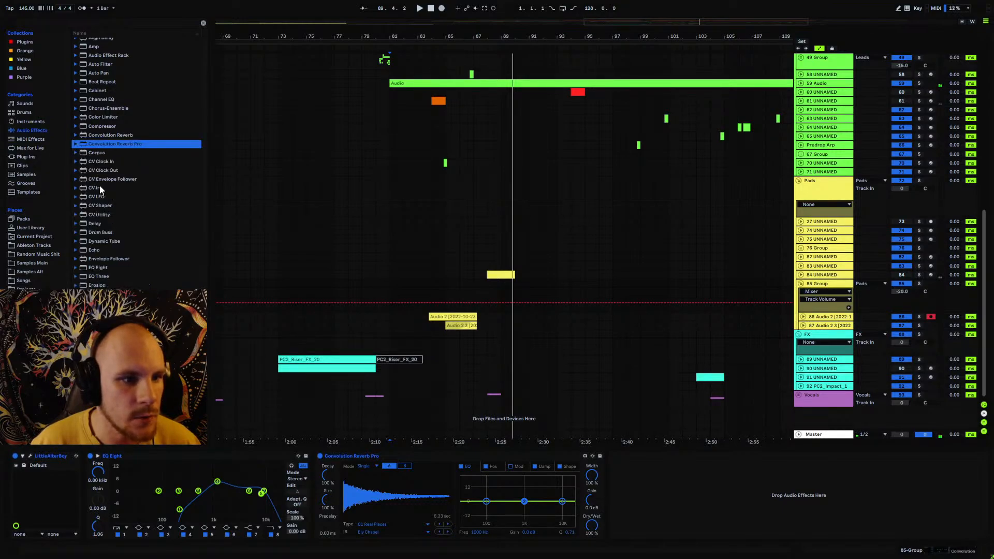
pyautogui.moveTo(101, 267); pyautogui.dragTo(159, 286)
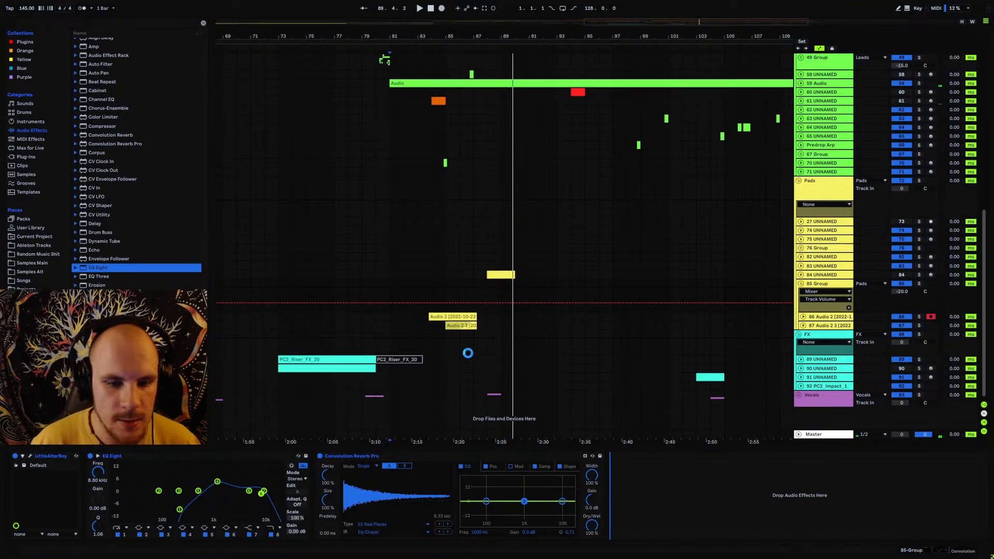
pyautogui.moveTo(468, 317); pyautogui.dragTo(431, 284)
pyautogui.click(431, 283)
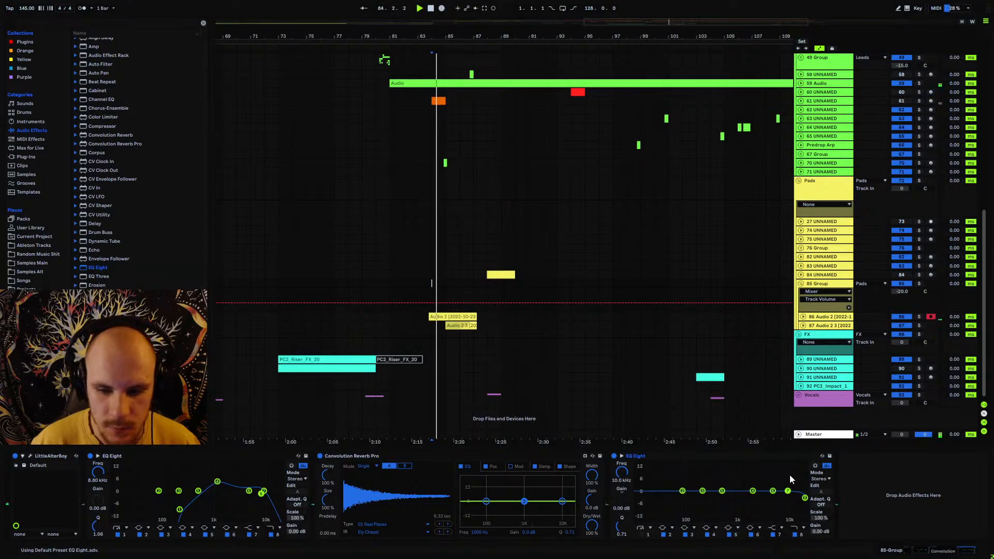
# - In the group's new EQ Eight, cut about 7 dB around 2.11 kHz and enable a low cut at 122 Hz
pyautogui.click(812, 293)
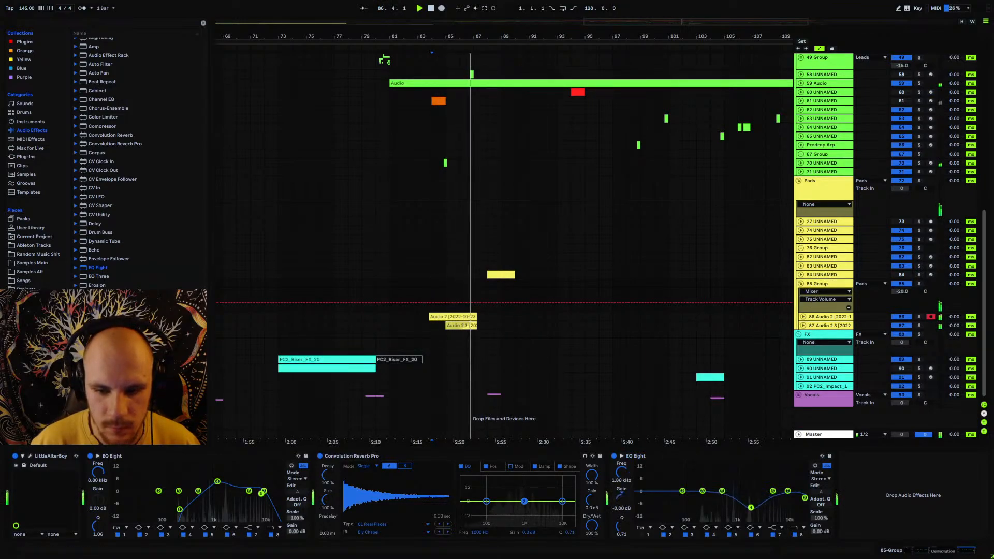
pyautogui.moveTo(753, 491)
pyautogui.mouseDown()
pyautogui.moveTo(751, 508)
pyautogui.moveTo(731, 496)
pyautogui.moveTo(754, 504)
pyautogui.mouseUp()
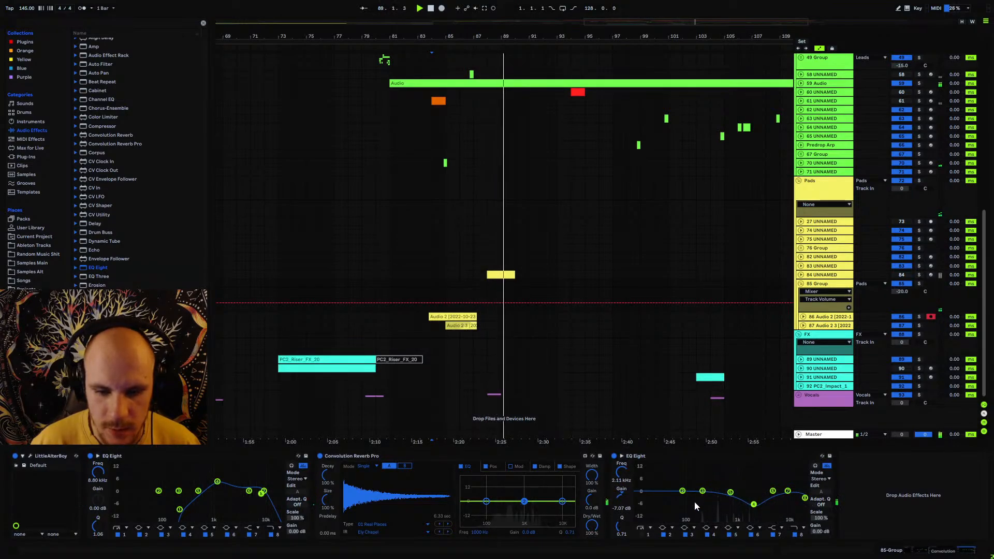
pyautogui.click(643, 535)
pyautogui.press('space')
pyautogui.press('space')
pyautogui.moveTo(637, 498); pyautogui.dragTo(692, 498)
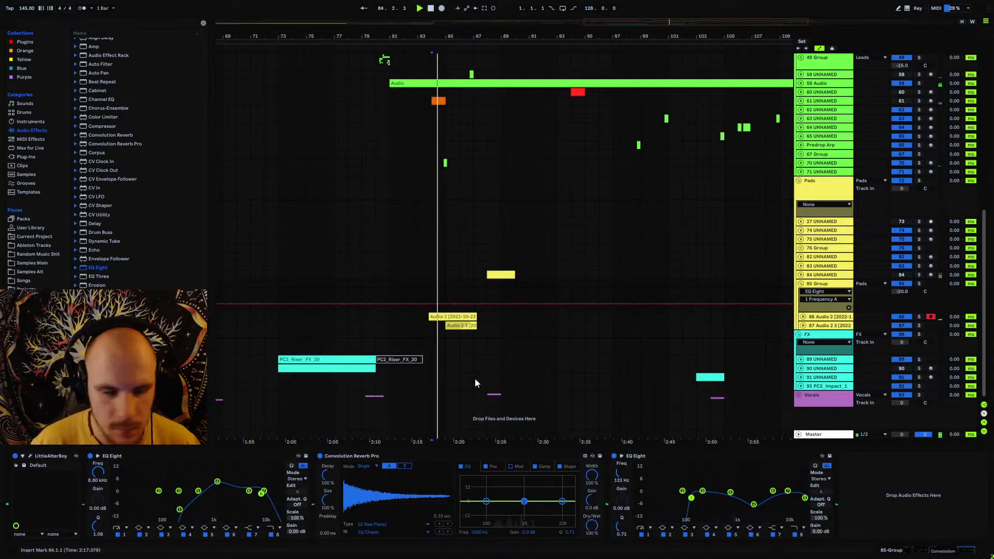
# - Add an Echo at the end of 85 Group's chain in Ping Pong mode, with 86% feedback, 0.6 dB input gain and a 20 kHz low-pass
pyautogui.moveTo(118, 251); pyautogui.dragTo(805, 513)
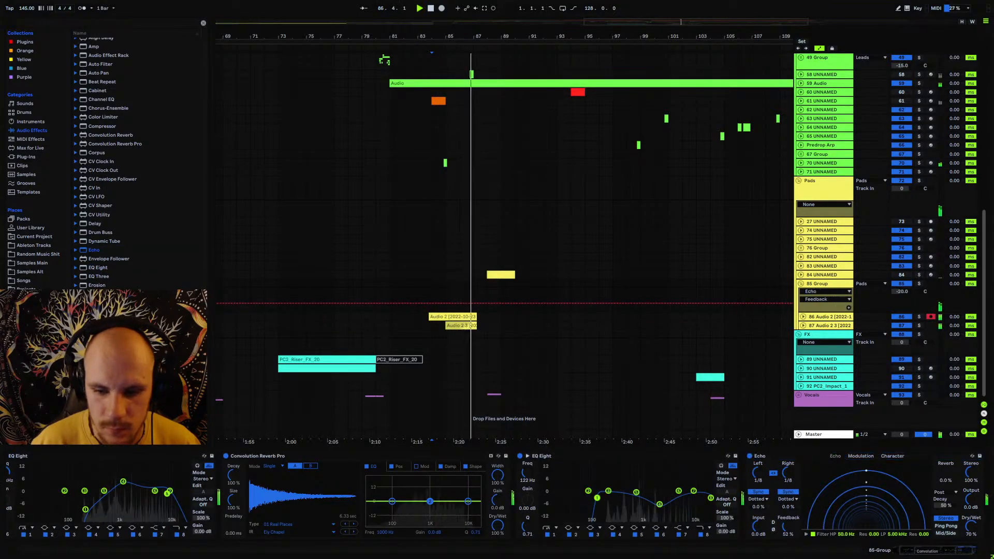
pyautogui.click(947, 526)
pyautogui.moveTo(789, 527); pyautogui.dragTo(759, 525)
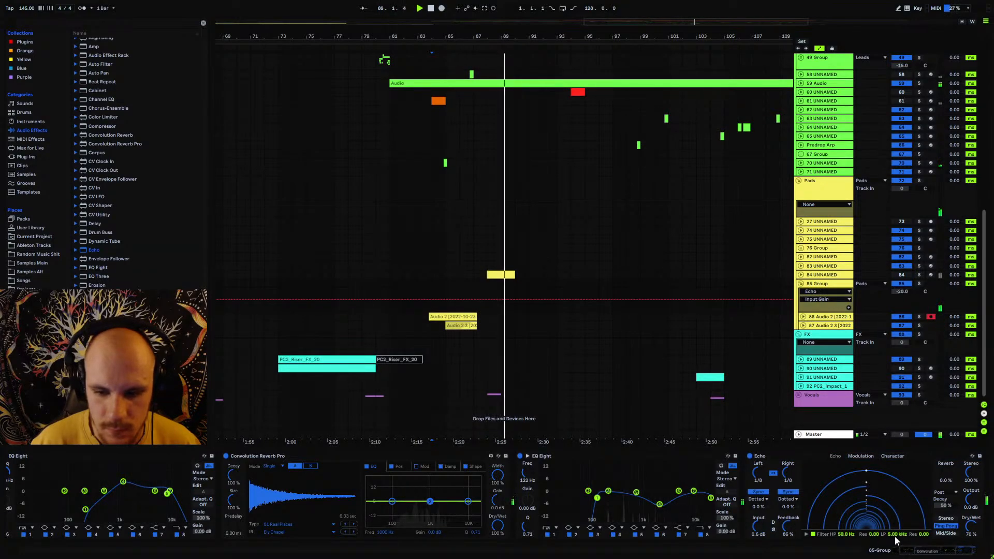
pyautogui.moveTo(898, 534); pyautogui.dragTo(898, 510)
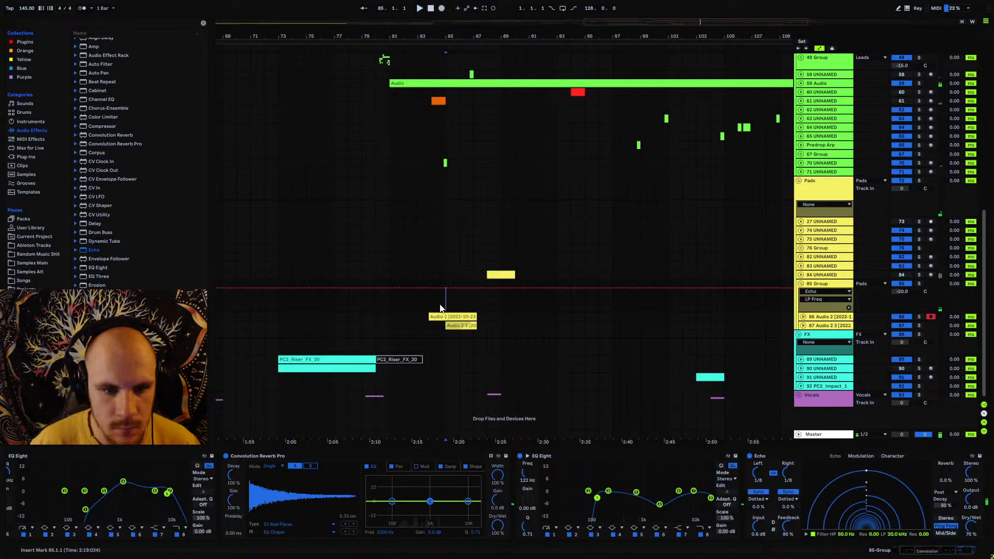
# - Play from 85.1.1, lower the Echo's dry/wet to 41%, and fold 85 Group
pyautogui.press('space')
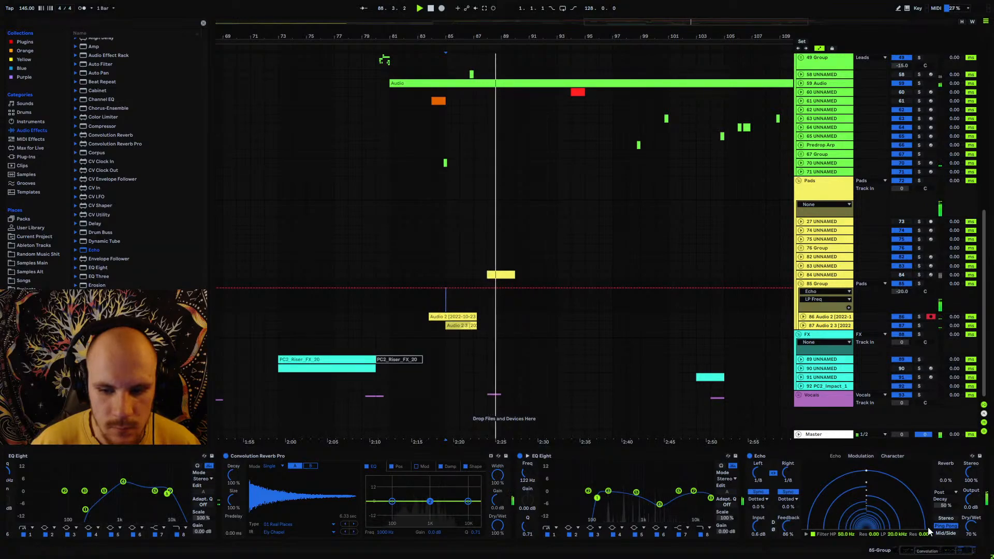
pyautogui.moveTo(971, 527); pyautogui.dragTo(971, 542)
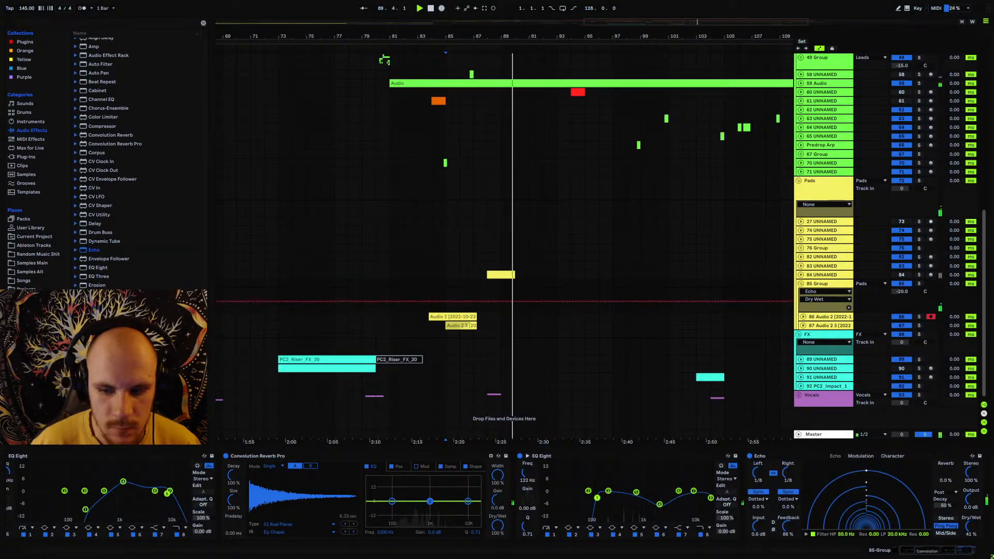
pyautogui.click(800, 284)
# - Inspect the device chains behind the bar 88 clips on track 84 and vocal track 95, then review the drop arrangement during playback
pyautogui.scroll(3, 548, 333)
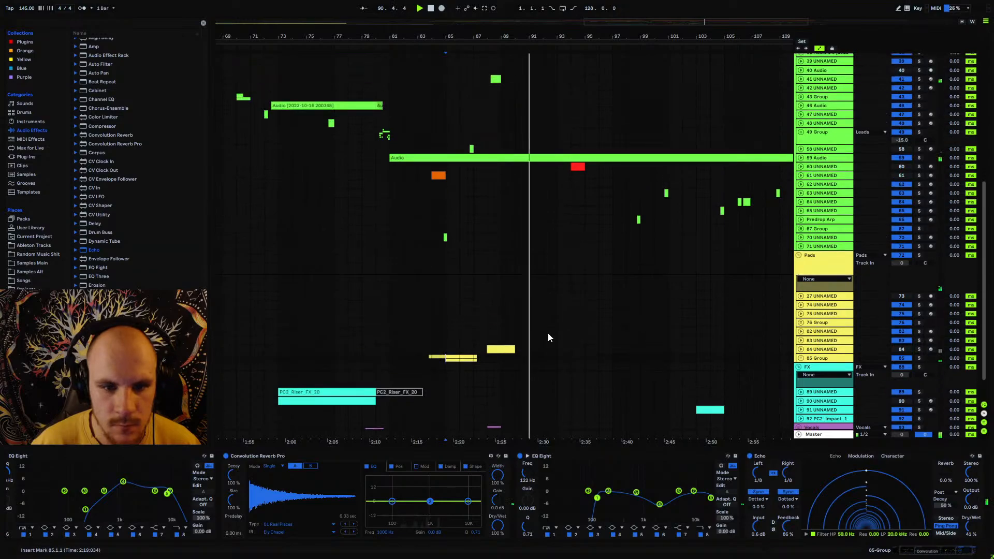
pyautogui.scroll(-2, 548, 332)
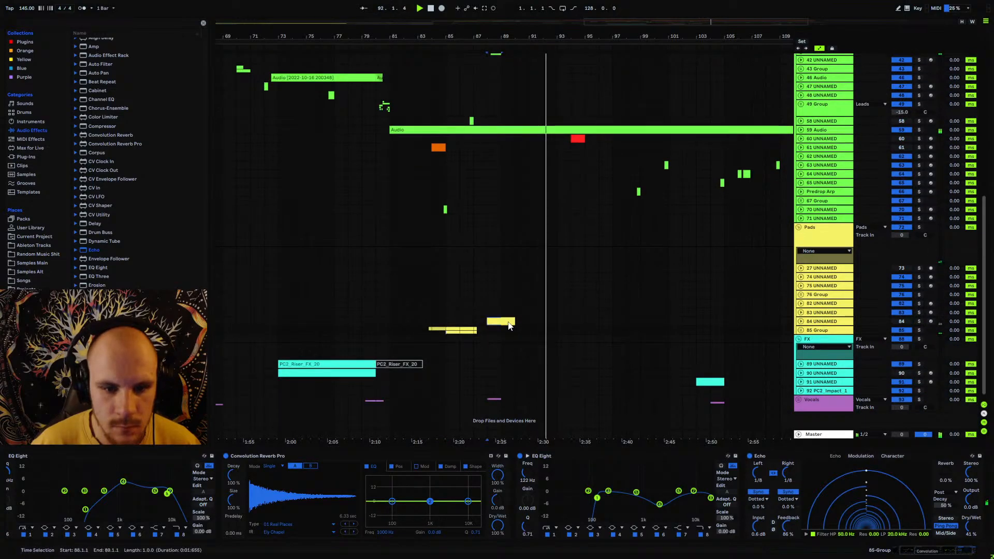
pyautogui.click(508, 322)
pyautogui.click(799, 400)
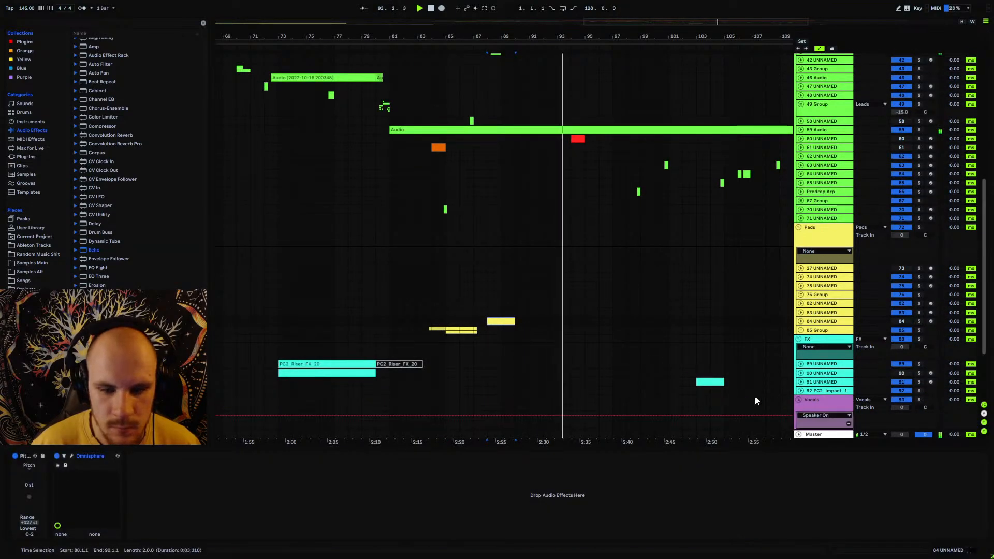
pyautogui.scroll(-3, 570, 355)
pyautogui.click(497, 366)
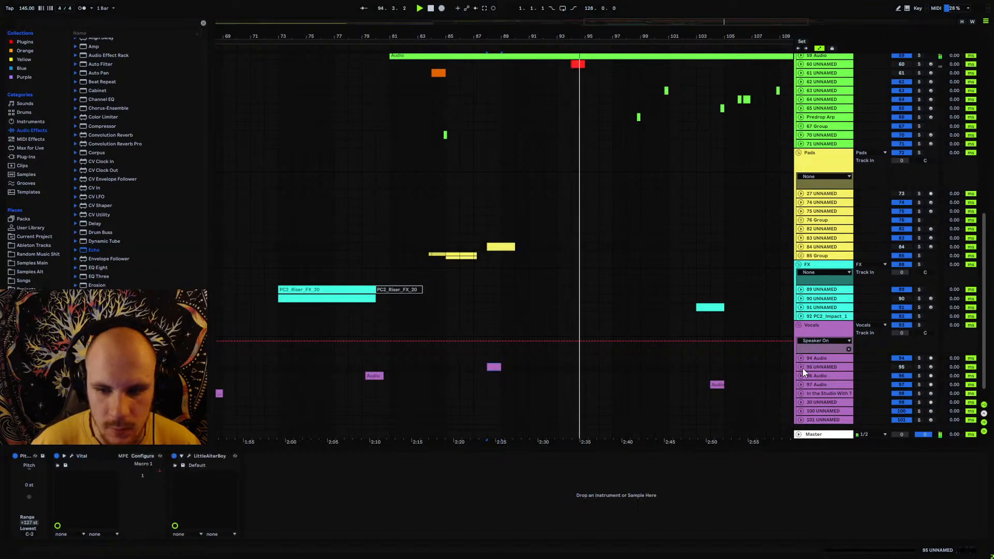
pyautogui.click(799, 325)
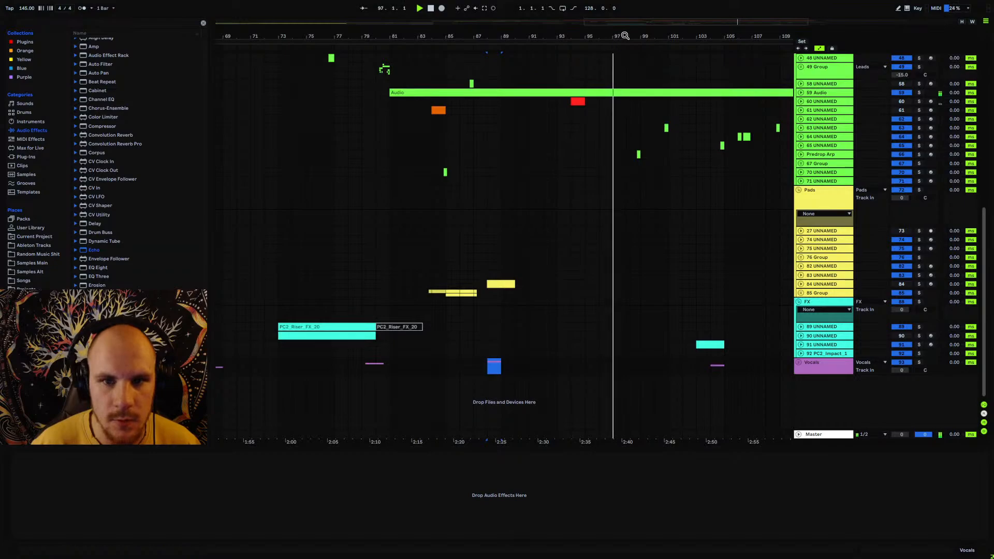
pyautogui.moveTo(624, 36); pyautogui.dragTo(600, 25)
pyautogui.moveTo(422, 69); pyautogui.dragTo(232, 69)
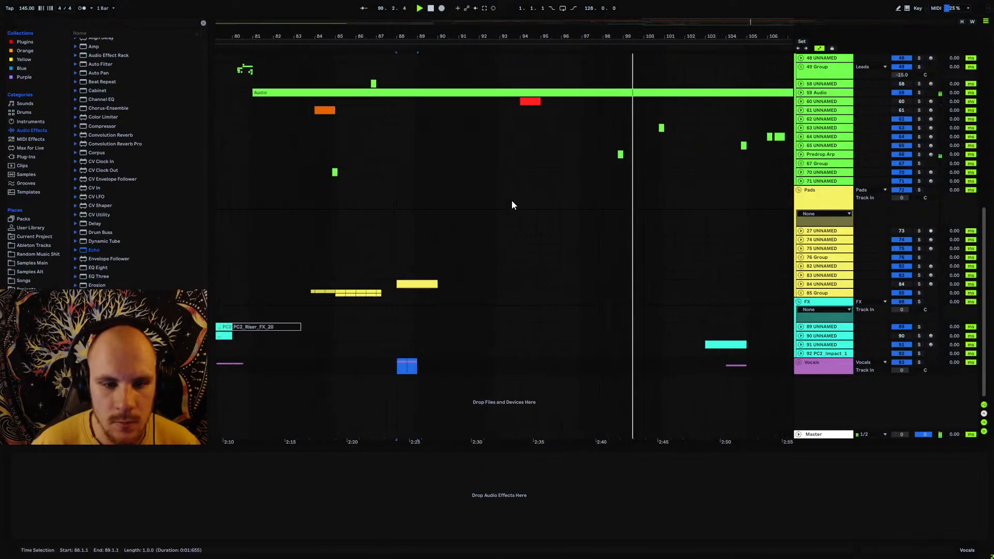
pyautogui.moveTo(666, 36); pyautogui.dragTo(534, 37)
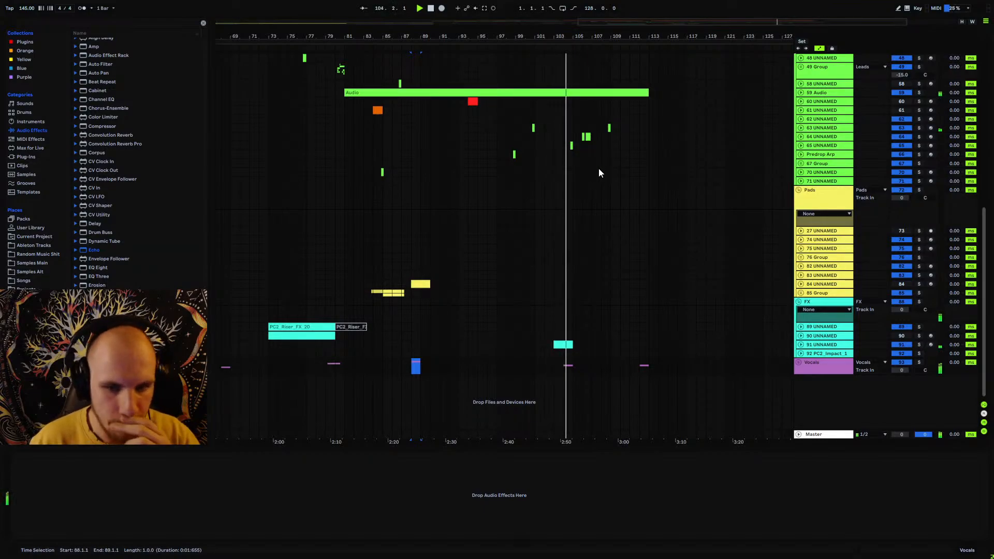
# - Review the lead, pad, FX and vocal clips across the arrangement while the track plays through bars 104 to 114
pyautogui.moveTo(575, 37); pyautogui.dragTo(631, 23)
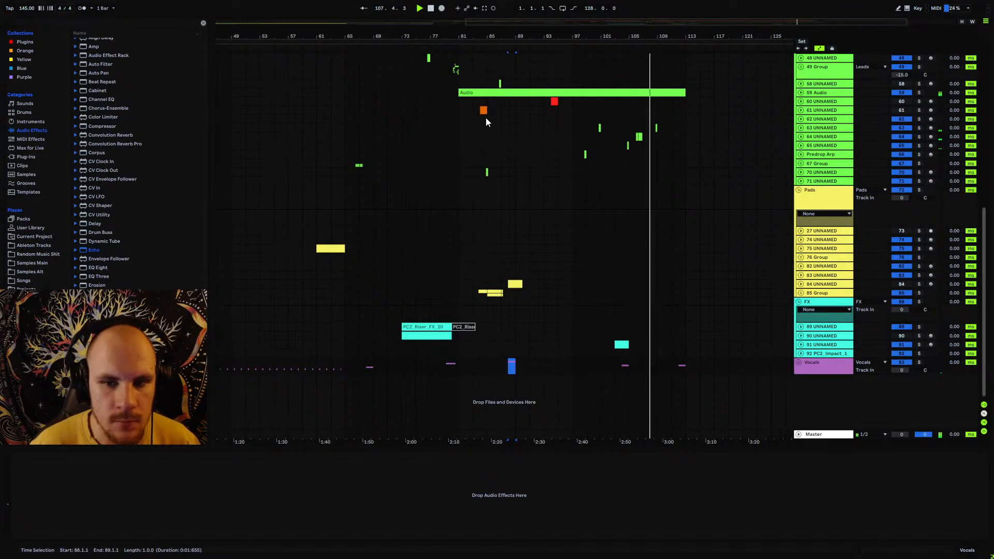
pyautogui.moveTo(666, 35); pyautogui.dragTo(600, 38)
pyautogui.scroll(2, 611, 184)
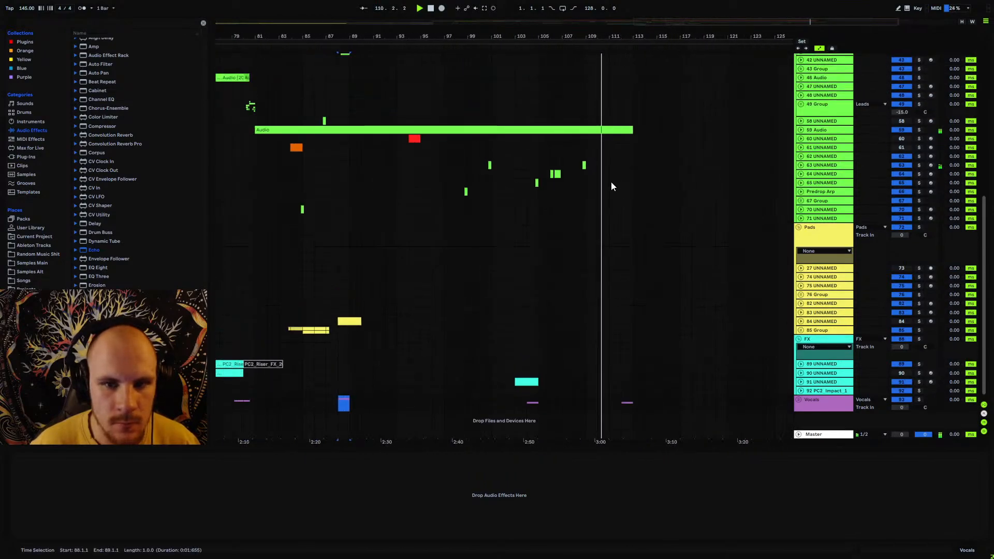
pyautogui.scroll(-1, 612, 184)
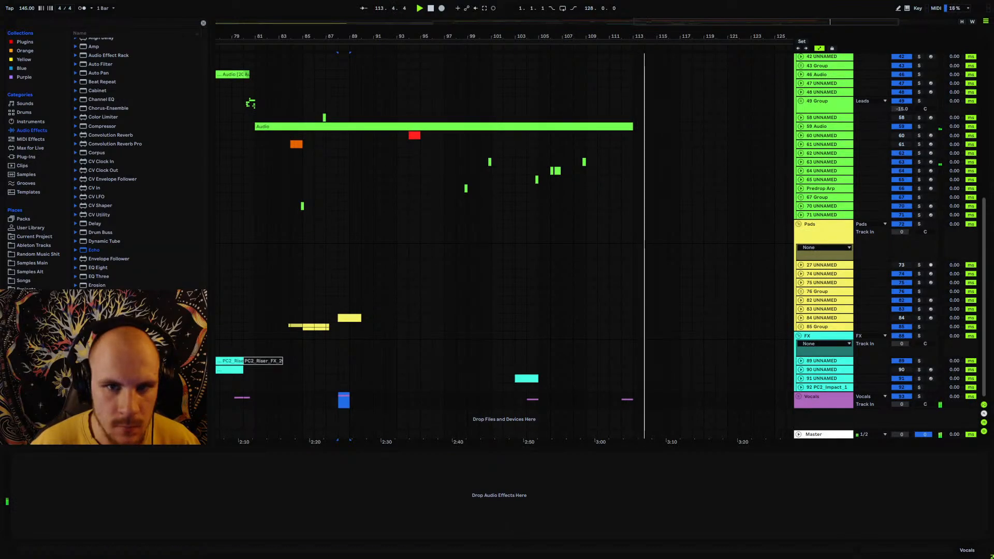
pyautogui.moveTo(561, 32); pyautogui.dragTo(655, 6)
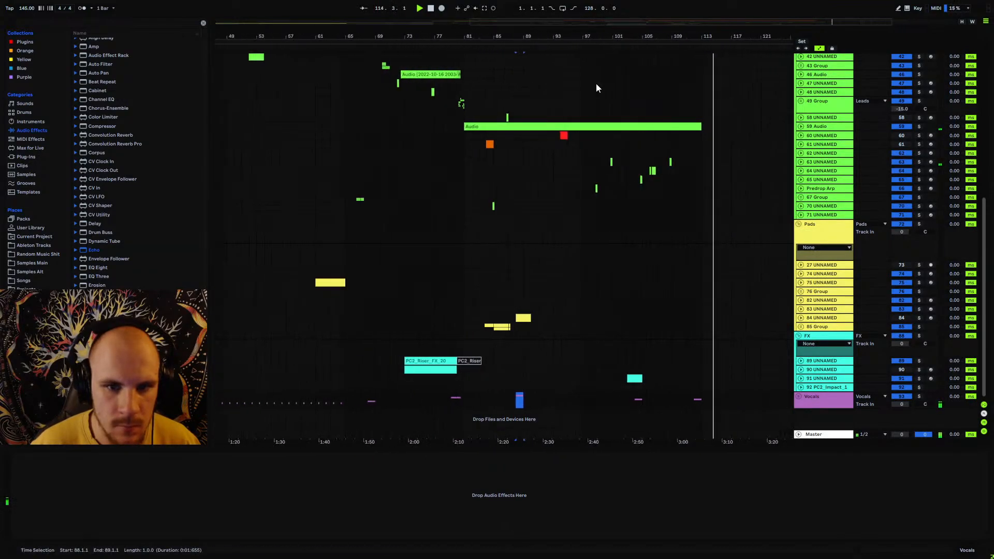
# - Place the insert marker at bar 81 on the Pads group and examine the drum, bass and lead clips around it
pyautogui.click(466, 223)
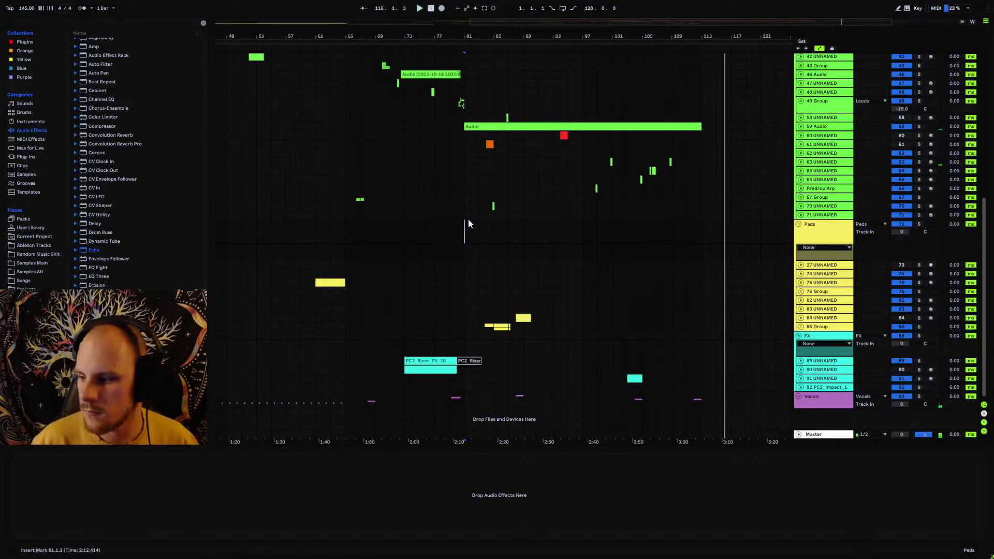
pyautogui.moveTo(461, 36); pyautogui.dragTo(427, 56)
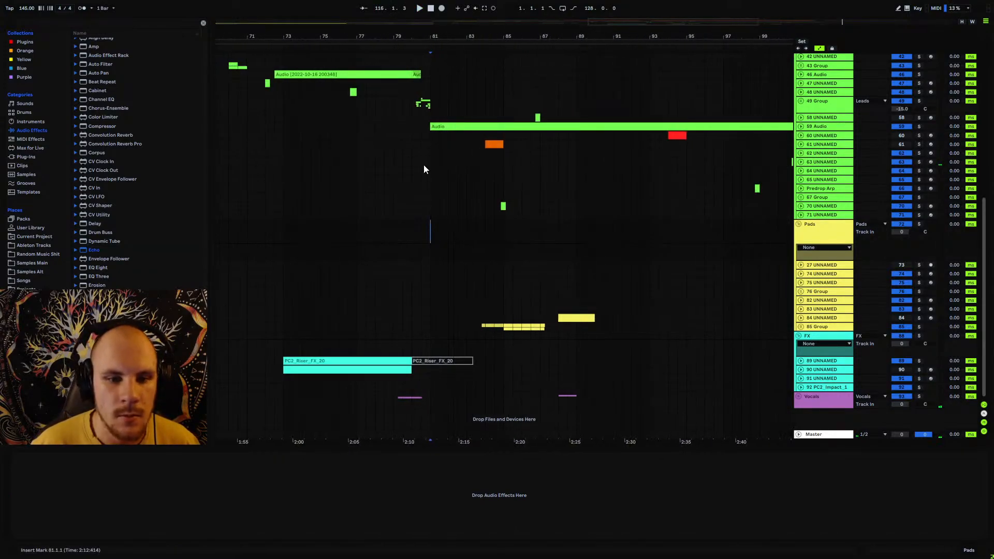
pyautogui.scroll(4, 818, 151)
pyautogui.scroll(4, 818, 151)
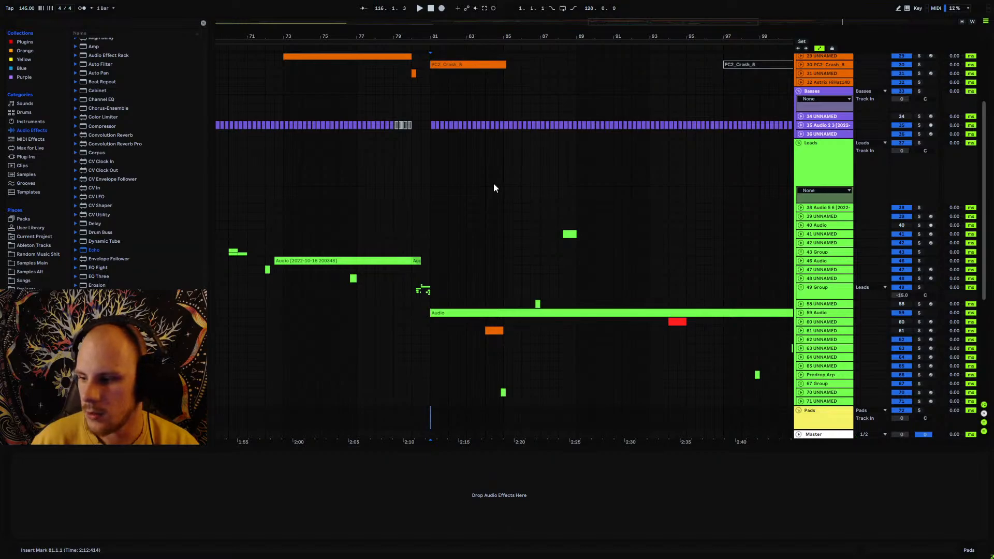
pyautogui.scroll(-1, 494, 188)
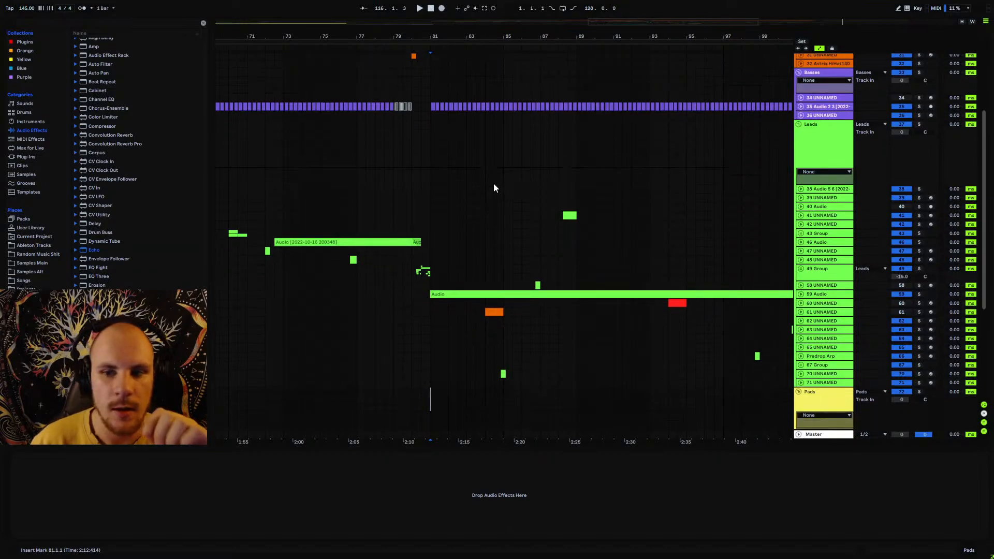
pyautogui.scroll(-3, 494, 188)
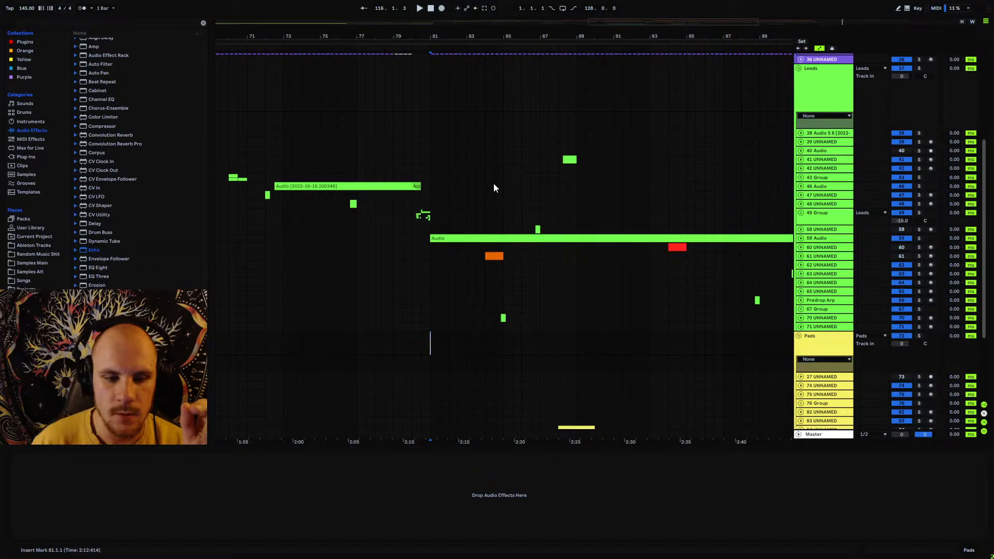
# - Inspect the lead clips around bars 79 to 81, including the device chains of 49 Group and track 48 UNNAMED
pyautogui.click(411, 94)
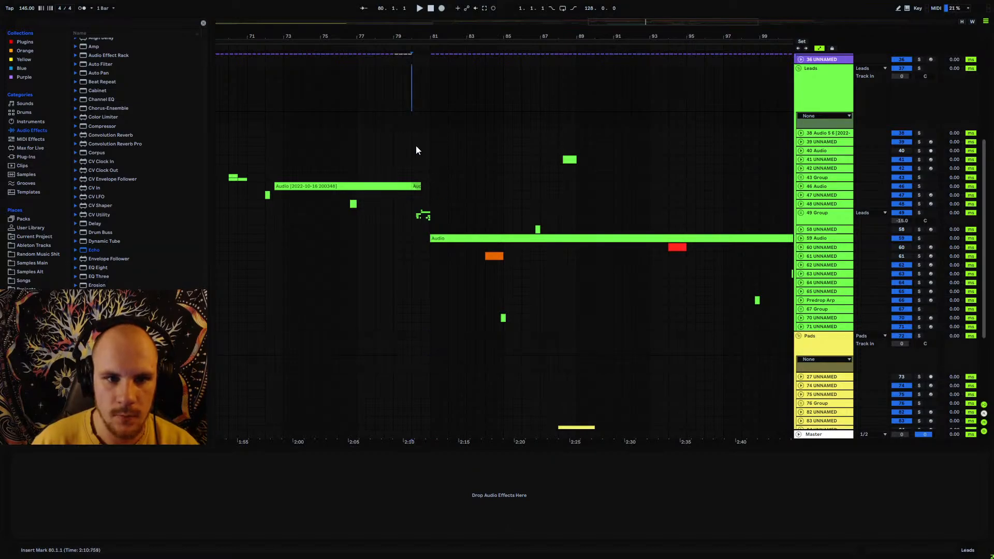
pyautogui.click(413, 221)
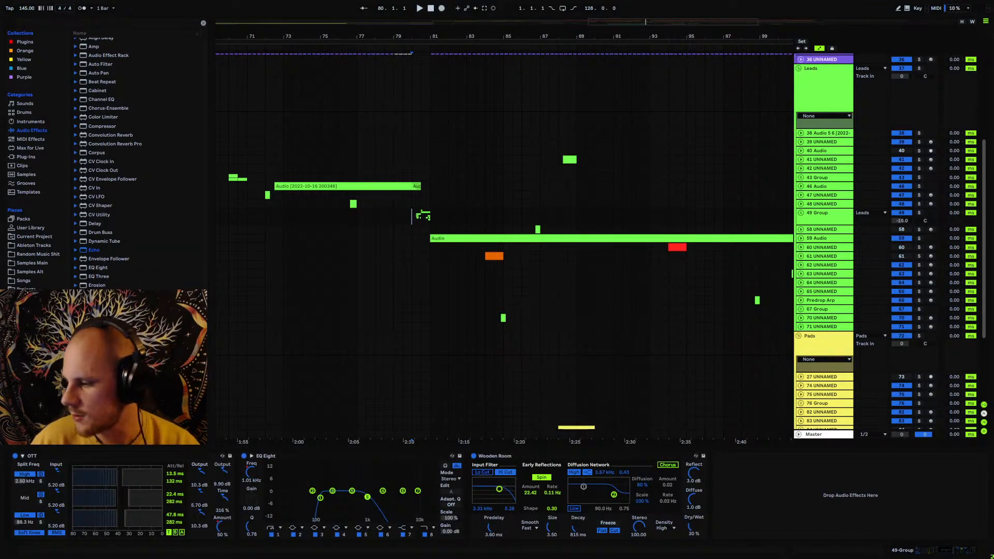
pyautogui.moveTo(993, 155)
pyautogui.mouseDown()
pyautogui.moveTo(706, 219)
pyautogui.moveTo(670, 154)
pyautogui.moveTo(993, 151)
pyautogui.mouseUp()
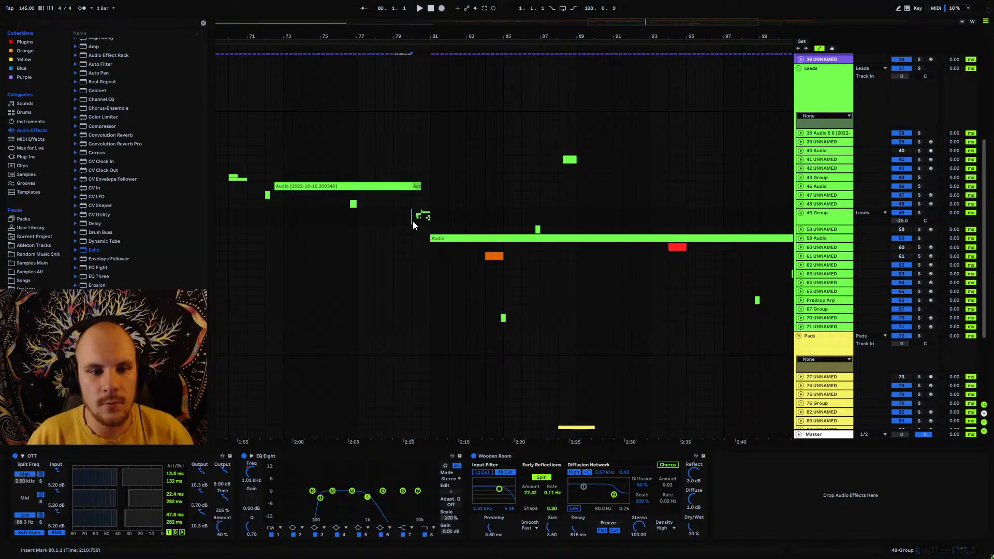
pyautogui.scroll(-3, 415, 113)
pyautogui.click(414, 203)
pyautogui.scroll(-2, 430, 288)
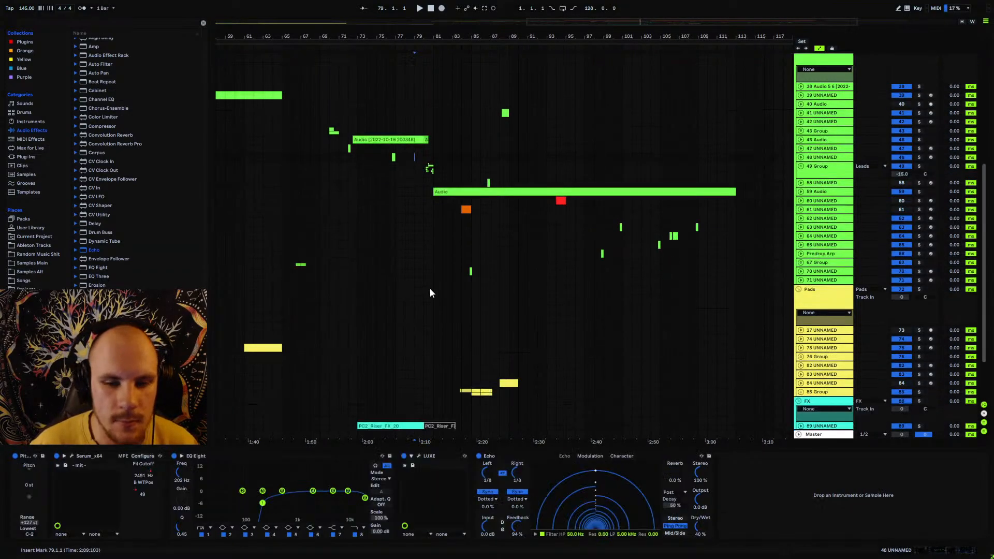
pyautogui.scroll(-3, 430, 289)
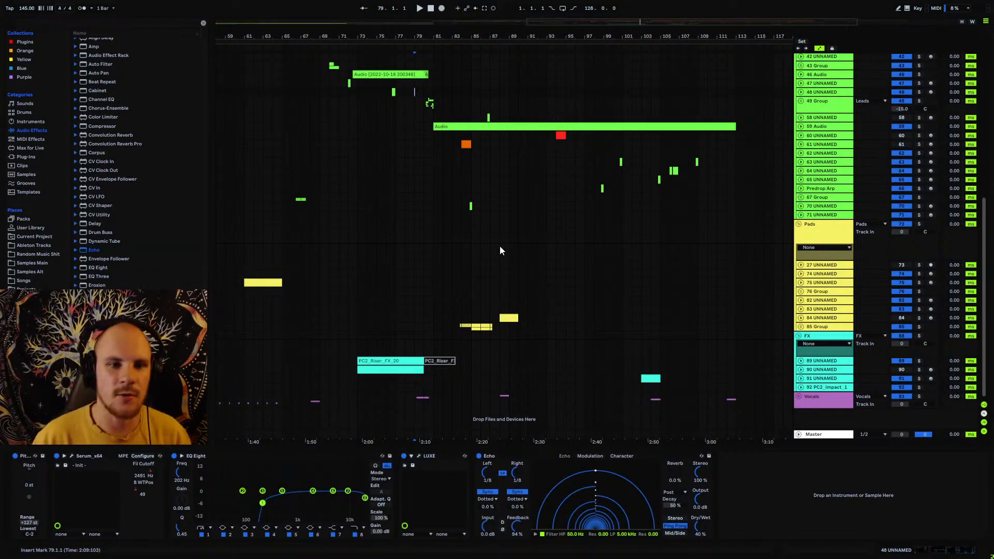
# - Play the section from bar 81 on 85 Group, stop playback, and place the insert marker at bar 97
pyautogui.click(434, 325)
pyautogui.press('space')
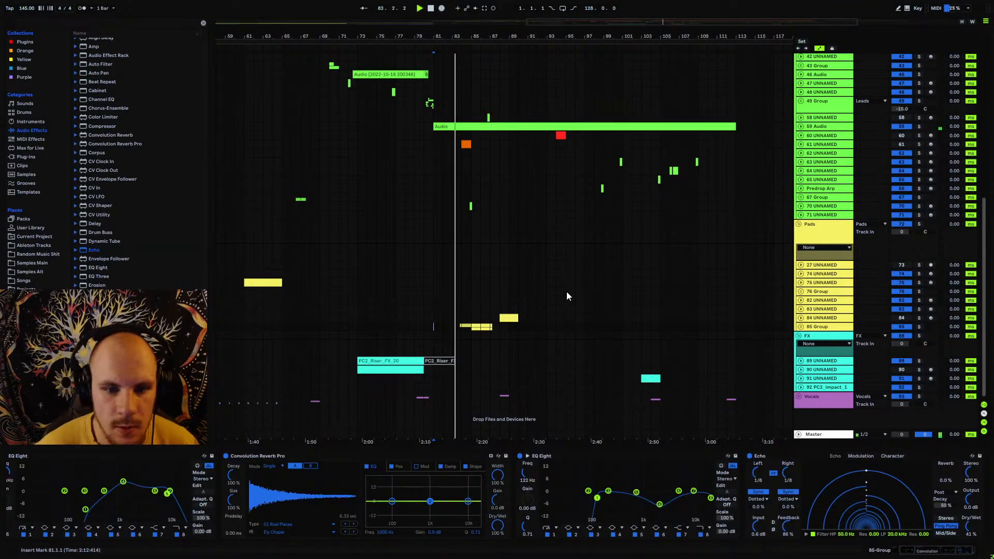
pyautogui.press('space')
pyautogui.moveTo(532, 327); pyautogui.dragTo(585, 329)
pyautogui.click(581, 329)
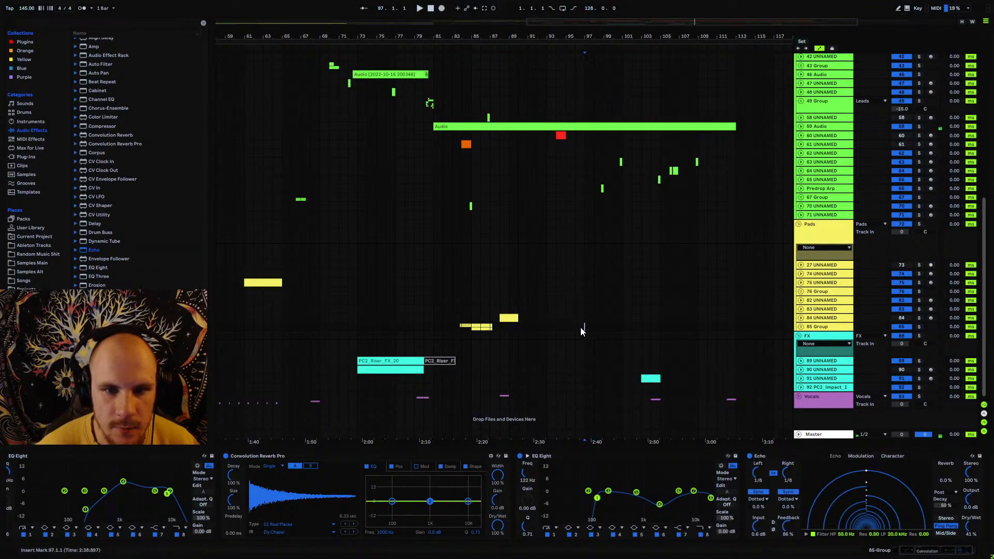
# - Delete the lead tracks 58 UNNAMED, 60 UNNAMED and 61 UNNAMED together
pyautogui.click(822, 136)
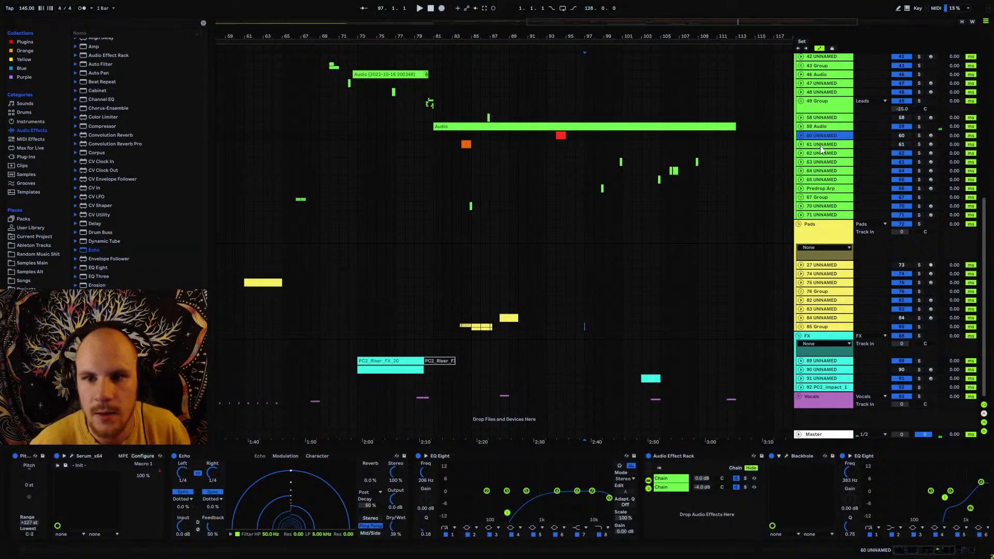
pyautogui.keyDown('ctrl'); pyautogui.click(822, 145); pyautogui.keyUp('ctrl')
pyautogui.keyDown('ctrl'); pyautogui.click(826, 118); pyautogui.keyUp('ctrl')
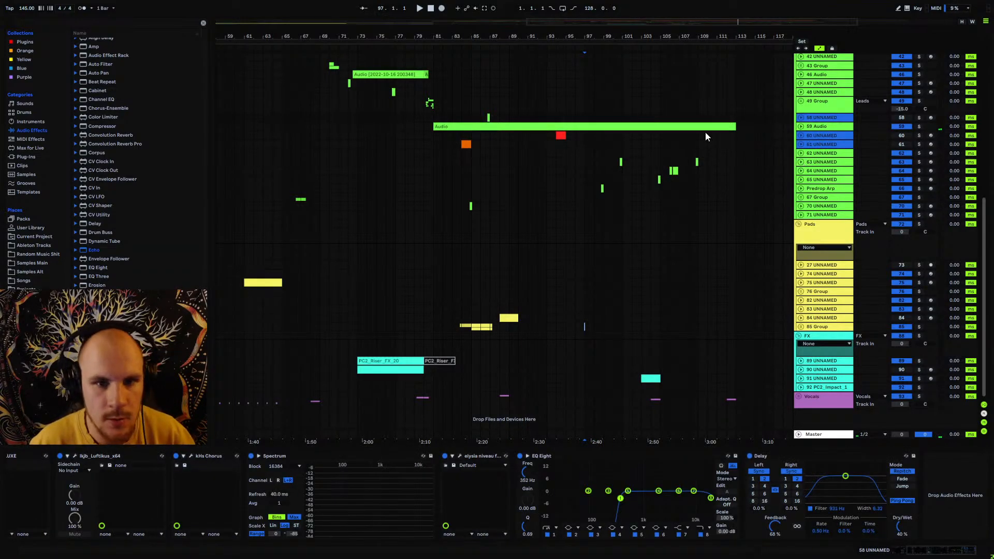
pyautogui.press('Delete')
# - Delete the pad track 81 UNNAMED that holds the single clip at bar 88
pyautogui.scroll(6, 591, 104)
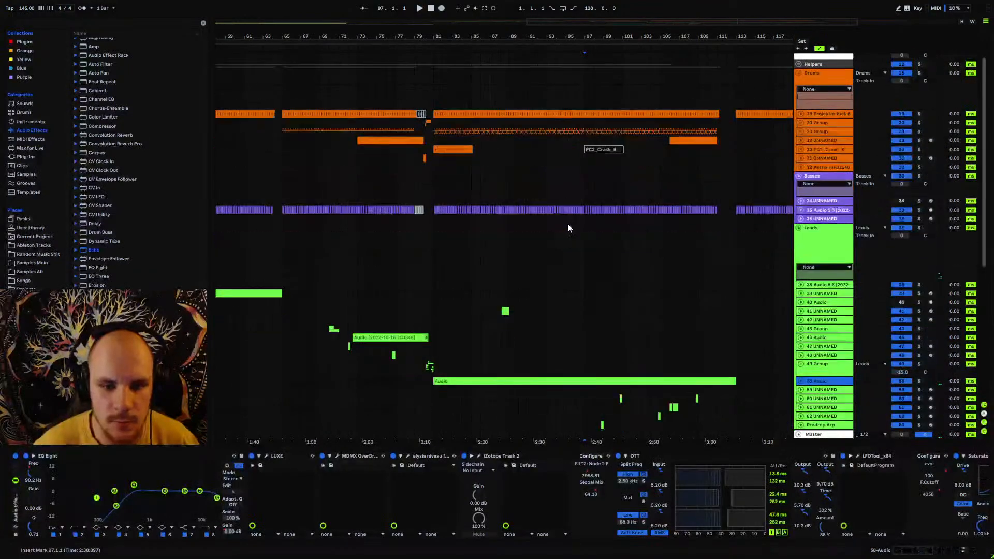
pyautogui.scroll(-5, 565, 219)
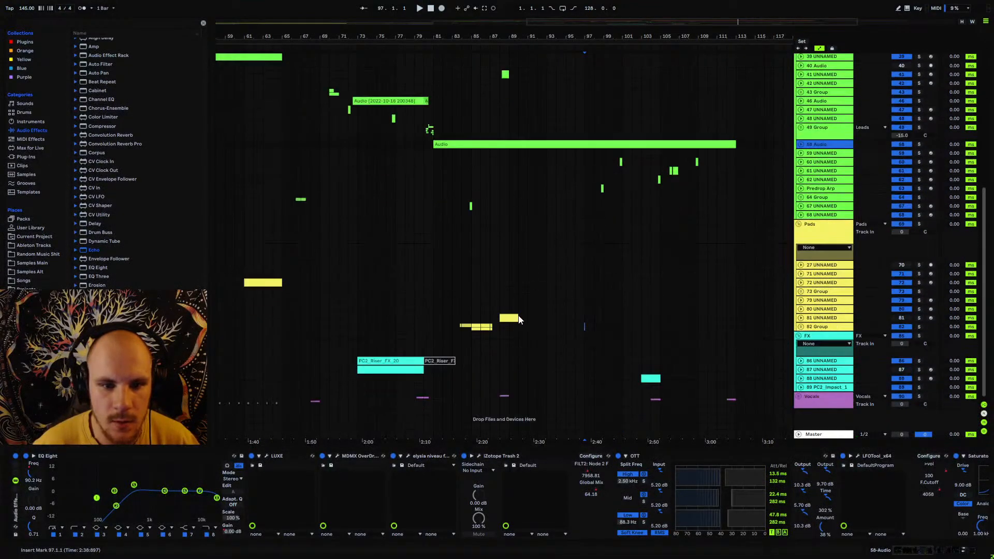
pyautogui.click(500, 309)
pyautogui.click(833, 318)
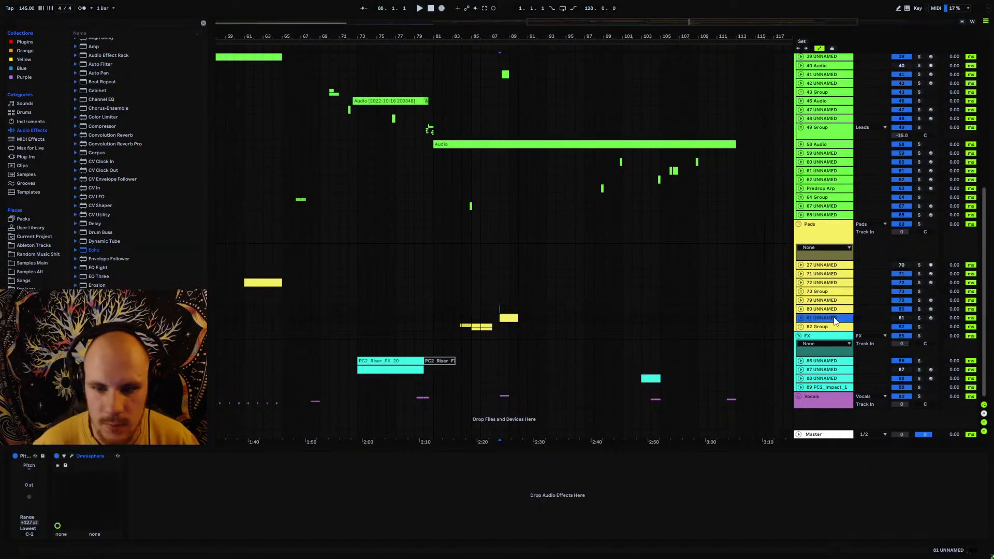
pyautogui.press('Delete')
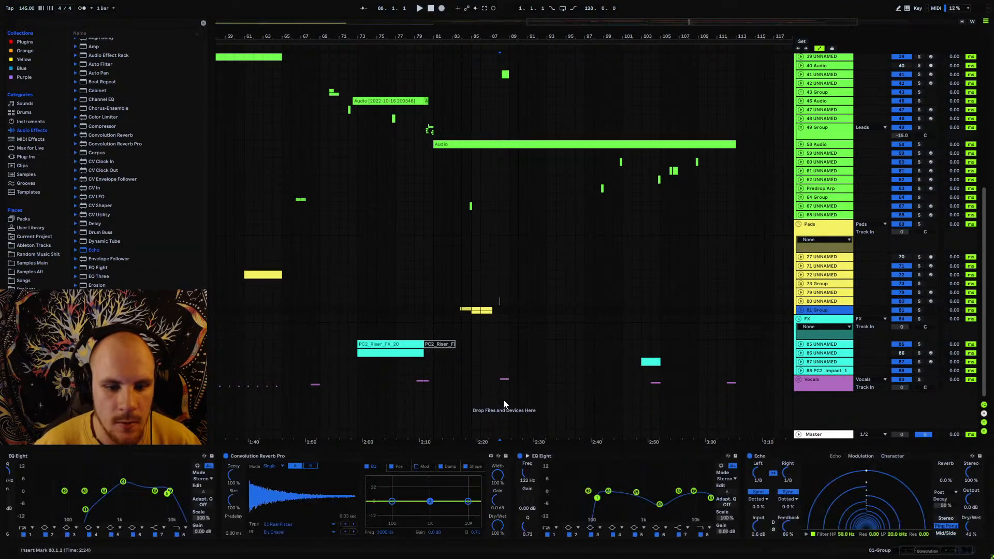
# - Expand the Vocals group, delete its track 91 UNNAMED, and collapse the group again
pyautogui.click(799, 380)
pyautogui.scroll(-1, 629, 398)
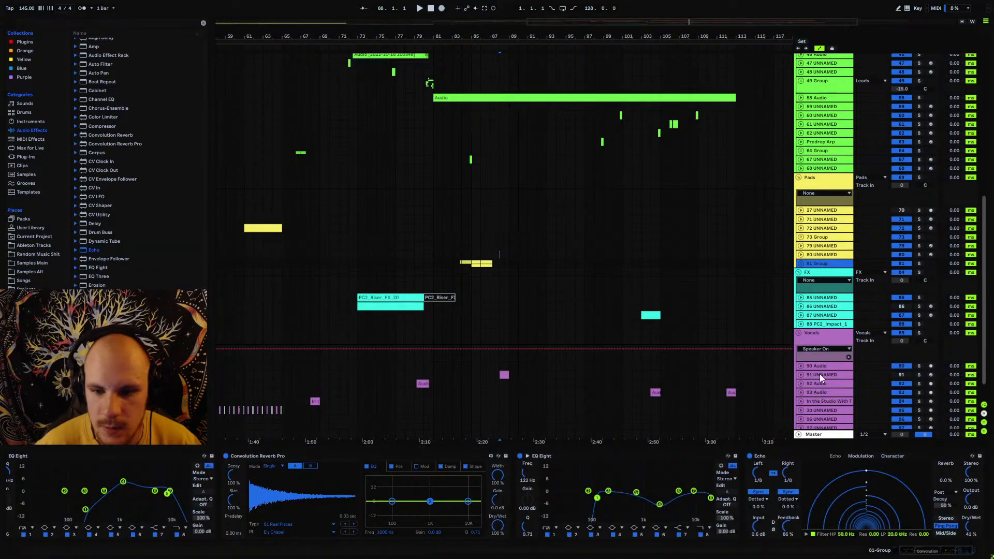
pyautogui.click(820, 374)
pyautogui.press('Delete')
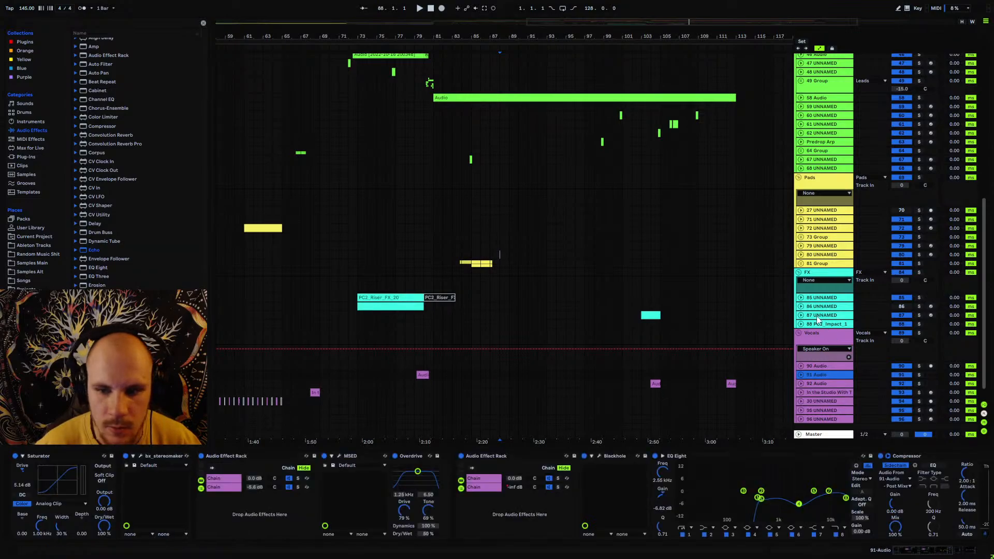
pyautogui.click(799, 333)
# - Collapse the Leads group to review the whole arrangement, keeping the tracks of the Pads group unfolded
pyautogui.scroll(3, 509, 299)
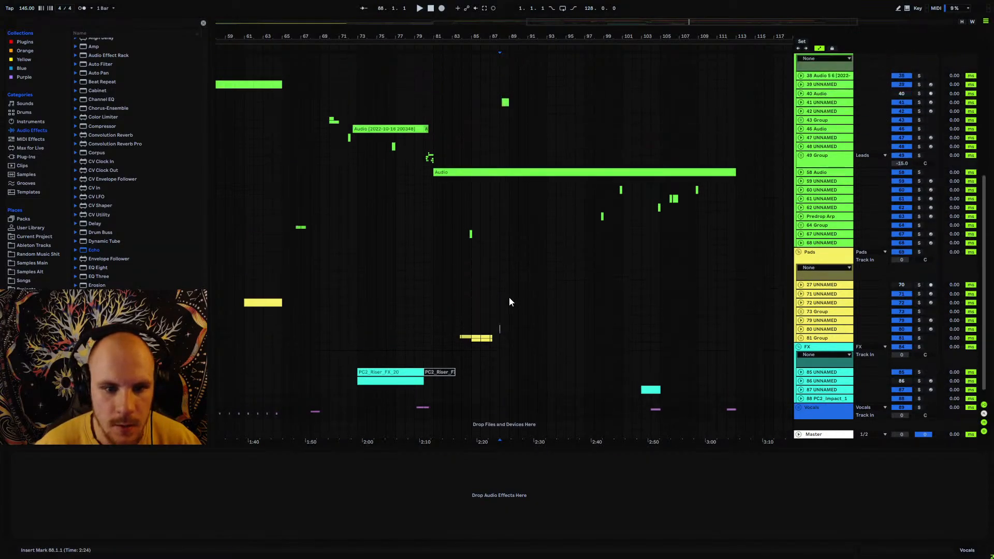
pyautogui.scroll(1, 788, 100)
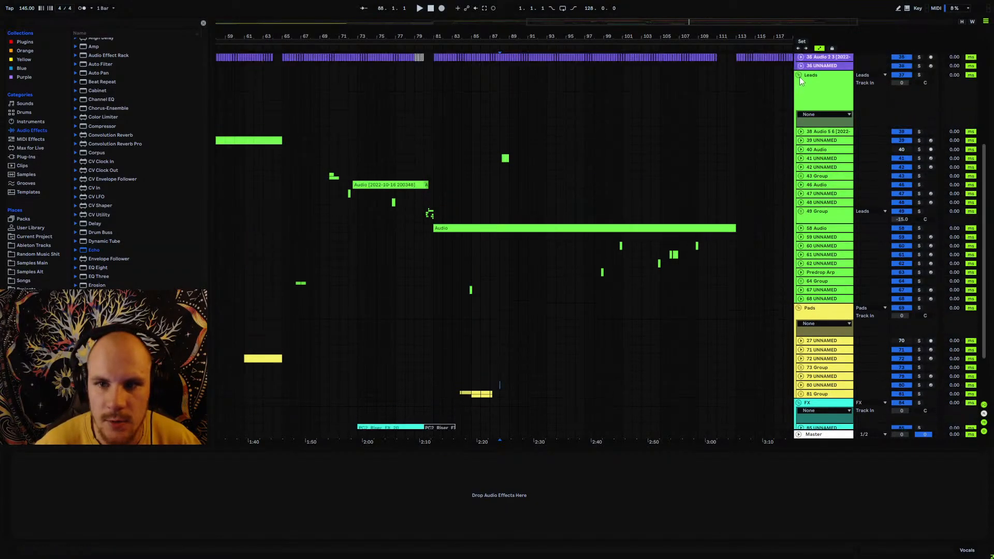
pyautogui.click(800, 76)
pyautogui.click(799, 115)
pyautogui.scroll(5, 775, 263)
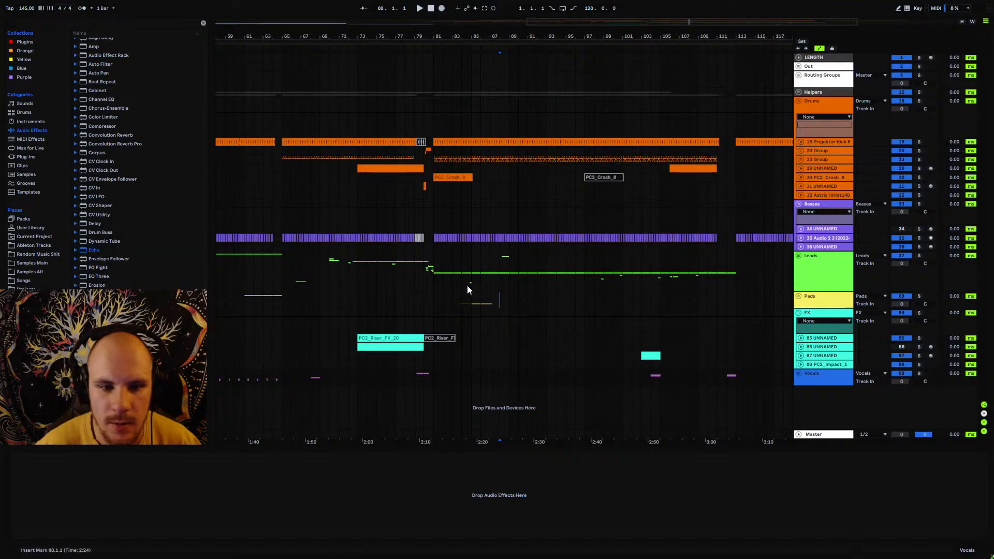
pyautogui.click(800, 297)
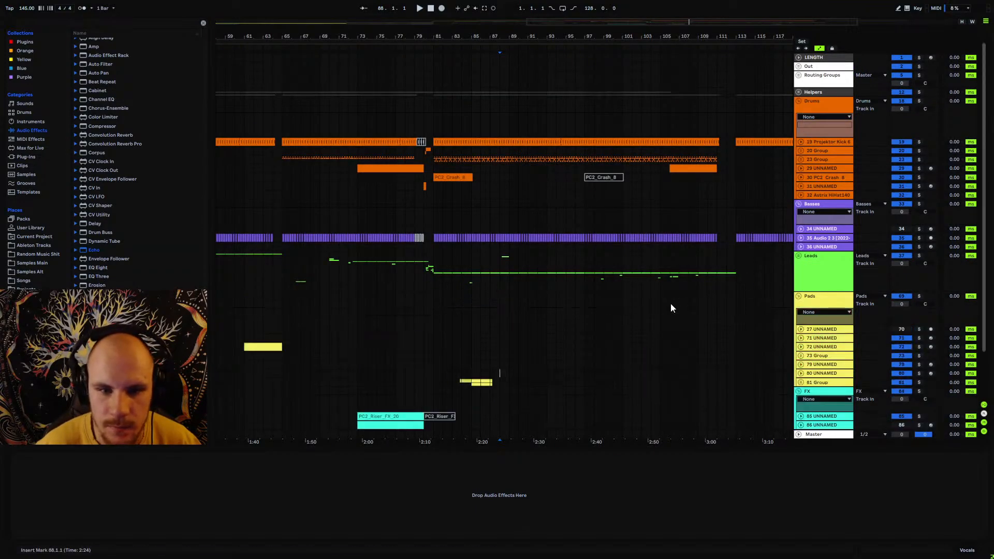
# - Move the content of bars 81 to 89 on the pad track 81 Group so that it starts at bar 89
pyautogui.scroll(-1, 570, 295)
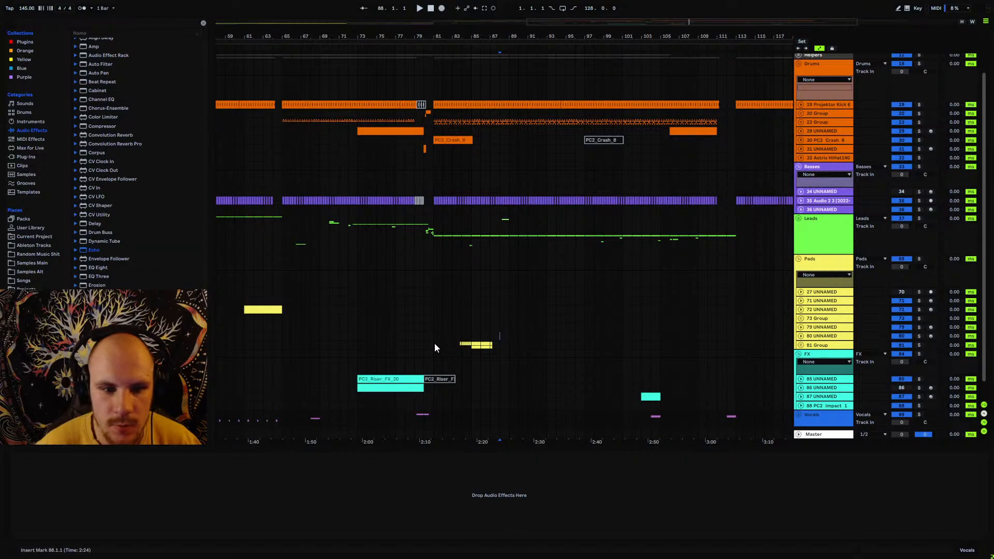
pyautogui.moveTo(435, 344); pyautogui.dragTo(506, 344)
pyautogui.hotkey('ctrl', 'x')
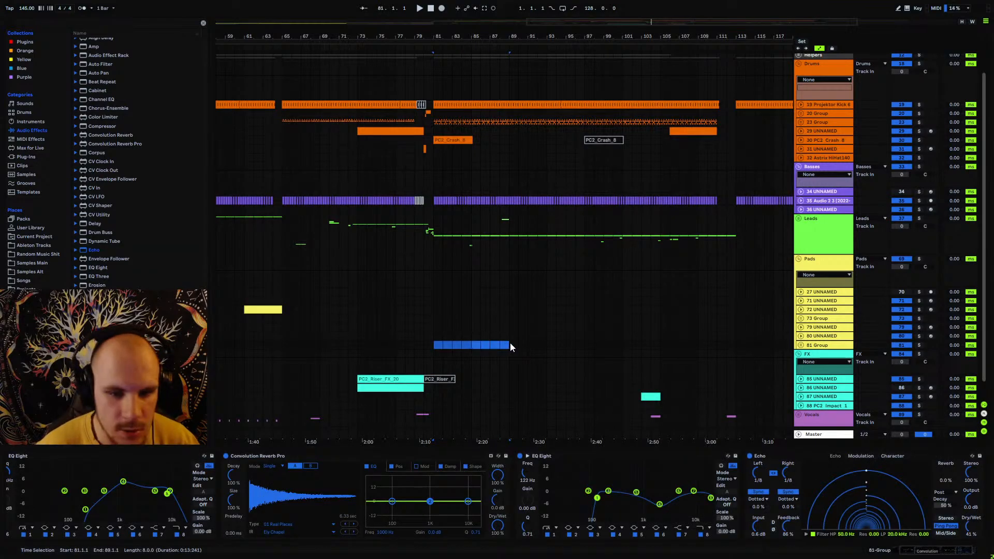
pyautogui.click(510, 343)
pyautogui.hotkey('ctrl', 'v')
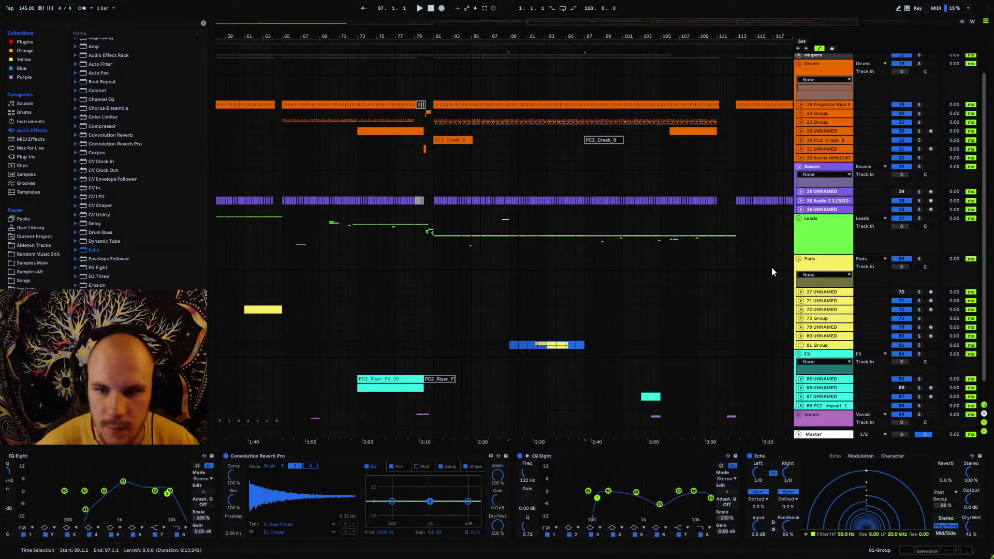
# - Expand the Leads group and move bars 81 to 89 of track 67 UNNAMED so that they start at bar 89
pyautogui.click(798, 218)
pyautogui.scroll(-4, 453, 349)
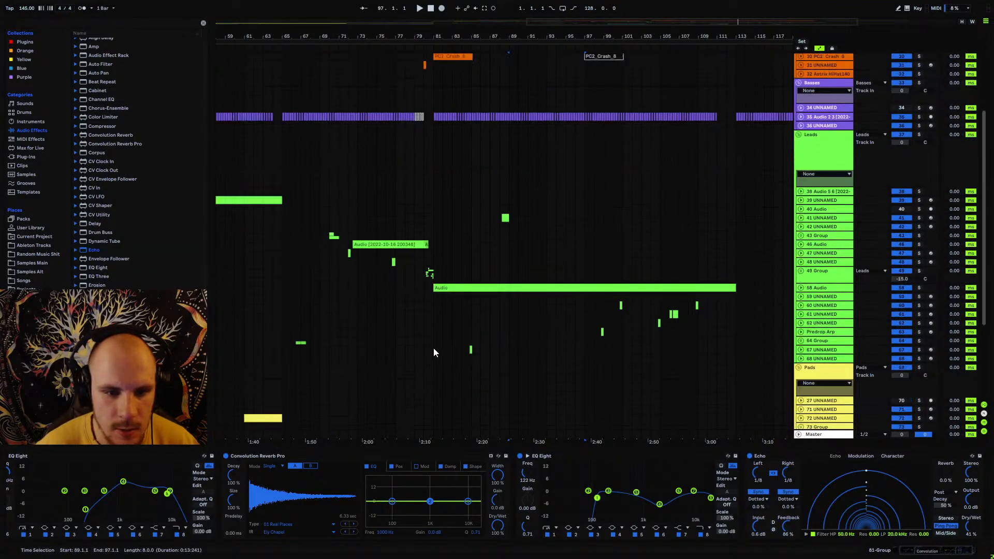
pyautogui.moveTo(516, 351); pyautogui.dragTo(509, 351)
pyautogui.hotkey('ctrl', 'x')
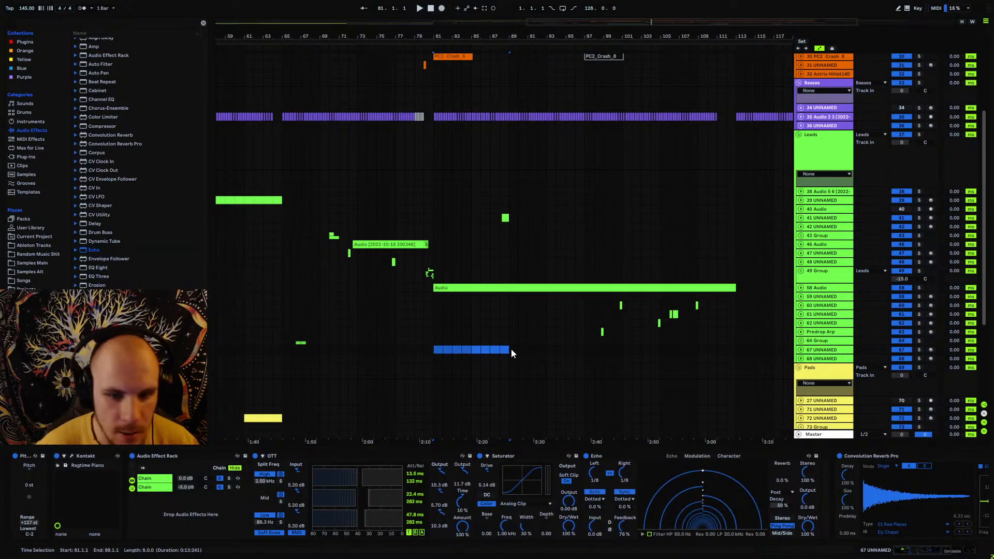
pyautogui.click(511, 350)
pyautogui.hotkey('ctrl', 'v')
# - Check the settings of track 67 UNNAMED in the Leads group, fold it again, and delete the track 68 UNNAMED below it
pyautogui.click(802, 351)
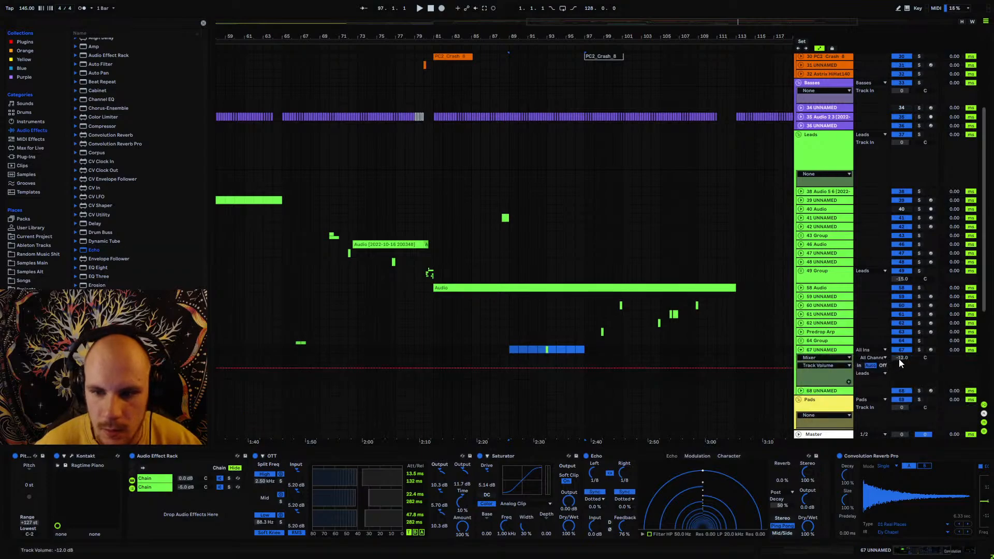
pyautogui.click(802, 350)
pyautogui.click(825, 359)
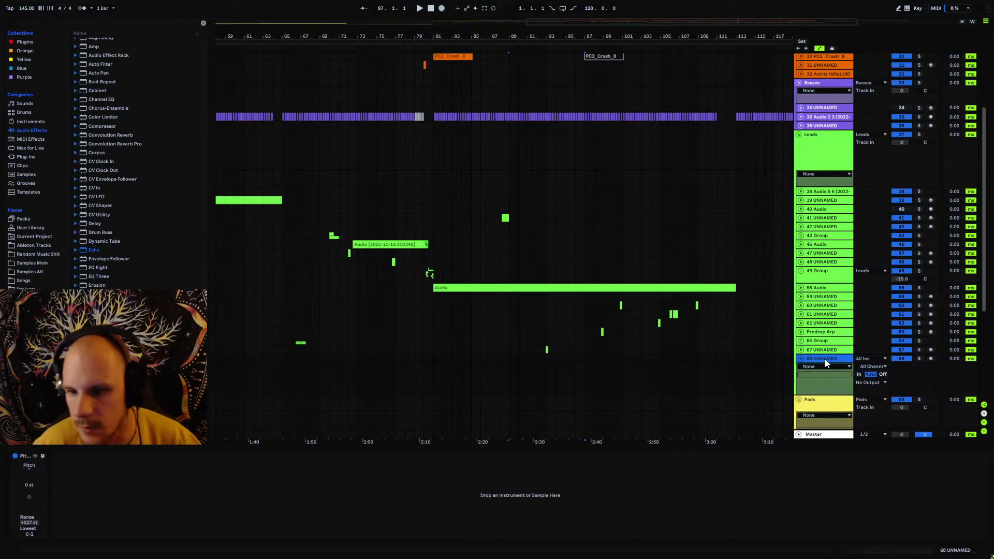
pyautogui.press('Delete')
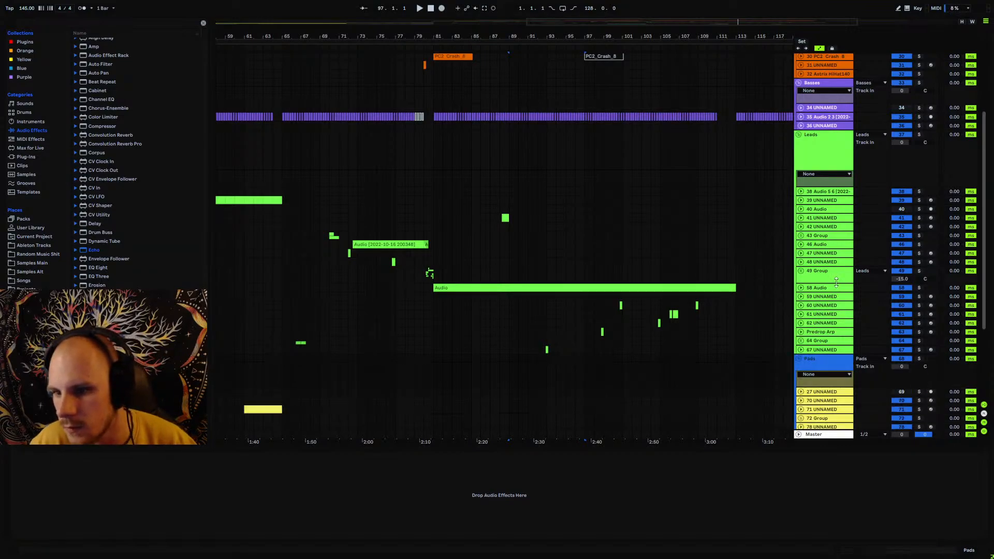
# - Unfold the empty track 59 UNNAMED under 58 Audio in the Leads group and delete it
pyautogui.click(824, 298)
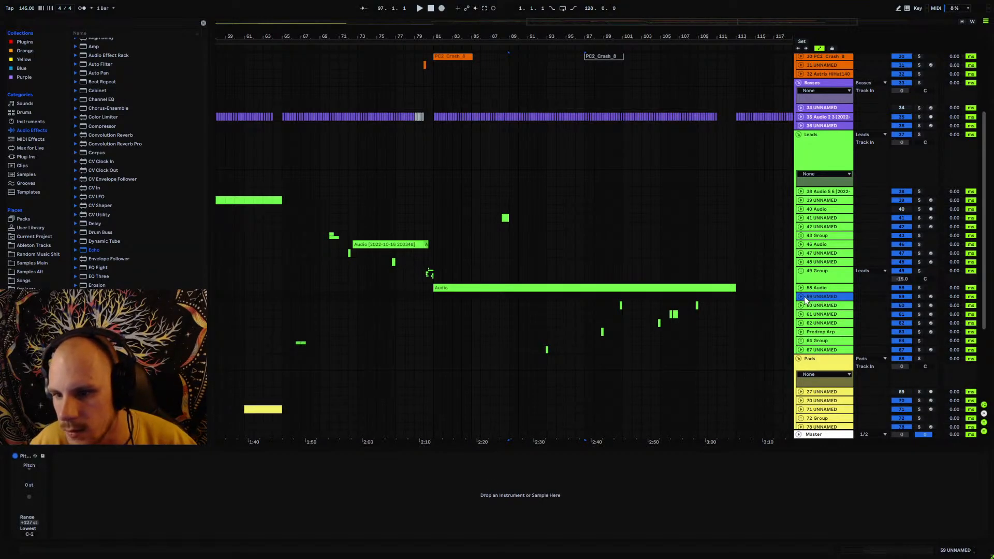
pyautogui.click(803, 296)
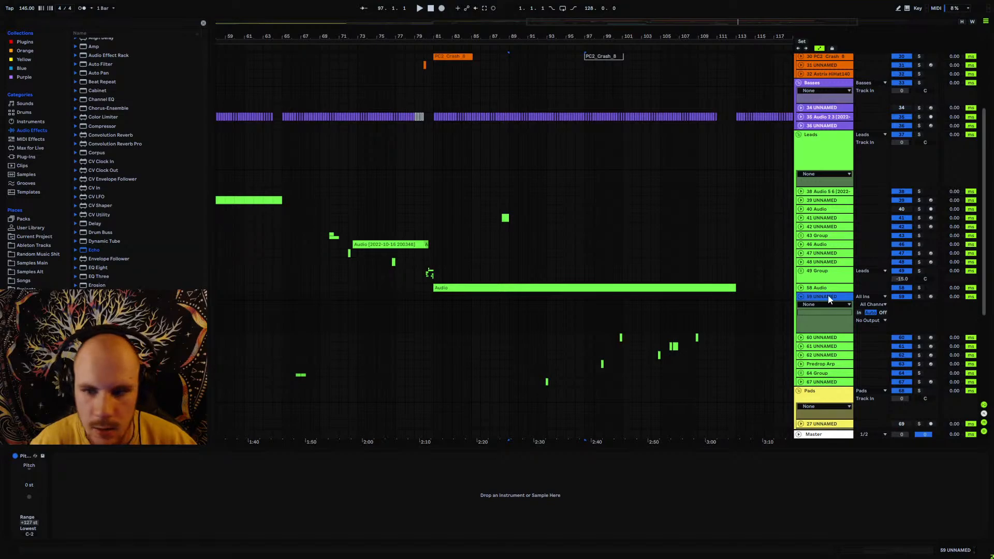
pyautogui.press('Delete')
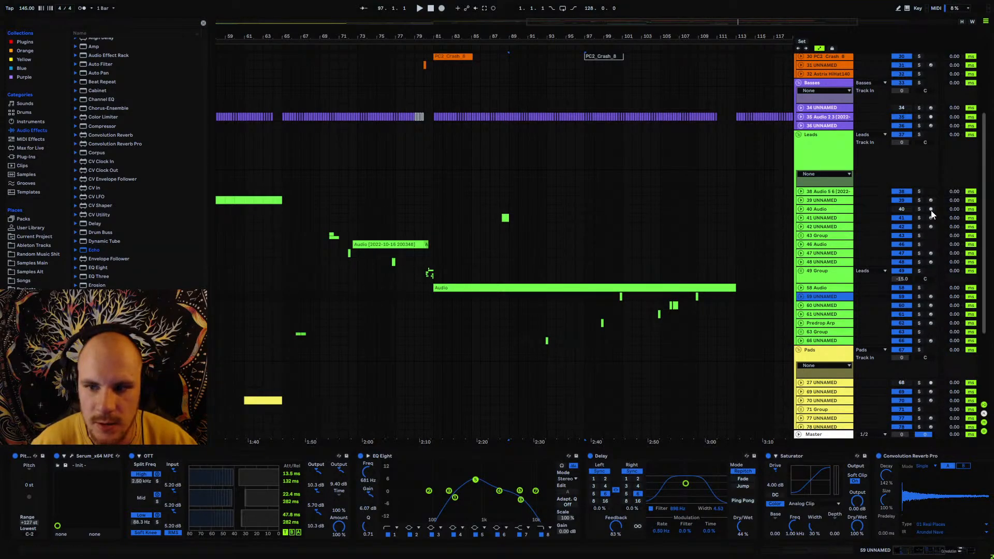
# - Play the arrangement from bar 80 and review the bass, lead, pad and FX tracks as the section plays
pyautogui.click(429, 276)
pyautogui.press('space')
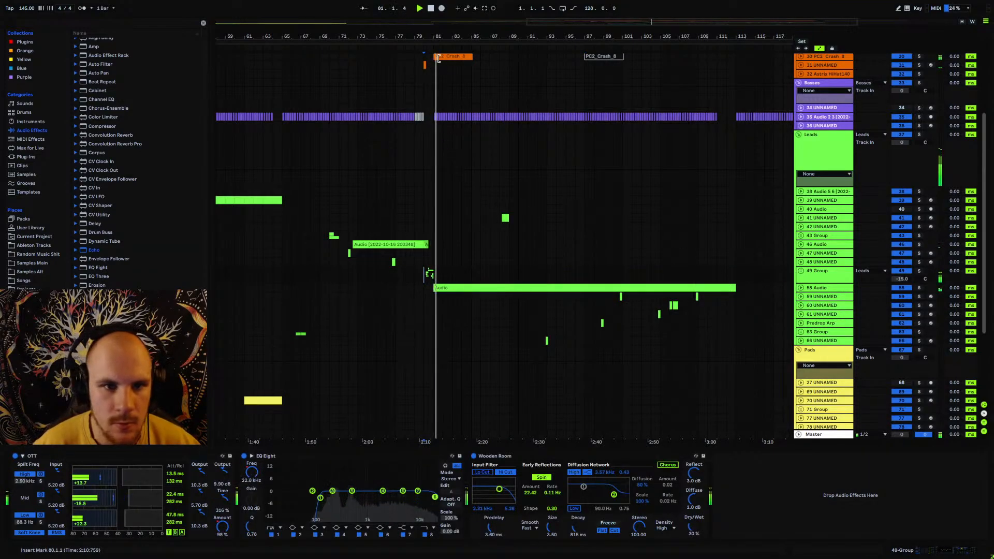
pyautogui.moveTo(435, 36); pyautogui.dragTo(506, 37)
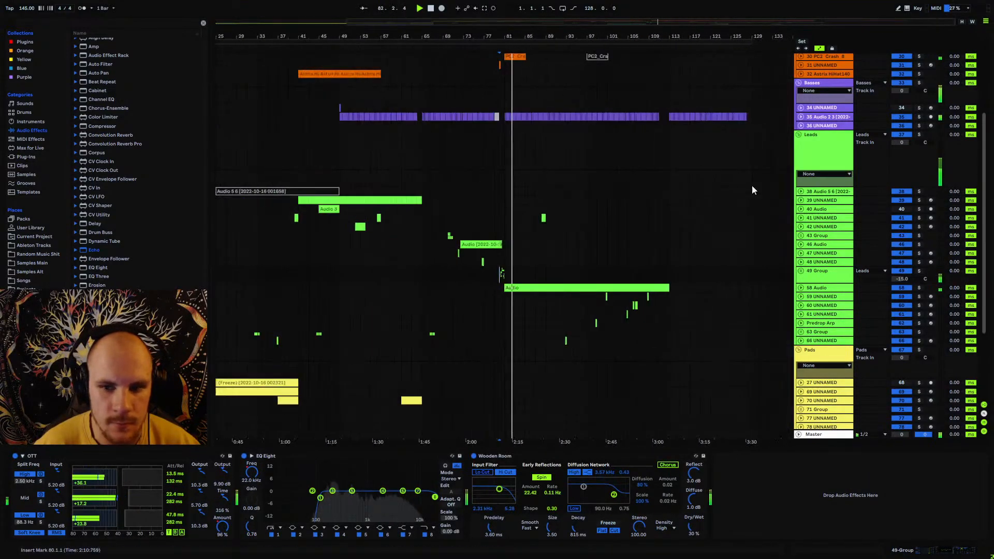
pyautogui.click(815, 145)
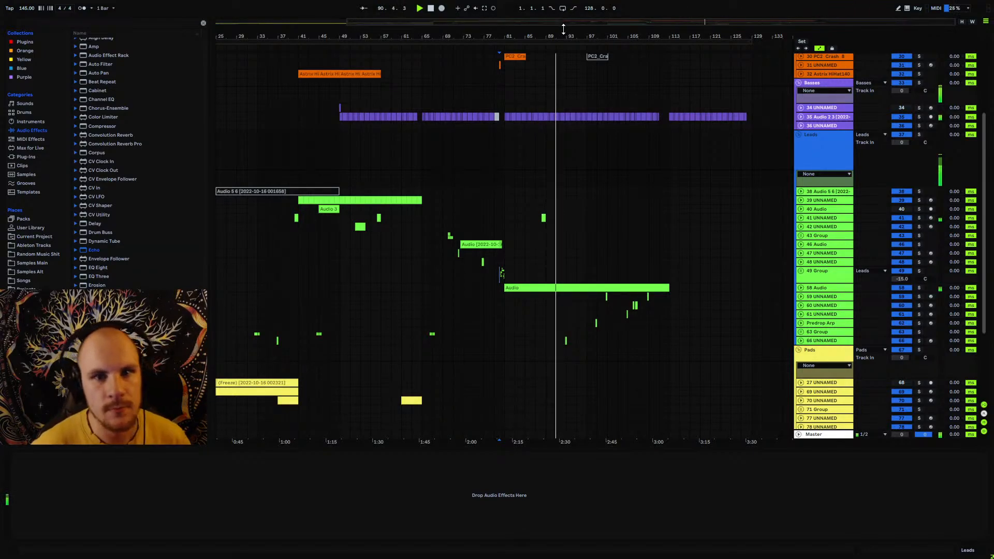
pyautogui.moveTo(562, 34); pyautogui.dragTo(536, 98)
pyautogui.scroll(-3, 556, 161)
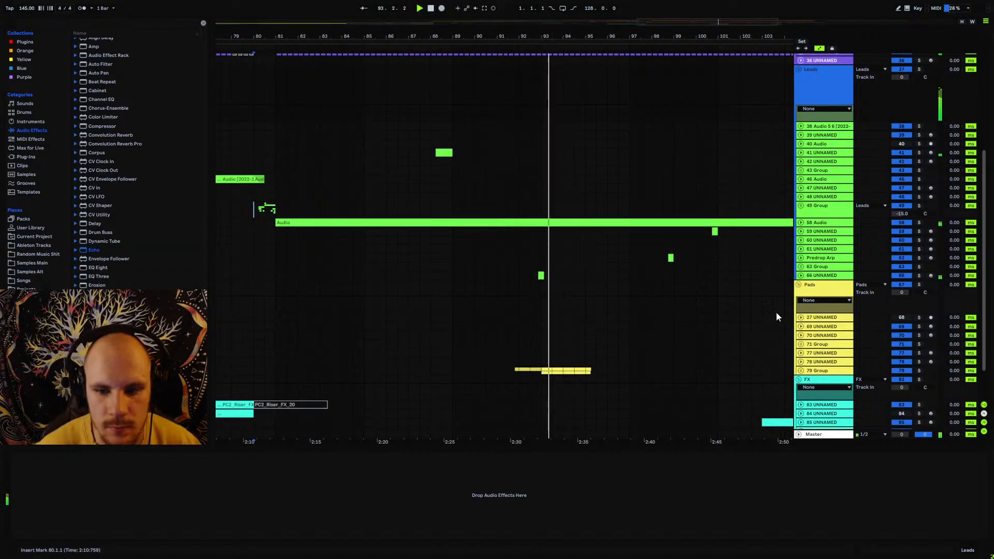
pyautogui.scroll(-2, 632, 292)
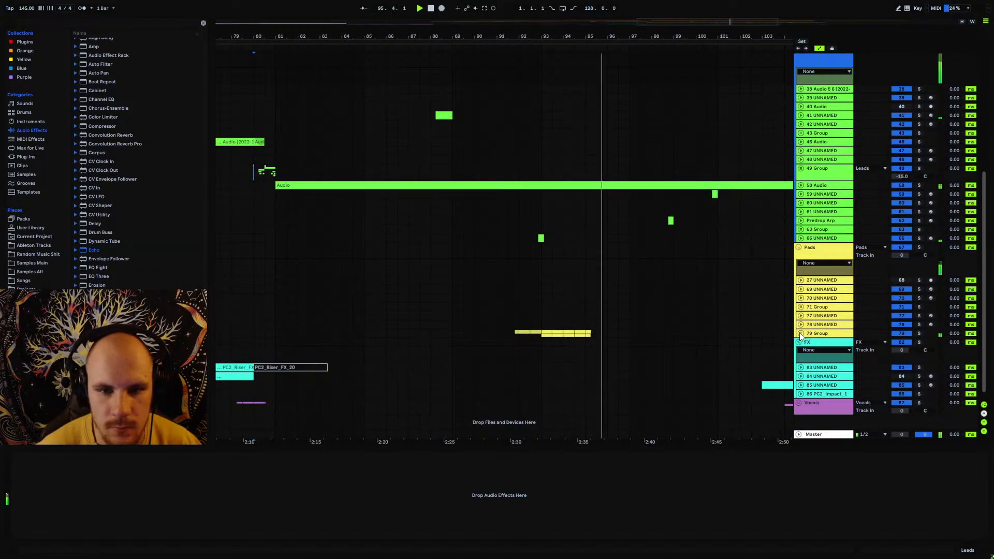
pyautogui.moveTo(626, 37); pyautogui.dragTo(567, 37)
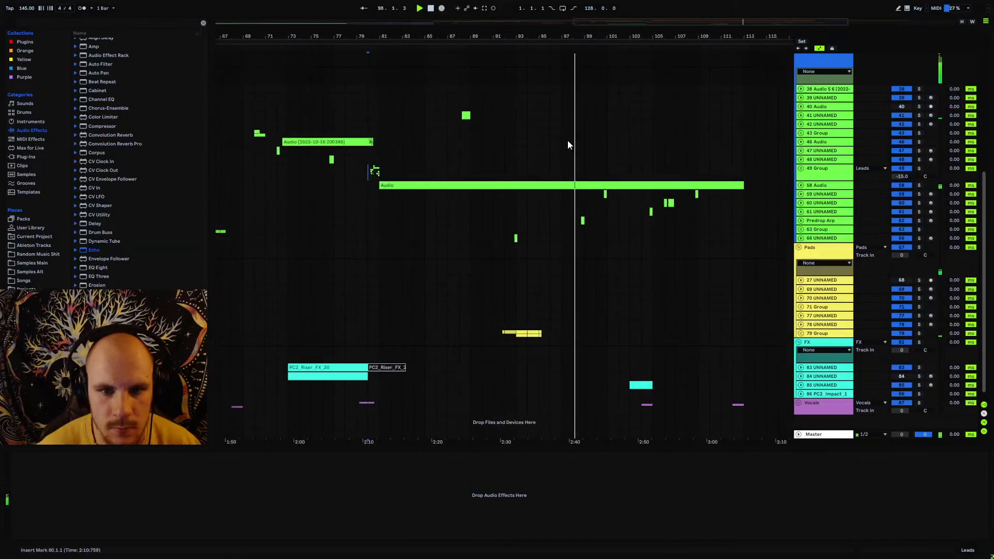
pyautogui.scroll(-1, 562, 222)
pyautogui.scroll(6, 561, 234)
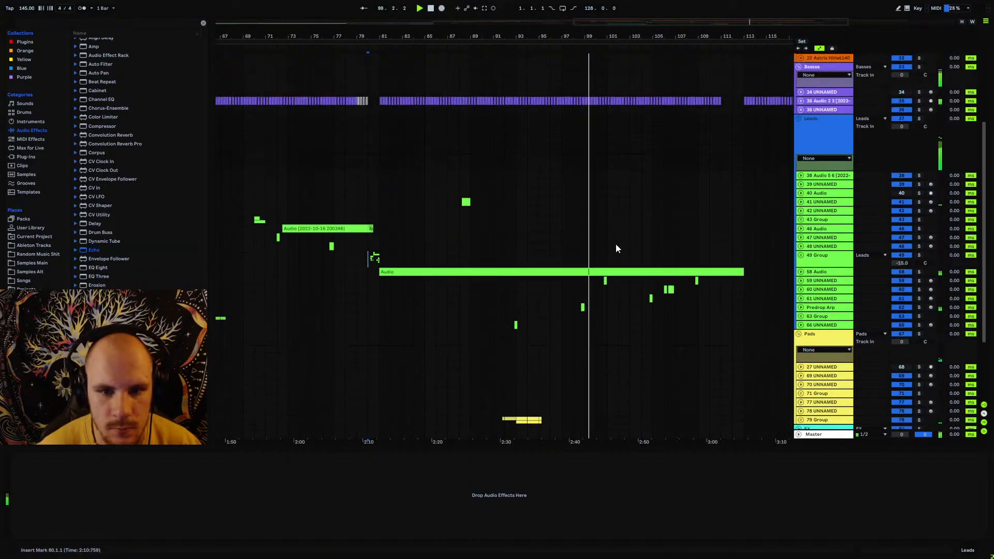
pyautogui.scroll(-5, 617, 243)
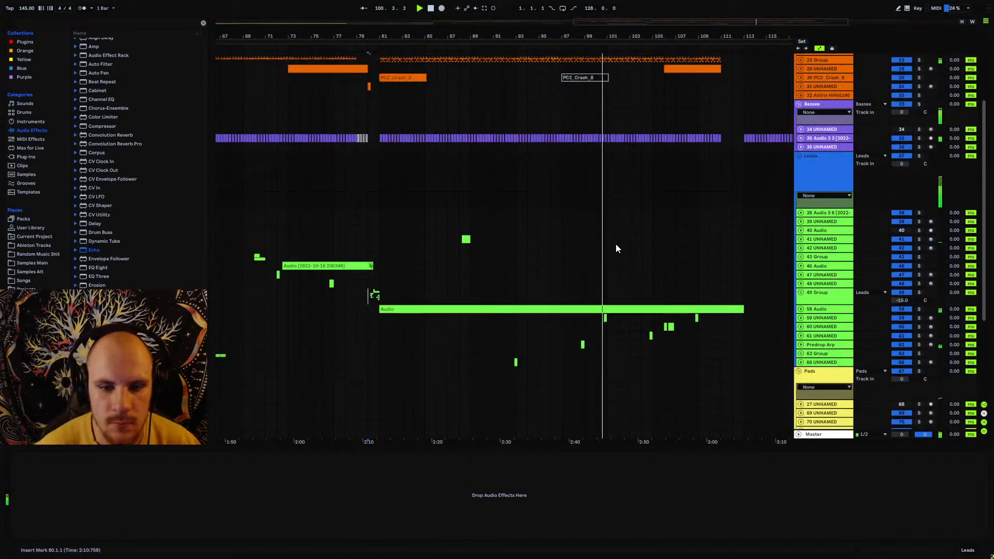
pyautogui.scroll(1, 791, 122)
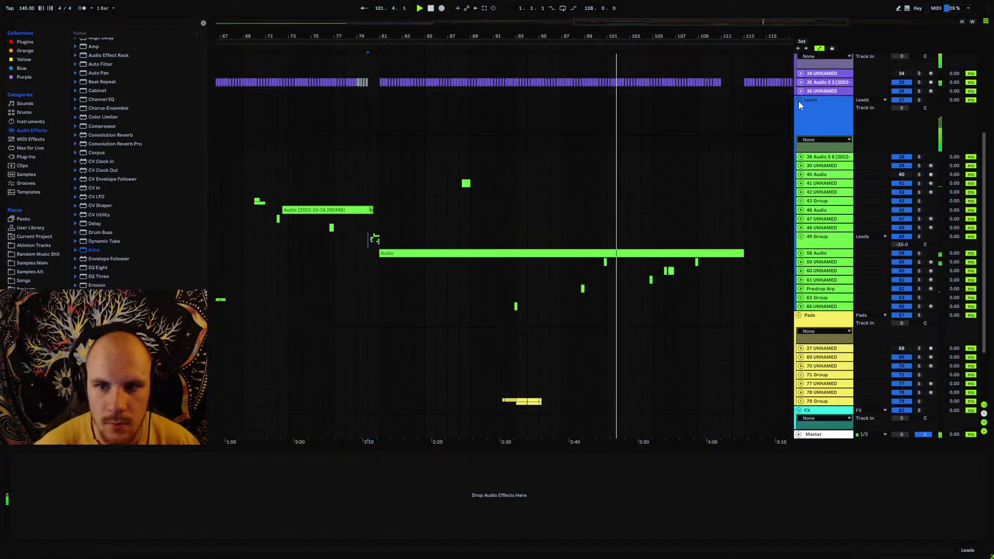
# - Collapse the Leads, Pads, FX and Drums groups
pyautogui.click(799, 100)
pyautogui.click(800, 141)
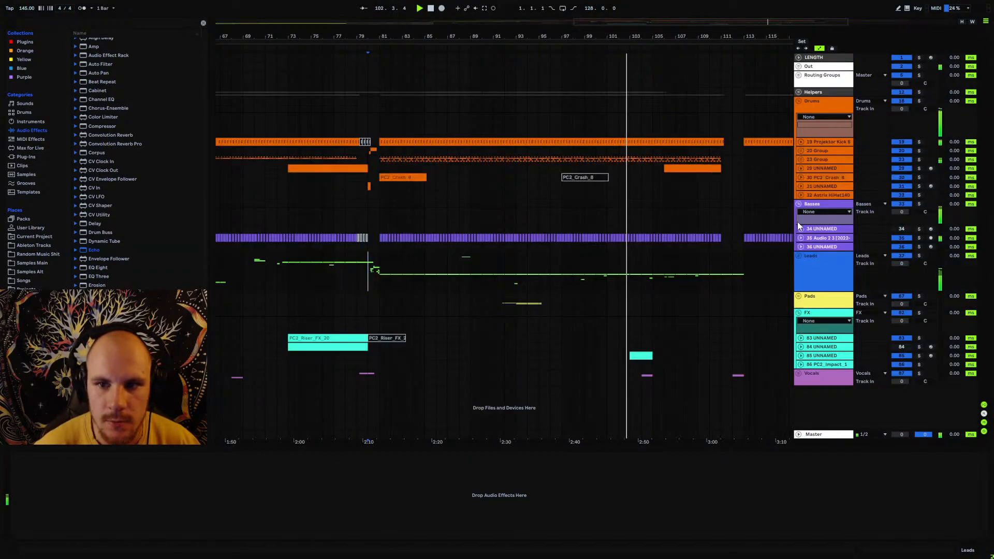
pyautogui.click(799, 314)
pyautogui.click(800, 102)
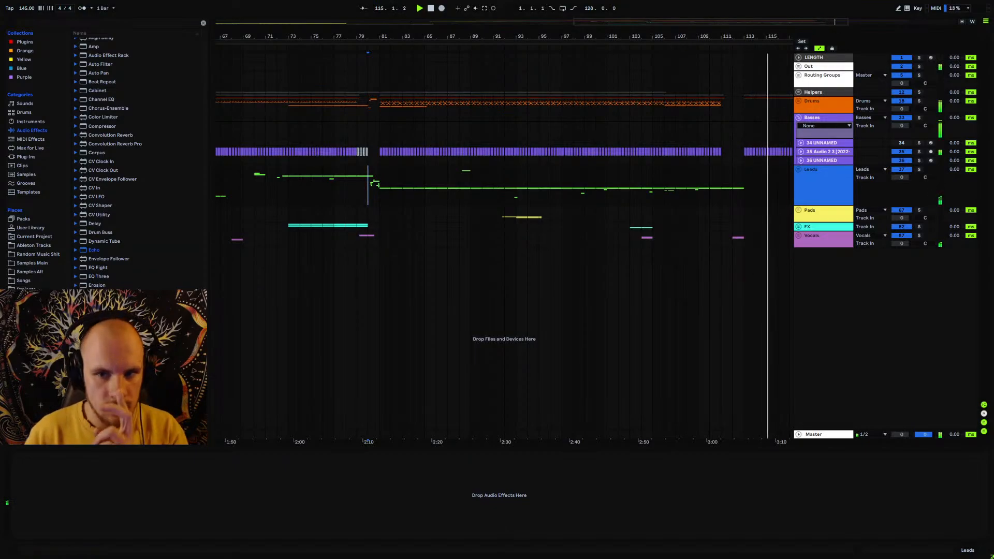
# - Fit the whole arrangement in view, place the insert marker at bar 127 on the Drums group, and stop playback
pyautogui.press('w')
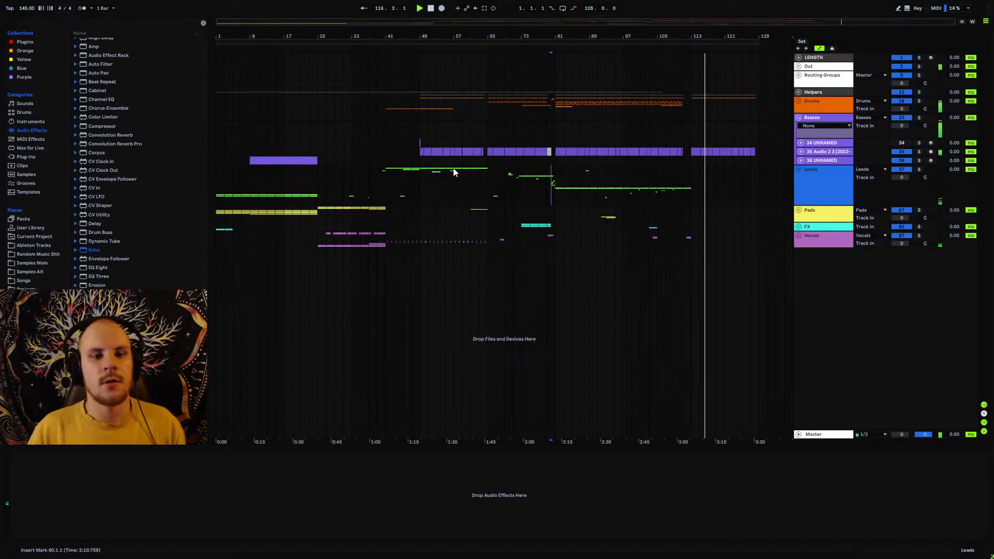
pyautogui.click(699, 106)
pyautogui.moveTo(714, 104); pyautogui.dragTo(766, 109)
pyautogui.click(749, 110)
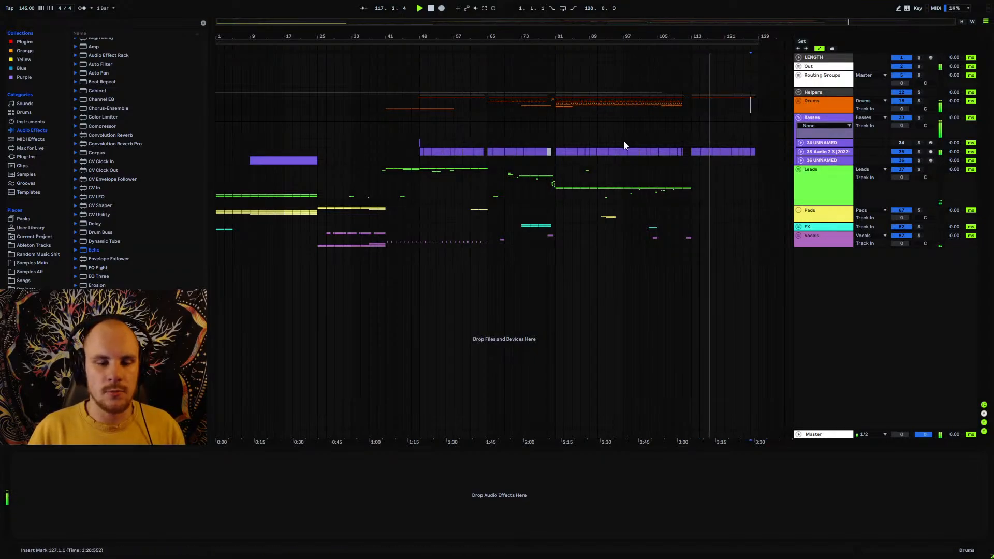
pyautogui.press('space')
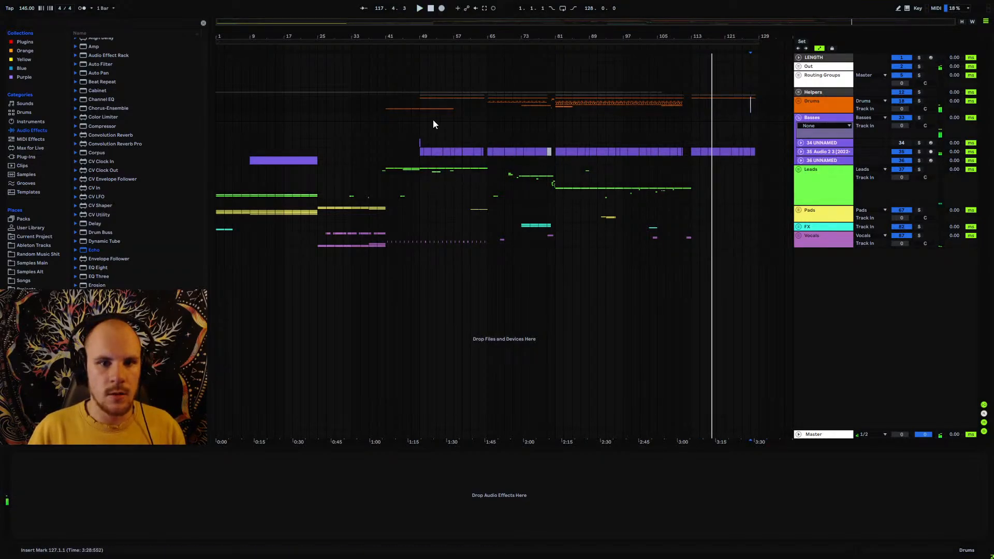
pyautogui.moveTo(422, 131); pyautogui.dragTo(691, 156)
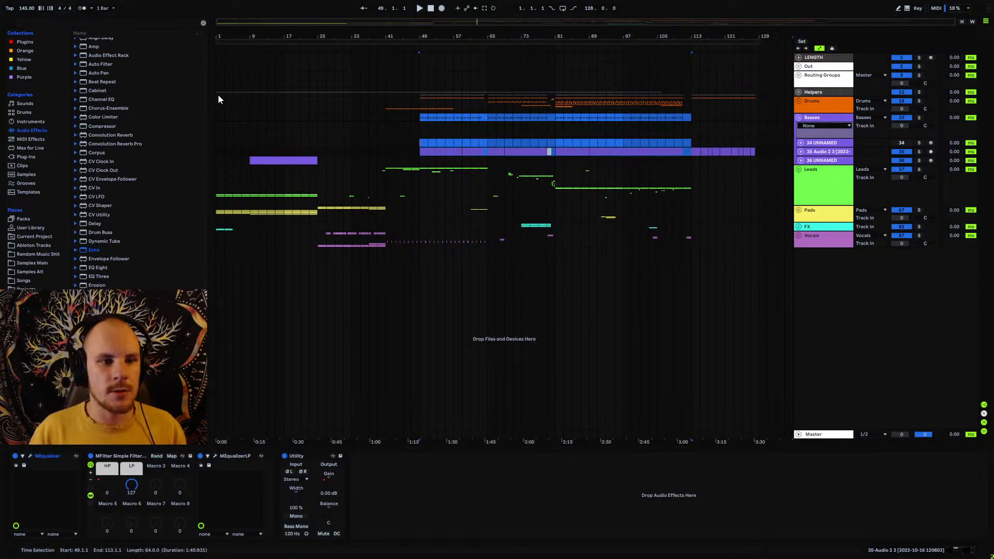
pyautogui.moveTo(219, 98); pyautogui.dragTo(420, 256)
pyautogui.click(420, 213)
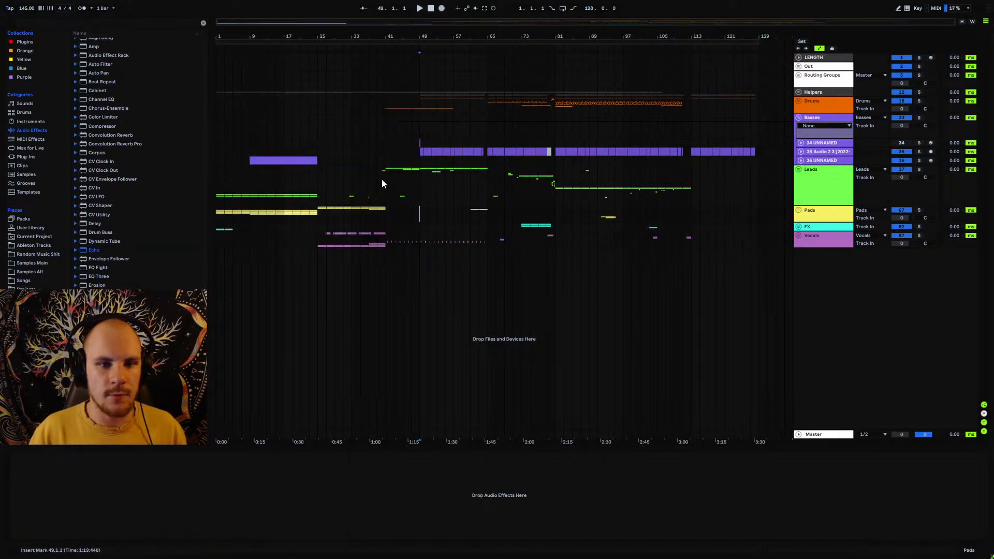
# - Cut the content of bars 1 to 129 on all tracks from Helpers to Vocals and paste it at bar 161
pyautogui.moveTo(220, 93); pyautogui.dragTo(760, 243)
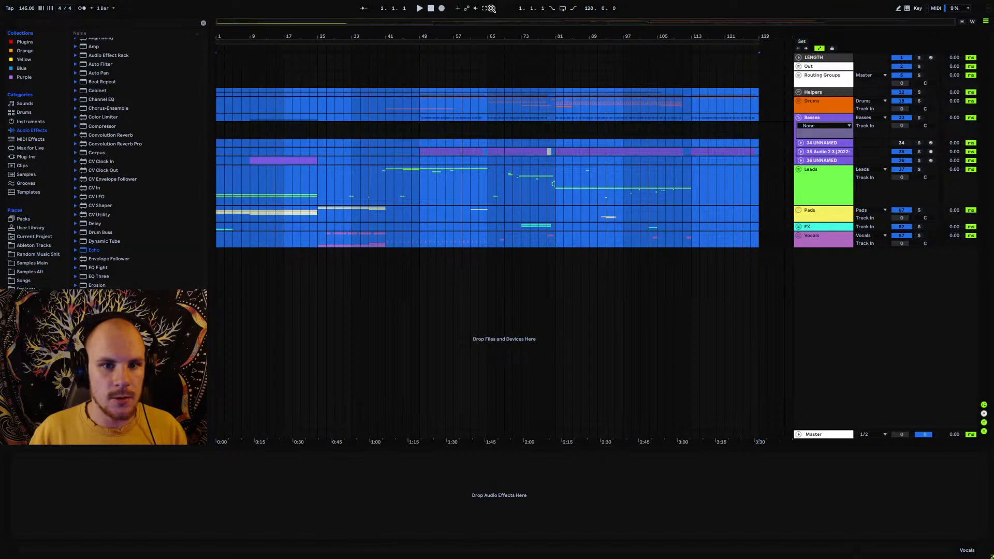
pyautogui.press('Delete')
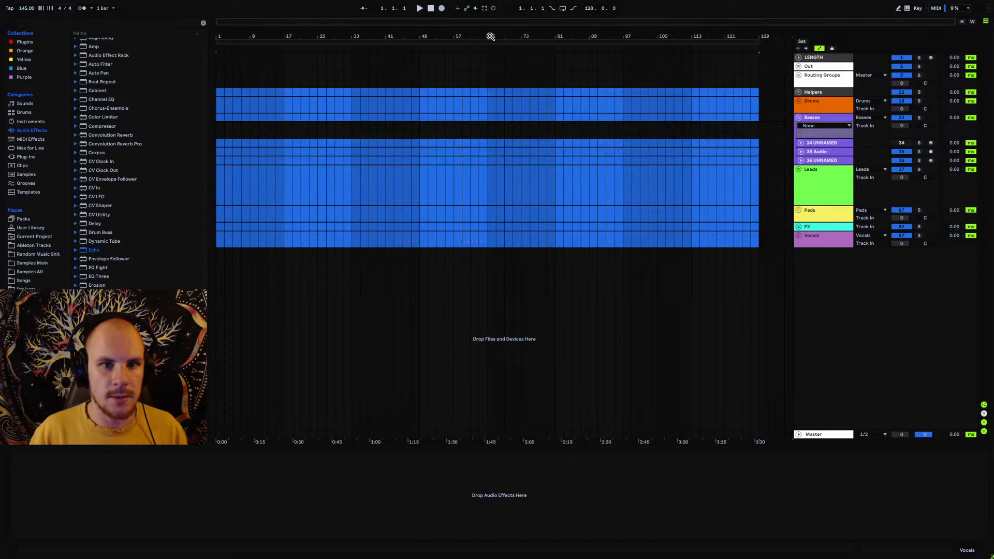
pyautogui.click(760, 94)
pyautogui.press('Right')
pyautogui.press('Right')
pyautogui.press('Right')
pyautogui.press('Right')
pyautogui.press('Right')
pyautogui.press('Right')
pyautogui.press('Right')
pyautogui.press('Right')
pyautogui.press('Right')
pyautogui.press('Right')
pyautogui.press('Right')
pyautogui.press('Right')
pyautogui.press('Right')
pyautogui.press('Right')
pyautogui.press('Right')
pyautogui.press('Right')
pyautogui.press('Right')
pyautogui.press('Right')
pyautogui.press('Right')
pyautogui.press('Right')
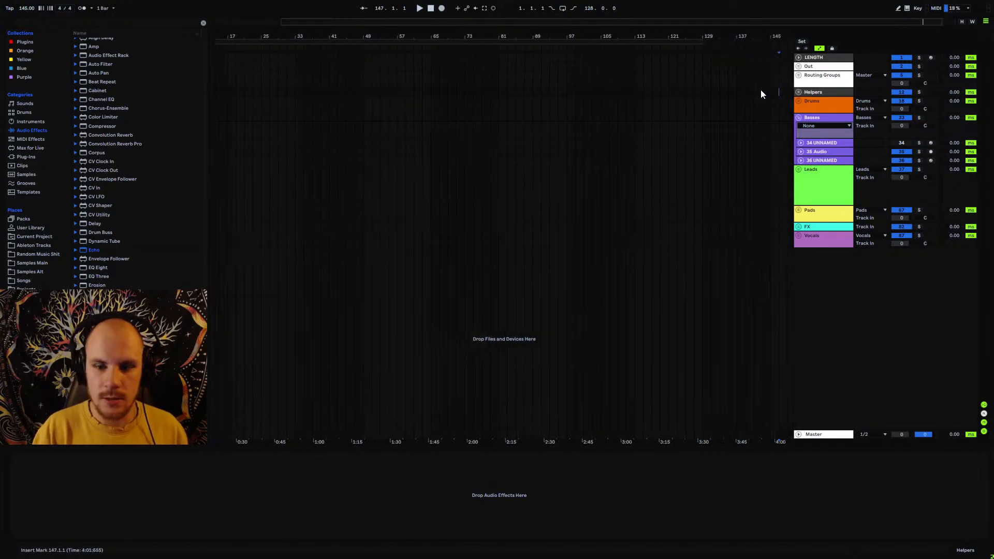
pyautogui.press('Right')
pyautogui.press('Right')
pyautogui.press('Right')
pyautogui.press('Right')
pyautogui.press('Right')
pyautogui.press('Right')
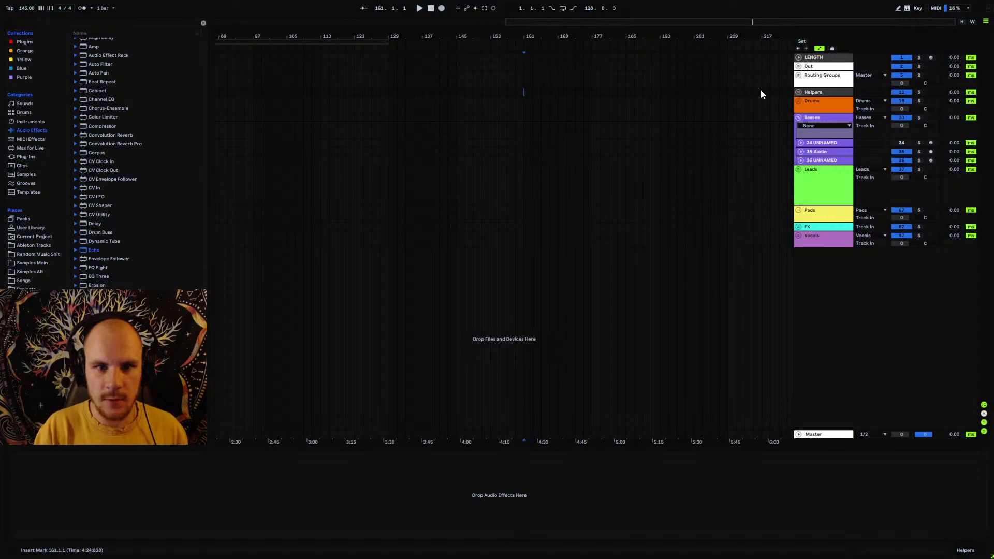
pyautogui.hotkey('ctrl', 'v')
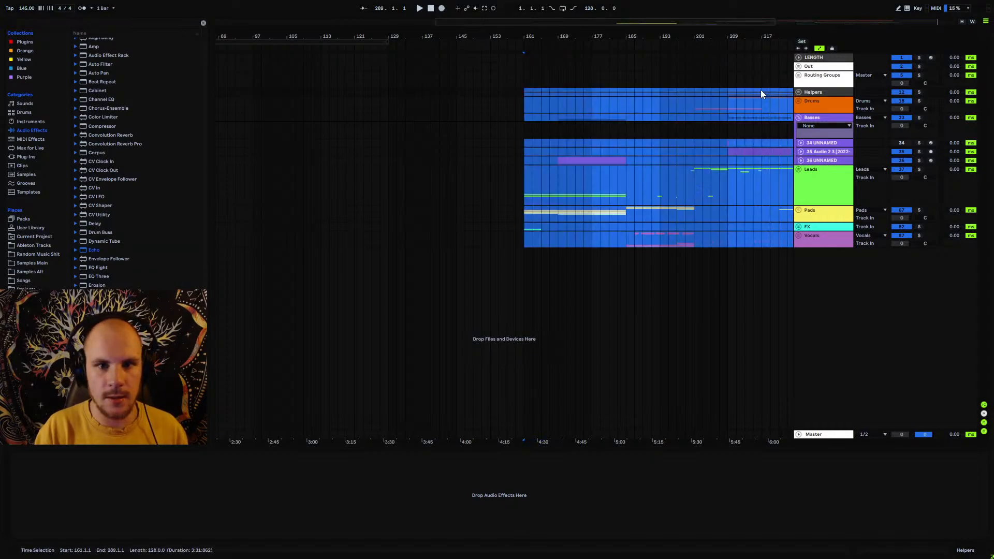
# - Expand the Helpers group and create an empty MIDI clip on MARKER TRACK over bars 273 to 289
pyautogui.moveTo(628, 51); pyautogui.dragTo(628, 25)
pyautogui.click(754, 201)
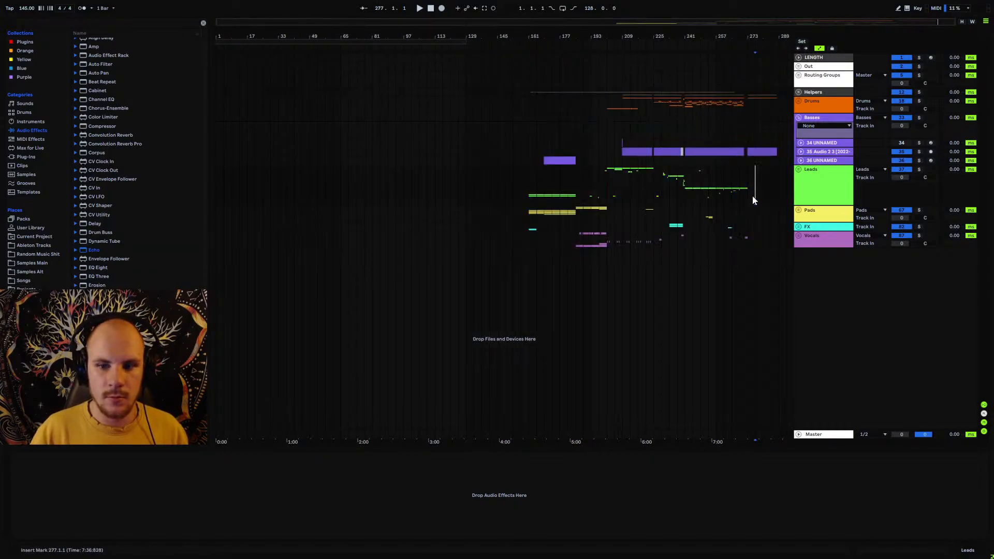
pyautogui.moveTo(777, 37)
pyautogui.mouseDown()
pyautogui.moveTo(775, 85)
pyautogui.moveTo(776, 37)
pyautogui.mouseUp()
pyautogui.click(530, 95)
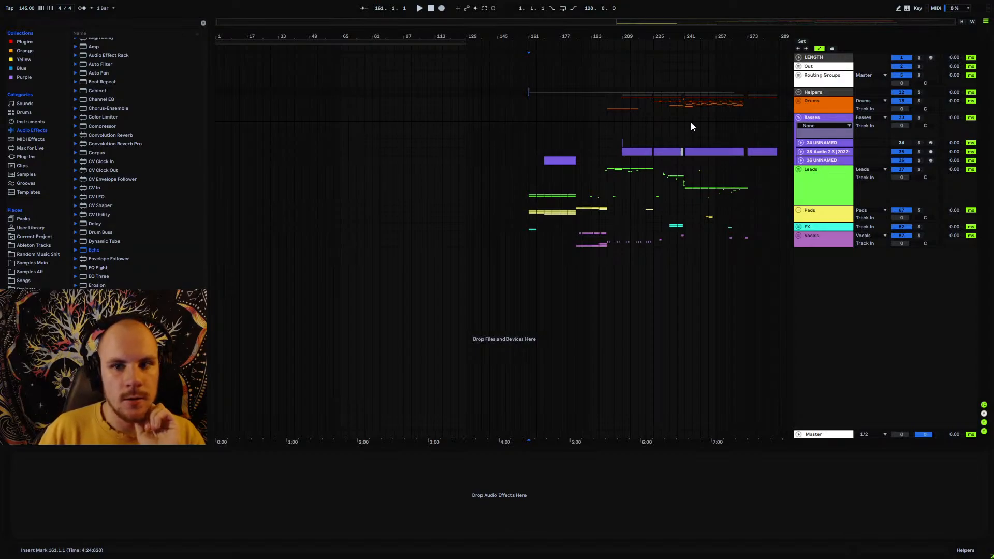
pyautogui.click(799, 92)
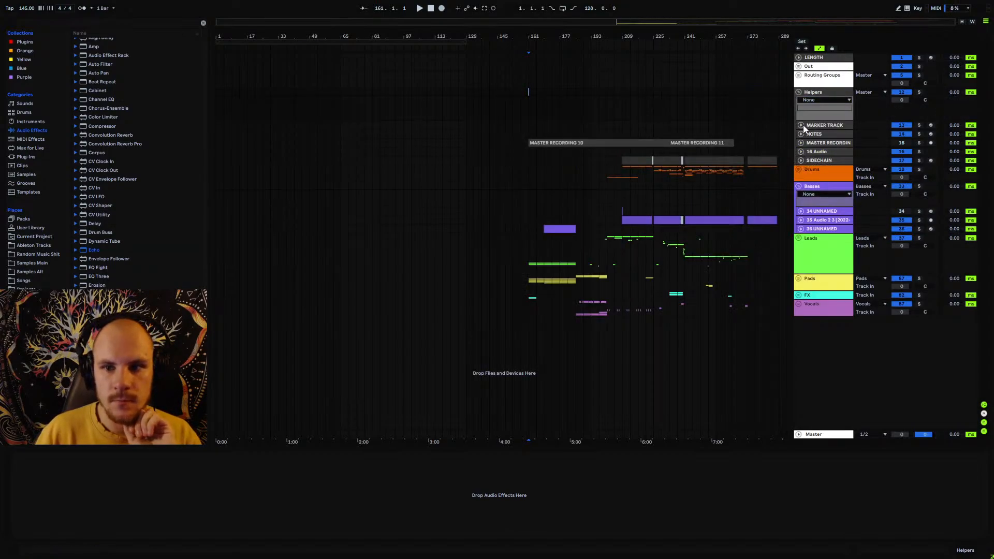
pyautogui.moveTo(770, 37)
pyautogui.mouseDown()
pyautogui.moveTo(723, 78)
pyautogui.moveTo(706, 76)
pyautogui.mouseUp()
pyautogui.click(741, 126)
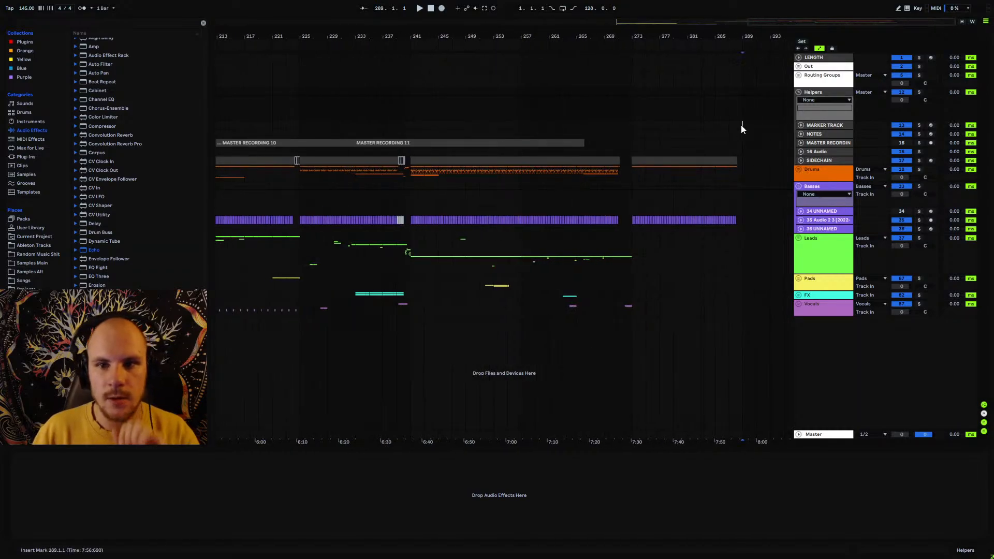
pyautogui.moveTo(741, 126); pyautogui.dragTo(605, 126)
pyautogui.hotkey('ctrl', 'shift', 'm')
# - Create empty MIDI clips on MARKER TRACK over bars 241 to 271 and bars 225 to 239
pyautogui.moveTo(415, 123); pyautogui.dragTo(618, 128)
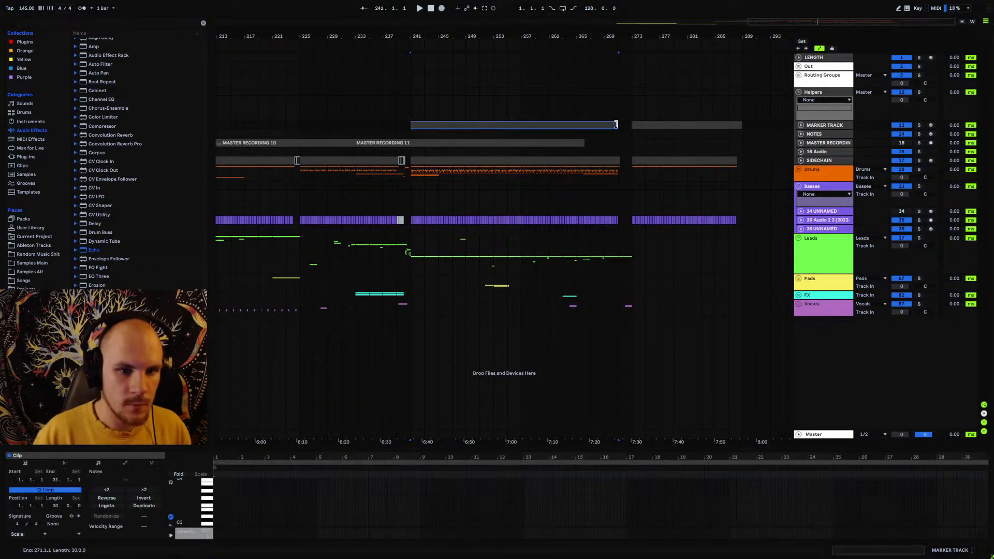
pyautogui.moveTo(395, 124); pyautogui.dragTo(300, 129)
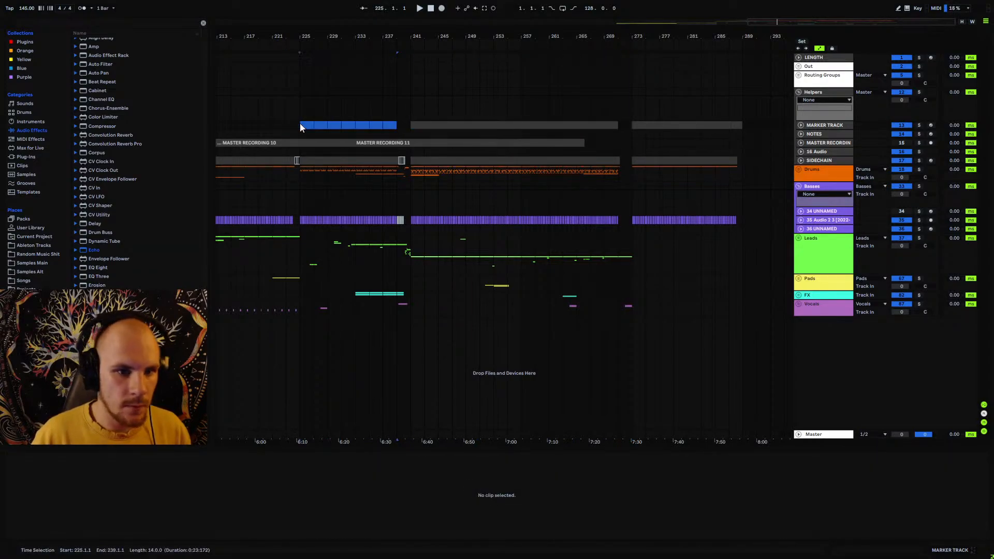
pyautogui.hotkey('ctrl', 'shift', 'm')
# - Create an empty MIDI clip on MARKER TRACK over bars 209 to 224
pyautogui.moveTo(324, 40); pyautogui.dragTo(358, 42)
pyautogui.moveTo(302, 128); pyautogui.dragTo(449, 128)
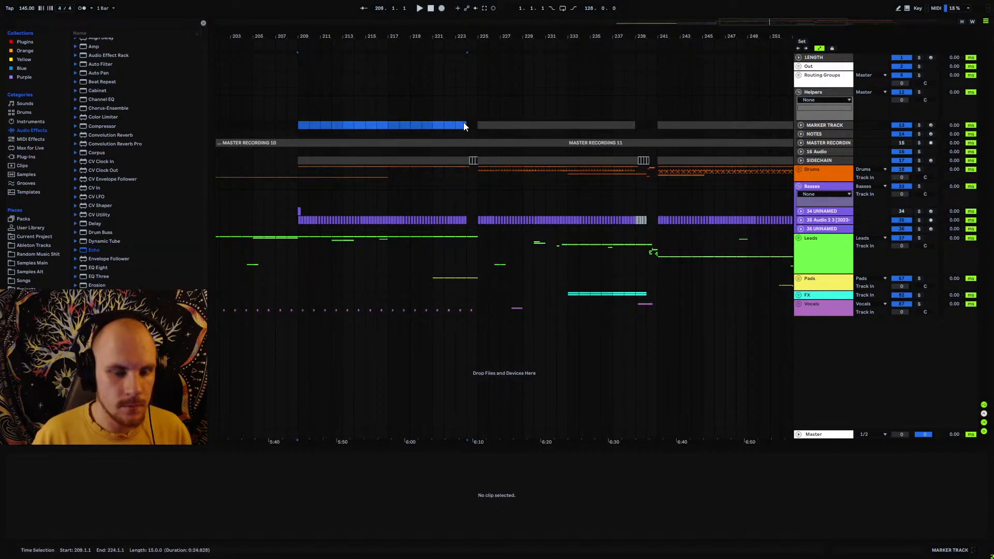
pyautogui.hotkey('ctrl', 'shift', 'm')
pyautogui.scroll(-3, 562, 33)
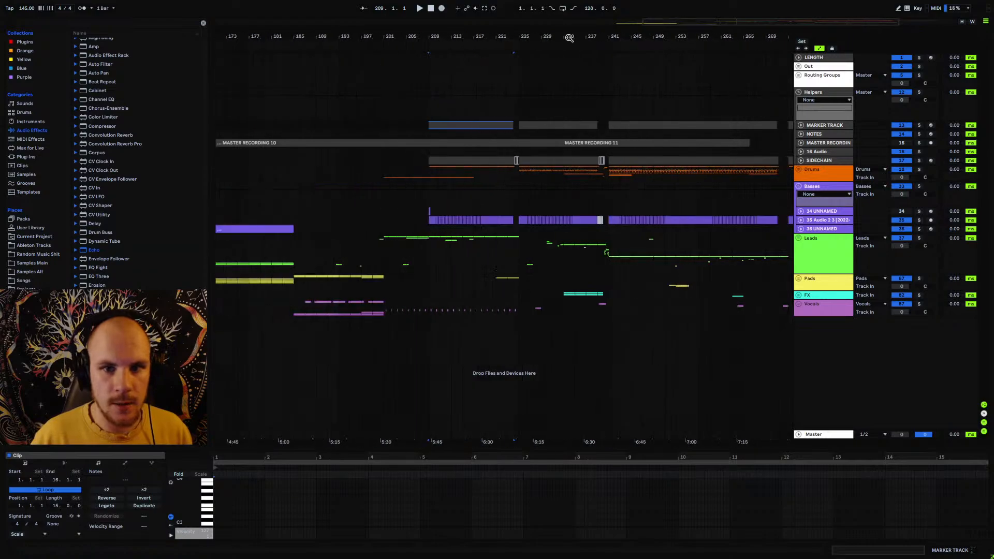
# - Colour the four section clips on MARKER TRACK between bars 209 and 289 red
pyautogui.moveTo(703, 40); pyautogui.dragTo(633, 60)
pyautogui.keyDown('shift'); pyautogui.click(710, 125); pyautogui.keyUp('shift')
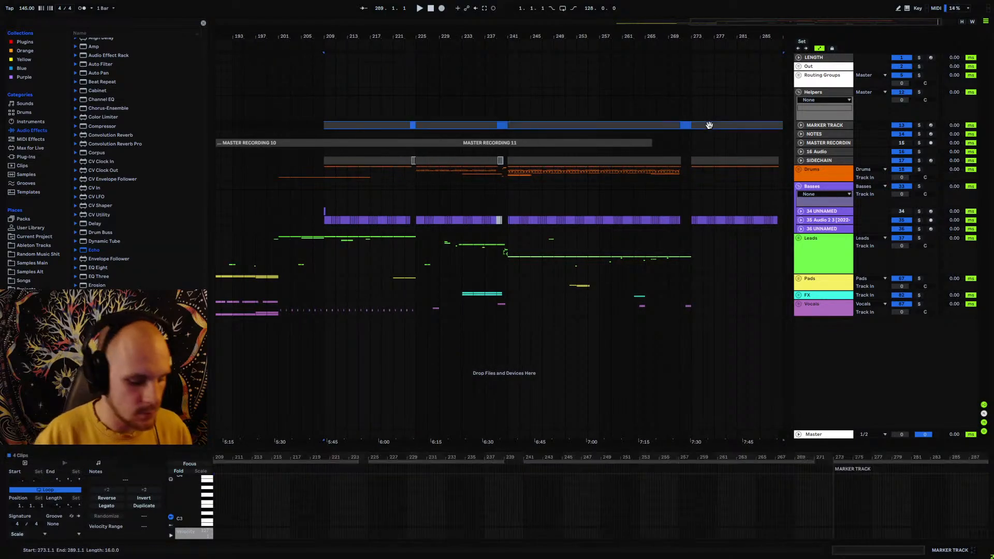
pyautogui.rightClick(710, 125)
pyautogui.click(713, 263)
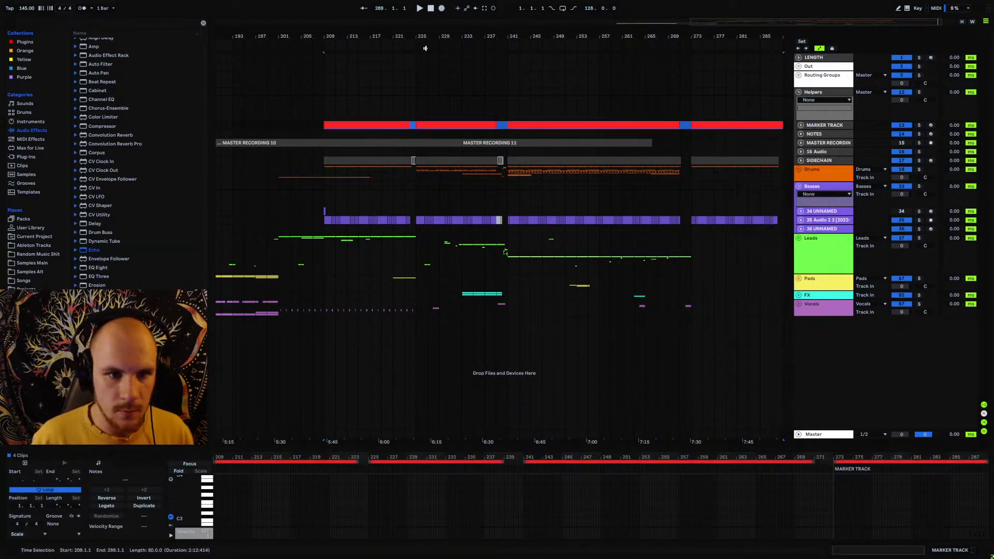
# - Fill the gap at bars 224 to 225 on MARKER TRACK with an empty MIDI clip coloured orange
pyautogui.moveTo(424, 48); pyautogui.dragTo(409, 130)
pyautogui.click(418, 126)
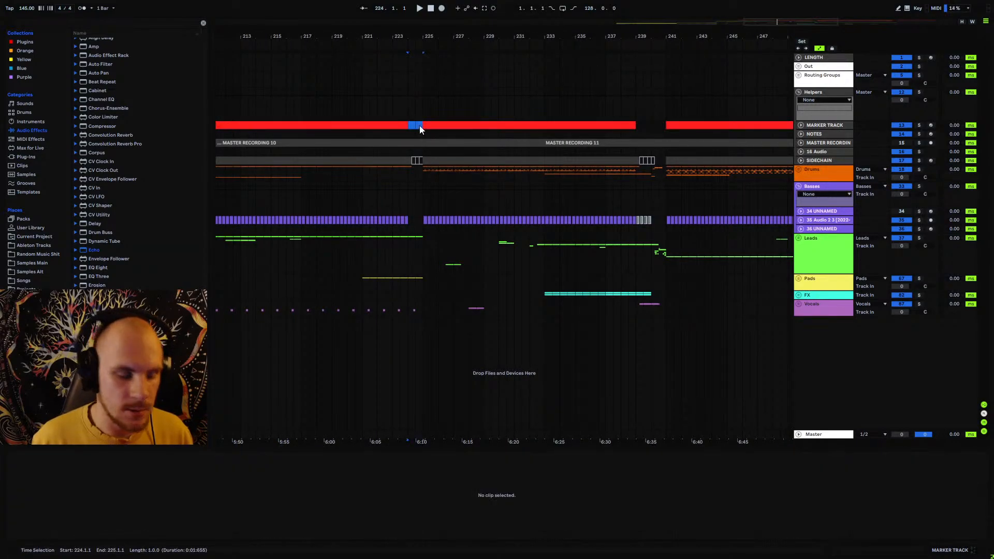
pyautogui.hotkey('ctrl', 'shift', 'm')
pyautogui.rightClick(420, 126)
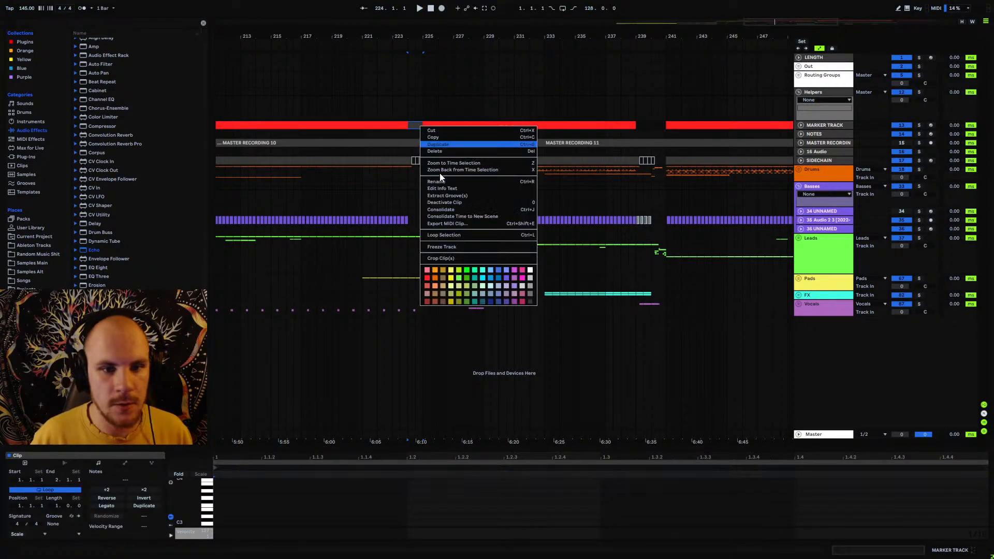
pyautogui.click(440, 282)
# - Create an empty MIDI clip on MARKER TRACK over bars 239 to 241 and colour it orange
pyautogui.click(663, 126)
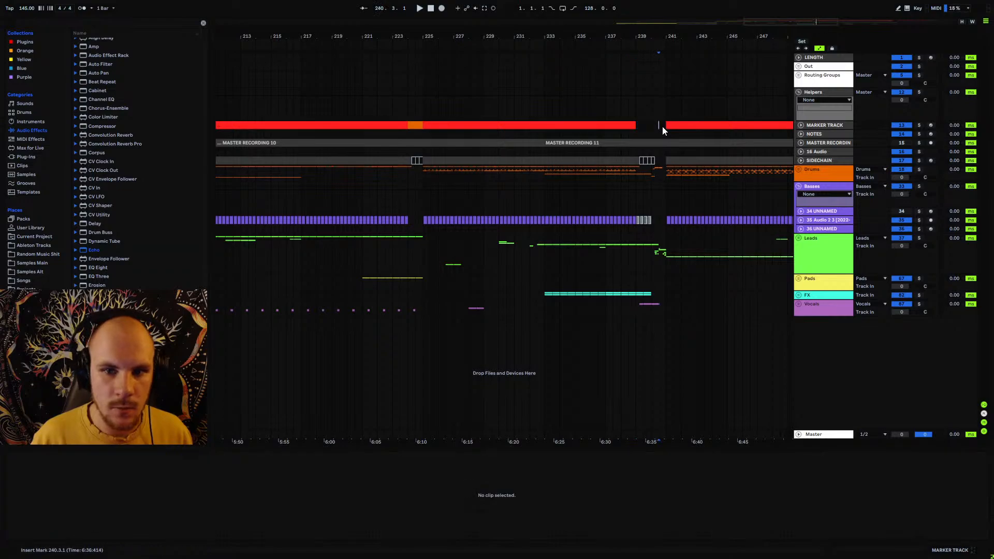
pyautogui.hotkey('ctrl', 'shift', 'm')
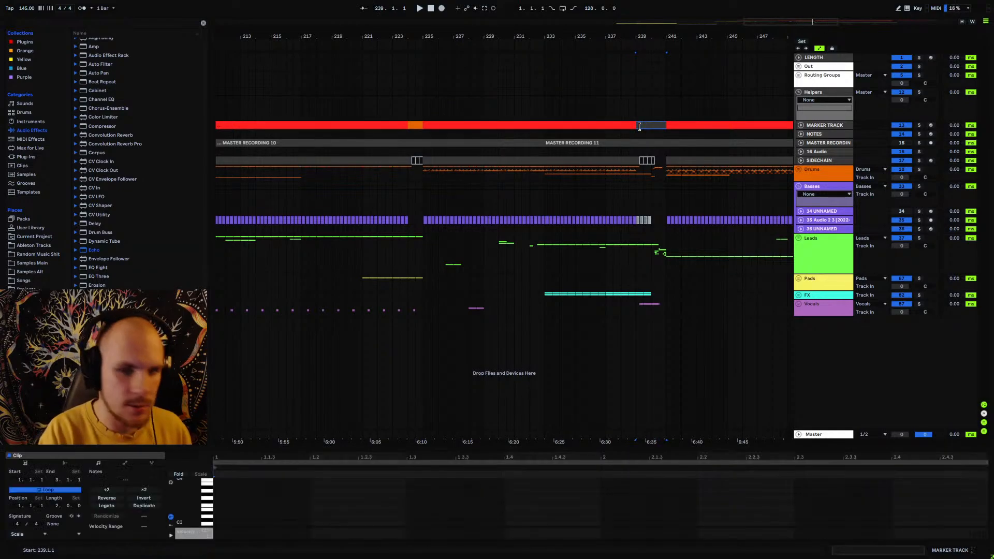
pyautogui.rightClick(649, 127)
pyautogui.click(665, 284)
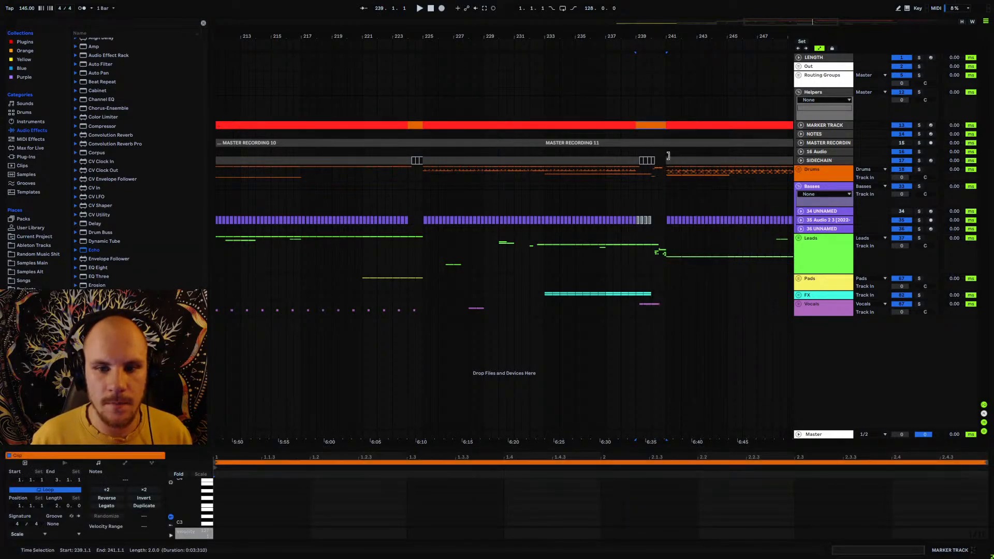
# - Add an orange empty MIDI clip on MARKER TRACK in the gap from bar 271 to 273
pyautogui.hscroll(5, 504, 233)
pyautogui.hscroll(6, 596, 125)
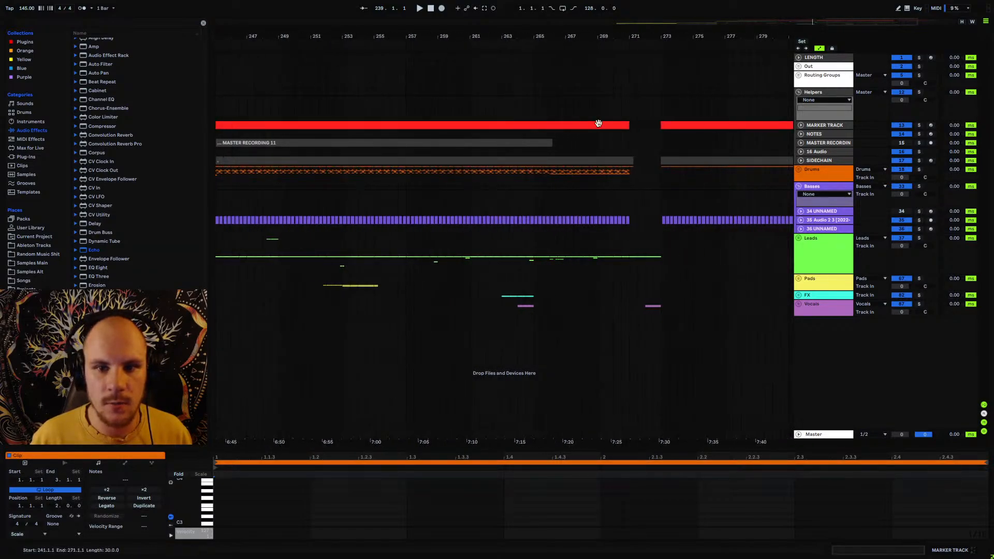
pyautogui.click(631, 125)
pyautogui.moveTo(633, 125); pyautogui.dragTo(659, 123)
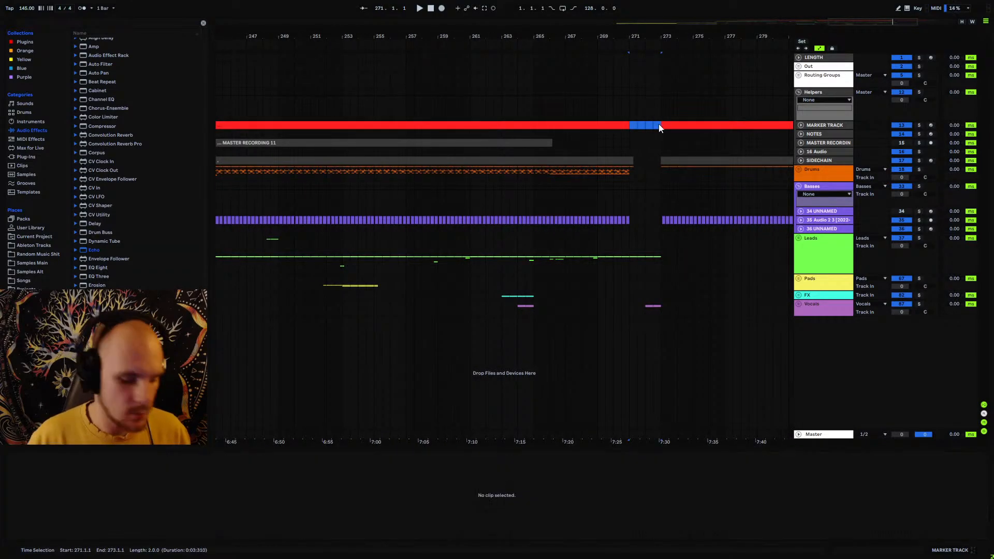
pyautogui.hotkey('ctrl', 'shift', 'm')
pyautogui.rightClick(648, 124)
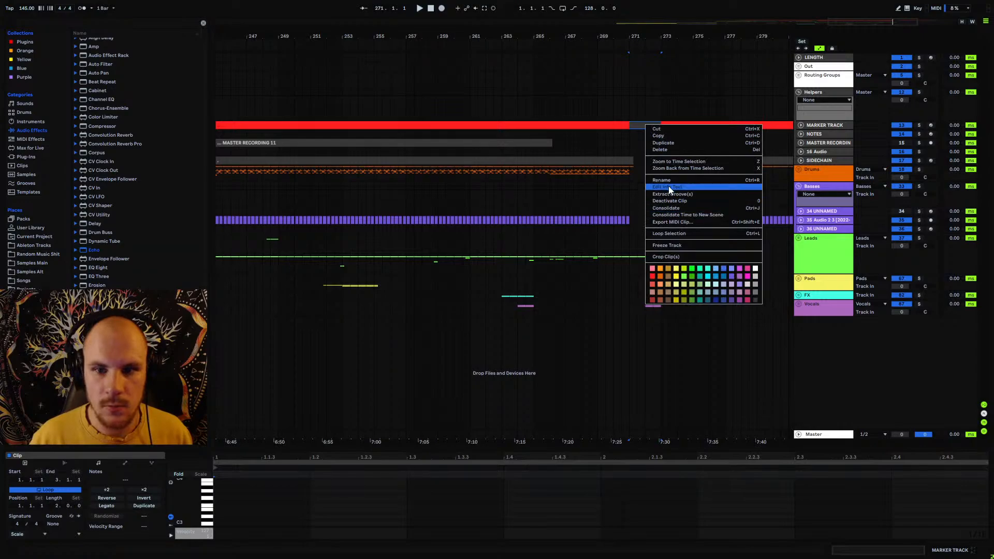
pyautogui.click(661, 276)
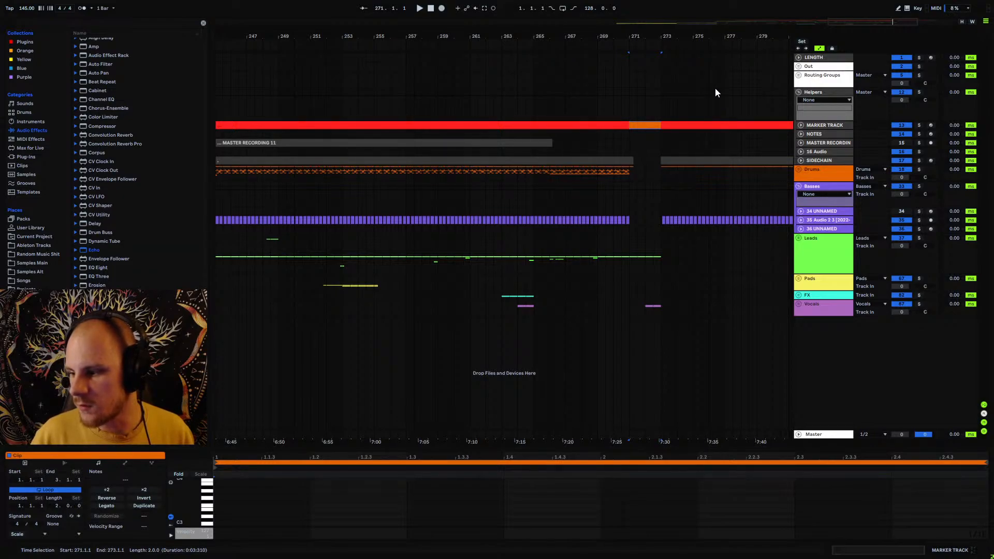
pyautogui.moveTo(709, 36)
pyautogui.mouseDown()
pyautogui.moveTo(559, 38)
pyautogui.moveTo(534, 61)
pyautogui.moveTo(536, 30)
pyautogui.mouseUp()
pyautogui.click(515, 312)
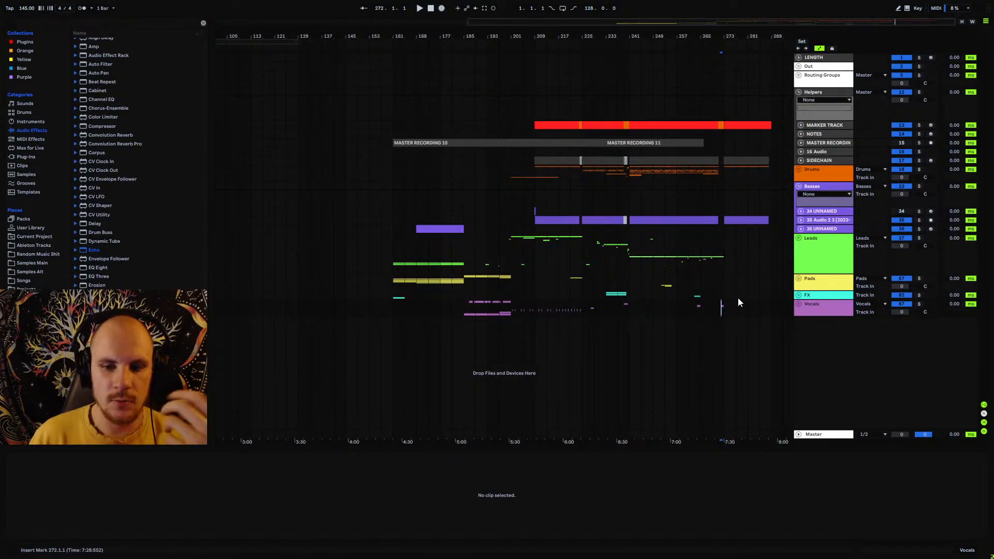
pyautogui.moveTo(737, 37); pyautogui.dragTo(705, 26)
pyautogui.click(680, 308)
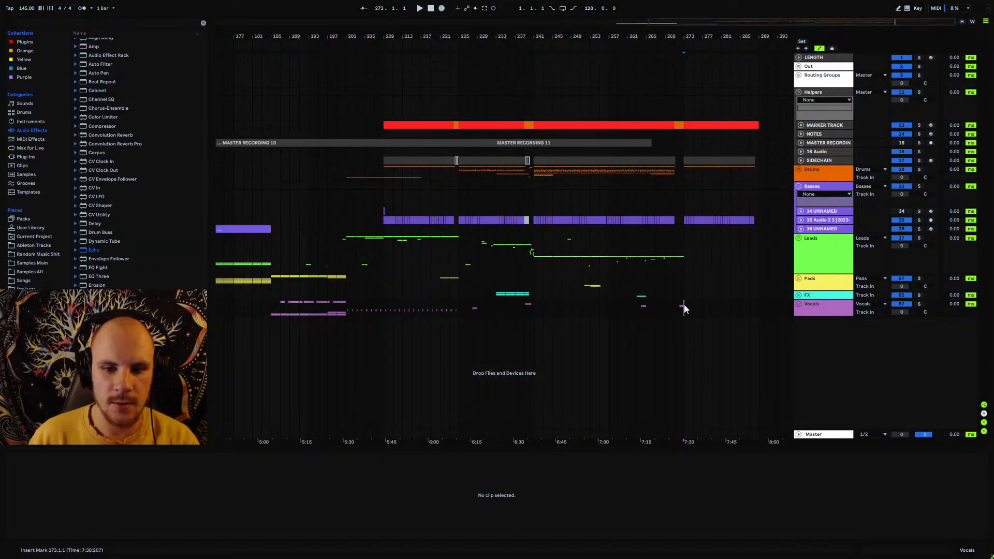
pyautogui.moveTo(684, 306); pyautogui.dragTo(691, 310)
pyautogui.click(685, 310)
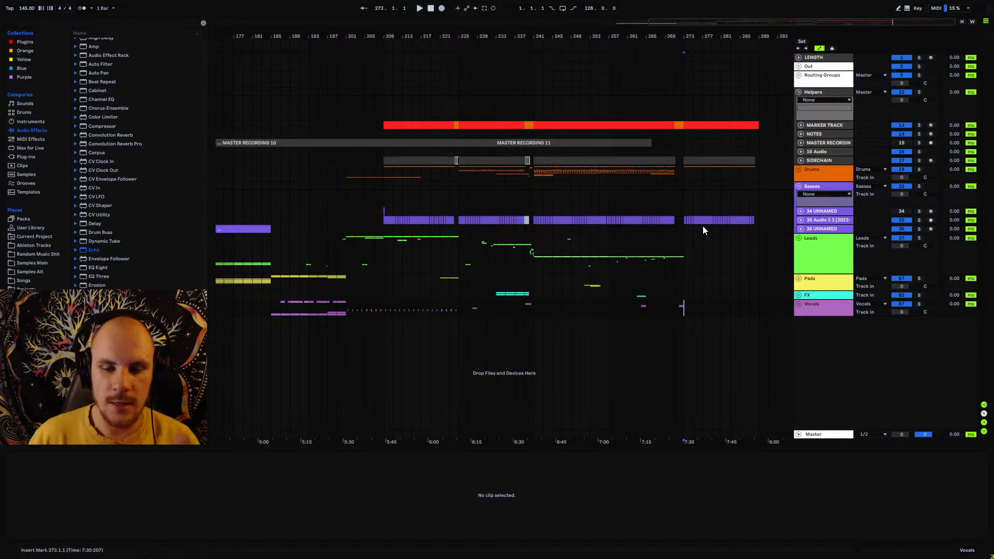
# - Recolour the MARKER TRACK clip over bars 273 to 289 dark blue
pyautogui.moveTo(759, 38); pyautogui.dragTo(705, 77)
pyautogui.rightClick(686, 121)
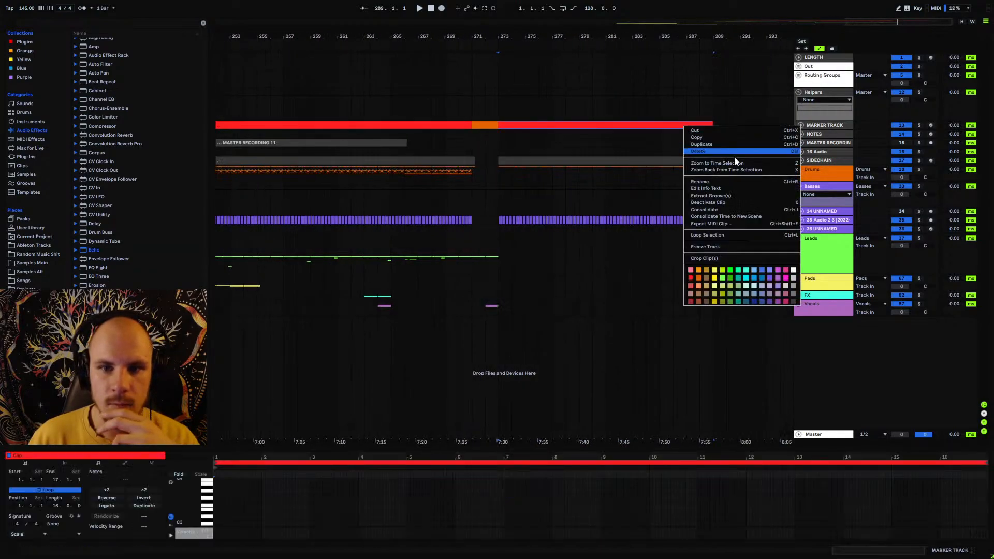
pyautogui.click(754, 301)
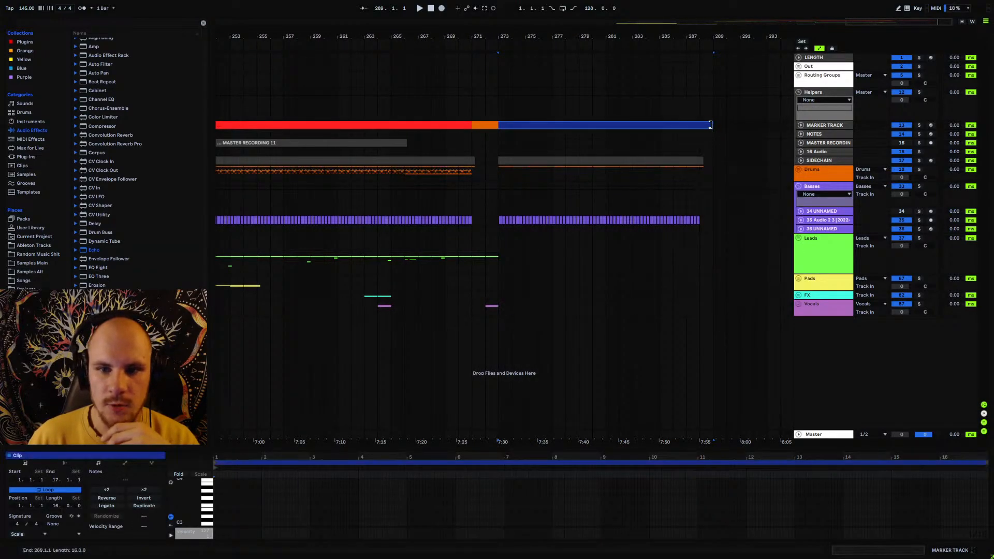
# - Replace the last bar of the dark blue marker clip, bars 288 to 289, with an empty MIDI clip coloured orange
pyautogui.moveTo(713, 126); pyautogui.dragTo(708, 125)
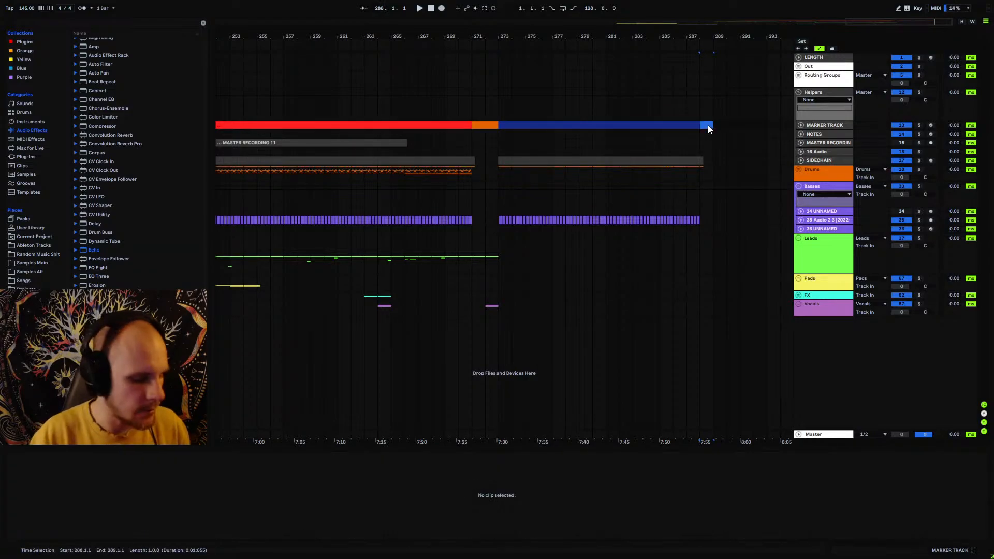
pyautogui.hotkey('ctrl', 'shift', 'm')
pyautogui.rightClick(708, 125)
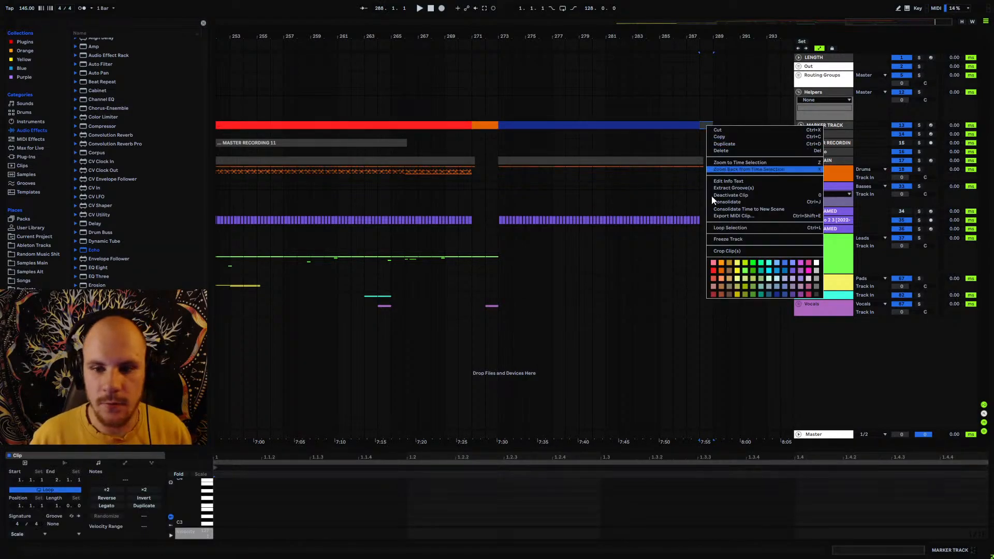
pyautogui.click(720, 265)
# - Create an empty MIDI clip on MARKER TRACK over bars 289 to 297 and colour it white
pyautogui.moveTo(716, 127)
pyautogui.mouseDown()
pyautogui.moveTo(842, 122)
pyautogui.moveTo(768, 127)
pyautogui.moveTo(754, 116)
pyautogui.mouseUp()
pyautogui.hotkey('ctrl', 'shift', 'm')
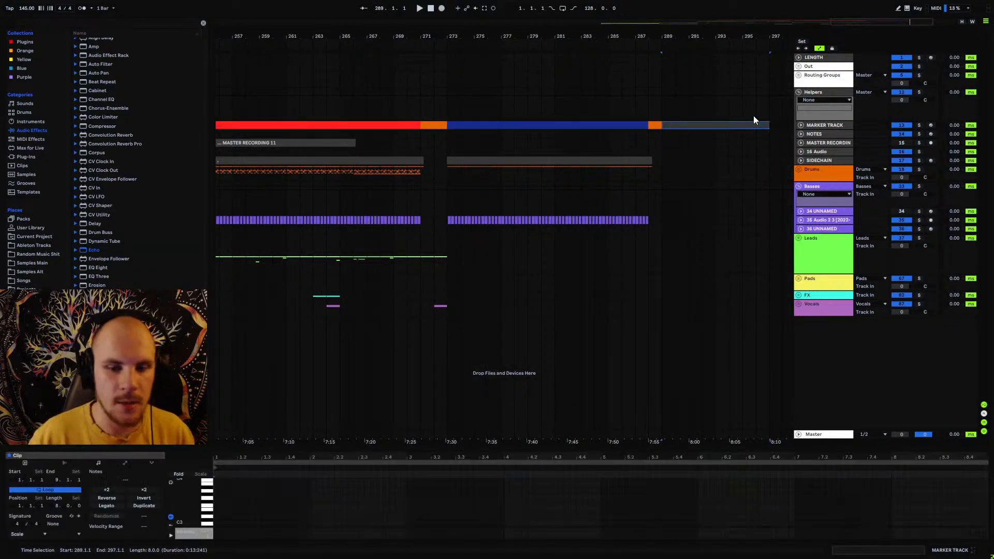
pyautogui.rightClick(719, 127)
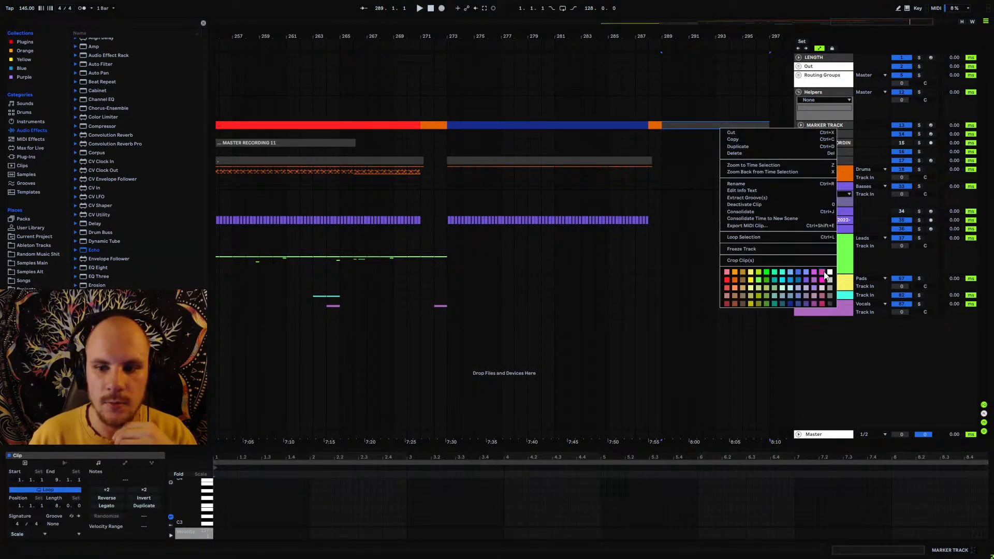
pyautogui.click(809, 268)
# - Examine the whole arrangement, including the empty stretch from bar 1 to 161 and the sections that follow it
pyautogui.click(448, 305)
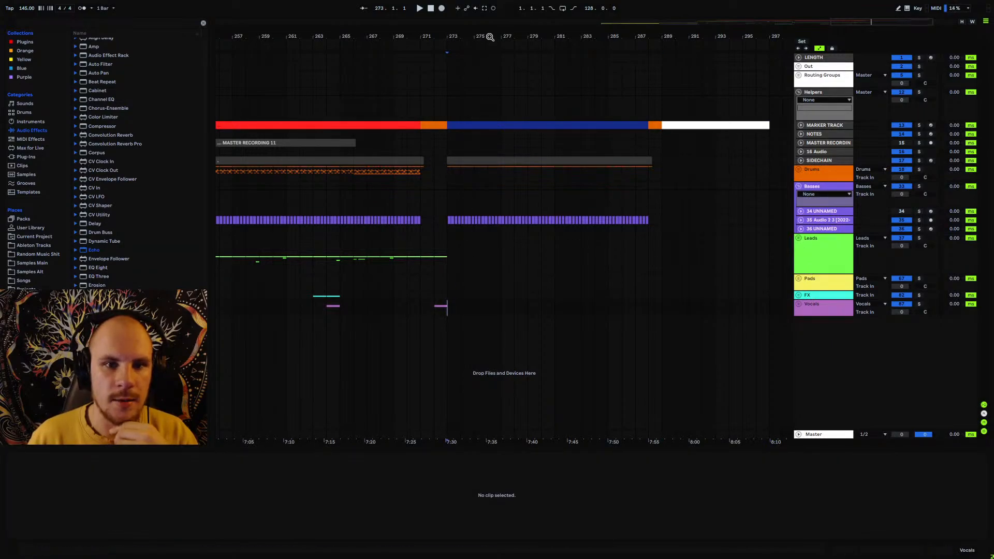
pyautogui.press('-')
pyautogui.press('-')
pyautogui.press('-')
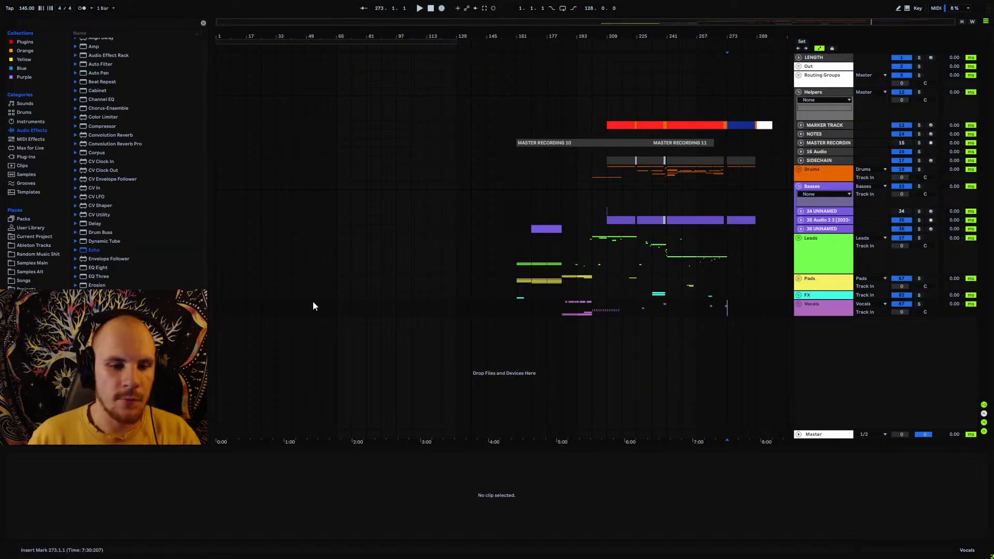
pyautogui.click(250, 298)
pyautogui.moveTo(223, 311); pyautogui.dragTo(411, 310)
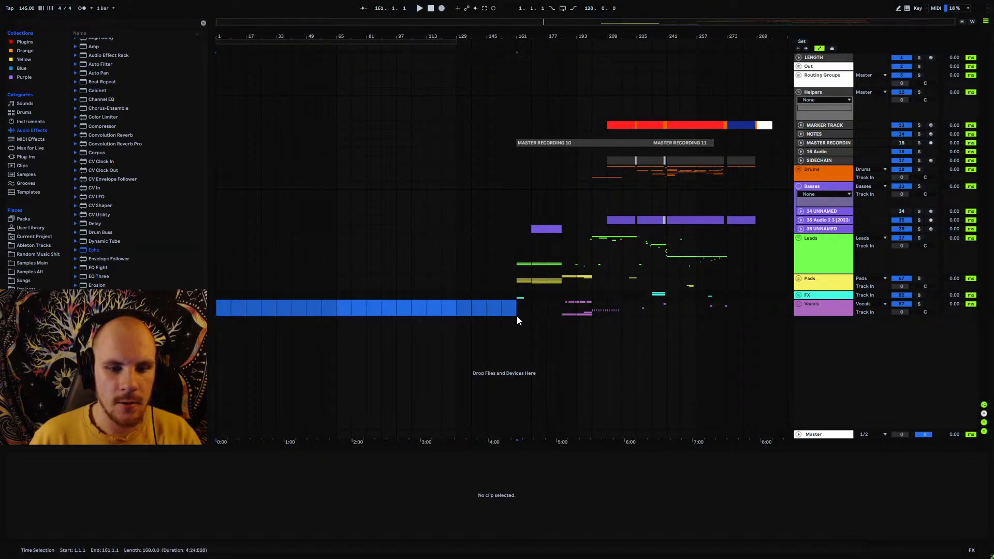
pyautogui.moveTo(517, 316); pyautogui.dragTo(517, 313)
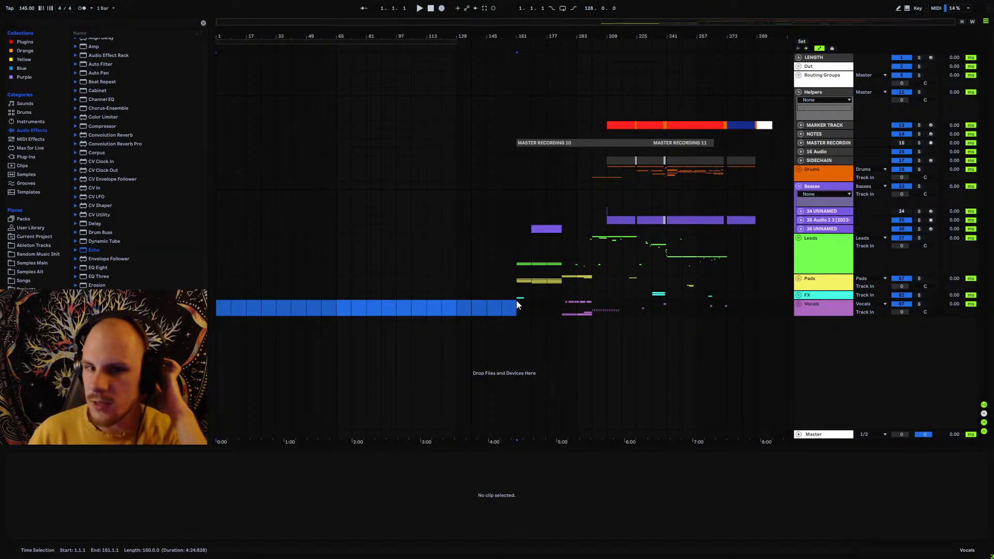
pyautogui.click(515, 306)
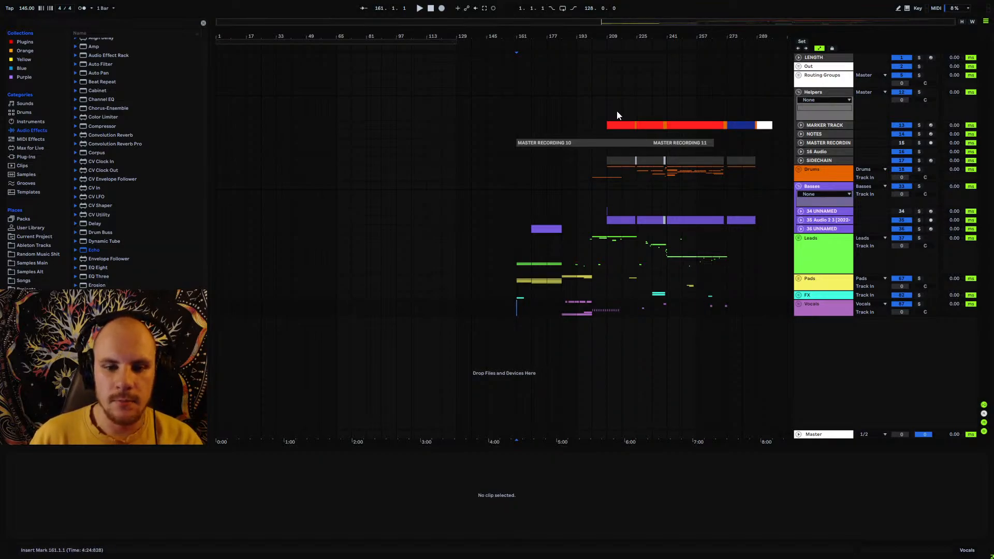
pyautogui.moveTo(595, 45); pyautogui.dragTo(544, 149)
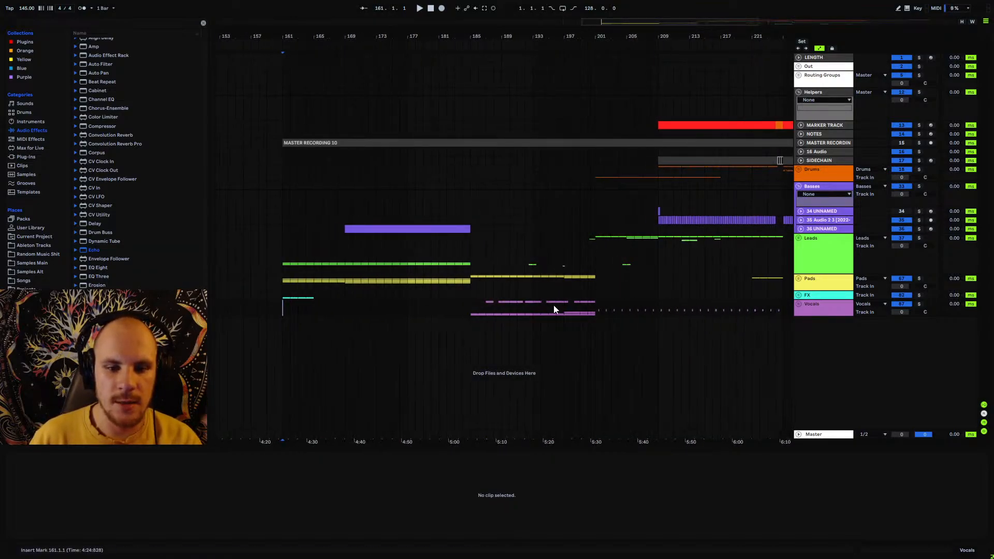
pyautogui.moveTo(586, 37); pyautogui.dragTo(461, 1)
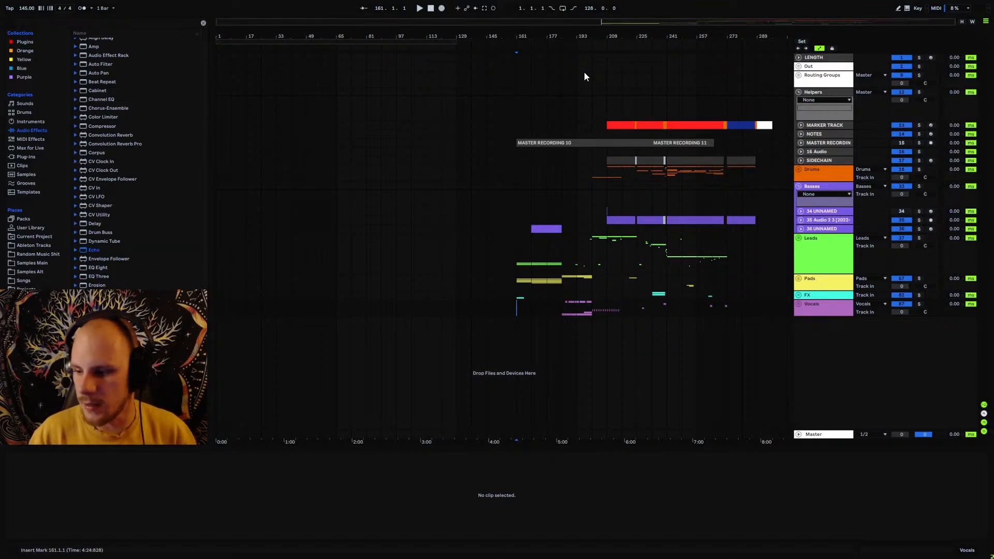
# - Create an empty MIDI clip on MARKER TRACK over bars 201 to 209 and colour it turquoise
pyautogui.moveTo(654, 35); pyautogui.dragTo(674, 61)
pyautogui.moveTo(572, 33)
pyautogui.mouseDown()
pyautogui.moveTo(594, 131)
pyautogui.moveTo(620, 126)
pyautogui.mouseUp()
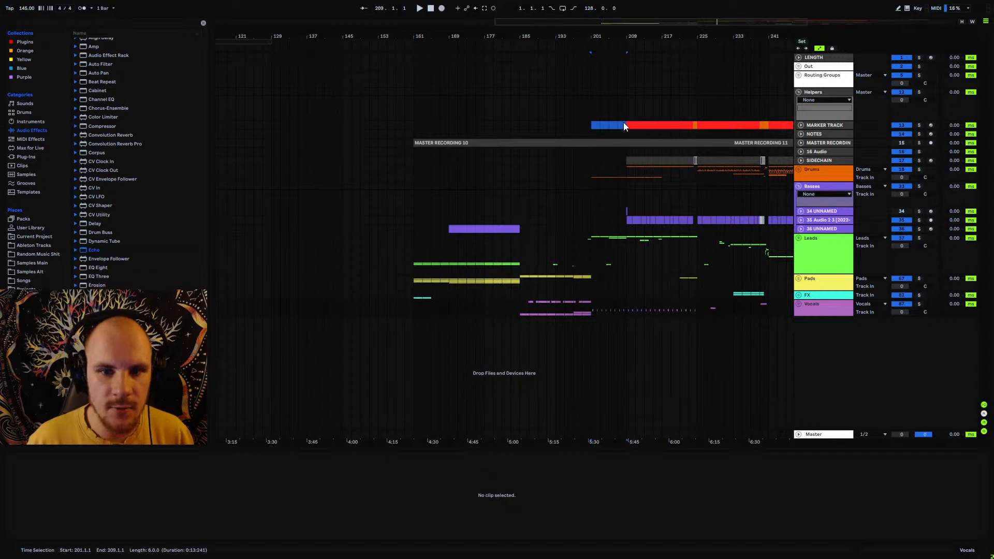
pyautogui.hotkey('ctrl', 'shift', 'm')
pyautogui.rightClick(611, 126)
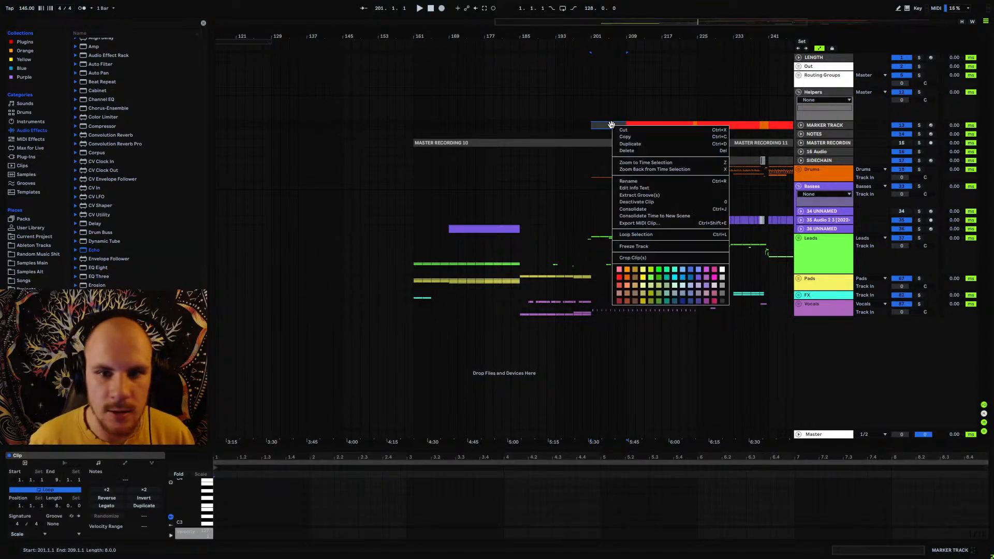
pyautogui.click(678, 271)
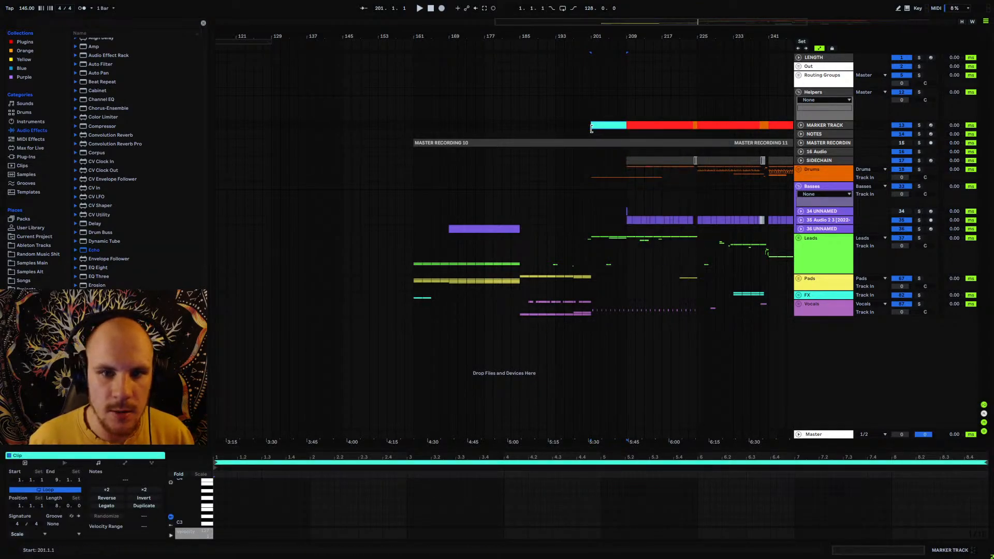
# - Mark bars 185 to 201 on MARKER TRACK with an empty MIDI clip coloured mustard gold
pyautogui.moveTo(590, 126); pyautogui.dragTo(527, 126)
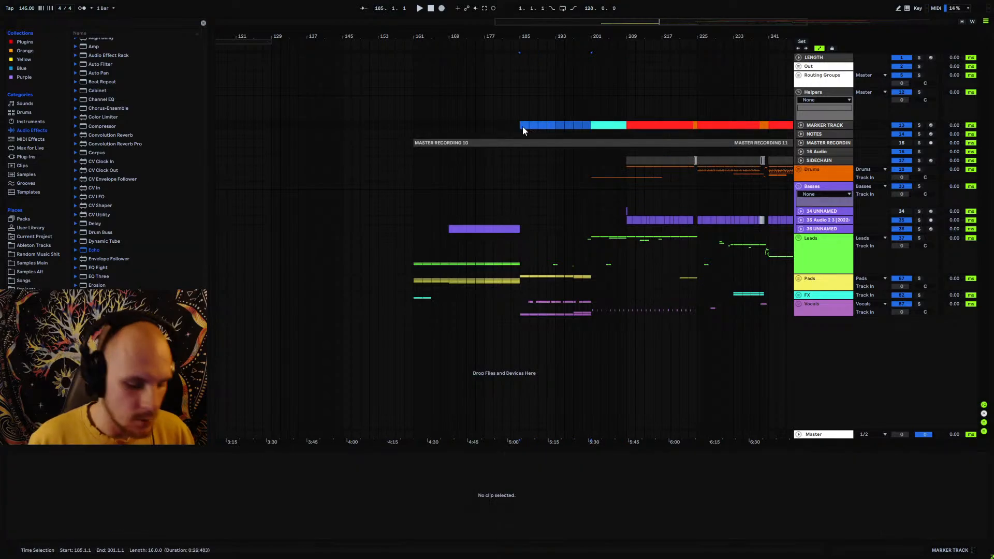
pyautogui.hotkey('ctrl', 'shift', 'm')
pyautogui.rightClick(534, 127)
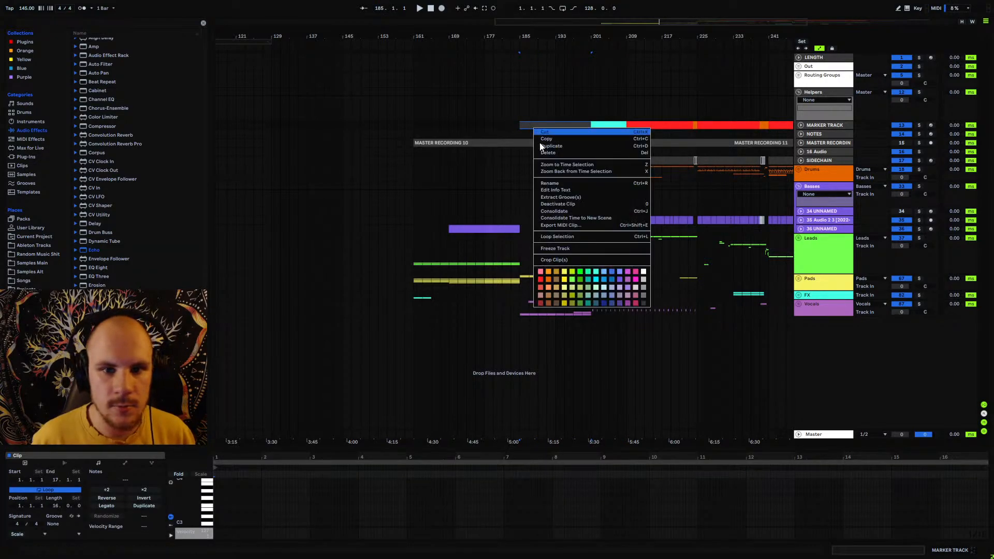
pyautogui.click(558, 273)
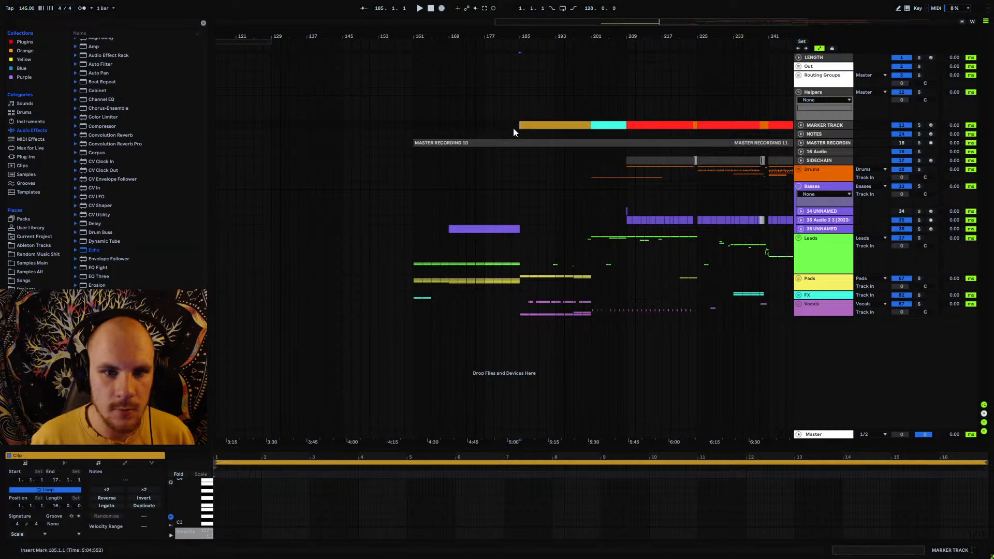
# - Mark bars 161 to 185 on MARKER TRACK with an empty MIDI clip coloured light yellow
pyautogui.moveTo(514, 128); pyautogui.dragTo(416, 125)
pyautogui.hotkey('ctrl', 'shift', 'm')
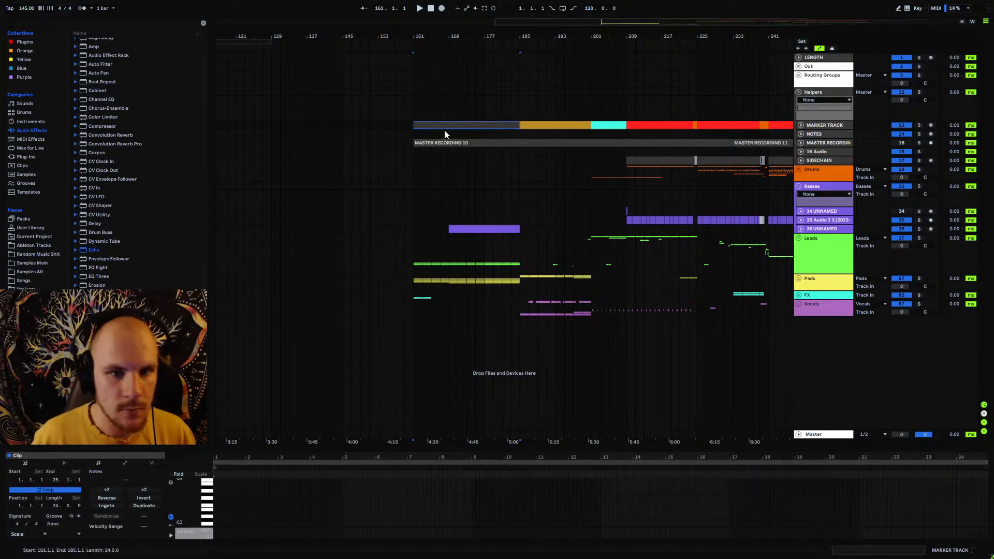
pyautogui.rightClick(472, 130)
pyautogui.click(498, 271)
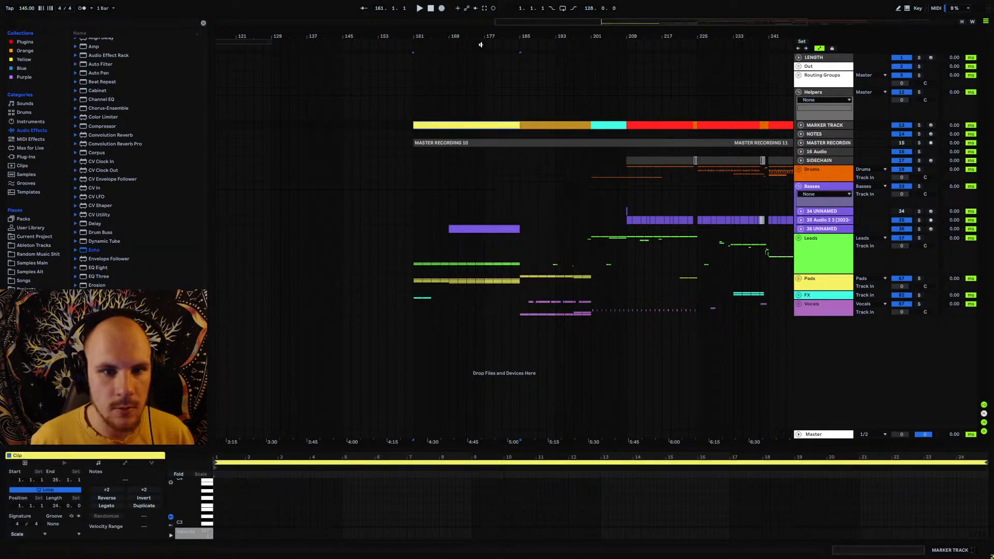
# - Recolour the marker clip over bars 161 to 185 bright green and the one over bars 185 to 201 olive green
pyautogui.moveTo(480, 40); pyautogui.dragTo(545, 15)
pyautogui.rightClick(553, 126)
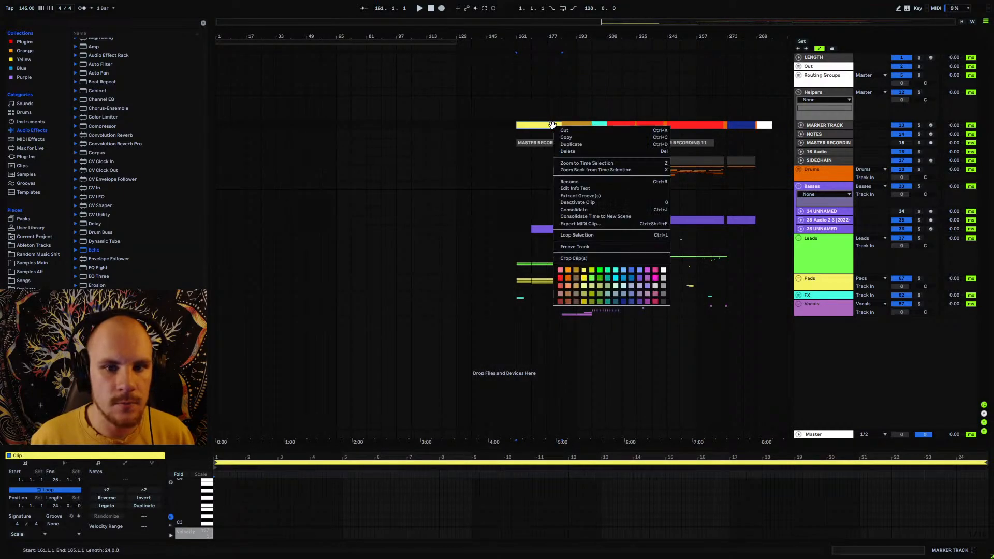
pyautogui.click(599, 275)
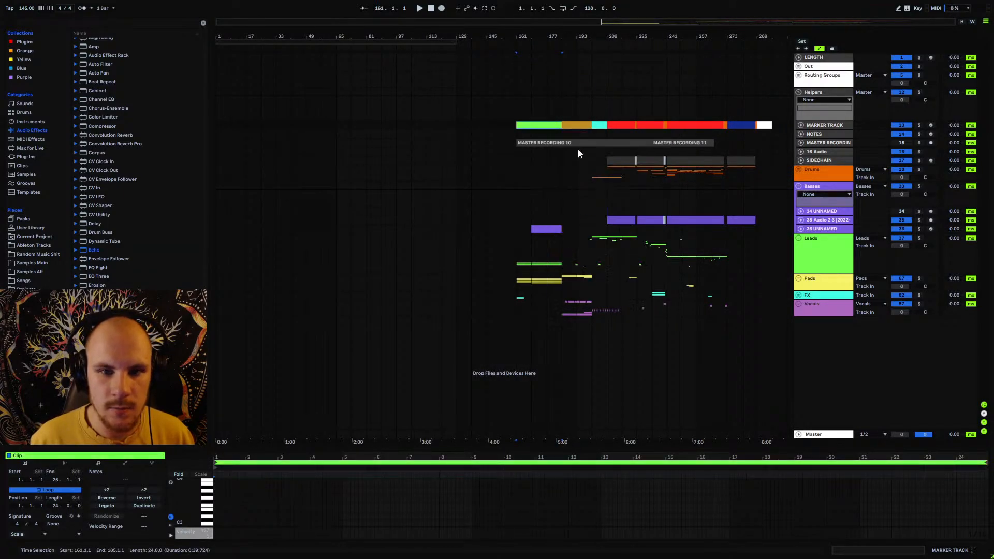
pyautogui.rightClick(577, 126)
pyautogui.click(623, 273)
pyautogui.rightClick(581, 126)
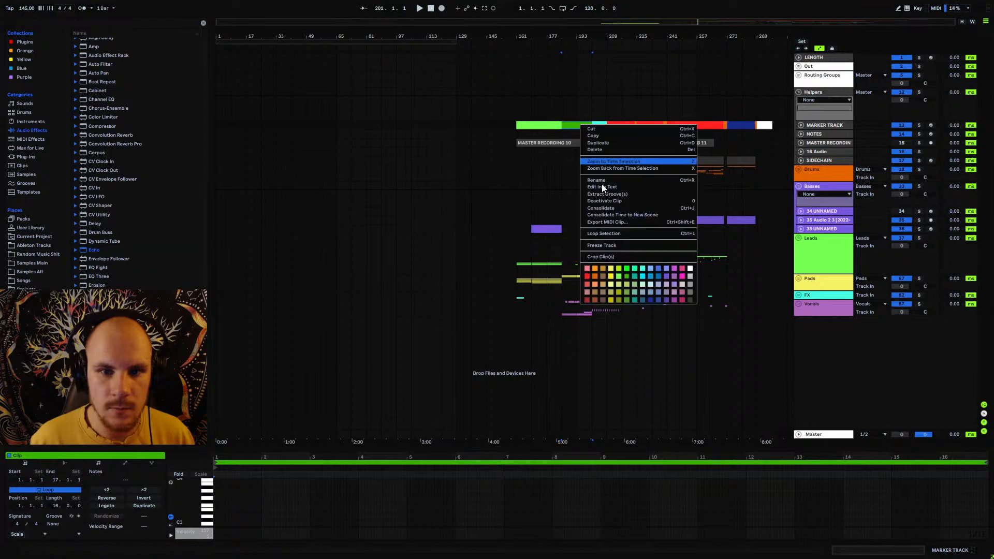
pyautogui.click(628, 299)
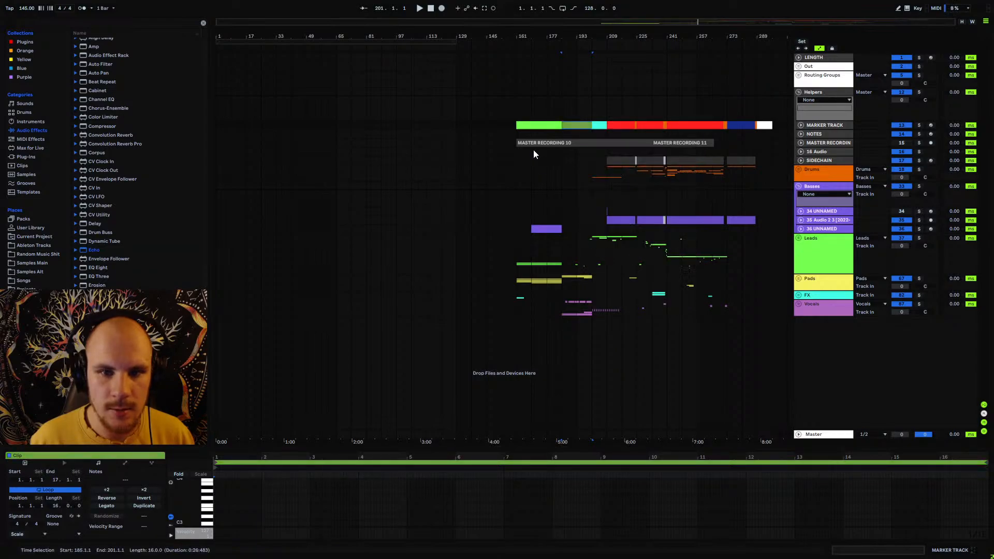
# - Play the arrangement from bar 161 to listen to the section under the bright green marker, and stop playback
pyautogui.click(533, 136)
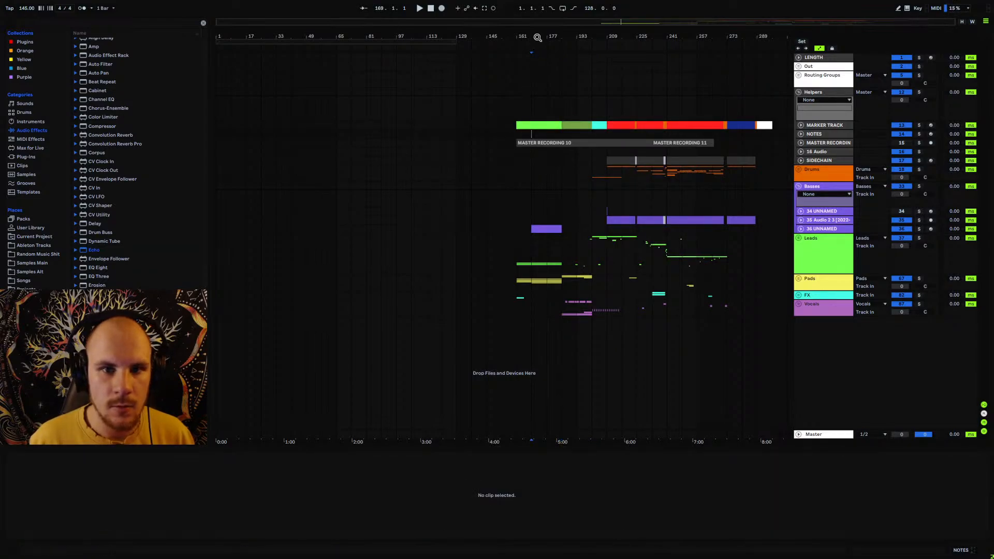
pyautogui.moveTo(538, 38); pyautogui.dragTo(537, 65)
pyautogui.click(500, 126)
pyautogui.press('space')
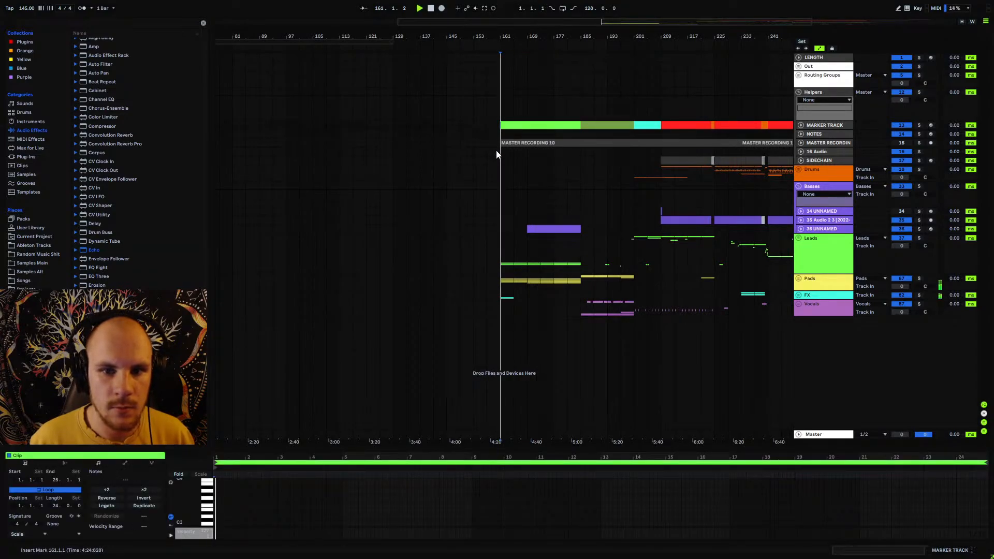
pyautogui.moveTo(505, 37); pyautogui.dragTo(547, 21)
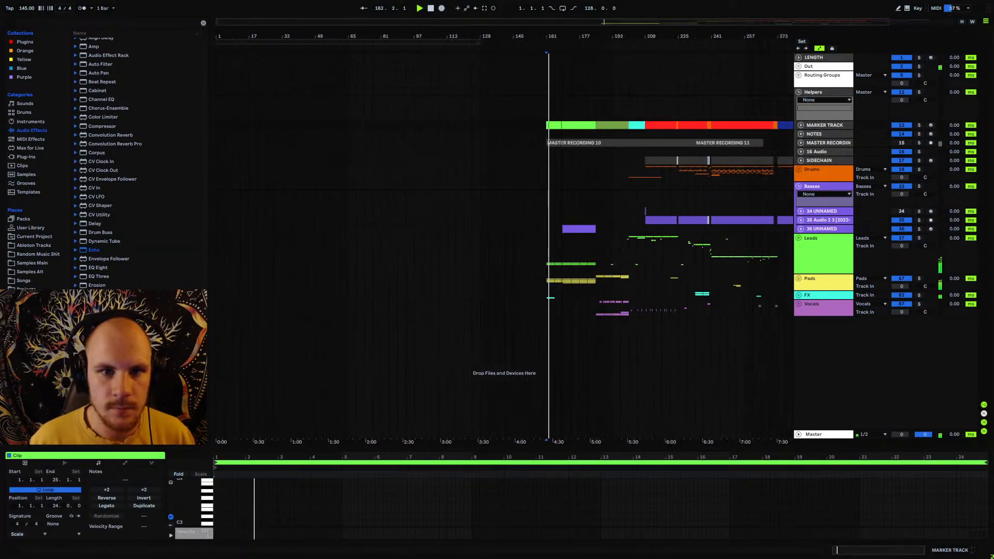
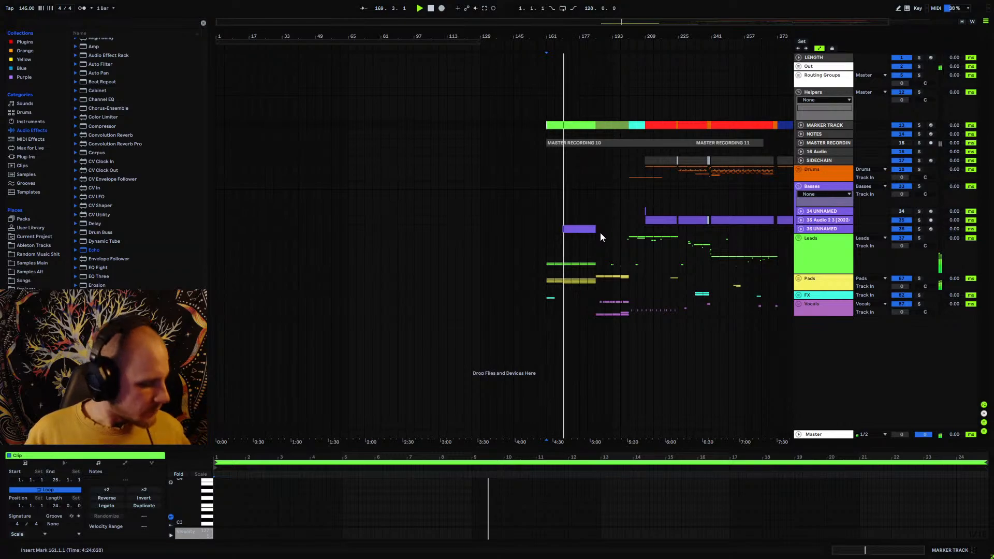
pyautogui.click(629, 305)
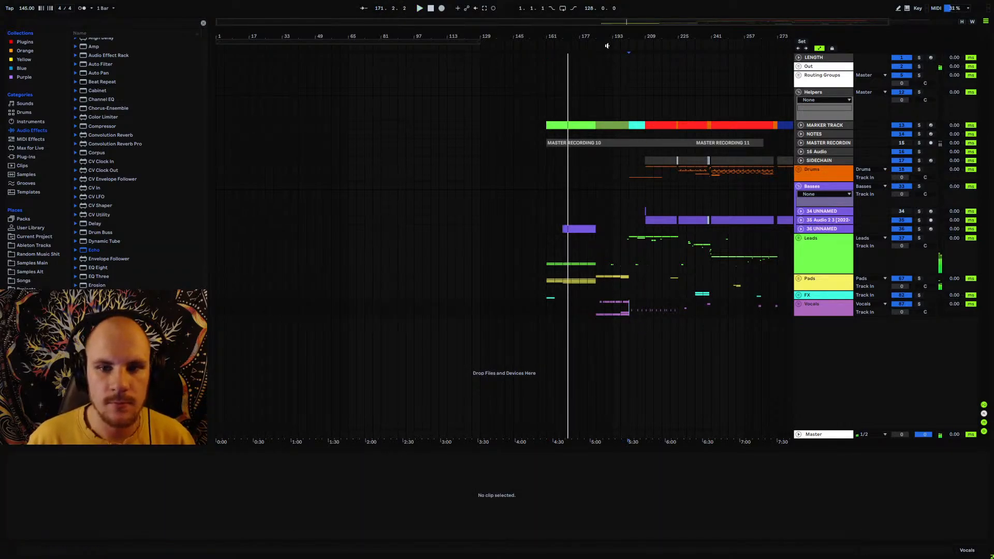
# - Copy the red and orange marker clips over bars 209 to 225 to bar 145 on MARKER TRACK
pyautogui.moveTo(540, 38); pyautogui.dragTo(511, 42)
pyautogui.moveTo(450, 34); pyautogui.dragTo(481, 41)
pyautogui.moveTo(568, 39); pyautogui.dragTo(469, 40)
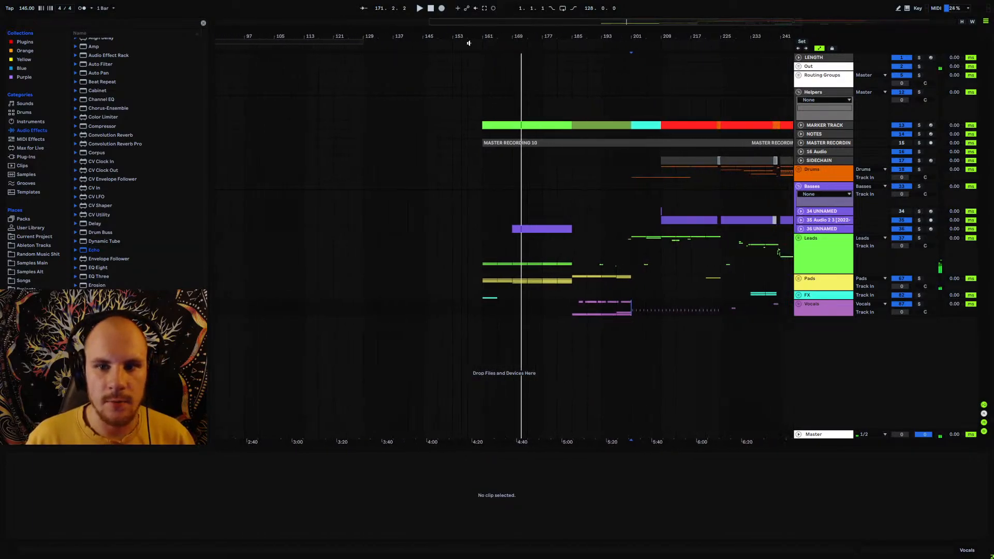
pyautogui.click(718, 127)
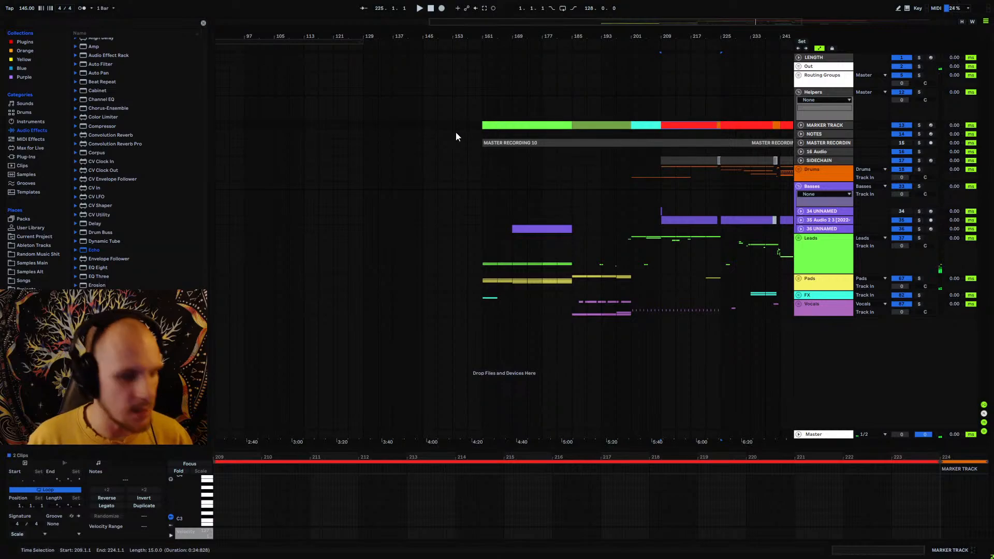
pyautogui.click(429, 127)
pyautogui.hotkey('ctrl', 'v')
# - Copy the red and orange marker clips over bars 225 to 241 to bar 129 on MARKER TRACK
pyautogui.click(384, 130)
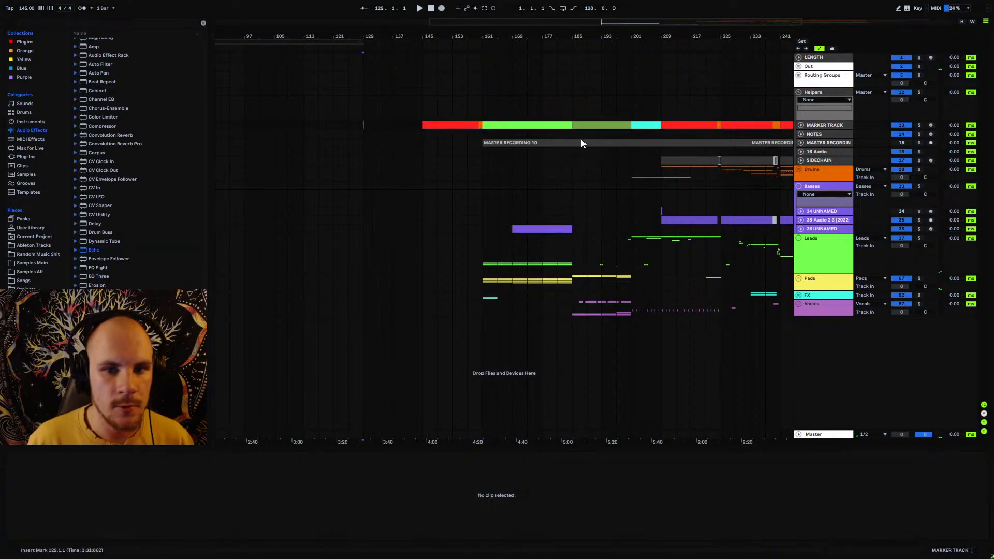
pyautogui.click(741, 128)
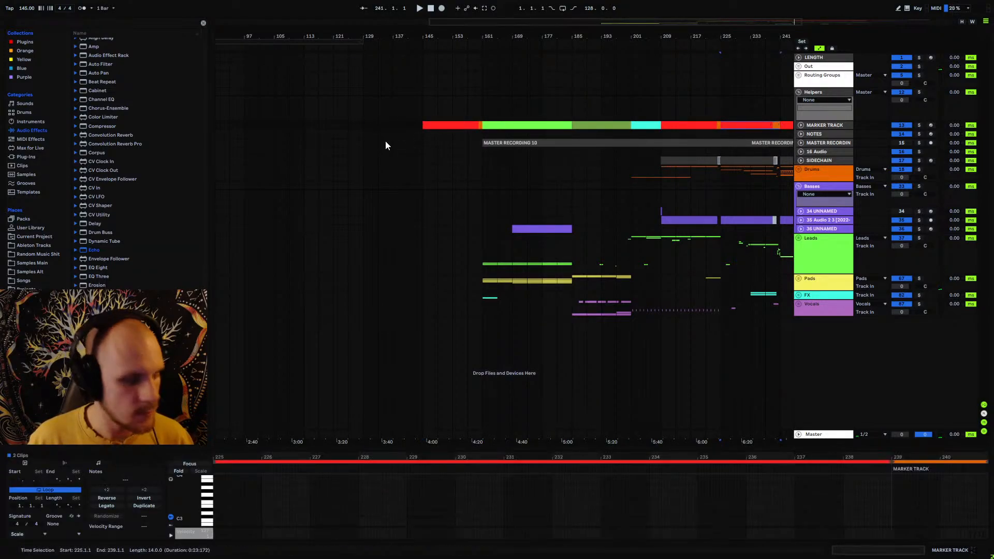
pyautogui.click(364, 126)
pyautogui.hotkey('ctrl', 'v')
pyautogui.moveTo(393, 36); pyautogui.dragTo(393, 16)
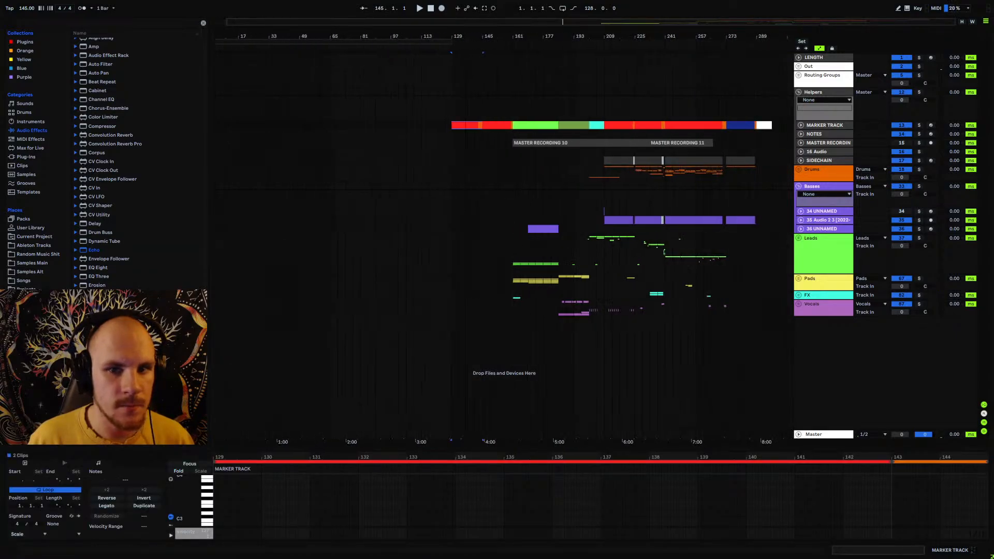
# - Copy the long red marker clip and its orange clip over bars 241 to 273 to bar 97 on MARKER TRACK
pyautogui.click(670, 124)
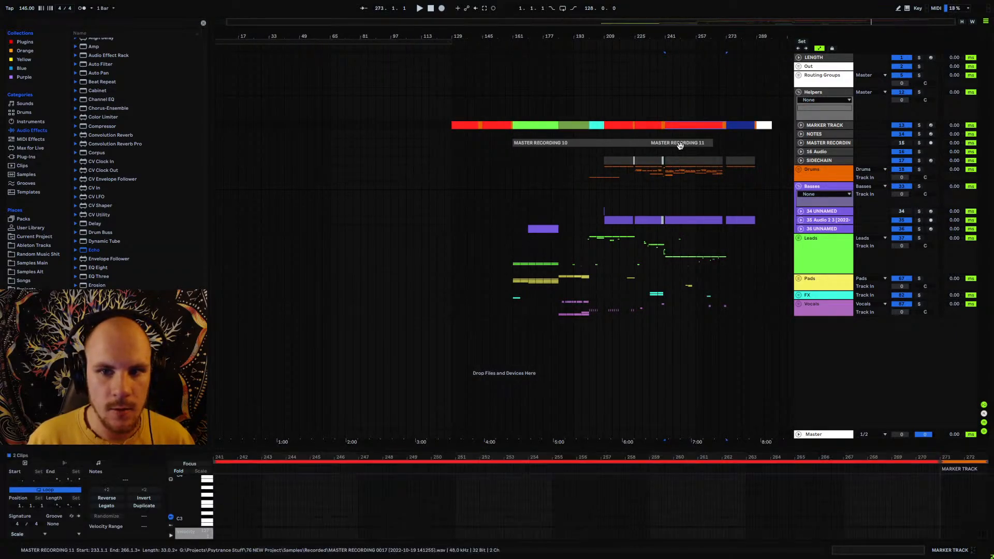
pyautogui.click(392, 125)
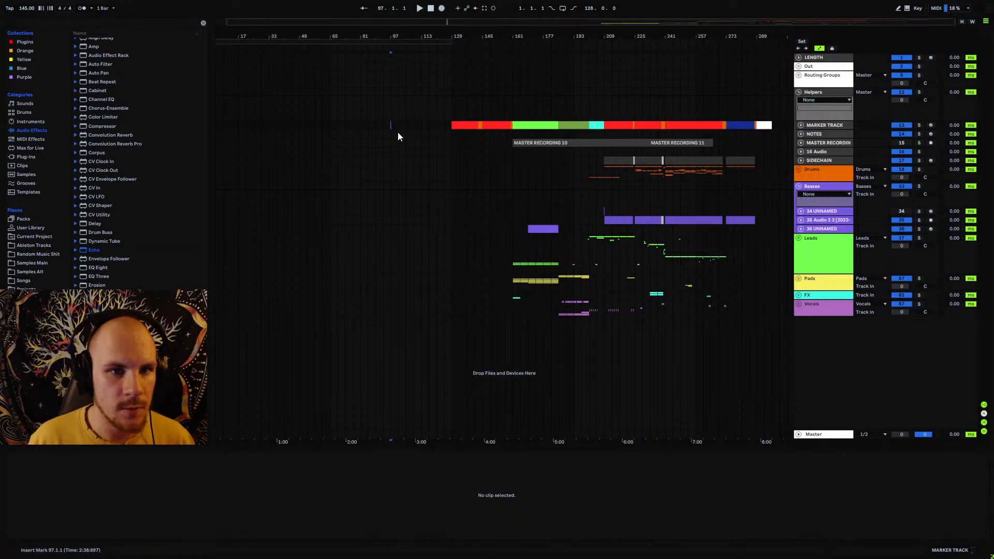
pyautogui.hotkey('ctrl', 'v')
pyautogui.moveTo(402, 35)
pyautogui.mouseDown()
pyautogui.moveTo(431, 57)
pyautogui.moveTo(463, 43)
pyautogui.moveTo(448, 52)
pyautogui.mouseUp()
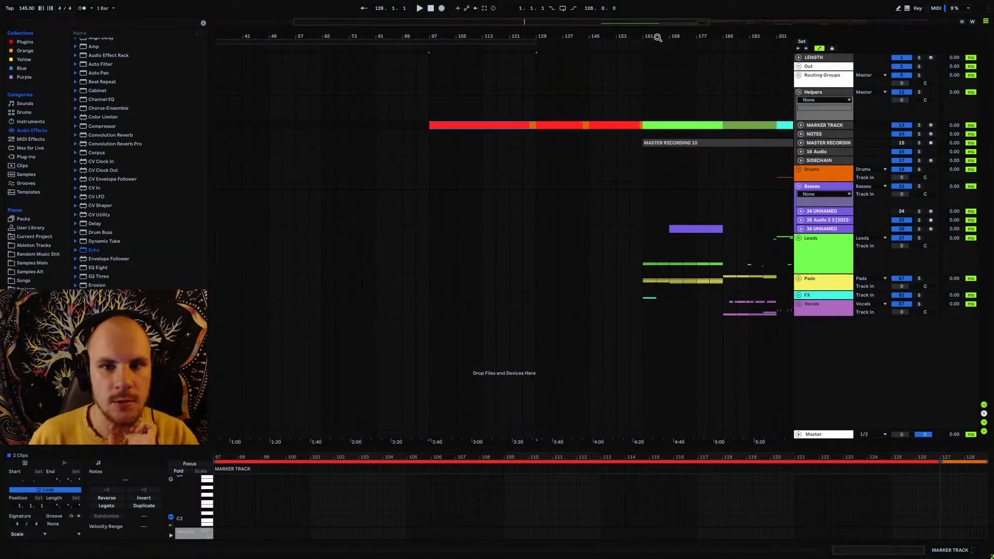
# - Examine the lengths of the marker sections from bar 209 to the end and compare them with the new markers from bar 97
pyautogui.hscroll(10, 610, 123)
pyautogui.click(605, 126)
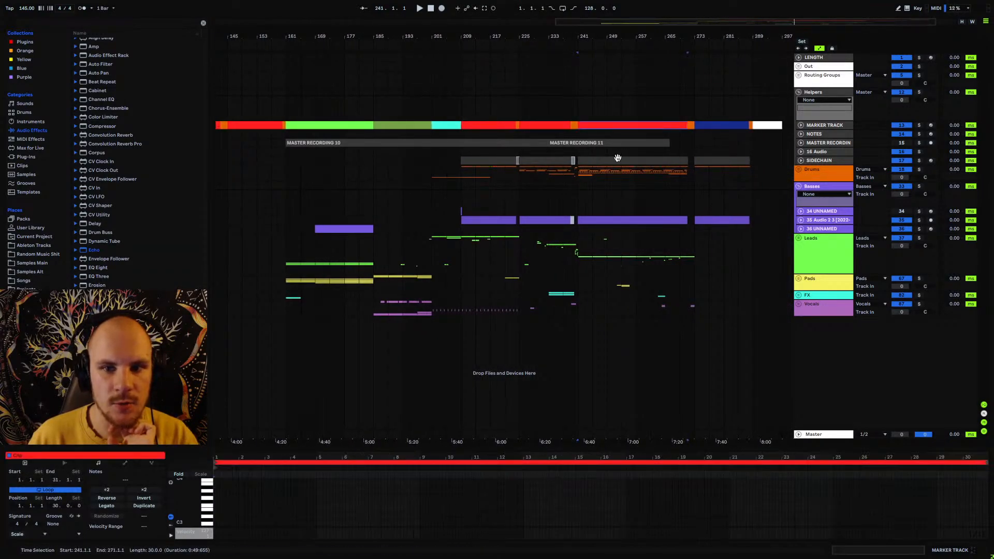
pyautogui.click(492, 126)
pyautogui.click(567, 129)
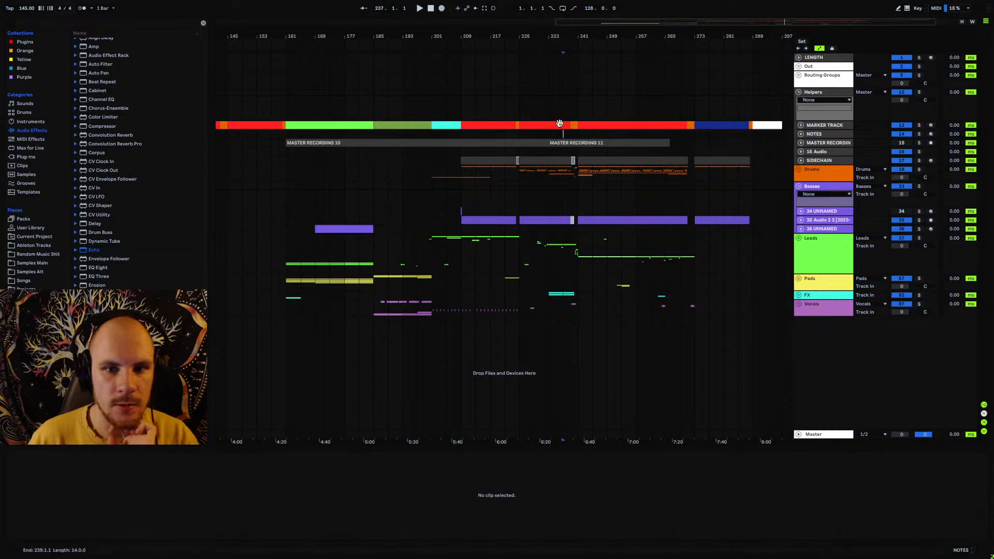
pyautogui.click(561, 124)
pyautogui.click(616, 126)
pyautogui.click(732, 125)
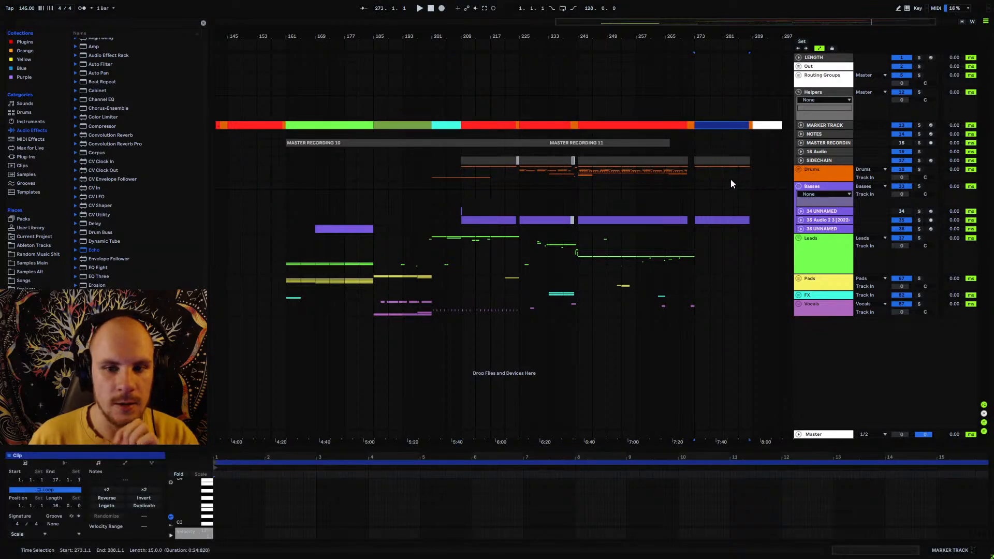
pyautogui.moveTo(464, 171); pyautogui.dragTo(523, 175)
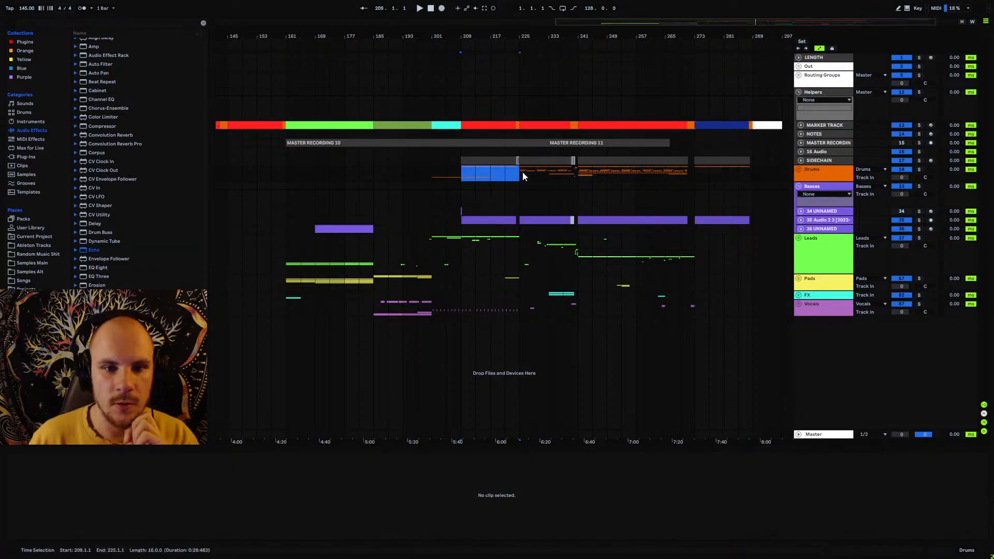
pyautogui.moveTo(519, 37); pyautogui.dragTo(610, 37)
pyautogui.moveTo(354, 29); pyautogui.dragTo(355, 23)
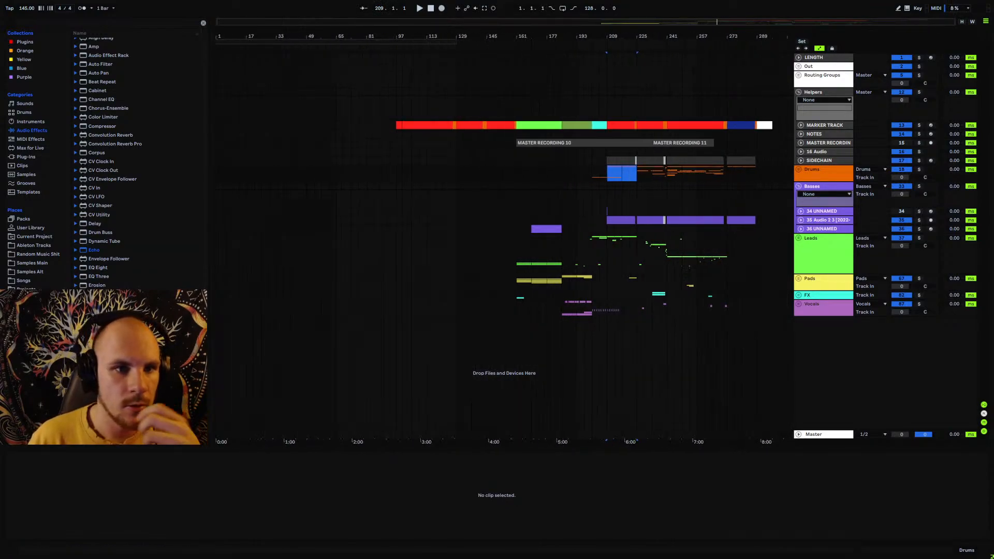
pyautogui.click(402, 144)
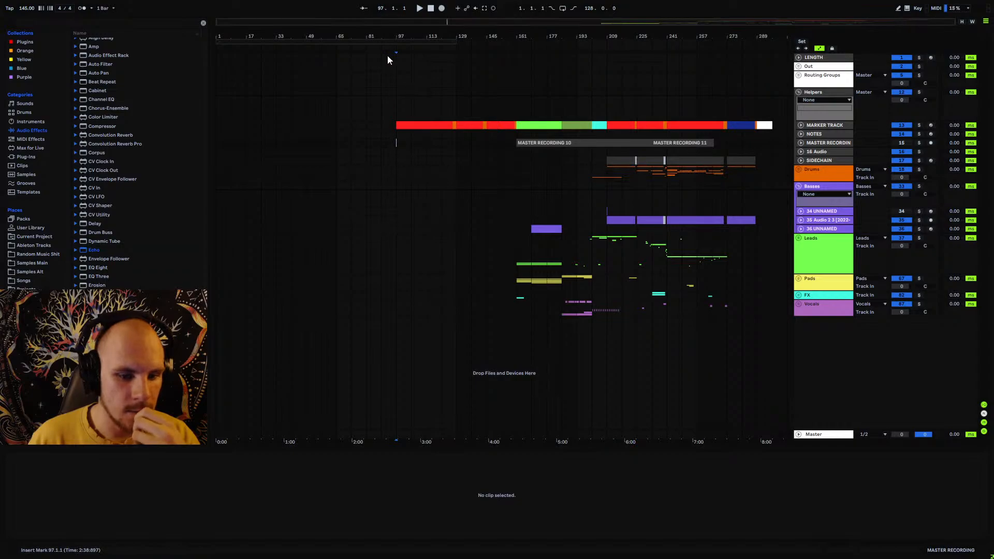
# - Copy the red and orange marker clips over bars 129 to 145 to bar 73 on MARKER TRACK
pyautogui.moveTo(387, 38); pyautogui.dragTo(426, 54)
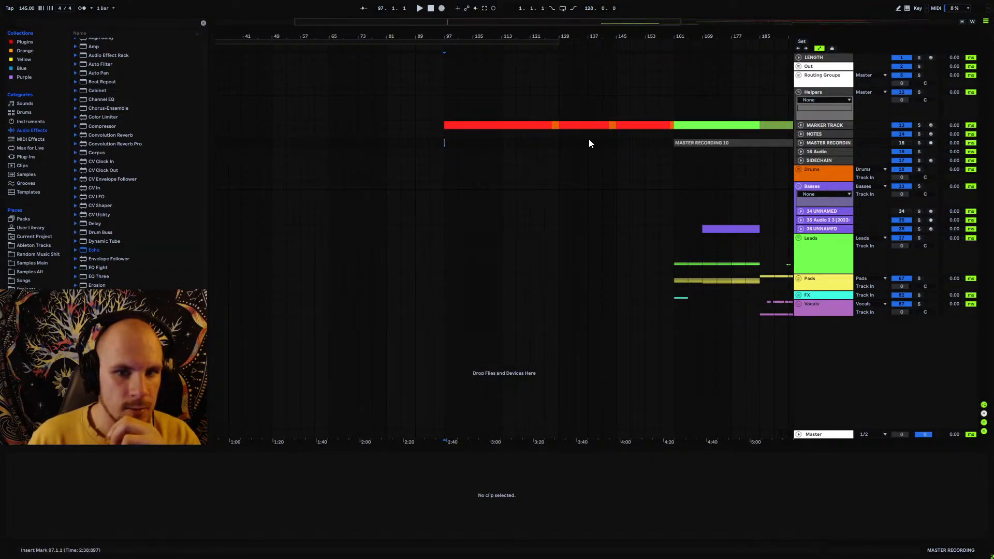
pyautogui.click(598, 124)
pyautogui.keyDown('shift'); pyautogui.click(613, 126); pyautogui.keyUp('shift')
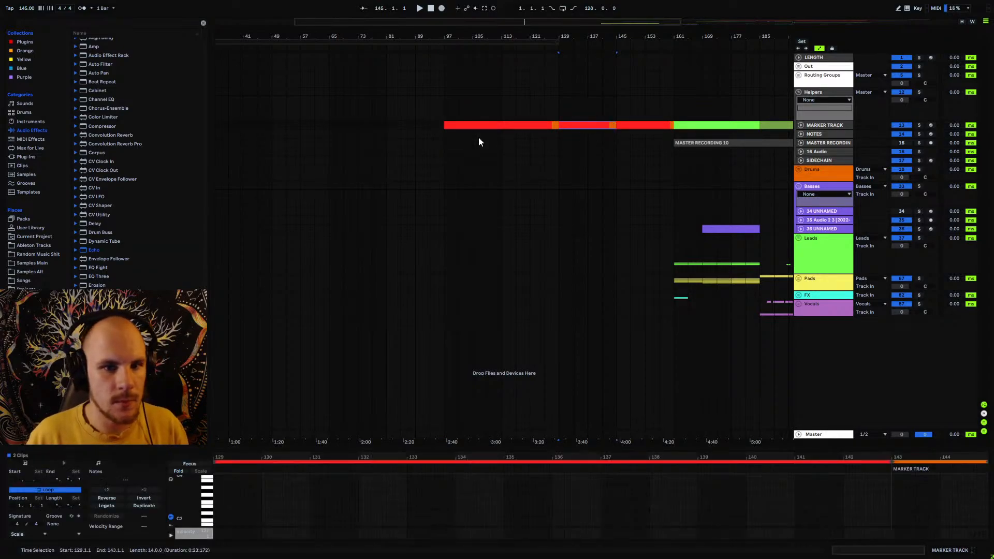
pyautogui.click(362, 126)
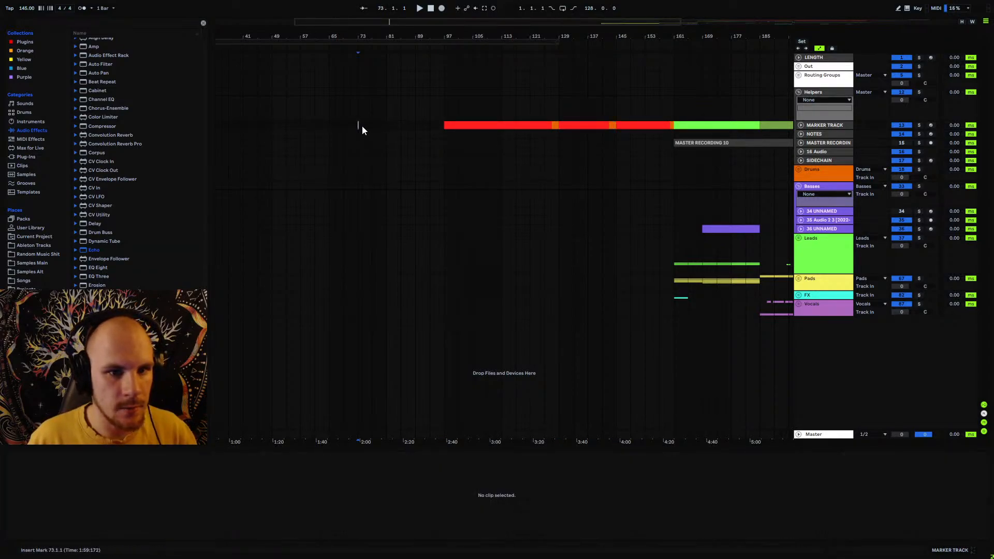
pyautogui.hotkey('ctrl', 'v')
# - Paste the same 16-bar pair of red and orange marker clips at bar 57 and at bar 41 on MARKER TRACK
pyautogui.moveTo(383, 36); pyautogui.dragTo(516, 41)
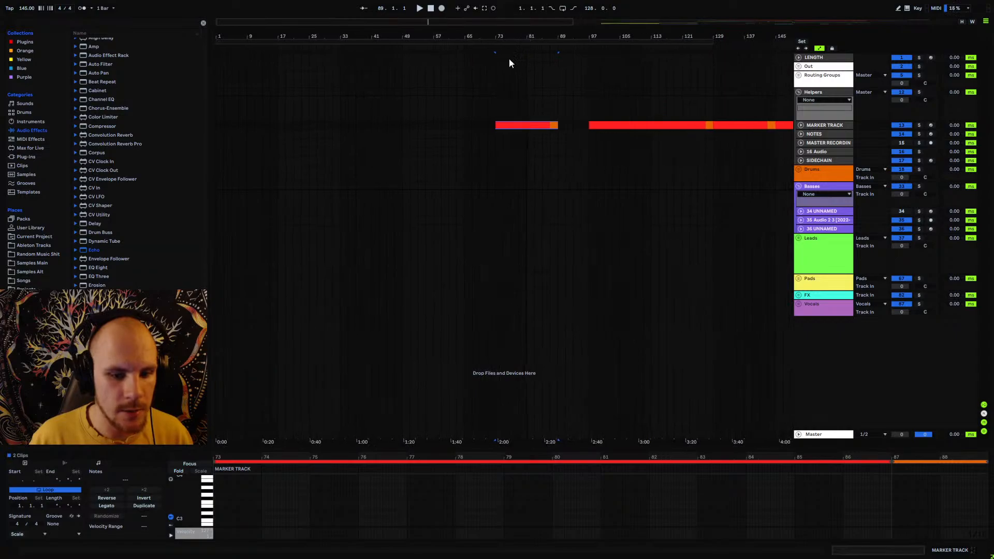
pyautogui.click(436, 125)
pyautogui.hotkey('ctrl', 'v')
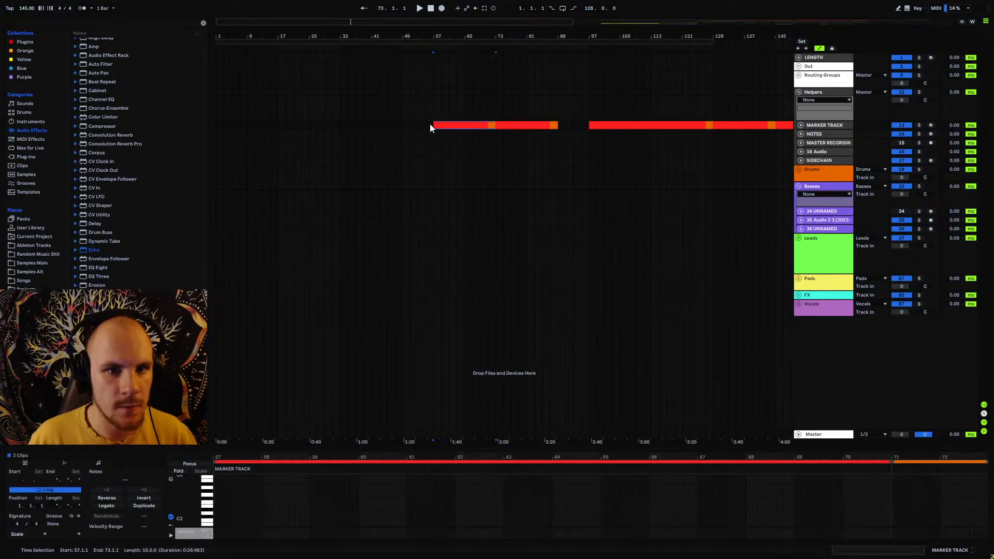
pyautogui.click(372, 125)
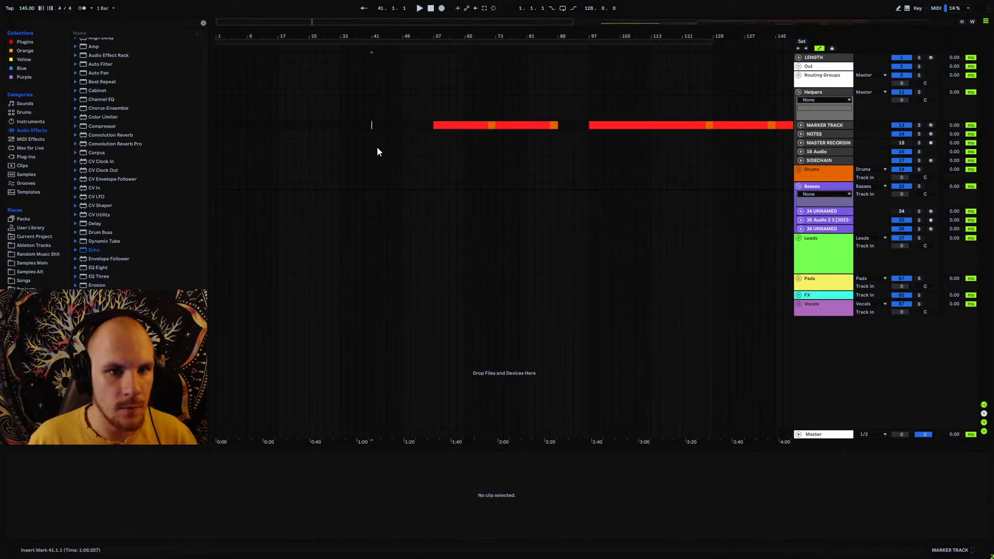
pyautogui.hotkey('ctrl', 'v')
# - Examine the marker layout from bar 41 onward, including the stretch between bars 89 and 97
pyautogui.click(364, 161)
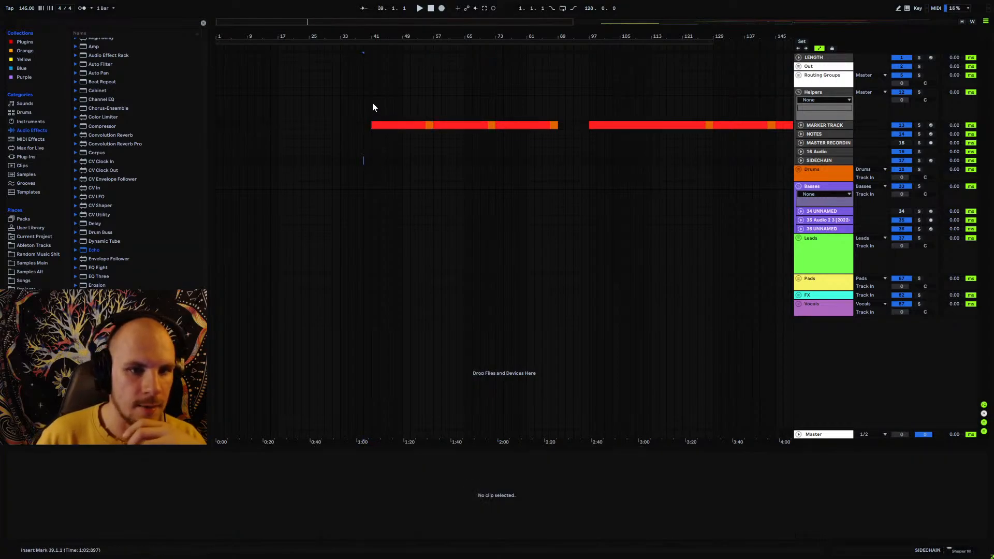
pyautogui.click(371, 162)
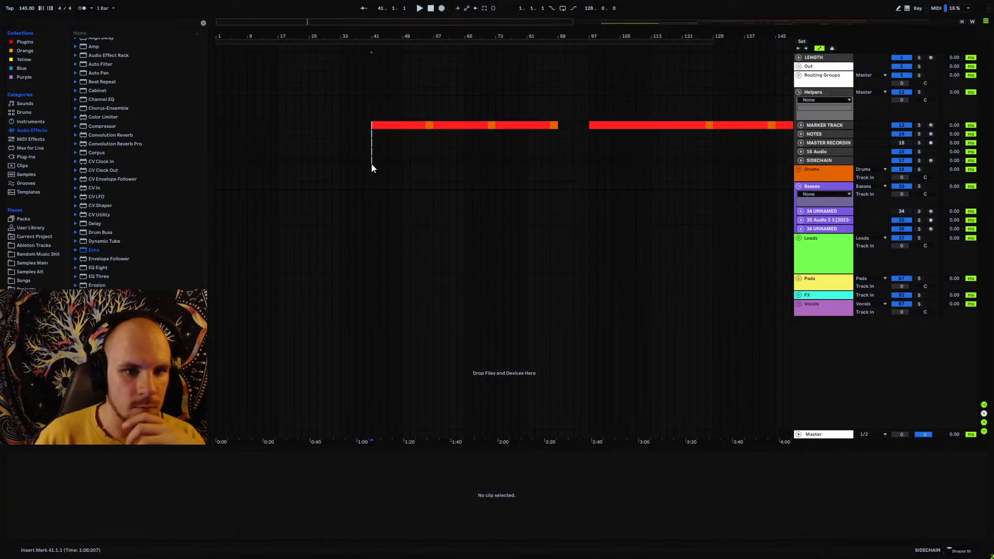
pyautogui.click(555, 126)
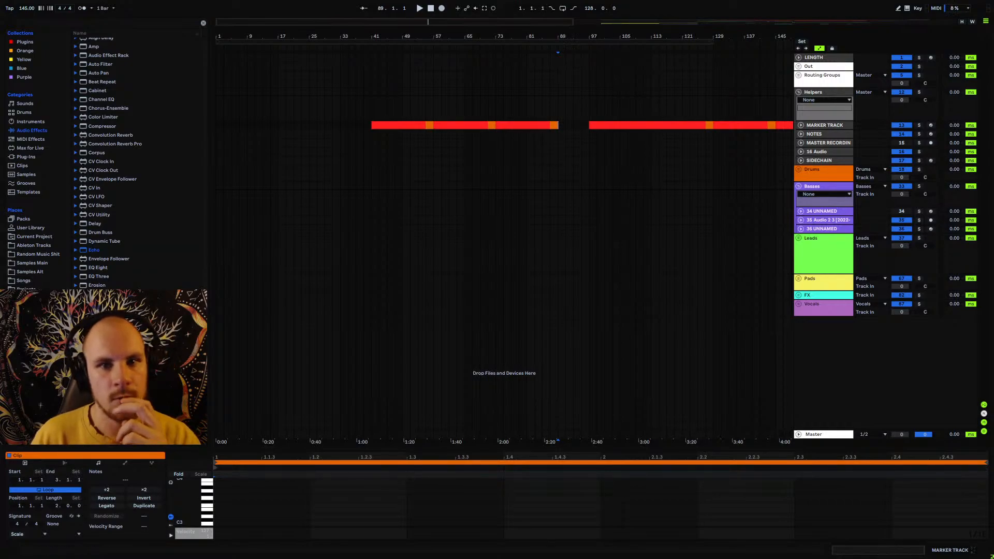
pyautogui.press('-')
pyautogui.scroll(3, 386, 158)
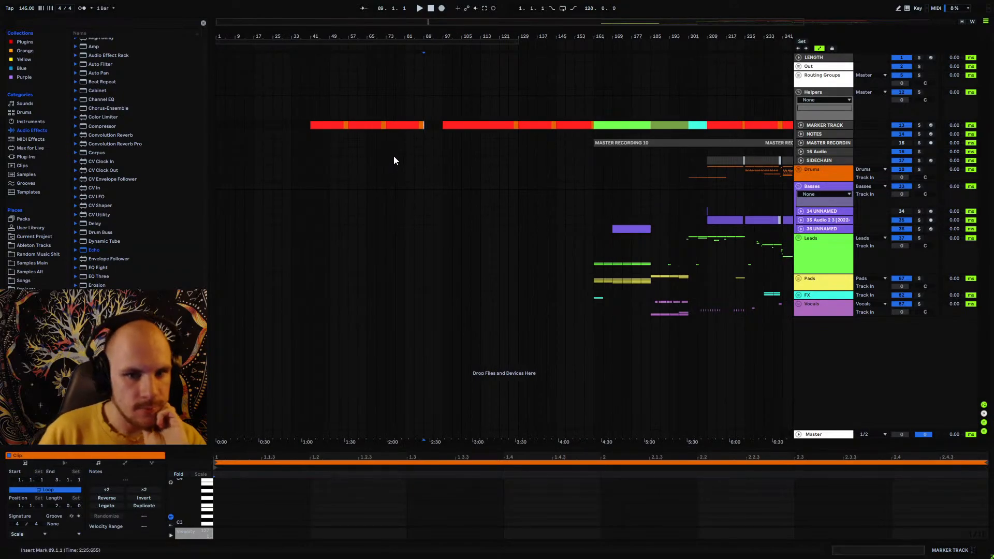
pyautogui.scroll(-2, 373, 35)
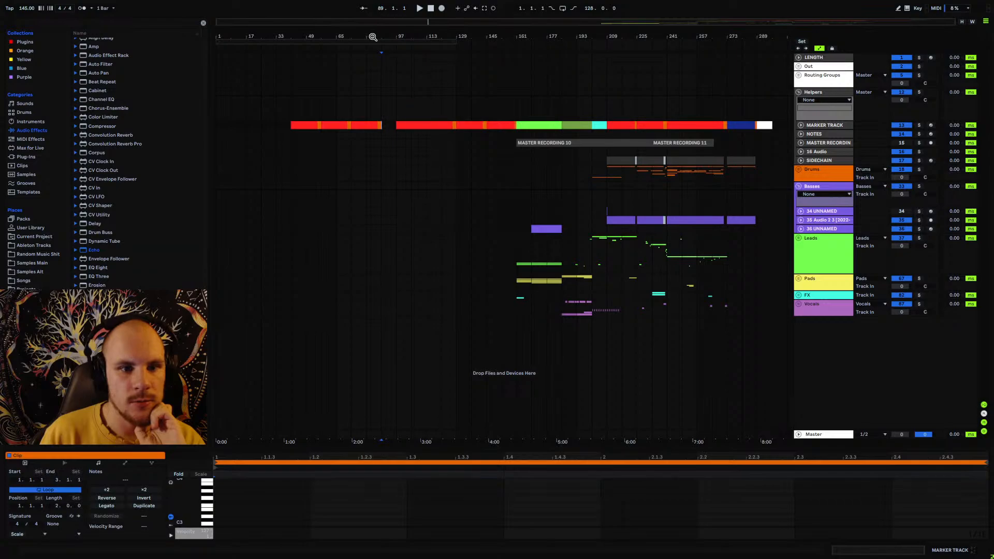
pyautogui.scroll(3, 373, 37)
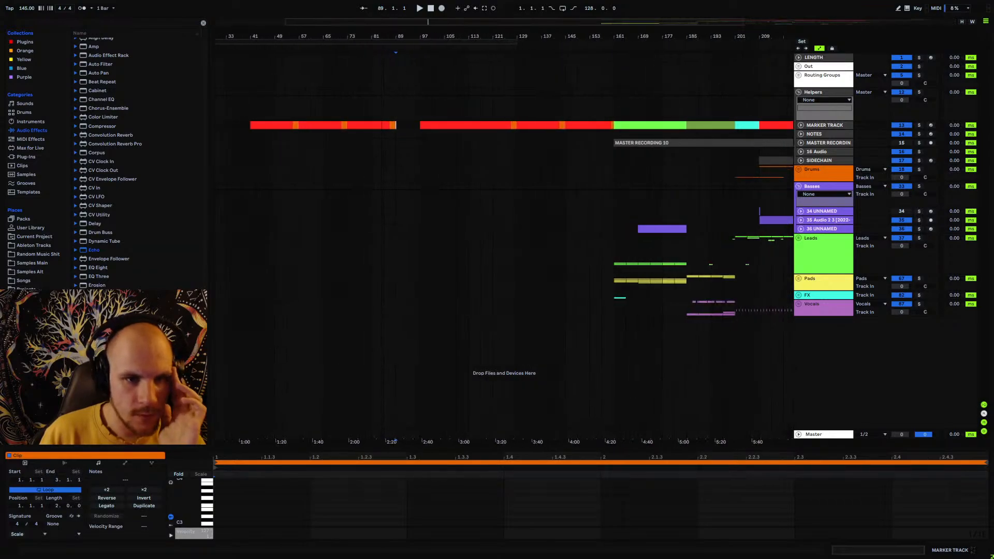
# - Move the six red and orange marker clips spanning bars 41 to 89 on MARKER TRACK to bar 49, closing the gap before bar 97
pyautogui.moveTo(426, 125); pyautogui.dragTo(446, 125)
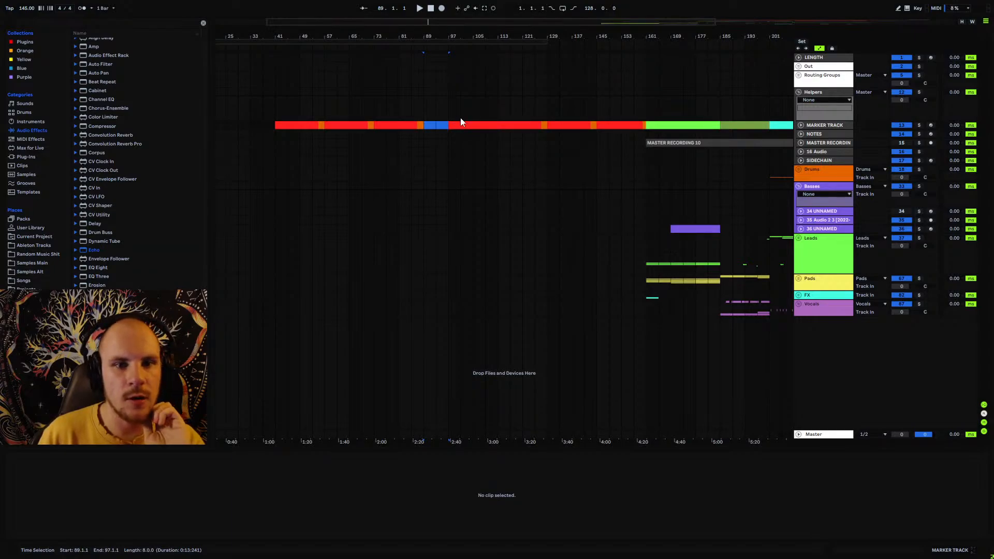
pyautogui.click(386, 126)
pyautogui.click(507, 125)
pyautogui.click(633, 125)
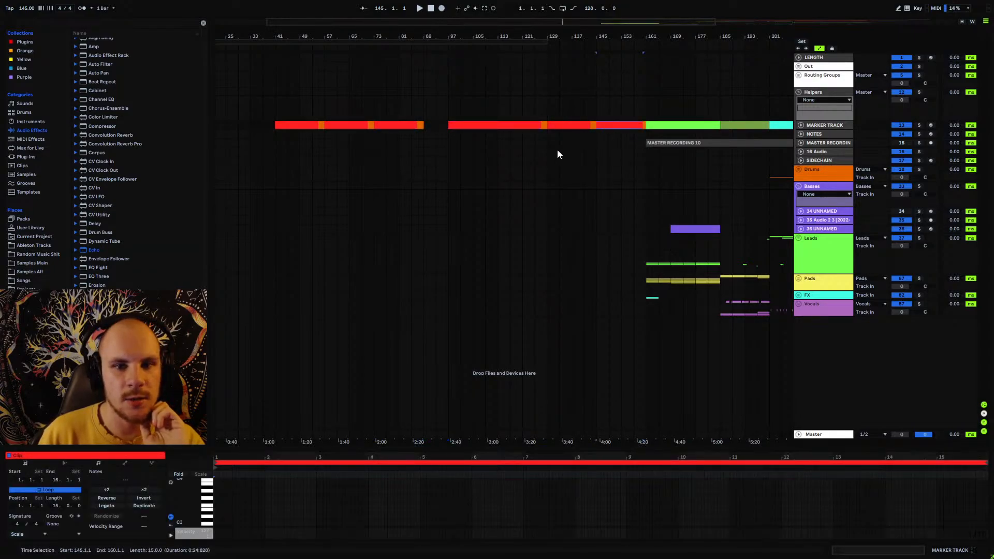
pyautogui.click(420, 125)
pyautogui.keyDown('shift'); pyautogui.click(284, 125); pyautogui.keyUp('shift')
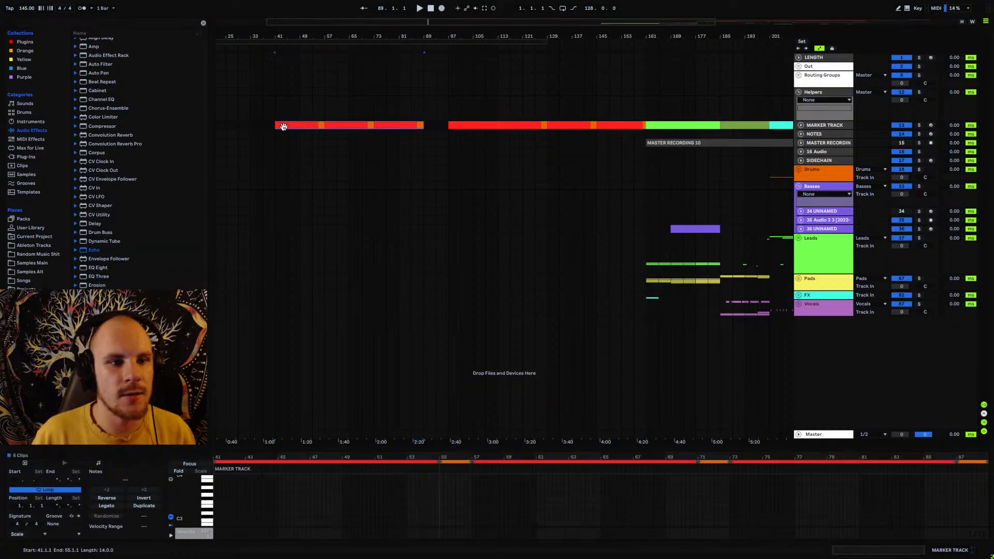
pyautogui.moveTo(283, 127); pyautogui.dragTo(309, 126)
pyautogui.click(300, 141)
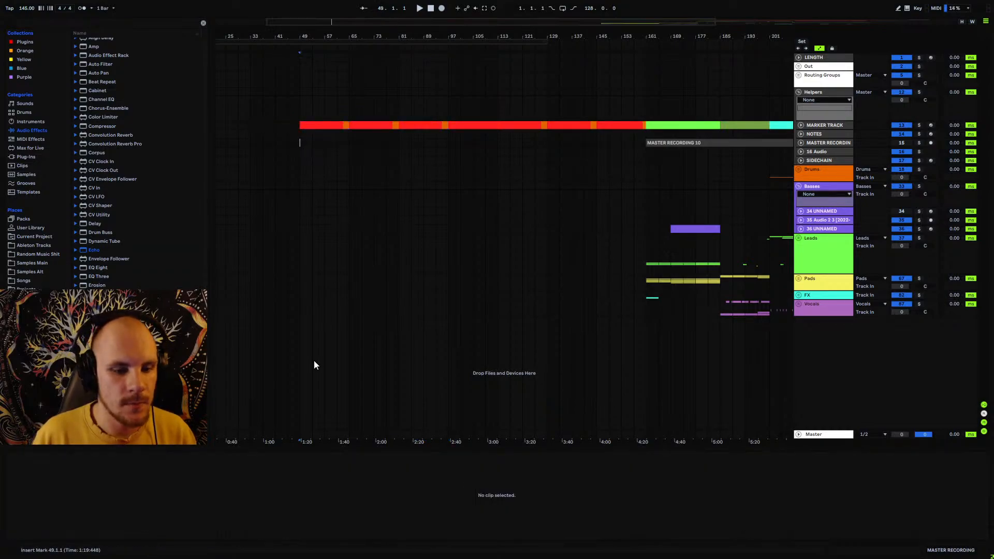
# - Extend the arrangement loop from bar 1 across the whole track to a length of 296 bars
pyautogui.click(299, 42)
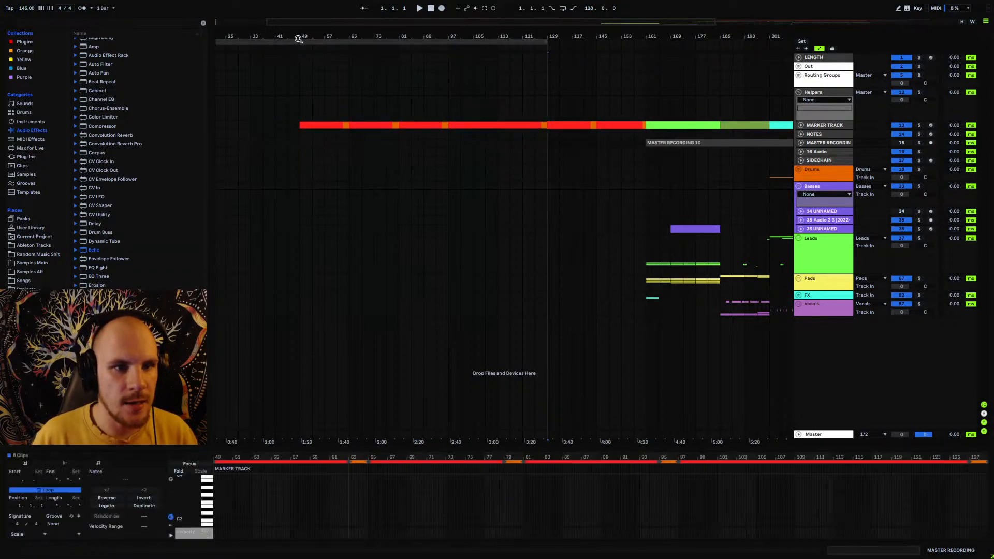
pyautogui.moveTo(299, 39); pyautogui.dragTo(381, 58)
pyautogui.click(381, 231)
pyautogui.click(384, 364)
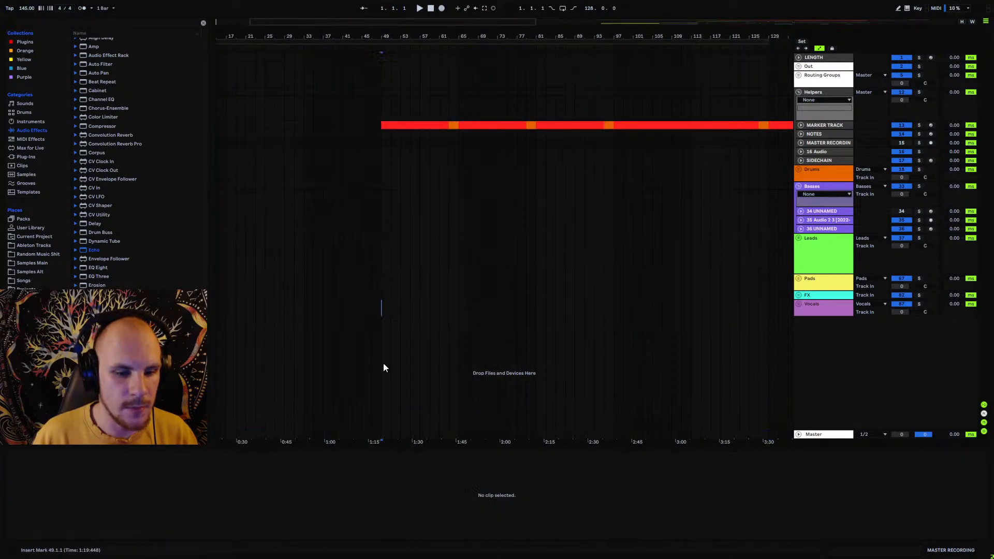
pyautogui.press('w')
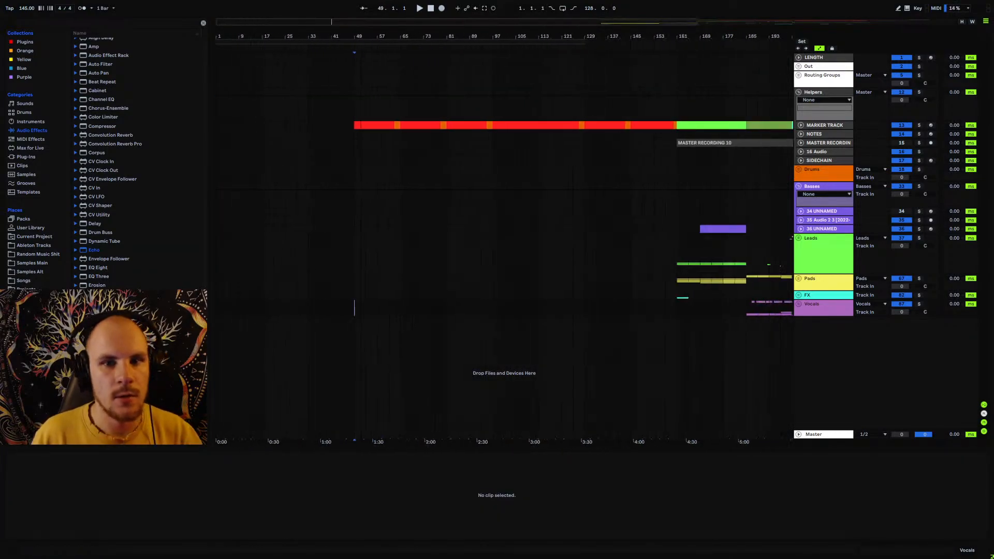
pyautogui.moveTo(451, 43)
pyautogui.mouseDown()
pyautogui.moveTo(682, 91)
pyautogui.moveTo(773, 52)
pyautogui.mouseUp()
# - Copy the red and orange marker pair over bars 49 to 65 to bar 33 on MARKER TRACK
pyautogui.click(306, 124)
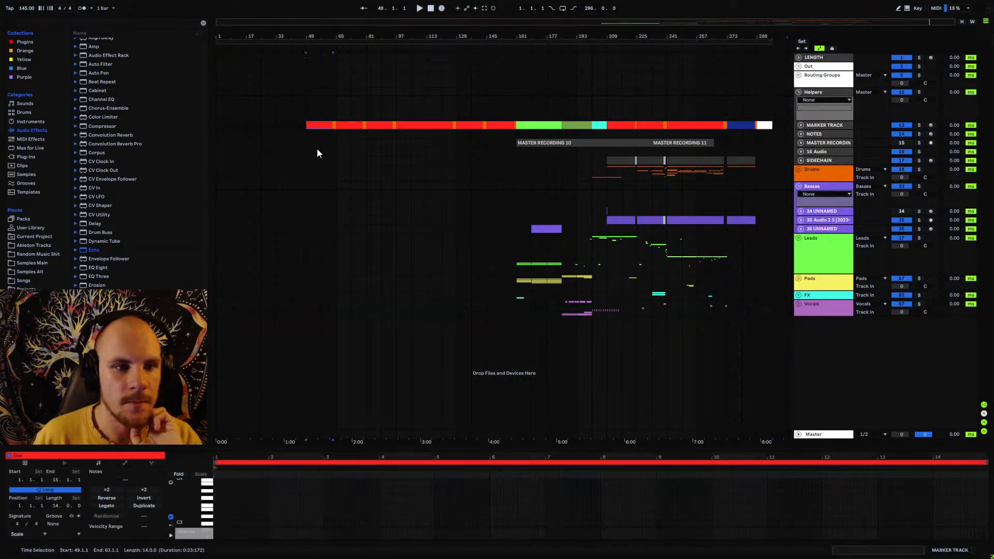
pyautogui.keyDown('shift'); pyautogui.click(334, 125); pyautogui.keyUp('shift')
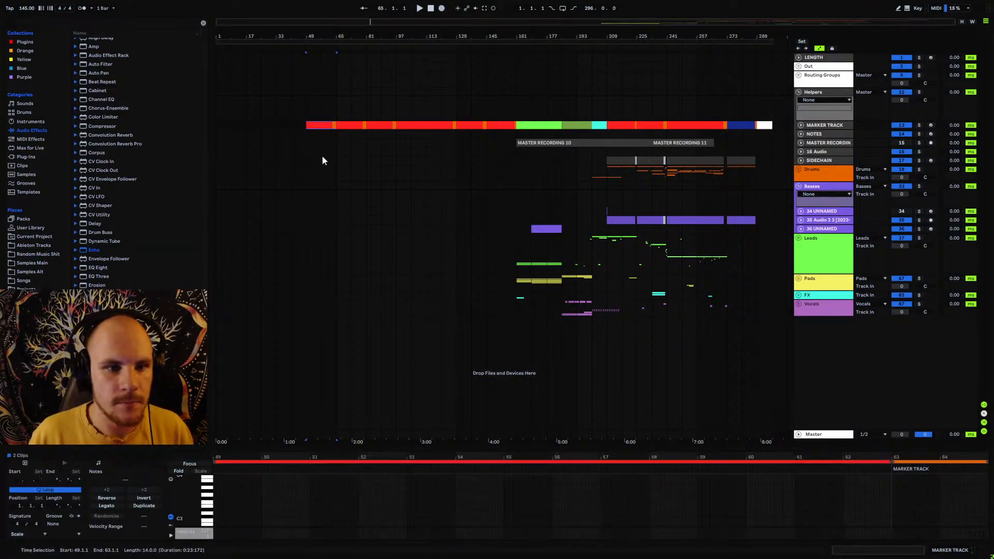
pyautogui.click(278, 125)
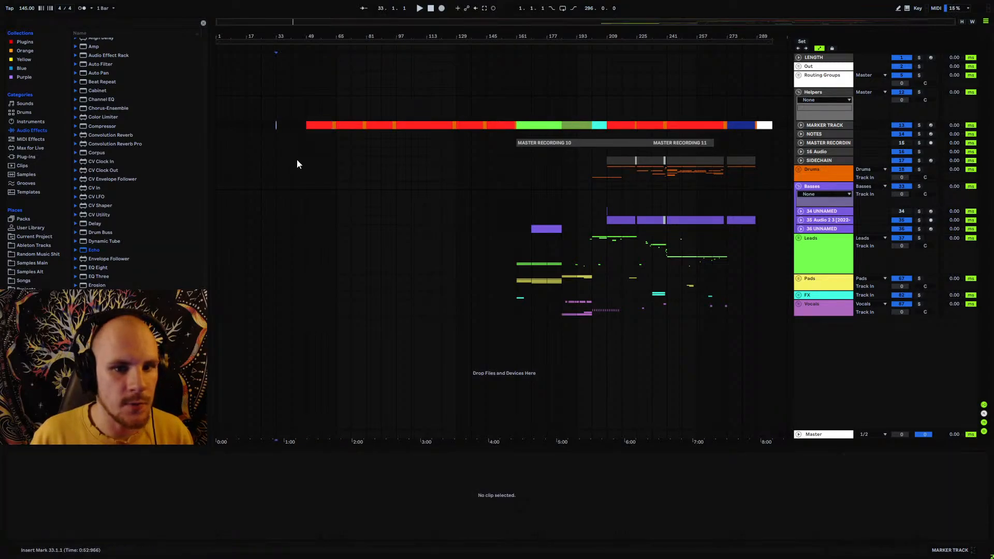
pyautogui.hotkey('ctrl', 'v')
pyautogui.click(278, 140)
# - Examine the lengths of the new marker sections between bars 33 and 161 on MARKER TRACK
pyautogui.click(369, 125)
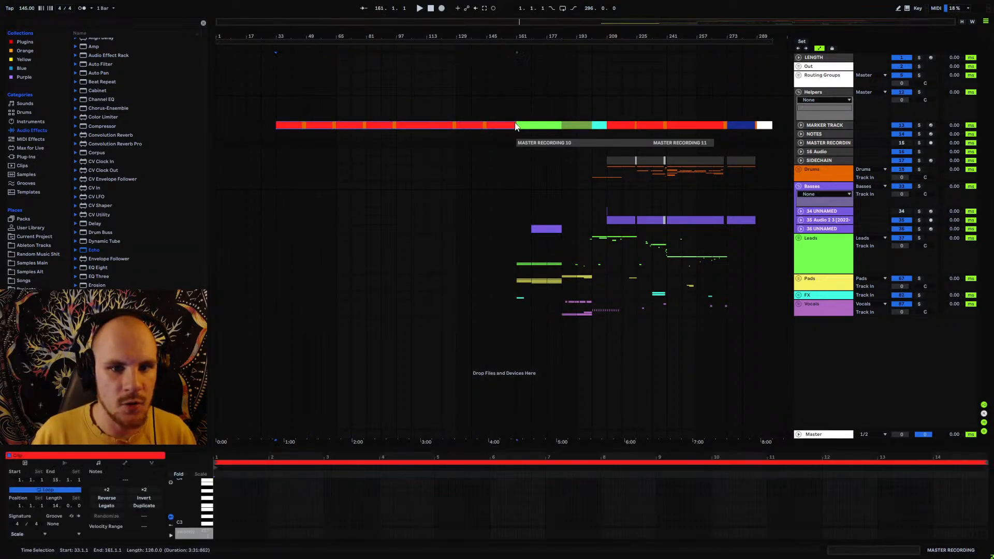
pyautogui.click(393, 171)
pyautogui.click(319, 125)
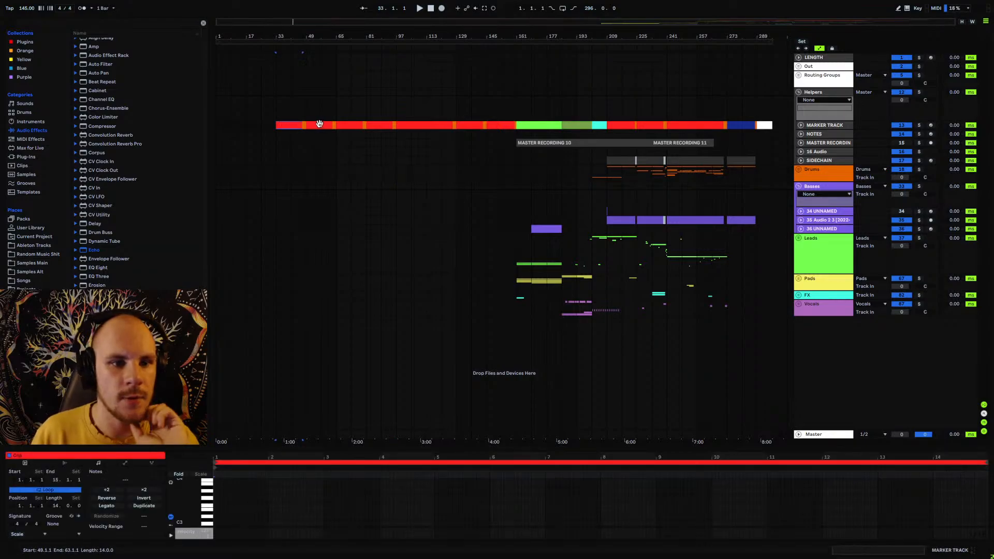
pyautogui.click(383, 125)
pyautogui.click(407, 125)
pyautogui.click(435, 124)
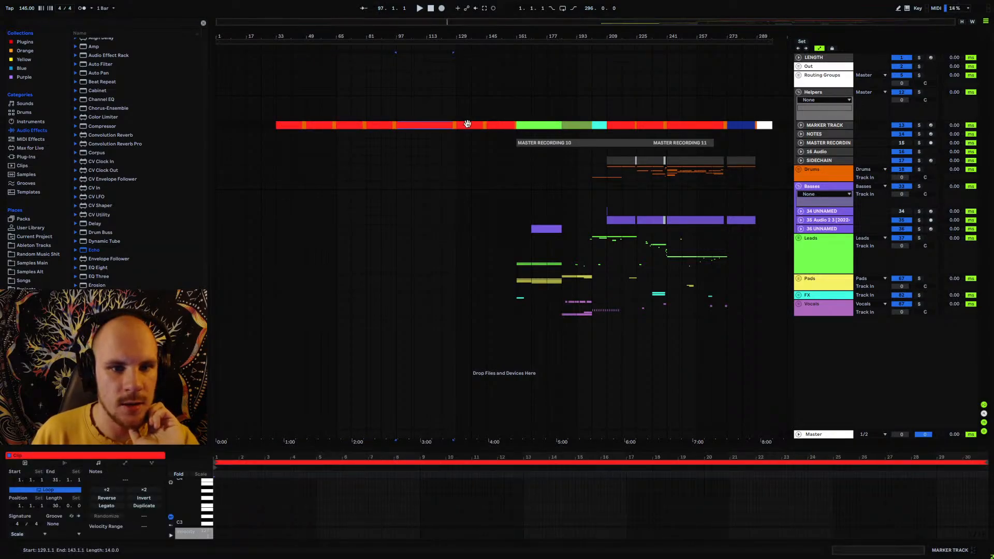
pyautogui.click(467, 124)
pyautogui.click(503, 127)
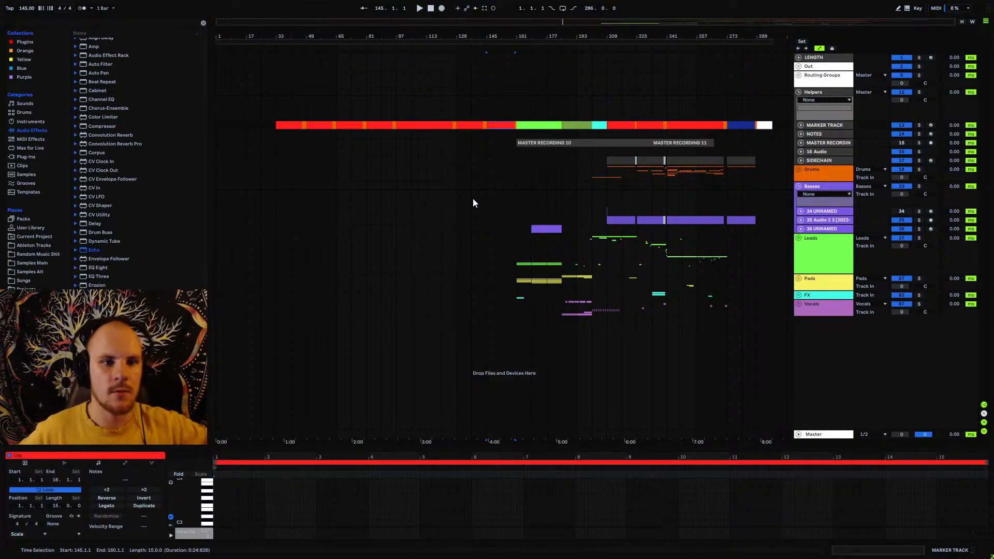
# - Recolour the red marker clip at bar 81 on MARKER TRACK to cyan
pyautogui.rightClick(379, 126)
pyautogui.click(444, 282)
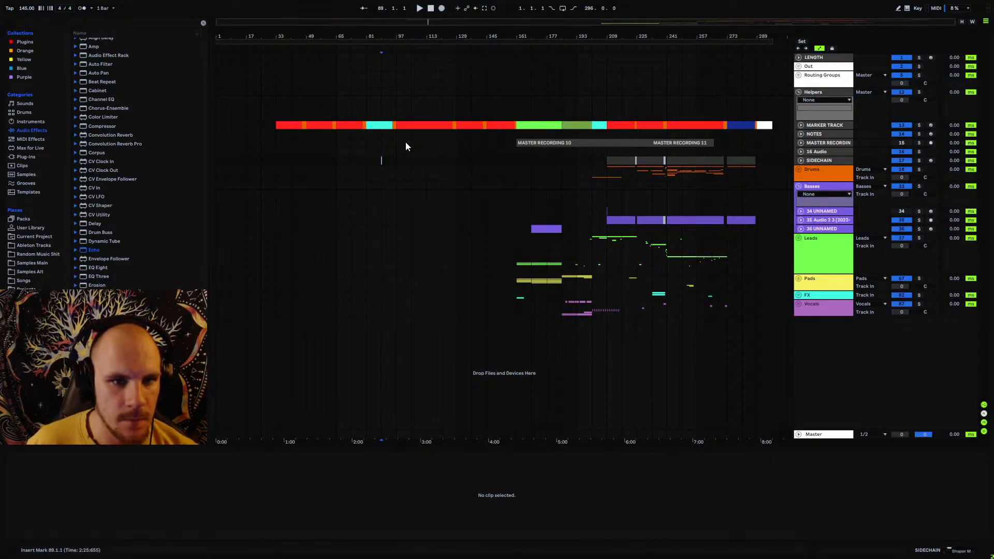
# - Compare the red marker sections at bars 33, 49, 65 and 97 with the cyan clip at bar 81
pyautogui.click(320, 125)
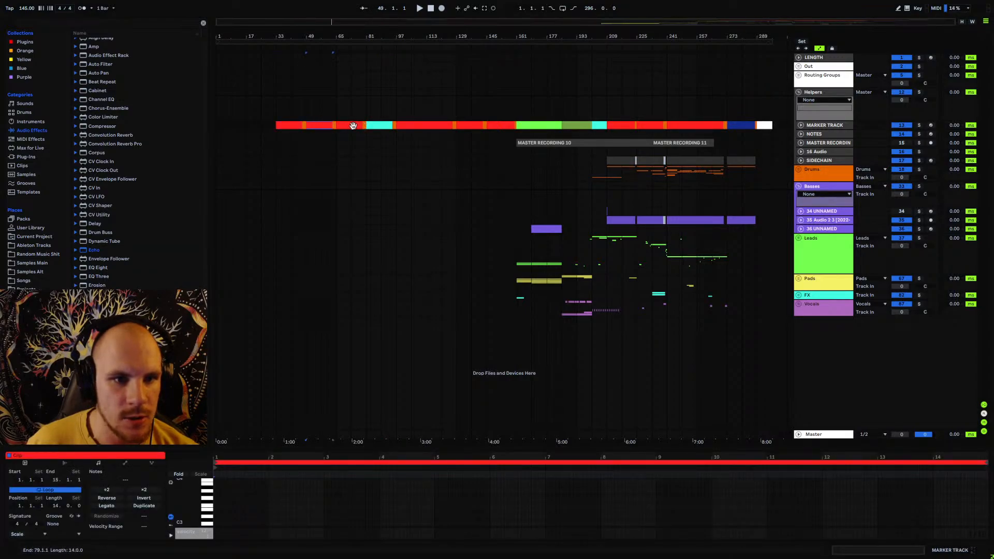
pyautogui.click(412, 125)
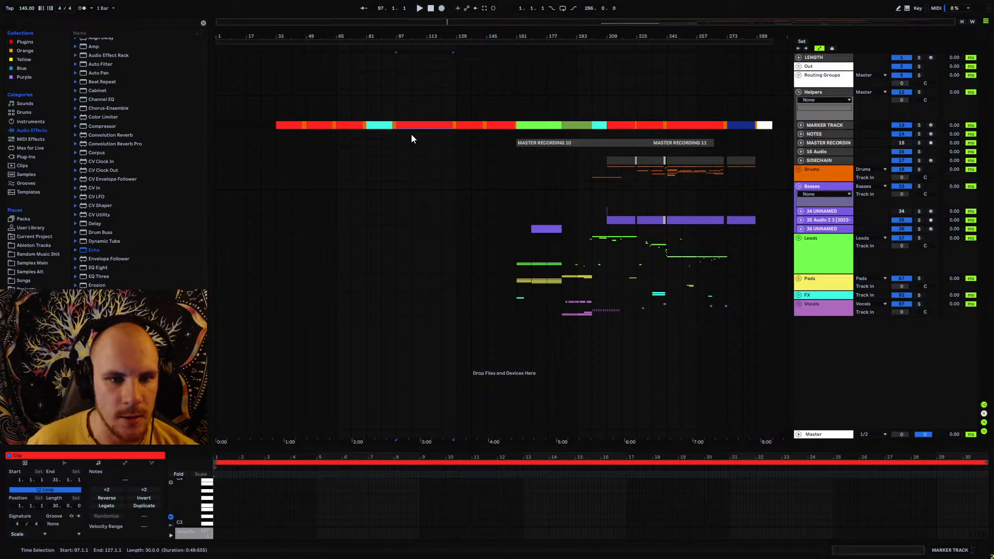
pyautogui.rightClick(388, 125)
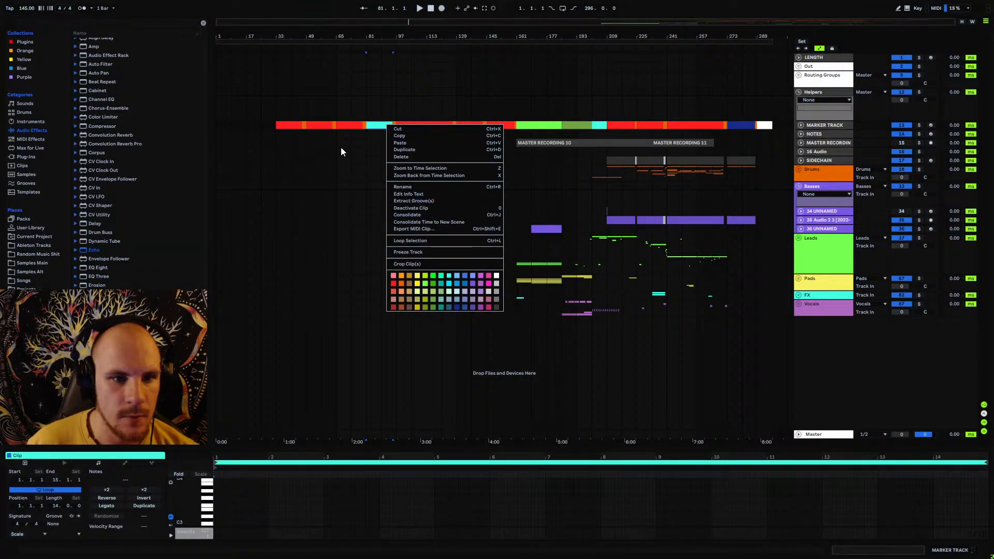
pyautogui.click(352, 126)
pyautogui.click(313, 125)
pyautogui.click(425, 125)
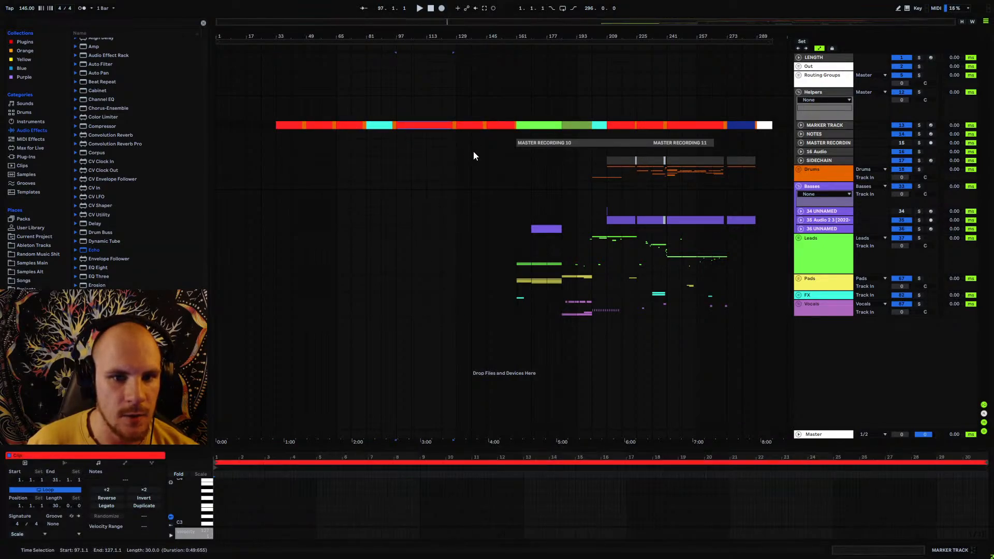
pyautogui.click(296, 126)
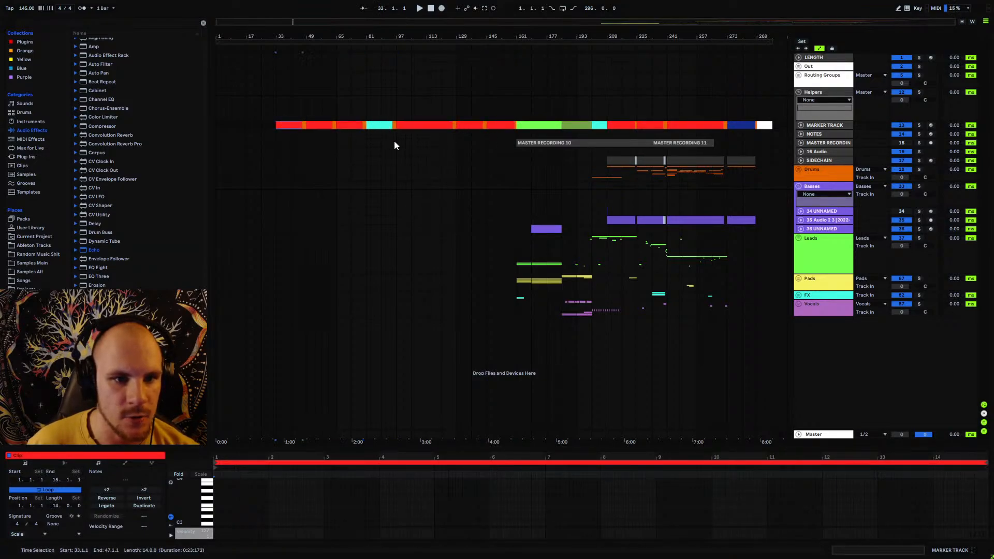
# - Move the cyan clip at bar 81 and its following orange clip down to the NOTES track at the same position
pyautogui.click(393, 125)
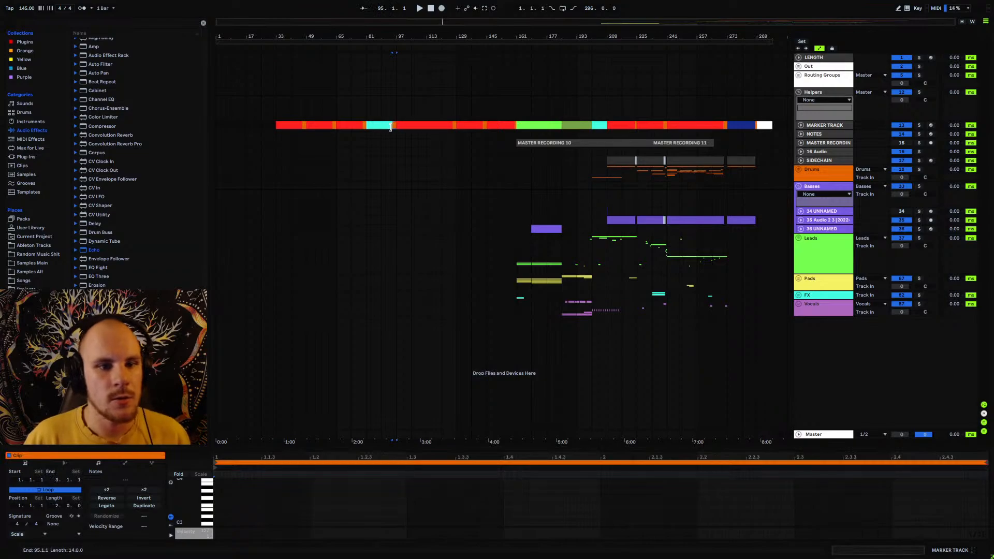
pyautogui.keyDown('shift'); pyautogui.click(380, 124); pyautogui.keyUp('shift')
pyautogui.moveTo(378, 127); pyautogui.dragTo(379, 133)
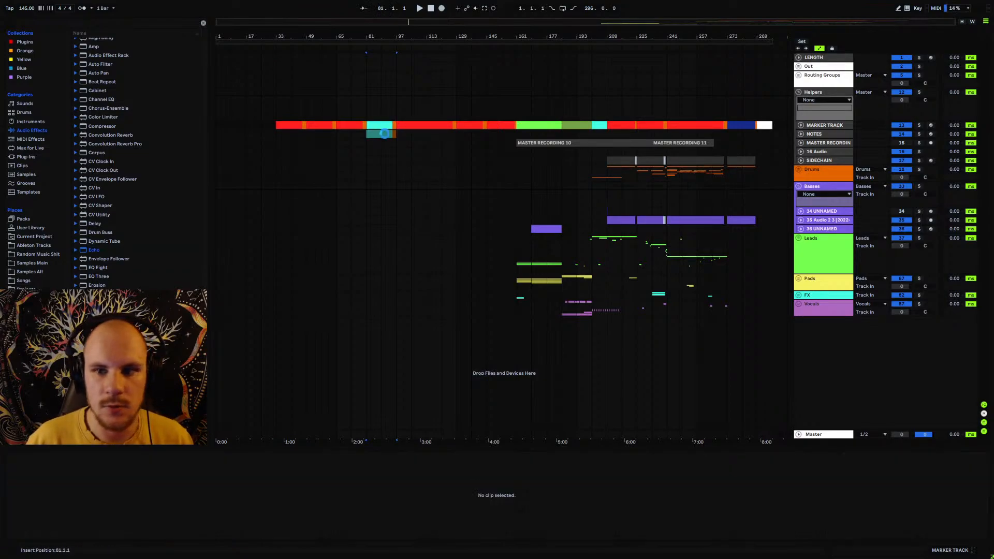
# - Move the 16-bar red and orange pair from bar 129 to bar 81, and the 32-bar pair from bar 97 to bar 113
pyautogui.click(454, 126)
pyautogui.keyDown('shift'); pyautogui.click(455, 126); pyautogui.keyUp('shift')
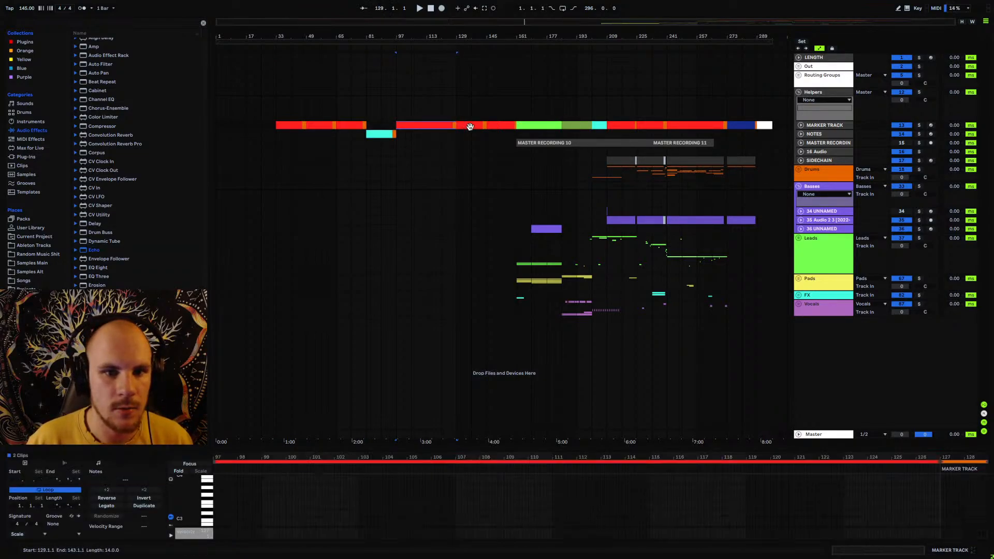
pyautogui.click(469, 126)
pyautogui.keyDown('shift'); pyautogui.click(485, 126); pyautogui.keyUp('shift')
pyautogui.moveTo(476, 127); pyautogui.dragTo(448, 125)
pyautogui.click(415, 125)
pyautogui.keyDown('shift'); pyautogui.click(454, 126); pyautogui.keyUp('shift')
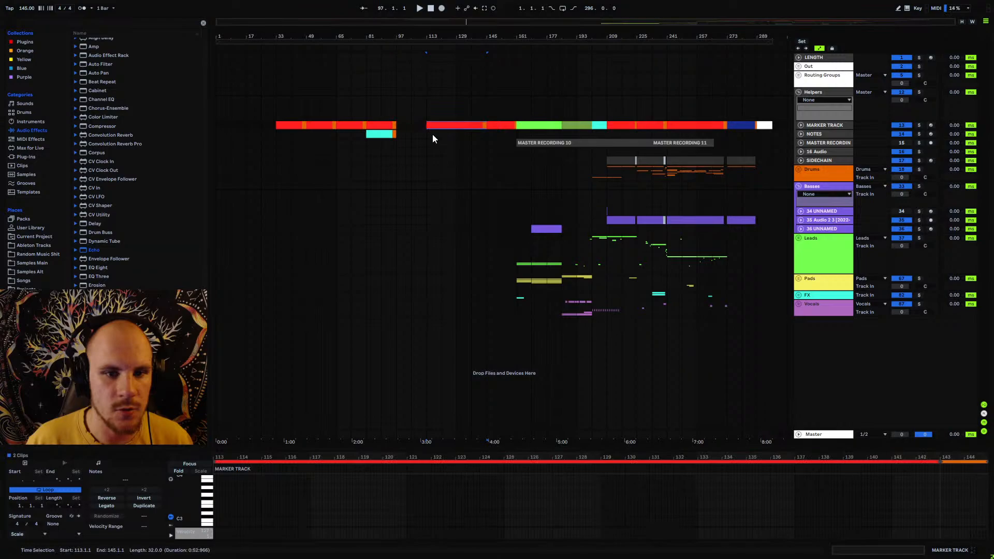
# - Move the cyan and orange clips from the NOTES track back to MARKER TRACK at bar 97
pyautogui.click(394, 135)
pyautogui.moveTo(378, 135); pyautogui.dragTo(408, 128)
pyautogui.click(406, 136)
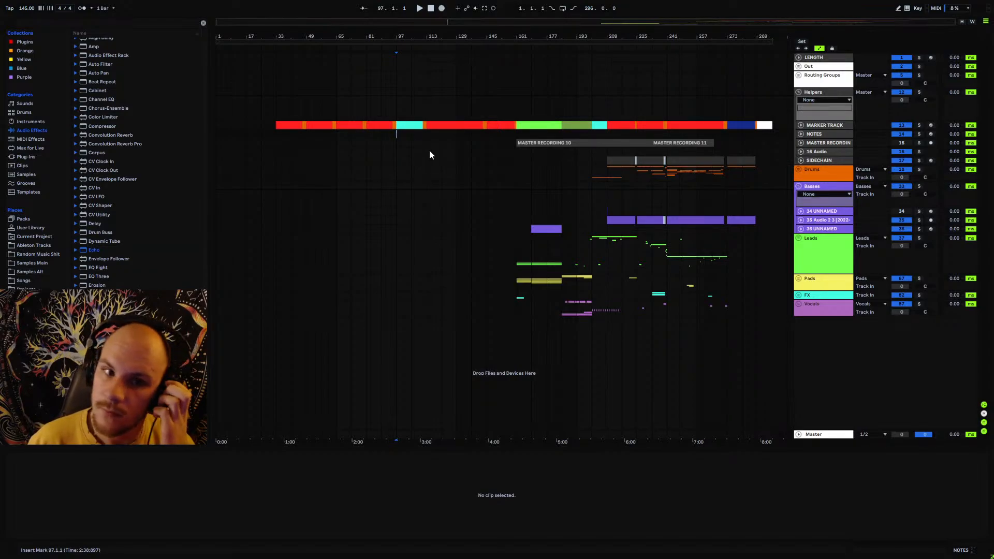
# - Extend the orange marker clip after the cyan section back to bar 109, making it four bars long
pyautogui.click(414, 127)
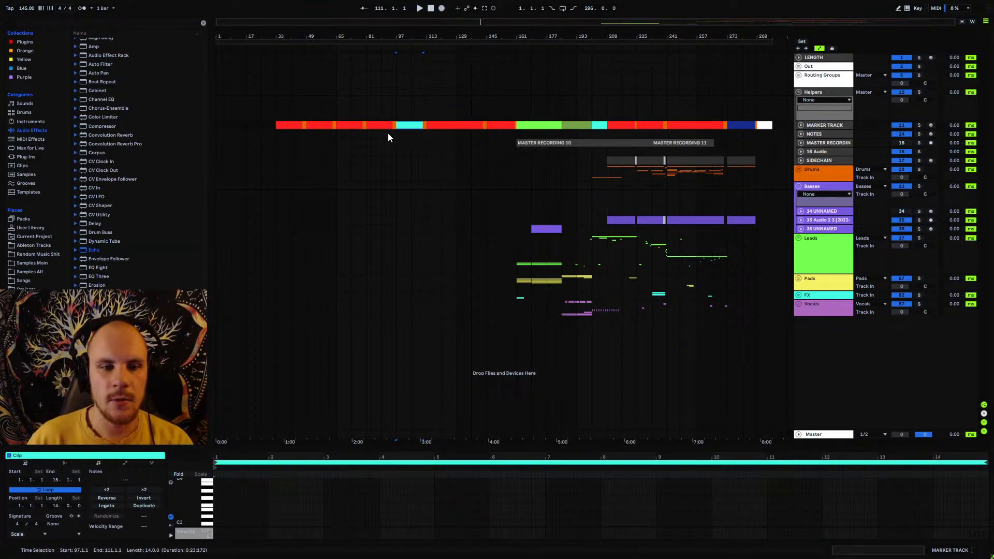
pyautogui.scroll(5, 395, 140)
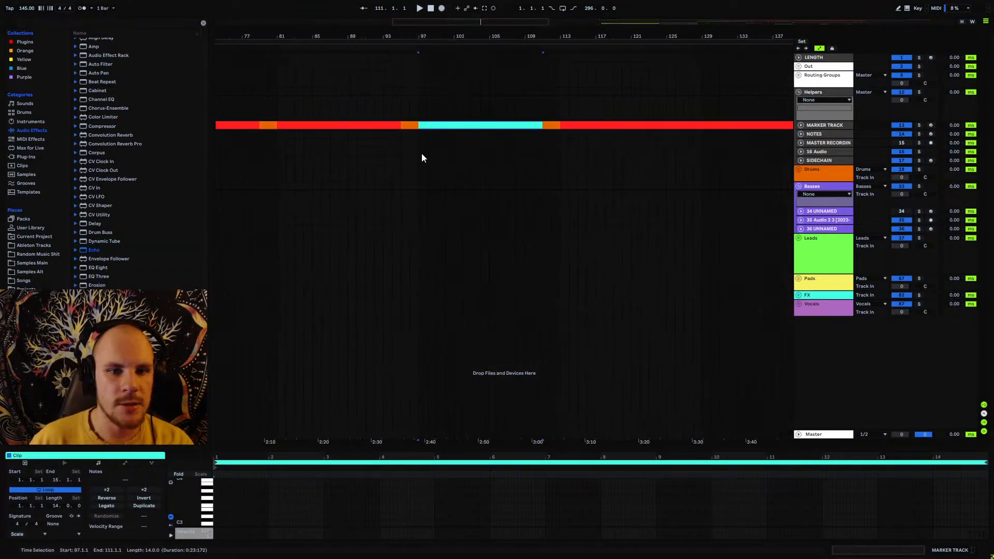
pyautogui.click(420, 142)
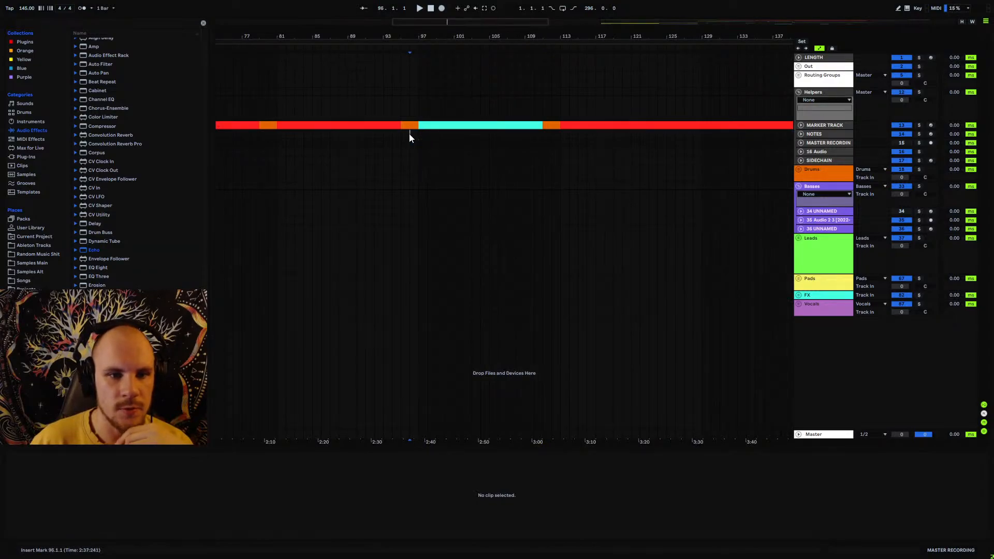
pyautogui.moveTo(419, 134); pyautogui.dragTo(542, 131)
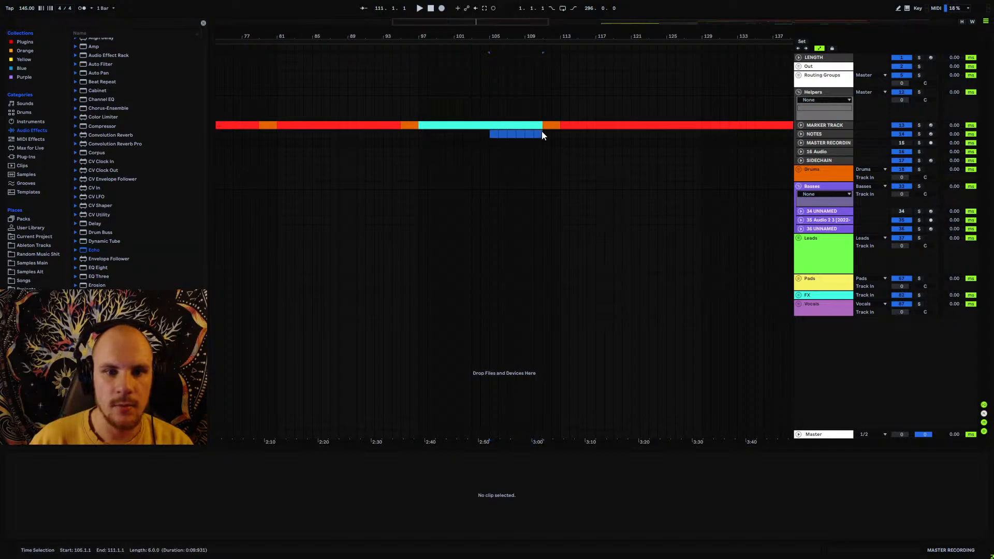
pyautogui.click(545, 128)
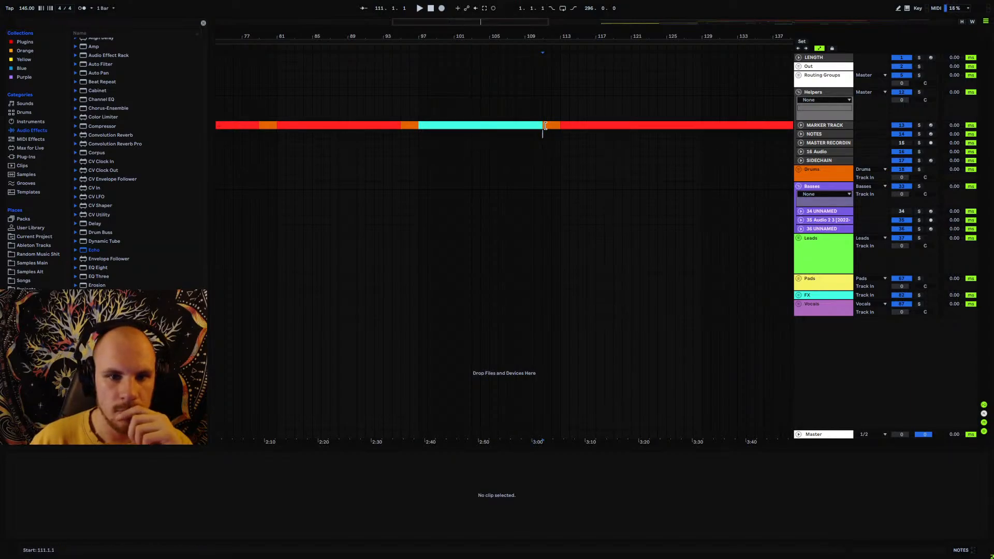
pyautogui.moveTo(541, 125); pyautogui.dragTo(525, 125)
pyautogui.click(531, 144)
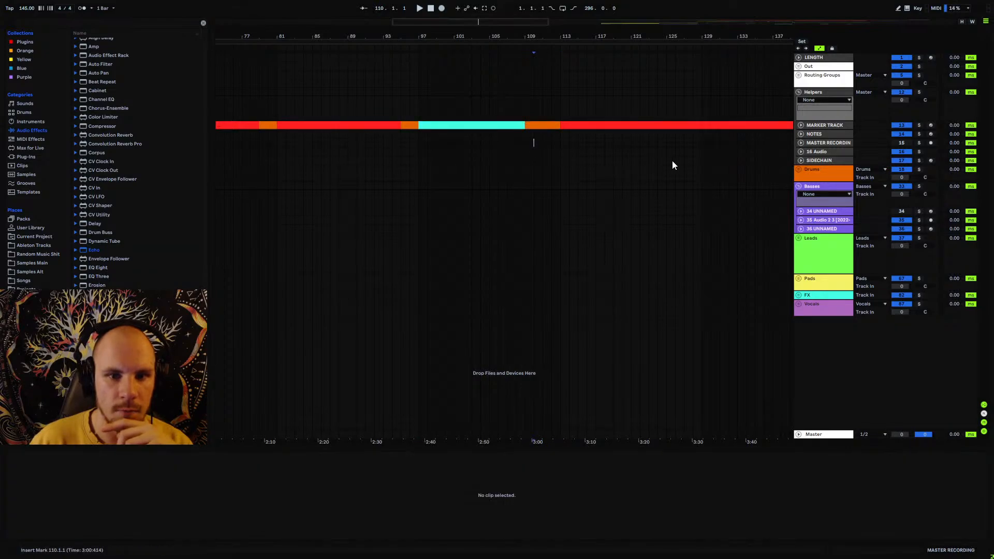
pyautogui.click(547, 127)
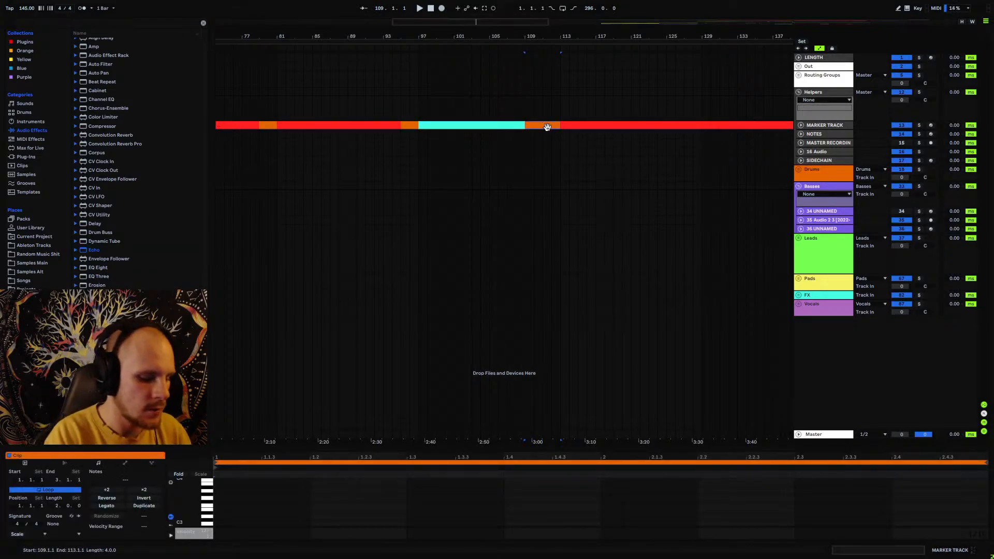
# - Extend the red marker clip at bar 81 to end at bar 96, leaving a one-bar orange clip before the cyan section
pyautogui.click(406, 125)
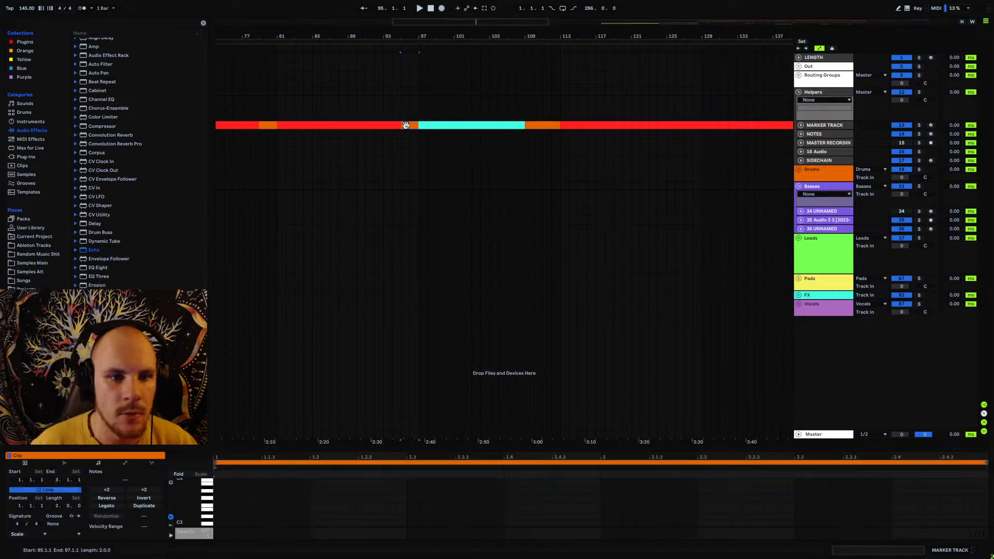
pyautogui.moveTo(403, 125); pyautogui.dragTo(408, 126)
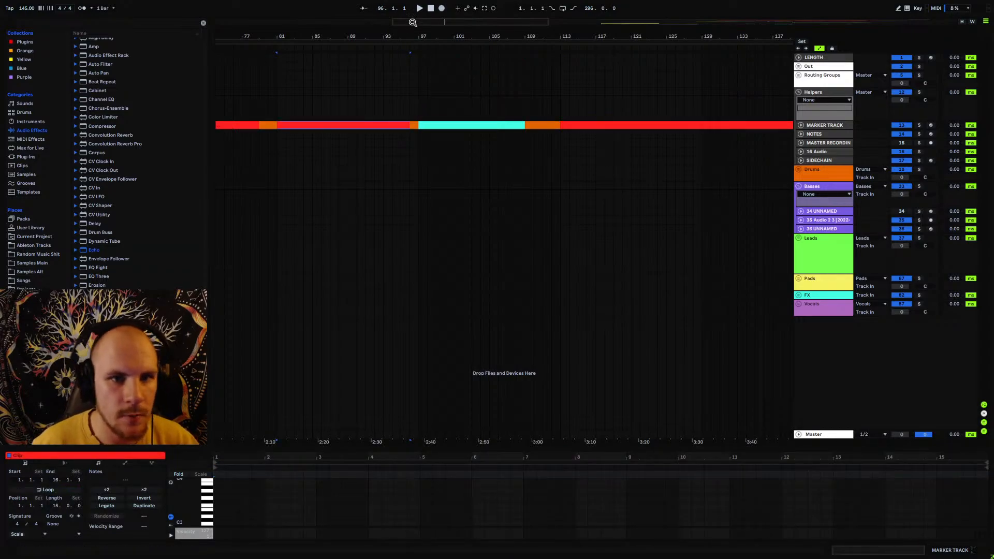
pyautogui.moveTo(407, 34); pyautogui.dragTo(607, 34)
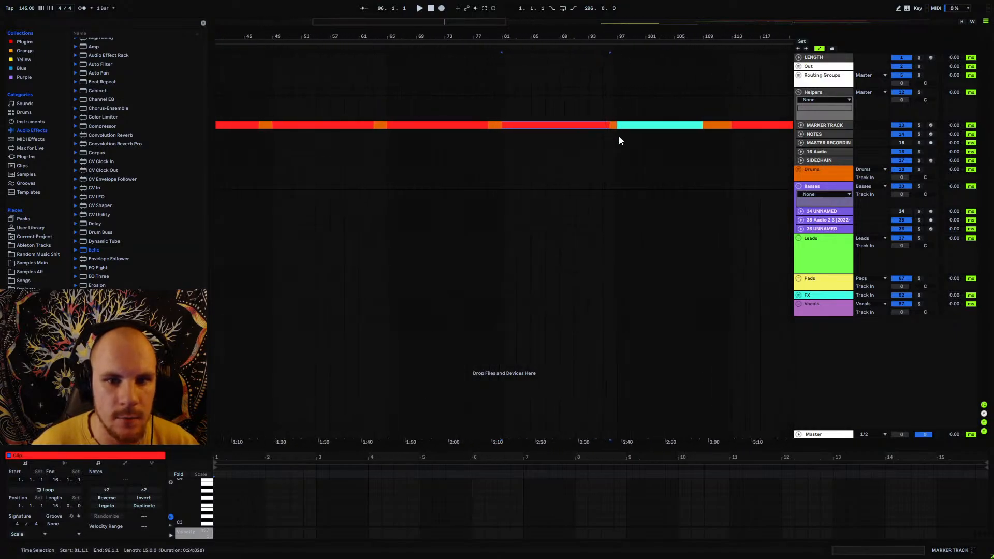
# - Examine the lengths of the red, orange and cyan marker clips between bars 65 and 109
pyautogui.click(613, 125)
pyautogui.click(609, 125)
pyautogui.click(623, 125)
pyautogui.click(600, 124)
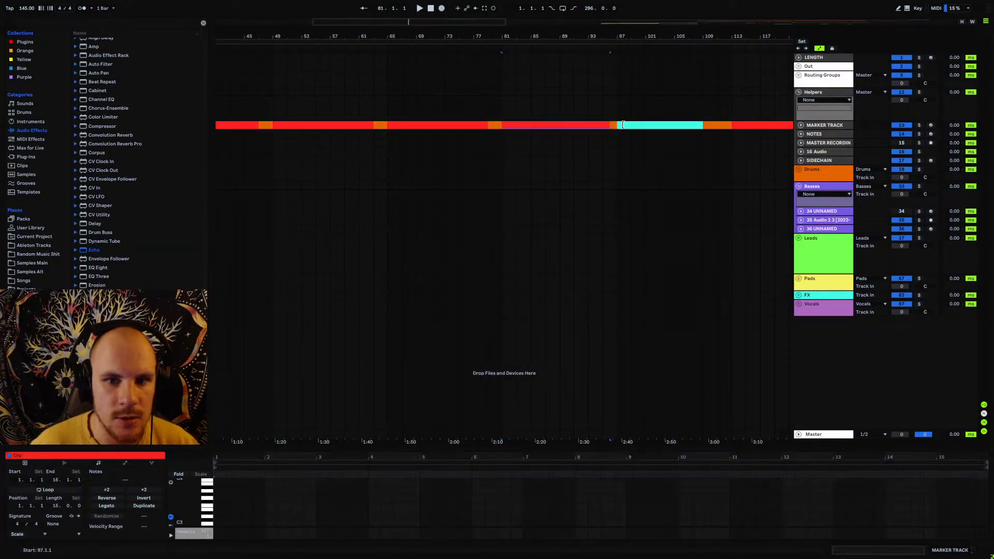
pyautogui.click(624, 125)
pyautogui.click(597, 124)
pyautogui.click(626, 124)
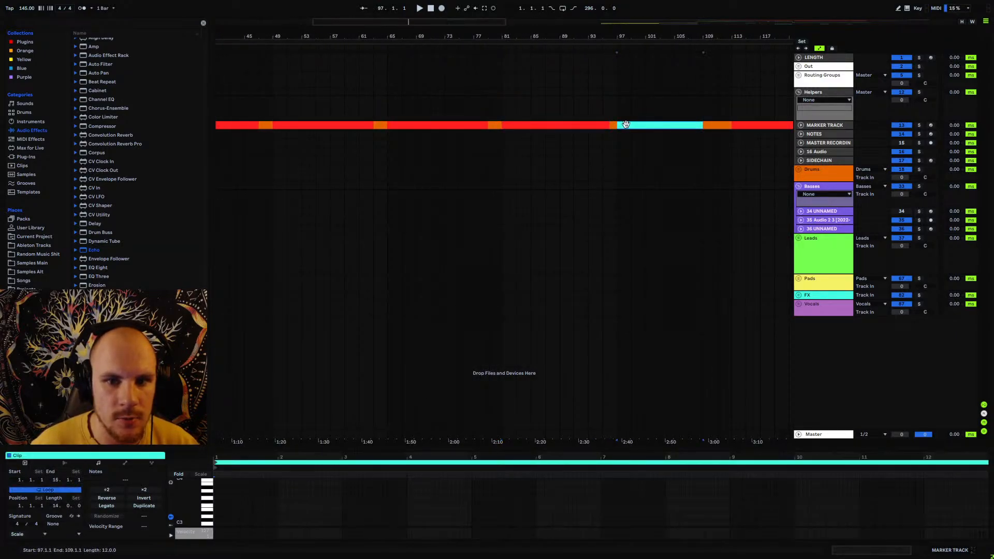
pyautogui.click(495, 125)
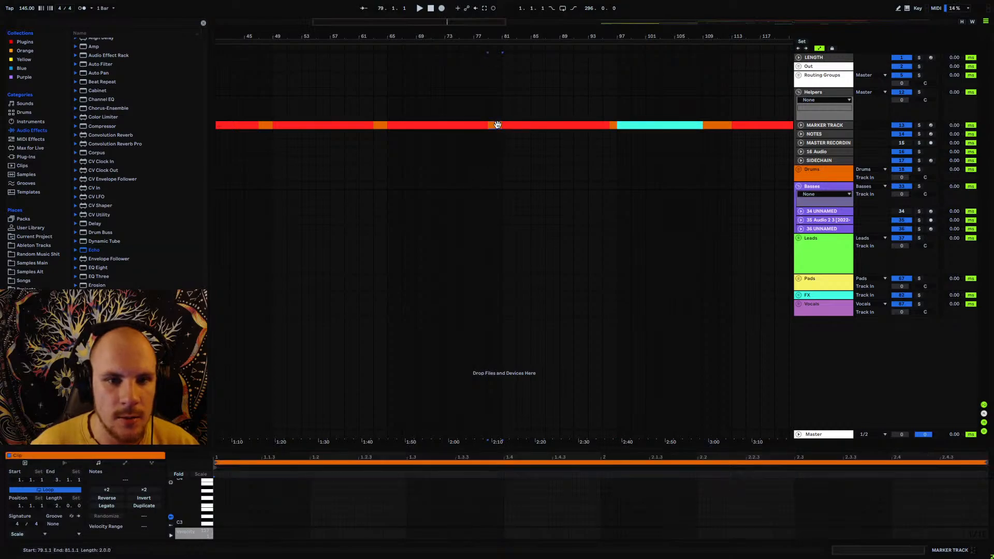
pyautogui.click(445, 126)
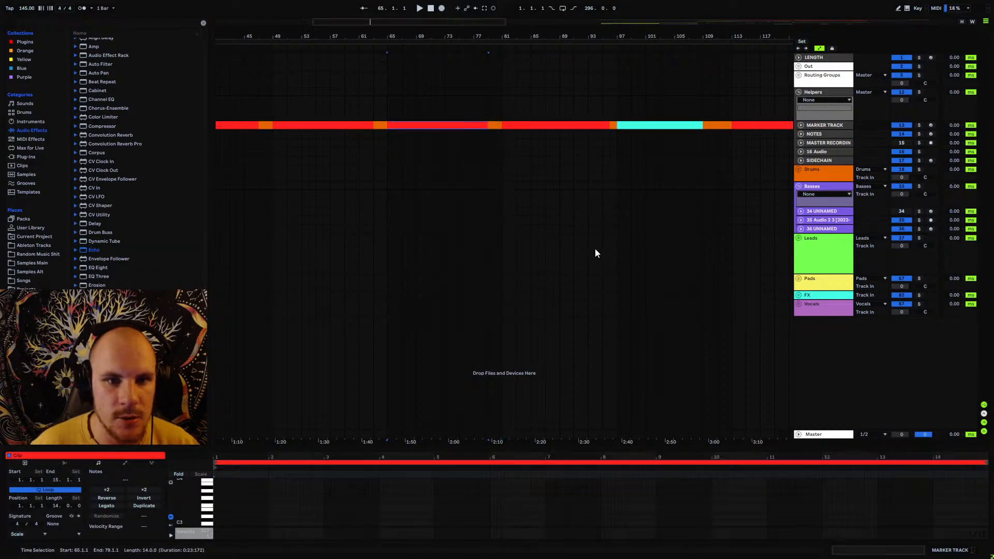
# - Unfold MARKER TRACK and extend the red clips to end at bars 64 and 48, leaving one-bar orange clips after them
pyautogui.click(801, 125)
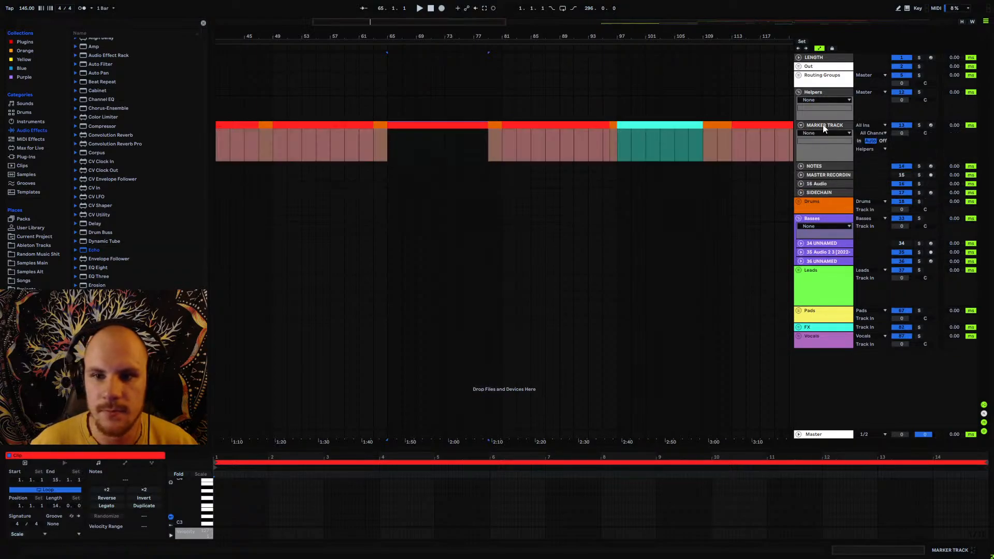
pyautogui.moveTo(426, 34)
pyautogui.mouseDown()
pyautogui.moveTo(585, 36)
pyautogui.moveTo(549, 48)
pyautogui.mouseUp()
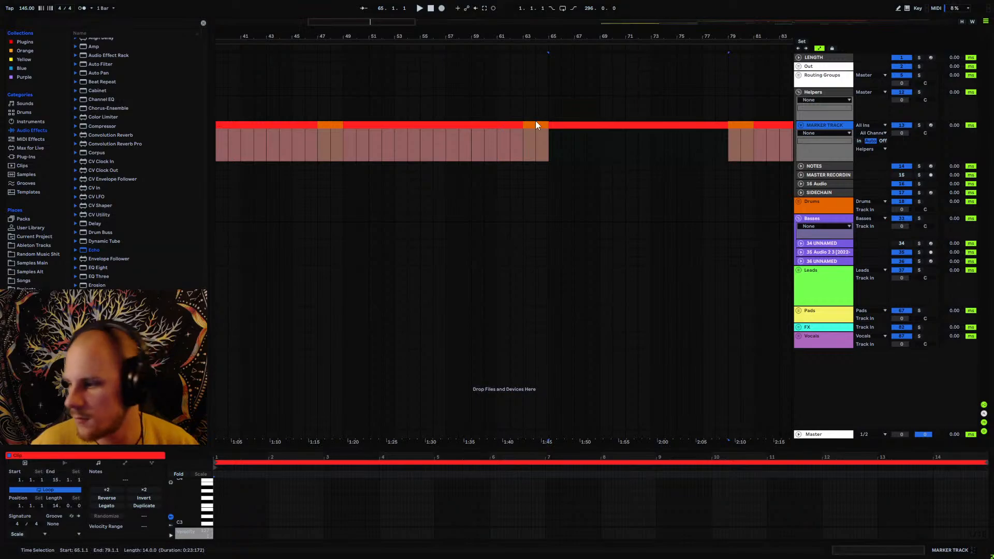
pyautogui.moveTo(525, 123); pyautogui.dragTo(535, 125)
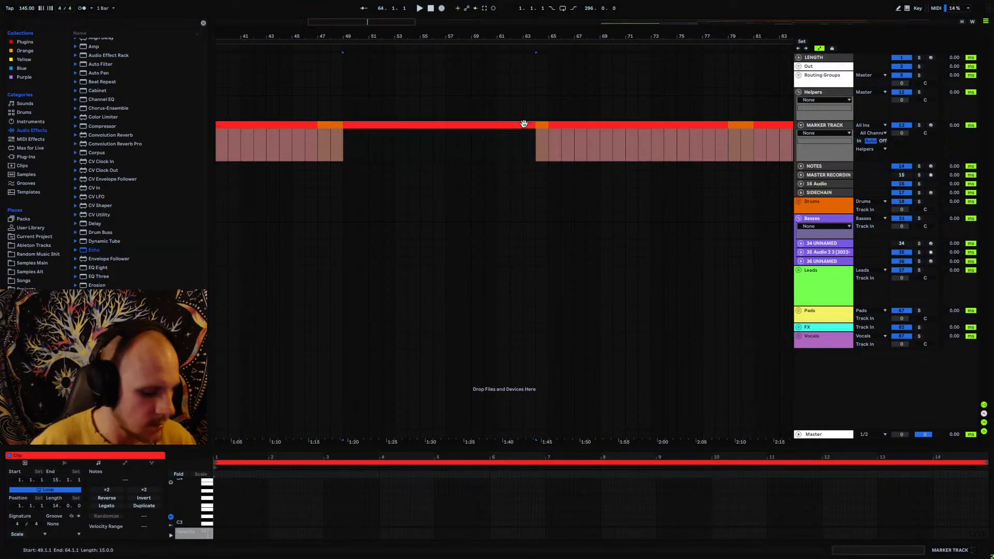
pyautogui.click(543, 124)
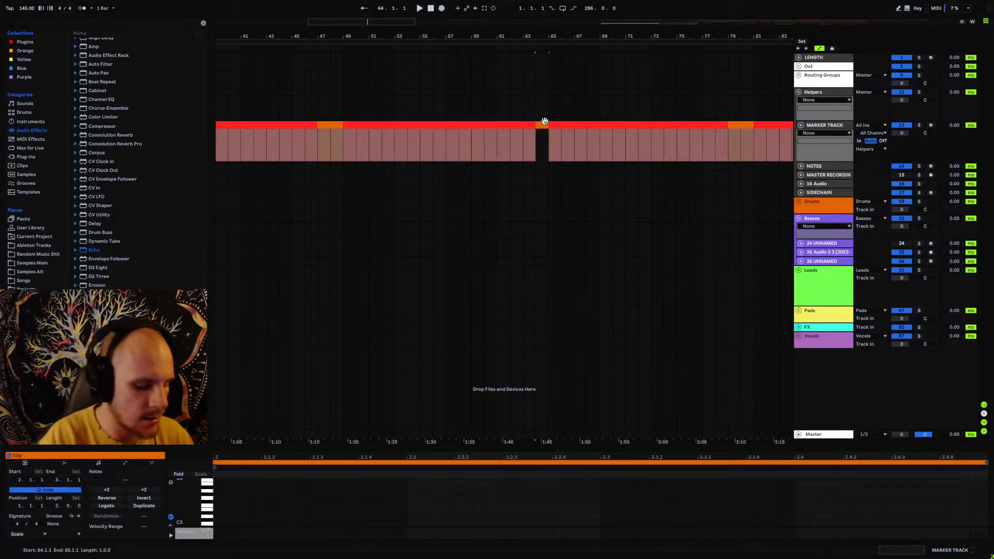
pyautogui.moveTo(320, 126); pyautogui.dragTo(325, 124)
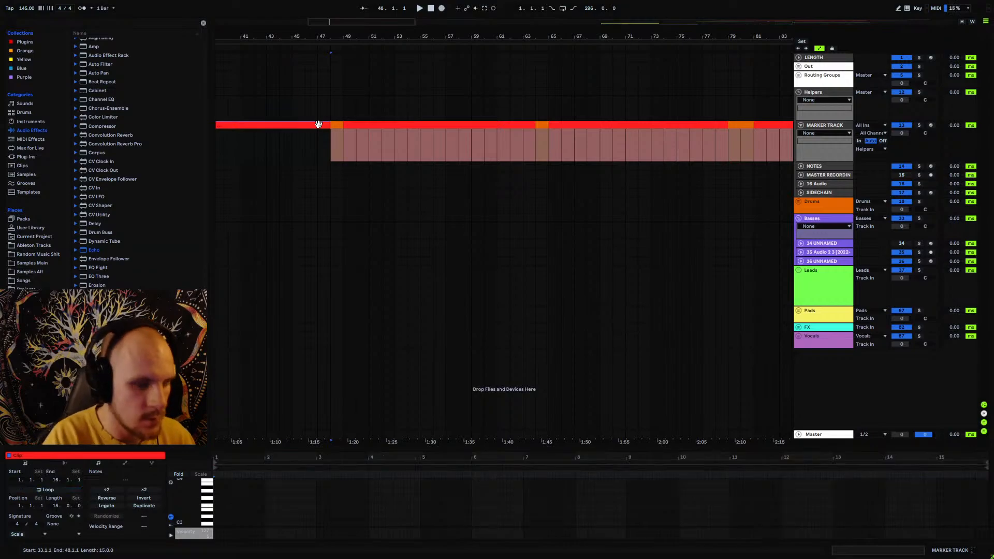
# - Display the Utility device's Gain automation on MARKER TRACK
pyautogui.click(828, 128)
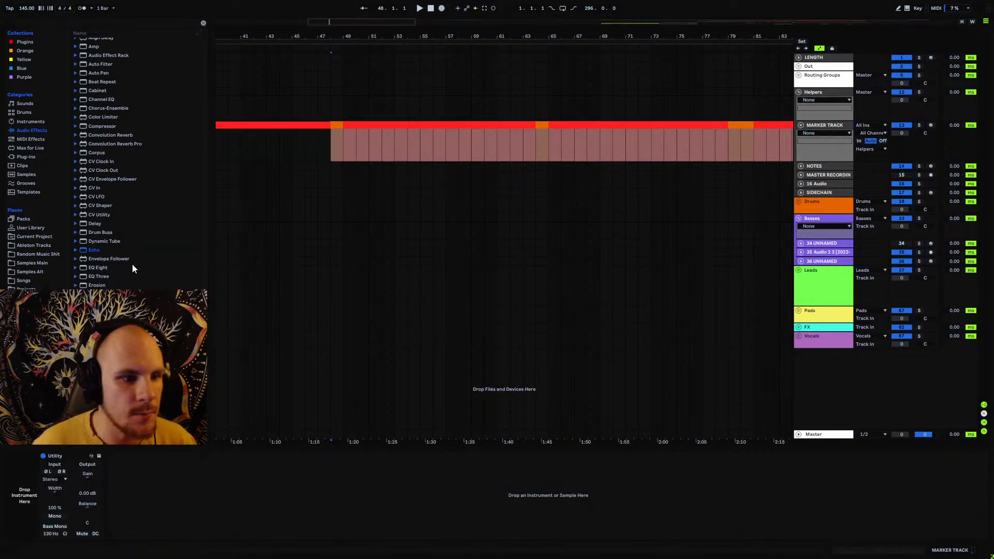
pyautogui.scroll(-5, 125, 273)
pyautogui.click(89, 481)
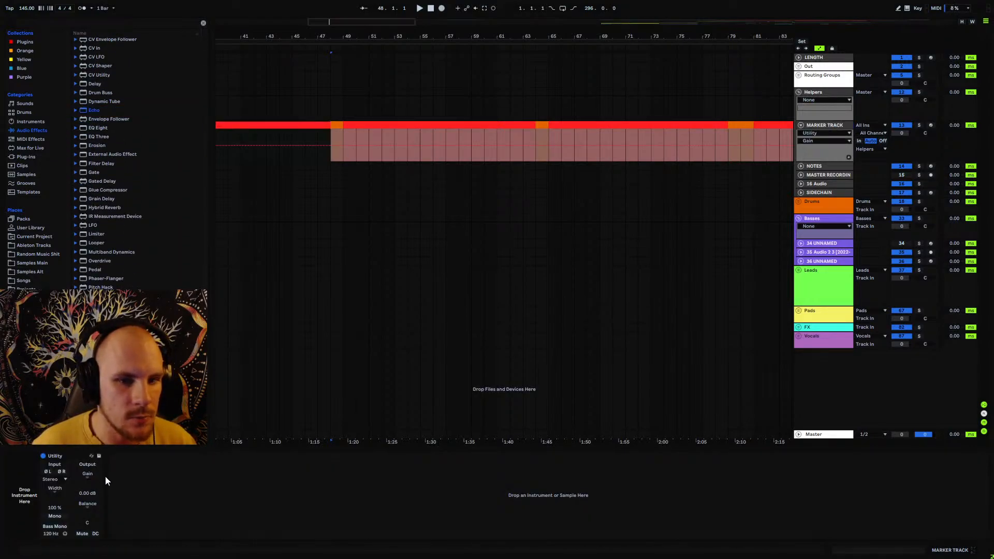
# - Draw a Gain curve rising from 0 dB at bar 33 to about 11.5 dB at bar 65, with a jump there to 17.8 dB
pyautogui.moveTo(394, 37)
pyautogui.mouseDown()
pyautogui.moveTo(394, 20)
pyautogui.moveTo(457, 15)
pyautogui.mouseUp()
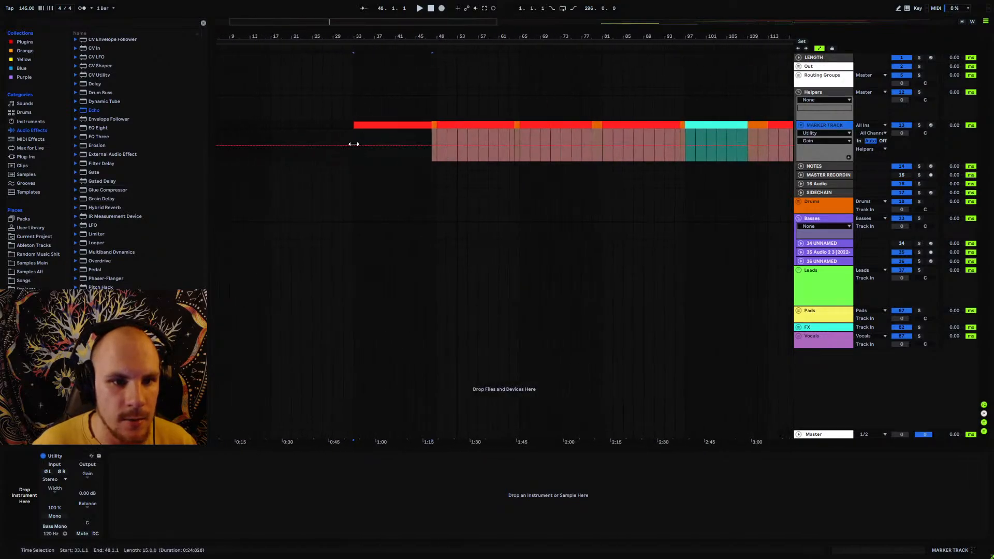
pyautogui.click(354, 146)
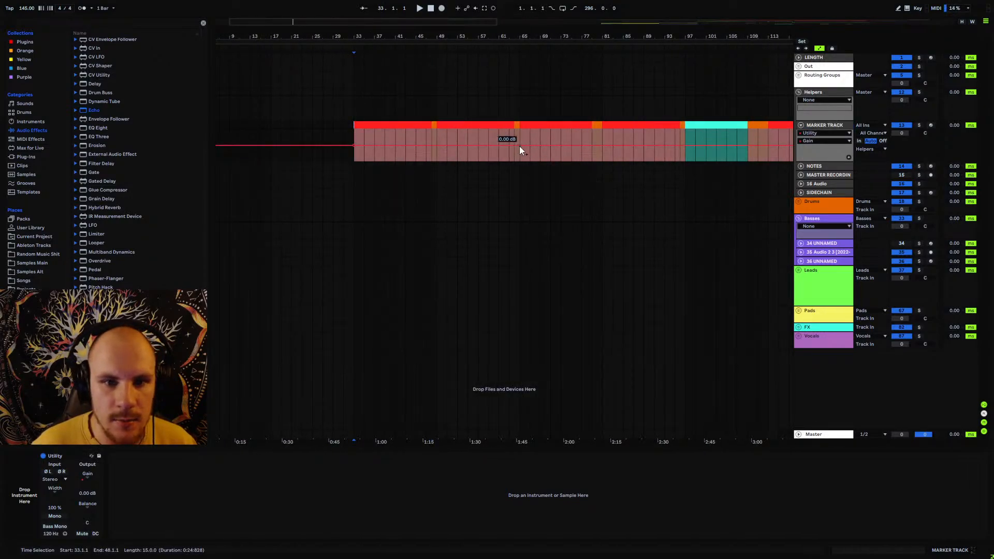
pyautogui.moveTo(520, 146); pyautogui.dragTo(519, 140)
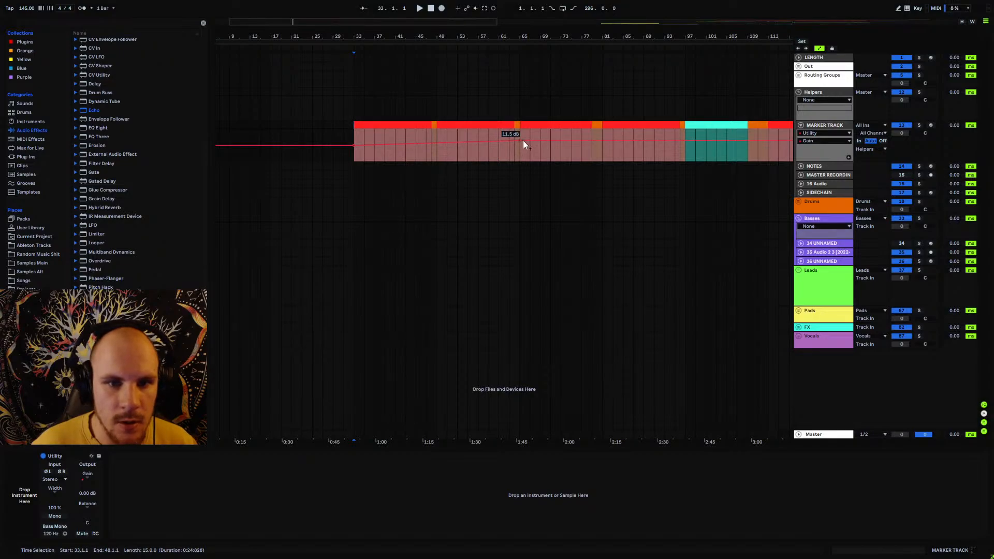
pyautogui.moveTo(523, 141); pyautogui.dragTo(523, 138)
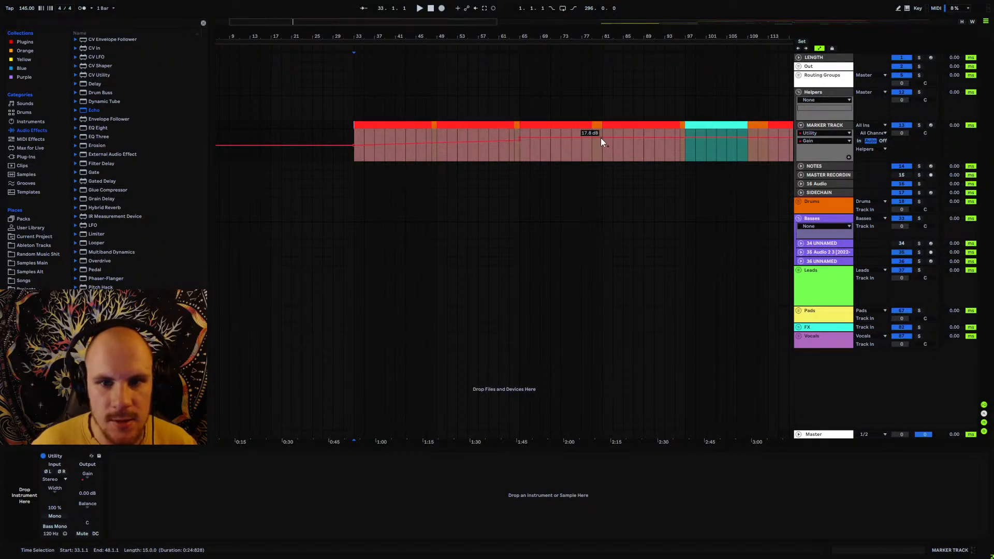
# - Hold the Gain curve until bar 81, drop it there, and slope it down to about -1 dB at bar 97
pyautogui.click(603, 138)
pyautogui.moveTo(603, 138); pyautogui.dragTo(603, 143)
pyautogui.moveTo(685, 144); pyautogui.dragTo(685, 145)
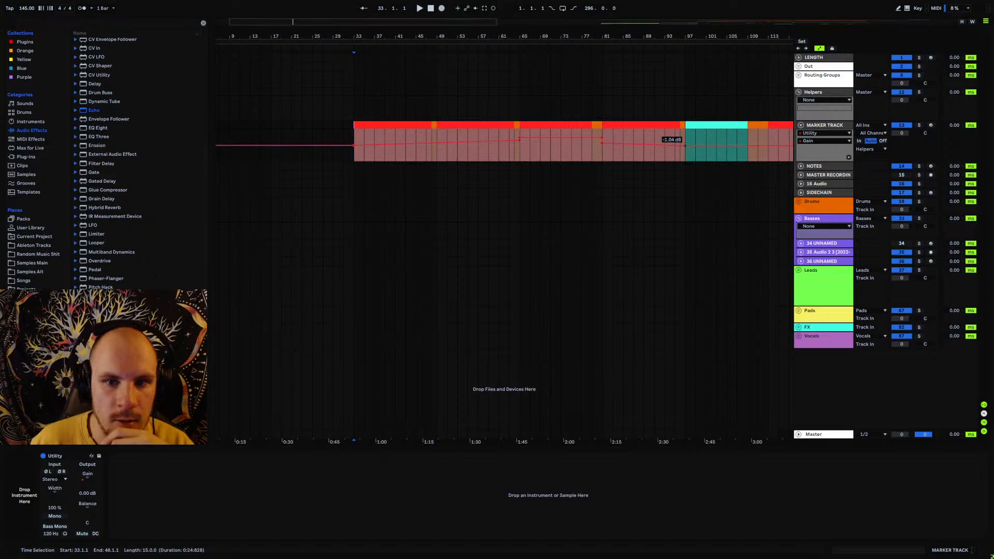
# - Examine the orange transition clips at bars 48, 64 and 79 against the Gain curve
pyautogui.click(597, 125)
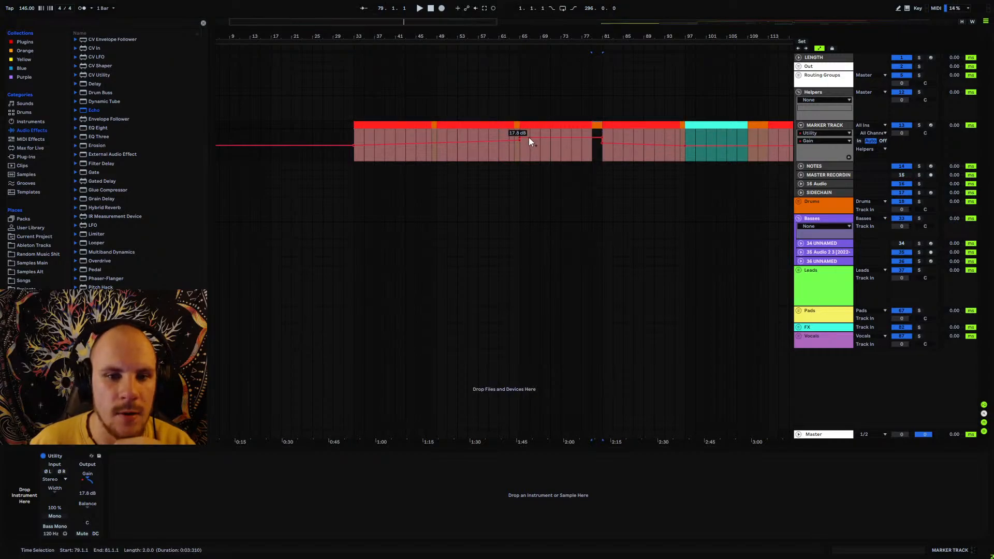
pyautogui.click(517, 125)
pyautogui.click(439, 131)
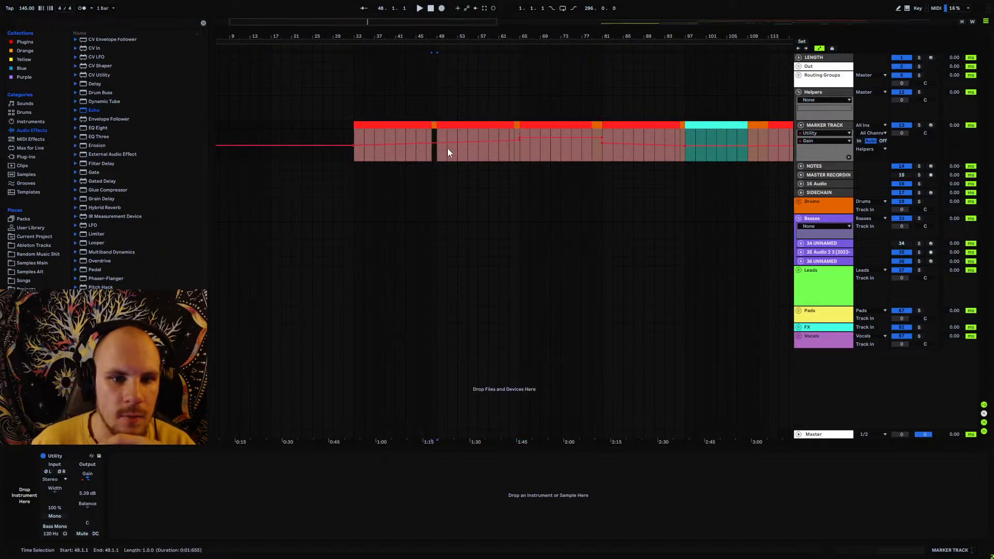
pyautogui.click(443, 128)
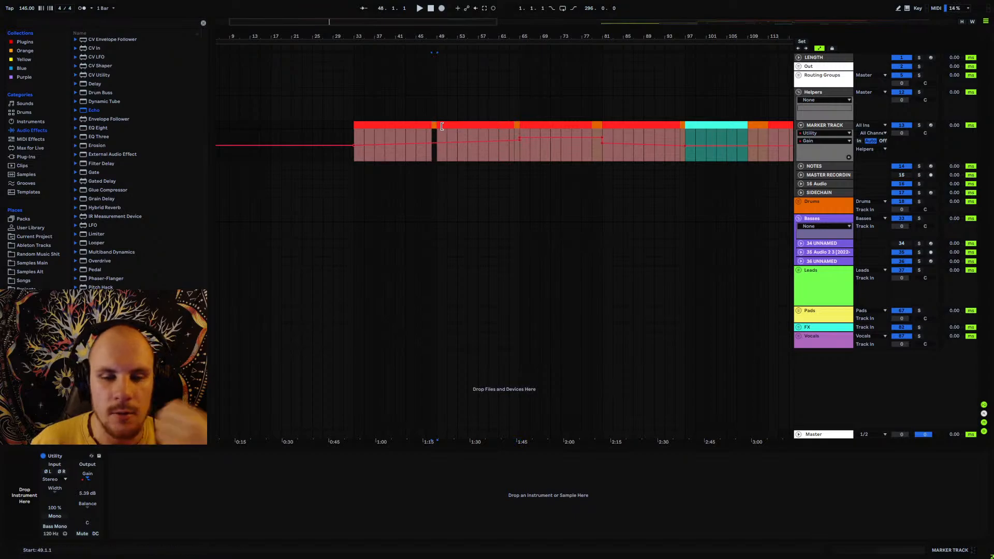
pyautogui.click(517, 124)
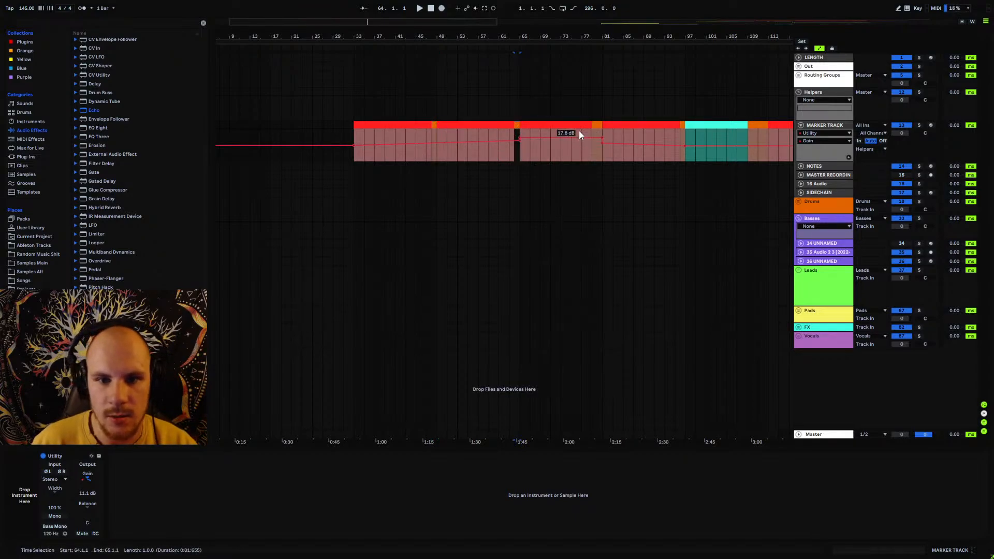
pyautogui.click(595, 125)
pyautogui.click(593, 154)
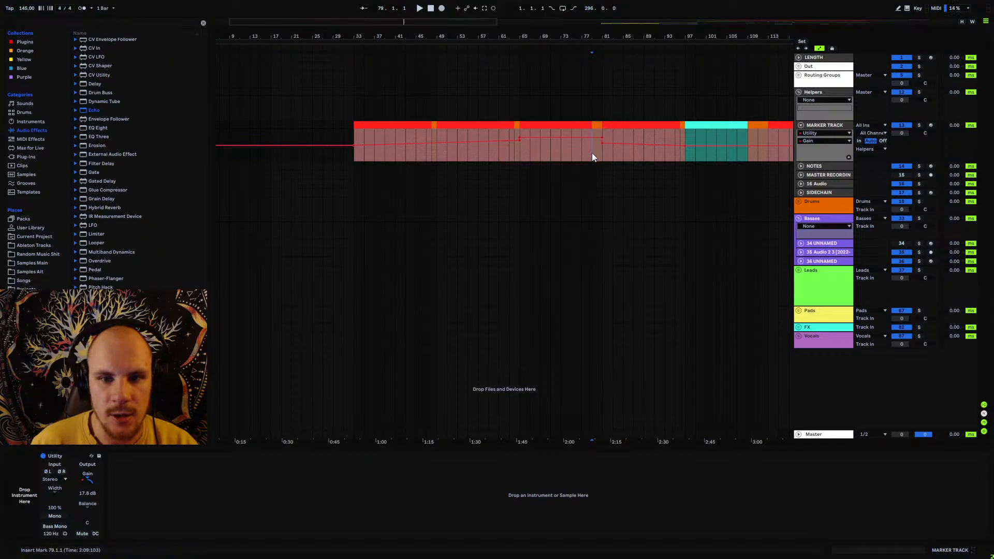
# - Raise the Gain curve through the cyan section to a peak at bar 109 and lower it to about 3 dB at bar 113
pyautogui.moveTo(609, 39); pyautogui.dragTo(429, 37)
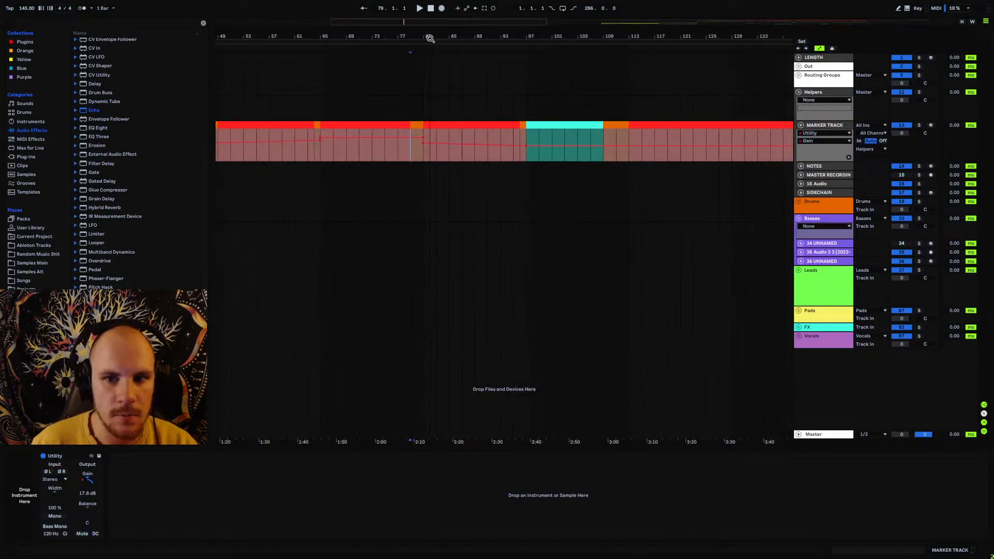
pyautogui.click(559, 135)
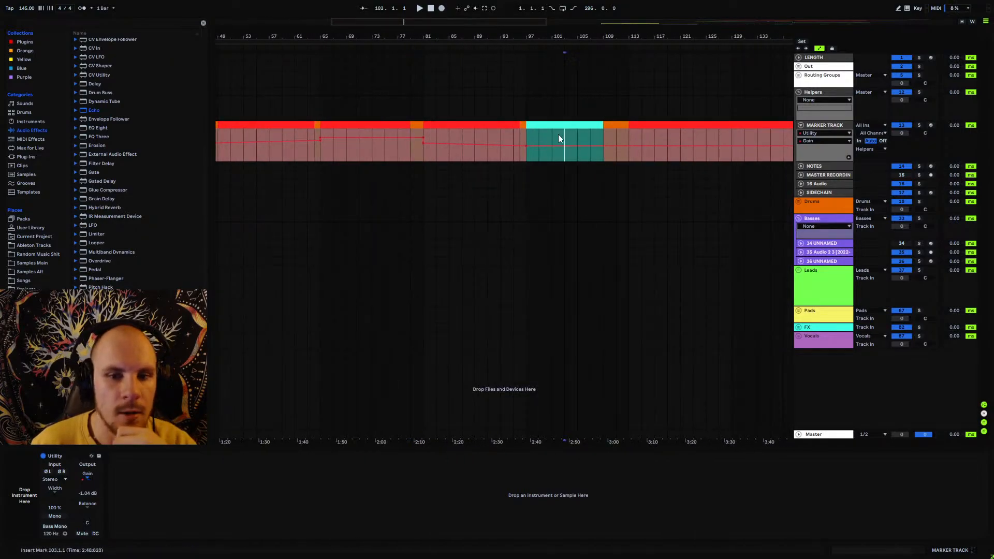
pyautogui.moveTo(603, 148); pyautogui.dragTo(629, 144)
# - Move the 16-bar red and orange clip pair from bar 145 of MARKER TRACK to the NOTES track at bar 113
pyautogui.moveTo(652, 40); pyautogui.dragTo(403, 26)
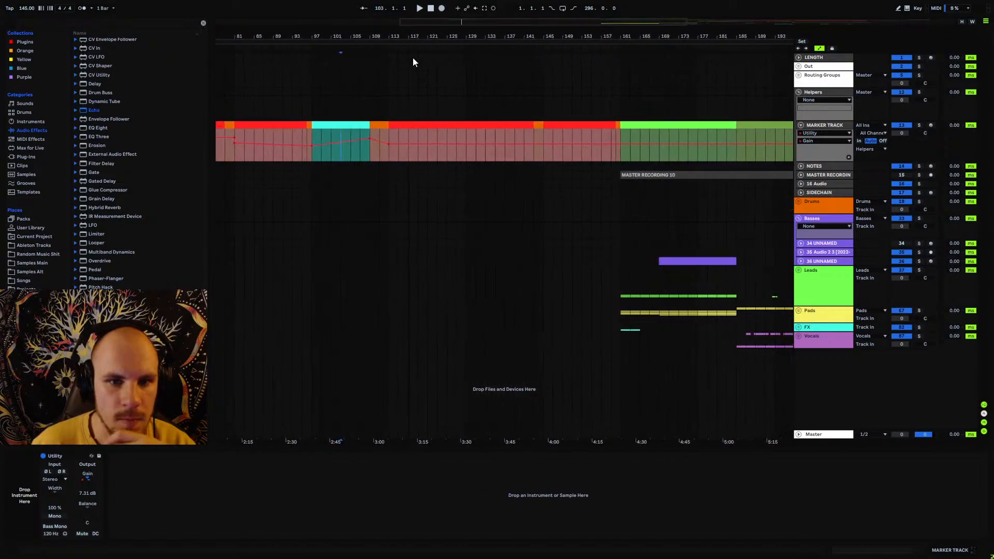
pyautogui.click(533, 127)
pyautogui.click(533, 126)
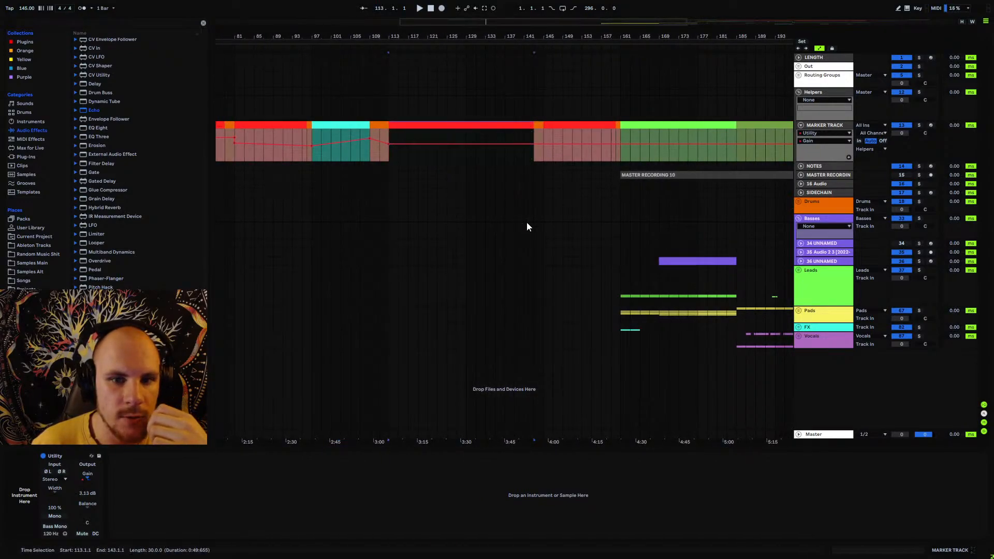
pyautogui.click(614, 126)
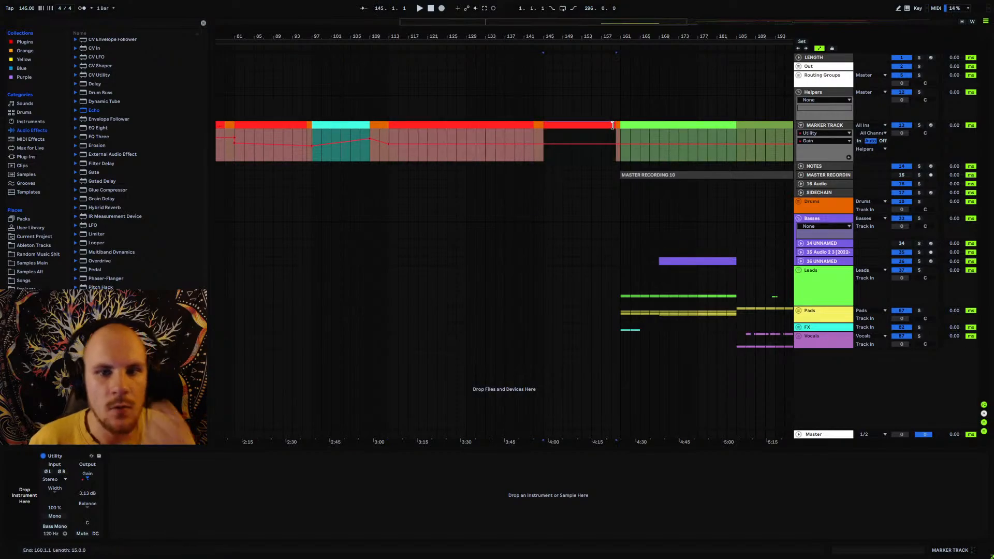
pyautogui.moveTo(590, 126)
pyautogui.mouseDown()
pyautogui.moveTo(575, 168)
pyautogui.moveTo(438, 167)
pyautogui.mouseUp()
# - Move the 32-bar red and orange pair from bar 113 to bar 129, and return the 16-bar pair from NOTES to MARKER TRACK at bar 113
pyautogui.click(520, 125)
pyautogui.keyDown('shift'); pyautogui.click(538, 126); pyautogui.keyUp('shift')
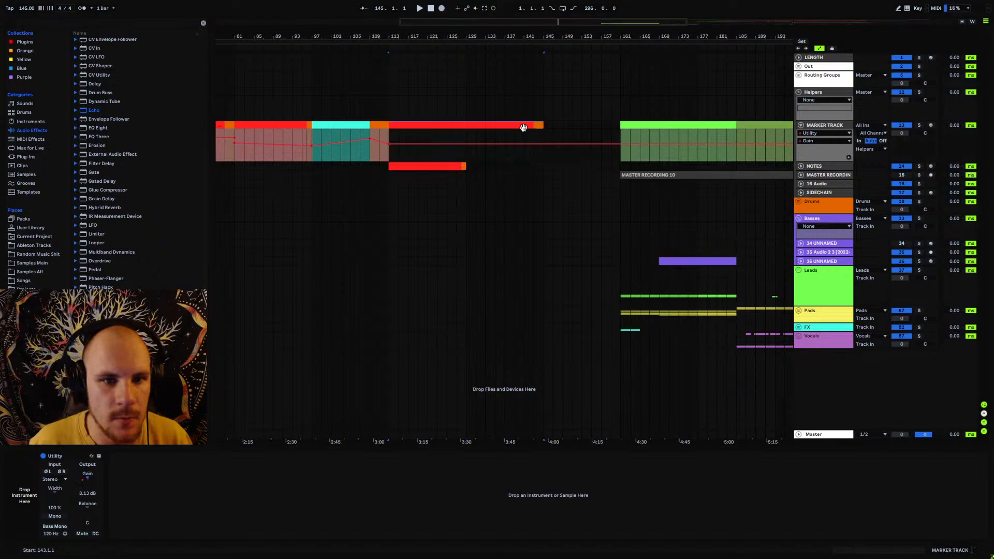
pyautogui.moveTo(449, 127); pyautogui.dragTo(521, 127)
pyautogui.click(462, 166)
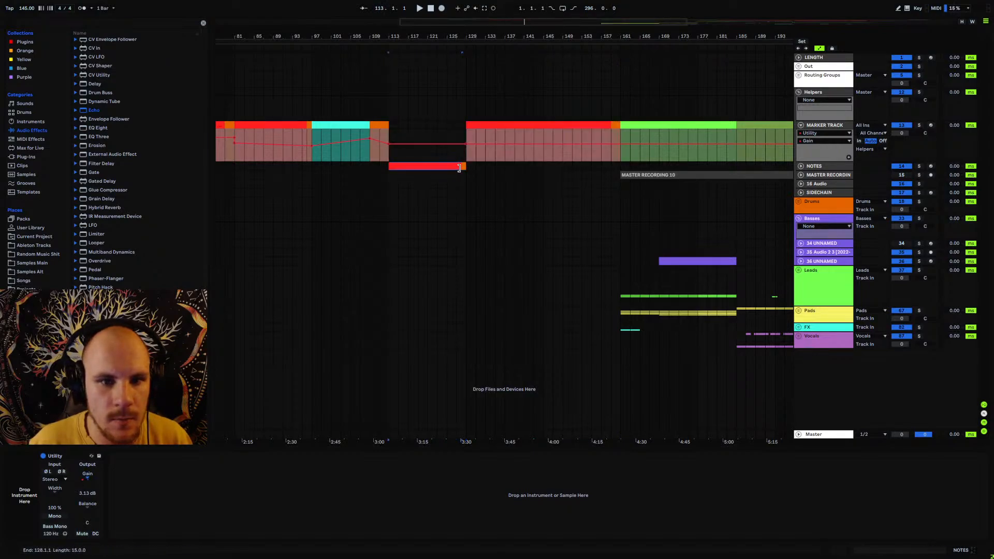
pyautogui.keyDown('shift'); pyautogui.click(440, 166); pyautogui.keyUp('shift')
pyautogui.moveTo(440, 166)
pyautogui.mouseDown()
pyautogui.moveTo(437, 148)
pyautogui.moveTo(466, 139)
pyautogui.mouseUp()
# - Raise the Gain curve from bar 113 to about 14.6 dB at bar 129 and continue it slightly upward to the green section at bar 161
pyautogui.click(515, 195)
pyautogui.moveTo(396, 134); pyautogui.dragTo(468, 133)
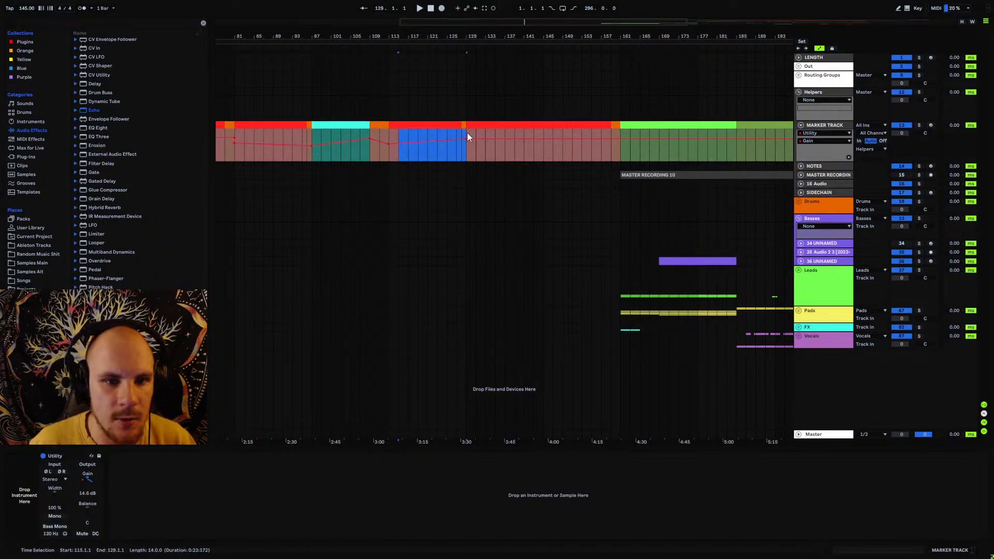
pyautogui.click(592, 147)
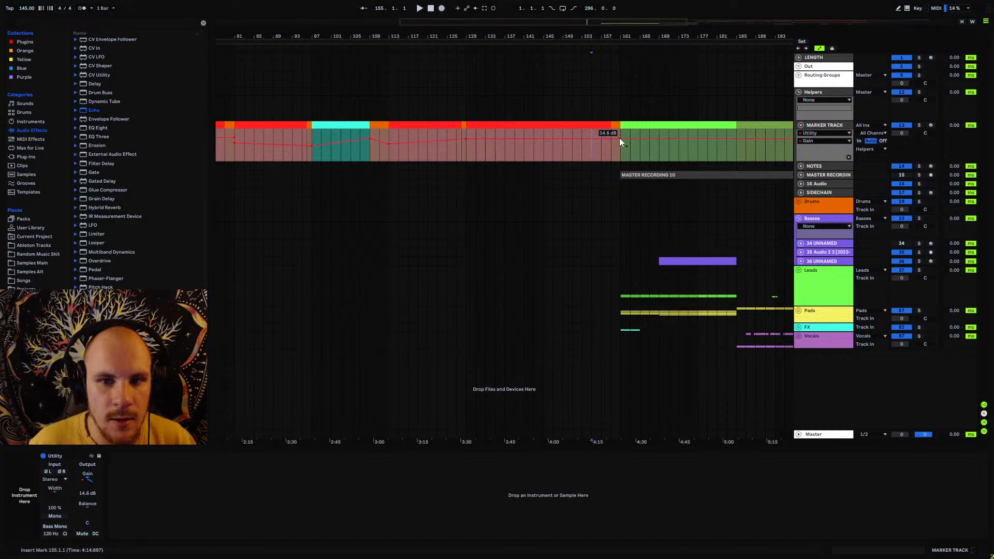
pyautogui.click(620, 138)
# - Lower the Gain curve to 9.40 dB at bar 161, add a steep drop there, and keep it low through the green section to bar 185
pyautogui.hscroll(5, 561, 138)
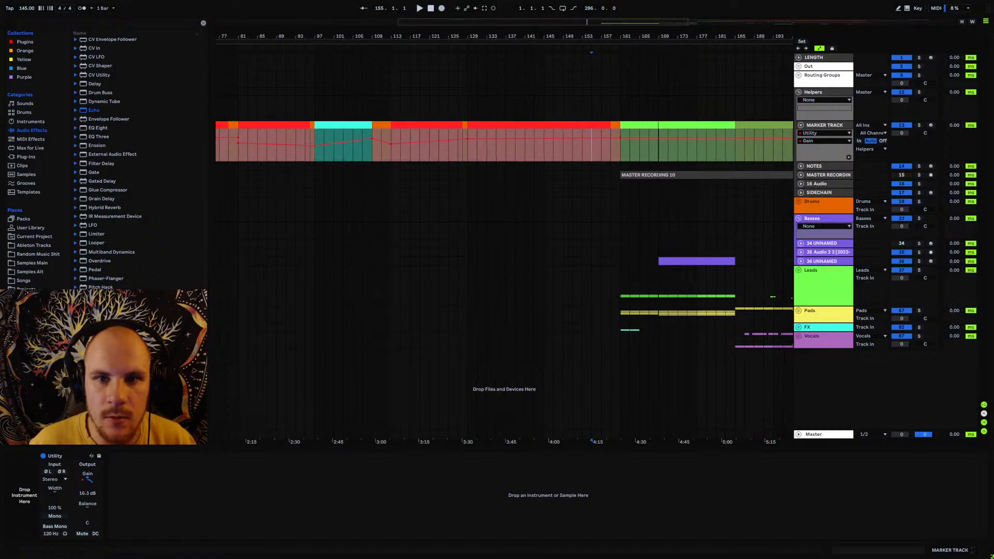
pyautogui.moveTo(558, 139); pyautogui.dragTo(563, 143)
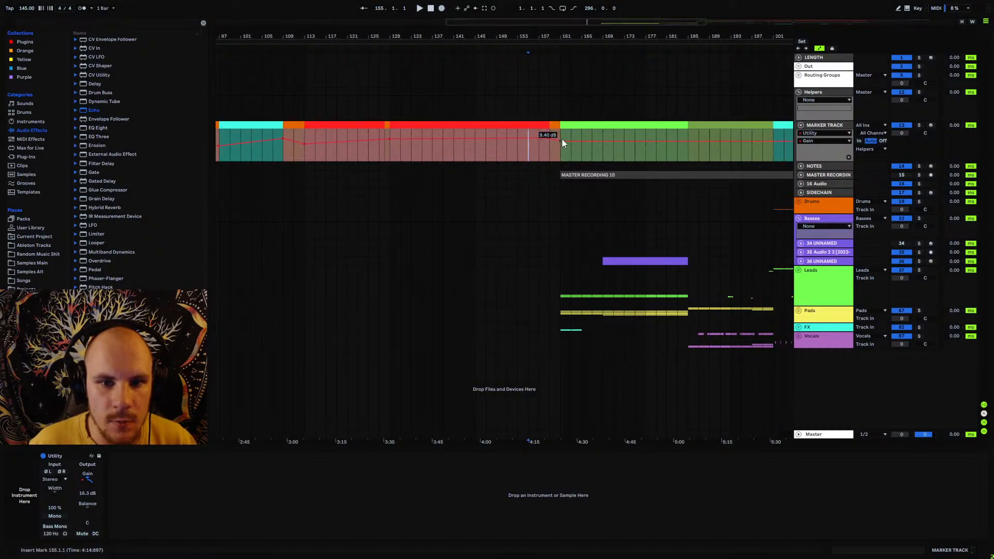
pyautogui.click(686, 140)
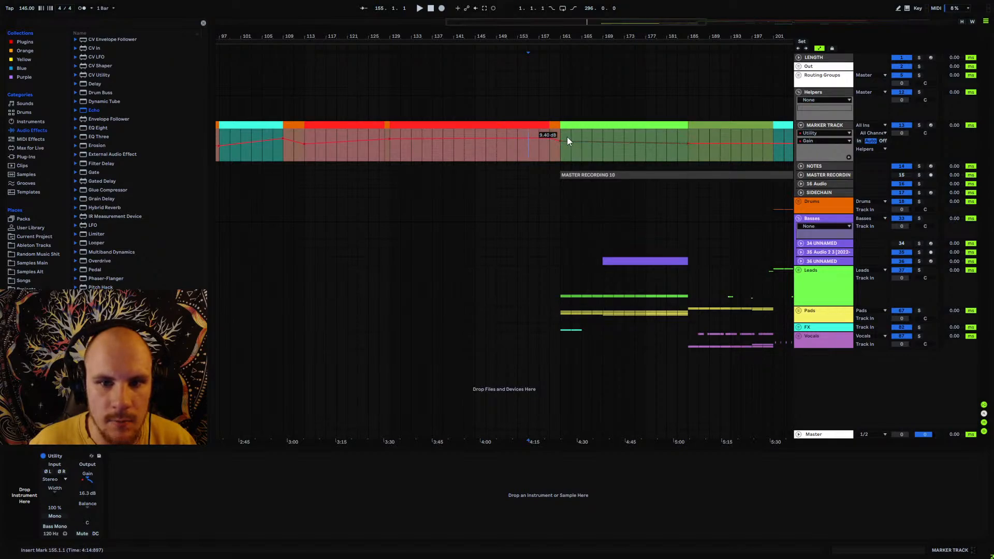
pyautogui.moveTo(566, 141); pyautogui.dragTo(563, 150)
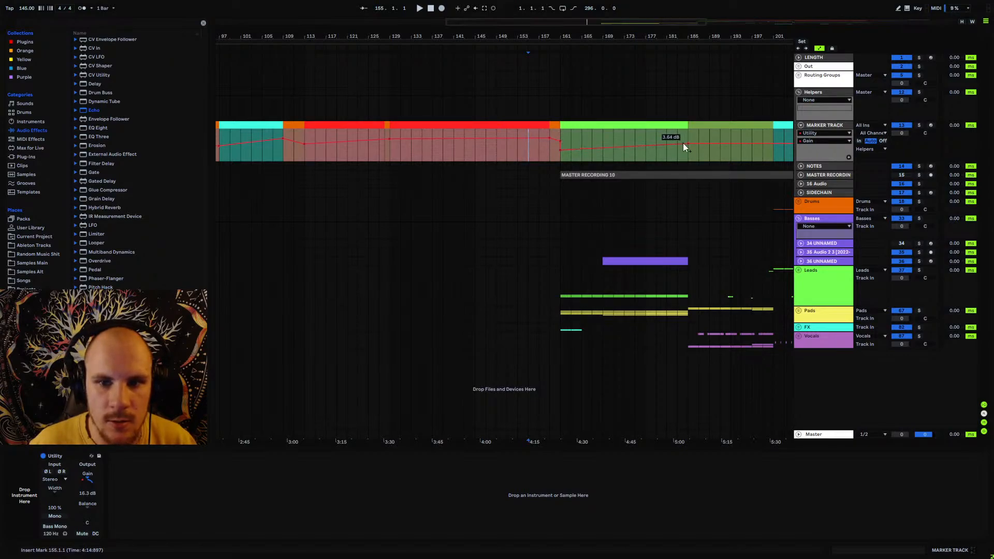
pyautogui.moveTo(687, 144); pyautogui.dragTo(689, 152)
# - Show the whole arrangement and select the two-bar orange clip at bar 159
pyautogui.moveTo(556, 39)
pyautogui.mouseDown()
pyautogui.moveTo(555, 62)
pyautogui.moveTo(562, 23)
pyautogui.moveTo(551, 10)
pyautogui.mouseUp()
pyautogui.click(548, 125)
pyautogui.click(717, 153)
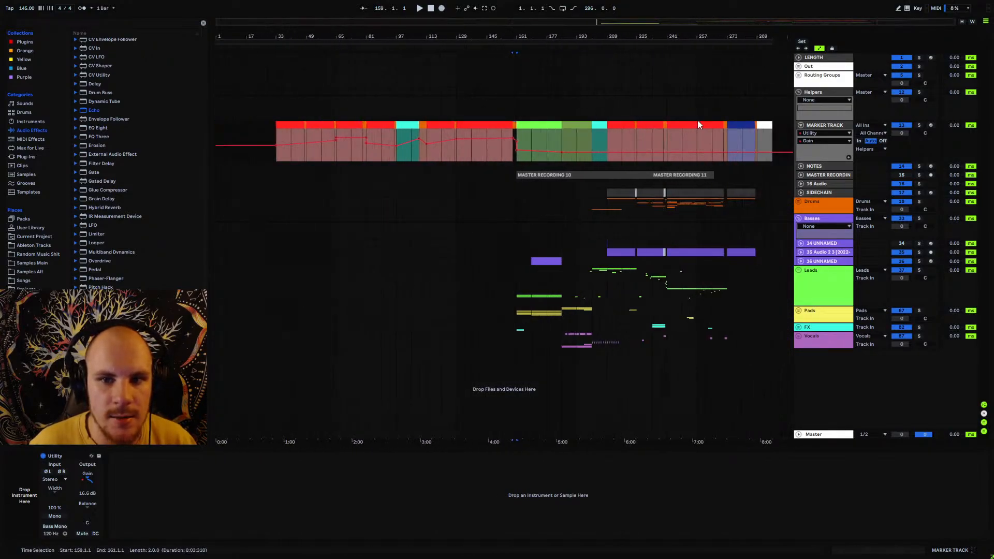
# - Examine the red marker section from bar 129 to bar 161 and its Gain curve on the MARKER TRACK
pyautogui.click(697, 136)
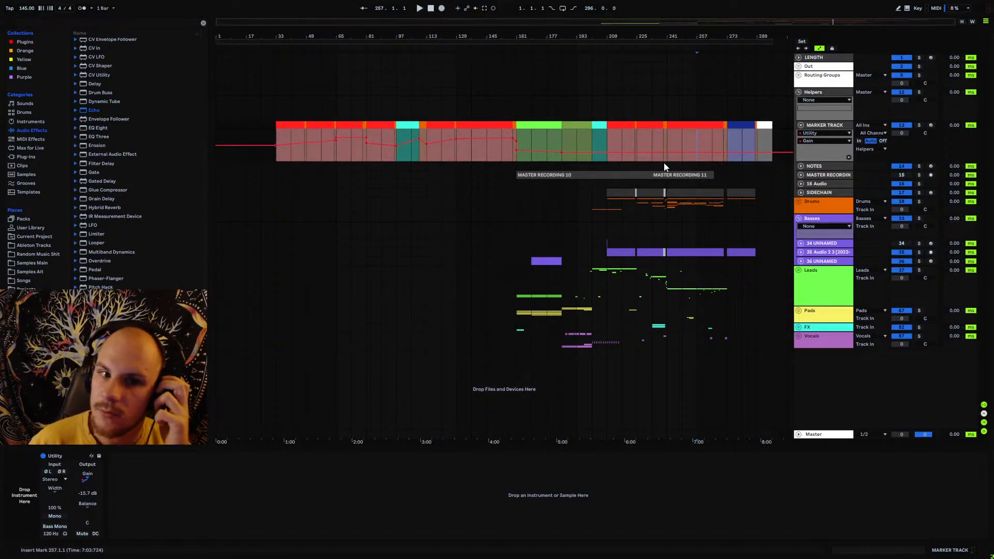
pyautogui.click(487, 151)
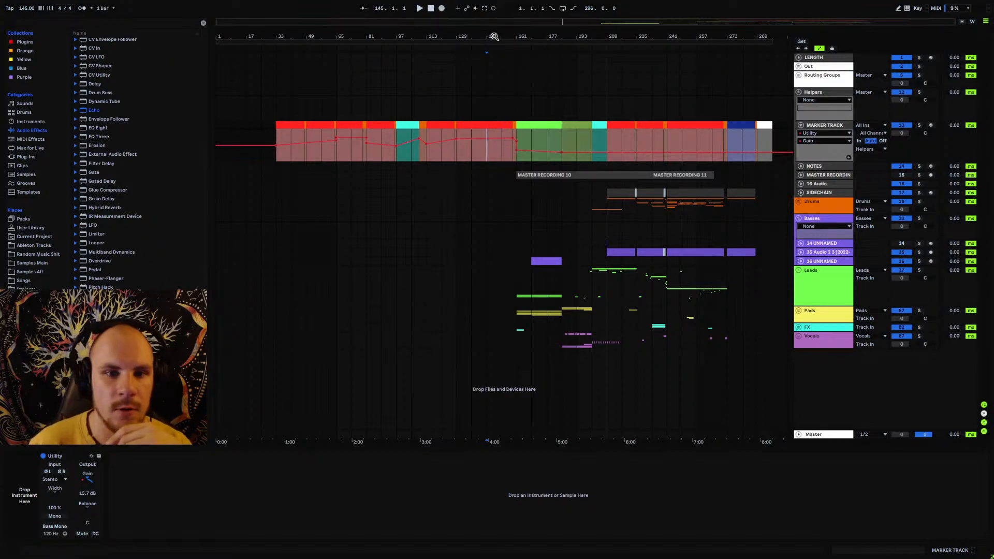
pyautogui.moveTo(496, 37)
pyautogui.mouseDown()
pyautogui.moveTo(515, 89)
pyautogui.moveTo(613, 88)
pyautogui.moveTo(608, 60)
pyautogui.moveTo(480, 37)
pyautogui.moveTo(494, 36)
pyautogui.mouseUp()
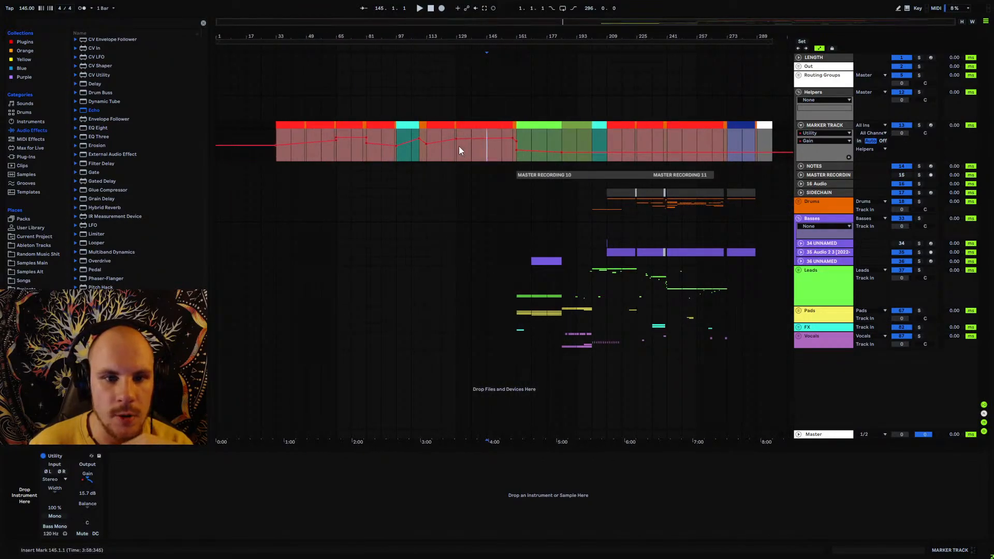
pyautogui.moveTo(459, 146); pyautogui.dragTo(518, 145)
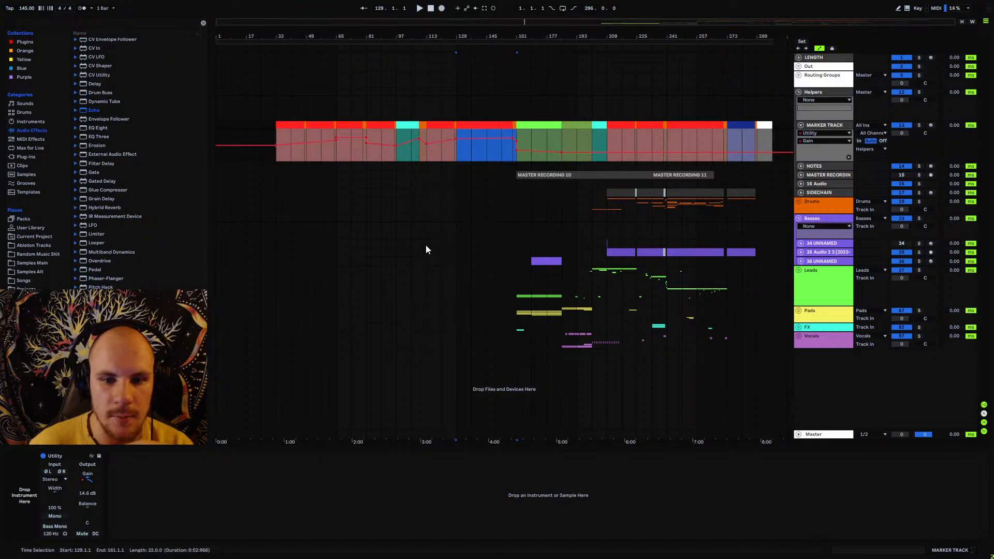
pyautogui.scroll(5, 453, 145)
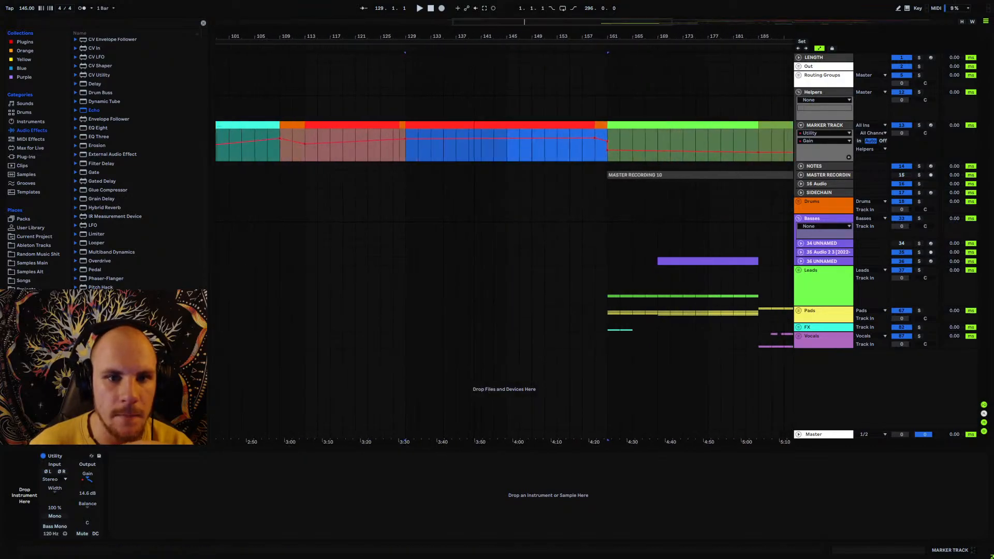
pyautogui.click(468, 151)
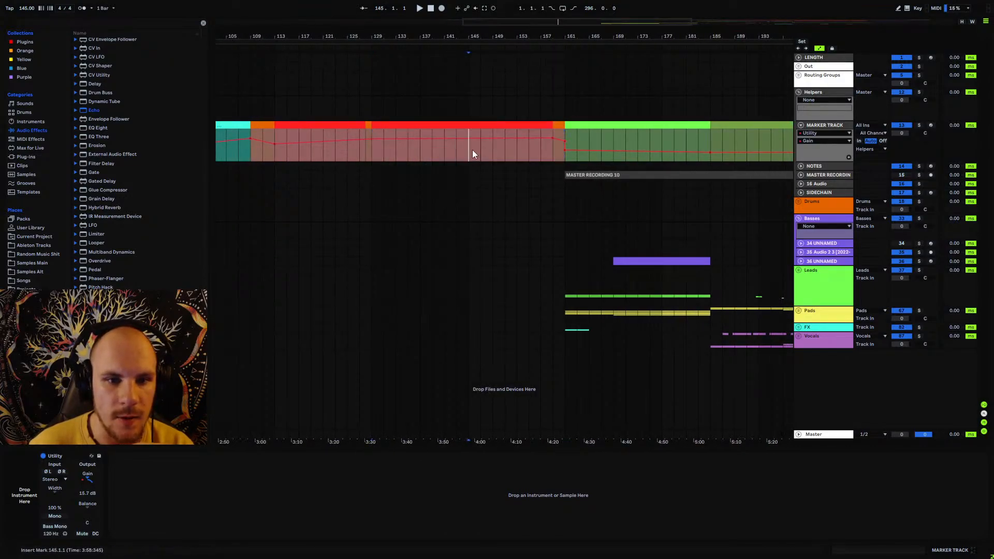
pyautogui.scroll(2, 473, 71)
pyautogui.click(461, 154)
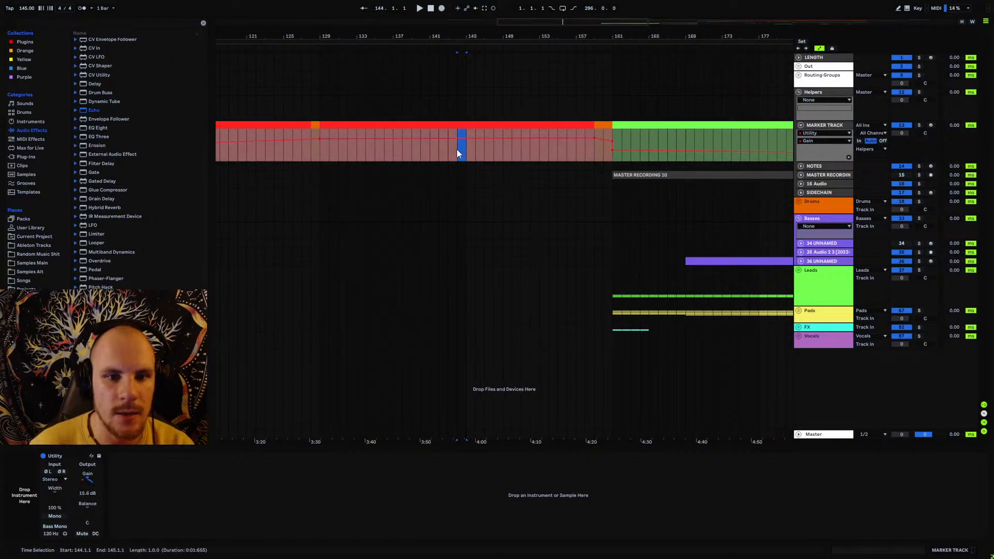
pyautogui.scroll(-4, 457, 149)
pyautogui.scroll(-4, 518, 135)
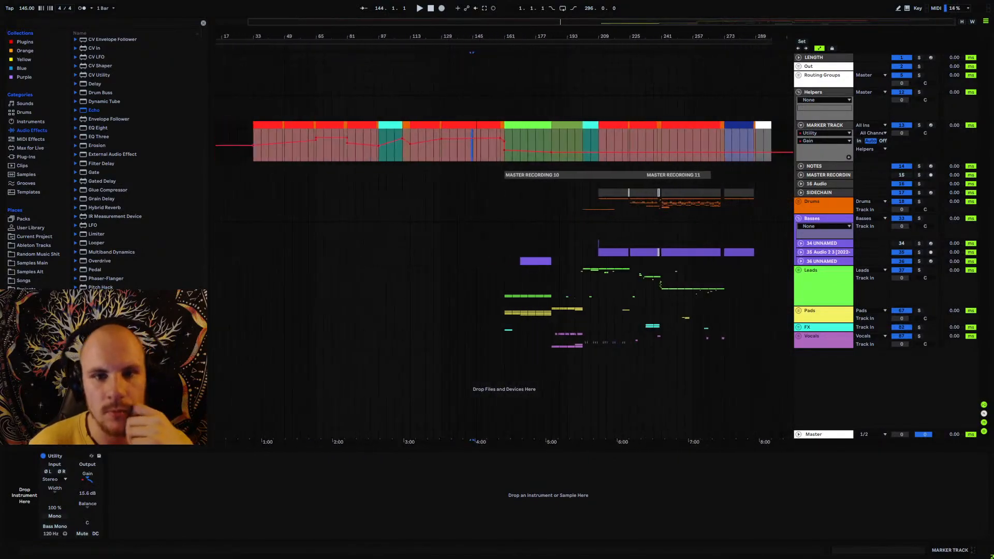
# - Unfold the Drums group and copy the 16 bars from bar 209, SIDECHAIN down through the bass tracks, to bar 33
pyautogui.click(501, 192)
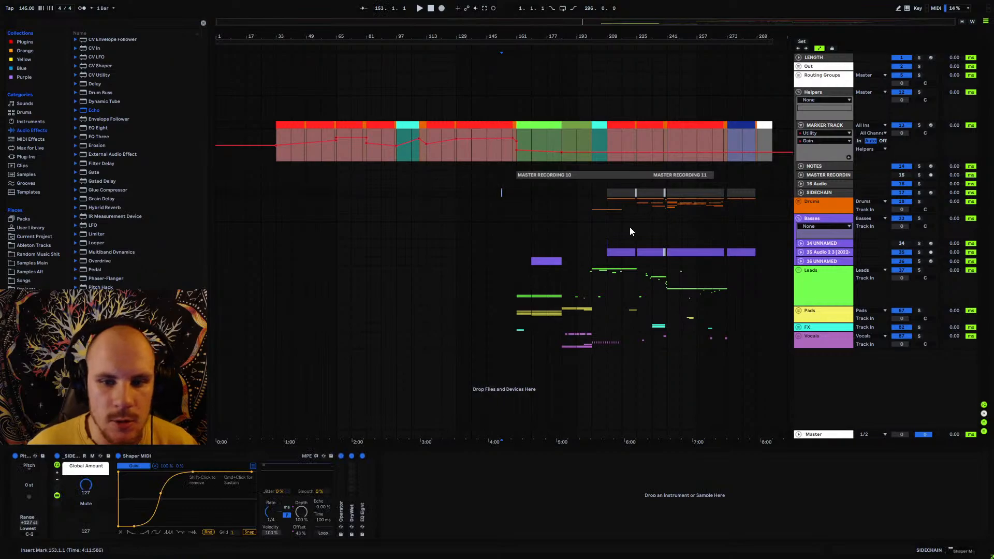
pyautogui.click(798, 202)
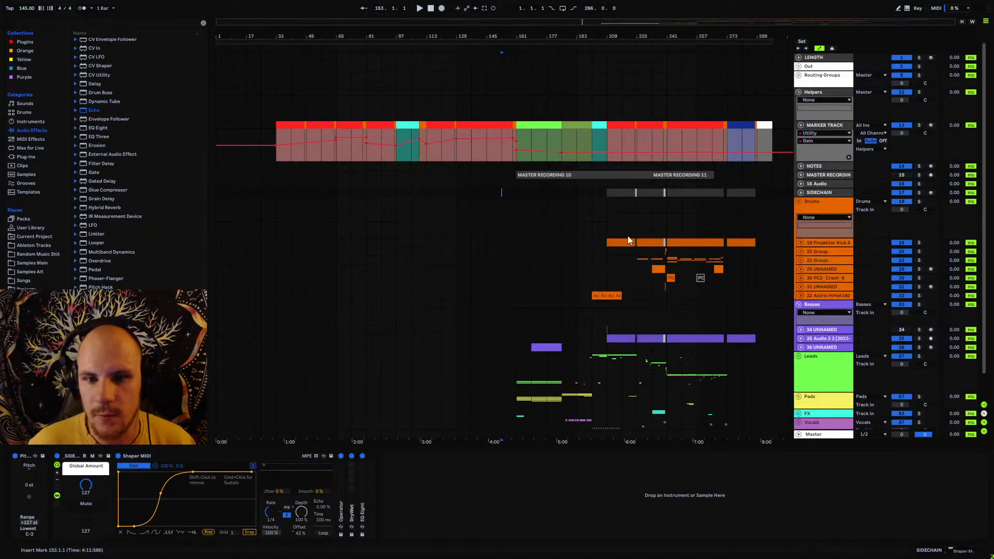
pyautogui.moveTo(606, 193); pyautogui.dragTo(638, 340)
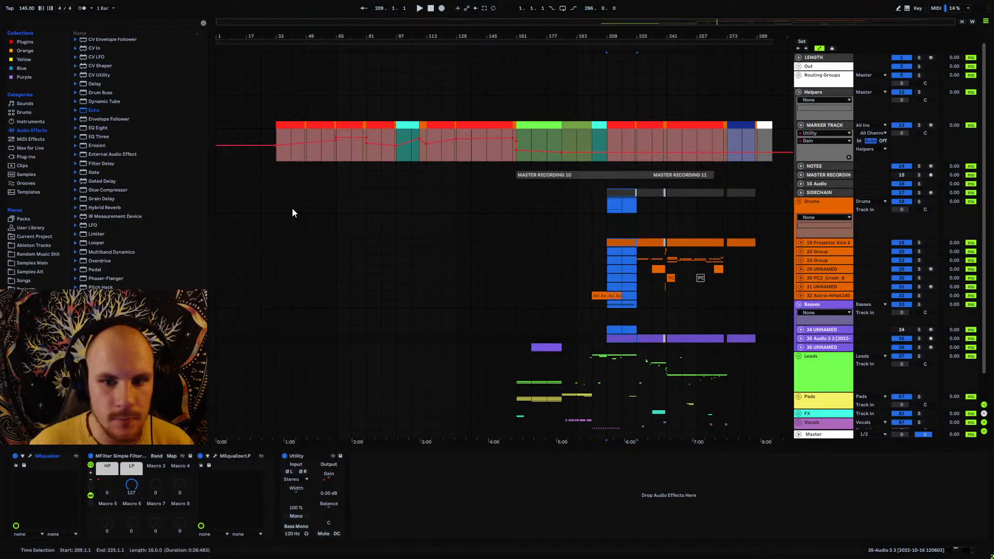
pyautogui.click(277, 194)
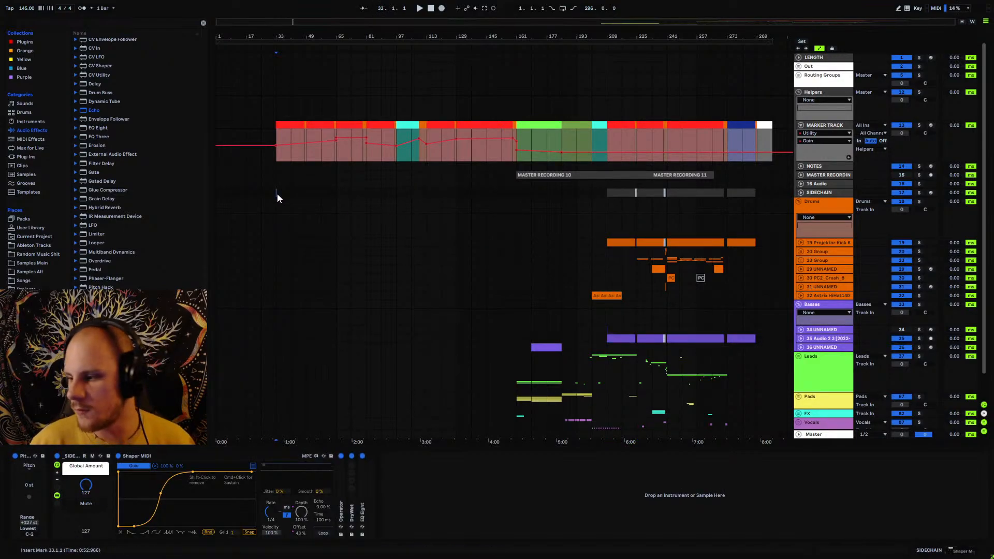
pyautogui.hotkey('ctrl', 'v')
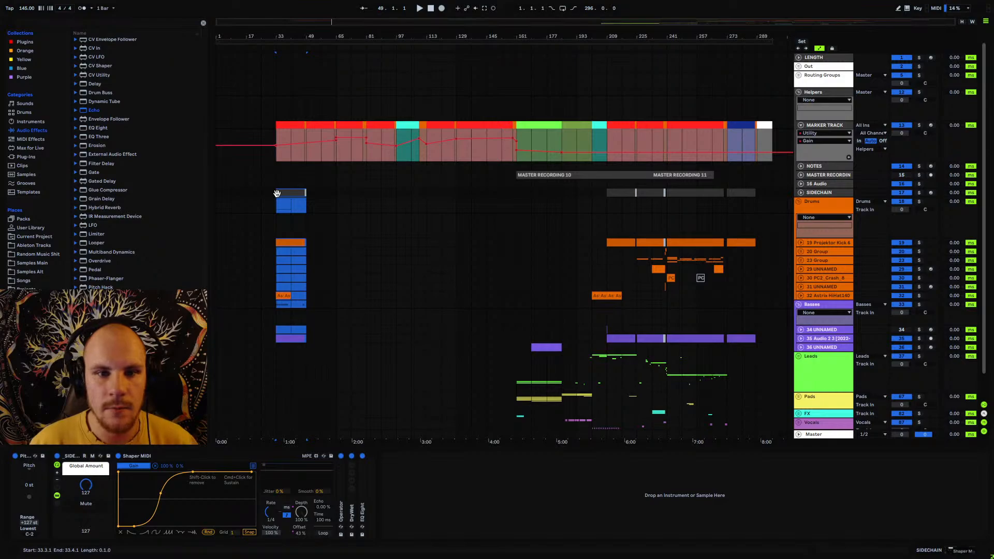
# - Select the one-bar orange marker clip at bar 48 and inspect how the copied clips end there
pyautogui.click(306, 127)
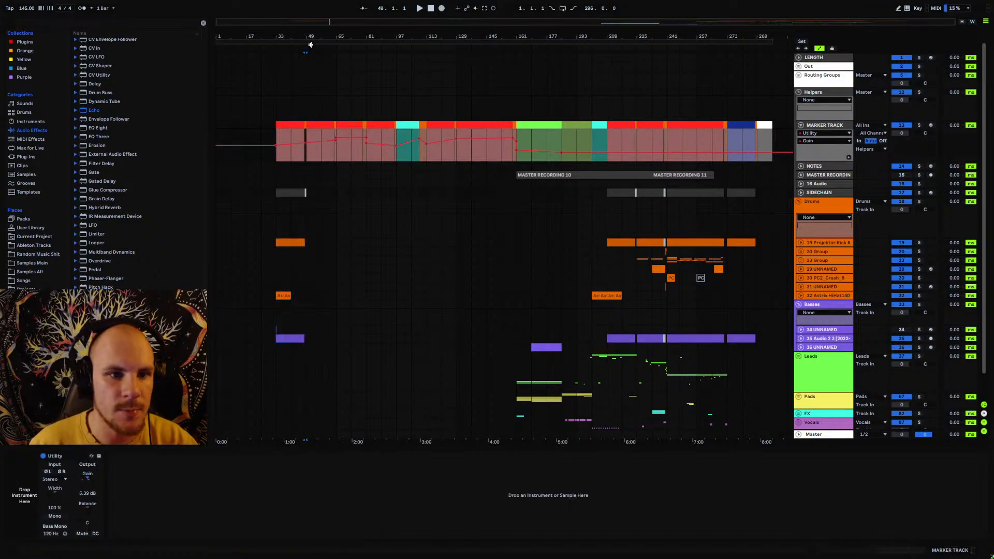
pyautogui.press('+')
pyautogui.press('+')
pyautogui.press('+')
pyautogui.press('+')
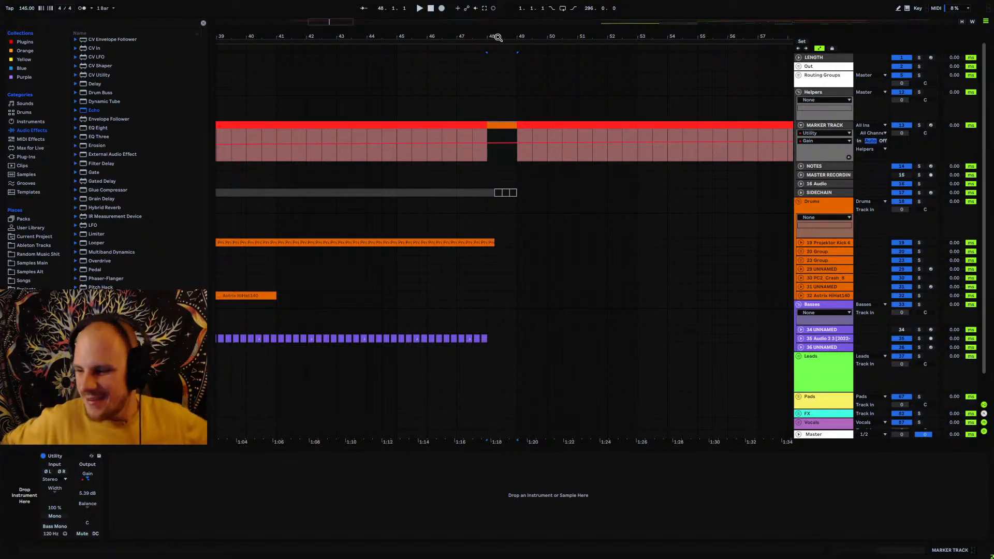
pyautogui.moveTo(473, 38); pyautogui.dragTo(474, 23)
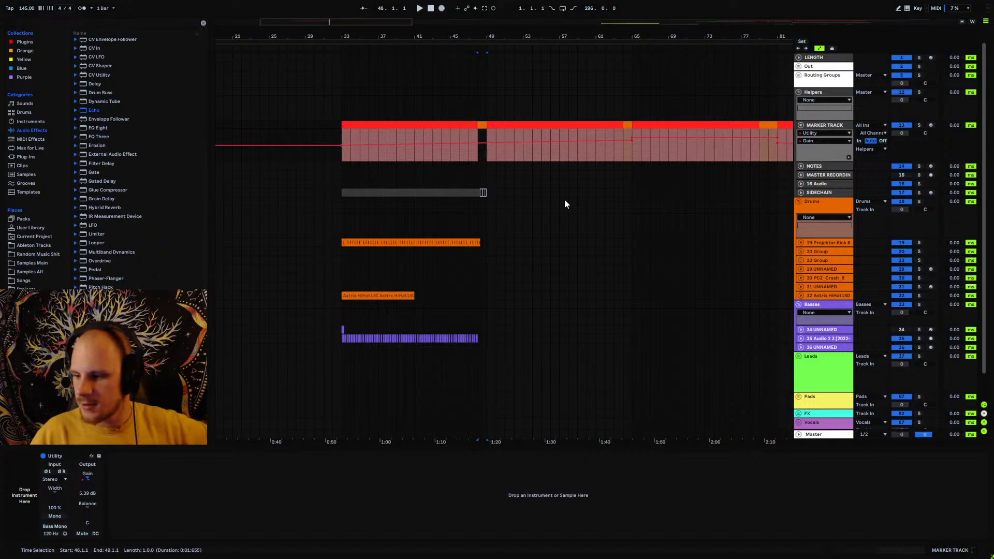
pyautogui.moveTo(665, 37); pyautogui.dragTo(679, 24)
# - Review the green break sections starting at bars 161 and 185, comparing their marker clips with the musical parts below
pyautogui.click(735, 127)
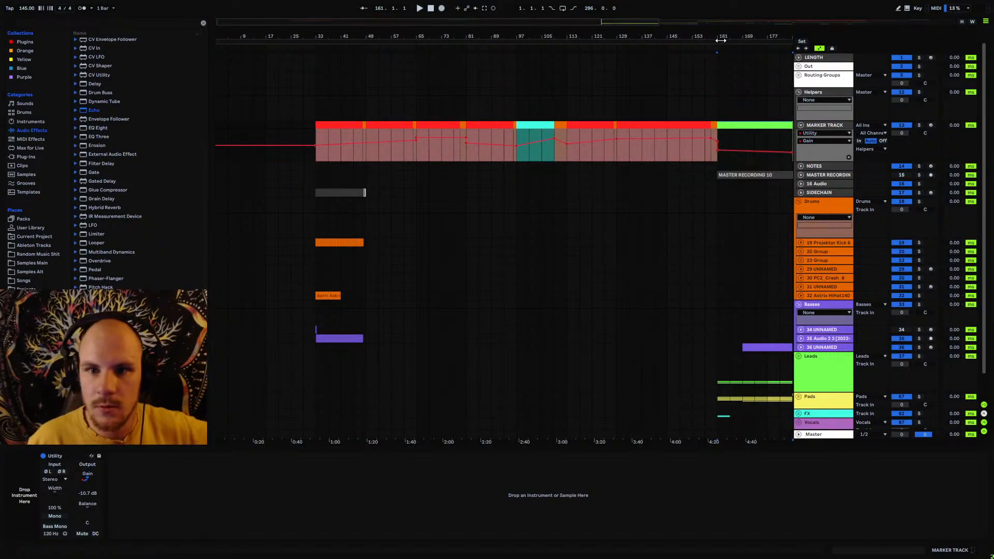
pyautogui.moveTo(722, 38); pyautogui.dragTo(548, 27)
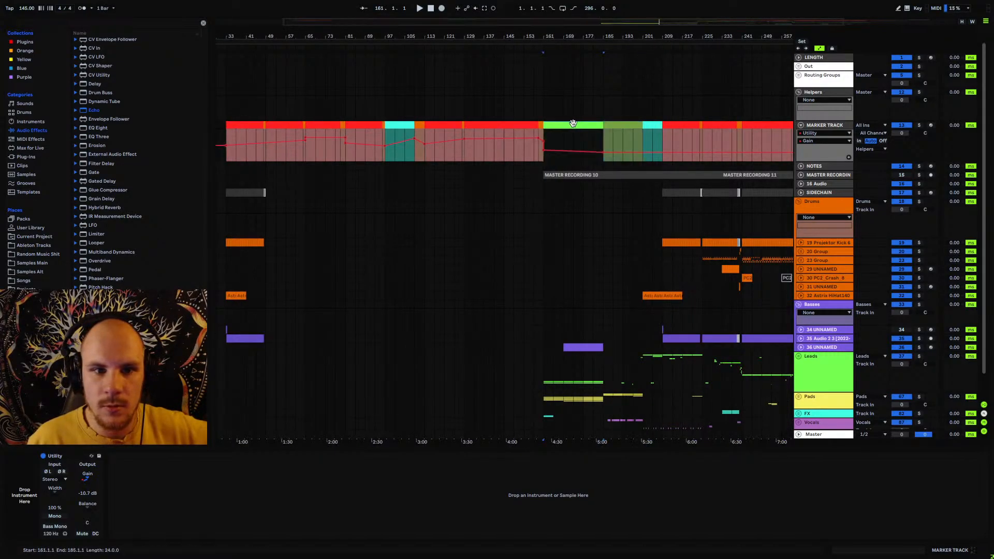
pyautogui.click(417, 127)
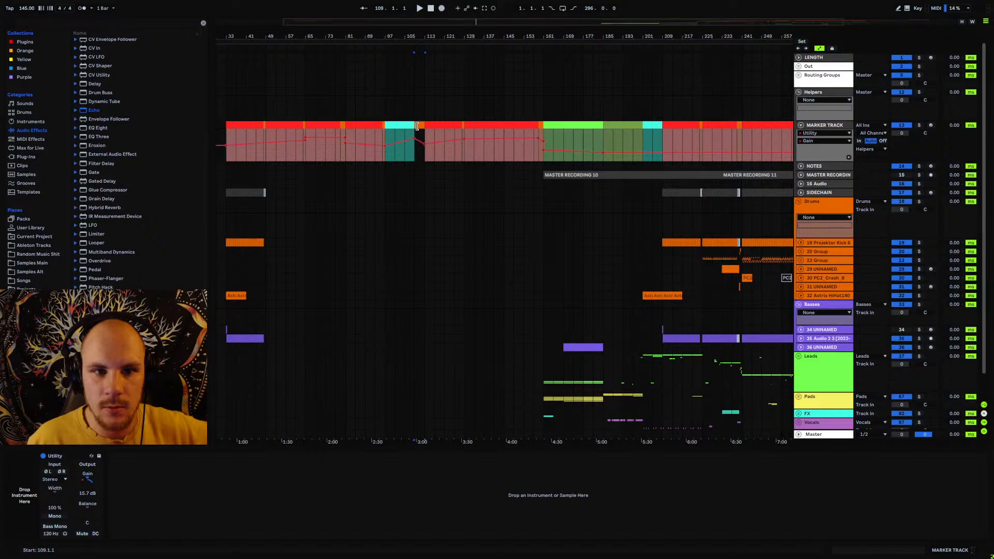
pyautogui.click(581, 129)
pyautogui.click(624, 126)
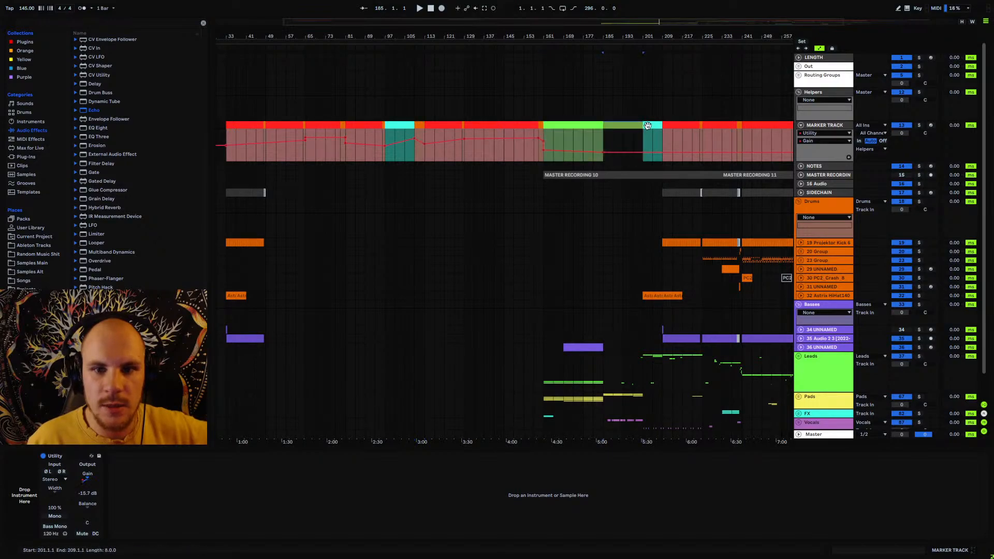
pyautogui.click(591, 124)
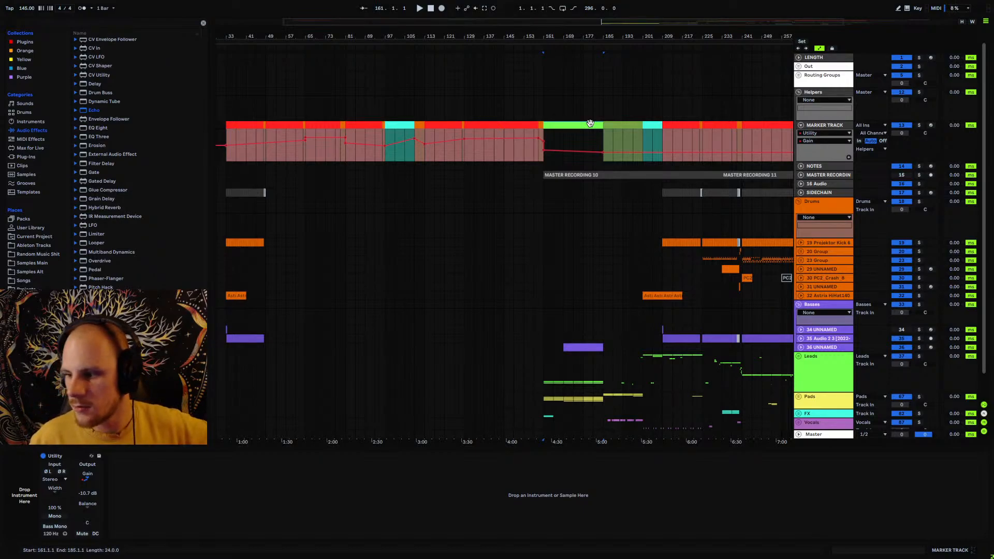
pyautogui.click(581, 151)
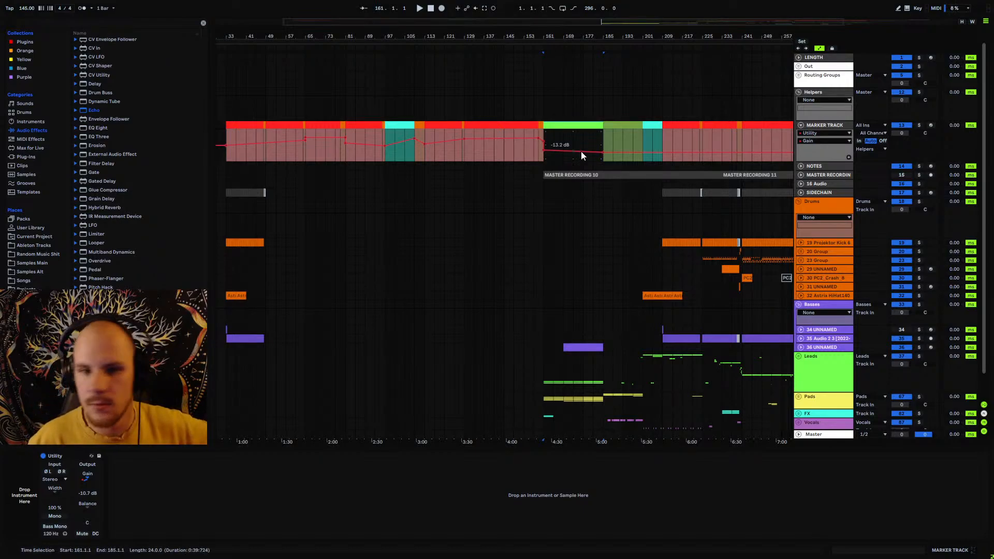
pyautogui.click(613, 126)
pyautogui.click(570, 126)
pyautogui.click(622, 125)
pyautogui.click(548, 406)
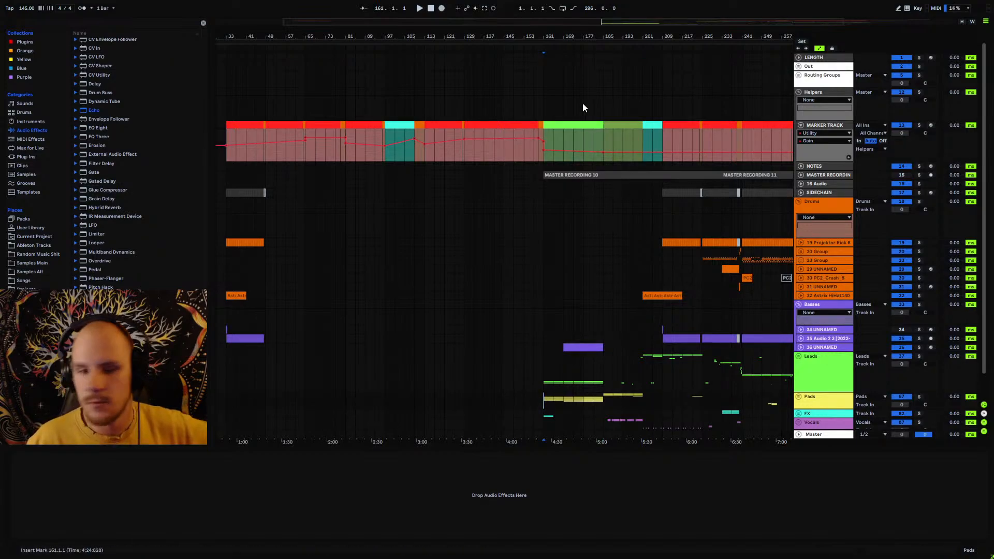
# - Select bars 161 to 201 of the MARKER TRACK, followed by the red section from bar 209 to bar 273
pyautogui.moveTo(544, 131); pyautogui.dragTo(646, 131)
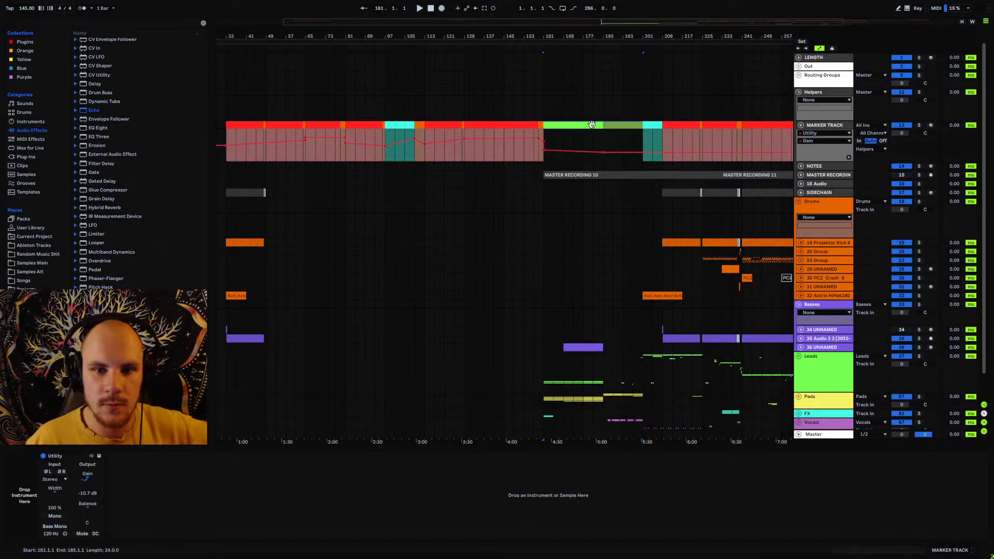
pyautogui.click(647, 131)
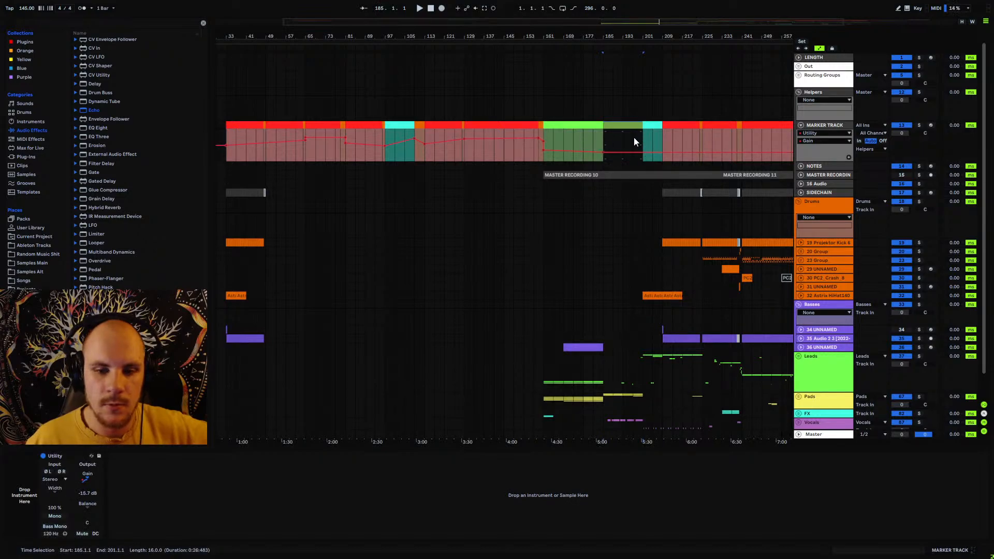
pyautogui.moveTo(547, 133); pyautogui.dragTo(641, 130)
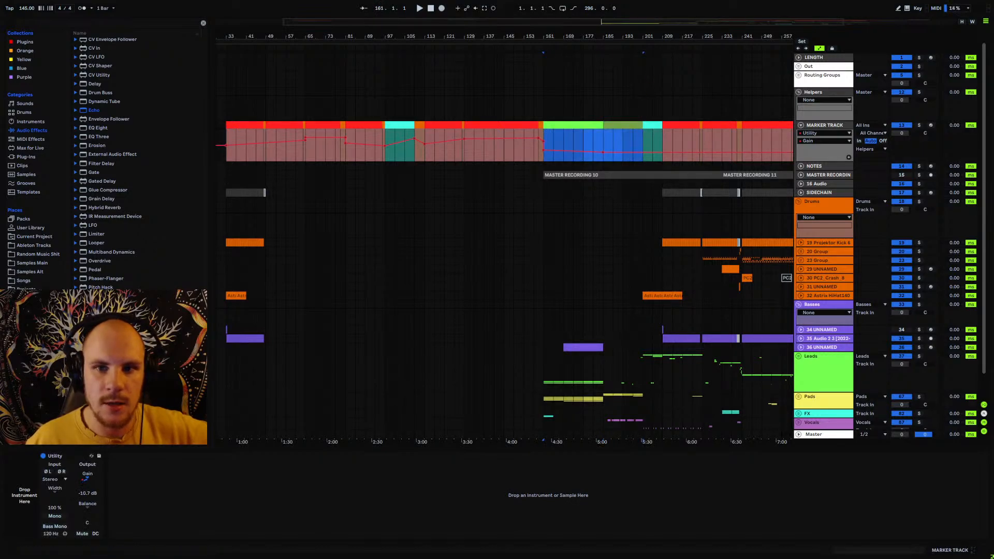
pyautogui.moveTo(616, 39); pyautogui.dragTo(615, 39)
pyautogui.moveTo(614, 138); pyautogui.dragTo(723, 135)
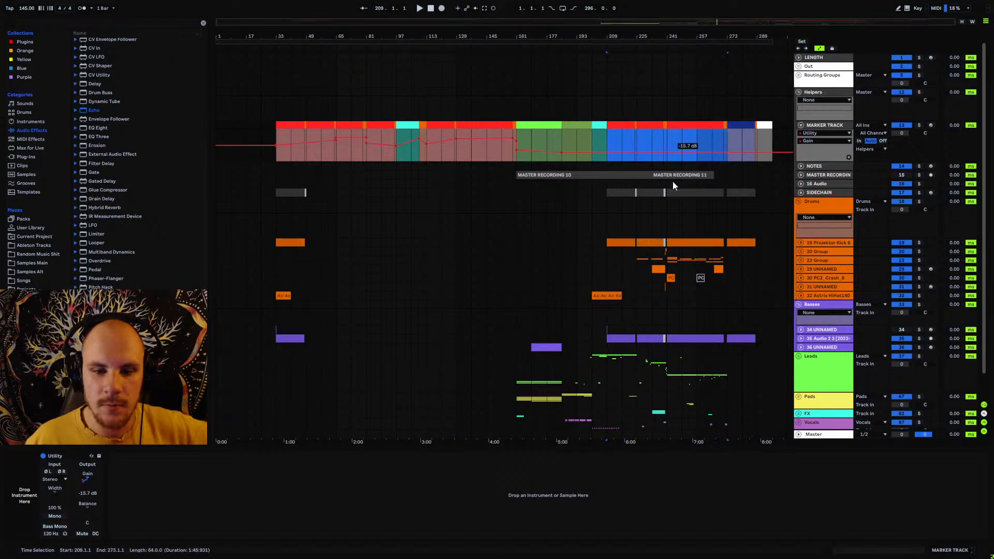
# - Select the Pads clips from bar 161 to bar 201 and start playback at bar 161
pyautogui.scroll(-1, 550, 264)
pyautogui.moveTo(520, 375); pyautogui.dragTo(590, 375)
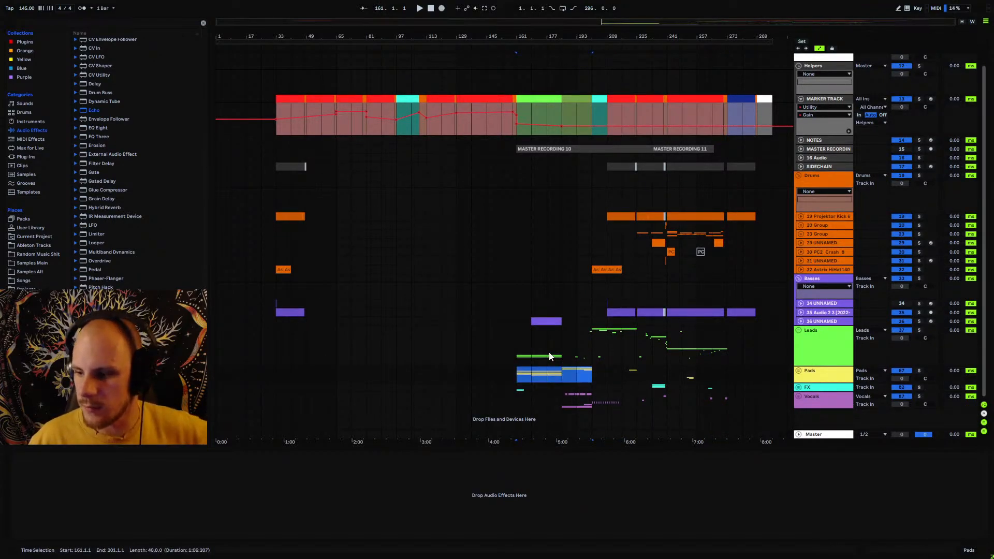
pyautogui.click(519, 109)
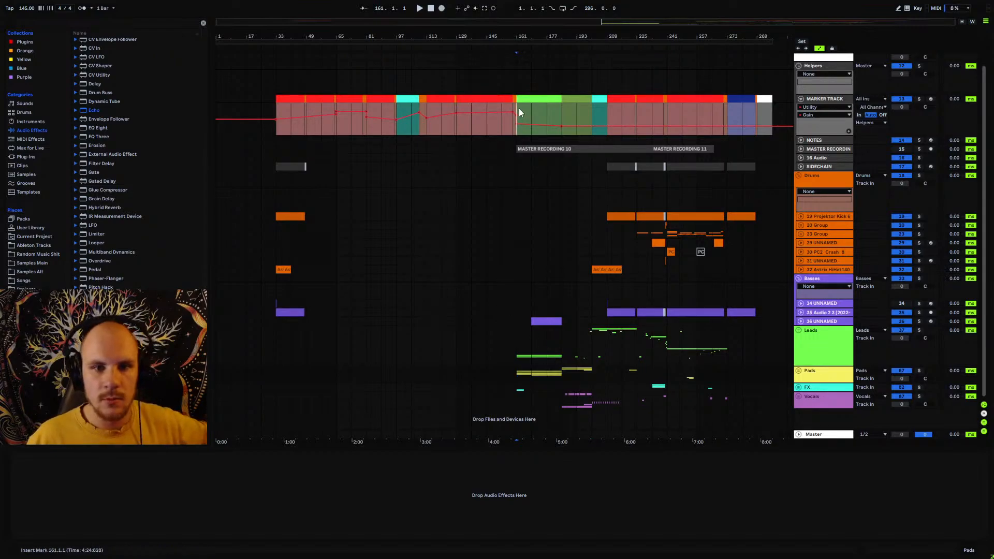
pyautogui.press('space')
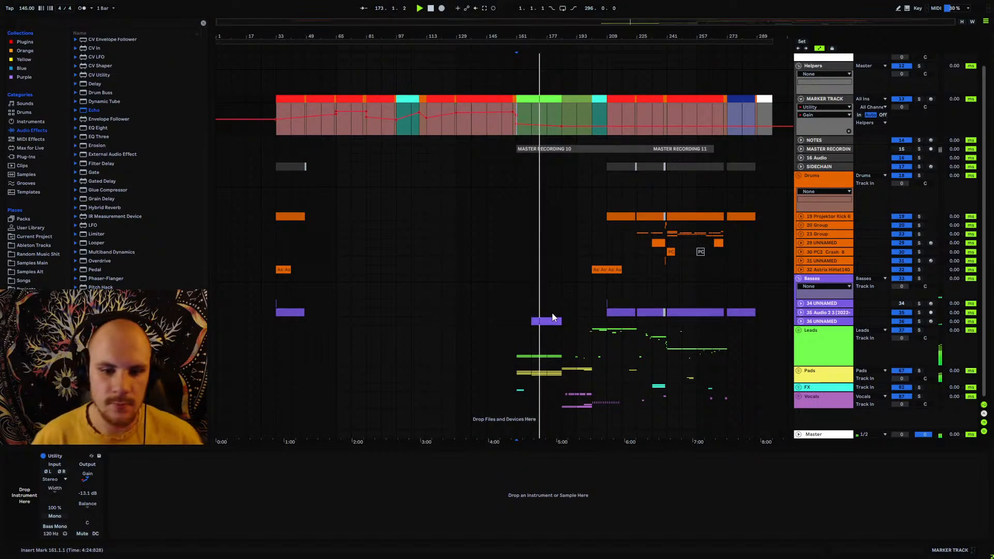
# - Follow playback through the section change at bar 185 and place the insert marker there on the Vocals track
pyautogui.scroll(5, 549, 316)
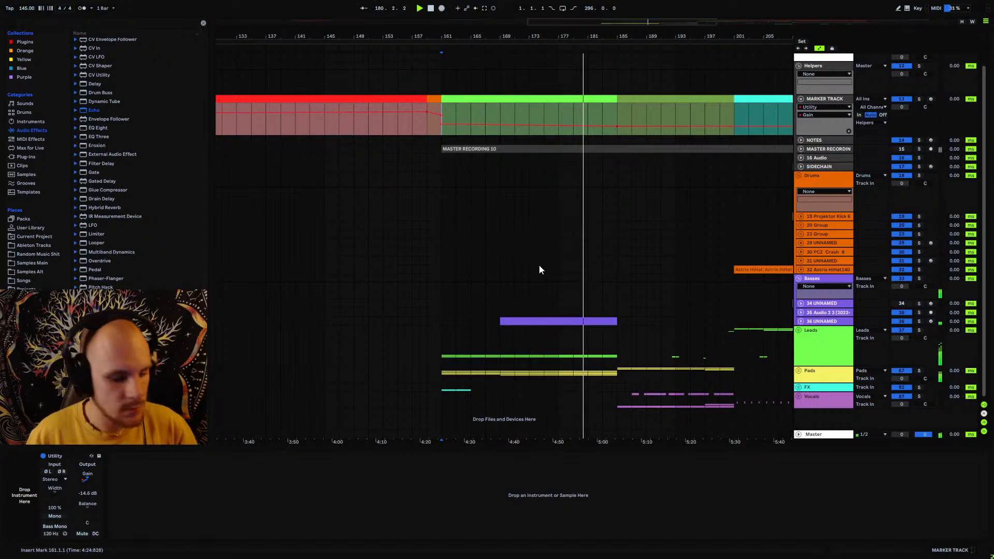
pyautogui.moveTo(610, 26); pyautogui.dragTo(529, 209)
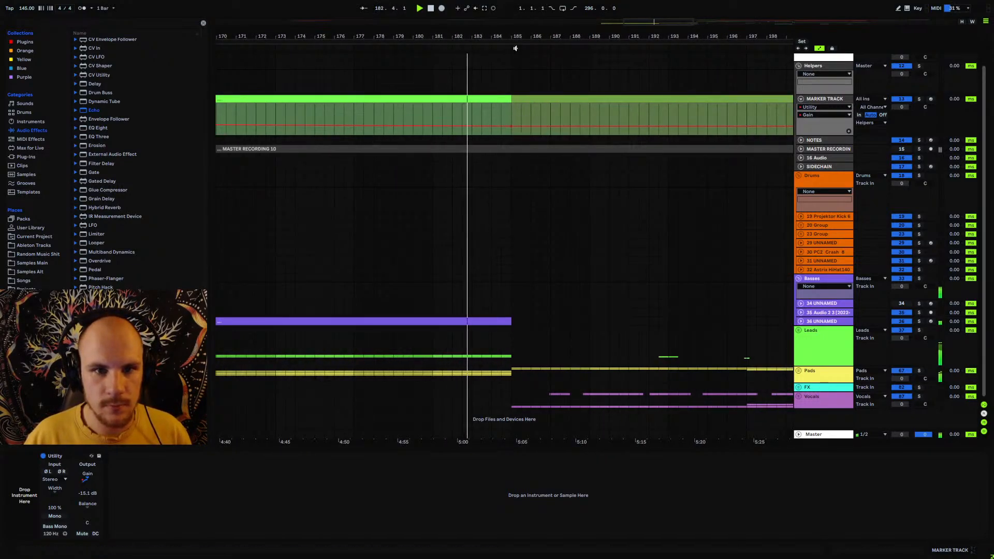
pyautogui.moveTo(512, 39); pyautogui.dragTo(454, 13)
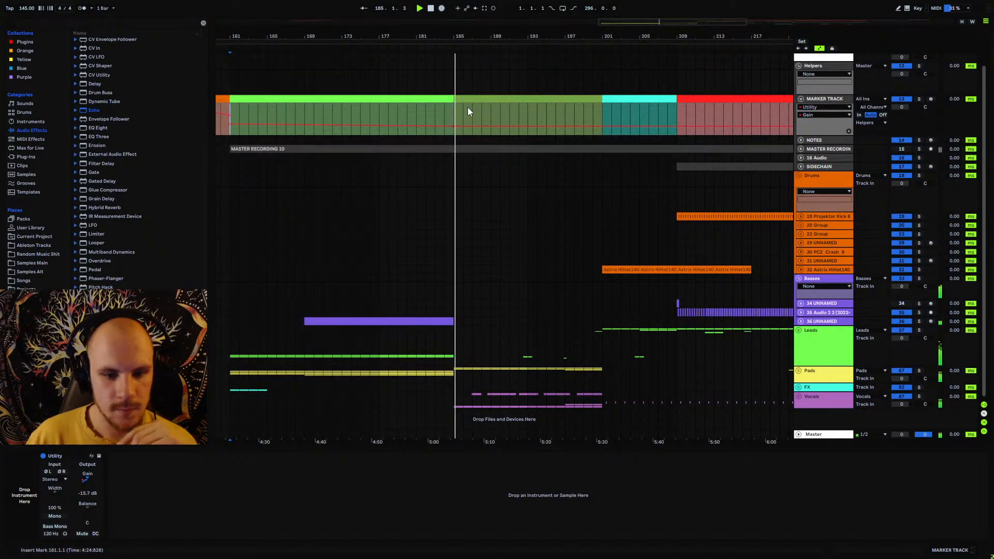
pyautogui.moveTo(485, 38); pyautogui.dragTo(465, 6)
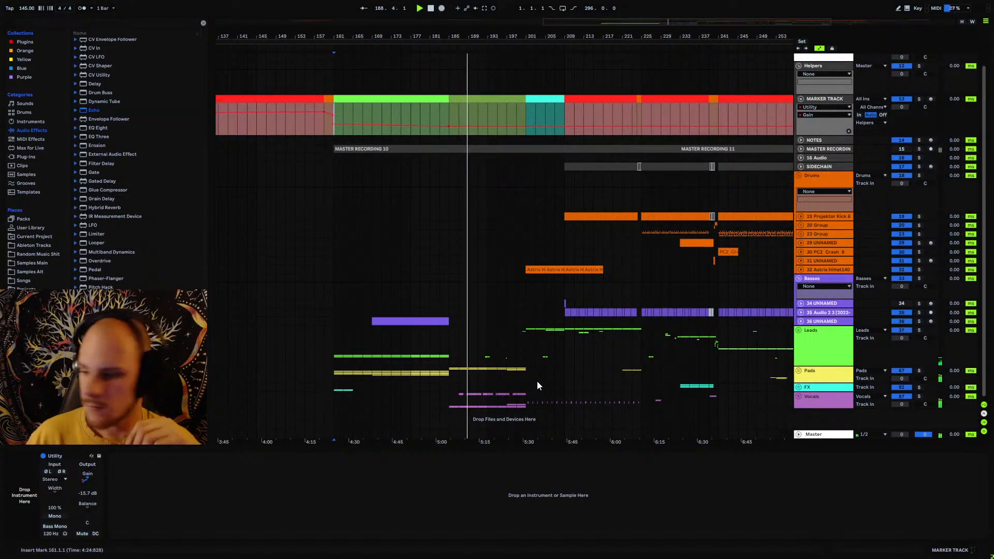
pyautogui.click(455, 397)
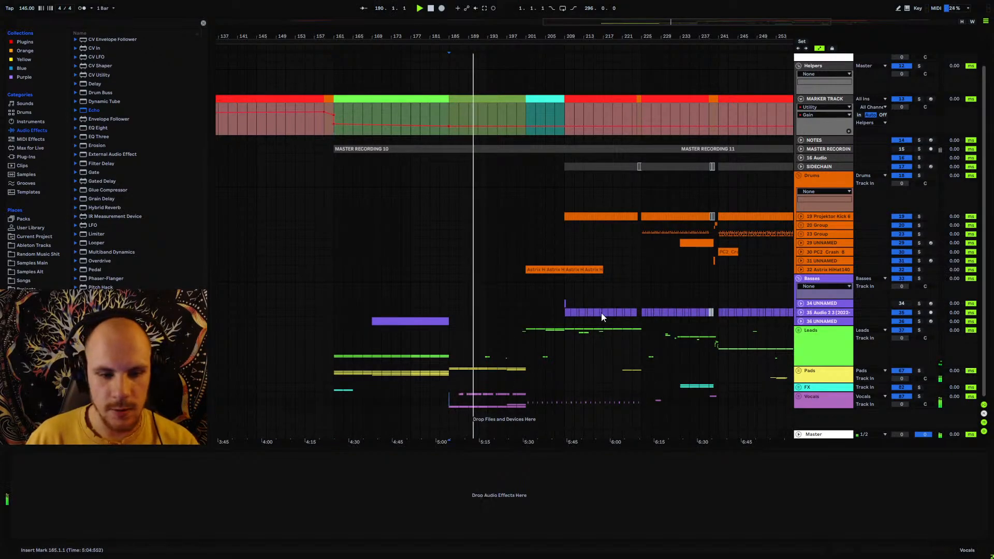
# - View the whole arrangement, place the insert marker at bar 201 on the Vocals track, and stop playback
pyautogui.moveTo(511, 38); pyautogui.dragTo(585, 37)
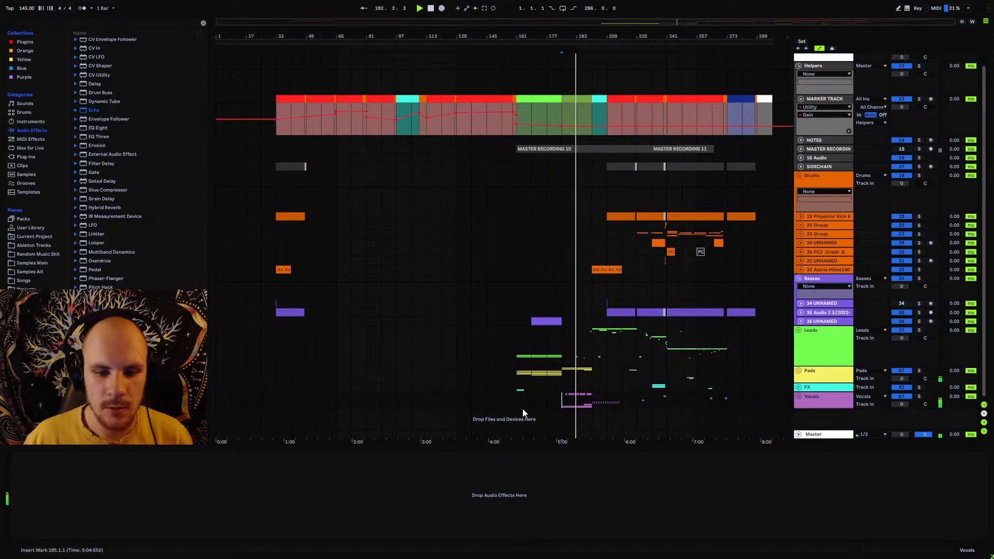
pyautogui.click(612, 397)
pyautogui.click(592, 418)
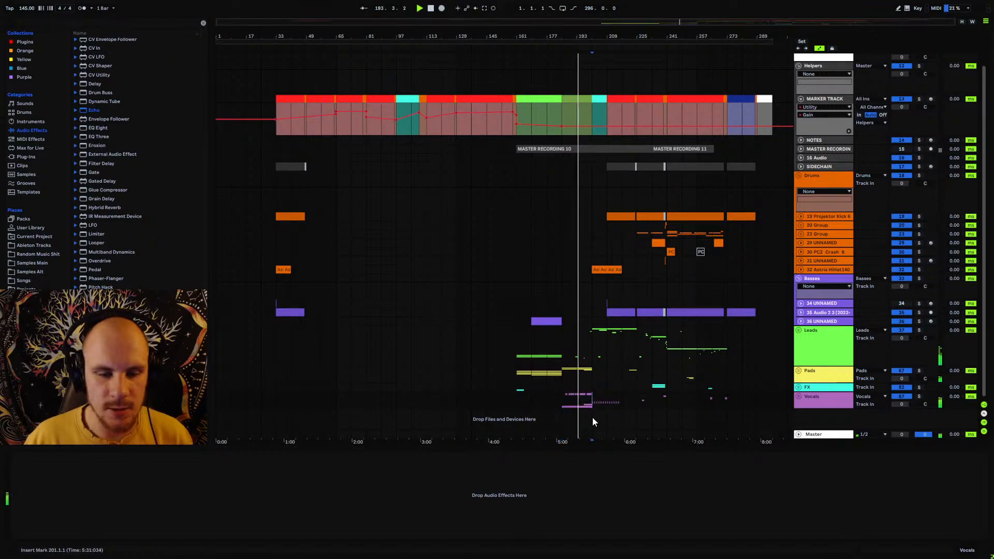
pyautogui.click(456, 242)
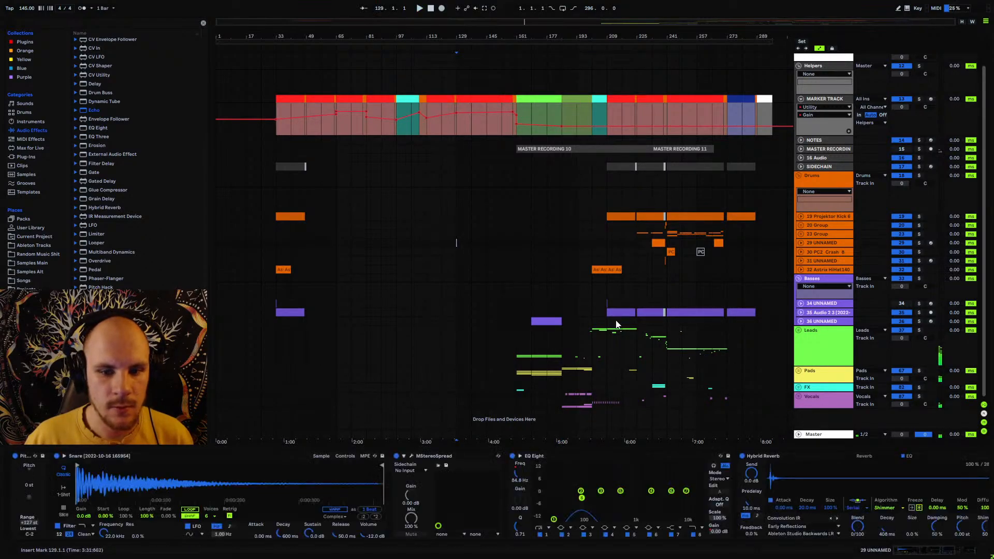
# - Delete the Astrix HiHat140 clips from bar 33 to bar 41 and the short 34 UNNAMED bass clip at bar 33
pyautogui.click(280, 179)
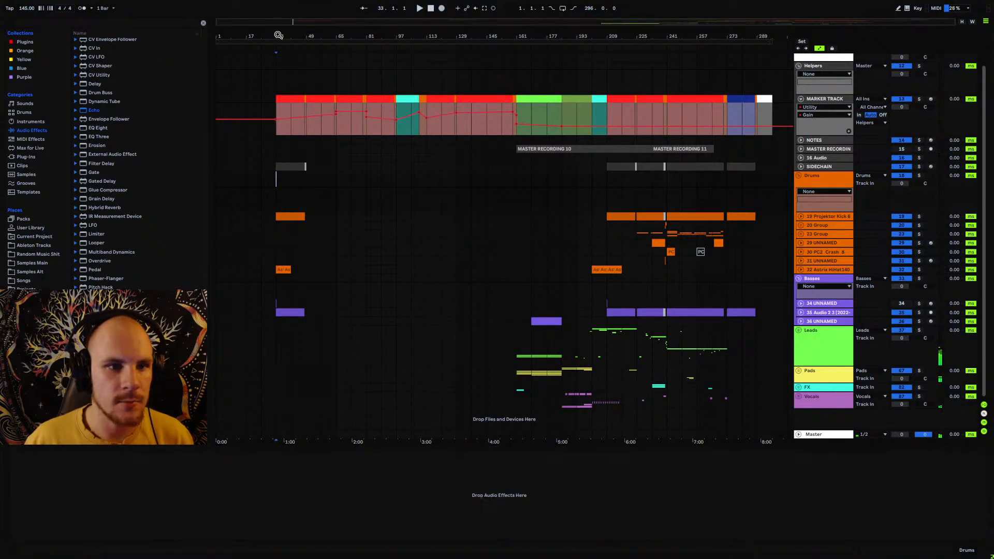
pyautogui.moveTo(278, 35); pyautogui.dragTo(369, 62)
pyautogui.click(369, 166)
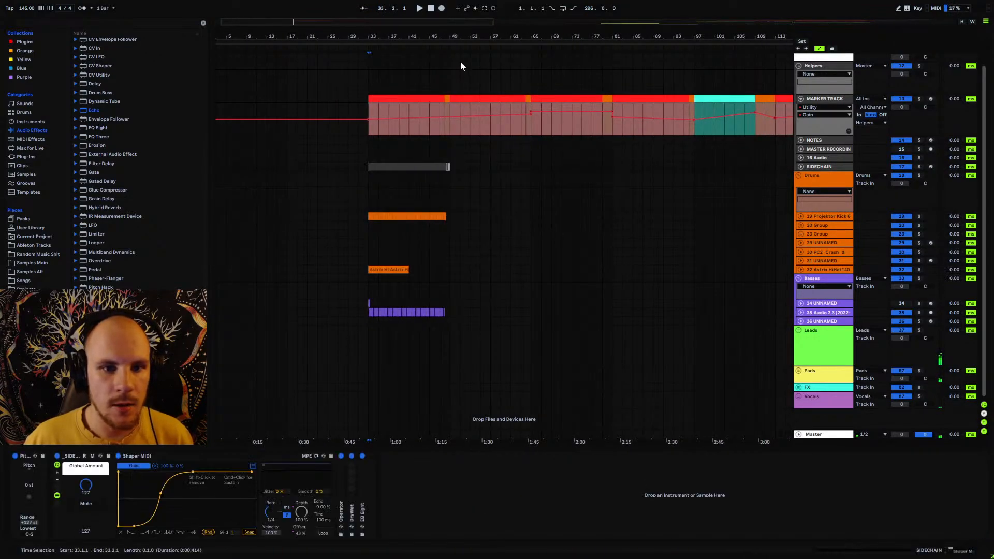
pyautogui.moveTo(447, 39); pyautogui.dragTo(514, 75)
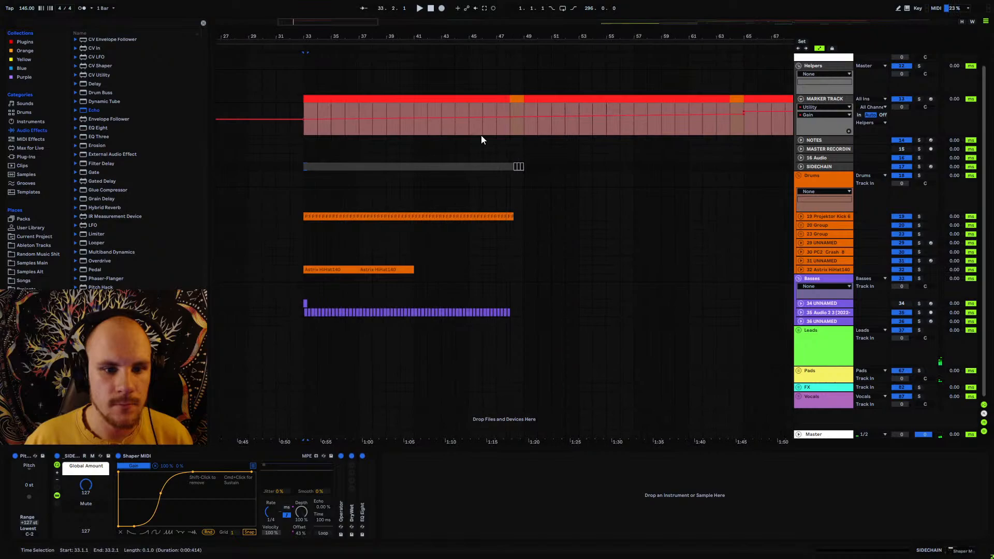
pyautogui.click(400, 269)
pyautogui.keyDown('shift'); pyautogui.click(322, 269); pyautogui.keyUp('shift')
pyautogui.press('Delete')
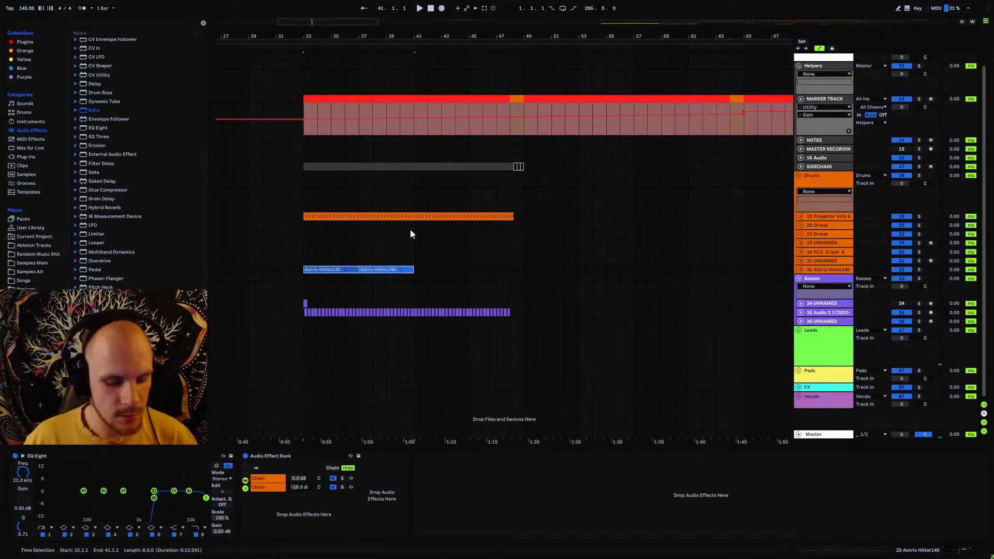
pyautogui.click(306, 303)
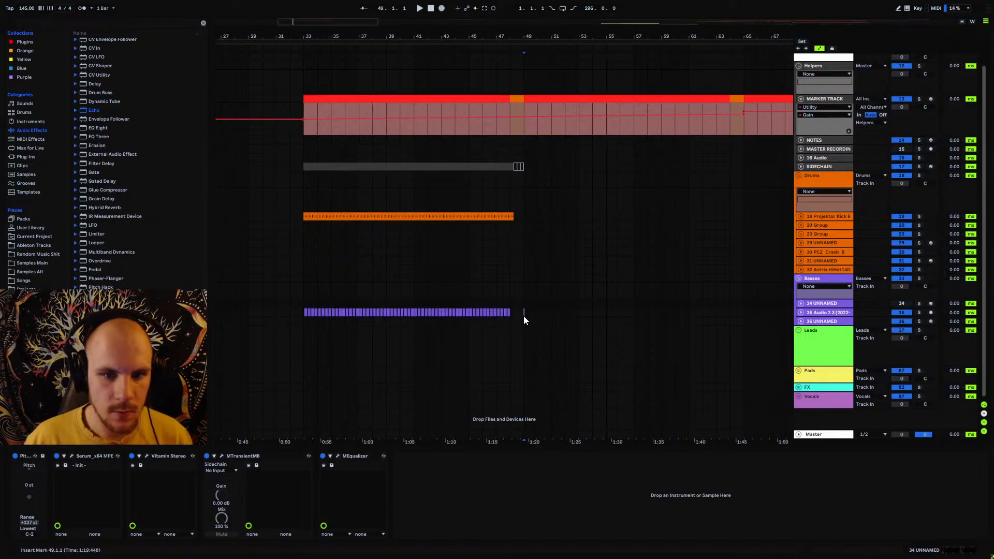
# - Duplicate the SIDECHAIN, drum and bass parts of bars 33 to 49 twice, filling the arrangement up to bar 81
pyautogui.moveTo(523, 316); pyautogui.dragTo(299, 168)
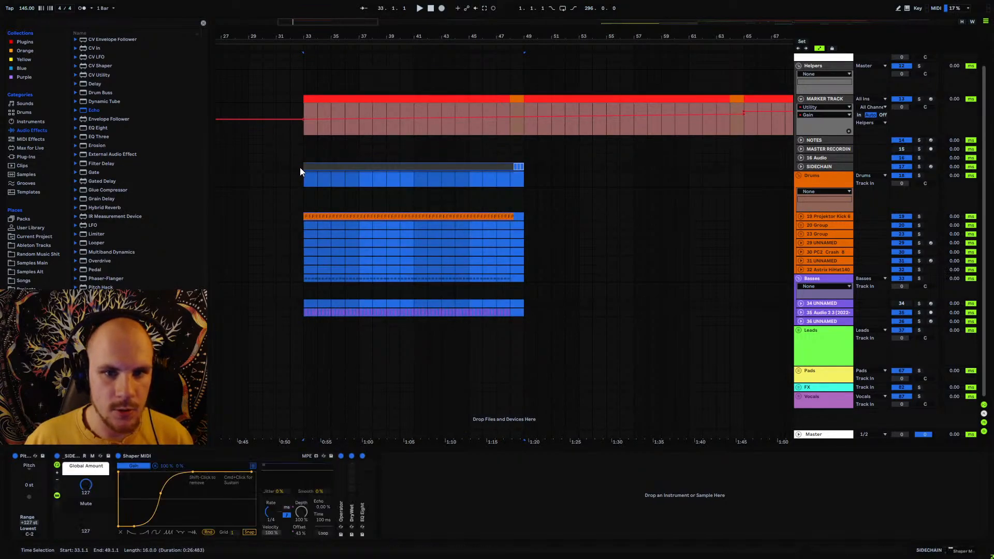
pyautogui.press('super+d')
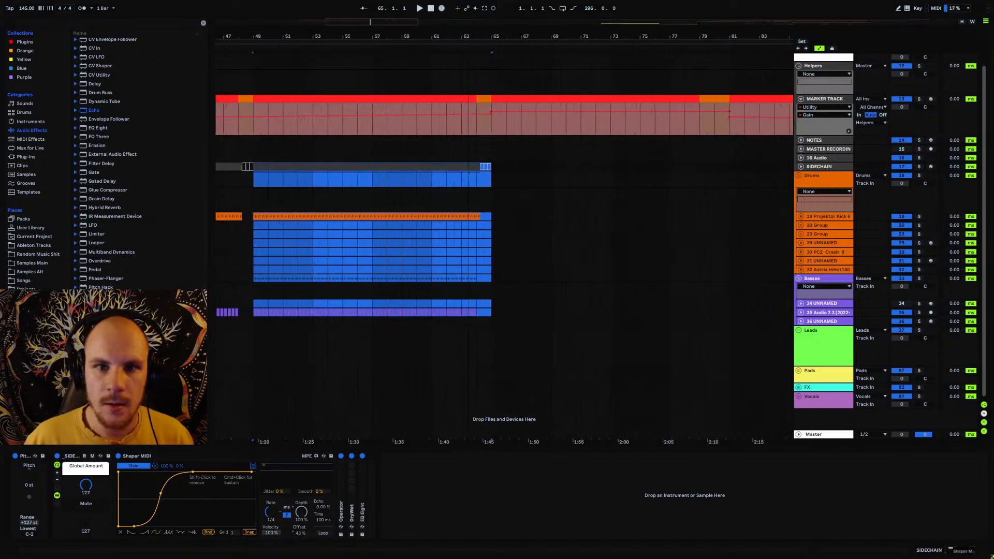
pyautogui.moveTo(416, 36); pyautogui.dragTo(416, 32)
pyautogui.press('super+d')
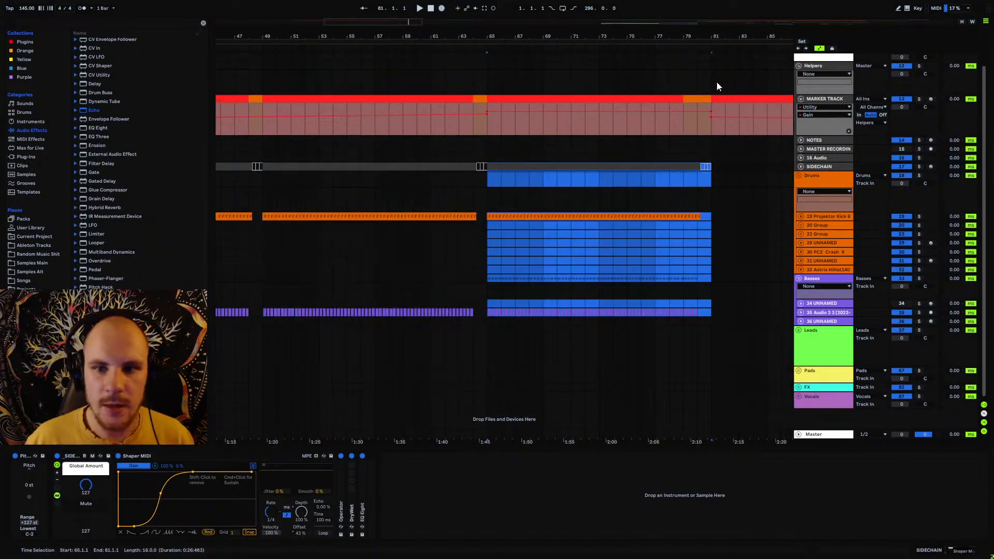
# - Deactivate the SIDECHAIN clips from 79.2 to 80.2 to lengthen the transition before bar 81
pyautogui.moveTo(709, 37); pyautogui.dragTo(687, 63)
pyautogui.click(637, 166)
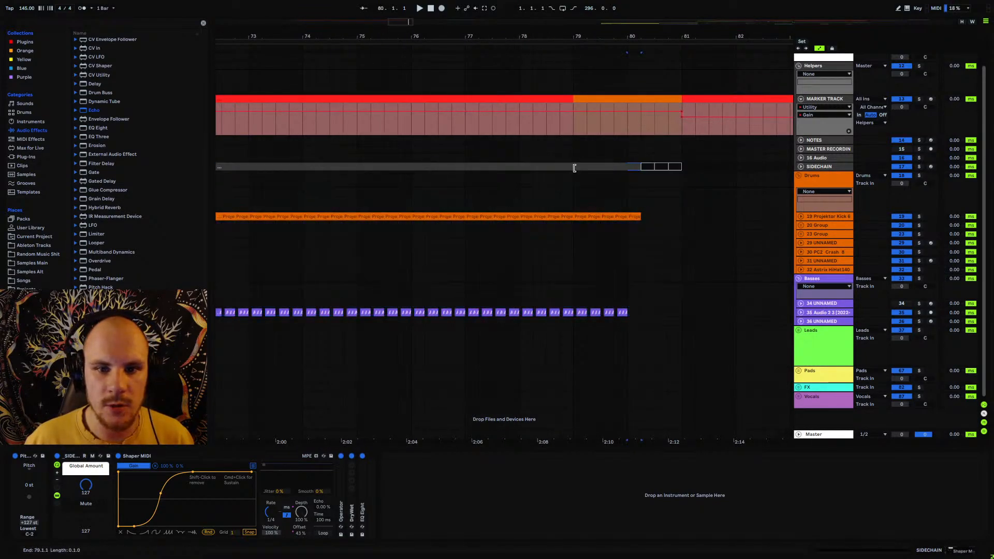
pyautogui.keyDown('shift'); pyautogui.click(593, 165); pyautogui.keyUp('shift')
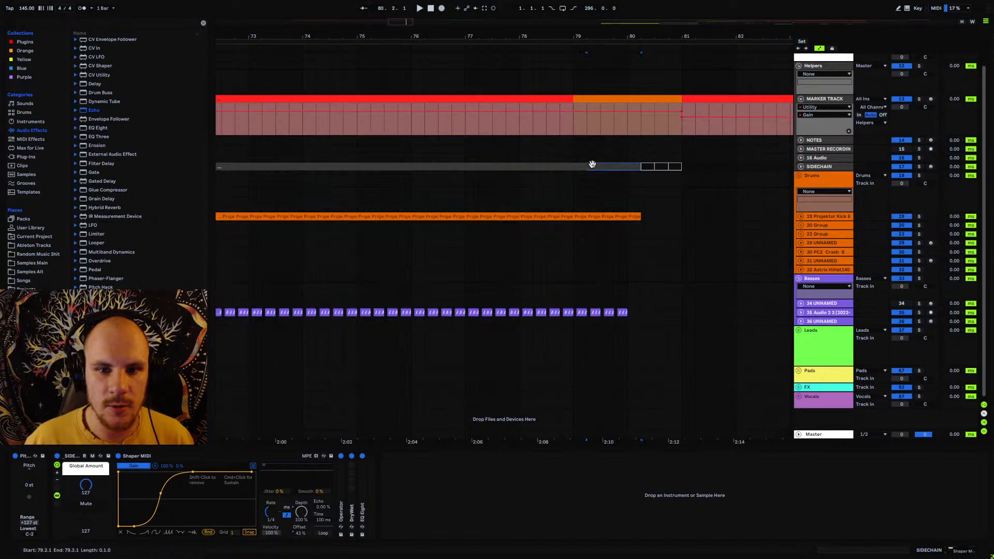
# - Delete the kick clips from 79.2 to 80.2 and the Audio 2 3 bass clips from 79.1 to 80.1
pyautogui.click(591, 214)
pyautogui.keyDown('shift'); pyautogui.click(590, 214); pyautogui.keyUp('shift')
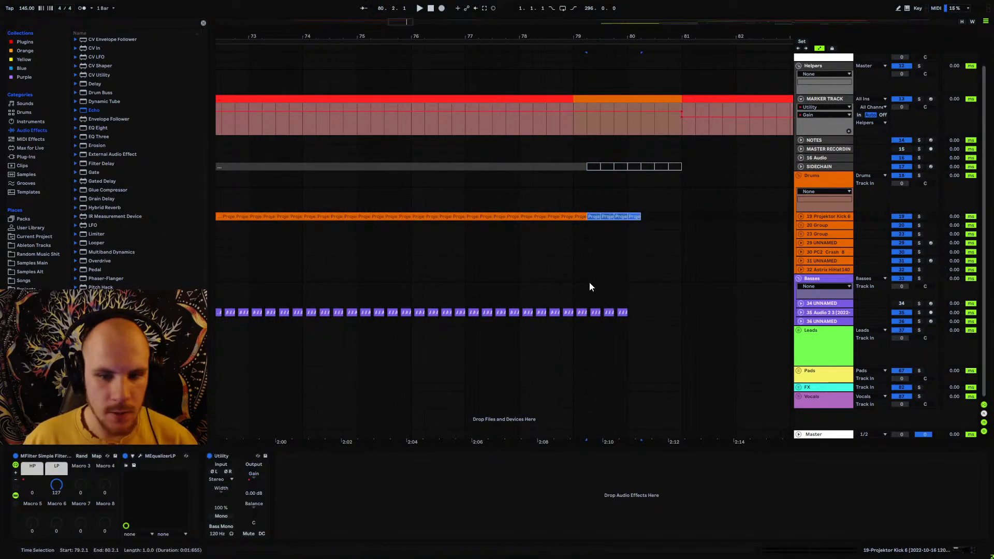
pyautogui.click(576, 313)
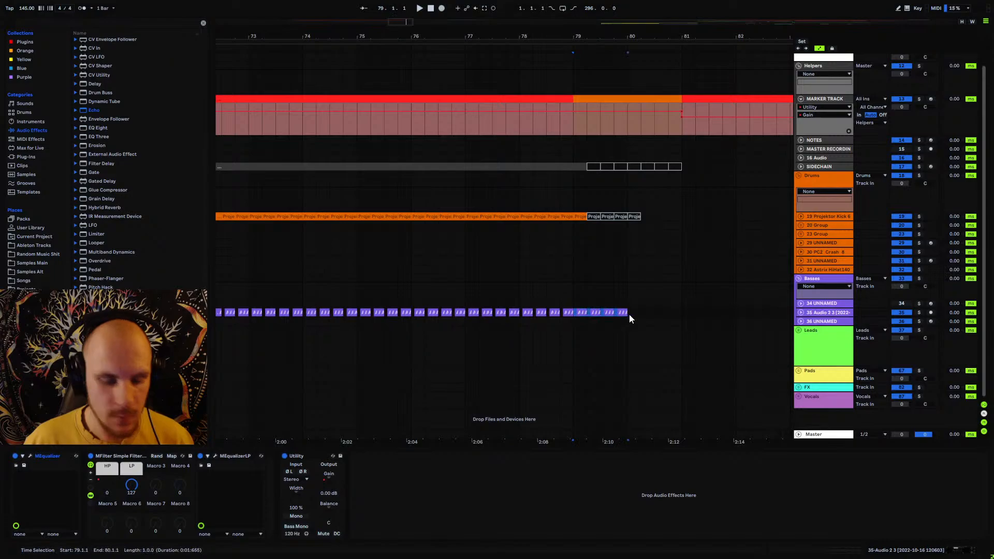
pyautogui.press('Delete')
pyautogui.click(597, 216)
pyautogui.keyDown('shift'); pyautogui.click(633, 219); pyautogui.keyUp('shift')
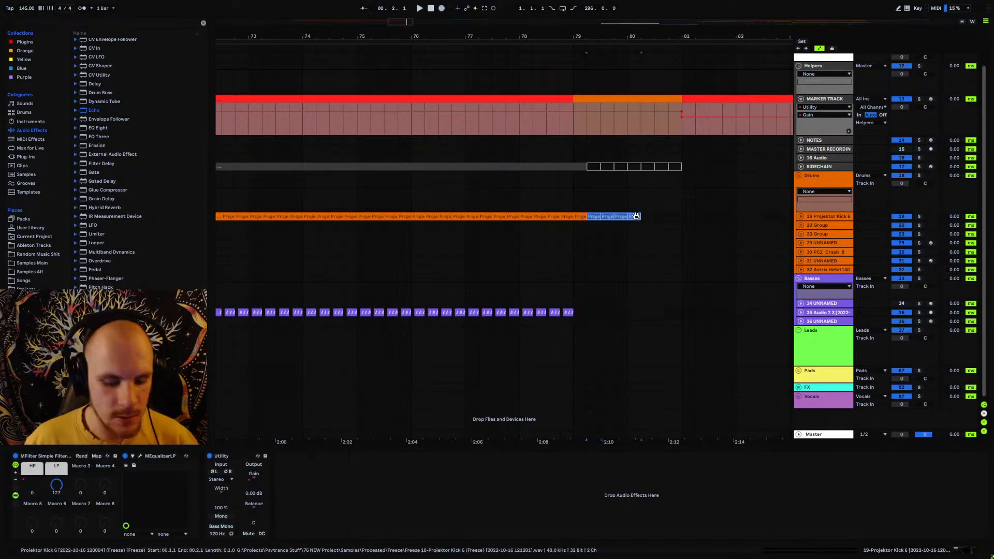
pyautogui.press('Delete')
pyautogui.click(595, 167)
# - Try duplicating the SIDECHAIN, drum and bass parts of bars 65 to 81 onto bar 81, and undo it
pyautogui.moveTo(652, 41); pyautogui.dragTo(651, 10)
pyautogui.click(477, 166)
pyautogui.keyDown('shift'); pyautogui.click(656, 314); pyautogui.keyUp('shift')
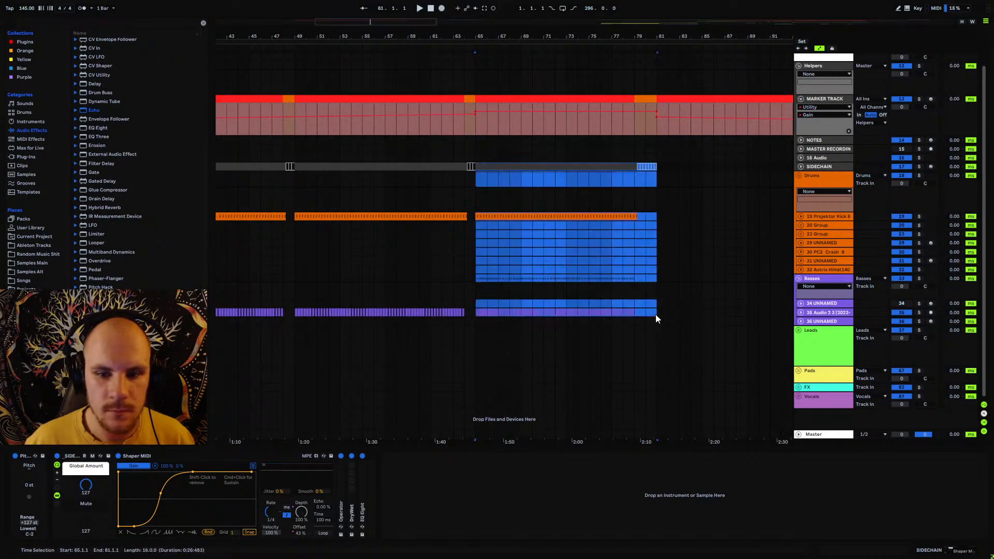
pyautogui.hotkey('ctrl', 'd')
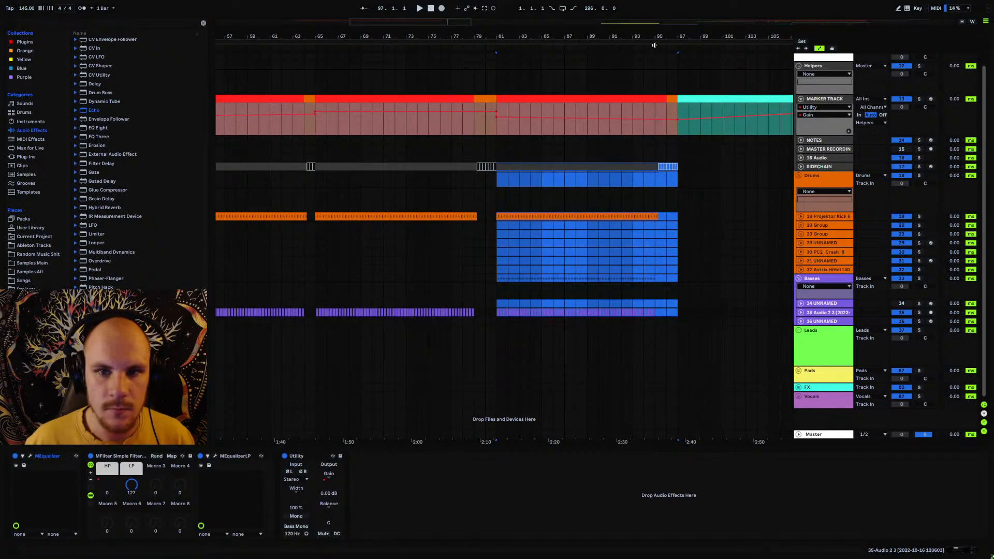
pyautogui.press('z')
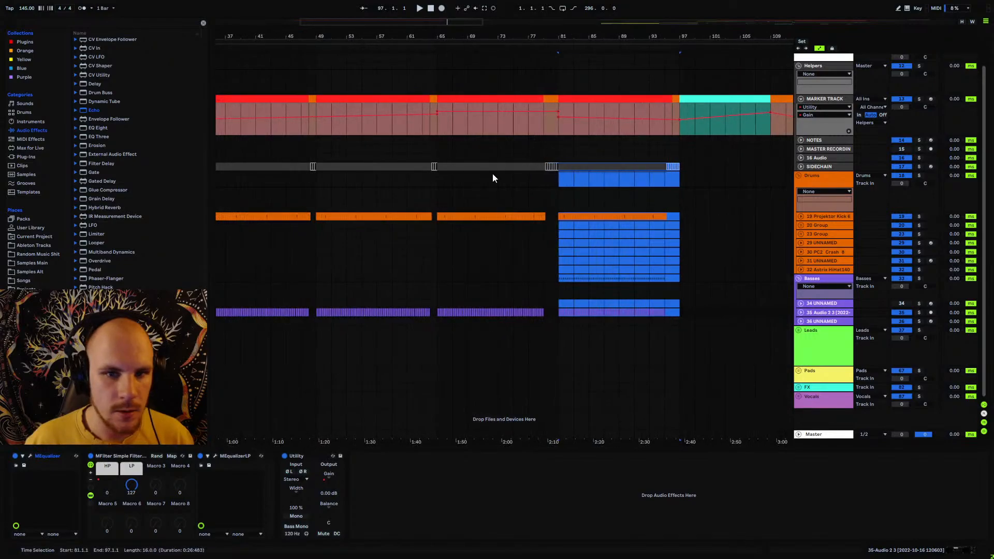
pyautogui.hotkey('ctrl', 'z')
pyautogui.hotkey('ctrl', 'z')
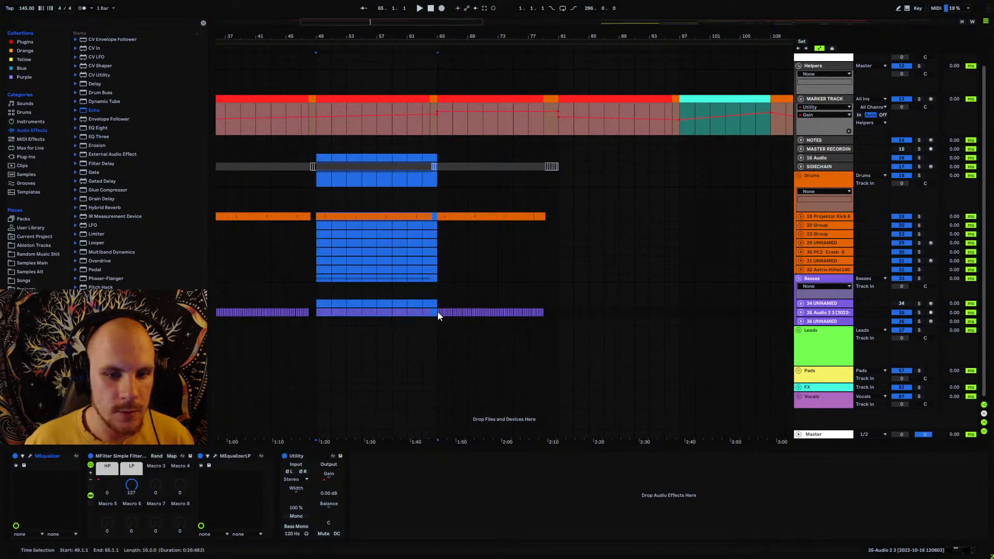
# - Copy the parts of bars 49 to 65 to bar 81 and duplicate that block once more up to bar 113
pyautogui.hotkey('ctrl', 'y')
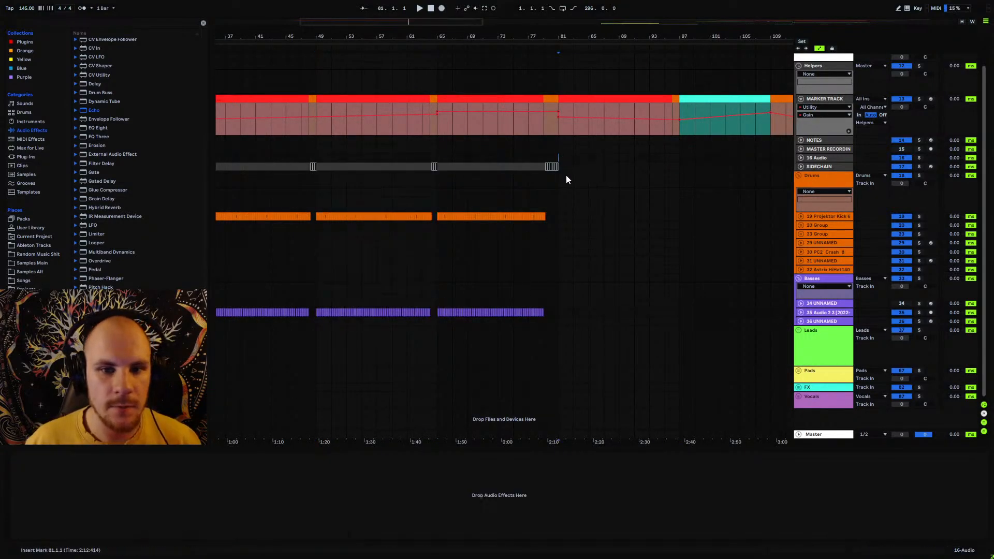
pyautogui.hotkey('ctrl', 'y')
pyautogui.scroll(-8, 497, 222)
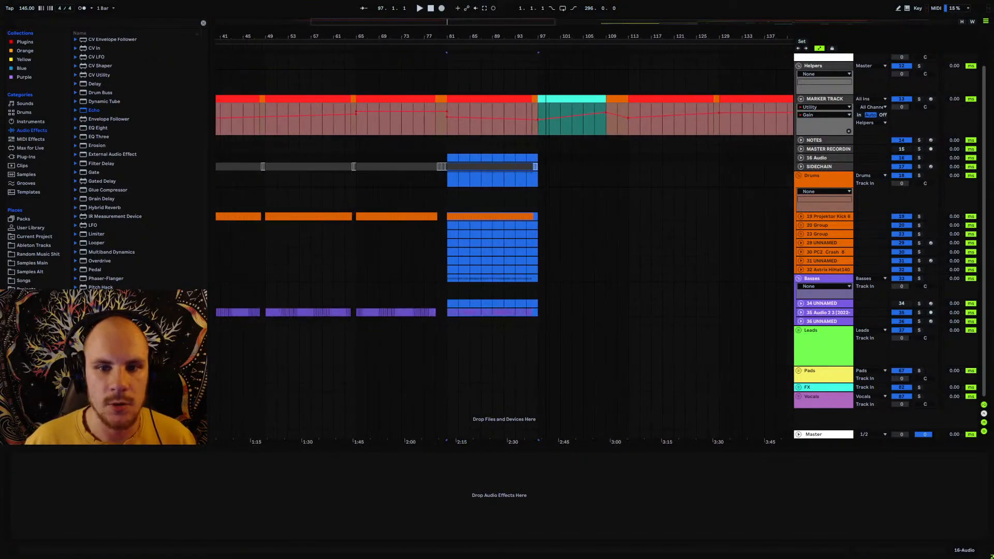
pyautogui.scroll(7, 497, 223)
pyautogui.scroll(1, 536, 185)
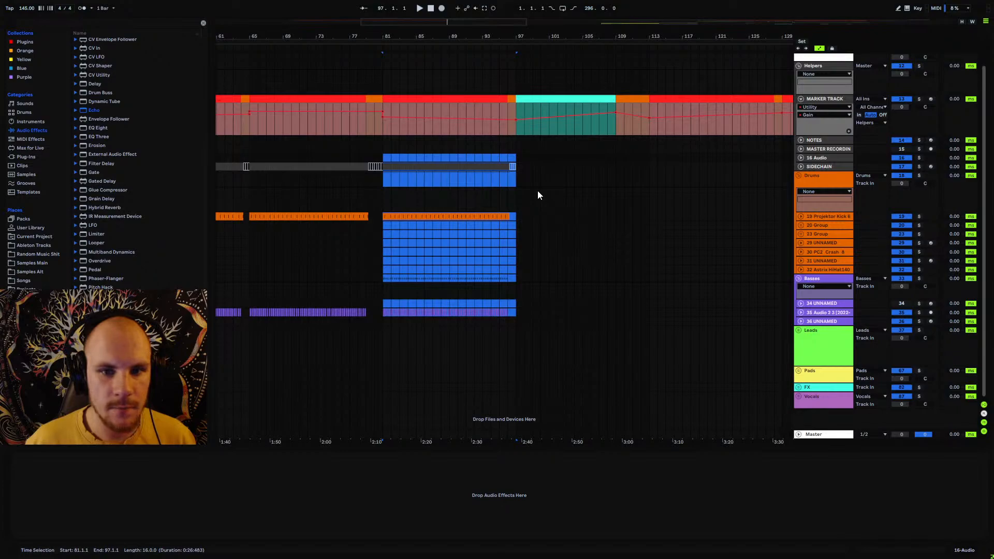
pyautogui.hotkey('ctrl', 'd')
# - Deactivate the SIDECHAIN clips under the orange transition from 109.2 up to the existing inactive clips before bar 113
pyautogui.moveTo(616, 158); pyautogui.dragTo(644, 168)
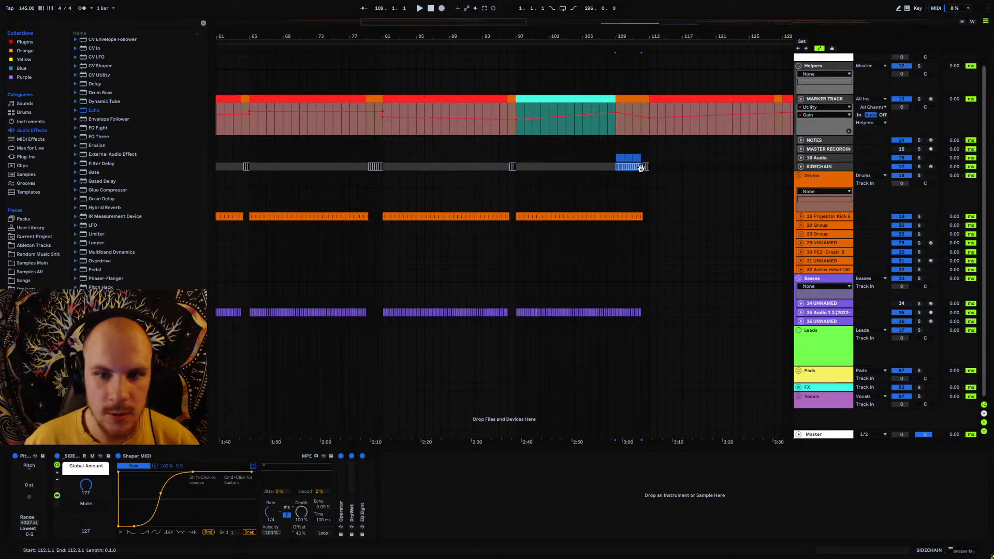
pyautogui.click(641, 168)
pyautogui.moveTo(631, 36); pyautogui.dragTo(632, 70)
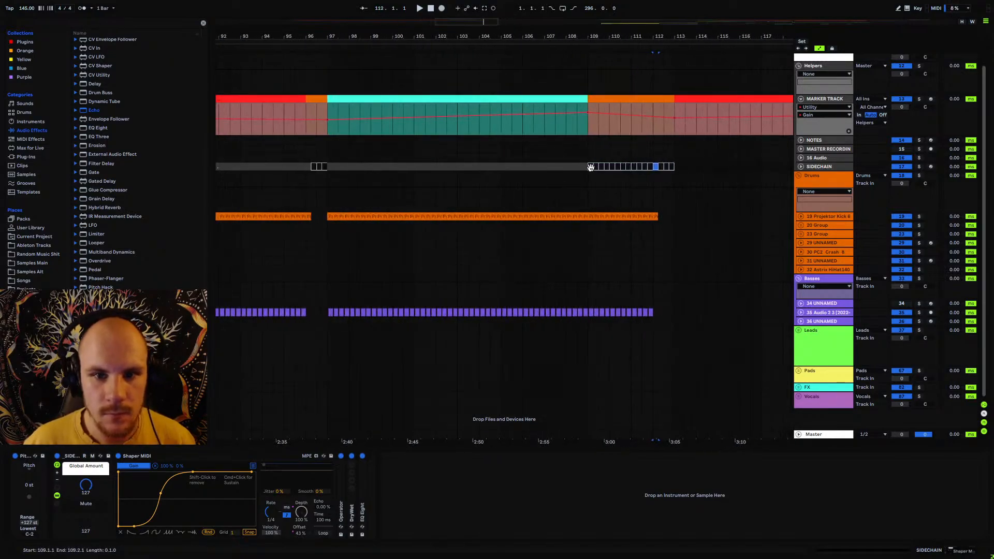
# - Delete the kick clips from 109.2 onward and the bass clips from bar 109 to bar 112 under the orange transition
pyautogui.click(597, 217)
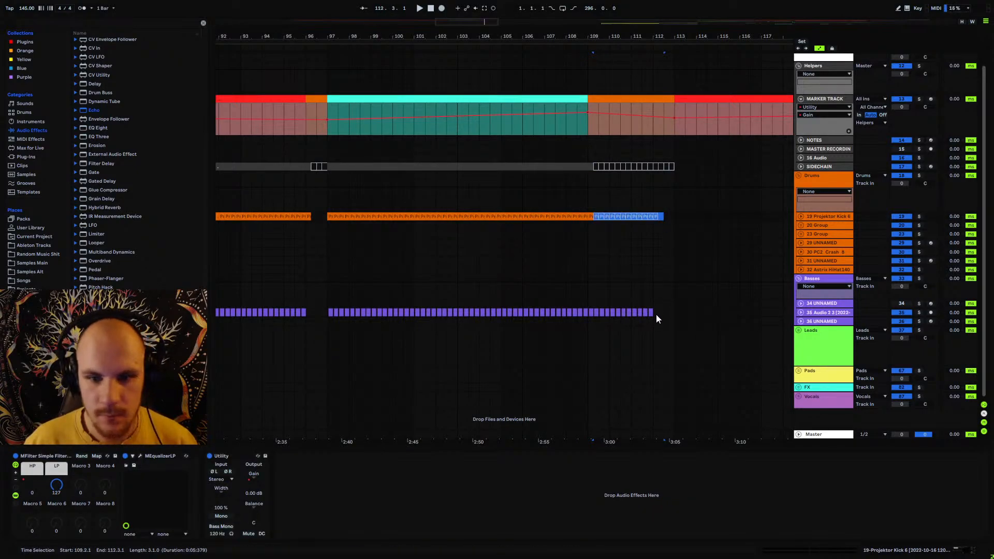
pyautogui.moveTo(655, 313); pyautogui.dragTo(595, 313)
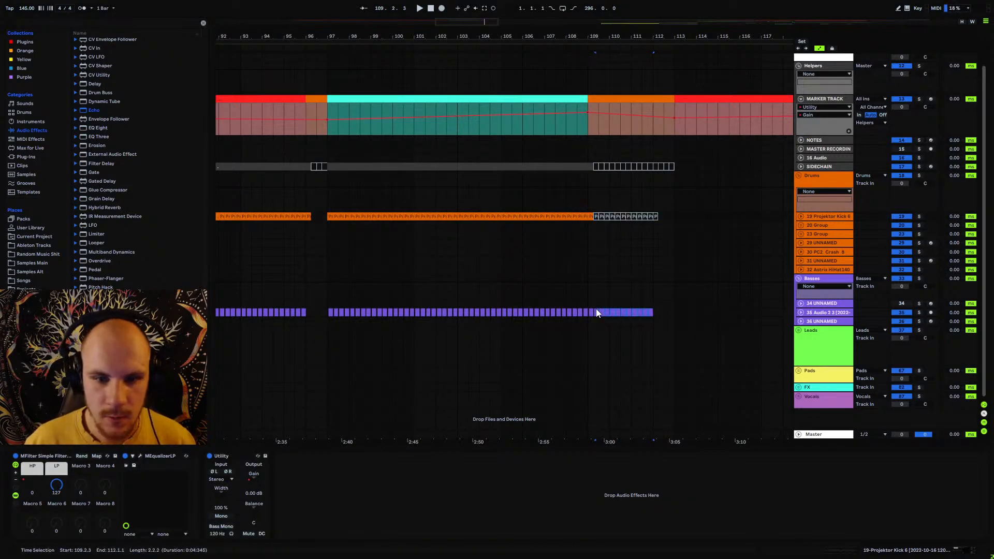
pyautogui.press('Delete')
pyautogui.click(596, 217)
pyautogui.press('Delete')
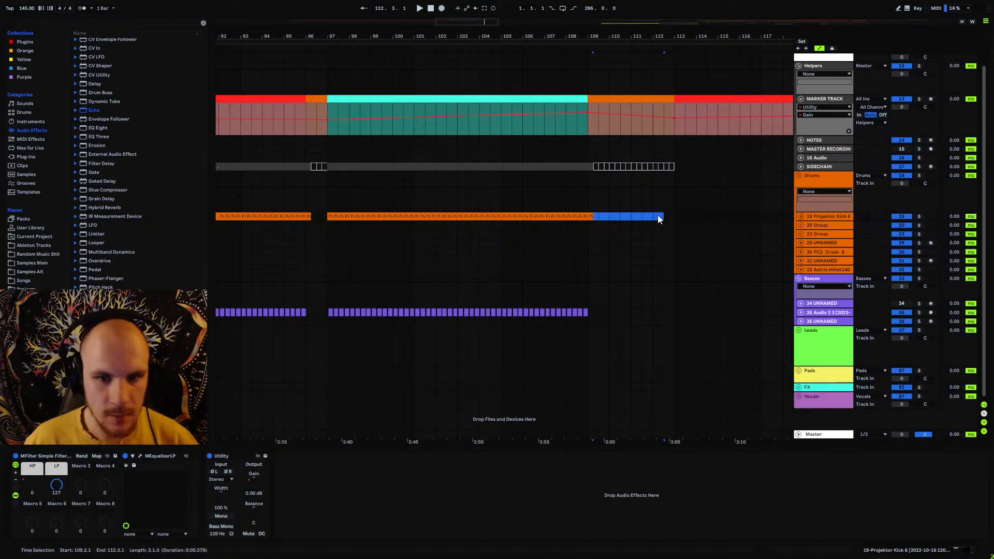
# - Show separate automation lanes for the MFilter LP and HP macros on the Projektor Kick track
pyautogui.click(328, 210)
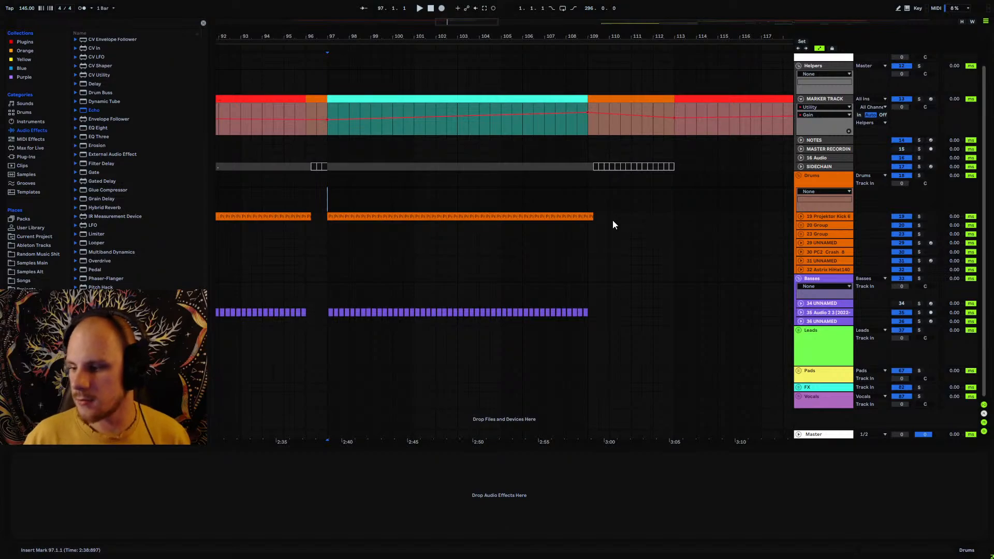
pyautogui.click(801, 217)
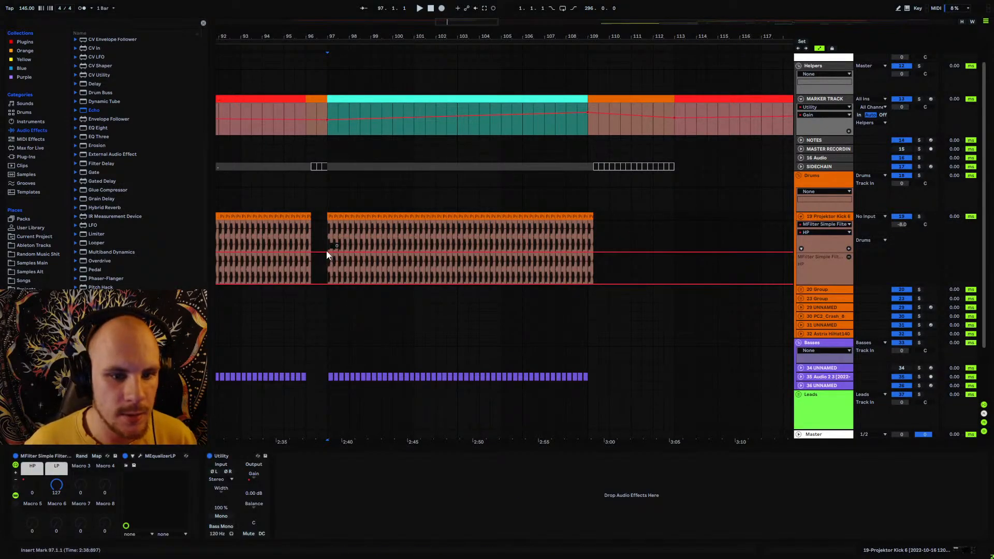
pyautogui.click(57, 487)
pyautogui.click(849, 251)
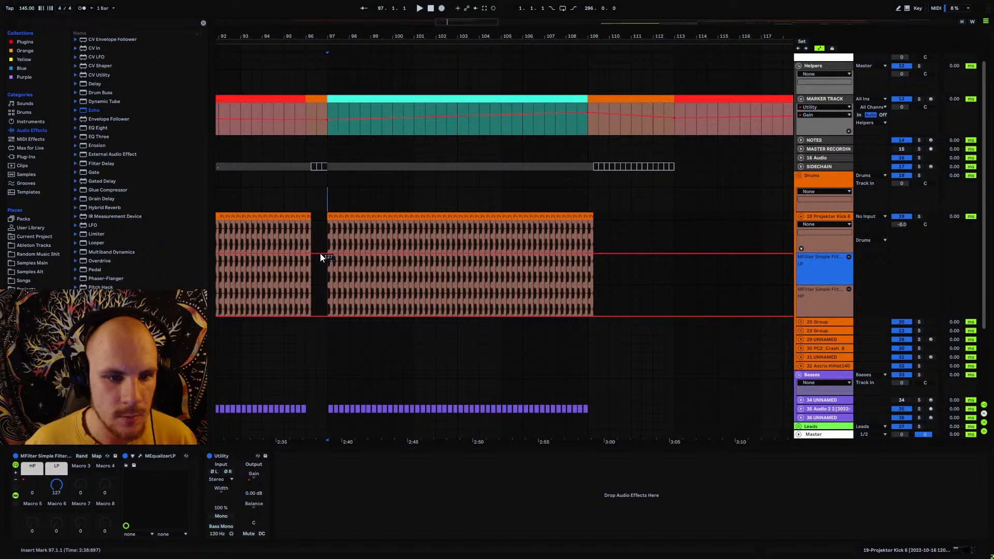
# - Automate the kick's LP macro to drop to 27 at bar 97 and rise toward bar 109, with HP rising to 100 at bar 109
pyautogui.moveTo(319, 254); pyautogui.dragTo(319, 277)
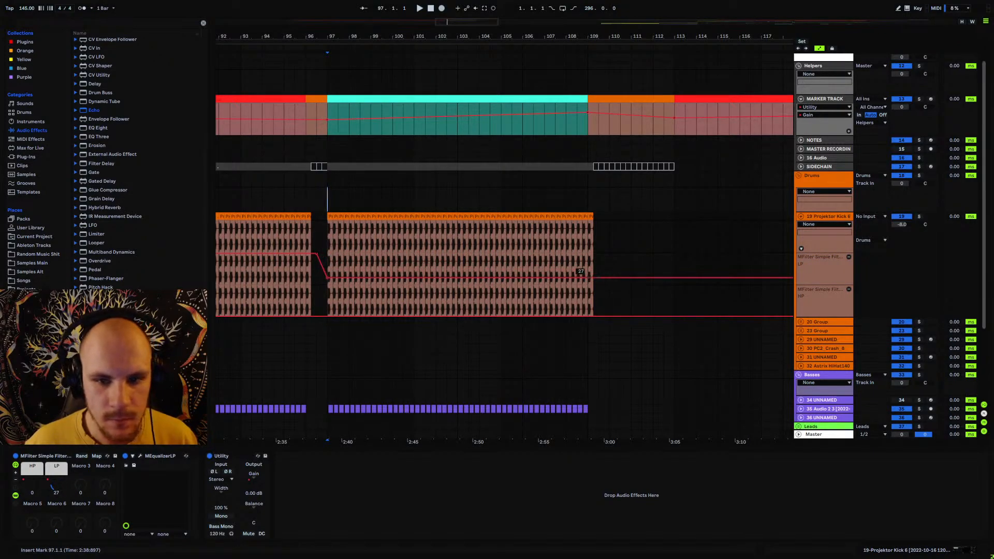
pyautogui.moveTo(591, 277); pyautogui.dragTo(591, 259)
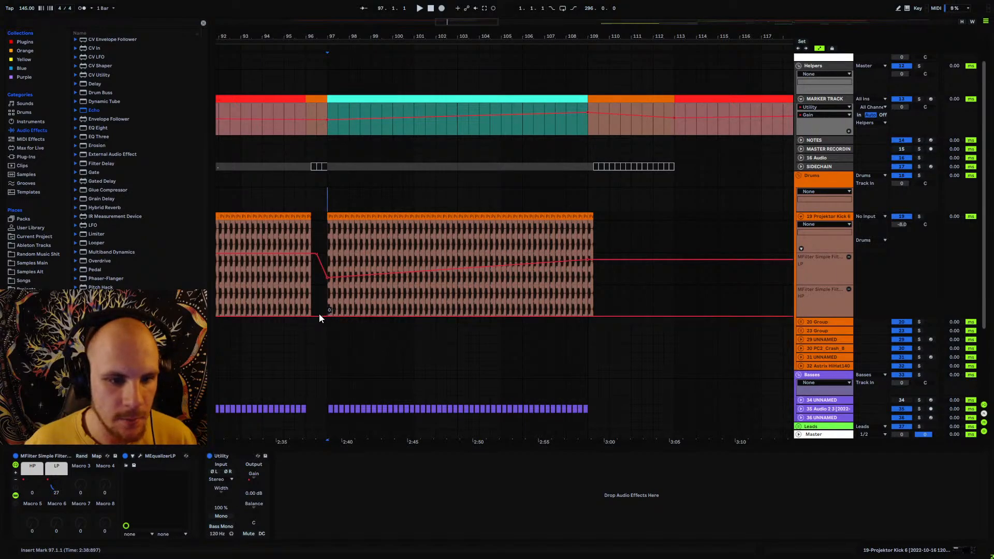
pyautogui.moveTo(326, 315); pyautogui.dragTo(329, 310)
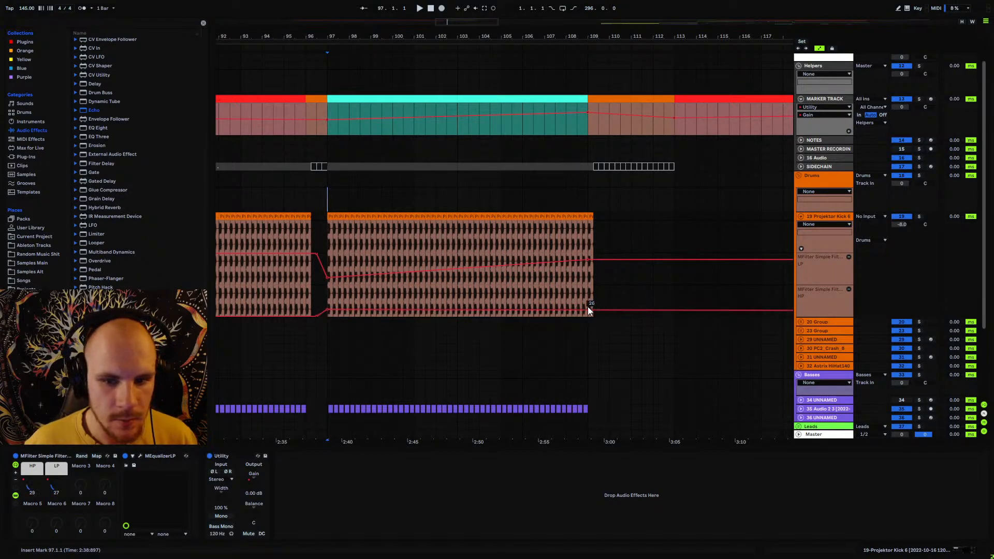
pyautogui.moveTo(588, 310); pyautogui.dragTo(589, 294)
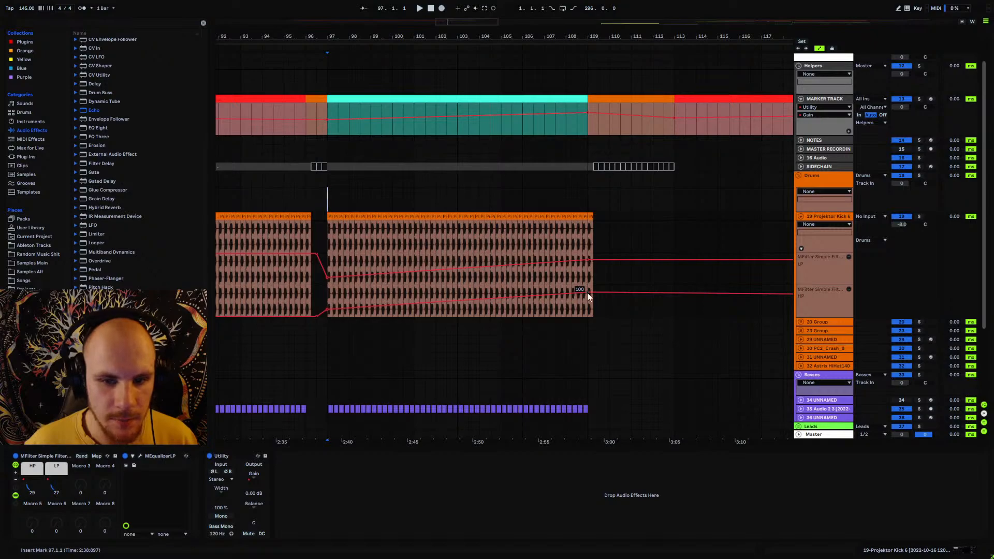
# - Show separate automation lanes for the MFilter LP and HP macros on the 35 Audio bass track
pyautogui.press('space')
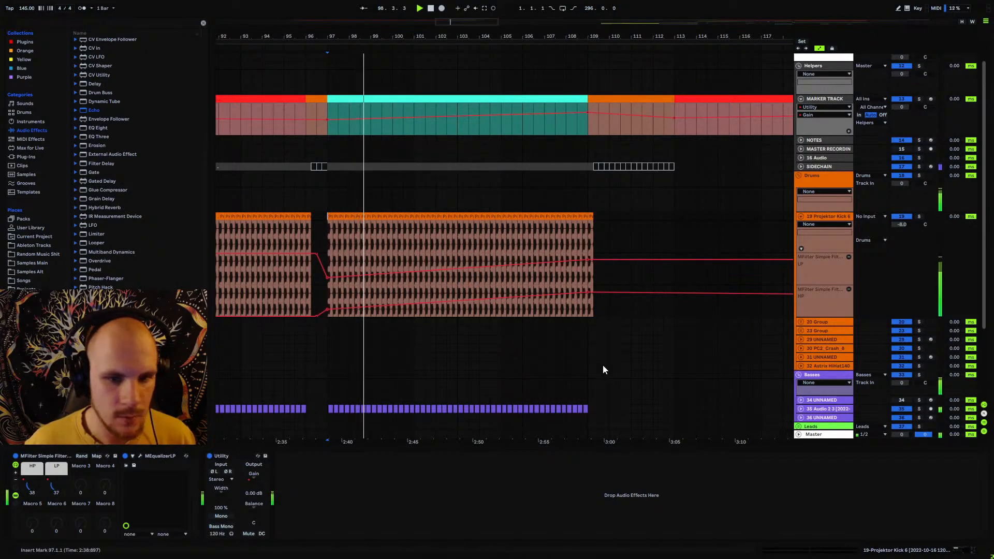
pyautogui.scroll(-2, 620, 348)
pyautogui.click(645, 372)
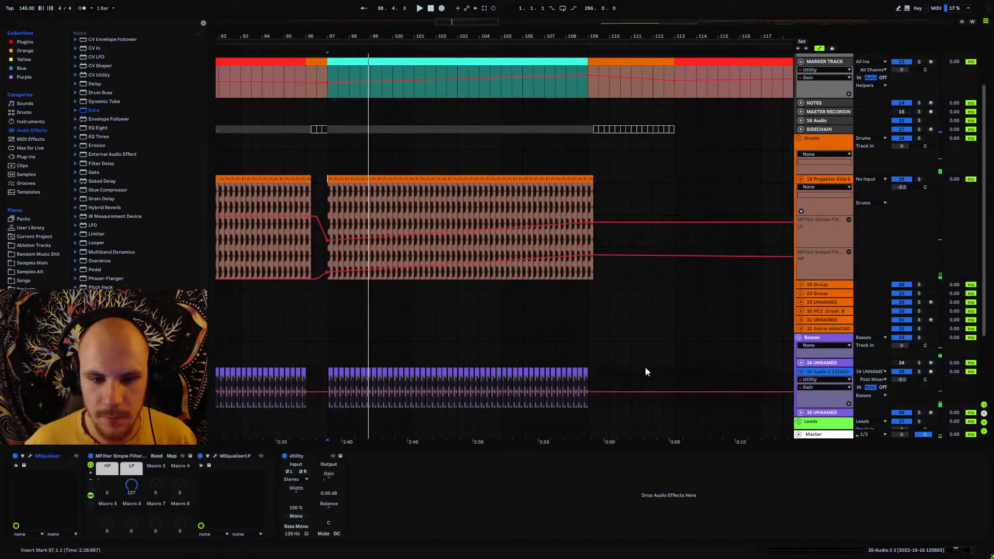
pyautogui.click(133, 484)
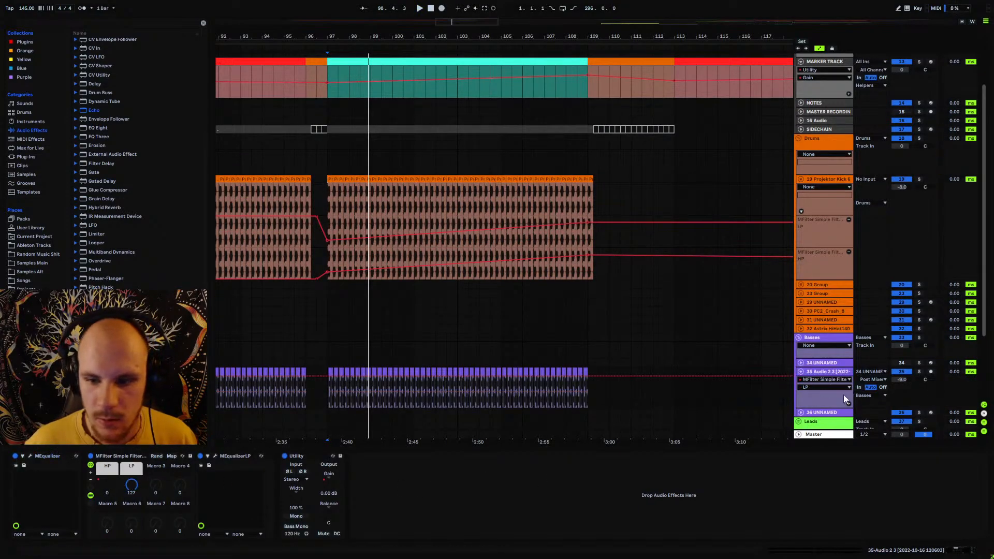
pyautogui.click(847, 404)
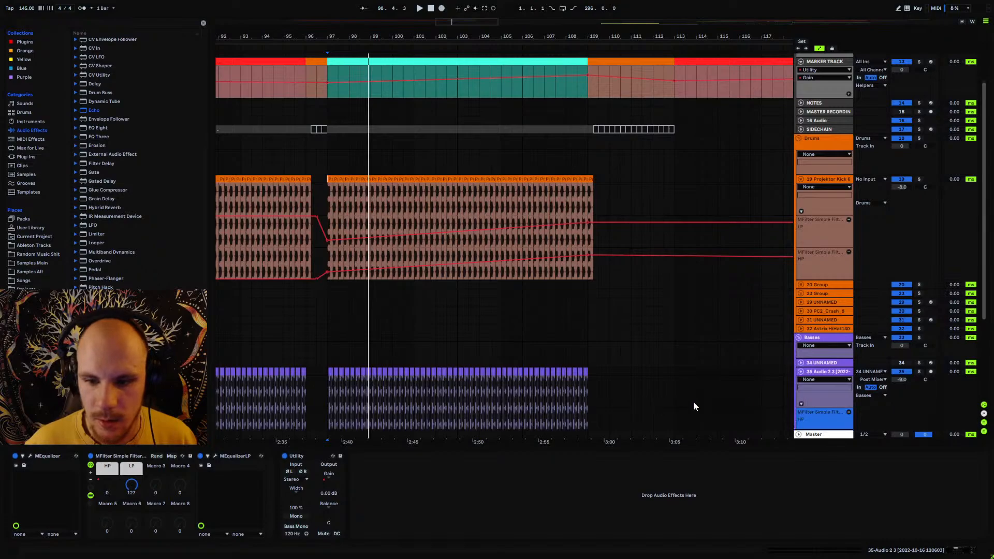
pyautogui.click(835, 425)
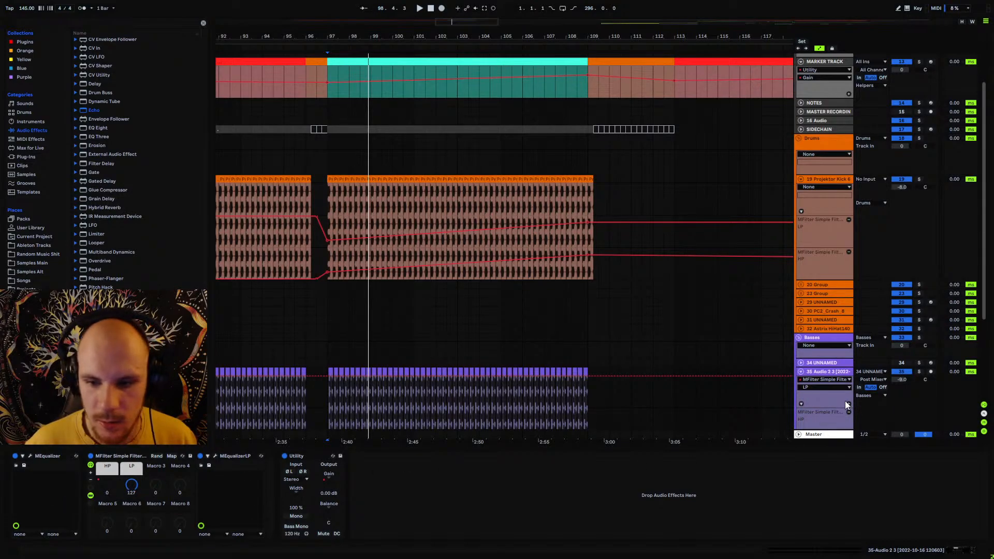
pyautogui.click(849, 404)
pyautogui.scroll(-3, 294, 190)
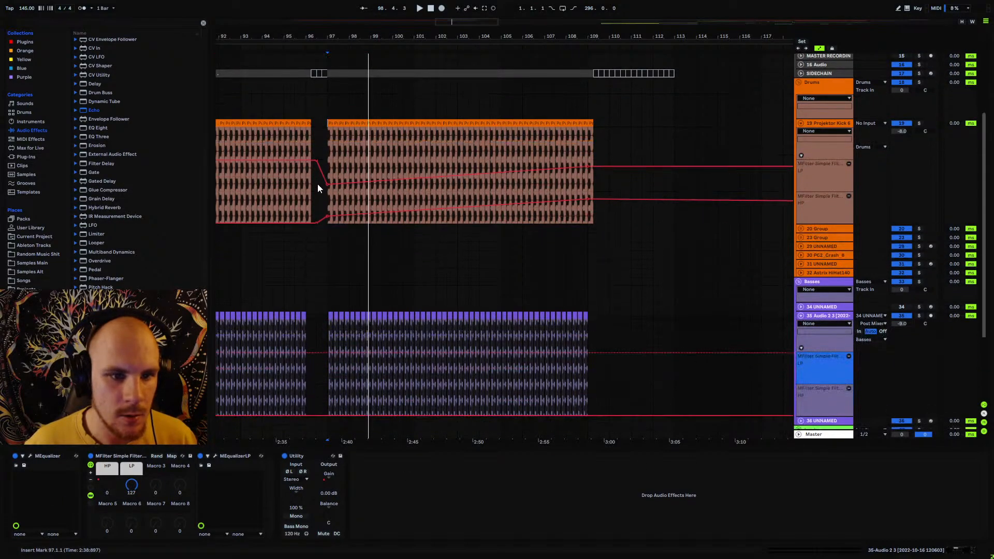
# - Bring the kick's HP down to 0 and LP up to 127 at bar 113, and copy both envelopes from 96.3 onto the bass track
pyautogui.moveTo(318, 184); pyautogui.dragTo(608, 199)
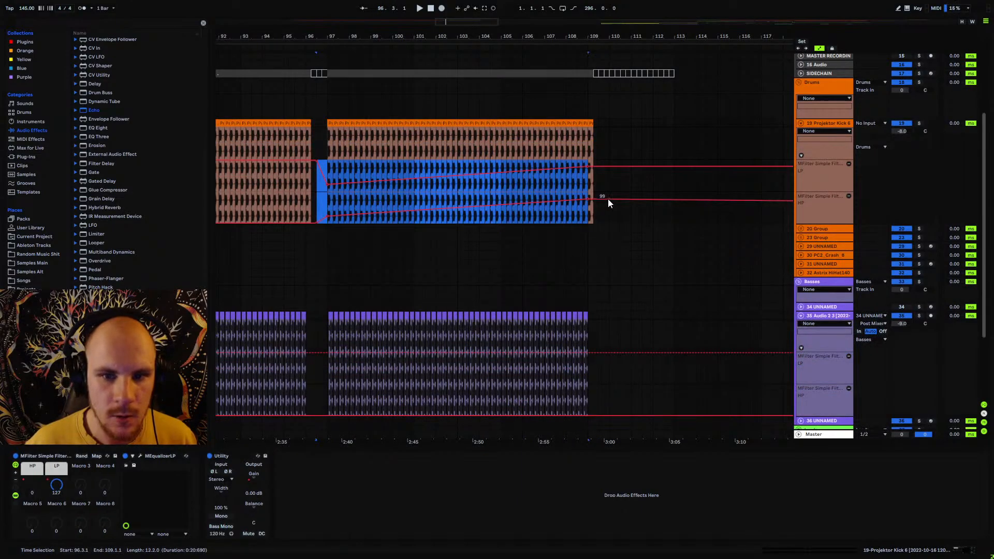
pyautogui.moveTo(677, 201); pyautogui.dragTo(675, 223)
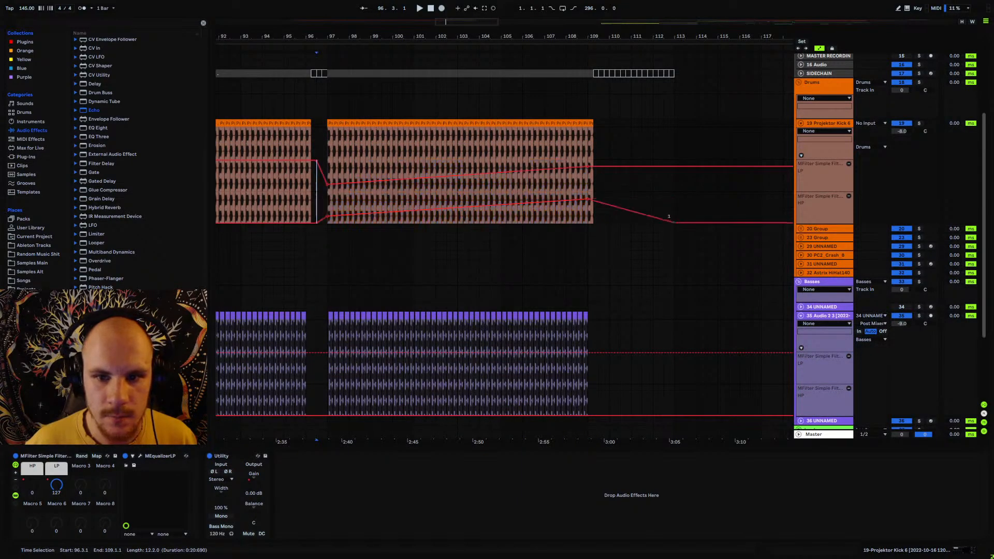
pyautogui.moveTo(674, 165); pyautogui.dragTo(318, 211)
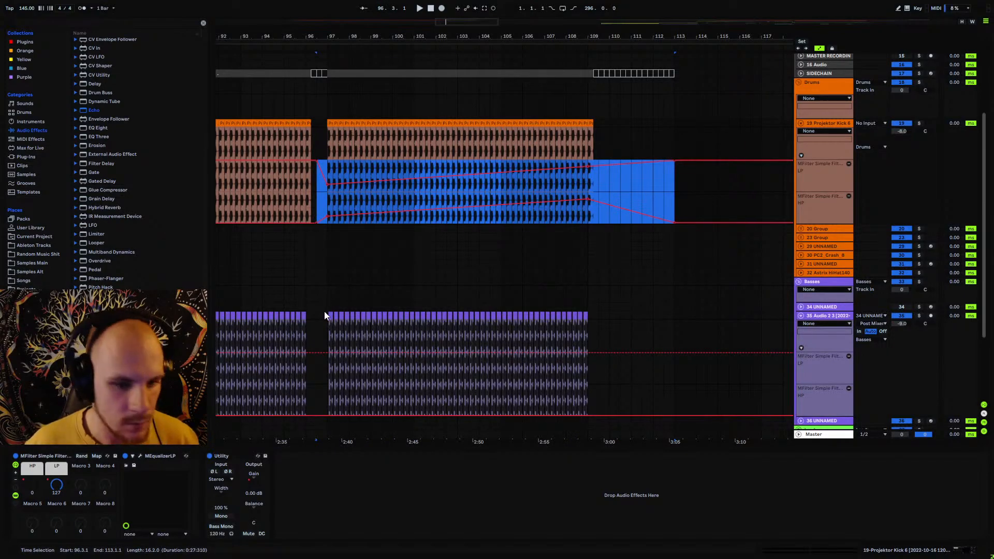
pyautogui.click(316, 369)
pyautogui.hotkey('ctrl', 'v')
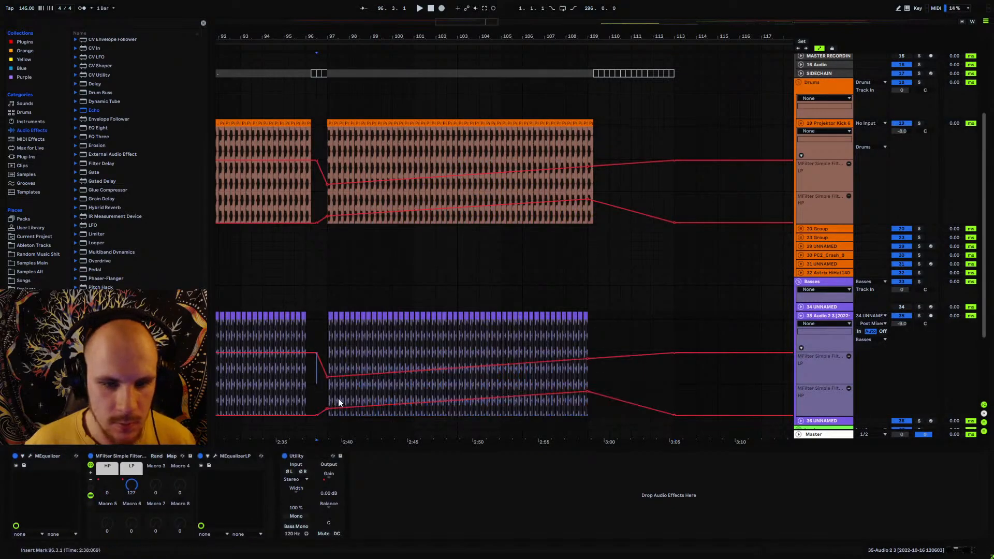
# - Show the Utility Gain automation on the Projektor Kick track and add 0 dB breakpoints at 96.3 and bar 113
pyautogui.press('space')
pyautogui.click(801, 316)
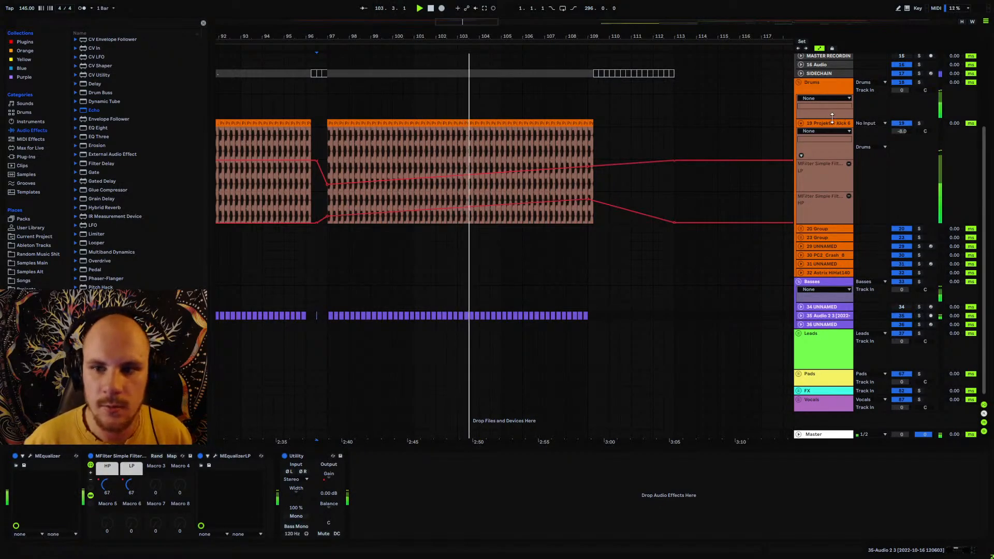
pyautogui.click(823, 137)
pyautogui.click(254, 480)
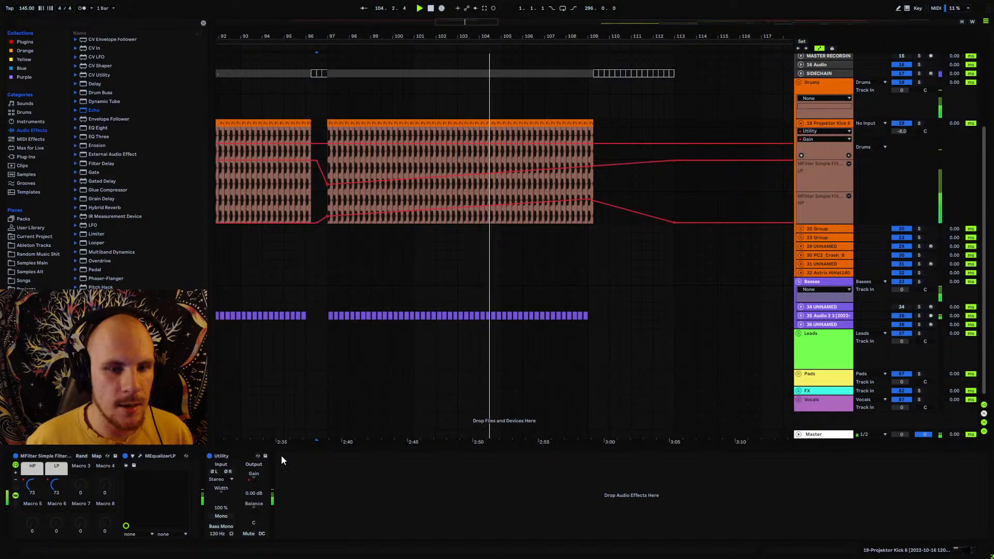
pyautogui.click(317, 144)
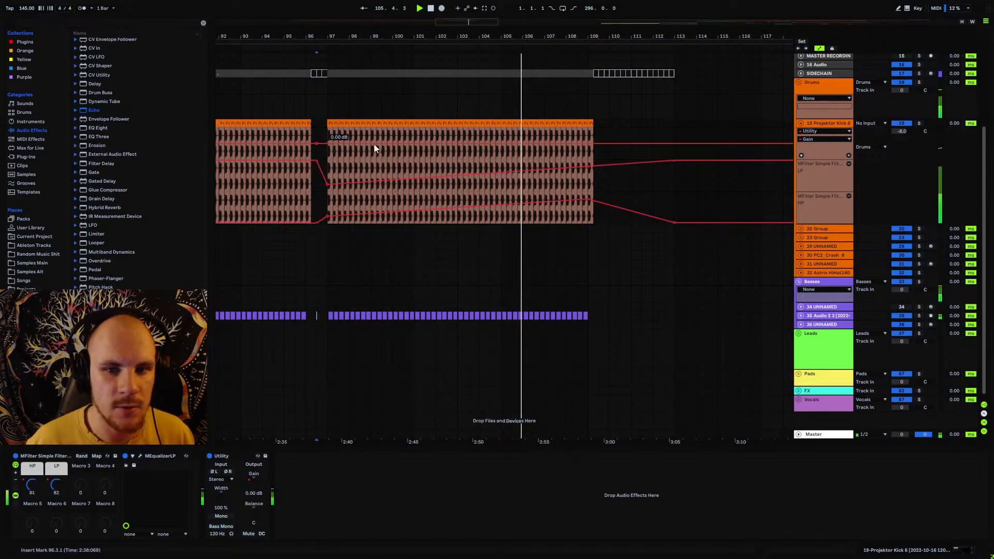
pyautogui.click(675, 143)
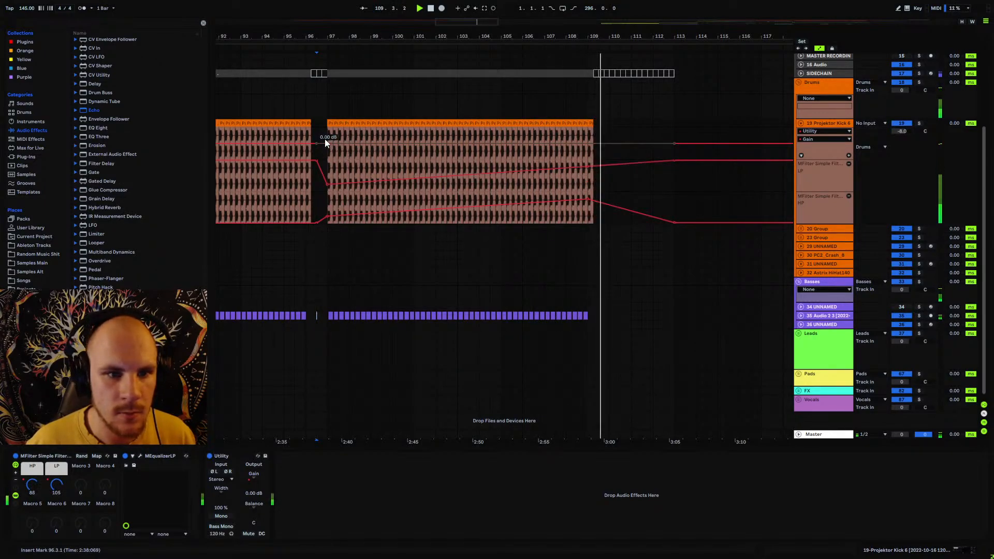
# - Raise the LP macro automation to 127 at bar 109 on both the kick and the bass track
pyautogui.scroll(2, 497, 192)
pyautogui.scroll(4, 434, 175)
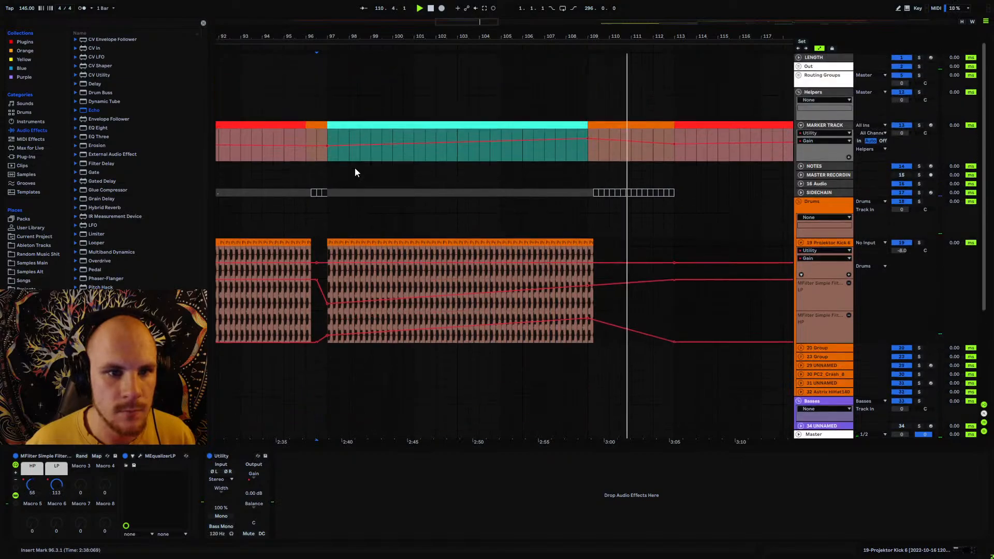
pyautogui.click(801, 242)
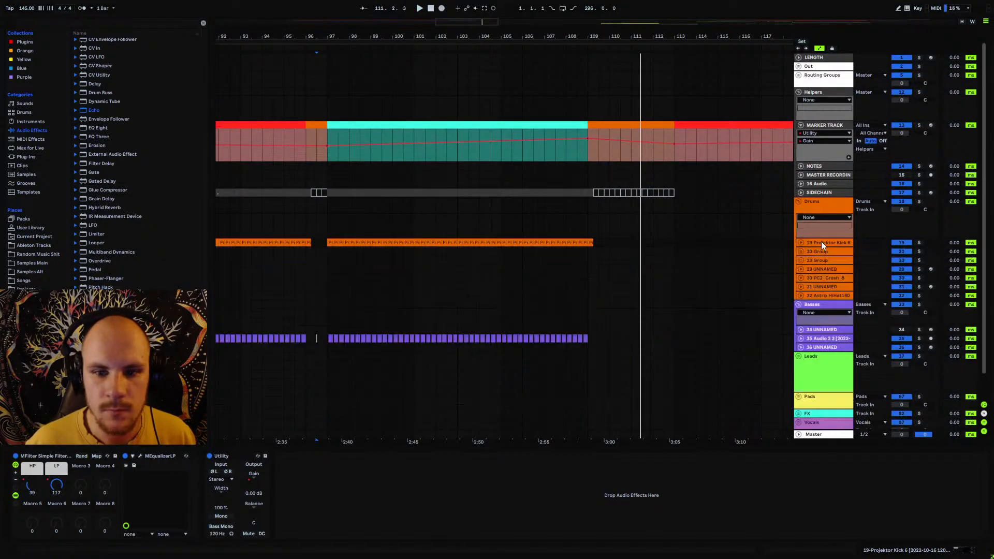
pyautogui.click(801, 243)
pyautogui.scroll(-5, 597, 283)
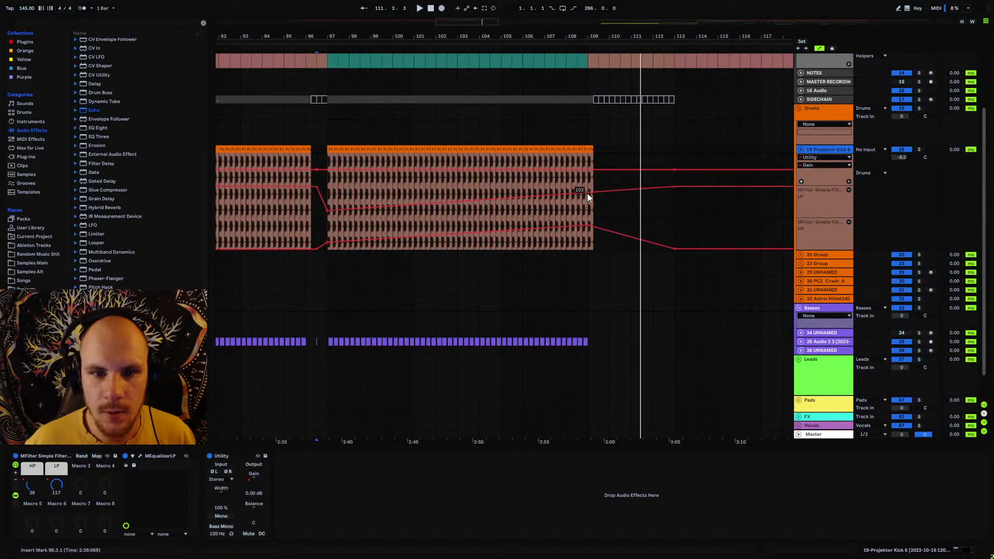
pyautogui.moveTo(588, 193); pyautogui.dragTo(588, 185)
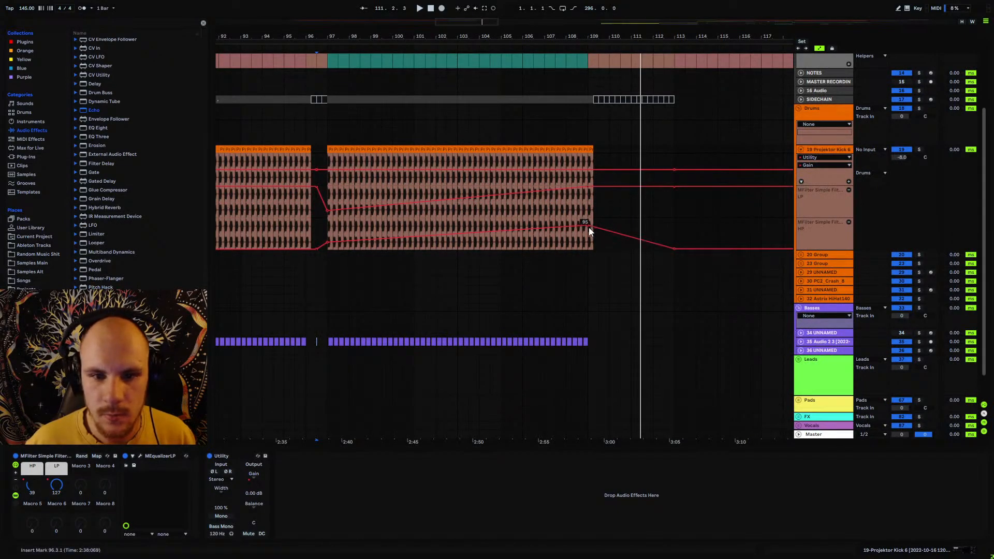
pyautogui.click(801, 341)
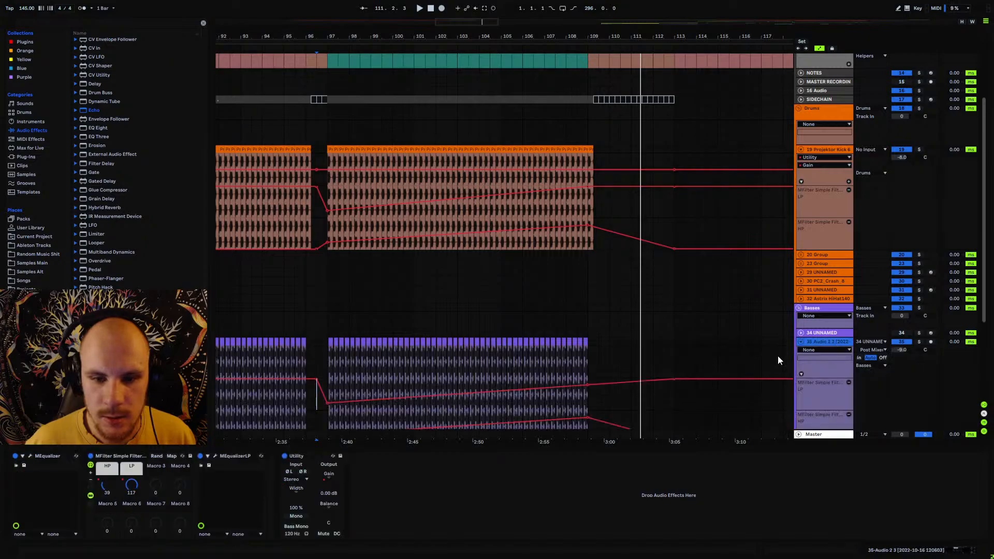
pyautogui.scroll(-2, 592, 357)
pyautogui.moveTo(586, 340); pyautogui.dragTo(585, 334)
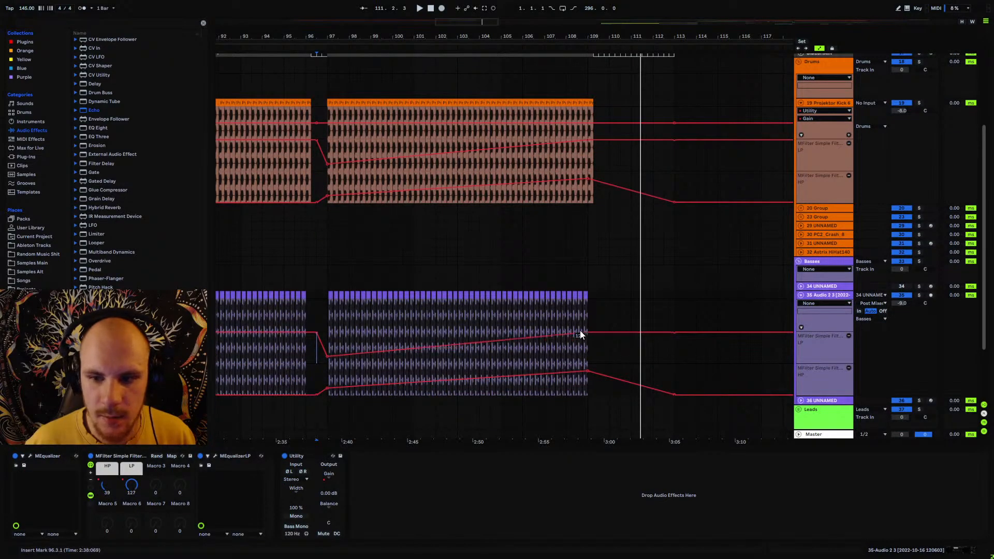
# - Play the teal section from bar 97 to audition the filtered kick and bass
pyautogui.click(328, 294)
pyautogui.press('space')
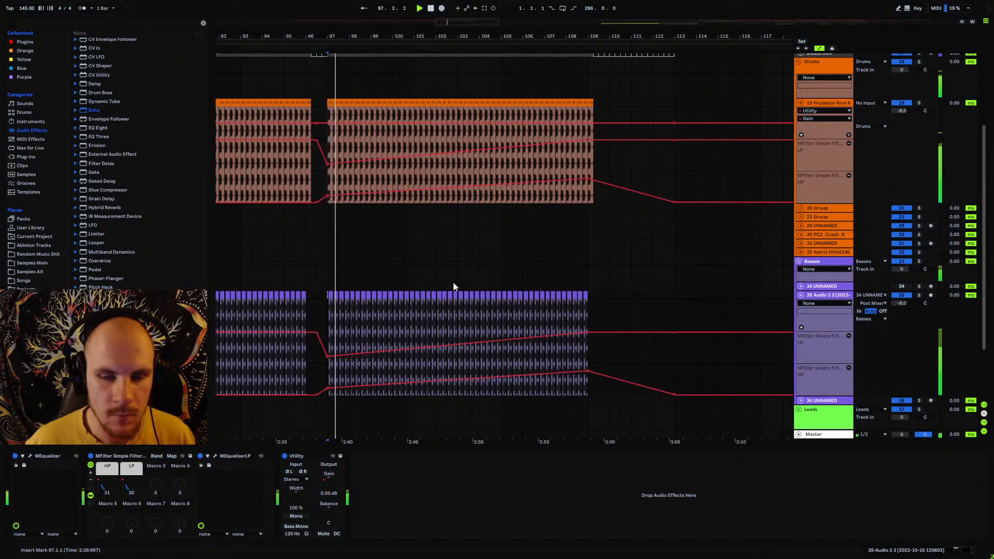
pyautogui.scroll(4, 513, 269)
pyautogui.press('space')
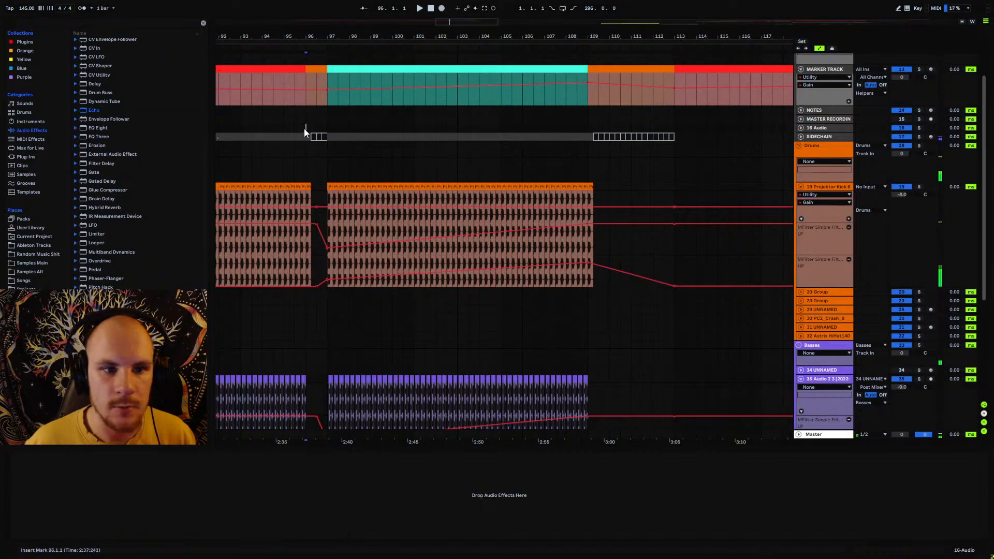
# - Record the master output onto the MASTER RECORDING track from bar 93 until just past bar 113
pyautogui.click(245, 128)
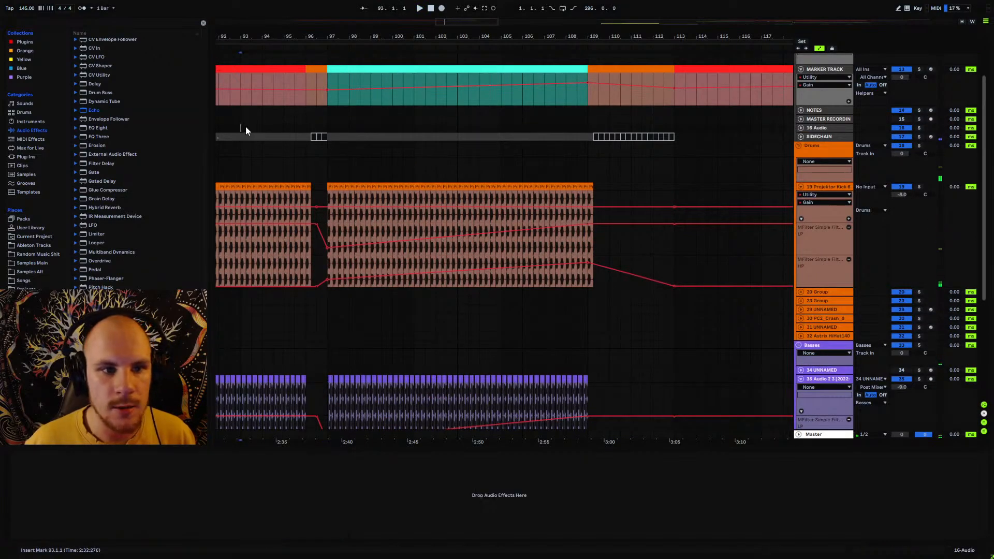
pyautogui.click(801, 120)
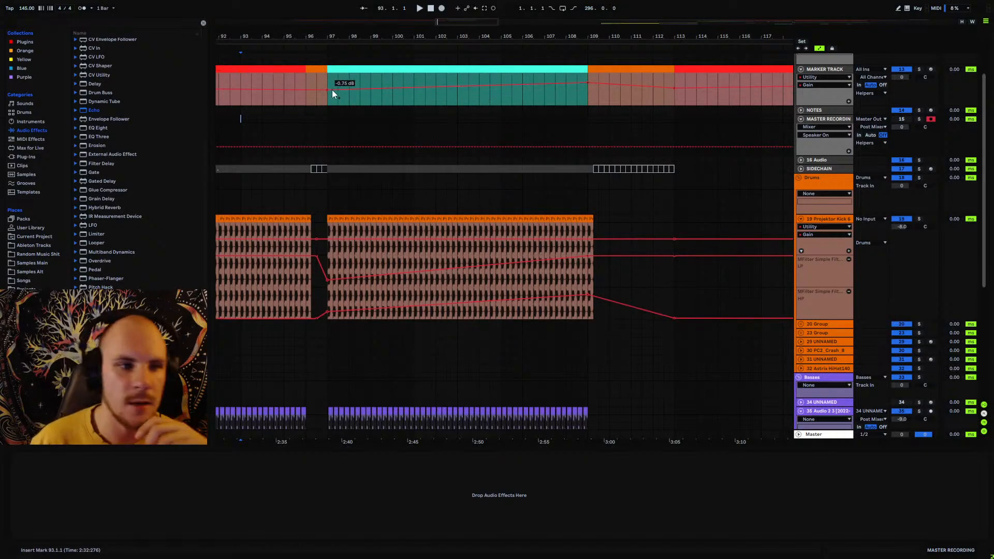
pyautogui.click(442, 8)
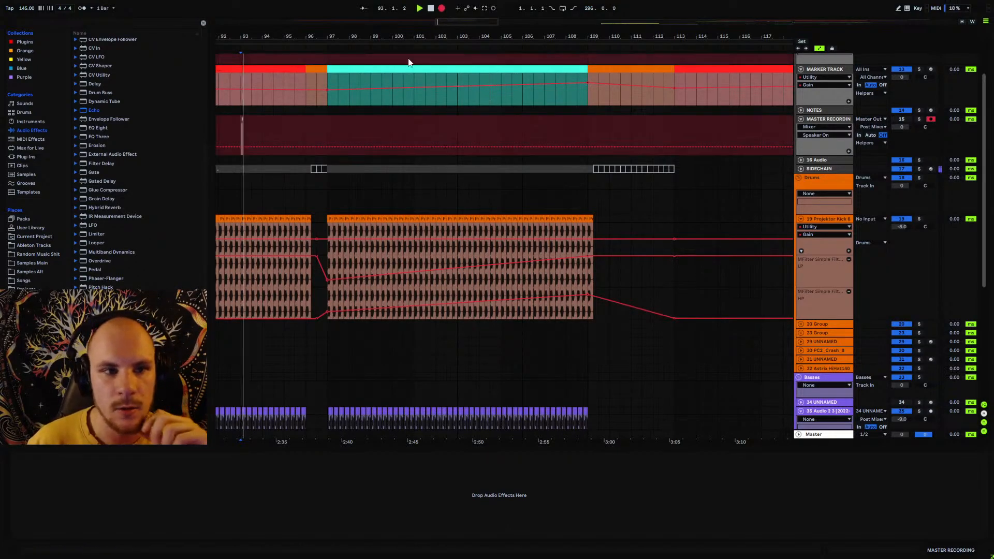
pyautogui.moveTo(259, 37); pyautogui.dragTo(300, 37)
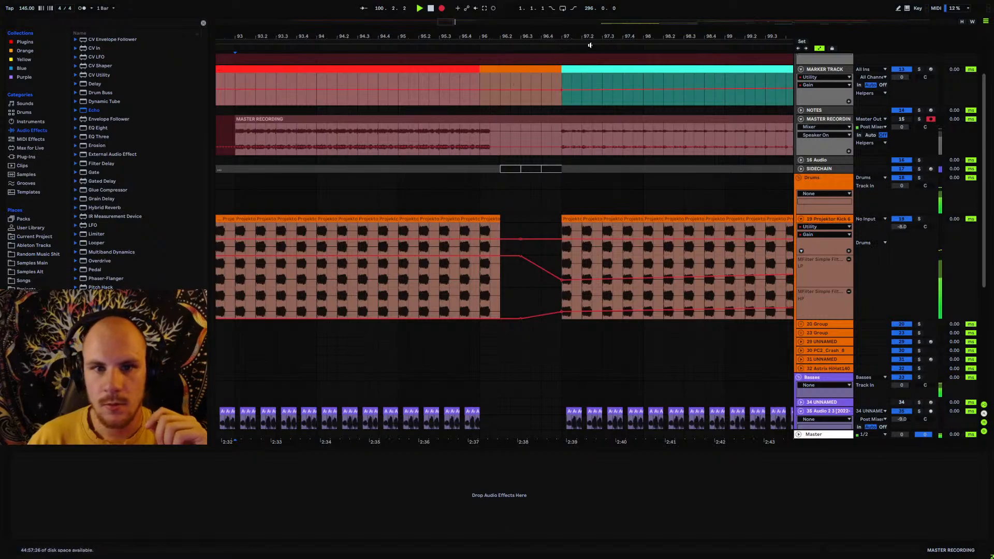
pyautogui.moveTo(596, 37); pyautogui.dragTo(517, 42)
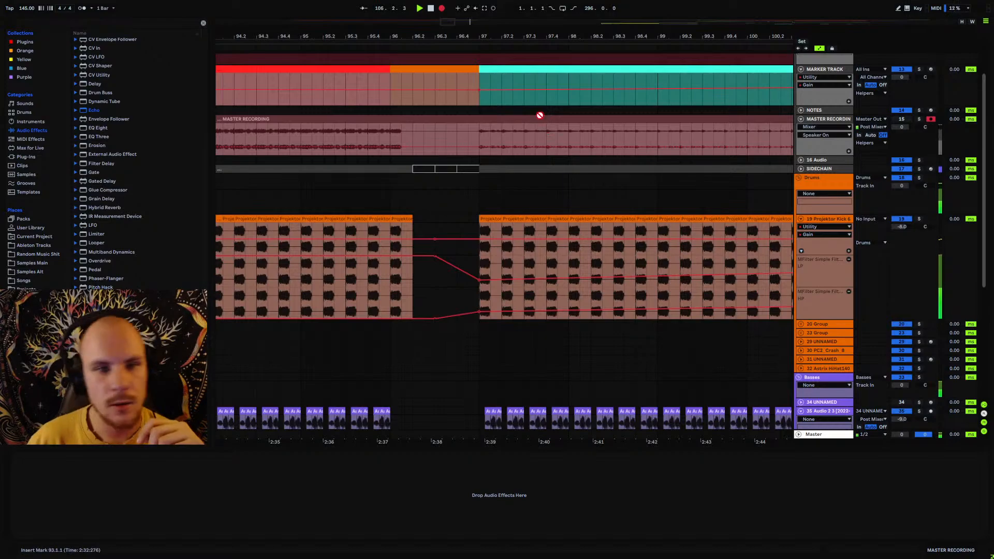
pyautogui.moveTo(508, 36); pyautogui.dragTo(373, 36)
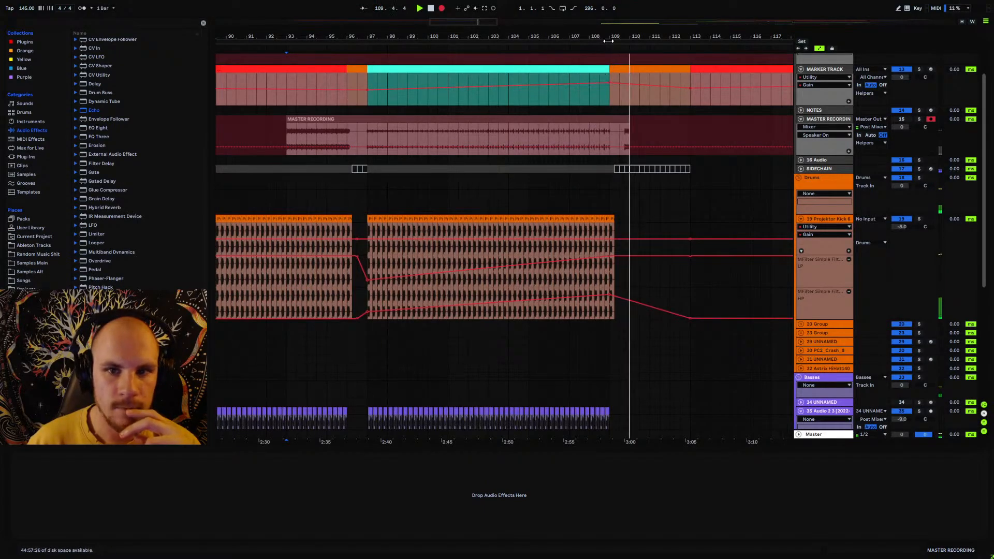
pyautogui.moveTo(609, 38); pyautogui.dragTo(698, 22)
pyautogui.press('space')
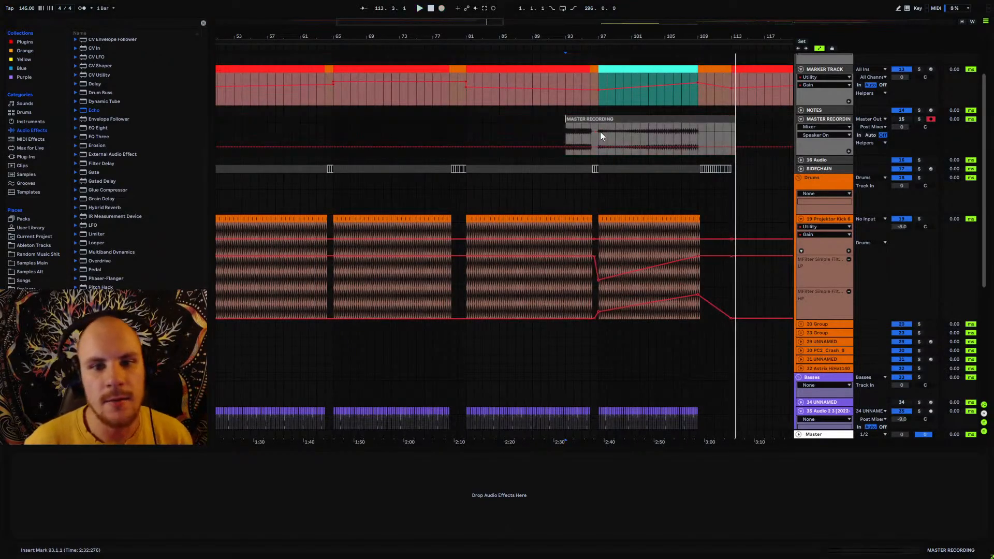
# - Lower the kick's Utility gain automation to about -3 dB at bar 109 and set it to -6 dB at bar 97
pyautogui.click(599, 133)
pyautogui.moveTo(606, 31); pyautogui.dragTo(401, 48)
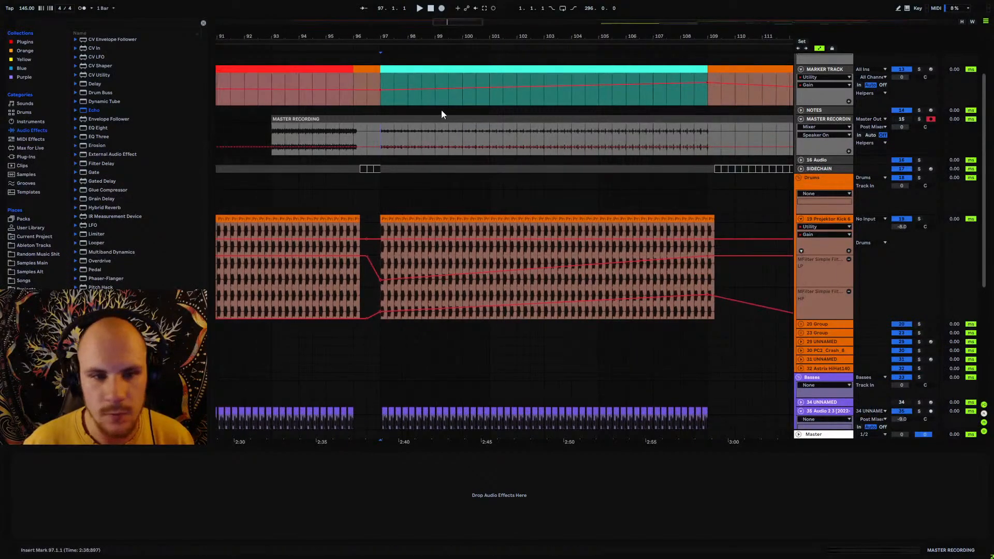
pyautogui.moveTo(719, 37); pyautogui.dragTo(666, 38)
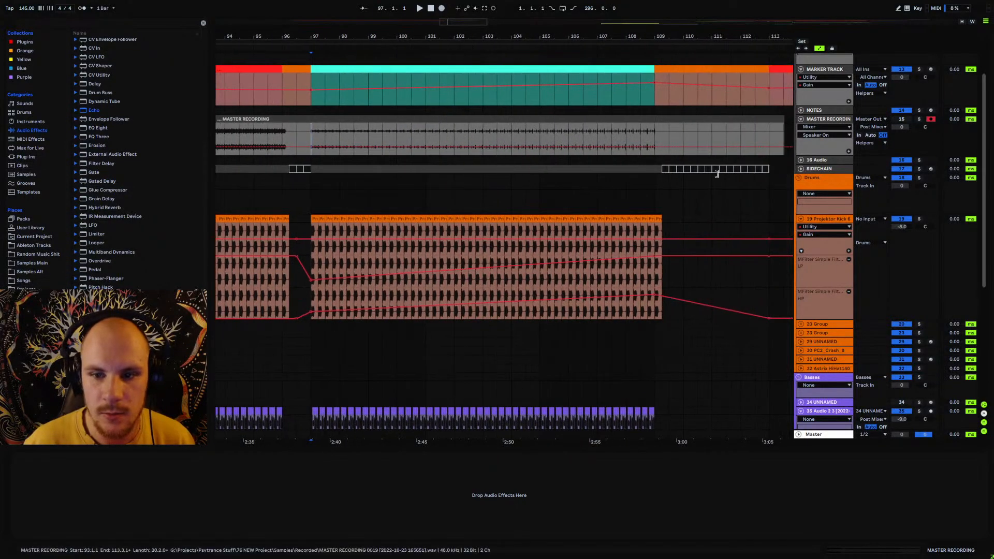
pyautogui.click(654, 238)
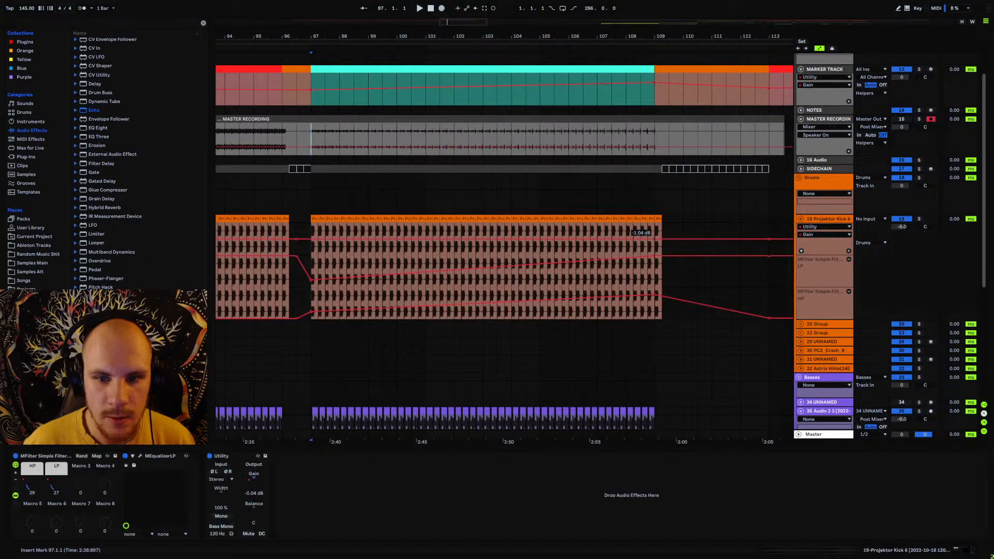
pyautogui.rightClick(655, 244)
pyautogui.click(673, 250)
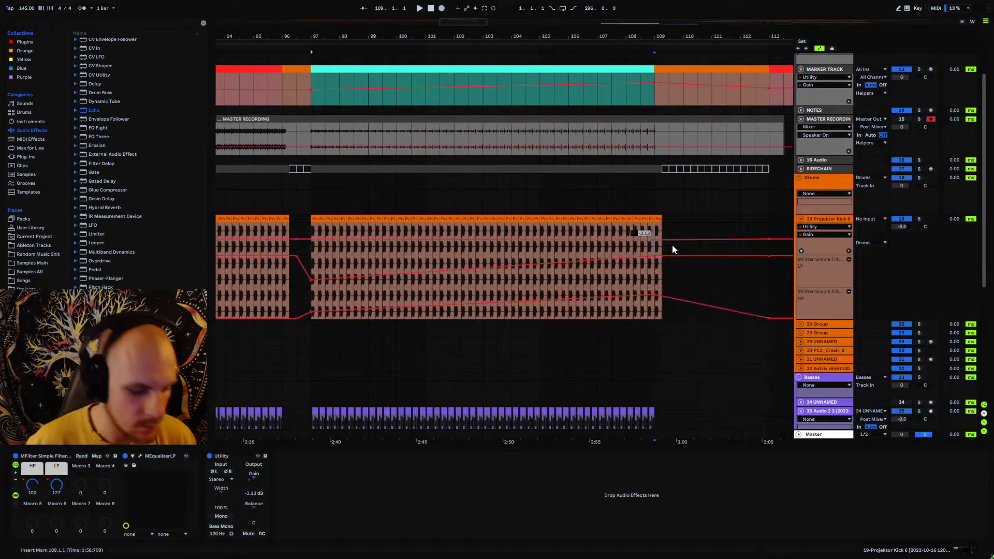
pyautogui.rightClick(311, 239)
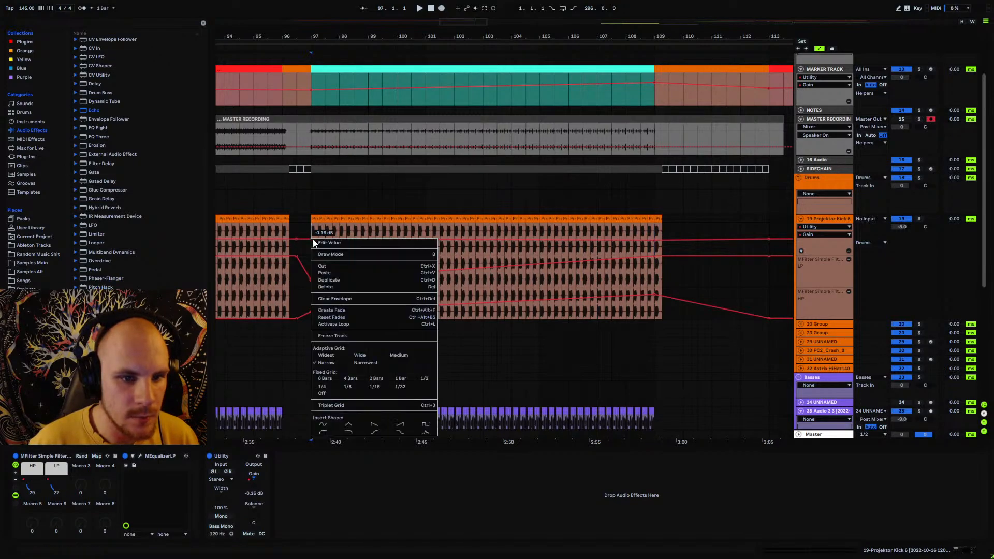
pyautogui.click(323, 245)
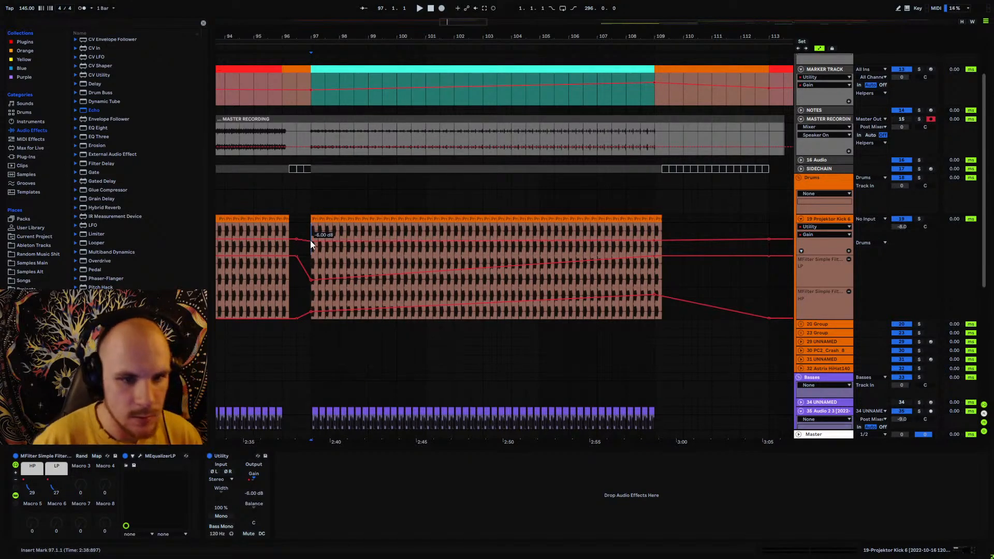
# - Copy the kick's Utility gain automation from bar 96.3 to bar 113 onto the bass track's Utility gain at the same position
pyautogui.click(297, 226)
pyautogui.moveTo(297, 226); pyautogui.dragTo(769, 240)
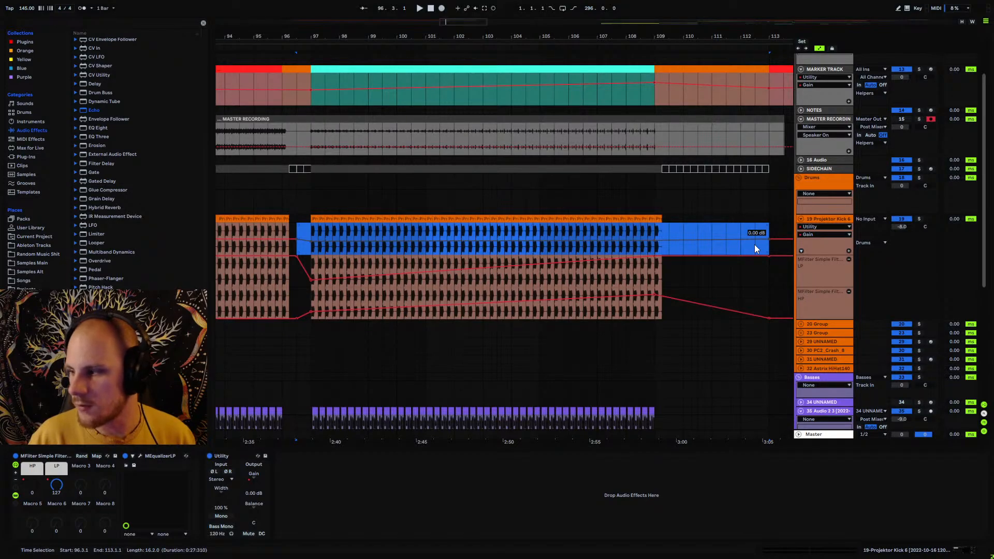
pyautogui.scroll(-5, 384, 337)
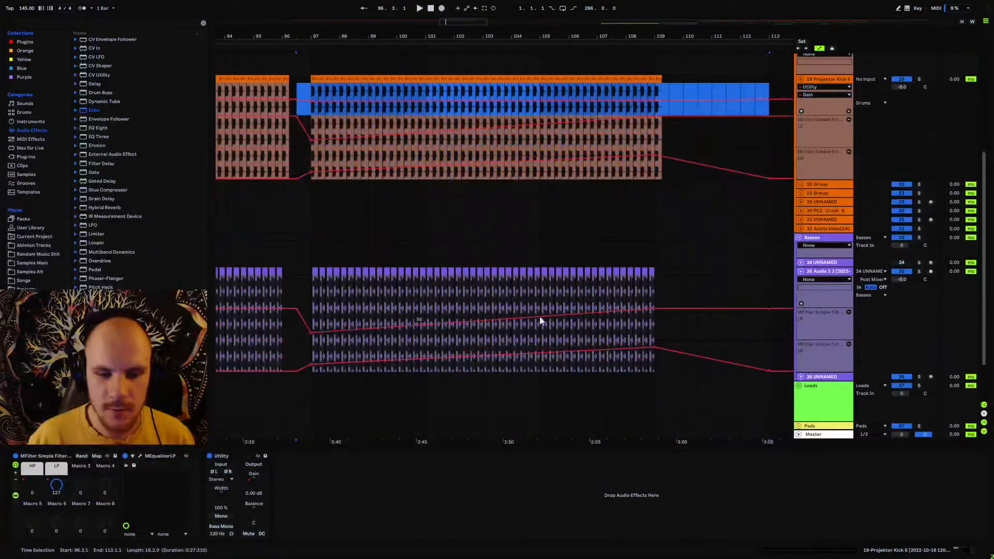
pyautogui.click(829, 272)
pyautogui.click(334, 473)
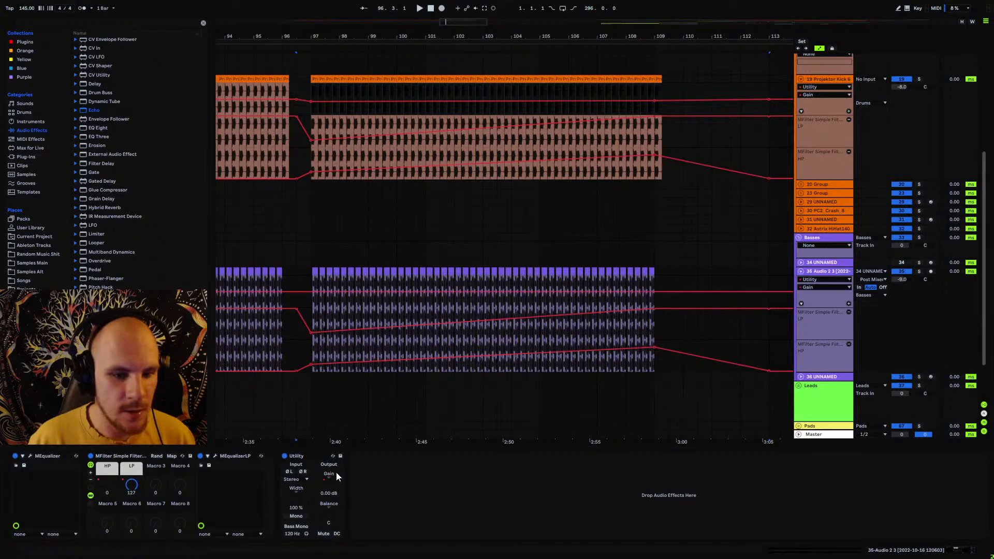
pyautogui.click(298, 299)
pyautogui.click(296, 301)
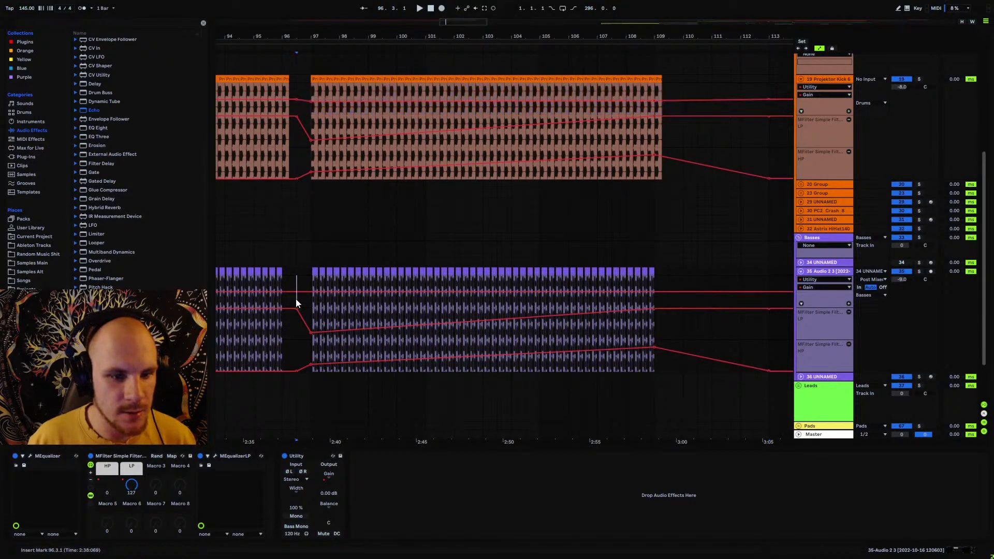
pyautogui.hotkey('ctrl', 'v')
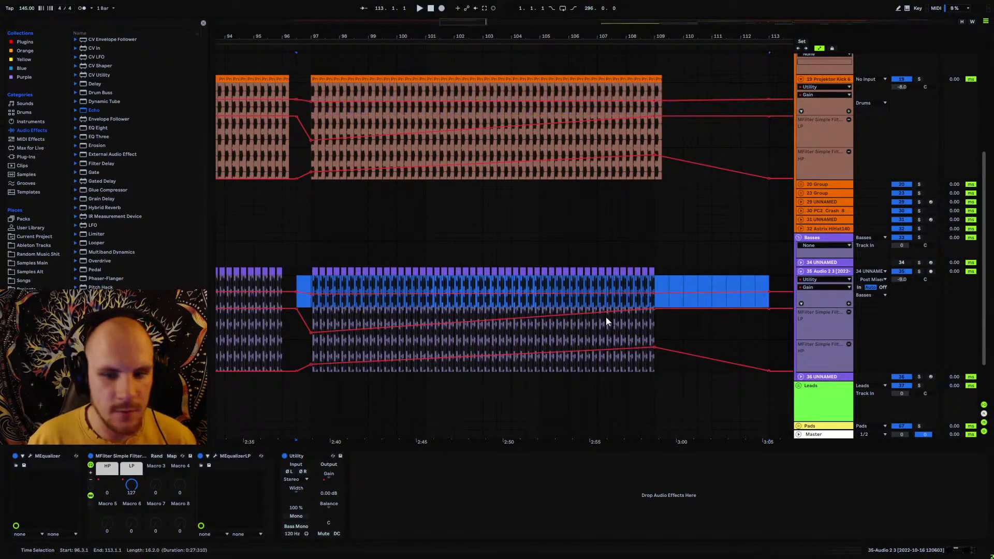
# - Fold the kick track and the bass track together with their automation lanes
pyautogui.click(849, 303)
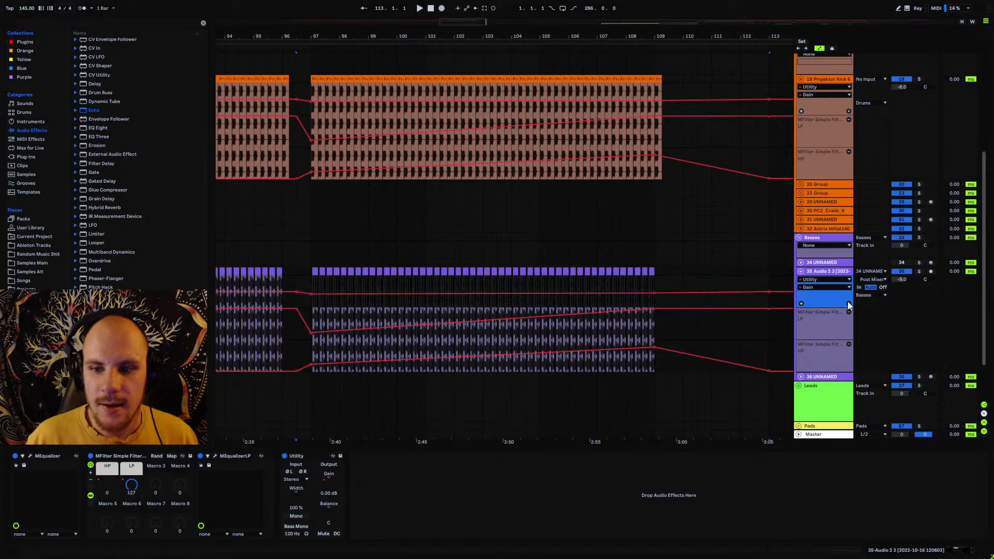
pyautogui.click(849, 111)
pyautogui.click(801, 79)
pyautogui.click(801, 175)
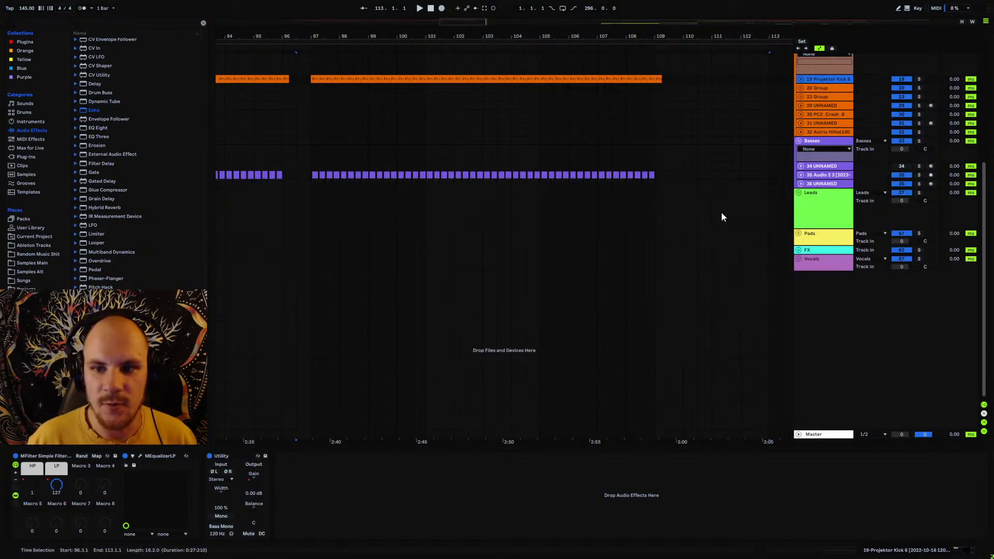
# - Start recording the master output onto the MASTER RECORDING track again from bar 93
pyautogui.scroll(3, 443, 104)
pyautogui.click(374, 95)
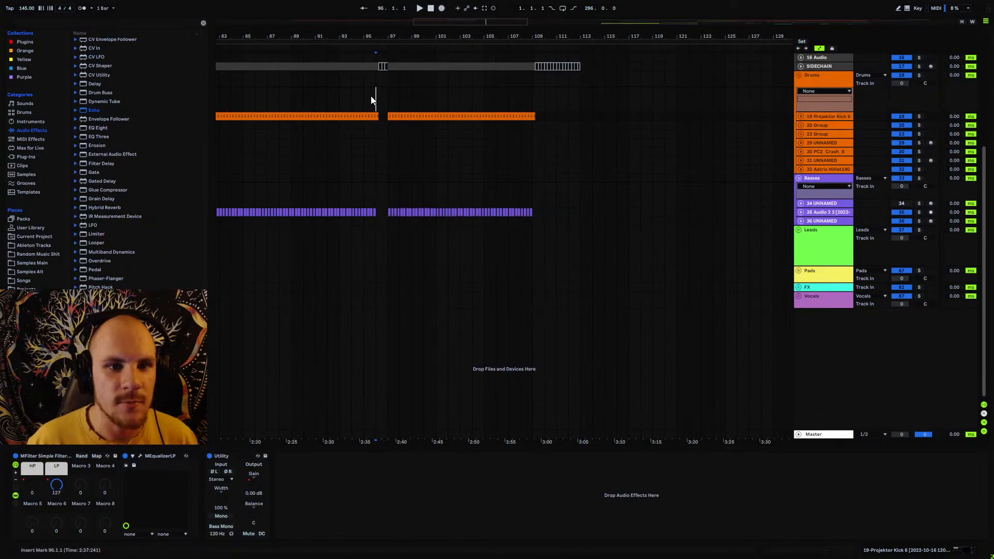
pyautogui.scroll(3, 537, 259)
pyautogui.press('space')
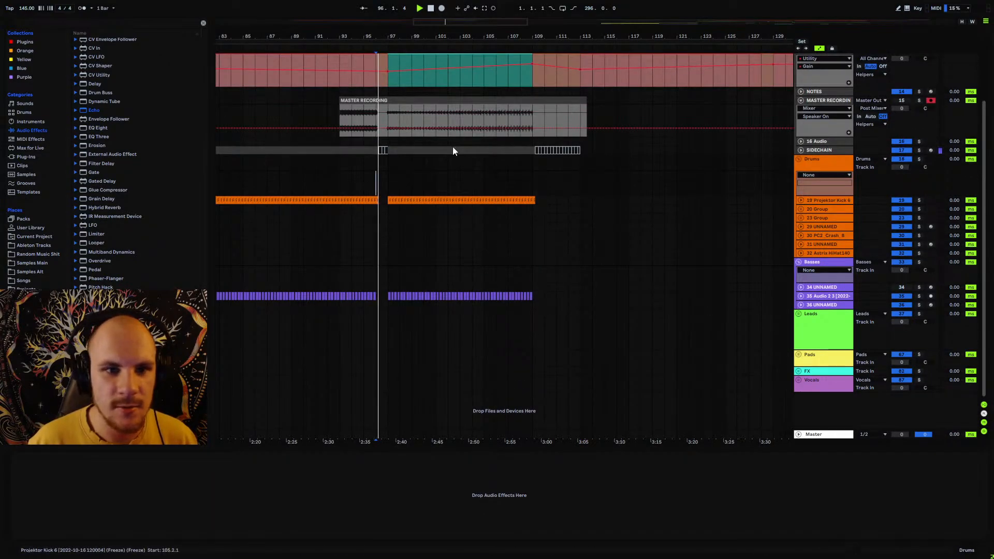
pyautogui.press('space')
pyautogui.click(344, 114)
pyautogui.click(442, 8)
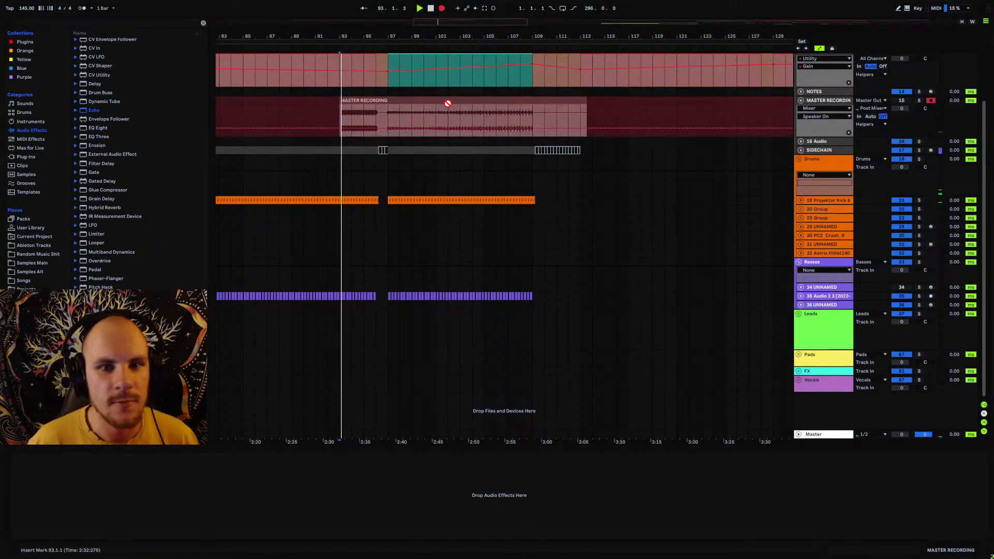
# - Copy the sidechain, kick and bass parts of bars 49 to 65 and paste them at bar 113
pyautogui.scroll(2, 483, 210)
pyautogui.scroll(-5, 312, 223)
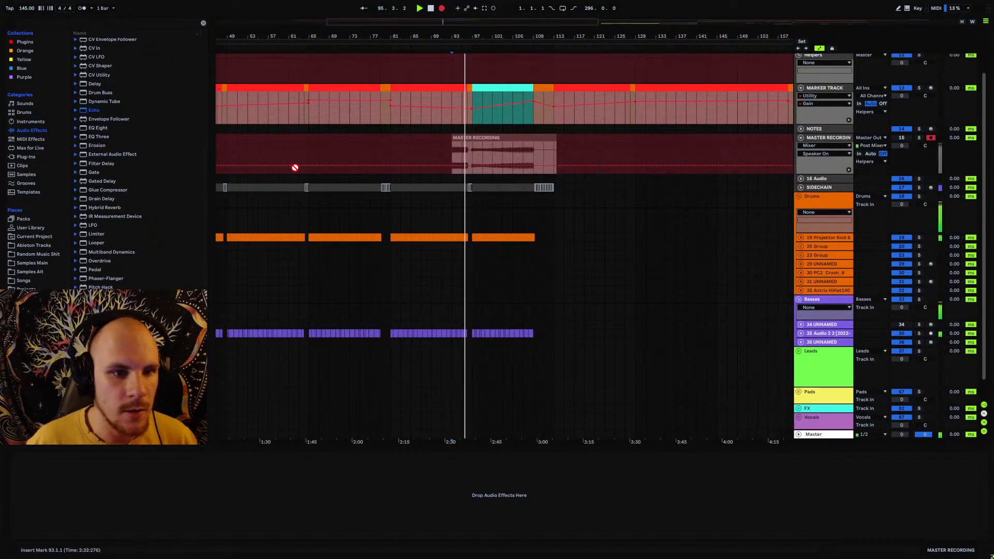
pyautogui.moveTo(297, 37); pyautogui.dragTo(343, 40)
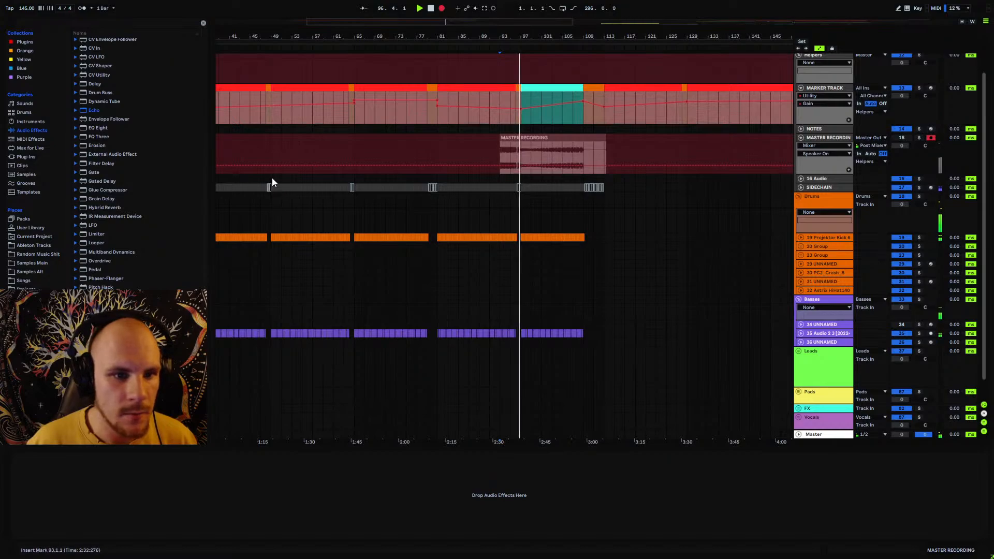
pyautogui.moveTo(271, 179); pyautogui.dragTo(353, 333)
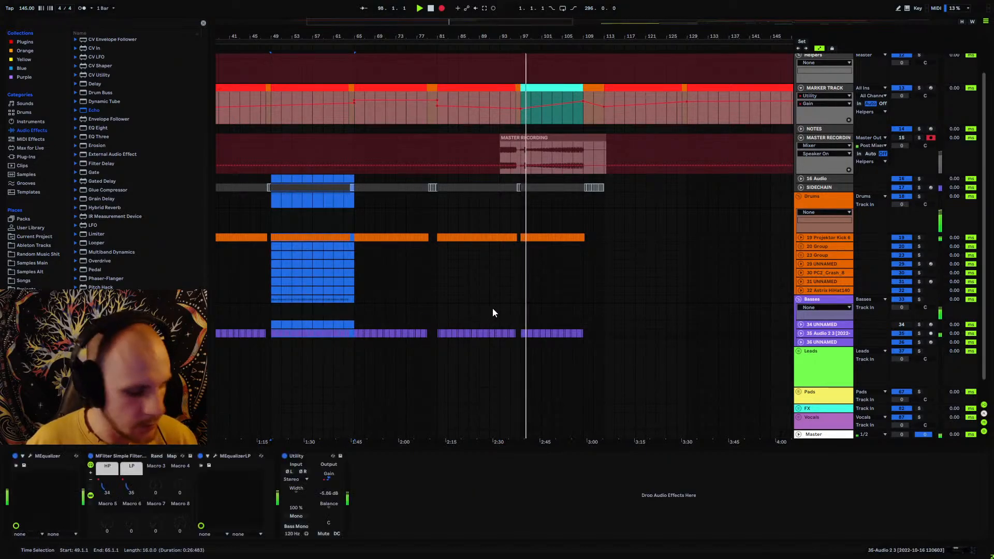
pyautogui.click(605, 180)
pyautogui.hotkey('ctrl', 'v')
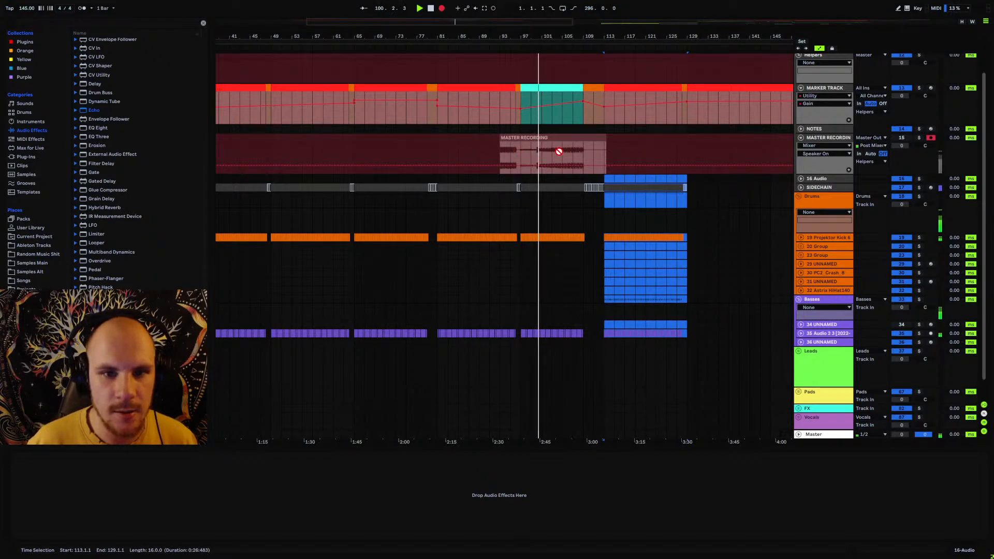
# - Copy the sidechain, drum and bass parts of the 32-bar red section starting at bar 241 and paste them at bar 129
pyautogui.moveTo(680, 41); pyautogui.dragTo(467, 36)
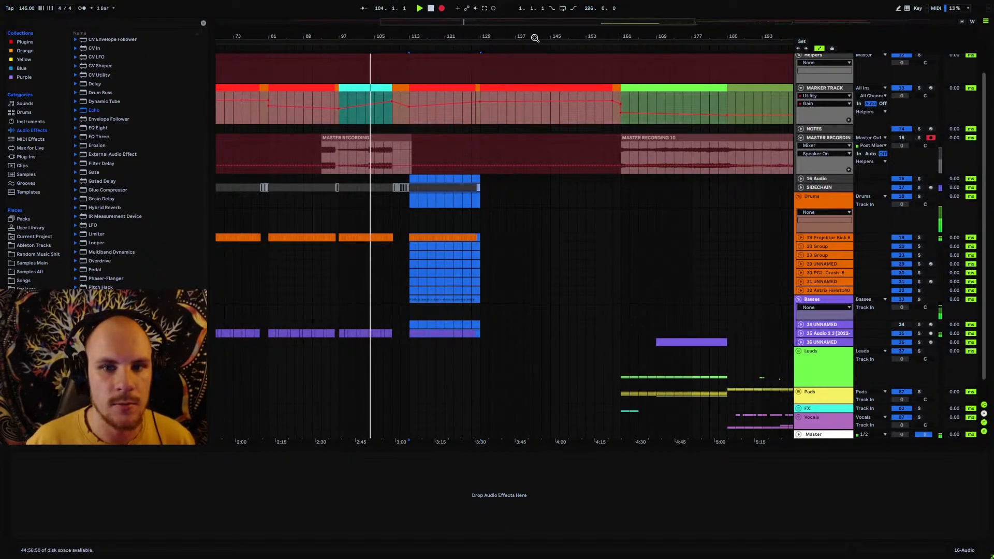
pyautogui.moveTo(525, 35); pyautogui.dragTo(396, 21)
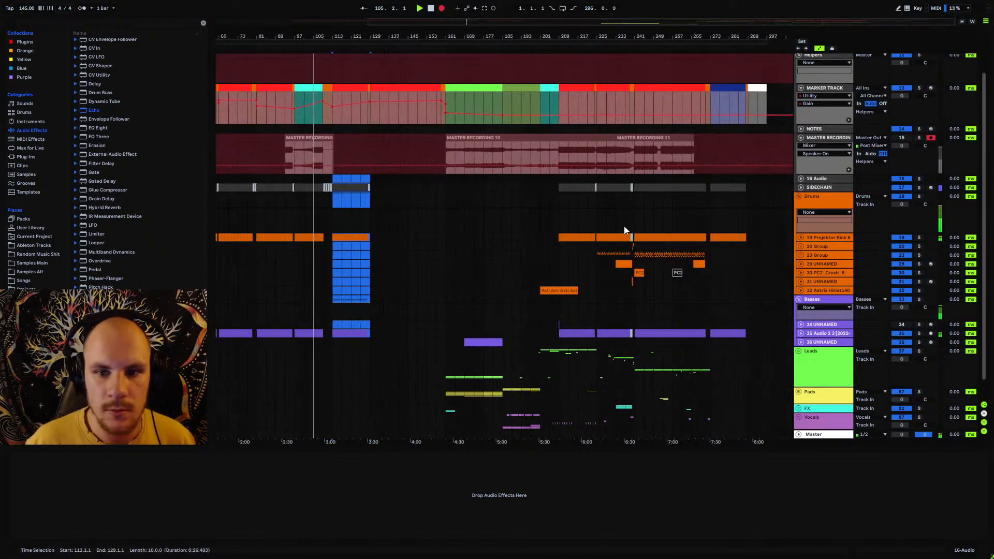
pyautogui.moveTo(635, 178); pyautogui.dragTo(710, 335)
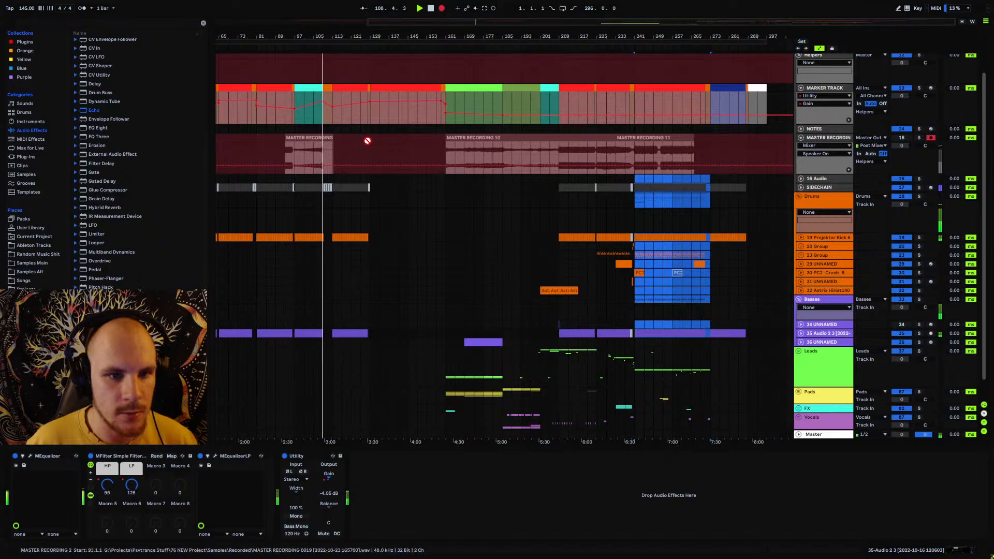
pyautogui.click(371, 178)
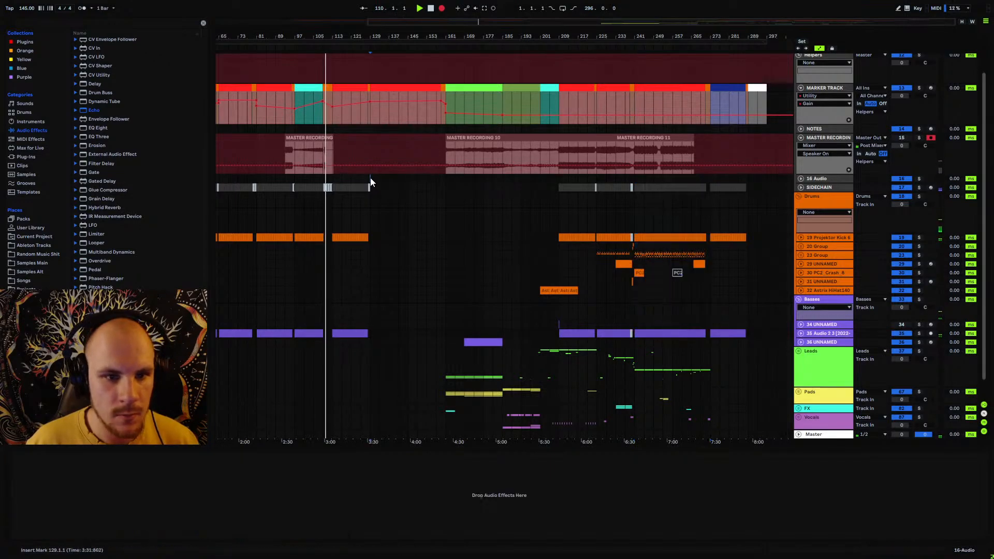
pyautogui.hotkey('ctrl', 'v')
# - Deactivate the pasted snare clip at bar 154 and reactivate the pasted crash clip at bar 145
pyautogui.click(446, 212)
pyautogui.click(412, 272)
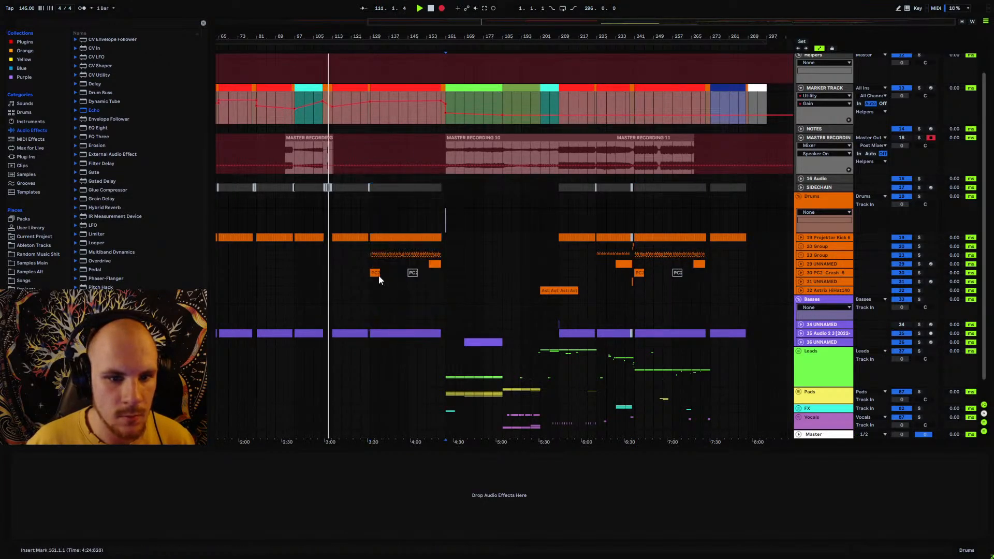
pyautogui.click(434, 264)
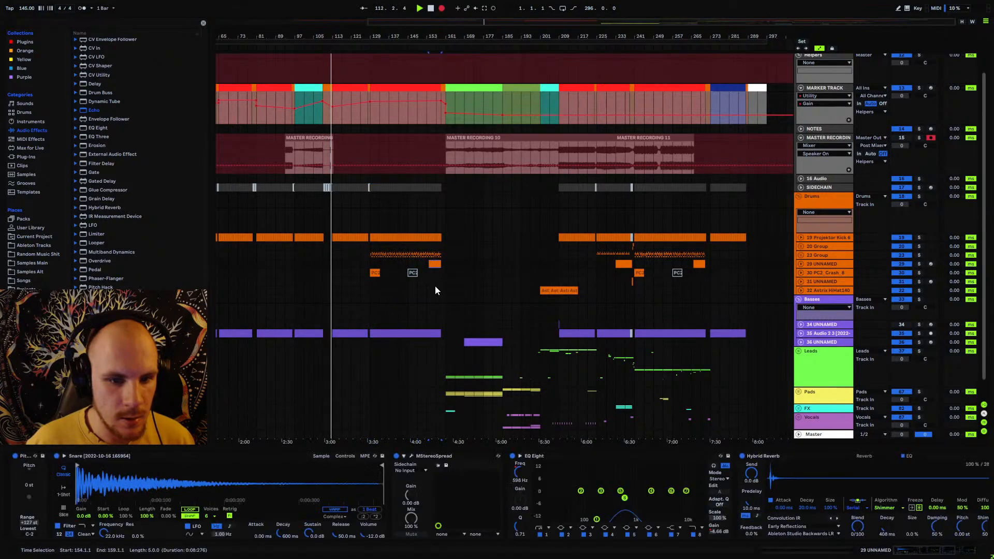
pyautogui.moveTo(441, 264); pyautogui.dragTo(446, 264)
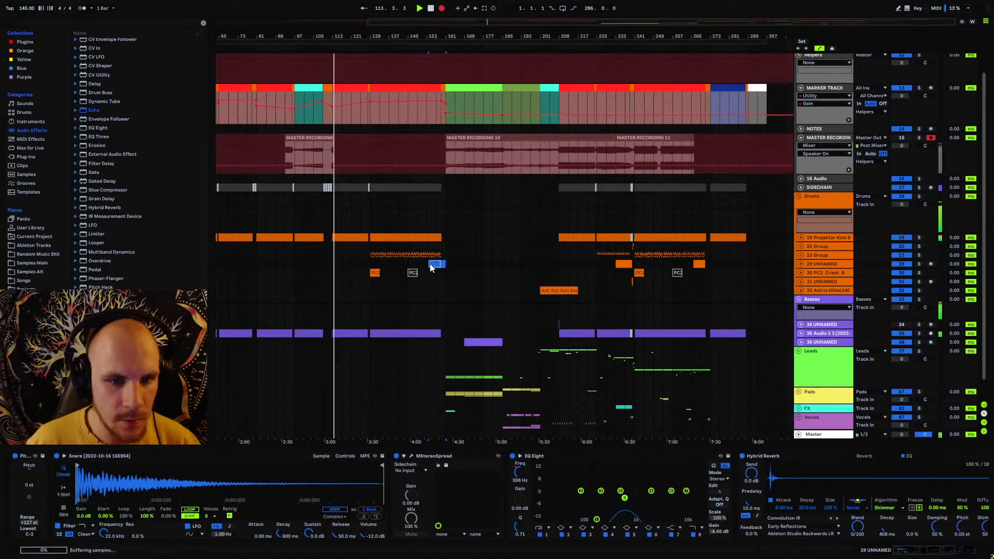
pyautogui.click(412, 272)
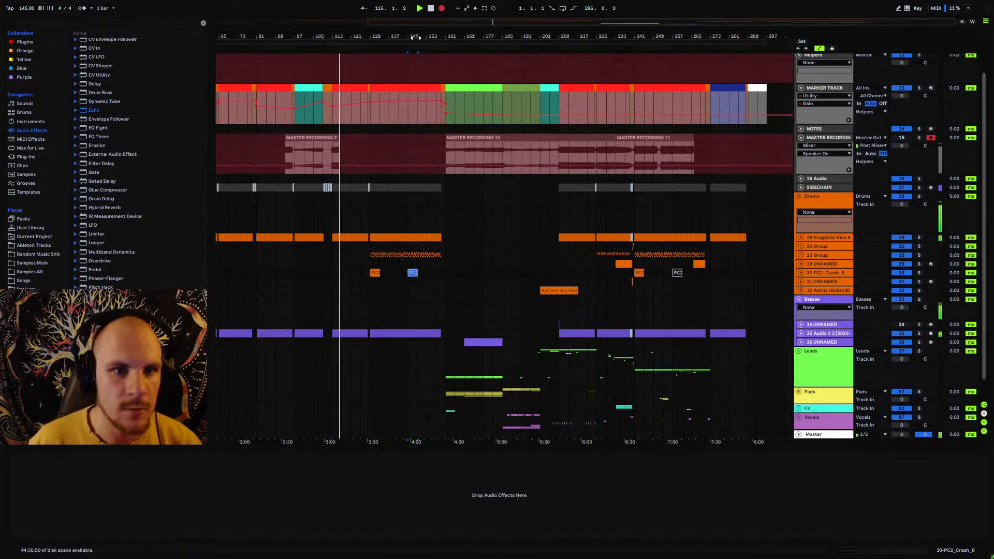
pyautogui.moveTo(416, 37); pyautogui.dragTo(478, 89)
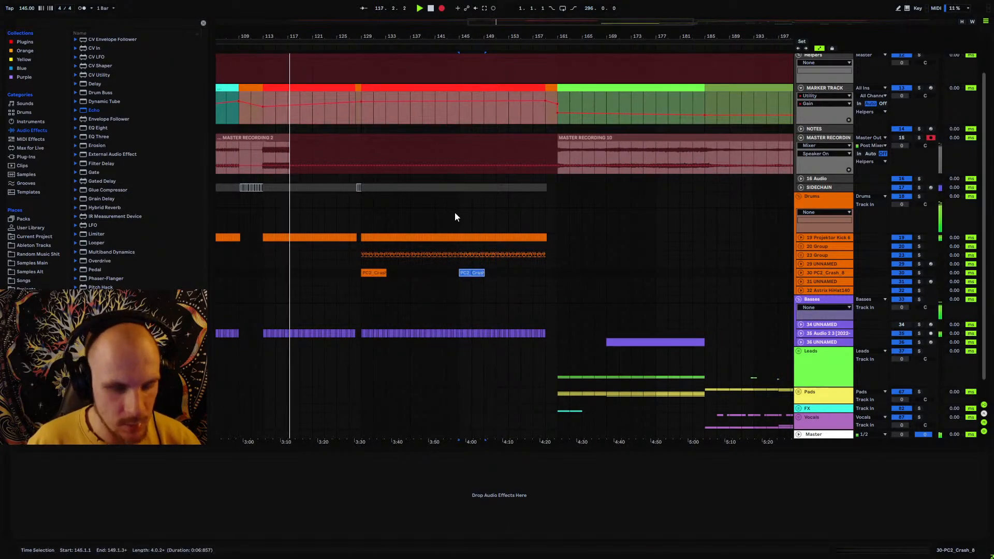
pyautogui.click(536, 264)
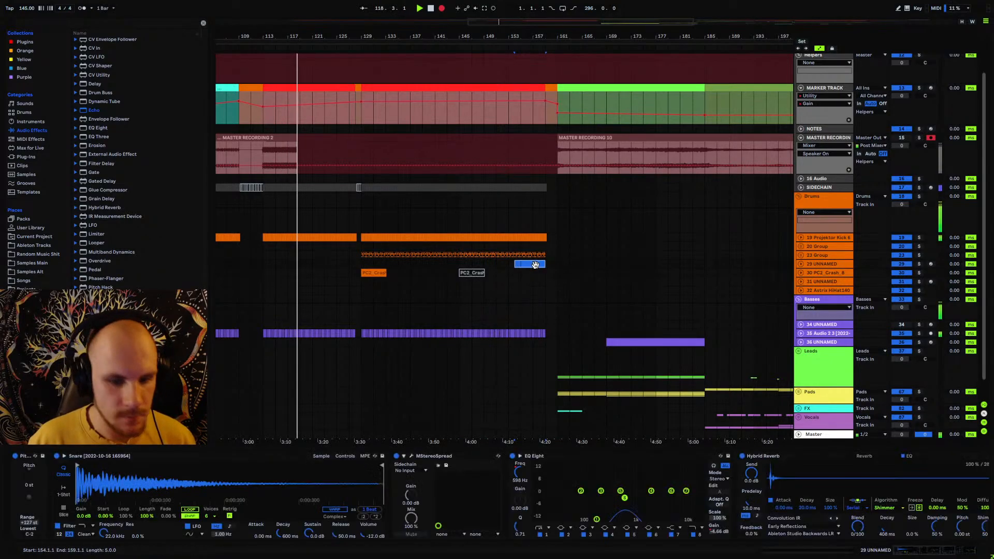
pyautogui.click(471, 272)
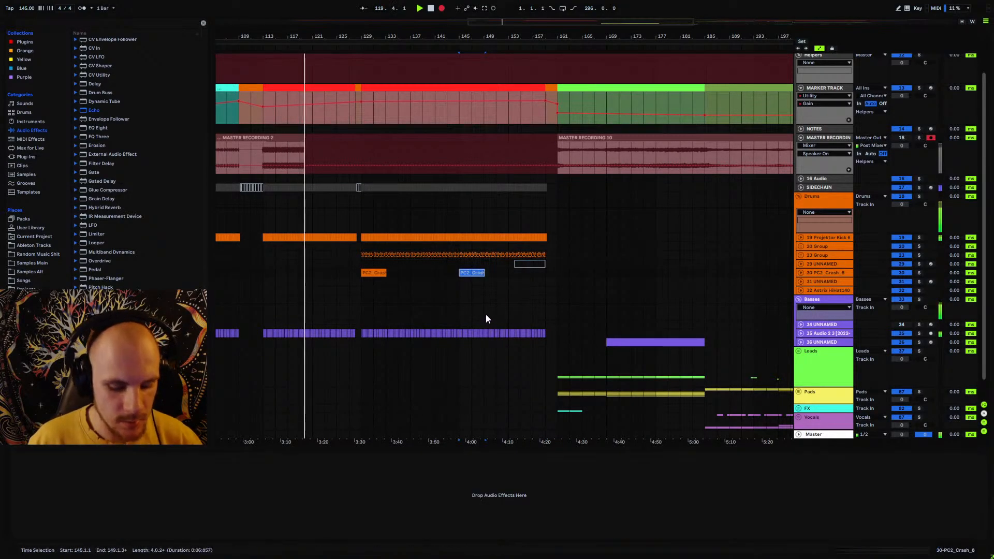
# - Stop the master recording at about bar 121
pyautogui.click(279, 48)
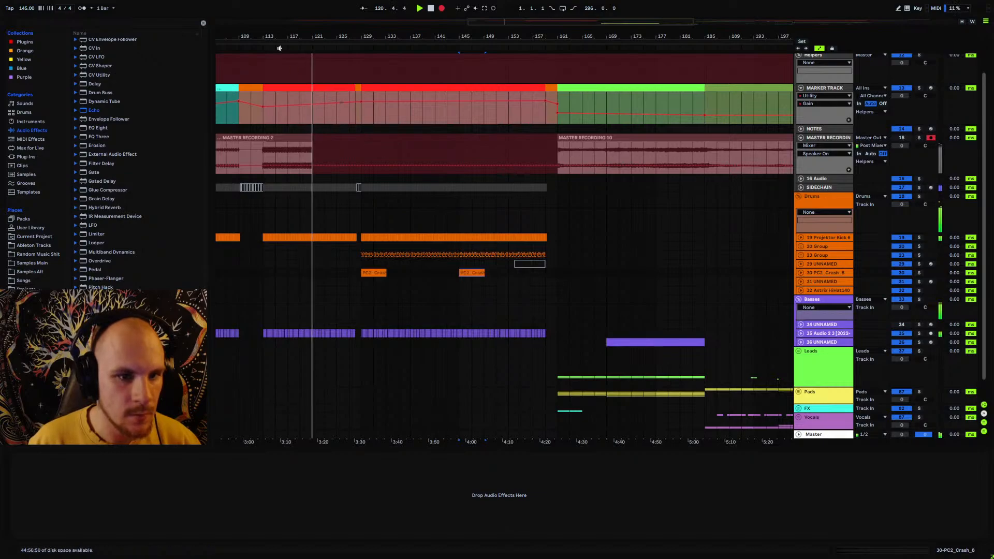
pyautogui.moveTo(277, 37); pyautogui.dragTo(552, 38)
pyautogui.press('space')
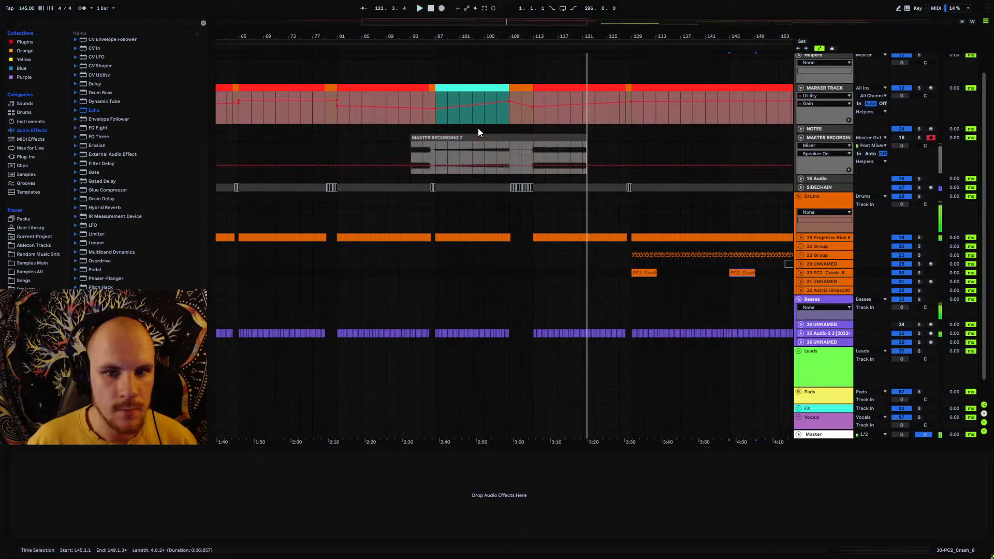
# - Check the MASTER RECORDING 2 waveform against the energy curve, and fold the MASTER RECORDING and MARKER TRACK tracks
pyautogui.click(425, 149)
pyautogui.moveTo(472, 36); pyautogui.dragTo(407, 34)
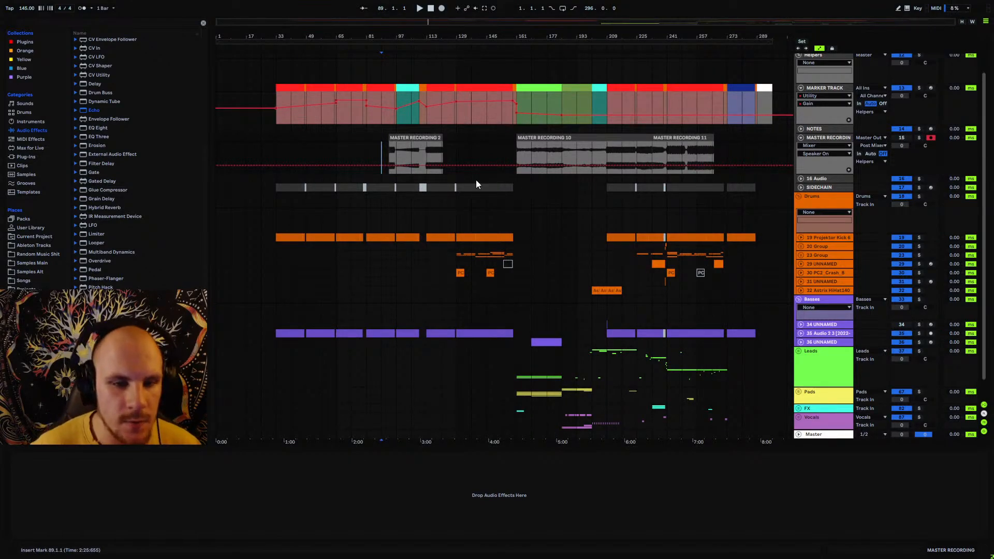
pyautogui.moveTo(390, 38); pyautogui.dragTo(365, 94)
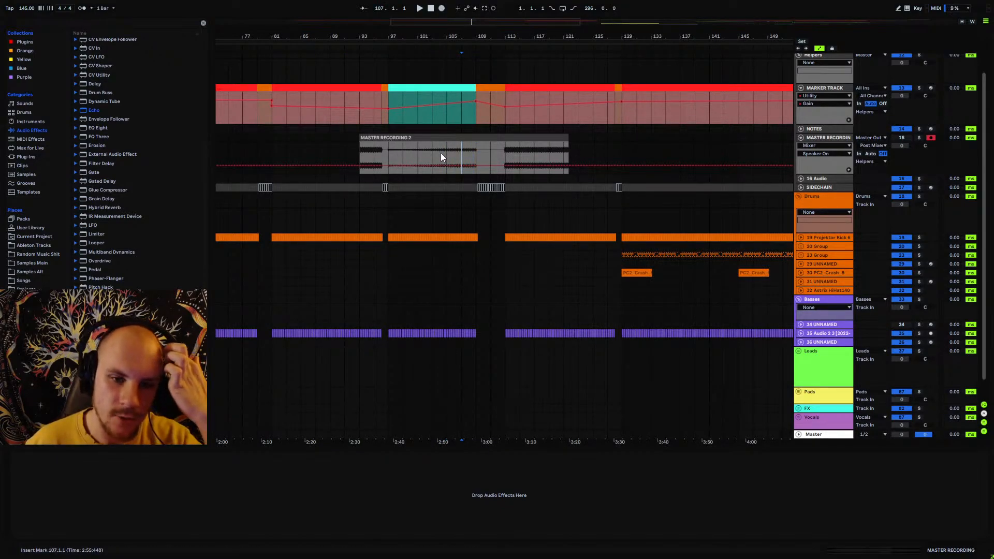
pyautogui.moveTo(459, 38); pyautogui.dragTo(424, 49)
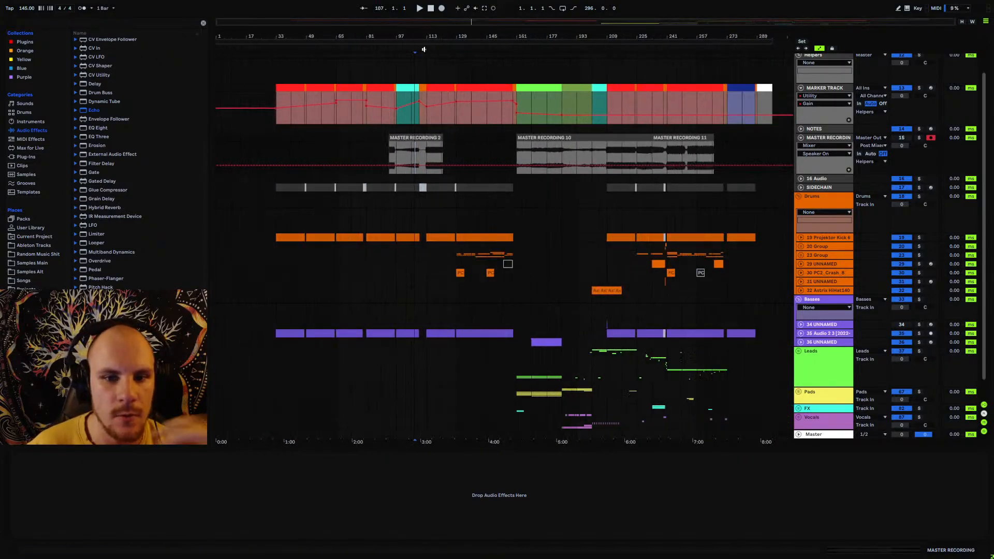
pyautogui.click(802, 137)
pyautogui.click(800, 89)
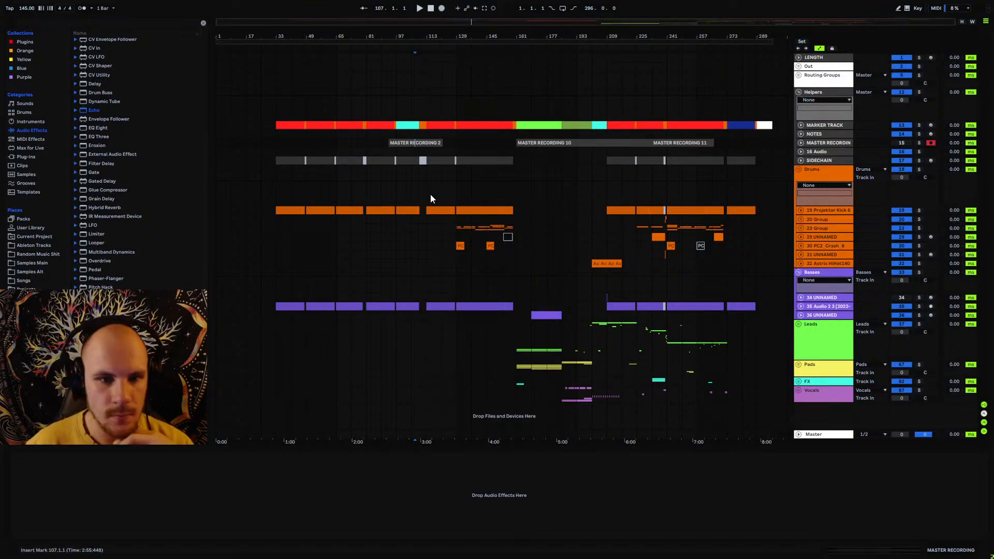
# - Create an empty MIDI clip on the MARKER TRACK from bar 1 to bar 33 and colour it yellow
pyautogui.click(277, 156)
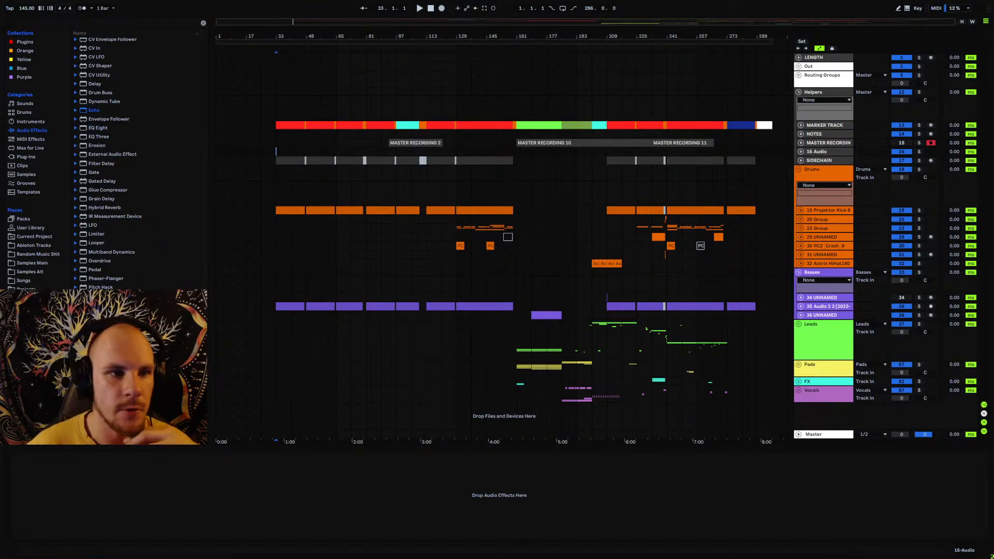
pyautogui.moveTo(277, 36)
pyautogui.mouseDown()
pyautogui.moveTo(331, 83)
pyautogui.moveTo(321, 79)
pyautogui.mouseUp()
pyautogui.moveTo(349, 123); pyautogui.dragTo(213, 128)
pyautogui.hotkey('ctrl', 'shift', 'm')
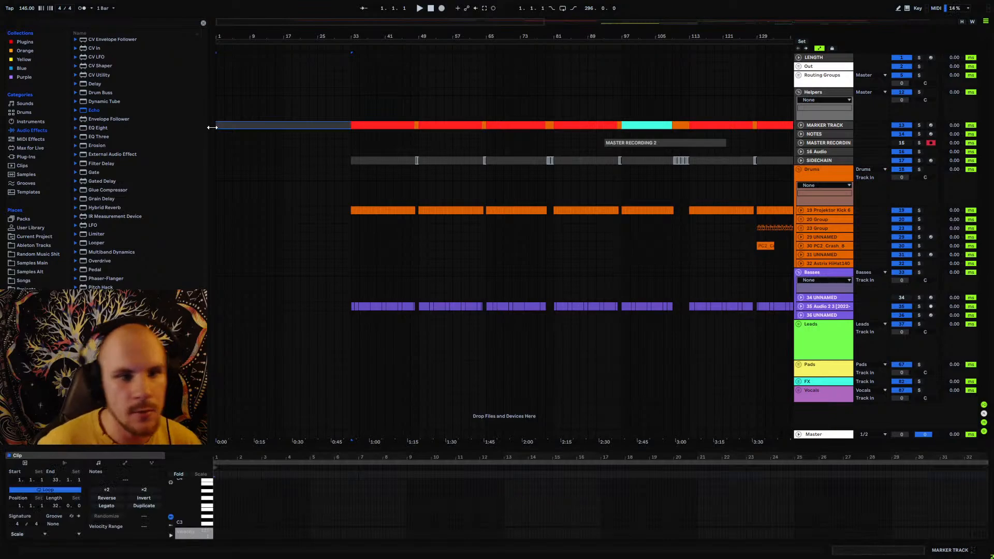
pyautogui.rightClick(262, 124)
pyautogui.click(294, 274)
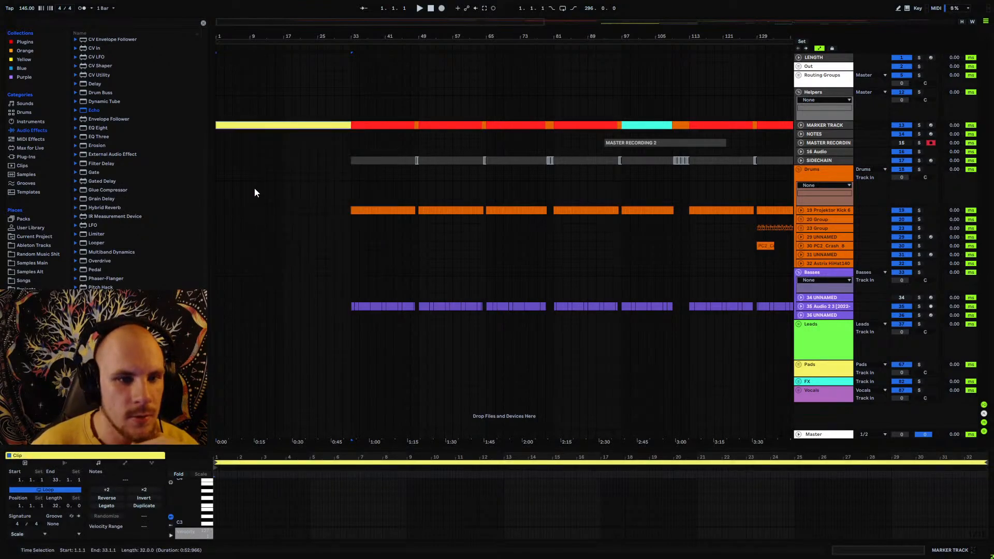
pyautogui.click(258, 189)
pyautogui.moveTo(561, 32); pyautogui.dragTo(562, 12)
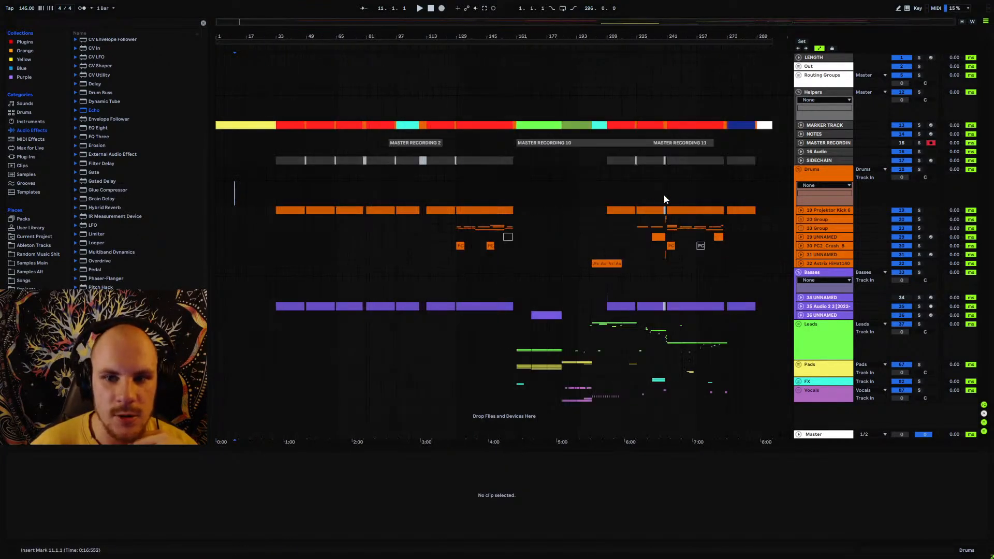
# - Fold the Helpers group and unfold the 23 Group inside Drums to show its hi-hat and snare tracks
pyautogui.click(799, 169)
pyautogui.click(799, 92)
pyautogui.click(799, 103)
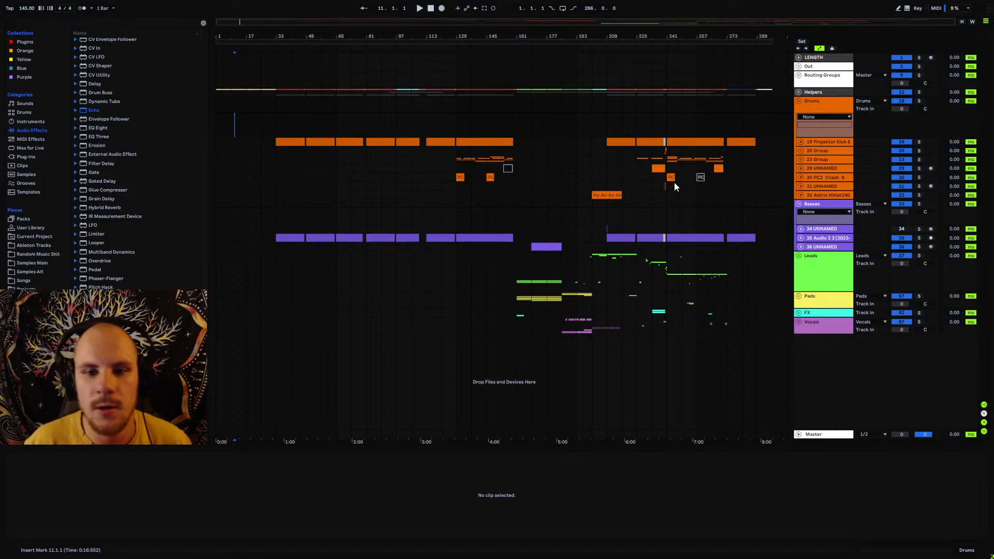
pyautogui.click(801, 159)
# - Play the arrangement from bar 225 to hear the section with only the closed hi-hats
pyautogui.moveTo(638, 198); pyautogui.dragTo(667, 191)
pyautogui.click(647, 191)
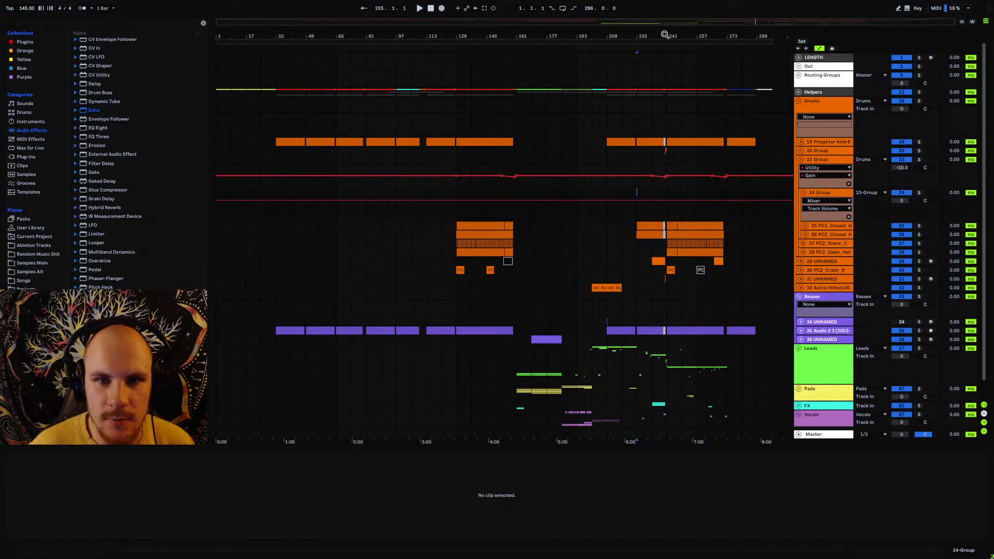
pyautogui.moveTo(665, 36); pyautogui.dragTo(658, 48)
pyautogui.press('space')
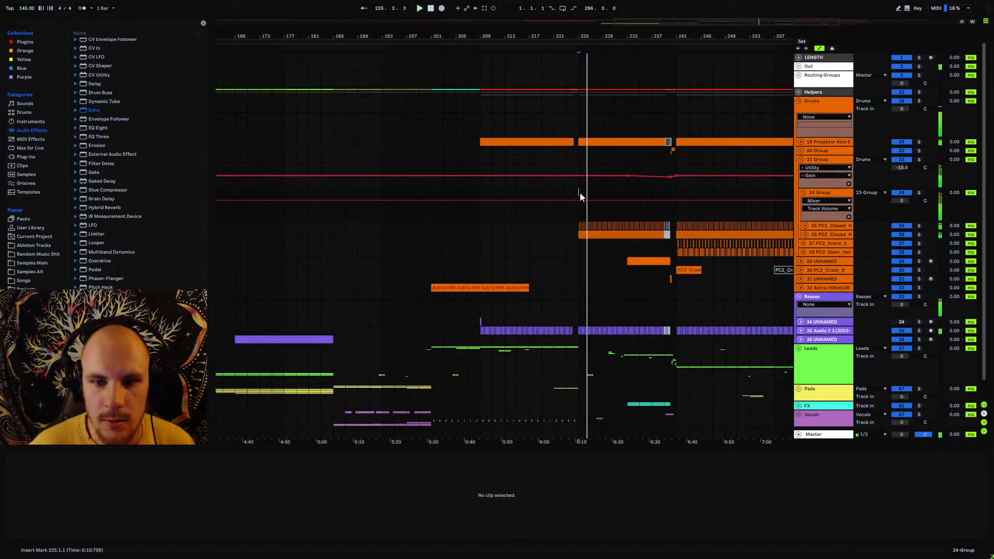
pyautogui.press('space')
# - Copy the two closed hi-hat tracks' clips from bars 225 to 241, paste them at bar 49 and play the section
pyautogui.moveTo(580, 193); pyautogui.dragTo(675, 235)
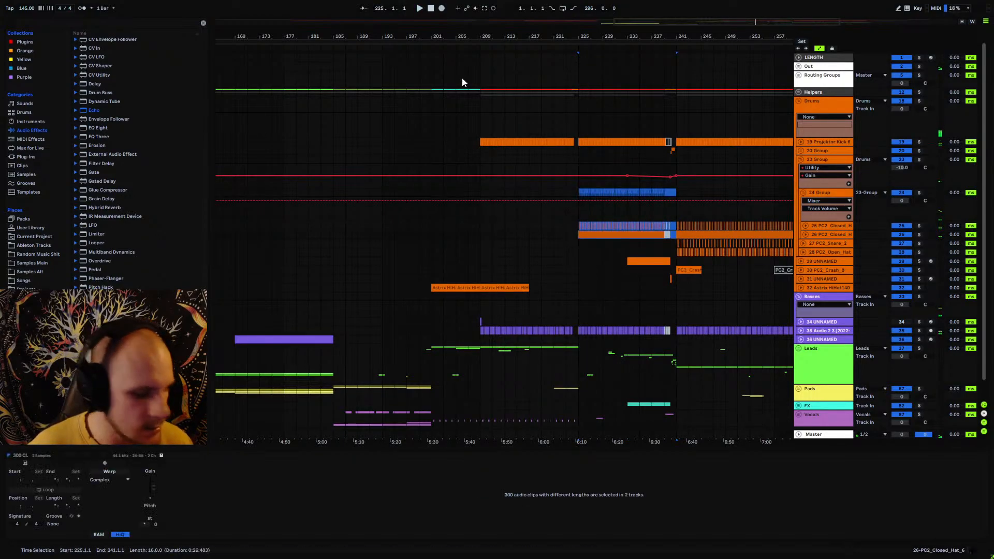
pyautogui.moveTo(432, 38); pyautogui.dragTo(647, 10)
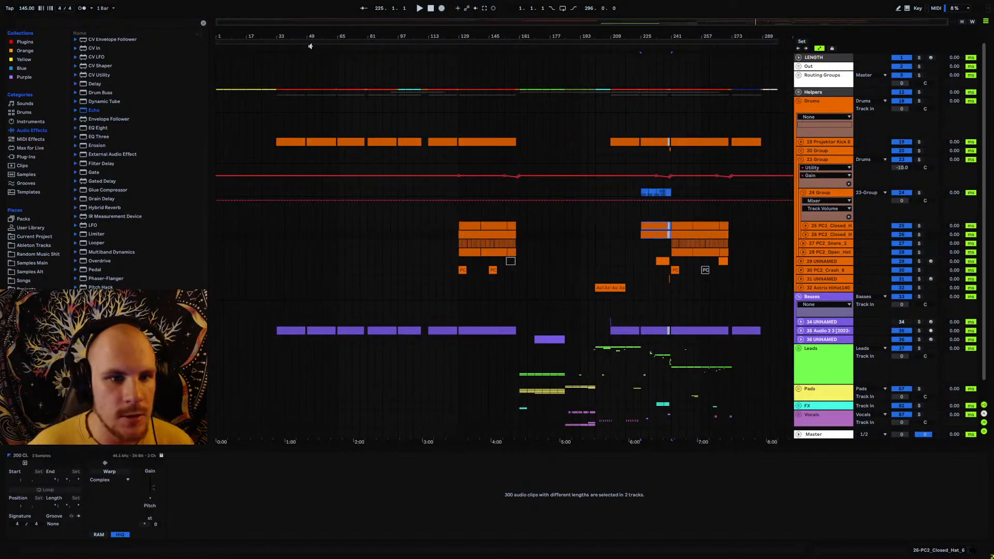
pyautogui.moveTo(310, 47); pyautogui.dragTo(349, 61)
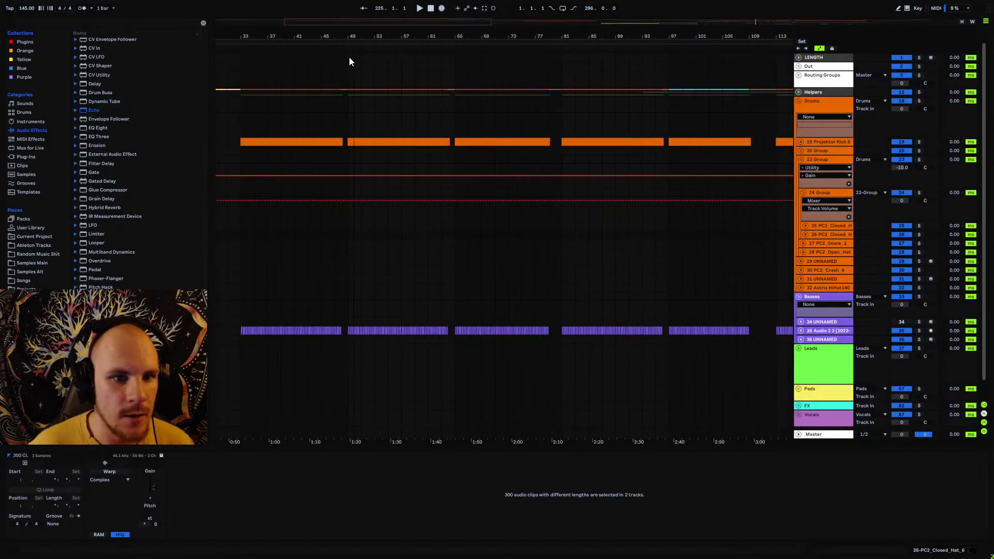
pyautogui.click(352, 192)
pyautogui.hotkey('ctrl', 'v')
pyautogui.click(352, 192)
pyautogui.press('space')
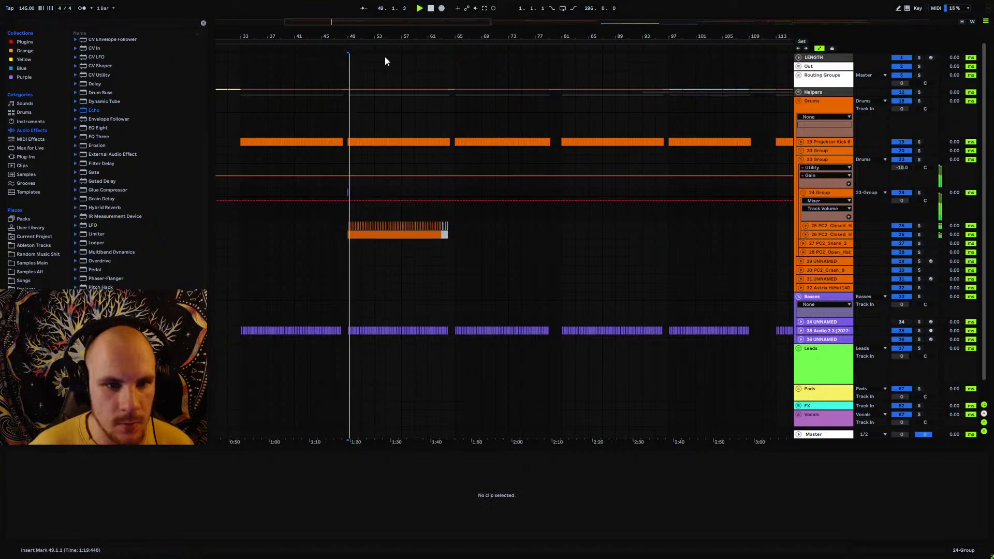
# - Examine the drum layers at bars 241 to 273 and listen to the drum entry from bars 125 and 129
pyautogui.moveTo(379, 37); pyautogui.dragTo(286, 37)
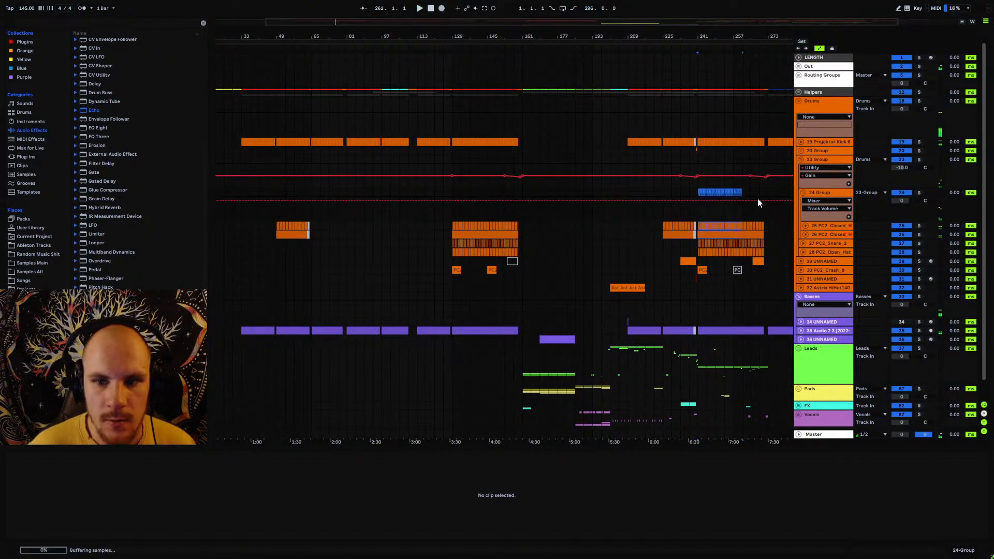
pyautogui.moveTo(758, 198); pyautogui.dragTo(769, 263)
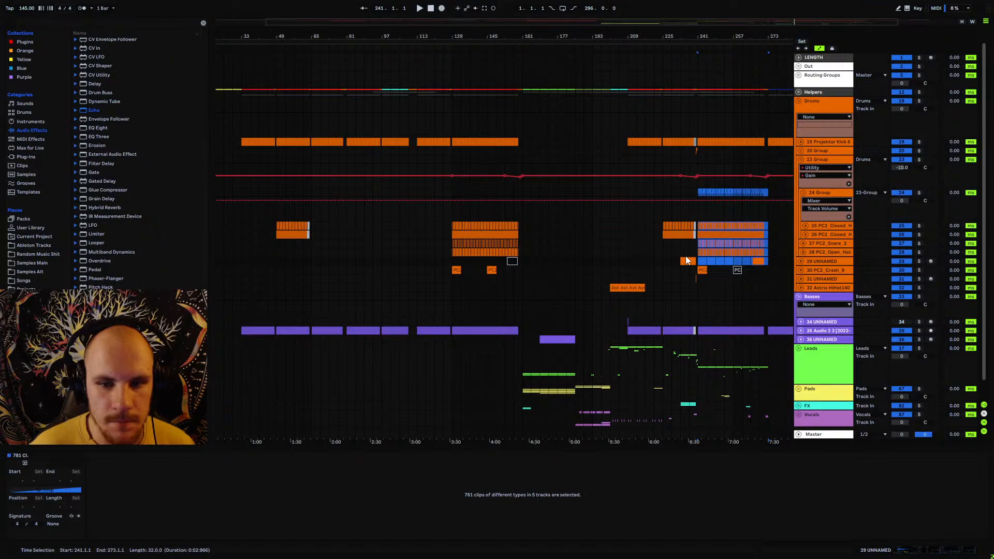
pyautogui.click(446, 190)
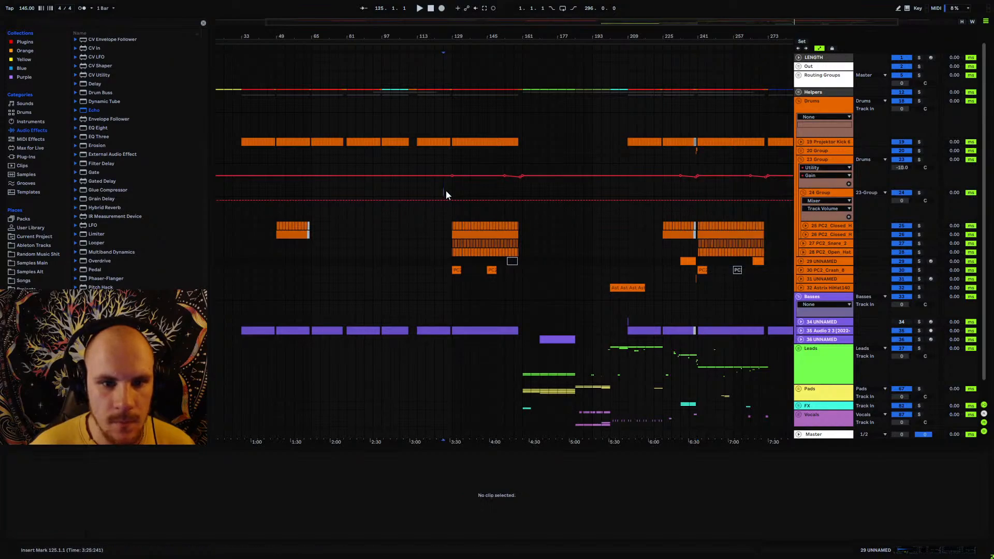
pyautogui.press('space')
pyautogui.moveTo(451, 36); pyautogui.dragTo(453, 61)
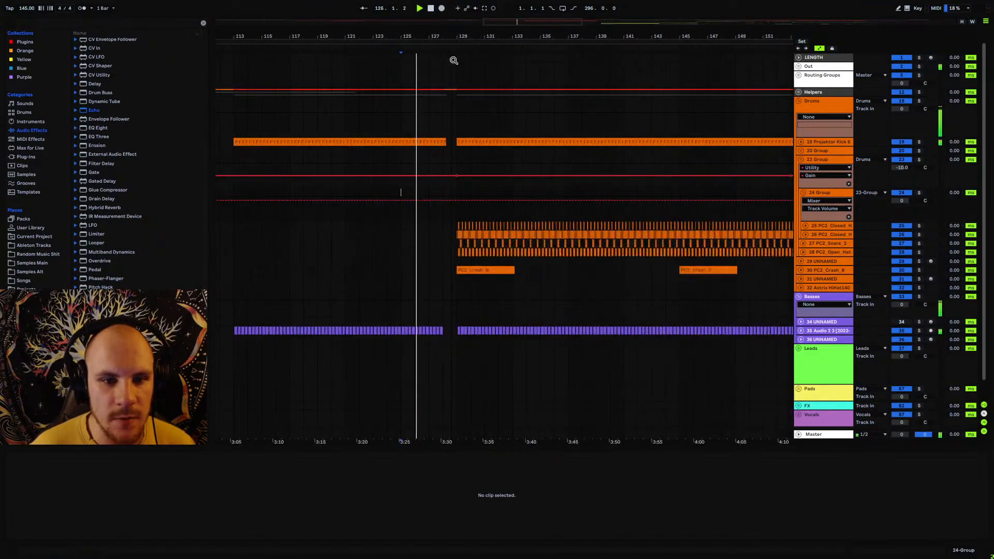
pyautogui.click(458, 192)
pyautogui.press('space')
pyautogui.press('space')
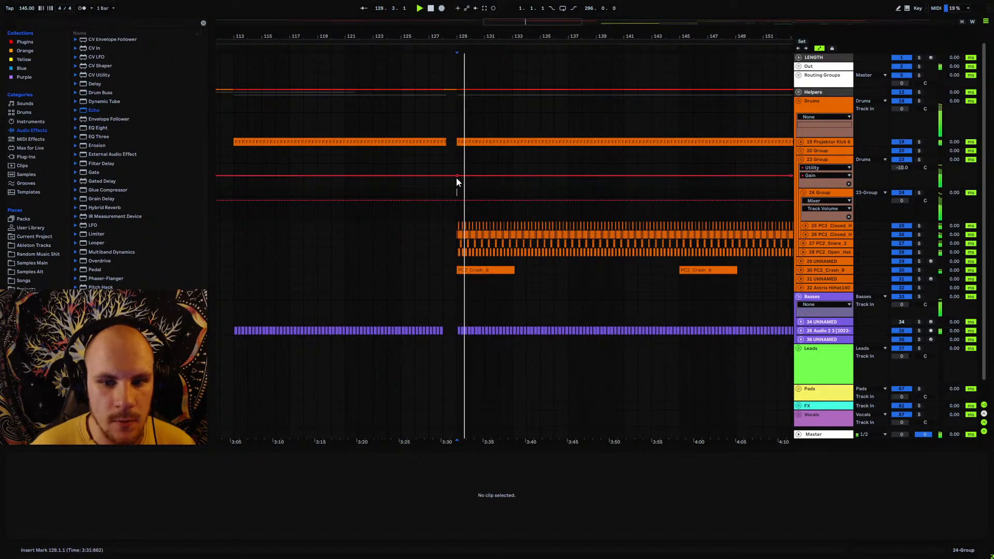
pyautogui.moveTo(468, 38); pyautogui.dragTo(337, 34)
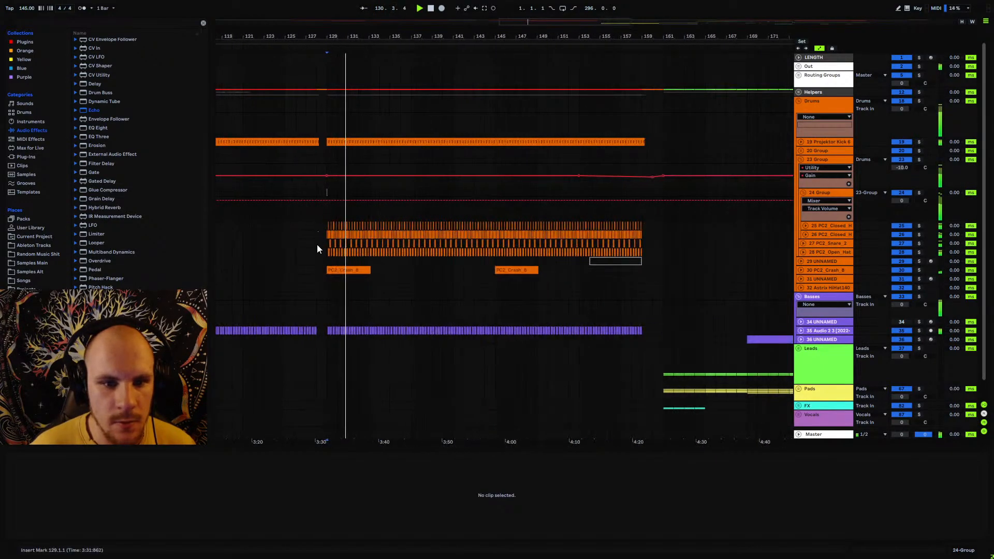
pyautogui.press('space')
# - Deactivate the open hi-hat clips between bars 129 and 145 and play the change at bar 145
pyautogui.moveTo(325, 253); pyautogui.dragTo(495, 255)
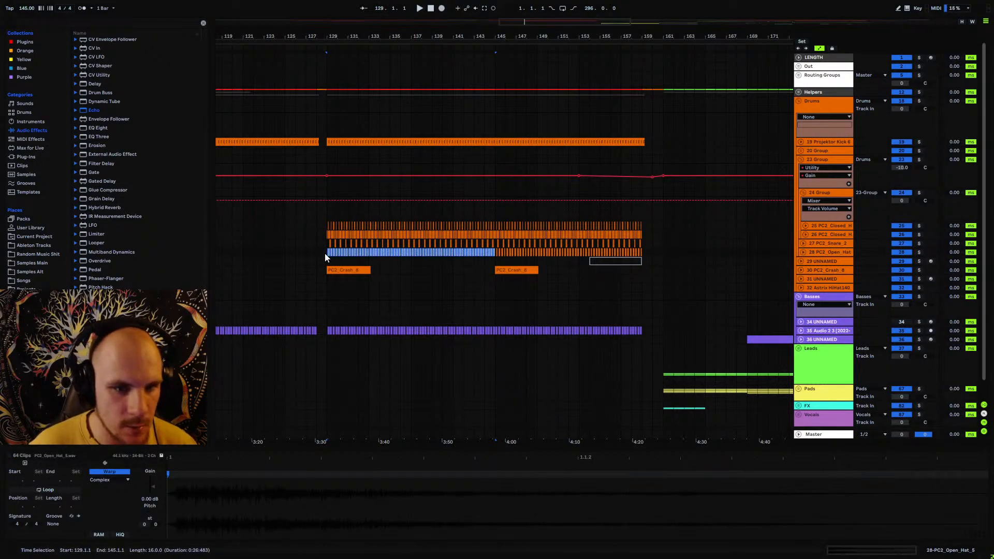
pyautogui.press('space')
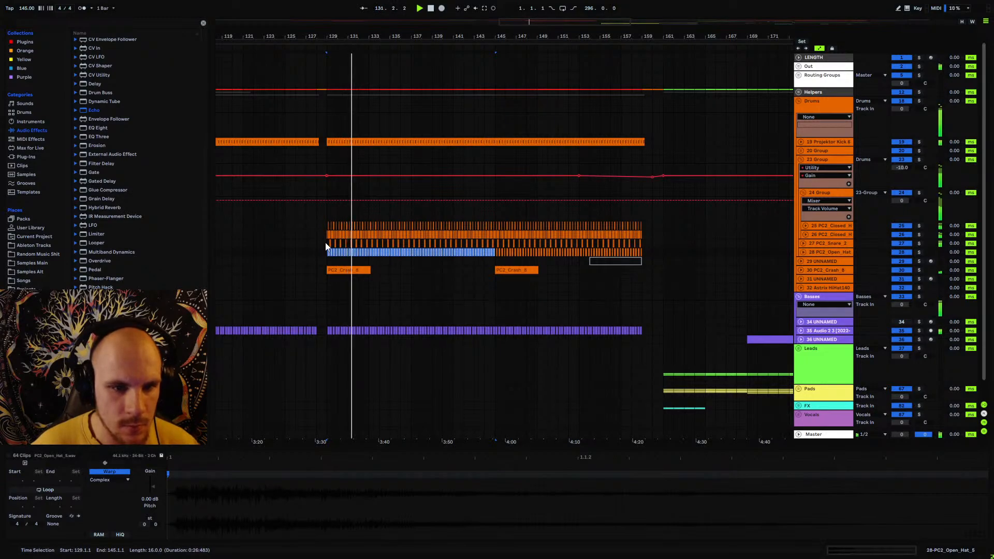
pyautogui.click(499, 260)
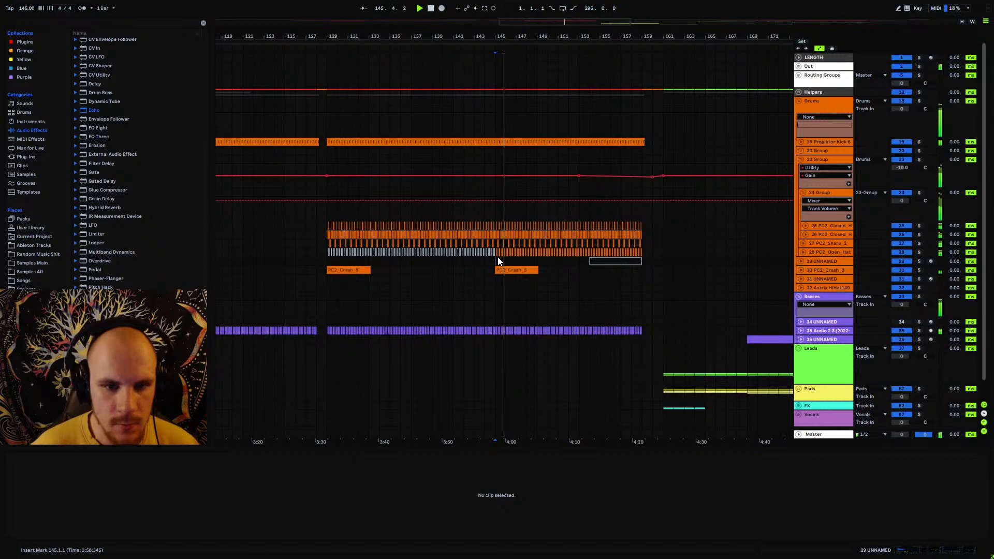
# - Unfold and solo the PC2_Snare_2 track, play it from bar 129 and insert MeldaProduction's MDynamics before SPAN
pyautogui.click(805, 243)
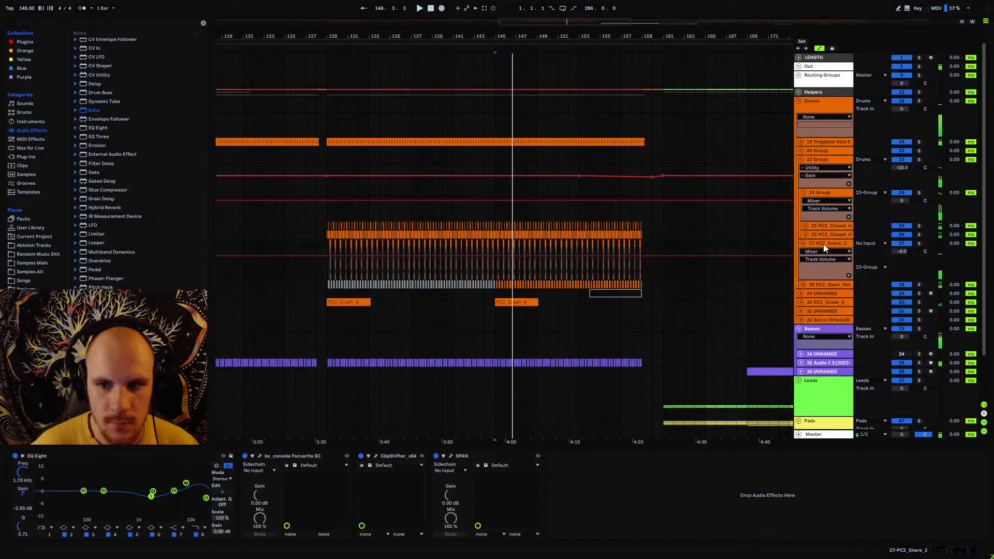
pyautogui.click(325, 245)
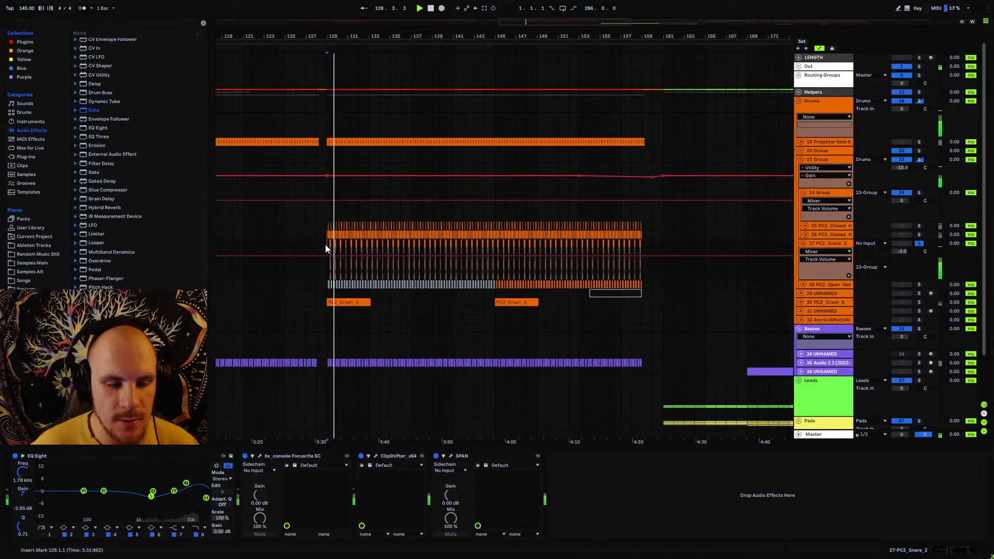
pyautogui.click(23, 156)
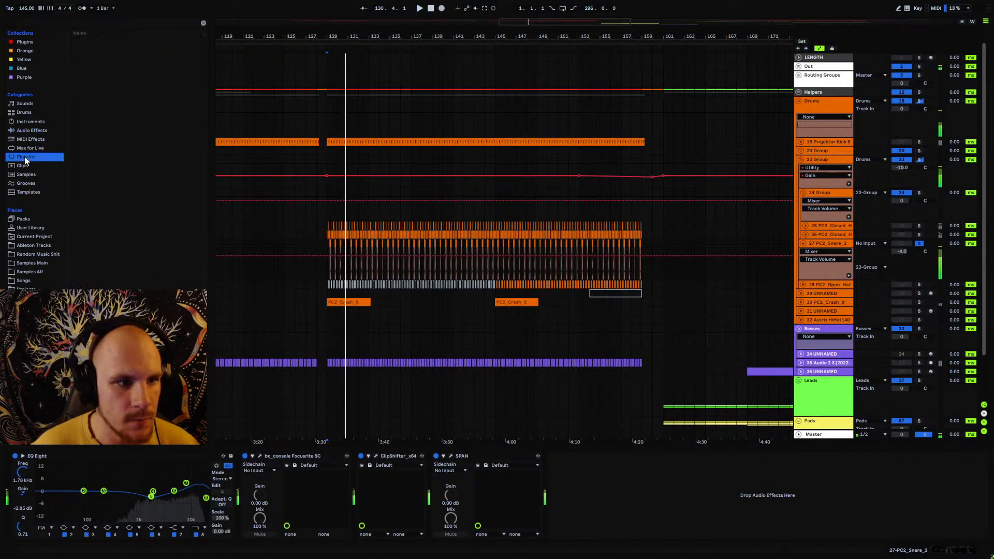
pyautogui.scroll(15, 119, 211)
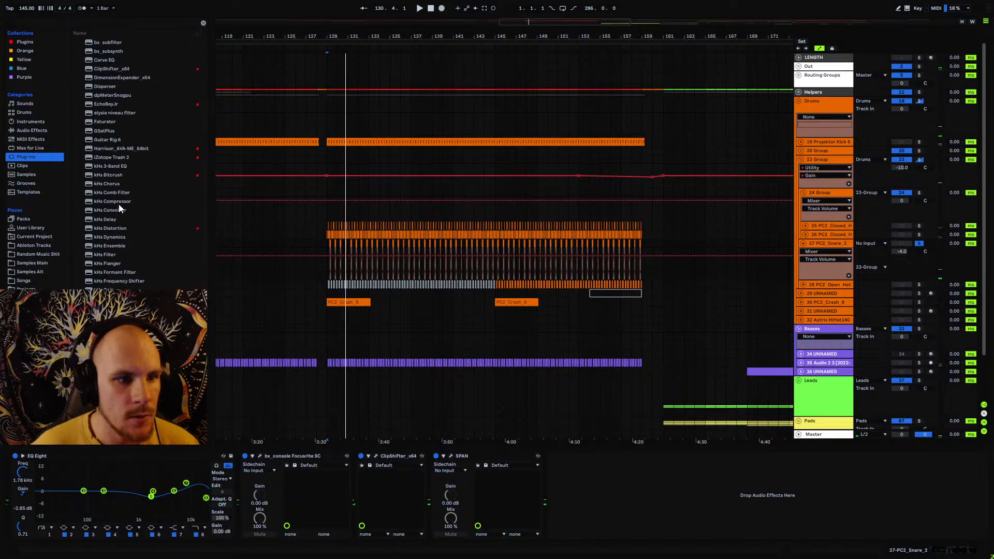
pyautogui.click(91, 51)
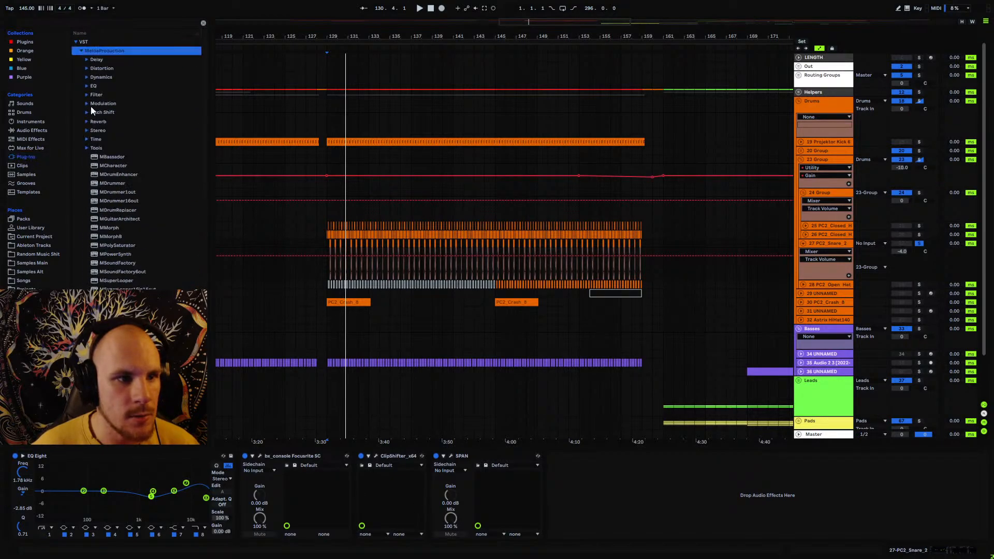
pyautogui.click(87, 77)
pyautogui.click(119, 123)
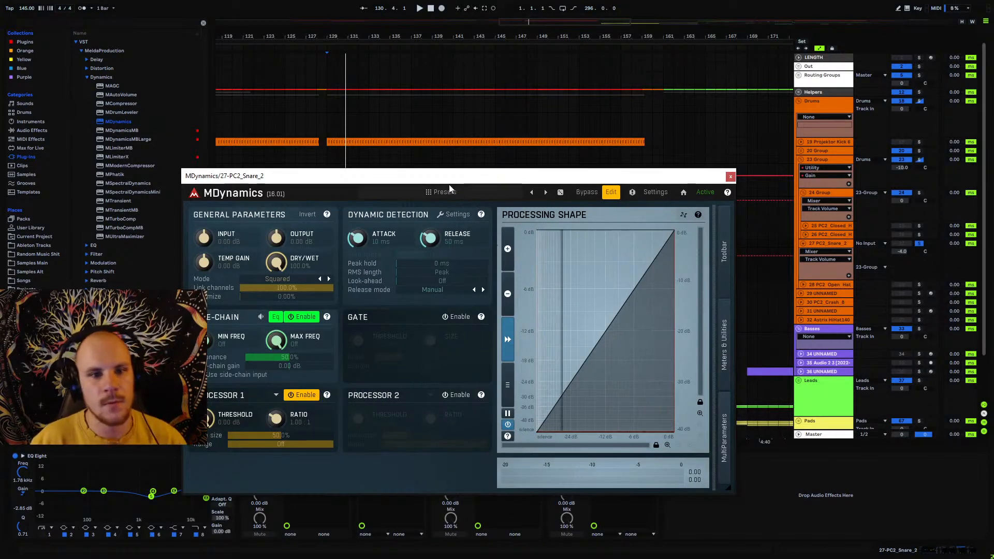
pyautogui.moveTo(449, 190); pyautogui.dragTo(631, 118)
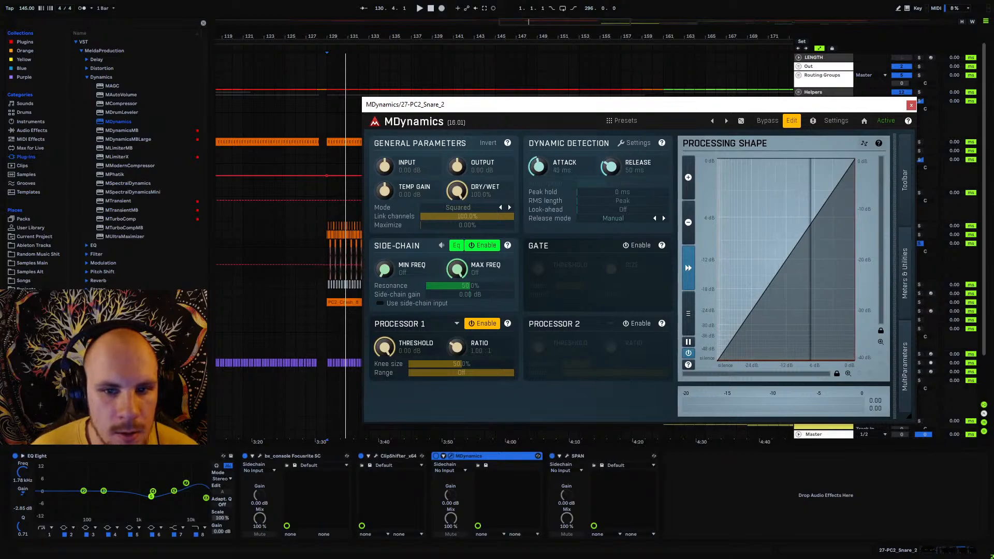
# - Set the MDynamics attack to 38 ms and release to 876 ms, pausing the processing graph to examine the playing snare
pyautogui.moveTo(539, 167); pyautogui.dragTo(539, 166)
pyautogui.moveTo(611, 167); pyautogui.dragTo(611, 132)
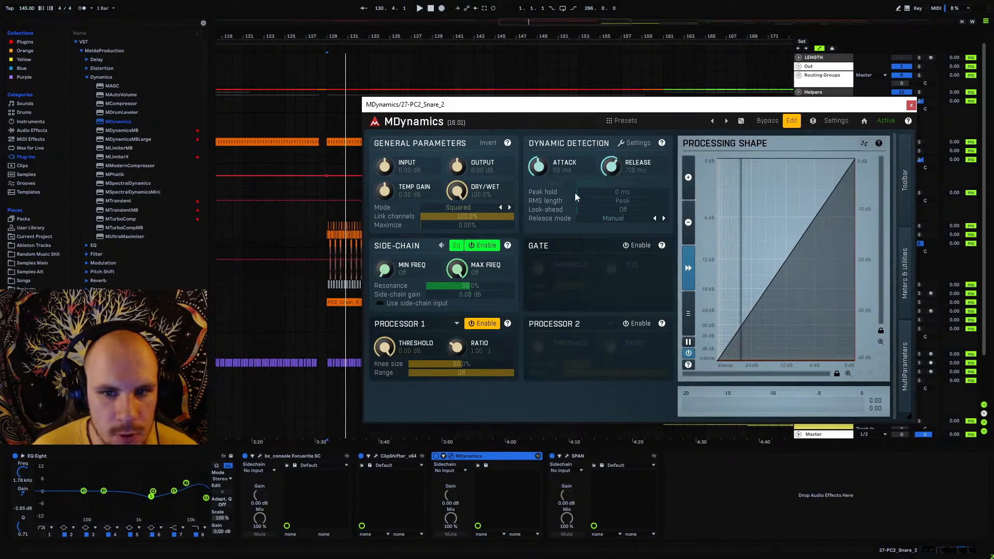
pyautogui.press('space')
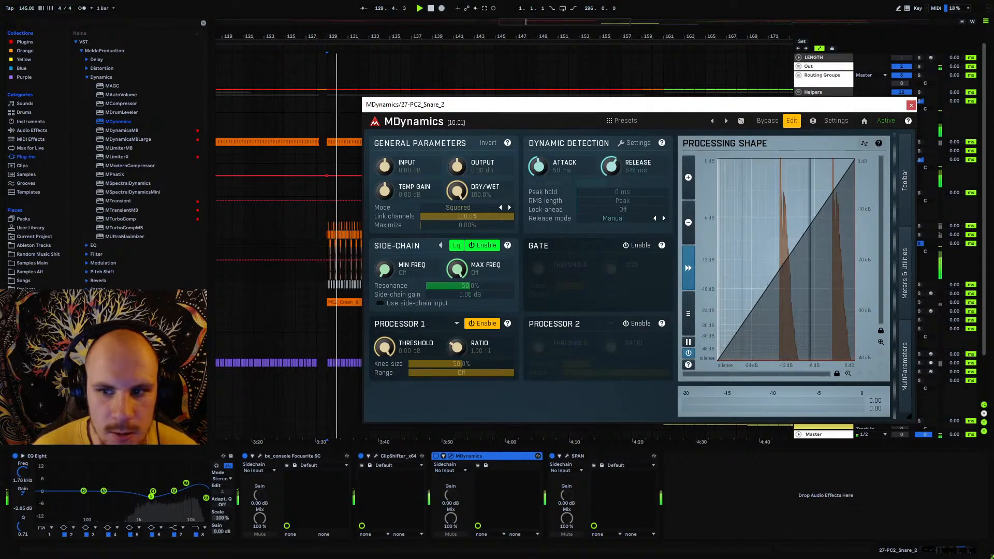
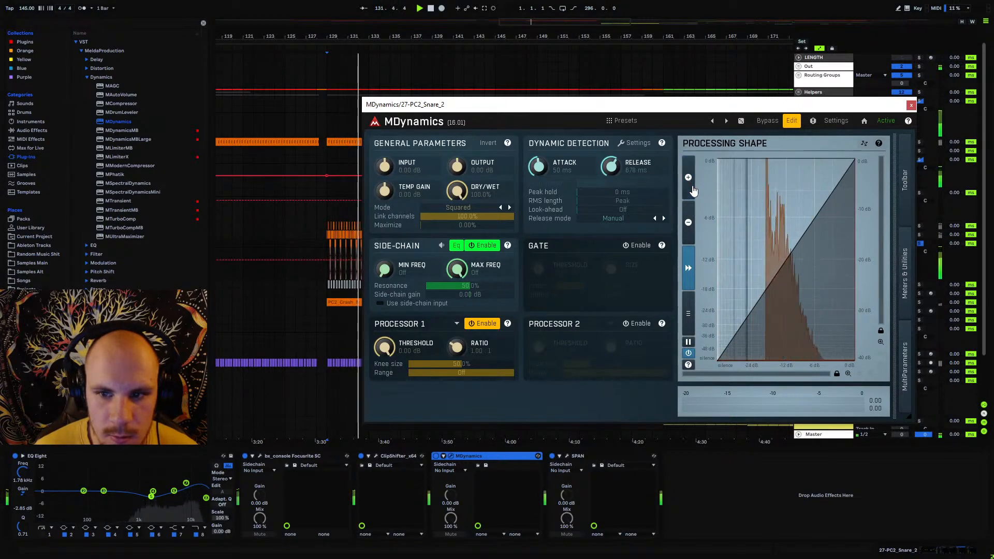
pyautogui.click(688, 343)
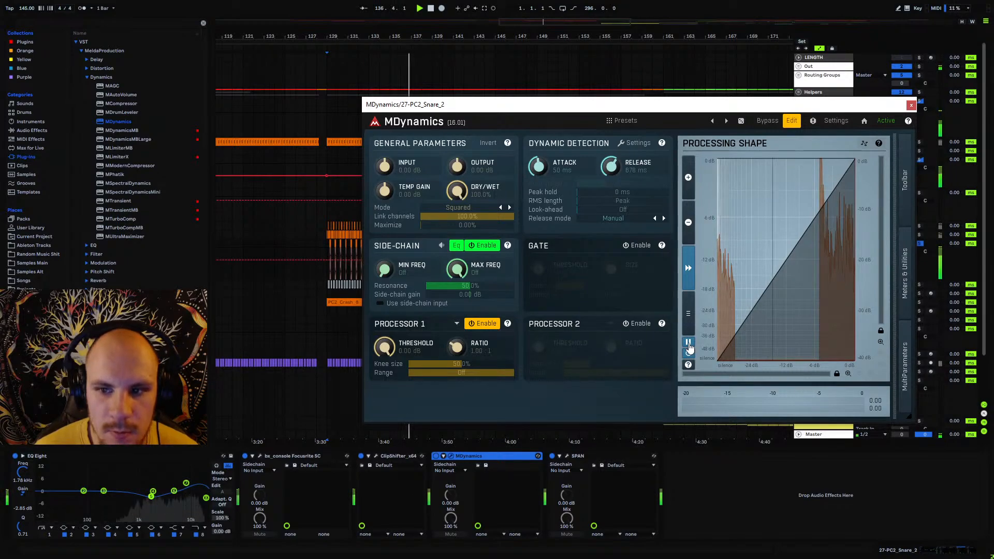
pyautogui.click(690, 351)
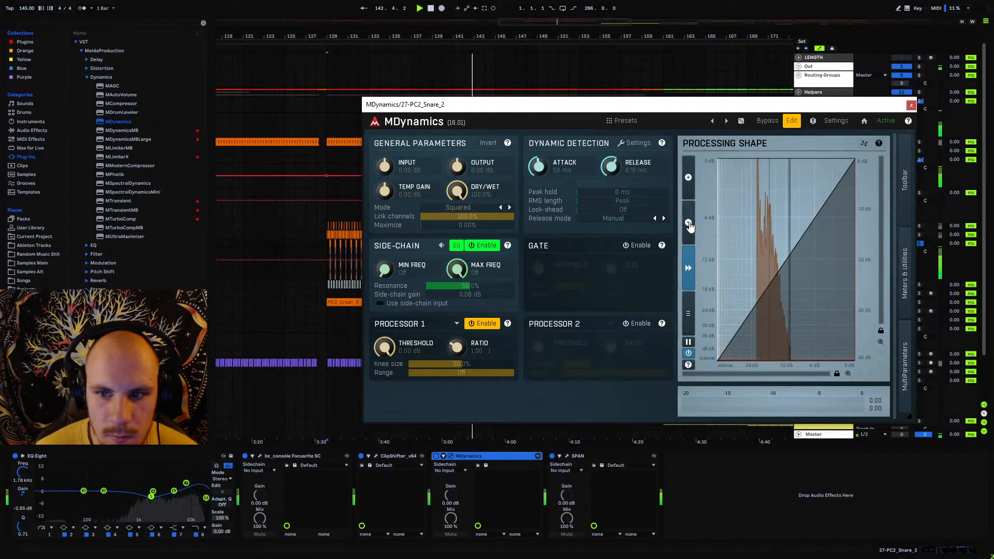
pyautogui.click(689, 343)
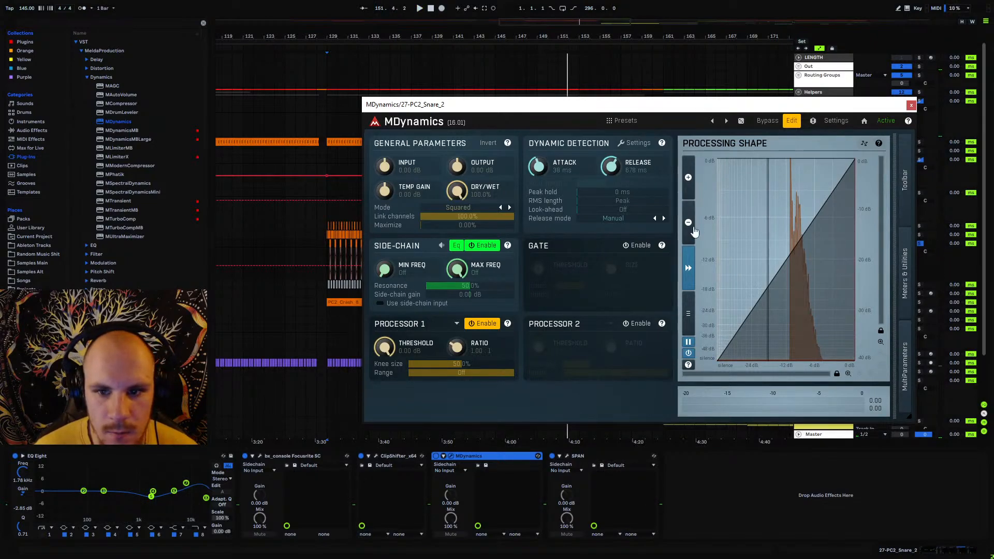
pyautogui.click(689, 270)
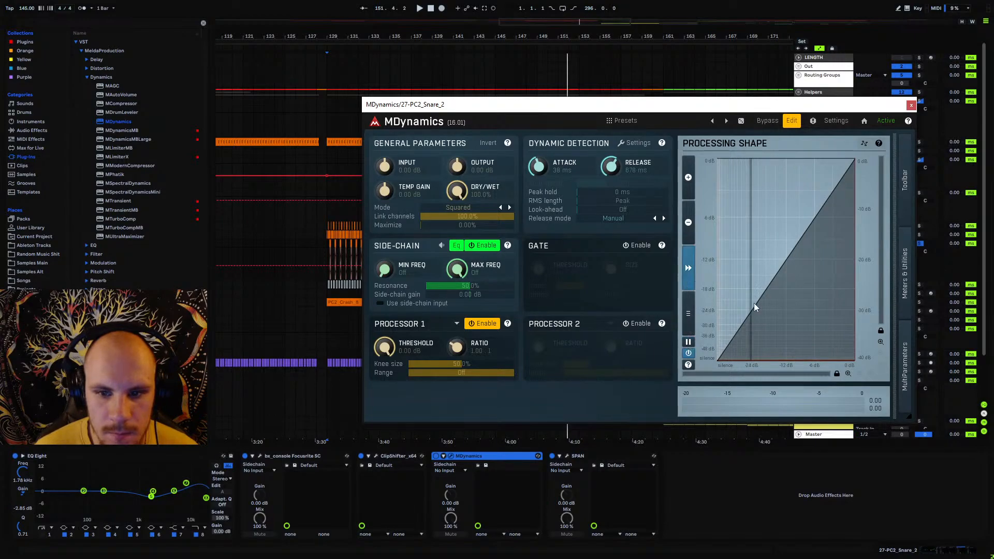
# - Set Processor 1's threshold to -22.2 dB and ratio to 5.23:1 while the snare plays, and close the MDynamics window
pyautogui.press('space')
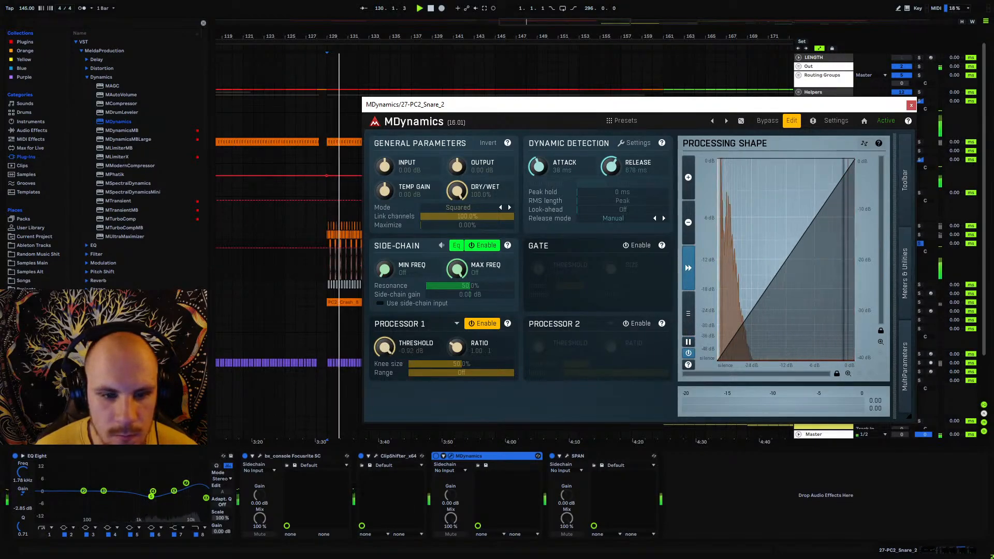
pyautogui.moveTo(384, 348); pyautogui.dragTo(384, 415)
pyautogui.moveTo(457, 347); pyautogui.dragTo(457, 285)
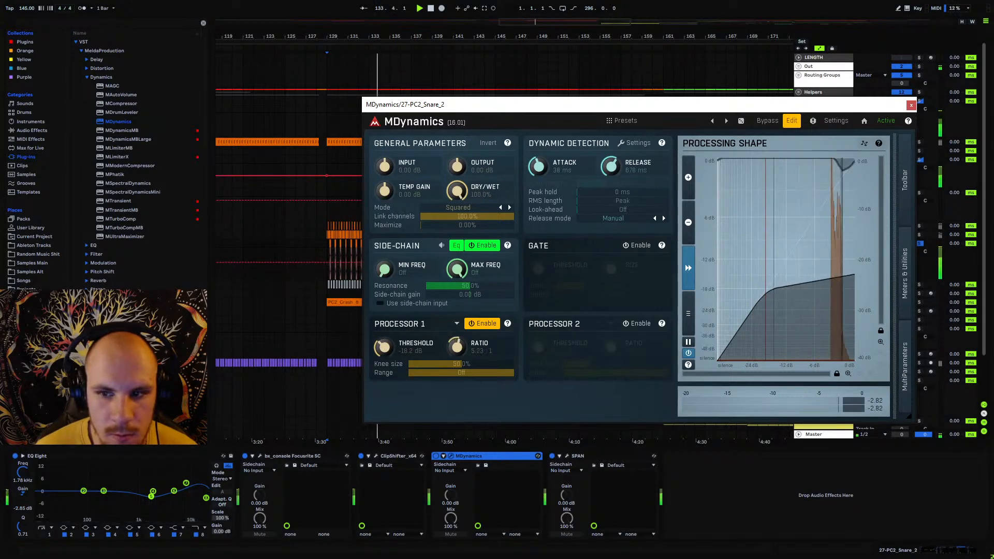
pyautogui.moveTo(384, 348)
pyautogui.mouseDown()
pyautogui.moveTo(384, 372)
pyautogui.moveTo(386, 351)
pyautogui.mouseUp()
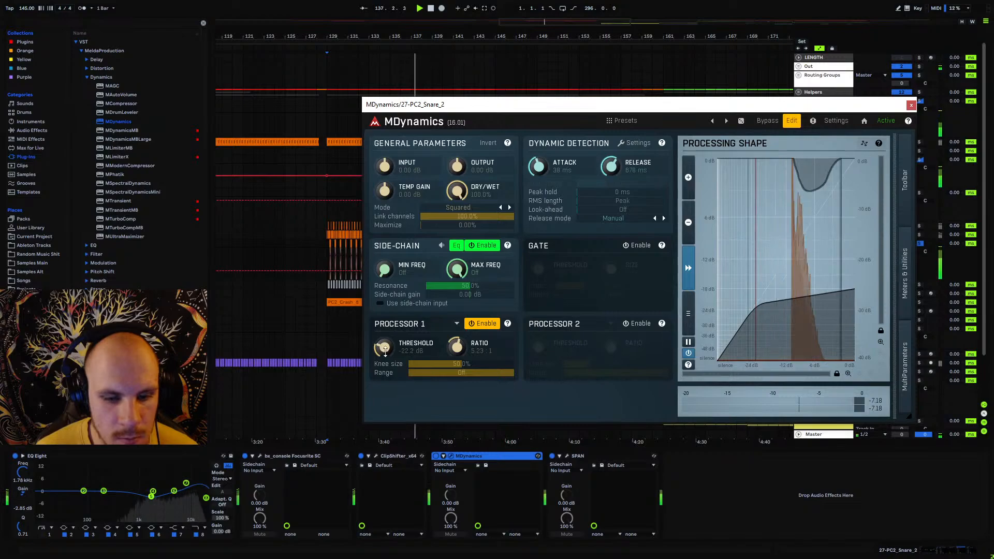
pyautogui.press('space')
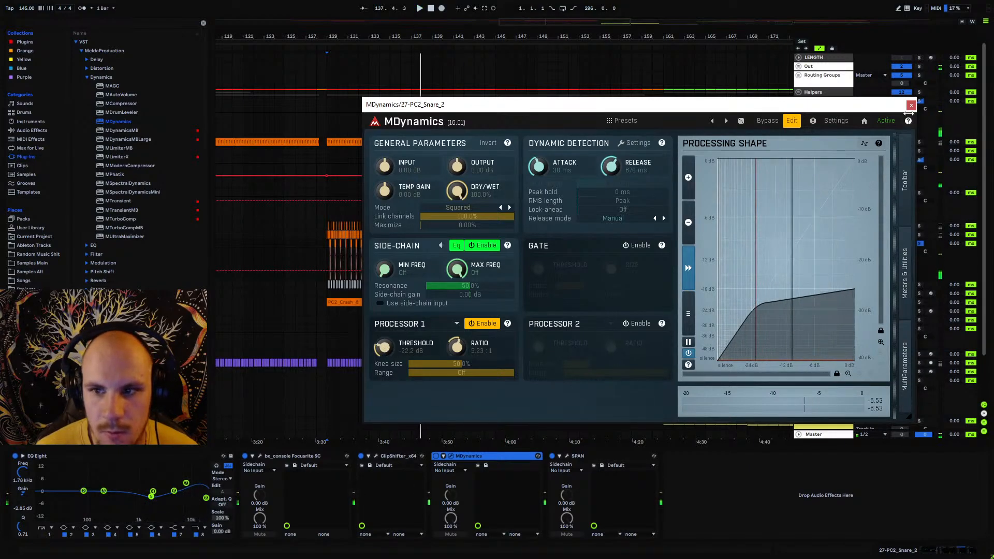
pyautogui.click(911, 105)
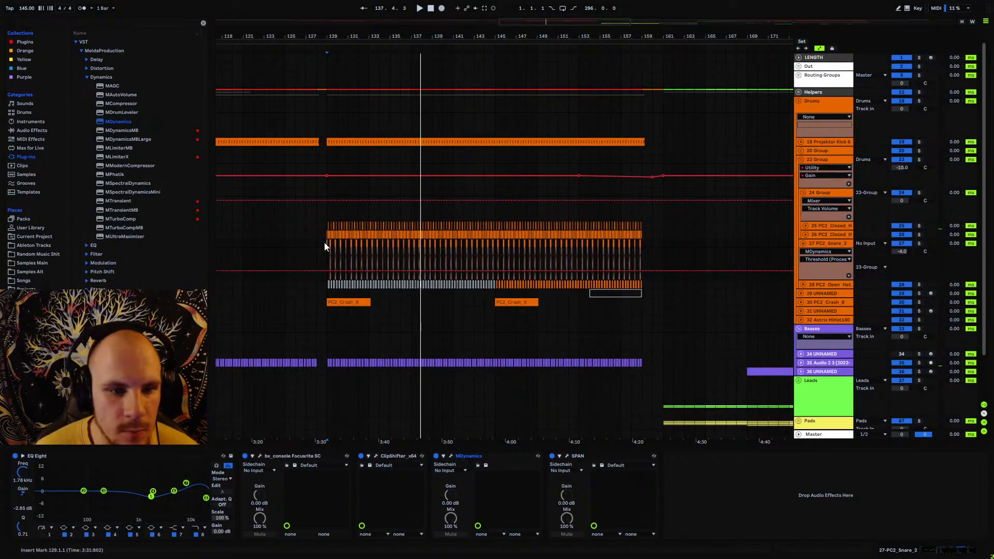
# - Automate MDynamics' Device On parameter on PC2_Snare_2 to stay on until bar 145 and switch off there, and play from bar 129
pyautogui.click(436, 458)
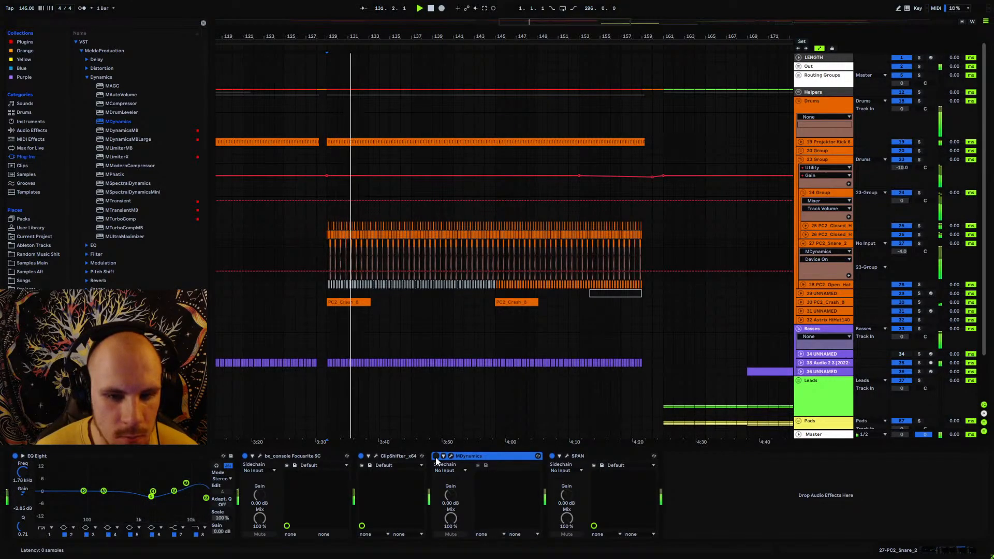
pyautogui.click(436, 458)
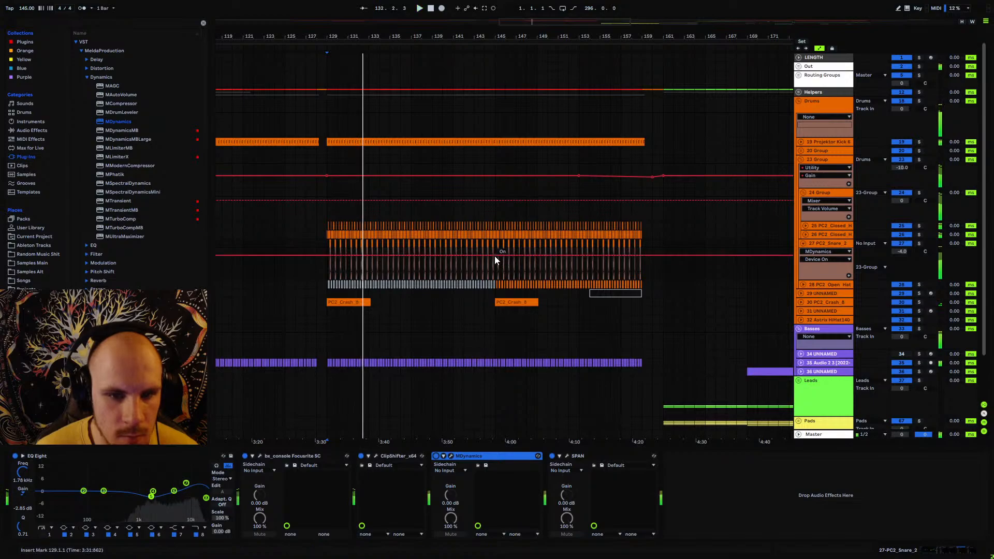
pyautogui.moveTo(495, 256); pyautogui.dragTo(495, 270)
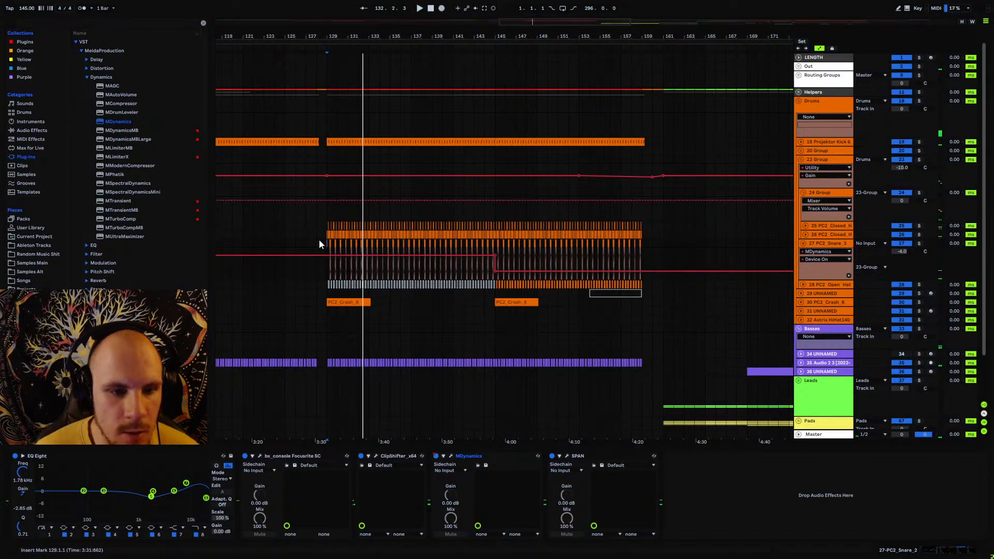
pyautogui.press('space')
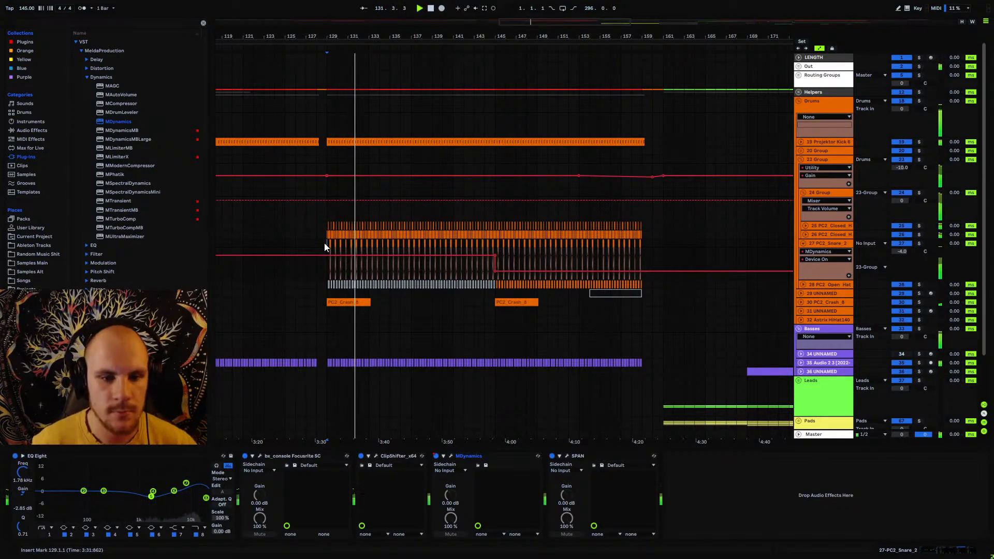
# - In the snare's MDynamics, set Processor 1's threshold to -26.3 dB, the attack to 83 ms and the release to 1185 ms
pyautogui.click(452, 456)
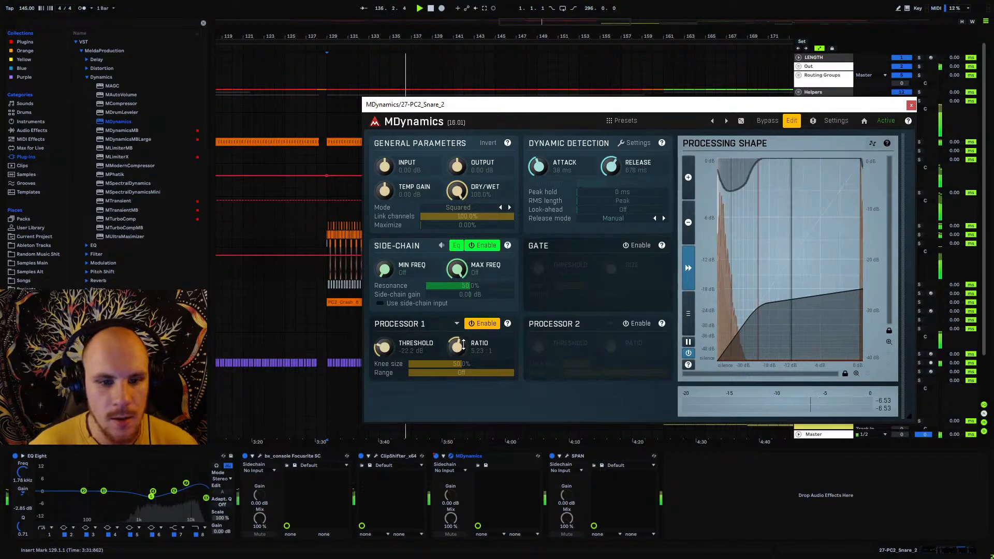
pyautogui.moveTo(390, 352); pyautogui.dragTo(390, 364)
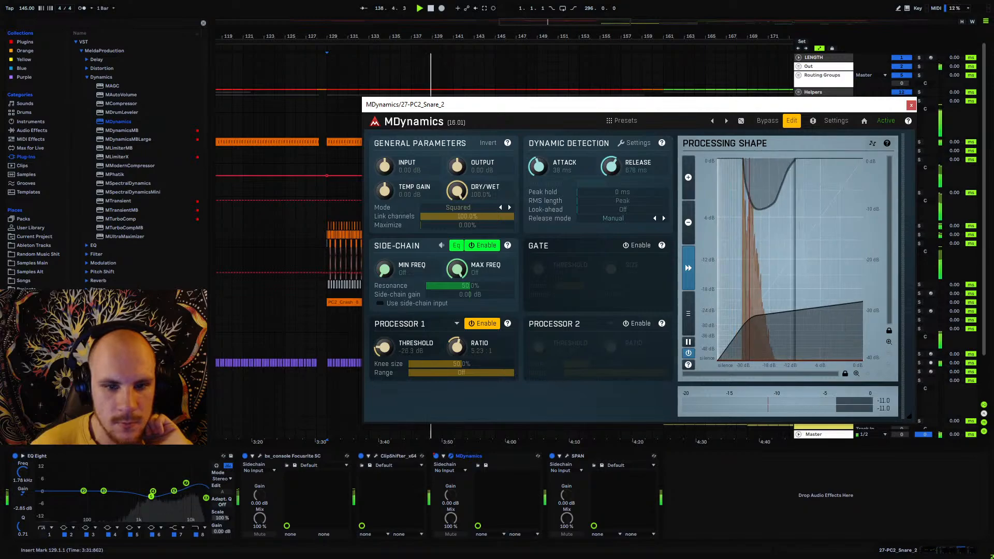
pyautogui.moveTo(539, 172)
pyautogui.mouseDown()
pyautogui.moveTo(540, 153)
pyautogui.moveTo(540, 167)
pyautogui.mouseUp()
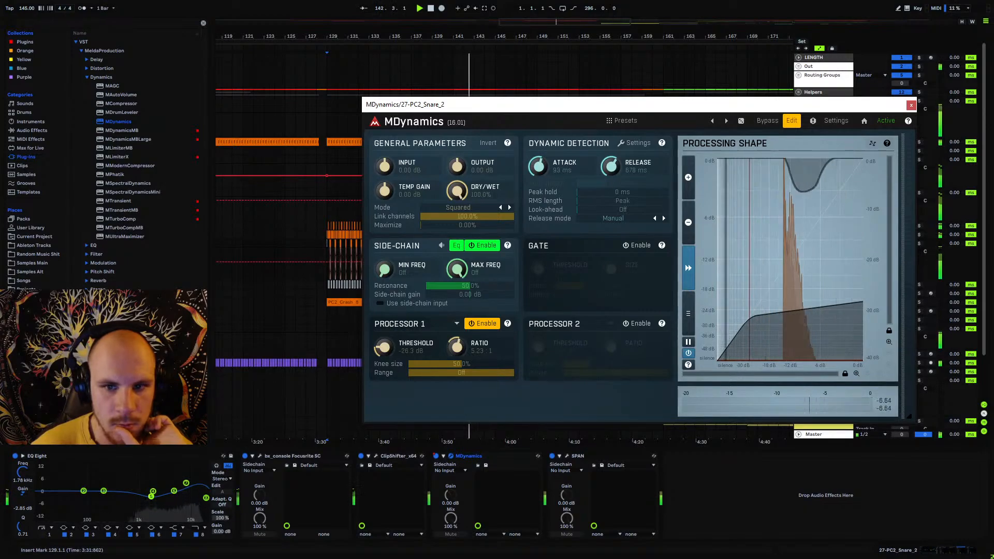
pyautogui.moveTo(611, 167); pyautogui.dragTo(612, 158)
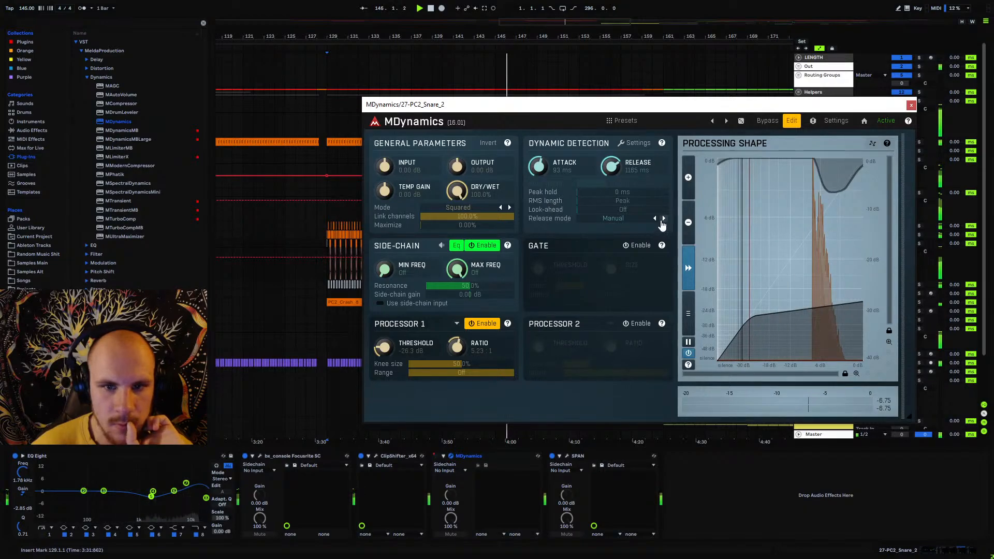
# - Replay the section from bar 129, close the MDynamics window and show the PC2_Snare_2 track's device chain
pyautogui.click(330, 75)
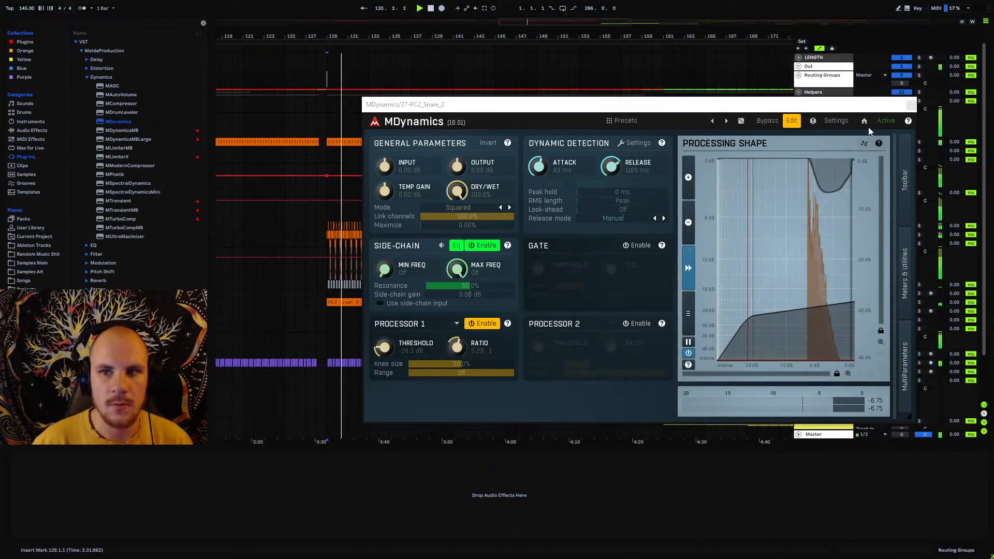
pyautogui.click(912, 105)
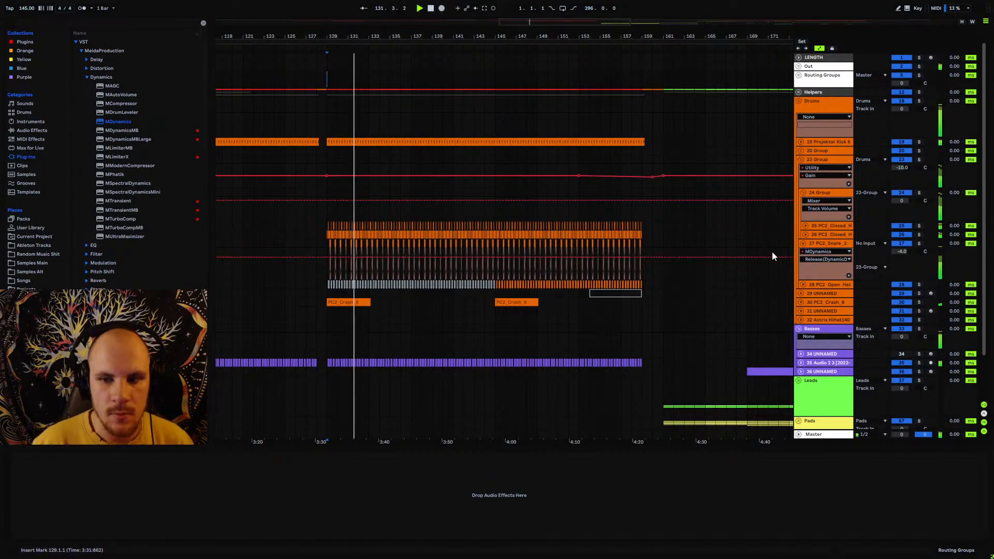
pyautogui.click(830, 248)
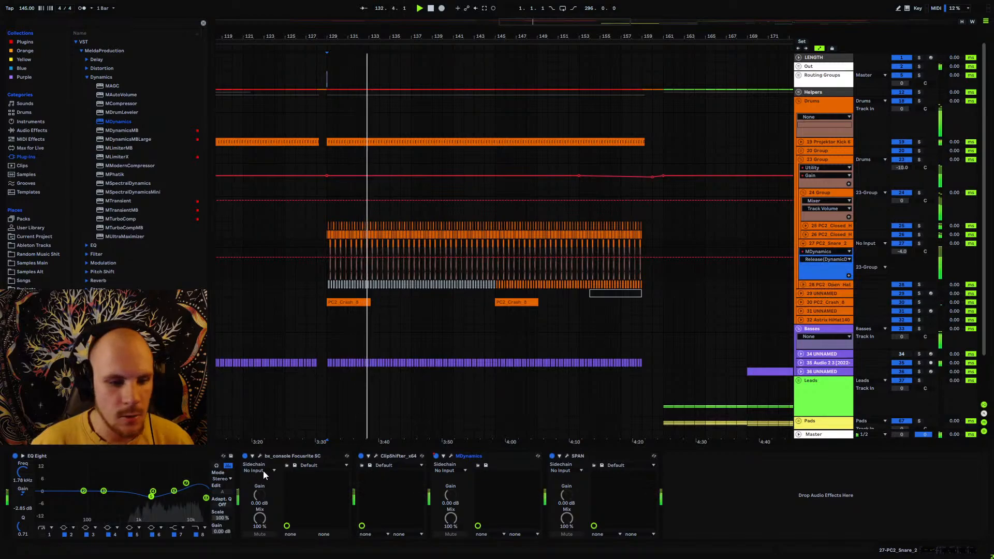
# - Set the MDynamics output on the PC2_Snare_2 track to -2.11 dB and close the plugin window
pyautogui.click(452, 457)
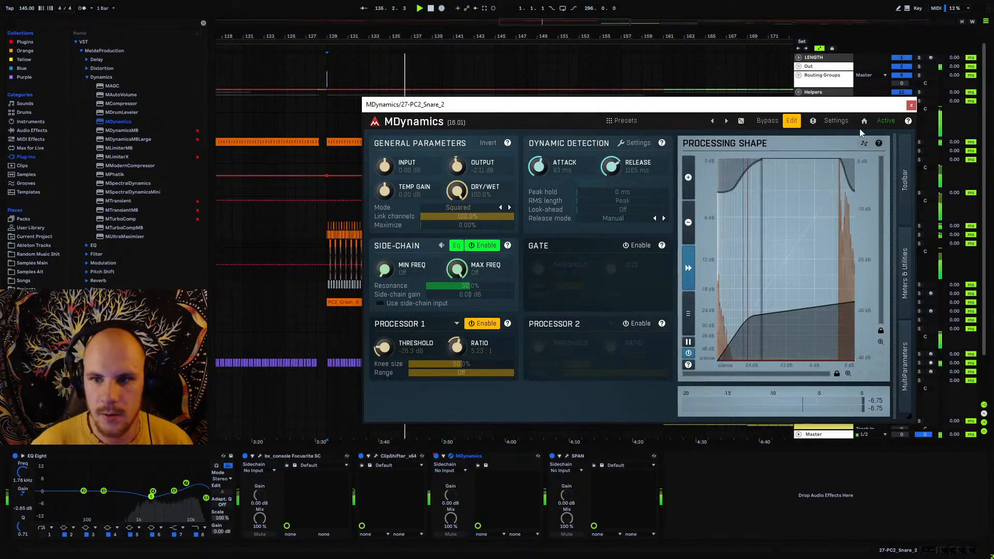
pyautogui.click(911, 105)
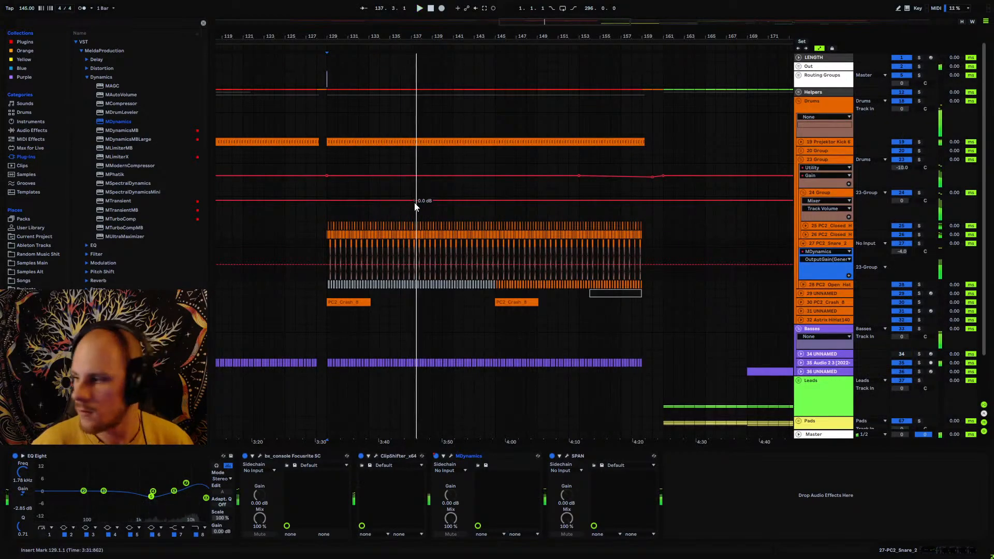
# - Play the arrangement from bar 145 to hear the drums with the adjusted snare
pyautogui.click(495, 193)
pyautogui.press('space')
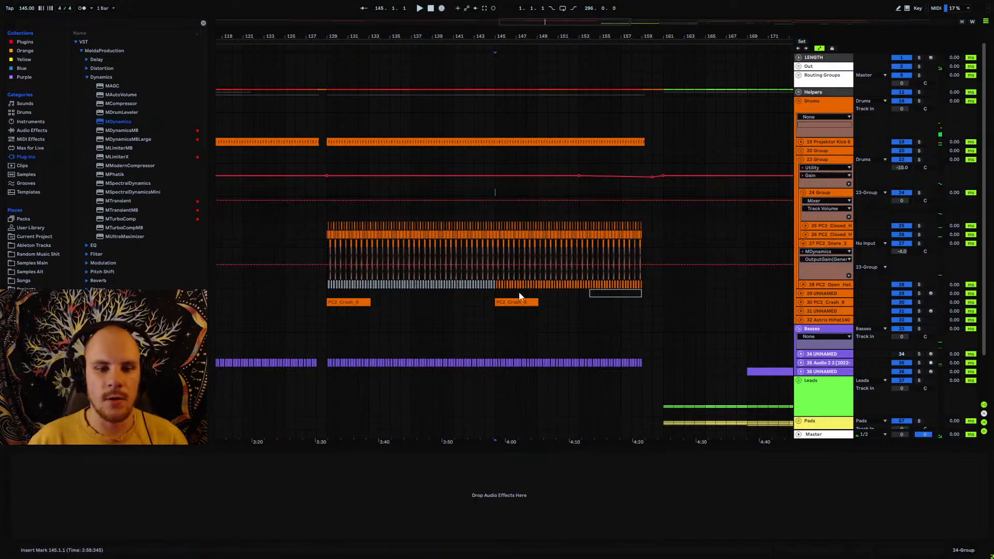
pyautogui.click(497, 283)
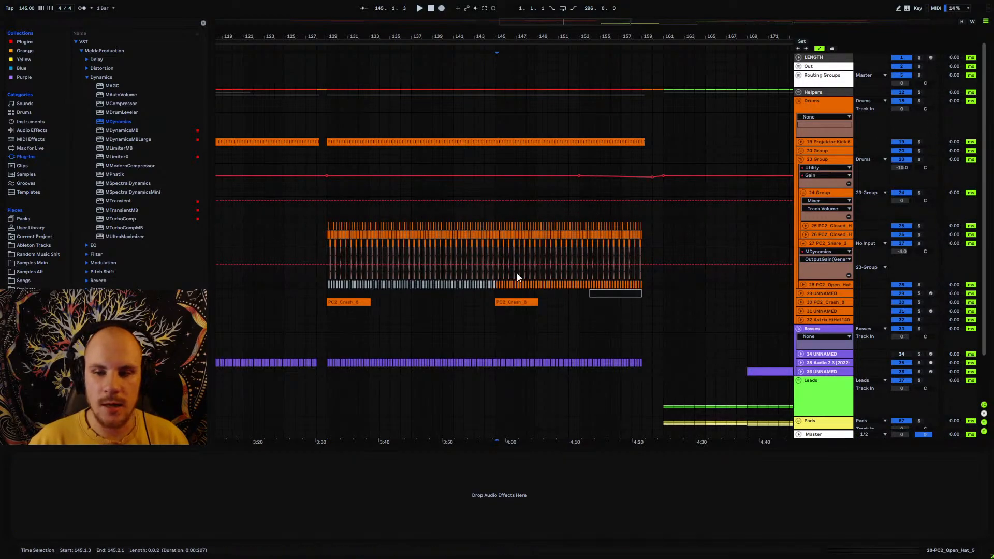
pyautogui.click(496, 195)
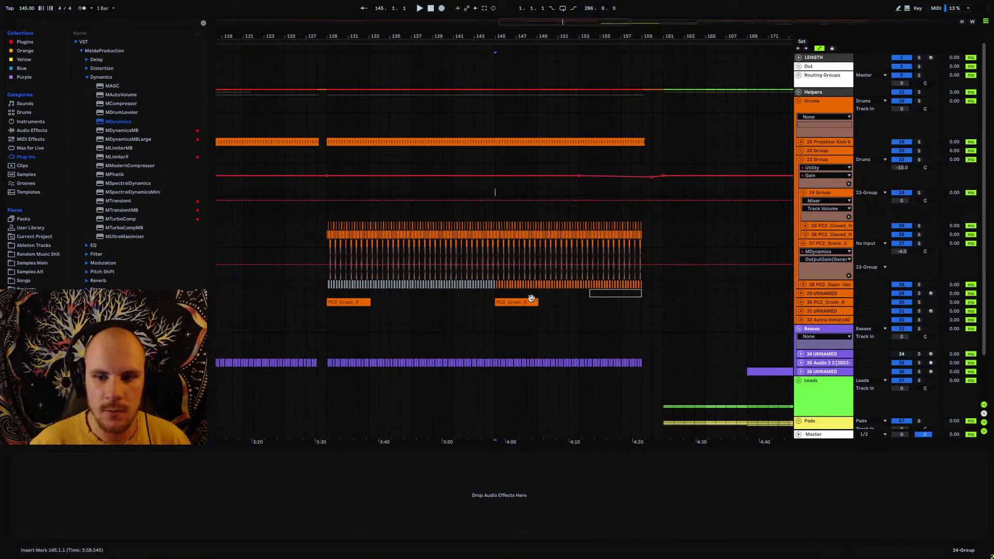
pyautogui.press('space')
# - Collapse the PC2_Snare_2 track and the 24 Group, and audition the drums from bars 129 and 145
pyautogui.click(804, 242)
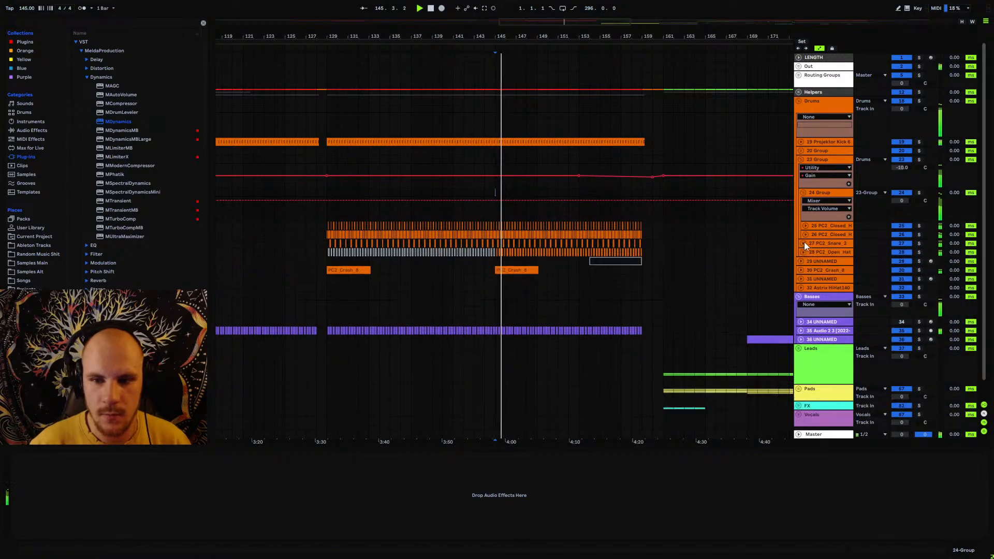
pyautogui.click(805, 192)
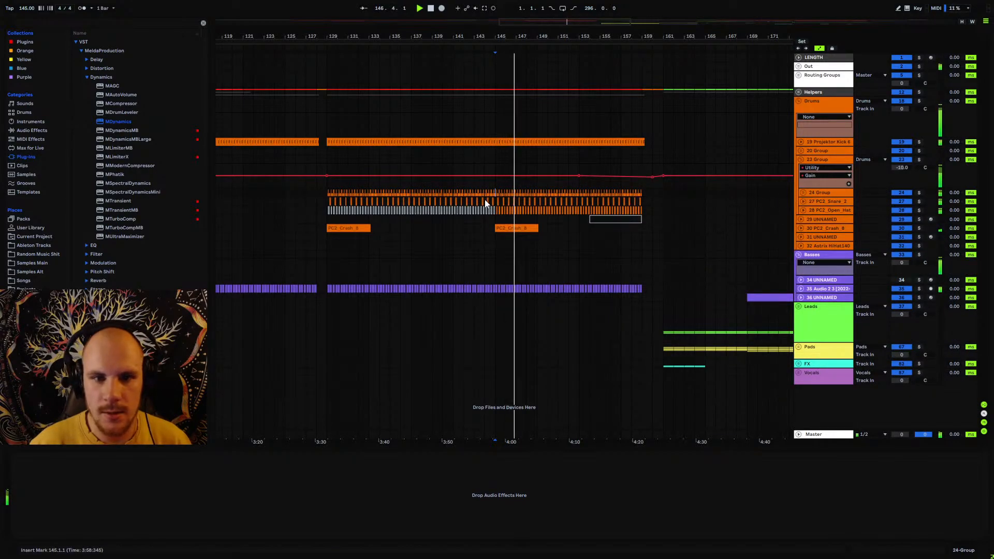
pyautogui.click(330, 206)
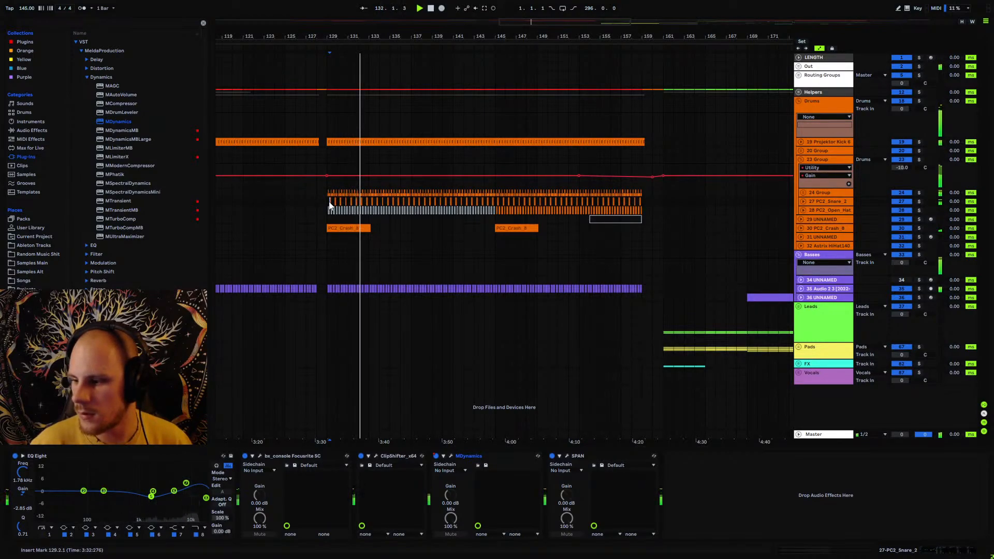
pyautogui.click(497, 207)
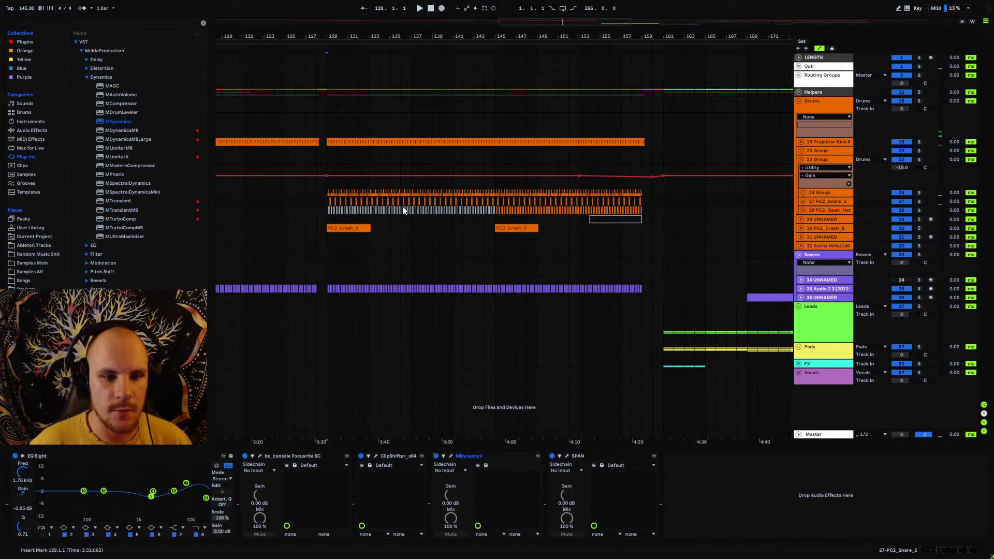
pyautogui.click(494, 201)
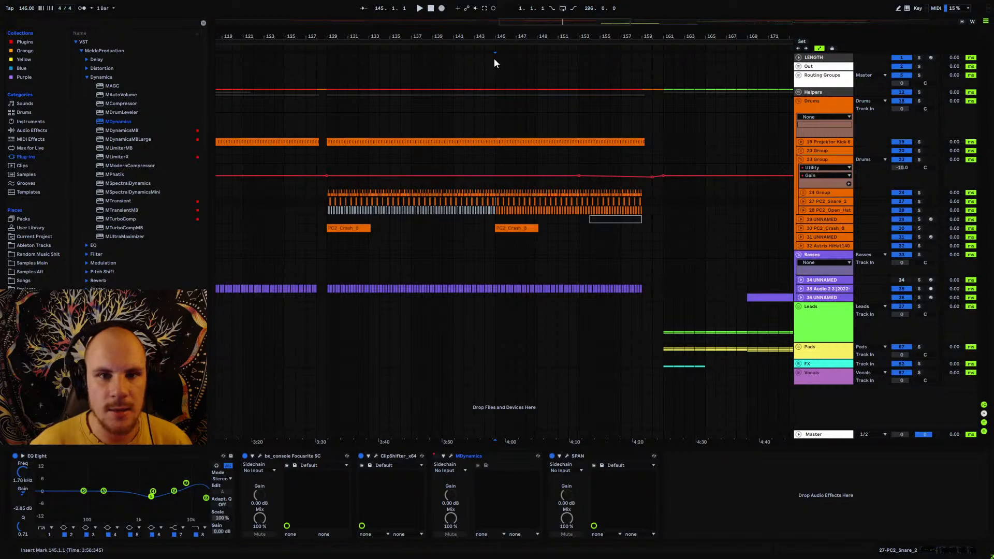
pyautogui.moveTo(495, 37)
pyautogui.mouseDown()
pyautogui.moveTo(477, 100)
pyautogui.moveTo(495, 35)
pyautogui.mouseUp()
pyautogui.press('space')
# - Inspect the PC2_Open_Hat track's lane and the 23 Group's devices during playback
pyautogui.click(812, 211)
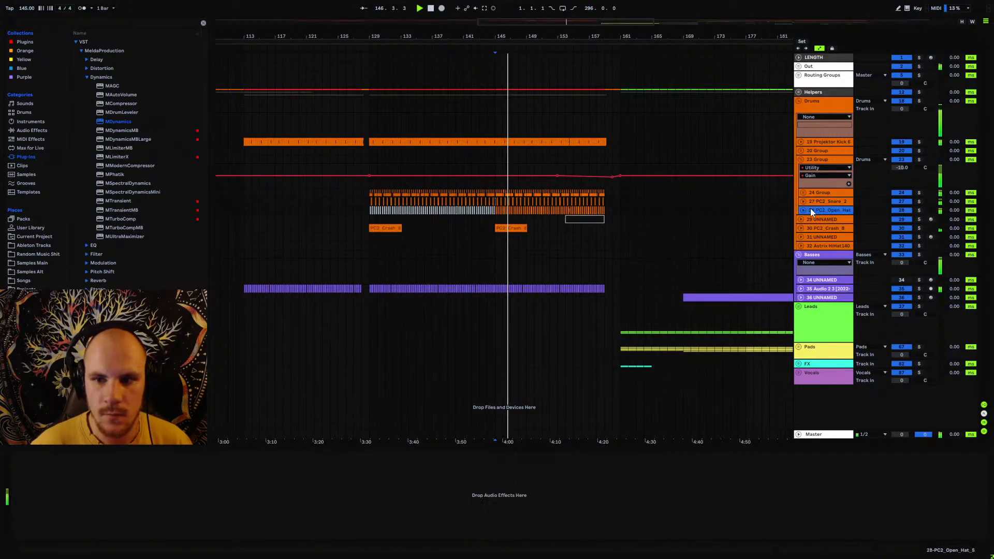
pyautogui.click(805, 211)
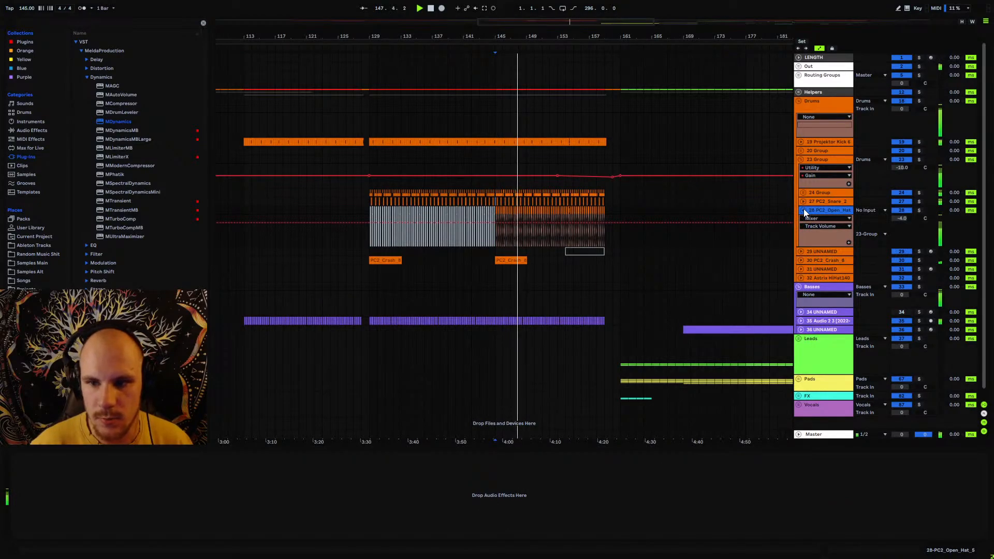
pyautogui.click(804, 212)
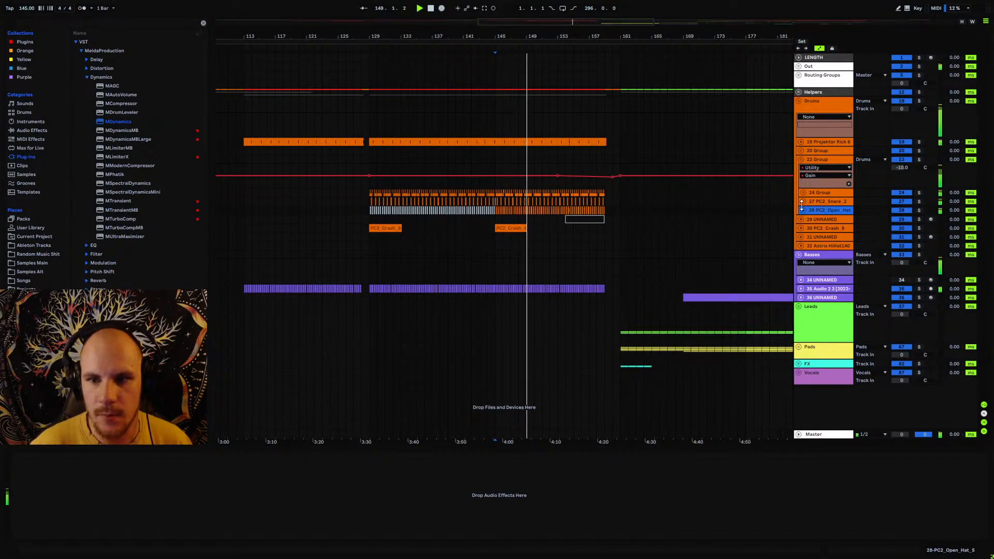
pyautogui.click(807, 169)
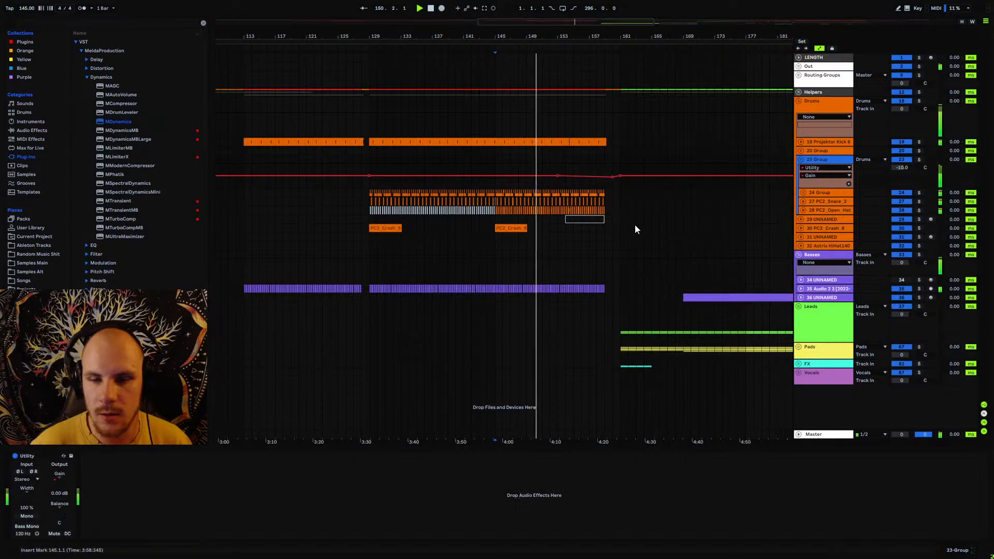
pyautogui.click(806, 210)
pyautogui.click(801, 210)
# - Try ClipShifter after MDynamics on the PC2_Snare_2 track, playing from bar 129 with its window open
pyautogui.click(803, 202)
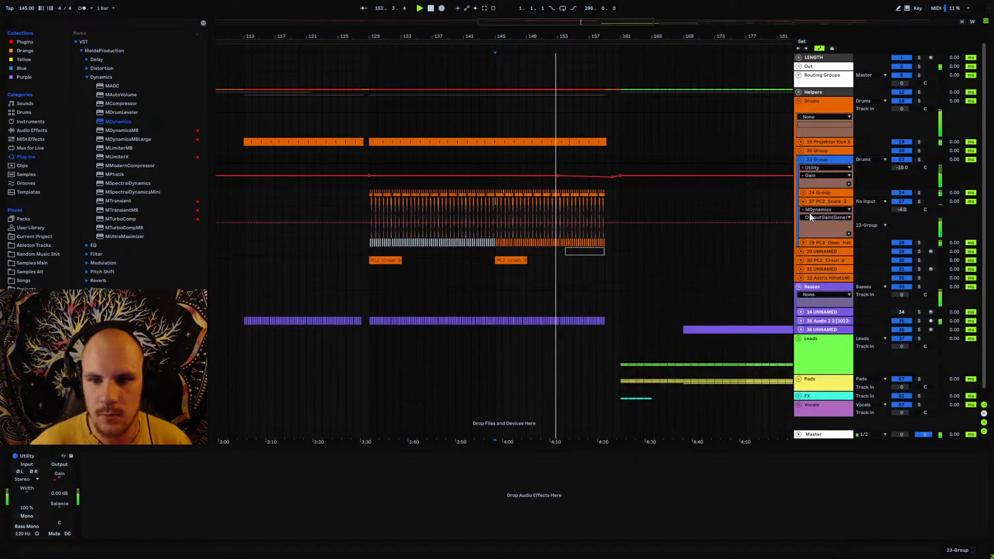
pyautogui.click(829, 202)
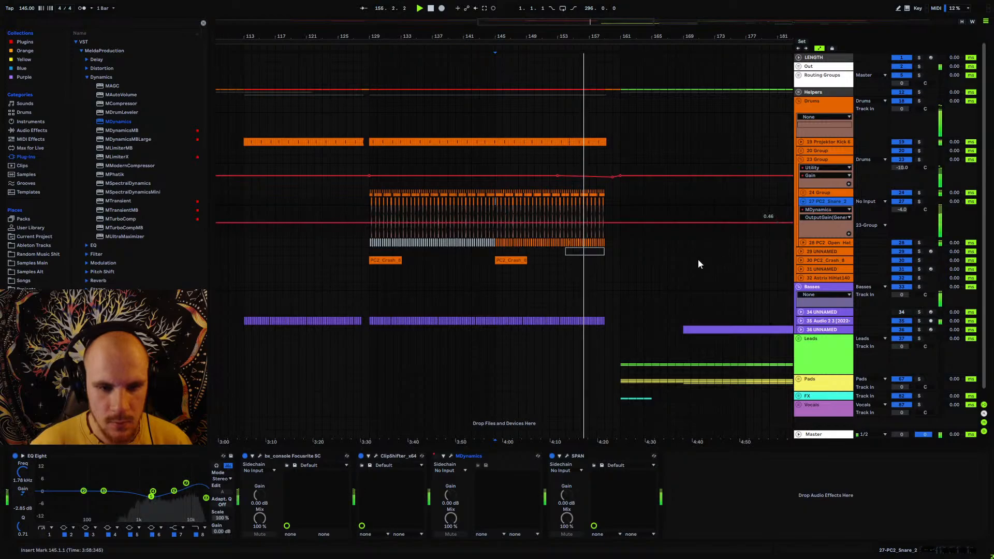
pyautogui.click(425, 472)
pyautogui.moveTo(425, 472); pyautogui.dragTo(534, 490)
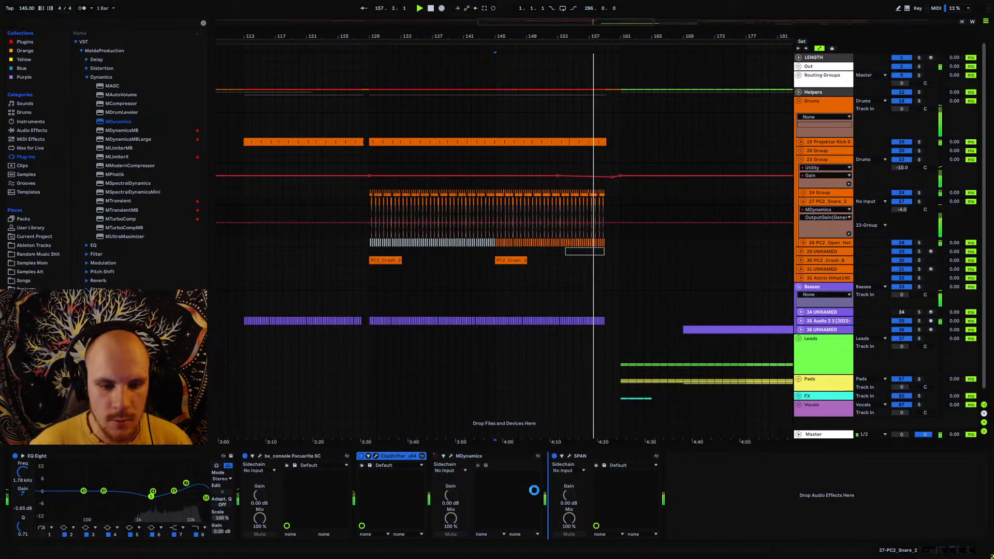
pyautogui.click(370, 209)
pyautogui.click(492, 456)
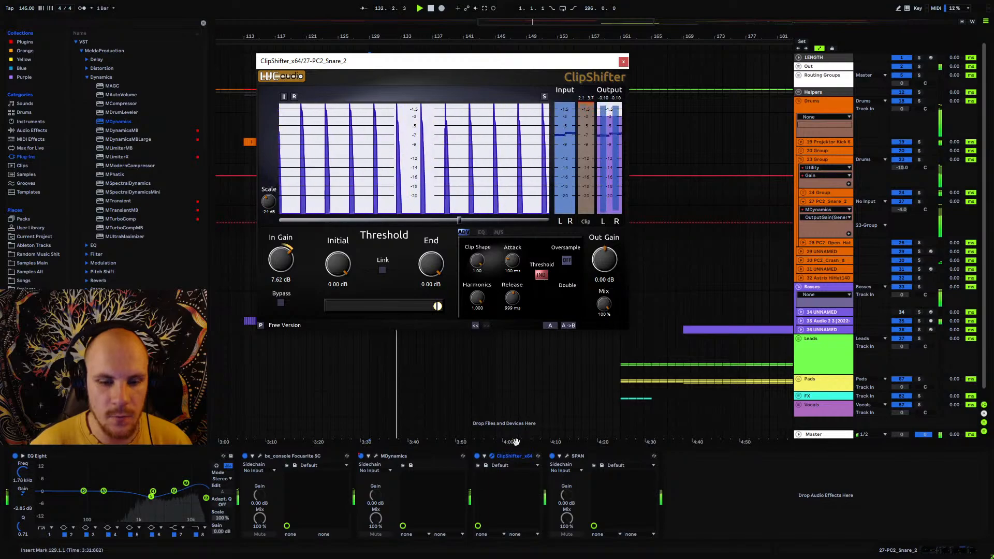
# - Compare ClipShifter before and after MDynamics, leave it before MDynamics, and close its window
pyautogui.moveTo(506, 456); pyautogui.dragTo(382, 469)
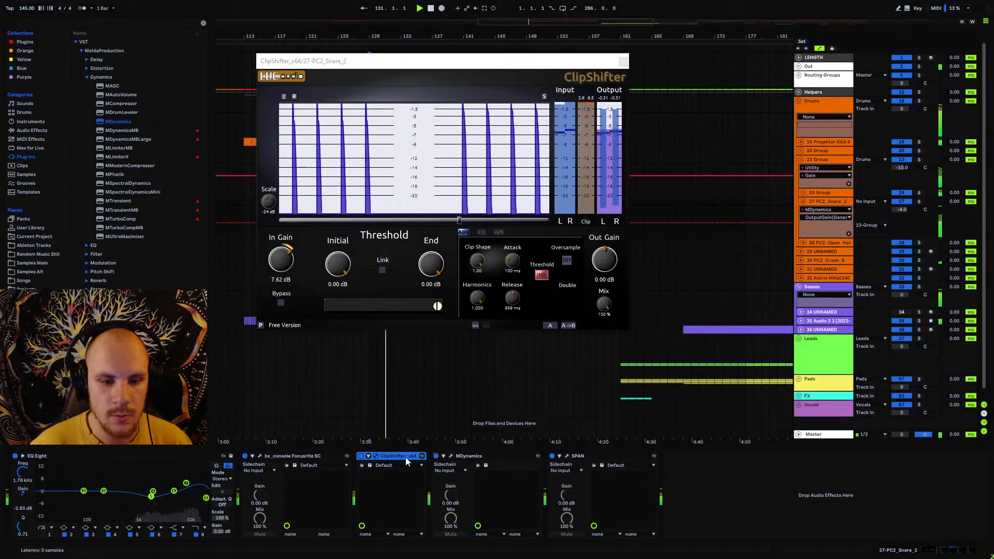
pyautogui.moveTo(395, 457); pyautogui.dragTo(542, 478)
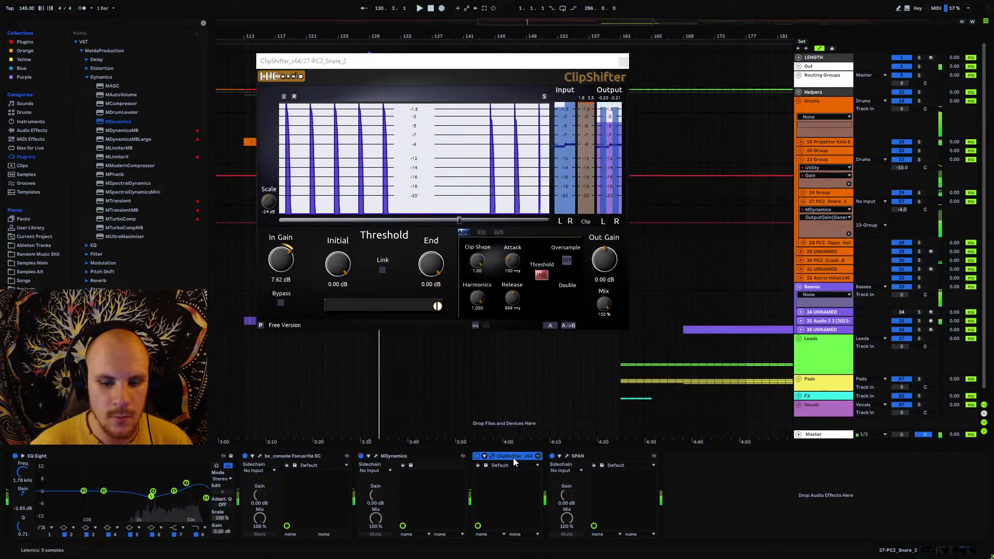
pyautogui.click(398, 468)
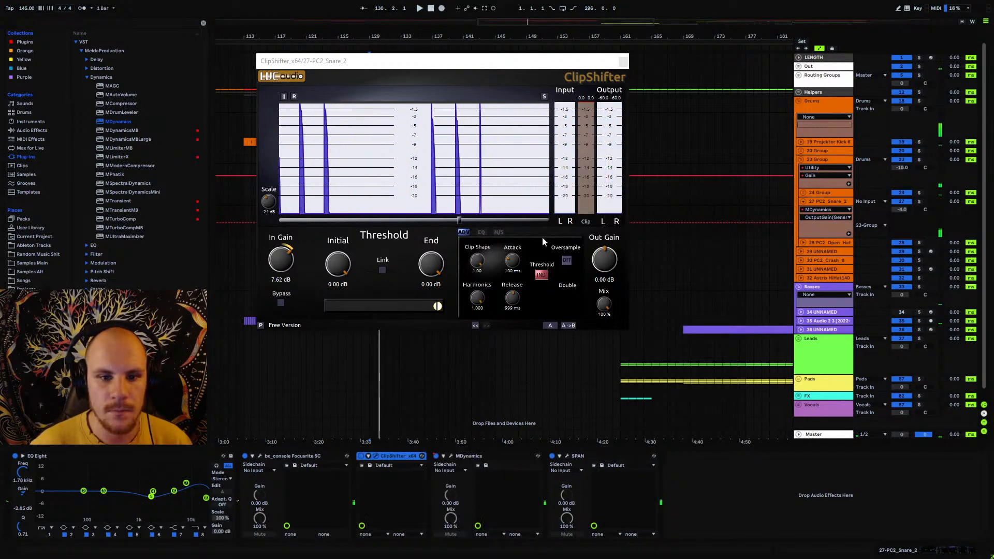
pyautogui.click(624, 61)
# - Compare the snare with ClipShifter switched on and off while playing from bar 129
pyautogui.press('space')
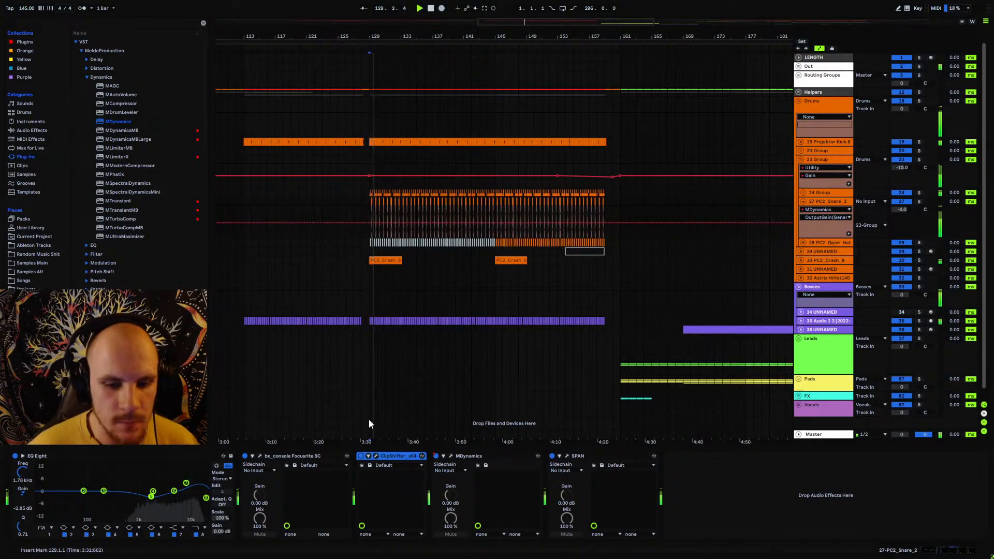
pyautogui.click(361, 456)
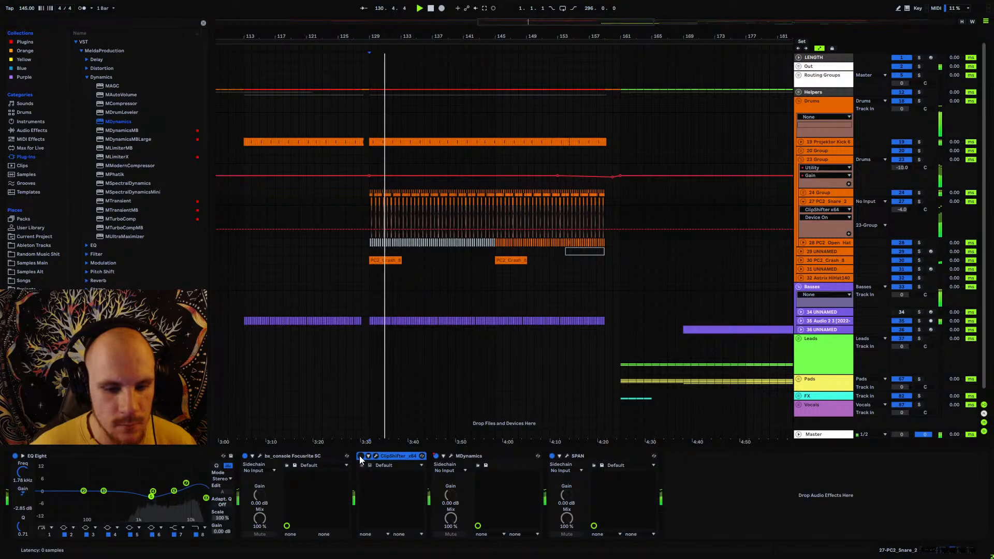
pyautogui.click(361, 457)
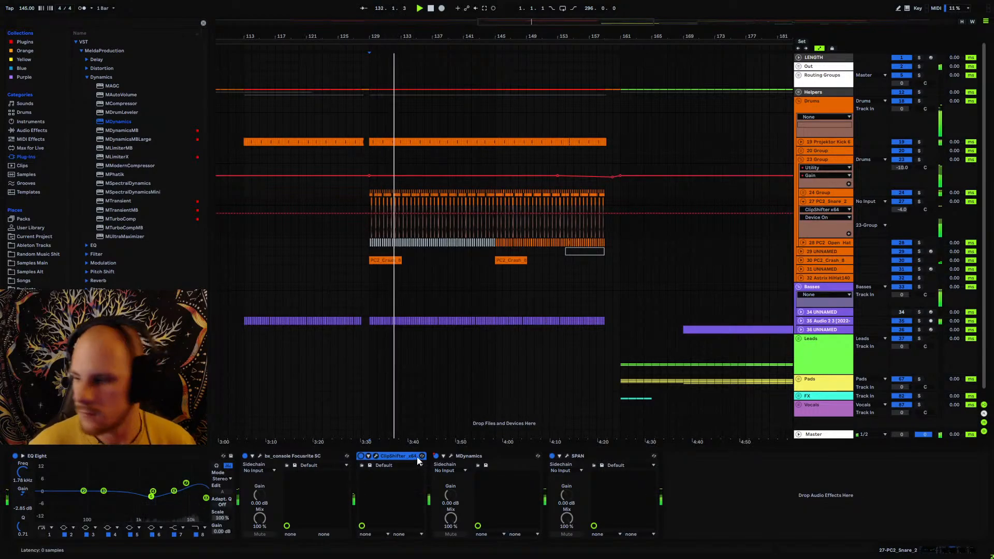
pyautogui.press('space')
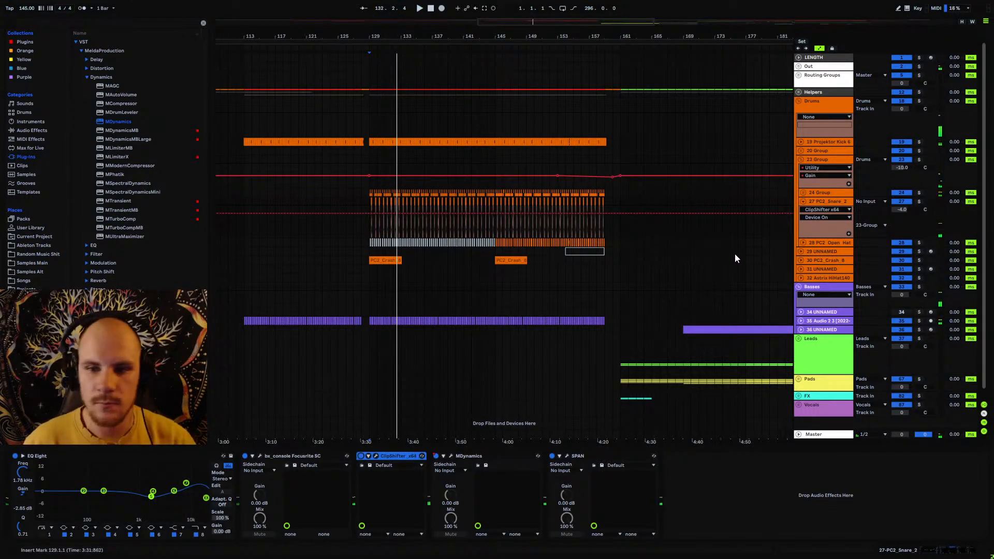
# - Collapse the snare track and 23 Group, and deactivate the bass clip between 144.4.1 and 145.1.1 on the Audio 2 3 track
pyautogui.click(800, 202)
pyautogui.click(801, 159)
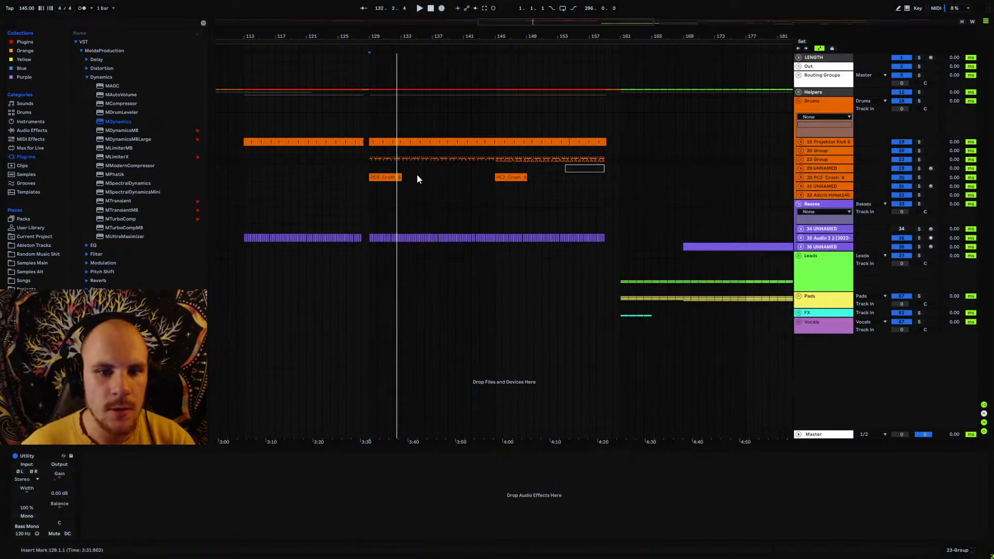
pyautogui.moveTo(431, 41); pyautogui.dragTo(493, 144)
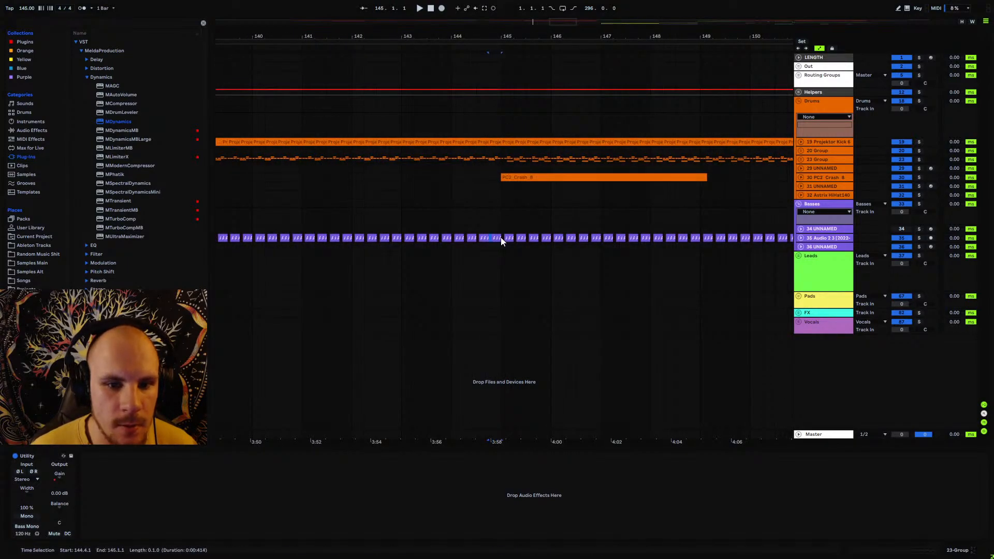
pyautogui.click(501, 237)
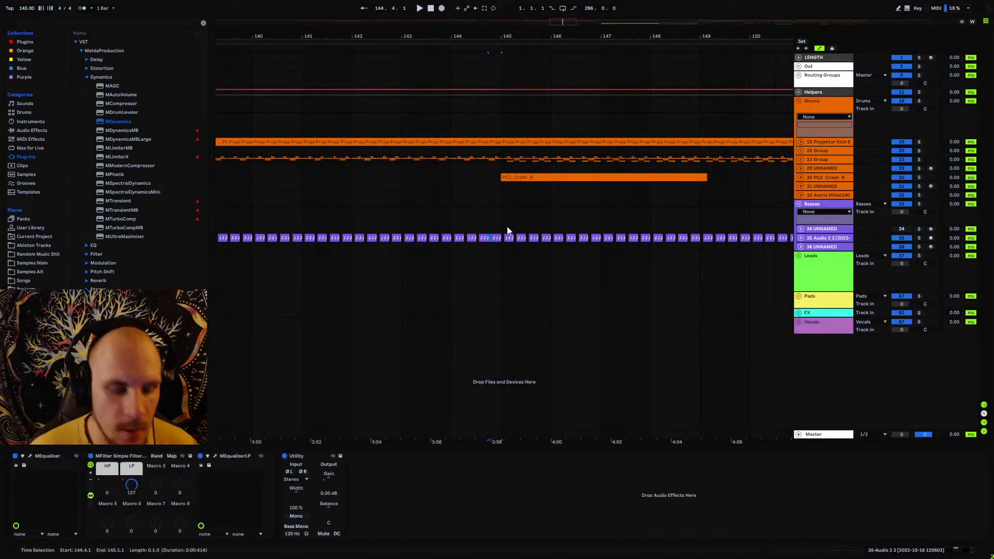
# - Remove the 24 Group's closed-hat clips between 144.4.1 and 145.1.1 and collapse the 23 Group
pyautogui.click(800, 159)
pyautogui.click(496, 195)
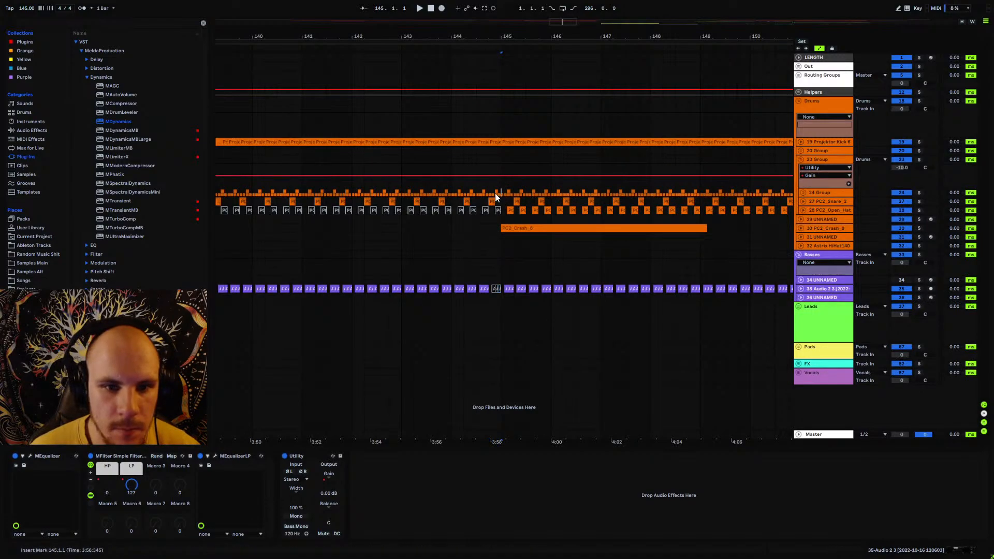
pyautogui.click(490, 194)
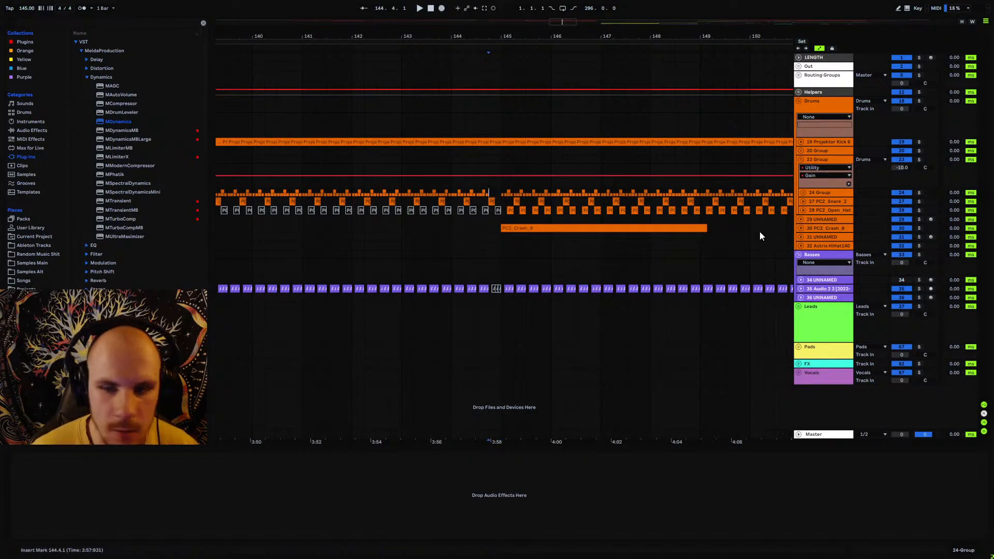
pyautogui.click(800, 163)
# - Play the transition into bar 145, starting from 144.4.1 and from bar 141
pyautogui.press('space')
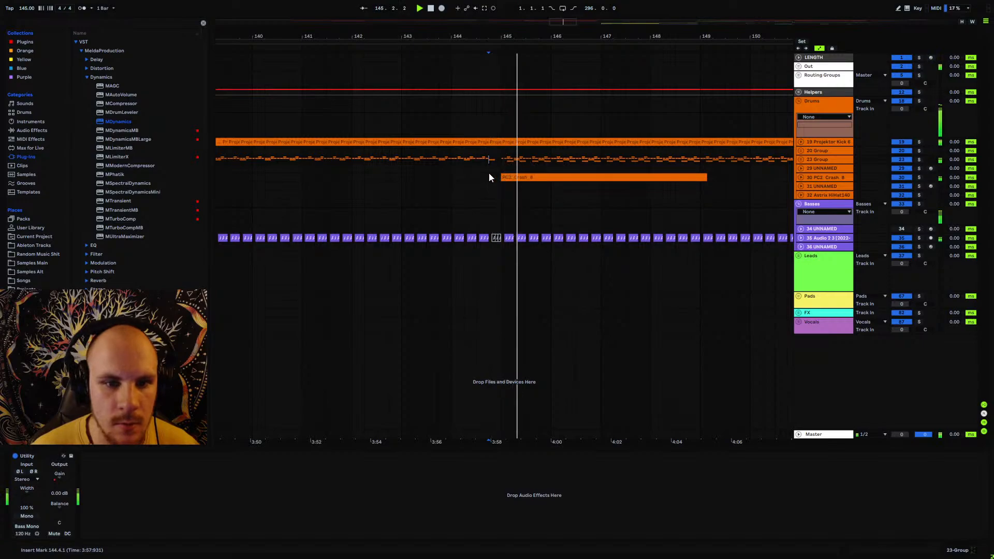
pyautogui.click(303, 168)
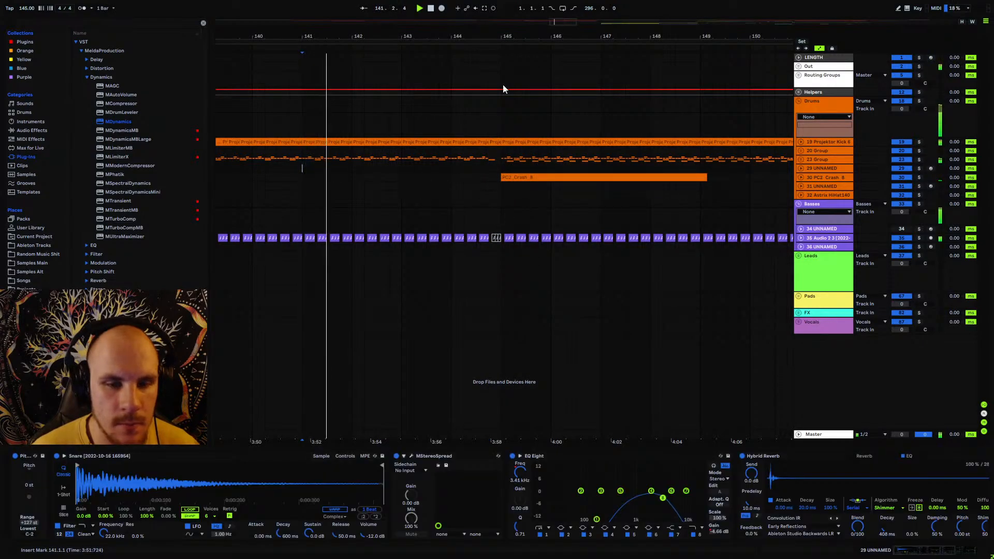
pyautogui.scroll(-12, 458, 170)
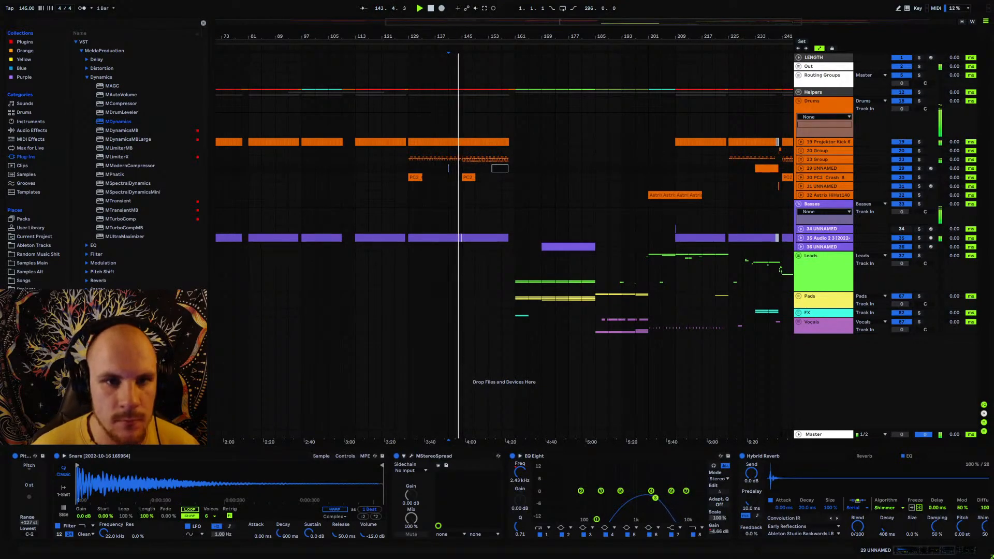
pyautogui.scroll(15, 459, 171)
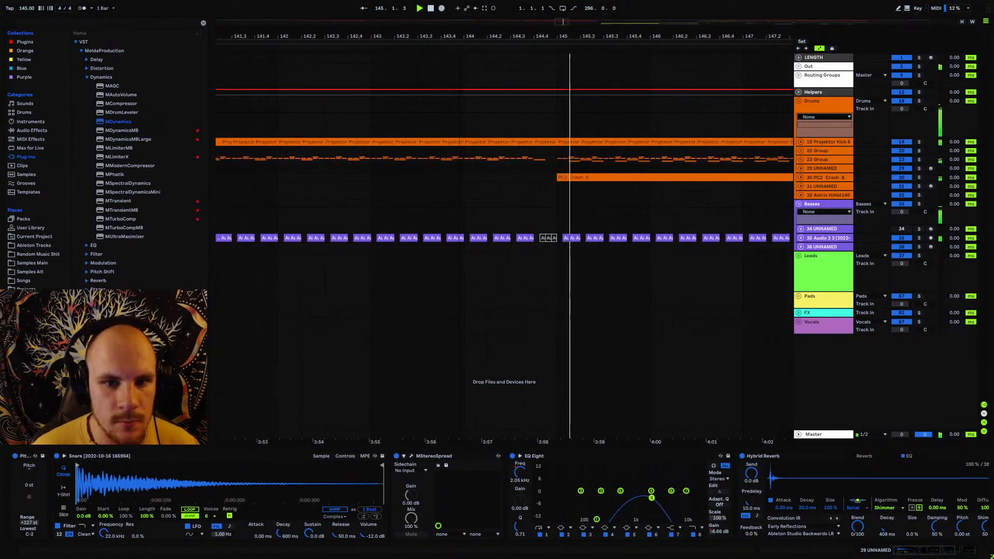
pyautogui.scroll(-14, 461, 170)
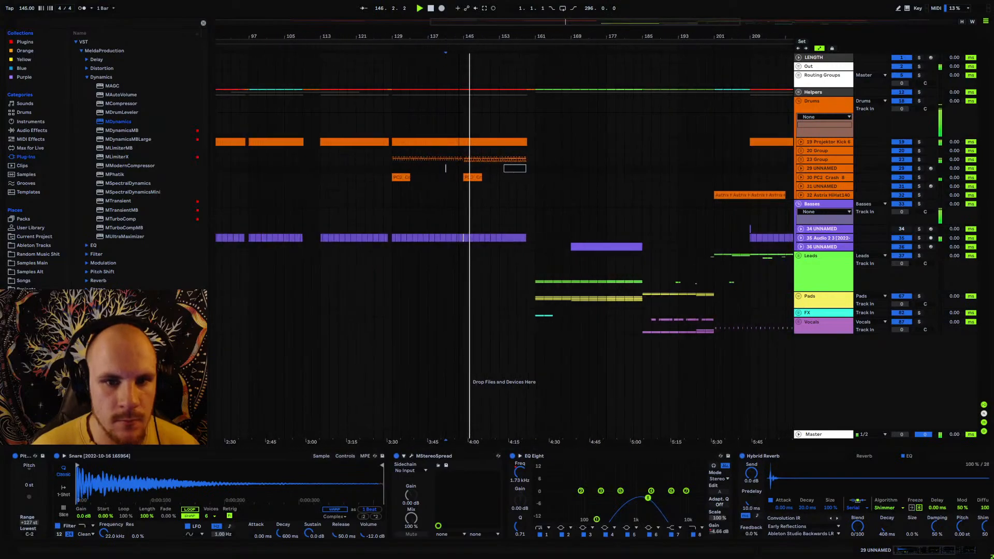
# - Copy the 23 Group content between 129.1.1 and 161.1.1 and paste it at 65.1.1
pyautogui.scroll(-5, 533, 242)
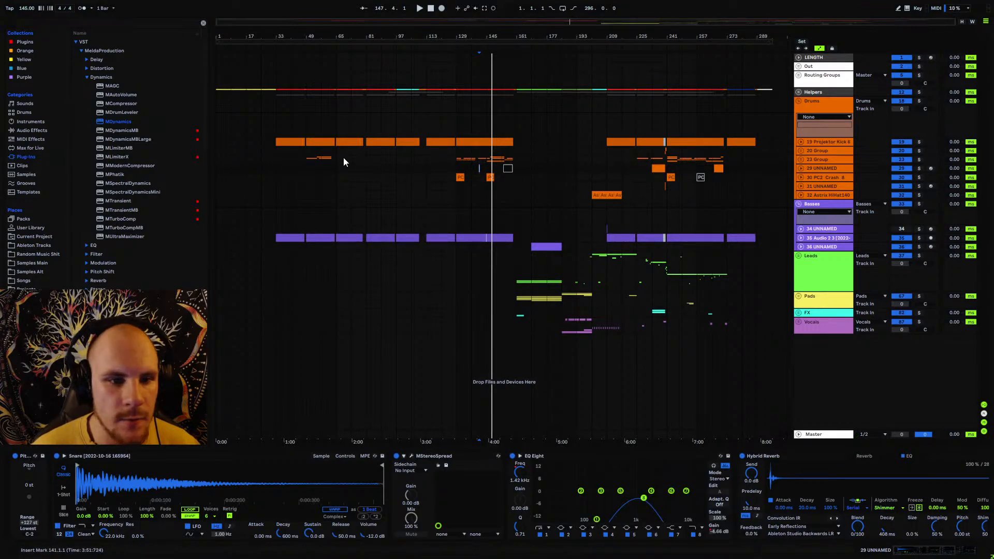
pyautogui.moveTo(345, 162); pyautogui.dragTo(376, 181)
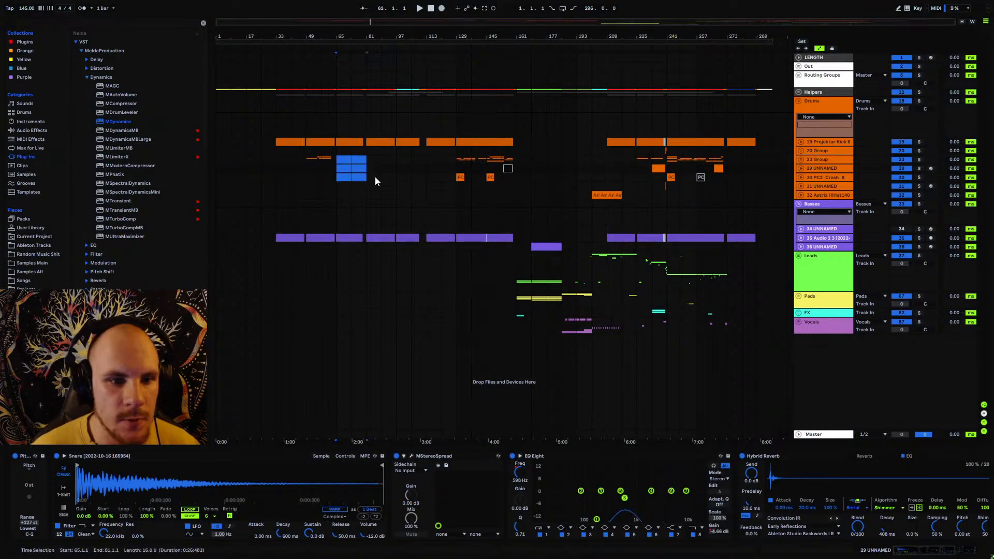
pyautogui.click(461, 159)
pyautogui.moveTo(480, 36); pyautogui.dragTo(550, 36)
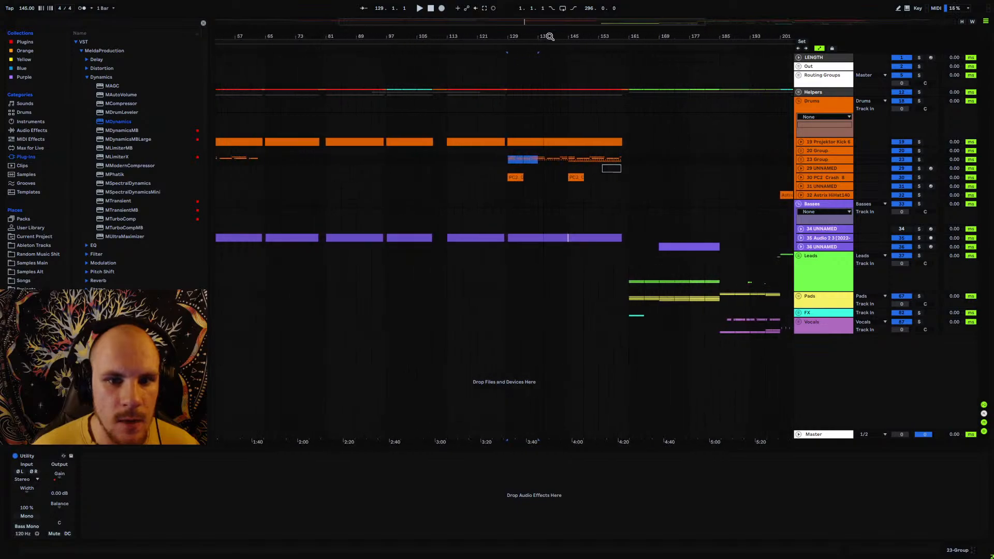
pyautogui.keyDown('shift'); pyautogui.click(634, 159); pyautogui.keyUp('shift')
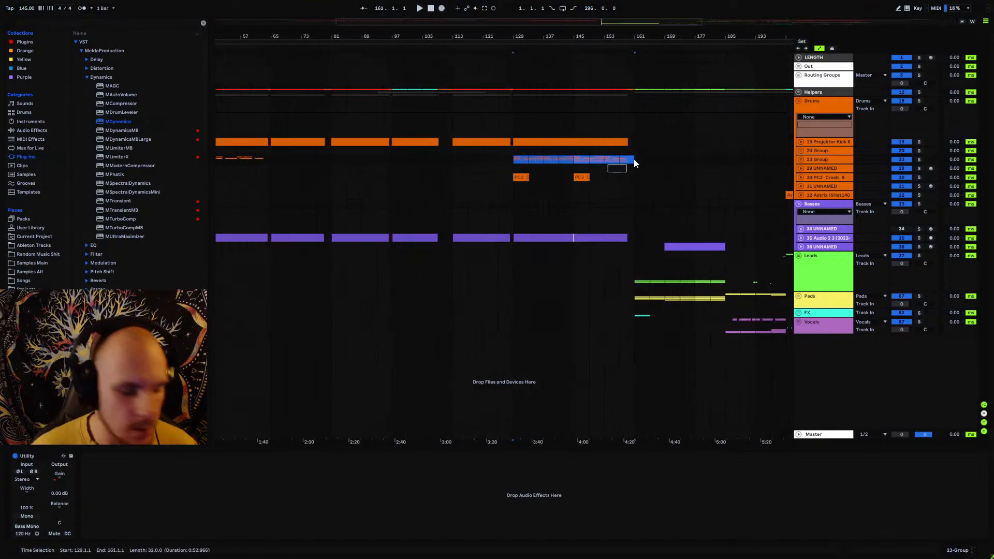
pyautogui.click(269, 159)
pyautogui.hotkey('ctrl', 'v')
# - Expand the 23 Group and delete the 24 Group and snare clips between 79.1.1 and 81.1.1
pyautogui.moveTo(322, 40); pyautogui.dragTo(324, 120)
pyautogui.click(802, 159)
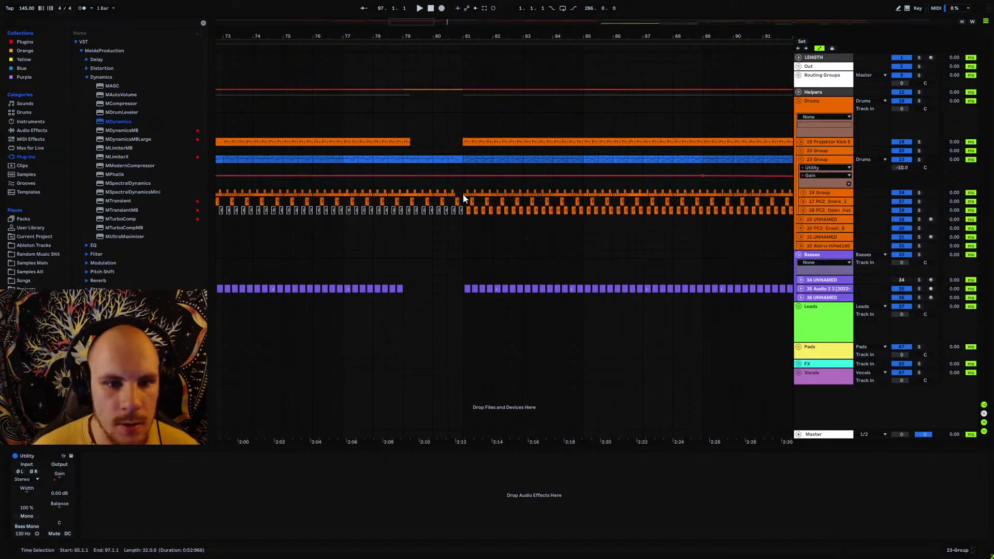
pyautogui.moveTo(465, 201); pyautogui.dragTo(402, 202)
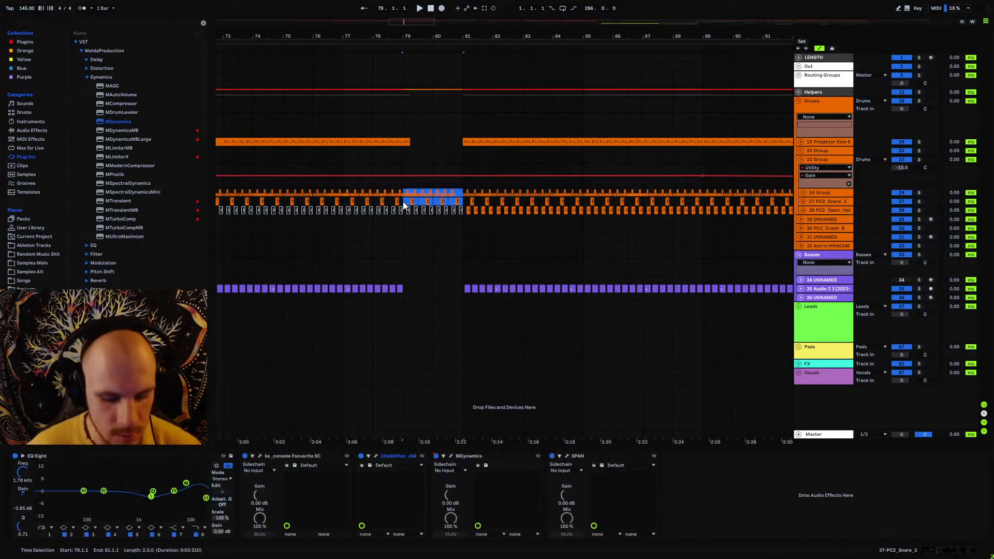
pyautogui.moveTo(413, 46); pyautogui.dragTo(401, 102)
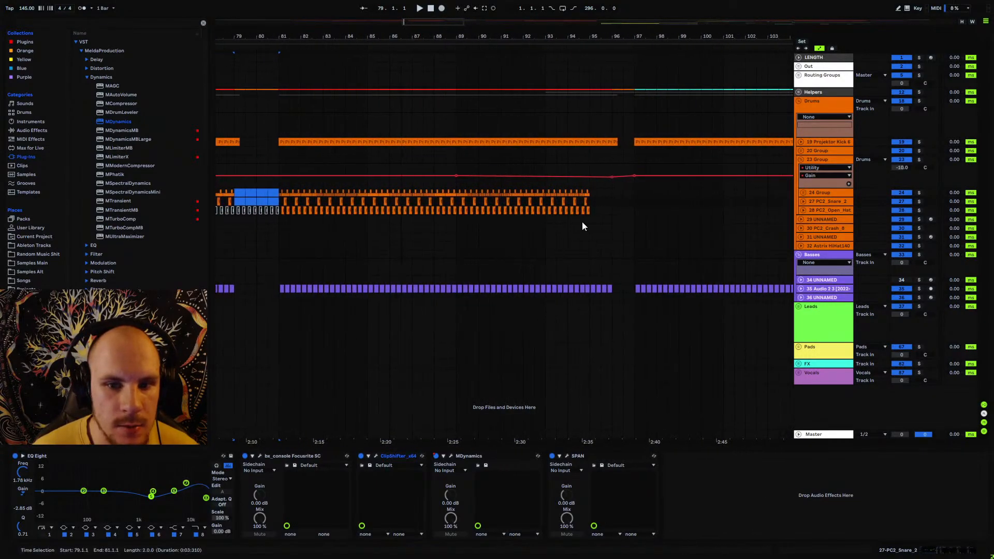
# - Expand the 24 Group and the snare track, and show the snare's MDynamics Device On automation
pyautogui.click(591, 194)
pyautogui.click(804, 192)
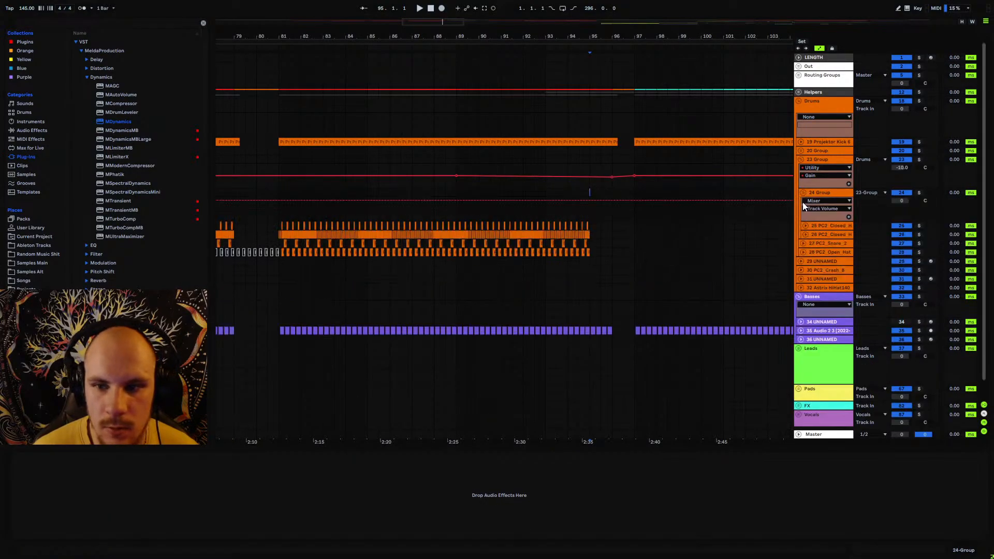
pyautogui.click(803, 243)
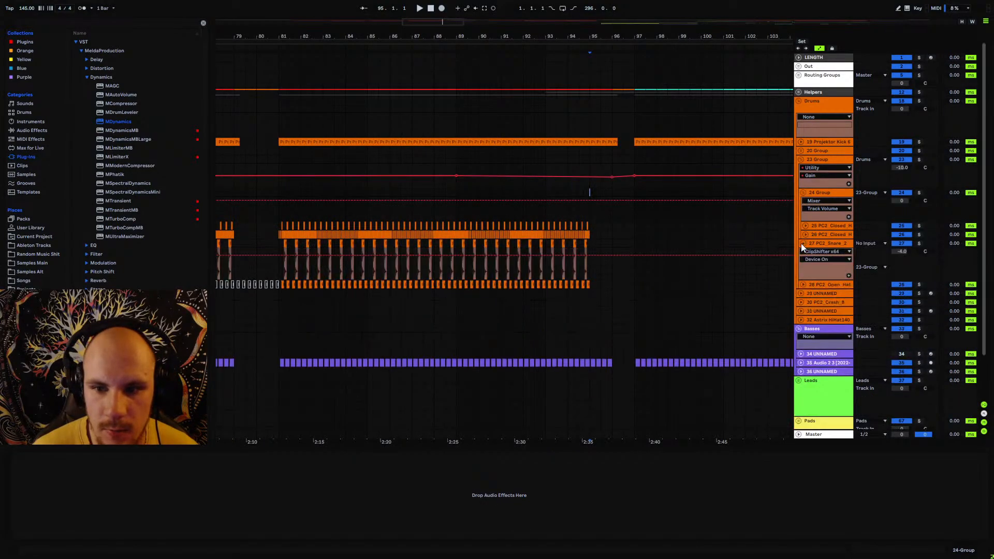
pyautogui.click(823, 251)
pyautogui.click(819, 286)
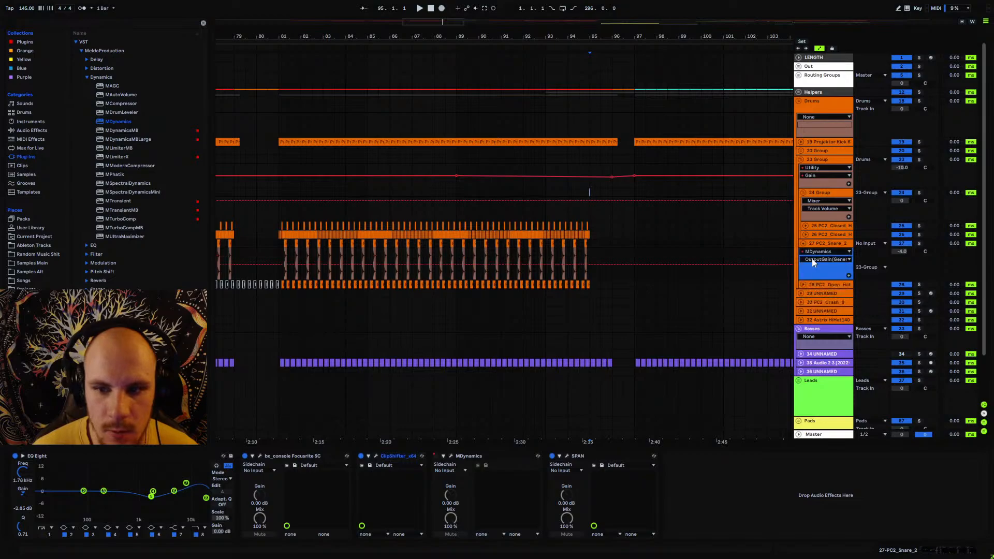
pyautogui.click(812, 259)
pyautogui.click(817, 269)
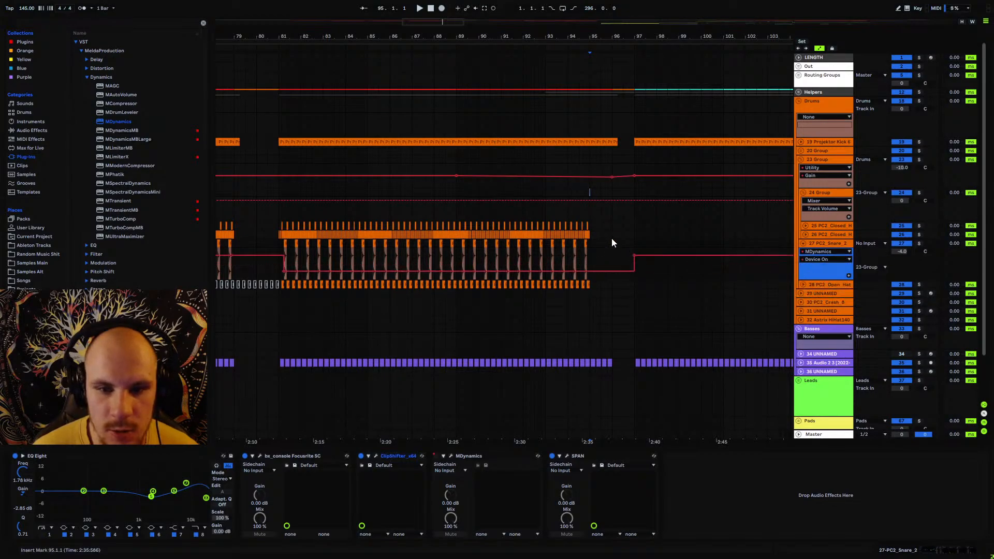
# - Duplicate the hat and snare clips between 94.1.1 and 95.1.1 into the following bar, and collapse the snare track and 24 Group
pyautogui.moveTo(592, 225); pyautogui.dragTo(566, 287)
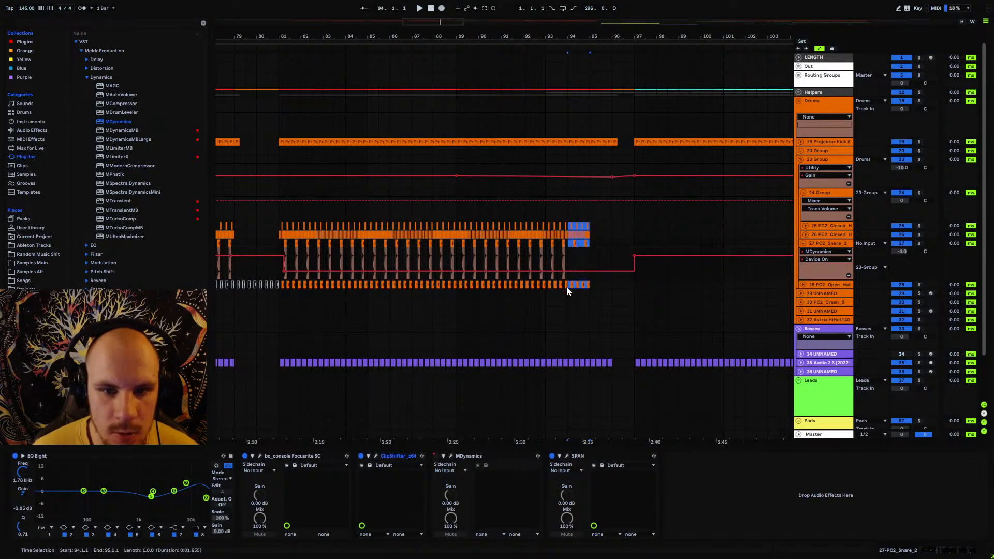
pyautogui.hotkey('ctrl', 'd')
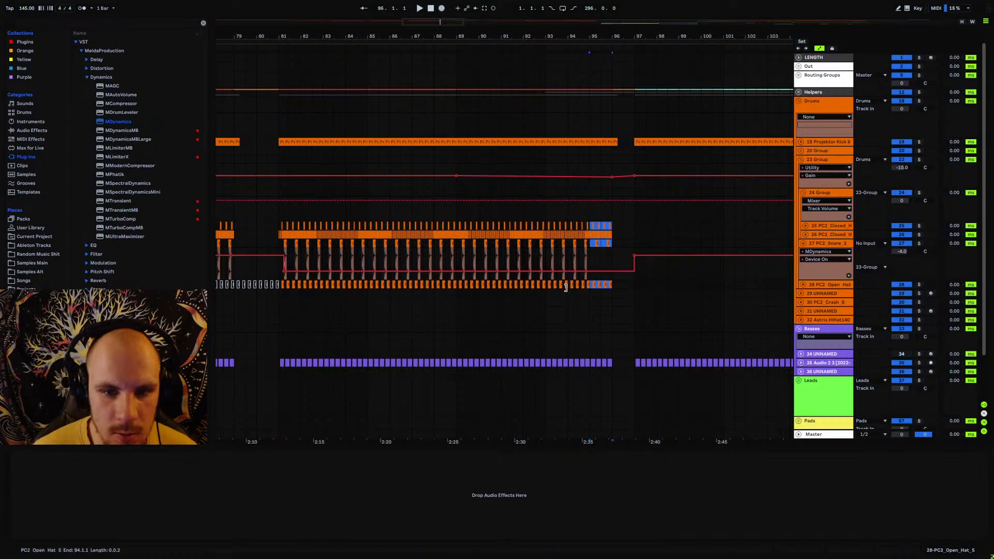
pyautogui.click(804, 242)
pyautogui.click(803, 192)
# - Play the arrangement from 89.1.1 through the transition into bar 97, and collapse the 23 Group
pyautogui.moveTo(457, 169); pyautogui.dragTo(634, 170)
pyautogui.moveTo(607, 30); pyautogui.dragTo(531, 5)
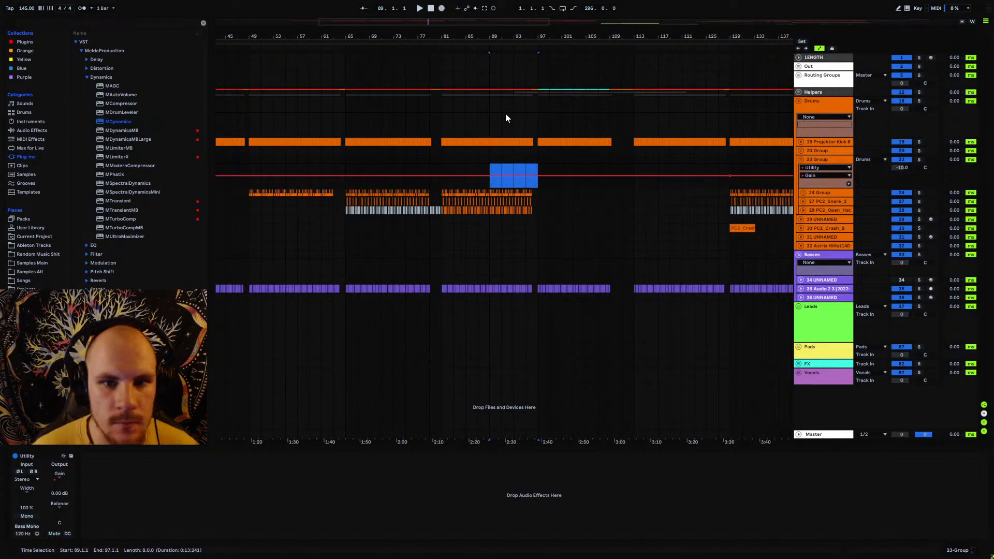
pyautogui.press('space')
pyautogui.click(802, 159)
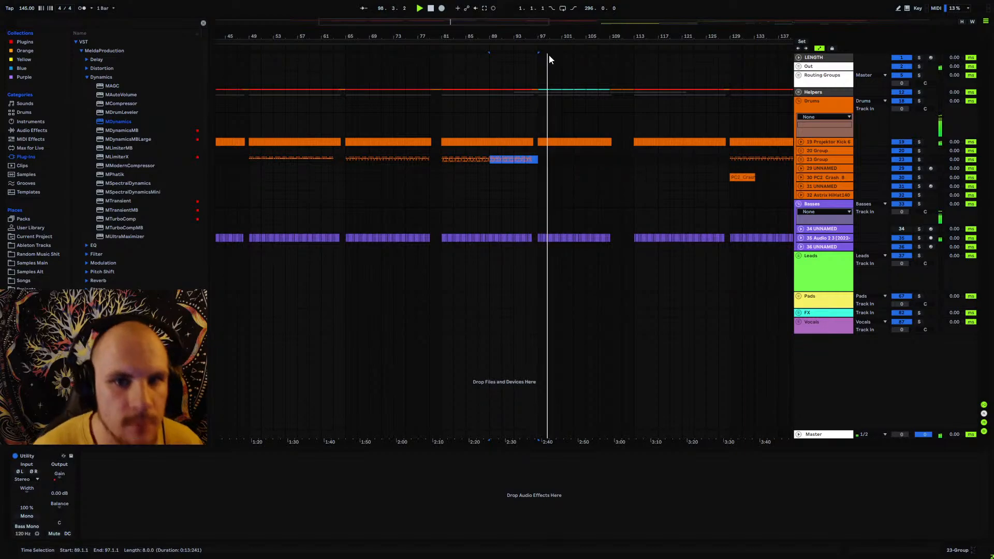
pyautogui.moveTo(547, 36)
pyautogui.mouseDown()
pyautogui.moveTo(546, 88)
pyautogui.moveTo(547, 39)
pyautogui.mouseUp()
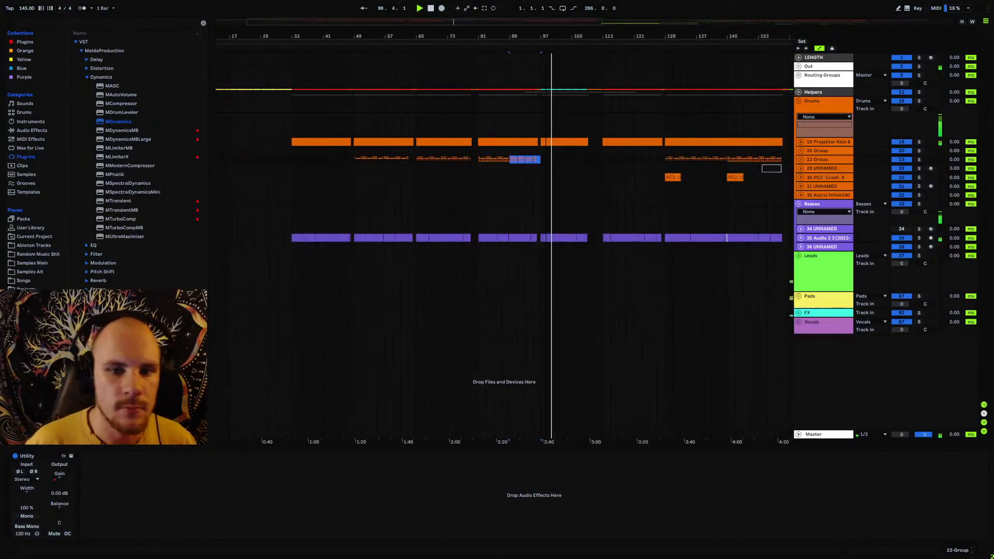
# - Collapse the Drums and Basses groups to get an overview of the whole arrangement
pyautogui.click(799, 102)
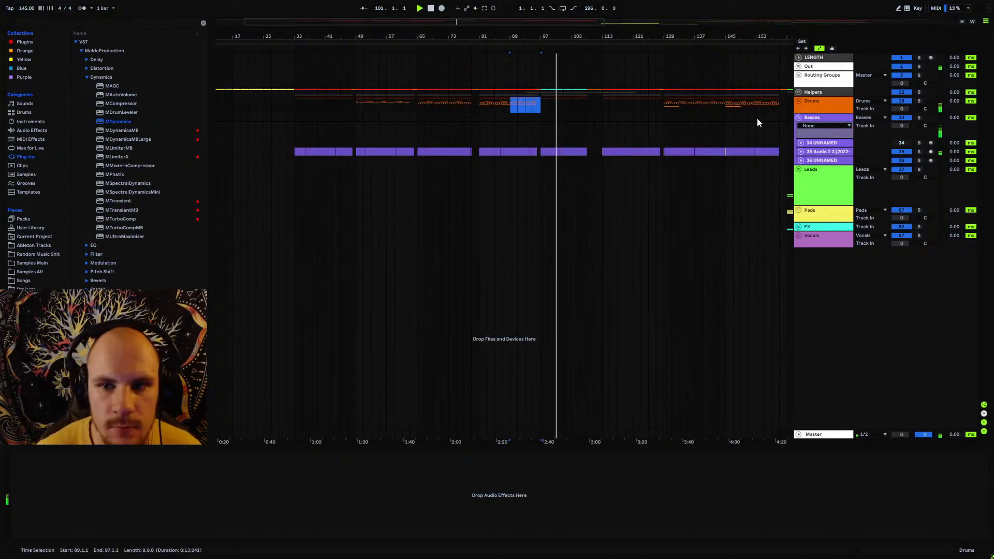
pyautogui.click(798, 117)
pyautogui.moveTo(455, 36); pyautogui.dragTo(456, 4)
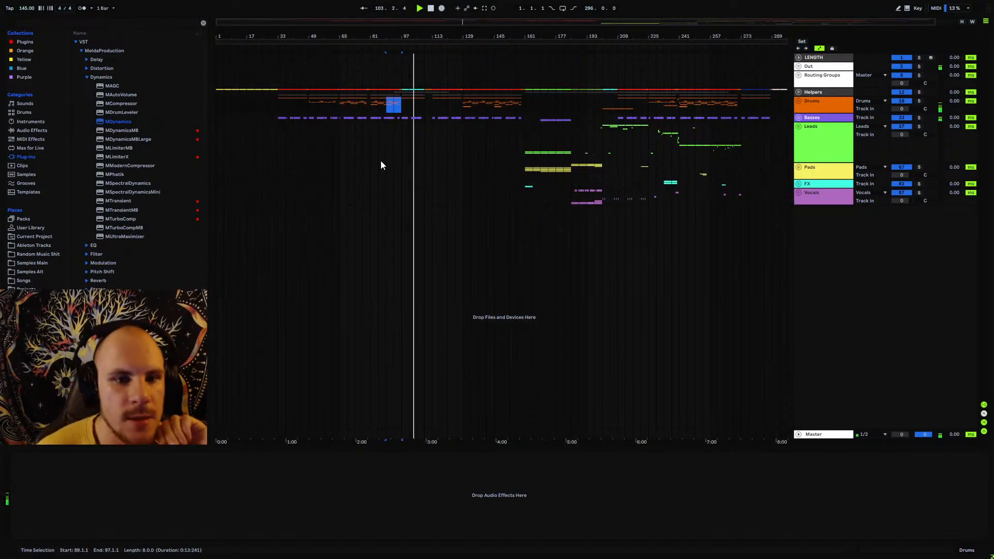
pyautogui.moveTo(419, 35); pyautogui.dragTo(445, 104)
pyautogui.moveTo(493, 39); pyautogui.dragTo(492, 13)
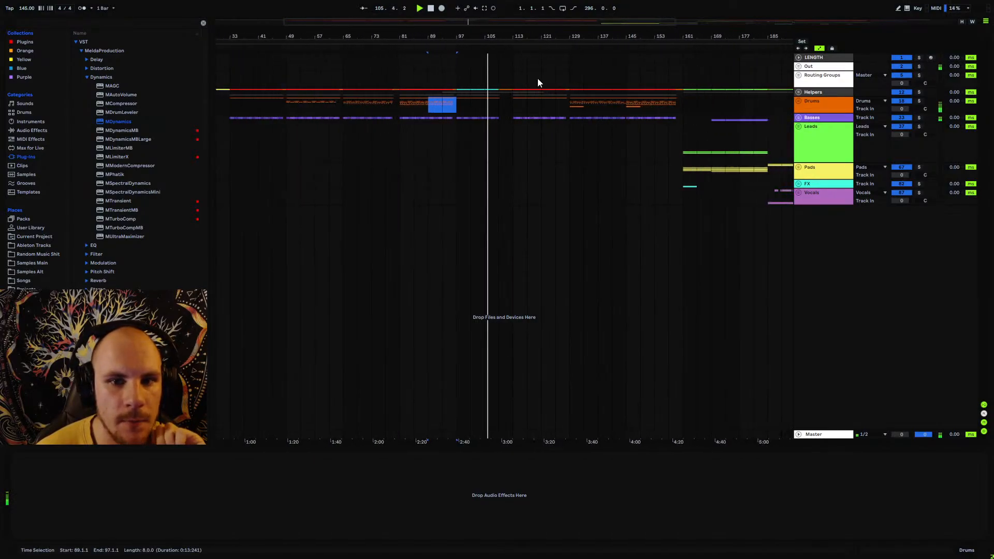
# - Review the drum sections up to 161.1.1, stop playback and place the insert marker at 109.1.1 on Drums
pyautogui.moveTo(287, 109); pyautogui.dragTo(512, 98)
pyautogui.click(454, 105)
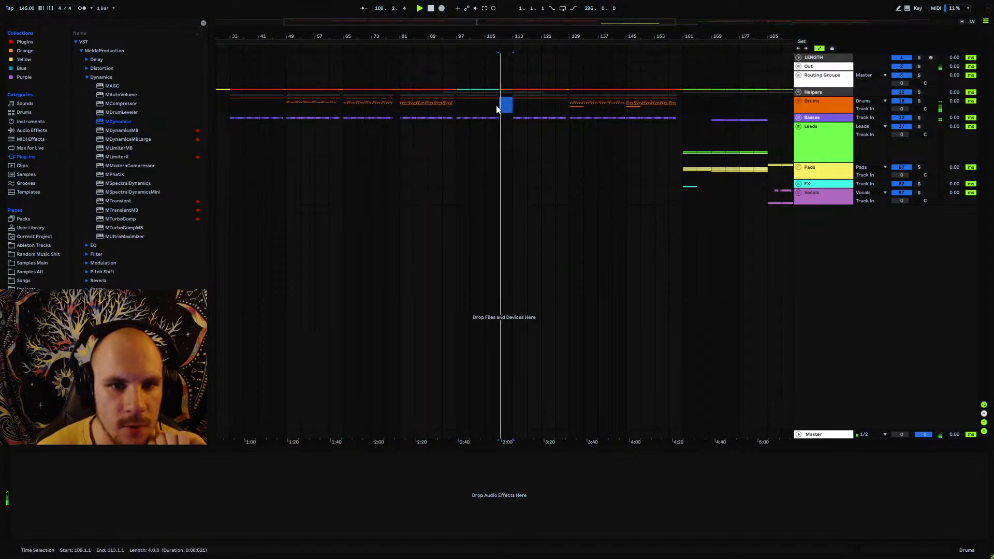
pyautogui.moveTo(570, 102); pyautogui.dragTo(682, 107)
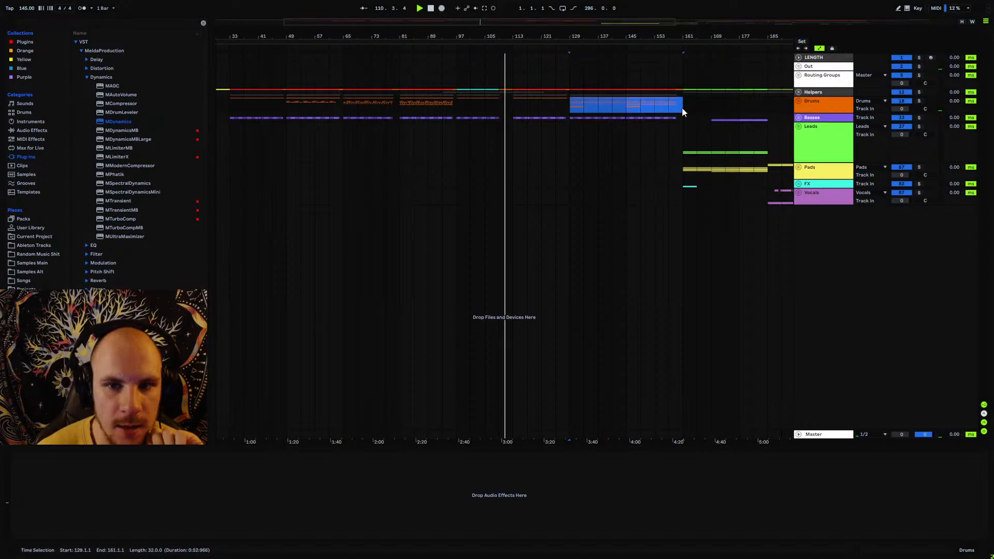
pyautogui.click(570, 104)
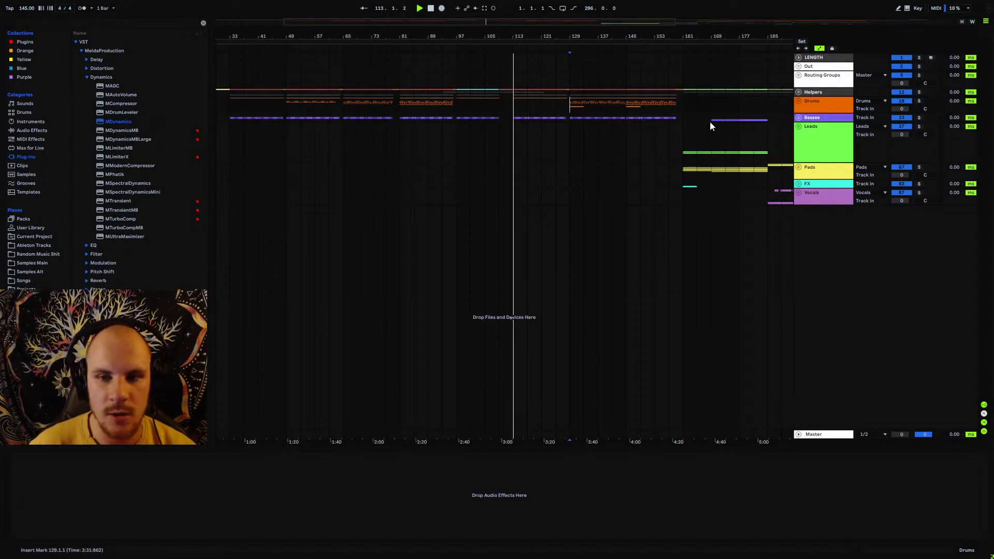
pyautogui.press('space')
pyautogui.click(492, 108)
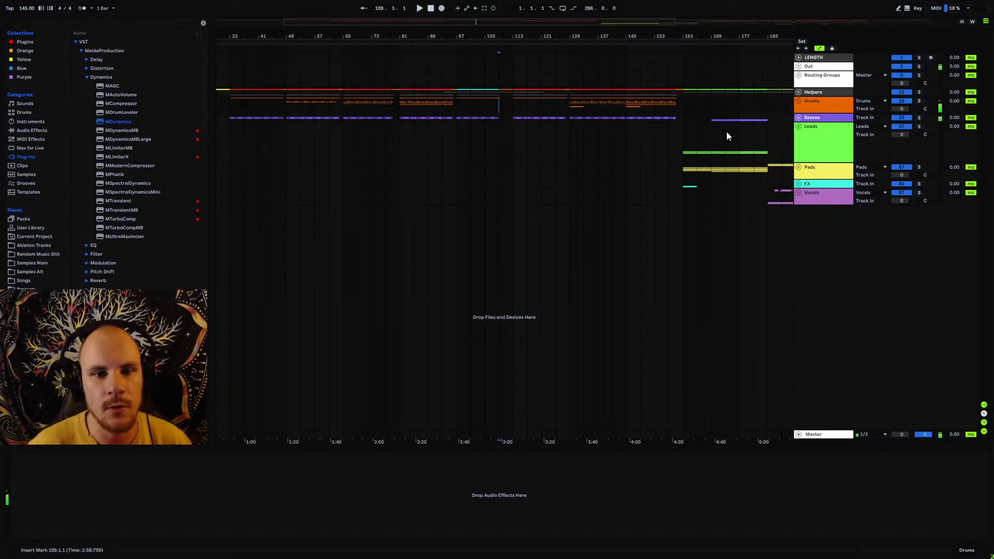
# - Expand the Leads group and insert a new MIDI track below the 66 UNNAMED track
pyautogui.click(799, 126)
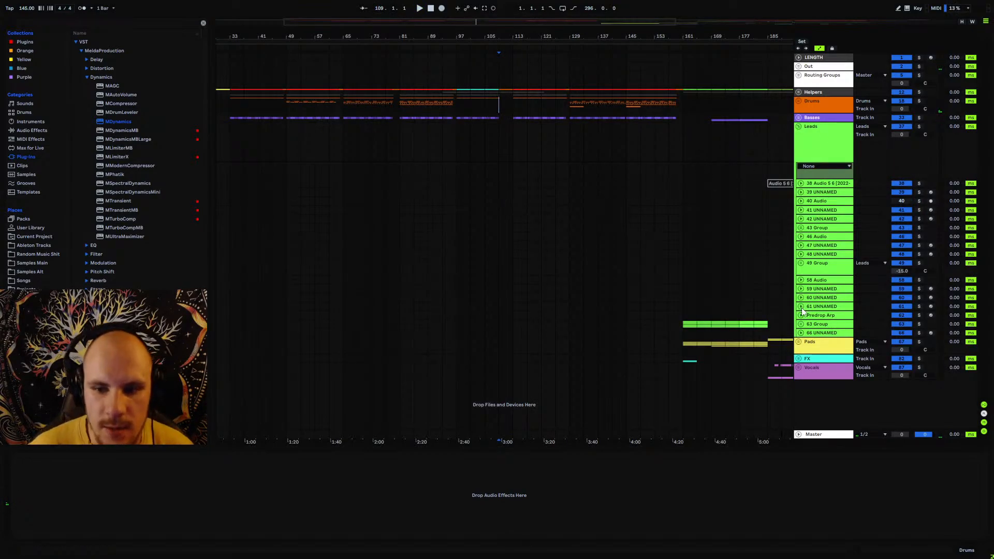
pyautogui.moveTo(576, 41); pyautogui.dragTo(504, 40)
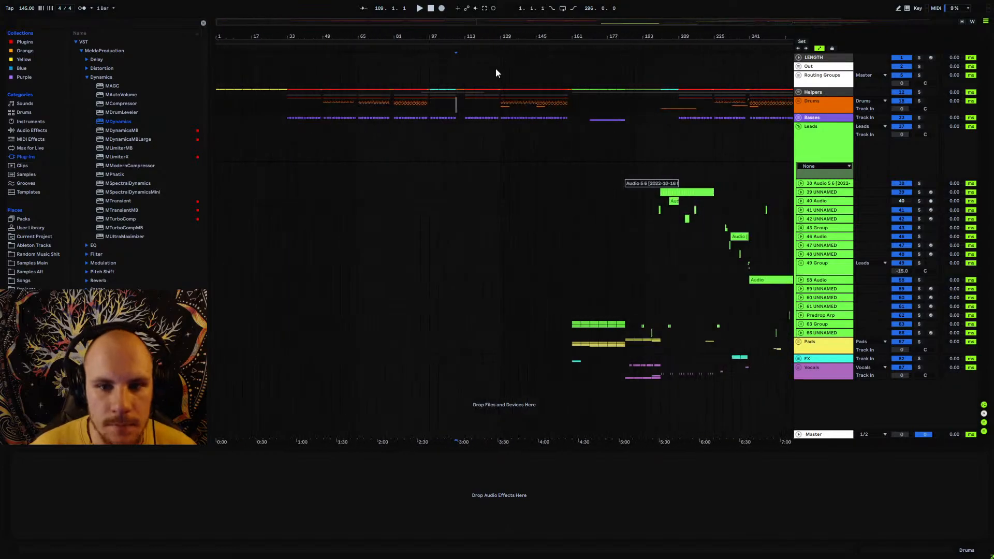
pyautogui.click(824, 333)
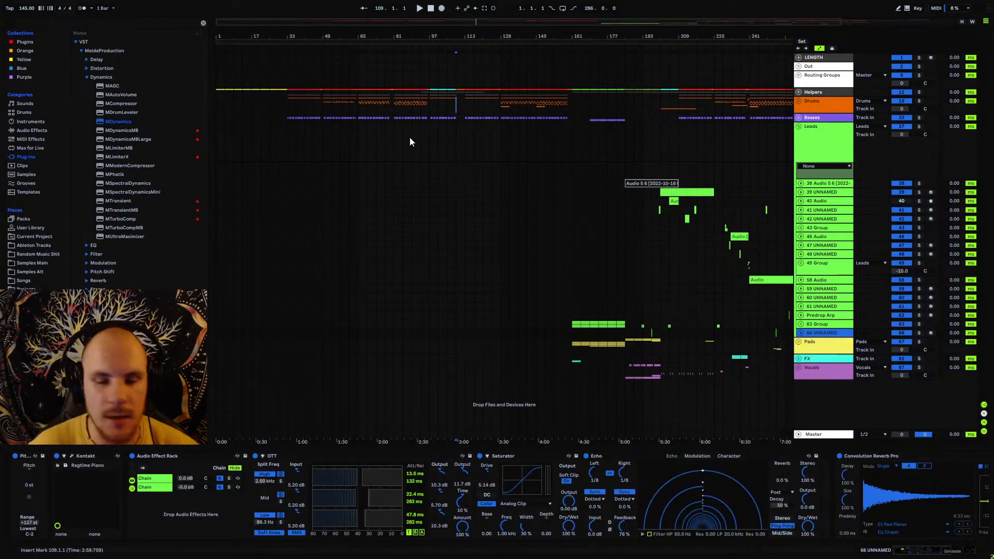
pyautogui.hotkey('ctrl', 'shift', 't')
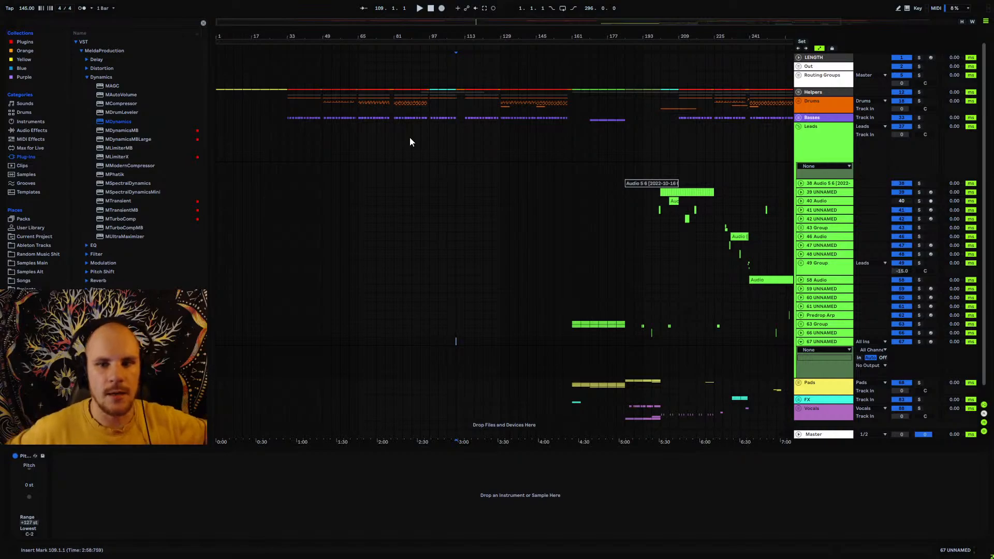
# - Show the Plug-Ins category in the browser and place the insert marker at 65.1.1 on the new lead track
pyautogui.moveTo(389, 35); pyautogui.dragTo(471, 50)
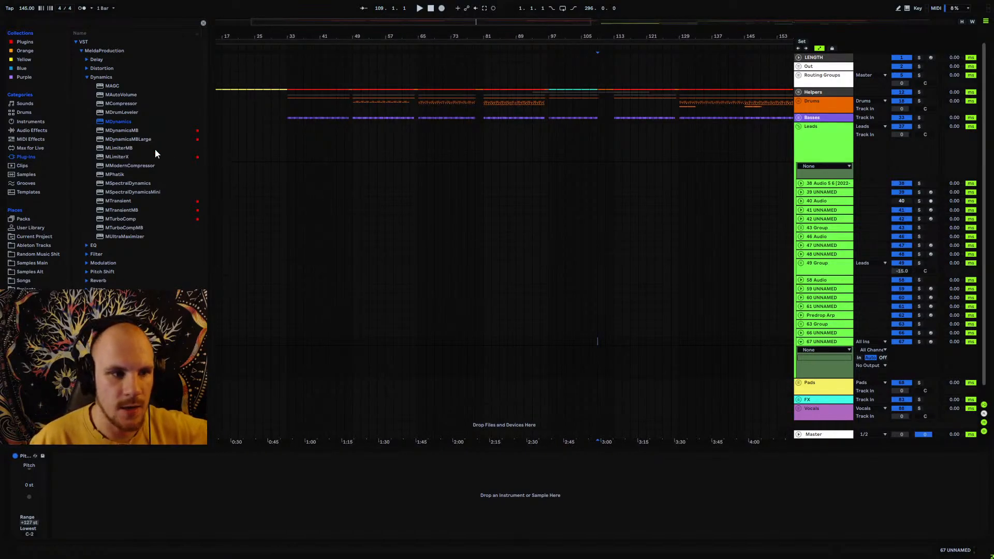
pyautogui.click(30, 159)
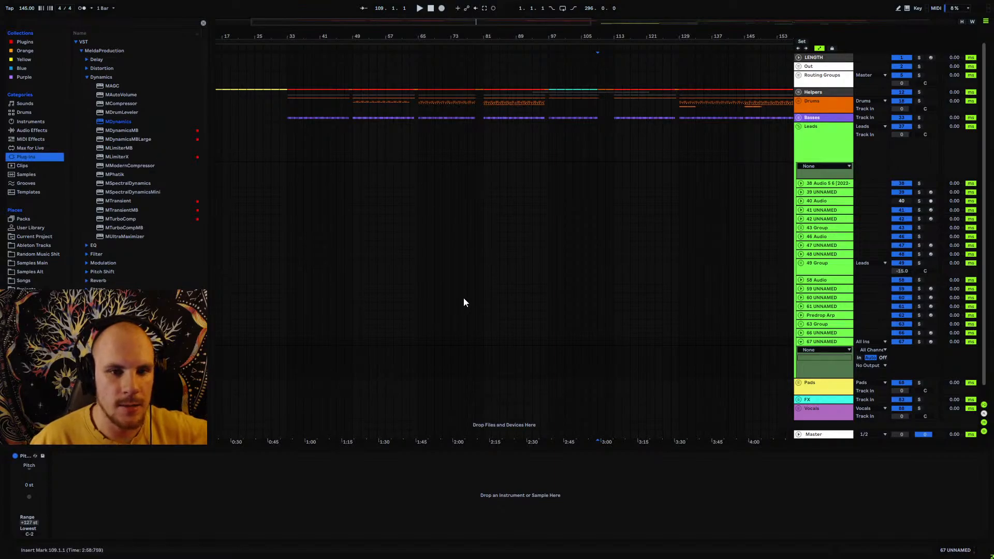
pyautogui.click(419, 340)
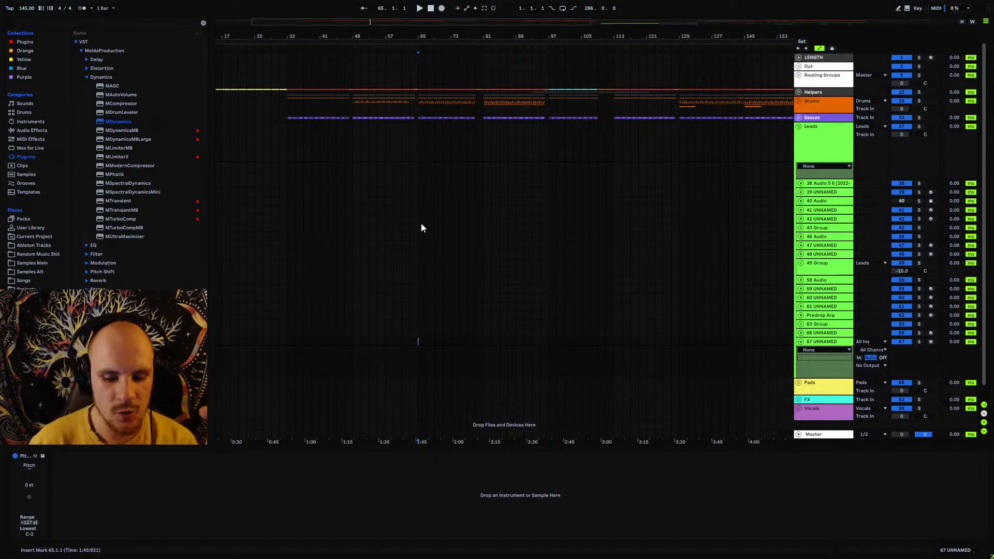
# - Examine the Drums section from 65.1.1 to 81.1.1 and set the insert marker at 65.1.1 on Drums
pyautogui.moveTo(419, 112); pyautogui.dragTo(480, 110)
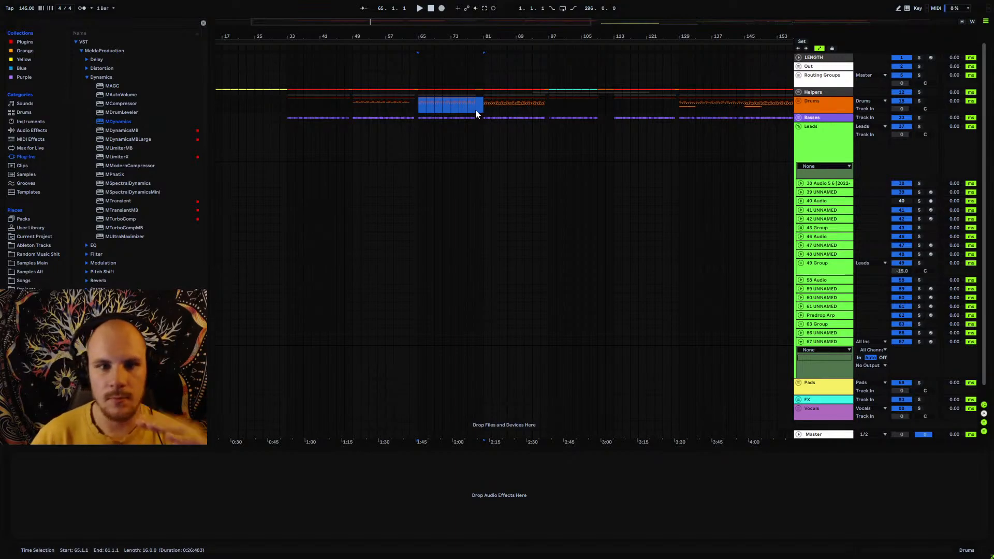
pyautogui.moveTo(430, 38); pyautogui.dragTo(430, 33)
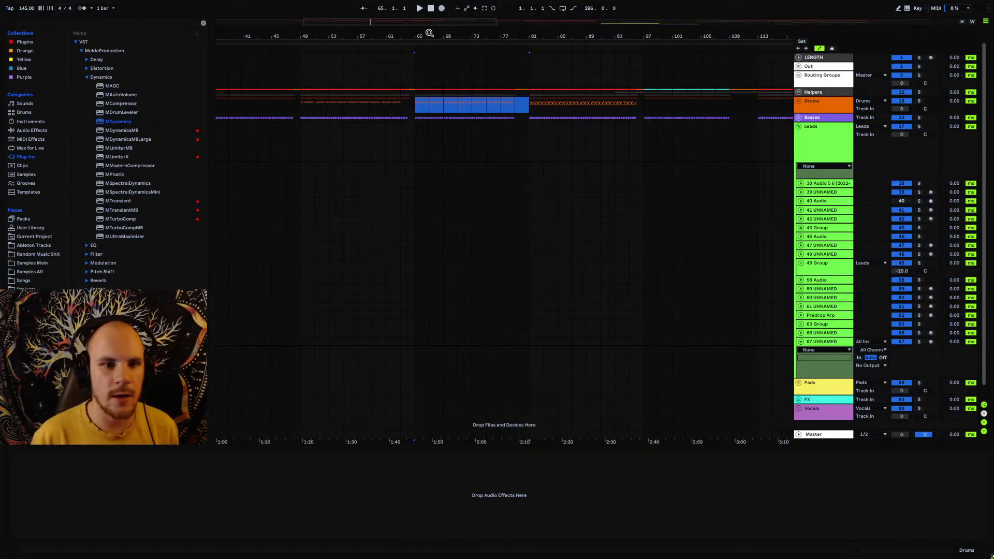
pyautogui.moveTo(430, 33); pyautogui.dragTo(433, 110)
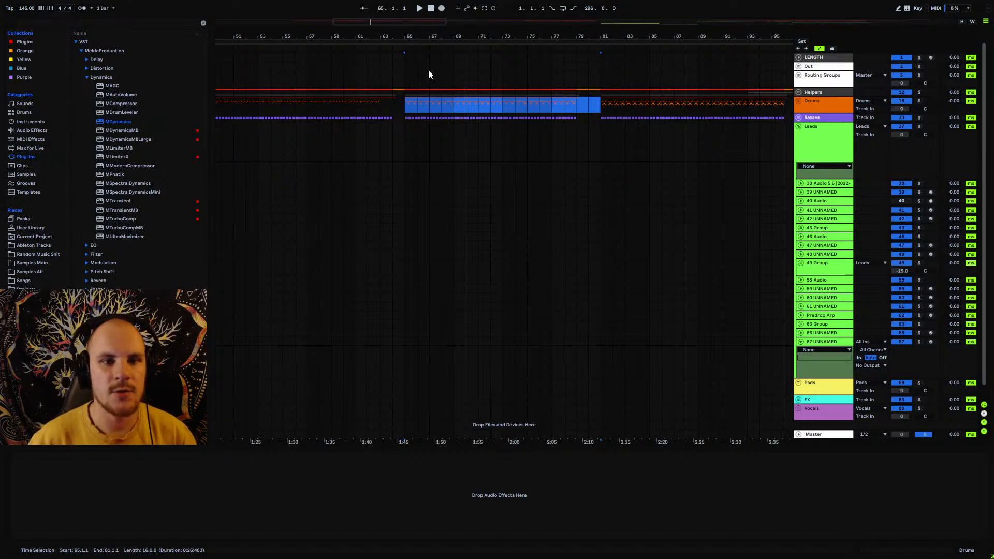
pyautogui.moveTo(424, 37); pyautogui.dragTo(425, 13)
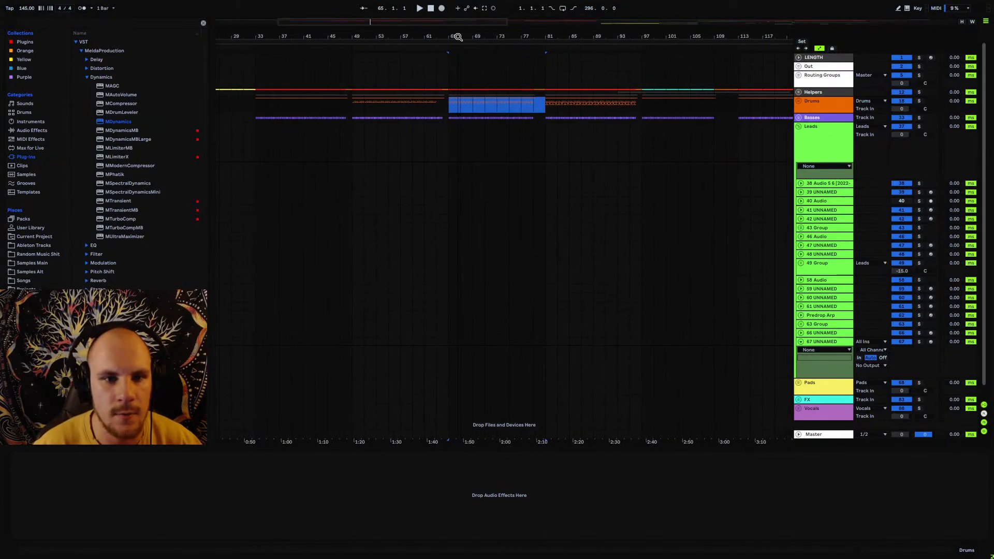
pyautogui.click(441, 98)
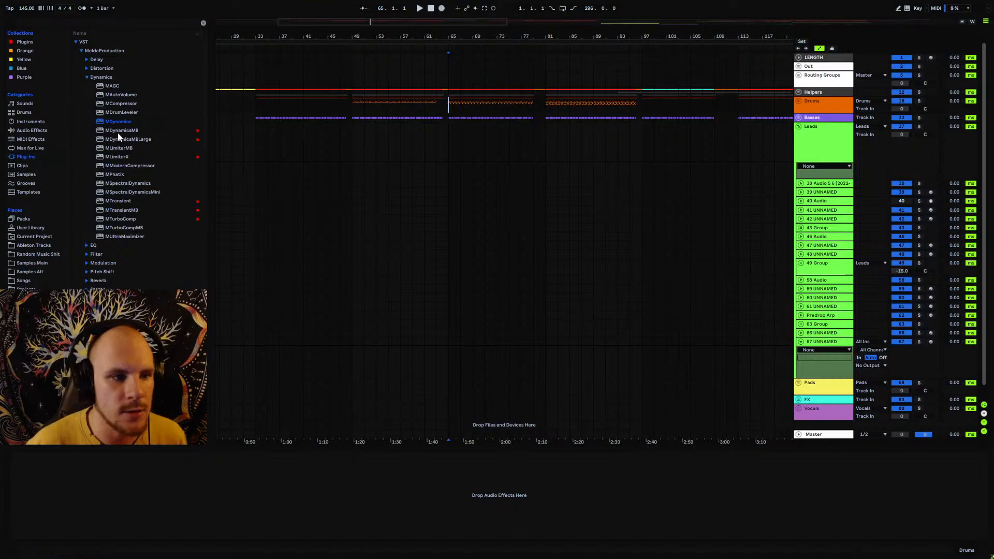
# - Find Serum in the plug-in list, load it onto the 67 UNNAMED track and arm the track
pyautogui.scroll(-1, 111, 236)
pyautogui.scroll(1, 111, 236)
pyautogui.click(85, 78)
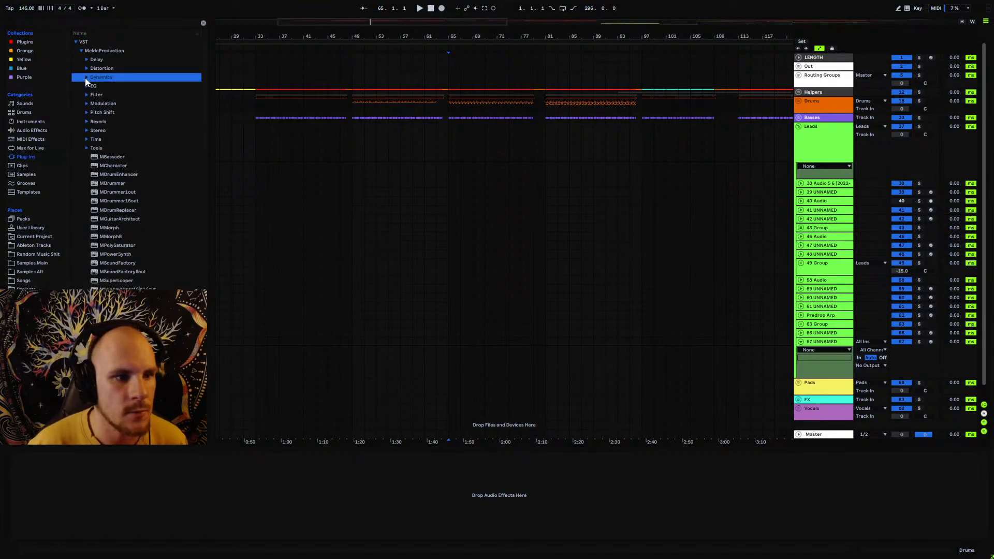
pyautogui.scroll(-10, 83, 214)
pyautogui.scroll(-15, 86, 221)
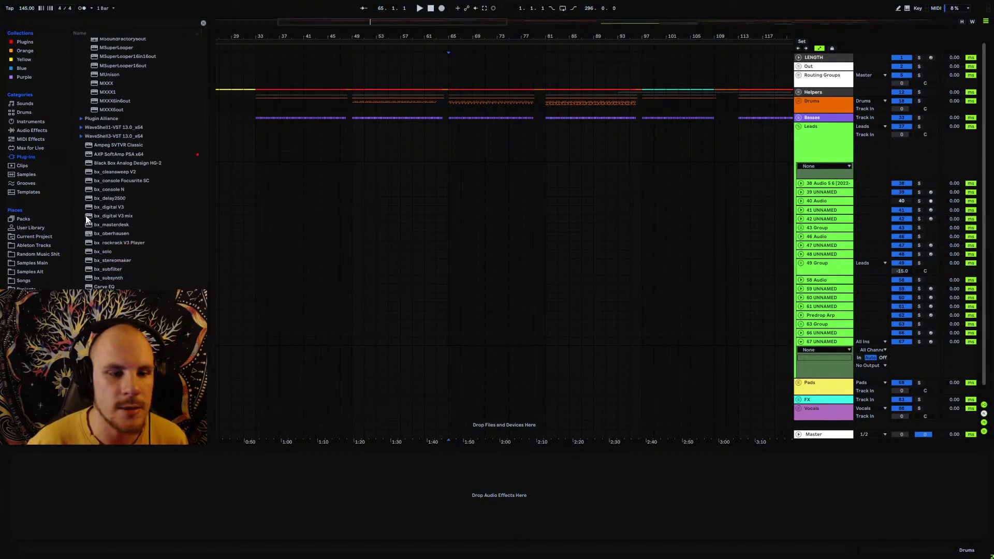
pyautogui.scroll(-15, 101, 210)
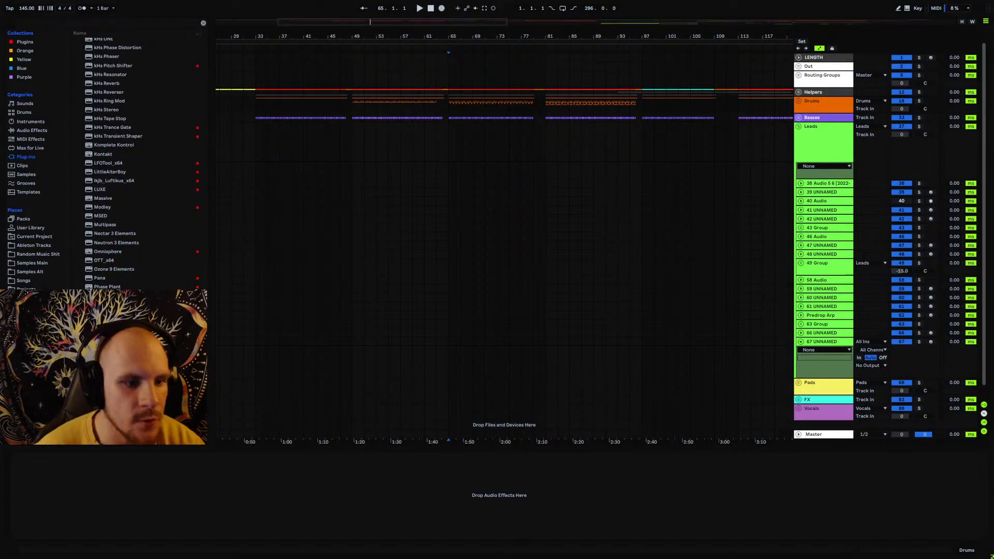
pyautogui.scroll(-2, 114, 161)
pyautogui.scroll(-2, 114, 161)
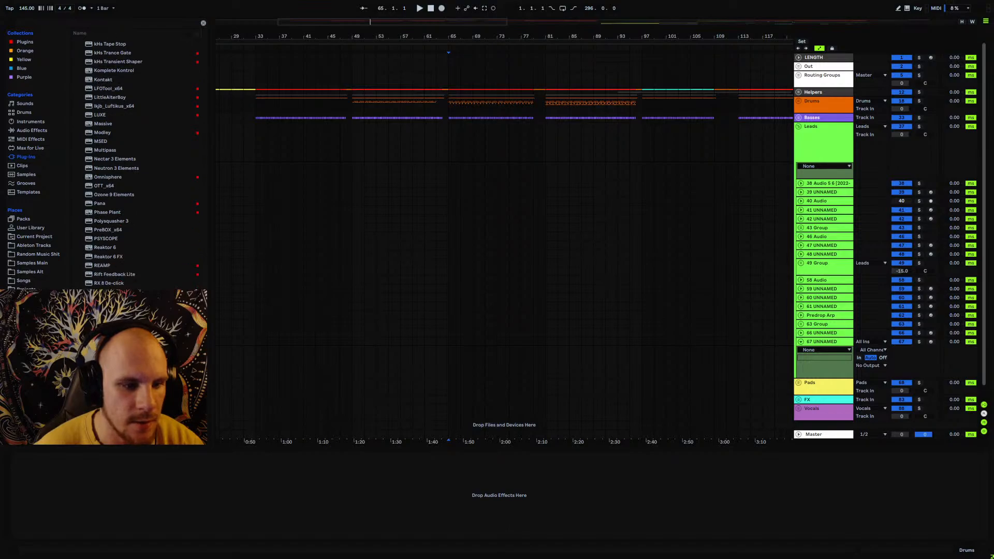
pyautogui.moveTo(478, 356); pyautogui.dragTo(476, 355)
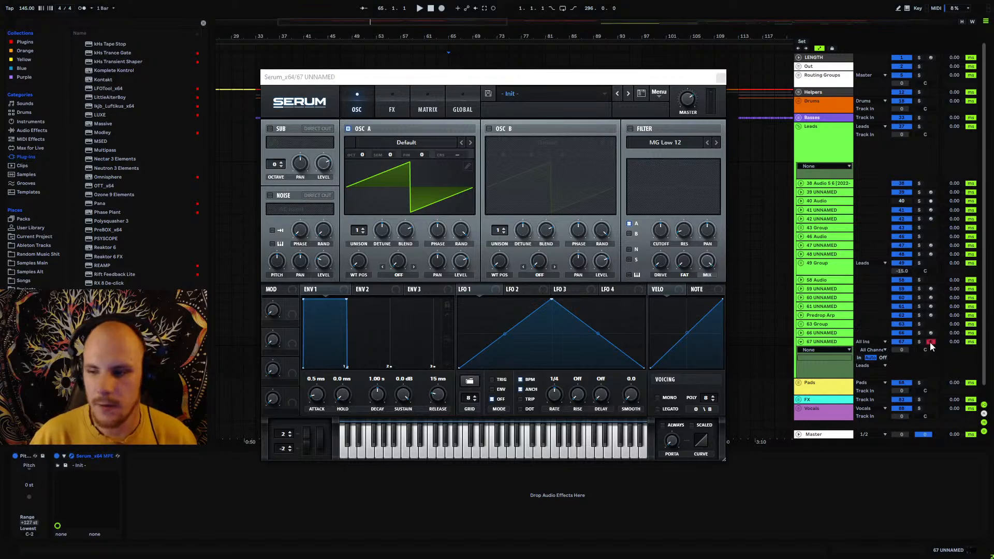
pyautogui.moveTo(473, 83); pyautogui.dragTo(441, 51)
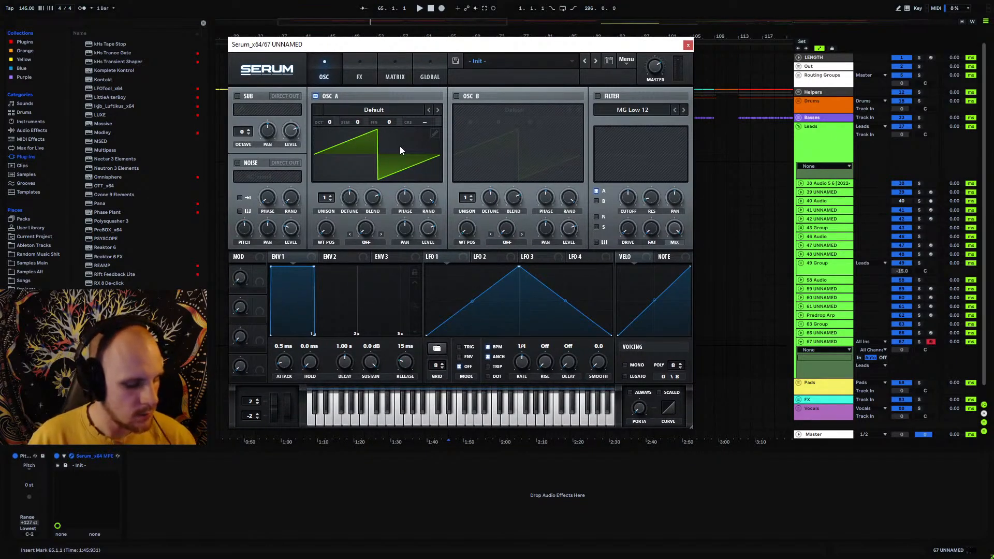
# - Load the Hypa wavetable in oscillator A, set its unison to 7 voices and enable the computer MIDI keyboard
pyautogui.click(378, 111)
pyautogui.moveTo(363, 133)
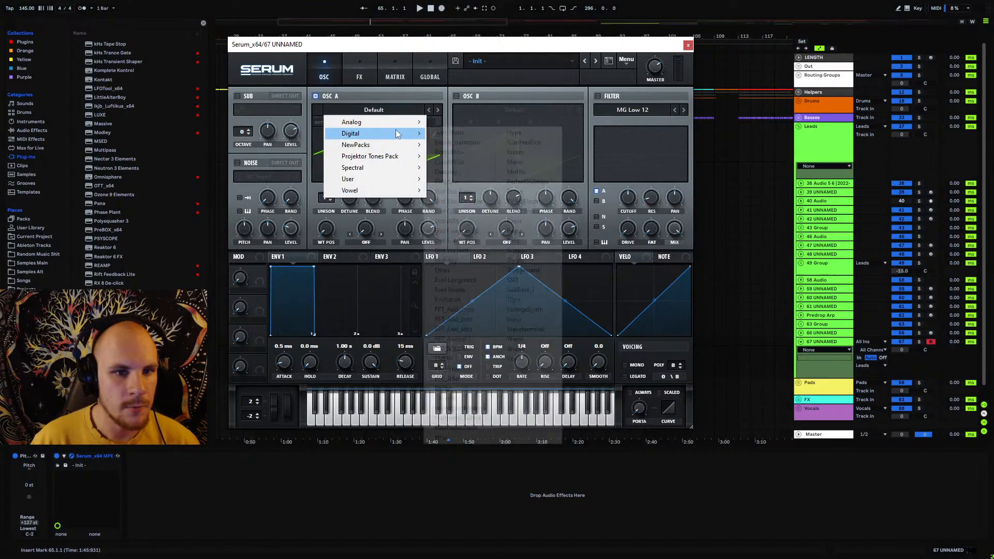
pyautogui.click(518, 132)
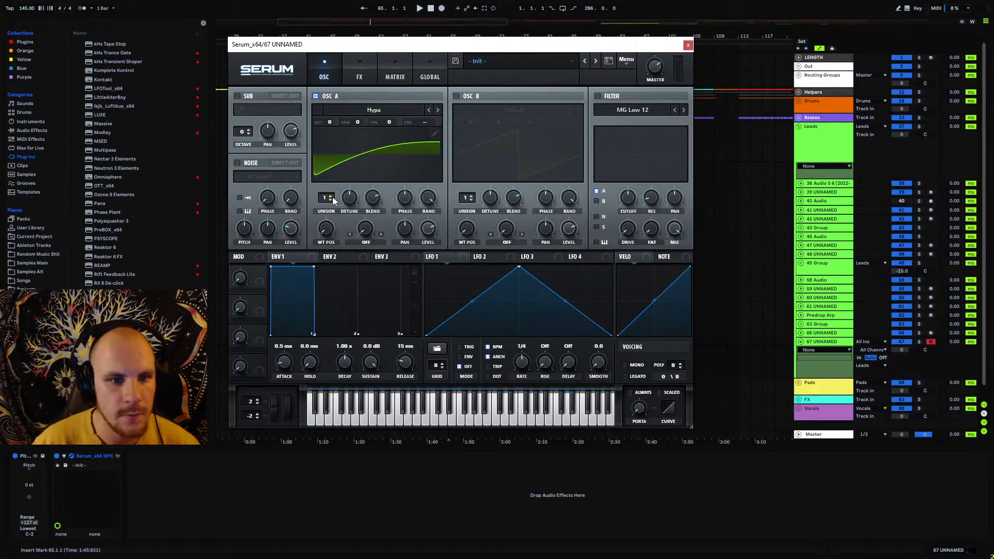
pyautogui.moveTo(332, 197)
pyautogui.mouseDown()
pyautogui.moveTo(343, 231)
pyautogui.moveTo(332, 198)
pyautogui.moveTo(347, 191)
pyautogui.mouseUp()
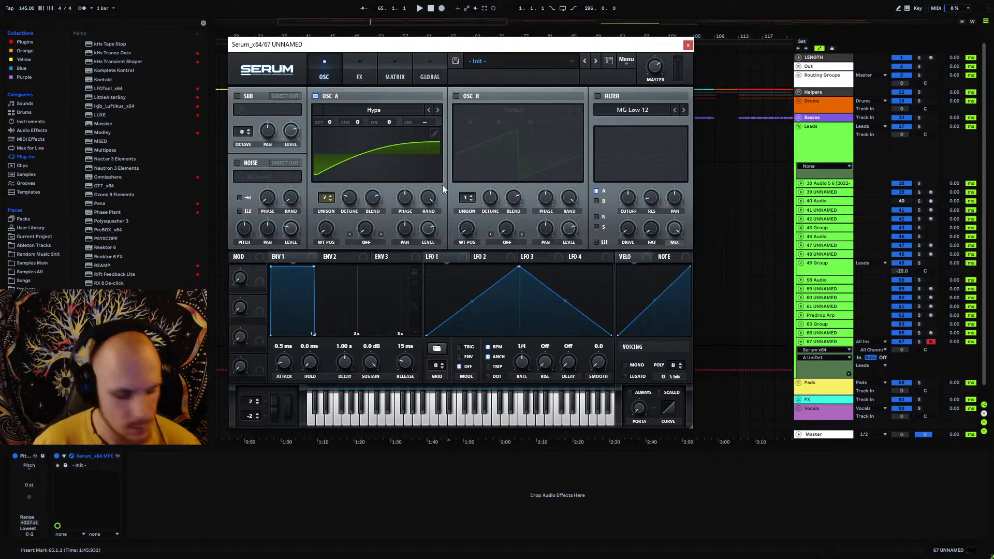
pyautogui.press('m')
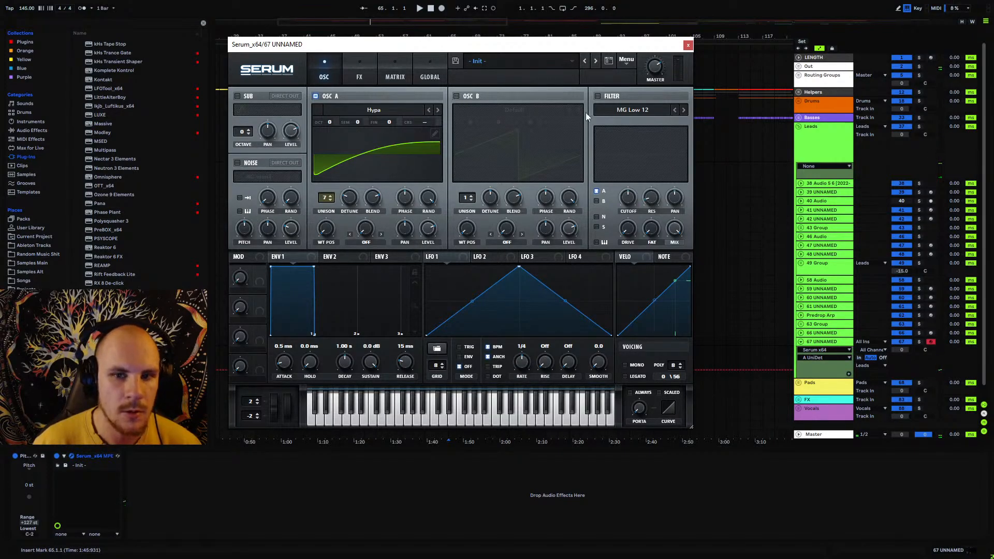
# - Enable Serum's filter, choose the High 24 type and lower its cutoff
pyautogui.click(598, 96)
pyautogui.click(627, 111)
pyautogui.moveTo(632, 128)
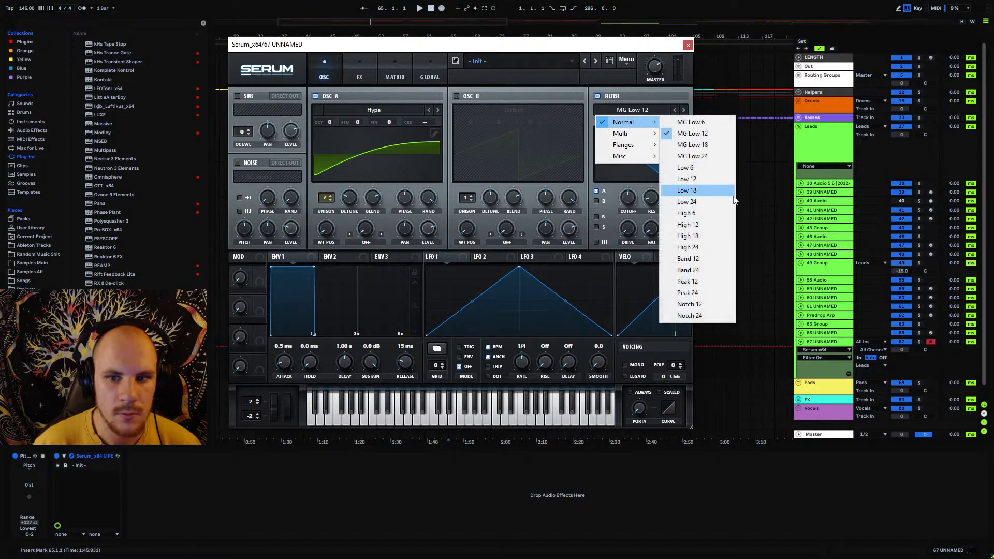
pyautogui.click(689, 248)
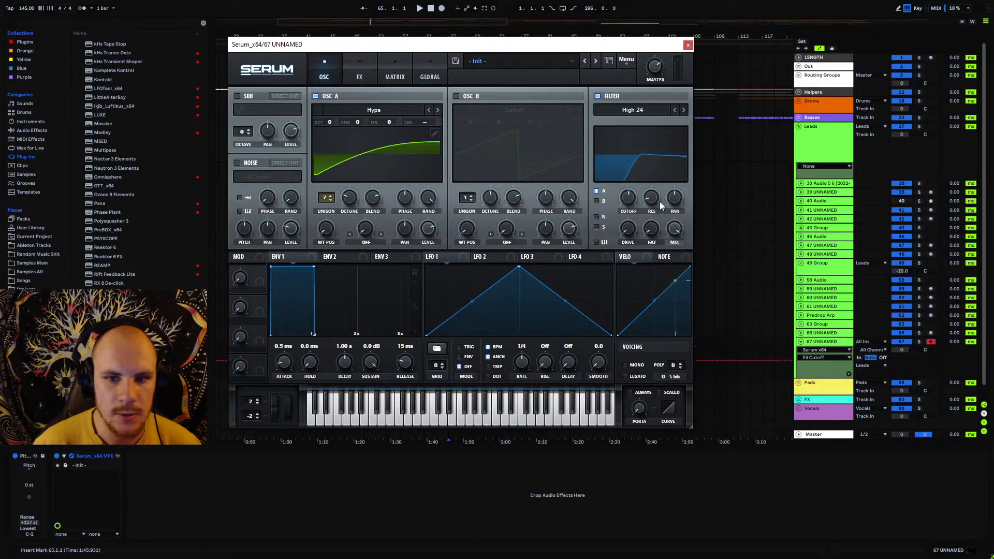
pyautogui.moveTo(631, 202); pyautogui.dragTo(631, 225)
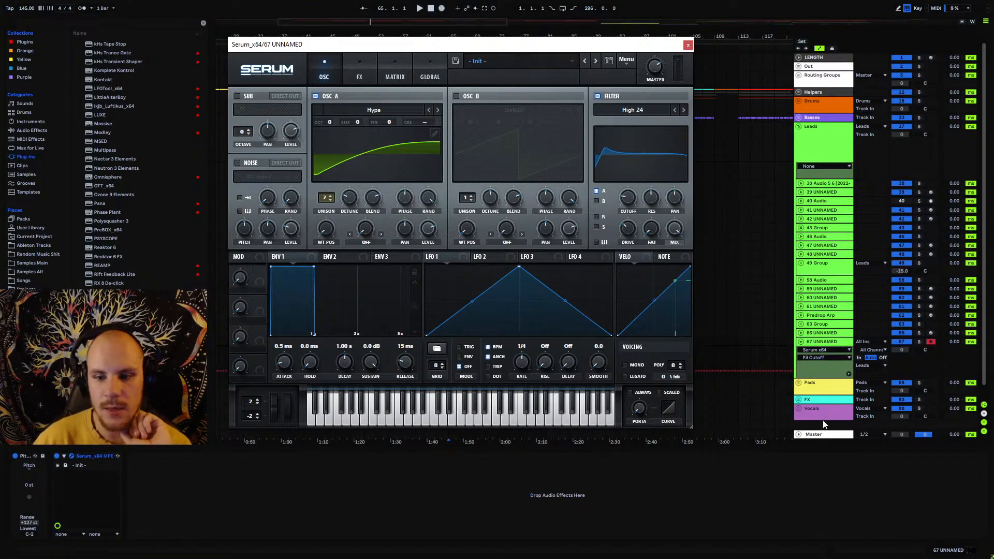
# - Expand the Vocals group and close the Serum window to reveal the whole arrangement
pyautogui.click(799, 413)
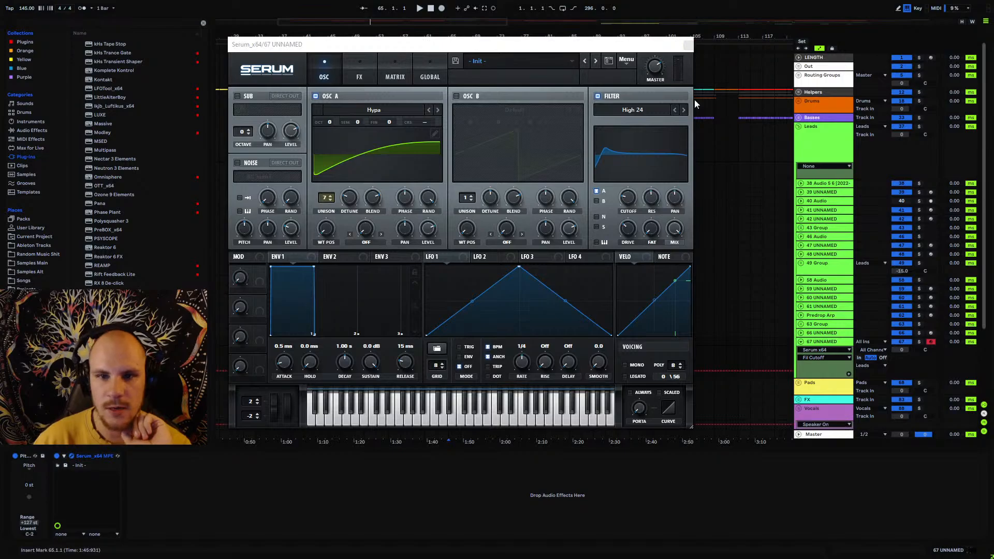
pyautogui.click(689, 46)
pyautogui.moveTo(680, 36); pyautogui.dragTo(398, 8)
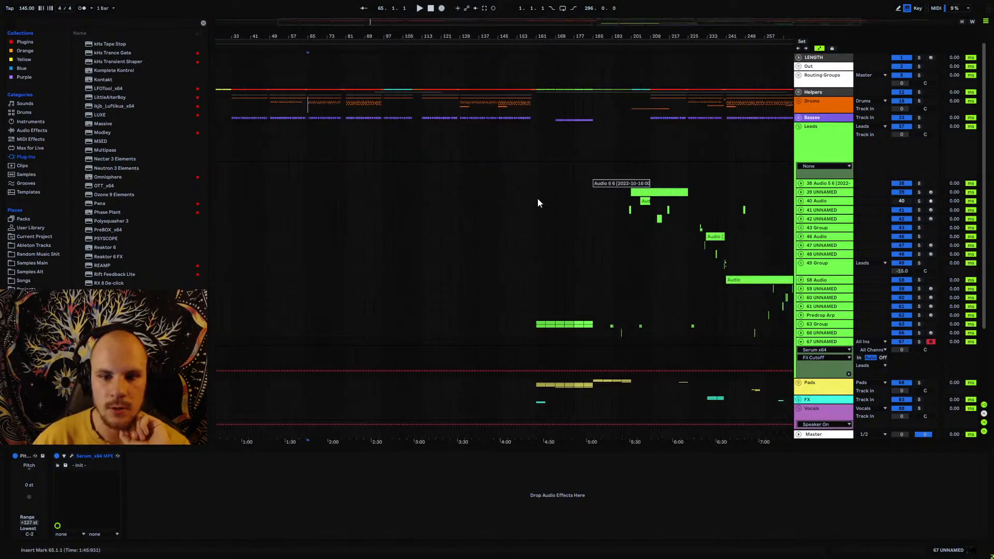
# - Solo the 89 Audio vocal track, play it from 185.1.1 and stop playback
pyautogui.scroll(-3, 668, 300)
pyautogui.click(593, 351)
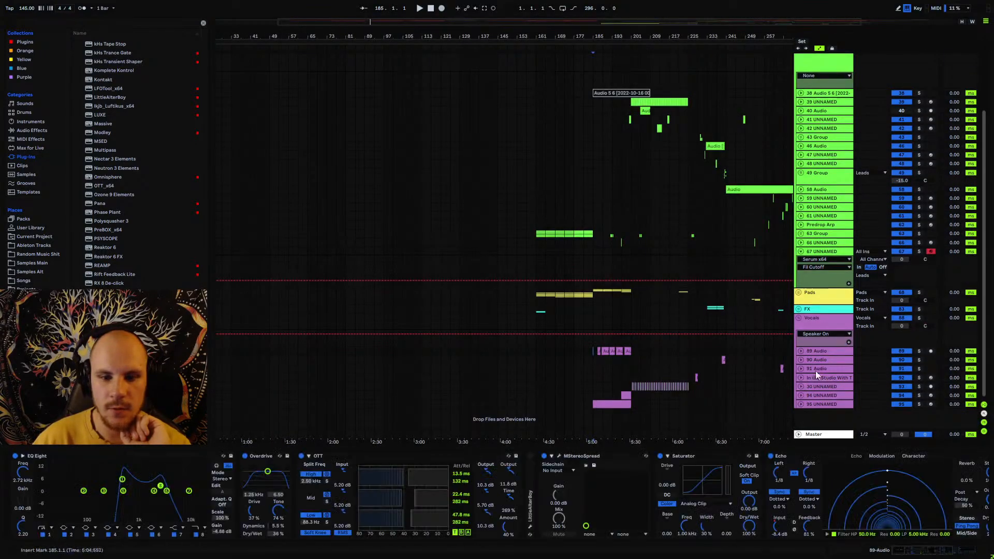
pyautogui.click(919, 351)
pyautogui.press('space')
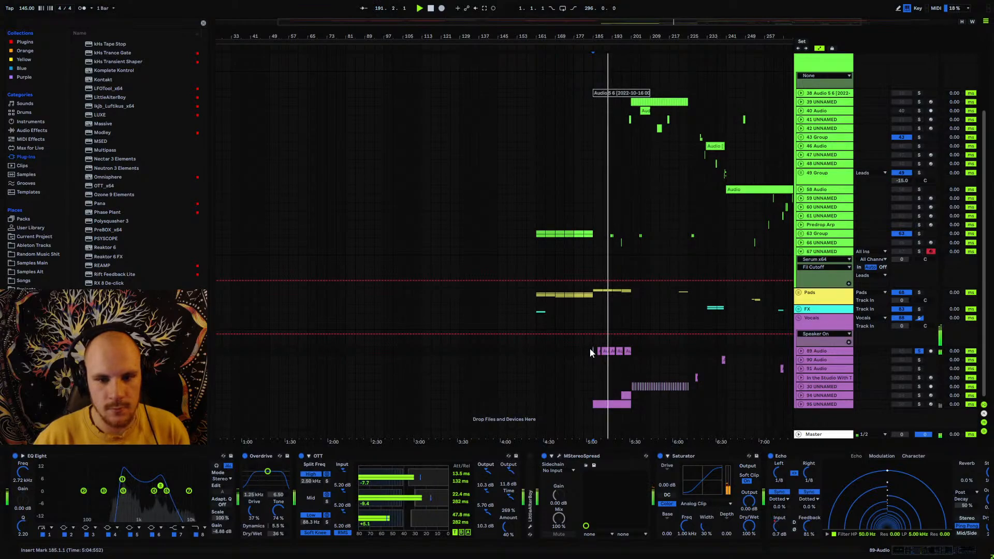
pyautogui.press('space')
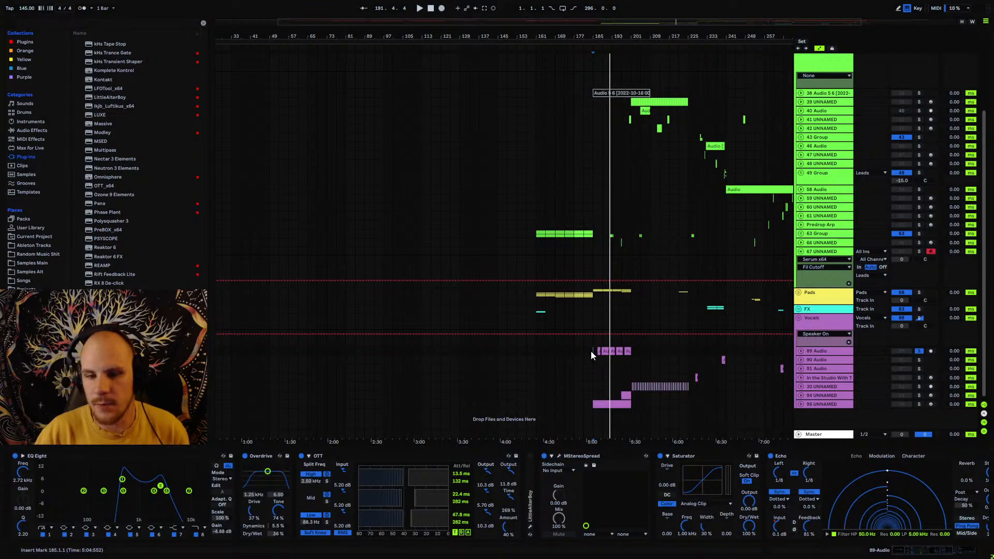
# - Inspect the 89 Audio vocal clips around bar 192, fold the track again and set the insert marker at 185.1.1
pyautogui.moveTo(615, 37); pyautogui.dragTo(551, 146)
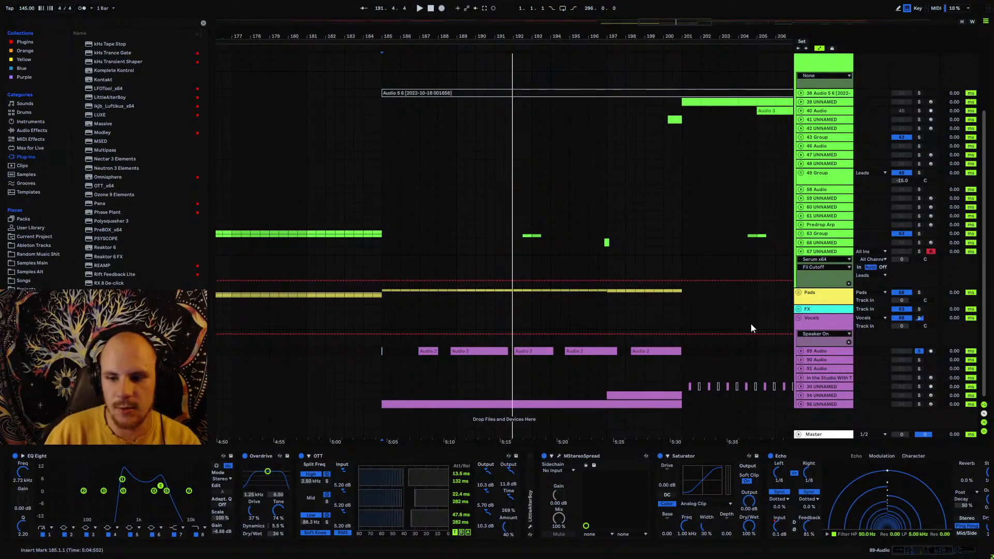
pyautogui.click(802, 350)
pyautogui.click(513, 362)
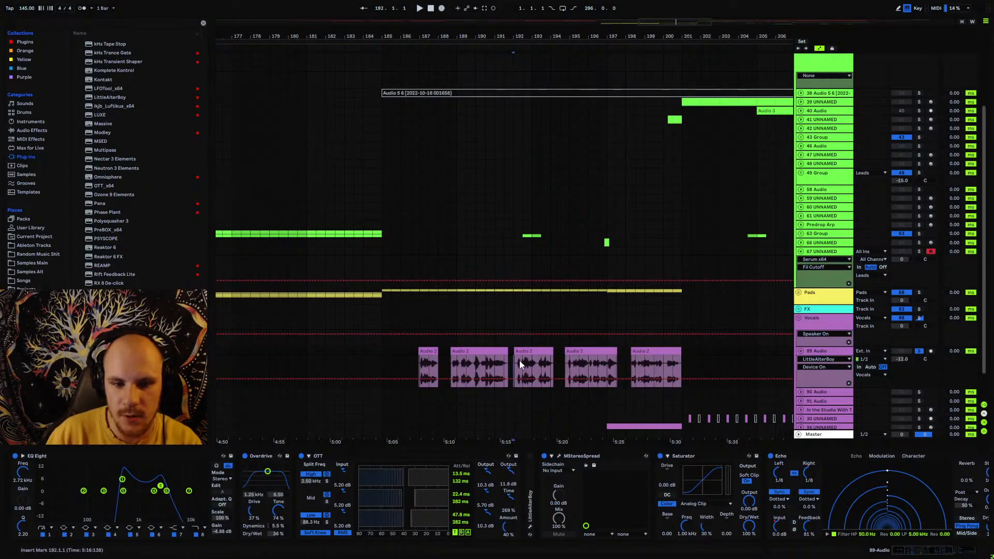
pyautogui.click(811, 351)
pyautogui.click(802, 352)
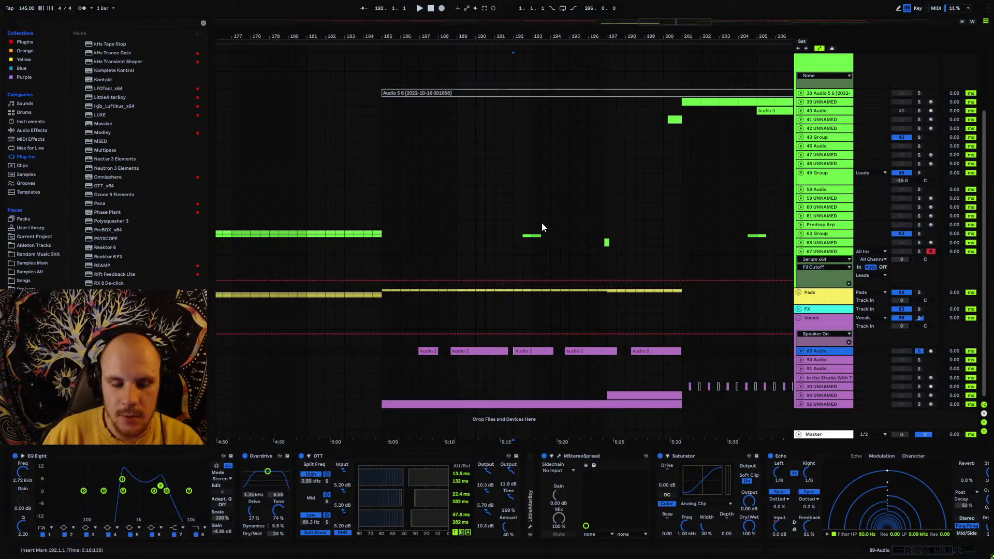
pyautogui.moveTo(473, 38); pyautogui.dragTo(573, 9)
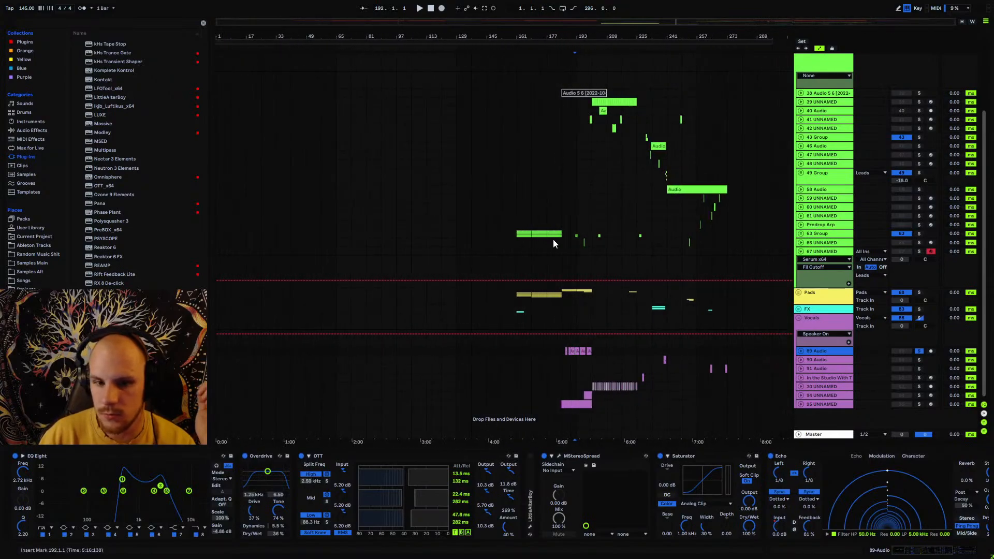
pyautogui.click(563, 351)
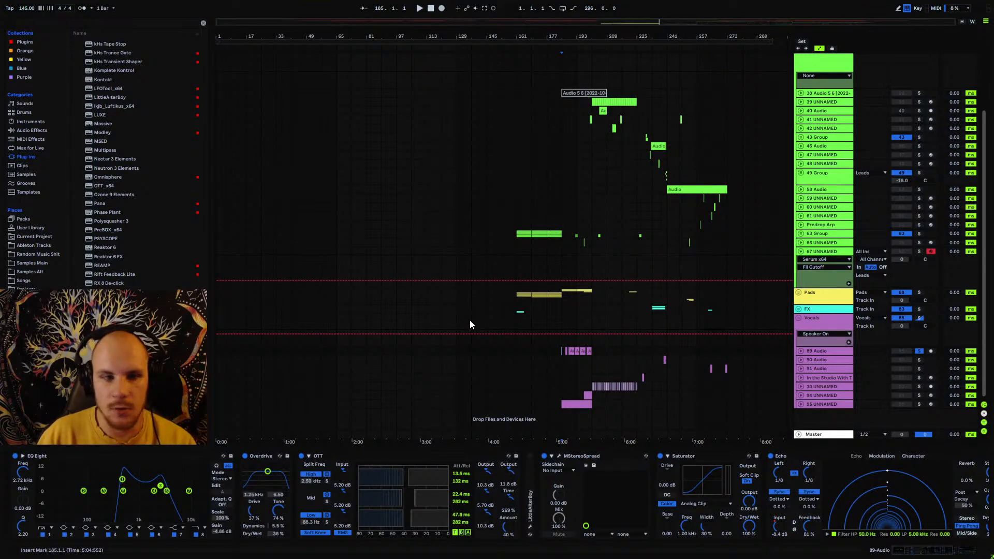
# - Look through the Indian Vocals samples in Samples Main's Sounds of KSHMR Vol 4 pack, then collapse its Vocals folder
pyautogui.click(48, 261)
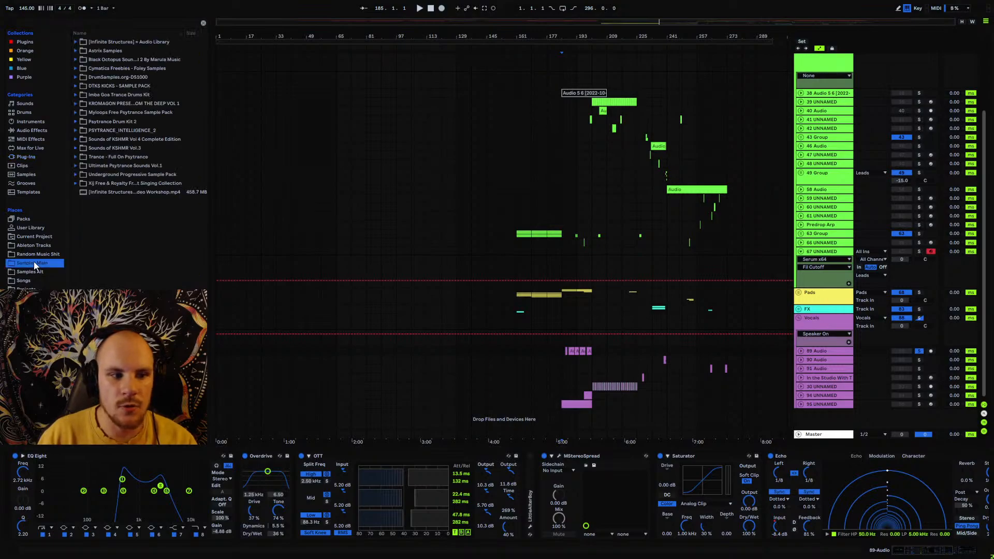
pyautogui.click(76, 138)
pyautogui.click(81, 209)
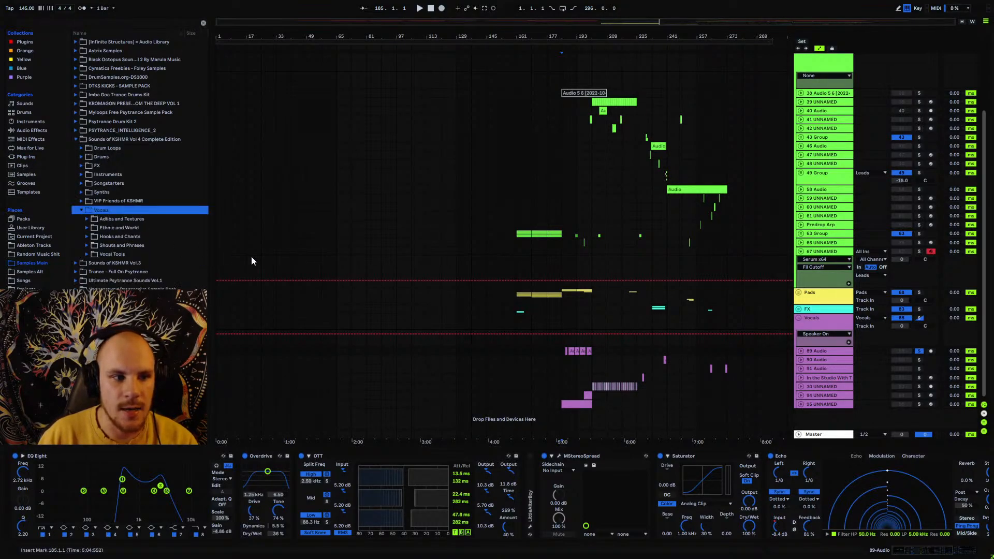
pyautogui.click(117, 228)
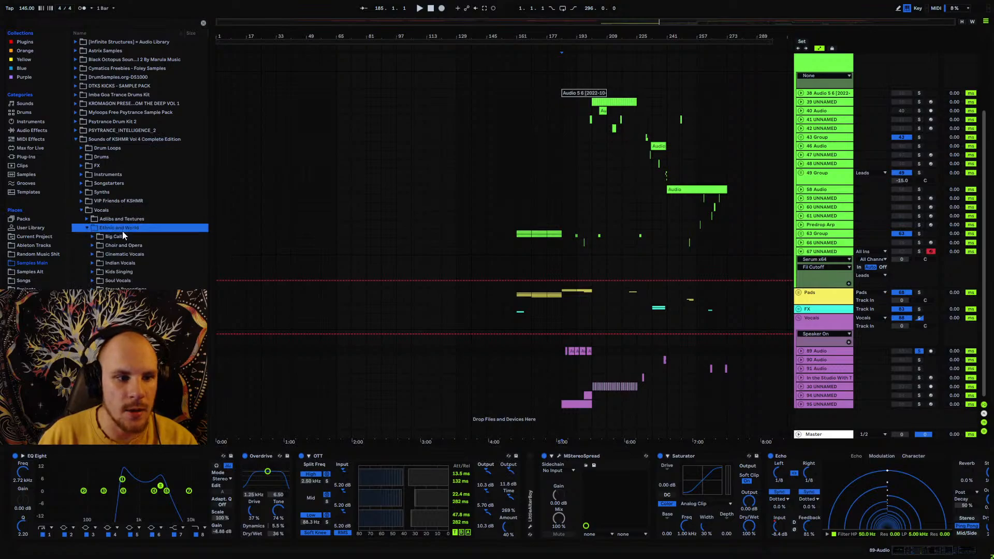
pyautogui.click(96, 264)
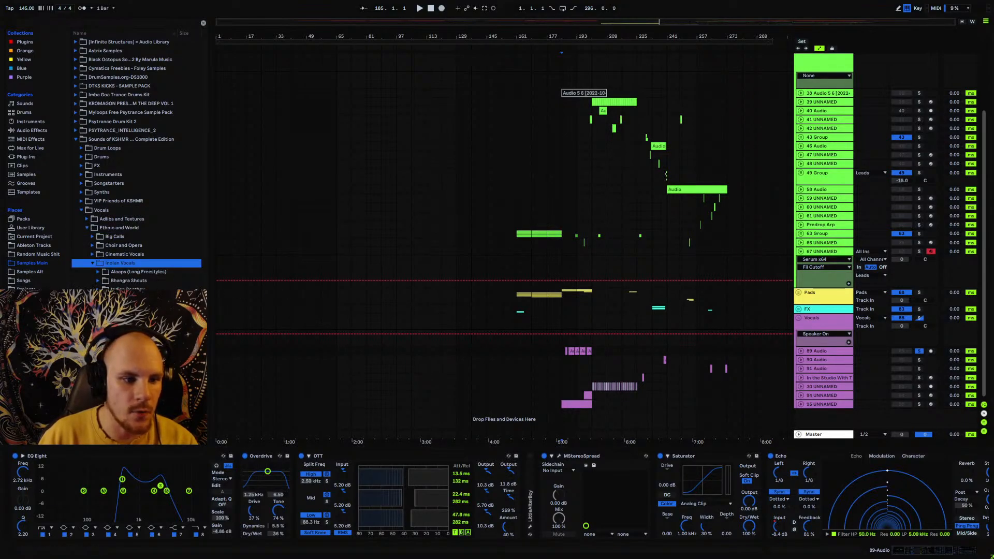
pyautogui.click(98, 307)
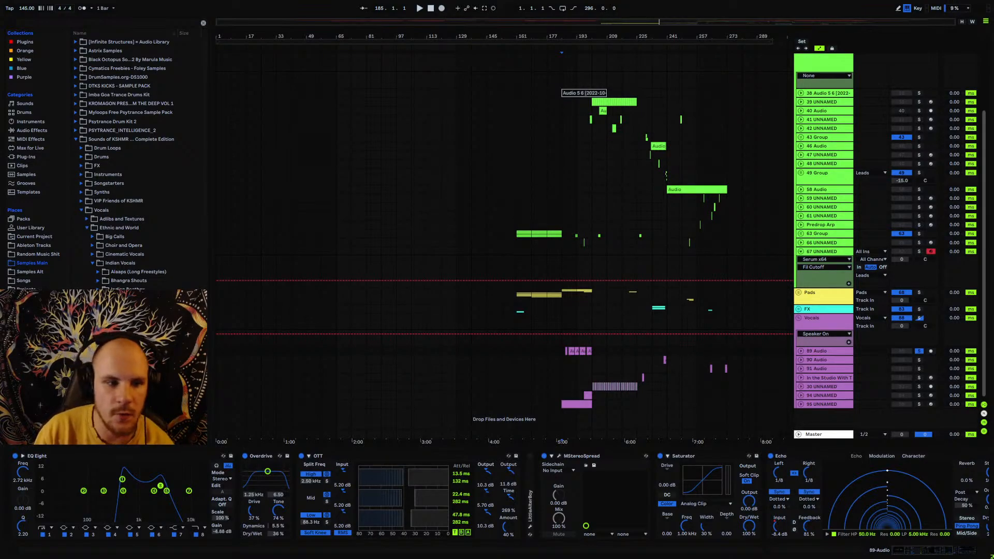
pyautogui.click(94, 264)
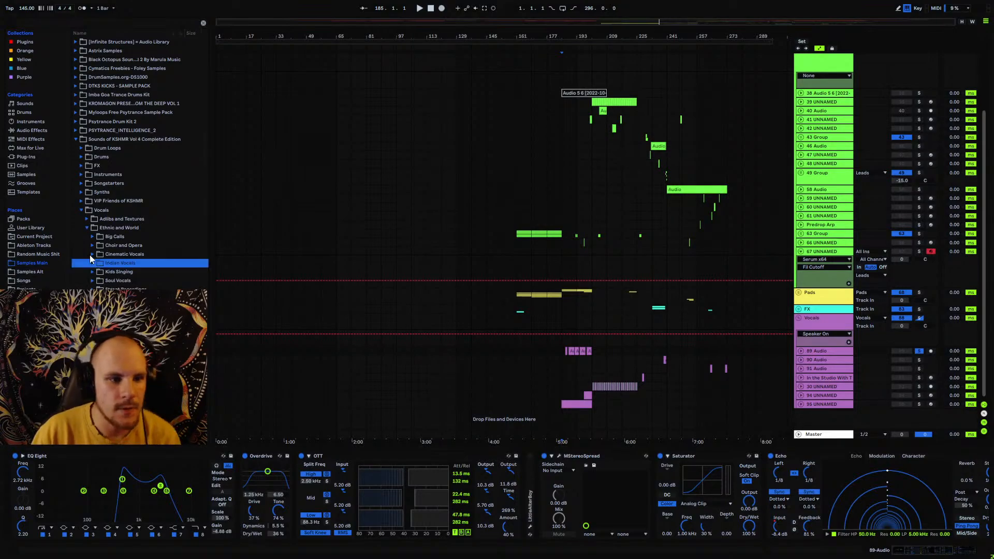
pyautogui.click(81, 210)
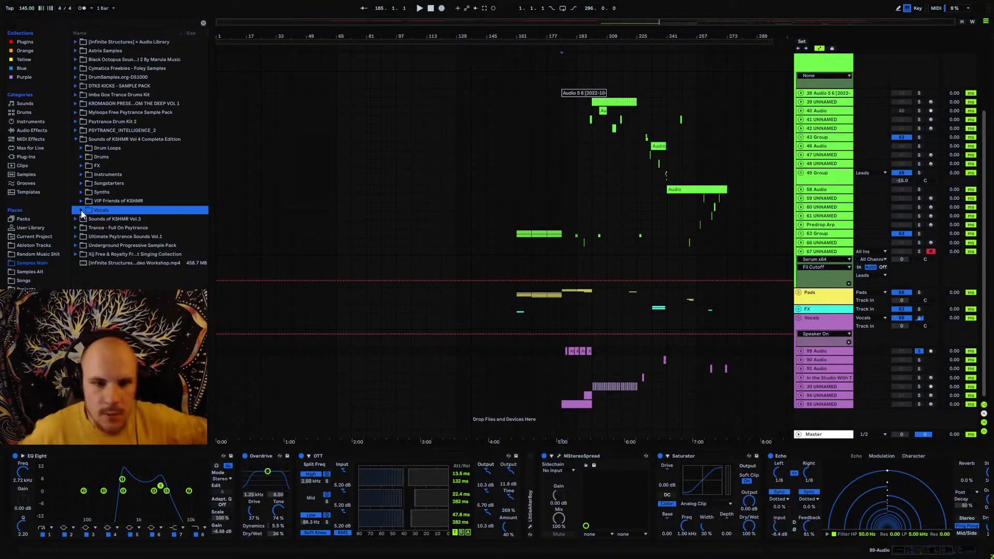
# - Collapse the Leads and Vocals groups in the arrangement and select the Leads group
pyautogui.click(402, 36)
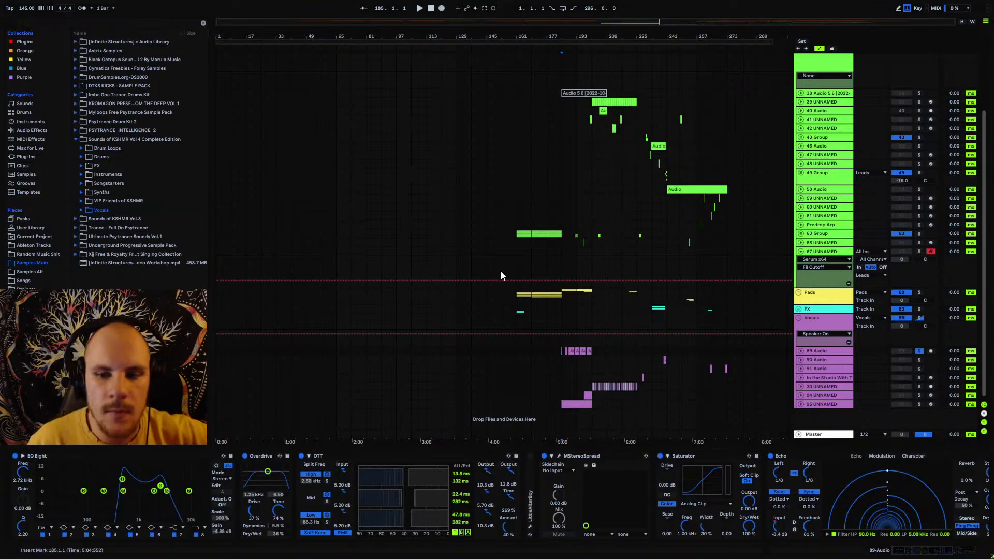
pyautogui.scroll(4, 718, 288)
pyautogui.scroll(1, 696, 256)
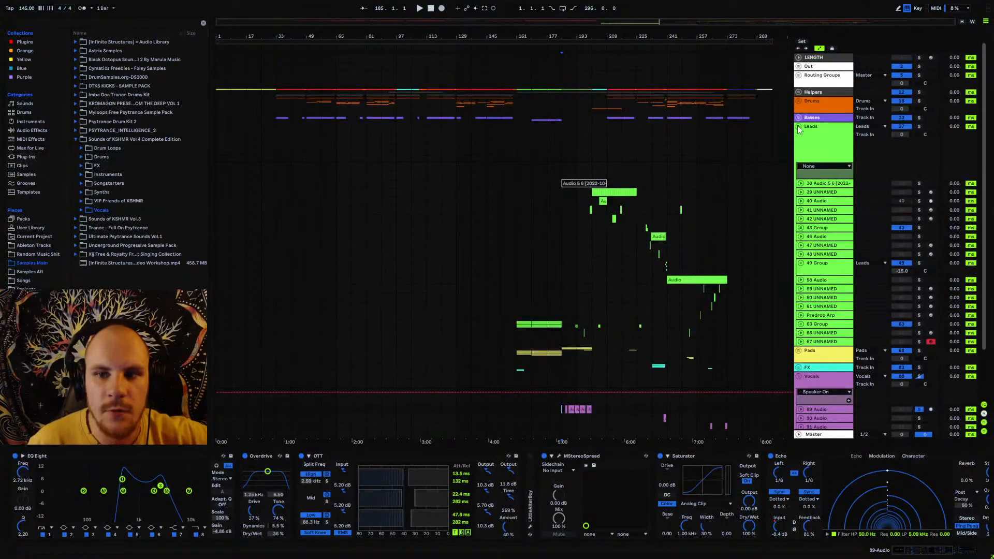
pyautogui.click(799, 127)
pyautogui.click(799, 192)
pyautogui.click(848, 153)
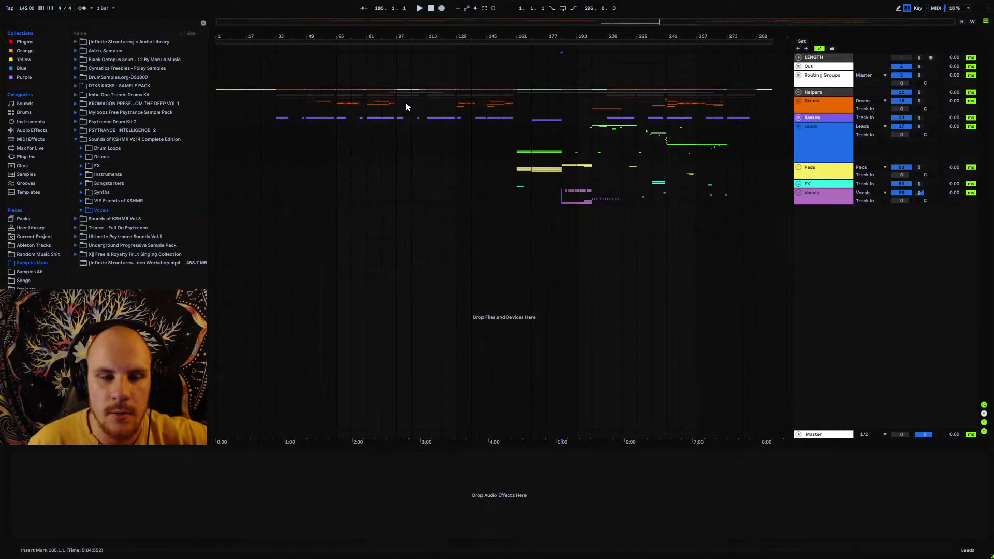
# - Place the insert marker at 33.1.1 on the Leads group
pyautogui.moveTo(306, 34)
pyautogui.mouseDown()
pyautogui.moveTo(311, 54)
pyautogui.moveTo(402, 67)
pyautogui.moveTo(394, 41)
pyautogui.mouseUp()
pyautogui.click(290, 126)
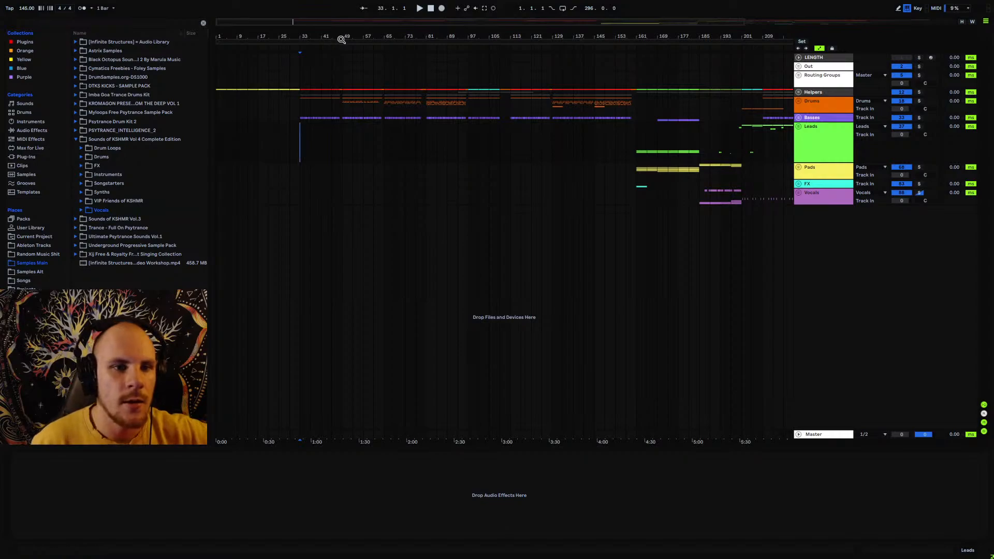
pyautogui.moveTo(344, 38); pyautogui.dragTo(372, 38)
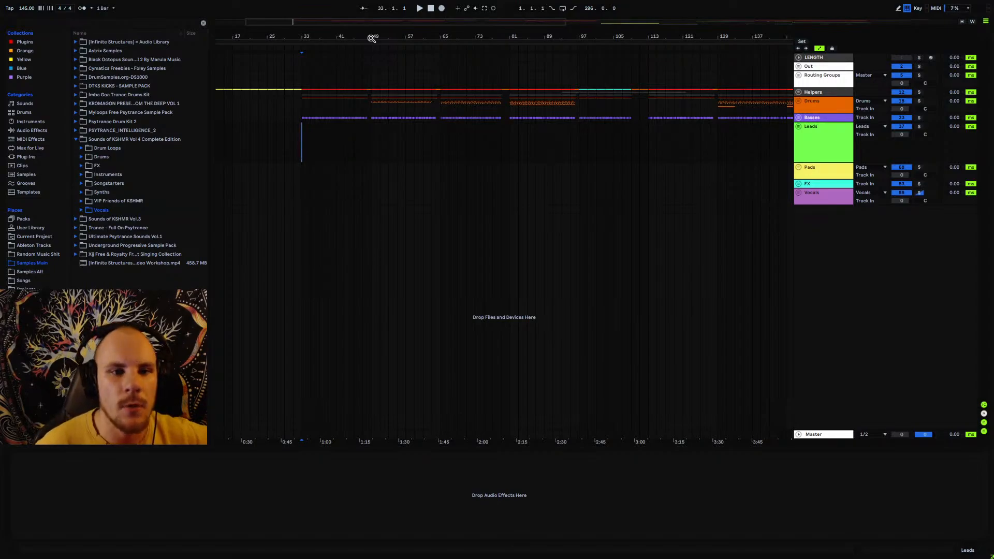
# - Place the insert marker at 49.1.1 on the Leads group
pyautogui.moveTo(371, 38); pyautogui.dragTo(387, 38)
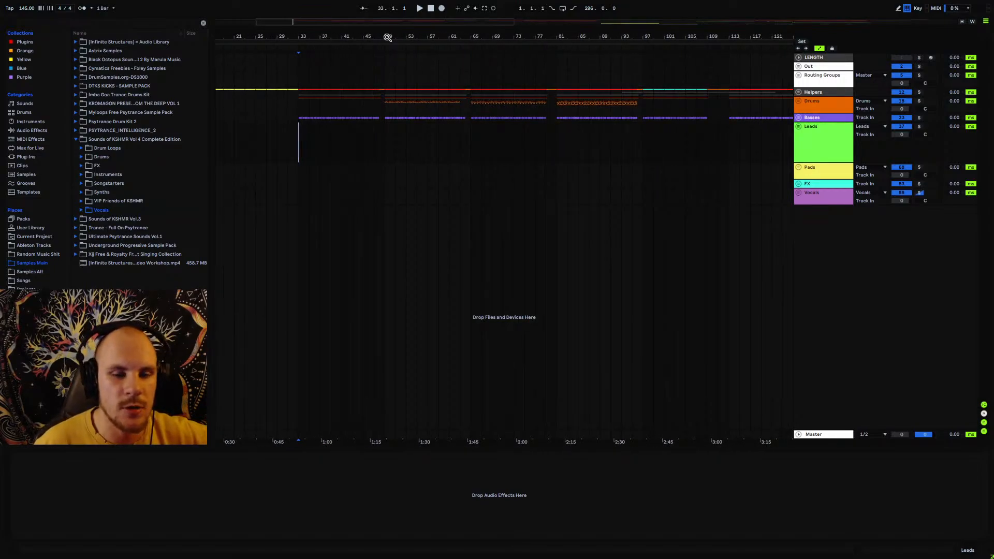
pyautogui.click(386, 130)
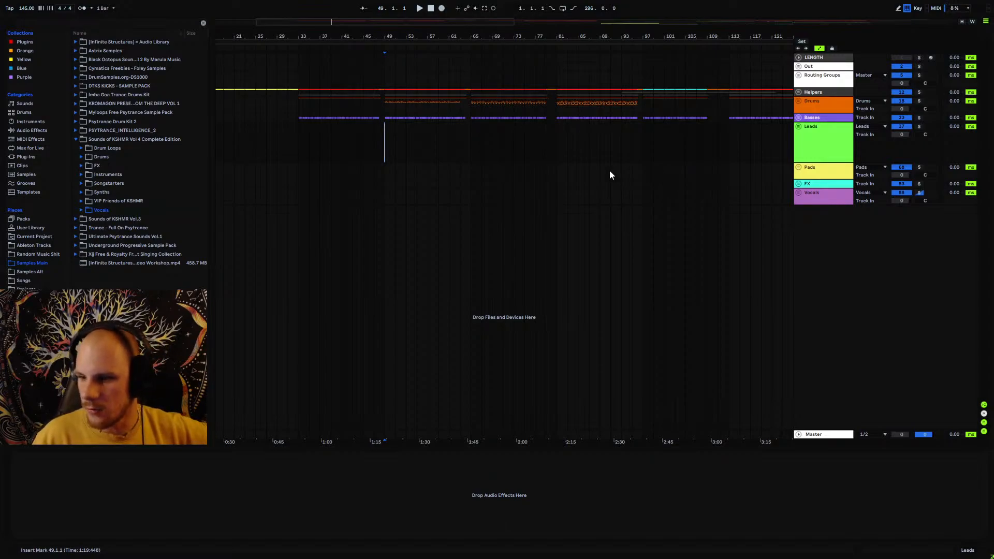
# - Look through the vocal folders of the Sounds of KSHMR Vol.3 pack, including its ethnic, Indian and tribal vocals
pyautogui.click(80, 222)
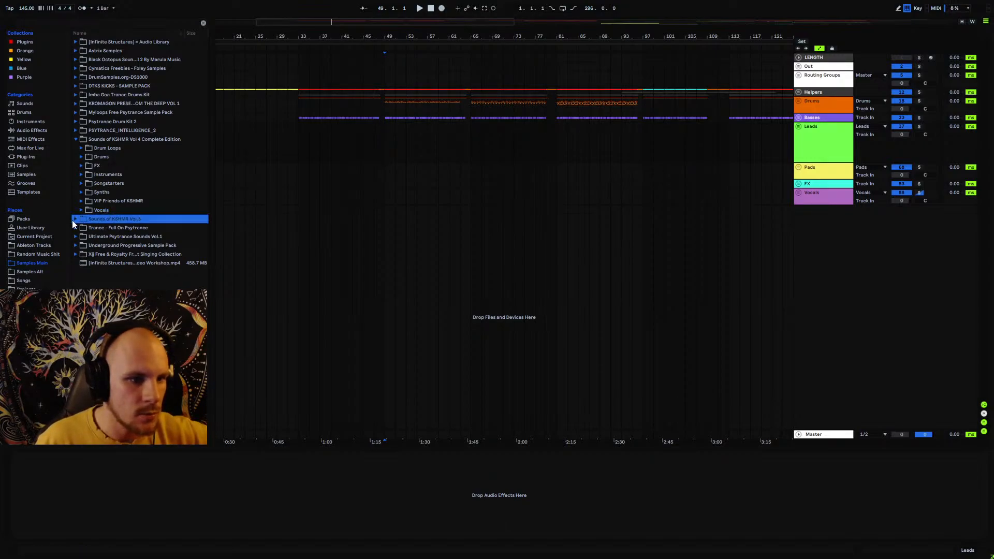
pyautogui.click(74, 218)
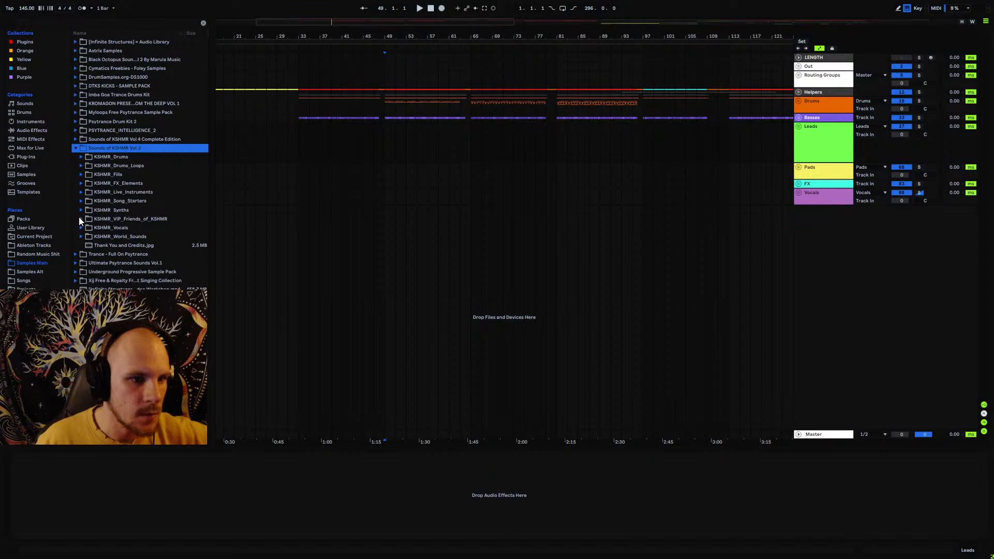
pyautogui.click(82, 228)
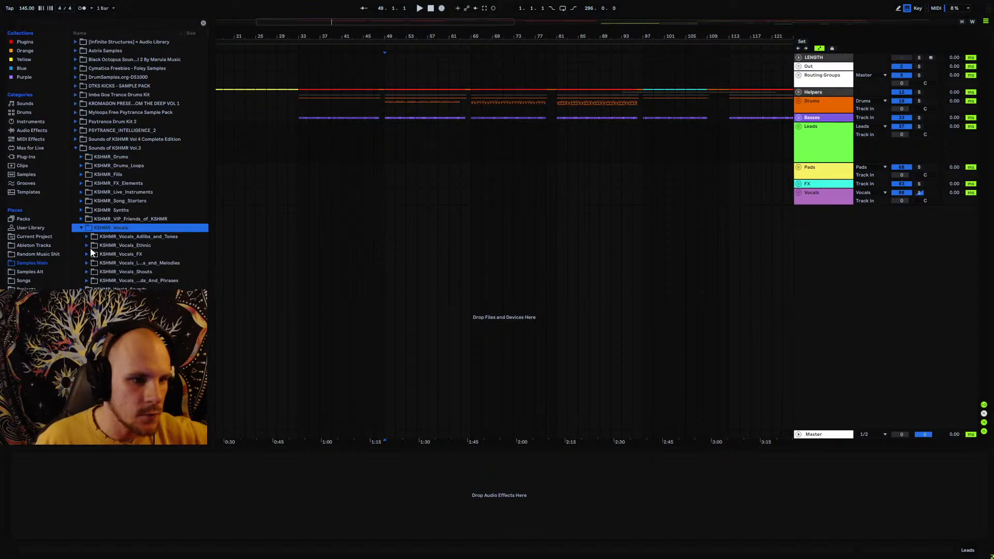
pyautogui.click(89, 246)
pyautogui.click(92, 272)
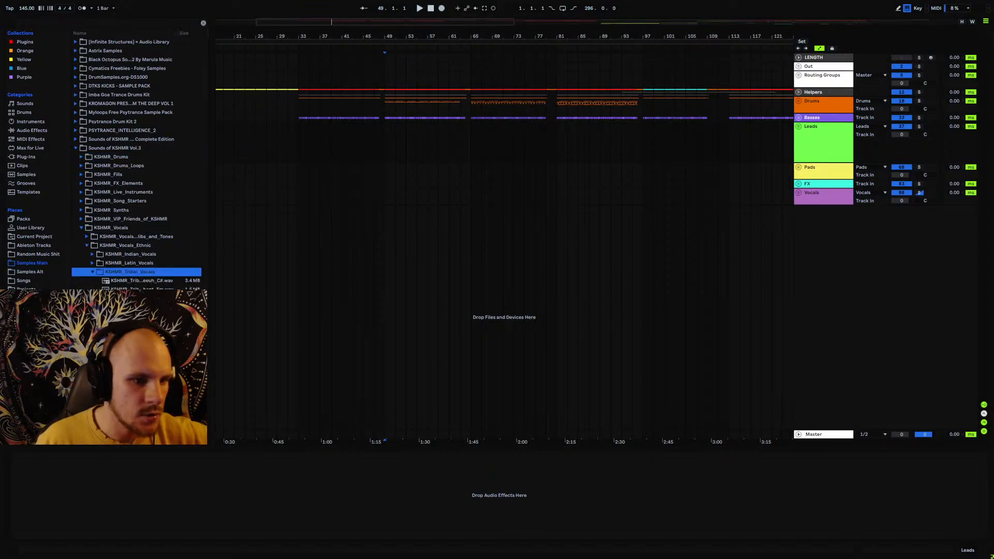
pyautogui.click(92, 254)
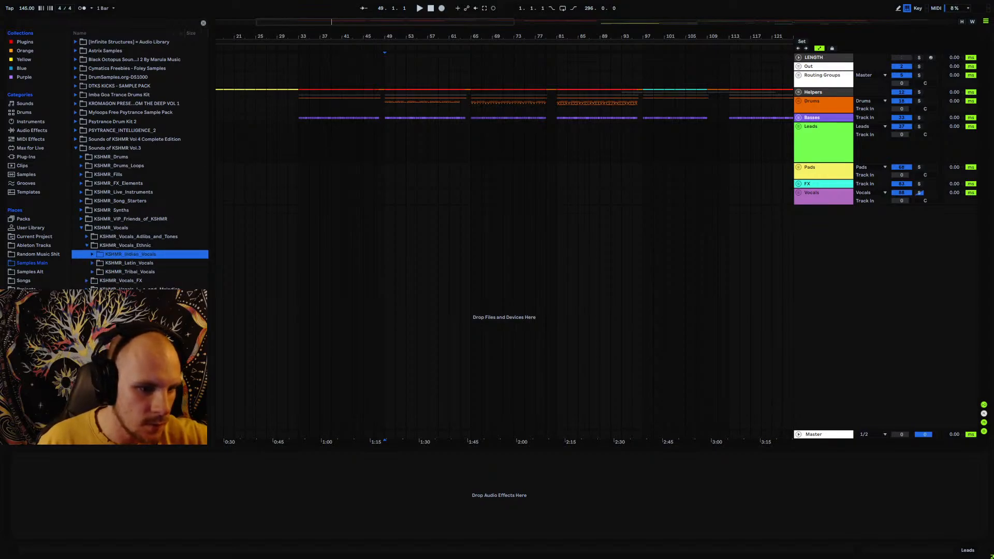
pyautogui.click(88, 289)
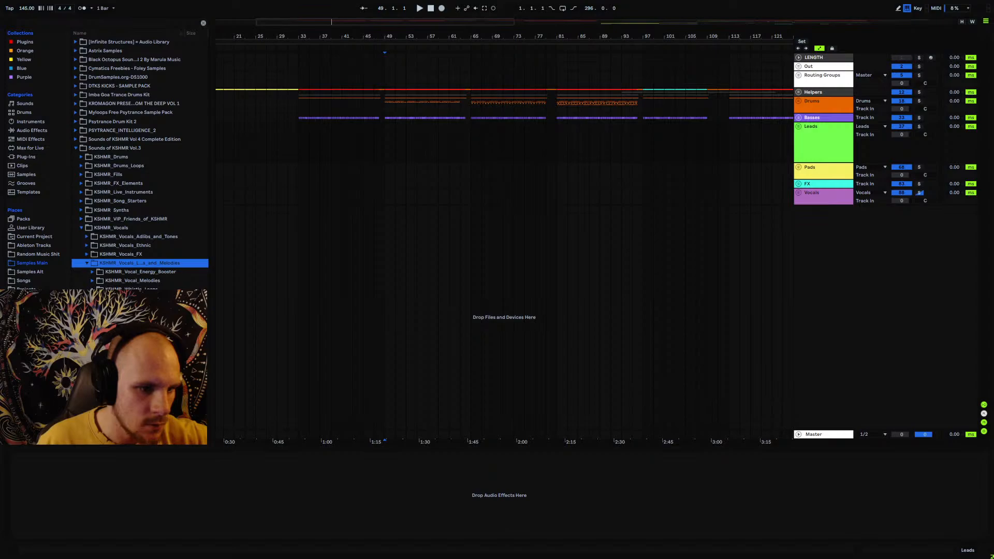
# - Open the KSHMR_Tribal_Vocals folder under KSHMR_Vocals_Ethnic and preview its first sample
pyautogui.click(88, 245)
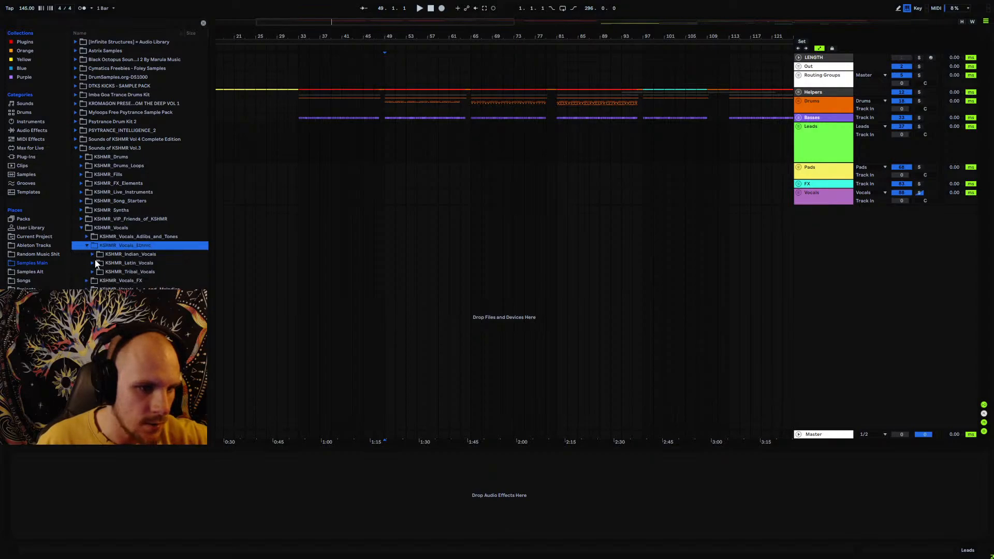
pyautogui.click(89, 273)
pyautogui.click(92, 272)
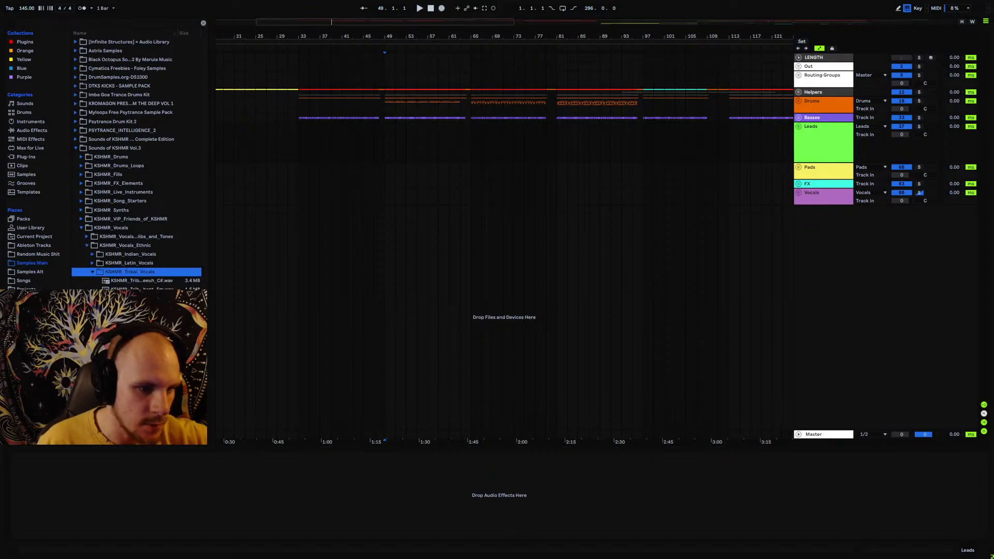
pyautogui.click(191, 283)
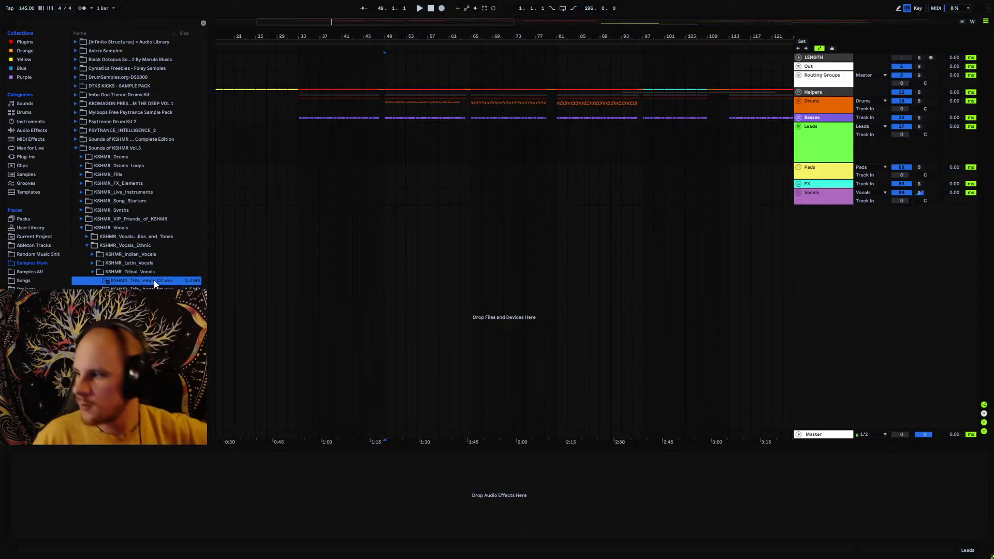
# - Add the KSHMR_Tribal_Vocal_01_Chyeeuh_C# sample on a new audio track at 33.1.1 and transpose it by +4 semitones
pyautogui.moveTo(153, 281); pyautogui.dragTo(321, 213)
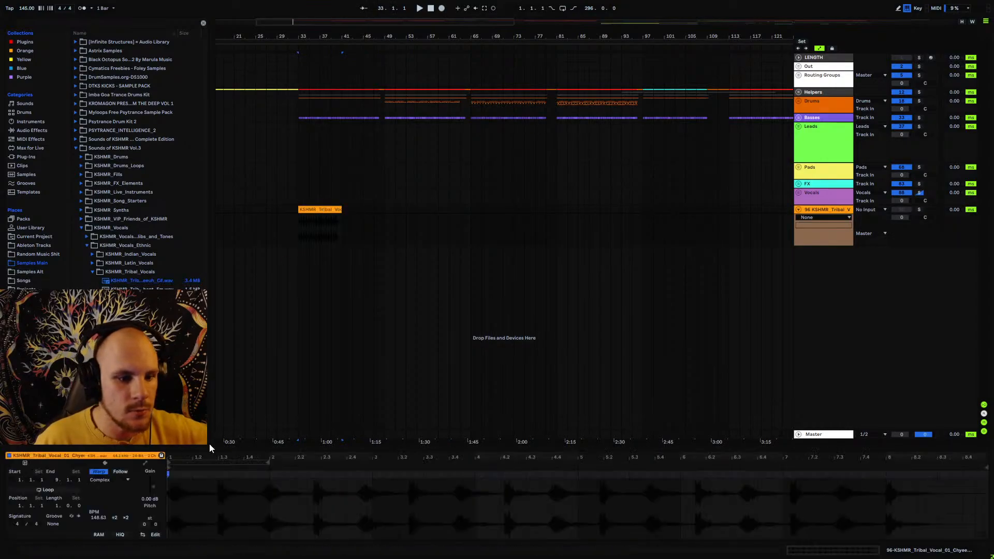
pyautogui.moveTo(152, 513); pyautogui.dragTo(152, 505)
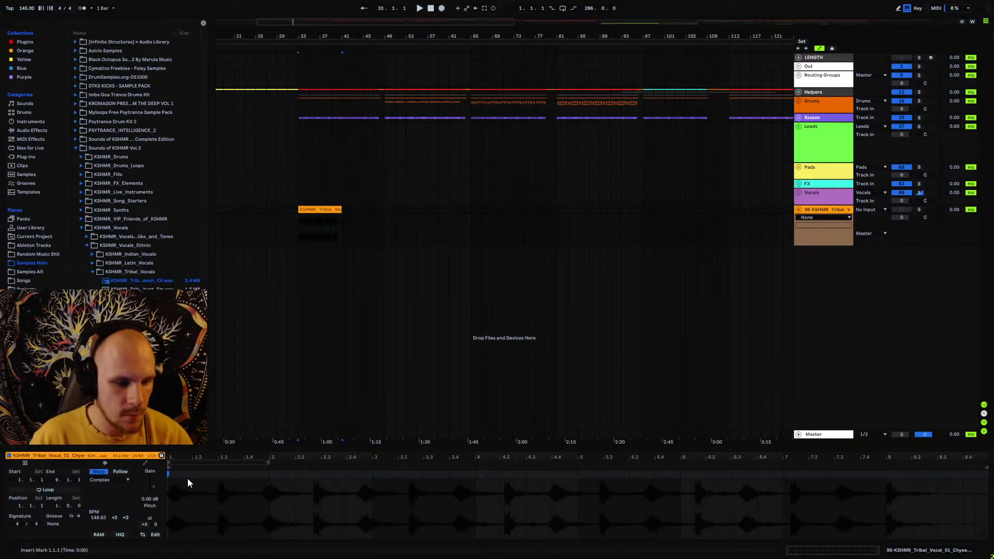
# - Solo the new tribal vocal track and play its clip from bar 33
pyautogui.press('space')
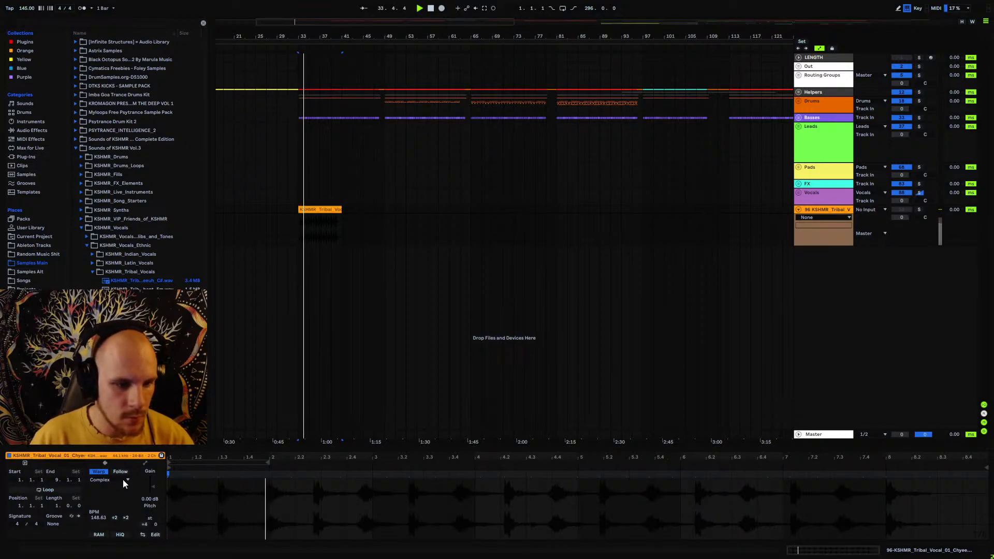
pyautogui.click(919, 209)
pyautogui.press('space')
pyautogui.press('space')
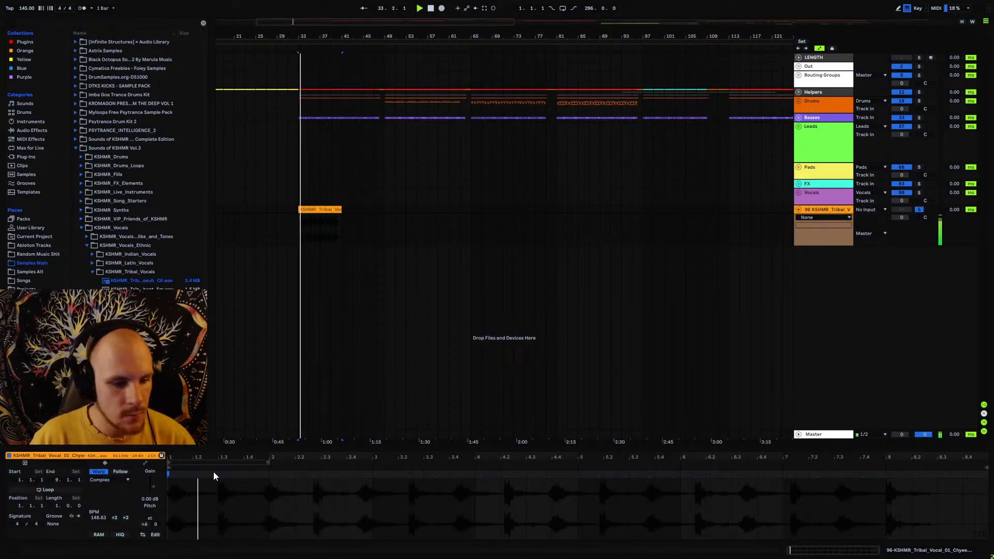
# - Raise the tribal vocal clip's transposition to +8 semitones while listening to it
pyautogui.moveTo(149, 517); pyautogui.dragTo(149, 514)
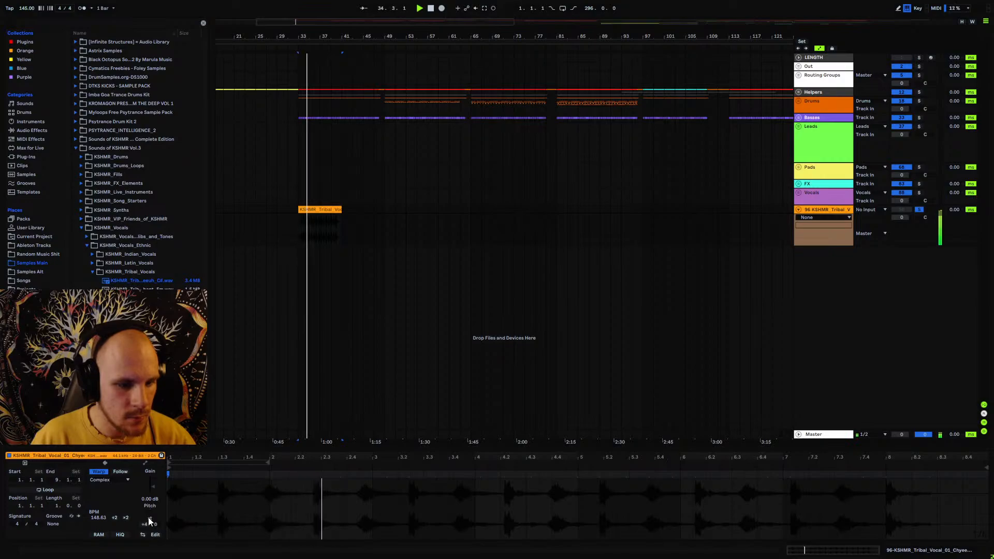
pyautogui.press('Up')
pyautogui.press('Up')
pyautogui.press('Up')
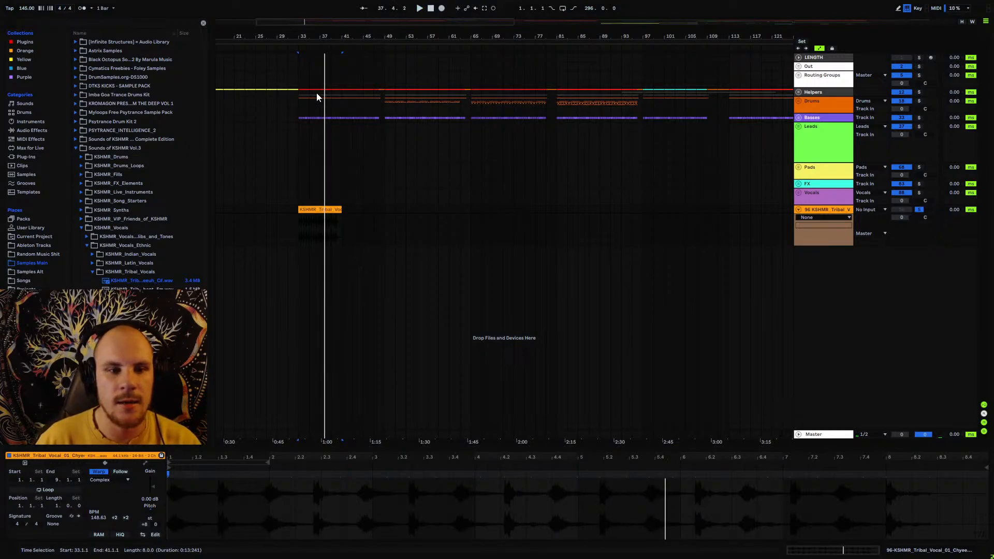
# - Warp the tribal vocal clip so that its last hit lands on beat 8.3 of the clip
pyautogui.moveTo(320, 34); pyautogui.dragTo(374, 34)
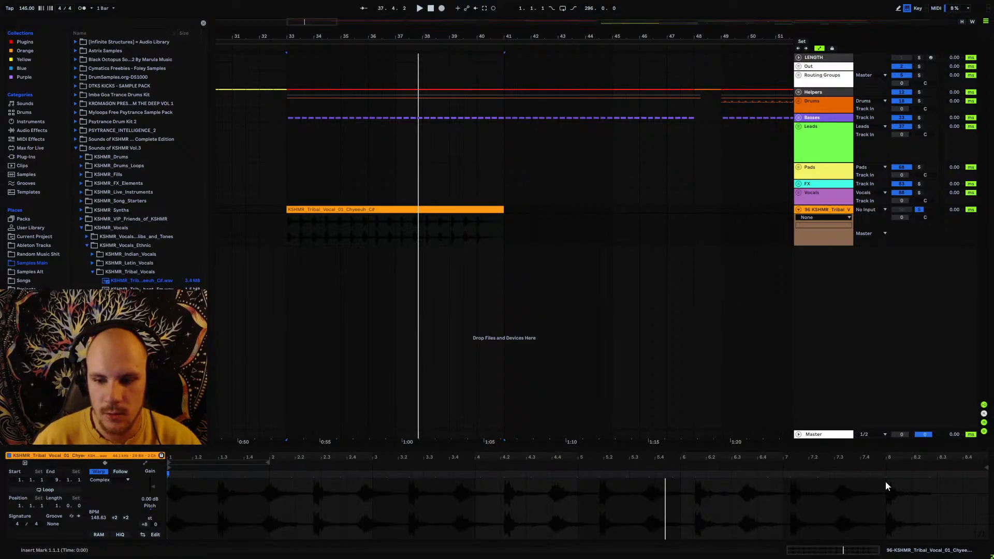
pyautogui.click(939, 474)
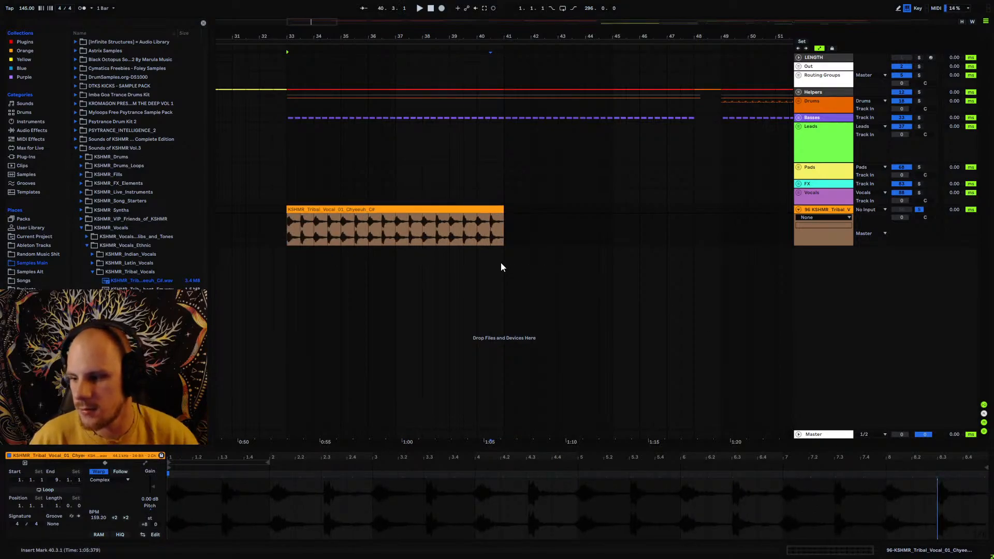
# - Examine the first hit of the tribal vocal clip by marking the range from 33.1.1 to 33.3.1
pyautogui.click(291, 229)
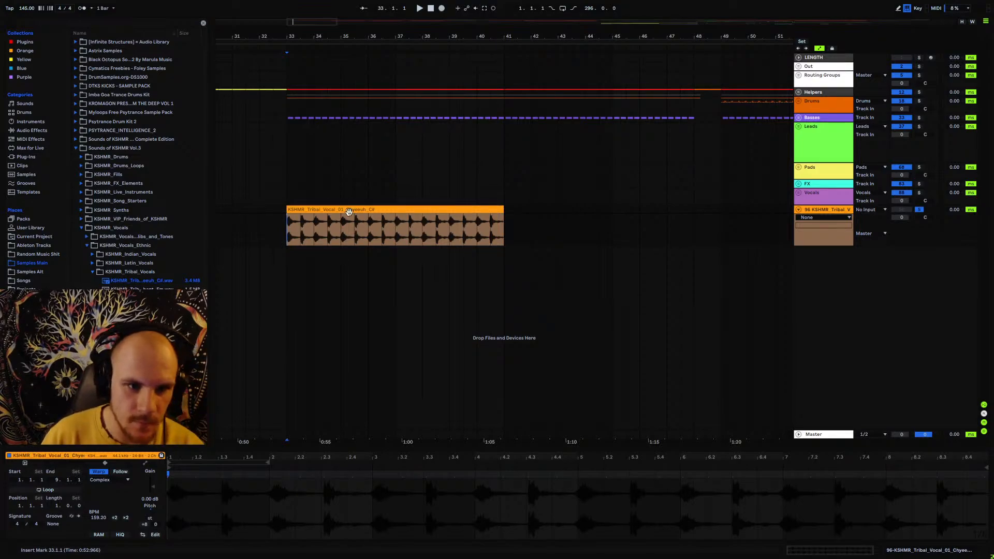
pyautogui.click(346, 209)
pyautogui.click(300, 229)
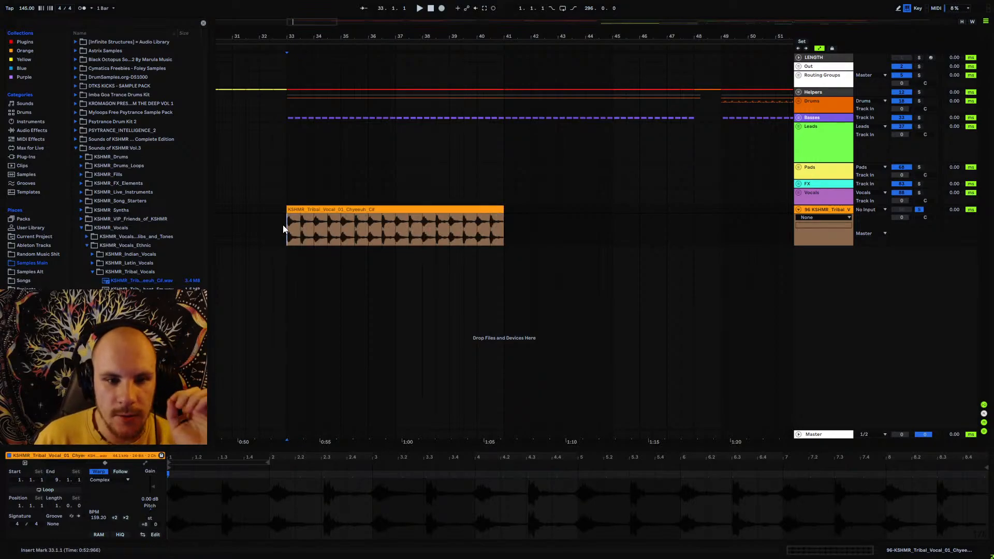
pyautogui.moveTo(288, 225); pyautogui.dragTo(300, 226)
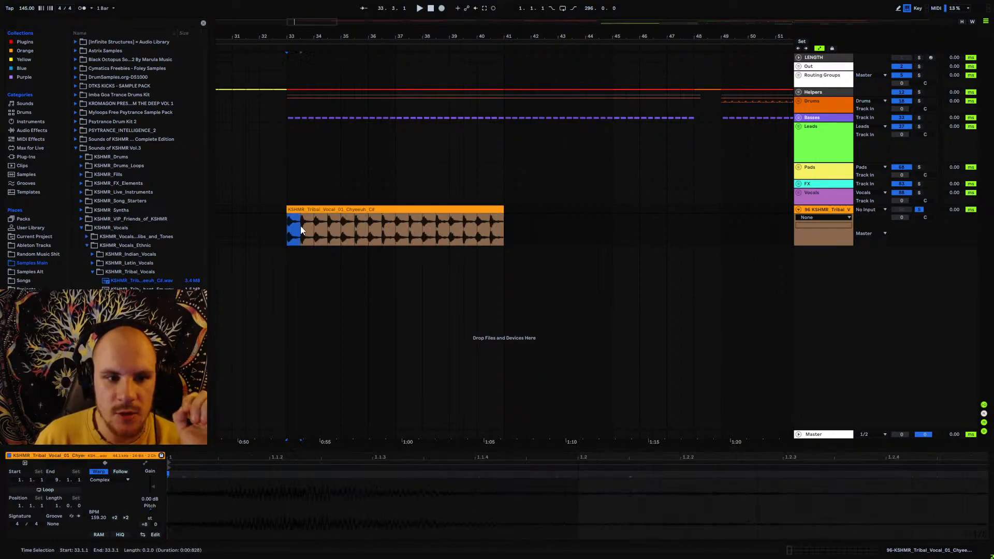
pyautogui.click(299, 228)
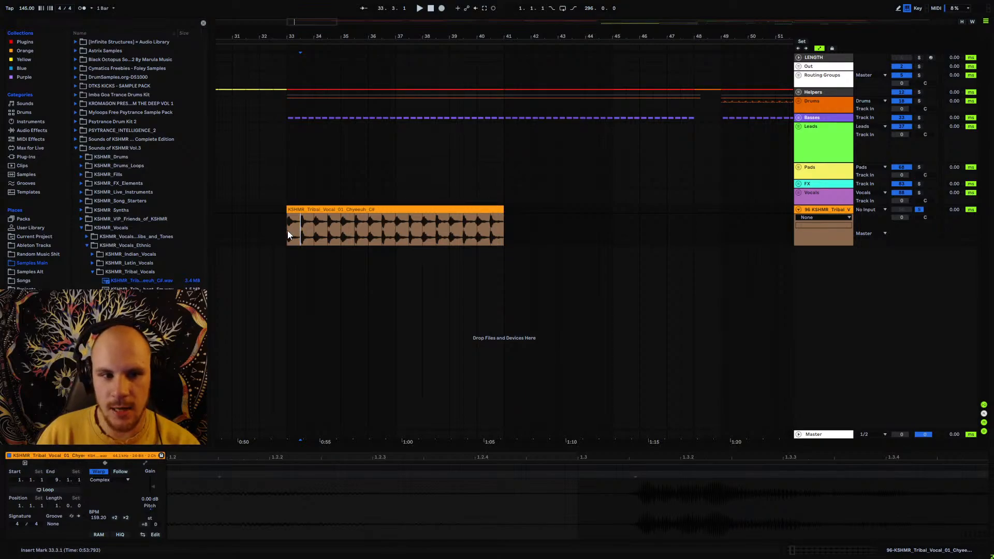
pyautogui.click(288, 232)
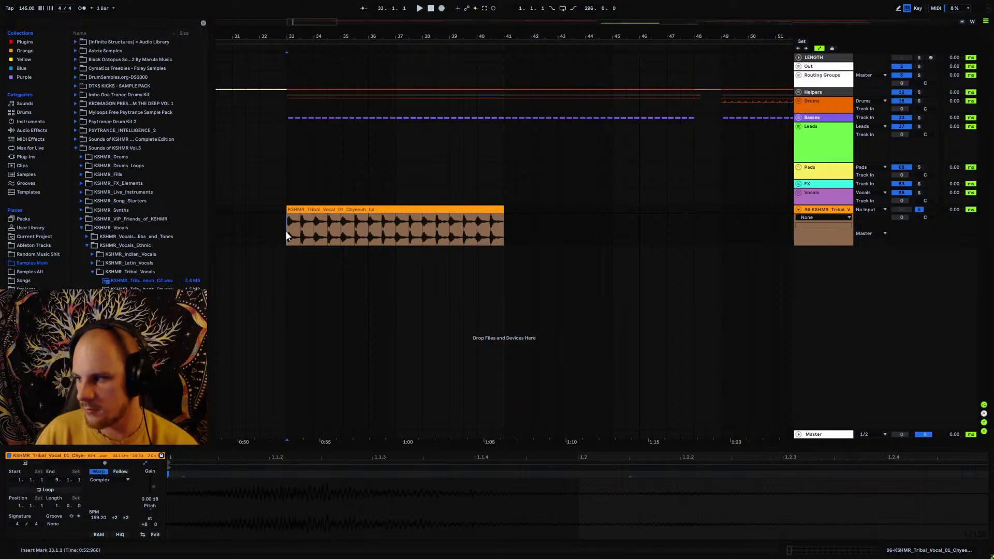
# - Examine the repeating rhythm of the whole tribal vocal clip between bars 33 and 41
pyautogui.moveTo(355, 39); pyautogui.dragTo(438, 16)
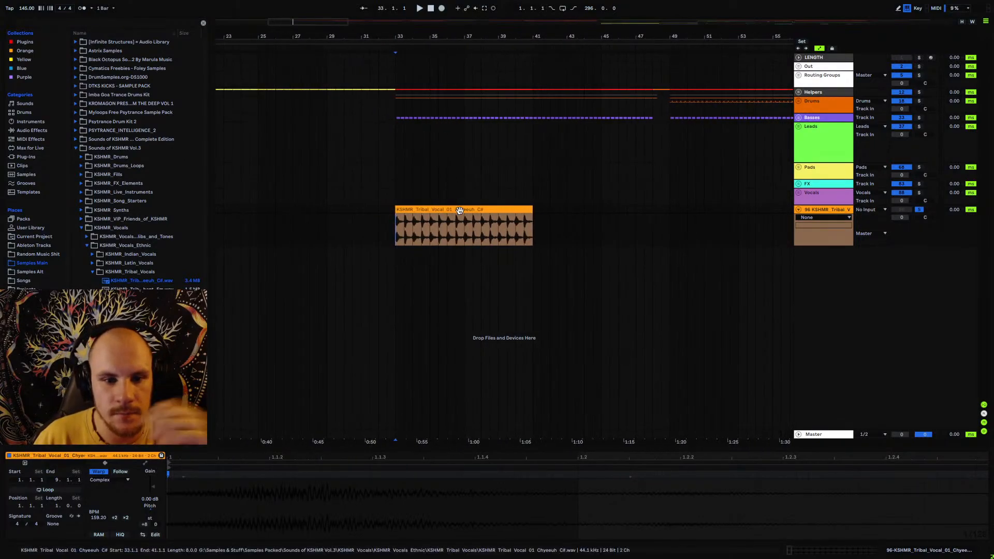
pyautogui.click(459, 210)
pyautogui.click(418, 235)
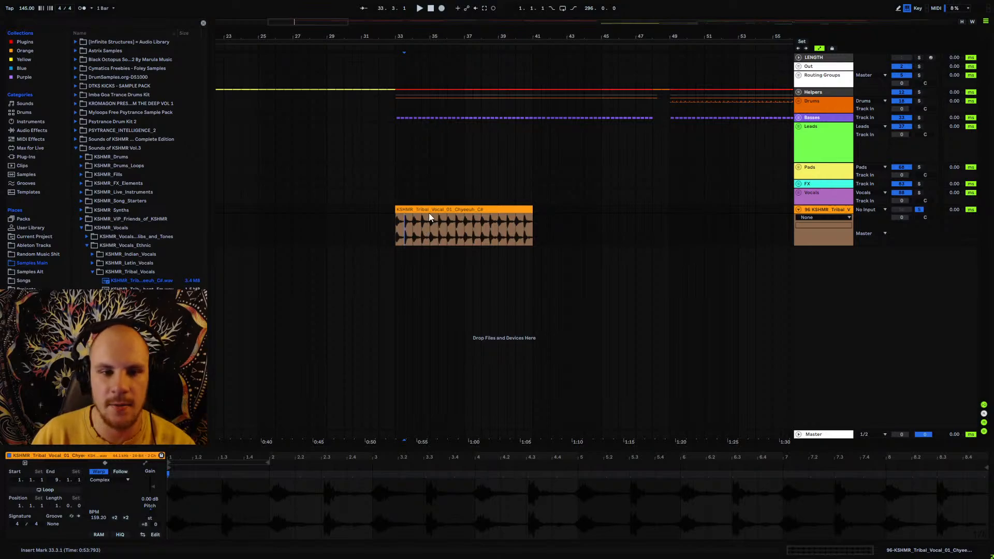
pyautogui.doubleClick(418, 238)
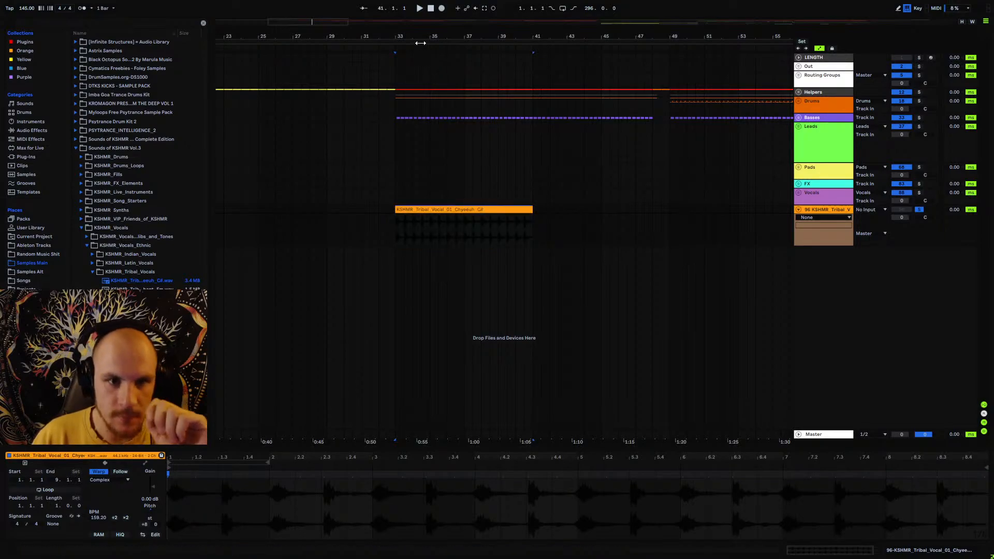
pyautogui.moveTo(421, 43); pyautogui.dragTo(428, 103)
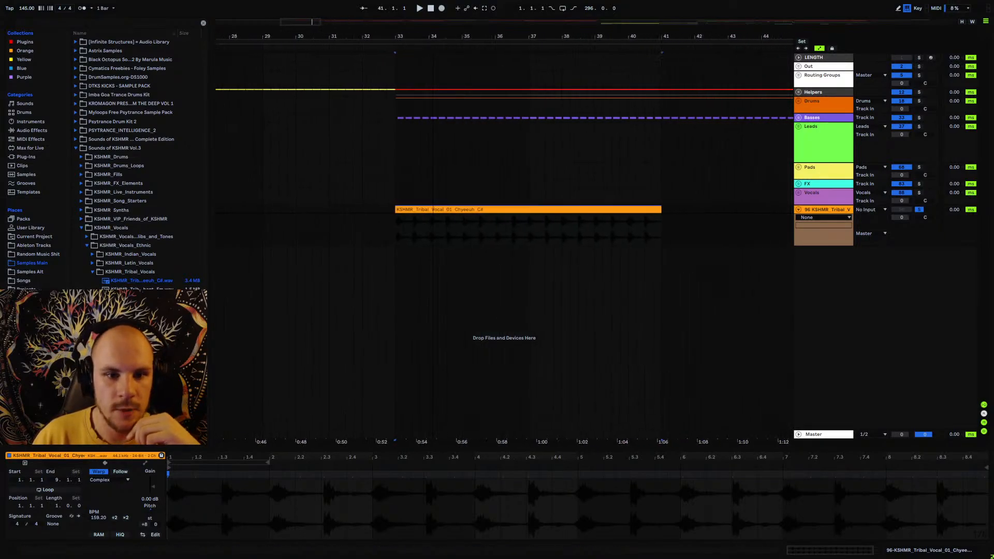
pyautogui.click(399, 241)
pyautogui.moveTo(464, 37); pyautogui.dragTo(462, 37)
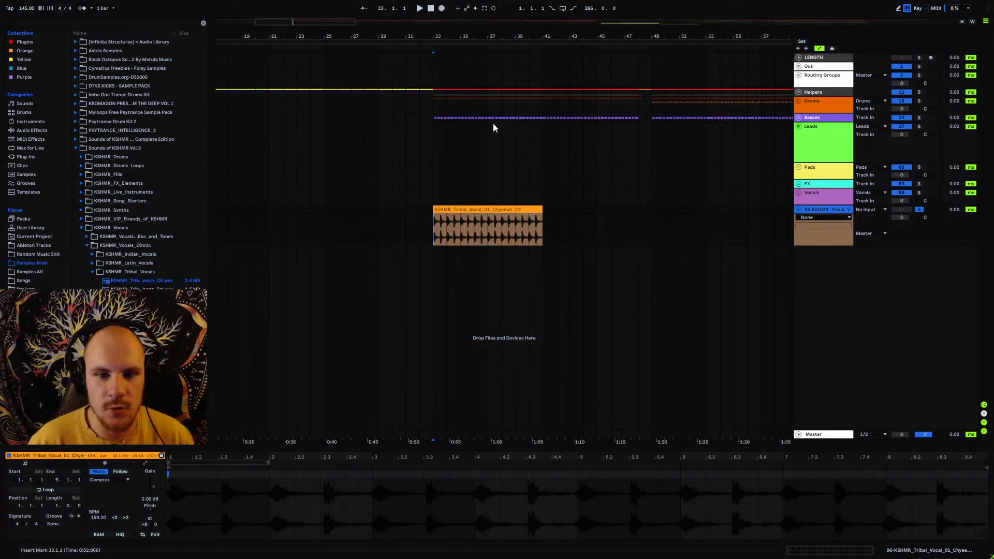
# - Remove the tribal vocal track and place the insert marker at 33.1.1 on the Leads group
pyautogui.hotkey('ctrl', 'z')
pyautogui.click(434, 136)
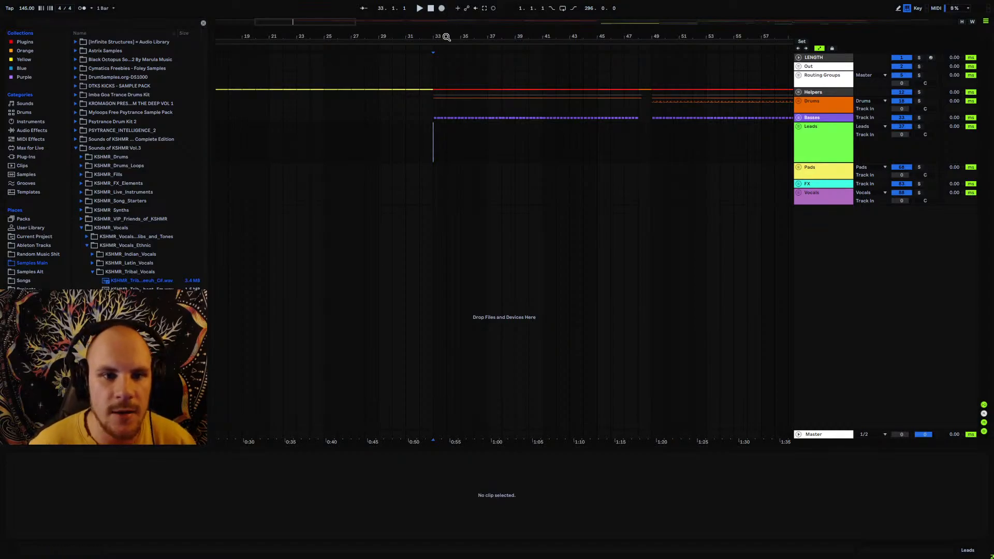
# - Unfold the Leads group in the arrangement and collapse the KSHMR_Vocals folder in the browser
pyautogui.moveTo(435, 38)
pyautogui.mouseDown()
pyautogui.moveTo(435, 13)
pyautogui.moveTo(437, 24)
pyautogui.mouseUp()
pyautogui.click(799, 127)
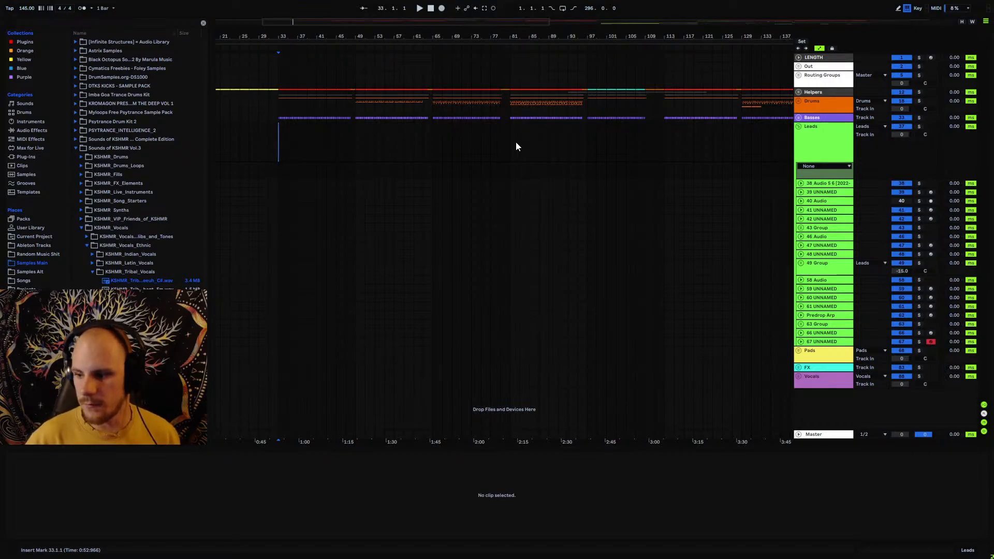
pyautogui.moveTo(452, 41); pyautogui.dragTo(487, 55)
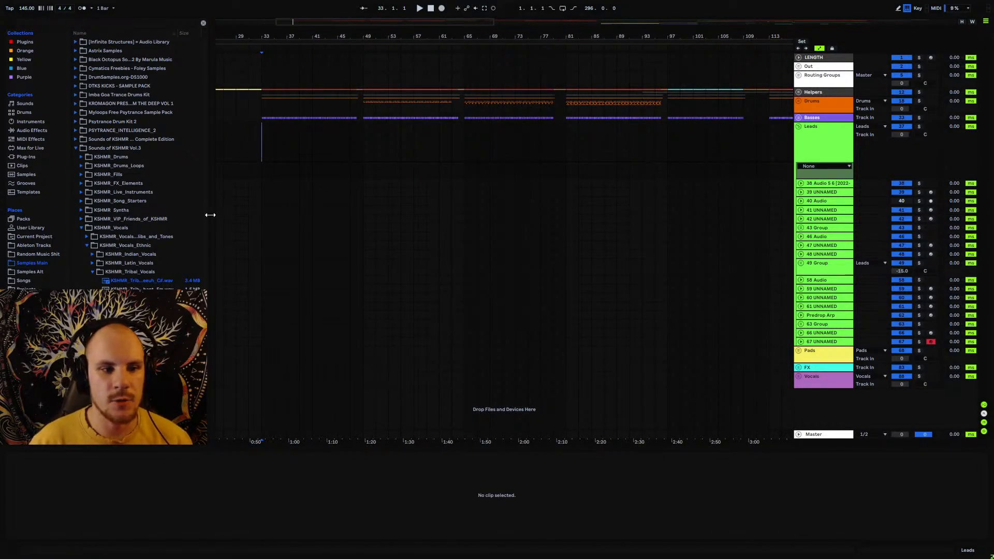
pyautogui.click(81, 228)
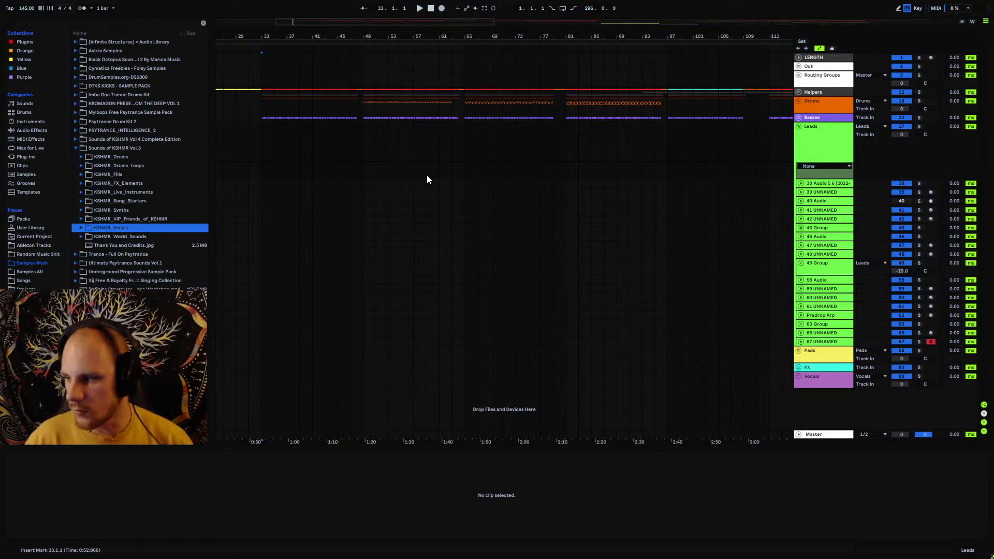
# - Place the insert marker at 65.1.1 on the Leads group
pyautogui.click(464, 136)
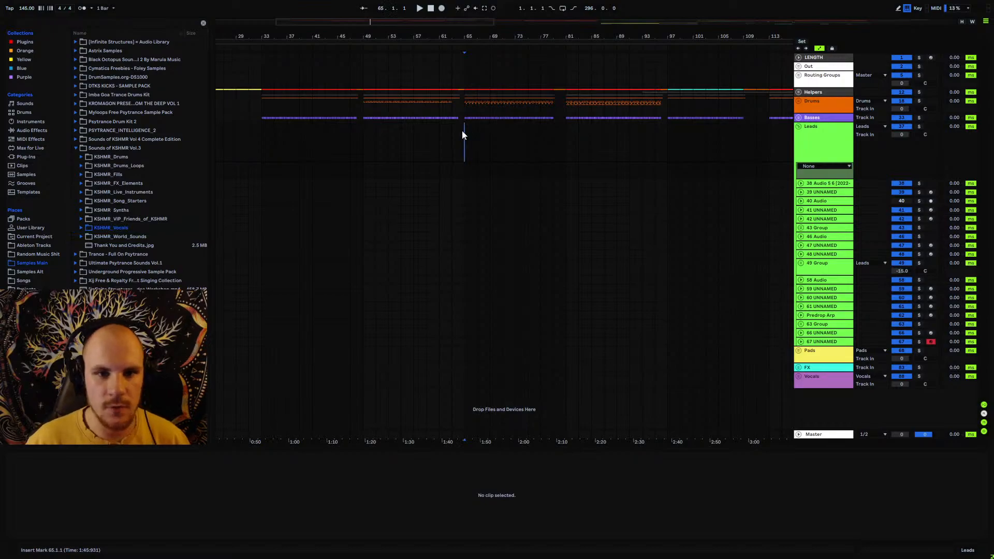
pyautogui.moveTo(517, 38); pyautogui.dragTo(518, 56)
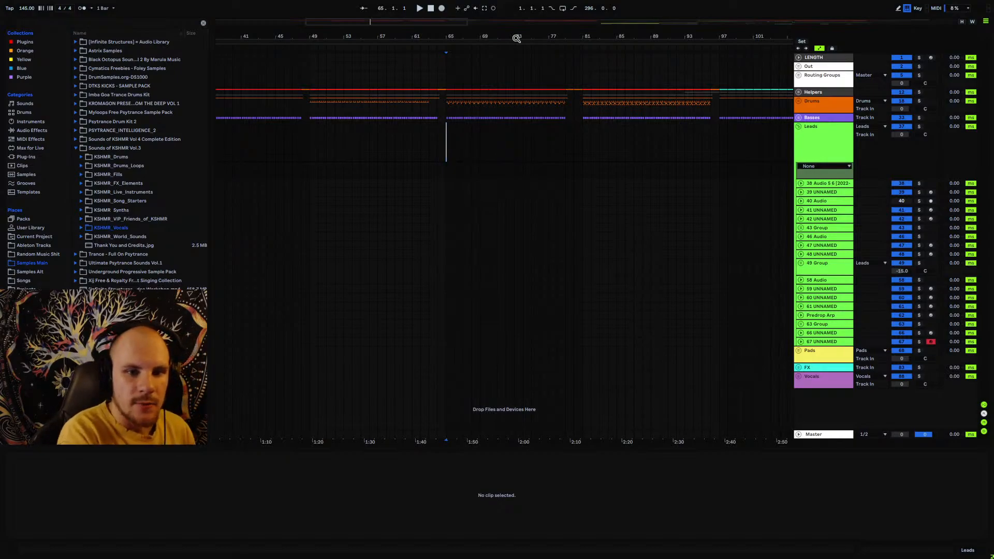
# - Look over the drum and bass sections across the arrangement and place the insert marker at 95.1.1 on the Drums group
pyautogui.moveTo(505, 28); pyautogui.dragTo(505, 15)
pyautogui.moveTo(449, 44); pyautogui.dragTo(379, 36)
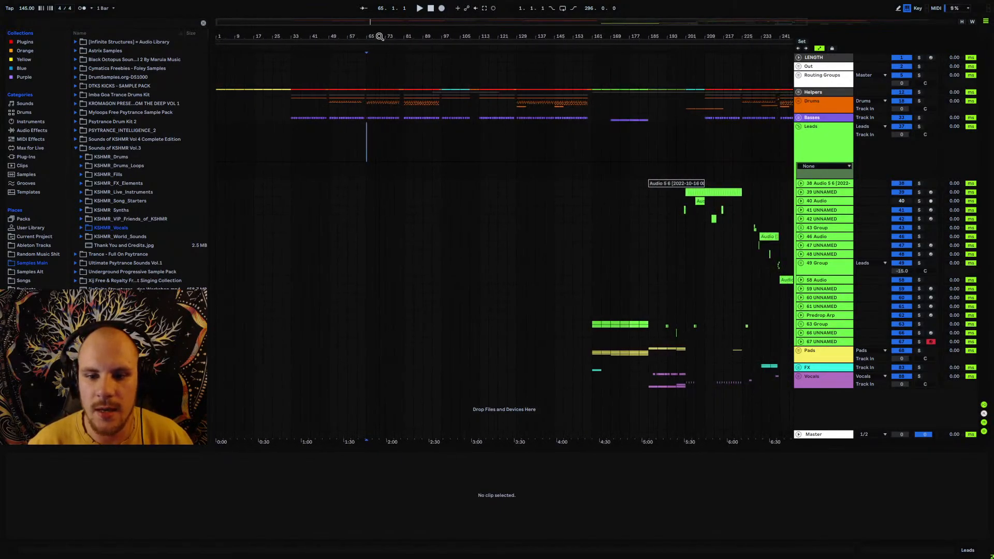
pyautogui.click(648, 378)
pyautogui.moveTo(446, 41); pyautogui.dragTo(538, 36)
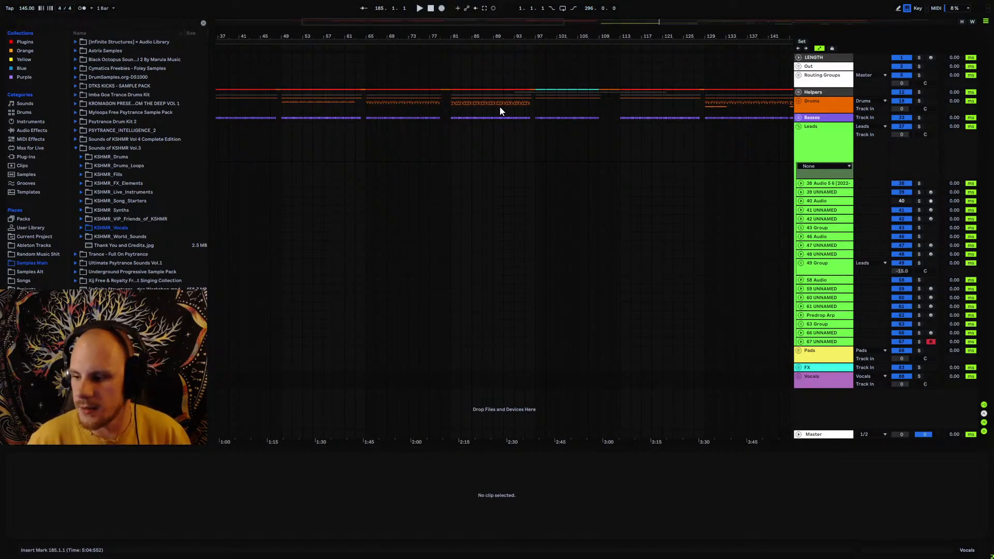
pyautogui.scroll(2, 539, 88)
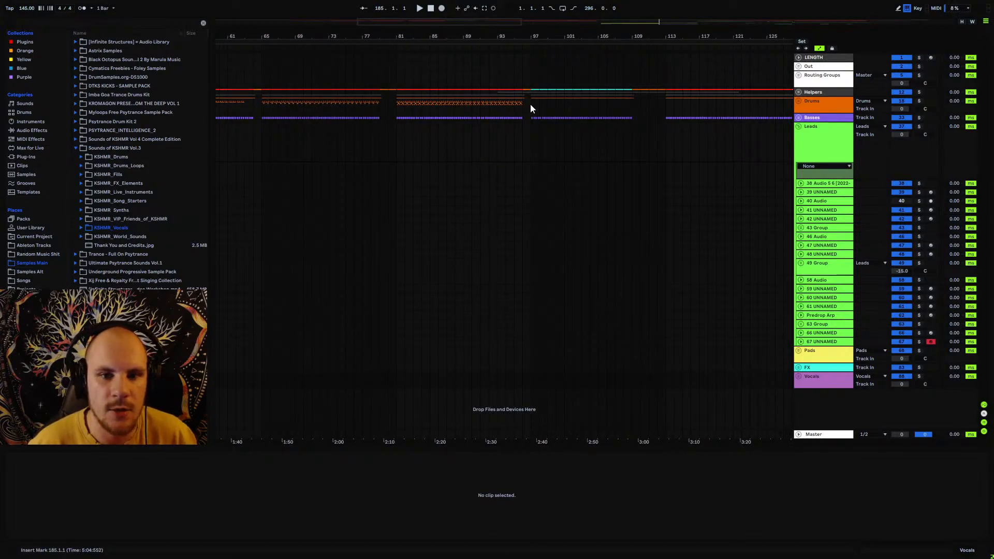
pyautogui.click(799, 127)
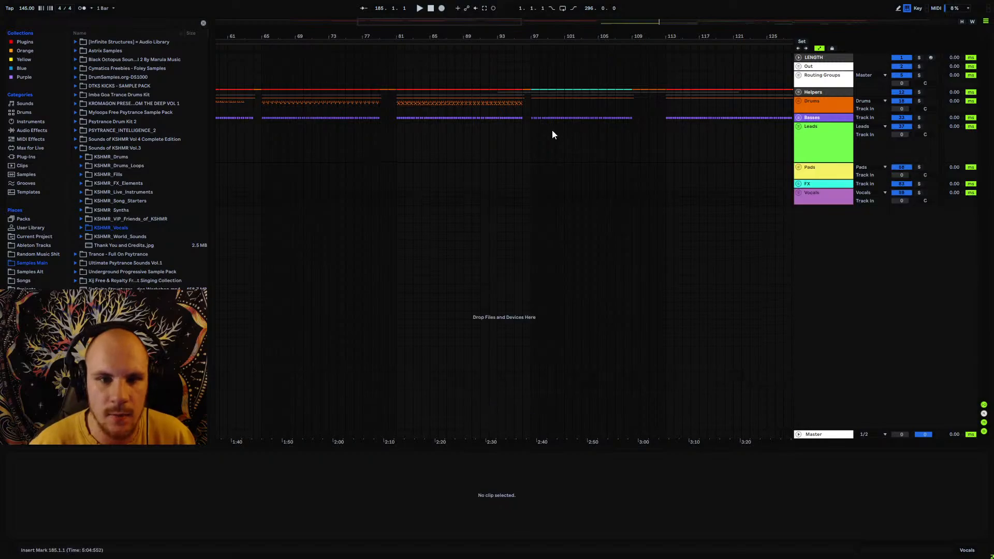
pyautogui.click(514, 105)
pyautogui.moveTo(498, 32); pyautogui.dragTo(644, 31)
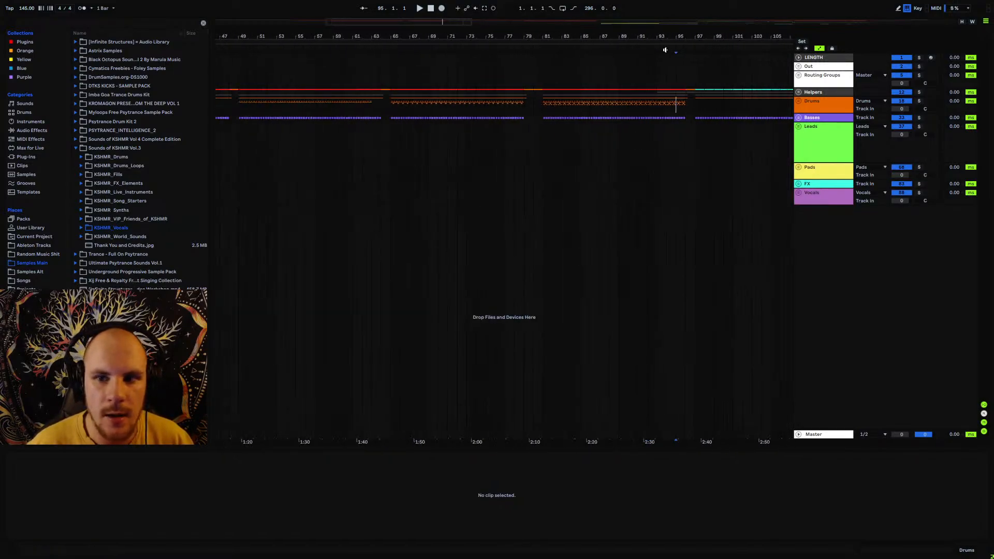
# - Unfold the Leads group and move the Predrop Arp track below the neighbouring group track
pyautogui.click(799, 127)
pyautogui.moveTo(821, 315); pyautogui.dragTo(823, 346)
# - Unfold the 67 UNNAMED track and open its Serum instrument for editing
pyautogui.click(823, 343)
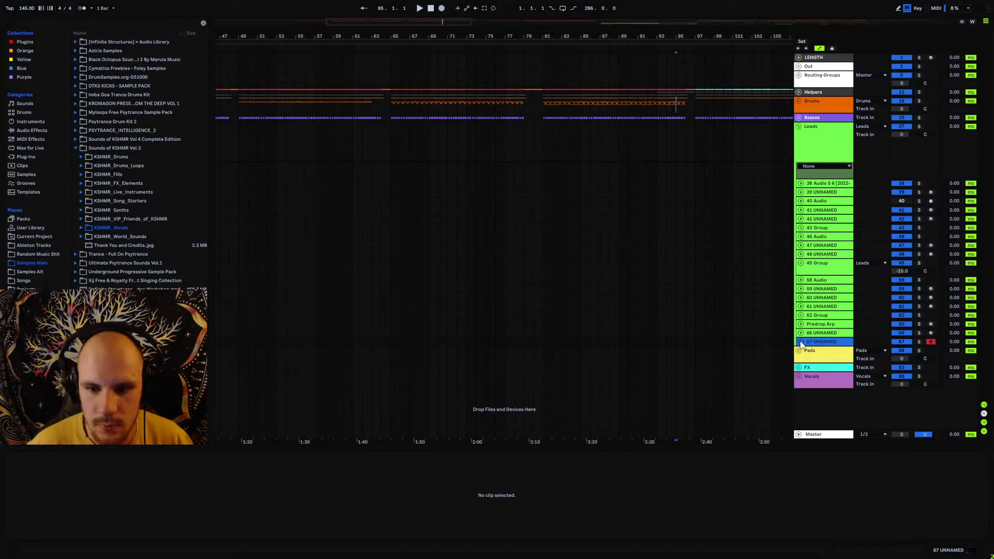
pyautogui.click(801, 342)
pyautogui.doubleClick(823, 342)
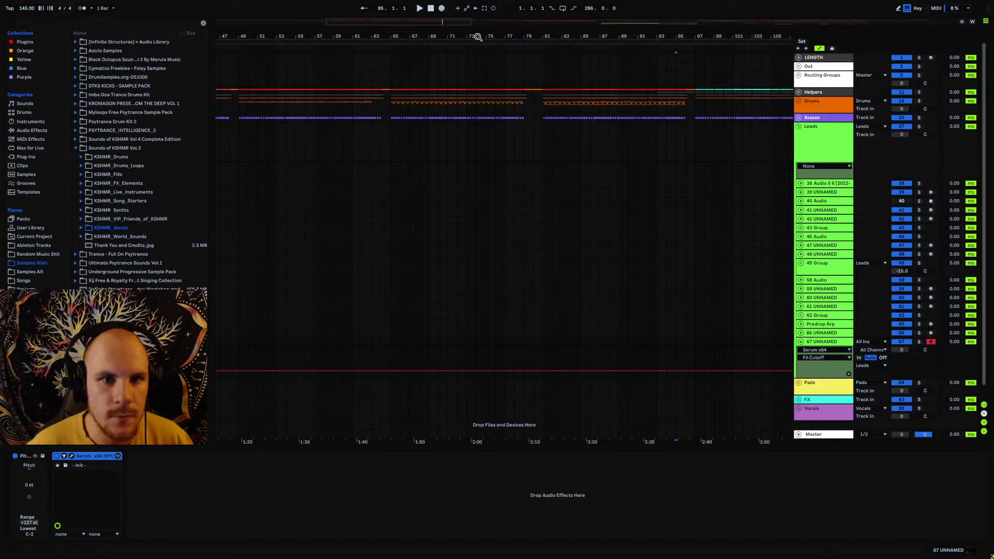
pyautogui.moveTo(477, 37); pyautogui.dragTo(507, 33)
pyautogui.click(72, 456)
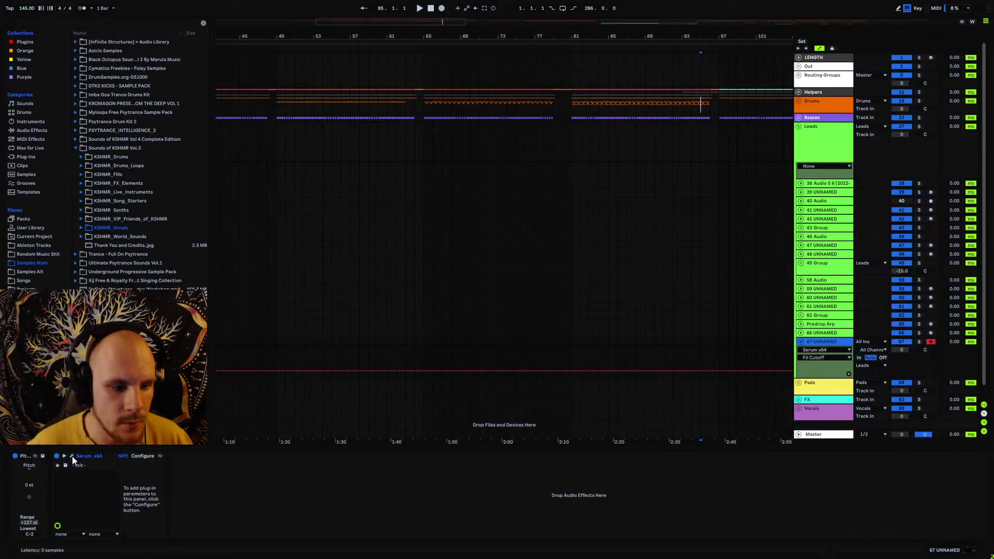
# - Adjust the High 24 filter's cutoff and assign Macro 1 to it with a modulation amount of 43
pyautogui.moveTo(627, 200); pyautogui.dragTo(628, 197)
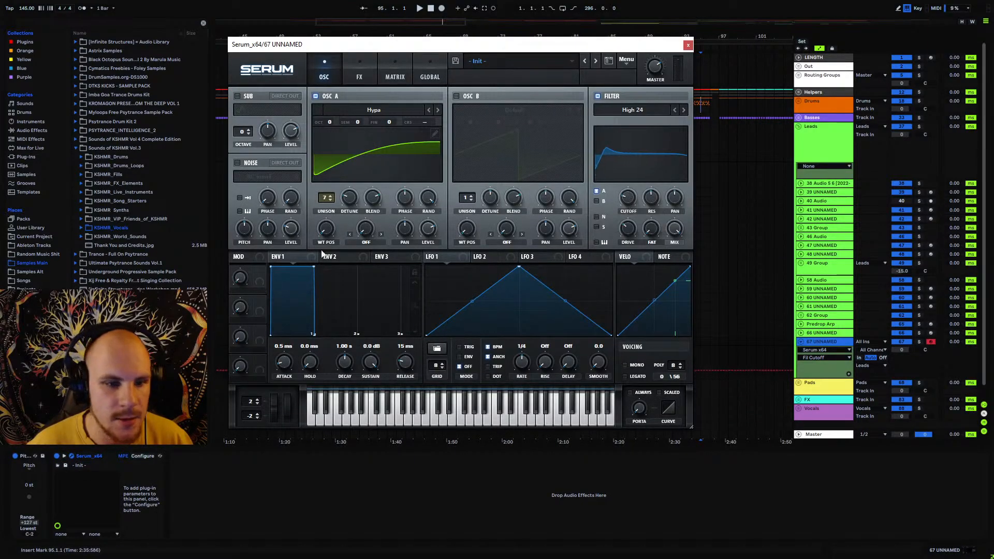
pyautogui.moveTo(260, 273); pyautogui.dragTo(628, 198)
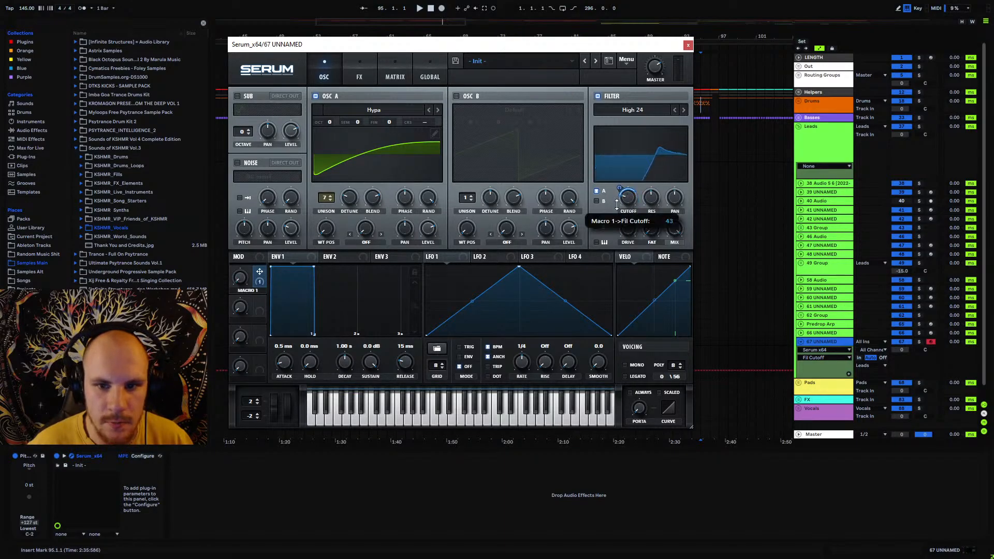
# - Enable Serum's distortion effect, try the Asym and Sine Shaper types, and settle on X-Shaper (Asym)
pyautogui.click(359, 76)
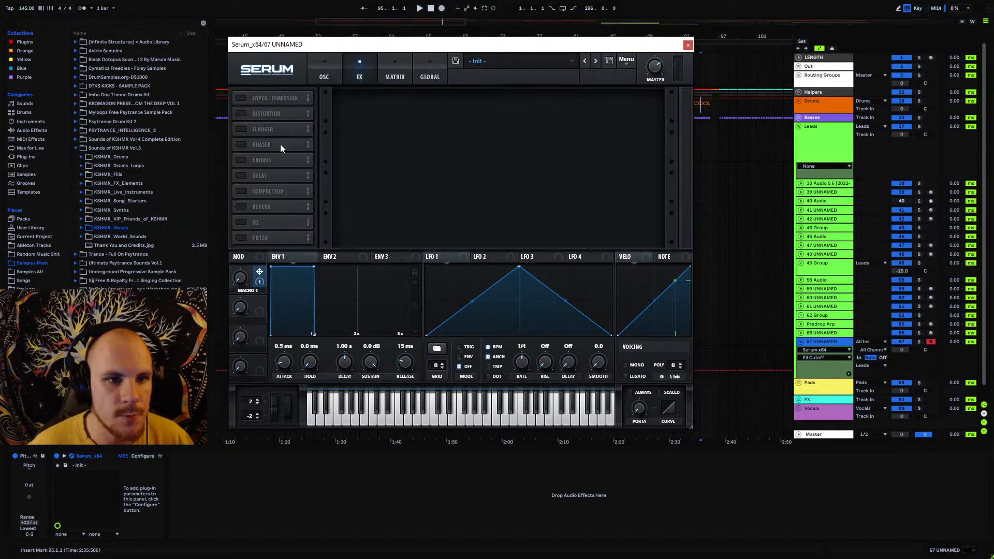
pyautogui.click(241, 114)
pyautogui.click(401, 107)
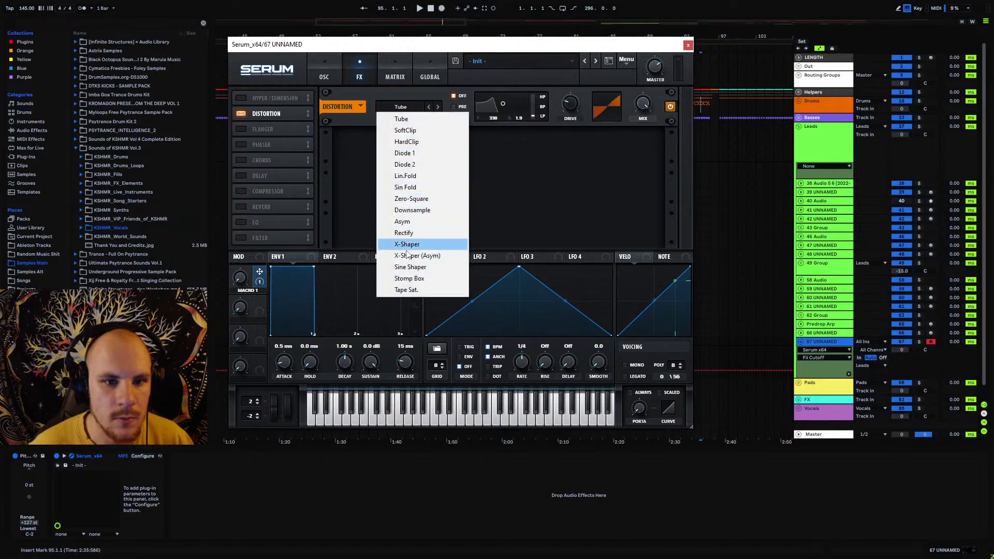
pyautogui.click(421, 223)
pyautogui.click(570, 103)
pyautogui.click(400, 107)
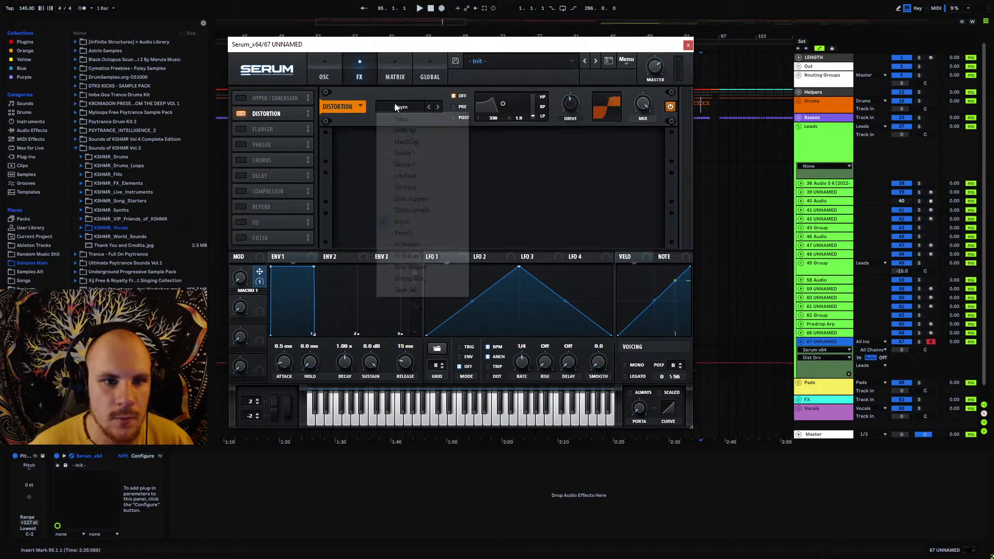
pyautogui.click(424, 267)
pyautogui.click(401, 107)
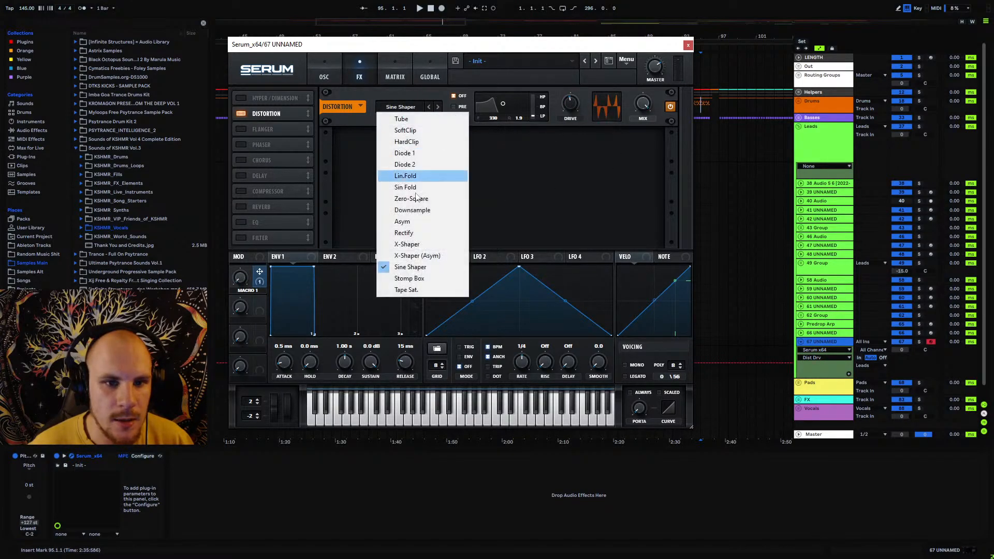
pyautogui.click(427, 253)
# - Shape the distortion's Shaper B curve into an S-curve with small steps at the centre and a plateau in the lower half
pyautogui.click(418, 119)
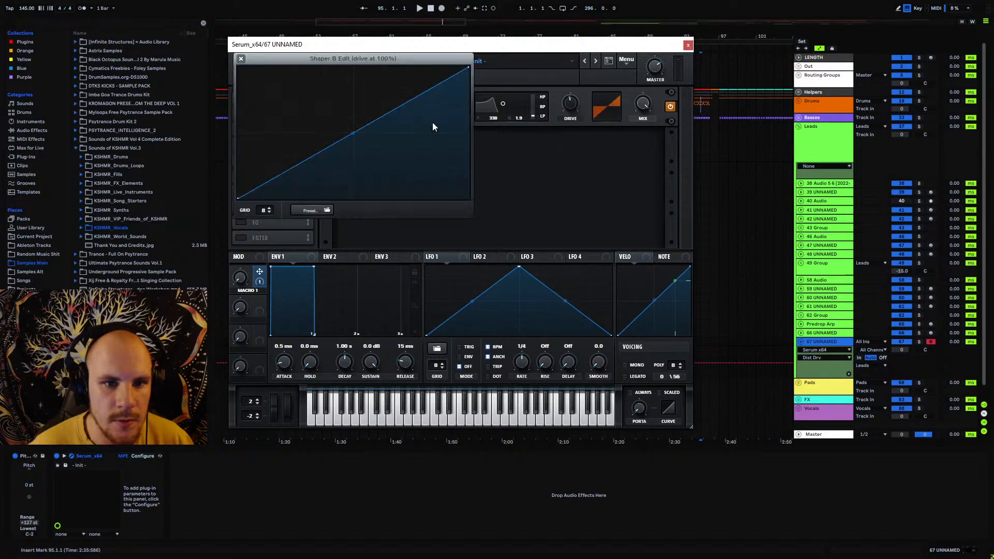
pyautogui.moveTo(364, 127)
pyautogui.mouseDown()
pyautogui.moveTo(355, 106)
pyautogui.moveTo(353, 125)
pyautogui.moveTo(404, 114)
pyautogui.moveTo(406, 93)
pyautogui.moveTo(403, 135)
pyautogui.moveTo(355, 125)
pyautogui.mouseUp()
pyautogui.moveTo(412, 97); pyautogui.dragTo(413, 77)
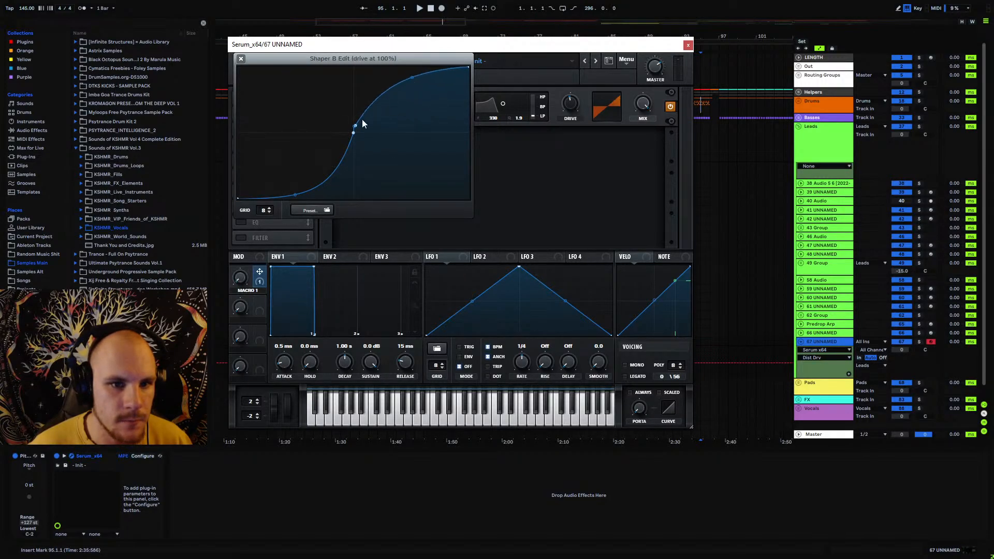
pyautogui.moveTo(355, 126); pyautogui.dragTo(345, 140)
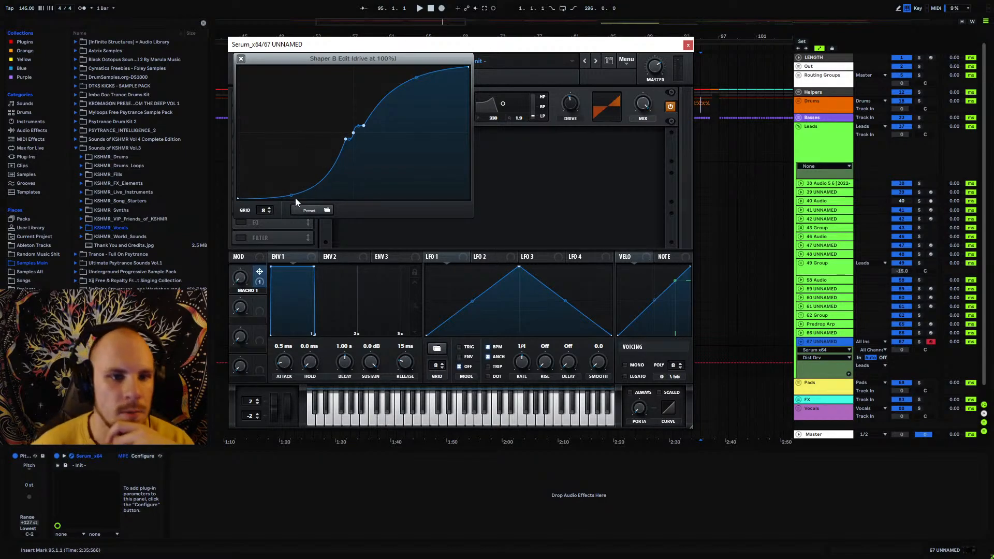
pyautogui.moveTo(296, 199)
pyautogui.mouseDown()
pyautogui.moveTo(292, 215)
pyautogui.moveTo(289, 208)
pyautogui.mouseUp()
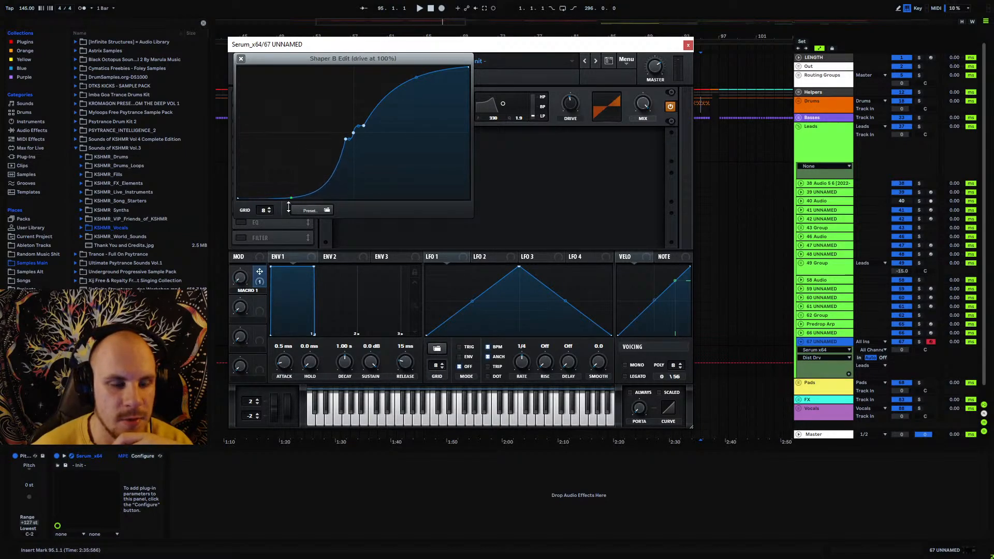
pyautogui.doubleClick(289, 165)
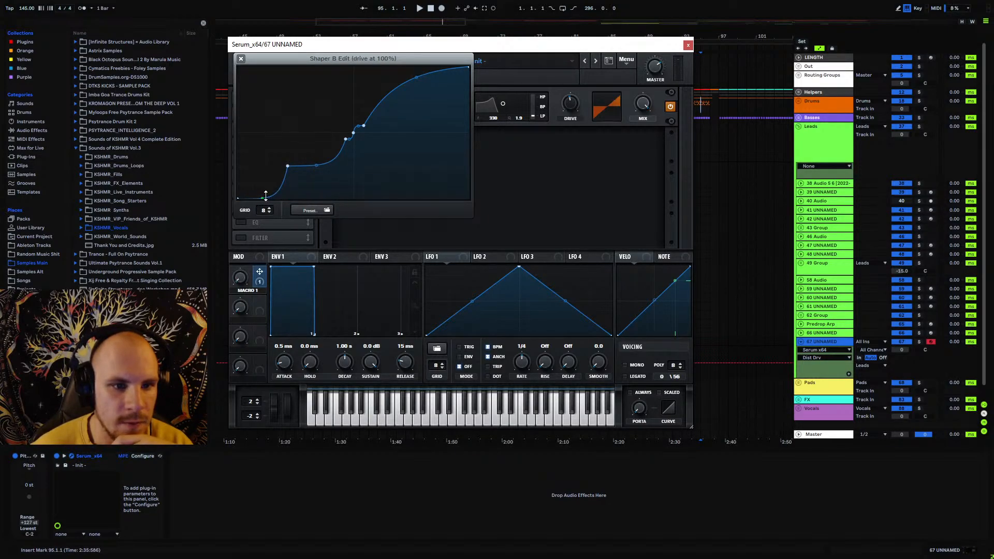
pyautogui.moveTo(294, 161); pyautogui.dragTo(296, 166)
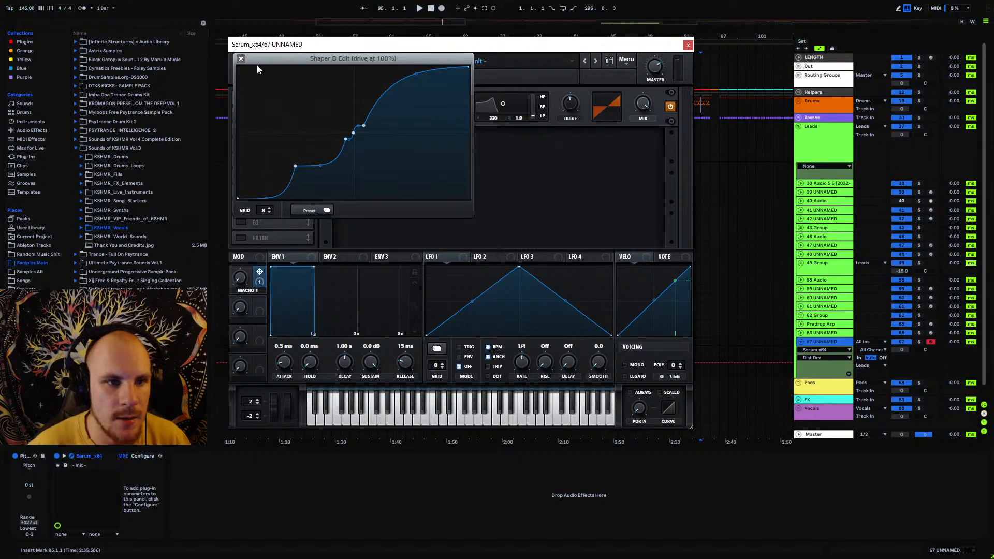
pyautogui.click(241, 59)
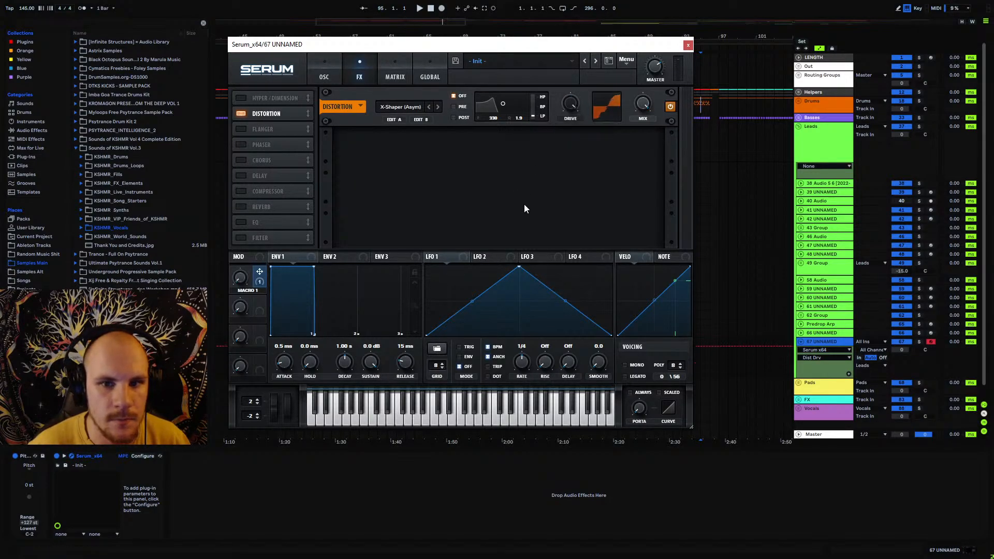
# - Review the Shaper B curve and audition the filter sweep with Macro 1
pyautogui.click(421, 120)
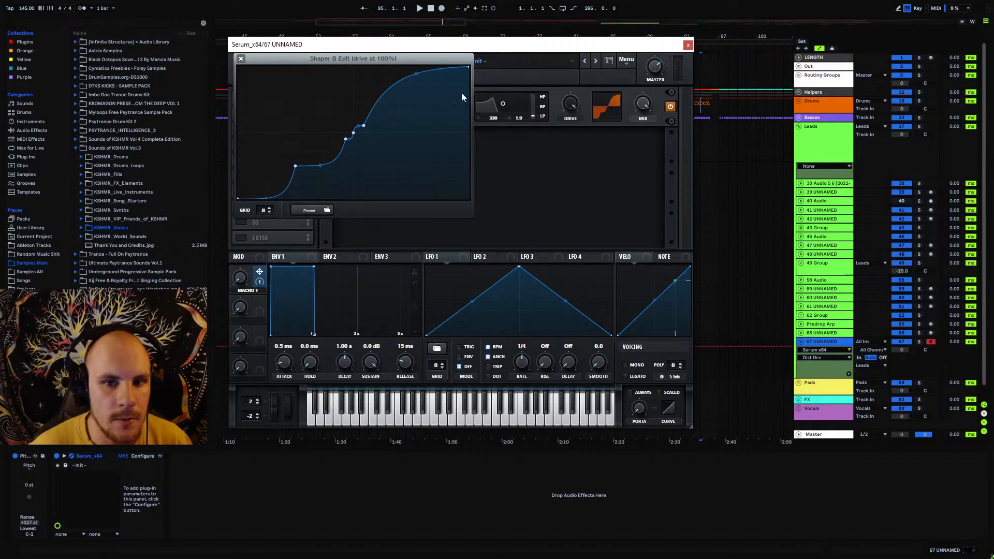
pyautogui.click(241, 59)
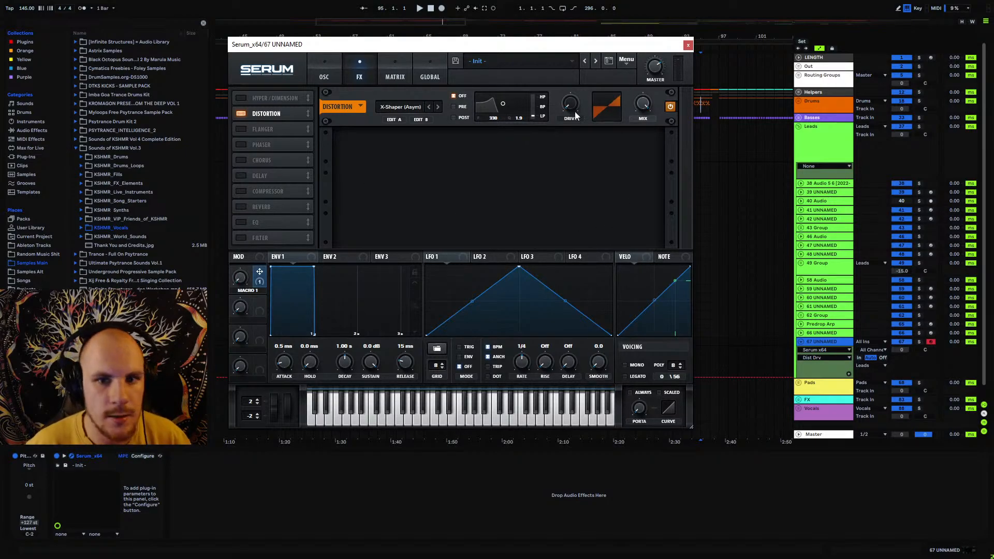
pyautogui.click(325, 72)
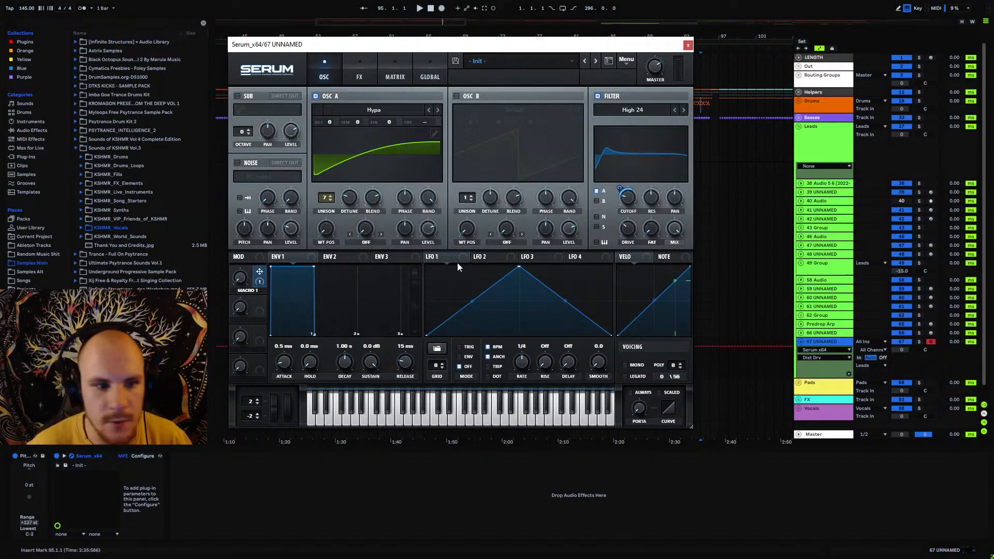
pyautogui.moveTo(243, 282); pyautogui.dragTo(261, 236)
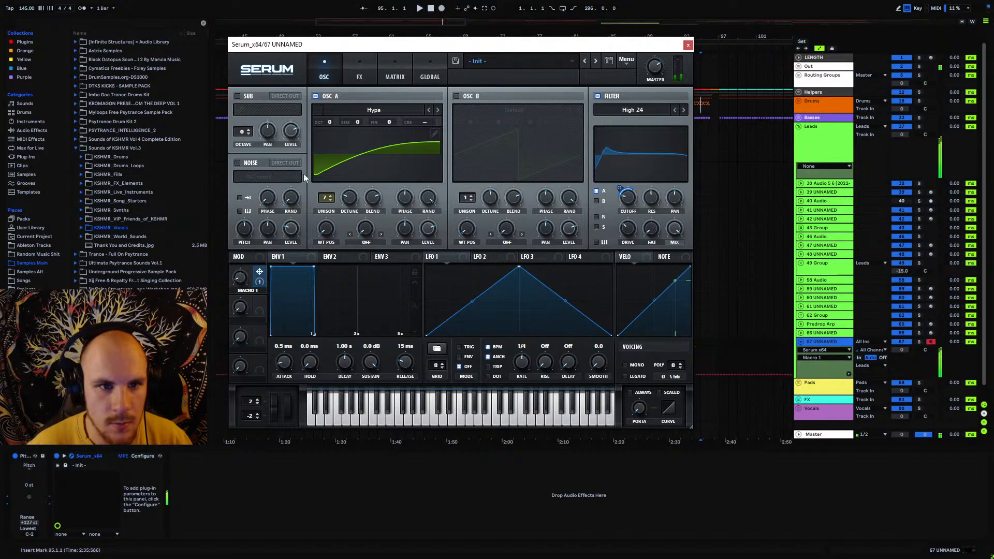
# - Set the distortion drive to 100% and refine Shaper B with its lower plateau nearer the centre and a steeper upper curve
pyautogui.click(360, 77)
pyautogui.click(566, 113)
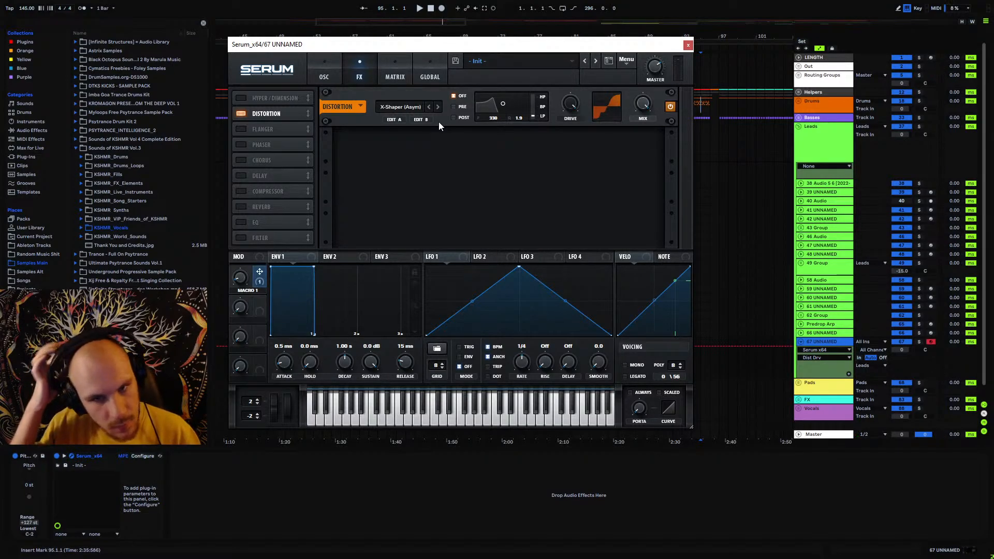
pyautogui.click(421, 119)
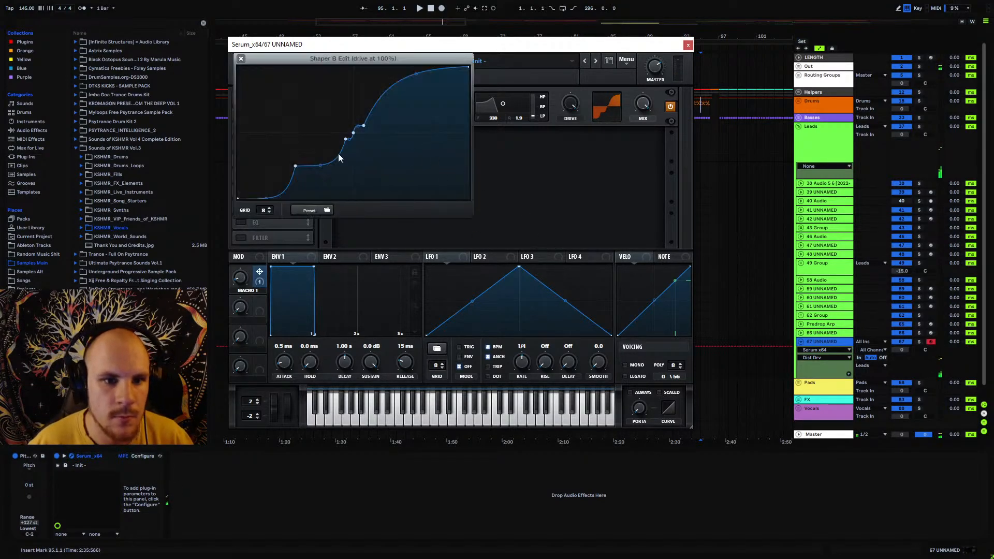
pyautogui.moveTo(297, 167); pyautogui.dragTo(325, 185)
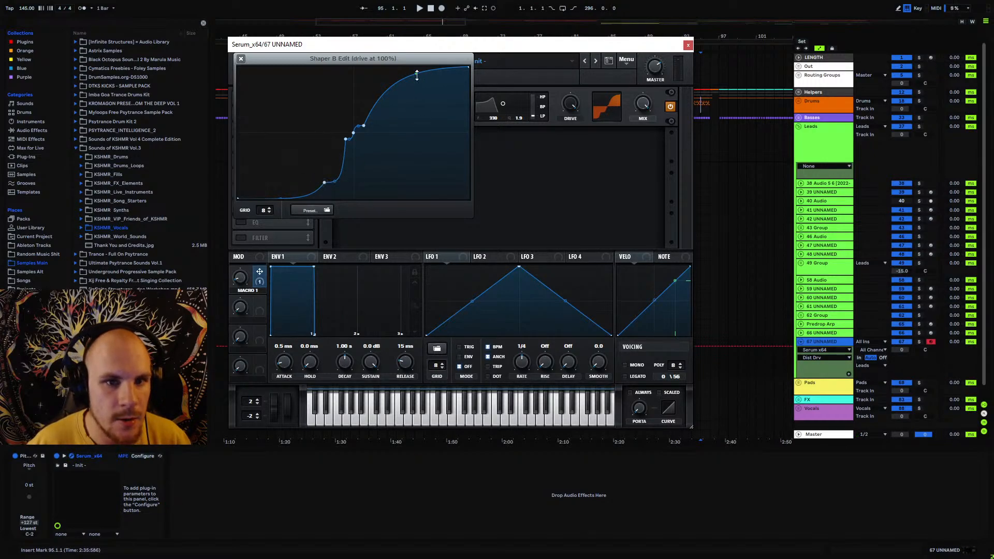
pyautogui.moveTo(417, 75); pyautogui.dragTo(419, 50)
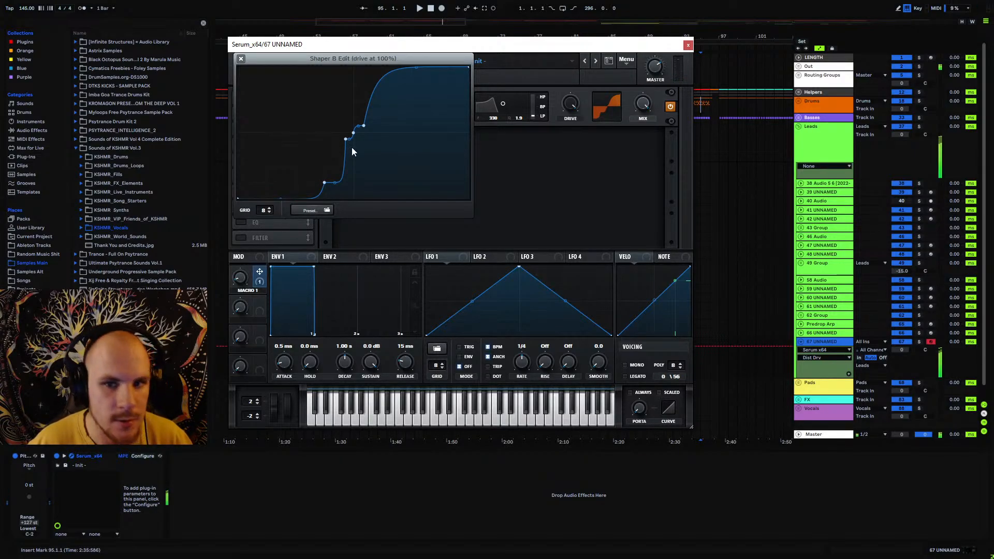
pyautogui.click(241, 59)
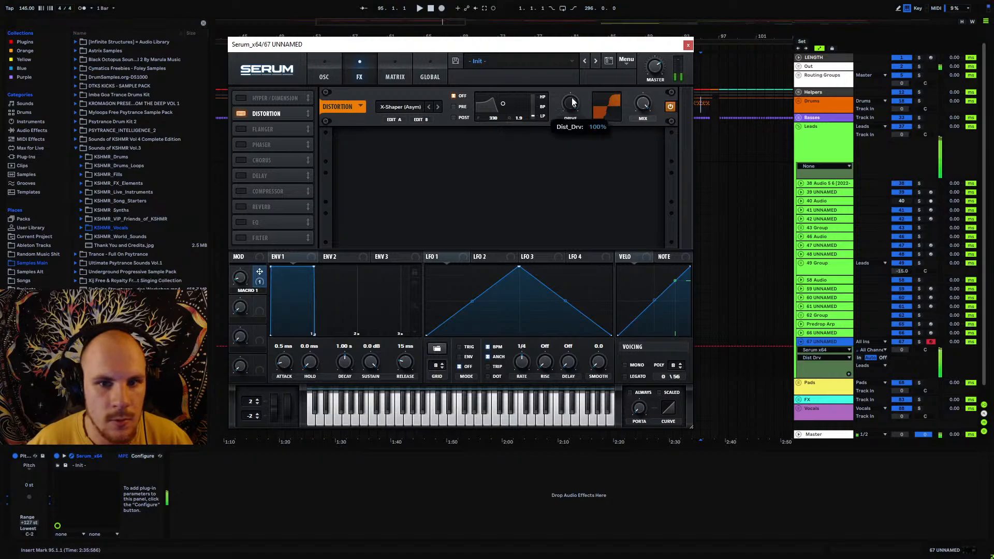
# - Fine-tune the filter cutoff while sweeping Macro 1, and close the Serum window
pyautogui.click(323, 76)
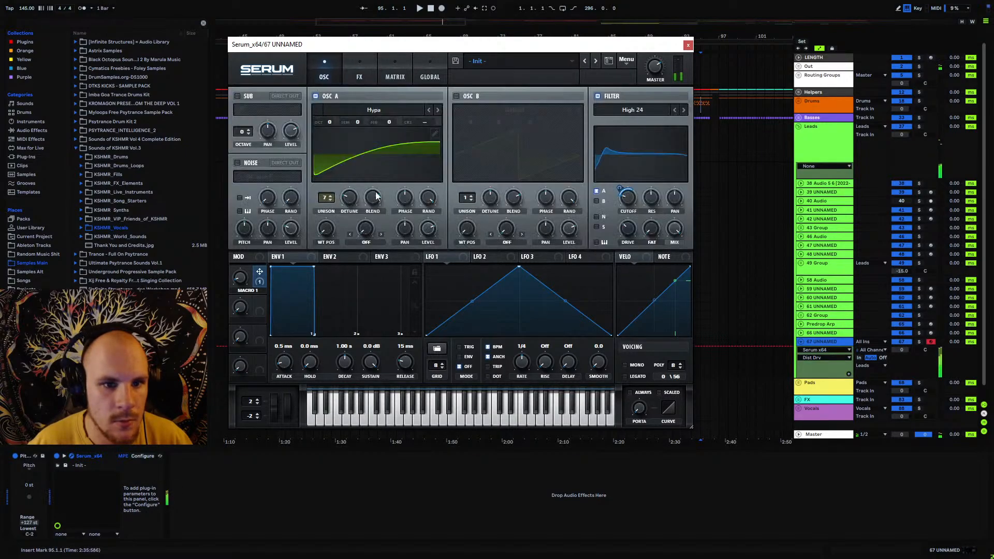
pyautogui.click(255, 284)
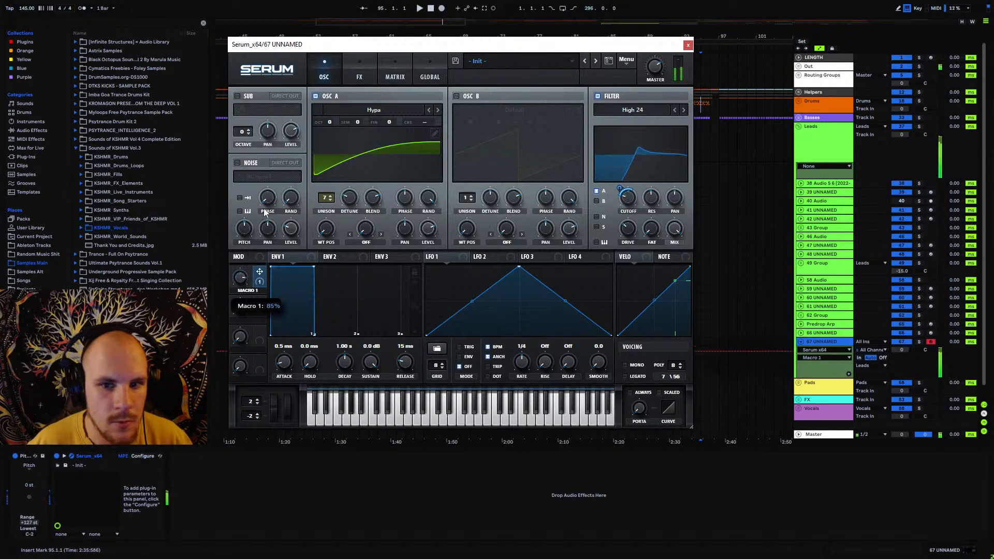
pyautogui.moveTo(628, 197); pyautogui.dragTo(619, 184)
pyautogui.click(240, 278)
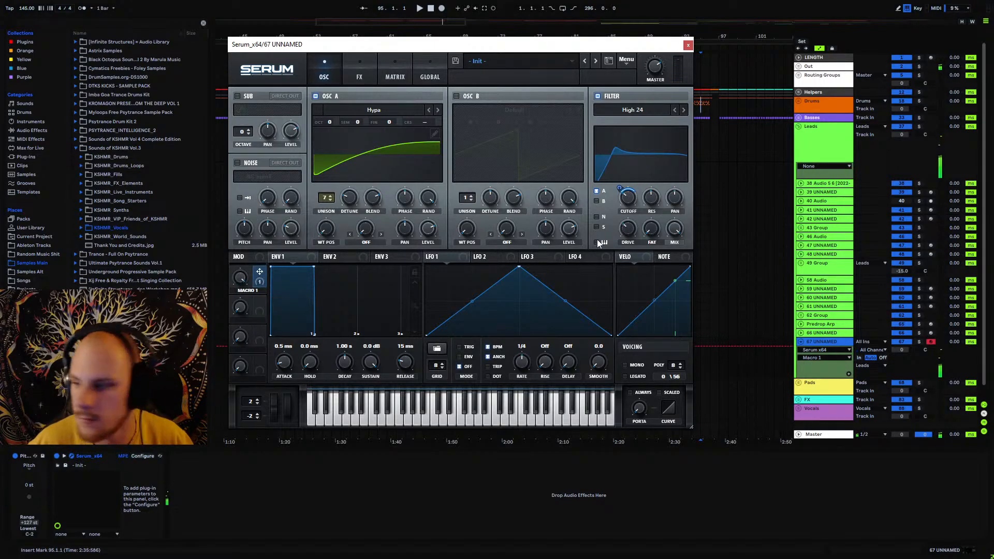
pyautogui.click(688, 45)
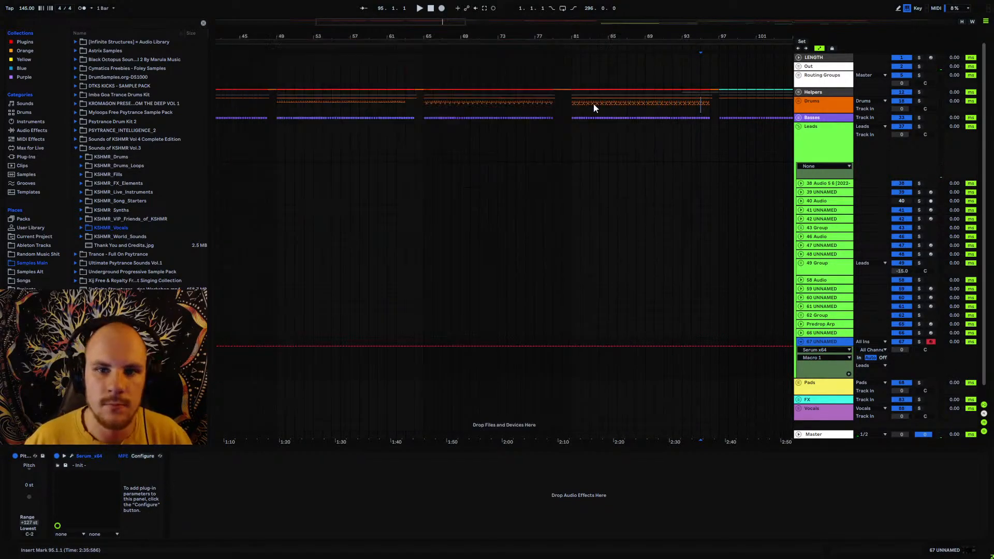
# - Place the insert marker at 65.1.1 on the 66 UNNAMED track and play the arrangement from there
pyautogui.moveTo(424, 36); pyautogui.dragTo(426, 81)
pyautogui.click(426, 334)
pyautogui.press('space')
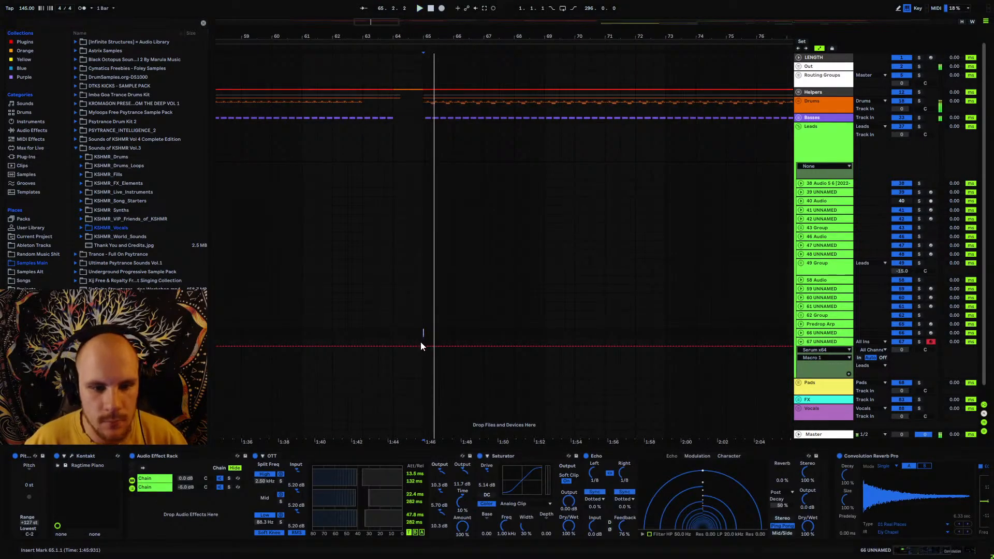
# - Stop playback and insert an empty one-bar MIDI clip from 65.1.1 to 66.1.1 on the 67 UNNAMED track
pyautogui.press('space')
pyautogui.moveTo(423, 341); pyautogui.dragTo(450, 342)
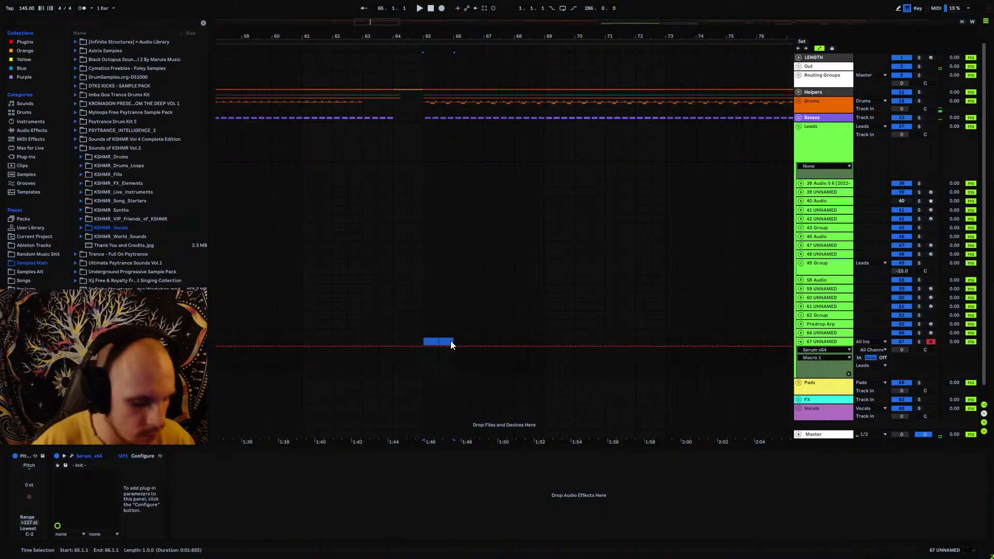
pyautogui.hotkey('ctrl', 'shift', 'm')
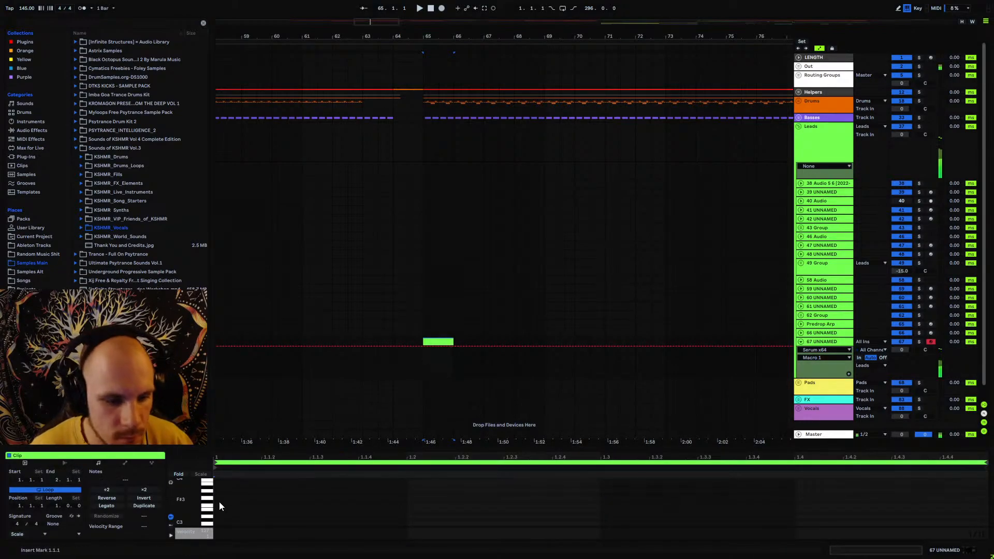
# - Add G#1 notes at 1.1.1 and 1.1.3, halve the second one's length and duplicate it to 1.1.4
pyautogui.scroll(-3, 217, 504)
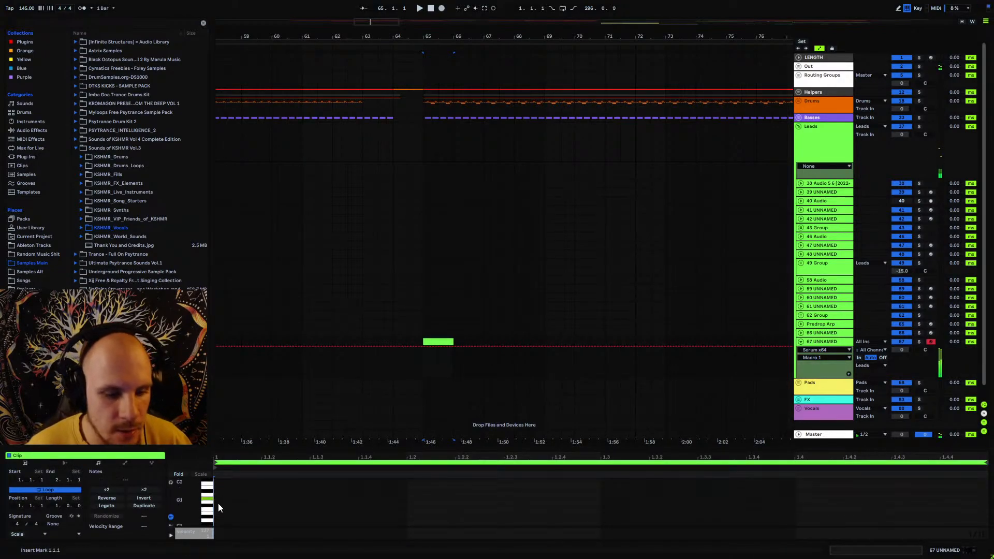
pyautogui.doubleClick(223, 499)
pyautogui.press('space')
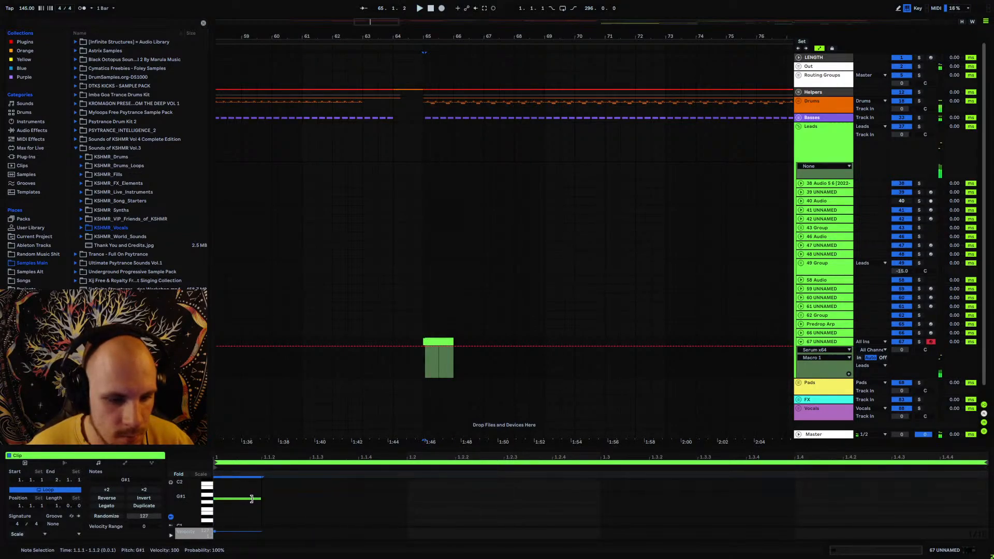
pyautogui.doubleClick(322, 499)
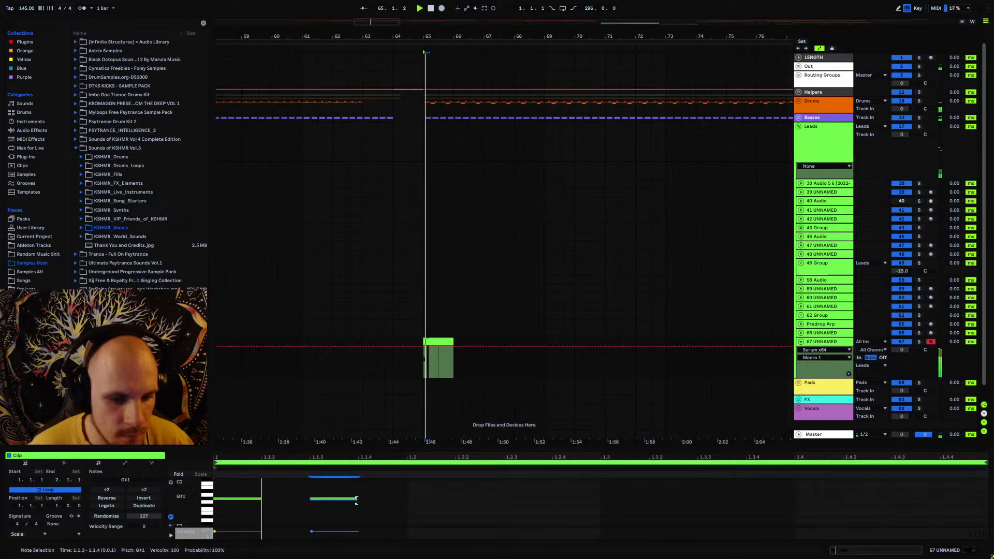
pyautogui.moveTo(357, 500); pyautogui.dragTo(336, 500)
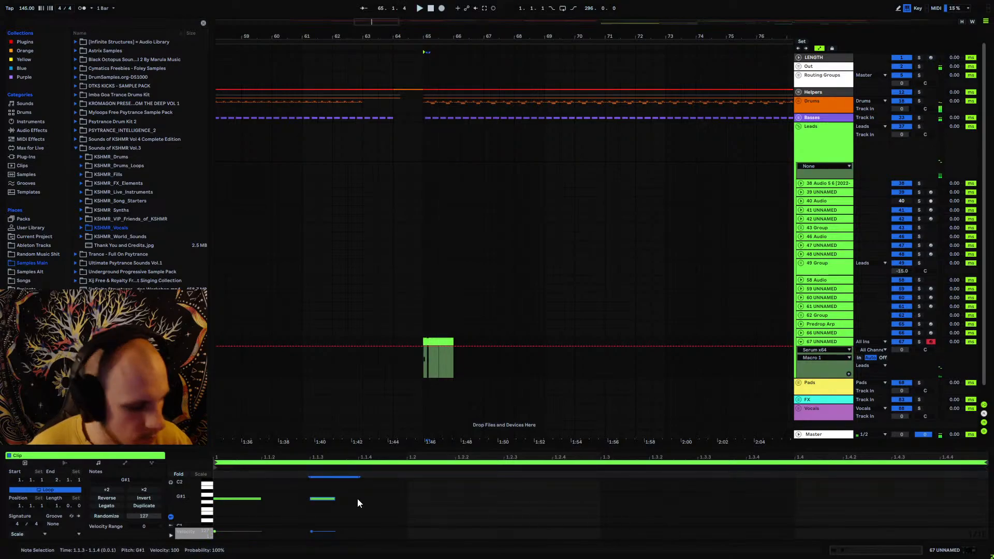
pyautogui.hotkey('ctrl', 'd')
# - Shorten the first note and duplicate it to 1.1.2, and lengthen the 1.1.3 note while auditioning the pattern
pyautogui.moveTo(407, 495); pyautogui.dragTo(334, 506)
pyautogui.moveTo(261, 500); pyautogui.dragTo(228, 503)
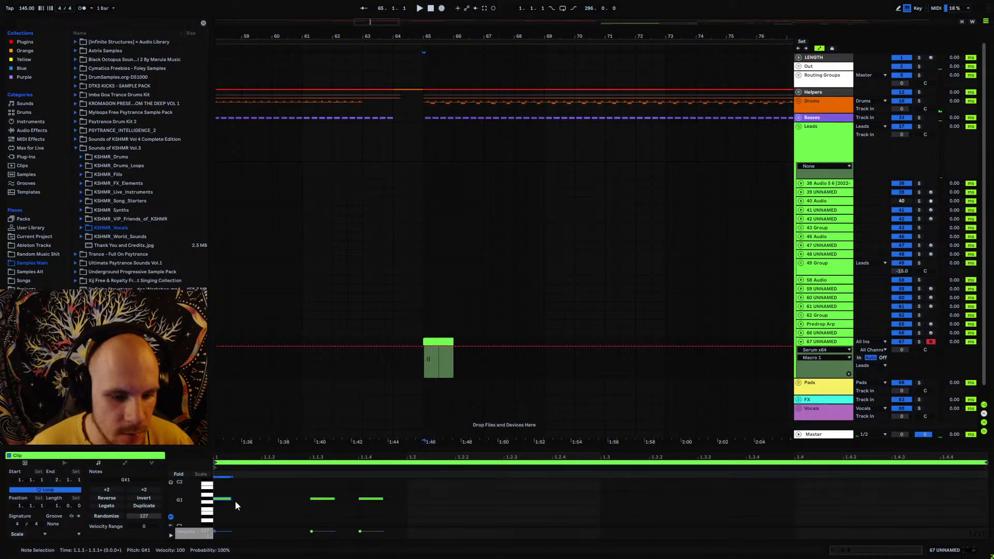
pyautogui.hotkey('ctrl', 'd')
pyautogui.press('space')
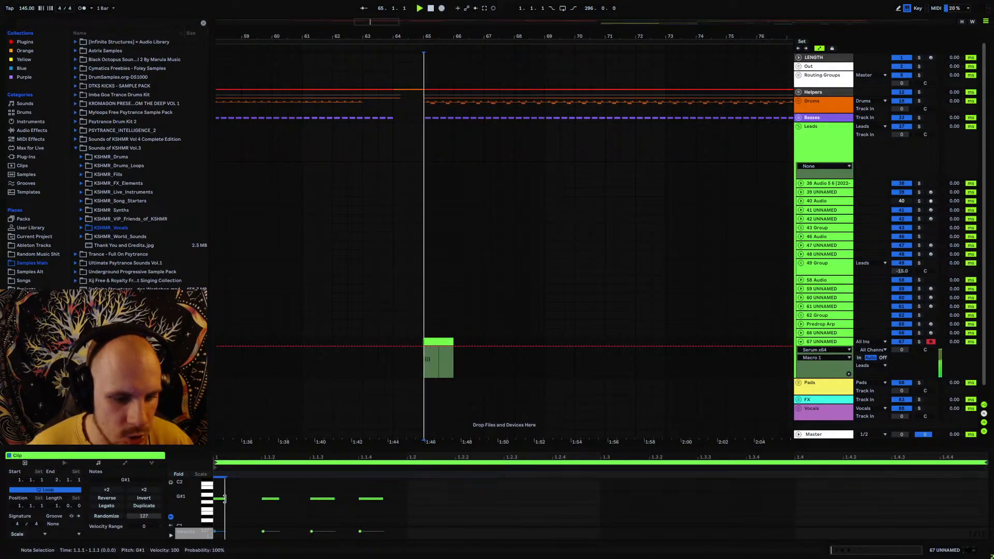
pyautogui.moveTo(279, 499); pyautogui.dragTo(349, 498)
pyautogui.press('space')
pyautogui.press('space')
pyautogui.press('space')
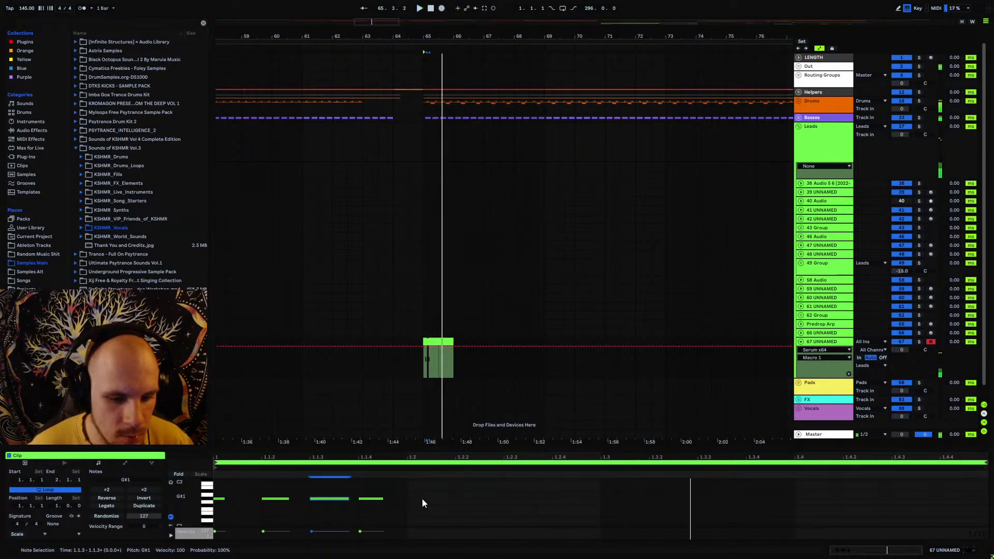
# - Add a G#1 note at 1.2.1, extend it past 1.2.2 and audition the clip
pyautogui.doubleClick(421, 499)
pyautogui.press('space')
pyautogui.moveTo(437, 502); pyautogui.dragTo(486, 500)
pyautogui.press('space')
pyautogui.press('space')
pyautogui.press('space')
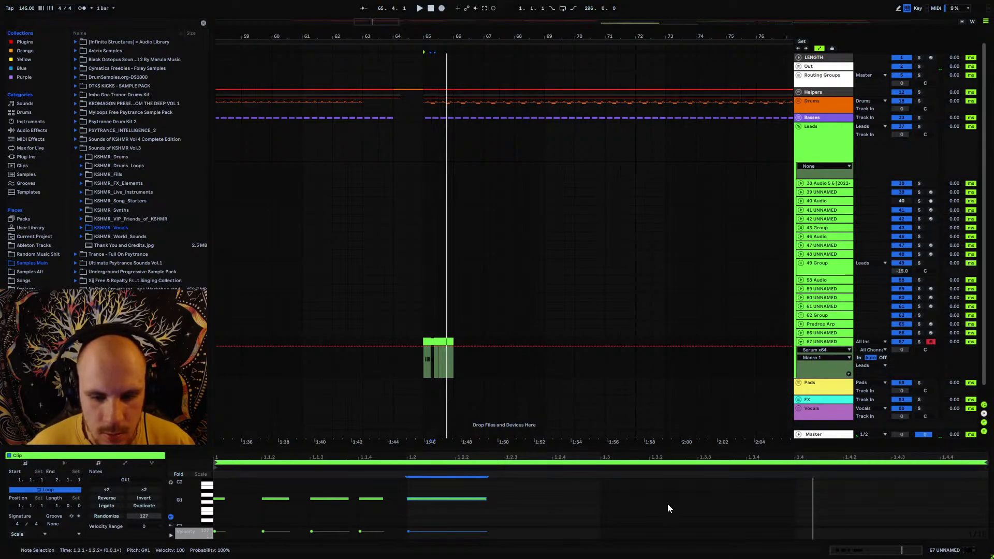
# - Add a shortened G#1 note at 1.3.3, duplicate it to 1.3.4 and play the clip
pyautogui.doubleClick(713, 499)
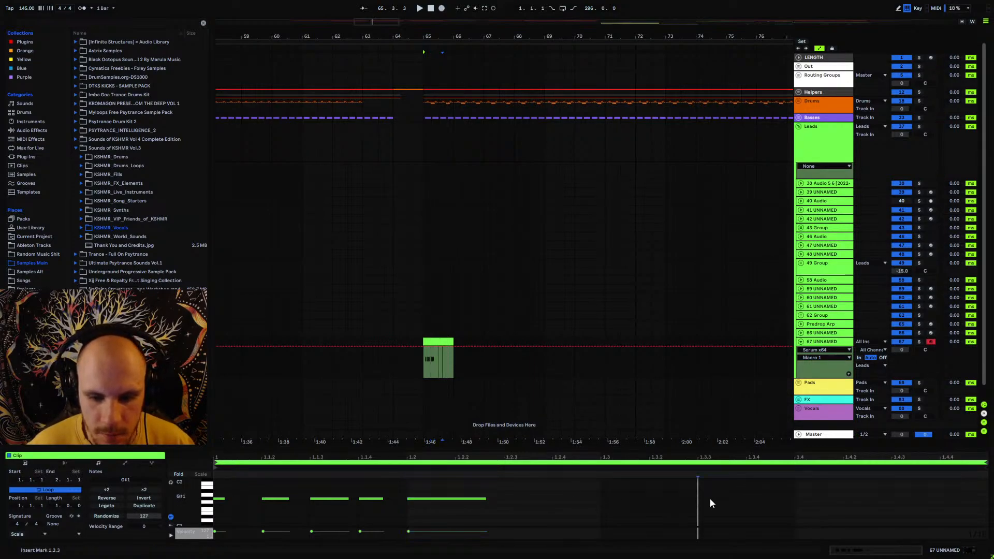
pyautogui.click(448, 342)
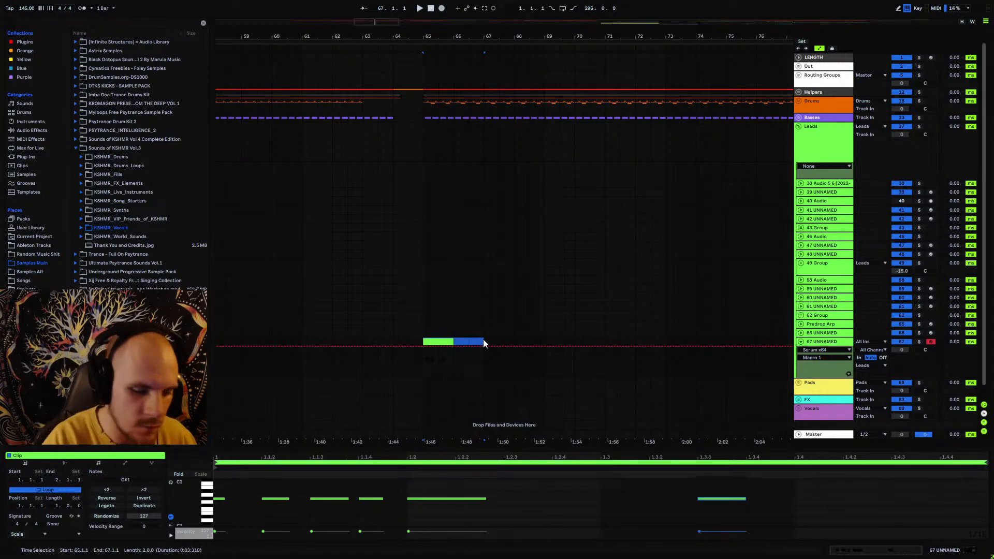
pyautogui.click(746, 499)
pyautogui.moveTo(746, 498); pyautogui.dragTo(731, 498)
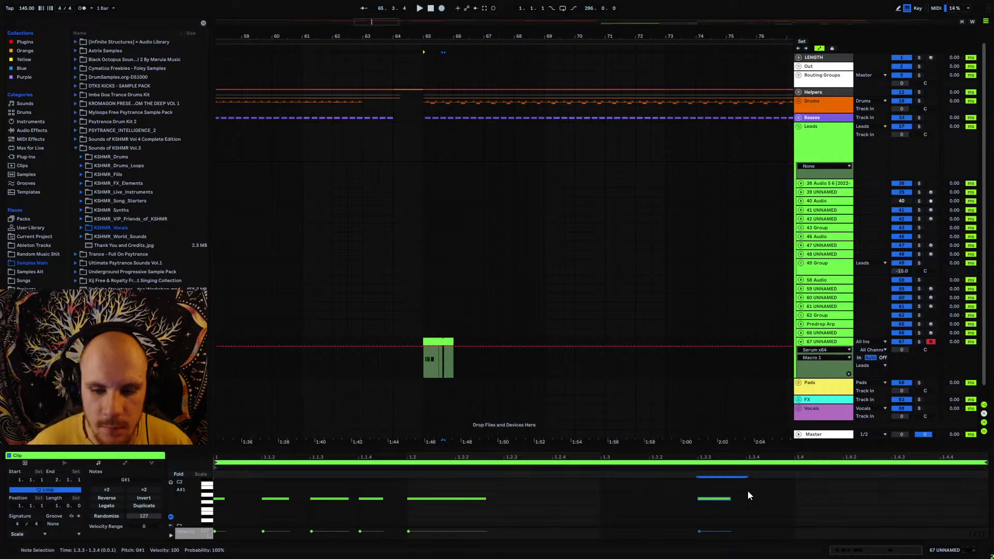
pyautogui.hotkey('ctrl', 'd')
pyautogui.press('space')
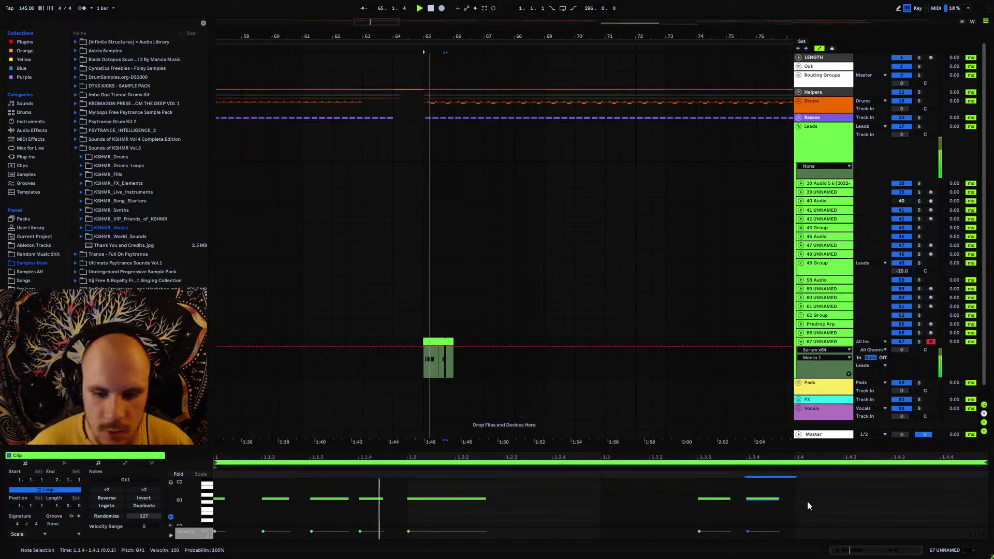
# - Add a G#1 note at 1.4.1, lengthen it to end at 1.4.3 and listen to the result
pyautogui.doubleClick(809, 499)
pyautogui.moveTo(843, 498); pyautogui.dragTo(891, 498)
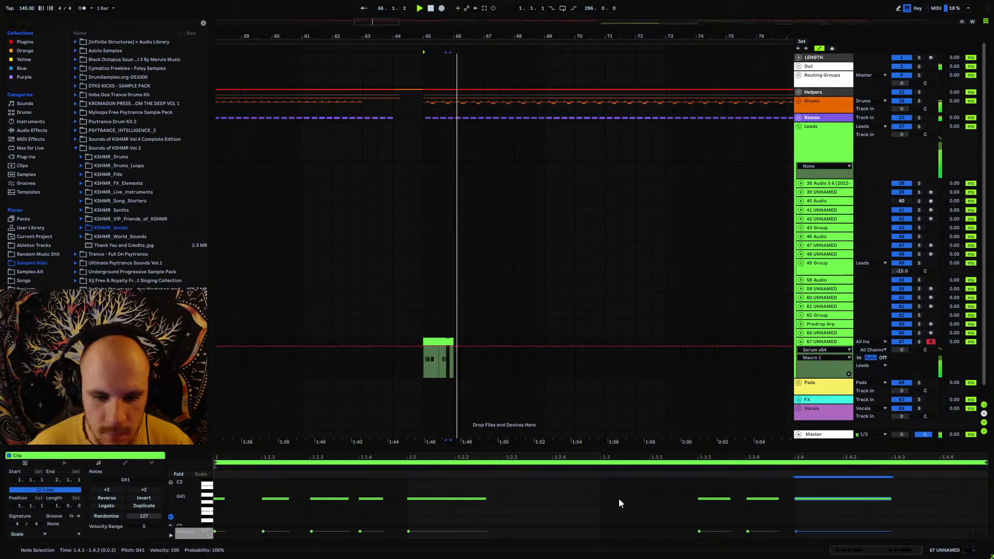
pyautogui.press('space')
# - Shift the note pair at 1.3.3 and 1.3.4 earlier to 1.3.1 and 1.3.2, auditioning between moves
pyautogui.moveTo(704, 483); pyautogui.dragTo(766, 511)
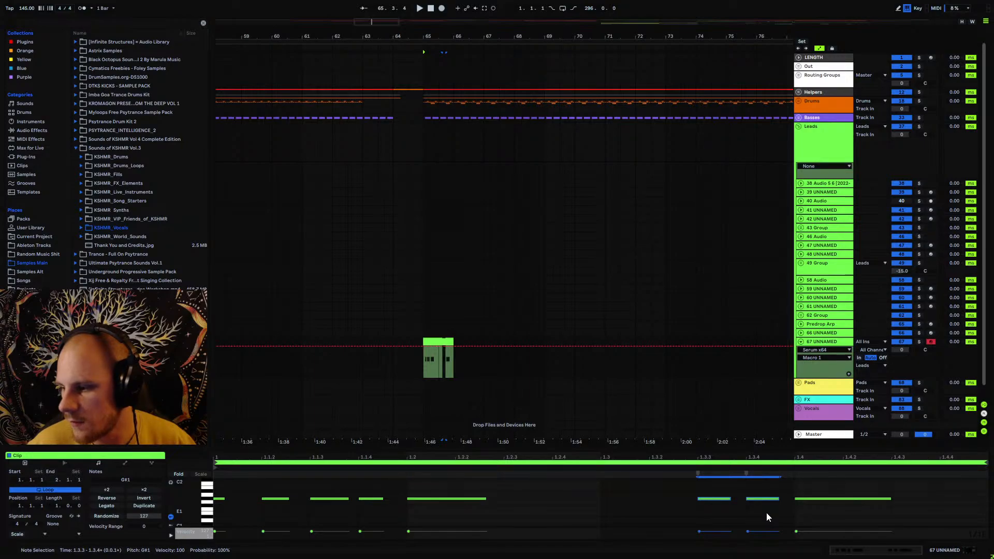
pyautogui.press('Left')
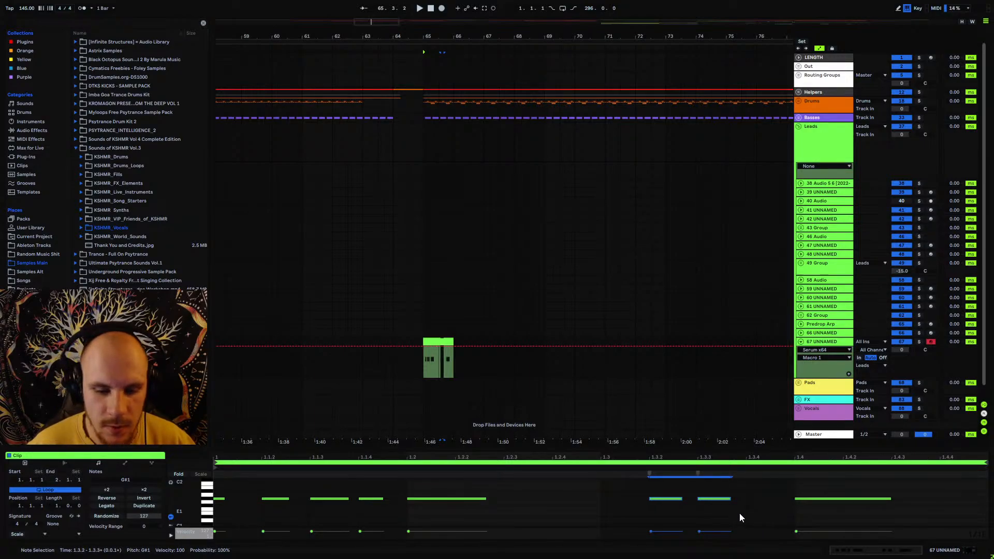
pyautogui.click(442, 388)
pyautogui.press('space')
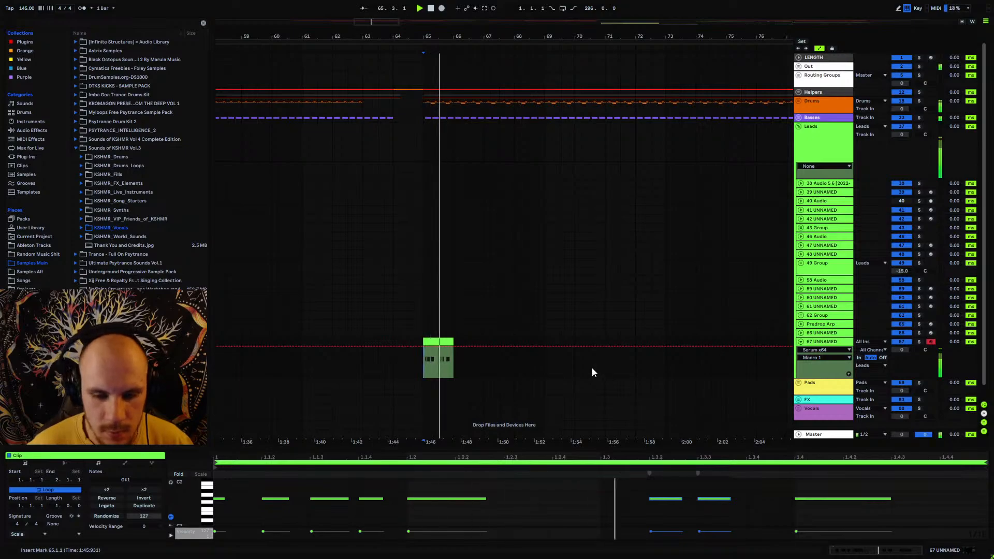
pyautogui.press('space')
pyautogui.press('space')
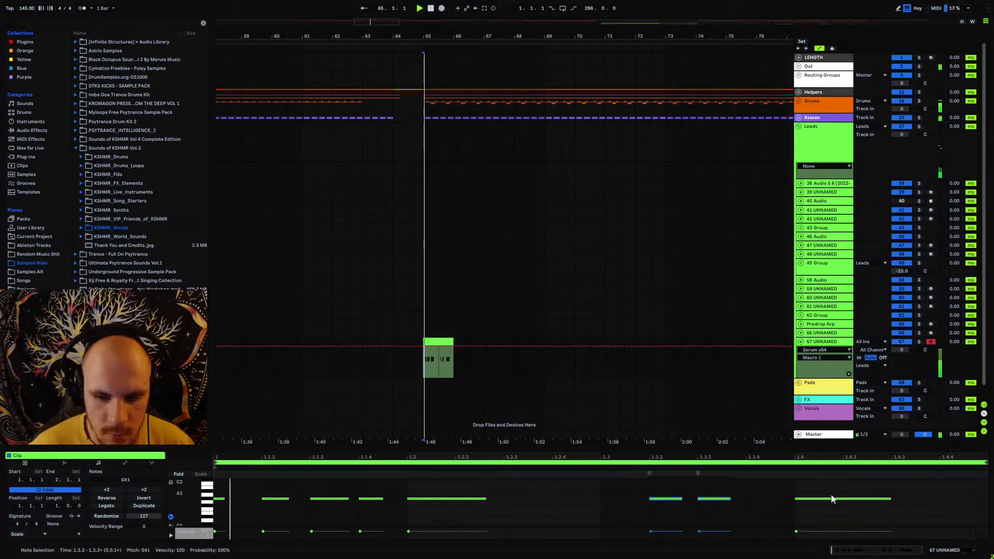
pyautogui.press('space')
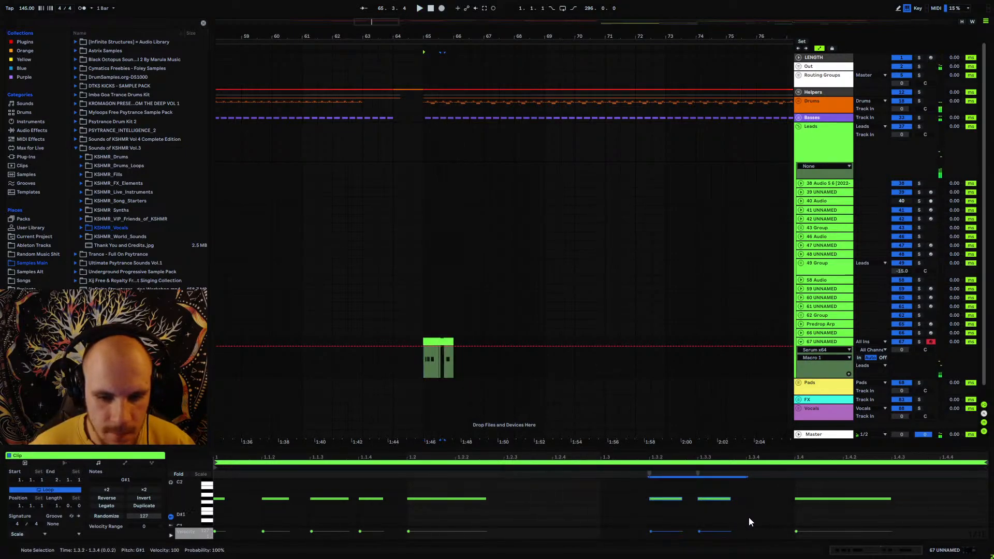
pyautogui.press('Left')
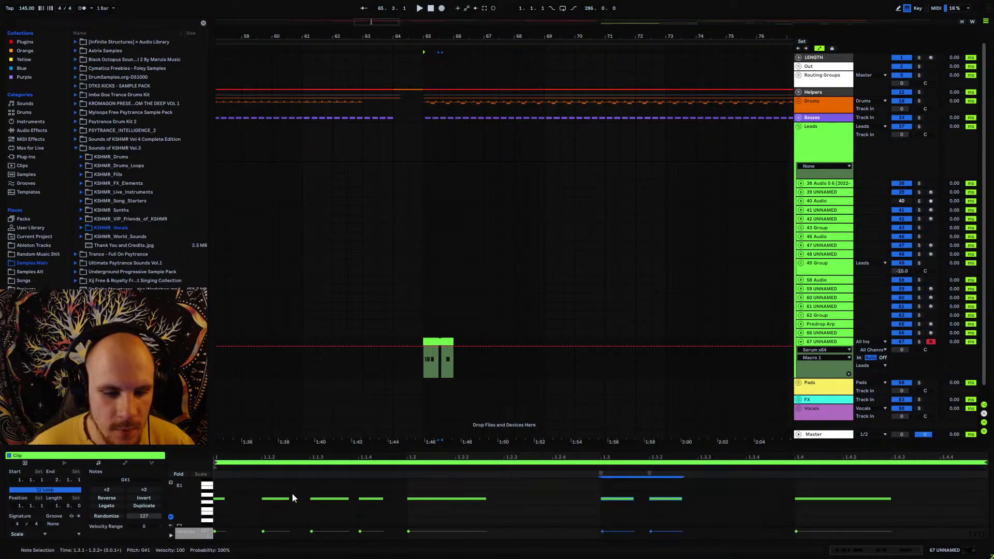
# - Shorten the 1.3.1 note, move the 1.3.2 note to 1.3.3 with a duplicate at 1.3.4, and audition
pyautogui.moveTo(223, 485); pyautogui.dragTo(478, 512)
pyautogui.click(477, 511)
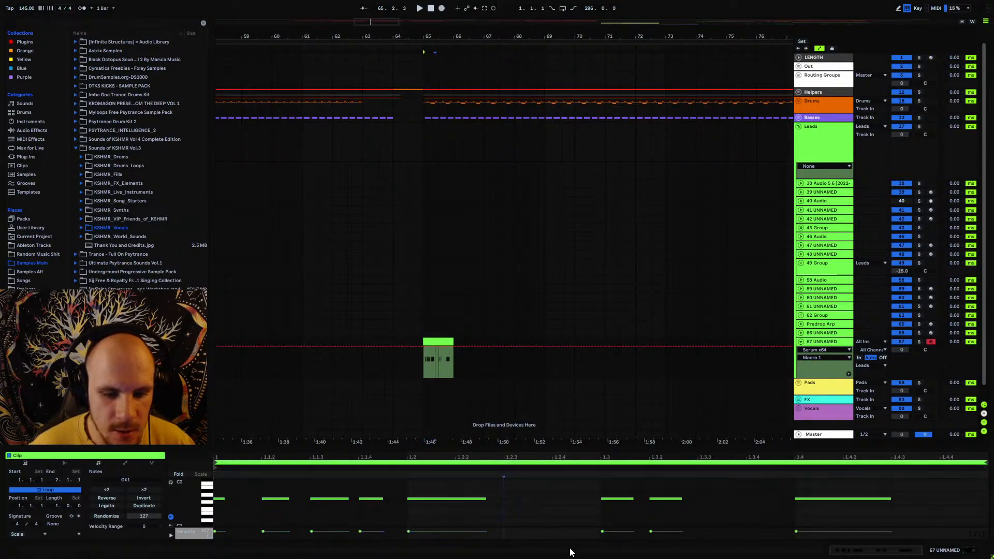
pyautogui.click(630, 499)
pyautogui.moveTo(618, 498); pyautogui.dragTo(676, 515)
pyautogui.press('Right')
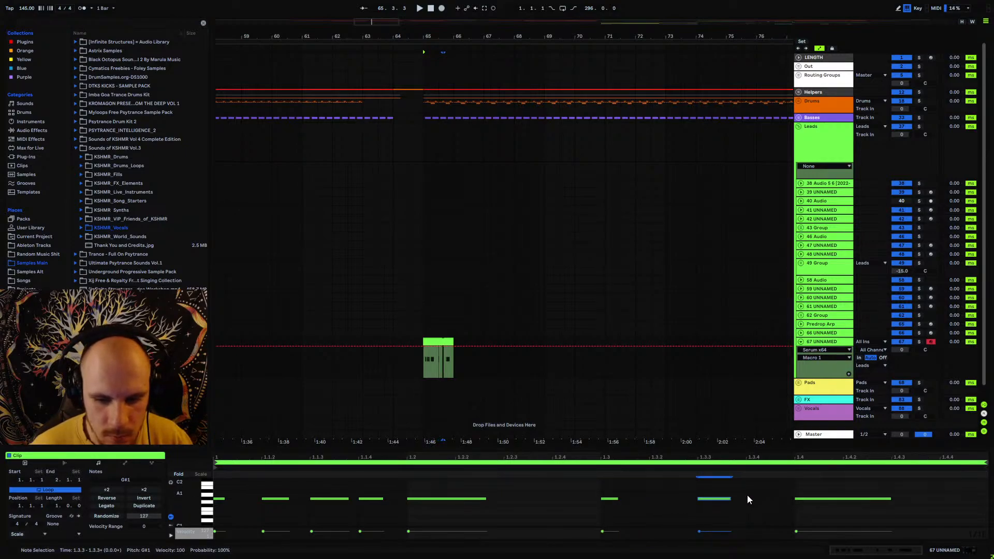
pyautogui.keyDown('shift'); pyautogui.click(747, 496); pyautogui.keyUp('shift')
pyautogui.hotkey('ctrl', 'd')
pyautogui.press('space')
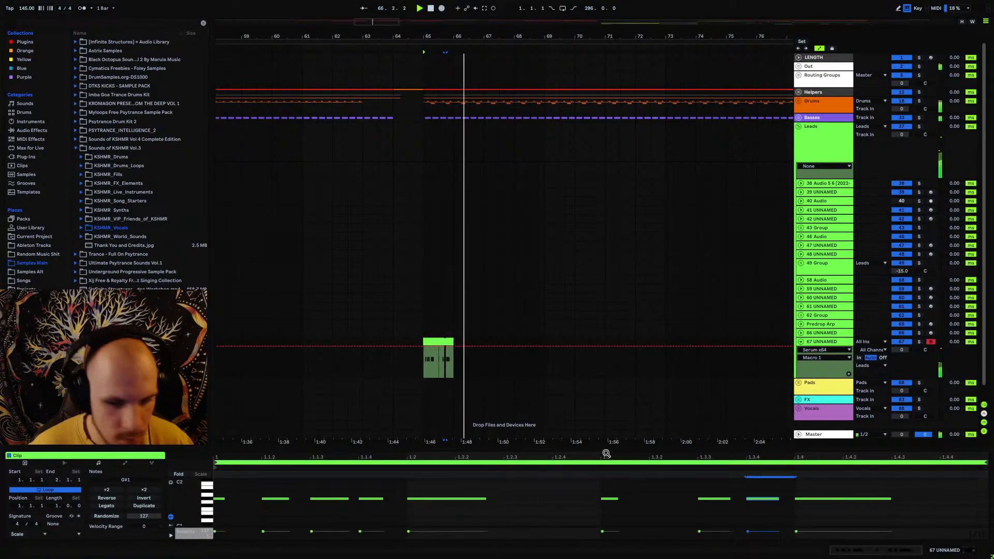
pyautogui.press('space')
# - Restore the deleted note at 1.3.1 with its longer length, move it to 1.2.4 and play the clip
pyautogui.click(607, 499)
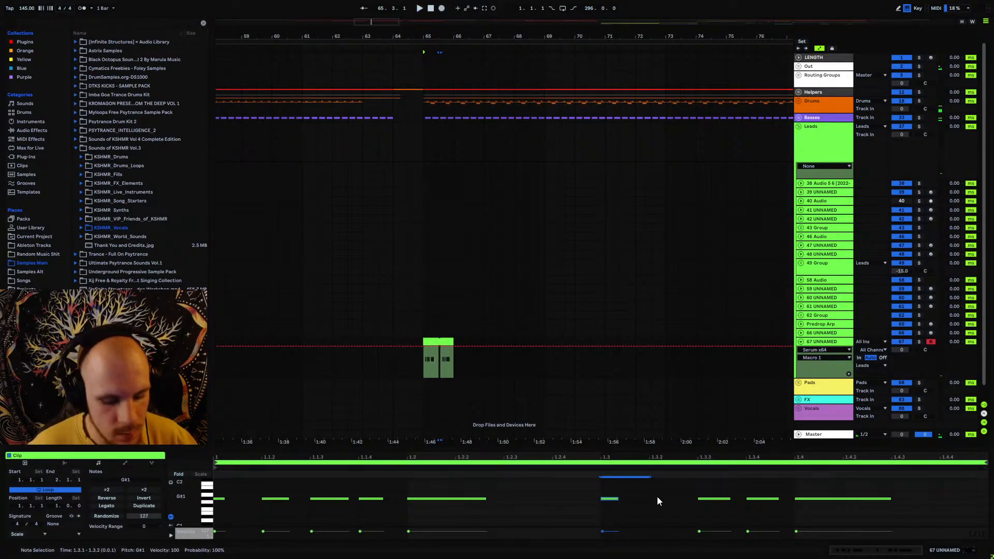
pyautogui.press('Delete')
pyautogui.moveTo(655, 485); pyautogui.dragTo(735, 511)
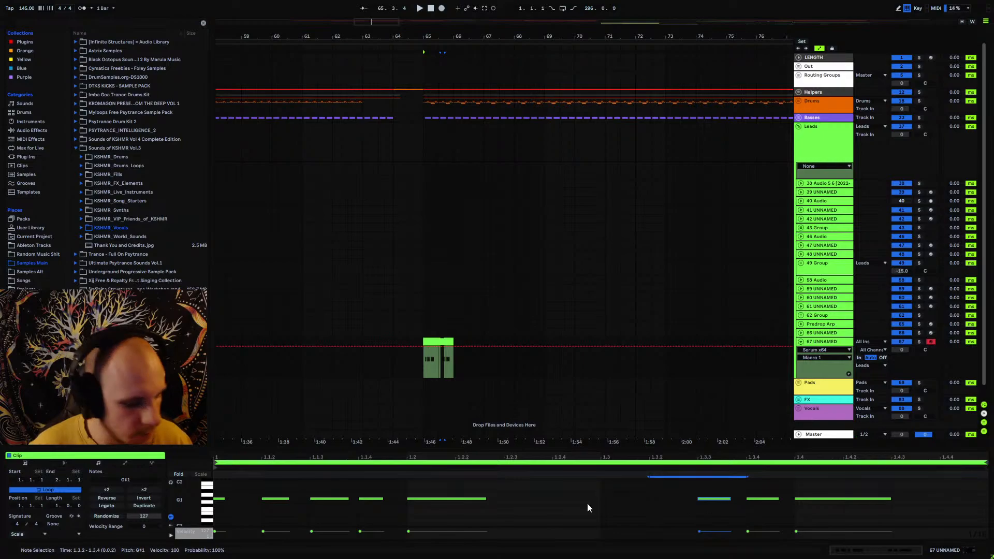
pyautogui.hotkey('ctrl', 'z')
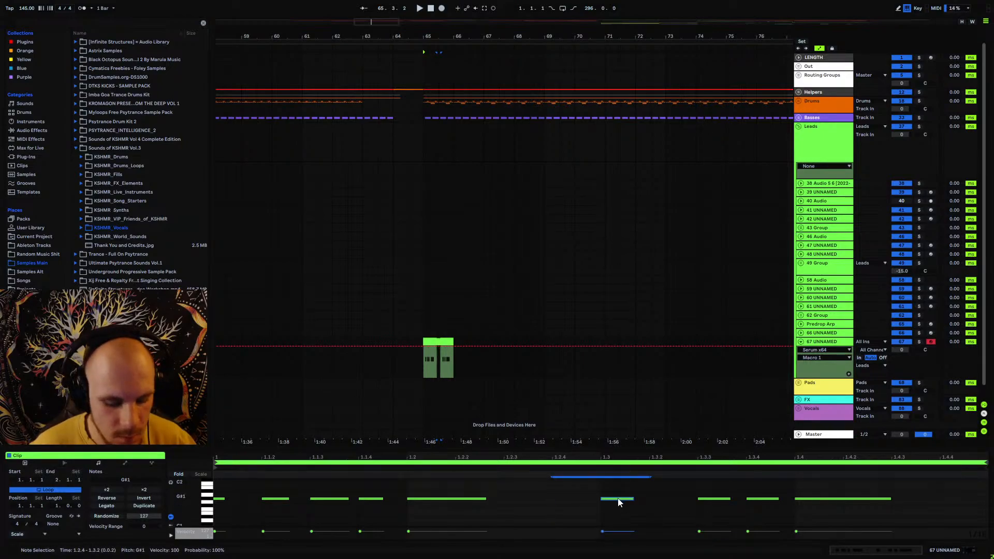
pyautogui.press('Left')
pyautogui.press('space')
# - Move the note at 1.3.3 to 1.3.2 and halve its length
pyautogui.click(709, 502)
pyautogui.click(709, 499)
pyautogui.press('Left')
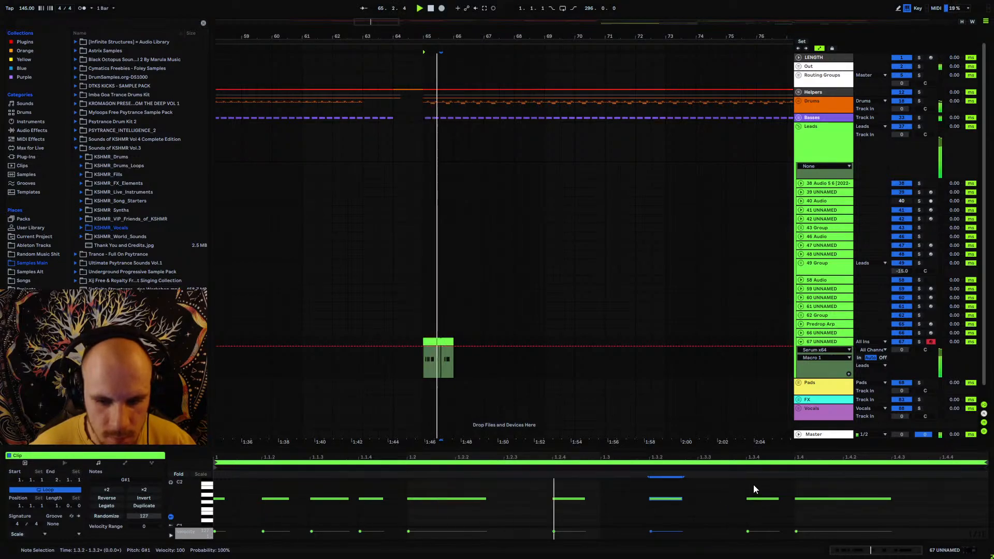
pyautogui.moveTo(681, 498); pyautogui.dragTo(666, 498)
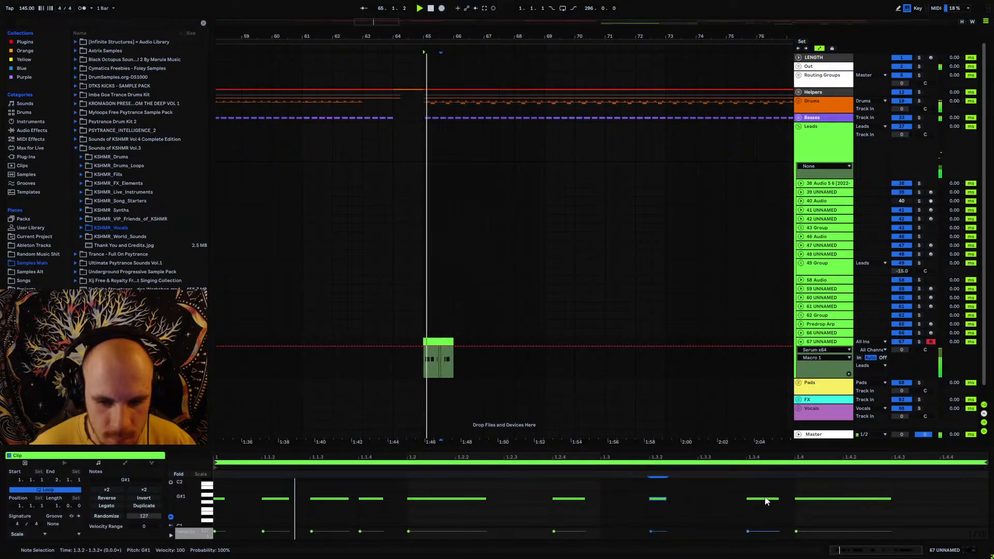
# - Add a G#1 note at 1.4.3 and trim the 1.4.1 note slightly so a gap separates them
pyautogui.doubleClick(901, 499)
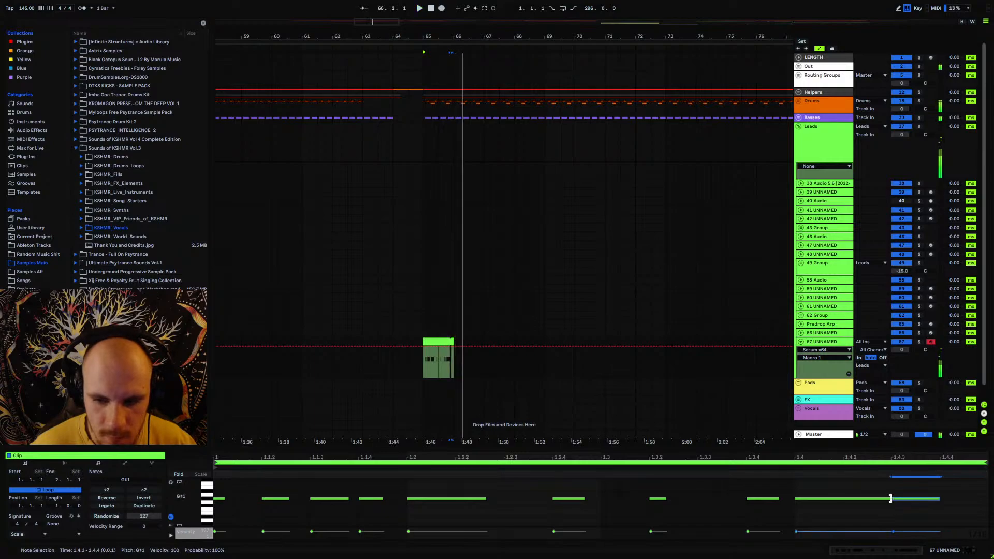
pyautogui.click(890, 498)
pyautogui.moveTo(891, 498); pyautogui.dragTo(880, 499)
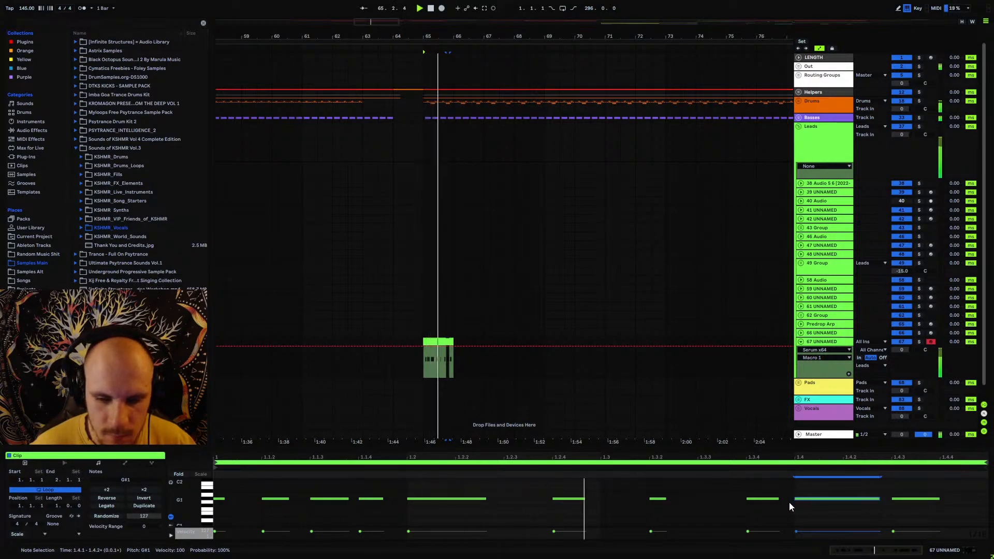
# - Transpose the note at 1.1.2 down an octave to G#0 and audition the pattern
pyautogui.press('space')
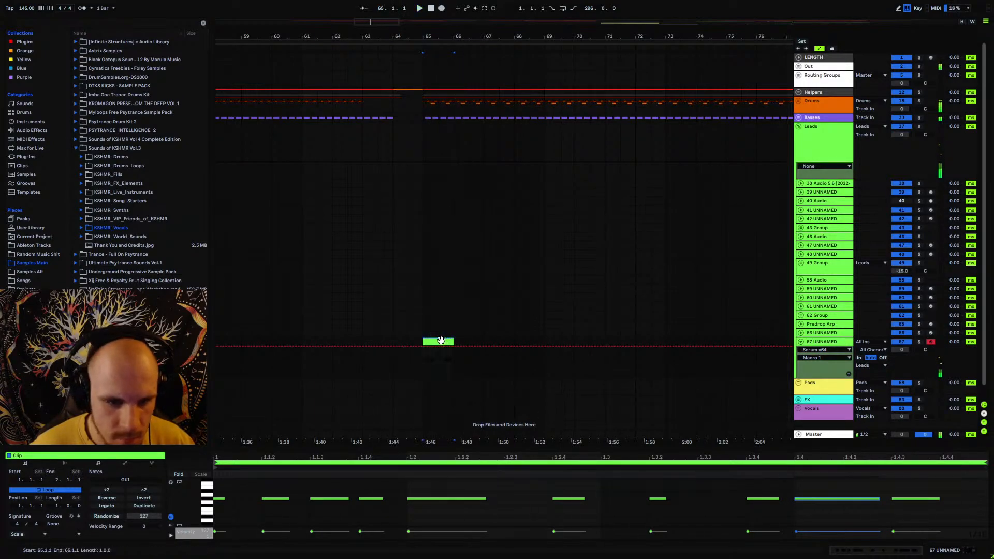
pyautogui.press('space')
pyautogui.click(282, 498)
pyautogui.press('space')
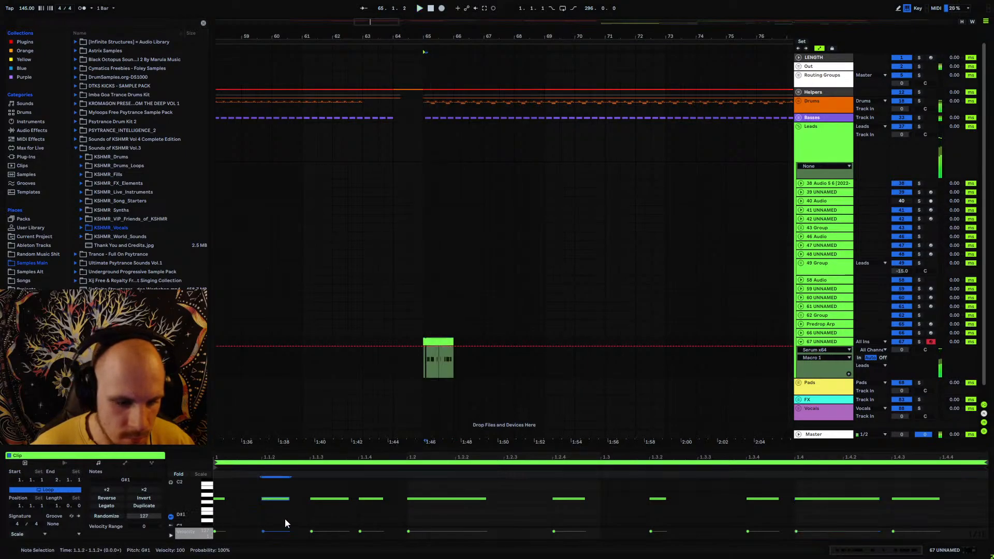
pyautogui.hotkey('shift', 'Down')
pyautogui.press('space')
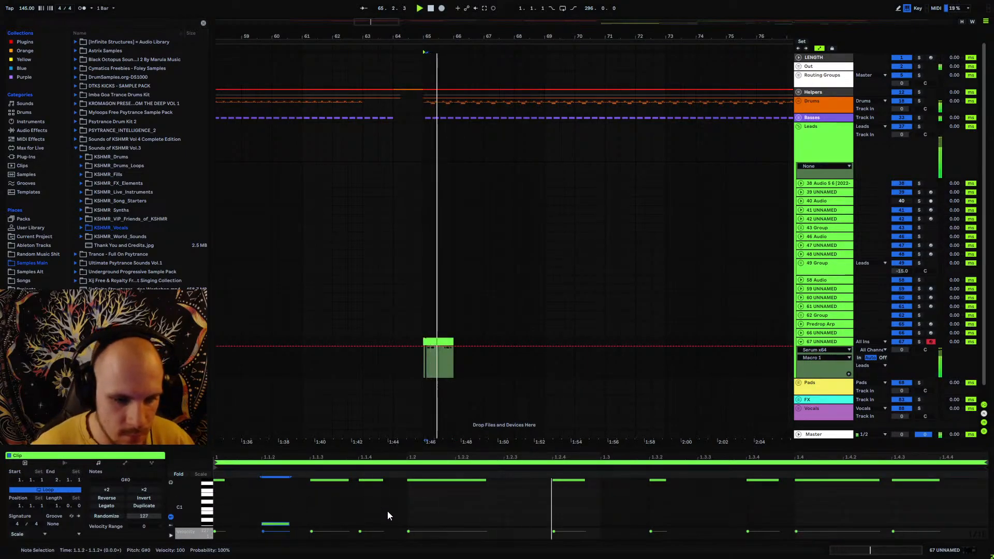
pyautogui.scroll(-3, 502, 516)
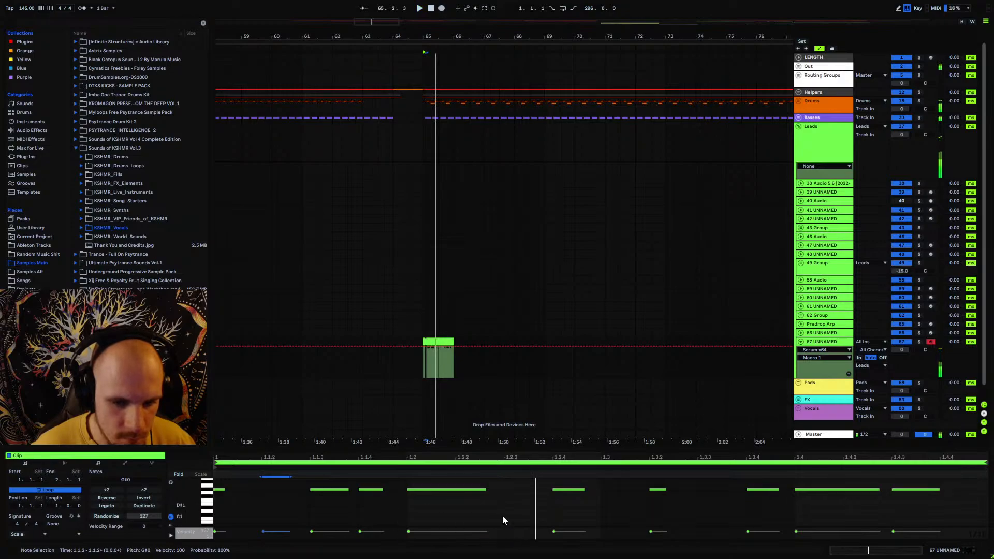
# - Add a G#0 note at 1.2.3 and duplicate it to 1.3.1 and 1.3.3
pyautogui.press('space')
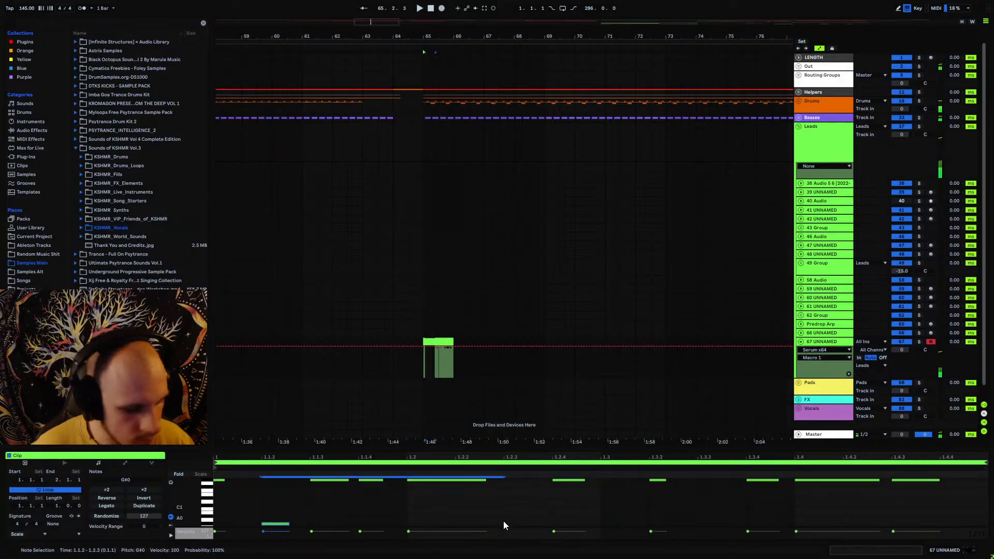
pyautogui.doubleClick(504, 521)
pyautogui.moveTo(601, 520); pyautogui.dragTo(520, 526)
pyautogui.hotkey('ctrl', 'd')
pyautogui.hotkey('ctrl', 'd')
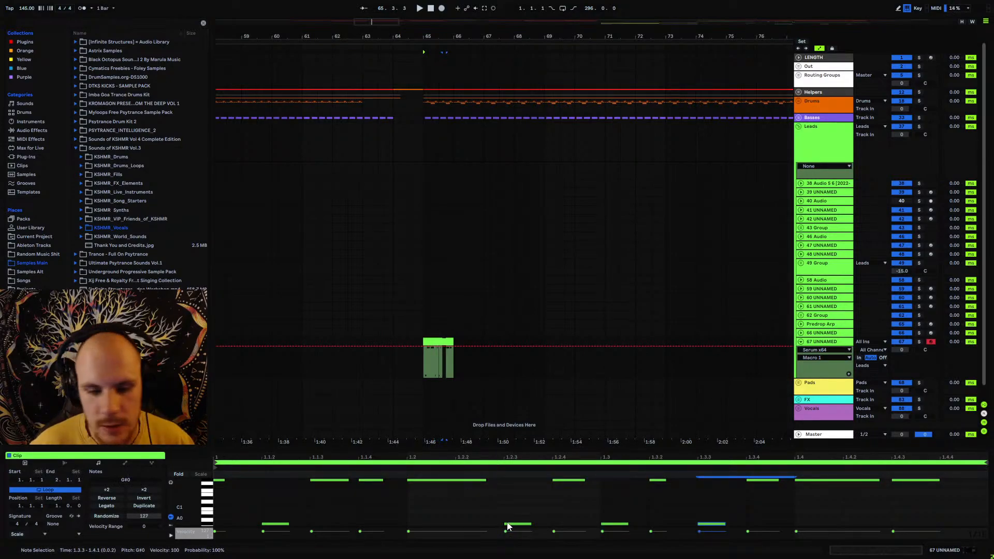
# - Deactivate the low G#0 notes, starting with the one at 1.1.2, and audition the pattern without them
pyautogui.click(280, 524)
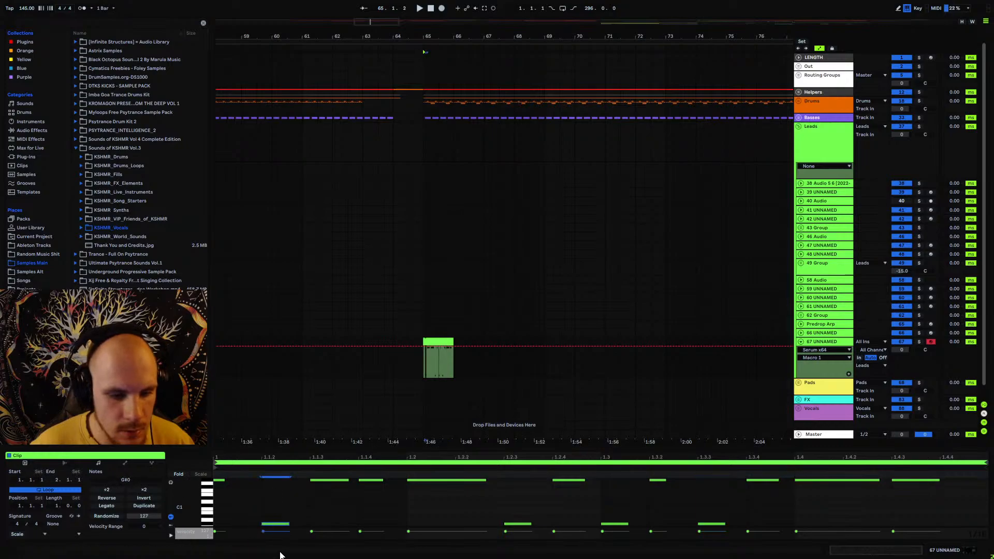
pyautogui.press('space')
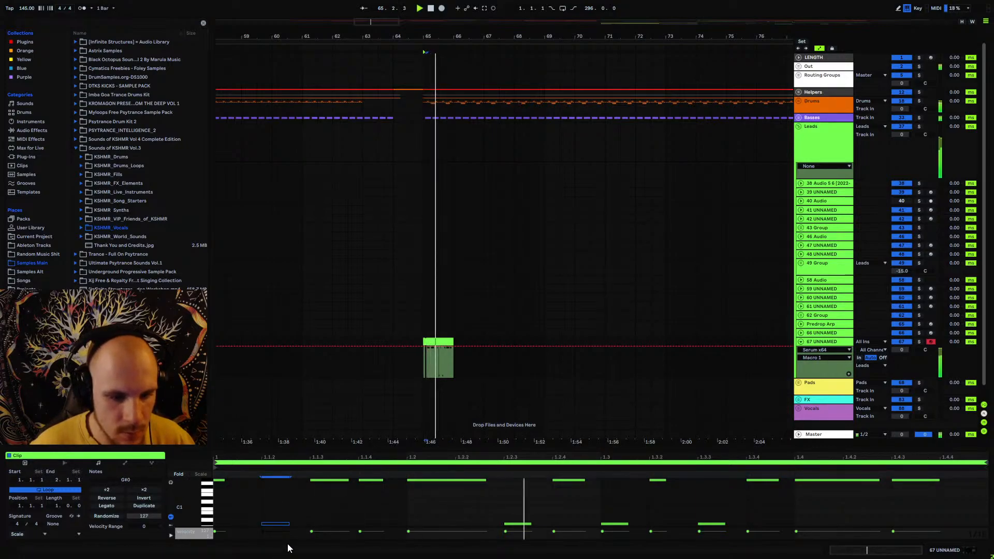
pyautogui.press('space')
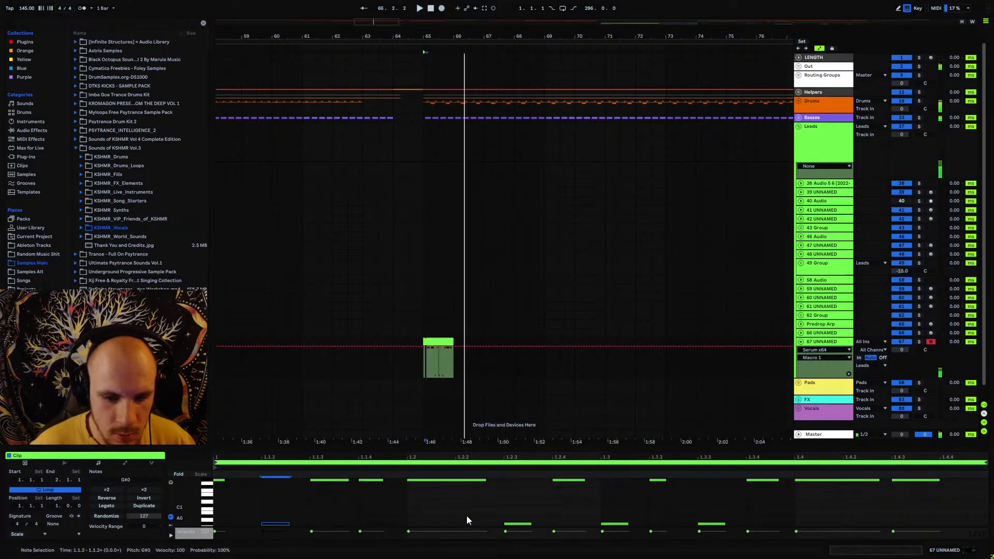
pyautogui.moveTo(467, 516); pyautogui.dragTo(728, 528)
pyautogui.press('space')
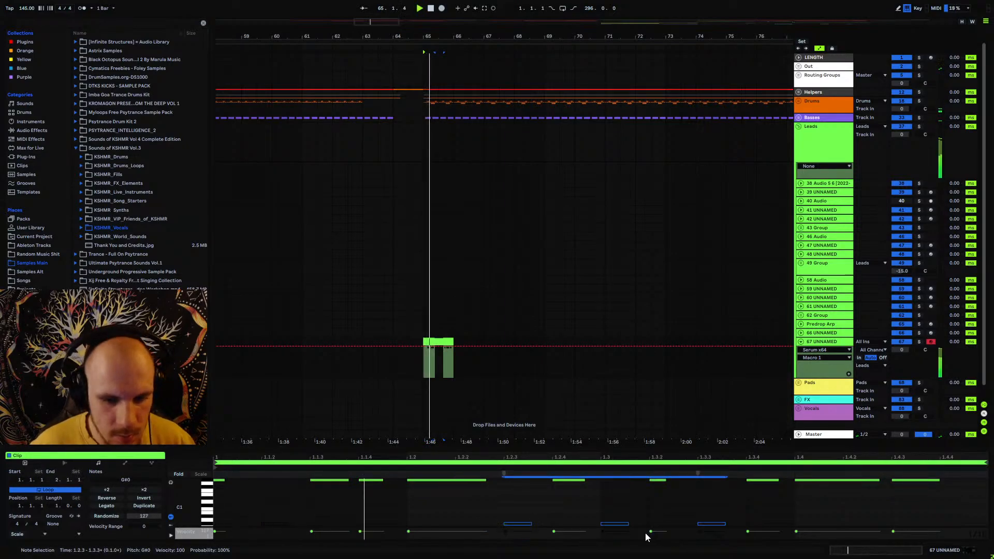
# - Reactivate all four G#0 notes and play the pattern with them
pyautogui.click(790, 520)
pyautogui.press('space')
pyautogui.moveTo(791, 520); pyautogui.dragTo(265, 548)
pyautogui.keyDown('ctrl'); pyautogui.click(379, 530); pyautogui.keyUp('ctrl')
pyautogui.press('space')
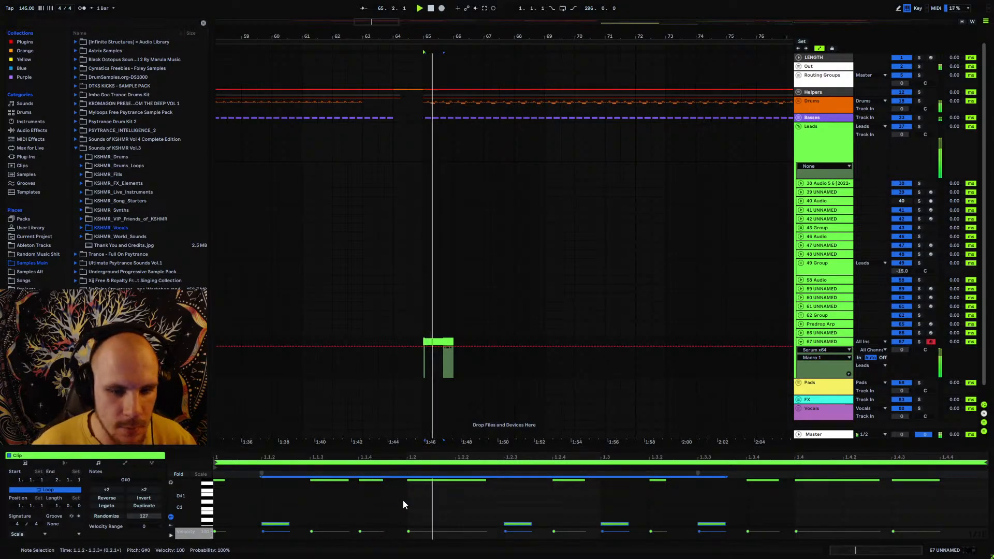
# - Add a G#0 note at 1.4.4, loop the arrangement over the one-bar clip at bar 65 and audition it
pyautogui.click(708, 529)
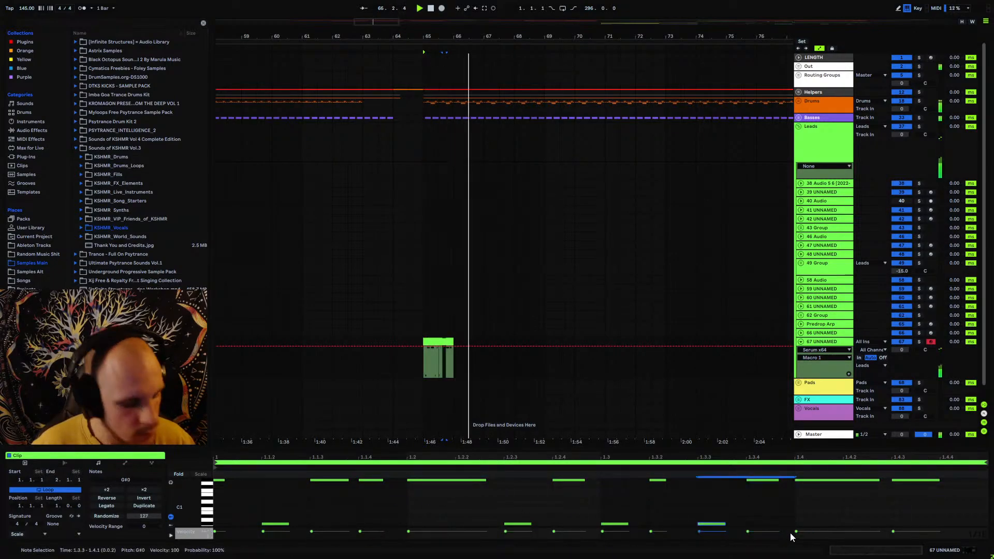
pyautogui.doubleClick(942, 517)
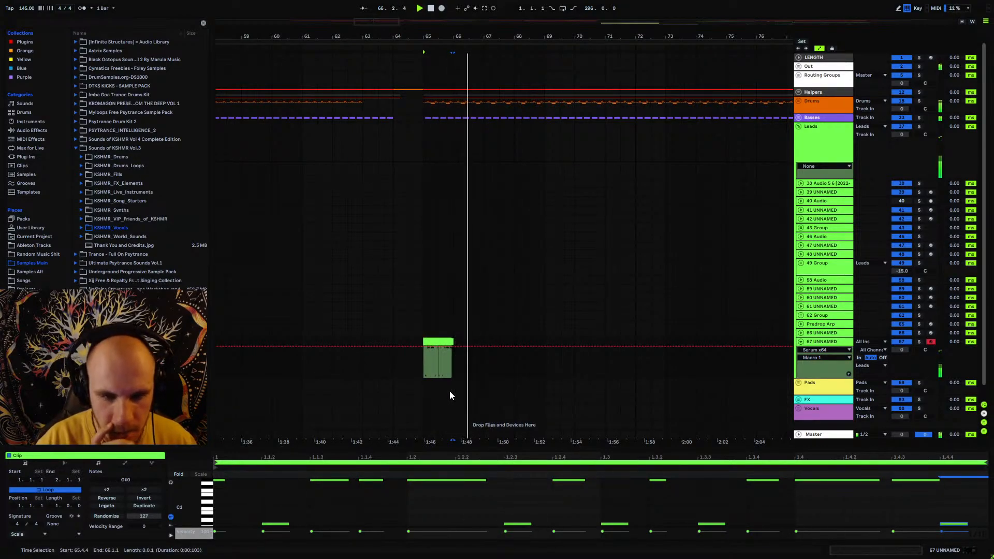
pyautogui.click(447, 342)
pyautogui.press('space')
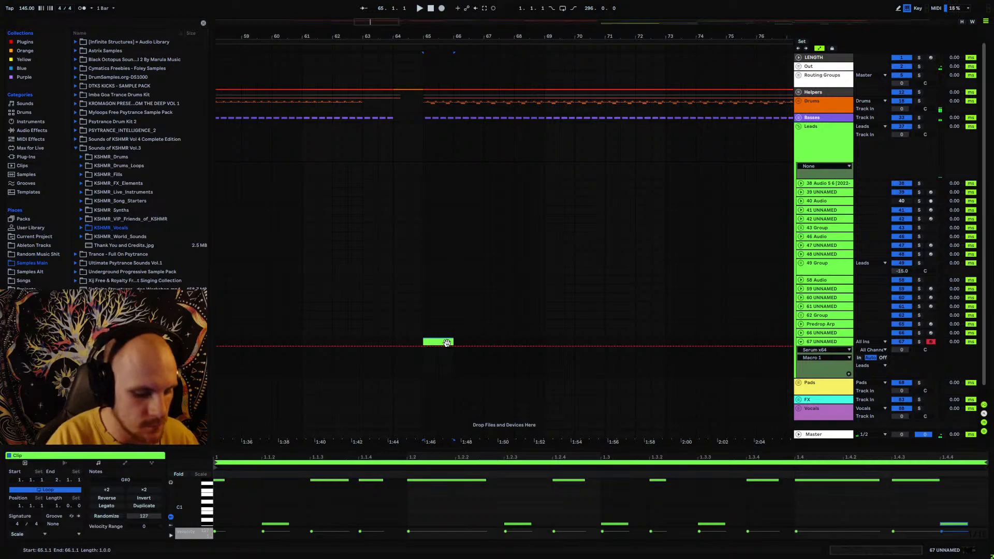
pyautogui.hotkey('ctrl', 'l')
pyautogui.press('space')
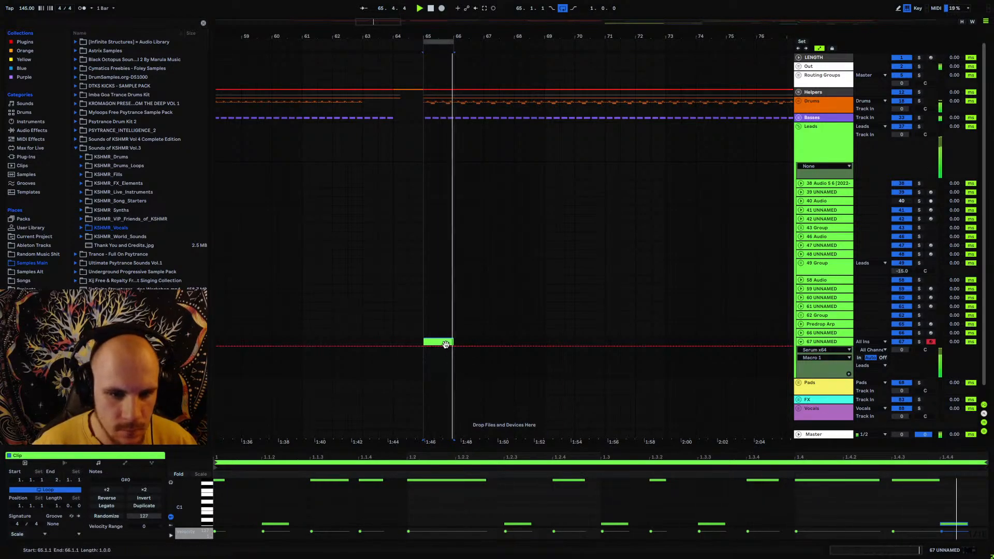
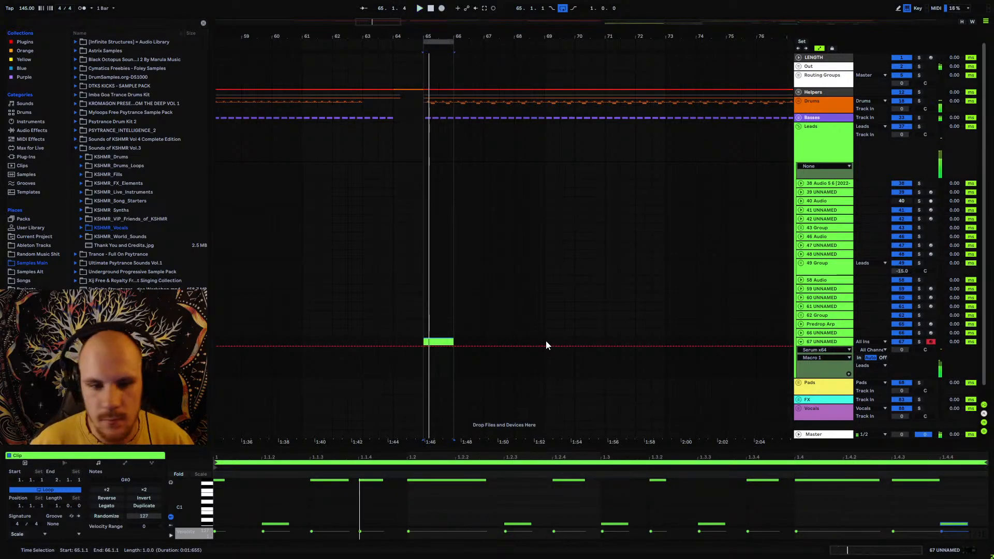
pyautogui.press('space')
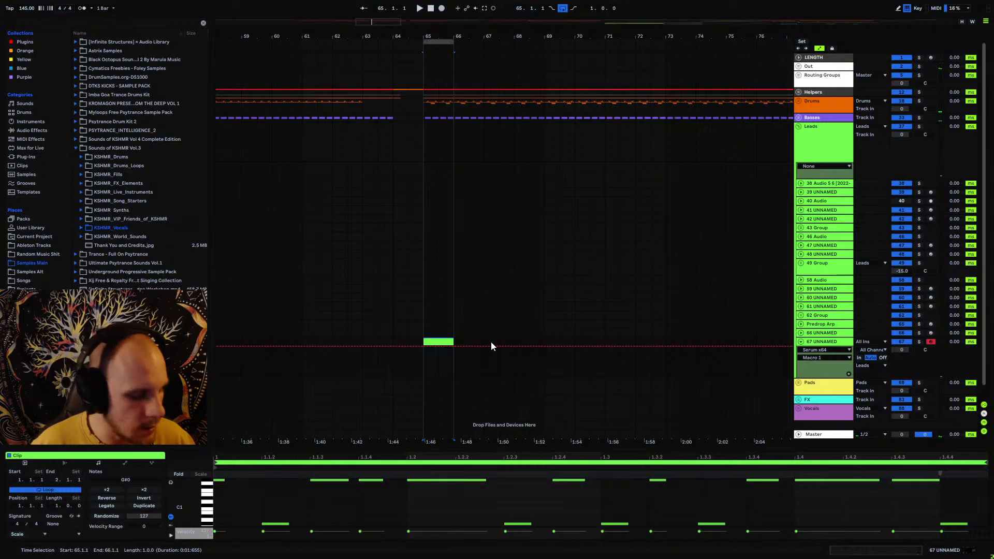
# - Consolidate the clip to four bars from bar 65 to 69 and duplicate the one-bar pattern to fill it
pyautogui.keyDown('shift'); pyautogui.click(543, 340); pyautogui.keyUp('shift')
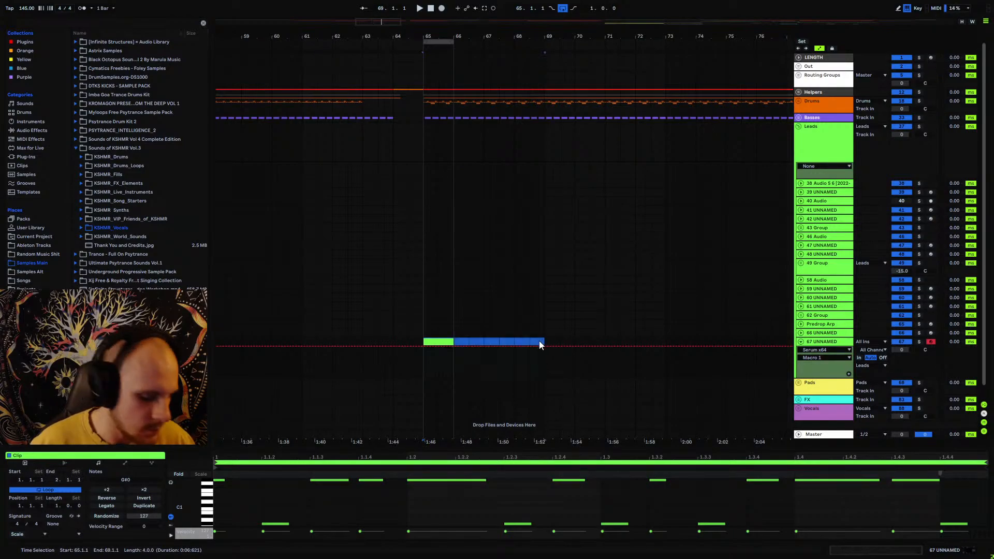
pyautogui.hotkey('ctrl', 'j')
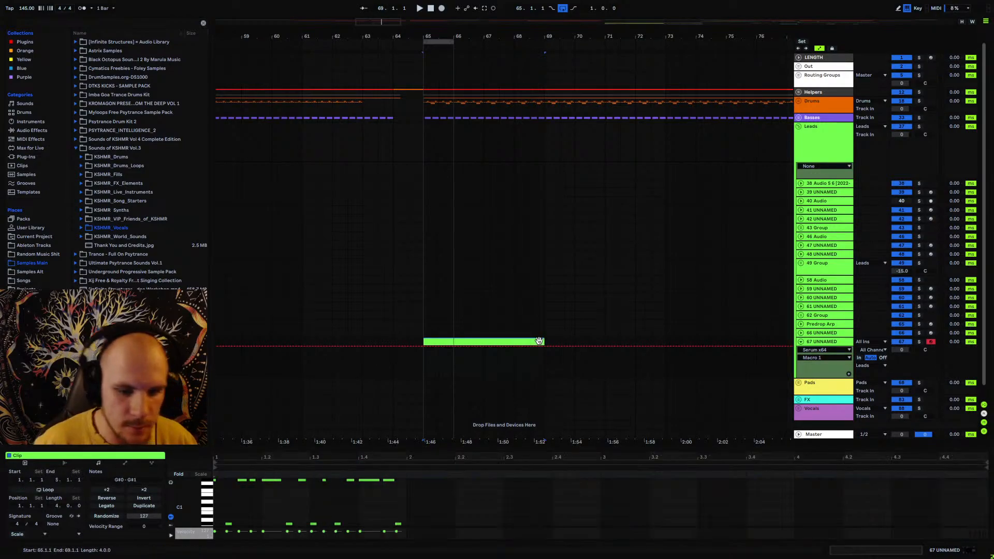
pyautogui.click(409, 498)
pyautogui.hotkey('ctrl', 'a')
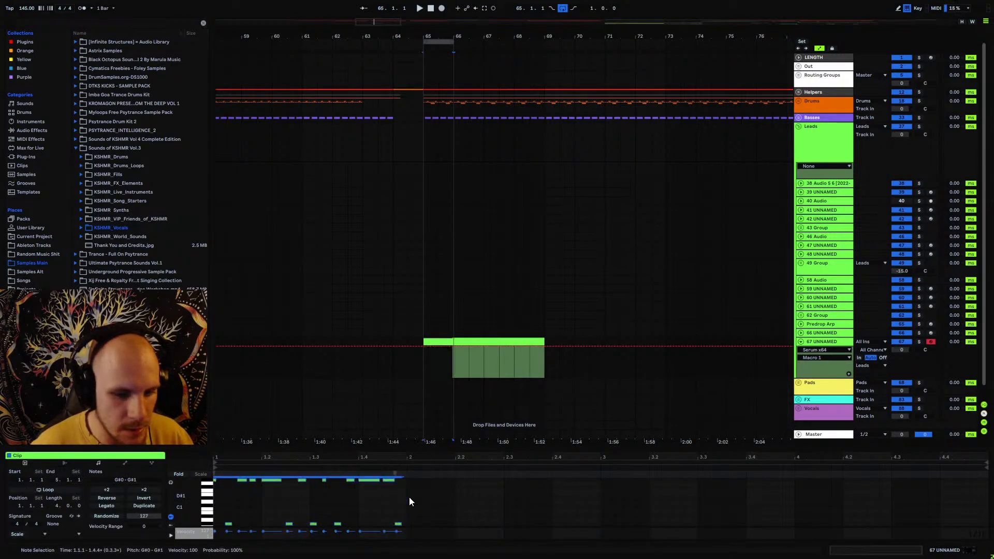
pyautogui.hotkey('ctrl', 'd')
pyautogui.hotkey('ctrl', 'd')
pyautogui.hotkey('ctrl', 'd')
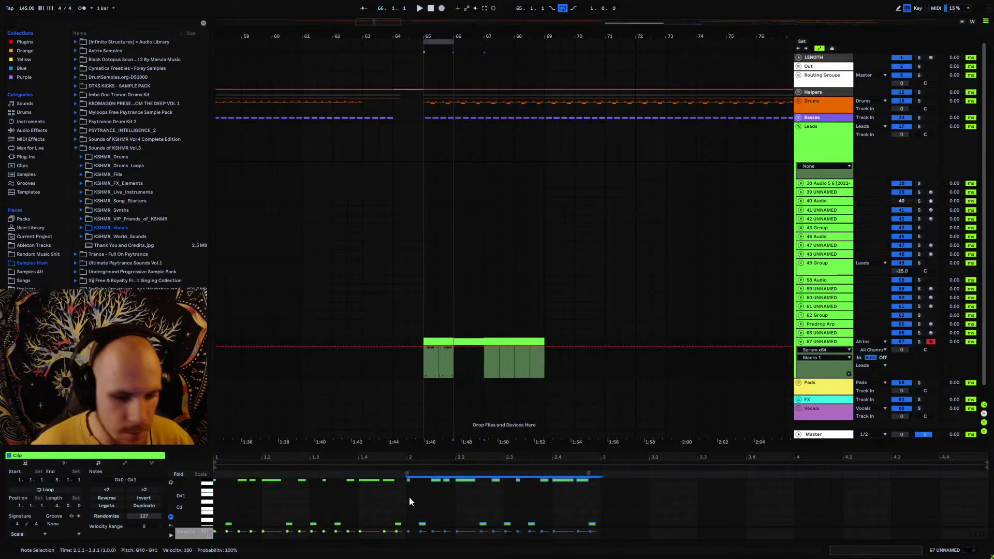
# - Transpose the G#1 note at 1.2.4 up to B1
pyautogui.click(383, 501)
pyautogui.scroll(3, 265, 502)
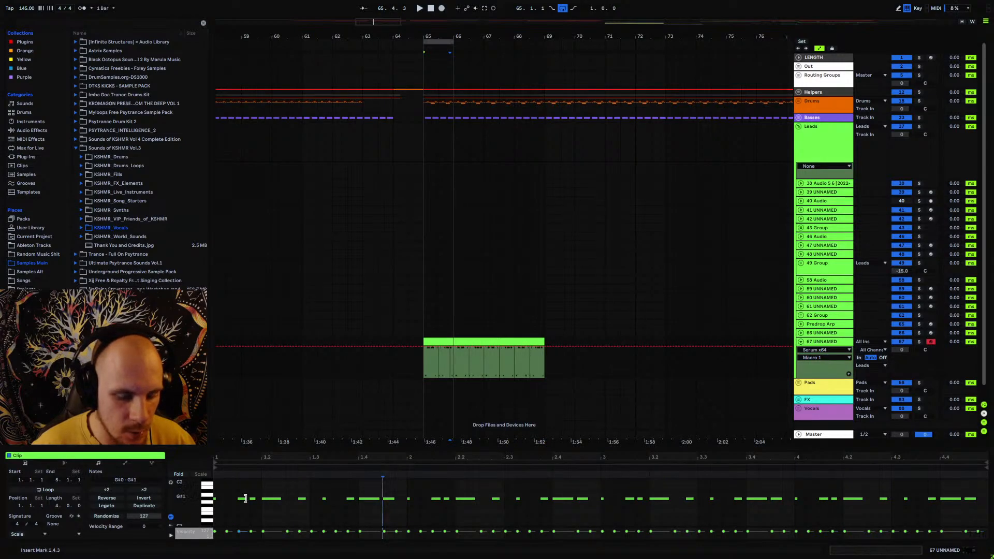
pyautogui.press('space')
pyautogui.click(302, 499)
pyautogui.press('space')
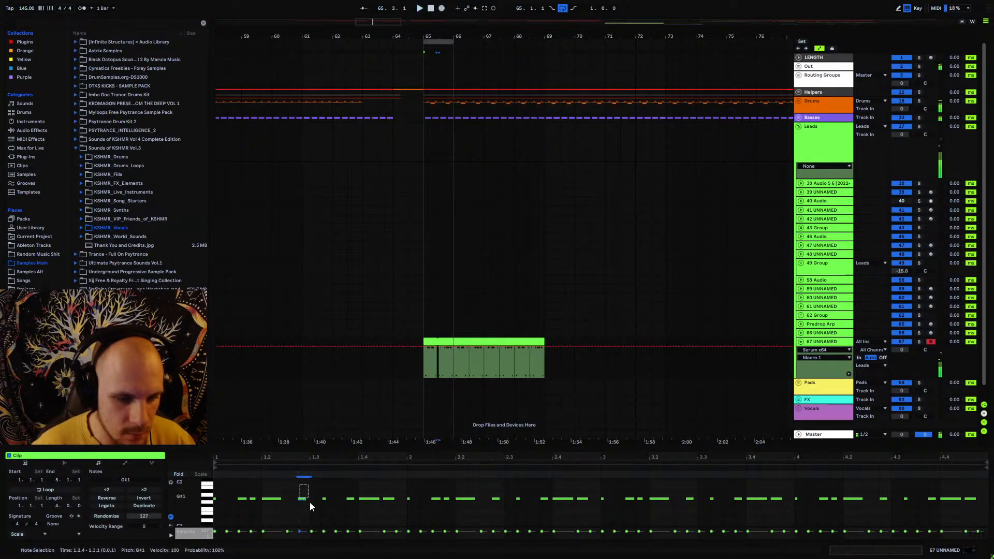
pyautogui.press('Up')
pyautogui.press('Up')
pyautogui.press('Up')
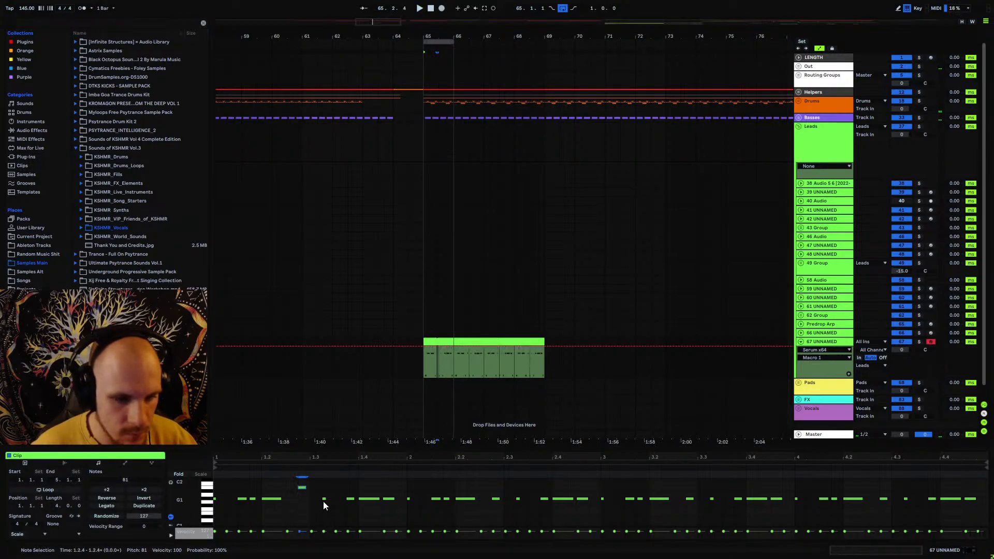
# - Transpose the G#1 note at 1.3.2 up to A1 and audition the change
pyautogui.click(324, 499)
pyautogui.press('Up')
pyautogui.press('Up')
pyautogui.press('Down')
pyautogui.press('space')
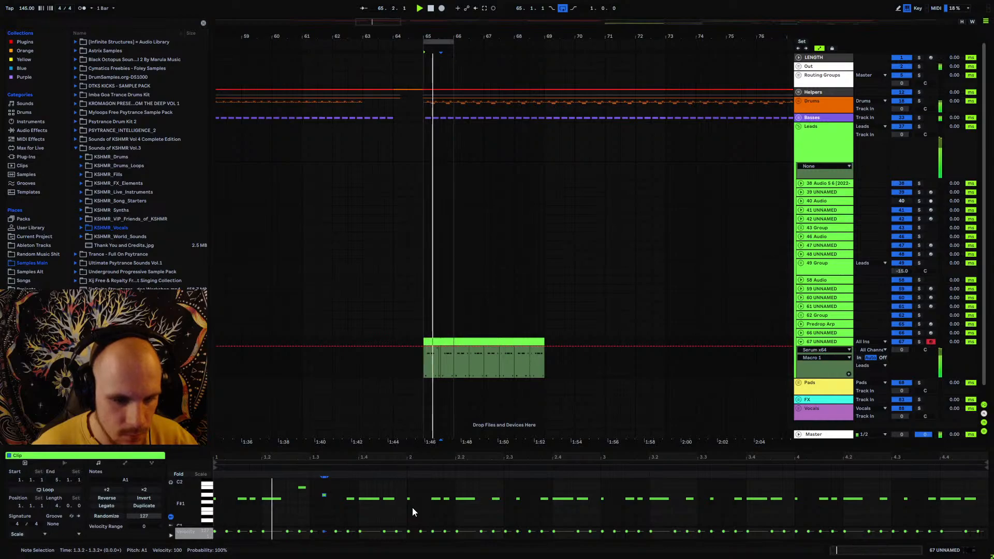
# - Lower the note at 1.4.3 to F#1, and raise the notes at 2.2.4 to B1 and 2.3.2 to A#1
pyautogui.doubleClick(388, 506)
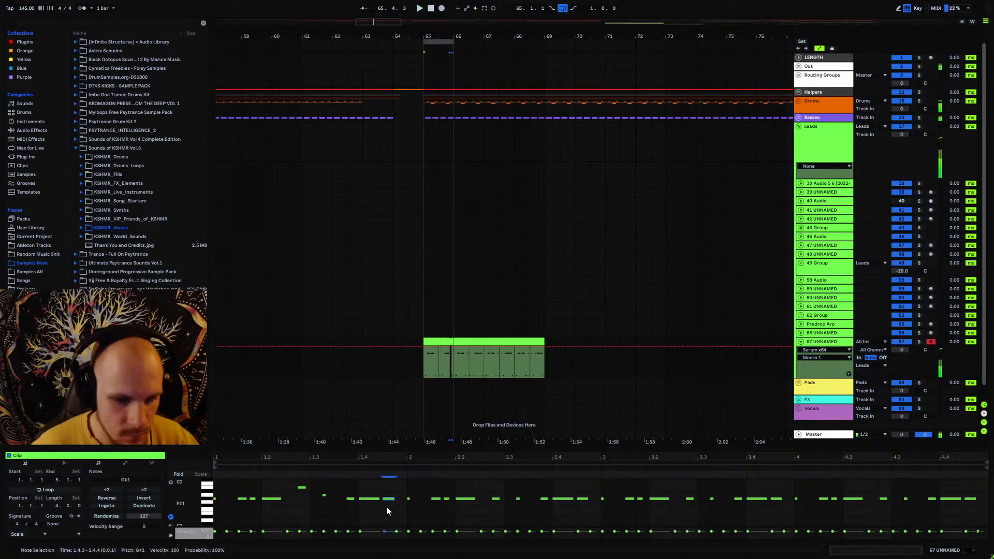
pyautogui.doubleClick(495, 491)
pyautogui.press('Up')
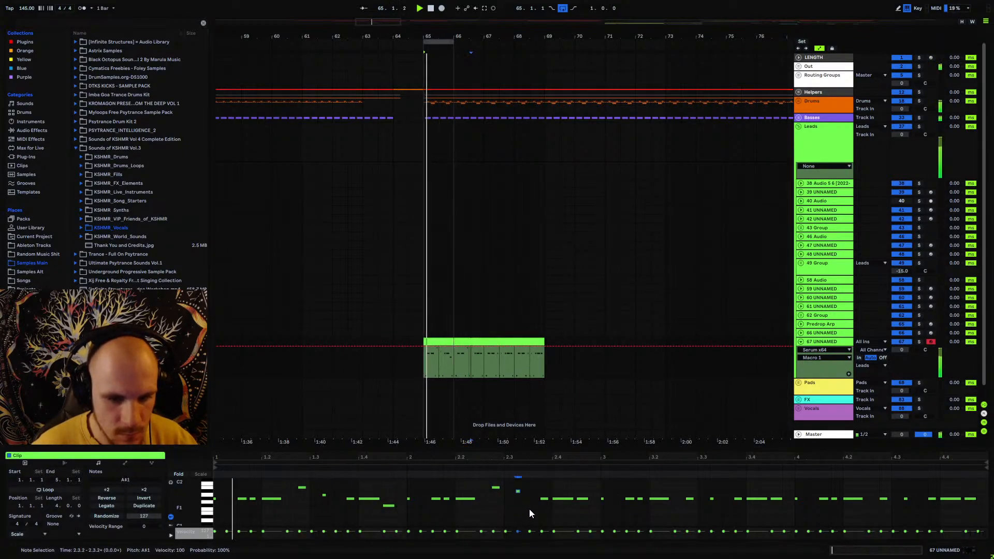
# - Try higher pitches for the G#1 note at 2.4.1 and set it to A1
pyautogui.doubleClick(562, 499)
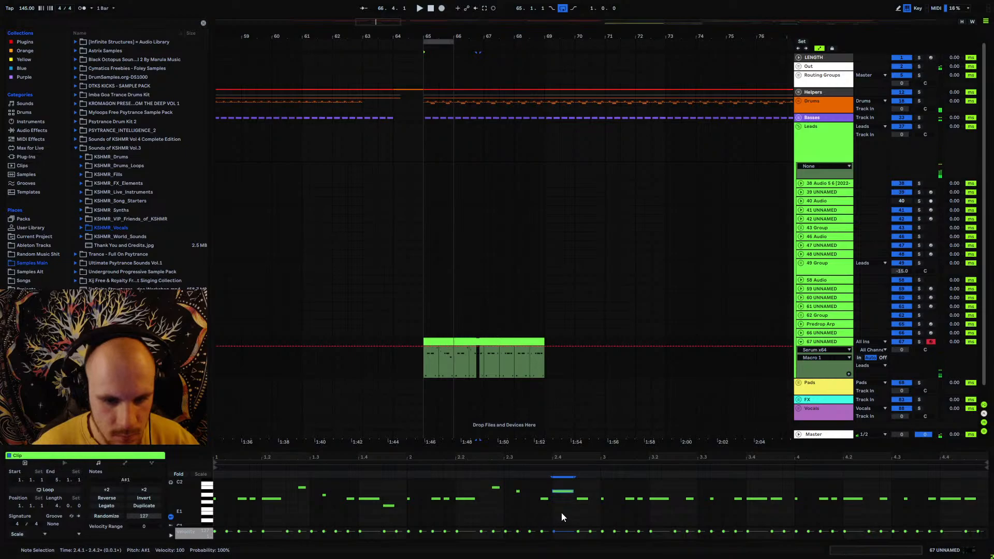
pyautogui.press('Up')
pyautogui.press('Up')
pyautogui.press('Down')
pyautogui.press('Down')
# - Try other pitches for the G#1 note at 2.4.3
pyautogui.moveTo(535, 487); pyautogui.dragTo(546, 524)
pyautogui.moveTo(594, 490); pyautogui.dragTo(579, 519)
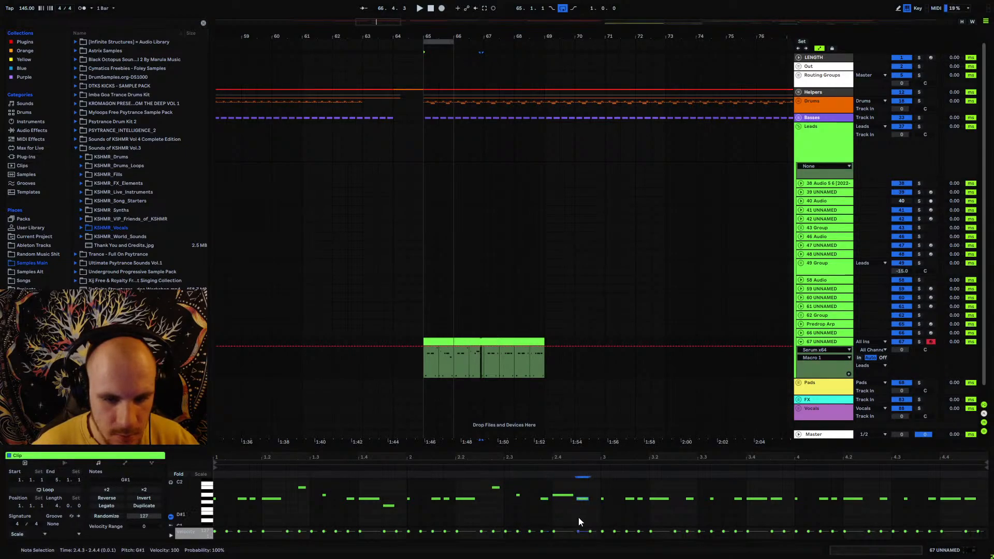
pyautogui.press('Up')
pyautogui.press('Up')
pyautogui.press('Up')
pyautogui.press('Down')
pyautogui.press('Down')
pyautogui.press('Down')
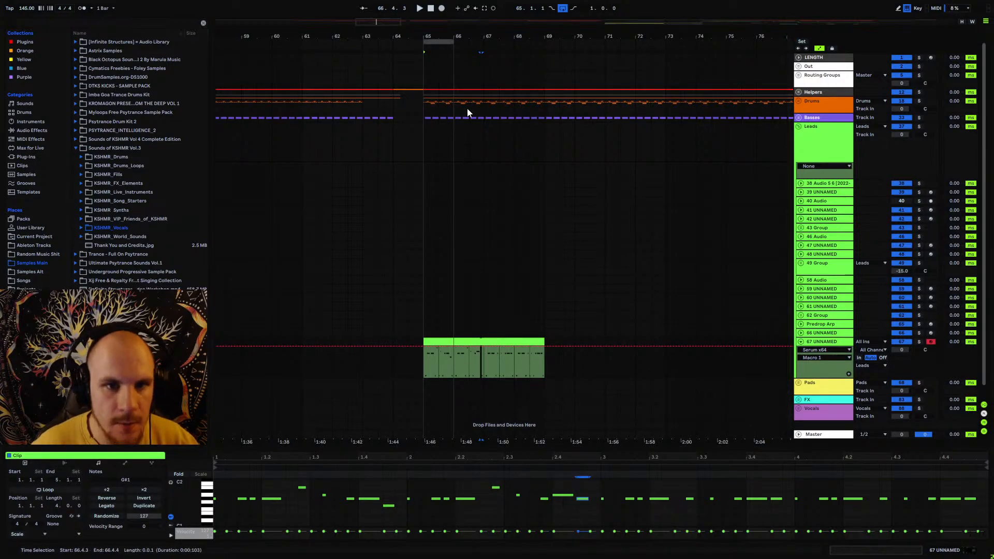
# - Extend the arrangement loop to cover the four-bar clip from bar 65 to 69 and play it
pyautogui.moveTo(454, 41); pyautogui.dragTo(543, 50)
pyautogui.press('space')
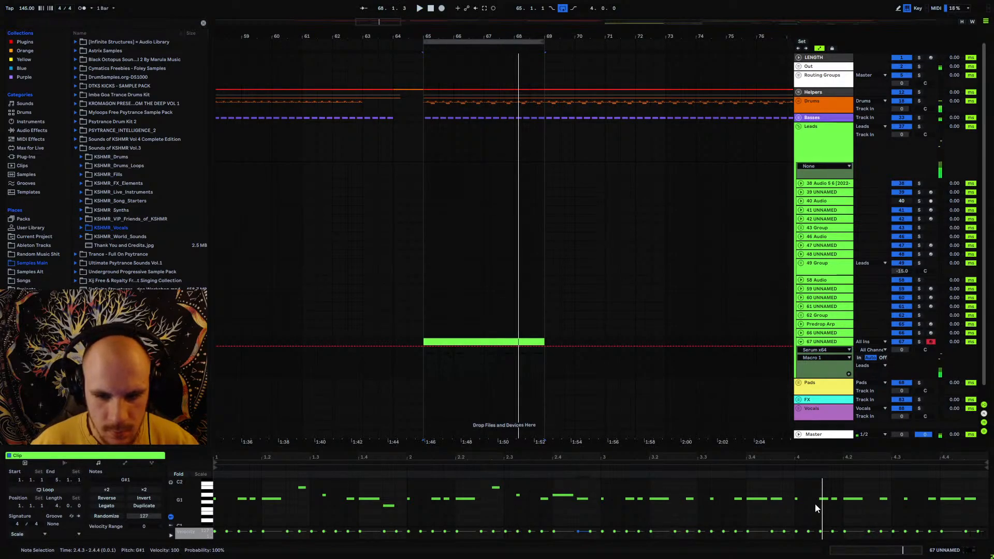
# - Transpose the G#1 note at 4.2.4 down to F#1 and the one at 4.3.2 down to E1
pyautogui.moveTo(914, 489)
pyautogui.mouseDown()
pyautogui.moveTo(902, 510)
pyautogui.moveTo(915, 501)
pyautogui.moveTo(879, 500)
pyautogui.moveTo(911, 491)
pyautogui.moveTo(903, 505)
pyautogui.mouseUp()
pyautogui.scroll(-1, 915, 502)
pyautogui.press('Down')
pyautogui.press('Down')
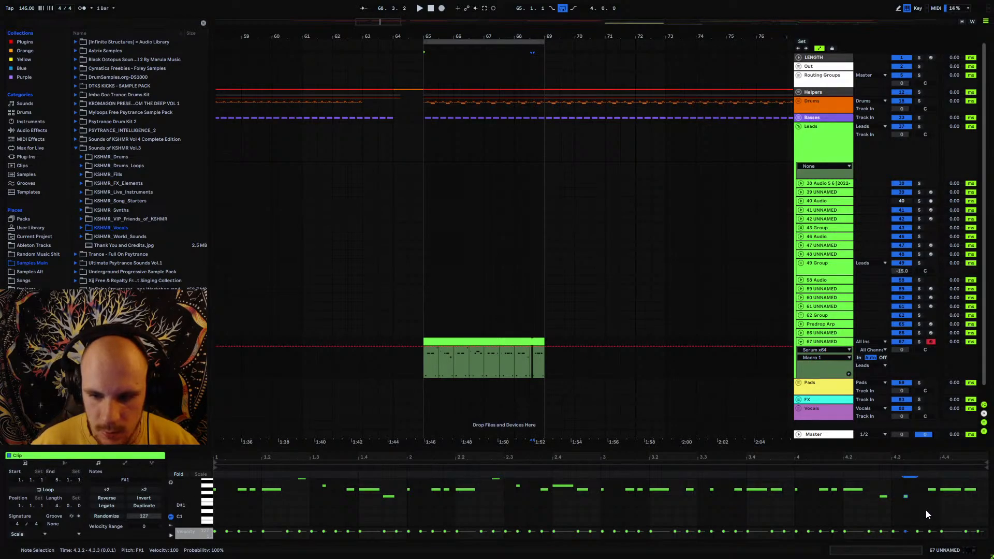
pyautogui.press('Down')
pyautogui.press('Down')
# - Transpose the G#1 note at 4.4.1 up to A1 and play the four-bar loop
pyautogui.moveTo(956, 485); pyautogui.dragTo(952, 514)
pyautogui.press('Up')
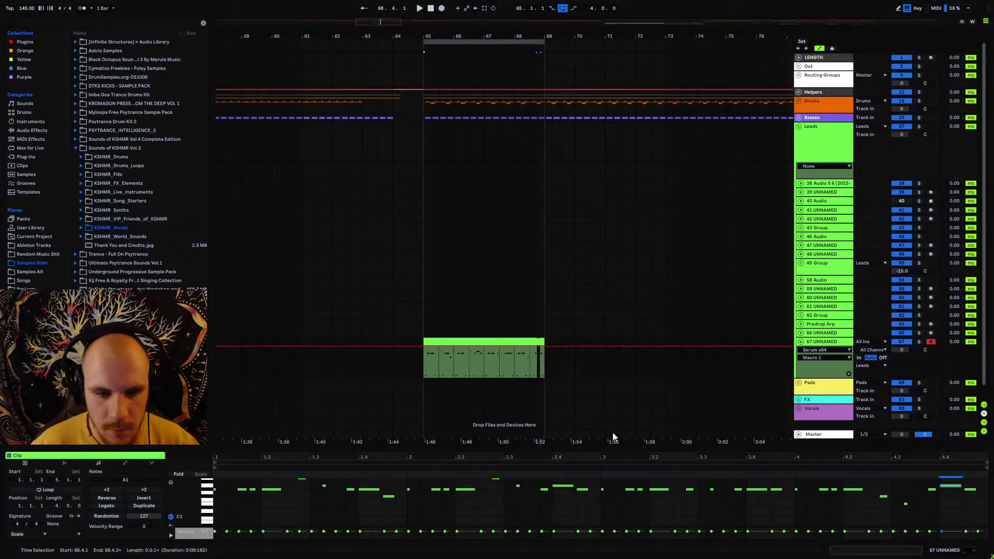
pyautogui.press('space')
# - Open the Serum instrument on track 67 UNNAMED and show its effects rack
pyautogui.click(484, 414)
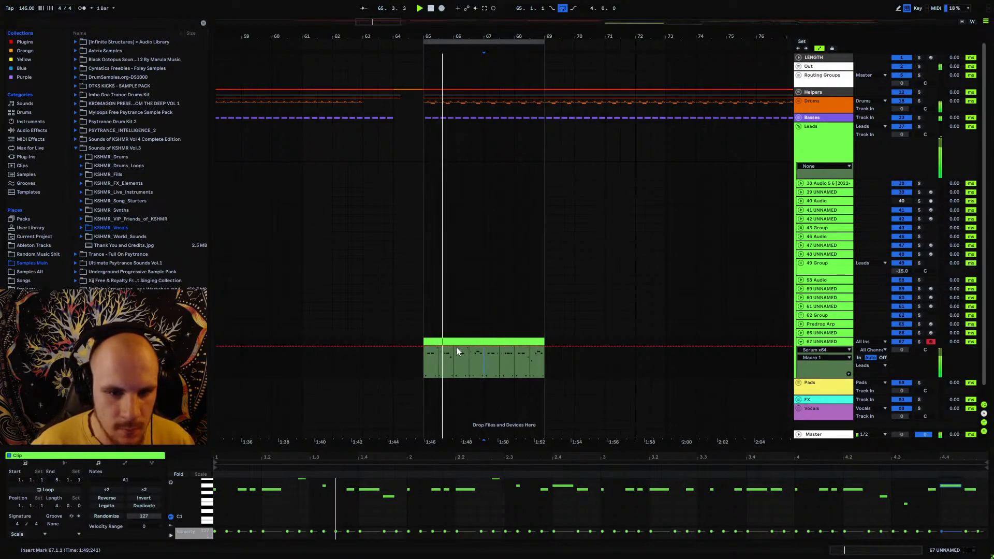
pyautogui.click(457, 353)
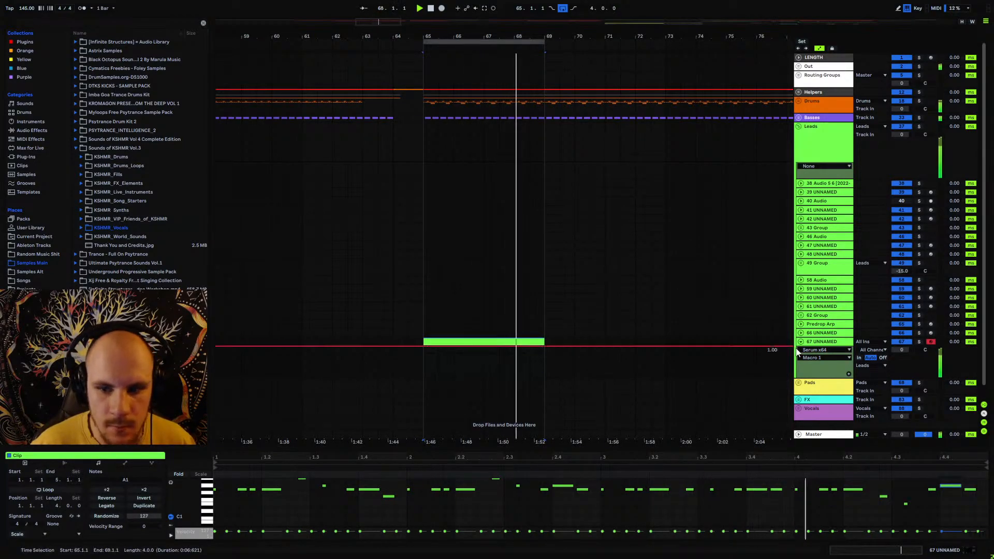
pyautogui.doubleClick(830, 342)
pyautogui.click(72, 457)
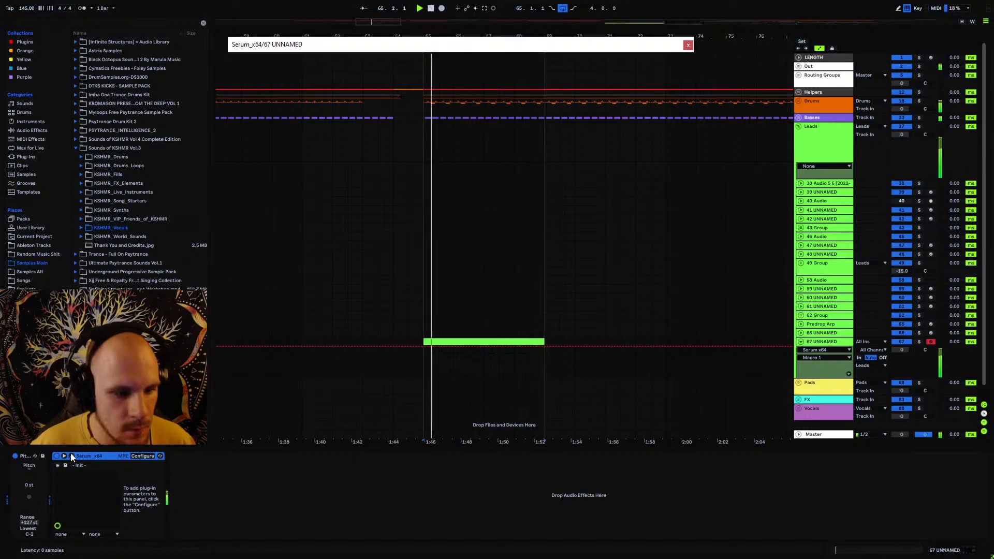
pyautogui.moveTo(237, 274); pyautogui.dragTo(269, 332)
pyautogui.click(358, 78)
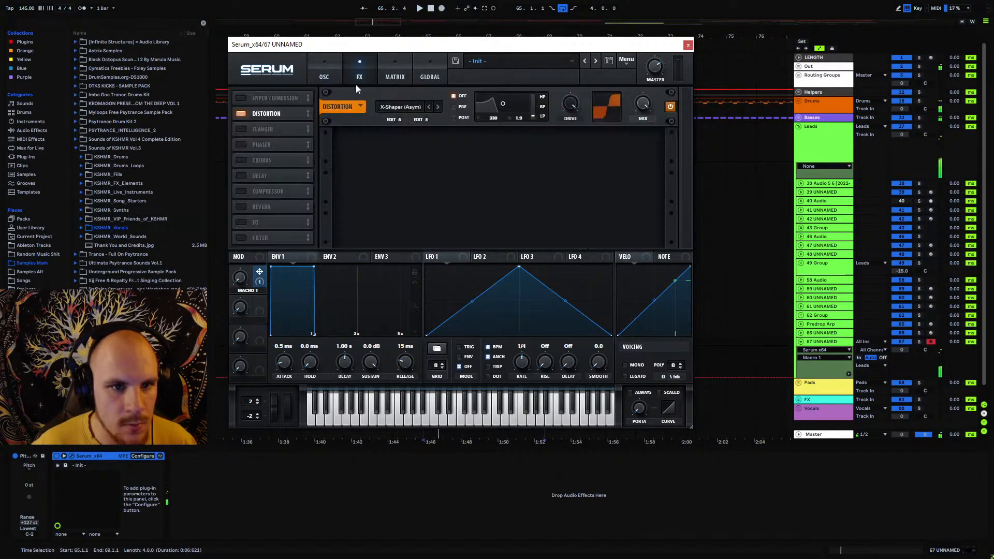
# - Enable Serum's Hyper/Dimension after the Distortion effect, turn on its Retrig option and audition the lead
pyautogui.click(282, 100)
pyautogui.moveTo(282, 101); pyautogui.dragTo(290, 122)
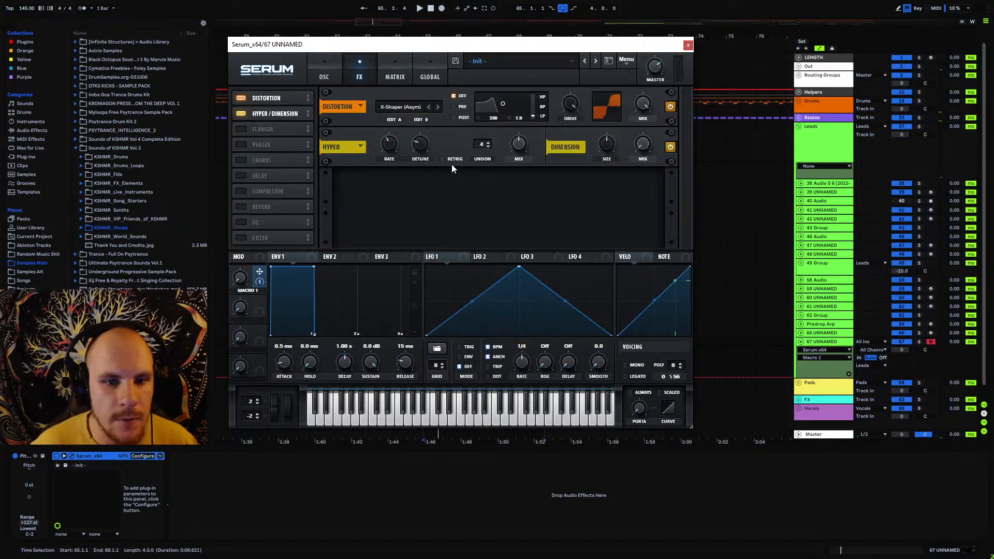
pyautogui.click(447, 162)
pyautogui.press('space')
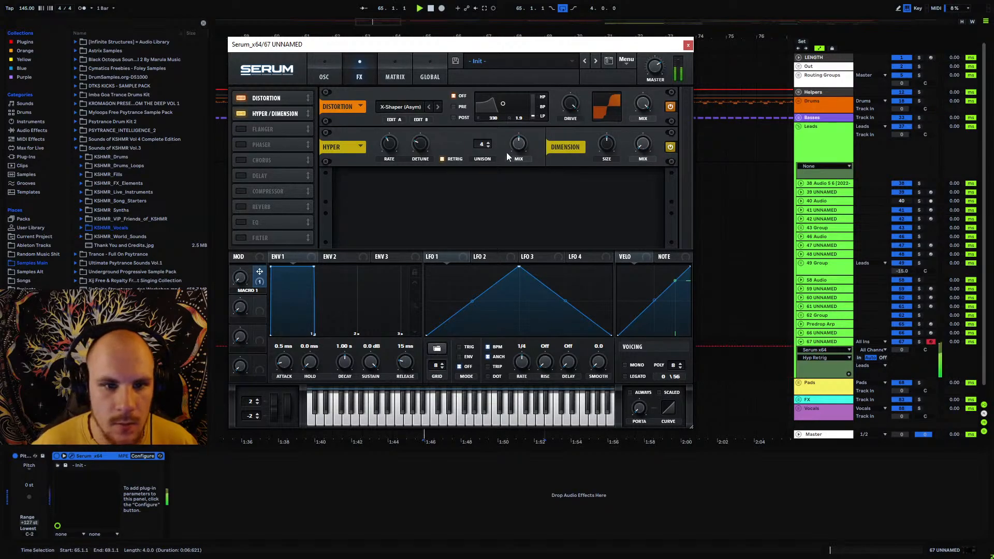
# - Set the Dimension size to 0%, adjust the Hyper mix during playback and close Serum
pyautogui.click(607, 144)
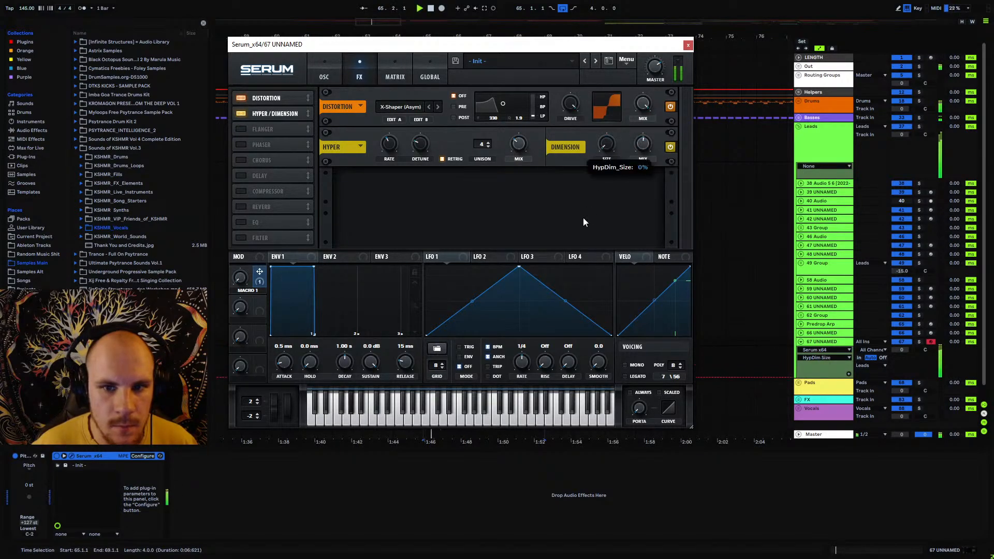
pyautogui.click(518, 144)
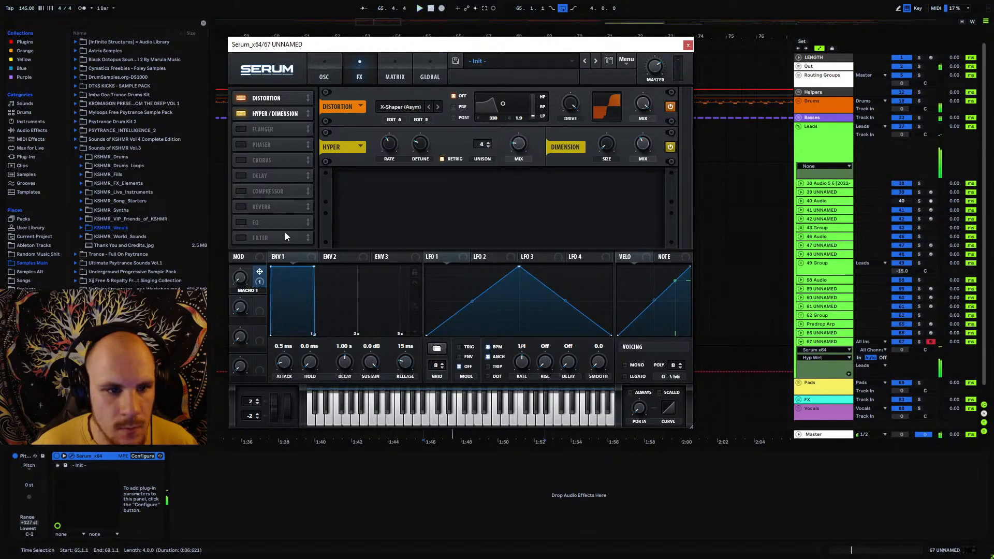
pyautogui.click(688, 45)
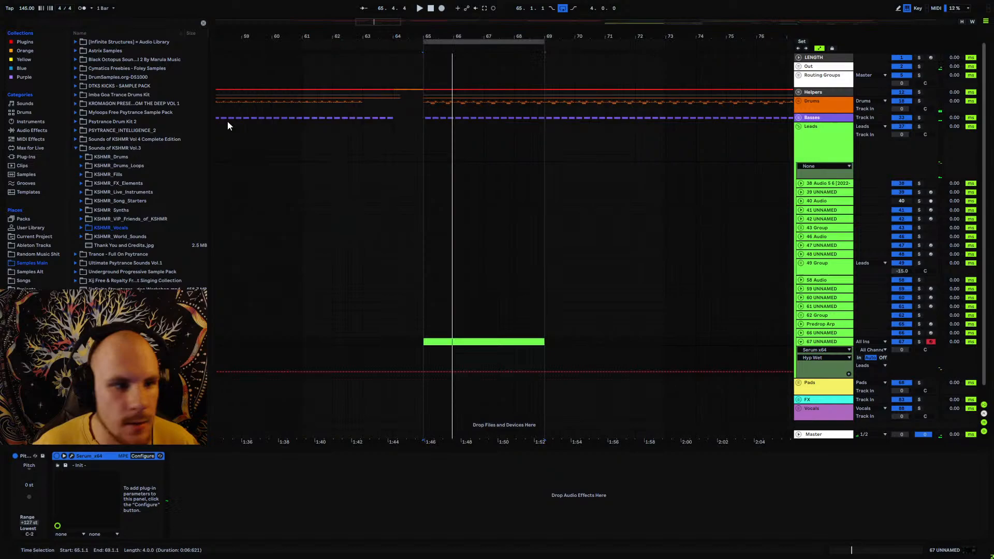
# - Add an EQ Eight after Serum on the lead track and enable its first band as a low cut at 188 Hz
pyautogui.click(32, 130)
pyautogui.moveTo(91, 127); pyautogui.dragTo(223, 465)
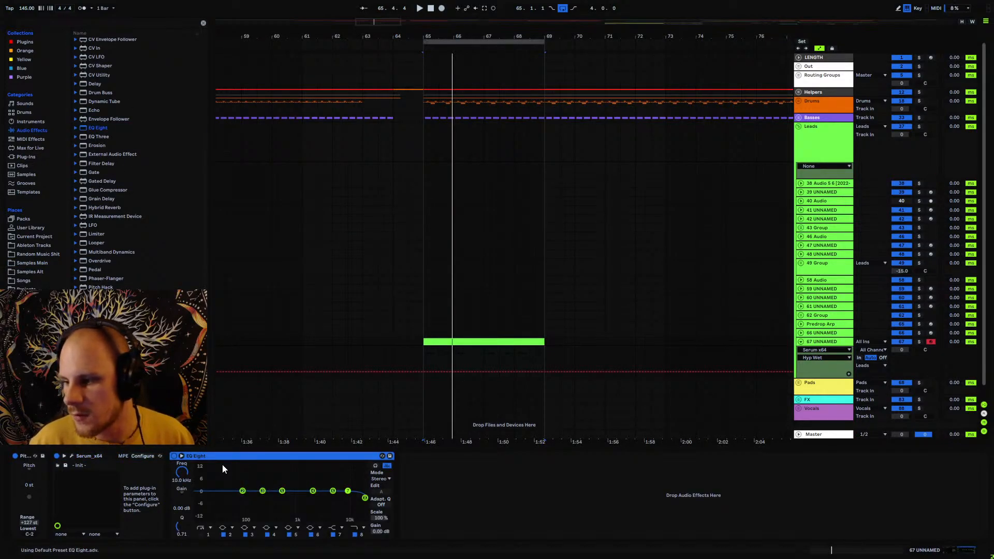
pyautogui.click(203, 536)
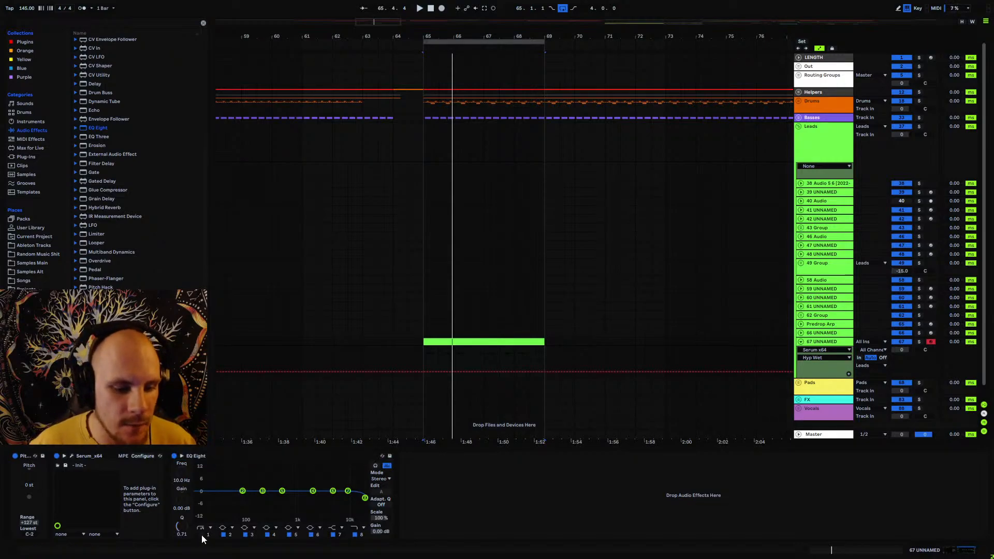
pyautogui.click(202, 536)
pyautogui.moveTo(193, 496); pyautogui.dragTo(261, 498)
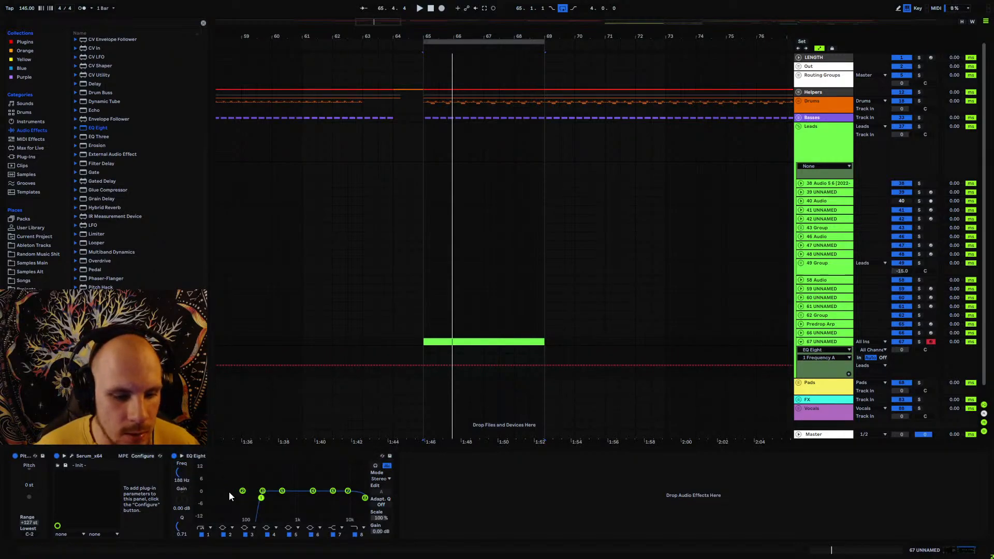
# - Reopen Serum and step through the filter types, trying Peak 24 and High 6 and ending on Low 24
pyautogui.click(72, 456)
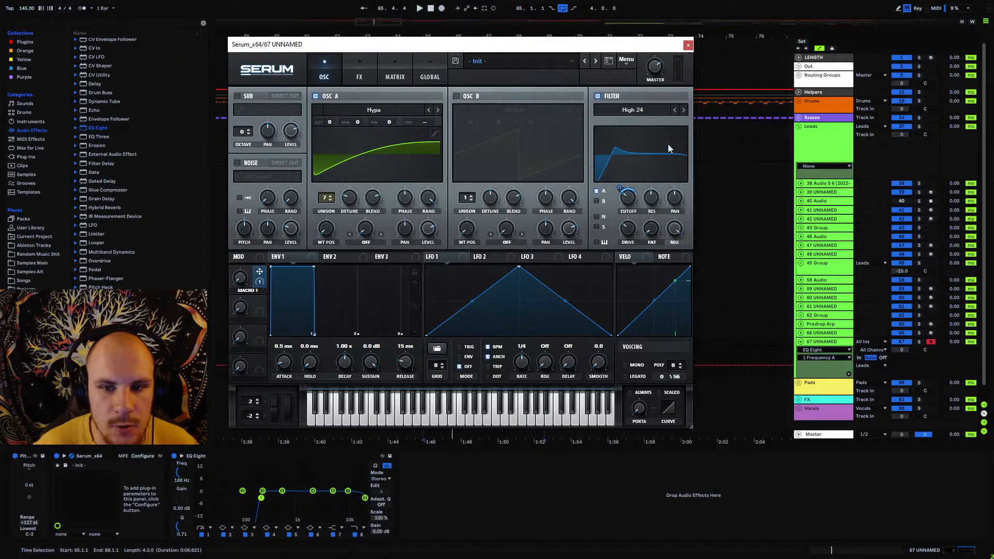
pyautogui.click(684, 110)
pyautogui.click(685, 110)
pyautogui.click(685, 111)
pyautogui.click(685, 111)
pyautogui.click(684, 111)
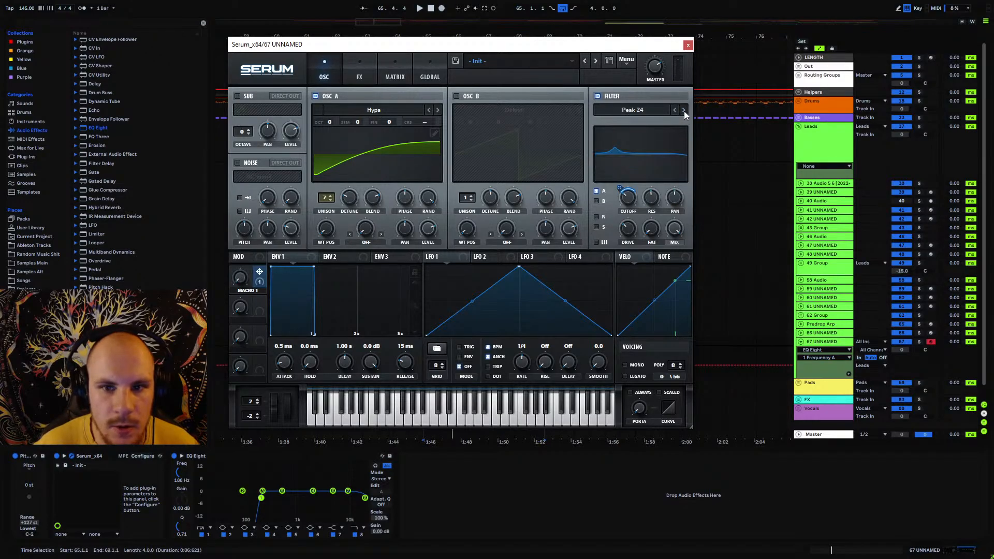
pyautogui.click(678, 111)
pyautogui.click(677, 111)
pyautogui.click(677, 111)
pyautogui.click(678, 111)
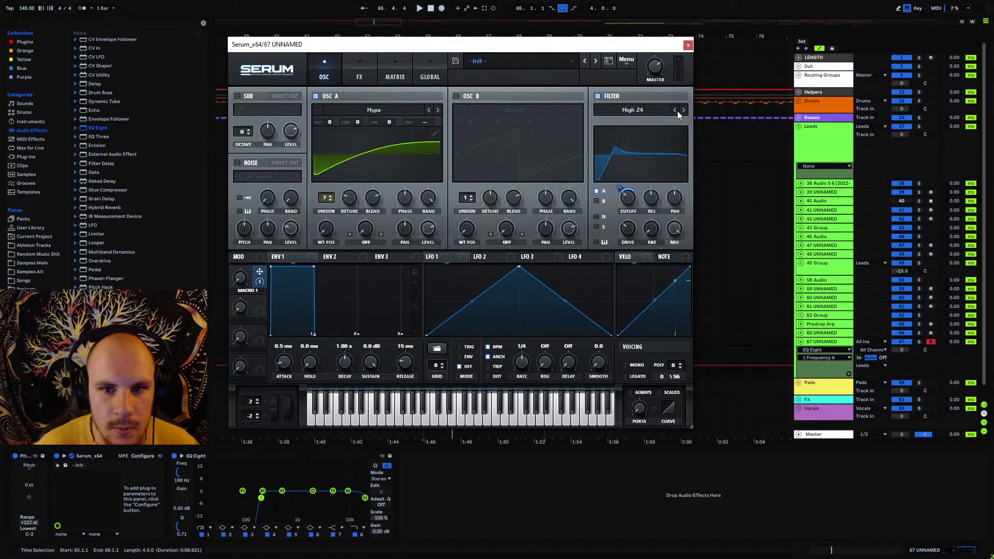
pyautogui.click(678, 111)
pyautogui.click(677, 111)
pyautogui.click(678, 110)
pyautogui.click(678, 111)
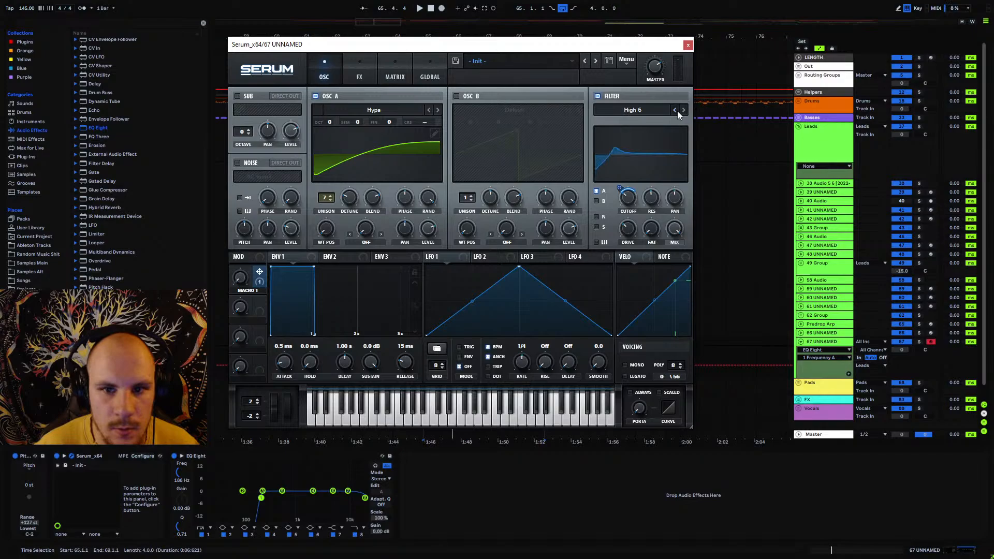
# - Try modulating the filter cutoff with Env 2 at 222 ms decay and 0% sustain, audition it and remove all its destinations
pyautogui.click(327, 256)
pyautogui.moveTo(314, 268); pyautogui.dragTo(278, 334)
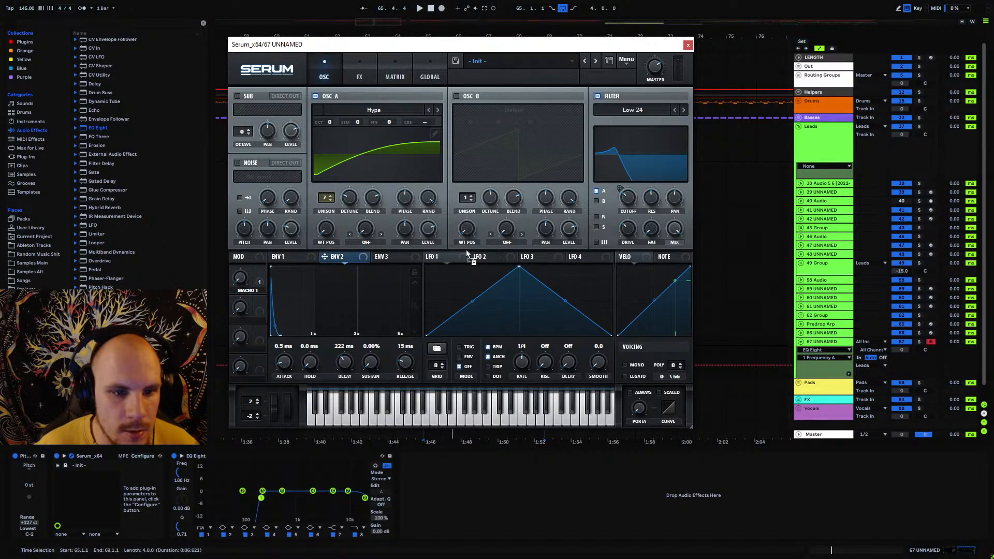
pyautogui.moveTo(466, 250); pyautogui.dragTo(616, 211)
pyautogui.press('space')
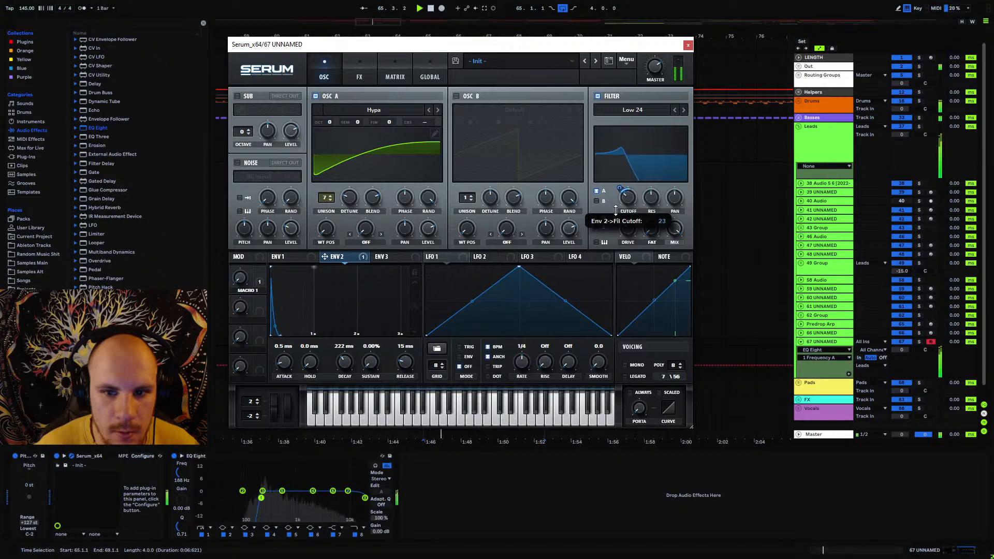
pyautogui.press('space')
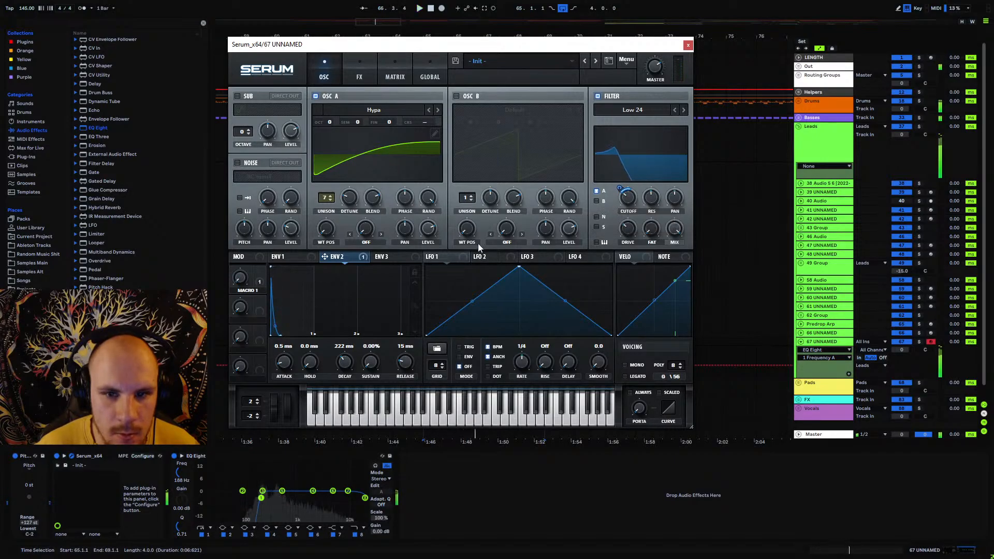
pyautogui.rightClick(325, 257)
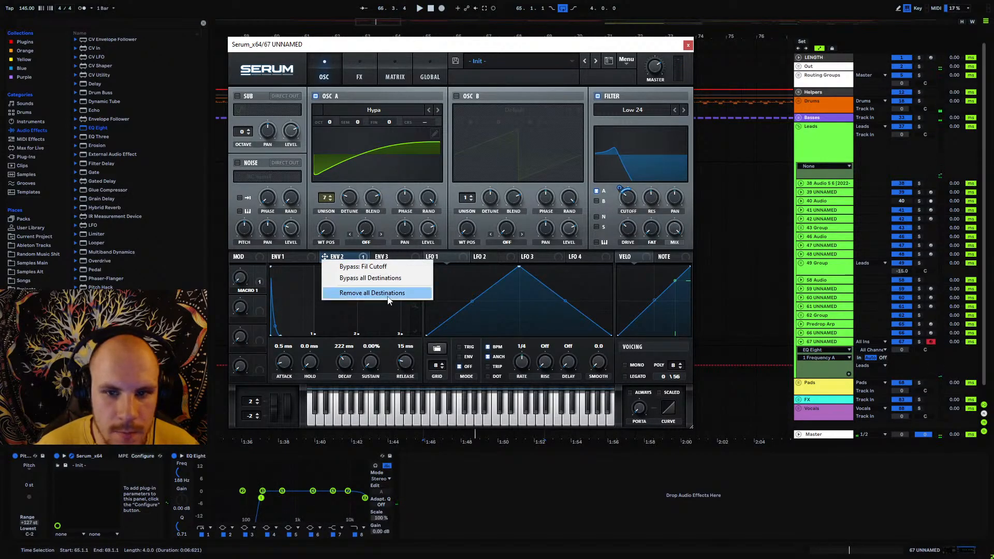
pyautogui.click(389, 296)
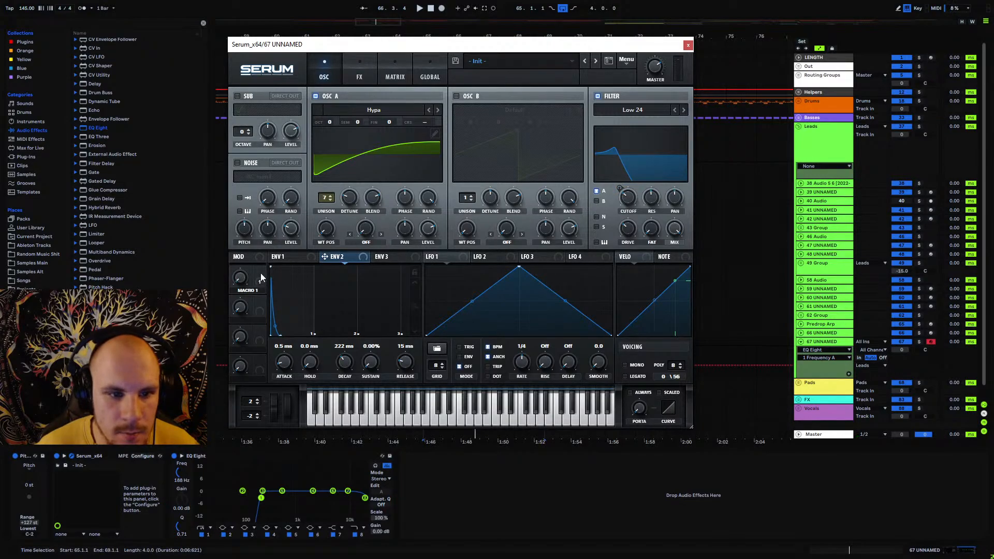
# - Return Serum's filter type to High 24, set Macro 1 to 0% and close the instrument
pyautogui.click(684, 110)
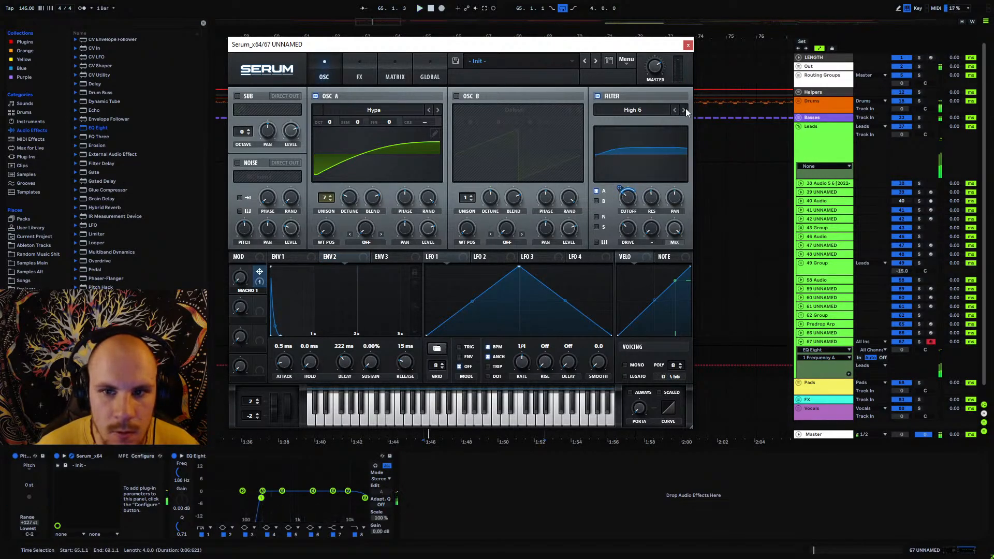
pyautogui.click(684, 110)
pyautogui.click(685, 110)
pyautogui.click(685, 110)
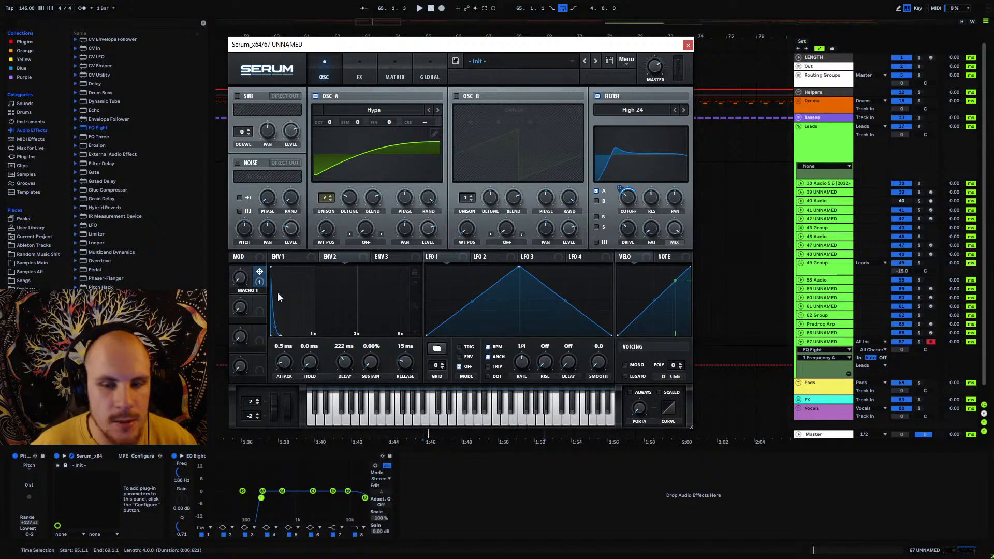
pyautogui.click(244, 285)
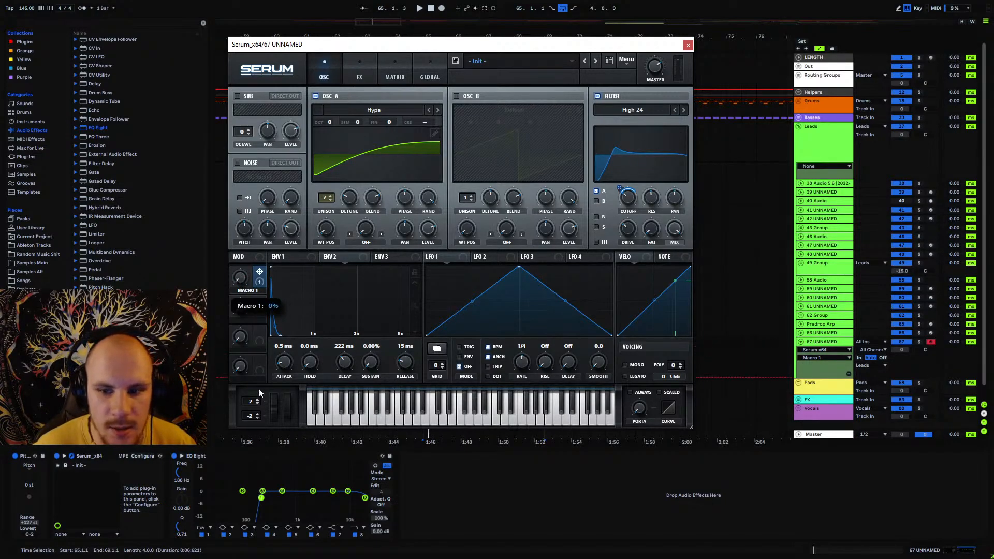
pyautogui.click(688, 45)
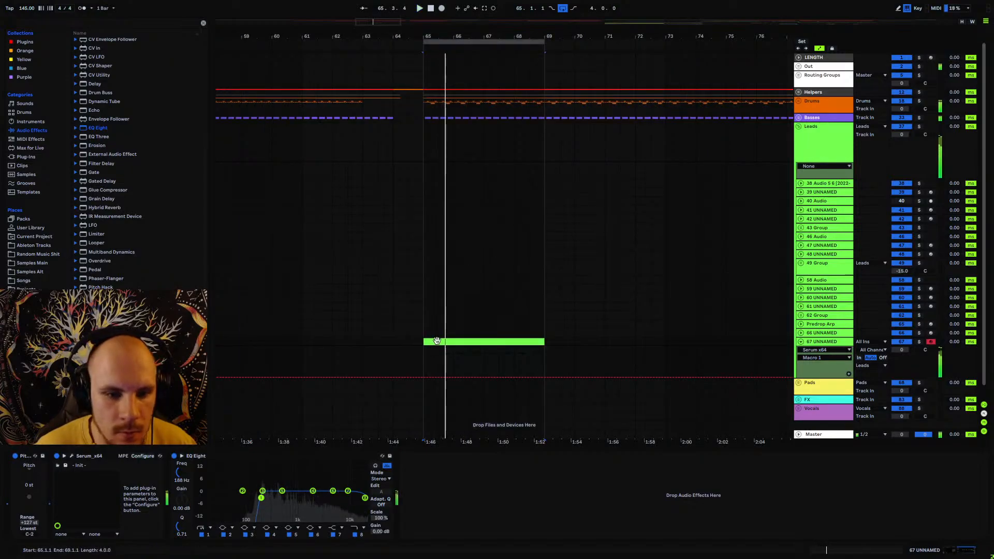
# - Duplicate the four-bar lead clip at bar 65 repeatedly until the lead runs to bar 81
pyautogui.moveTo(533, 38); pyautogui.dragTo(453, 37)
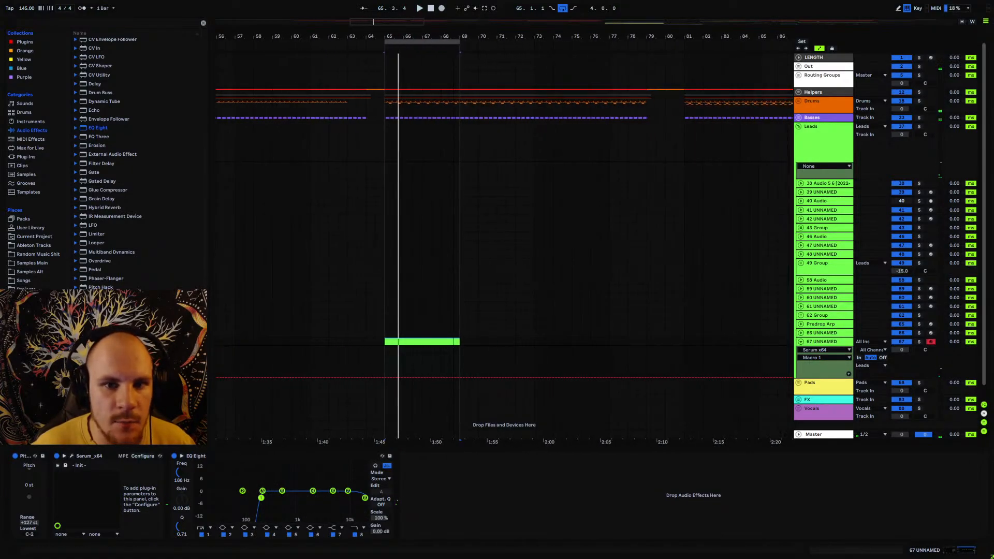
pyautogui.hotkey('ctrl', 'd')
pyautogui.hotkey('ctrl', 'd')
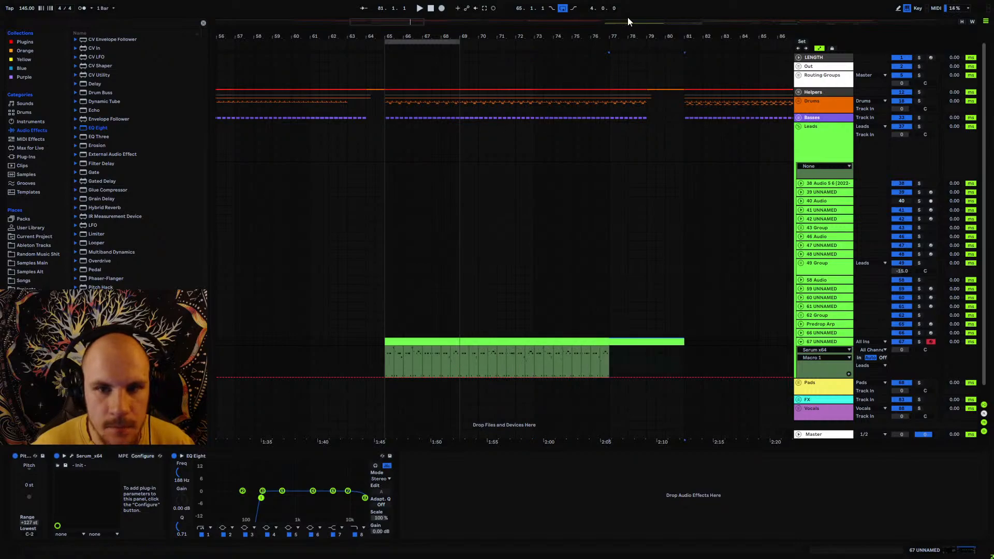
# - Select the lead clips from bar 65 to 81 and duplicate them to fill the section up to bar 97
pyautogui.moveTo(627, 35); pyautogui.dragTo(361, 4)
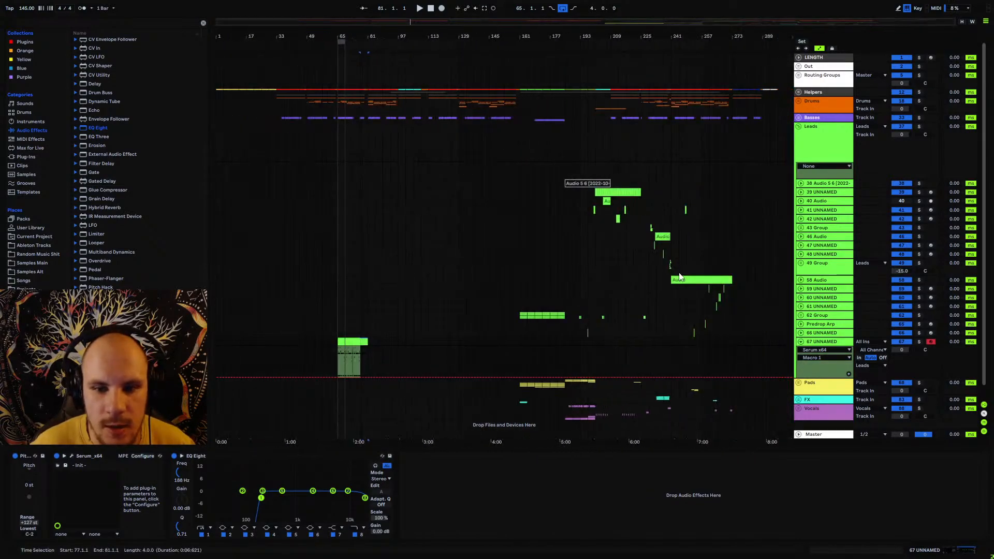
pyautogui.click(679, 279)
pyautogui.moveTo(350, 46); pyautogui.dragTo(466, 342)
pyautogui.click(462, 342)
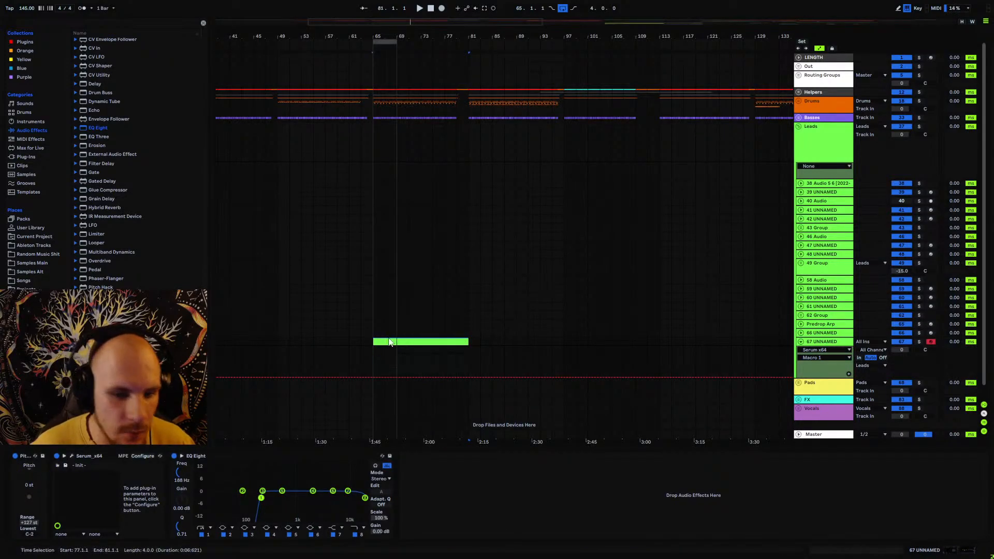
pyautogui.hotkey('ctrl', 'd')
# - Extend the loop to 32 bars, from bar 65 to bar 97, and return the insert marker to 65.1.1
pyautogui.click(375, 354)
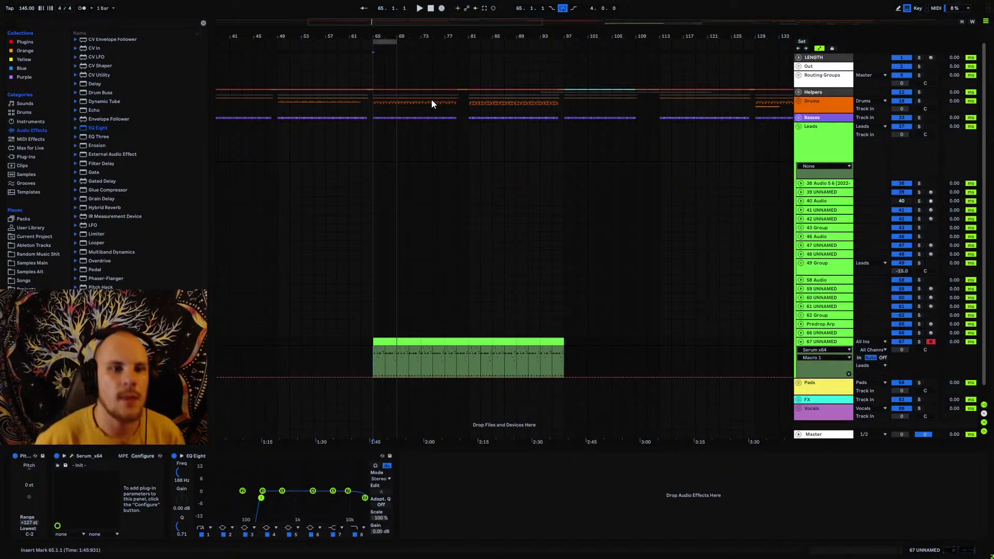
pyautogui.moveTo(398, 46); pyautogui.dragTo(564, 74)
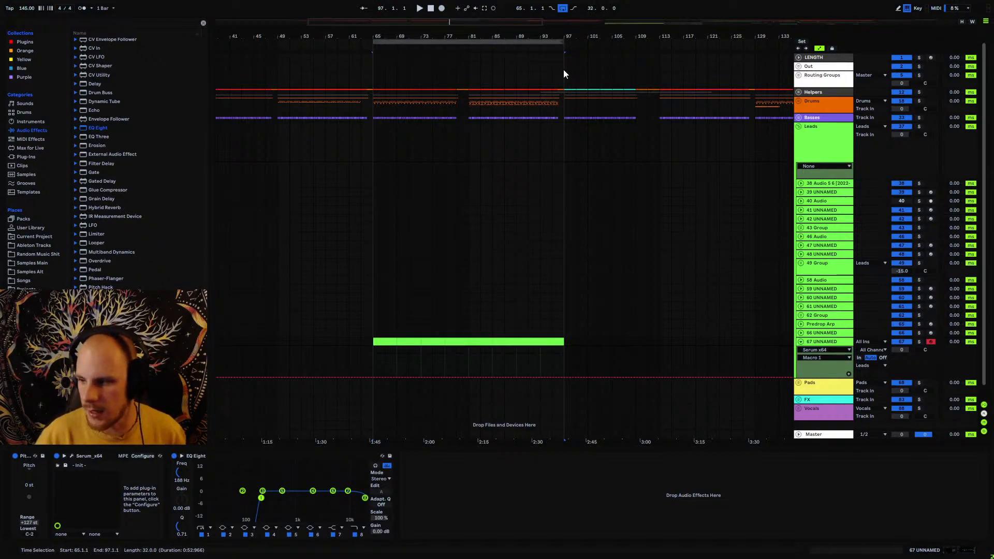
pyautogui.click(371, 110)
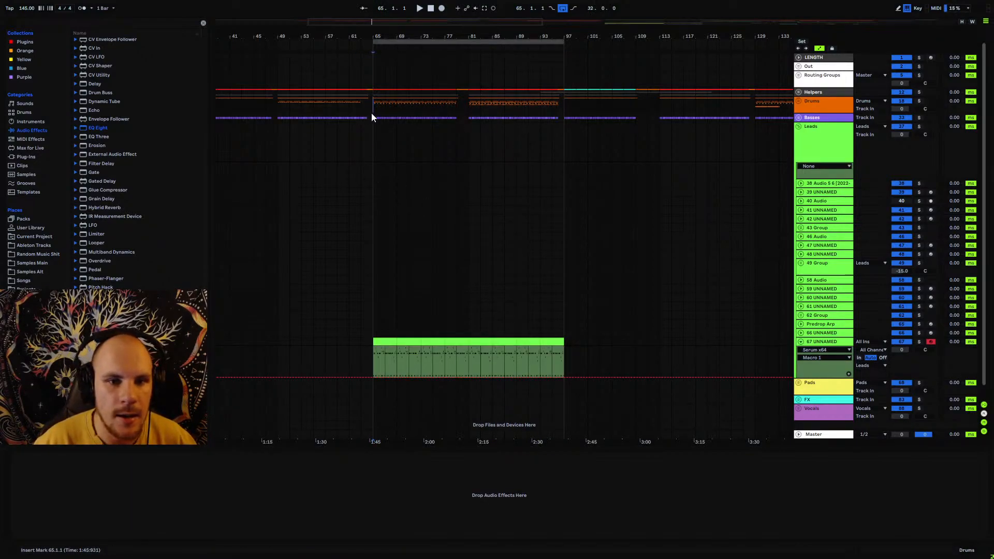
pyautogui.moveTo(404, 34); pyautogui.dragTo(412, 147)
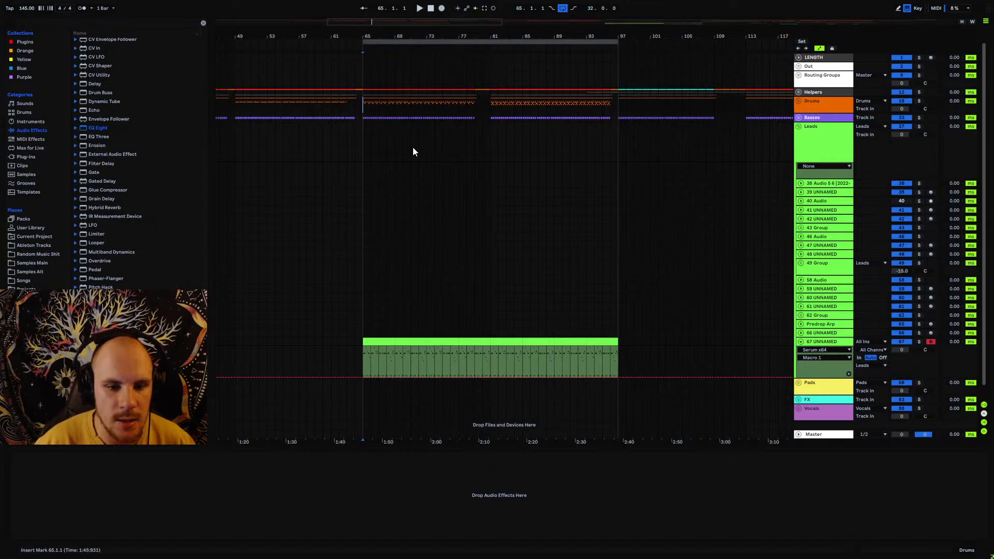
# - Reopen Serum on the lead track and expose Macro 1 as a configured parameter in its device panel
pyautogui.click(365, 359)
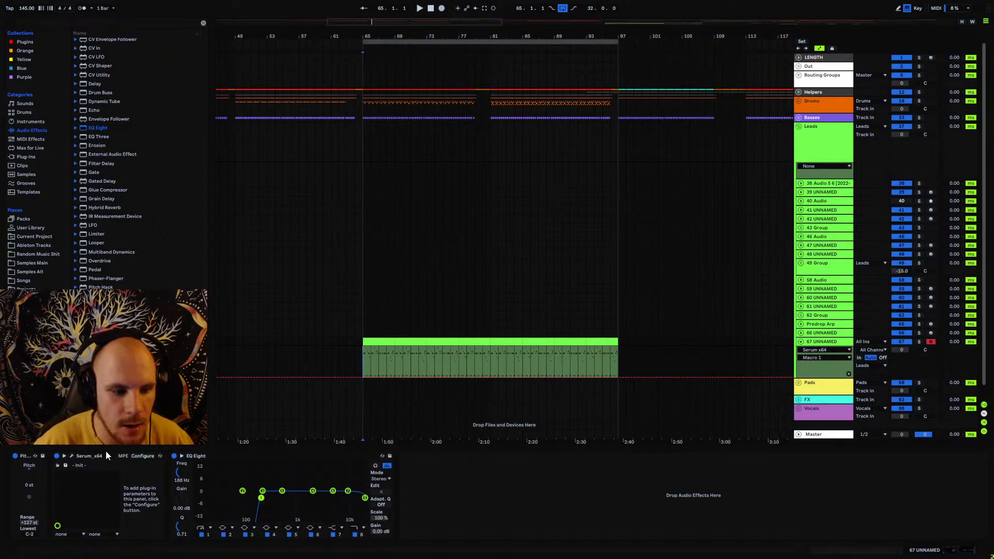
pyautogui.click(72, 456)
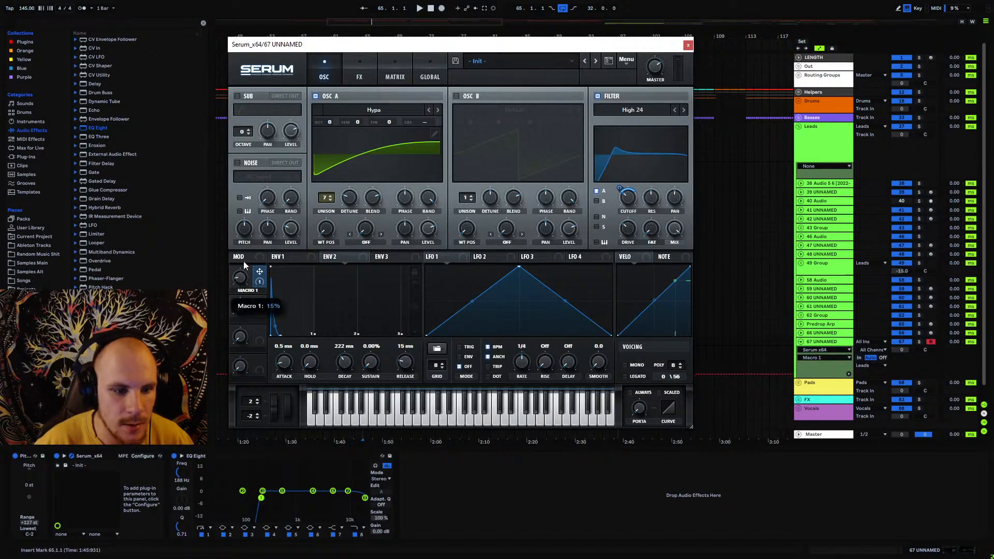
pyautogui.click(143, 456)
pyautogui.click(233, 279)
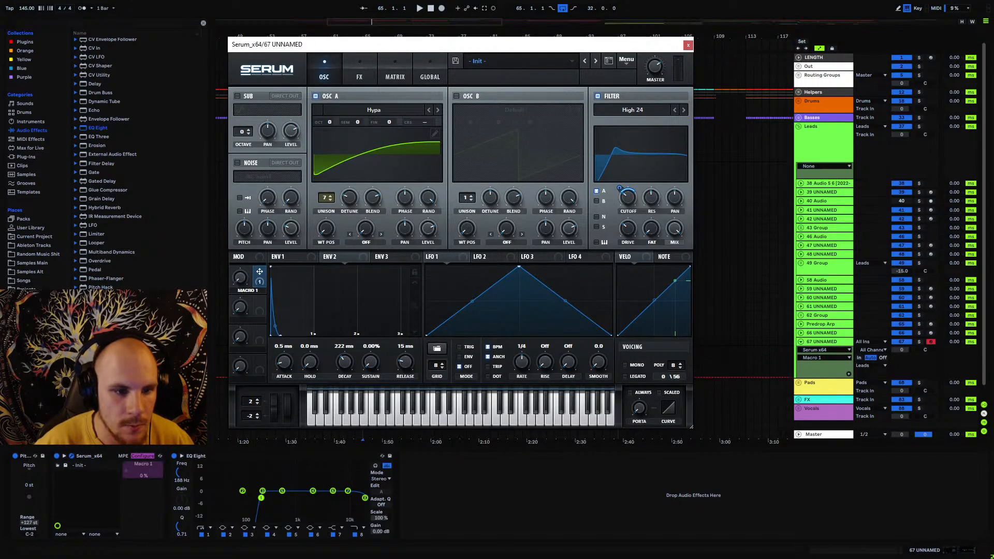
pyautogui.click(143, 456)
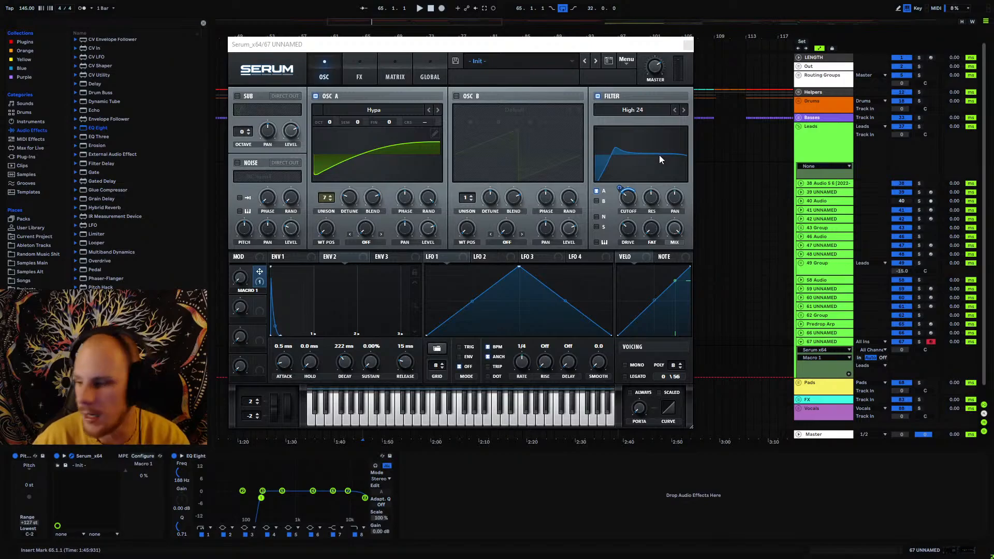
# - Play the lead from bar 65 while sweeping Macro 1, return the macro to 0% and close Serum
pyautogui.press('space')
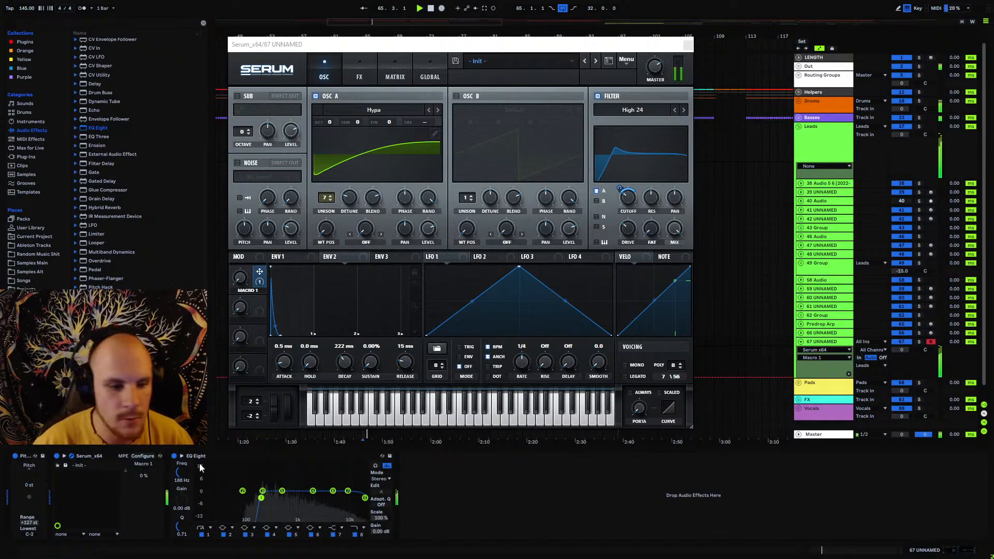
pyautogui.moveTo(240, 278)
pyautogui.mouseDown()
pyautogui.moveTo(279, 198)
pyautogui.moveTo(253, 288)
pyautogui.mouseUp()
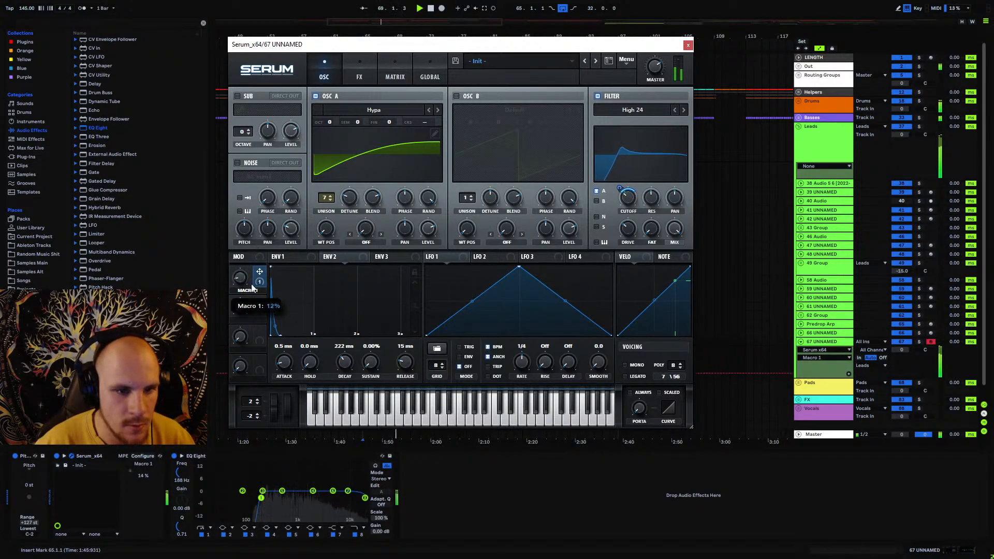
pyautogui.press('space')
pyautogui.click(688, 45)
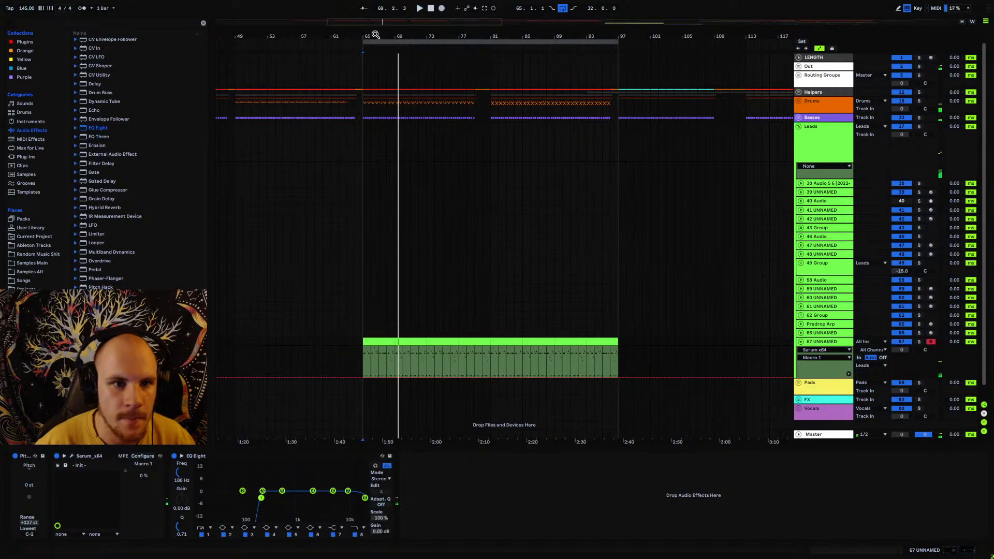
# - Place the insert marker at 65.1.1, at the start of the lead clip
pyautogui.moveTo(374, 34); pyautogui.dragTo(450, 69)
pyautogui.click(424, 364)
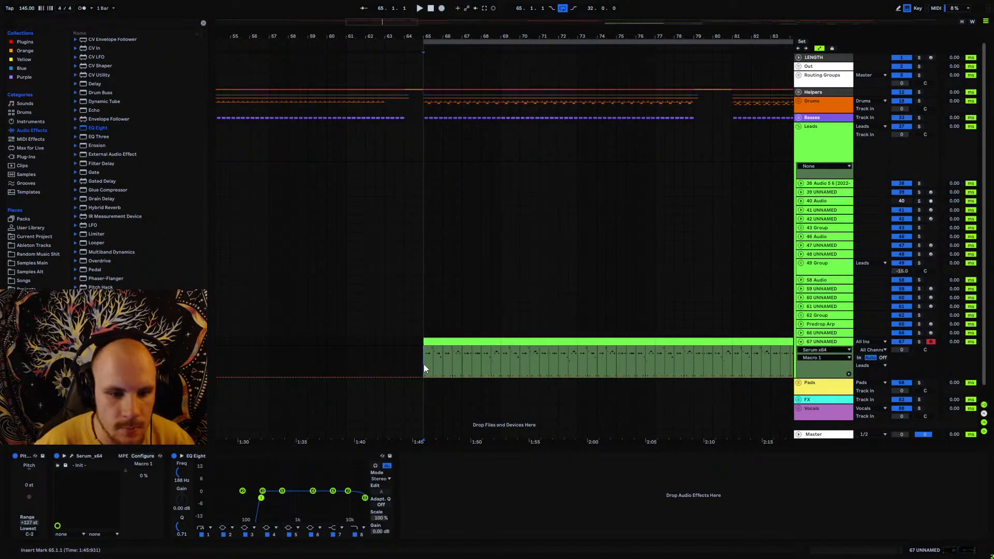
pyautogui.moveTo(447, 34); pyautogui.dragTo(383, 75)
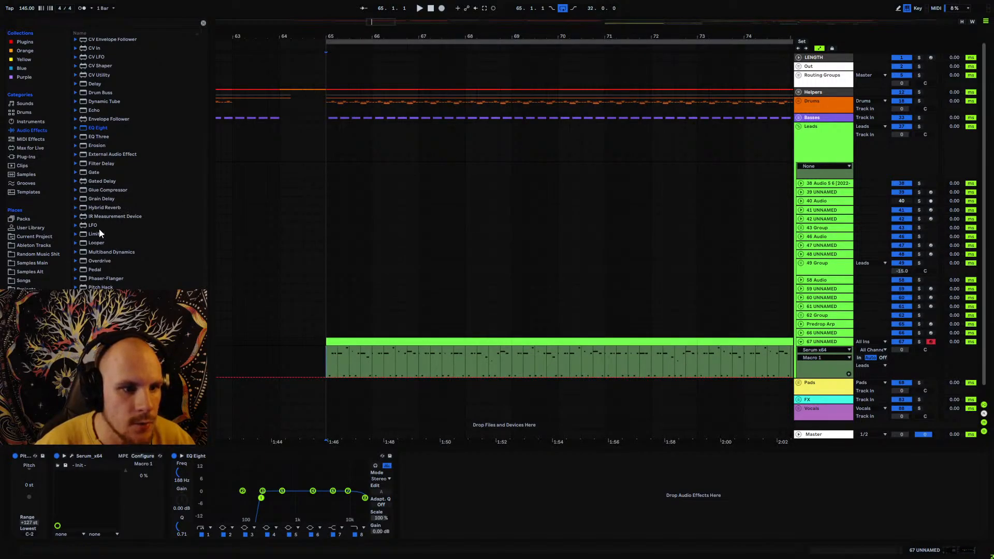
# - Insert an LFO device directly after Serum on the lead track and map it to Macro 1
pyautogui.moveTo(93, 225); pyautogui.dragTo(205, 485)
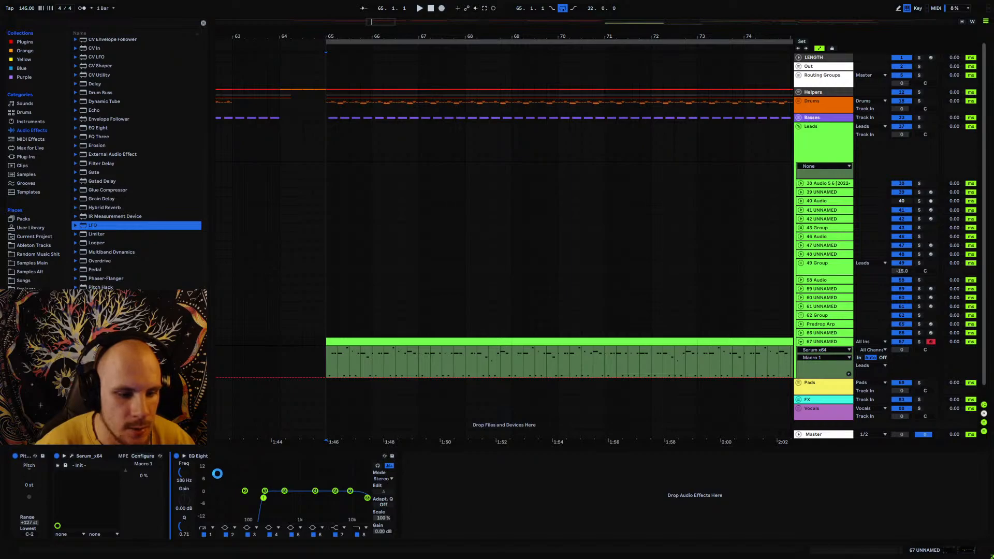
pyautogui.click(189, 466)
pyautogui.click(126, 471)
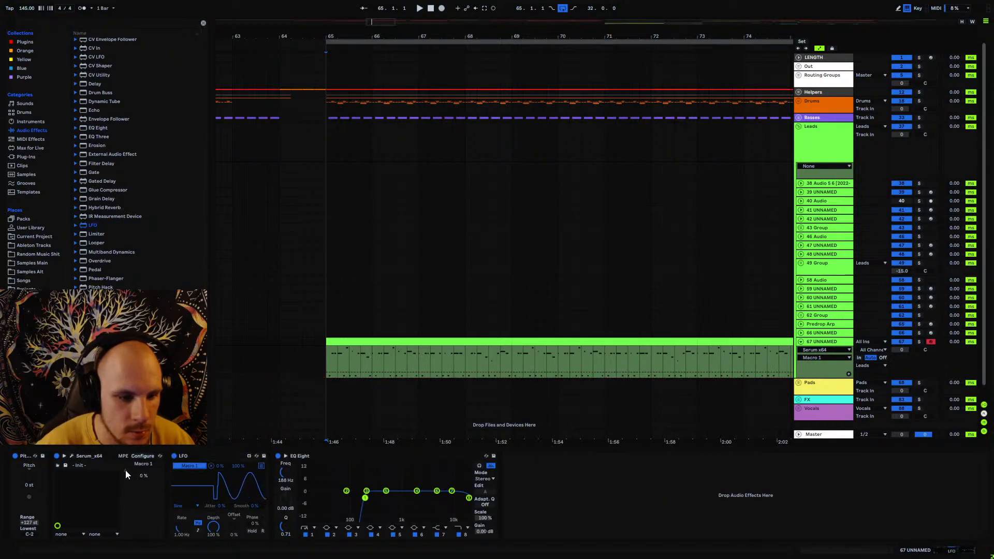
# - Set the LFO to the Random shape with 100% smoothing and a 2.07 Hz rate, and play the lead from bar 65
pyautogui.click(185, 507)
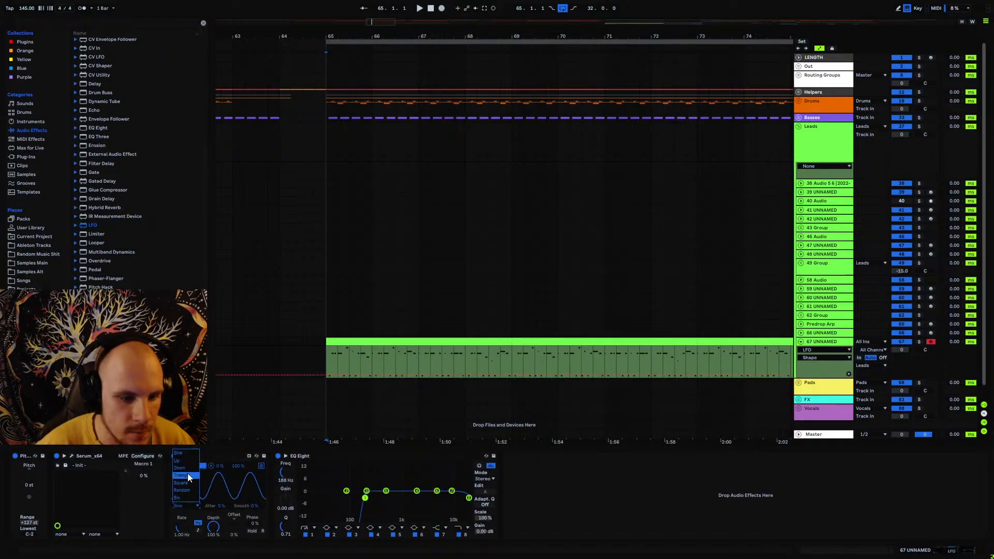
pyautogui.click(188, 490)
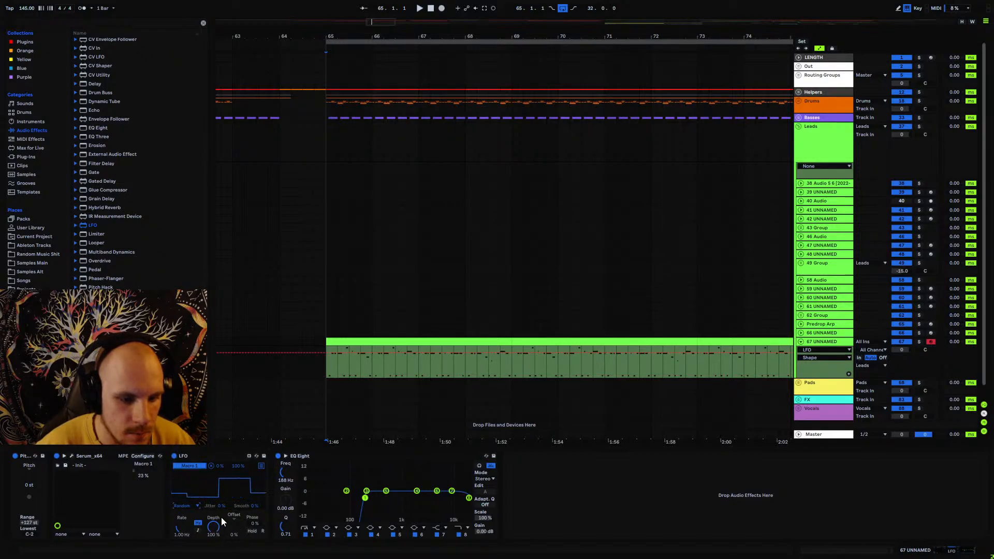
pyautogui.moveTo(254, 507); pyautogui.dragTo(255, 507)
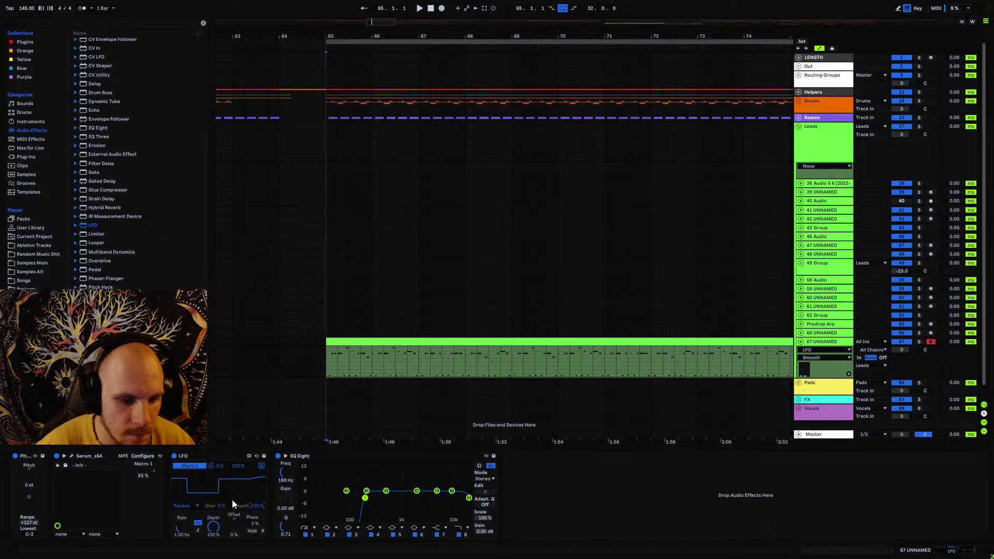
pyautogui.click(186, 529)
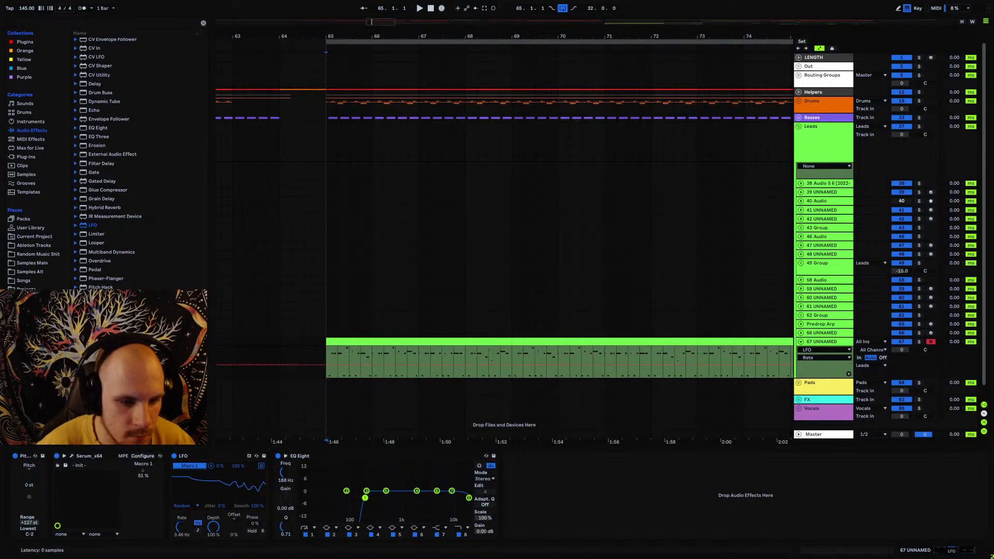
pyautogui.press('space')
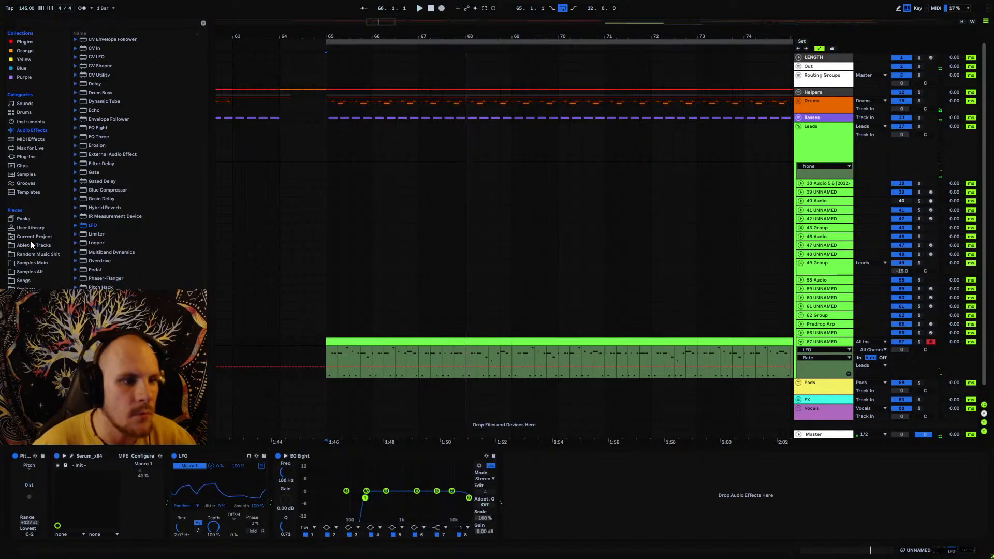
# - Browse the Max for Live audio effects for a modulation utility device
pyautogui.click(26, 139)
pyautogui.click(29, 149)
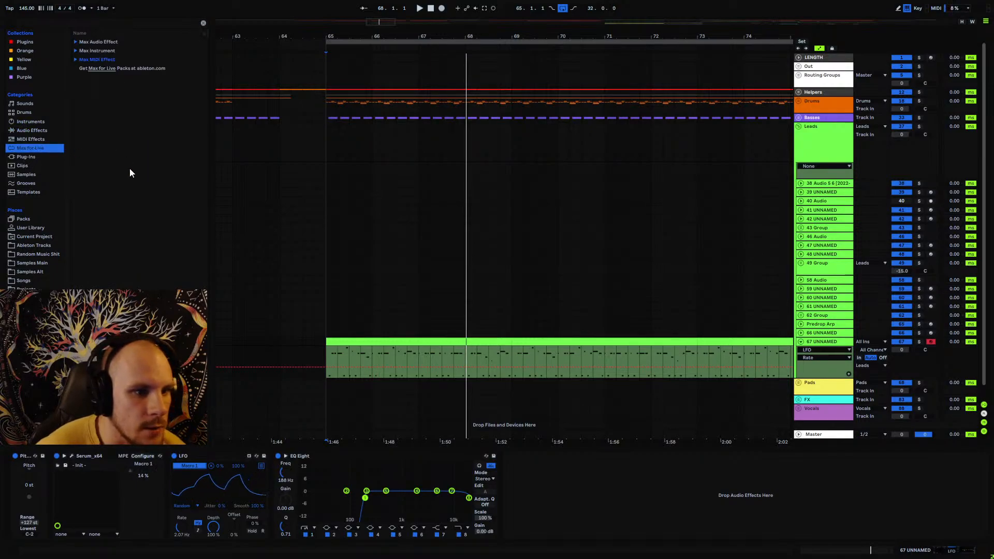
pyautogui.click(78, 43)
pyautogui.scroll(-5, 148, 241)
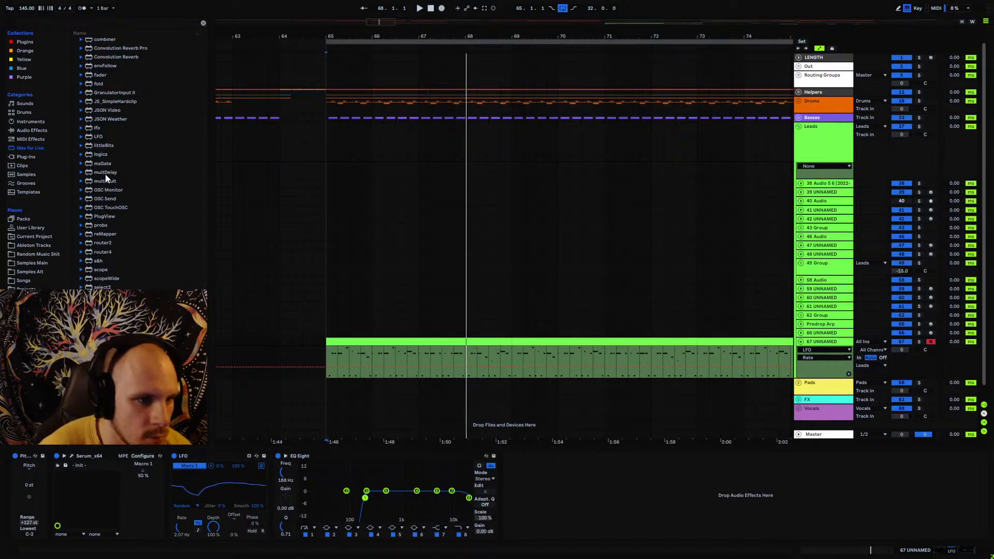
pyautogui.moveTo(109, 182)
pyautogui.mouseDown()
pyautogui.moveTo(130, 331)
pyautogui.moveTo(246, 511)
pyautogui.moveTo(166, 491)
pyautogui.moveTo(255, 450)
pyautogui.mouseUp()
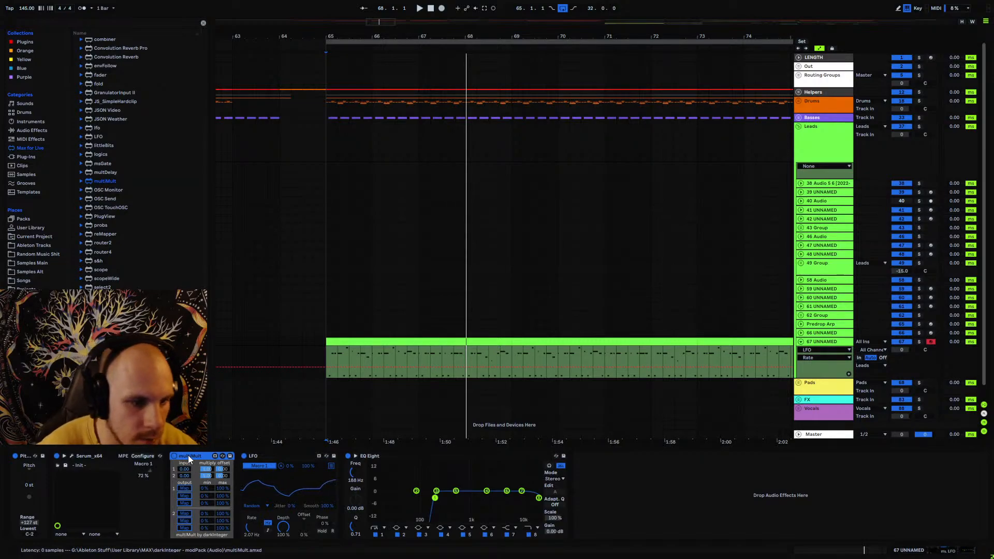
pyautogui.press('Delete')
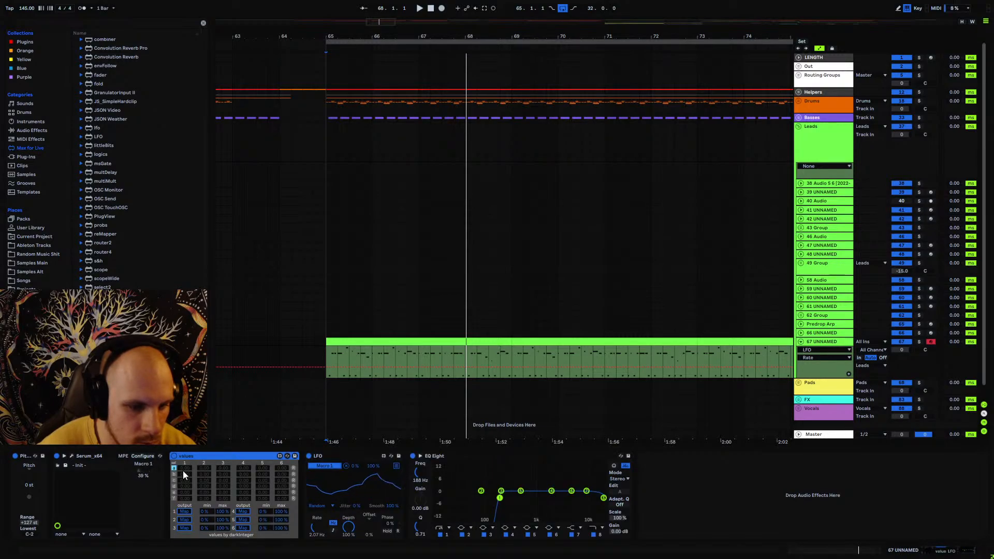
pyautogui.click(185, 468)
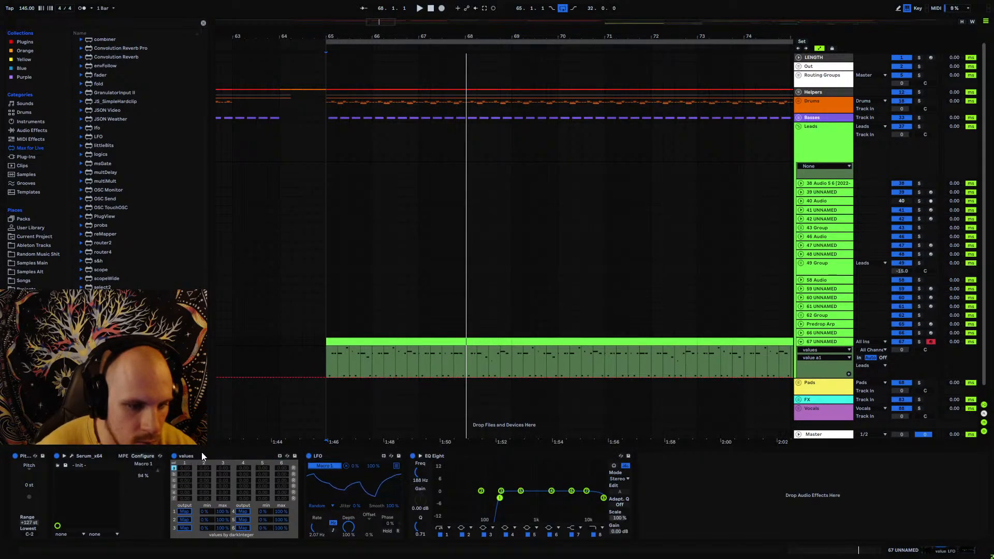
pyautogui.click(202, 454)
pyautogui.press('Delete')
# - Insert the combiner device after the LFO and remap the LFO from Macro 1 to the combiner's input 1
pyautogui.scroll(2, 120, 280)
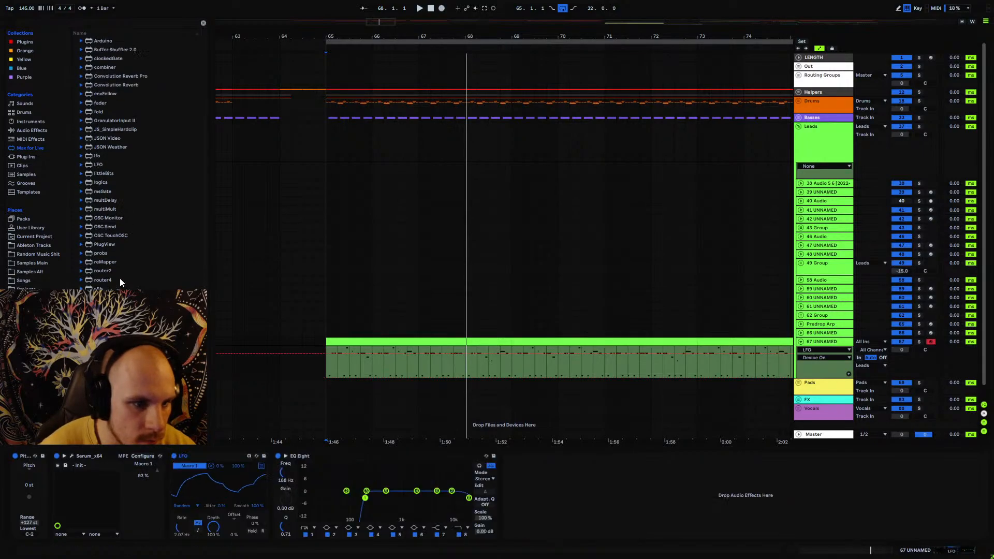
pyautogui.scroll(5, 120, 282)
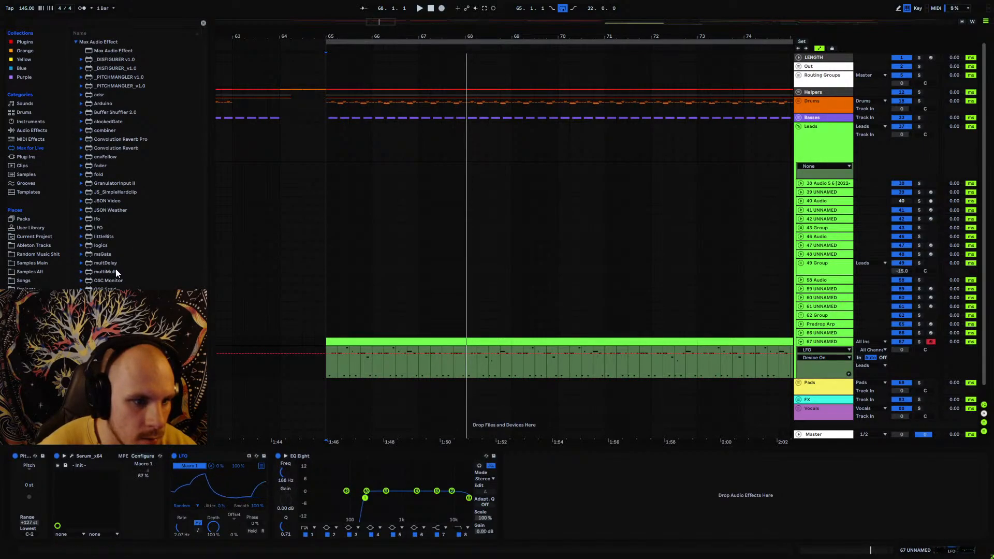
pyautogui.click(111, 263)
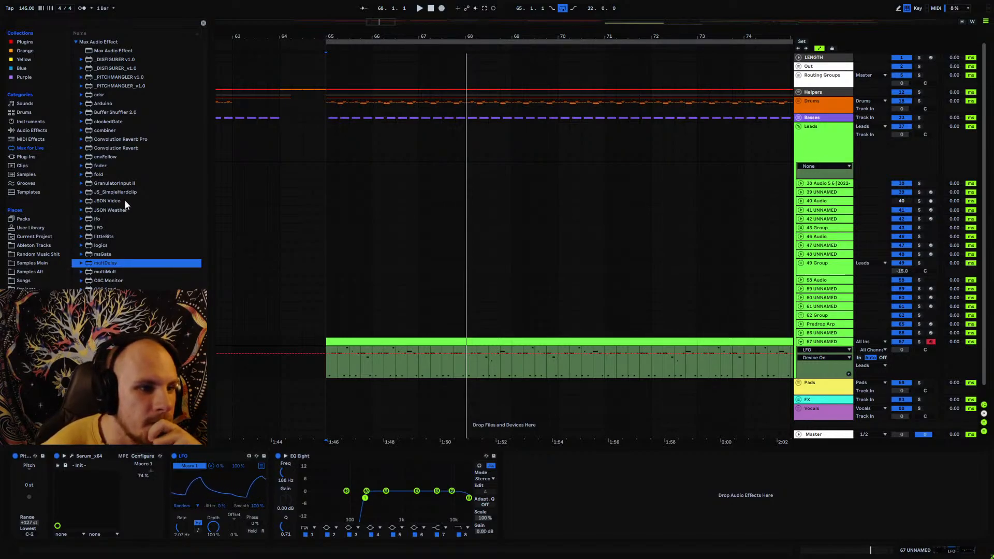
pyautogui.moveTo(109, 130); pyautogui.dragTo(282, 505)
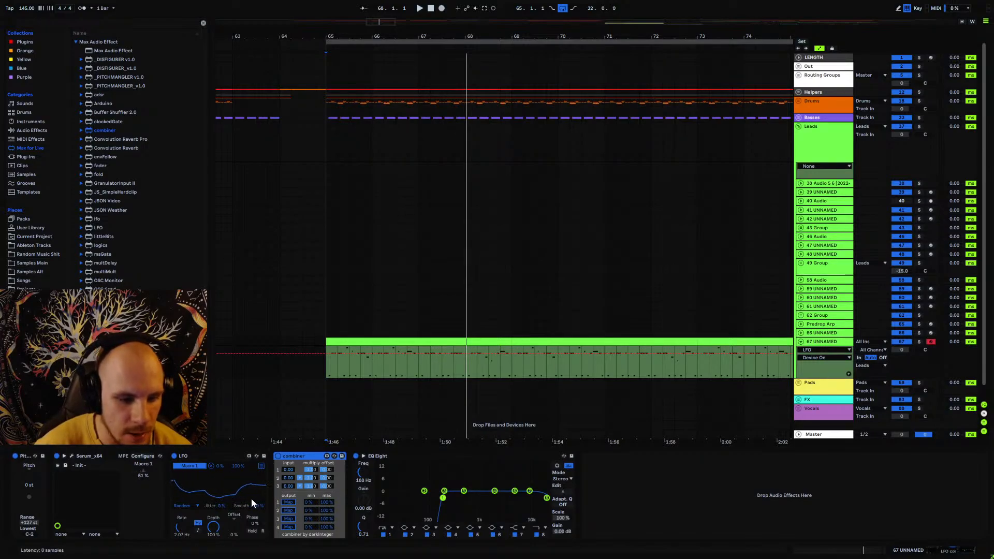
pyautogui.click(211, 466)
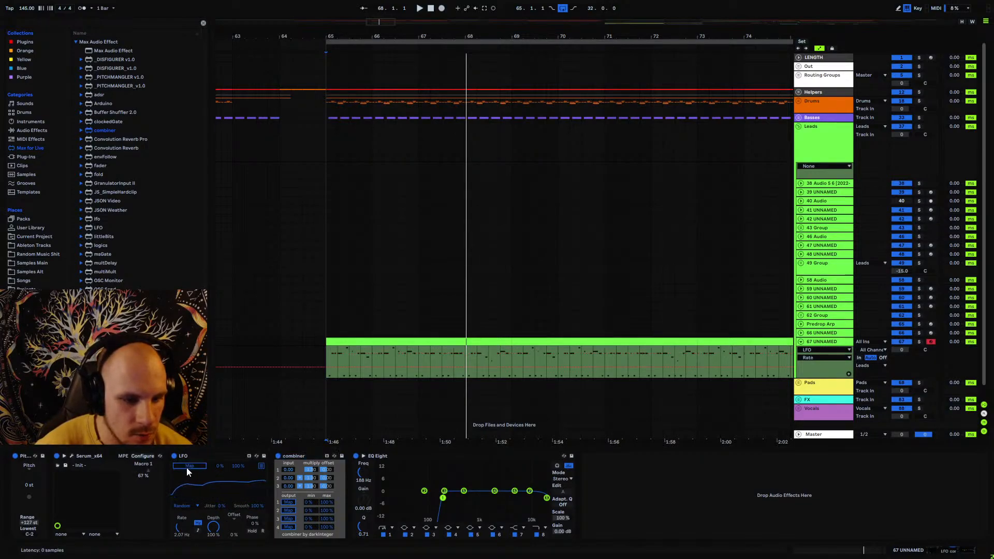
pyautogui.click(187, 467)
pyautogui.click(287, 470)
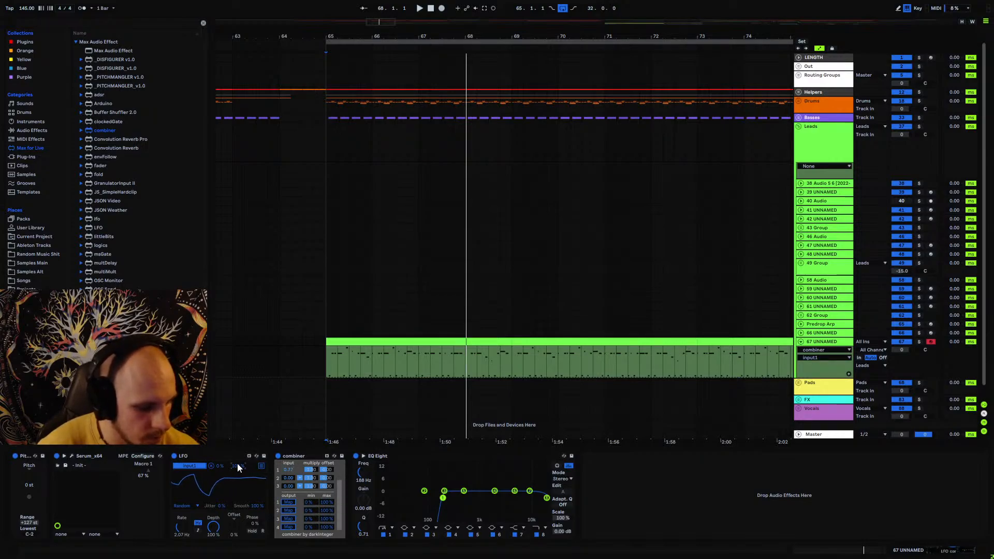
# - Limit the LFO's mapping maximum to 30% and raise its rate to 6.39 Hz
pyautogui.write('30')
pyautogui.press('Return')
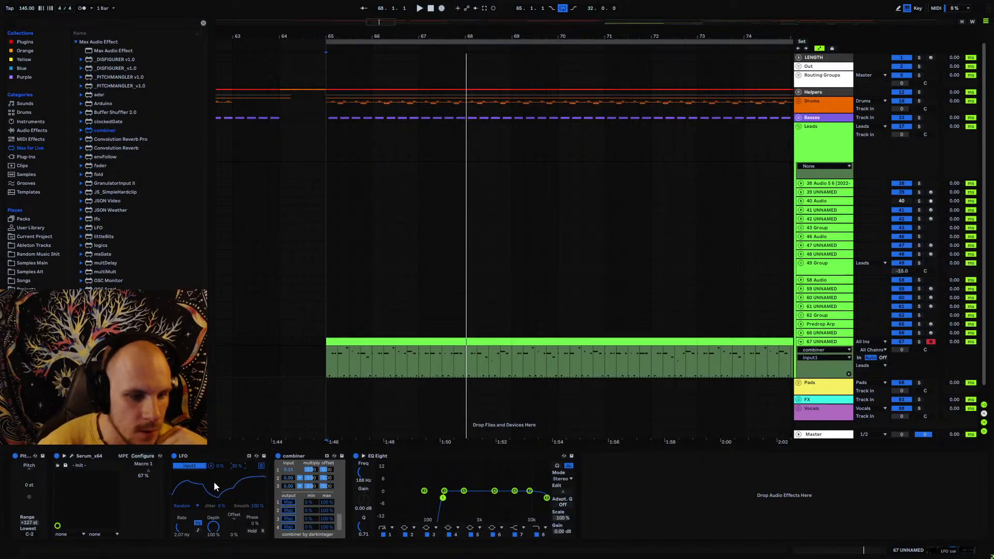
pyautogui.click(202, 458)
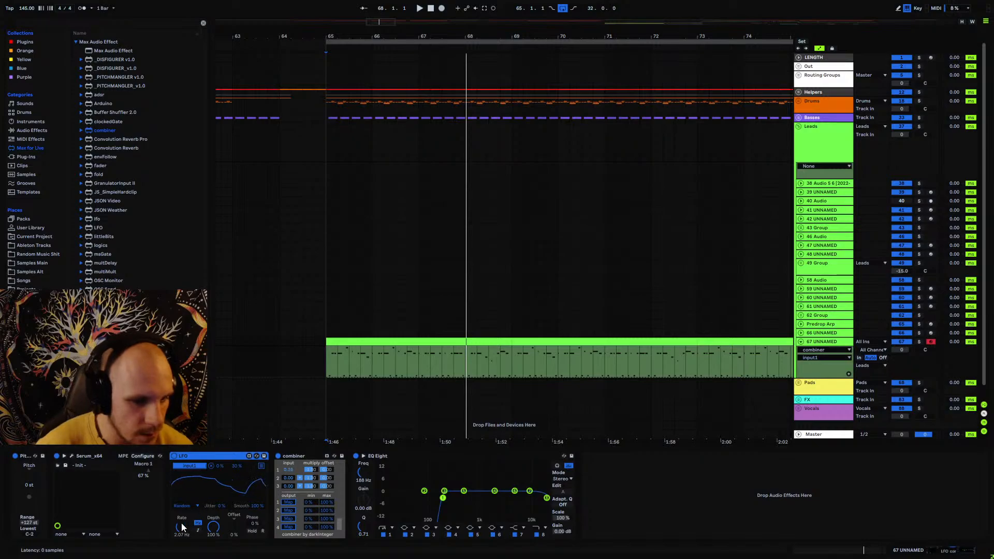
pyautogui.moveTo(177, 527); pyautogui.dragTo(178, 510)
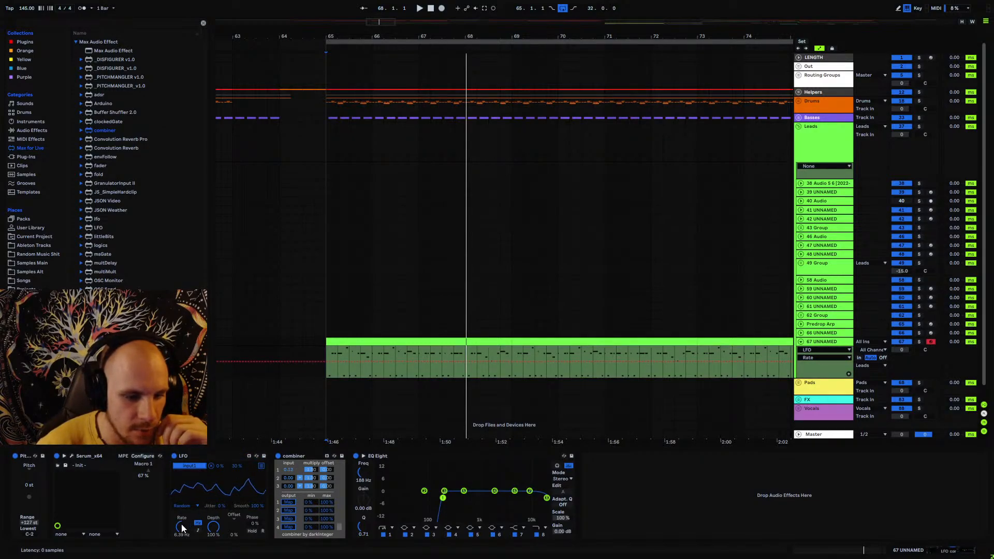
# - Map the combiner's output 1 to Serum's Macro 1 while playing the lead from bar 65, and stop playback
pyautogui.press('space')
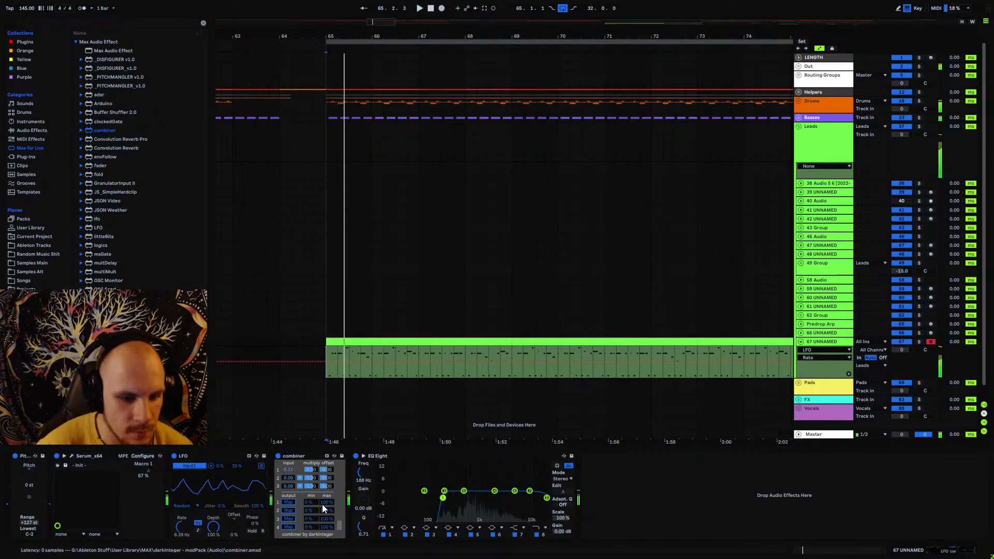
pyautogui.click(288, 502)
pyautogui.click(136, 465)
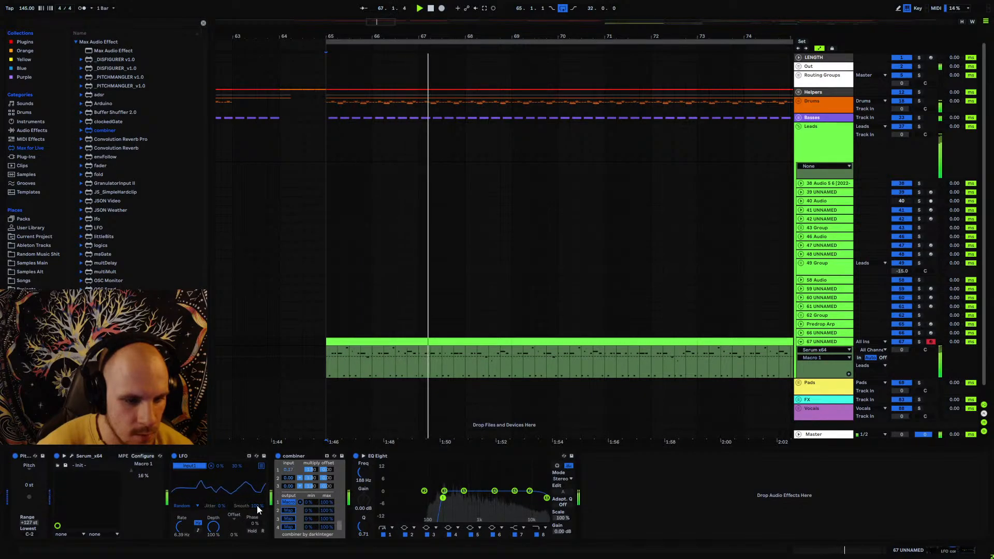
pyautogui.click(195, 455)
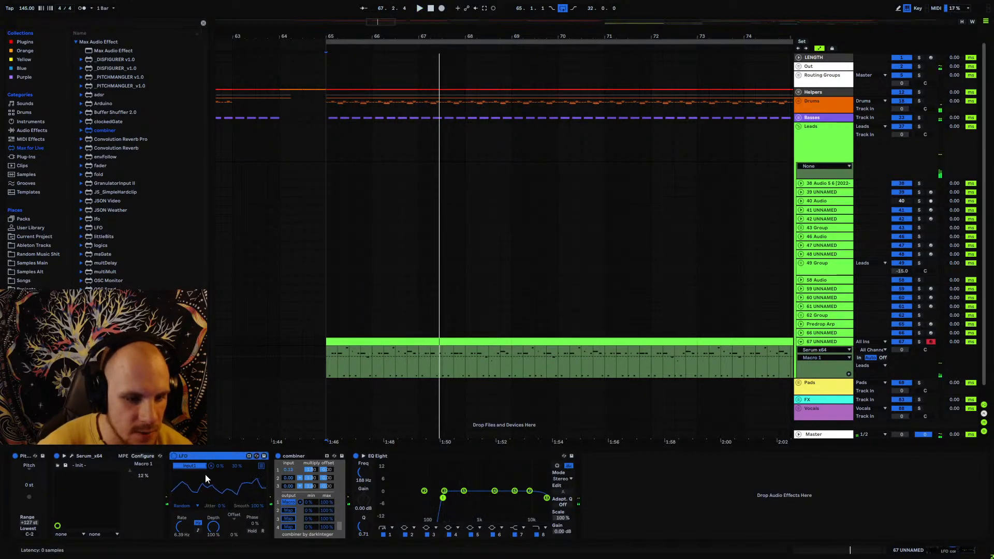
# - Insert a second LFO device between the first LFO and the combiner
pyautogui.scroll(-1, 137, 363)
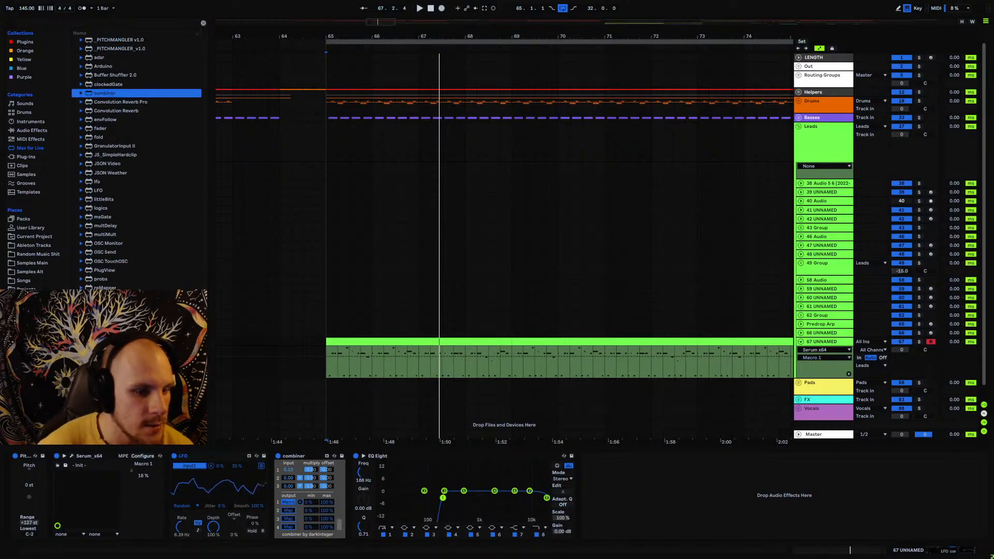
pyautogui.click(32, 129)
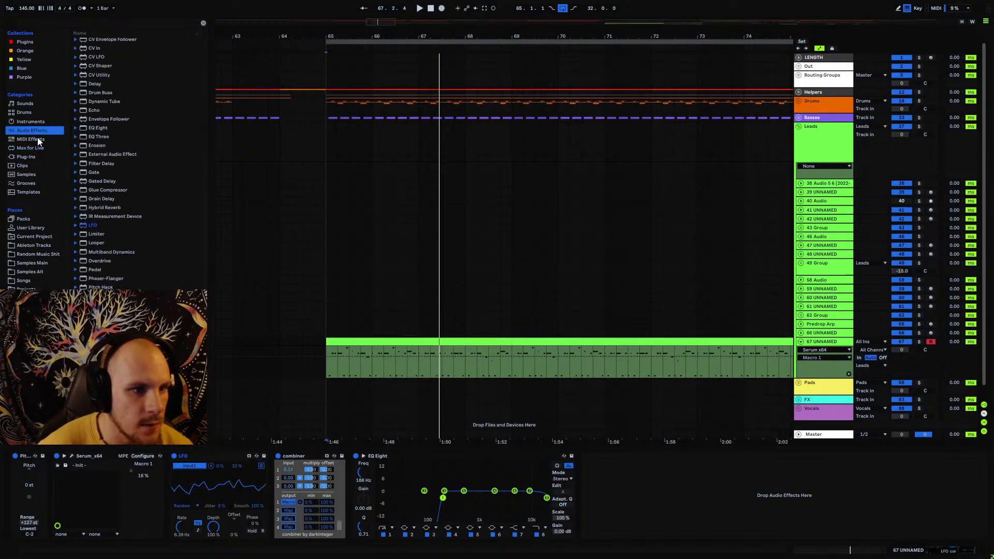
pyautogui.moveTo(91, 226); pyautogui.dragTo(277, 498)
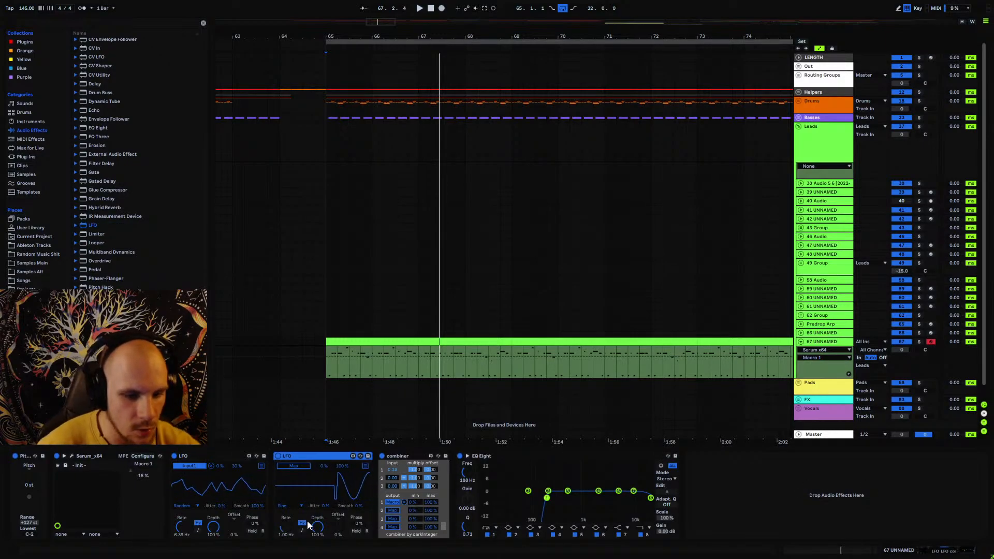
# - Set the second LFO to the Random shape with 100% smoothing and a rate of 2.21 Hz
pyautogui.click(301, 524)
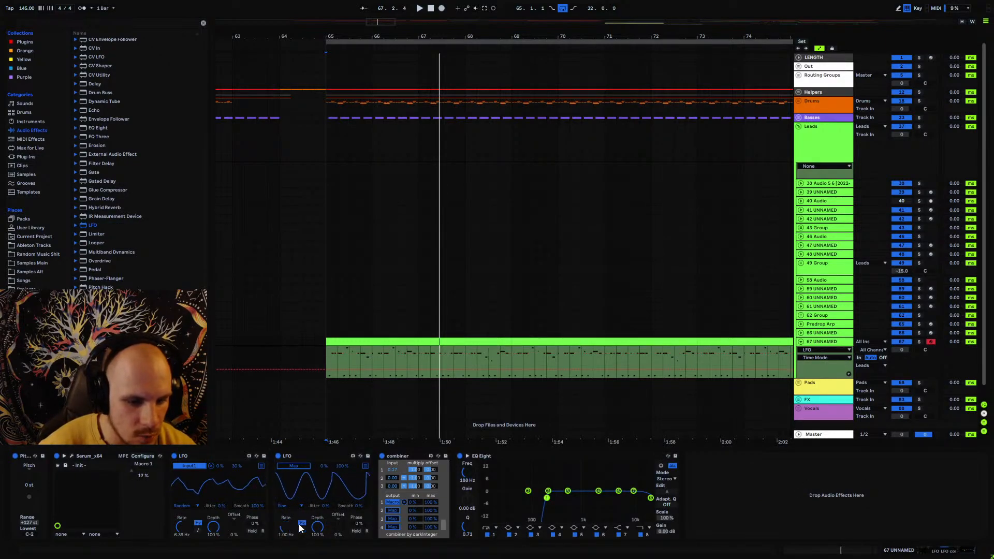
pyautogui.moveTo(283, 528); pyautogui.dragTo(283, 535)
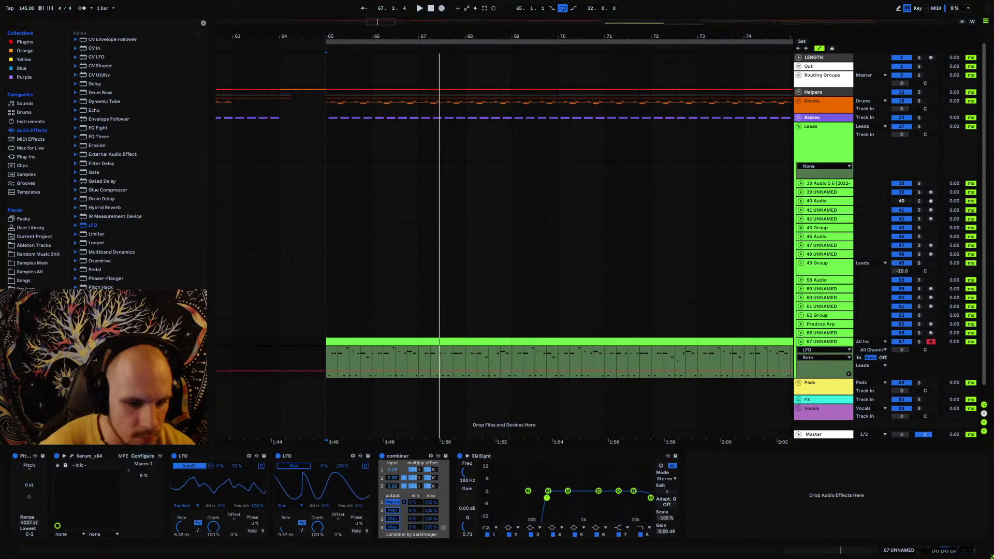
pyautogui.click(290, 506)
pyautogui.click(289, 492)
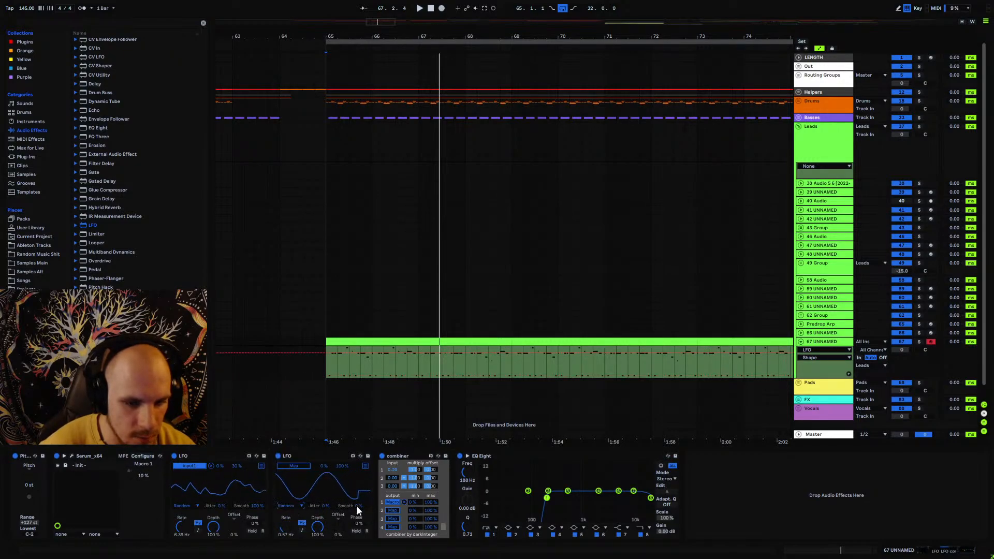
pyautogui.moveTo(358, 511); pyautogui.dragTo(358, 491)
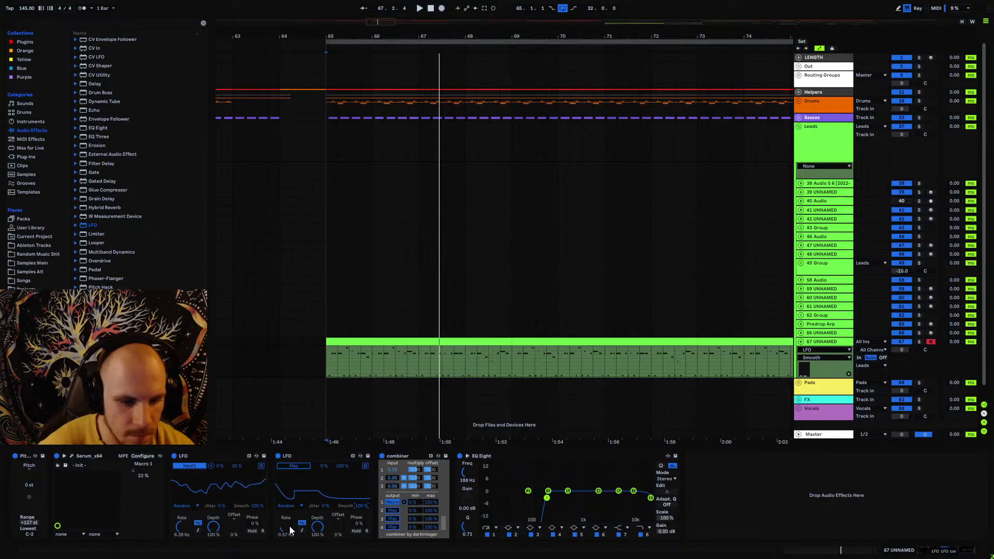
pyautogui.moveTo(290, 528); pyautogui.dragTo(290, 518)
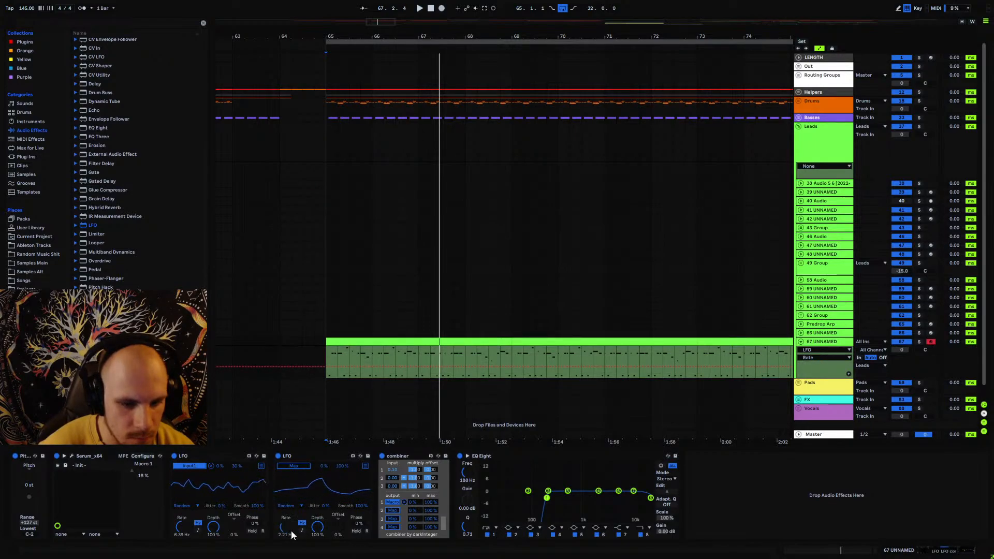
# - Map the second LFO to the combiner's input 2 and limit the mapping maximum to 35%
pyautogui.click(298, 465)
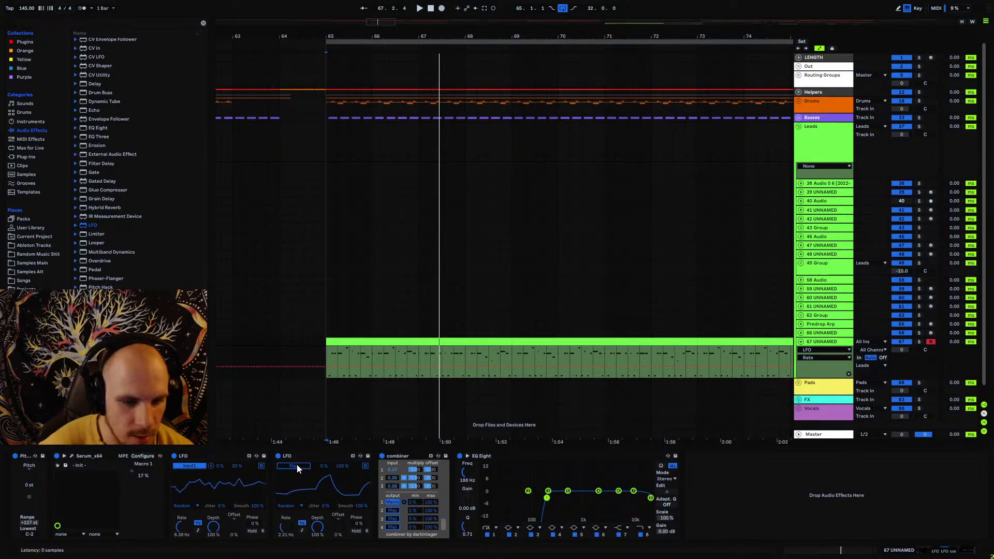
pyautogui.click(397, 477)
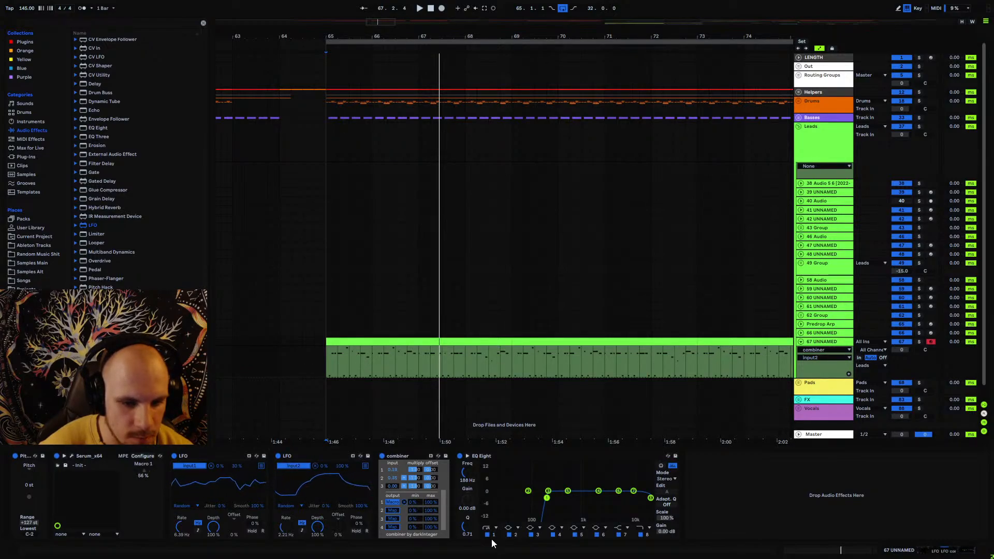
pyautogui.moveTo(340, 467); pyautogui.dragTo(340, 482)
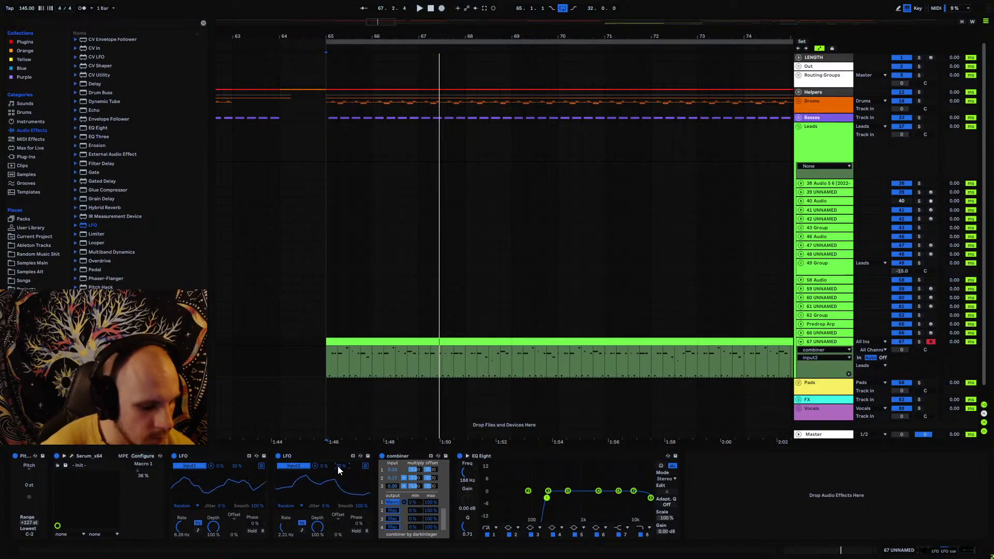
pyautogui.moveTo(338, 467); pyautogui.dragTo(337, 505)
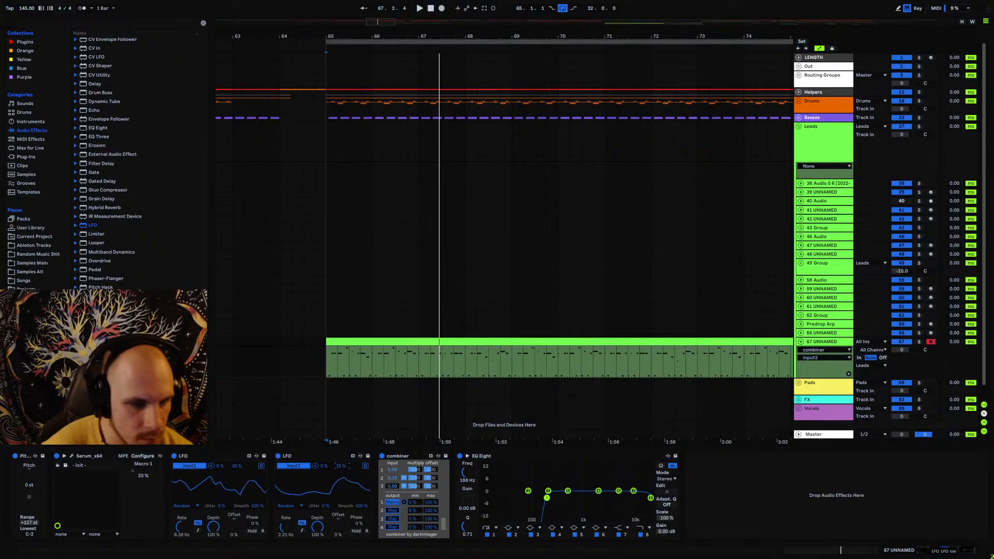
# - Insert a third LFO before the combiner, with a tempo-synced rate of 6 and a mapping maximum of 35%
pyautogui.moveTo(91, 225); pyautogui.dragTo(373, 500)
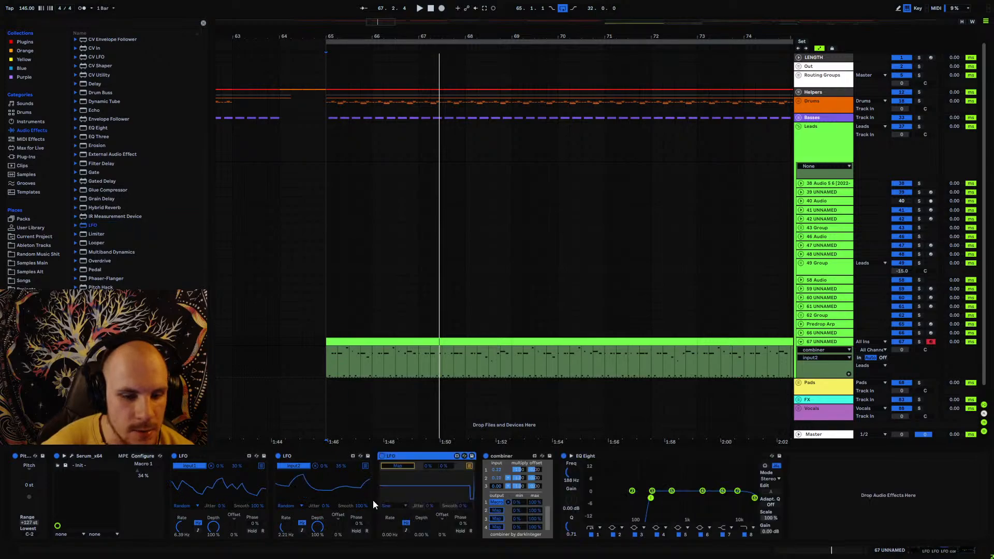
pyautogui.click(406, 531)
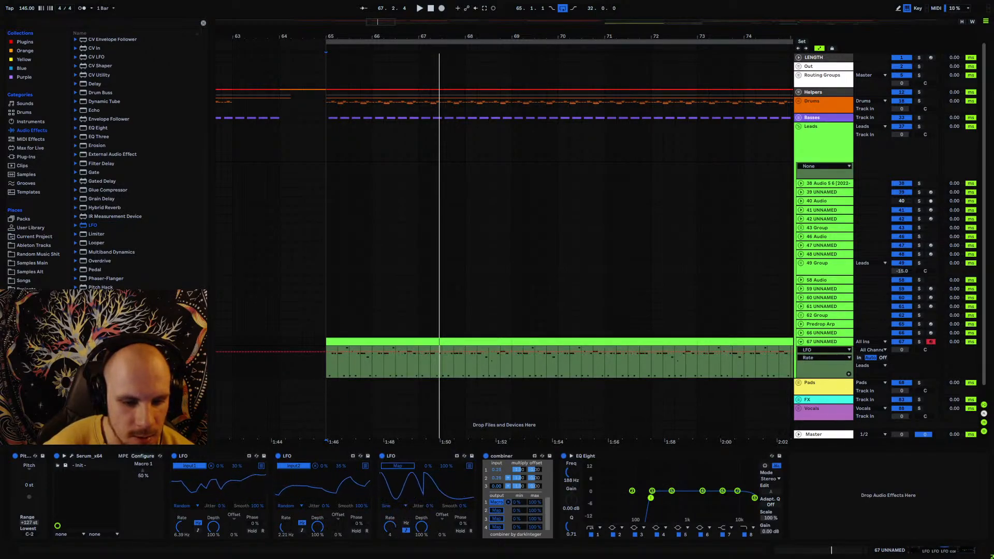
pyautogui.moveTo(390, 527); pyautogui.dragTo(390, 520)
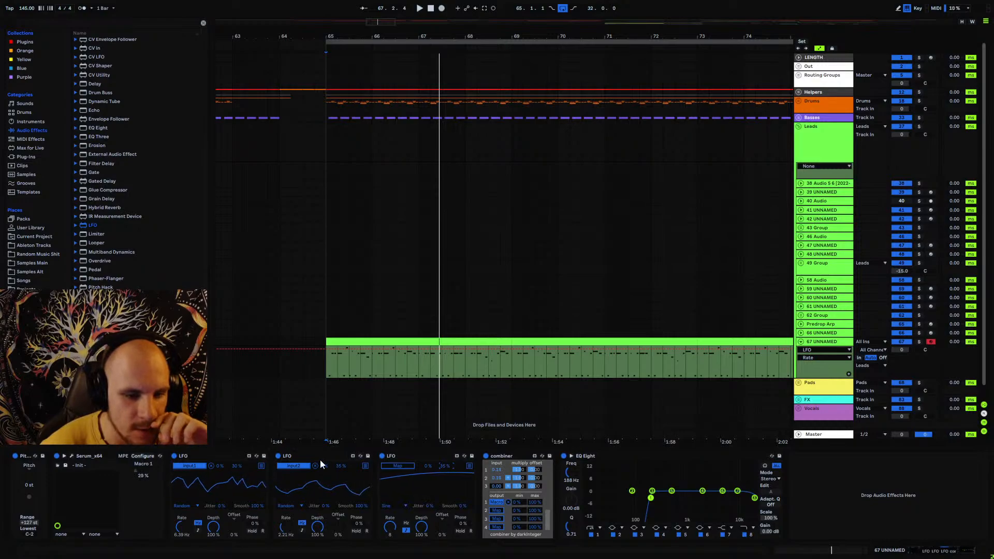
# - Map the third LFO to the combiner's input 3 and play the lead from bar 65
pyautogui.click(398, 466)
pyautogui.click(495, 486)
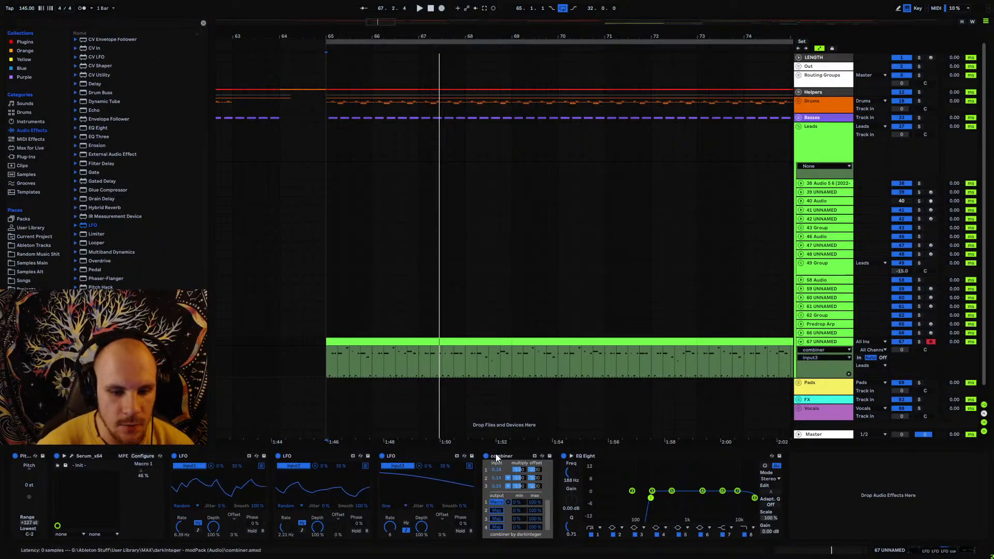
pyautogui.moveTo(322, 353); pyautogui.dragTo(800, 498)
pyautogui.click(771, 532)
pyautogui.click(320, 347)
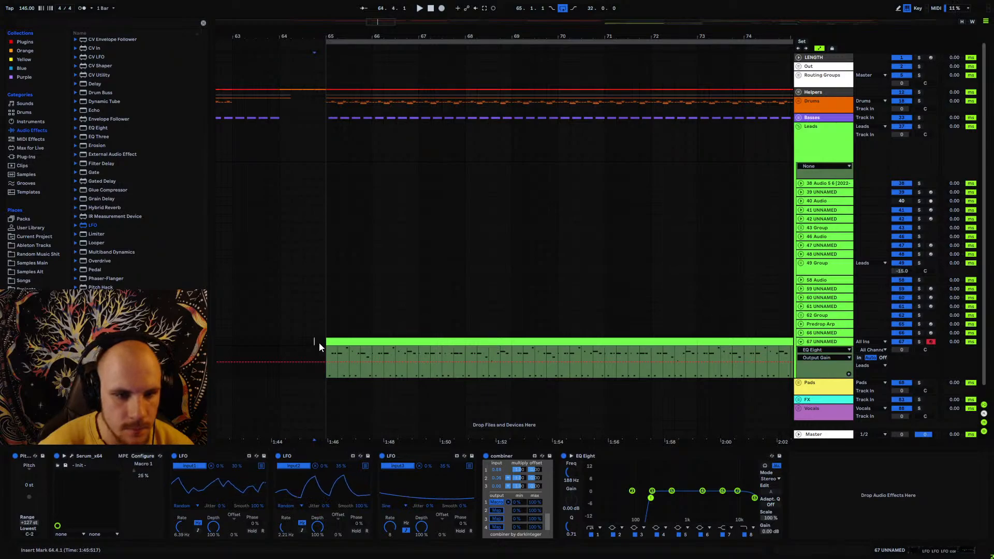
pyautogui.press('space')
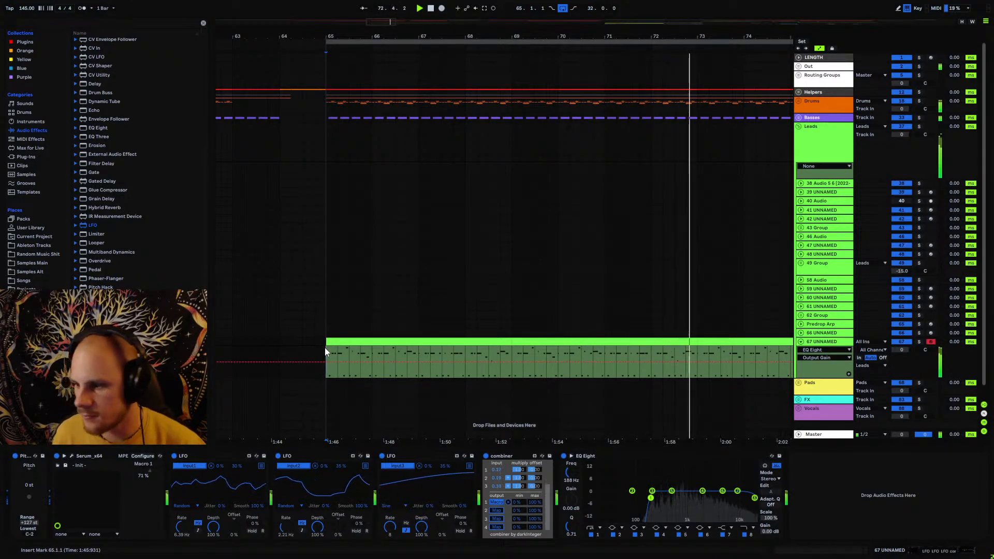
pyautogui.moveTo(546, 38); pyautogui.dragTo(440, 23)
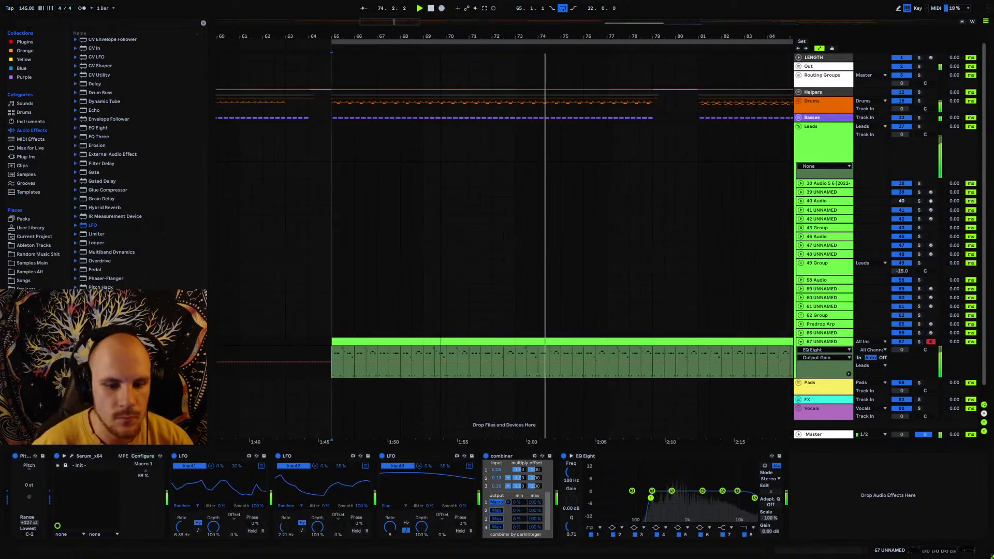
# - Change the third LFO's shape to Triangle during playback
pyautogui.click(398, 505)
pyautogui.click(389, 475)
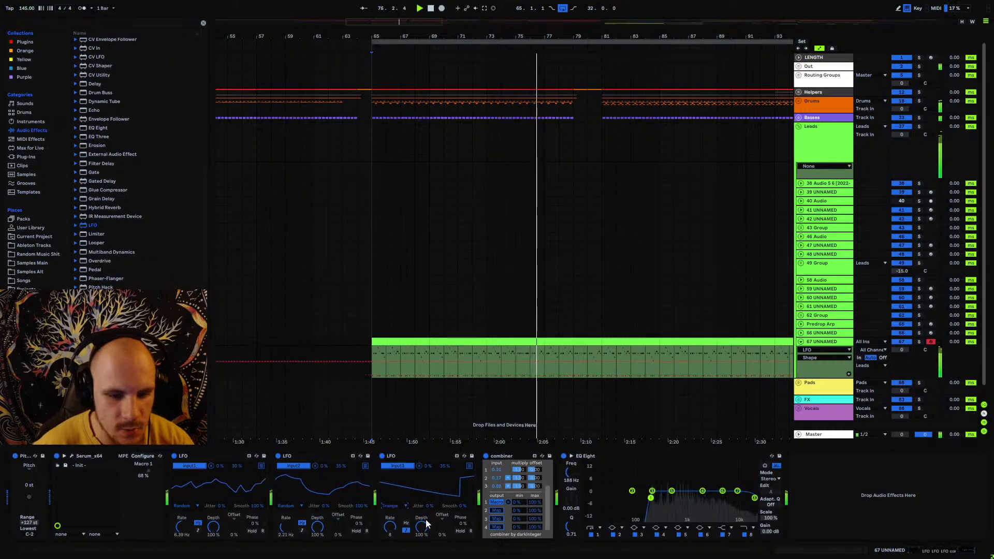
pyautogui.click(399, 506)
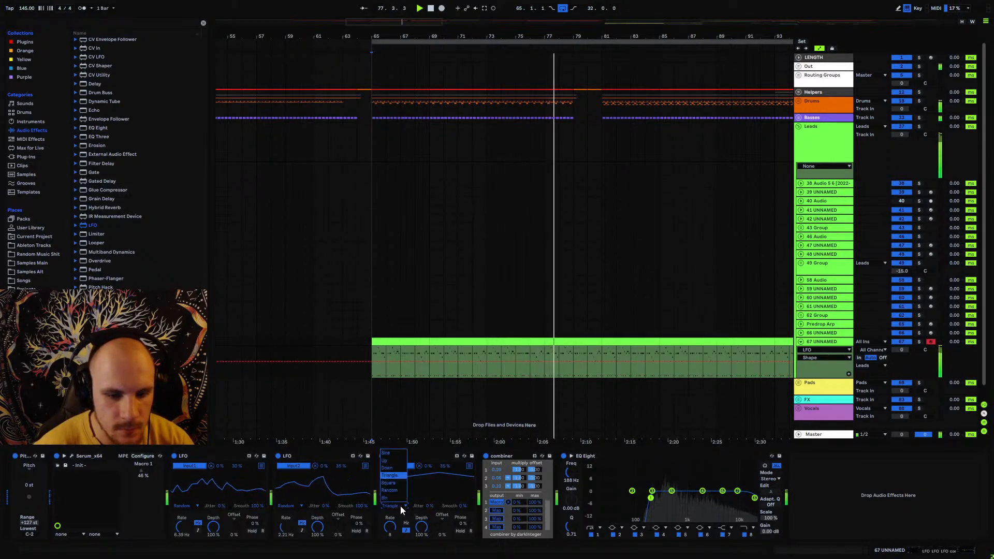
# - Try different offset values on the third LFO while restarting playback from bar 81
pyautogui.click(443, 528)
pyautogui.moveTo(444, 529); pyautogui.dragTo(443, 476)
pyautogui.moveTo(443, 529); pyautogui.dragTo(443, 498)
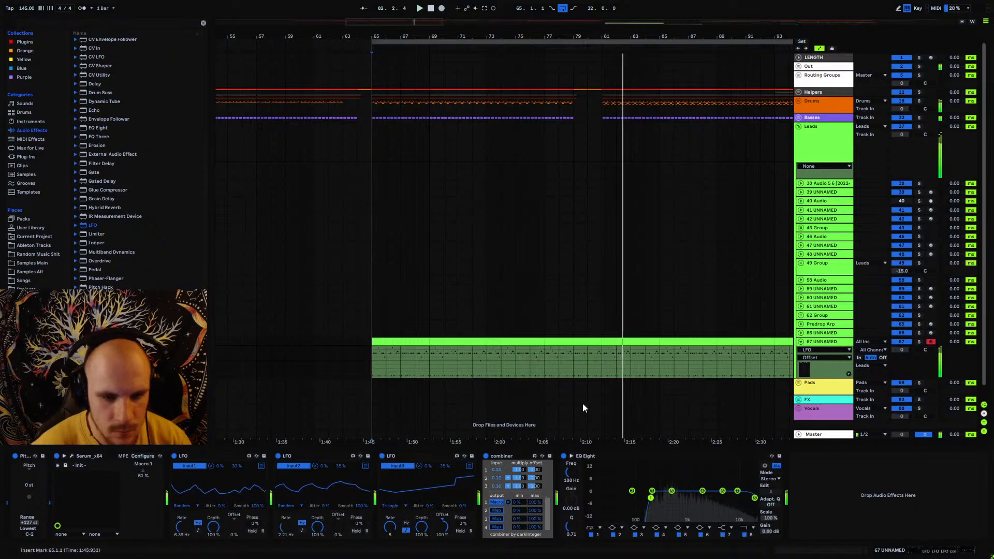
pyautogui.click(598, 365)
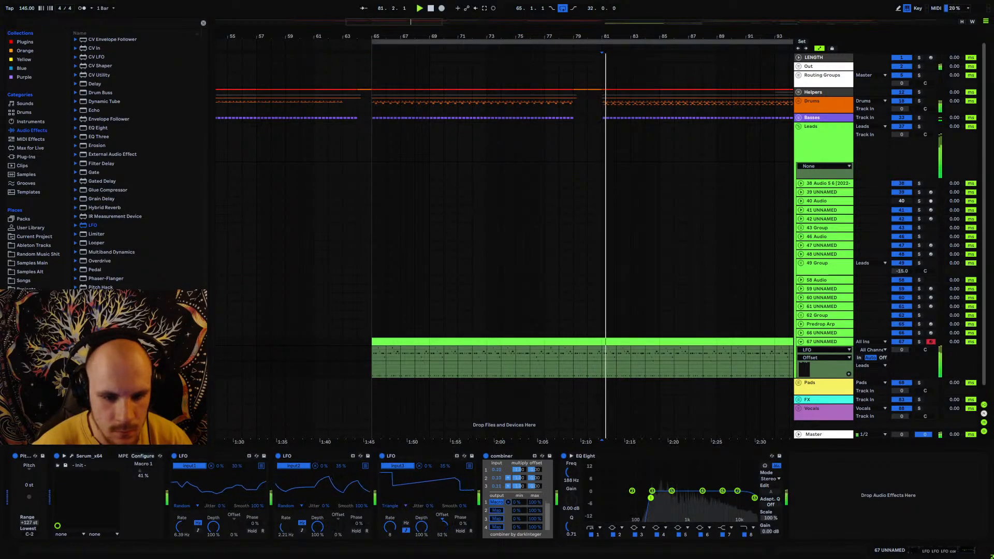
pyautogui.moveTo(443, 526)
pyautogui.mouseDown()
pyautogui.moveTo(442, 558)
pyautogui.moveTo(441, 521)
pyautogui.mouseUp()
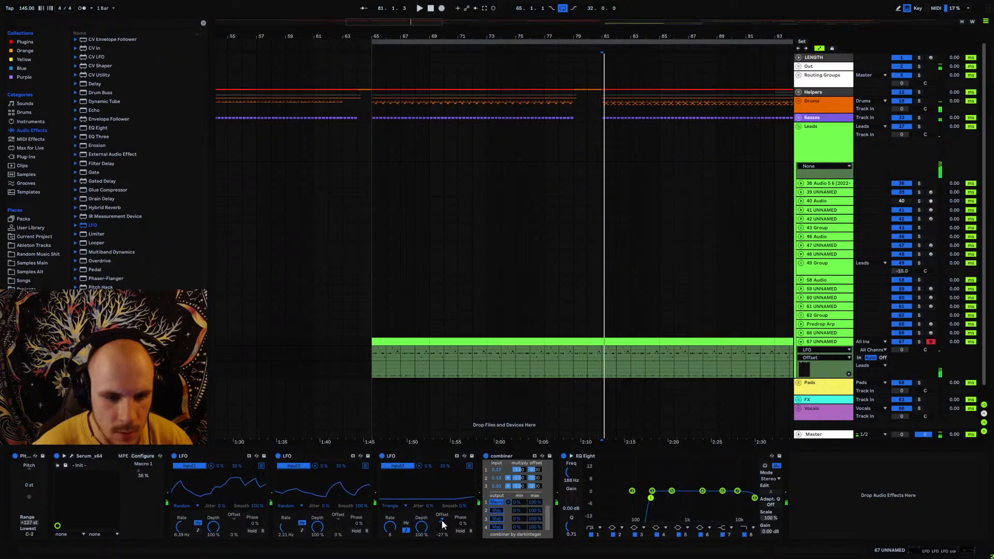
# - Set the third LFO's phase to 50% and audition the lead from bar 81
pyautogui.click(465, 528)
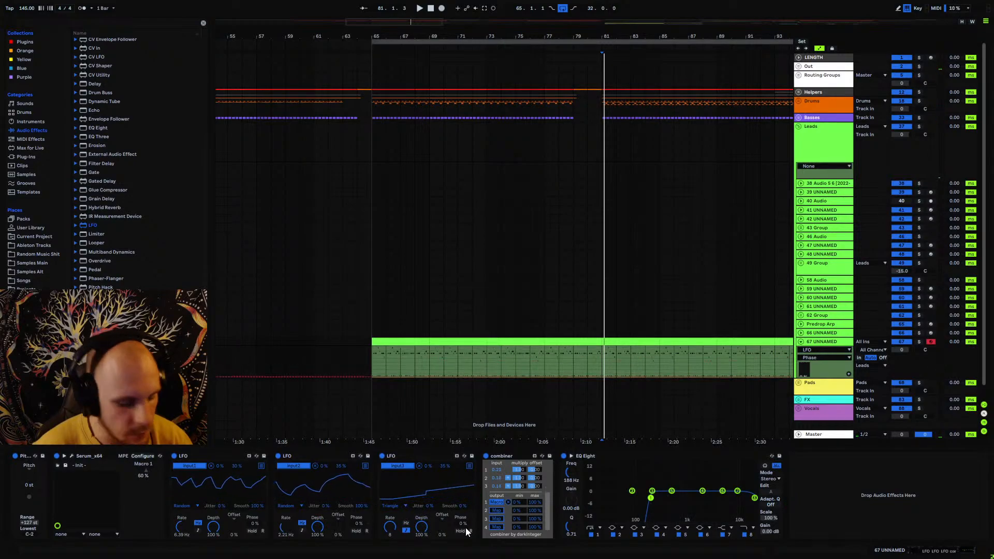
pyautogui.press('space')
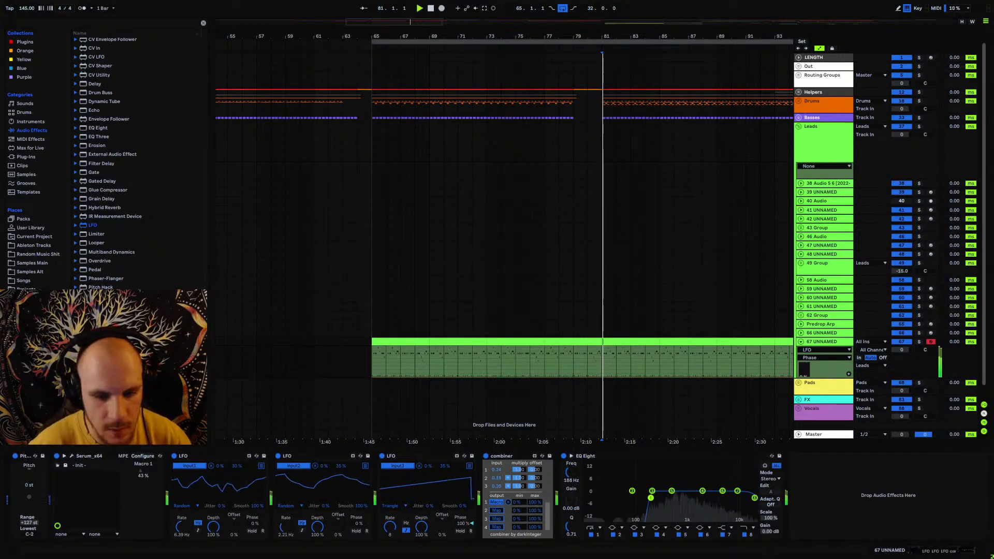
pyautogui.press('space')
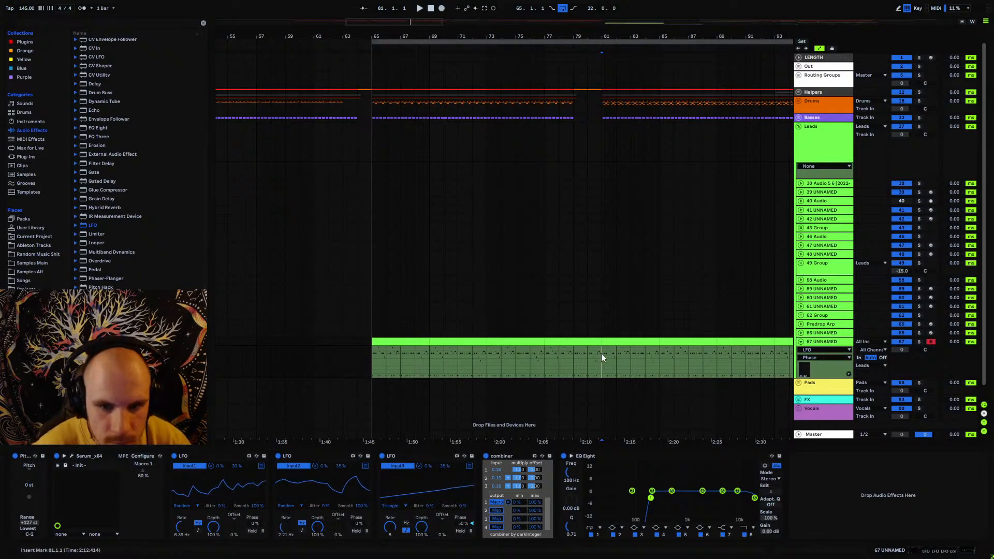
pyautogui.press('space')
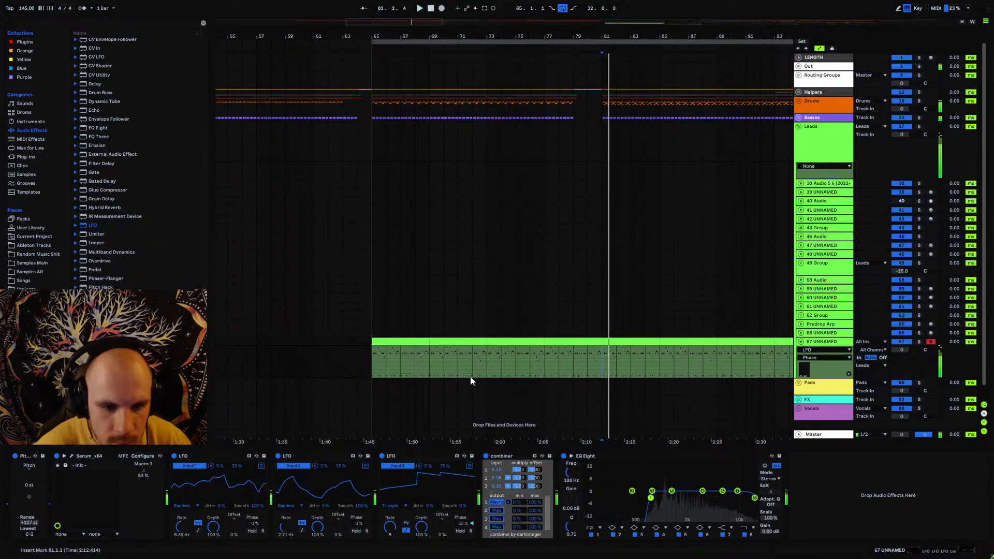
pyautogui.press('space')
# - Play the lead from bar 65 to check the third LFO's modulation, and stop playback
pyautogui.click(372, 369)
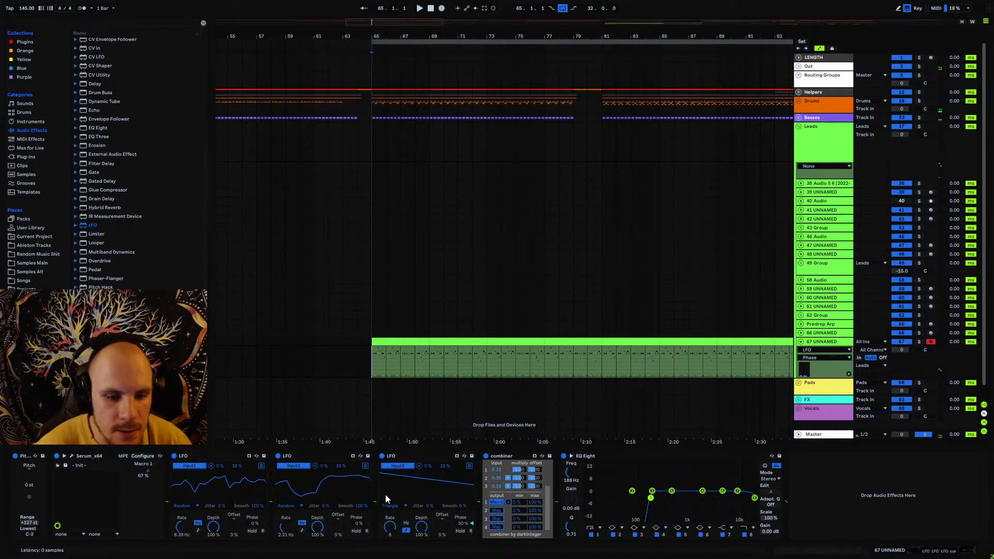
pyautogui.press('space')
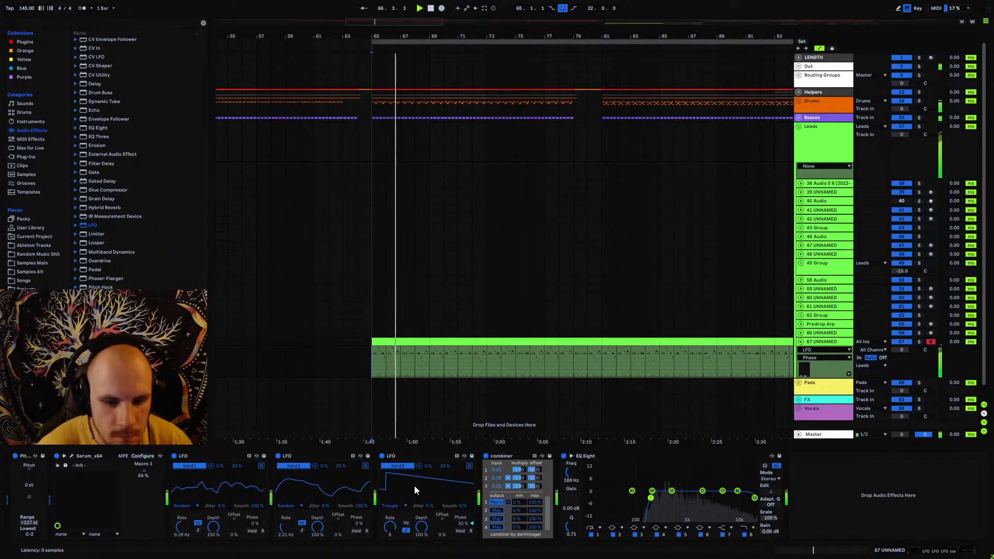
pyautogui.press('space')
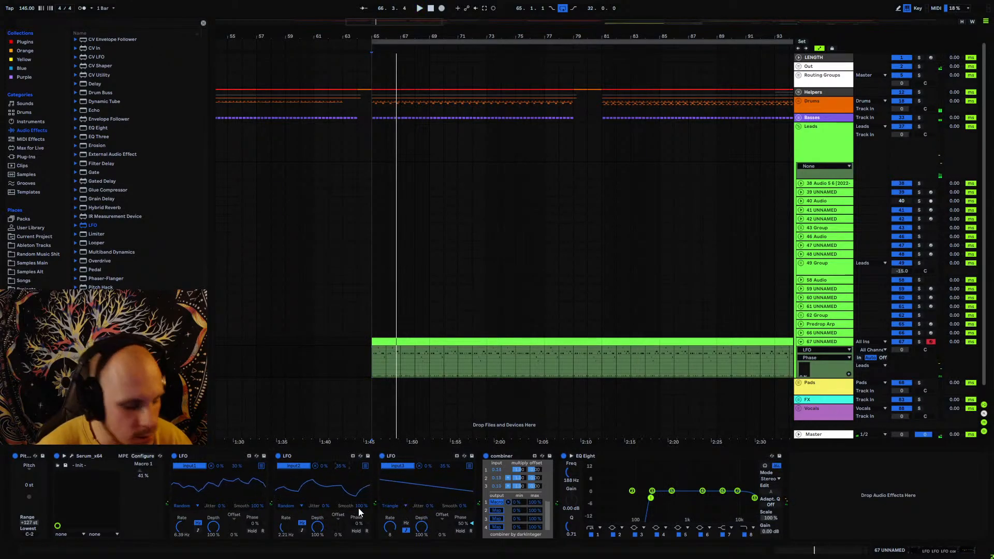
# - Raise the third LFO's mapping maximum to 45% and audition the lead from bar 65
pyautogui.click(446, 466)
pyautogui.write('45')
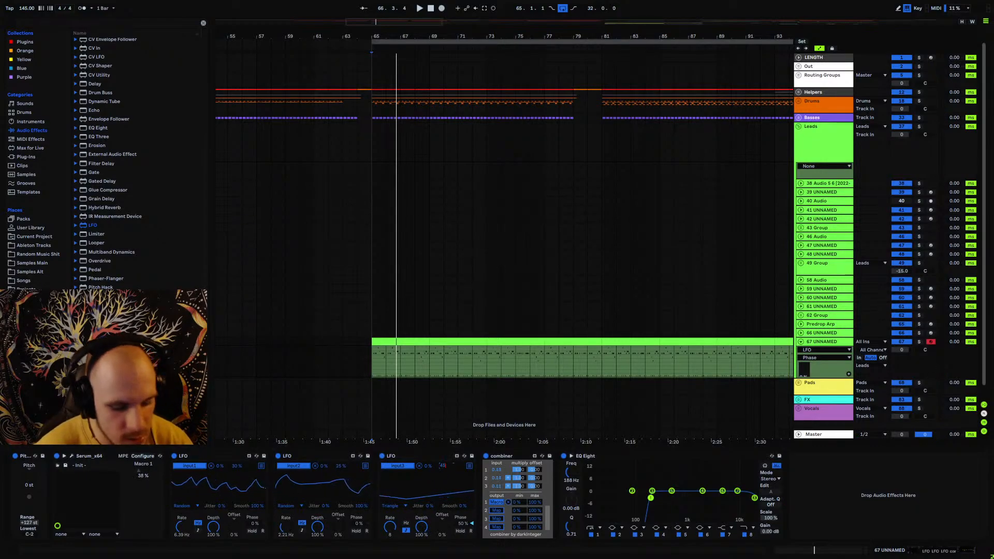
pyautogui.press('Return')
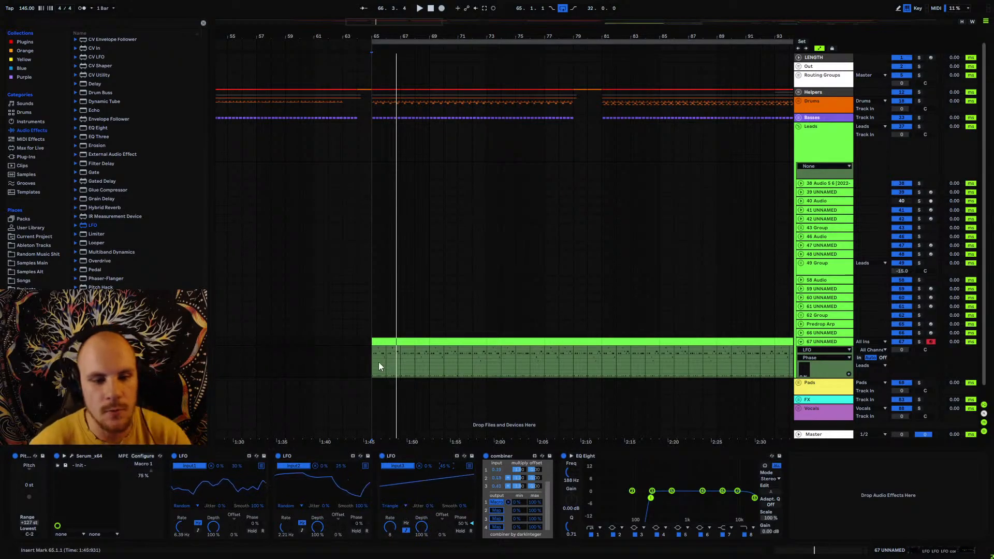
pyautogui.press('space')
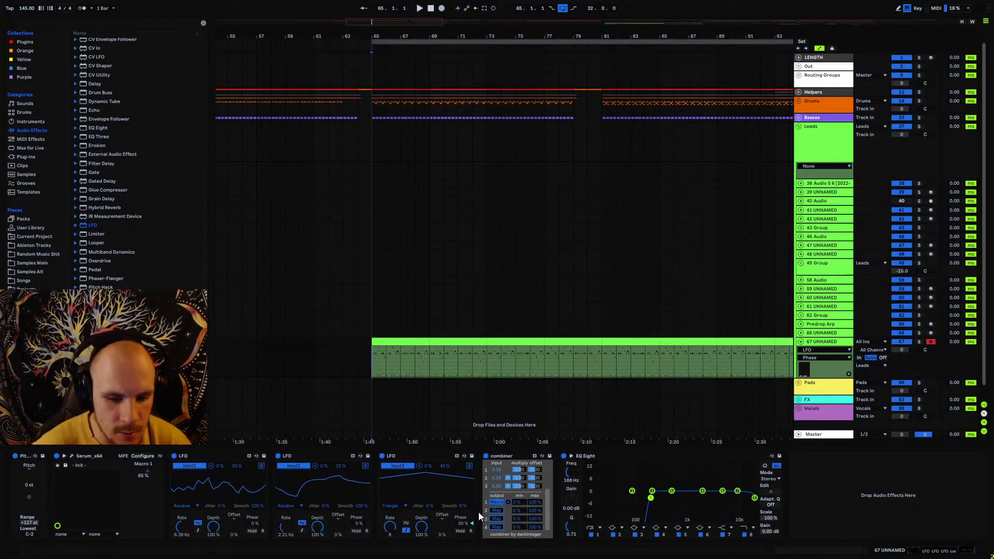
pyautogui.press('space')
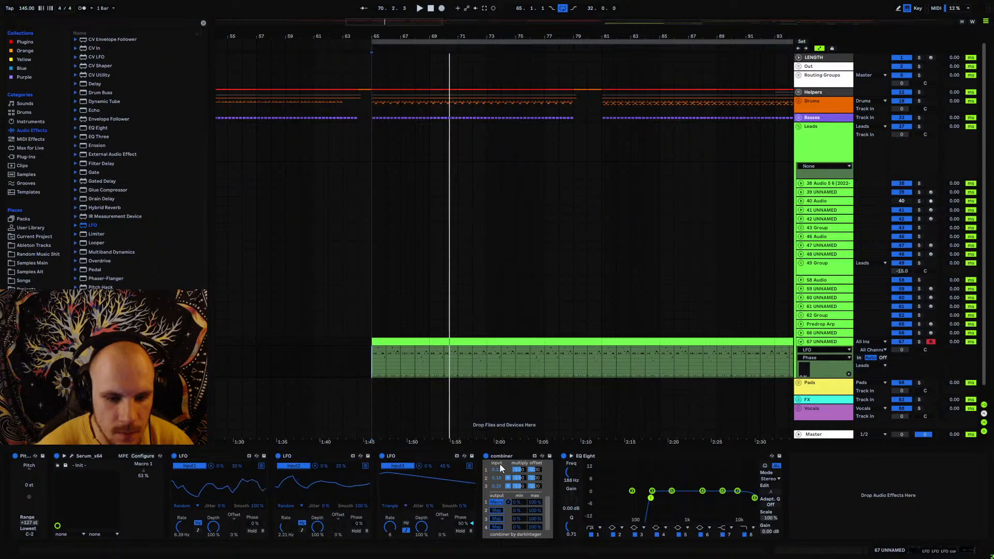
# - Add two more mappings to the third LFO, targeting the combiner's multiply values for inputs 2 and 1
pyautogui.click(470, 466)
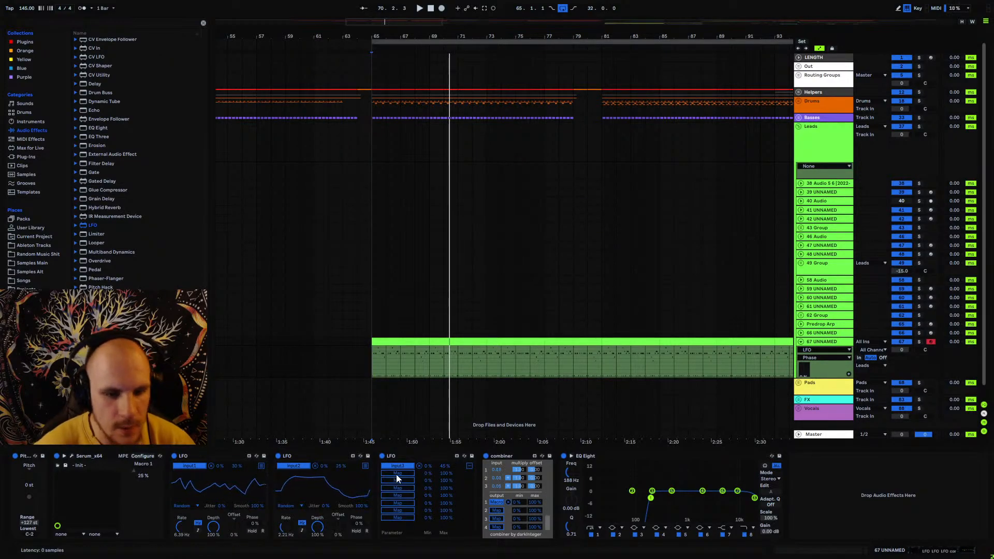
pyautogui.click(397, 473)
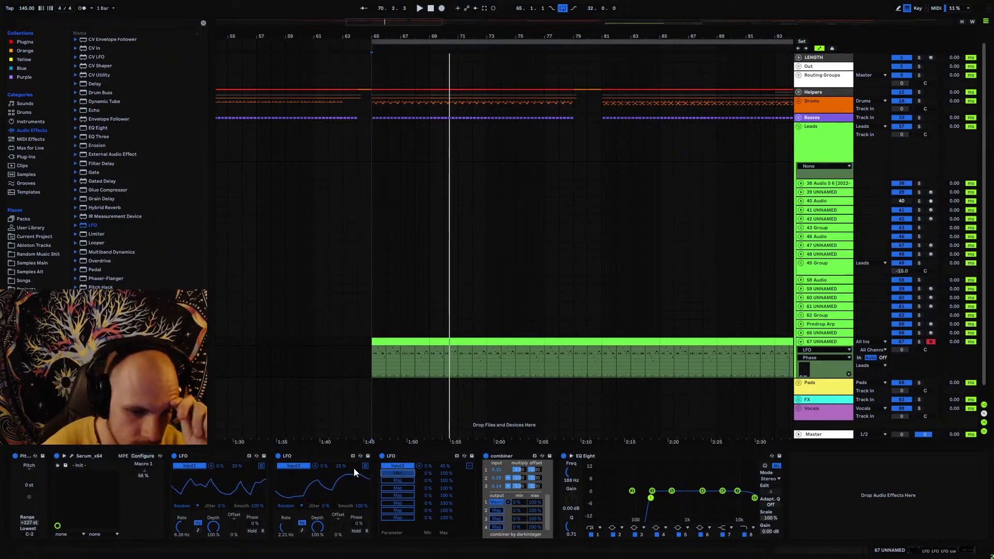
pyautogui.click(399, 475)
pyautogui.click(519, 477)
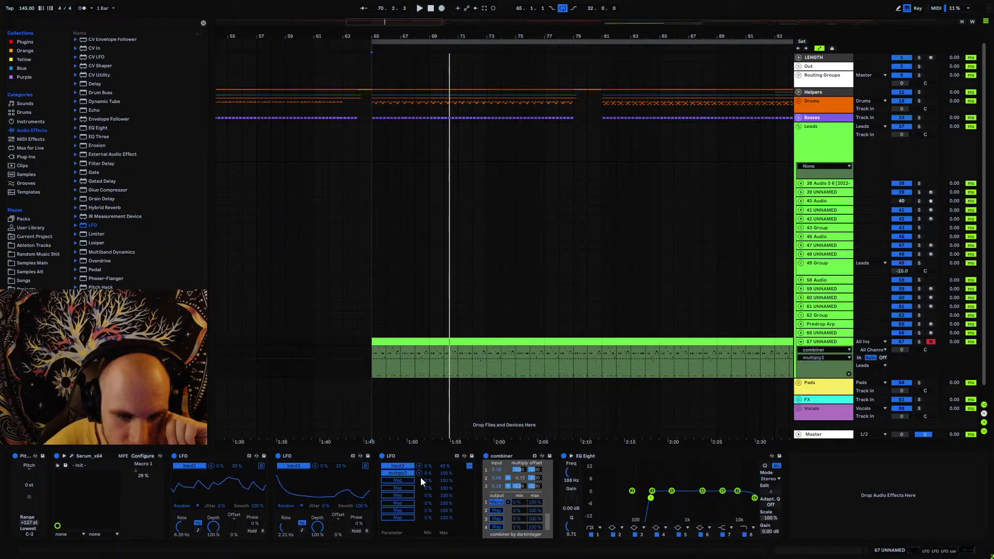
pyautogui.click(395, 481)
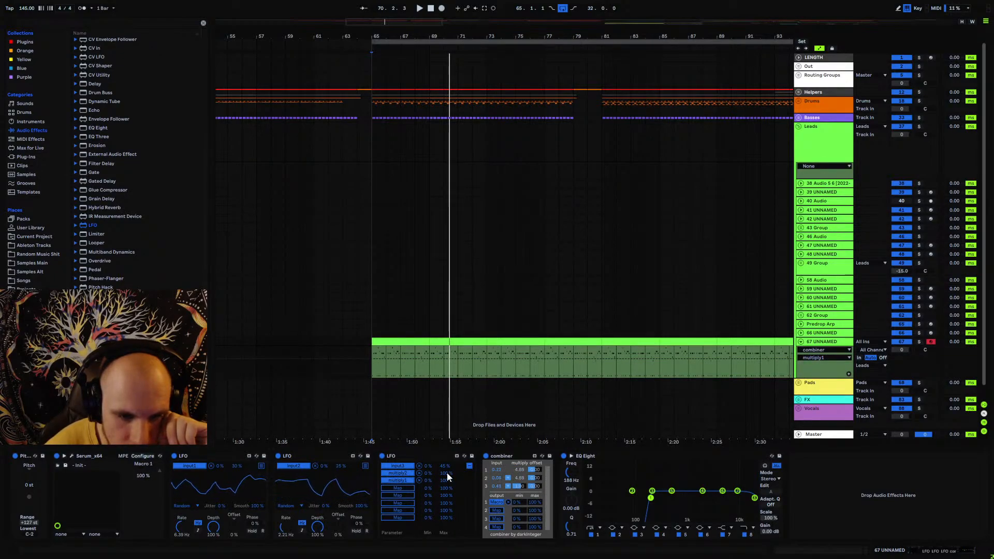
# - Set the maximum of both multiply mappings to 0% and the minimum of the multiply2 mapping to 50%
pyautogui.moveTo(446, 474); pyautogui.dragTo(445, 486)
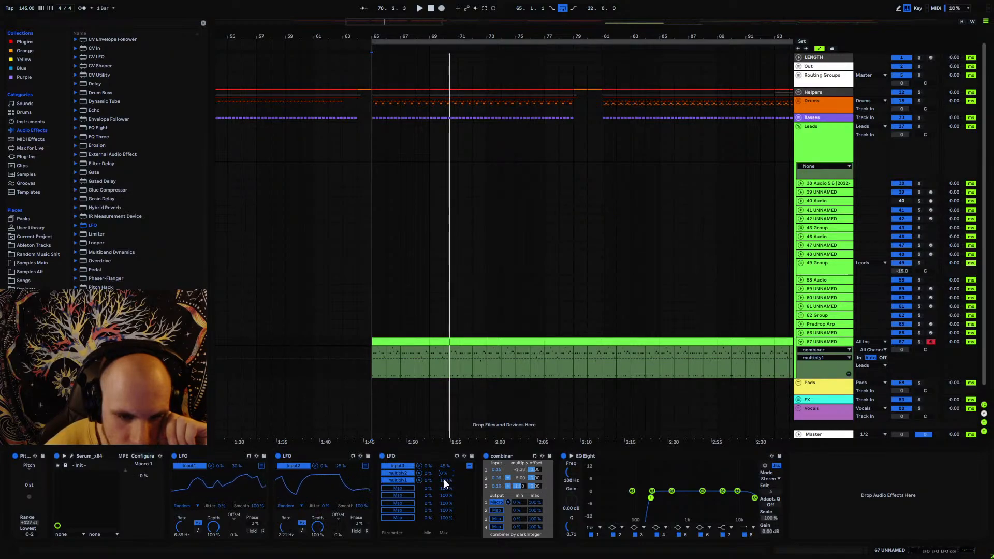
pyautogui.moveTo(444, 480); pyautogui.dragTo(443, 513)
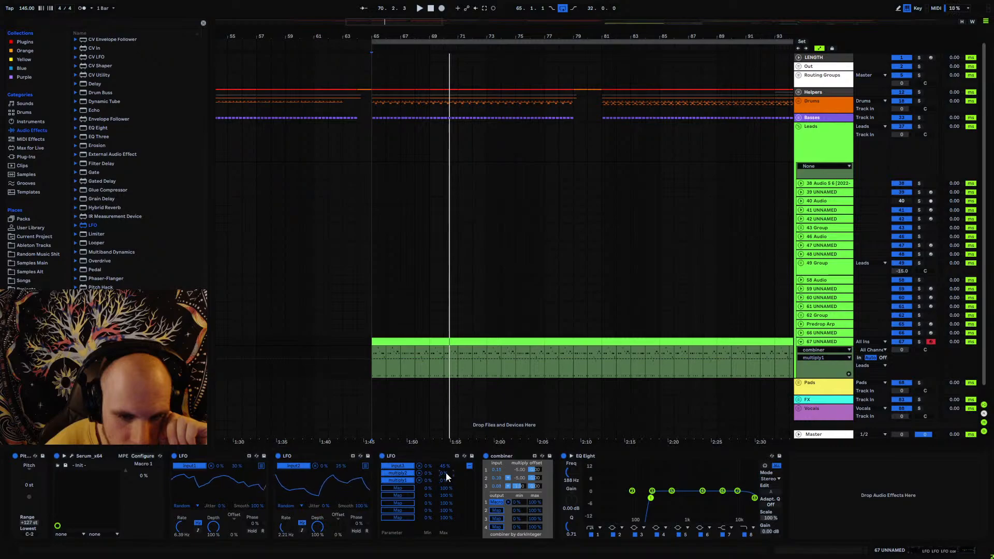
pyautogui.moveTo(433, 472); pyautogui.dragTo(432, 466)
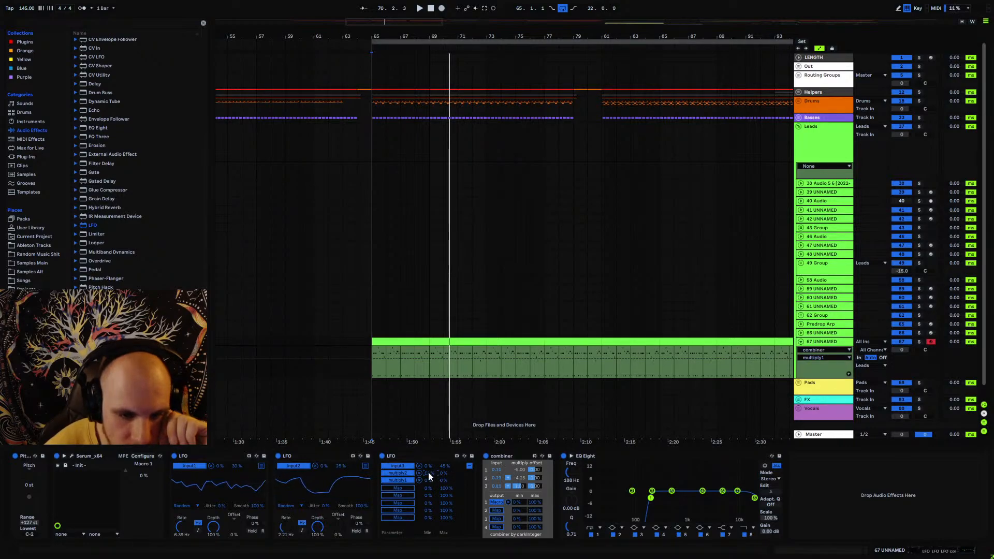
pyautogui.write('50')
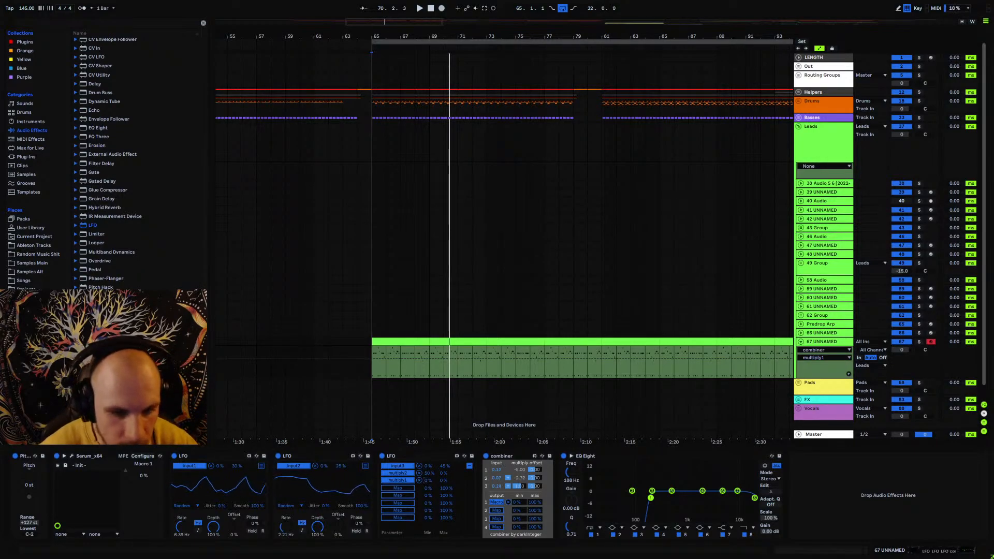
# - Try a 60% minimum for the third LFO's multiply1 mapping and higher maximums for both multiply mappings
pyautogui.click(427, 480)
pyautogui.write('80')
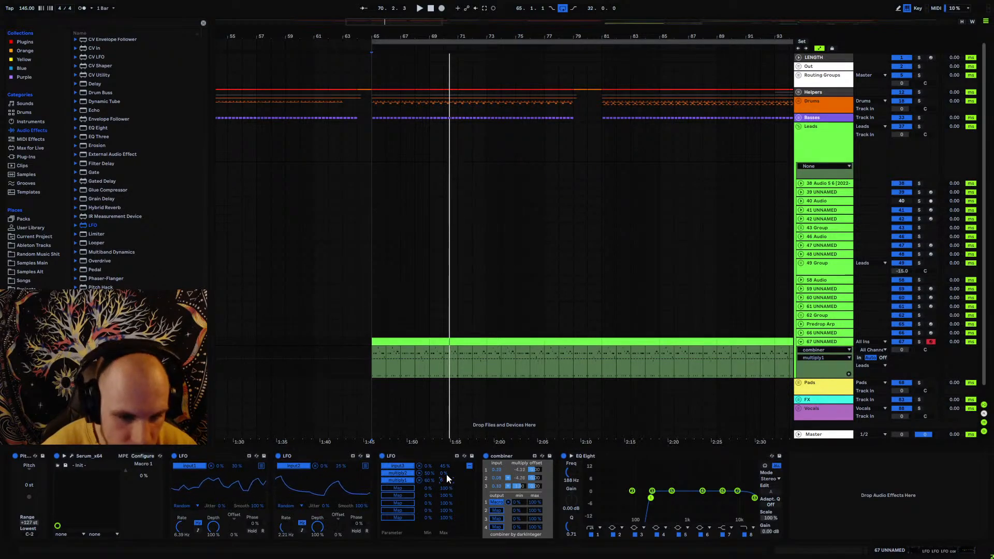
pyautogui.write('6')
pyautogui.write('5')
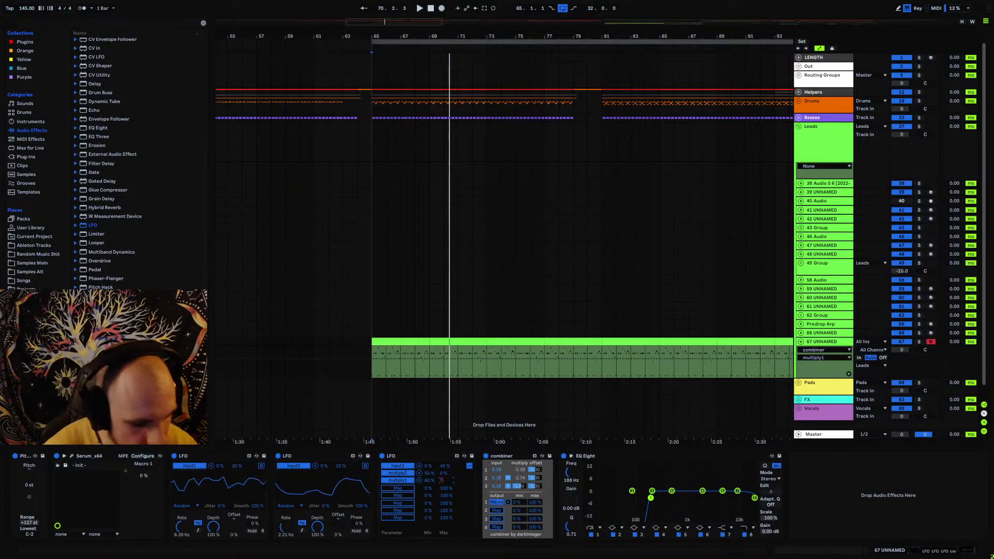
pyautogui.write('60')
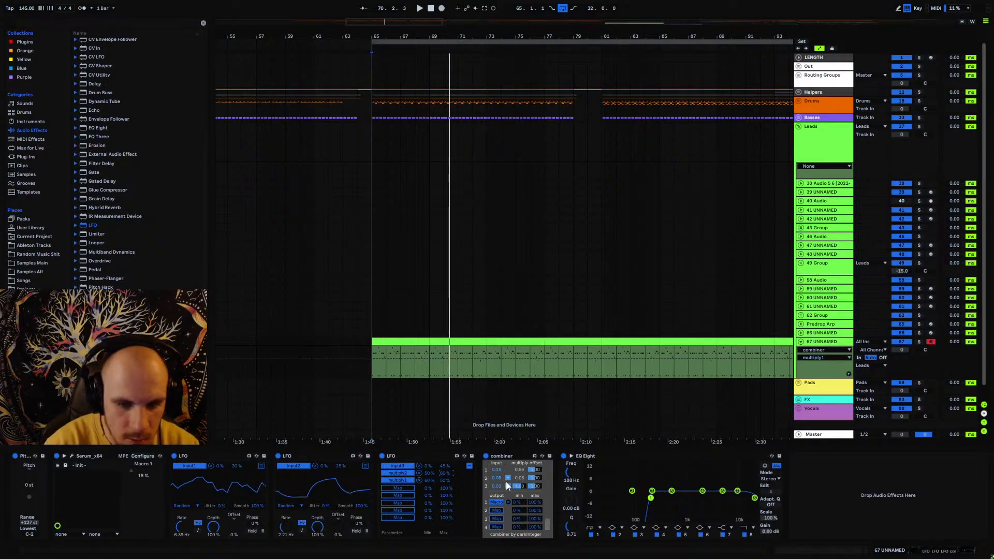
# - Set the third LFO's multiply1 and multiply2 mappings to a 55% minimum and a 65% maximum
pyautogui.click(428, 473)
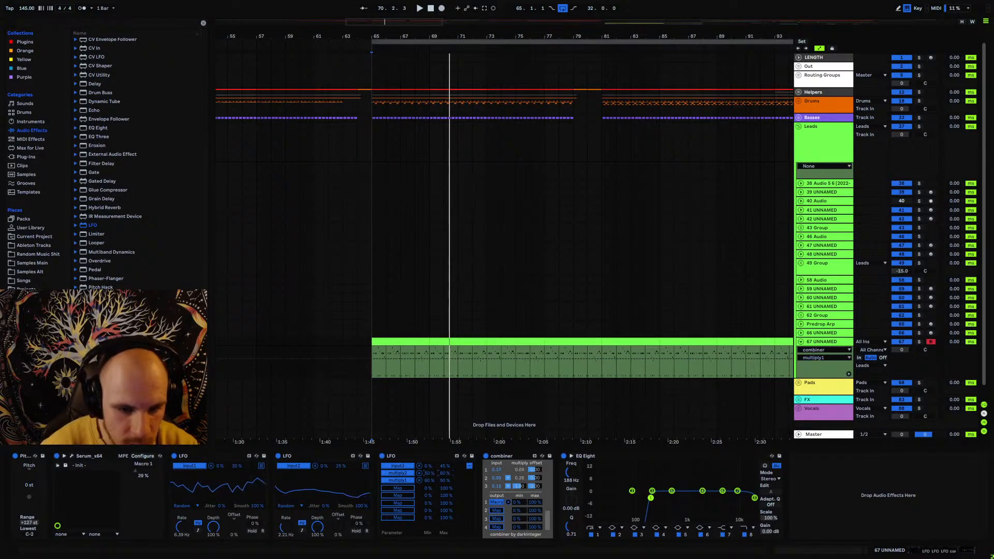
pyautogui.write('55')
pyautogui.press('Return')
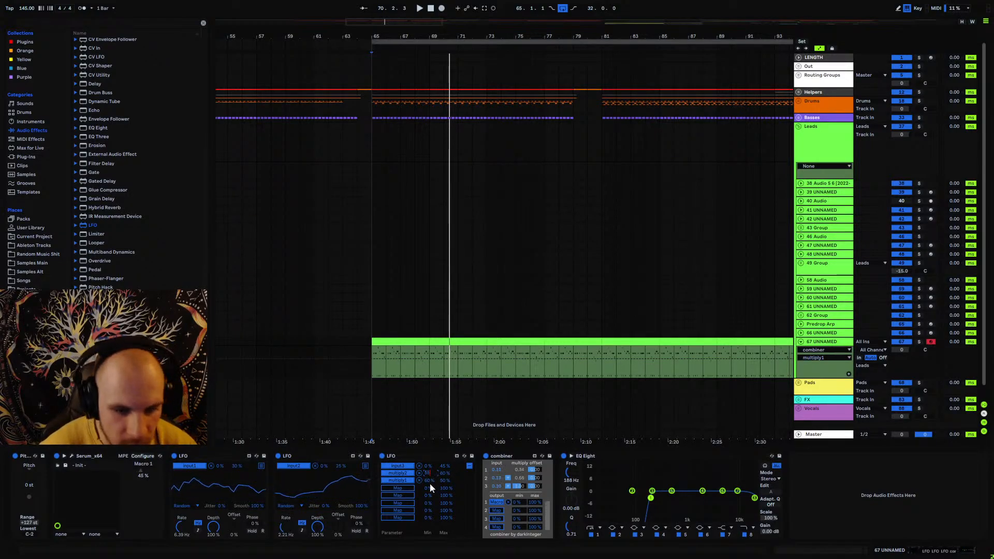
pyautogui.click(429, 481)
pyautogui.write('55')
pyautogui.write('65')
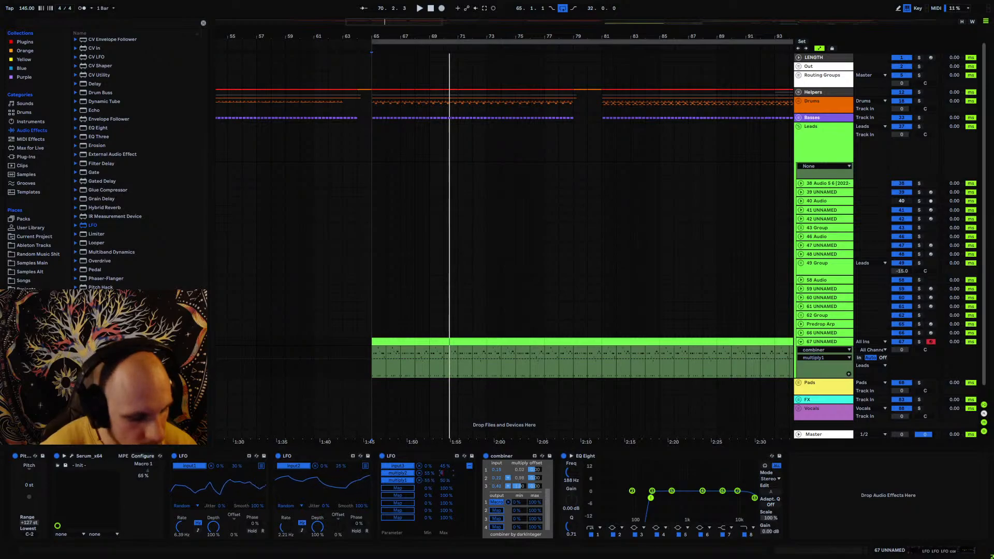
pyautogui.press('Return')
pyautogui.click(443, 480)
pyautogui.write('65')
pyautogui.press('Return')
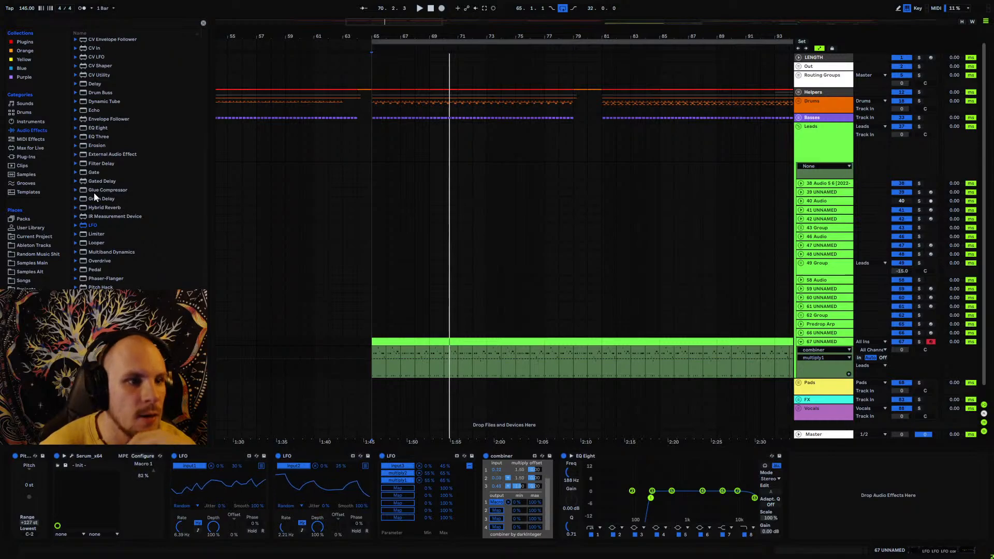
# - Insert the Max for Live device scopeWide after the combiner, map the combiner's output 2 to its input1, and adjust its display slider
pyautogui.click(29, 149)
pyautogui.scroll(-6, 109, 186)
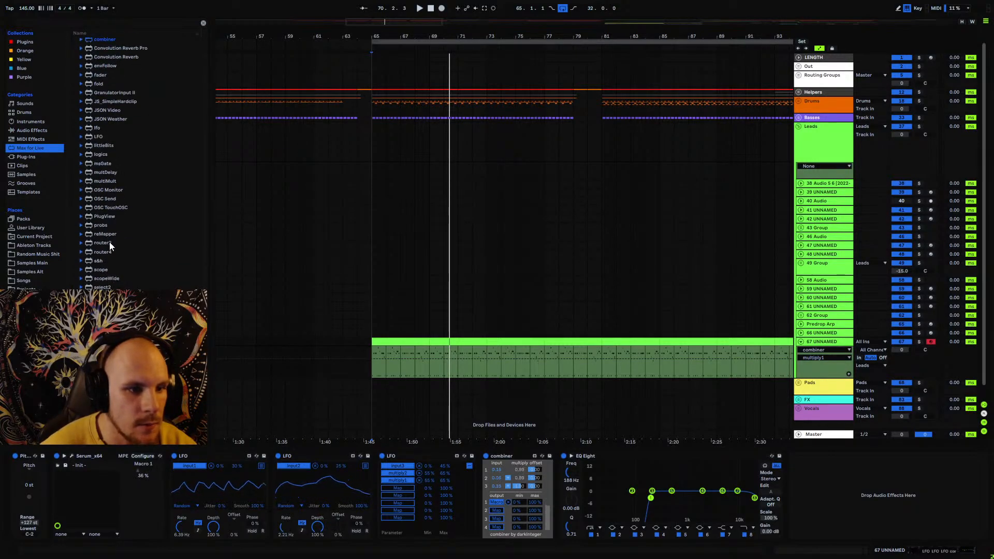
pyautogui.click(104, 278)
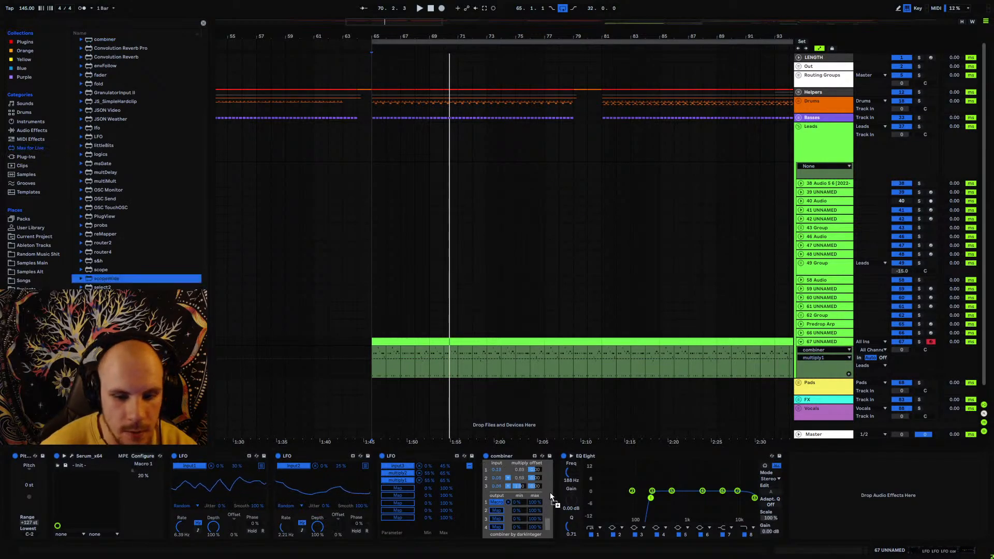
pyautogui.moveTo(550, 492); pyautogui.dragTo(558, 493)
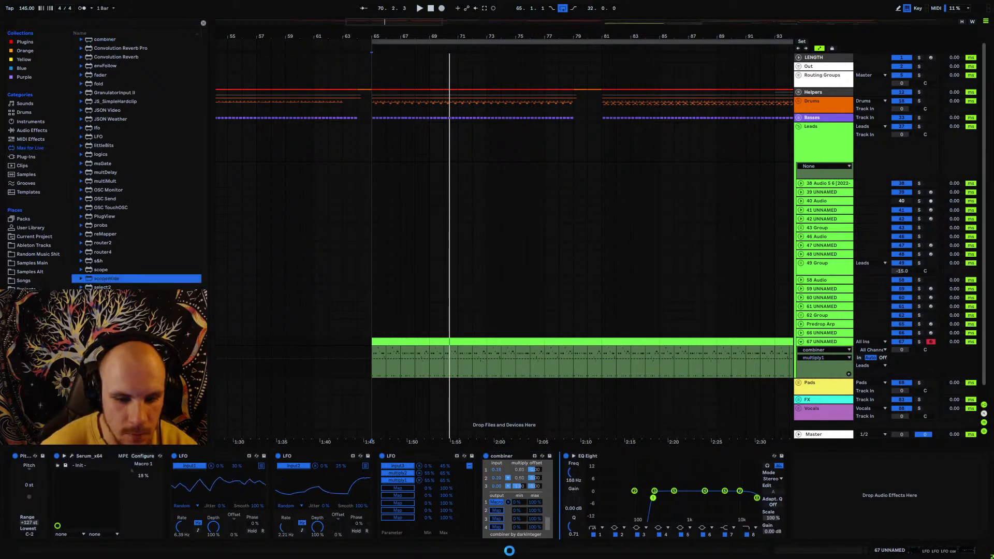
pyautogui.click(495, 511)
pyautogui.click(574, 471)
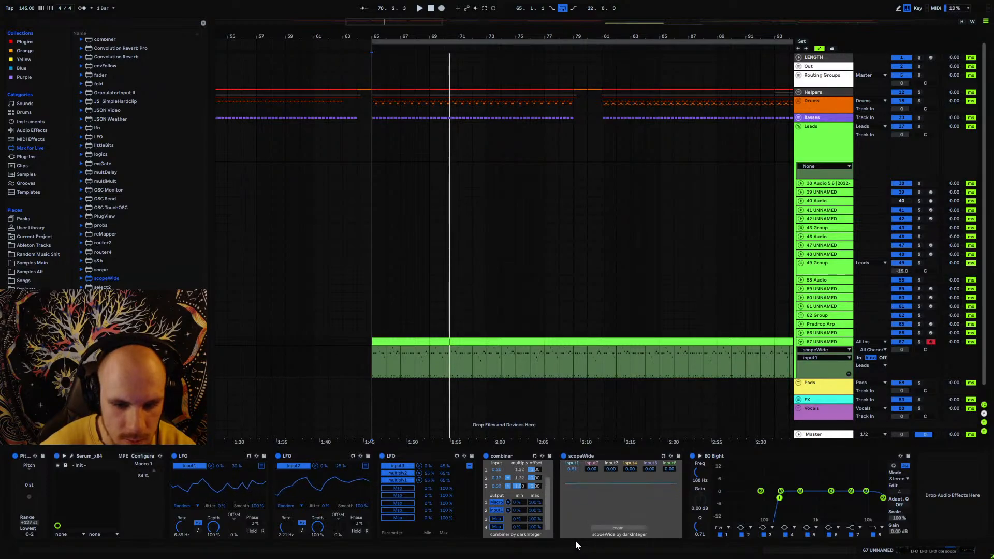
pyautogui.moveTo(614, 528); pyautogui.dragTo(627, 527)
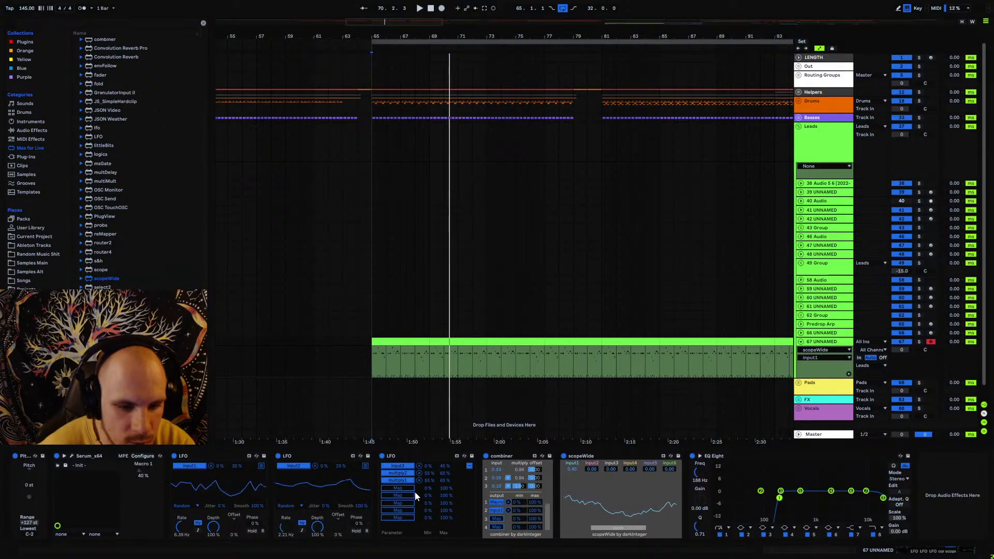
# - Map the third LFO to the second LFO's Rate and narrow the mapping's minimum and maximum range
pyautogui.click(394, 489)
pyautogui.click(286, 527)
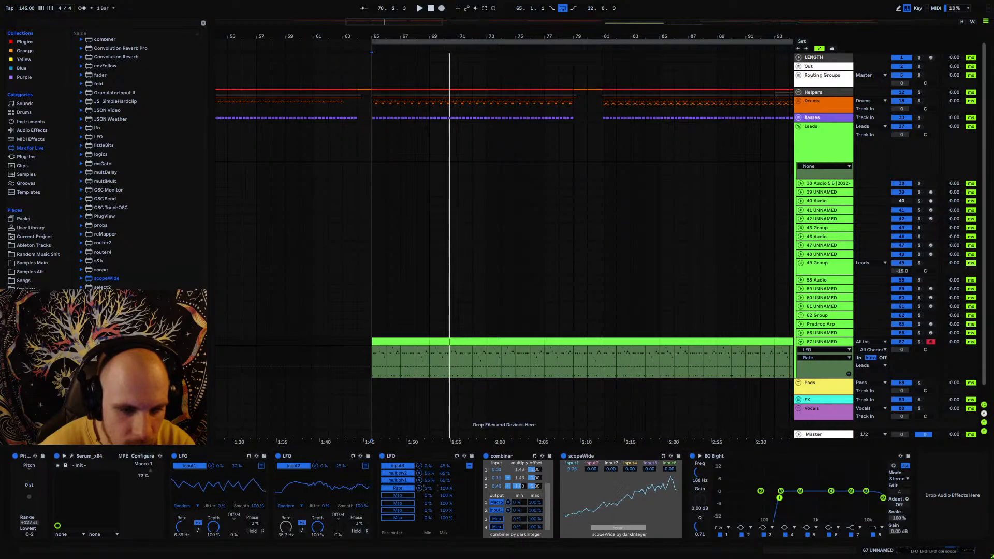
pyautogui.moveTo(428, 489); pyautogui.dragTo(444, 531)
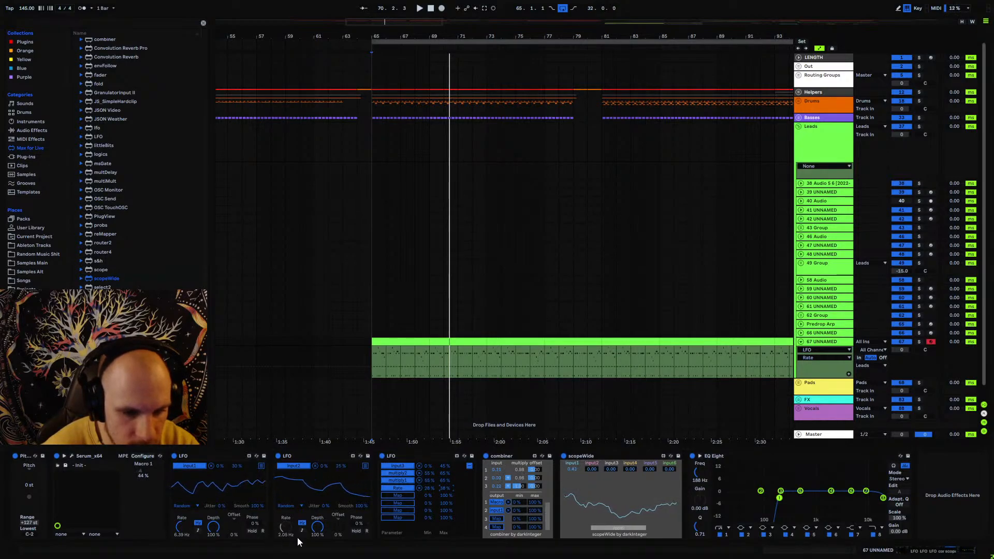
# - Map the third LFO to the first LFO's Rate as well and narrow that mapping's range
pyautogui.click(182, 527)
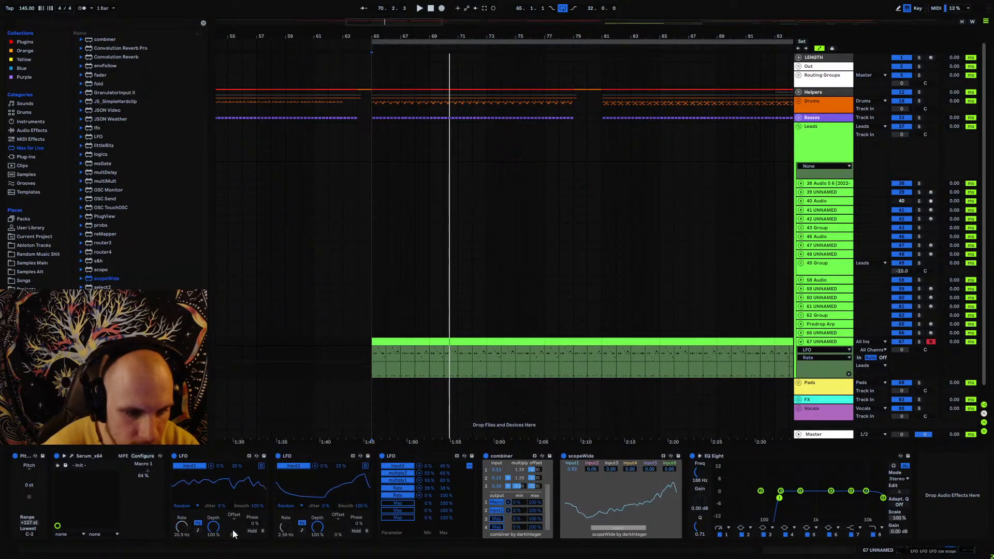
pyautogui.moveTo(430, 496); pyautogui.dragTo(446, 514)
pyautogui.click(445, 496)
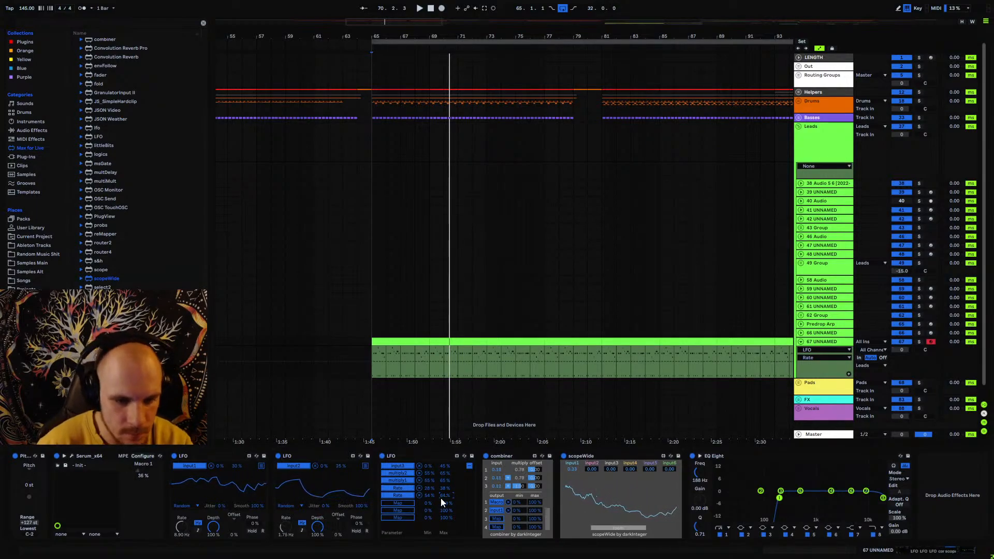
pyautogui.moveTo(443, 497); pyautogui.dragTo(443, 495)
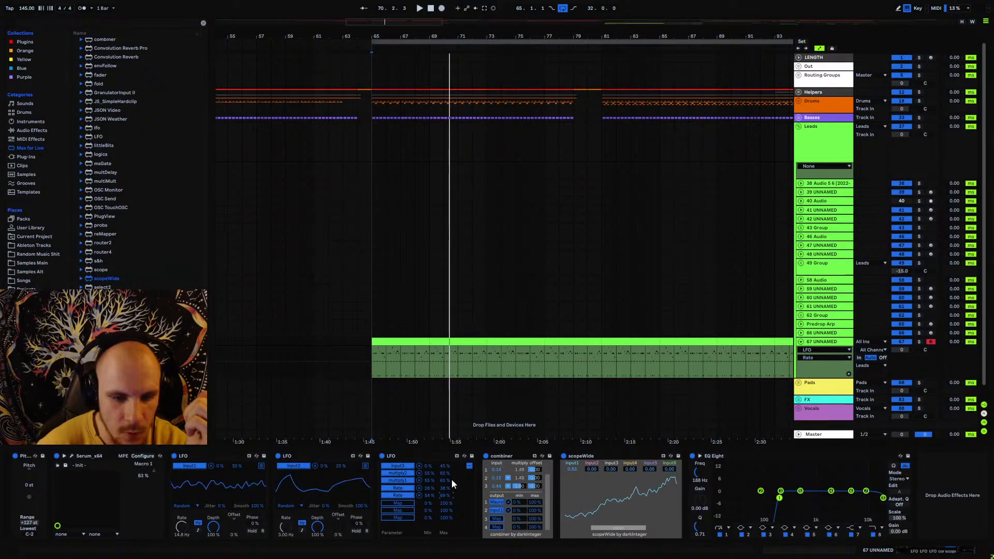
# - Add a second combiner and a fader device before scopeWide, mapping fader output A to the new combiner's input 1
pyautogui.scroll(5, 156, 277)
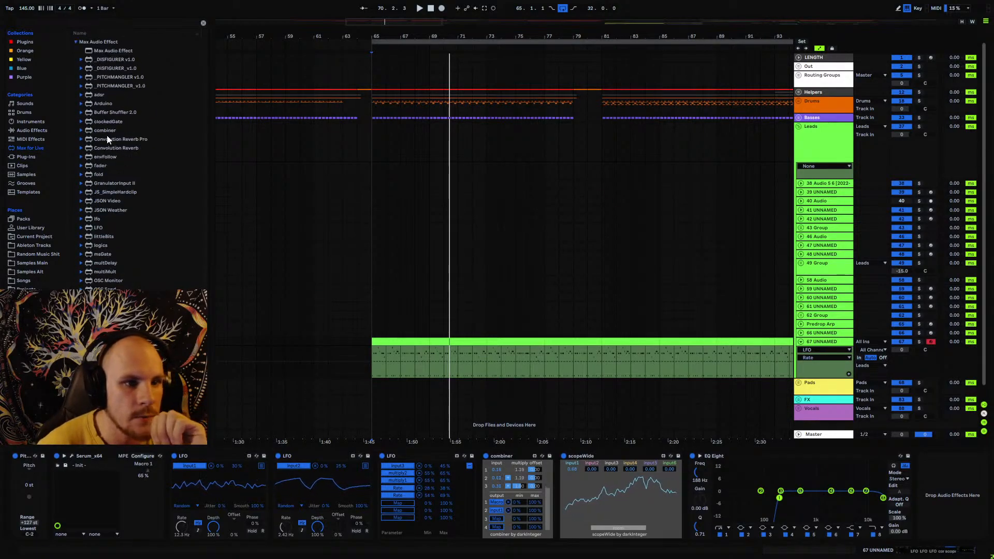
pyautogui.moveTo(106, 133)
pyautogui.mouseDown()
pyautogui.moveTo(467, 377)
pyautogui.moveTo(562, 496)
pyautogui.moveTo(544, 490)
pyautogui.mouseUp()
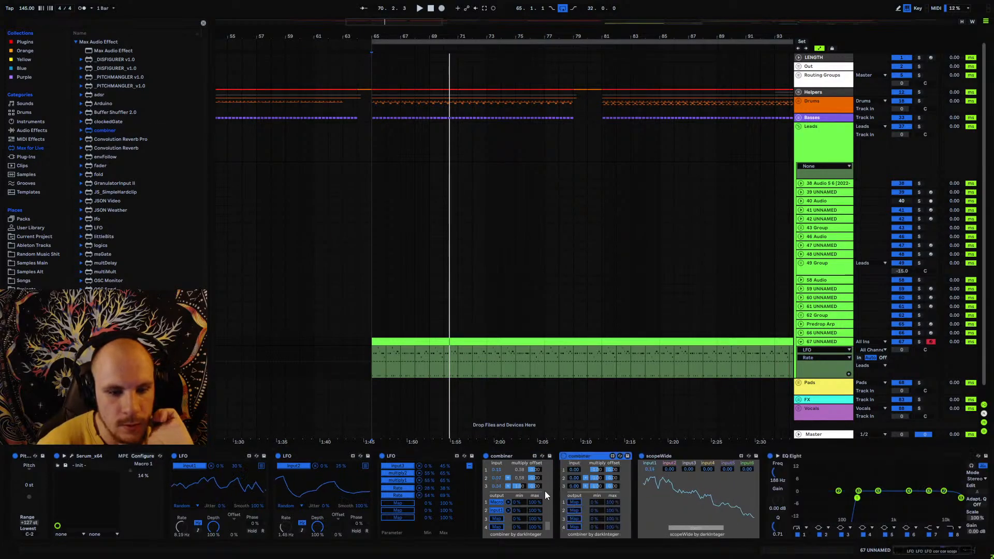
pyautogui.moveTo(103, 168)
pyautogui.mouseDown()
pyautogui.moveTo(444, 421)
pyautogui.moveTo(561, 488)
pyautogui.moveTo(558, 480)
pyautogui.moveTo(611, 479)
pyautogui.moveTo(571, 480)
pyautogui.mouseUp()
pyautogui.click(576, 491)
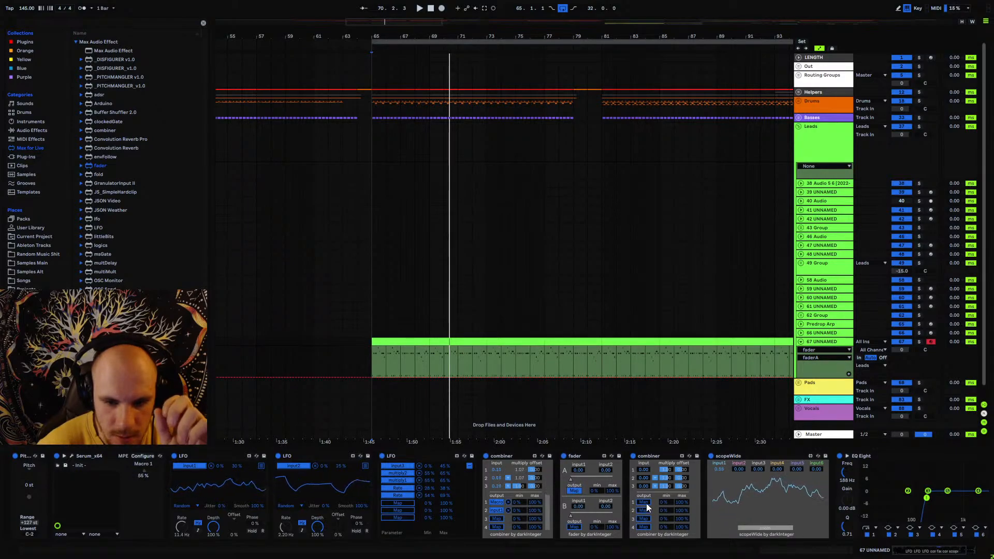
pyautogui.click(645, 471)
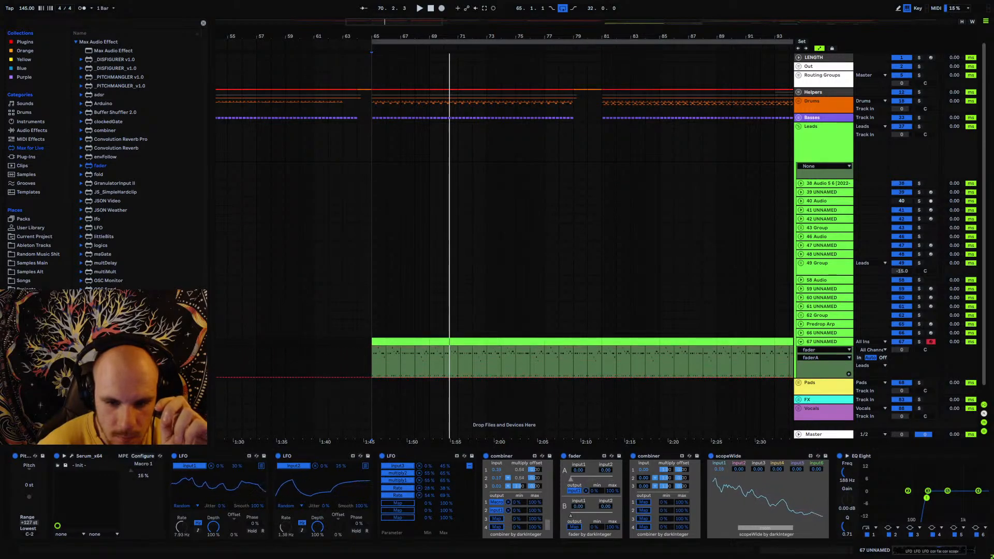
# - Delete the second combiner, then map fader output A to the maximum of the remaining combiner's output 1 and sweep fader A
pyautogui.click(585, 474)
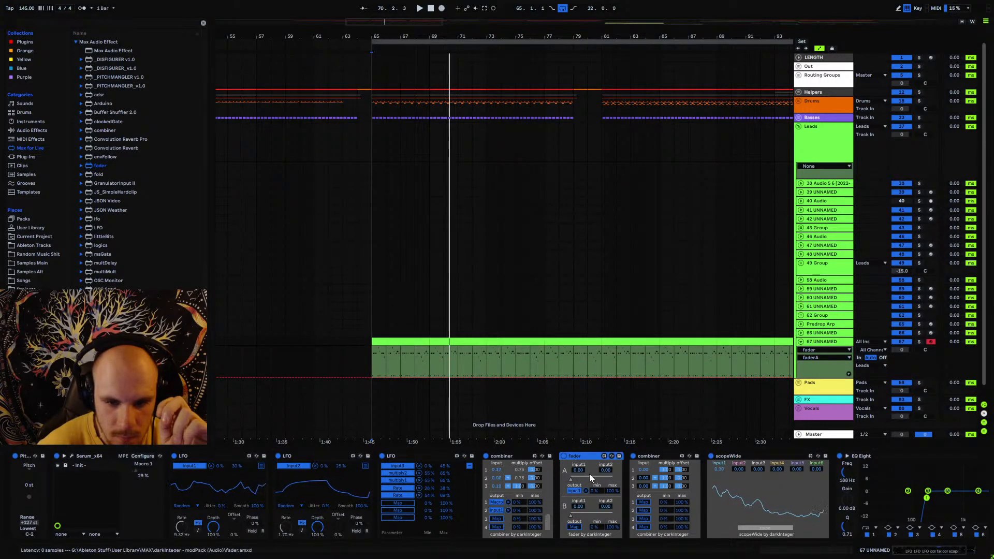
pyautogui.click(649, 456)
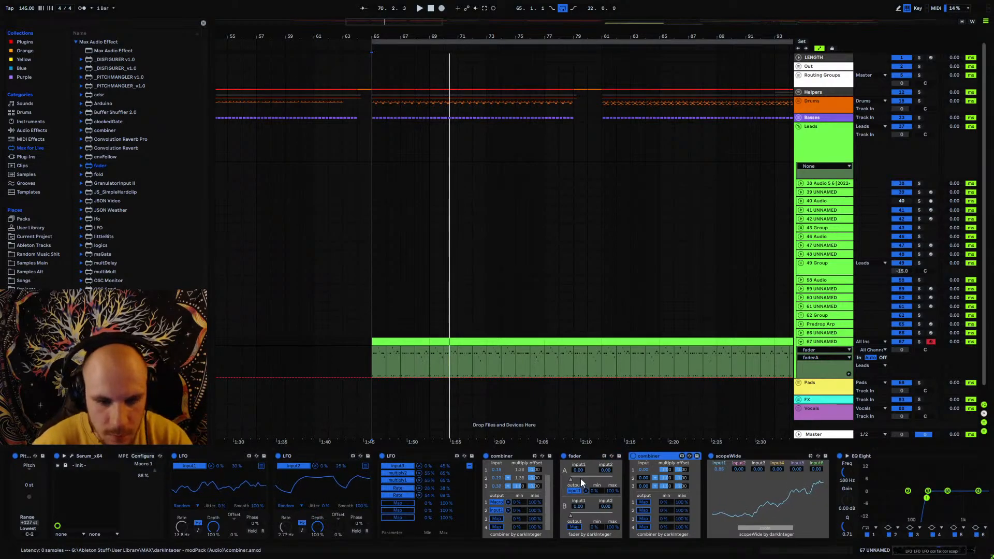
pyautogui.press('Delete')
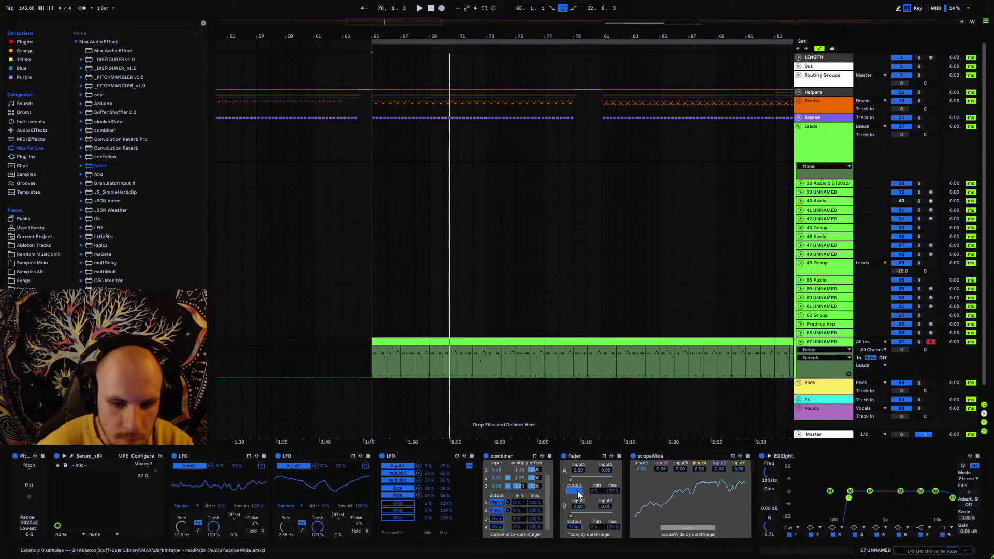
pyautogui.click(534, 503)
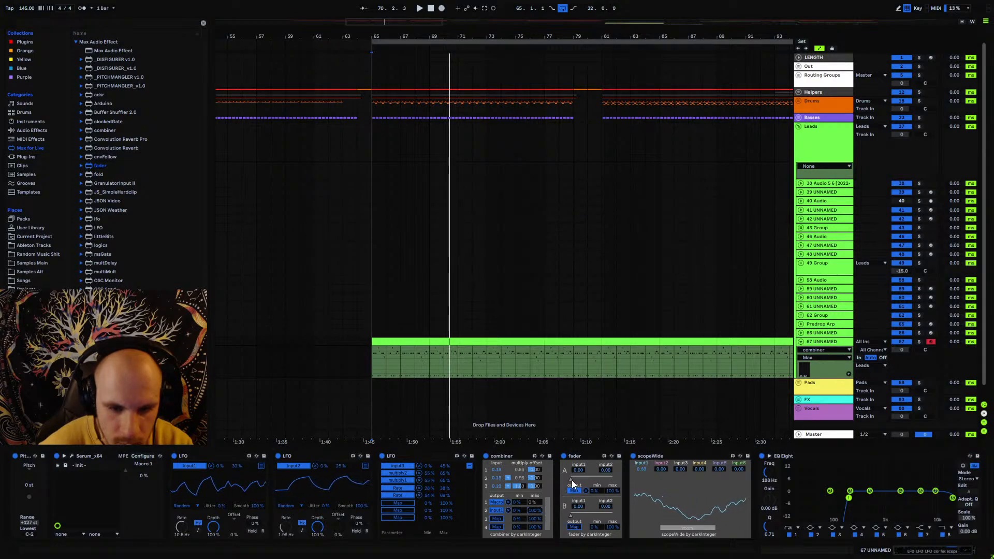
pyautogui.moveTo(572, 480); pyautogui.dragTo(612, 480)
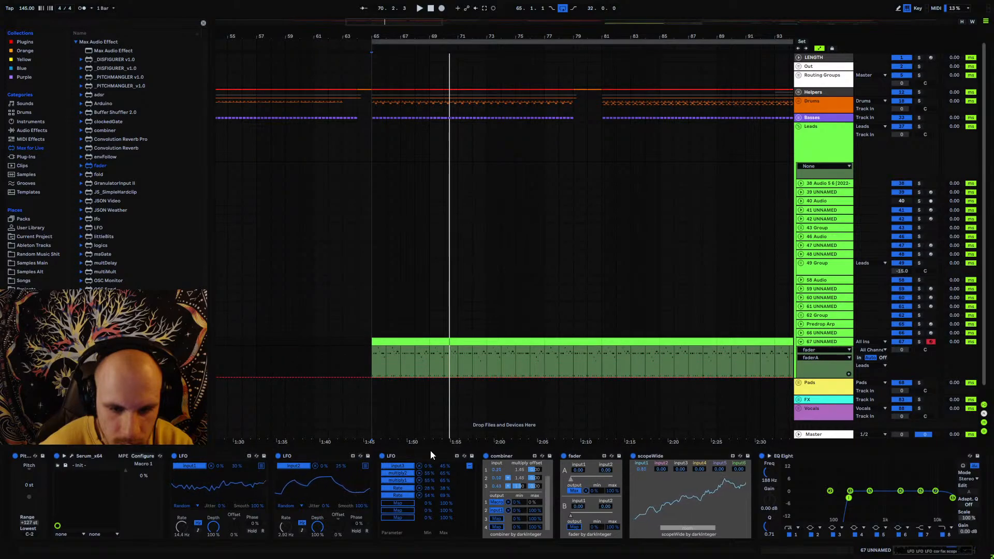
# - Insert a multiMult device after the combiner and remap the combiner's output 1 from Macro 1 to multiMult's input1
pyautogui.scroll(-4, 111, 172)
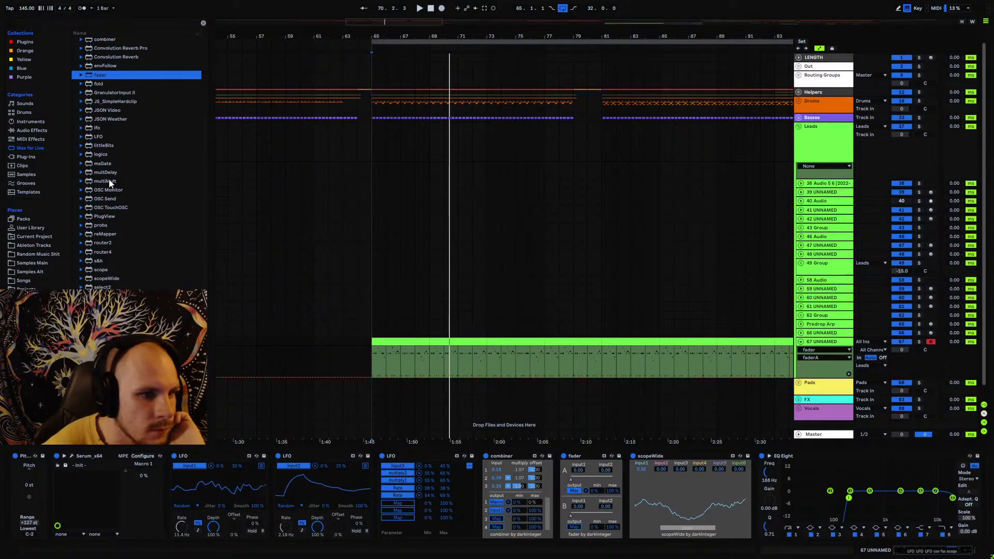
pyautogui.moveTo(106, 181); pyautogui.dragTo(558, 503)
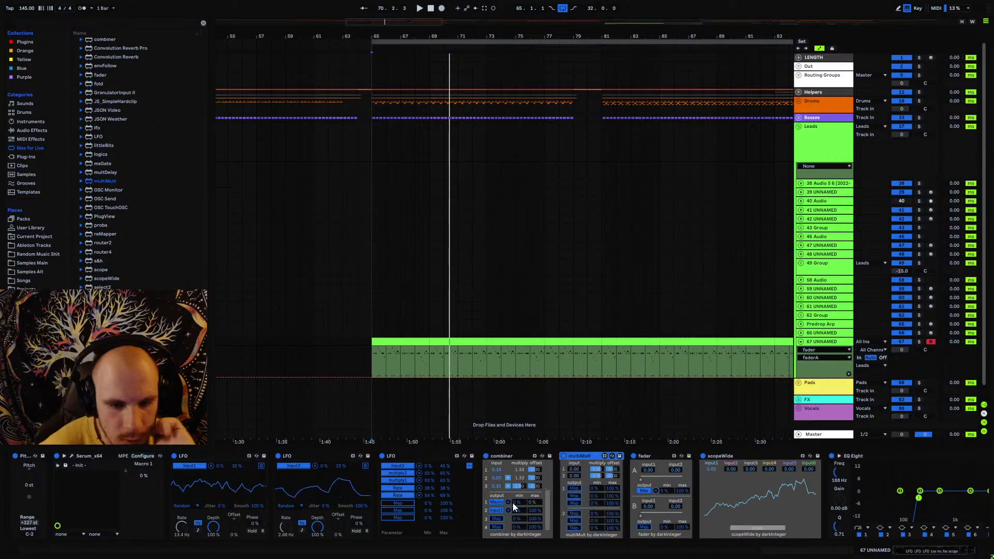
pyautogui.click(508, 503)
pyautogui.click(499, 503)
pyautogui.click(576, 469)
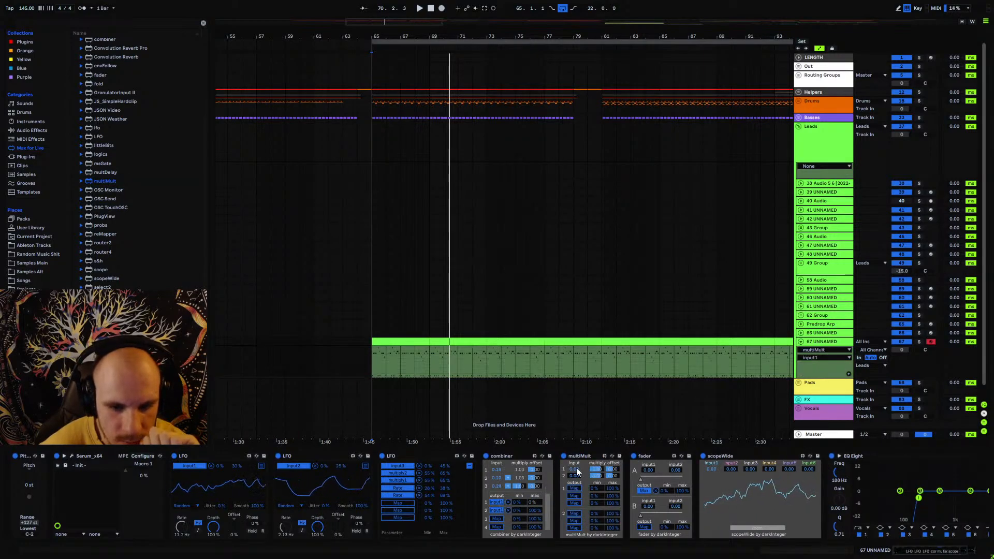
# - Unmap the combiner's output 2 and map multiMult's first two outputs to Serum's Macro 1 and scopeWide's input1
pyautogui.click(507, 509)
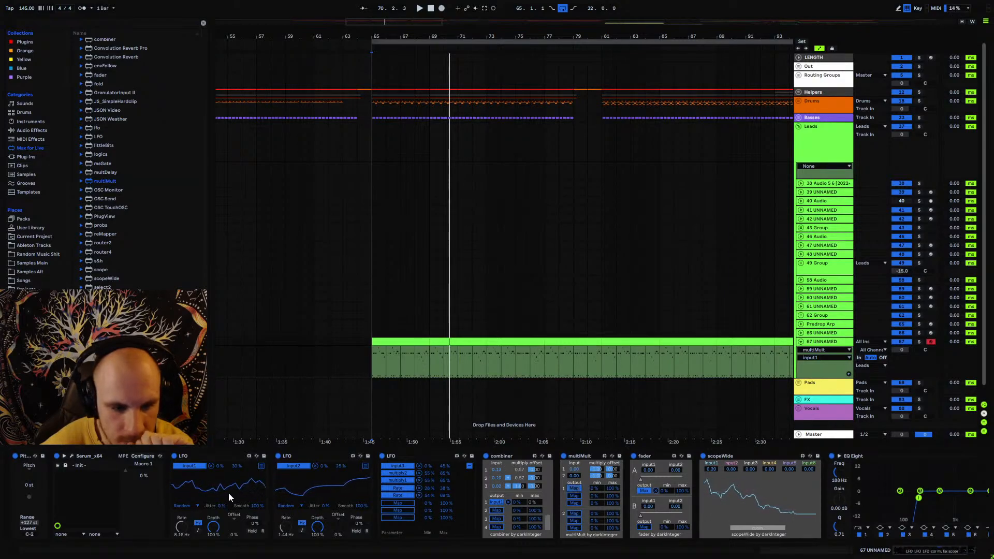
pyautogui.click(142, 475)
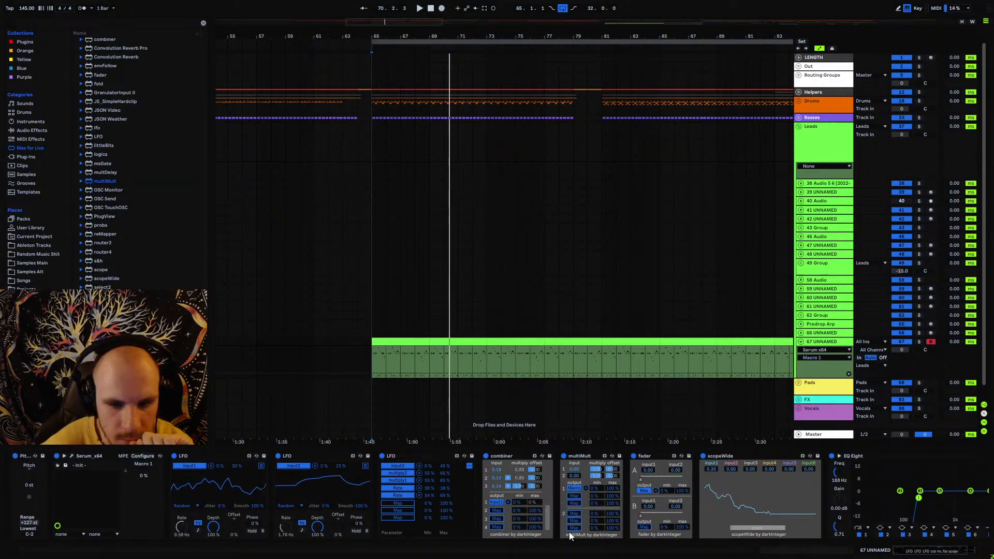
pyautogui.click(573, 497)
pyautogui.click(711, 470)
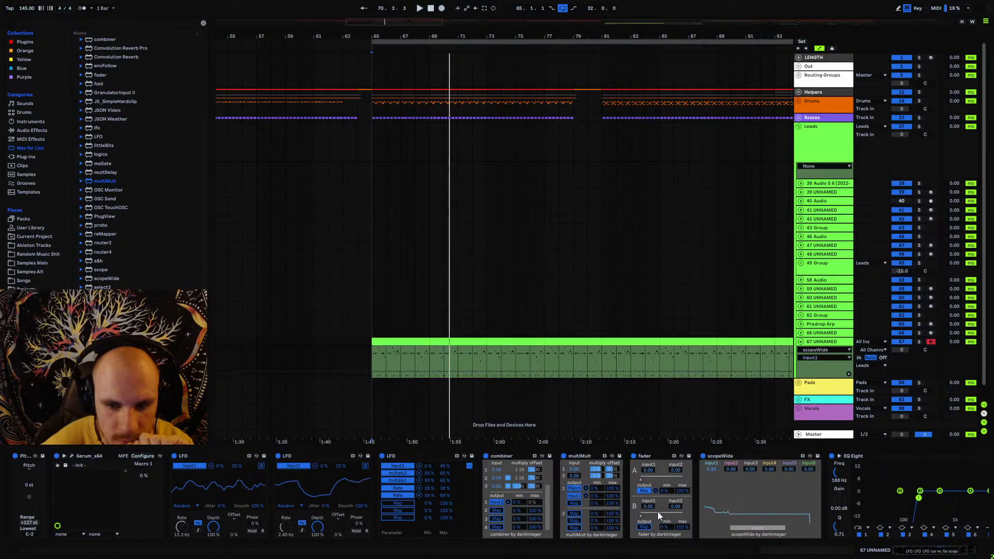
# - Remap fader output A to the maximum of the combiner's output 1, set fader A's input2 to 1.00, and sweep the fader
pyautogui.moveTo(641, 479); pyautogui.dragTo(682, 480)
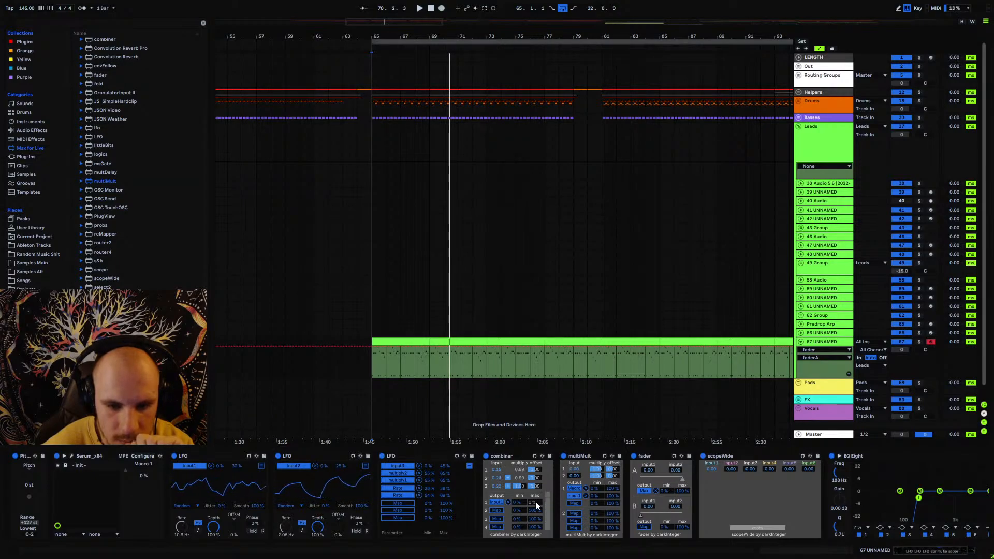
pyautogui.click(655, 491)
pyautogui.click(644, 491)
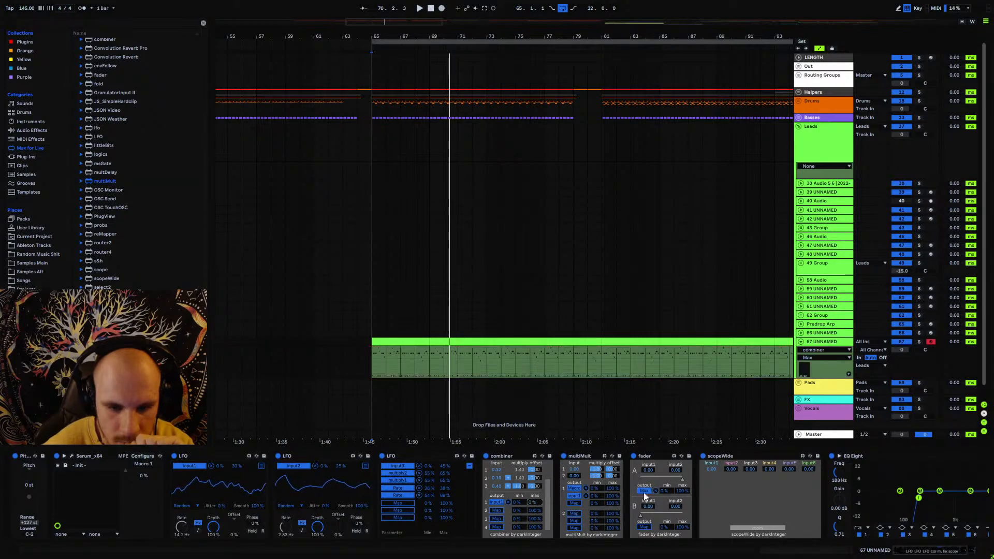
pyautogui.moveTo(676, 471); pyautogui.dragTo(676, 421)
pyautogui.moveTo(683, 481); pyautogui.dragTo(642, 481)
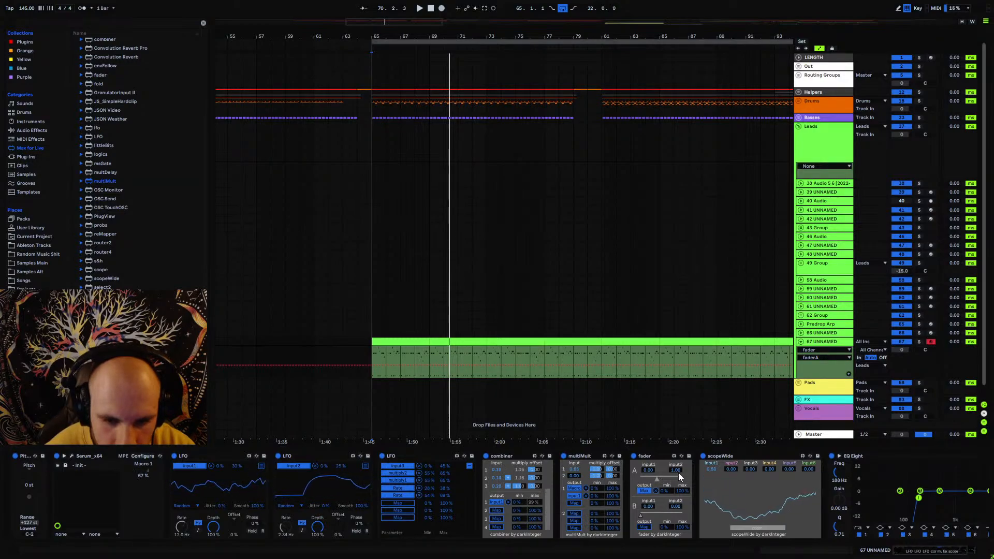
# - Remap fader output A to scopeWide's input2 and set fader A's input2 to 0.39
pyautogui.click(656, 490)
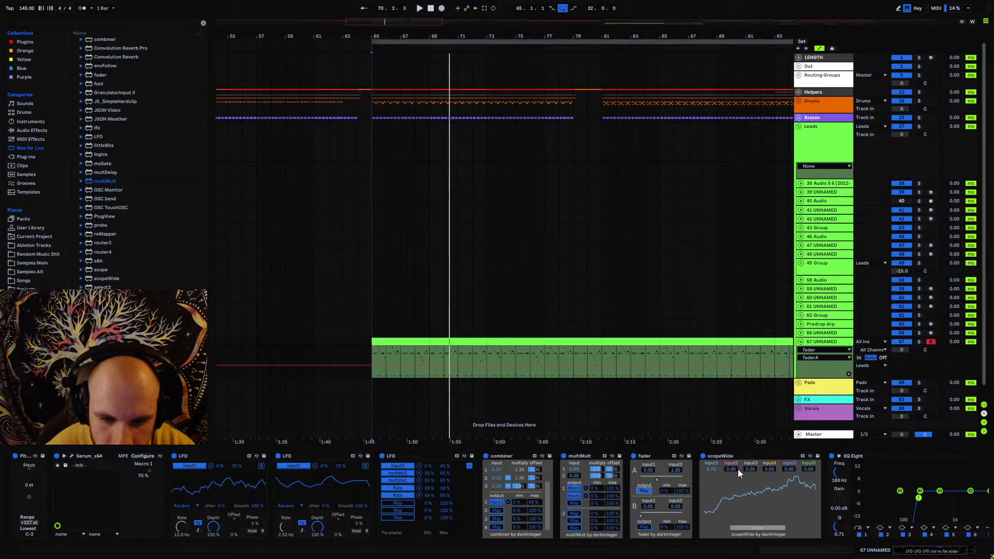
pyautogui.click(735, 470)
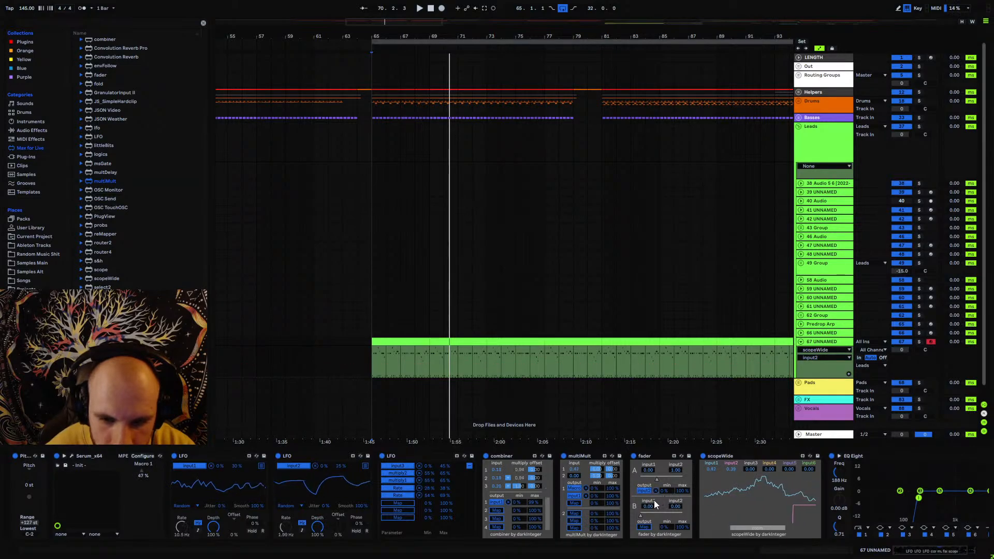
pyautogui.click(676, 470)
pyautogui.write('0.')
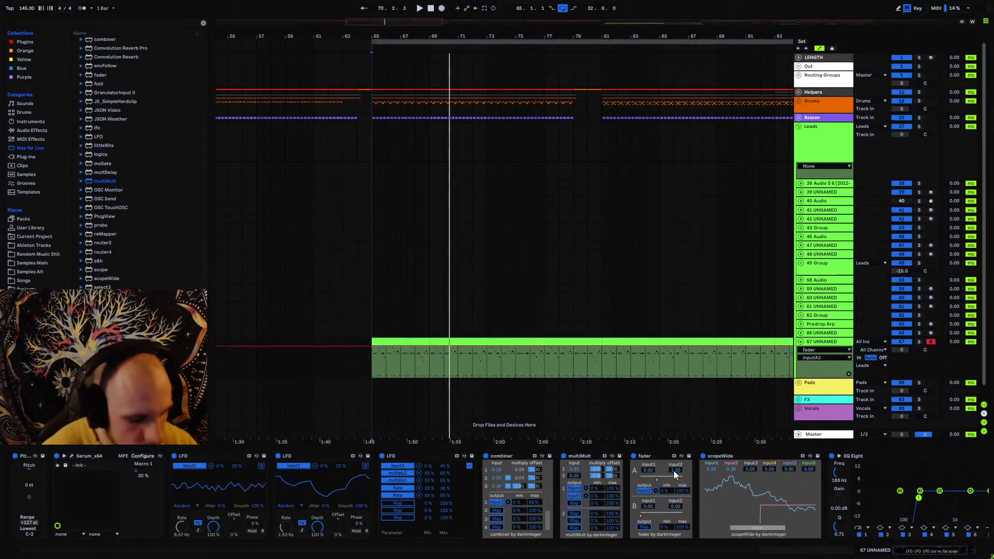
pyautogui.write('39')
pyautogui.press('Return')
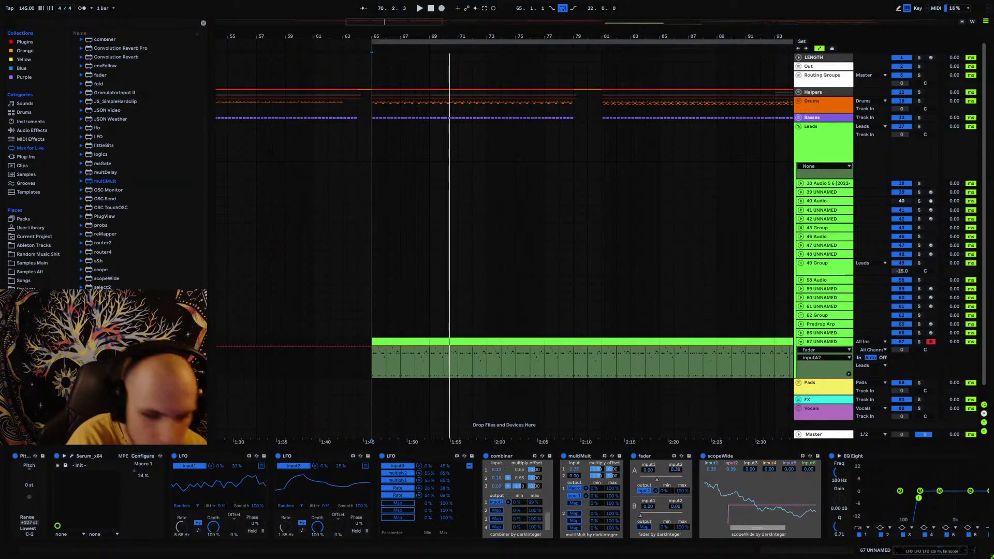
# - Remap fader output A to the maximum of the combiner's output 1, and sweep fader A fully up and back to about halfway
pyautogui.click(655, 491)
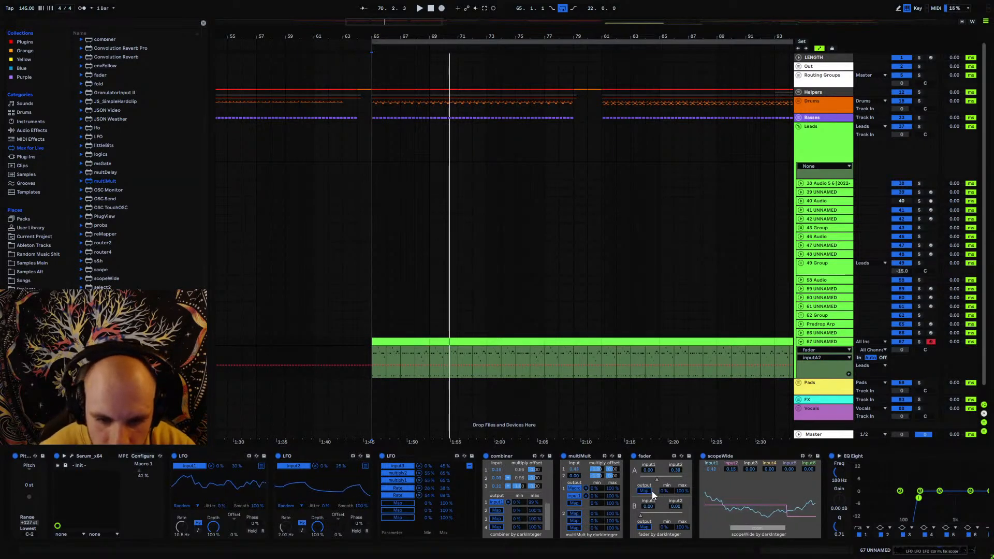
pyautogui.click(536, 504)
pyautogui.moveTo(657, 479); pyautogui.dragTo(682, 479)
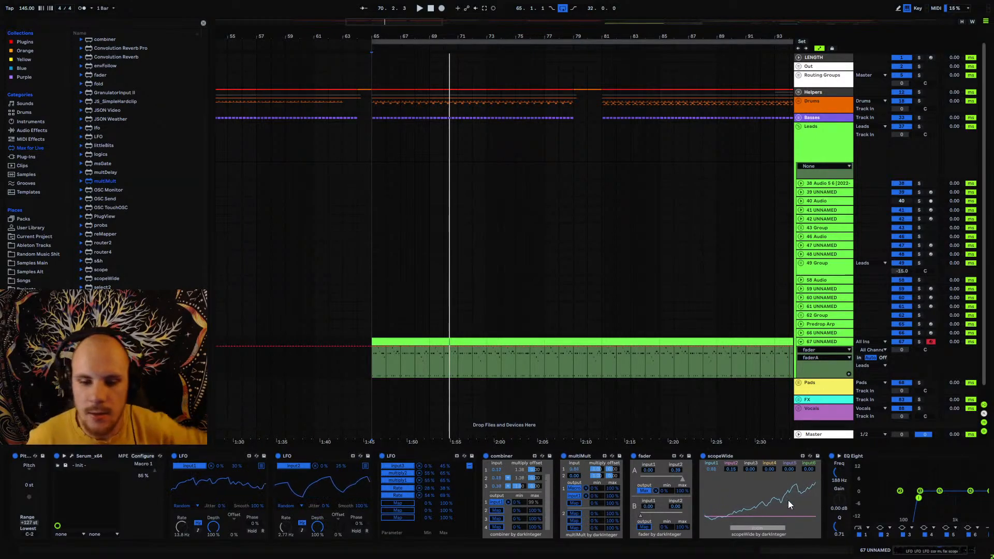
pyautogui.moveTo(683, 480); pyautogui.dragTo(659, 481)
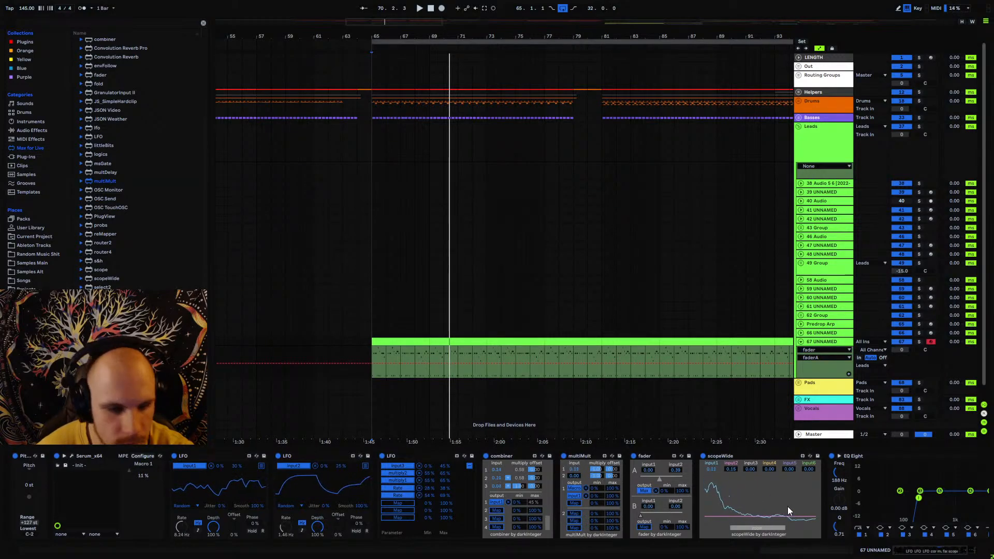
# - While playing from bar 65, ramp fader A's automation from 0.50 up to its maximum near bar 81, and select track 67's volume
pyautogui.click(378, 361)
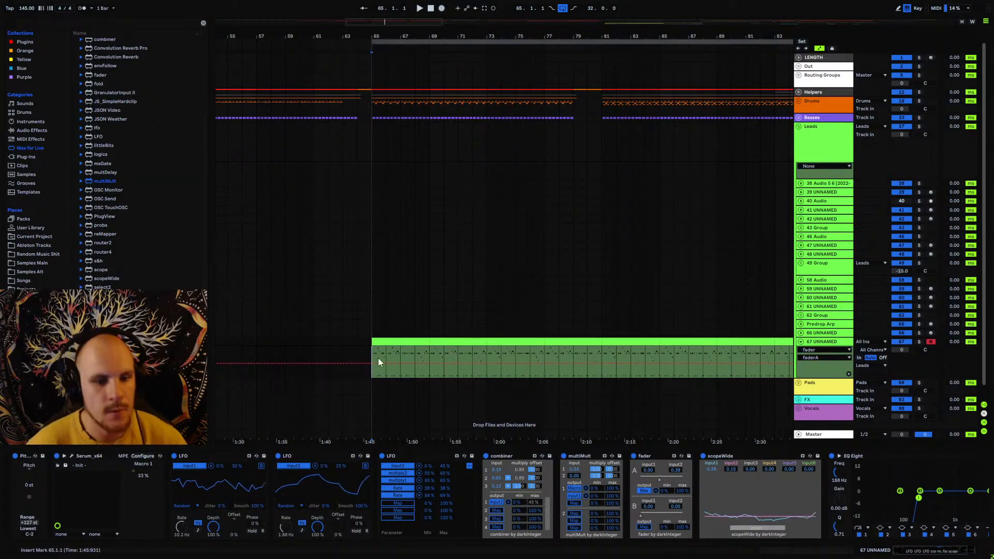
pyautogui.moveTo(659, 481); pyautogui.dragTo(661, 480)
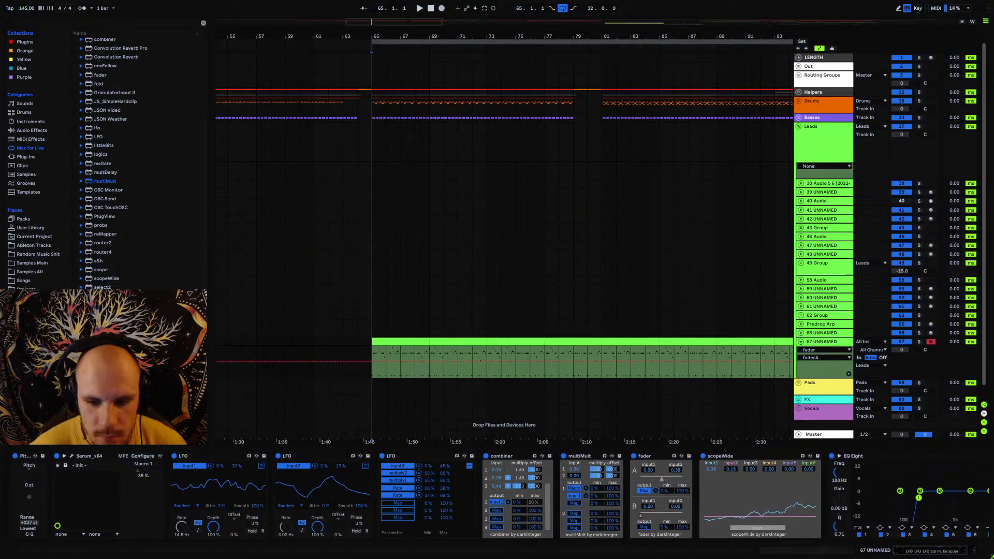
pyautogui.press('space')
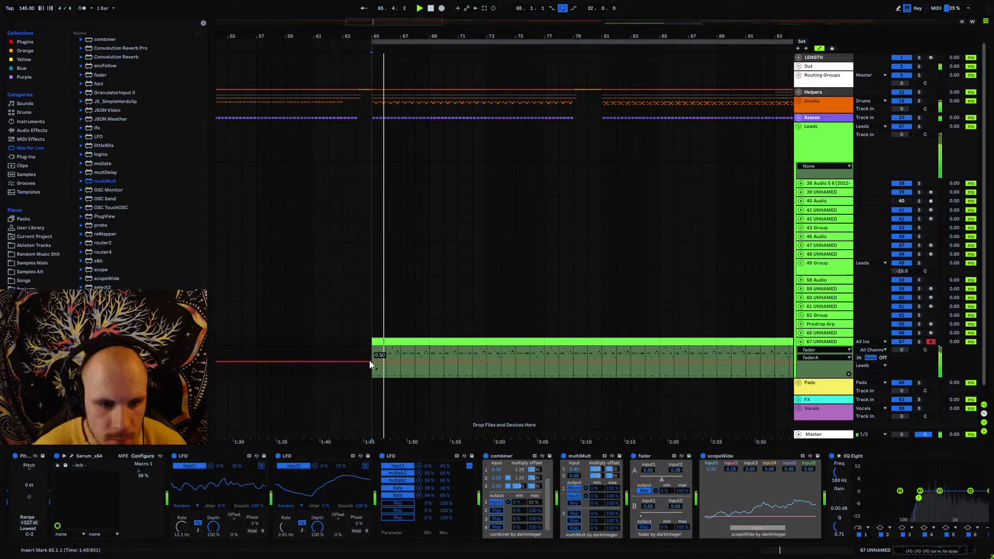
pyautogui.moveTo(597, 362); pyautogui.dragTo(593, 348)
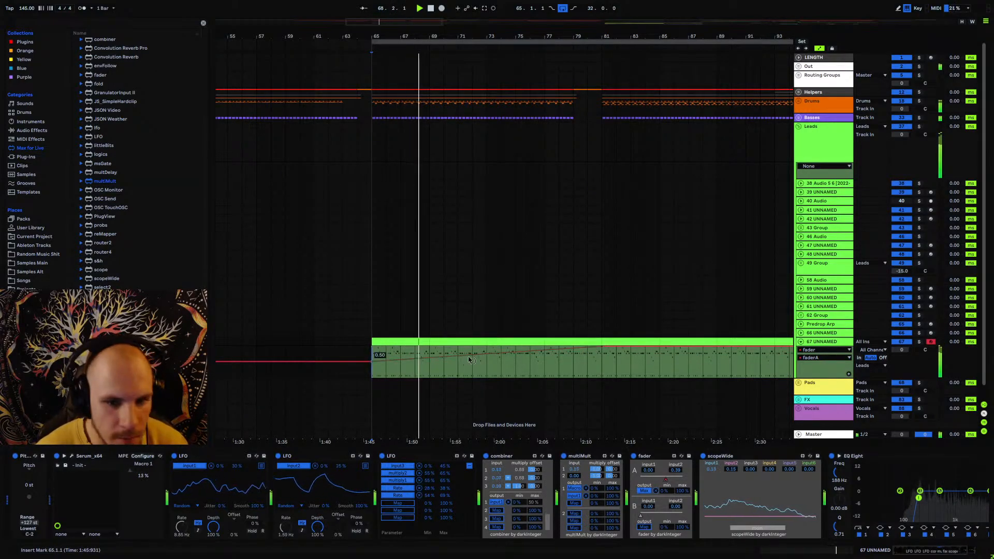
pyautogui.click(903, 350)
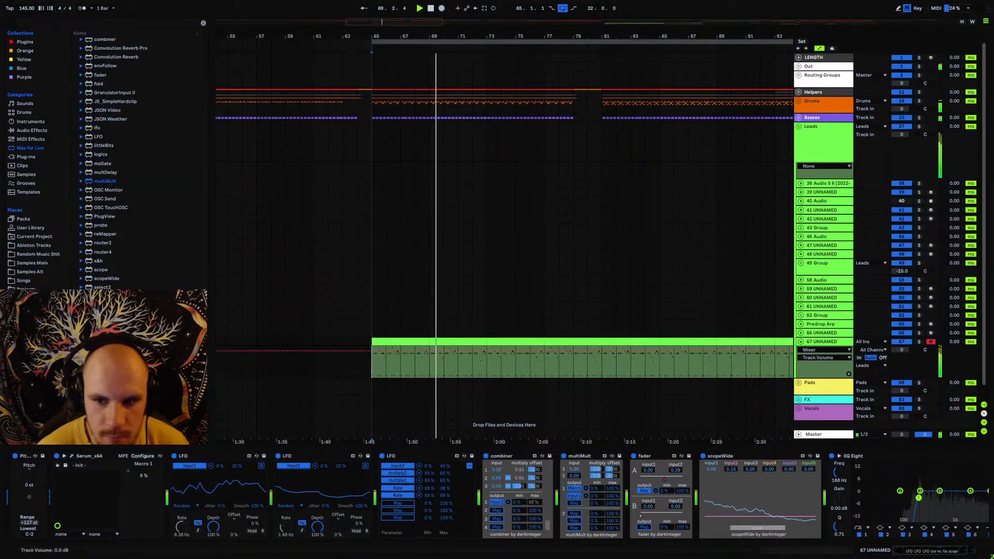
# - Set track 67's volume to -13 dB and boost an EQ Eight band by about 2.3 dB at 587 Hz
pyautogui.write('-13')
pyautogui.press('Return')
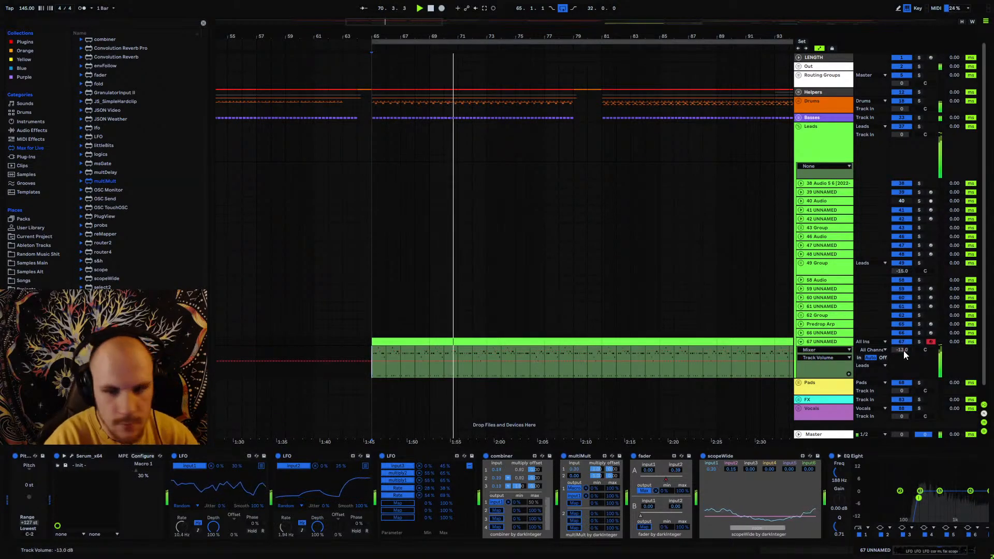
pyautogui.moveTo(916, 550); pyautogui.dragTo(935, 550)
pyautogui.moveTo(804, 498); pyautogui.dragTo(830, 487)
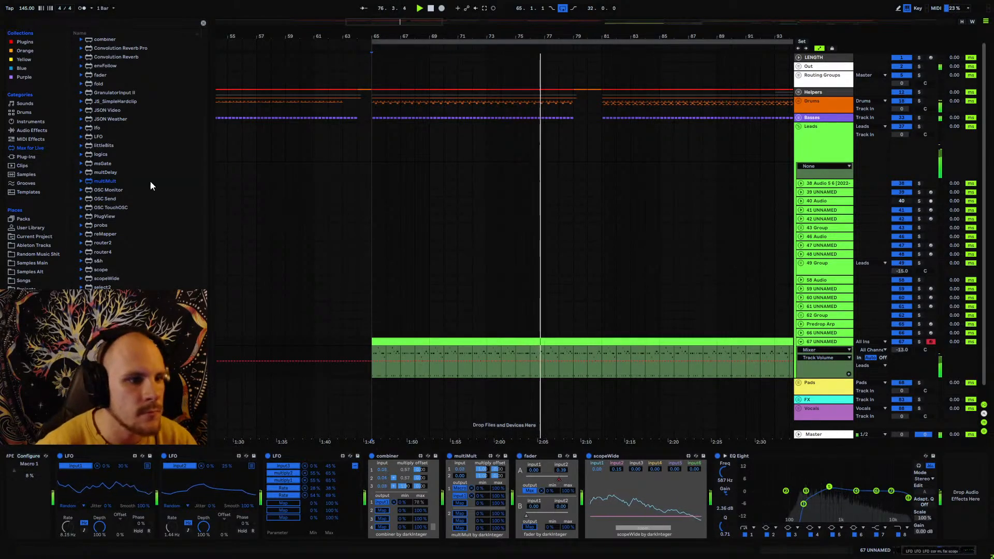
# - Add an Echo effect after EQ Eight at the end of track 67's device chain
pyautogui.click(31, 131)
pyautogui.click(94, 110)
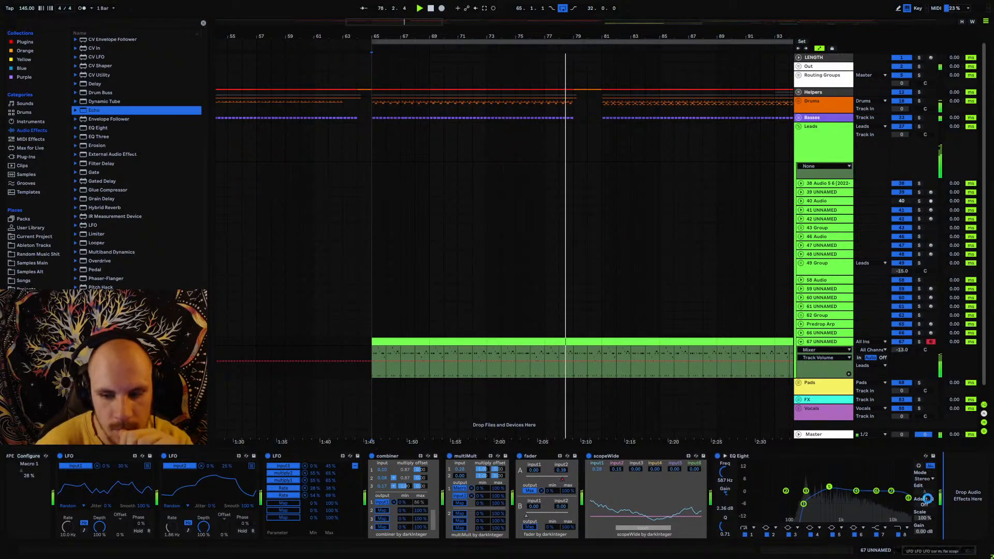
pyautogui.press('Return')
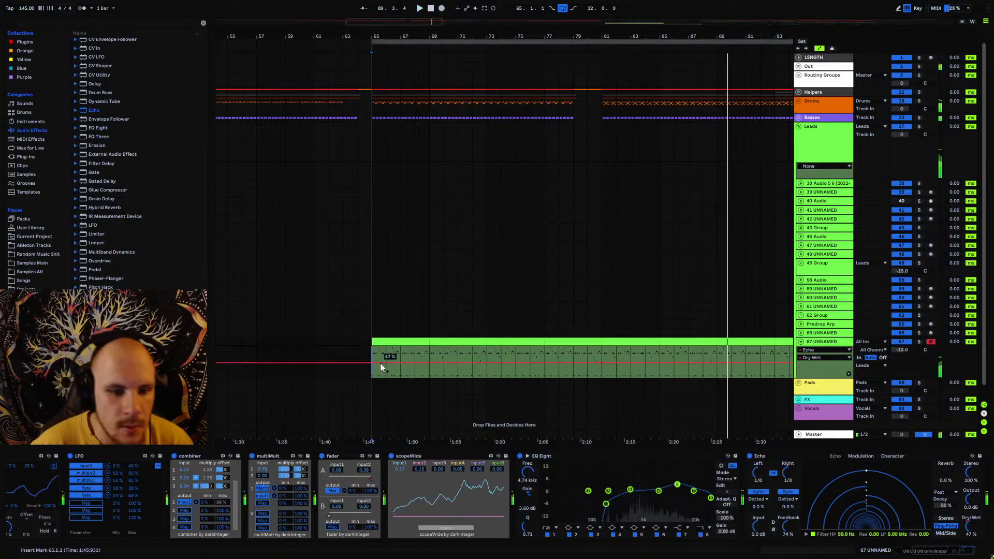
# - Automate Echo's Dry/Wet to rise from a low level at bar 65 to about 47% at bar 81, dropping there to about 17%
pyautogui.moveTo(380, 365); pyautogui.dragTo(380, 372)
pyautogui.click(573, 352)
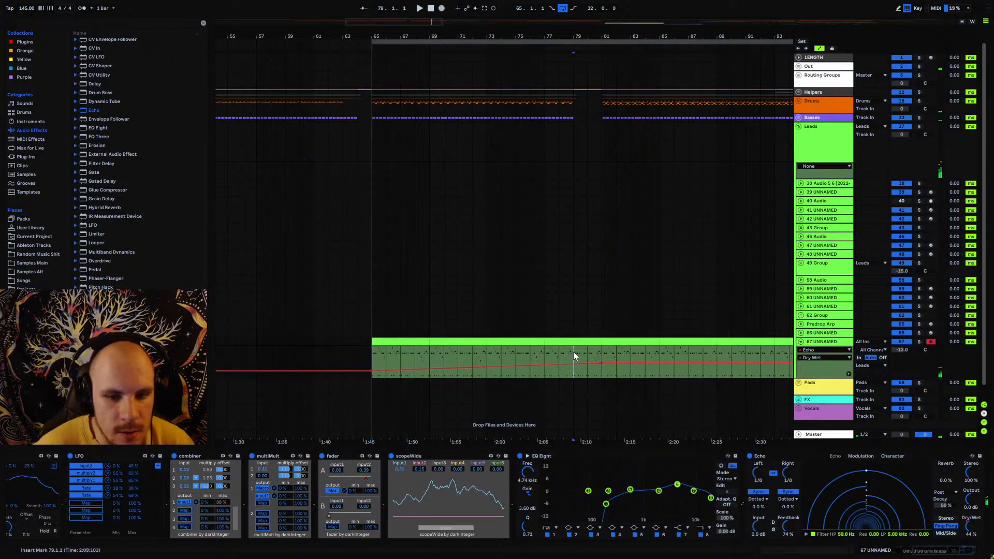
pyautogui.press('space')
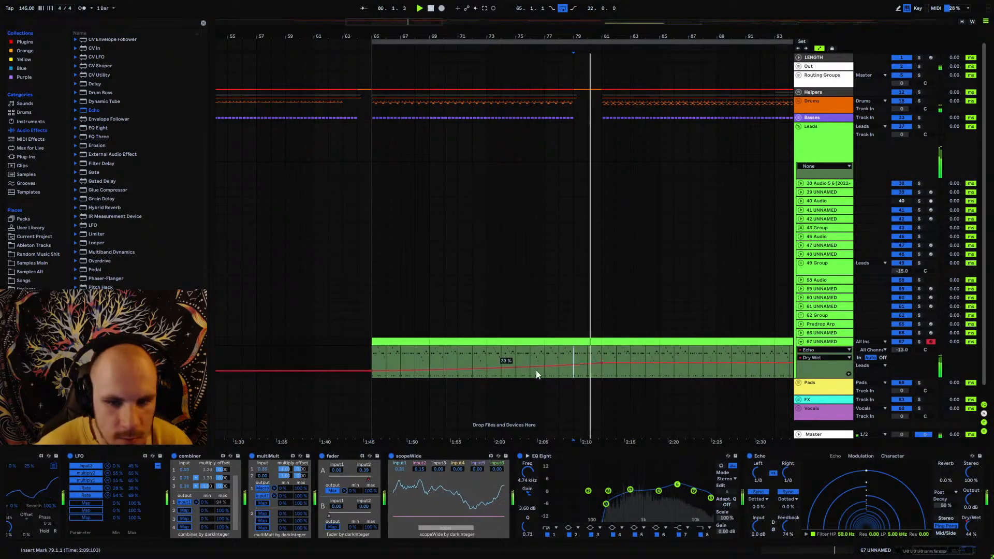
pyautogui.moveTo(609, 363); pyautogui.dragTo(603, 372)
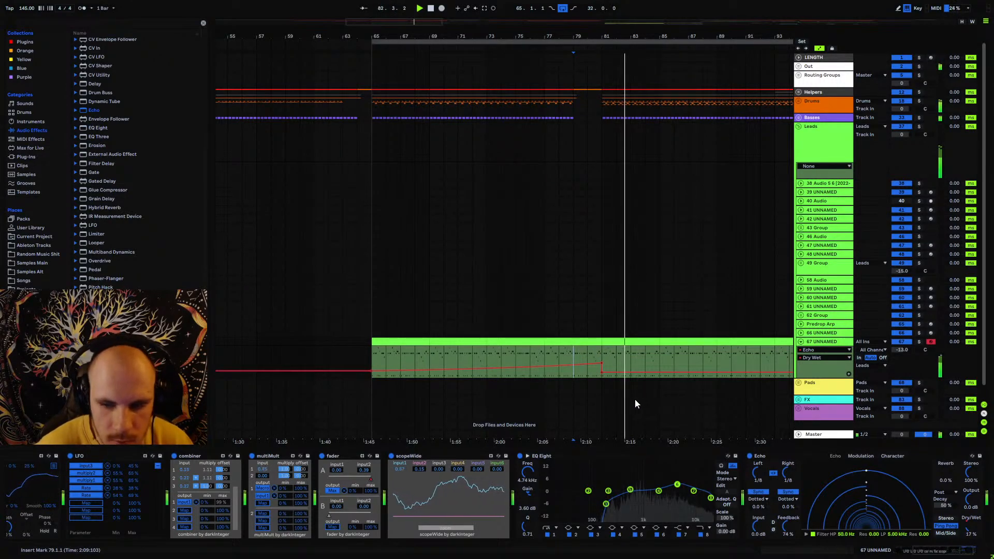
pyautogui.moveTo(372, 371); pyautogui.dragTo(372, 372)
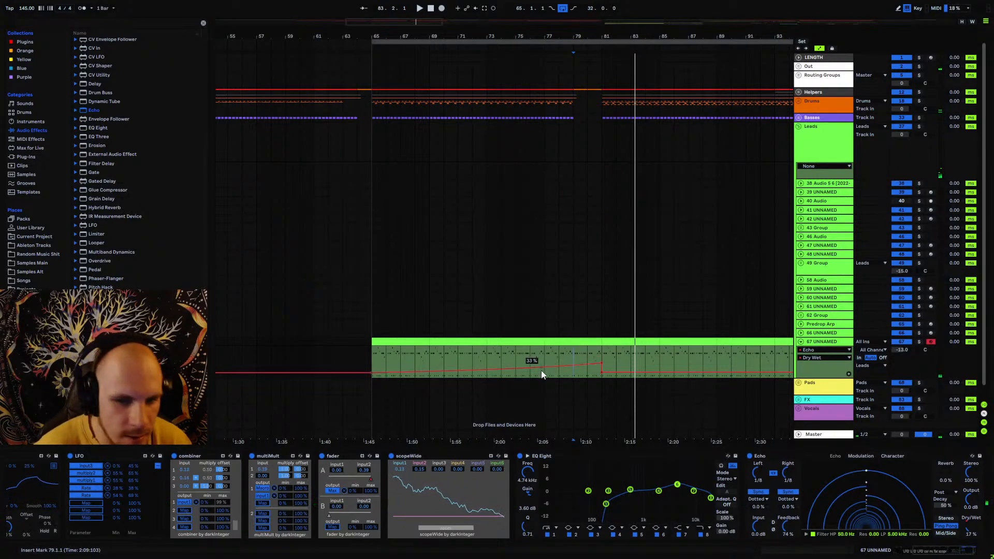
pyautogui.click(545, 357)
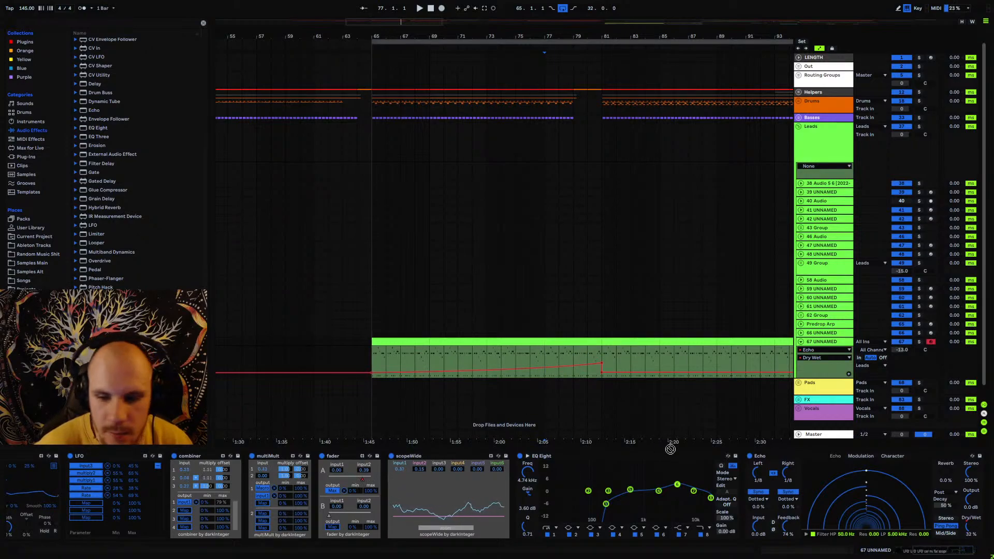
pyautogui.hscroll(3, 670, 492)
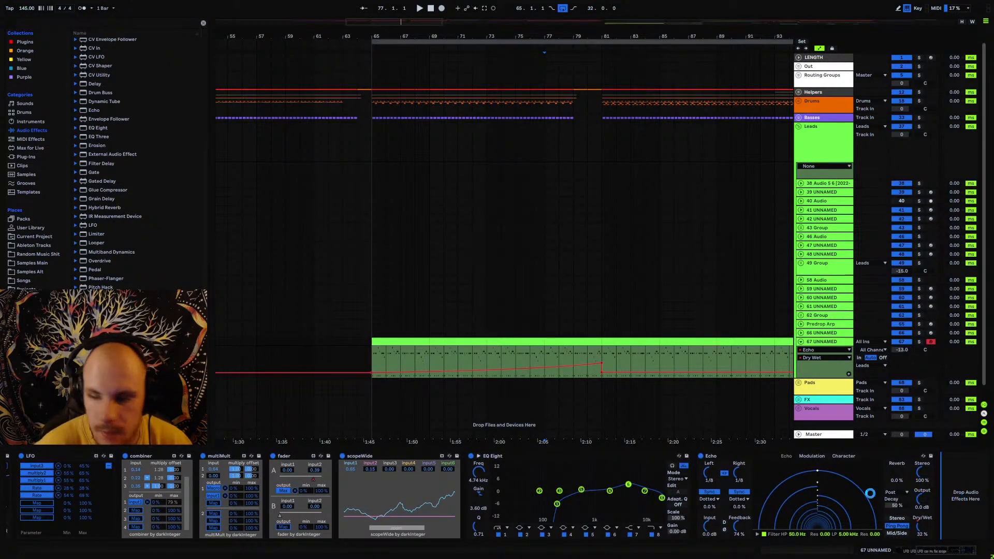
pyautogui.click(976, 528)
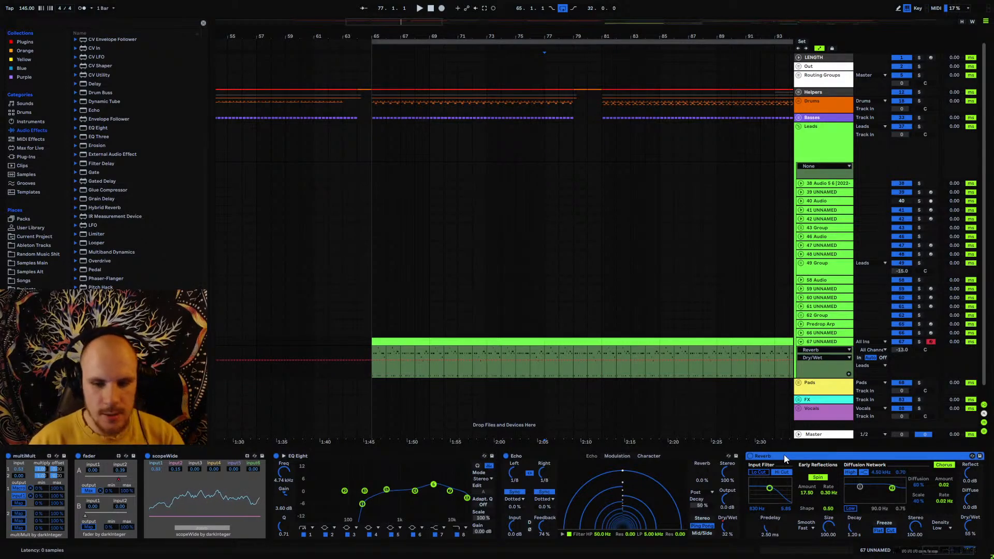
pyautogui.press('Delete')
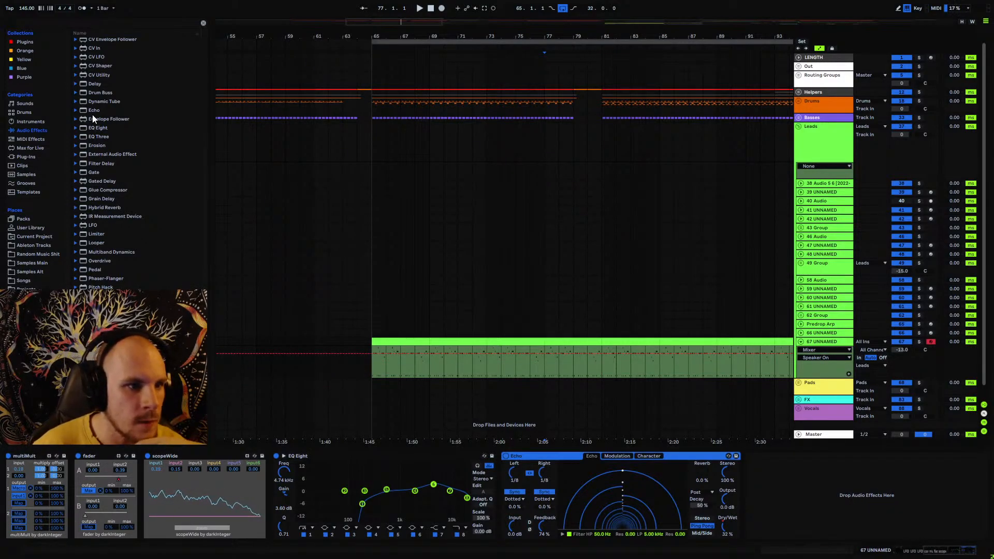
# - Add Convolution Reverb Pro after Echo and load a chapel impulse response from the Real Places type
pyautogui.scroll(3, 106, 72)
pyautogui.moveTo(110, 60); pyautogui.dragTo(772, 479)
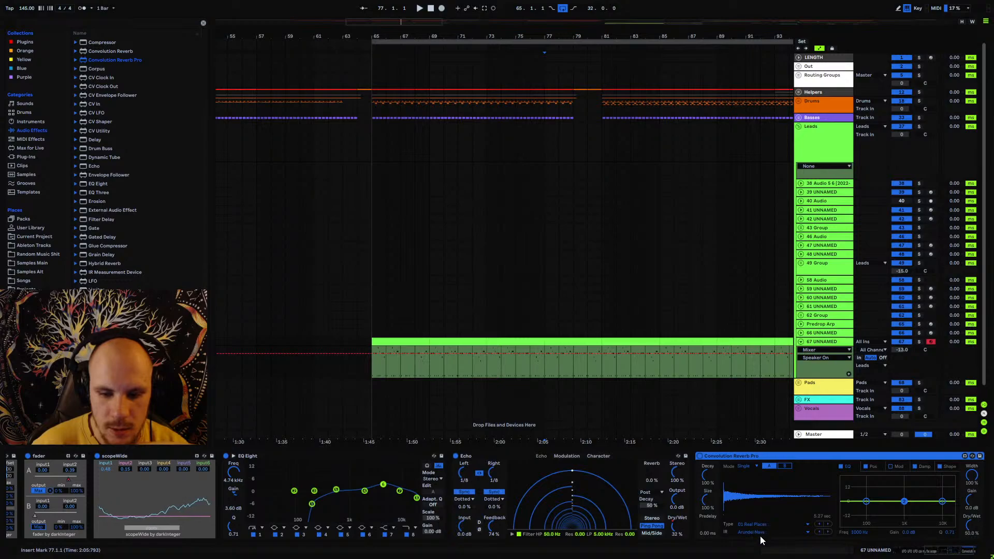
pyautogui.click(762, 540)
pyautogui.click(755, 139)
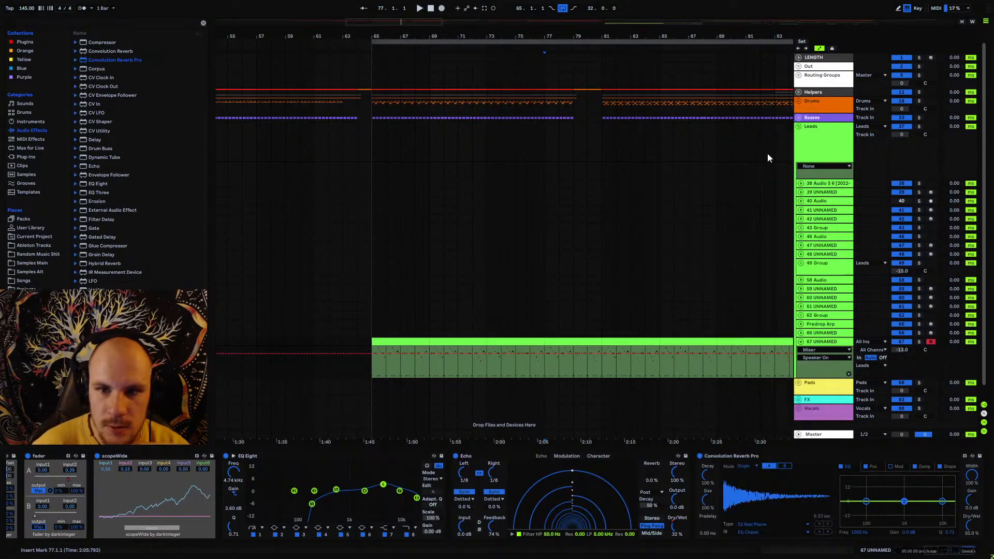
# - Set the convolution reverb's Decay to about 18%, Size to 54.8% and Dry/Wet to about 30% while auditioning playback
pyautogui.press('space')
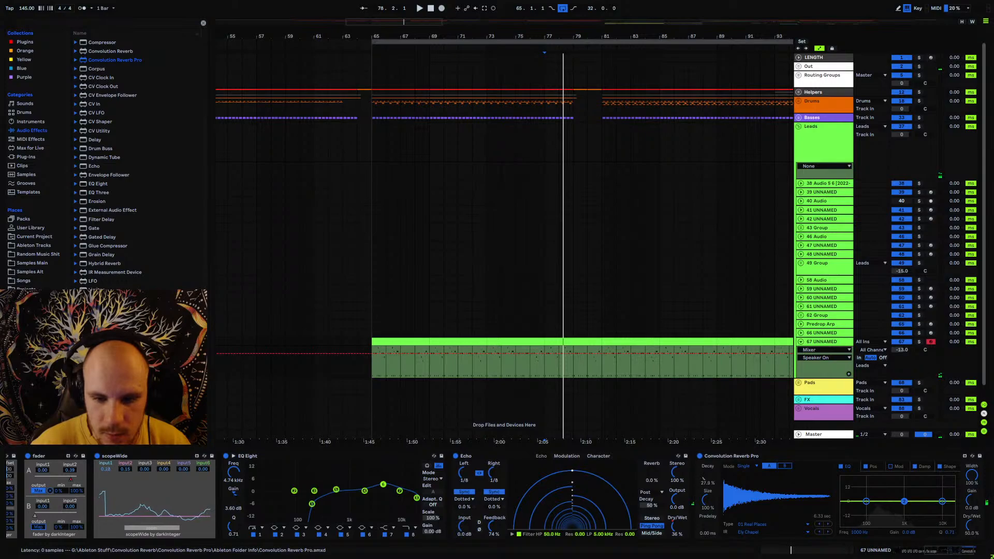
pyautogui.moveTo(706, 475); pyautogui.dragTo(705, 478)
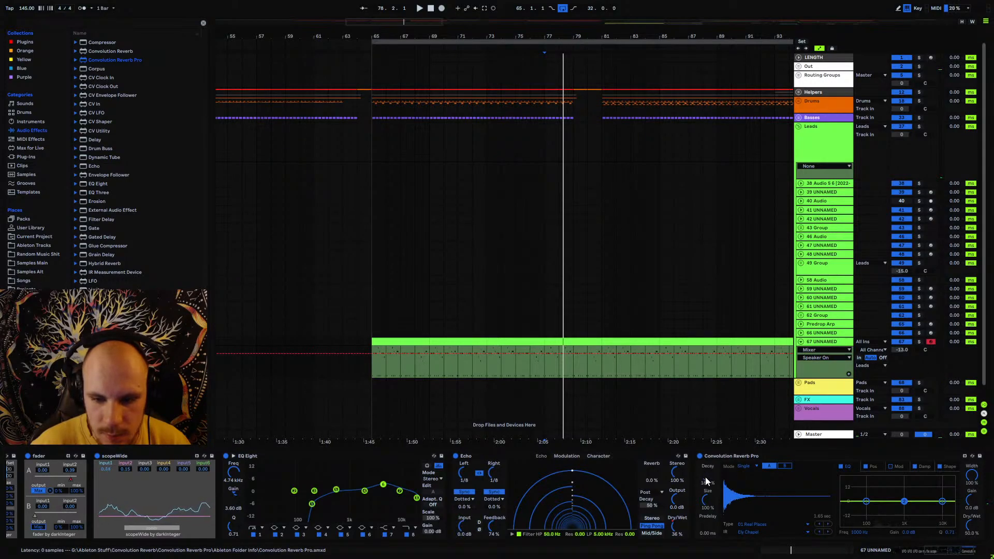
pyautogui.press('space')
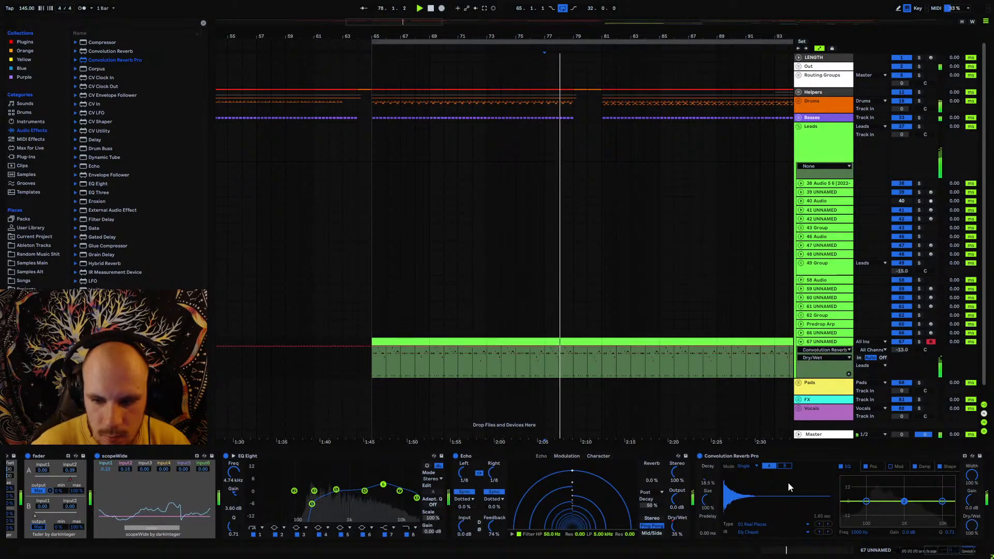
pyautogui.moveTo(708, 500)
pyautogui.mouseDown()
pyautogui.moveTo(708, 521)
pyautogui.moveTo(710, 508)
pyautogui.mouseUp()
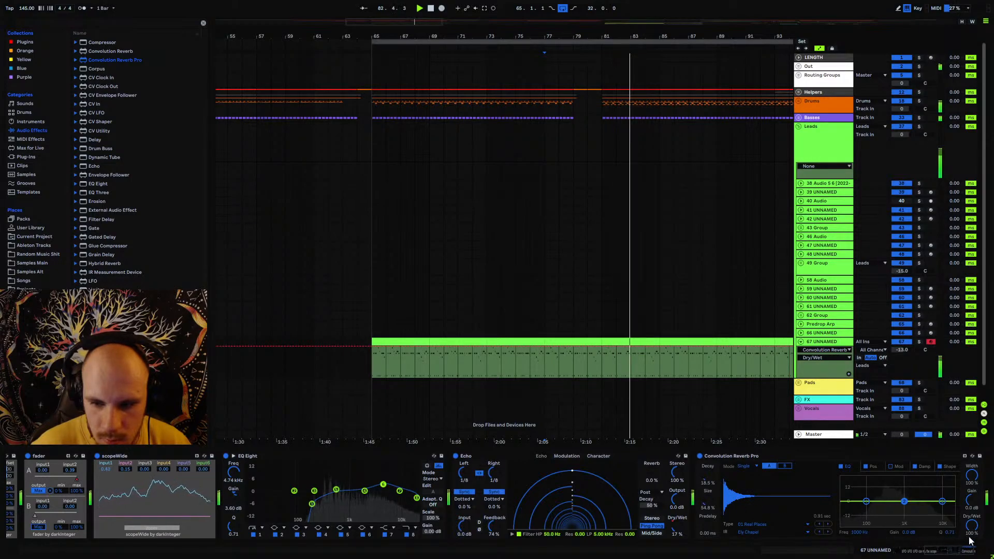
pyautogui.moveTo(972, 526); pyautogui.dragTo(972, 558)
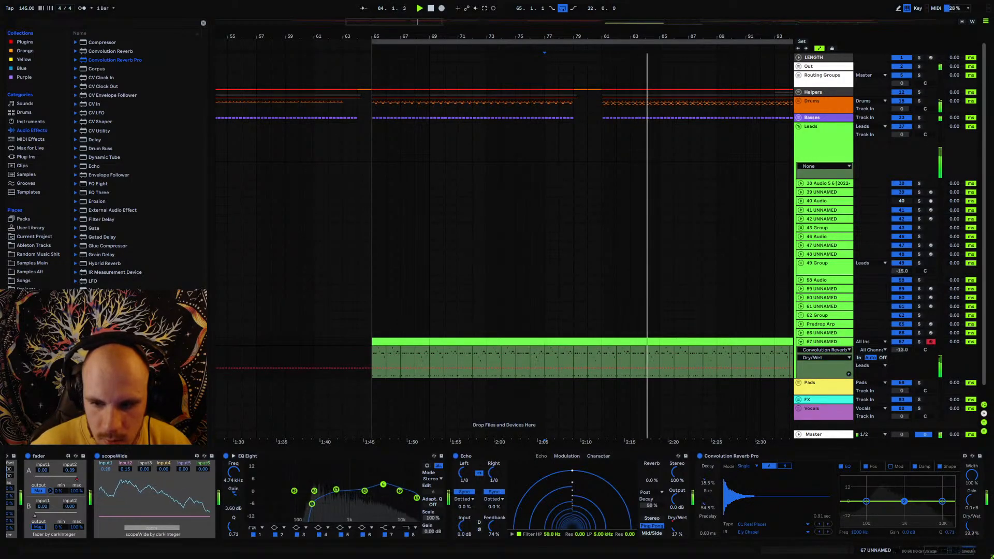
# - Shape the reverb's EQ during playback from bar 80, dipping the mids and raising the high band about 7.8 dB at 5.23 kHz
pyautogui.click(595, 354)
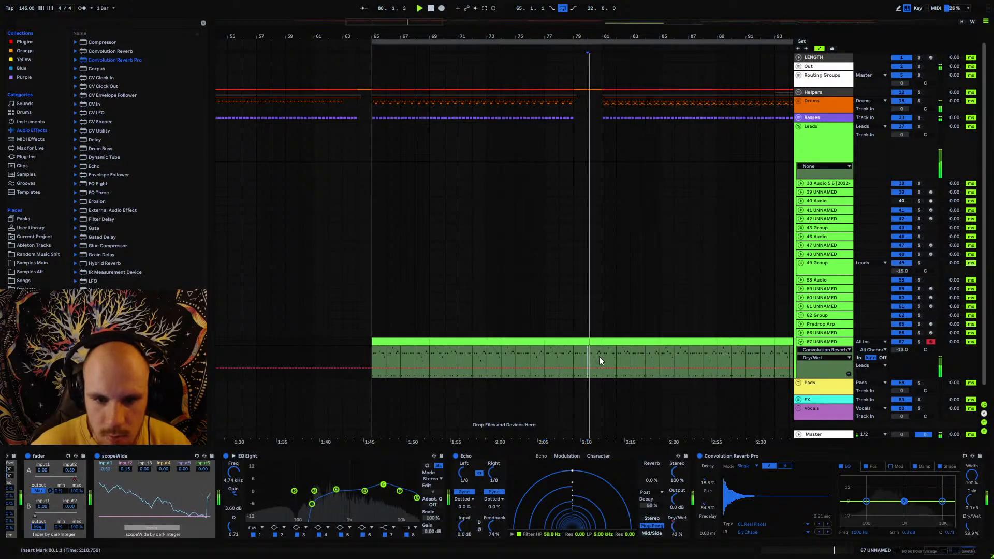
pyautogui.moveTo(904, 501); pyautogui.dragTo(932, 492)
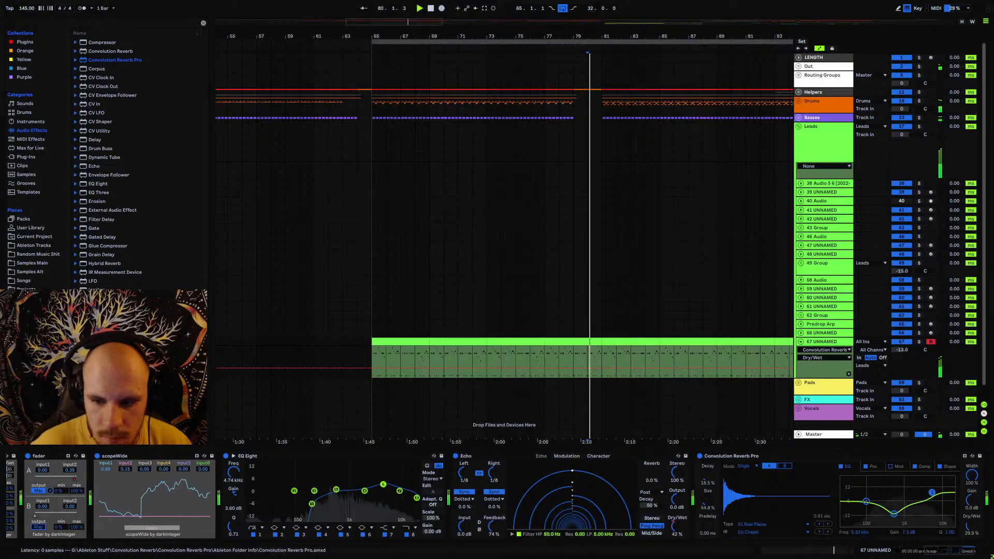
pyautogui.click(973, 475)
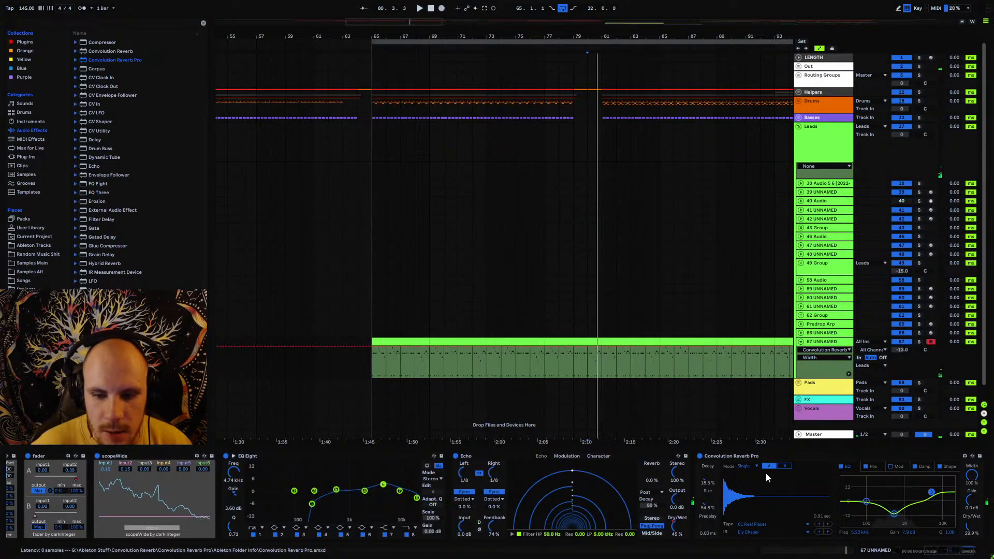
# - Group Convolution Reverb Pro into an Audio Effect Rack and show the rack's chain list
pyautogui.click(737, 458)
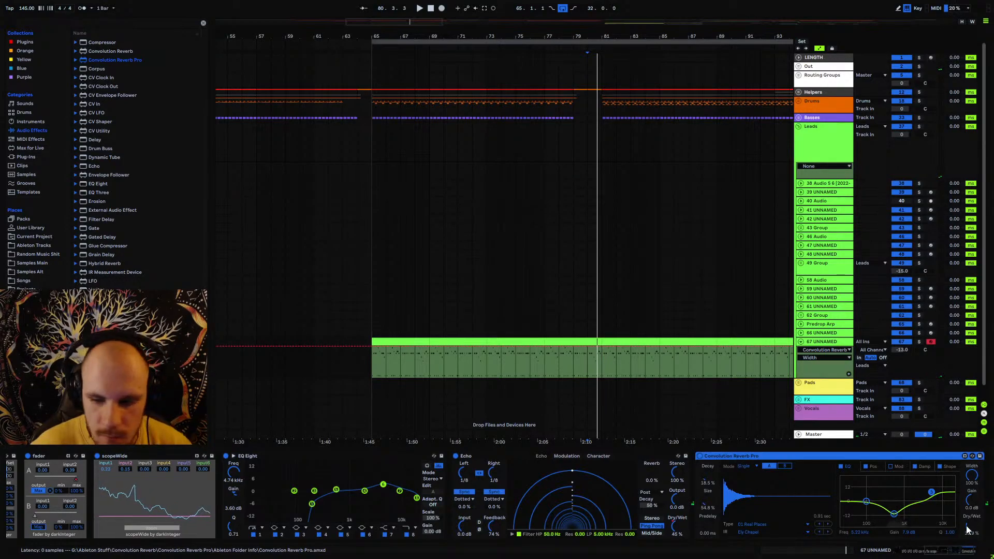
pyautogui.hotkey('ctrl', 'g')
pyautogui.click(952, 551)
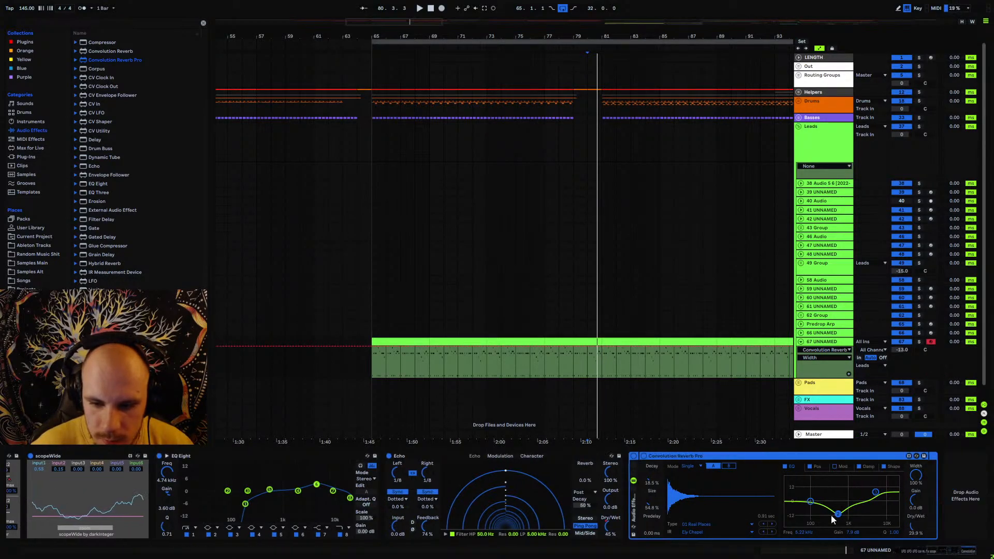
pyautogui.click(633, 489)
pyautogui.click(941, 551)
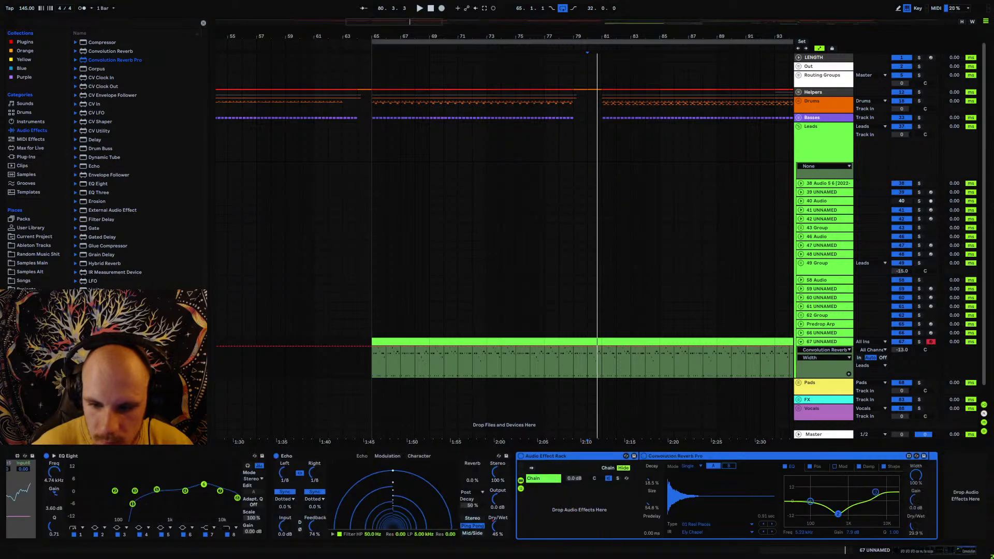
# - Add a second chain to the rack and set the reverb's Dry/Wet to 100%
pyautogui.click(913, 527)
pyautogui.click(570, 490)
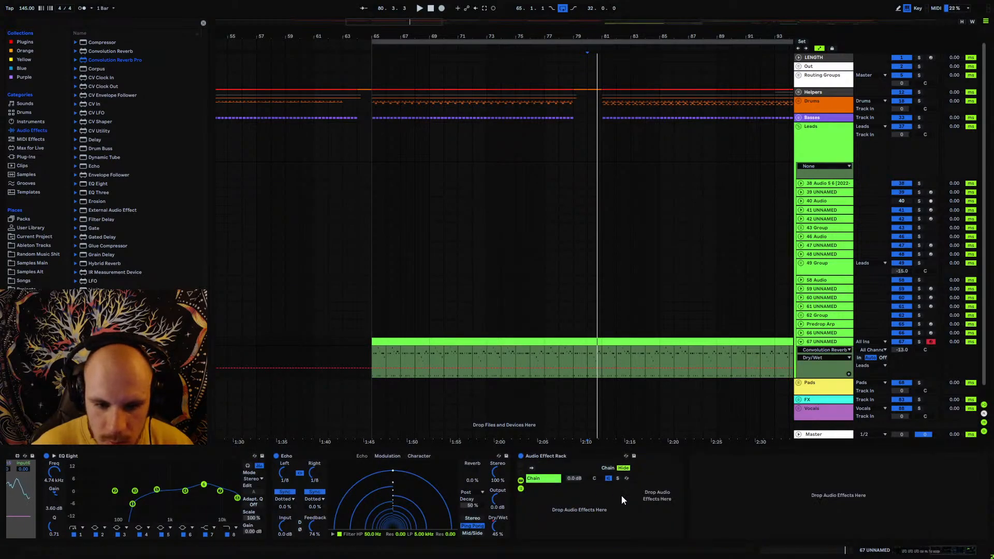
pyautogui.click(543, 483)
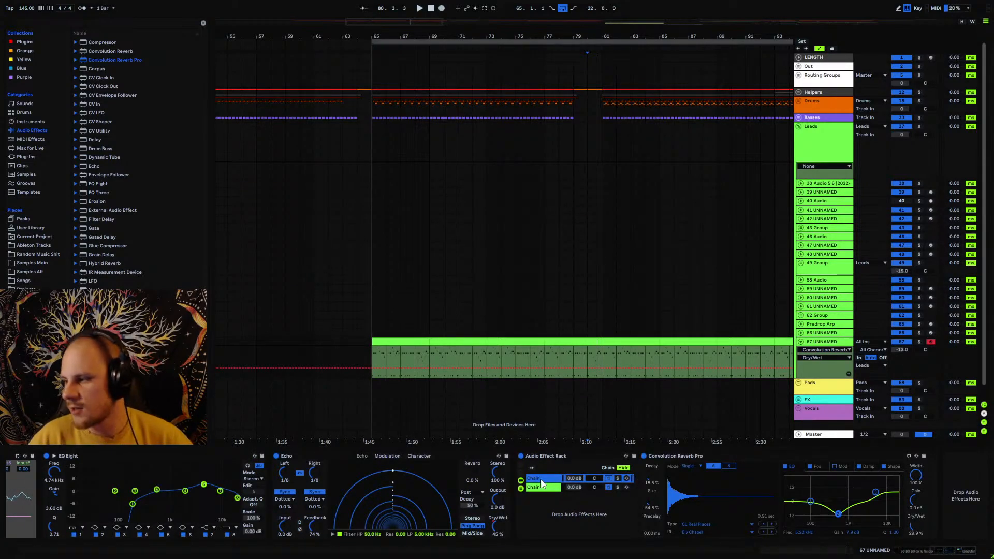
pyautogui.moveTo(919, 524); pyautogui.dragTo(918, 456)
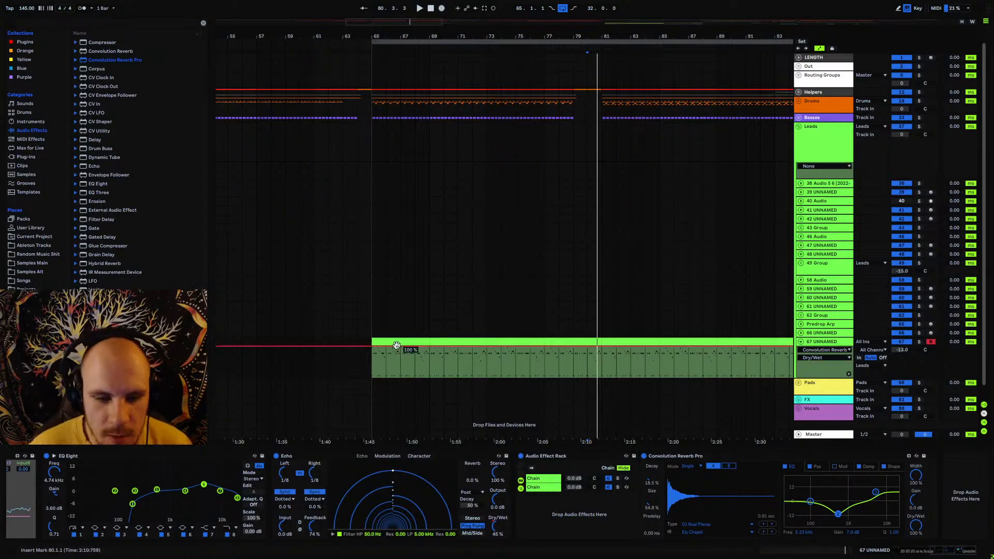
pyautogui.click(371, 368)
pyautogui.click(558, 376)
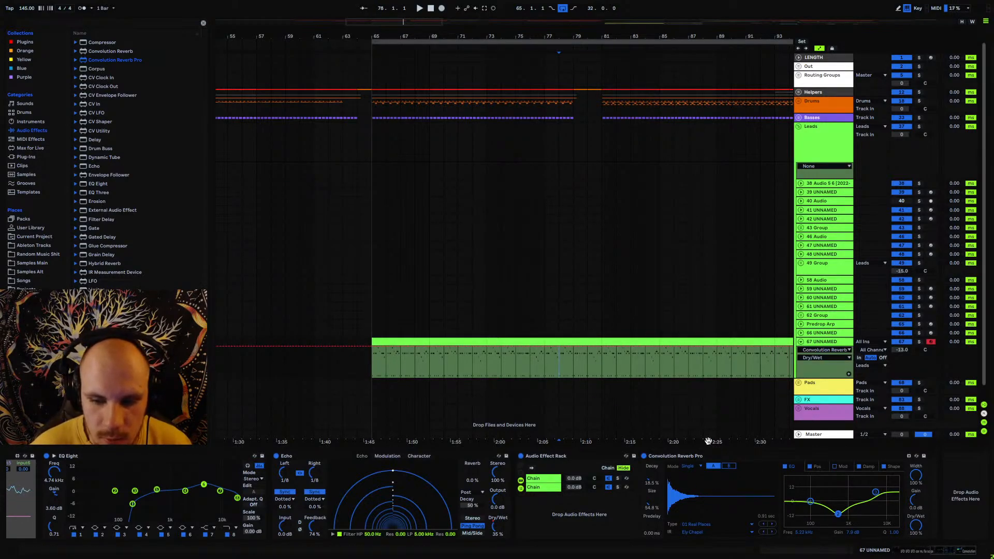
# - Set the second rack chain's volume to -9 dB and play the result from bar 78
pyautogui.click(541, 488)
pyautogui.click(549, 479)
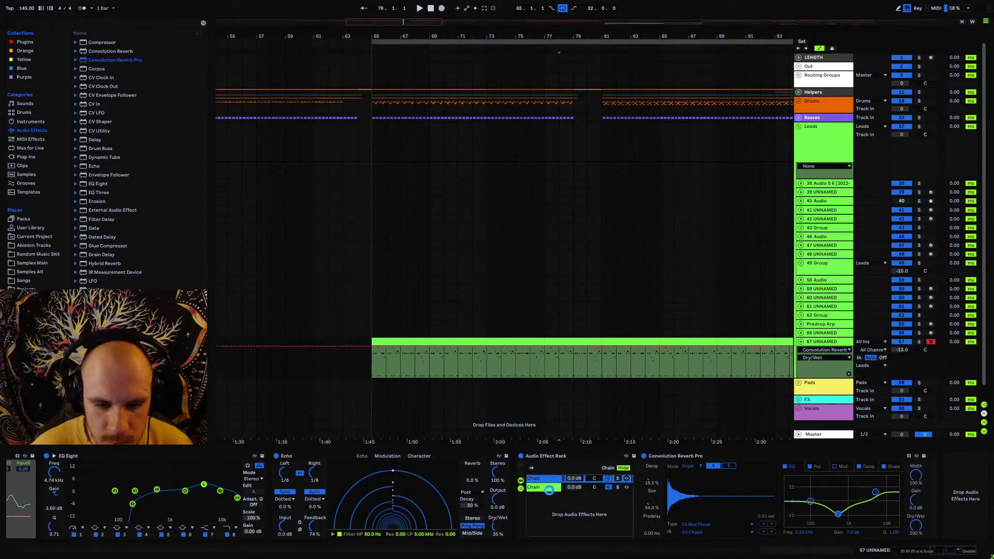
pyautogui.click(552, 488)
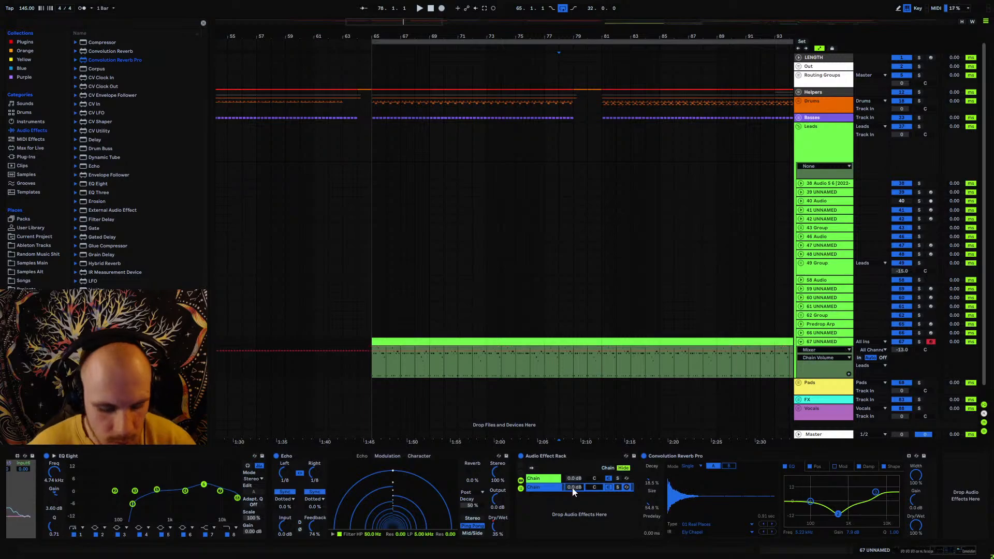
pyautogui.click(573, 489)
pyautogui.write('-9')
pyautogui.press('Return')
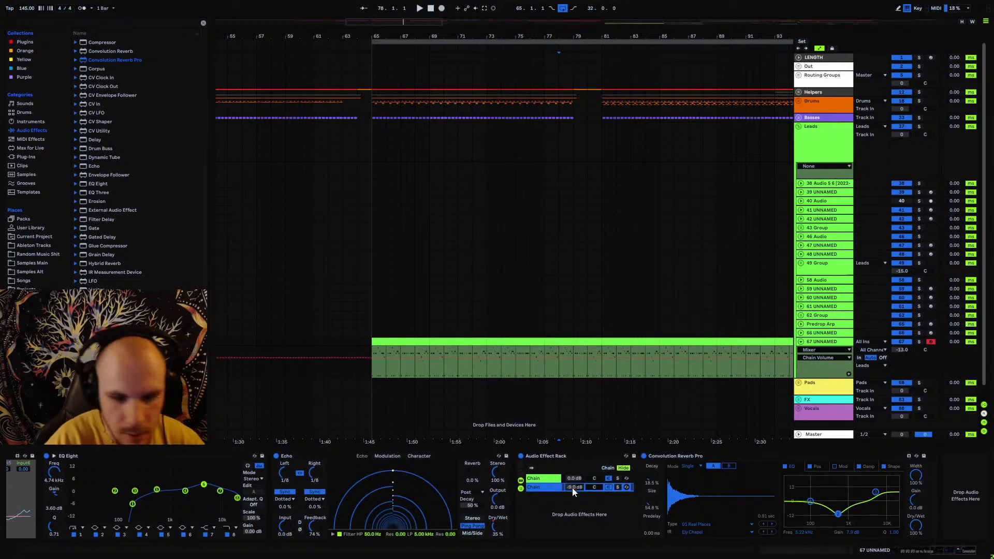
pyautogui.press('space')
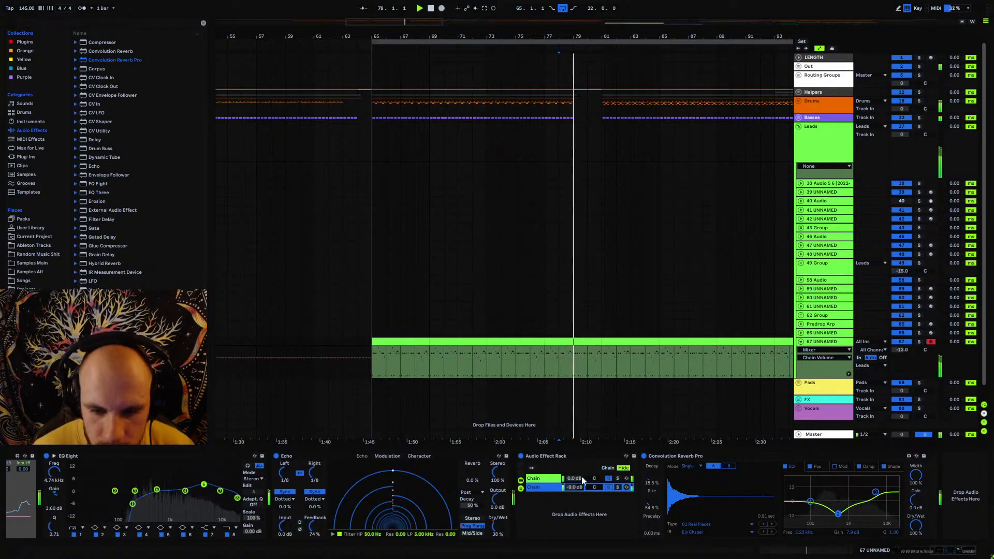
# - Insert an EQ Eight after Convolution Reverb Pro in the second chain and low-cut it at about 141 Hz
pyautogui.click(92, 185)
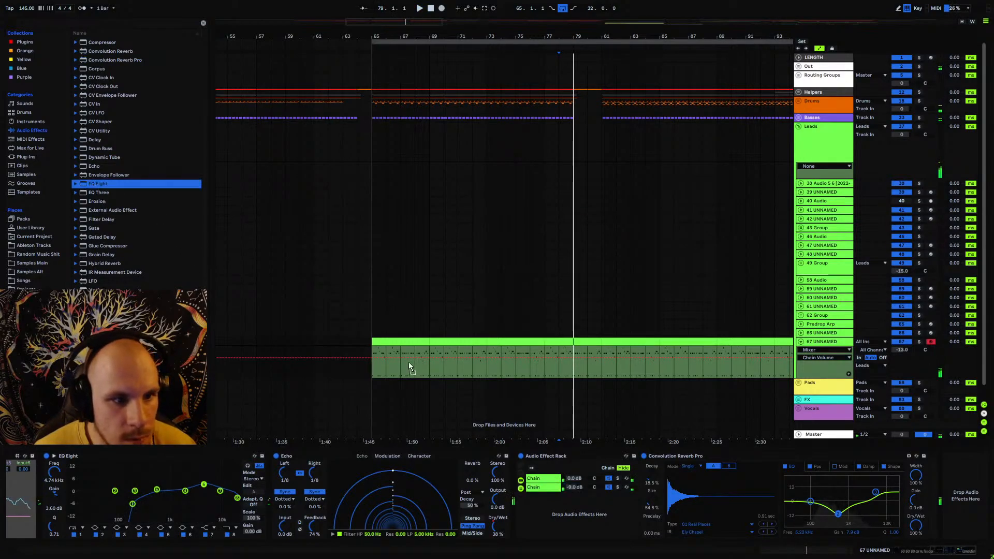
pyautogui.moveTo(927, 491); pyautogui.dragTo(934, 487)
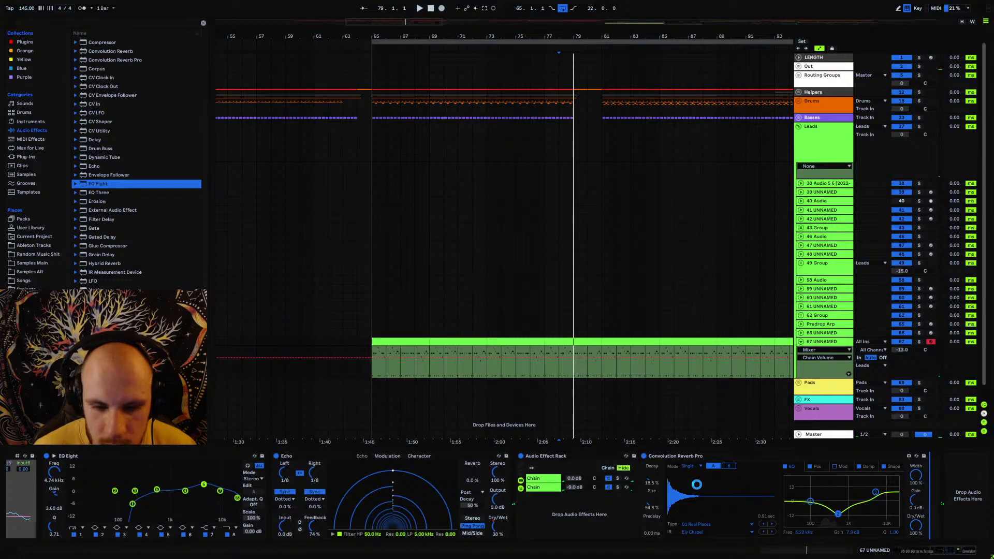
pyautogui.moveTo(934, 487); pyautogui.dragTo(940, 500)
pyautogui.click(797, 535)
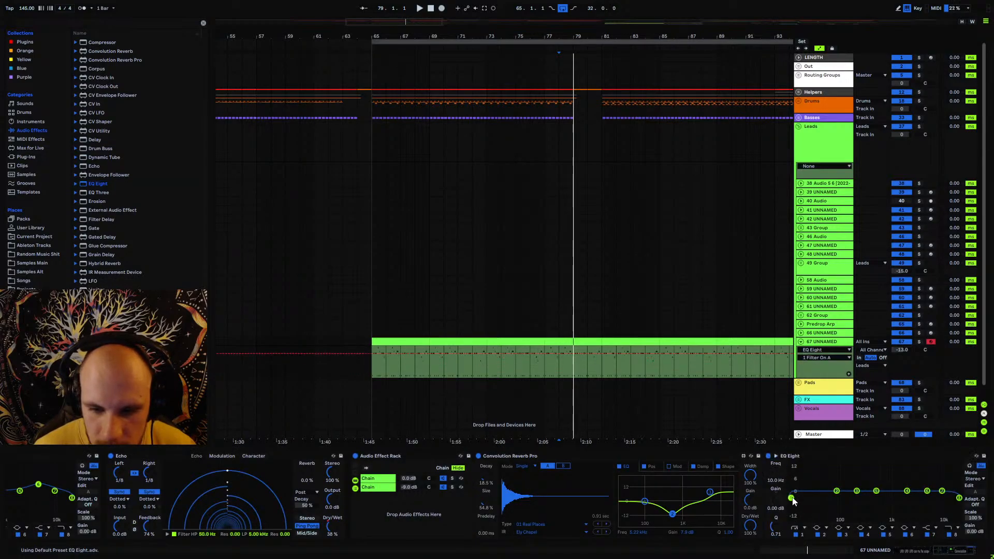
pyautogui.moveTo(793, 498); pyautogui.dragTo(849, 509)
pyautogui.press('space')
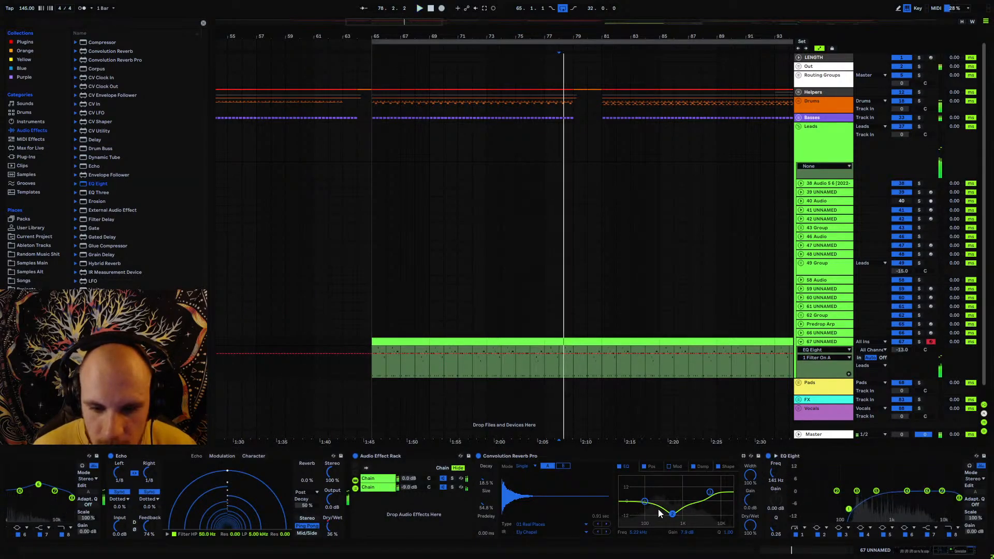
# - Lower the reverb's low band to about -4.8 dB at 108 Hz, and shape its EQ Eight with a mid boost and reduced highs
pyautogui.moveTo(646, 501); pyautogui.dragTo(653, 500)
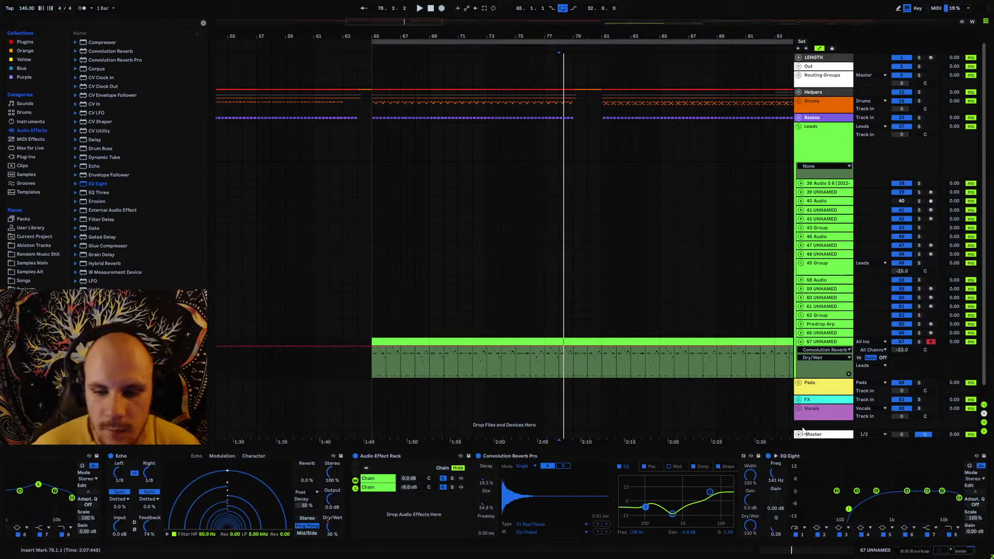
pyautogui.moveTo(877, 491)
pyautogui.mouseDown()
pyautogui.moveTo(854, 509)
pyautogui.moveTo(891, 483)
pyautogui.mouseUp()
pyautogui.press('space')
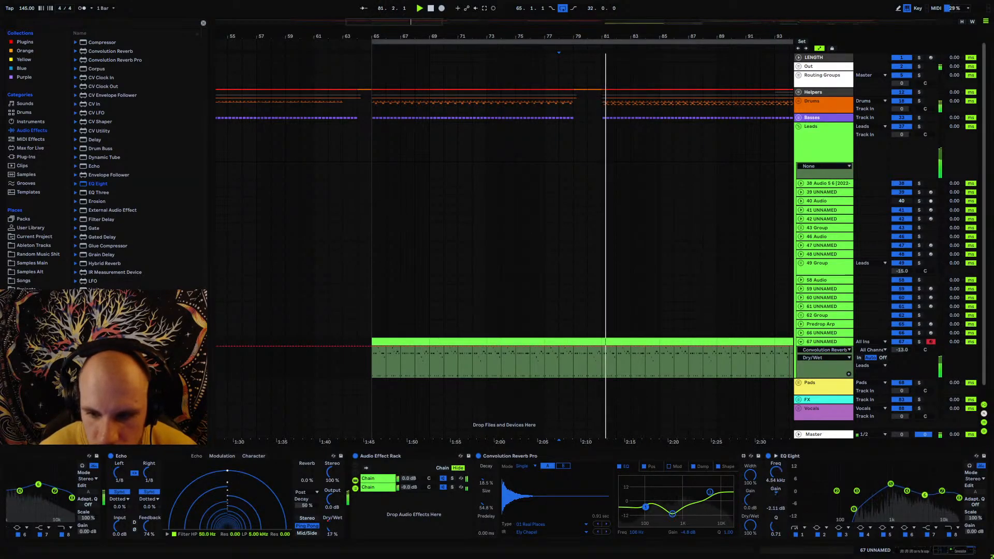
pyautogui.moveTo(927, 491); pyautogui.dragTo(950, 484)
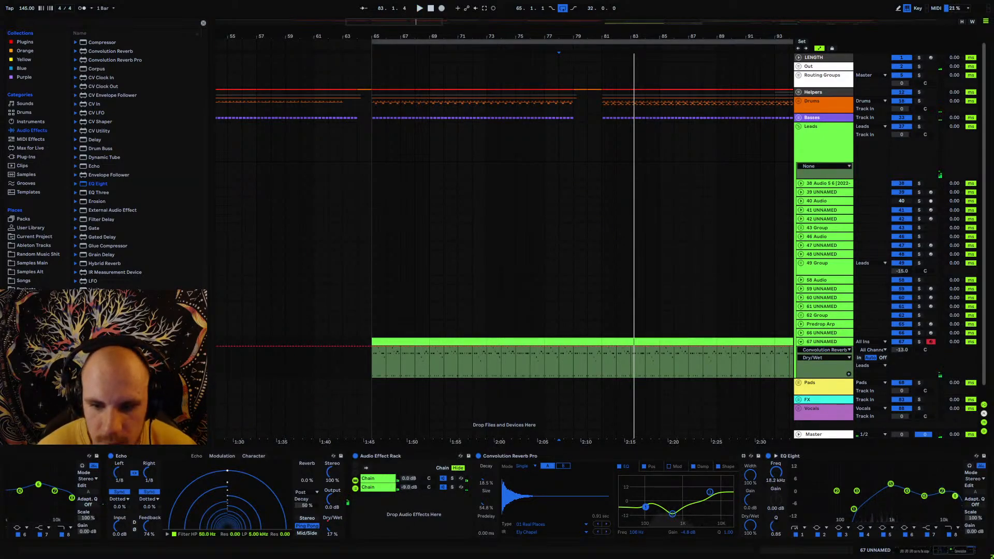
# - Show the plug-ins in the browser, and set the soloed reverb chain's volume to -6 dB while playing from bar 80
pyautogui.click(29, 157)
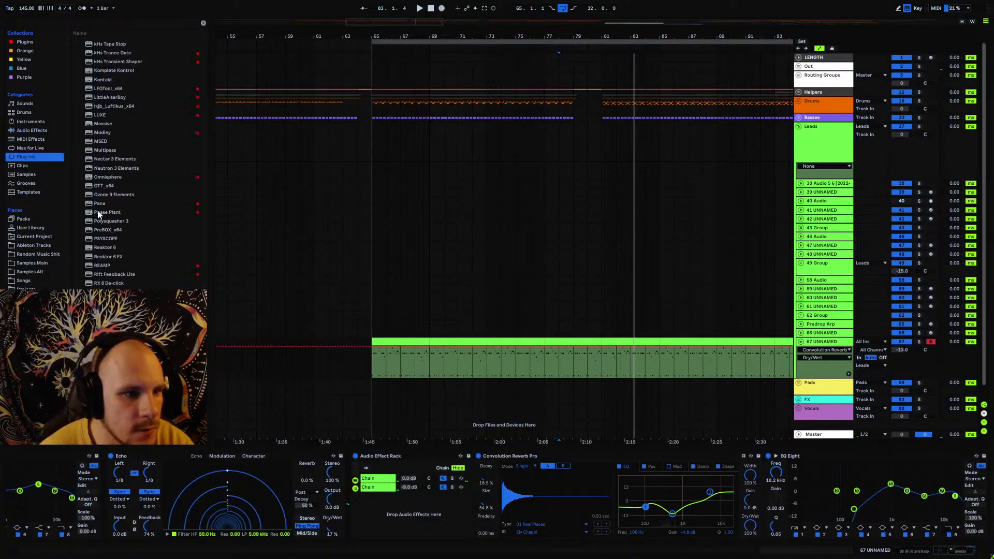
pyautogui.scroll(-10, 109, 244)
pyautogui.scroll(15, 116, 185)
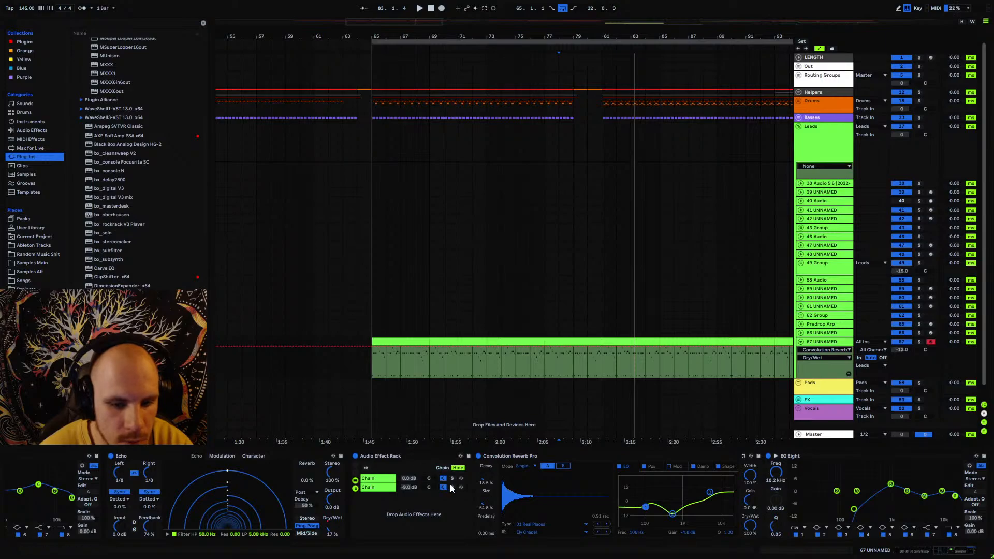
pyautogui.click(586, 365)
pyautogui.press('space')
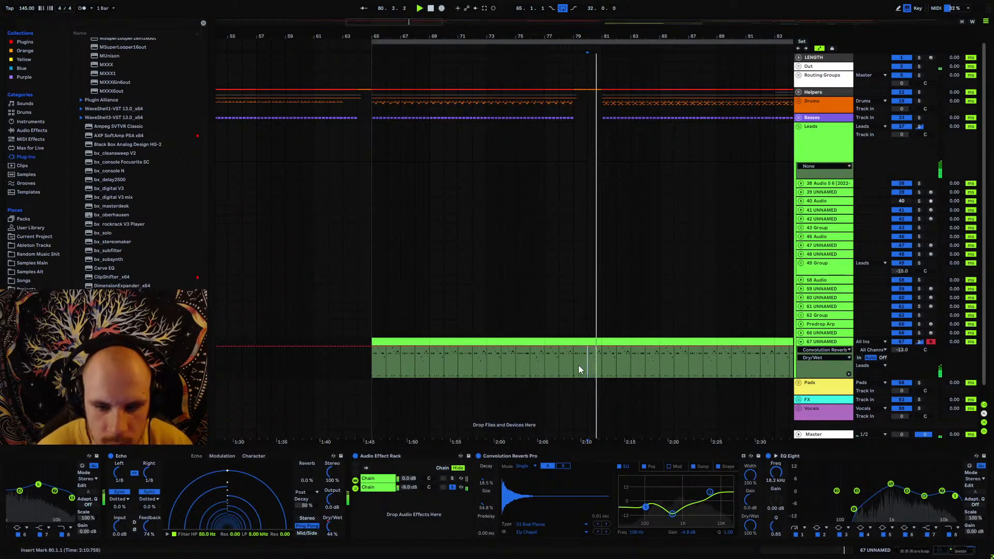
pyautogui.moveTo(413, 490); pyautogui.dragTo(413, 481)
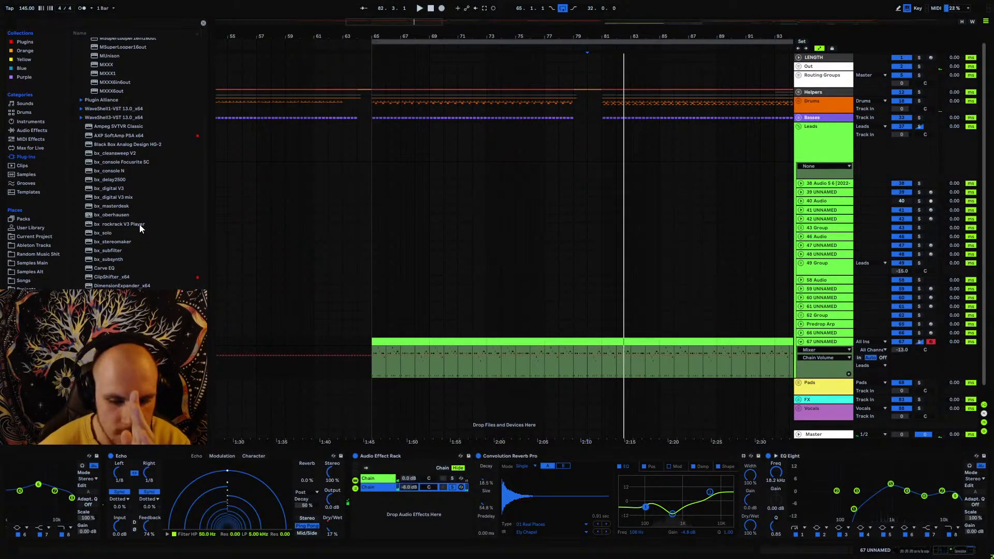
# - Insert the kHs Gate plug-in after EQ Eight in the reverb chain
pyautogui.scroll(-3, 115, 199)
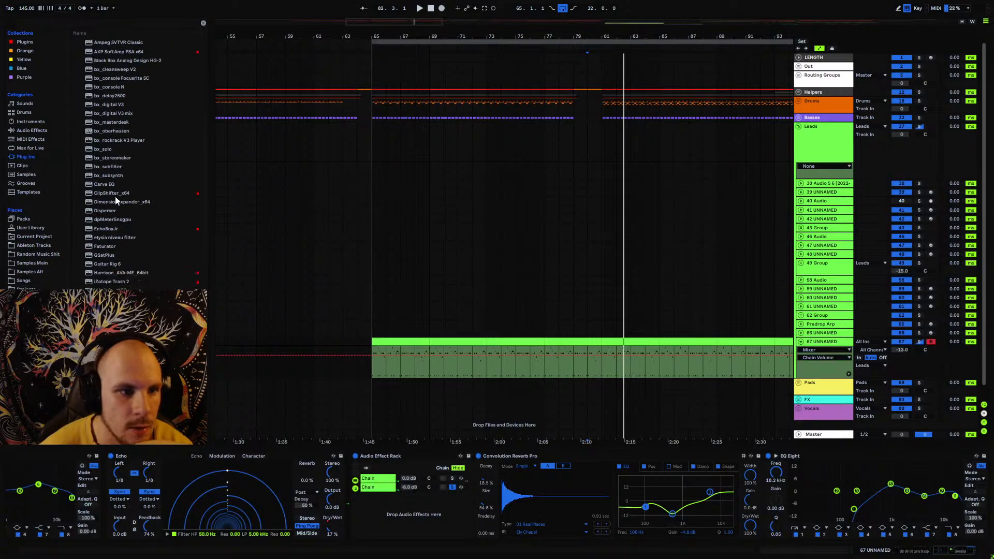
pyautogui.scroll(-5, 116, 200)
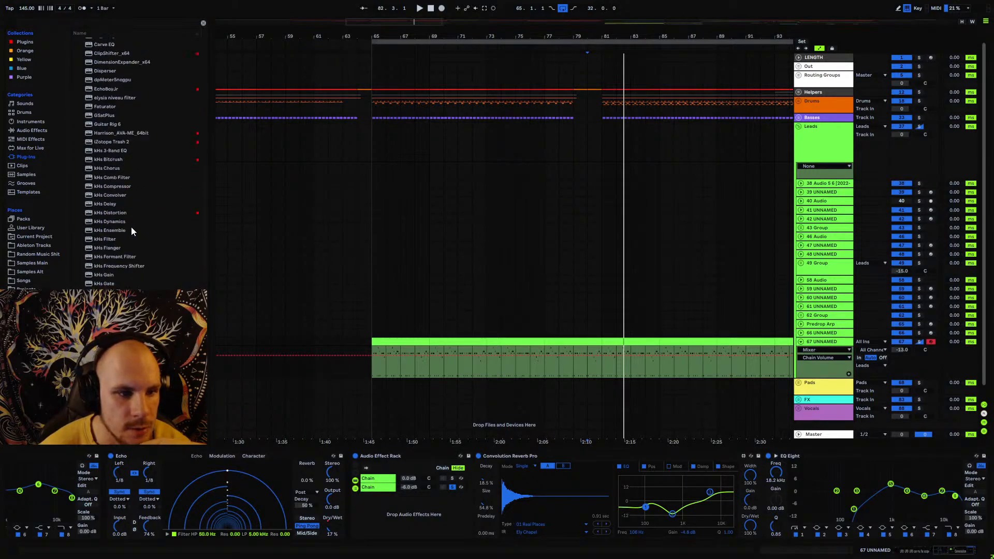
pyautogui.scroll(-7, 132, 227)
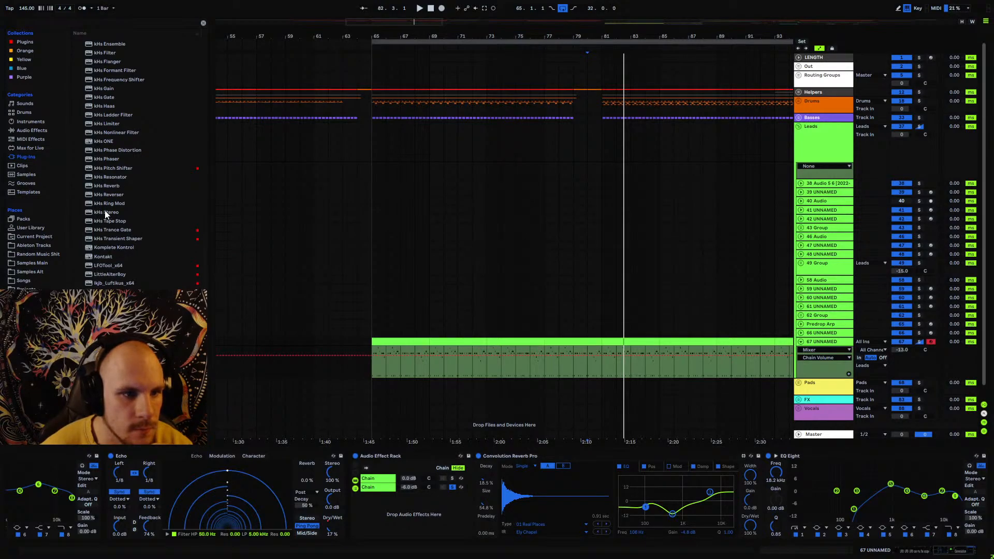
pyautogui.scroll(2, 108, 197)
pyautogui.moveTo(121, 147); pyautogui.dragTo(128, 149)
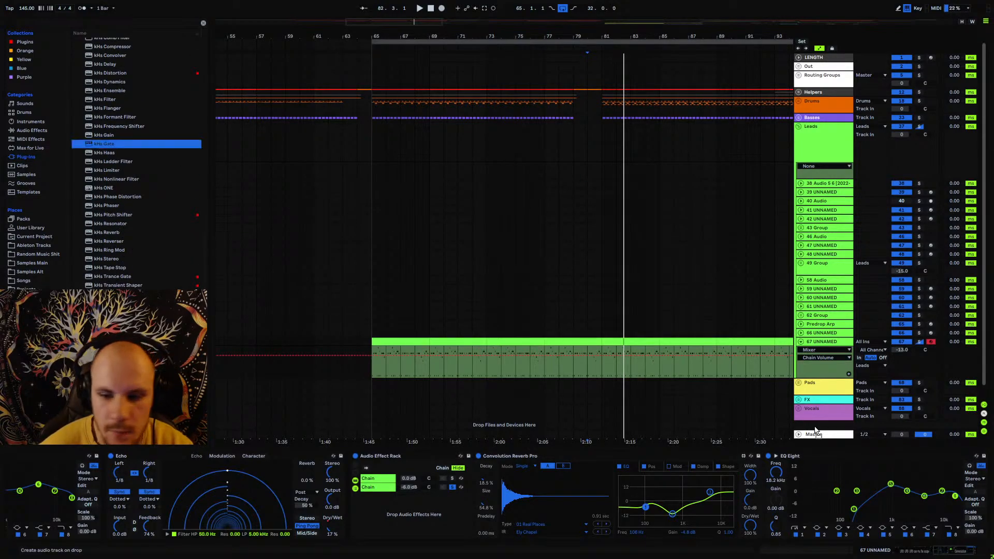
pyautogui.moveTo(816, 431)
pyautogui.mouseDown()
pyautogui.moveTo(906, 482)
pyautogui.moveTo(963, 495)
pyautogui.mouseUp()
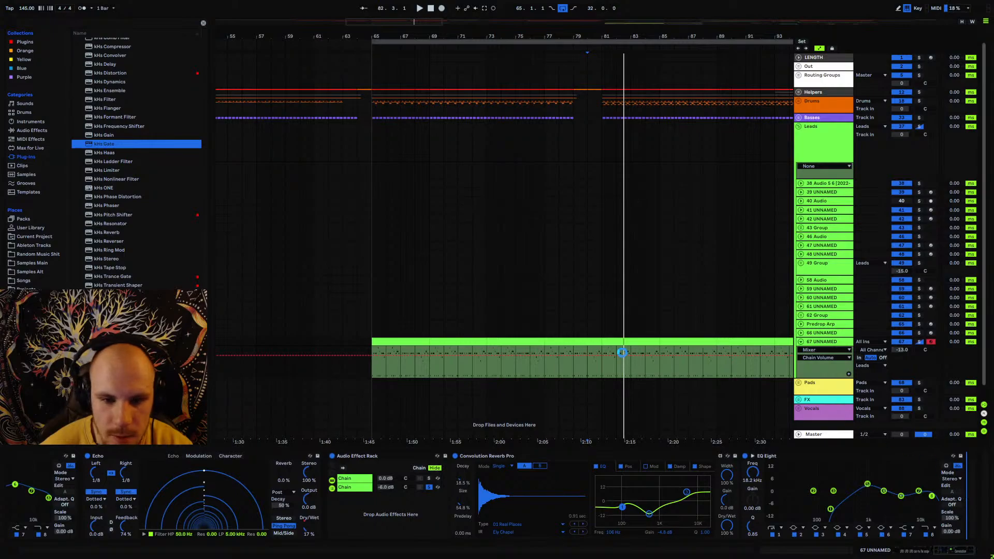
# - Try raising the gate's threshold to about -20 dB while playing the soloed reverb from bar 80
pyautogui.press('space')
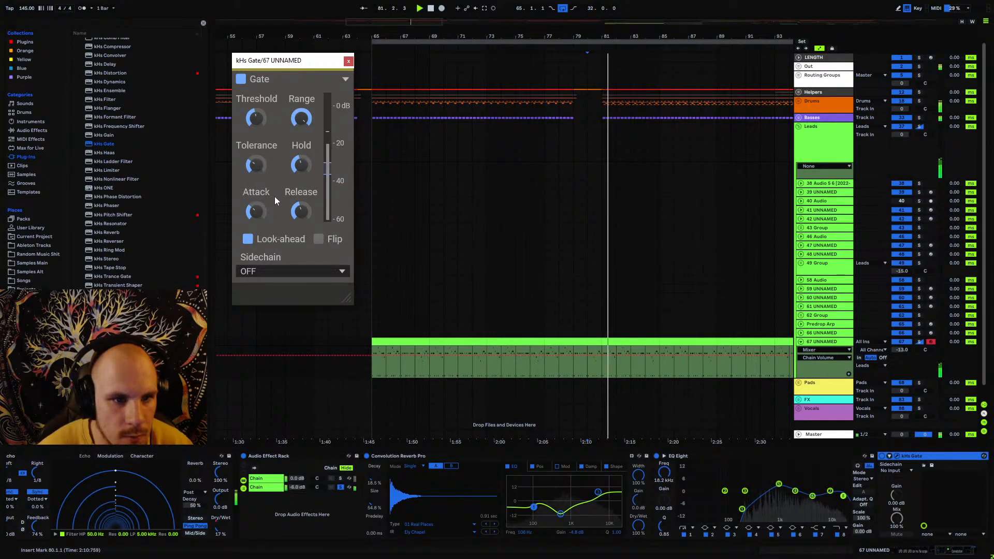
pyautogui.click(259, 210)
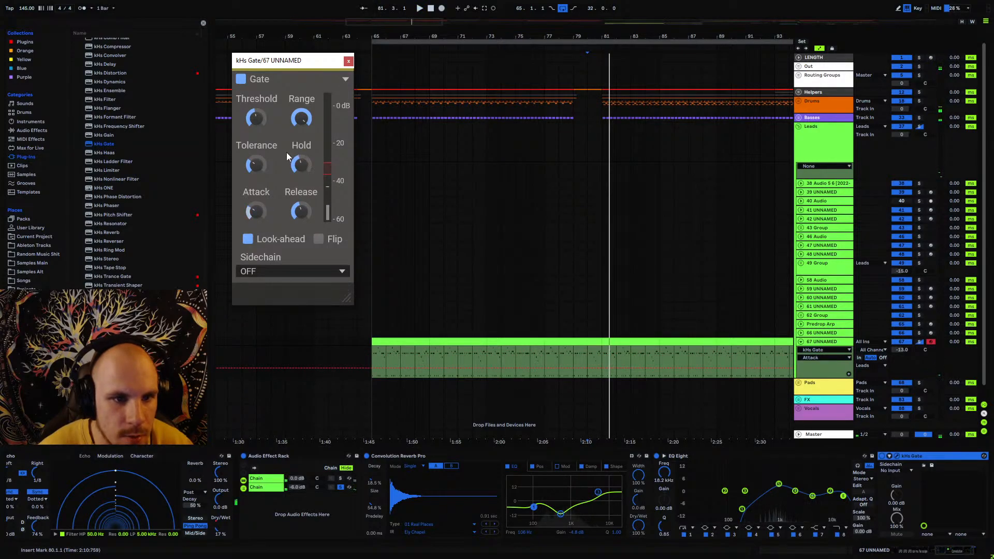
pyautogui.moveTo(327, 166)
pyautogui.mouseDown()
pyautogui.moveTo(339, 126)
pyautogui.moveTo(335, 141)
pyautogui.mouseUp()
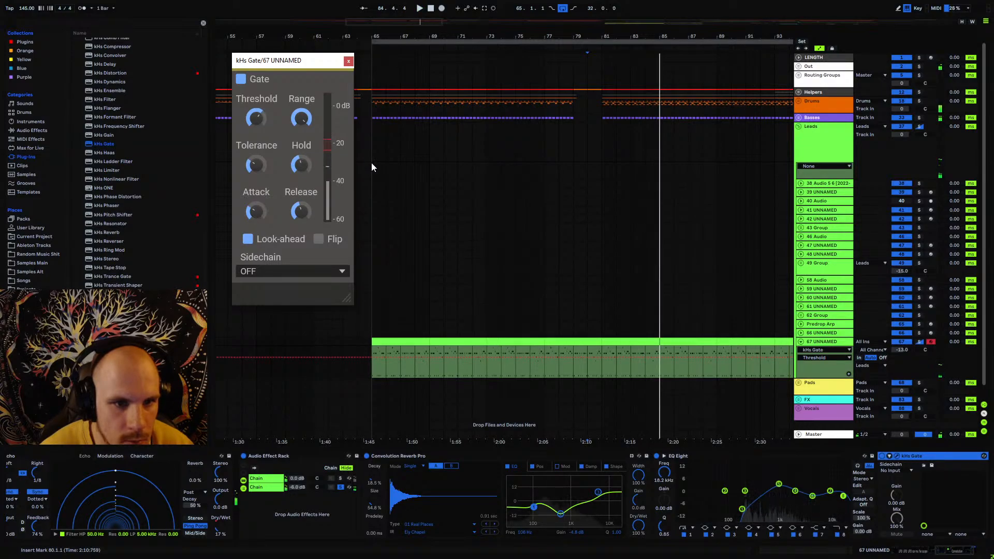
pyautogui.press('space')
pyautogui.press('space')
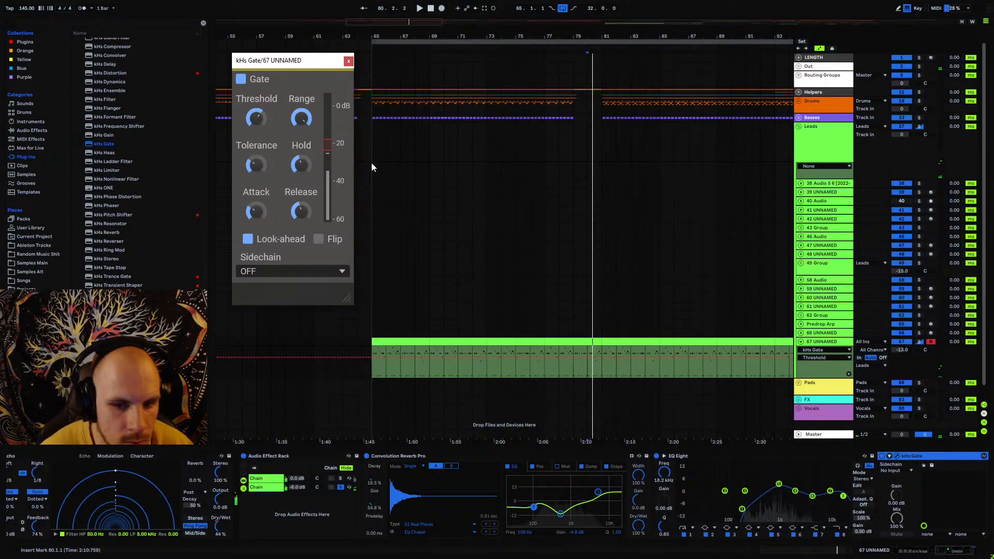
# - Move the playback start to bar 65 and remove kHs Gate from the reverb chain
pyautogui.click(367, 371)
pyautogui.moveTo(382, 36); pyautogui.dragTo(387, 104)
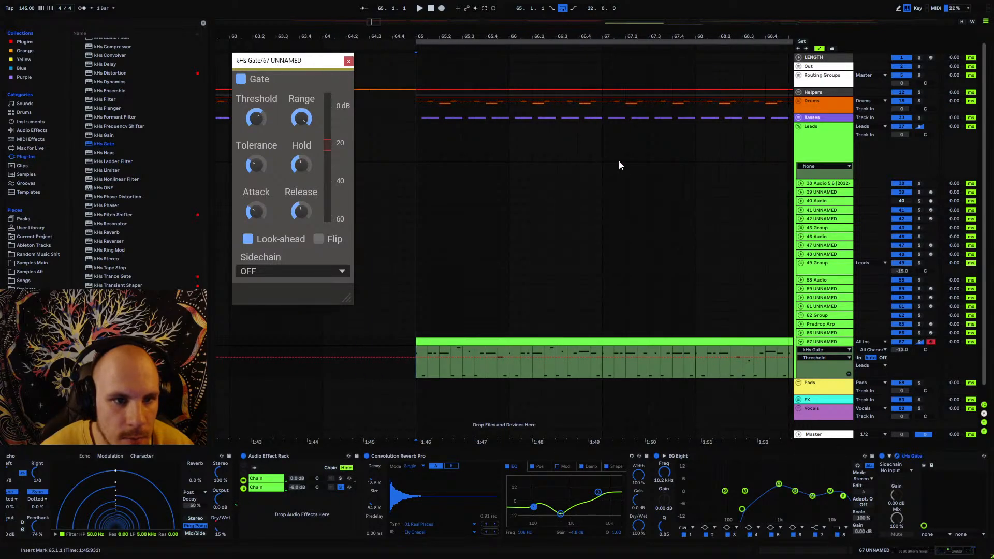
pyautogui.click(934, 455)
pyautogui.click(897, 456)
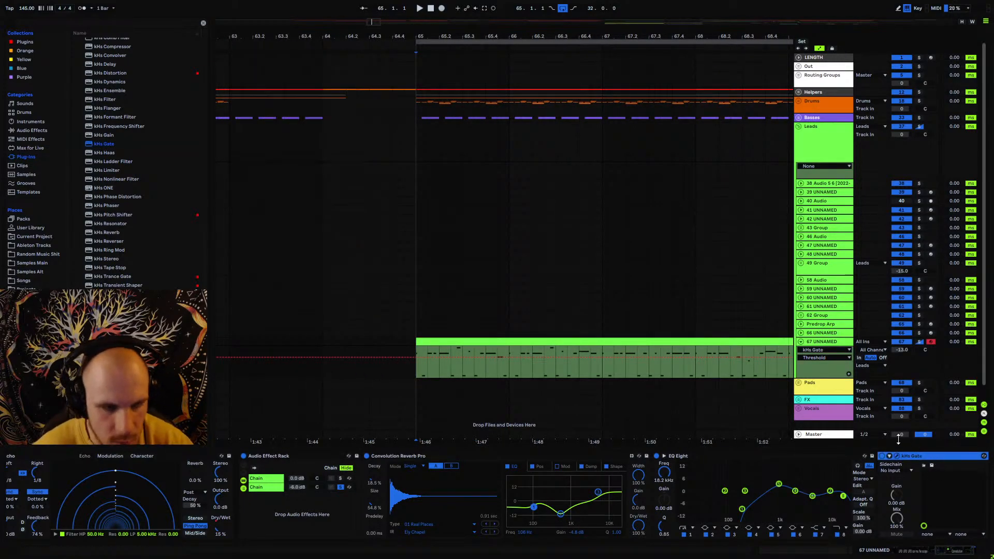
pyautogui.press('Delete')
# - Insert the MStereoSpread plug-in after EQ Eight in the reverb chain
pyautogui.scroll(15, 119, 175)
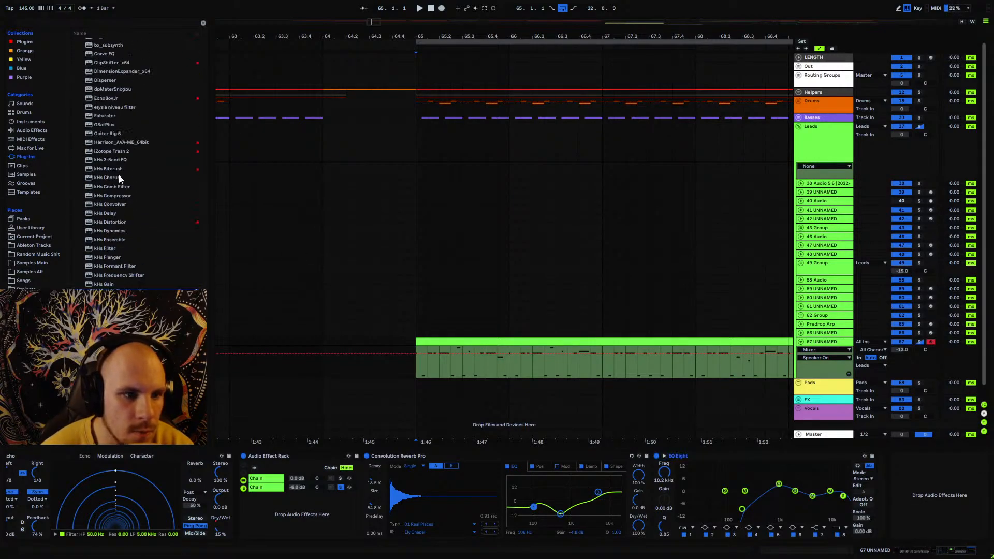
pyautogui.scroll(15, 119, 169)
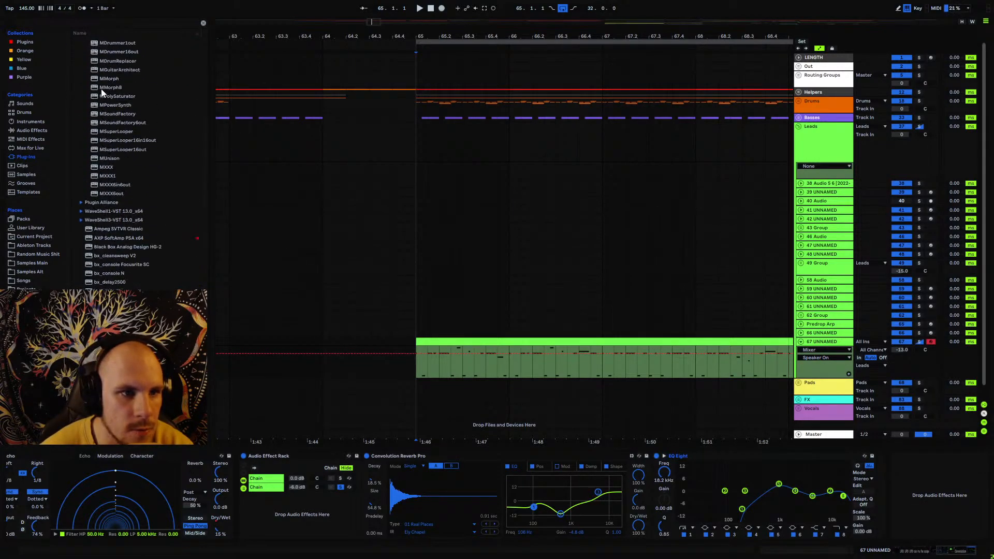
pyautogui.click(93, 92)
pyautogui.moveTo(124, 172); pyautogui.dragTo(796, 492)
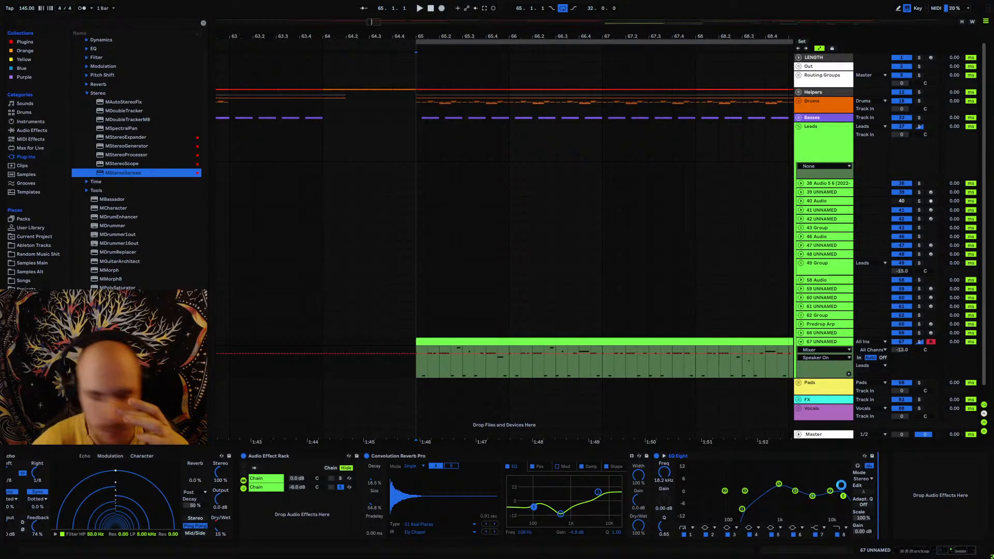
# - Set MStereoSpread's widening to about 34.8% during playback, and turn off the reverb chain's solo
pyautogui.press('space')
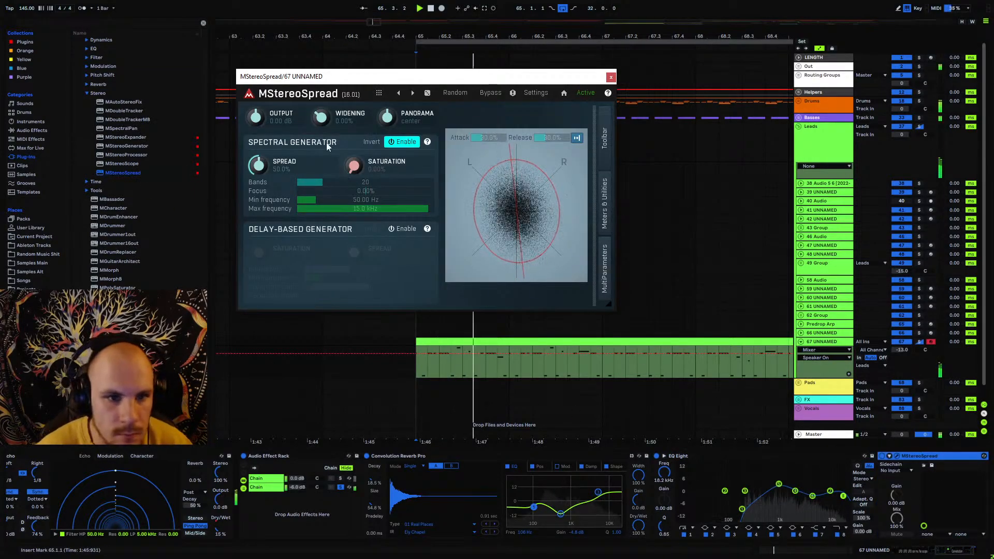
pyautogui.moveTo(321, 118); pyautogui.dragTo(323, 95)
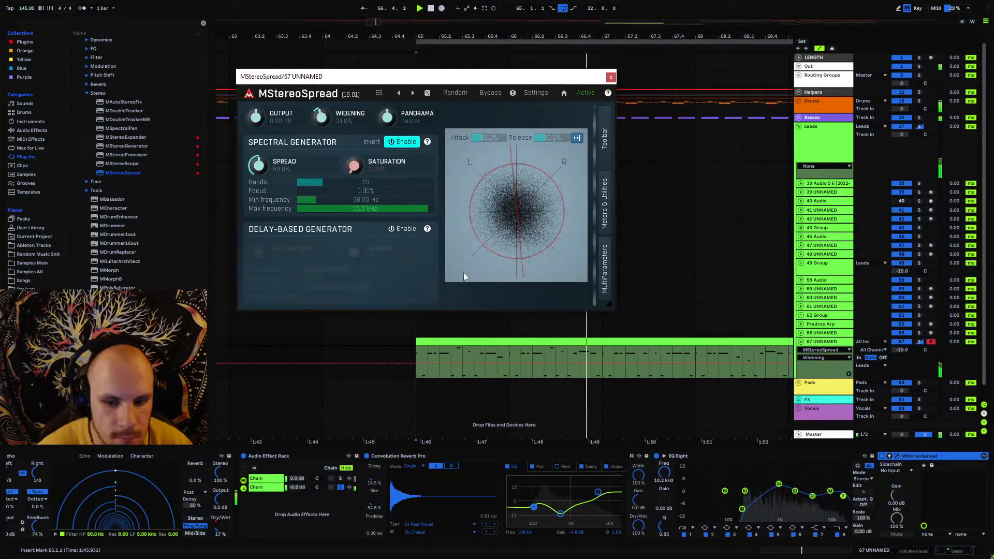
pyautogui.click(597, 405)
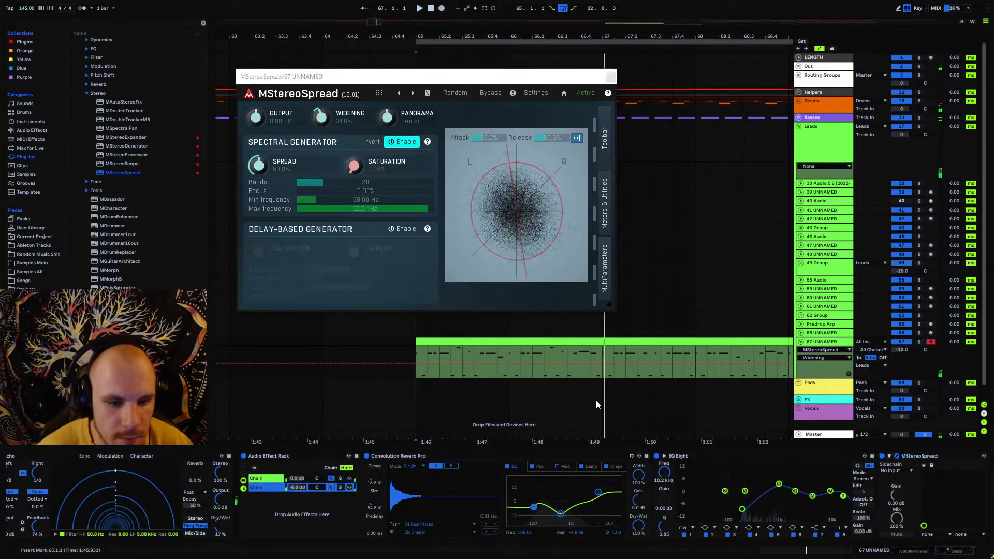
pyautogui.click(612, 77)
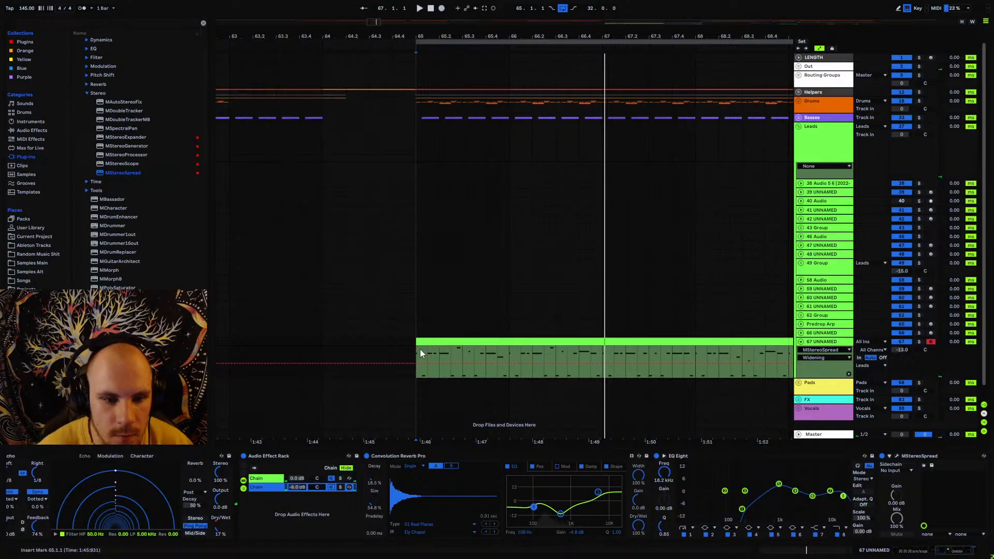
# - Reduce the highs in the reverb chain's EQ Eight during playback from bar 65, cutting about 6.32 dB at 4.43 kHz
pyautogui.press('space')
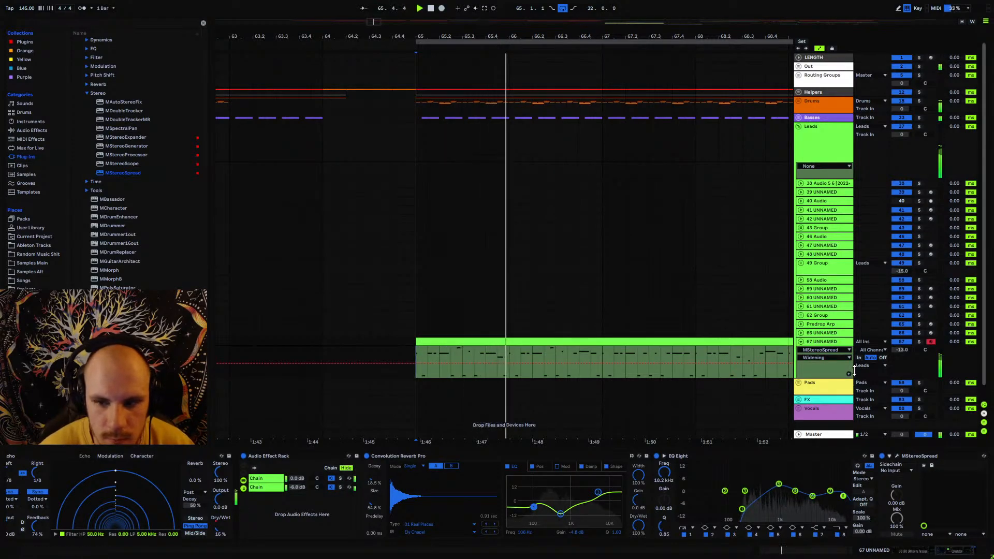
pyautogui.click(828, 343)
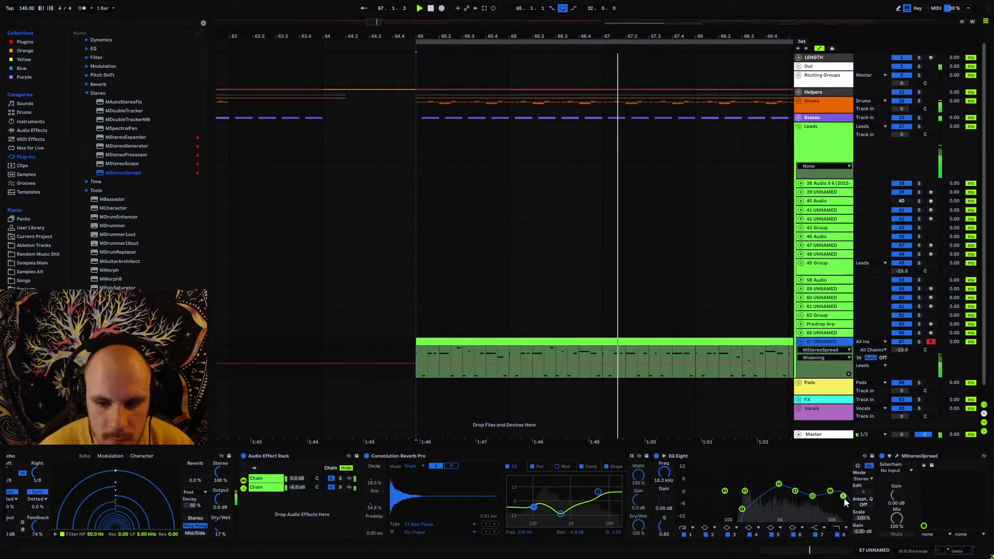
pyautogui.moveTo(843, 497)
pyautogui.mouseDown()
pyautogui.moveTo(809, 493)
pyautogui.moveTo(834, 489)
pyautogui.mouseUp()
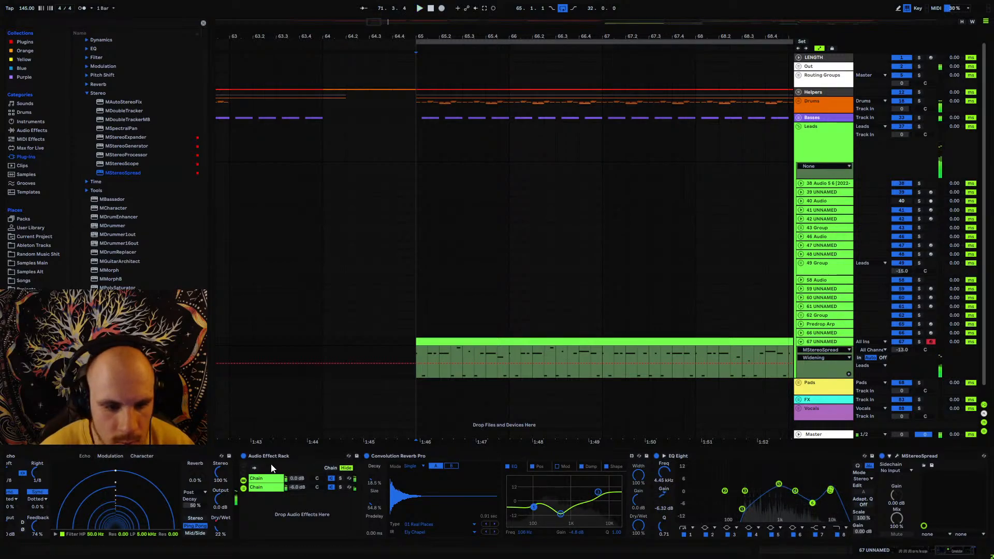
# - Solo the first rack chain, play it from bar 65, and insert Multiband Dynamics with the OTT preset into it
pyautogui.click(279, 480)
pyautogui.click(339, 478)
pyautogui.press('space')
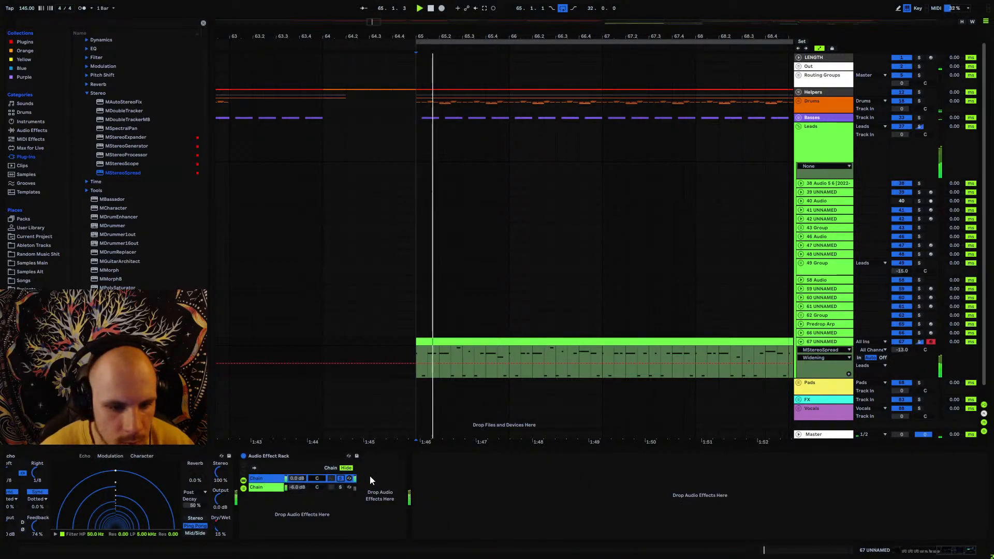
pyautogui.click(32, 130)
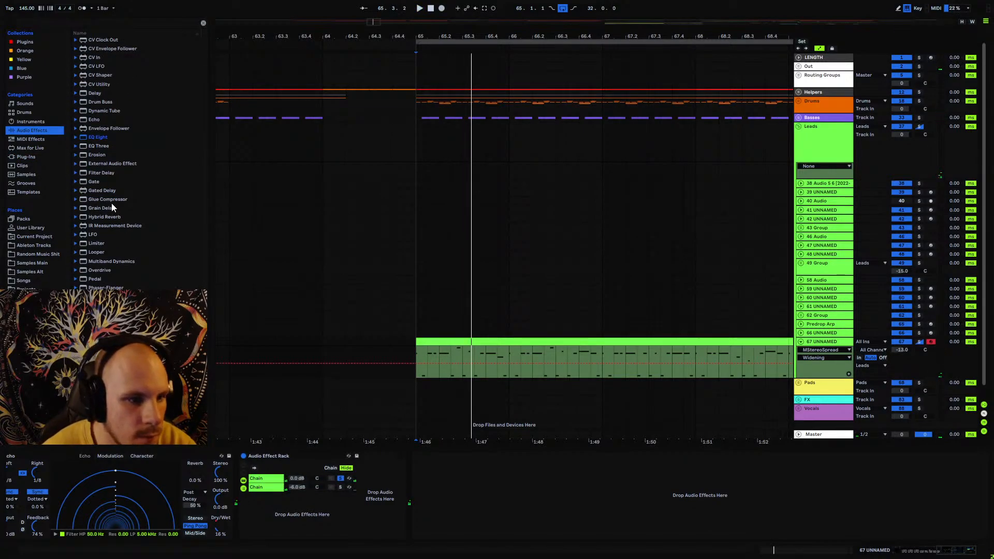
pyautogui.moveTo(113, 262)
pyautogui.mouseDown()
pyautogui.moveTo(354, 499)
pyautogui.moveTo(371, 501)
pyautogui.mouseUp()
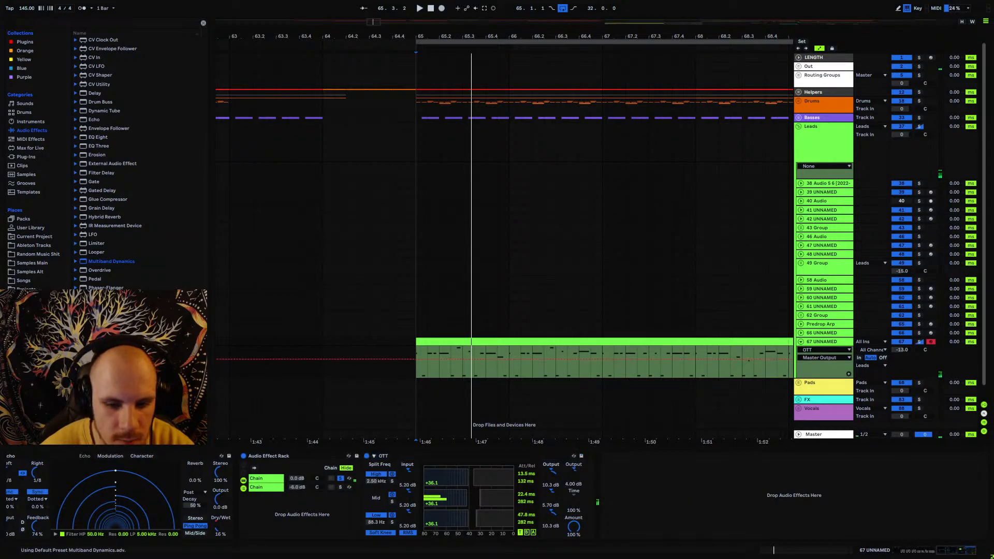
# - Set the OTT device's overall output to 10.3 dB and its time scaling to 224% during playback
pyautogui.press('space')
pyautogui.moveTo(575, 472)
pyautogui.mouseDown()
pyautogui.moveTo(574, 493)
pyautogui.moveTo(574, 482)
pyautogui.mouseUp()
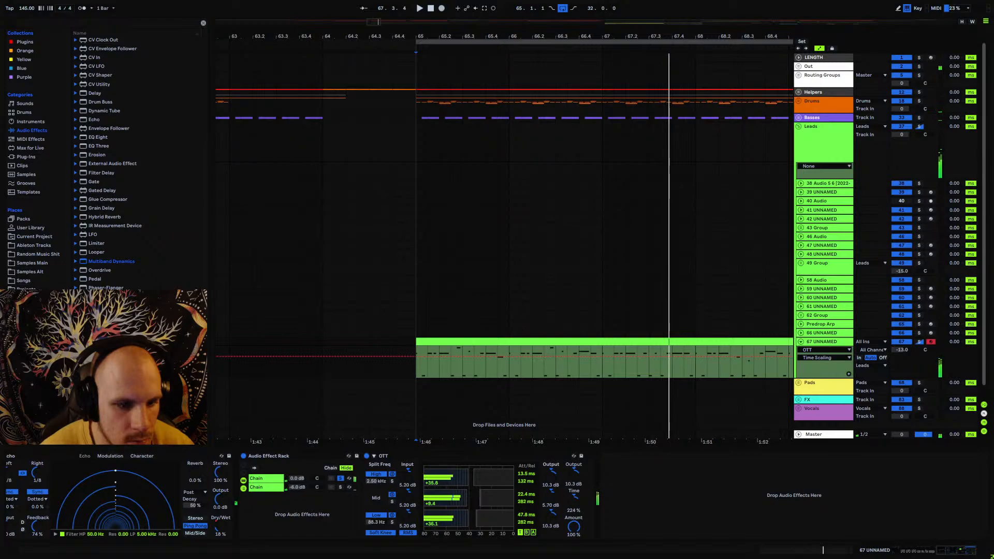
# - Collapse the three LFOs, combiner, multiMult, fader and the EQ Eight ahead of the rack on track 67
pyautogui.moveTo(944, 552); pyautogui.dragTo(934, 552)
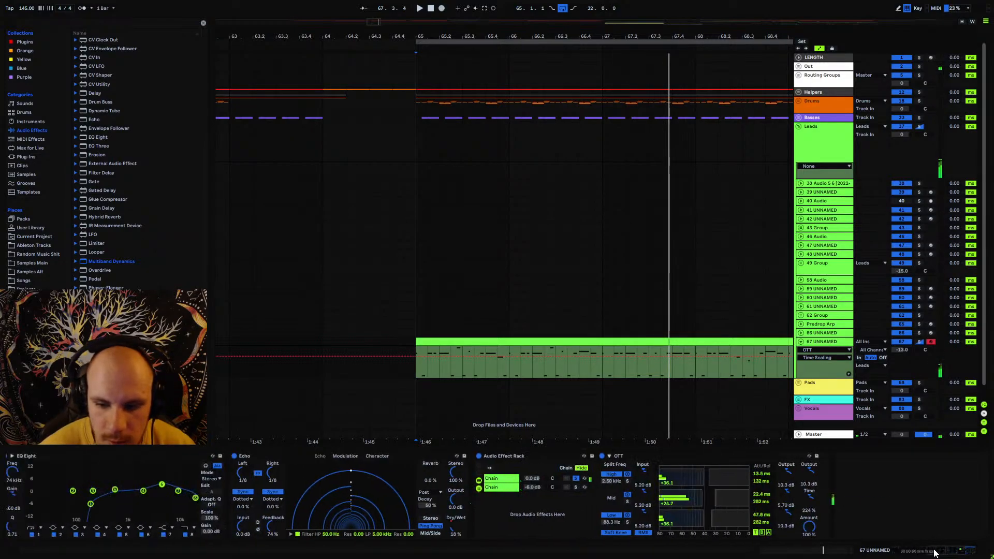
pyautogui.moveTo(279, 458); pyautogui.dragTo(892, 552)
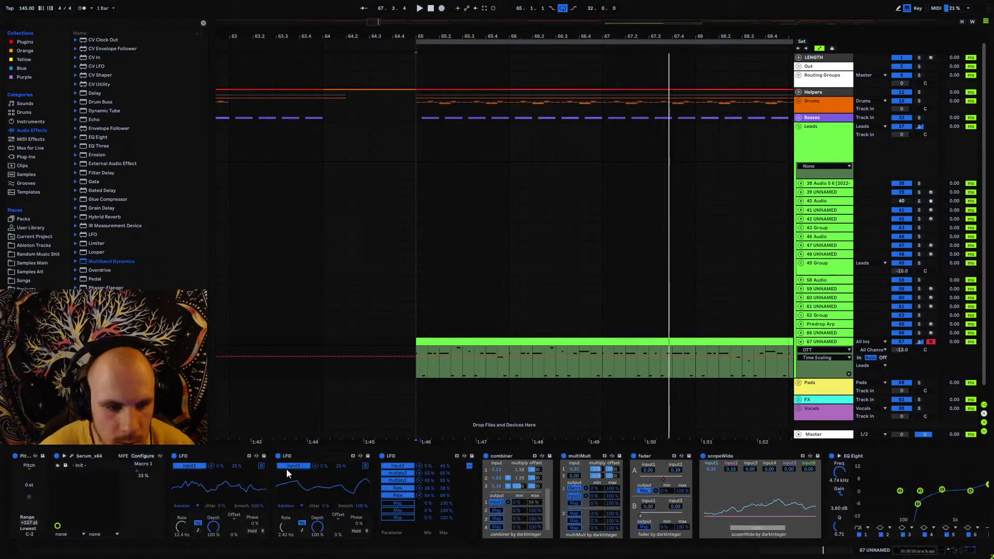
pyautogui.doubleClick(193, 455)
pyautogui.doubleClick(215, 456)
pyautogui.doubleClick(219, 456)
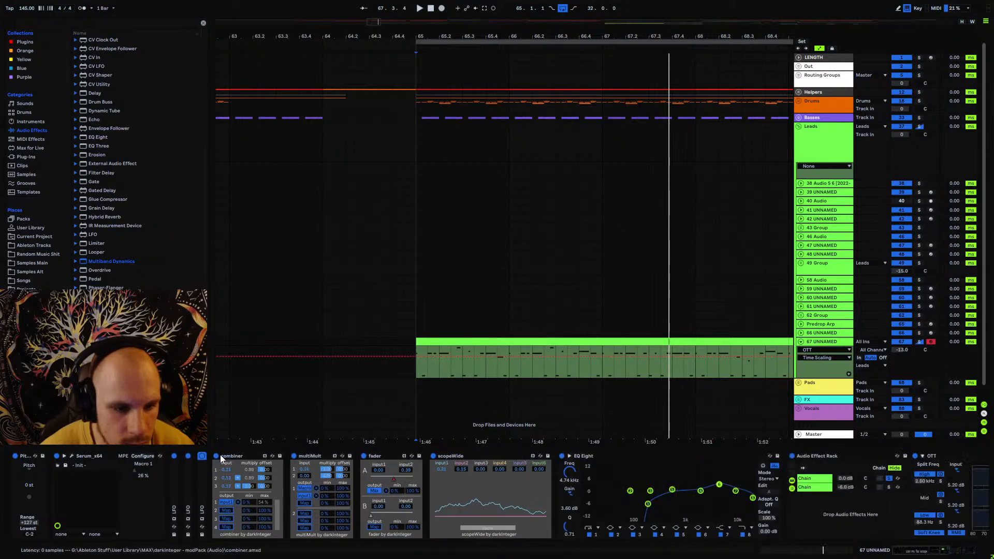
pyautogui.doubleClick(237, 455)
pyautogui.doubleClick(241, 454)
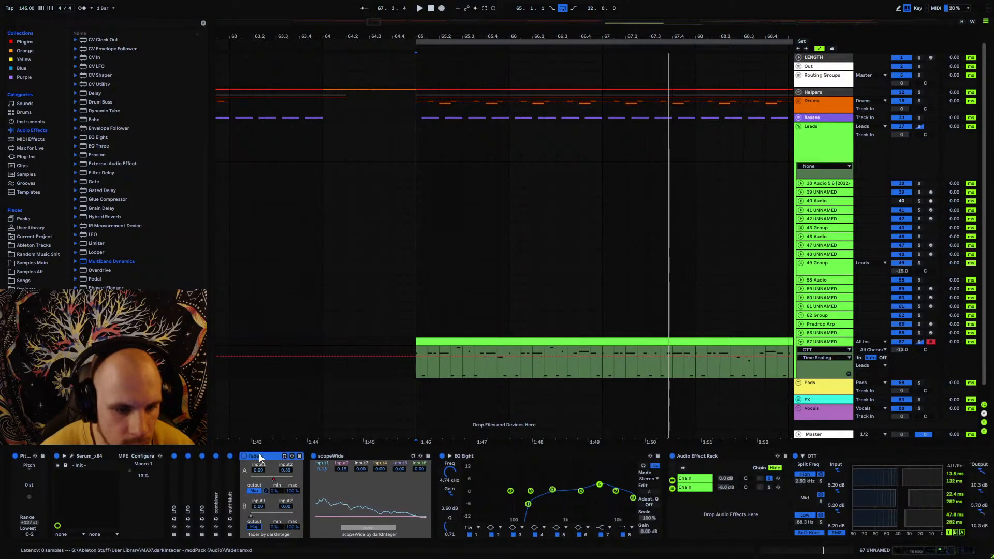
pyautogui.doubleClick(259, 455)
pyautogui.press('space')
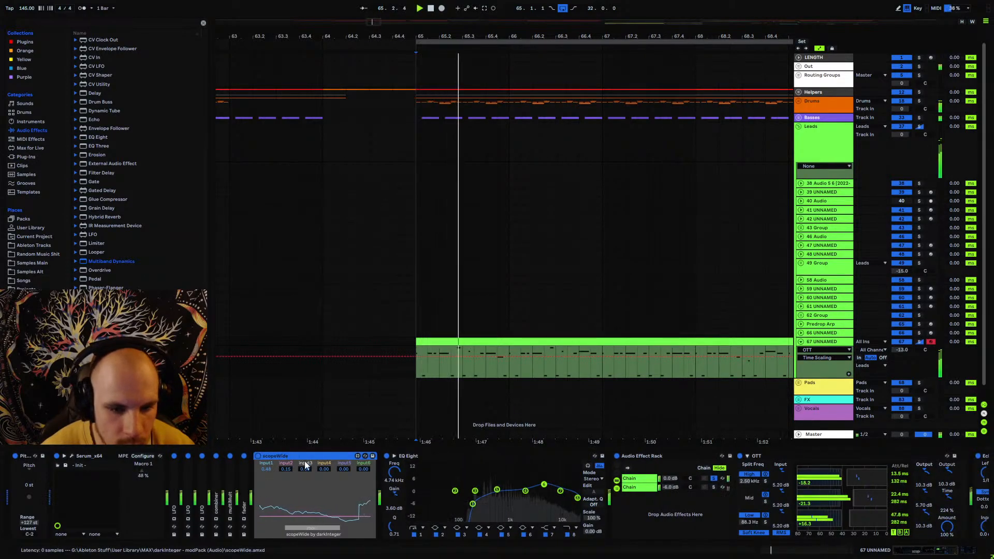
pyautogui.doubleClick(424, 454)
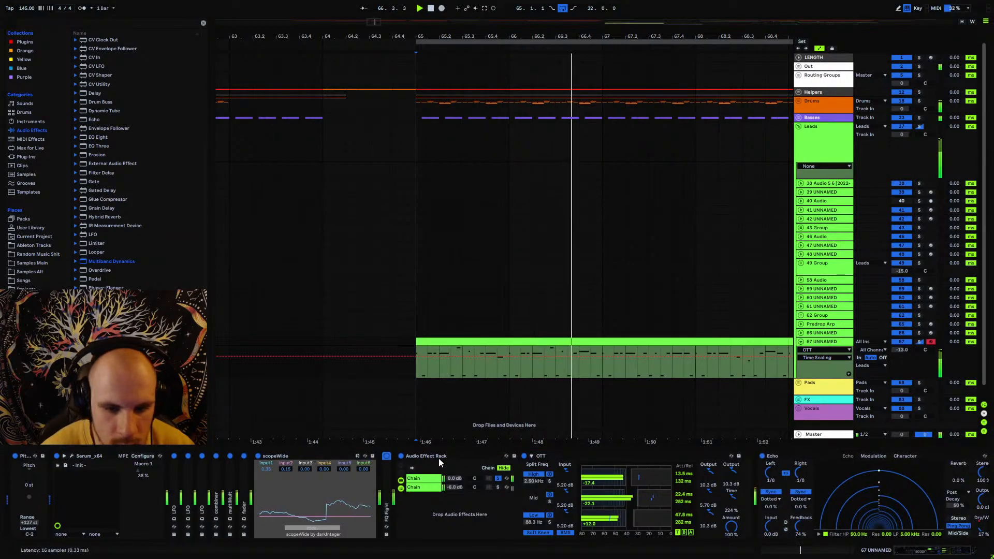
pyautogui.moveTo(920, 551); pyautogui.dragTo(935, 551)
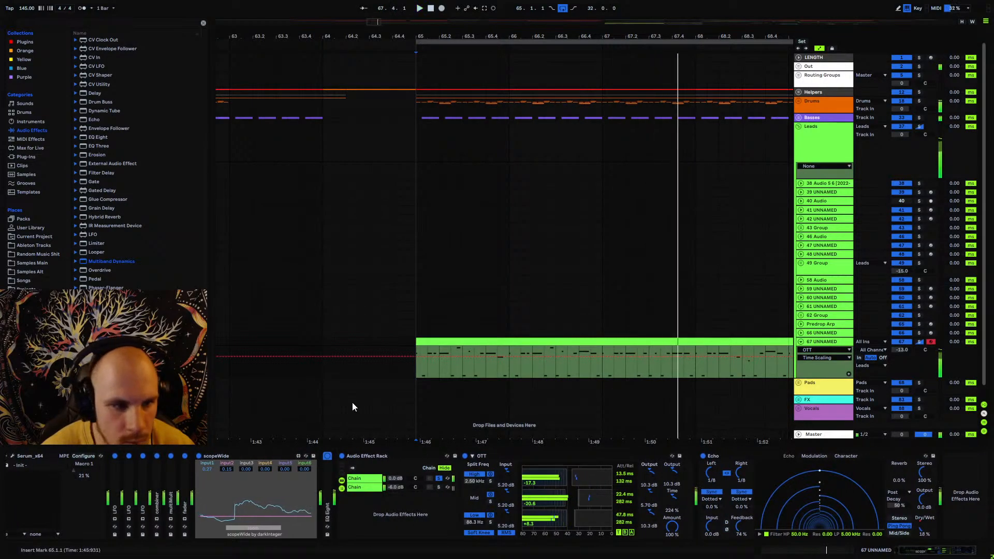
pyautogui.press('space')
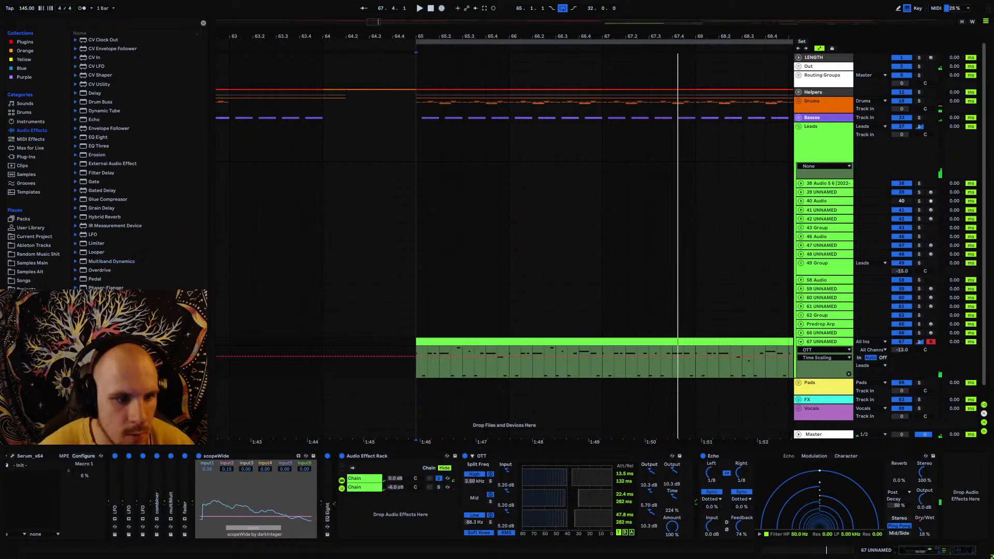
# - Add Saturator with Soft Clip after OTT, and insert the LUXE plug-in between the two
pyautogui.moveTo(594, 489); pyautogui.dragTo(663, 497)
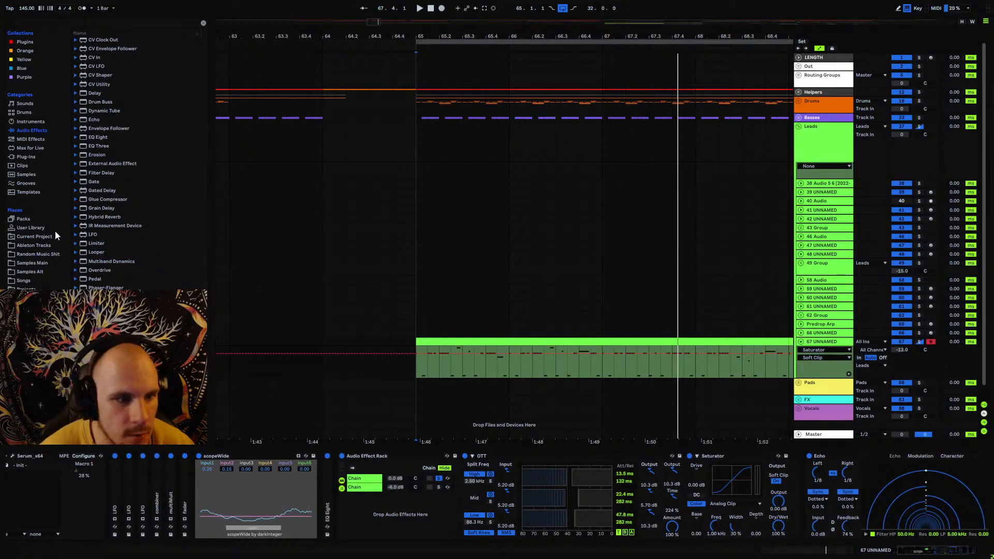
pyautogui.click(27, 157)
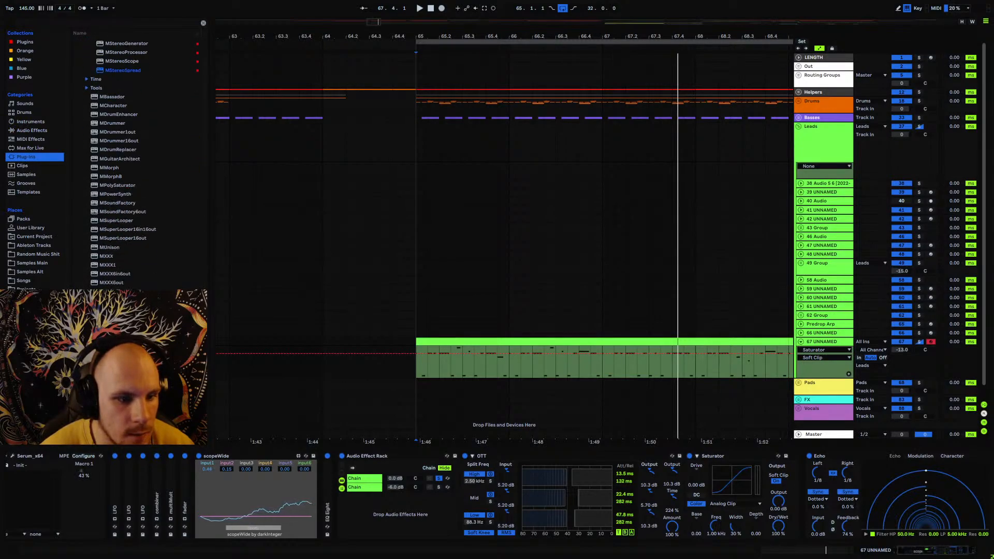
pyautogui.scroll(20, 103, 260)
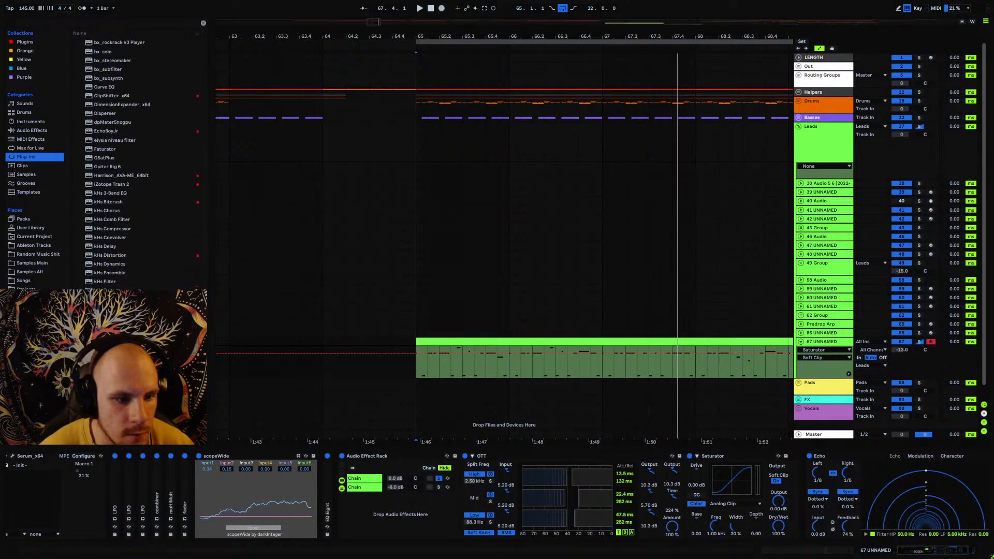
pyautogui.scroll(-3, 117, 164)
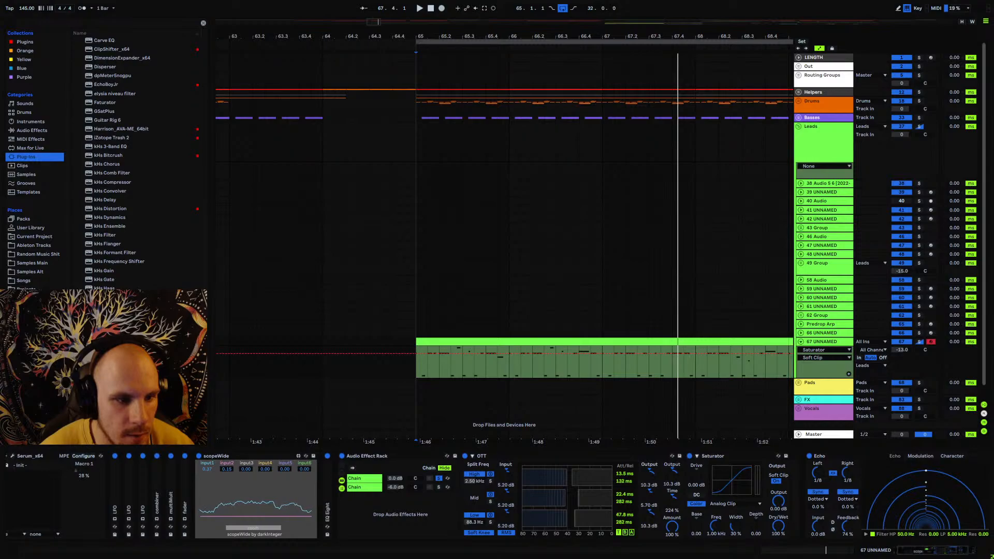
pyautogui.scroll(-10, 117, 164)
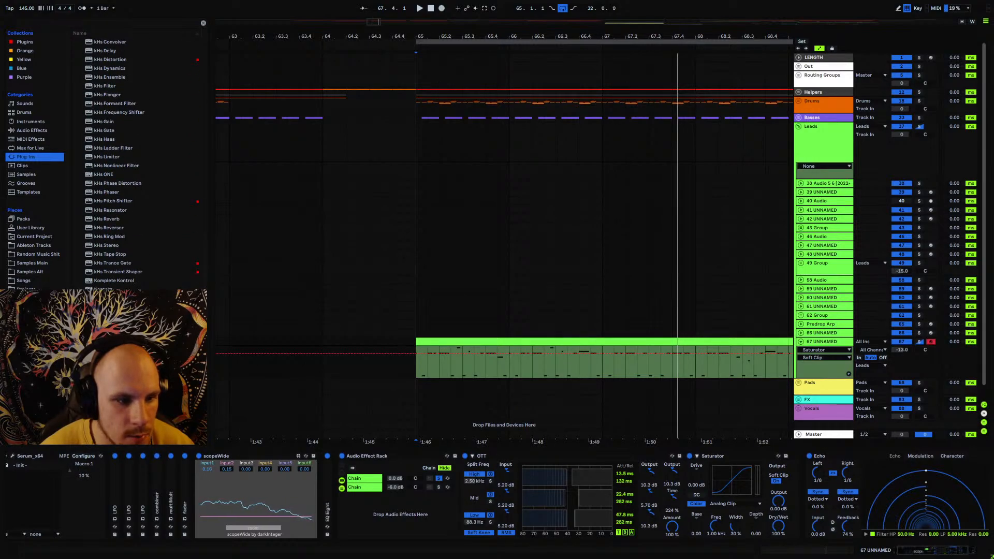
pyautogui.moveTo(115, 357); pyautogui.dragTo(654, 511)
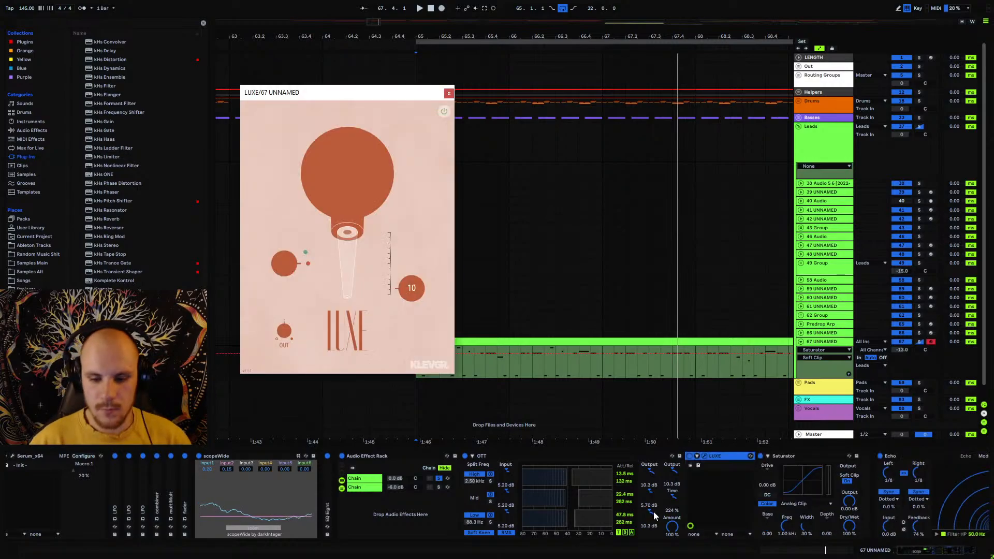
# - Switch LUXE to its Finesse mode and set its amount to about 35 during playback
pyautogui.click(293, 258)
pyautogui.press('space')
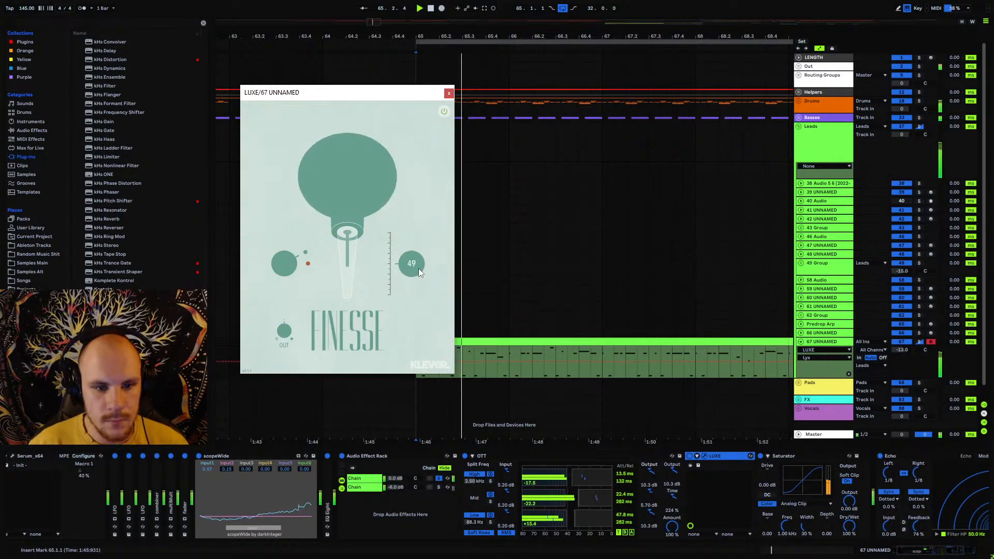
pyautogui.moveTo(419, 268); pyautogui.dragTo(418, 286)
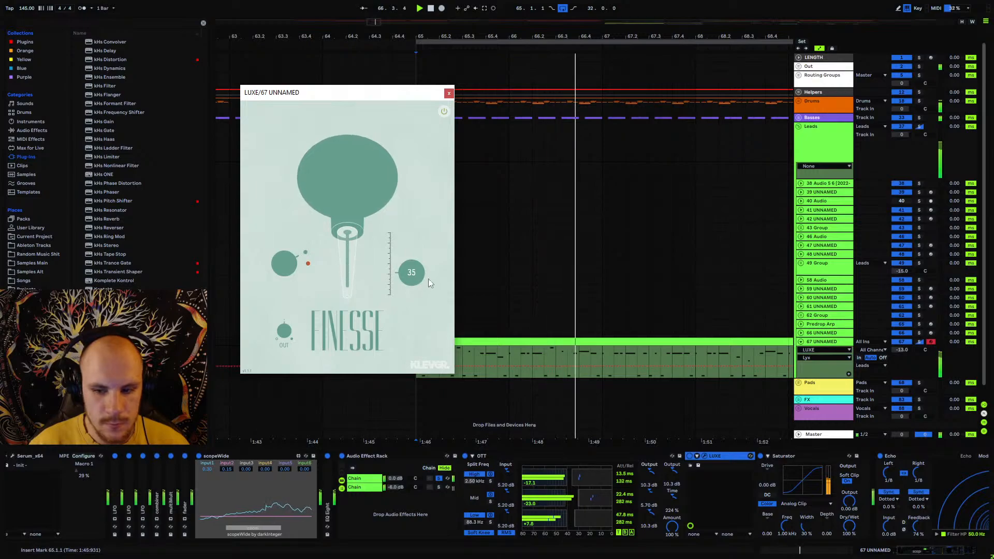
pyautogui.press('space')
pyautogui.click(449, 93)
# - Insert the Luftikus equalizer from the red Plugins collection between LUXE and Saturator
pyautogui.hscroll(3, 904, 533)
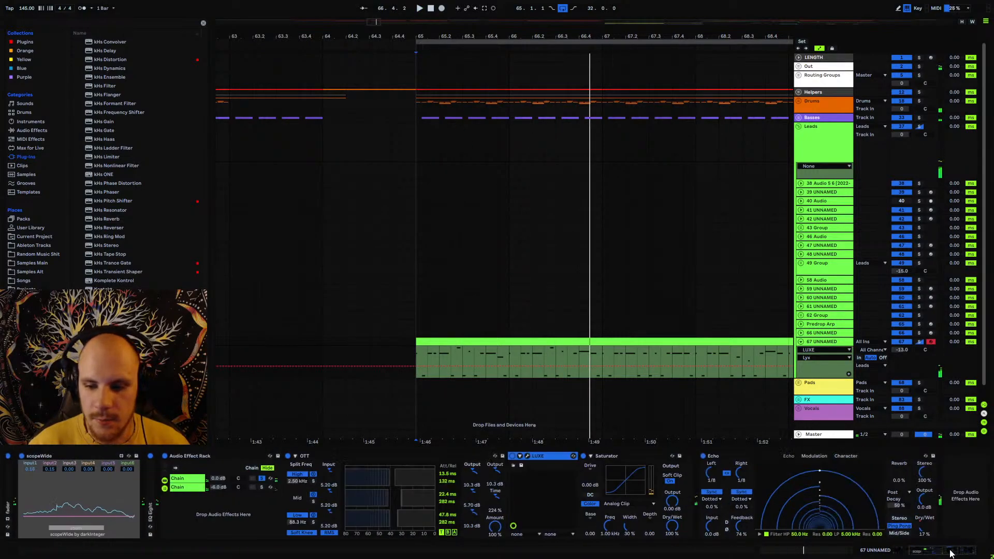
pyautogui.click(46, 130)
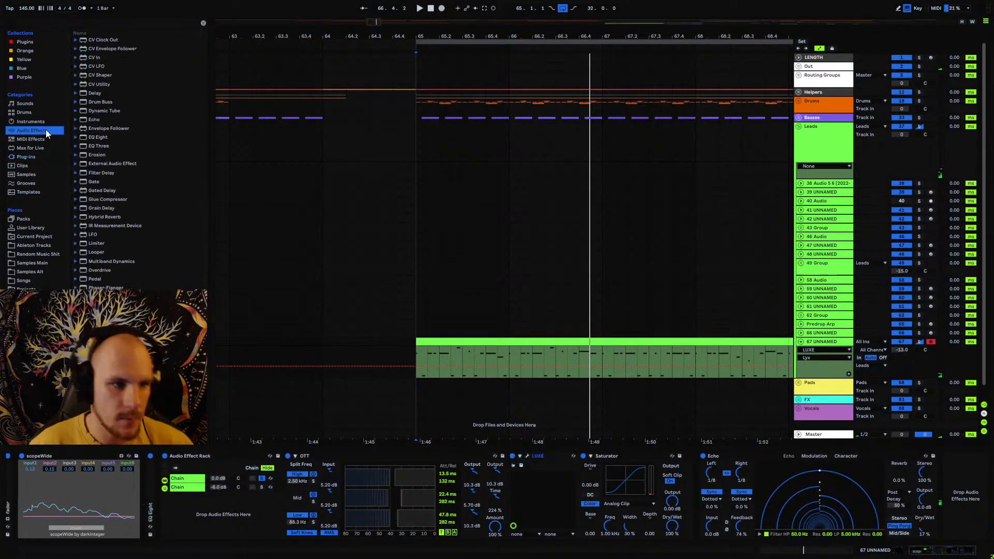
pyautogui.click(95, 138)
pyautogui.click(27, 156)
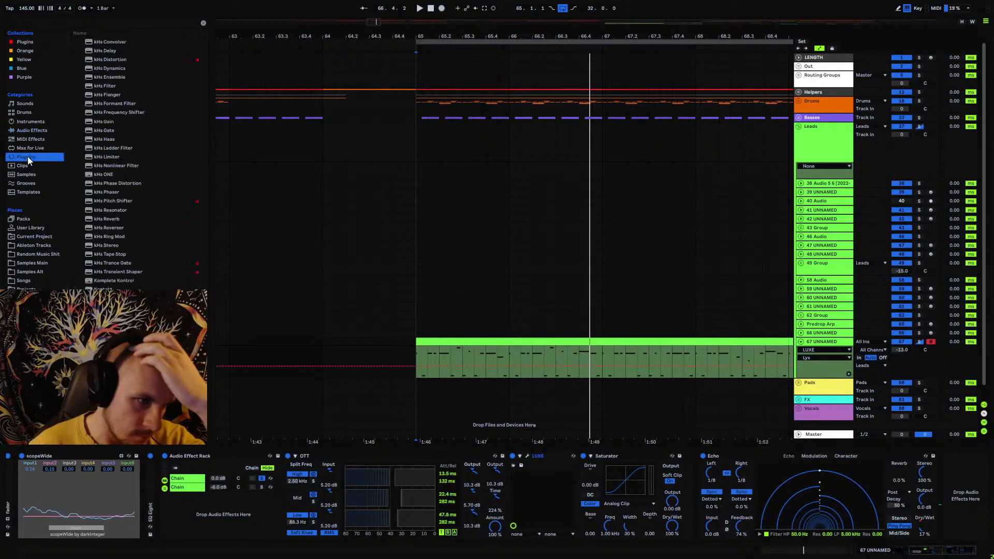
pyautogui.click(39, 44)
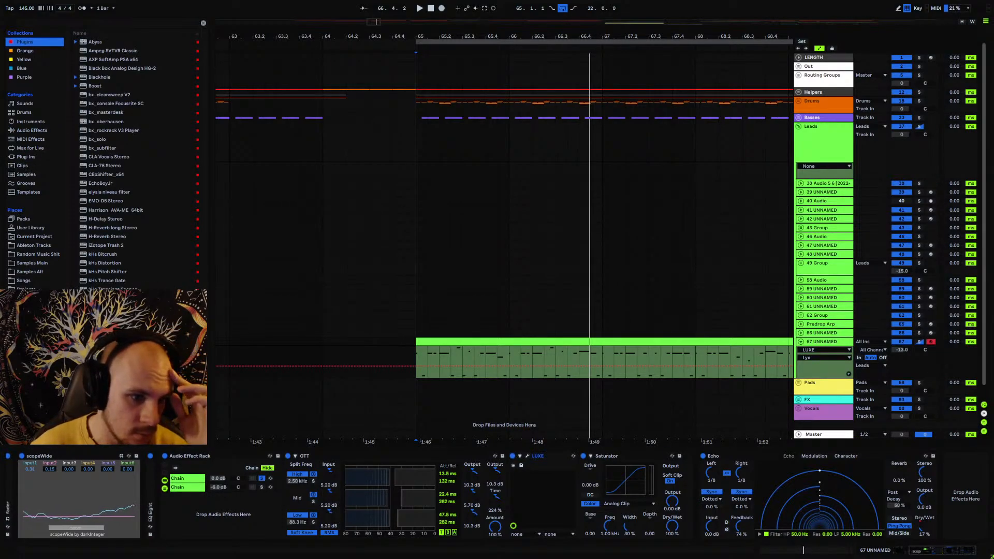
pyautogui.moveTo(106, 363); pyautogui.dragTo(550, 501)
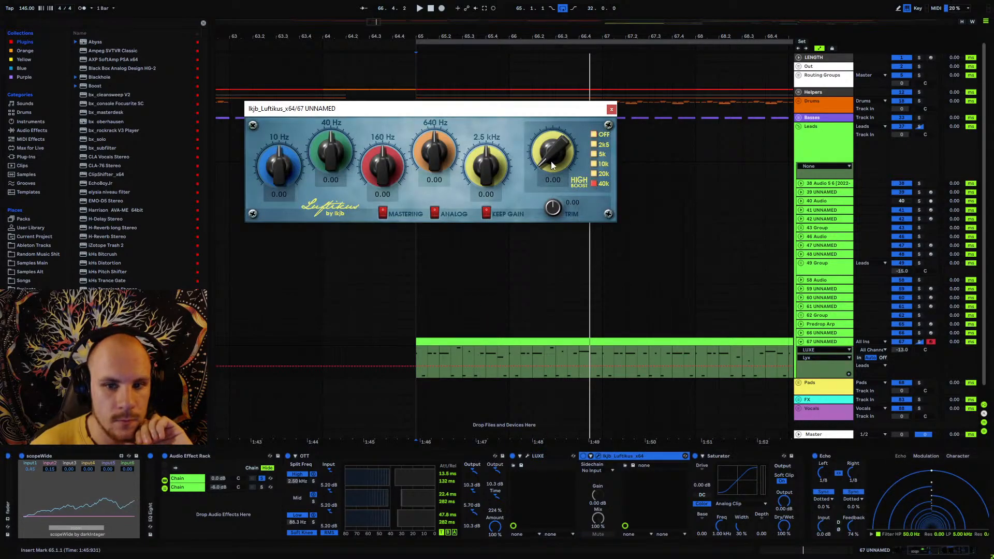
# - Raise Luftikus's high boost to 5.25 with the 40k band while auditioning the dry chain
pyautogui.moveTo(560, 133); pyautogui.dragTo(564, 119)
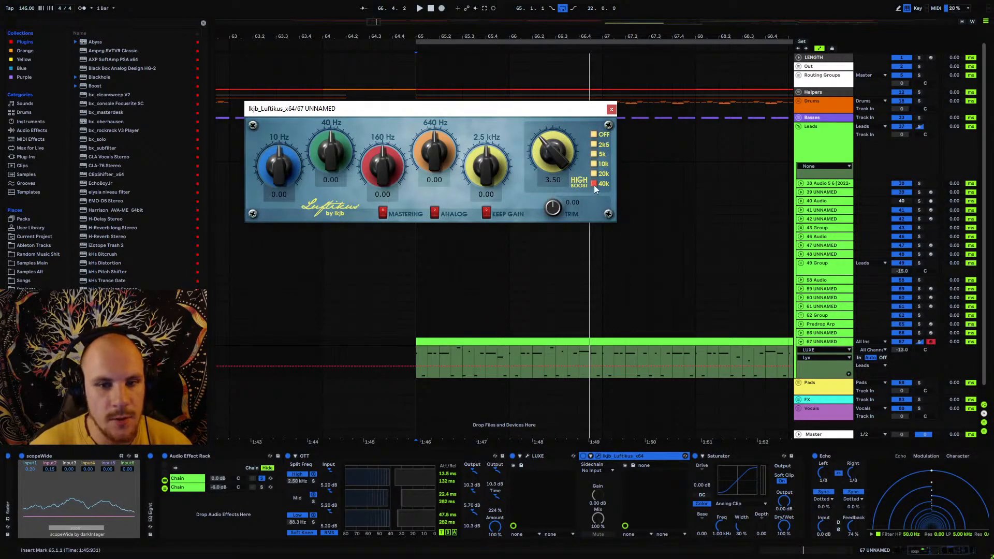
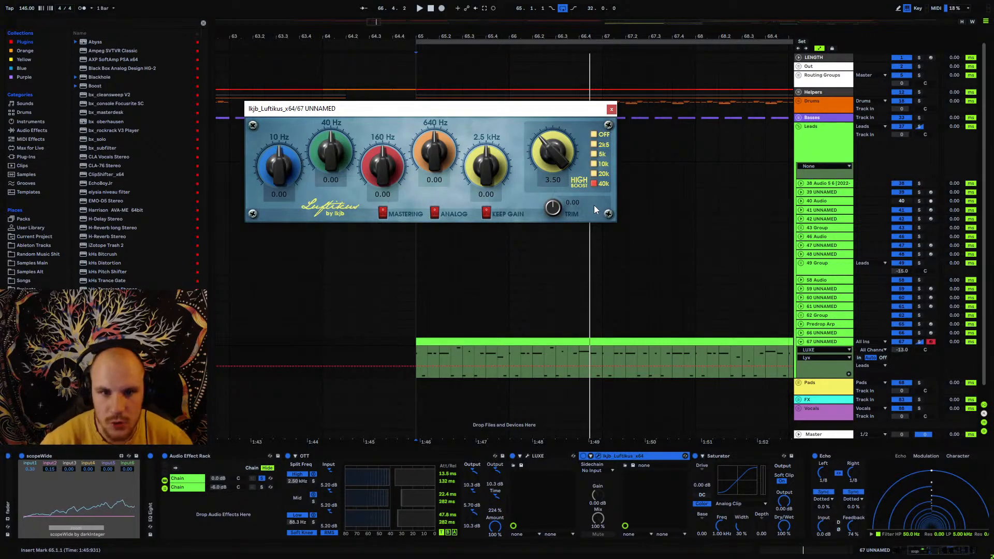
pyautogui.press('space')
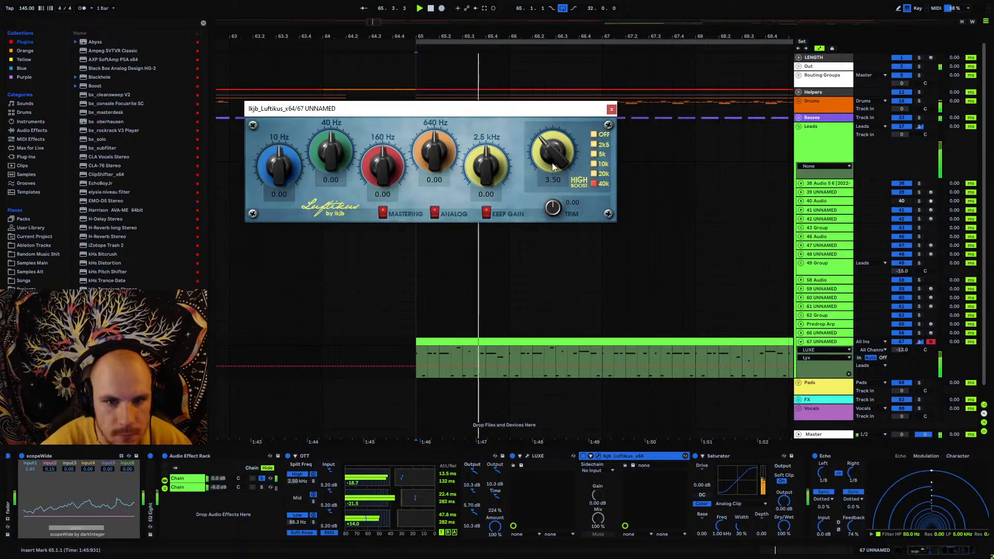
pyautogui.moveTo(552, 163); pyautogui.dragTo(562, 141)
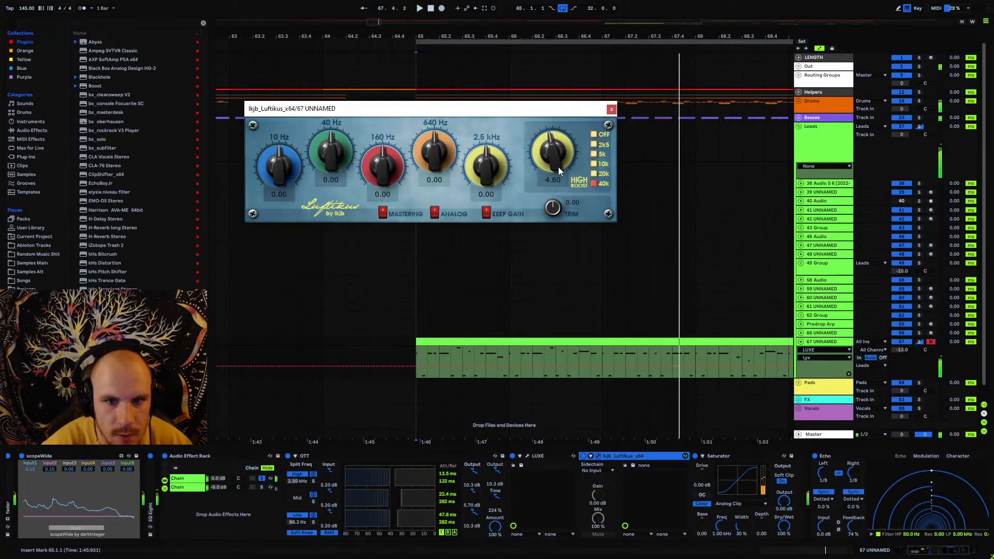
pyautogui.moveTo(562, 148); pyautogui.dragTo(563, 148)
pyautogui.press('space')
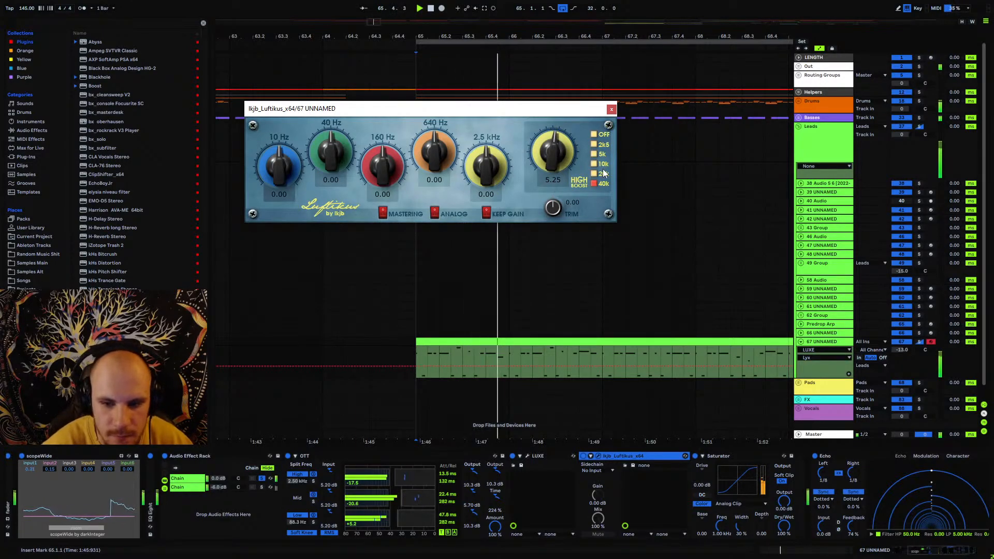
pyautogui.press('space')
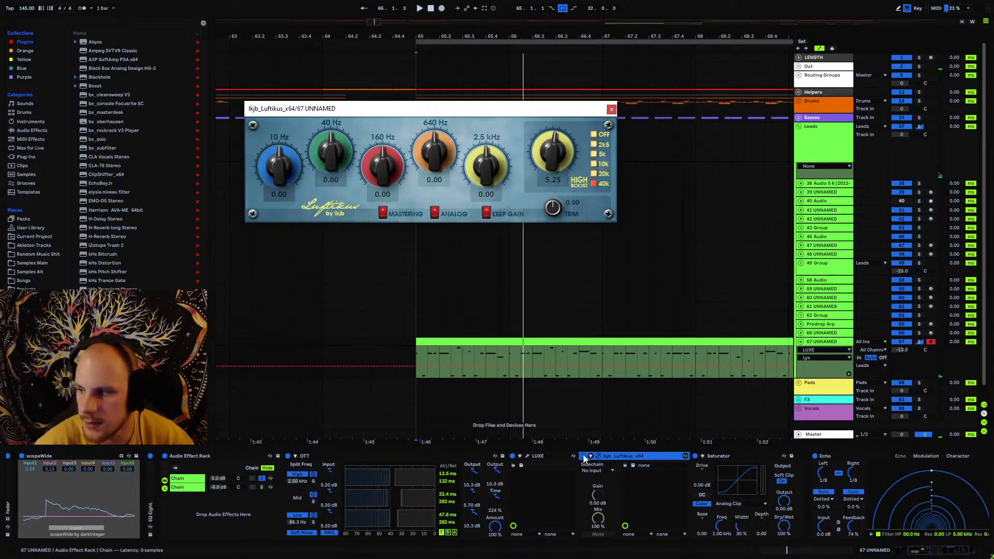
# - Compare the sound with Luftikus bypassed and enabled during playback, and turn off the first rack chain's solo
pyautogui.click(584, 457)
pyautogui.press('space')
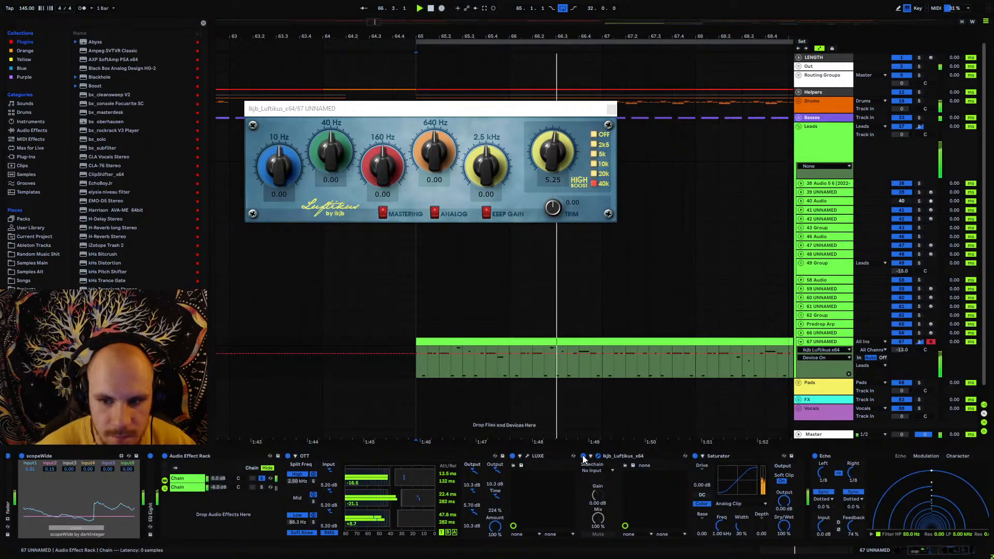
pyautogui.click(263, 477)
pyautogui.click(384, 395)
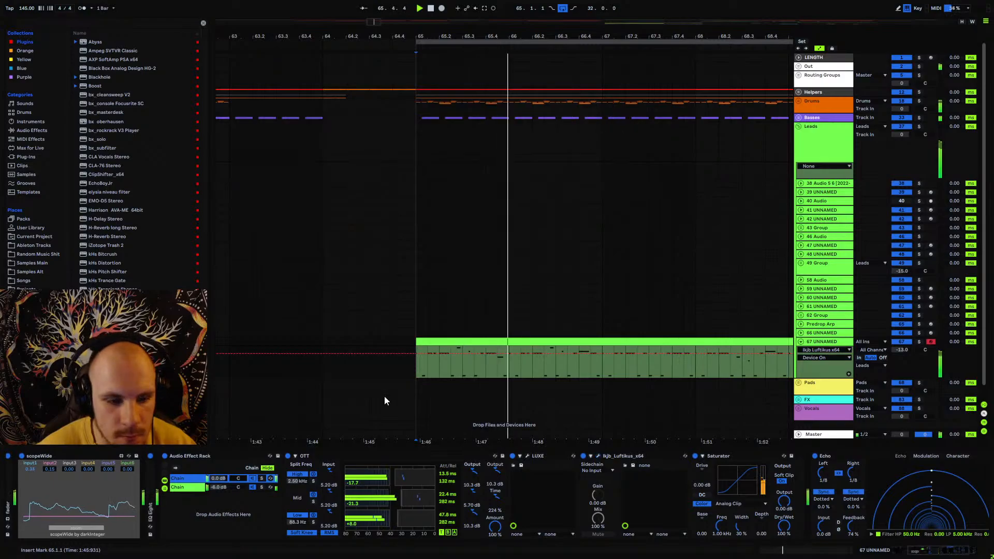
# - Lower the volume of track 67 to -16.0 dB while playing both rack chains from bar 65
pyautogui.click(216, 487)
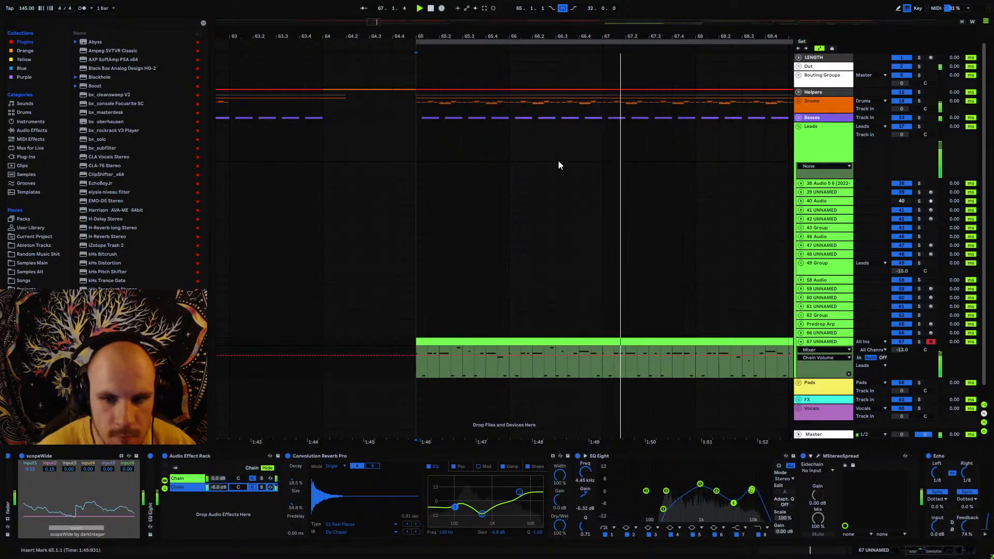
pyautogui.moveTo(563, 32); pyautogui.dragTo(403, 5)
pyautogui.press('space')
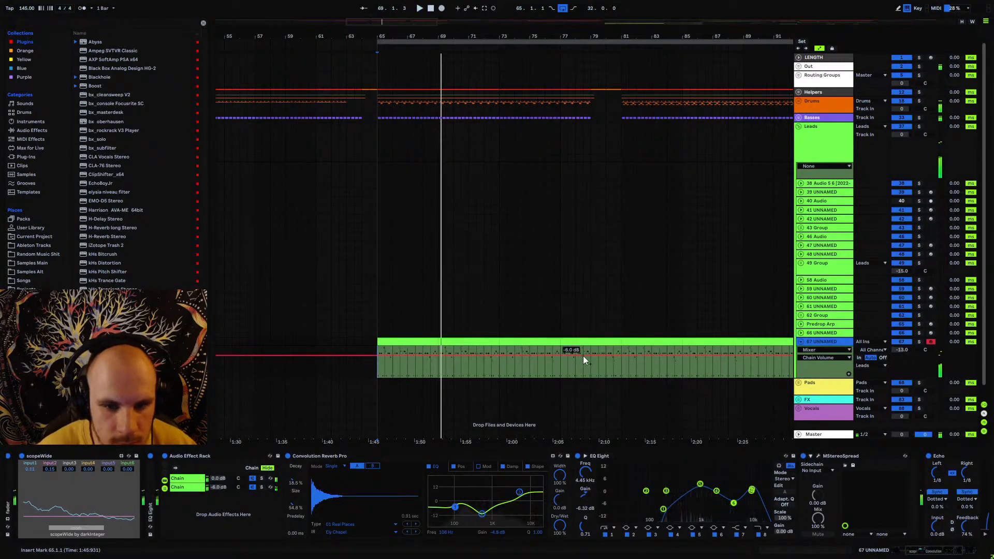
pyautogui.moveTo(902, 350); pyautogui.dragTo(902, 358)
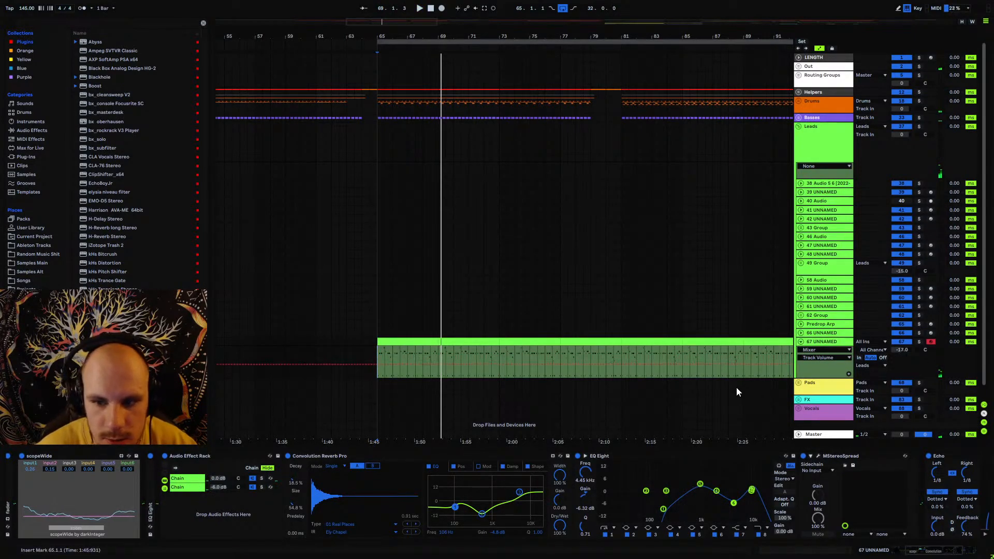
pyautogui.press('space')
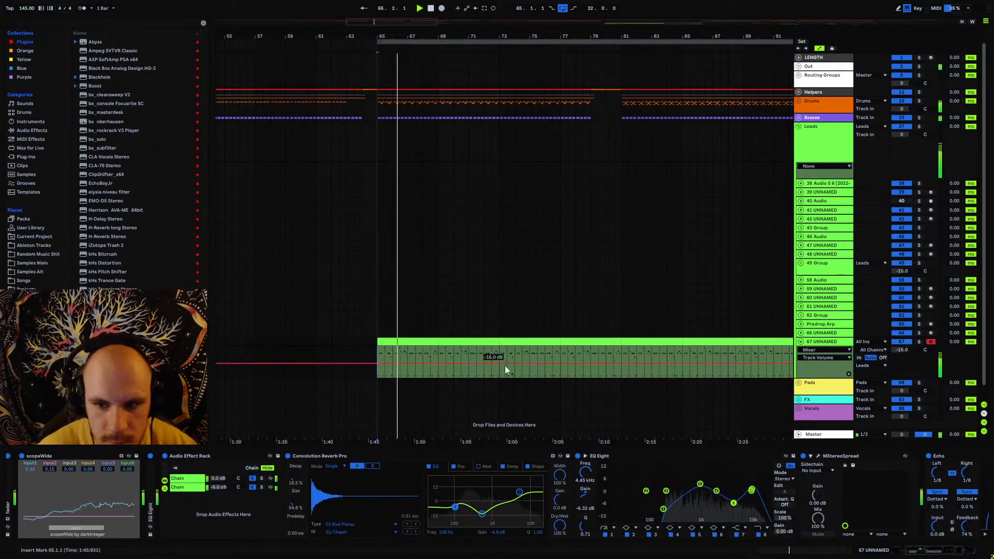
# - Automate the second rack chain's volume to rise from bar 79 to bar 81 and drop back, and play from bar 79
pyautogui.click(218, 487)
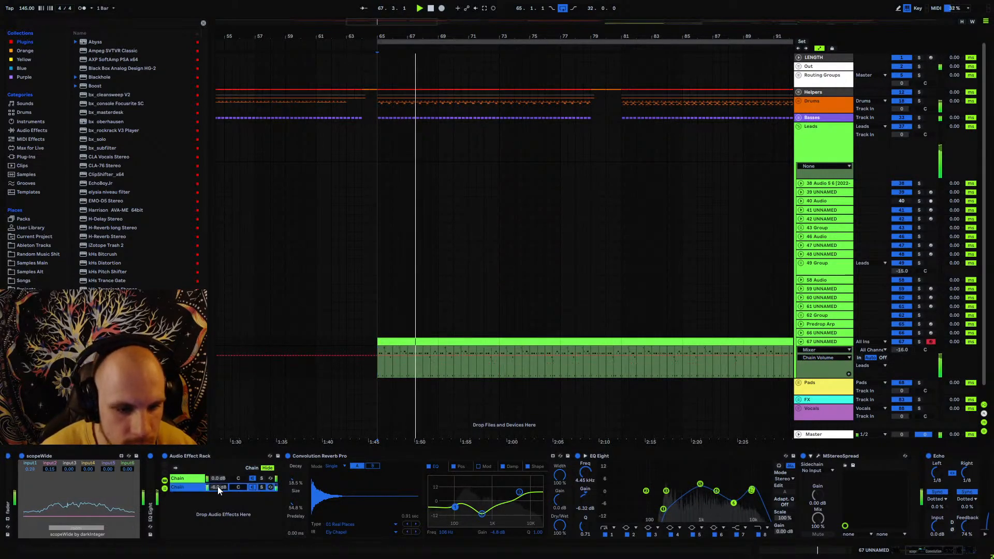
pyautogui.click(591, 362)
pyautogui.press('space')
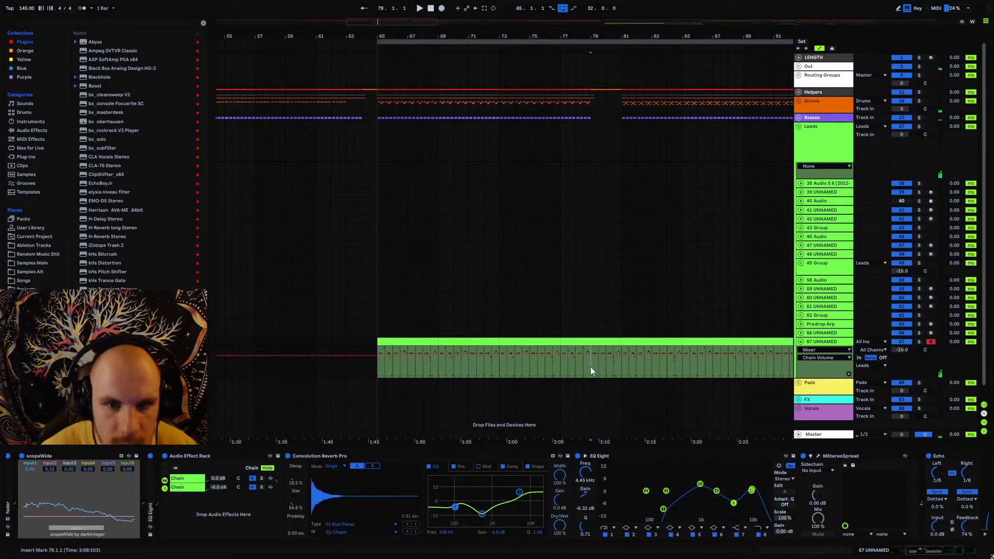
pyautogui.click(621, 355)
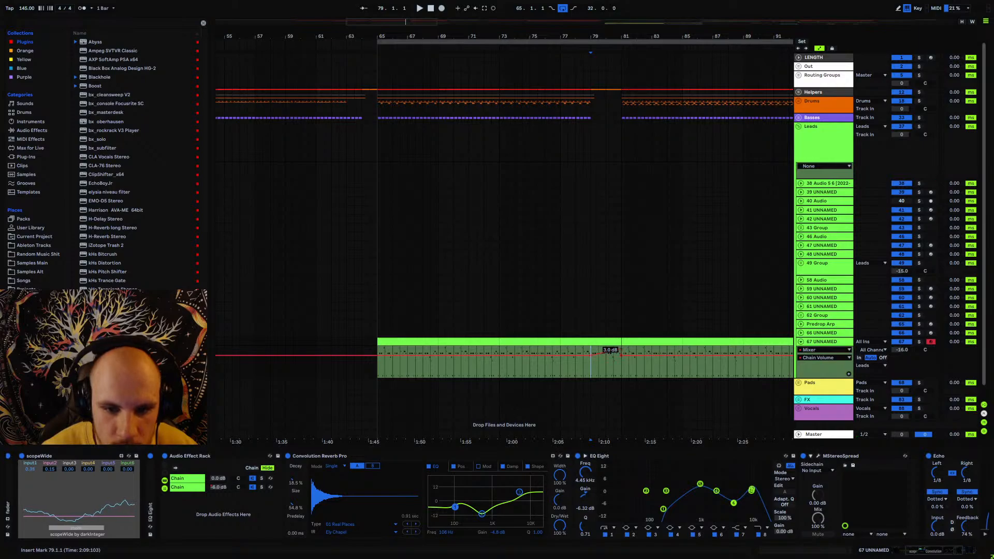
pyautogui.press('space')
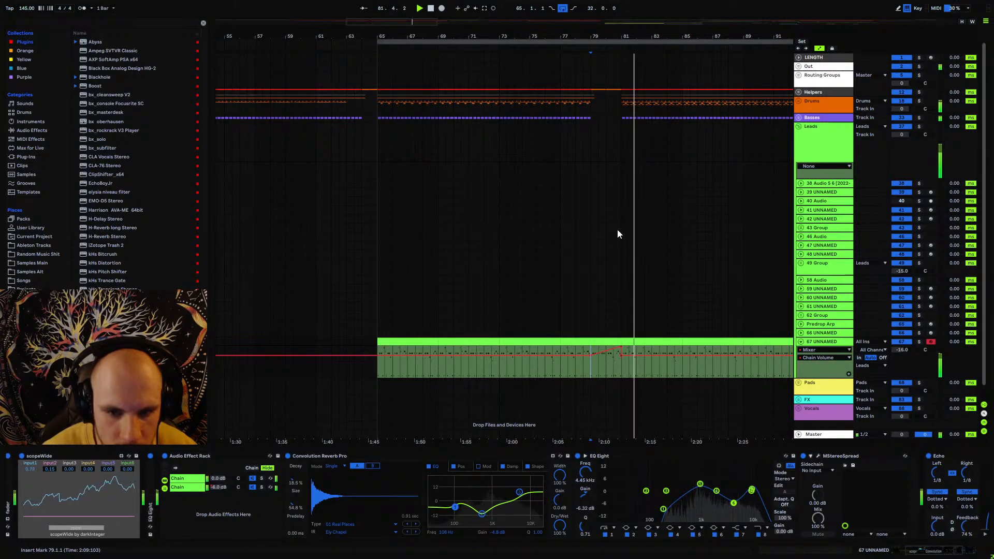
# - Lower the volume of track 67 to -18.0 dB during playback and fold its automation lane
pyautogui.moveTo(651, 37); pyautogui.dragTo(634, 38)
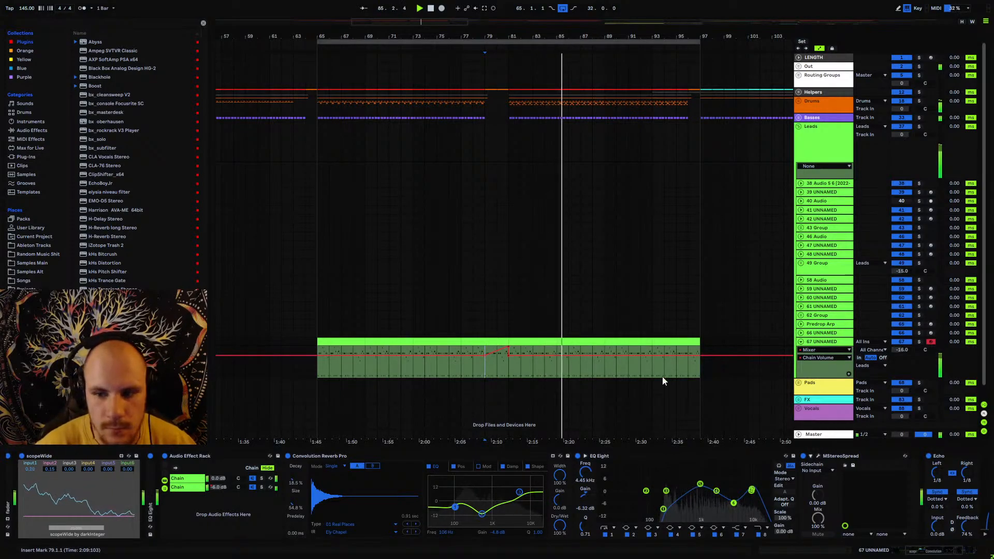
pyautogui.moveTo(903, 352); pyautogui.dragTo(904, 353)
pyautogui.click(801, 342)
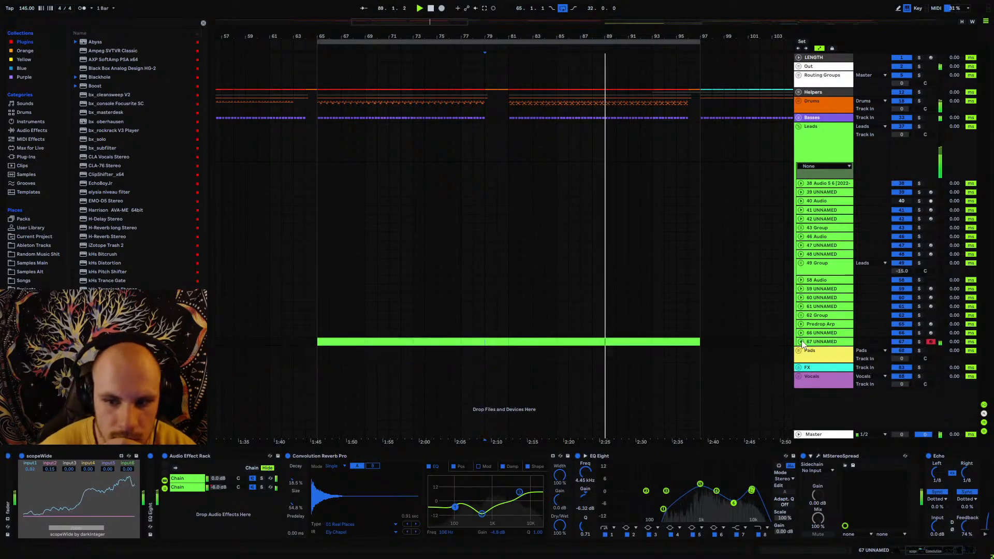
pyautogui.click(801, 342)
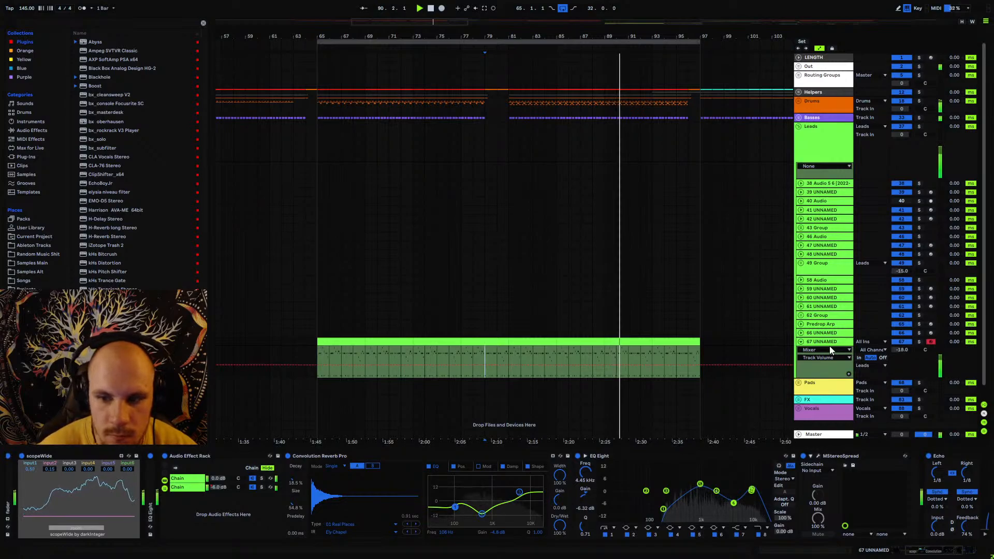
pyautogui.click(802, 343)
pyautogui.click(814, 344)
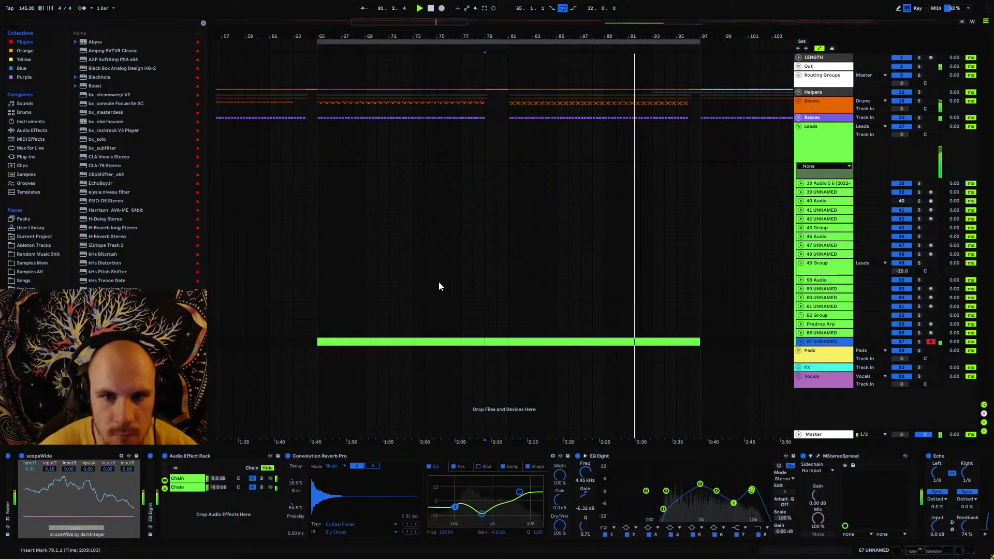
# - Extend the arrangement loop to span the whole song from bar 1 to bar 297
pyautogui.moveTo(387, 35); pyautogui.dragTo(778, 42)
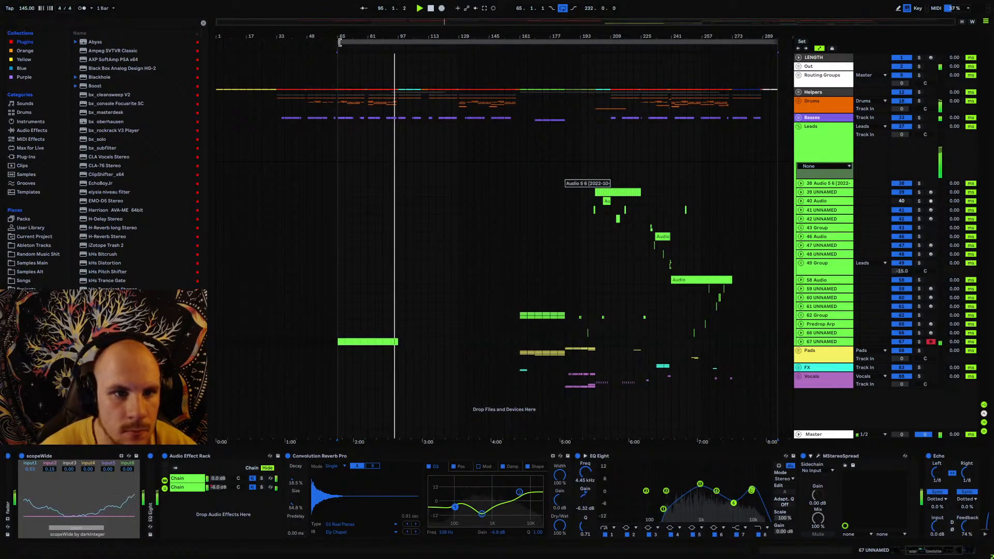
pyautogui.moveTo(338, 43); pyautogui.dragTo(85, 64)
pyautogui.moveTo(396, 36); pyautogui.dragTo(475, 53)
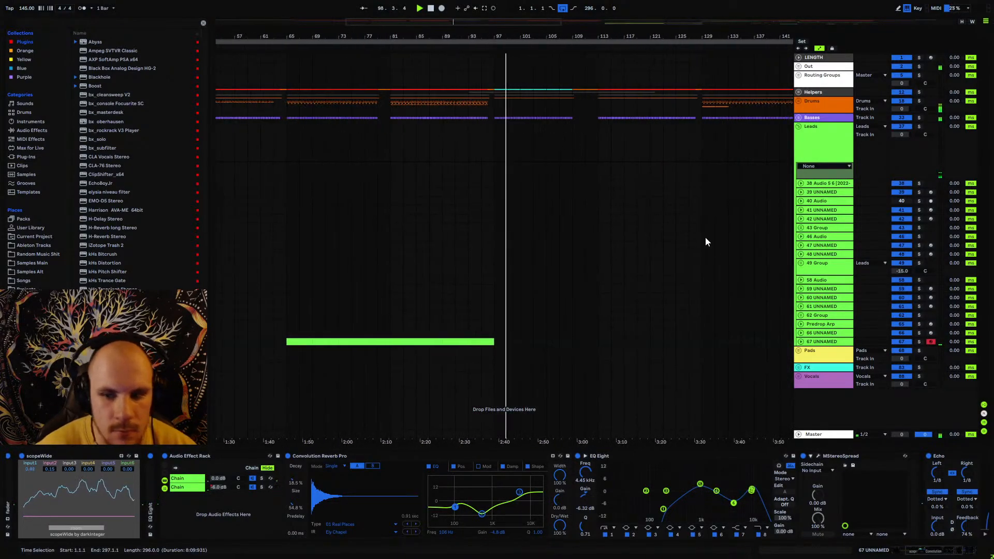
# - Insert the H-Reverb long Stereo plugin after Echo in the second rack chain of track 67
pyautogui.click(802, 343)
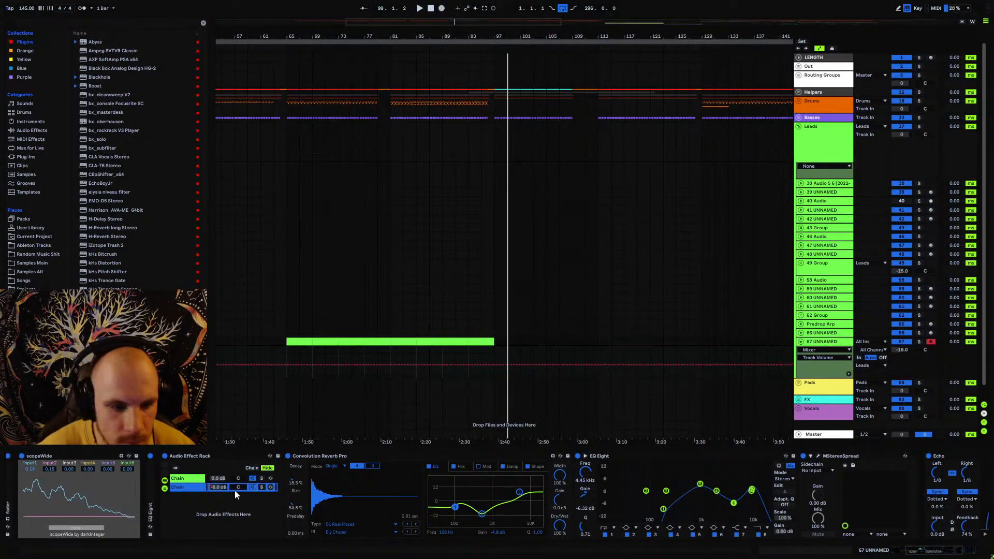
pyautogui.click(218, 488)
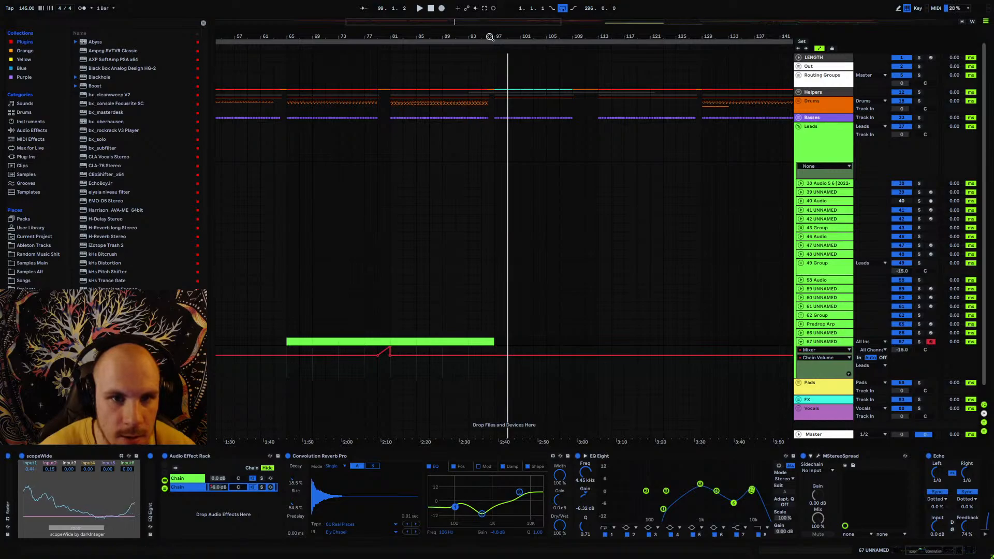
pyautogui.moveTo(490, 37); pyautogui.dragTo(488, 101)
pyautogui.moveTo(934, 551); pyautogui.dragTo(950, 551)
pyautogui.click(984, 486)
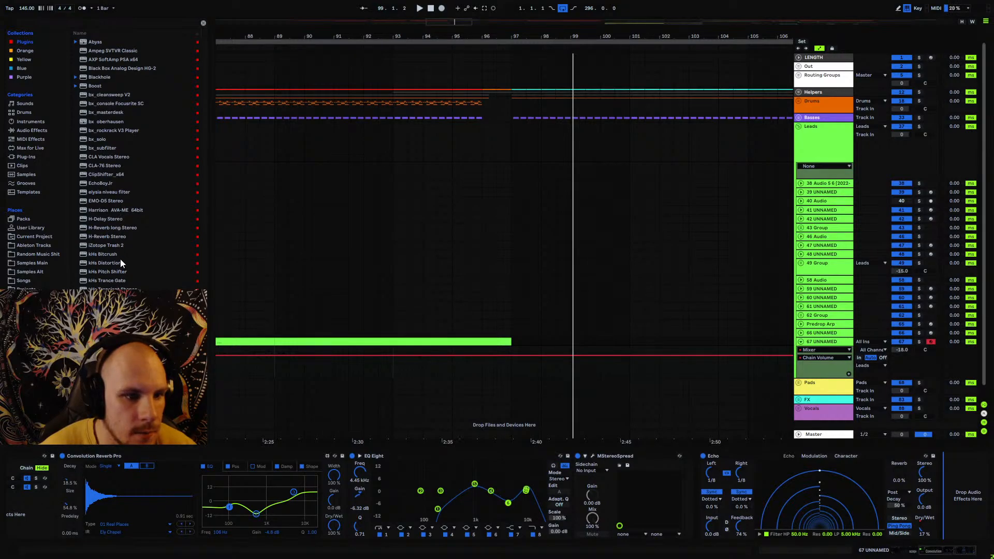
pyautogui.moveTo(101, 229); pyautogui.dragTo(859, 501)
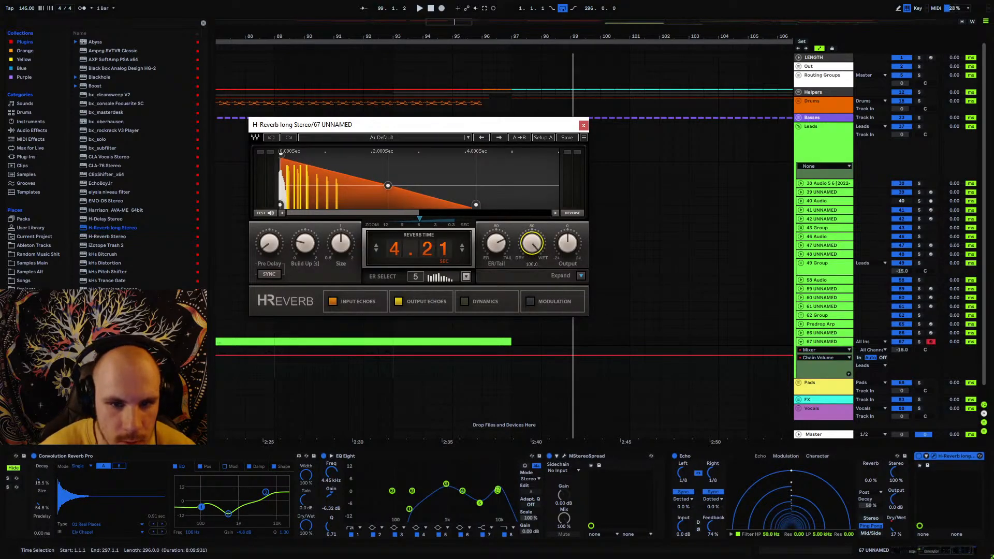
# - Automate H-Reverb's Dry/Wet to ramp from 0 at bar 95 to 1.00 at about bar 105
pyautogui.click(462, 366)
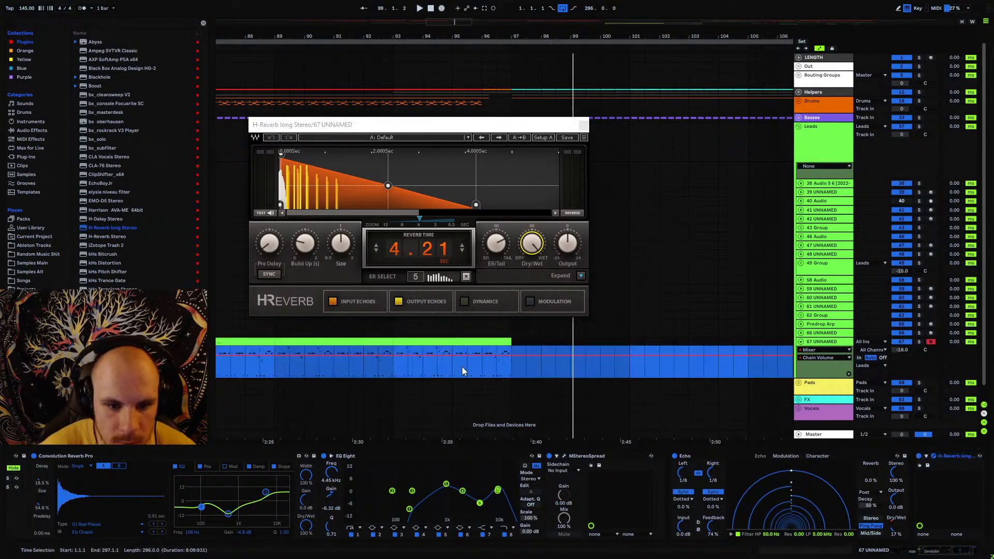
pyautogui.moveTo(532, 243); pyautogui.dragTo(519, 249)
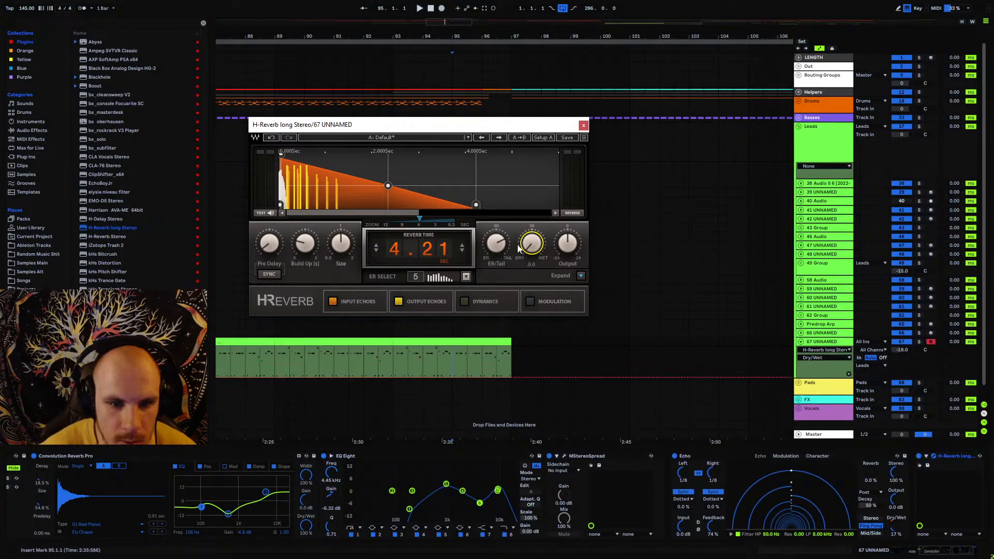
pyautogui.click(452, 377)
pyautogui.moveTo(514, 377); pyautogui.dragTo(749, 346)
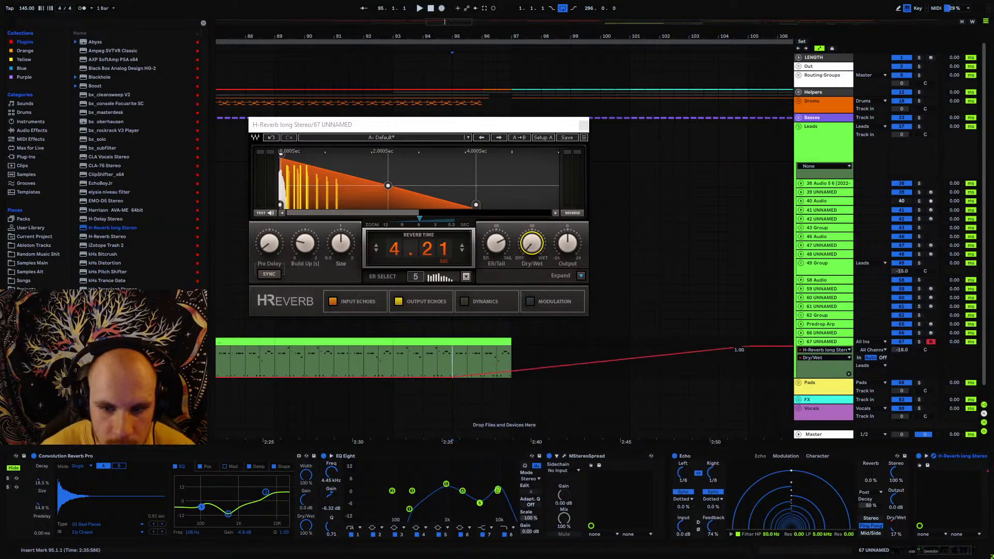
# - Automate Echo's Feedback to rise to 94 % from bar 95 to bar 97 and play the transition from bar 95
pyautogui.click(713, 526)
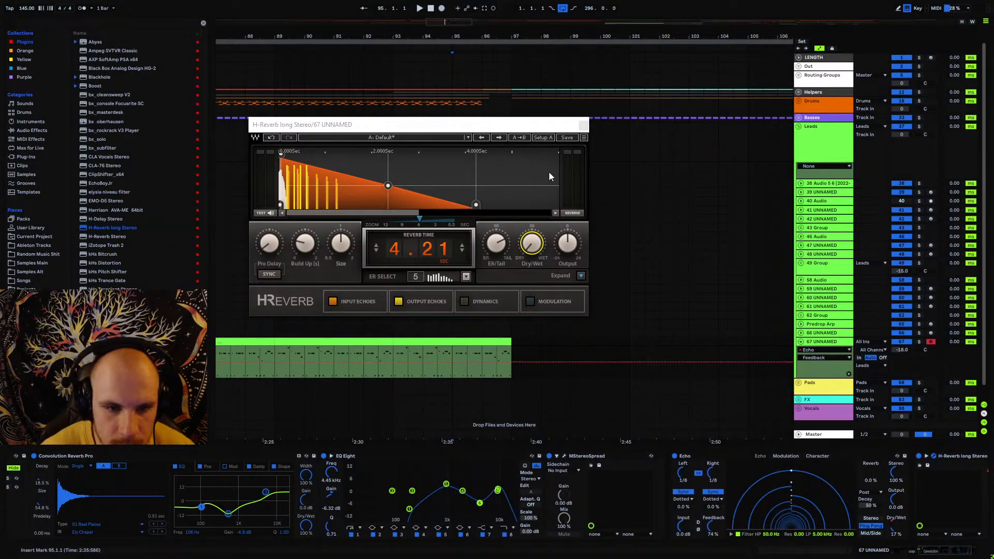
pyautogui.click(584, 126)
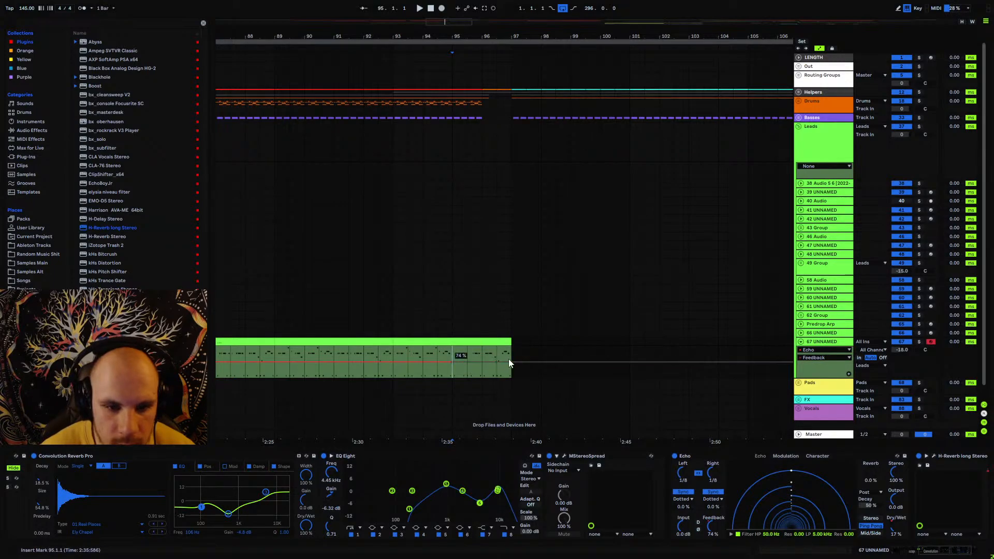
pyautogui.moveTo(510, 363); pyautogui.dragTo(510, 357)
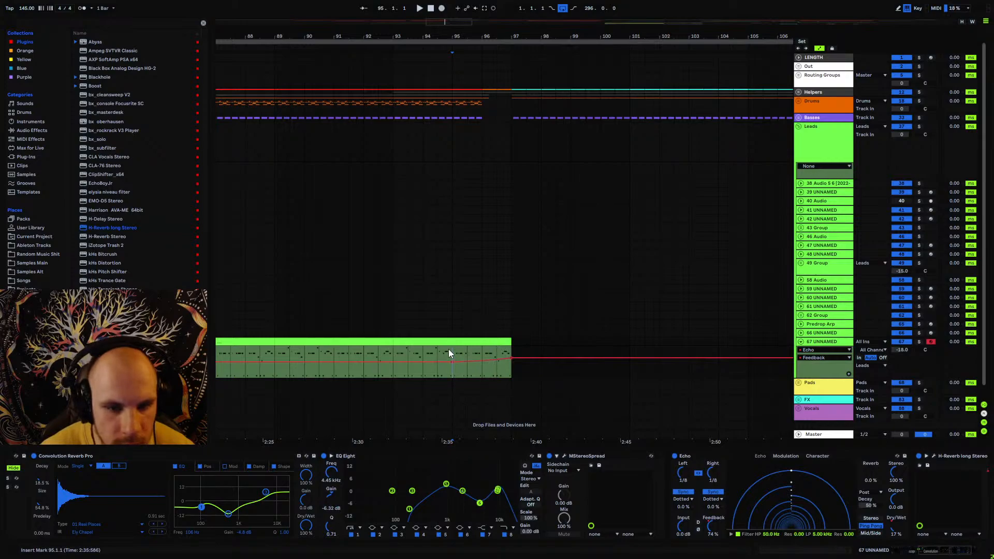
pyautogui.press('space')
pyautogui.click(801, 342)
pyautogui.click(821, 342)
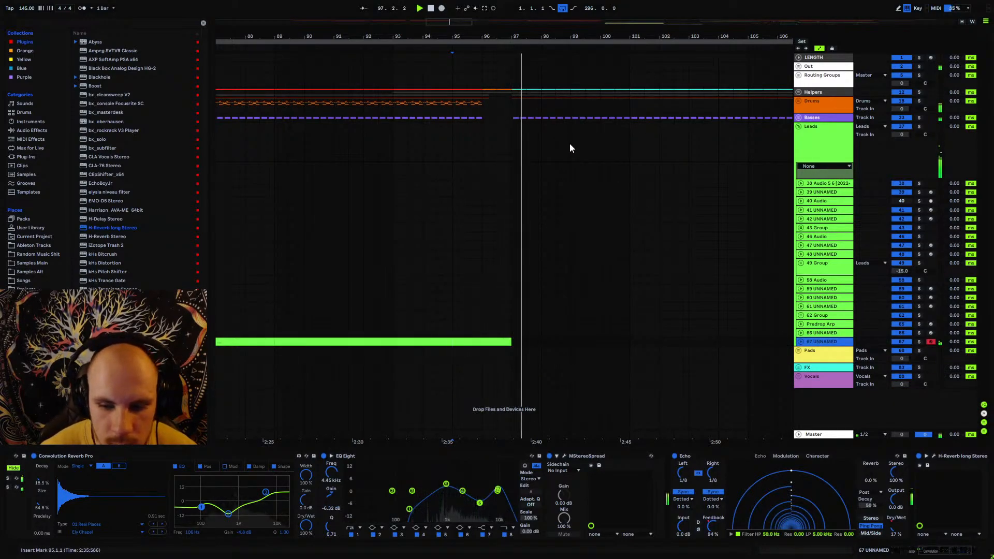
# - Automate Echo's Dry/Wet to climb from bar 97 to its maximum at bar 109
pyautogui.click(939, 553)
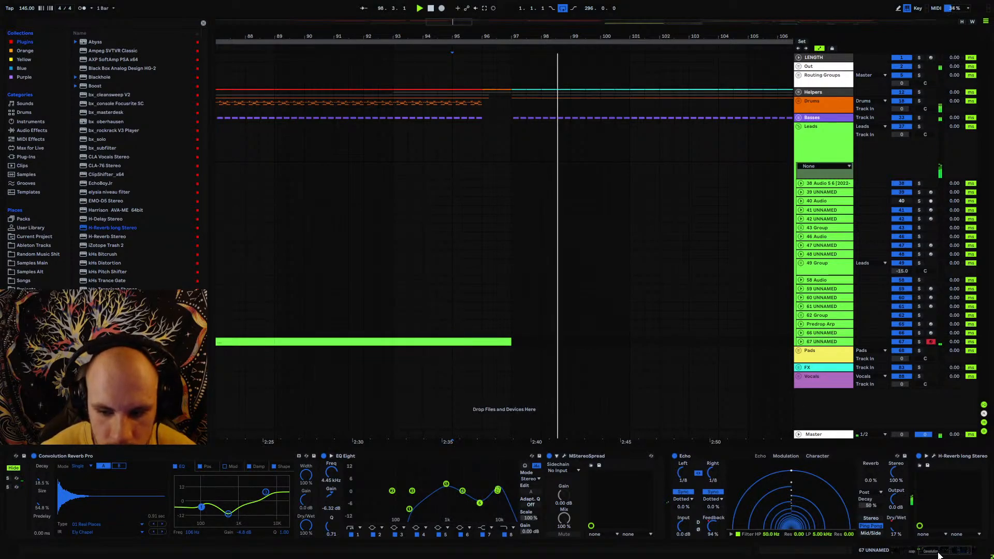
pyautogui.click(801, 342)
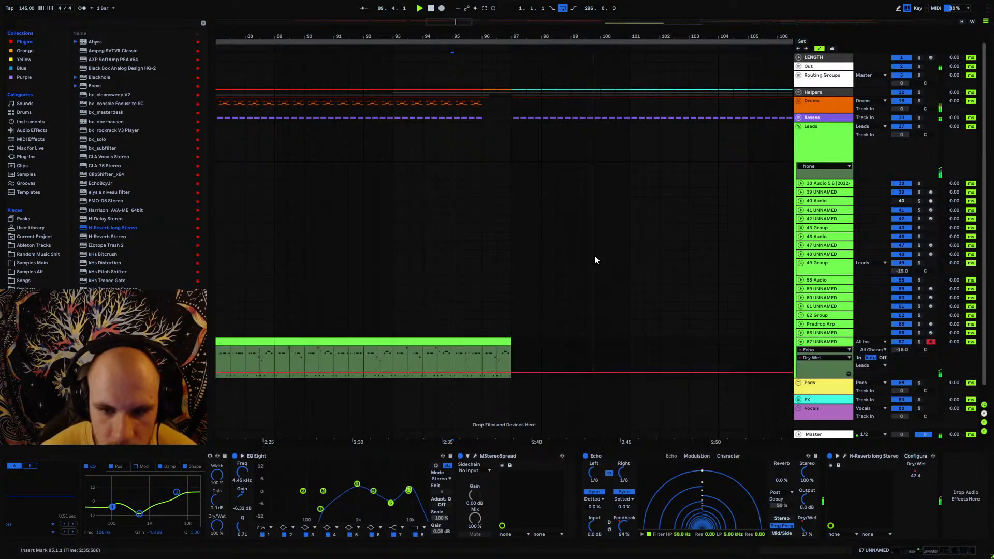
pyautogui.moveTo(520, 39); pyautogui.dragTo(388, 13)
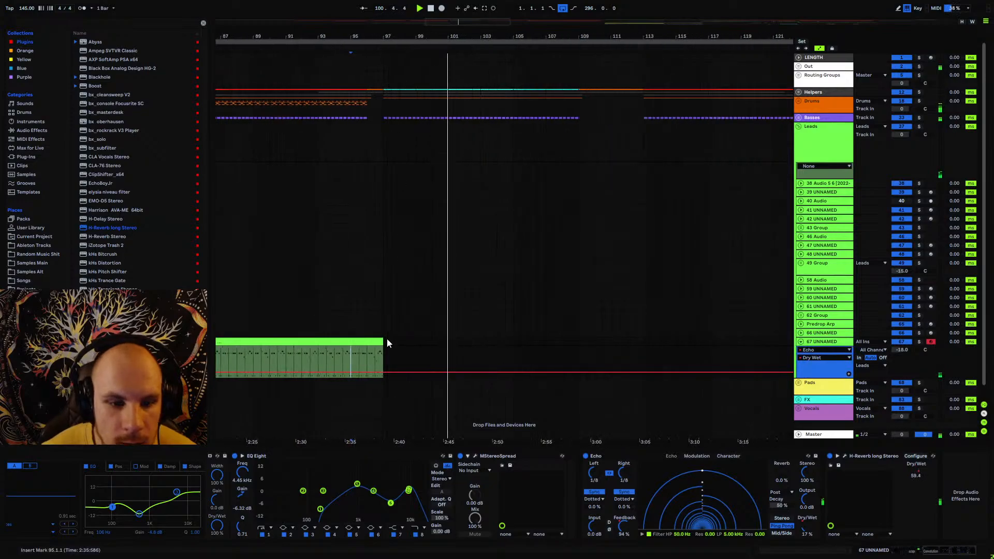
pyautogui.click(383, 371)
pyautogui.moveTo(576, 372); pyautogui.dragTo(578, 346)
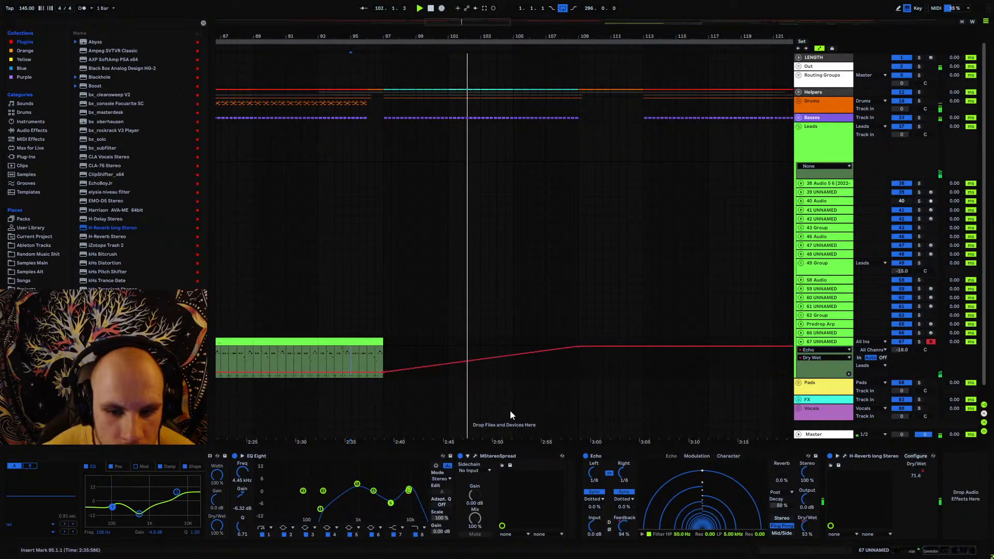
# - Set Echo's Feedback automation point at bar 97 to 100 %
pyautogui.click(806, 501)
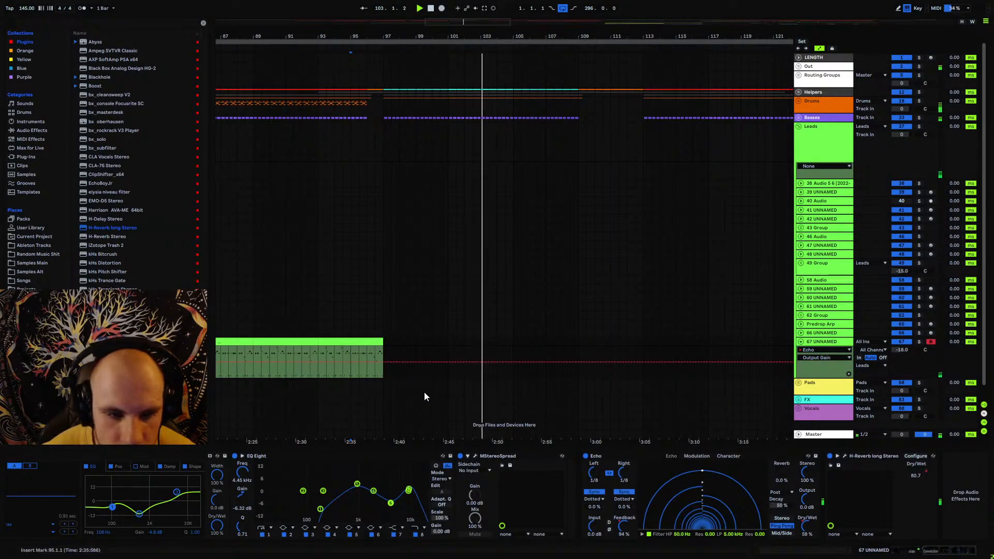
pyautogui.click(627, 530)
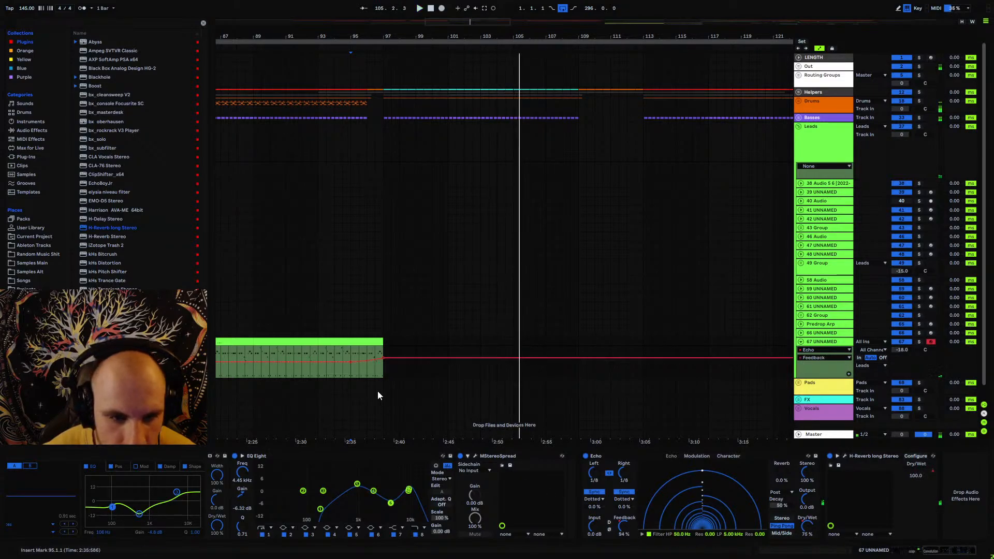
pyautogui.moveTo(383, 356); pyautogui.dragTo(383, 355)
pyautogui.rightClick(384, 357)
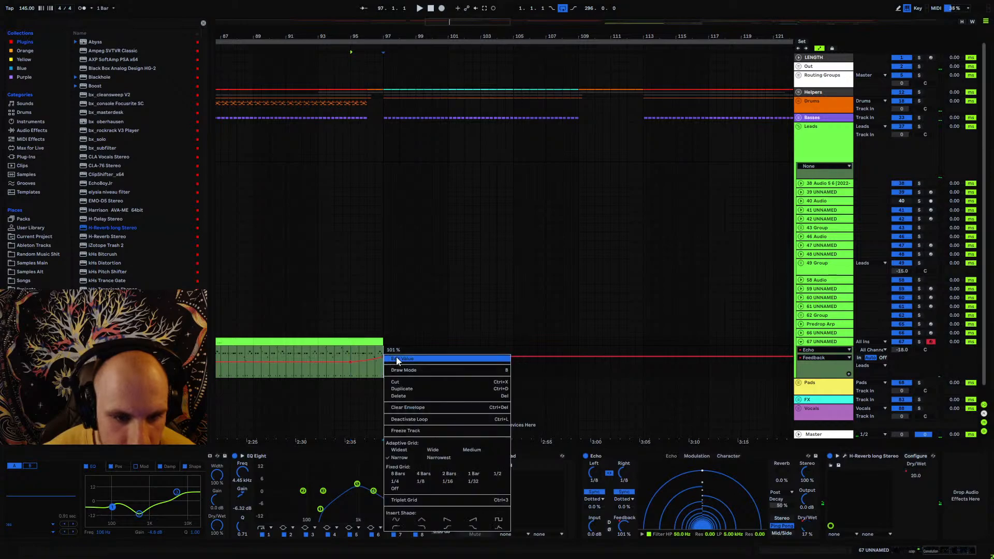
pyautogui.click(449, 373)
pyautogui.write('100')
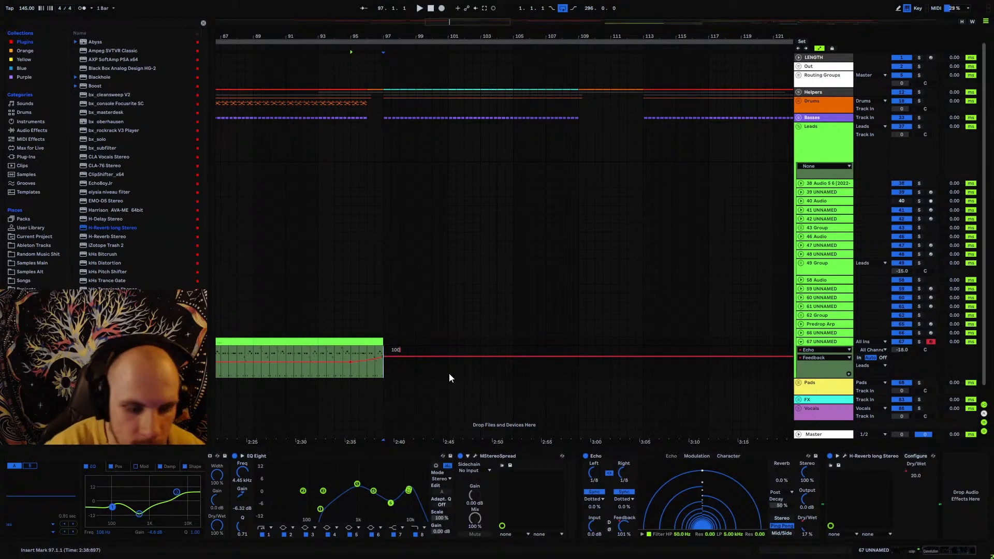
pyautogui.press('Return')
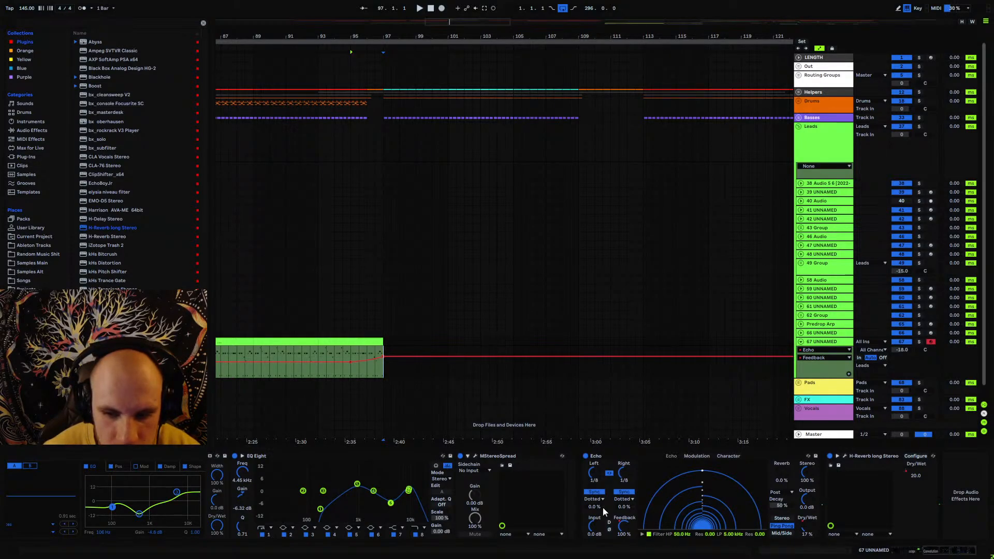
# - Insert an EQ Eight audio effect directly after Echo and turn off Echo's filter
pyautogui.click(32, 131)
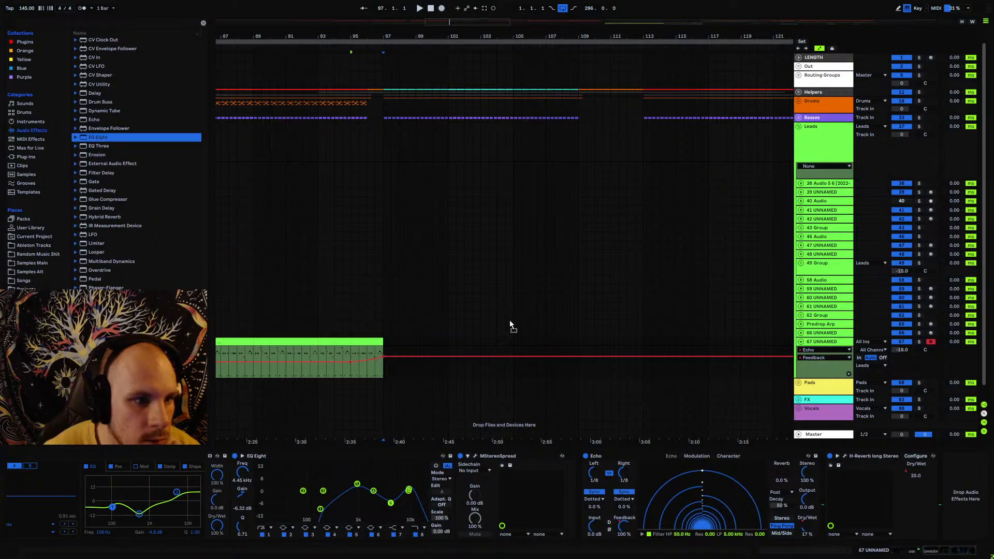
pyautogui.moveTo(670, 536); pyautogui.dragTo(671, 537)
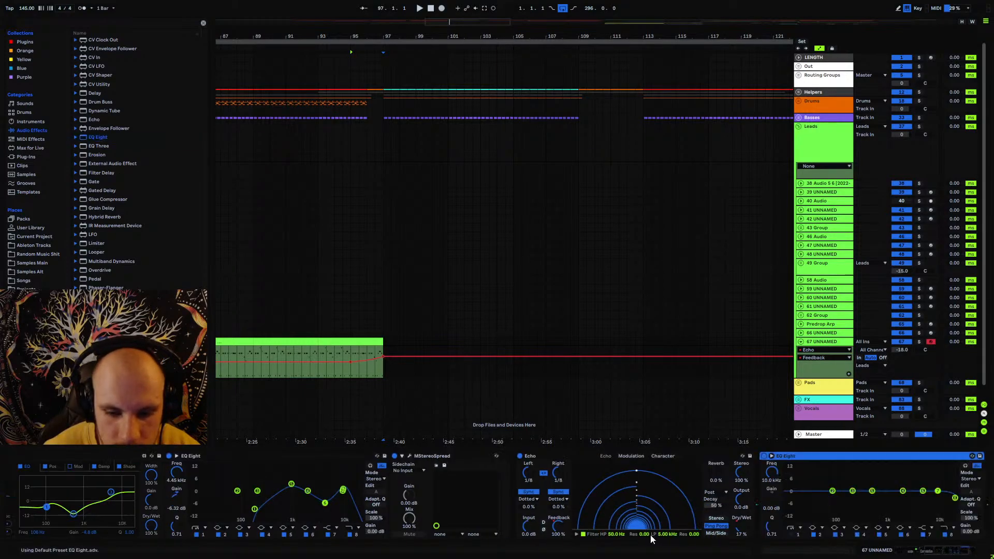
pyautogui.click(584, 535)
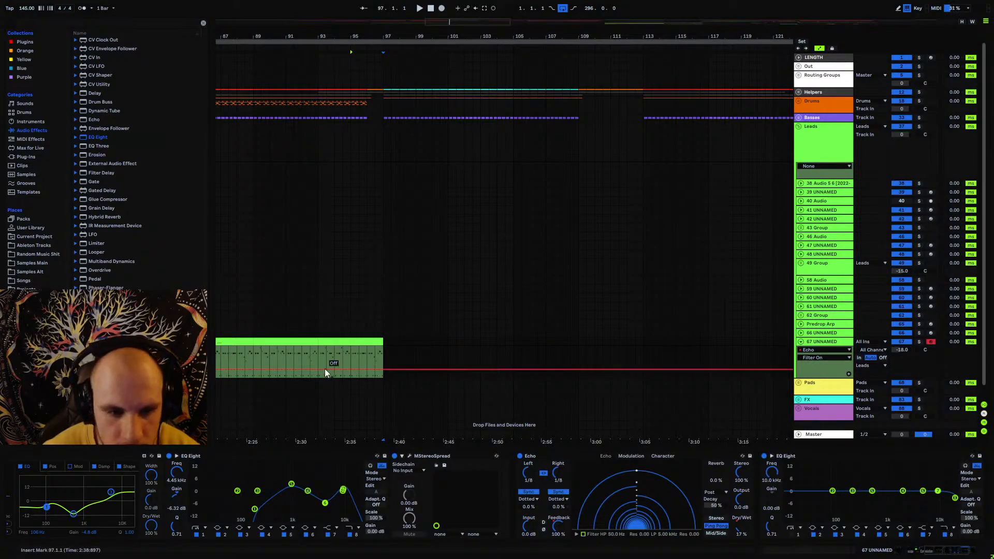
# - Play the lead from bar 92 and lower Echo's Dry/Wet automation point at bar 97 to 12 %
pyautogui.click(304, 353)
pyautogui.press('space')
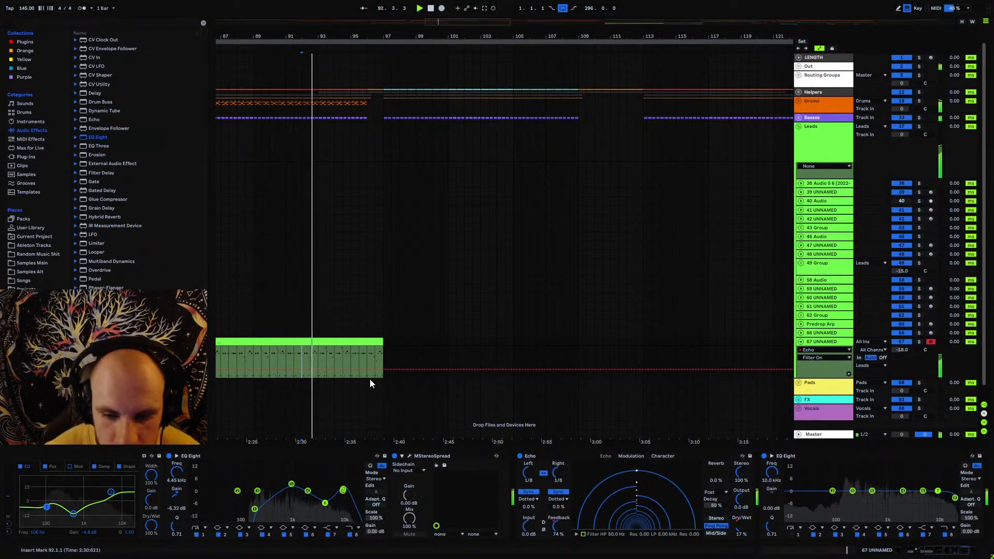
pyautogui.click(746, 532)
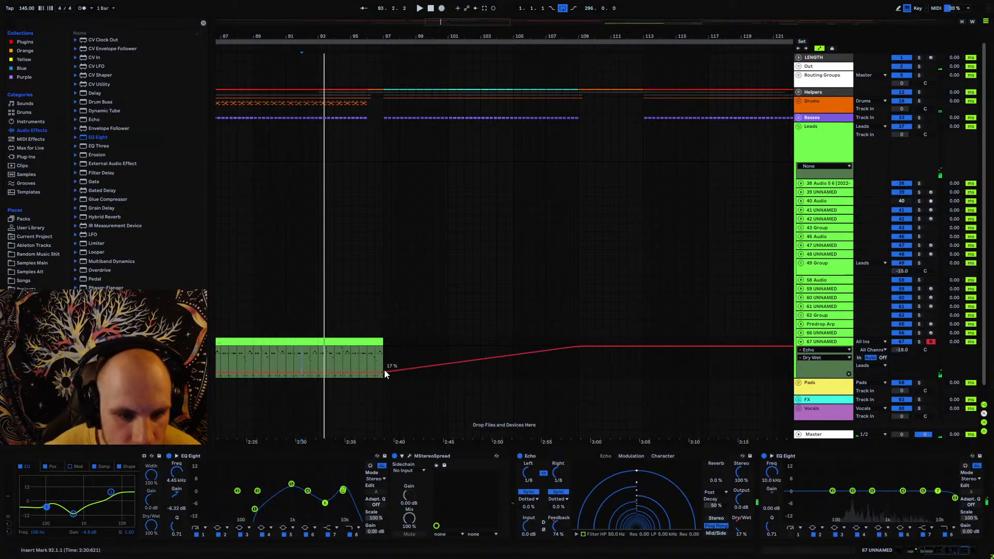
pyautogui.moveTo(384, 374); pyautogui.dragTo(384, 377)
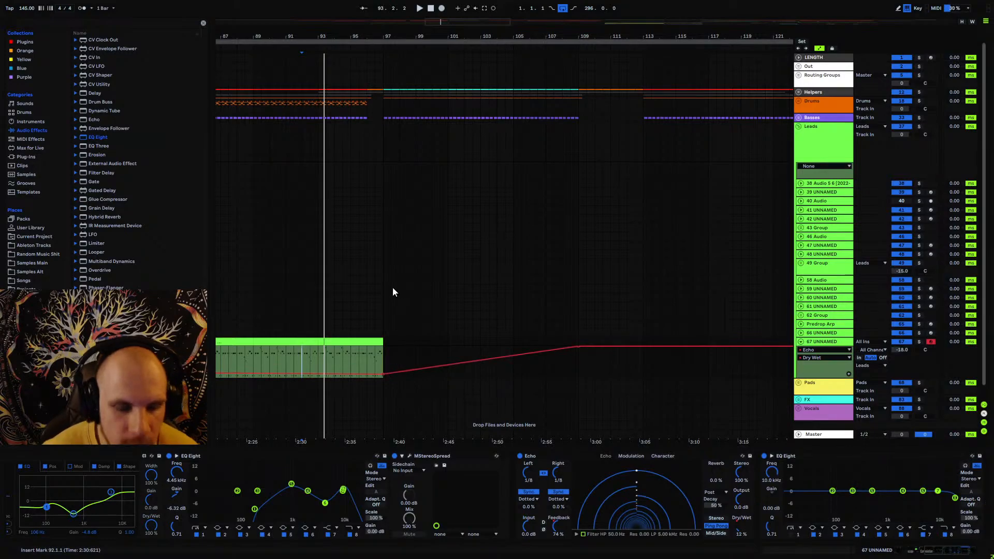
# - Set Echo's lower Dry/Wet automation point at bar 81 and the point at bar 97 to exactly 10 %
pyautogui.moveTo(363, 36); pyautogui.dragTo(591, 25)
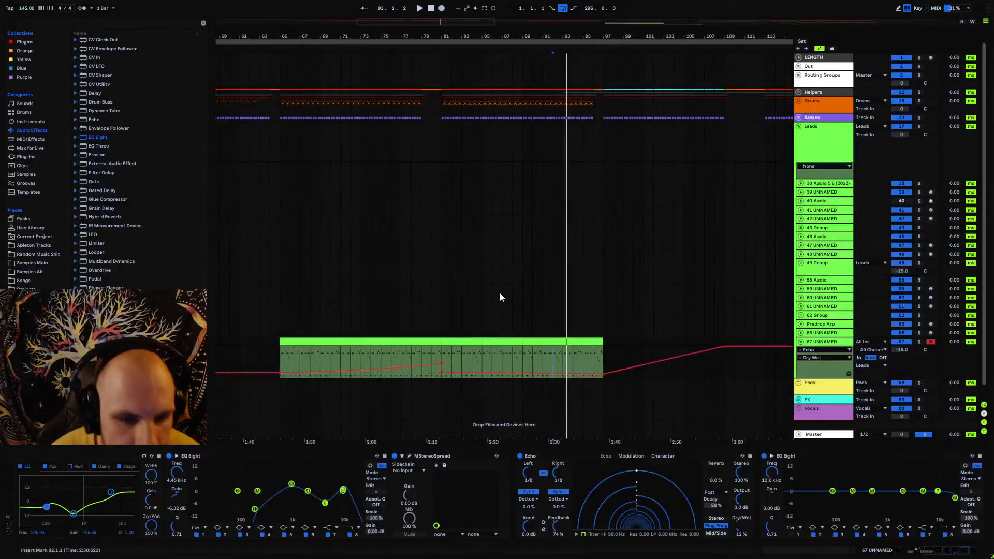
pyautogui.moveTo(442, 375); pyautogui.dragTo(442, 377)
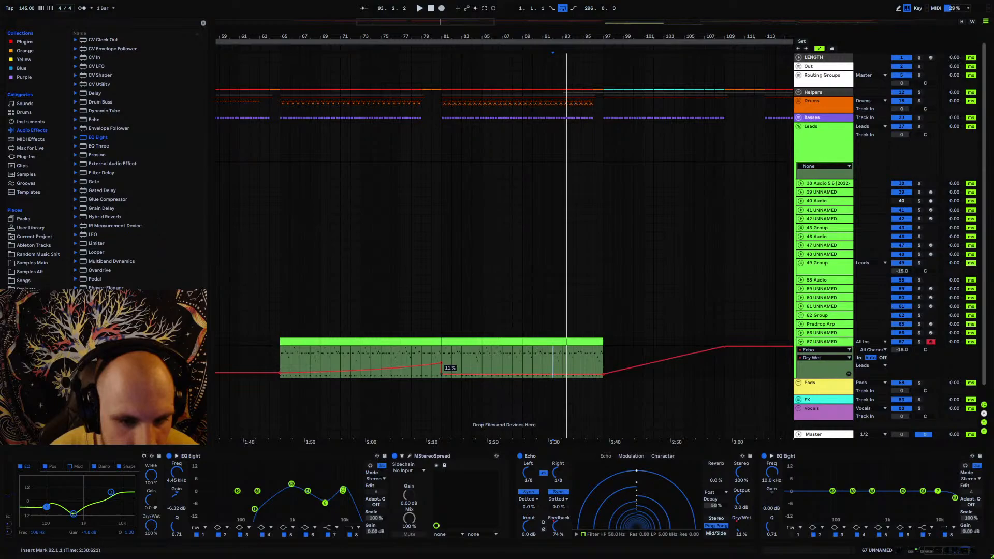
pyautogui.rightClick(441, 377)
pyautogui.click(455, 199)
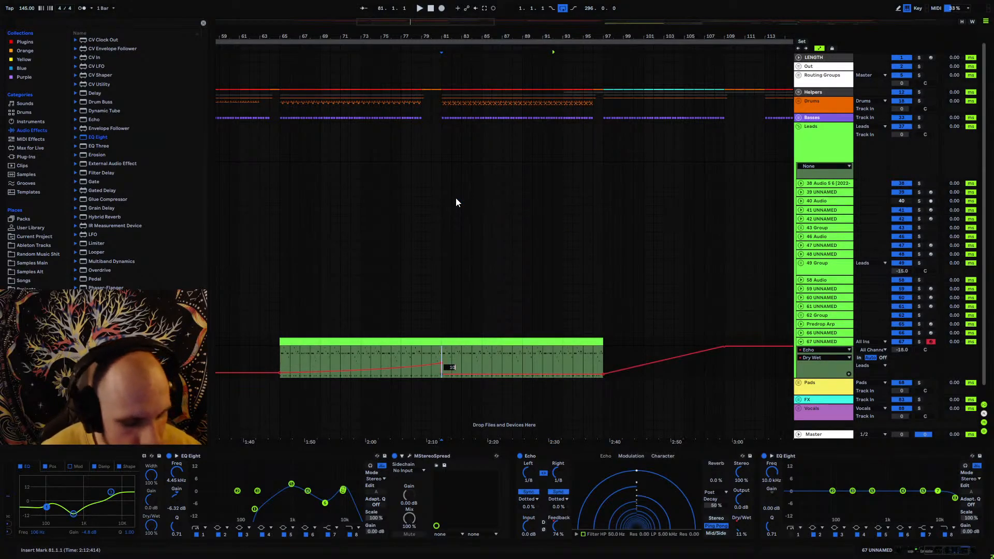
pyautogui.rightClick(603, 374)
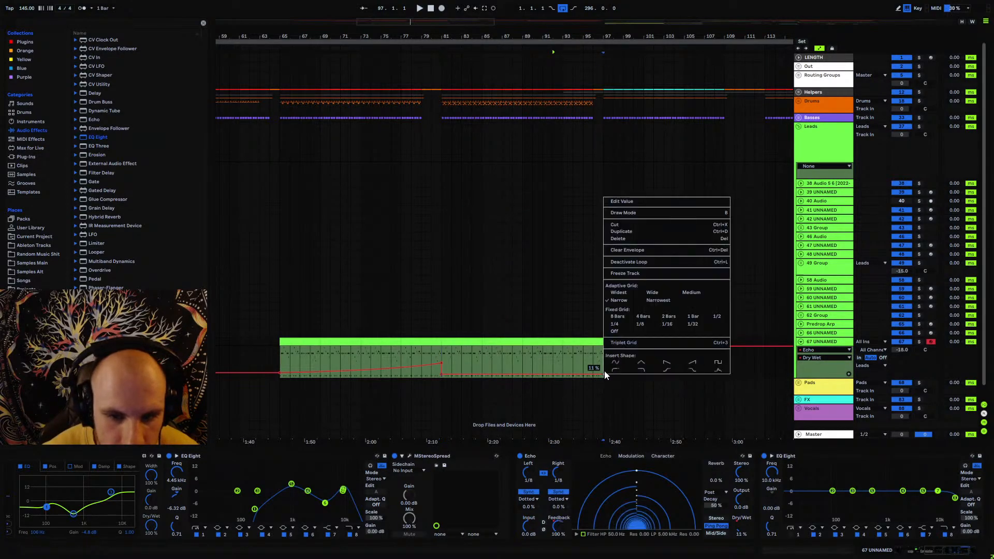
pyautogui.click(635, 202)
pyautogui.write('10')
pyautogui.press('Return')
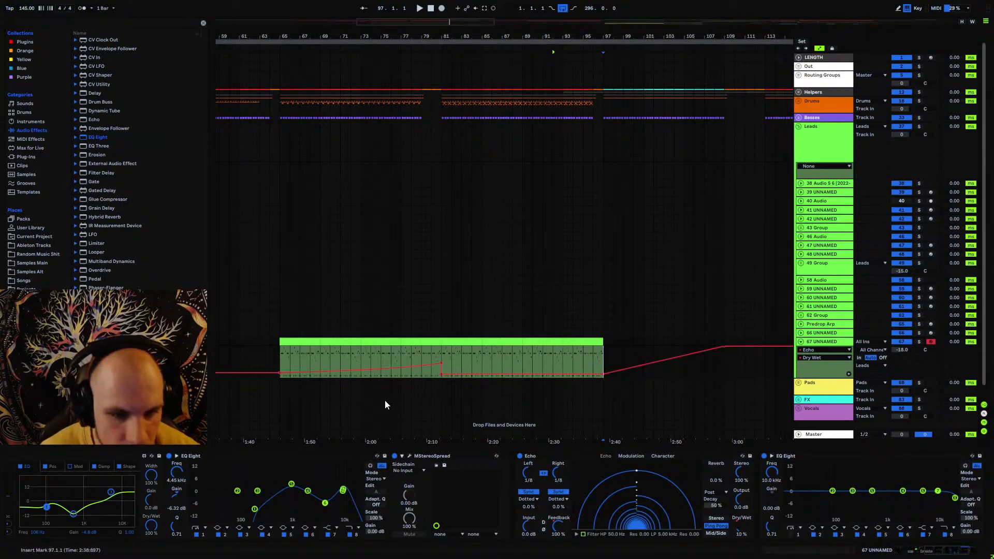
# - Set Echo's Dry/Wet automation point at bar 65 to 10 % and curve the rise from there to bar 81
pyautogui.rightClick(279, 373)
pyautogui.click(326, 199)
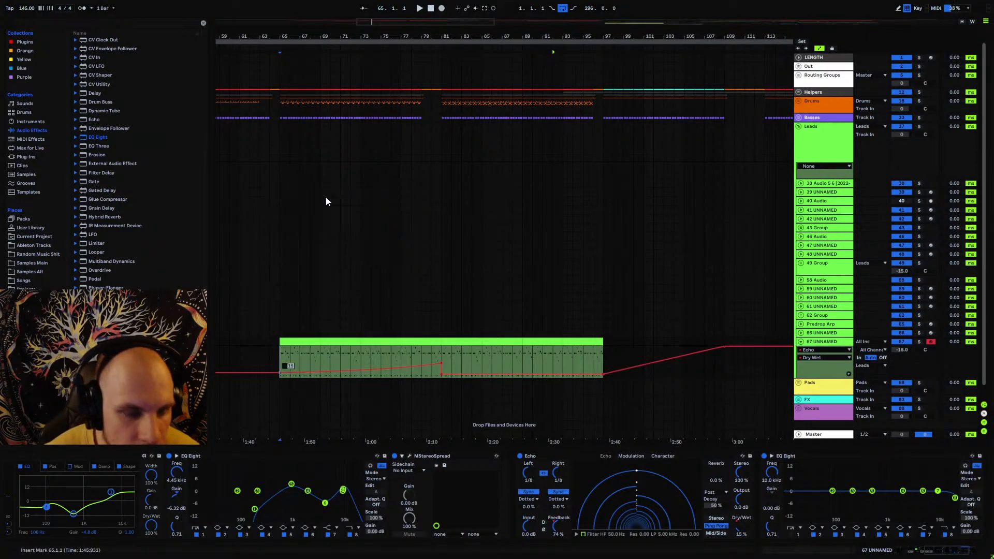
pyautogui.write('1')
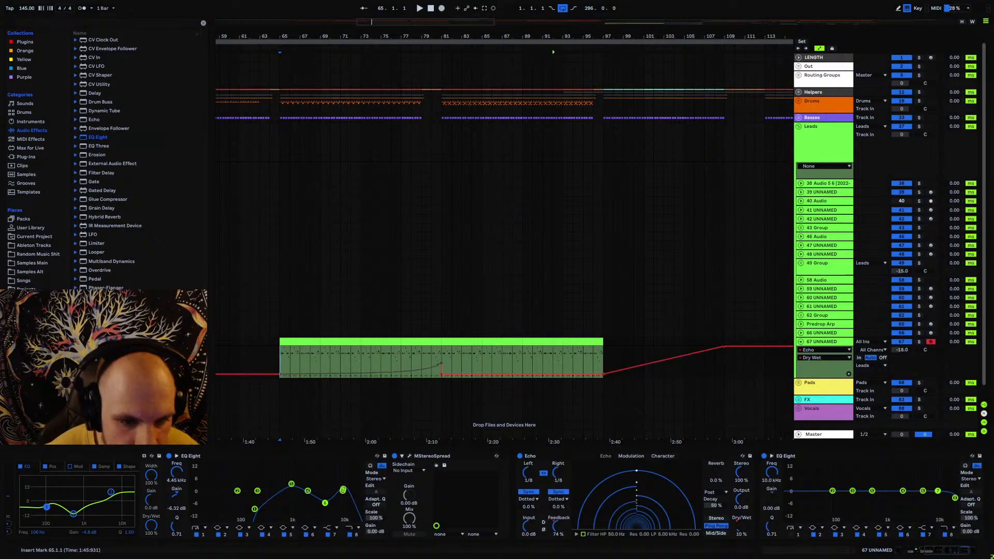
# - Play the lead from bar 78 across the Dry/Wet change at bar 81 and return to bar 79
pyautogui.click(408, 356)
pyautogui.press('space')
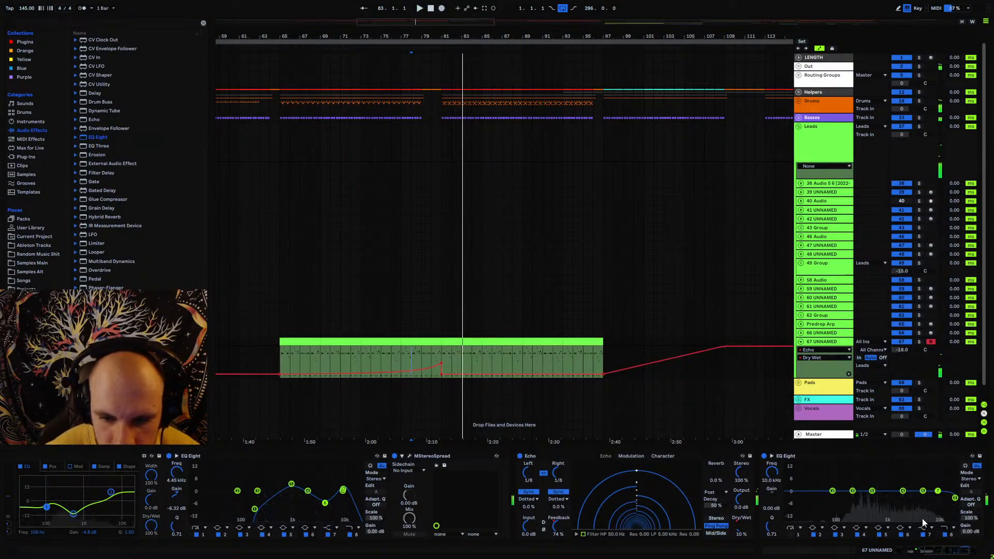
pyautogui.press('space')
pyautogui.moveTo(425, 351); pyautogui.dragTo(436, 352)
pyautogui.press('Left')
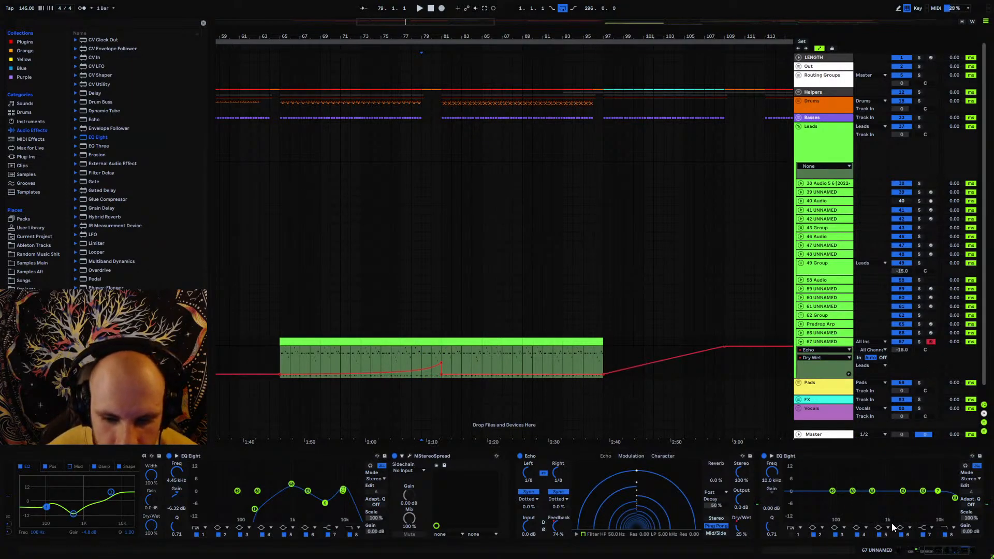
# - Automate the post-Echo EQ Eight's band 8 frequency to dip to 2.78 kHz at bar 101 and return to 22 kHz by bar 109, and enable band 1
pyautogui.click(772, 472)
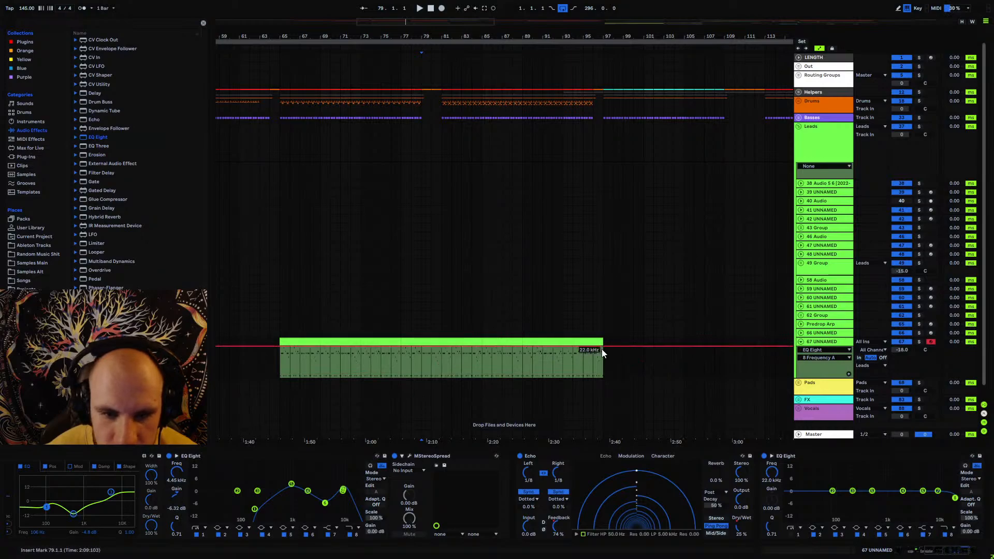
pyautogui.click(643, 355)
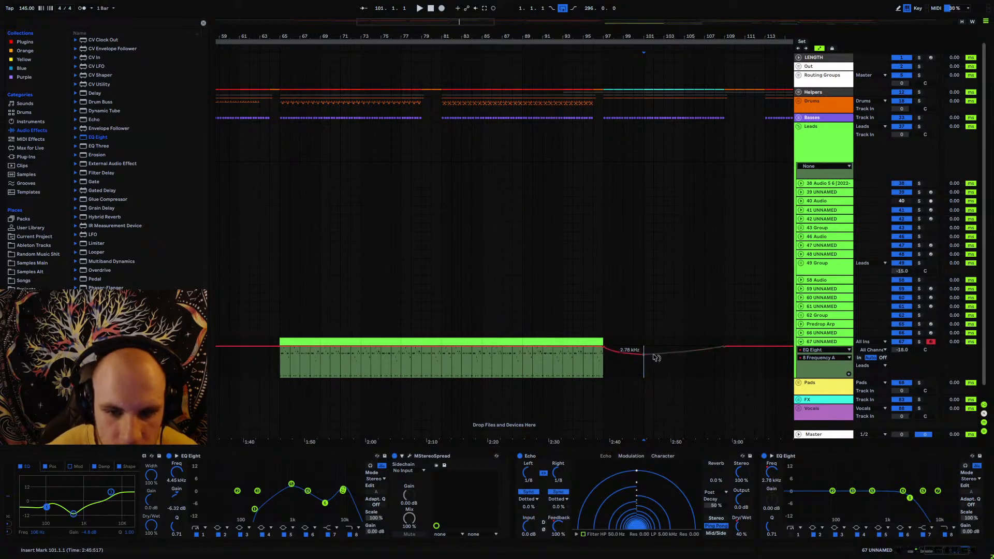
pyautogui.click(593, 362)
pyautogui.press('space')
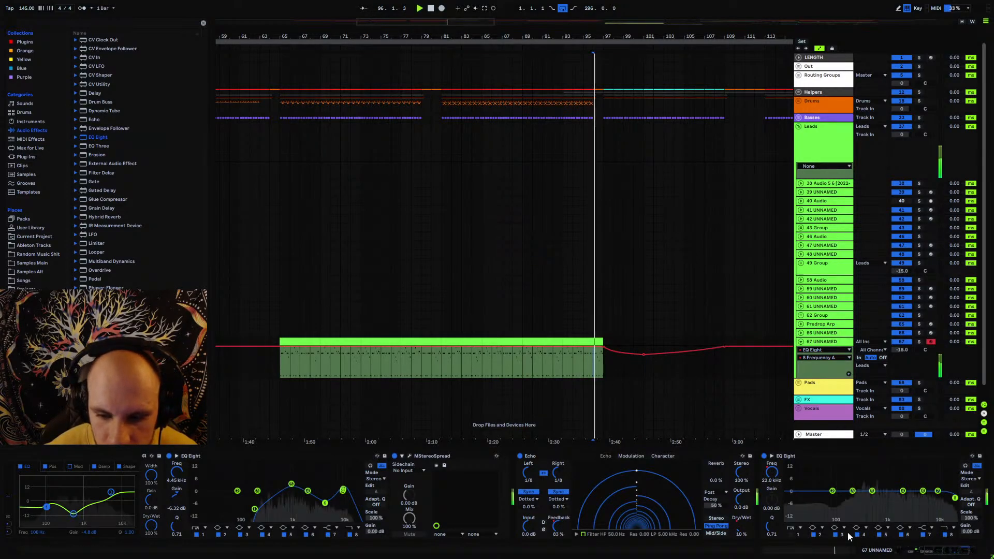
pyautogui.click(792, 534)
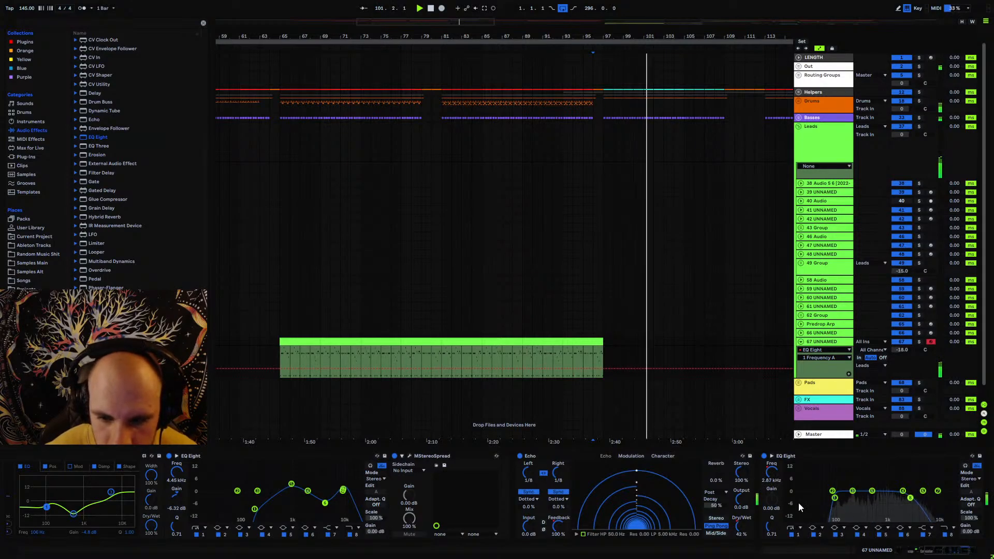
# - Curve Echo's Dry/Wet rise from bar 97 and drop the automation to 0.0 % at bar 109
pyautogui.click(748, 531)
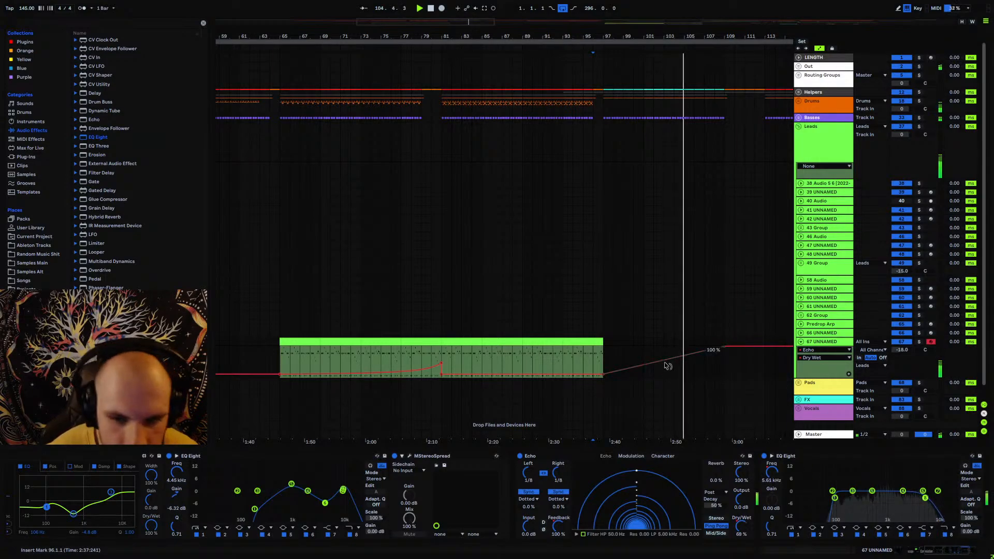
pyautogui.moveTo(744, 347); pyautogui.dragTo(725, 377)
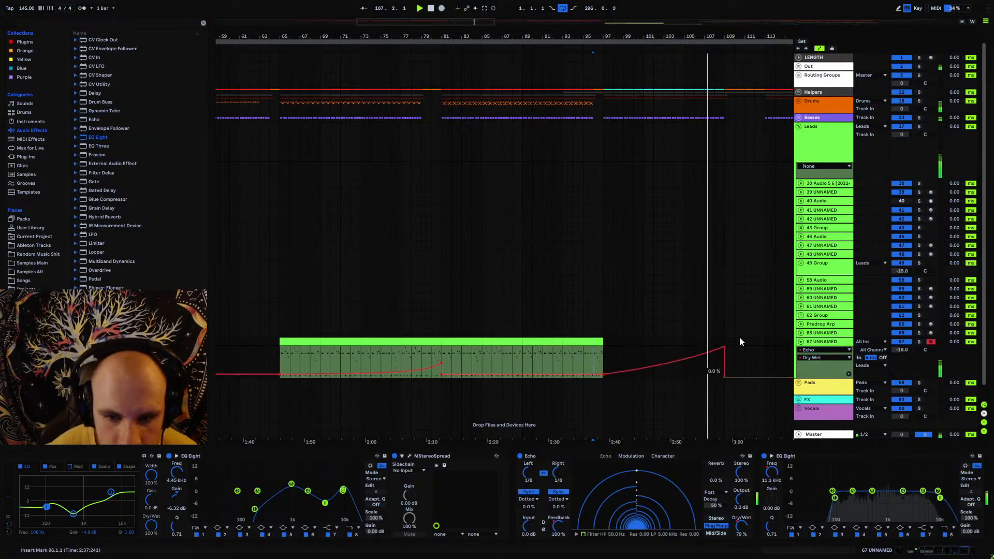
# - Automate Echo's Output Gain to rise along a curve from 0.0 dB at bar 105 to about 6.1 dB at bar 109
pyautogui.click(739, 501)
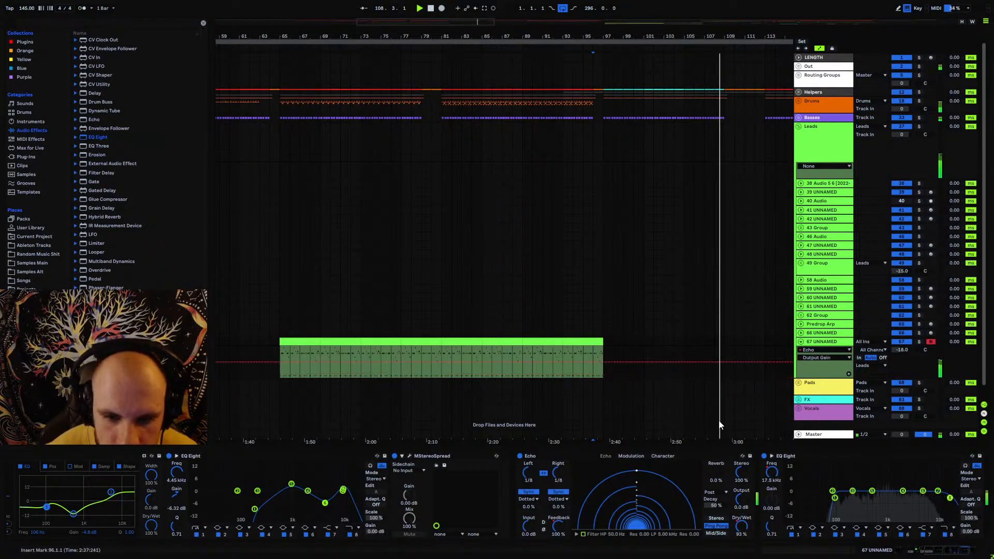
pyautogui.click(684, 362)
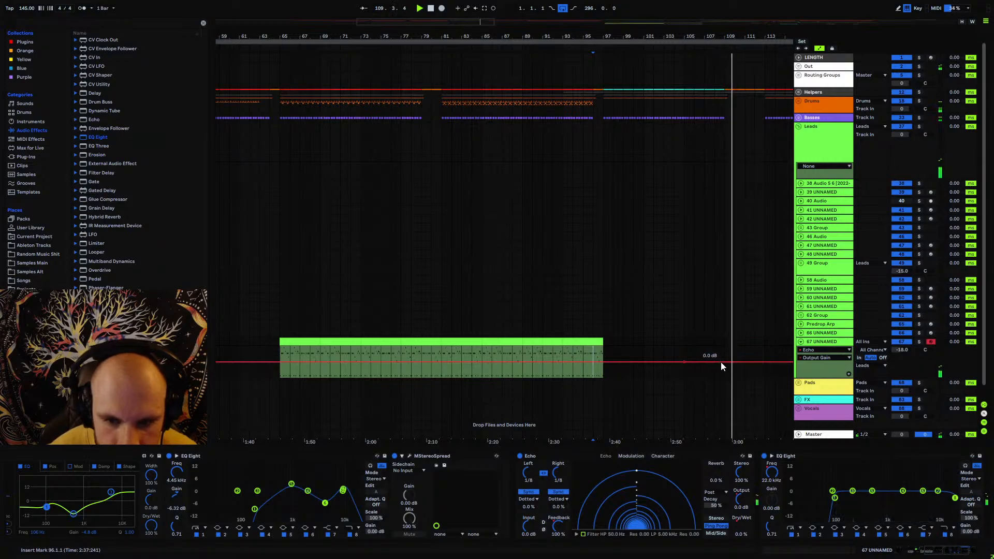
pyautogui.moveTo(722, 362); pyautogui.dragTo(724, 355)
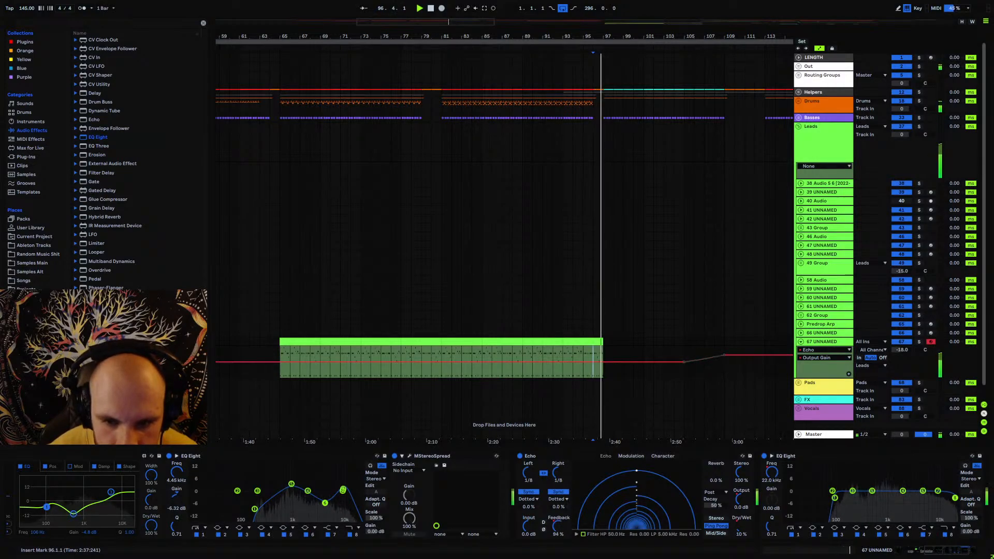
# - Drop the H-Reverb long Stereo Dry/Wet automation from full to 0 at bar 109
pyautogui.hscroll(3, 925, 489)
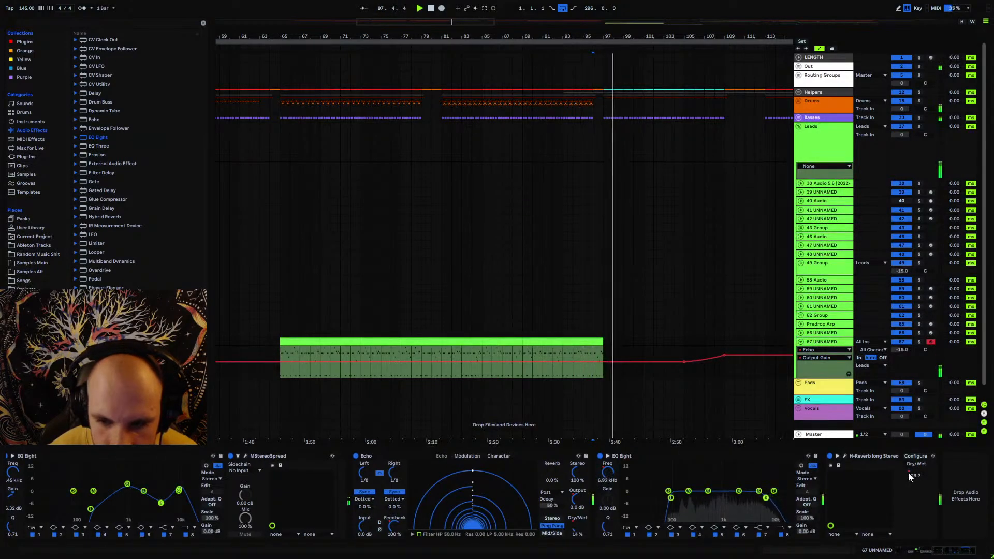
pyautogui.click(907, 471)
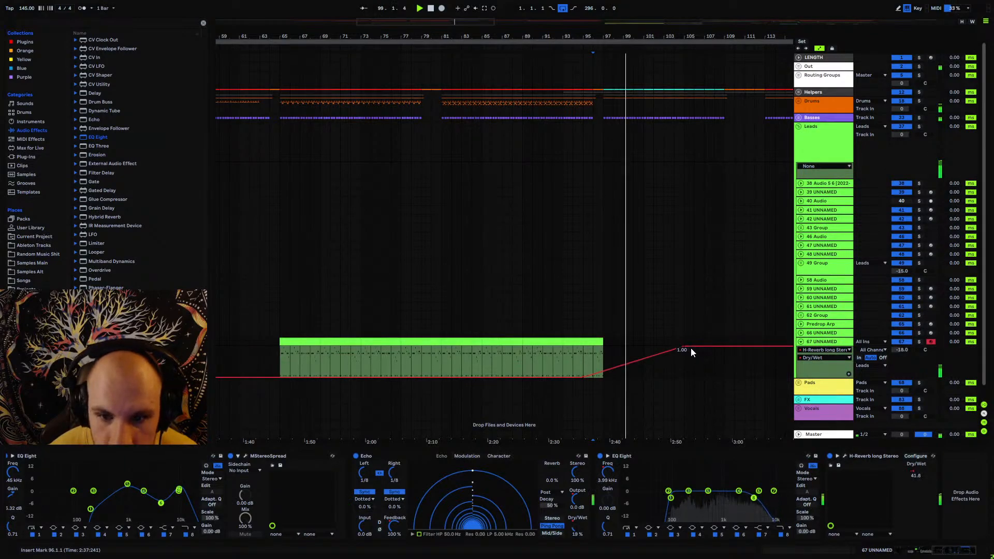
pyautogui.moveTo(723, 349); pyautogui.dragTo(726, 377)
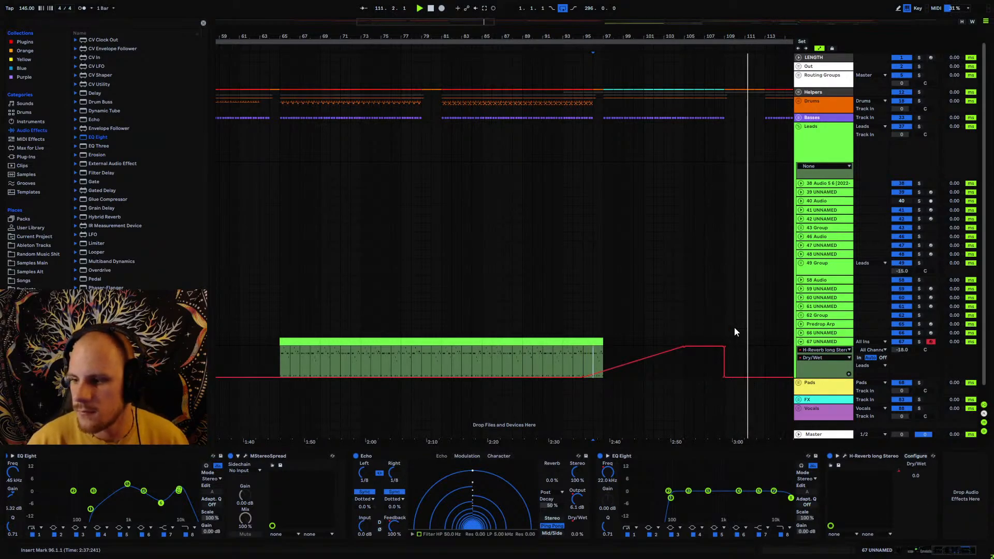
pyautogui.click(802, 342)
pyautogui.click(825, 342)
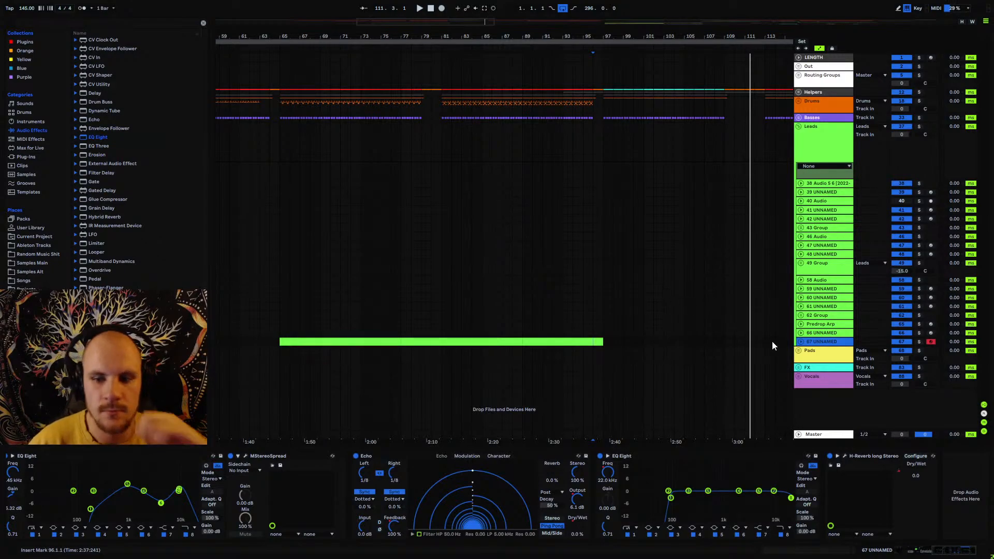
pyautogui.hotkey('ctrl', 't')
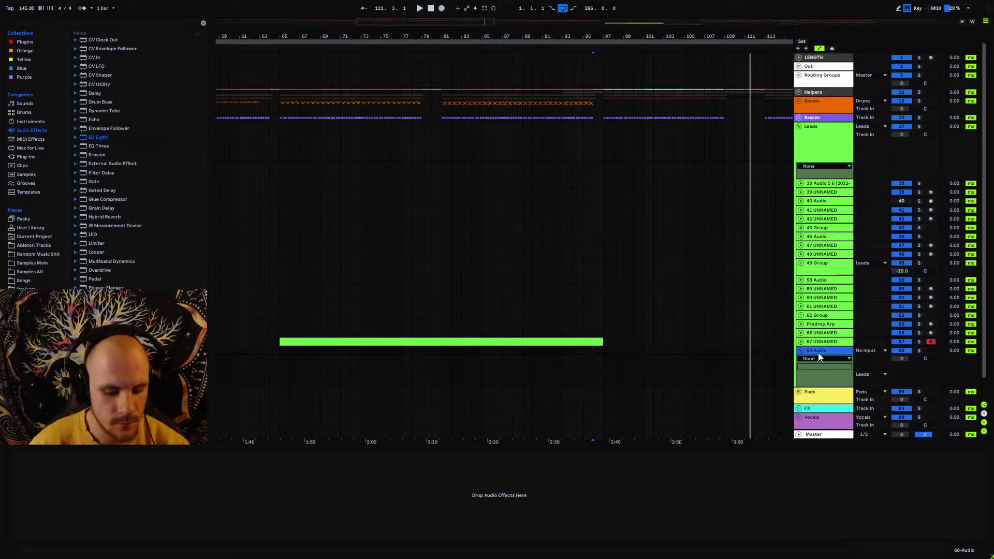
pyautogui.press('Delete')
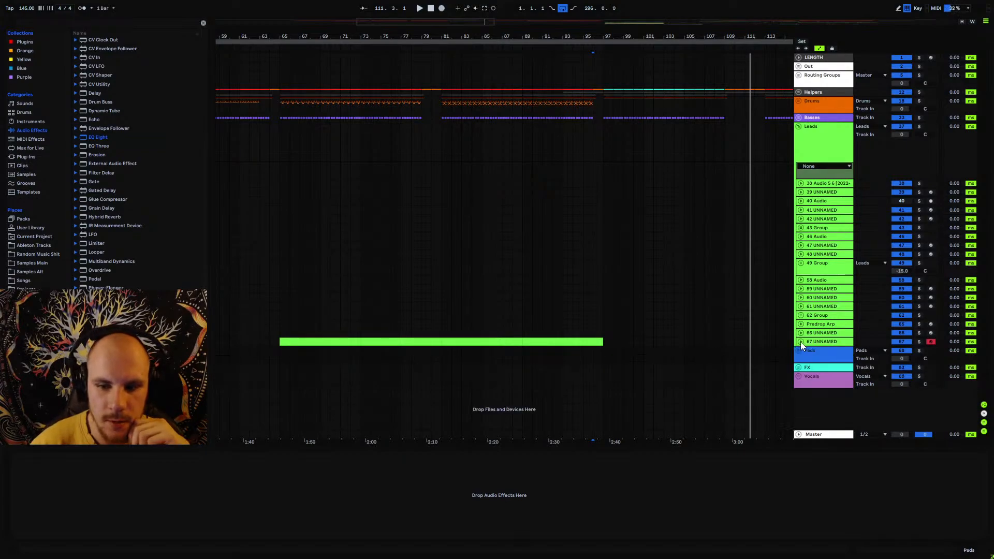
pyautogui.click(801, 341)
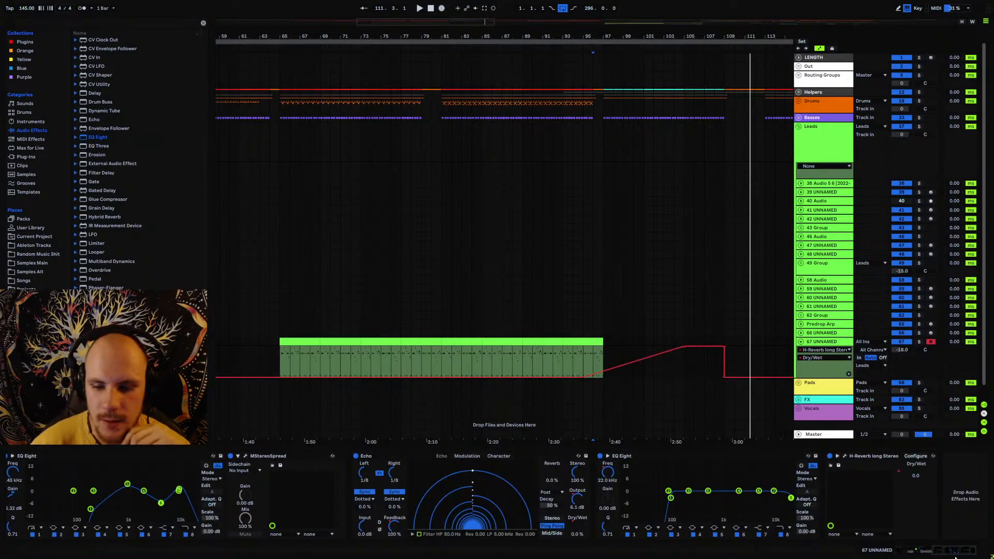
# - Open Serum on track 67 and bring up its Envelope 1 release as the track's automation parameter
pyautogui.hscroll(-10, 432, 479)
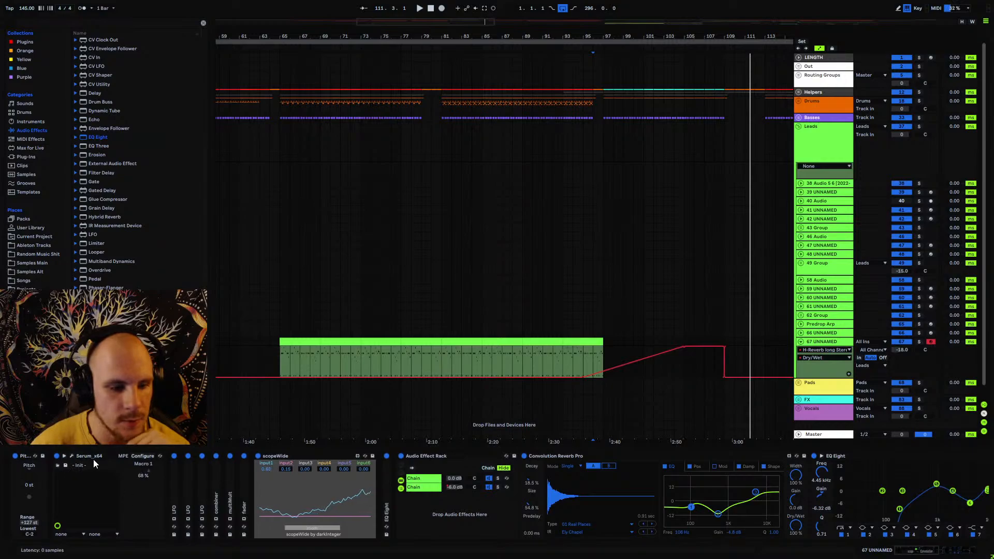
pyautogui.click(73, 456)
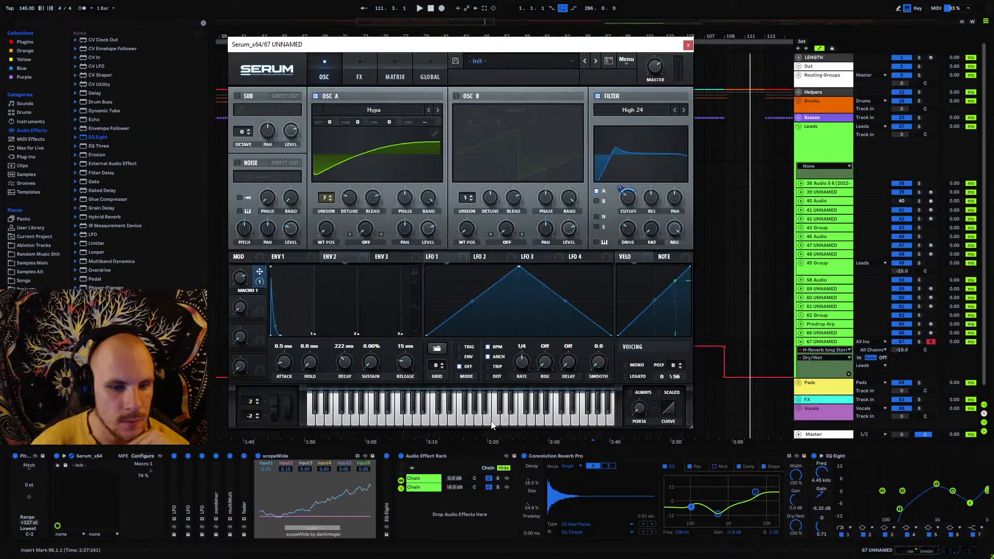
pyautogui.click(296, 258)
pyautogui.click(401, 364)
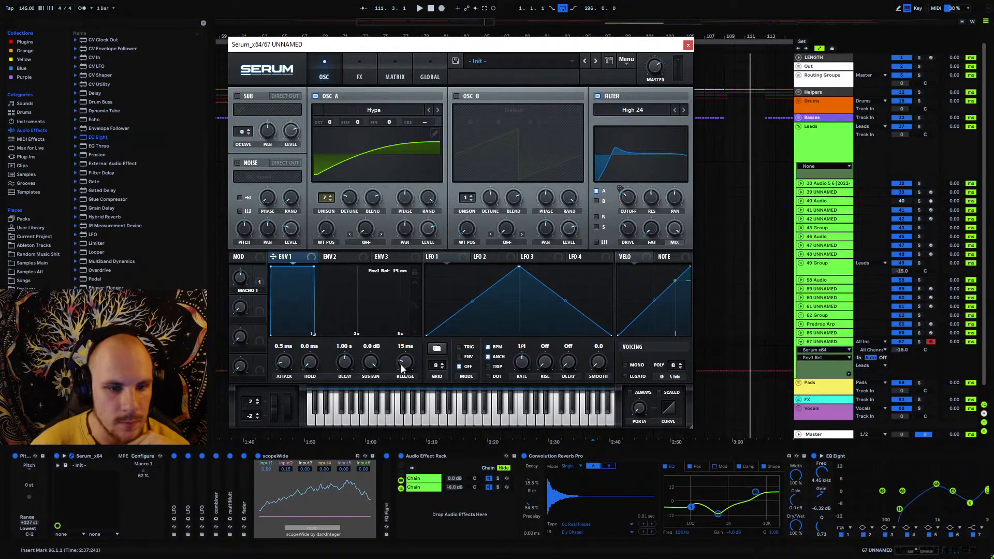
pyautogui.click(689, 45)
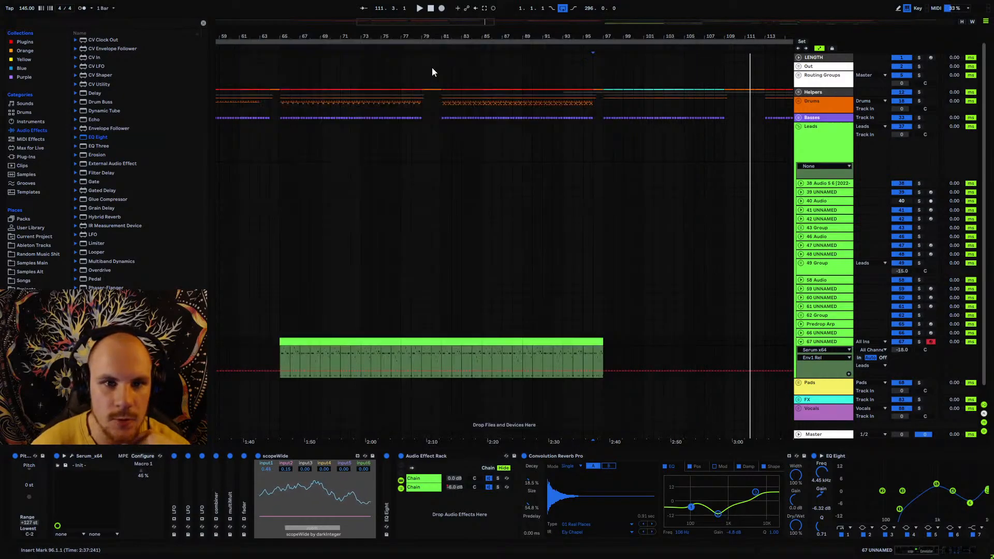
# - Automate Serum's Env1 Rel to rise from bar 79 to about 0.41 just before bar 81, fall back at bar 81, and play from bar 79
pyautogui.moveTo(436, 40); pyautogui.dragTo(496, 42)
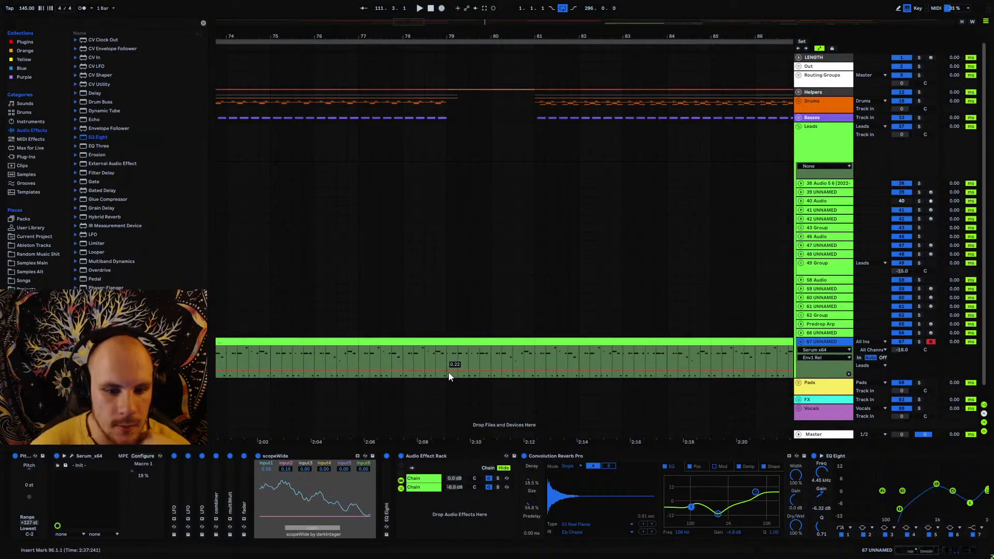
pyautogui.click(449, 372)
pyautogui.click(537, 371)
pyautogui.moveTo(529, 371); pyautogui.dragTo(530, 366)
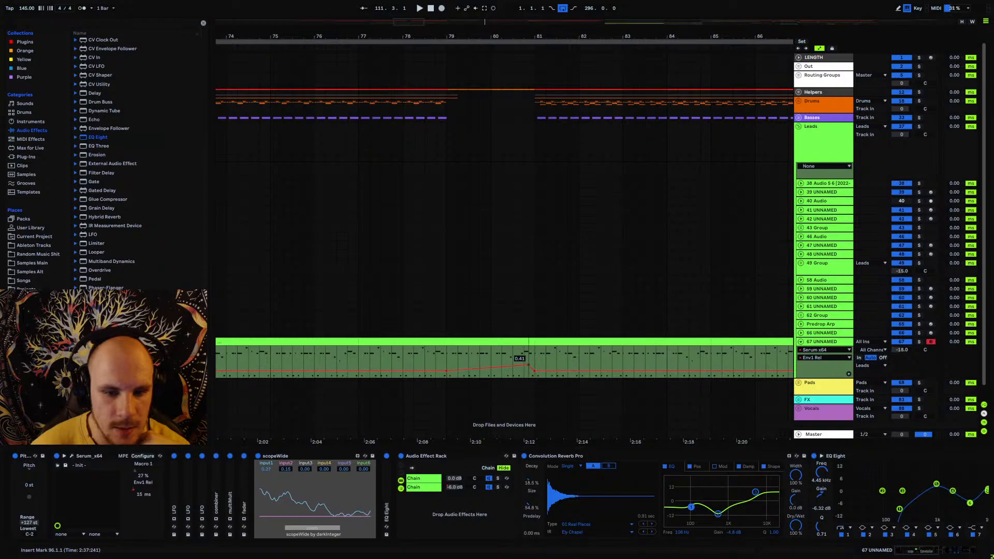
pyautogui.click(443, 353)
pyautogui.press('space')
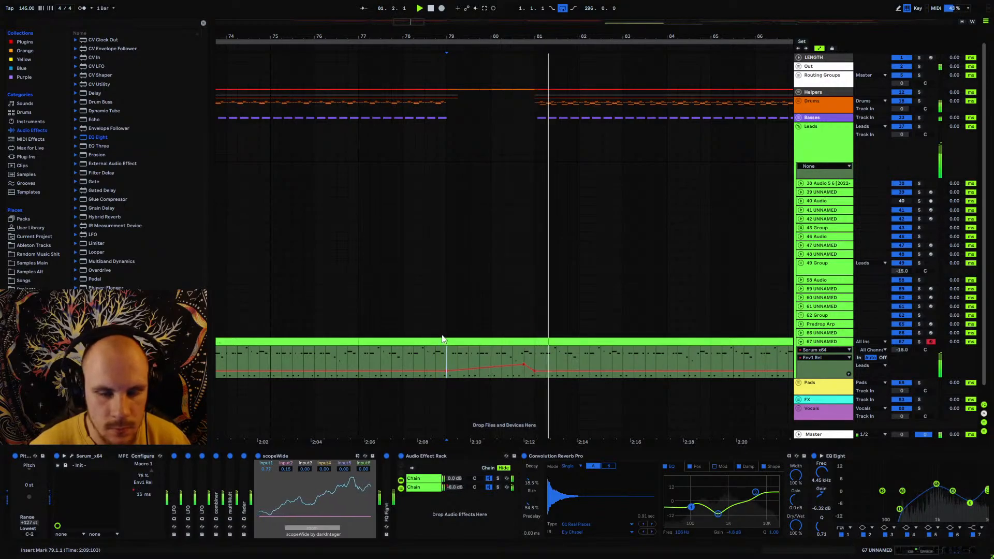
# - Automate the second rack chain's volume on track 67 to rise from bar 79 to 6.0 dB around bar 80.3 and fall back by bar 81
pyautogui.press('space')
pyautogui.press('space')
pyautogui.hscroll(2, 916, 549)
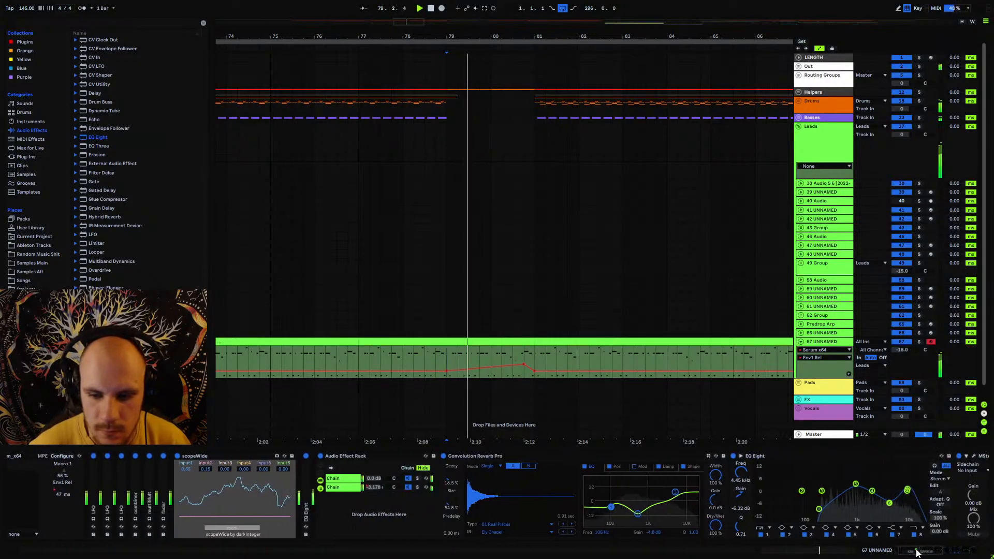
pyautogui.click(369, 486)
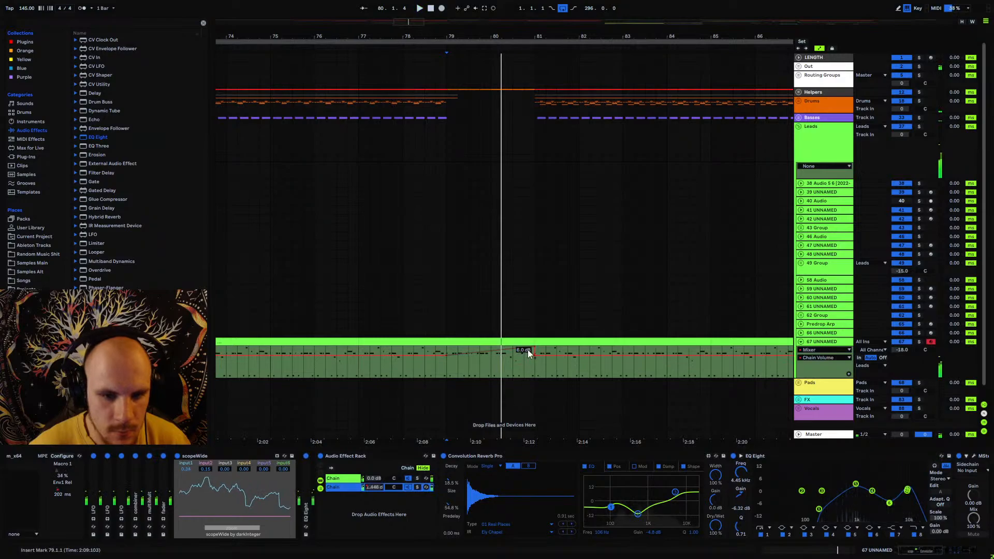
pyautogui.moveTo(533, 346); pyautogui.dragTo(503, 347)
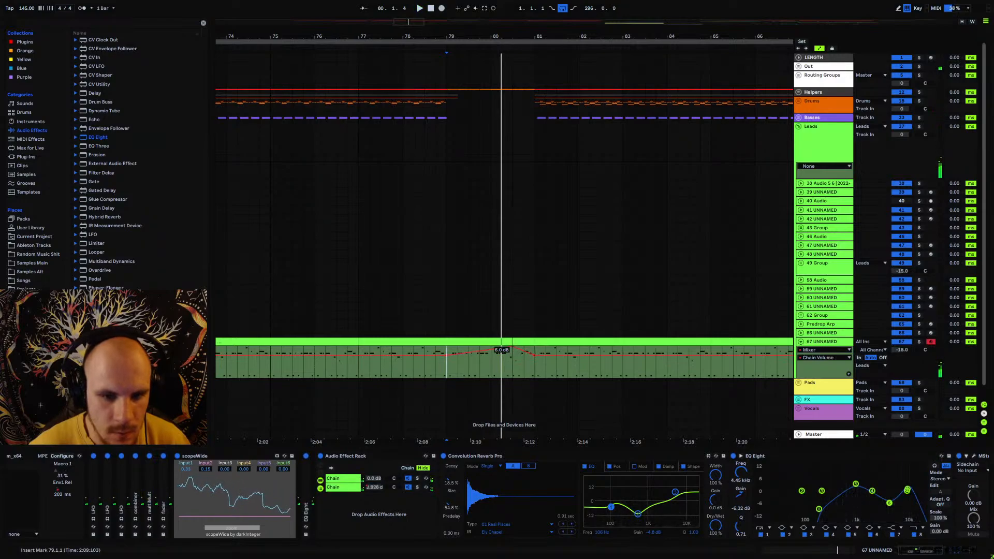
# - Automate the first rack chain's volume to dip from 0.0 dB after bar 79 to a low around bar 80.3, return at bar 81, and play it
pyautogui.click(374, 478)
pyautogui.click(445, 351)
pyautogui.click(535, 351)
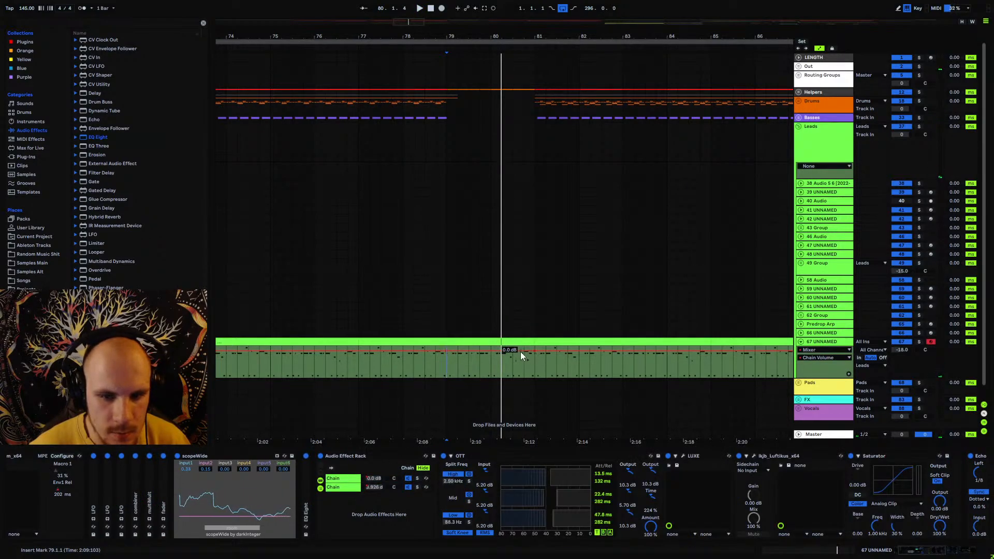
pyautogui.moveTo(523, 350); pyautogui.dragTo(513, 358)
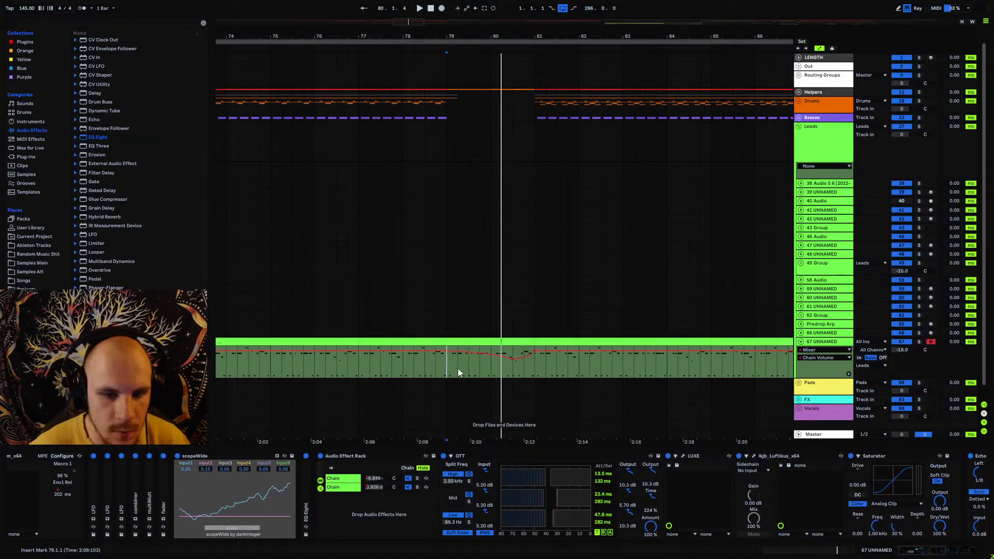
pyautogui.press('space')
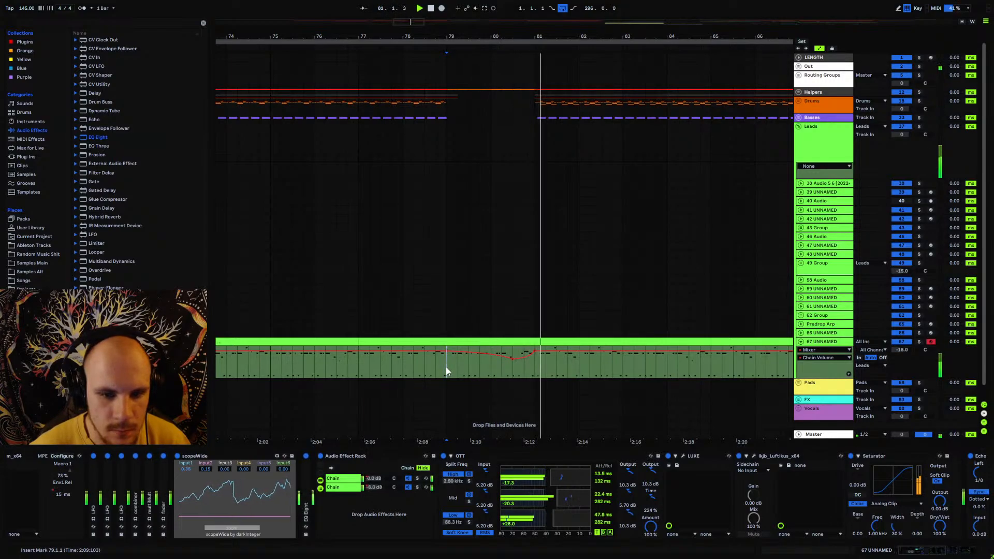
pyautogui.press('space')
# - Check the device chain on track 66, return to track 67 and play from bar 79
pyautogui.click(802, 342)
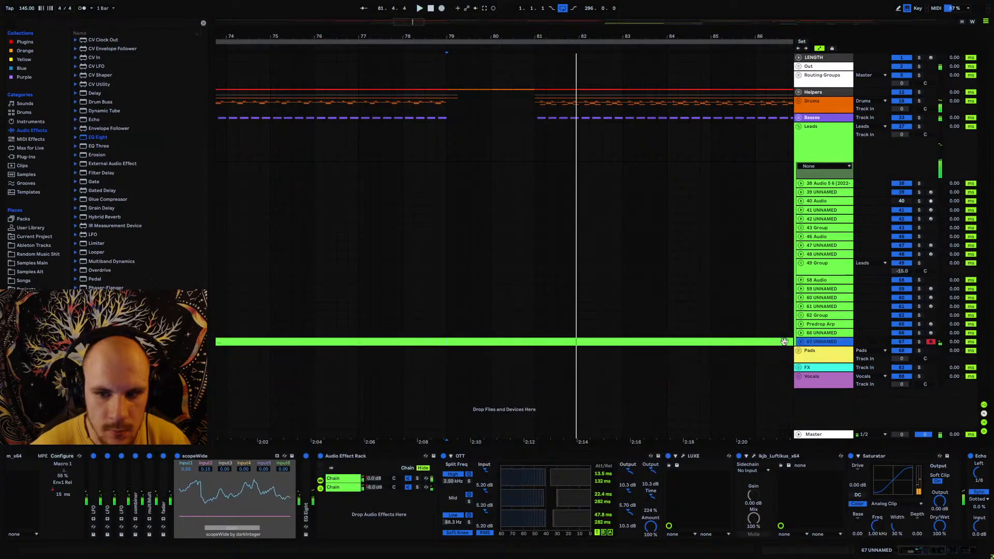
pyautogui.click(447, 333)
pyautogui.moveTo(915, 552); pyautogui.dragTo(946, 553)
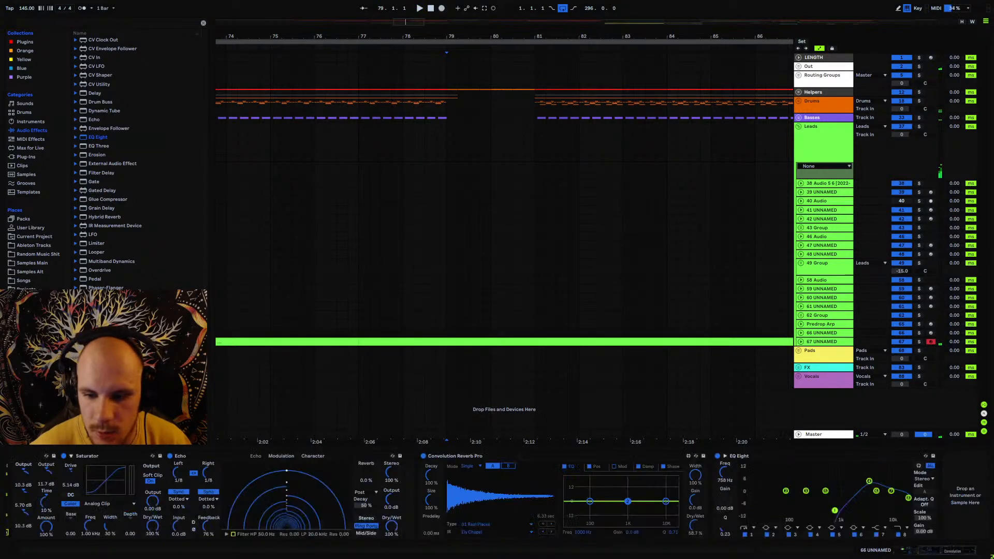
pyautogui.click(802, 342)
pyautogui.press('space')
pyautogui.click(816, 342)
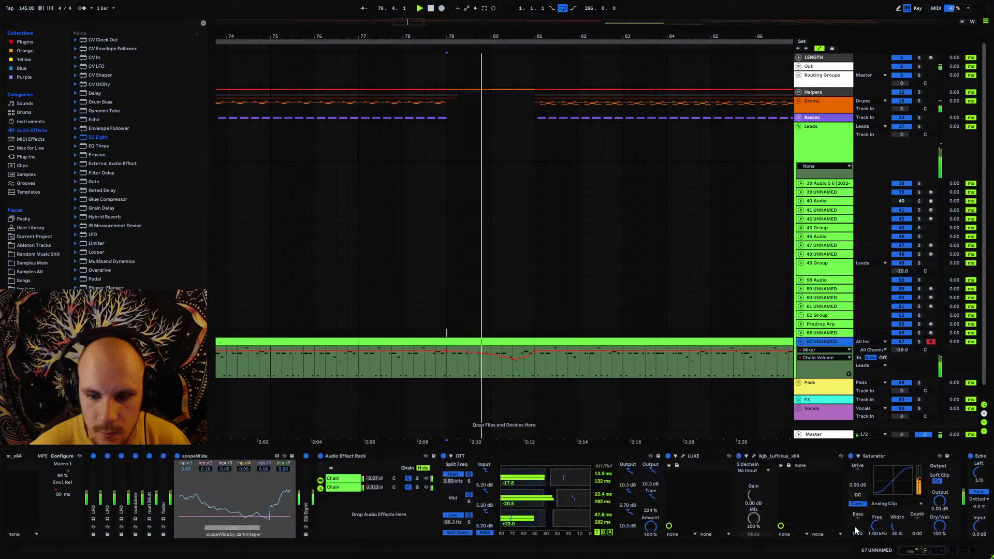
# - Automate EQ Eight's band 1 frequency to rise along a curve from 102 Hz at bar 79 to about 2.02 kHz just before bar 81, falling back
pyautogui.moveTo(924, 551); pyautogui.dragTo(958, 552)
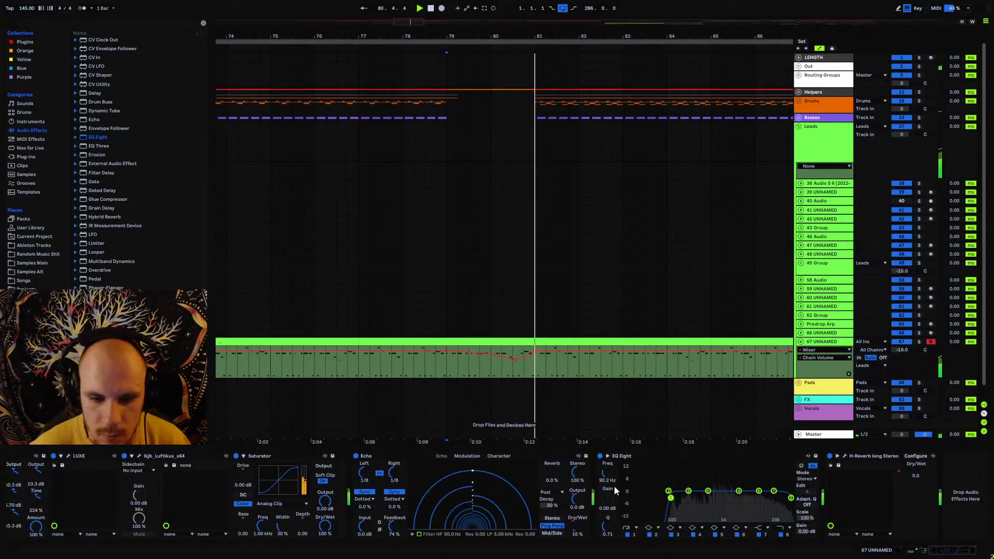
pyautogui.moveTo(608, 474); pyautogui.dragTo(607, 473)
pyautogui.press('space')
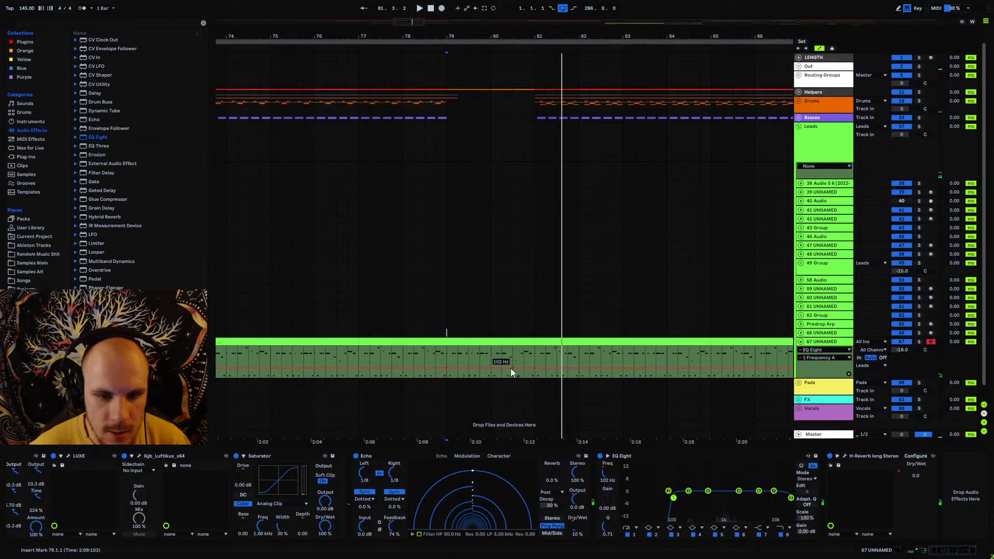
pyautogui.moveTo(521, 367); pyautogui.dragTo(524, 358)
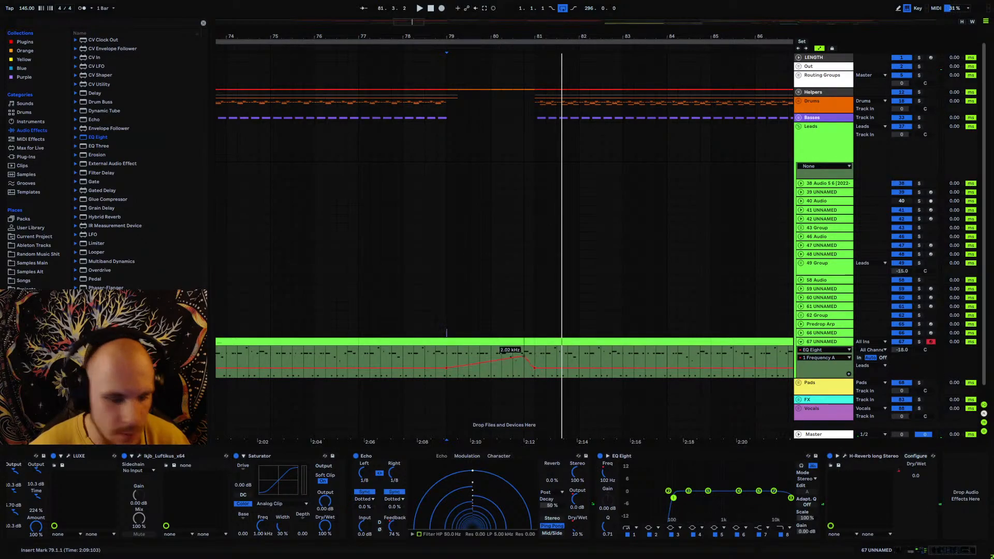
pyautogui.press('space')
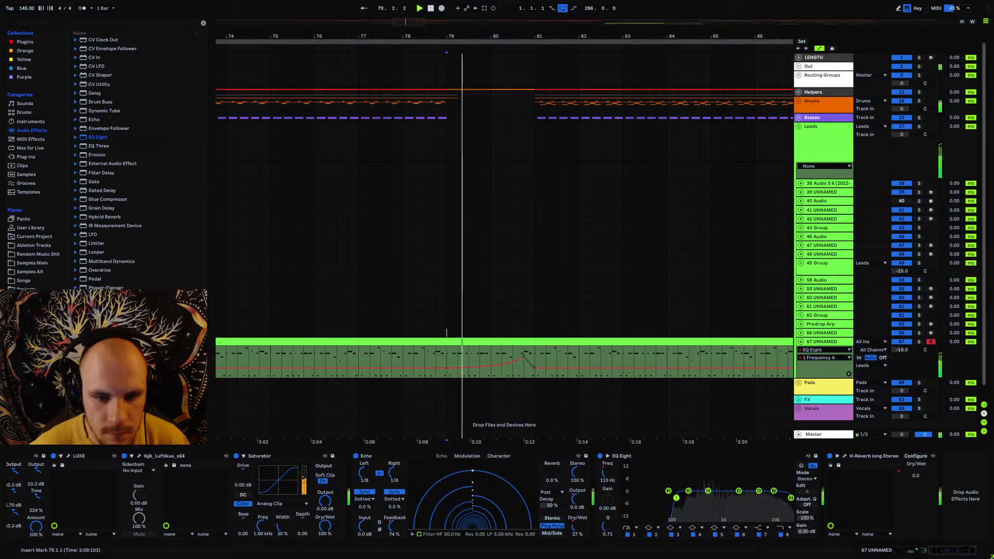
# - Automate EQ Eight's band 1 resonance to rise from 0.71 at bar 80 to a peak just before bar 81 and drop back
pyautogui.click(607, 521)
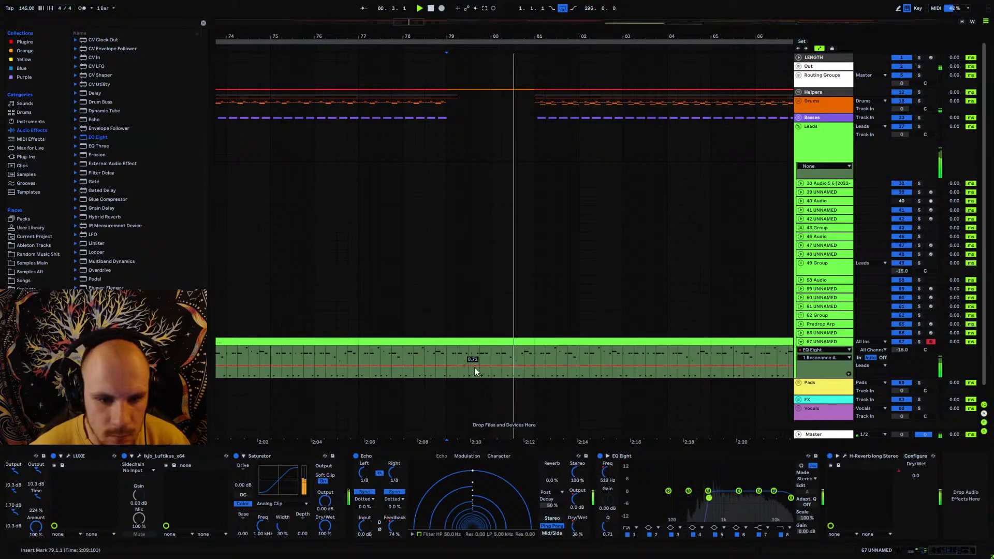
pyautogui.moveTo(513, 366); pyautogui.dragTo(512, 357)
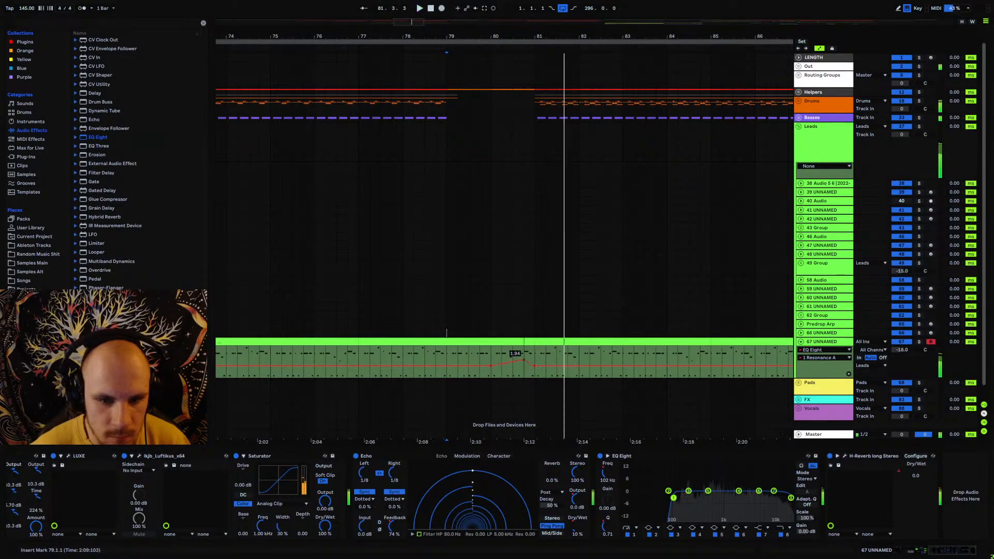
pyautogui.press('space')
# - Shift the band 1 frequency automation's peak earlier to bar 80.3, re-enable automation and play from bar 79
pyautogui.click(608, 474)
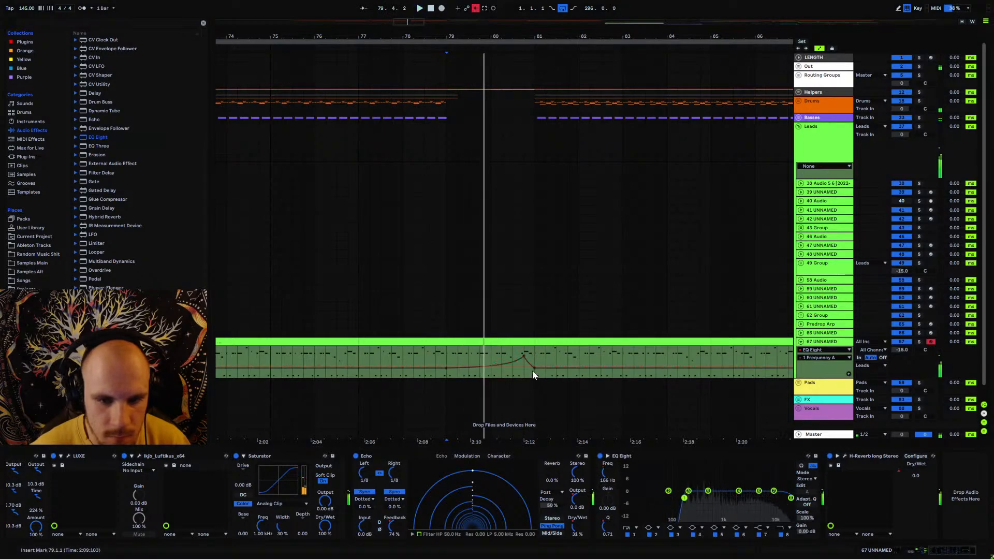
pyautogui.click(467, 9)
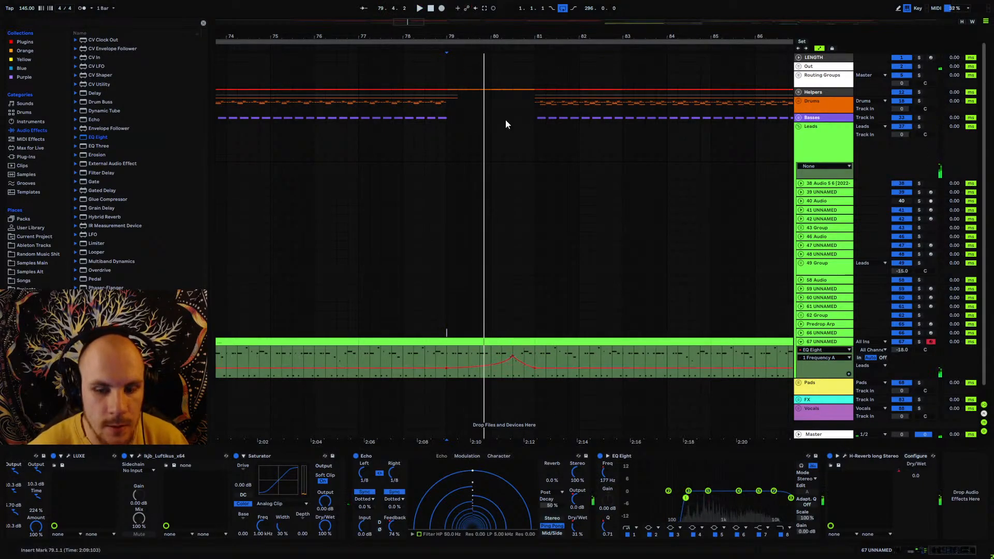
pyautogui.press('space')
# - Start the band 1 resonance automation's rise at bar 79, keep its peak at bar 80.3, and listen through bar 81
pyautogui.click(606, 525)
pyautogui.moveTo(493, 365)
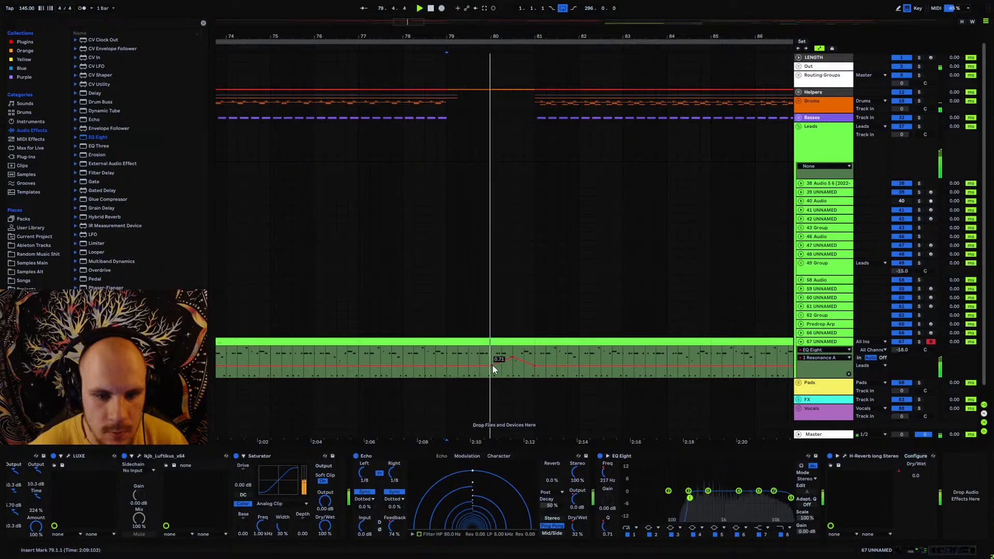
pyautogui.moveTo(492, 365); pyautogui.dragTo(448, 366)
pyautogui.keyDown('alt'); pyautogui.moveTo(517, 362); pyautogui.dragTo(519, 358); pyautogui.keyUp('alt')
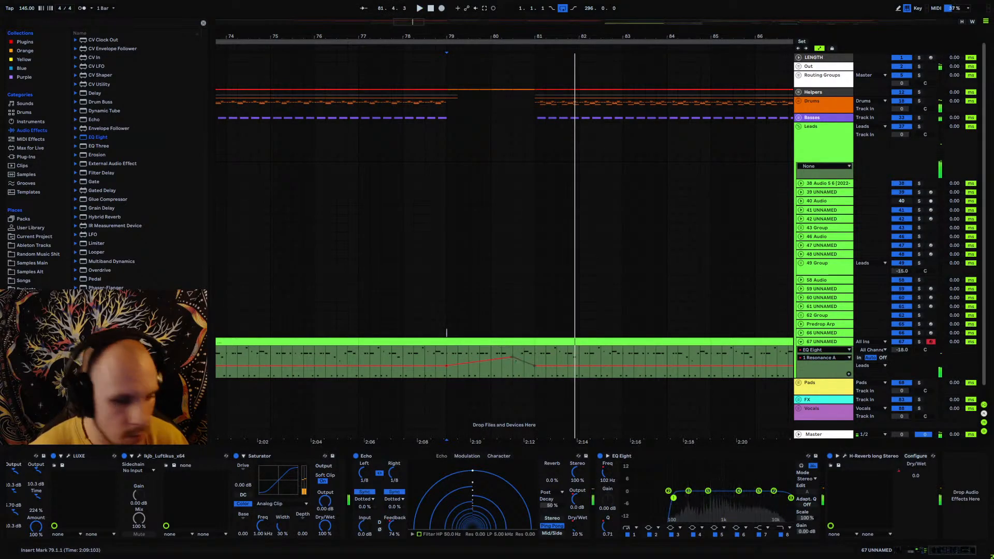
pyautogui.press('space')
# - Automate EQ Eight's band 8 frequency to fall along a curve from 22.0 kHz to about 198 Hz at bar 81, and play from bar 80
pyautogui.click(790, 533)
pyautogui.click(608, 472)
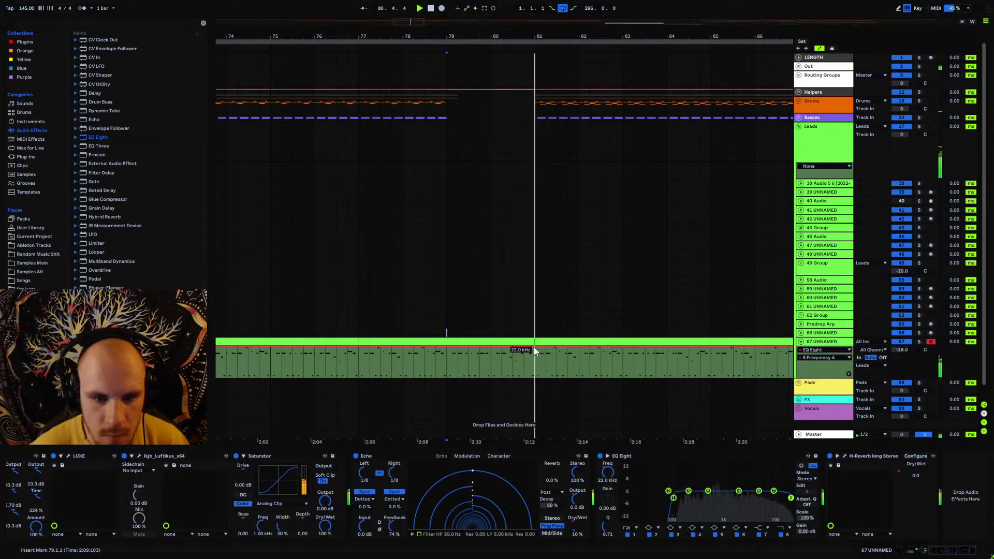
pyautogui.moveTo(536, 348)
pyautogui.mouseDown()
pyautogui.moveTo(532, 368)
pyautogui.moveTo(527, 351)
pyautogui.mouseUp()
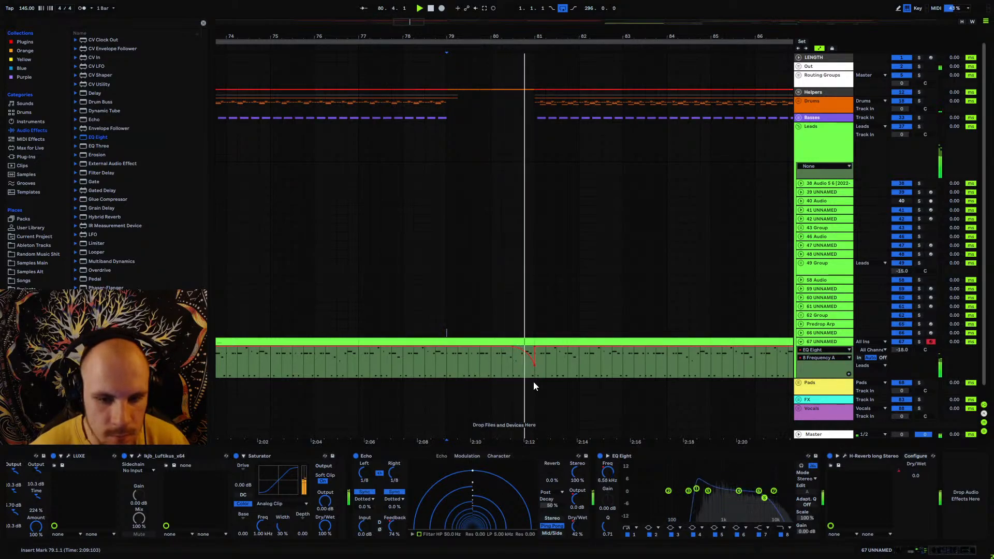
pyautogui.click(492, 365)
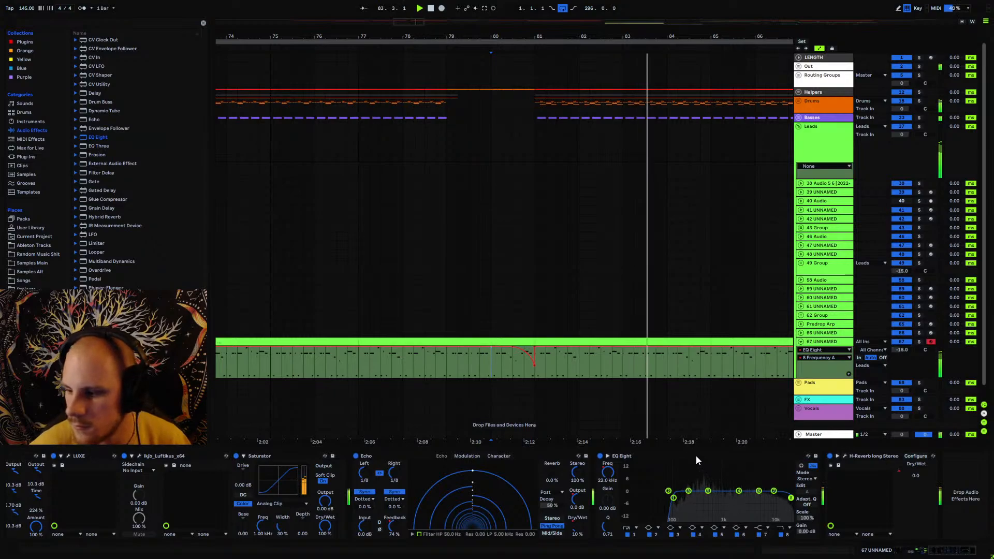
# - Try starting the band 8 frequency drop earlier, at bar 79, and play from there
pyautogui.moveTo(513, 351); pyautogui.dragTo(491, 350)
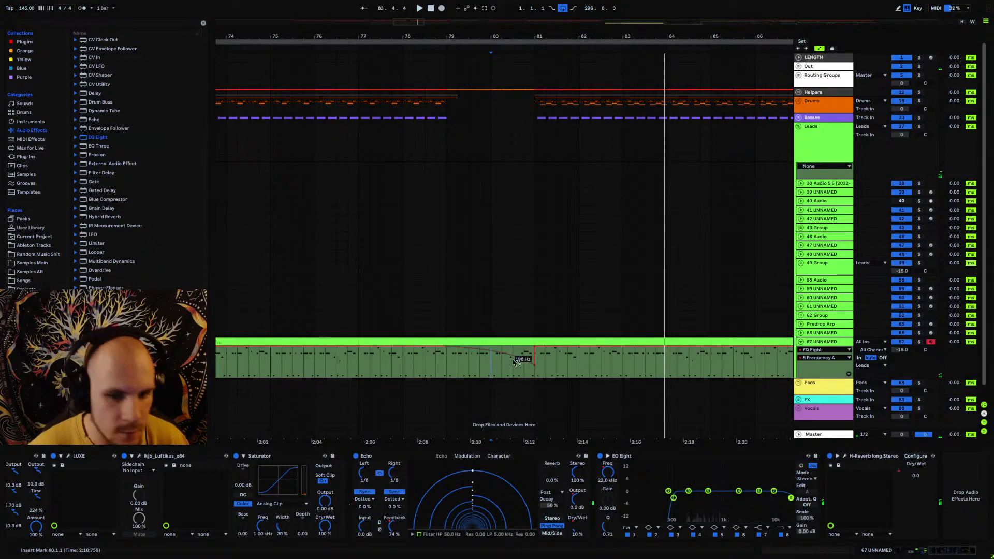
pyautogui.click(446, 357)
pyautogui.press('space')
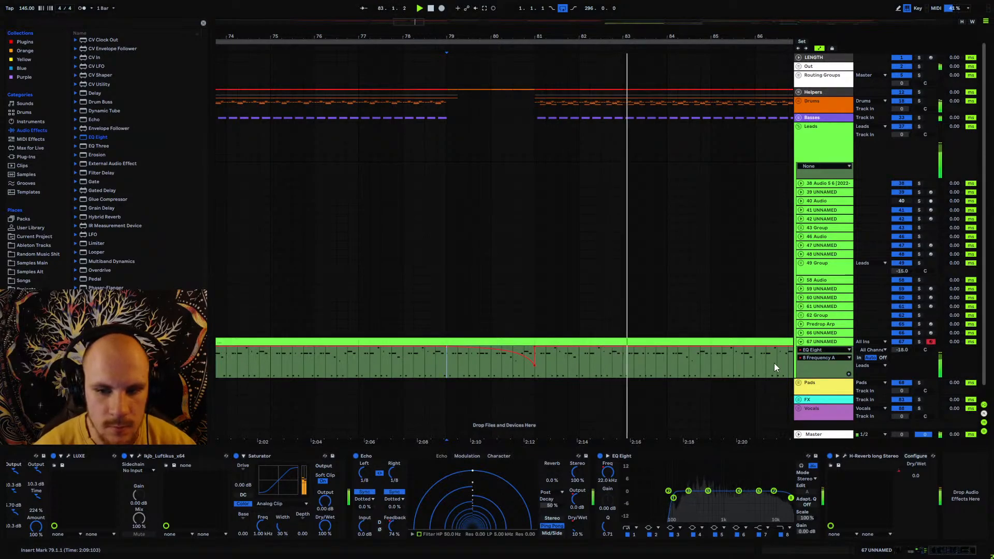
# - Move the start of the band 8 frequency drop to about bar 80.3 at 22.0 kHz and play from bar 79
pyautogui.moveTo(534, 365)
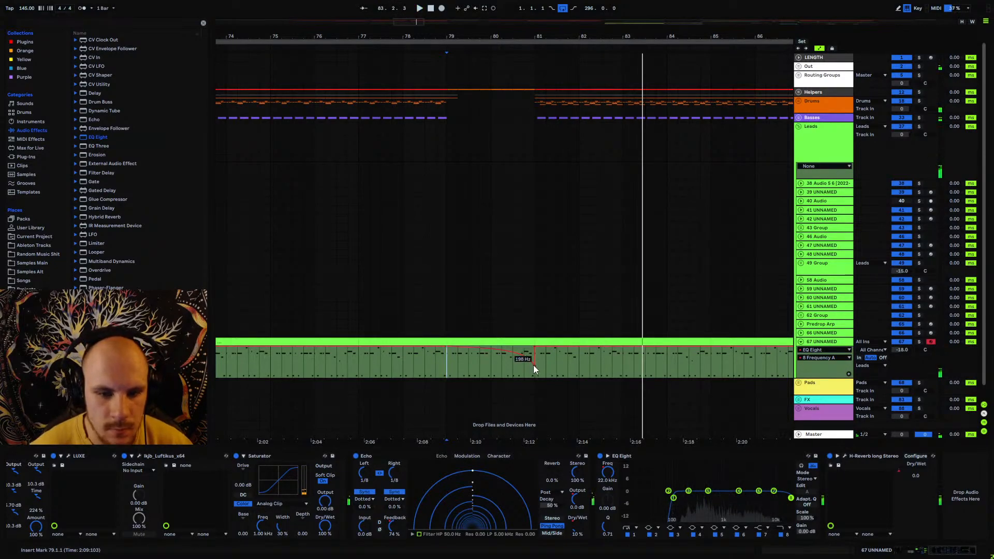
pyautogui.moveTo(449, 348); pyautogui.dragTo(512, 348)
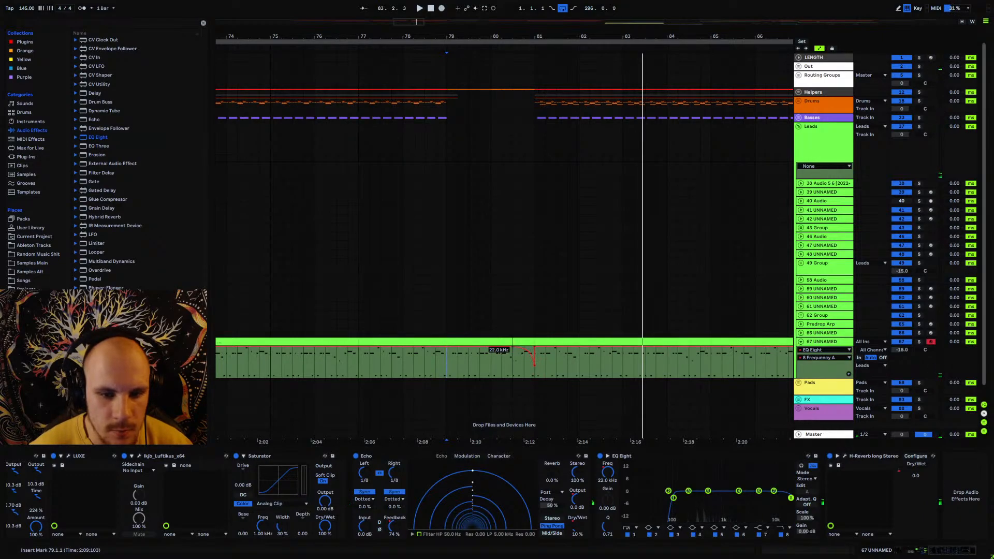
pyautogui.scroll(-1, 525, 397)
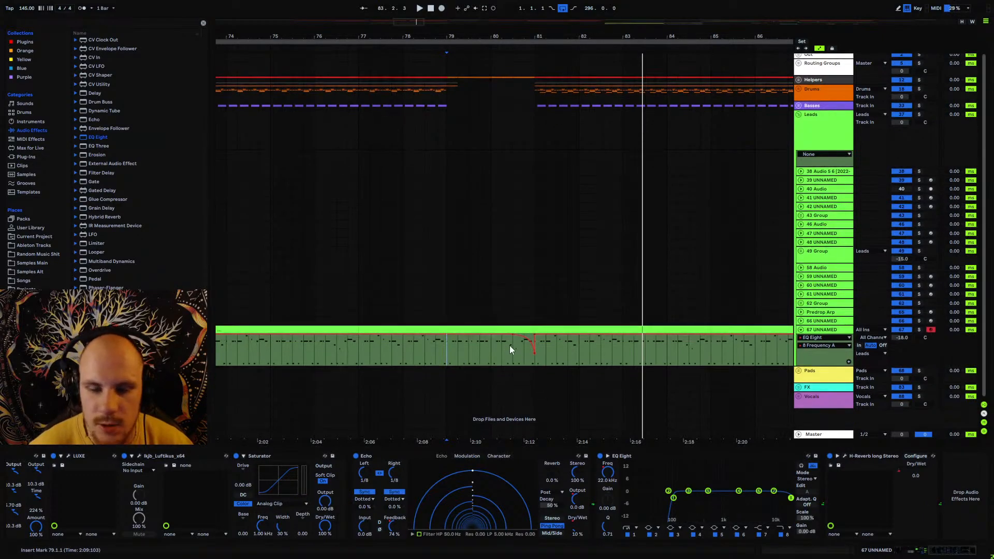
pyautogui.click(448, 347)
pyautogui.press('space')
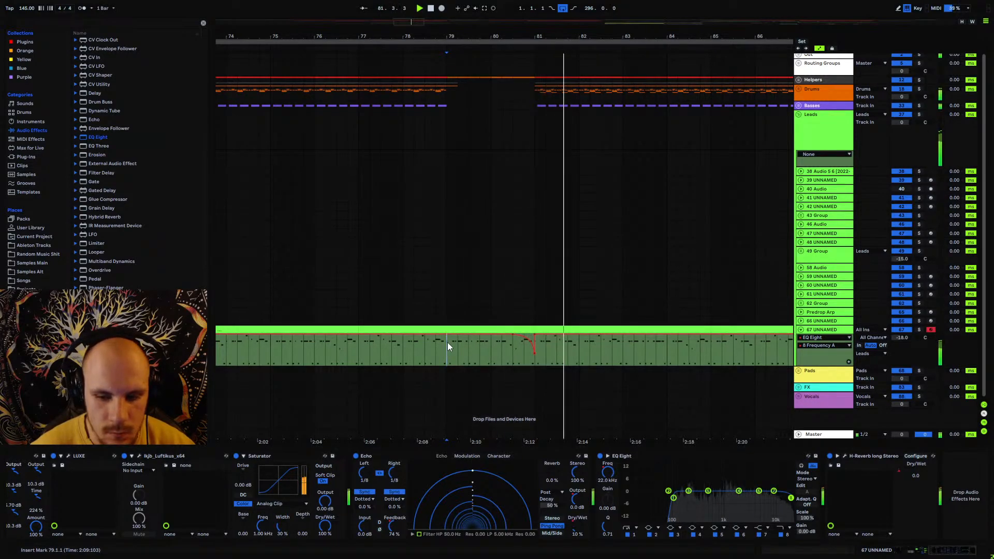
# - Try lowering the band 8 frequency drop's end point at bar 81 to the bottom of its range, and play from bar 79
pyautogui.press('space')
pyautogui.press('space')
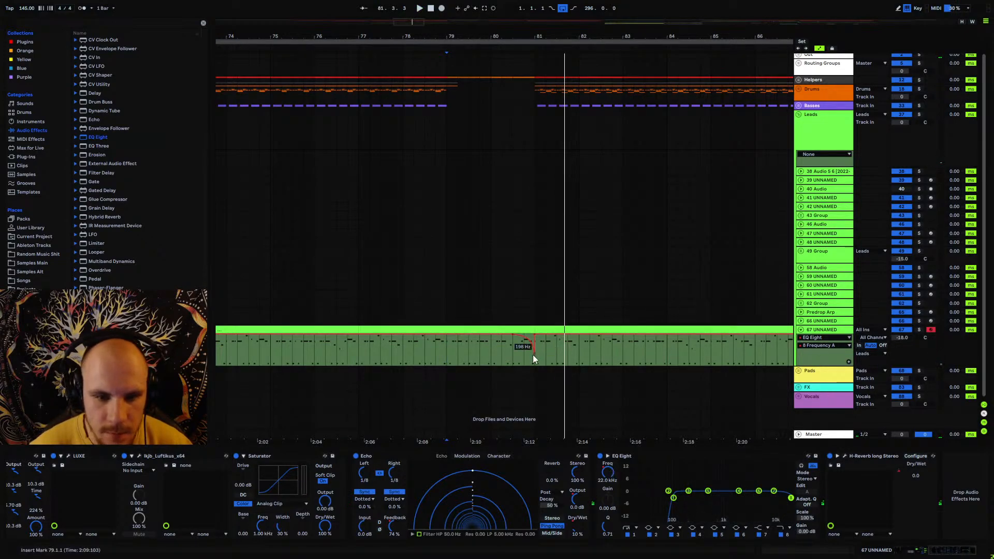
pyautogui.press('space')
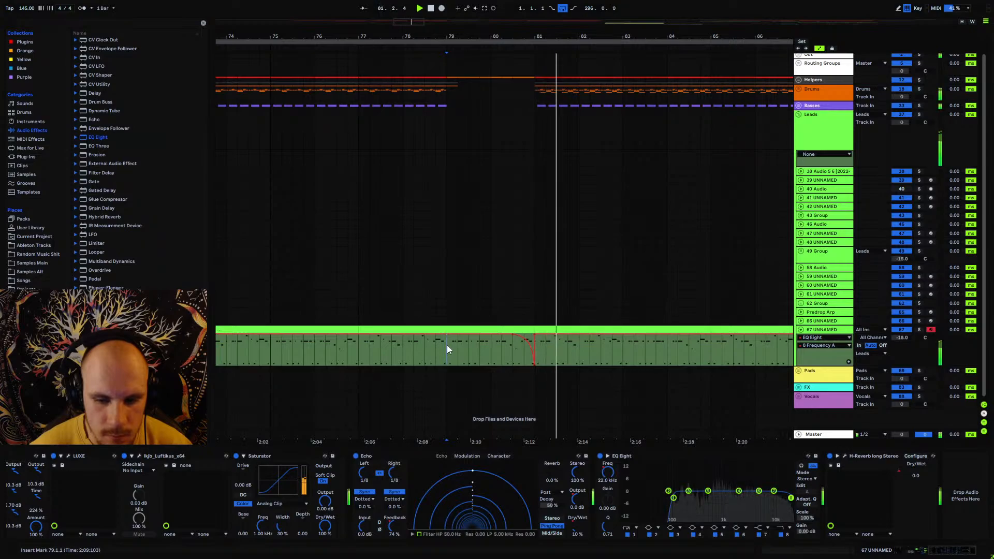
pyautogui.press('space')
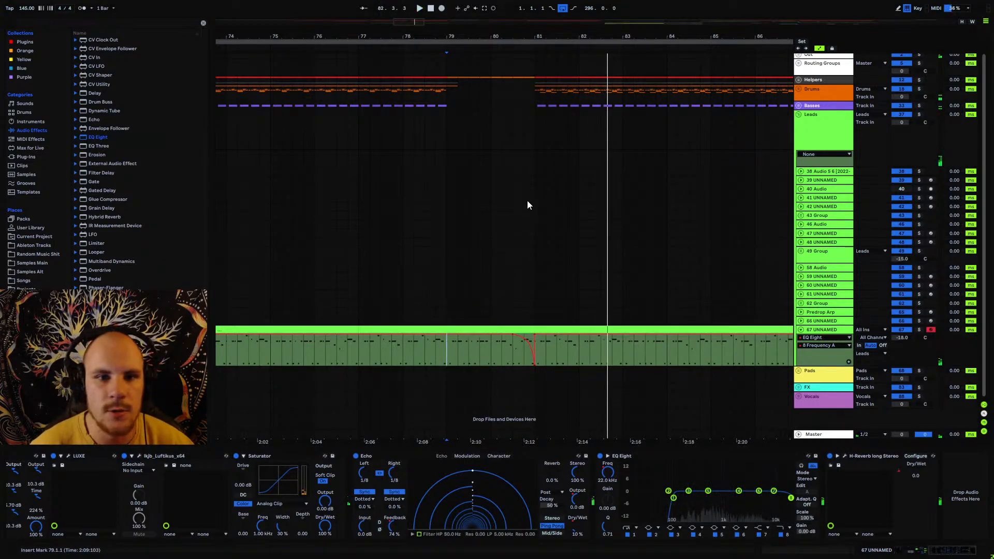
# - Raise the band 8 frequency drop's end point at bar 81 for a shallower filter dip, and play from bar 79
pyautogui.moveTo(537, 36); pyautogui.dragTo(539, 65)
pyautogui.moveTo(533, 365); pyautogui.dragTo(534, 340)
pyautogui.press('space')
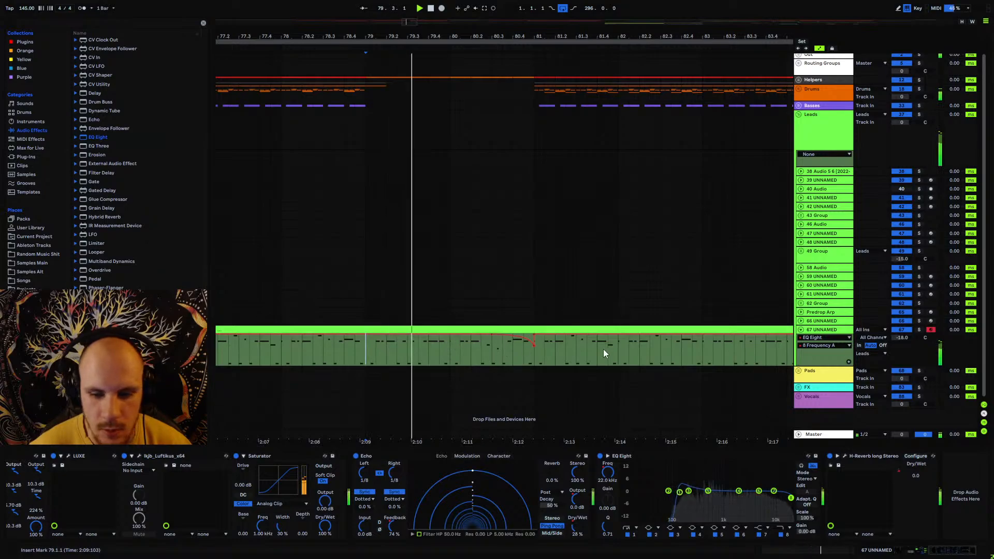
pyautogui.moveTo(532, 346)
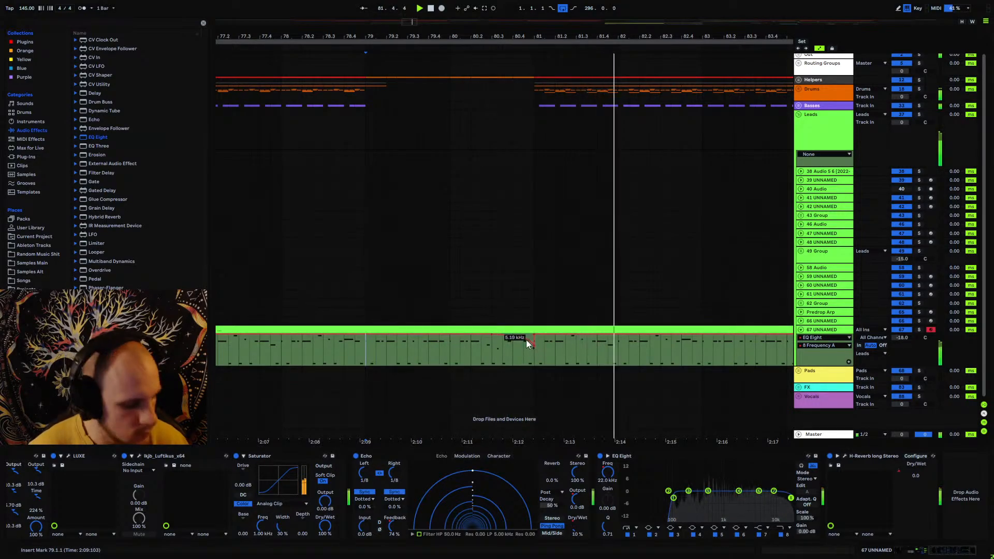
pyautogui.press('space')
pyautogui.press('space')
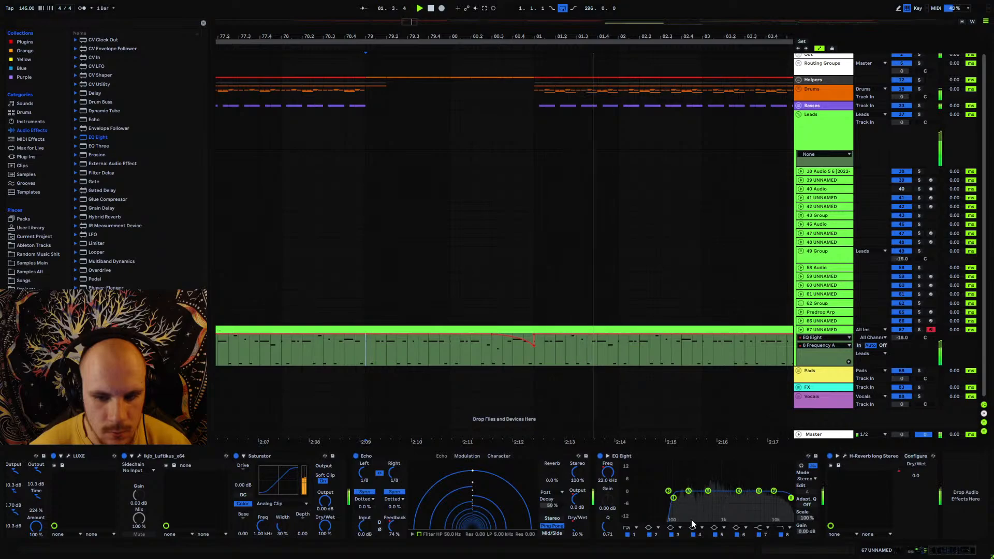
# - Fold track 67's automation lane, select track 66 and stop playback
pyautogui.click(801, 331)
pyautogui.click(823, 331)
pyautogui.press('space')
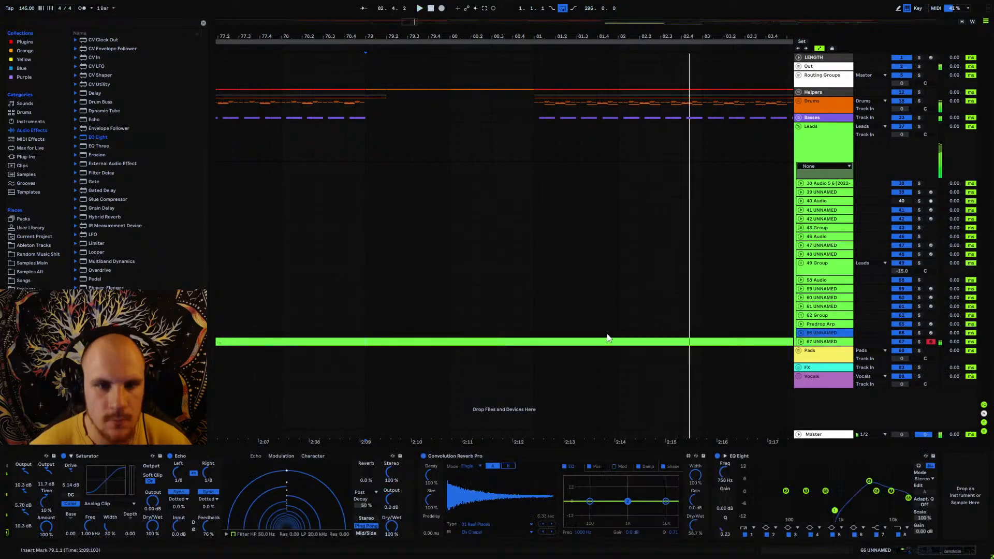
# - Place the insert marker at bar 129 and add a new MIDI track below track 67
pyautogui.moveTo(526, 57); pyautogui.dragTo(526, 36)
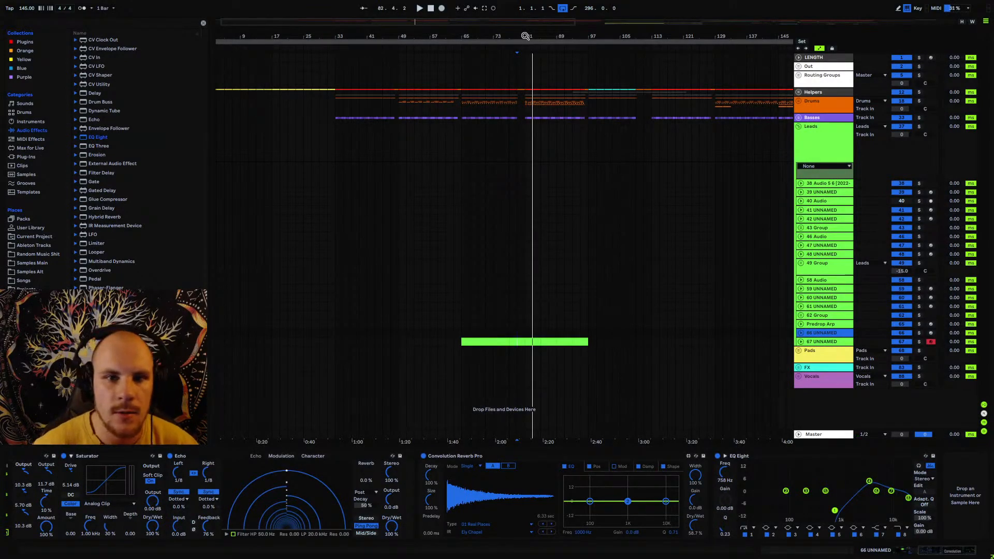
pyautogui.moveTo(525, 35); pyautogui.dragTo(515, 54)
pyautogui.click(464, 140)
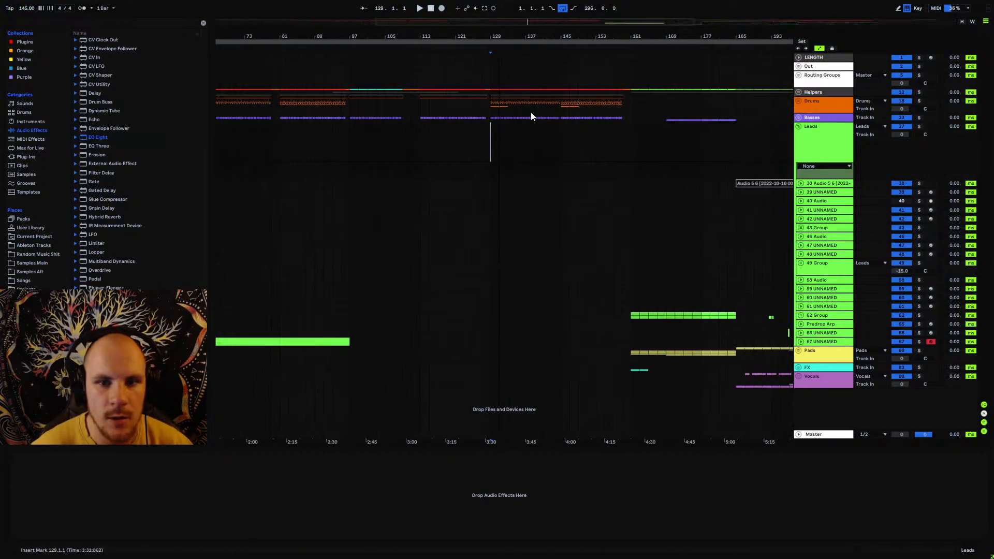
pyautogui.click(820, 341)
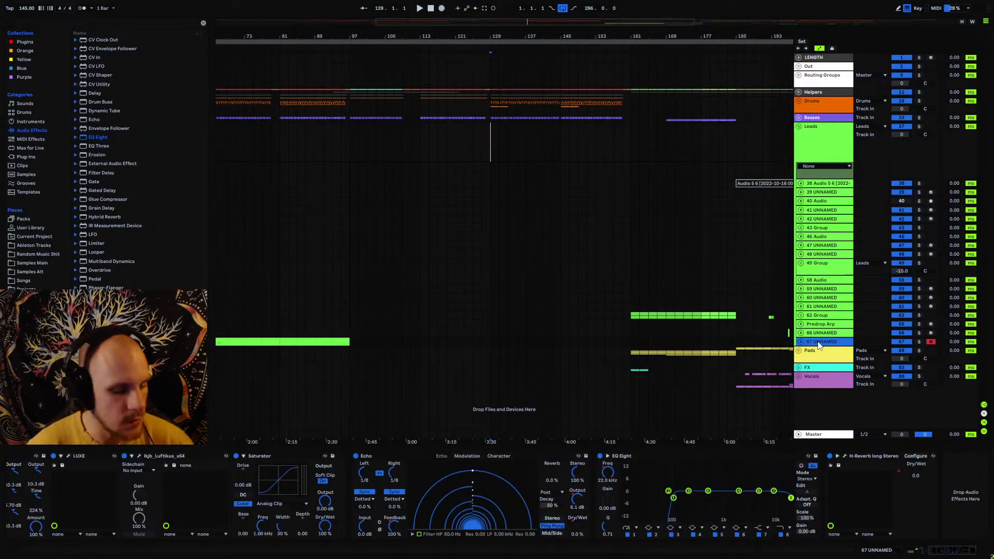
pyautogui.hotkey('ctrl', 'shift', 't')
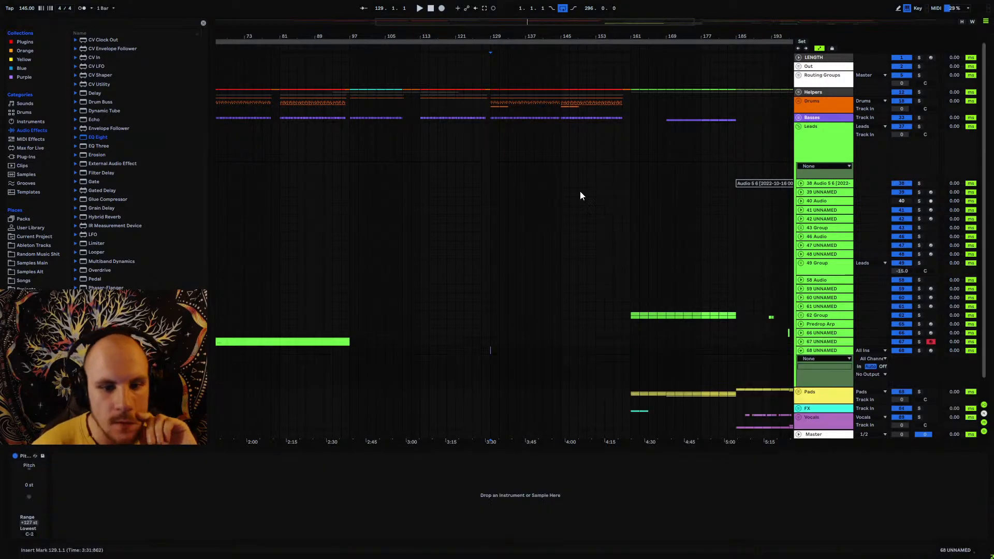
# - Load the Phase Plant plug-in onto new track 68 and close its window
pyautogui.click(26, 157)
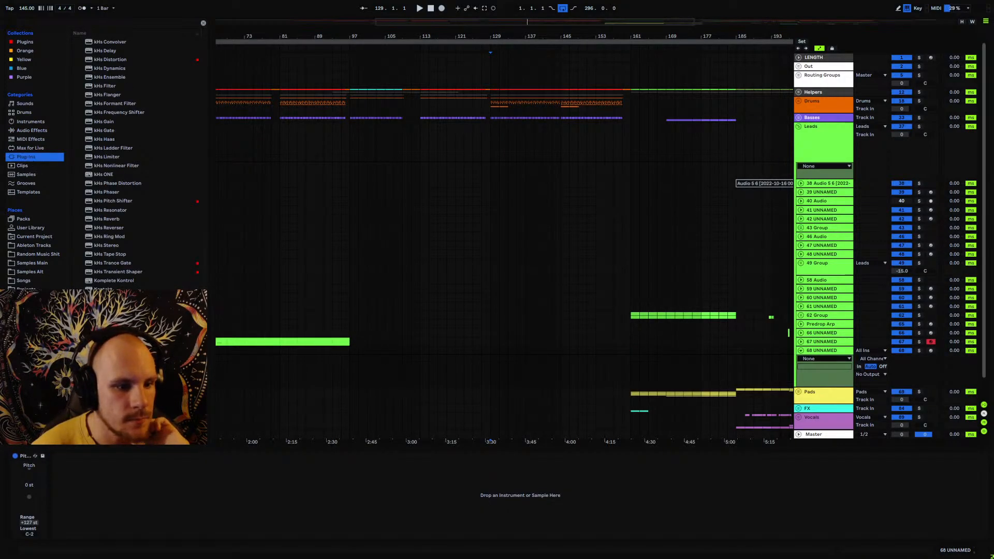
pyautogui.scroll(5, 114, 163)
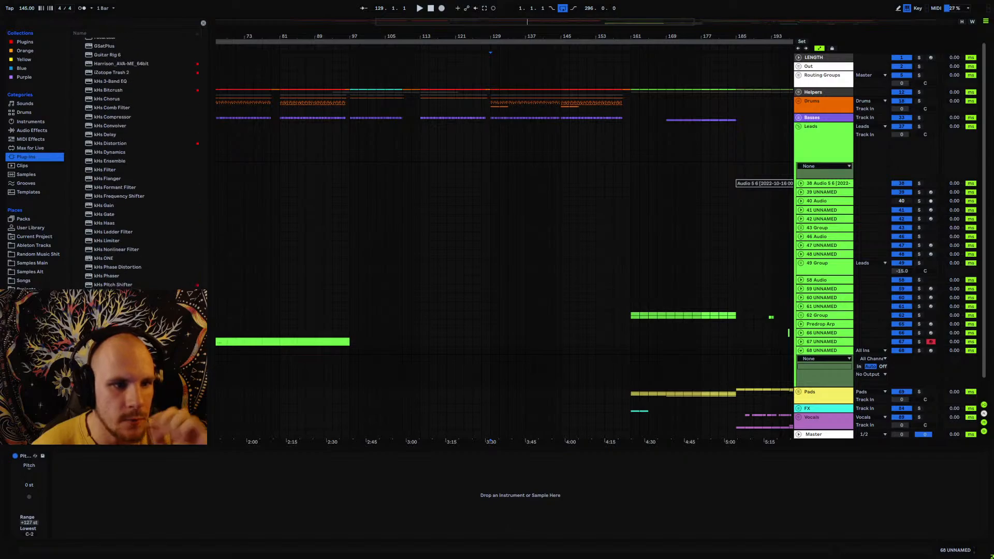
pyautogui.scroll(1, 114, 163)
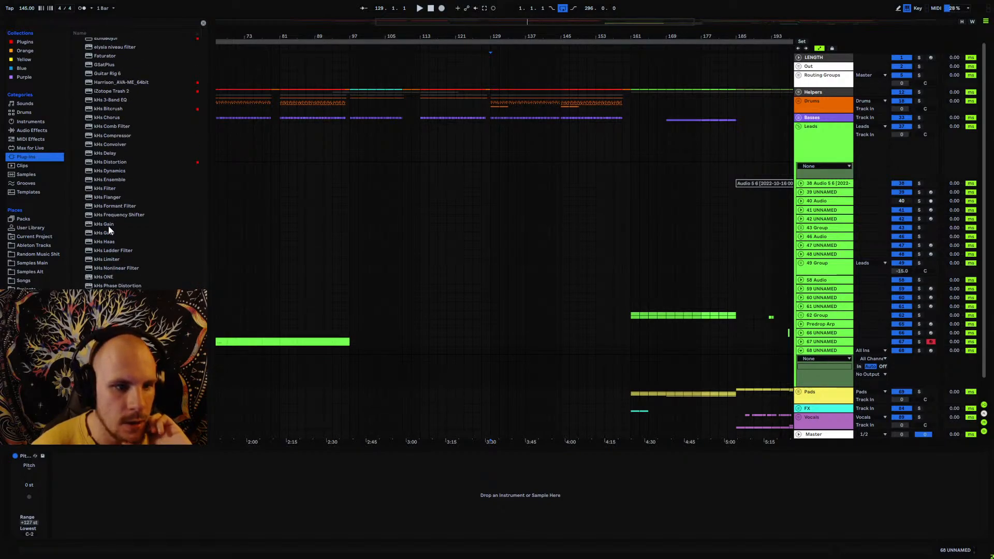
pyautogui.scroll(-10, 122, 273)
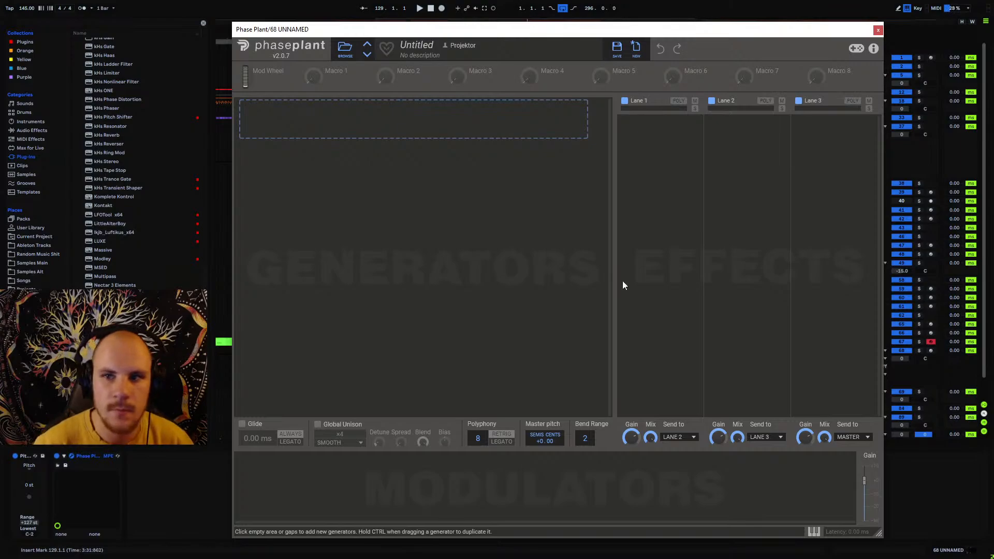
pyautogui.click(878, 30)
# - Add another MIDI track below track 68 and put it in its own group
pyautogui.moveTo(499, 40); pyautogui.dragTo(486, 351)
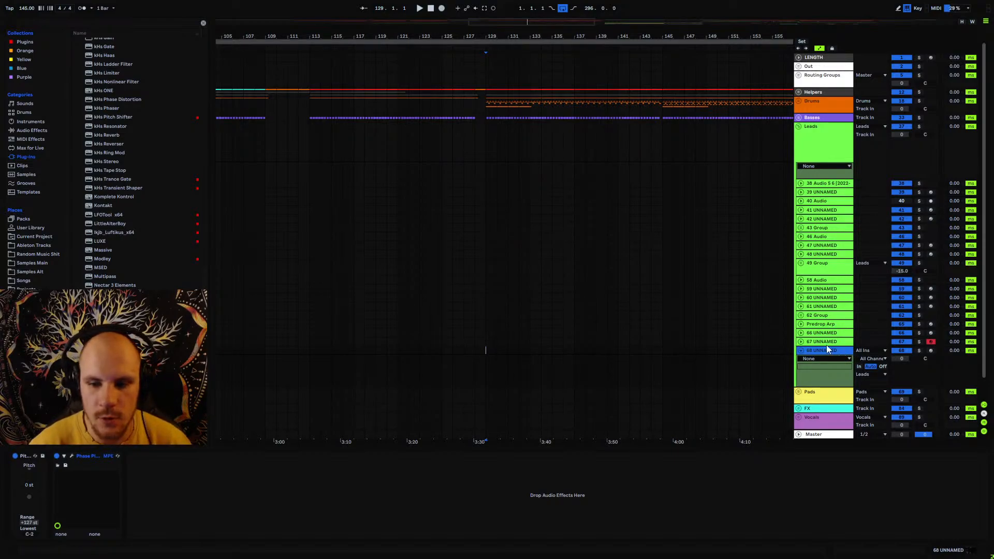
pyautogui.hotkey('ctrl', 'shift', 't')
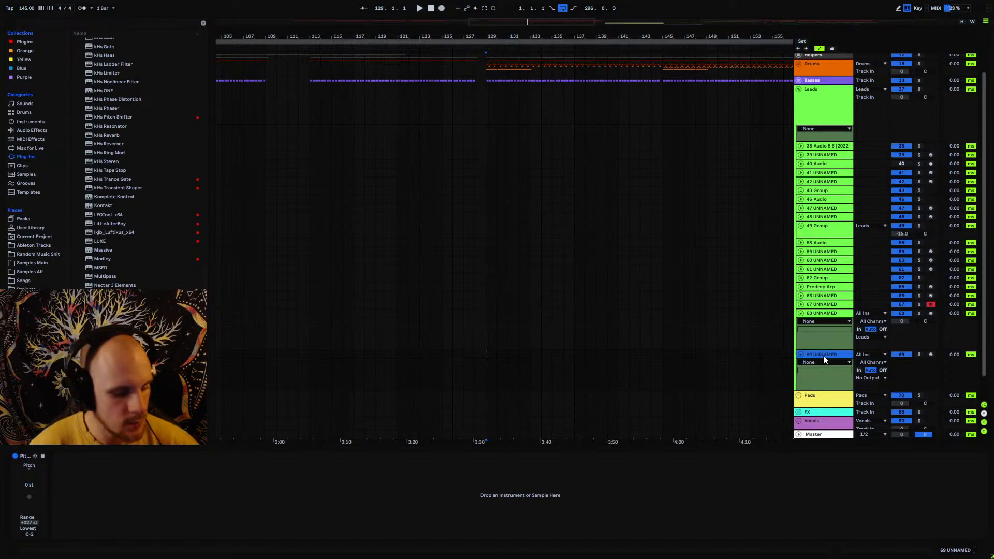
pyautogui.hotkey('ctrl', 'g')
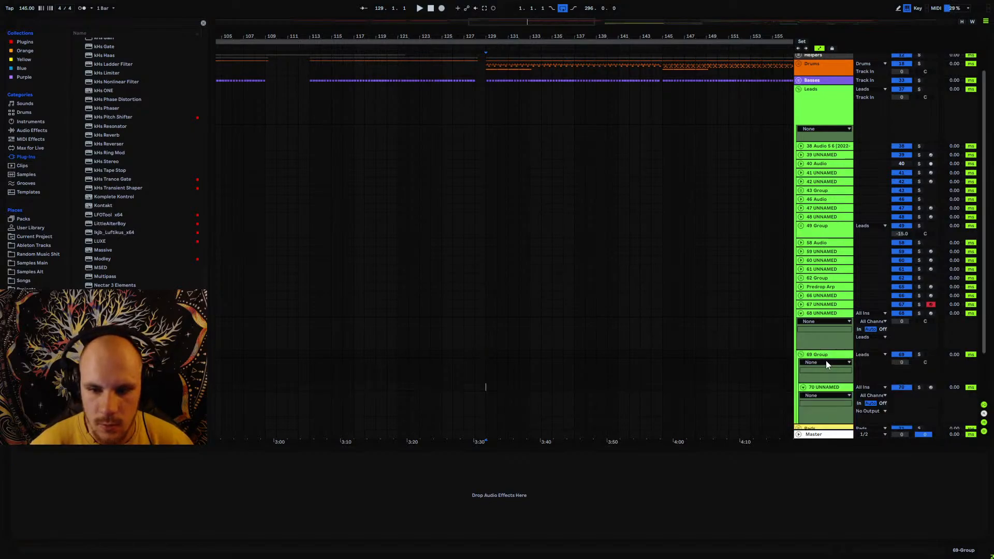
# - Route track 70's MIDI output to track 68 and set track 68's monitoring to In
pyautogui.click(875, 411)
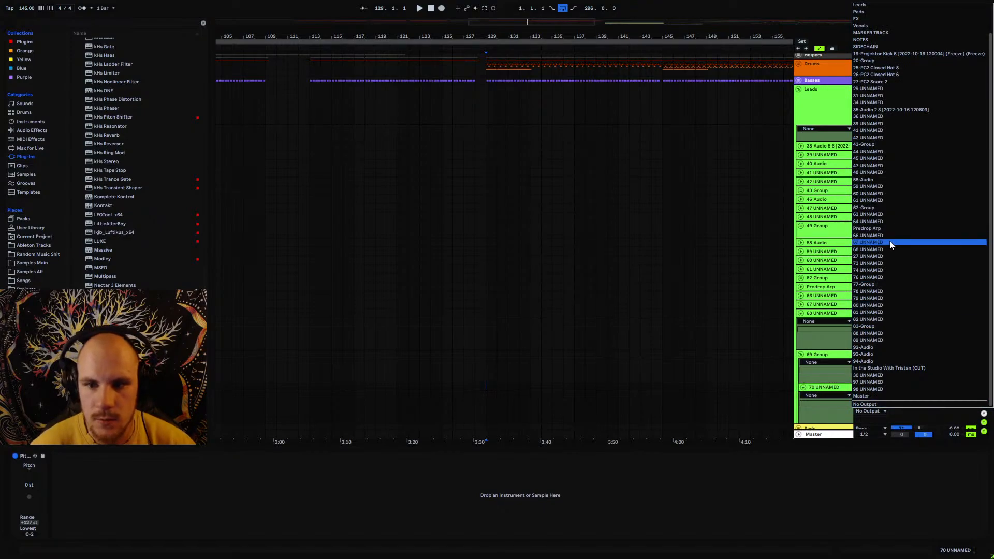
pyautogui.click(888, 249)
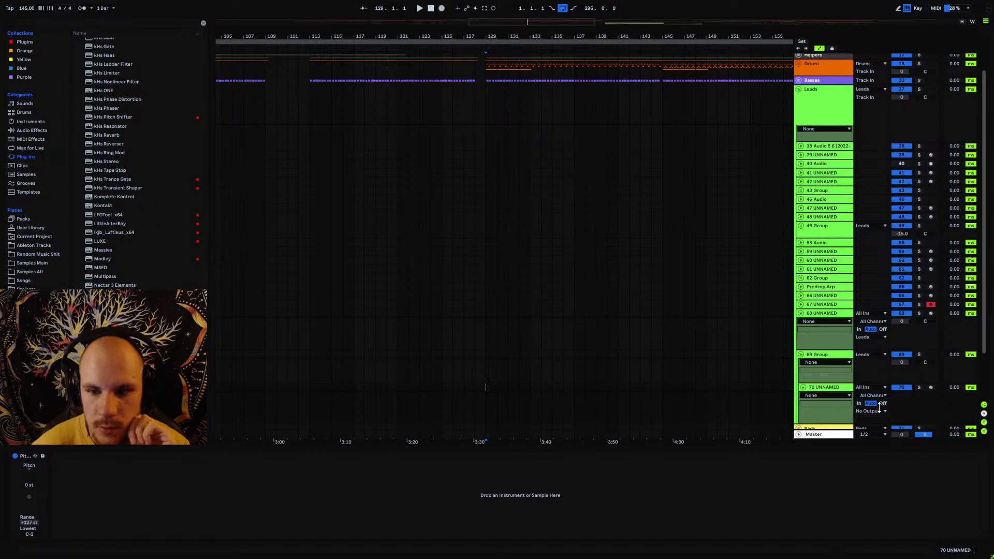
pyautogui.click(860, 328)
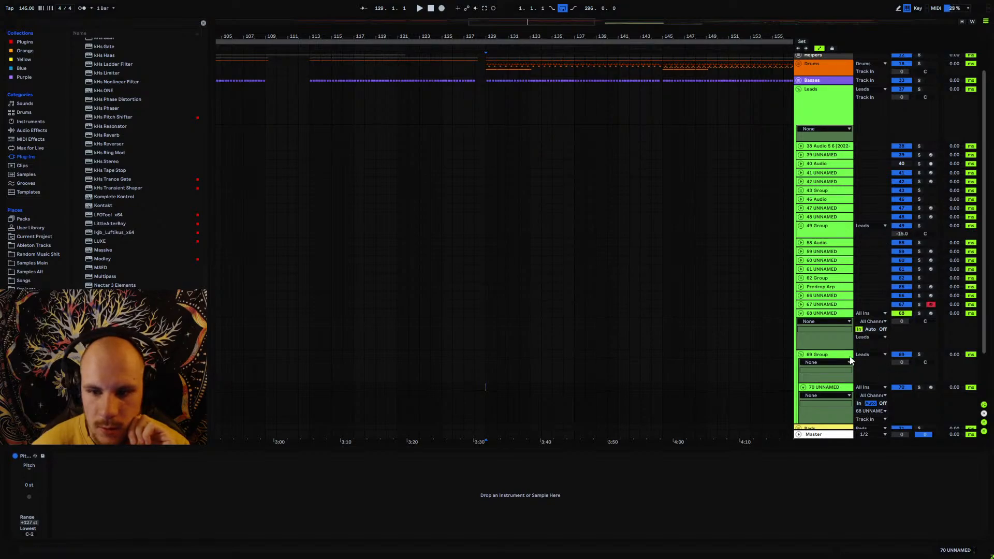
# - Create a one-bar MIDI clip at bar 129 on track 70 and add a short G#3 note at its start
pyautogui.keyDown('ctrl'); pyautogui.scroll(2, 495, 57); pyautogui.keyUp('ctrl')
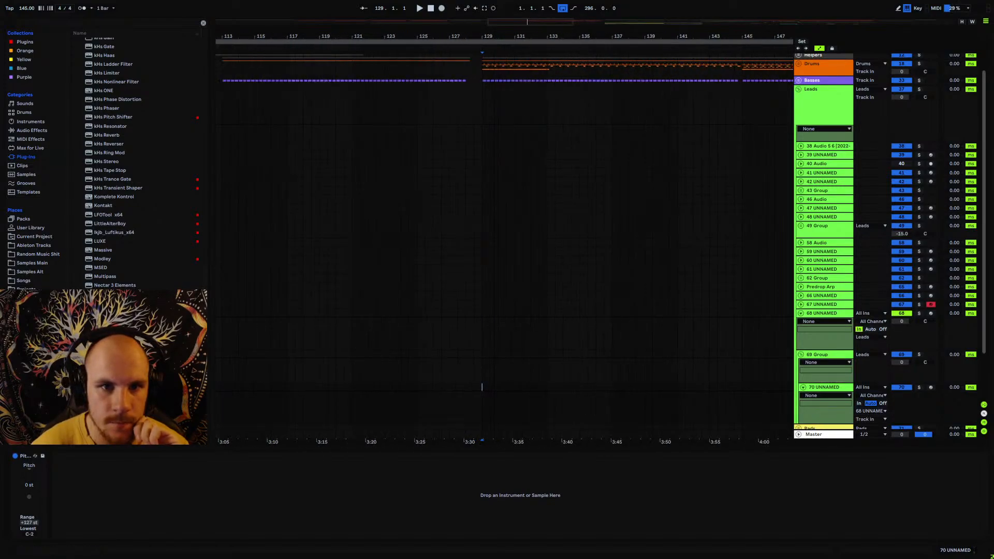
pyautogui.moveTo(483, 386); pyautogui.dragTo(496, 387)
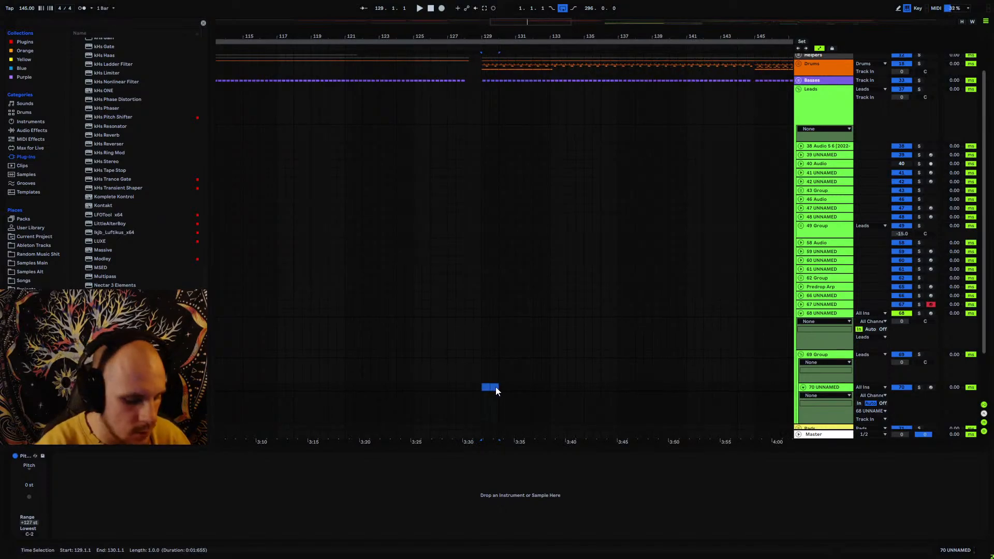
pyautogui.hotkey('ctrl', 'shift', 'm')
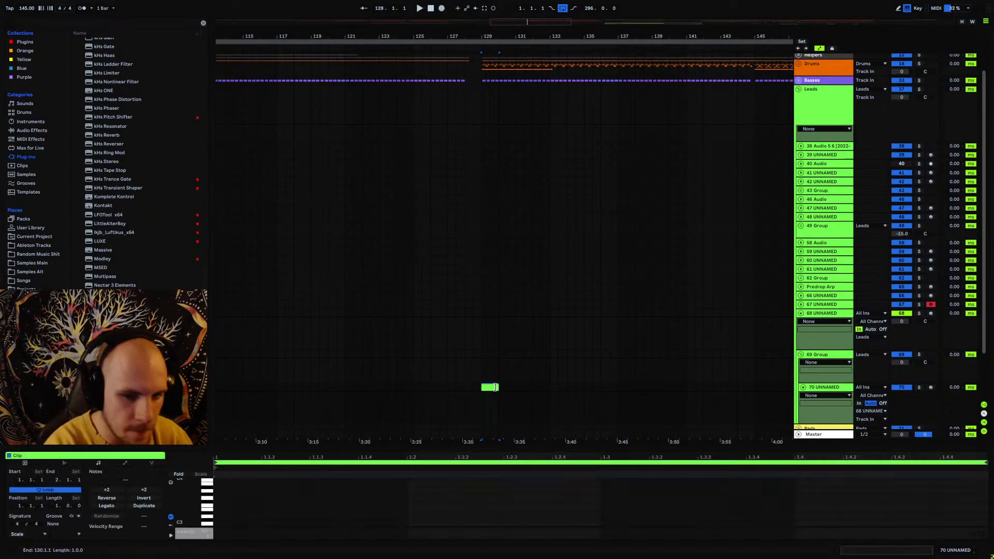
pyautogui.doubleClick(221, 495)
pyautogui.moveTo(262, 496); pyautogui.dragTo(254, 497)
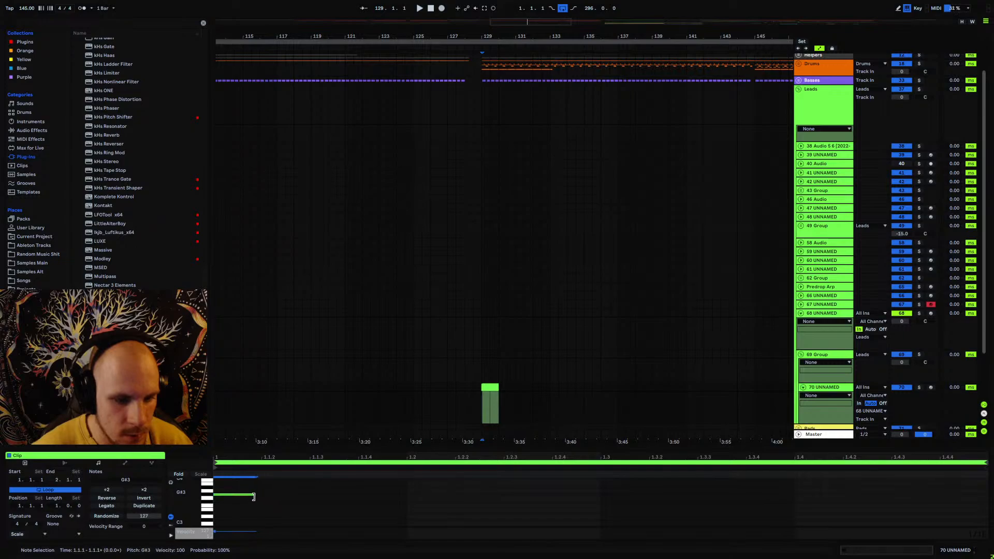
# - Duplicate the G#3 note on every sixteenth until the one-bar clip is filled
pyautogui.hotkey('ctrl', 'd')
pyautogui.hotkey('ctrl', 'd')
pyautogui.hotkey('ctrl', 'd')
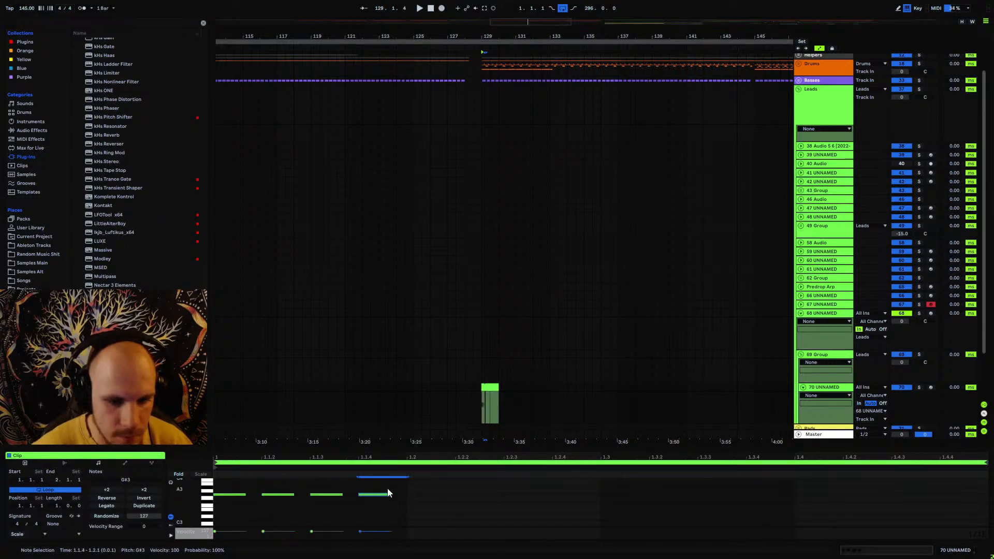
pyautogui.moveTo(404, 484); pyautogui.dragTo(231, 511)
pyautogui.hotkey('ctrl', 'd')
pyautogui.hotkey('ctrl', 'd')
pyautogui.hotkey('ctrl', 'd')
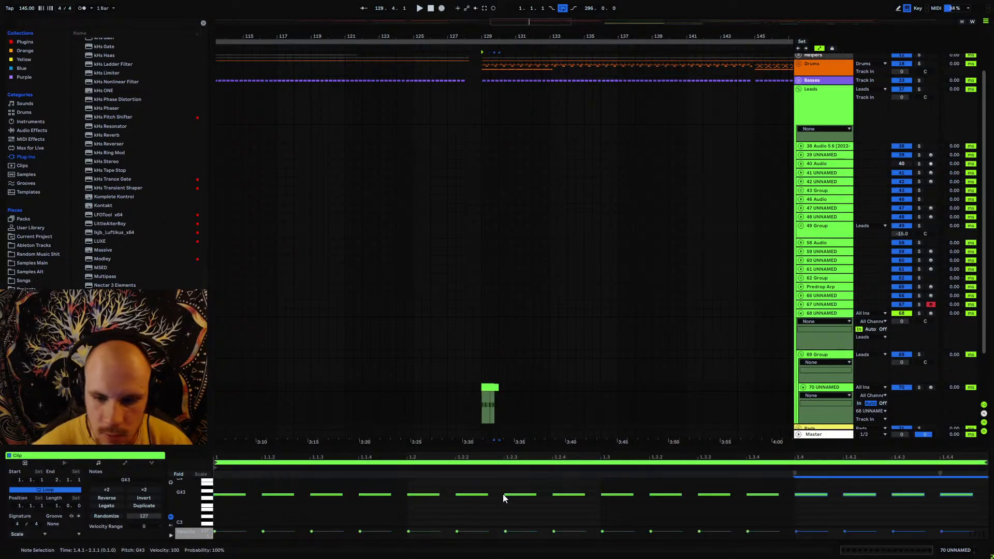
# - Transpose all the clip's notes down three octaves to G#0 and play from bar 129
pyautogui.hotkey('ctrl', 'a')
pyautogui.hotkey('shift', 'Down')
pyautogui.hotkey('shift', 'Down')
pyautogui.hotkey('shift', 'Down')
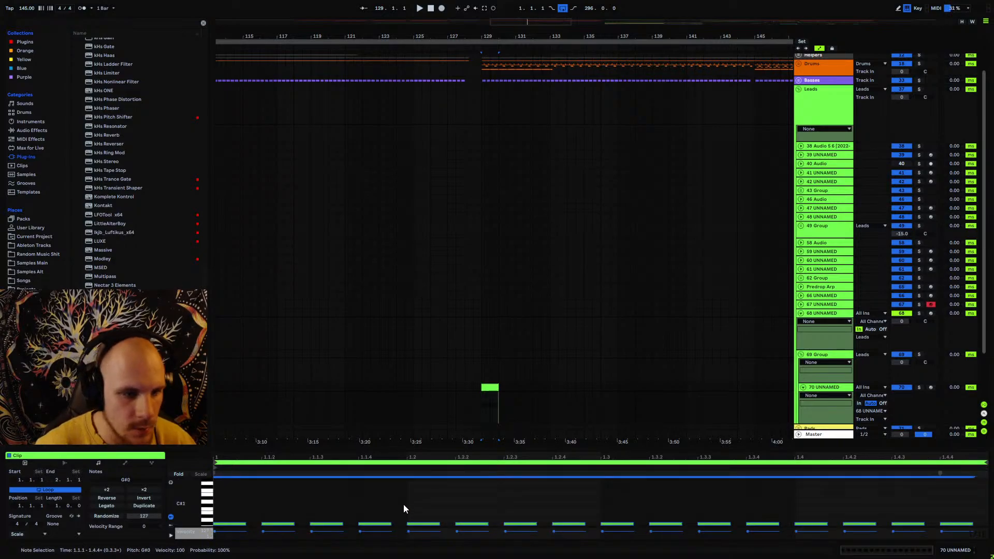
pyautogui.press('space')
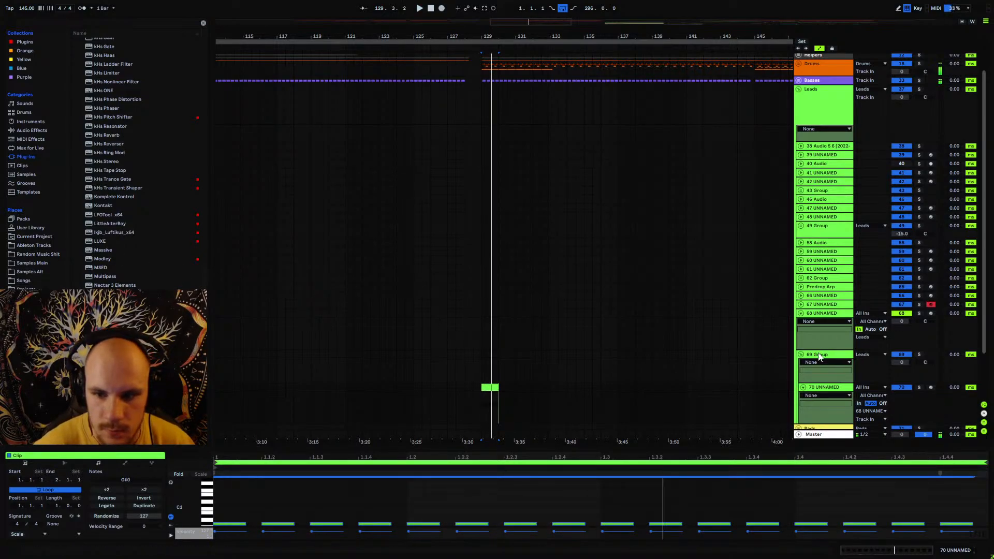
# - Open track 68's Phase Plant and add an Analog oscillator and a Velocity modulator
pyautogui.doubleClick(820, 312)
pyautogui.click(72, 456)
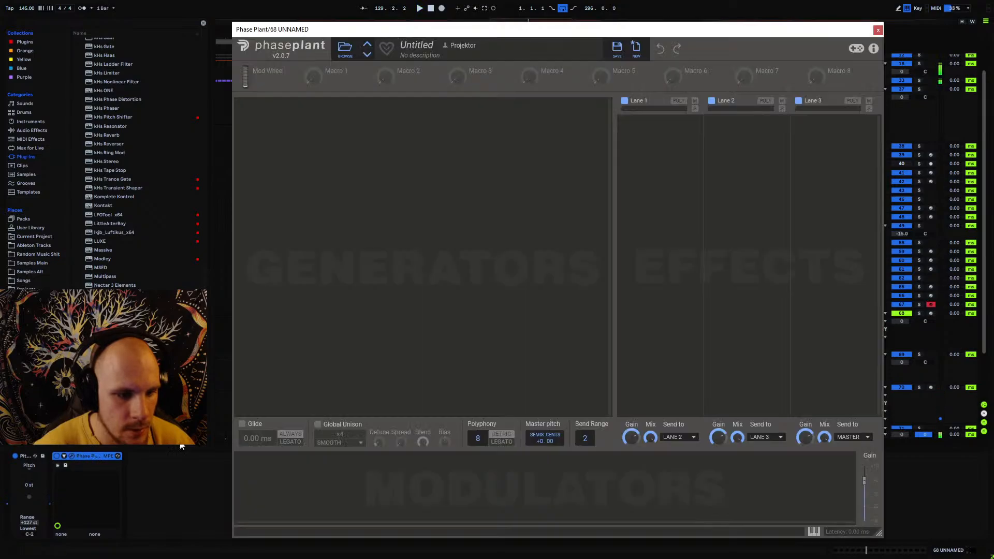
pyautogui.click(437, 151)
pyautogui.click(454, 152)
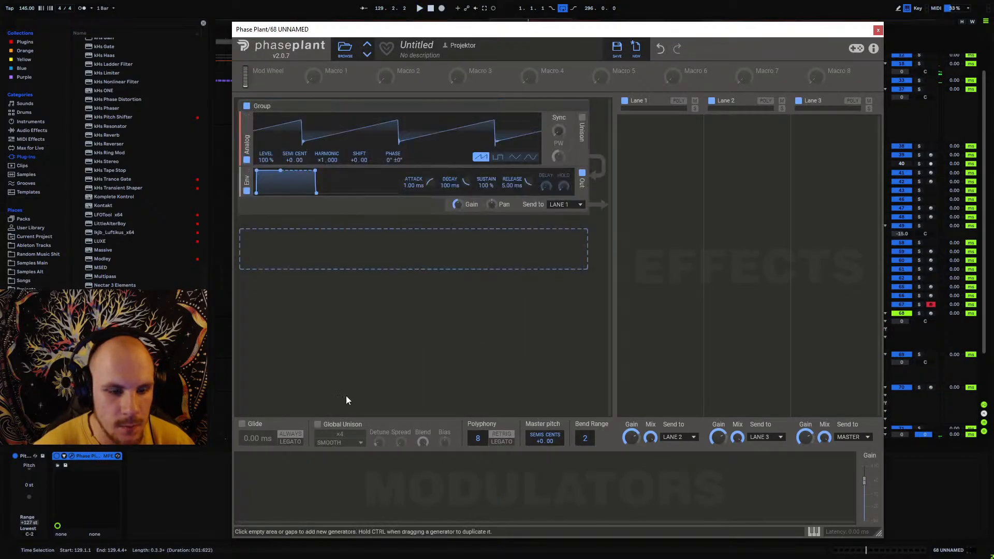
pyautogui.click(313, 471)
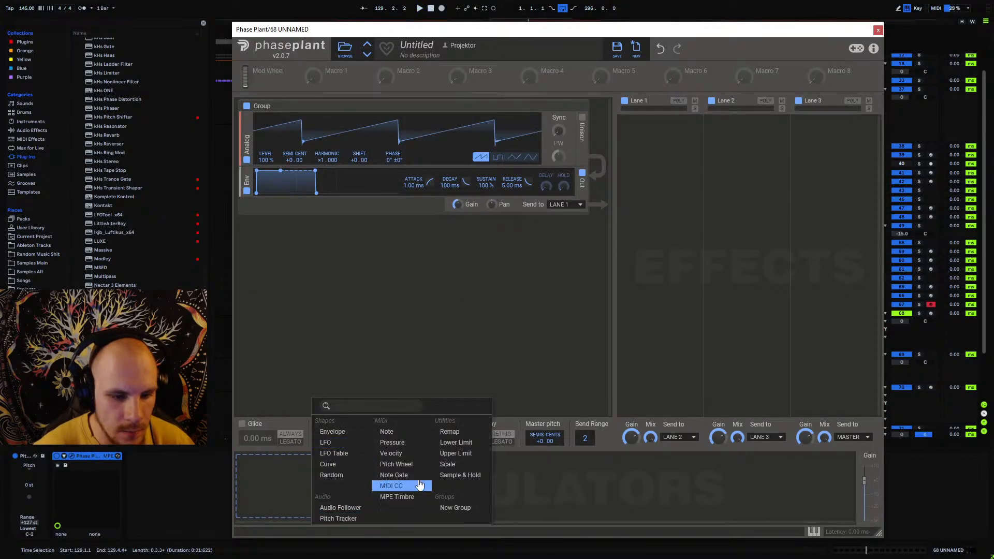
pyautogui.click(392, 453)
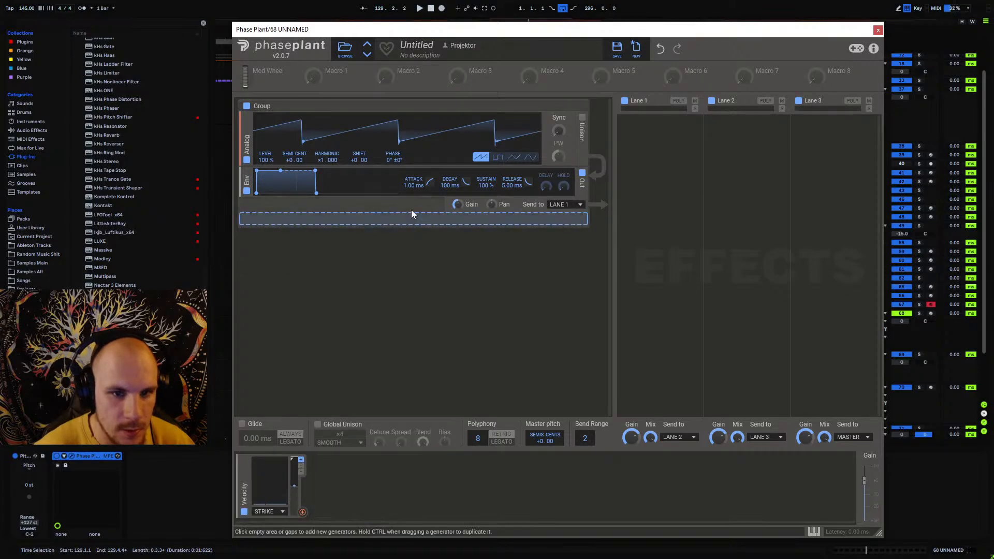
# - Add a band-pass filter between the oscillator and envelope, with slope × 6 and a higher Q
pyautogui.click(398, 214)
pyautogui.click(417, 249)
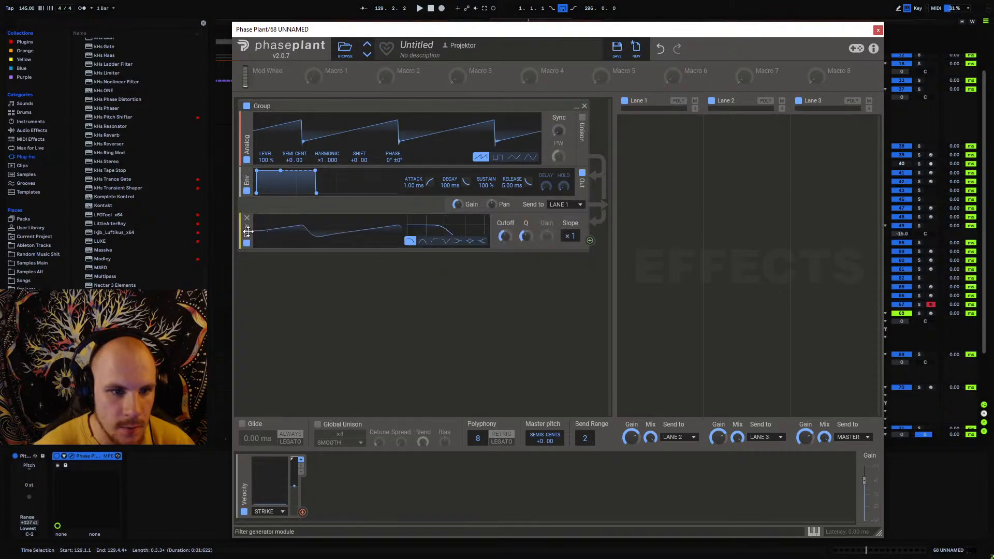
pyautogui.moveTo(248, 231); pyautogui.dragTo(248, 186)
pyautogui.click(422, 195)
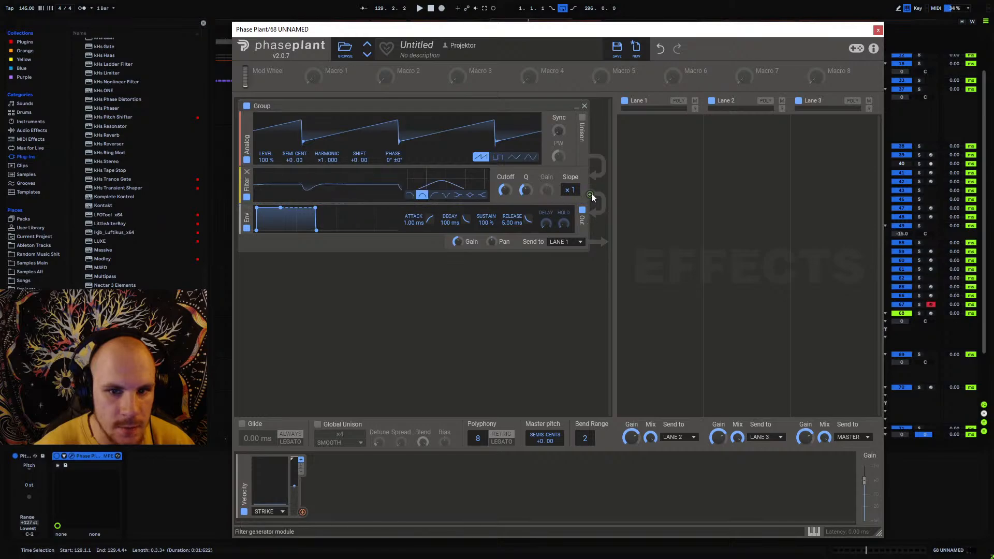
pyautogui.moveTo(570, 190); pyautogui.dragTo(570, 156)
pyautogui.moveTo(526, 190); pyautogui.dragTo(526, 184)
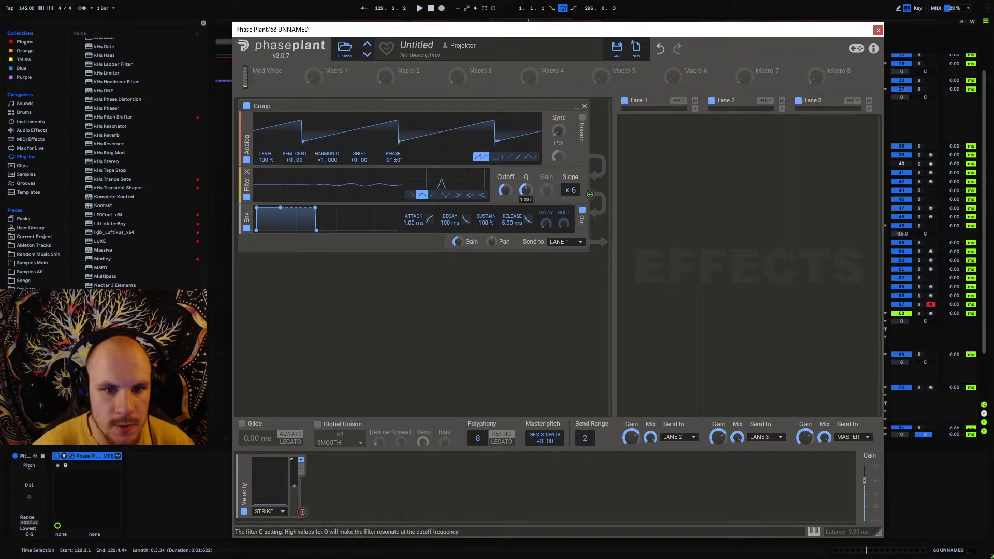
# - Modulate the filter cutoff with Velocity, adjust the modulation amount during playback, and close Phase Plant
pyautogui.press('space')
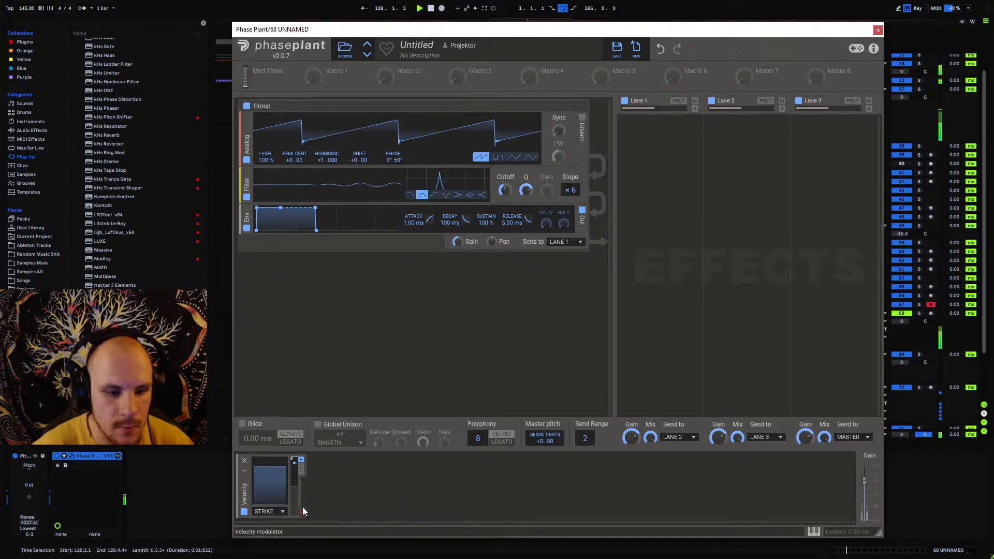
pyautogui.moveTo(305, 511); pyautogui.dragTo(506, 194)
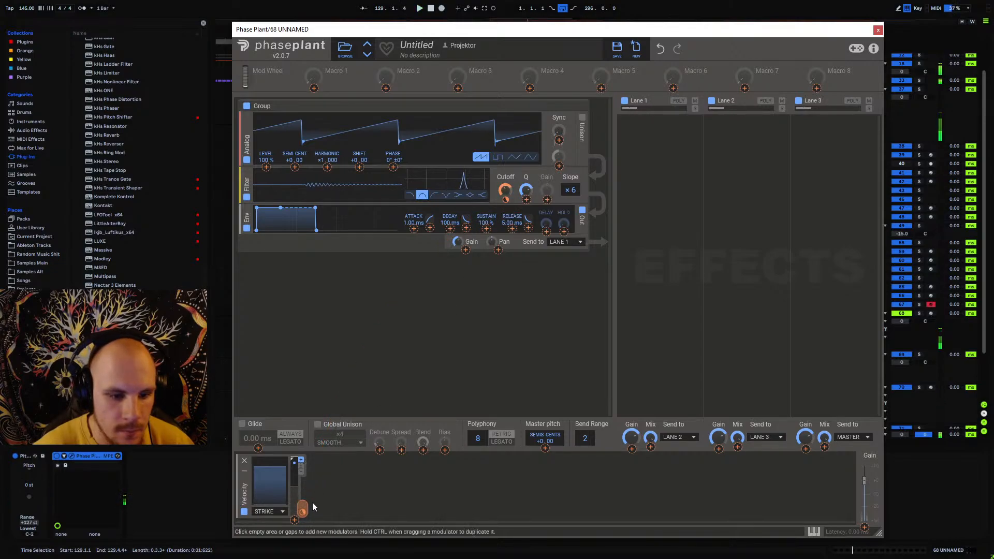
pyautogui.moveTo(303, 511); pyautogui.dragTo(303, 508)
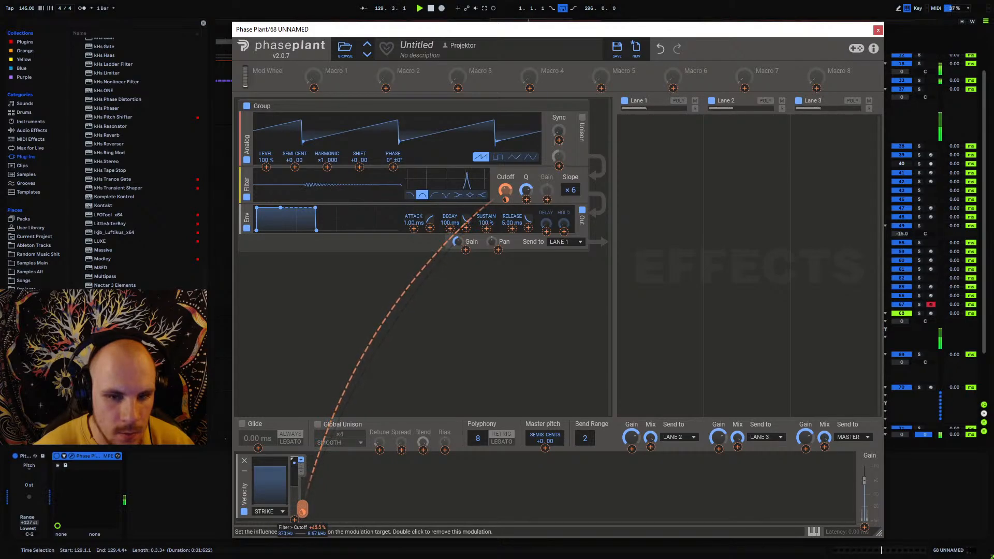
pyautogui.moveTo(303, 508); pyautogui.dragTo(303, 507)
pyautogui.click(878, 29)
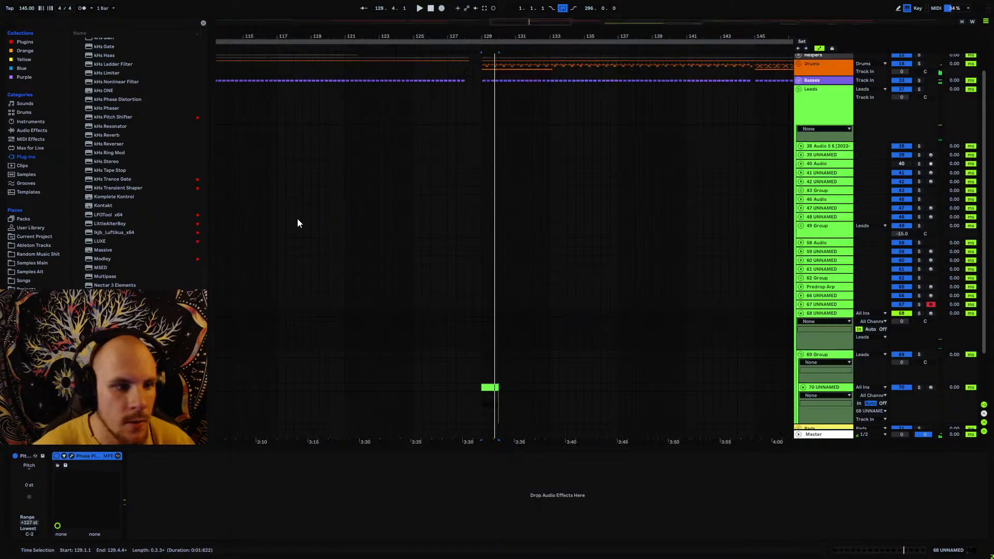
# - Add the Velocity MIDI effect's Random All preset after Pitch on track 70 and play its clip from bar 129
pyautogui.click(36, 130)
pyautogui.scroll(-1, 125, 258)
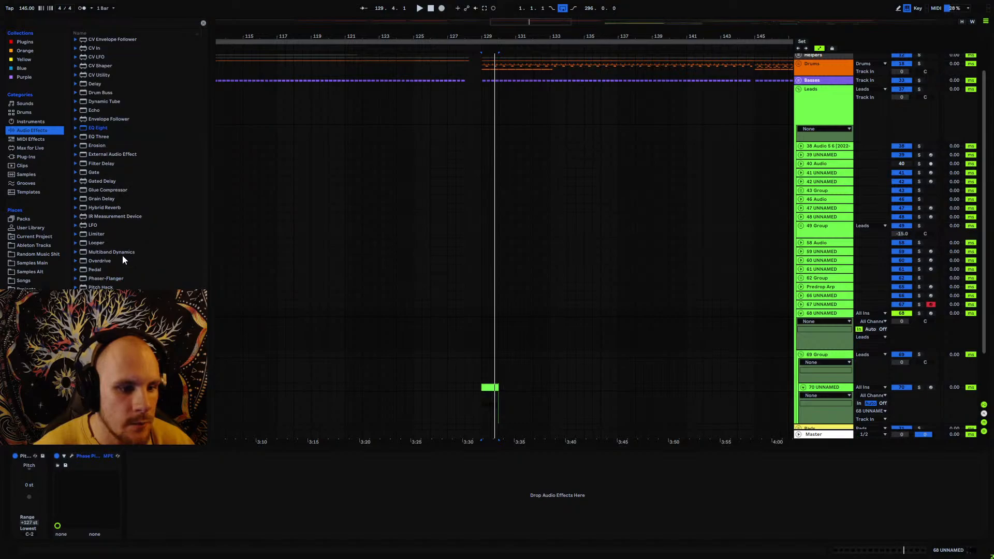
pyautogui.click(35, 140)
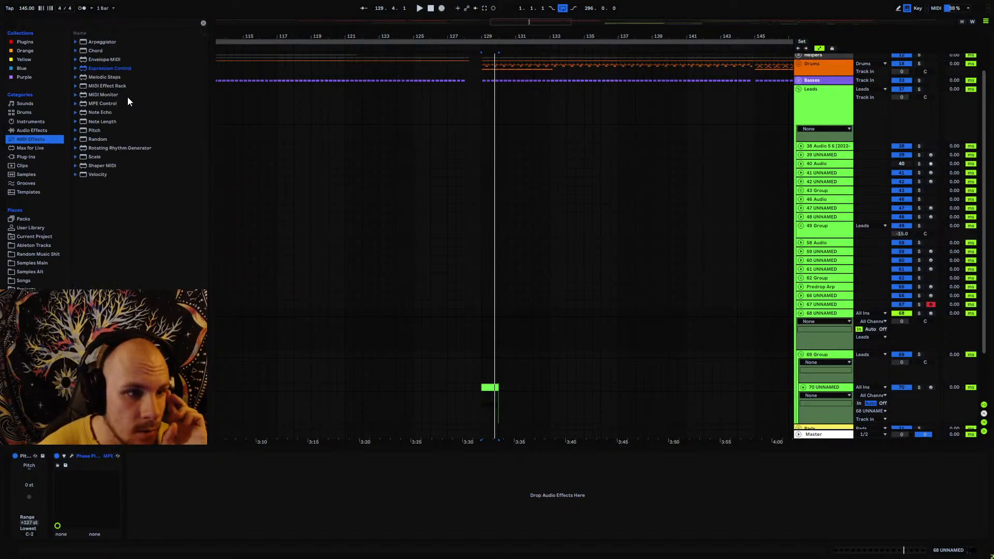
pyautogui.click(77, 175)
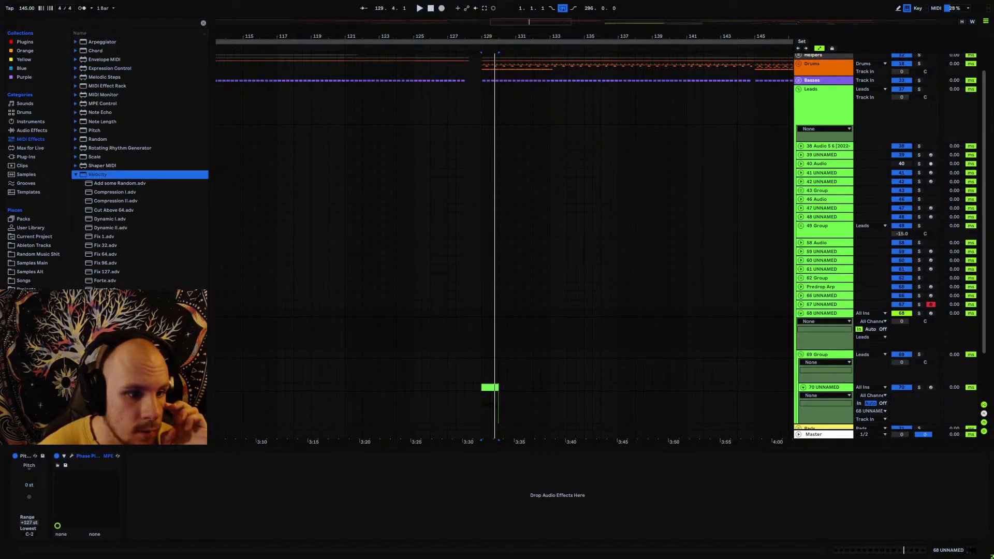
pyautogui.moveTo(106, 307); pyautogui.dragTo(54, 492)
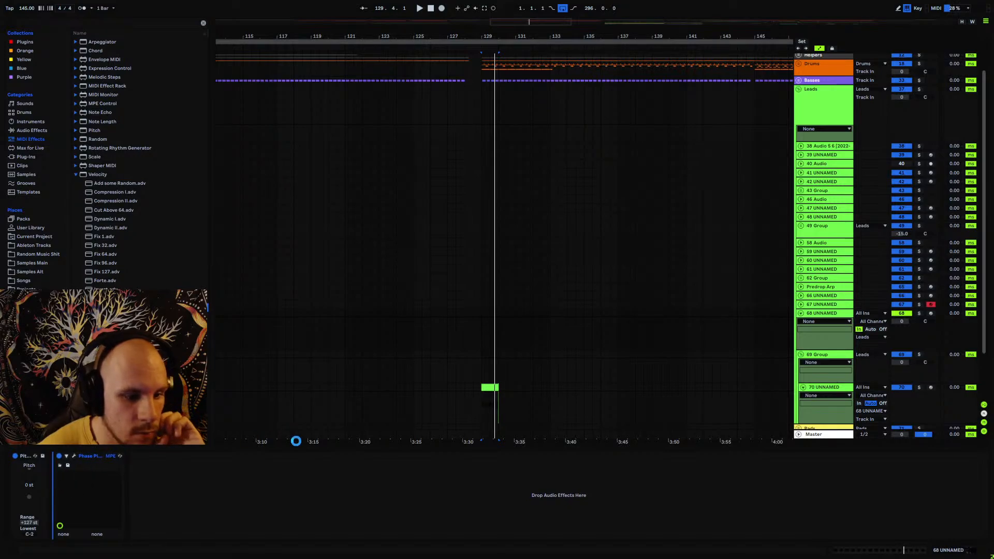
pyautogui.click(492, 408)
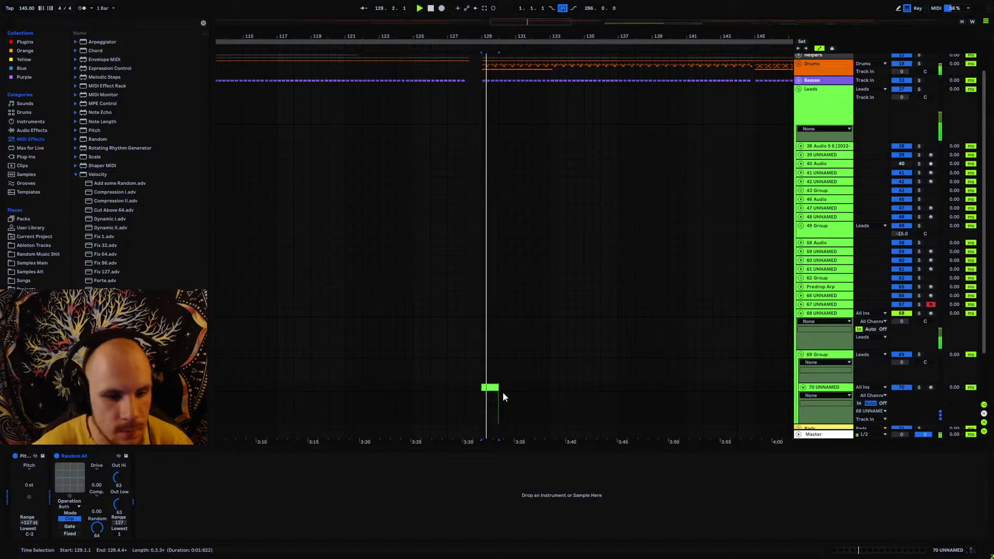
# - Duplicate track 70's one-bar clip at bar 129 three times to fill four bars
pyautogui.click(487, 388)
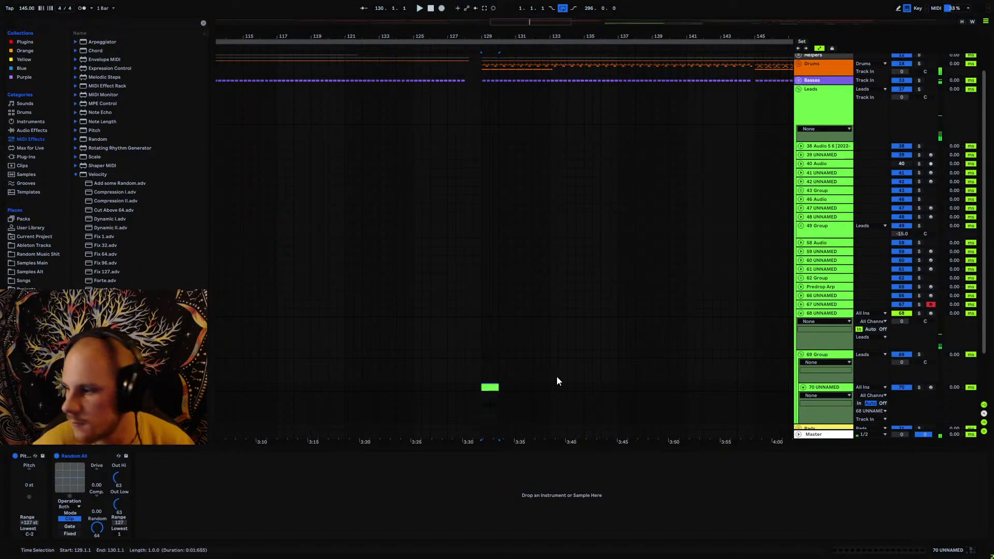
pyautogui.hotkey('ctrl', 'd')
pyautogui.hotkey('ctrl', 'd')
pyautogui.hotkey('ctrl', 'd')
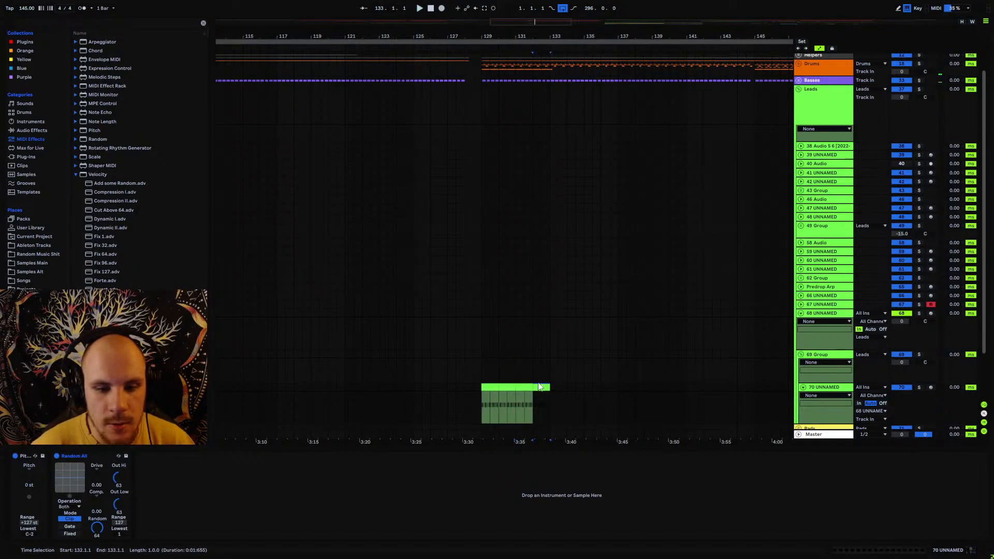
# - Duplicate the four-bar block of clips on track 70 repeatedly until it reaches bar 161
pyautogui.keyDown('shift'); pyautogui.click(487, 387); pyautogui.keyUp('shift')
pyautogui.hotkey('ctrl', 'd')
pyautogui.hotkey('ctrl', 'd')
pyautogui.hotkey('ctrl', 'd')
pyautogui.hotkey('ctrl', 'd')
pyautogui.hotkey('ctrl', 'd')
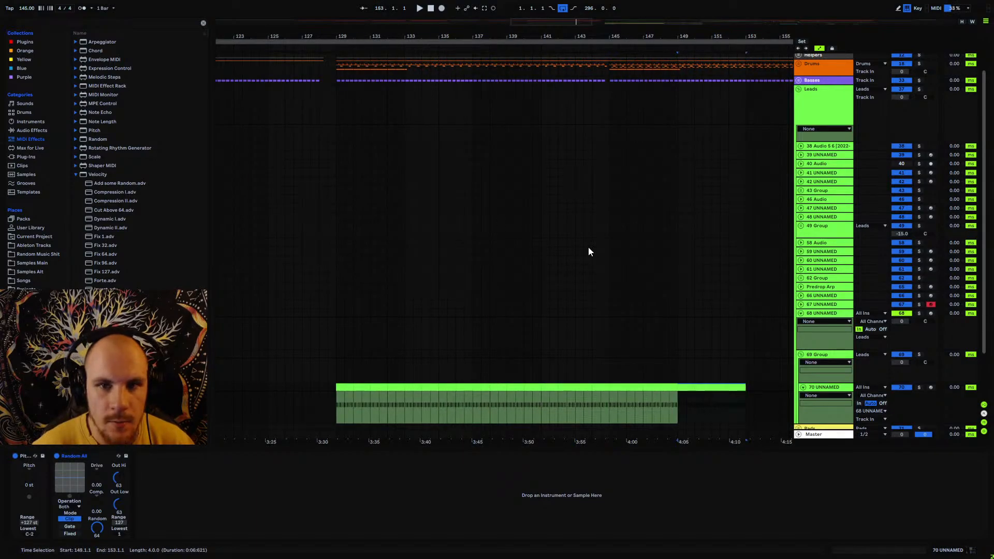
pyautogui.hotkey('ctrl', 'd')
pyautogui.hotkey('ctrl', 'd')
pyautogui.scroll(-3, 548, 91)
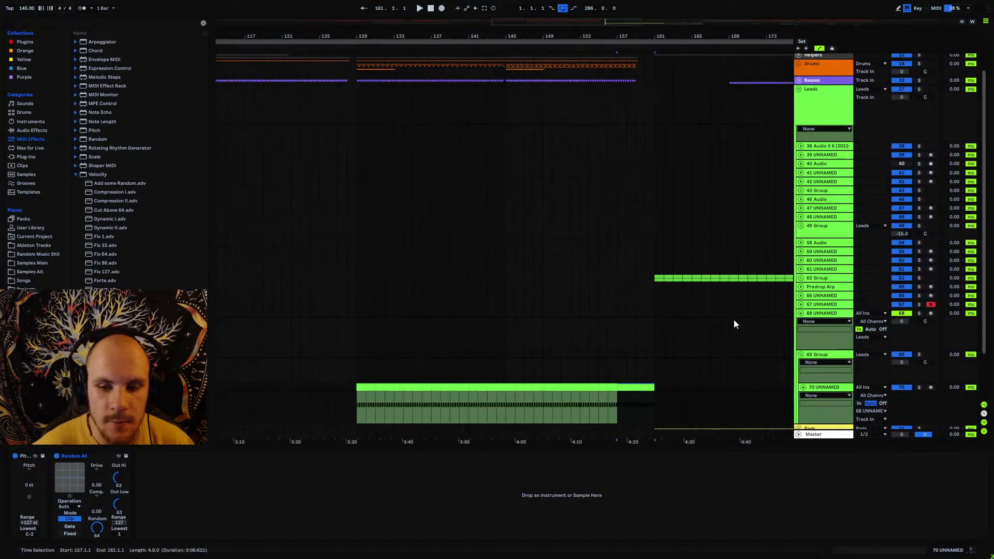
# - Duplicate track 70, start playback, solo track 68 and place the insert marker at bar 129
pyautogui.click(822, 388)
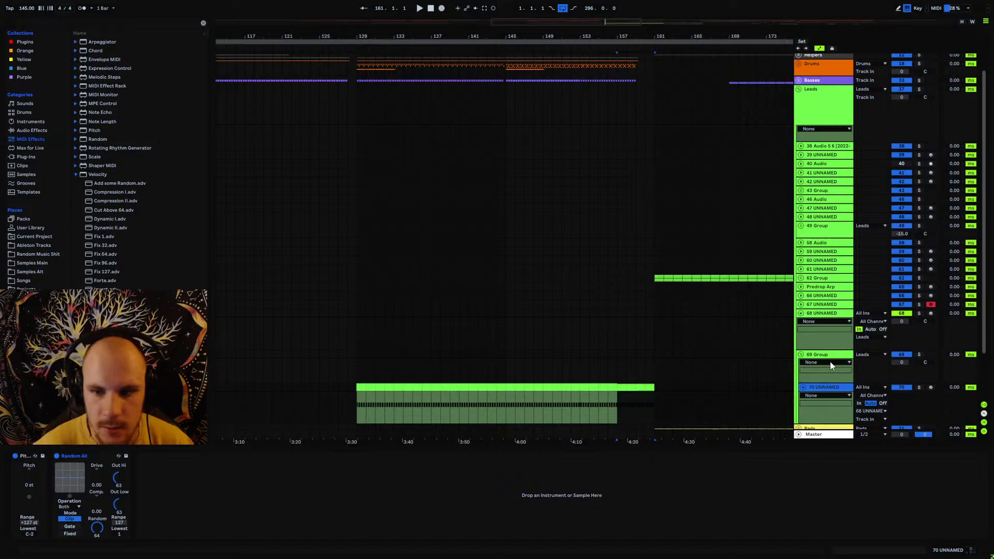
pyautogui.hotkey('ctrl', 'd')
pyautogui.press('space')
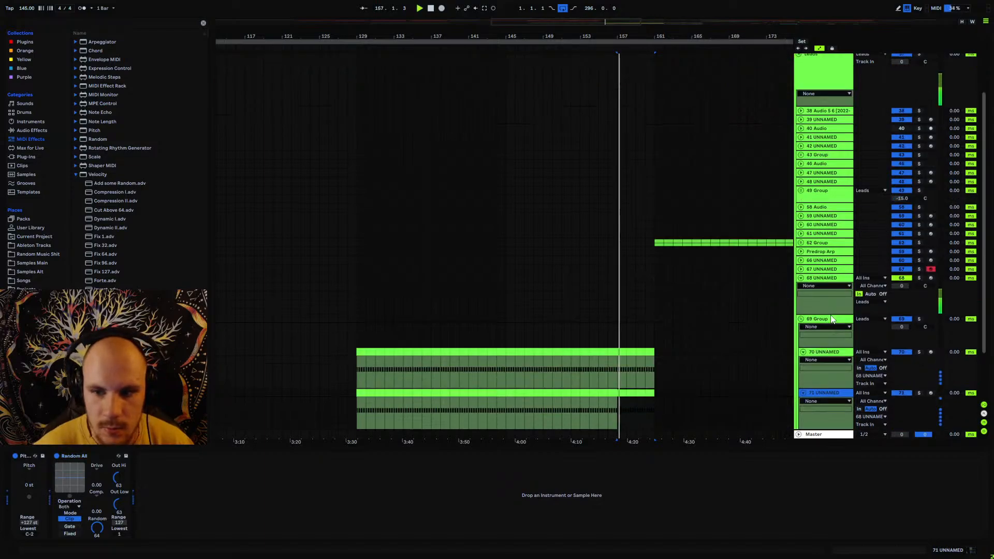
pyautogui.click(920, 278)
pyautogui.click(358, 300)
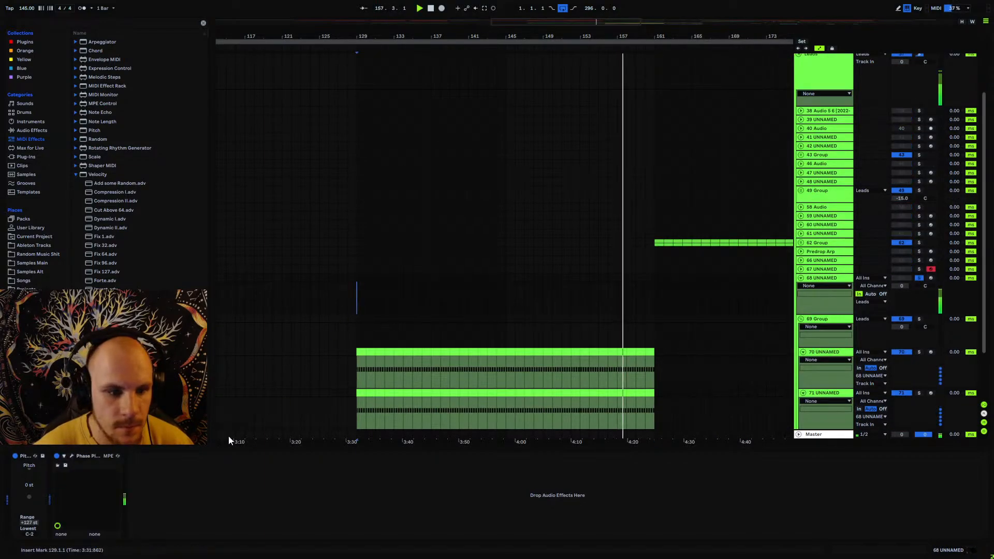
# - In track 68's Phase Plant, enable Poly on Lane 1, set Polyphony to 64 and close the plugin
pyautogui.click(72, 456)
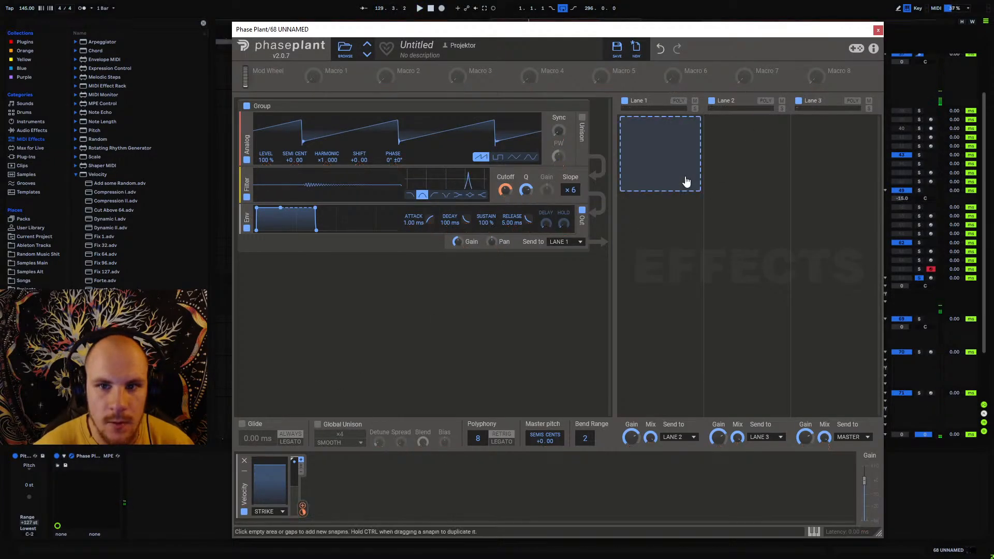
pyautogui.click(678, 101)
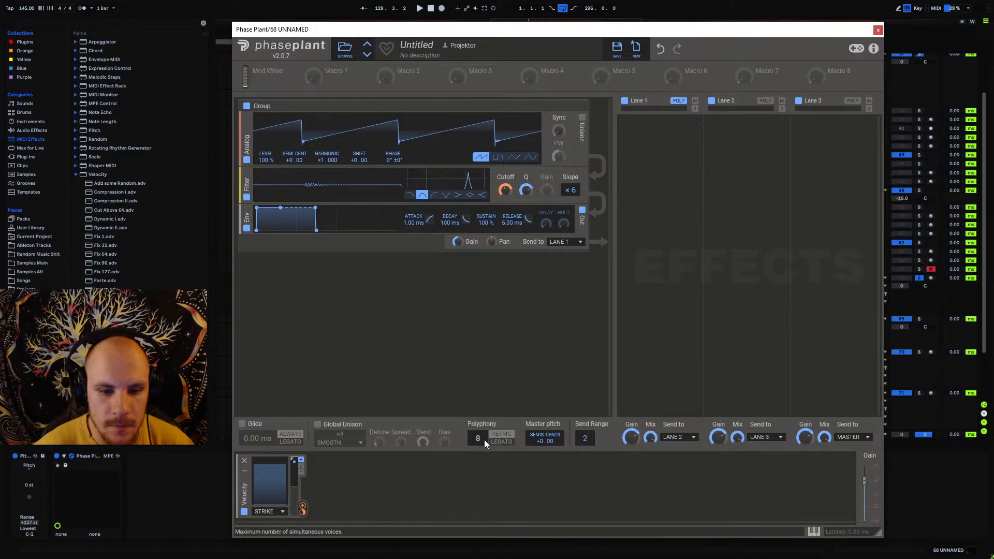
pyautogui.moveTo(478, 439)
pyautogui.mouseDown()
pyautogui.moveTo(478, 386)
pyautogui.moveTo(486, 454)
pyautogui.mouseUp()
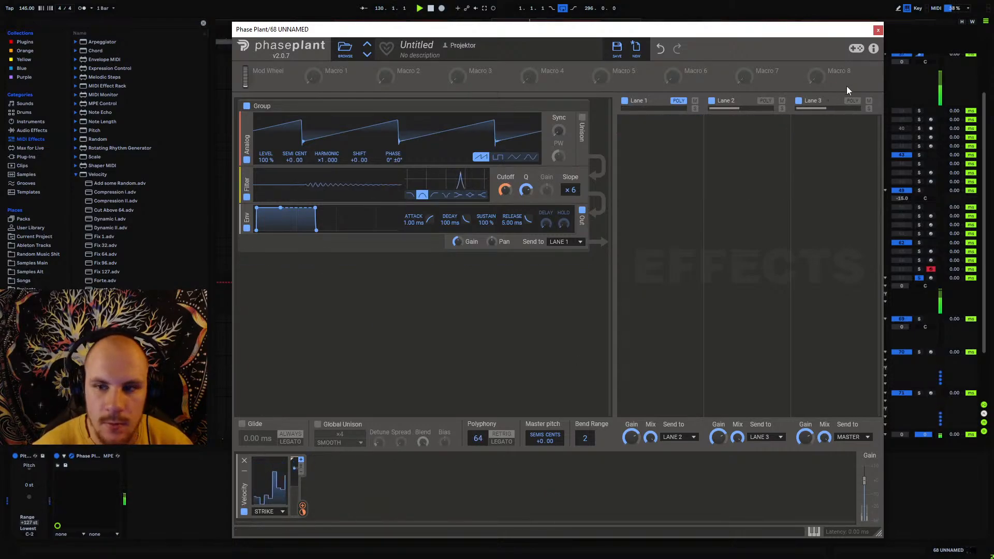
pyautogui.click(879, 30)
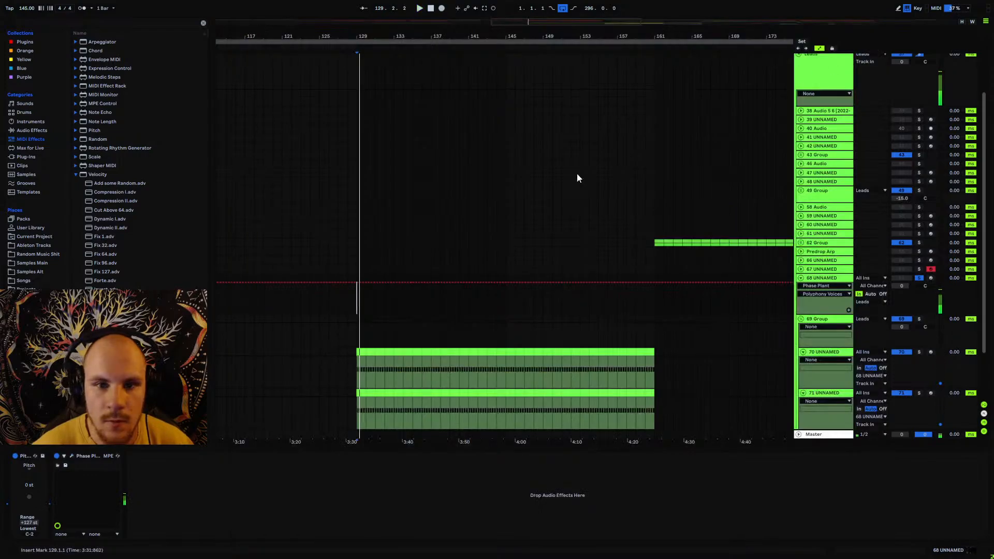
# - Add EQ Eight after Phase Plant on track 68 and check its spectrum during playback from bar 129
pyautogui.click(32, 131)
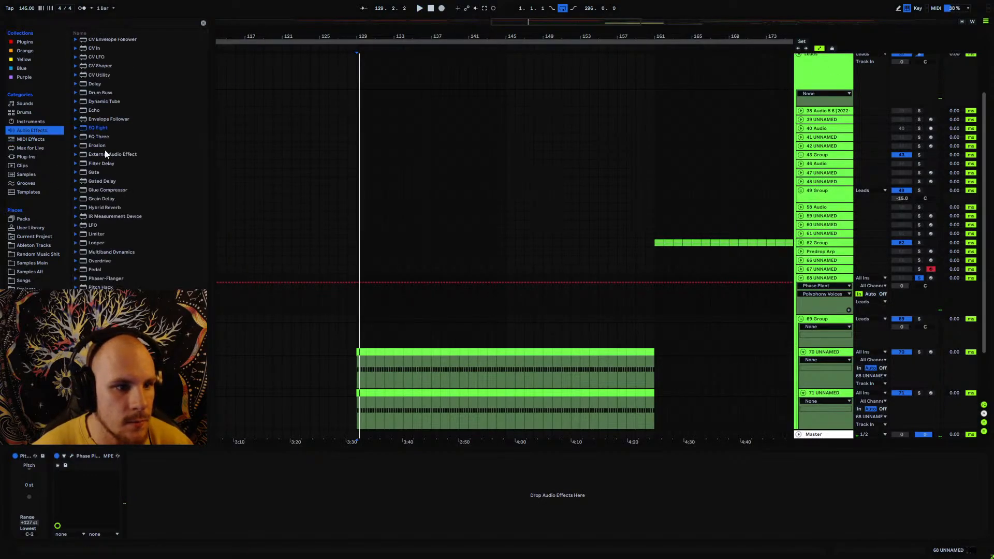
pyautogui.moveTo(98, 128); pyautogui.dragTo(171, 505)
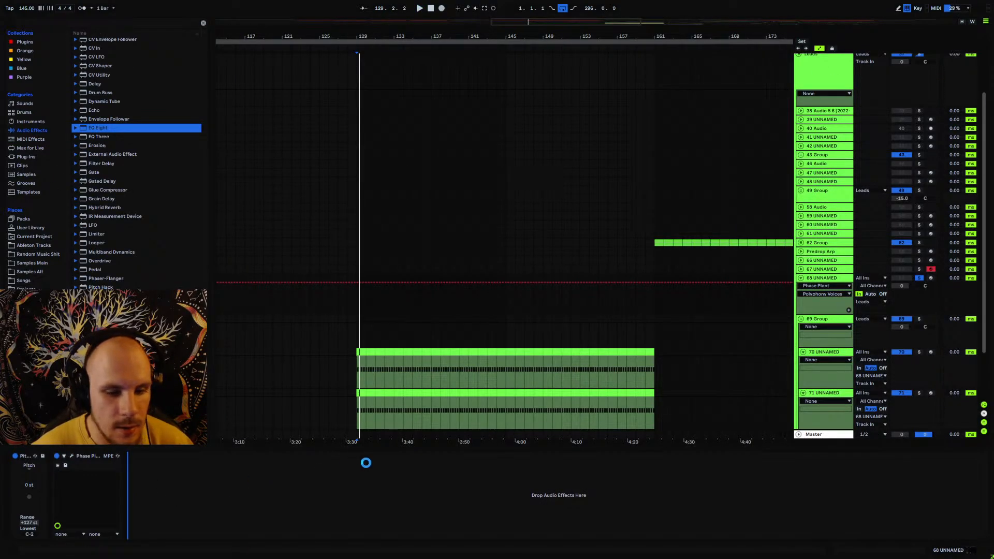
pyautogui.press('space')
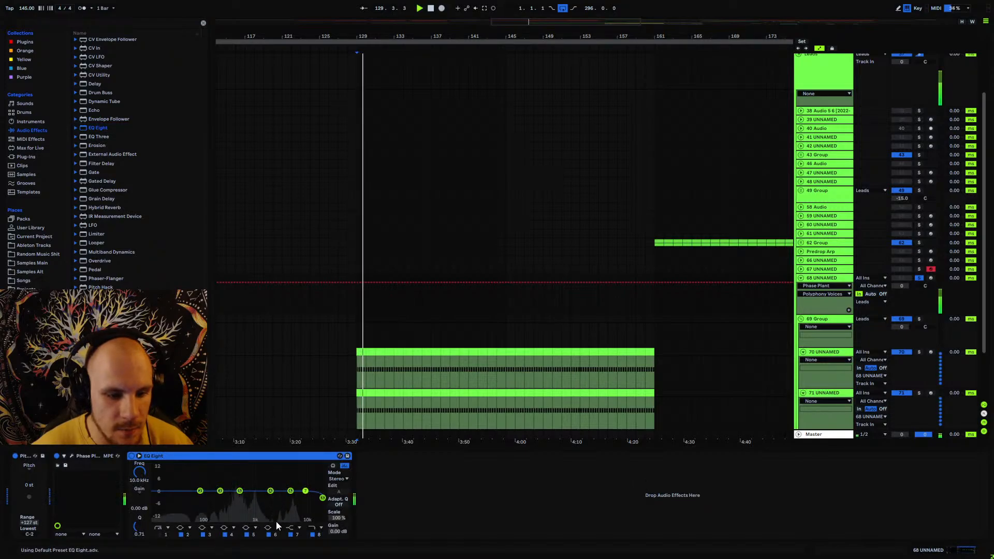
pyautogui.press('space')
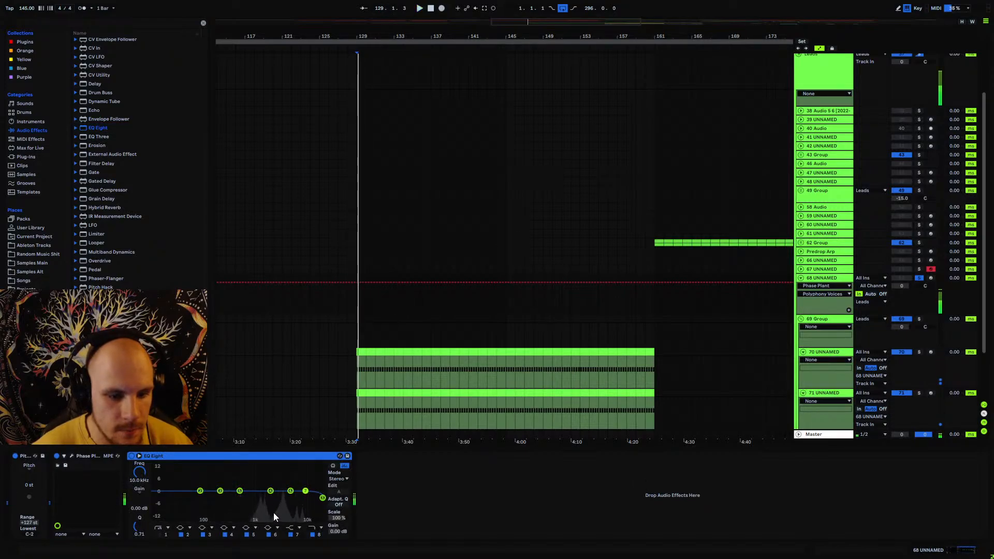
pyautogui.press('space')
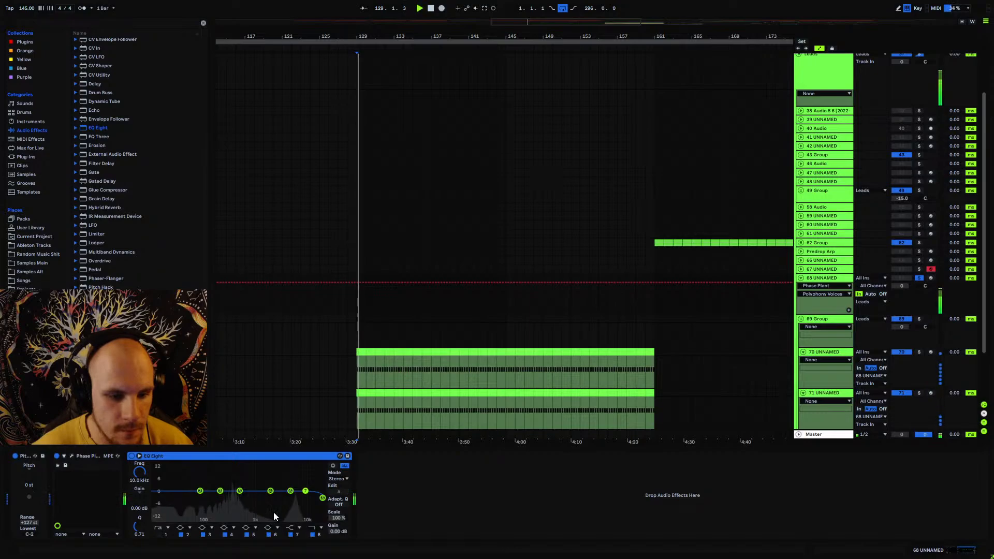
pyautogui.press('space')
pyautogui.scroll(-3, 728, 344)
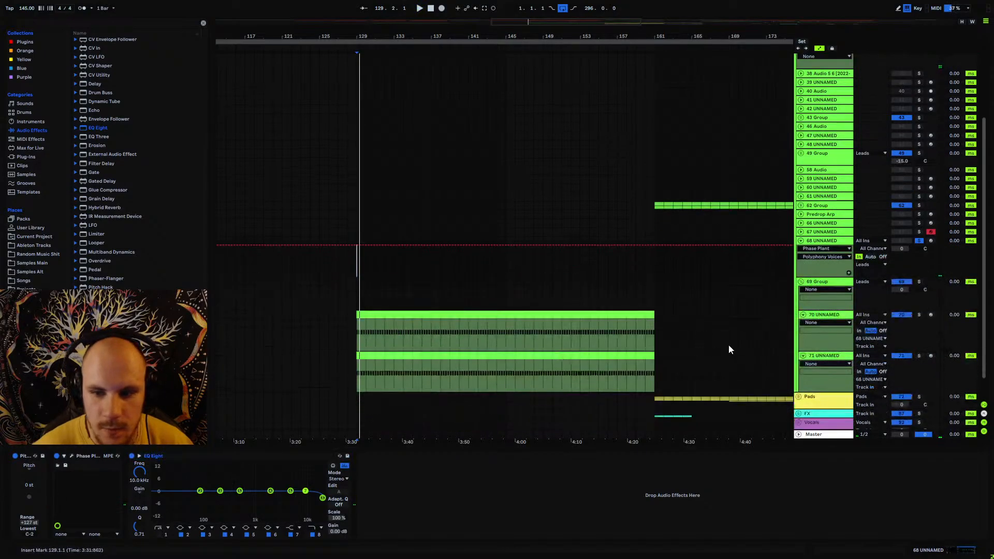
# - Duplicate MIDI tracks 70 and 71 together, and play them while checking track 68's EQ Eight spectrum
pyautogui.click(827, 315)
pyautogui.keyDown('shift'); pyautogui.click(823, 356); pyautogui.keyUp('shift')
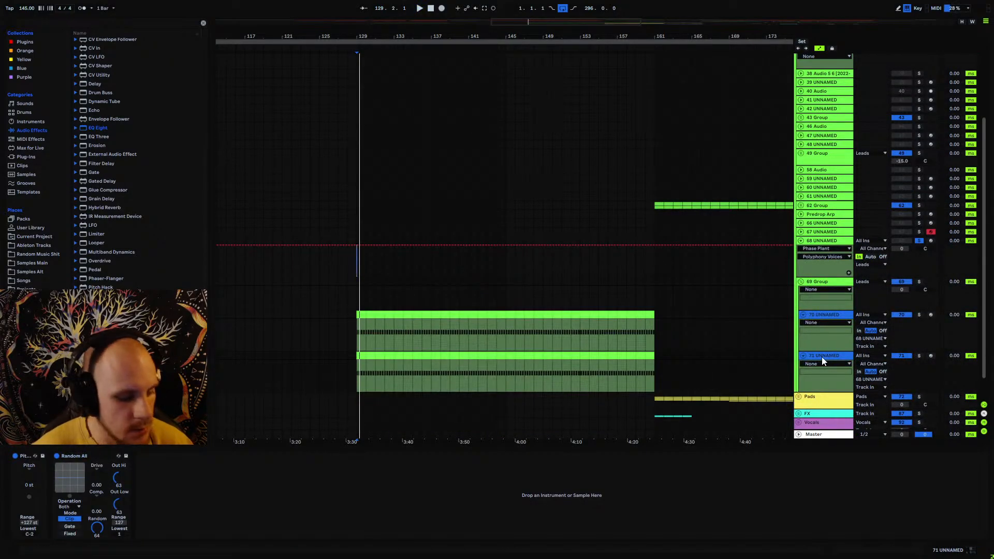
pyautogui.hotkey('ctrl', 'd')
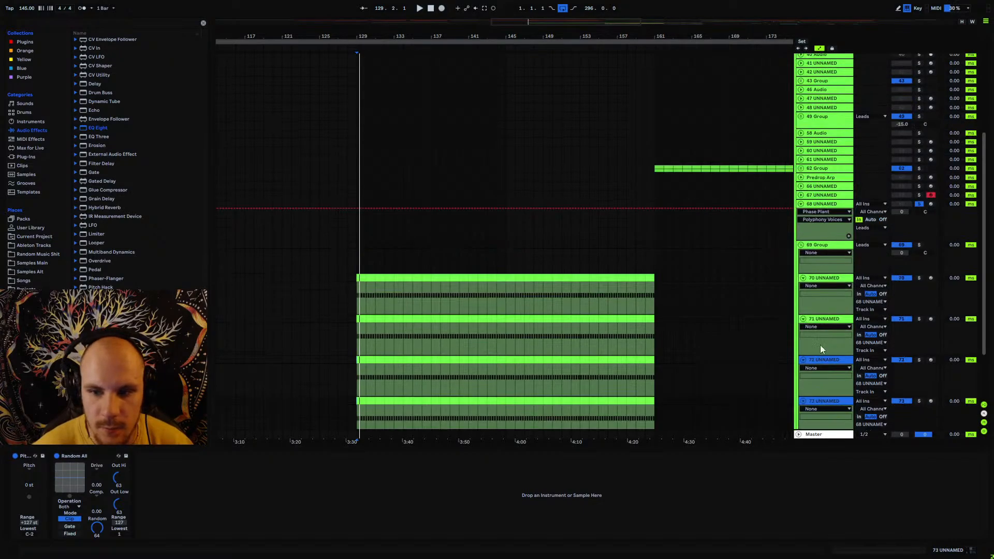
pyautogui.press('space')
pyautogui.click(829, 231)
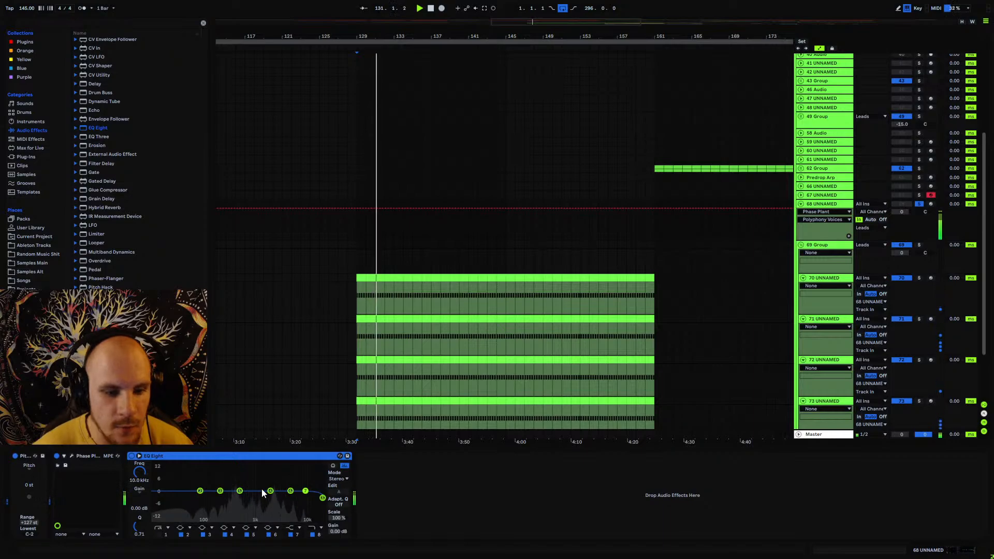
pyautogui.press('space')
pyautogui.scroll(-3, 503, 362)
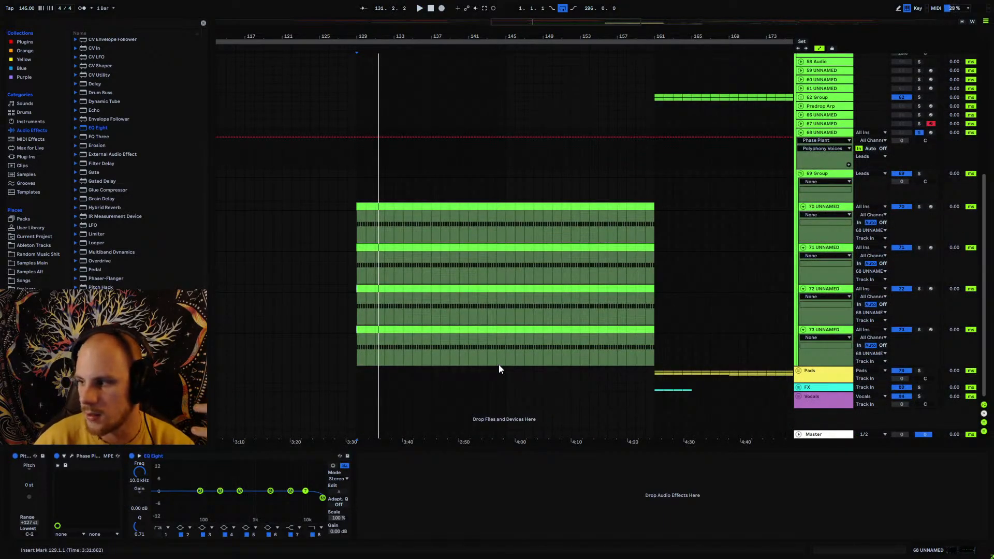
pyautogui.click(72, 456)
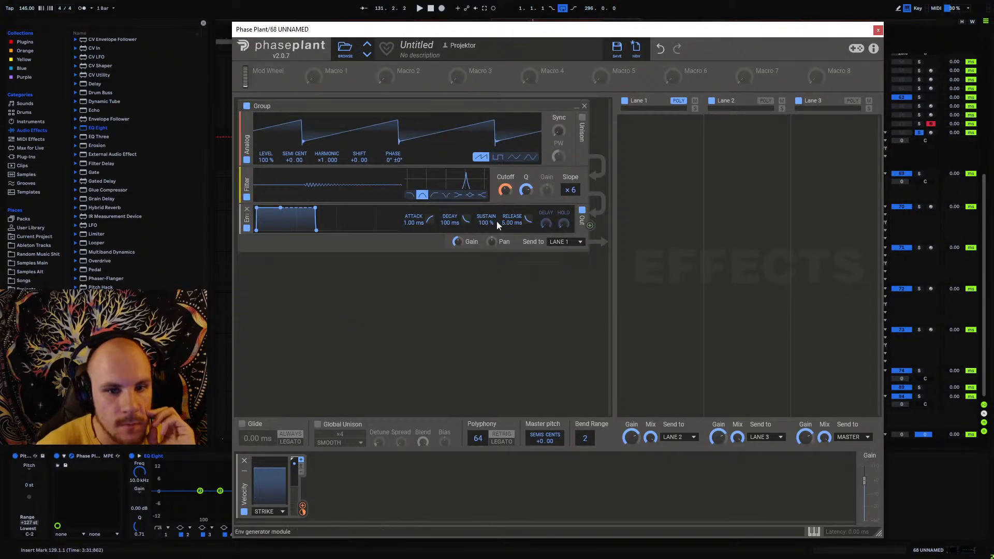
pyautogui.click(369, 508)
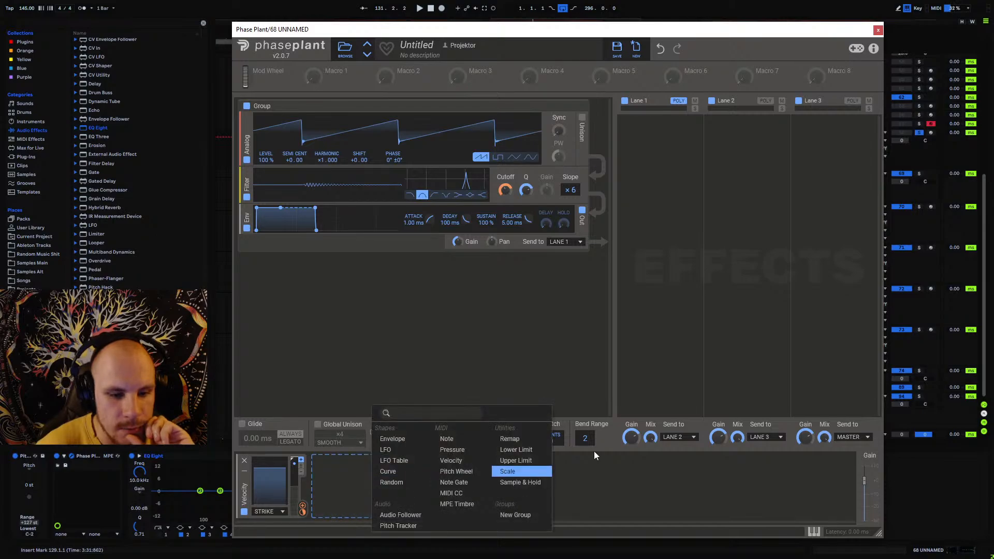
pyautogui.click(435, 363)
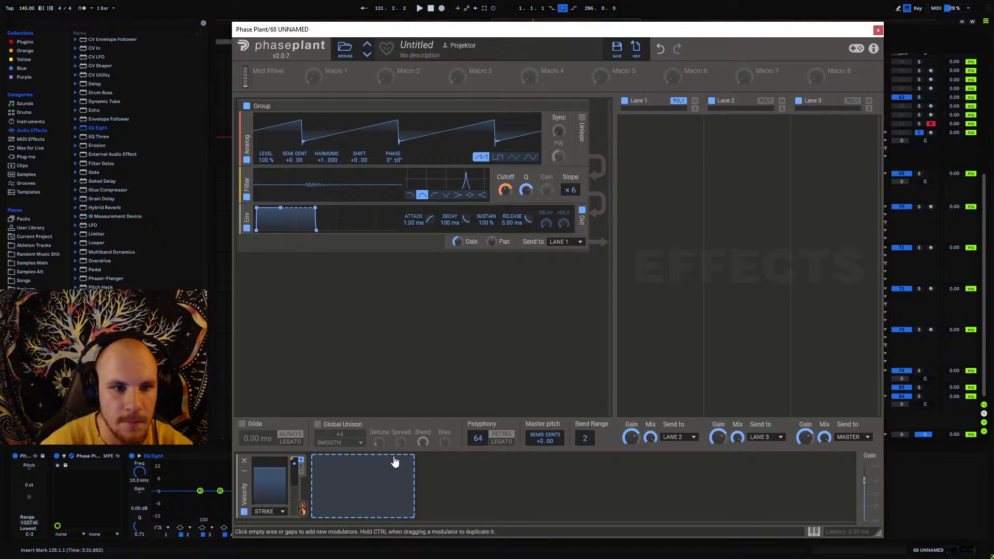
pyautogui.click(878, 29)
# - Find the earlier project in the Tutorial Stuff folder of Projects and load its Phase Plant and Input 1–4 tracks below track 68
pyautogui.scroll(-1, 35, 166)
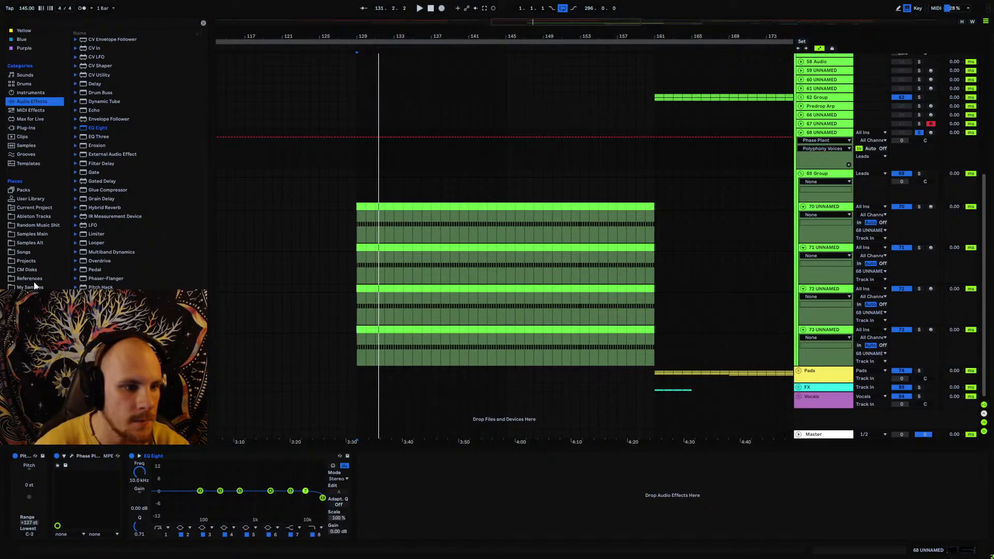
pyautogui.click(26, 261)
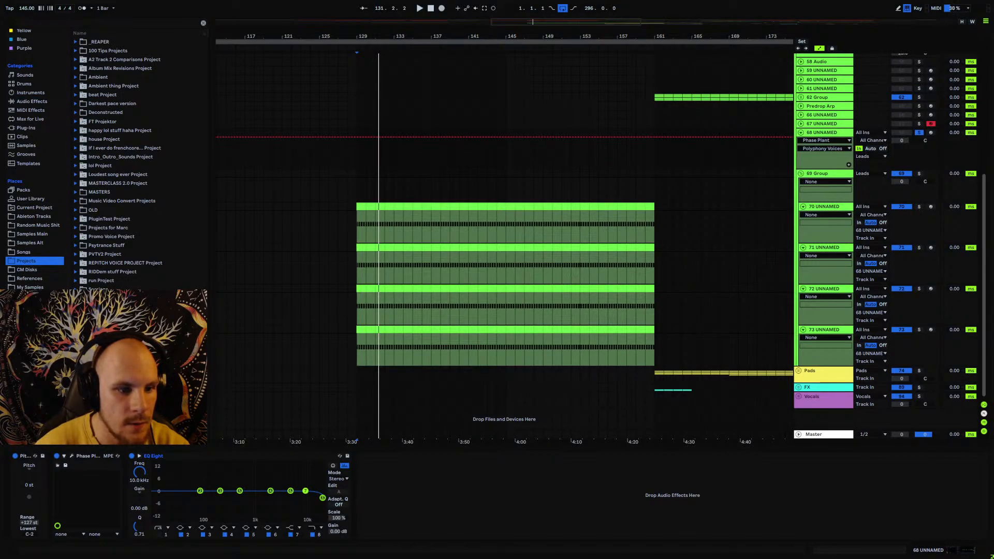
pyautogui.scroll(-3, 76, 258)
pyautogui.click(76, 258)
pyautogui.scroll(-7, 76, 258)
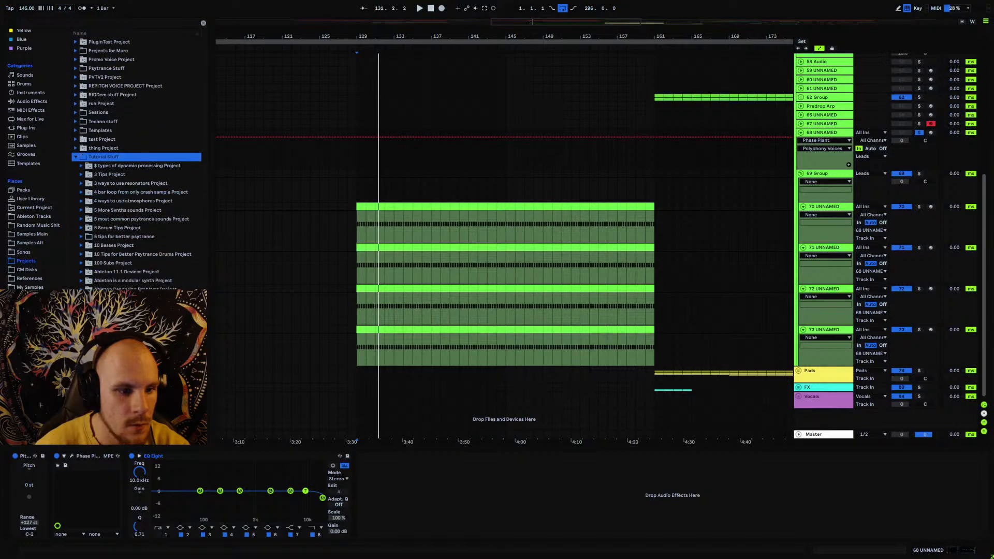
pyautogui.scroll(-19, 137, 163)
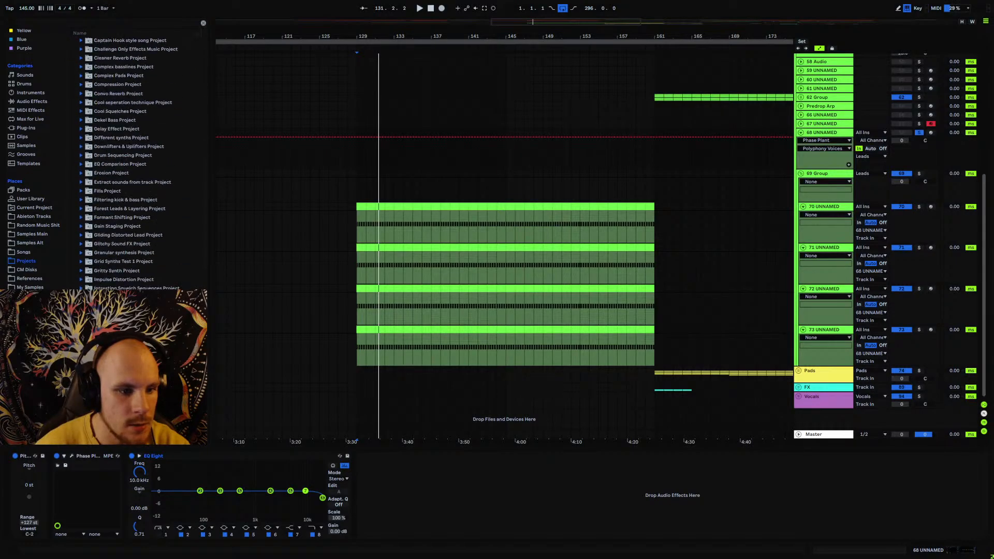
pyautogui.scroll(-1, 132, 164)
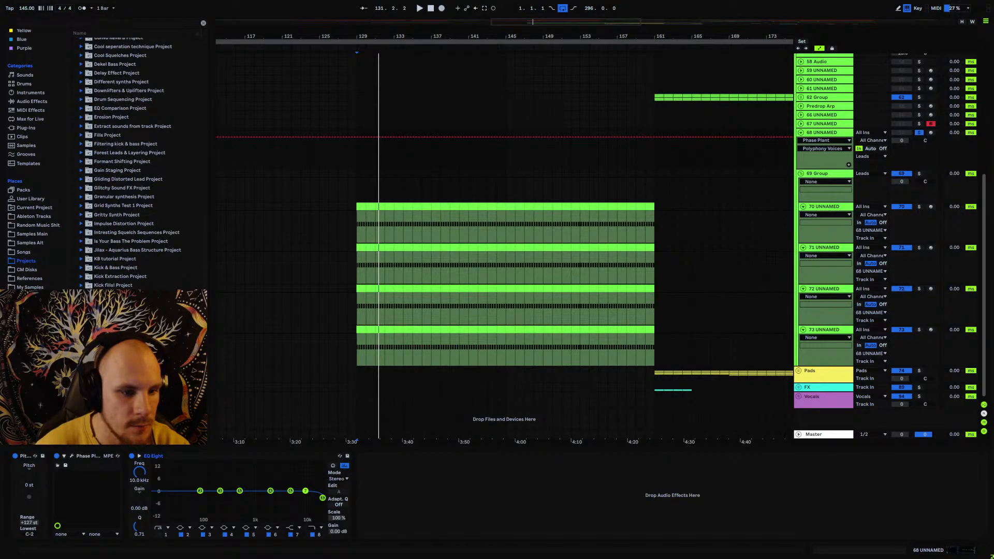
pyautogui.scroll(-4, 132, 164)
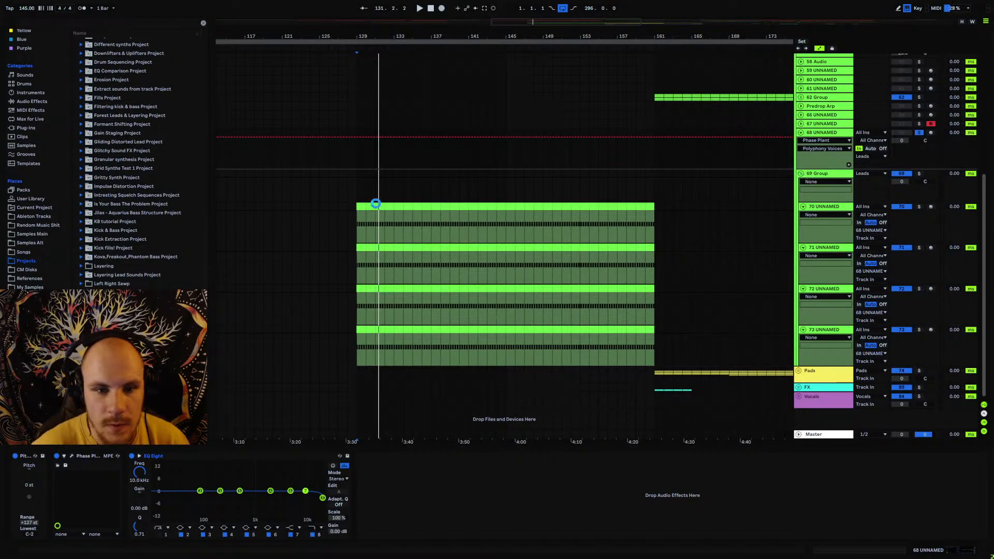
pyautogui.hotkey('ctrl', 'z')
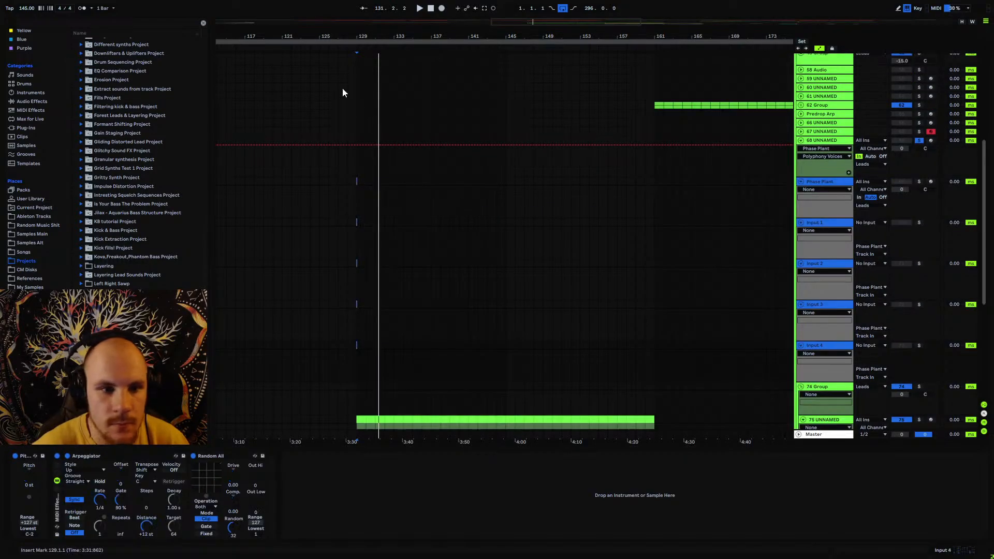
# - Locate the imported clips near bar 13 and examine the imported Phase Plant's Velocity, Remap and Random modulators
pyautogui.moveTo(354, 38); pyautogui.dragTo(354, 24)
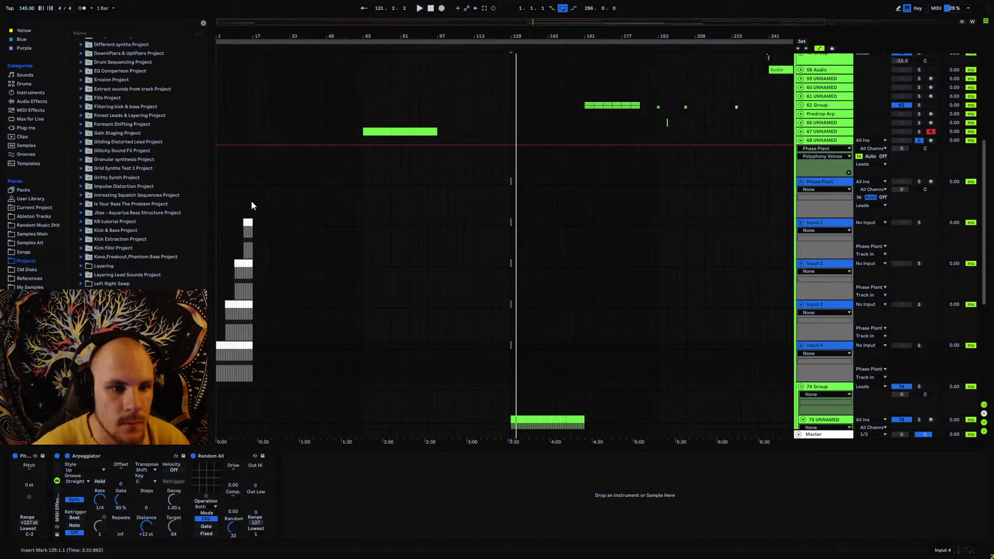
pyautogui.click(246, 202)
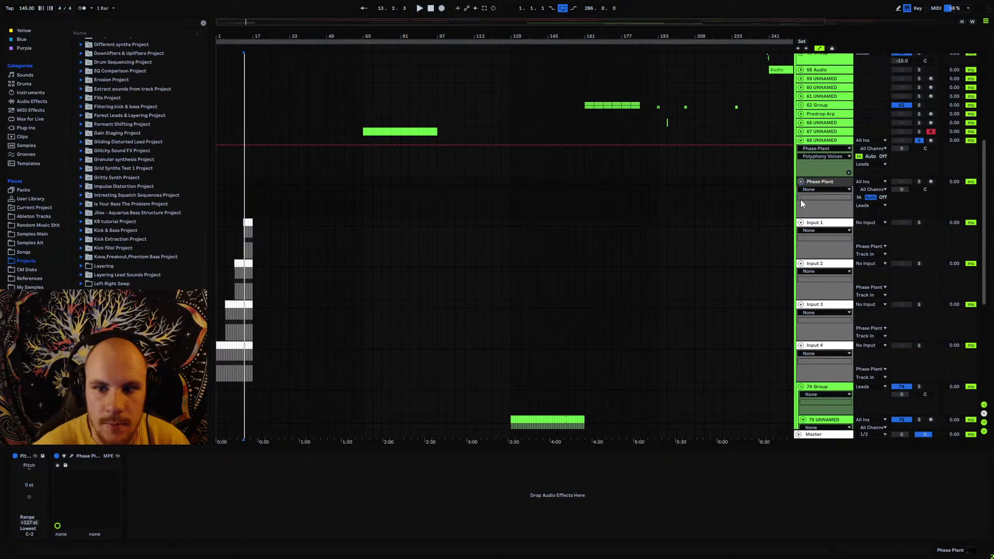
pyautogui.click(71, 456)
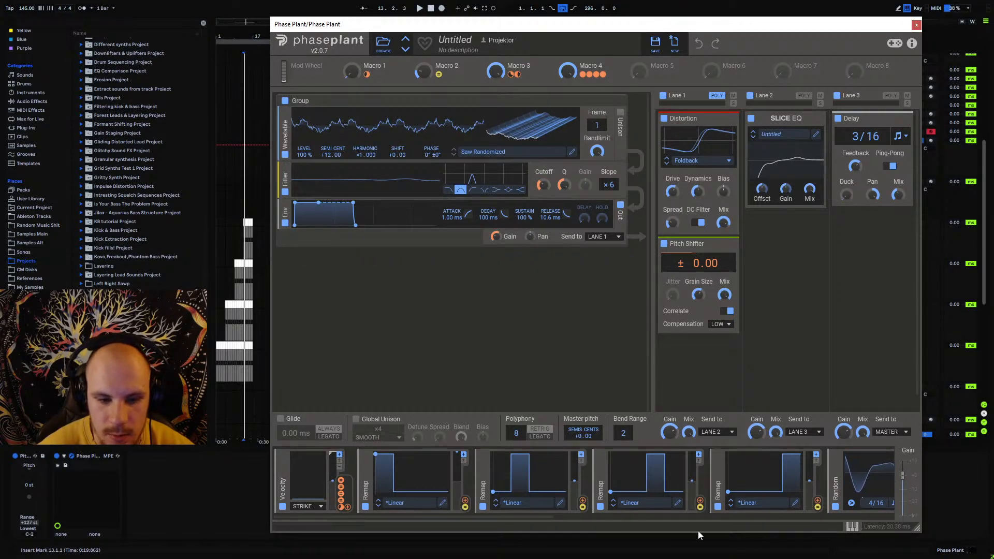
pyautogui.moveTo(439, 520); pyautogui.dragTo(764, 529)
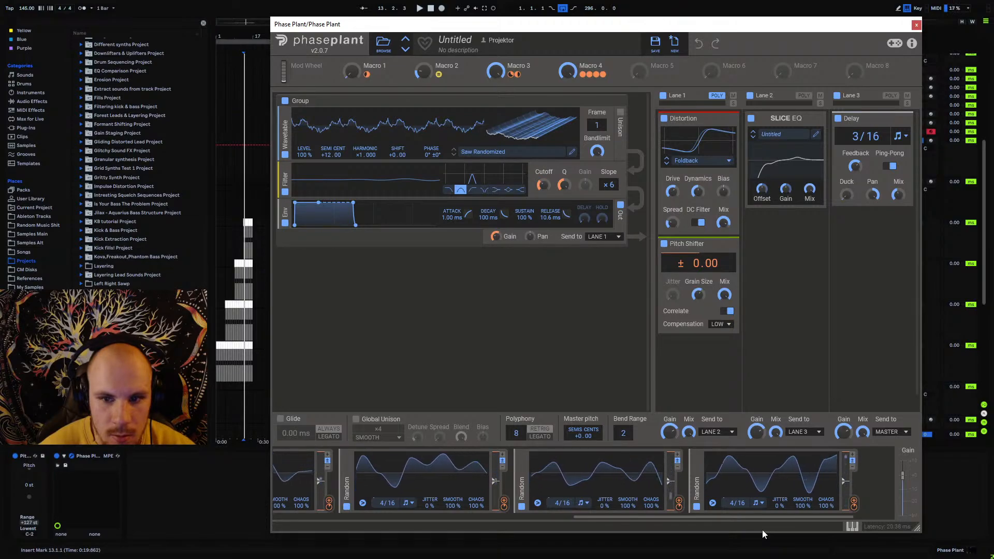
pyautogui.moveTo(762, 530); pyautogui.dragTo(417, 538)
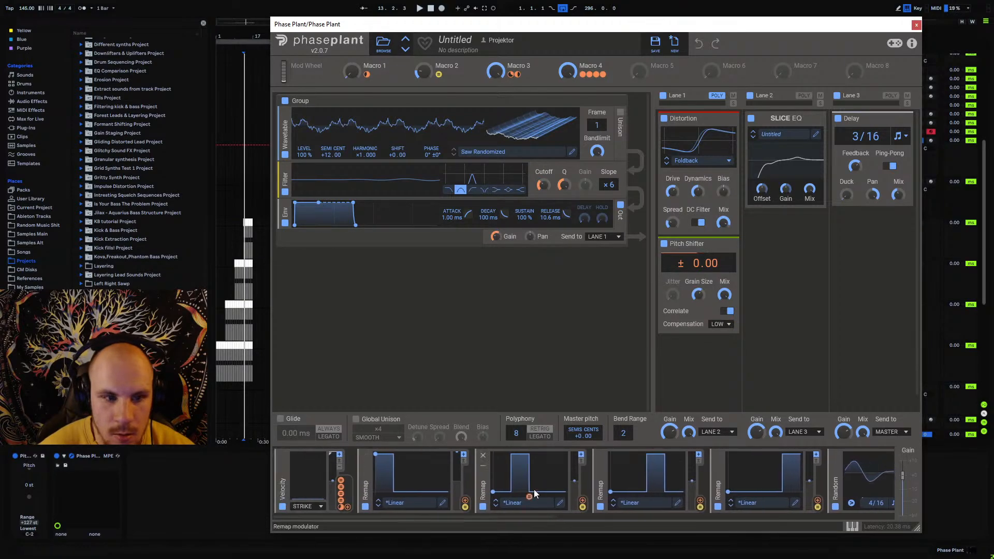
pyautogui.click(917, 25)
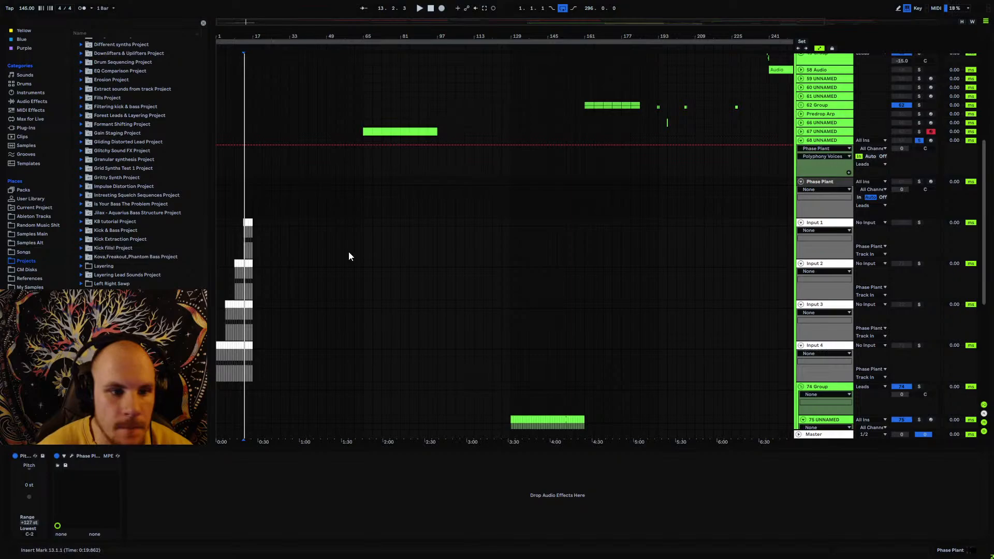
# - Open a clip on the Input 1 track near bar 13 and transpose its notes down two semitones
pyautogui.doubleClick(245, 222)
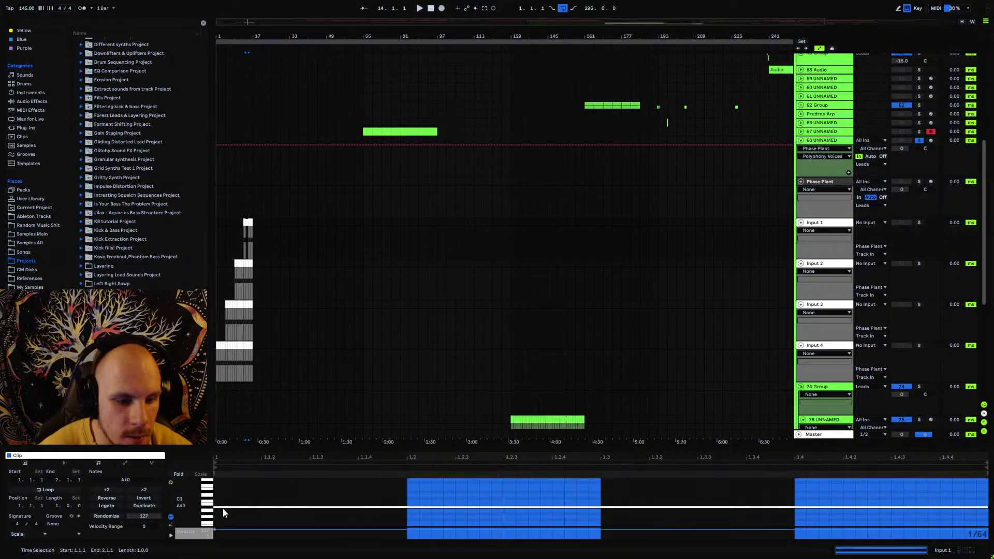
pyautogui.hotkey('ctrl', 'a')
pyautogui.press('Down')
pyautogui.press('Down')
pyautogui.hotkey('ctrl', 'z')
pyautogui.hotkey('ctrl', 'z')
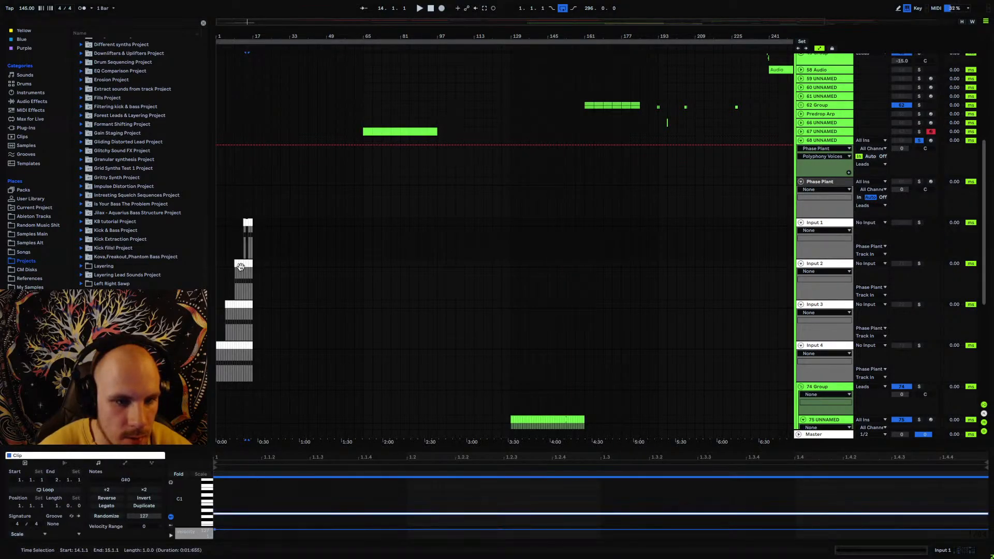
pyautogui.hotkey('ctrl', 'y')
pyautogui.hotkey('ctrl', 'y')
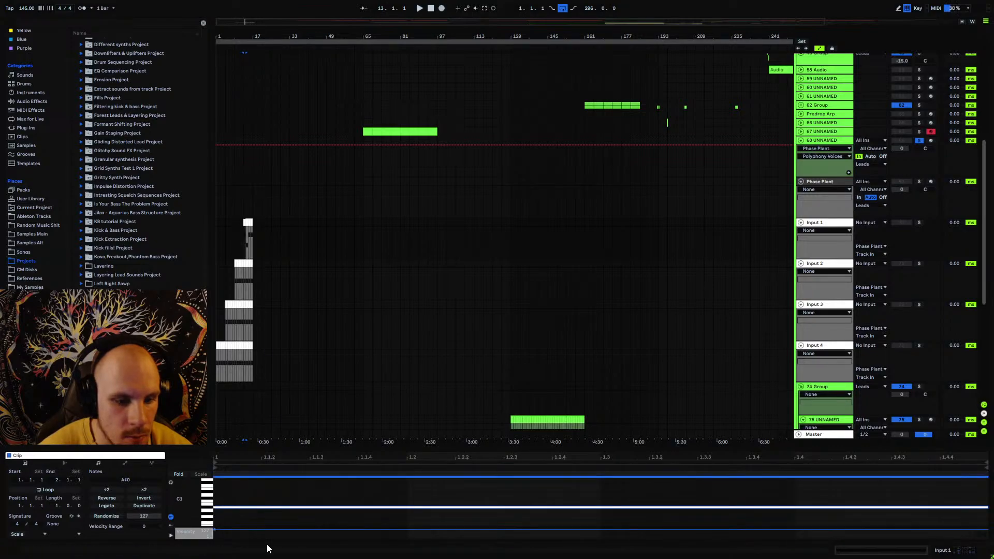
# - Compare the notes in the clips on Input 1 to Input 4 around bars 12 to 14
pyautogui.click(246, 222)
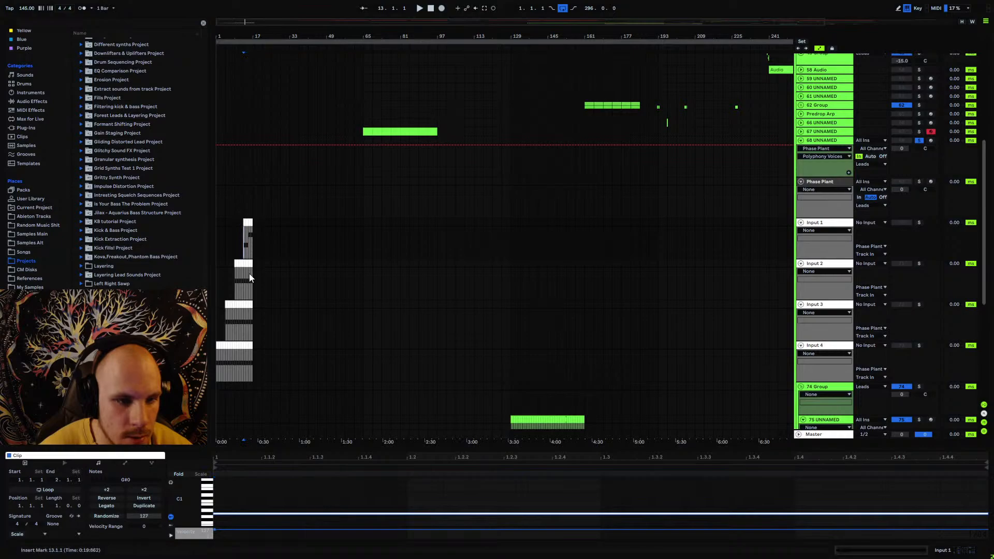
pyautogui.click(245, 264)
pyautogui.click(243, 325)
pyautogui.click(244, 306)
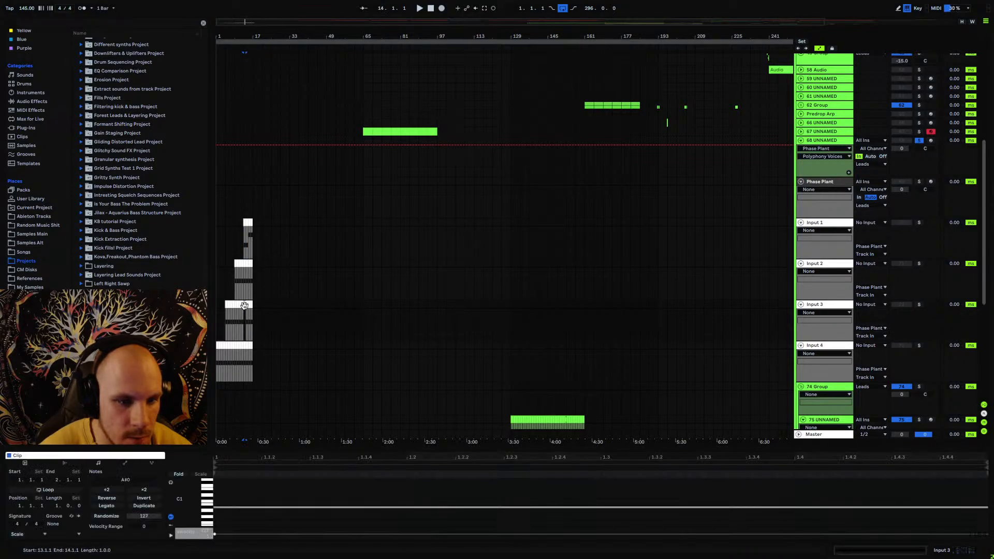
pyautogui.click(245, 344)
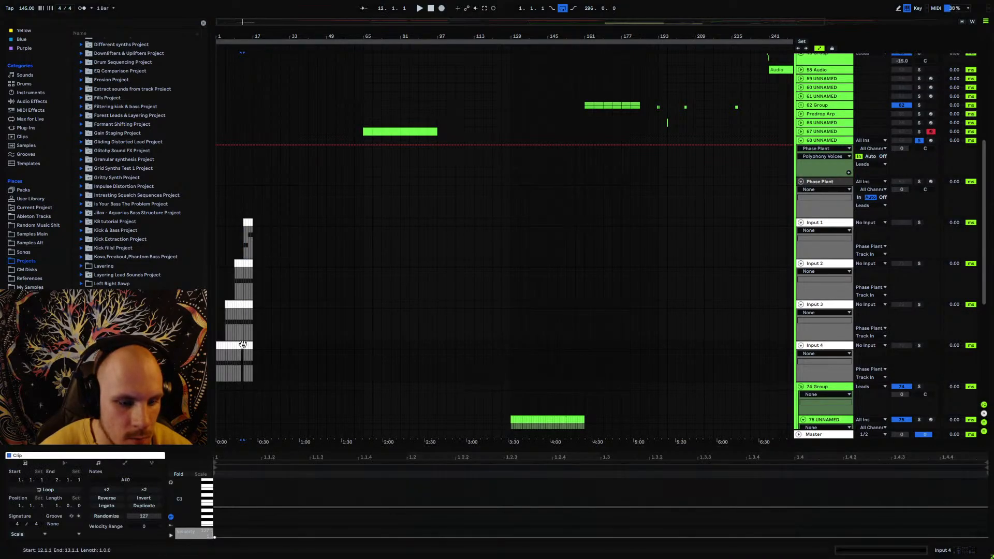
pyautogui.click(247, 288)
pyautogui.click(249, 264)
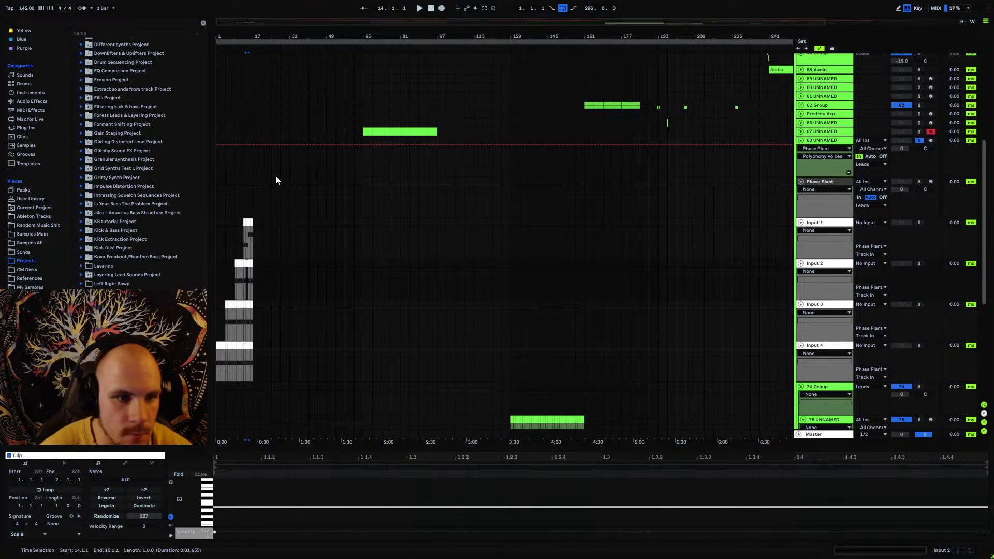
# - Delete the 74 Group together with its four MIDI tracks and their clips at bars 129 to 161
pyautogui.moveTo(253, 38)
pyautogui.mouseDown()
pyautogui.moveTo(253, 78)
pyautogui.moveTo(244, 41)
pyautogui.mouseUp()
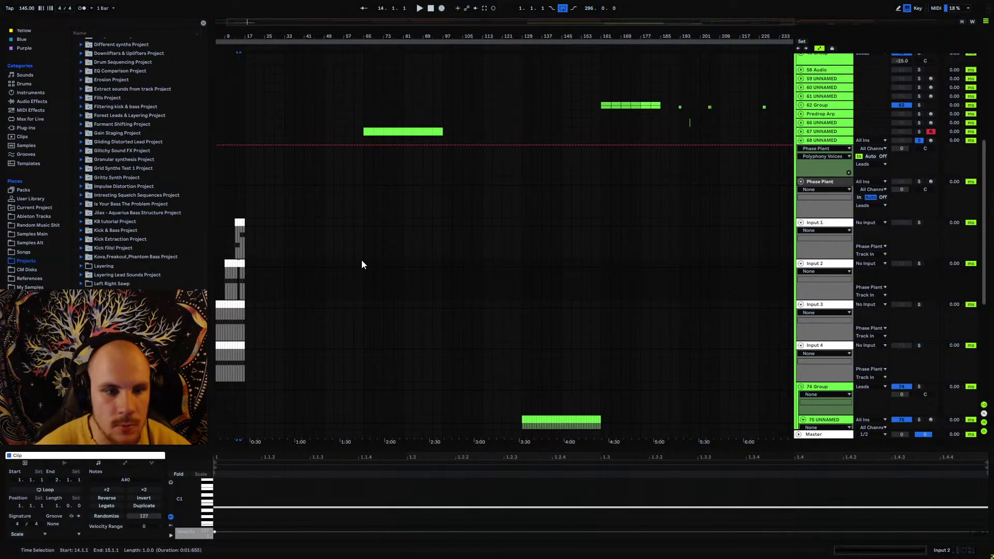
pyautogui.scroll(-4, 523, 318)
pyautogui.scroll(-3, 523, 317)
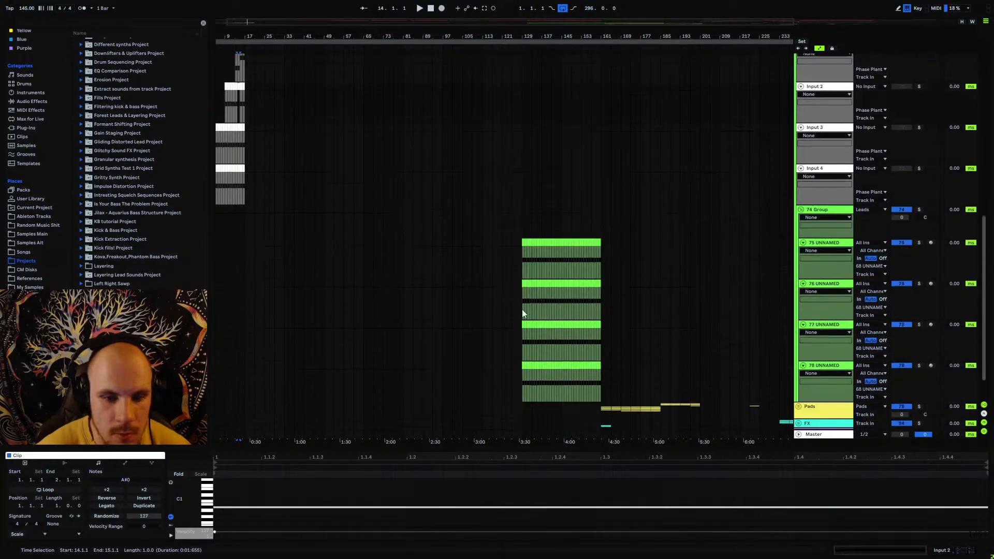
pyautogui.moveTo(522, 309); pyautogui.dragTo(601, 377)
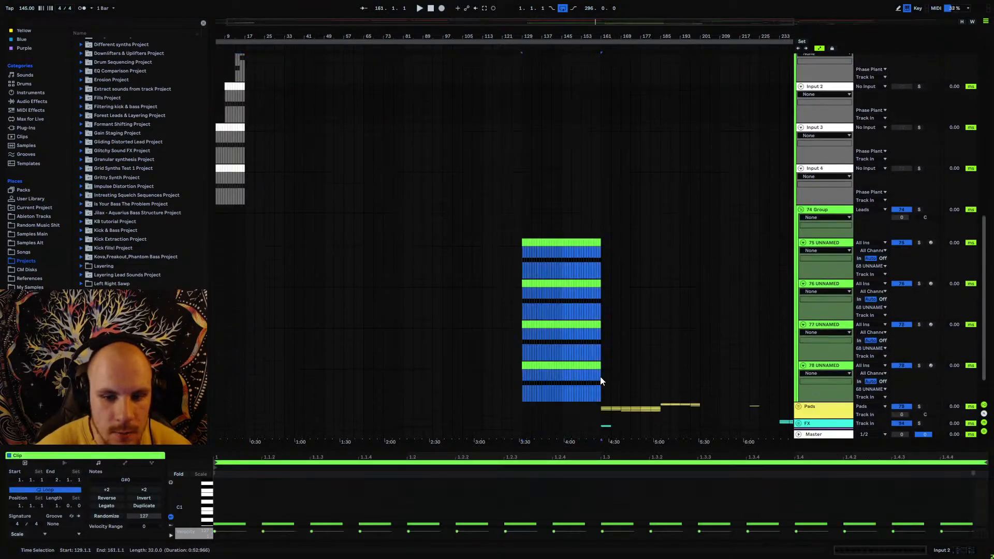
pyautogui.click(817, 226)
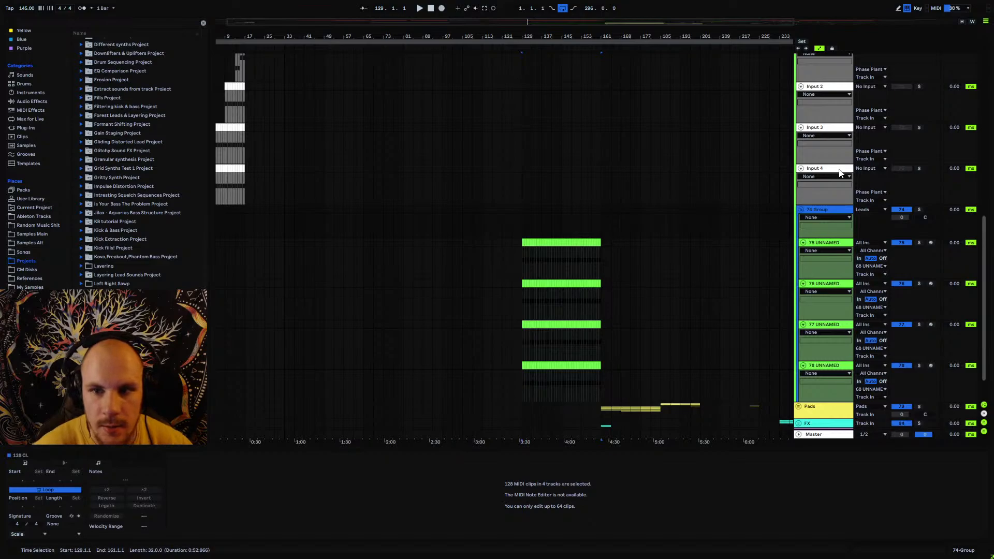
pyautogui.press('Delete')
# - Group the tracks Input 1 to Input 4 together
pyautogui.scroll(2, 770, 212)
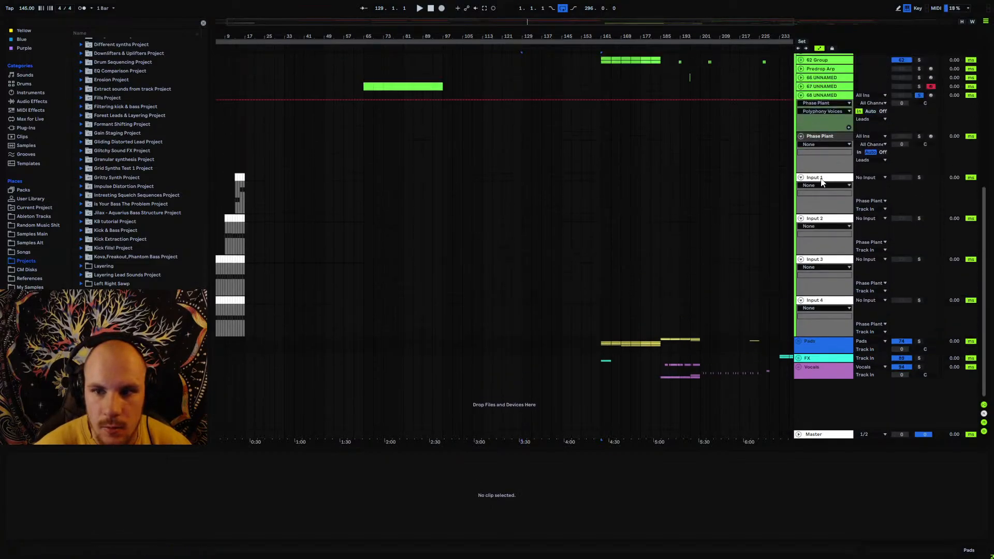
pyautogui.click(816, 177)
pyautogui.keyDown('shift'); pyautogui.click(816, 300); pyautogui.keyUp('shift')
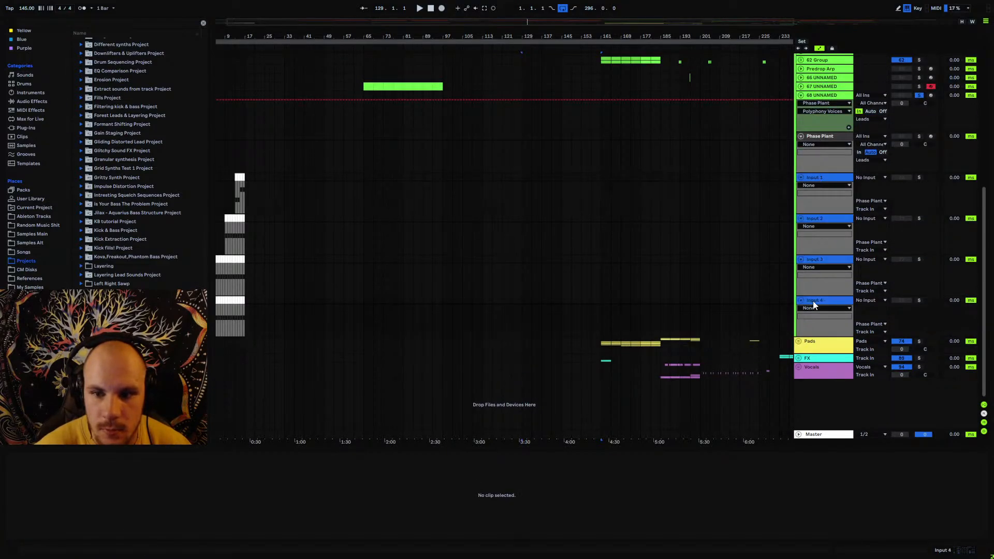
pyautogui.hotkey('ctrl', 'g')
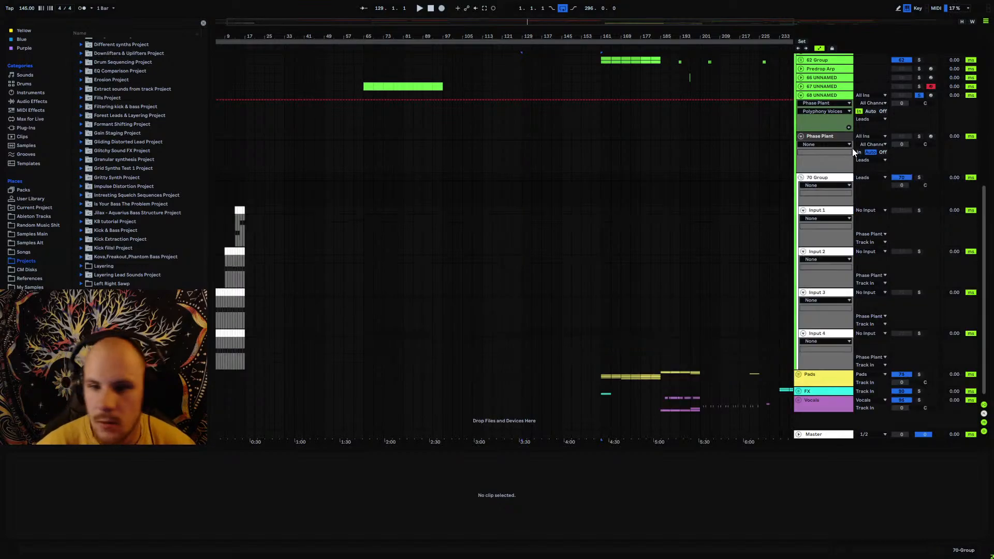
# - Play from bar 13, unsolo the new input group, set the Phase Plant track's monitoring to In and solo that track
pyautogui.click(237, 179)
pyautogui.press('space')
pyautogui.press('space')
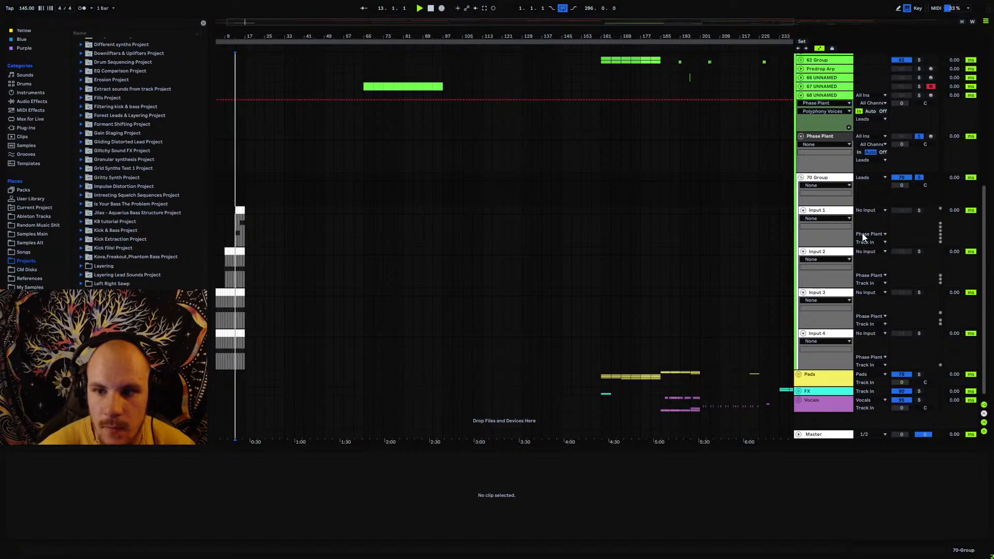
pyautogui.click(919, 178)
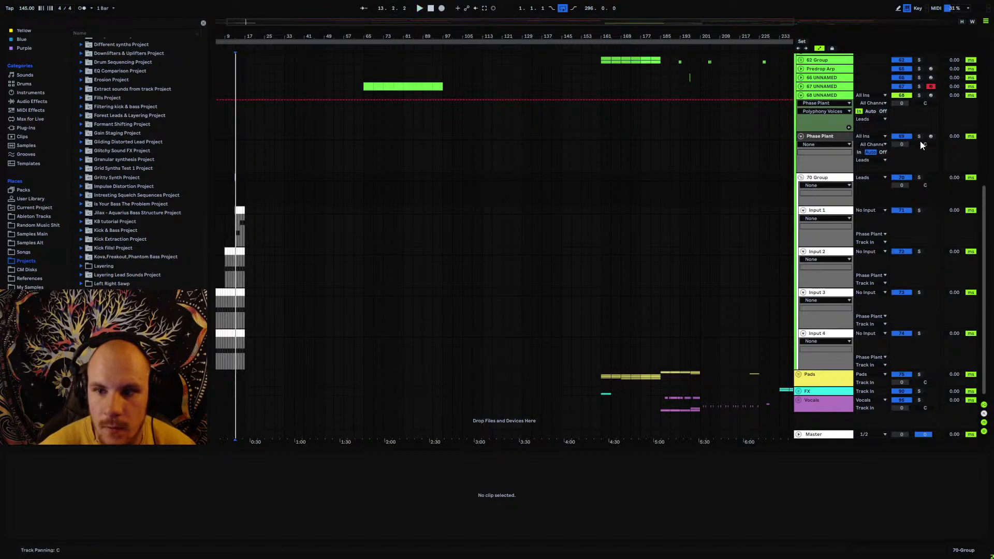
pyautogui.click(828, 135)
pyautogui.click(860, 152)
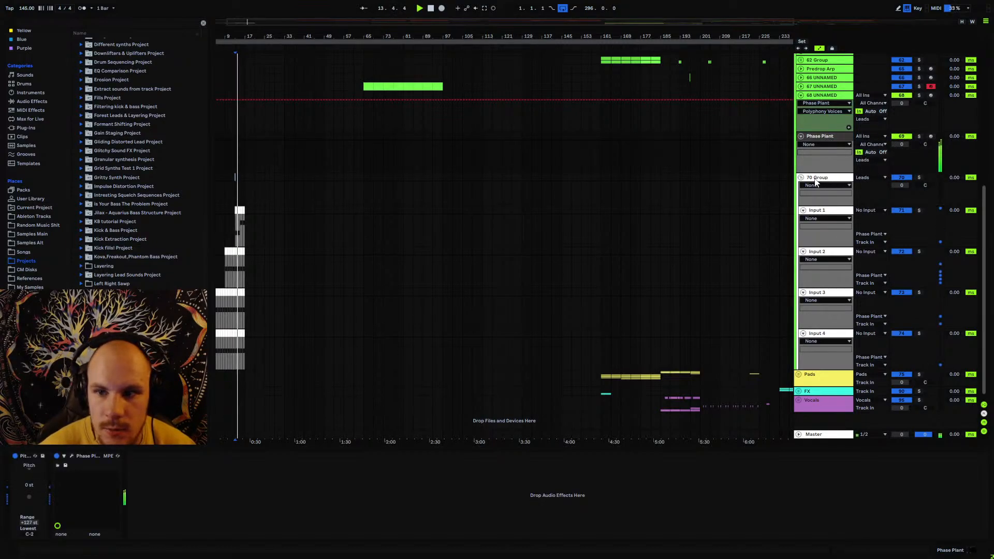
pyautogui.click(920, 136)
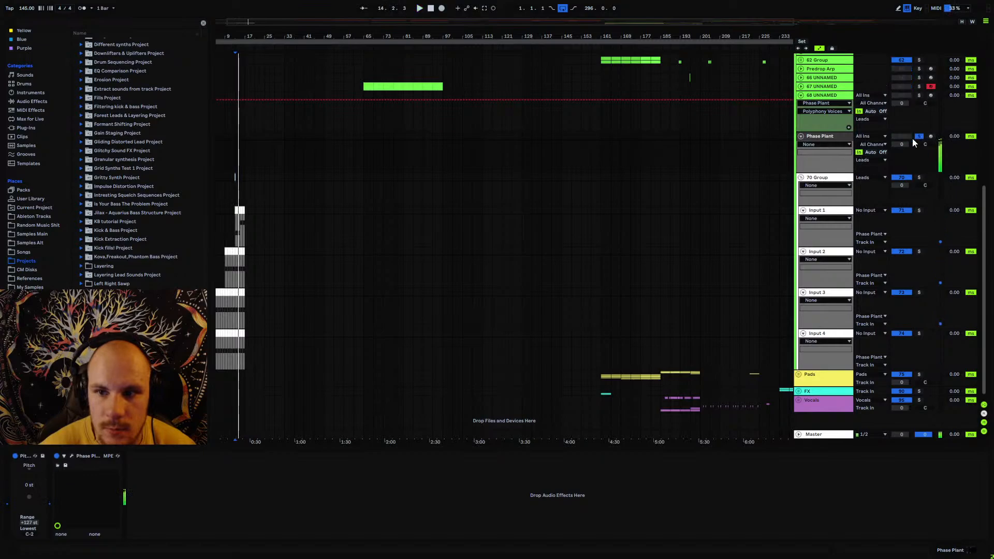
# - In the imported Phase Plant, turn Macro 2 to maximum and Macros 3 and 4 to minimum, and close the plugin
pyautogui.click(71, 456)
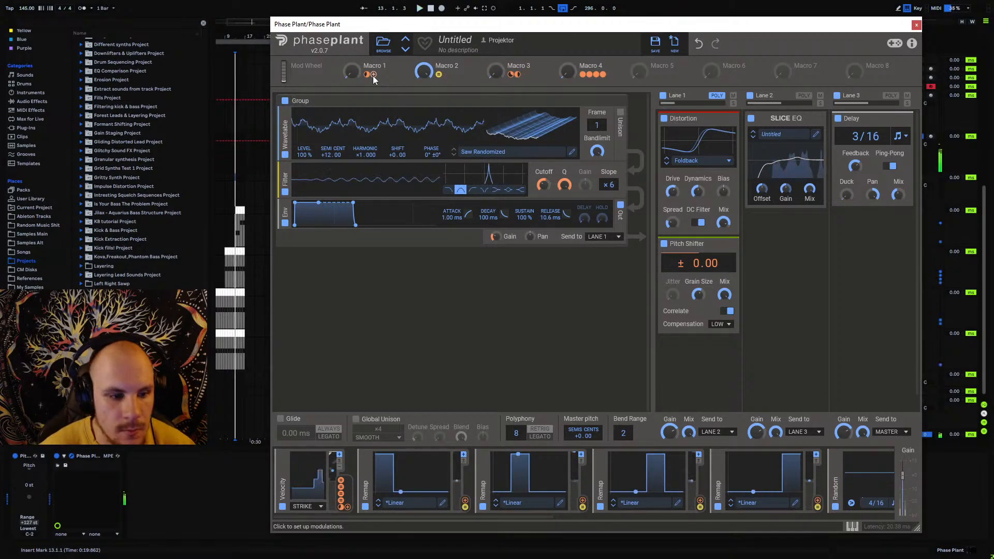
pyautogui.click(917, 24)
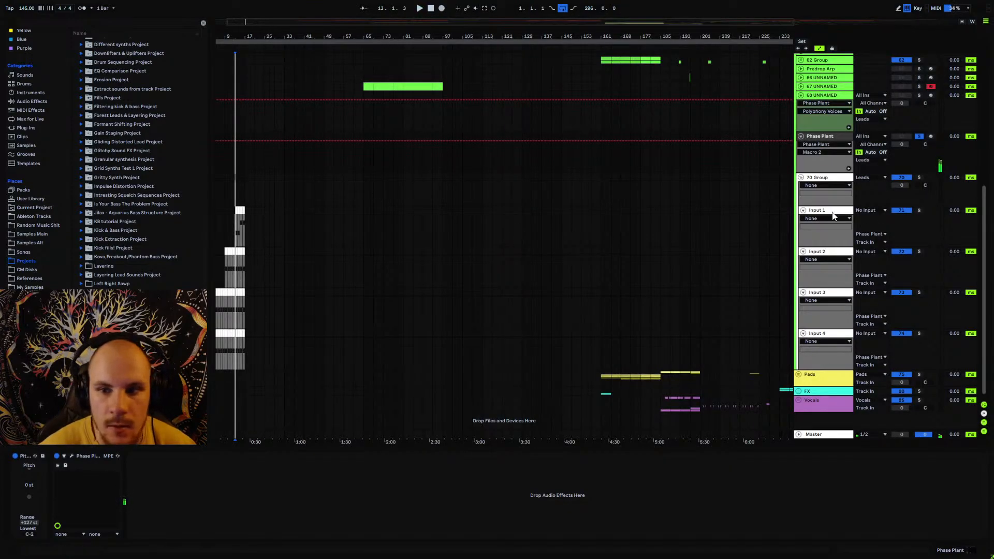
# - Set the Arpeggiator's synced rate on the Input 1 track to 1/16
pyautogui.click(463, 221)
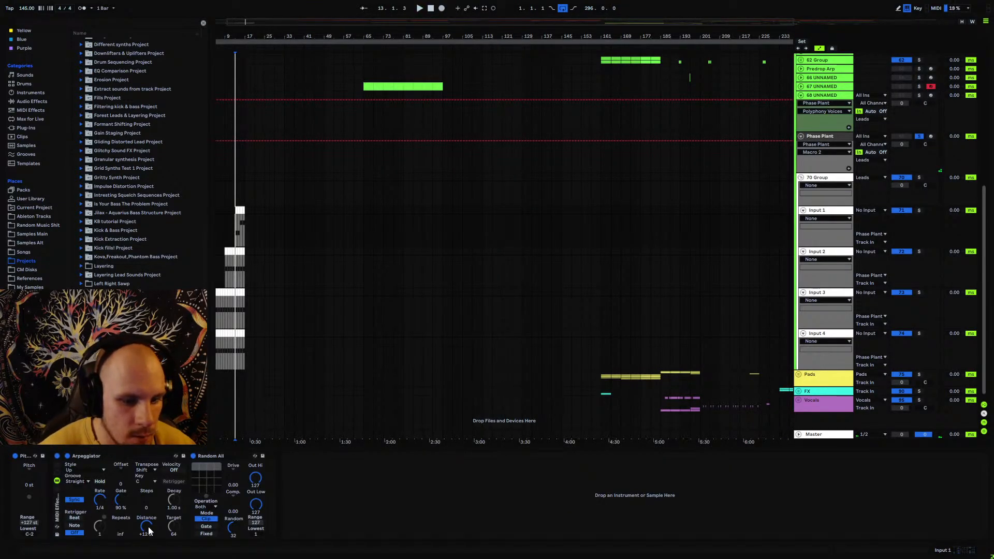
pyautogui.moveTo(101, 500); pyautogui.dragTo(101, 506)
pyautogui.hotkey('ctrl', 'z')
pyautogui.hotkey('ctrl', 'z')
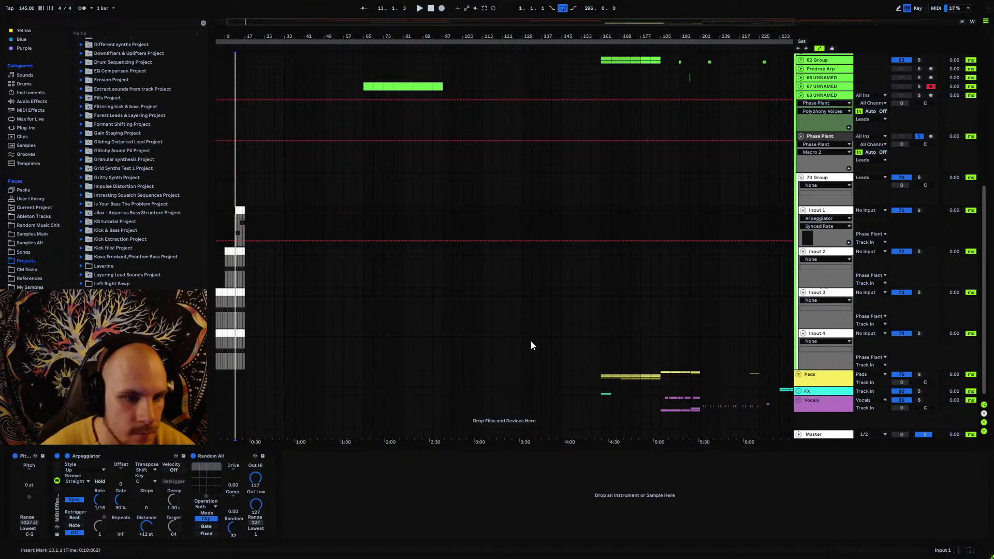
# - Set the Arpeggiator's synced rate to 1/16 on the Input 2, Input 3 and Input 4 tracks
pyautogui.click(811, 251)
pyautogui.click(102, 501)
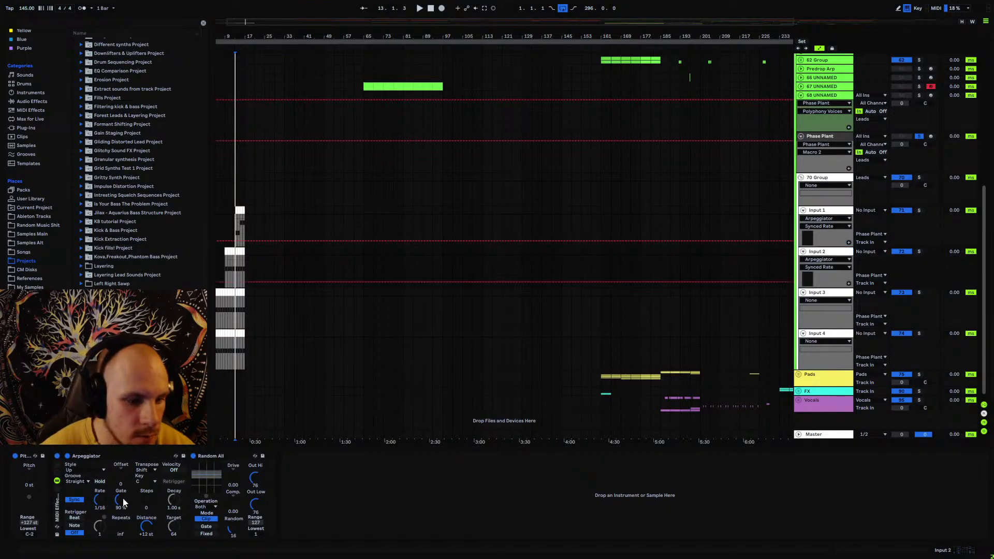
pyautogui.click(818, 292)
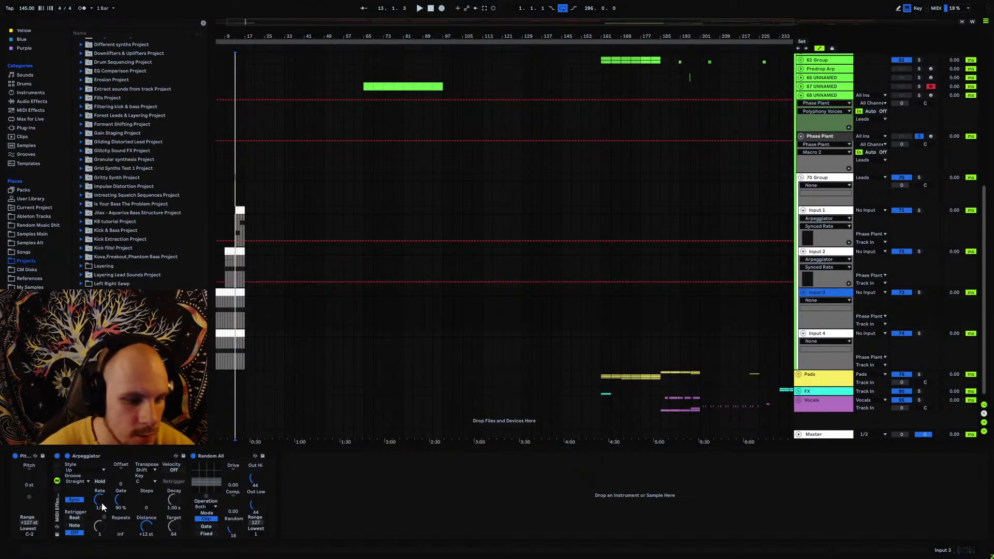
pyautogui.click(102, 505)
pyautogui.click(827, 334)
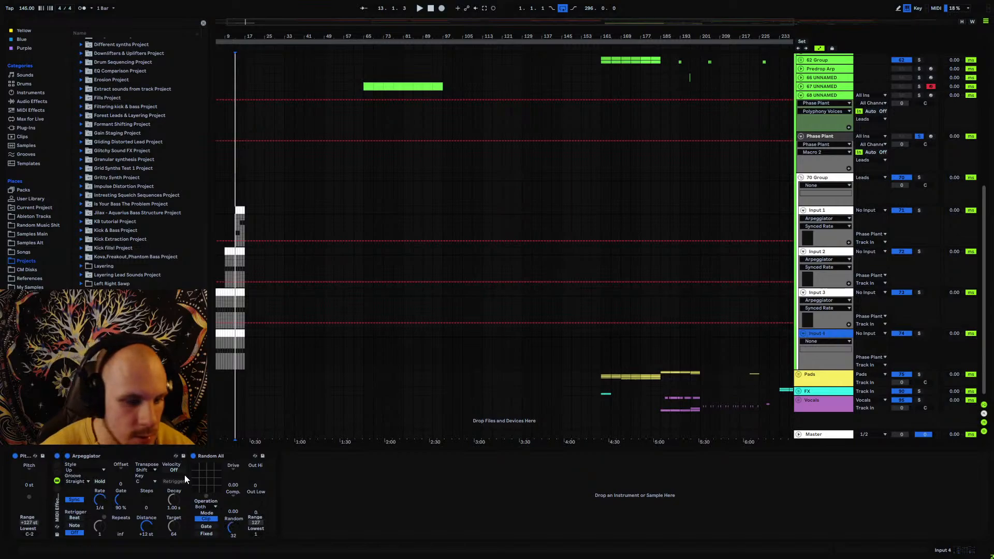
pyautogui.click(105, 499)
pyautogui.press('Down')
pyautogui.press('Down')
pyautogui.press('Down')
pyautogui.press('Down')
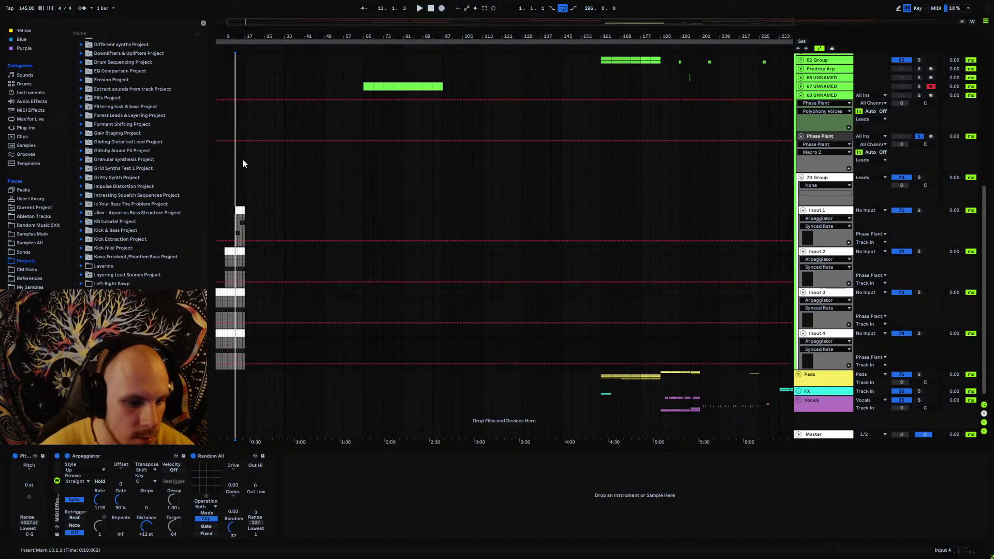
# - Copy the one-bar Input 1 clip at bar 13 and delete the clips of all four Input tracks between bars 1 and 21
pyautogui.moveTo(237, 37); pyautogui.dragTo(305, 86)
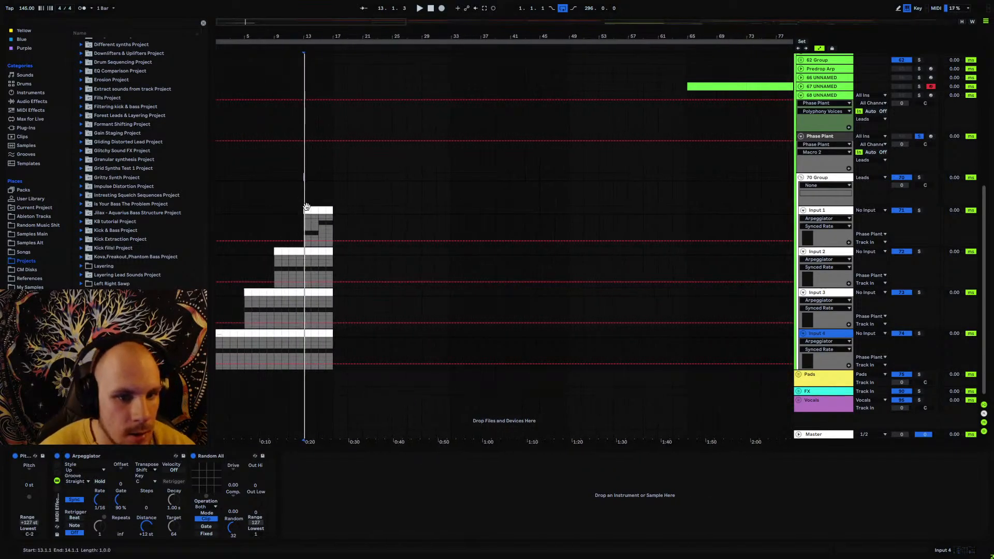
pyautogui.click(306, 207)
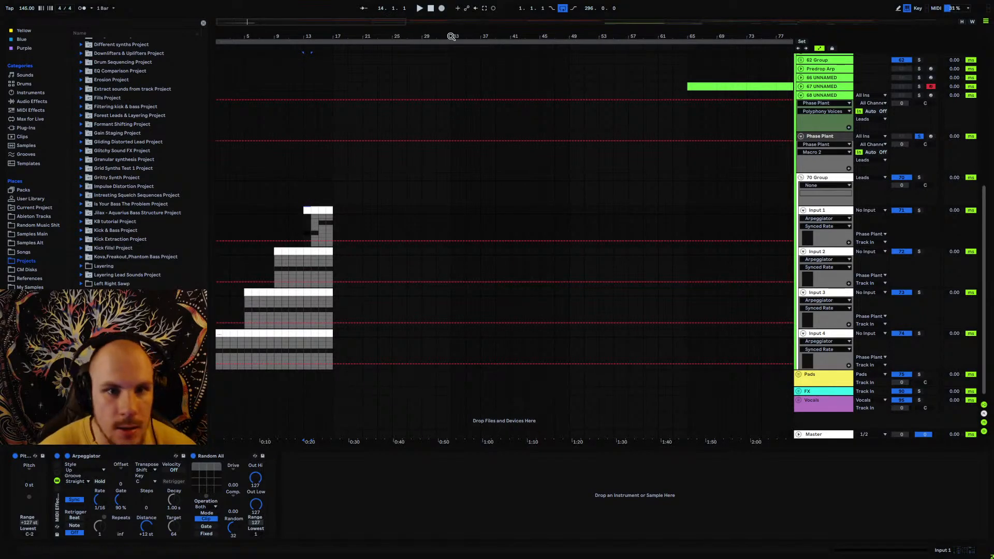
pyautogui.moveTo(450, 35); pyautogui.dragTo(289, 35)
pyautogui.moveTo(262, 209); pyautogui.dragTo(218, 335)
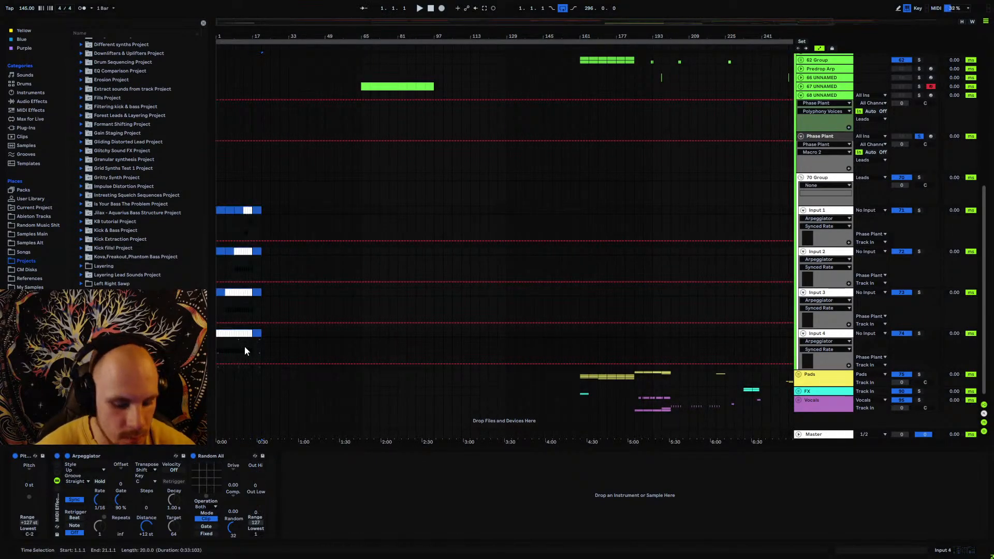
pyautogui.press('Delete')
# - Place the copied one-bar clip at bar 129 on the Input 1, Input 2, Input 3 and Input 4 tracks
pyautogui.click(571, 212)
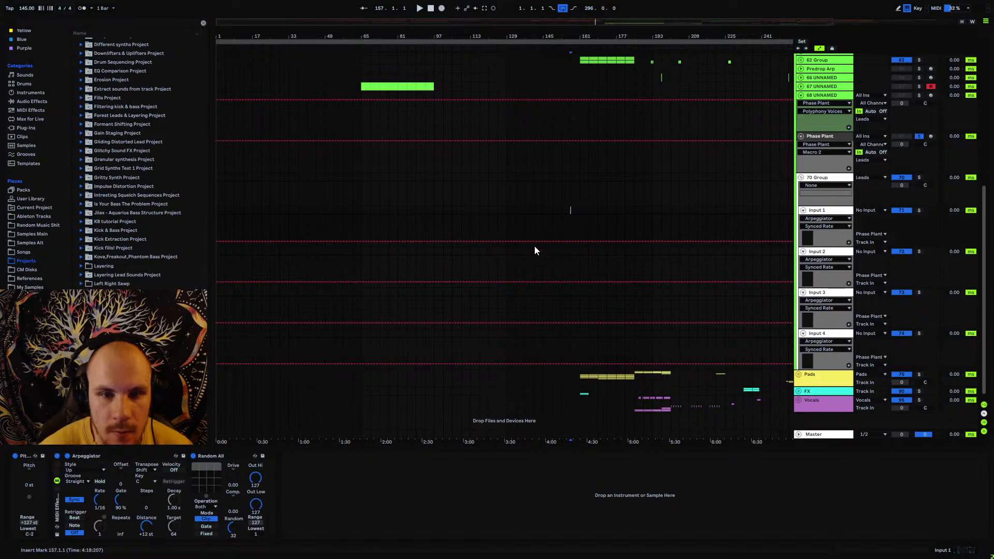
pyautogui.scroll(7, 534, 246)
pyautogui.scroll(3, 500, 94)
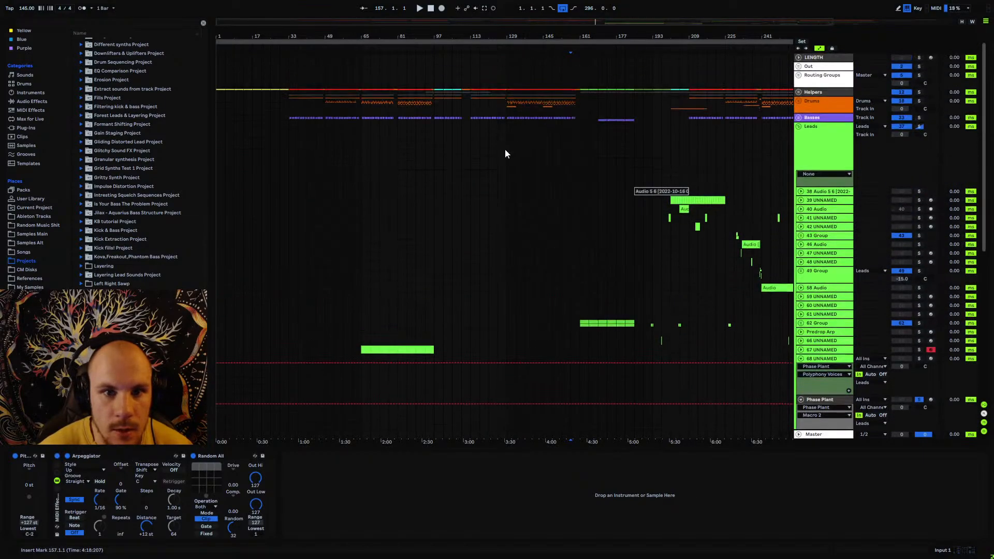
pyautogui.scroll(-7, 503, 303)
pyautogui.scroll(-2, 502, 311)
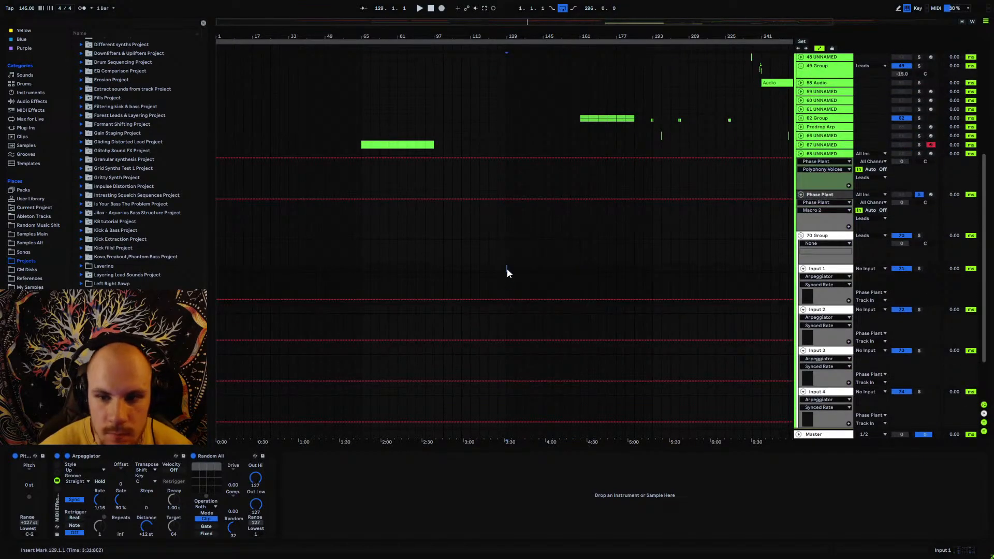
pyautogui.click(507, 269)
pyautogui.moveTo(512, 36); pyautogui.dragTo(510, 94)
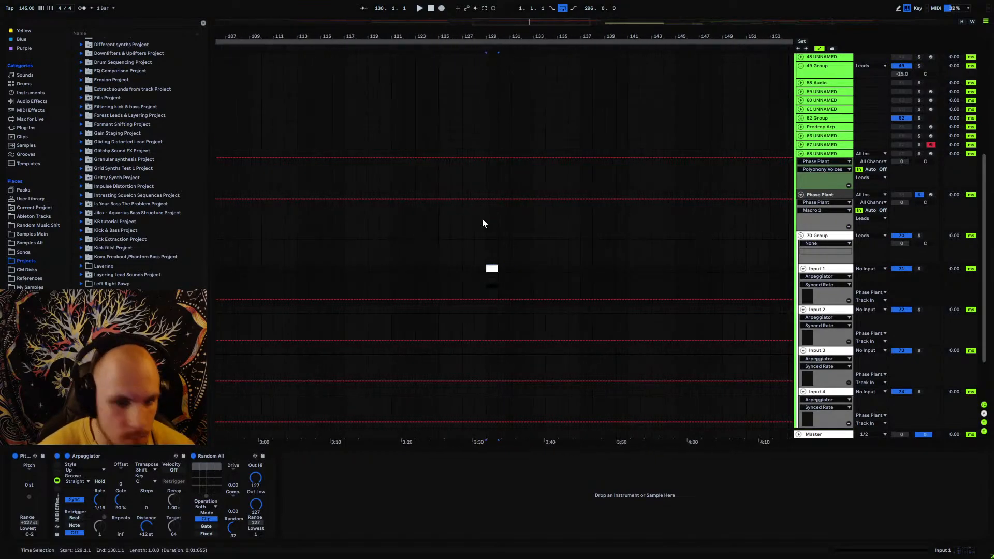
pyautogui.keyDown('shift'); pyautogui.click(487, 313); pyautogui.keyUp('shift')
pyautogui.keyDown('shift'); pyautogui.click(483, 373); pyautogui.keyUp('shift')
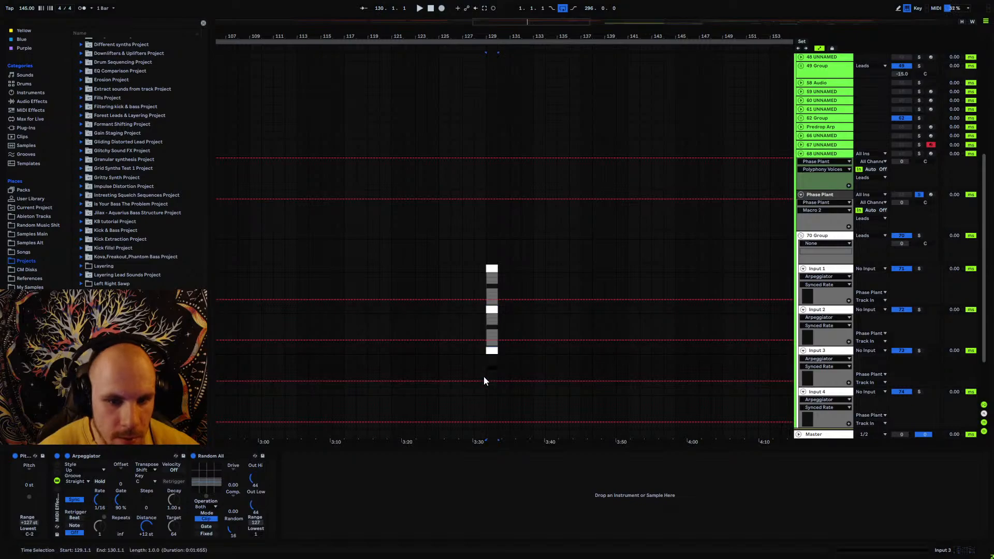
pyautogui.keyDown('shift'); pyautogui.click(483, 391); pyautogui.keyUp('shift')
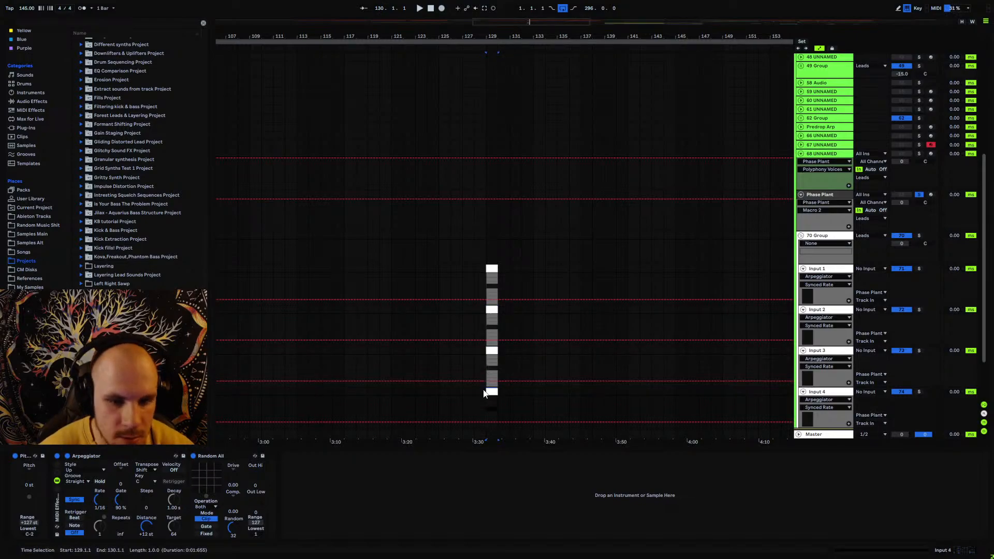
# - Set the Pitch device on Input 4 to +12 st, raise Input 3's pitch as well, and audition from bar 129
pyautogui.click(31, 470)
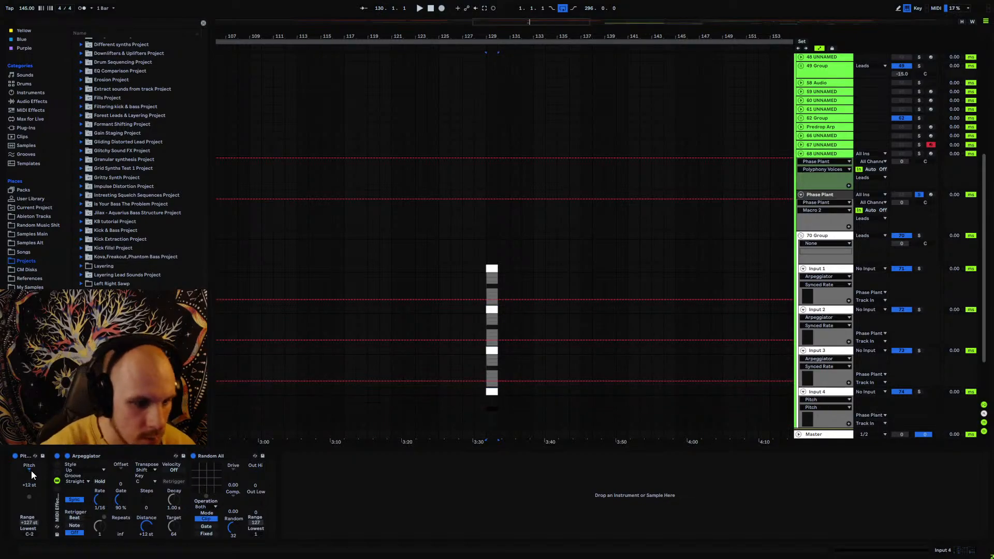
pyautogui.click(489, 354)
pyautogui.click(31, 474)
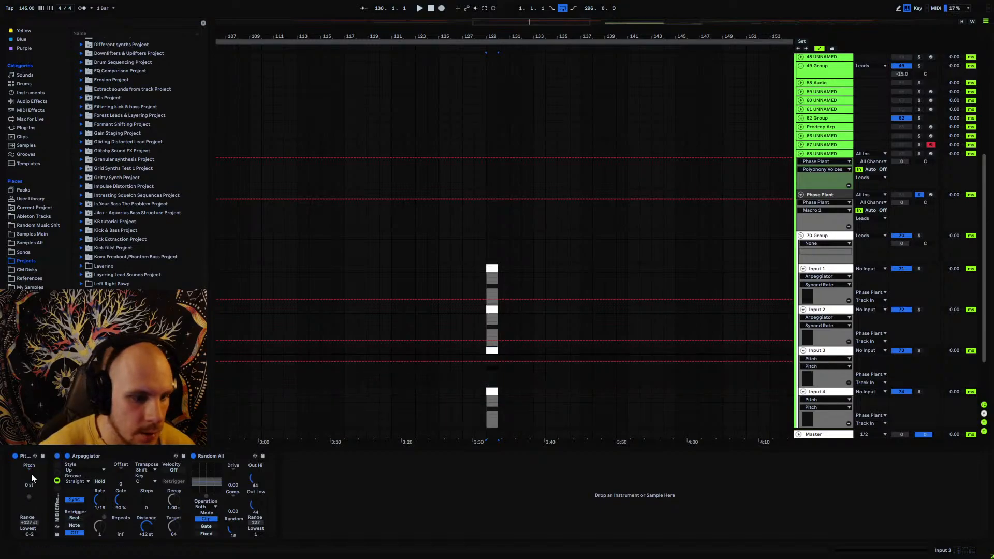
pyautogui.click(493, 253)
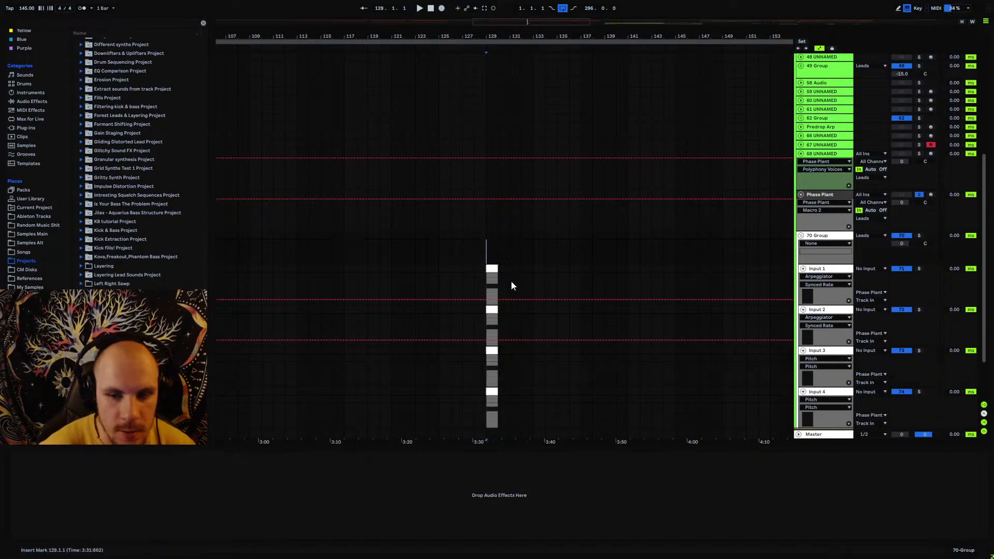
pyautogui.press('space')
pyautogui.press('space')
# - Duplicate the one-bar clips on all four Input tracks repeatedly to fill bars 129 to 145
pyautogui.click(492, 270)
pyautogui.keyDown('shift'); pyautogui.click(493, 392); pyautogui.keyUp('shift')
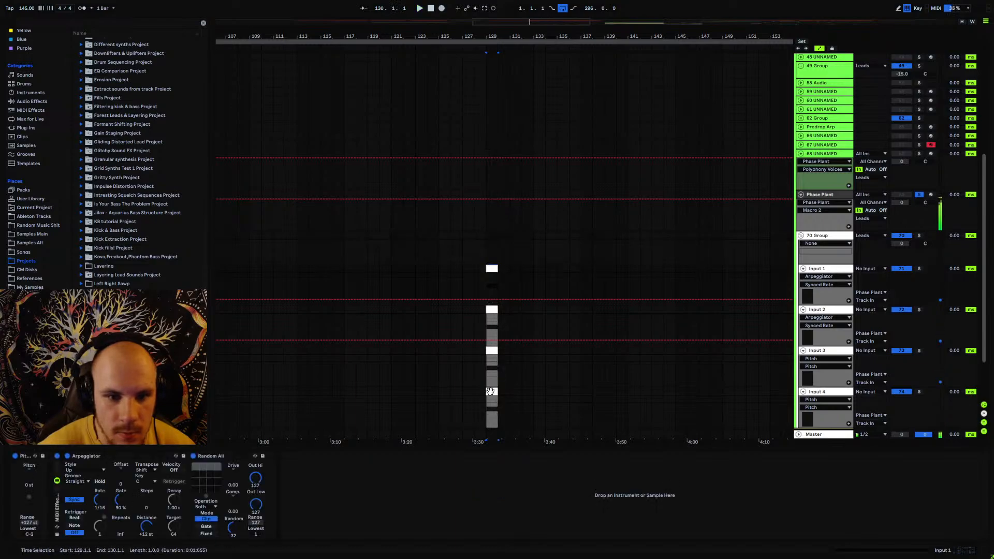
pyautogui.hotkey('ctrl', 'd')
pyautogui.hotkey('ctrl', 'd')
pyautogui.hotkey('ctrl', 'd')
pyautogui.hotkey('ctrl', 'd')
pyautogui.hotkey('ctrl', 'd')
pyautogui.hotkey('ctrl', 'd')
pyautogui.hotkey('ctrl', 'd')
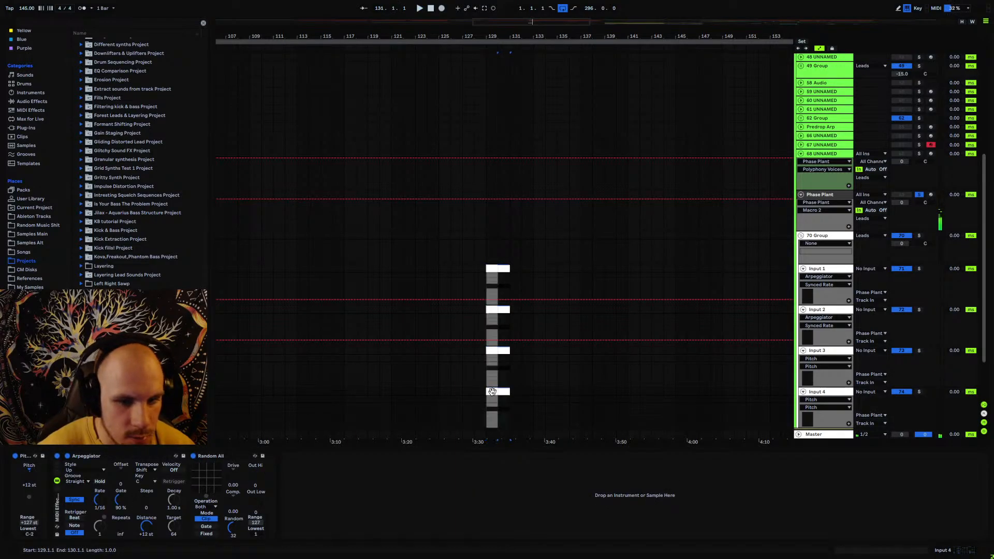
pyautogui.hotkey('ctrl', 'd')
pyautogui.hotkey('ctrl', 'd')
pyautogui.hotkey('ctrl', 'd')
pyautogui.hotkey('ctrl', 'd')
pyautogui.hotkey('ctrl', 'd')
pyautogui.hotkey('ctrl', 'd')
pyautogui.hotkey('ctrl', 'd')
pyautogui.hotkey('ctrl', 'd')
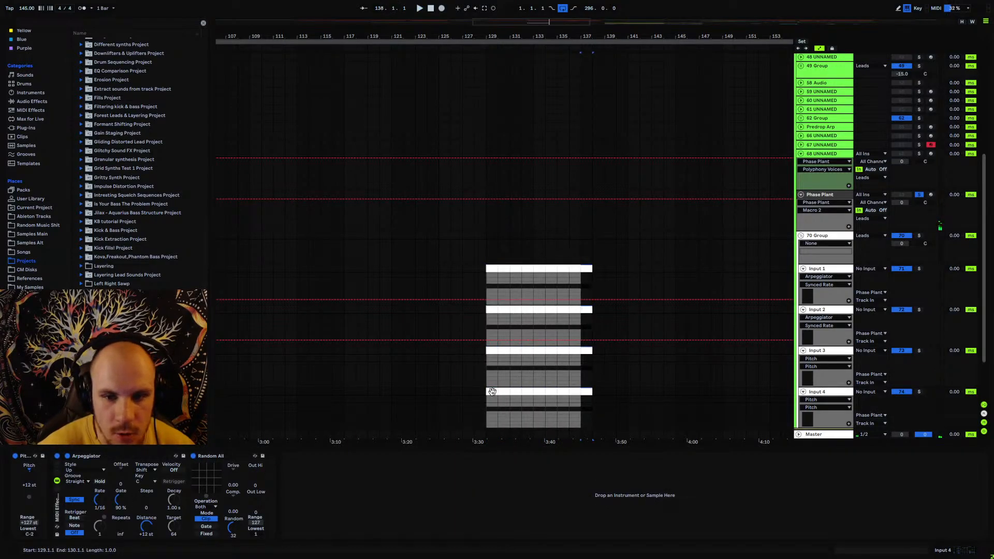
# - Play from bar 129 and add an EQ Eight after Phase Plant on the Phase Plant track
pyautogui.click(492, 392)
pyautogui.press('space')
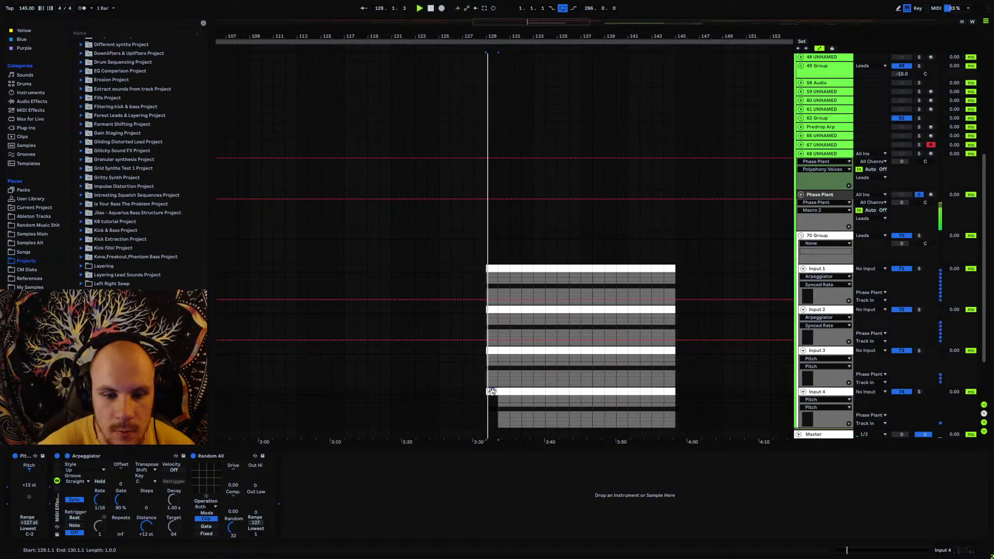
pyautogui.click(816, 195)
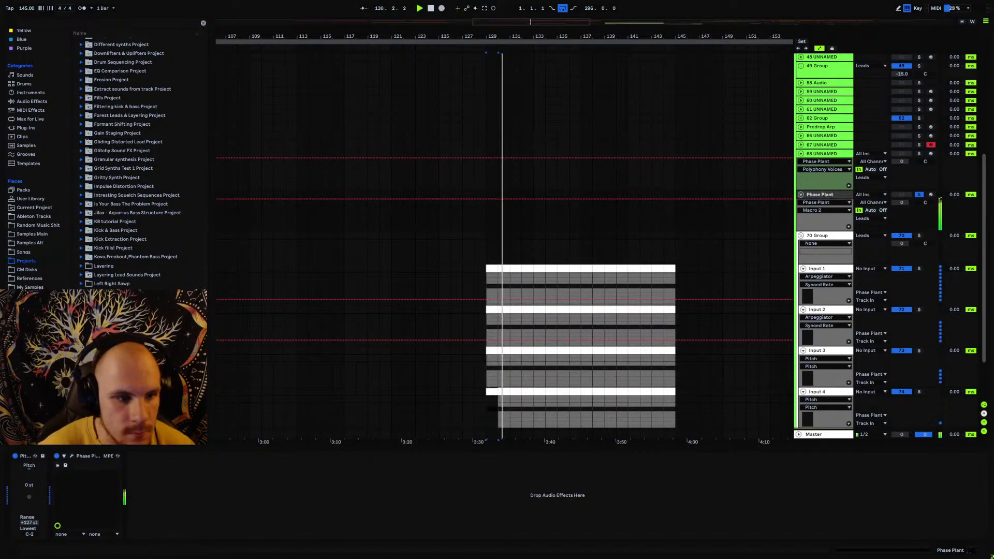
pyautogui.click(32, 101)
pyautogui.click(102, 128)
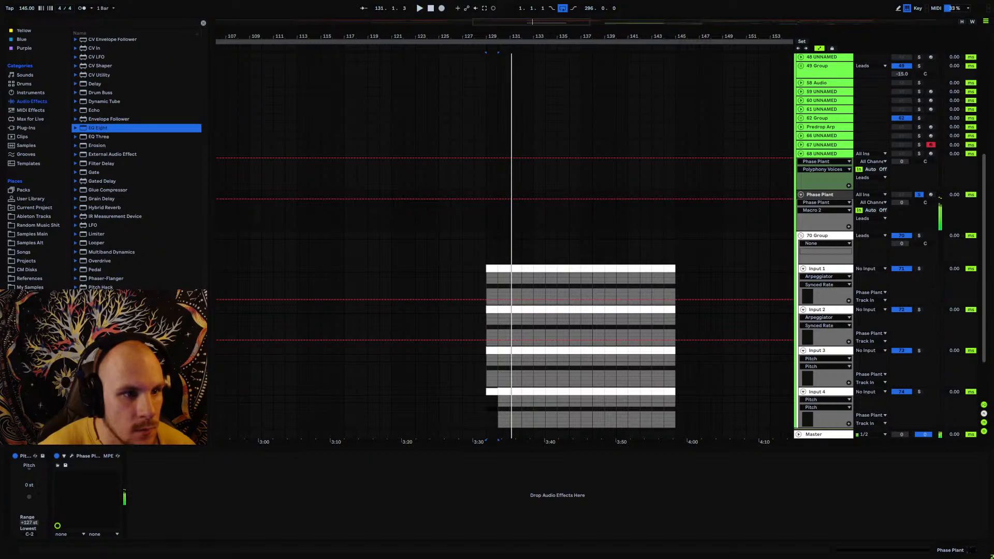
pyautogui.moveTo(168, 487); pyautogui.dragTo(167, 487)
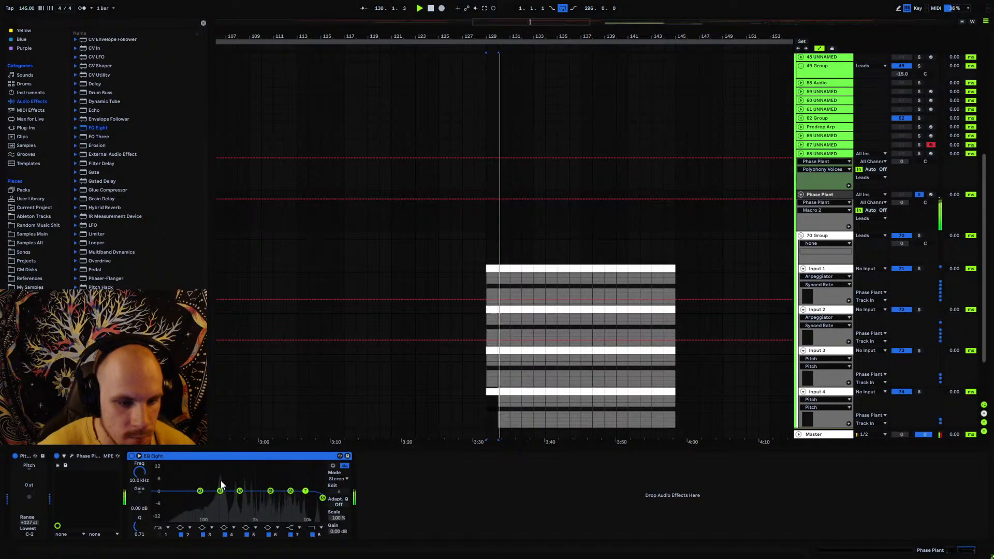
# - Compare playback with Input 4 deactivated and reactivated, and set Out Low of its Random All velocity device to 2
pyautogui.click(901, 392)
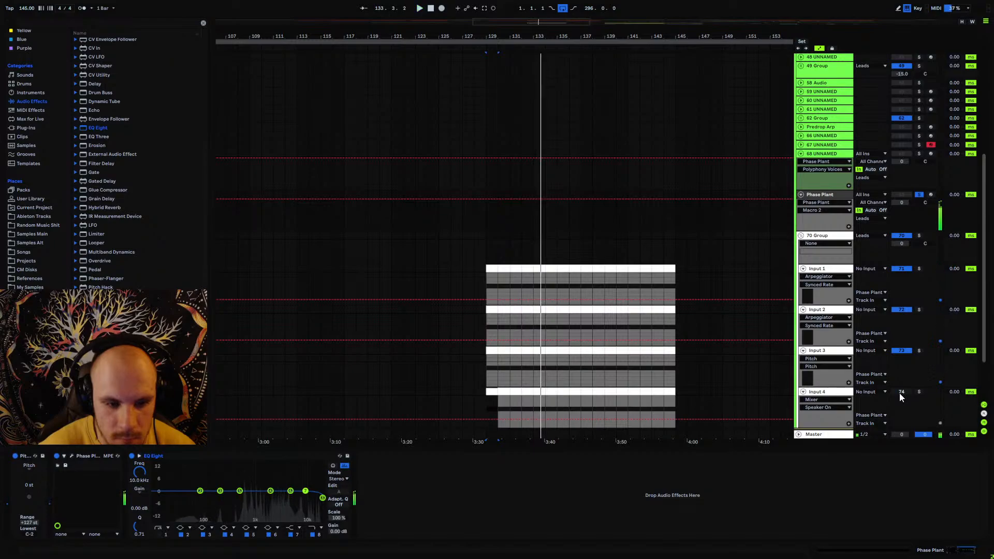
pyautogui.click(901, 392)
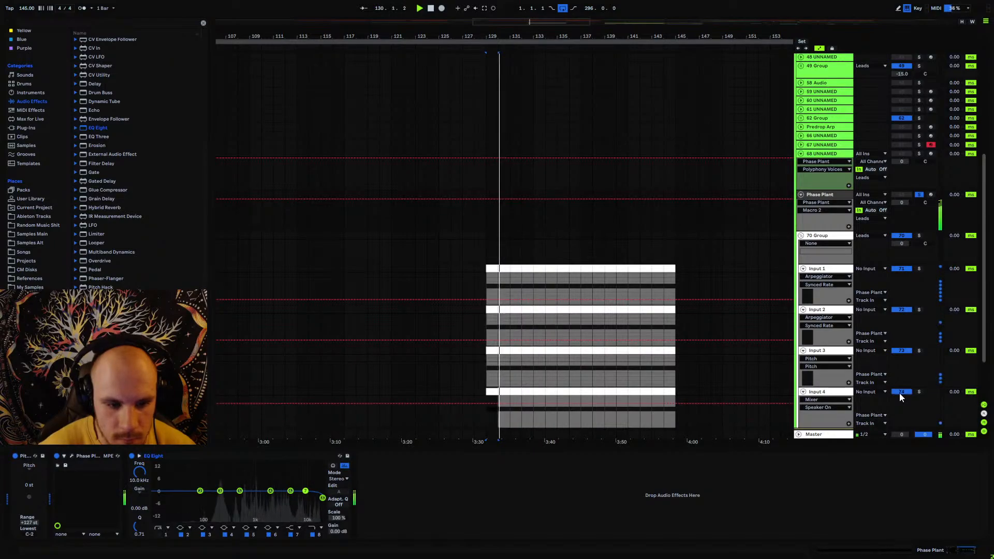
pyautogui.click(836, 398)
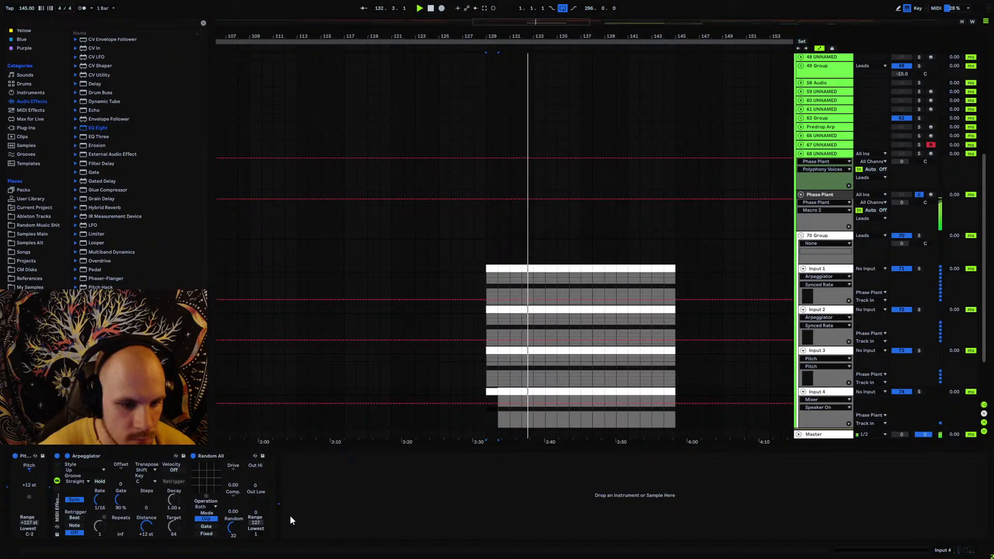
pyautogui.click(255, 486)
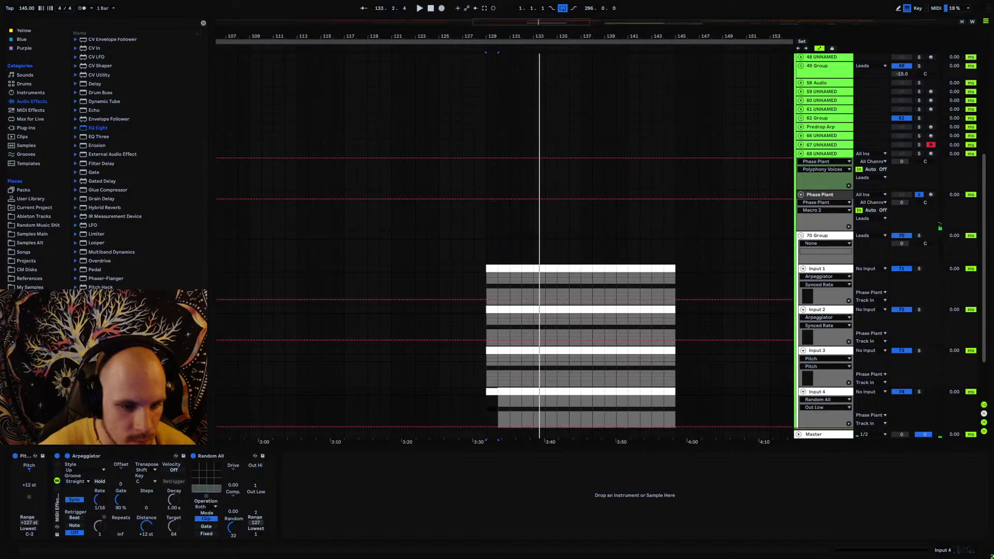
pyautogui.press('space')
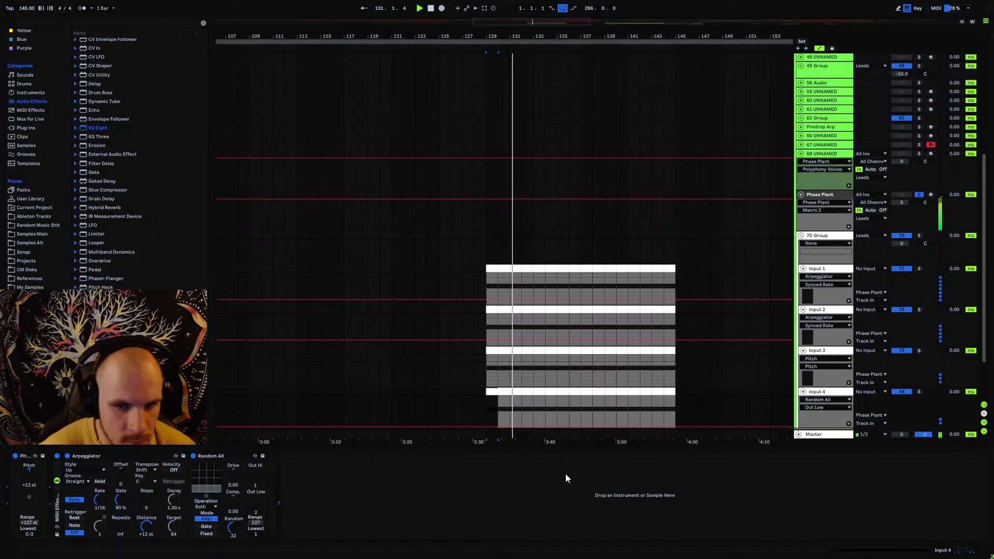
# - Open the Phase Plant plugin and, playing from bar 129, examine Macros 1 and 2 and the Velocity modulator's routing to the Remap modulators
pyautogui.click(826, 236)
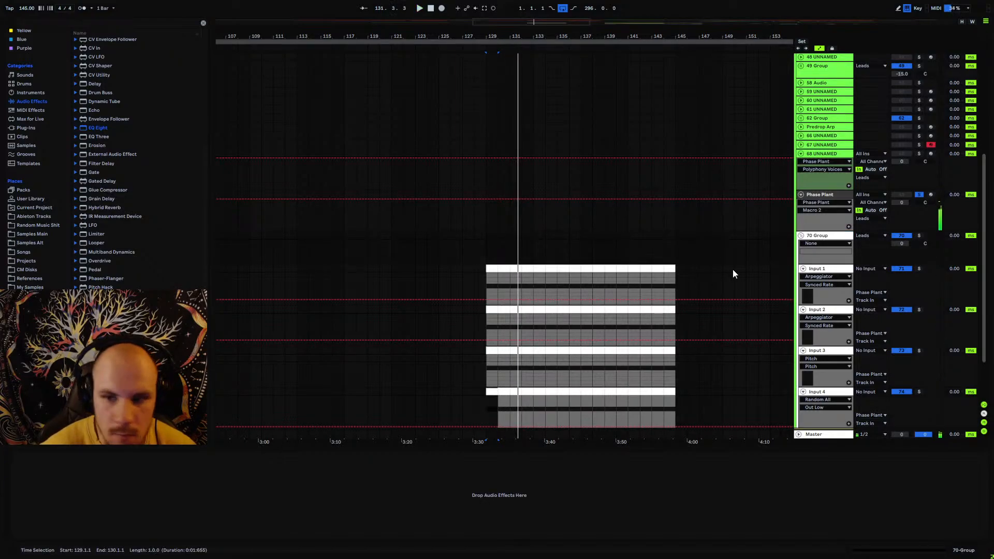
pyautogui.click(821, 196)
pyautogui.click(72, 456)
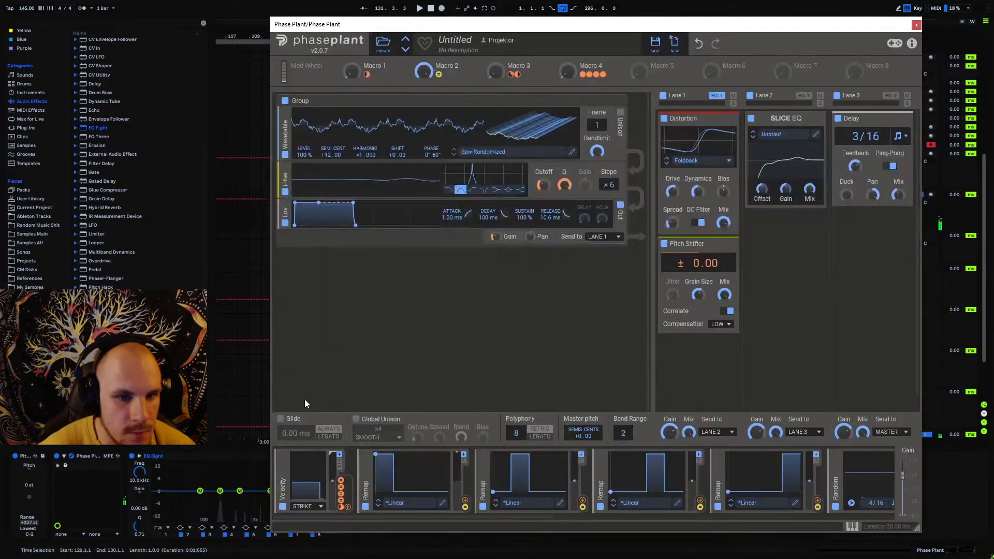
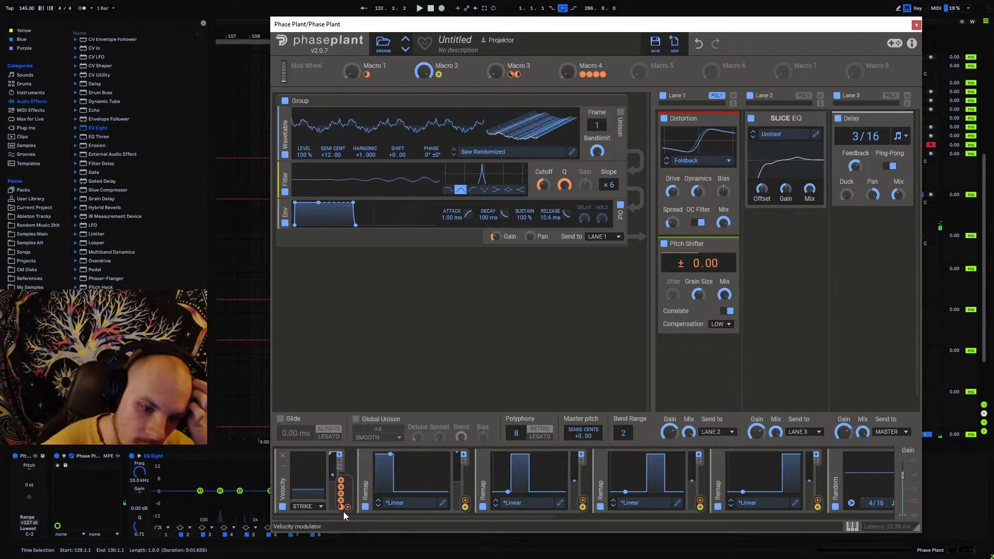
pyautogui.press('space')
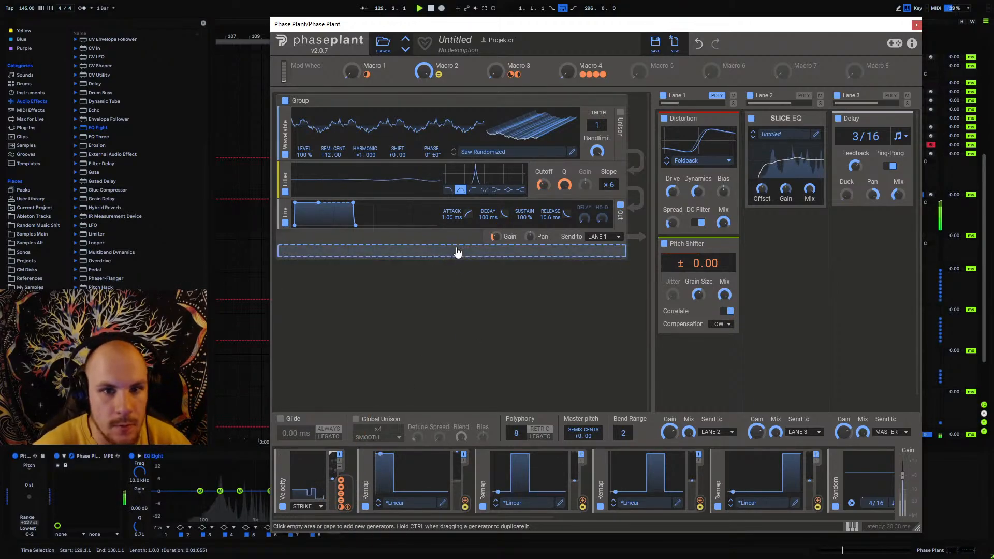
pyautogui.moveTo(353, 71)
pyautogui.mouseDown()
pyautogui.moveTo(352, 20)
pyautogui.moveTo(352, 72)
pyautogui.mouseUp()
pyautogui.moveTo(424, 71); pyautogui.dragTo(423, 74)
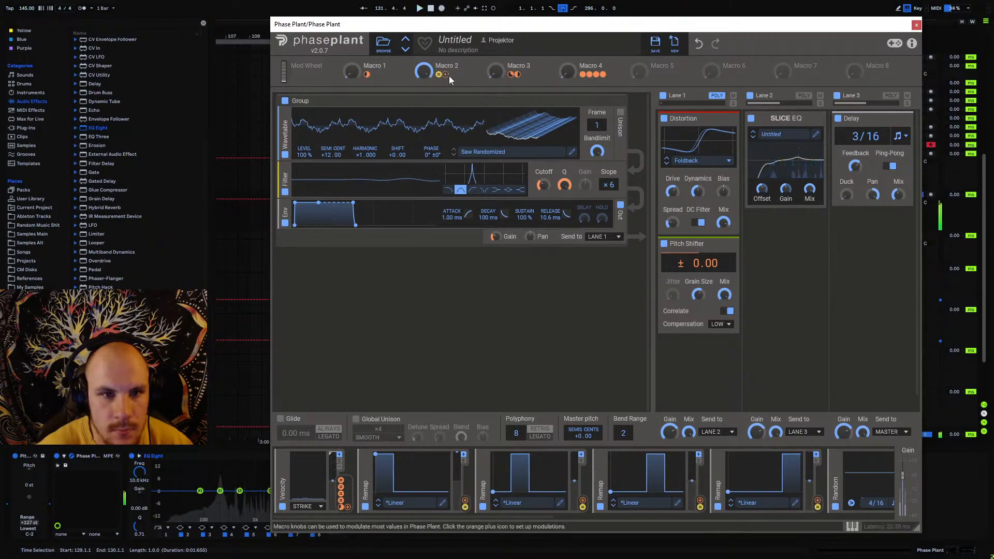
pyautogui.moveTo(438, 76)
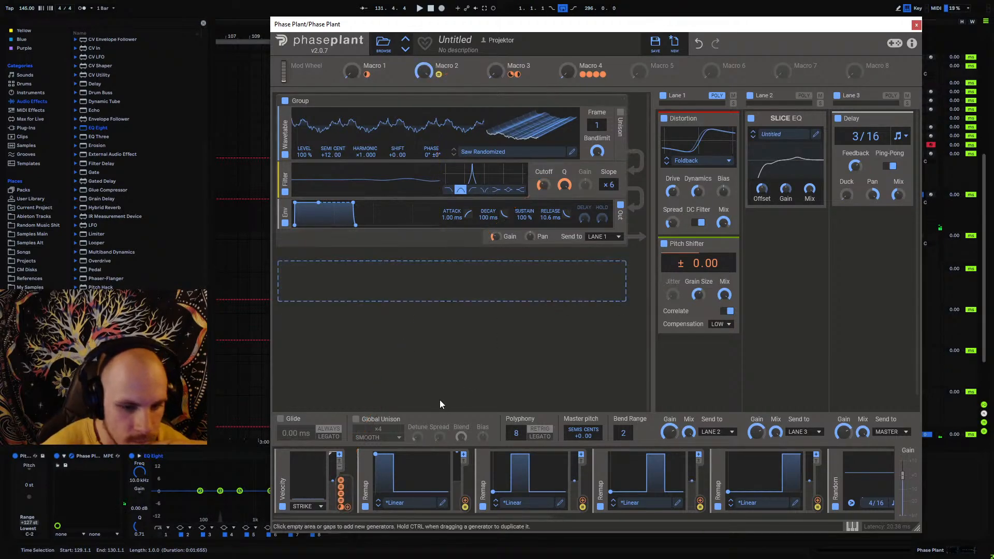
pyautogui.moveTo(343, 505)
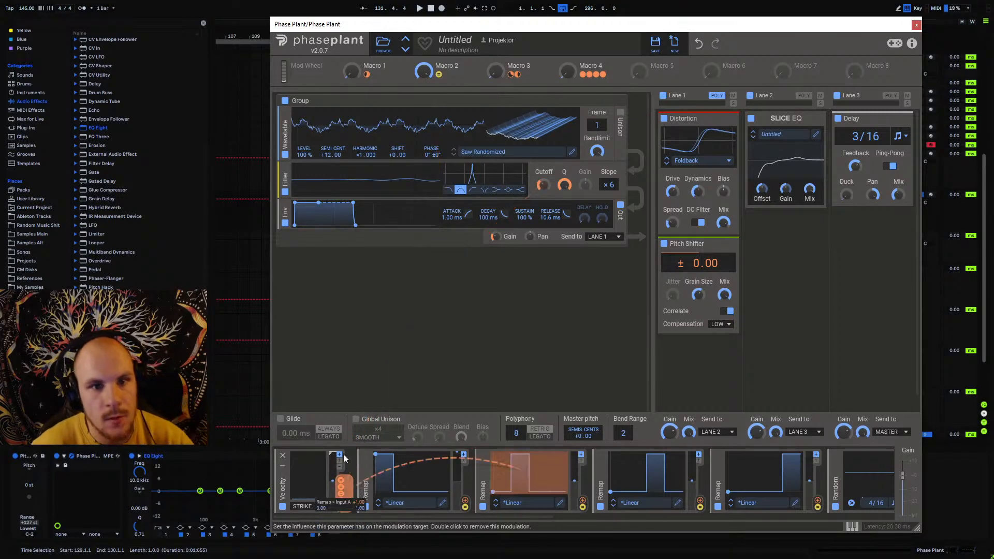
# - Close the Phase Plant plugin and, while playing, try Out Low 1 and Random 33 on Input 4's Random All velocity device
pyautogui.moveTo(464, 510)
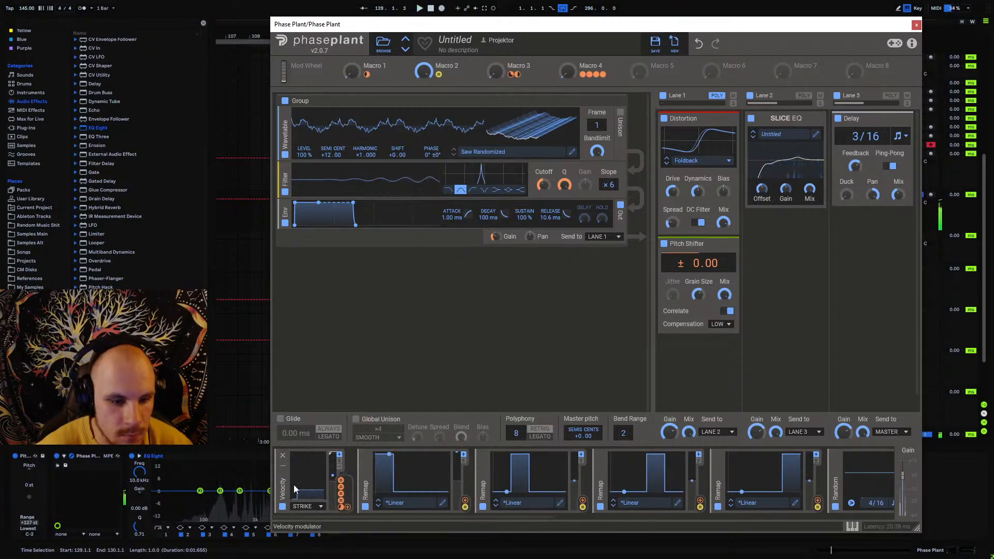
pyautogui.click(916, 26)
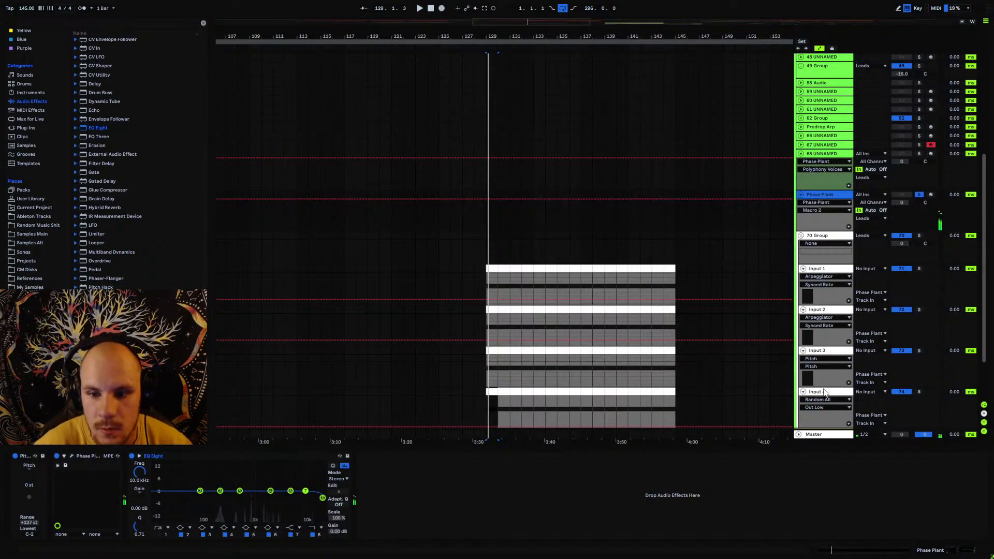
pyautogui.click(753, 421)
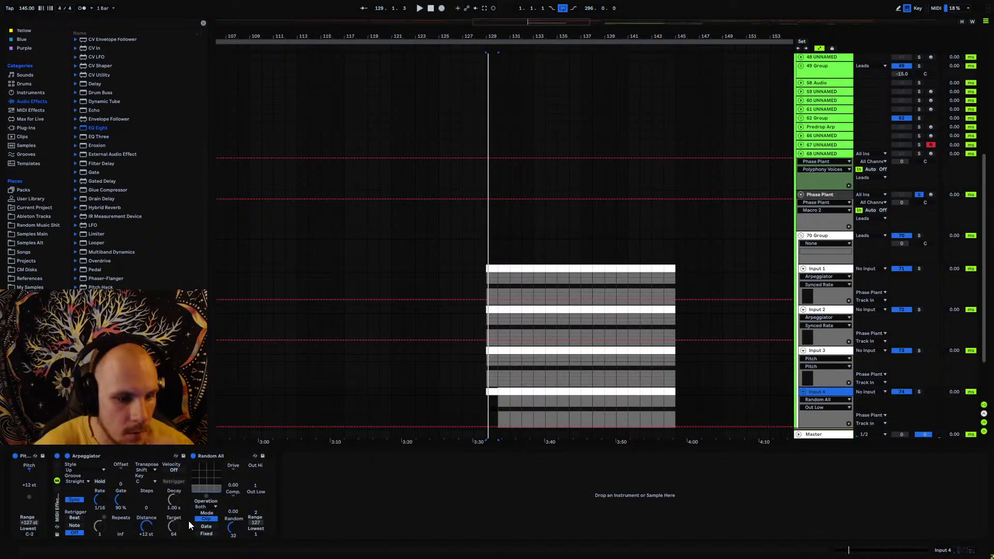
pyautogui.click(39, 471)
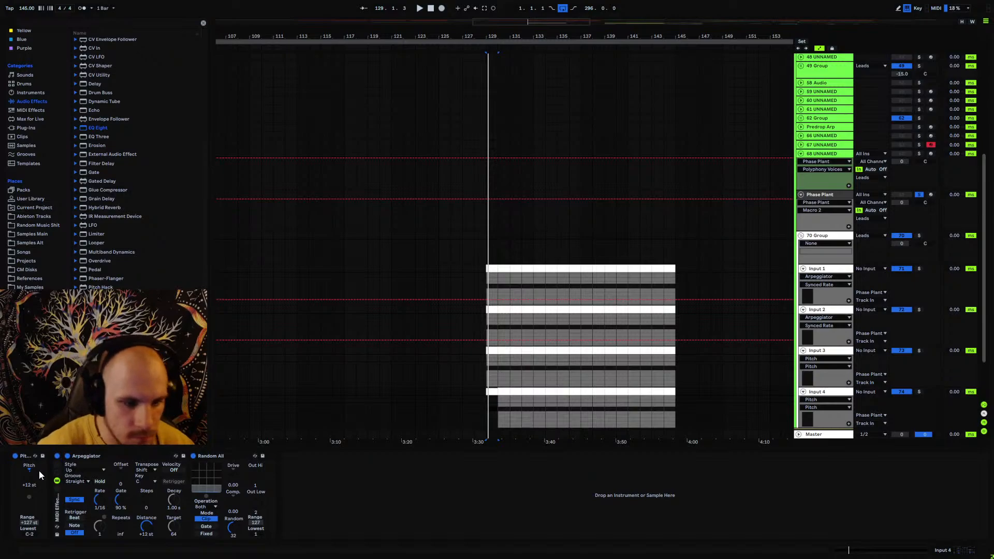
pyautogui.click(262, 516)
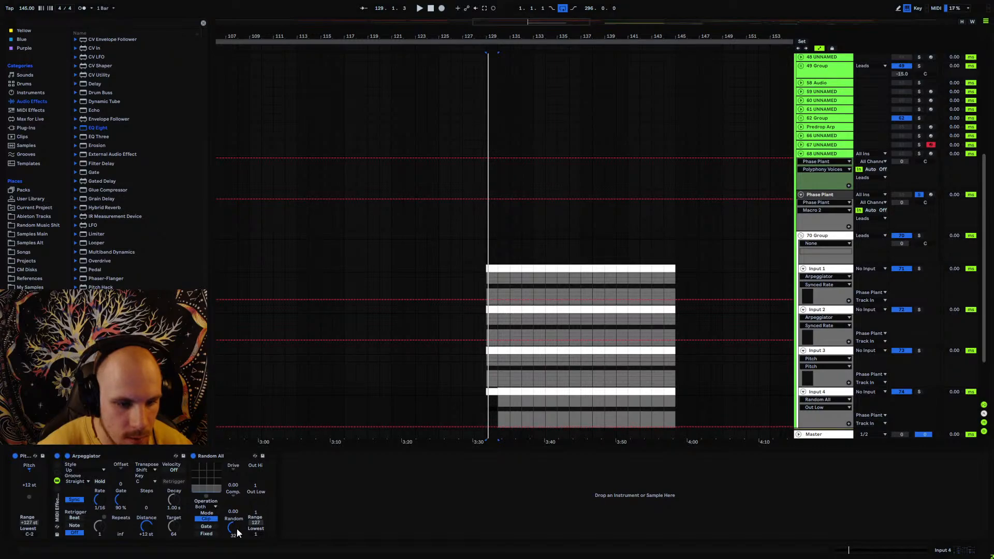
pyautogui.moveTo(236, 529); pyautogui.dragTo(236, 494)
pyautogui.press('space')
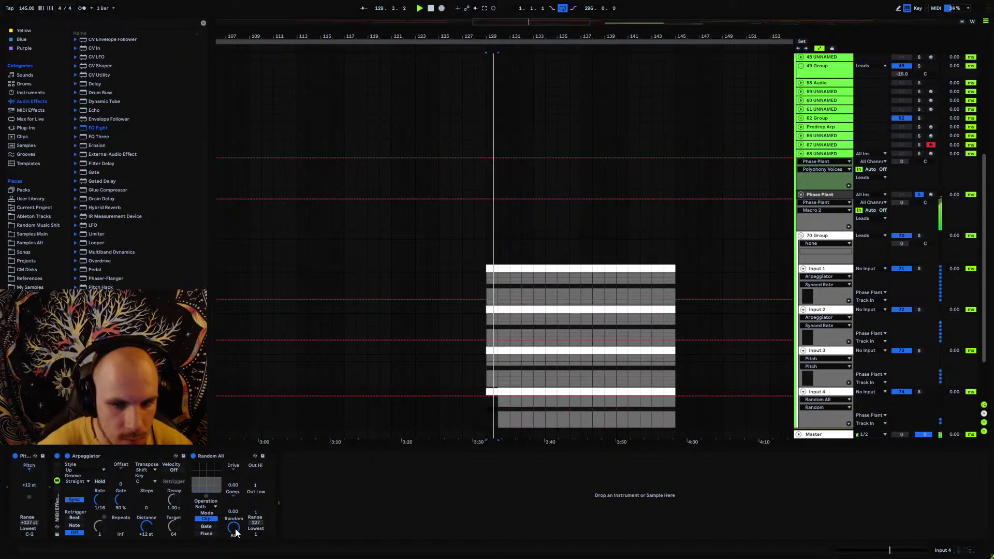
pyautogui.moveTo(236, 533)
pyautogui.mouseDown()
pyautogui.moveTo(236, 552)
pyautogui.moveTo(233, 530)
pyautogui.mouseUp()
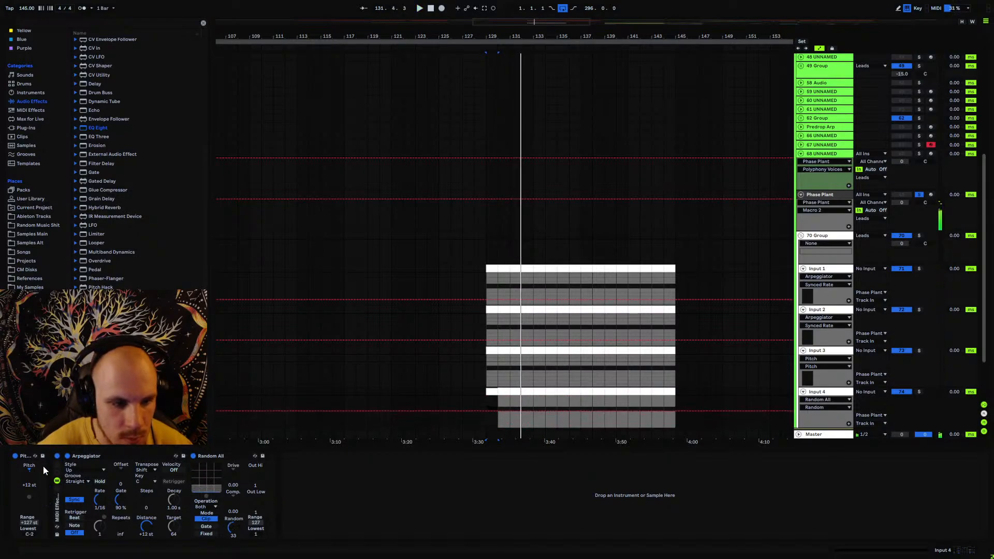
# - Audition the arrangement from bar 129 with Input 4 deactivated, and delete the Input 4 track
pyautogui.click(902, 392)
pyautogui.press('space')
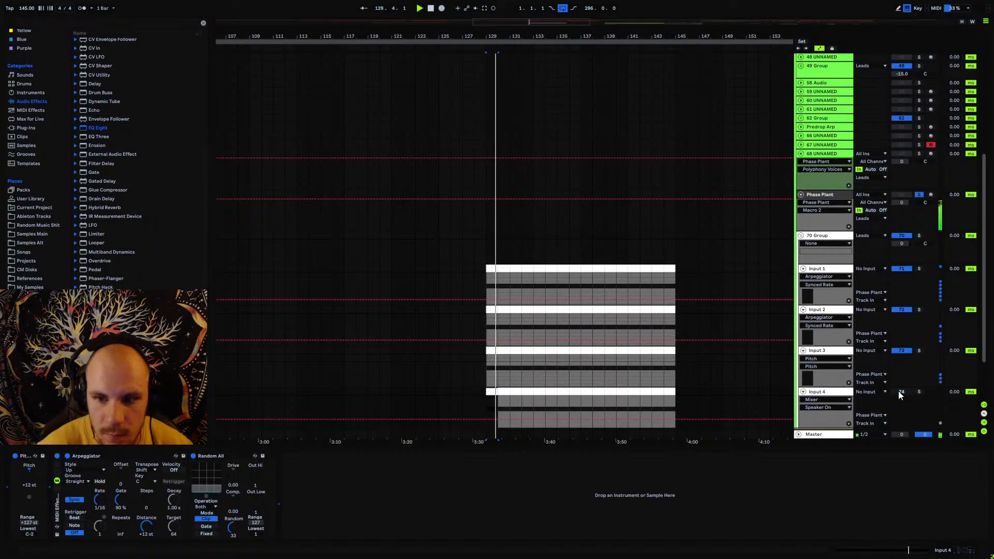
pyautogui.click(835, 392)
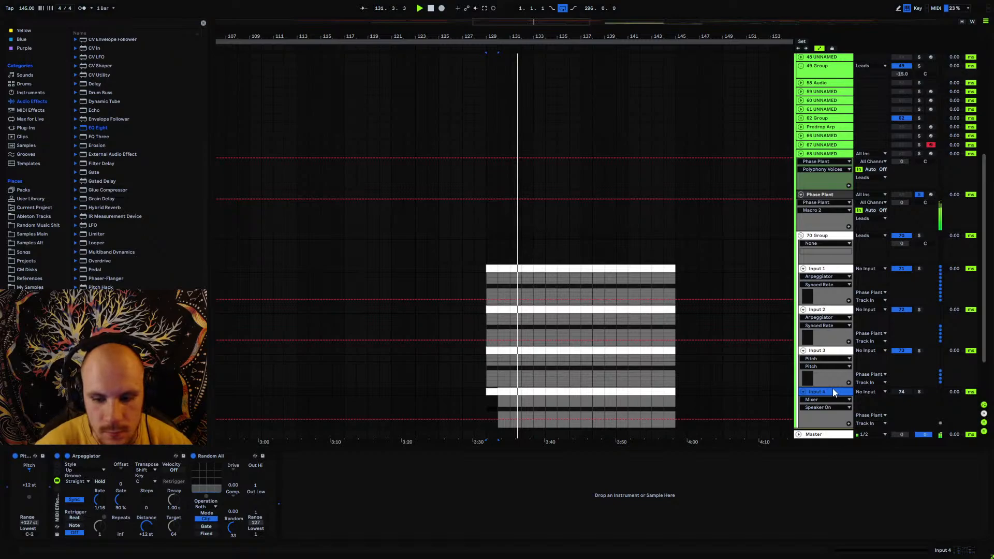
pyautogui.press('Delete')
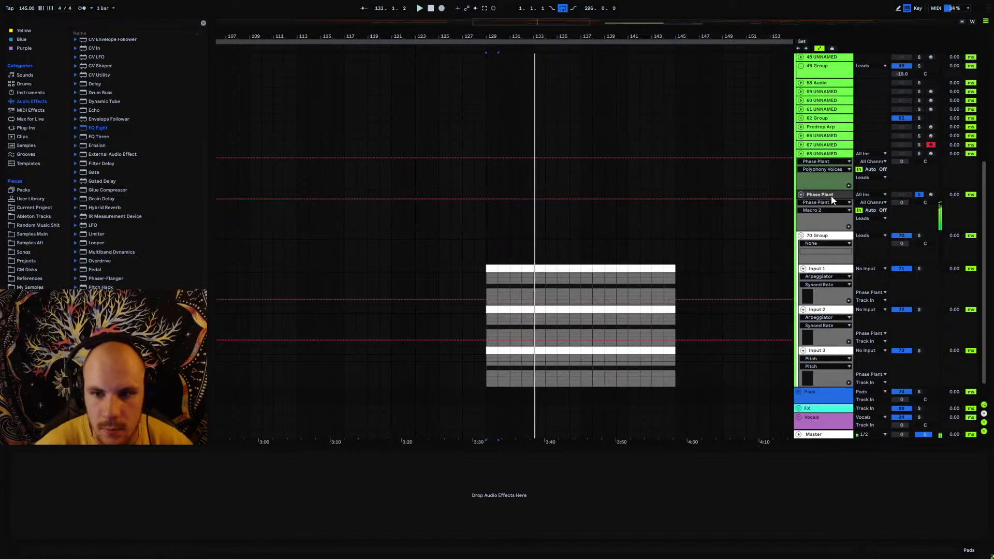
# - Play from bar 129 and check Macro 2 in the Phase Plant plugin on the Phase Plant track
pyautogui.click(831, 195)
pyautogui.press('space')
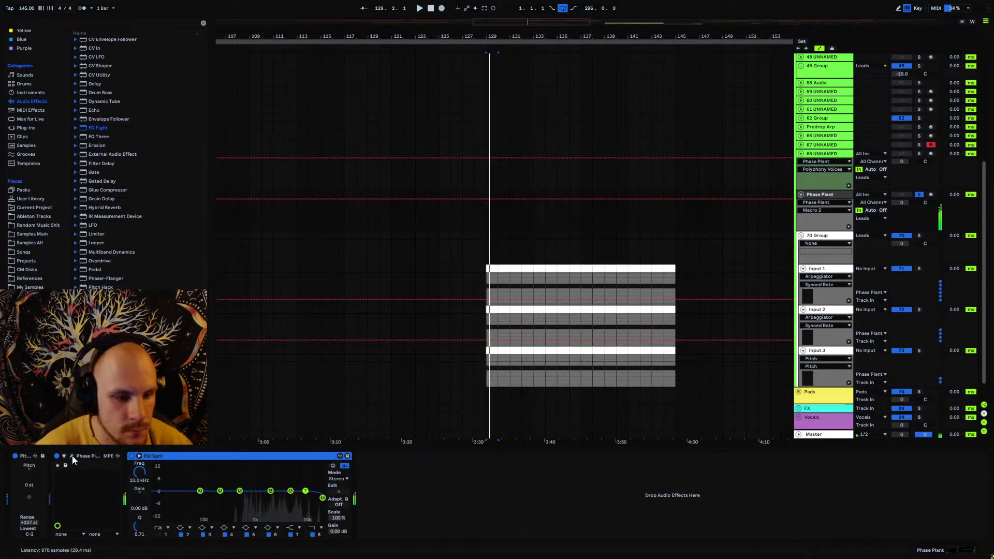
pyautogui.click(72, 456)
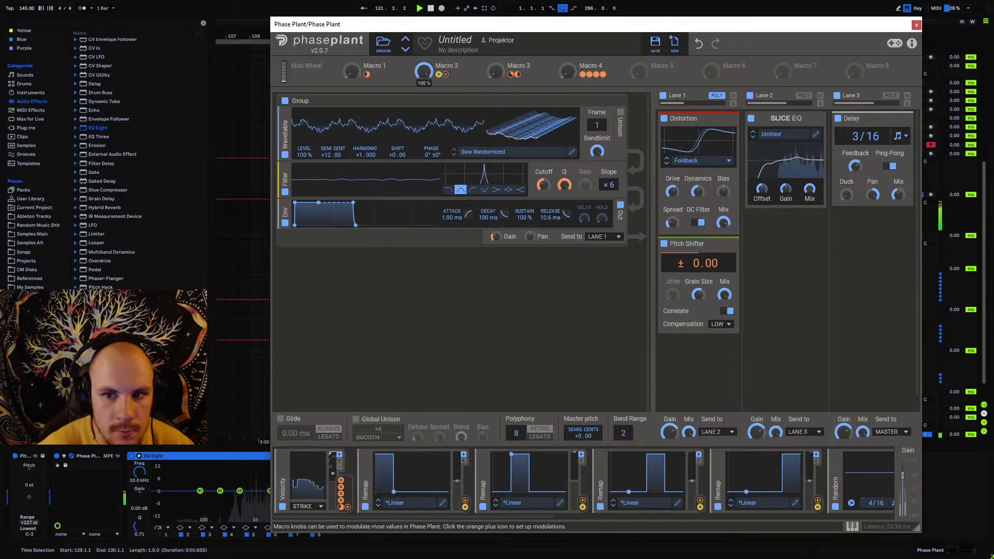
pyautogui.click(916, 25)
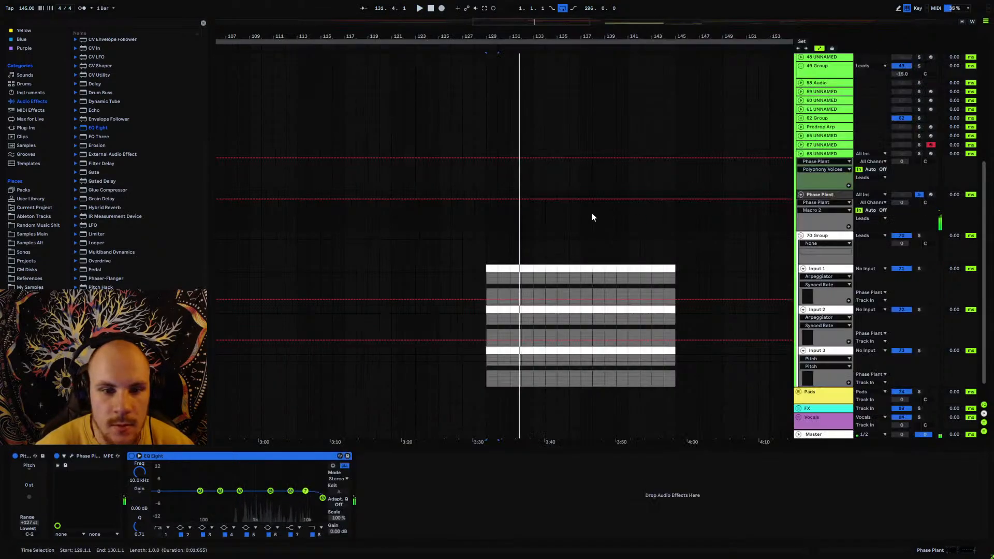
pyautogui.moveTo(528, 37)
pyautogui.mouseDown()
pyautogui.moveTo(341, 78)
pyautogui.moveTo(409, 103)
pyautogui.moveTo(473, 64)
pyautogui.mouseUp()
pyautogui.click(300, 213)
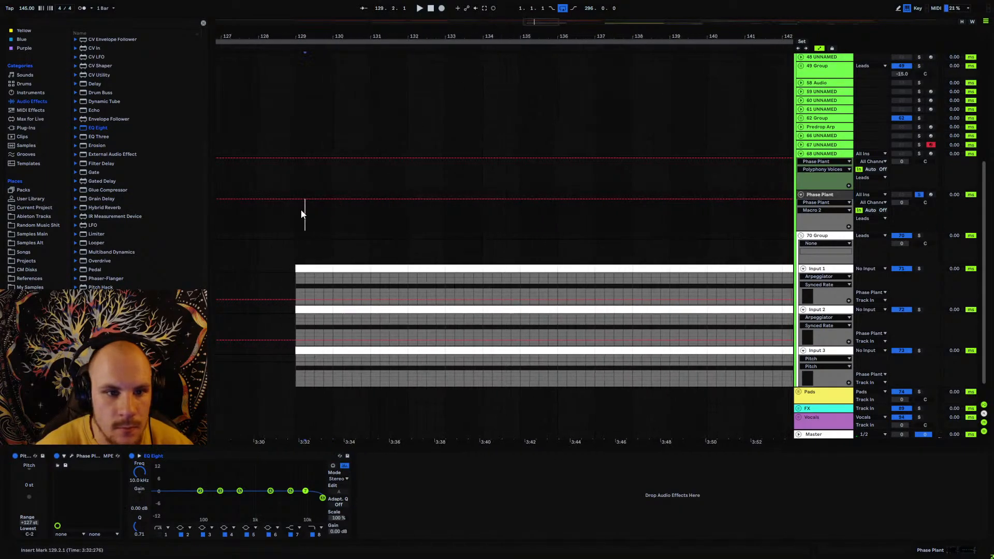
pyautogui.press('space')
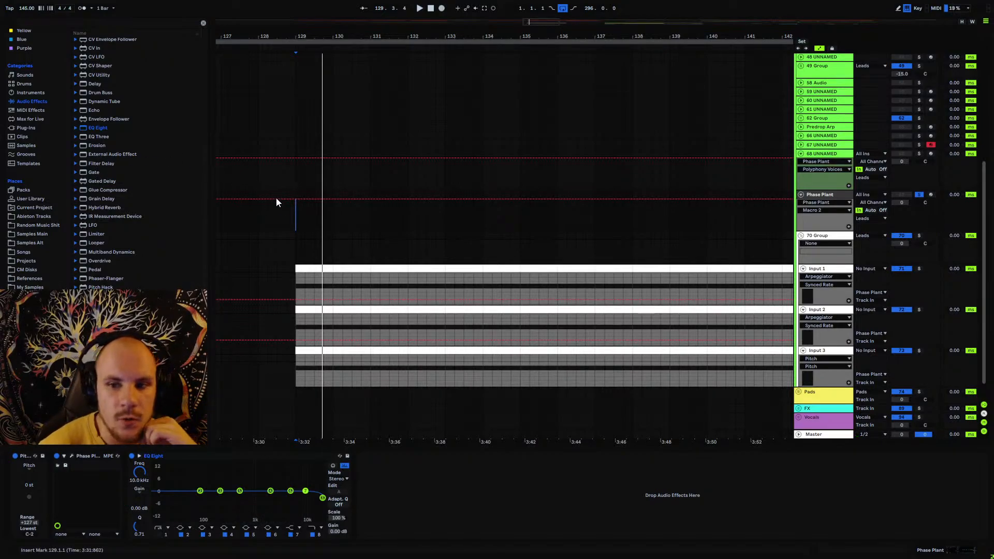
# - Duplicate the clips of bars 129 to 145 on the three Input tracks so they extend to bar 161
pyautogui.moveTo(297, 214); pyautogui.dragTo(362, 220)
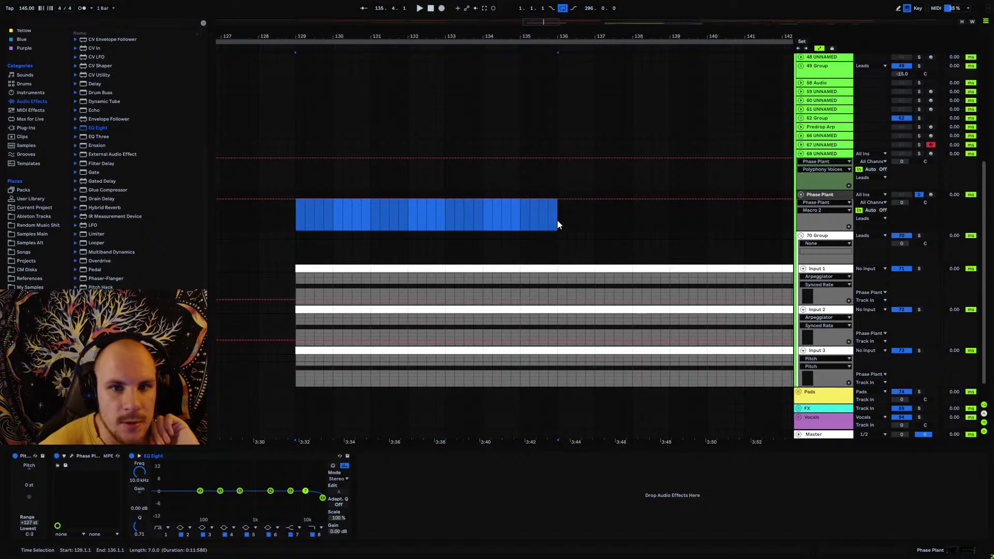
pyautogui.moveTo(603, 38); pyautogui.dragTo(466, 13)
pyautogui.moveTo(367, 219)
pyautogui.mouseDown()
pyautogui.moveTo(381, 217)
pyautogui.moveTo(355, 216)
pyautogui.mouseUp()
pyautogui.scroll(2, 367, 227)
pyautogui.scroll(4, 367, 228)
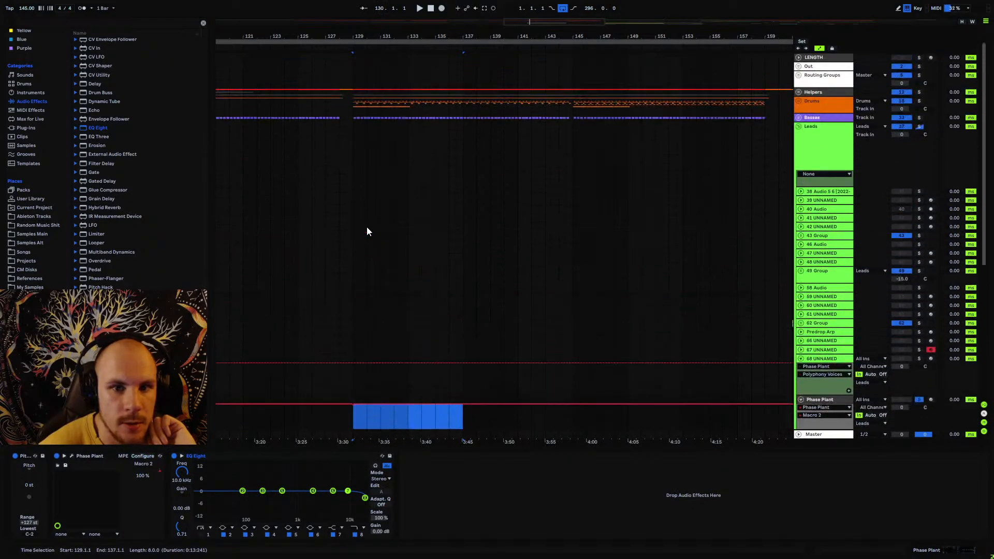
pyautogui.scroll(-2, 366, 228)
pyautogui.scroll(-4, 367, 231)
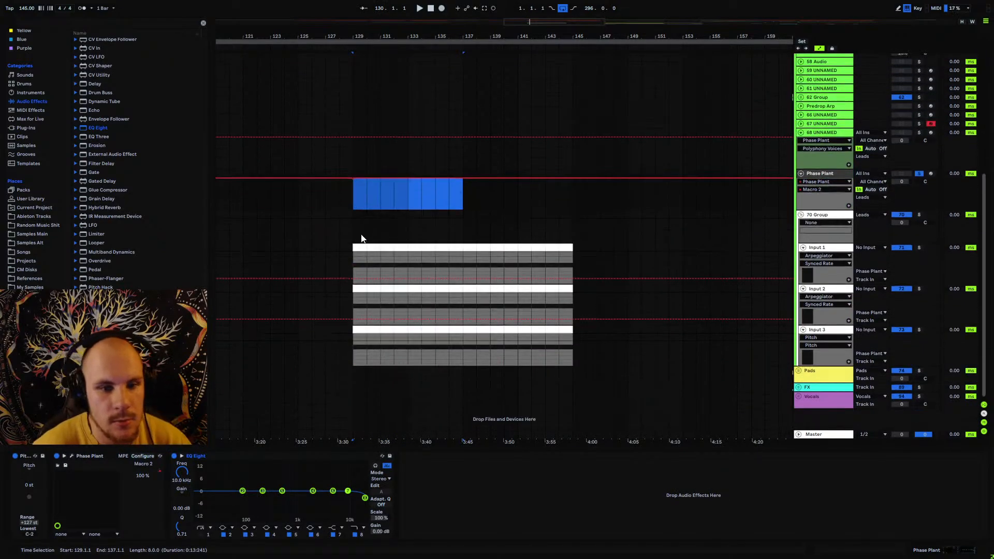
pyautogui.click(361, 257)
pyautogui.hotkey('ctrl', 'd')
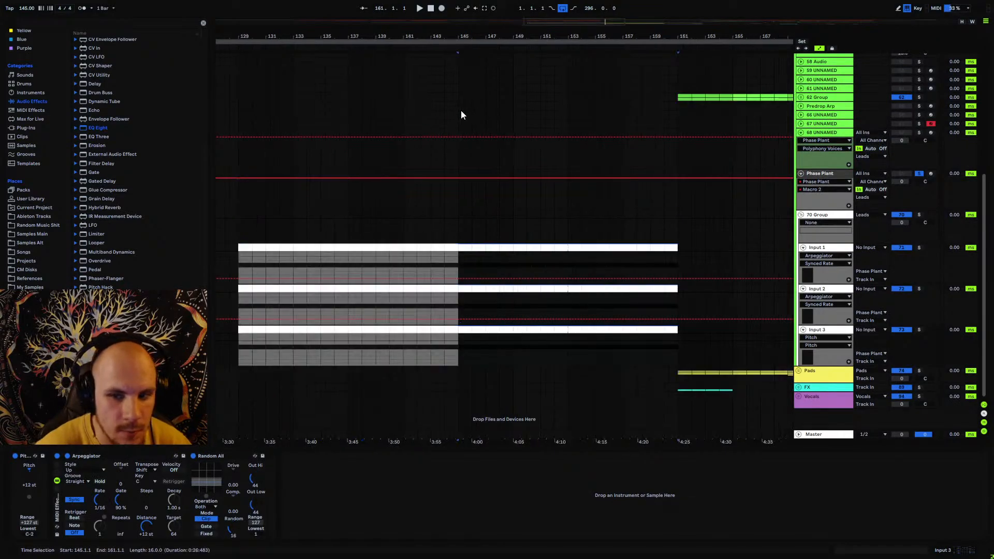
# - Try a Macro 2 automation ramp on the Phase Plant track from bar 129 down to 0.5 at bar 137, and clear it
pyautogui.moveTo(333, 39); pyautogui.dragTo(370, 90)
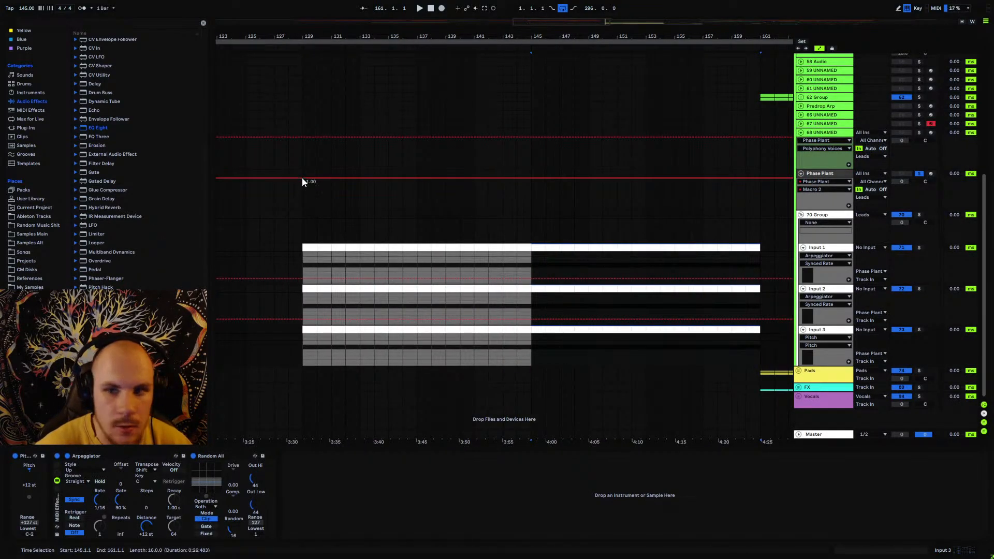
pyautogui.moveTo(418, 179); pyautogui.dragTo(418, 195)
pyautogui.rightClick(418, 194)
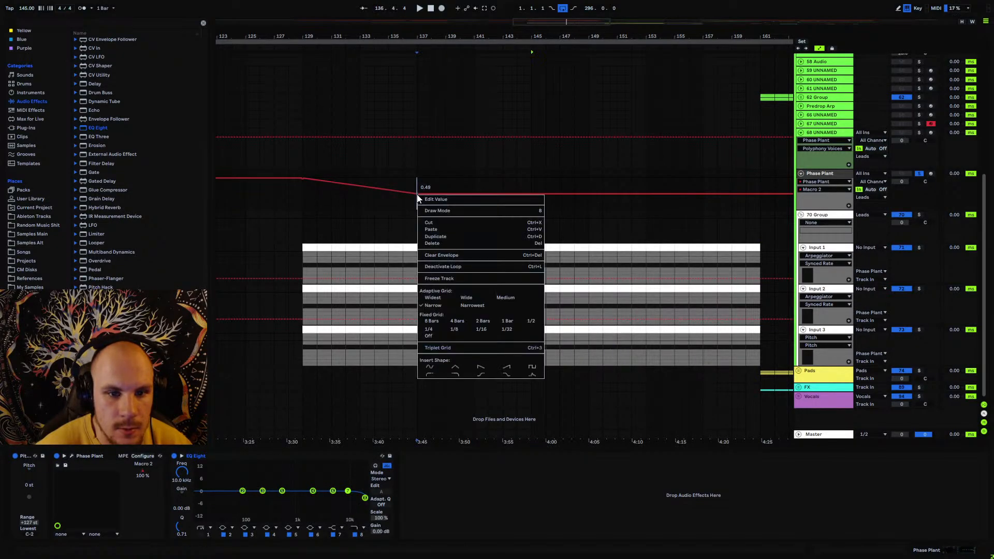
pyautogui.click(439, 201)
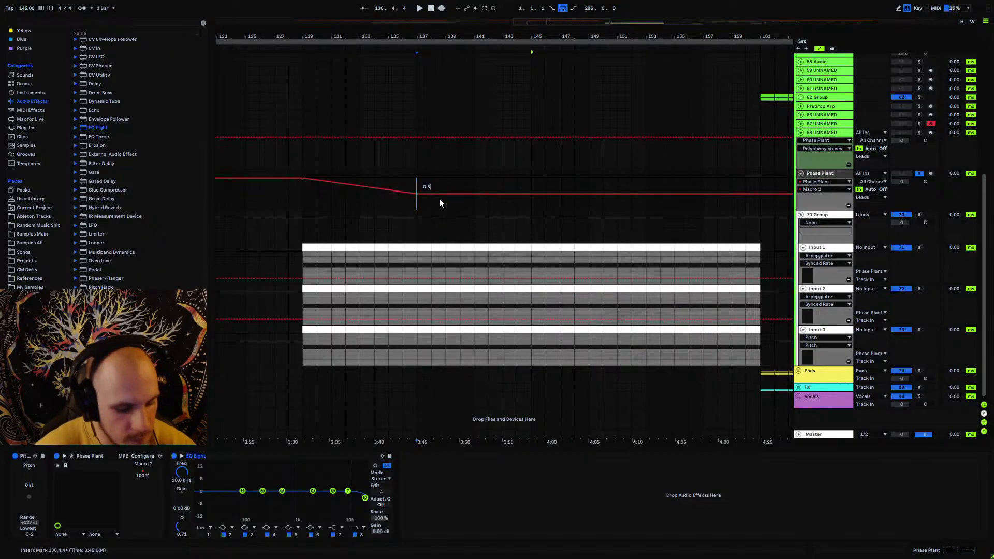
pyautogui.moveTo(303, 198); pyautogui.dragTo(418, 207)
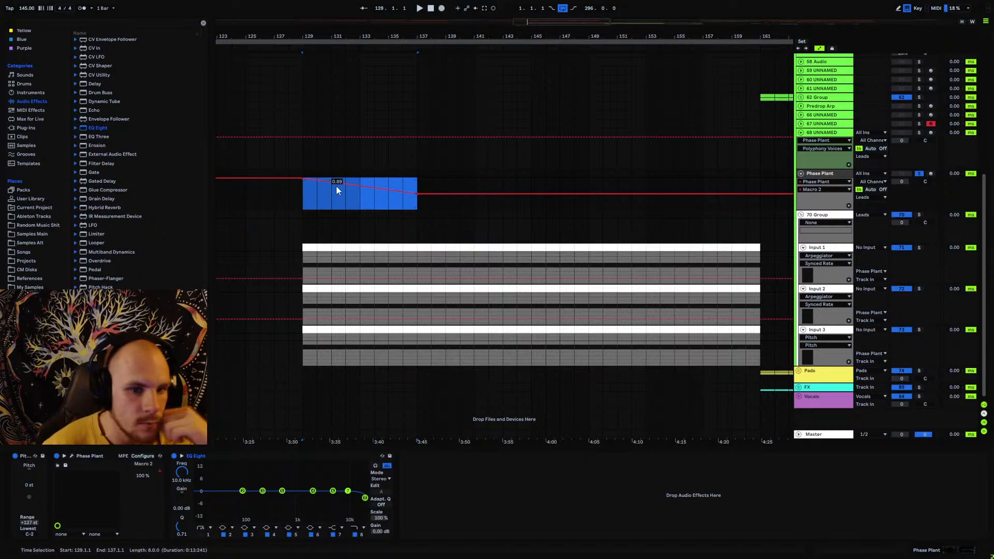
pyautogui.doubleClick(419, 194)
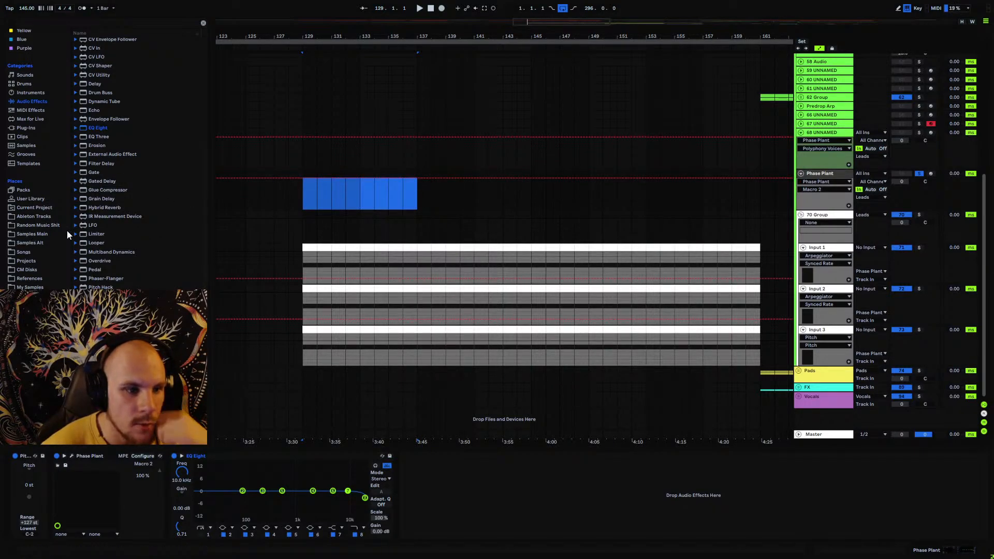
# - Add the Max for Live s&h device after EQ Eight on the Phase Plant track and trigger its sample control
pyautogui.click(29, 120)
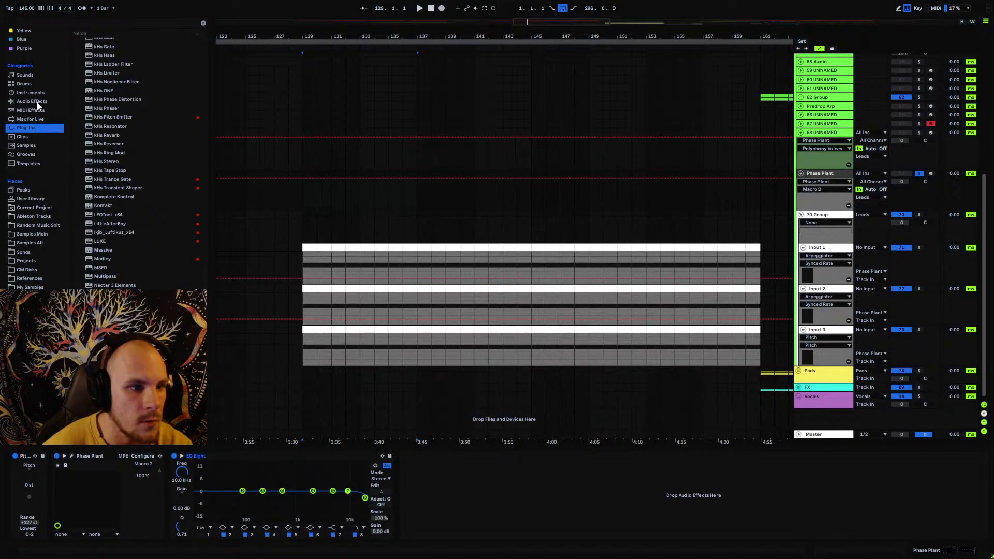
pyautogui.click(38, 102)
pyautogui.click(34, 93)
pyautogui.click(29, 119)
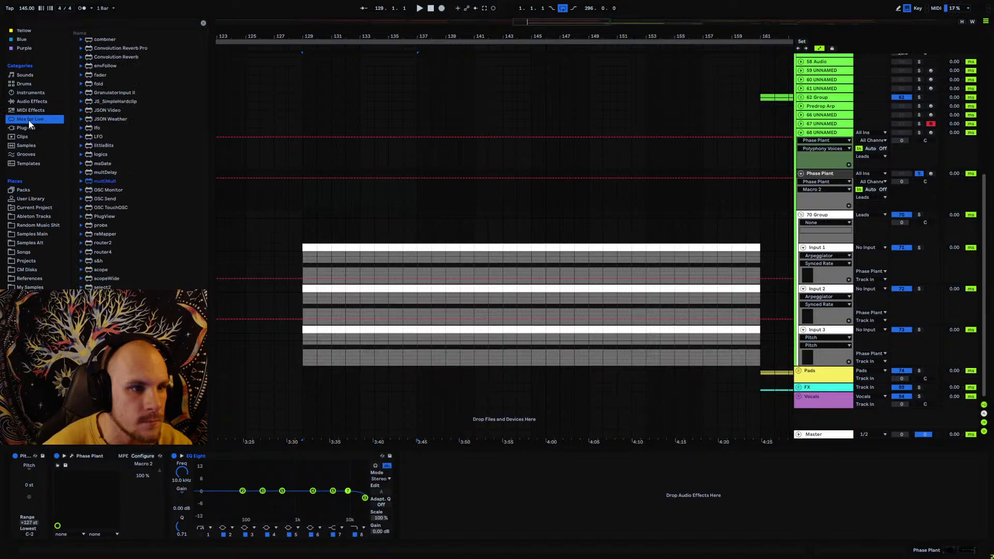
pyautogui.click(100, 262)
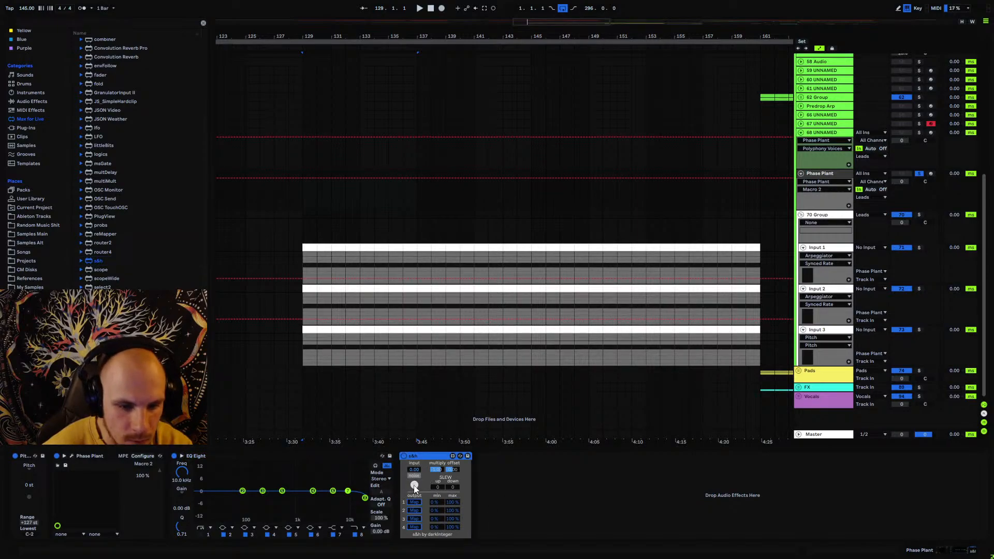
pyautogui.click(415, 486)
pyautogui.click(415, 485)
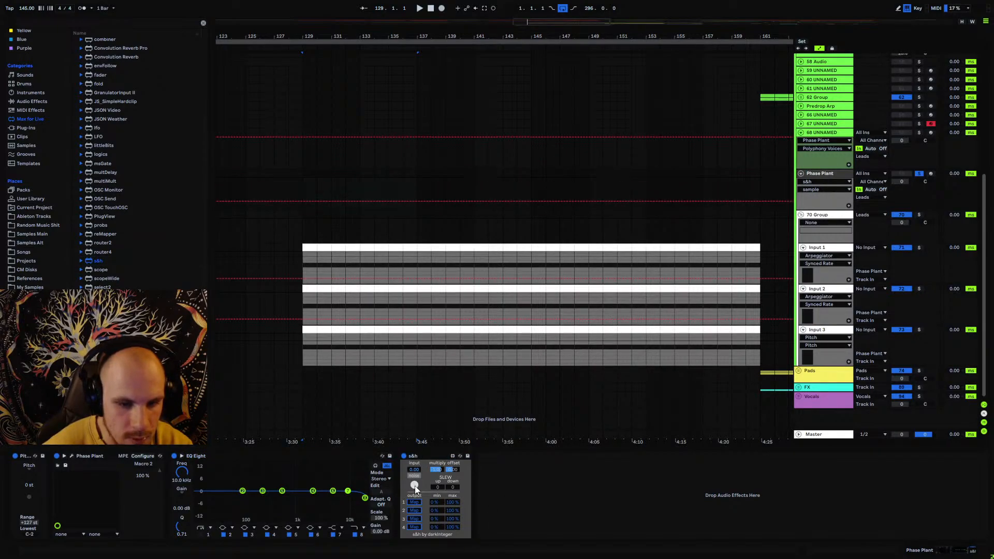
pyautogui.click(415, 486)
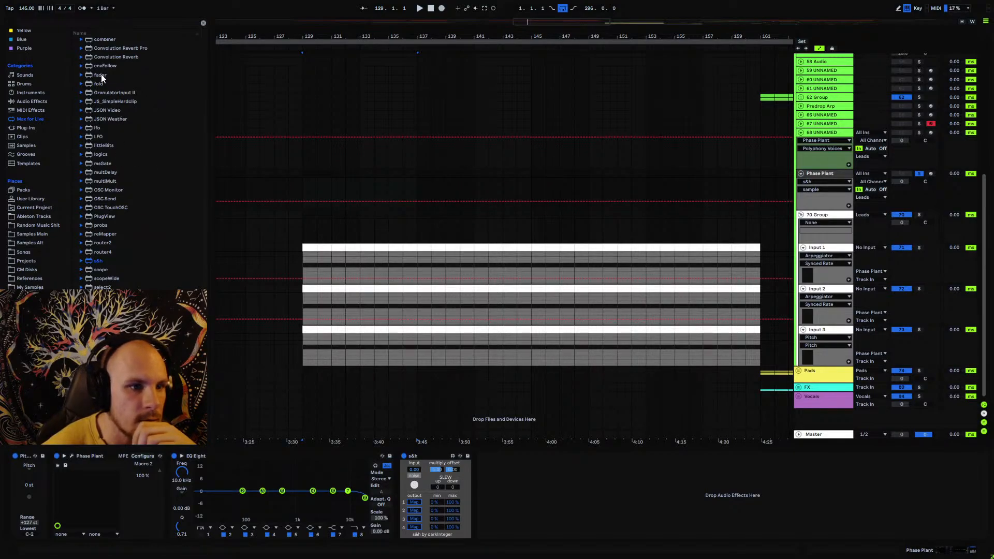
# - Insert the fader device before s&h, set input2 of its section A to 1.00, and map output A to the s&h input
pyautogui.moveTo(102, 78); pyautogui.dragTo(426, 487)
pyautogui.click(447, 470)
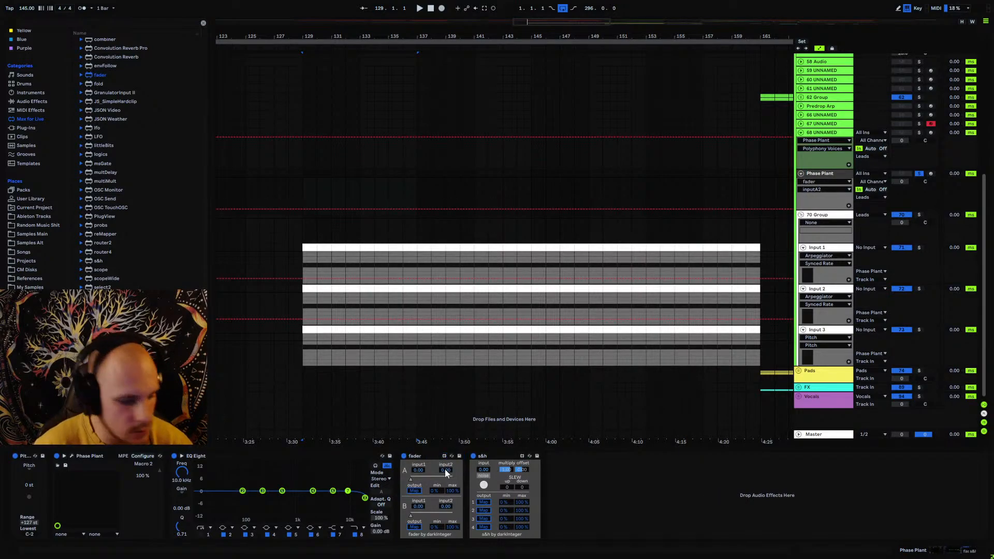
pyautogui.write('1')
pyautogui.press('Return')
pyautogui.click(415, 491)
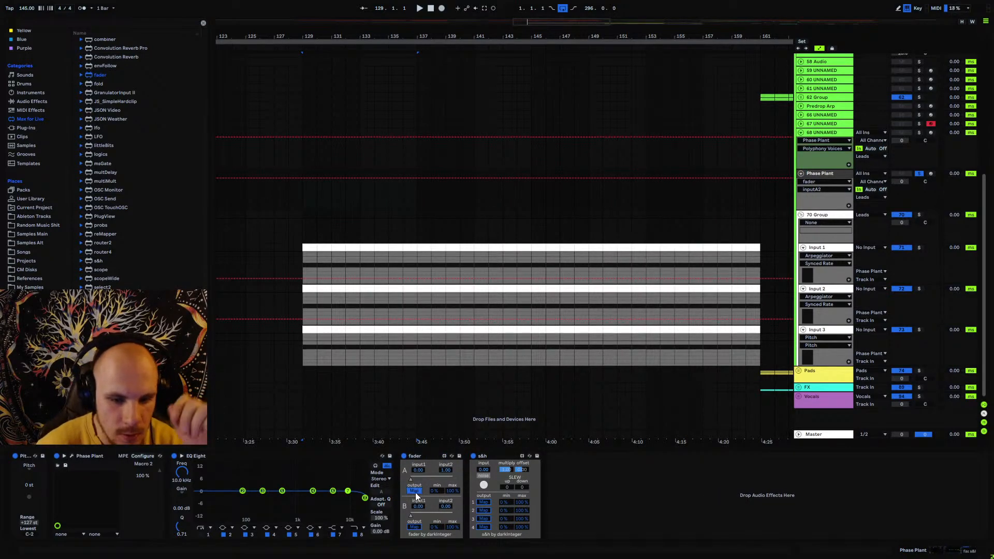
pyautogui.click(484, 471)
pyautogui.click(588, 493)
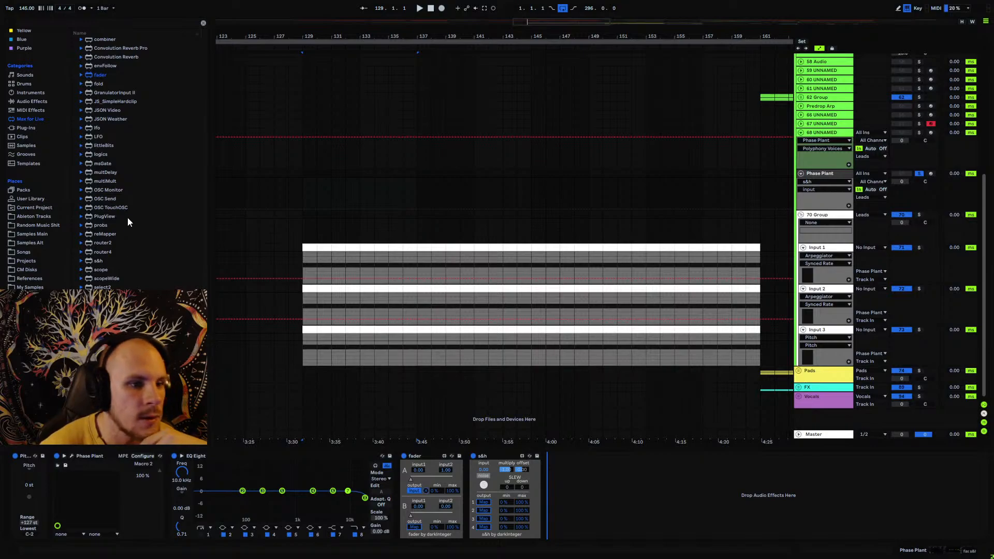
# - Insert the Max for Live clockedGate device between fader and s&h on the Phase Plant track
pyautogui.scroll(3, 120, 279)
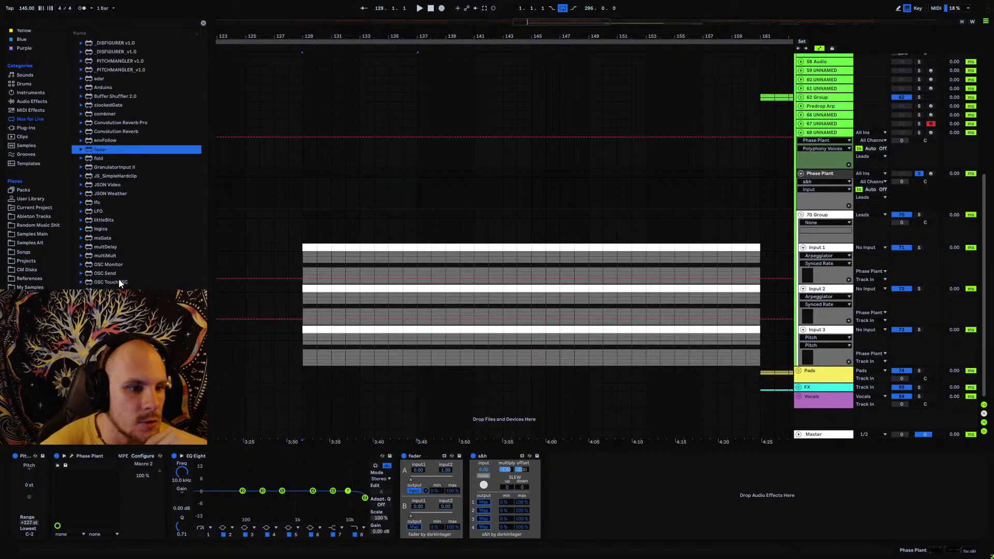
pyautogui.scroll(1, 117, 269)
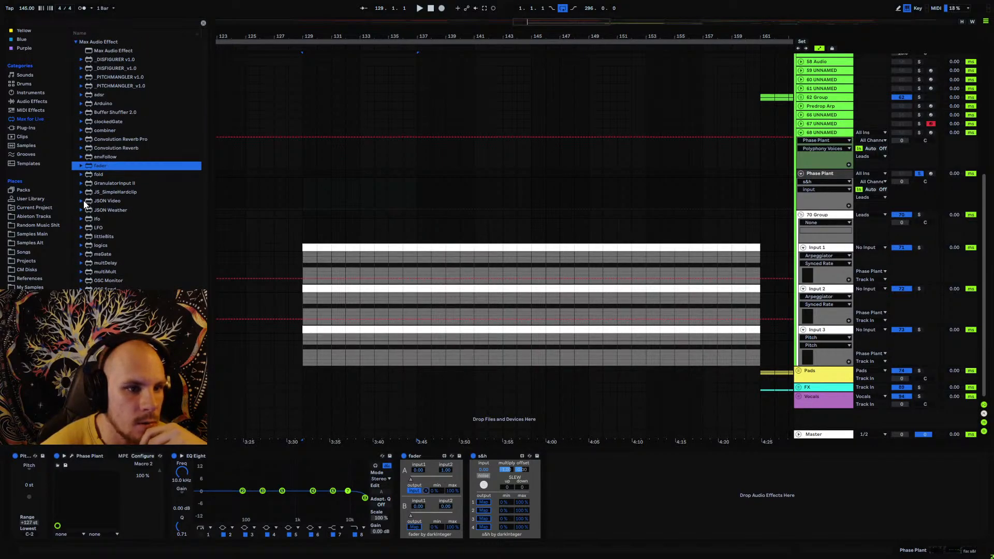
pyautogui.moveTo(104, 122)
pyautogui.mouseDown()
pyautogui.moveTo(310, 363)
pyautogui.moveTo(474, 511)
pyautogui.moveTo(469, 504)
pyautogui.moveTo(545, 494)
pyautogui.mouseUp()
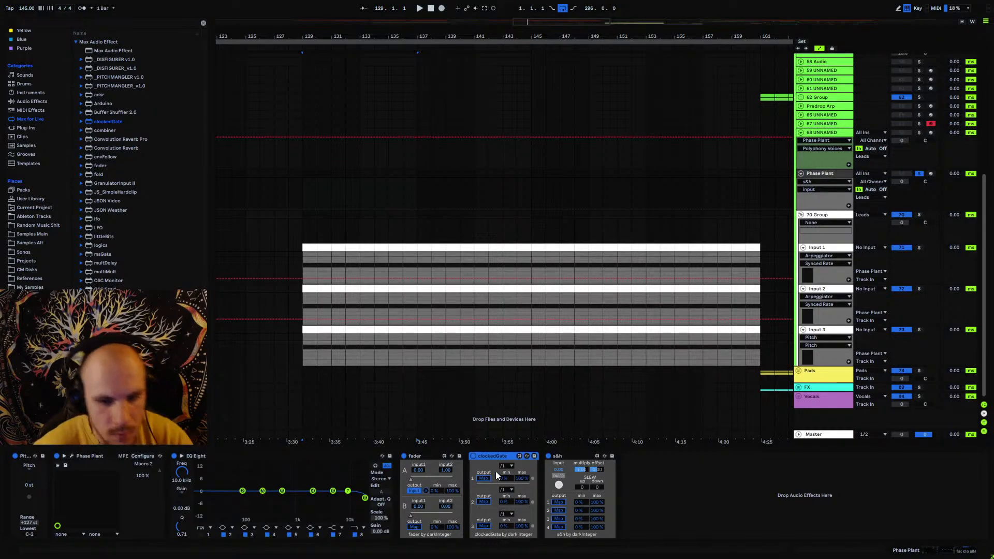
# - Set clockedGate's first division to /4 and map its output 1 to the s&h sample control
pyautogui.press('space')
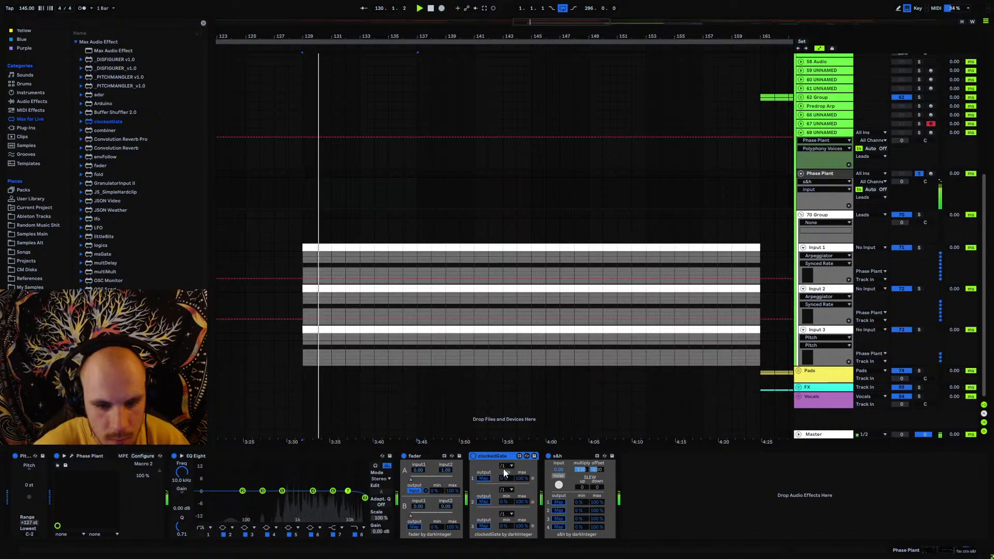
pyautogui.click(505, 466)
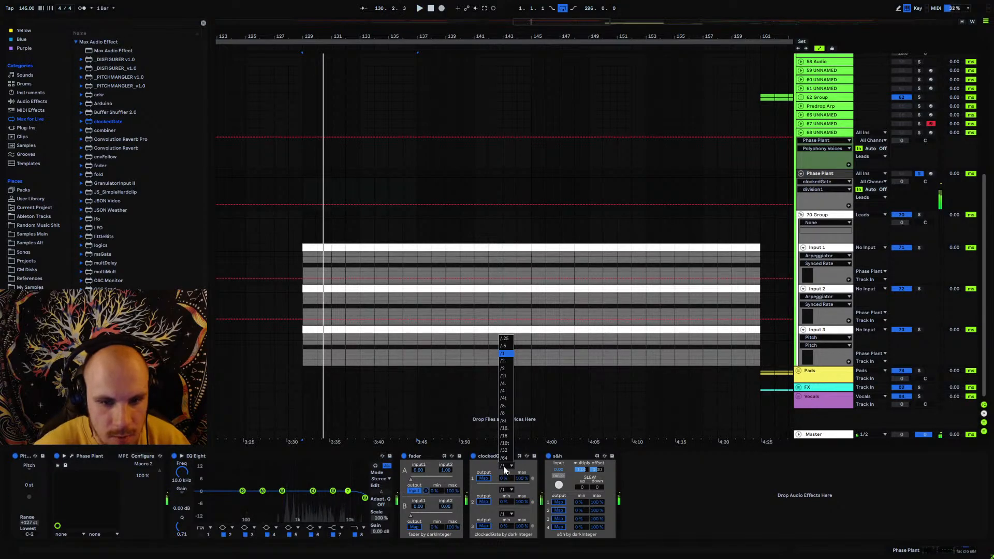
pyautogui.click(505, 398)
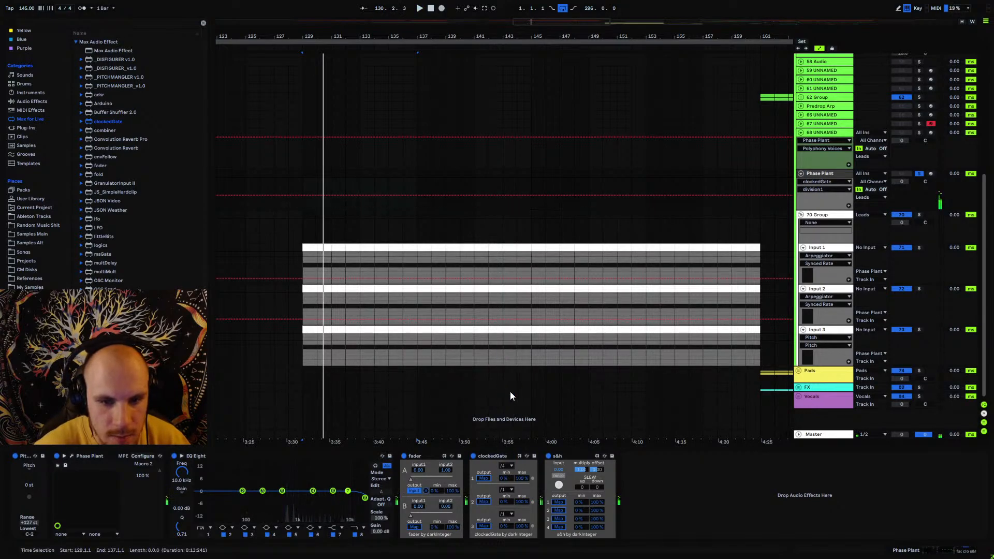
pyautogui.click(484, 478)
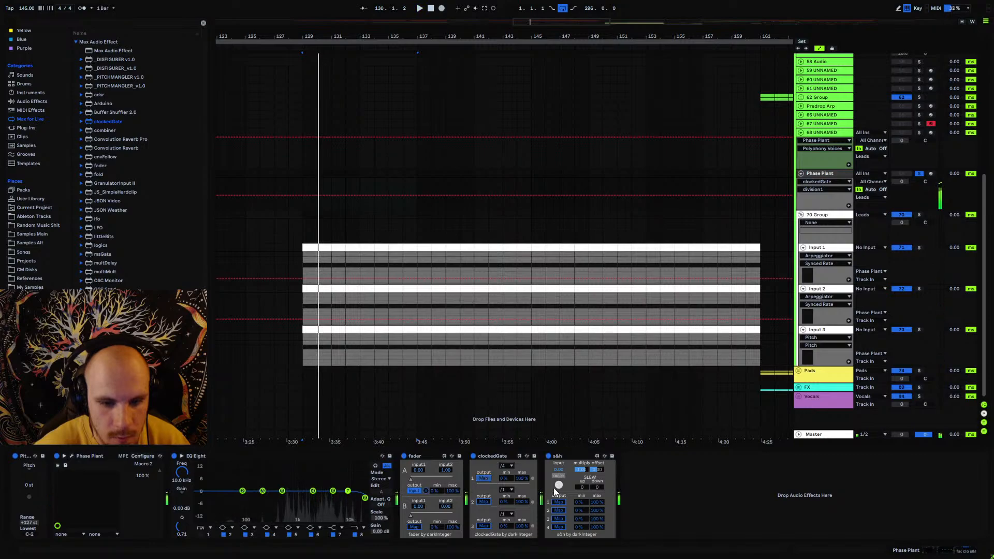
pyautogui.click(558, 486)
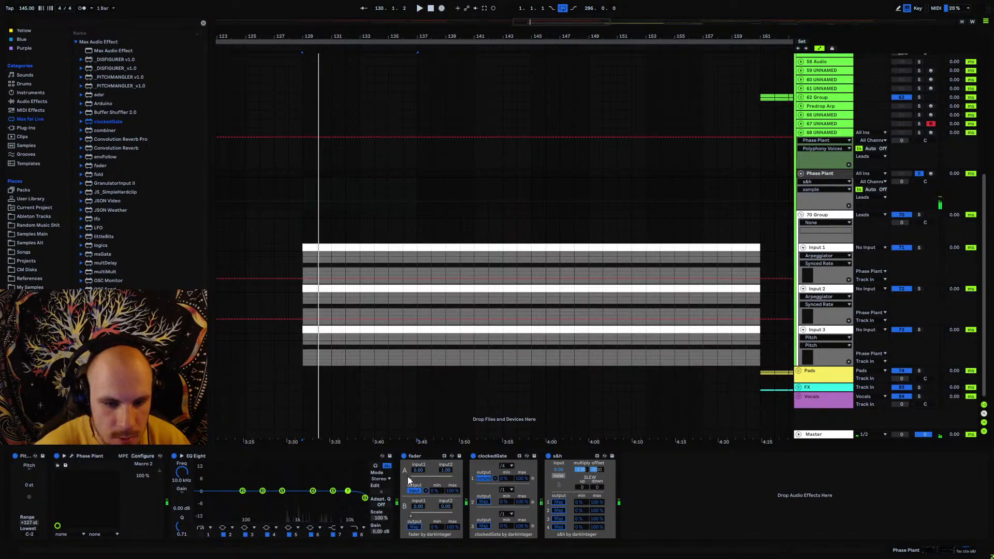
# - Raise fader A to 1.00 and map s&h output 1 to Phase Plant's Macro 2
pyautogui.moveTo(408, 476); pyautogui.dragTo(452, 479)
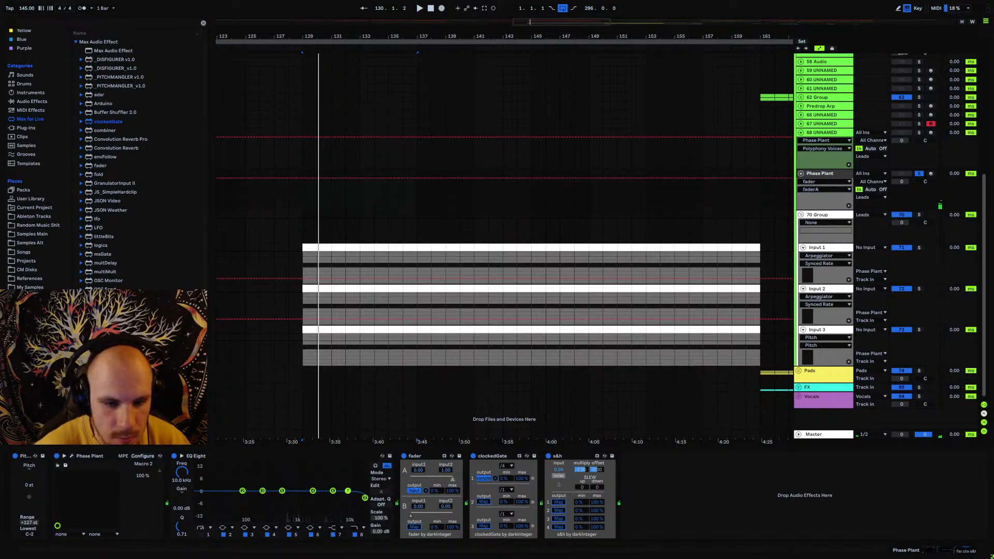
pyautogui.click(557, 502)
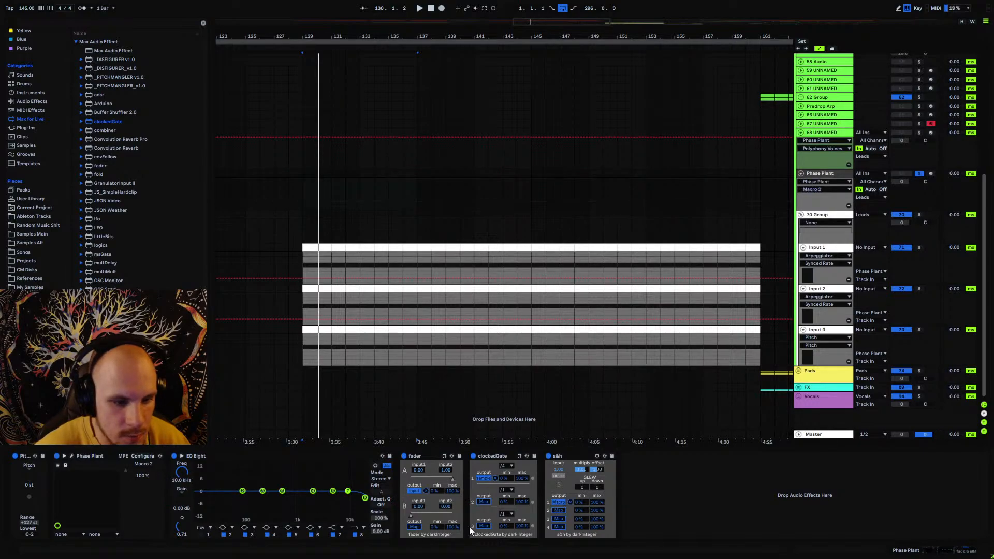
pyautogui.click(448, 486)
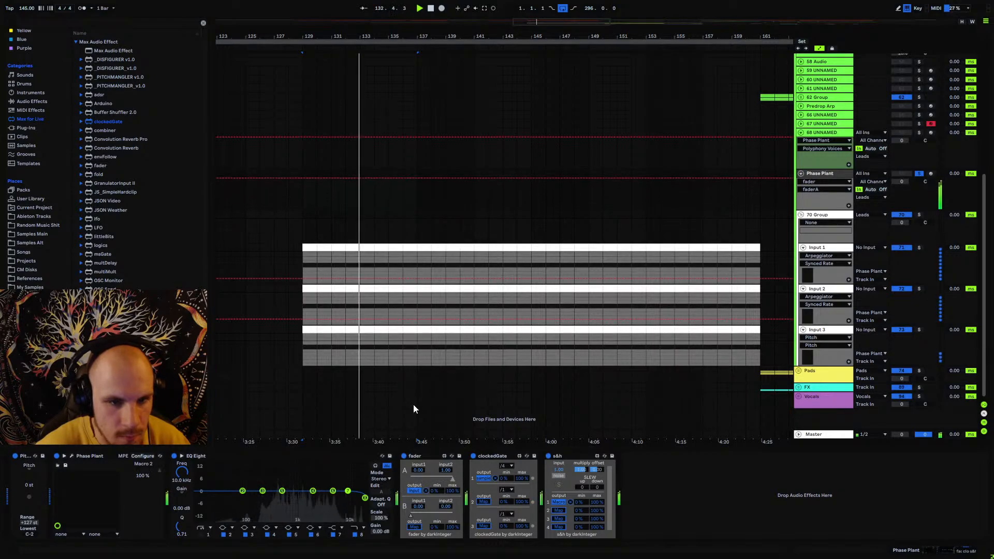
# - Automate fader A on the Phase Plant track with points at bars 129 and 145, dipping to 0.5 at bar 137
pyautogui.press('space')
pyautogui.click(302, 179)
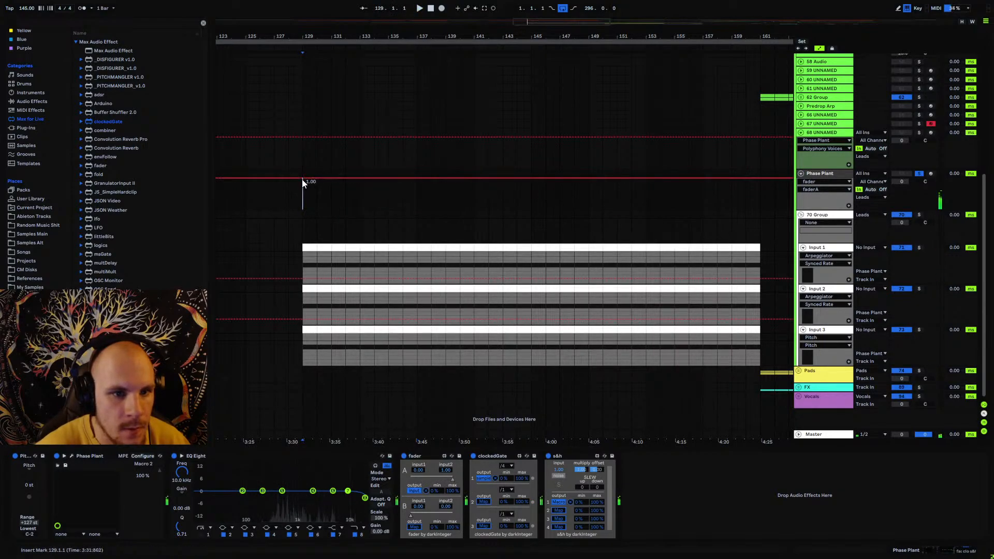
pyautogui.click(532, 180)
pyautogui.moveTo(416, 179); pyautogui.dragTo(416, 193)
pyautogui.rightClick(417, 194)
pyautogui.click(439, 198)
pyautogui.write('0')
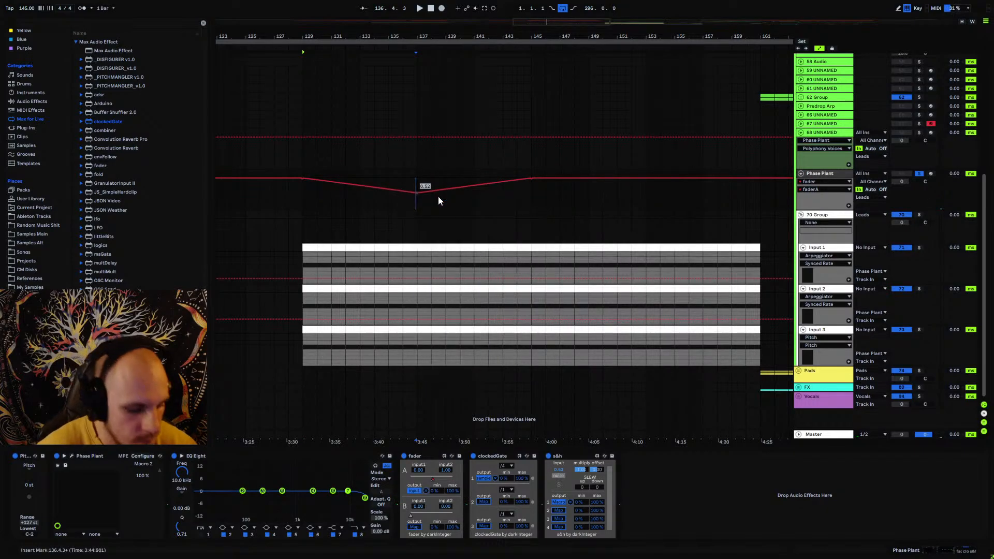
pyautogui.write('.5')
pyautogui.press('Return')
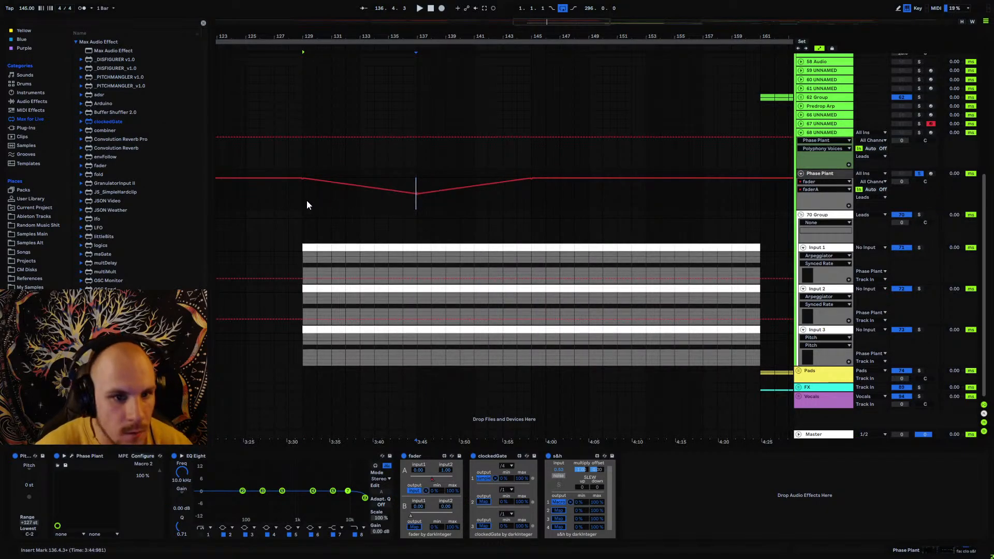
# - Duplicate the fader A automation of bars 129 to 145 into bars 145 to 161 and play from bar 129
pyautogui.moveTo(305, 200); pyautogui.dragTo(525, 199)
pyautogui.hotkey('ctrl', 'd')
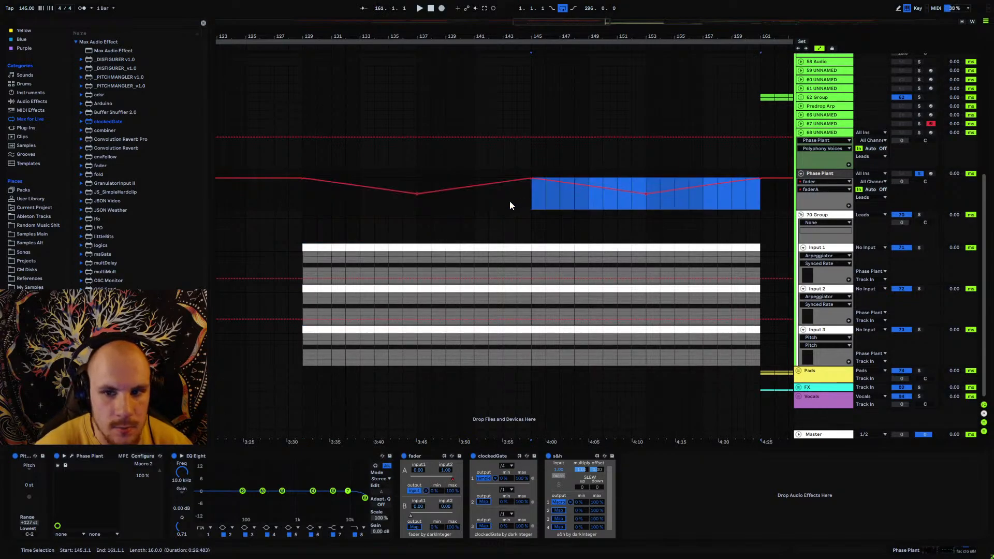
pyautogui.click(302, 207)
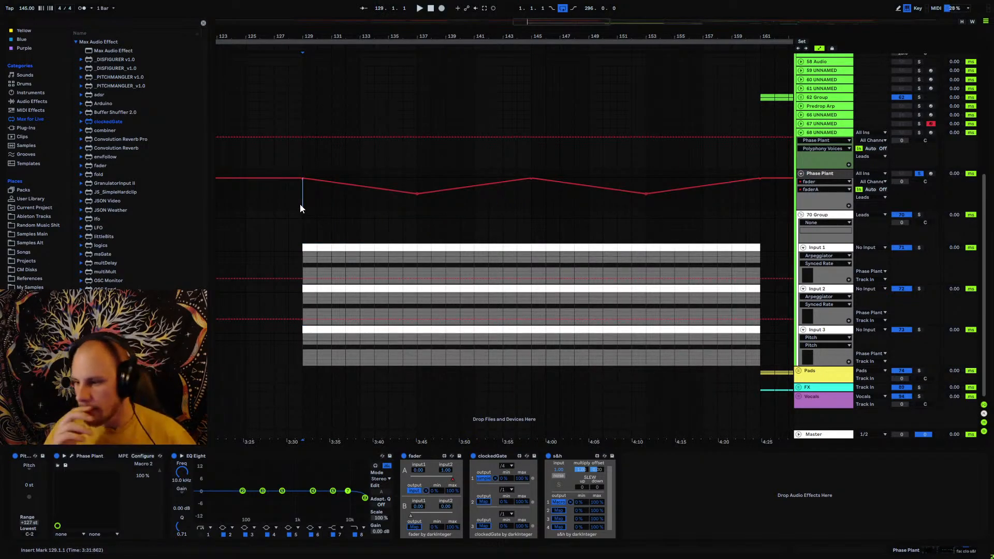
pyautogui.press('space')
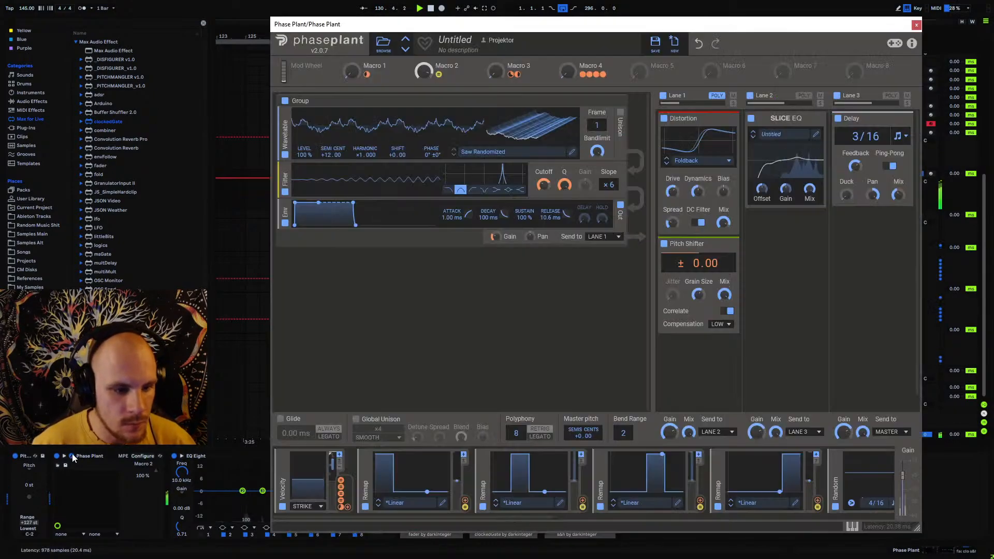
# - Try the Macro 4 knob in Phase Plant and bypass the Delay in Lane 3
pyautogui.click(72, 456)
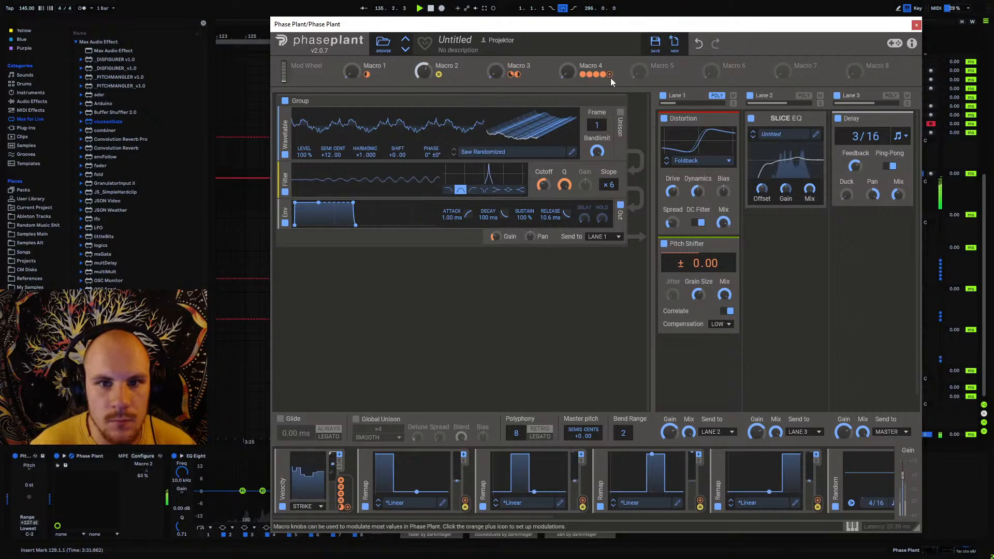
pyautogui.moveTo(567, 71); pyautogui.dragTo(568, 62)
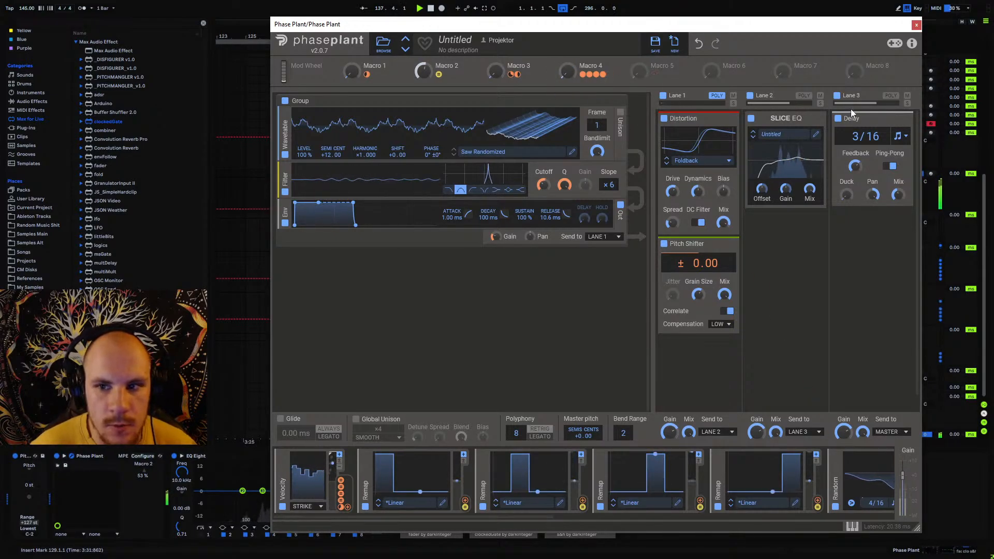
pyautogui.click(838, 118)
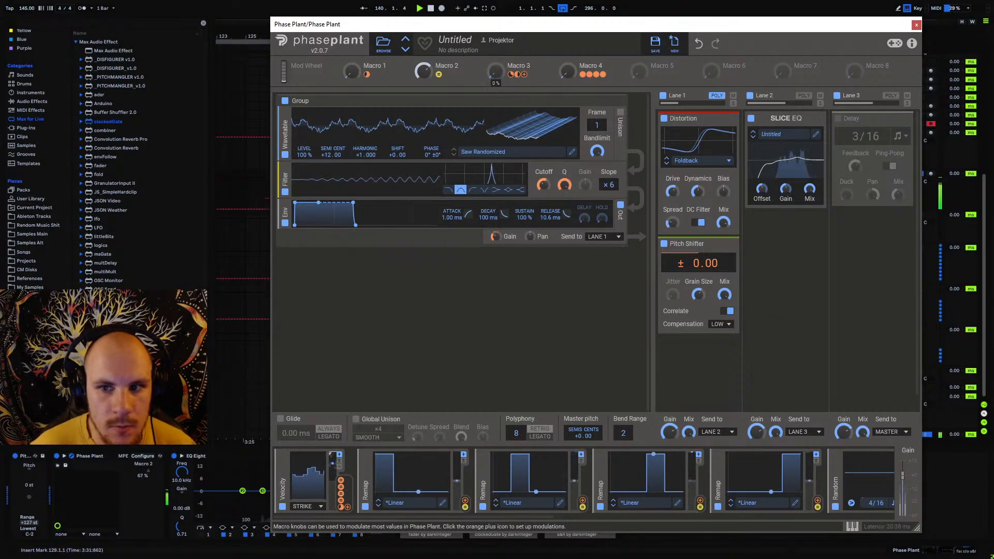
pyautogui.press('space')
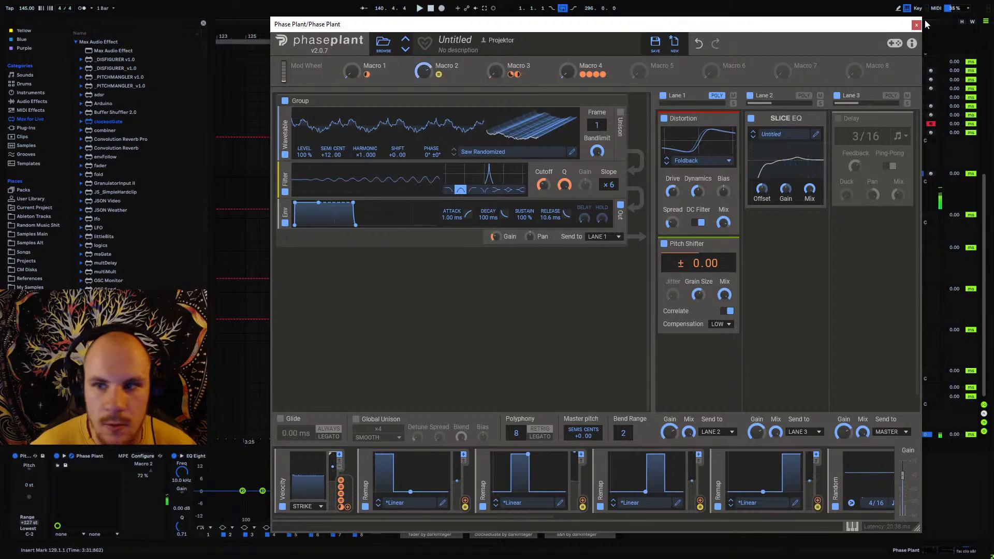
pyautogui.click(917, 25)
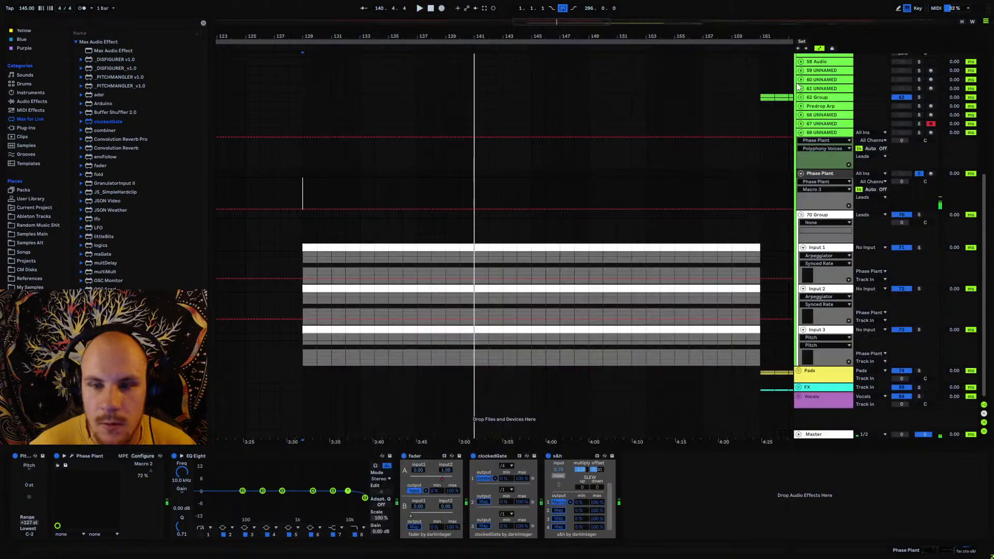
# - Automate Macro 3 on the Phase Plant track from minimum at bar 129 to maximum at bar 145, bending the ramp into an abrupt jump
pyautogui.click(303, 209)
pyautogui.moveTo(531, 210); pyautogui.dragTo(480, 204)
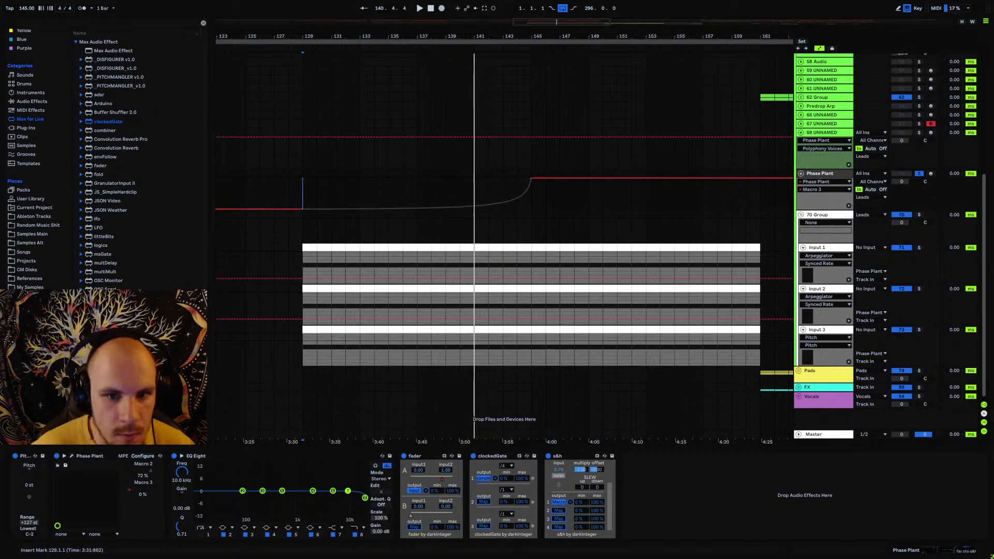
pyautogui.press('space')
pyautogui.scroll(1, 561, 247)
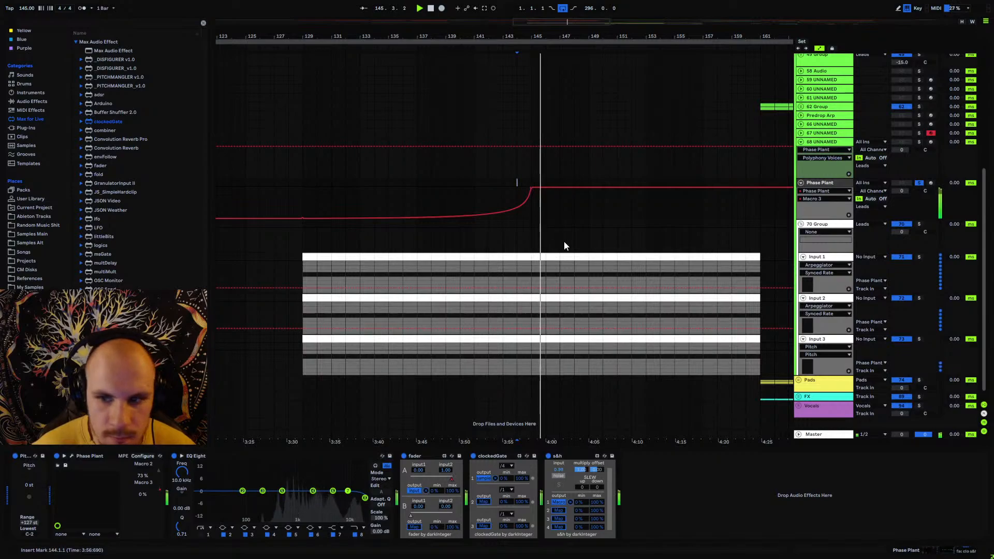
pyautogui.moveTo(525, 197); pyautogui.dragTo(525, 224)
# - Unsolo the Phase Plant track and play the lead with the full mix from bar 129
pyautogui.press('space')
pyautogui.click(922, 183)
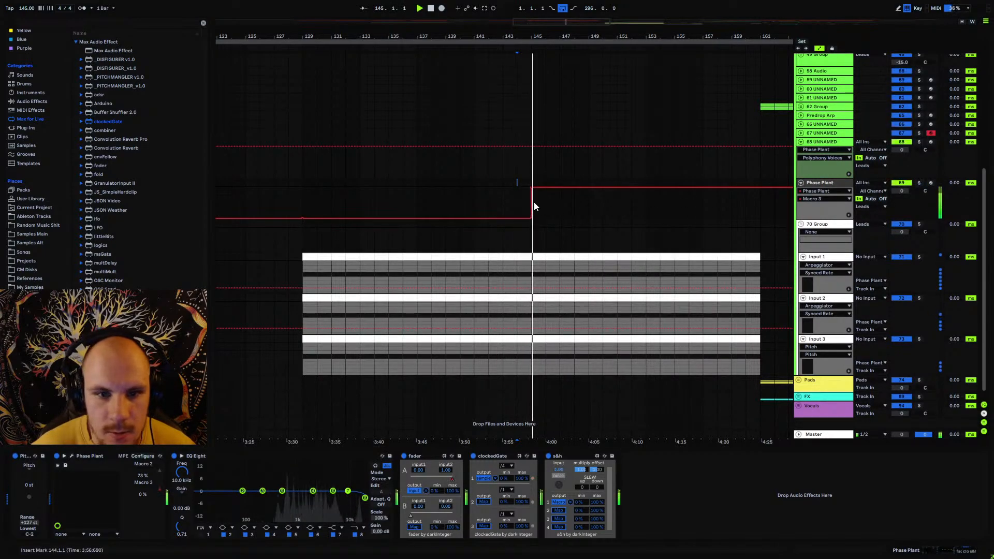
pyautogui.click(305, 184)
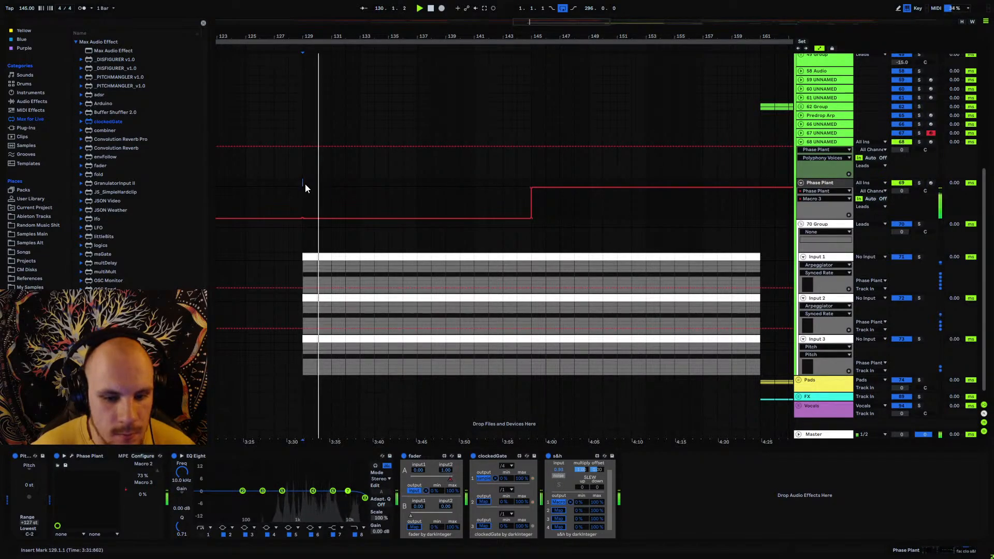
# - Lower the Phase Plant track's volume to -11.6 dB
pyautogui.click(902, 193)
pyautogui.moveTo(901, 195); pyautogui.dragTo(902, 218)
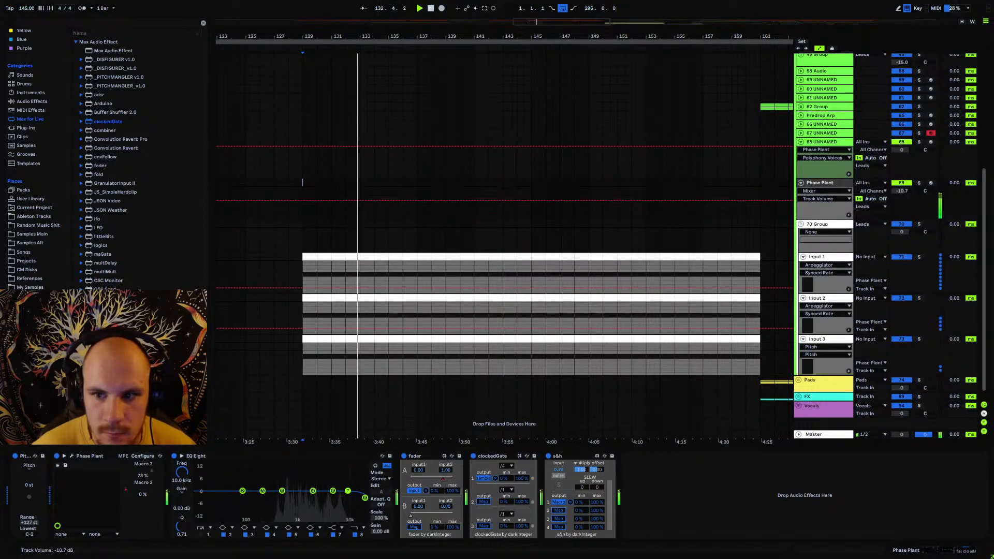
# - Add Echo after the s&h device on the Phase Plant track, with Ping Pong mode, filter off, 69% feedback and 37% dry/wet
pyautogui.click(29, 101)
pyautogui.moveTo(94, 110)
pyautogui.mouseDown()
pyautogui.moveTo(337, 264)
pyautogui.moveTo(570, 497)
pyautogui.moveTo(643, 497)
pyautogui.mouseUp()
pyautogui.moveTo(711, 460); pyautogui.dragTo(711, 461)
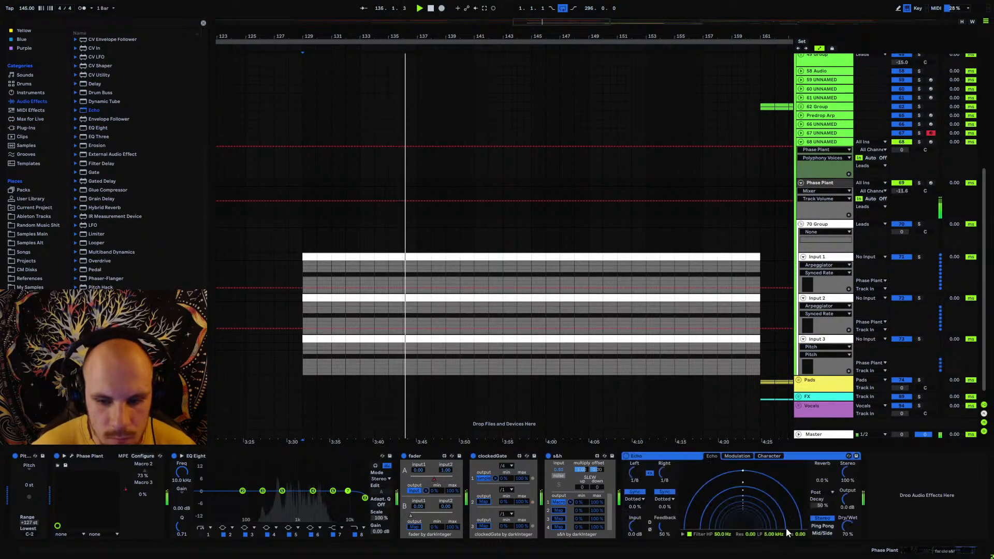
pyautogui.moveTo(666, 526); pyautogui.dragTo(666, 522)
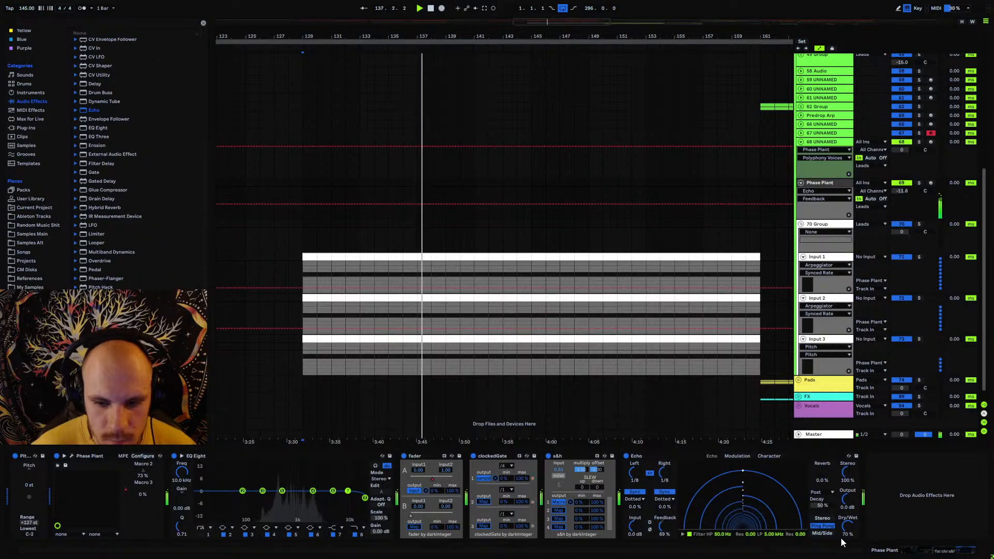
pyautogui.moveTo(848, 527)
pyautogui.mouseDown()
pyautogui.moveTo(848, 543)
pyautogui.moveTo(848, 533)
pyautogui.mouseUp()
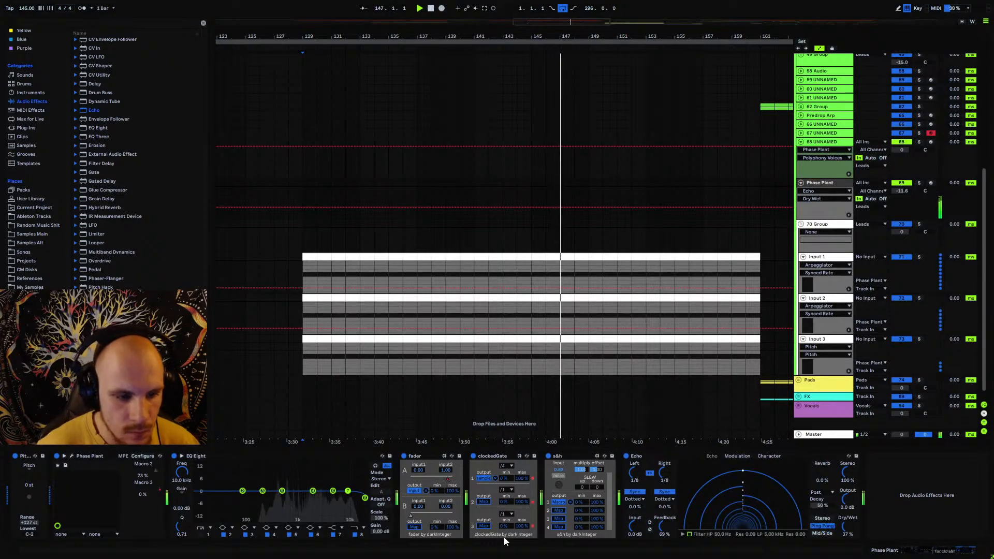
# - Automate Phase Plant's Macro 1 with a curved rise from 0 at bar 145 to 1.00 at bar 161, and play it back
pyautogui.click(72, 456)
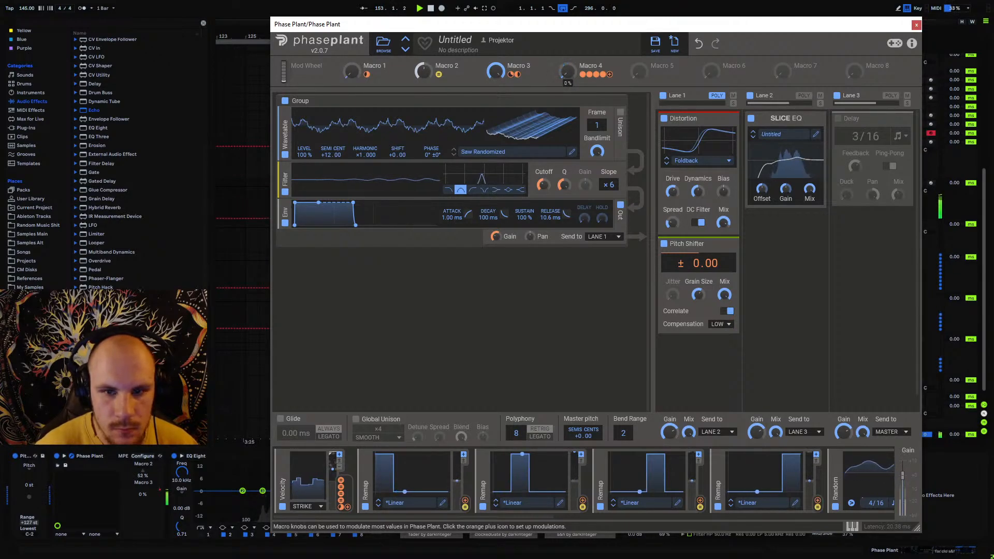
pyautogui.moveTo(352, 72)
pyautogui.mouseDown()
pyautogui.moveTo(352, 16)
pyautogui.moveTo(352, 71)
pyautogui.mouseUp()
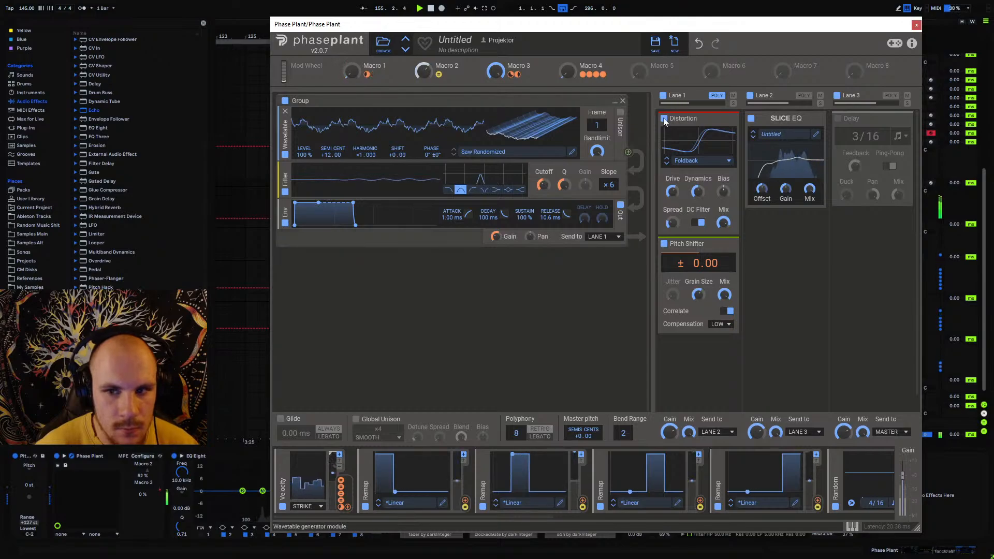
pyautogui.click(917, 25)
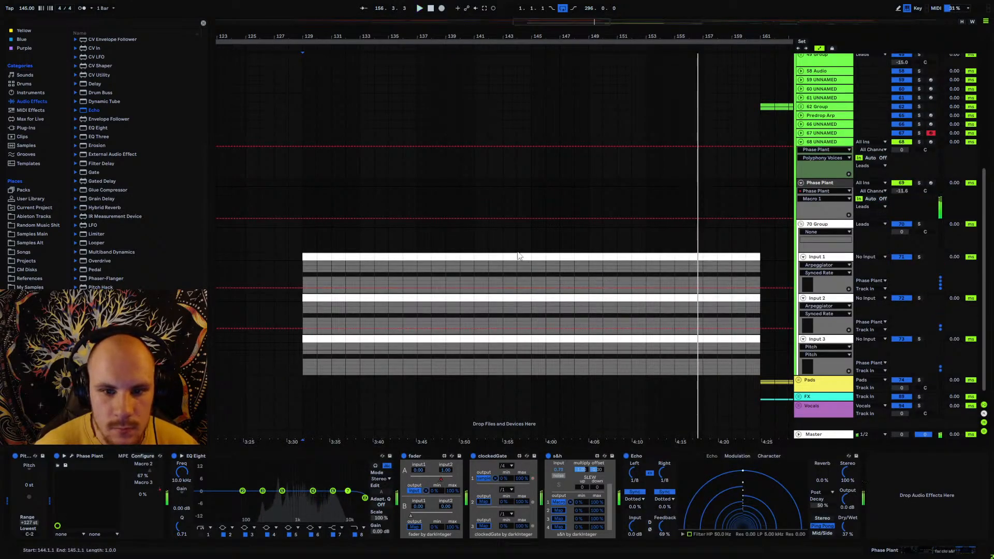
pyautogui.press('space')
pyautogui.moveTo(759, 218); pyautogui.dragTo(760, 186)
pyautogui.click(703, 209)
pyautogui.press('space')
pyautogui.press('space')
pyautogui.moveTo(682, 201); pyautogui.dragTo(682, 223)
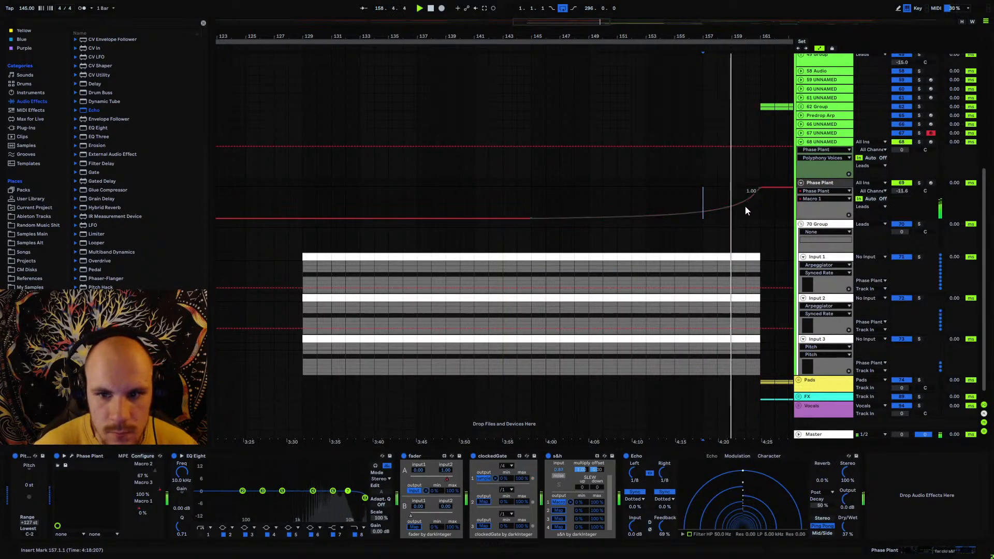
pyautogui.moveTo(747, 37); pyautogui.dragTo(663, 31)
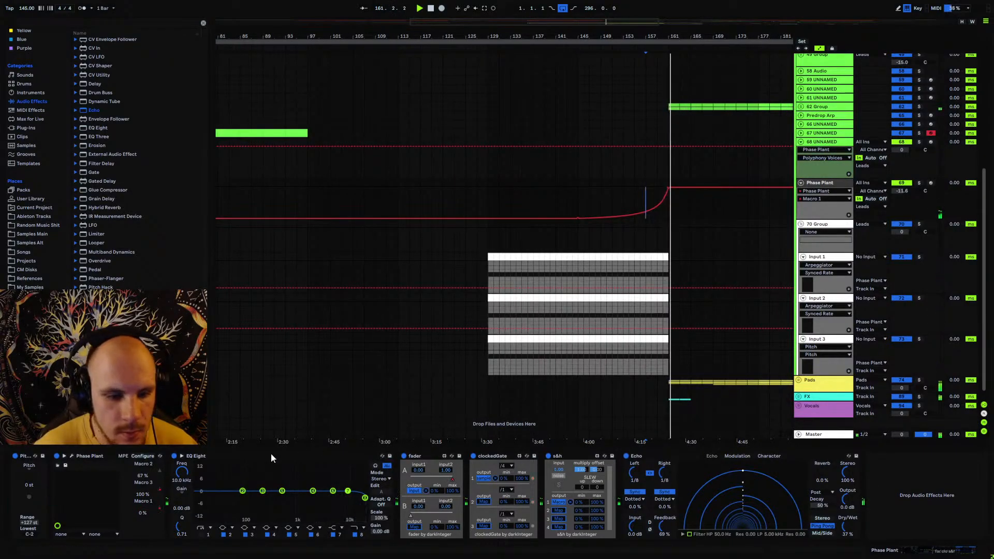
pyautogui.press('space')
pyautogui.press('space')
# - Remove the stepped automation of Phase Plant's Macro 3, leaving it flat at 0.00, and re-enable automation
pyautogui.click(160, 493)
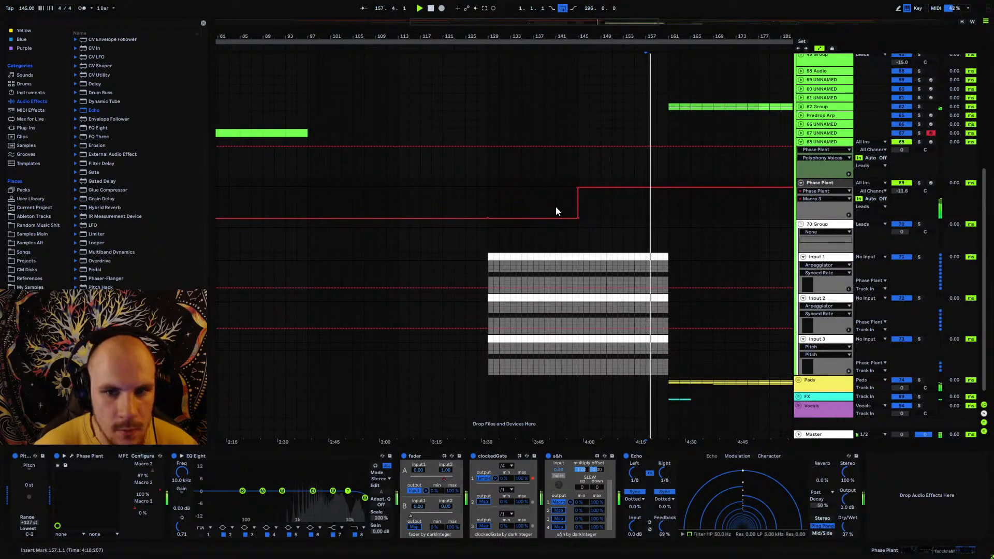
pyautogui.click(73, 455)
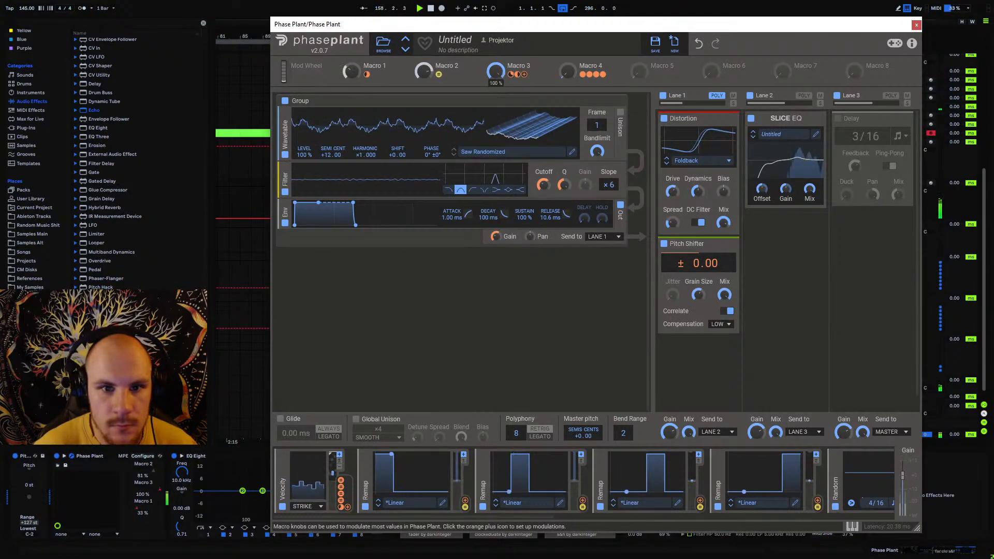
pyautogui.press('space')
pyautogui.click(916, 24)
pyautogui.moveTo(577, 216)
pyautogui.mouseDown()
pyautogui.moveTo(579, 182)
pyautogui.moveTo(573, 218)
pyautogui.mouseUp()
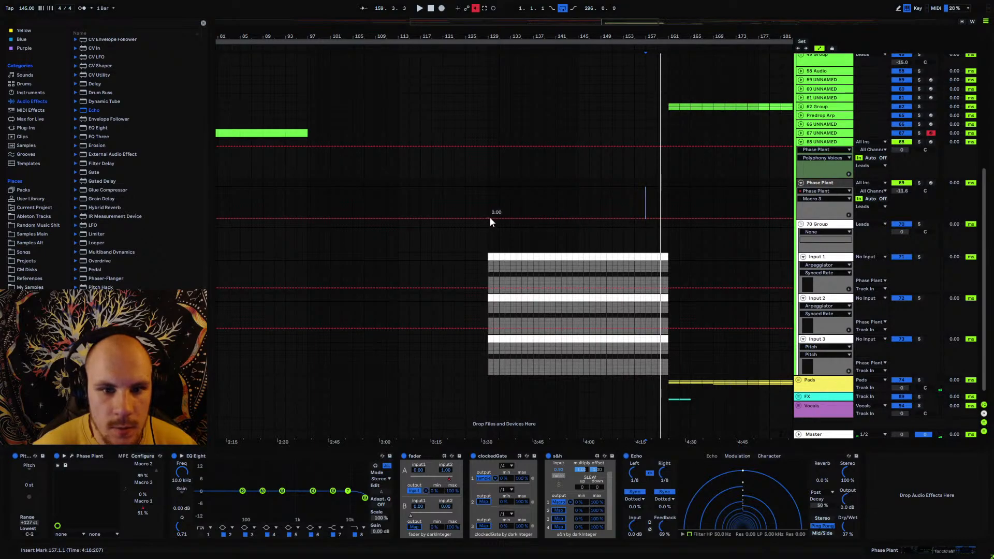
pyautogui.click(476, 8)
# - Collapse the Phase Plant and 70 Group tracks, solo Phase Plant and play it from bar 129
pyautogui.click(489, 183)
pyautogui.press('space')
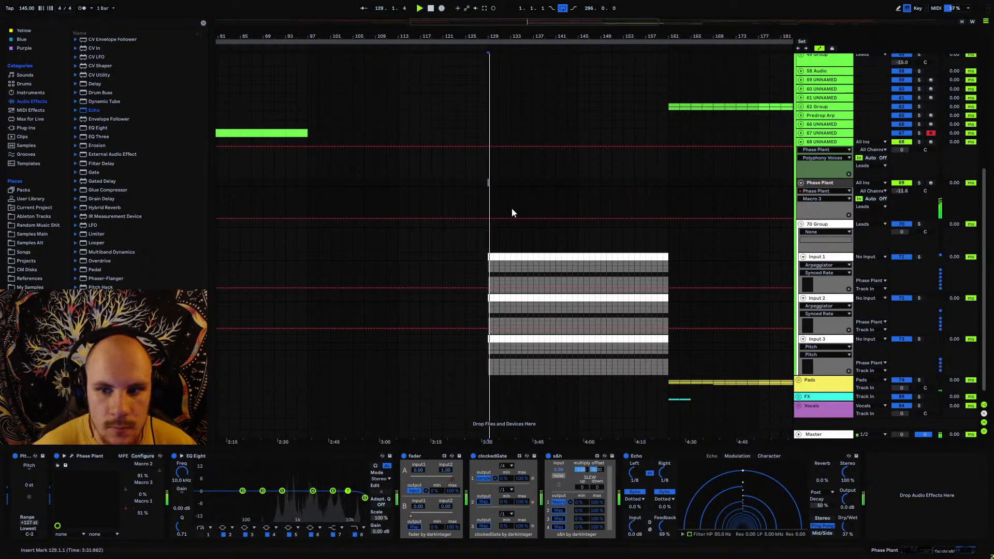
pyautogui.click(802, 183)
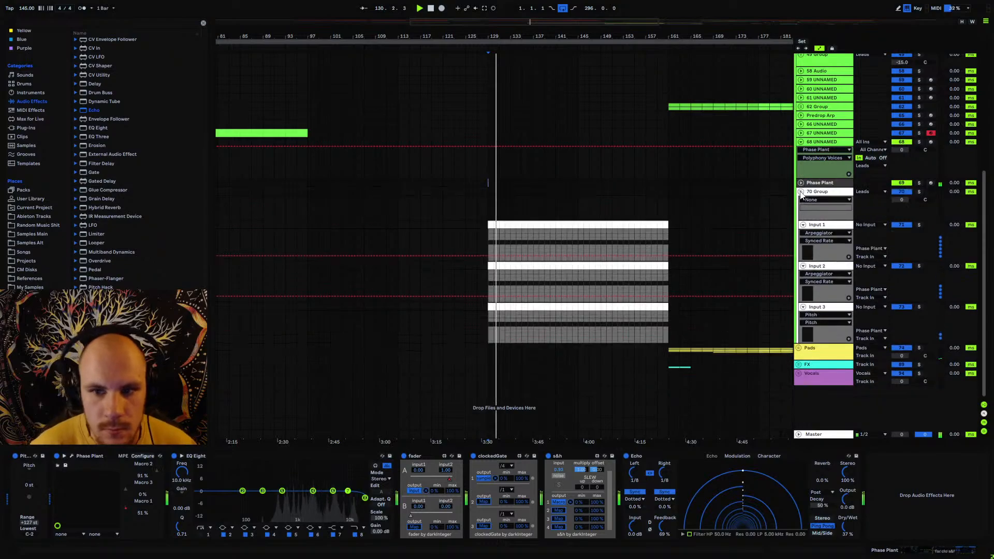
pyautogui.click(802, 191)
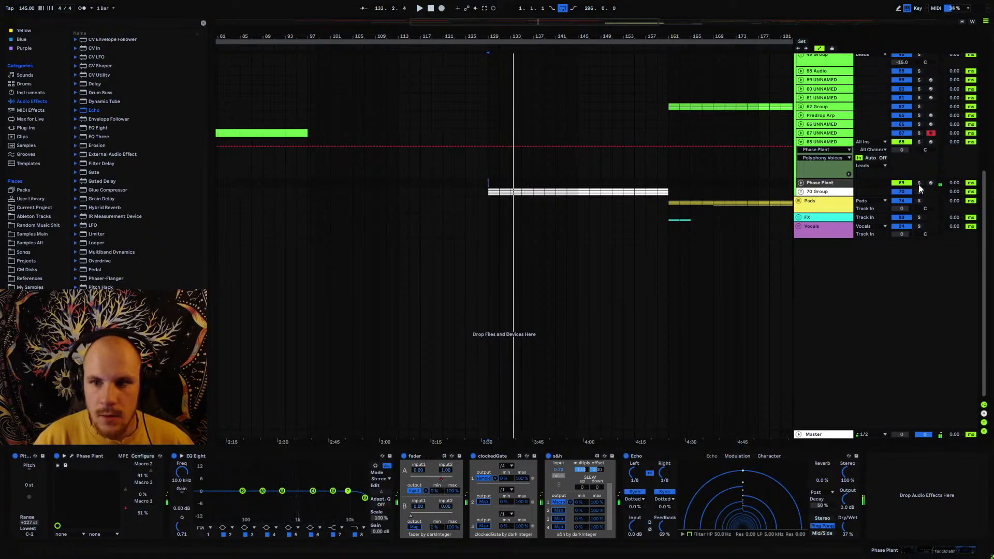
pyautogui.press('space')
pyautogui.press('space')
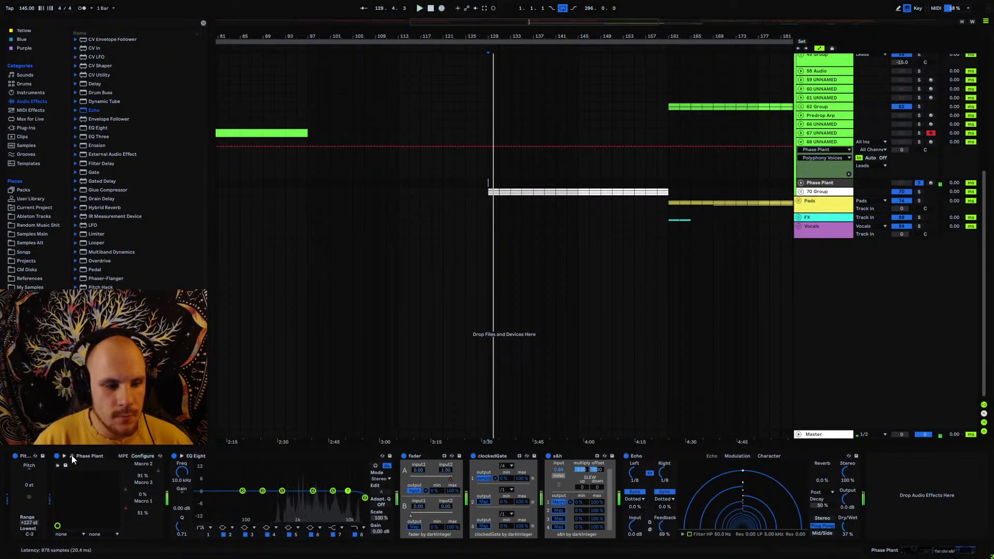
# - Shape Phase Plant's amplitude envelope with 0.00 ms attack, 83.5 ms decay and 40% sustain while listening
pyautogui.click(71, 457)
pyautogui.moveTo(452, 215); pyautogui.dragTo(454, 228)
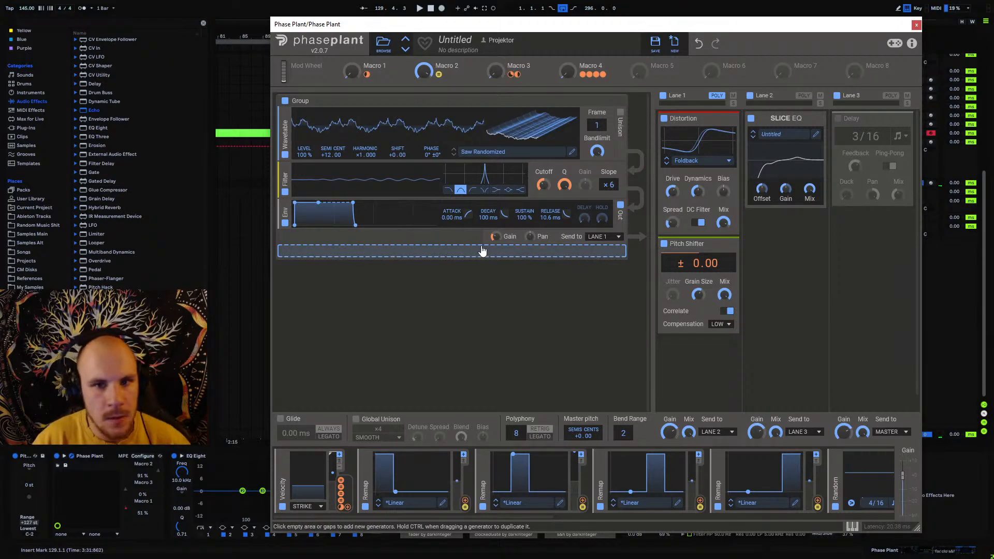
pyautogui.press('space')
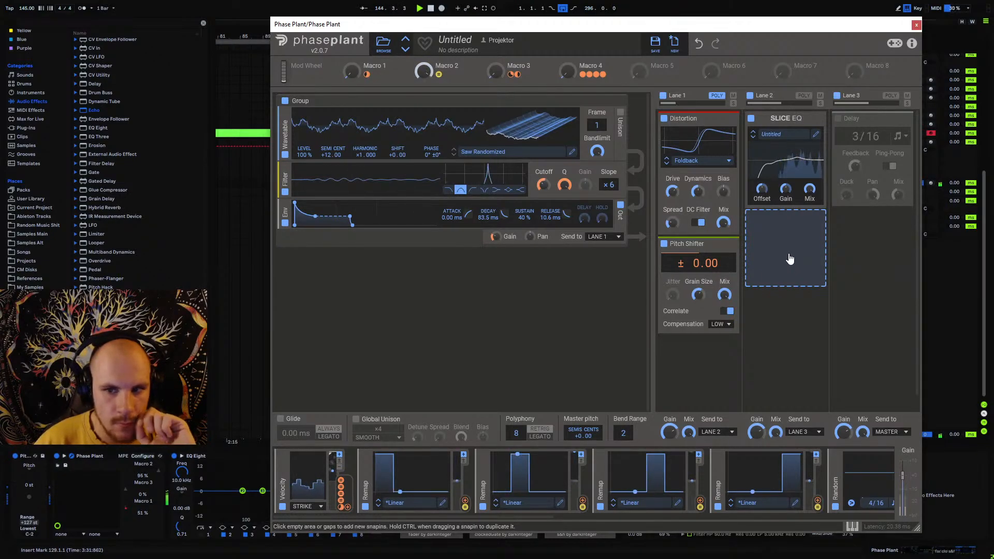
# - Add a Pitch Shifter below Slice EQ in Lane 2, set to +12.00 with about 27% mix and High compensation
pyautogui.click(790, 259)
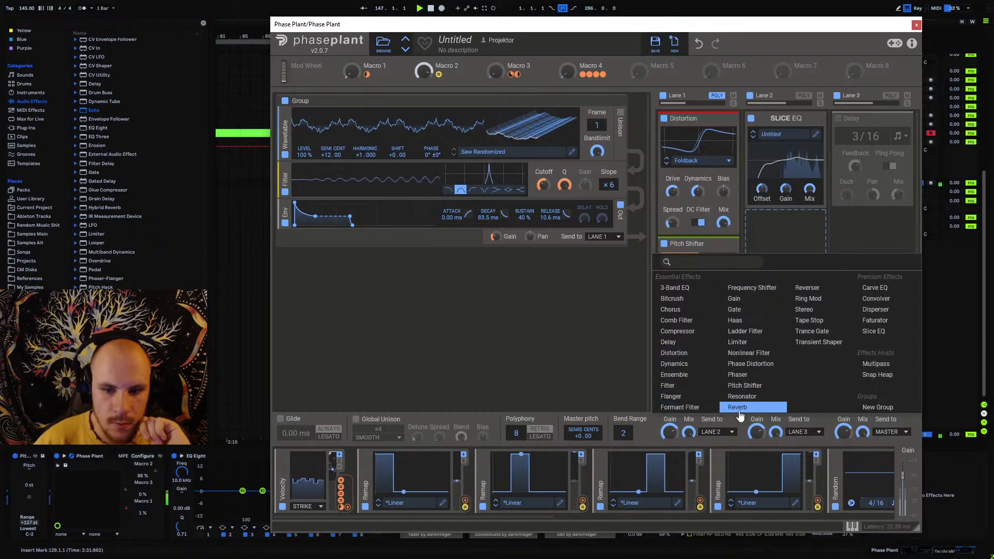
pyautogui.click(744, 385)
pyautogui.moveTo(791, 237); pyautogui.dragTo(791, 236)
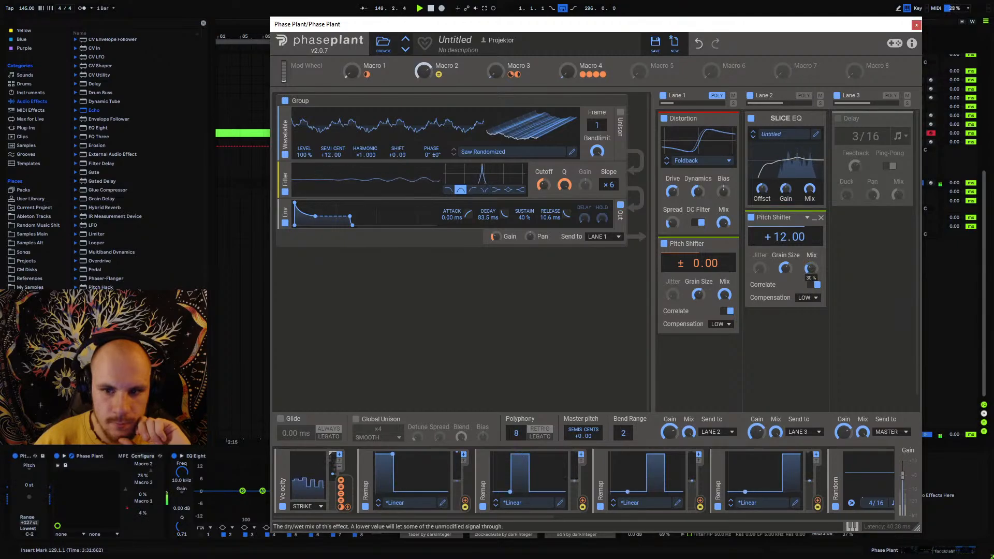
pyautogui.click(807, 299)
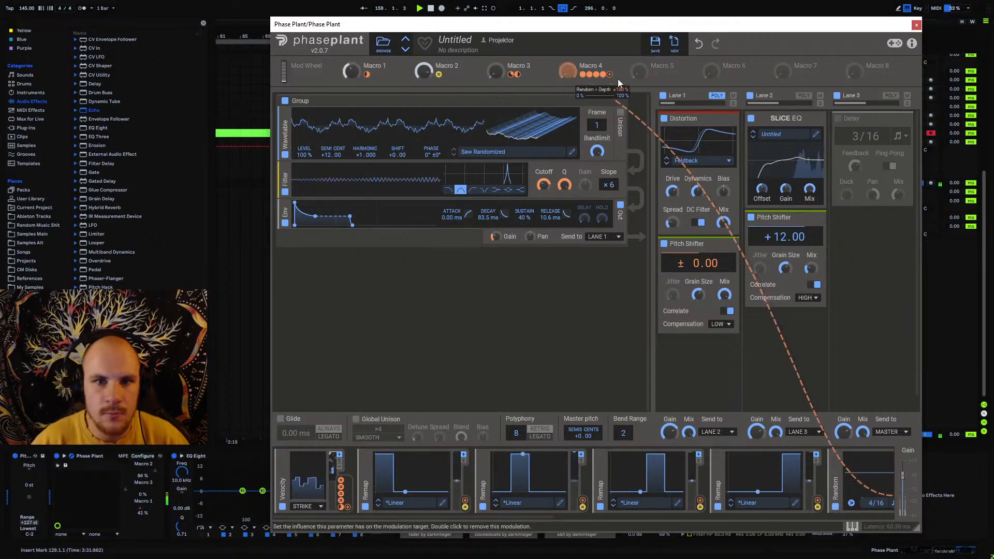
# - Modulate the Lane 2 Pitch Shifter's mix with Macro 5 at +53% depth and raise Macro 5 to 100%
pyautogui.press('space')
pyautogui.click(654, 75)
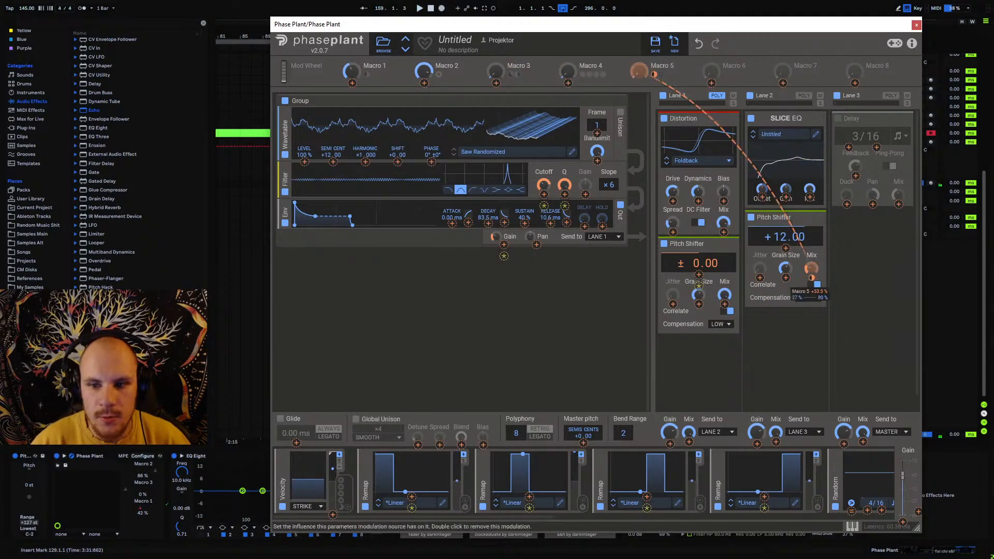
pyautogui.click(673, 121)
pyautogui.moveTo(640, 72); pyautogui.dragTo(641, 26)
pyautogui.press('space')
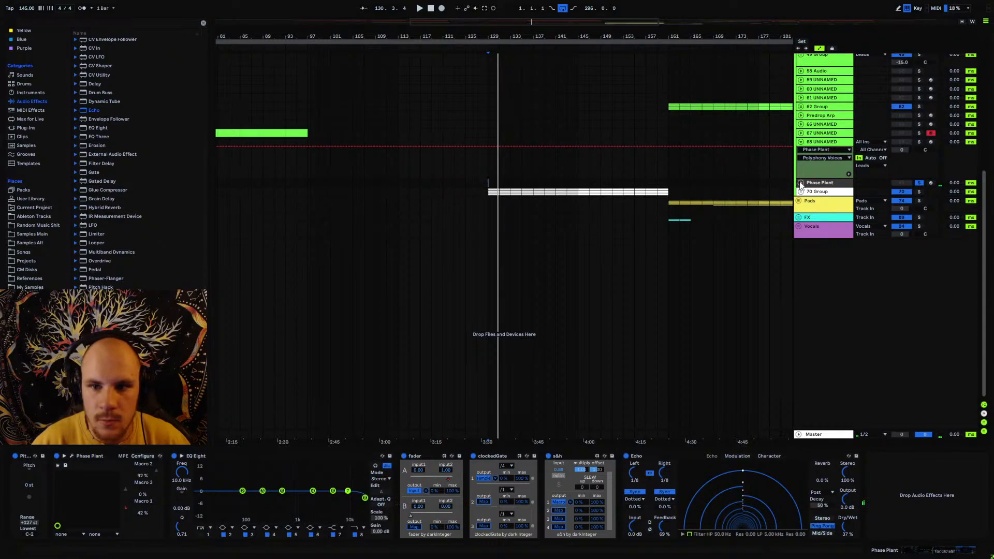
# - Automate Macro 5 with a curved rise from 0 at bar 129 to 0.50 at bar 145, jumping there to 1.00, and play it
pyautogui.click(801, 184)
pyautogui.moveTo(568, 189); pyautogui.dragTo(601, 219)
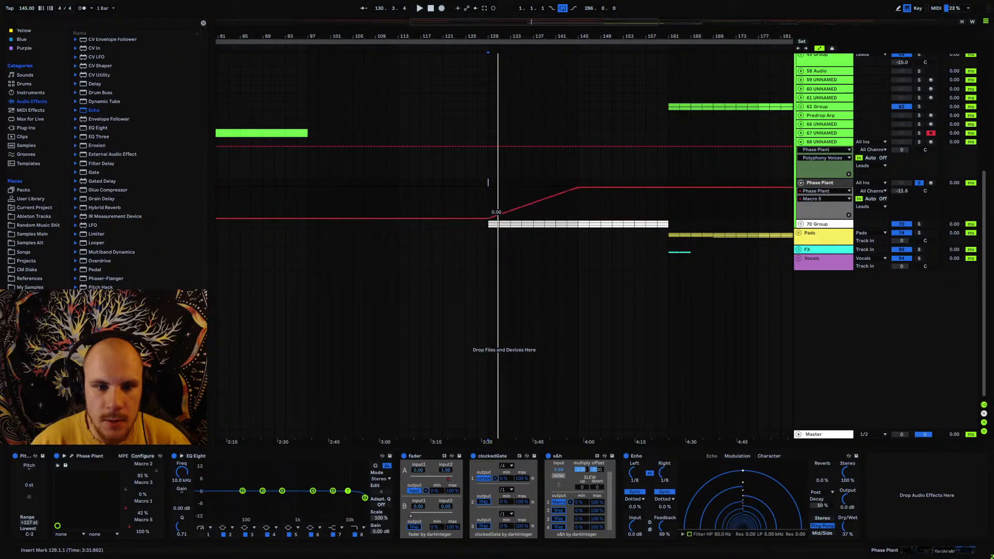
pyautogui.moveTo(558, 193); pyautogui.dragTo(557, 207)
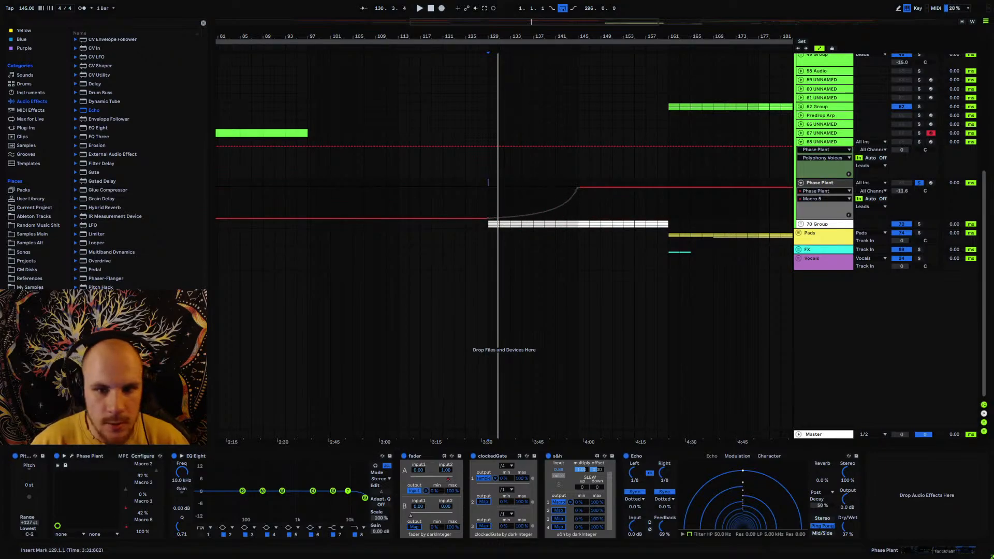
pyautogui.press('space')
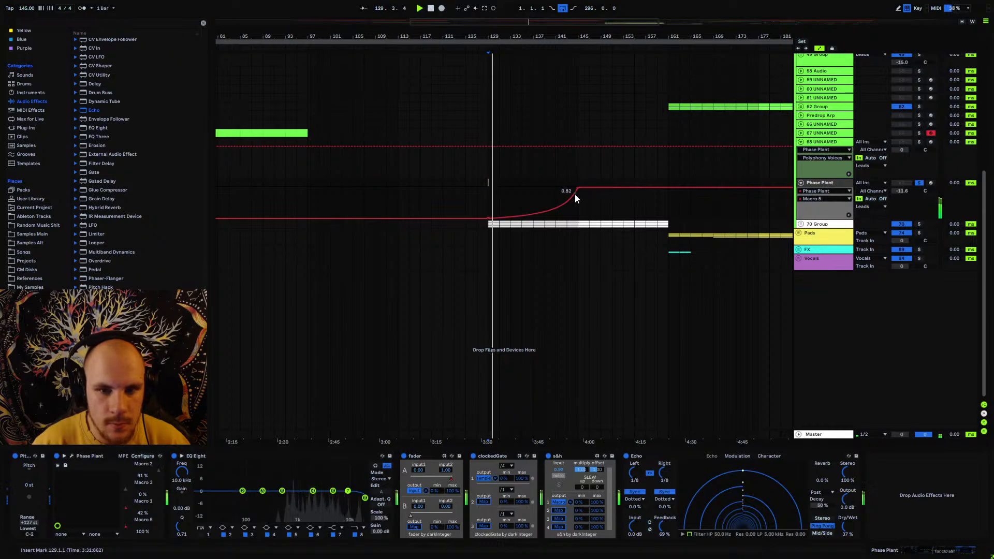
pyautogui.moveTo(573, 197); pyautogui.dragTo(578, 204)
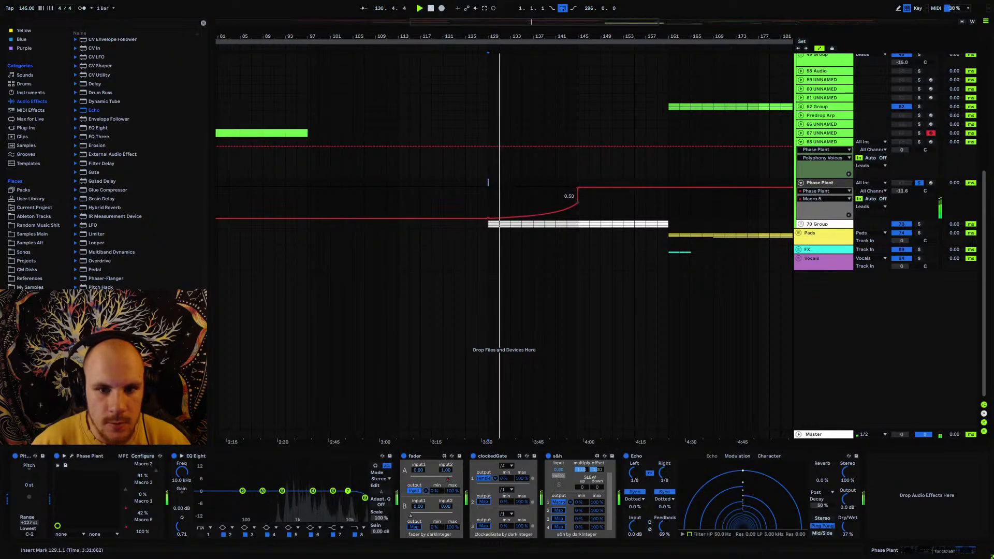
pyautogui.click(578, 166)
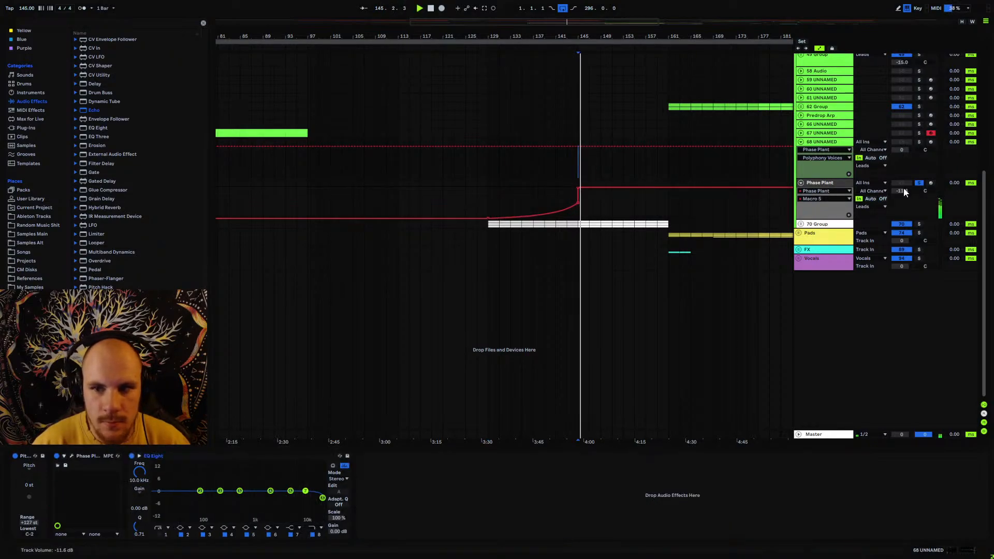
# - Find MStereoSpread among the MeldaProduction stereo plug-ins and insert it after EQ Eight on the Phase Plant track
pyautogui.click(827, 183)
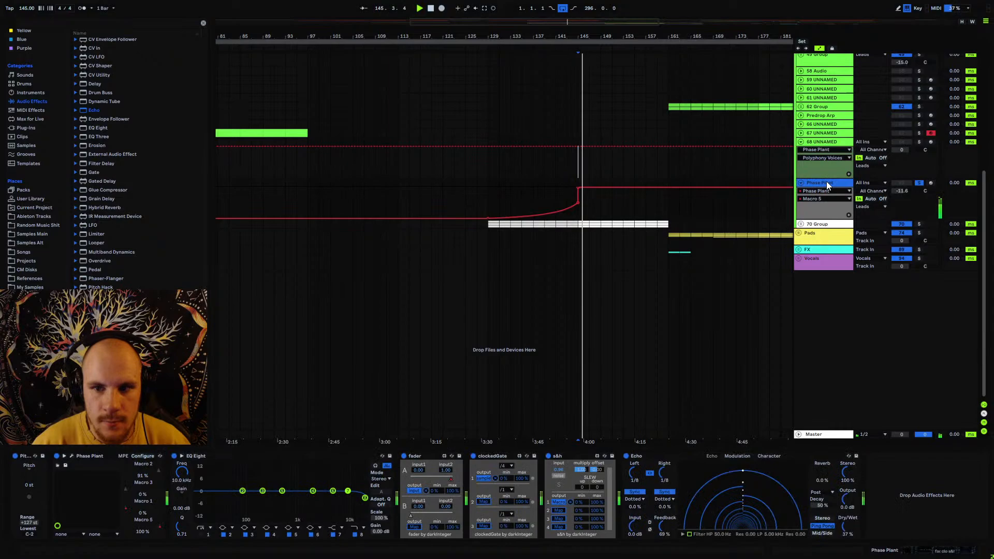
pyautogui.click(28, 128)
pyautogui.scroll(-3, 122, 235)
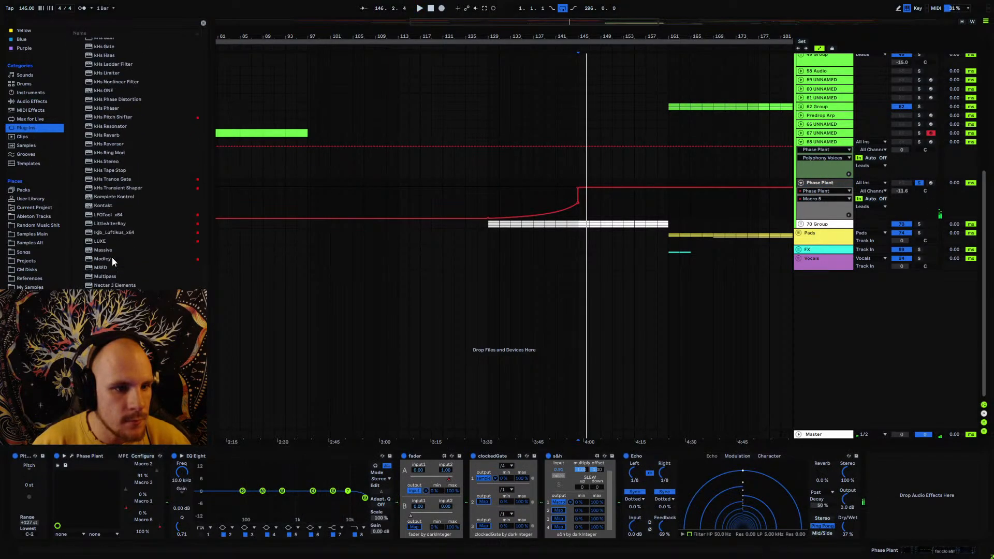
pyautogui.scroll(3, 112, 256)
pyautogui.moveTo(207, 282); pyautogui.dragTo(222, 50)
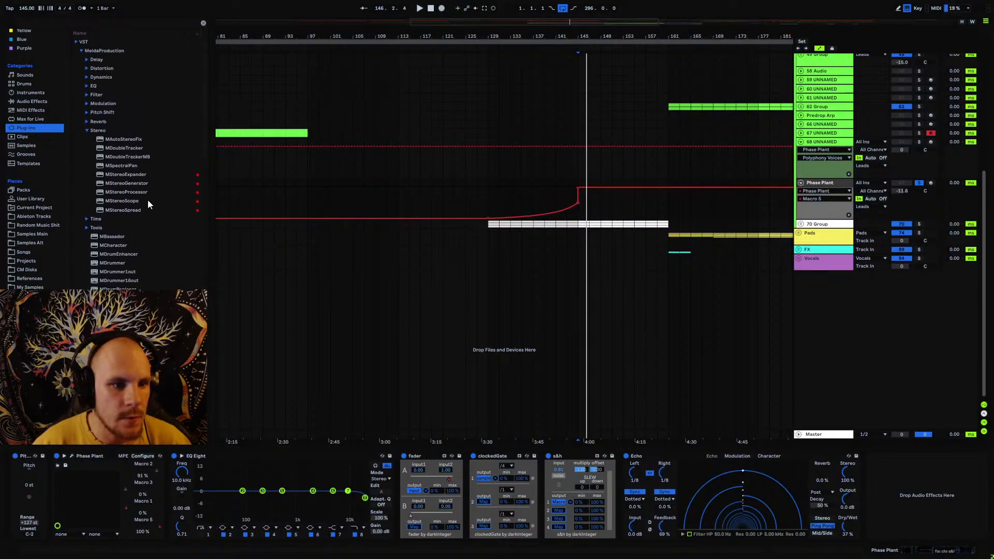
pyautogui.moveTo(147, 210); pyautogui.dragTo(384, 469)
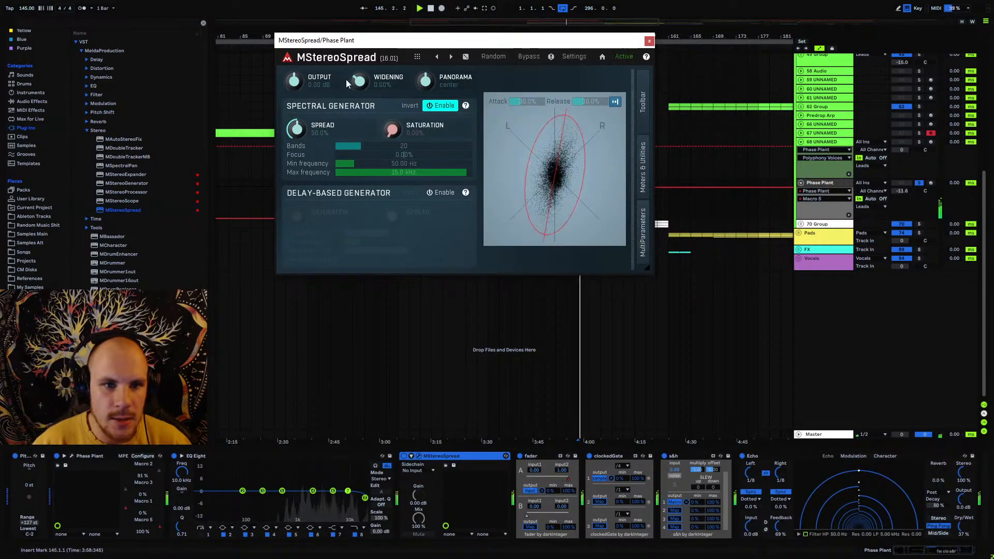
# - Increase MStereoSpread's widening and its spectral generator's spread, and close the plug-in window
pyautogui.moveTo(360, 81); pyautogui.dragTo(360, 62)
pyautogui.moveTo(298, 130); pyautogui.dragTo(297, 123)
pyautogui.click(650, 40)
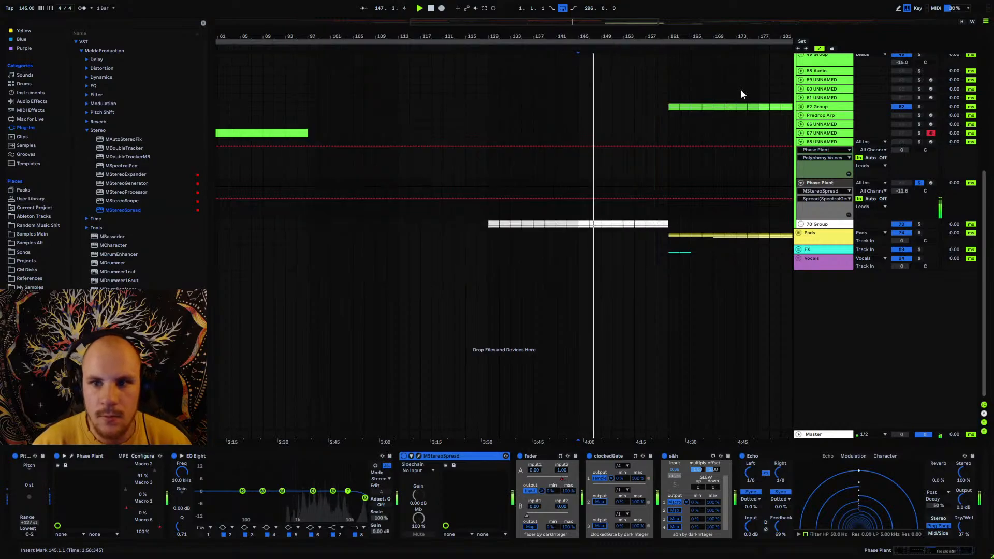
# - Unsolo the Phase Plant track and collapse the 68 UNNAMED and Phase Plant tracks
pyautogui.click(801, 142)
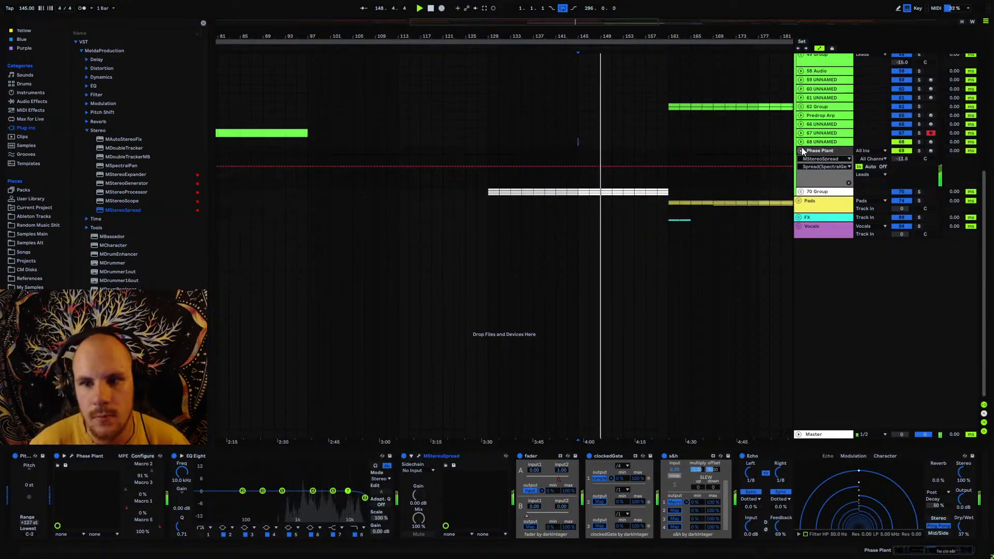
pyautogui.click(801, 150)
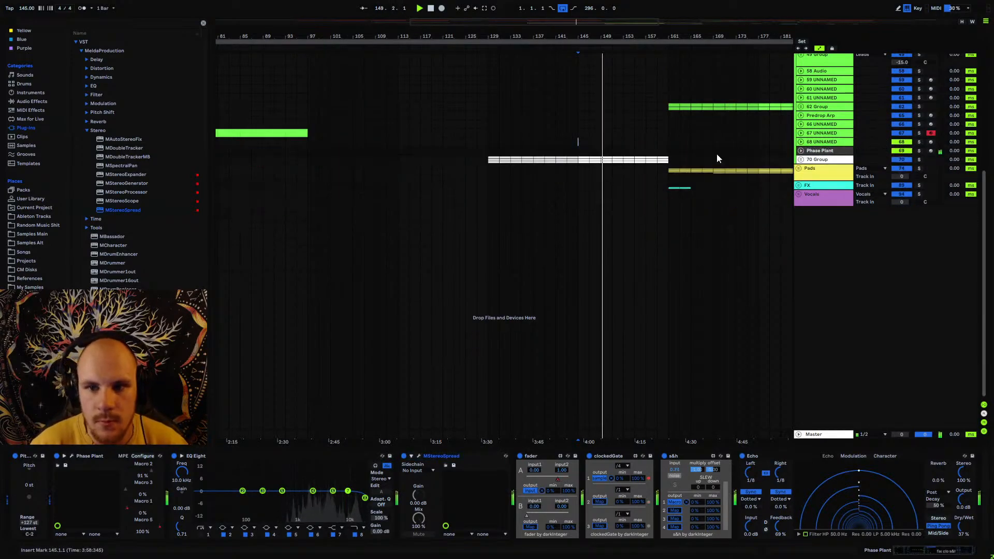
# - Play the arrangement from bar 129 and insert a new audio track after 70 Group
pyautogui.click(488, 154)
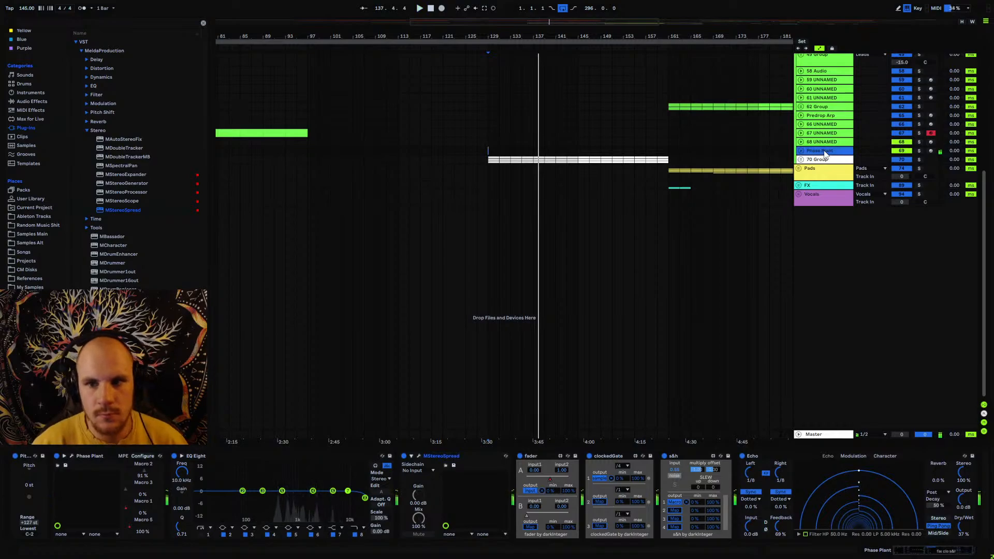
pyautogui.click(820, 160)
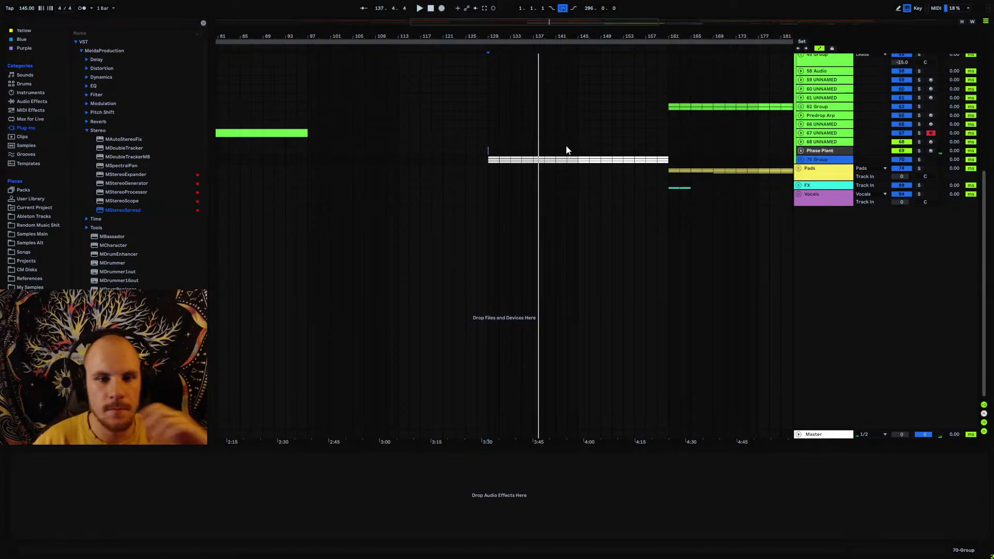
pyautogui.hotkey('ctrl', 't')
# - Expand the Phase Plant track and set the new 74 Audio track's input source to Phase Plant, keeping both tracks' output on Leads
pyautogui.click(870, 168)
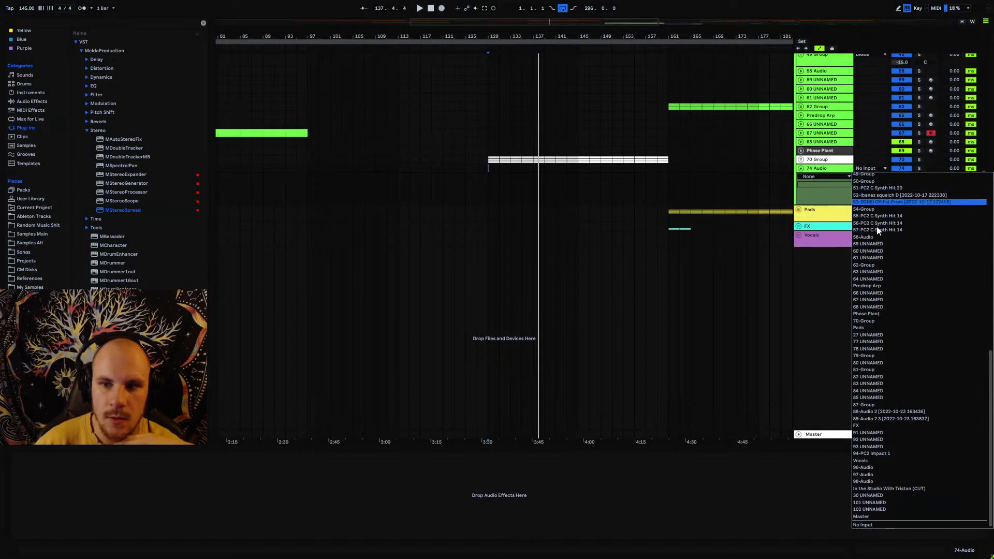
pyautogui.click(803, 154)
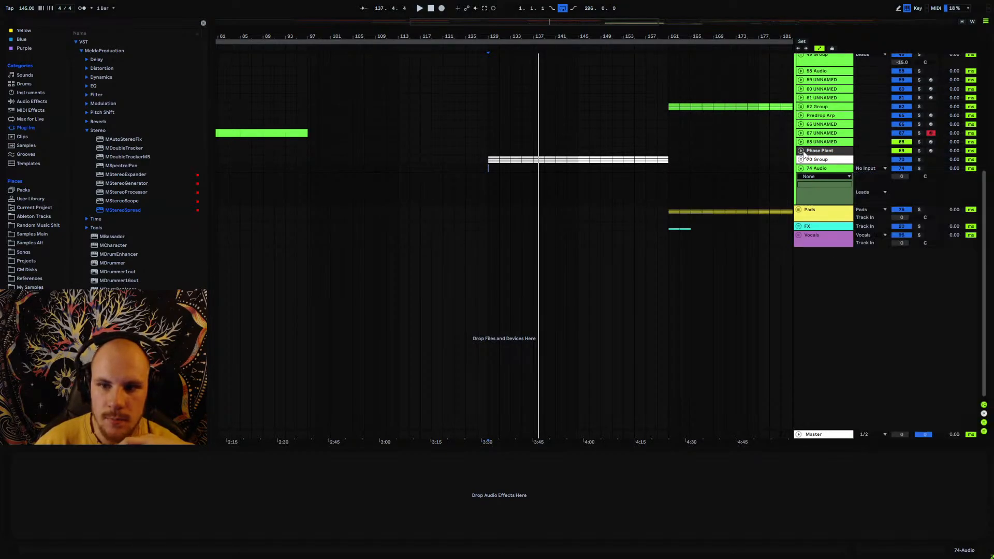
pyautogui.click(801, 151)
pyautogui.click(868, 174)
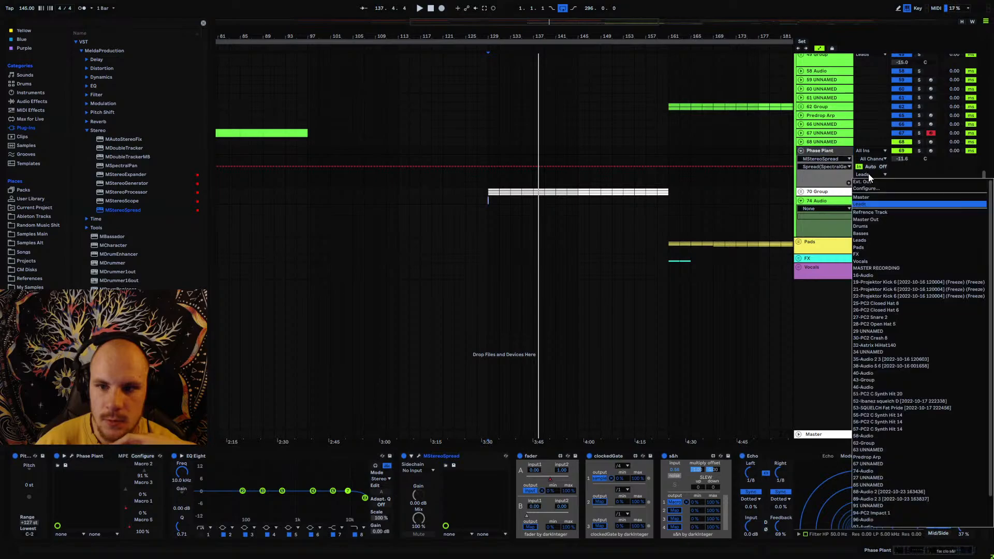
pyautogui.click(865, 205)
pyautogui.scroll(4, 812, 190)
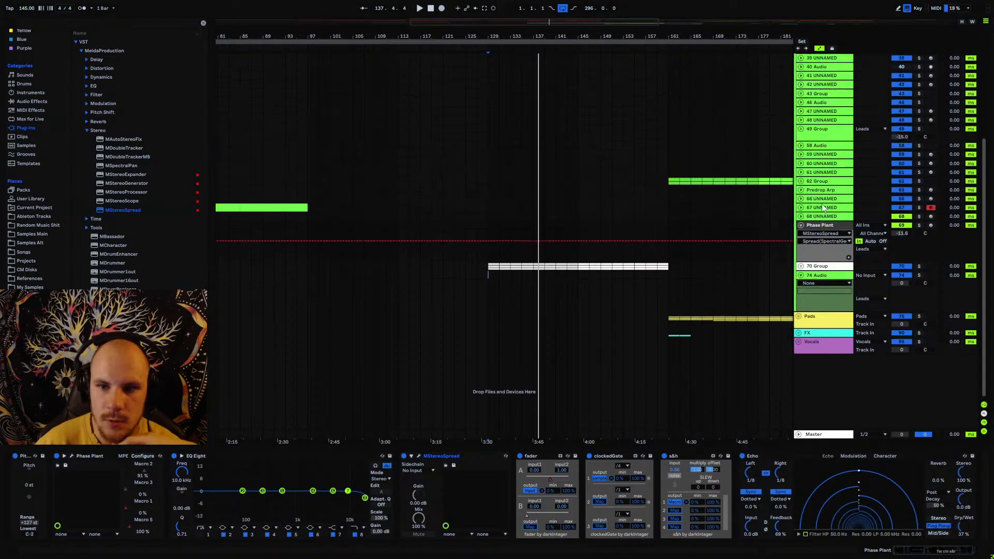
pyautogui.click(865, 300)
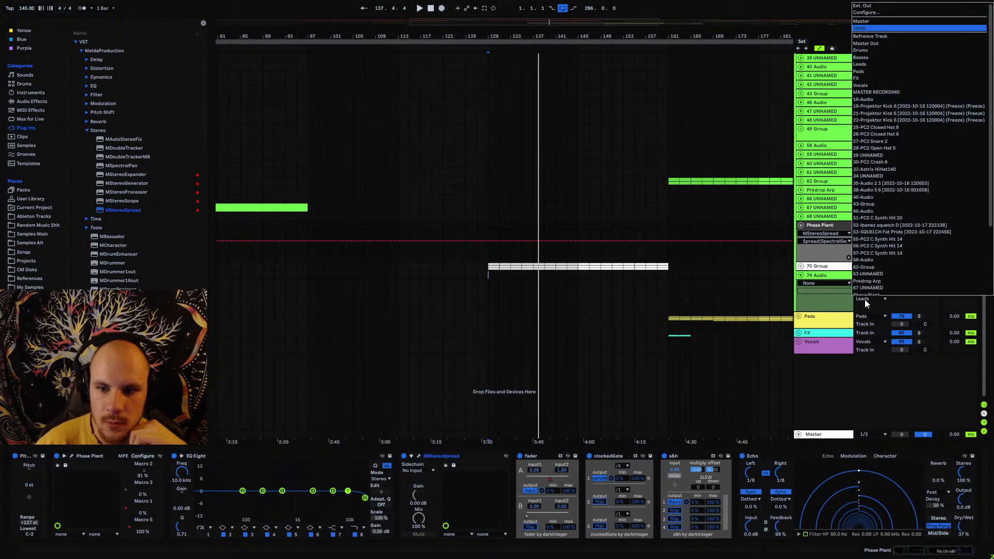
pyautogui.click(865, 299)
pyautogui.click(868, 276)
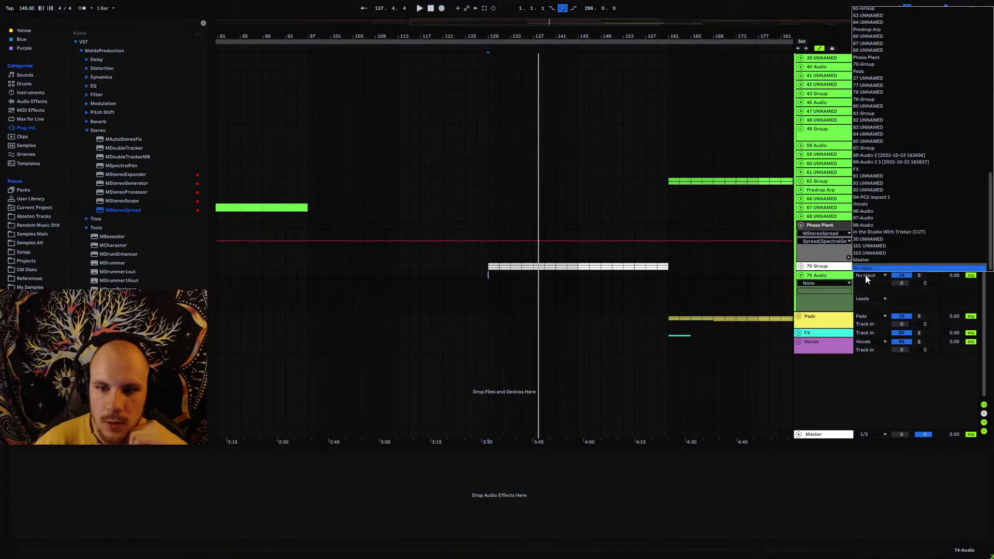
pyautogui.scroll(8, 892, 236)
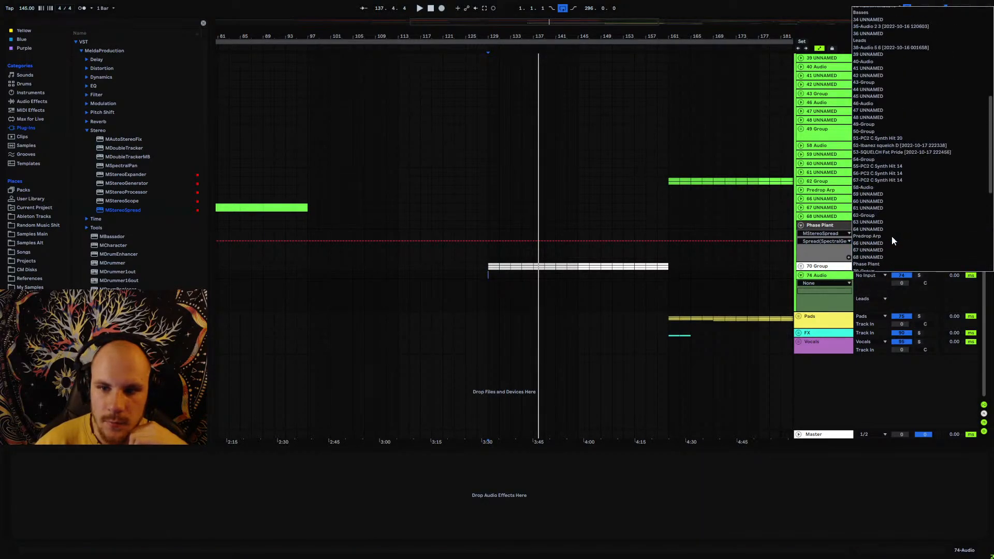
pyautogui.click(871, 264)
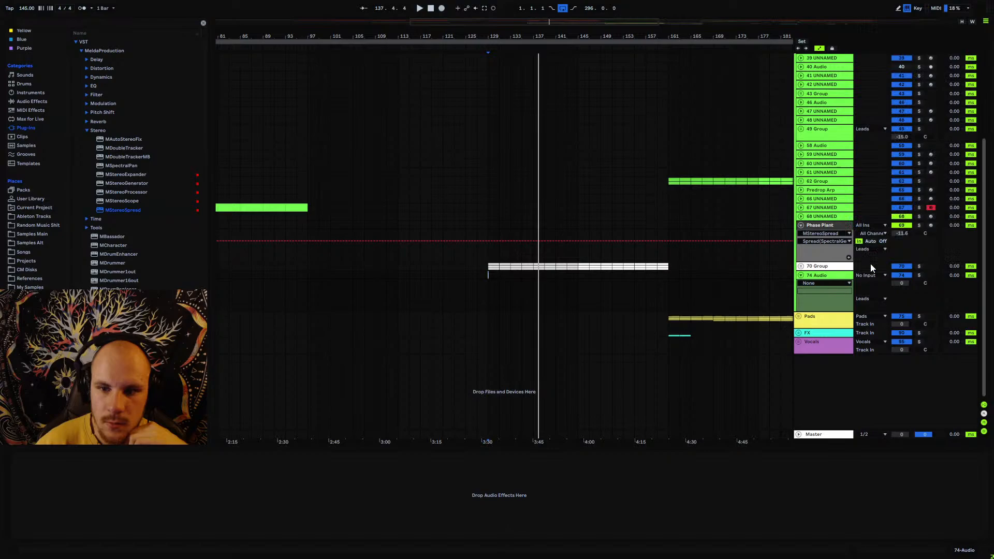
# - Arm the 74 Audio track and record Phase Plant from bar 129 to past bar 162, soloing Phase Plant during the take
pyautogui.click(931, 276)
pyautogui.click(487, 275)
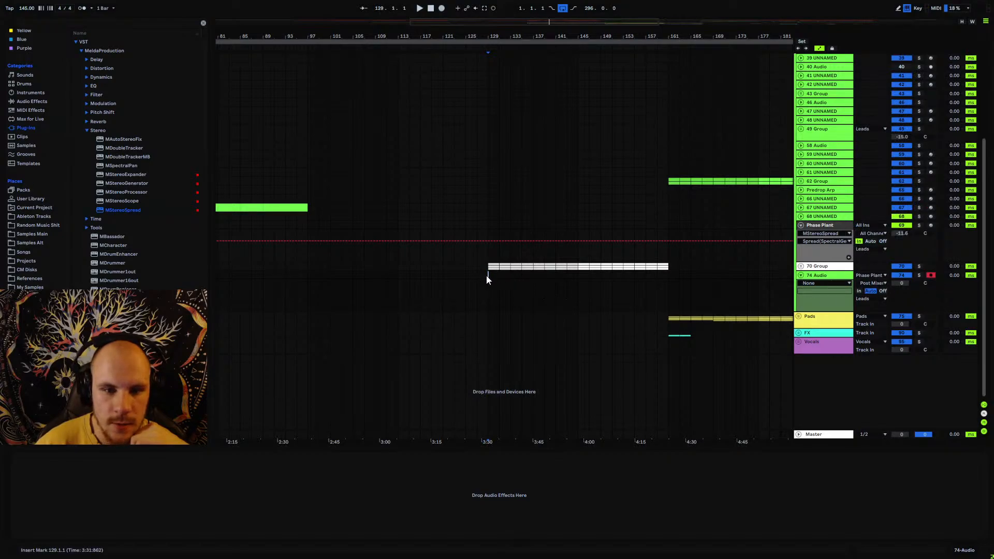
pyautogui.press('F9')
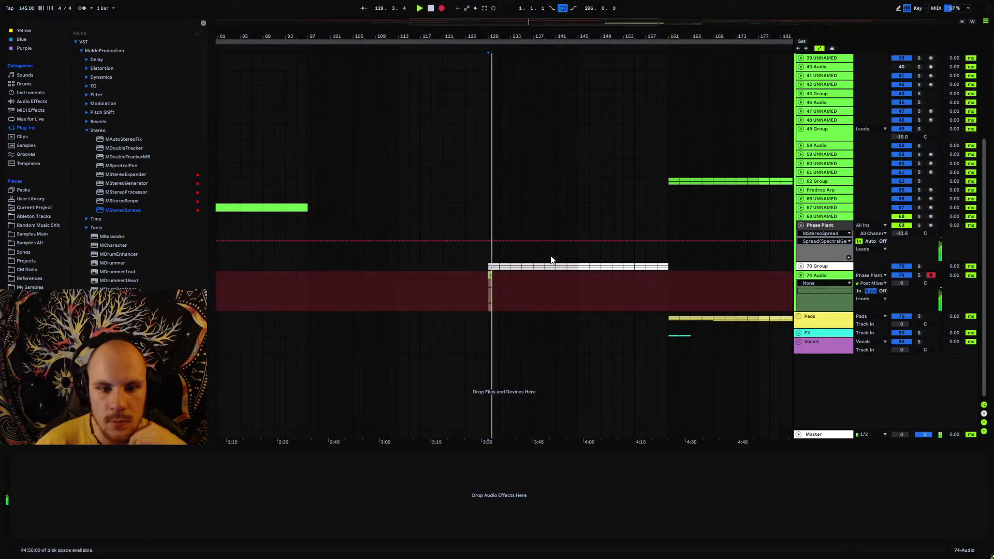
pyautogui.moveTo(489, 37); pyautogui.dragTo(488, 155)
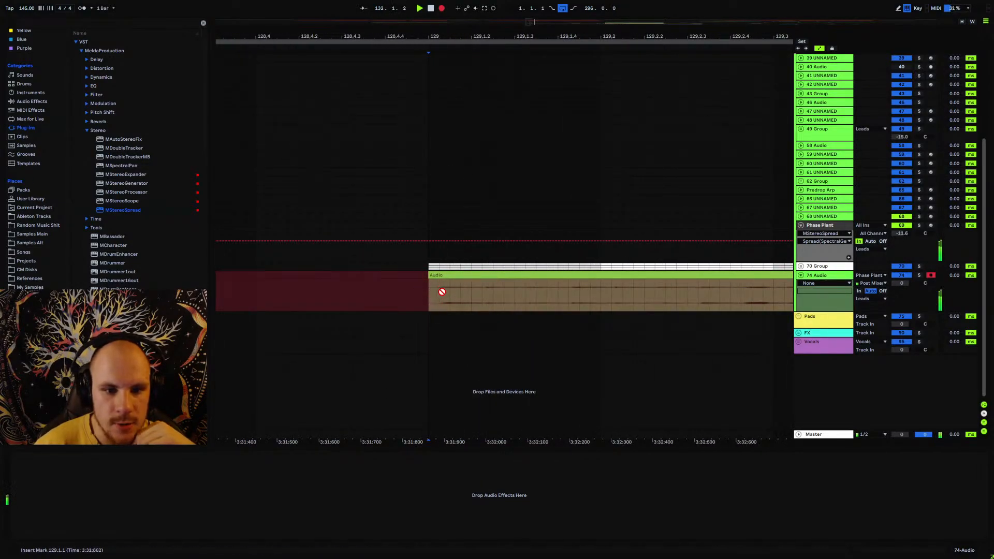
pyautogui.moveTo(470, 35); pyautogui.dragTo(357, 3)
pyautogui.moveTo(319, 36)
pyautogui.mouseDown()
pyautogui.moveTo(319, 81)
pyautogui.moveTo(320, 32)
pyautogui.mouseUp()
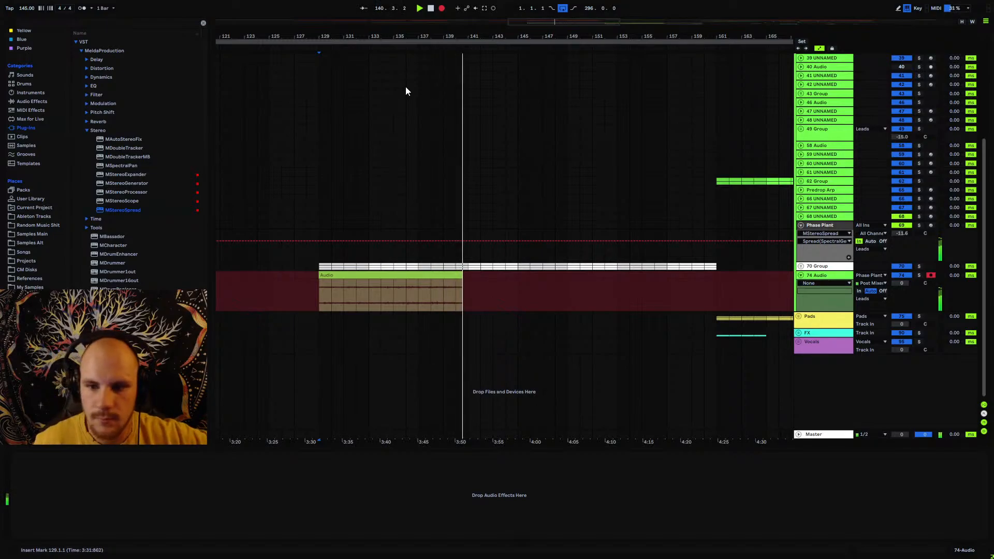
pyautogui.click(920, 226)
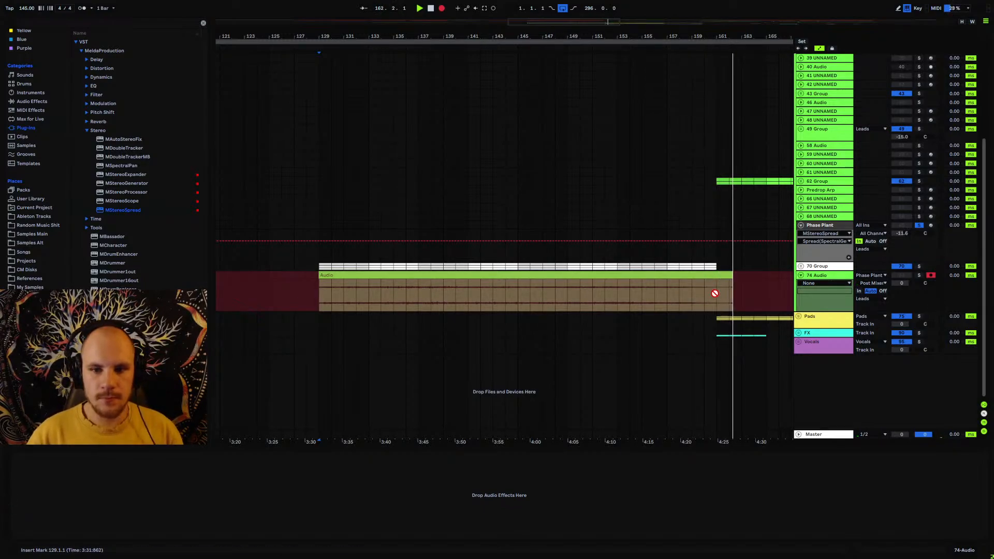
pyautogui.press('F9')
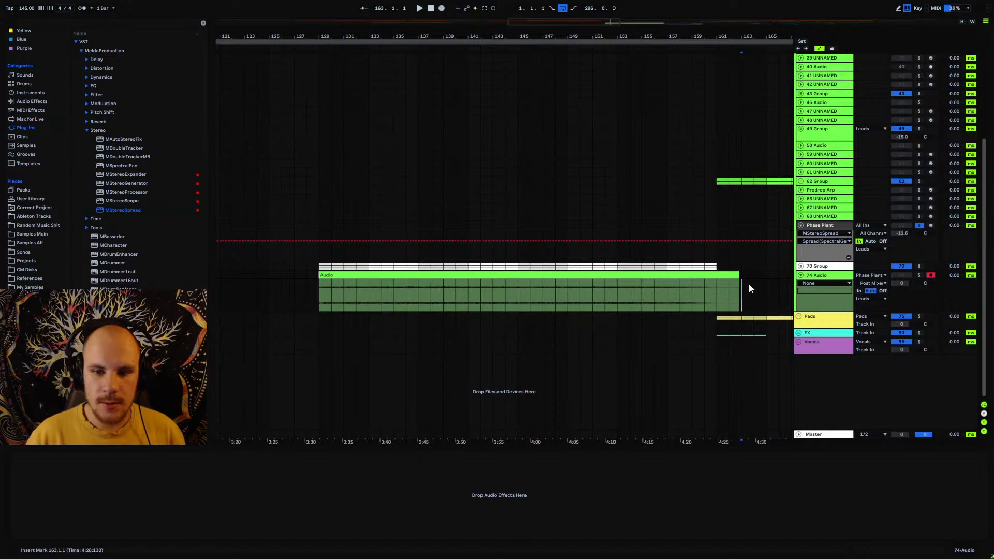
# - Consolidate the recorded audio from bar 129 to bar 163 and reset the clip's gain to 0 dB
pyautogui.moveTo(744, 278); pyautogui.dragTo(320, 280)
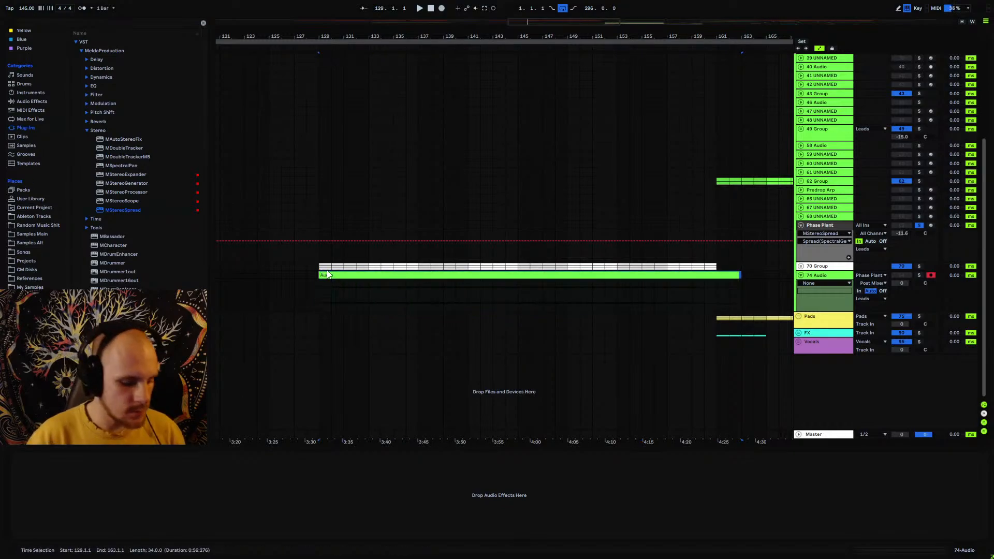
pyautogui.hotkey('ctrl', 'j')
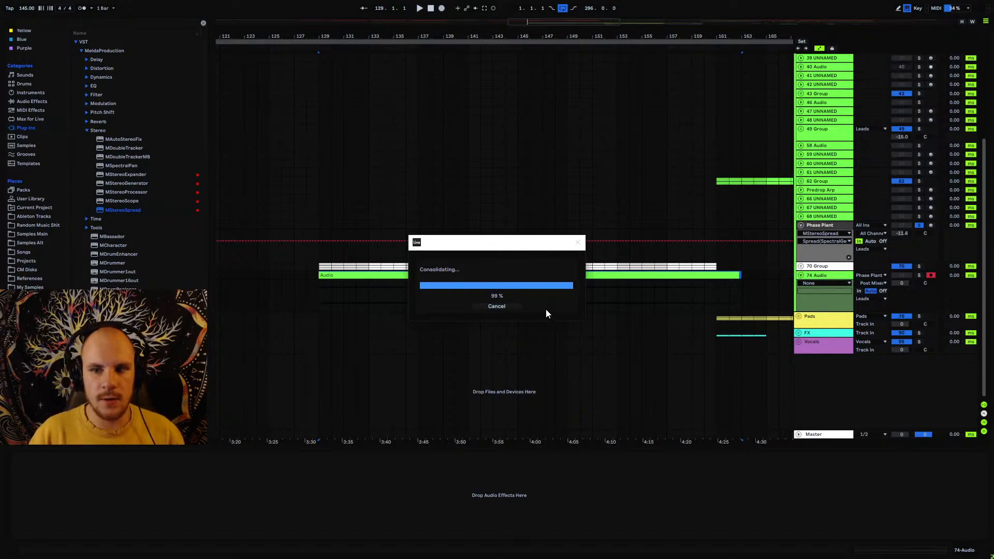
pyautogui.click(423, 278)
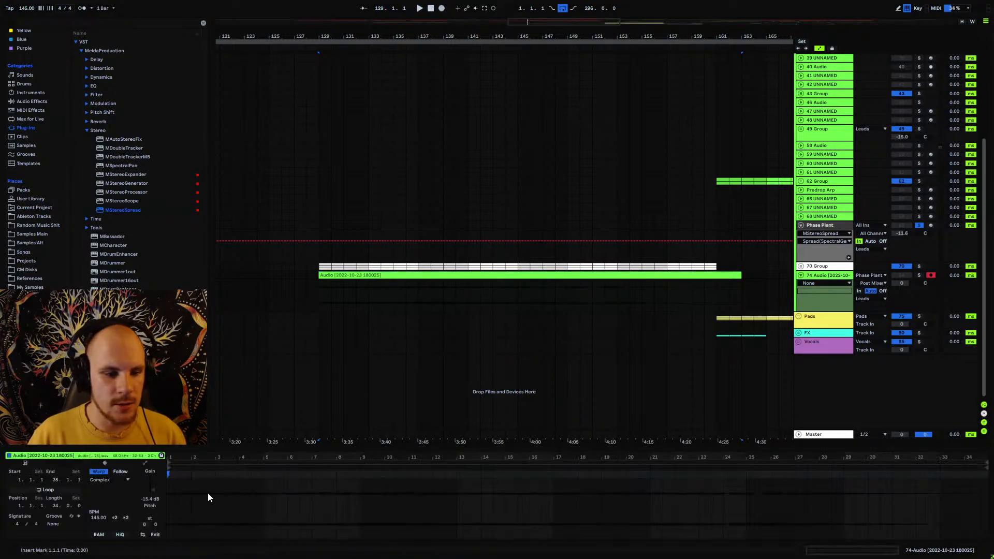
pyautogui.doubleClick(151, 498)
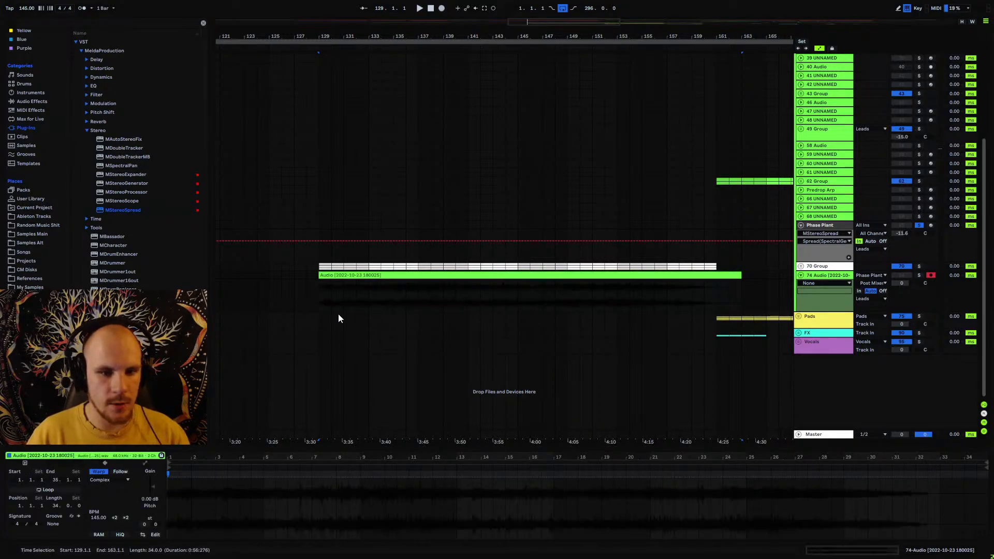
# - Shift the recorded clip slightly earlier so its first note falls on bar 129, and trim its start to bar 129
pyautogui.moveTo(322, 36); pyautogui.dragTo(370, 150)
pyautogui.click(518, 318)
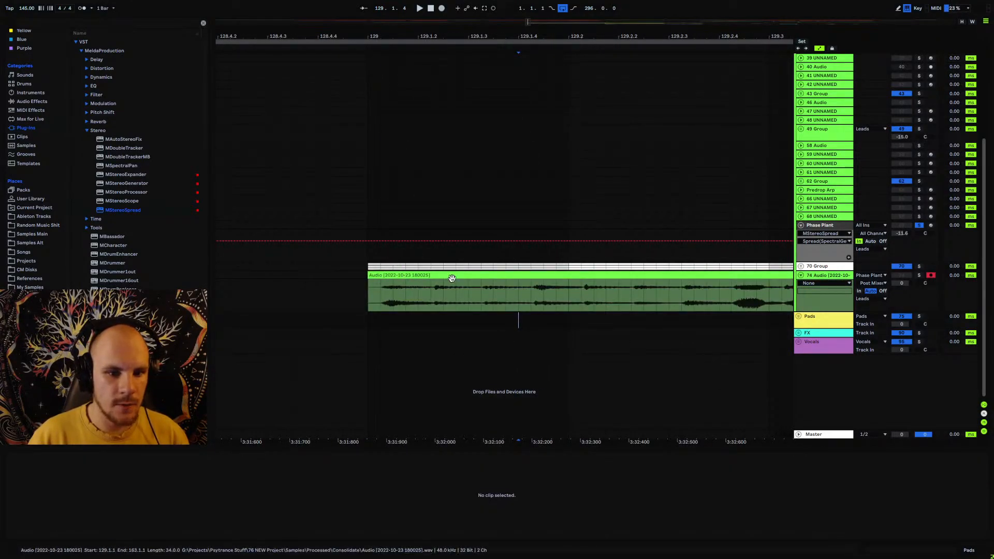
pyautogui.click(538, 298)
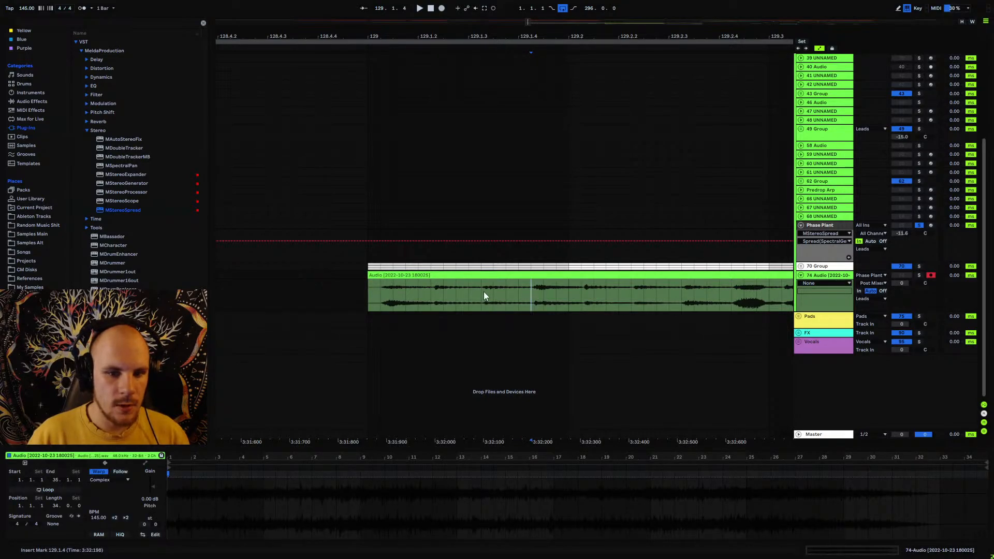
pyautogui.click(582, 290)
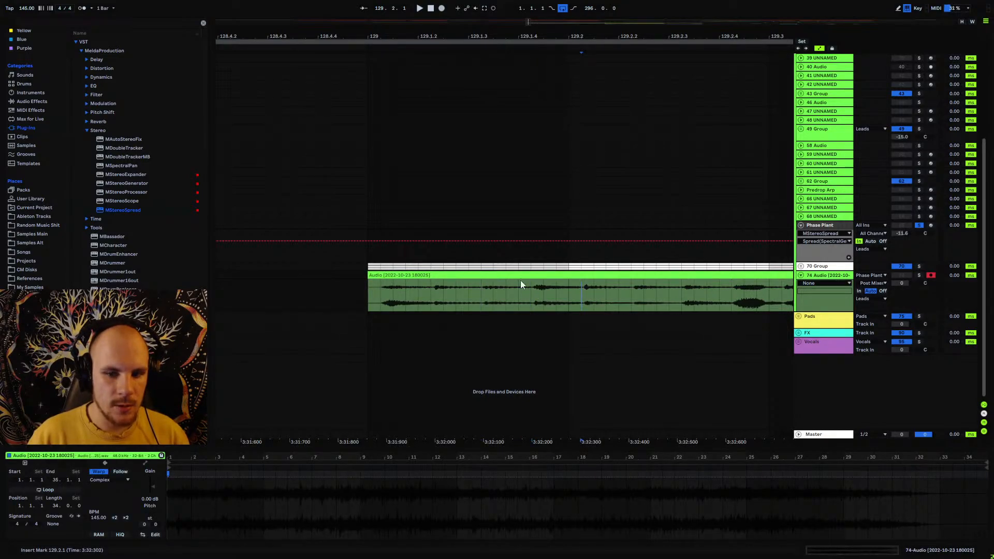
pyautogui.moveTo(386, 285); pyautogui.dragTo(415, 275)
pyautogui.click(396, 274)
pyautogui.click(381, 294)
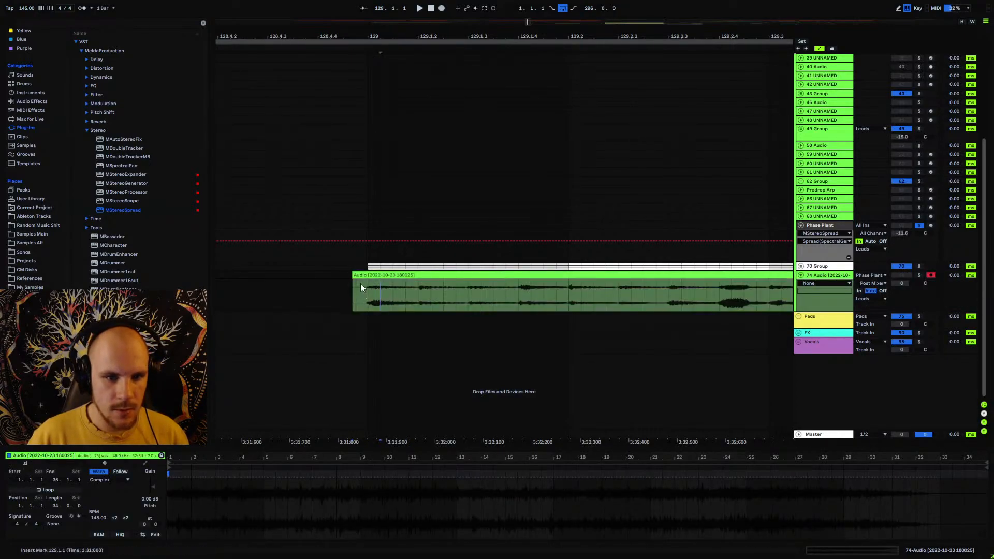
pyautogui.moveTo(353, 276); pyautogui.dragTo(369, 277)
pyautogui.click(407, 294)
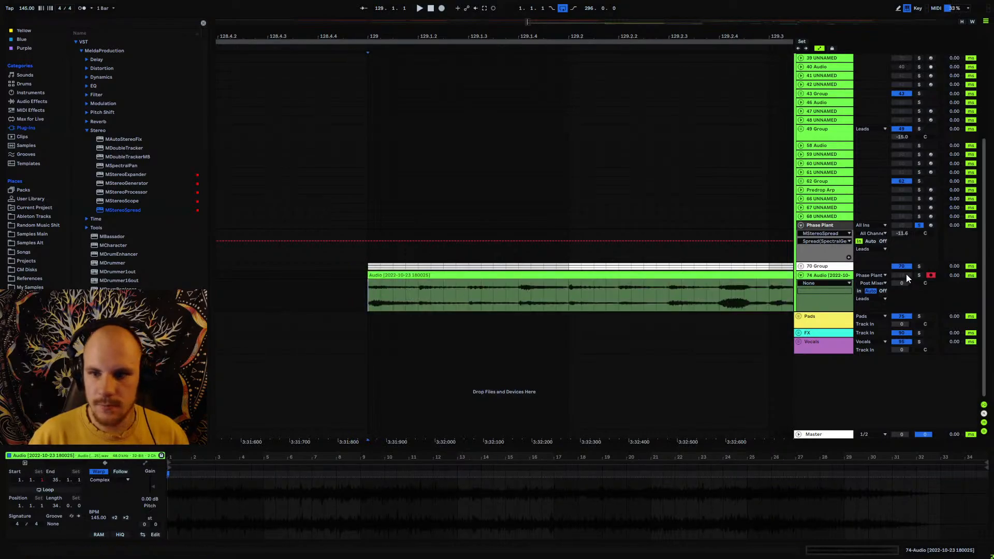
# - Clear the Phase Plant solo, deactivate the Phase Plant track, and play the recorded audio
pyautogui.click(920, 275)
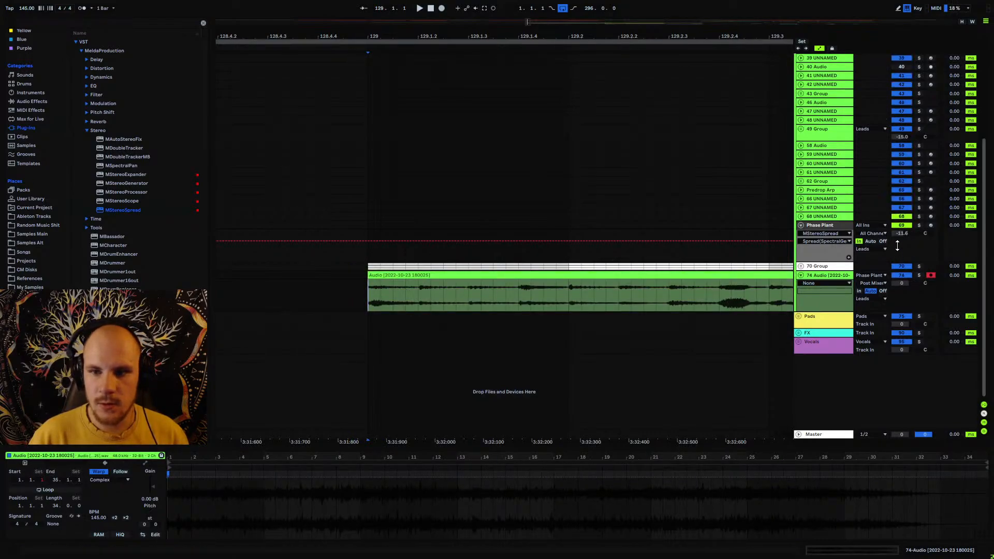
pyautogui.click(902, 224)
pyautogui.press('space')
# - Lower the 74 Audio track's volume to -14.0 dB and play the recording from bar 129
pyautogui.moveTo(451, 38); pyautogui.dragTo(399, 7)
pyautogui.click(902, 283)
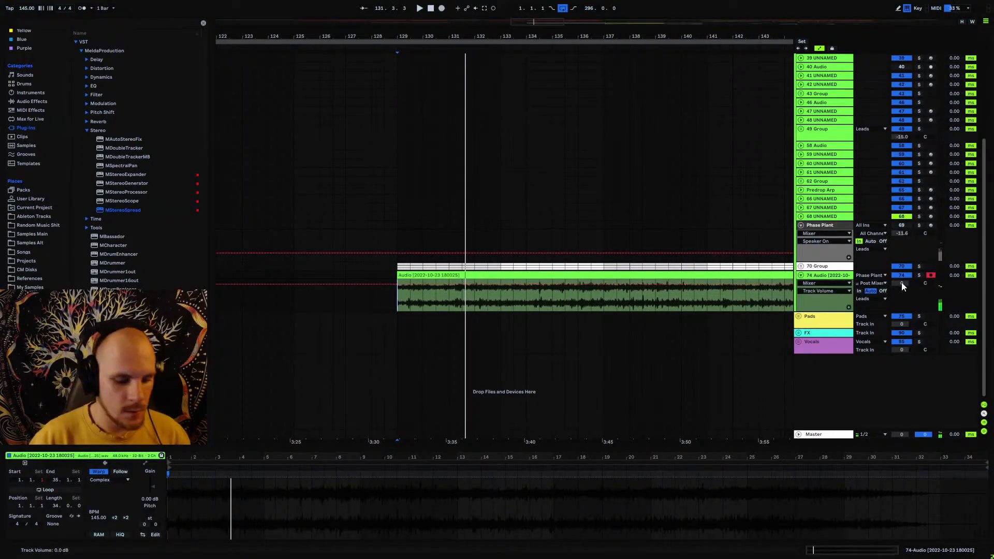
pyautogui.moveTo(902, 284); pyautogui.dragTo(902, 310)
pyautogui.press('space')
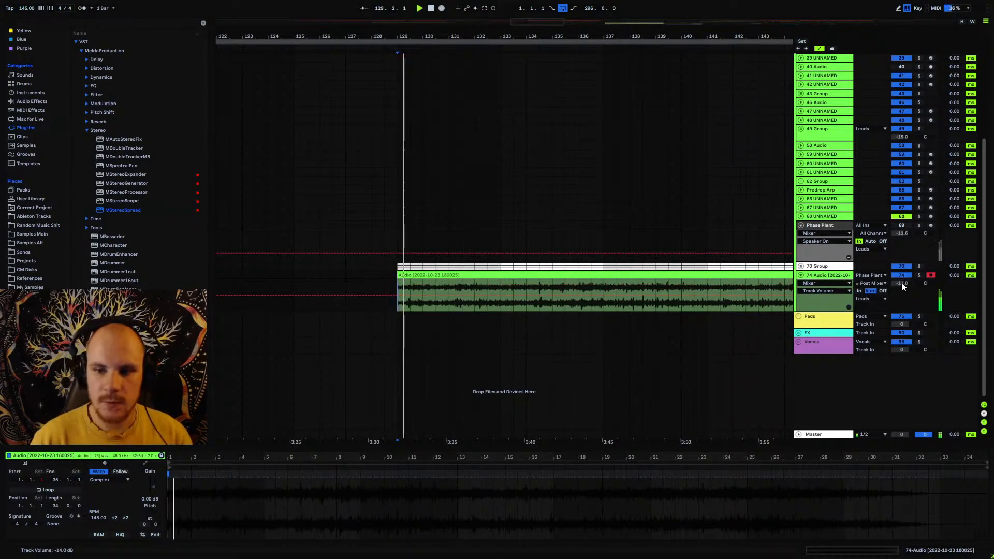
pyautogui.moveTo(565, 37); pyautogui.dragTo(522, 39)
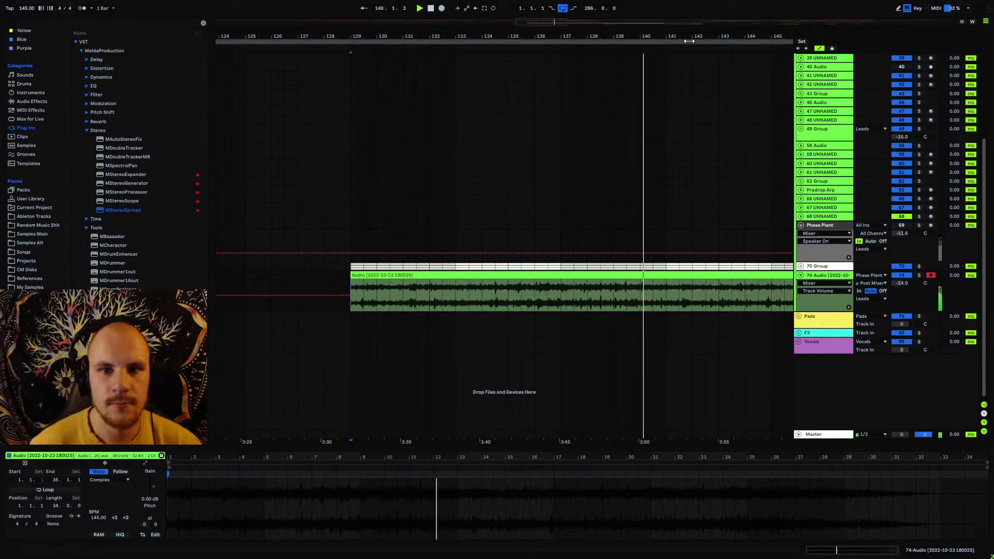
pyautogui.moveTo(690, 40); pyautogui.dragTo(600, 25)
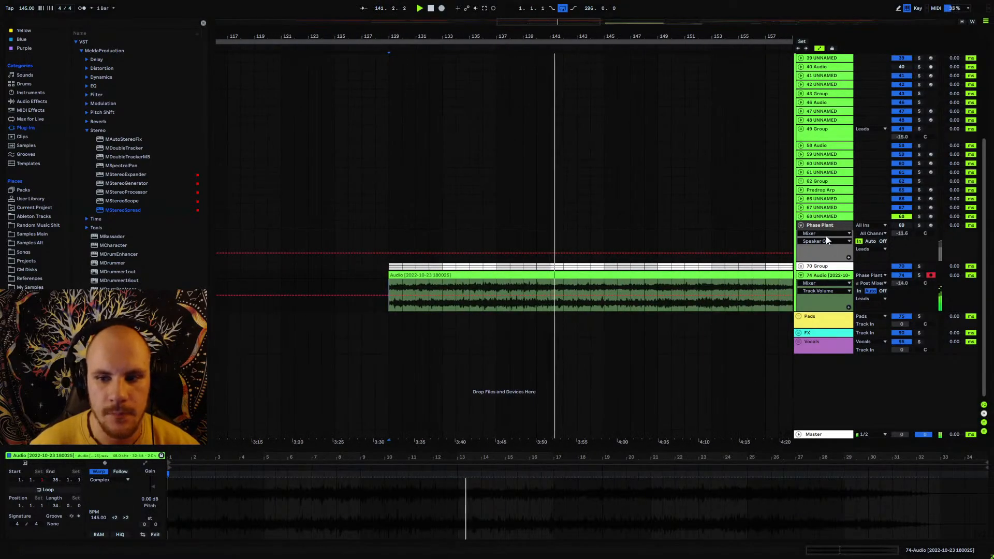
# - Collapse the 74 Audio track, expand 70 Group to its three input tracks, and play from bar 129
pyautogui.click(816, 226)
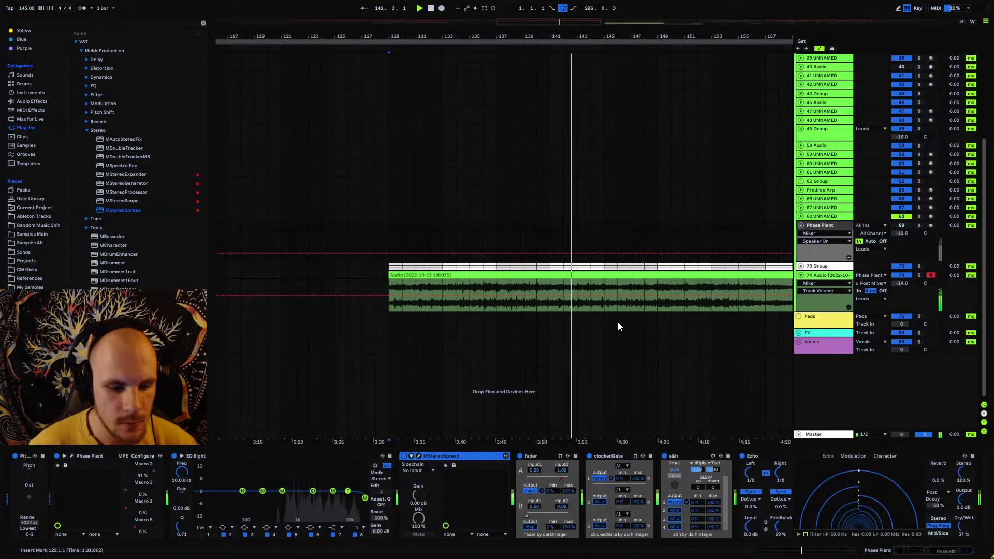
pyautogui.doubleClick(821, 280)
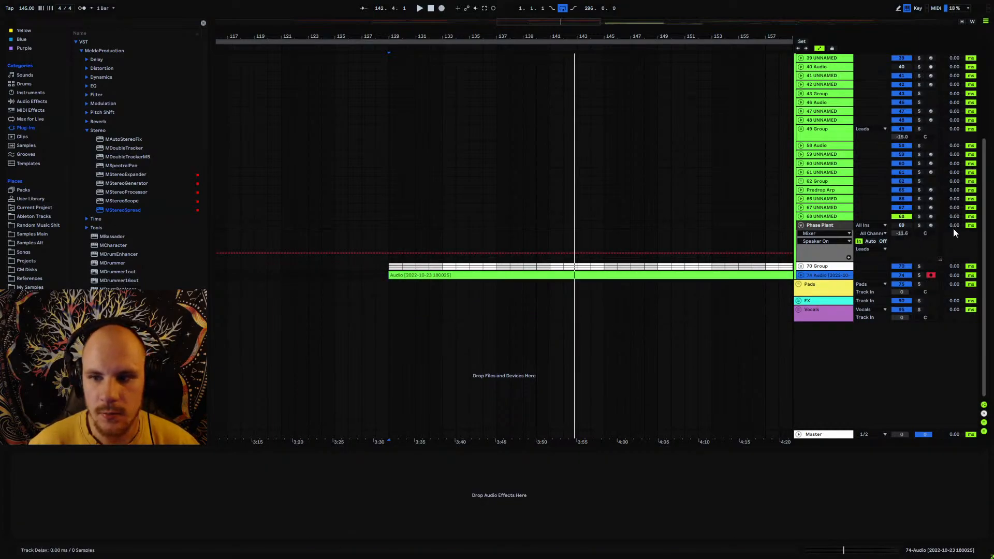
pyautogui.doubleClick(823, 267)
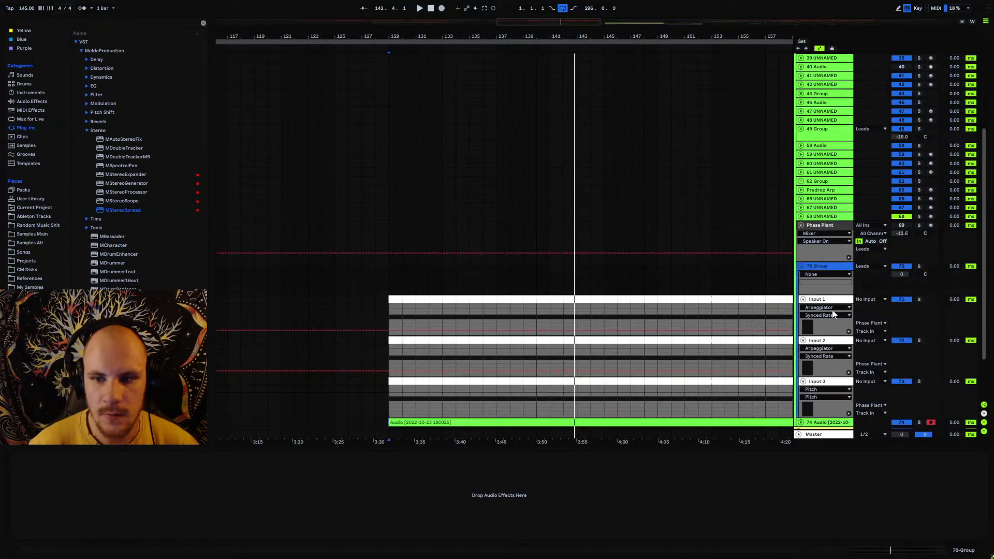
pyautogui.scroll(-2, 818, 351)
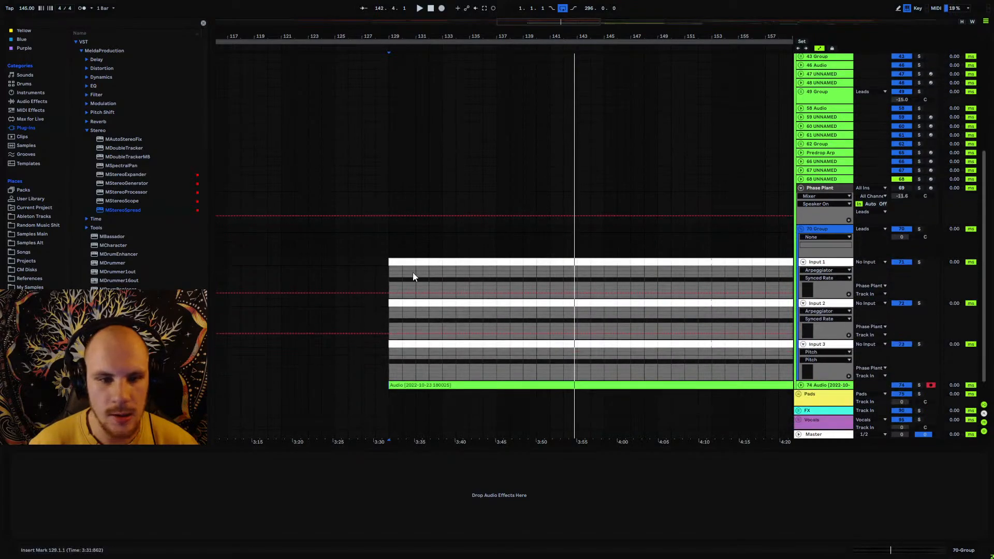
pyautogui.click(386, 233)
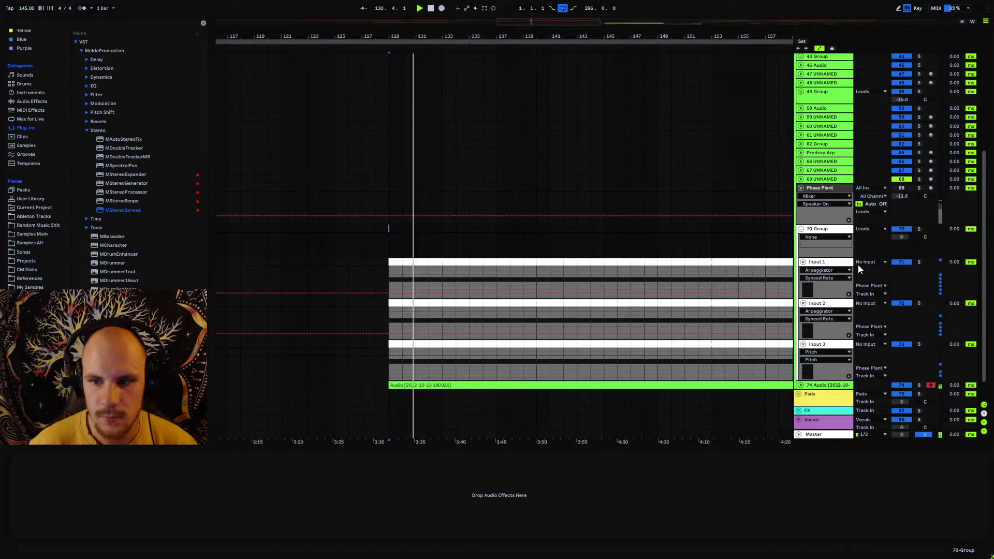
# - Briefly solo 70 Group while restarting playback, and clear the solo again
pyautogui.click(918, 229)
pyautogui.press('space')
pyautogui.press('space')
pyautogui.click(918, 229)
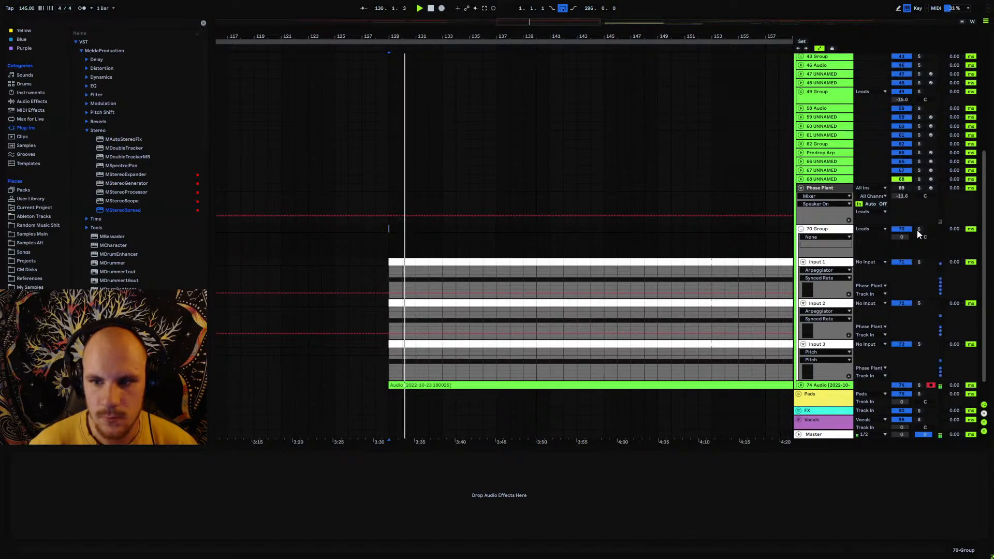
# - Adjust the Random All velocity device on the Input 1 track to Random 16, Out Hi 109 and Out Low 110
pyautogui.click(835, 263)
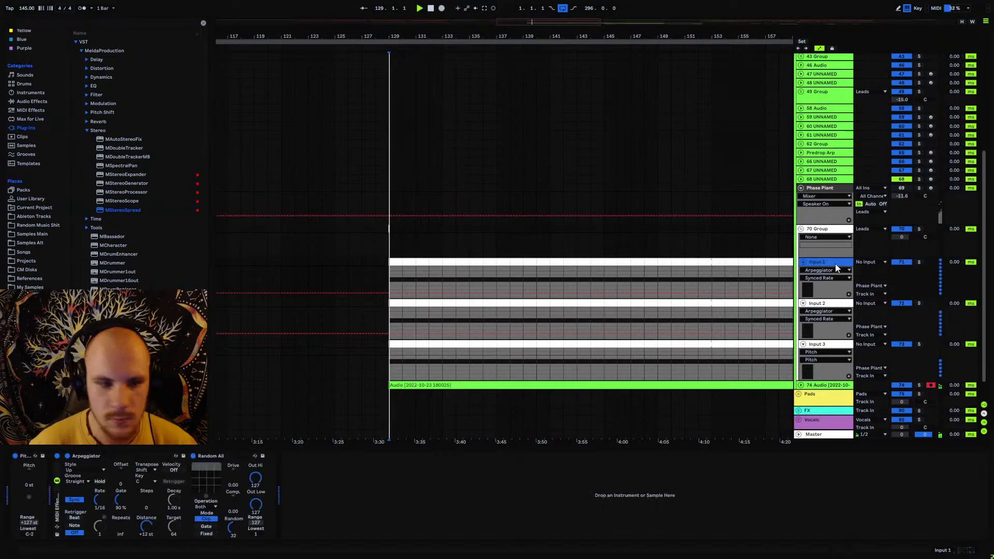
pyautogui.moveTo(232, 530)
pyautogui.mouseDown()
pyautogui.moveTo(236, 542)
pyautogui.moveTo(239, 522)
pyautogui.mouseUp()
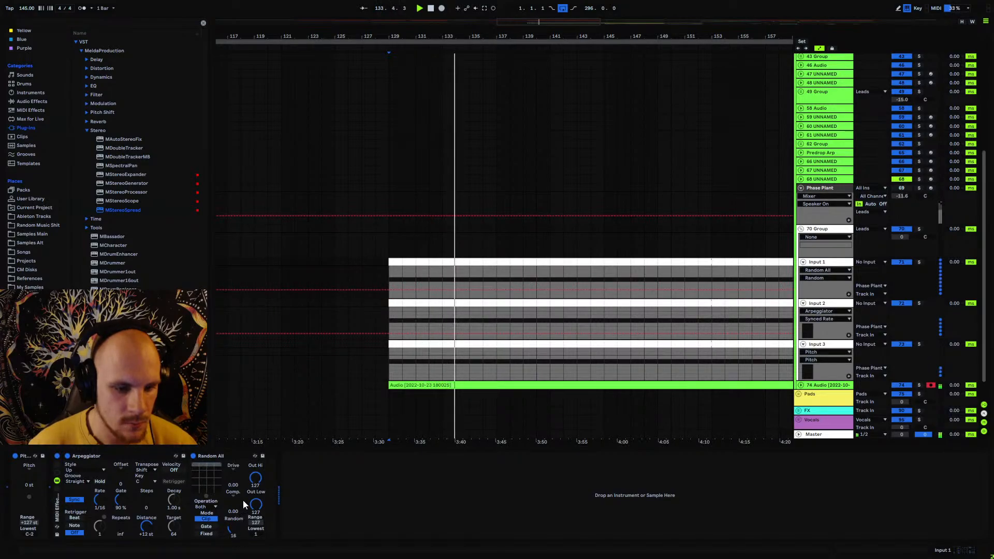
pyautogui.moveTo(255, 478); pyautogui.dragTo(260, 506)
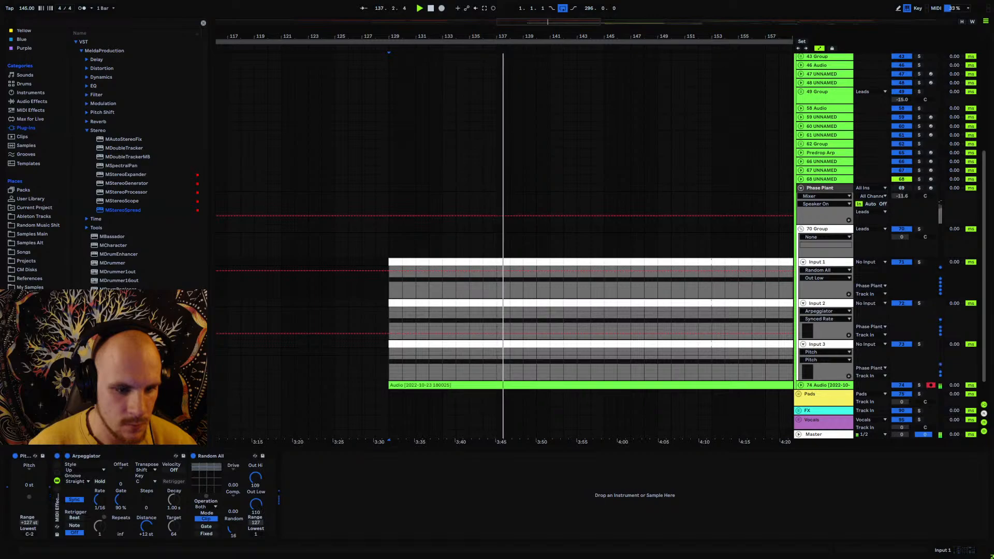
pyautogui.click(768, 330)
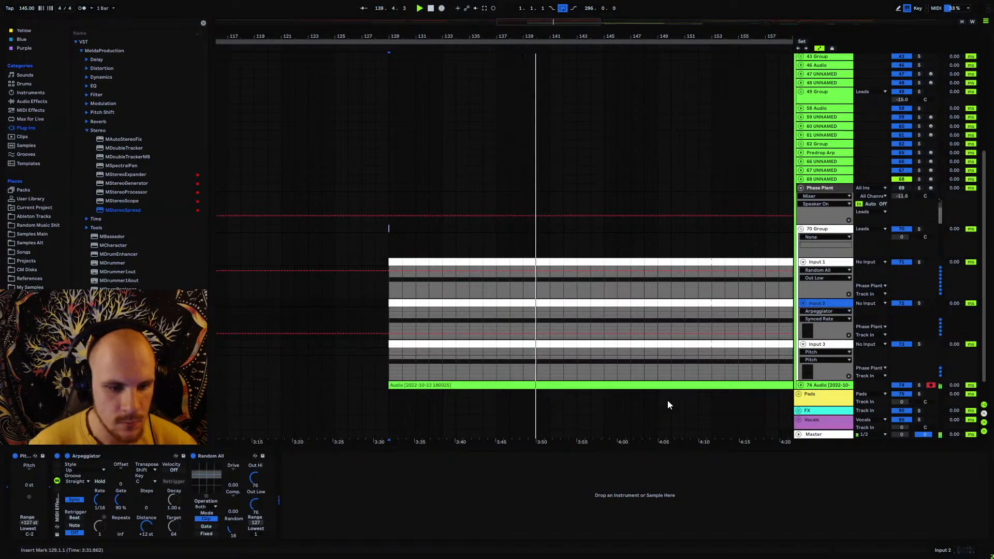
pyautogui.click(824, 263)
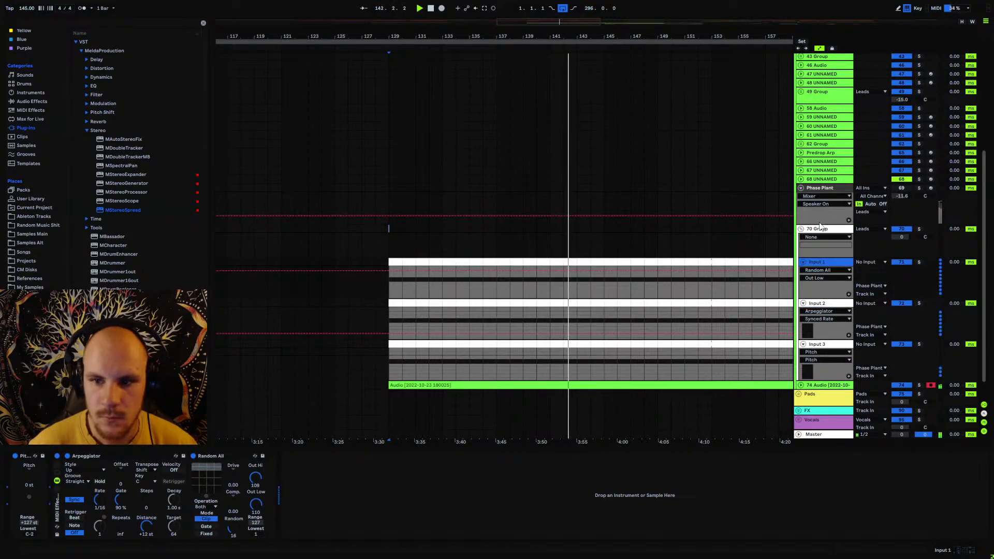
# - Solo the Phase Plant track and play it from bar 129
pyautogui.click(821, 188)
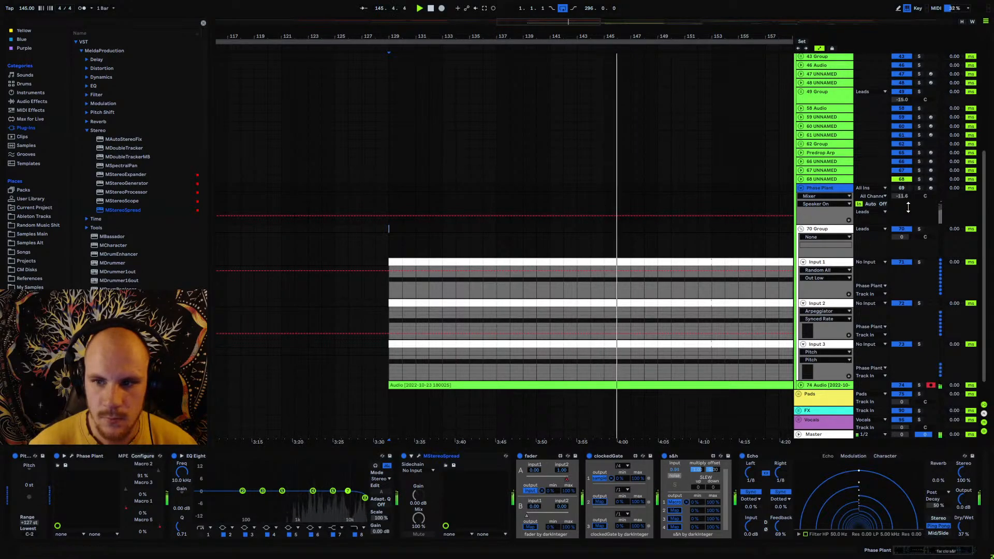
pyautogui.click(919, 188)
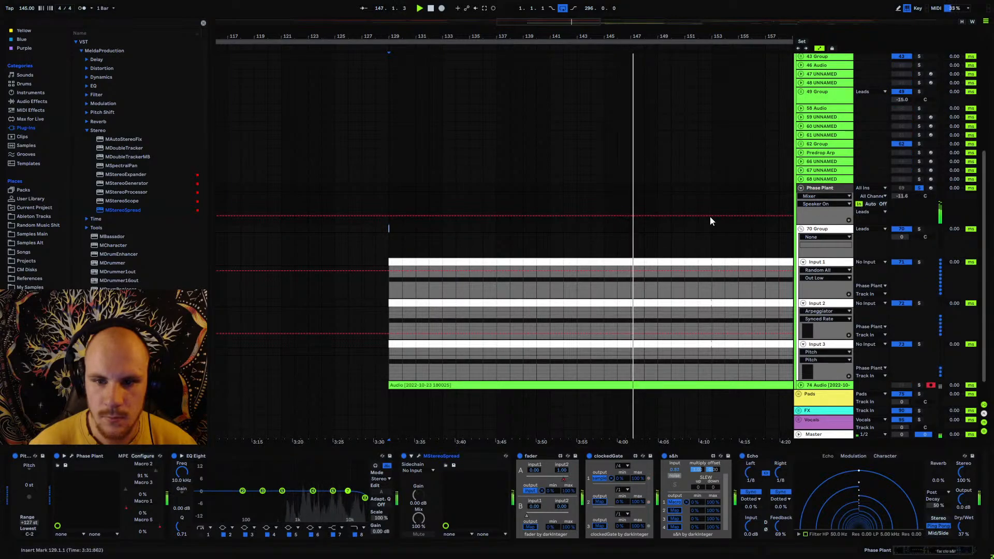
pyautogui.click(390, 188)
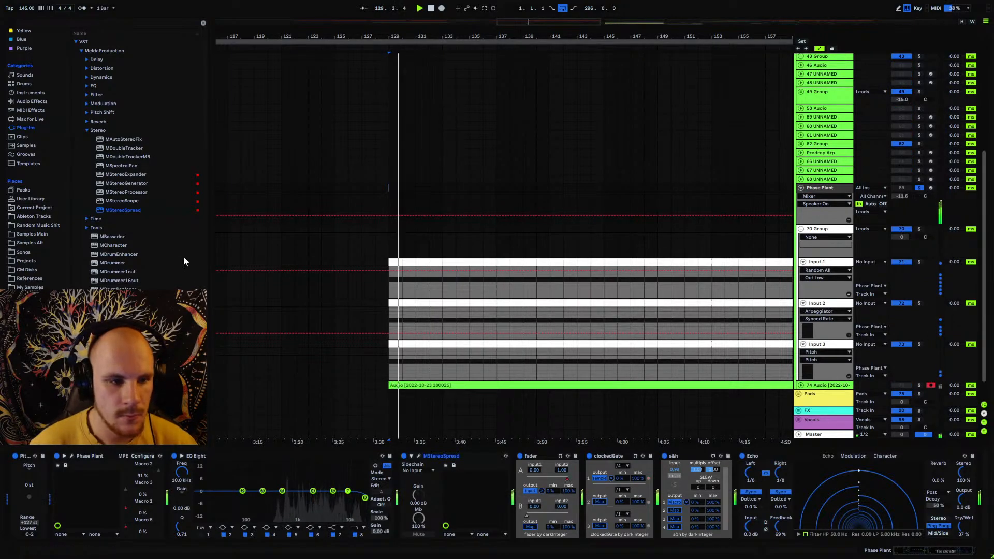
# - Find the LittleAlterBoy plug-in and insert it on the Phase Plant track between EQ Eight and MStereoSpread
pyautogui.click(32, 102)
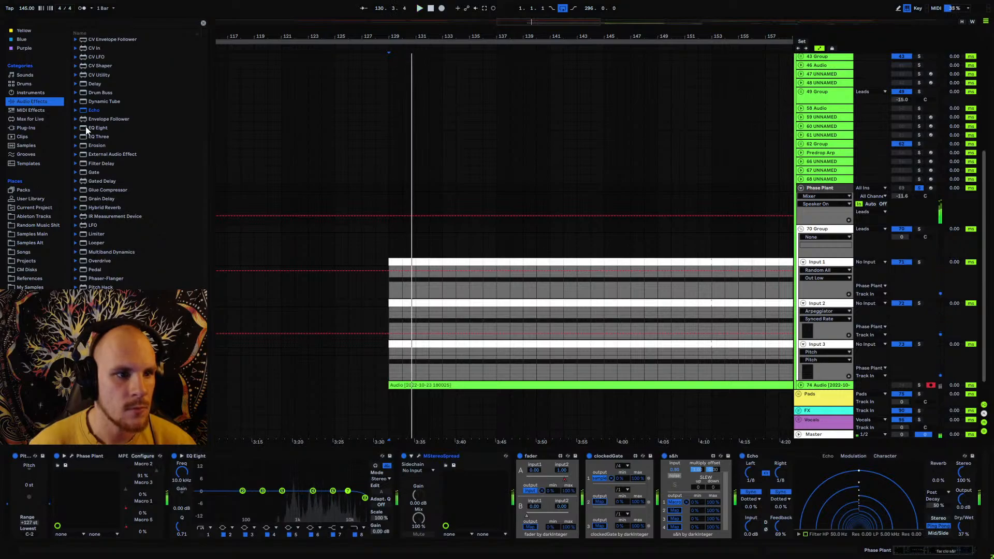
pyautogui.click(26, 128)
pyautogui.scroll(-10, 136, 288)
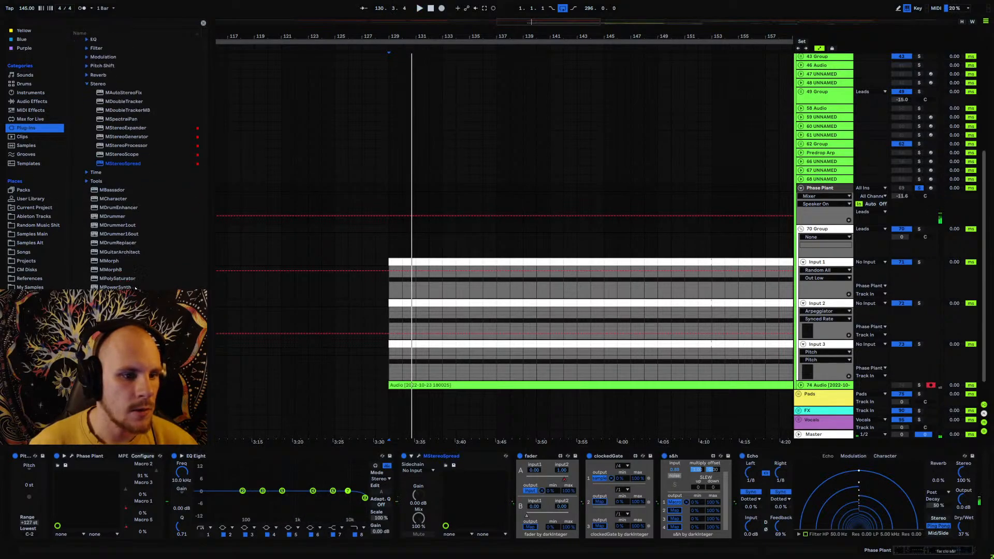
pyautogui.scroll(-20, 136, 288)
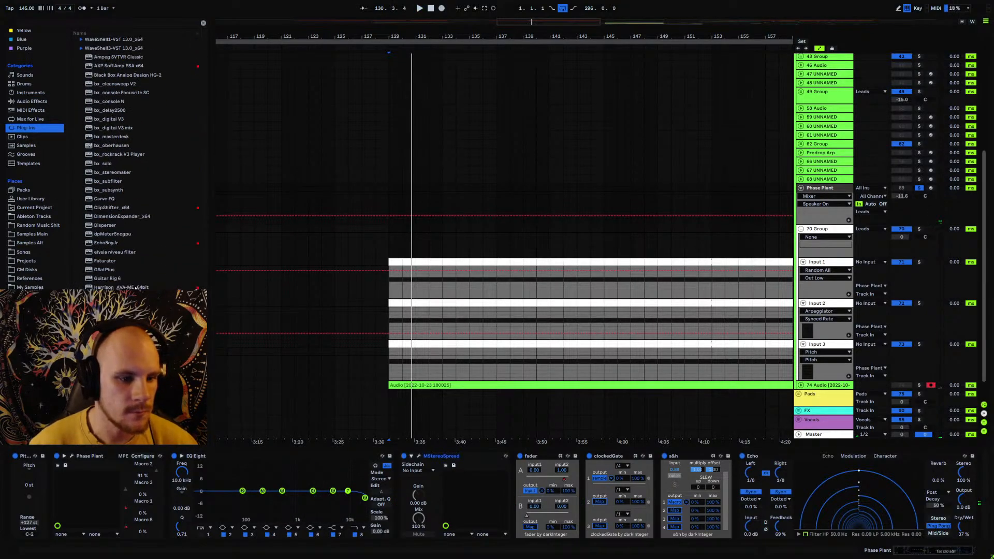
pyautogui.scroll(-6, 136, 288)
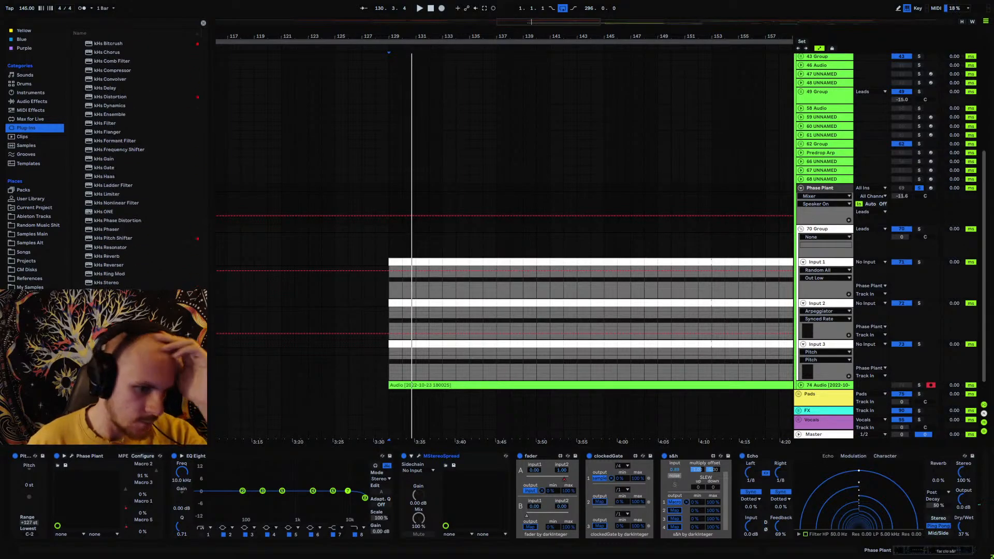
pyautogui.click(414, 489)
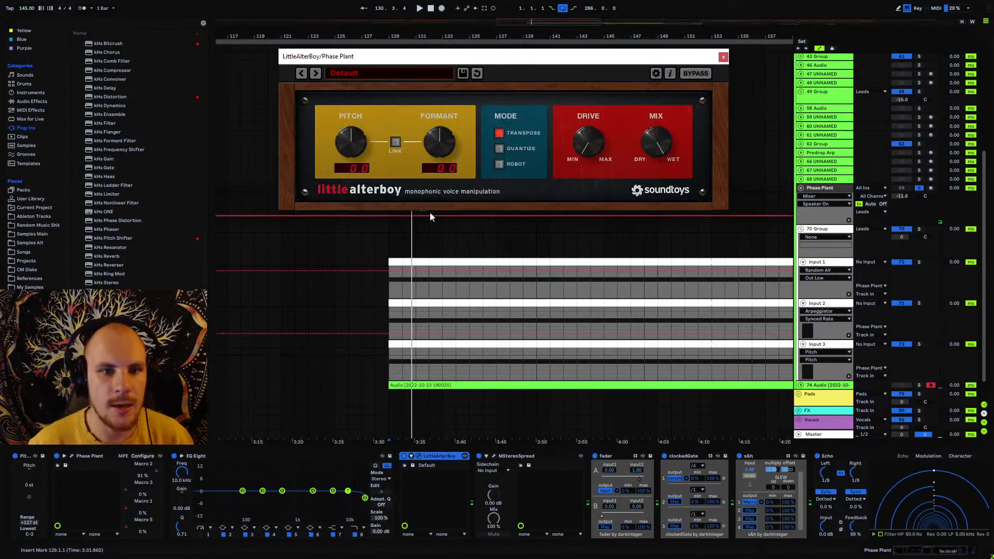
# - Set LittleAlterBoy's Pitch to 12.0 and Formant to 12.0 while the lead plays
pyautogui.press('space')
pyautogui.moveTo(353, 144)
pyautogui.mouseDown()
pyautogui.moveTo(350, 170)
pyautogui.moveTo(368, 135)
pyautogui.mouseUp()
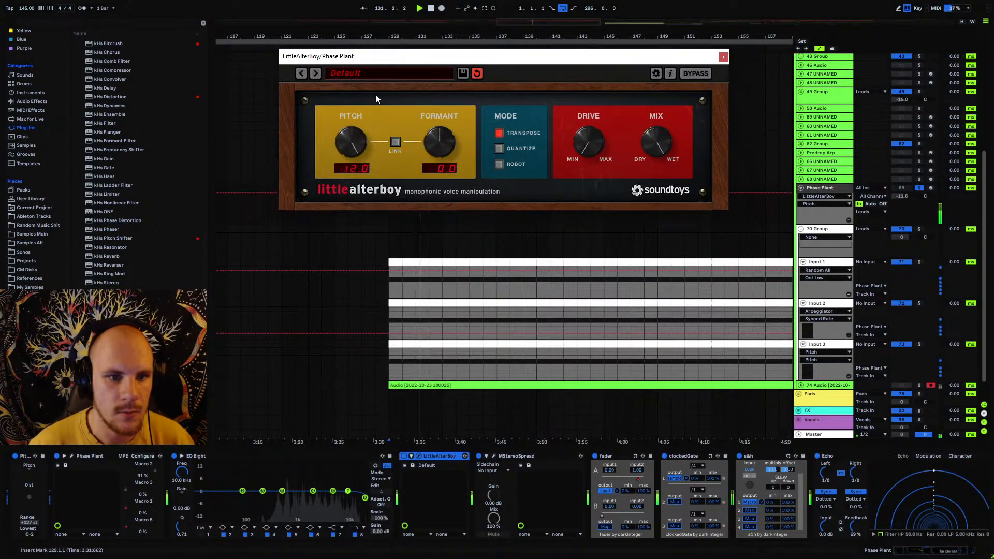
pyautogui.moveTo(376, 98); pyautogui.dragTo(374, 161)
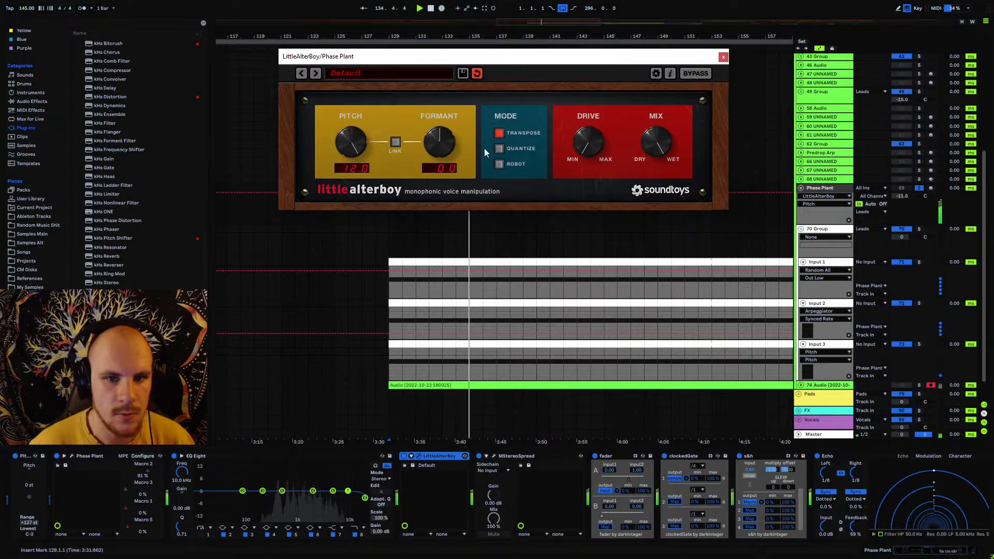
pyautogui.moveTo(446, 142); pyautogui.dragTo(476, 151)
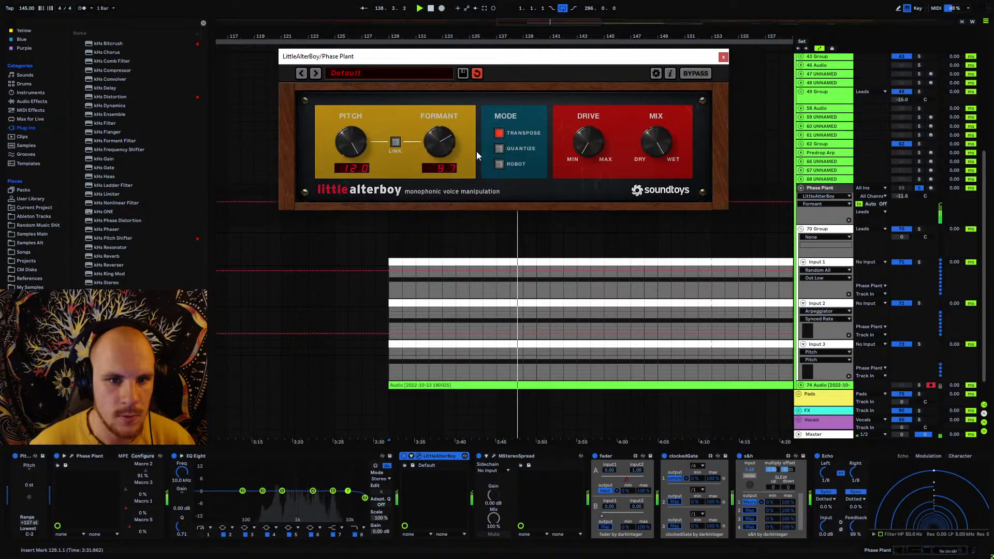
pyautogui.moveTo(469, 187)
pyautogui.mouseDown()
pyautogui.moveTo(457, 218)
pyautogui.moveTo(475, 168)
pyautogui.mouseUp()
pyautogui.moveTo(485, 117); pyautogui.dragTo(465, 168)
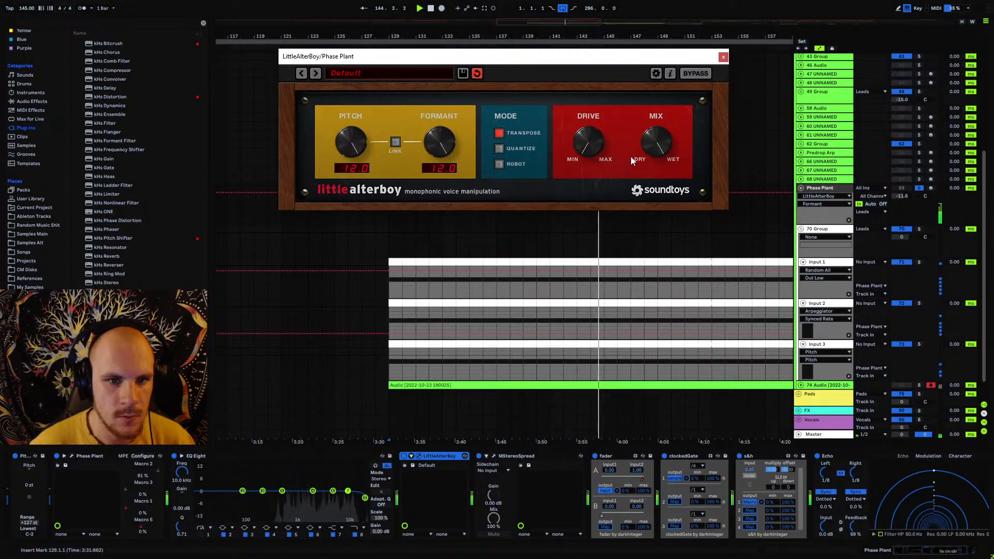
# - Move LittleAlterBoy ahead of EQ Eight, turn its Mix fully down during playback, and close the plug-in window
pyautogui.click(440, 458)
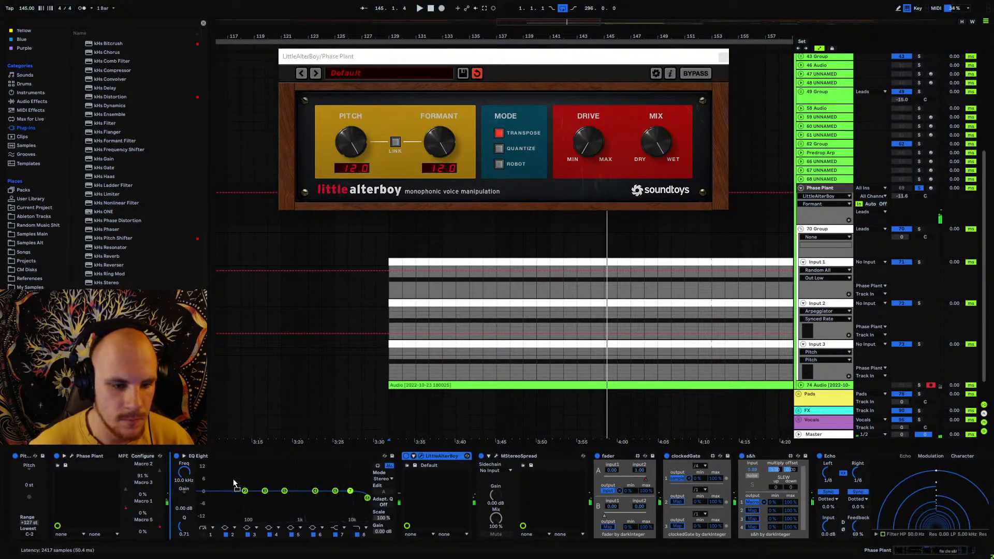
pyautogui.press('space')
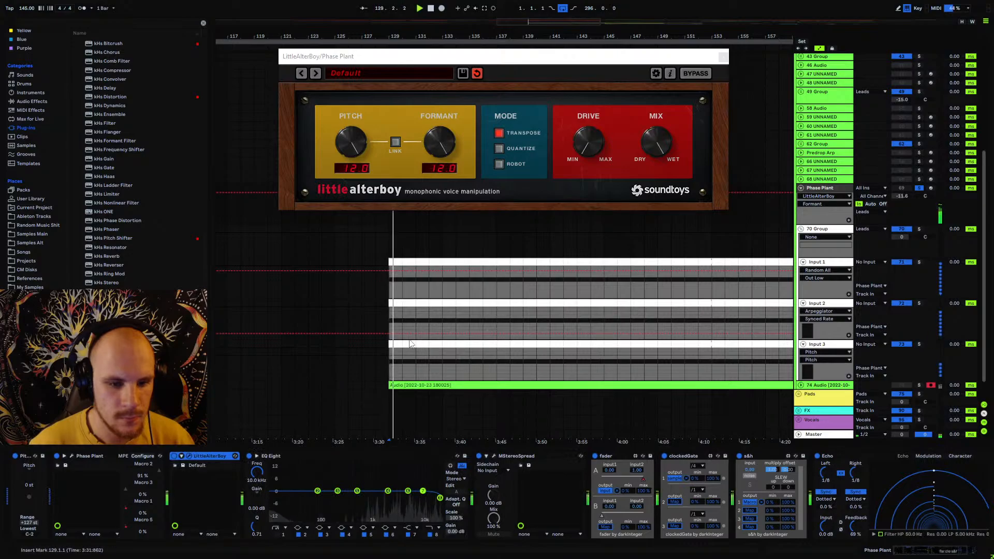
pyautogui.click(652, 152)
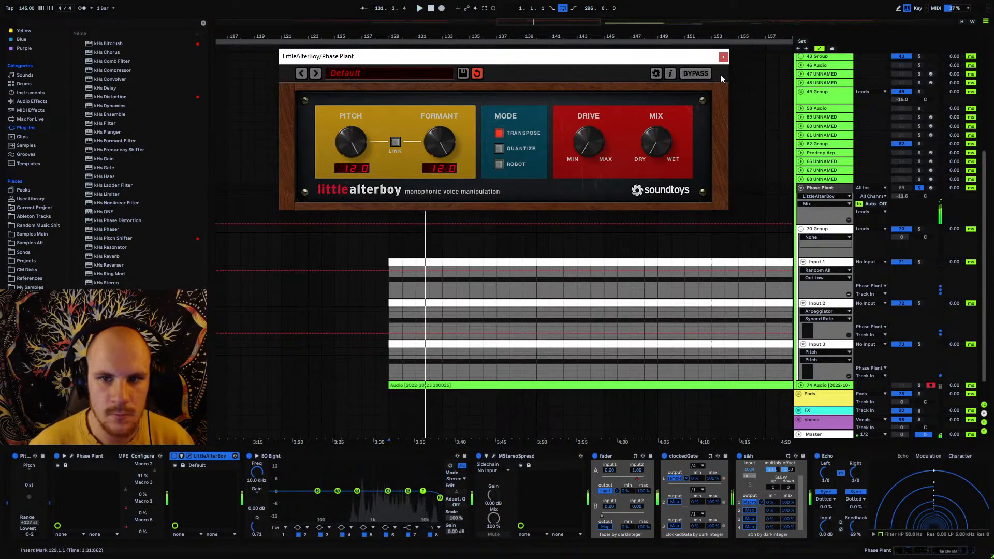
pyautogui.press('space')
pyautogui.click(723, 56)
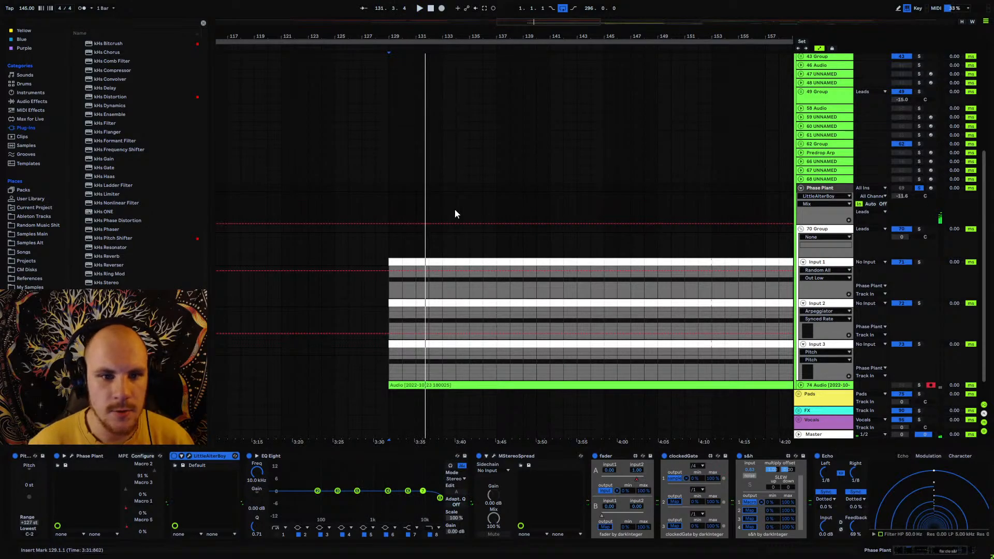
# - Automate LittleAlterBoy's Mix on the Phase Plant track to jump from minimum to maximum at bar 145
pyautogui.click(603, 223)
pyautogui.moveTo(610, 224); pyautogui.dragTo(604, 193)
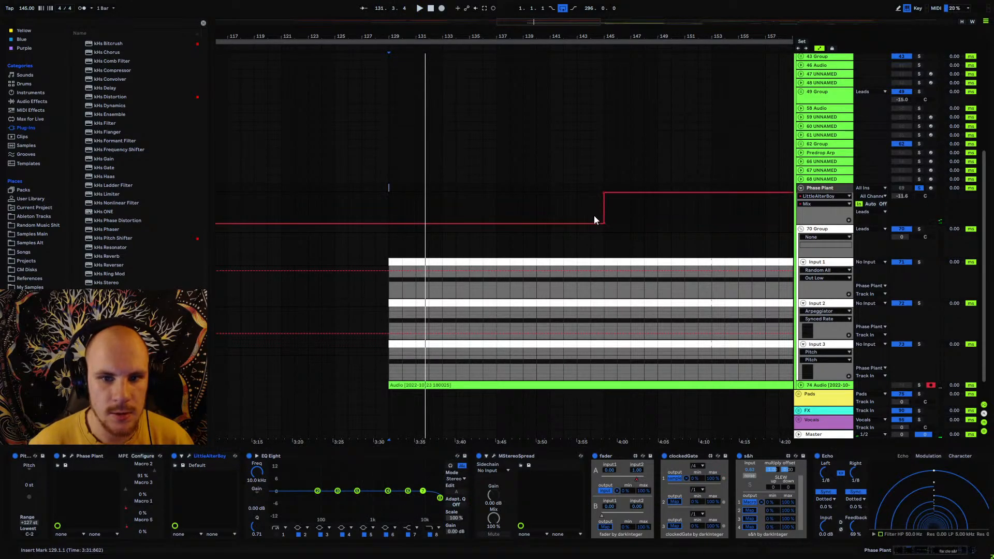
pyautogui.click(613, 215)
pyautogui.moveTo(626, 35); pyautogui.dragTo(498, 25)
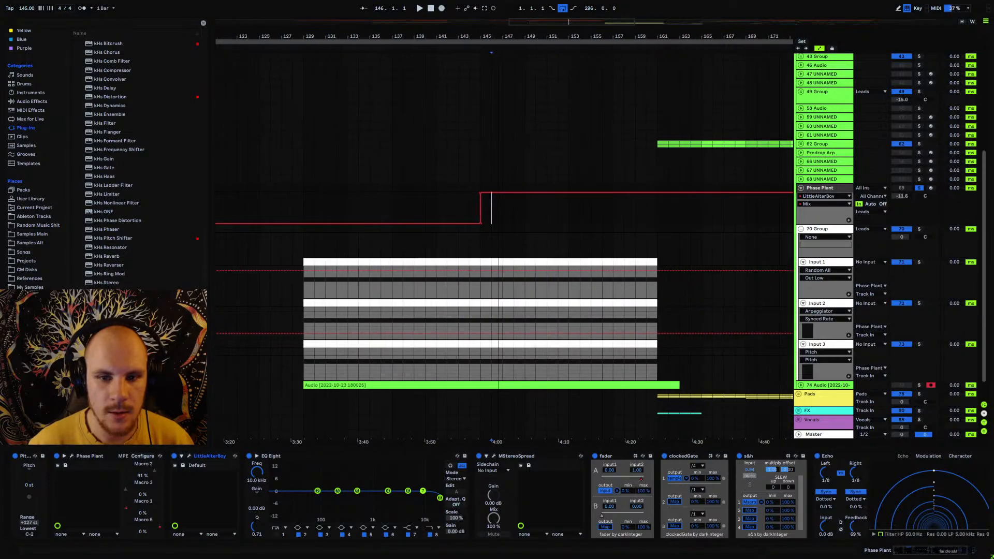
# - Recolor the Phase Plant track, 70 Group and the Input 1, Input 2 and Input 3 tracks green
pyautogui.rightClick(822, 189)
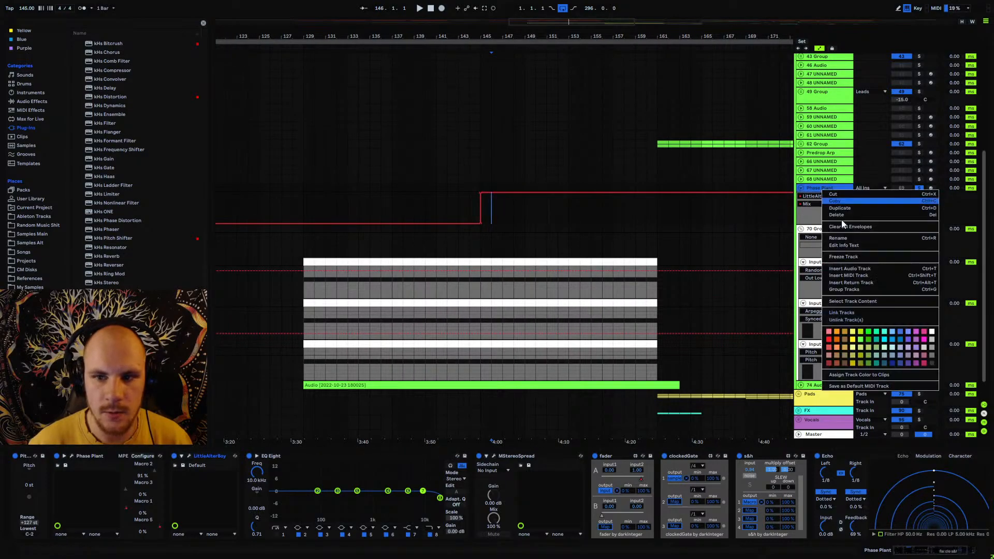
pyautogui.click(868, 339)
pyautogui.rightClick(828, 232)
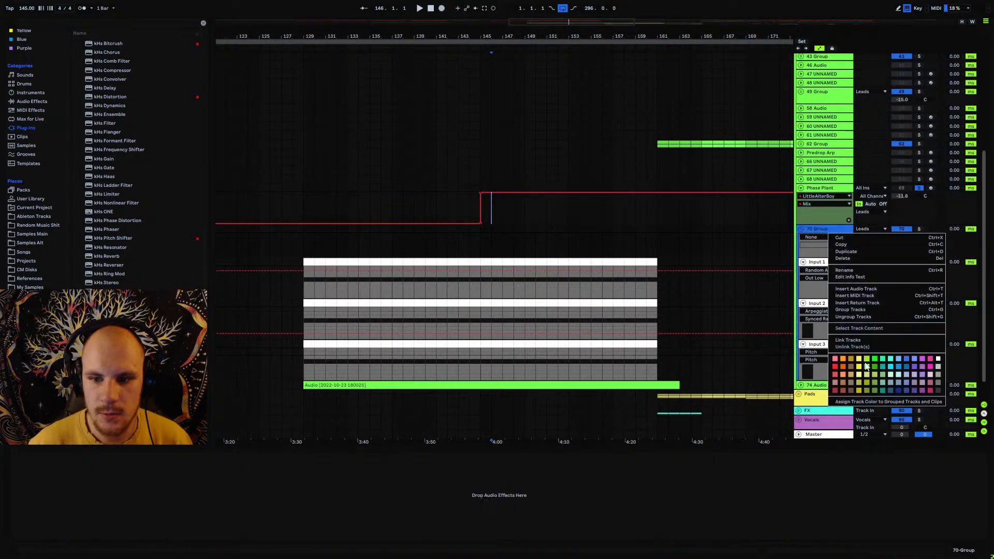
pyautogui.click(869, 369)
pyautogui.click(817, 262)
pyautogui.keyDown('shift'); pyautogui.click(831, 344); pyautogui.keyUp('shift')
pyautogui.rightClick(831, 343)
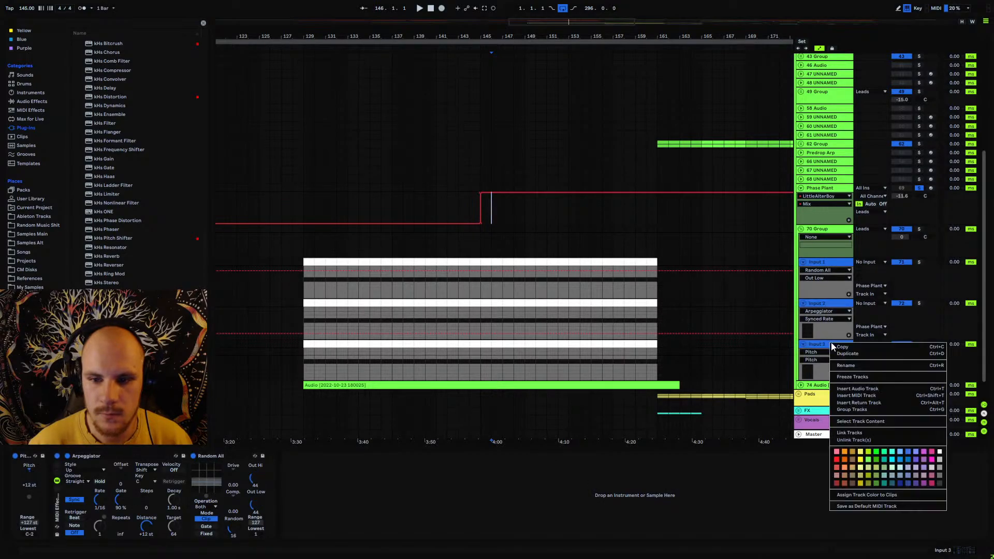
pyautogui.click(868, 465)
# - Apply the green track color to the clips of Input 1, Input 2 and Input 3
pyautogui.click(824, 266)
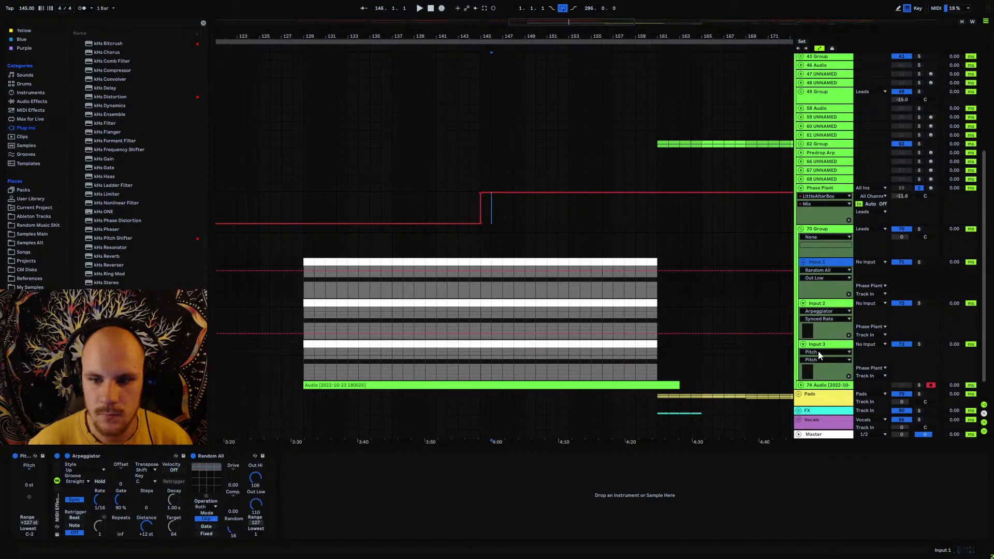
pyautogui.keyDown('shift'); pyautogui.click(818, 345); pyautogui.keyUp('shift')
pyautogui.rightClick(823, 345)
pyautogui.click(881, 499)
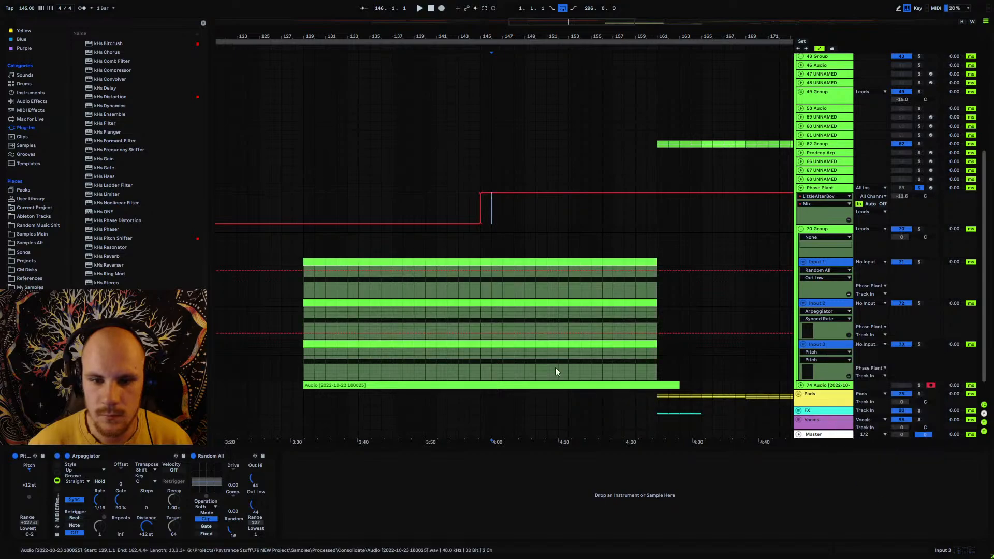
# - Play from bar 143 and set band 1 of Phase Plant's EQ Eight as a low cut at 938 Hz with Q 1.63
pyautogui.click(462, 239)
pyautogui.press('space')
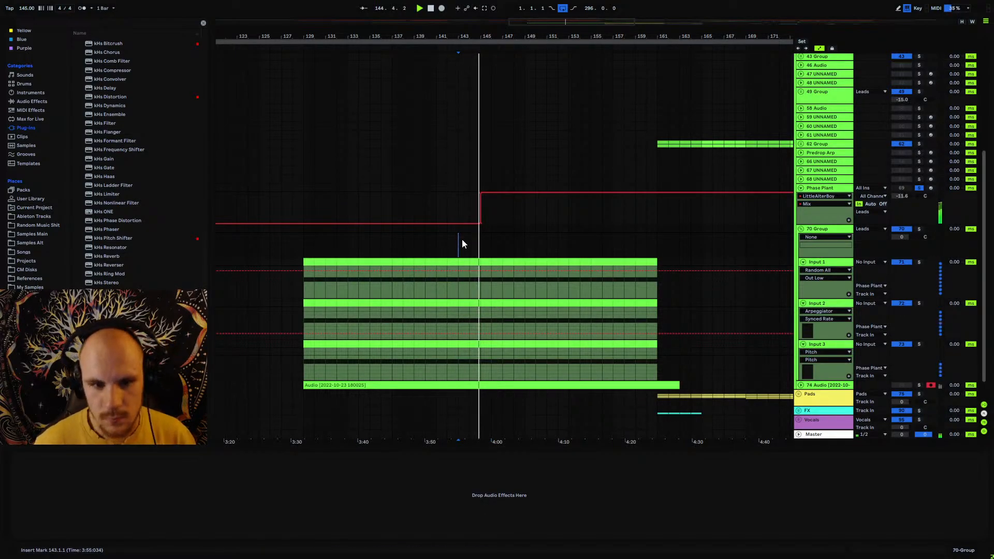
pyautogui.click(823, 188)
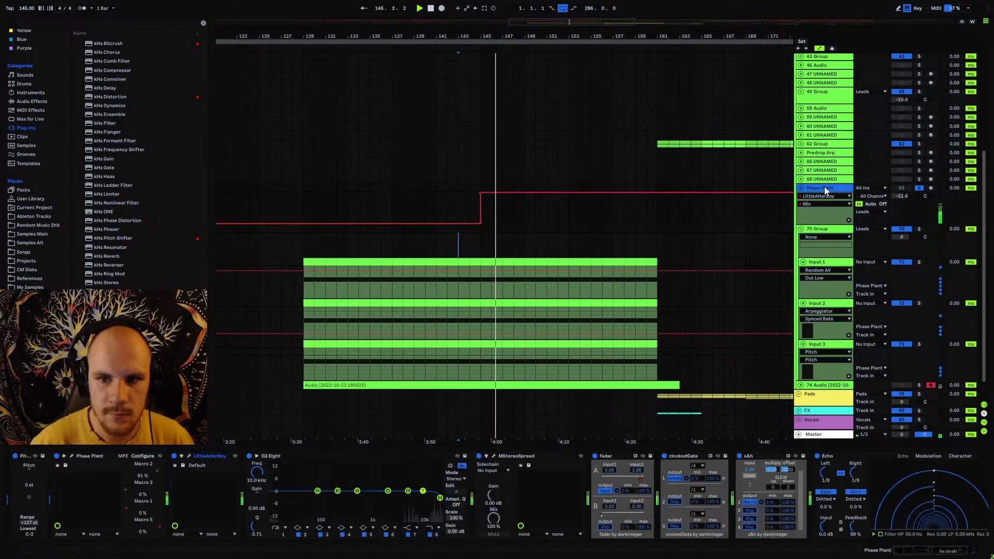
pyautogui.click(276, 535)
pyautogui.moveTo(255, 473); pyautogui.dragTo(254, 465)
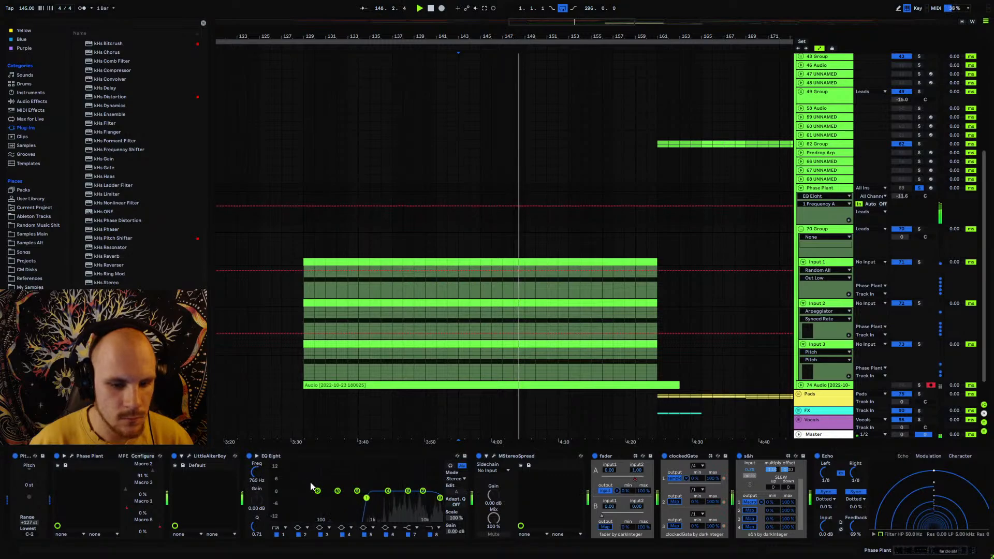
pyautogui.moveTo(363, 498)
pyautogui.mouseDown()
pyautogui.moveTo(364, 481)
pyautogui.moveTo(371, 489)
pyautogui.mouseUp()
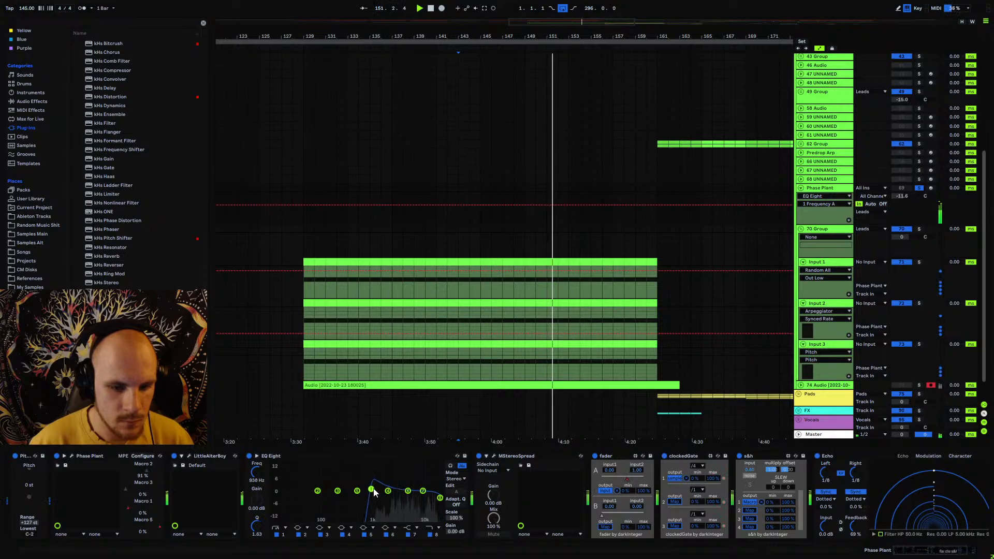
# - Try lower Formant settings in LittleAlterBoy during playback, and close the plug-in window
pyautogui.click(189, 456)
pyautogui.click(439, 155)
pyautogui.moveTo(439, 154); pyautogui.dragTo(421, 254)
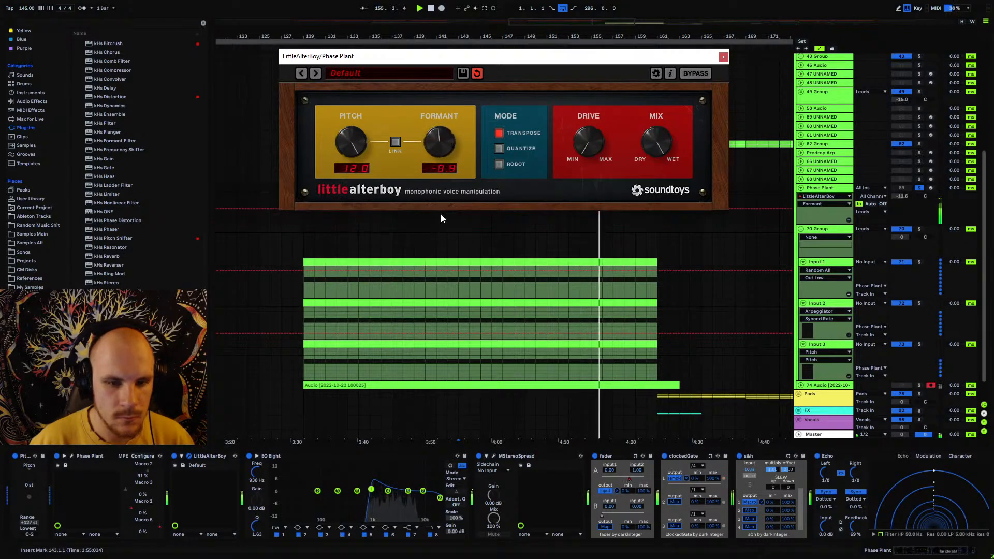
pyautogui.click(724, 56)
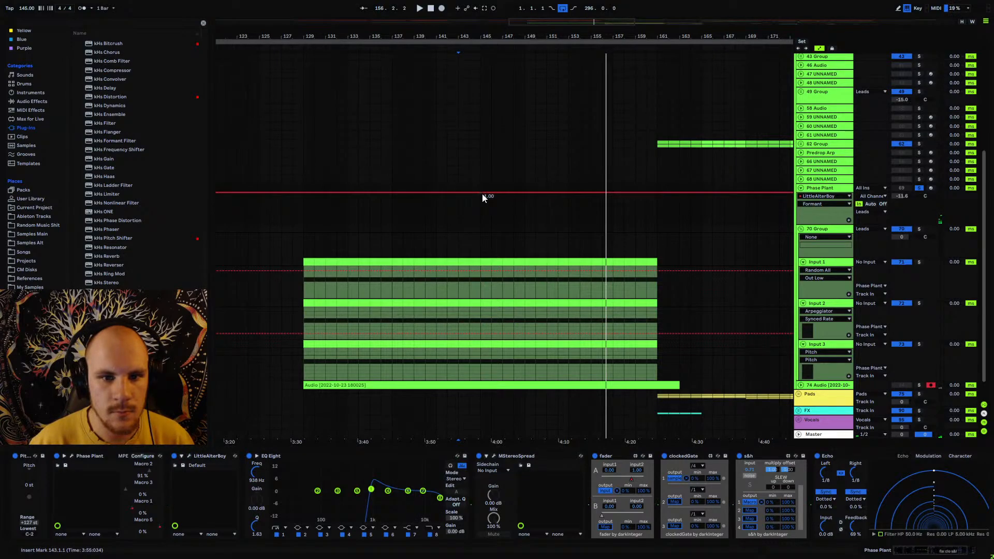
# - Automate LittleAlterBoy's Formant to dip at bar 137 between bars 129 and 145, and its Mix to drop to minimum at bar 145
pyautogui.moveTo(392, 193); pyautogui.dragTo(330, 224)
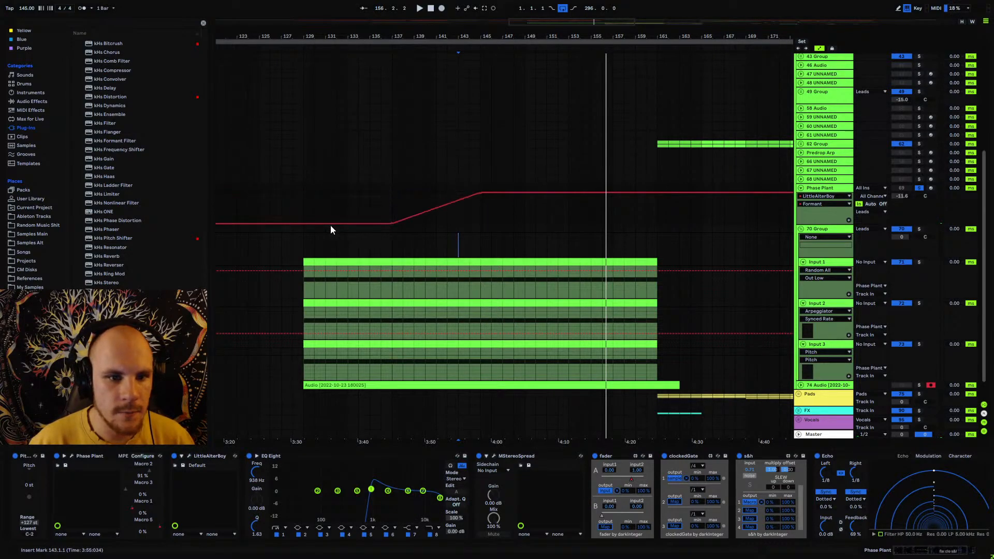
pyautogui.click(304, 192)
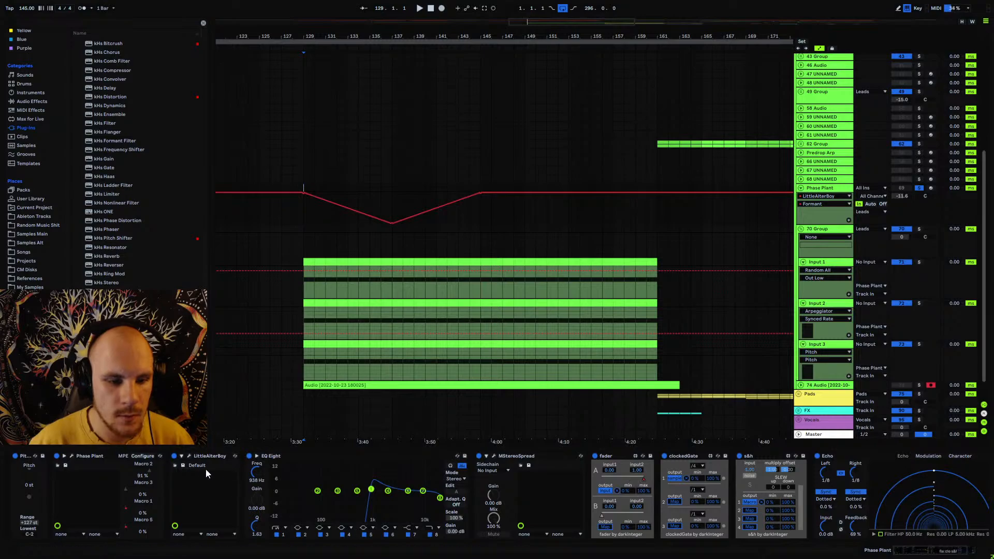
pyautogui.click(189, 458)
pyautogui.click(646, 147)
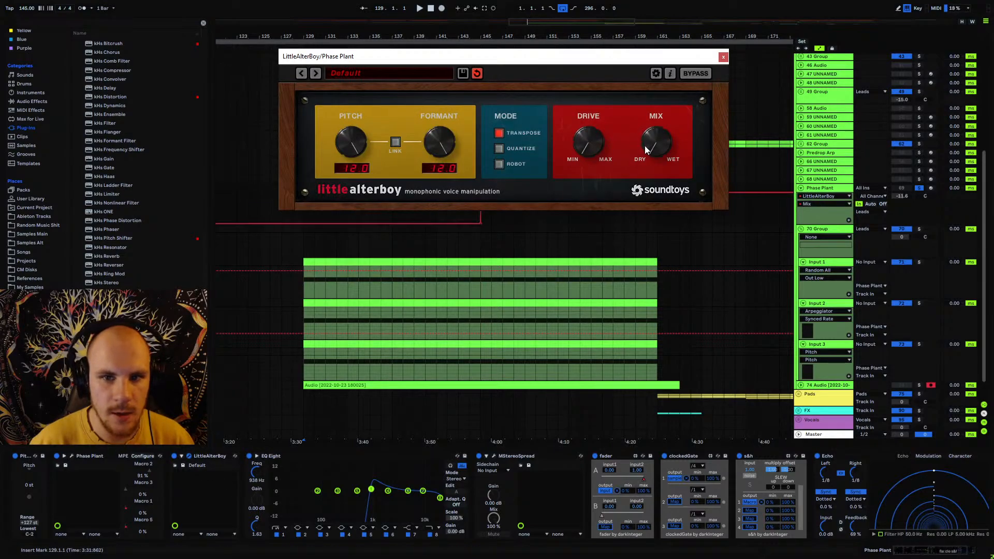
pyautogui.click(723, 57)
pyautogui.moveTo(480, 223); pyautogui.dragTo(483, 196)
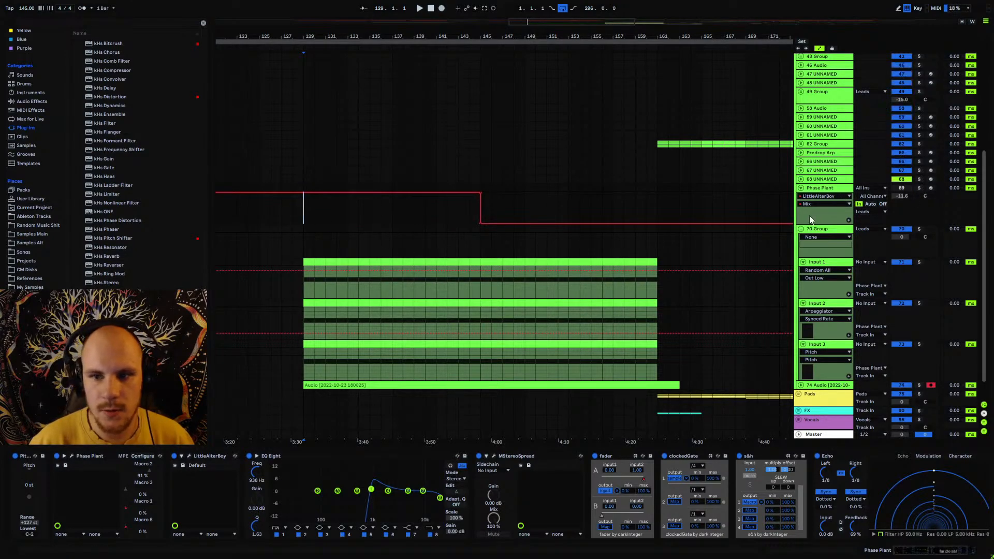
# - Fold the Phase Plant track and 70 Group, and play the lead within the arrangement from bars 129 and 144
pyautogui.click(802, 188)
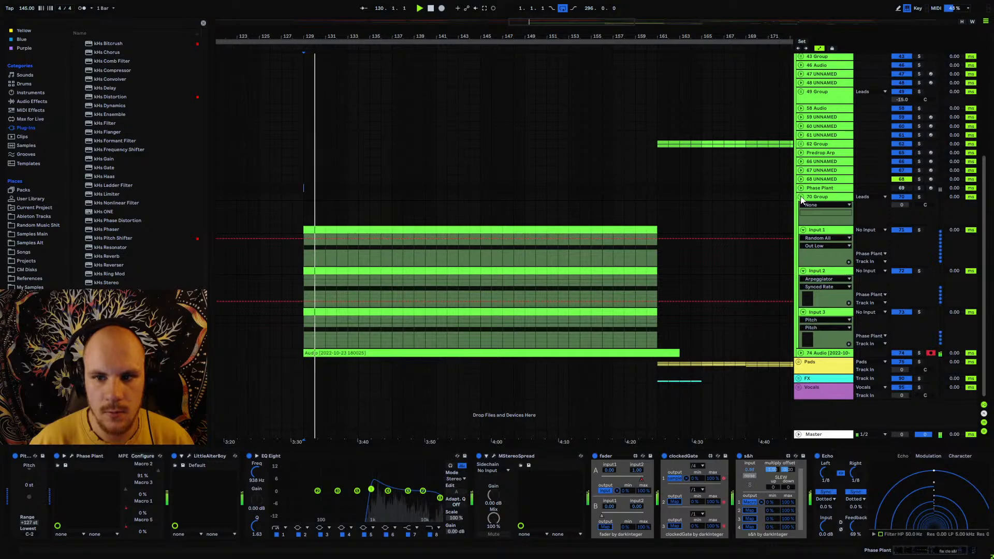
pyautogui.click(802, 197)
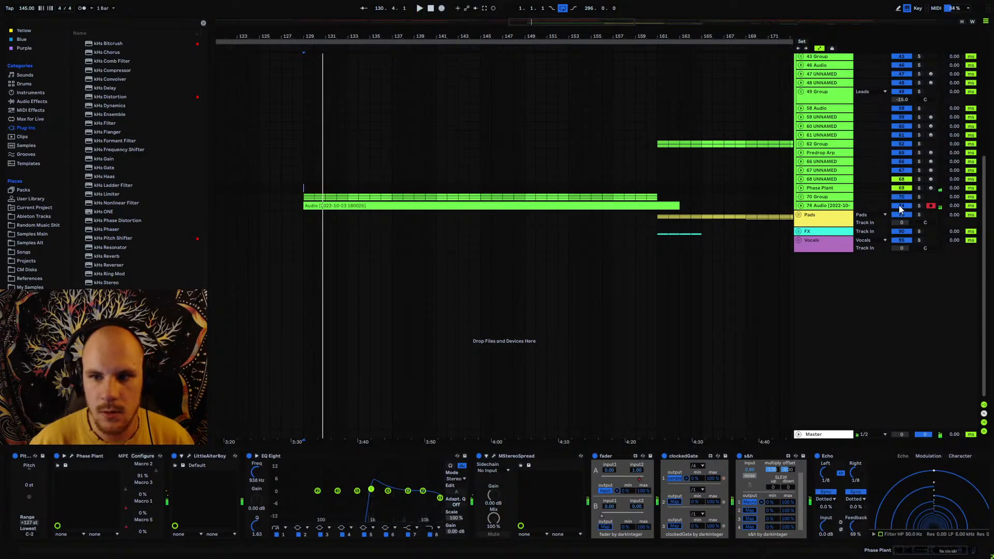
pyautogui.click(306, 182)
pyautogui.press('space')
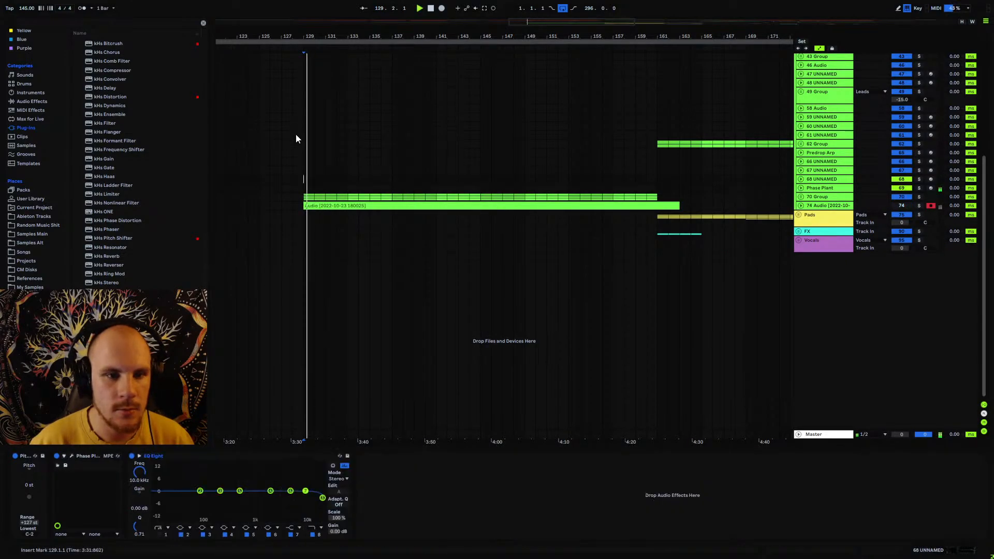
pyautogui.scroll(5, 297, 138)
pyautogui.scroll(3, 301, 195)
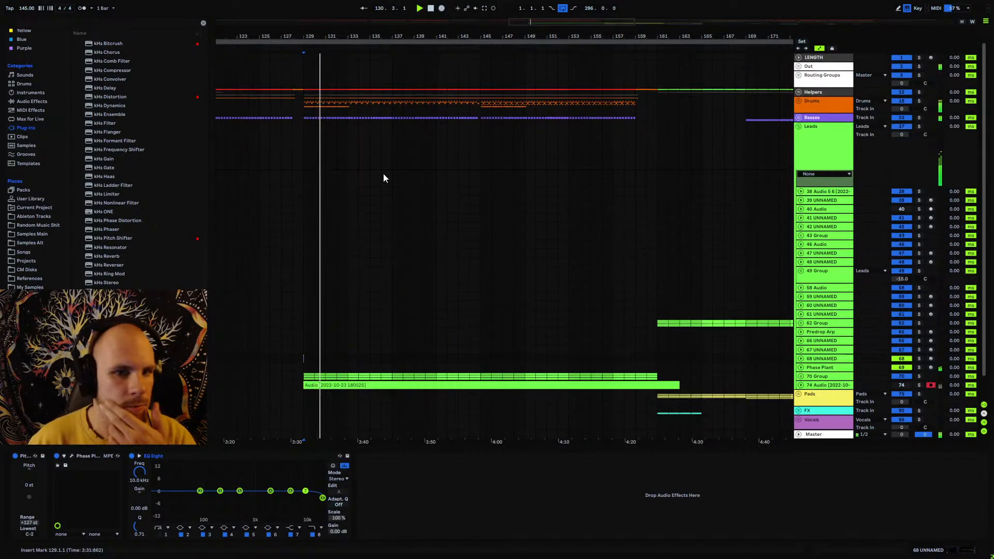
pyautogui.click(467, 106)
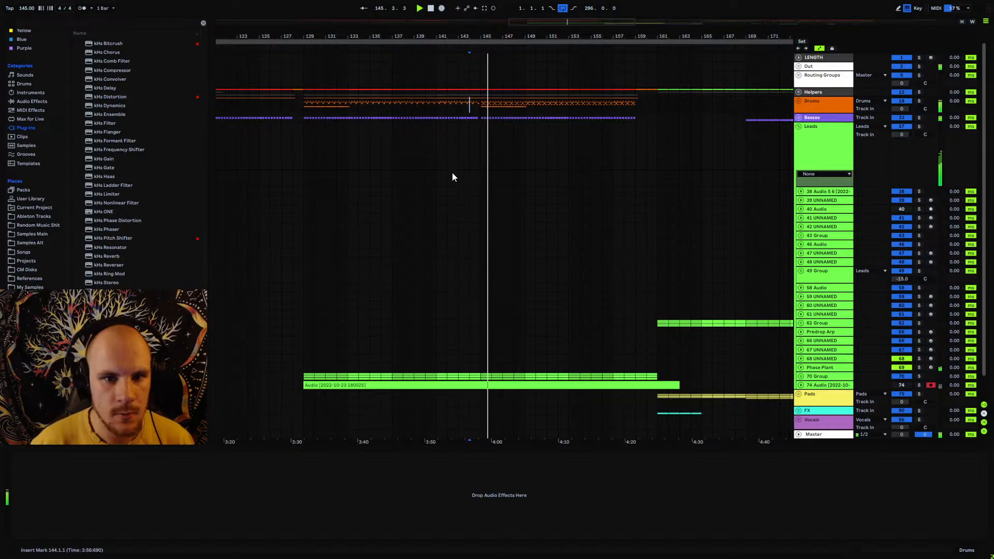
# - Unfold 70 Group, adjust the Macro 1 knob in the Phase Plant plug-in, and close its window
pyautogui.doubleClick(823, 378)
pyautogui.click(808, 370)
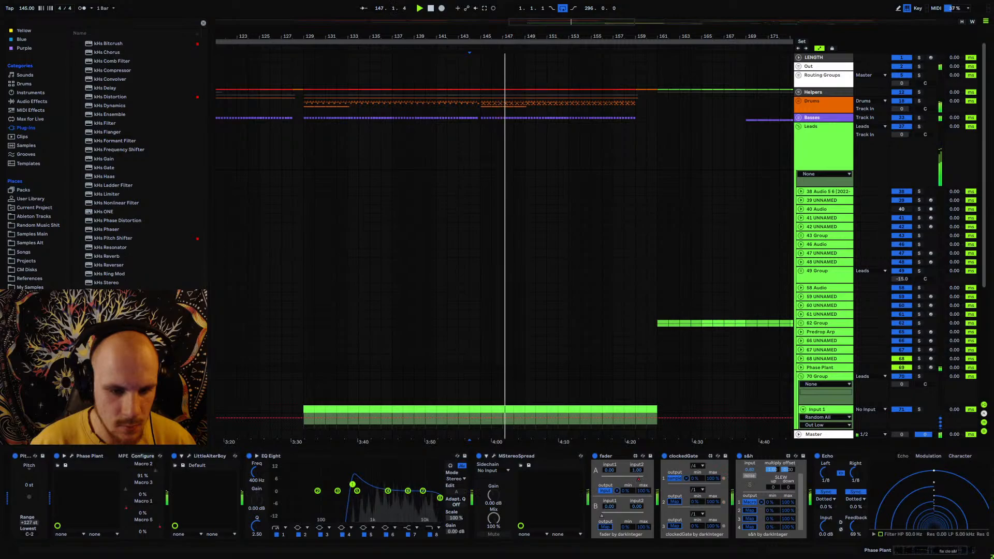
pyautogui.click(73, 455)
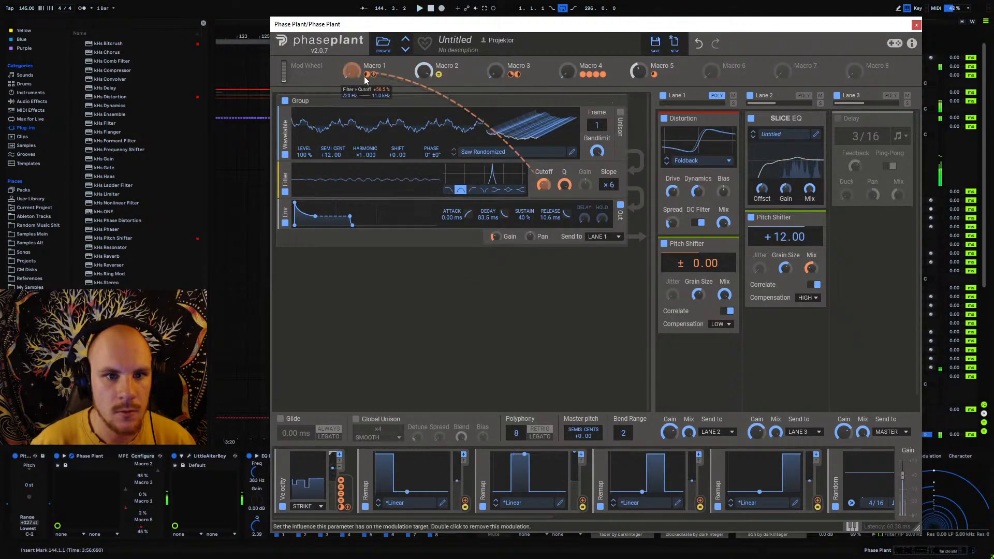
pyautogui.moveTo(355, 72); pyautogui.dragTo(355, 52)
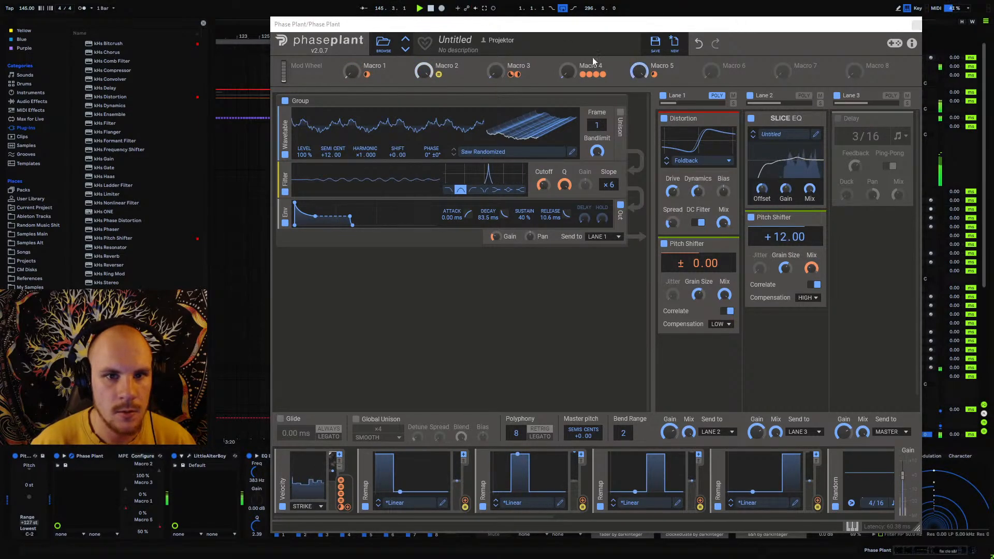
pyautogui.click(917, 24)
# - Automate Phase Plant's Macro 1 to curve up from bar 137 to bar 145 and drop back to minimum, and play it from bar 143
pyautogui.scroll(-3, 456, 347)
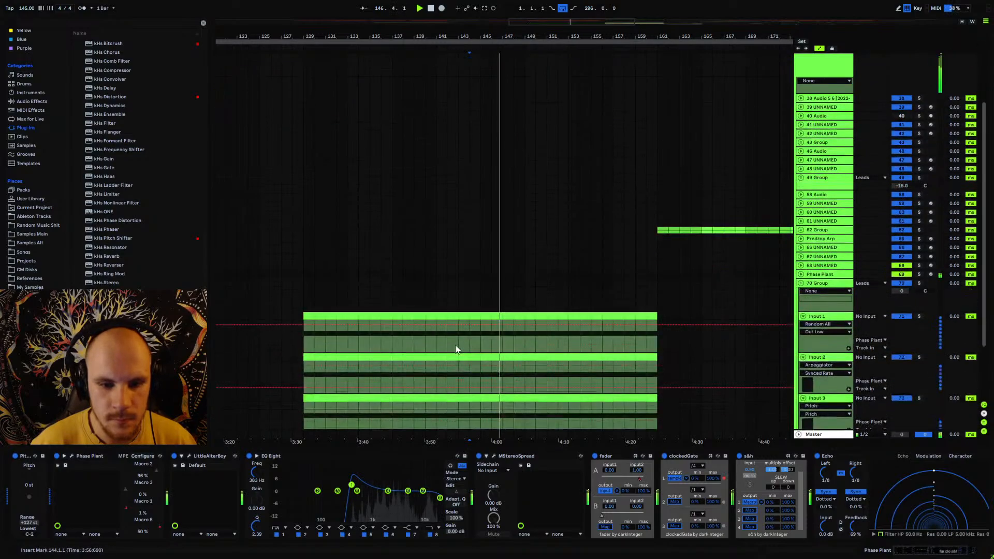
pyautogui.scroll(-1, 456, 347)
pyautogui.press('space')
pyautogui.click(801, 228)
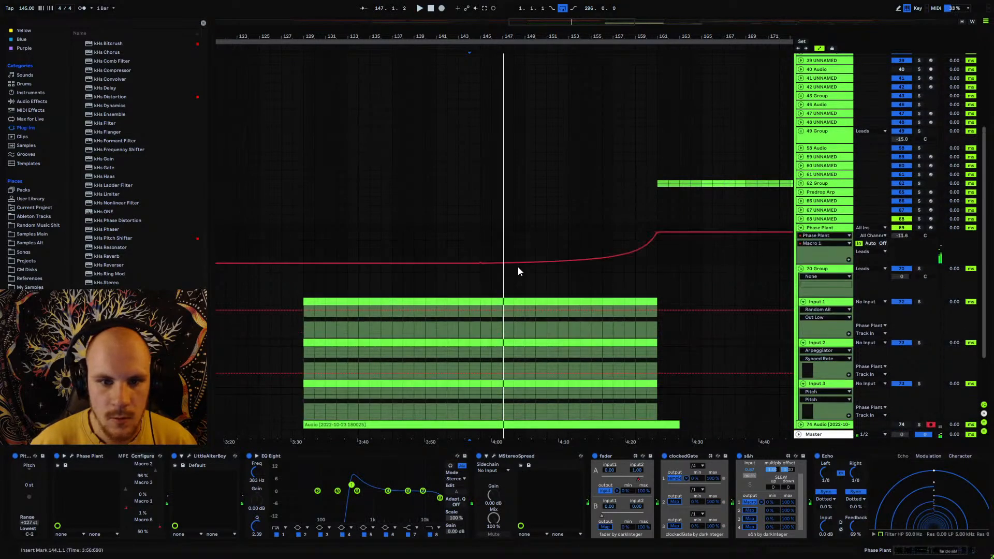
pyautogui.click(657, 234)
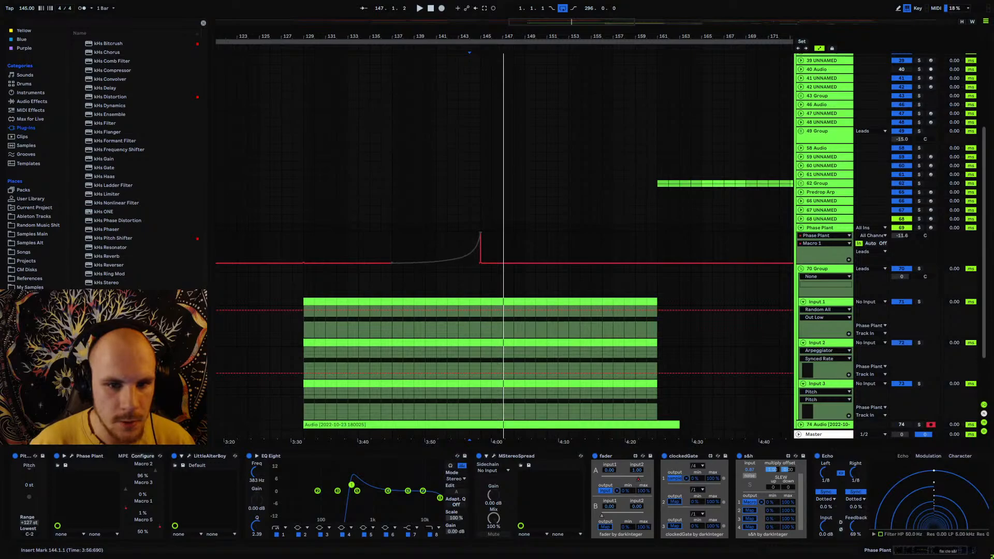
pyautogui.click(455, 245)
pyautogui.press('space')
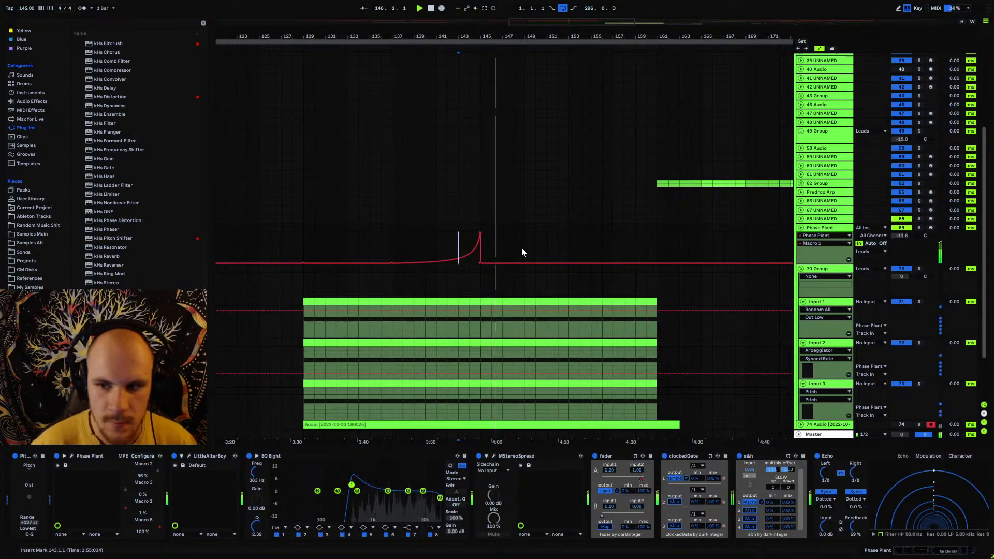
# - Fold 70 Group and unfold the 74 Audio track to show its recorded waveform
pyautogui.click(801, 269)
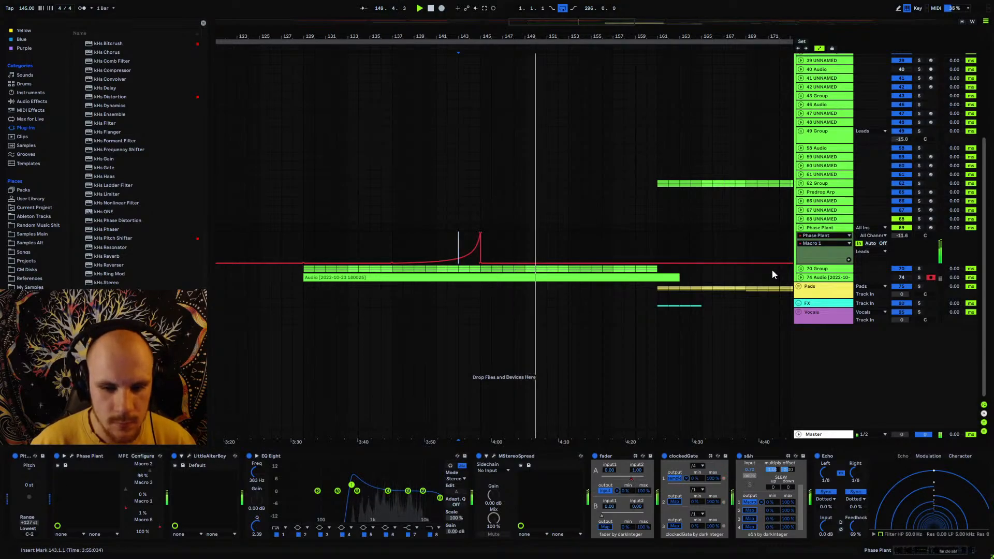
pyautogui.click(801, 277)
pyautogui.click(824, 283)
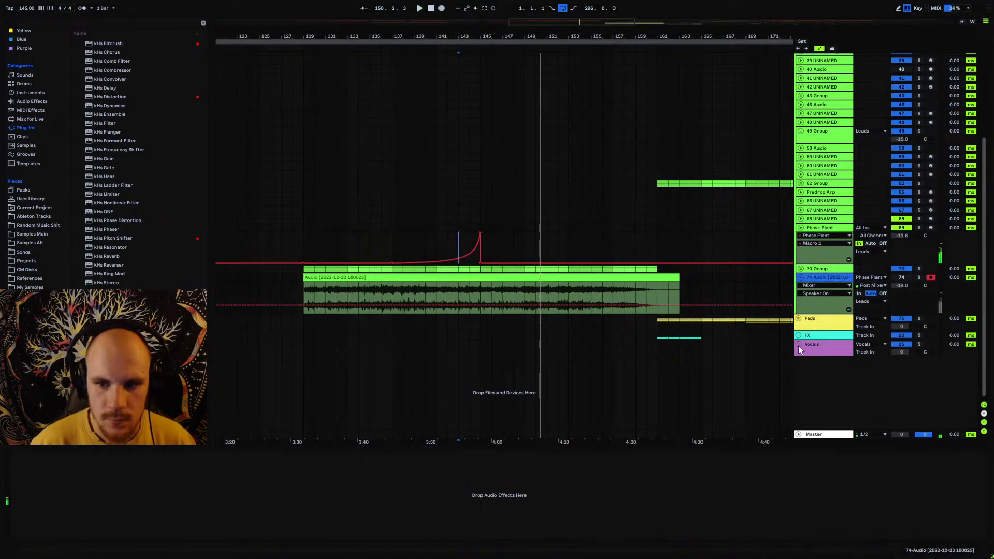
# - Try kHs Transient Shaper after MStereoSpread on the Phase Plant track with raised Attack, Speed and Pump, and delete the device
pyautogui.click(816, 229)
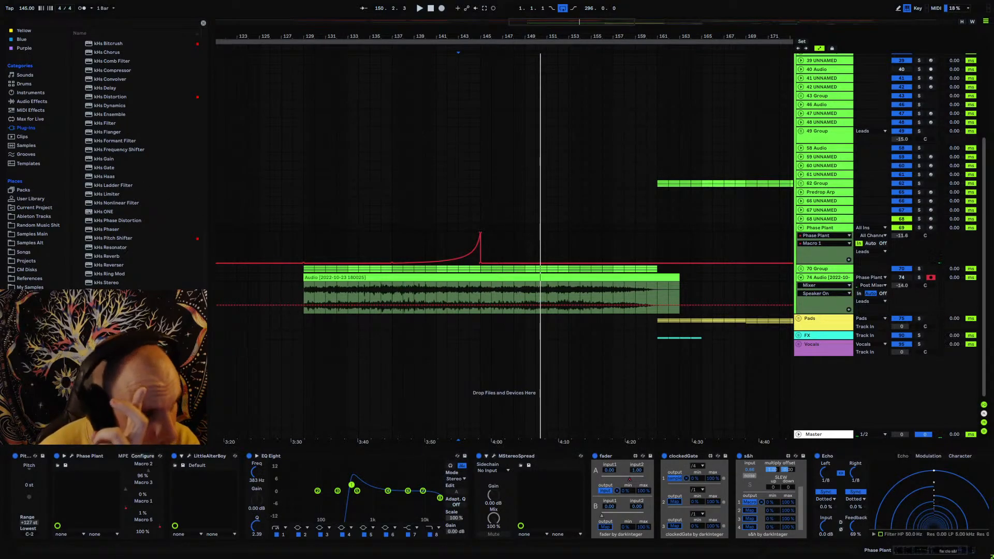
pyautogui.moveTo(107, 293); pyautogui.dragTo(580, 496)
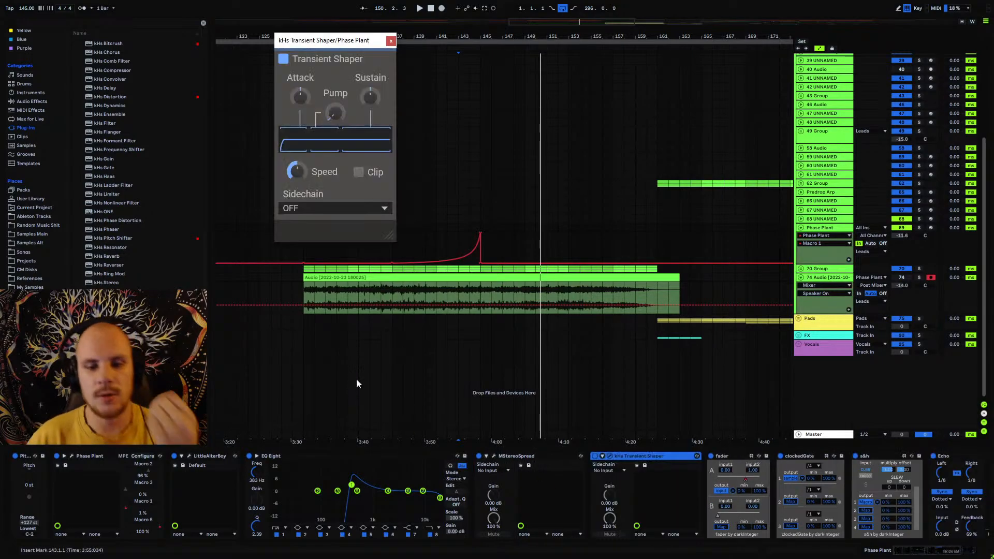
pyautogui.press('space')
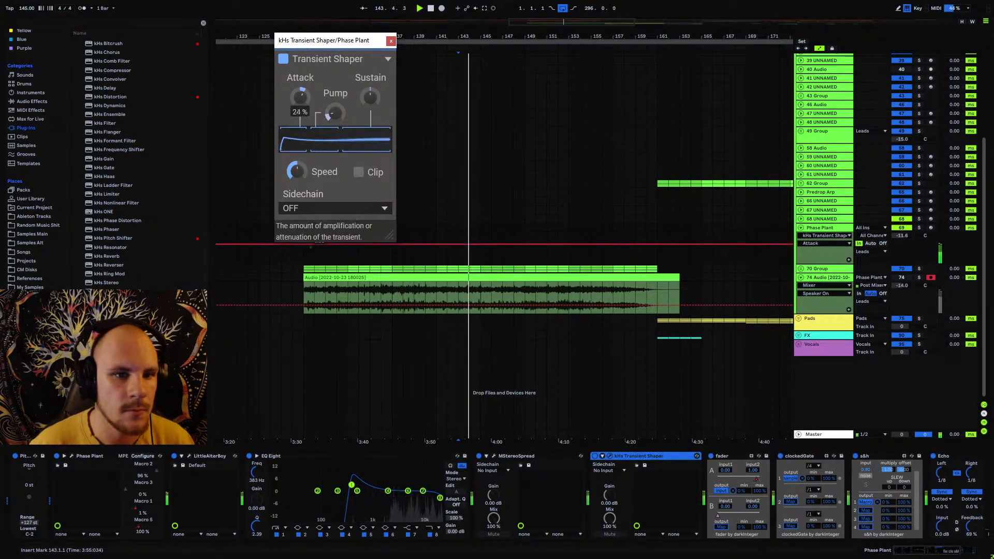
pyautogui.moveTo(303, 107); pyautogui.dragTo(331, 106)
pyautogui.moveTo(296, 172); pyautogui.dragTo(300, 176)
pyautogui.moveTo(333, 130); pyautogui.dragTo(332, 151)
pyautogui.press('space')
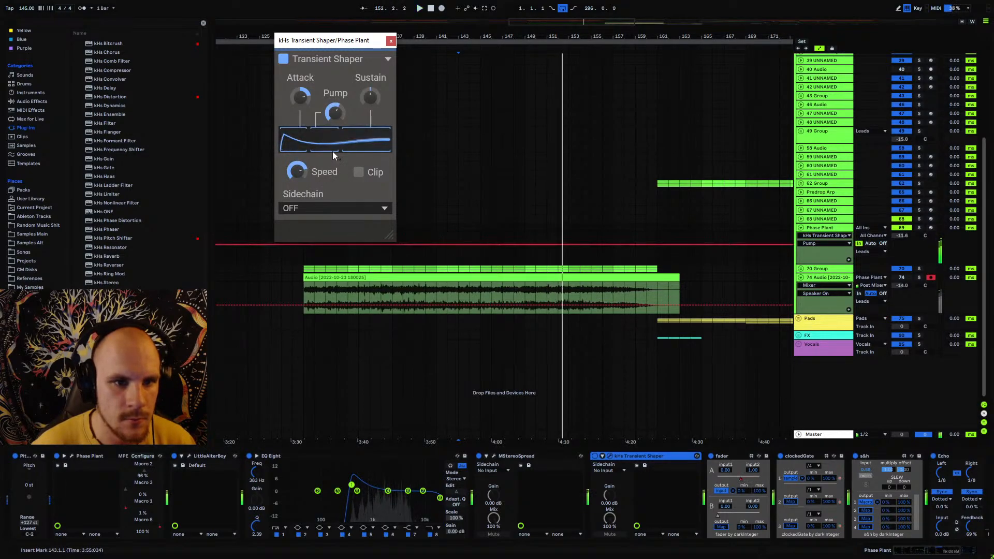
pyautogui.click(628, 458)
pyautogui.press('Delete')
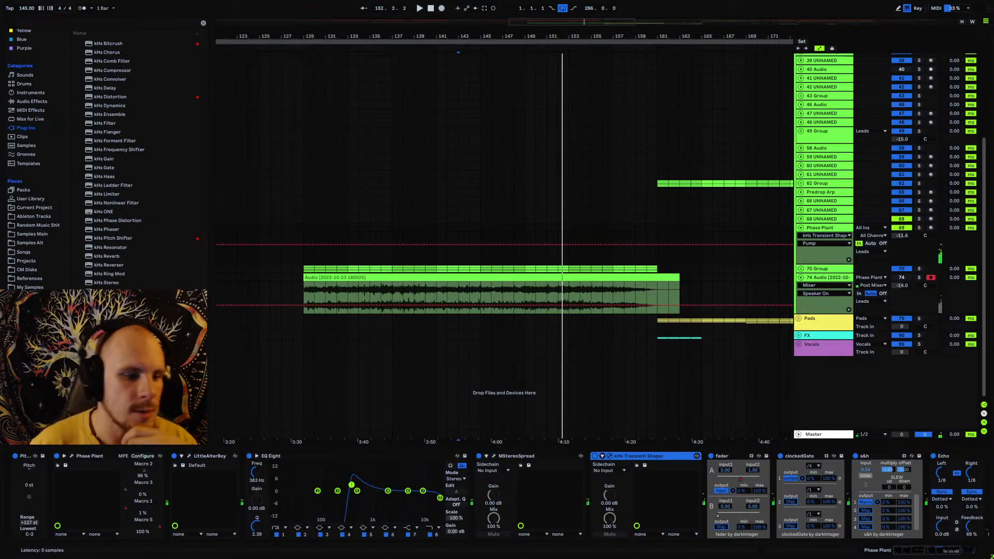
# - Insert LFOTool after MStereoSpread in the Phase Plant track's device chain
pyautogui.scroll(-1, 142, 285)
pyautogui.click(137, 273)
pyautogui.moveTo(137, 273); pyautogui.dragTo(574, 467)
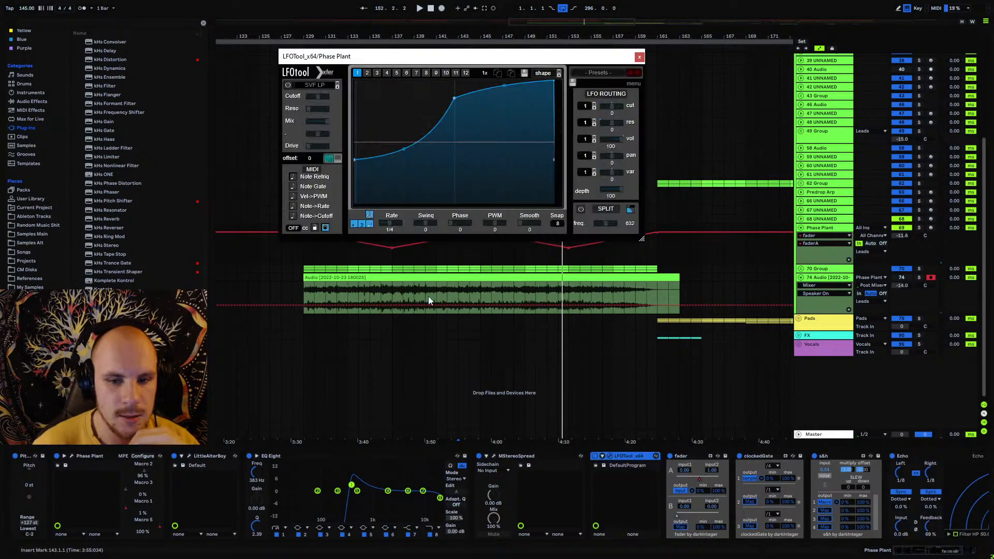
# - Shape LFOTool's curve to start high, dip late in the cycle and rise at its end, and set the rate to 1/16
pyautogui.moveTo(552, 83); pyautogui.dragTo(554, 159)
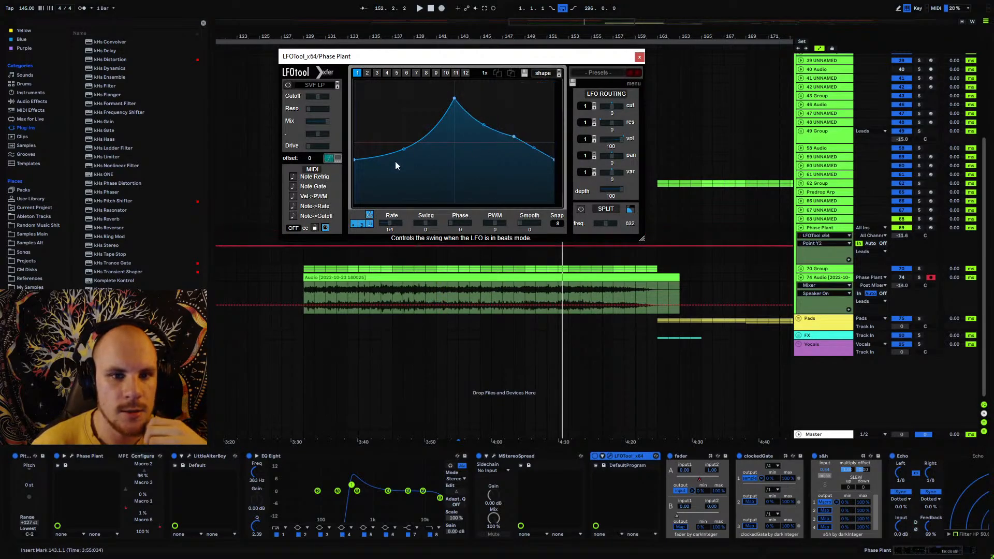
pyautogui.moveTo(357, 162); pyautogui.dragTo(377, 74)
pyautogui.moveTo(452, 98); pyautogui.dragTo(446, 132)
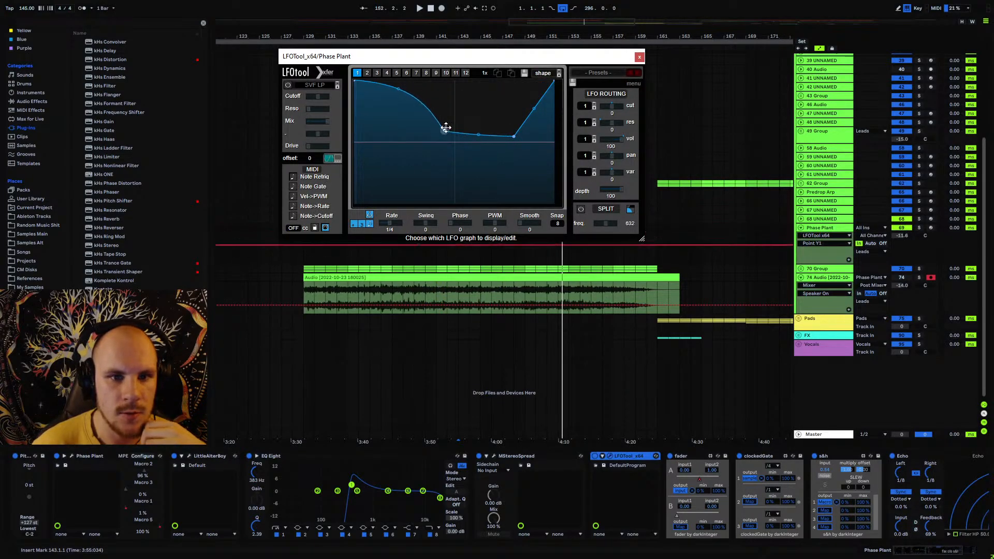
pyautogui.moveTo(517, 141); pyautogui.dragTo(520, 151)
pyautogui.moveTo(393, 229); pyautogui.dragTo(407, 223)
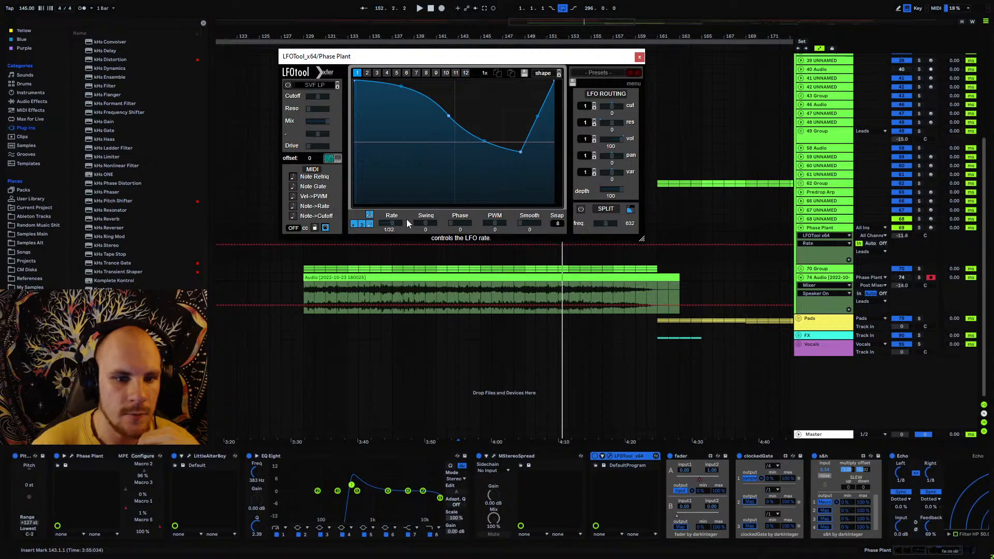
pyautogui.click(640, 57)
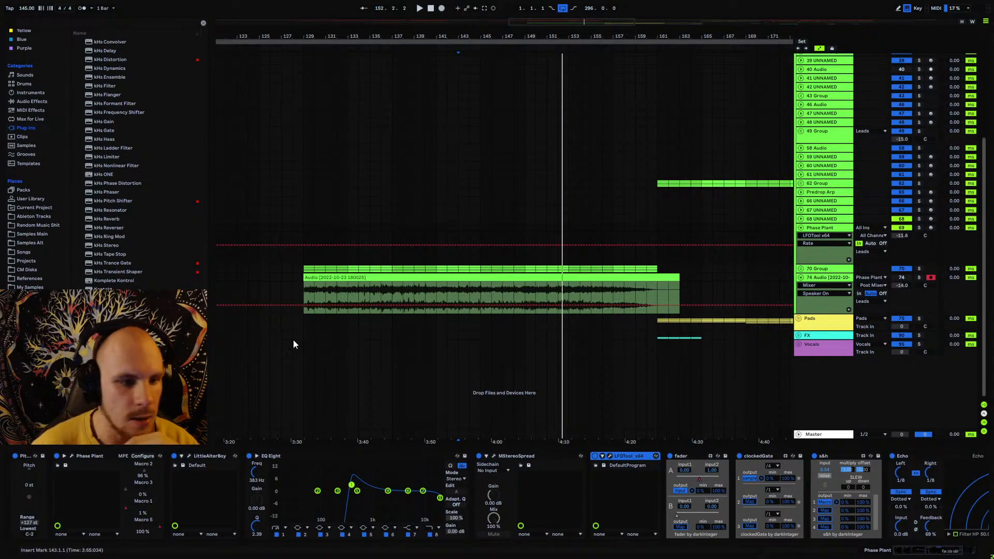
# - Insert Multiband Dynamics between MStereoSpread and LFOTool on the Phase Plant track
pyautogui.scroll(3, 118, 288)
pyautogui.click(31, 101)
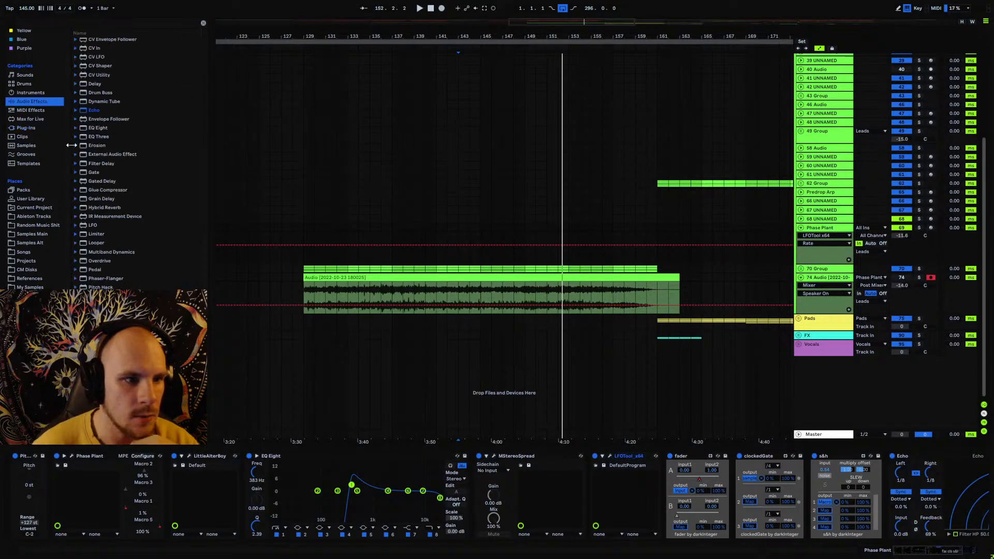
pyautogui.moveTo(124, 252); pyautogui.dragTo(589, 523)
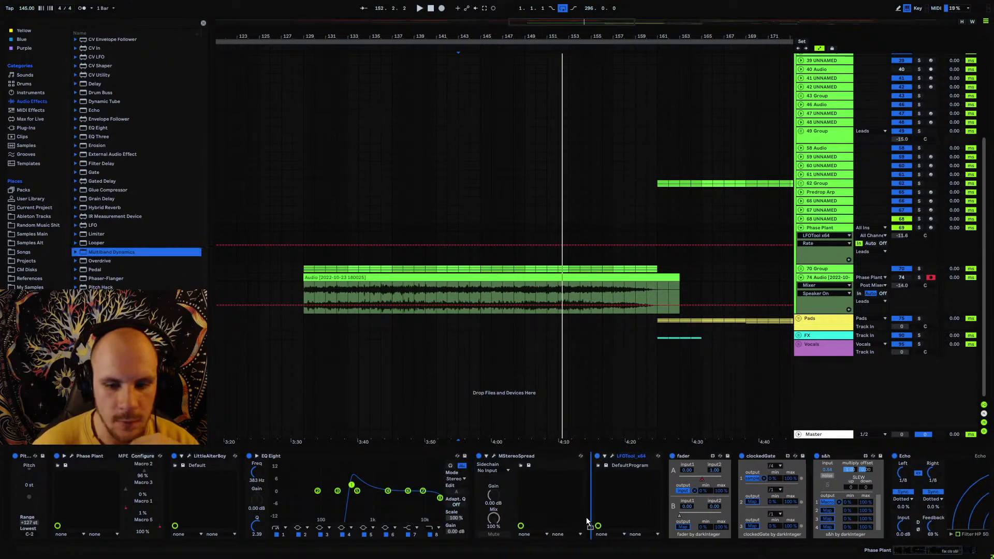
# - Play from bar 149 and set the OTT device's Output to 11.2 dB and its Time to 18 %
pyautogui.click(523, 241)
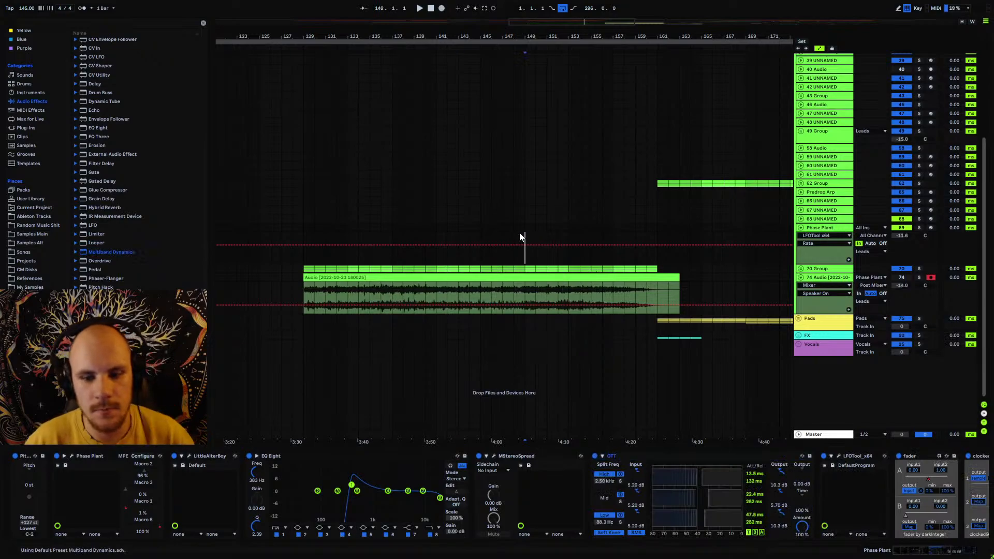
pyautogui.press('space')
pyautogui.moveTo(803, 472); pyautogui.dragTo(802, 449)
pyautogui.press('space')
pyautogui.press('space')
pyautogui.moveTo(802, 502)
pyautogui.mouseDown()
pyautogui.moveTo(802, 475)
pyautogui.moveTo(802, 511)
pyautogui.mouseUp()
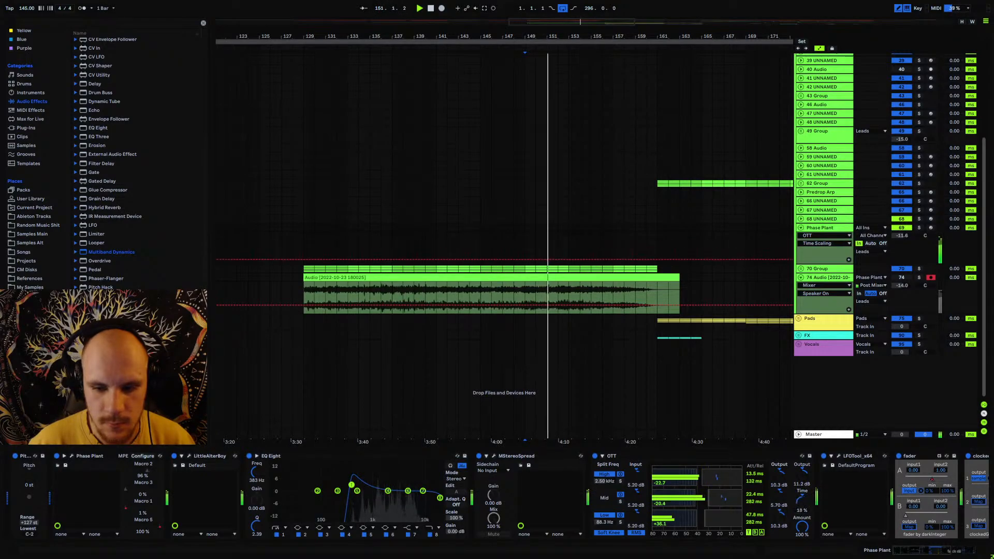
# - Reshape LFOTool's curve into a smooth fall from full level to the minimum at the end of the cycle
pyautogui.click(839, 455)
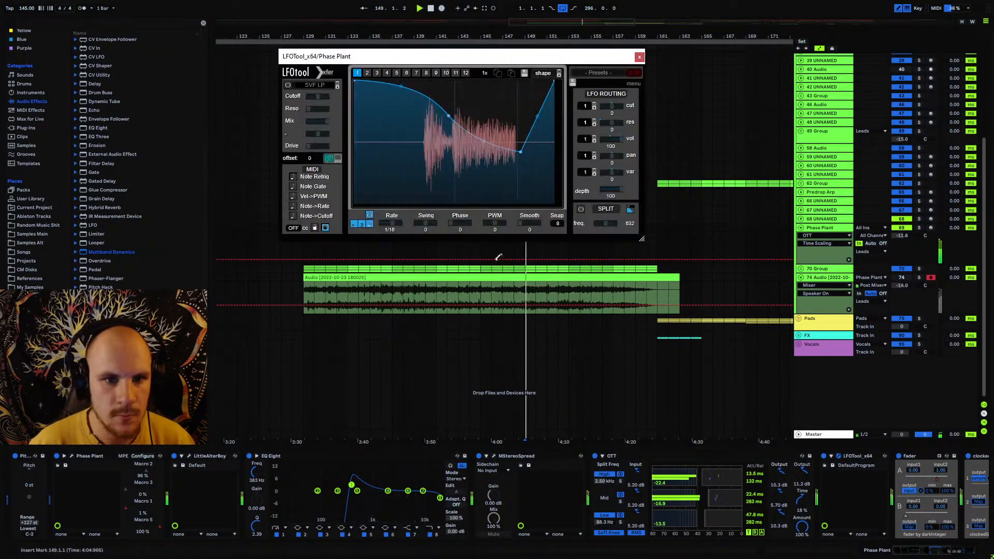
pyautogui.moveTo(518, 154); pyautogui.dragTo(559, 200)
pyautogui.moveTo(449, 116); pyautogui.dragTo(437, 123)
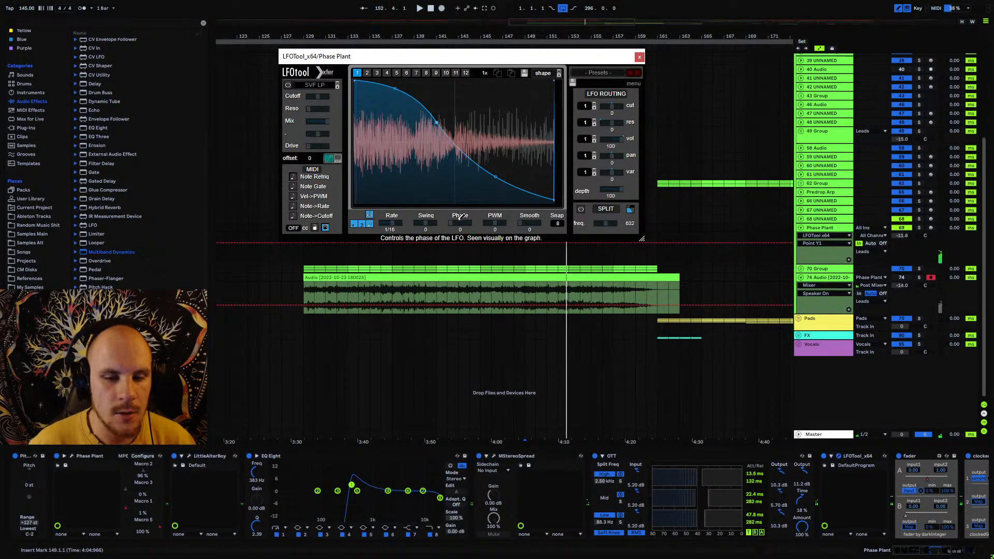
# - Move the lowest point of LFOTool's curve slightly earlier so the curve snaps back to full level at the cycle's end
pyautogui.keyDown('shift'); pyautogui.click(754, 457); pyautogui.keyUp('shift')
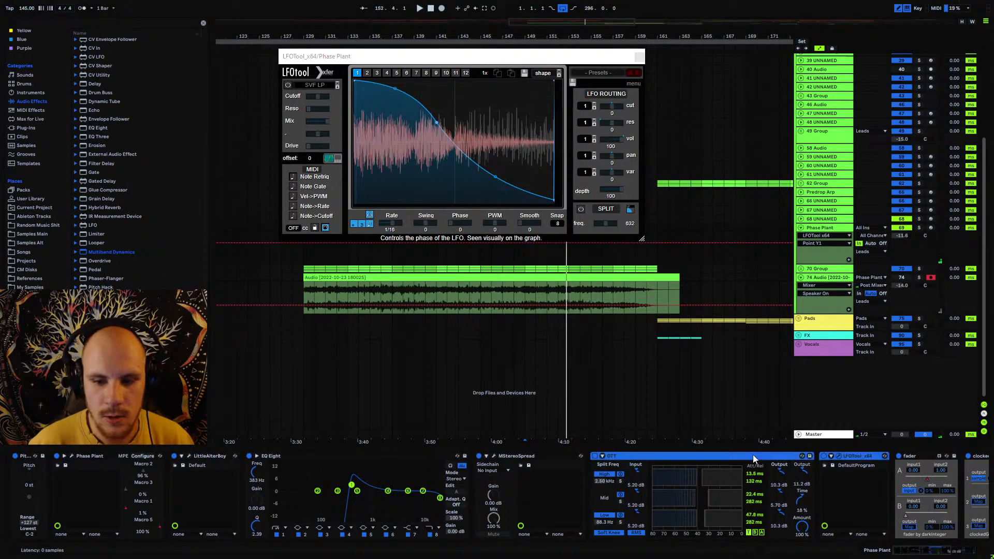
pyautogui.click(207, 455)
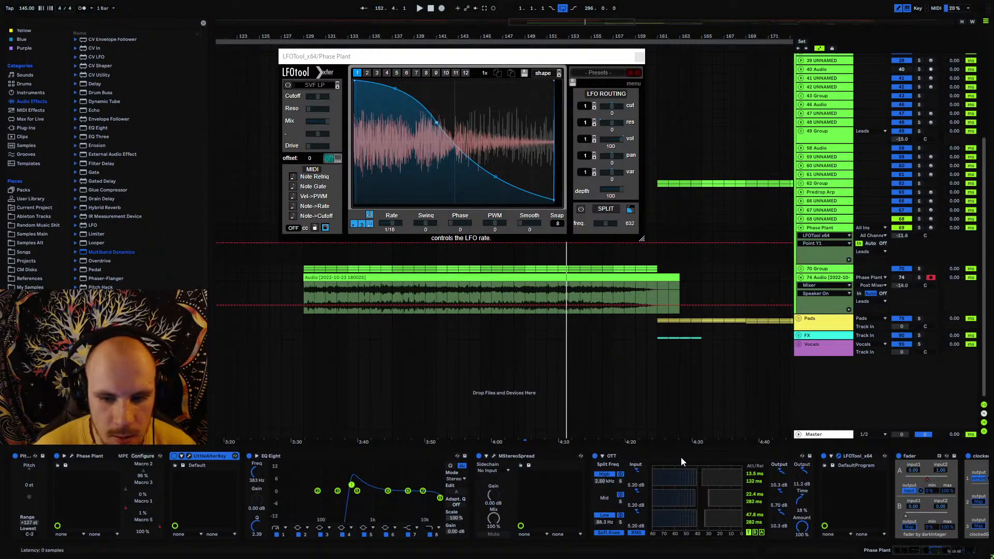
pyautogui.press('space')
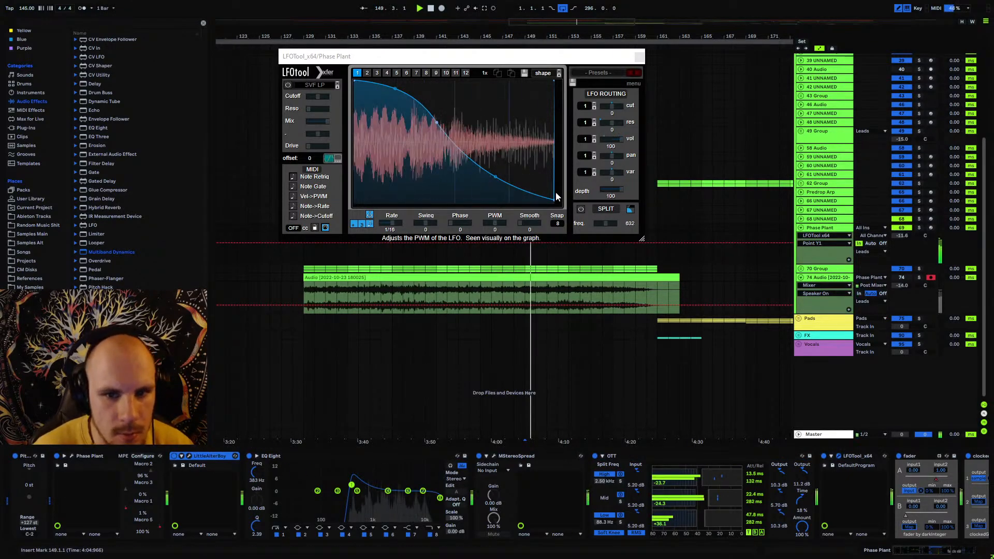
pyautogui.moveTo(557, 198); pyautogui.dragTo(546, 200)
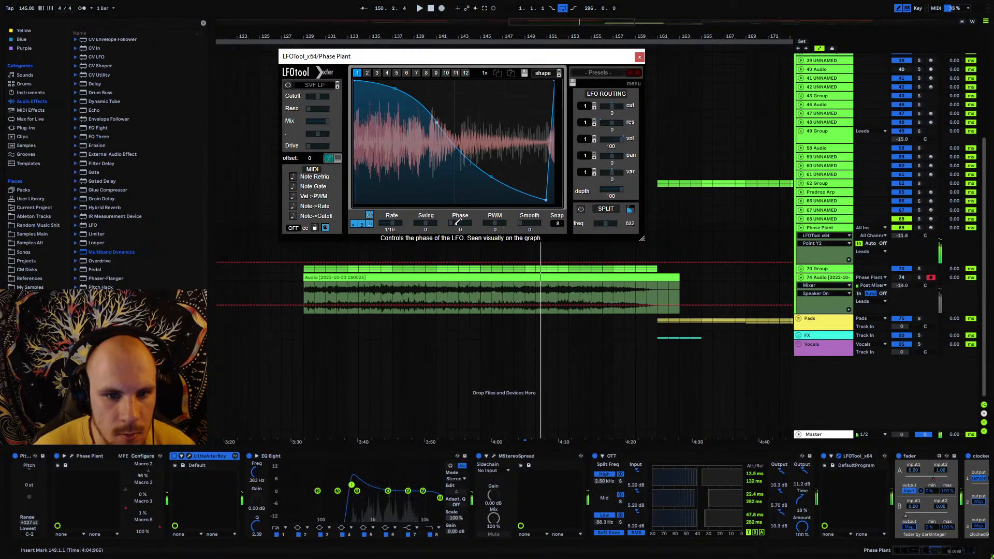
# - Set LFOTool's Phase to 211 while auditioning from bar 149, and close the plugin window
pyautogui.moveTo(463, 218); pyautogui.dragTo(499, 189)
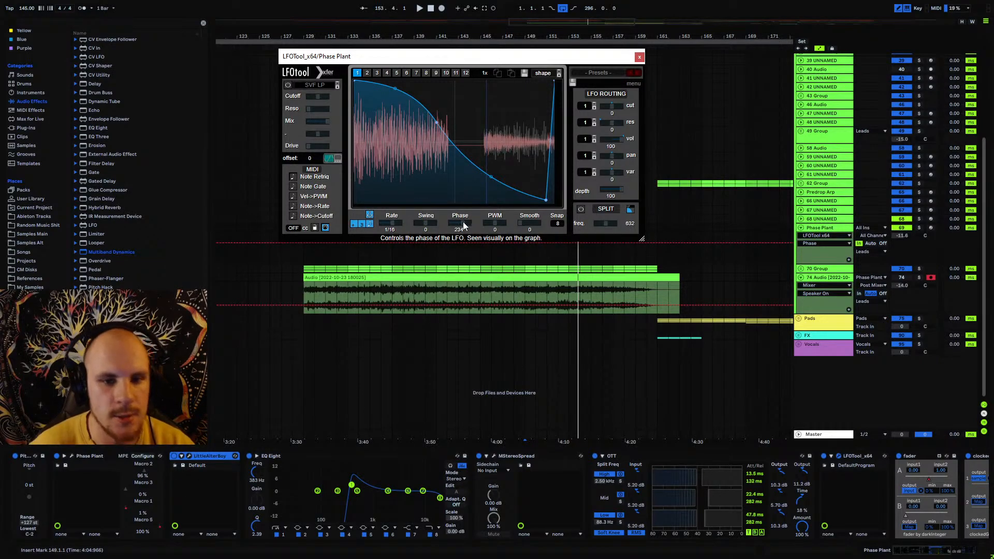
pyautogui.press('space')
pyautogui.press('space')
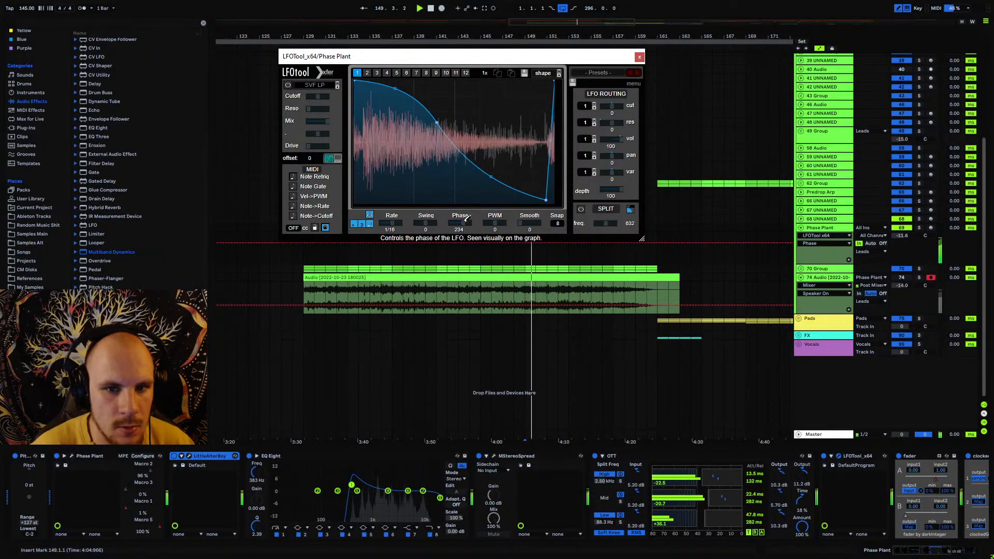
pyautogui.moveTo(466, 218)
pyautogui.mouseDown()
pyautogui.moveTo(474, 211)
pyautogui.moveTo(466, 222)
pyautogui.mouseUp()
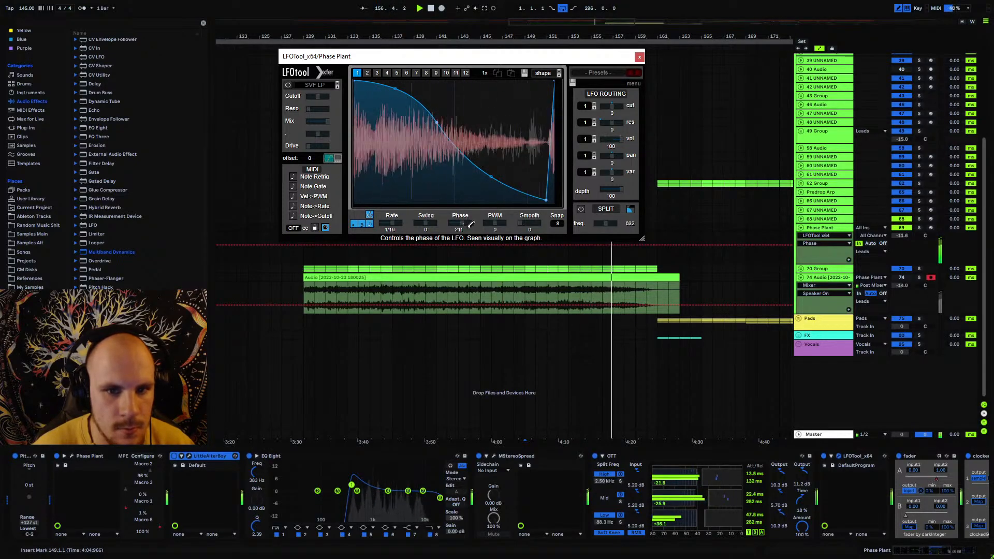
pyautogui.click(639, 57)
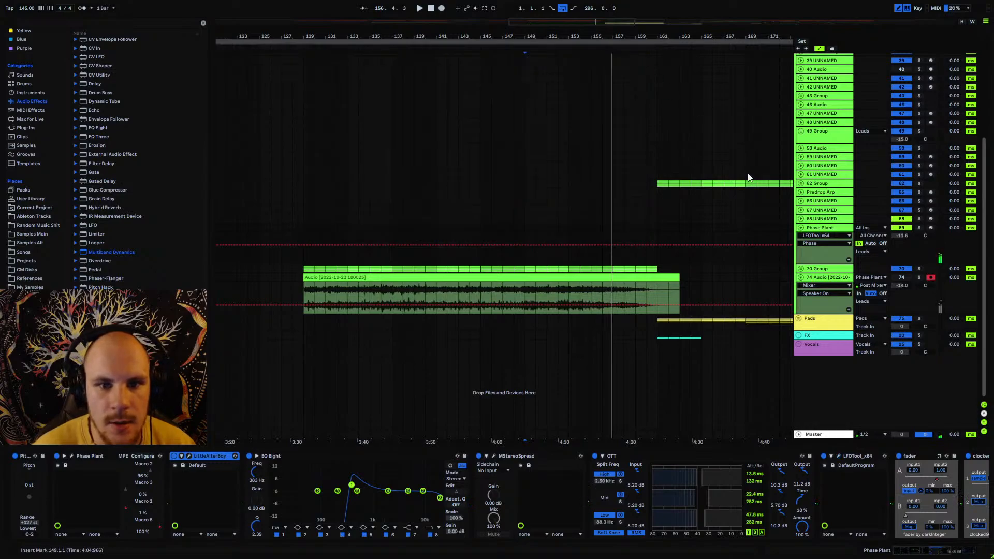
# - Solo the Phase Plant track and record its output onto audio track 74 from bar 129
pyautogui.click(304, 294)
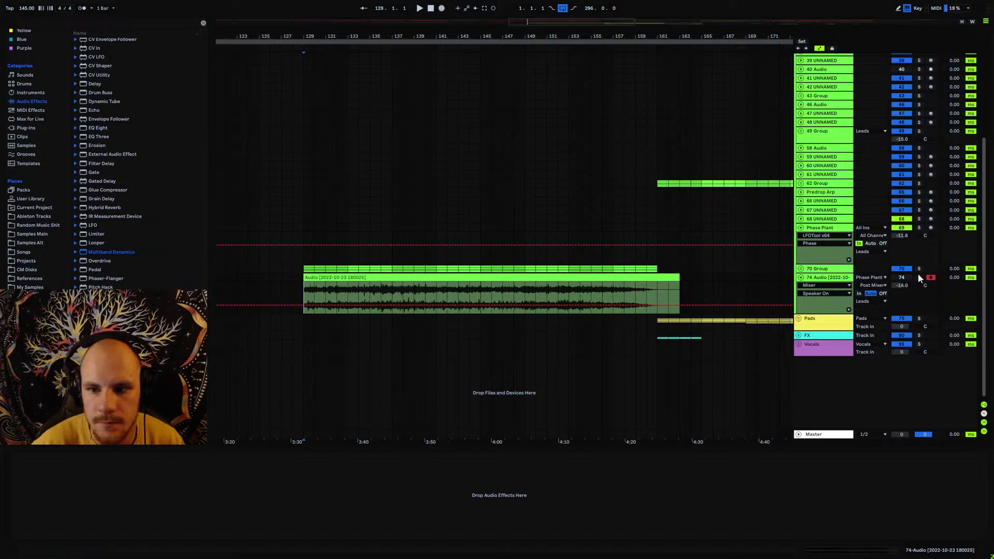
pyautogui.click(919, 228)
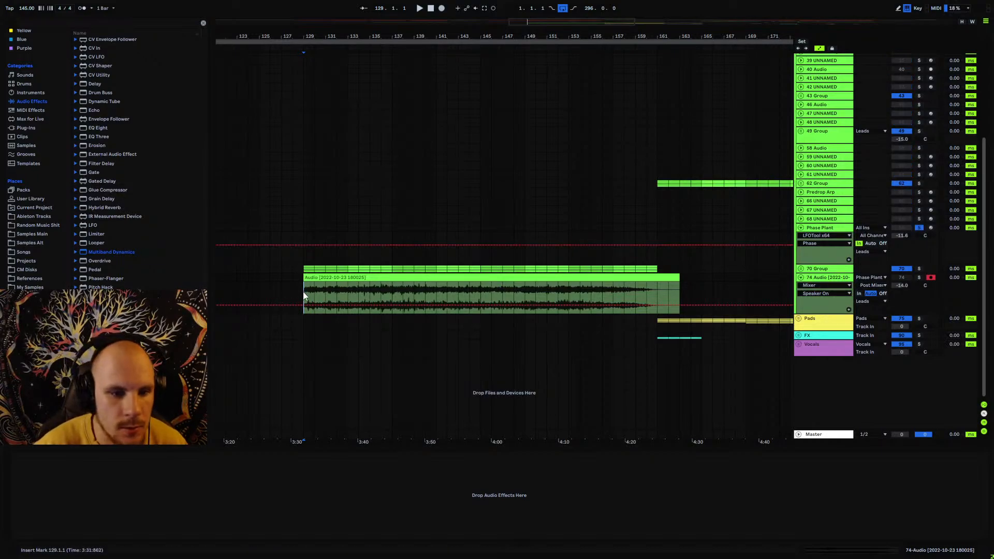
pyautogui.click(442, 8)
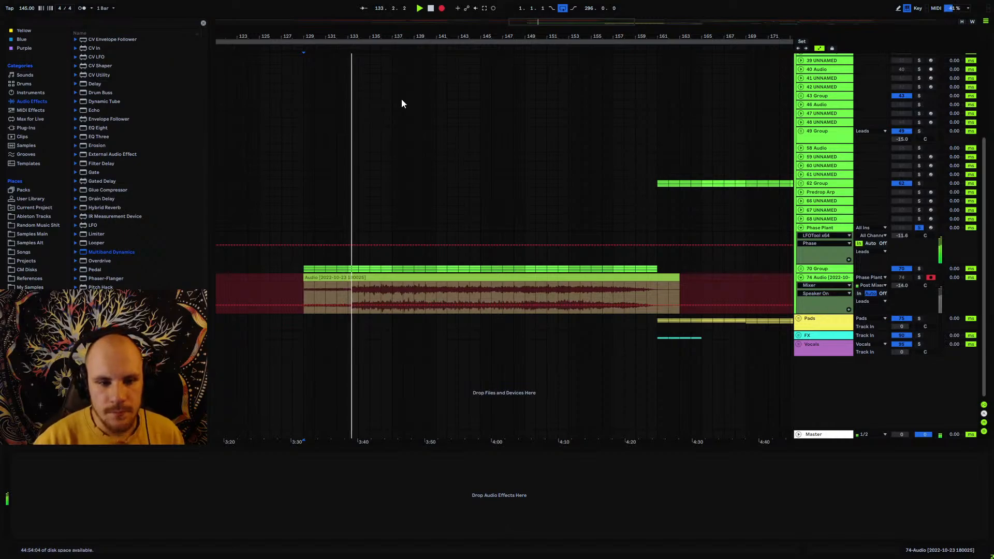
pyautogui.moveTo(335, 36); pyautogui.dragTo(292, 26)
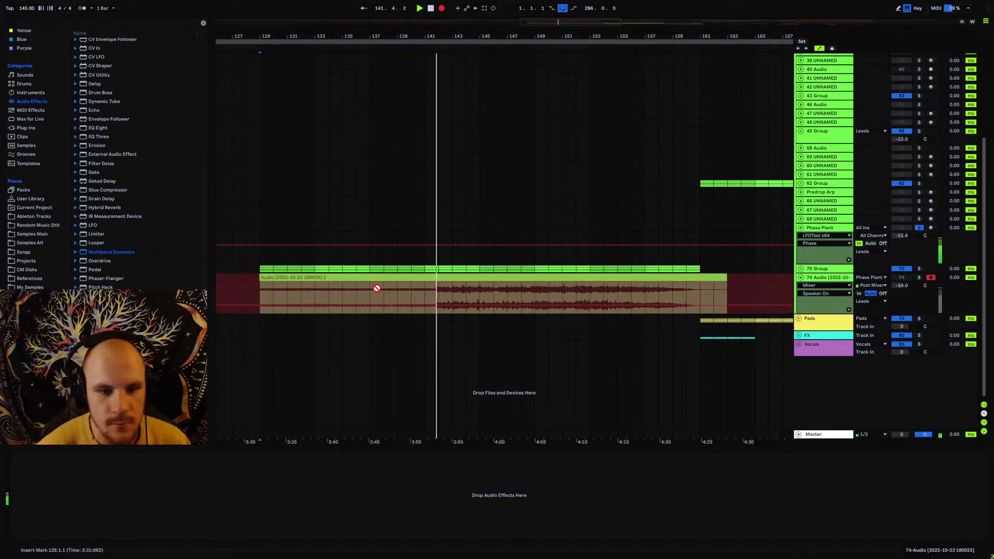
pyautogui.moveTo(454, 35)
pyautogui.mouseDown()
pyautogui.moveTo(454, 65)
pyautogui.moveTo(414, 62)
pyautogui.moveTo(478, 55)
pyautogui.moveTo(457, 40)
pyautogui.moveTo(461, 26)
pyautogui.moveTo(460, 36)
pyautogui.mouseUp()
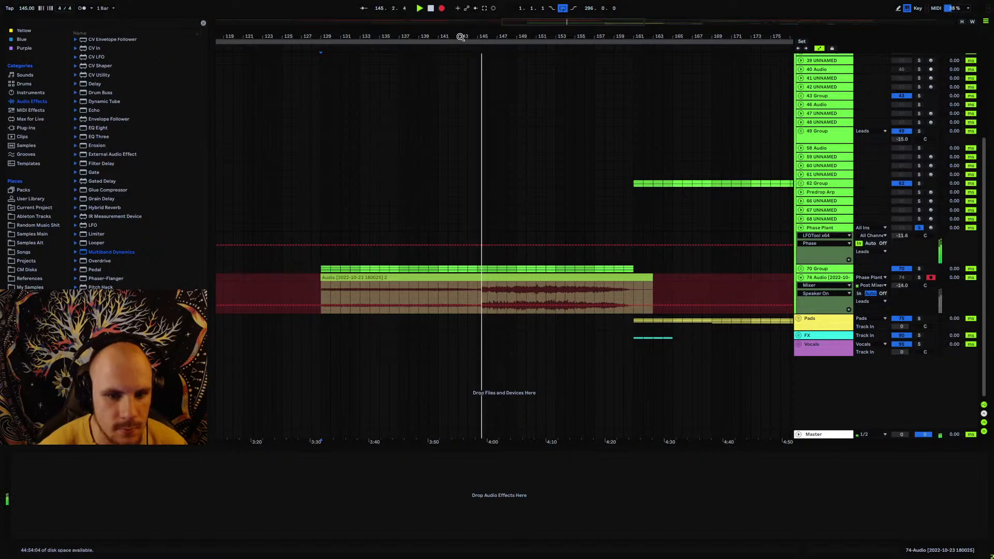
pyautogui.moveTo(460, 37)
pyautogui.mouseDown()
pyautogui.moveTo(461, 156)
pyautogui.moveTo(476, 41)
pyautogui.mouseUp()
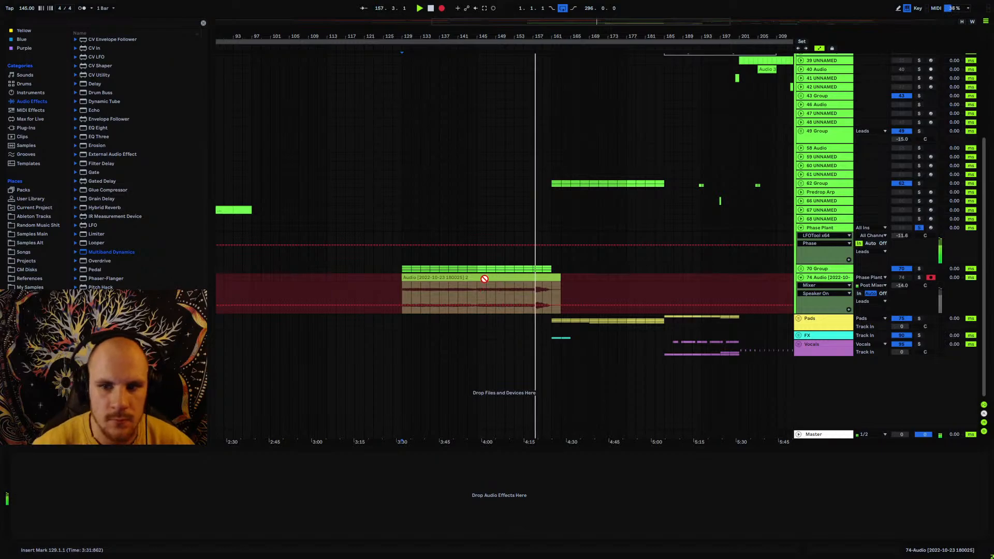
# - Expand 70 Group, examine the MIDI effects on Input 2 and Input 3, and collapse the three input tracks
pyautogui.click(802, 268)
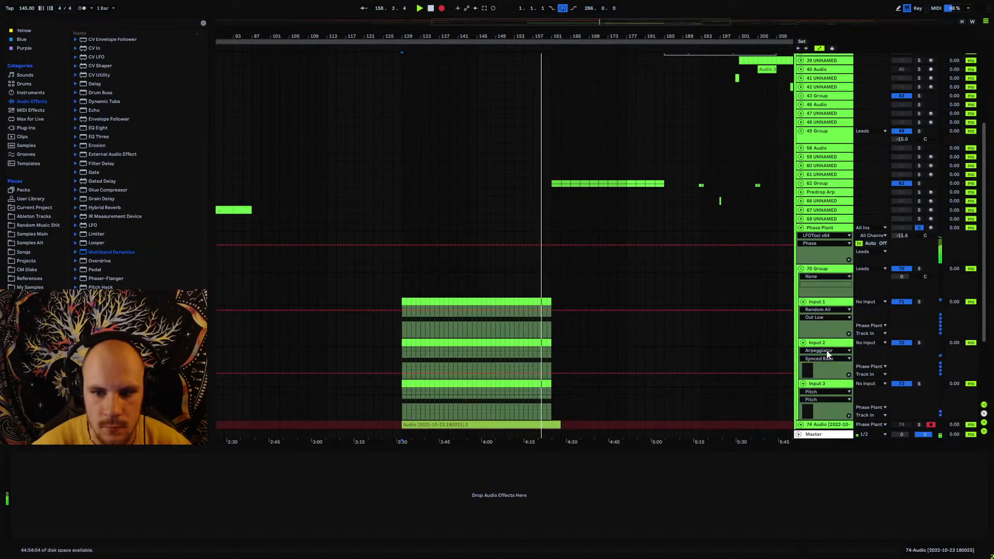
pyautogui.click(825, 343)
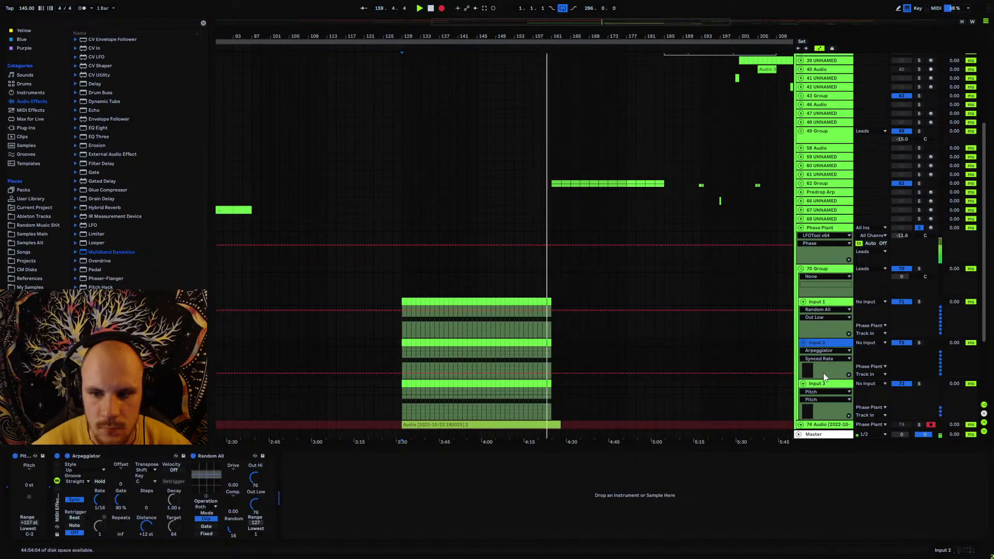
pyautogui.click(813, 384)
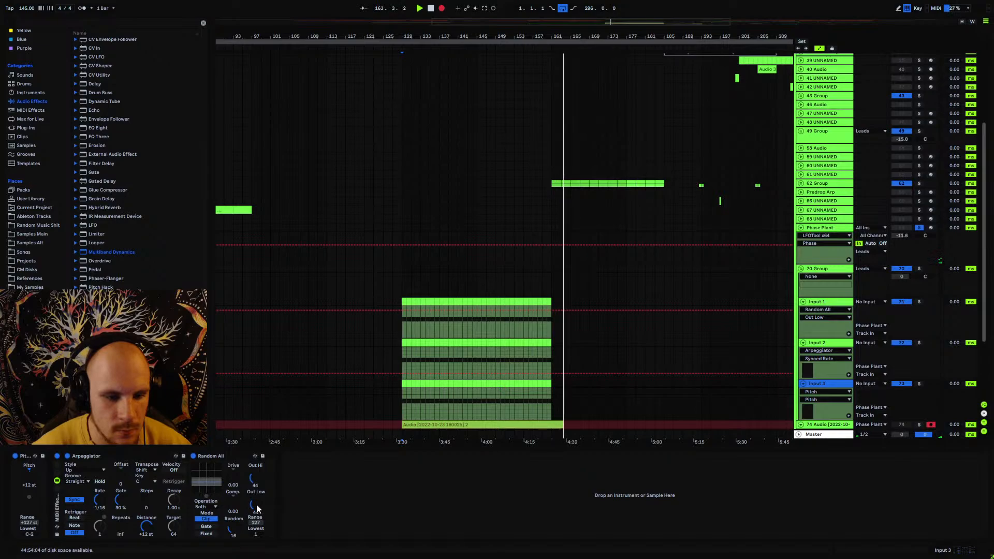
pyautogui.click(803, 343)
pyautogui.click(803, 302)
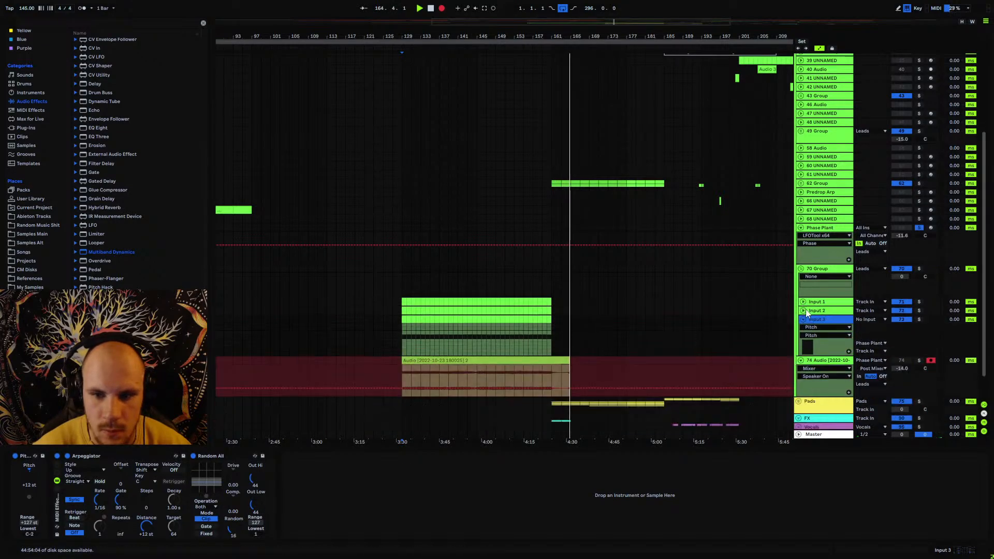
pyautogui.click(803, 319)
# - Stop the recording and turn off the Echo device at the end of the Phase Plant track's chain
pyautogui.press('space')
pyautogui.click(551, 342)
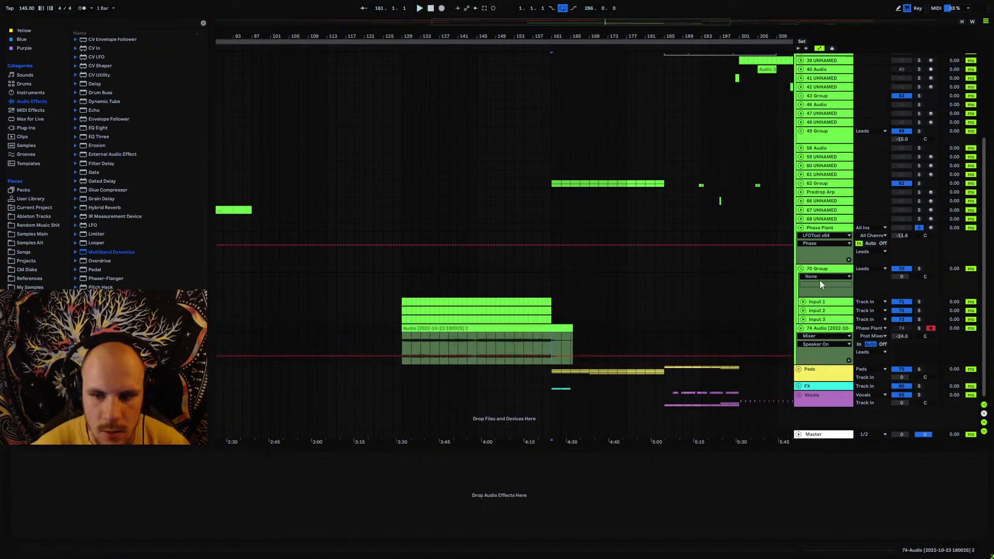
pyautogui.click(823, 231)
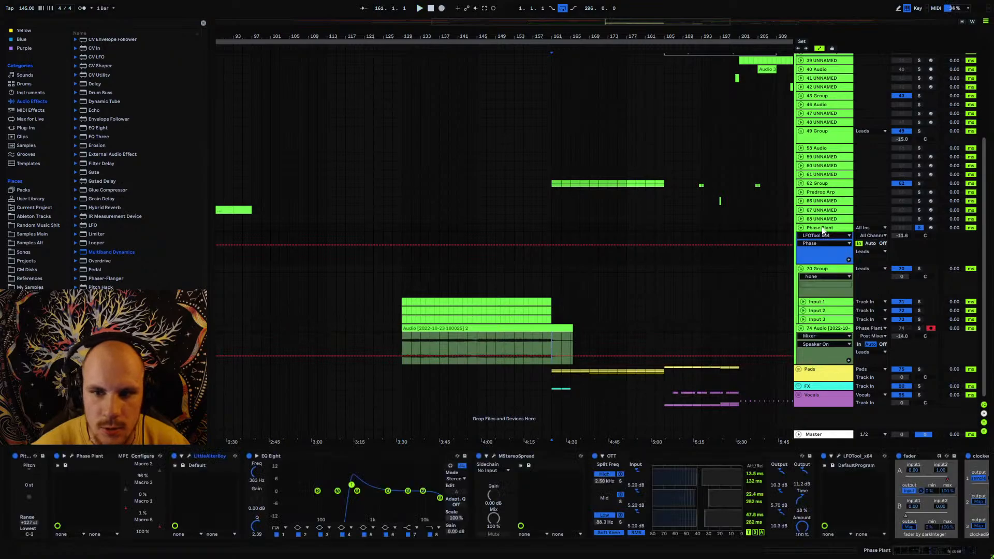
pyautogui.click(945, 553)
pyautogui.click(703, 456)
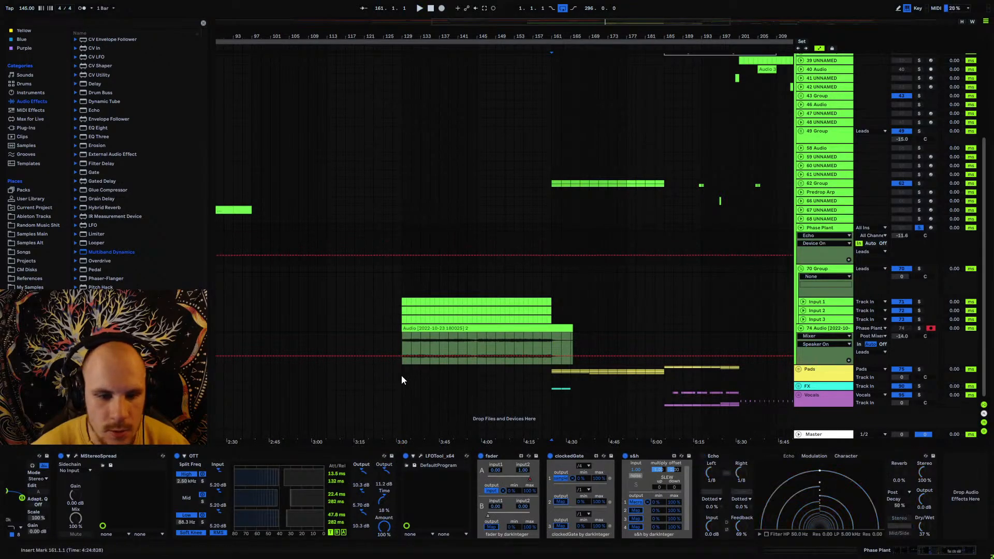
# - Record the Phase Plant output onto track 74 again, from bar 129 through bar 161, over the earlier take
pyautogui.click(402, 357)
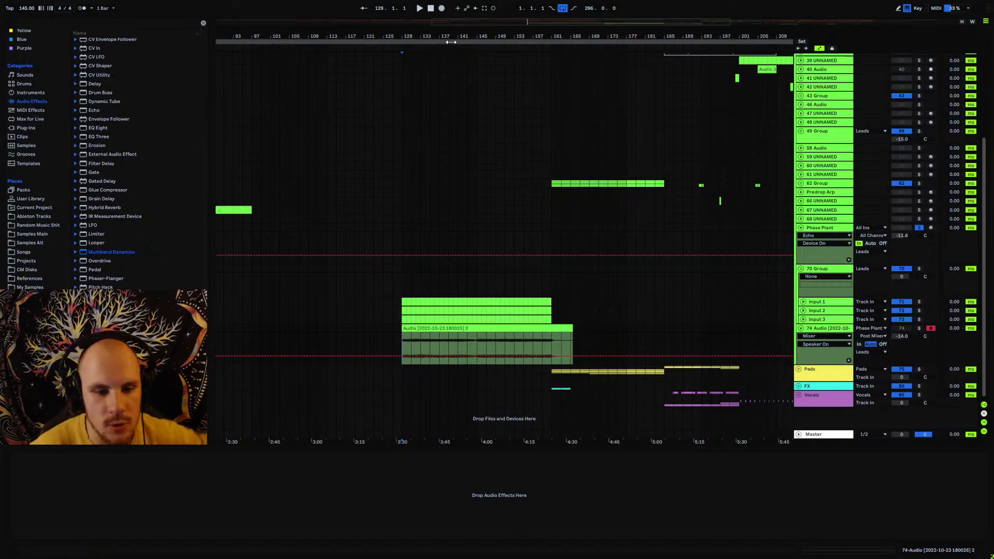
pyautogui.click(441, 7)
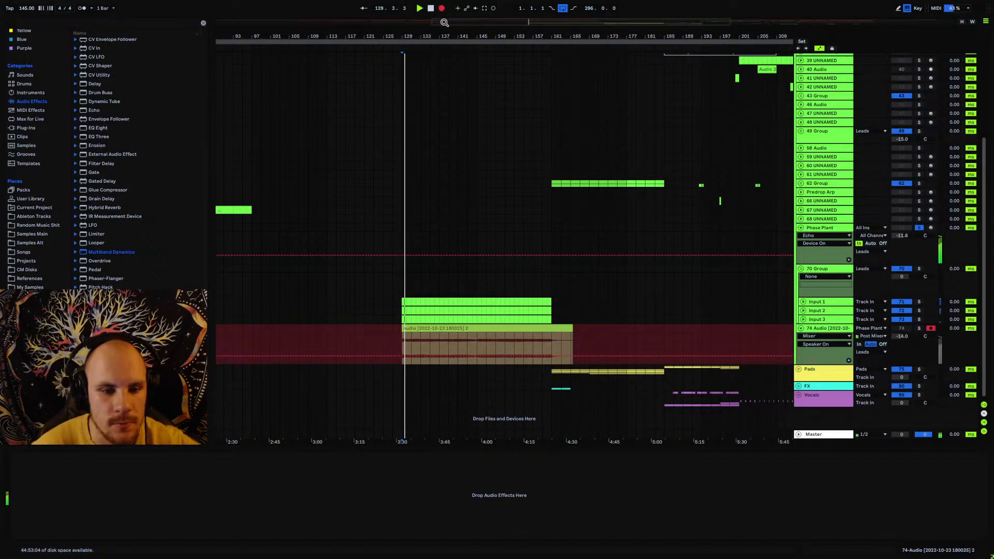
pyautogui.moveTo(429, 23); pyautogui.dragTo(408, 30)
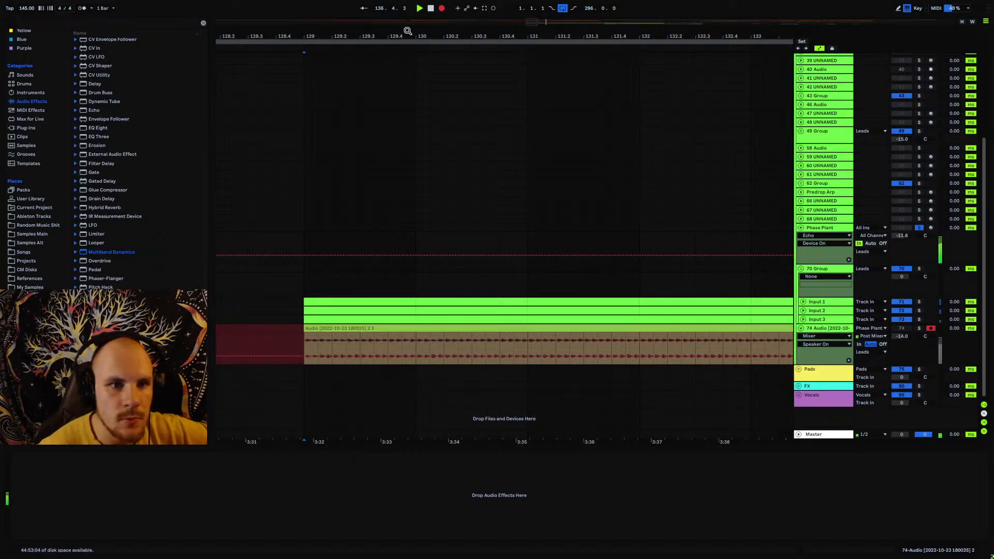
pyautogui.moveTo(408, 31); pyautogui.dragTo(412, 15)
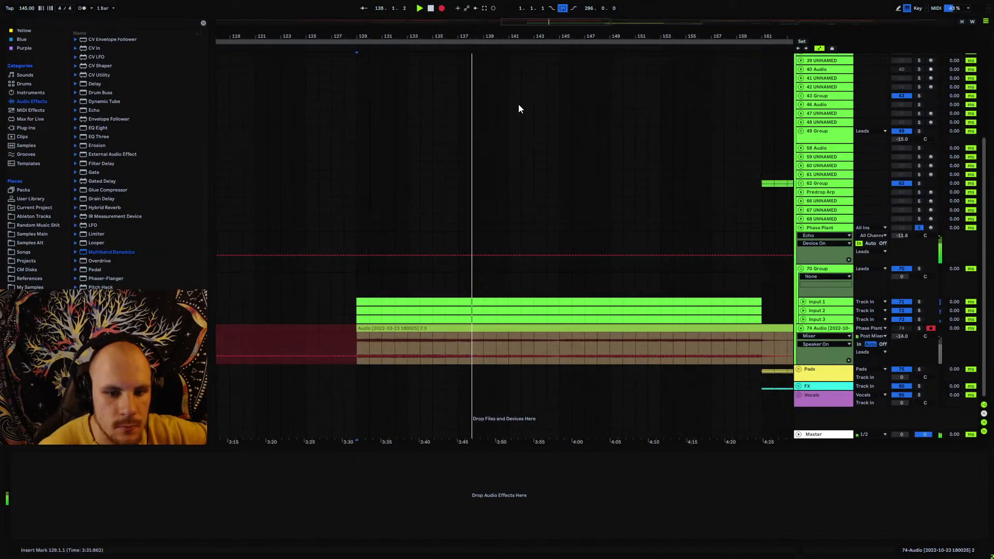
pyautogui.moveTo(473, 36); pyautogui.dragTo(468, 67)
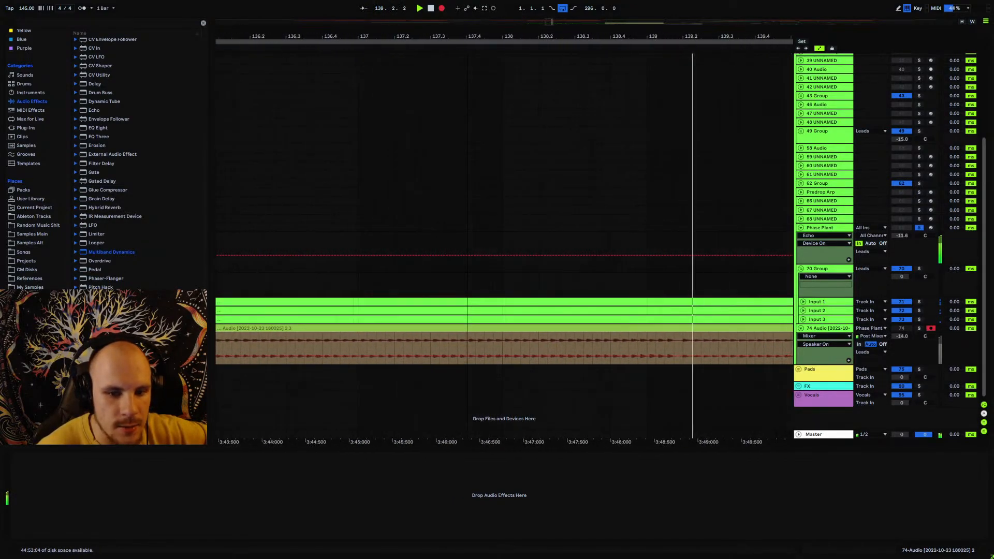
pyautogui.scroll(-5, 463, 88)
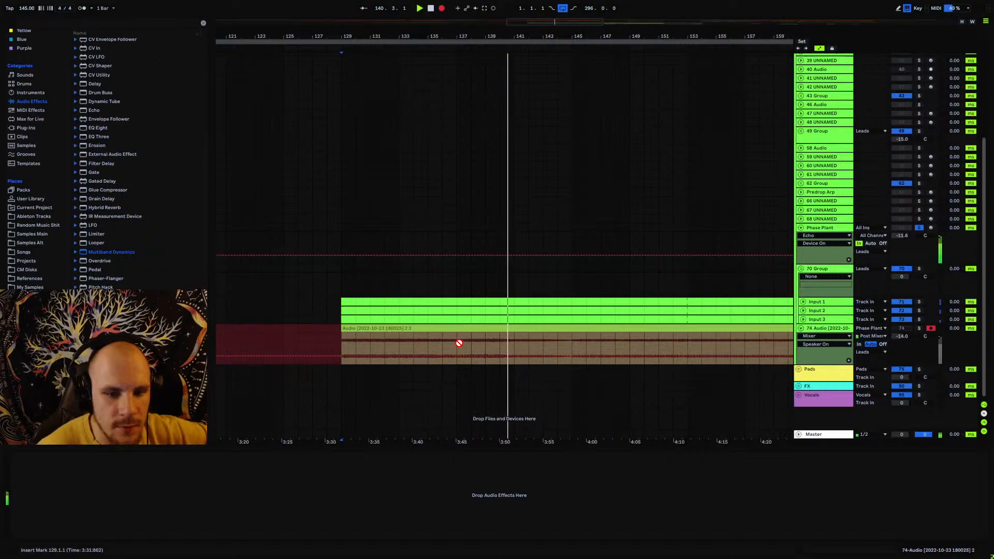
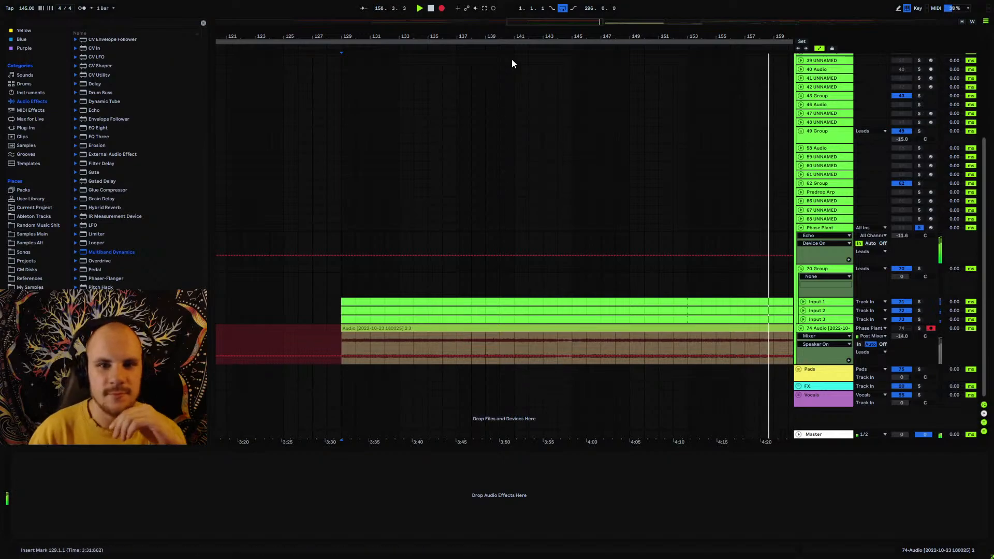
pyautogui.moveTo(510, 37); pyautogui.dragTo(437, 10)
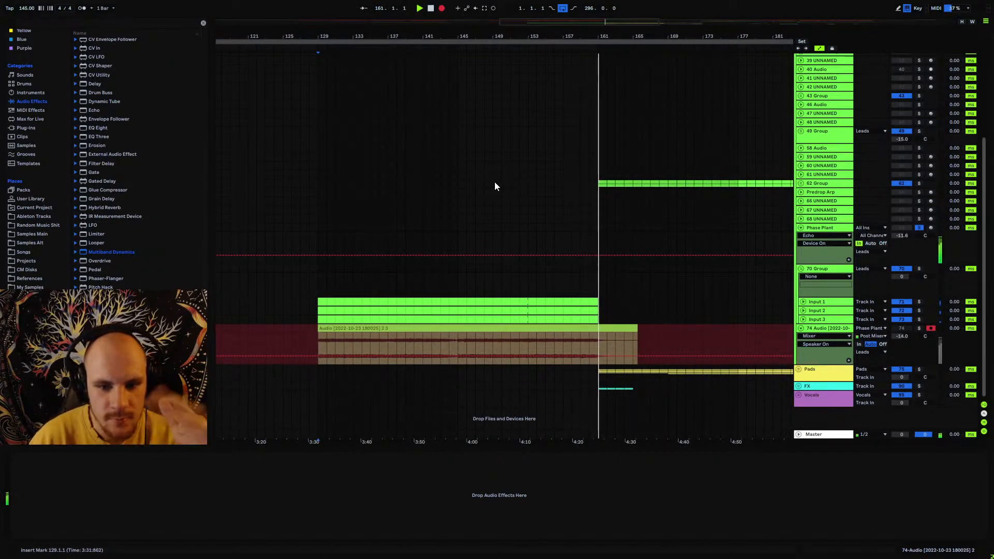
# - Stop recording, split the new take at bar 161 and delete the audio after it on track 74
pyautogui.click(601, 343)
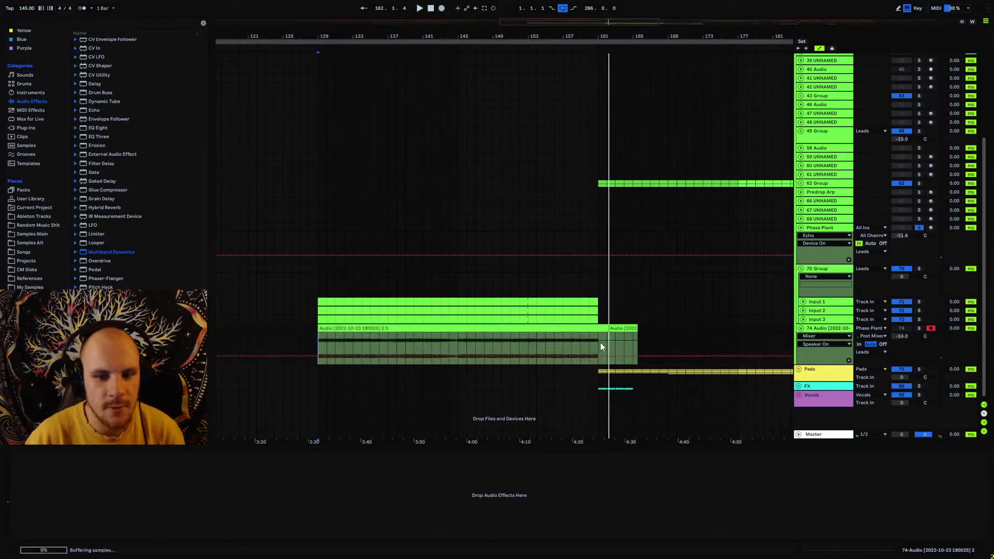
pyautogui.press('space')
pyautogui.hotkey('ctrl', 'e')
pyautogui.click(609, 327)
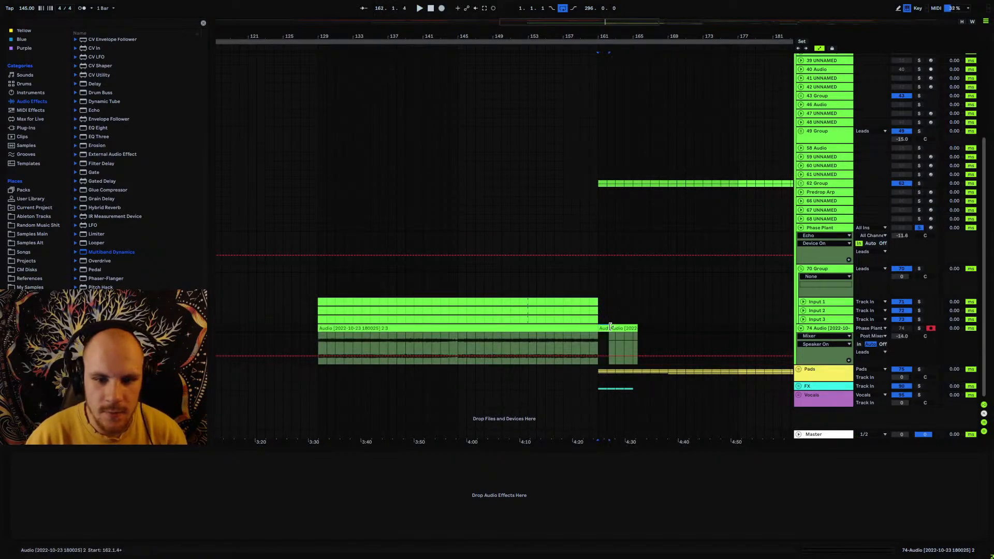
pyautogui.press('Delete')
# - Consolidate the recorded clip spanning bars 129 to 161 and reset its clip gain to 0.00 dB
pyautogui.click(410, 328)
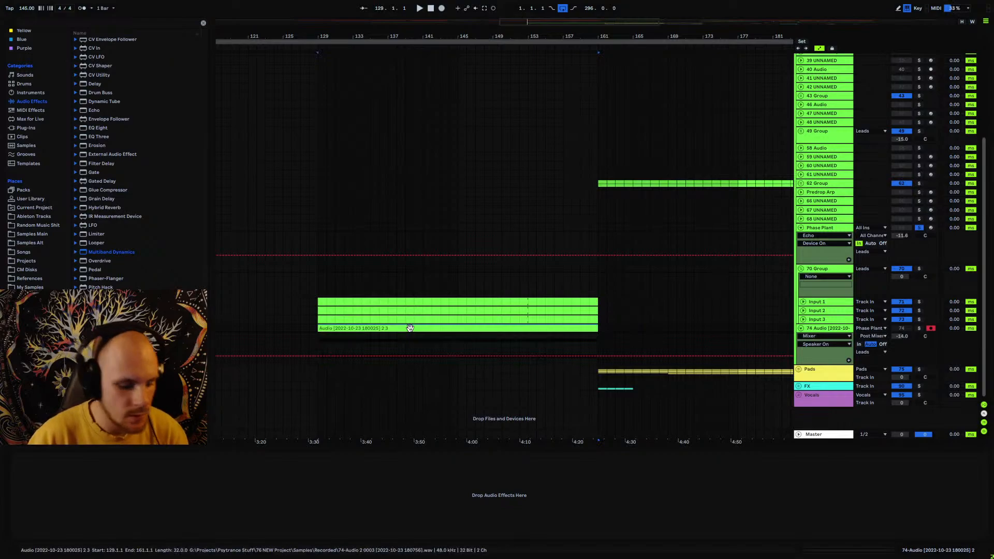
pyautogui.hotkey('ctrl', 'j')
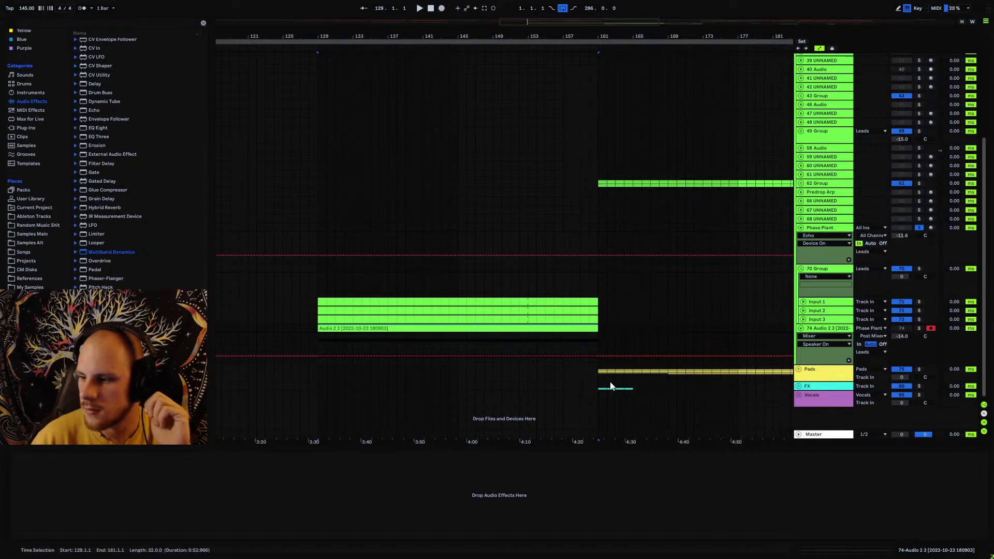
pyautogui.doubleClick(452, 326)
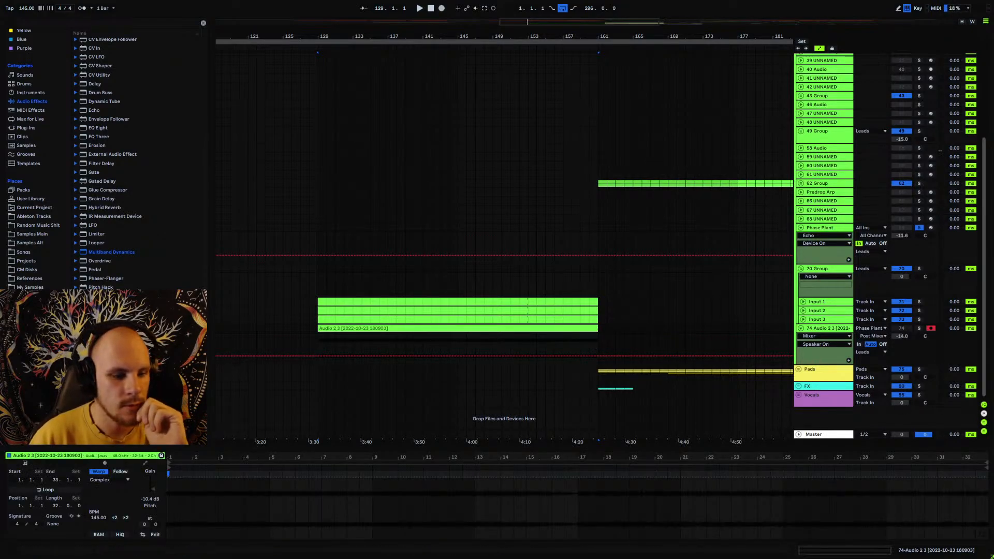
pyautogui.doubleClick(151, 500)
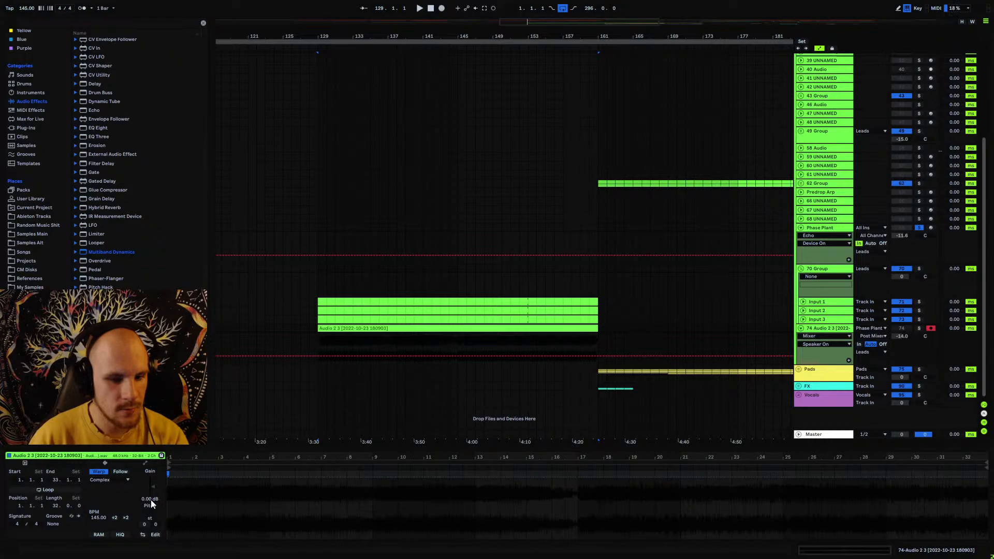
# - Solo track 74 and play its recorded clip from bar 129
pyautogui.click(312, 347)
pyautogui.press('space')
pyautogui.click(919, 328)
pyautogui.press('space')
pyautogui.press('space')
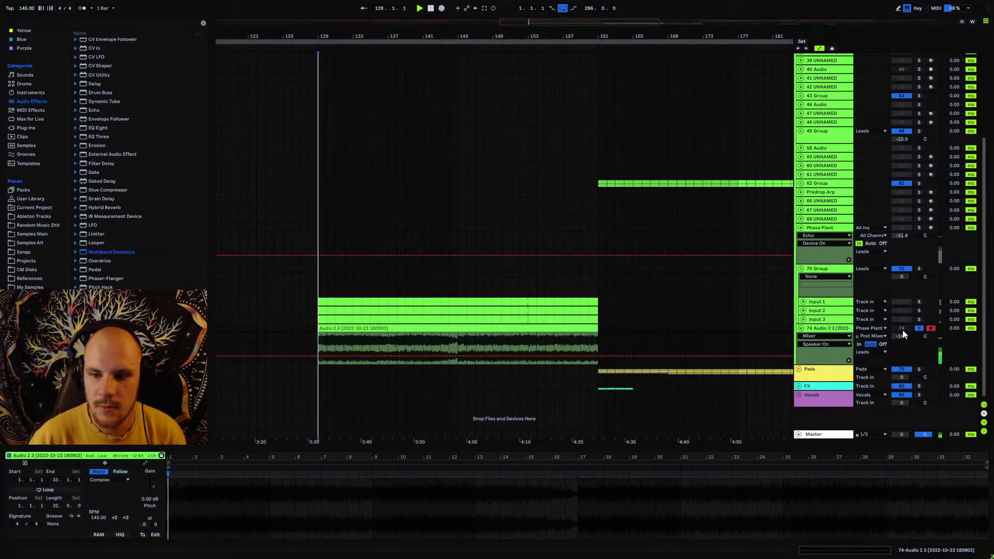
# - Shift the audio inside track 74's clip so its first transient lands exactly on bar 129
pyautogui.moveTo(331, 38); pyautogui.dragTo(318, 73)
pyautogui.moveTo(439, 37); pyautogui.dragTo(444, 166)
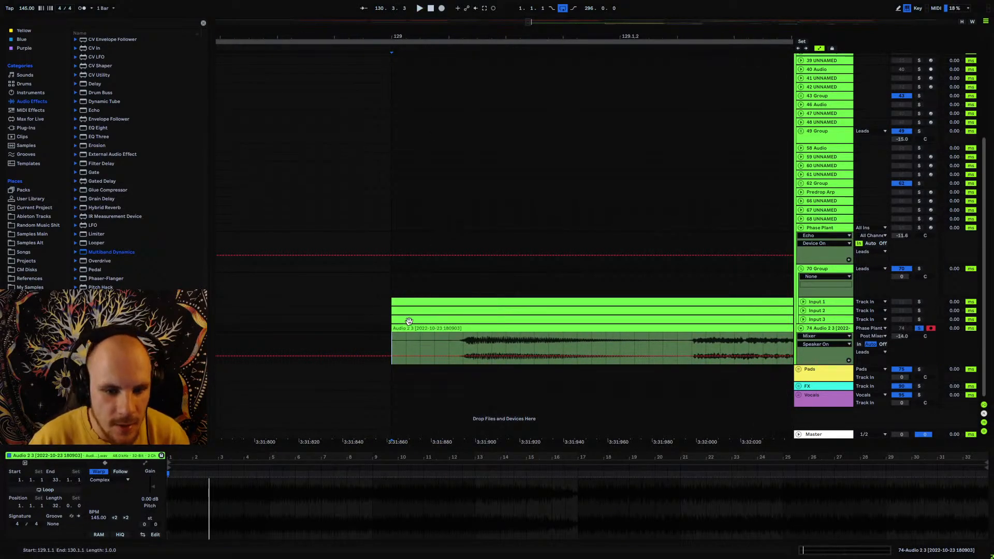
pyautogui.moveTo(392, 330)
pyautogui.mouseDown()
pyautogui.moveTo(465, 330)
pyautogui.moveTo(407, 329)
pyautogui.mouseUp()
pyautogui.click(393, 336)
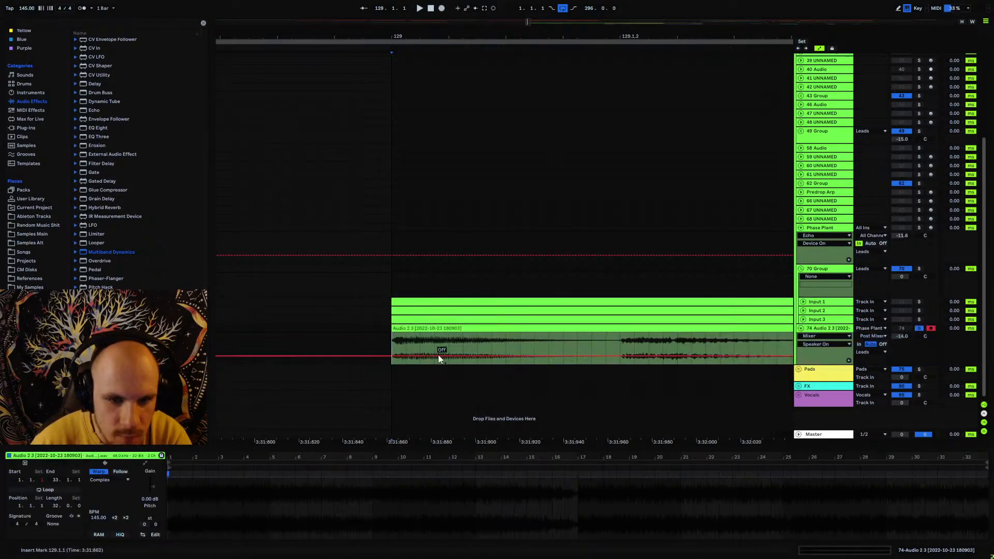
pyautogui.moveTo(452, 38); pyautogui.dragTo(370, 1)
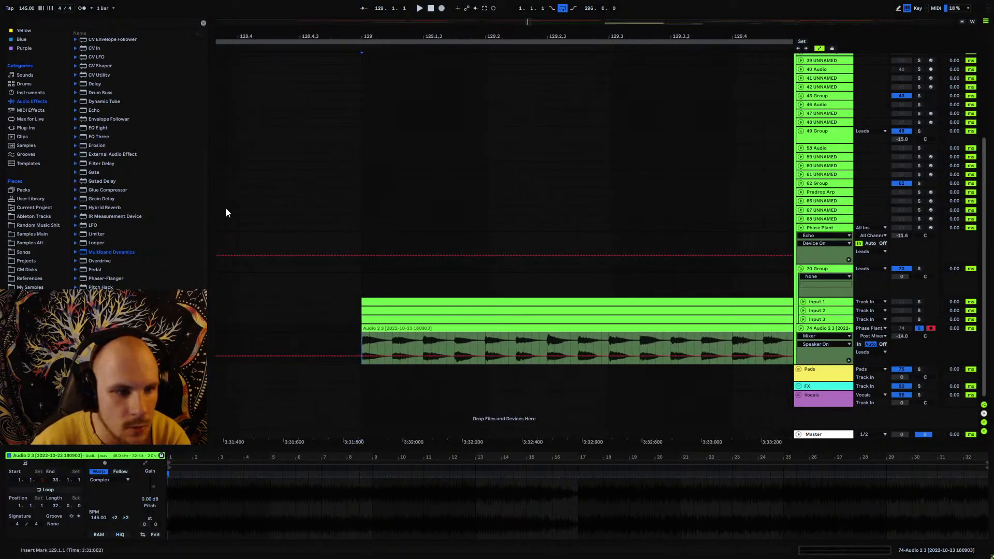
# - Add the kHs Transient Shaper plug-in to track 74 and play the clip from bar 129
pyautogui.click(26, 128)
pyautogui.scroll(-5, 154, 223)
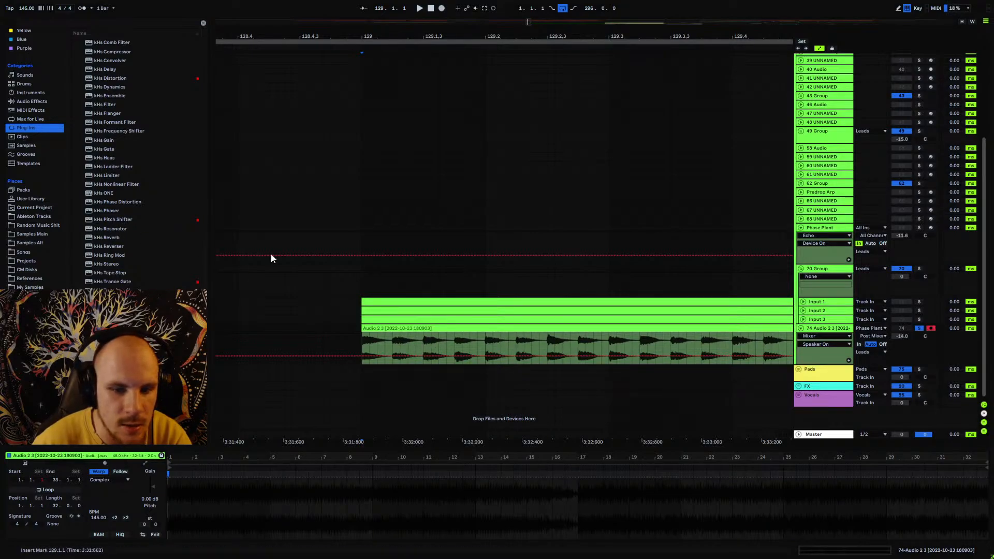
pyautogui.moveTo(113, 289); pyautogui.dragTo(233, 313)
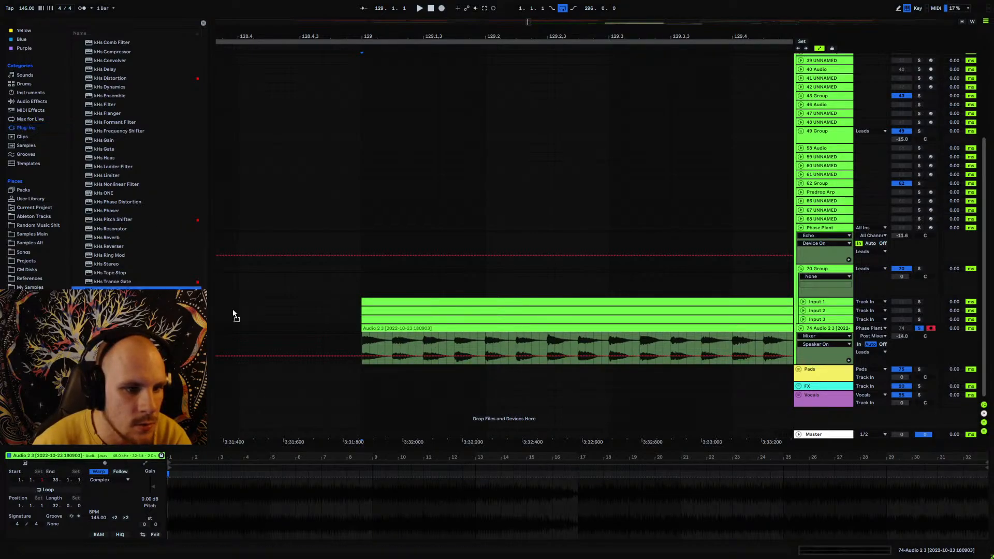
pyautogui.moveTo(220, 249); pyautogui.dragTo(219, 231)
pyautogui.press('space')
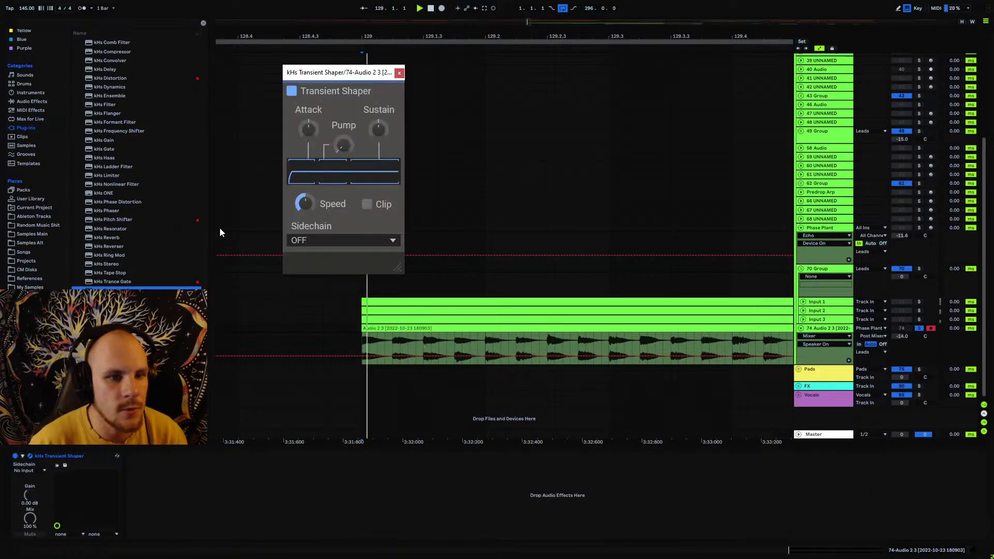
# - Set the Transient Shaper's Attack to 51%, raise Pump and Speed, enable Clip and adjust Sustain slightly
pyautogui.moveTo(343, 146); pyautogui.dragTo(309, 103)
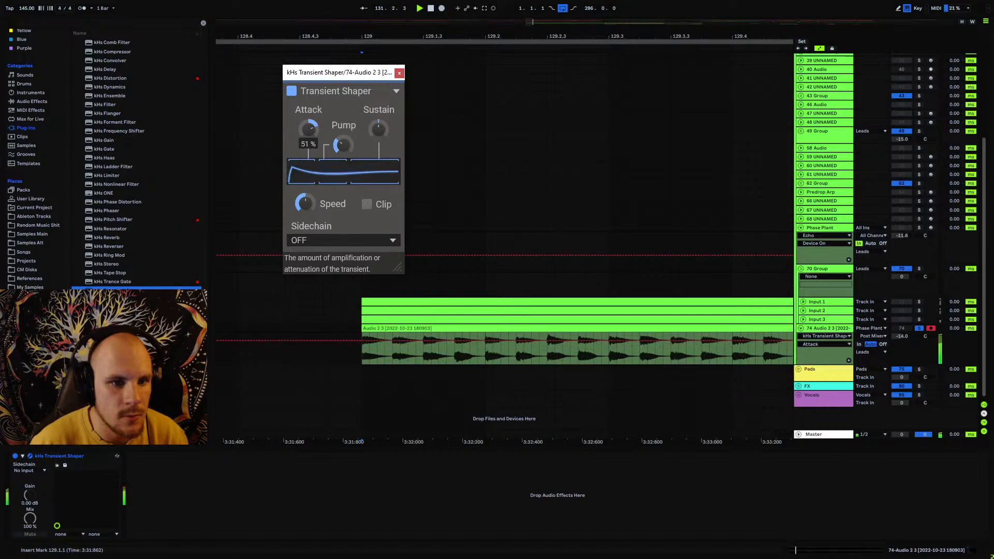
pyautogui.moveTo(305, 203); pyautogui.dragTo(305, 206)
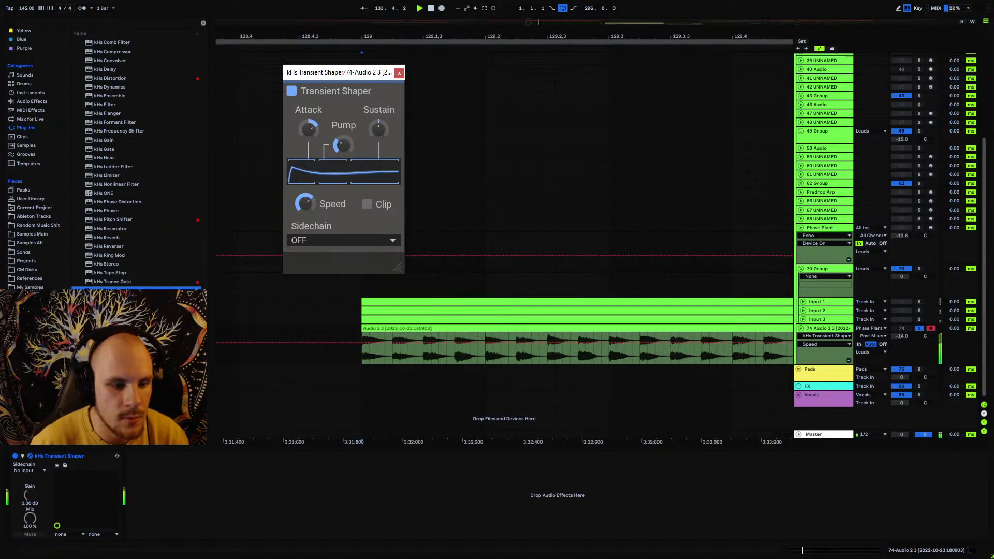
pyautogui.click(364, 204)
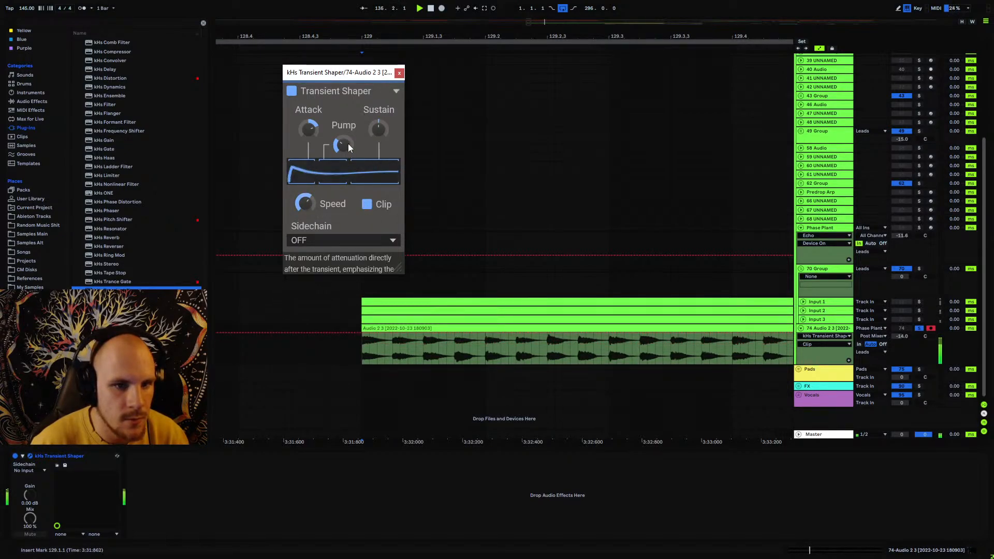
pyautogui.moveTo(343, 145); pyautogui.dragTo(378, 135)
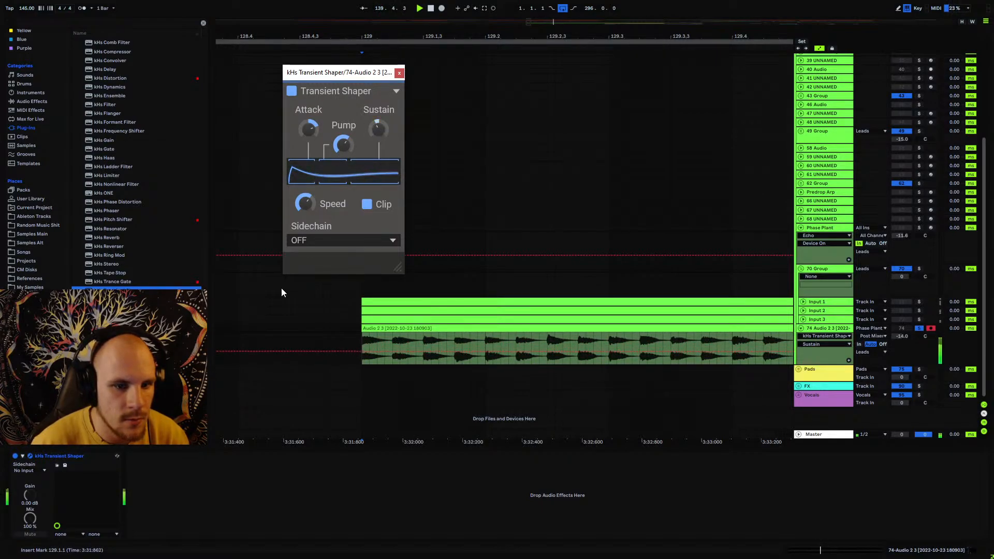
# - Compare the Transient Shaper bypassed, then automate its Device On to stay on until bar 145 and off after it
pyautogui.click(15, 456)
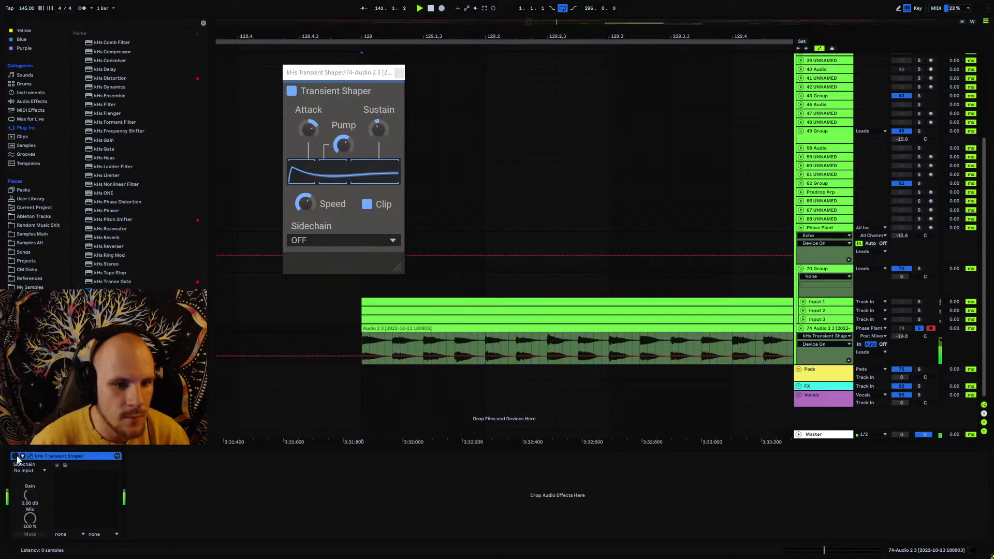
pyautogui.click(400, 73)
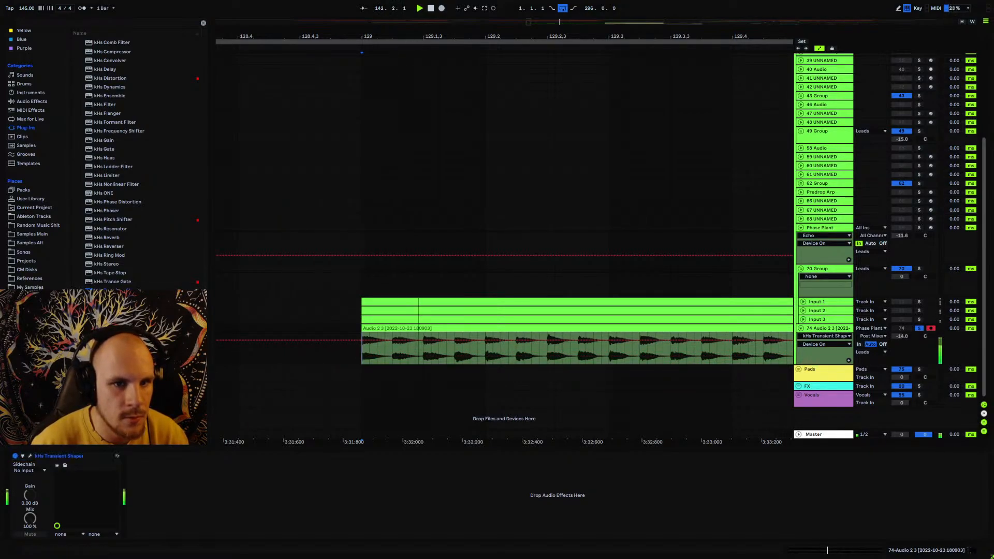
pyautogui.moveTo(418, 36); pyautogui.dragTo(334, 8)
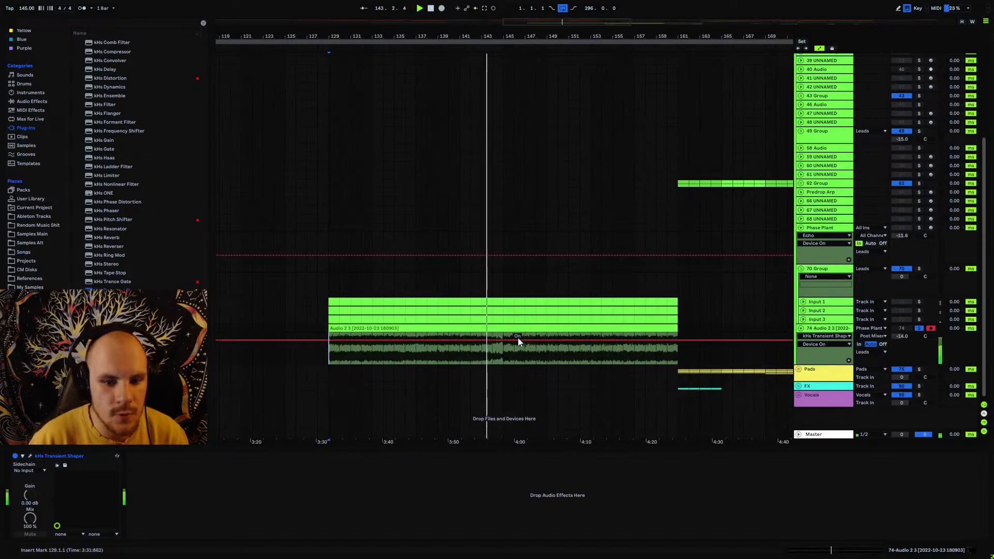
pyautogui.click(504, 341)
pyautogui.moveTo(513, 340); pyautogui.dragTo(504, 357)
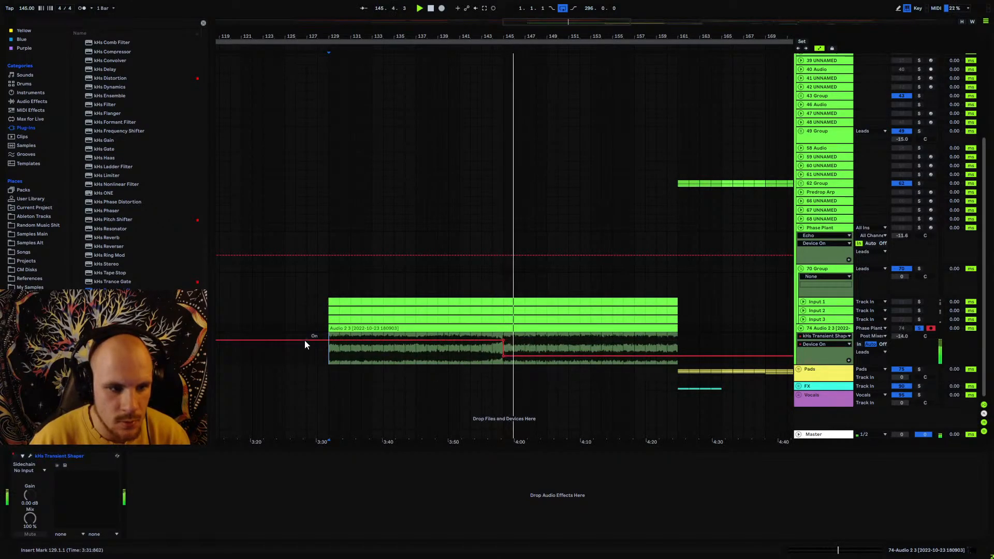
pyautogui.press('space')
# - Move the Echo device from the Phase Plant track to track 74 after the Transient Shaper, turn it on, and unsolo track 74 during playback
pyautogui.click(822, 228)
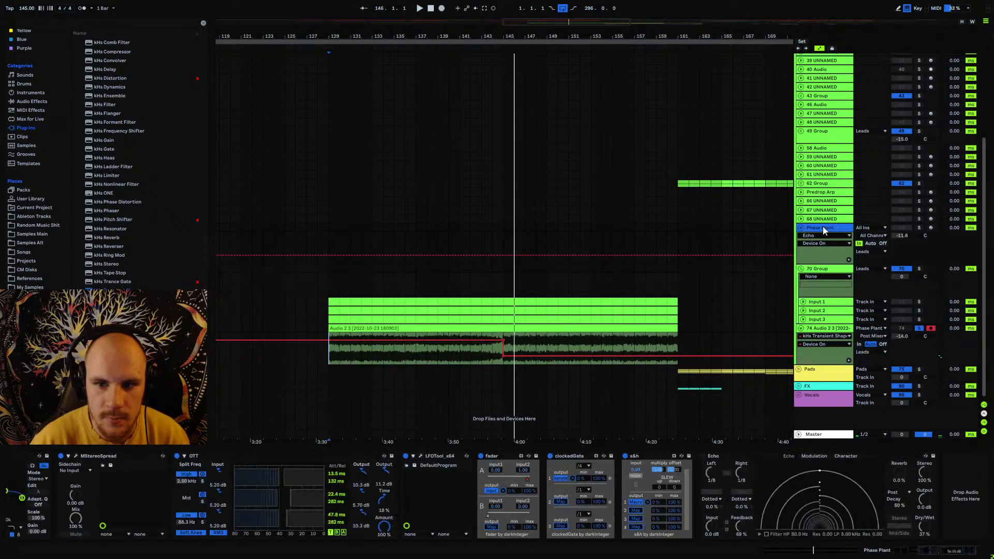
pyautogui.click(738, 456)
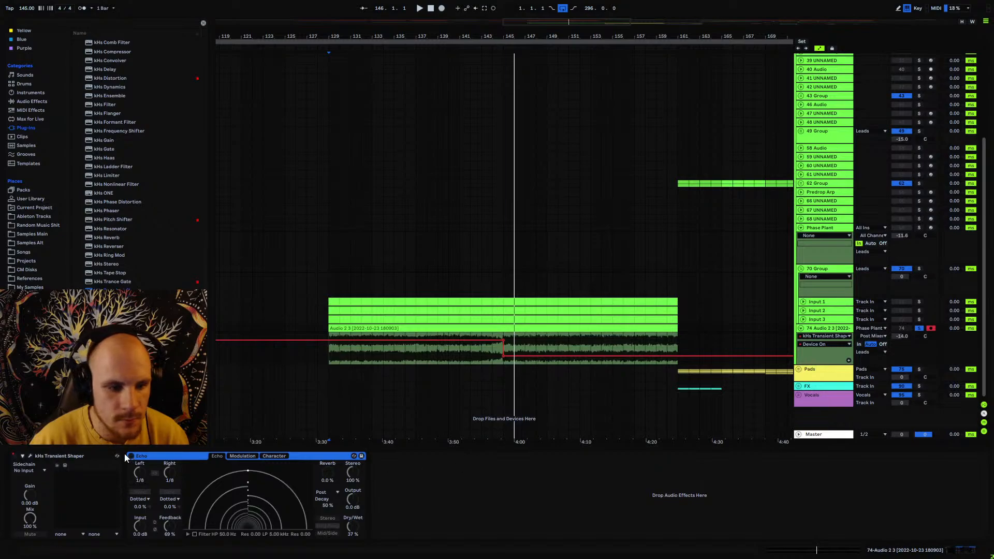
pyautogui.click(131, 456)
pyautogui.press('space')
pyautogui.click(919, 328)
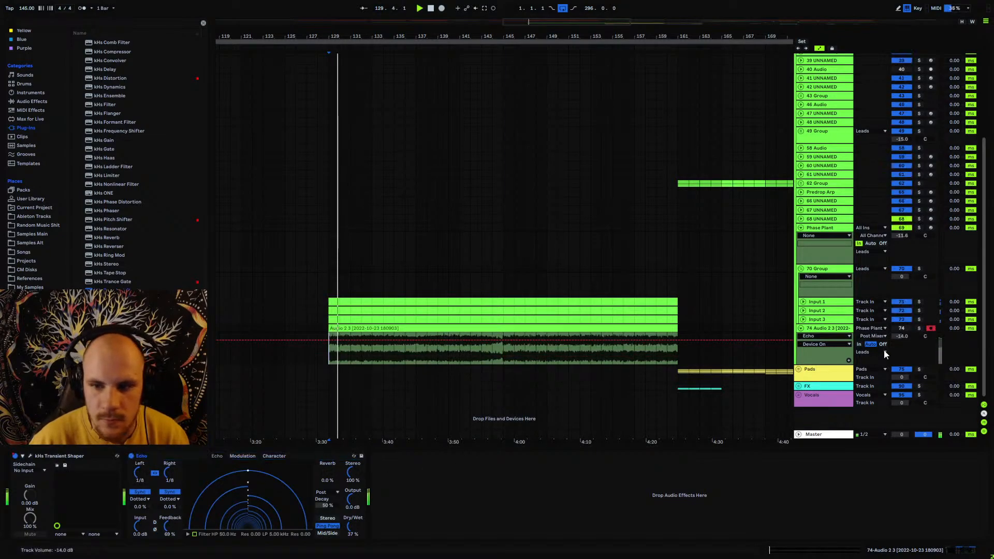
# - Fold the Phase Plant and 70 Group tracks, mute Phase Plant and activate track 74
pyautogui.click(802, 228)
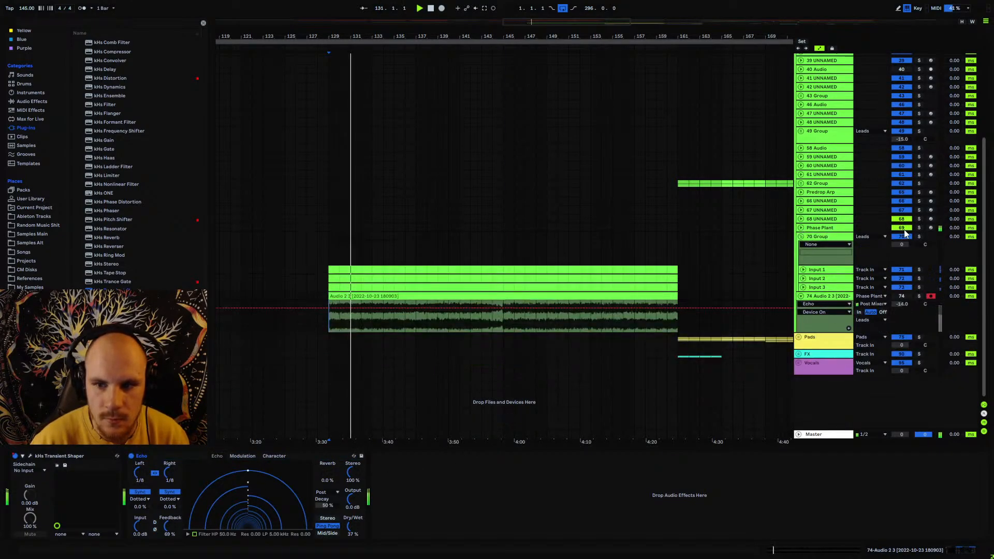
pyautogui.click(802, 238)
pyautogui.click(902, 245)
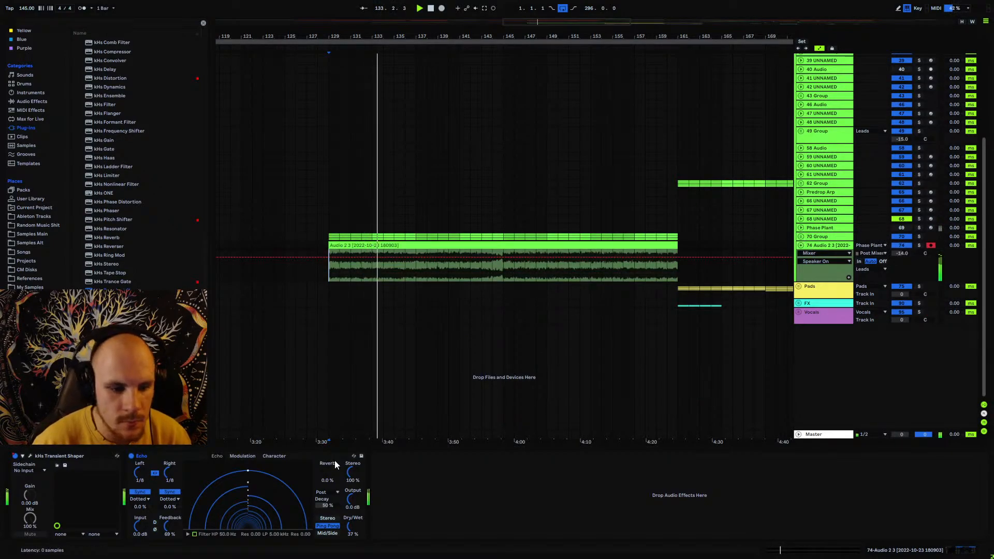
# - Set the Echo on track 74 to 74% Feedback, 45% Dry/Wet and 110% Stereo
pyautogui.click(168, 526)
pyautogui.moveTo(168, 526); pyautogui.dragTo(169, 523)
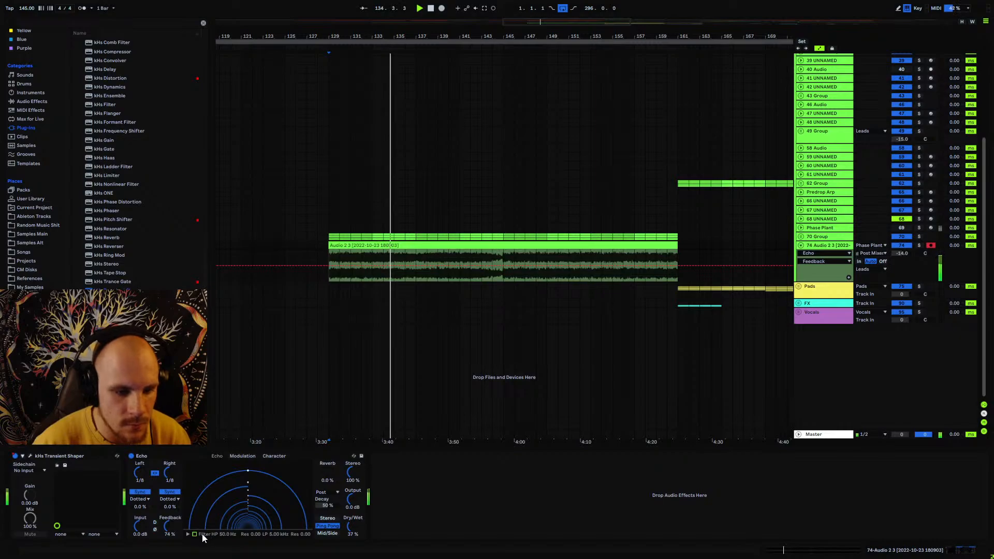
pyautogui.moveTo(349, 528); pyautogui.dragTo(350, 523)
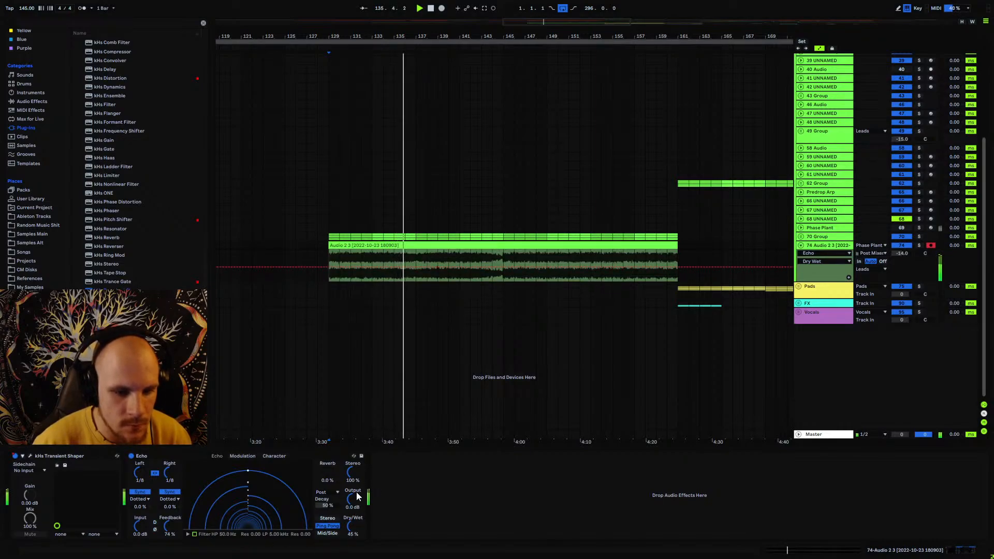
pyautogui.moveTo(349, 473); pyautogui.dragTo(350, 468)
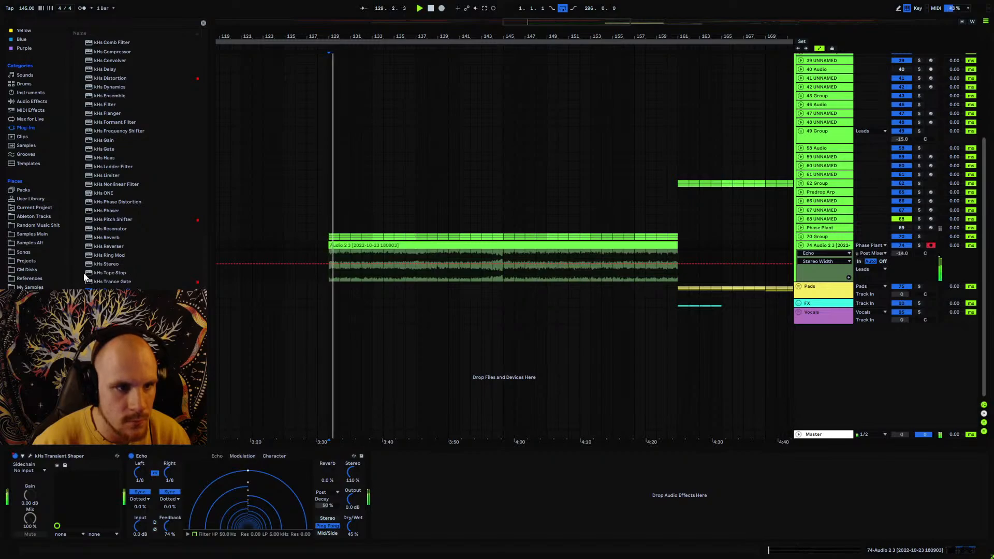
# - Add EQ Eight after Echo, dip 1.80 kHz by about 2.4 dB and cut the lows below about 367 Hz
pyautogui.click(42, 103)
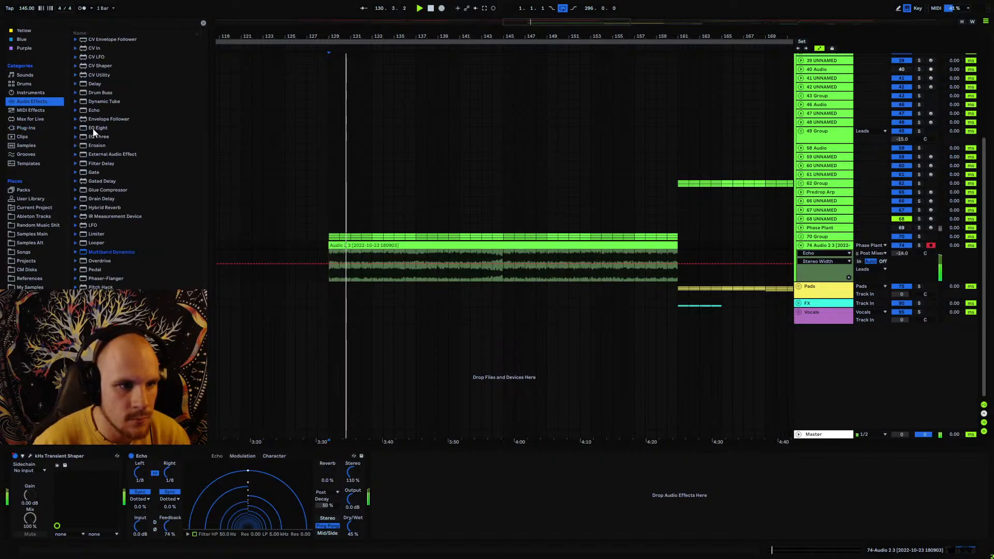
pyautogui.moveTo(92, 128); pyautogui.dragTo(398, 474)
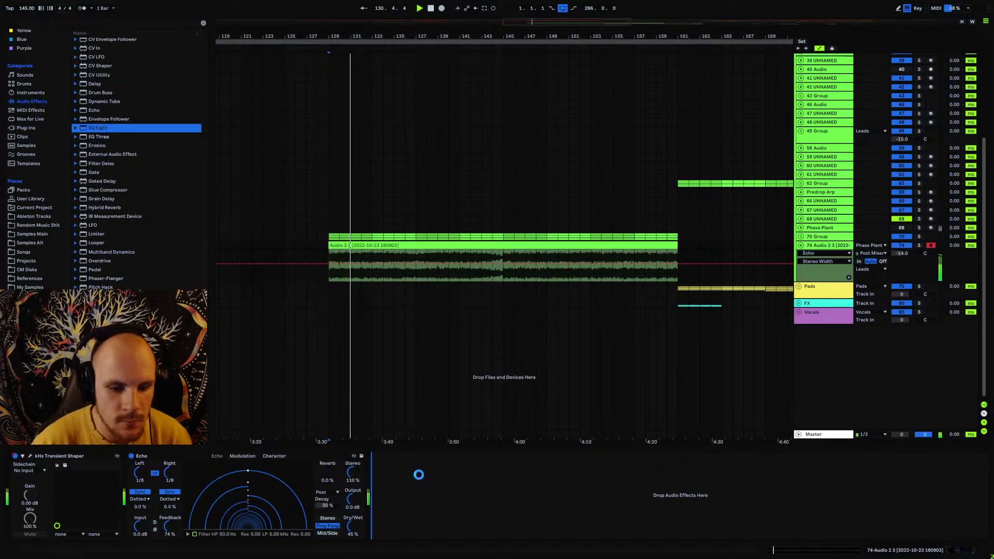
pyautogui.moveTo(512, 492); pyautogui.dragTo(512, 497)
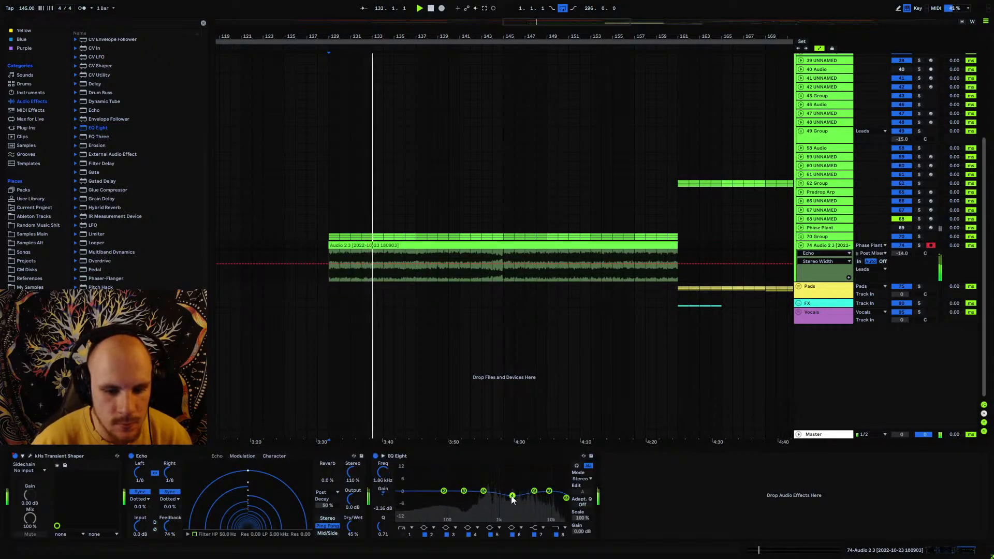
pyautogui.click(402, 535)
pyautogui.moveTo(403, 498); pyautogui.dragTo(477, 498)
# - Lower Echo's Dry/Wet to 32% and automate it rising from bar 137 to a peak at bar 145, then dropping back
pyautogui.moveTo(352, 527); pyautogui.dragTo(353, 474)
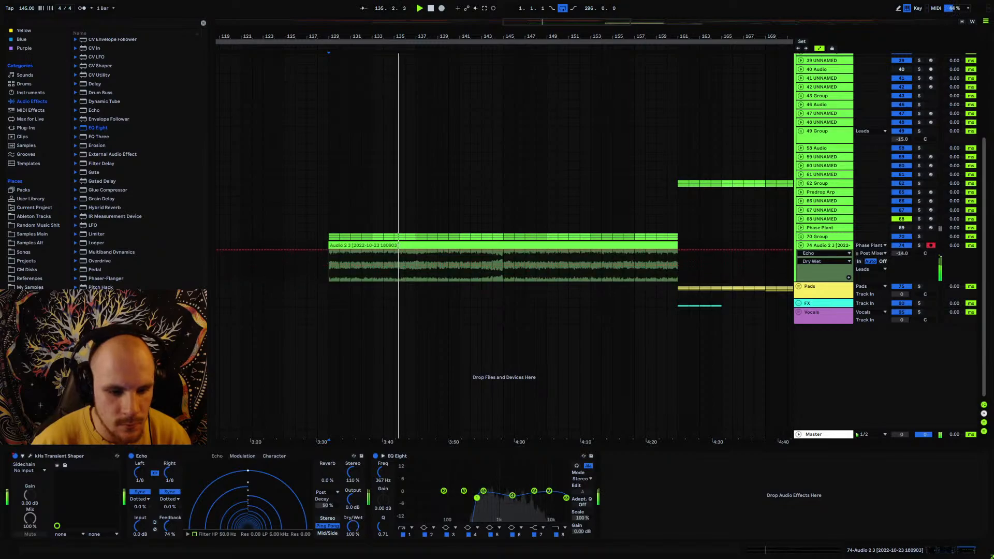
pyautogui.moveTo(354, 527); pyautogui.dragTo(355, 557)
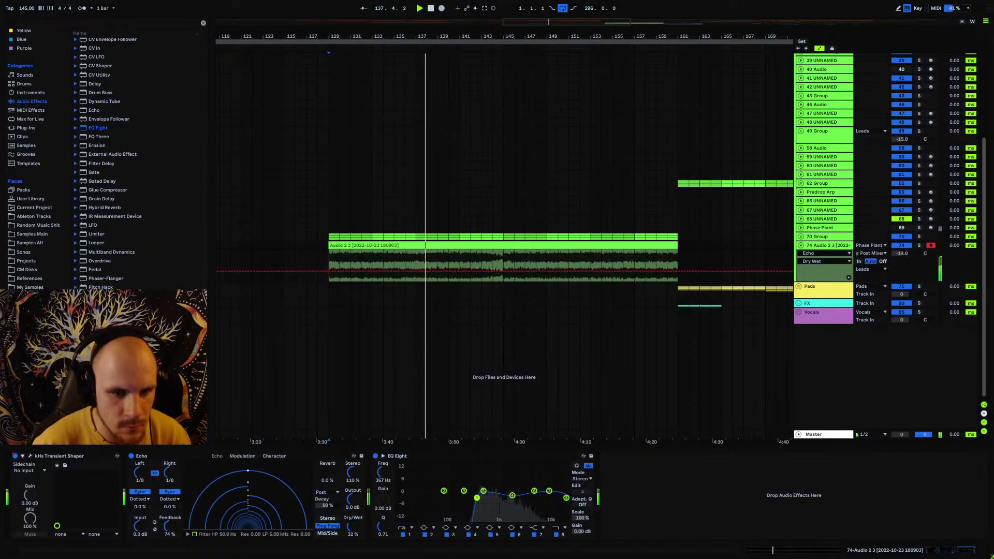
pyautogui.click(415, 270)
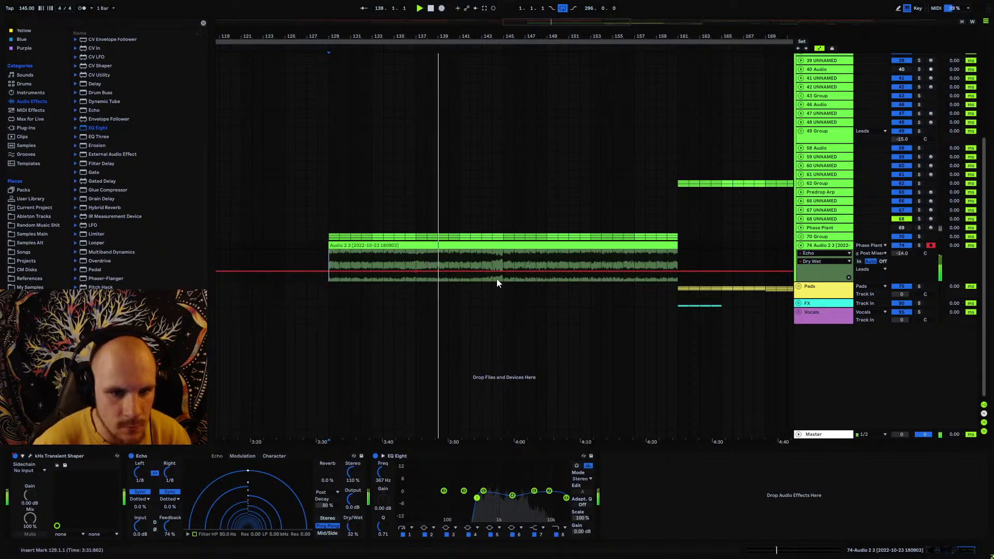
pyautogui.click(504, 270)
pyautogui.moveTo(499, 271); pyautogui.dragTo(504, 250)
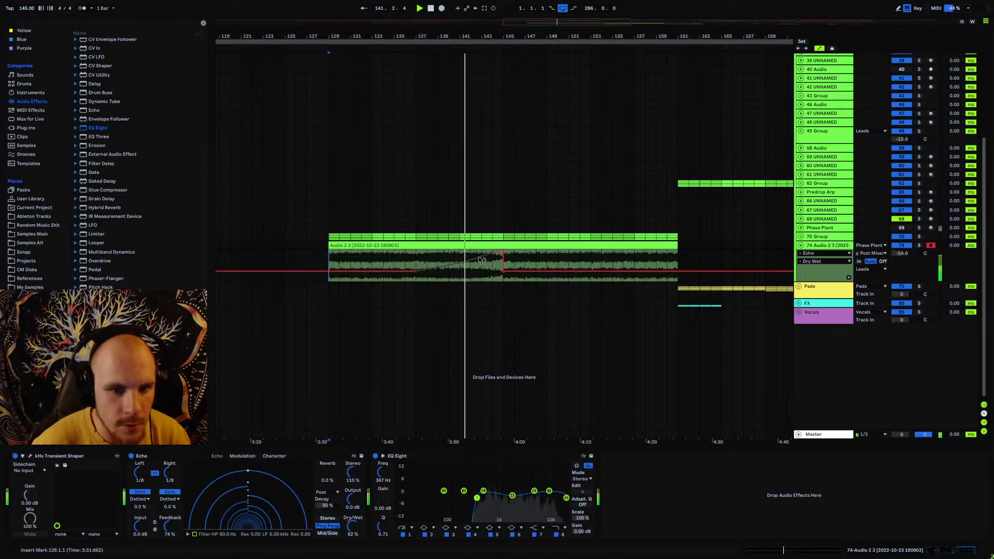
# - Raise the Dry/Wet automation to about 53% at bar 137 and higher at bar 129, and set it to 30% after bar 145
pyautogui.moveTo(416, 271); pyautogui.dragTo(416, 265)
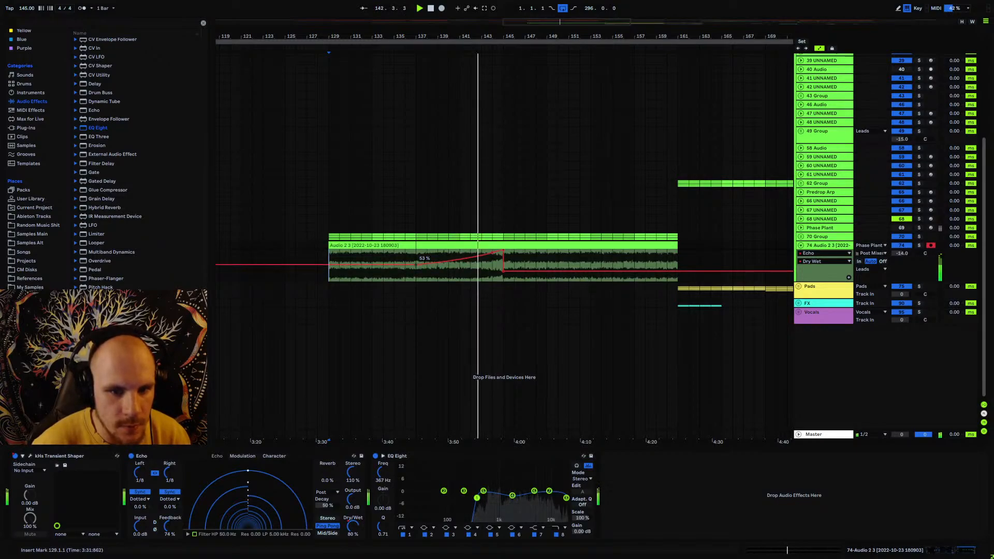
pyautogui.moveTo(330, 266); pyautogui.dragTo(330, 260)
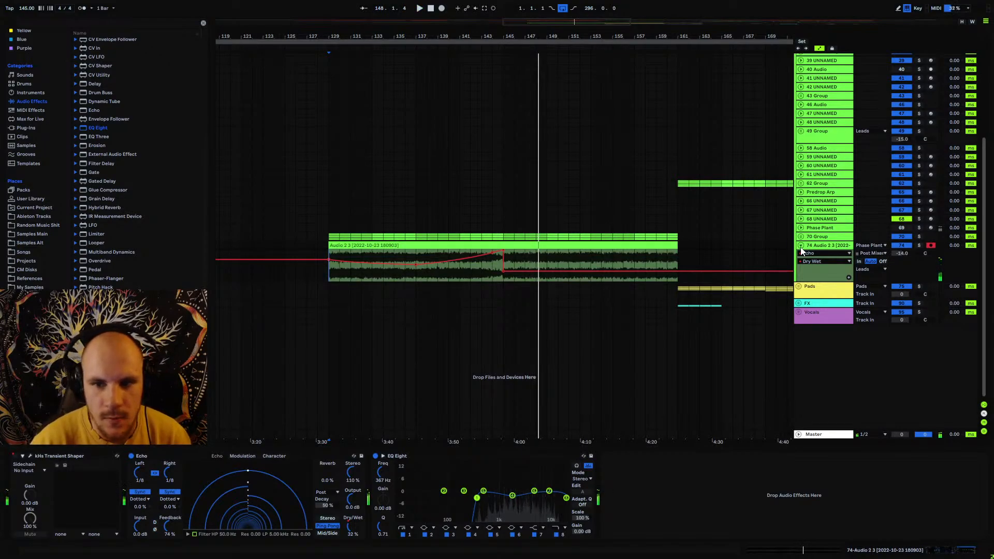
pyautogui.moveTo(505, 268); pyautogui.dragTo(504, 272)
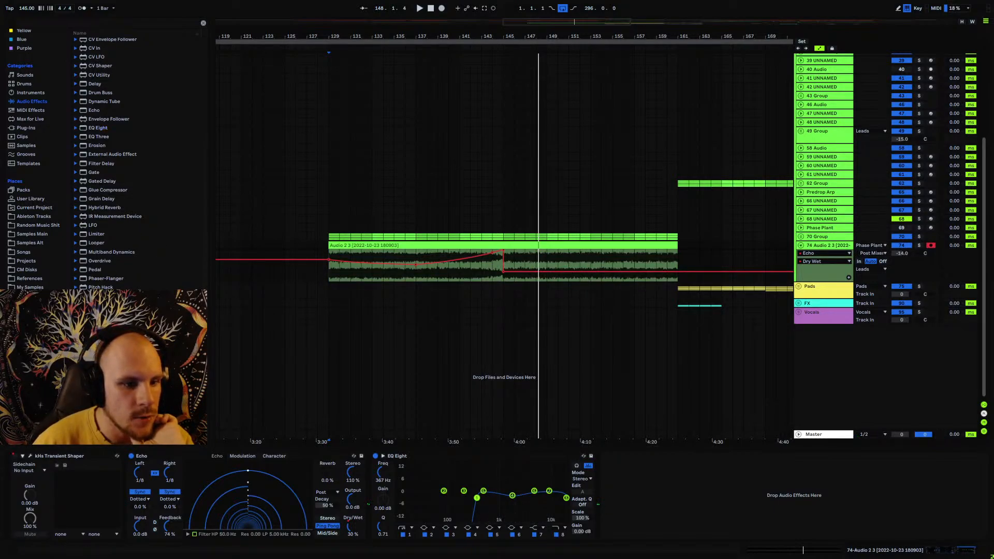
# - Add the Wooden Room reverb after EQ Eight on track 74 with a 360 ms Decay and 73% Dry/Wet
pyautogui.scroll(-8, 137, 163)
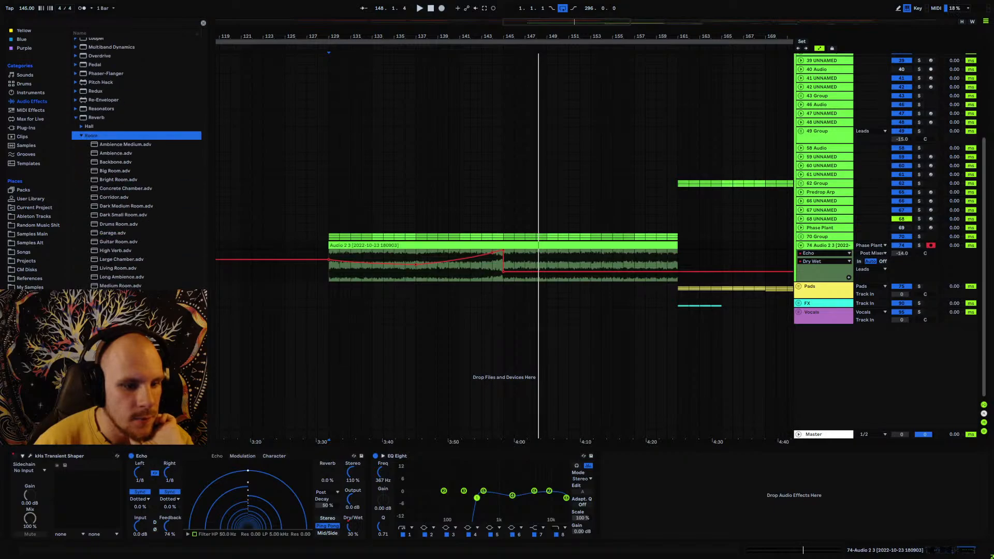
pyautogui.click(473, 430)
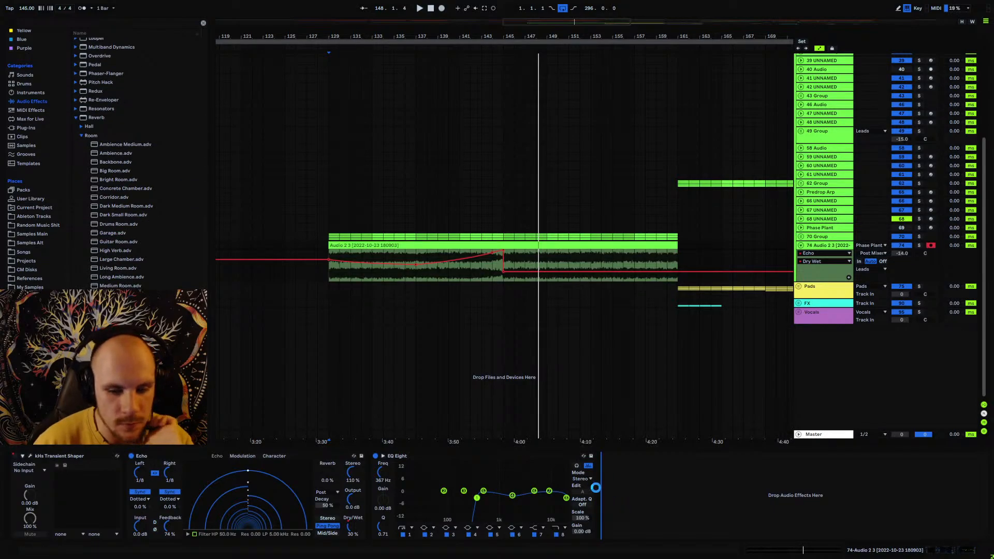
pyautogui.click(508, 259)
pyautogui.press('space')
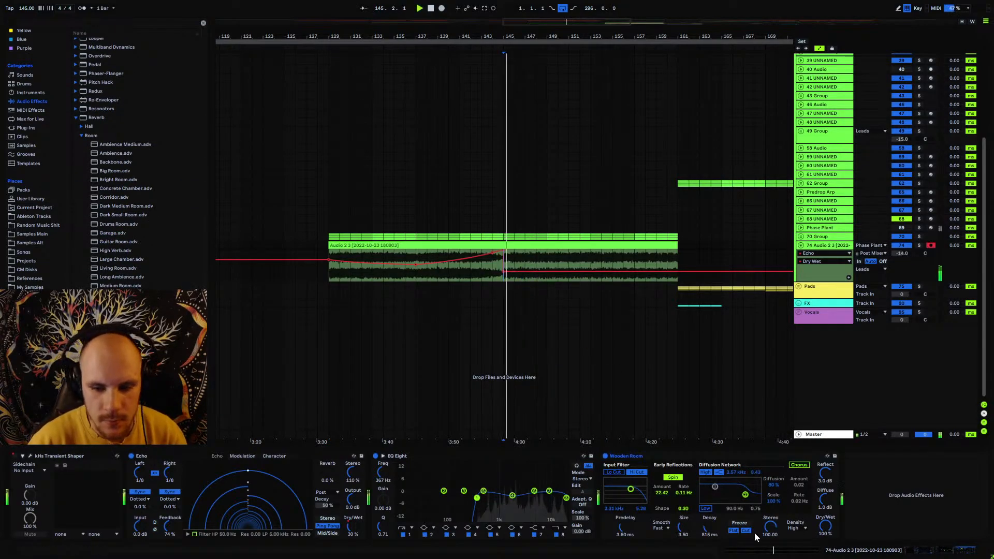
pyautogui.moveTo(710, 526); pyautogui.dragTo(710, 544)
pyautogui.moveTo(825, 527); pyautogui.dragTo(825, 549)
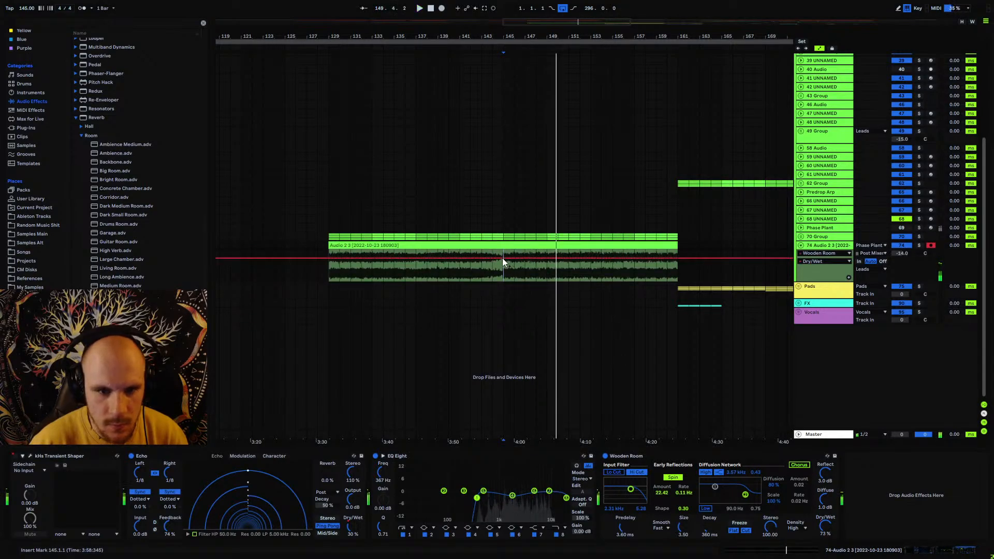
# - Automate Wooden Room's Dry/Wet at 0% until bar 145, jumping to 73% there, and play from bar 129
pyautogui.moveTo(503, 258); pyautogui.dragTo(505, 280)
pyautogui.click(328, 263)
pyautogui.press('space')
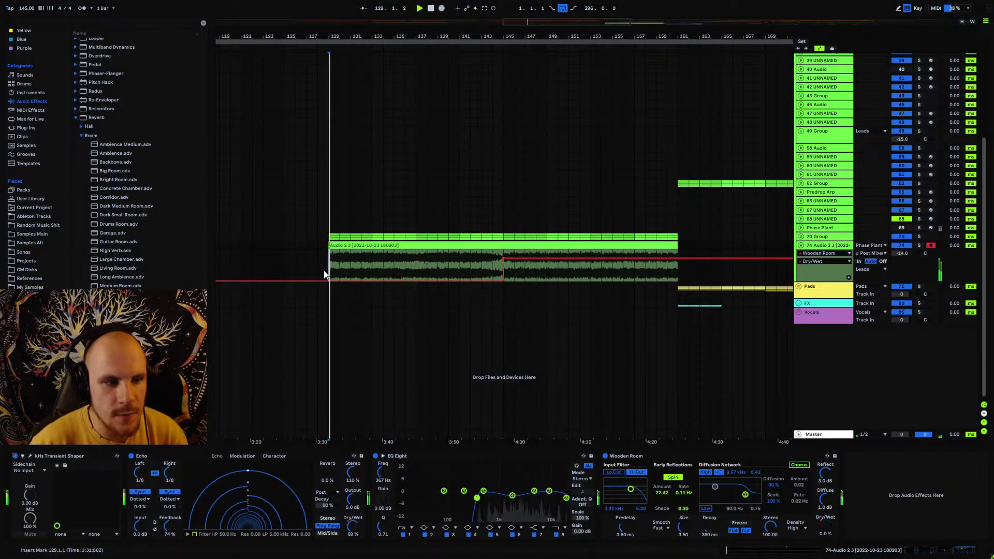
pyautogui.click(26, 128)
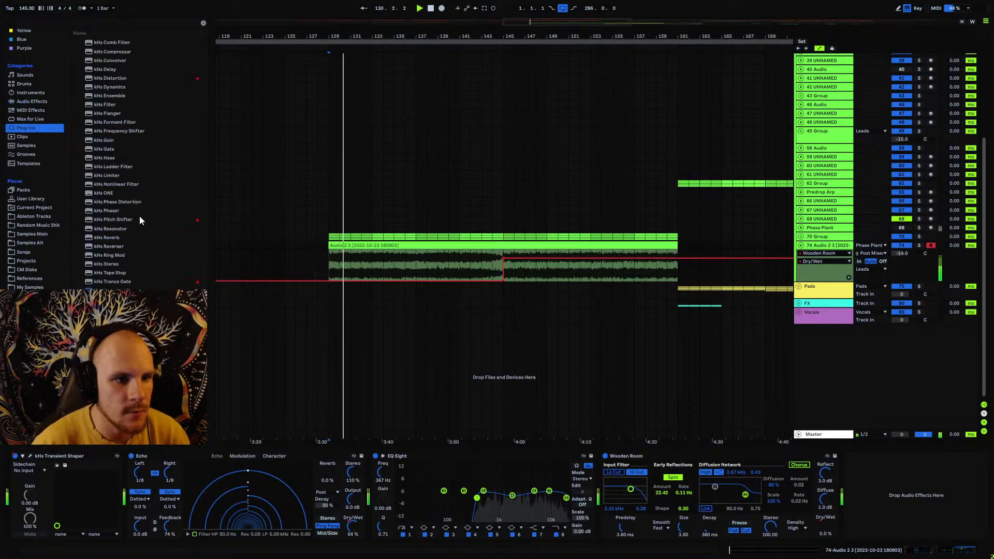
pyautogui.click(34, 101)
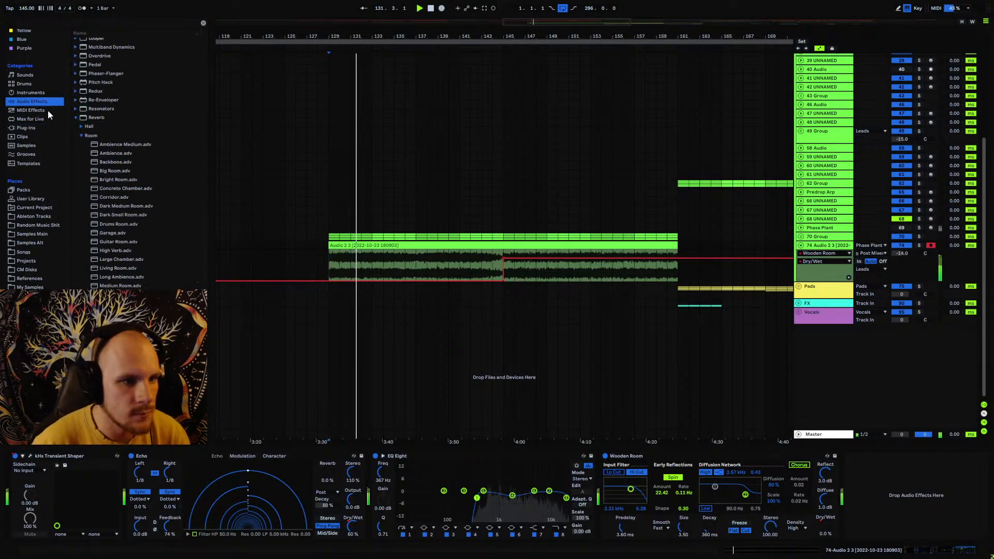
pyautogui.click(76, 117)
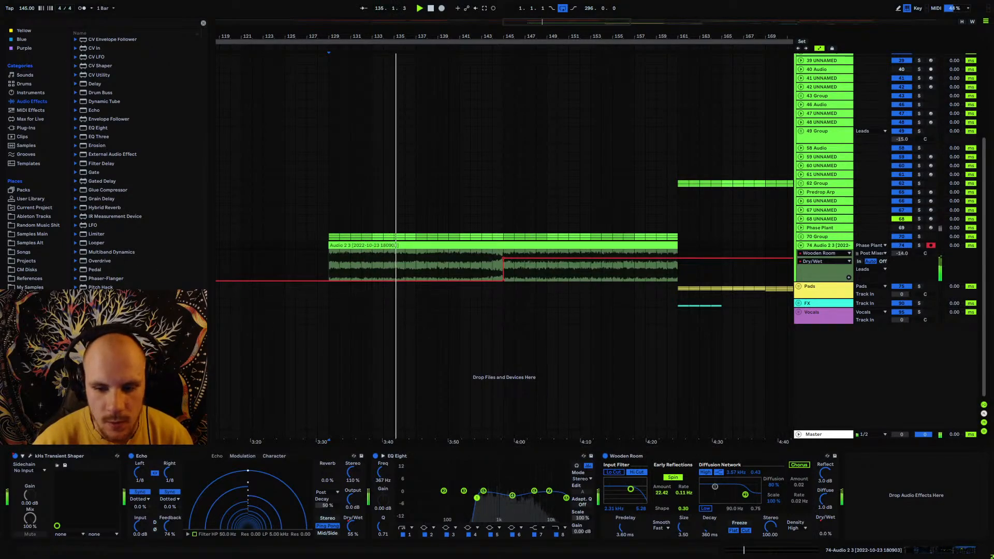
# - Set Wooden Room's Reflect level to 6.0 dB and its Diffuse level to 1.8 dB while playing from bar 145
pyautogui.moveTo(825, 500); pyautogui.dragTo(827, 464)
pyautogui.click(504, 272)
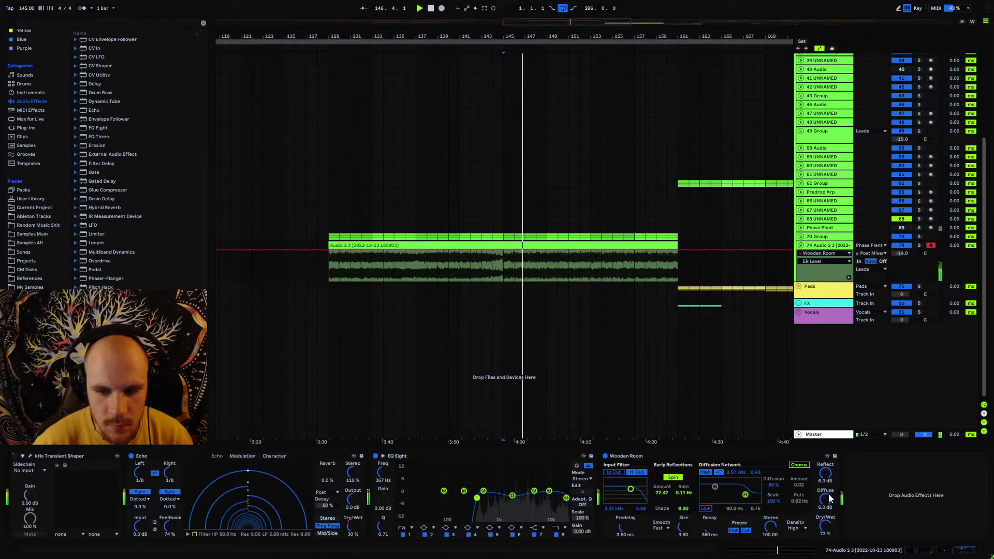
pyautogui.moveTo(829, 498); pyautogui.dragTo(829, 530)
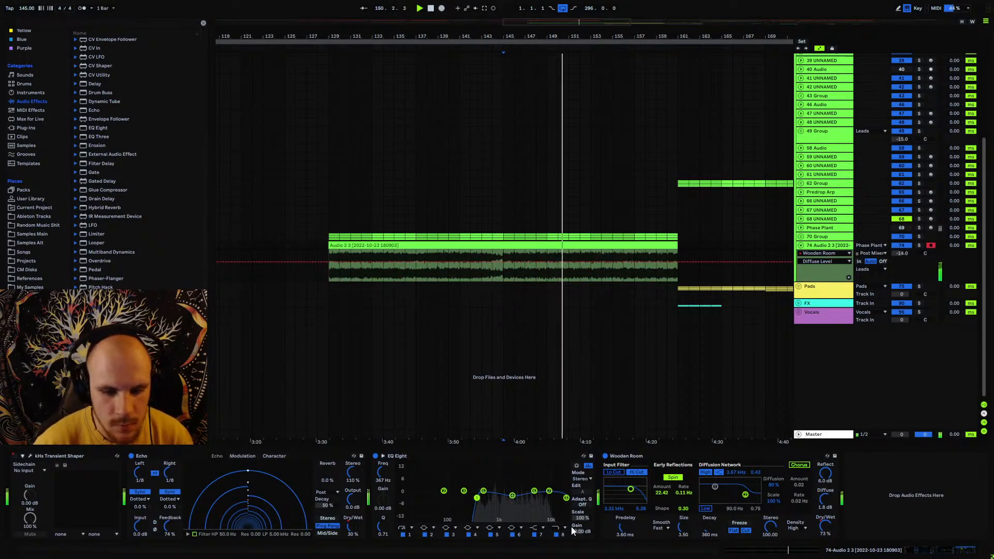
# - Automate EQ Eight's output gain to jump from 0 dB to about 3.6 dB at bar 145
pyautogui.moveTo(501, 268); pyautogui.dragTo(508, 261)
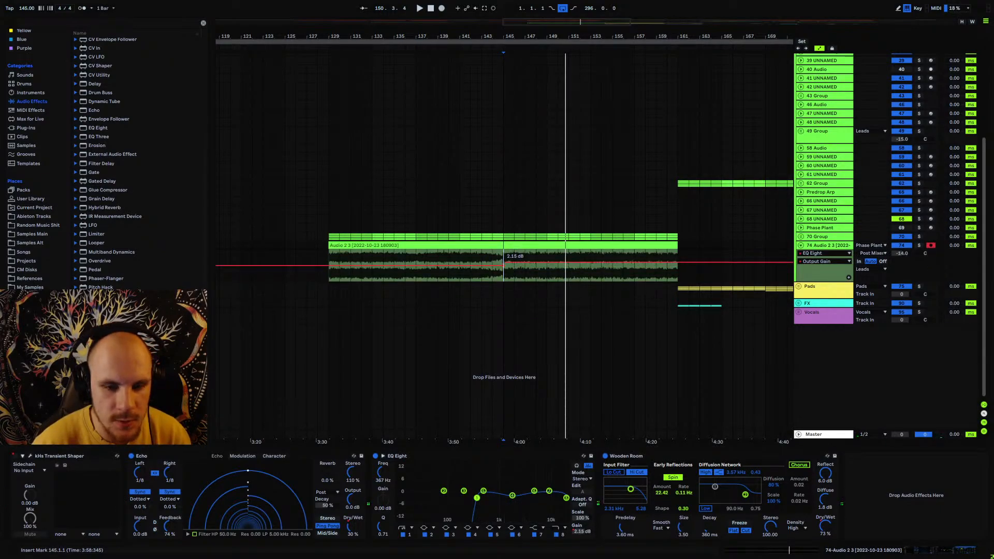
pyautogui.press('space')
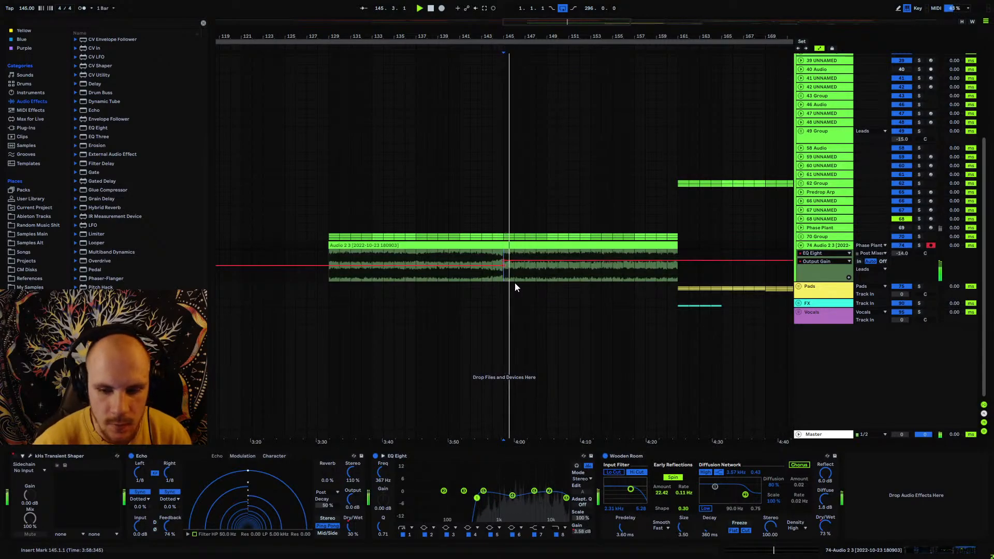
pyautogui.press('space')
# - Raise the output gain automation after bar 145 to about 6.8 dB and compare the levels before and after that bar
pyautogui.moveTo(507, 260); pyautogui.dragTo(504, 256)
pyautogui.click(471, 256)
pyautogui.press('space')
pyautogui.press('space')
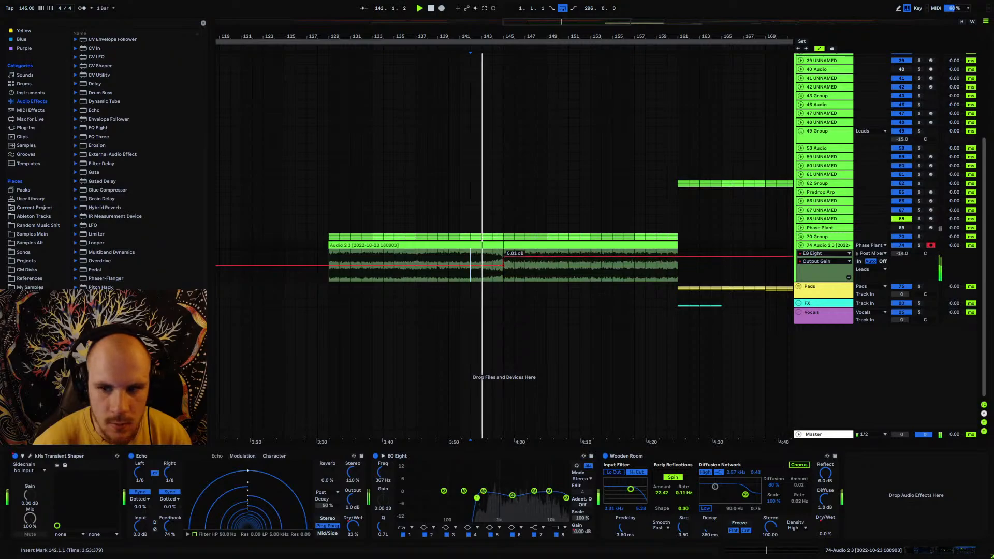
pyautogui.press('space')
pyautogui.press('space')
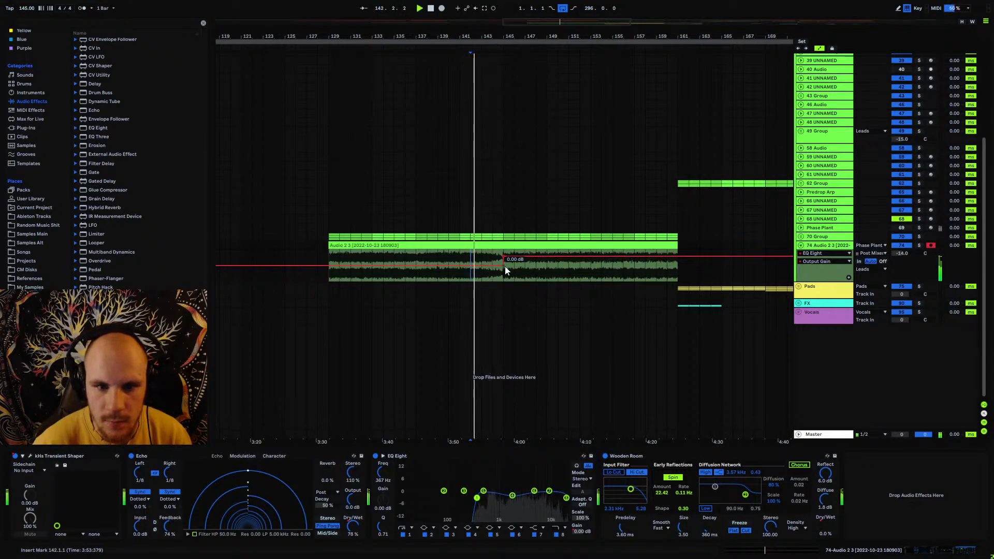
pyautogui.click(504, 278)
pyautogui.press('space')
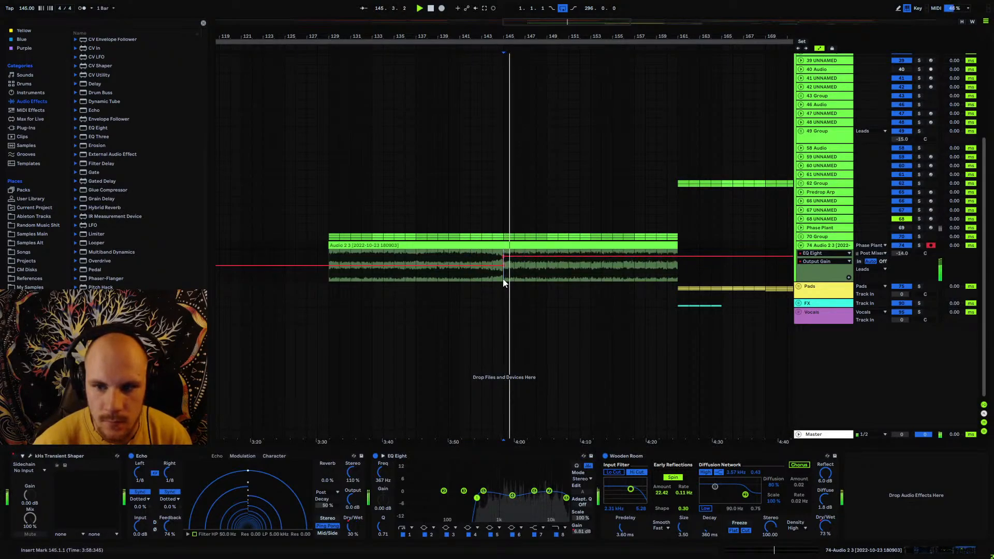
pyautogui.press('space')
pyautogui.click(460, 280)
pyautogui.press('space')
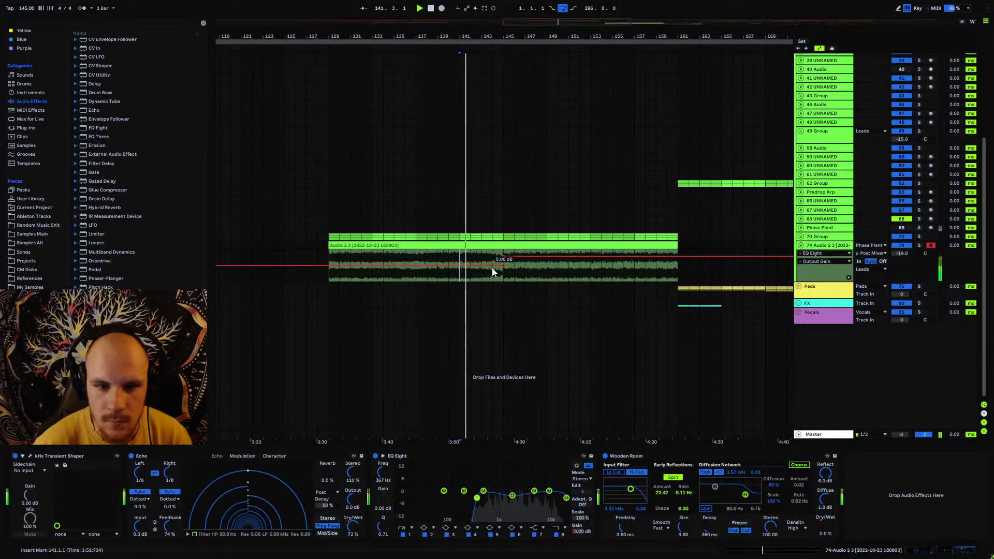
# - Try about 9.3 dB of output gain after bar 145, settle on about 7.5 dB, and play from bar 129
pyautogui.moveTo(502, 257); pyautogui.dragTo(502, 253)
pyautogui.press('space')
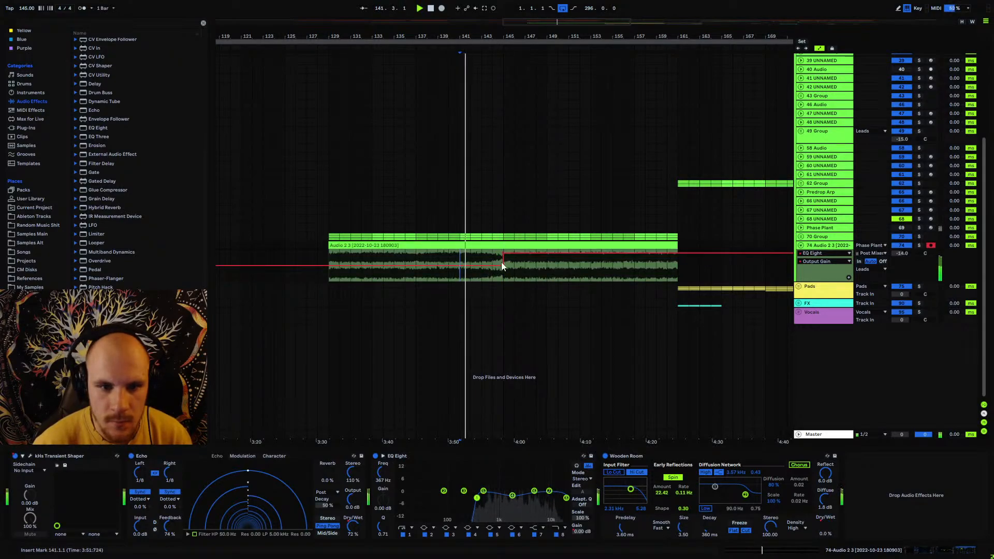
pyautogui.press('space')
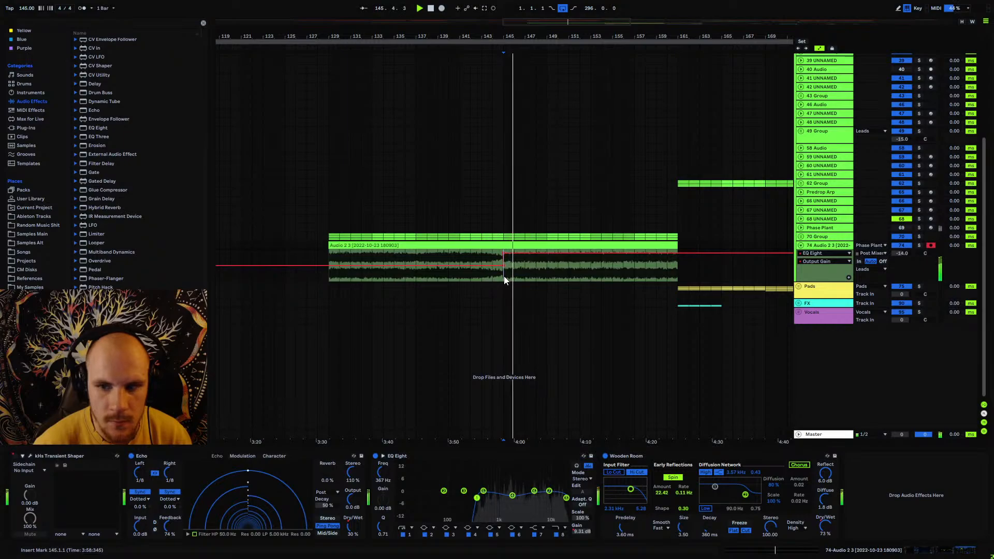
pyautogui.moveTo(505, 254); pyautogui.dragTo(504, 255)
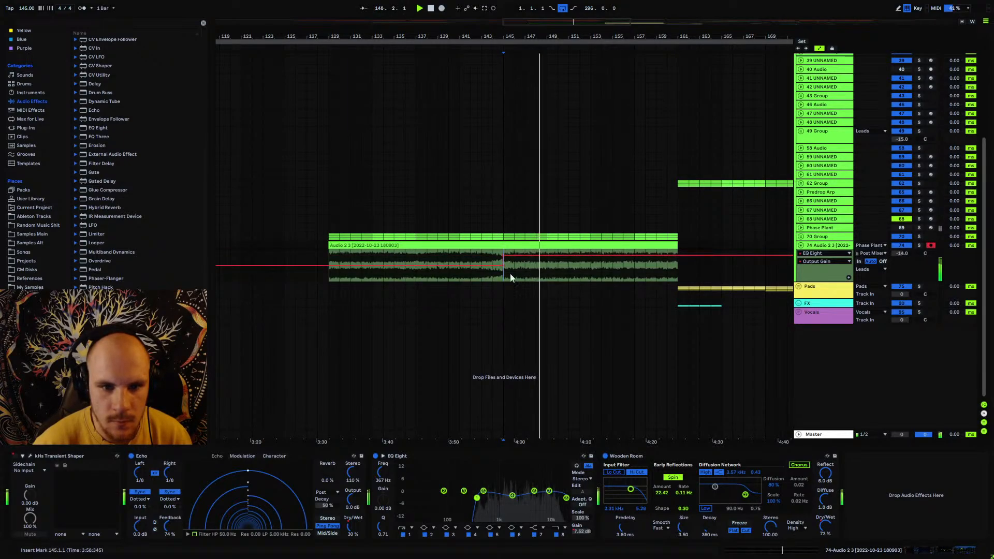
pyautogui.click(416, 257)
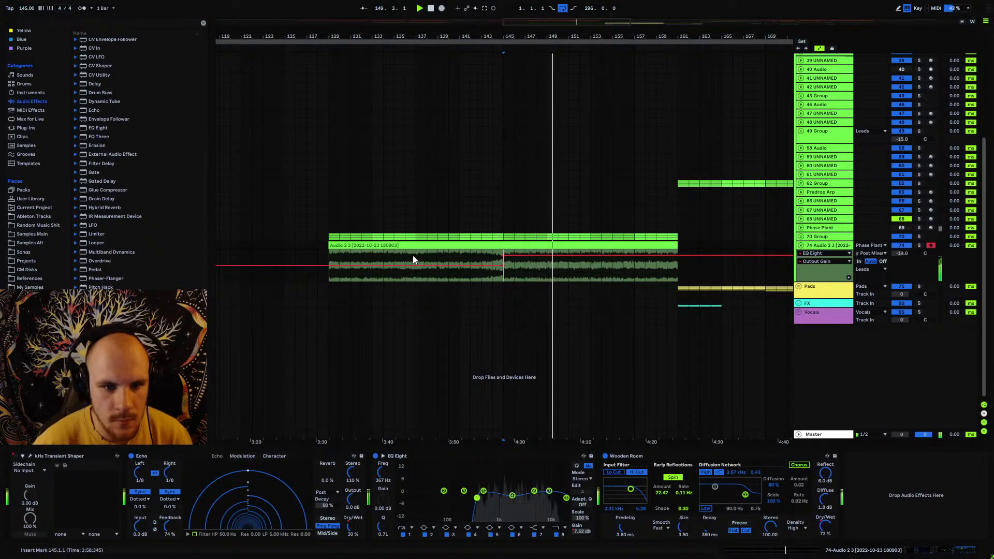
pyautogui.click(331, 258)
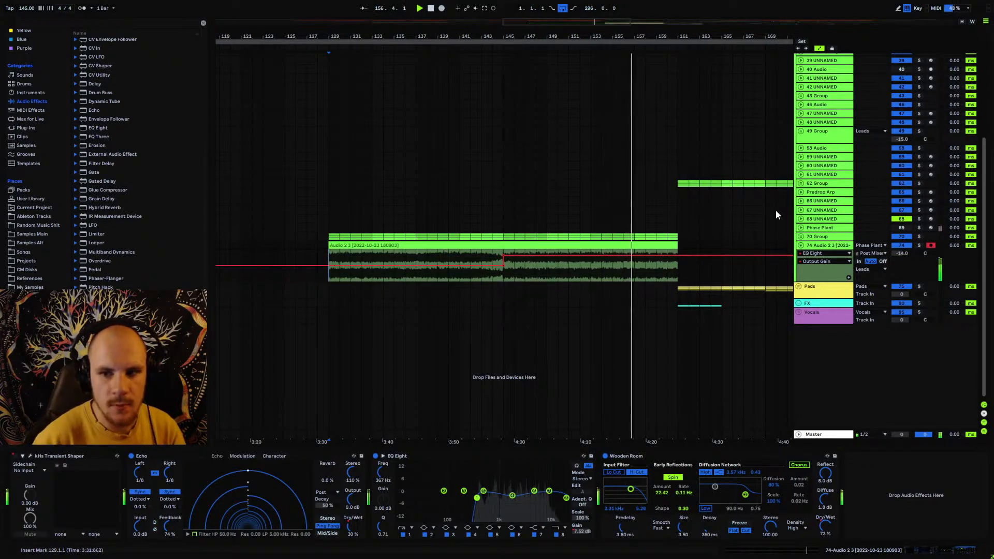
# - Set EQ Eight's low-cut frequency to 391 Hz and automate it sweeping up to about 3.09 kHz at bar 161
pyautogui.click(800, 245)
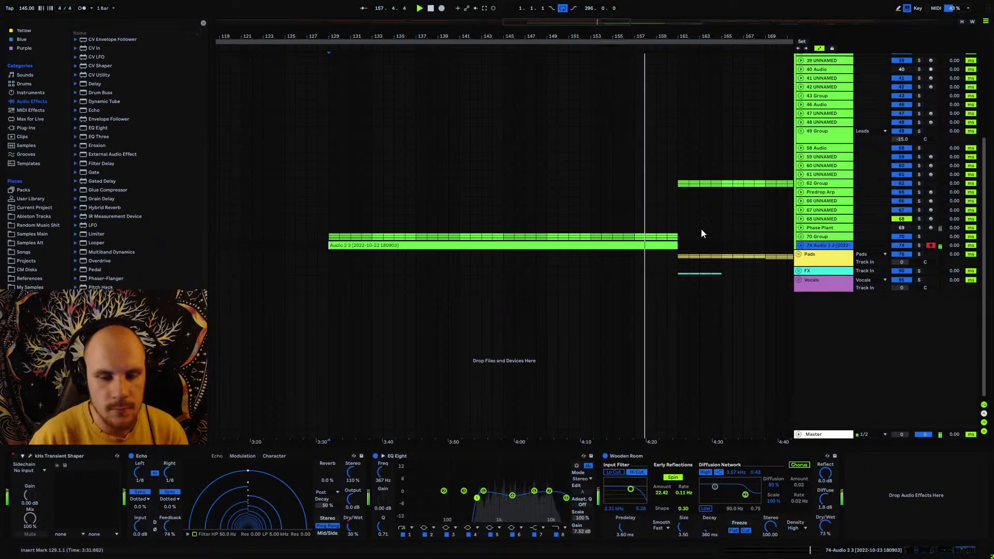
pyautogui.click(409, 536)
pyautogui.moveTo(382, 472); pyautogui.dragTo(383, 470)
pyautogui.click(802, 245)
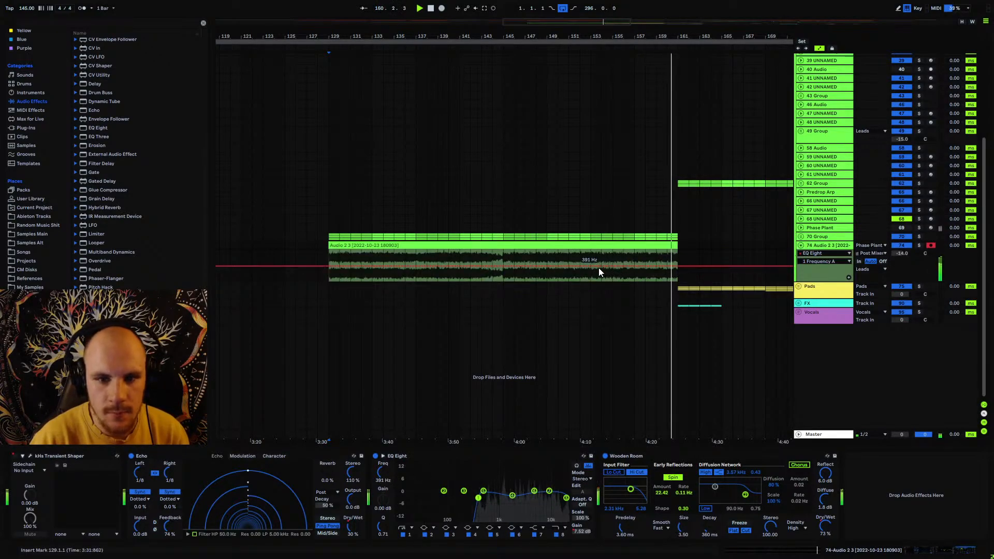
pyautogui.click(678, 266)
pyautogui.moveTo(678, 266); pyautogui.dragTo(678, 258)
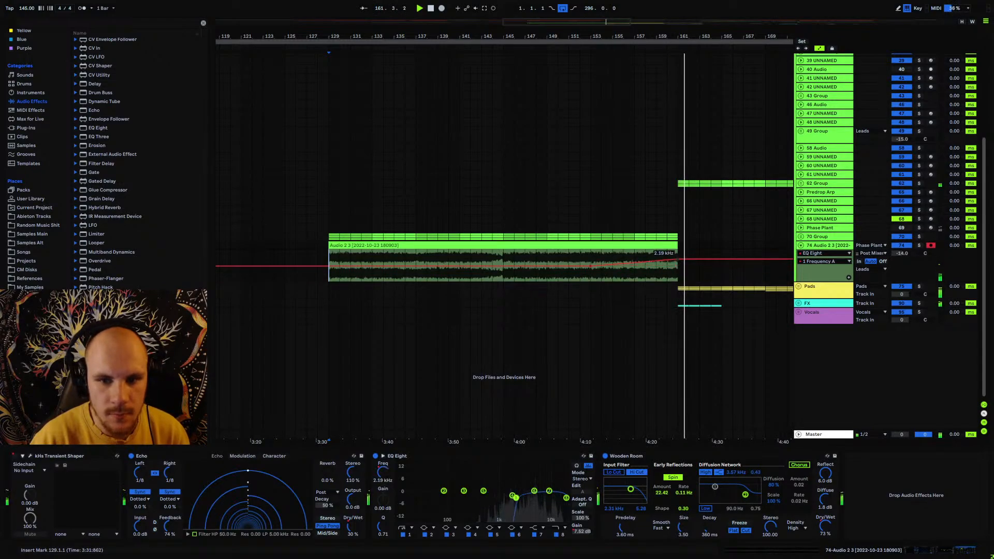
pyautogui.click(593, 258)
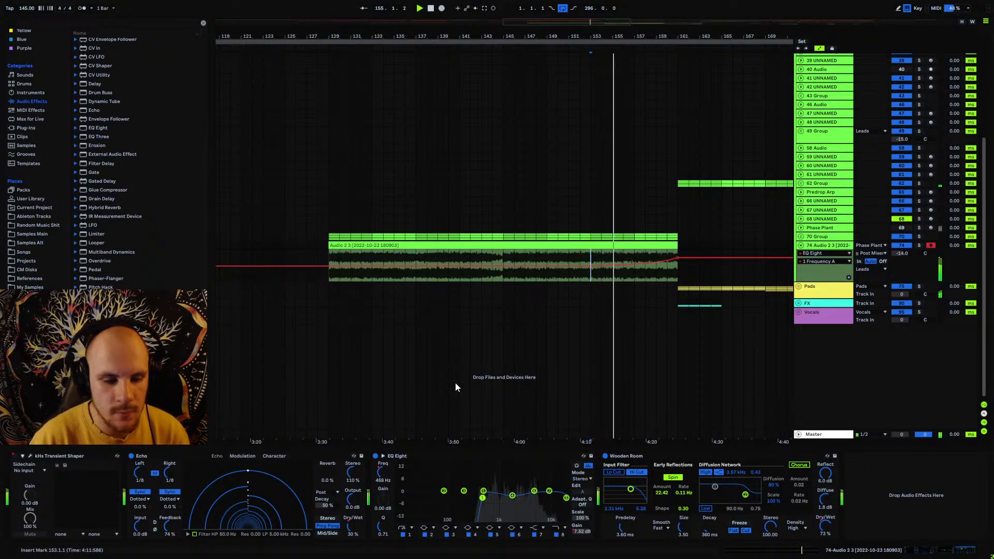
# - Automate Echo's Dry/Wet to rise in a curve from 30% at bar 153 to 100% at bar 161
pyautogui.click(352, 526)
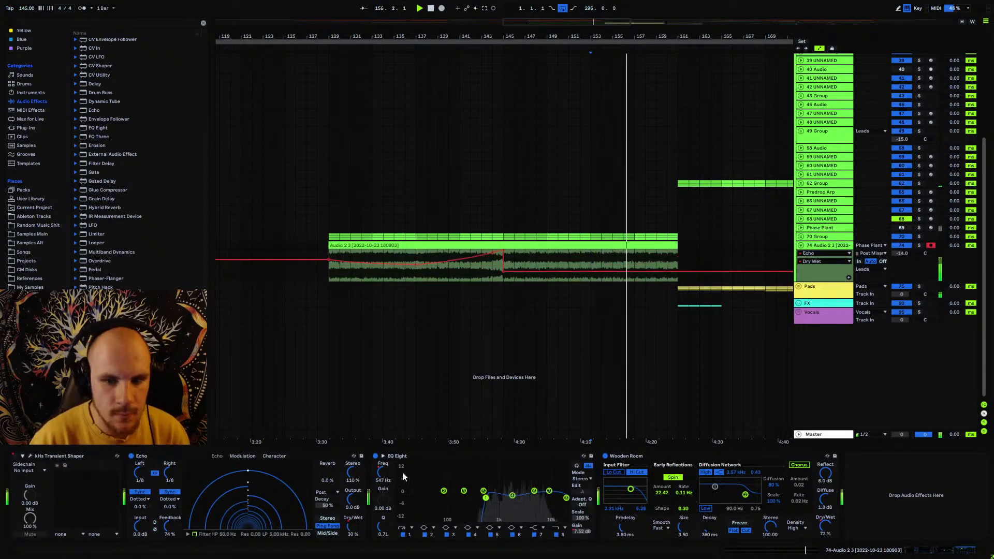
pyautogui.click(590, 269)
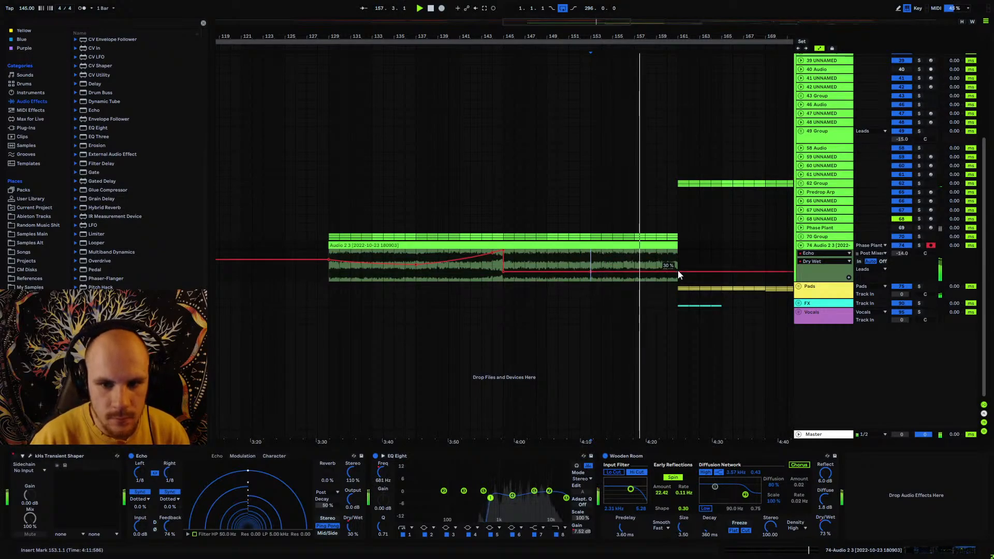
pyautogui.moveTo(678, 269); pyautogui.dragTo(679, 250)
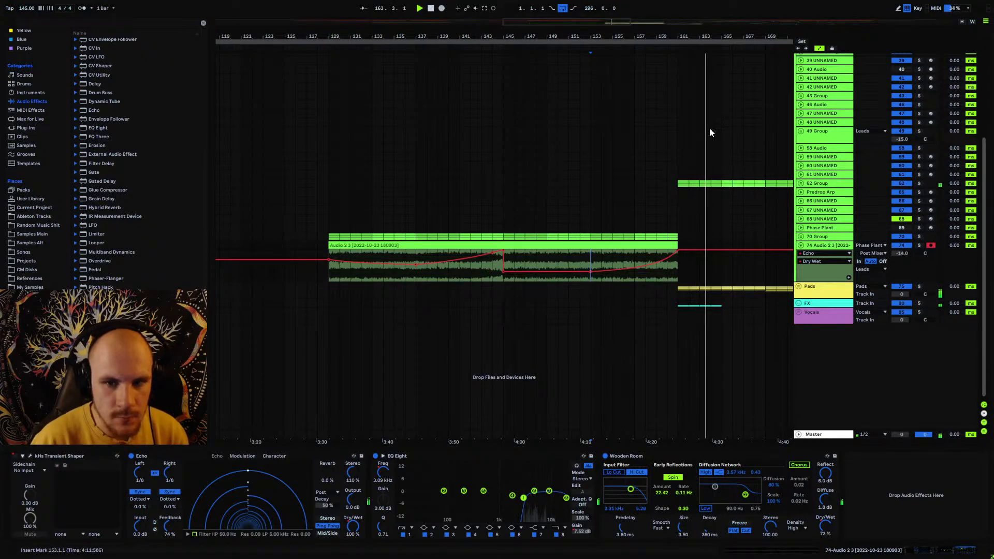
# - Play the transition from bar 157, lower track 74's volume to -18 dB, and fold the track
pyautogui.press('space')
pyautogui.press('space')
pyautogui.moveTo(693, 36); pyautogui.dragTo(617, 11)
pyautogui.click(596, 256)
pyautogui.press('space')
pyautogui.press('space')
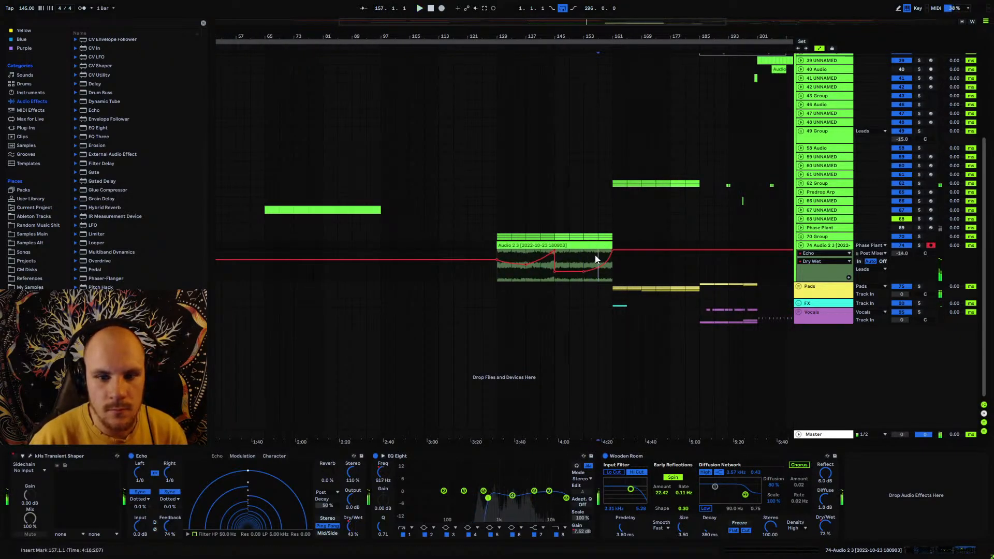
pyautogui.moveTo(902, 253); pyautogui.dragTo(902, 260)
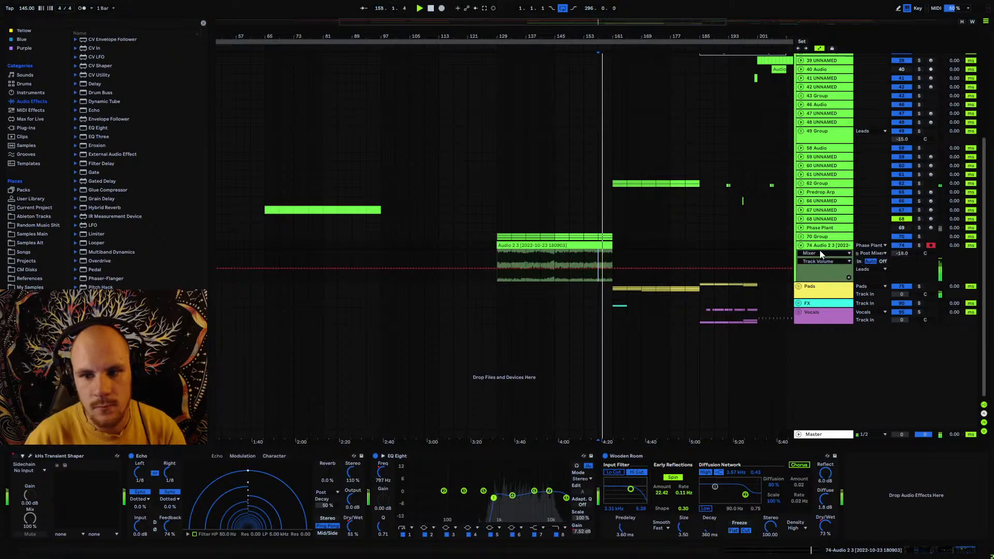
pyautogui.click(801, 245)
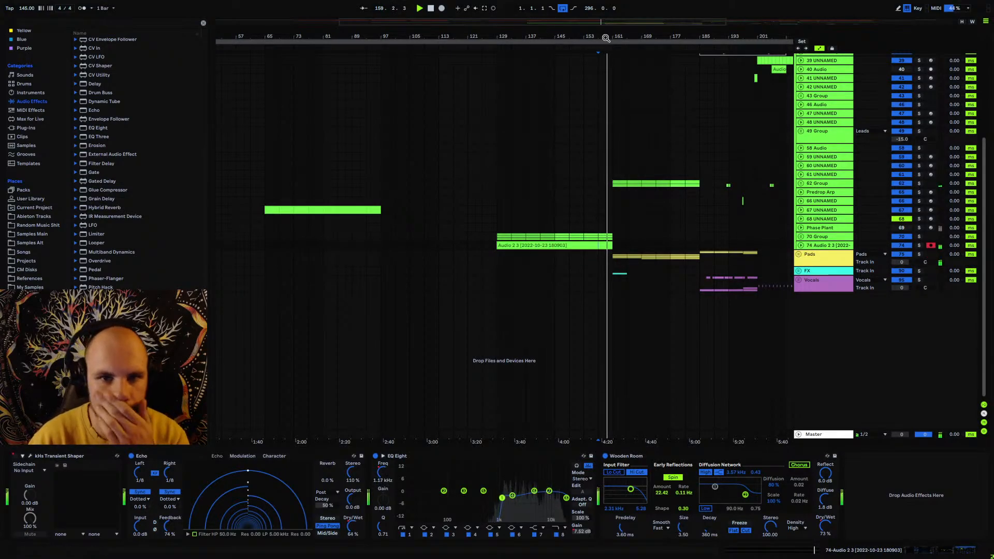
pyautogui.moveTo(606, 37); pyautogui.dragTo(511, 168)
pyautogui.scroll(3, 511, 168)
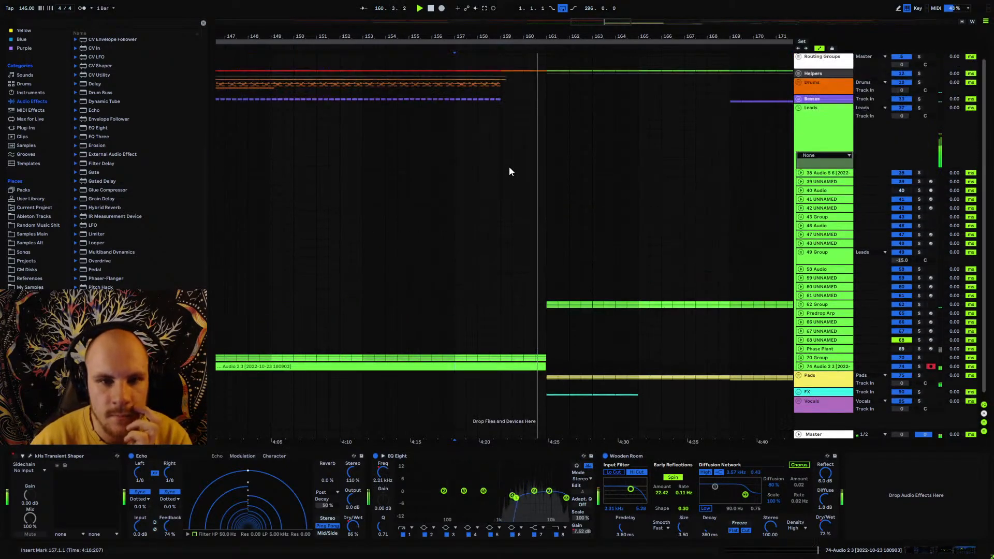
pyautogui.scroll(1, 510, 167)
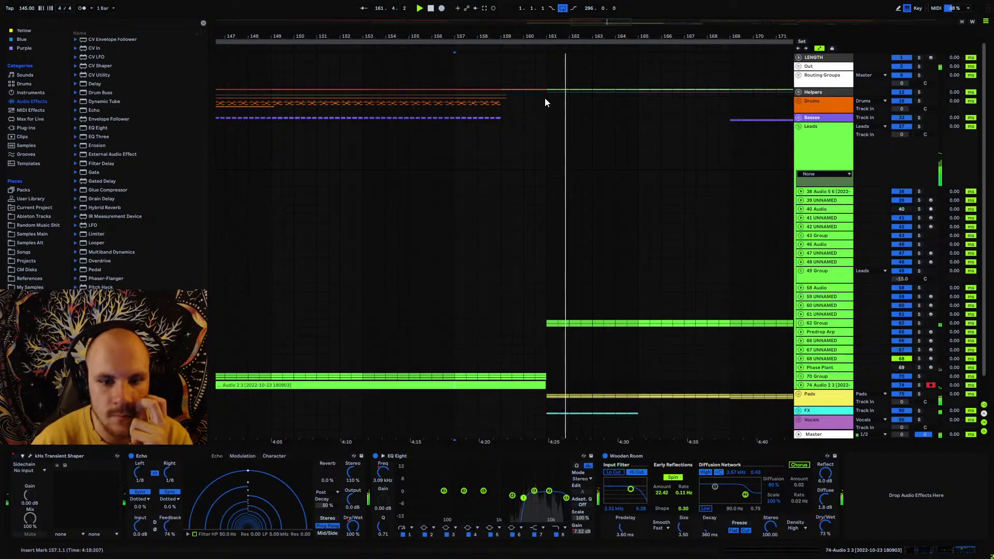
pyautogui.moveTo(547, 38); pyautogui.dragTo(547, 26)
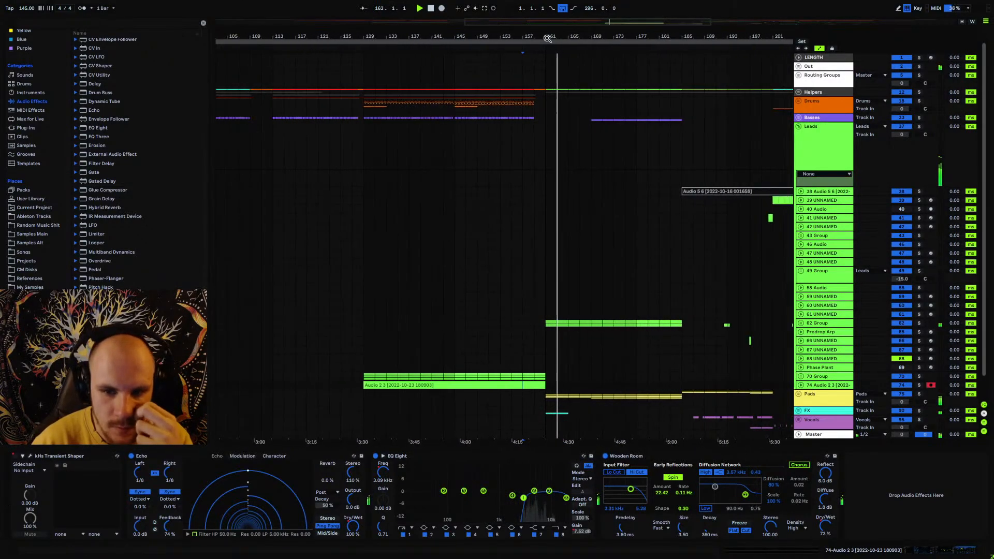
pyautogui.scroll(-1, 664, 298)
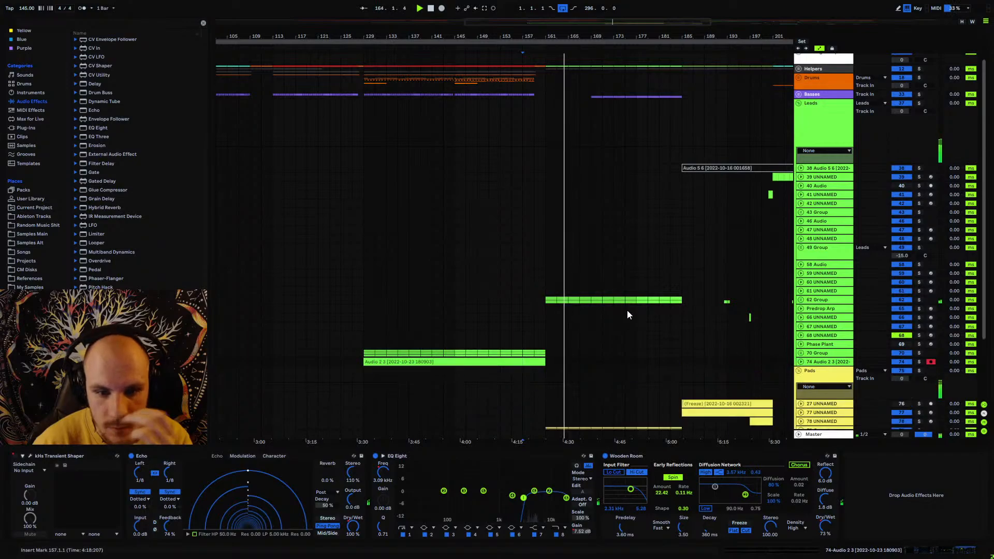
# - Solo track 80 and then 81 Group inside the Pads' 79 Group, auditioning the pads from bar 161
pyautogui.scroll(-4, 628, 315)
pyautogui.click(636, 351)
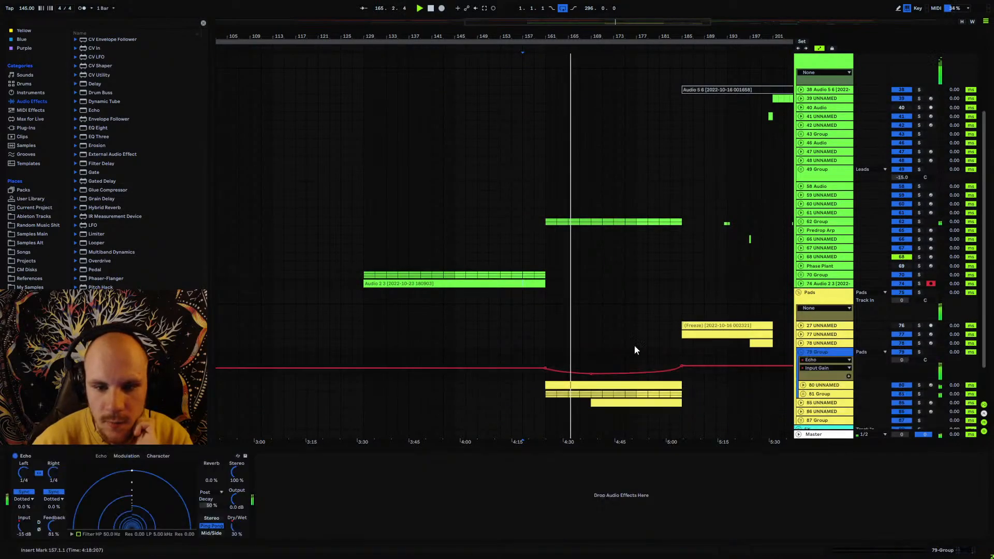
pyautogui.scroll(-2, 636, 350)
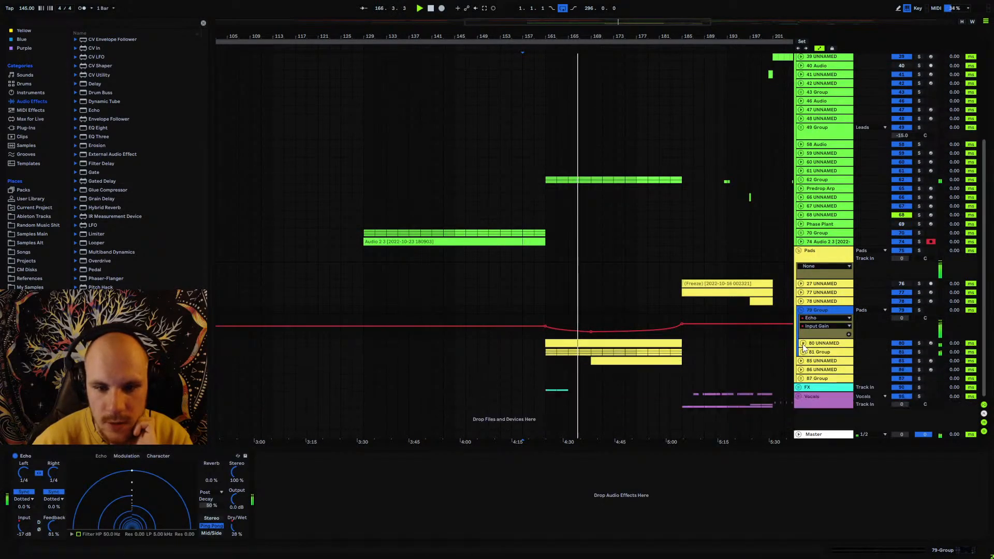
pyautogui.click(919, 344)
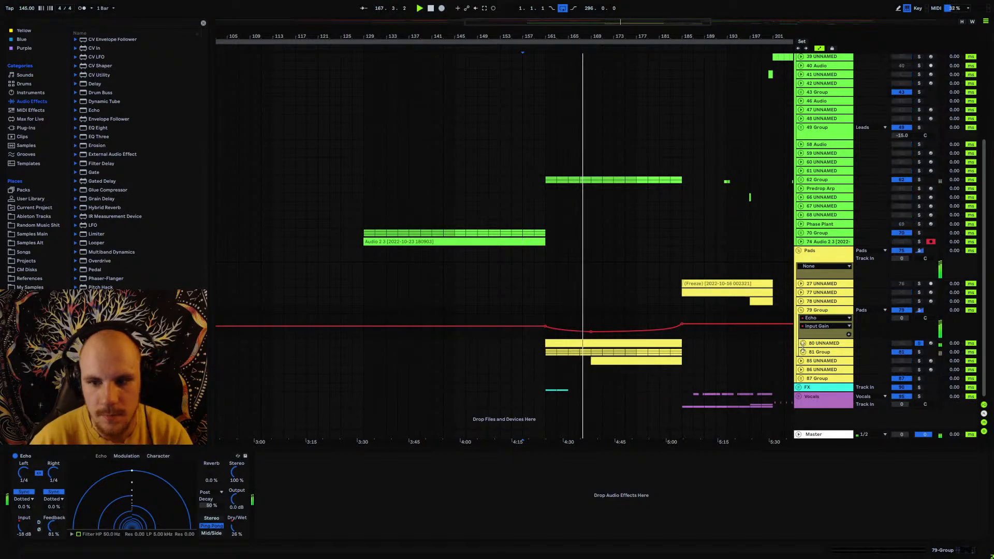
pyautogui.click(544, 346)
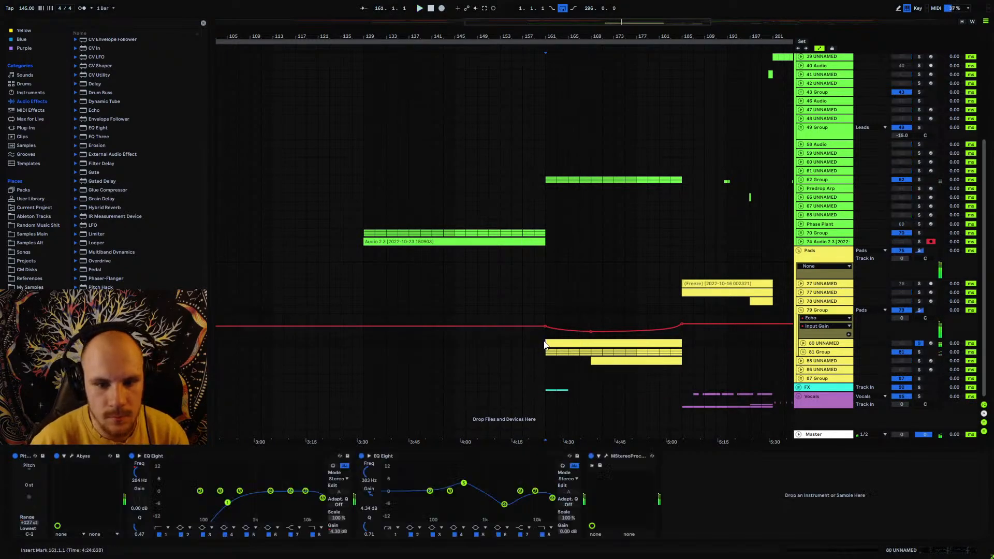
pyautogui.click(920, 352)
pyautogui.click(802, 353)
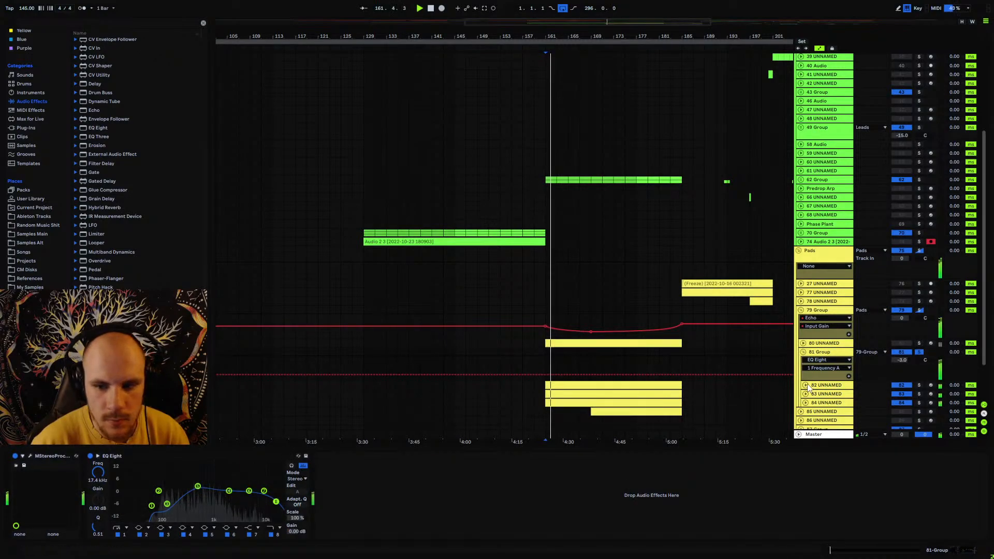
# - Listen to 81 Group and examine the device chains on the group and its tracks 82 and 84
pyautogui.click(803, 352)
pyautogui.click(819, 353)
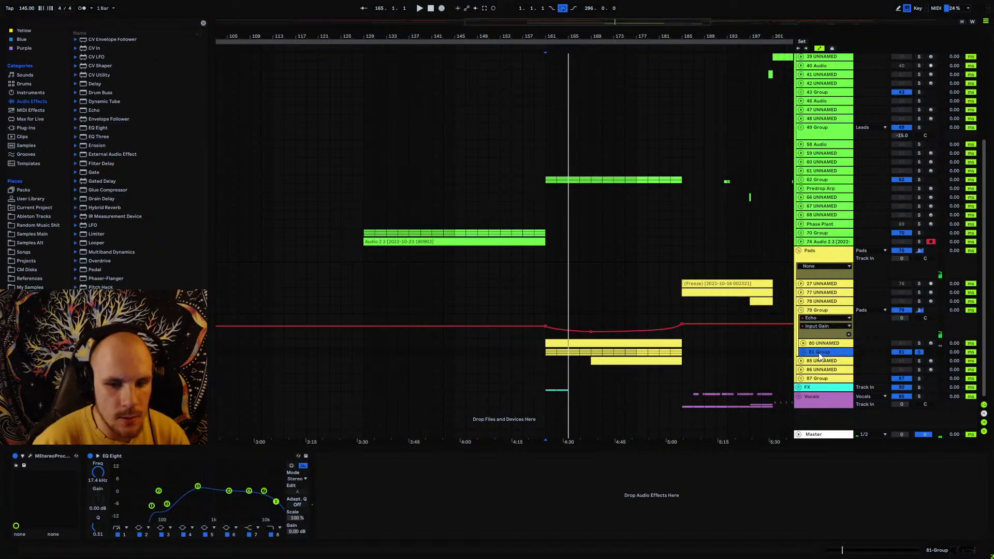
pyautogui.click(804, 353)
pyautogui.click(821, 386)
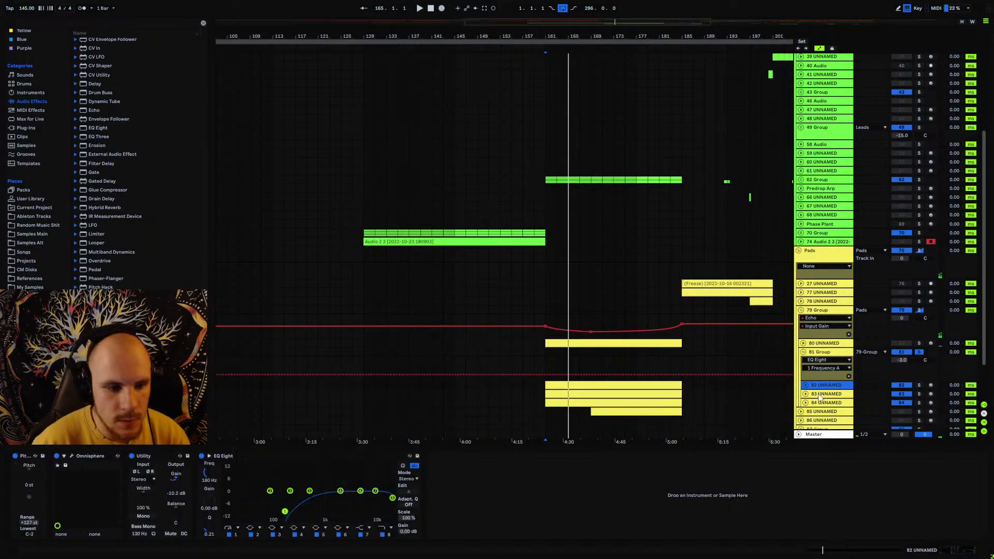
pyautogui.click(820, 403)
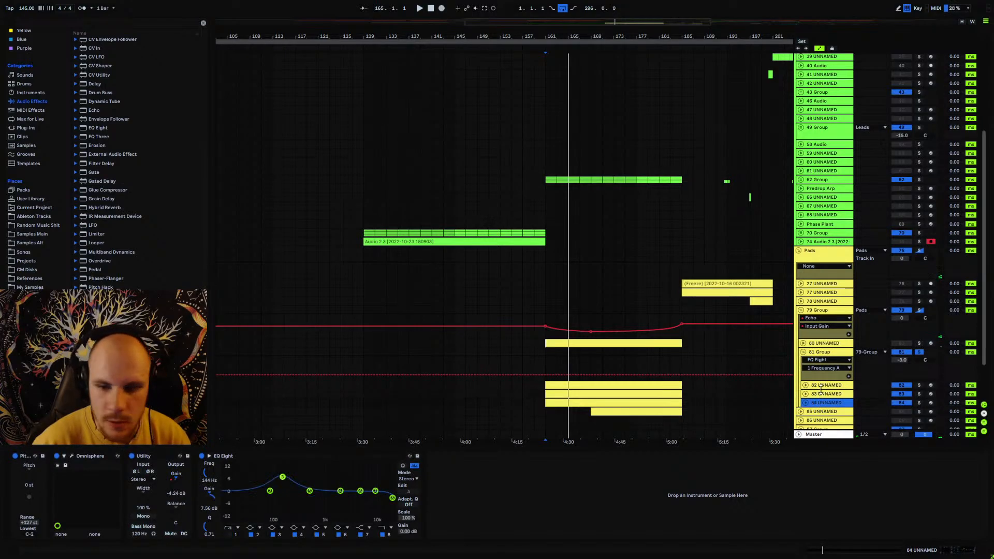
pyautogui.click(821, 387)
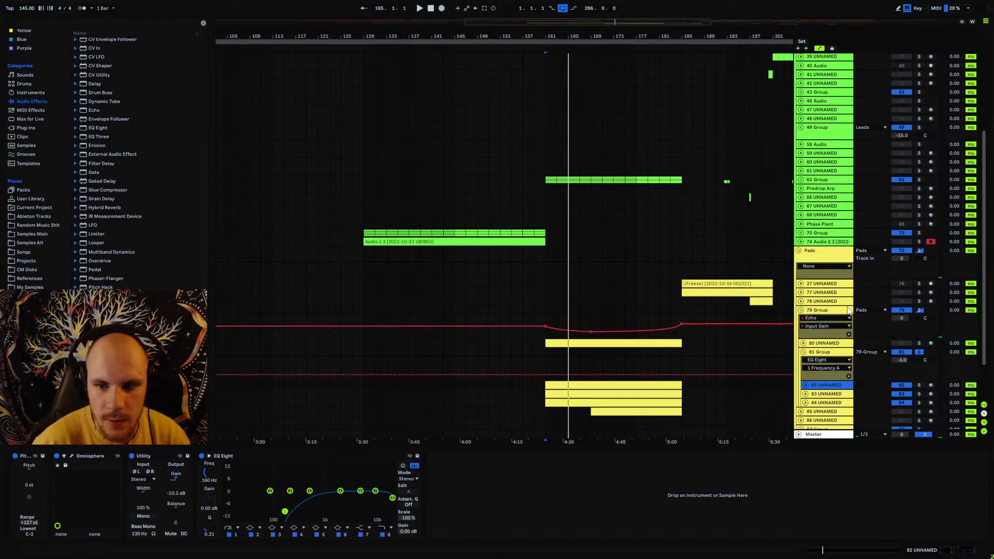
# - Turn off Echo on 79 Group and insert a new audio track directly below 81 Group
pyautogui.click(832, 311)
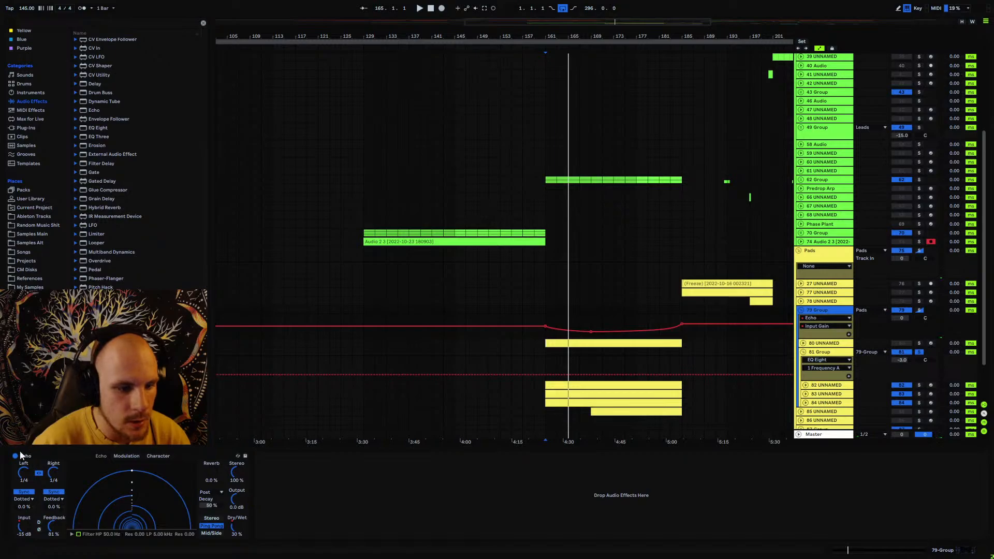
pyautogui.click(16, 456)
pyautogui.click(831, 353)
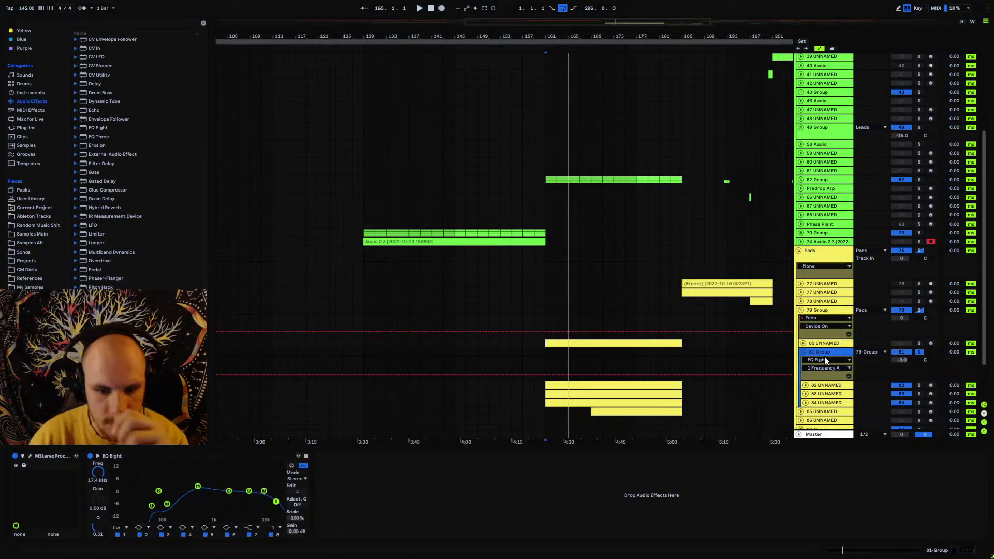
pyautogui.hotkey('ctrl', 't')
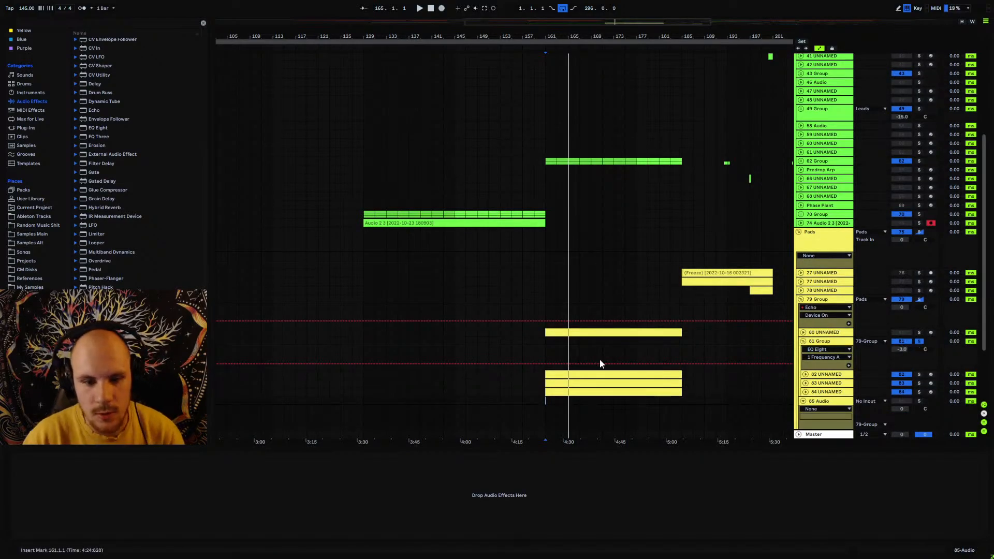
# - Set the new 85 Audio track's input to 81-Group, Post Mixer, and arm it for recording
pyautogui.press('space')
pyautogui.scroll(-2, 826, 368)
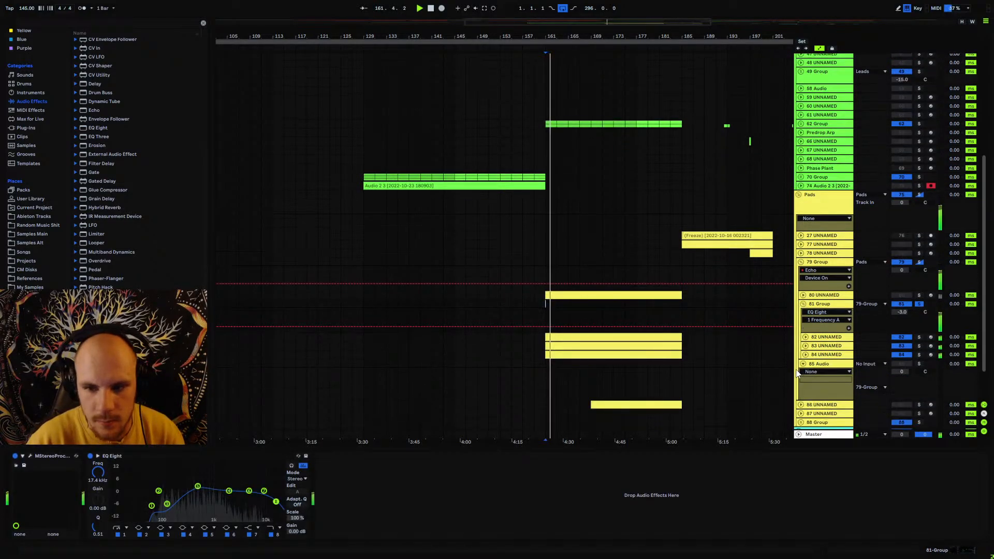
pyautogui.click(827, 365)
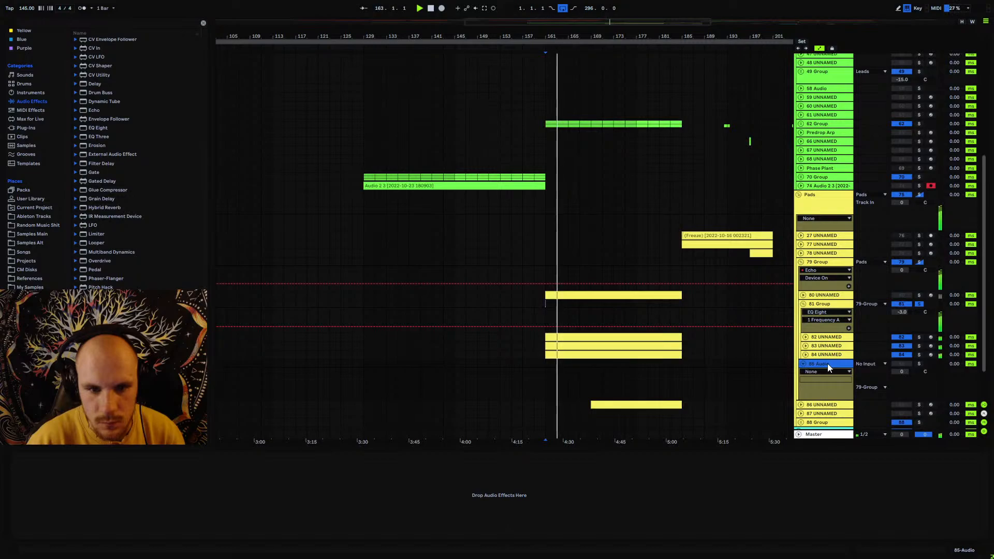
pyautogui.click(874, 364)
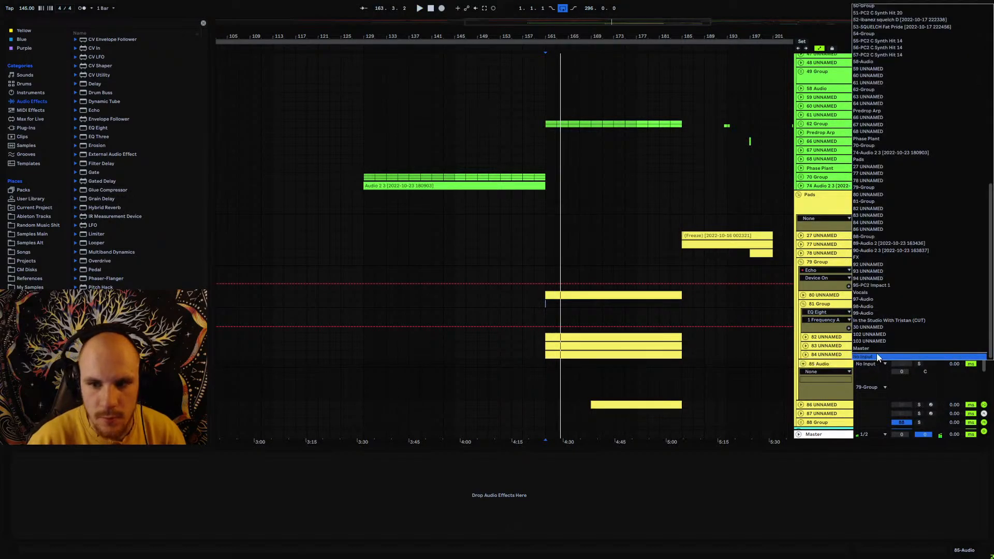
pyautogui.scroll(2, 897, 299)
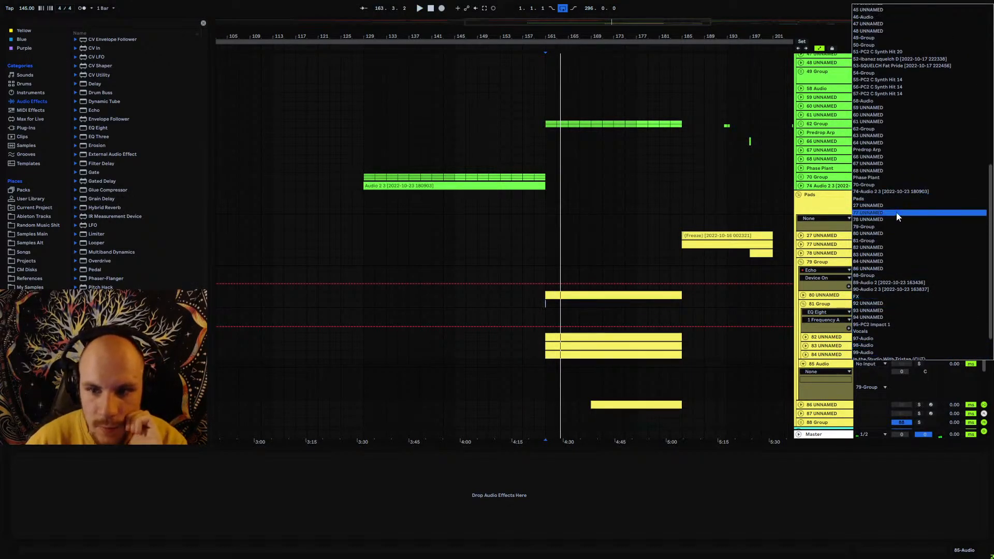
pyautogui.click(741, 321)
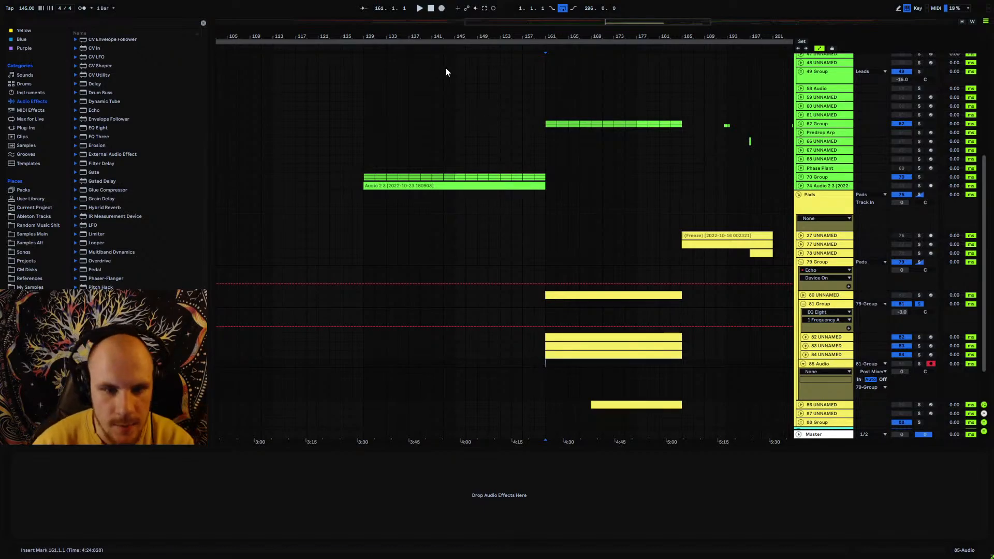
# - Record 81 Group's output onto 85 Audio from bar 161 to about bar 169
pyautogui.click(442, 9)
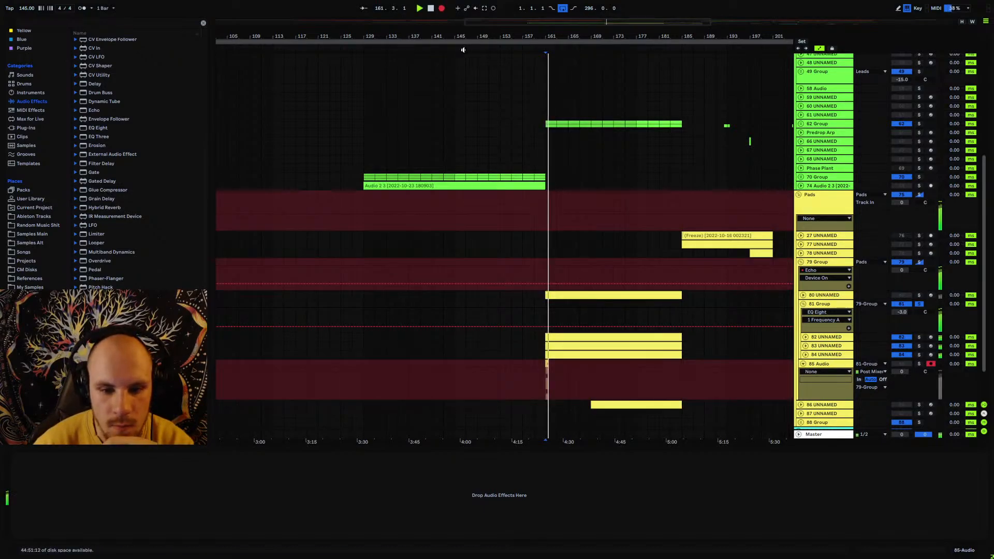
pyautogui.moveTo(549, 46); pyautogui.dragTo(472, 8)
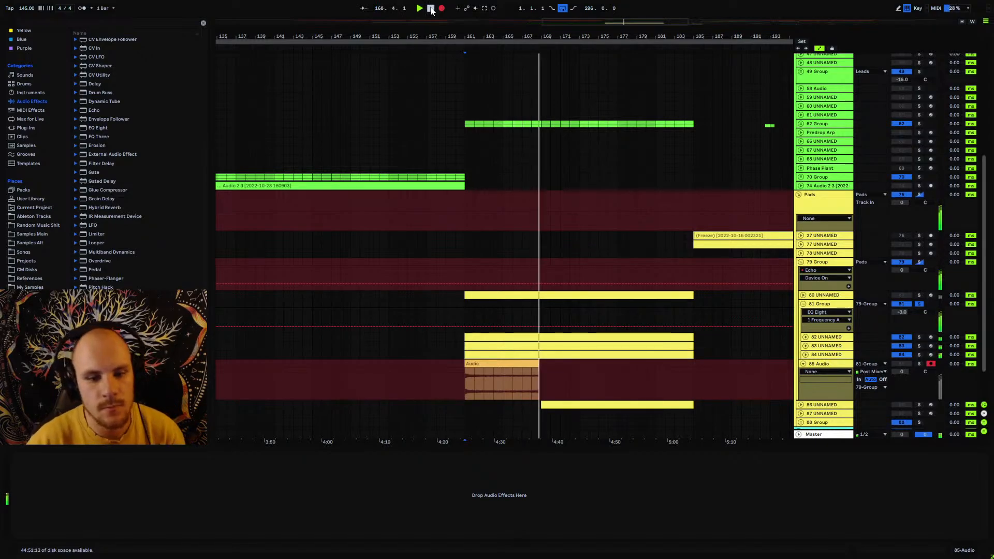
pyautogui.click(430, 8)
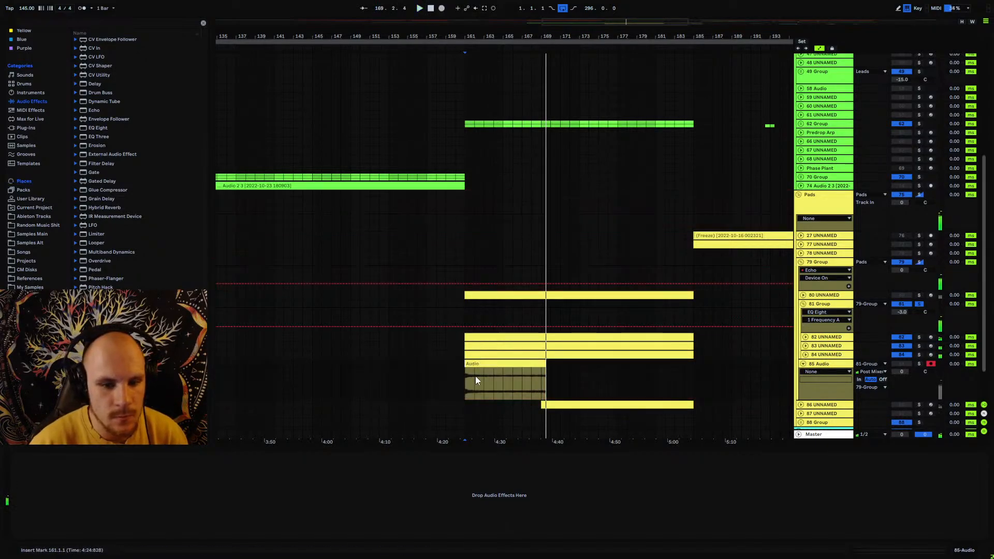
# - Move the first two bars of the recorded pad audio to bars 159–161, before the pads enter
pyautogui.moveTo(488, 381); pyautogui.dragTo(449, 365)
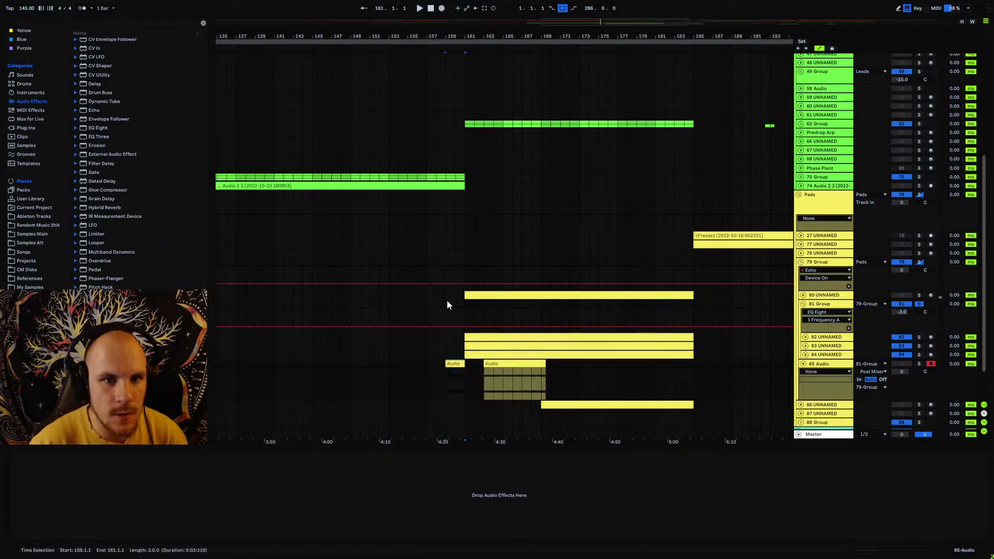
pyautogui.scroll(5, 455, 155)
pyautogui.scroll(4, 455, 150)
pyautogui.scroll(-7, 454, 259)
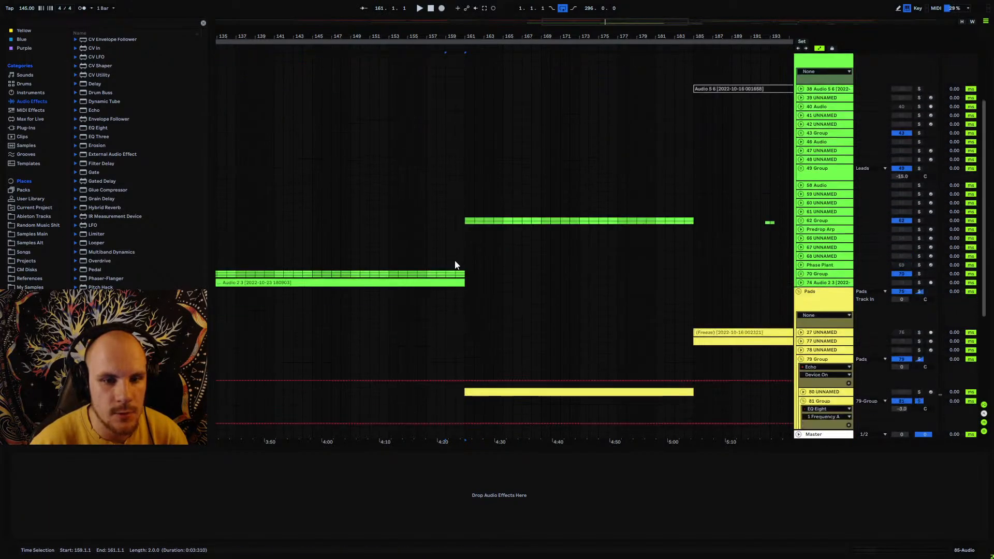
pyautogui.scroll(-2, 453, 354)
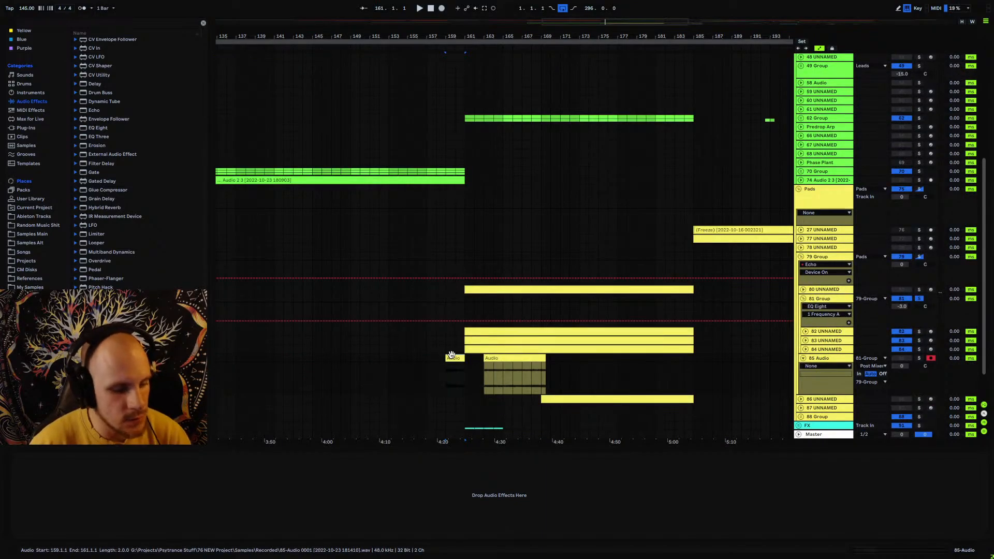
# - Deactivate the remaining recorded clip on 85 Audio from bar 163 onward
pyautogui.click(523, 362)
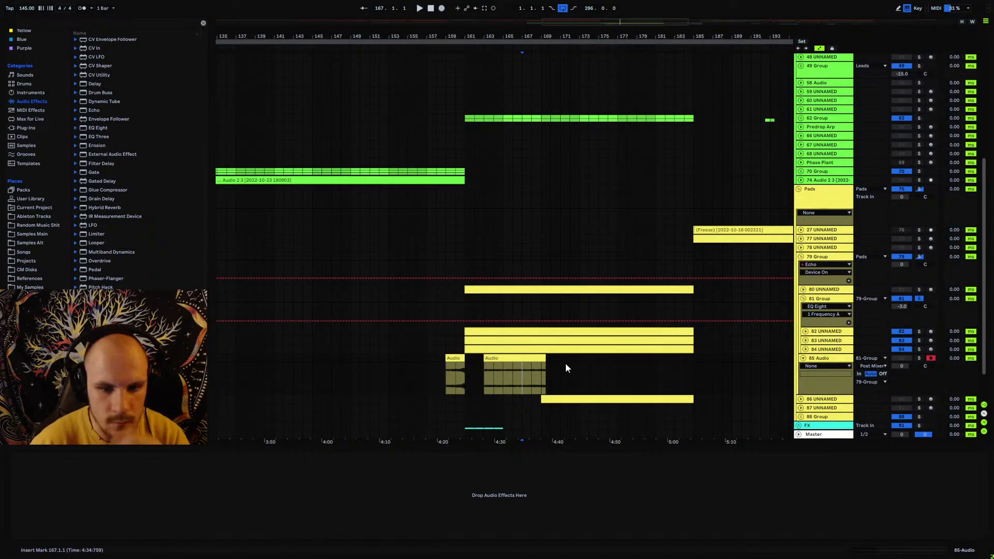
pyautogui.moveTo(484, 373); pyautogui.dragTo(549, 376)
pyautogui.click(440, 376)
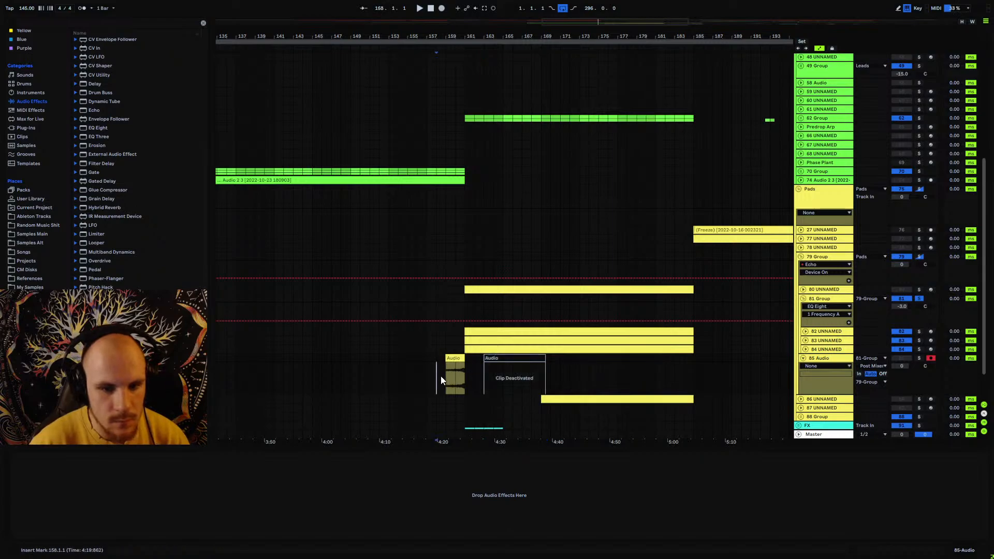
# - Unsolo 81 Group and lower 85 Audio's volume to -4 dB
pyautogui.click(919, 298)
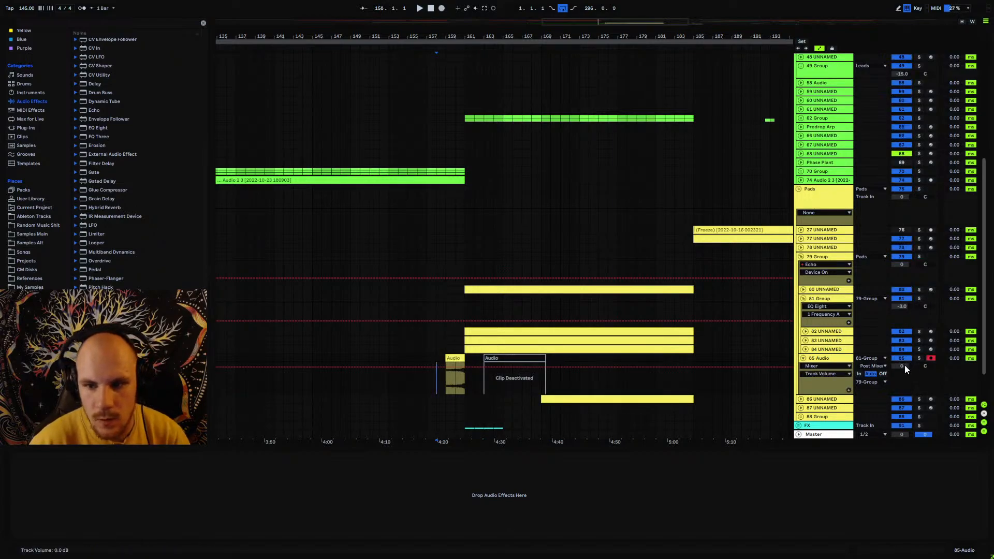
pyautogui.moveTo(906, 369); pyautogui.dragTo(906, 374)
# - Turn Echo back on for 79 Group and play the moved pad clip from bar 159
pyautogui.click(817, 257)
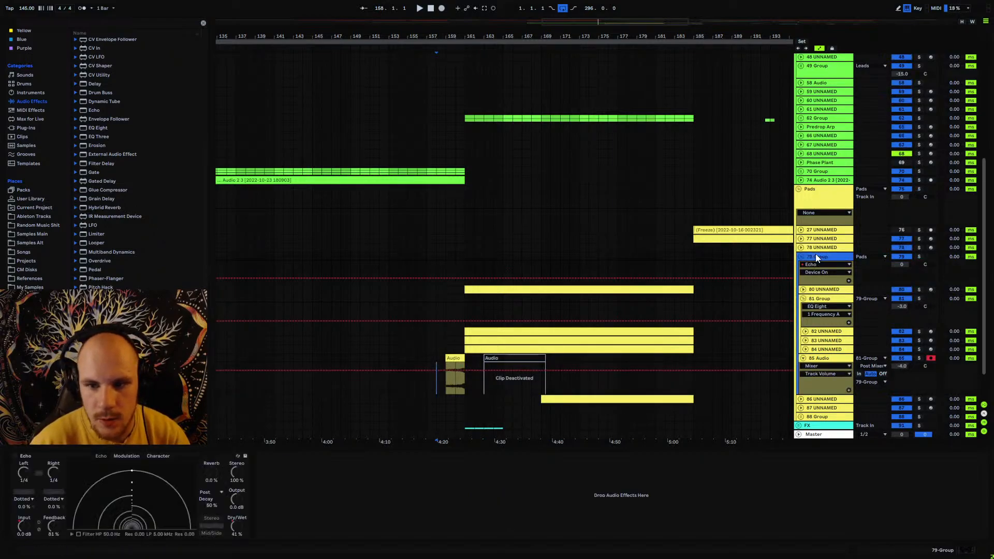
pyautogui.click(28, 459)
pyautogui.click(446, 393)
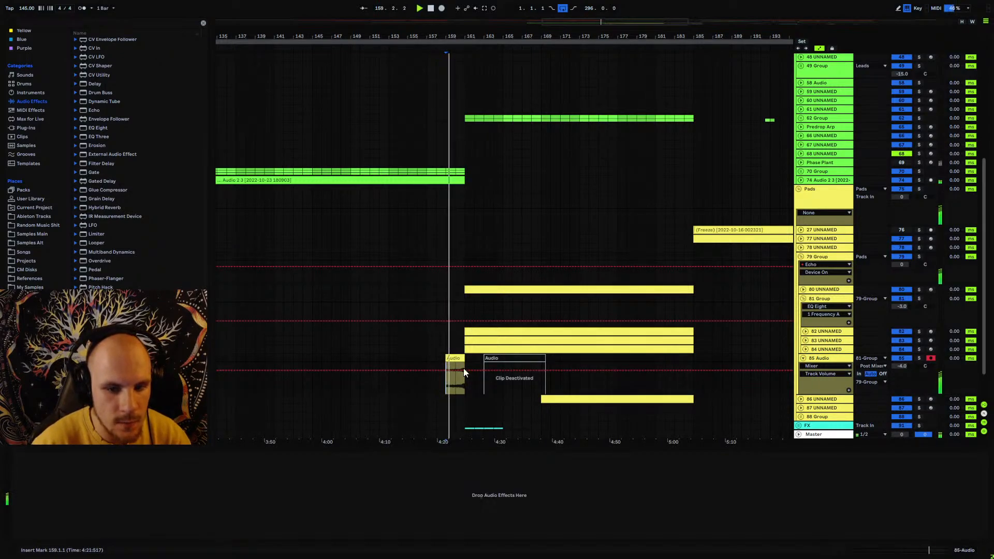
# - Add a fade-in across nearly the whole pad clip at bars 159–161 and set 85 Audio's volume to -3 dB
pyautogui.moveTo(465, 36); pyautogui.dragTo(531, 120)
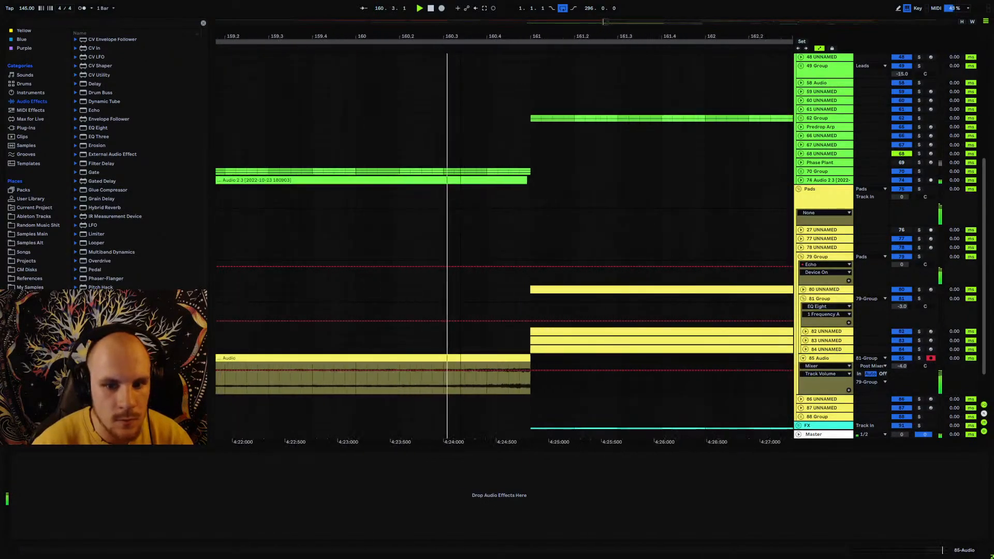
pyautogui.scroll(-5, 458, 301)
pyautogui.click(455, 357)
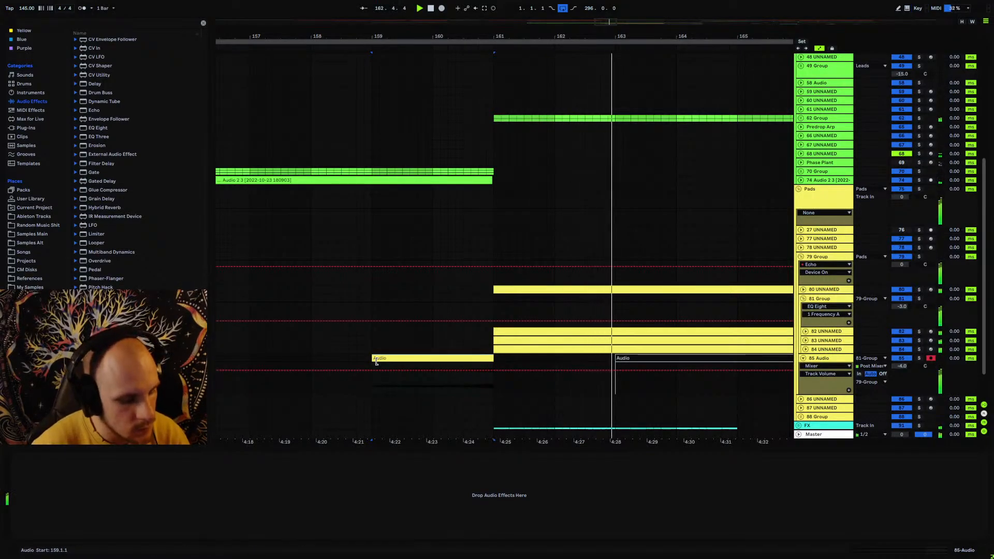
pyautogui.moveTo(371, 364); pyautogui.dragTo(481, 368)
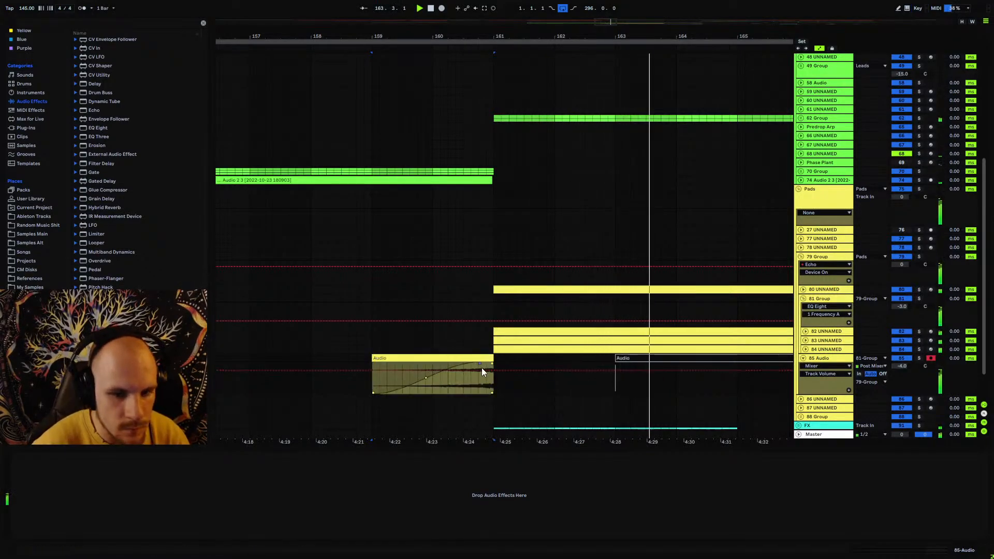
pyautogui.click(287, 384)
pyautogui.moveTo(903, 366); pyautogui.dragTo(903, 364)
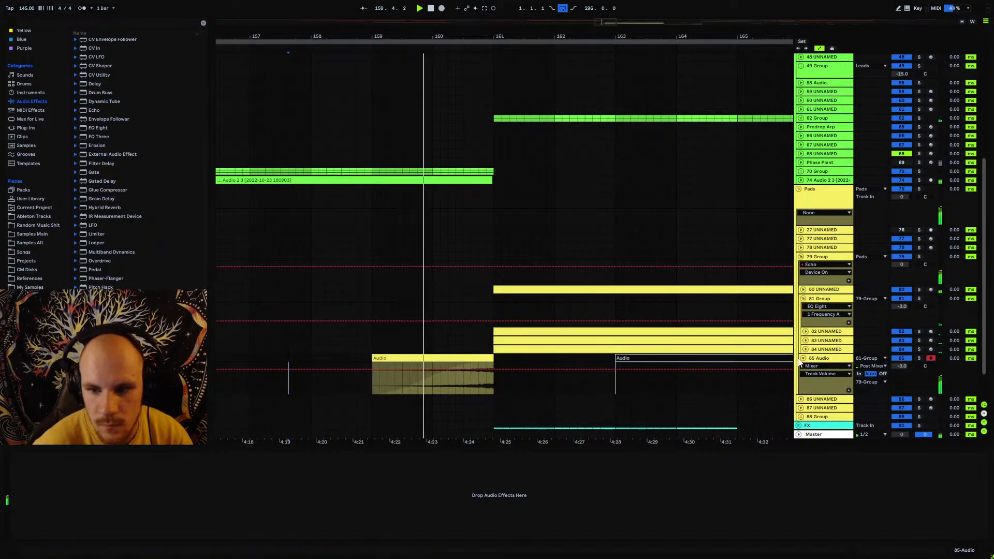
# - Fold 85 Audio, 81 Group and 79 Group while the transition into bar 161 plays
pyautogui.click(803, 359)
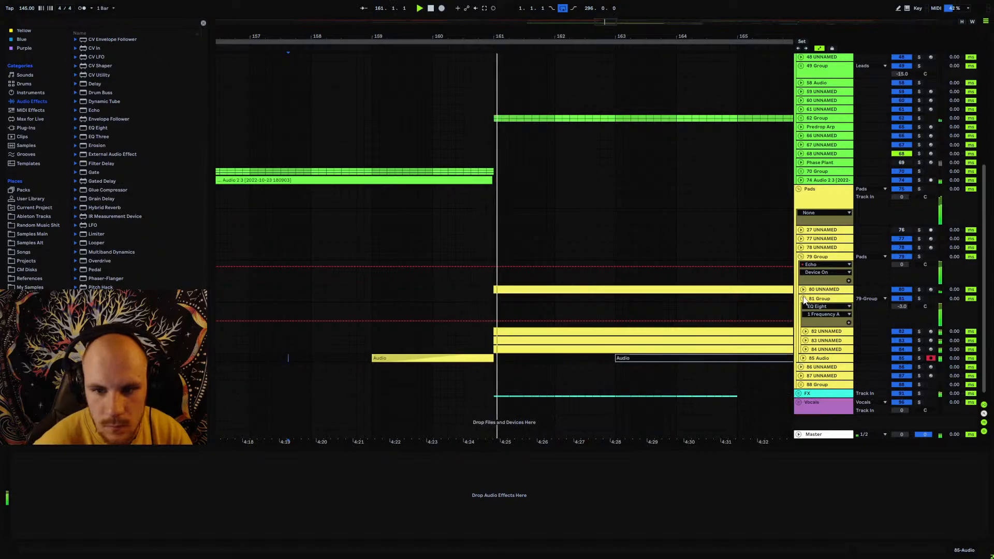
pyautogui.click(804, 298)
pyautogui.click(801, 258)
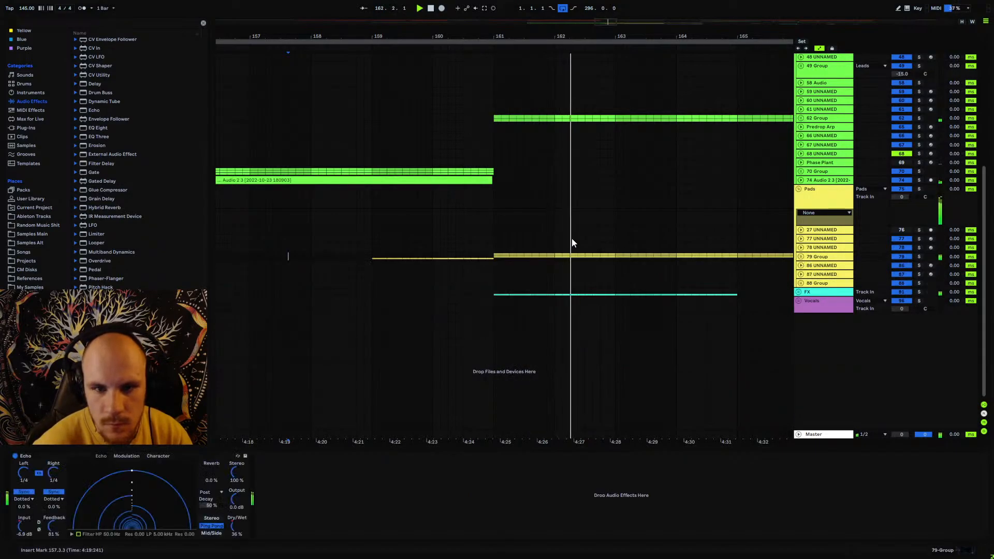
pyautogui.moveTo(497, 35); pyautogui.dragTo(497, 15)
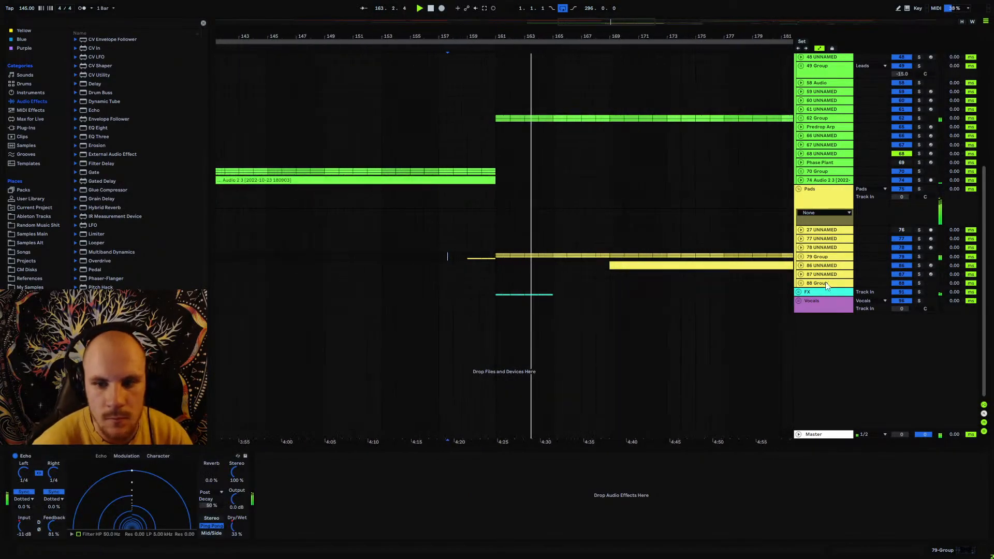
# - Unfold the FX group's PC2_Impact_1 track, raise its volume to -8 dB and play from bar 160
pyautogui.click(799, 292)
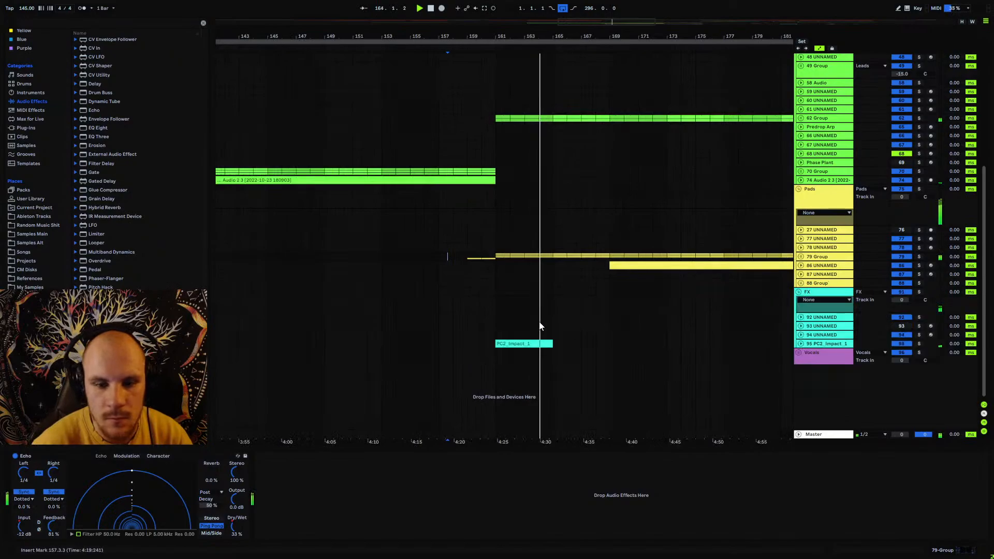
pyautogui.click(801, 344)
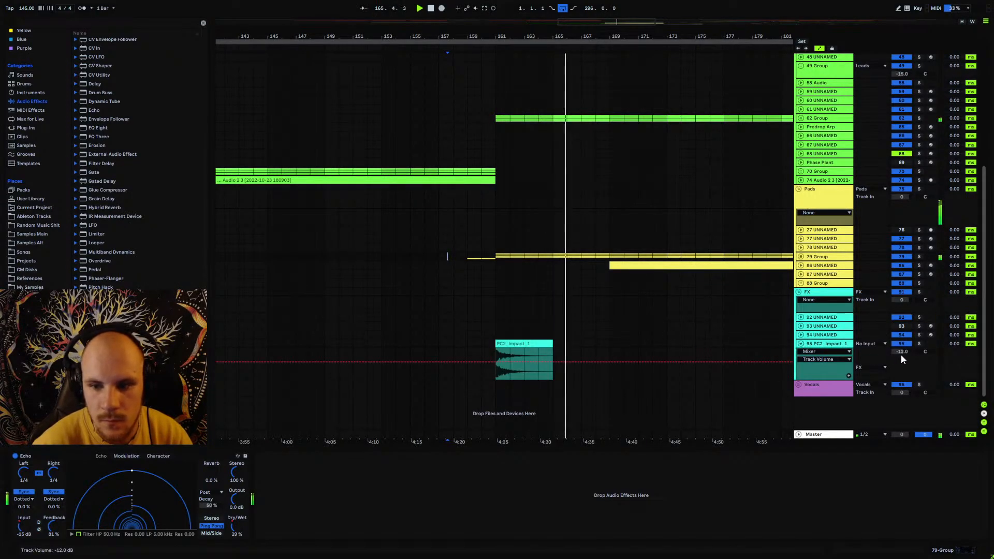
pyautogui.scroll(4, 901, 353)
pyautogui.click(475, 377)
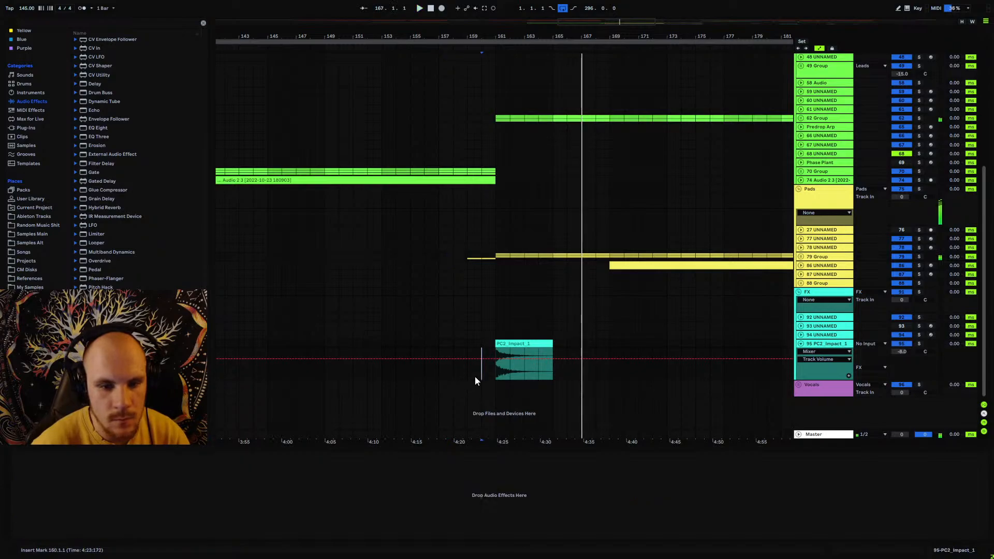
pyautogui.press('space')
pyautogui.press('space')
# - Fold the PC2_Impact_1 track and the FX and Pads groups while playback continues
pyautogui.click(801, 344)
pyautogui.click(798, 293)
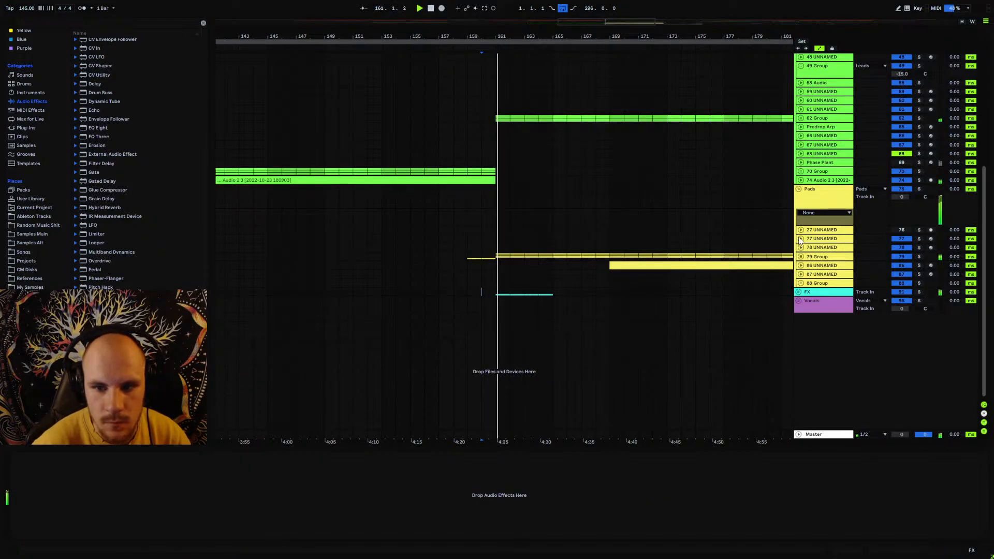
pyautogui.click(799, 189)
pyautogui.scroll(3, 798, 196)
pyautogui.scroll(1, 797, 201)
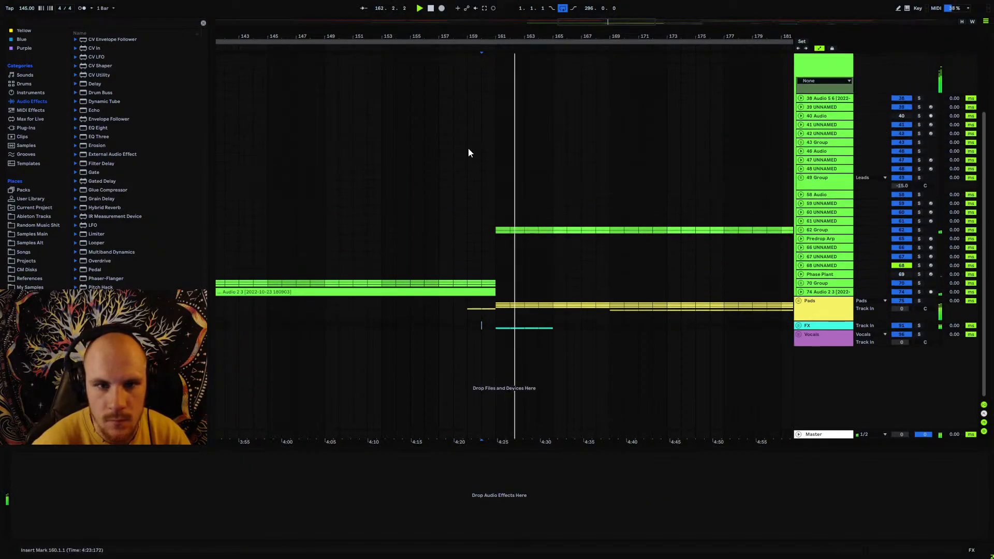
# - Inspect the 68 UNNAMED, Phase Plant and 70 Group lead tracks, including the Phase Plant plug-in on 68 UNNAMED
pyautogui.moveTo(453, 38); pyautogui.dragTo(514, 36)
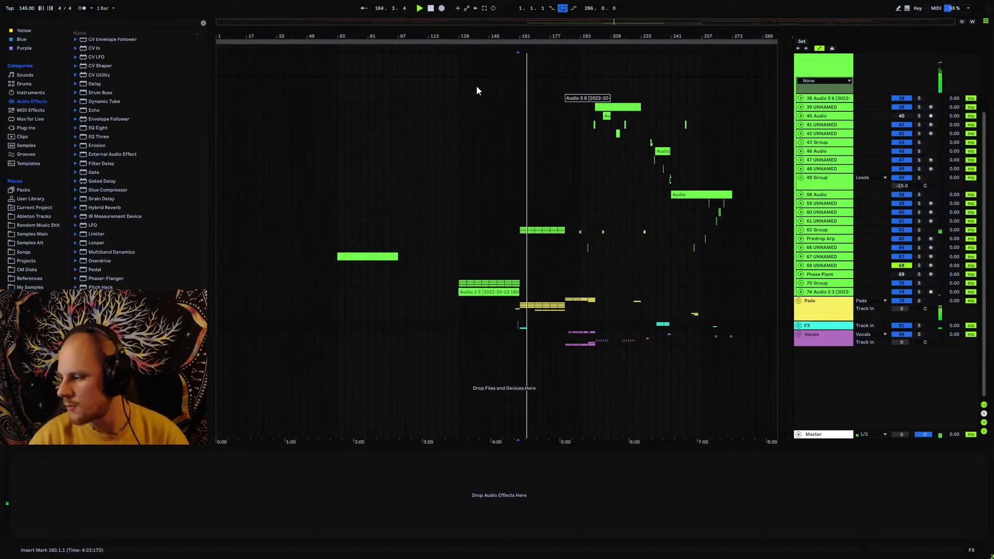
pyautogui.click(350, 278)
pyautogui.scroll(3, 435, 291)
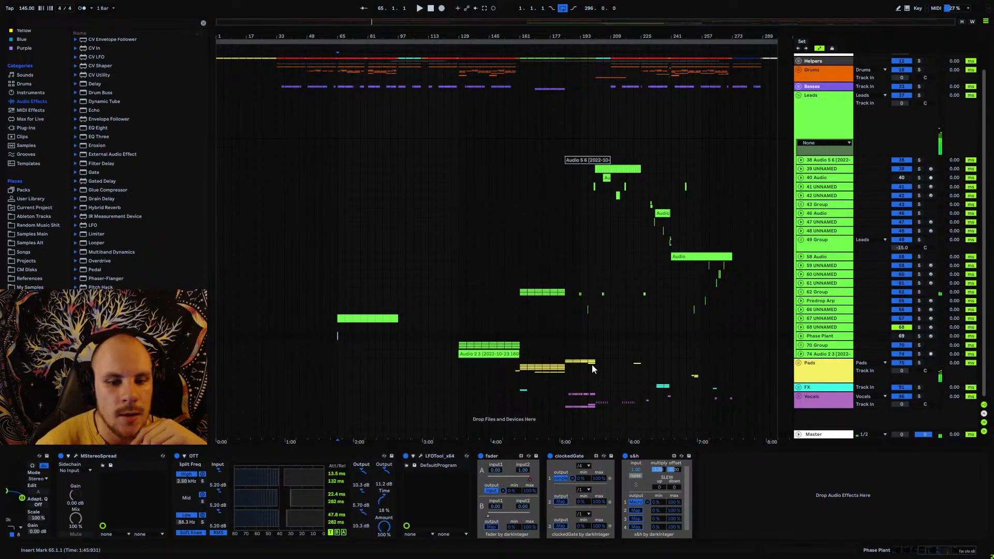
pyautogui.click(833, 345)
pyautogui.keyDown('shift'); pyautogui.click(830, 337); pyautogui.keyUp('shift')
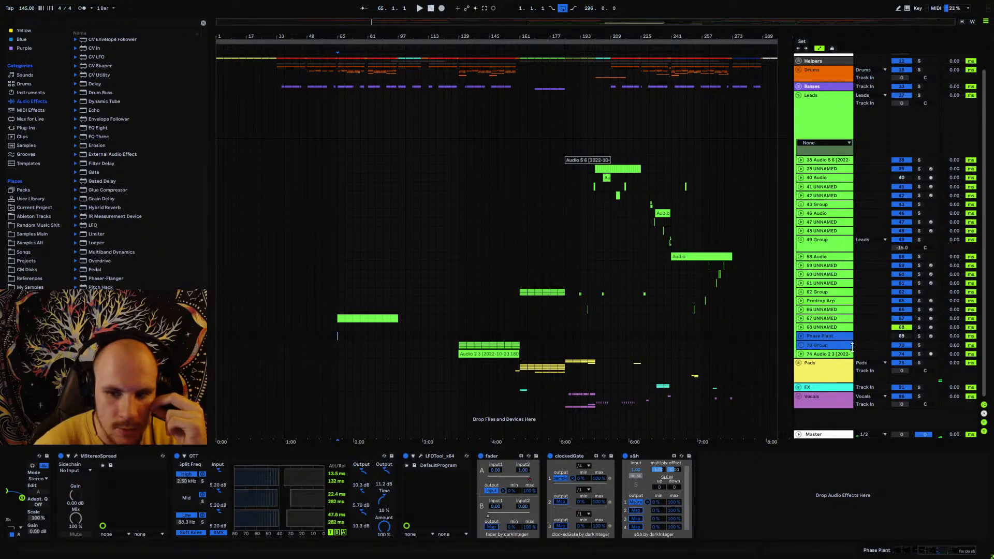
pyautogui.click(827, 328)
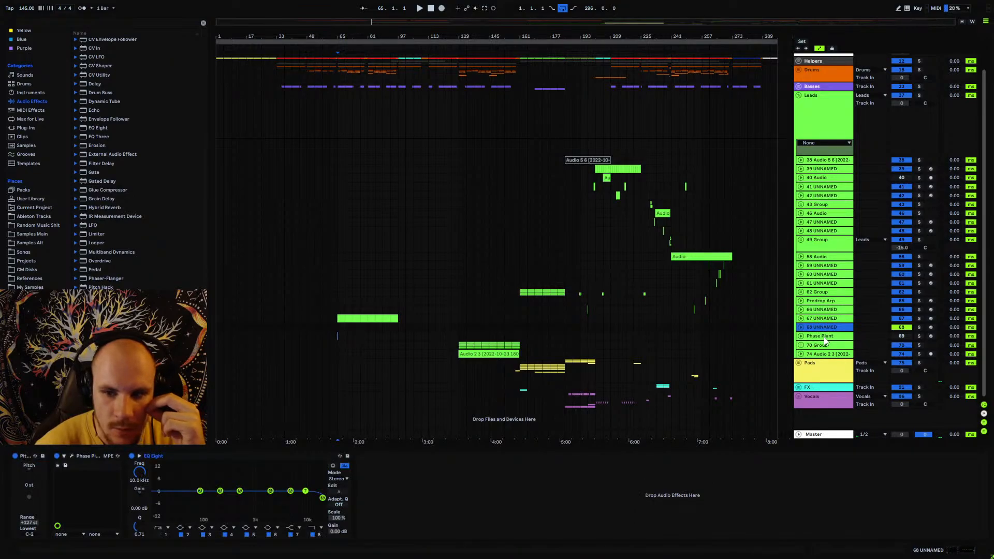
pyautogui.click(801, 328)
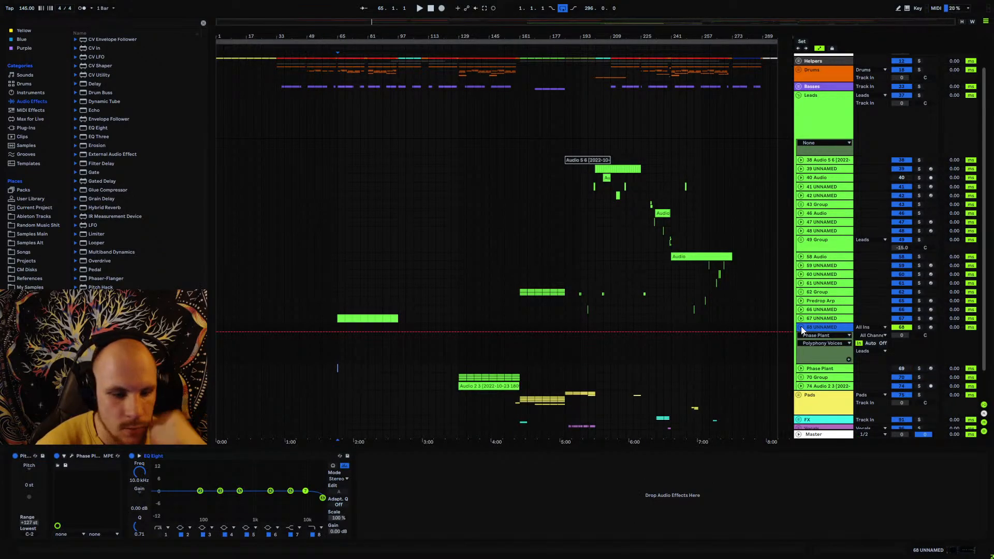
pyautogui.click(802, 329)
pyautogui.click(802, 329)
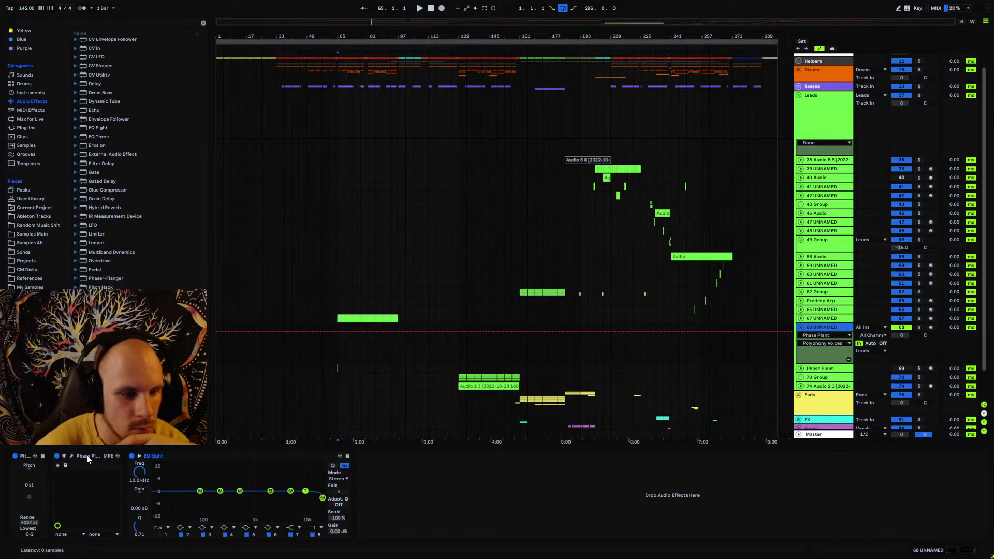
pyautogui.click(72, 456)
pyautogui.click(73, 458)
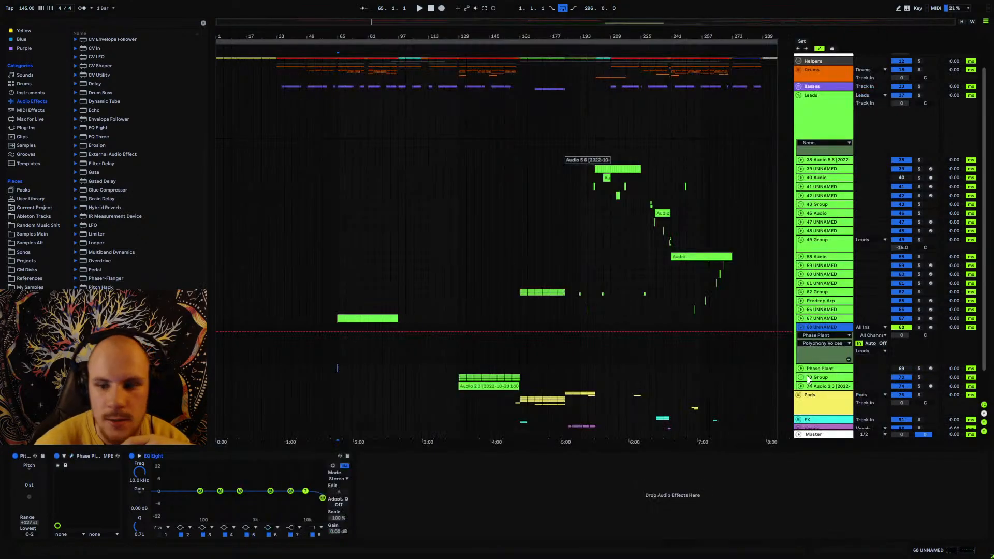
# - Delete the tracks 68 UNNAMED, Phase Plant and 70 Group together and place the insert marker at bar 129
pyautogui.click(823, 377)
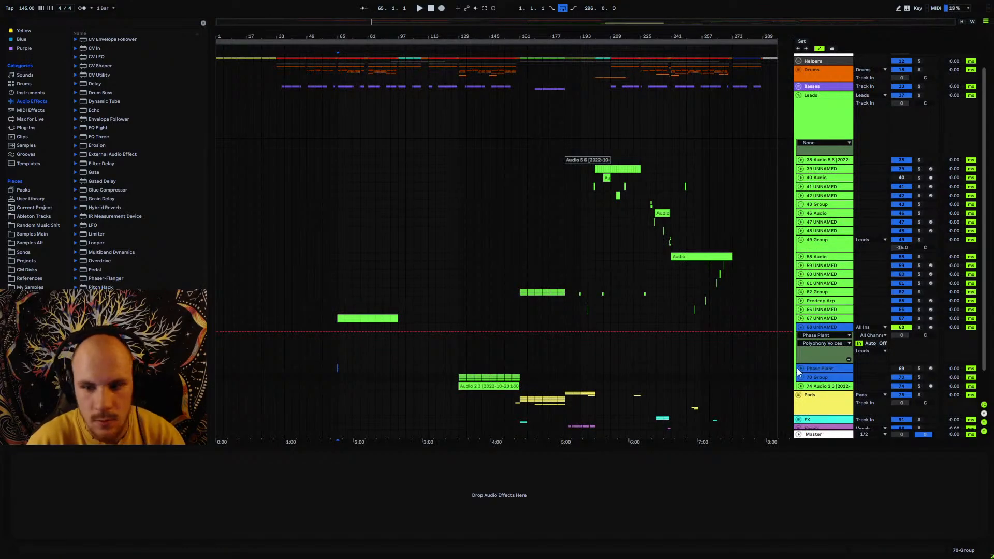
pyautogui.press('Delete')
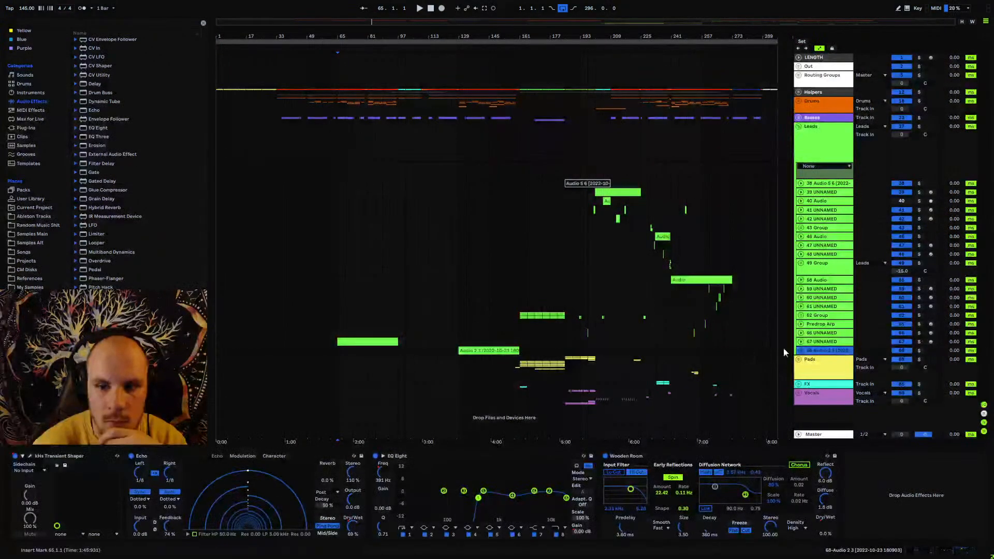
pyautogui.click(458, 344)
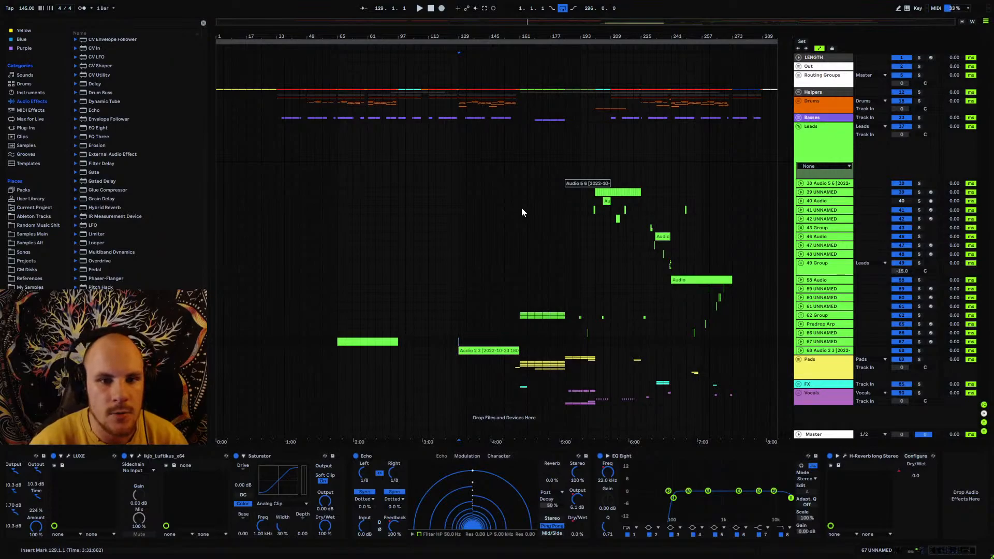
# - Unfold Helpers and create a clip on the NOTES track at bars 153–161 named "Spoken Word Vocals here"
pyautogui.moveTo(523, 37); pyautogui.dragTo(620, 127)
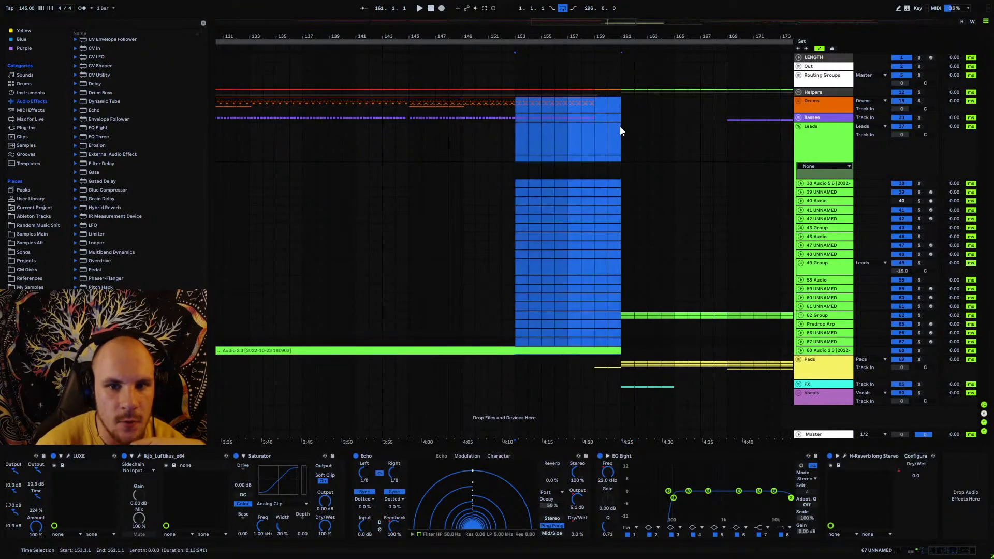
pyautogui.moveTo(516, 104); pyautogui.dragTo(517, 135)
pyautogui.click(799, 91)
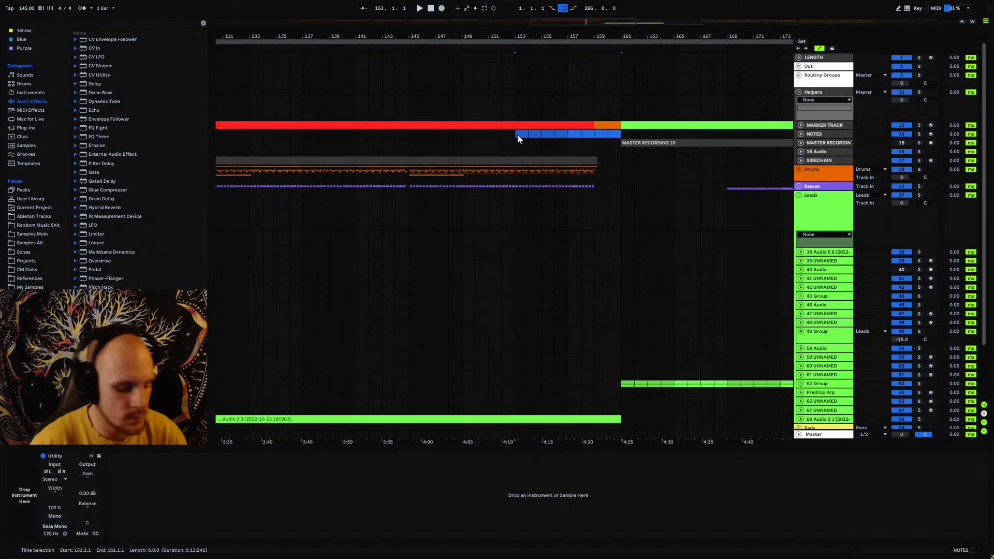
pyautogui.hotkey('ctrl', 'shift', 'm')
pyautogui.rightClick(517, 135)
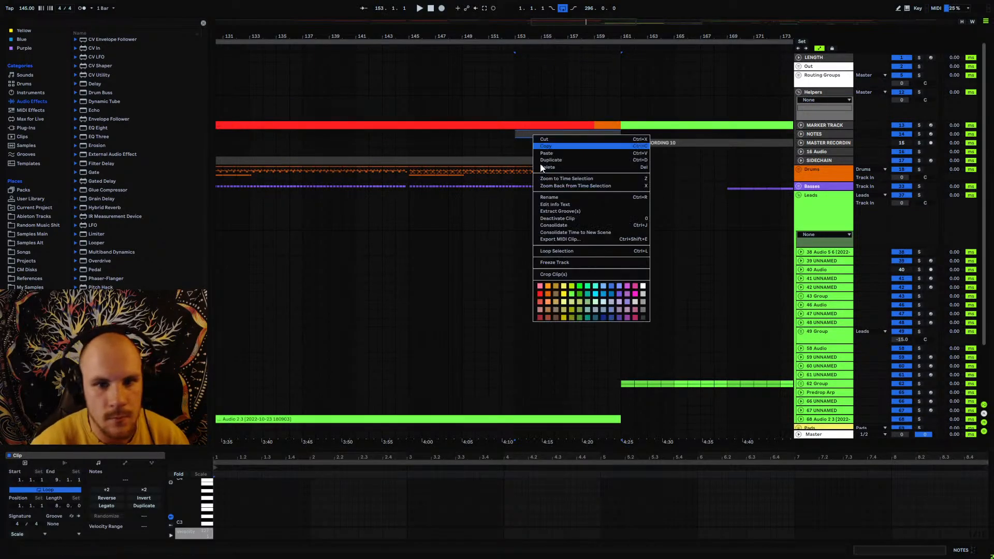
pyautogui.click(549, 198)
pyautogui.write('Spoken')
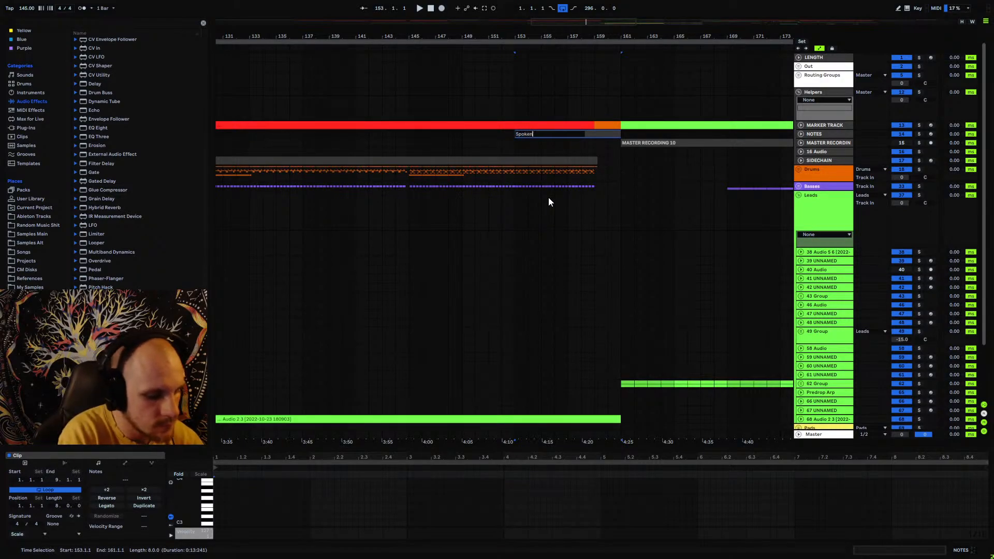
pyautogui.write(' Word Vocals here')
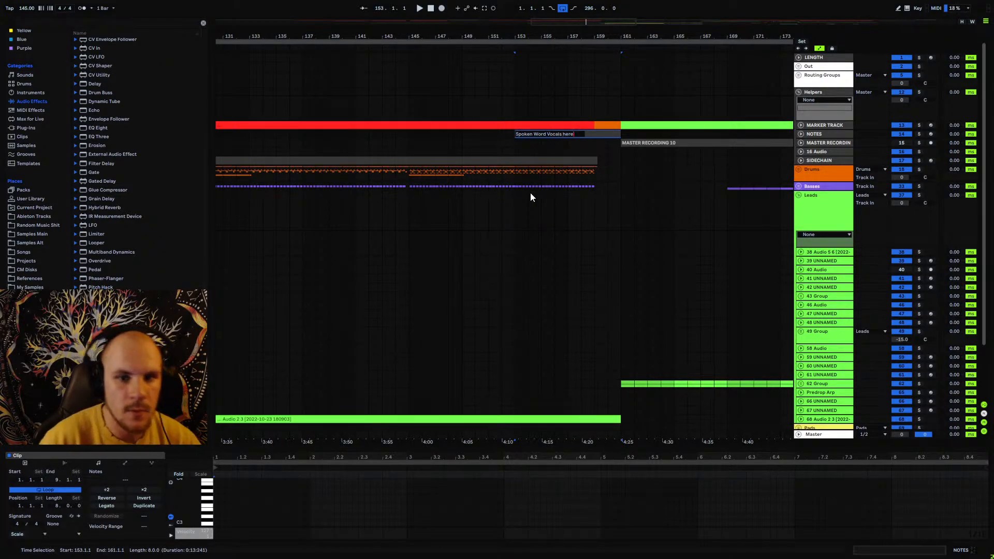
pyautogui.click(518, 152)
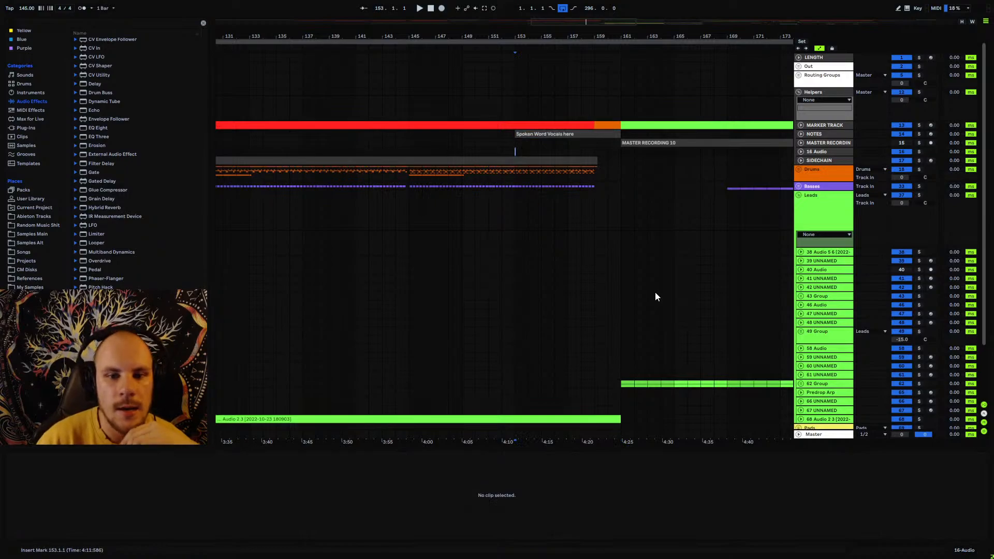
# - Review the Drums group from bar 153 up to the transition at bar 161
pyautogui.scroll(-4, 530, 349)
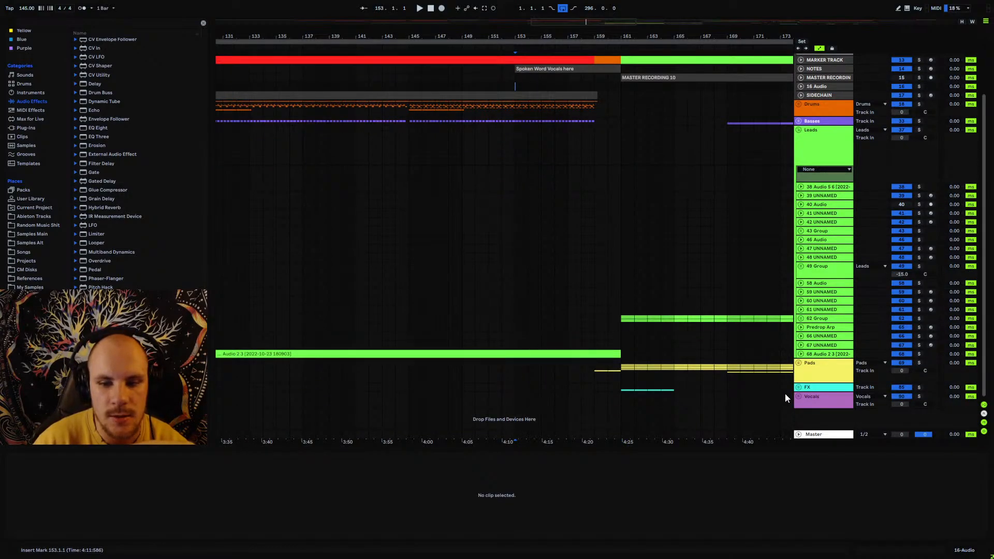
pyautogui.moveTo(533, 337); pyautogui.dragTo(695, 348)
pyautogui.click(695, 348)
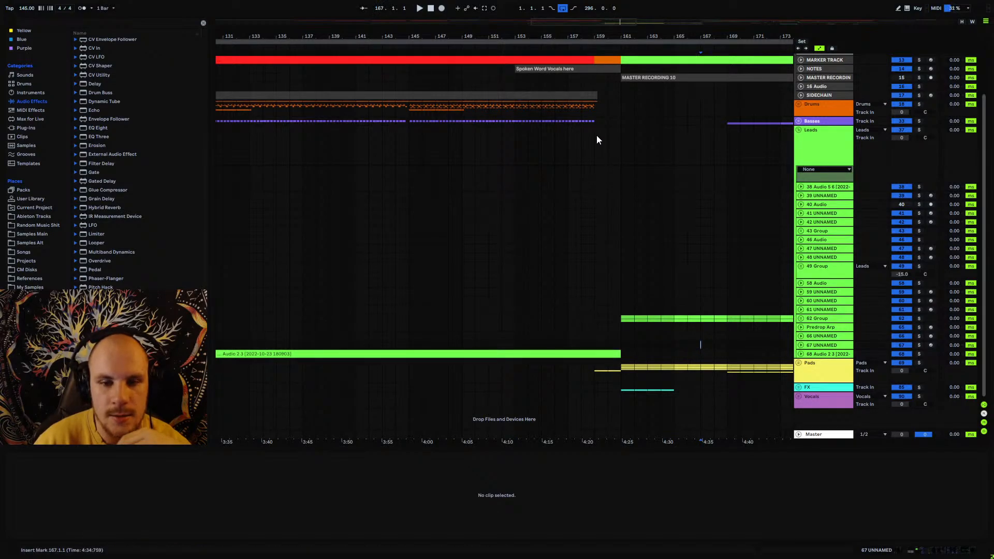
pyautogui.moveTo(596, 111); pyautogui.dragTo(617, 113)
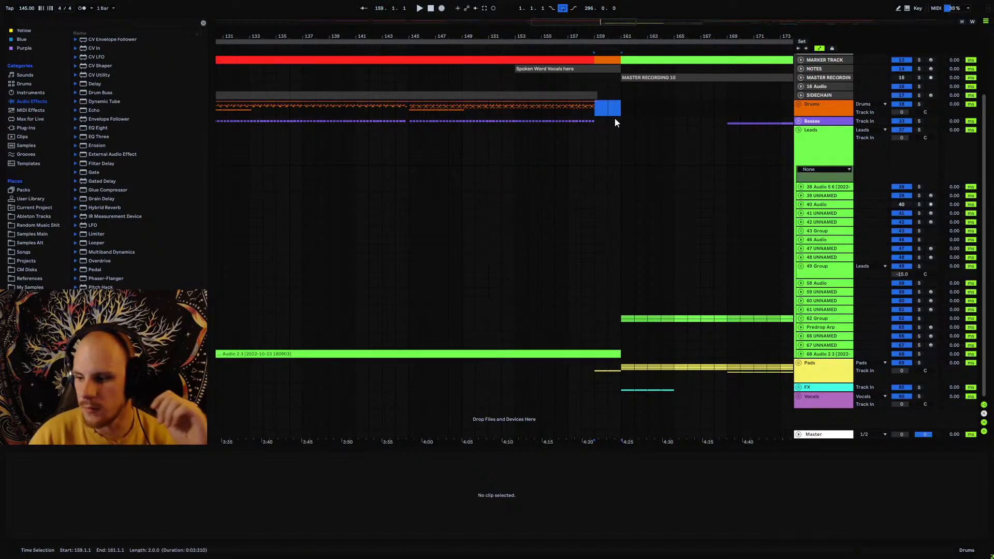
pyautogui.moveTo(514, 106); pyautogui.dragTo(628, 111)
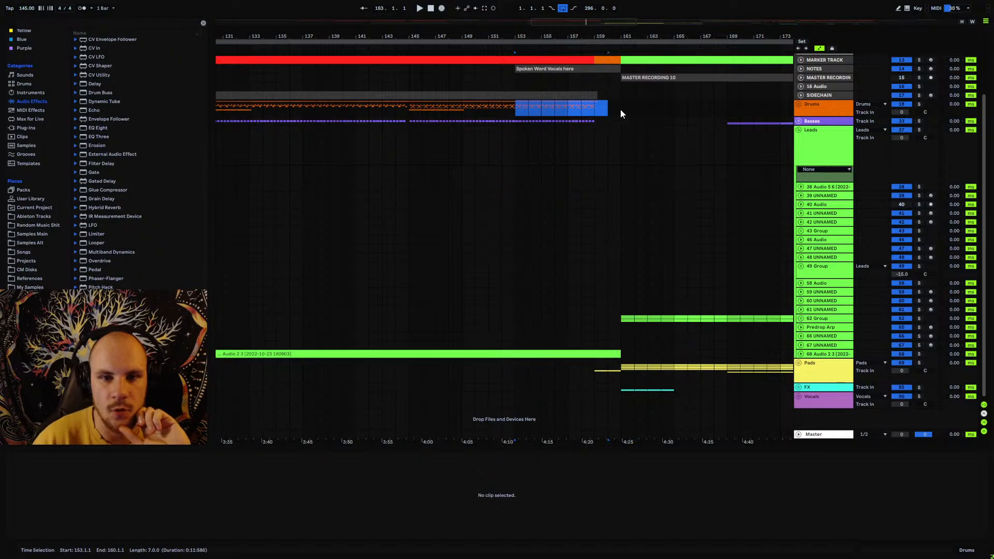
pyautogui.click(621, 114)
pyautogui.moveTo(554, 38); pyautogui.dragTo(554, 20)
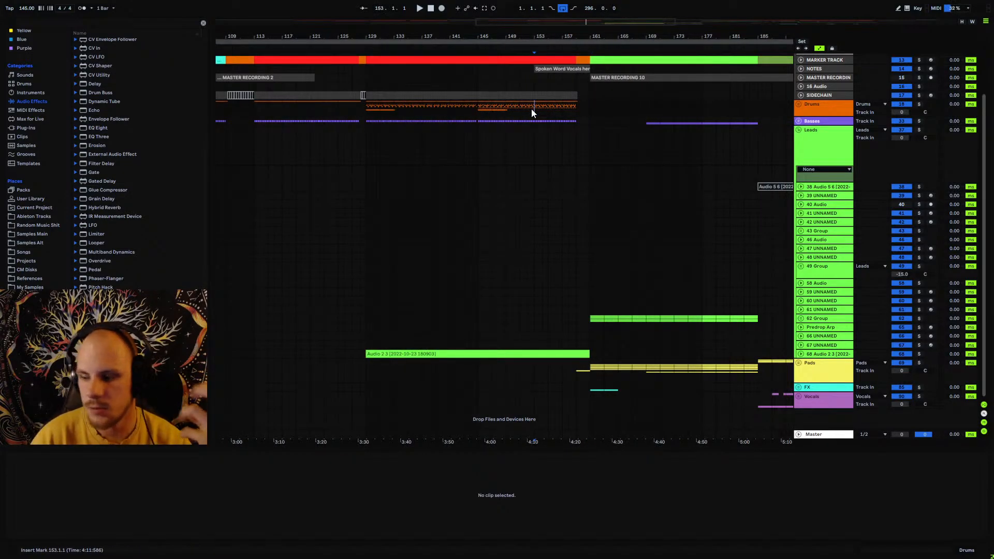
# - Survey the whole arrangement, checking the Vocals around bars 261–273 and the lead section from bar 129
pyautogui.press('w')
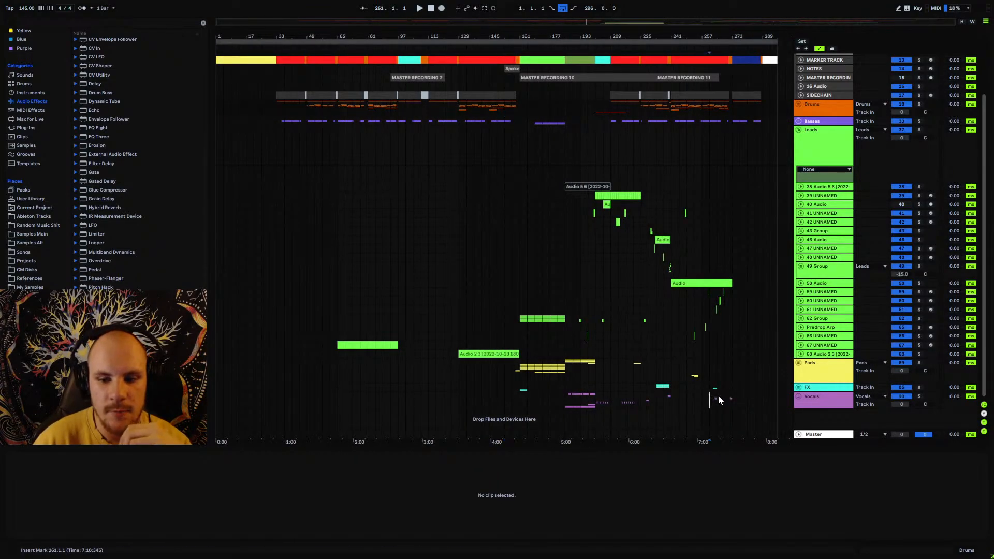
pyautogui.keyDown('shift'); pyautogui.click(740, 402); pyautogui.keyUp('shift')
pyautogui.click(735, 400)
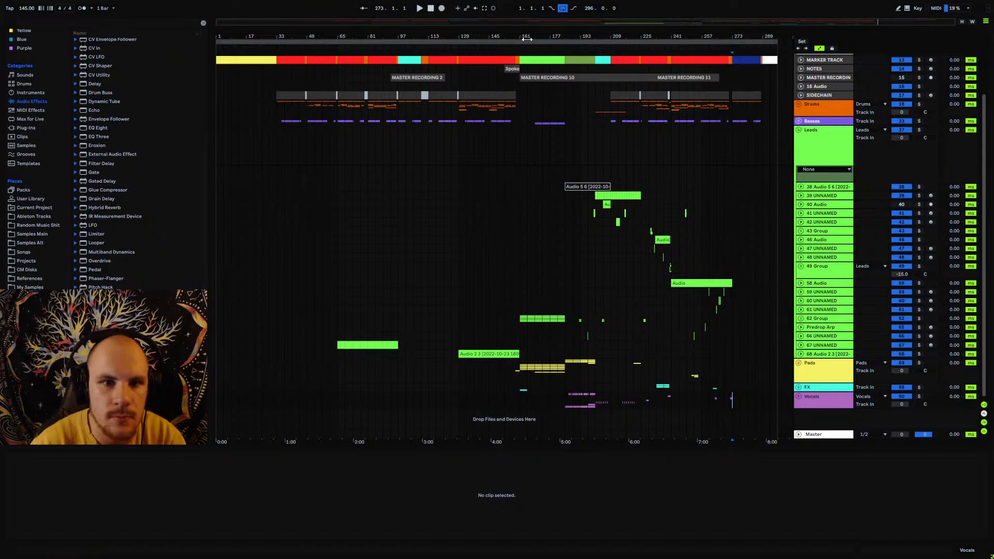
pyautogui.scroll(3, 502, 230)
pyautogui.scroll(-3, 502, 230)
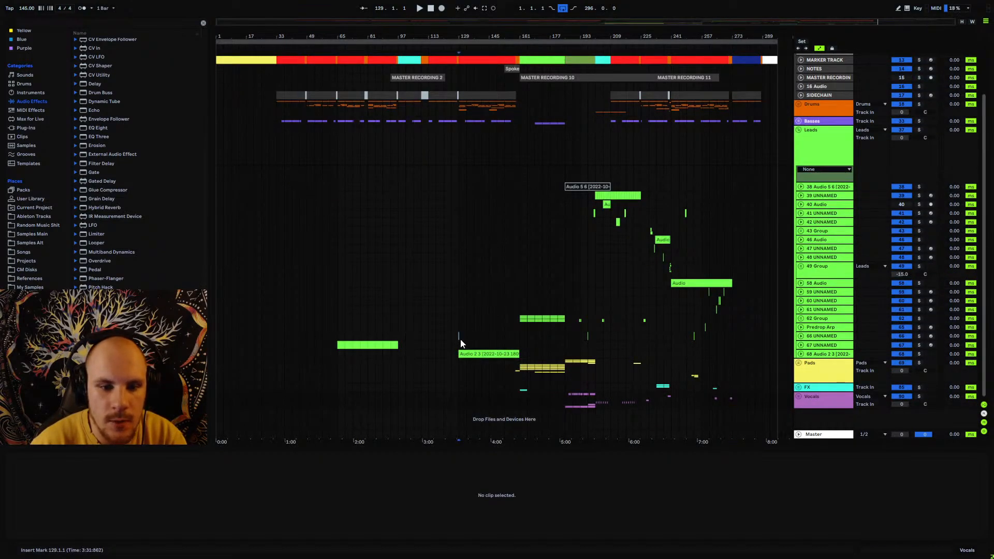
pyautogui.click(460, 338)
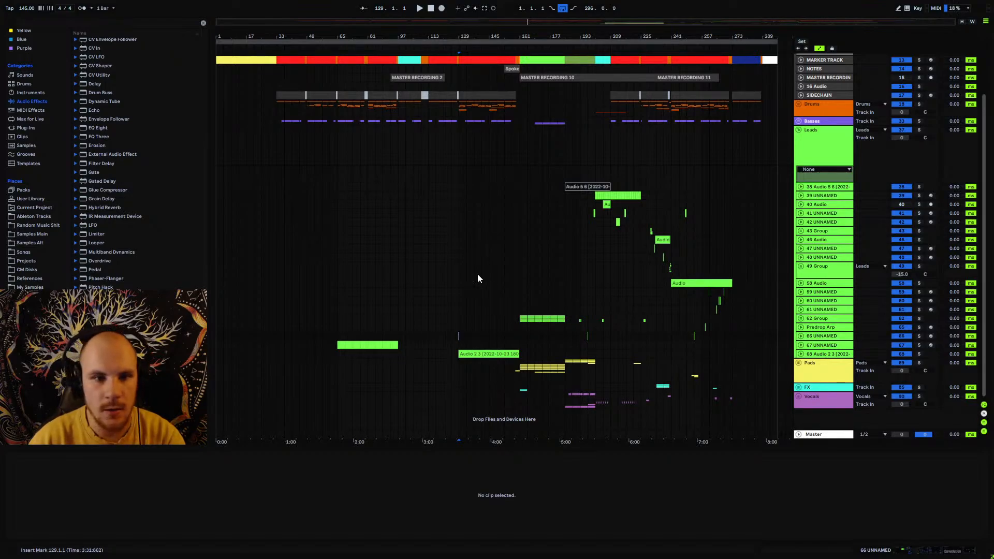
# - Fold the Leads and Helpers groups and select bars 129–161 on the Leads group
pyautogui.click(799, 130)
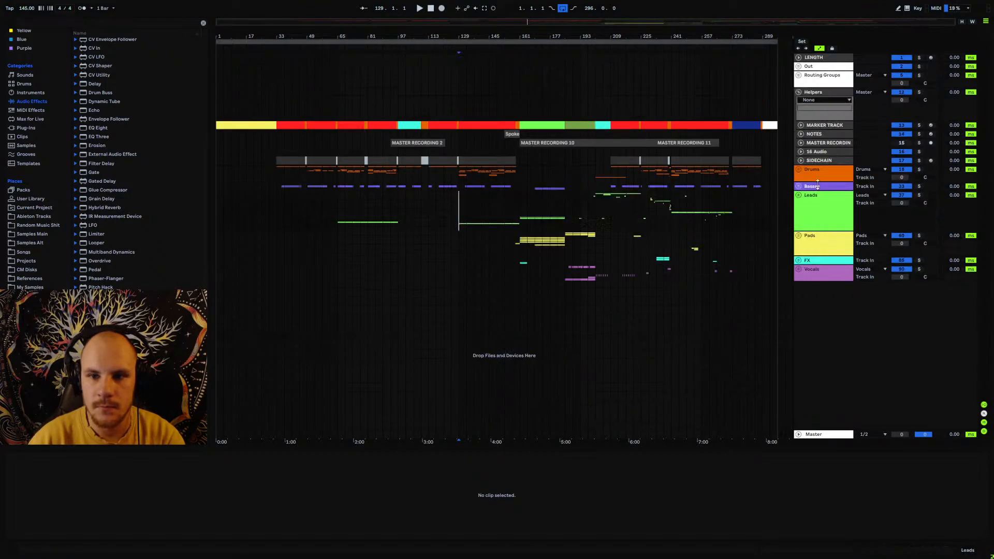
pyautogui.click(799, 92)
pyautogui.click(819, 99)
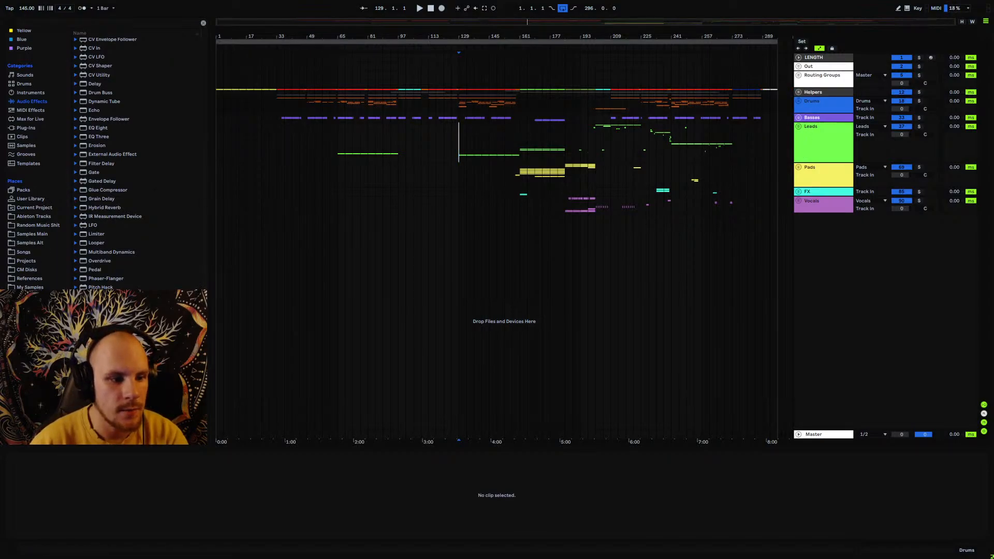
pyautogui.moveTo(459, 136); pyautogui.dragTo(519, 140)
pyautogui.click(459, 145)
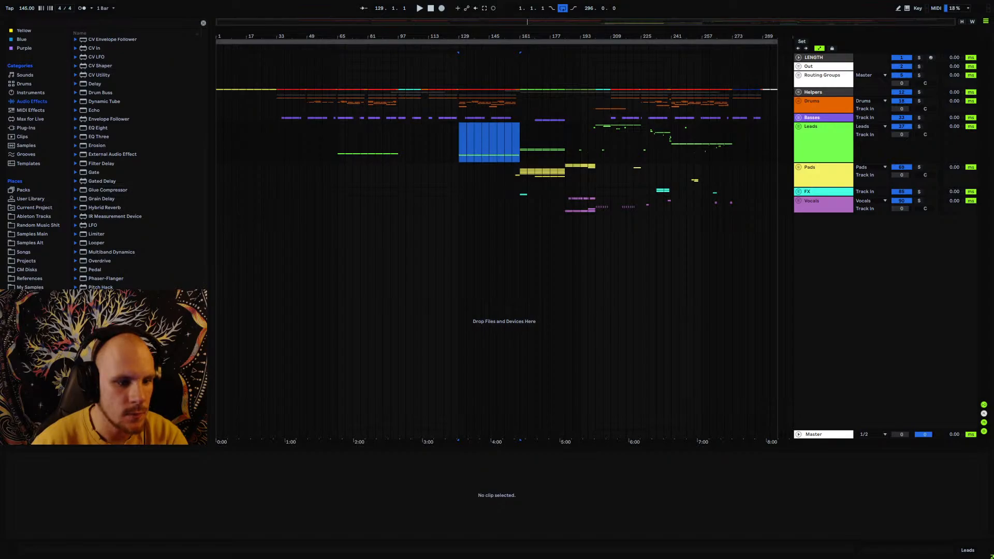
# - Add 64.wav from the browser at bar 1 on a new audio track below Vocals
pyautogui.click(29, 287)
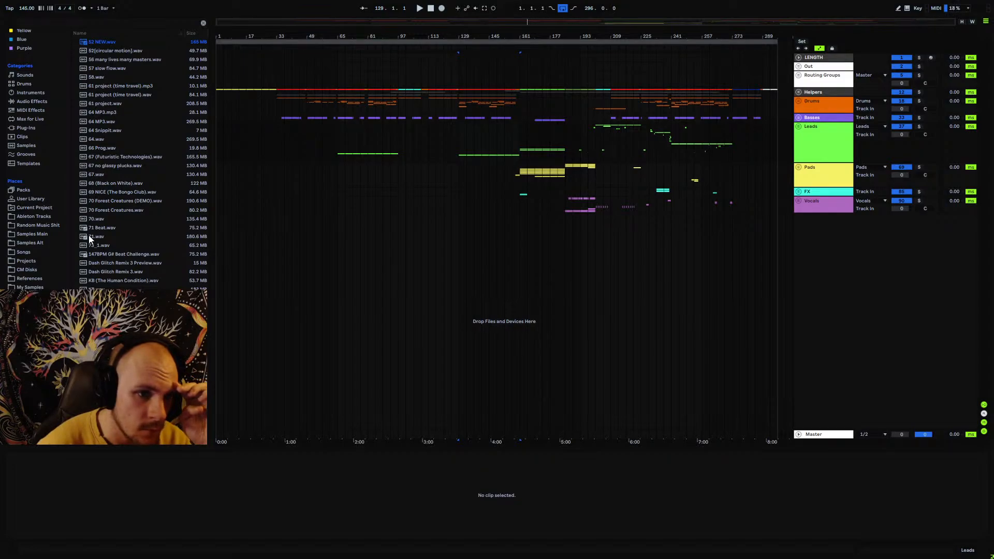
pyautogui.click(98, 140)
pyautogui.moveTo(114, 158); pyautogui.dragTo(219, 347)
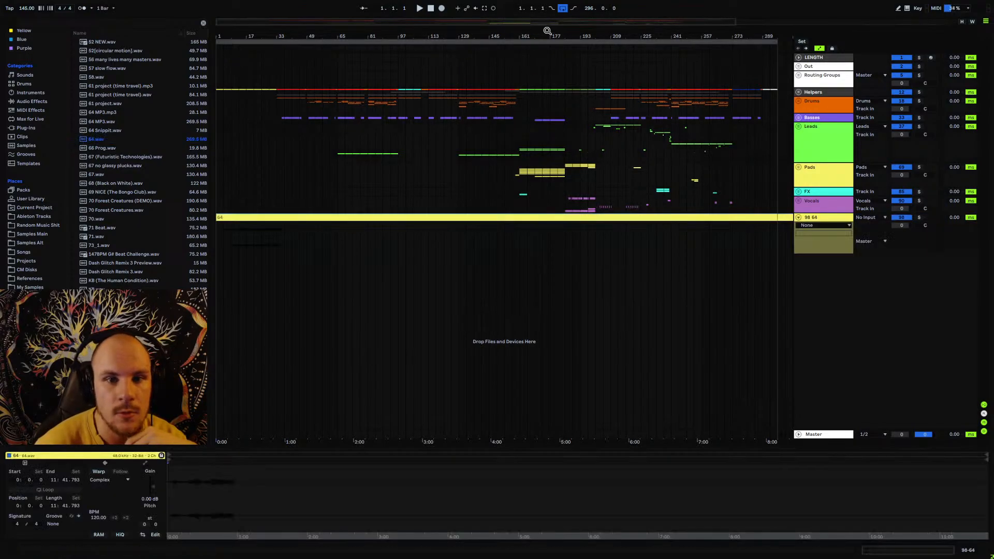
# - Solo the 98 64 track and set the arrangement loop to span the whole 64 clip, bars 1–425
pyautogui.moveTo(547, 31); pyautogui.dragTo(548, 19)
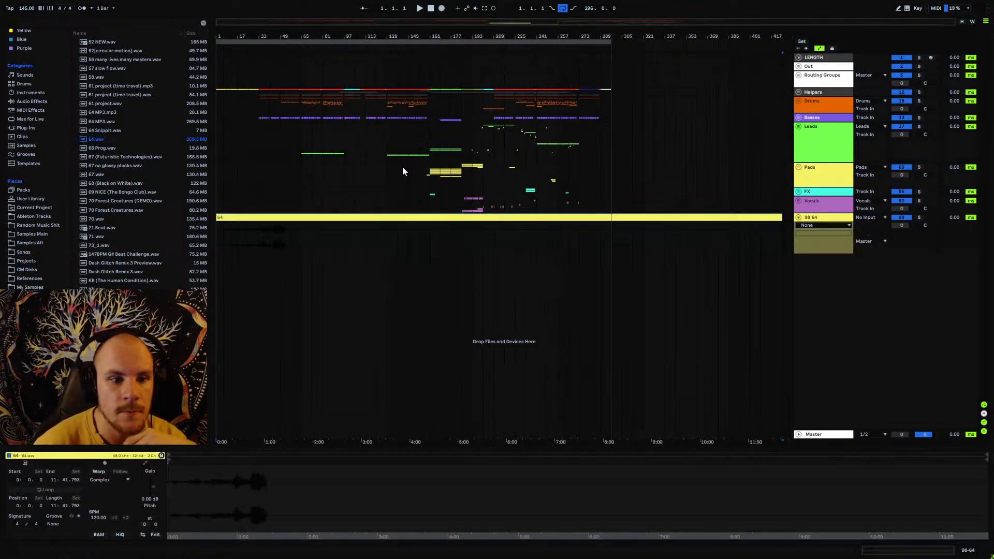
pyautogui.click(919, 218)
pyautogui.click(701, 218)
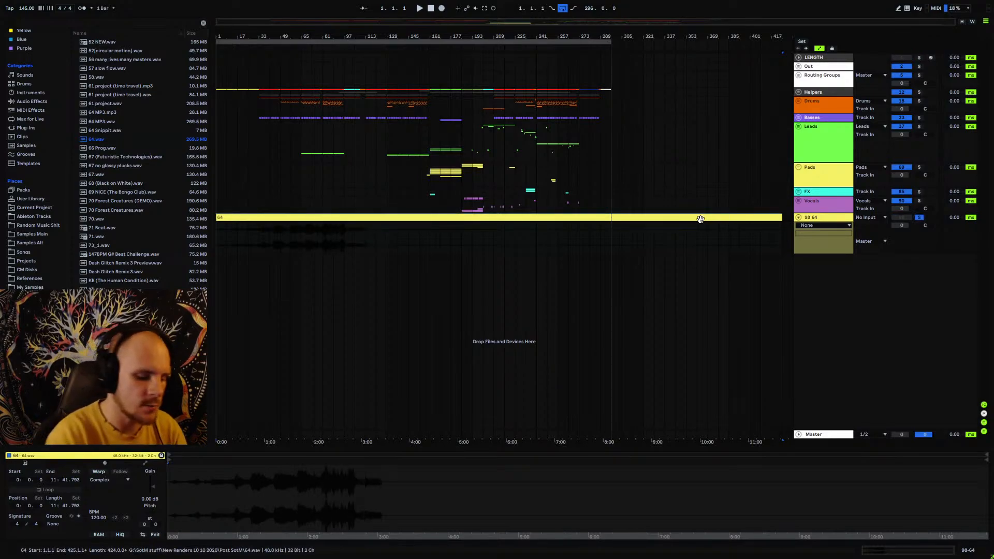
pyautogui.hotkey('ctrl', 'l')
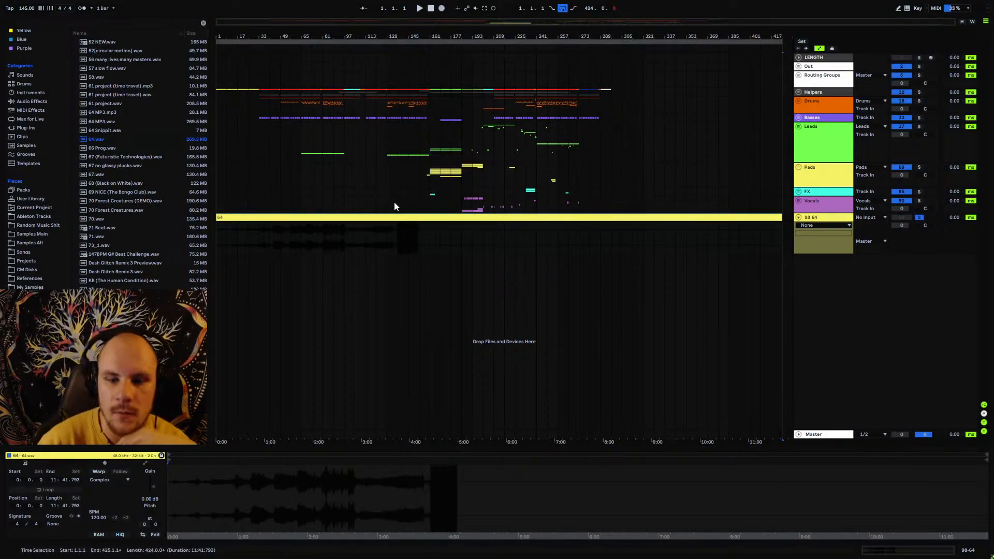
pyautogui.click(218, 235)
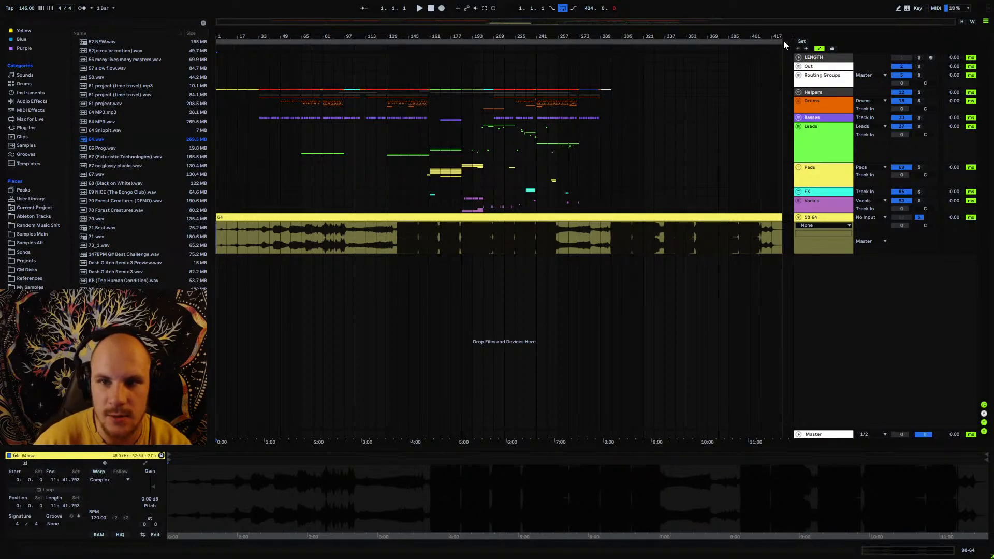
pyautogui.moveTo(784, 38)
pyautogui.mouseDown()
pyautogui.moveTo(784, 155)
pyautogui.moveTo(784, 38)
pyautogui.mouseUp()
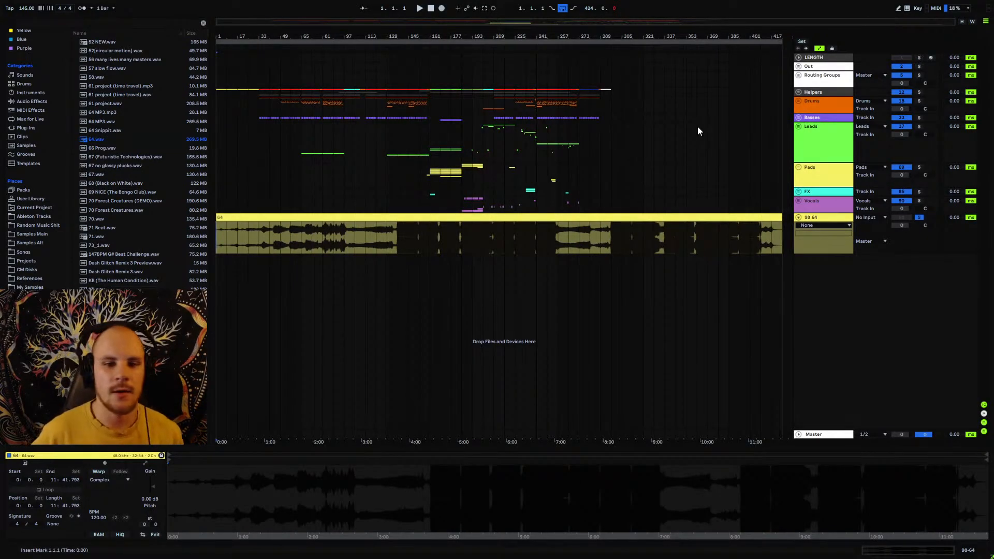
# - Examine the 64 clip's structure around the section change at bar 137 and onward to bar 425
pyautogui.click(398, 244)
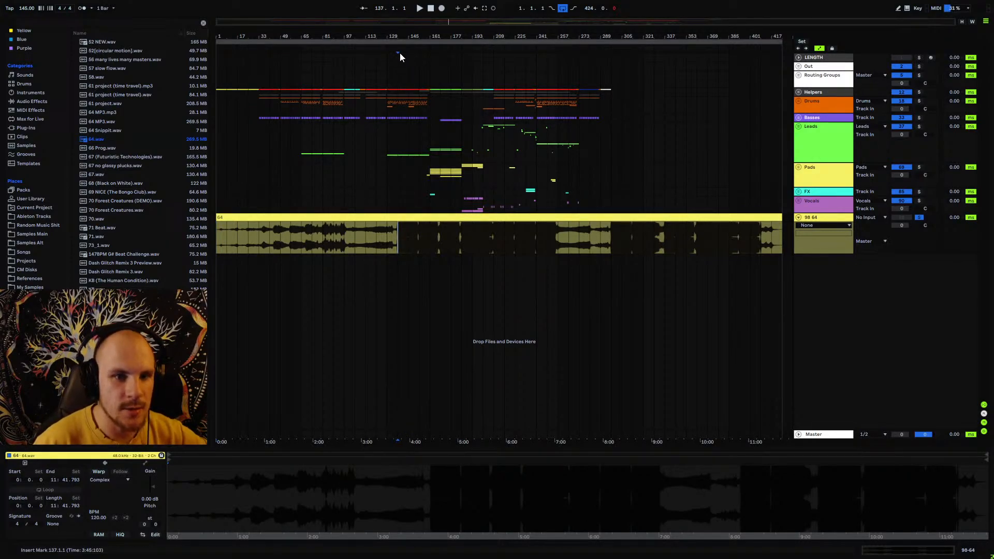
pyautogui.moveTo(398, 37); pyautogui.dragTo(407, 179)
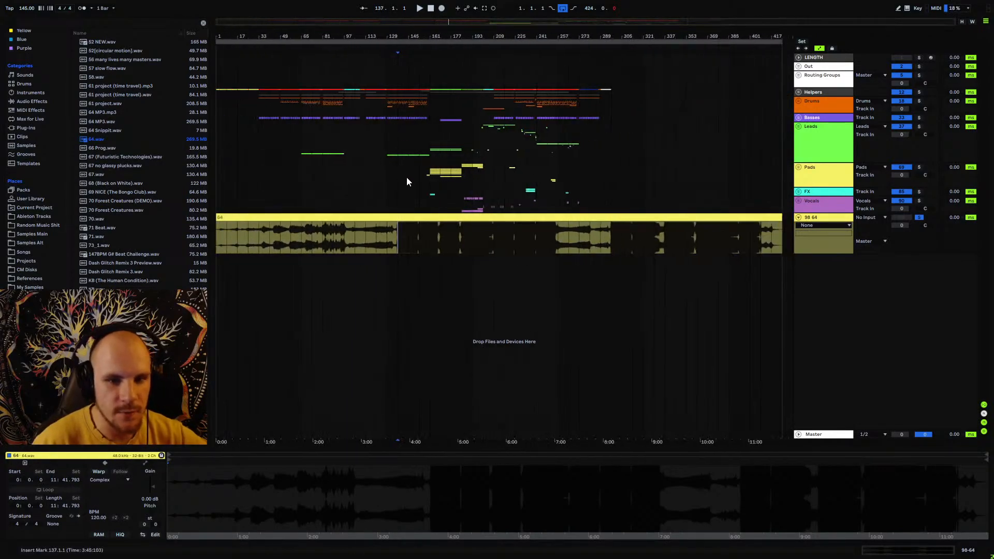
pyautogui.moveTo(412, 231); pyautogui.dragTo(781, 244)
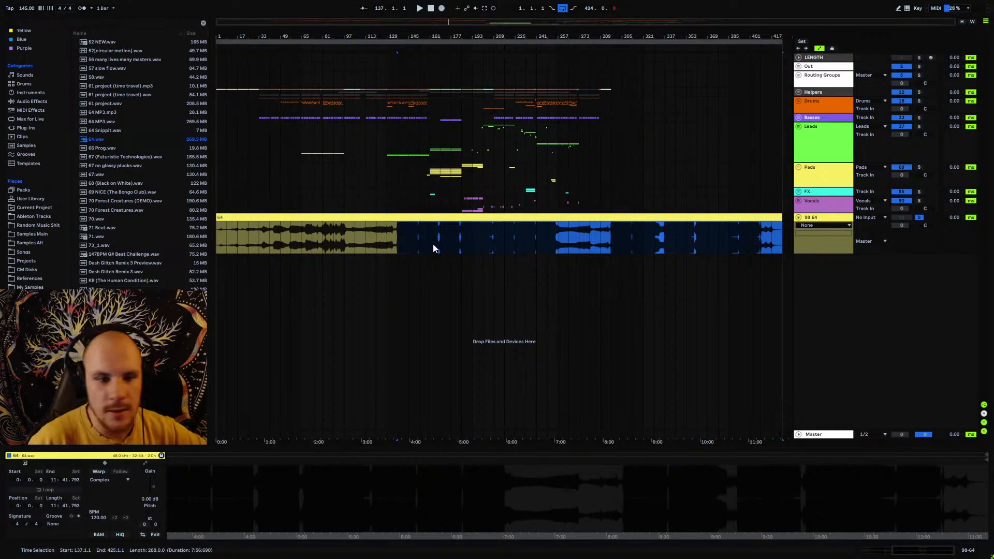
pyautogui.click(346, 240)
pyautogui.click(217, 237)
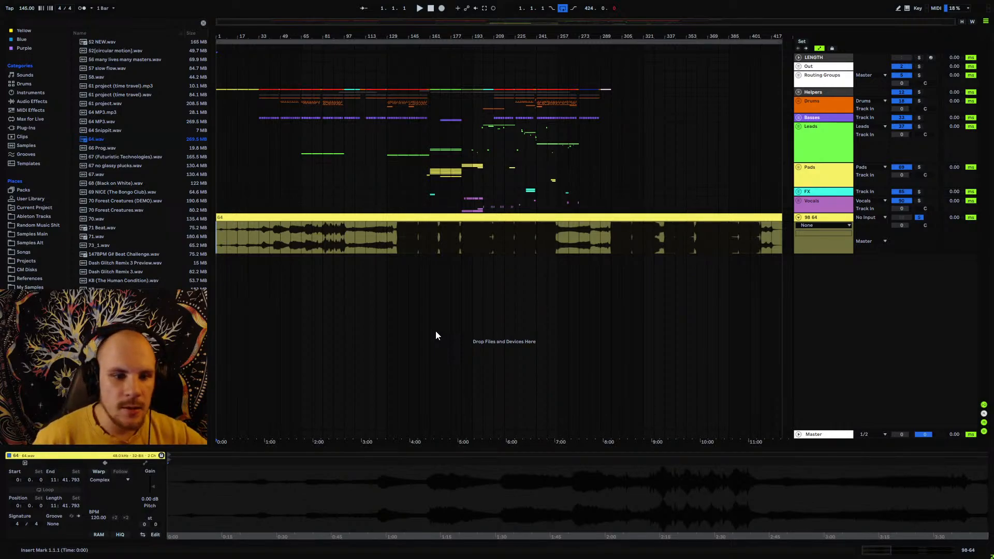
pyautogui.moveTo(352, 37); pyautogui.dragTo(333, 236)
pyautogui.click(552, 246)
pyautogui.click(524, 237)
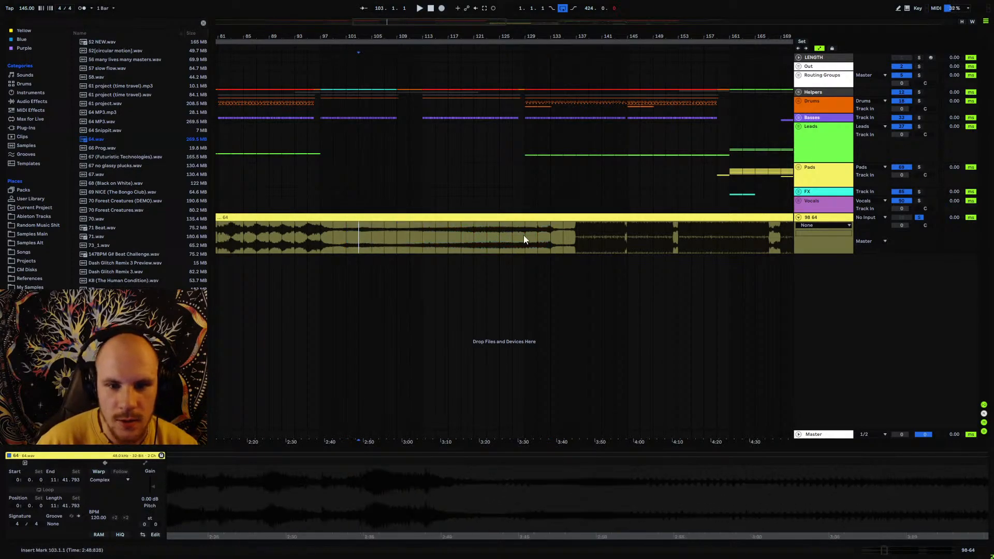
pyautogui.click(552, 234)
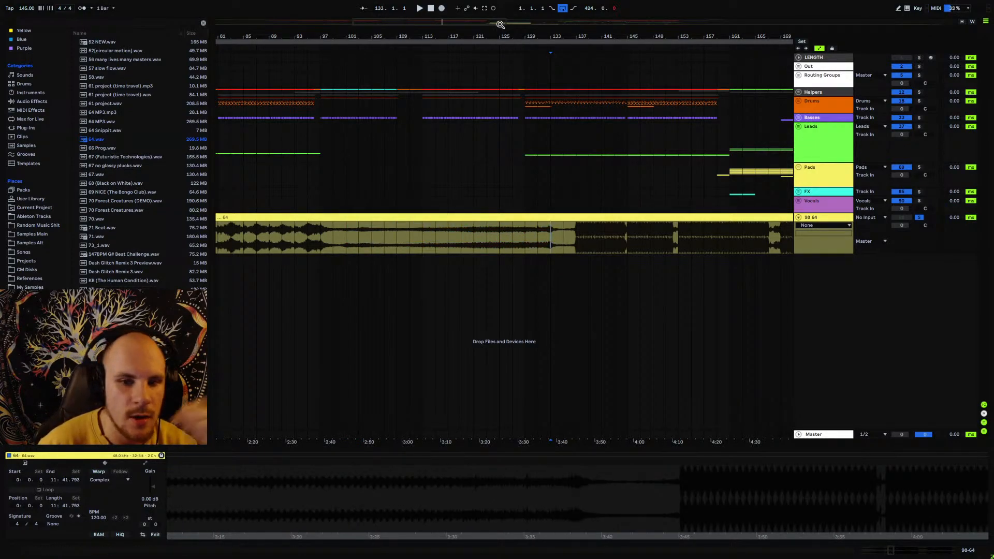
pyautogui.moveTo(476, 29); pyautogui.dragTo(476, 21)
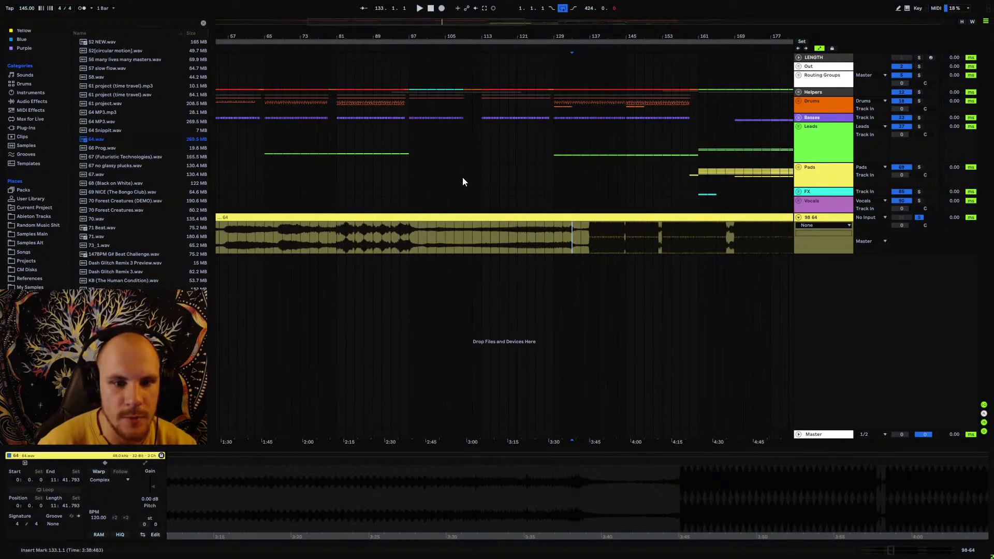
# - Try deactivating bars 97–137 of the 64 clip
pyautogui.moveTo(409, 231); pyautogui.dragTo(589, 241)
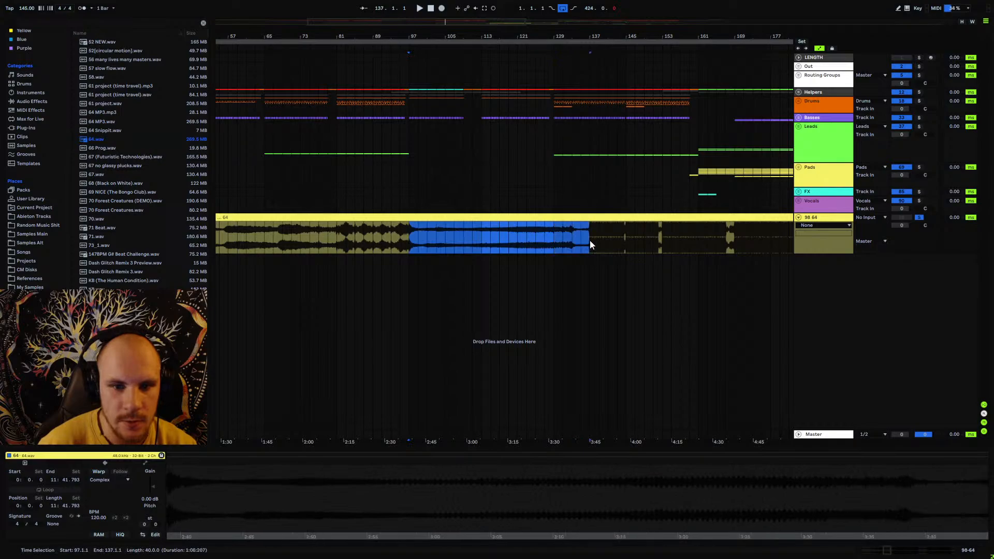
pyautogui.press('Delete')
pyautogui.moveTo(536, 38); pyautogui.dragTo(536, 16)
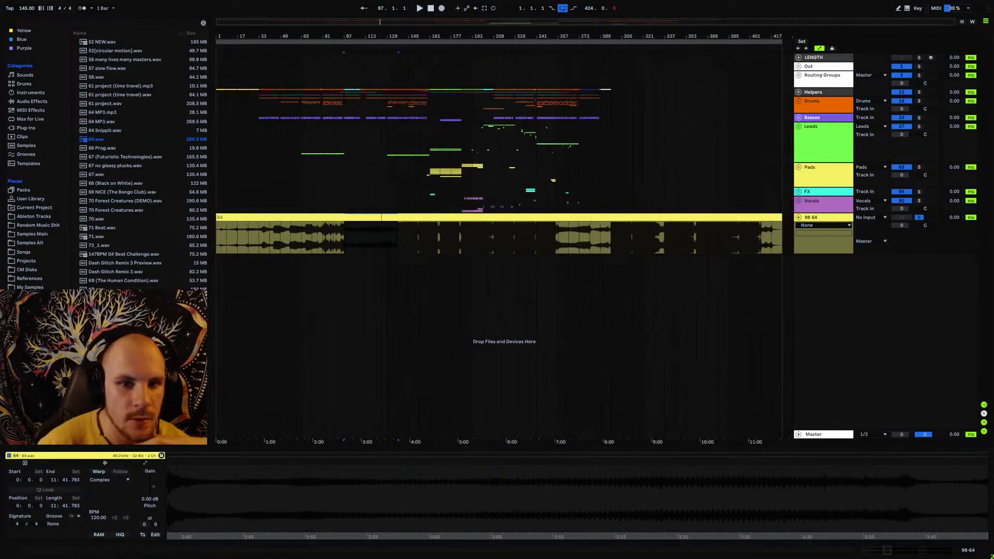
pyautogui.click(400, 244)
# - Compare the arrangement's first 32 bars with bars 97–129 and bars 1–97 of the 64 clip
pyautogui.moveTo(261, 94); pyautogui.dragTo(196, 96)
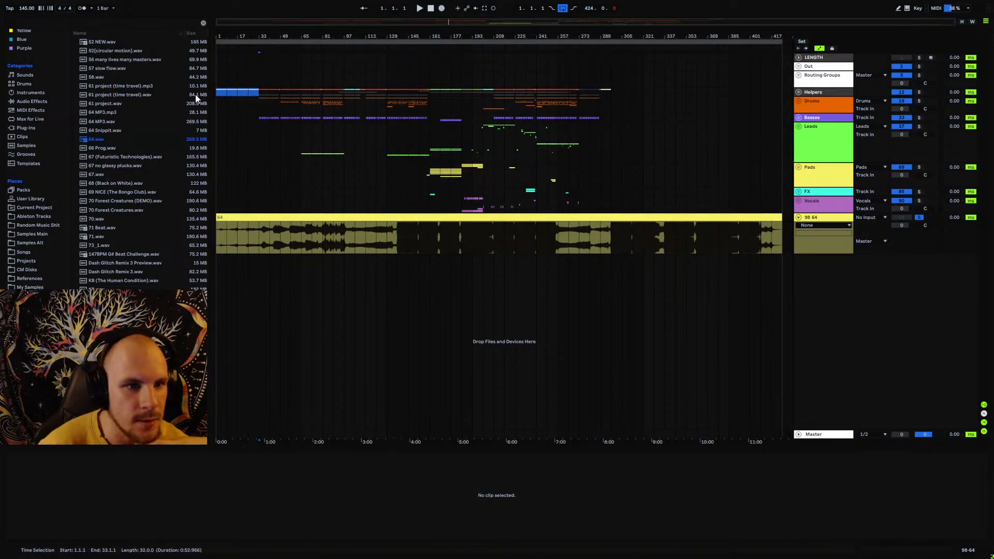
pyautogui.moveTo(356, 234); pyautogui.dragTo(383, 234)
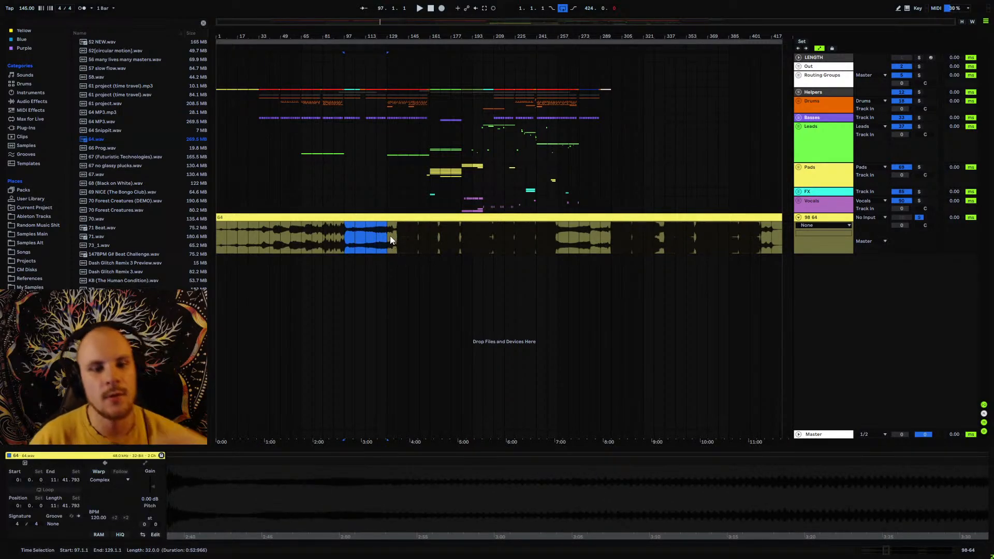
pyautogui.click(389, 238)
pyautogui.moveTo(344, 237); pyautogui.dragTo(173, 237)
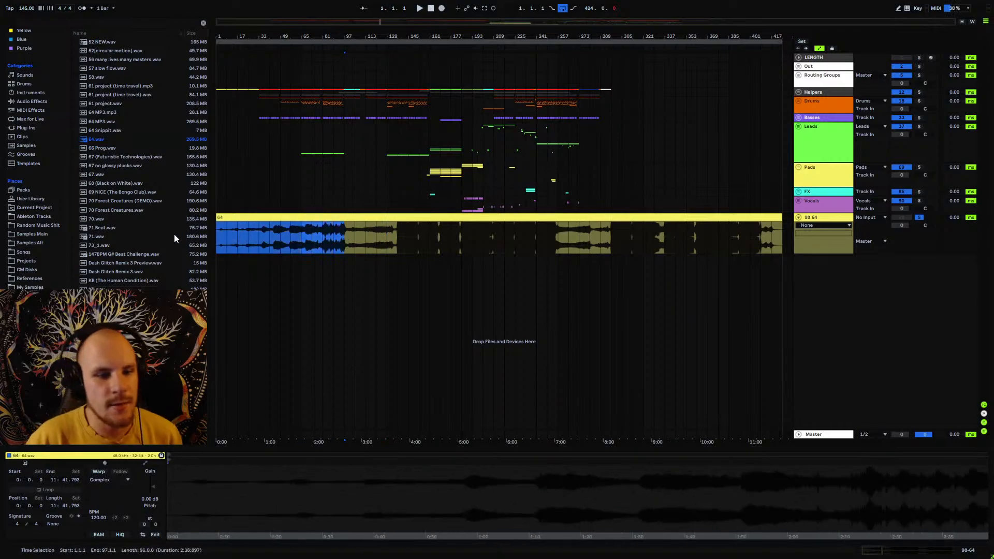
# - Select the entire 64 clip, keep it looped, and play it as a reference
pyautogui.click(510, 218)
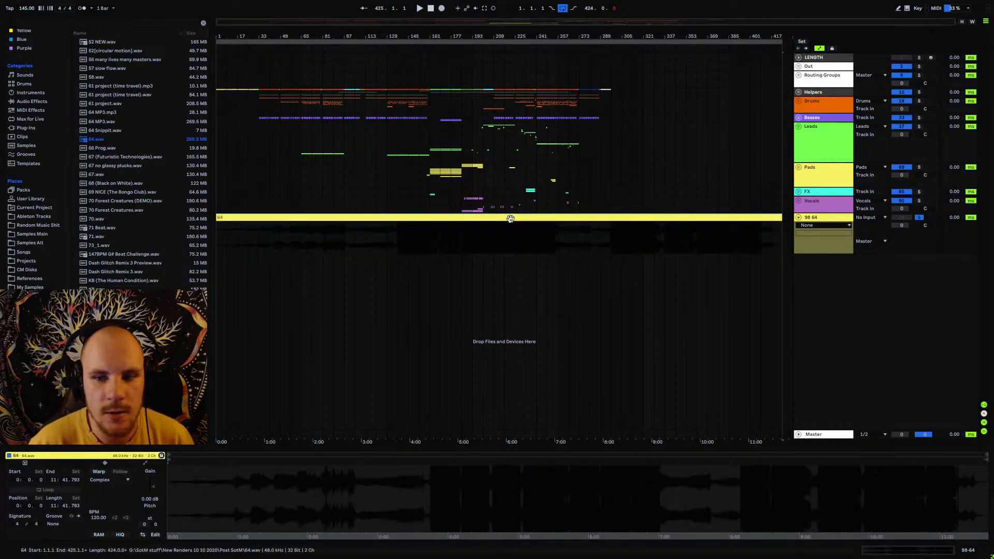
pyautogui.hotkey('ctrl', 'l')
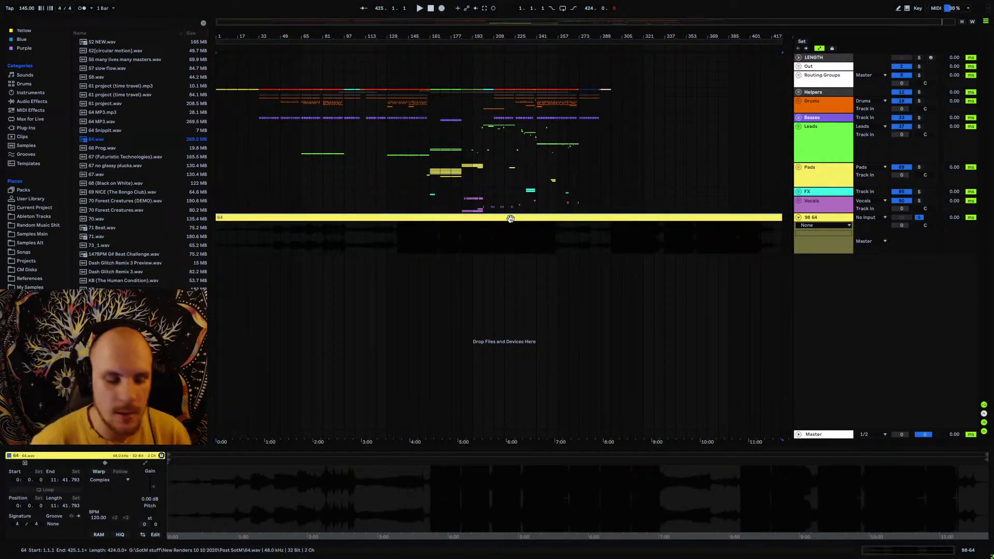
pyautogui.hotkey('ctrl', 'l')
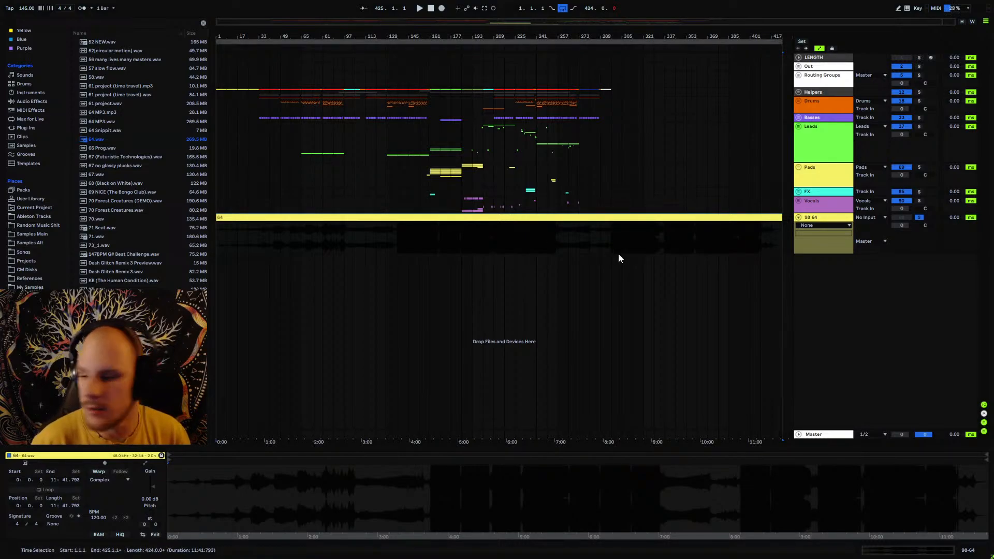
pyautogui.press('space')
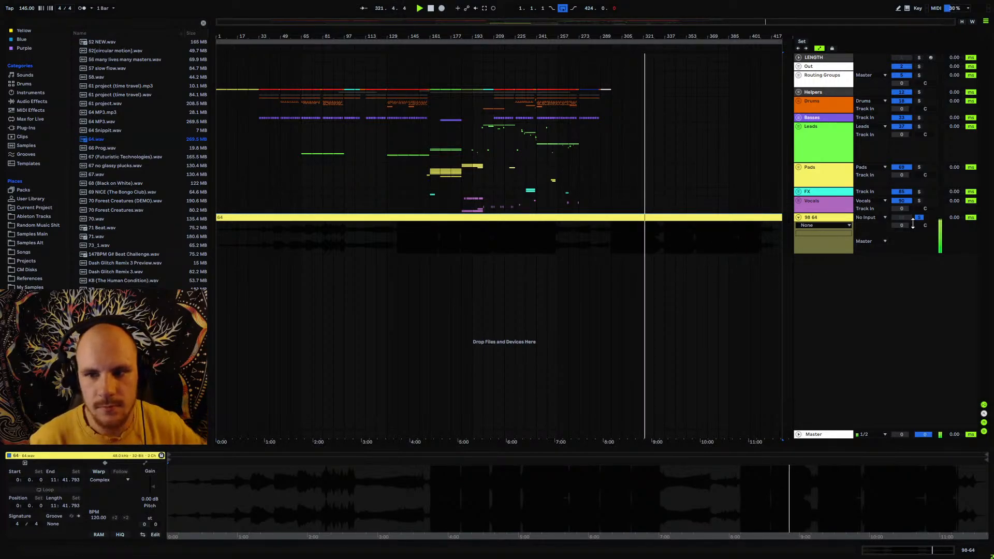
# - Fade the 98 64 track's volume down to -inf dB, then unsolo and delete the track
pyautogui.moveTo(901, 225); pyautogui.dragTo(901, 226)
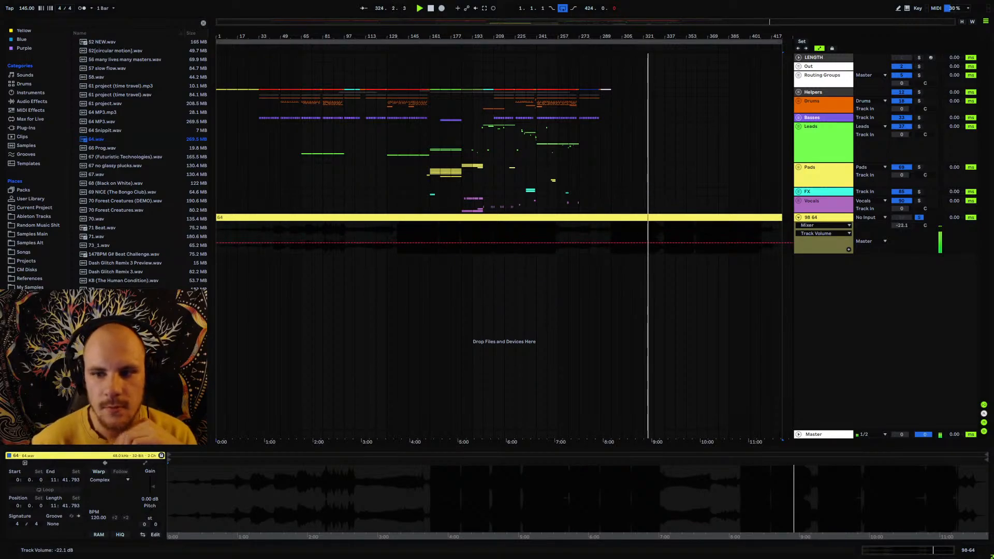
pyautogui.moveTo(903, 225); pyautogui.dragTo(903, 234)
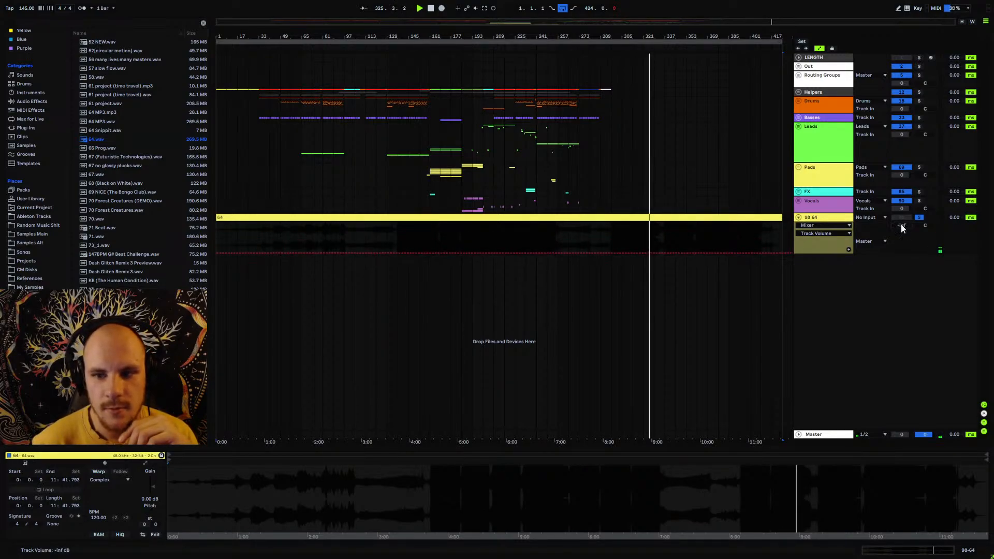
pyautogui.click(910, 217)
pyautogui.click(921, 217)
pyautogui.click(835, 215)
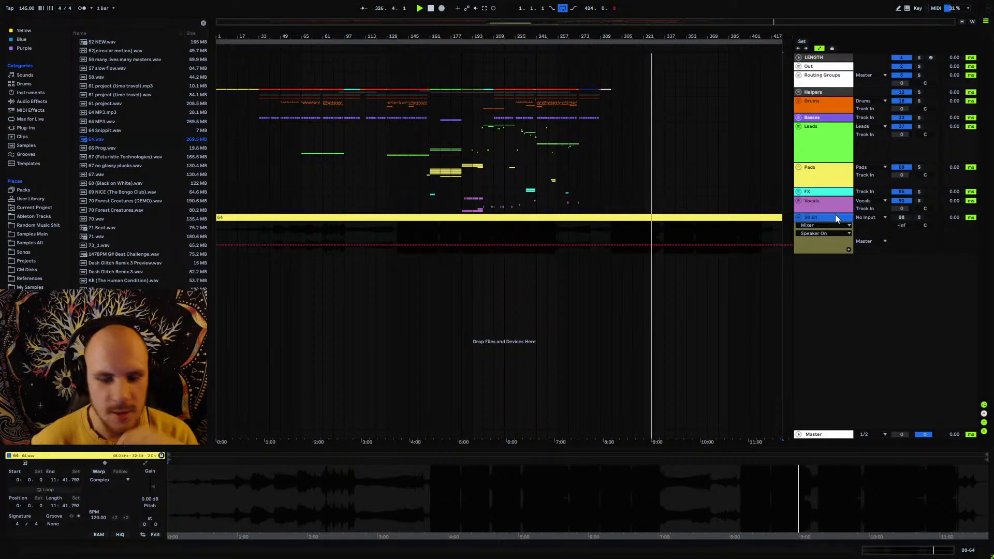
pyautogui.press('Delete')
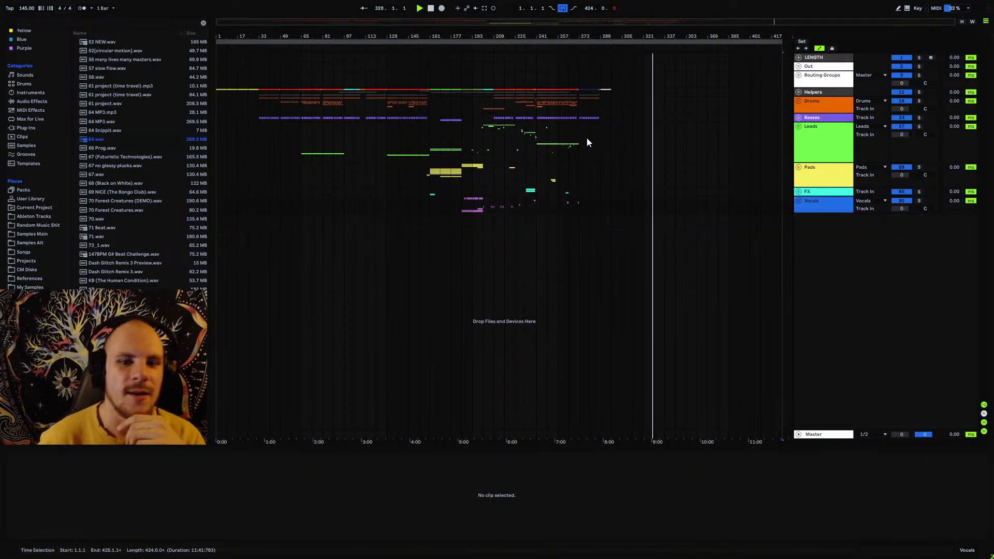
# - Unfold the Leads group and insert a new MIDI track below the Audio 2 3 track, at bar 129
pyautogui.click(389, 143)
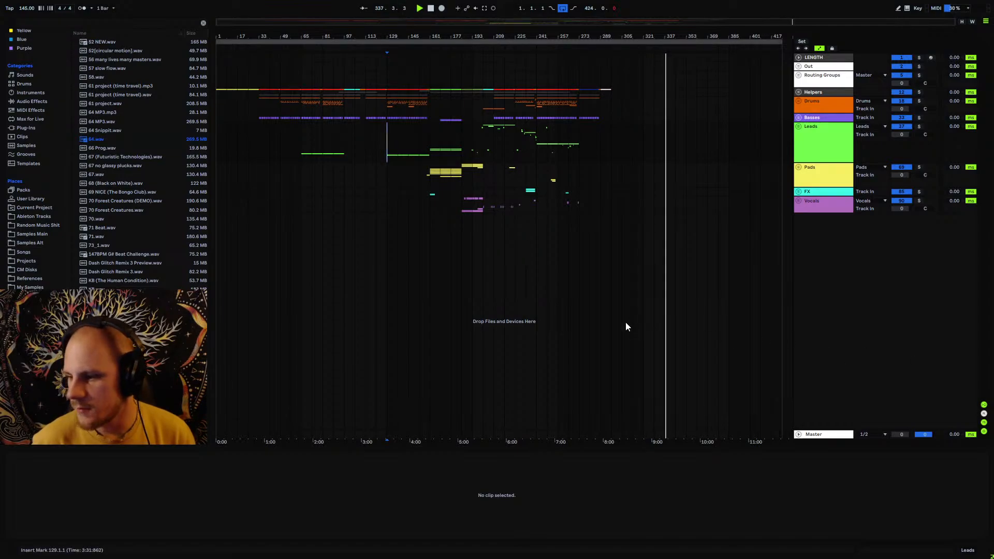
pyautogui.moveTo(390, 36); pyautogui.dragTo(390, 85)
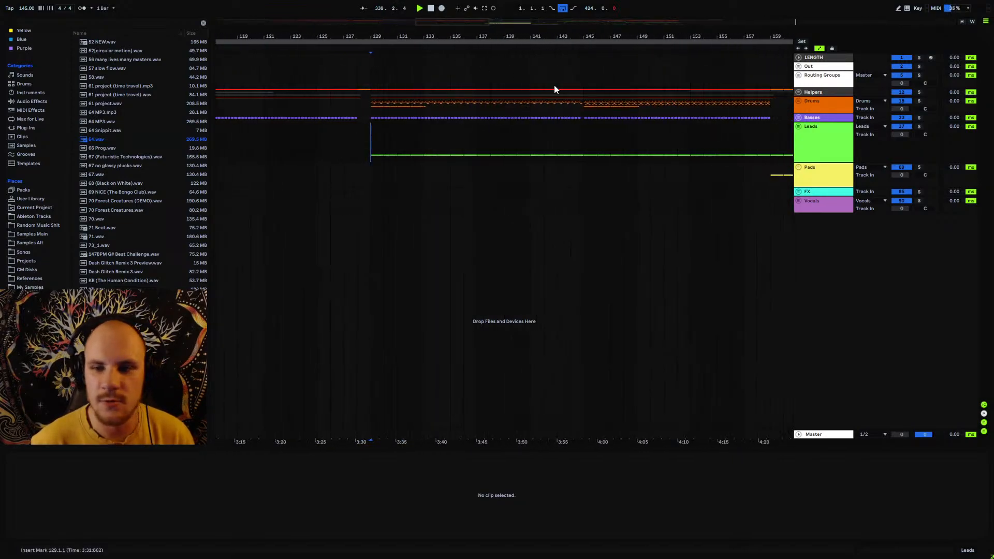
pyautogui.click(799, 126)
pyautogui.click(835, 352)
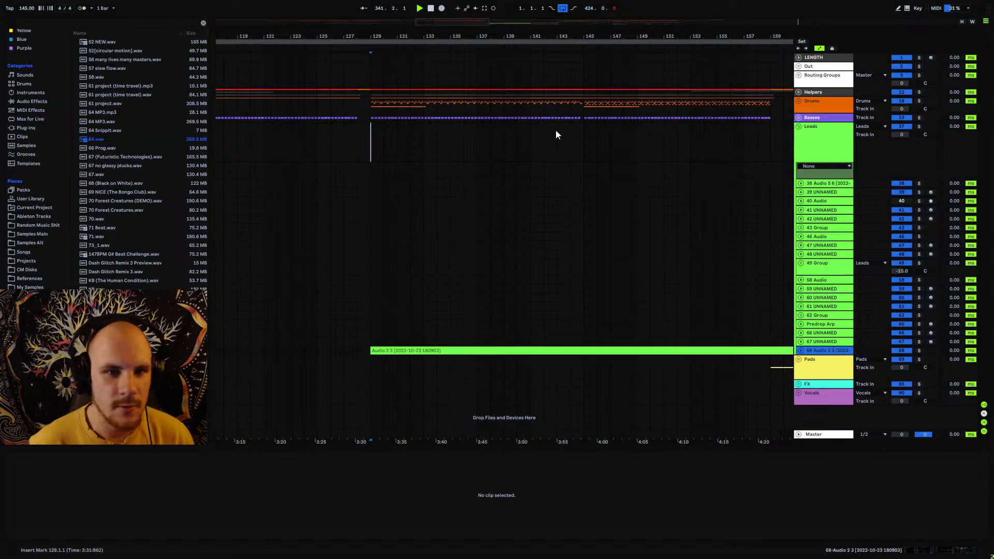
pyautogui.moveTo(493, 39); pyautogui.dragTo(412, 35)
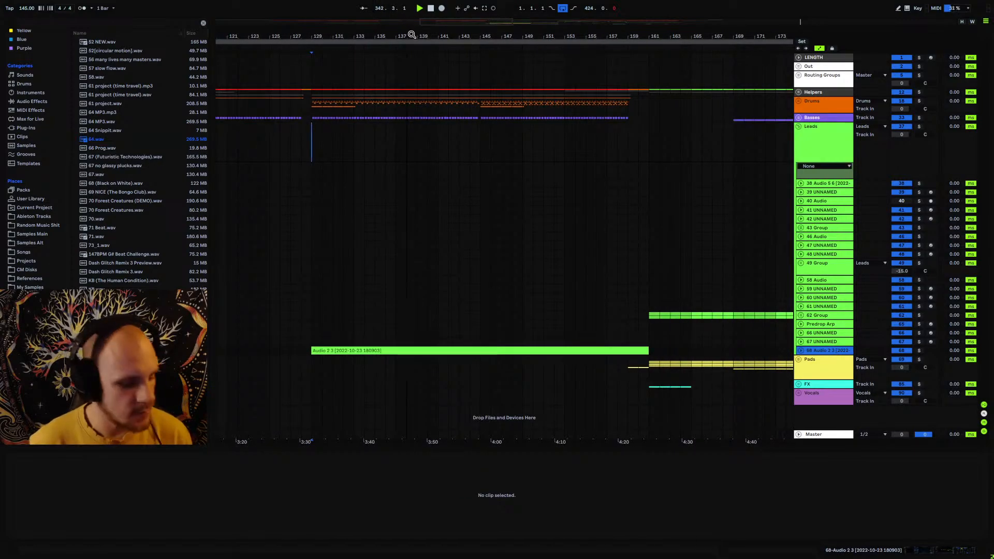
pyautogui.hotkey('ctrl', 't')
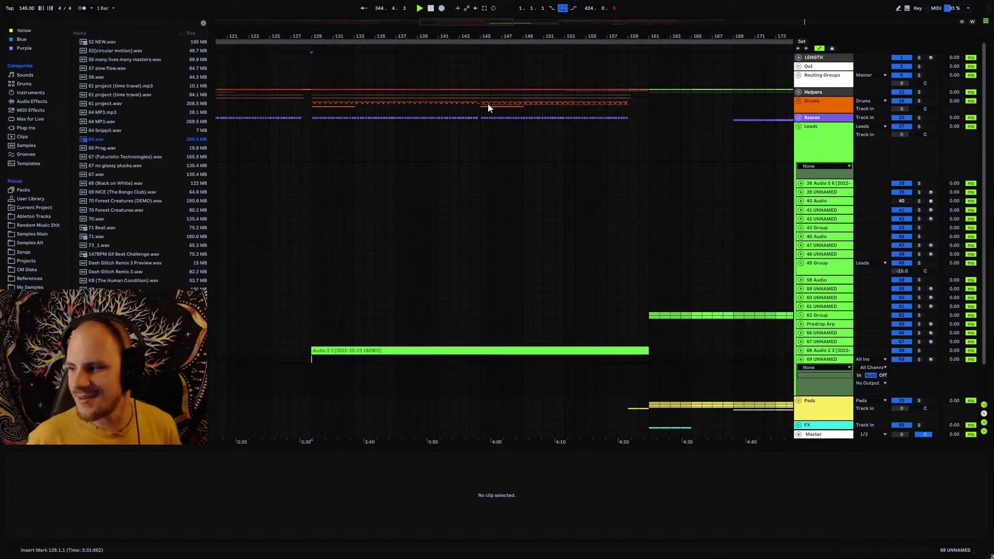
pyautogui.click(30, 128)
pyautogui.scroll(-3, 124, 208)
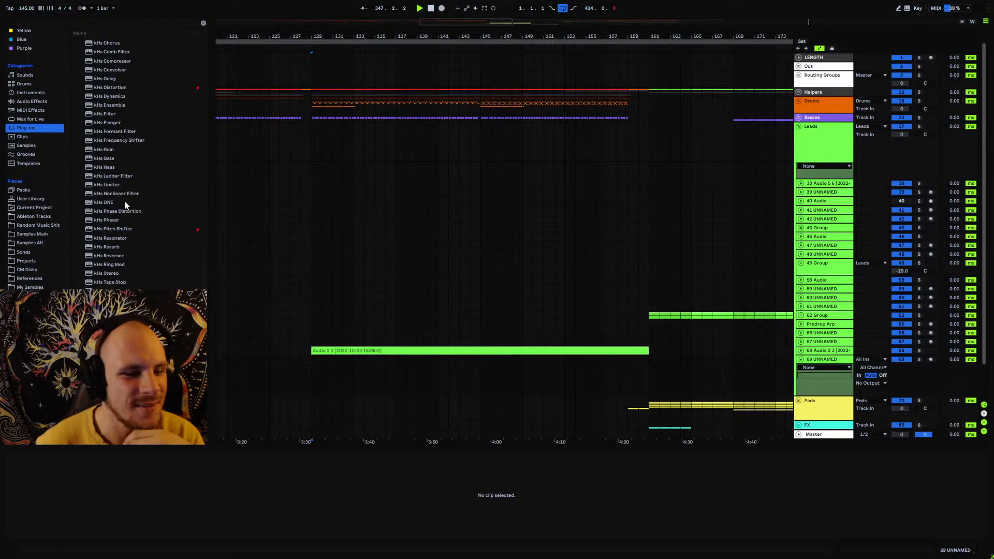
pyautogui.scroll(-3, 531, 264)
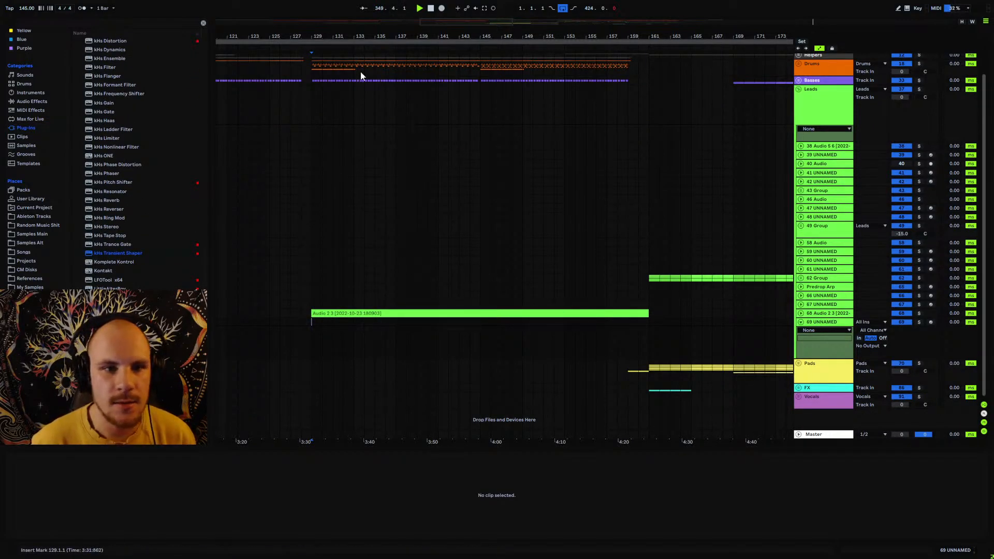
# - Play the arrangement from bar 129 and check the Audio 2 3 track in the Leads group
pyautogui.moveTo(325, 36); pyautogui.dragTo(370, 42)
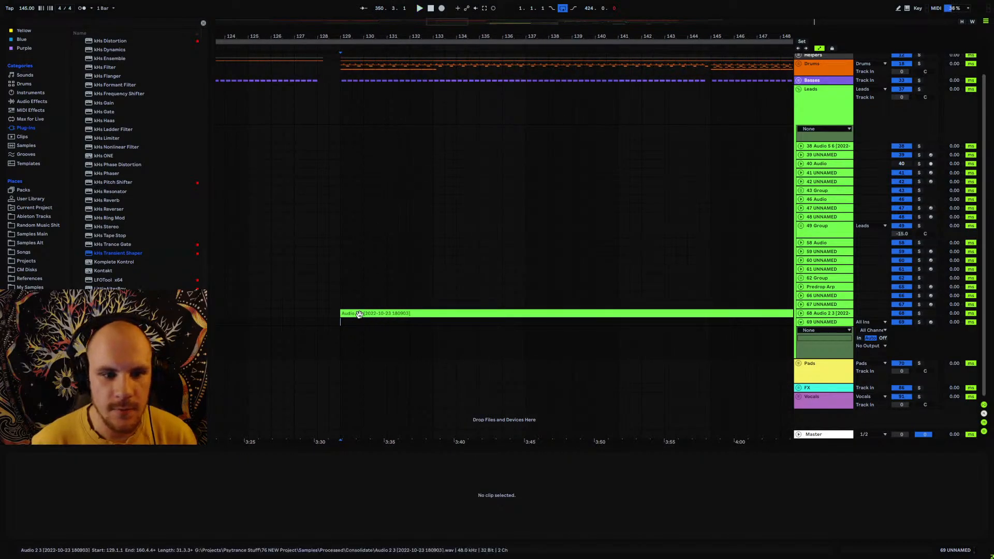
pyautogui.press('space')
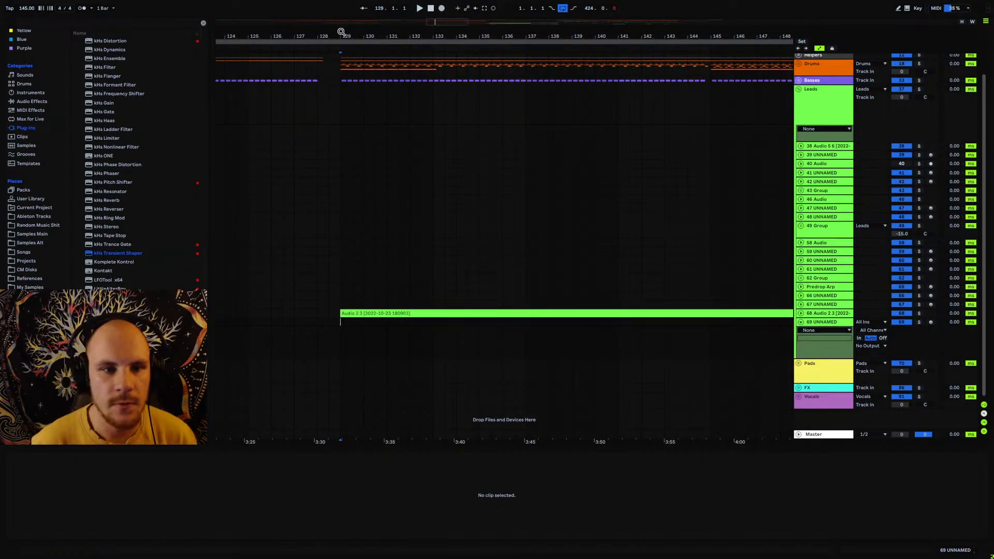
pyautogui.moveTo(341, 32); pyautogui.dragTo(341, 38)
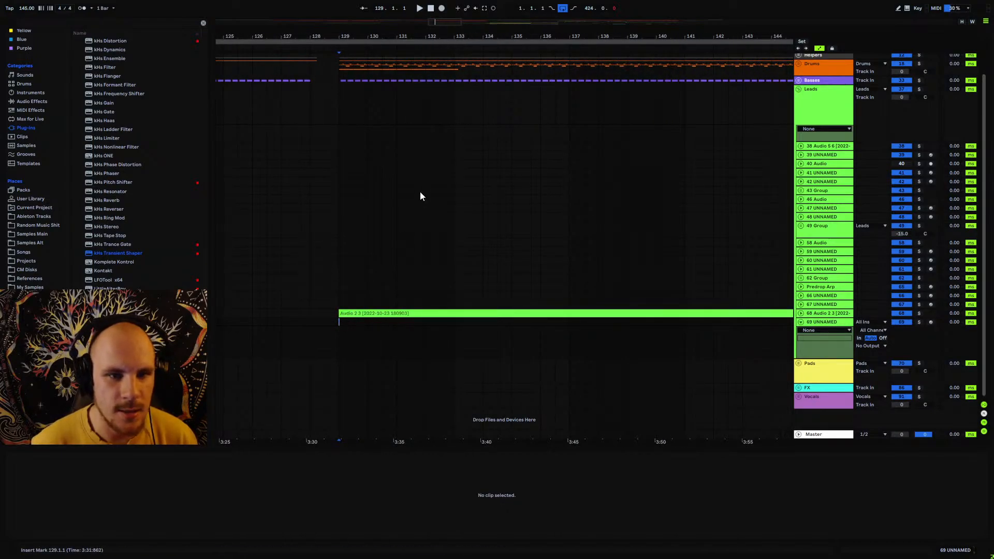
pyautogui.press('space')
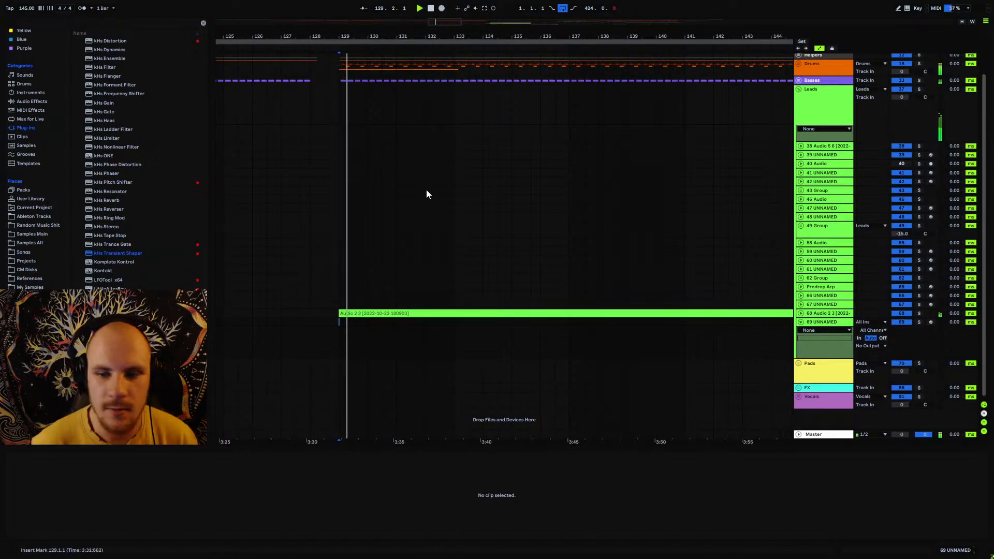
pyautogui.click(801, 313)
pyautogui.click(825, 314)
pyautogui.click(801, 314)
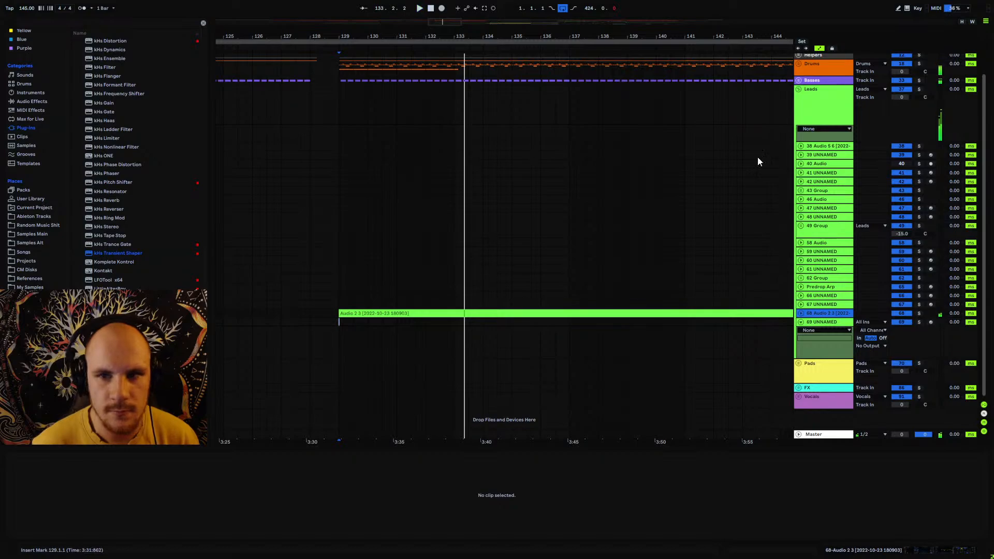
# - Unfold the Basses group and examine the automation lanes of its Audio 2 3 track
pyautogui.click(799, 80)
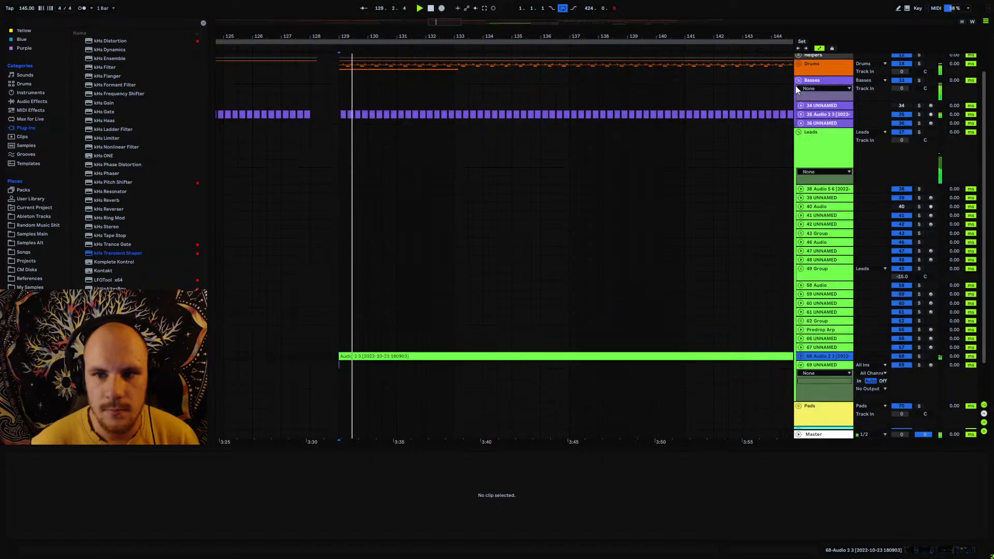
pyautogui.click(802, 114)
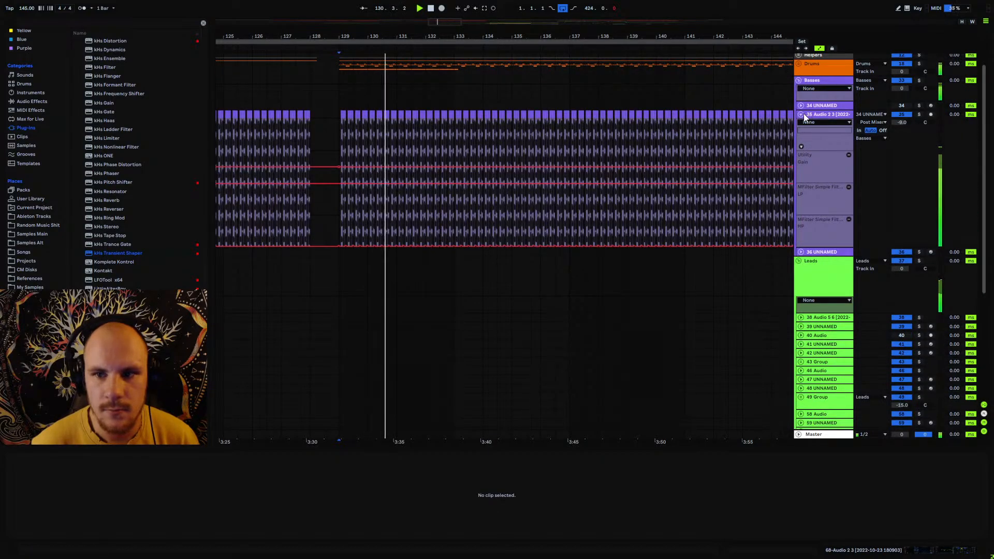
pyautogui.click(802, 114)
# - Listen again to the transition into bar 129, starting playback at that bar
pyautogui.moveTo(347, 41); pyautogui.dragTo(409, 112)
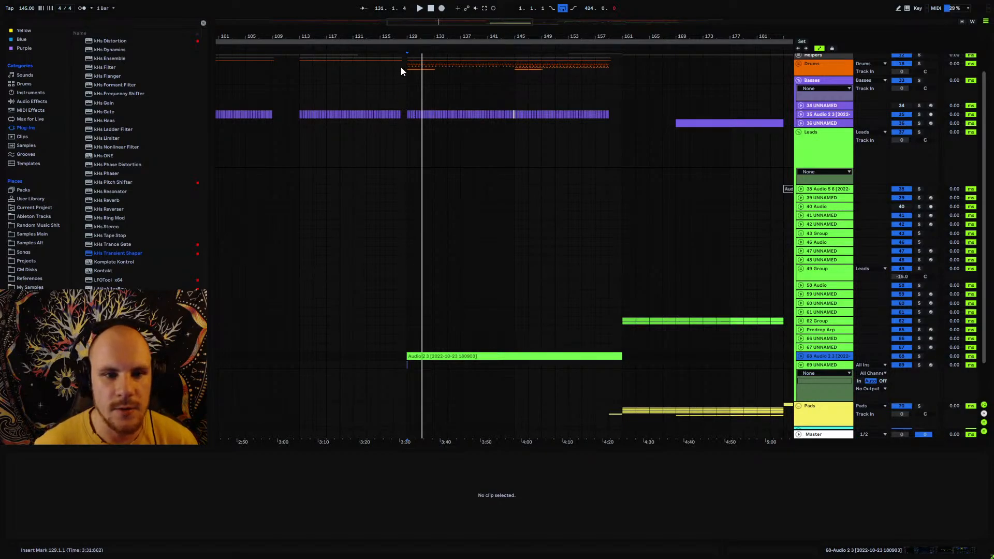
pyautogui.click(387, 82)
pyautogui.press('space')
pyautogui.moveTo(383, 39); pyautogui.dragTo(354, 83)
pyautogui.click(485, 81)
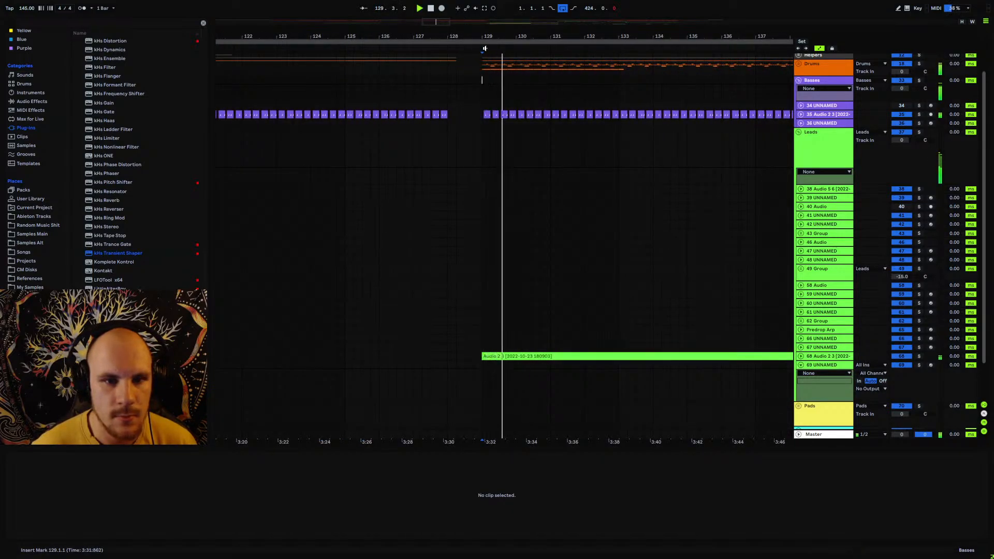
pyautogui.press('+')
pyautogui.moveTo(487, 32); pyautogui.dragTo(398, 32)
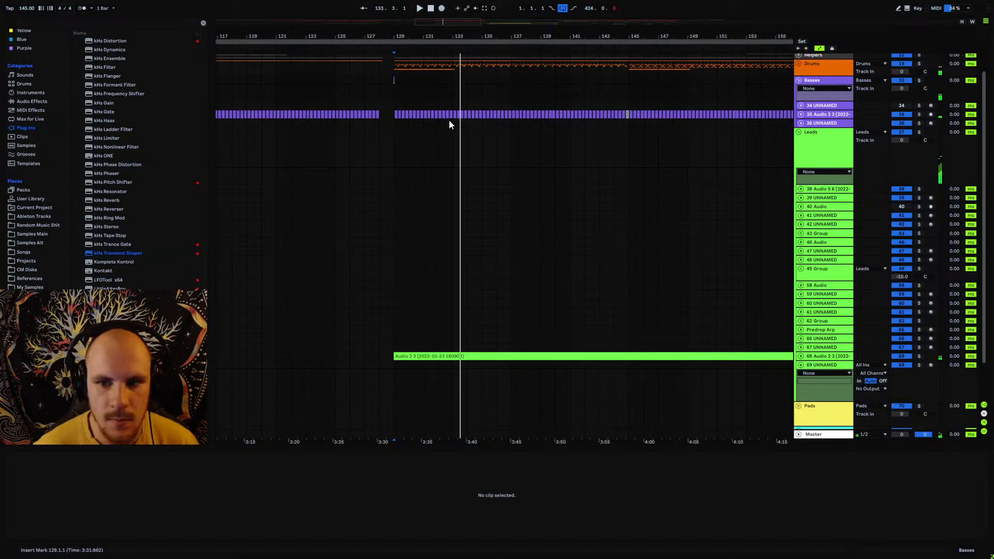
pyautogui.click(801, 365)
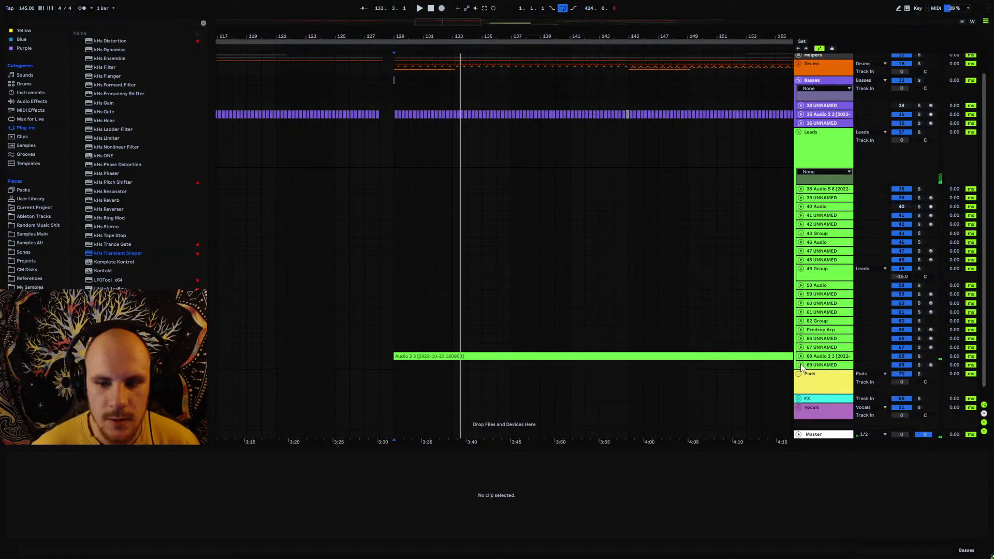
pyautogui.click(801, 365)
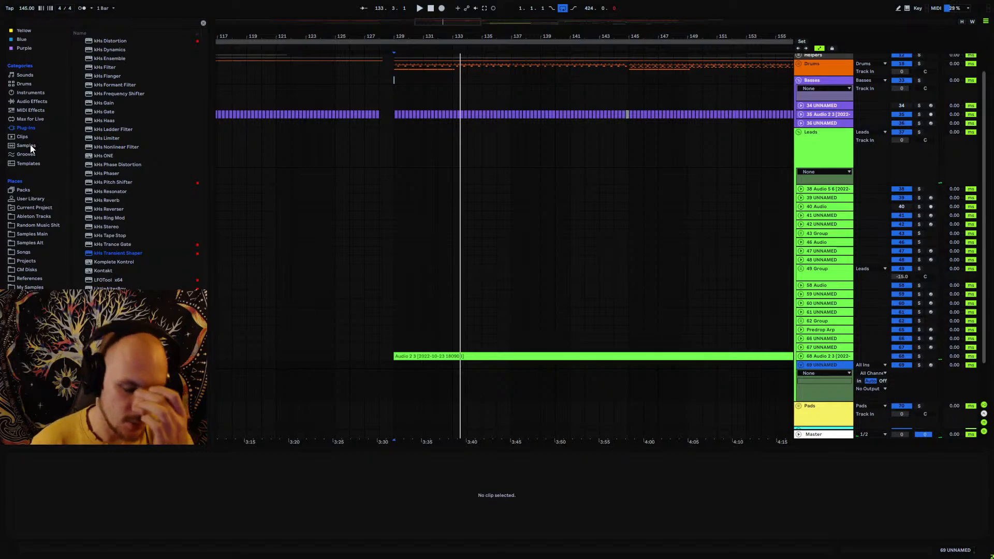
# - Unfold the FX group and insert a new audio track below the PC2_Impact_1 track
pyautogui.scroll(-2, 321, 249)
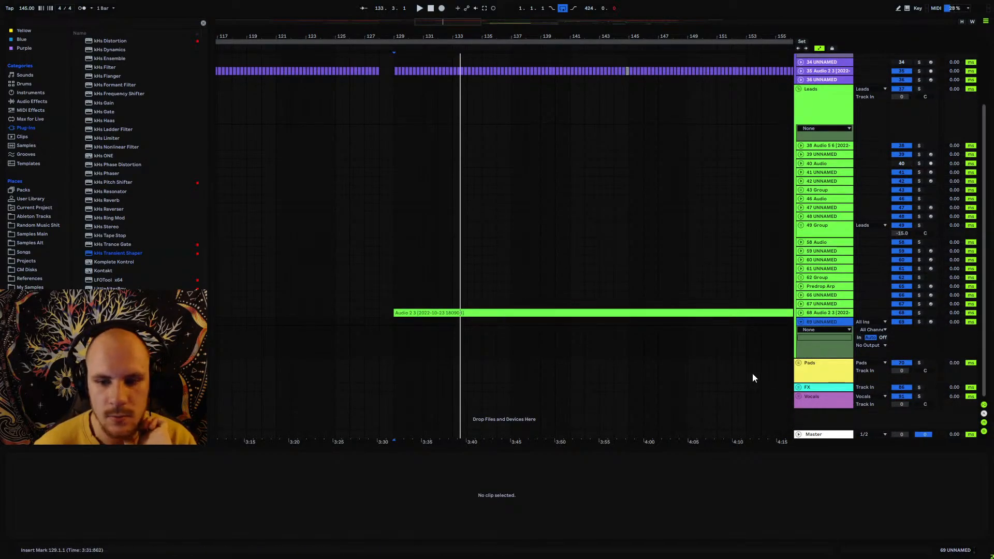
pyautogui.click(799, 387)
pyautogui.scroll(-2, 804, 413)
pyautogui.click(825, 388)
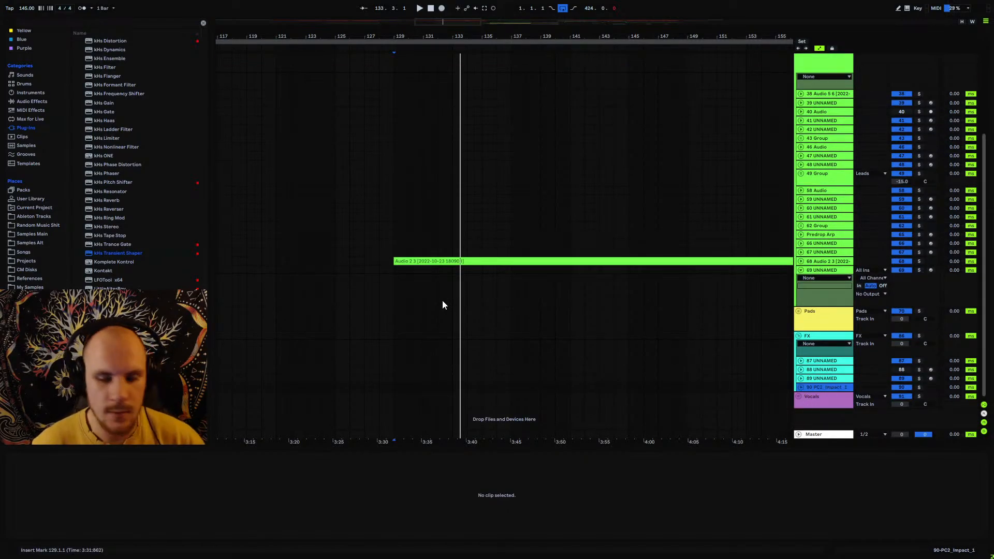
pyautogui.hotkey('ctrl', 't')
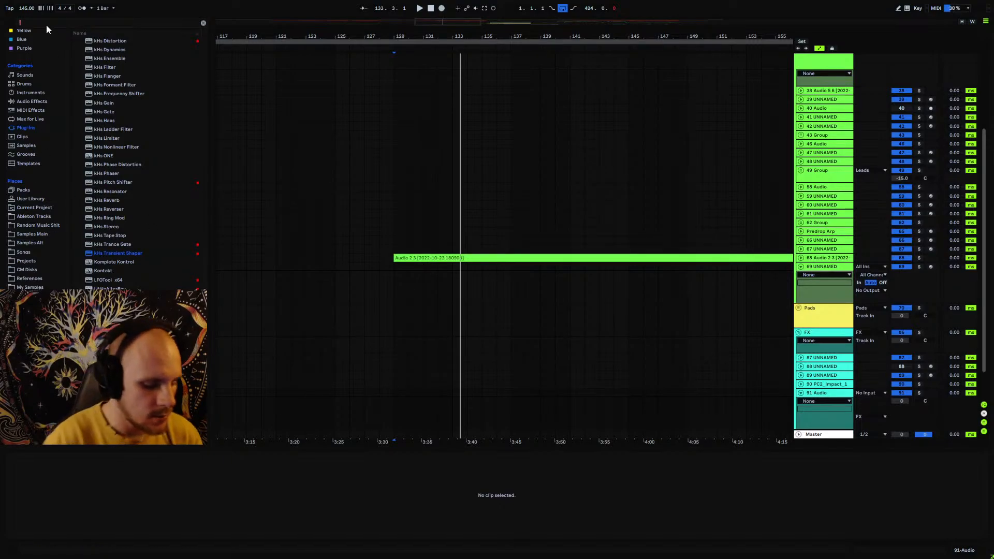
# - Search the whole library for "impact" and audition several of the VDUB1 Impact samples
pyautogui.write('impact')
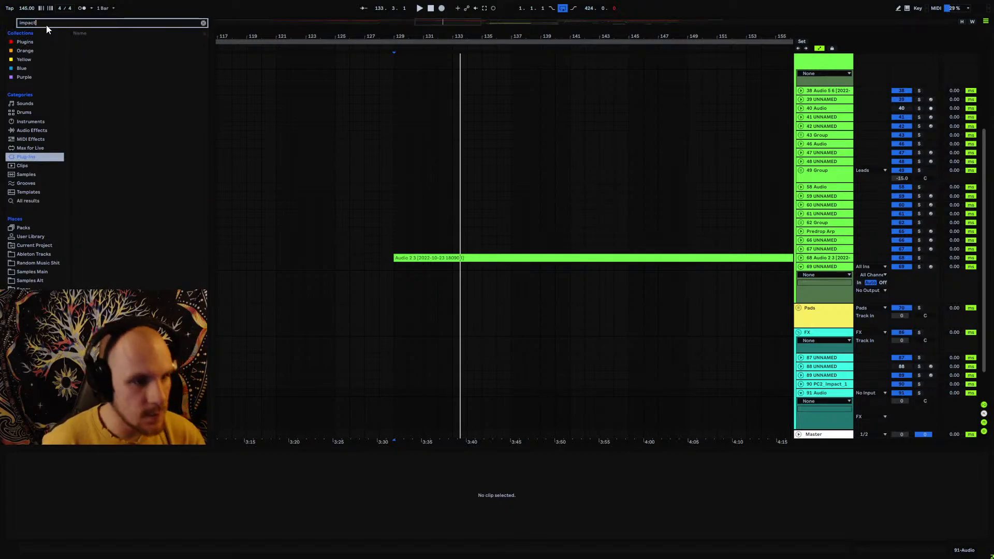
pyautogui.click(28, 200)
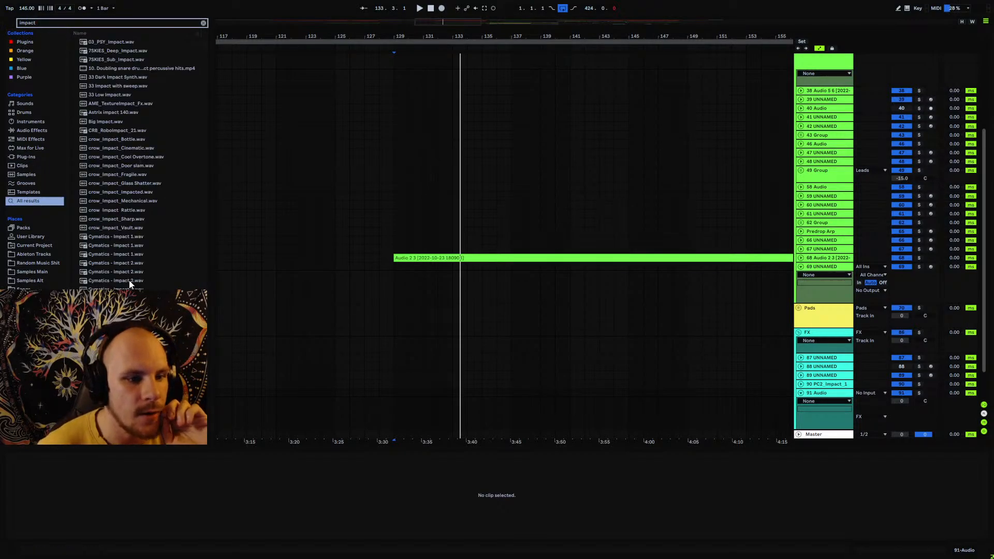
pyautogui.moveTo(204, 50); pyautogui.dragTo(213, 335)
pyautogui.click(138, 184)
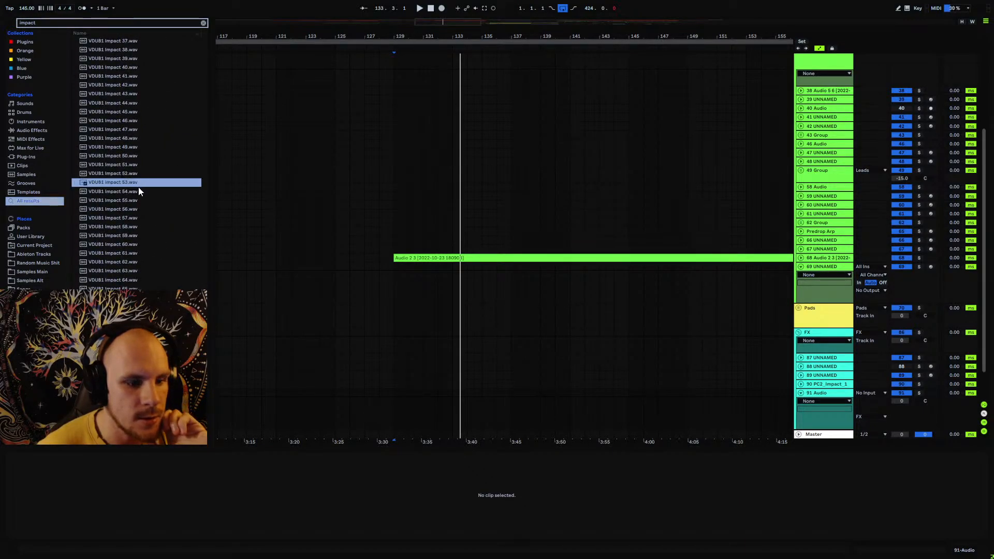
pyautogui.click(130, 218)
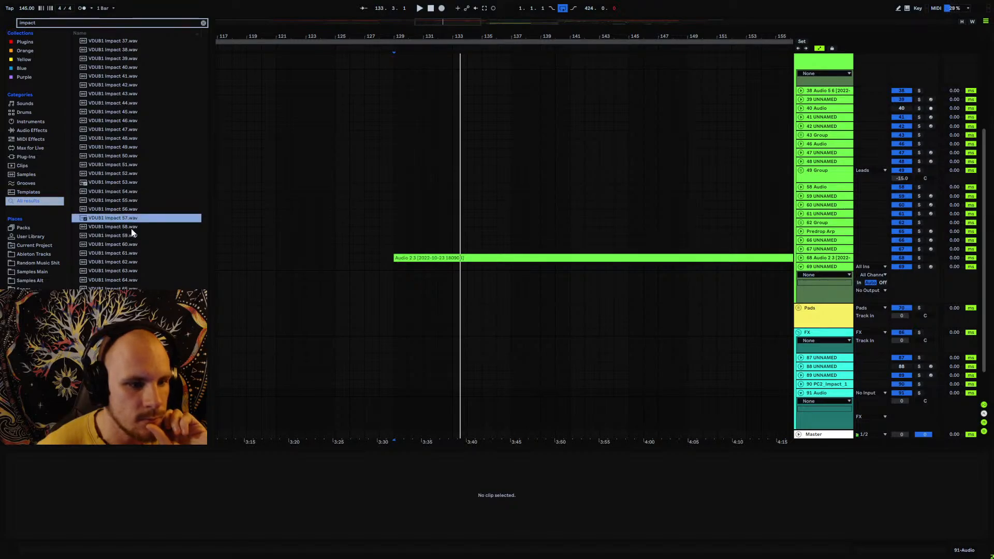
pyautogui.click(132, 228)
pyautogui.click(130, 316)
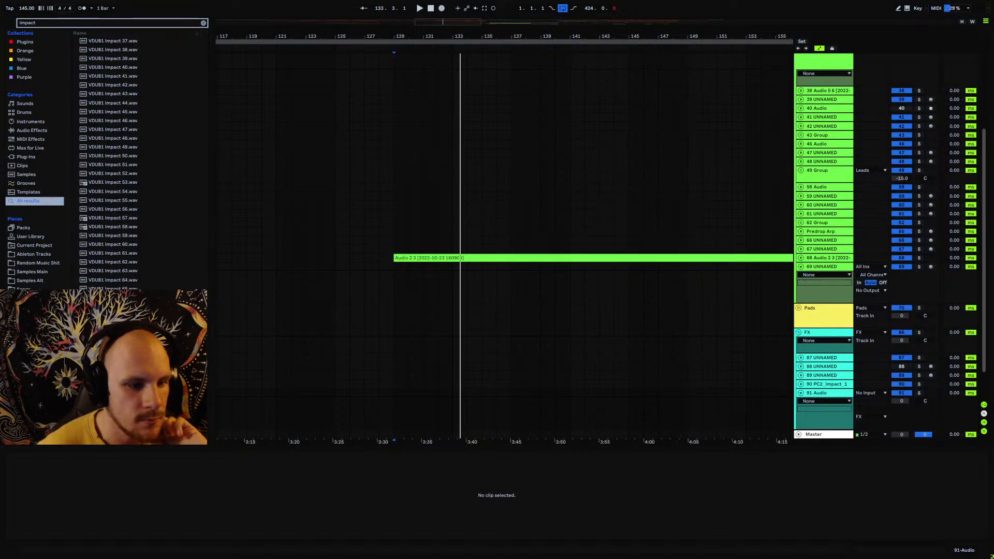
pyautogui.click(131, 289)
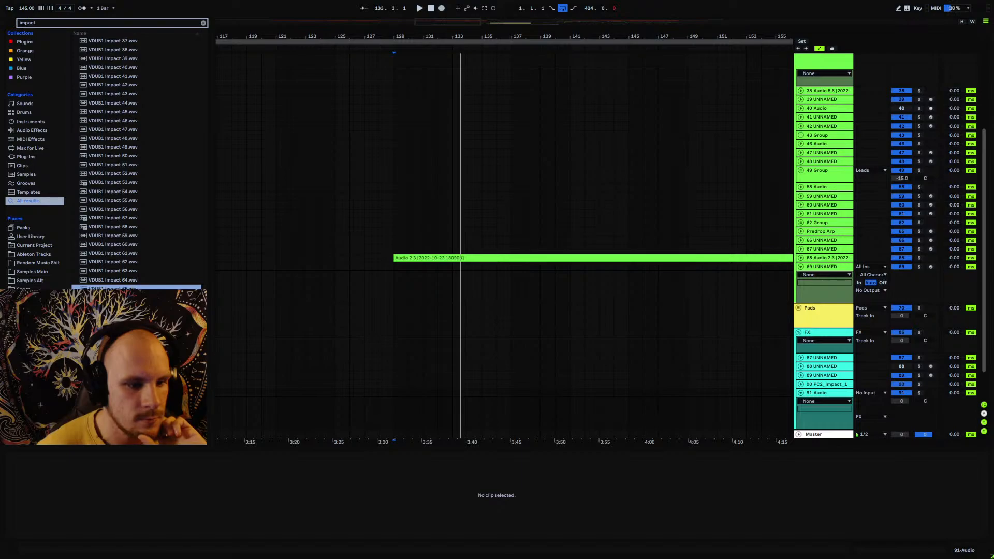
pyautogui.click(131, 298)
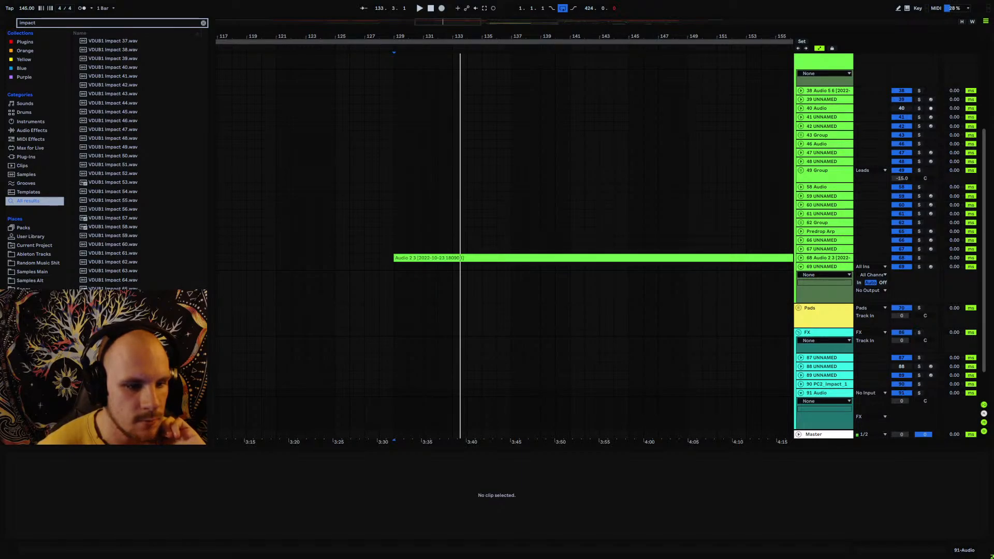
# - Place the VDUB1 Impact 67 sample on the new FX audio track at bar 129 and reverse the clip
pyautogui.moveTo(132, 298); pyautogui.dragTo(393, 396)
pyautogui.press('r')
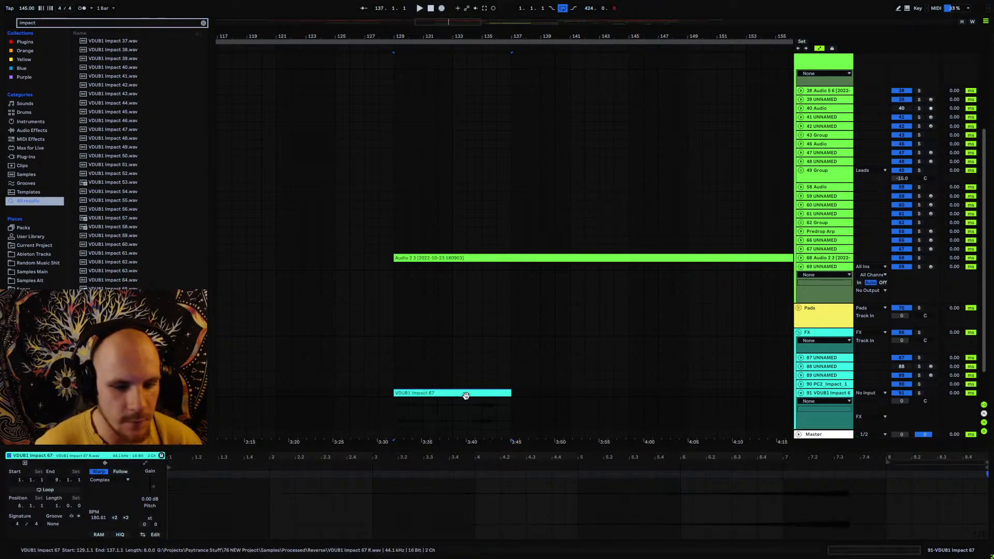
pyautogui.click(487, 412)
# - Add EQ Eight to the VDUB1 Impact 67 track and enable its low-cut band at 150 Hz with Q 0.26
pyautogui.click(32, 130)
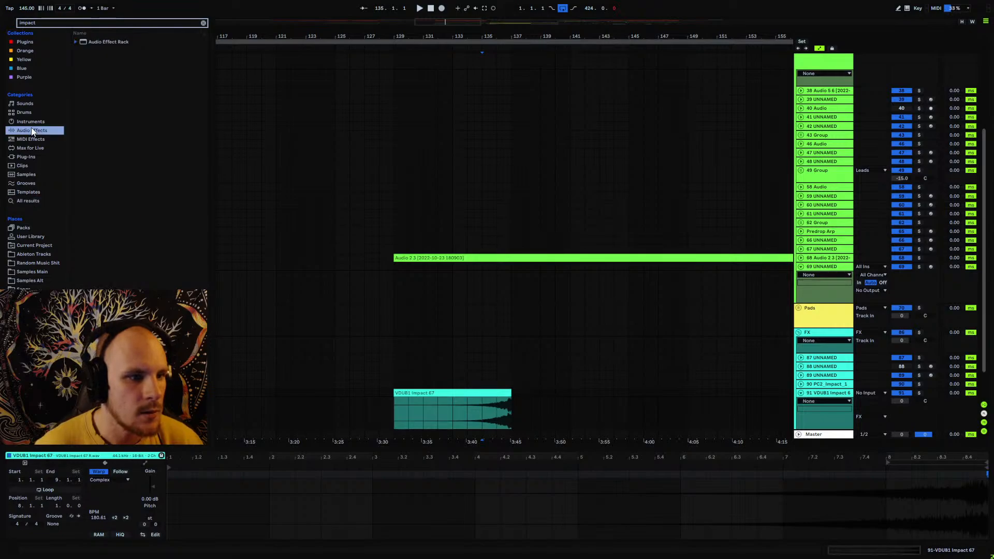
pyautogui.click(204, 23)
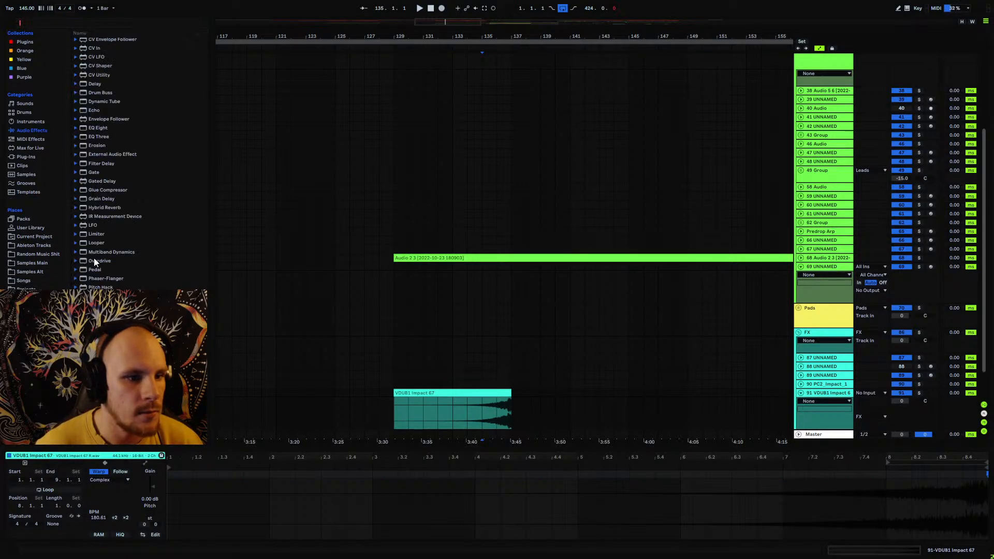
pyautogui.scroll(-3, 96, 246)
pyautogui.click(99, 183)
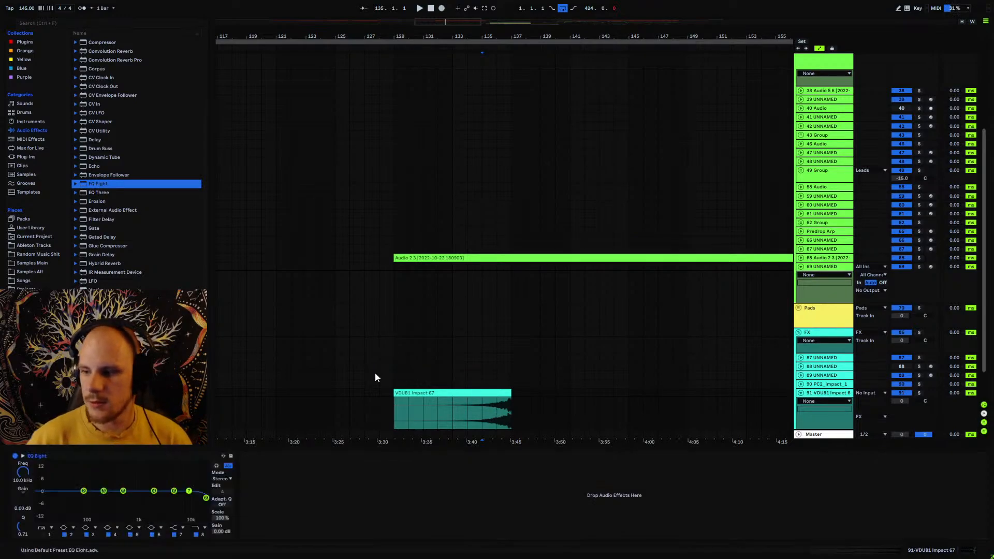
pyautogui.press('space')
pyautogui.click(43, 535)
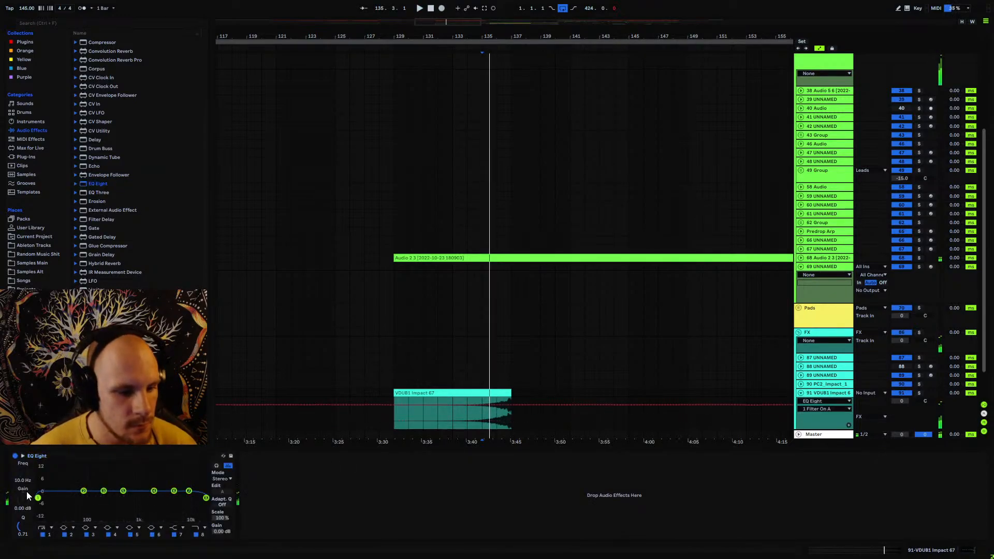
pyautogui.moveTo(37, 498); pyautogui.dragTo(104, 510)
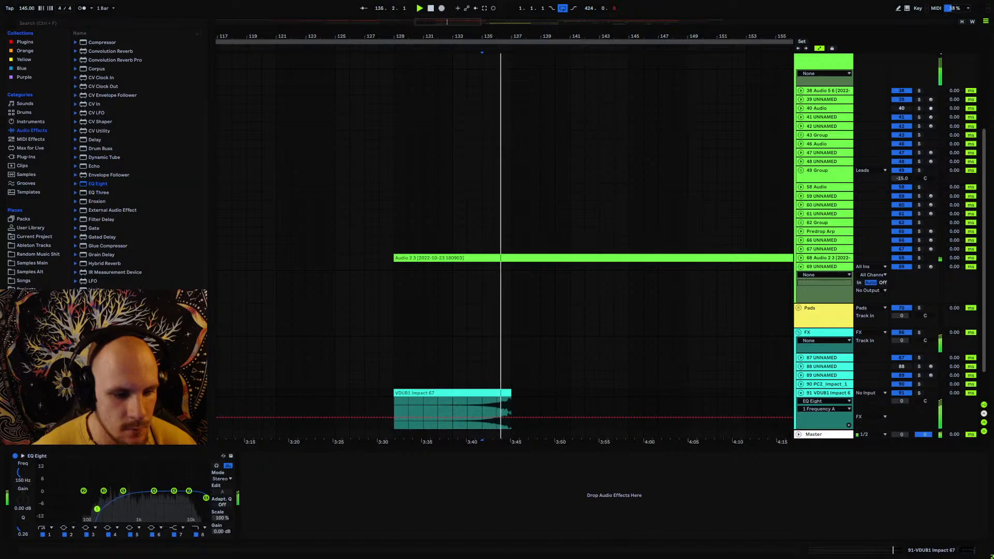
# - Turn off warping on the reversed impact clip, move it to span bars 131 to 137, and play its ending from bar 136
pyautogui.click(430, 399)
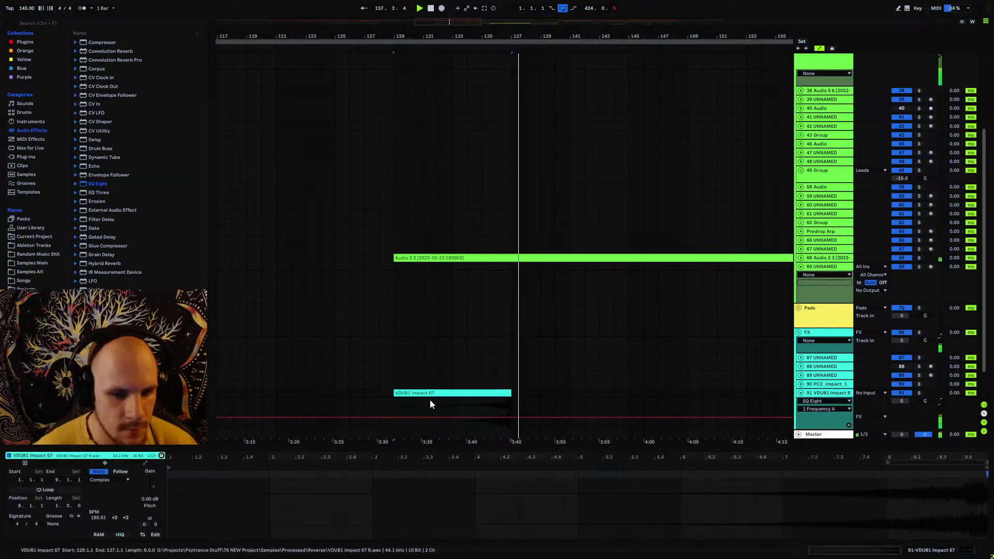
pyautogui.moveTo(487, 394); pyautogui.dragTo(492, 395)
pyautogui.click(489, 401)
pyautogui.press('space')
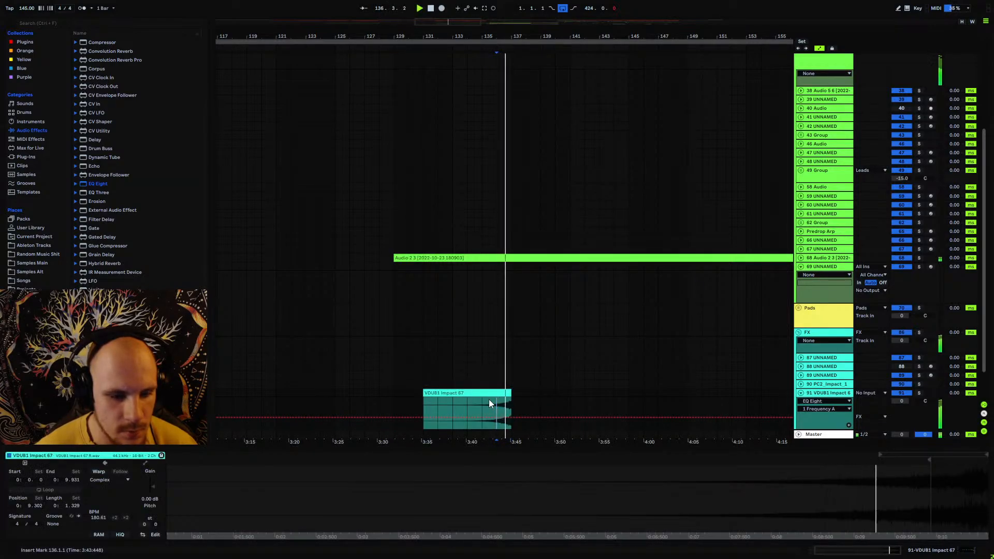
# - Set the VDUB1 Impact 67 track's volume to -18 dB and add an Echo after its EQ Eight
pyautogui.click(900, 402)
pyautogui.write('-18')
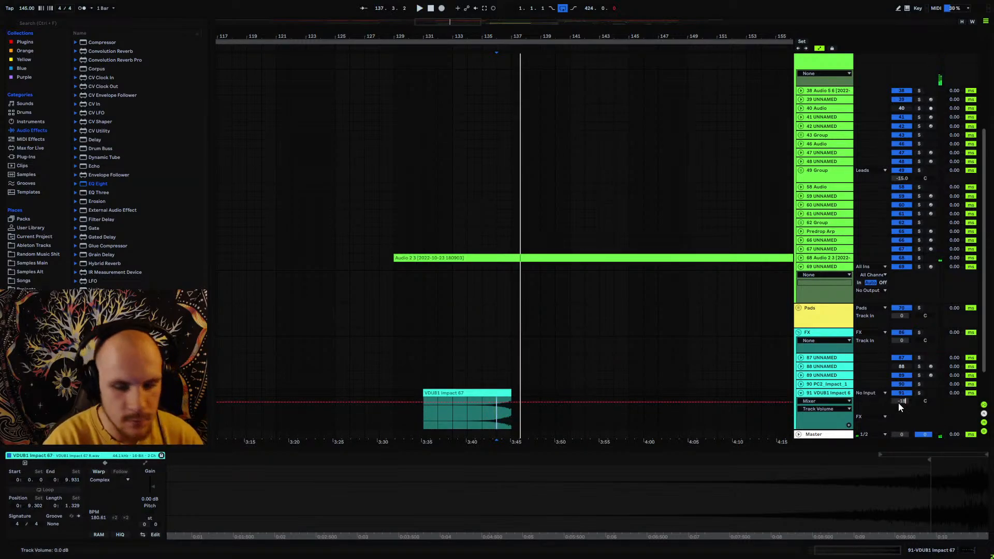
pyautogui.press('Return')
pyautogui.press('space')
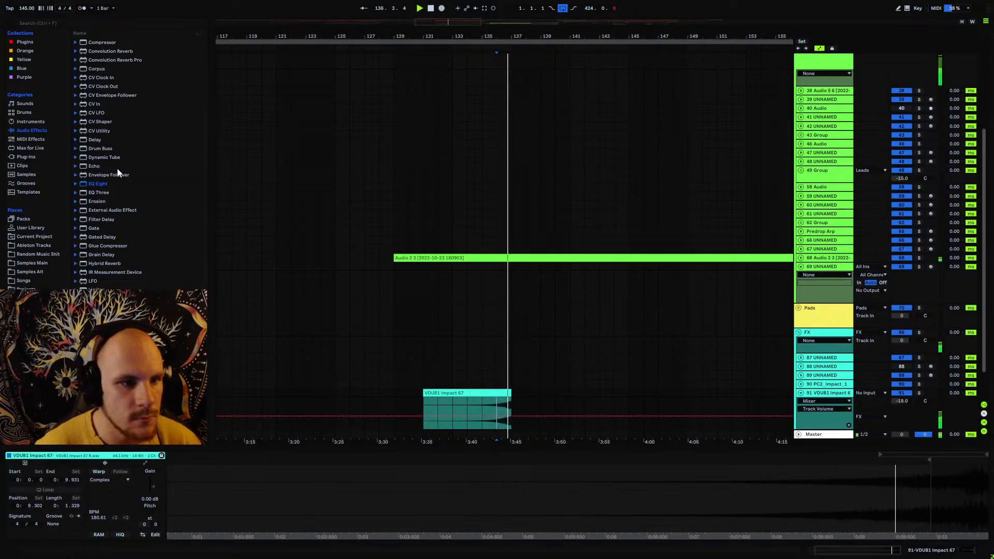
pyautogui.moveTo(110, 166); pyautogui.dragTo(446, 405)
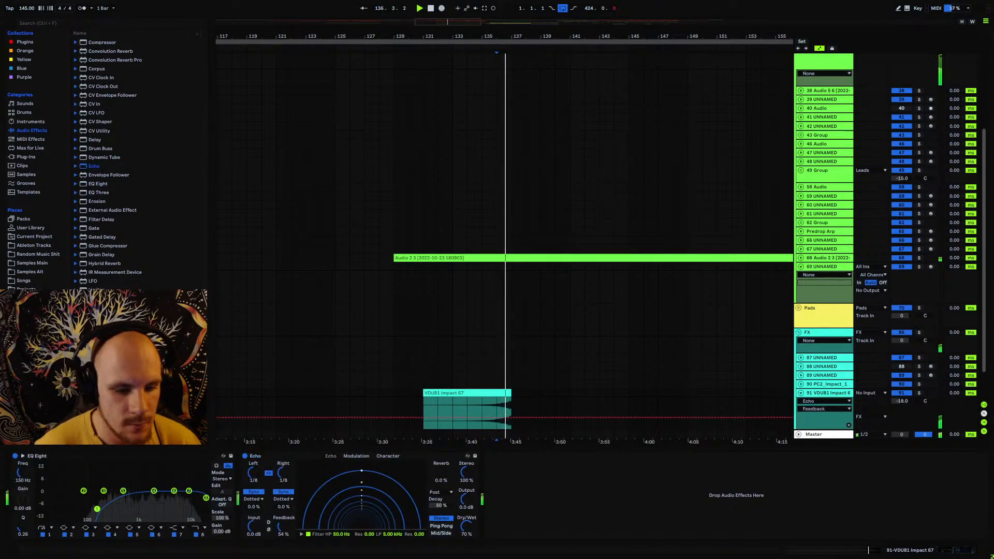
# - Set the impact track's Echo to Ping Pong with 31% dry/wet, 93% feedback and an 8.90 kHz low-pass while auditioning it
pyautogui.click(441, 526)
pyautogui.moveTo(466, 527); pyautogui.dragTo(466, 547)
pyautogui.press('space')
pyautogui.moveTo(280, 527); pyautogui.dragTo(281, 514)
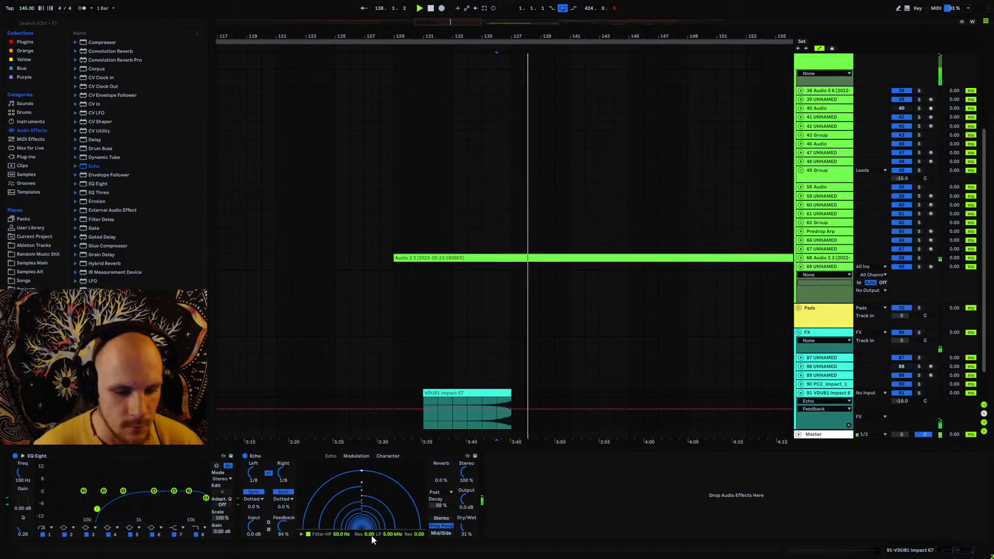
pyautogui.moveTo(390, 534); pyautogui.dragTo(390, 516)
pyautogui.press('space')
pyautogui.moveTo(286, 529); pyautogui.dragTo(287, 531)
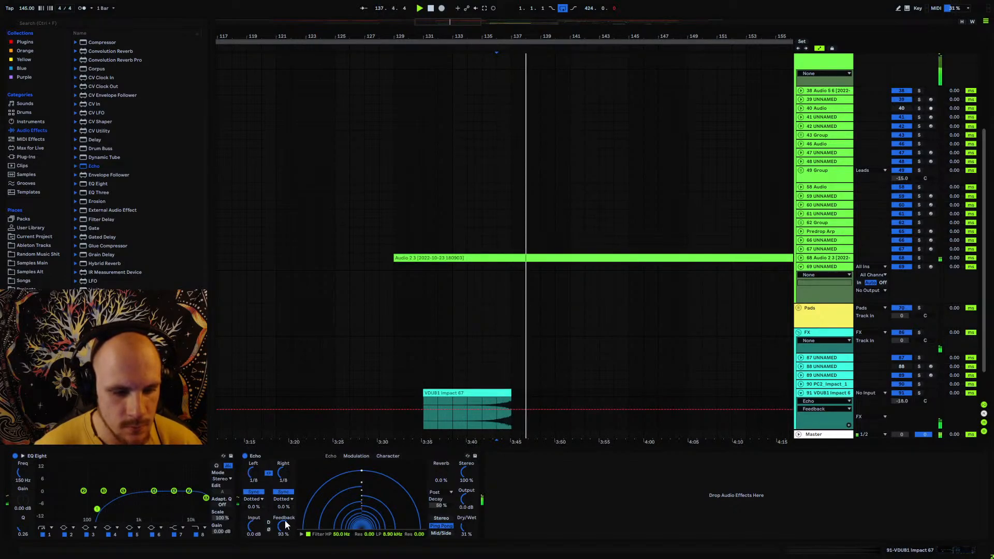
pyautogui.click(336, 393)
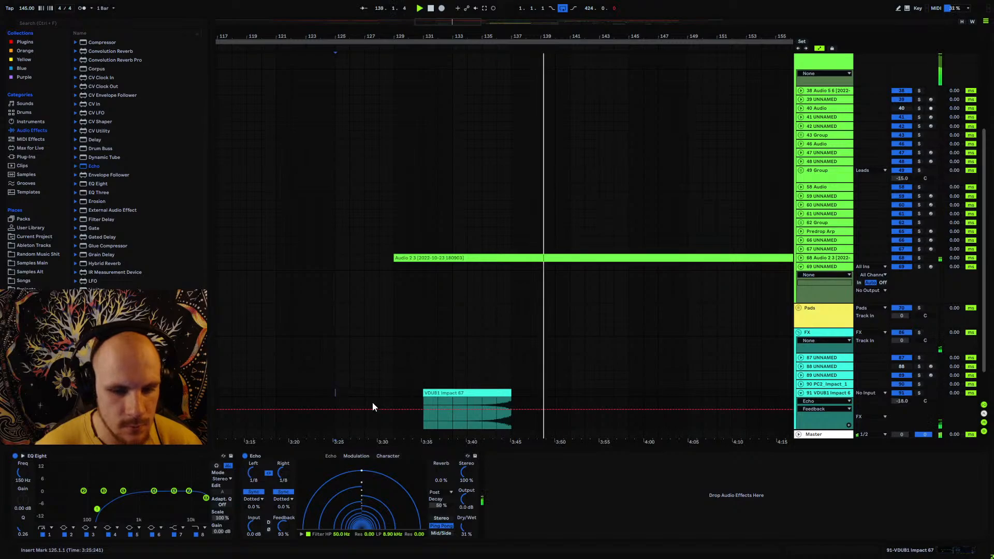
pyautogui.press('space')
# - Fold the VDUB1 Impact 67 track and add a new audio track below it in the FX group
pyautogui.click(801, 393)
pyautogui.click(821, 394)
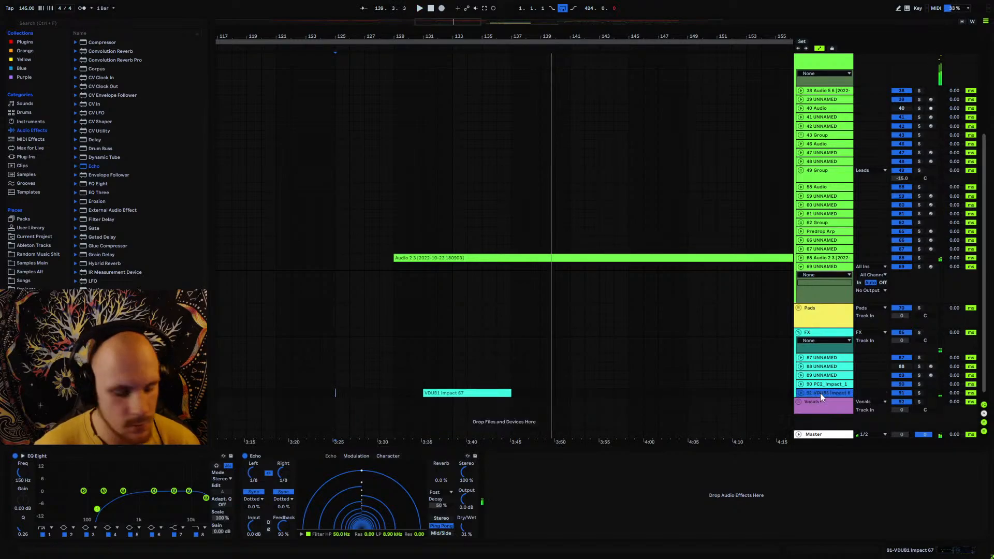
pyautogui.hotkey('ctrl', 't')
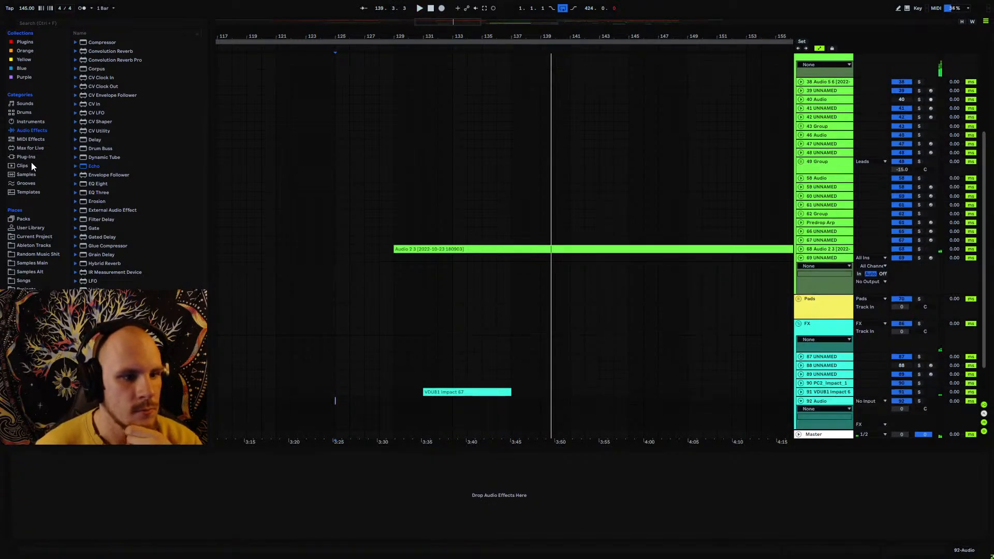
# - Load the Serum_x64 plug-in onto the empty track 69 in the Leads group and arm it for recording
pyautogui.click(26, 157)
pyautogui.scroll(-6, 127, 204)
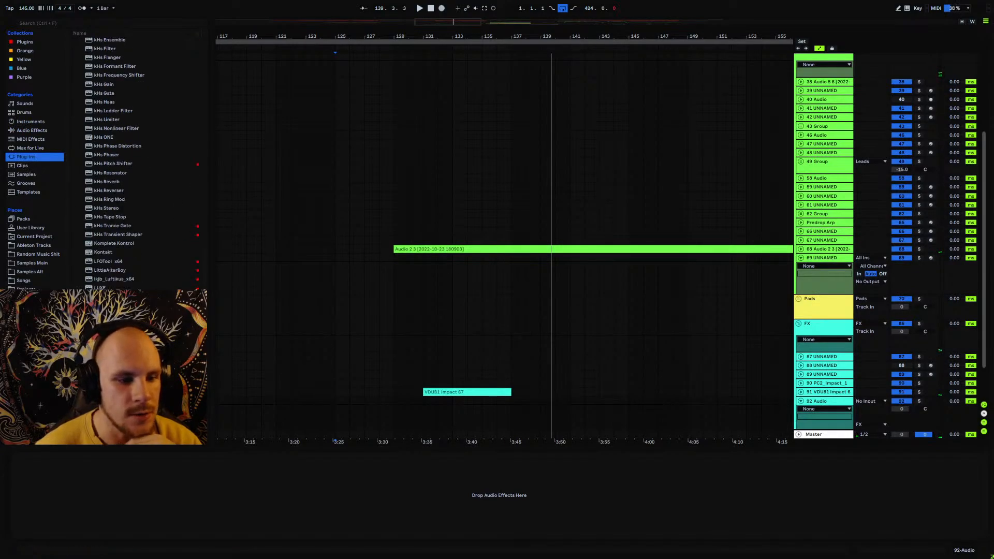
pyautogui.scroll(-5, 127, 205)
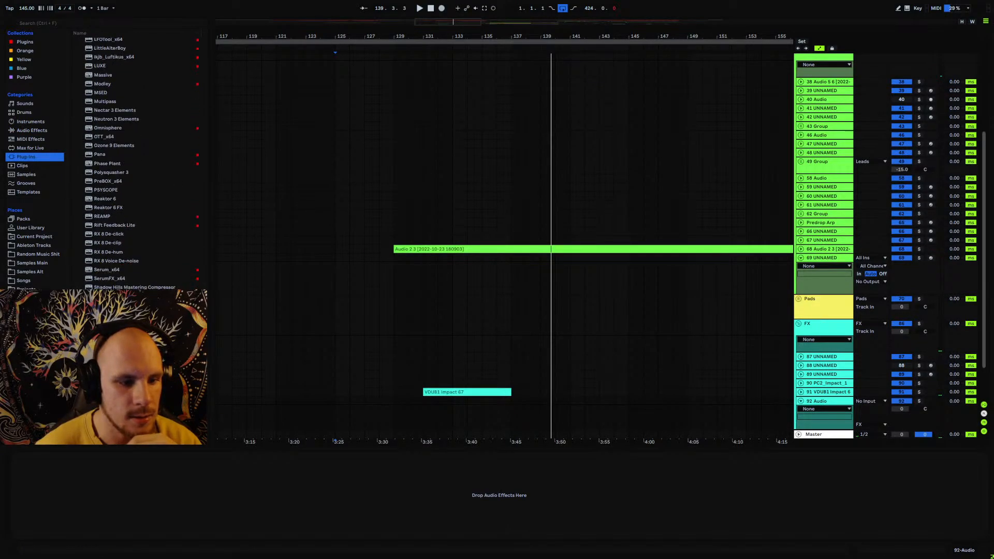
pyautogui.moveTo(113, 271); pyautogui.dragTo(479, 282)
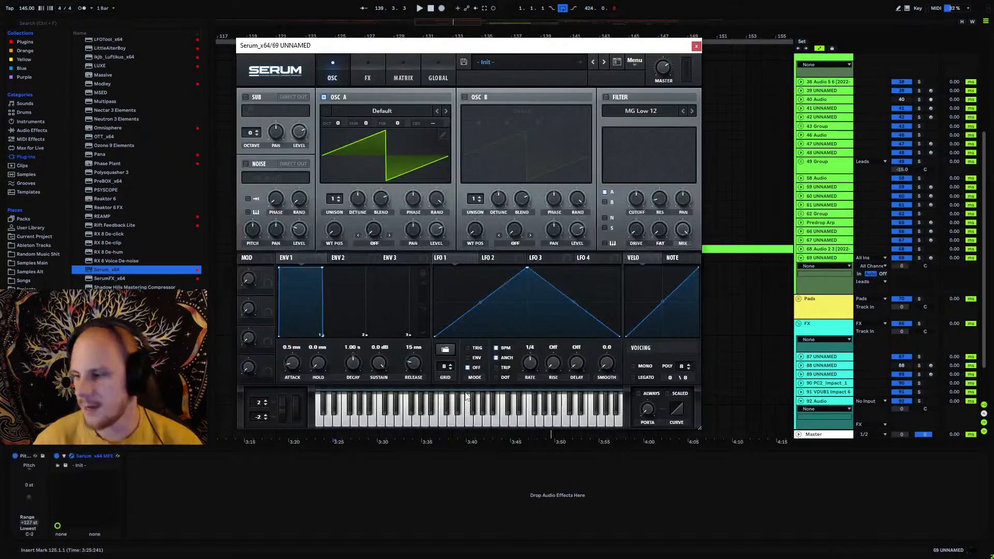
pyautogui.click(931, 258)
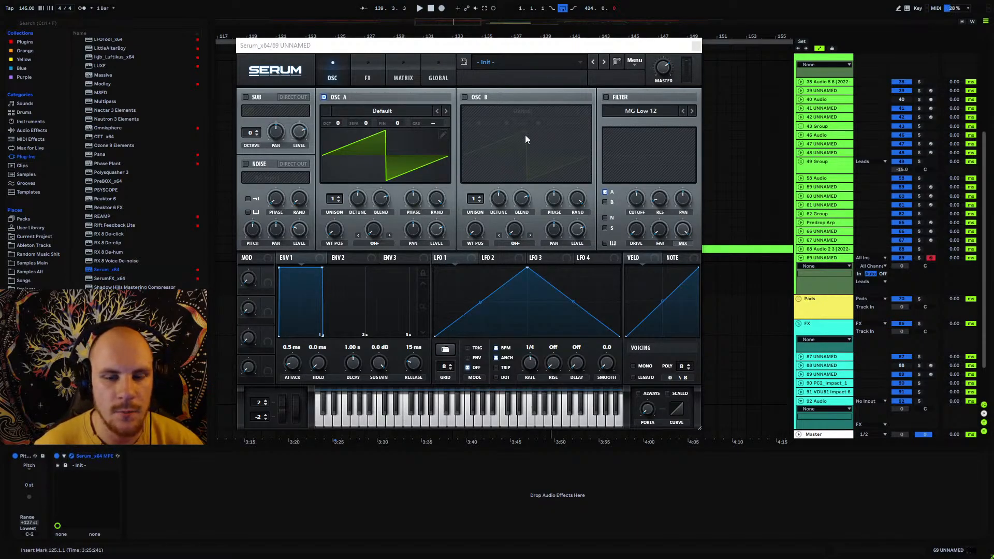
# - Enable Serum's oscillator B at +1 octave and switch on the MG Low 12 filter
pyautogui.click(465, 97)
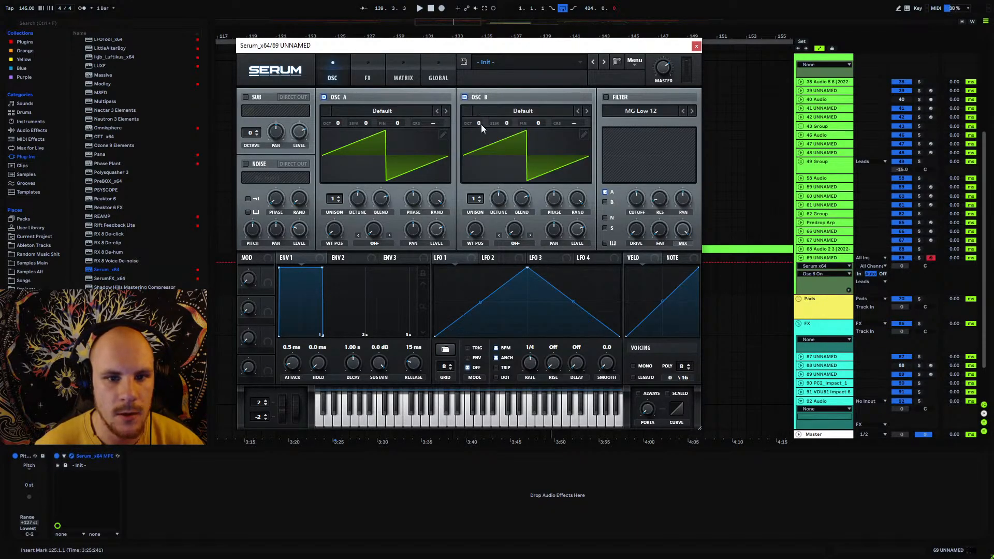
pyautogui.moveTo(485, 122); pyautogui.dragTo(482, 115)
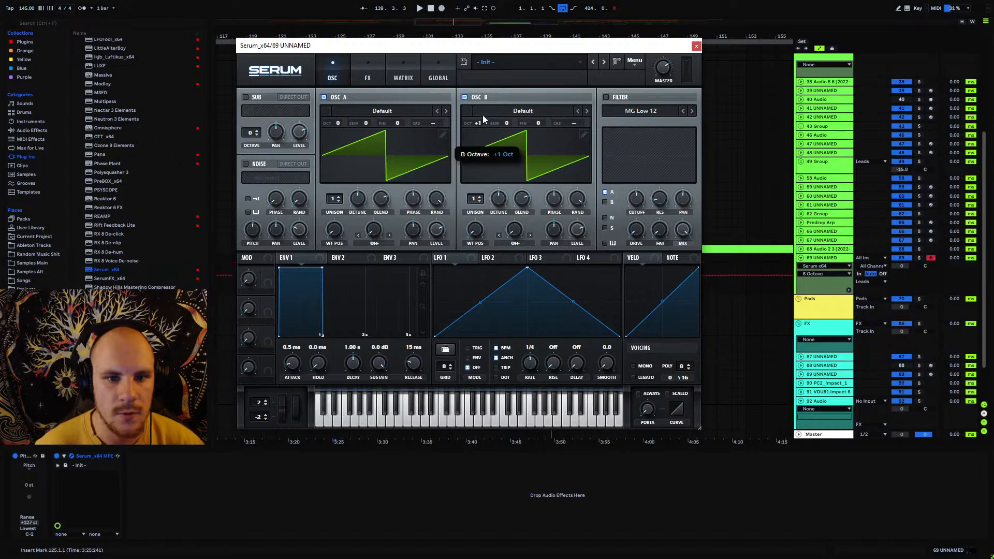
pyautogui.click(606, 97)
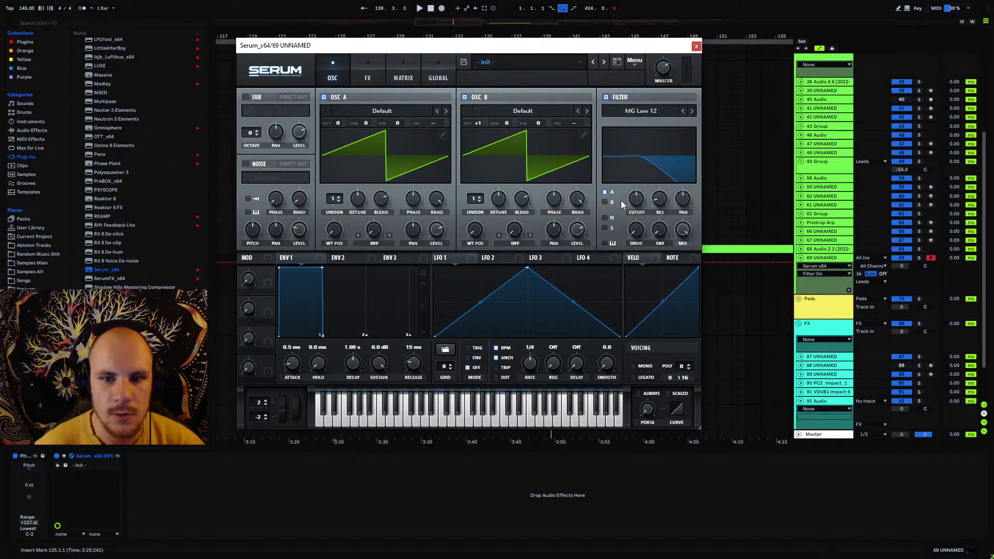
# - Route oscillator B through the filter, lower the cutoff, and modulate it with Envelope 2 using 281 ms decay and 0% sustain
pyautogui.moveTo(660, 202); pyautogui.dragTo(637, 204)
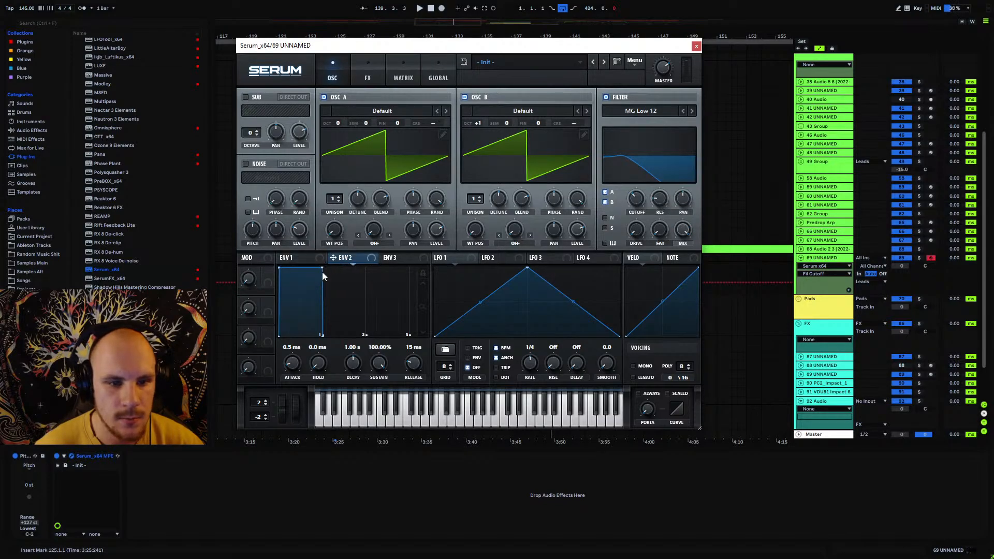
pyautogui.moveTo(322, 273); pyautogui.dragTo(282, 363)
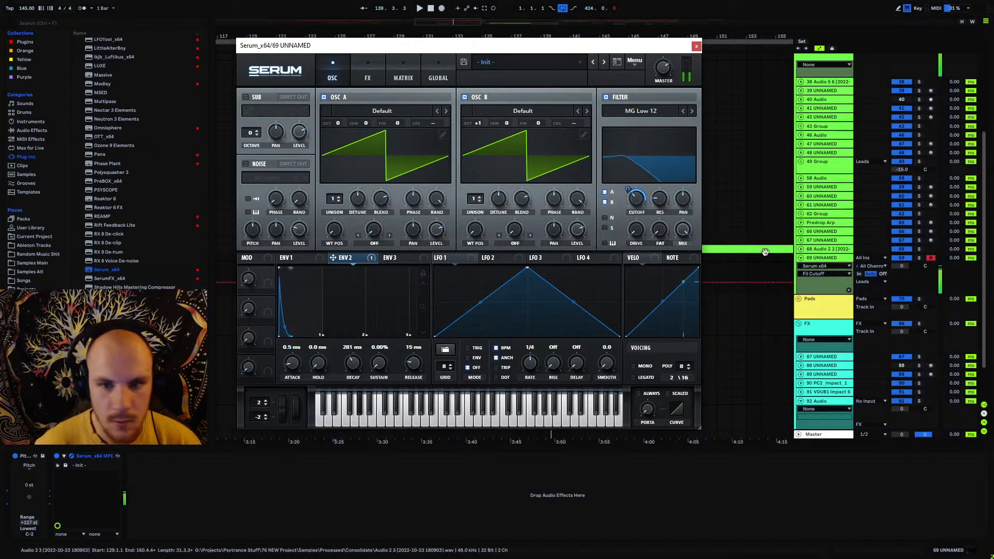
pyautogui.press('z')
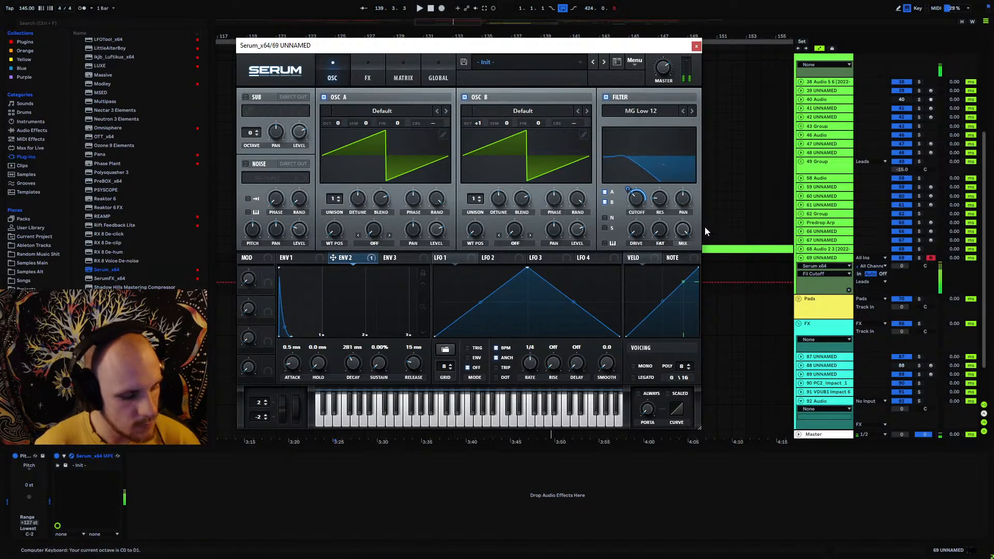
# - Lower the random phase amount of oscillators B and A and adjust oscillator B's start phase
pyautogui.click(368, 77)
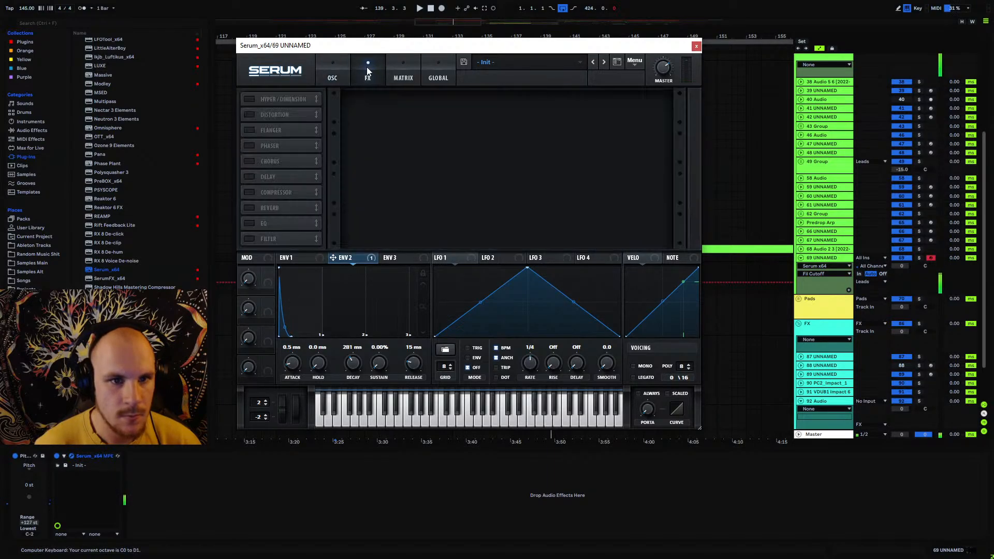
pyautogui.click(332, 78)
pyautogui.moveTo(574, 196); pyautogui.dragTo(530, 404)
pyautogui.moveTo(439, 199); pyautogui.dragTo(444, 332)
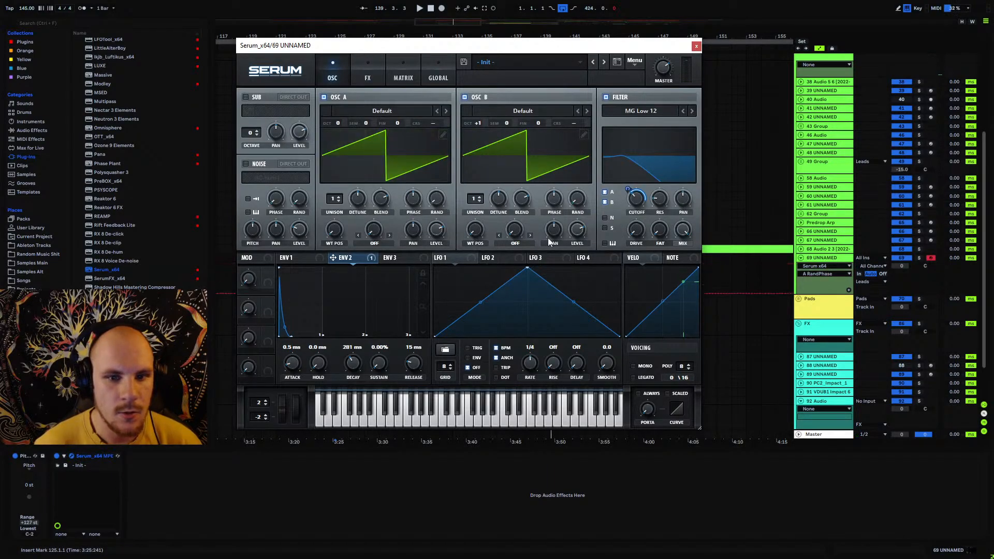
pyautogui.moveTo(557, 196); pyautogui.dragTo(550, 222)
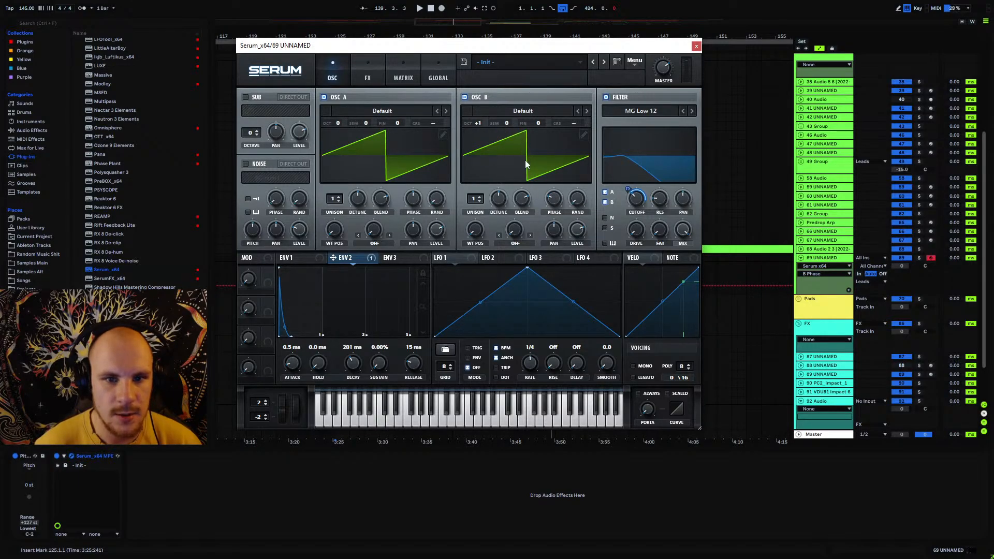
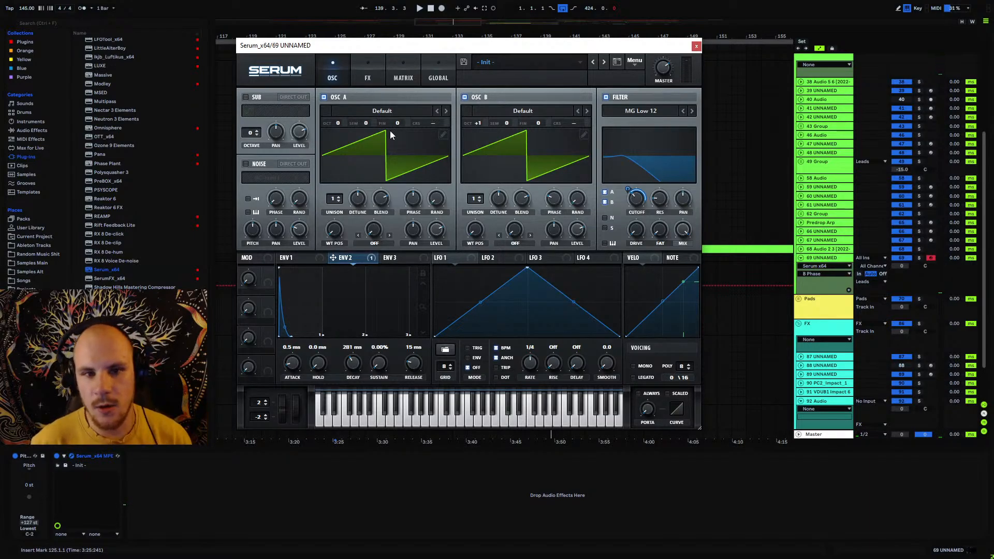
# - Enable the Distortion effect and set its type to X-Shaper (Asym)
pyautogui.click(368, 78)
pyautogui.click(268, 115)
pyautogui.click(410, 108)
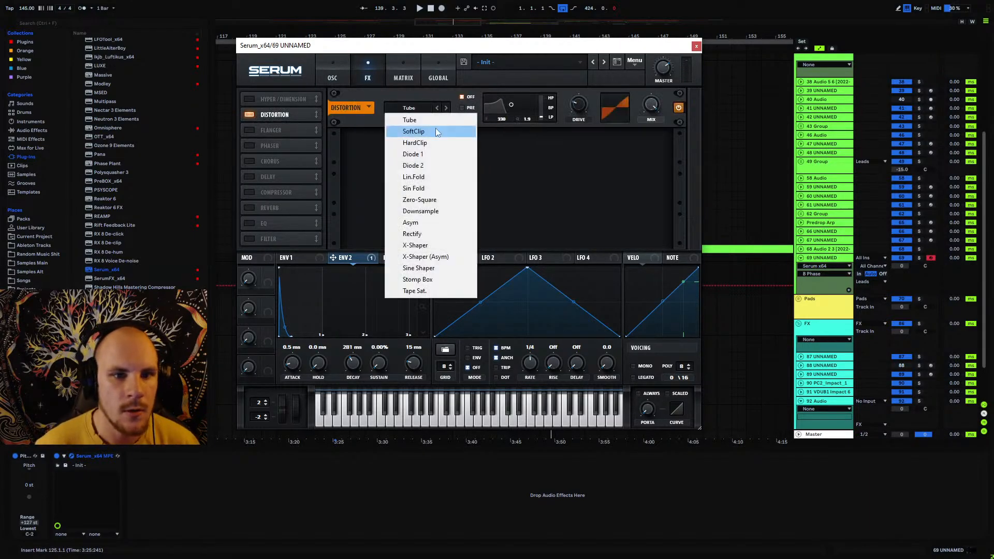
pyautogui.click(455, 218)
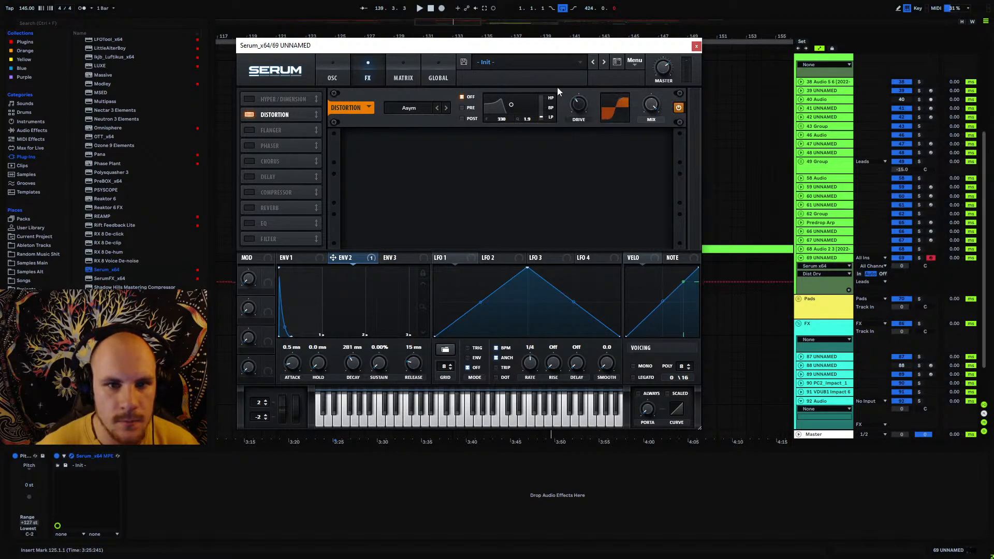
pyautogui.click(409, 108)
pyautogui.click(429, 257)
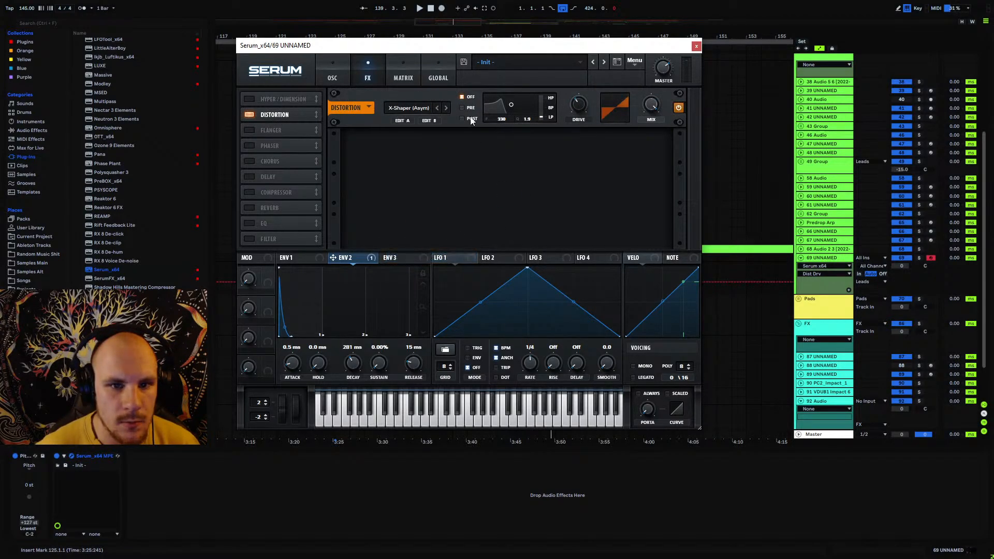
# - Edit the Shaper B curve with a centre point, a full-height peak just after it and a dip following the peak
pyautogui.click(429, 120)
pyautogui.moveTo(359, 121); pyautogui.dragTo(359, 136)
pyautogui.doubleClick(389, 103)
pyautogui.moveTo(389, 102); pyautogui.dragTo(382, 78)
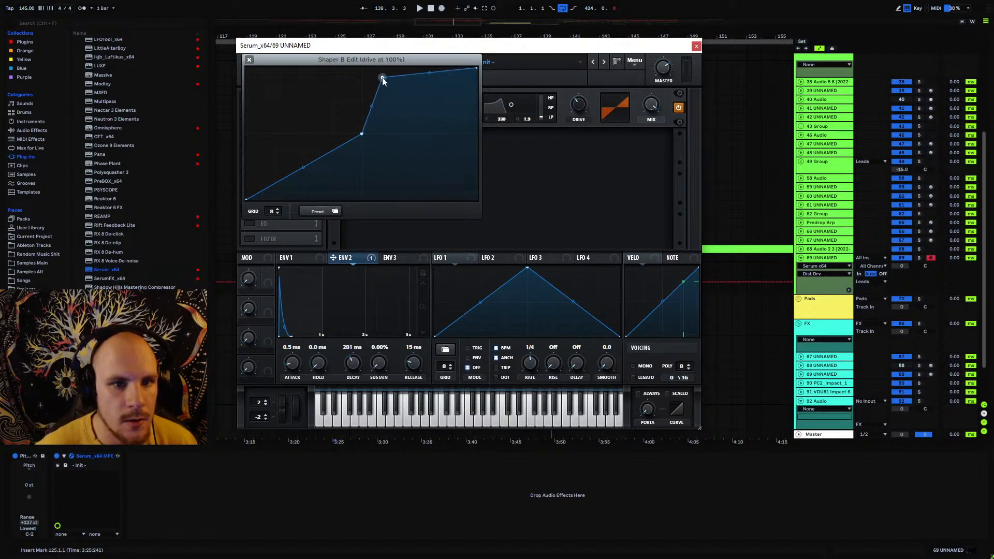
pyautogui.doubleClick(393, 111)
pyautogui.moveTo(393, 111); pyautogui.dragTo(395, 126)
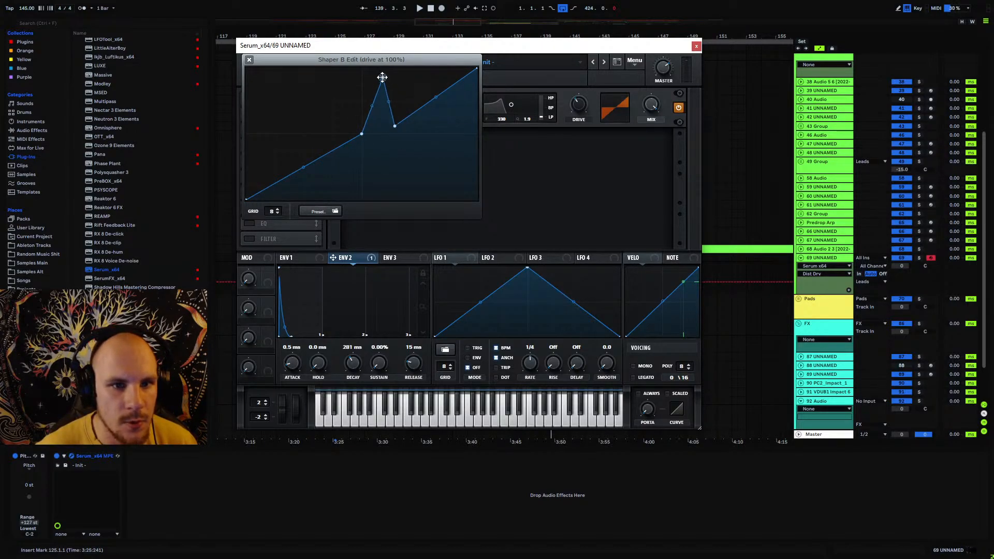
pyautogui.moveTo(382, 77); pyautogui.dragTo(377, 74)
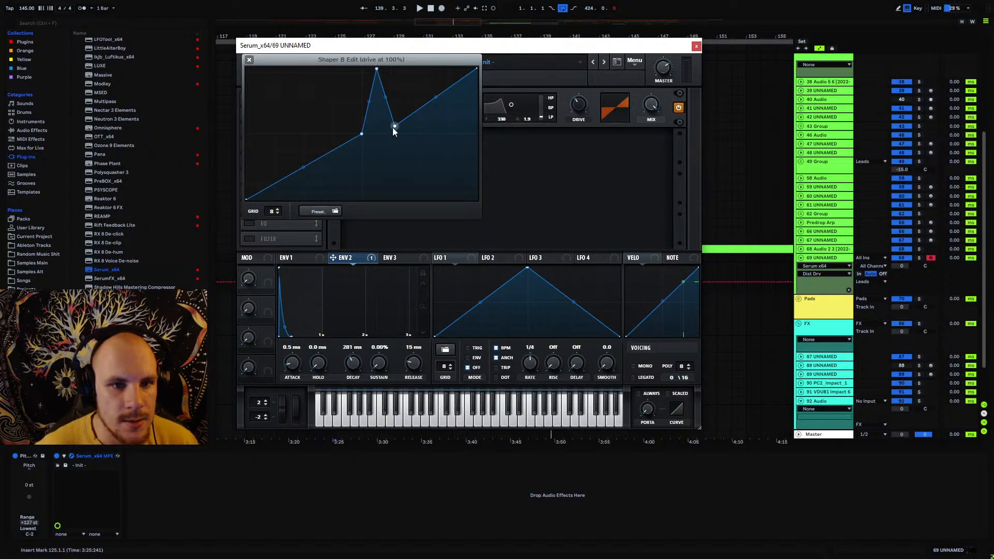
pyautogui.moveTo(393, 127); pyautogui.dragTo(401, 107)
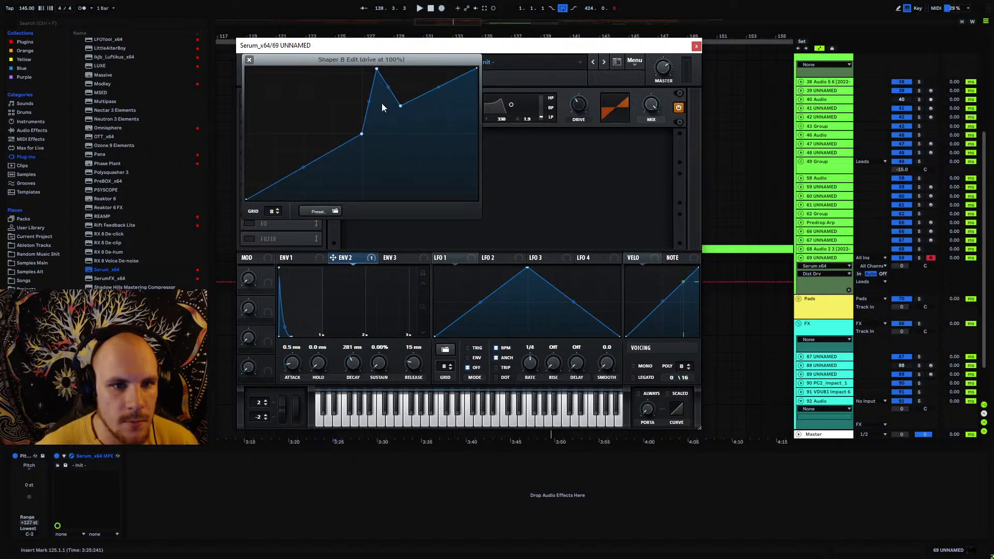
# - Add a floor-level point and a raised point before the centre of the Shaper B curve, and bend its segments into curves
pyautogui.doubleClick(333, 186)
pyautogui.moveTo(334, 185); pyautogui.dragTo(347, 199)
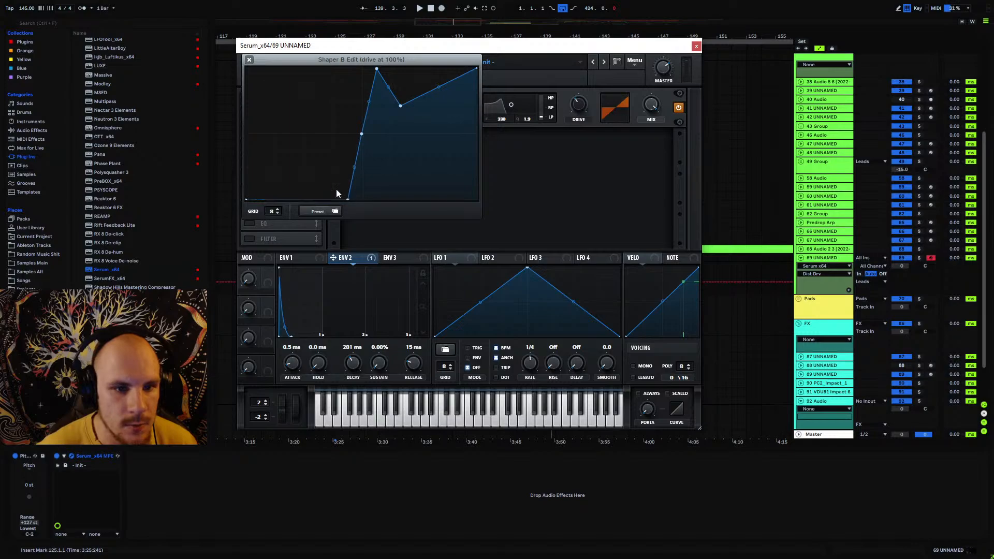
pyautogui.moveTo(321, 163); pyautogui.dragTo(328, 201)
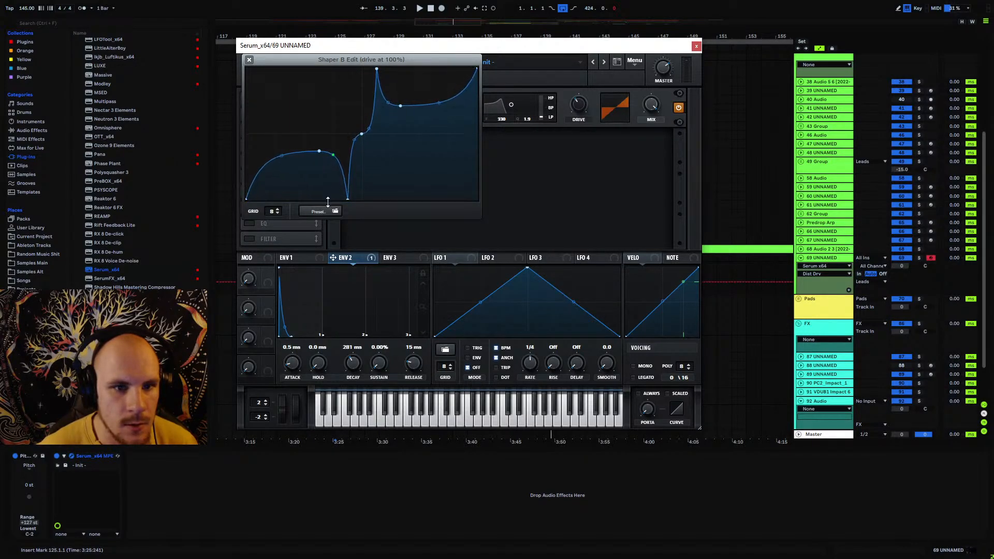
pyautogui.moveTo(335, 159); pyautogui.dragTo(331, 196)
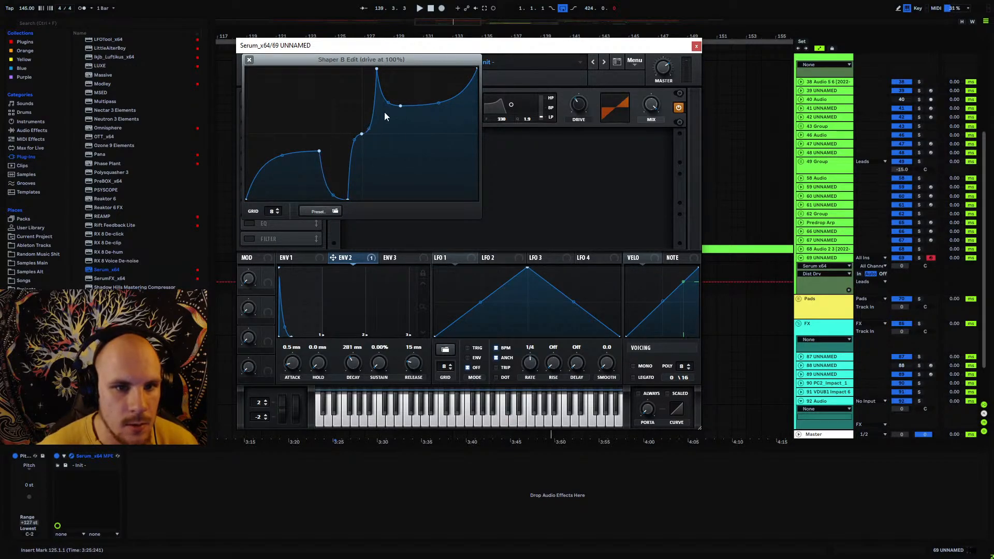
# - Bow the segment after the peak outward, raise the first inner point to mid-height and the dip slightly, and close the shaper editor
pyautogui.moveTo(393, 78); pyautogui.dragTo(397, 50)
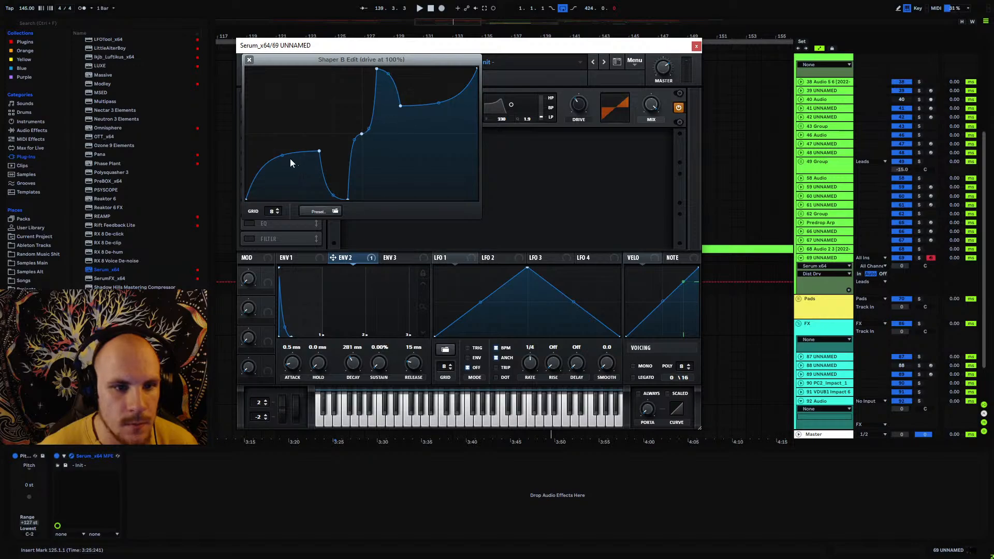
pyautogui.moveTo(320, 153); pyautogui.dragTo(320, 134)
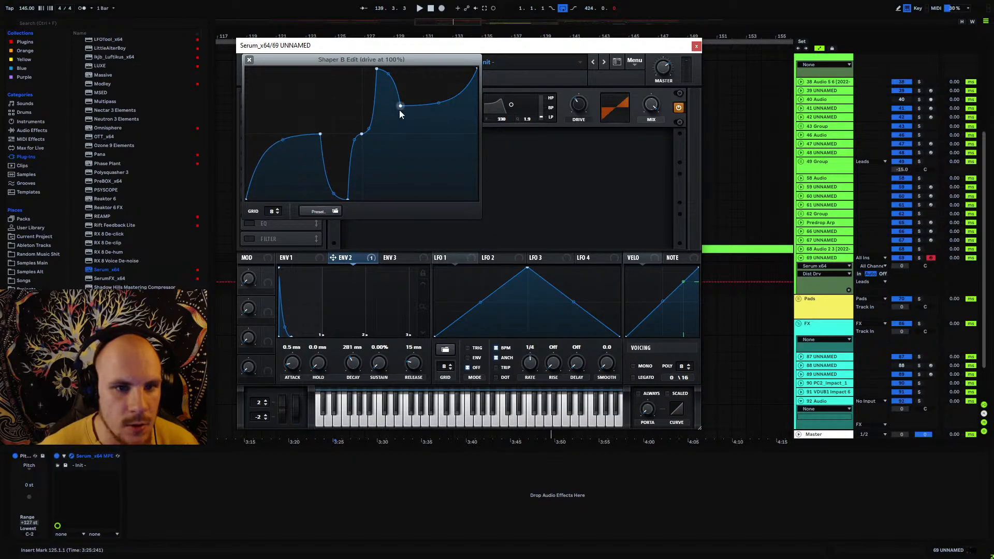
pyautogui.moveTo(399, 106); pyautogui.dragTo(400, 101)
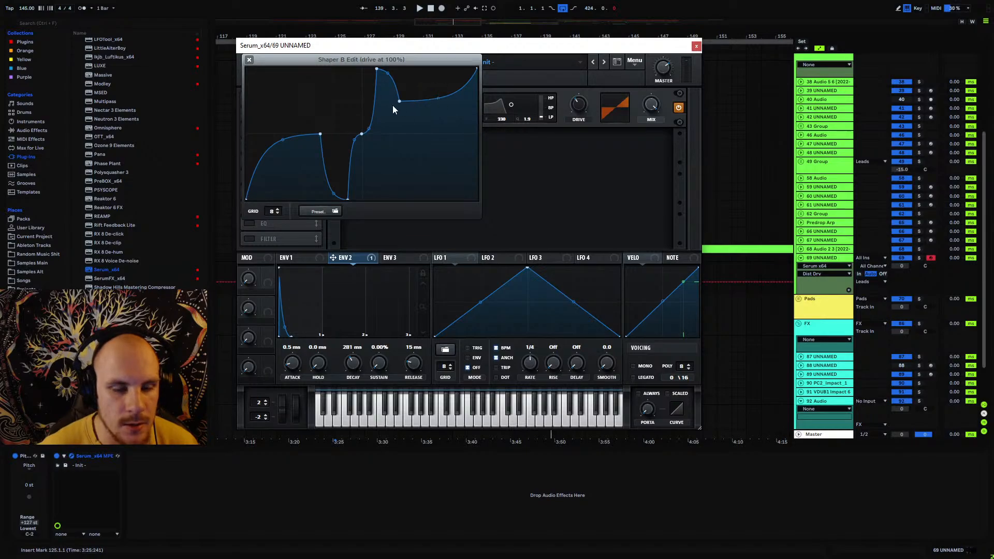
pyautogui.press('space')
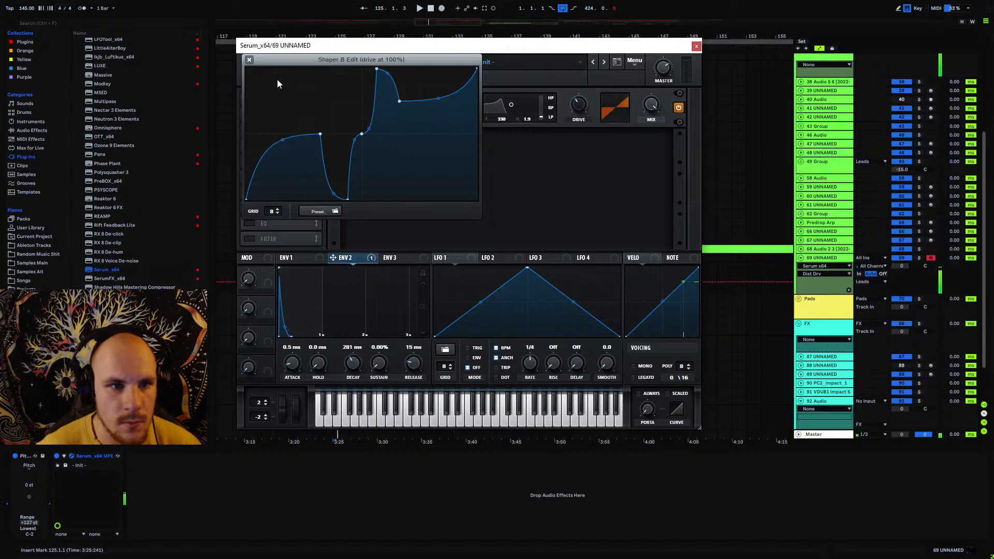
pyautogui.click(249, 60)
# - Test the distortion Drive at 100%, set it to 0% and assign Env 2 to modulate it
pyautogui.moveTo(579, 105); pyautogui.dragTo(598, 46)
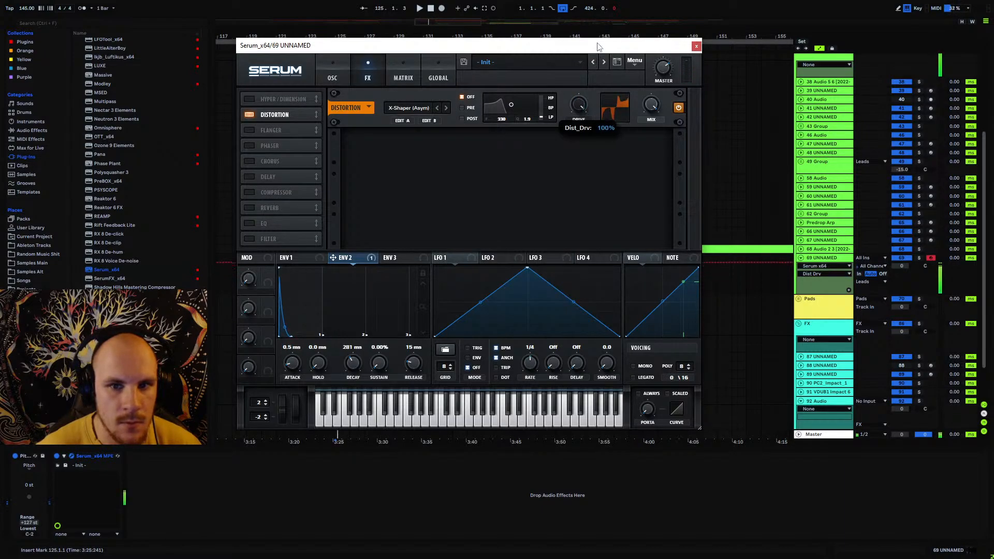
pyautogui.moveTo(578, 107); pyautogui.dragTo(540, 254)
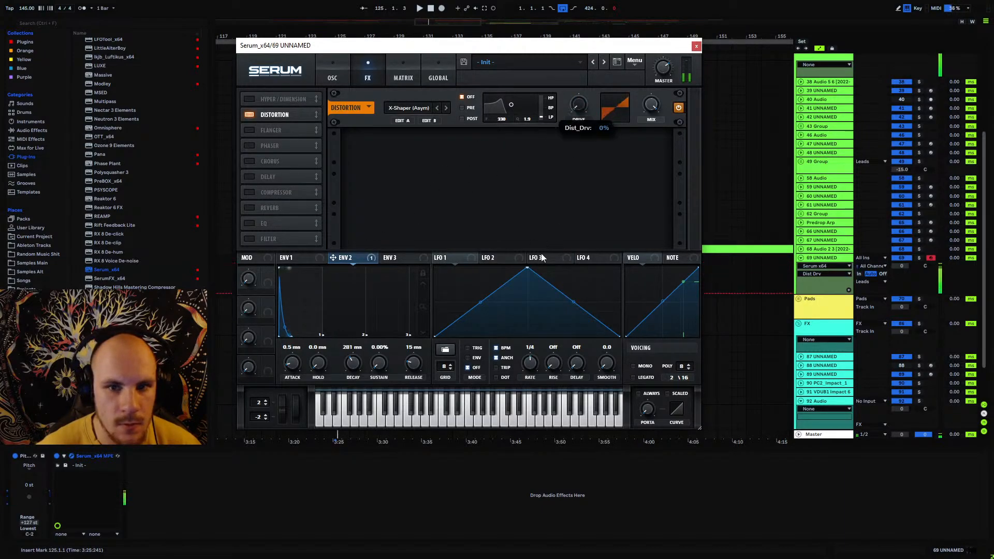
pyautogui.moveTo(566, 117); pyautogui.dragTo(574, 110)
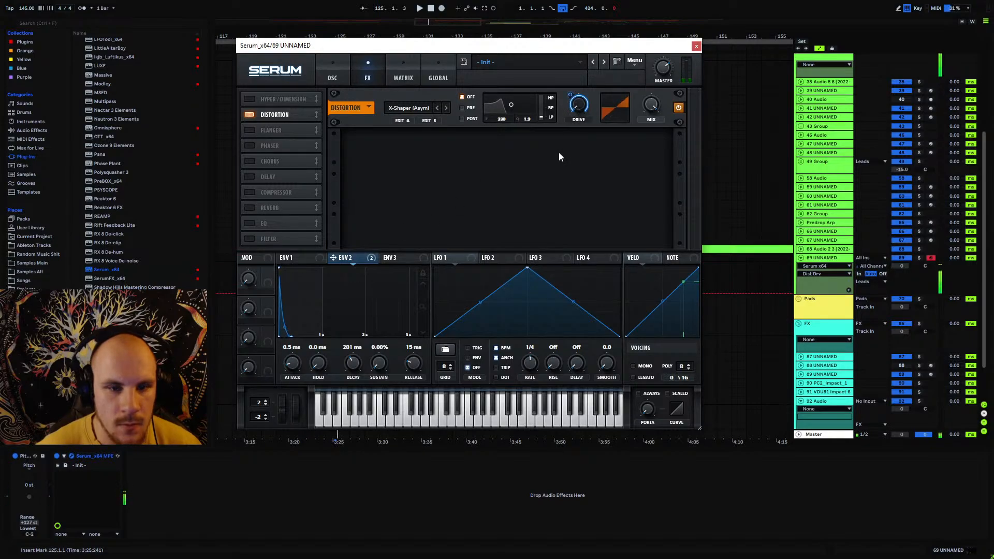
# - Enable the Reverb effect, lower its mix and modulate the mix with Env 2 by about 37
pyautogui.click(249, 208)
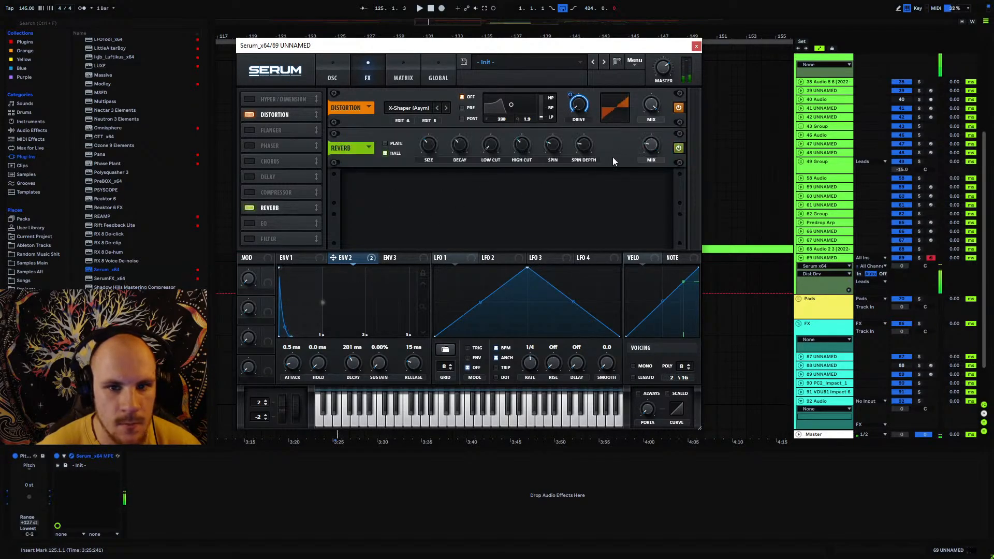
pyautogui.click(652, 144)
pyautogui.moveTo(681, 97)
pyautogui.mouseDown()
pyautogui.moveTo(654, 150)
pyautogui.moveTo(668, 107)
pyautogui.mouseUp()
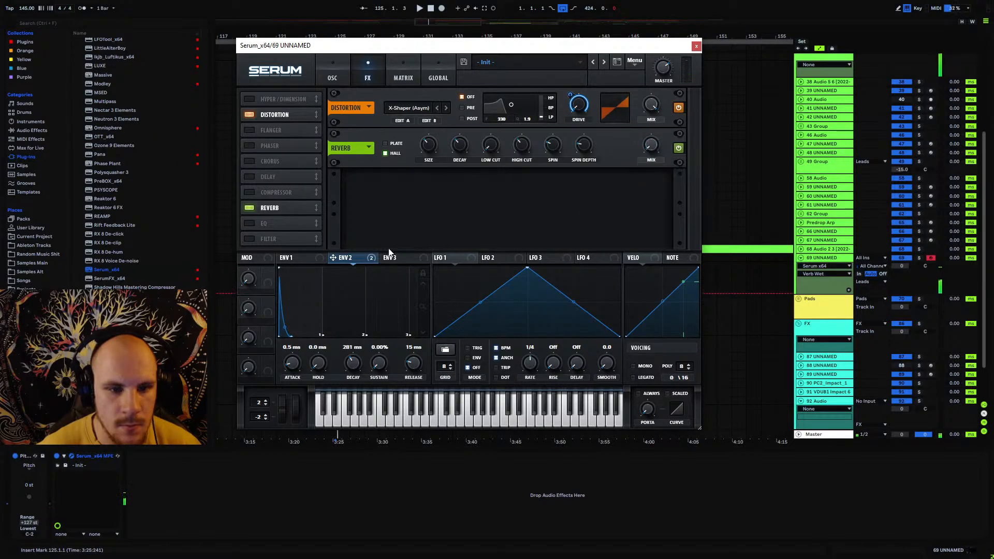
pyautogui.moveTo(616, 161); pyautogui.dragTo(651, 146)
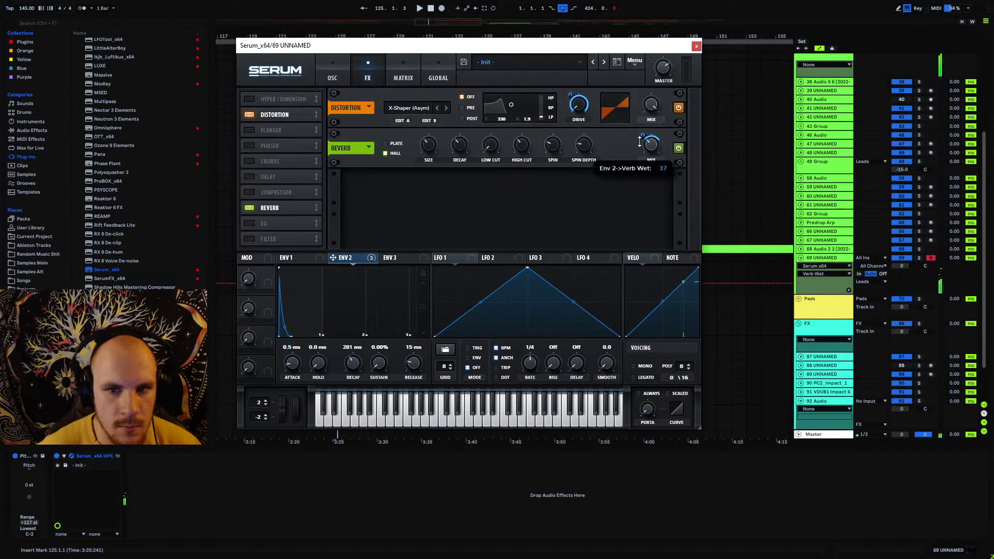
# - Enable a multiband Compressor and an MG Low 6 Filter placed before the reverb, with Env 2 modulating the filter cutoff
pyautogui.click(253, 193)
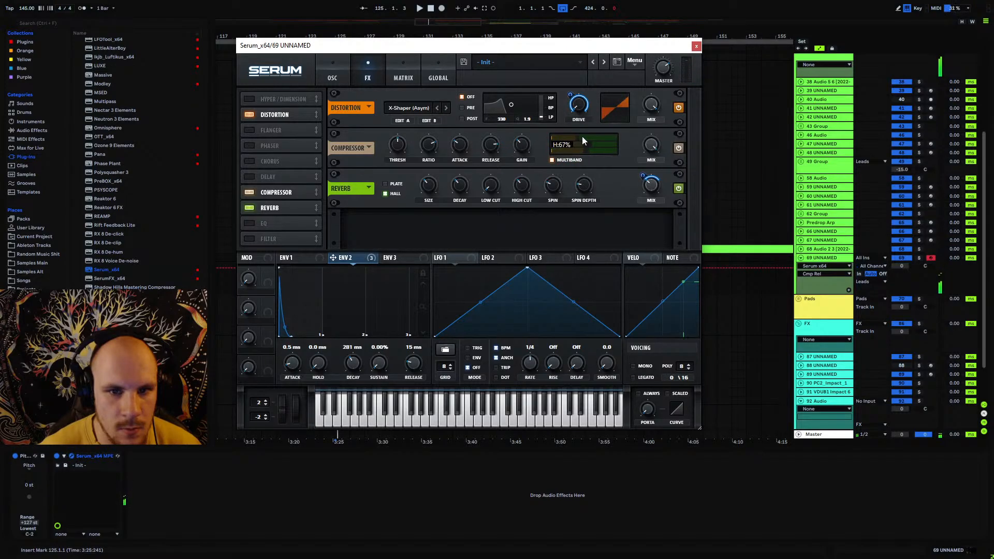
pyautogui.click(249, 239)
pyautogui.moveTo(248, 239); pyautogui.dragTo(293, 202)
pyautogui.click(487, 193)
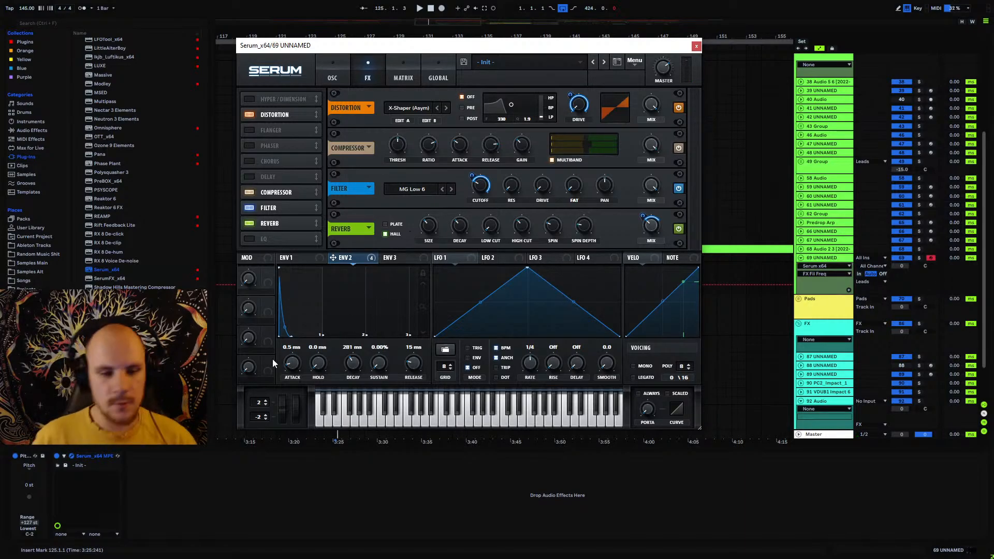
# - Set the attack of Env 2 and Env 1 to 0 ms
pyautogui.moveTo(292, 364); pyautogui.dragTo(291, 392)
pyautogui.click(289, 257)
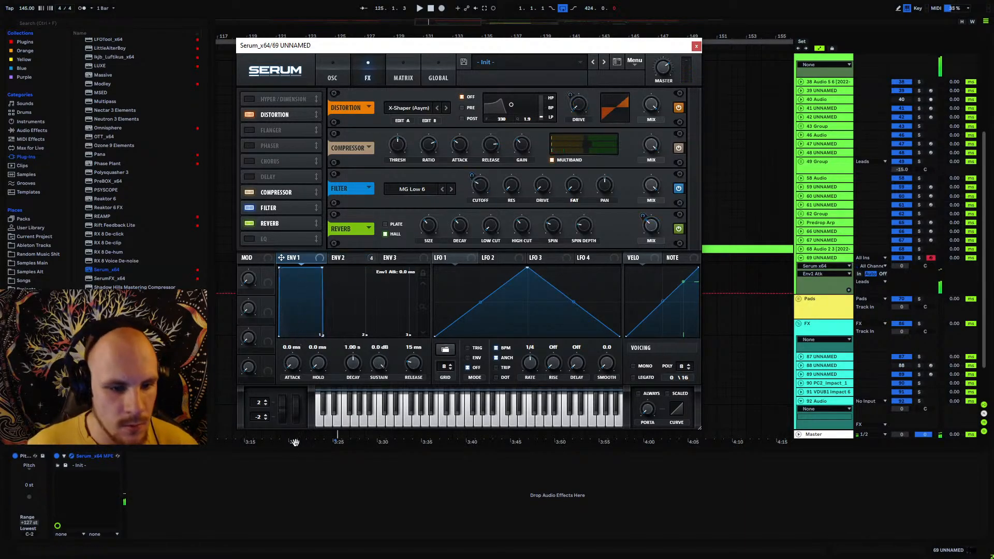
# - Give Env 3 zero sustain and a 9.7 ms decay, and assign it to the coarse pitch of oscillators A and B
pyautogui.click(332, 77)
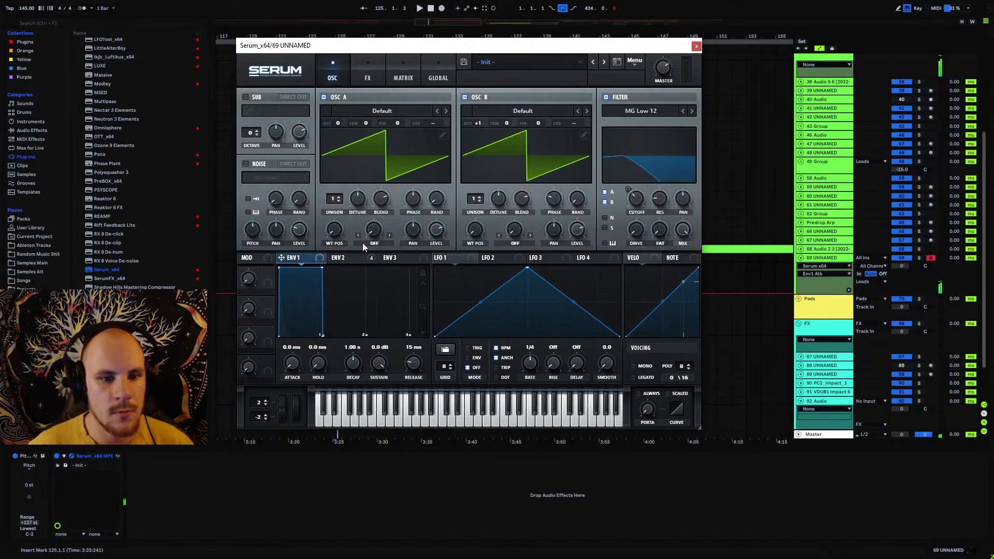
pyautogui.click(403, 258)
pyautogui.moveTo(323, 271); pyautogui.dragTo(264, 372)
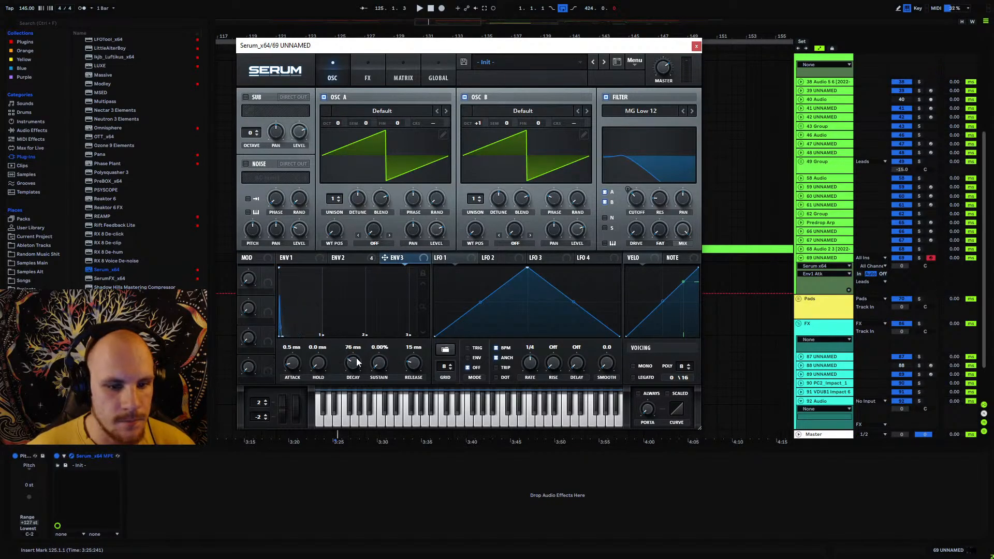
pyautogui.moveTo(356, 361); pyautogui.dragTo(352, 370)
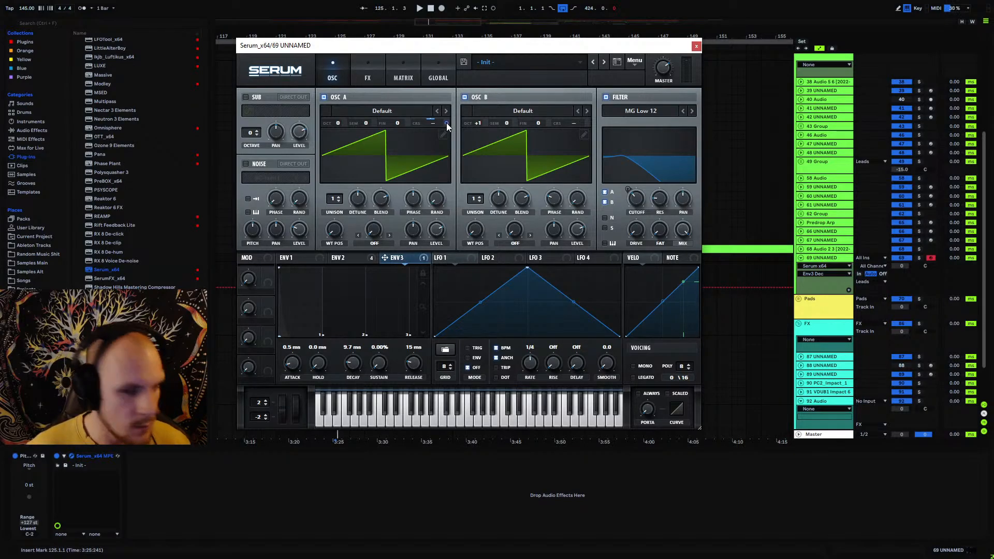
pyautogui.click(447, 122)
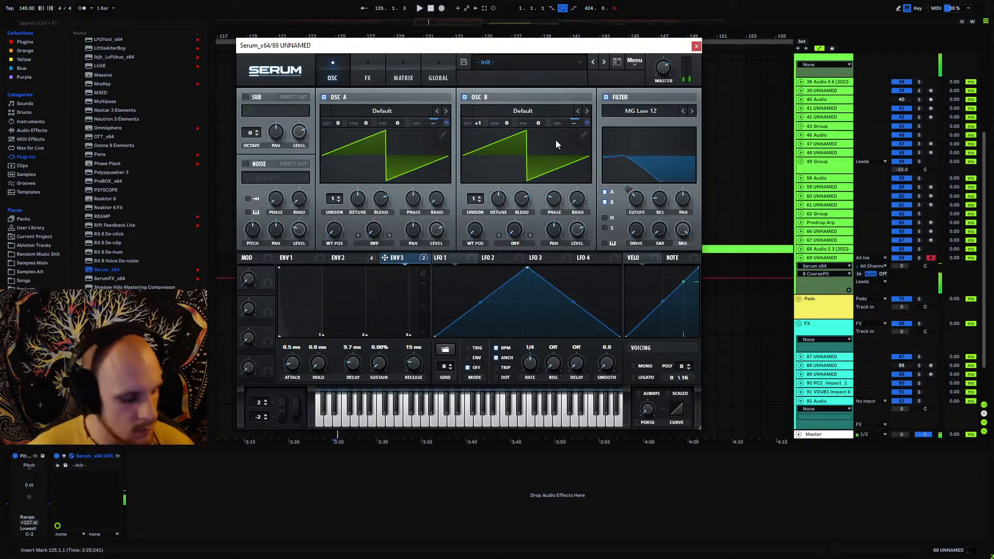
# - Turn off the Reverb effect
pyautogui.click(368, 77)
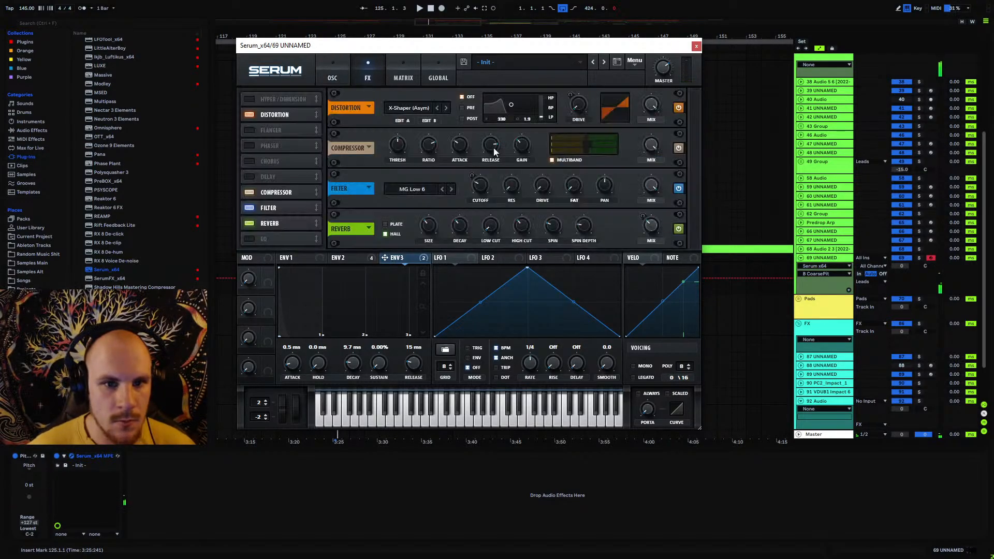
pyautogui.click(250, 224)
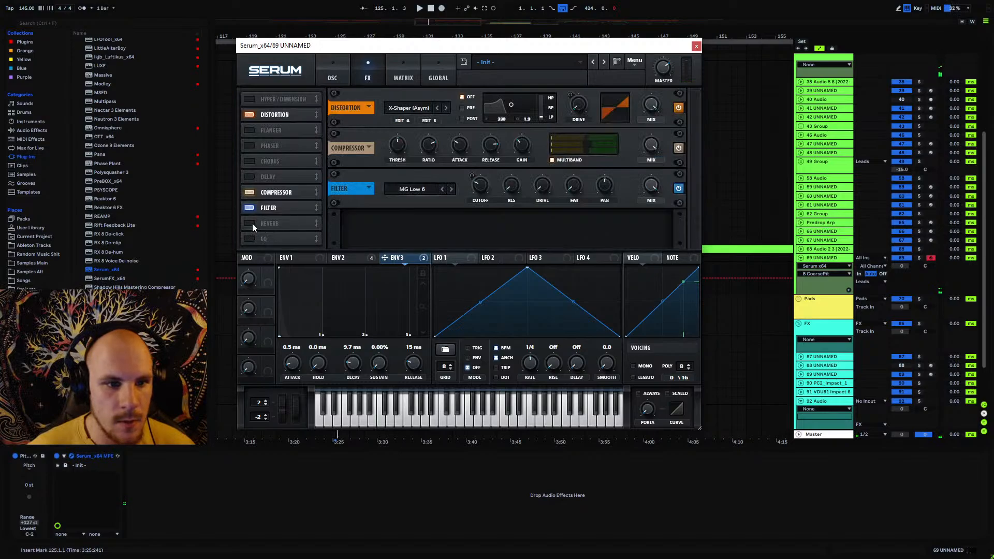
pyautogui.click(335, 77)
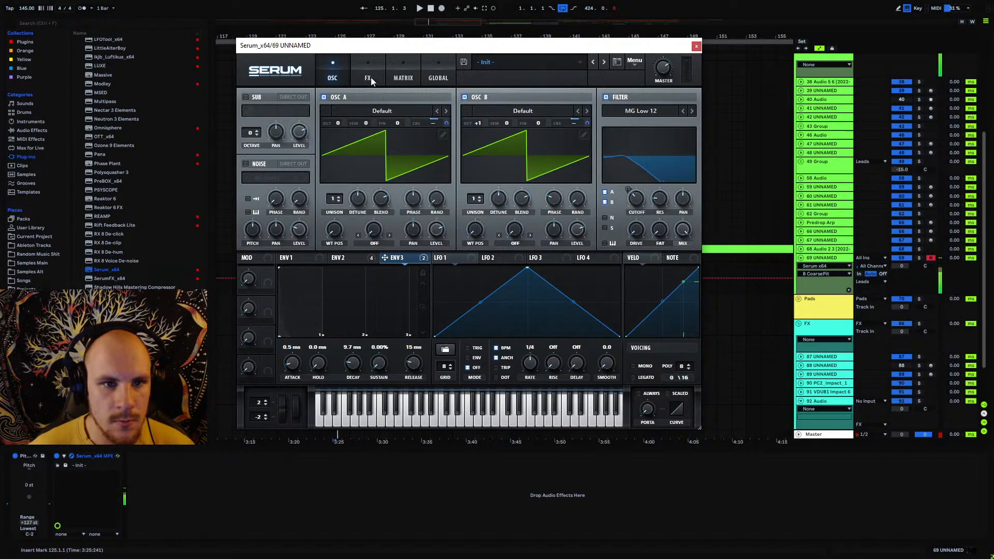
pyautogui.click(368, 77)
# - Set the main filter type to MG Low 24 and fine-tune its cutoff with Env 2 selected
pyautogui.click(333, 77)
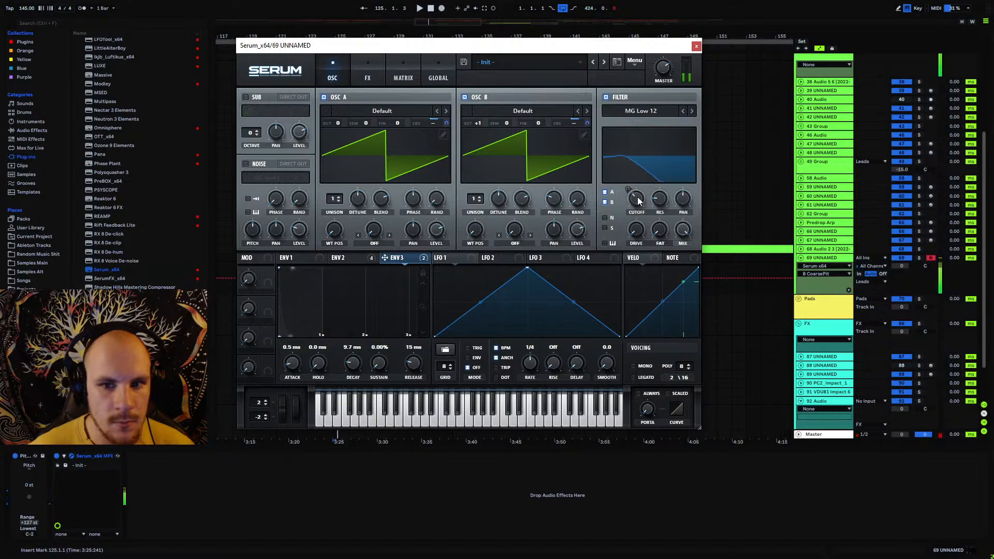
pyautogui.click(338, 258)
pyautogui.moveTo(631, 195)
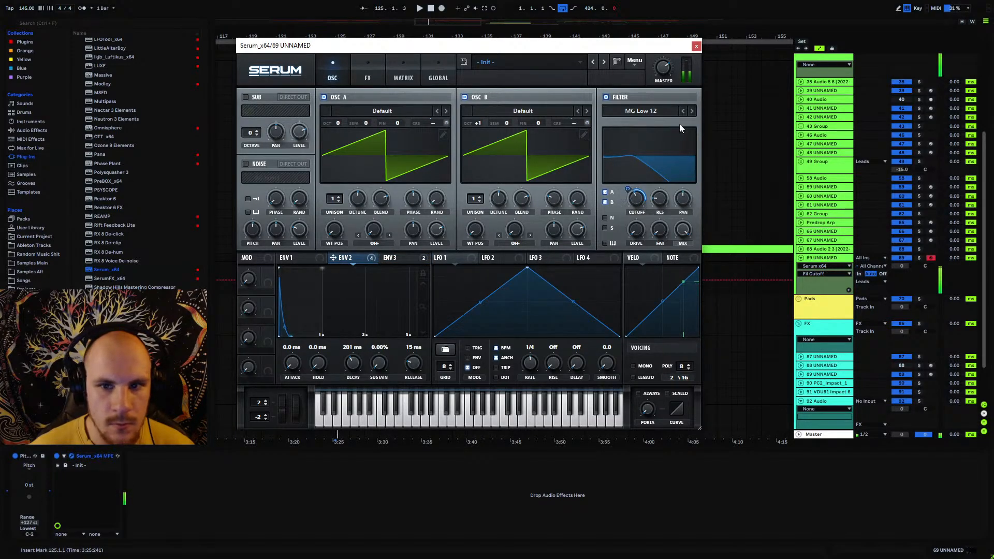
pyautogui.click(693, 112)
pyautogui.moveTo(638, 204); pyautogui.dragTo(640, 202)
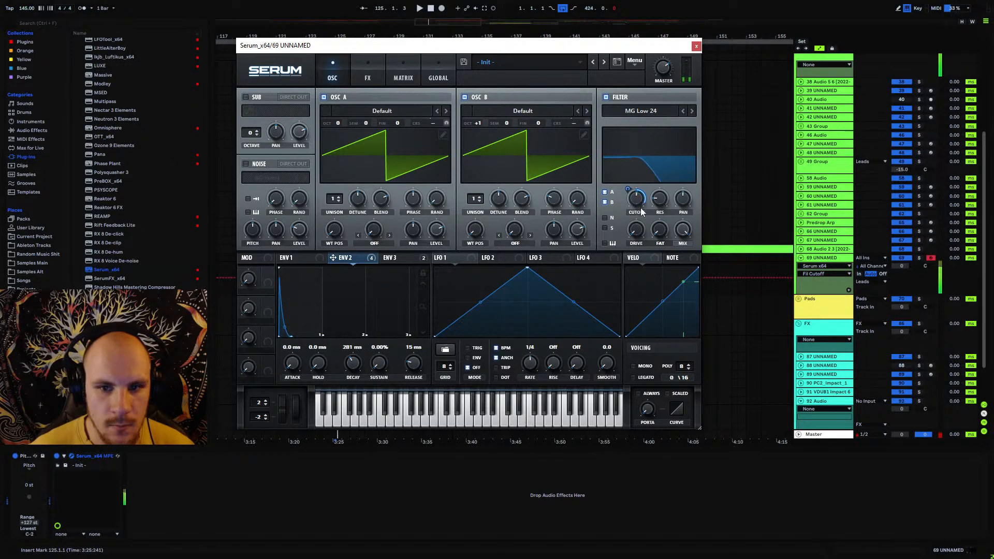
# - Change the FX filter type to MG Low 18 and set its Env 2 cutoff modulation amount to 39
pyautogui.click(367, 75)
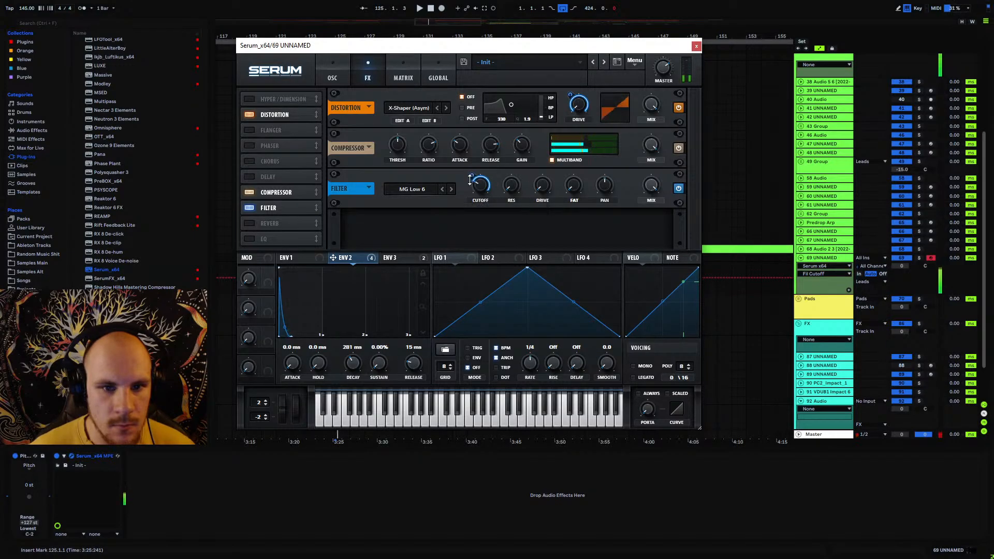
pyautogui.click(451, 189)
pyautogui.click(452, 189)
pyautogui.moveTo(479, 187)
pyautogui.mouseDown()
pyautogui.moveTo(489, 178)
pyautogui.moveTo(471, 188)
pyautogui.mouseUp()
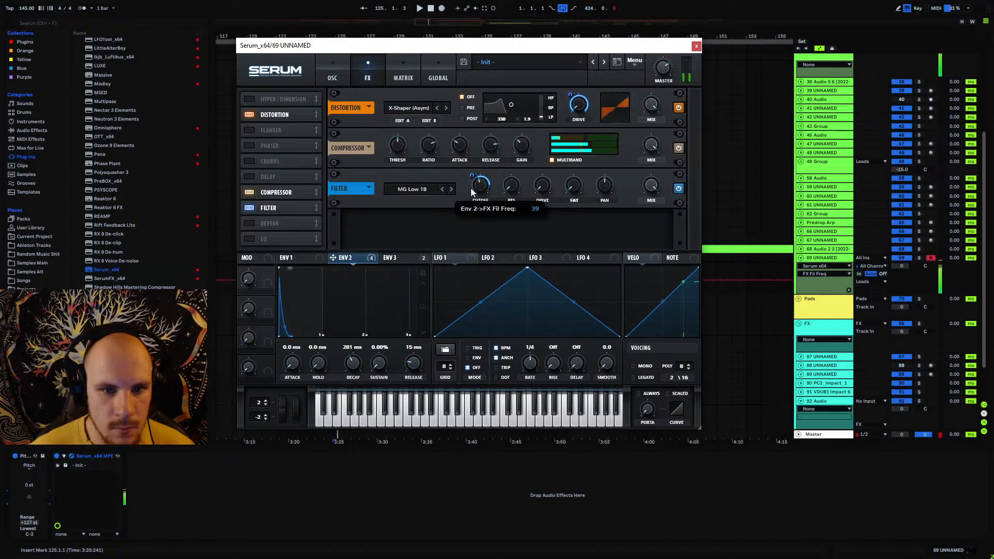
# - Enable the Hyper/Dimension effect with Retrig on, and adjust the Dimension mix and size and the Hyper mix
pyautogui.click(249, 99)
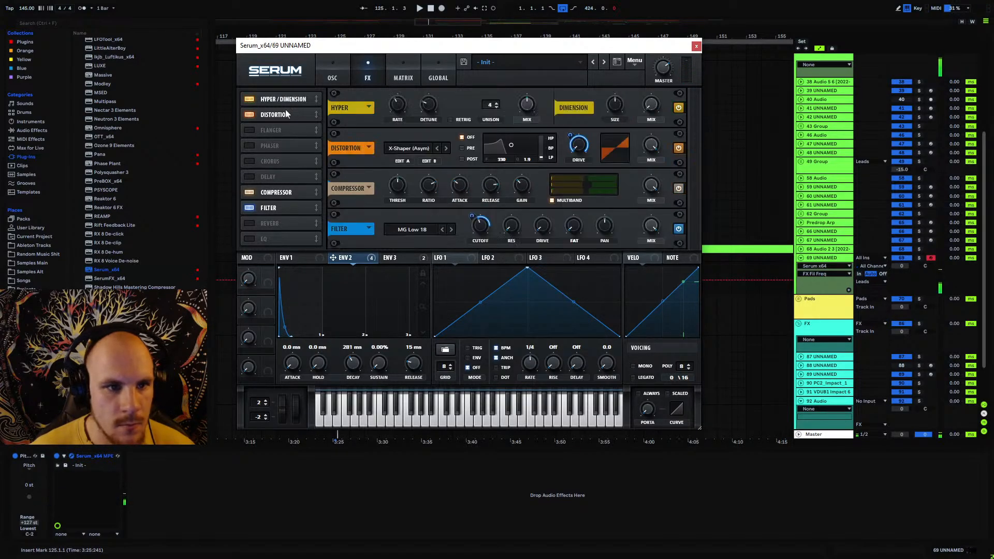
pyautogui.click(467, 121)
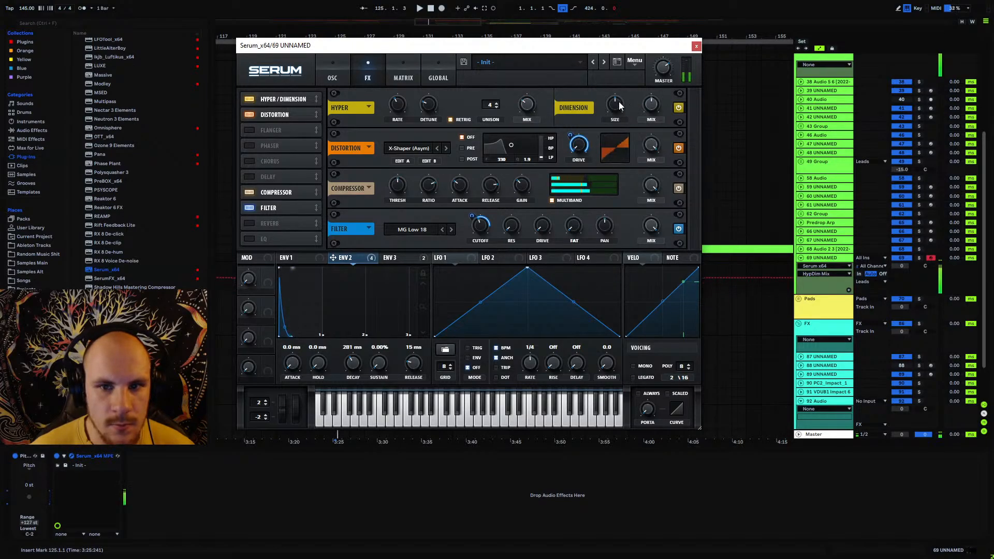
pyautogui.moveTo(616, 104); pyautogui.dragTo(604, 146)
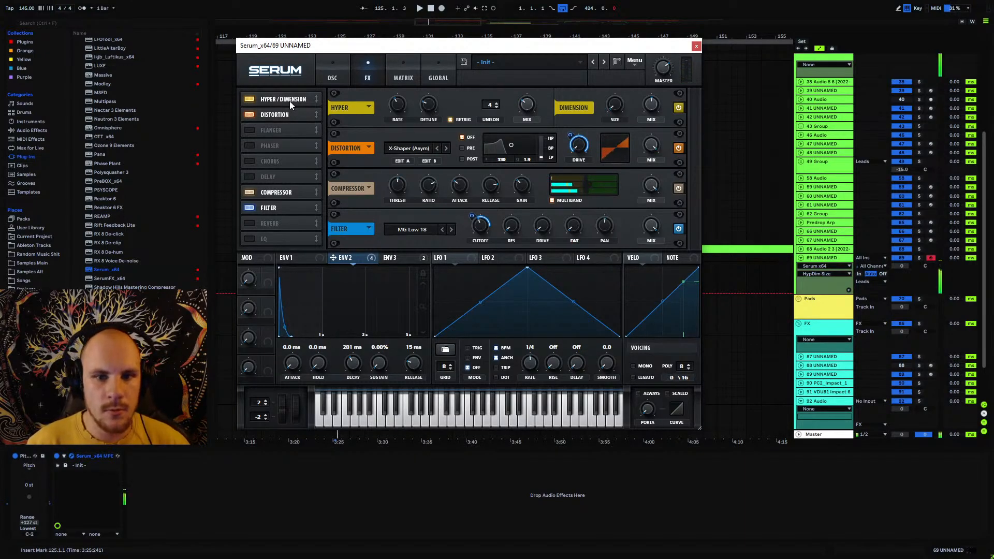
pyautogui.click(533, 97)
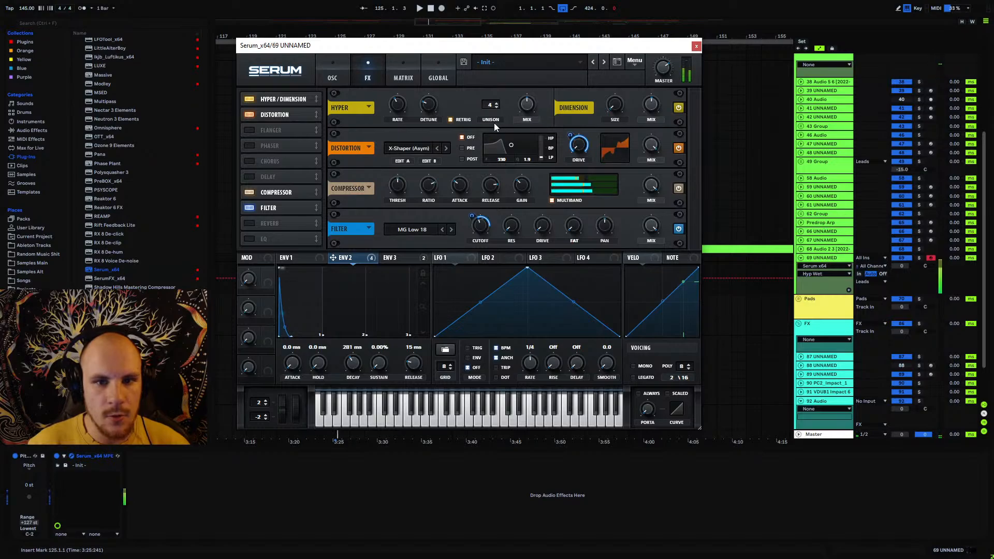
# - Close the Serum window and audition the arrangement around bar 129
pyautogui.click(696, 46)
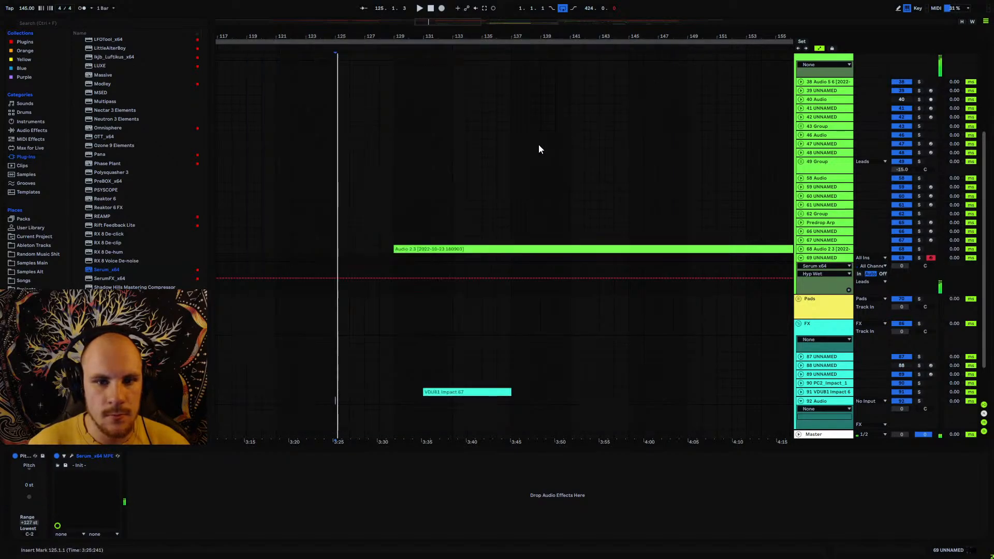
pyautogui.moveTo(433, 37); pyautogui.dragTo(460, 73)
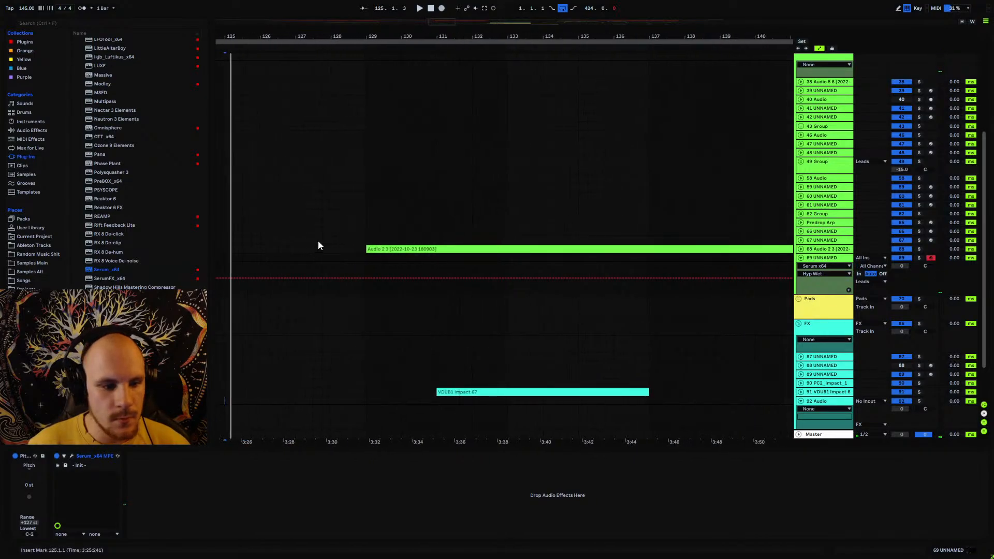
pyautogui.press('space')
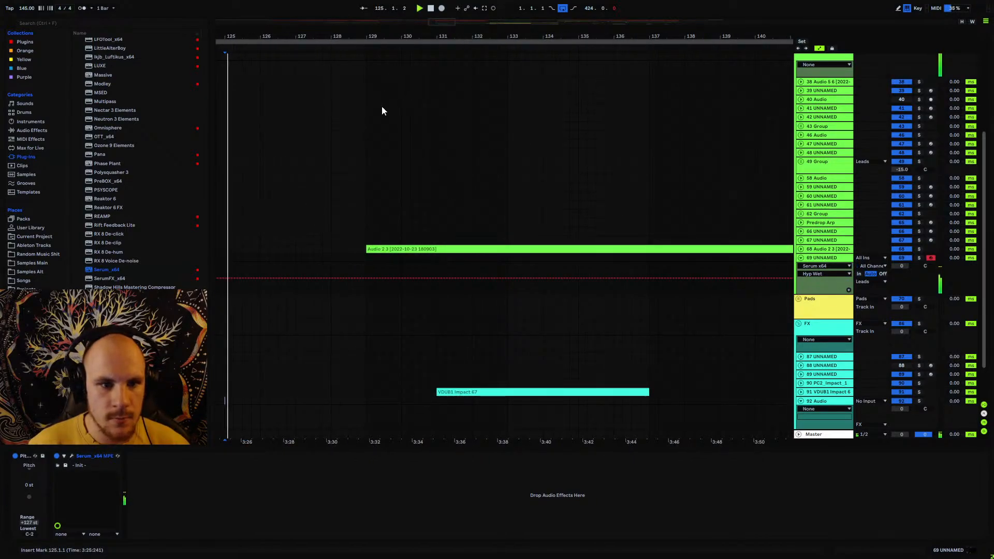
pyautogui.click(360, 117)
pyautogui.press('space')
pyautogui.press('space')
pyautogui.click(364, 117)
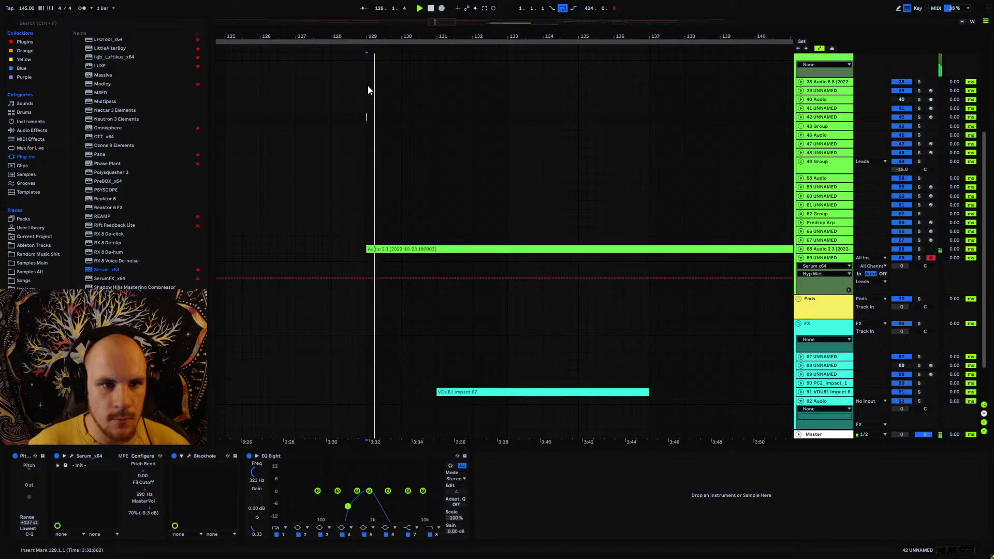
# - Stop playback and create a 0.0.2-long MIDI clip on track 69 ending exactly at bar 129
pyautogui.moveTo(368, 37); pyautogui.dragTo(441, 69)
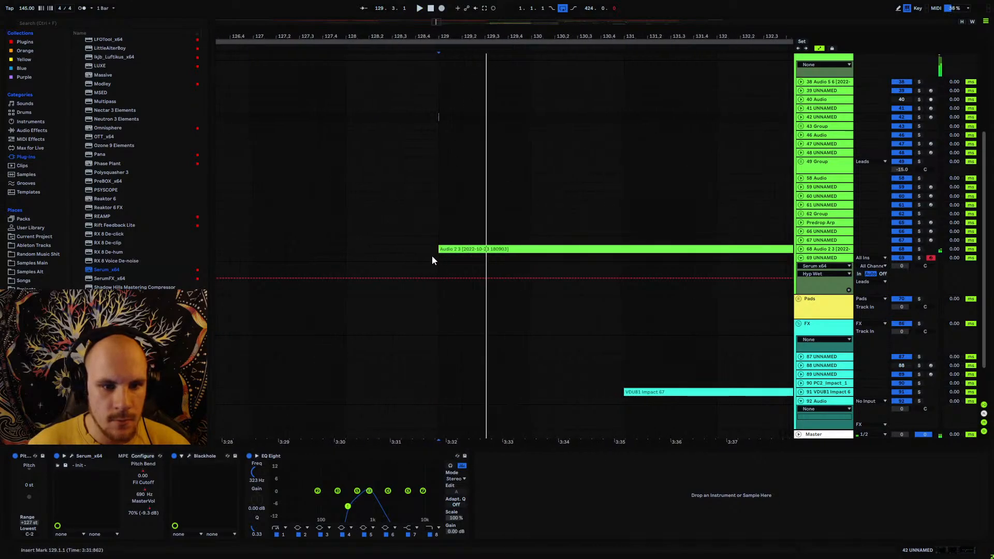
pyautogui.press('space')
pyautogui.moveTo(427, 257); pyautogui.dragTo(438, 258)
pyautogui.hotkey('ctrl', 'shift', 'm')
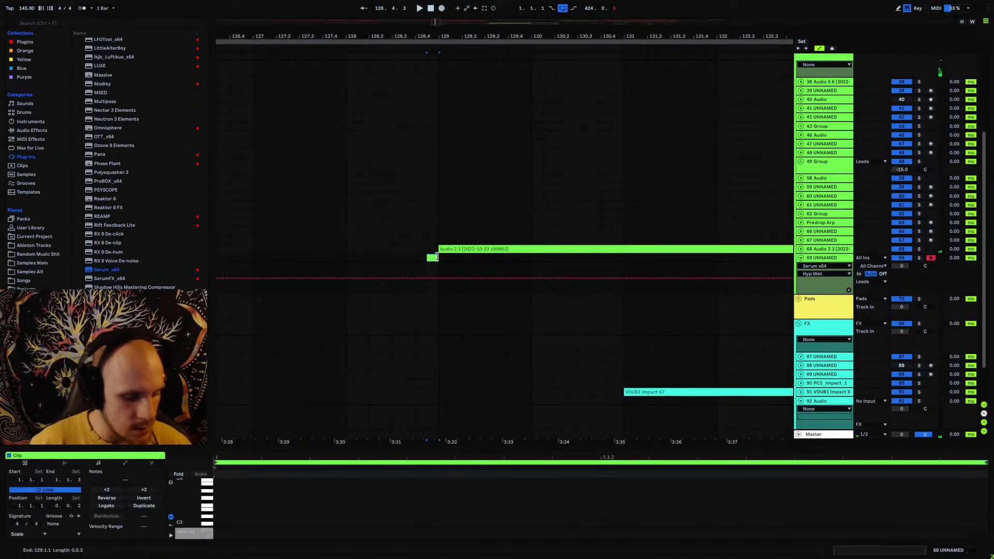
# - Draw a G#0 note filling the whole length of the short clip and play it back
pyautogui.click(242, 503)
pyautogui.scroll(-4, 233, 497)
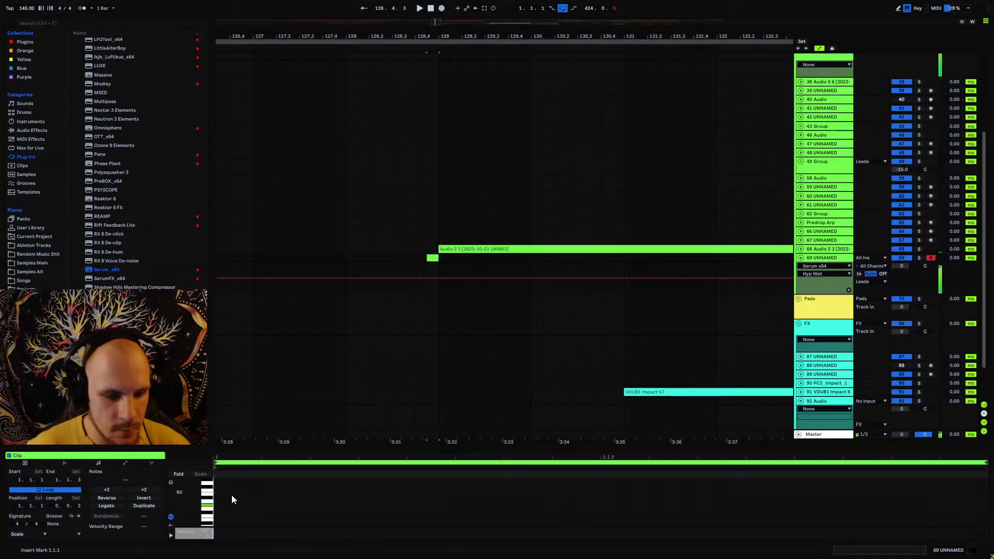
pyautogui.doubleClick(230, 506)
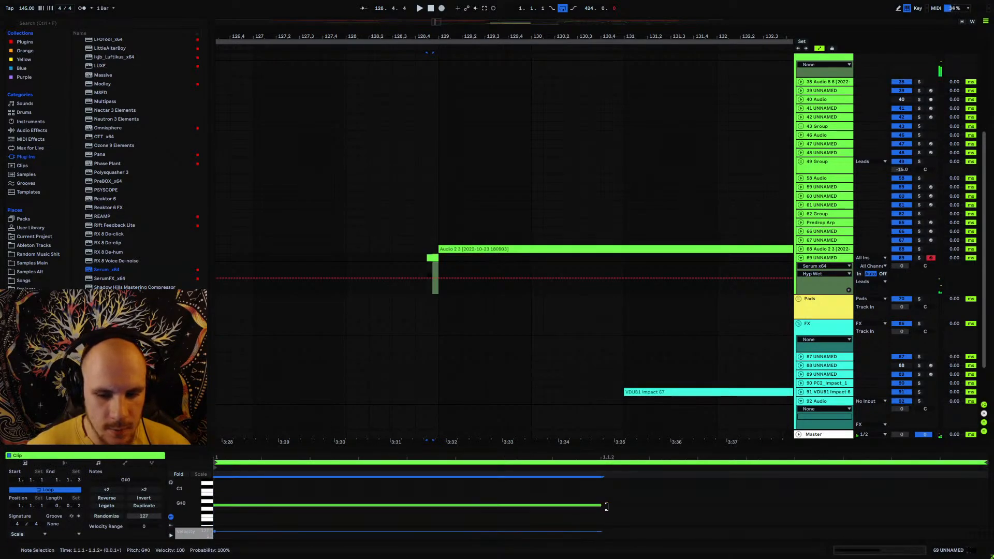
pyautogui.moveTo(607, 506); pyautogui.dragTo(988, 506)
pyautogui.press('space')
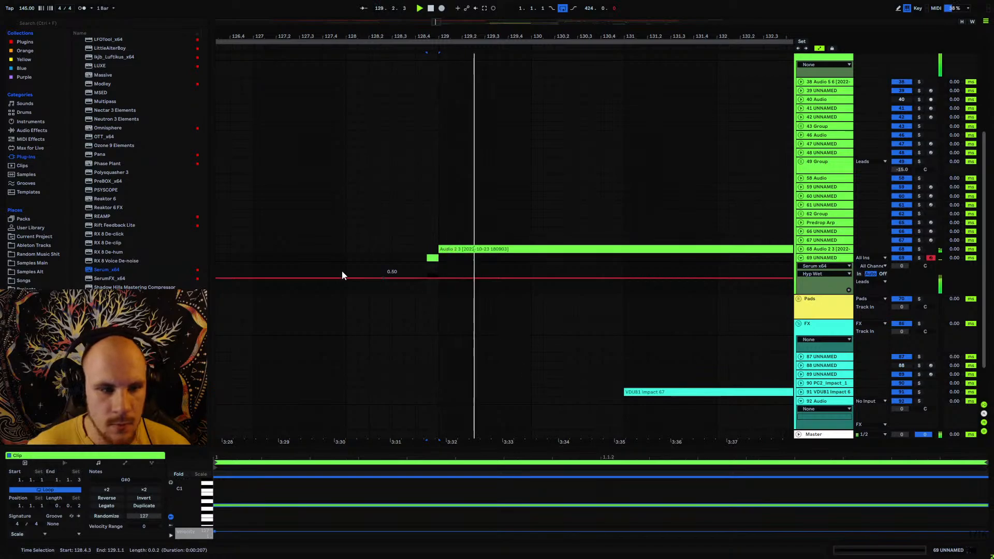
# - Add Ableton's Echo audio effect after Serum on track 69
pyautogui.click(24, 130)
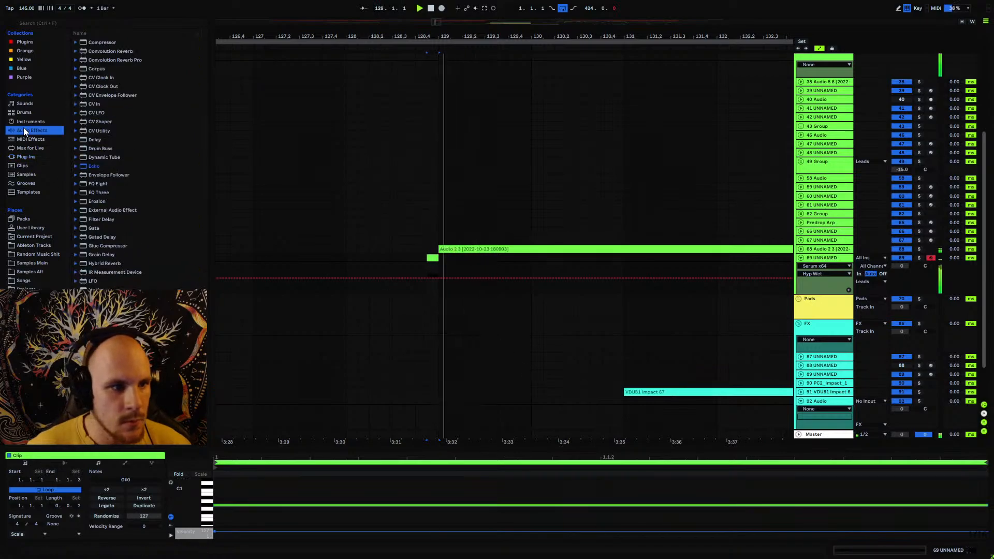
pyautogui.click(90, 166)
pyautogui.click(434, 267)
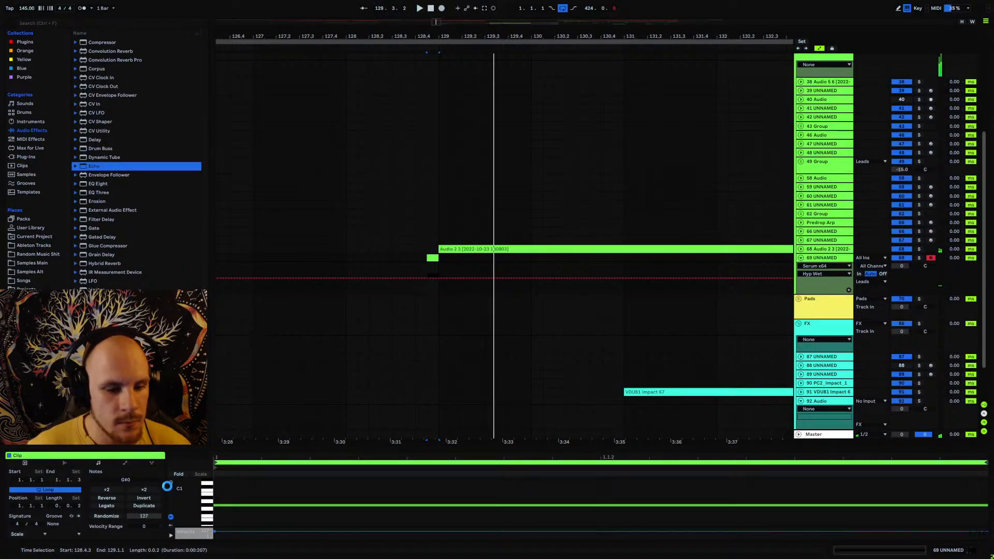
pyautogui.click(173, 471)
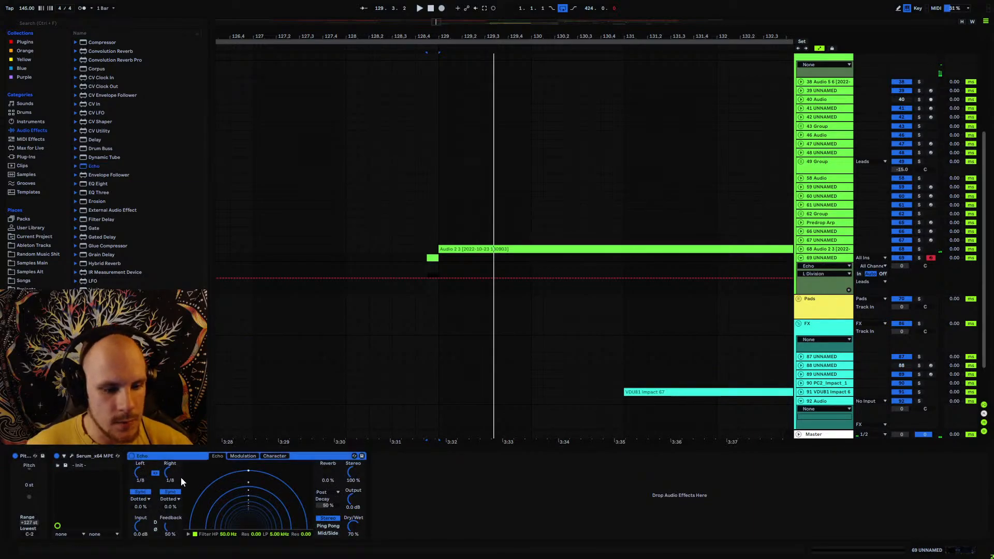
# - Set Echo to 1/4 delay time, 71% feedback, Ping Pong mode and 37% dry/wet, and play the result
pyautogui.click(172, 474)
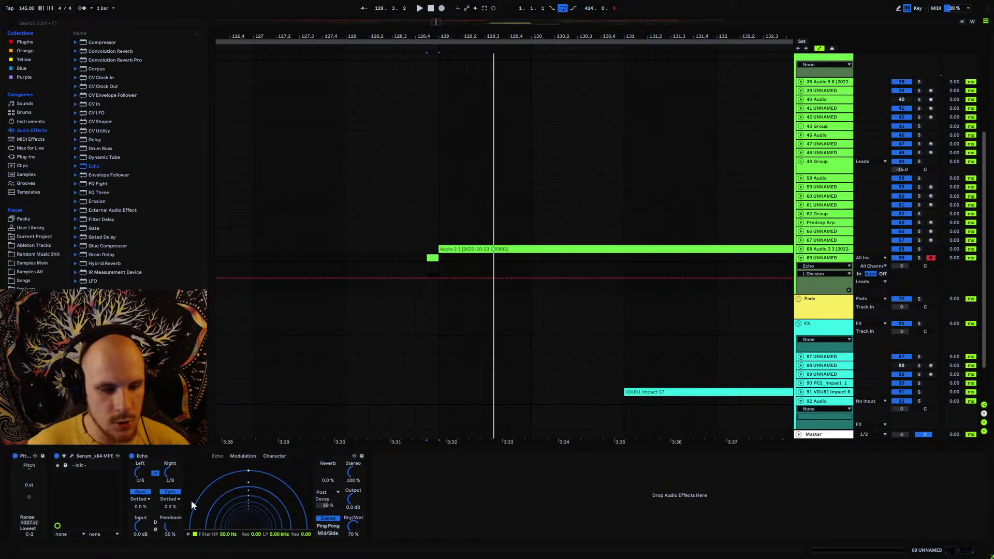
pyautogui.moveTo(170, 473); pyautogui.dragTo(171, 465)
pyautogui.moveTo(172, 528); pyautogui.dragTo(172, 512)
pyautogui.click(334, 526)
pyautogui.moveTo(354, 526); pyautogui.dragTo(354, 546)
pyautogui.press('space')
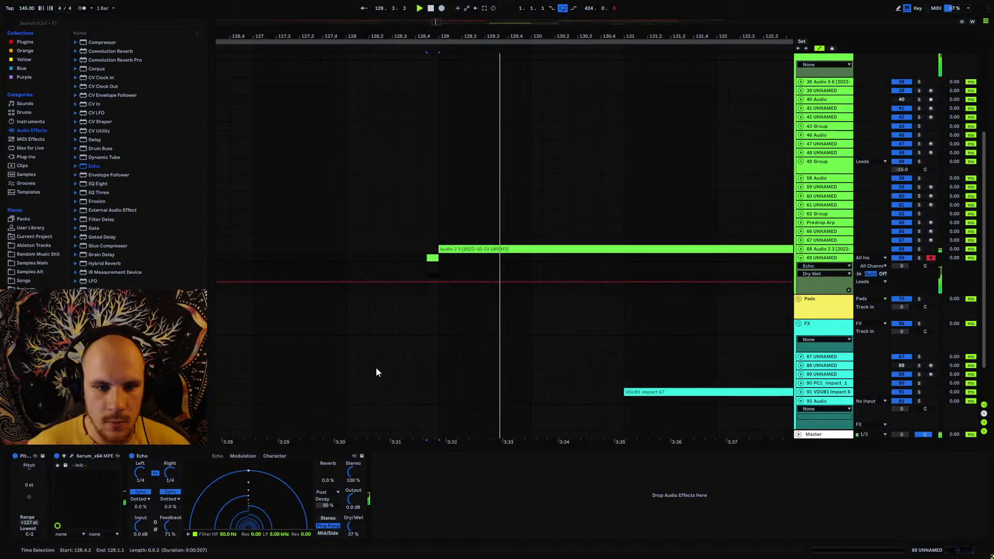
# - Play from bar 127 and add EQ Eight after Echo, rolling off lows and highs and boosting 344 Hz by 6.82 dB
pyautogui.click(347, 258)
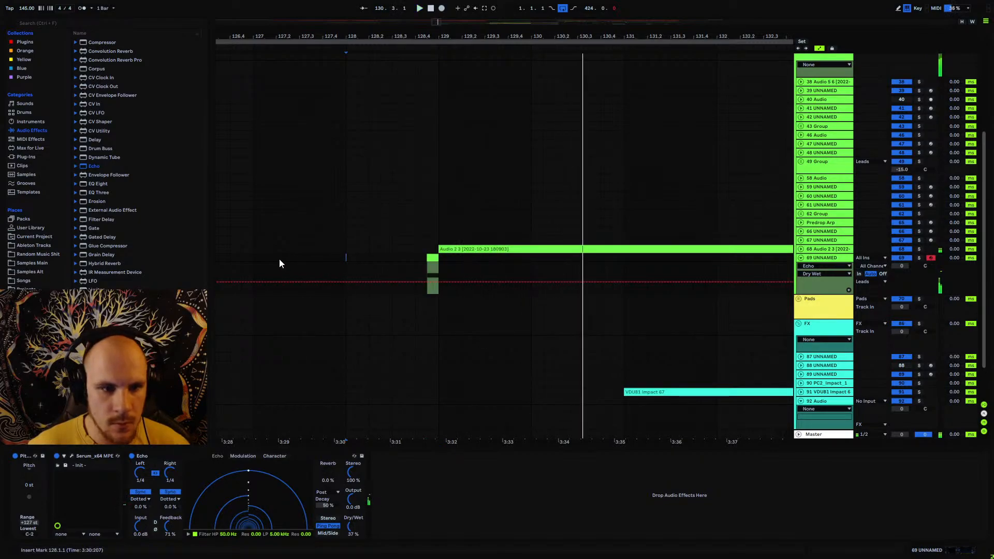
pyautogui.click(252, 260)
pyautogui.press('space')
pyautogui.moveTo(332, 37); pyautogui.dragTo(389, 22)
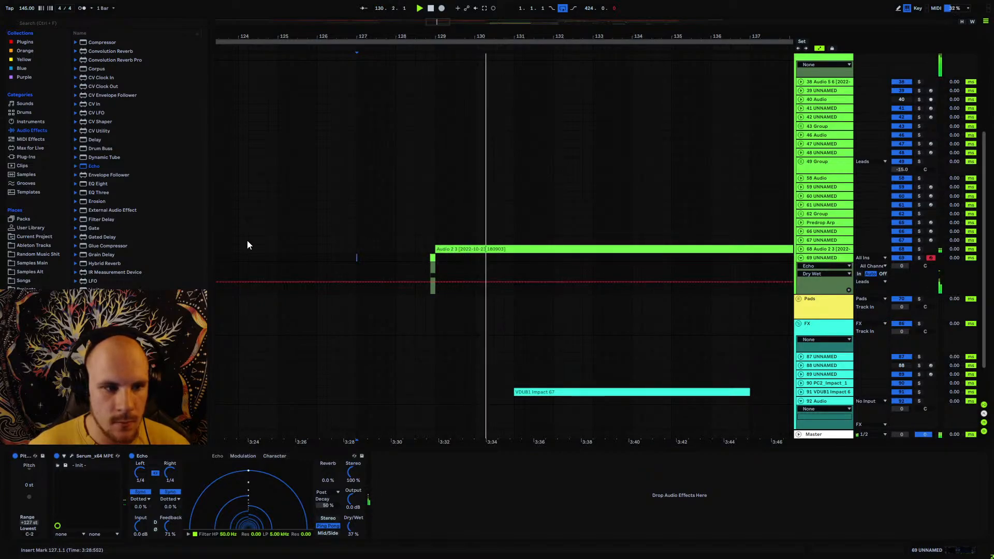
pyautogui.moveTo(110, 184); pyautogui.dragTo(451, 510)
pyautogui.moveTo(565, 496); pyautogui.dragTo(472, 478)
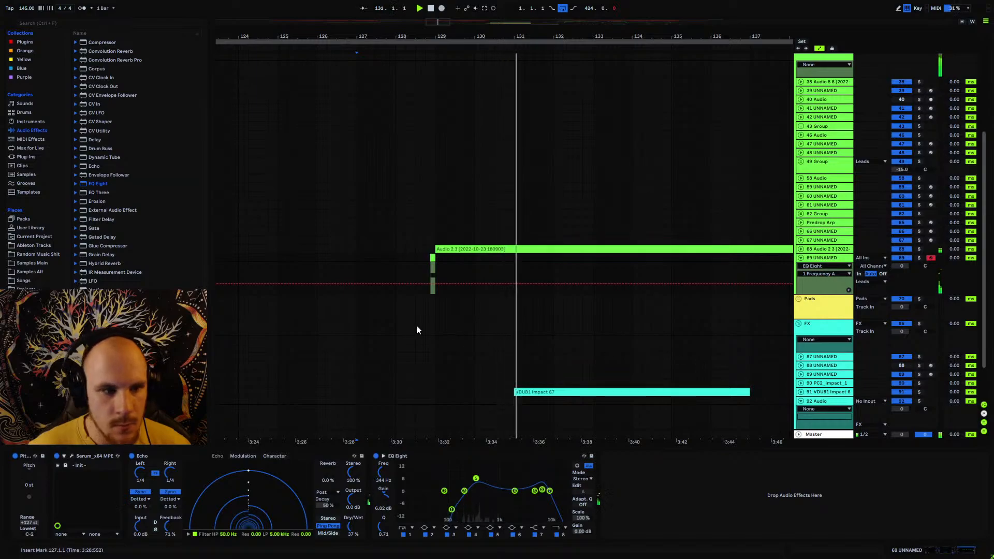
# - Insert OTT between Serum and Echo, set its output to 10.7 dB and reduce its time to 14%
pyautogui.click(307, 478)
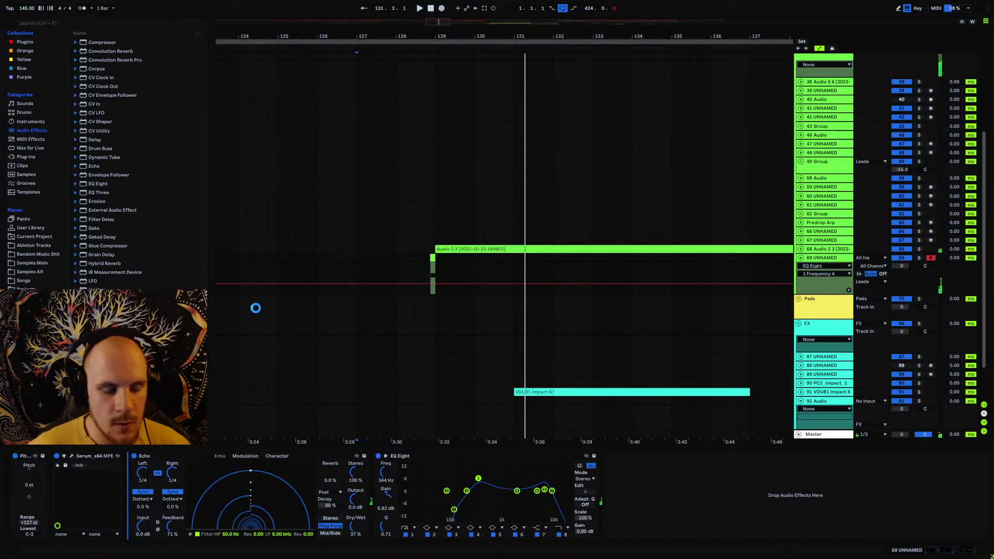
pyautogui.click(433, 258)
pyautogui.press('space')
pyautogui.moveTo(340, 471); pyautogui.dragTo(339, 461)
pyautogui.press('space')
pyautogui.press('space')
pyautogui.click(338, 497)
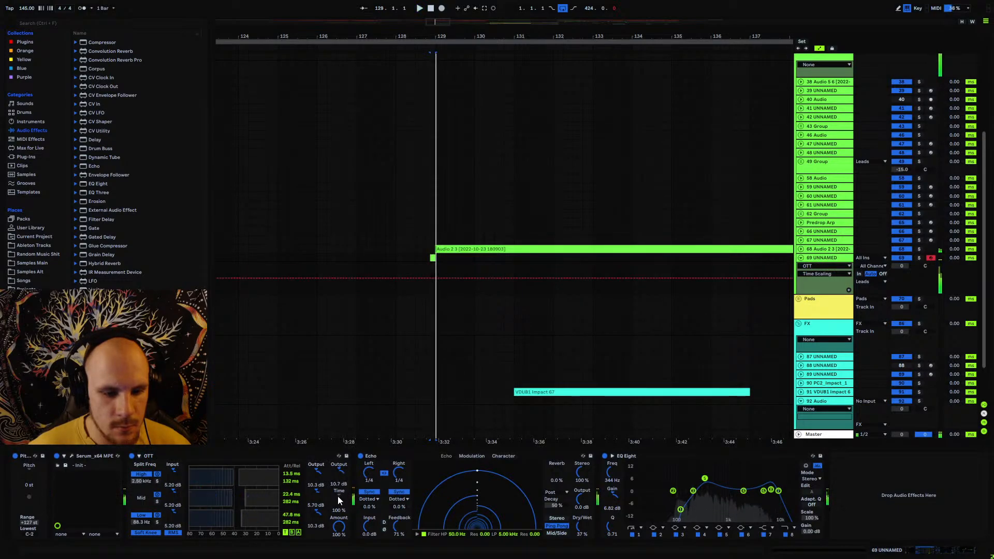
pyautogui.moveTo(342, 496); pyautogui.dragTo(342, 524)
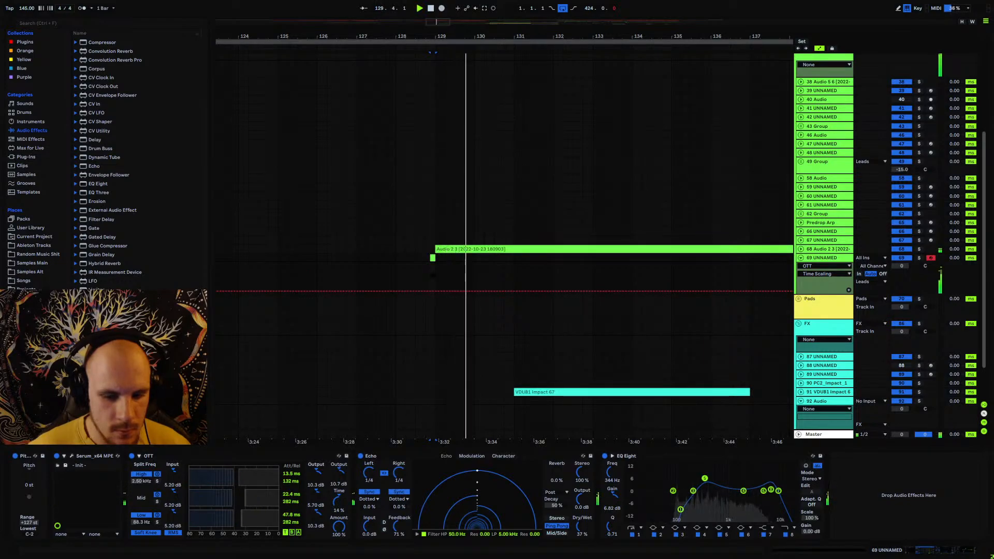
# - Try Hybrid Reverb at the end of the chain with a lowered dry/wet, and delete it
pyautogui.click(104, 264)
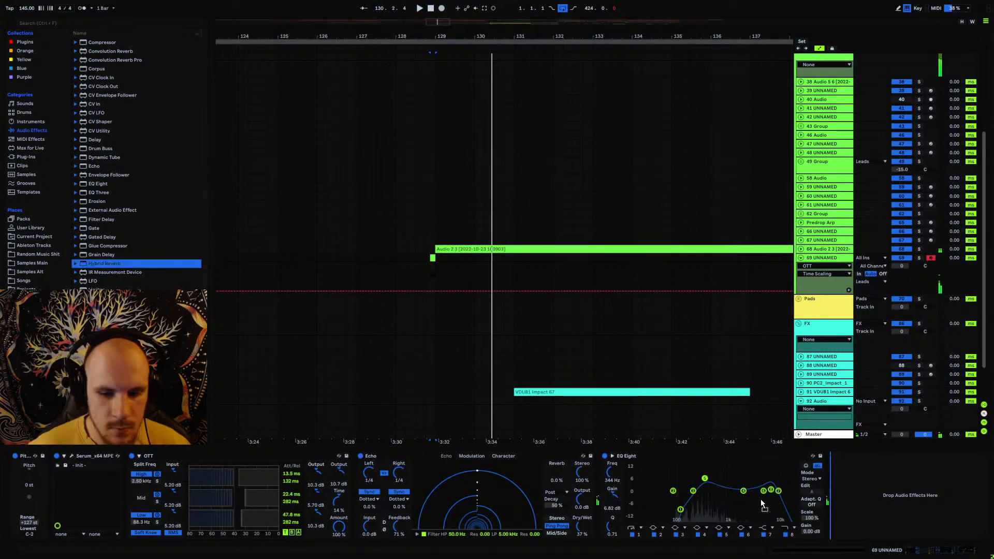
pyautogui.moveTo(104, 264); pyautogui.dragTo(864, 521)
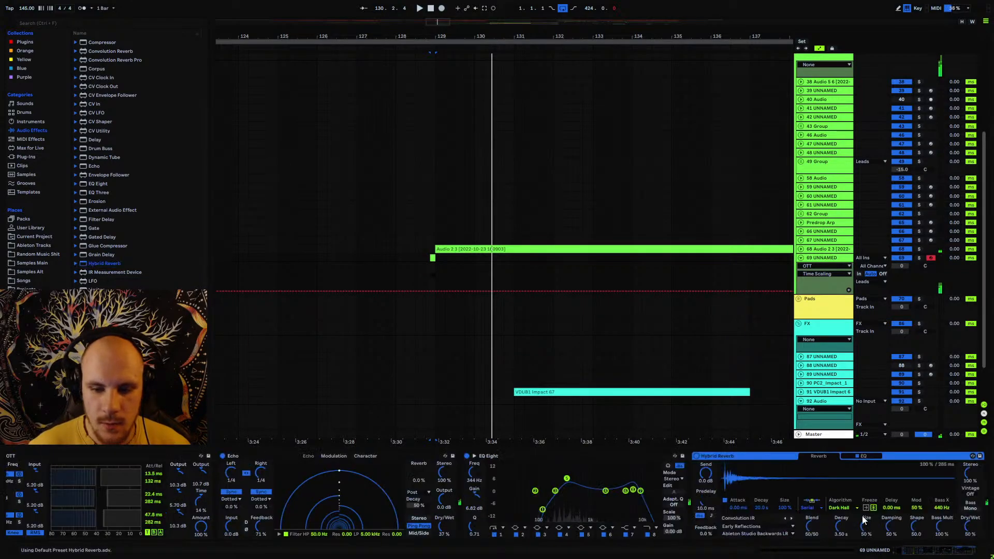
pyautogui.moveTo(968, 529); pyautogui.dragTo(969, 540)
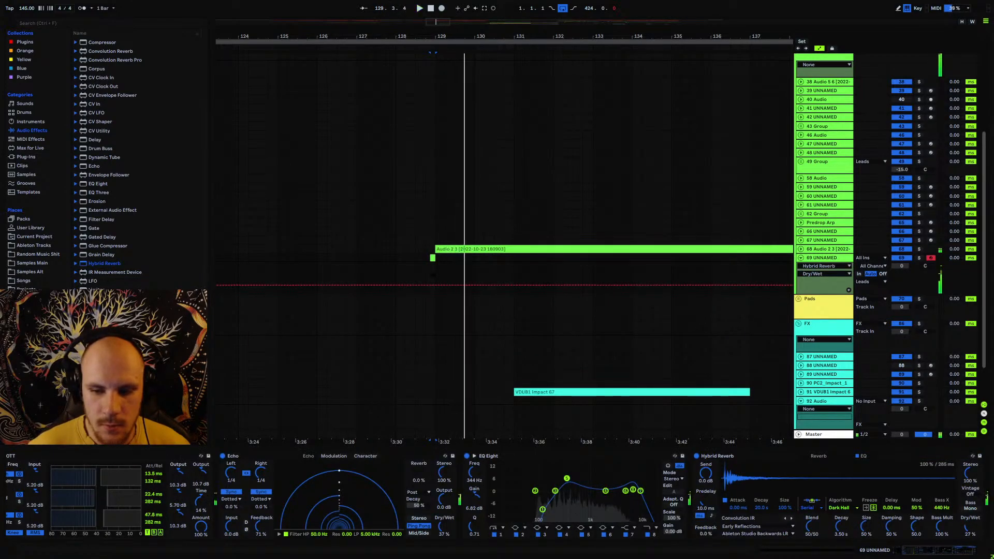
pyautogui.click(731, 458)
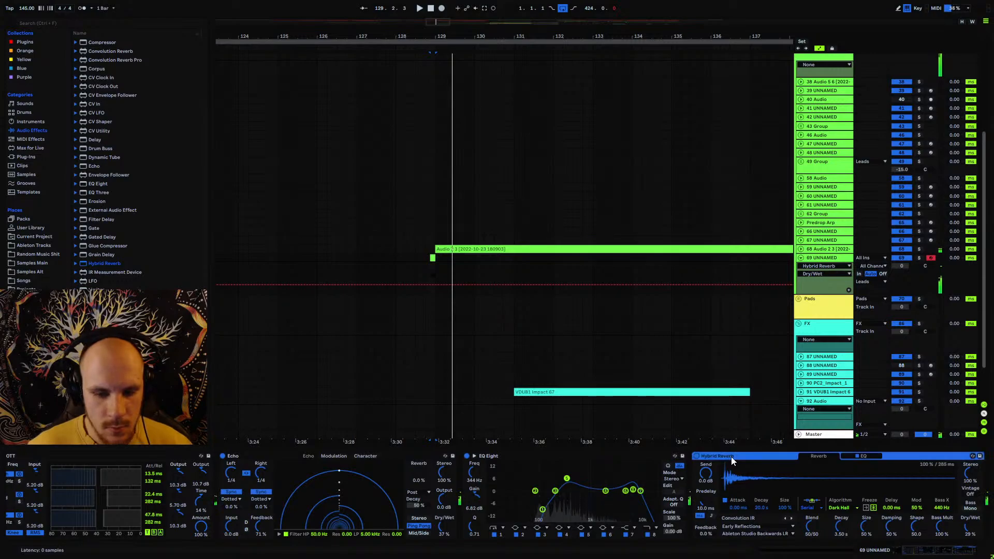
pyautogui.press('Delete')
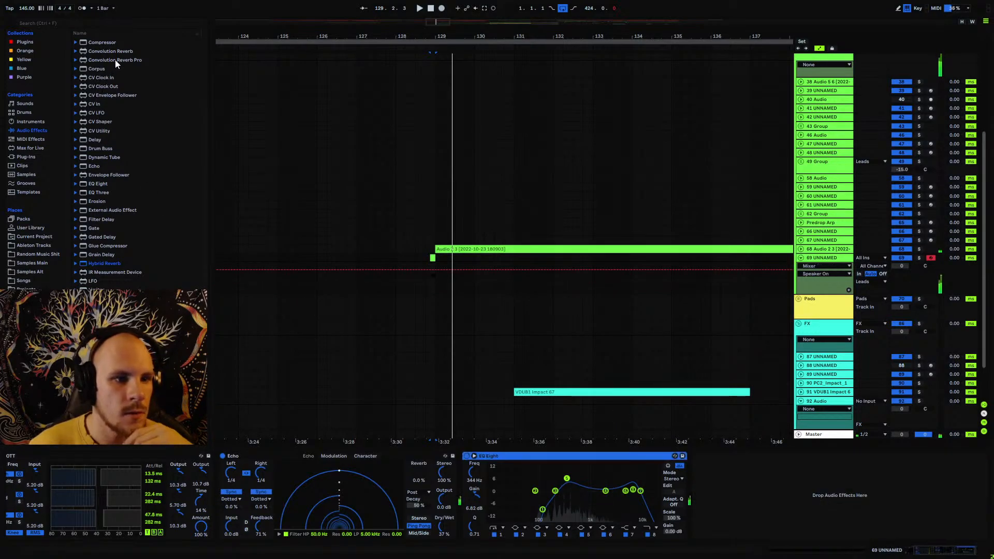
# - Add Convolution Reverb Pro after EQ Eight and lower its dry/wet to 35.8%
pyautogui.click(115, 60)
pyautogui.moveTo(629, 421); pyautogui.dragTo(720, 484)
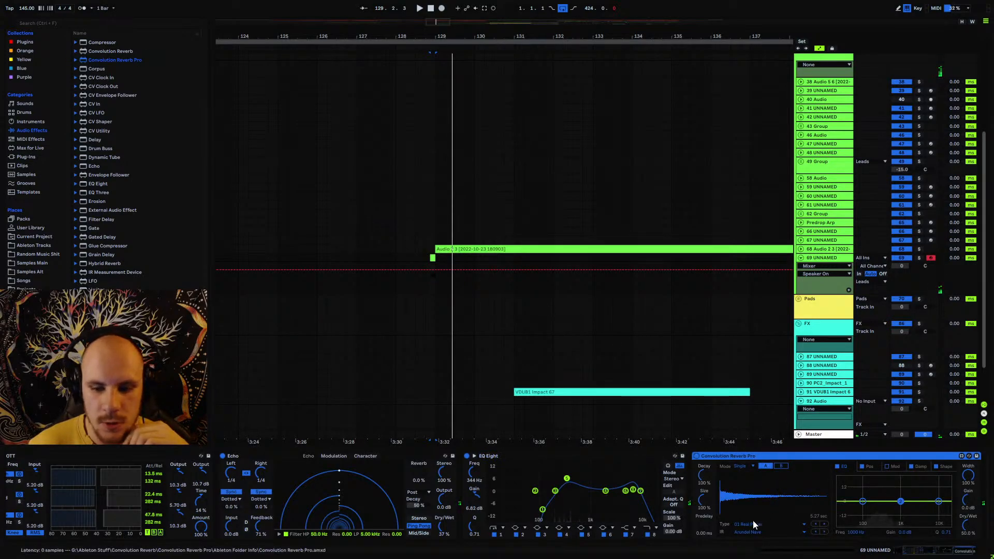
pyautogui.press('space')
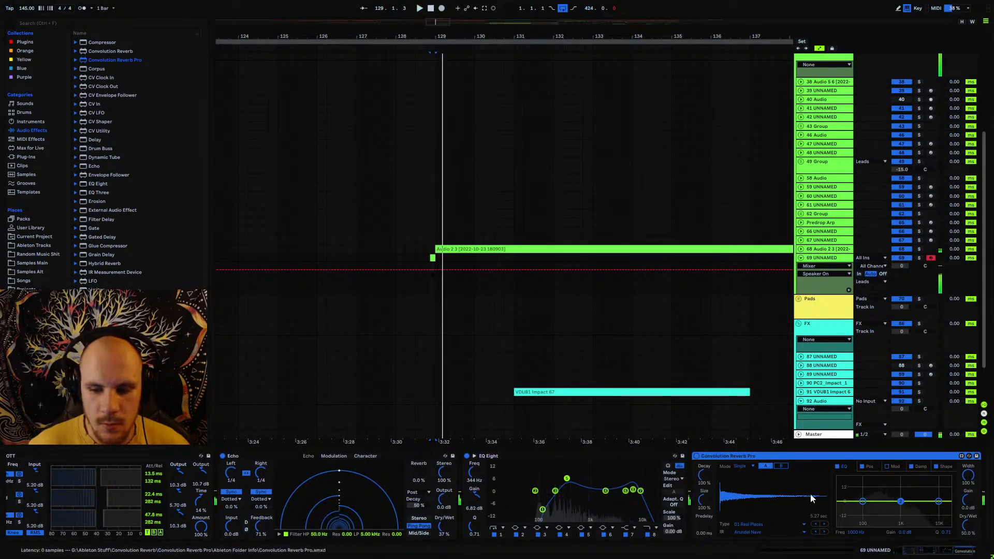
pyautogui.moveTo(970, 532); pyautogui.dragTo(970, 543)
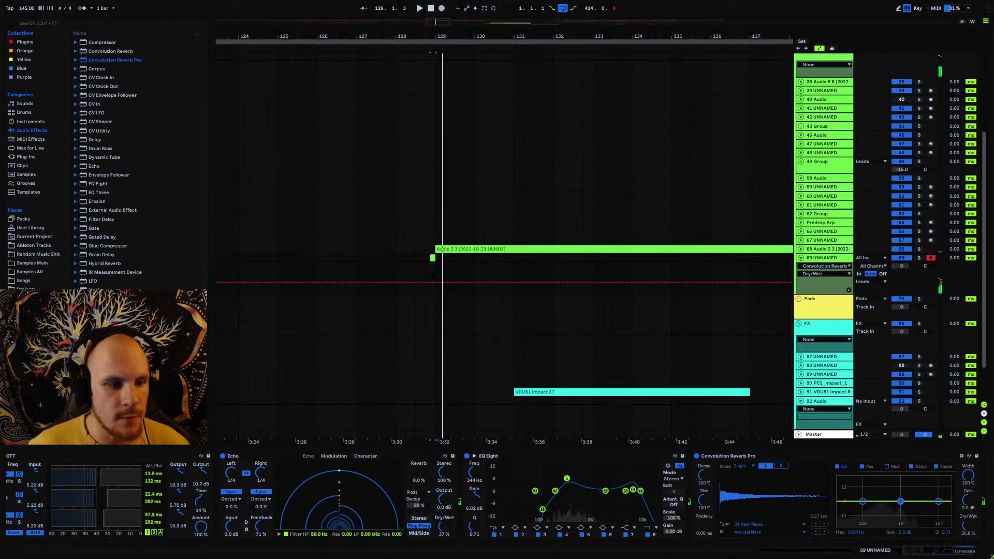
# - Insert Redux between OTT and Echo on the lead track with a 10.8 kHz rate, and play the result
pyautogui.scroll(-2, 129, 181)
pyautogui.moveTo(199, 446); pyautogui.dragTo(218, 496)
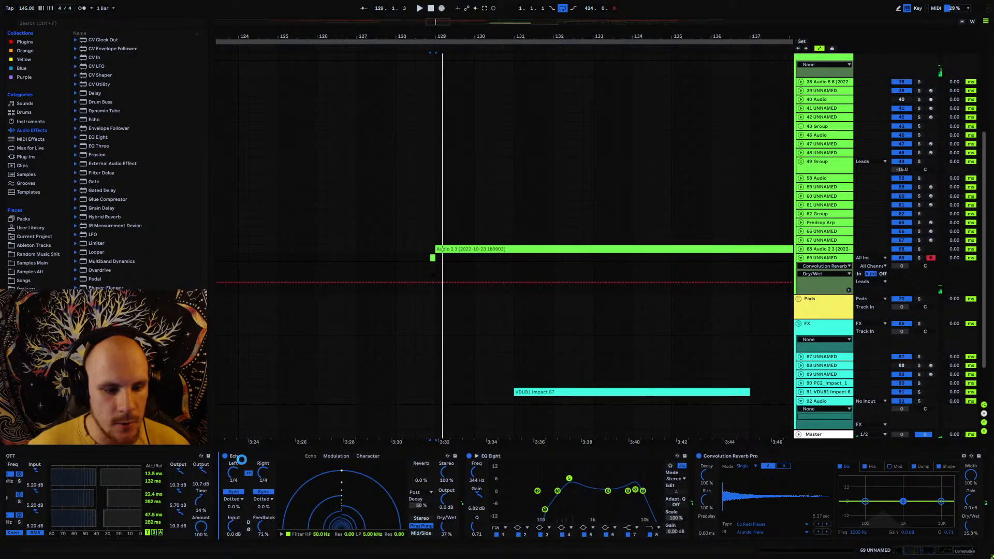
pyautogui.moveTo(242, 459); pyautogui.dragTo(243, 461)
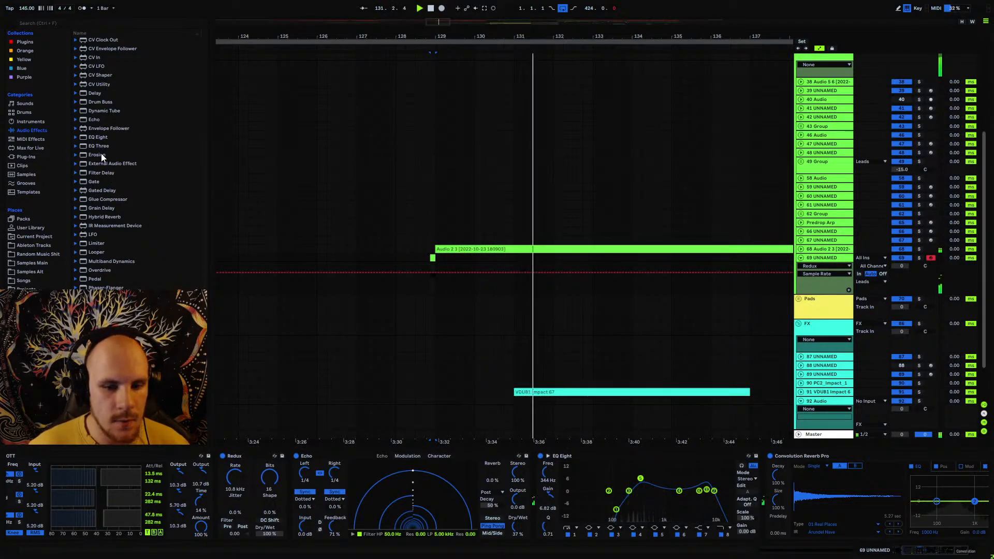
pyautogui.press('space')
pyautogui.press('space')
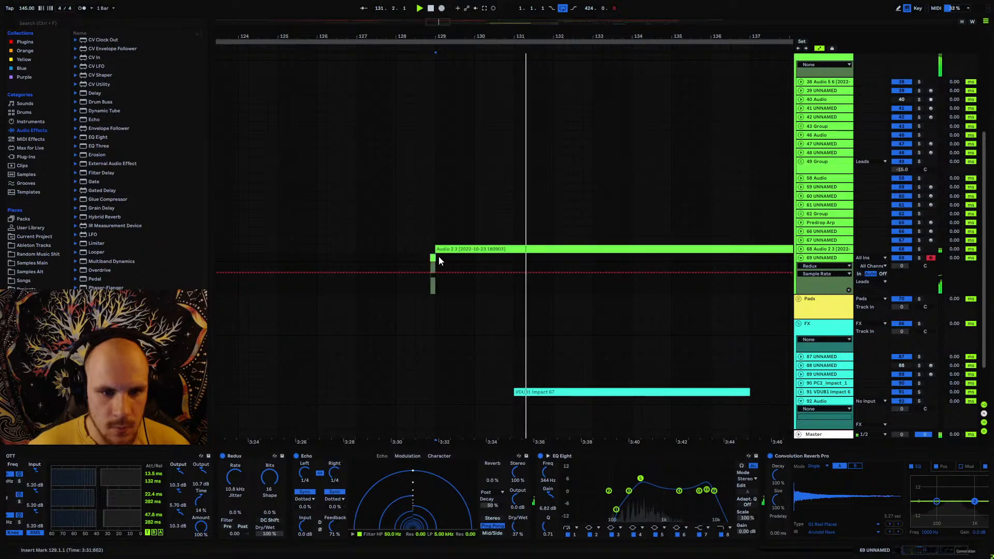
# - Duplicate the one-note lead clip at eight-bar intervals, placing copies just before bars 137, 145 and 153
pyautogui.moveTo(439, 256); pyautogui.dragTo(280, 262)
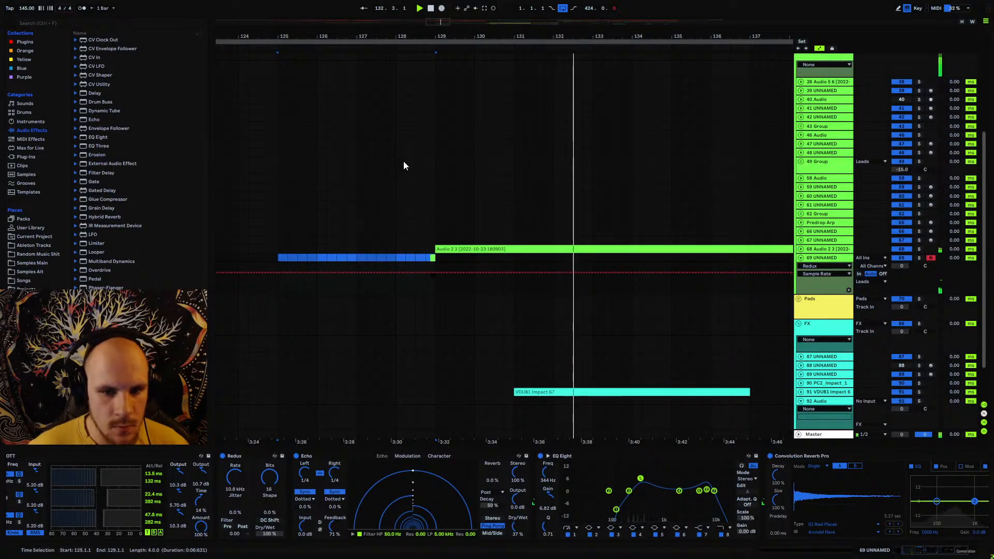
pyautogui.moveTo(434, 36); pyautogui.dragTo(458, 5)
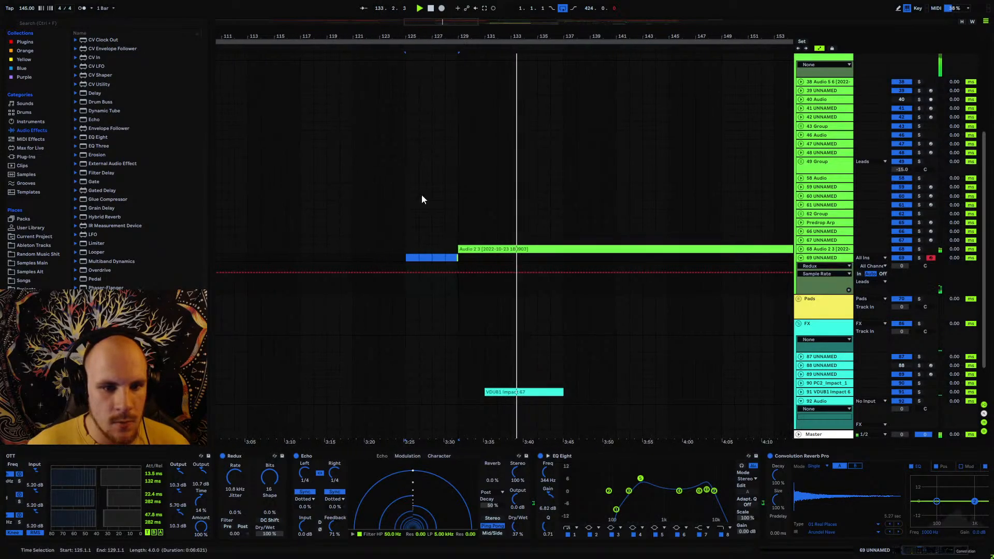
pyautogui.keyDown('shift'); pyautogui.click(354, 256); pyautogui.keyUp('shift')
pyautogui.hotkey('ctrl', 'd')
pyautogui.hotkey('ctrl', 'd')
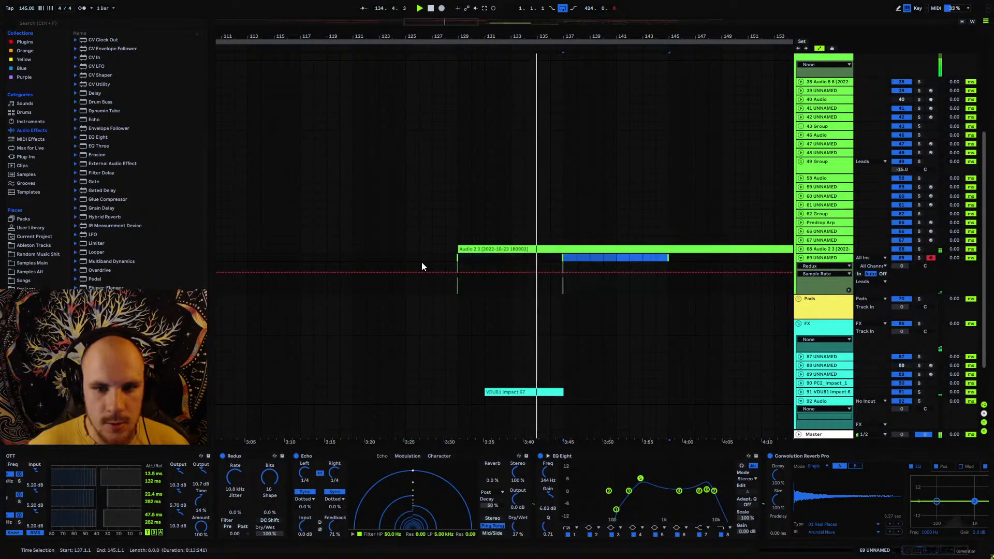
pyautogui.moveTo(575, 35); pyautogui.dragTo(453, 56)
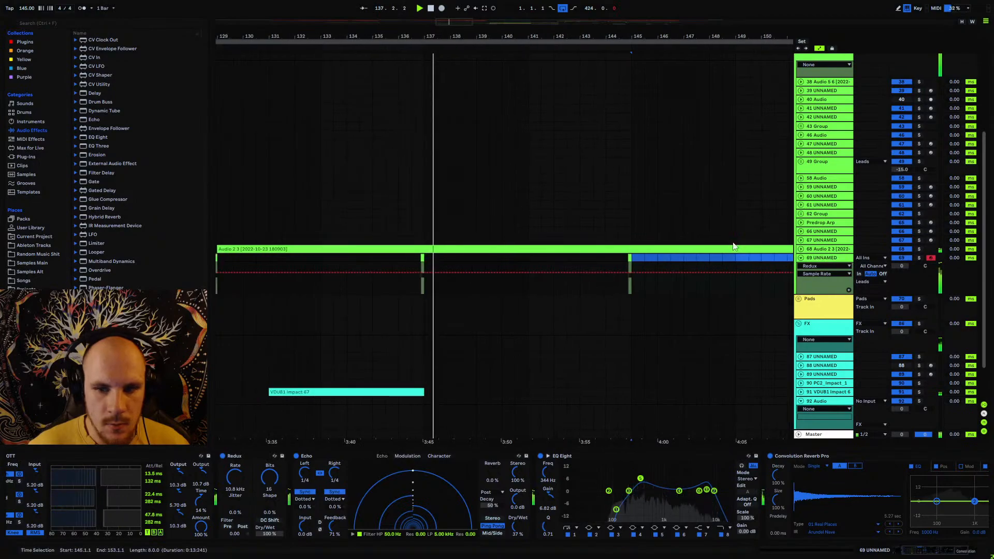
# - Add Saturator between Redux and Echo on the lead track, with 5 dB drive and Soft Clip on, and play it
pyautogui.click(823, 258)
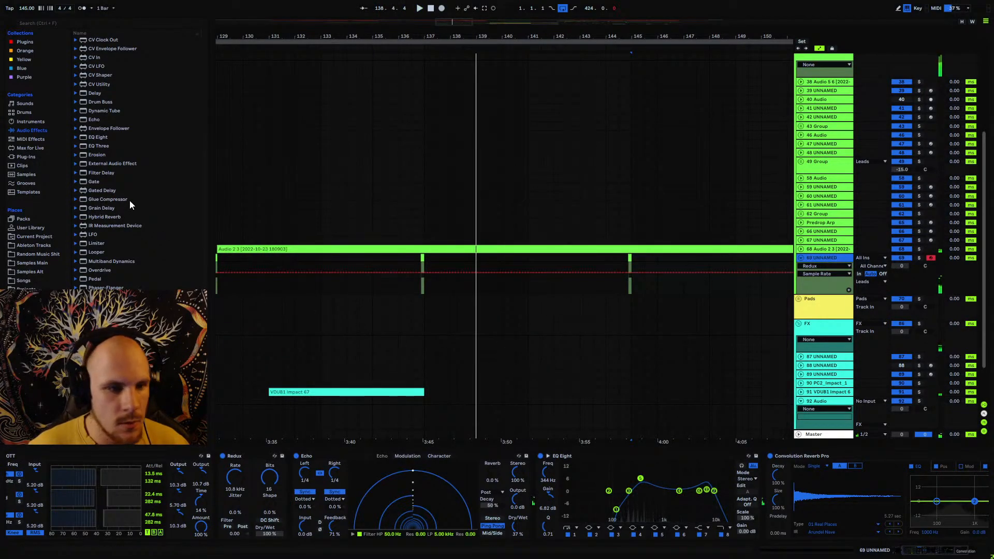
pyautogui.moveTo(98, 352); pyautogui.dragTo(281, 507)
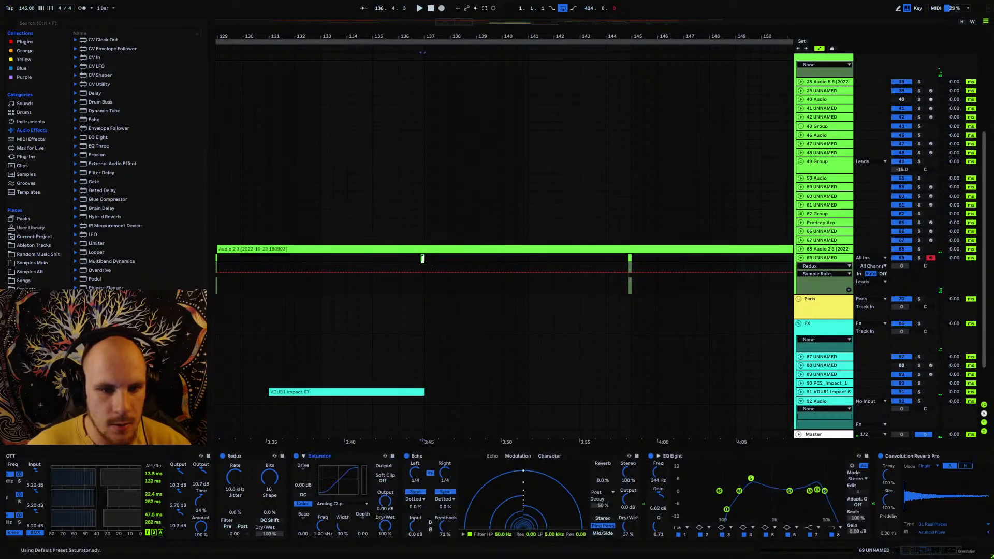
pyautogui.click(306, 483)
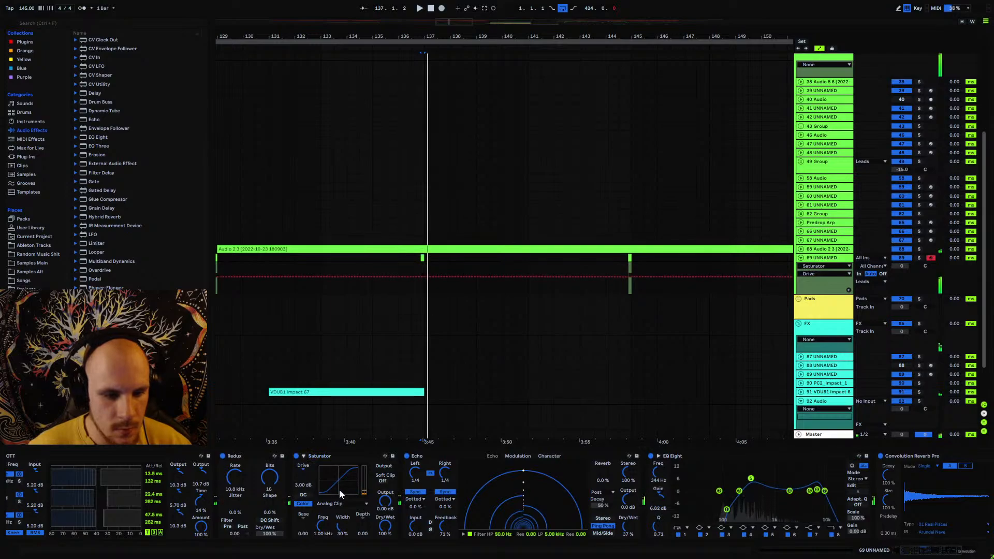
pyautogui.write('5')
pyautogui.press('Return')
pyautogui.press('space')
pyautogui.press('space')
pyautogui.click(382, 482)
pyautogui.press('space')
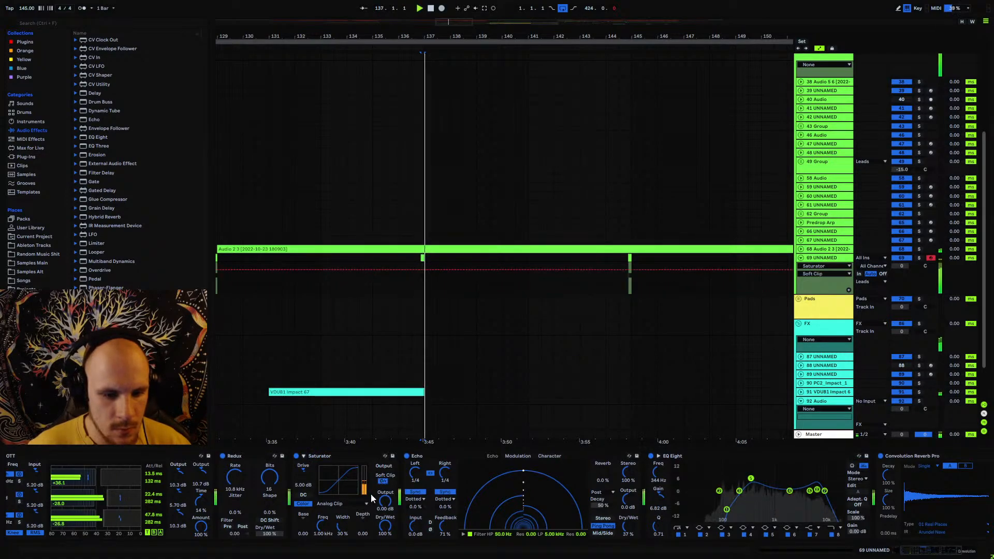
# - Set the lead track's volume to -14 dB and play the arrangement from bar 128
pyautogui.click(901, 267)
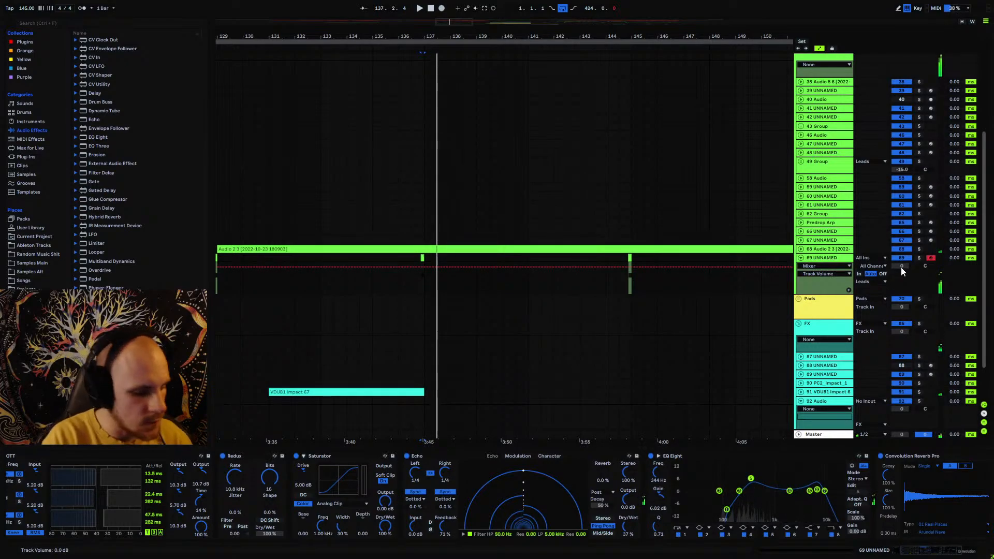
pyautogui.write('-14')
pyautogui.press('Return')
pyautogui.press('space')
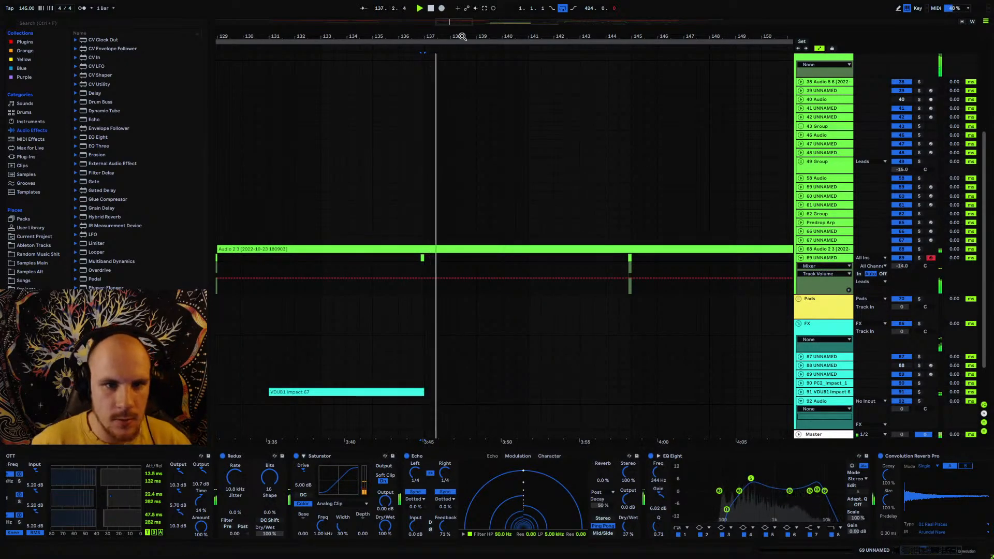
pyautogui.moveTo(462, 36); pyautogui.dragTo(530, 26)
pyautogui.click(314, 255)
pyautogui.press('space')
pyautogui.press('space')
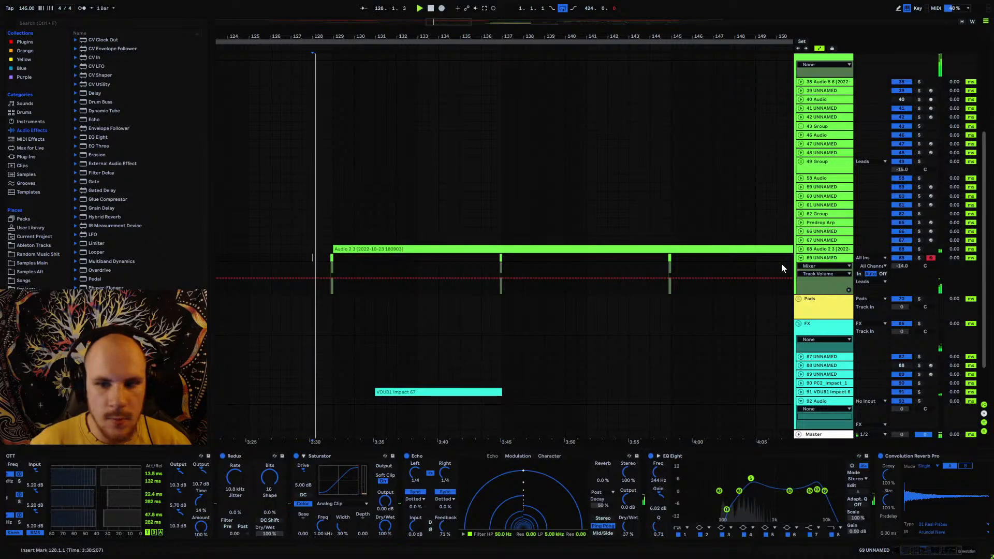
# - Set the Sustain of the kHs Transient Shaper on the Audio 2 3 track to -7%
pyautogui.click(822, 250)
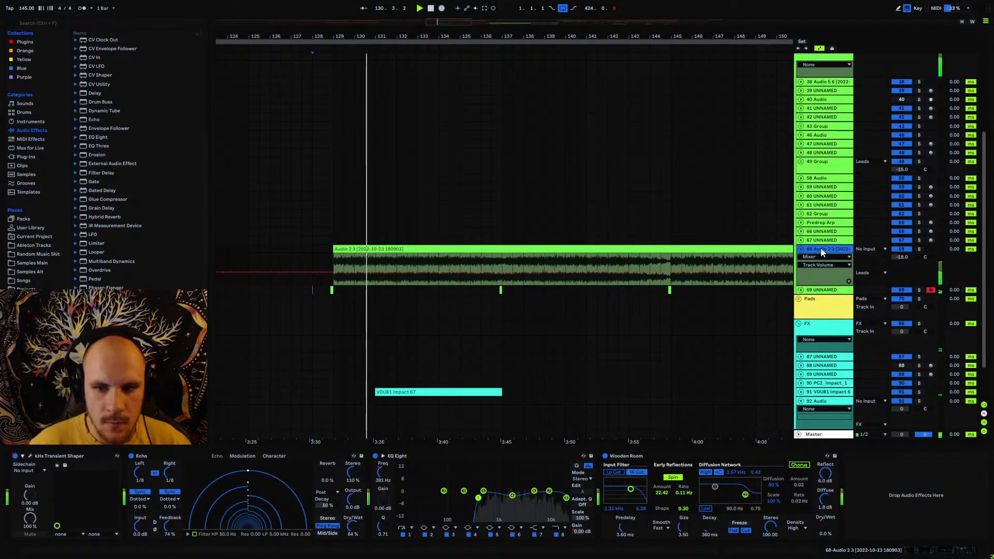
pyautogui.moveTo(402, 37)
pyautogui.mouseDown()
pyautogui.moveTo(396, 101)
pyautogui.moveTo(400, 37)
pyautogui.mouseUp()
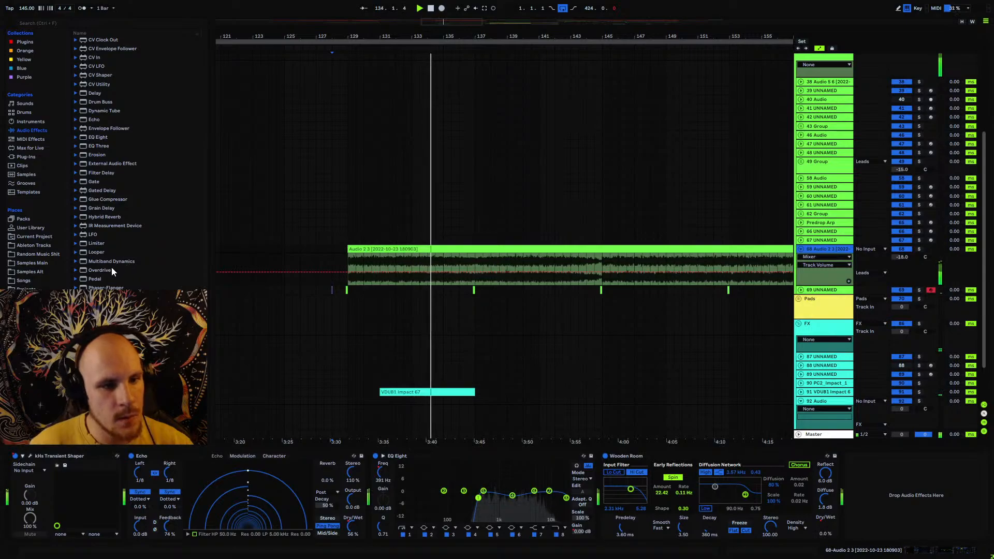
pyautogui.moveTo(111, 261); pyautogui.dragTo(143, 267)
pyautogui.click(31, 456)
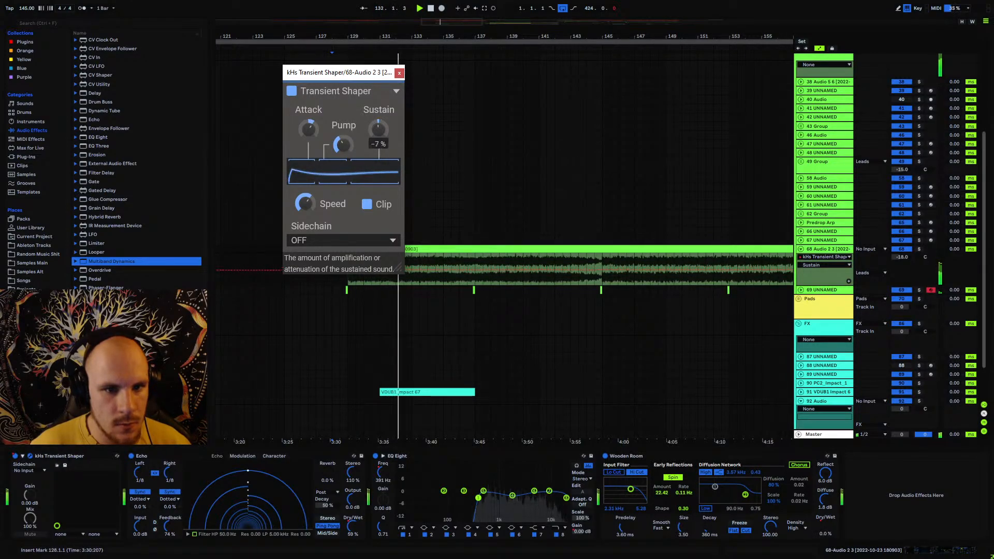
pyautogui.click(400, 73)
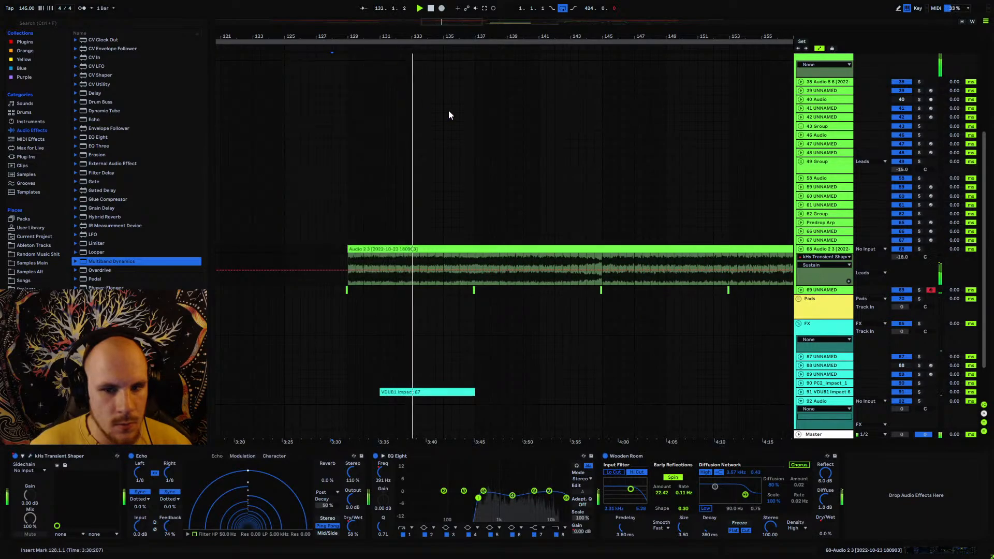
# - Listen to the Audio 2 3 part from bars 145 and 129, and leave its track folded
pyautogui.click(602, 259)
pyautogui.click(801, 251)
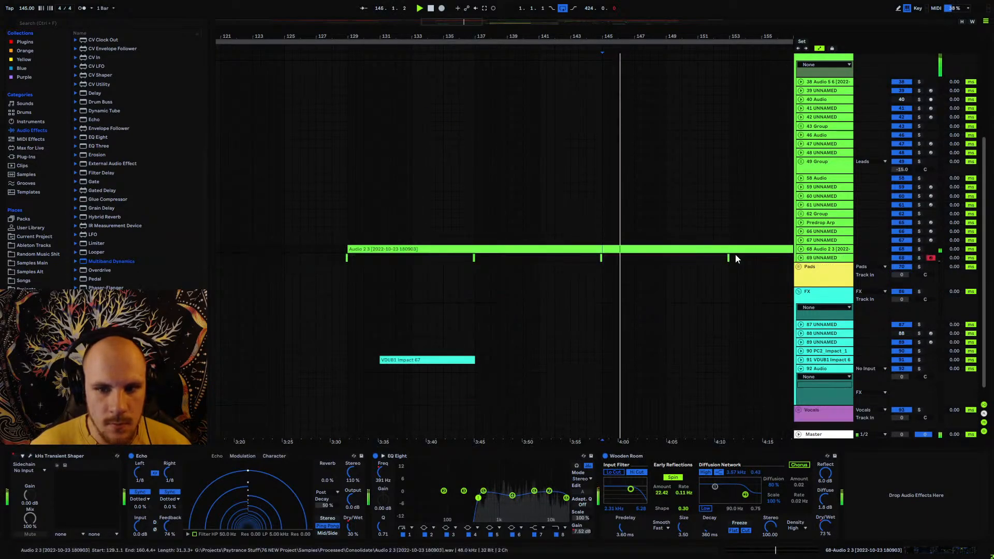
pyautogui.click(349, 240)
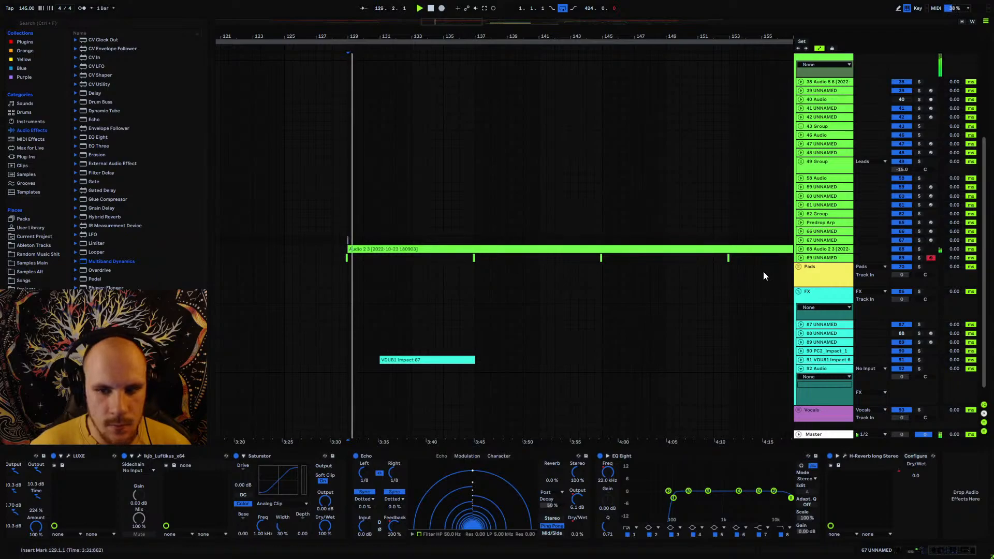
pyautogui.click(823, 249)
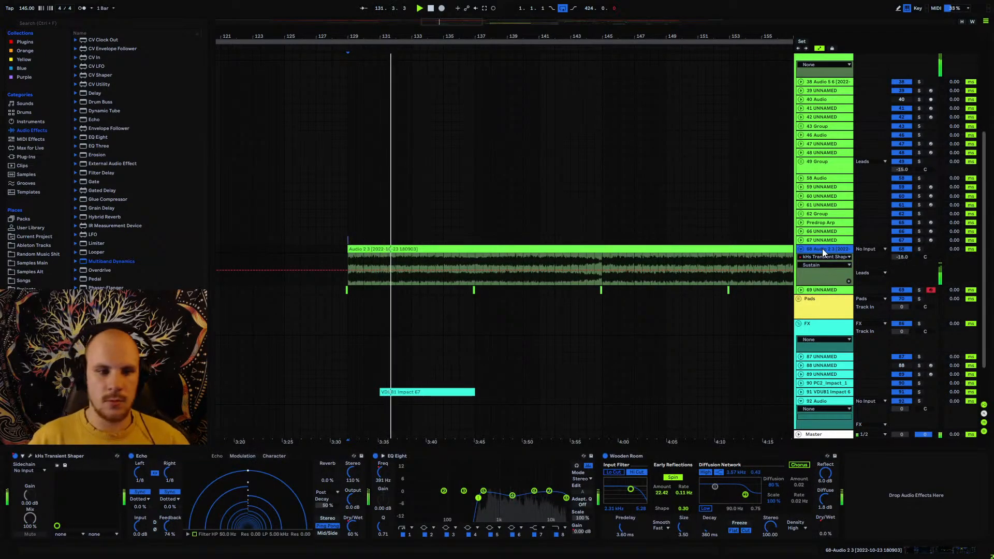
pyautogui.click(801, 250)
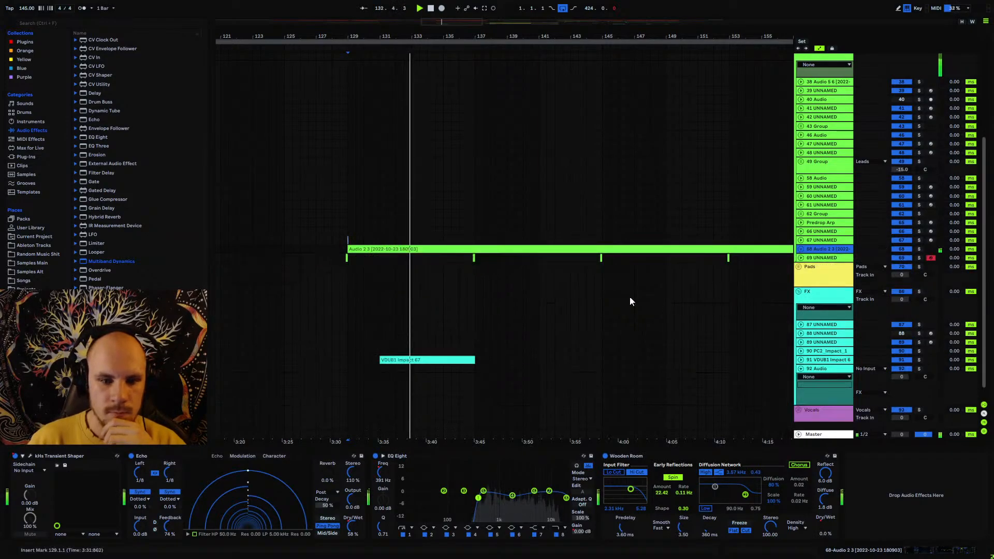
# - Insert a new audio track below the 92 Audio track in the FX group
pyautogui.scroll(-1, 388, 291)
pyautogui.scroll(2, 481, 223)
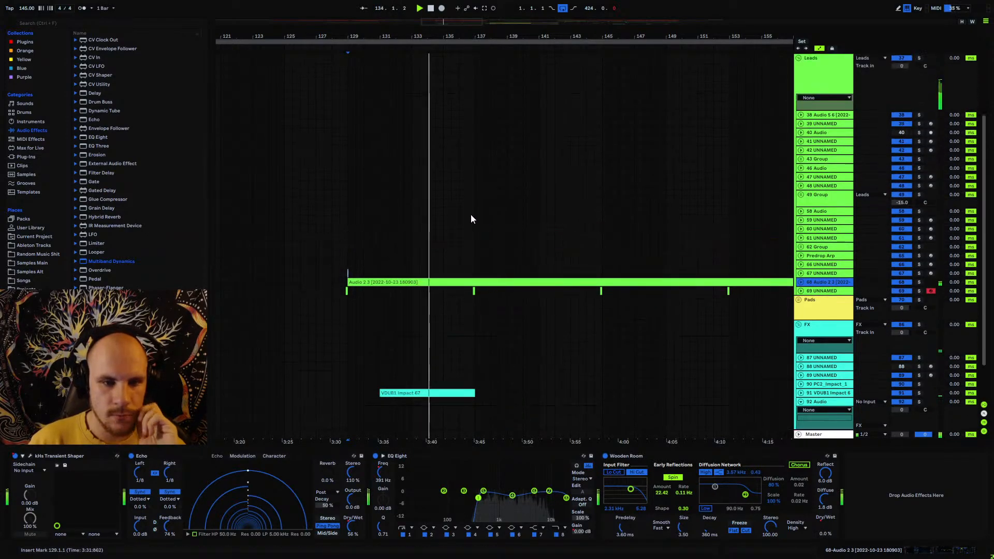
pyautogui.scroll(-2, 471, 218)
pyautogui.click(813, 365)
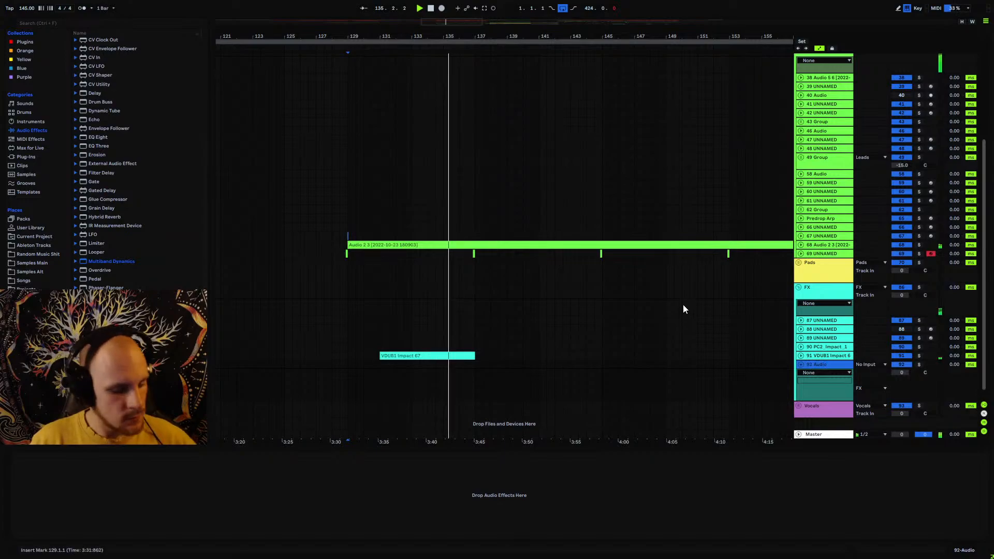
pyautogui.hotkey('ctrl', 't')
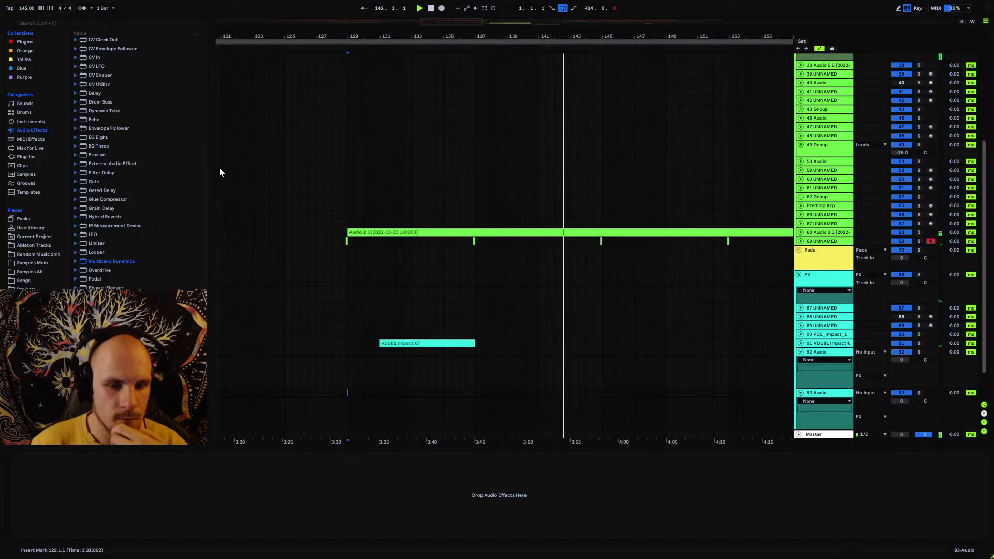
# - Deactivate the one-note lead clips just before bars 145 and 153, and play that transition
pyautogui.click(801, 233)
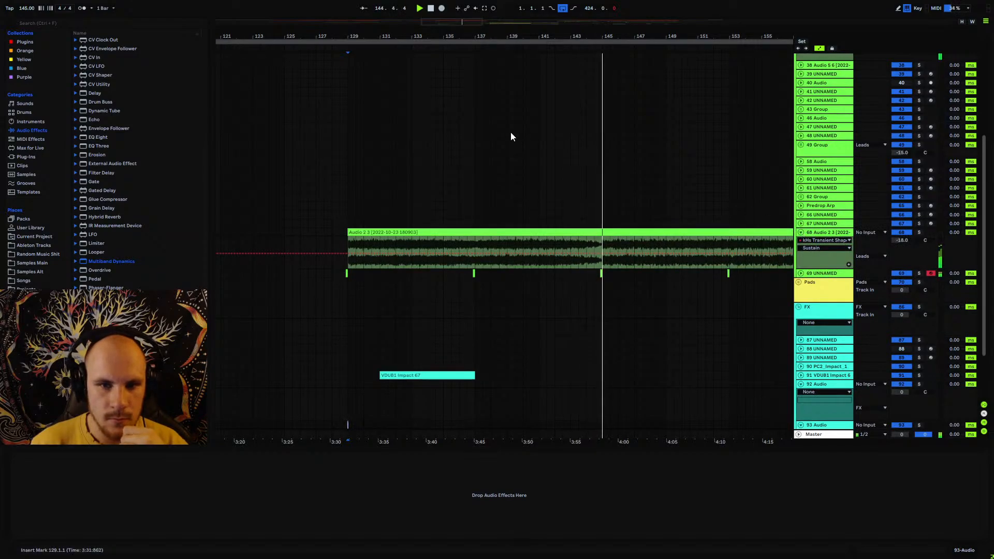
pyautogui.moveTo(574, 41); pyautogui.dragTo(440, 54)
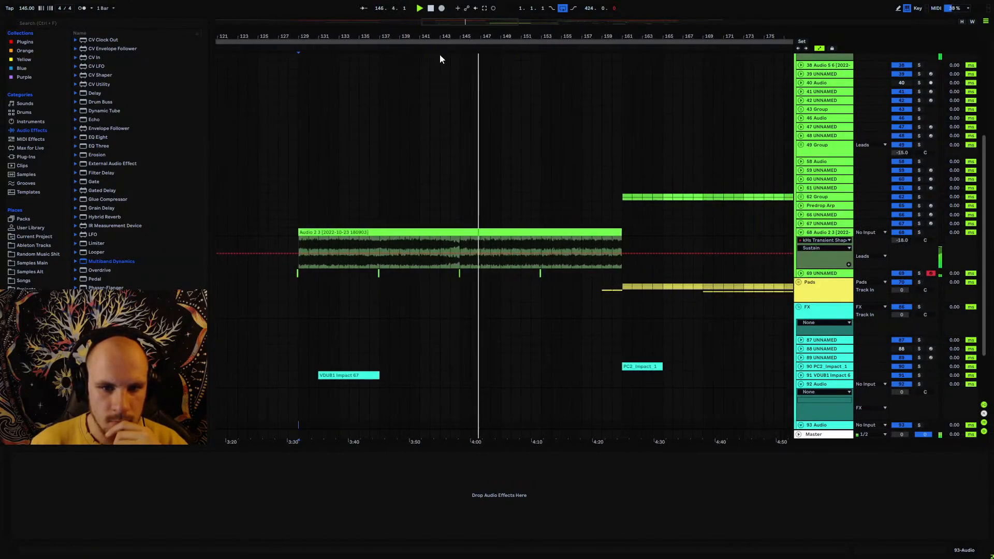
pyautogui.click(455, 273)
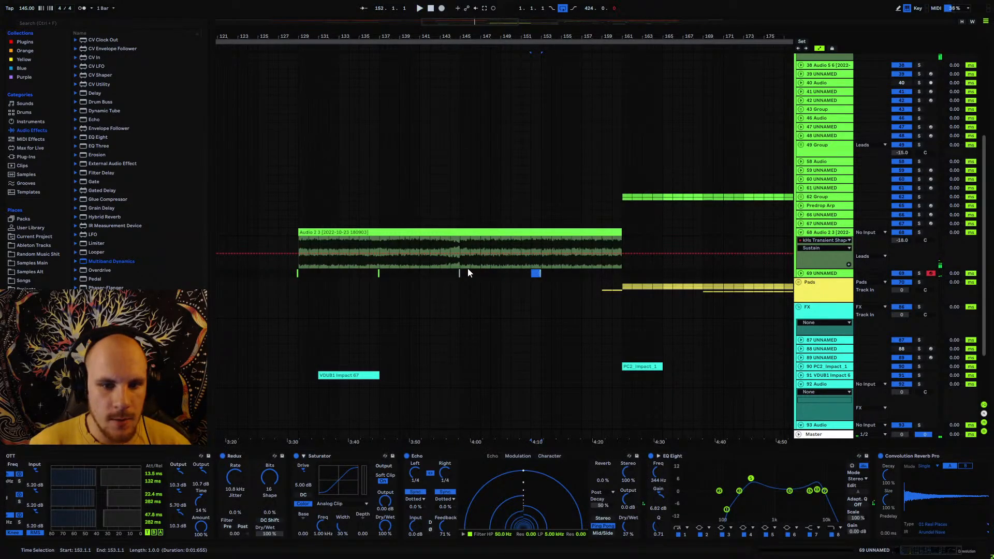
pyautogui.press('space')
pyautogui.moveTo(450, 41)
pyautogui.mouseDown()
pyautogui.moveTo(450, 90)
pyautogui.moveTo(450, 44)
pyautogui.mouseUp()
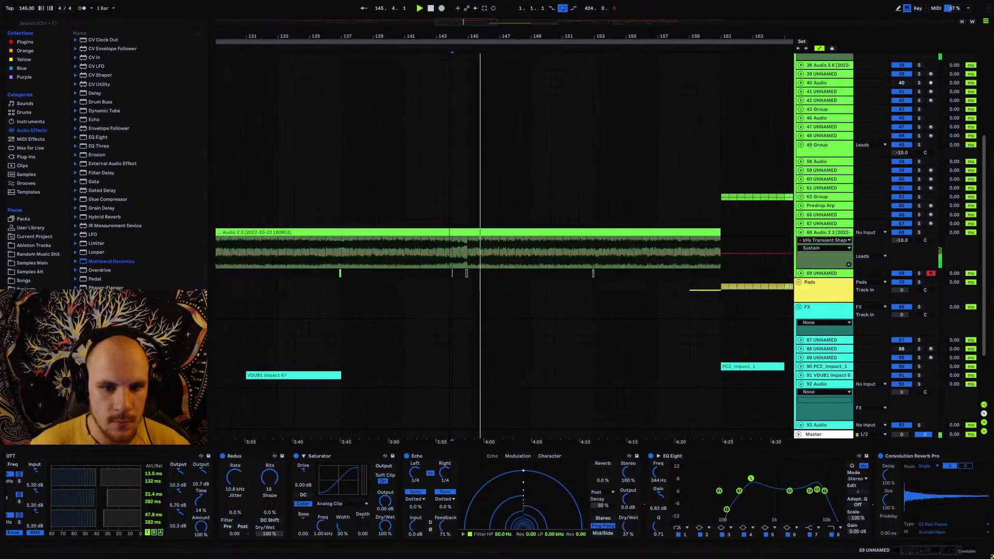
# - Put the playback start at bar 145 and look over the drum, bass, lead and FX tracks there
pyautogui.click(469, 249)
pyautogui.press('space')
pyautogui.scroll(6, 483, 144)
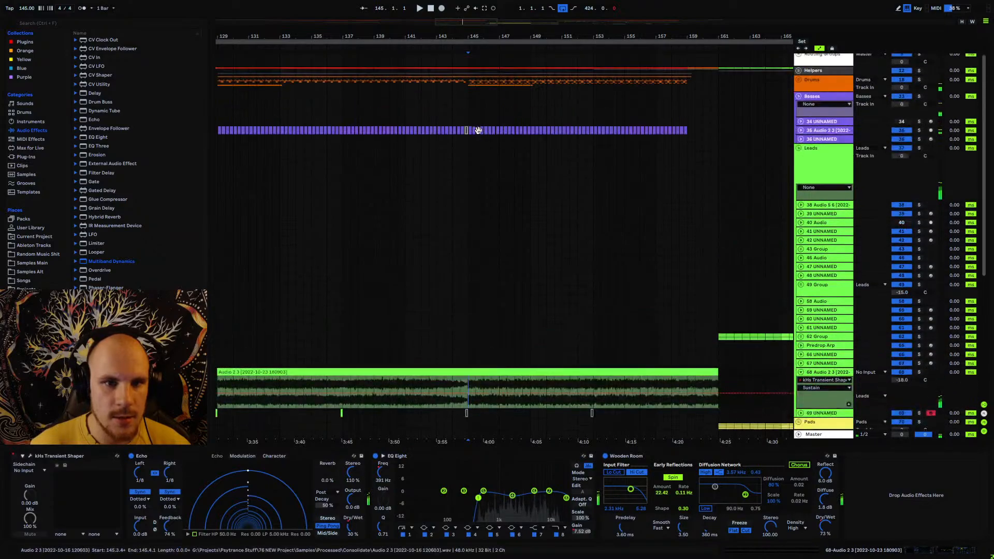
pyautogui.scroll(-3, 471, 95)
pyautogui.scroll(-5, 470, 94)
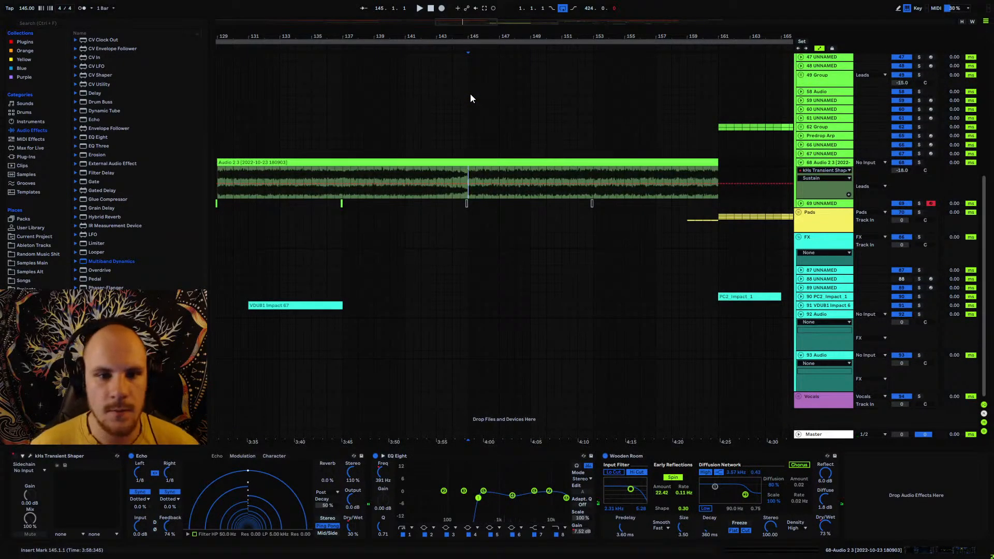
# - Play from bar 145, fold the Audio 2 3 track and insert a new MIDI track directly below it
pyautogui.press('space')
pyautogui.click(807, 162)
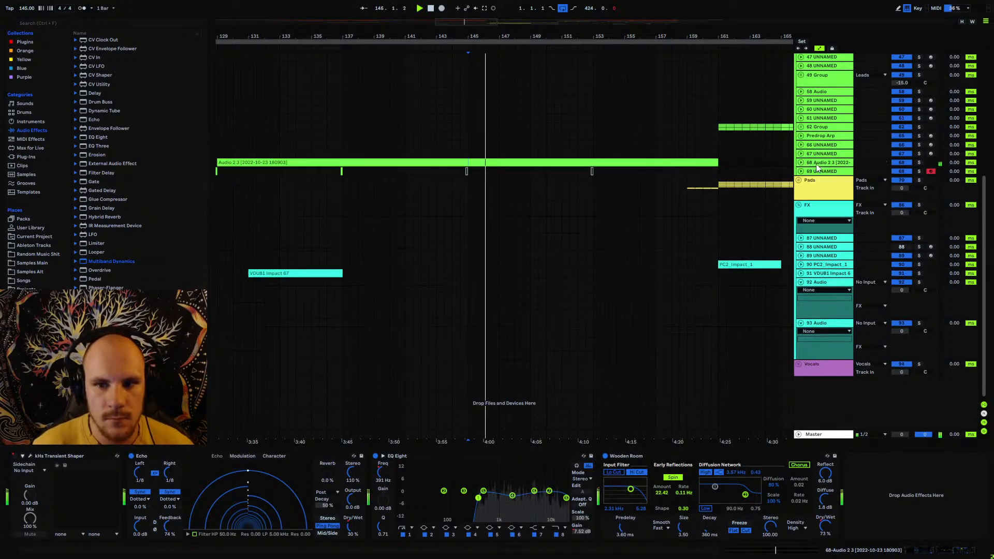
pyautogui.scroll(4, 489, 163)
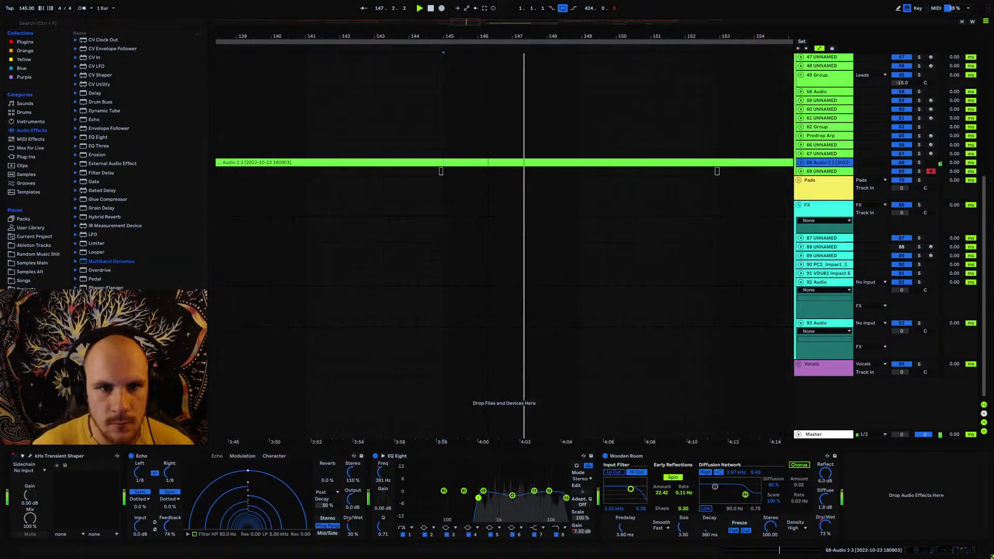
pyautogui.scroll(-1, 505, 162)
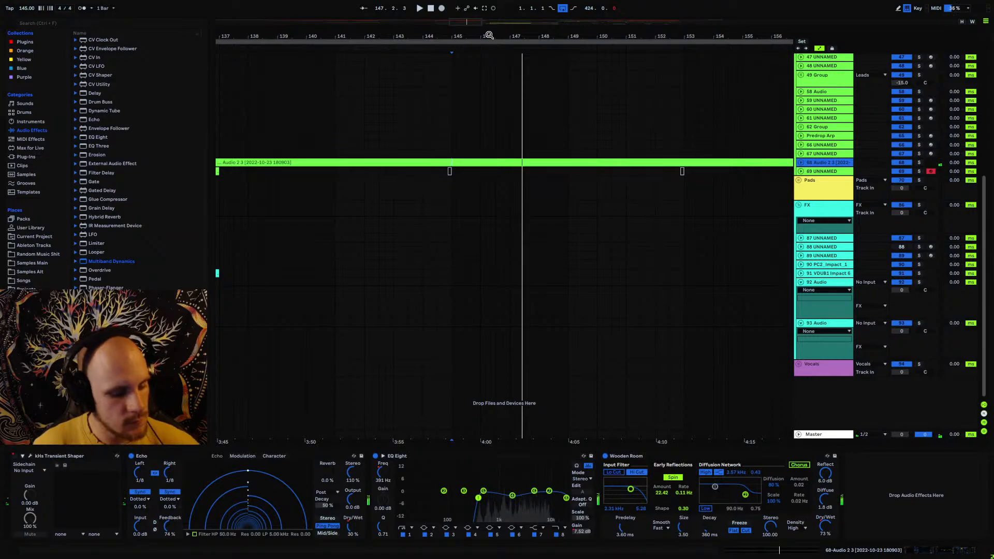
pyautogui.hotkey('ctrl', 'shift', 't')
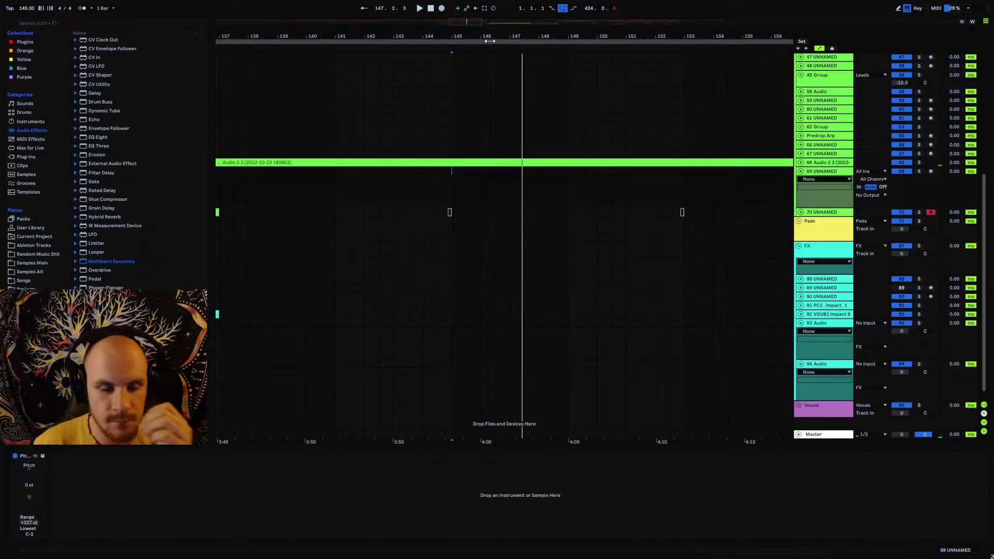
# - Stop playback and load the Serum_x64 instrument onto the new MIDI track below Audio 2 3
pyautogui.press('space')
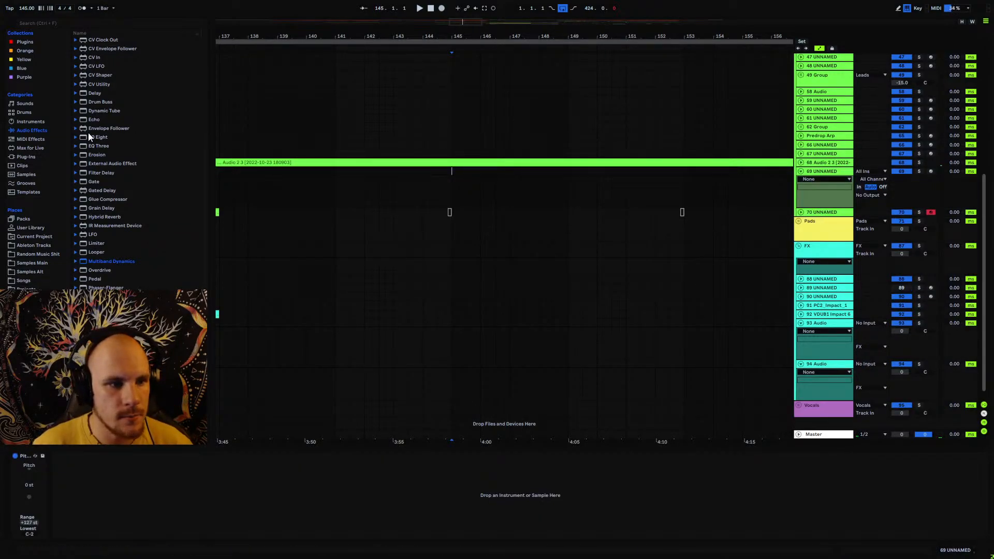
pyautogui.click(26, 157)
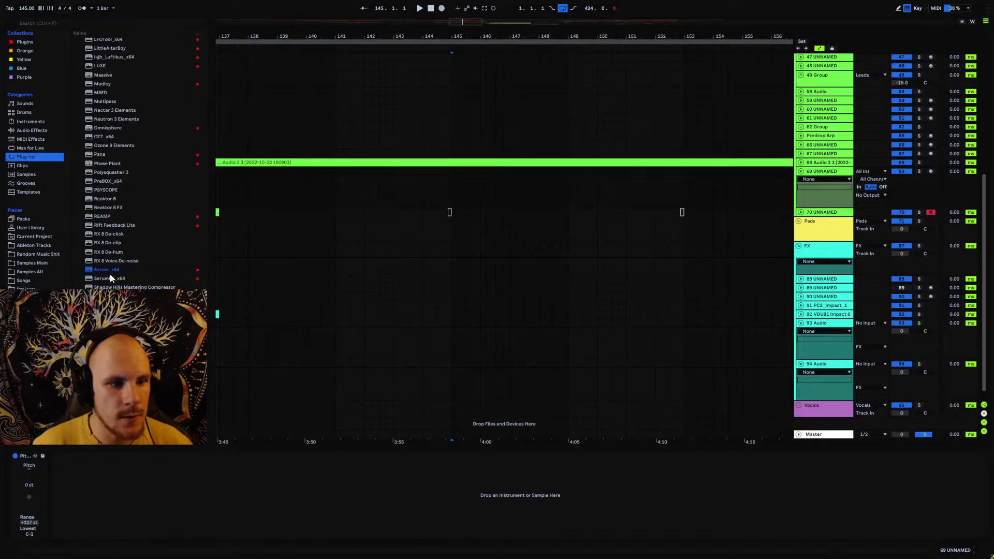
pyautogui.moveTo(114, 269); pyautogui.dragTo(125, 269)
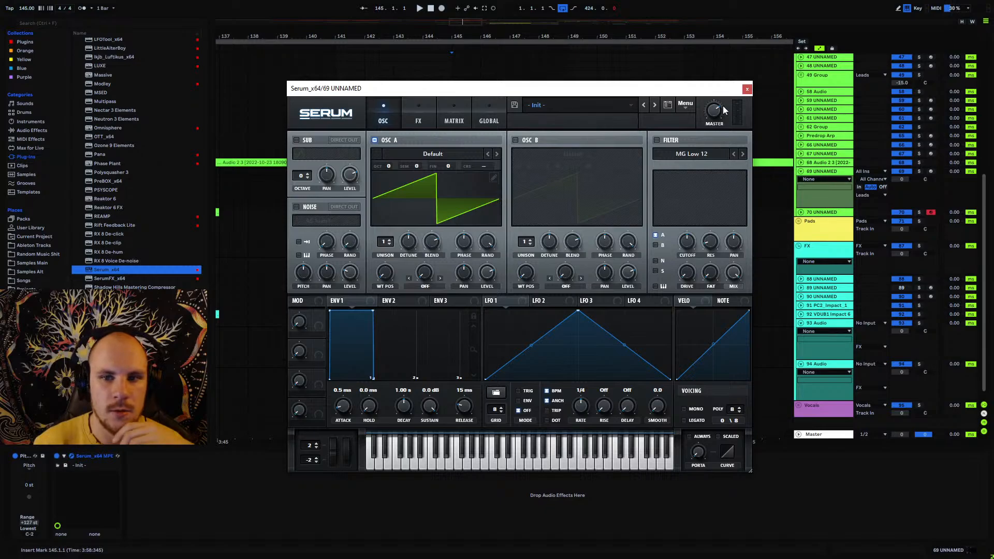
# - Load wavetable 077 from Projektor Tones Pack Part 1 into Serum's oscillator A and arm the track for playing
pyautogui.click(456, 162)
pyautogui.moveTo(456, 200)
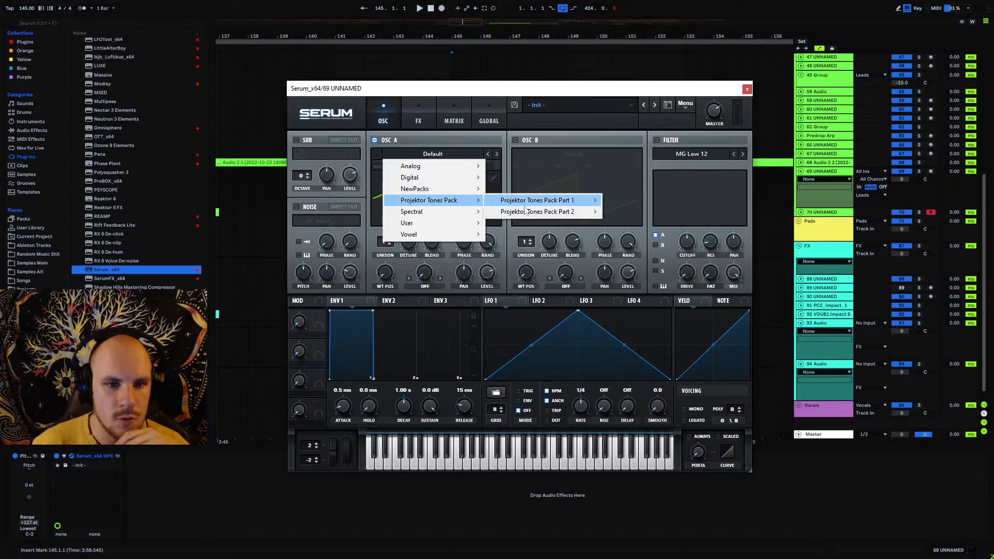
pyautogui.moveTo(550, 208)
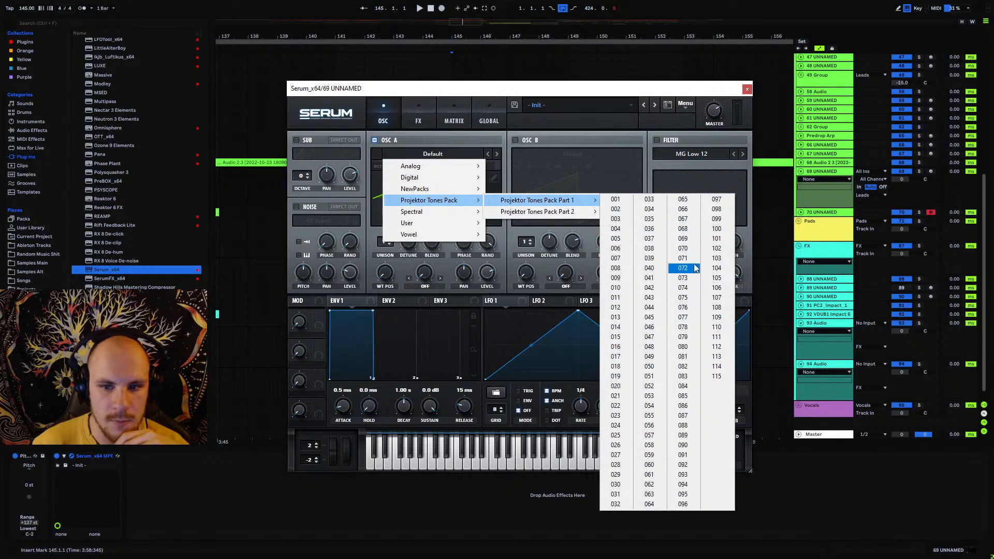
pyautogui.click(683, 317)
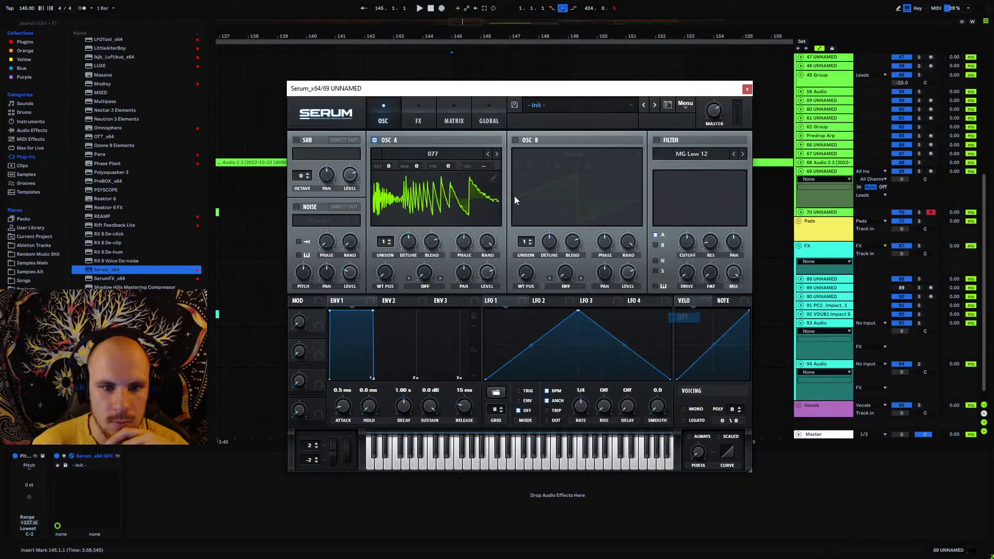
pyautogui.click(931, 172)
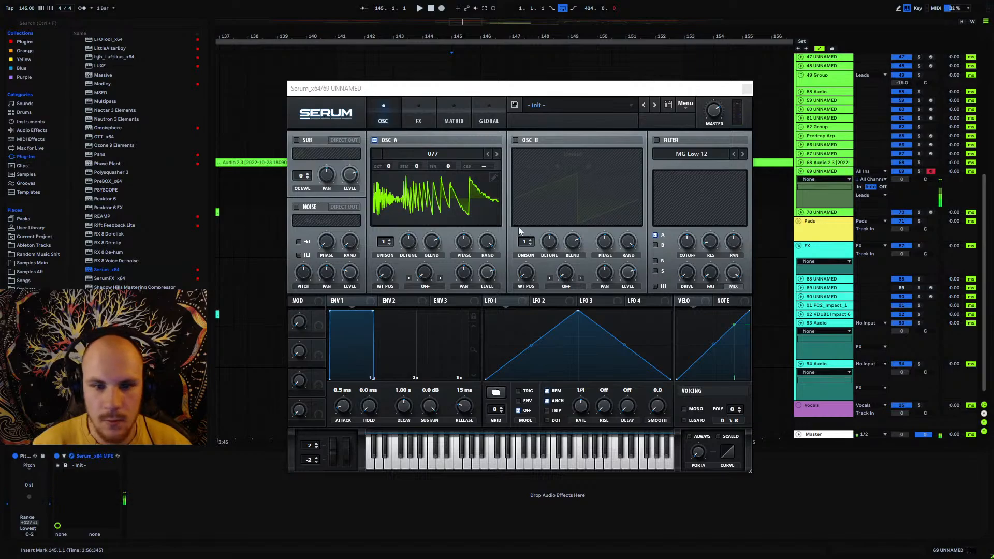
# - Turn down oscillator A's phase and random settings, set its warp mode to Asym + and raise the warp amount slightly
pyautogui.moveTo(487, 242); pyautogui.dragTo(456, 369)
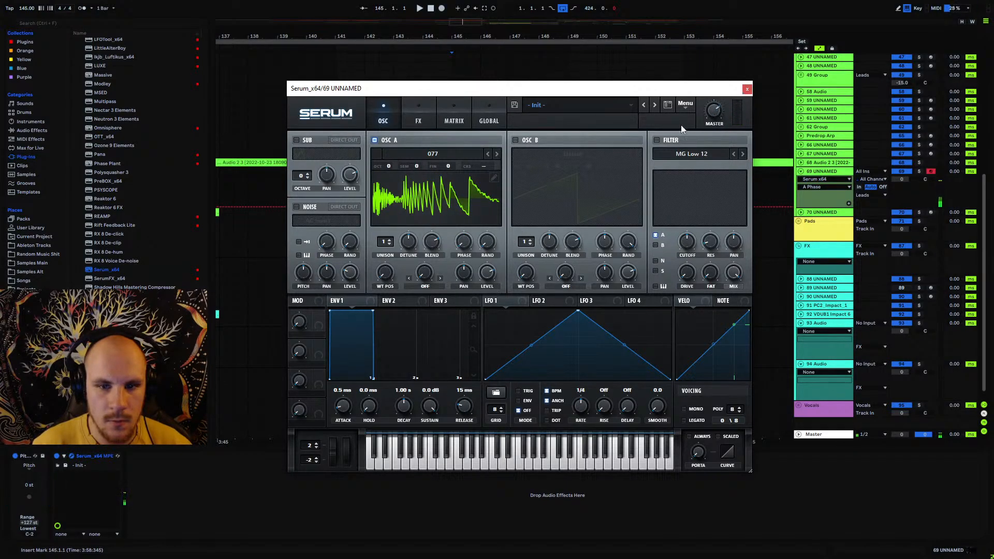
pyautogui.click(433, 284)
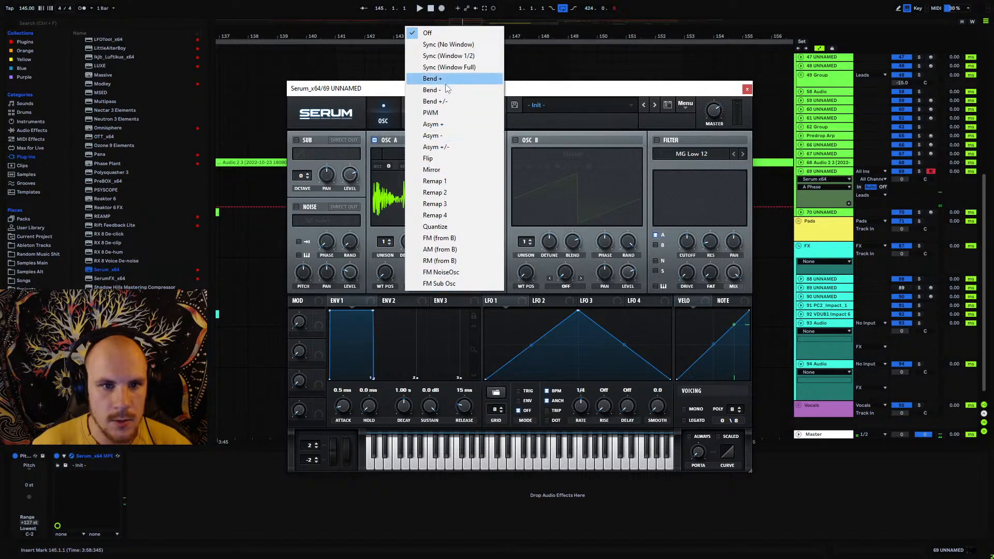
pyautogui.click(450, 124)
pyautogui.moveTo(422, 277); pyautogui.dragTo(433, 252)
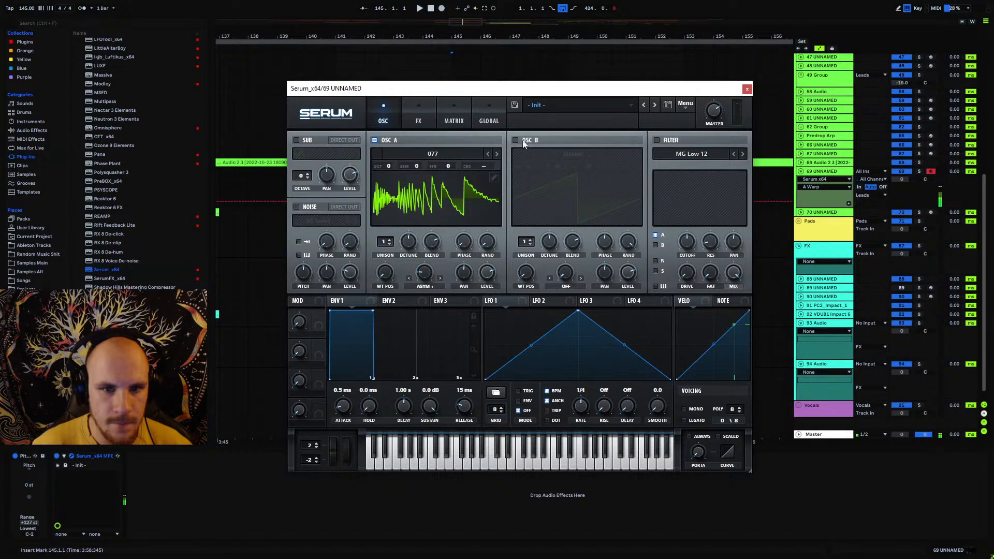
# - Copy oscillator A to oscillator B, and set B to +1 octave with 2 unison voices and reduced detune
pyautogui.click(685, 104)
pyautogui.click(706, 220)
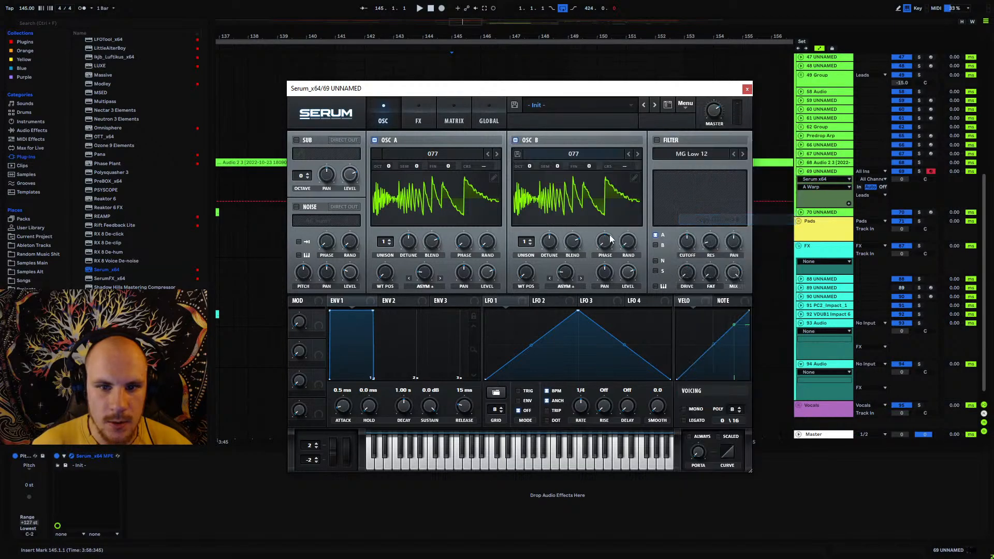
pyautogui.moveTo(533, 168); pyautogui.dragTo(532, 161)
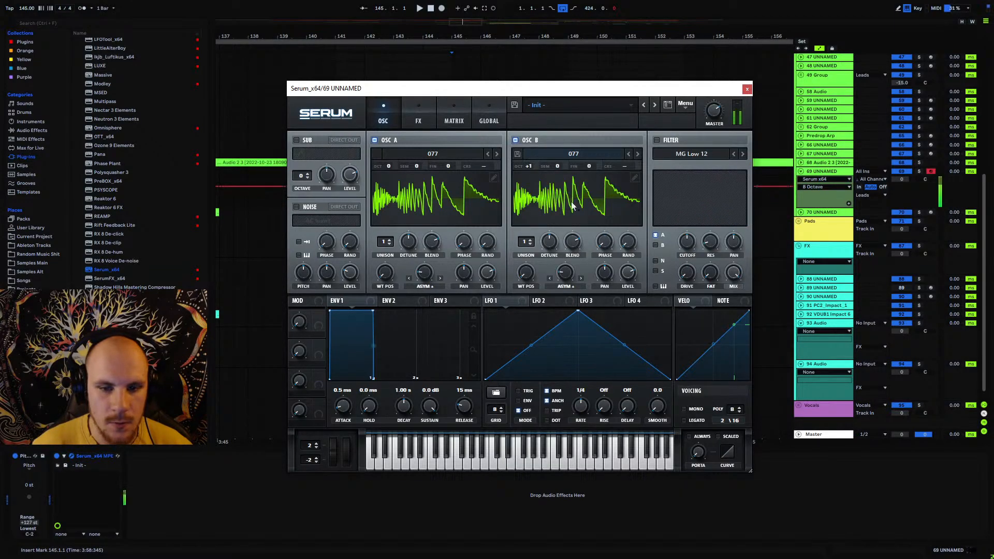
pyautogui.moveTo(630, 243); pyautogui.dragTo(635, 225)
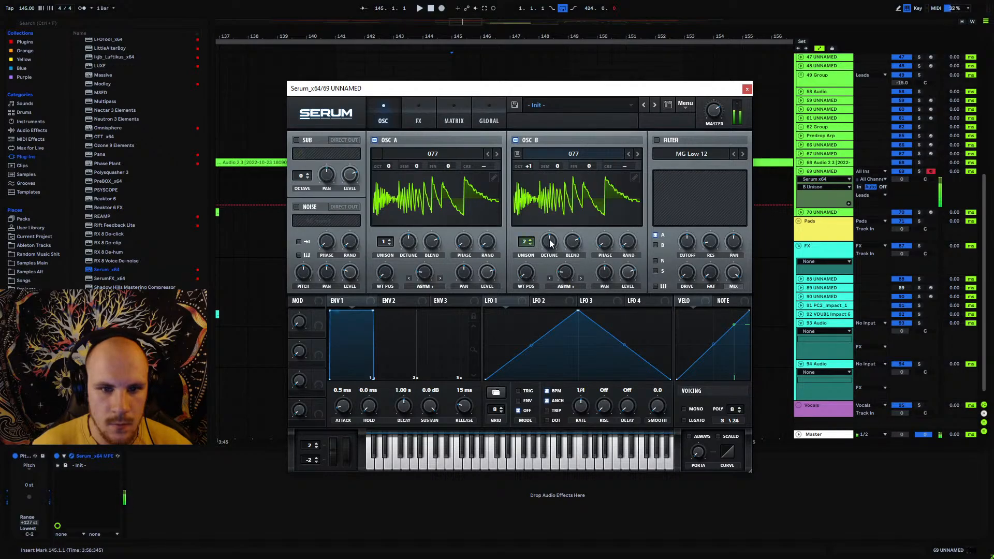
pyautogui.moveTo(550, 243); pyautogui.dragTo(540, 273)
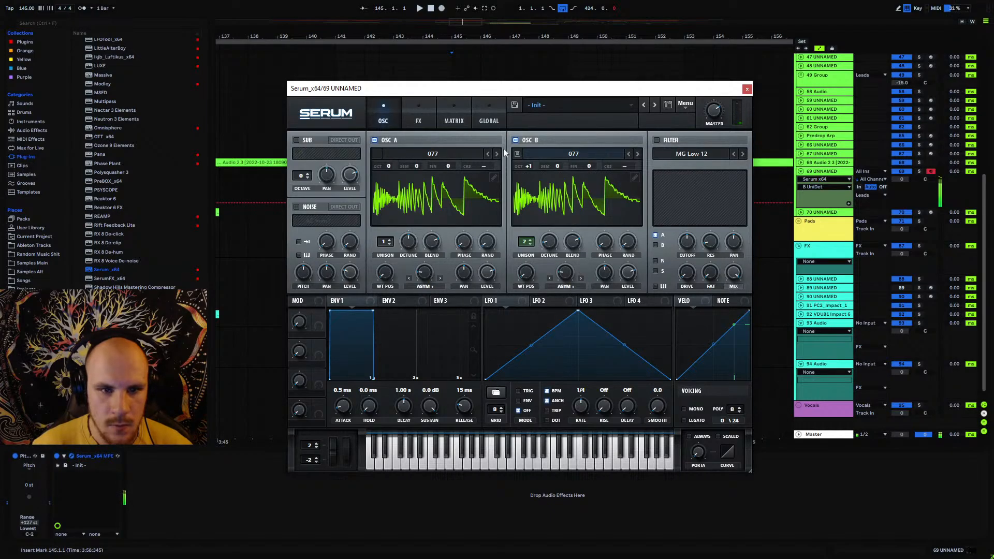
# - Enable Serum's Hyper/Dimension effect with the Hyper mix at about 39% and the Dimension size turned down
pyautogui.click(418, 120)
pyautogui.click(300, 142)
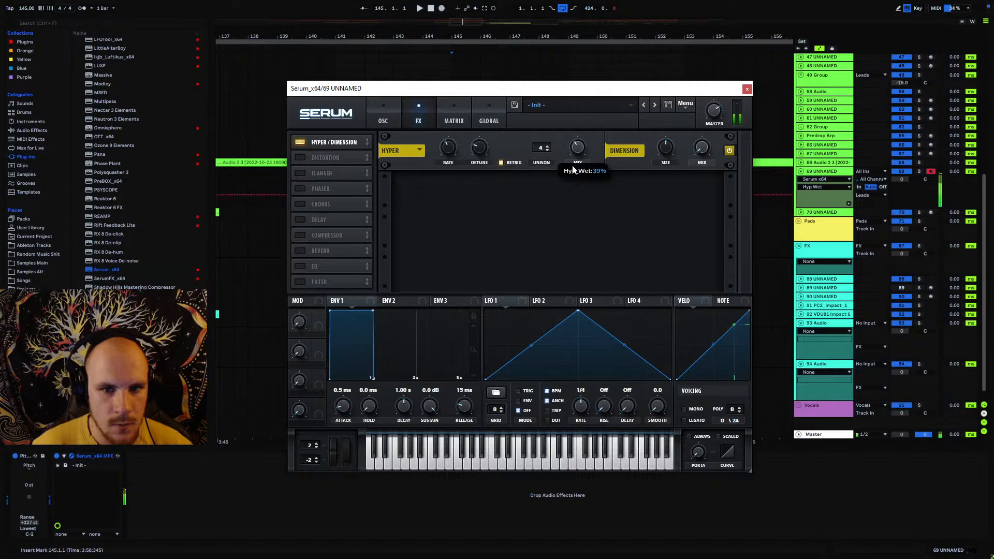
pyautogui.moveTo(715, 124); pyautogui.dragTo(715, 118)
pyautogui.moveTo(666, 149); pyautogui.dragTo(637, 191)
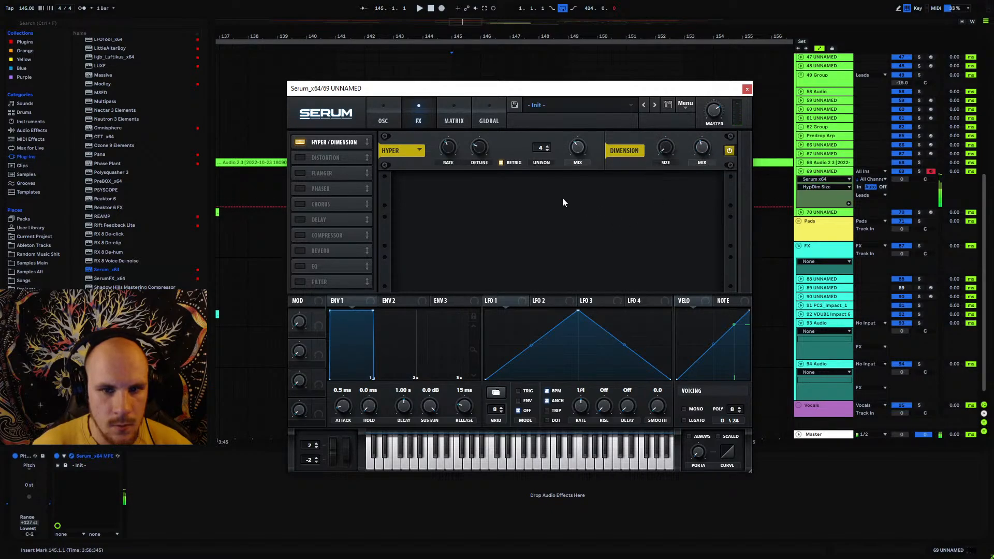
# - Try Serum's compressor in multiband mode with adjusted threshold, attack and release
pyautogui.click(300, 235)
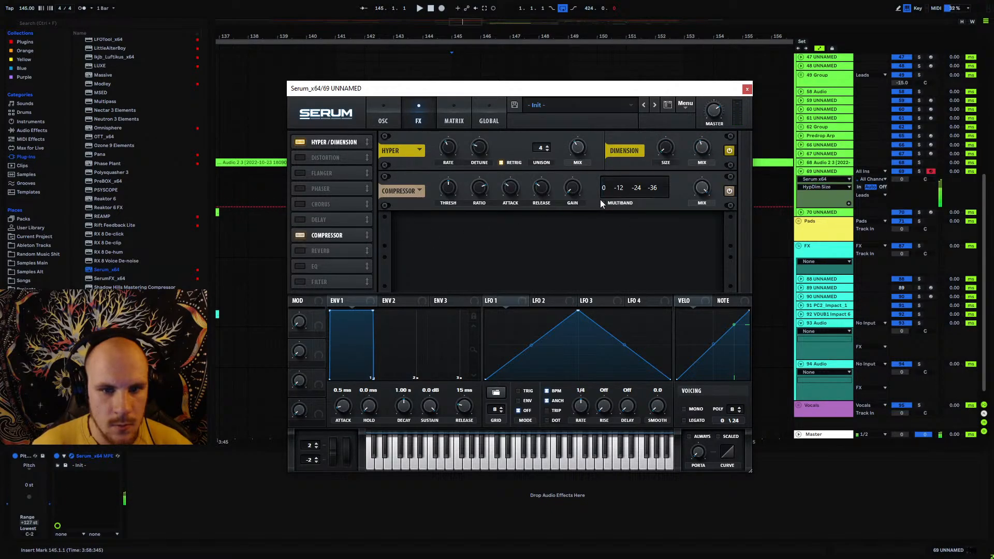
pyautogui.moveTo(515, 187); pyautogui.dragTo(556, 156)
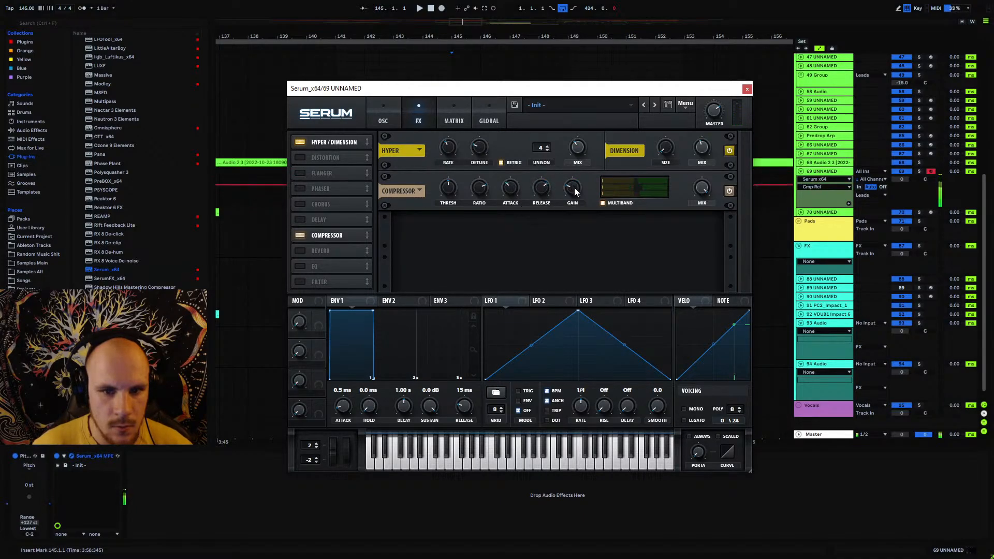
pyautogui.moveTo(510, 188); pyautogui.dragTo(455, 188)
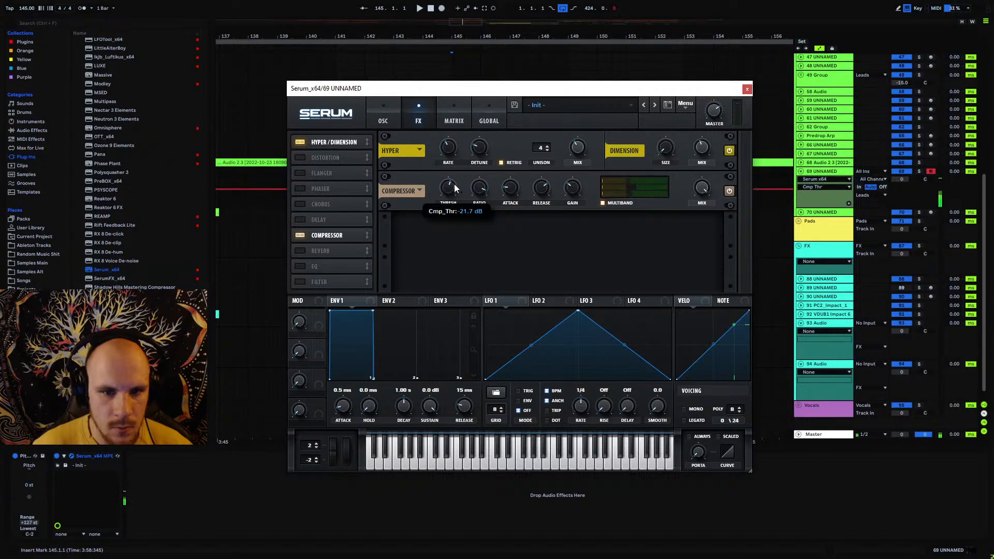
pyautogui.click(511, 186)
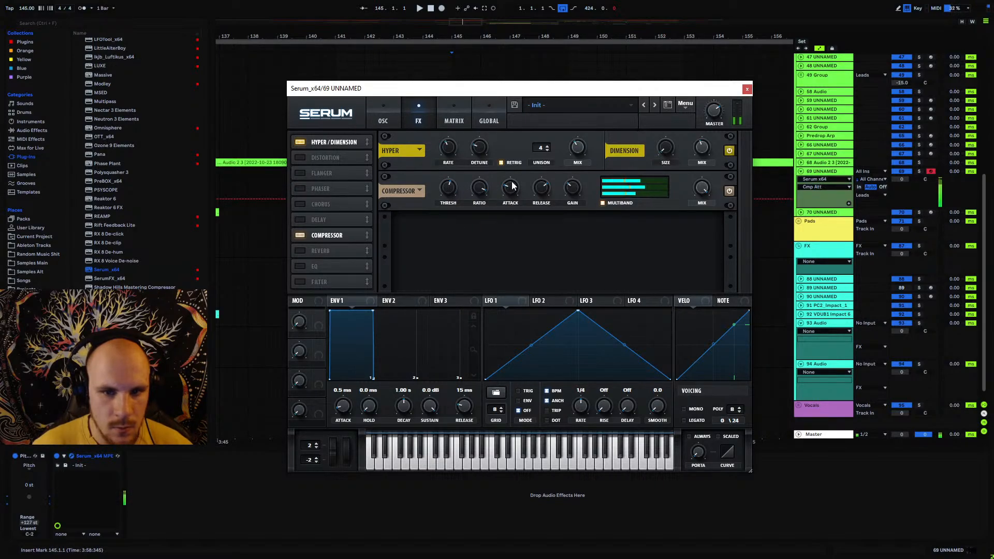
pyautogui.click(449, 189)
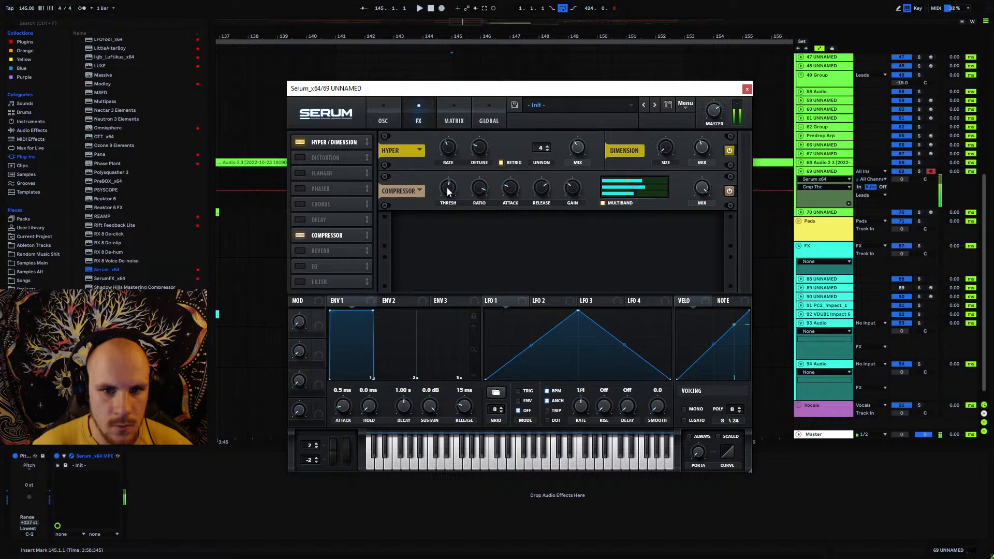
pyautogui.click(299, 235)
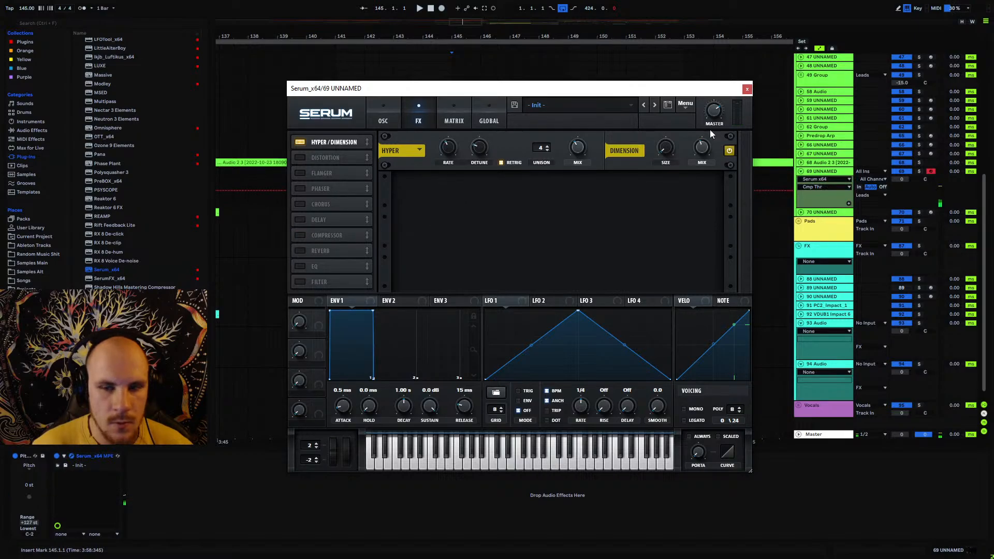
# - Close Serum and add the Multiband Dynamics OTT preset after it, with output at 10.2 dB and time at 372%
pyautogui.click(748, 89)
pyautogui.click(30, 130)
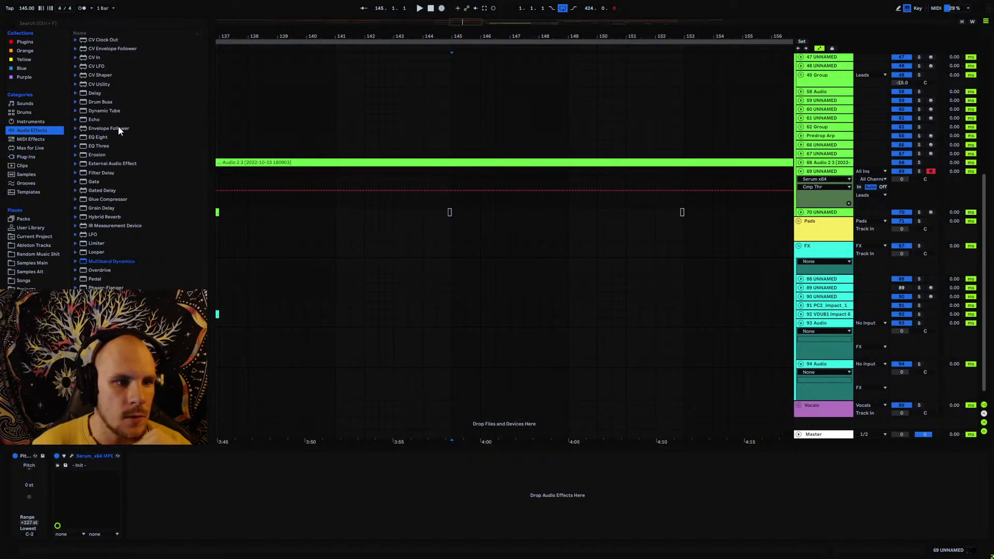
pyautogui.scroll(5, 114, 120)
pyautogui.scroll(-6, 114, 120)
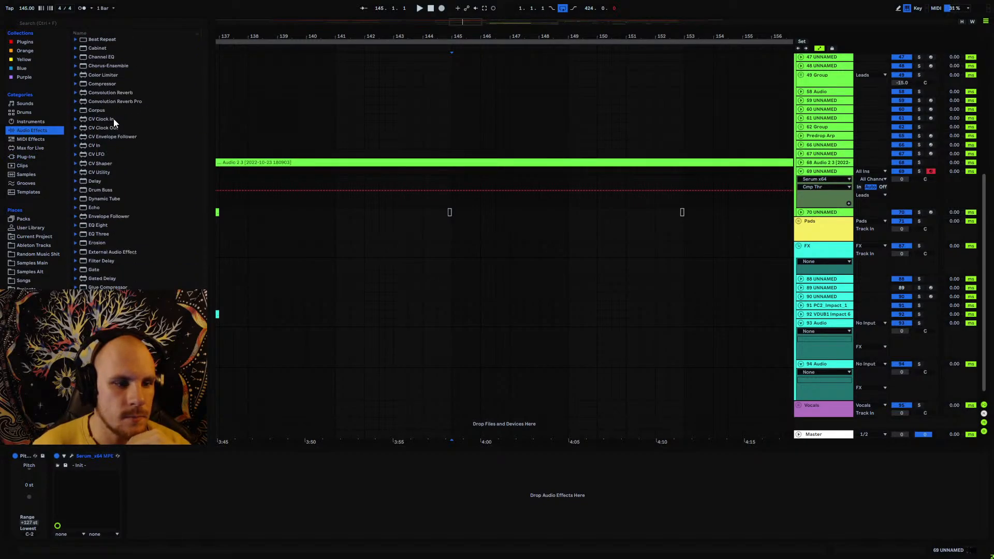
pyautogui.moveTo(111, 252); pyautogui.dragTo(194, 465)
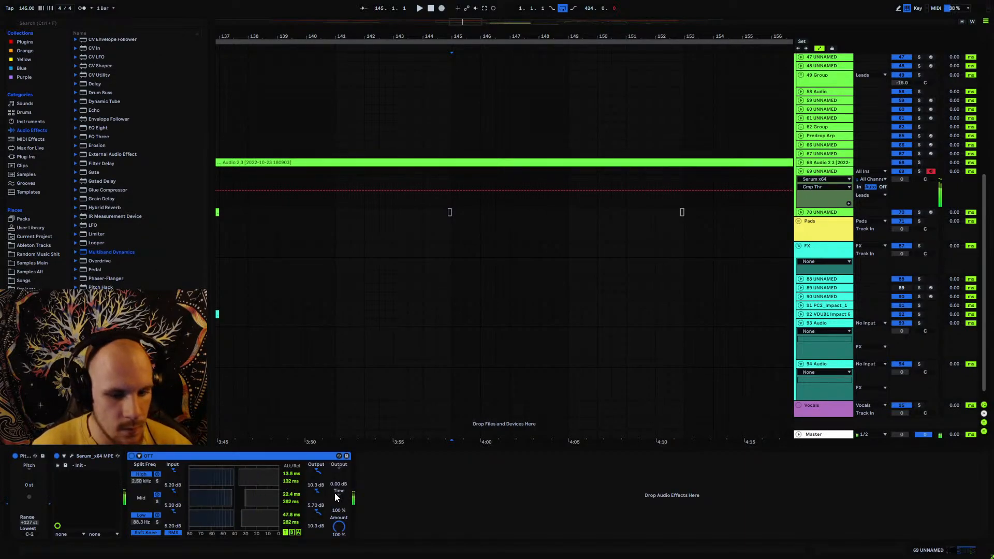
pyautogui.moveTo(338, 495); pyautogui.dragTo(338, 446)
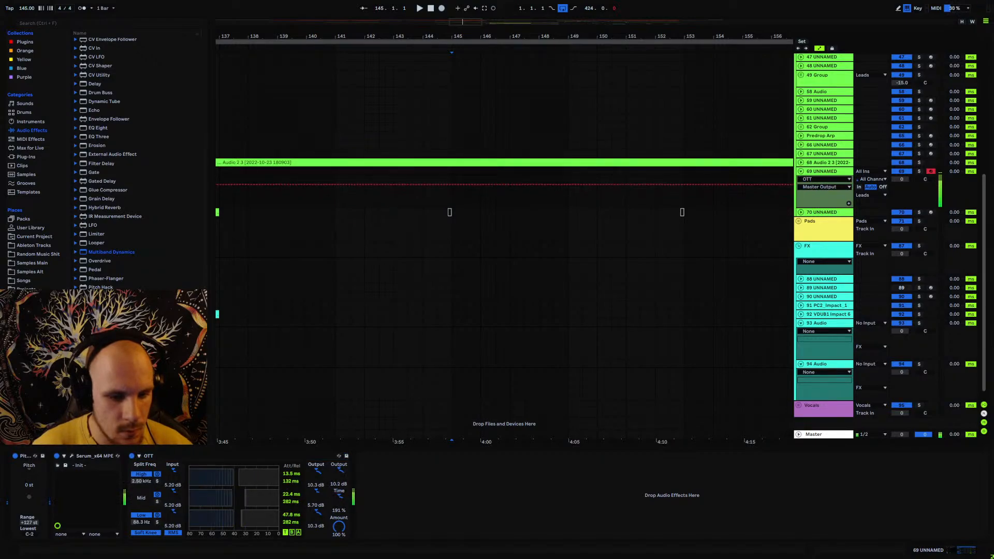
pyautogui.moveTo(339, 496); pyautogui.dragTo(339, 471)
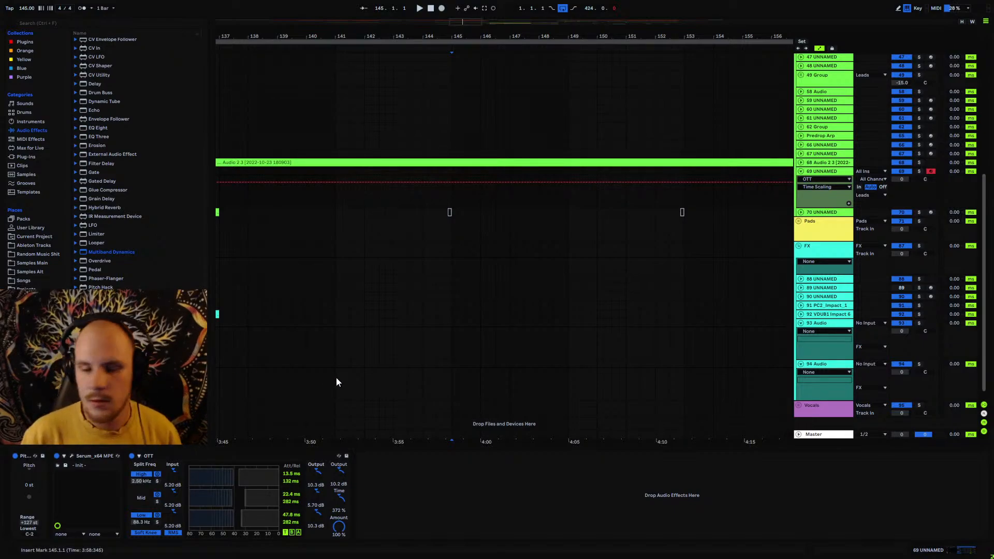
# - Play the section from bar 129 and set the new Serum track's volume to -15 dB
pyautogui.moveTo(464, 36); pyautogui.dragTo(465, 16)
pyautogui.press('space')
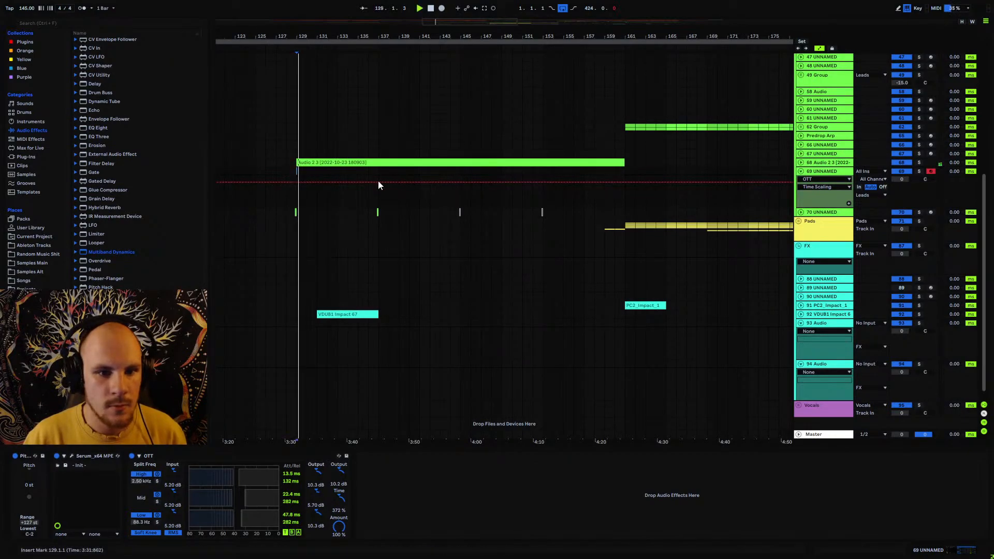
pyautogui.moveTo(471, 37); pyautogui.dragTo(573, 51)
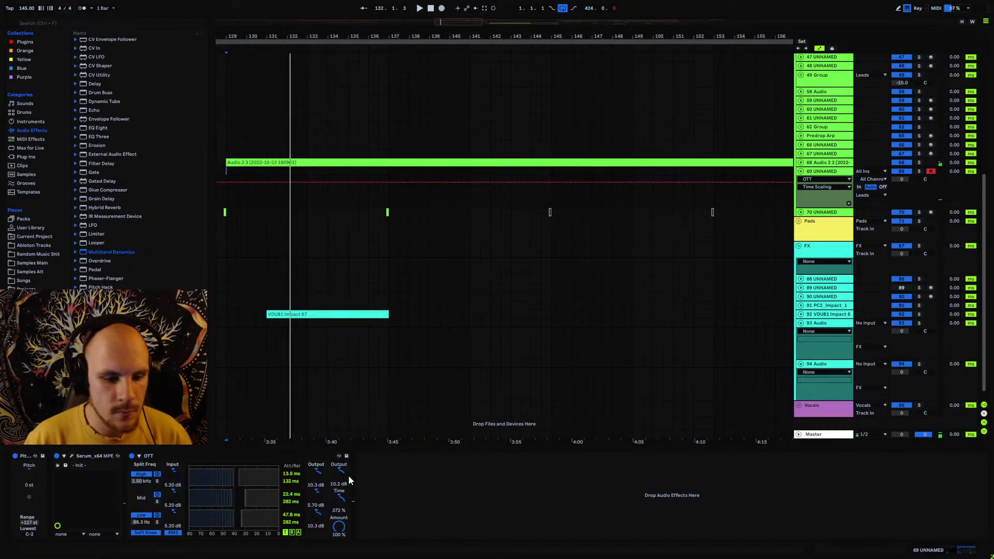
pyautogui.click(901, 180)
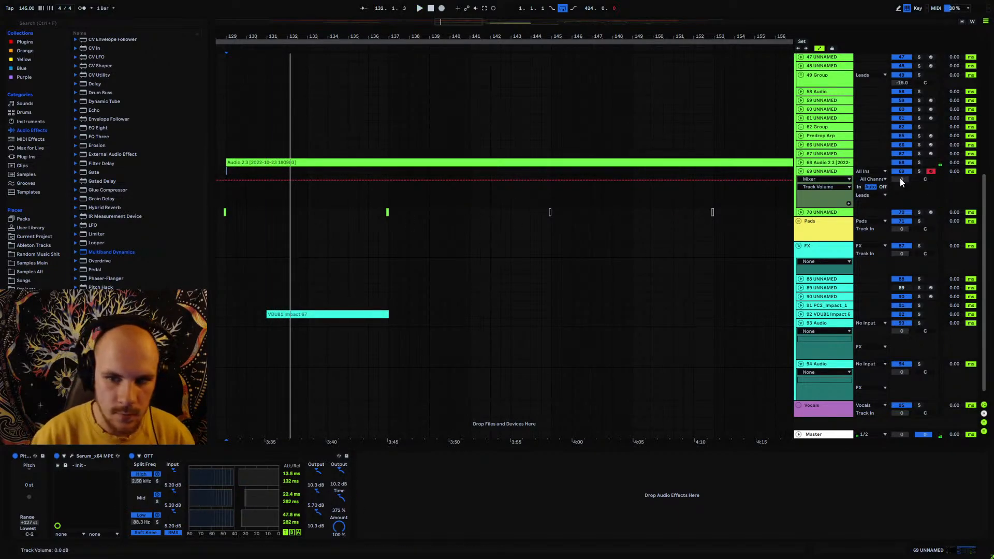
pyautogui.write('-1')
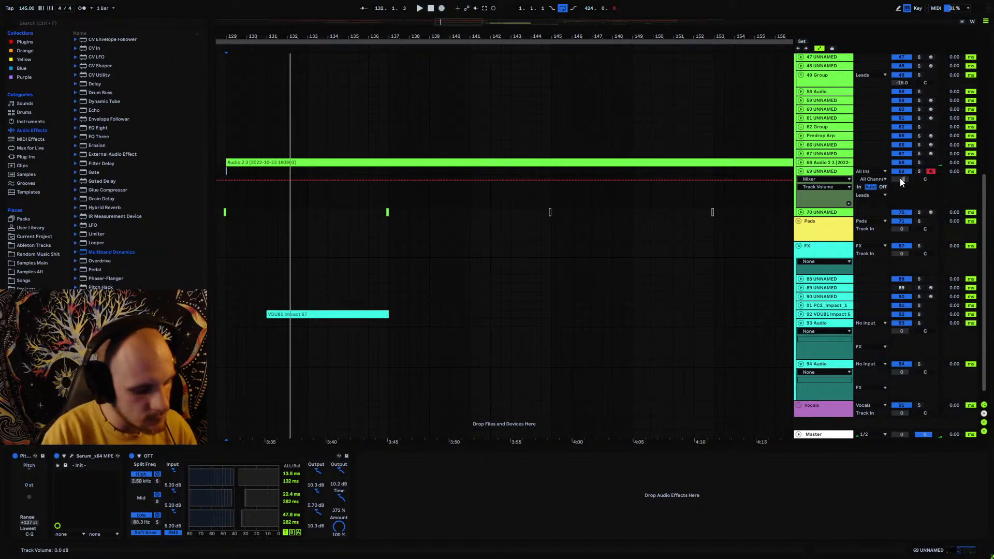
pyautogui.write('5')
pyautogui.press('Return')
pyautogui.press('space')
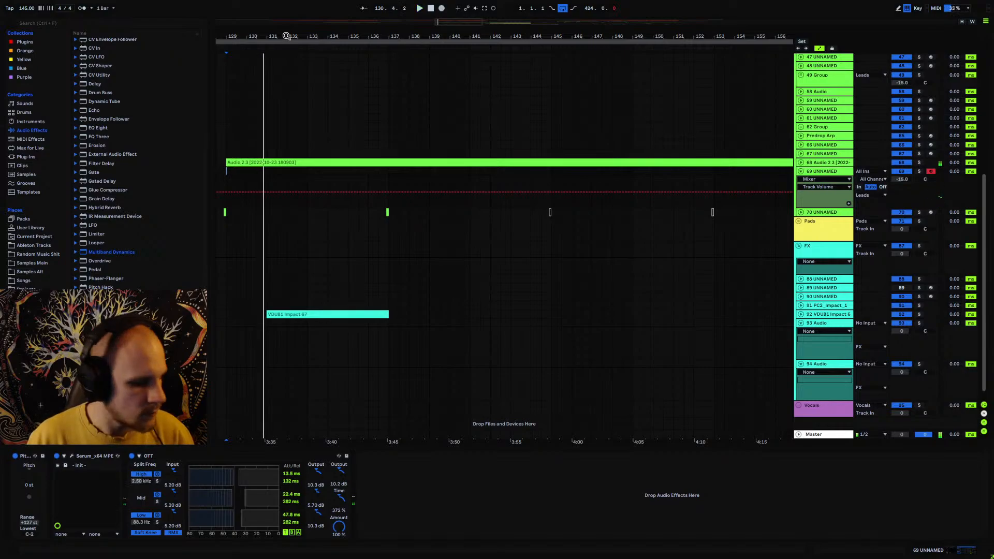
# - Create an empty one-beat MIDI clip on the new Serum track from 129.4.1 to 130.1.1
pyautogui.moveTo(285, 37); pyautogui.dragTo(445, 73)
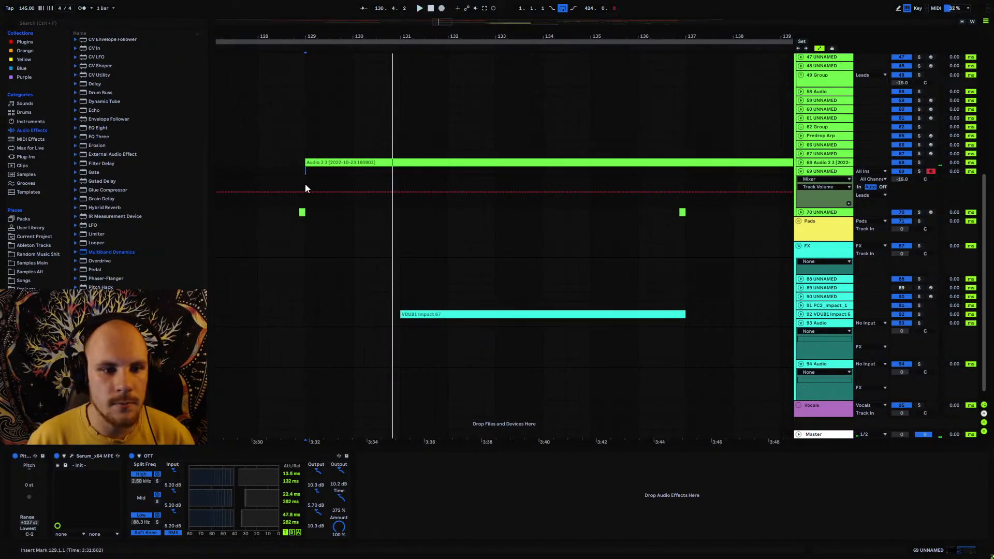
pyautogui.moveTo(305, 183); pyautogui.dragTo(348, 172)
pyautogui.click(347, 171)
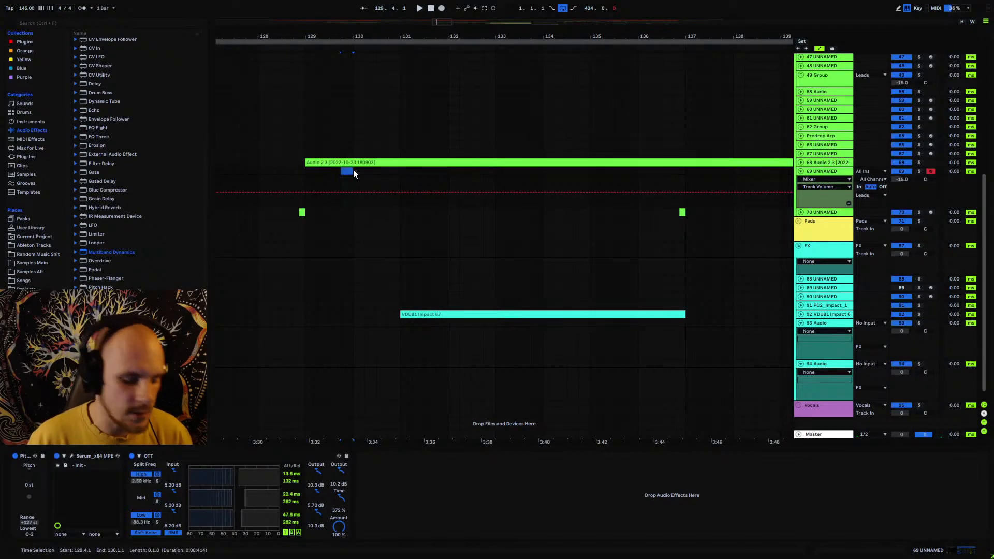
pyautogui.hotkey('ctrl', 'shift', 'm')
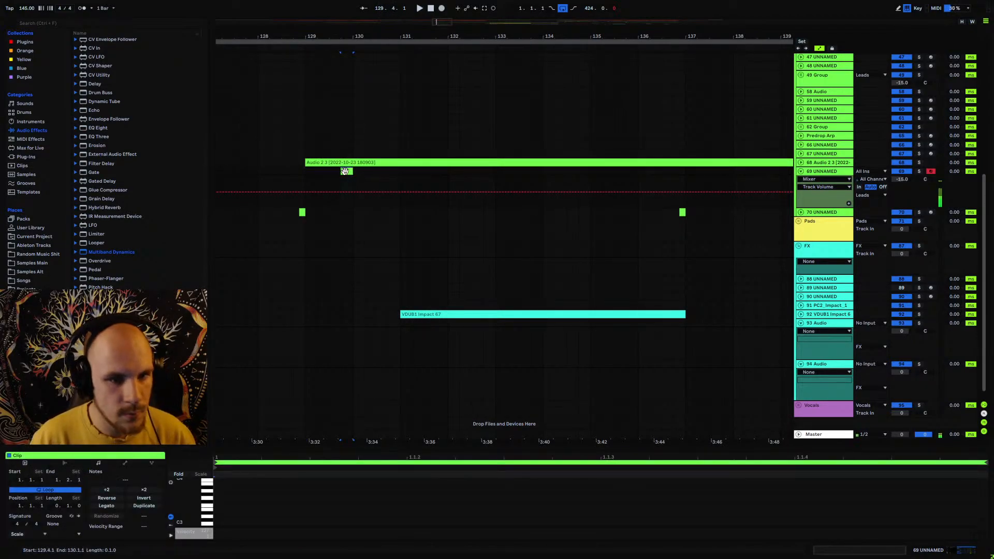
# - Add a G#0 note to the new one-beat clip at 129.4.1 and extend it over the clip's full length
pyautogui.scroll(-5, 226, 499)
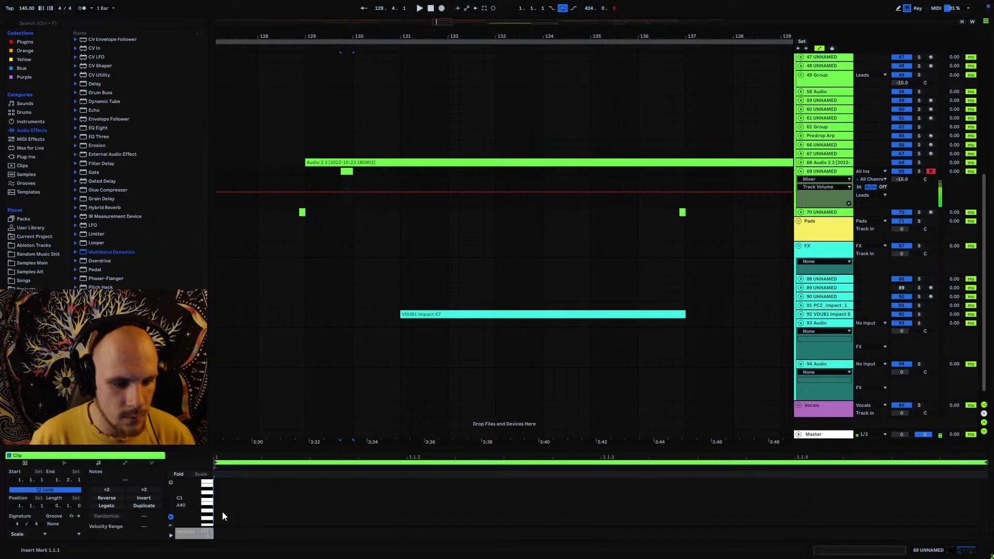
pyautogui.doubleClick(224, 515)
pyautogui.press('space')
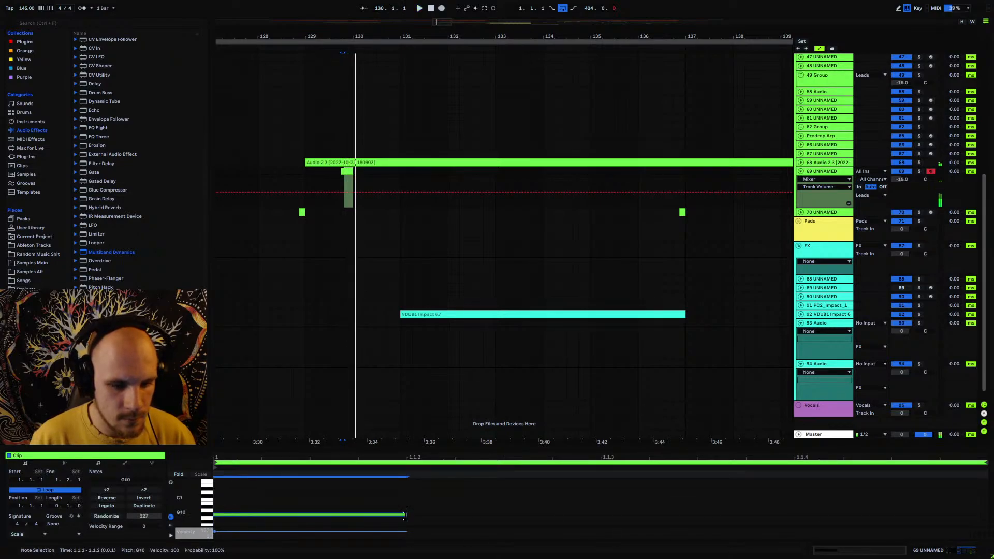
pyautogui.press('space')
pyautogui.moveTo(406, 516); pyautogui.dragTo(901, 522)
# - Freeze track 69 and flatten it to audio
pyautogui.rightClick(827, 173)
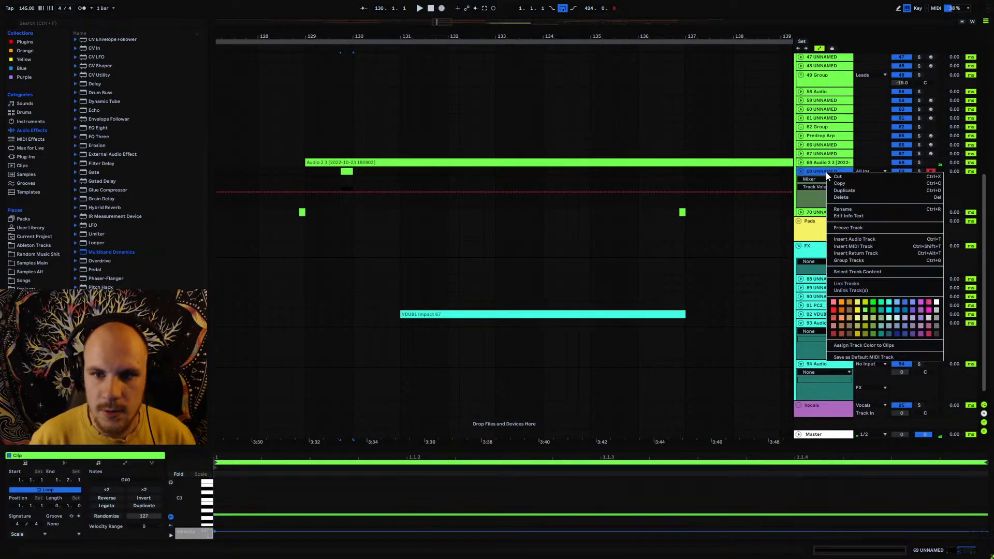
pyautogui.click(858, 230)
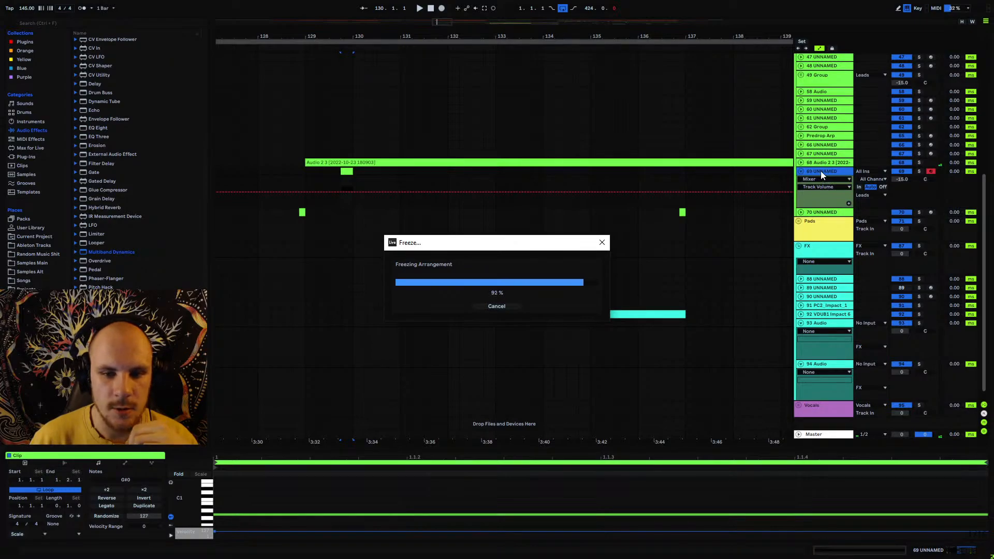
pyautogui.rightClick(828, 171)
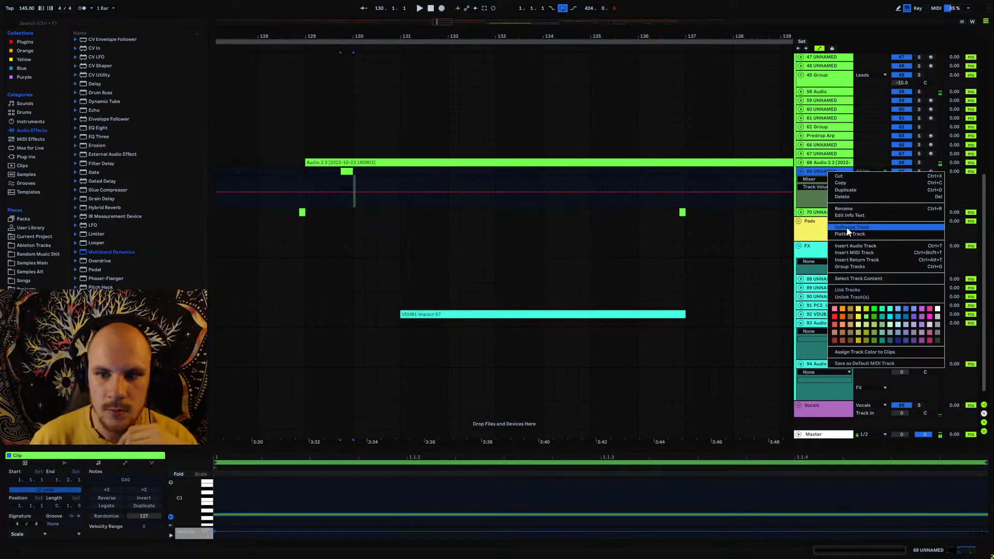
pyautogui.click(857, 234)
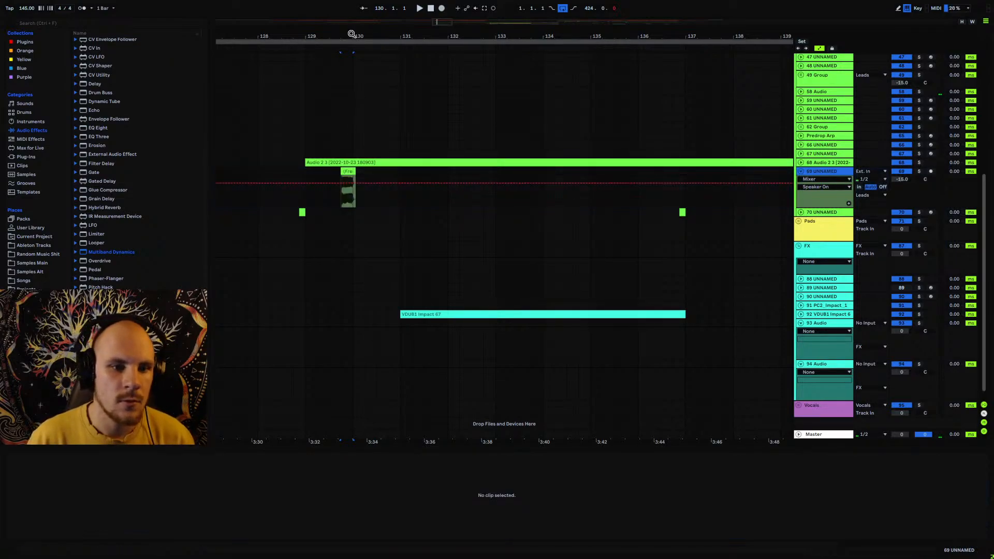
# - Delete the flattened audio tail from 130.1.1 on track 69 and reverse the remaining one-beat clip
pyautogui.moveTo(351, 35); pyautogui.dragTo(416, 142)
pyautogui.click(438, 198)
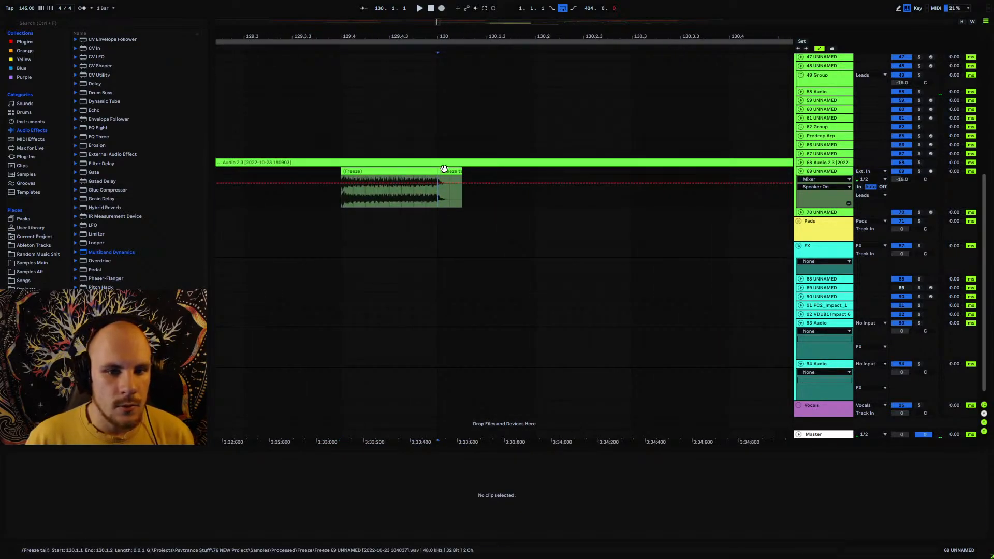
pyautogui.click(445, 171)
pyautogui.press('Delete')
pyautogui.click(423, 171)
pyautogui.press('r')
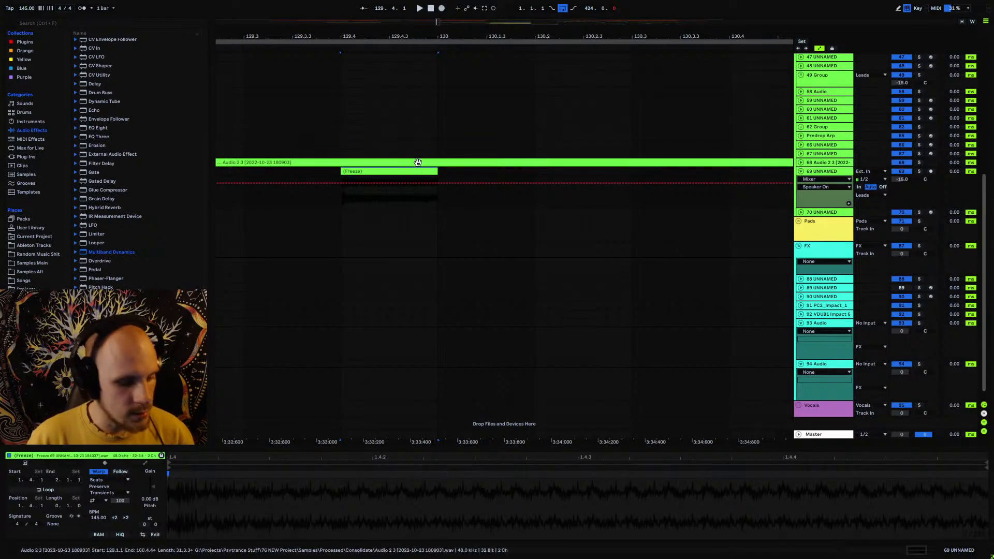
# - Play the passage from 129.4.1 several times to hear the reversed clip in context
pyautogui.press('space')
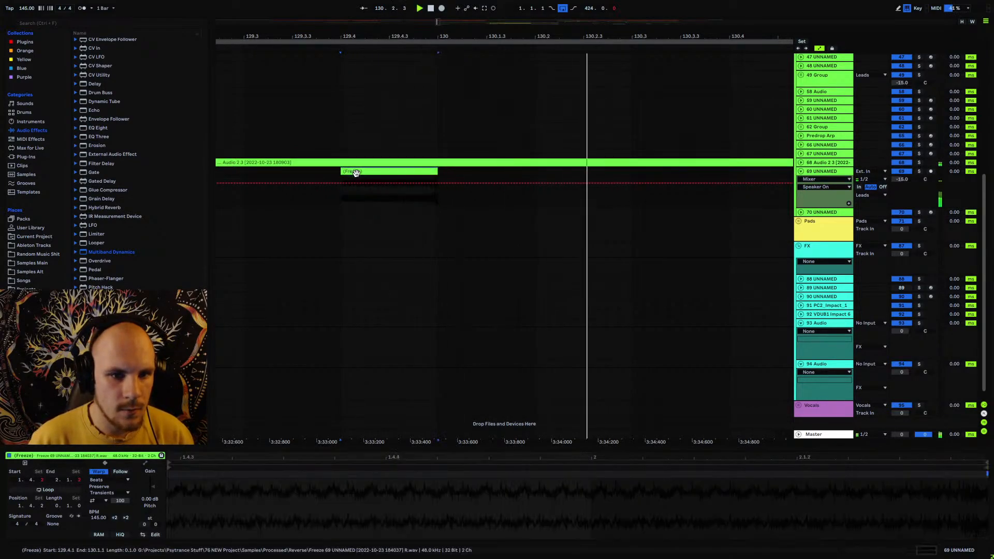
pyautogui.press('space')
pyautogui.press('space')
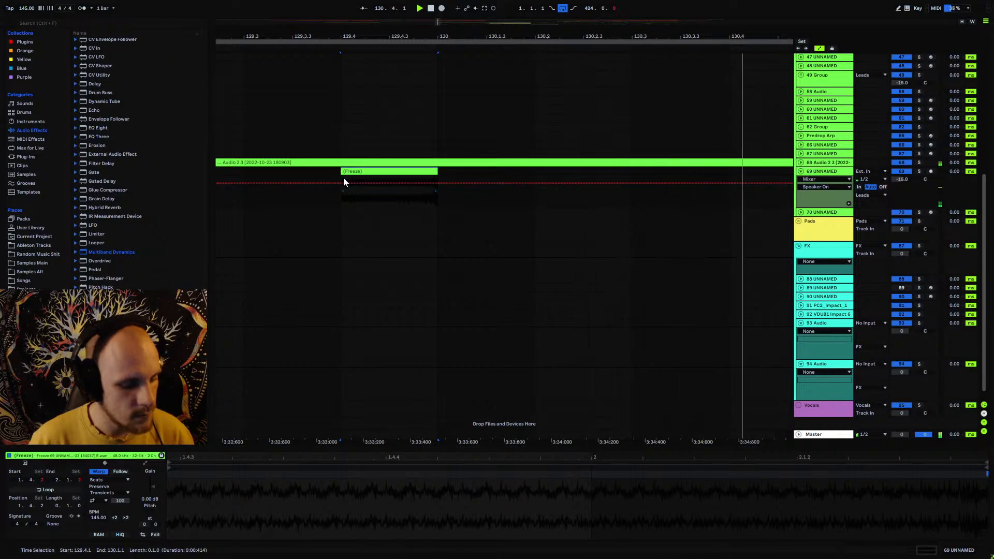
pyautogui.press('space')
pyautogui.press('space')
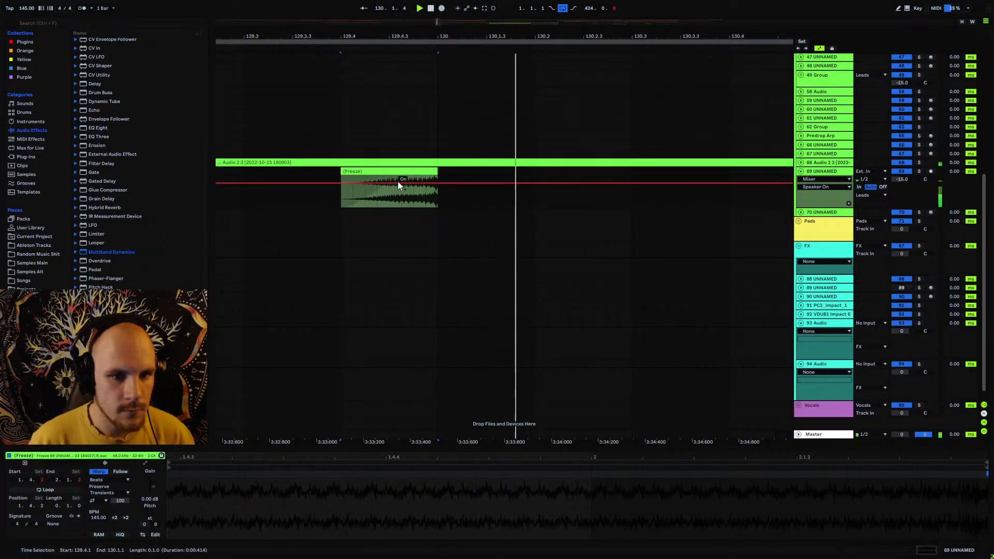
pyautogui.press('space')
pyautogui.press('space')
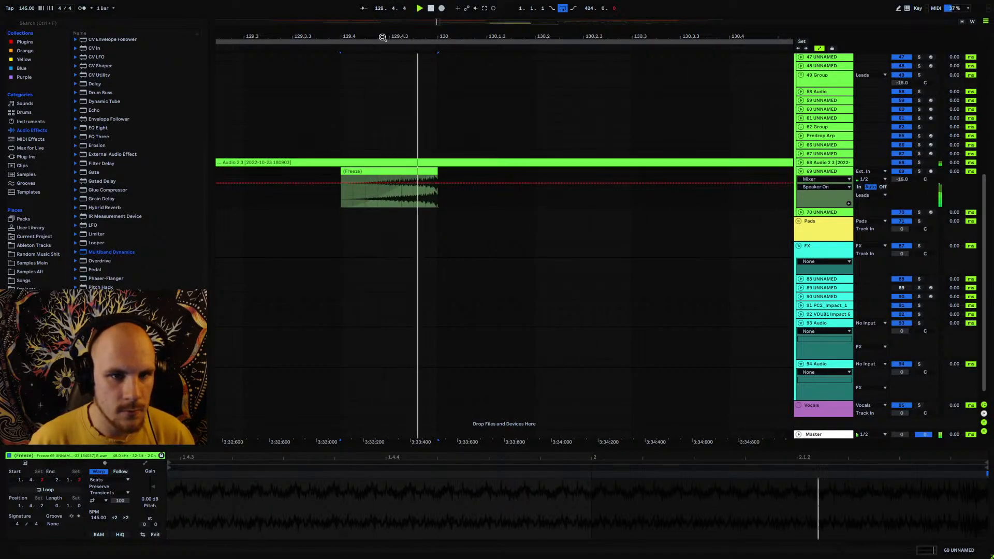
# - Add Echo to track 69, move the reversed clip to 132.4.1 and play from there
pyautogui.press('-')
pyautogui.press('-')
pyautogui.press('-')
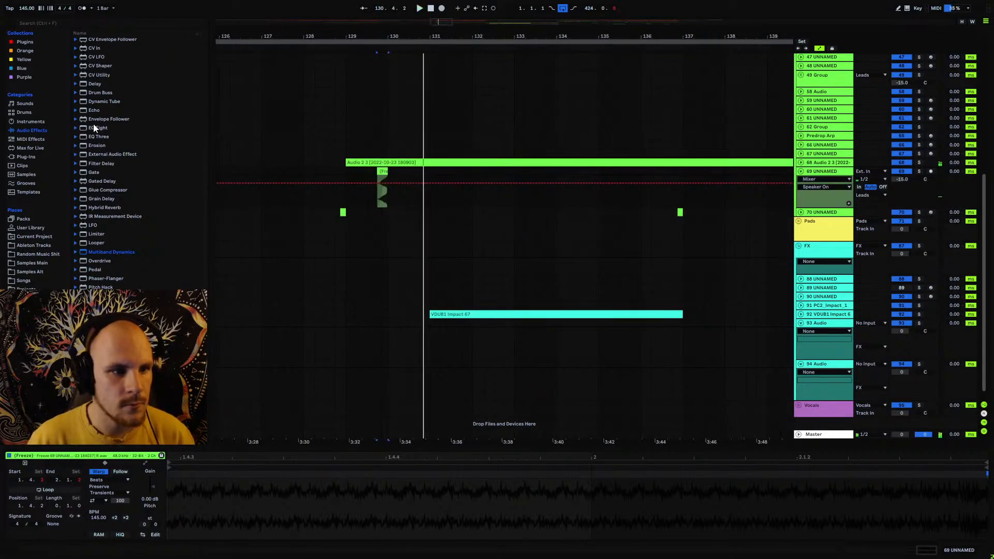
pyautogui.moveTo(94, 109); pyautogui.dragTo(251, 167)
pyautogui.moveTo(383, 193); pyautogui.dragTo(383, 193)
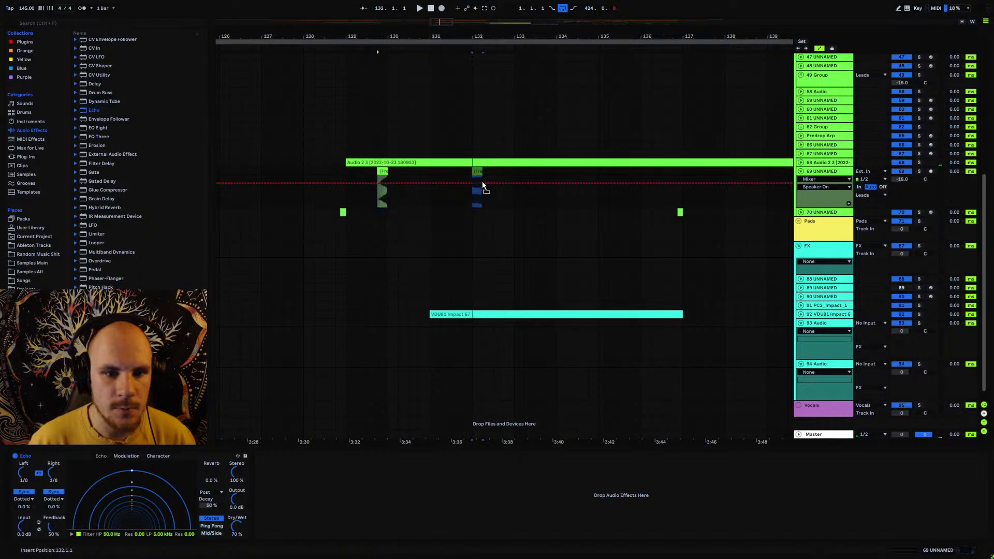
pyautogui.click(505, 191)
pyautogui.press('space')
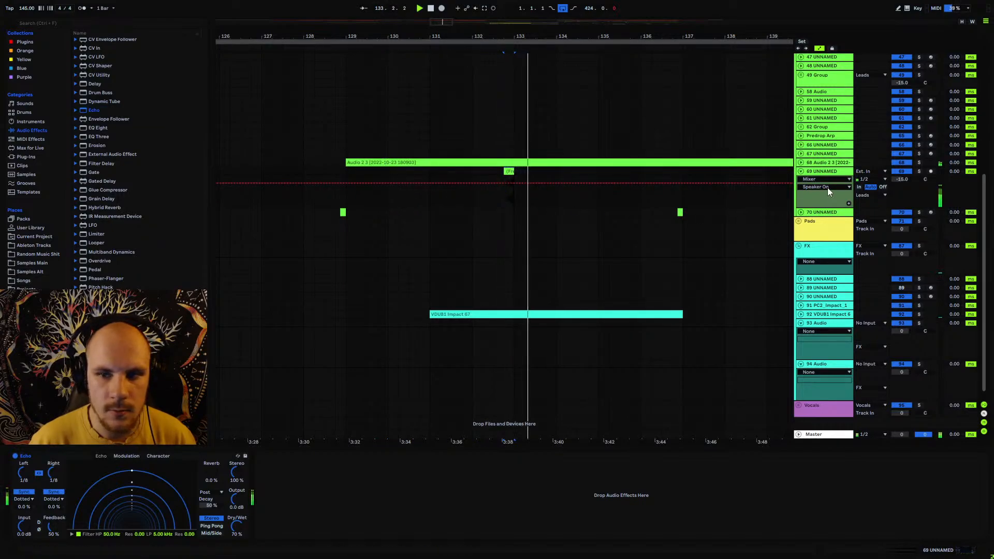
# - Set track 69's Echo to 88% feedback, Ping Pong mode, 37% dry/wet and 52% stereo width while playing the section
pyautogui.moveTo(54, 526); pyautogui.dragTo(91, 521)
pyautogui.click(211, 526)
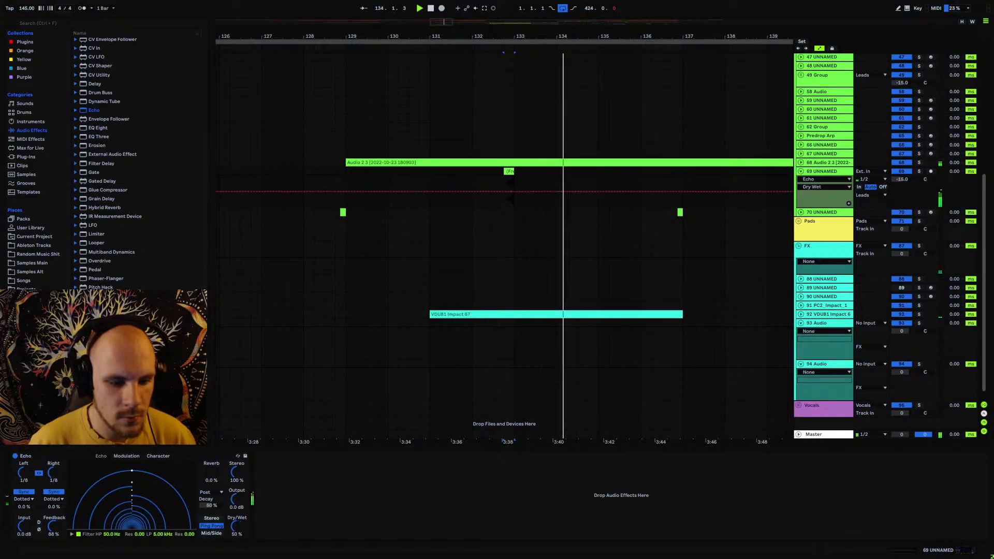
pyautogui.moveTo(237, 526); pyautogui.dragTo(238, 546)
pyautogui.press('space')
pyautogui.press('space')
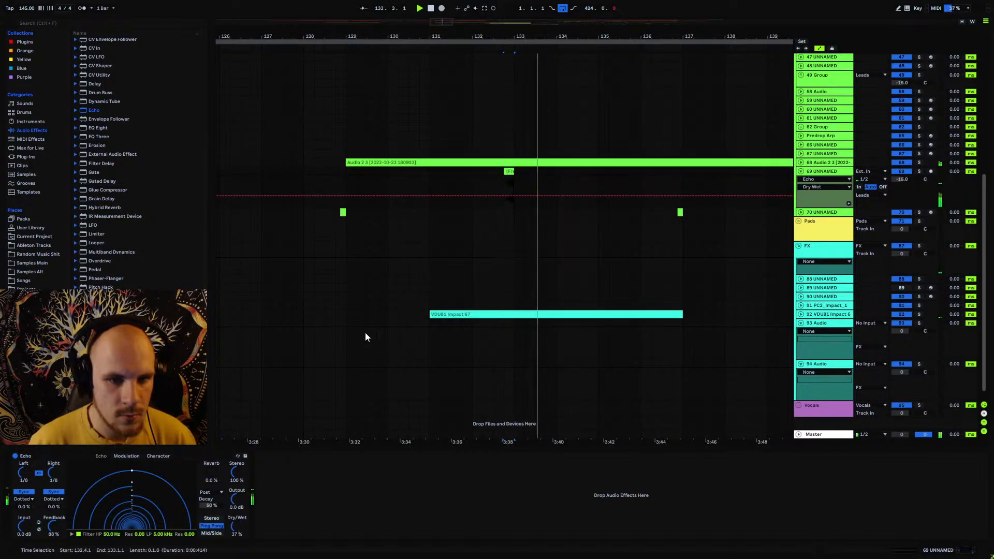
pyautogui.click(340, 170)
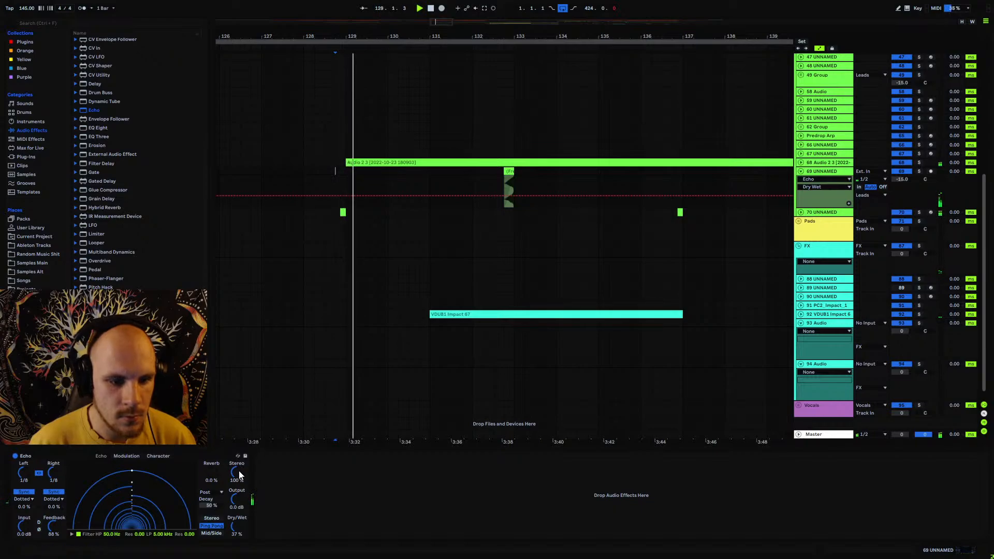
pyautogui.moveTo(234, 473); pyautogui.dragTo(234, 496)
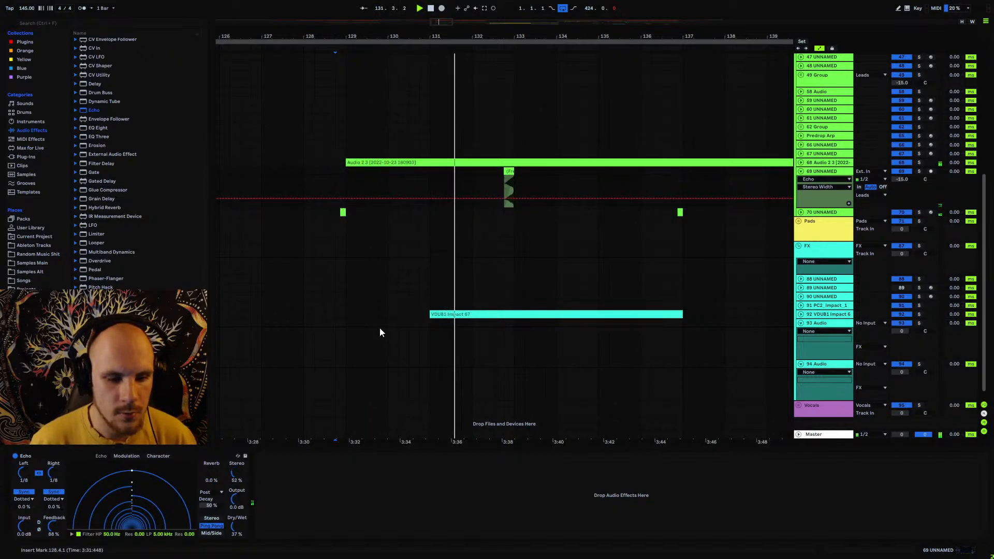
# - Fold track 69 and listen through the section from 128.4.1 with the surrounding tracks in view
pyautogui.click(802, 172)
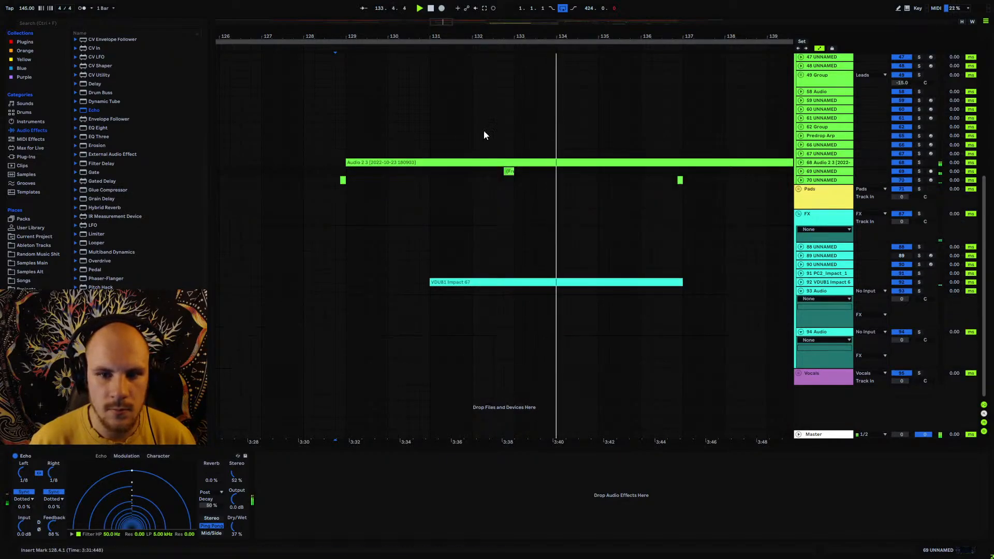
pyautogui.moveTo(500, 36); pyautogui.dragTo(500, 32)
pyautogui.moveTo(500, 36); pyautogui.dragTo(500, 68)
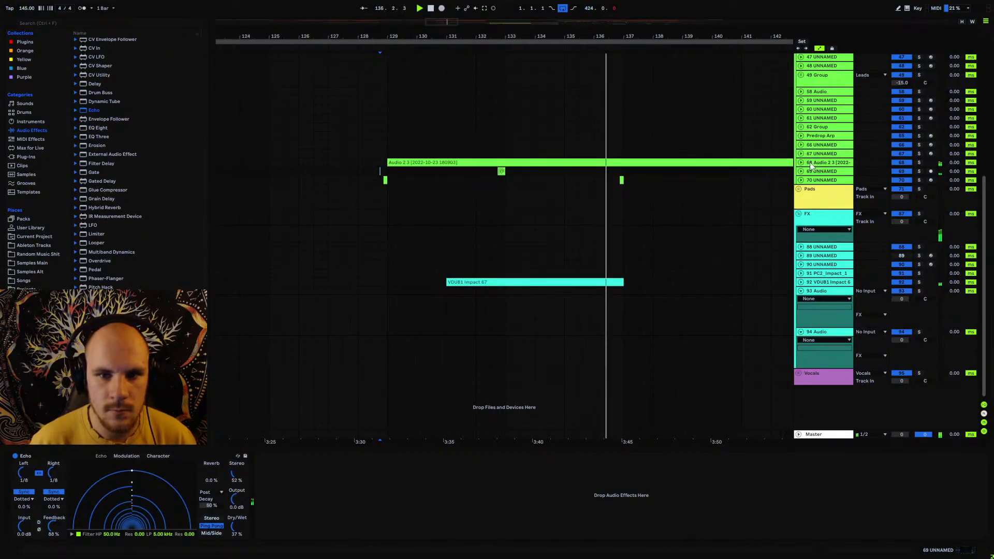
pyautogui.moveTo(626, 36)
pyautogui.mouseDown()
pyautogui.moveTo(626, 49)
pyautogui.moveTo(626, 29)
pyautogui.mouseUp()
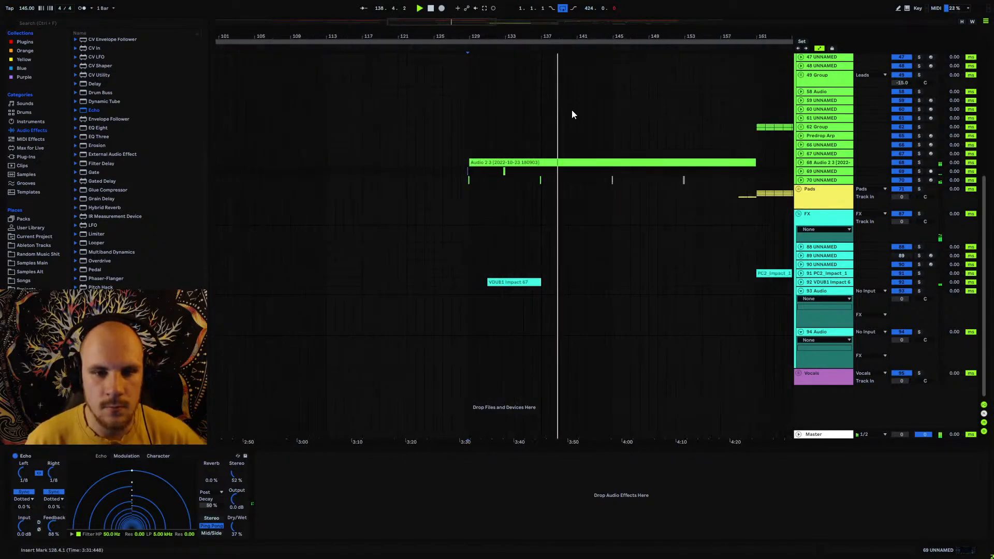
pyautogui.scroll(5, 603, 213)
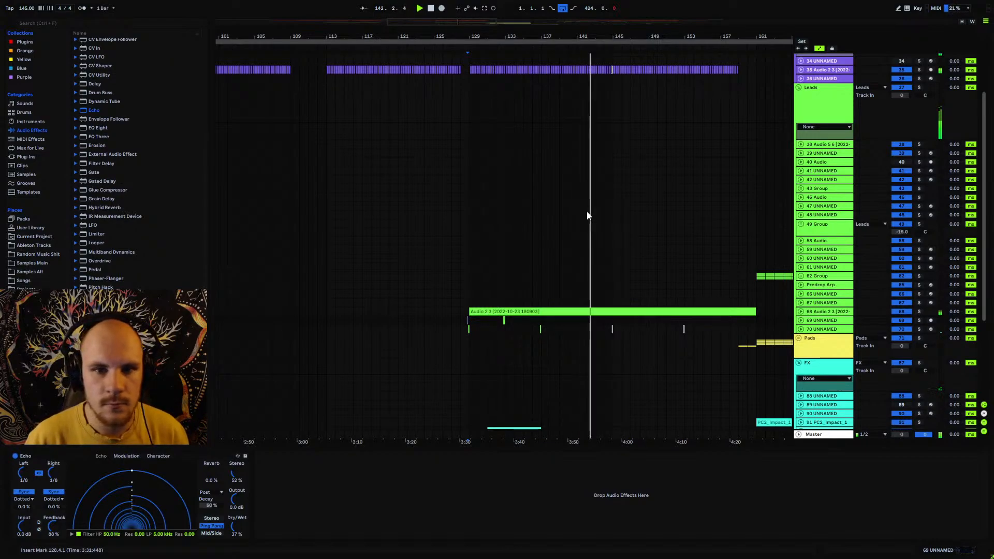
pyautogui.moveTo(601, 39); pyautogui.dragTo(617, 90)
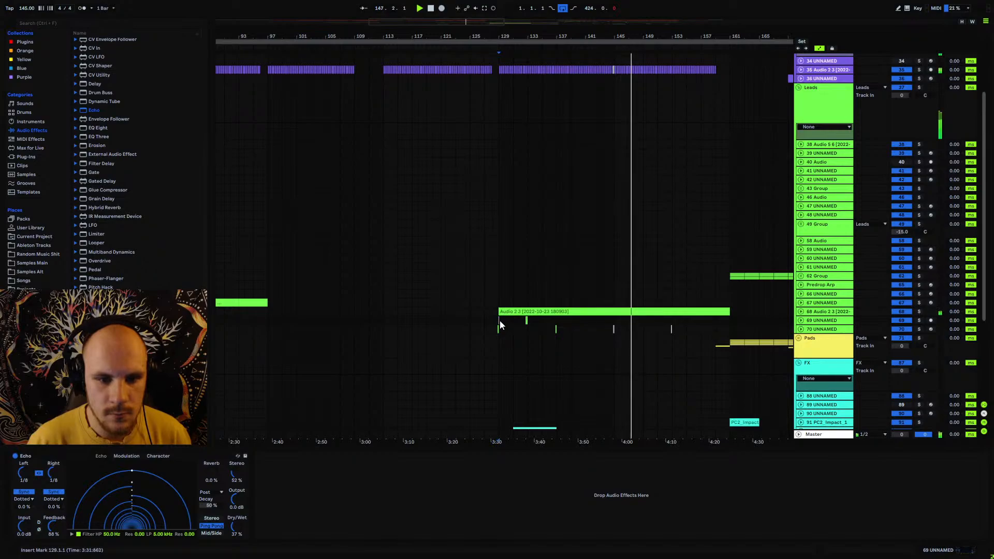
# - Copy track 70's range from 135.1.1 to 137.1.1, including its short clip, to 111.1.1 and 119.1.1
pyautogui.moveTo(499, 320); pyautogui.dragTo(561, 322)
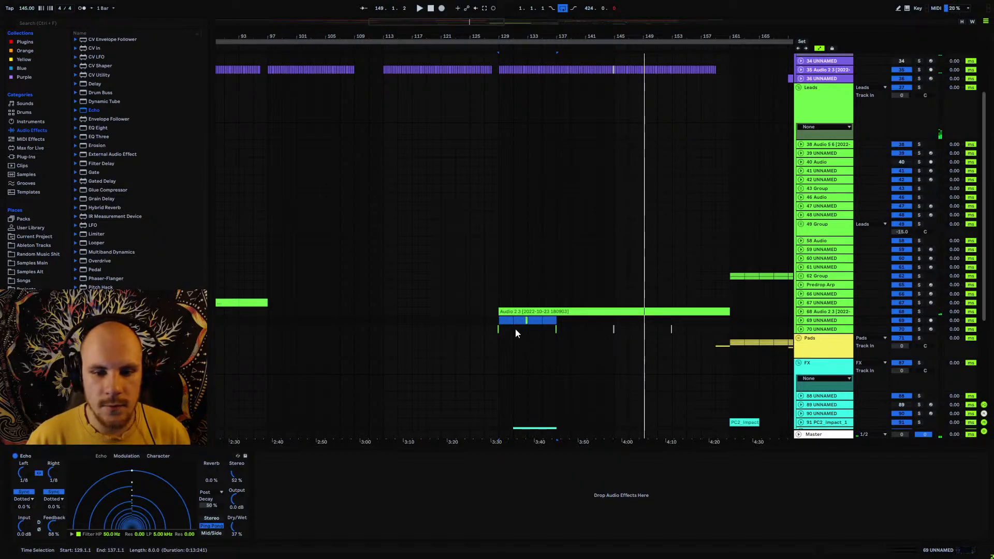
pyautogui.moveTo(541, 329); pyautogui.dragTo(557, 332)
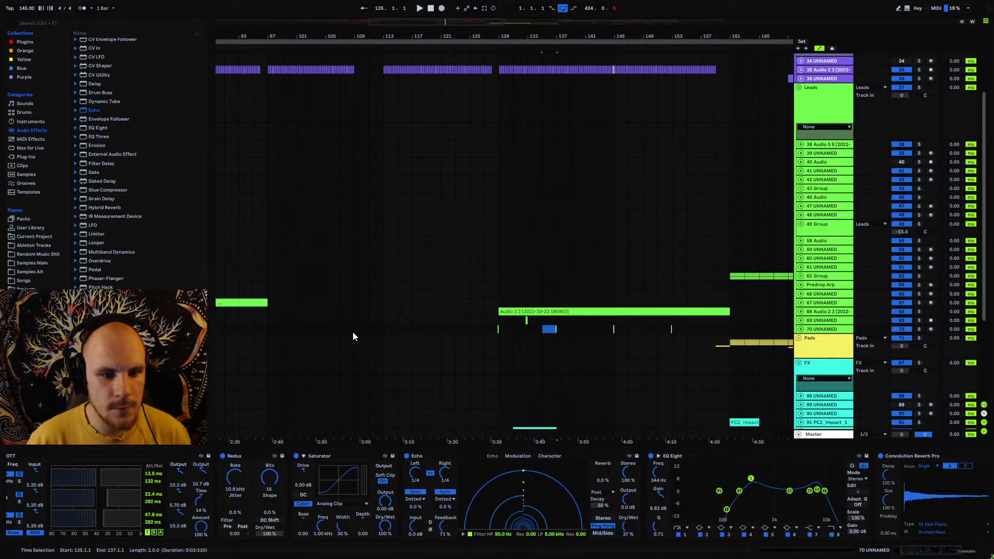
pyautogui.click(371, 330)
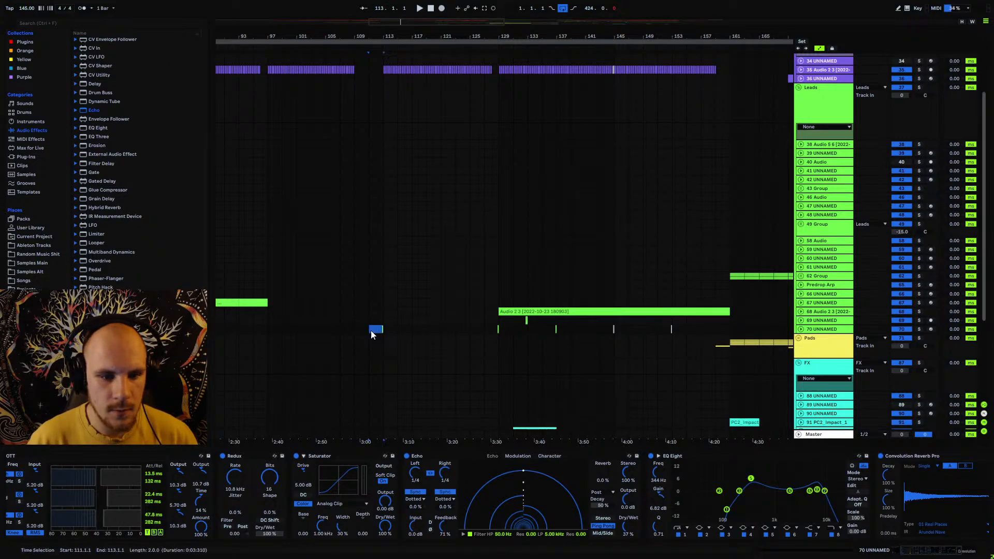
pyautogui.click(433, 330)
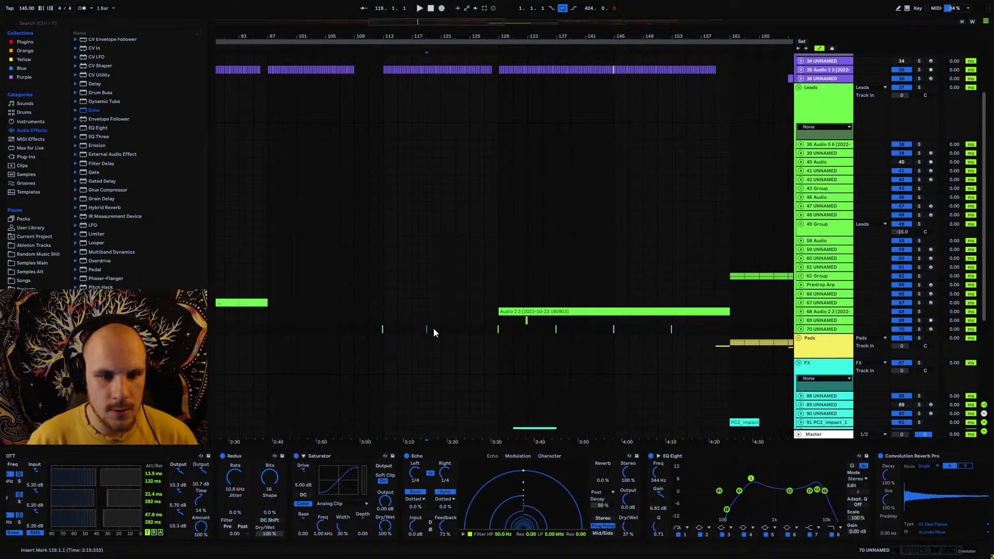
pyautogui.click(372, 330)
# - Insert a new MIDI track directly below track 70
pyautogui.moveTo(392, 37); pyautogui.dragTo(444, 188)
pyautogui.scroll(3, 450, 218)
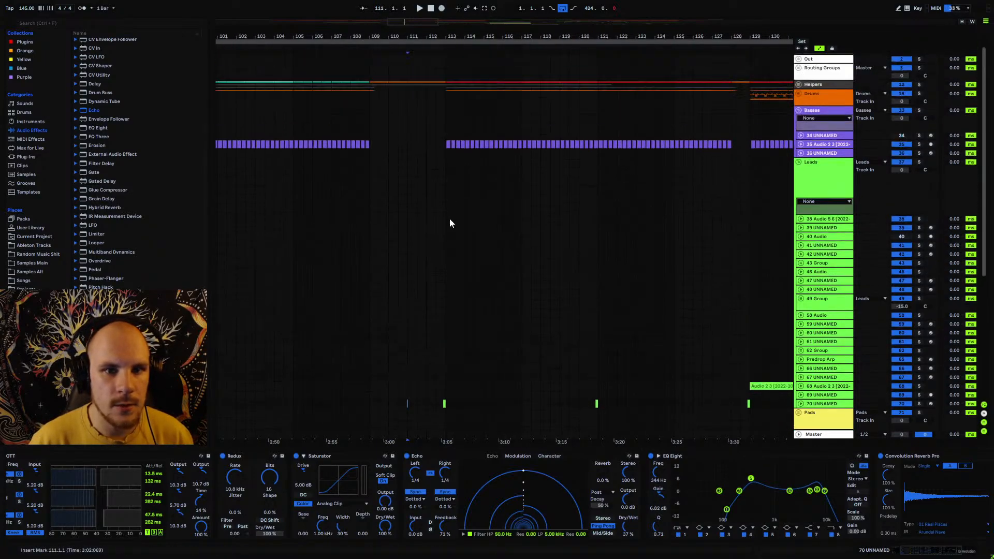
pyautogui.moveTo(312, 140); pyautogui.dragTo(351, 141)
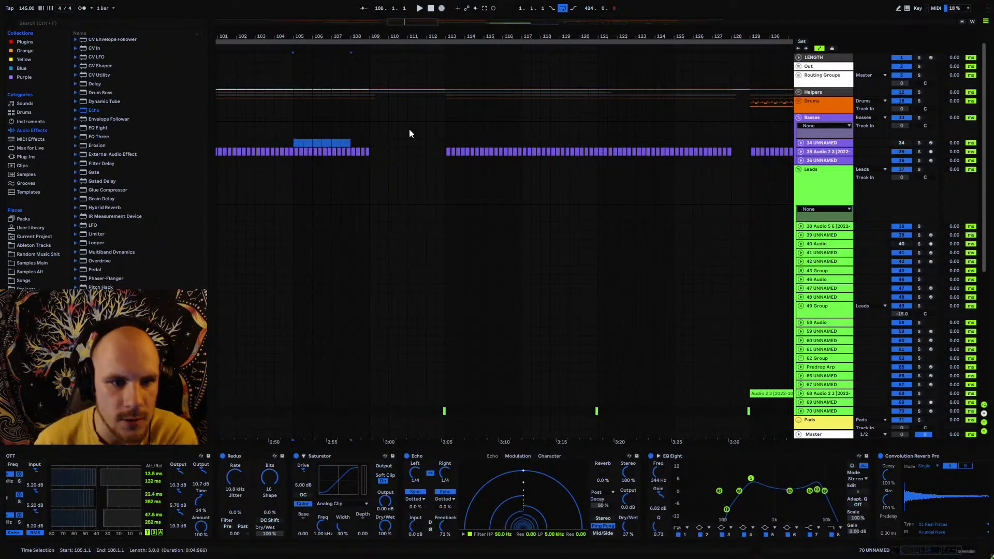
pyautogui.click(419, 176)
pyautogui.scroll(-4, 344, 213)
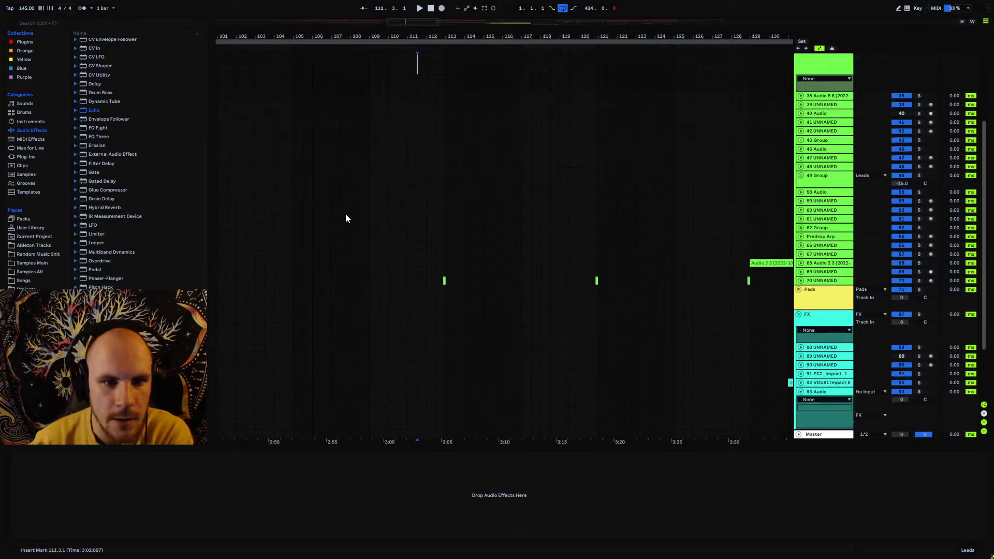
pyautogui.click(822, 283)
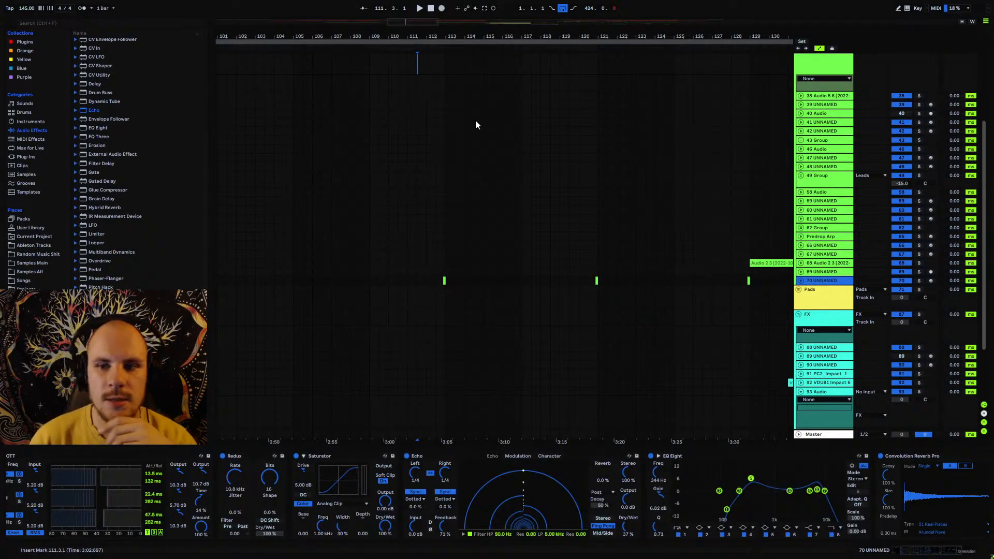
pyautogui.hotkey('ctrl', 'shift', 't')
# - Copy the 49 Group content from 233.1.1 to 257.1.1 to an earlier position starting at 121.1.1
pyautogui.click(817, 184)
pyautogui.press('w')
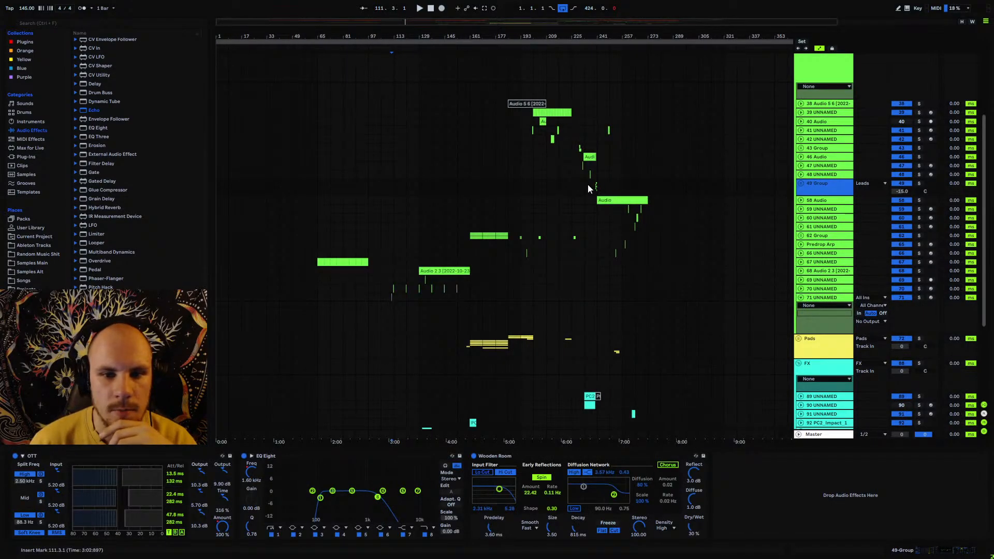
pyautogui.click(596, 186)
pyautogui.keyDown('shift'); pyautogui.click(624, 194); pyautogui.keyUp('shift')
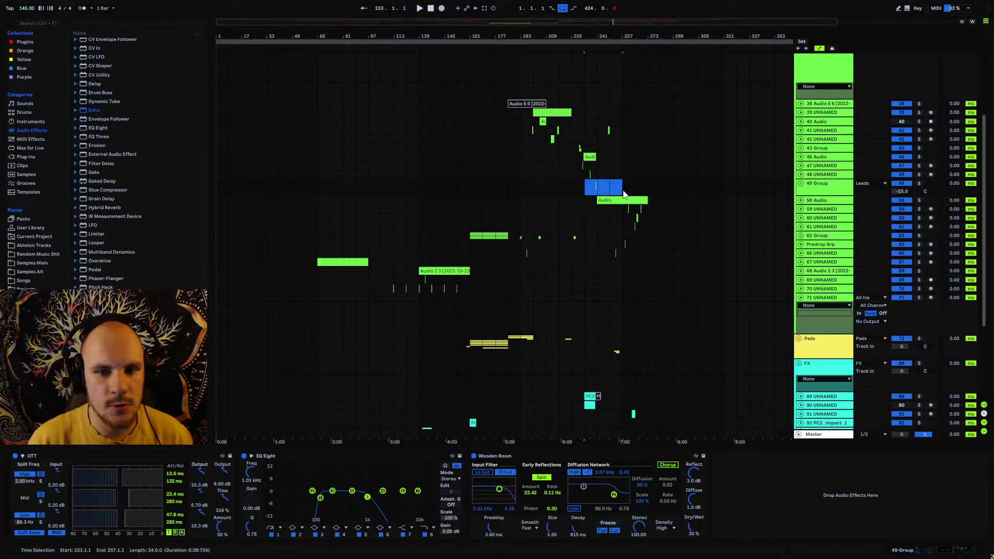
pyautogui.click(408, 187)
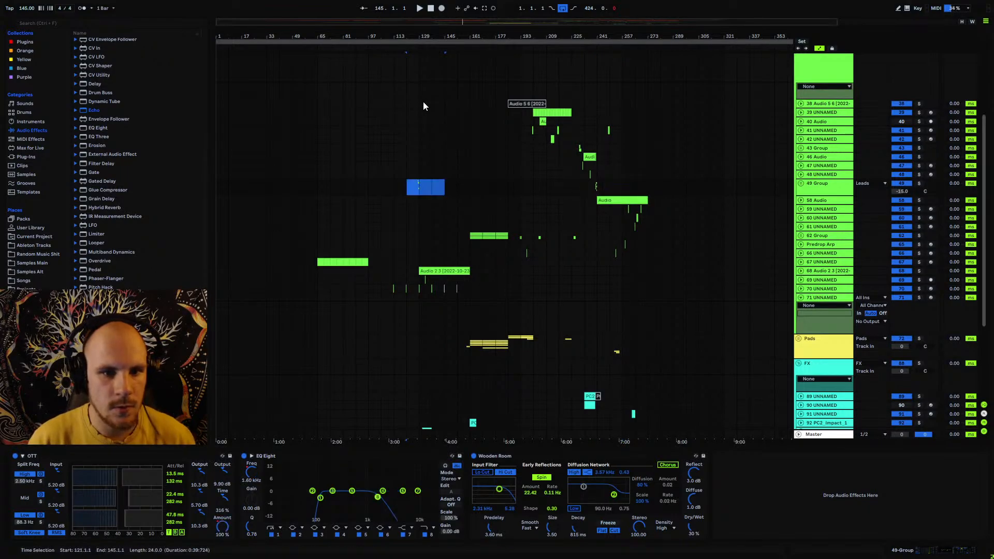
# - Listen to the copied 49 Group notes just before bar 129, playing from 127.1.1
pyautogui.moveTo(417, 35); pyautogui.dragTo(488, 144)
pyautogui.scroll(5, 526, 196)
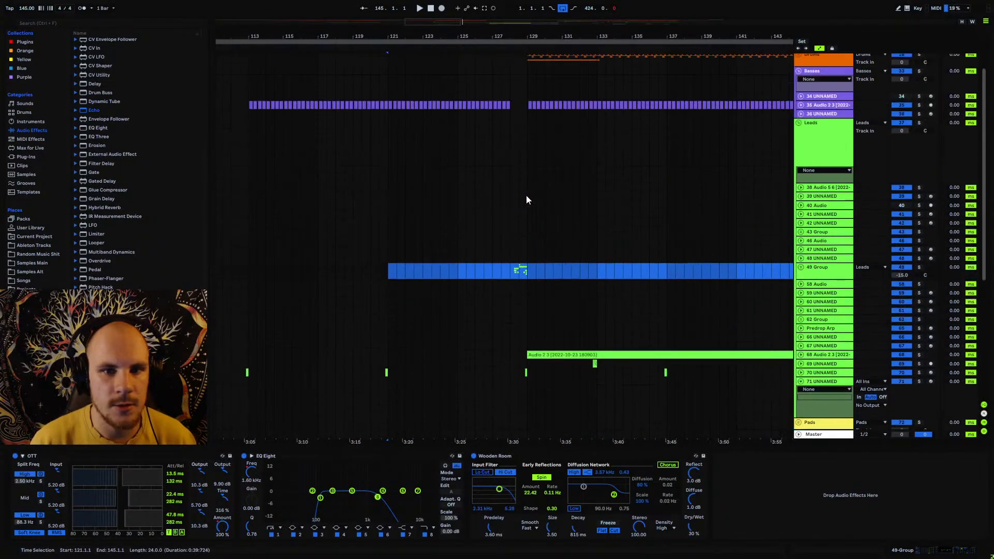
pyautogui.scroll(-3, 508, 194)
pyautogui.click(493, 238)
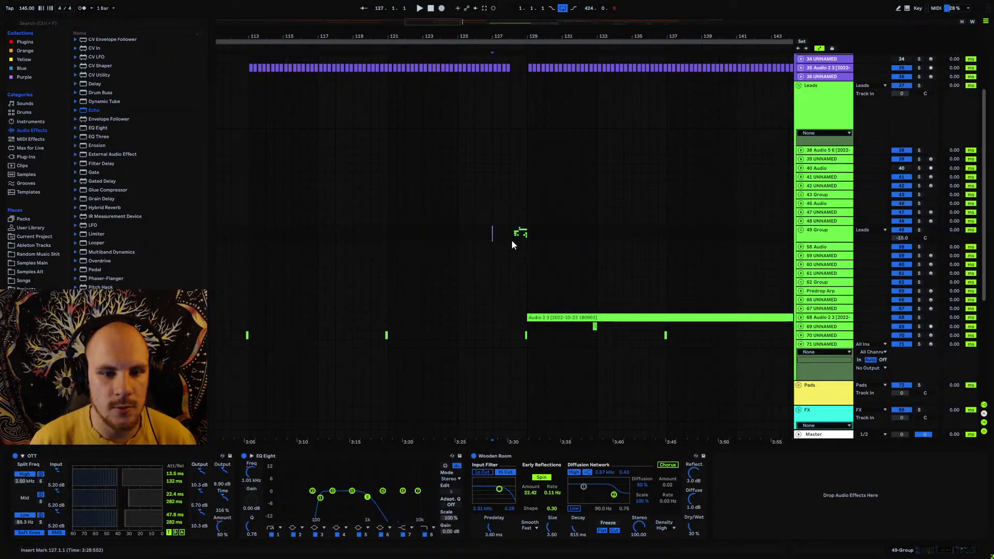
pyautogui.moveTo(512, 36); pyautogui.dragTo(451, 43)
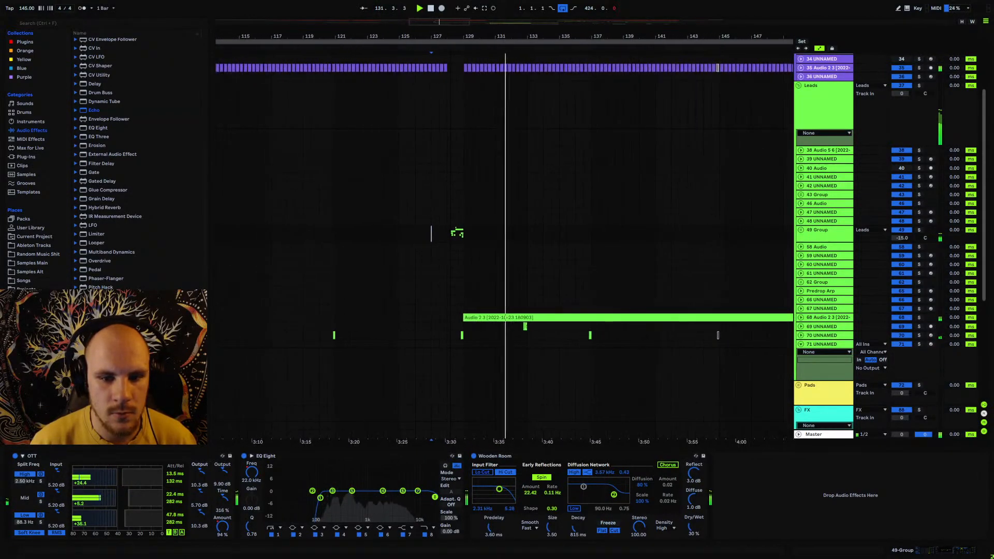
# - Deactivate track 70's short clips just before 129.1.1 and 137.1.1, and listen through the transition from 128.1.1
pyautogui.moveTo(446, 334); pyautogui.dragTo(471, 338)
pyautogui.press('space')
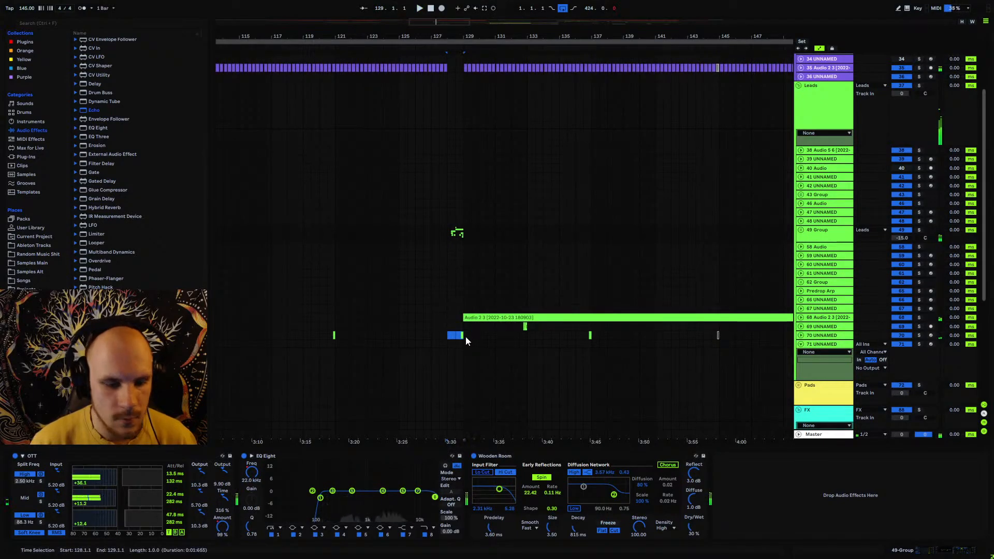
pyautogui.click(444, 233)
pyautogui.press('space')
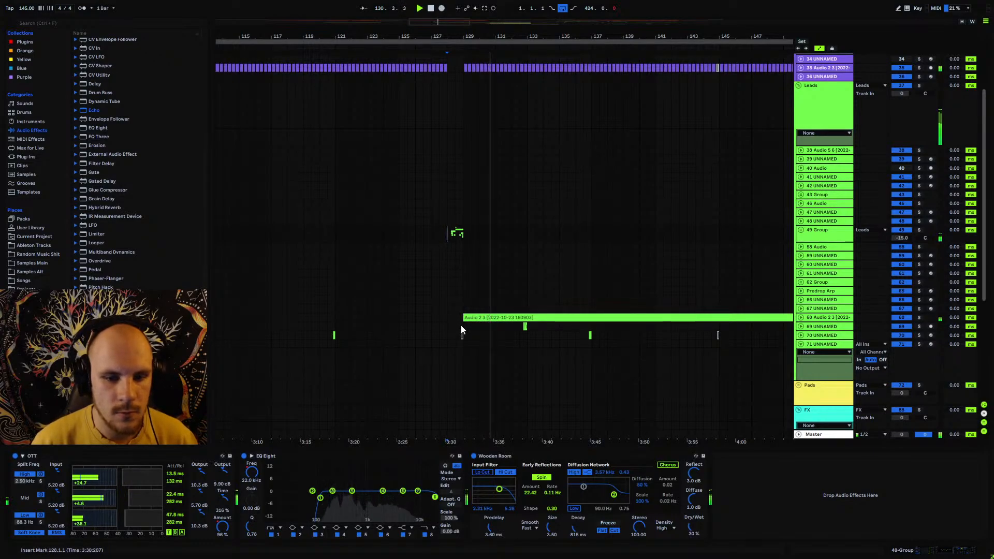
pyautogui.moveTo(469, 36); pyautogui.dragTo(550, 36)
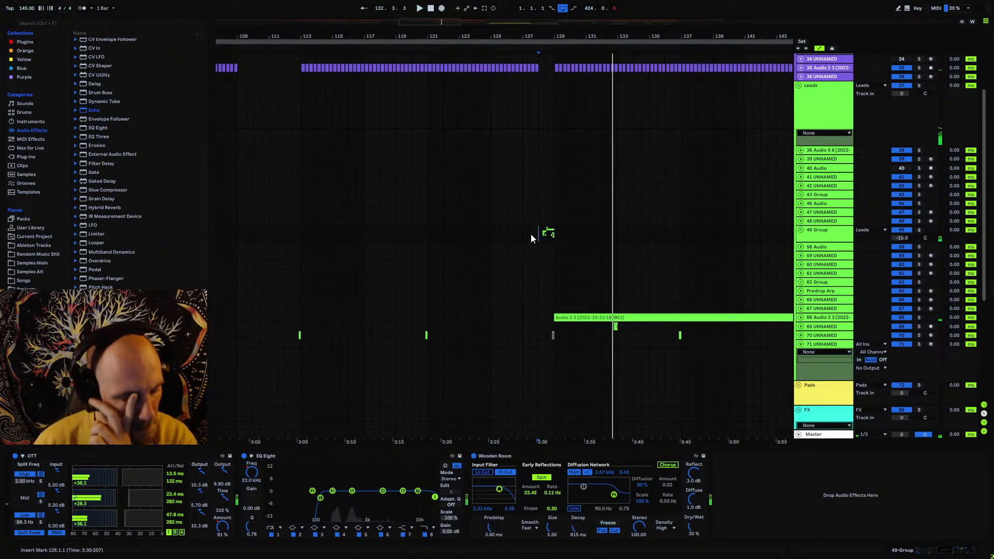
pyautogui.click(299, 335)
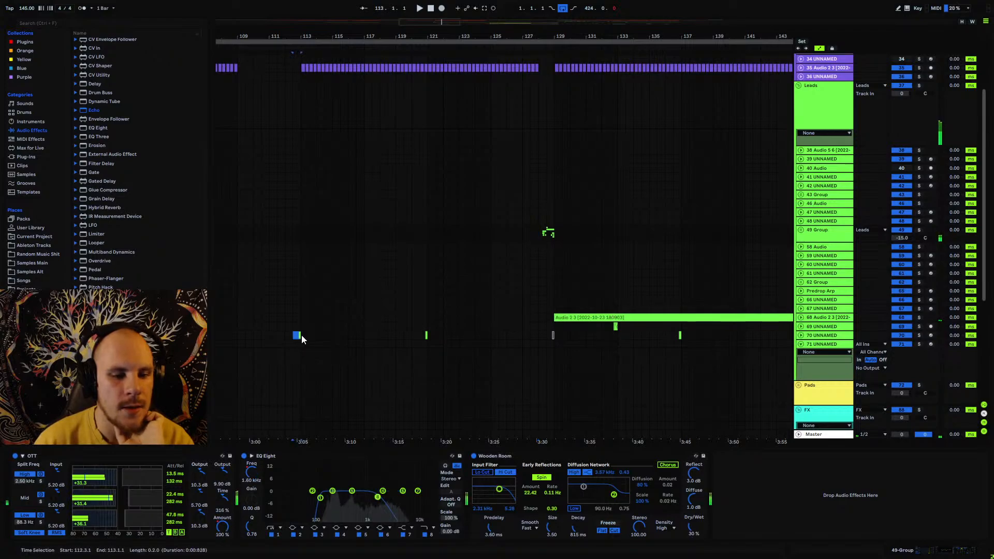
pyautogui.click(420, 335)
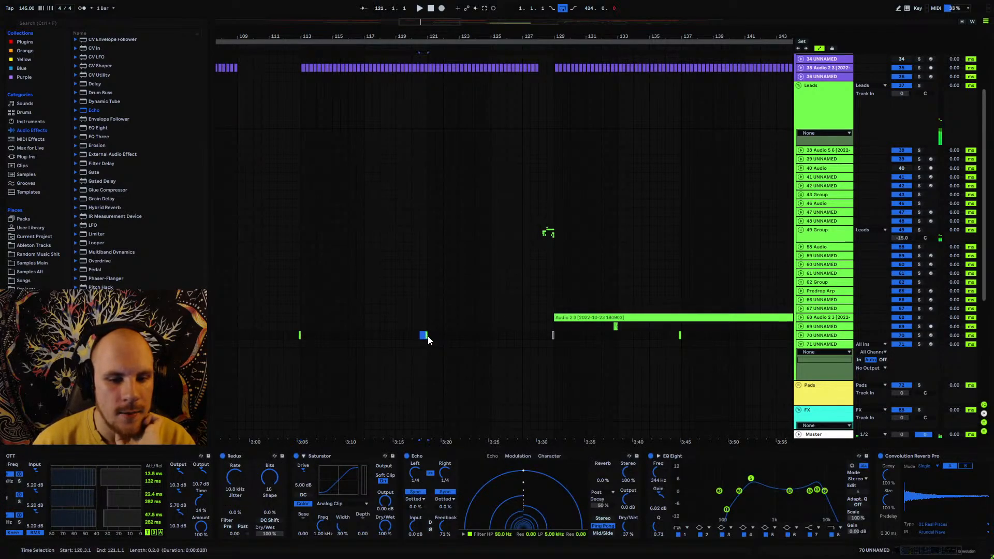
pyautogui.click(550, 335)
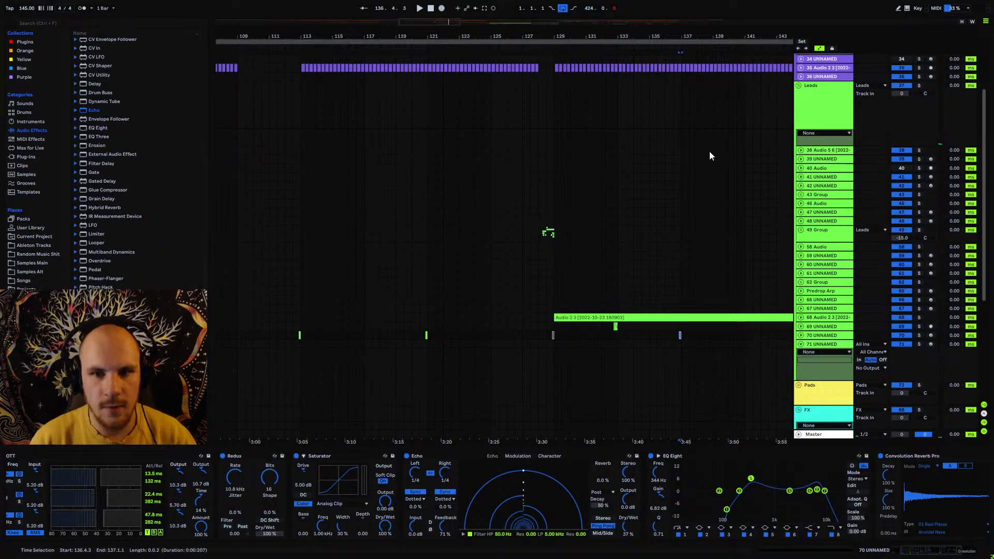
# - Delete track 70's content from 127.1.1 to 161.1.1, leaving only its two earlier clips
pyautogui.moveTo(681, 37); pyautogui.dragTo(544, 7)
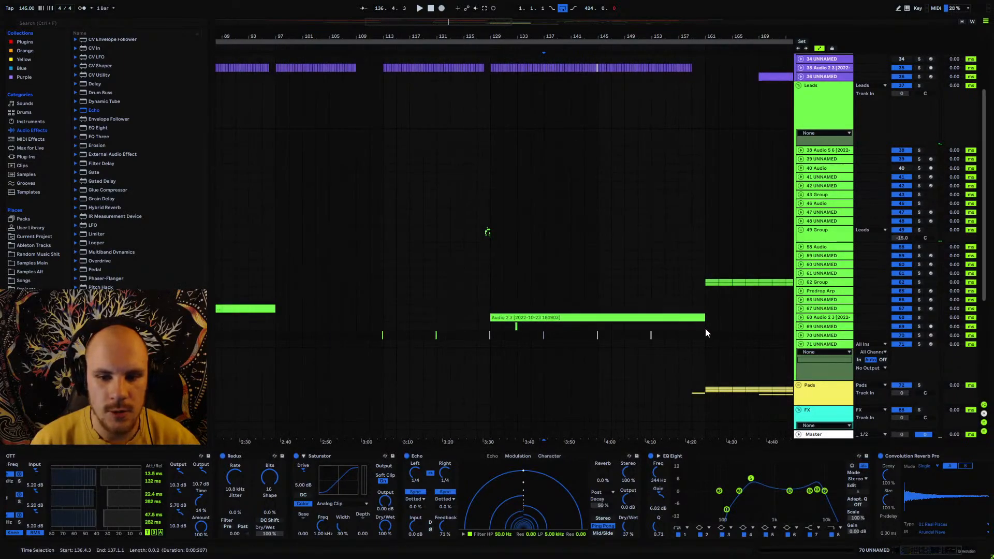
pyautogui.moveTo(707, 333); pyautogui.dragTo(487, 342)
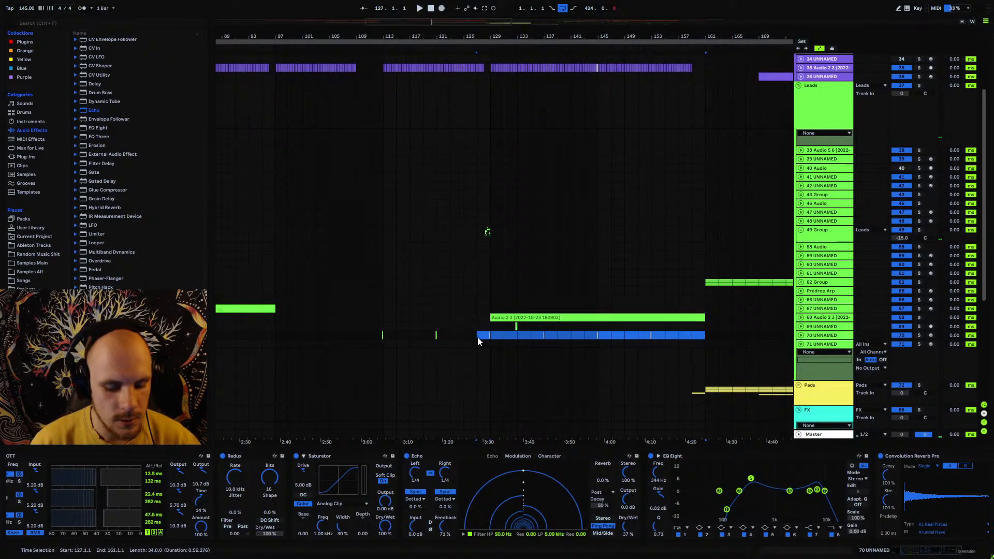
pyautogui.click(478, 337)
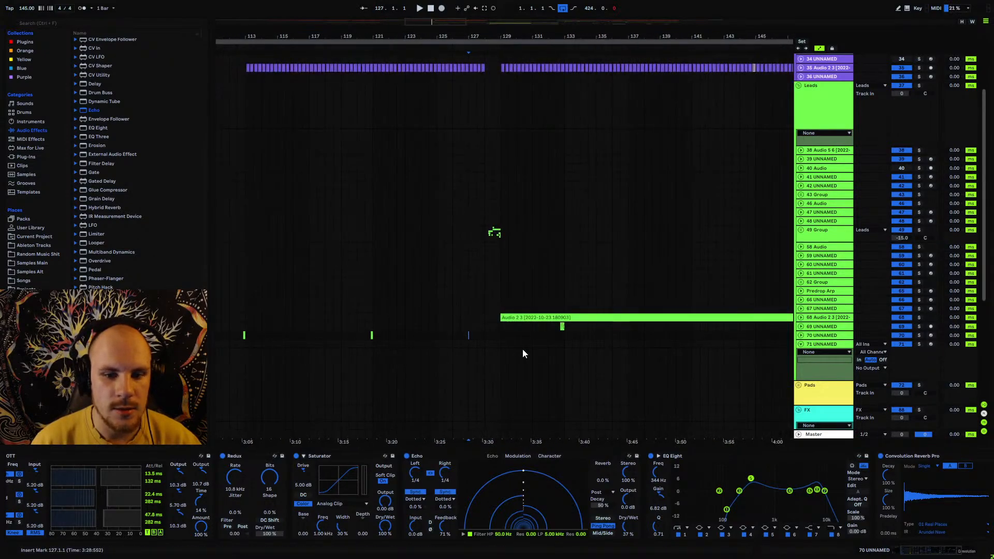
pyautogui.moveTo(498, 335); pyautogui.dragTo(762, 340)
pyautogui.click(738, 336)
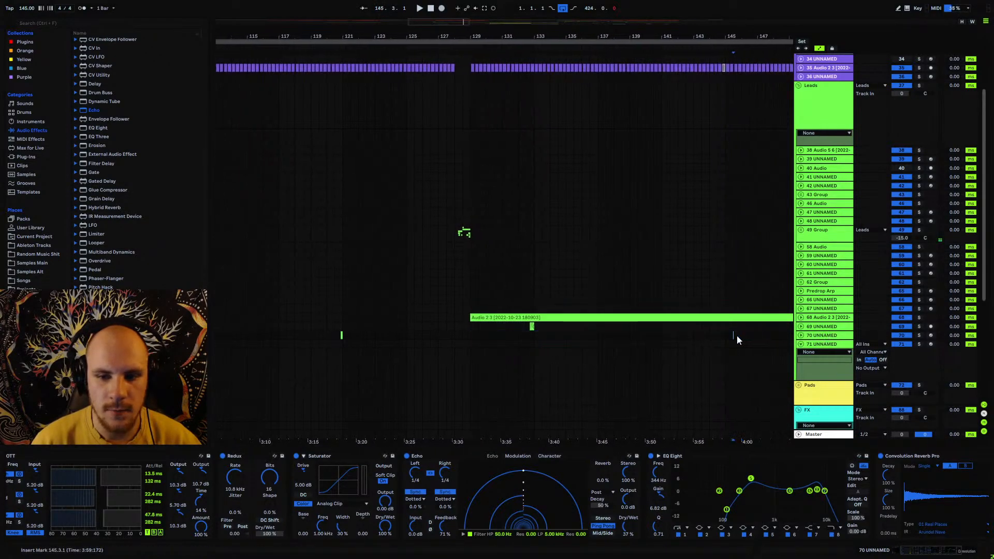
# - Listen to the section from 112.1.1 with track 70's remaining clips
pyautogui.moveTo(454, 37)
pyautogui.mouseDown()
pyautogui.moveTo(454, 21)
pyautogui.moveTo(503, 19)
pyautogui.moveTo(523, 34)
pyautogui.mouseUp()
pyautogui.click(318, 229)
pyautogui.press('space')
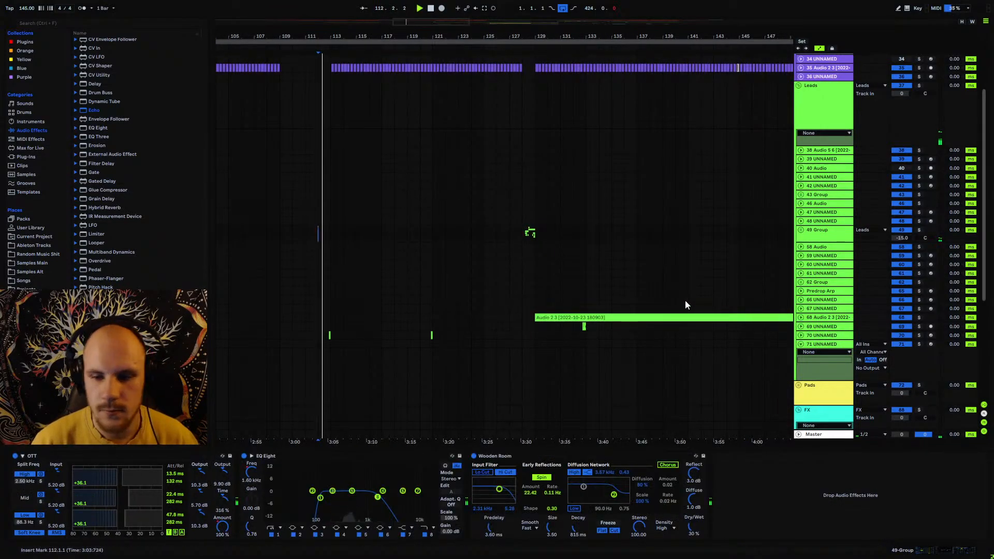
# - Copy the Serum instrument from track 70 onto track 71, without the effects, and open its window
pyautogui.click(824, 345)
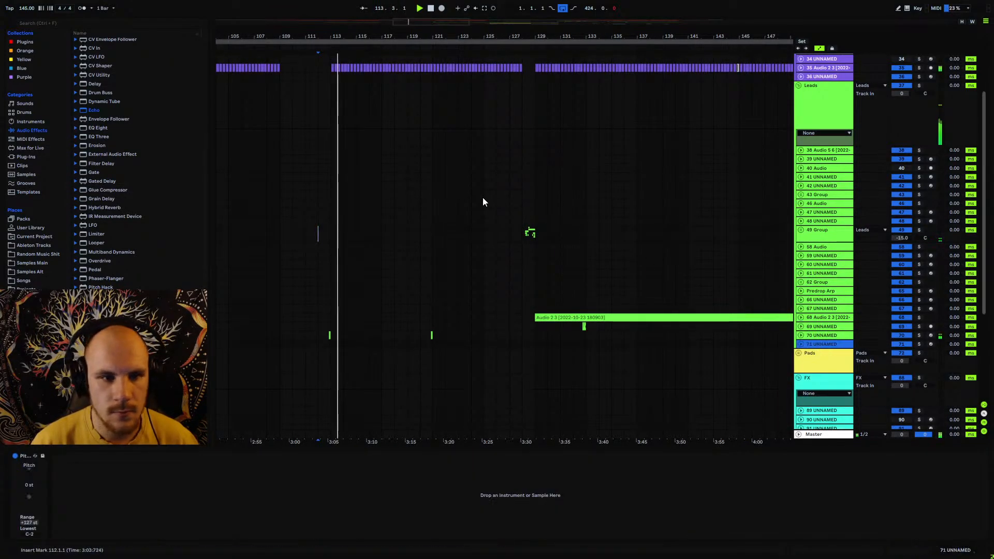
pyautogui.moveTo(335, 31); pyautogui.dragTo(489, 50)
pyautogui.click(803, 345)
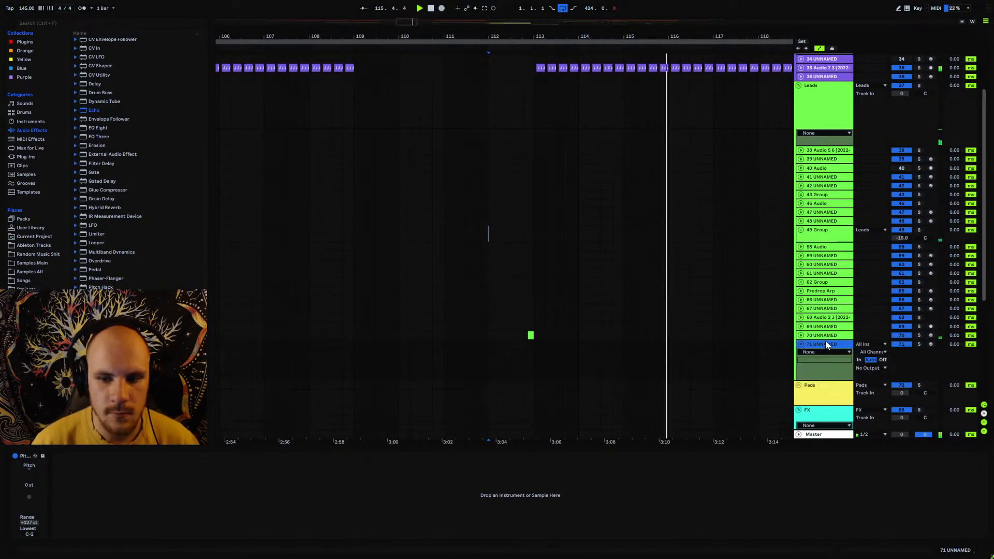
pyautogui.press('space')
pyautogui.click(492, 336)
pyautogui.moveTo(919, 554); pyautogui.dragTo(902, 553)
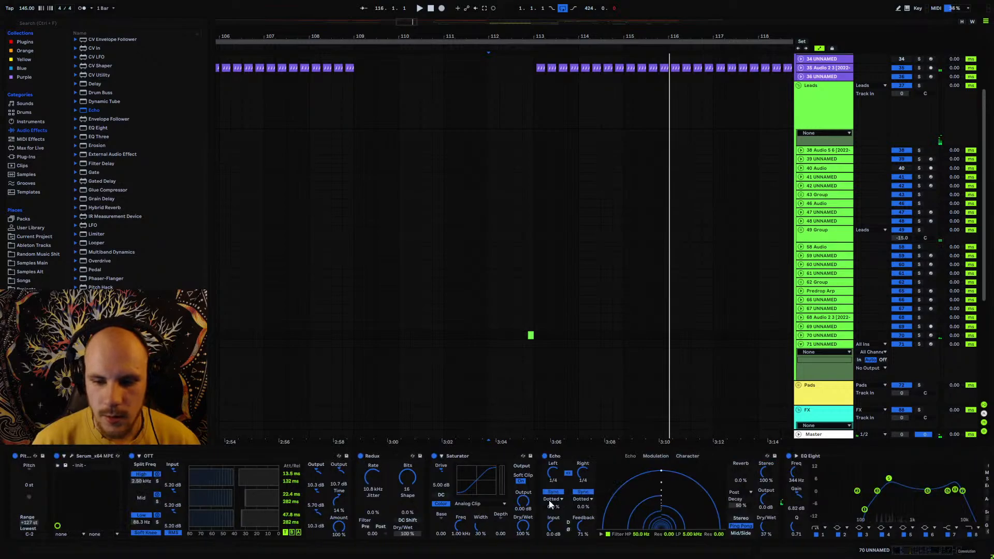
pyautogui.click(95, 456)
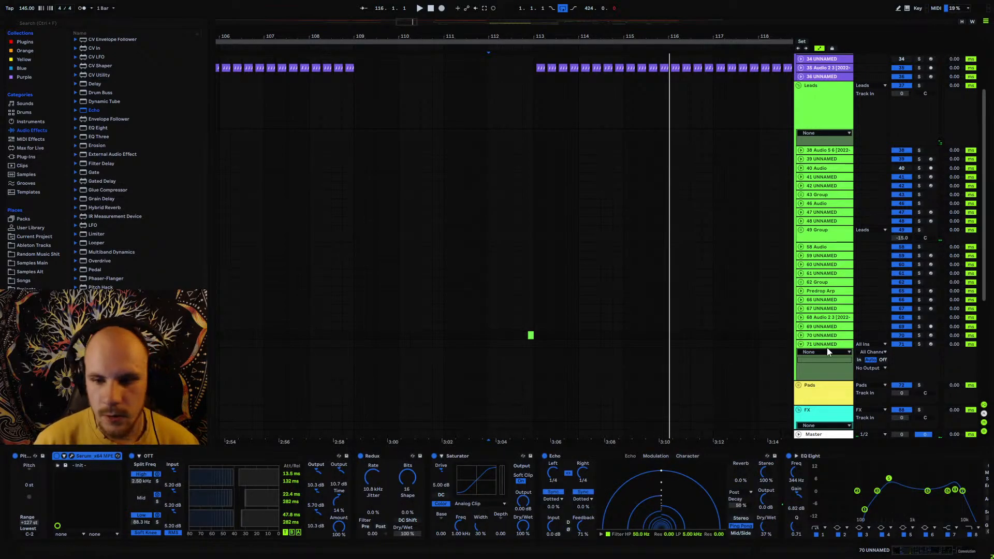
pyautogui.press('Delete')
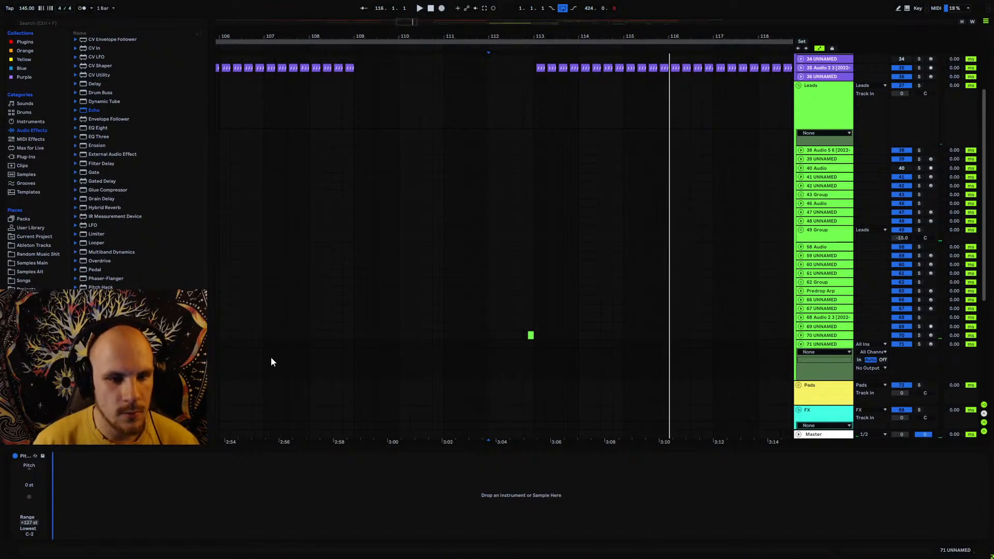
pyautogui.hotkey('ctrl', 'z')
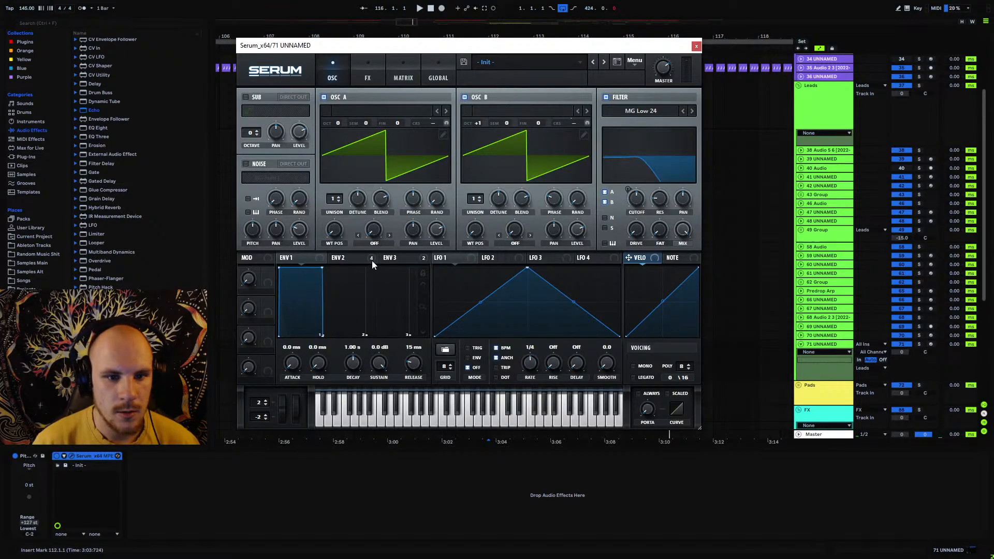
# - In Serum's modulation matrix, change the Fil Cutoff, Dist_Drv, Verb Wet and FX Fil Freq sources from Env 2 to Macro 1
pyautogui.click(372, 260)
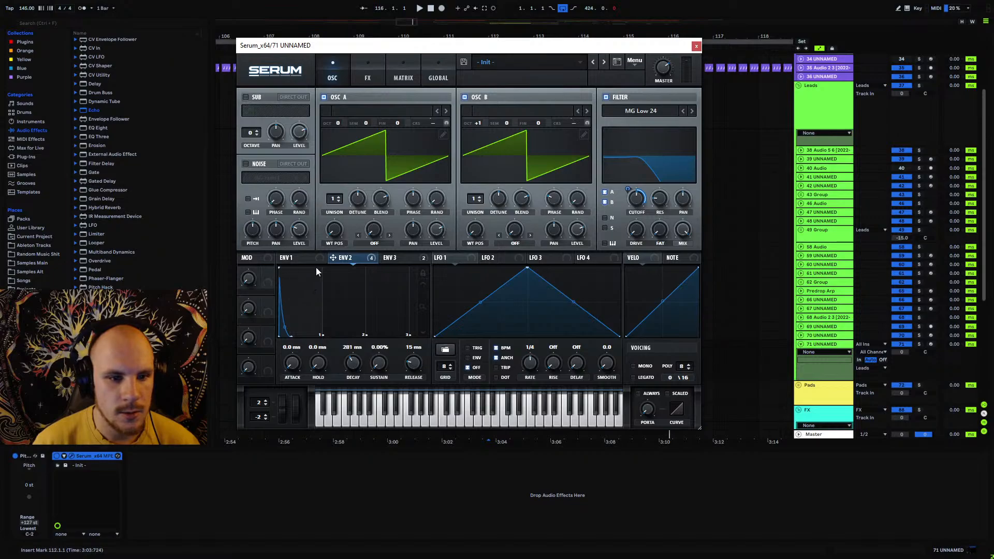
pyautogui.click(405, 80)
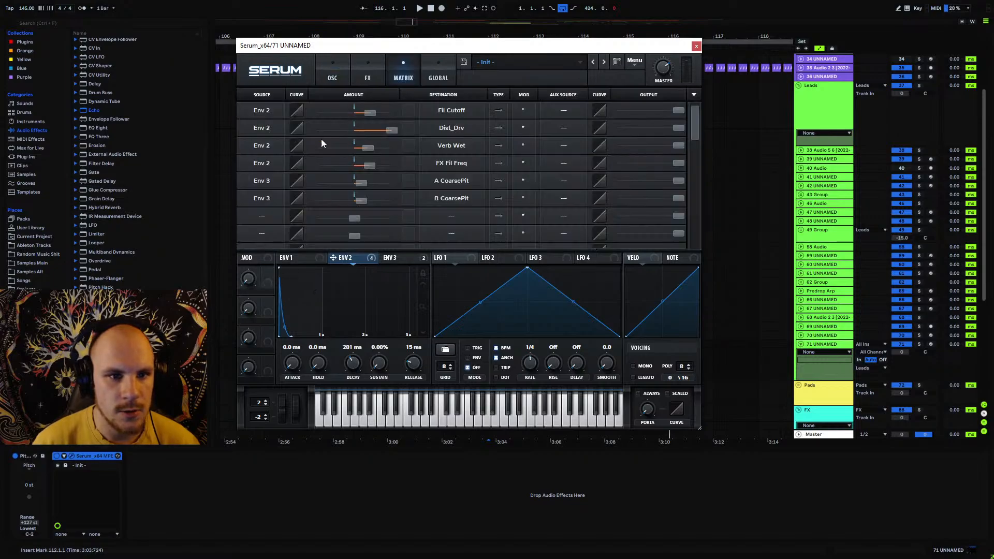
pyautogui.click(272, 111)
pyautogui.click(286, 402)
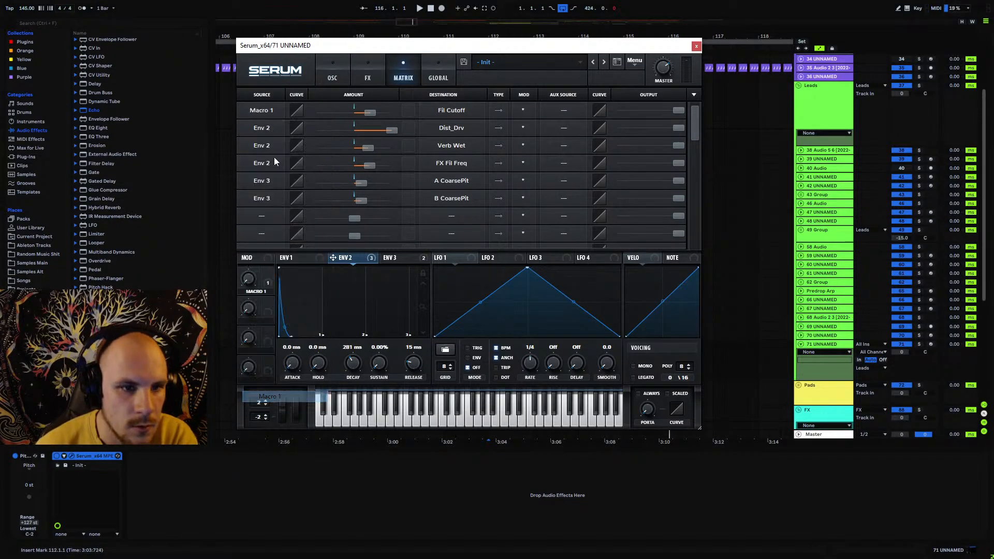
pyautogui.click(265, 128)
pyautogui.click(270, 413)
pyautogui.click(263, 146)
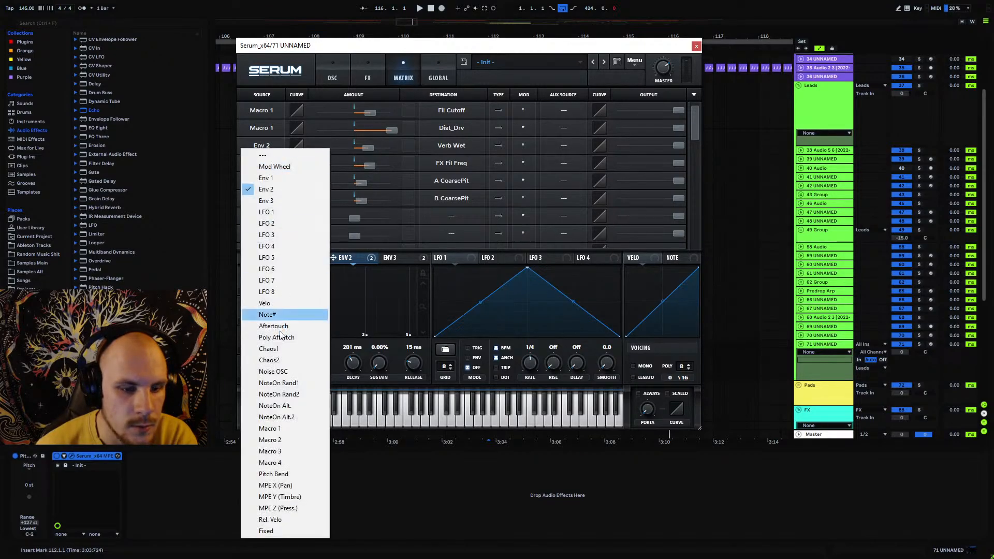
pyautogui.click(270, 428)
pyautogui.click(262, 163)
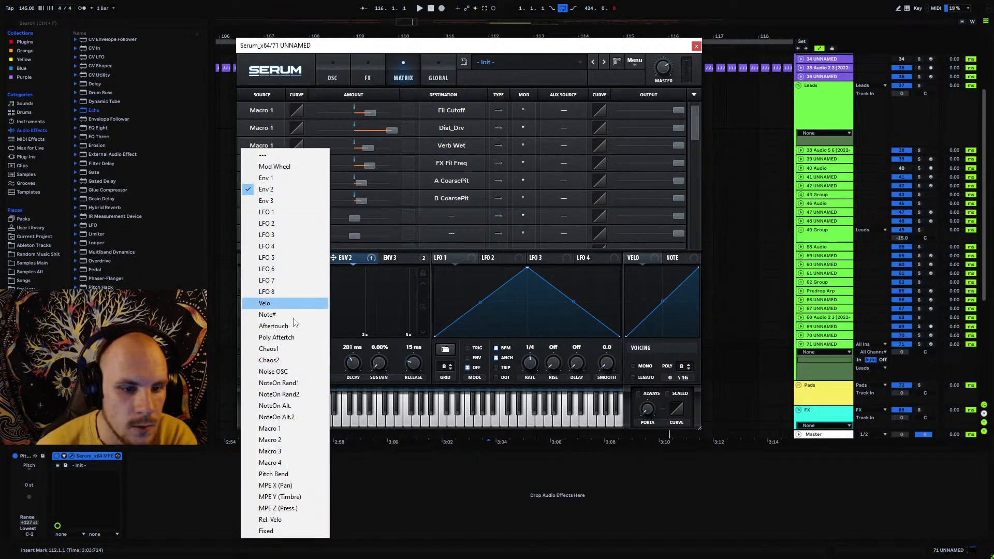
pyautogui.click(270, 428)
# - Clear the modulation sources for A CoarsePit and B CoarsePit, and show Macro 1's automation lane on track 71
pyautogui.click(262, 181)
pyautogui.click(279, 166)
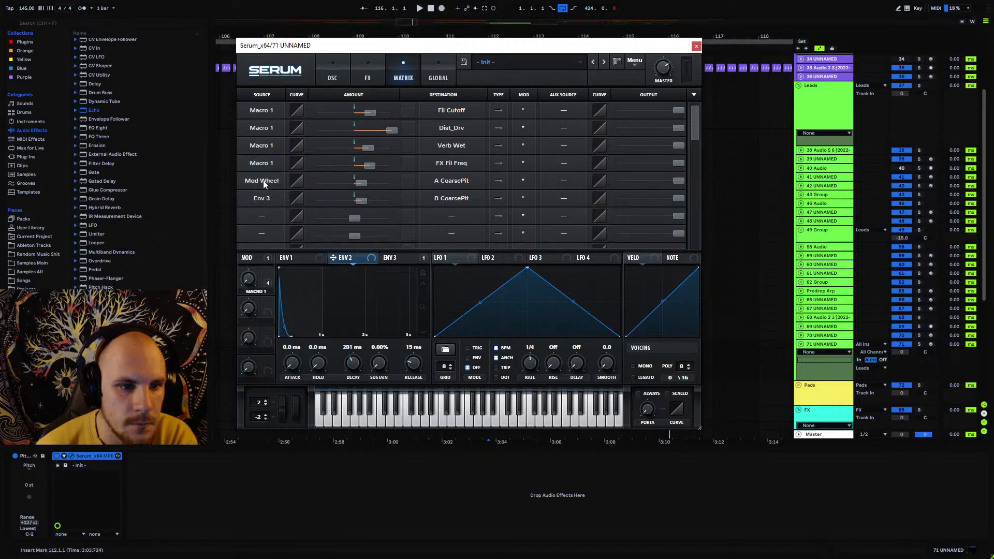
pyautogui.click(264, 183)
pyautogui.click(272, 156)
pyautogui.click(263, 201)
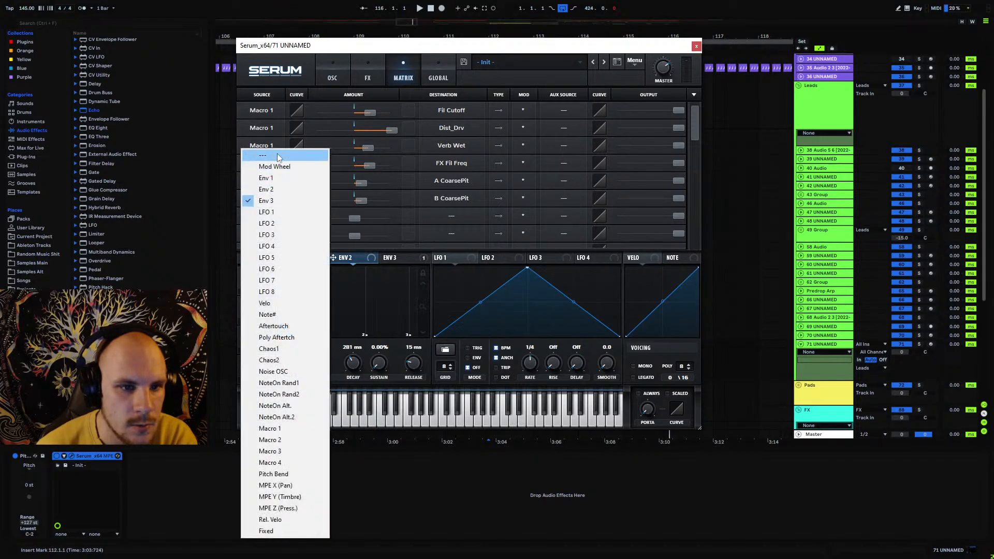
pyautogui.click(278, 156)
pyautogui.click(248, 280)
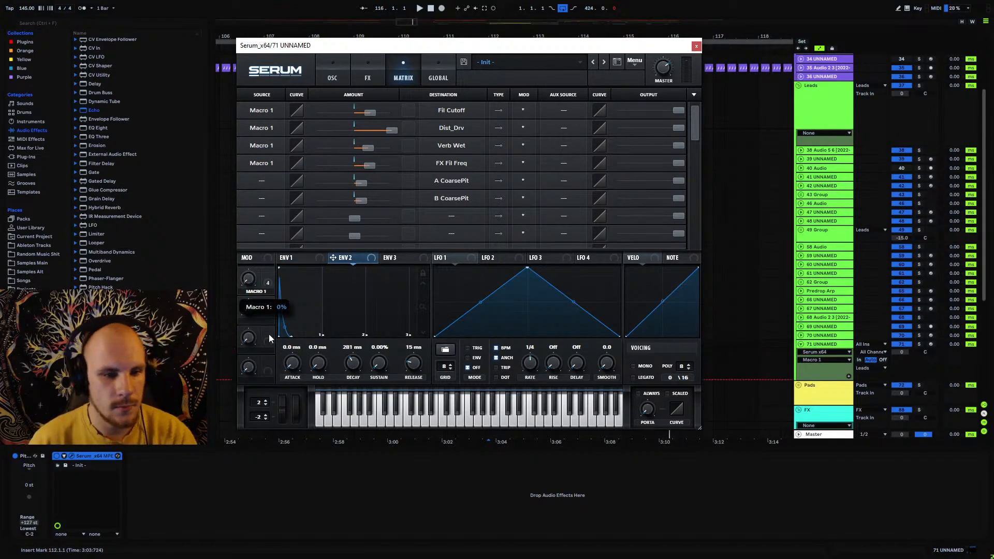
pyautogui.click(696, 47)
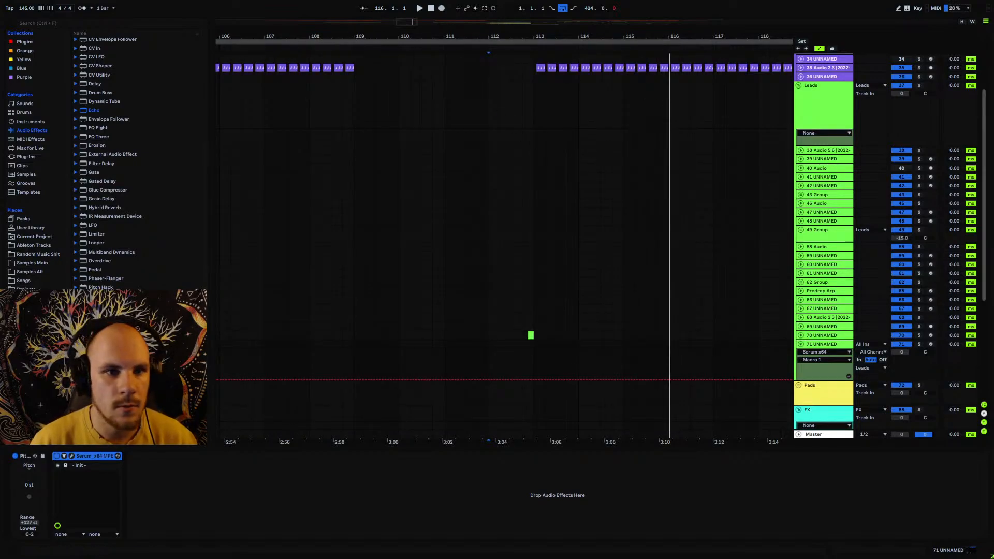
# - Insert an empty MIDI clip on track 71 from 109.1.1 to 113.1.1
pyautogui.scroll(2, 350, 327)
pyautogui.moveTo(354, 344); pyautogui.dragTo(604, 346)
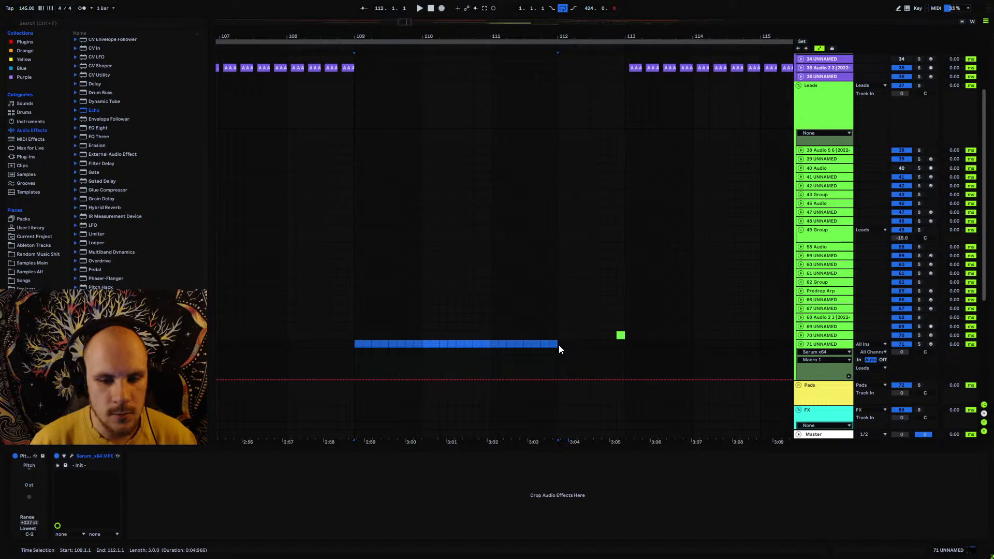
pyautogui.moveTo(358, 345); pyautogui.dragTo(583, 346)
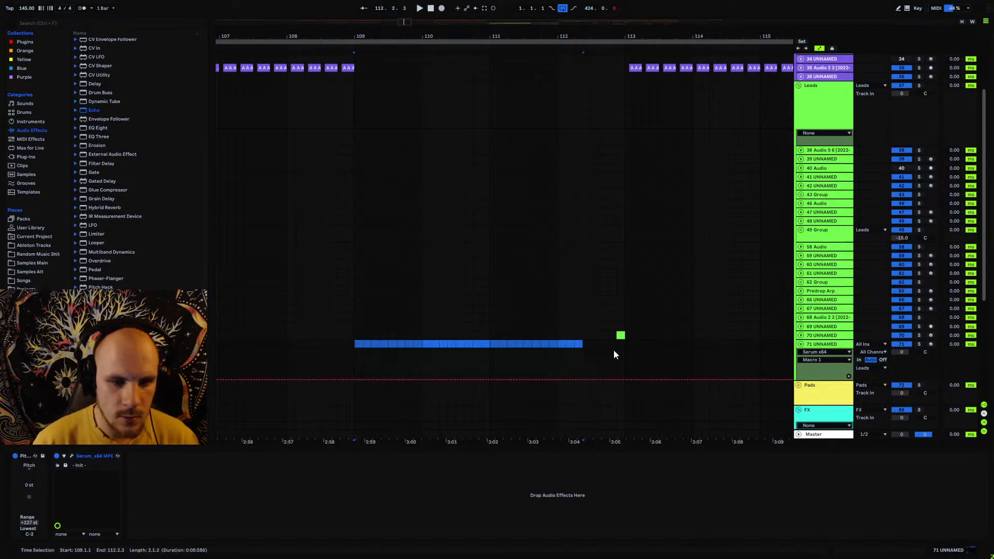
pyautogui.hotkey('ctrl', 'shift', 'm')
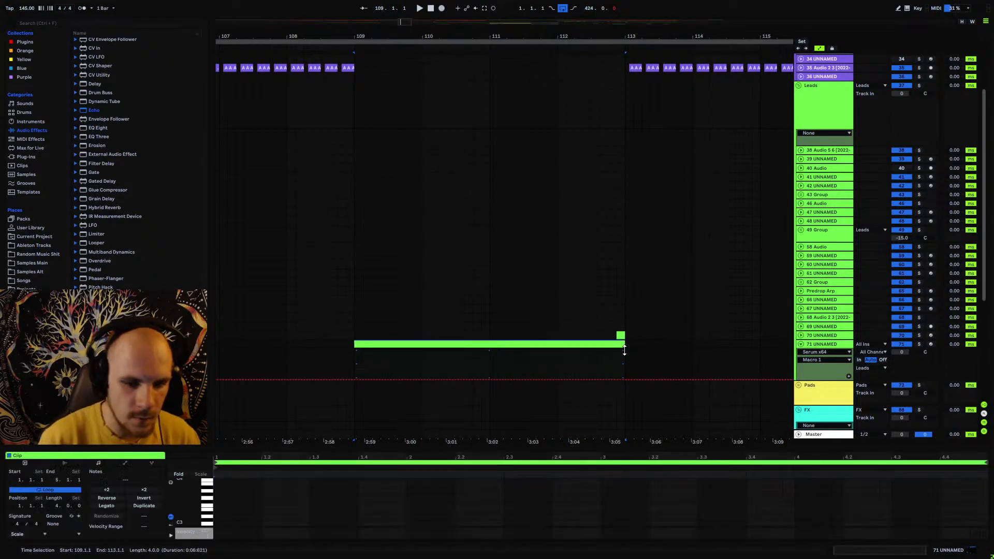
# - Add one note across the whole four-bar clip, lower it three octaves to G#0, and play it
pyautogui.doubleClick(216, 495)
pyautogui.moveTo(231, 495); pyautogui.dragTo(986, 507)
pyautogui.hotkey('shift', 'Down')
pyautogui.hotkey('shift', 'Down')
pyautogui.hotkey('shift', 'Down')
pyautogui.press('space')
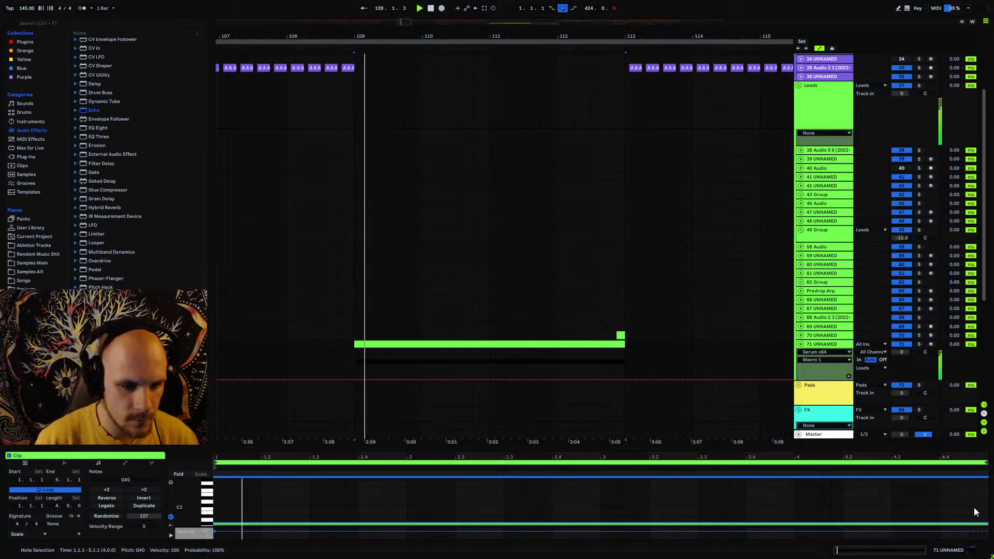
# - Draw a short curved Macro 1 automation hump on track 71 at bar 109, rising from 0 to maximum and back
pyautogui.click(344, 371)
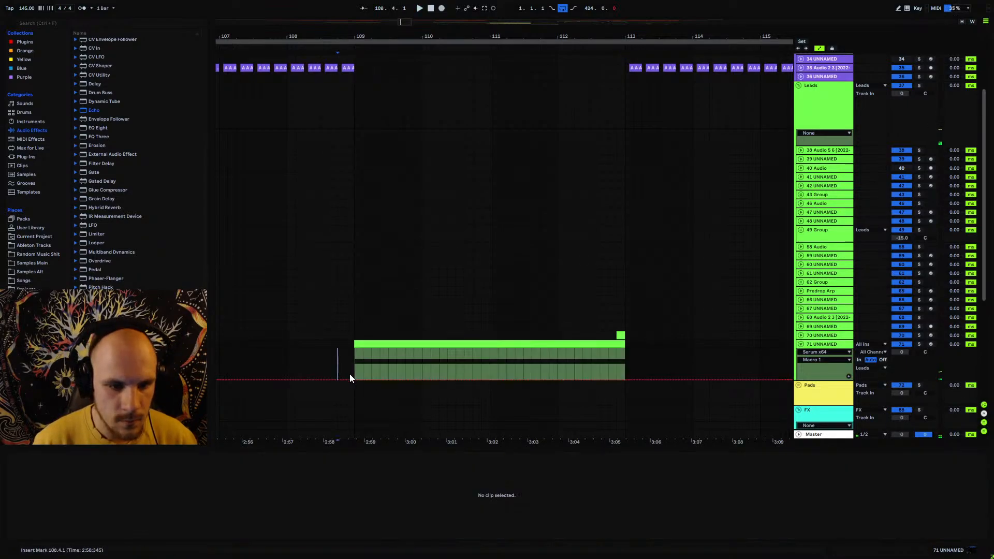
pyautogui.click(354, 379)
pyautogui.moveTo(363, 379)
pyautogui.mouseDown()
pyautogui.moveTo(363, 348)
pyautogui.moveTo(376, 379)
pyautogui.mouseUp()
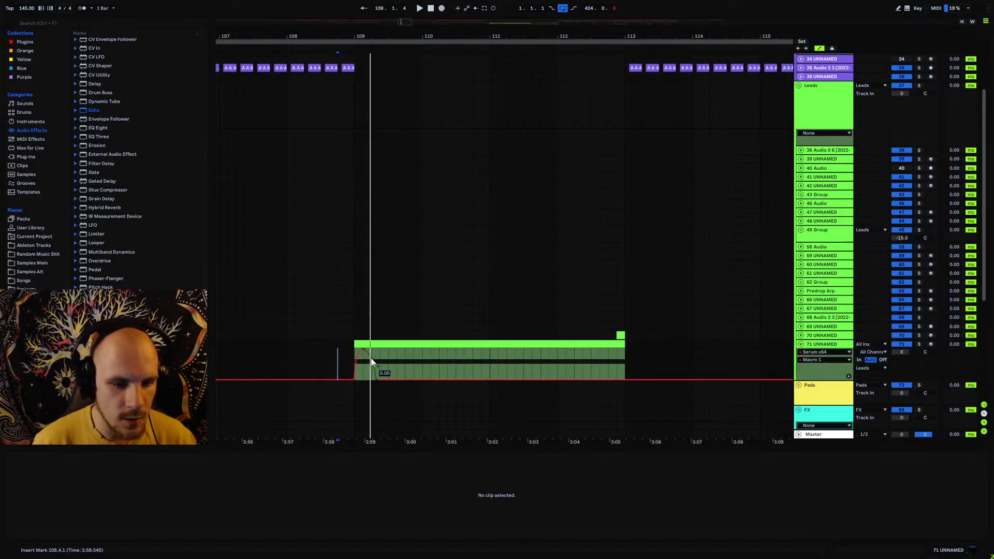
pyautogui.click(354, 349)
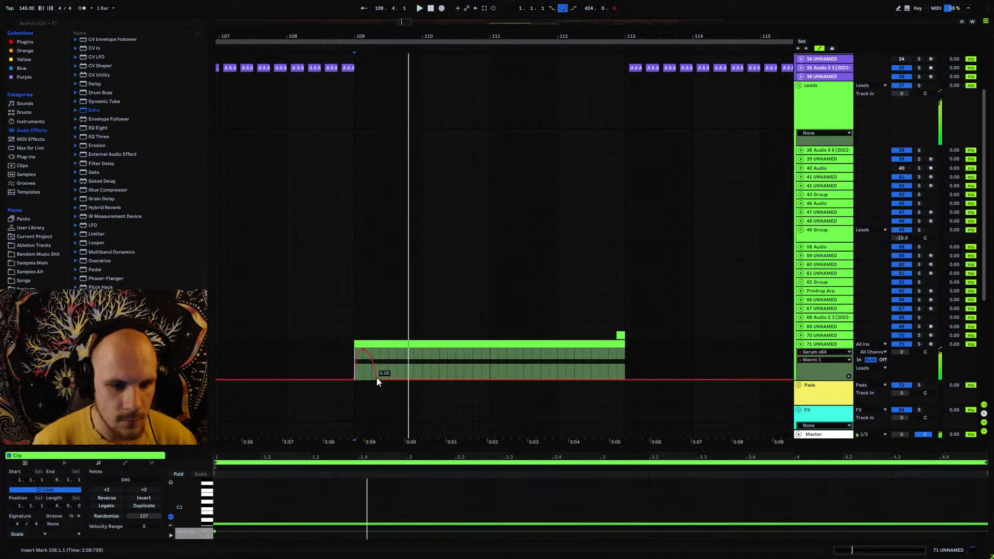
# - Extend the Macro 1 automation with three progressively wider peaks that return to 0, ending at bar 113
pyautogui.moveTo(384, 379); pyautogui.dragTo(492, 380)
pyautogui.press('space')
pyautogui.press('space')
pyautogui.press('space')
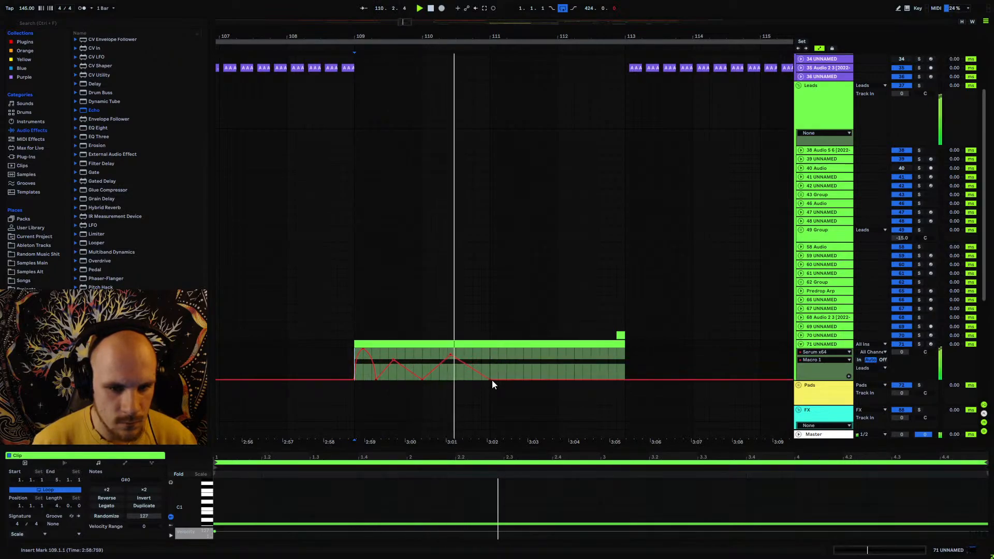
pyautogui.moveTo(557, 378); pyautogui.dragTo(616, 379)
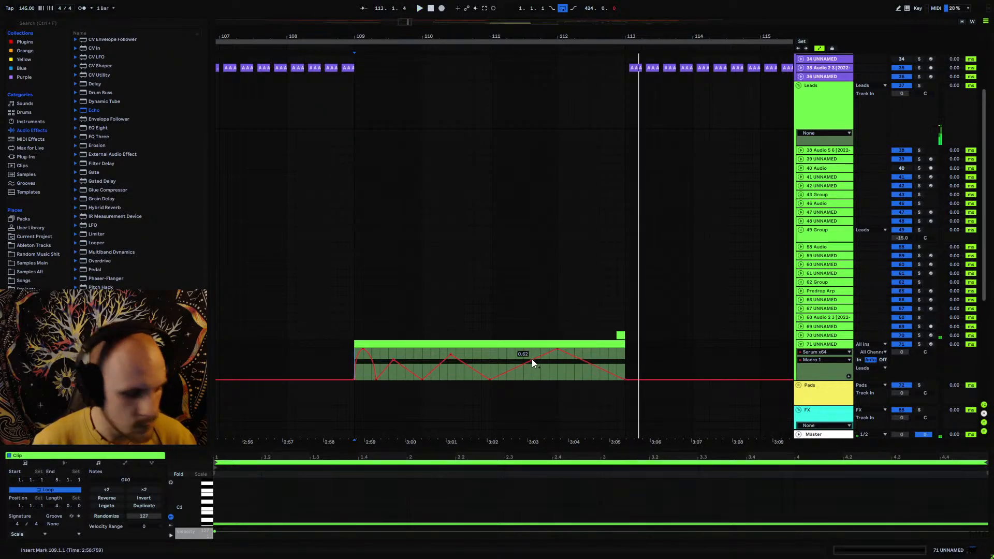
# - Bend the straight Macro 1 automation segments into smooth curves and play the clip from bar 109
pyautogui.moveTo(526, 364); pyautogui.dragTo(527, 374)
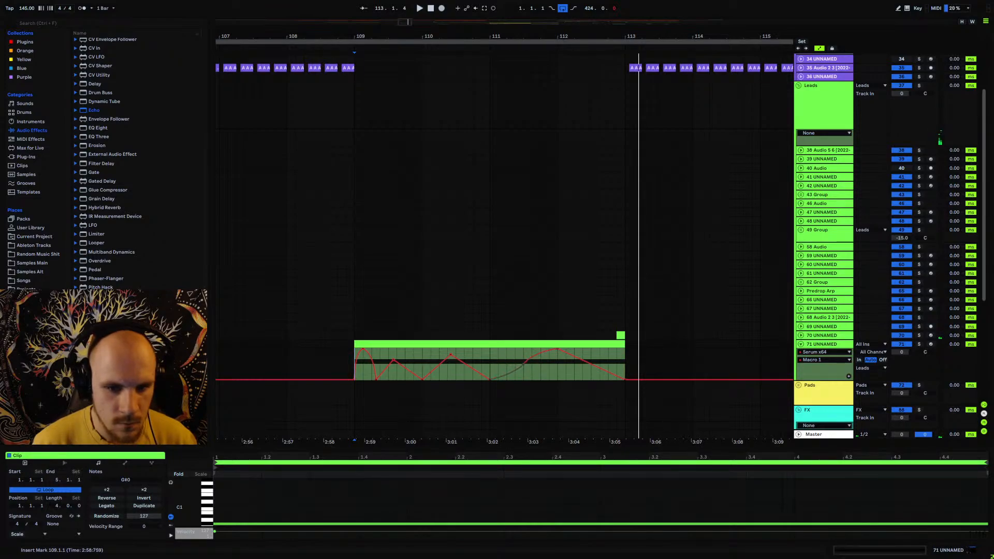
pyautogui.click(482, 365)
pyautogui.press('space')
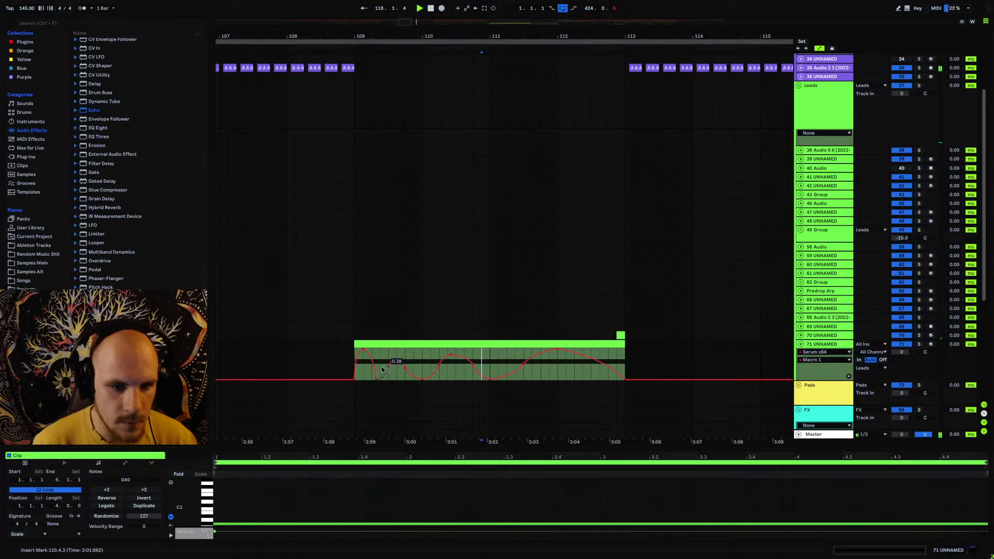
pyautogui.click(353, 350)
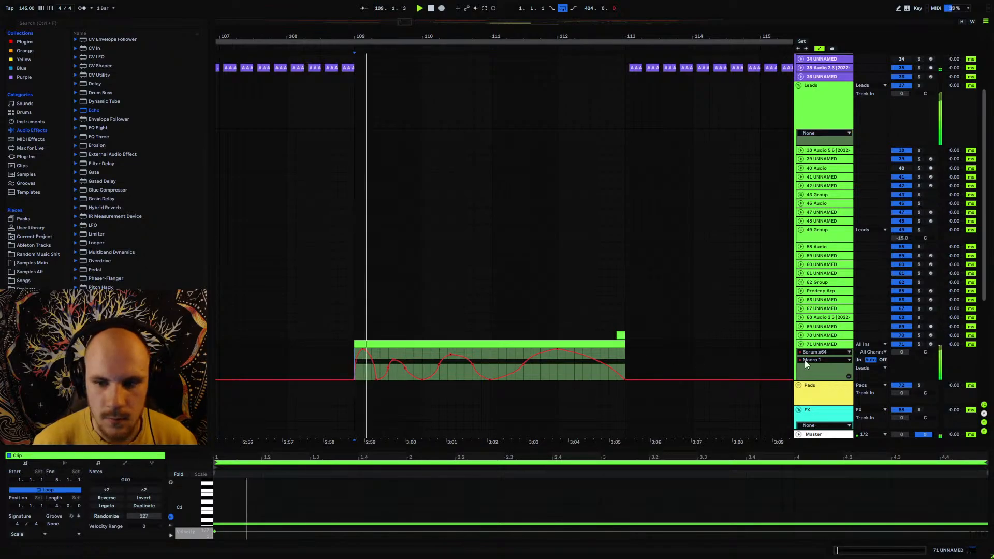
# - Set the upper pitch bend range of track 71's Serum to 12 semitones and close the plugin window
pyautogui.click(816, 344)
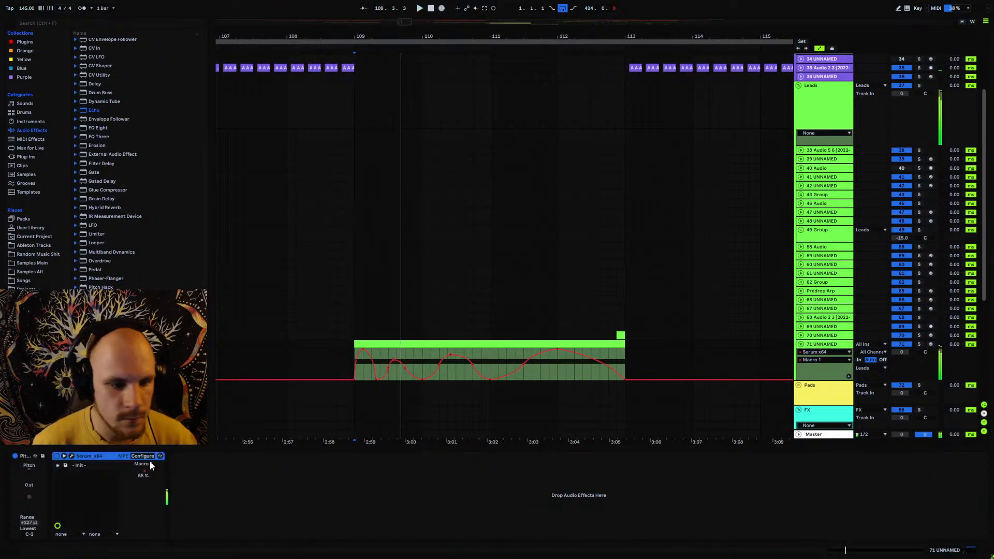
pyautogui.click(72, 456)
pyautogui.click(255, 403)
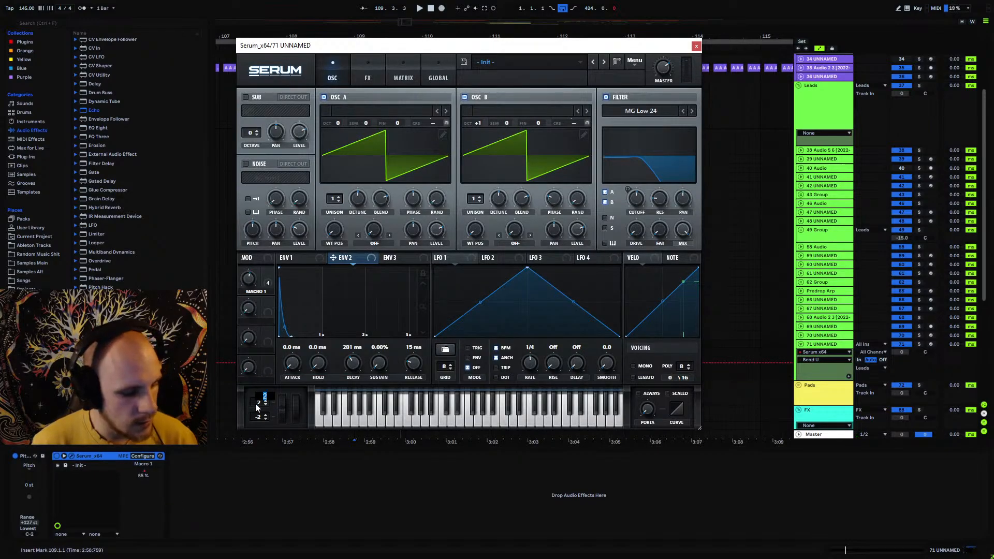
pyautogui.write('7')
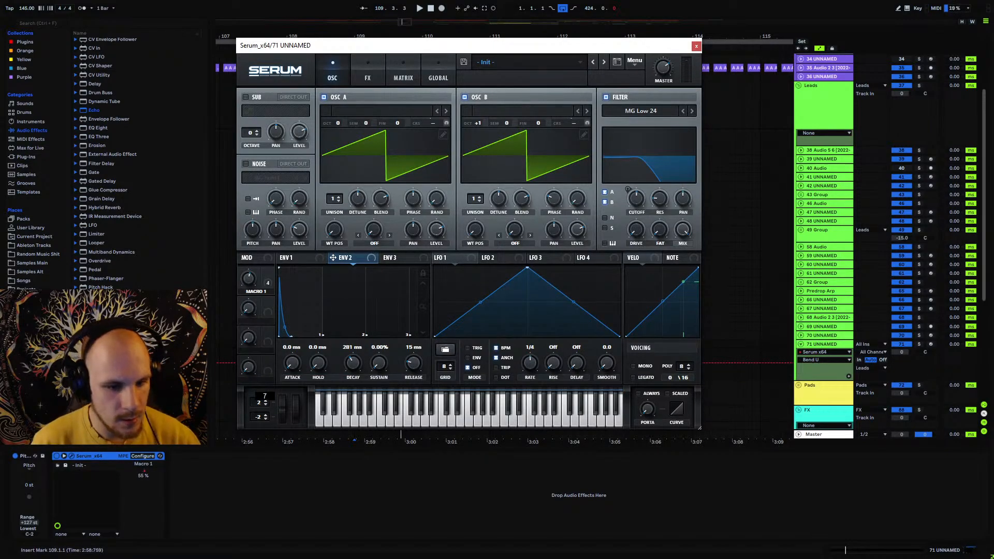
pyautogui.press('BackSpace')
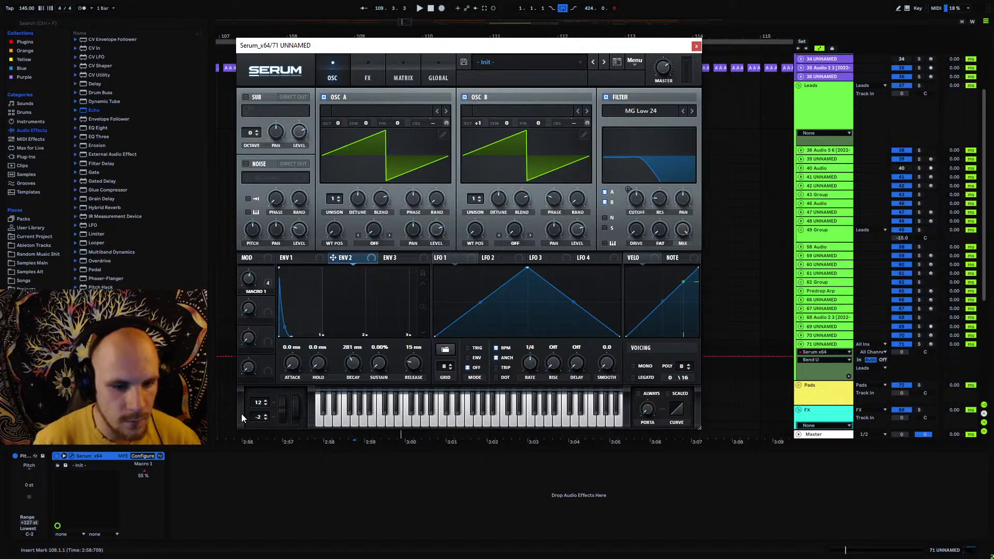
pyautogui.click(697, 46)
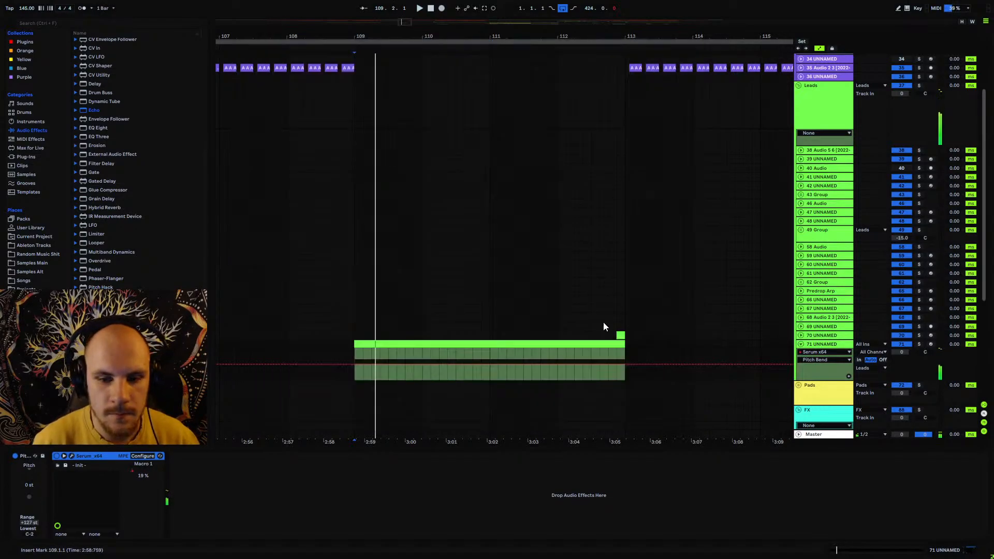
# - Automate Serum's Pitch Bend from maximum at bar 109 down to 0.50 at bar 111, and play it
pyautogui.click(490, 364)
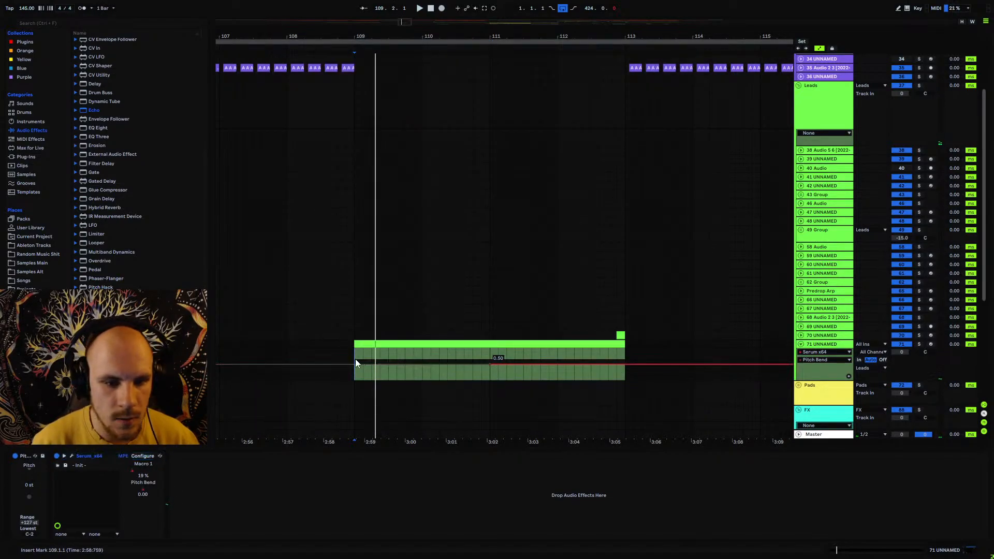
pyautogui.moveTo(356, 359); pyautogui.dragTo(355, 348)
pyautogui.press('space')
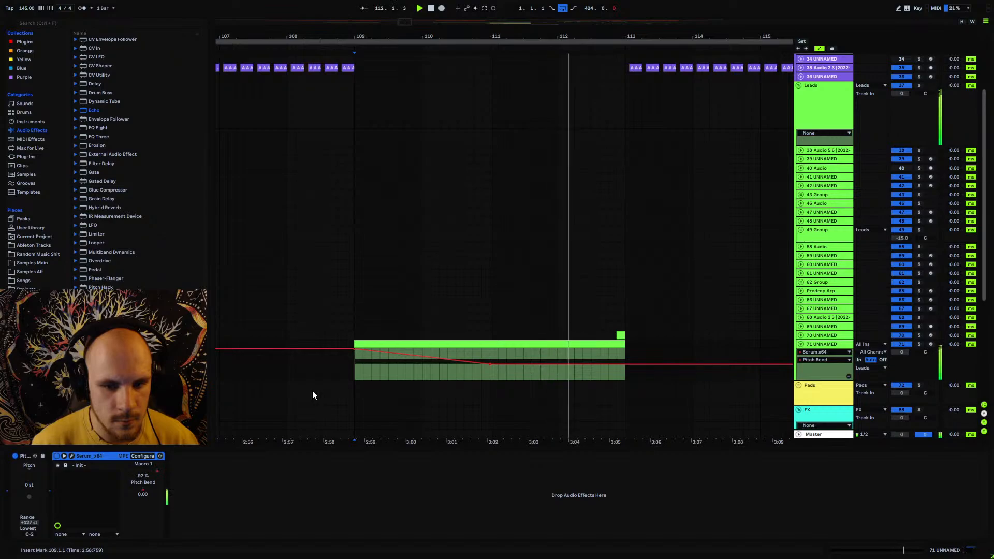
# - Copy track 70's effect chain, from OTT through Convolution Reverb Pro, onto track 71 after Serum
pyautogui.click(818, 336)
pyautogui.press('space')
pyautogui.click(205, 457)
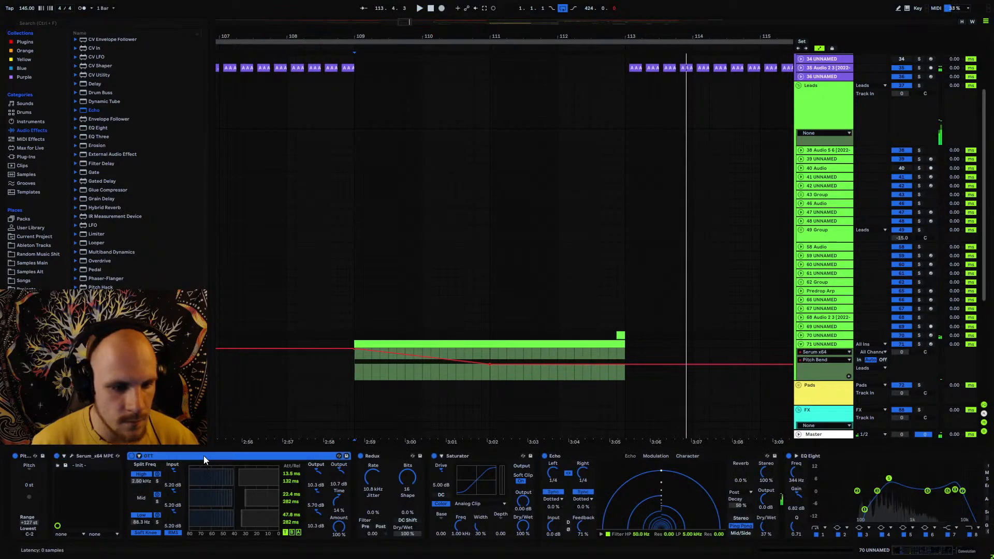
pyautogui.click(906, 554)
pyautogui.keyDown('shift'); pyautogui.click(826, 455); pyautogui.keyUp('shift')
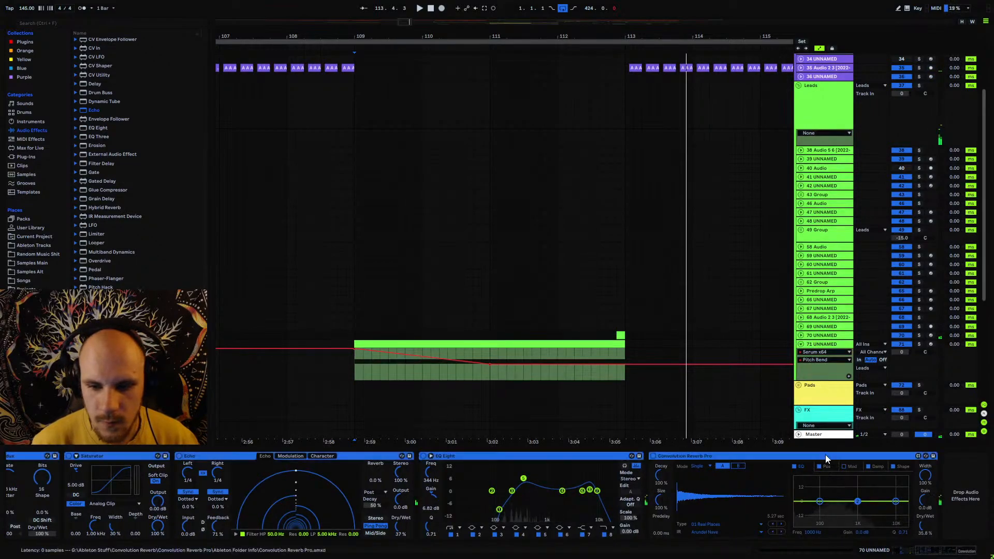
pyautogui.click(827, 369)
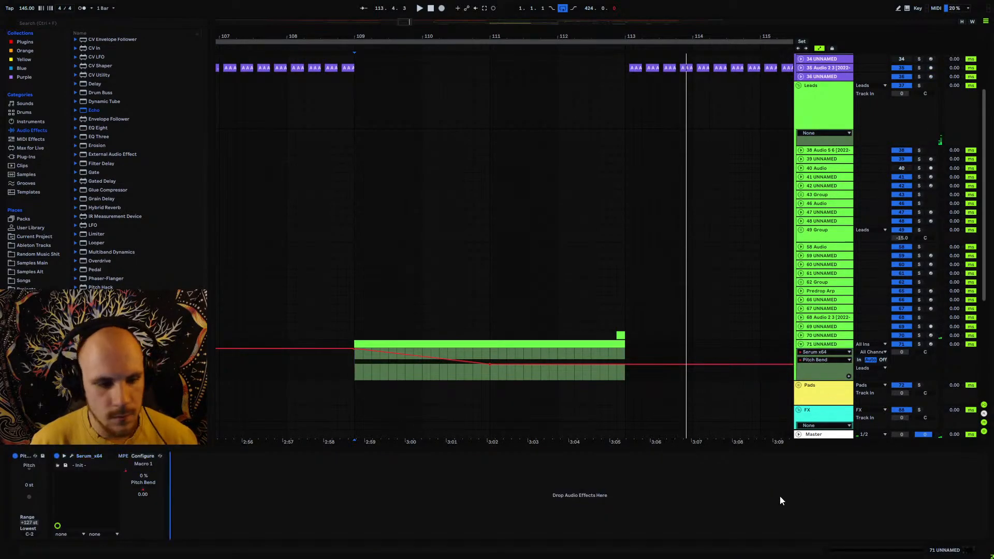
pyautogui.click(354, 364)
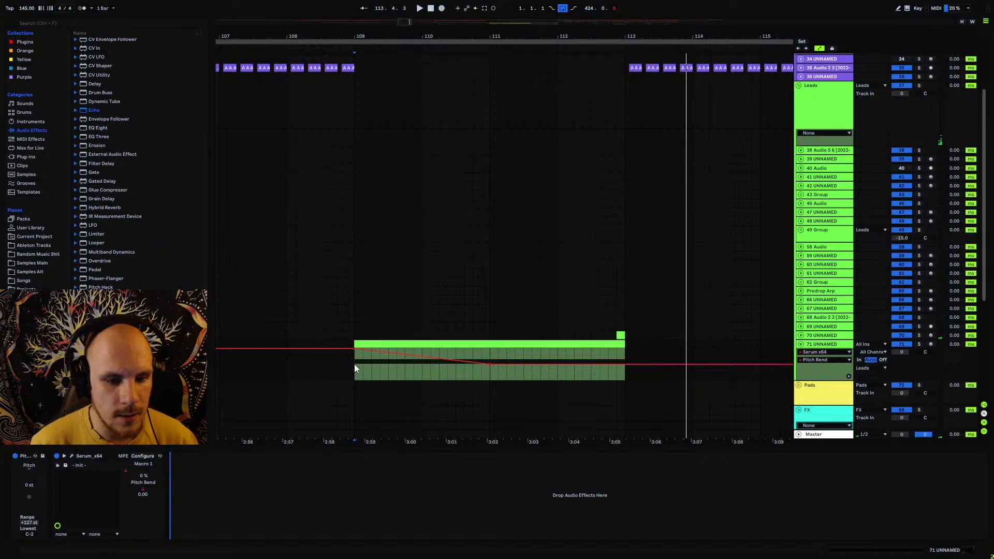
pyautogui.hotkey('ctrl', 'v')
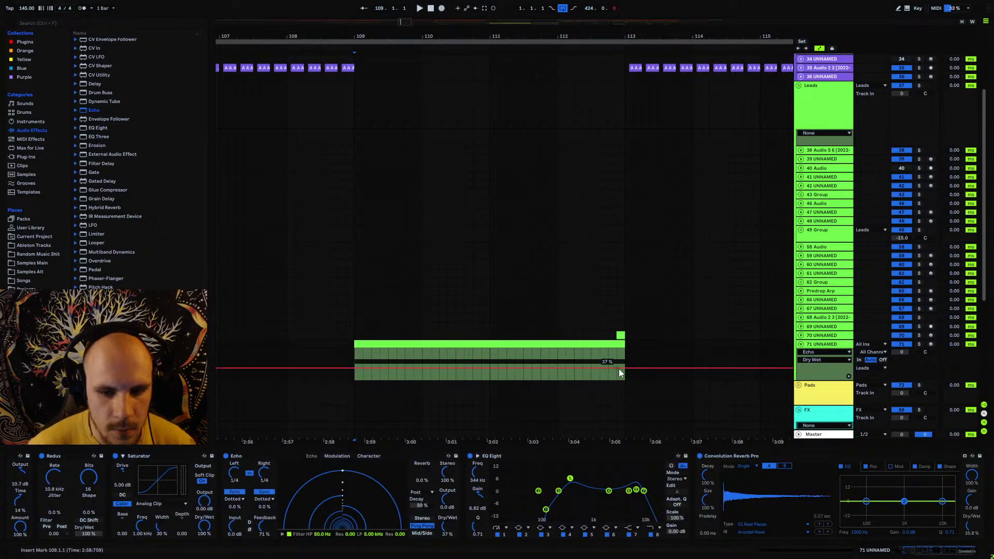
# - Automate the Echo Dry/Wet on track 71 to rise gradually from bar 109 to 54% at bar 113, and play it
pyautogui.click(354, 368)
pyautogui.moveTo(622, 368); pyautogui.dragTo(622, 360)
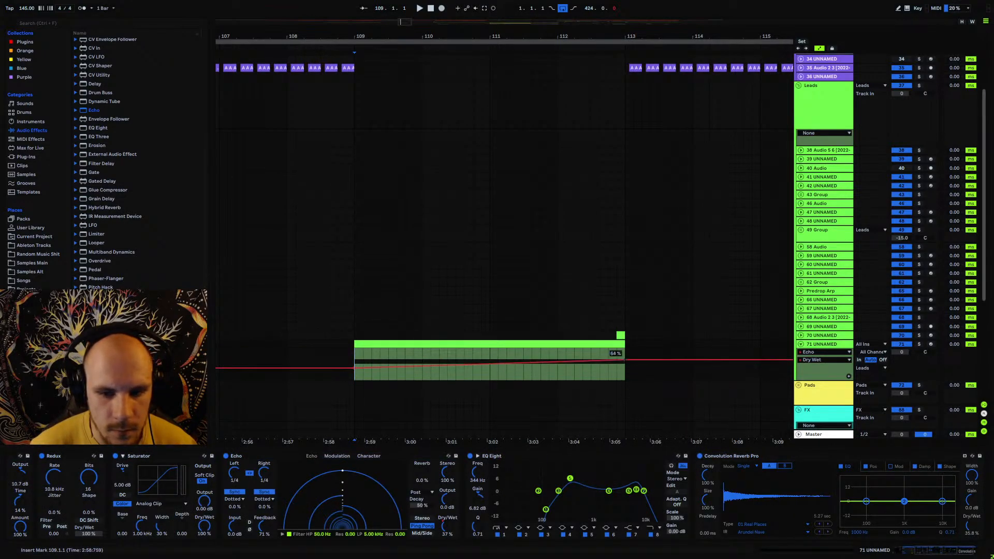
pyautogui.press('space')
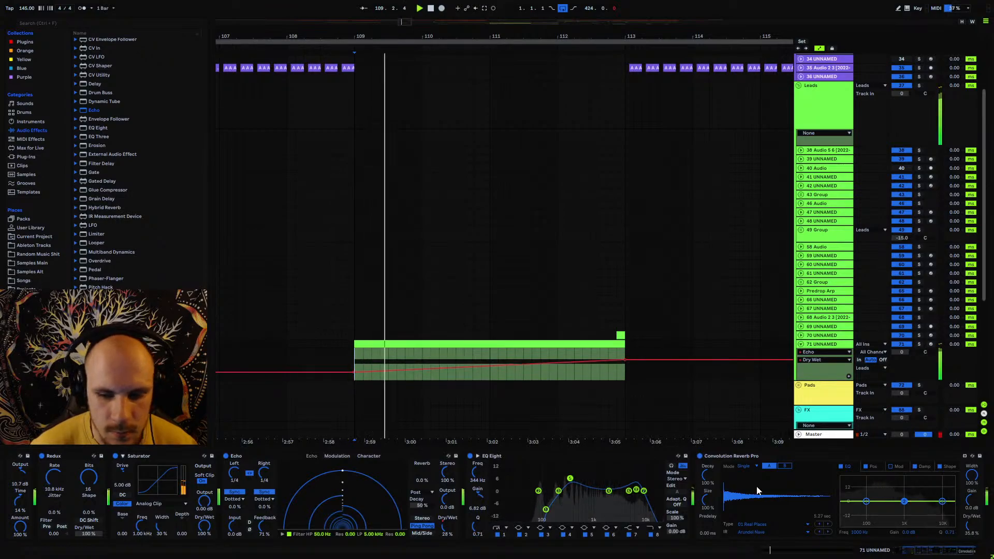
# - Automate the Convolution Reverb Pro Dry/Wet from 0% at bar 109 up to maximum at bar 113
pyautogui.hscroll(2, 918, 535)
pyautogui.click(921, 529)
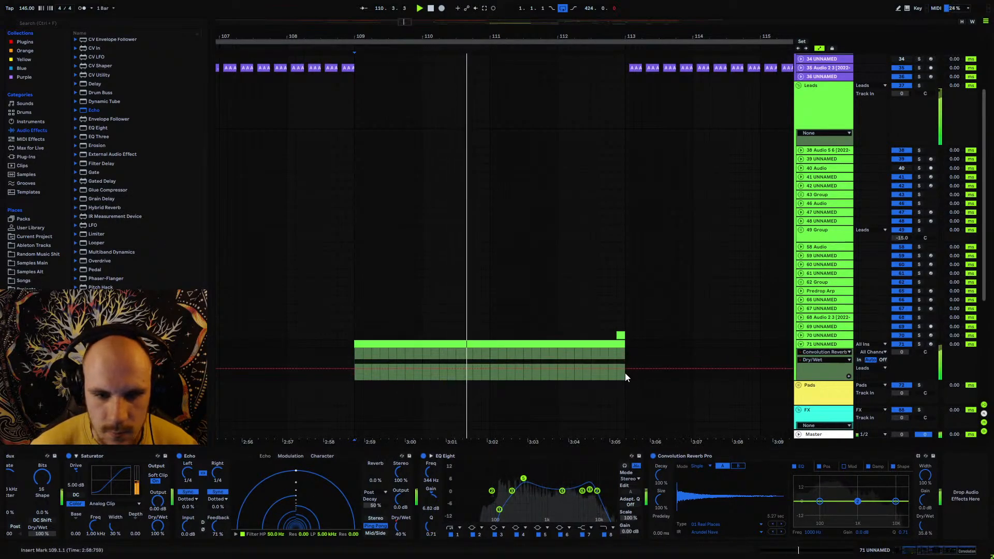
pyautogui.moveTo(411, 368); pyautogui.dragTo(356, 380)
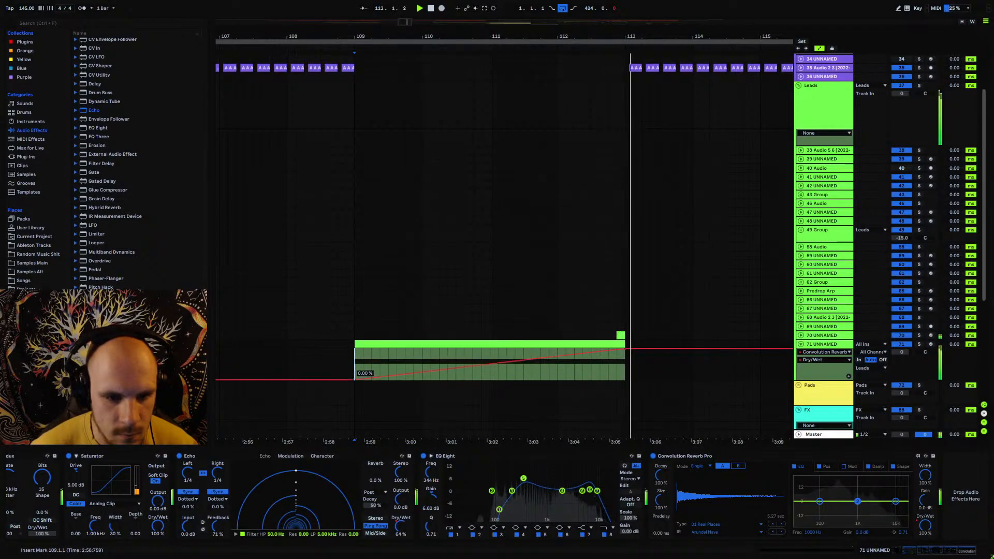
# - Set track 71's volume to -14 dB, replay from bar 109, and lower the volume further to -17 dB
pyautogui.click(903, 353)
pyautogui.write('-14')
pyautogui.press('Return')
pyautogui.press('space')
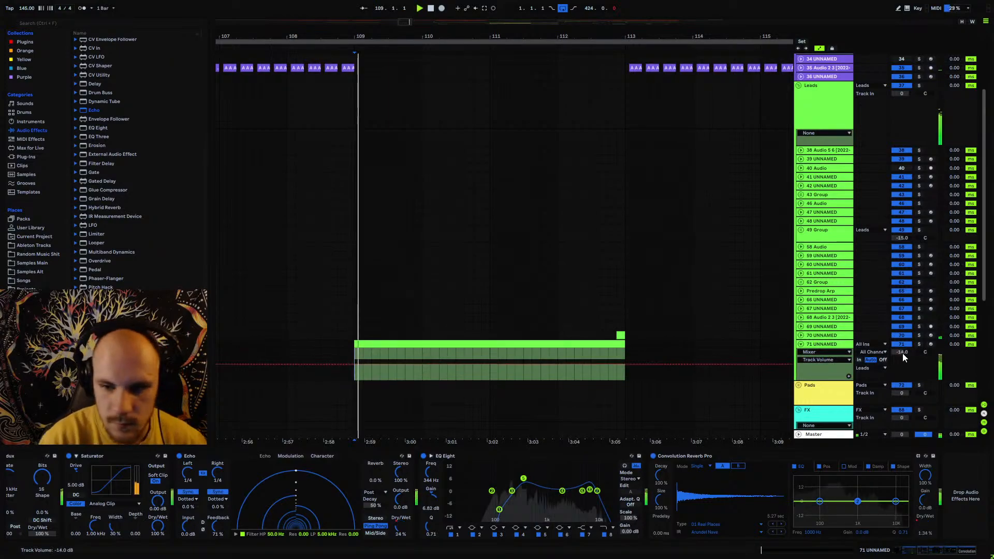
pyautogui.click(802, 336)
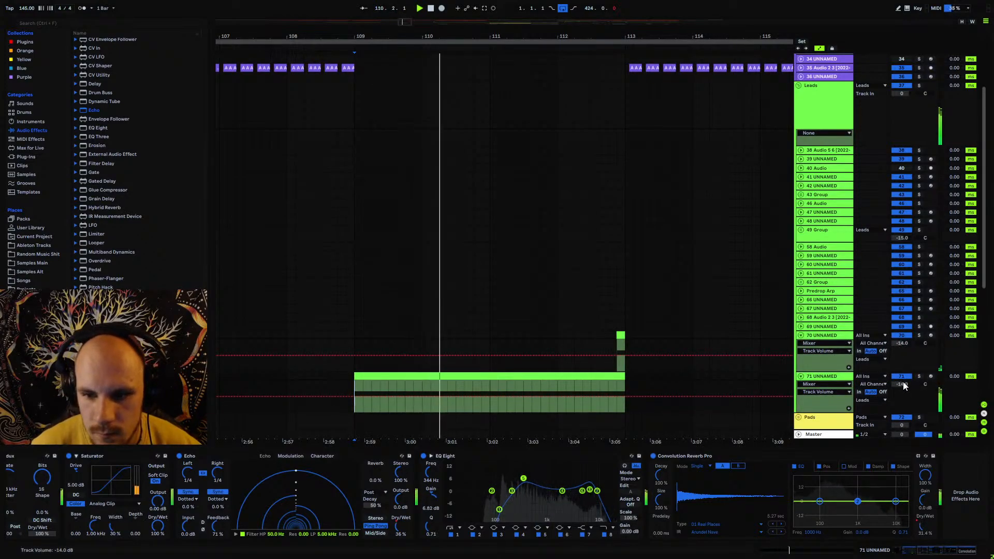
pyautogui.click(801, 336)
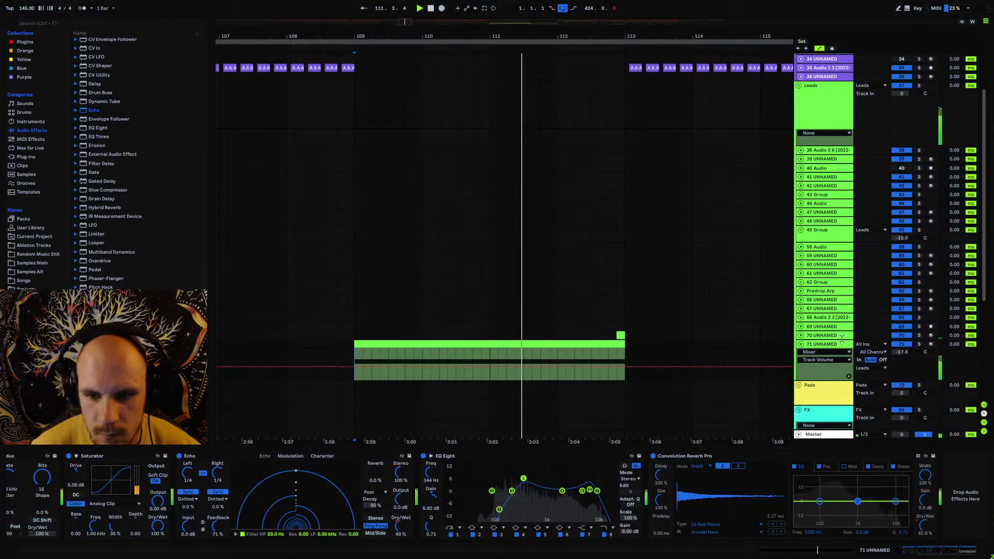
pyautogui.click(801, 335)
pyautogui.click(802, 336)
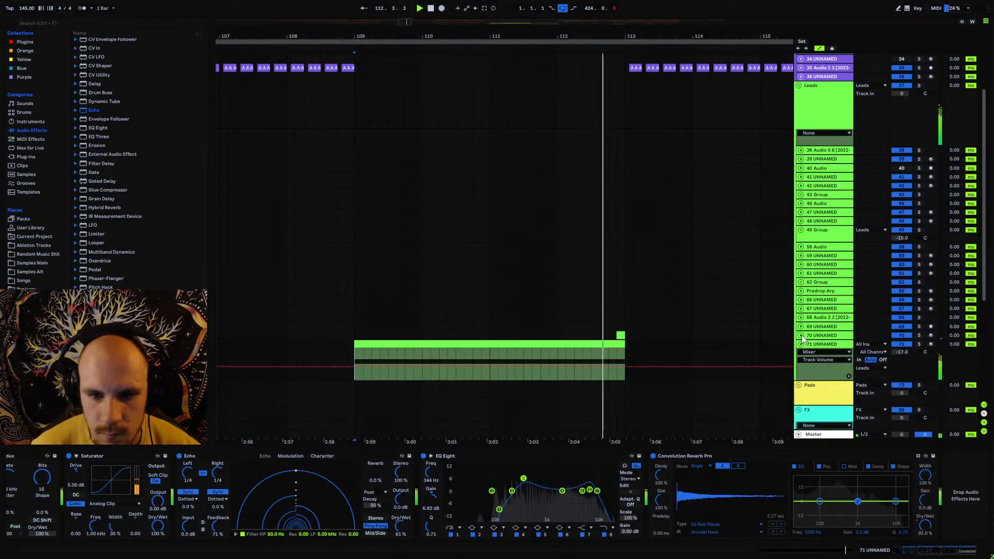
pyautogui.click(801, 345)
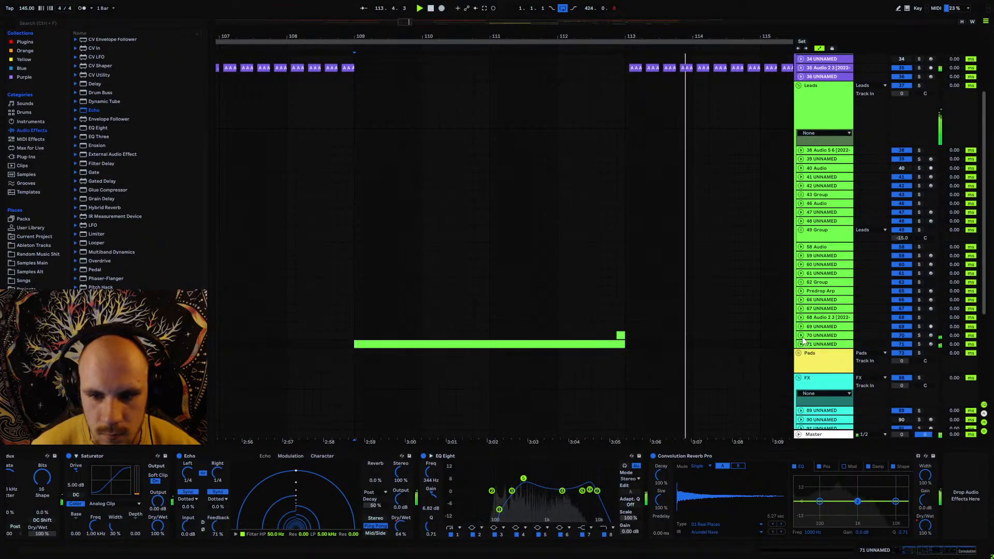
pyautogui.click(802, 337)
pyautogui.click(801, 336)
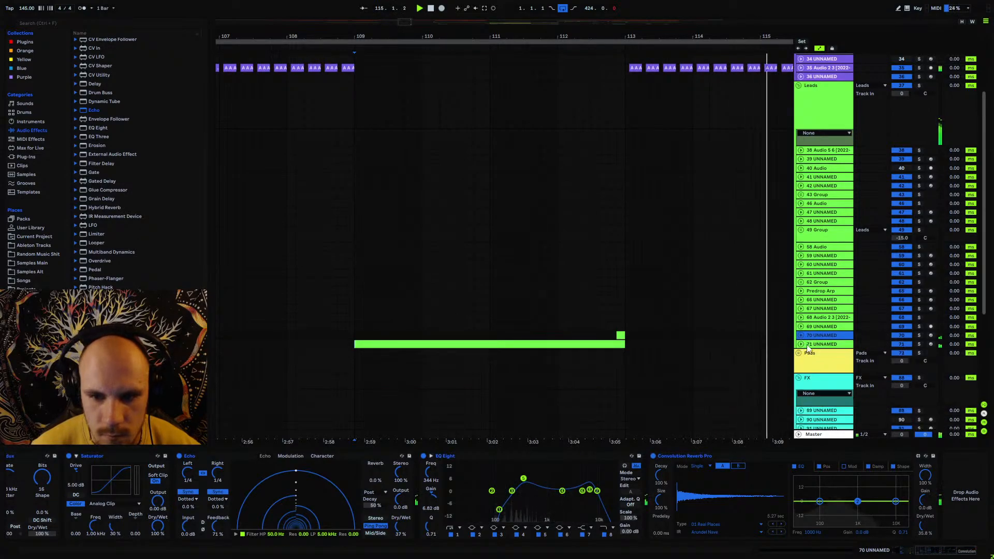
# - Automate EQ Eight's Output Gain on track 71 from 0 dB at bar 111, curving down to -8.42 dB at bar 113, and collapse the track
pyautogui.click(801, 345)
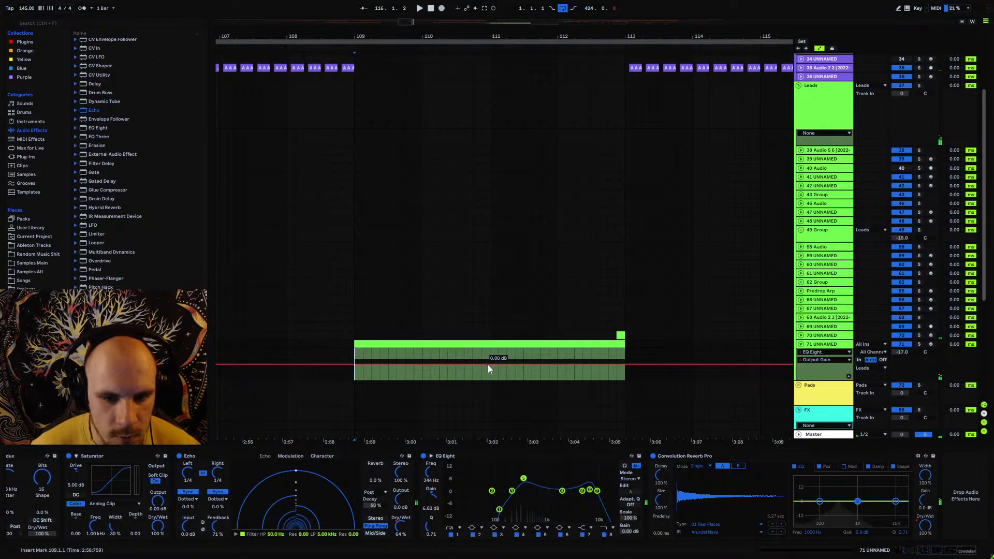
pyautogui.press('space')
pyautogui.moveTo(627, 367); pyautogui.dragTo(626, 381)
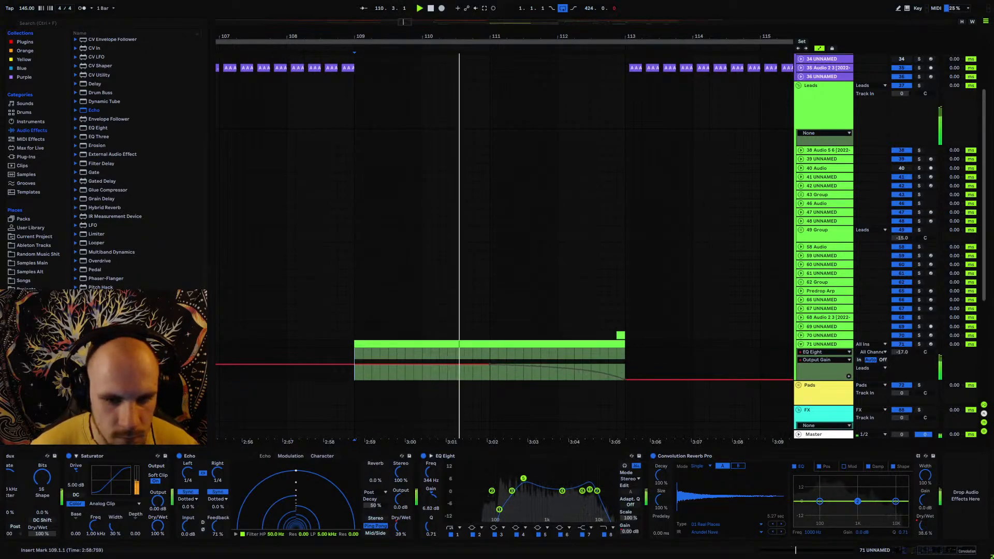
pyautogui.moveTo(625, 380); pyautogui.dragTo(624, 375)
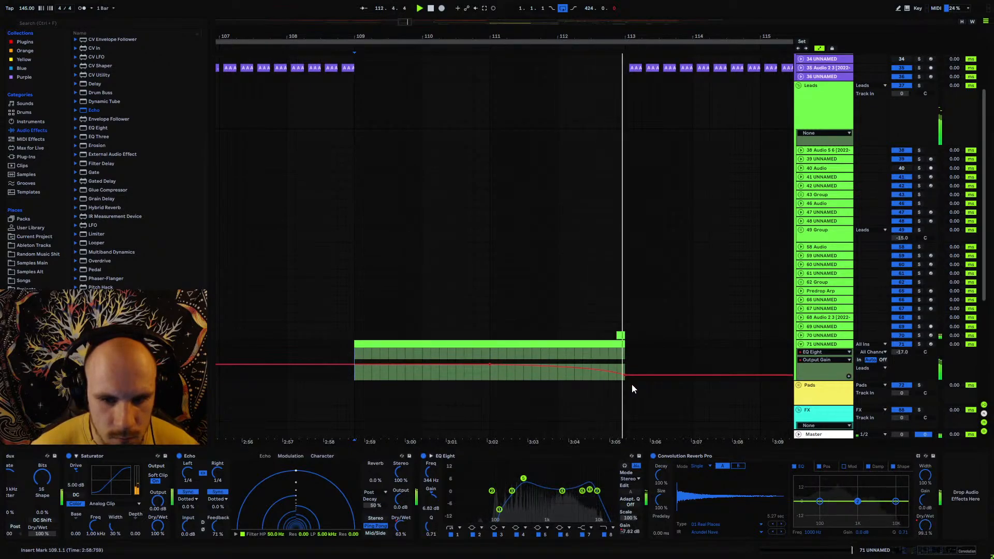
pyautogui.click(801, 344)
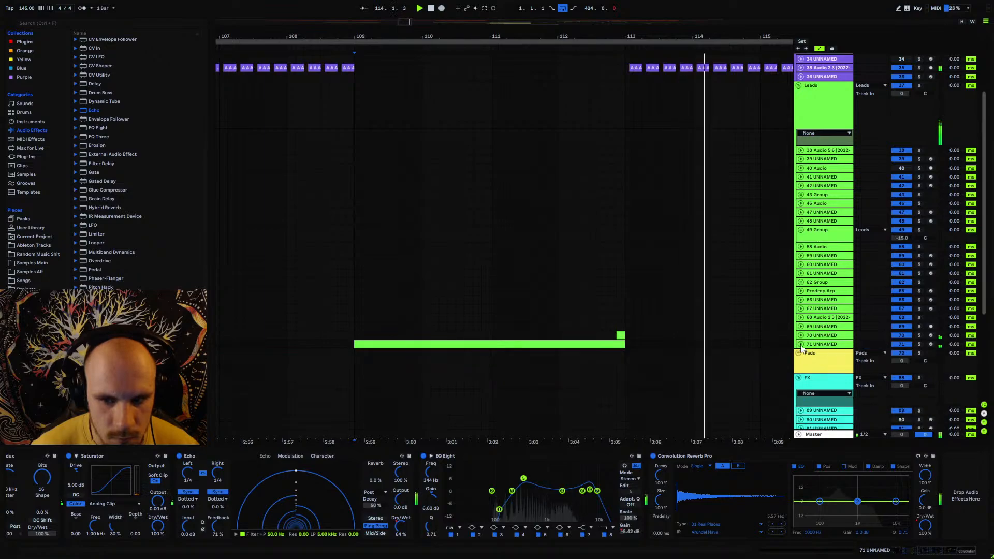
pyautogui.click(801, 336)
pyautogui.click(801, 336)
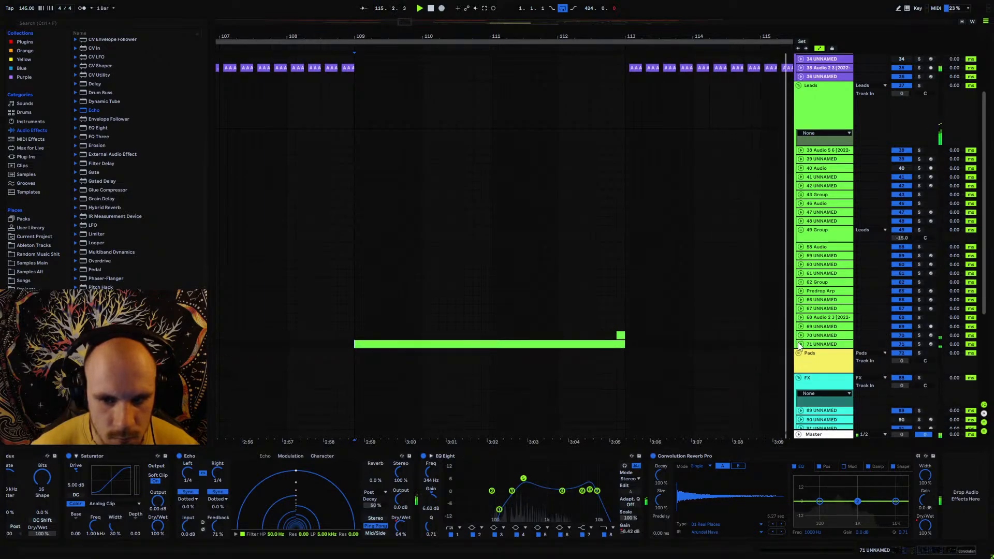
# - Play track 71 from bar 109 while checking the end of its EQ Eight Output Gain automation, and collapse the track
pyautogui.click(800, 344)
pyautogui.press('space')
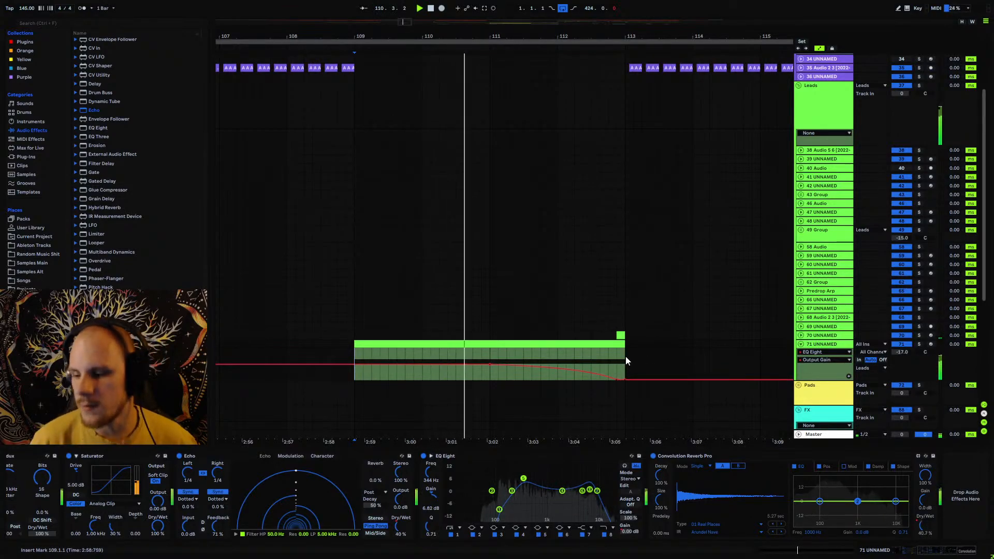
pyautogui.moveTo(626, 359); pyautogui.dragTo(614, 361)
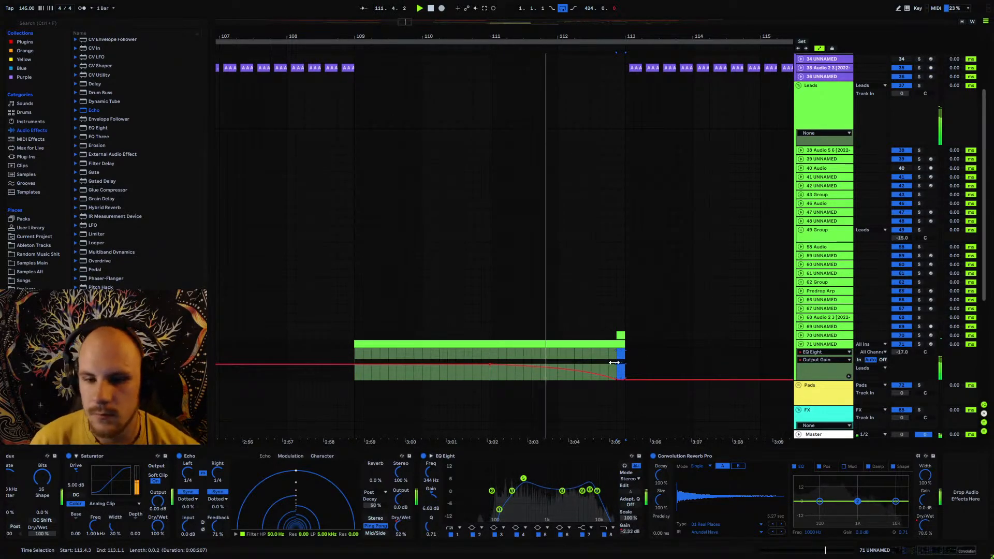
pyautogui.click(616, 359)
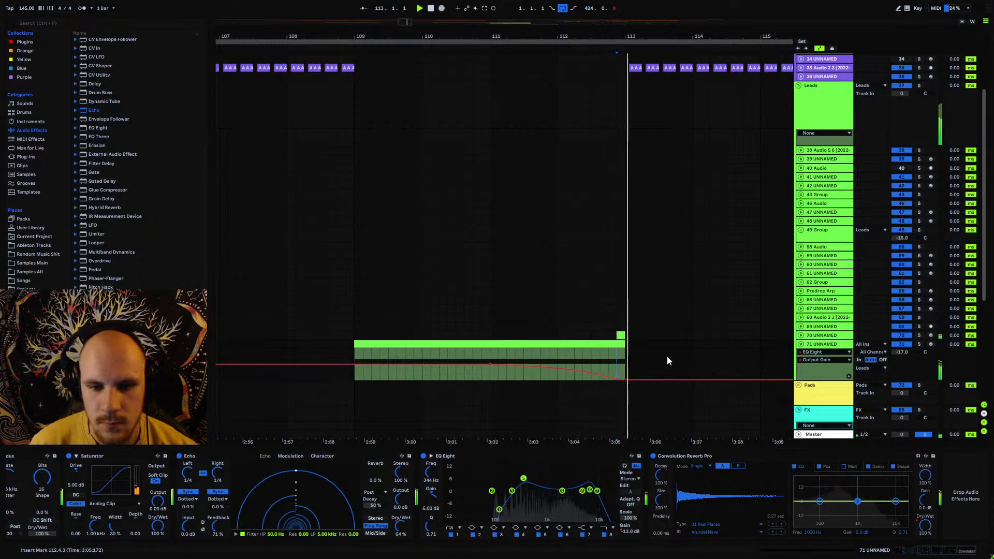
pyautogui.click(823, 345)
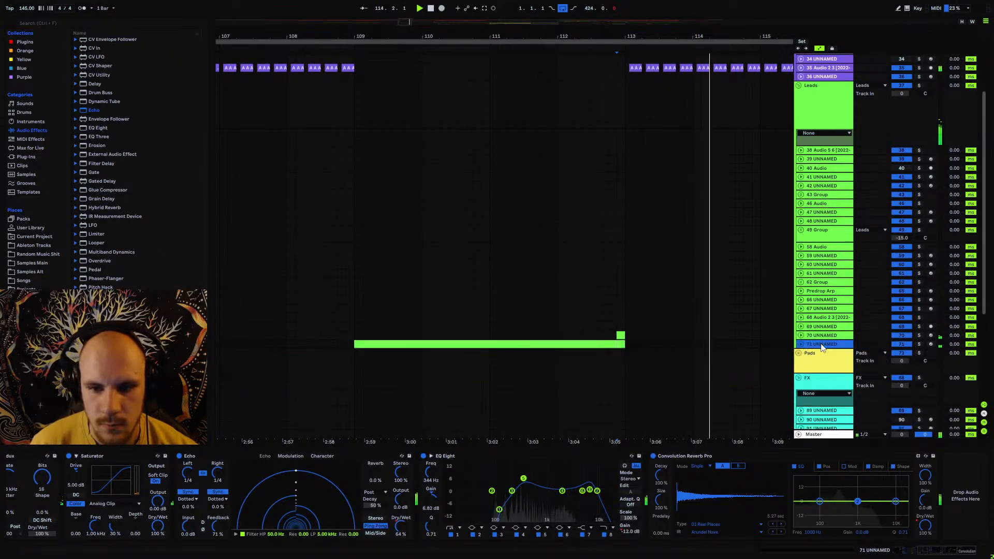
# - Replay the arrangement from bar 104 and from bar 109 to hear how the processed lead leads into bar 113
pyautogui.moveTo(390, 36); pyautogui.dragTo(445, 11)
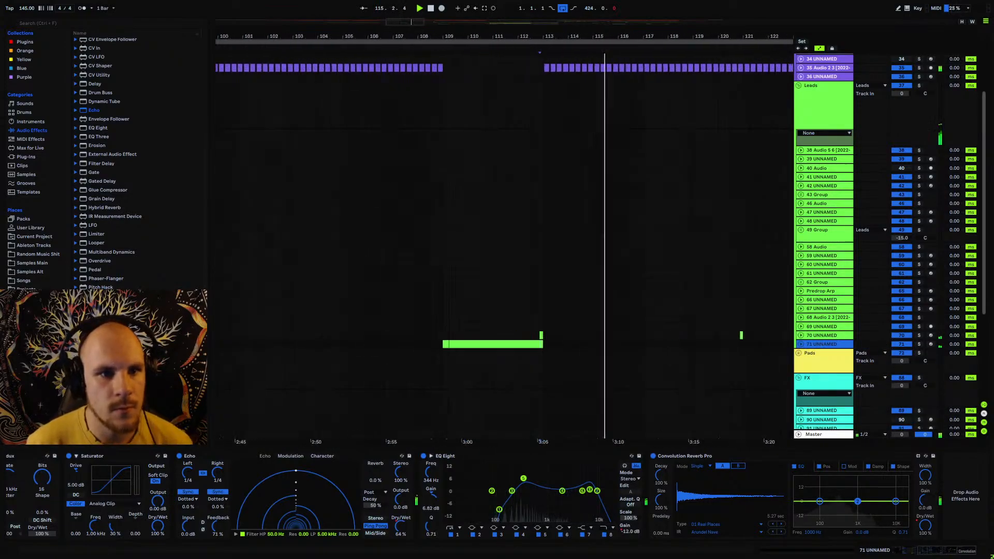
pyautogui.click(364, 170)
pyautogui.scroll(3, 462, 228)
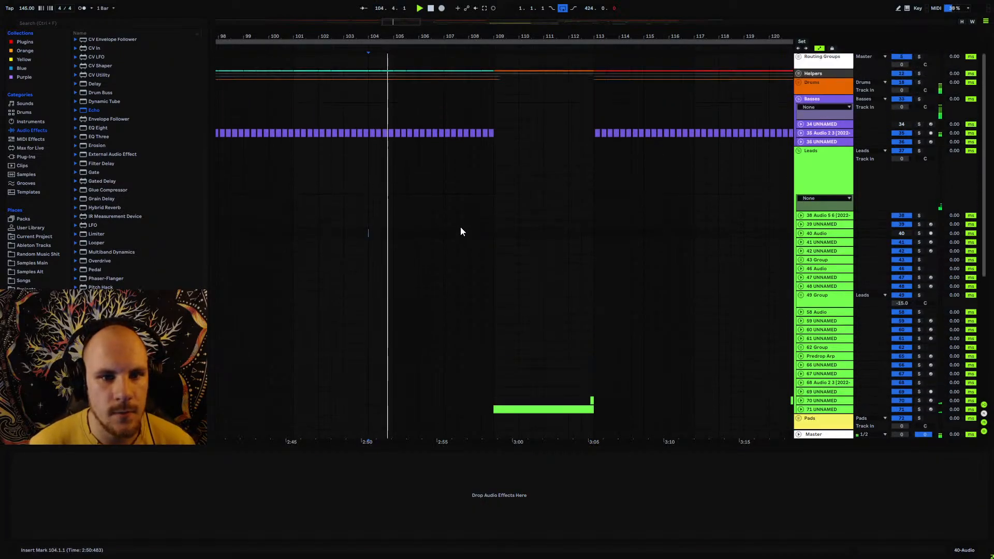
pyautogui.scroll(-3, 461, 228)
pyautogui.click(491, 325)
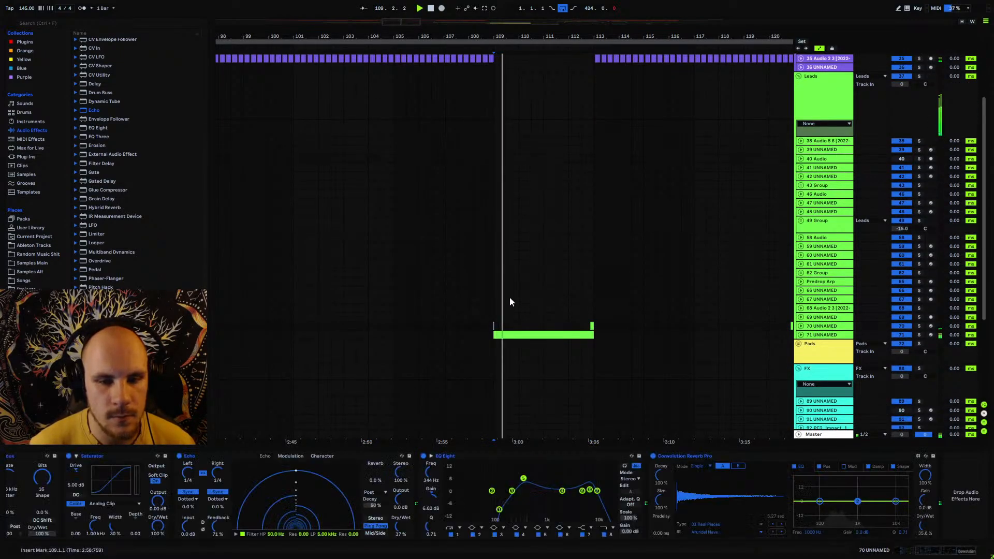
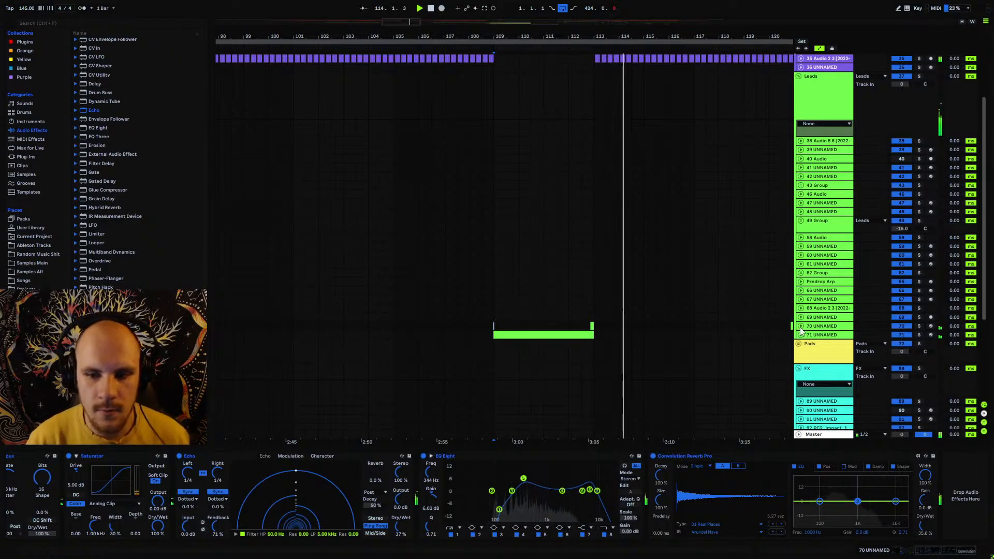
pyautogui.click(532, 336)
pyautogui.moveTo(531, 37)
pyautogui.mouseDown()
pyautogui.moveTo(531, 10)
pyautogui.moveTo(531, 36)
pyautogui.moveTo(465, 36)
pyautogui.mouseUp()
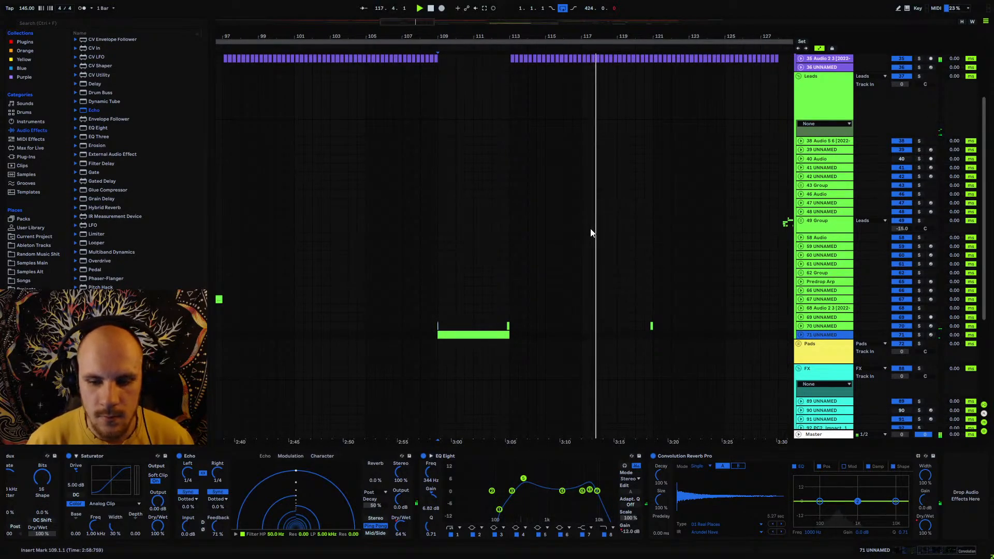
# - Play the transition from just before bar 113 and briefly unfold track 70
pyautogui.click(508, 321)
pyautogui.click(505, 326)
pyautogui.press('space')
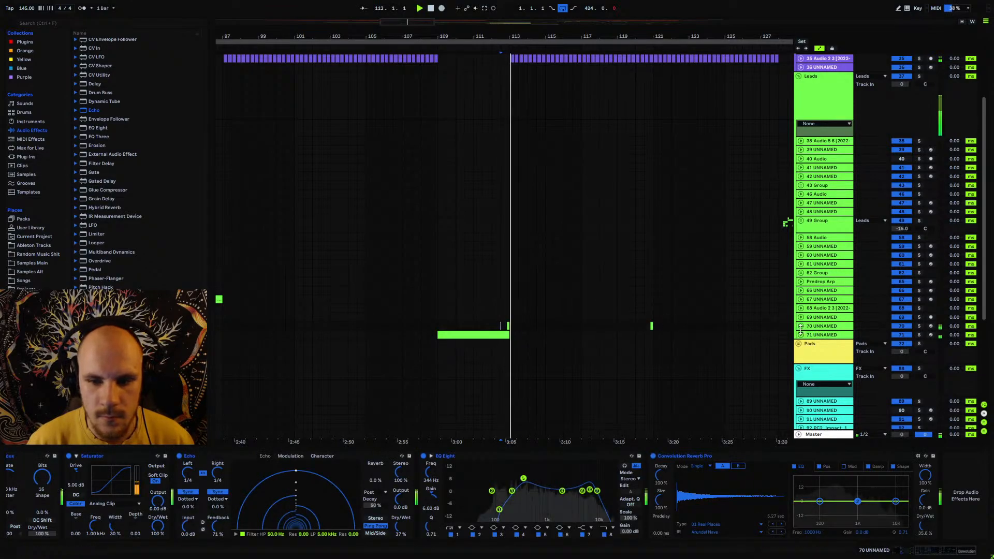
pyautogui.click(801, 326)
pyautogui.click(801, 328)
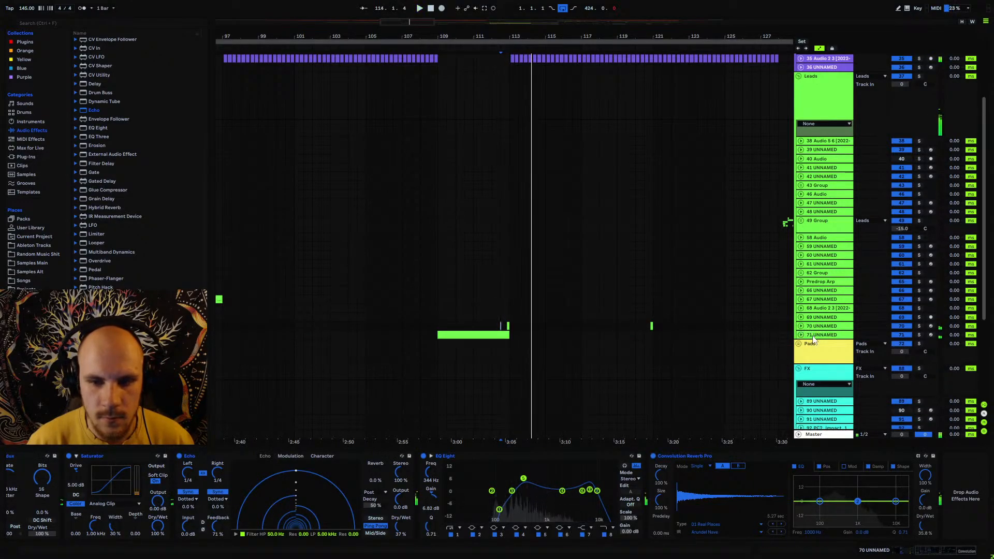
# - Insert a new MIDI track below track 71 and copy track 71's Serum, OTT, Redux and Saturator devices onto it
pyautogui.moveTo(528, 38); pyautogui.dragTo(482, 38)
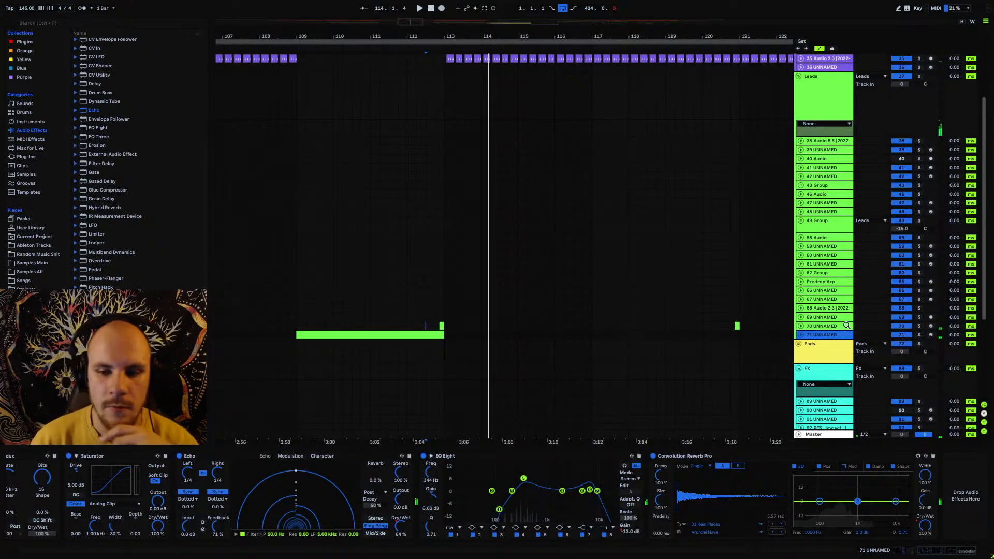
pyautogui.hotkey('ctrl', 'shift', 't')
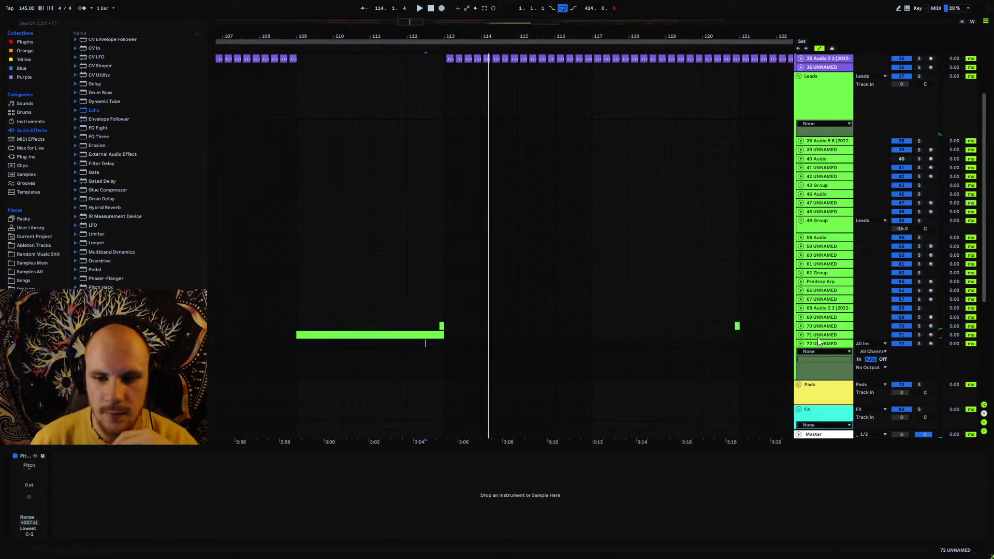
pyautogui.click(431, 332)
pyautogui.moveTo(949, 555); pyautogui.dragTo(914, 555)
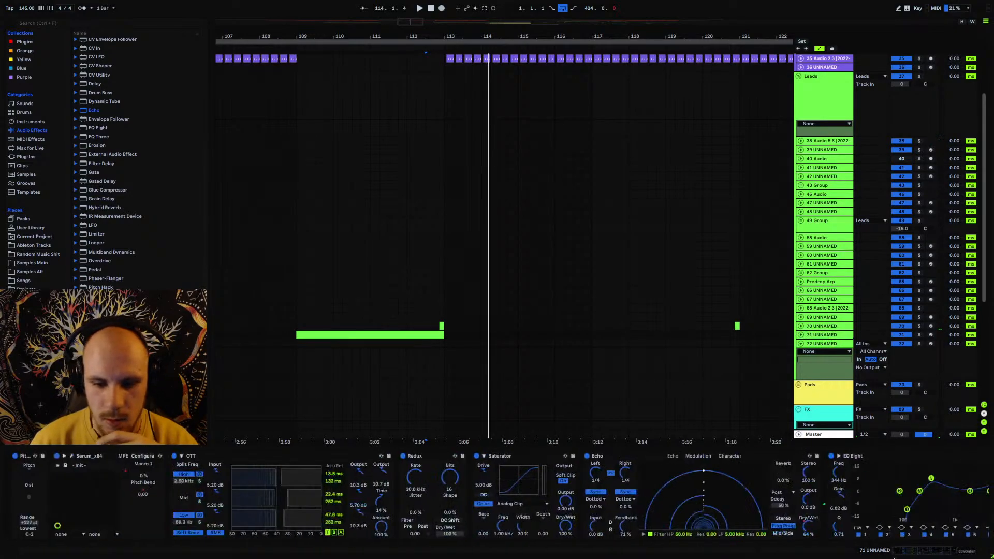
pyautogui.click(526, 458)
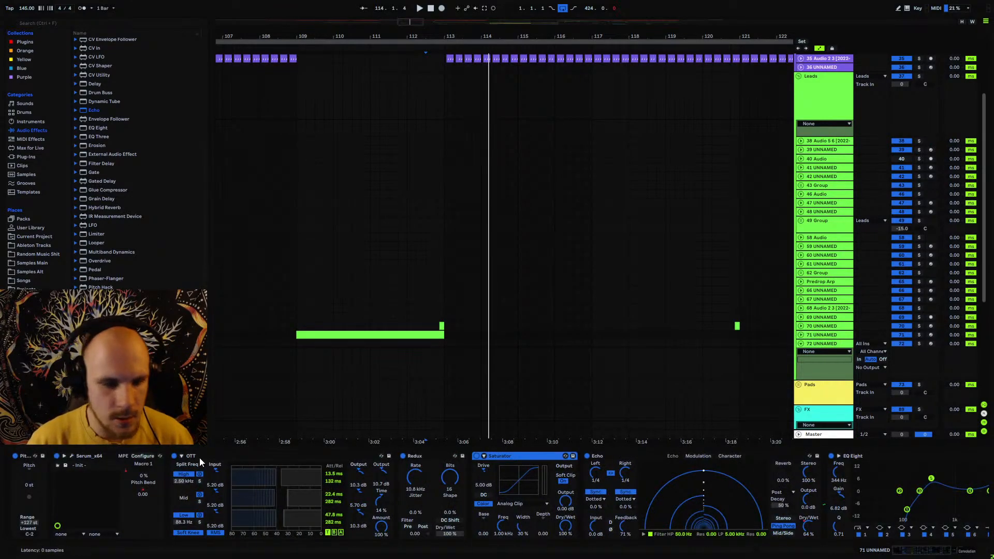
pyautogui.keyDown('shift'); pyautogui.click(90, 456); pyautogui.keyUp('shift')
pyautogui.click(816, 352)
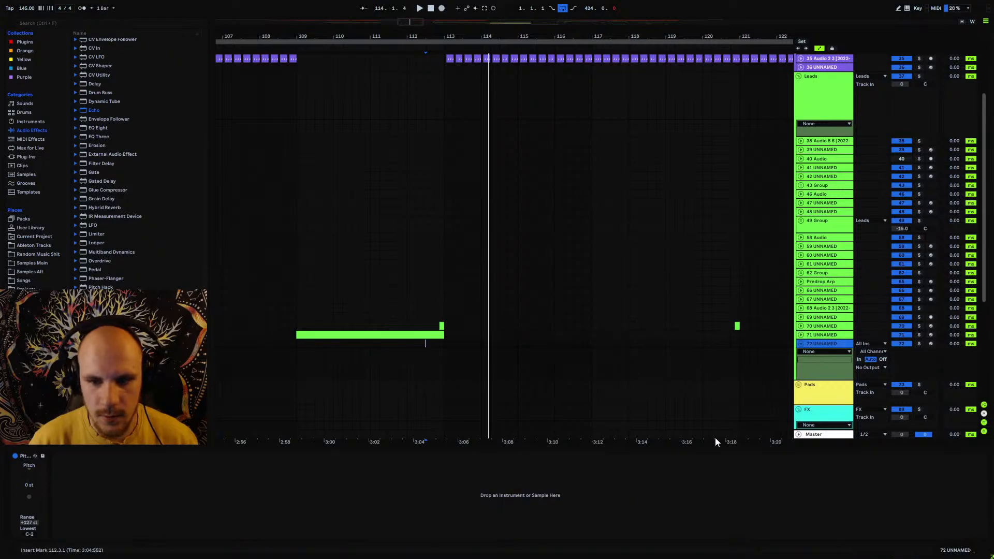
pyautogui.hotkey('ctrl', 'v')
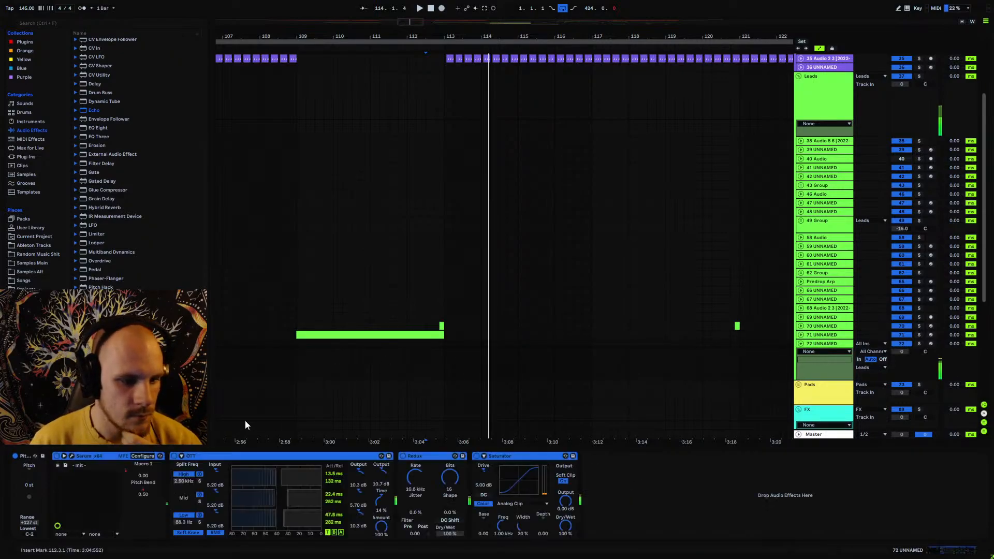
# - Create an empty four-bar MIDI clip on track 72 from bar 113 to bar 117
pyautogui.click(447, 346)
pyautogui.moveTo(447, 345); pyautogui.dragTo(580, 352)
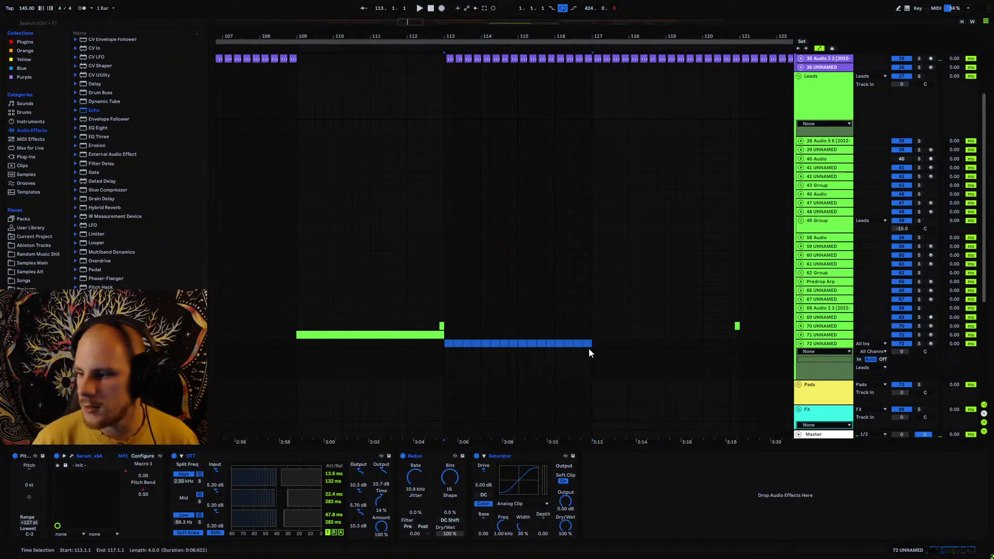
pyautogui.hotkey('ctrl', 'shift', 'm')
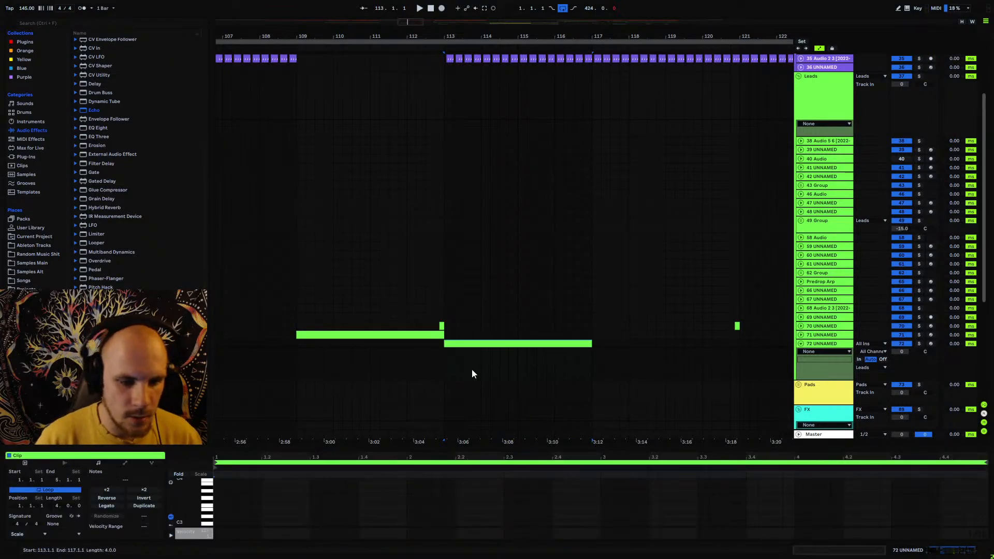
# - Add a sixteenth note on G#3 at the clip's start, transpose it down three octaves to G#0, and play it
pyautogui.doubleClick(220, 495)
pyautogui.press('space')
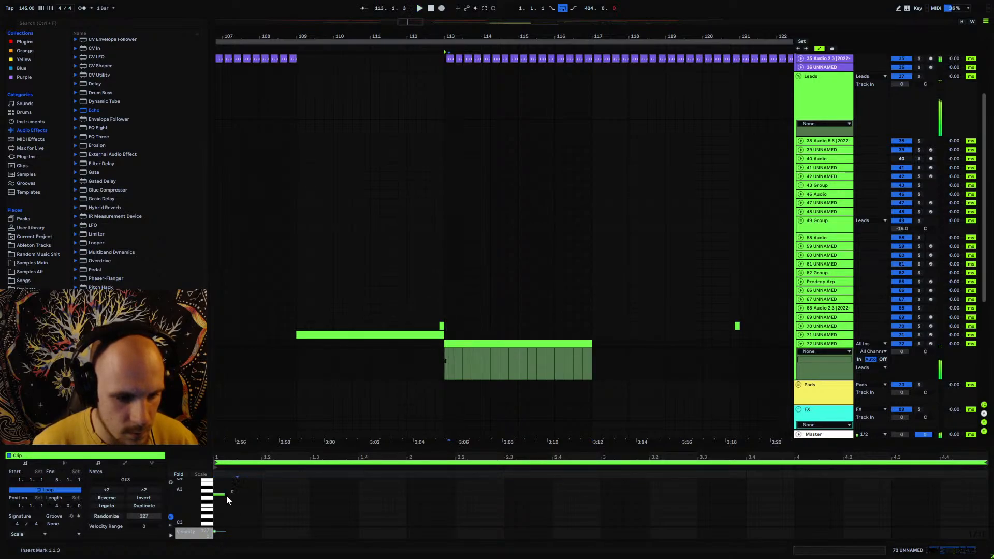
pyautogui.hotkey('shift', 'Down')
pyautogui.hotkey('shift', 'Down')
pyautogui.hotkey('shift', 'Down')
pyautogui.moveTo(226, 524); pyautogui.dragTo(239, 524)
pyautogui.press('space')
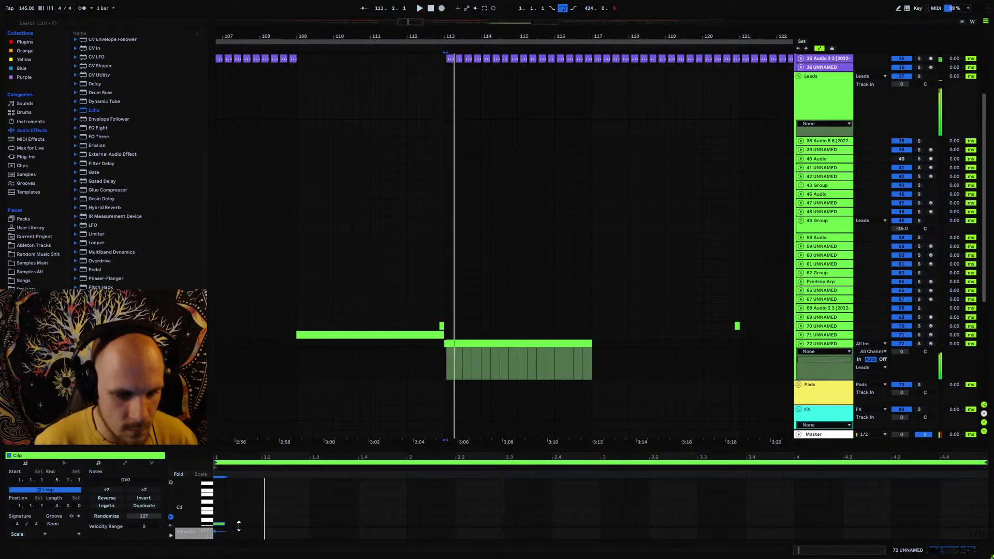
# - Add G#0 sixteenth notes at 1.1.4, 1.2.3, 1.3.1 and 1.3.3, playing the clip between additions
pyautogui.doubleClick(259, 523)
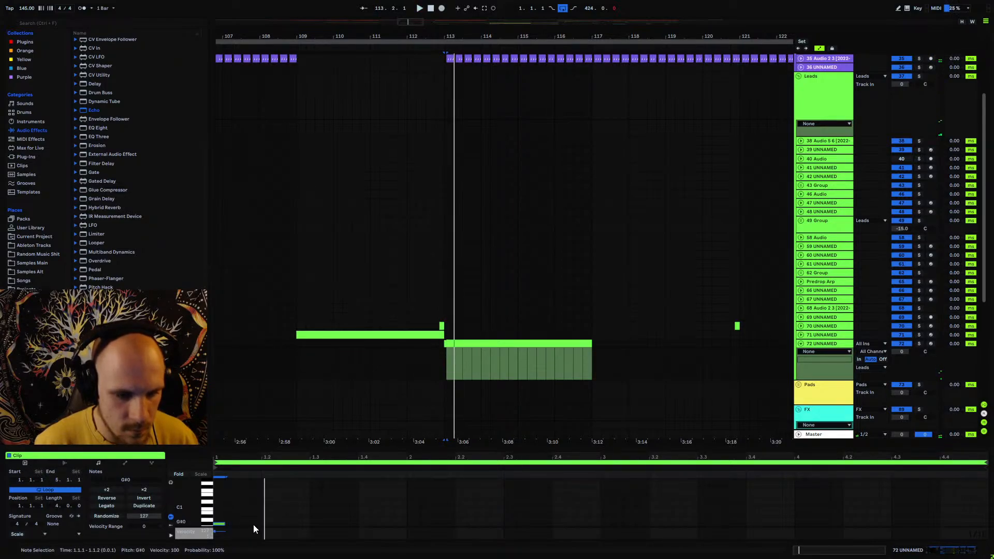
pyautogui.press('space')
pyautogui.doubleClick(292, 523)
pyautogui.press('space')
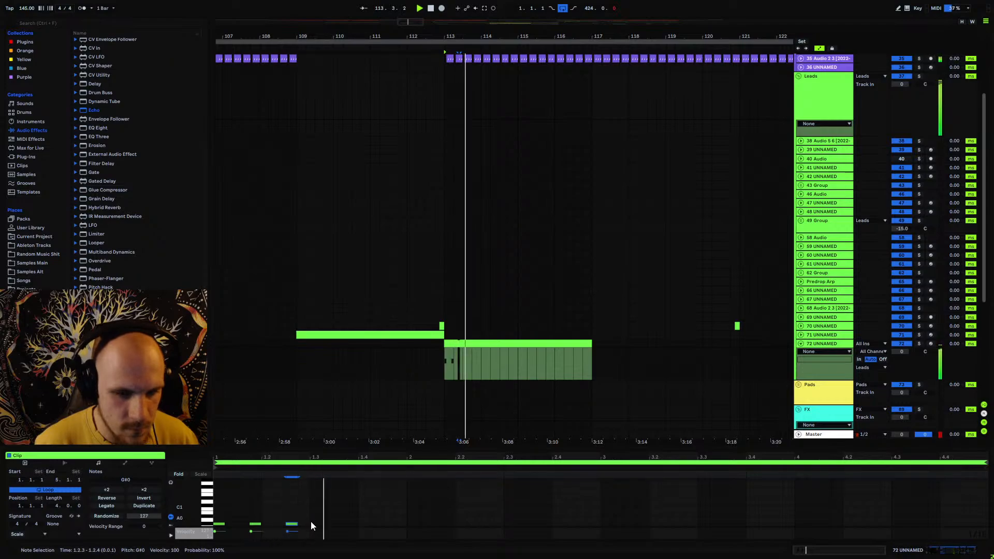
pyautogui.press('space')
pyautogui.doubleClick(315, 524)
pyautogui.doubleClick(338, 524)
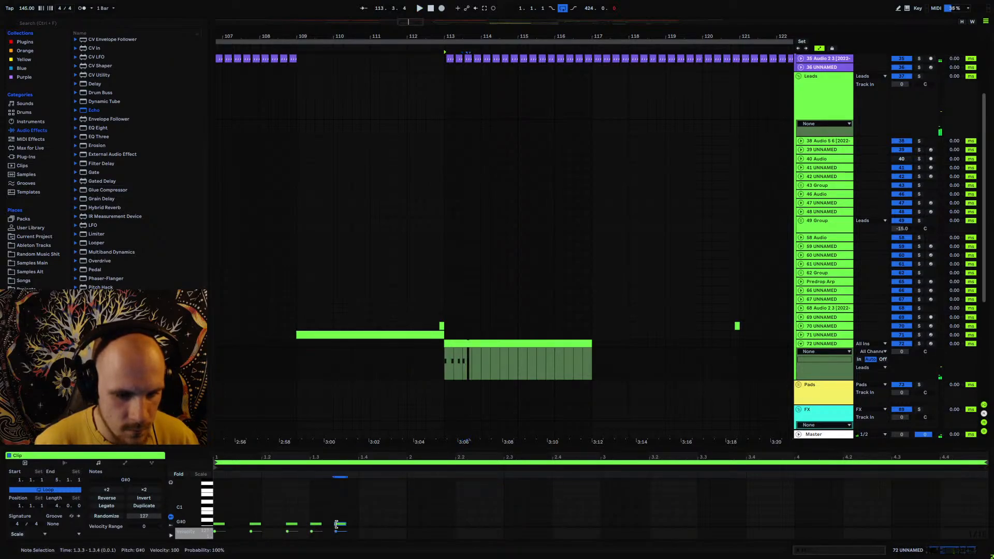
# - Play the clip and move the G#0 note from 1.3.3 to 1.3.2
pyautogui.press('space')
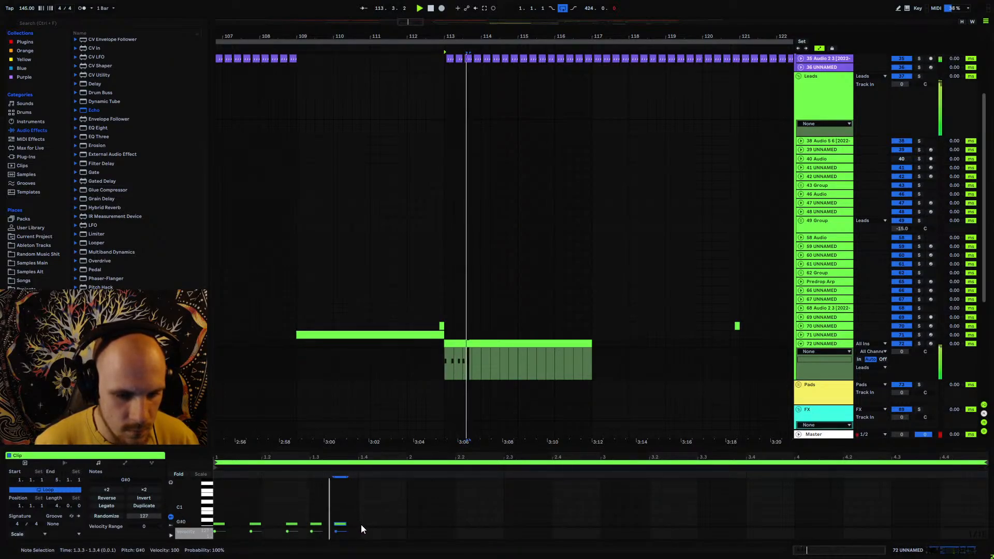
pyautogui.click(359, 524)
pyautogui.click(340, 524)
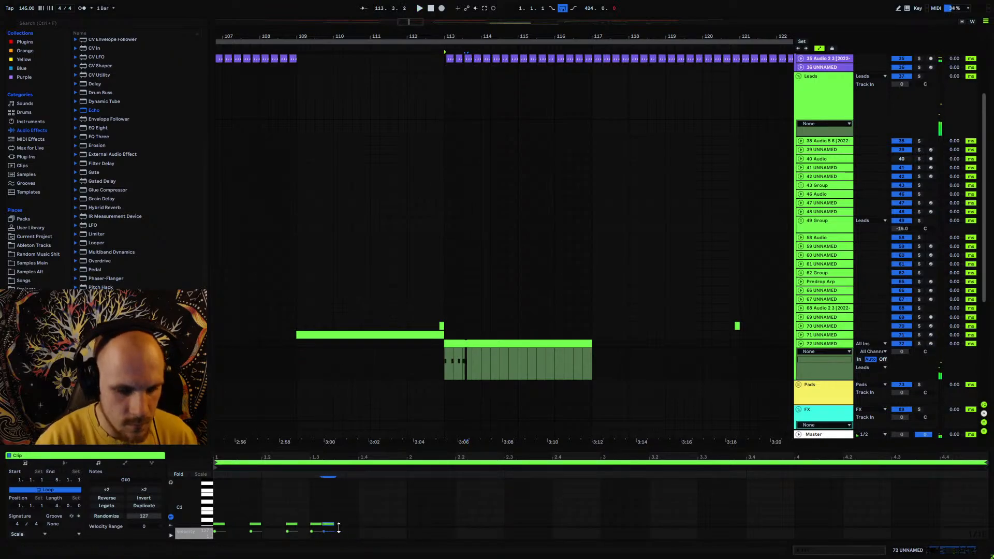
# - Add G#0 notes at 1.3.4 and 1.4.3, and shorten the two notes at 1.3.1 and 1.3.2
pyautogui.doubleClick(353, 524)
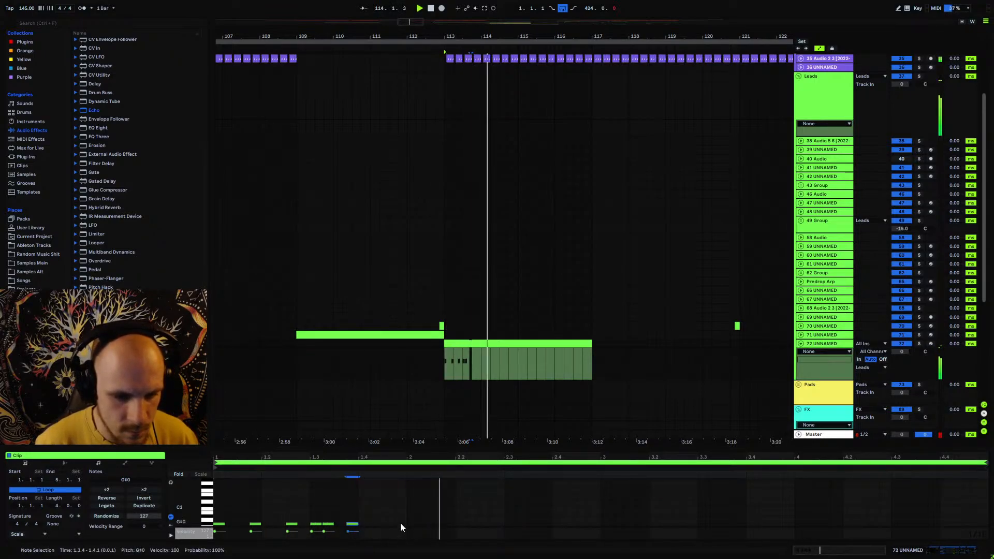
pyautogui.press('space')
pyautogui.doubleClick(389, 523)
pyautogui.press('space')
pyautogui.moveTo(339, 520)
pyautogui.mouseDown()
pyautogui.moveTo(319, 531)
pyautogui.moveTo(330, 524)
pyautogui.mouseUp()
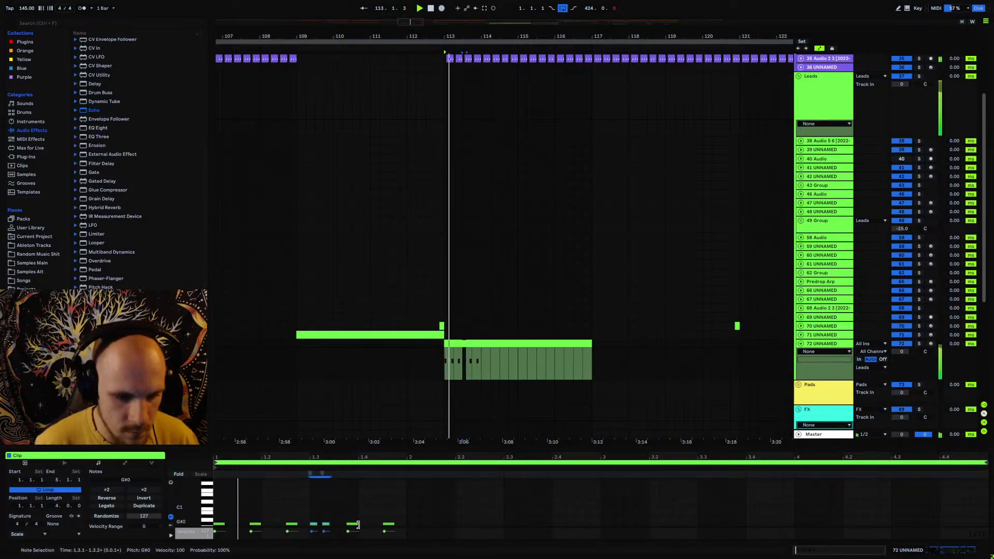
# - Duplicate the one-bar G#0 pattern three times to fill the four-bar clip
pyautogui.moveTo(403, 524); pyautogui.dragTo(217, 540)
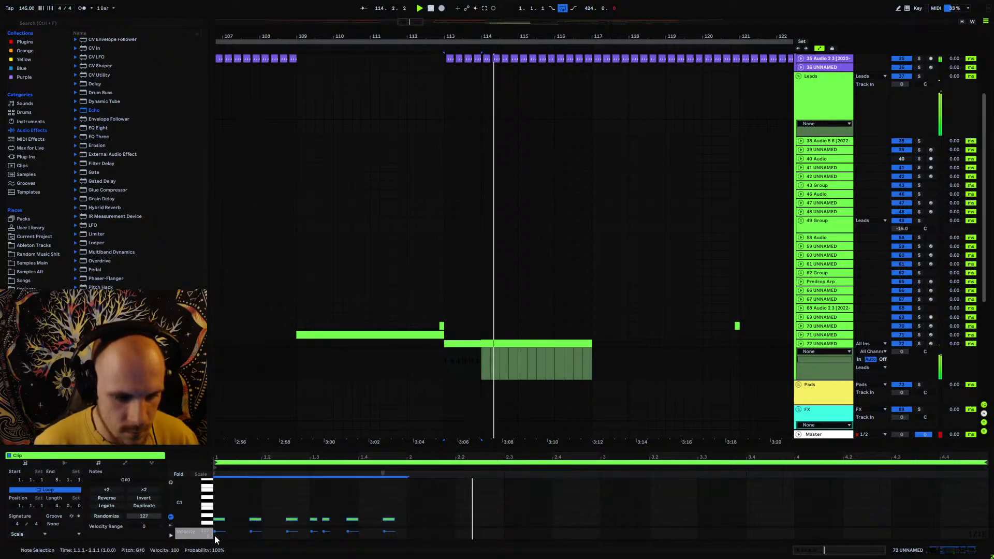
pyautogui.hotkey('ctrl', 'd')
pyautogui.hotkey('ctrl', 'd')
pyautogui.hotkey('ctrl', 'd')
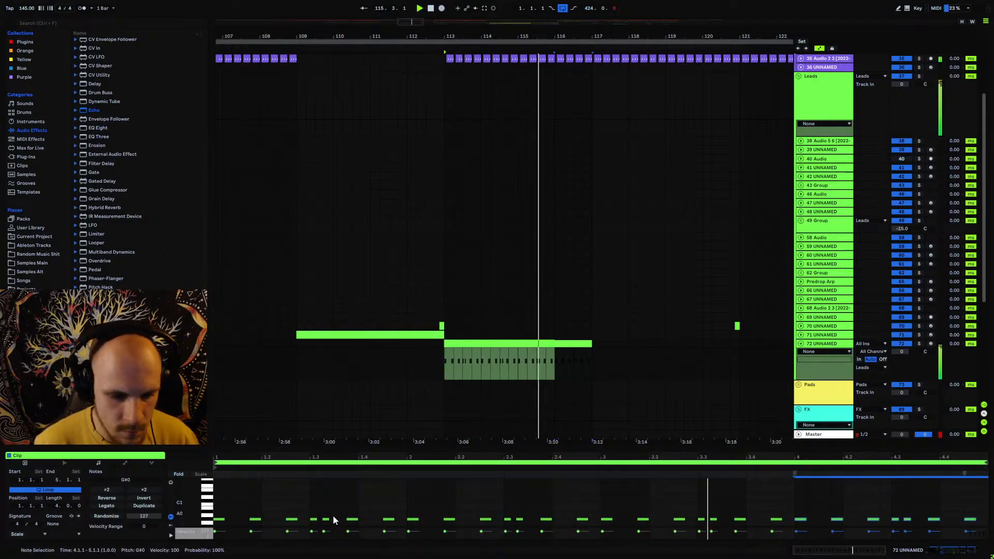
# - Try all the clip's notes one octave higher at G#1, play them, and return them to G#0
pyautogui.press('space')
pyautogui.click(389, 502)
pyautogui.hotkey('ctrl', 'a')
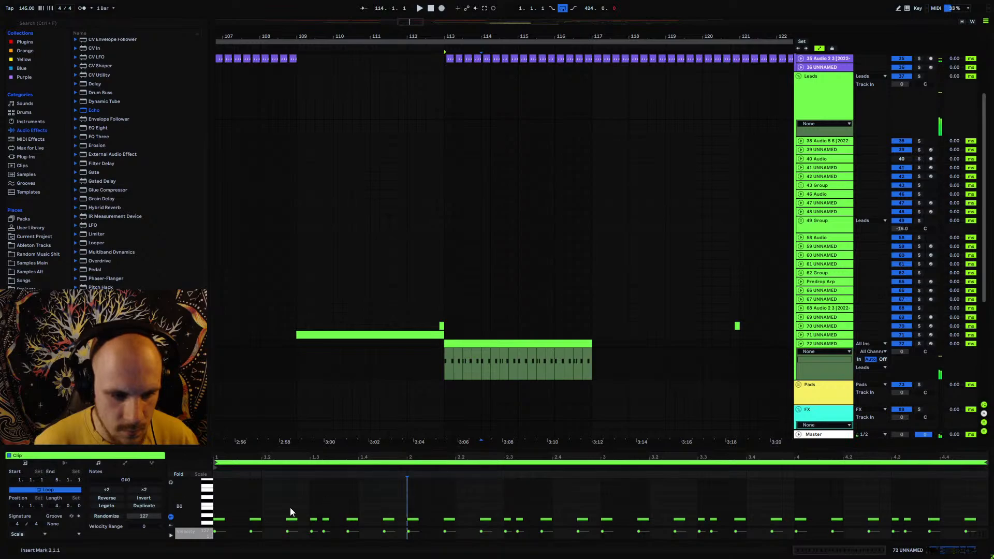
pyautogui.hotkey('shift', 'Up')
pyautogui.press('space')
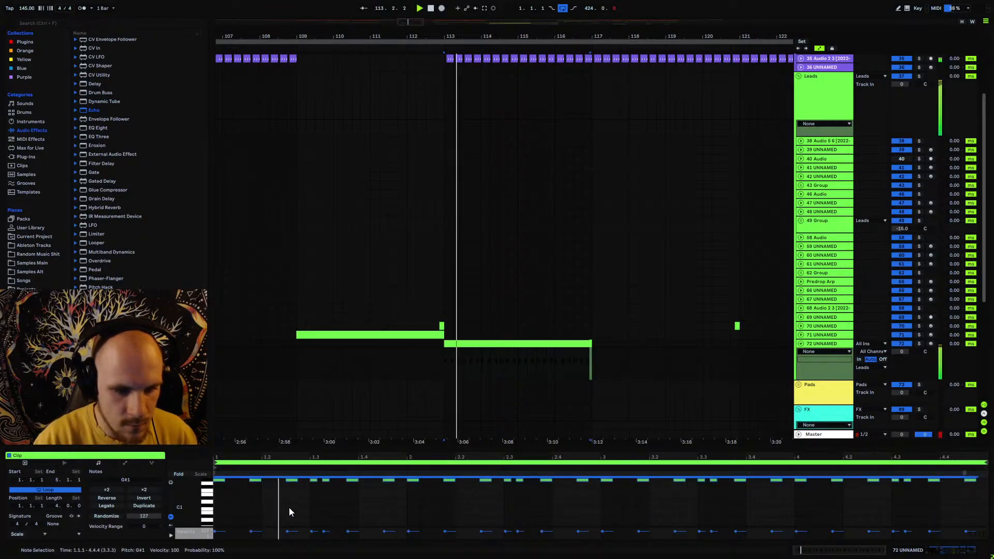
pyautogui.hotkey('shift', 'Down')
pyautogui.press('space')
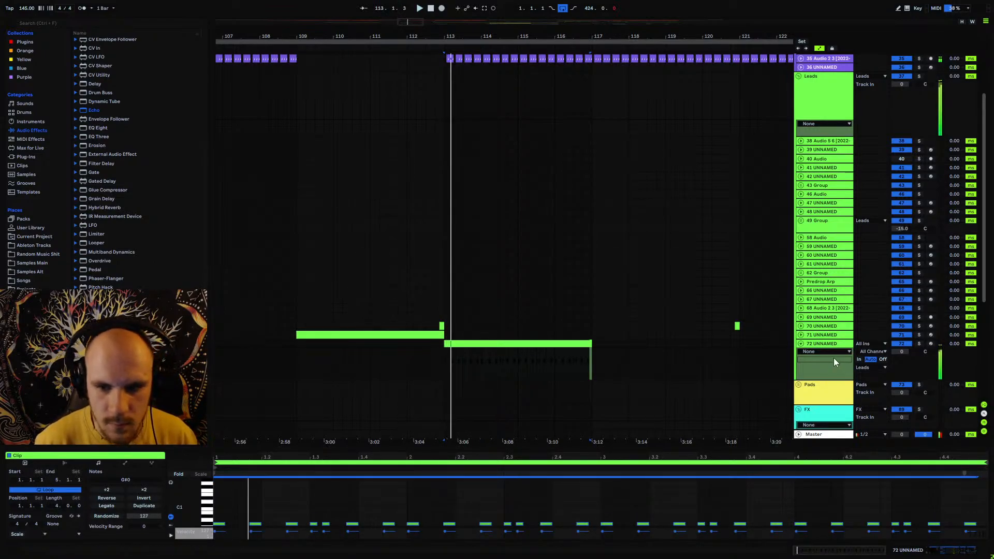
# - Show the Serum Macro 1 automation on track 72 and delete its existing curve around bars 109 to 113
pyautogui.hotkey('shift', 'Tab')
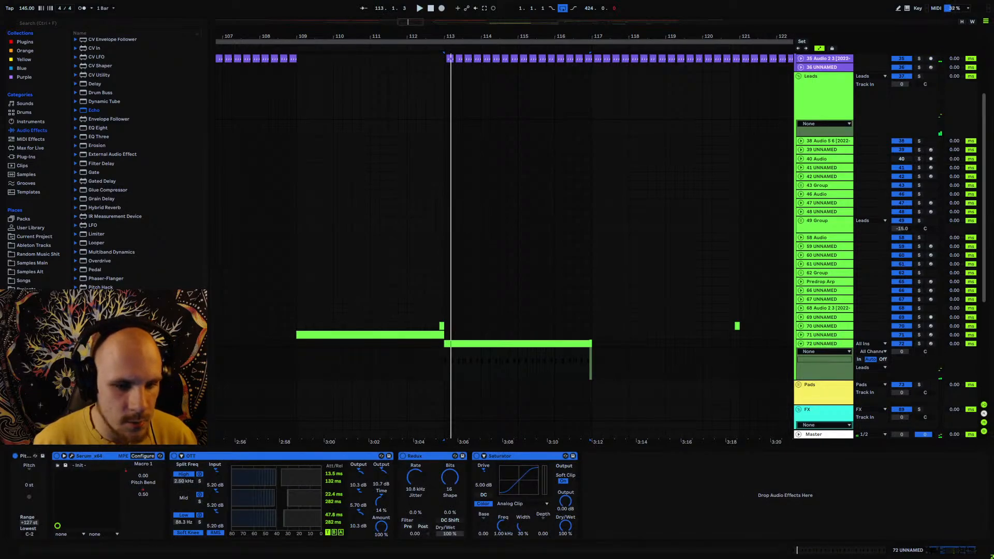
pyautogui.moveTo(127, 471); pyautogui.dragTo(131, 468)
pyautogui.click(478, 8)
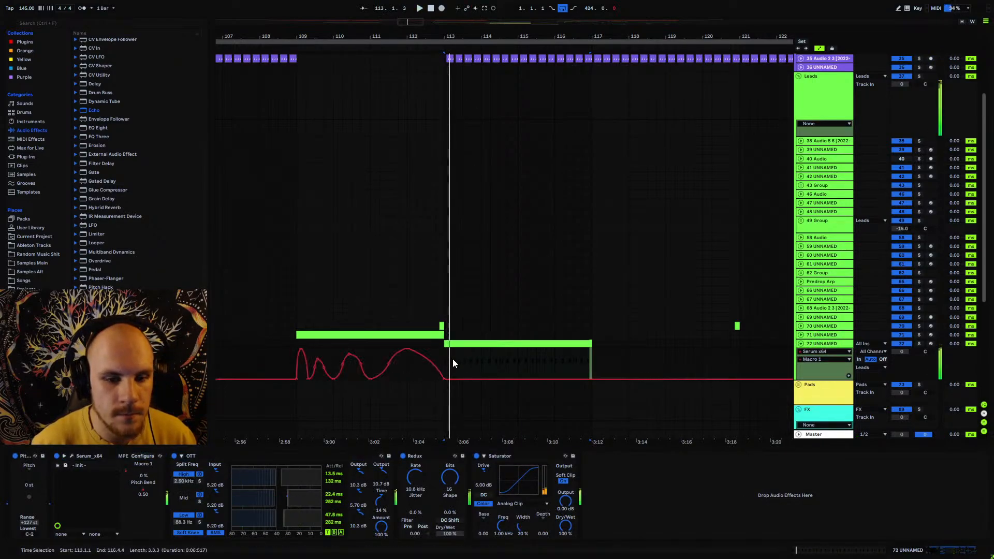
pyautogui.click(451, 379)
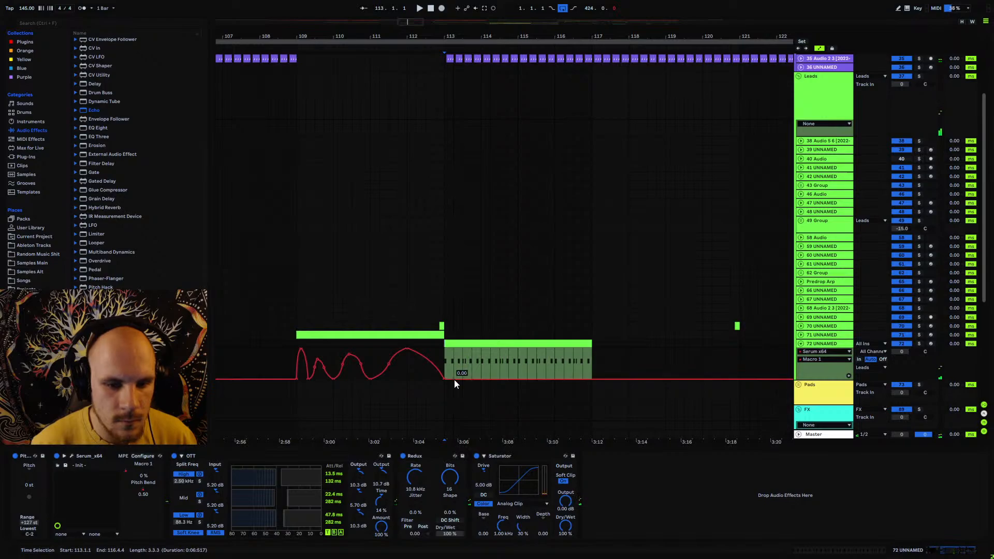
pyautogui.press('space')
pyautogui.moveTo(454, 379); pyautogui.dragTo(454, 361)
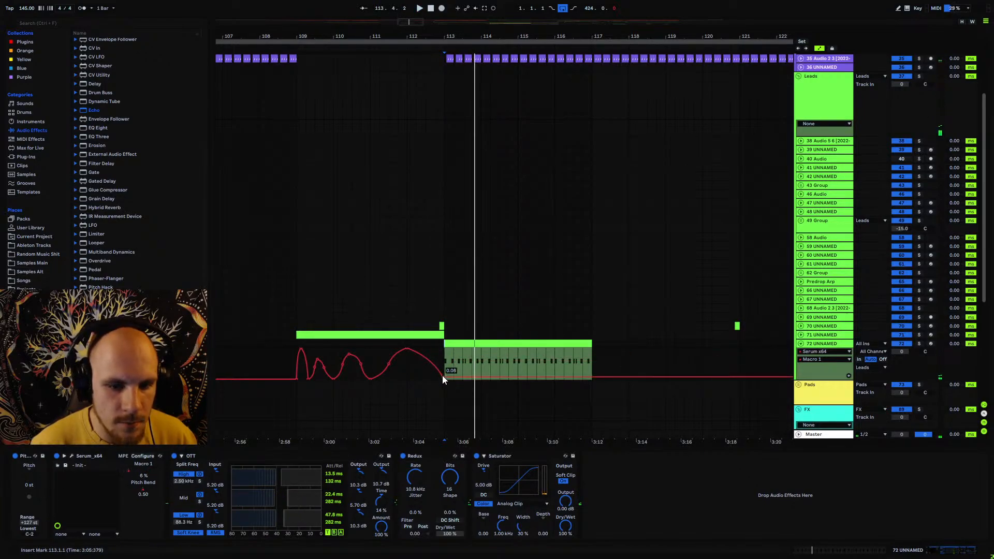
pyautogui.moveTo(446, 381); pyautogui.dragTo(409, 353)
pyautogui.press('Delete')
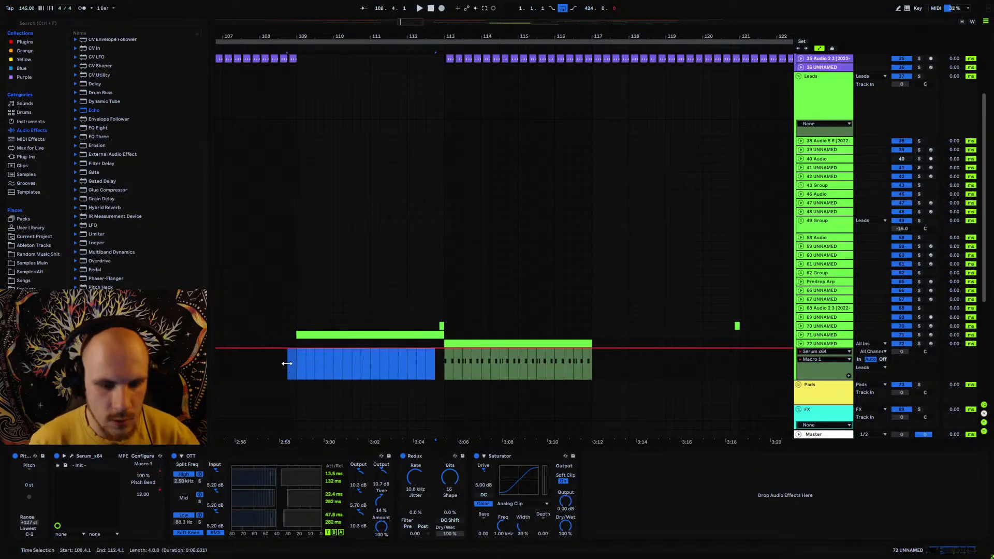
# - Play from bar 113 and try Serum's Macro 1 at 44 %
pyautogui.click(444, 362)
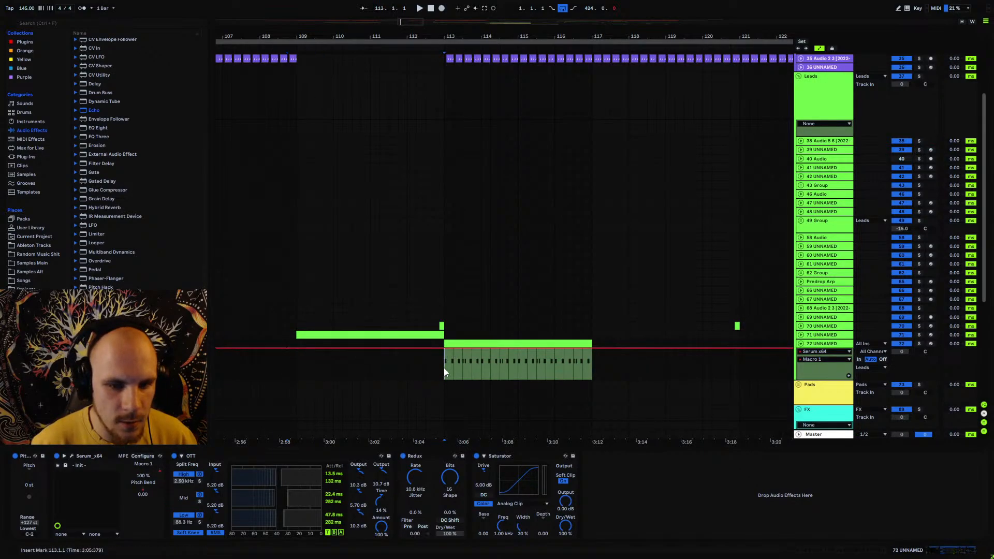
pyautogui.press('space')
pyautogui.press('space')
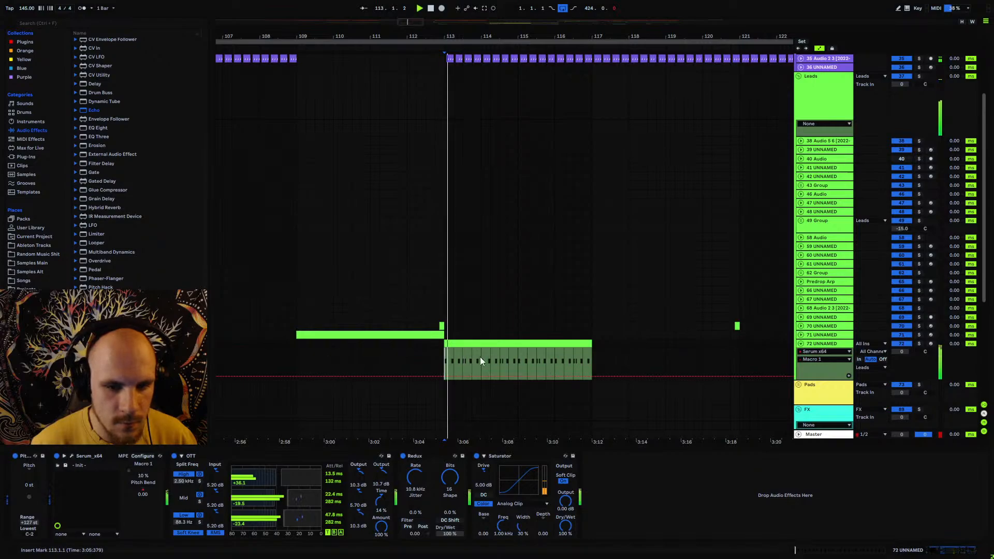
pyautogui.moveTo(134, 473)
pyautogui.mouseDown()
pyautogui.moveTo(157, 472)
pyautogui.moveTo(143, 471)
pyautogui.mouseUp()
pyautogui.press('space')
# - Set track 72's volume to -15 dB and play the clip
pyautogui.click(897, 352)
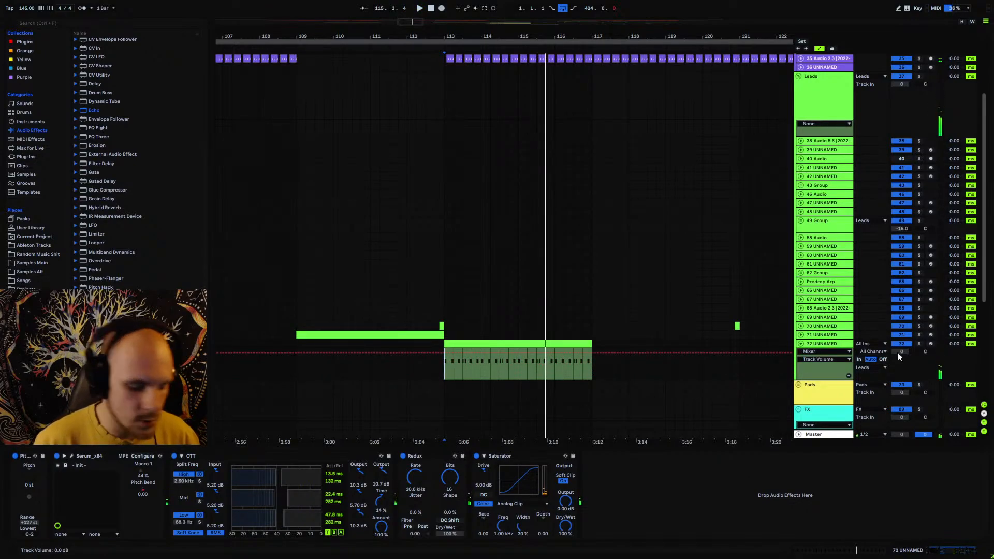
pyautogui.write('-15')
pyautogui.press('Return')
pyautogui.press('space')
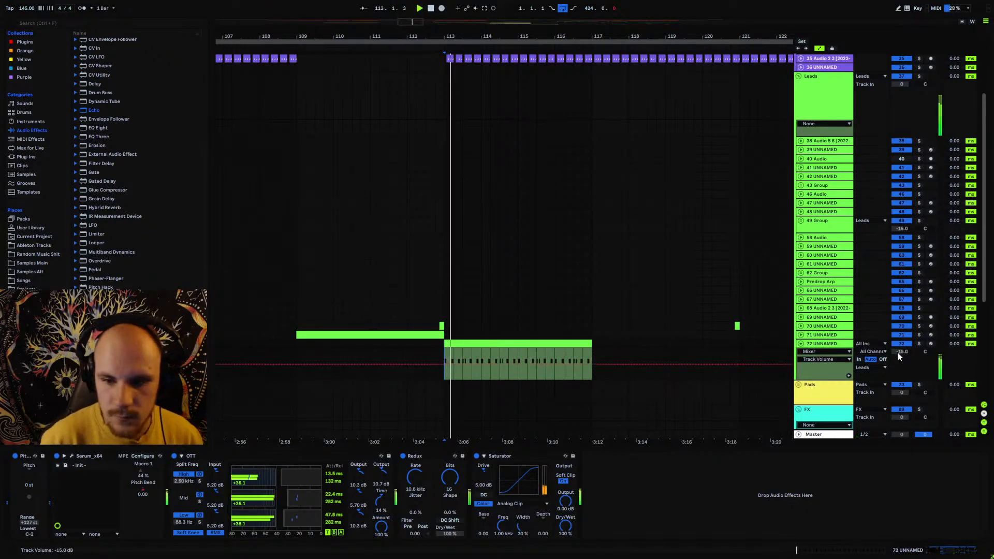
# - Add an EQ Eight after the Saturator and cut the lows with band 1 at about 124 Hz while playing
pyautogui.moveTo(99, 128); pyautogui.dragTo(604, 481)
pyautogui.moveTo(599, 526); pyautogui.dragTo(608, 533)
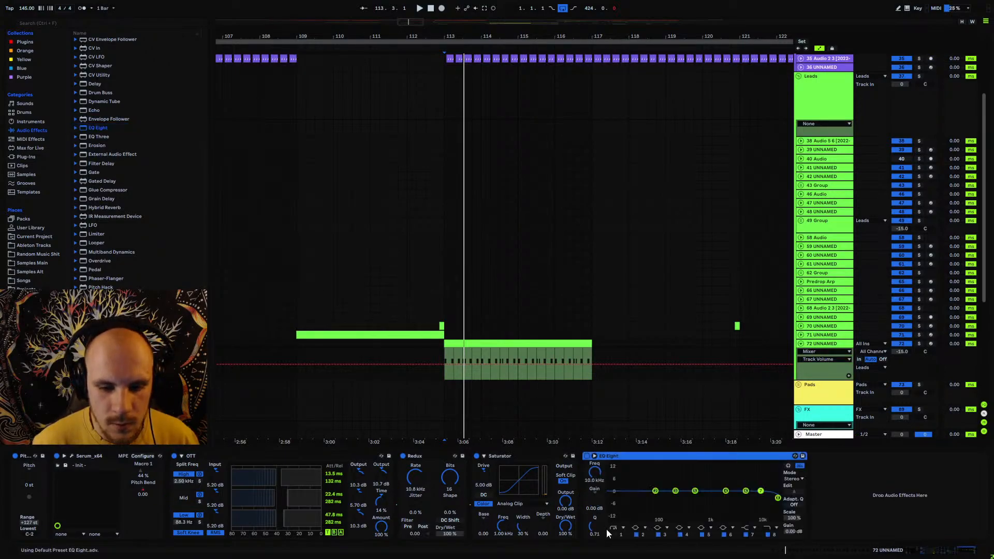
pyautogui.click(614, 535)
pyautogui.moveTo(594, 473); pyautogui.dragTo(594, 437)
pyautogui.press('space')
pyautogui.moveTo(664, 499); pyautogui.dragTo(665, 501)
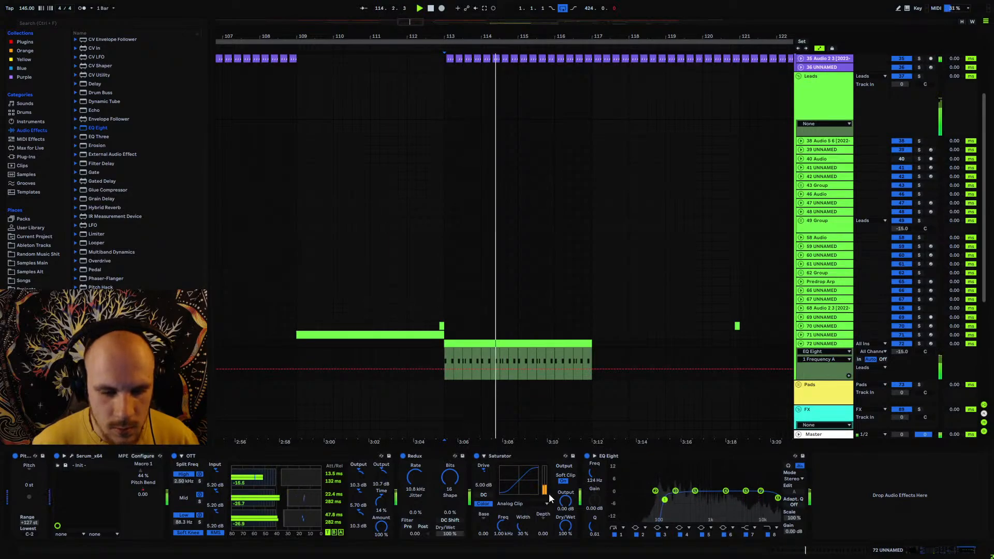
pyautogui.press('space')
# - Set Serum's Macro 1 to 7 % and soften the EQ's band 1 low cut to 119 Hz with a Q of 0.19
pyautogui.press('space')
pyautogui.moveTo(143, 473)
pyautogui.mouseDown()
pyautogui.moveTo(144, 502)
pyautogui.moveTo(144, 474)
pyautogui.mouseUp()
pyautogui.press('space')
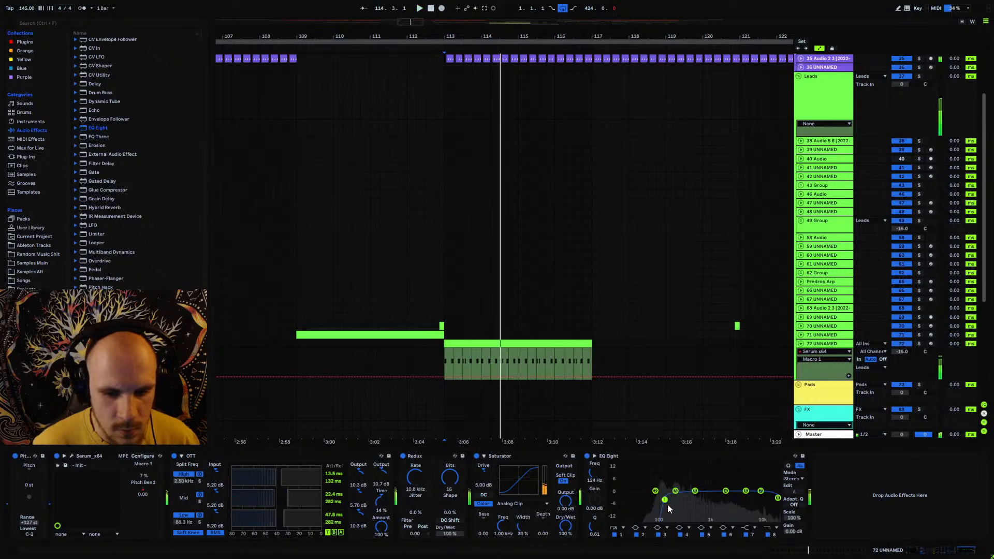
pyautogui.moveTo(665, 501); pyautogui.dragTo(664, 512)
pyautogui.press('space')
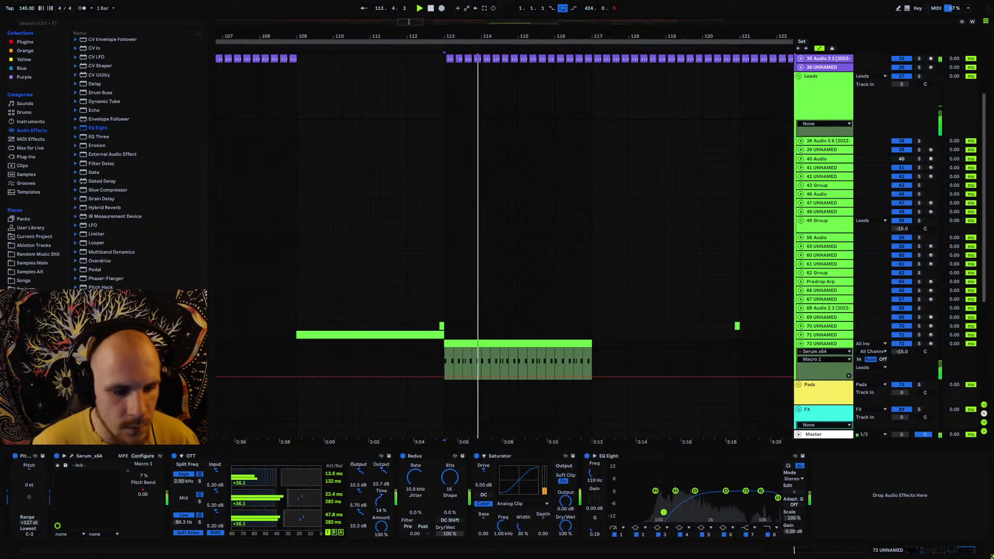
# - Duplicate the four-bar clip at bar 113 seven times so that track 72 is filled up to bar 145
pyautogui.click(457, 344)
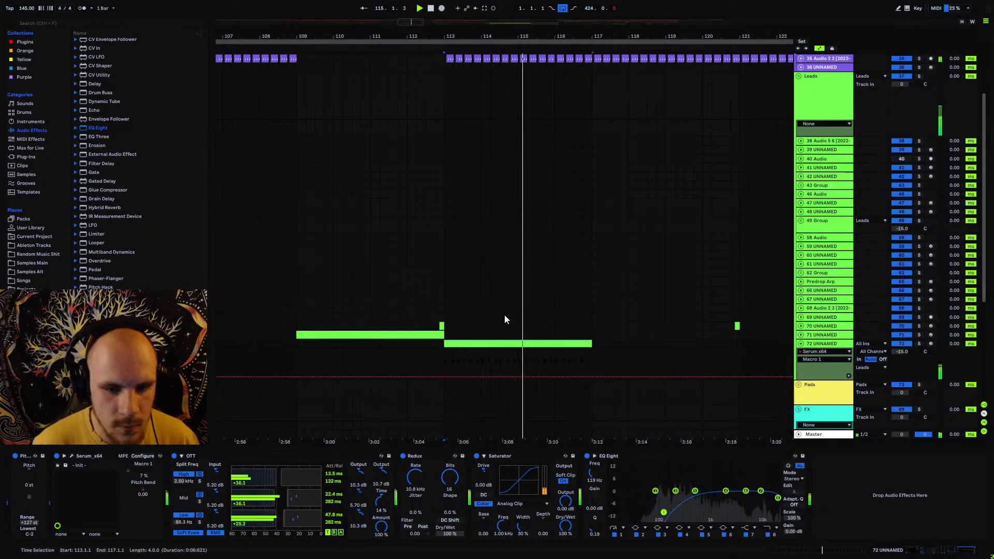
pyautogui.moveTo(559, 40); pyautogui.dragTo(477, 36)
pyautogui.hotkey('ctrl', 'd')
pyautogui.hotkey('ctrl', 'd')
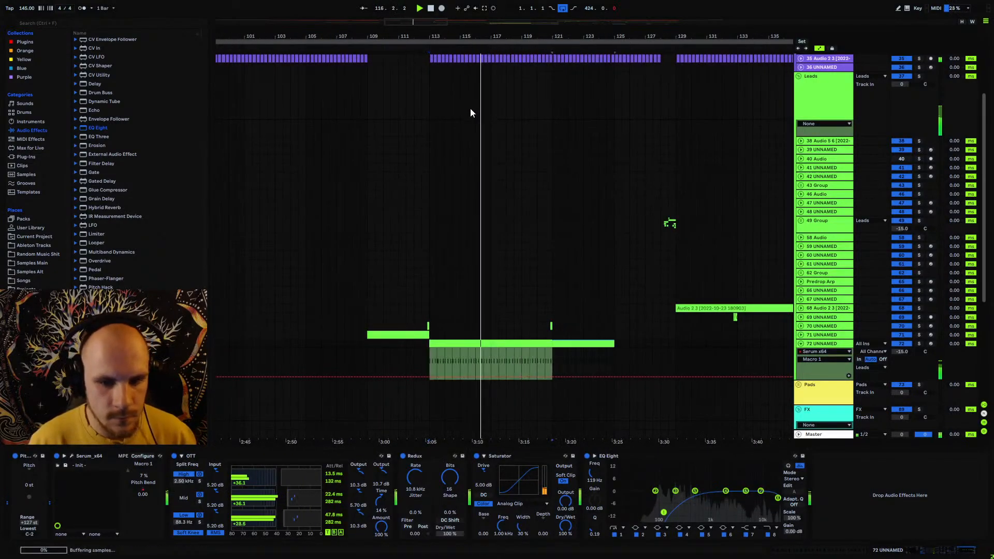
pyautogui.hotkey('ctrl', 'd')
pyautogui.hotkey('ctrl', 'd')
pyautogui.hotkey('ctrl', 'd')
pyautogui.hotkey('ctrl', 'd')
pyautogui.hotkey('ctrl', 'd')
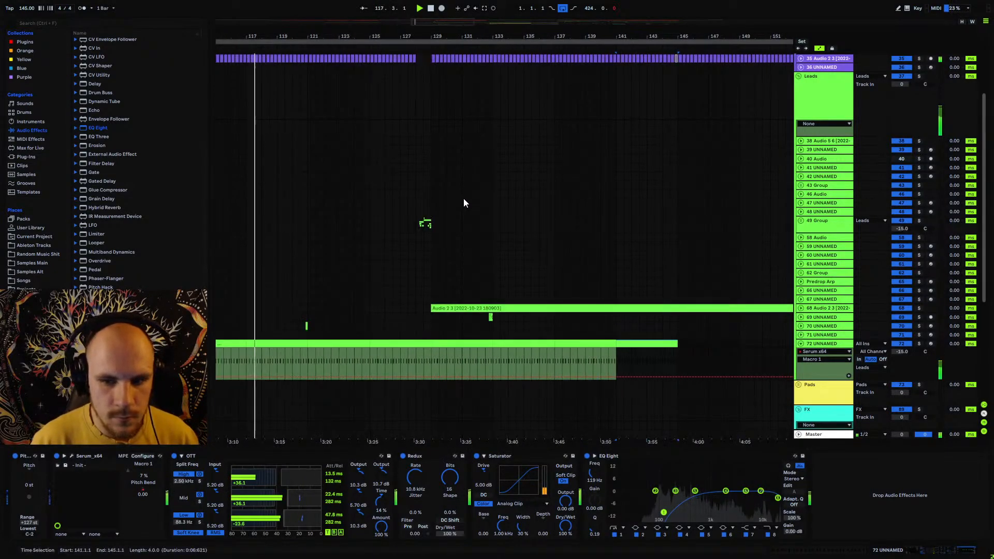
# - Draw a curved Macro 1 automation rise from bar 113 up to about 0.86 at bar 129
pyautogui.scroll(-3, 453, 253)
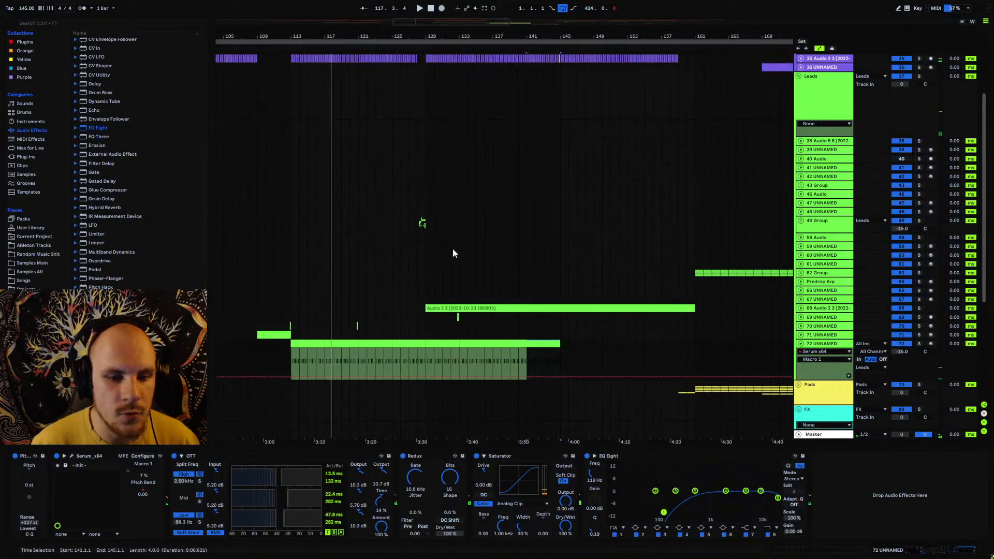
pyautogui.moveTo(427, 341); pyautogui.dragTo(548, 366)
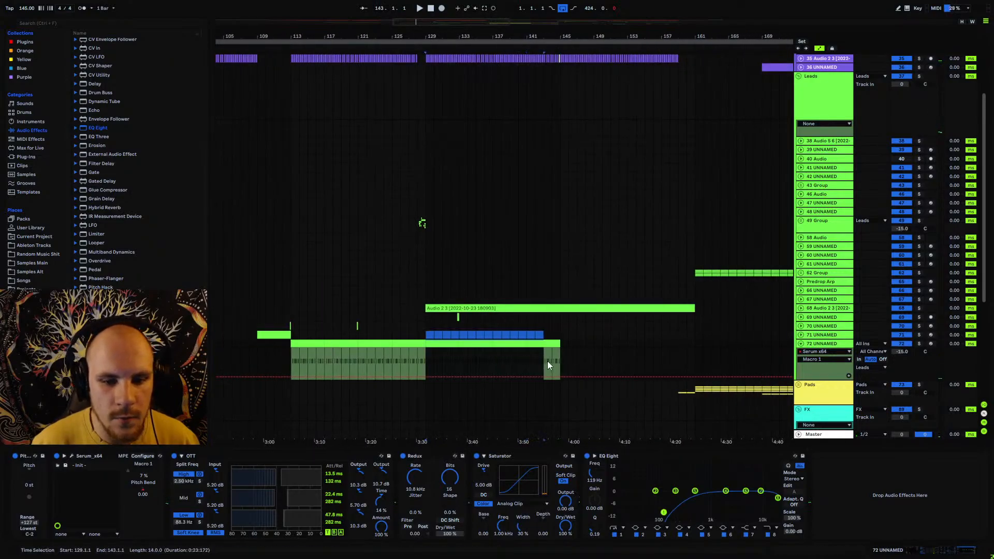
pyautogui.click(291, 371)
pyautogui.moveTo(426, 377); pyautogui.dragTo(427, 366)
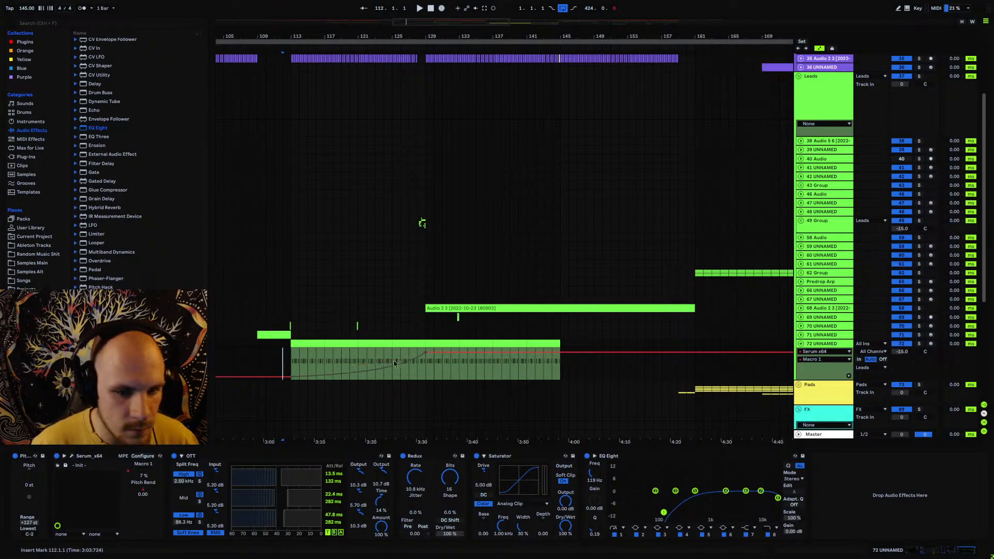
# - Play from bar 115 and shape Macro 1 with a dip at bar 137 and a curved rise to the maximum at bar 145
pyautogui.click(308, 362)
pyautogui.press('space')
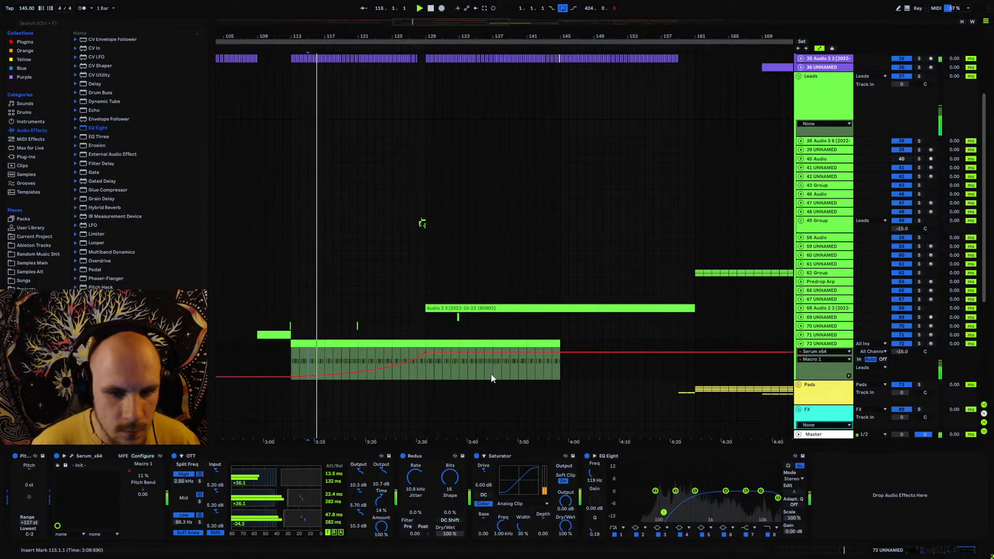
pyautogui.click(489, 353)
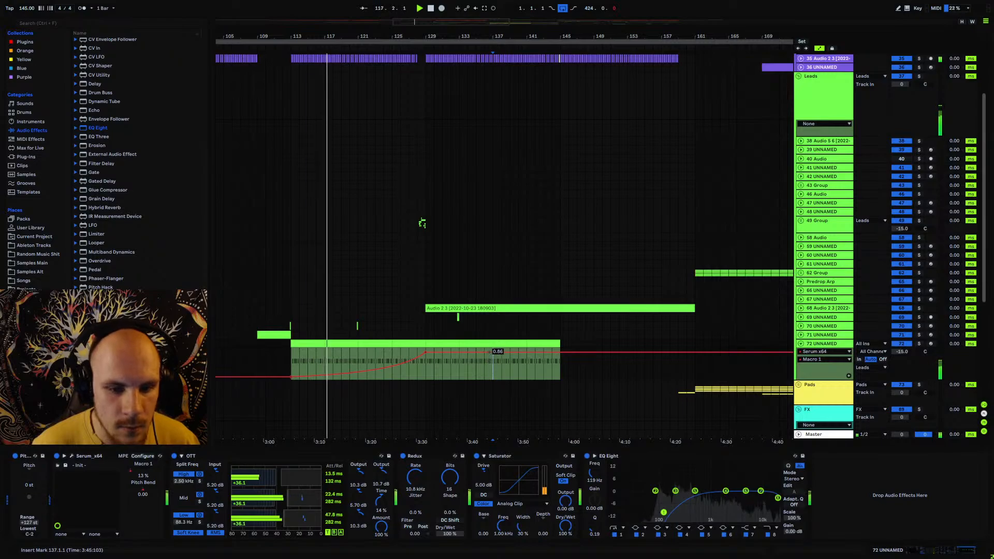
pyautogui.moveTo(489, 353); pyautogui.dragTo(490, 366)
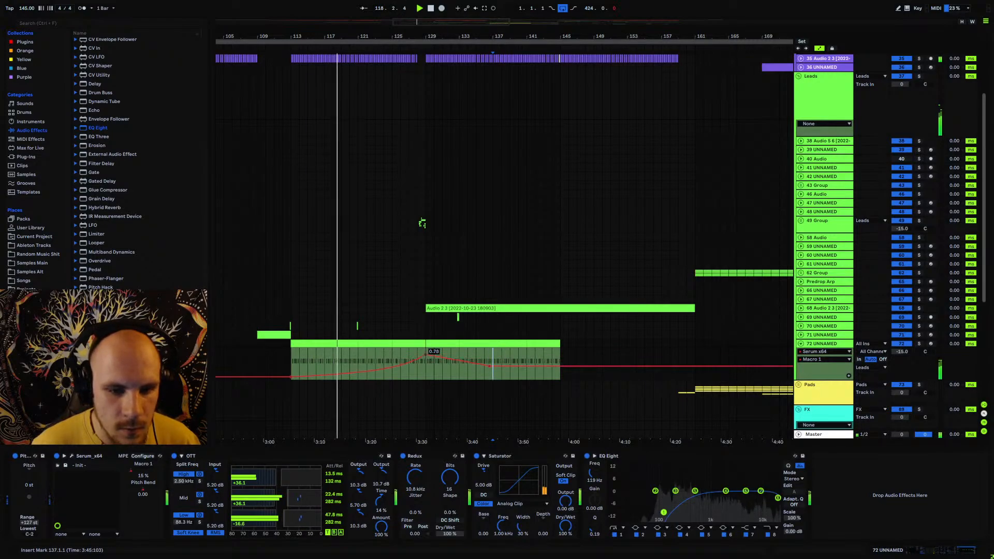
pyautogui.moveTo(557, 368); pyautogui.dragTo(559, 349)
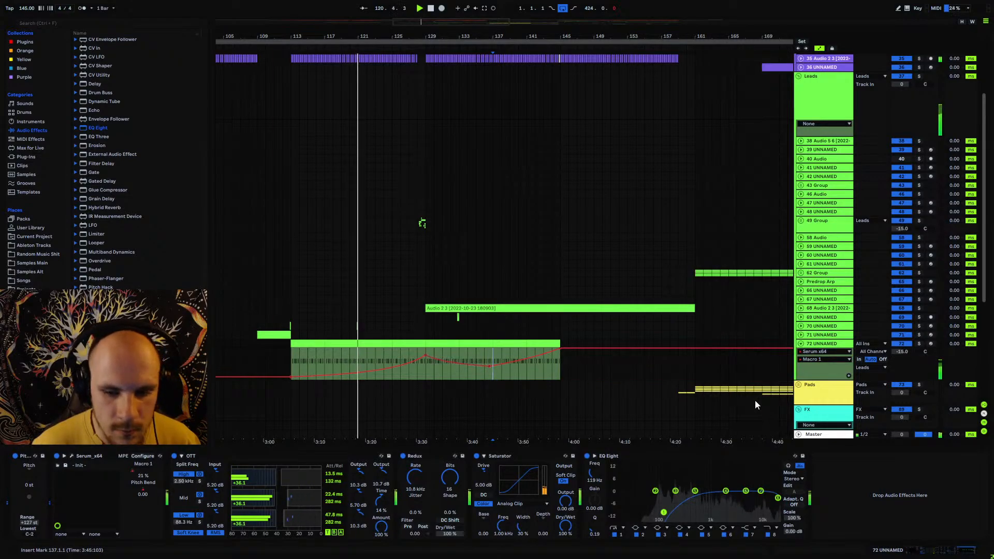
# - Copy the Echo, EQ Eight and Convolution Reverb Pro from track 70 to the end of track 72's device chain
pyautogui.click(801, 344)
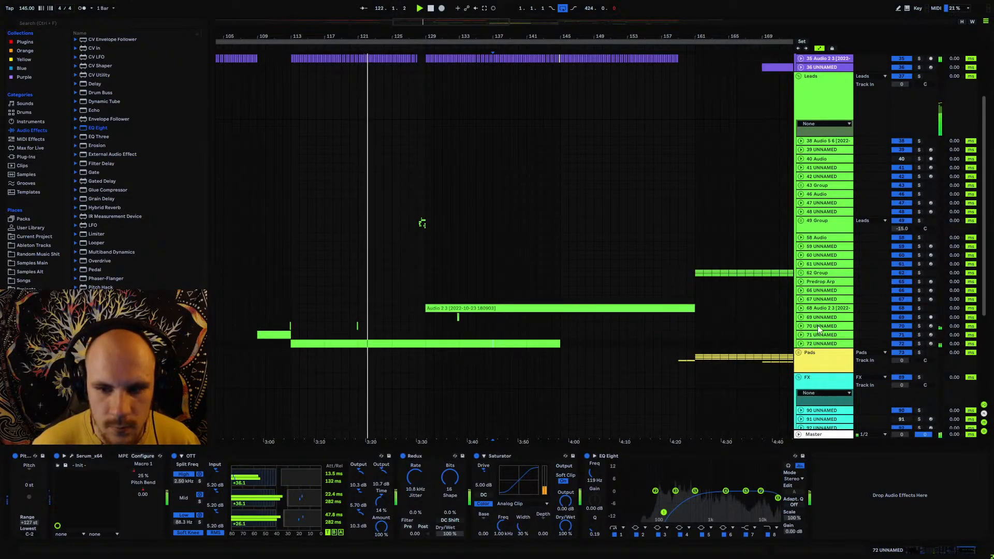
pyautogui.click(824, 325)
pyautogui.click(343, 457)
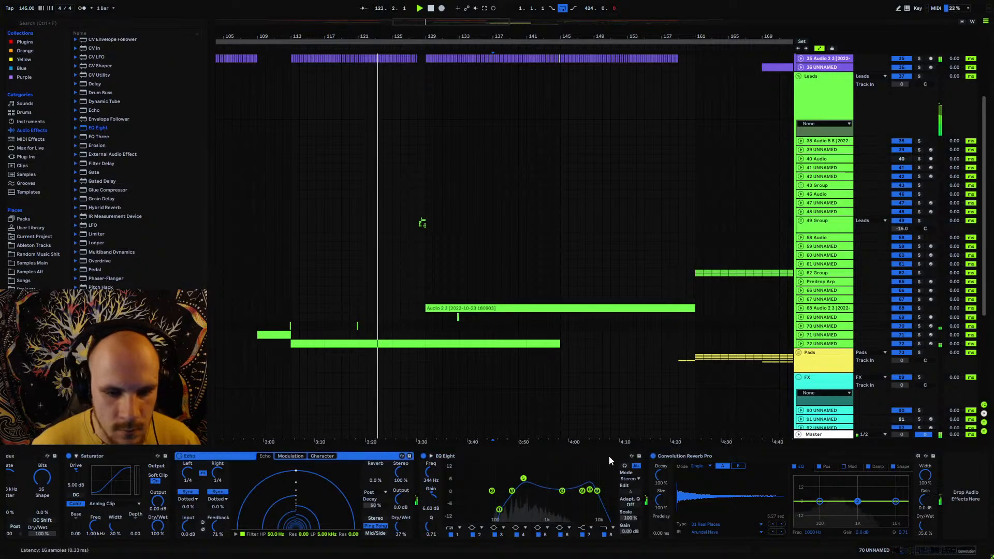
pyautogui.keyDown('shift'); pyautogui.click(709, 455); pyautogui.keyUp('shift')
pyautogui.click(824, 344)
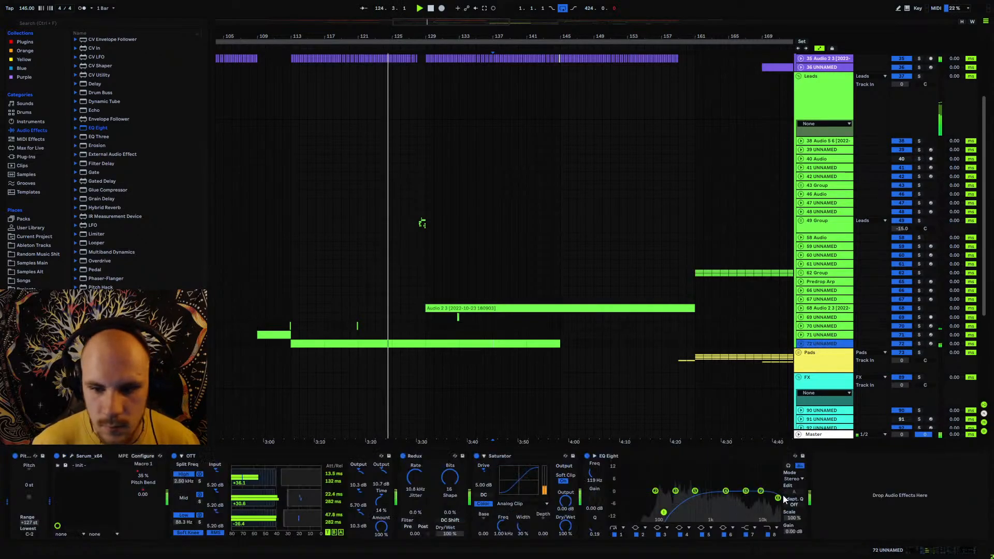
pyautogui.click(880, 497)
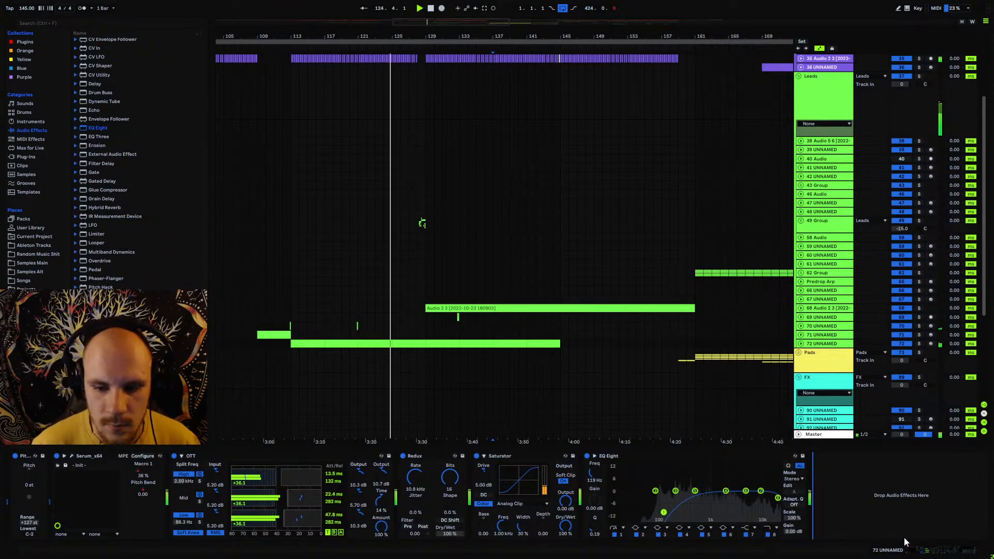
pyautogui.hotkey('ctrl', 'v')
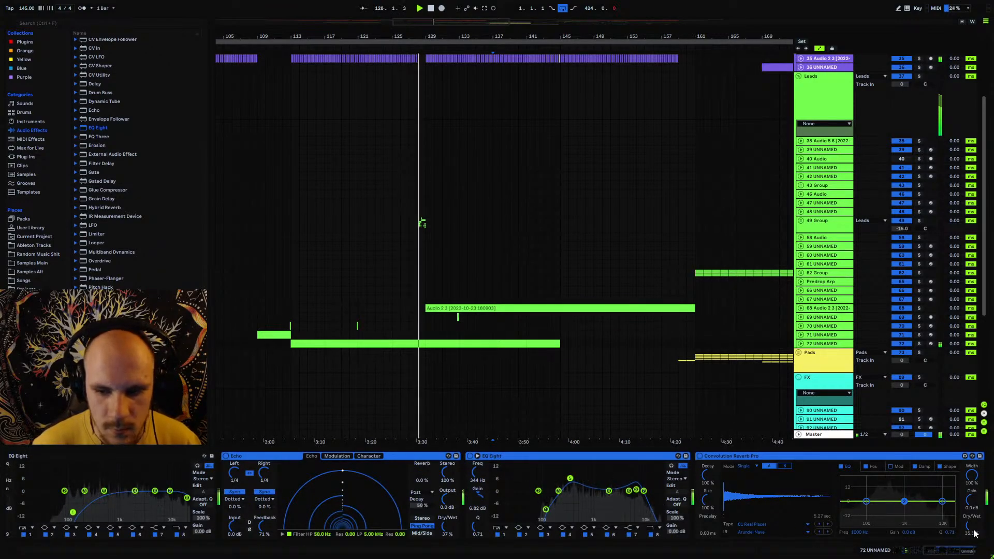
# - Lower the Dry/Wet of track 72's Convolution Reverb Pro to 23.2 % and of its Echo to 21 %
pyautogui.moveTo(974, 534); pyautogui.dragTo(975, 544)
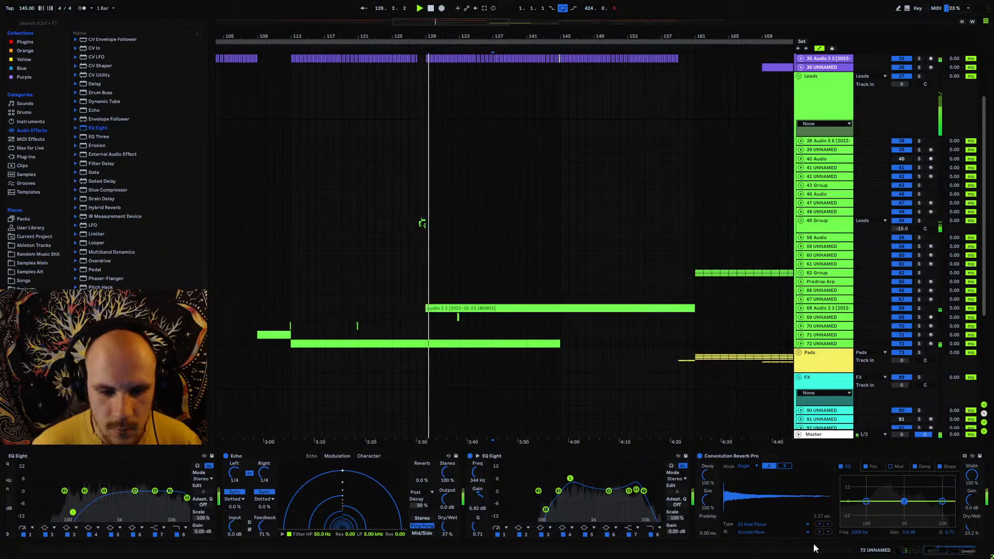
pyautogui.moveTo(474, 527); pyautogui.dragTo(473, 531)
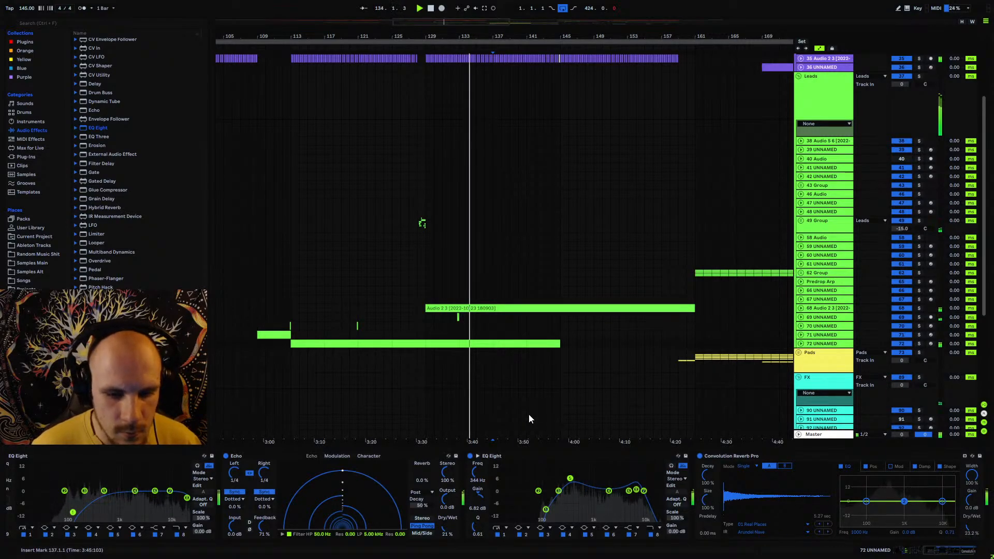
# - Unfold track 72, lower its volume to -16 dB, and fold it again
pyautogui.click(801, 344)
pyautogui.click(904, 353)
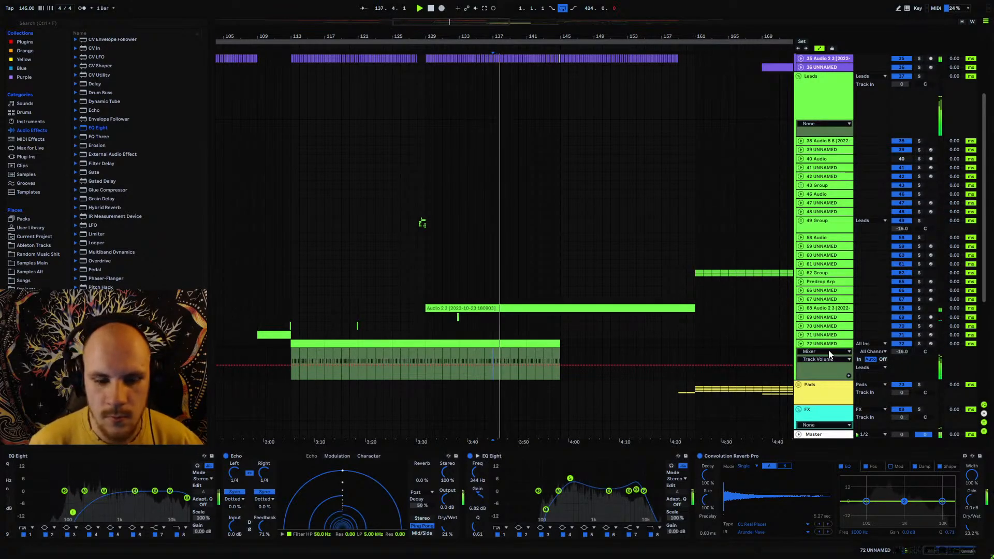
pyautogui.click(801, 344)
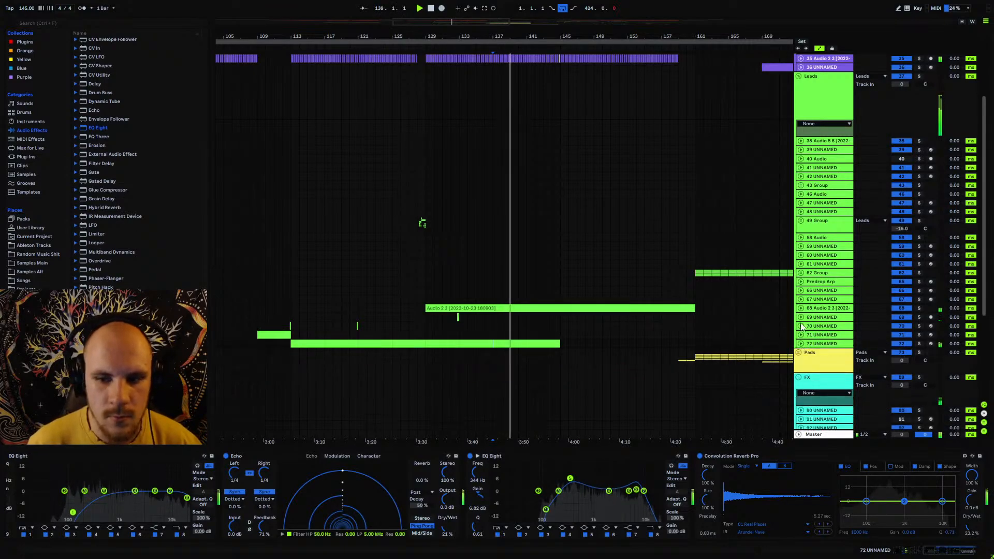
pyautogui.click(801, 326)
pyautogui.click(801, 326)
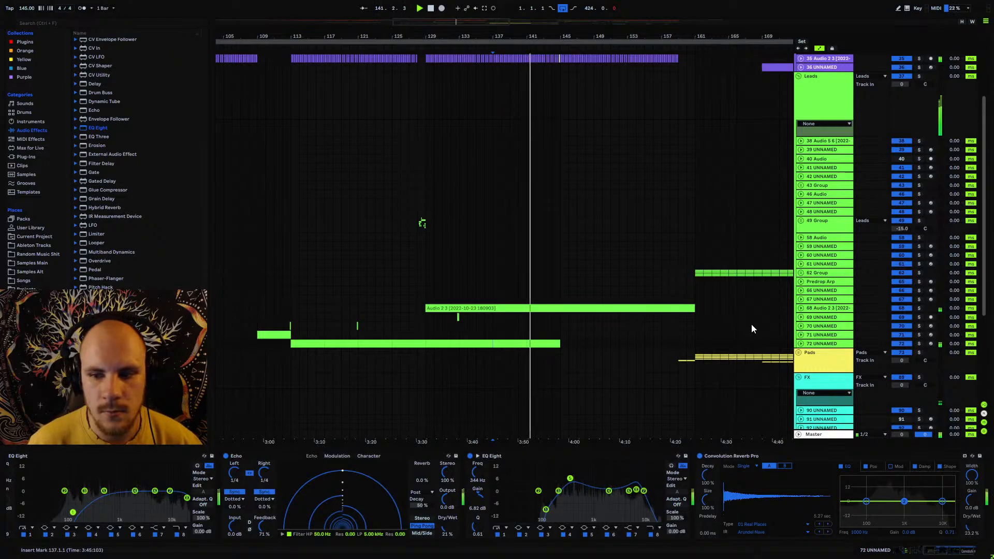
pyautogui.scroll(5, 615, 300)
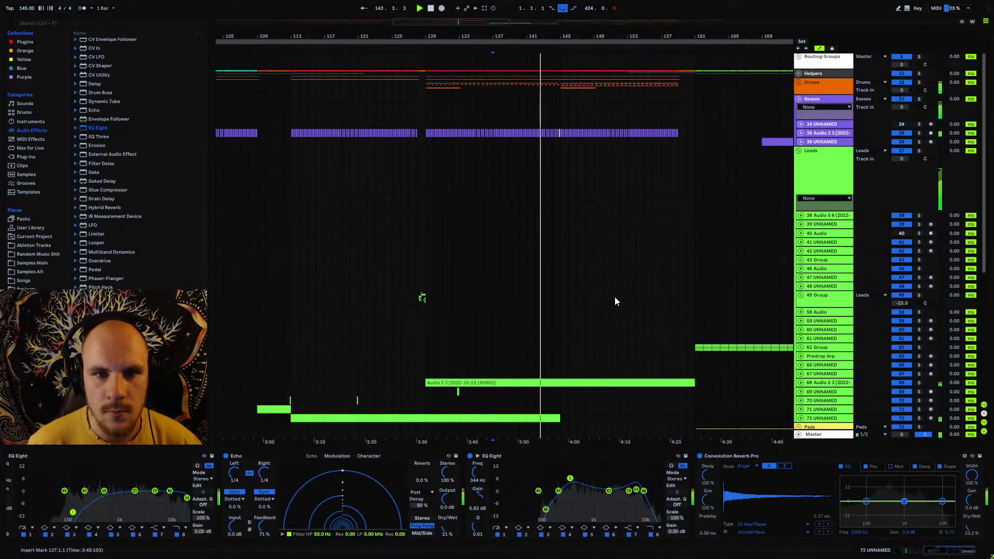
pyautogui.scroll(-2, 616, 302)
pyautogui.scroll(3, 544, 290)
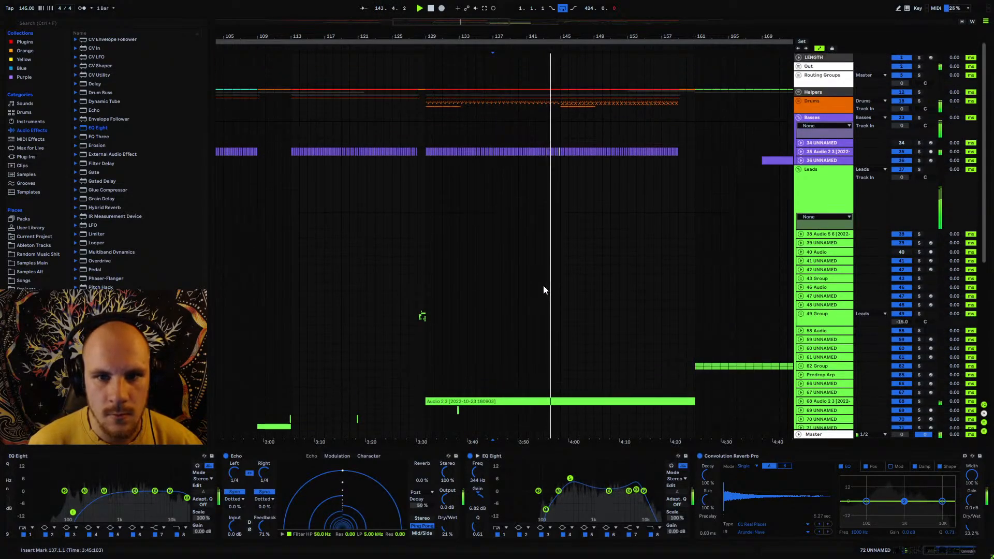
# - Drop track 72's Macro 1 automation steeply from its peak around bar 144.5 to 0 at bar 145, and play from bar 143
pyautogui.scroll(-5, 544, 290)
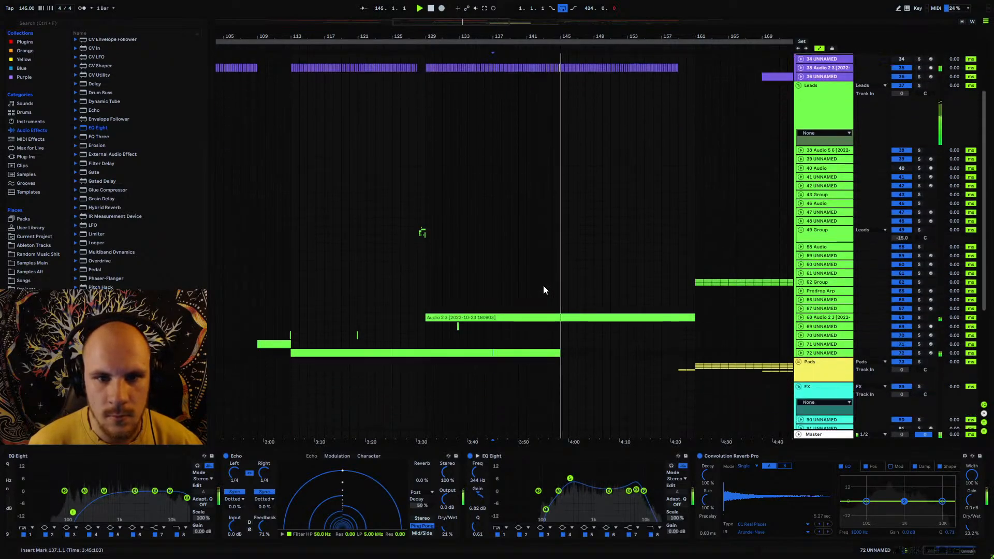
pyautogui.click(801, 354)
pyautogui.press('space')
pyautogui.press('space')
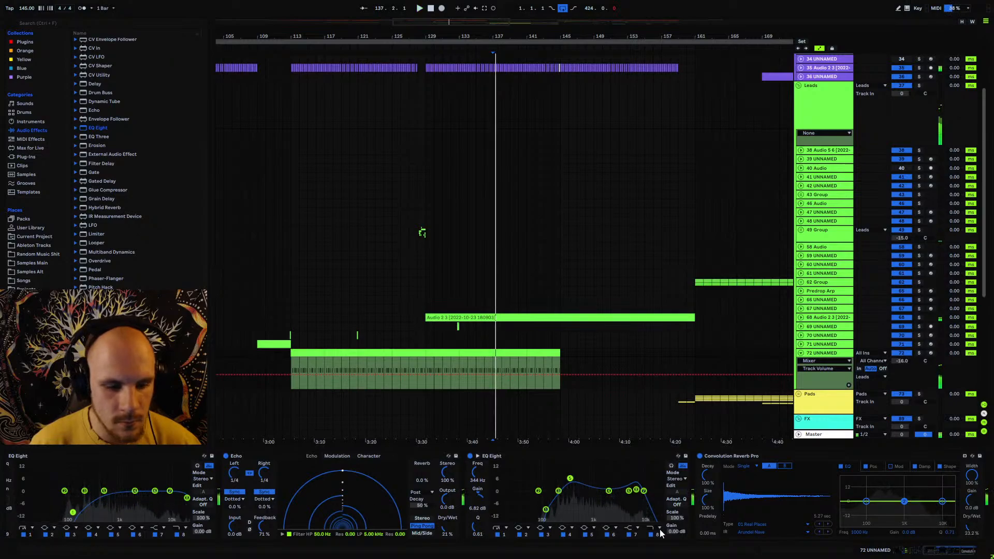
pyautogui.hscroll(-5, 590, 524)
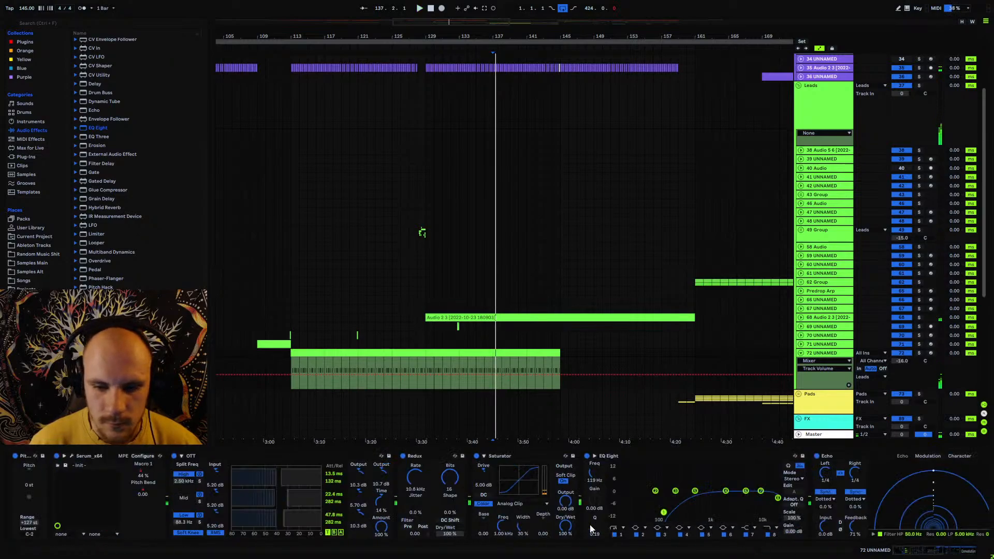
pyautogui.click(144, 473)
pyautogui.moveTo(560, 36); pyautogui.dragTo(555, 141)
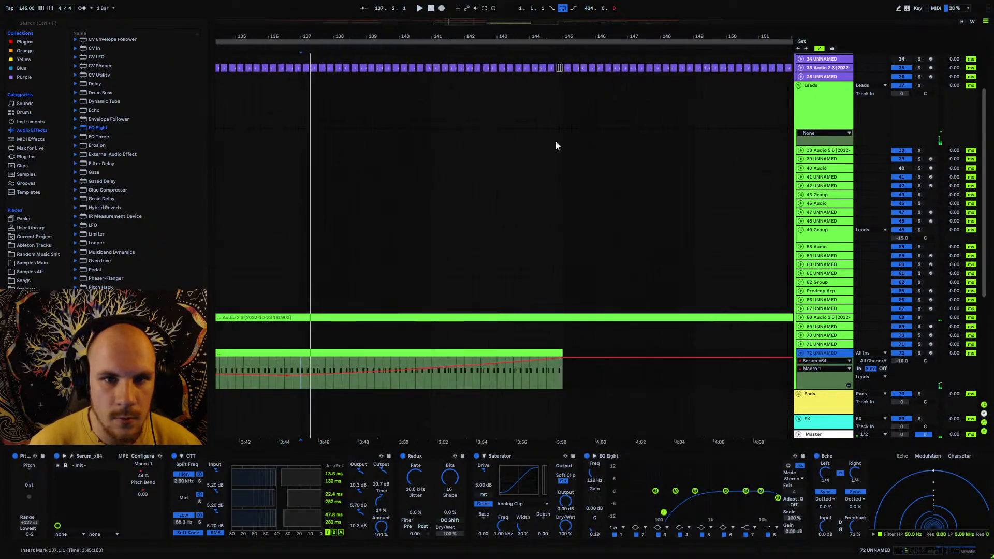
pyautogui.moveTo(558, 363); pyautogui.dragTo(556, 384)
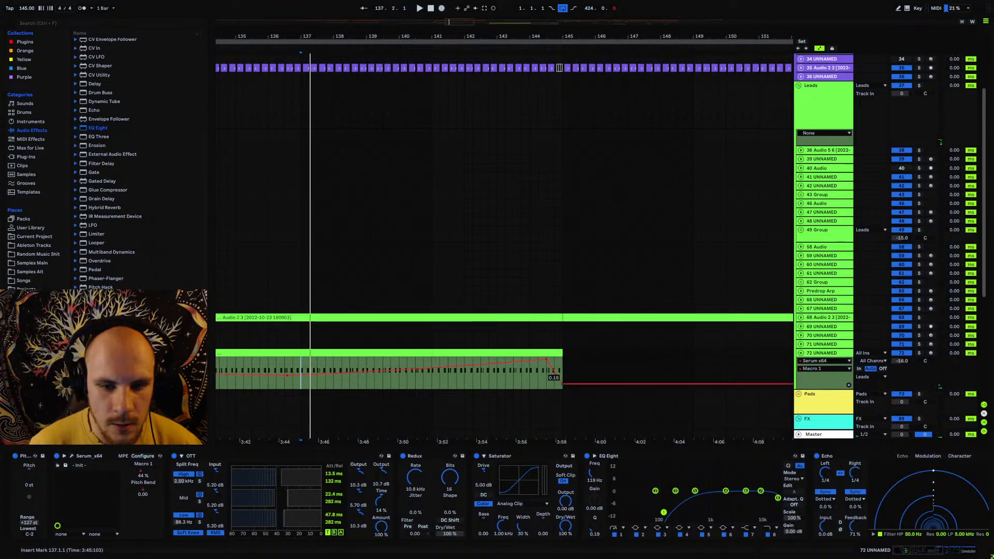
pyautogui.click(506, 379)
pyautogui.press('space')
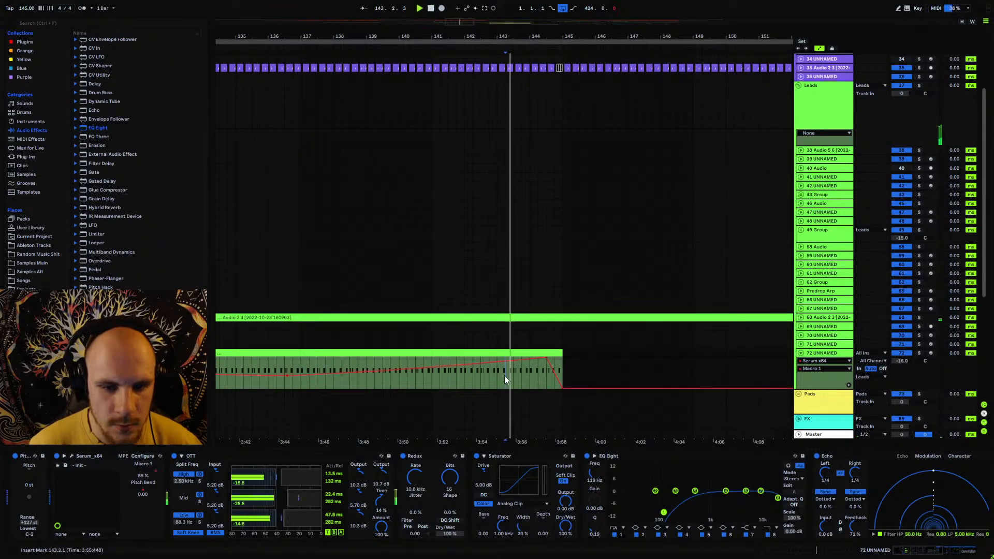
# - Open track 72's Serum, bring up its Env 1 Release parameter for automation, and close the plug-in window
pyautogui.click(72, 456)
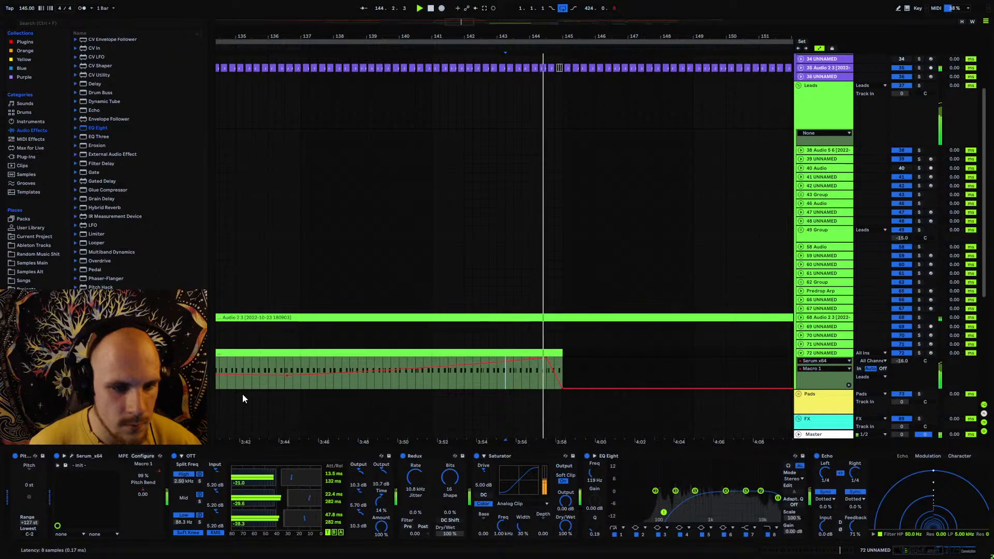
pyautogui.press('space')
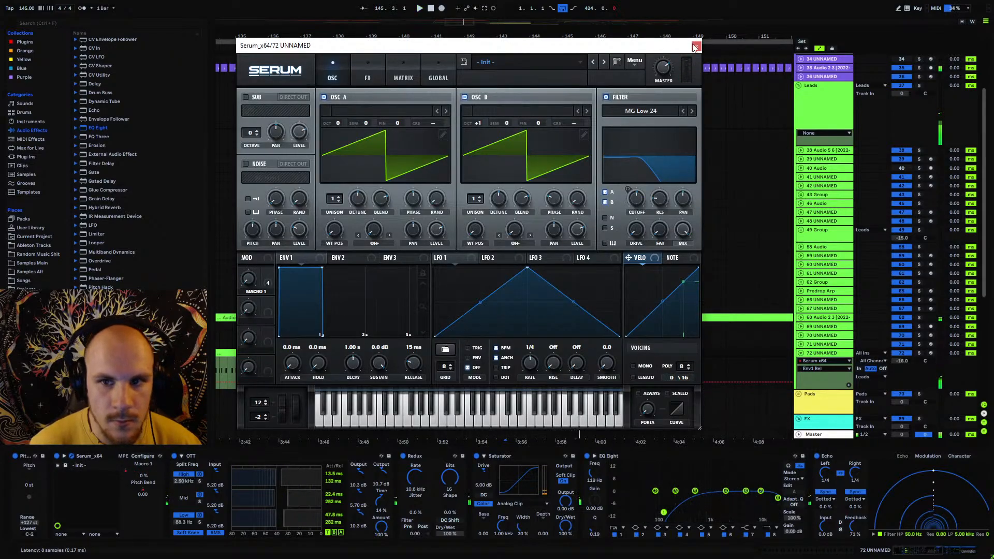
pyautogui.click(697, 46)
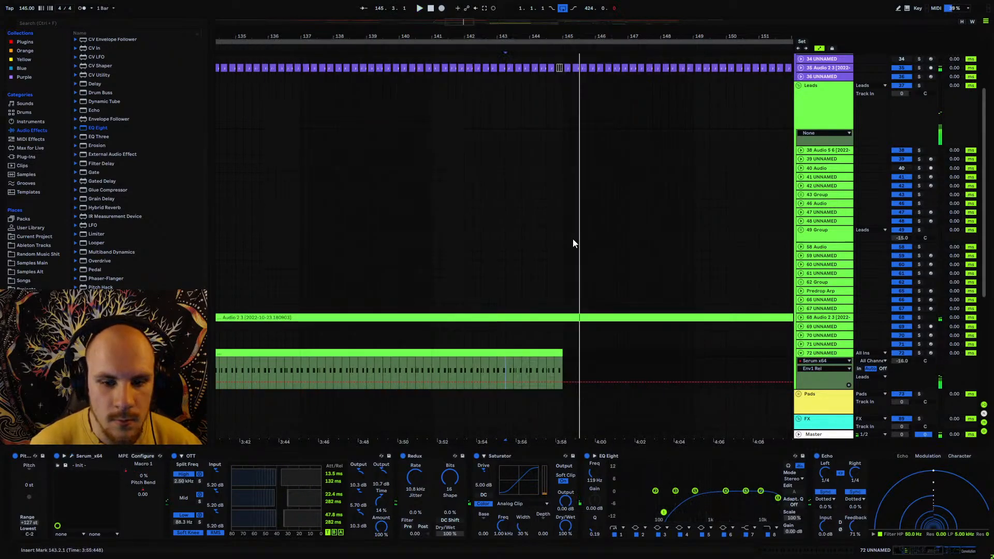
# - Automate track 72's Env1 Rel to rise gradually from bar 137 to about 0.35 at bar 145, auditioning the clip's end
pyautogui.click(299, 382)
pyautogui.moveTo(547, 381); pyautogui.dragTo(547, 370)
pyautogui.press('space')
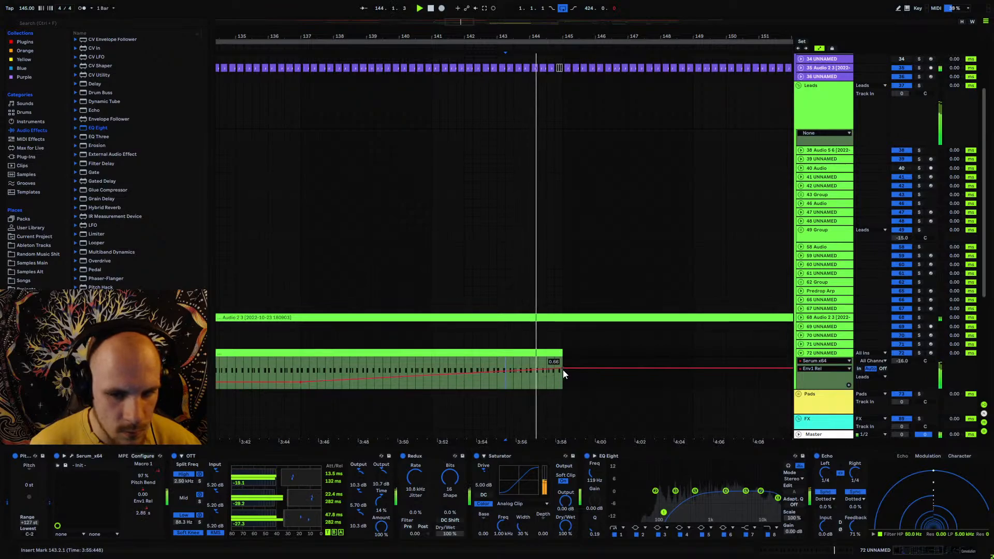
pyautogui.moveTo(564, 369); pyautogui.dragTo(563, 375)
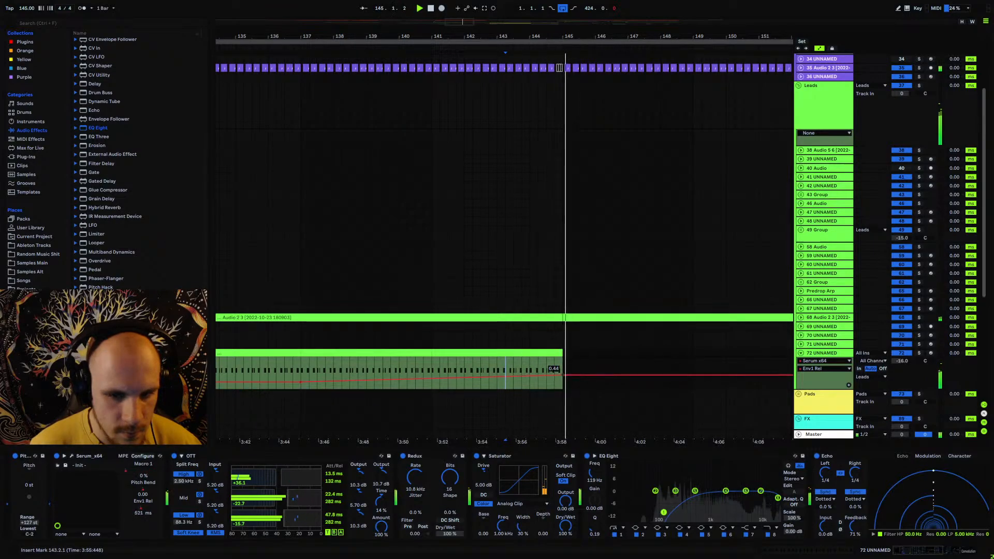
pyautogui.click(516, 365)
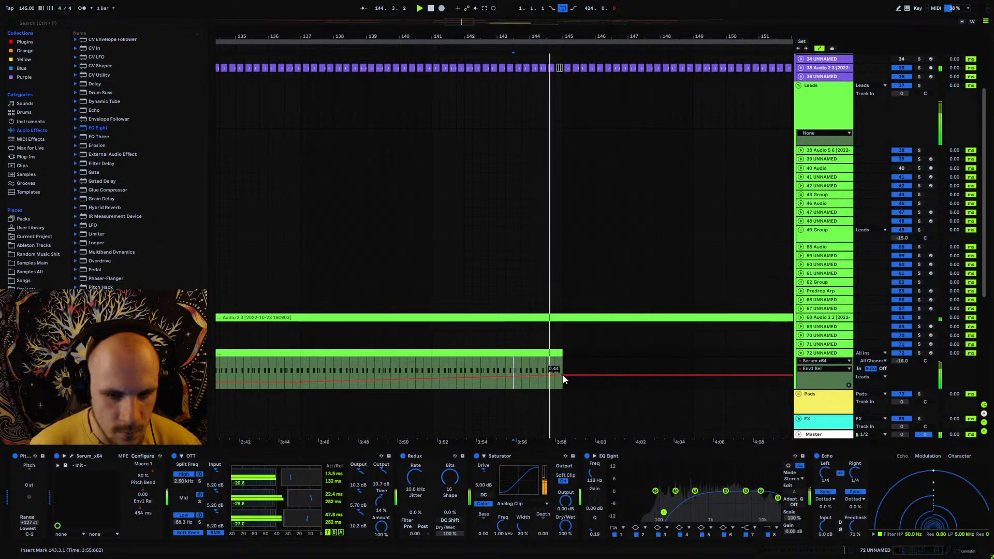
pyautogui.moveTo(562, 375); pyautogui.dragTo(563, 378)
pyautogui.press('space')
pyautogui.click(547, 377)
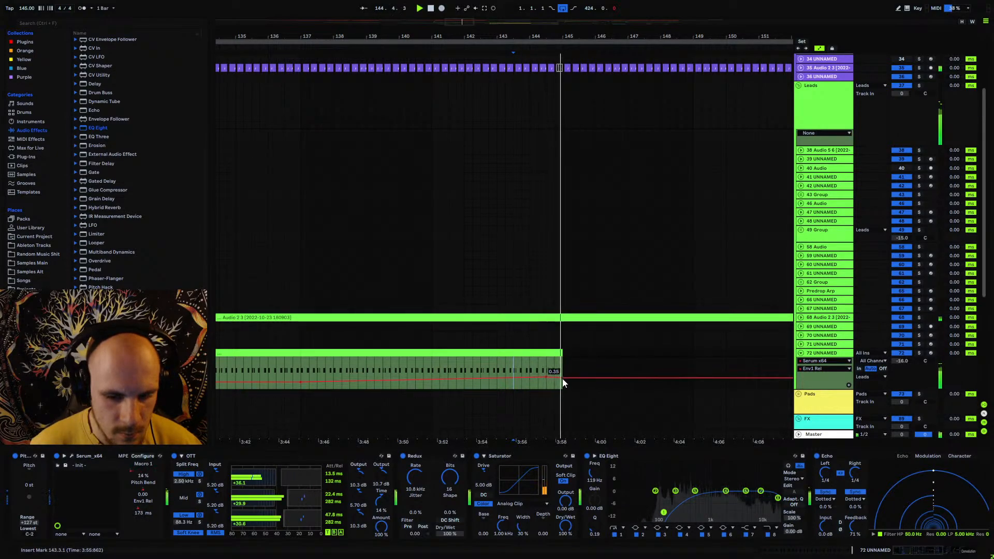
pyautogui.click(549, 367)
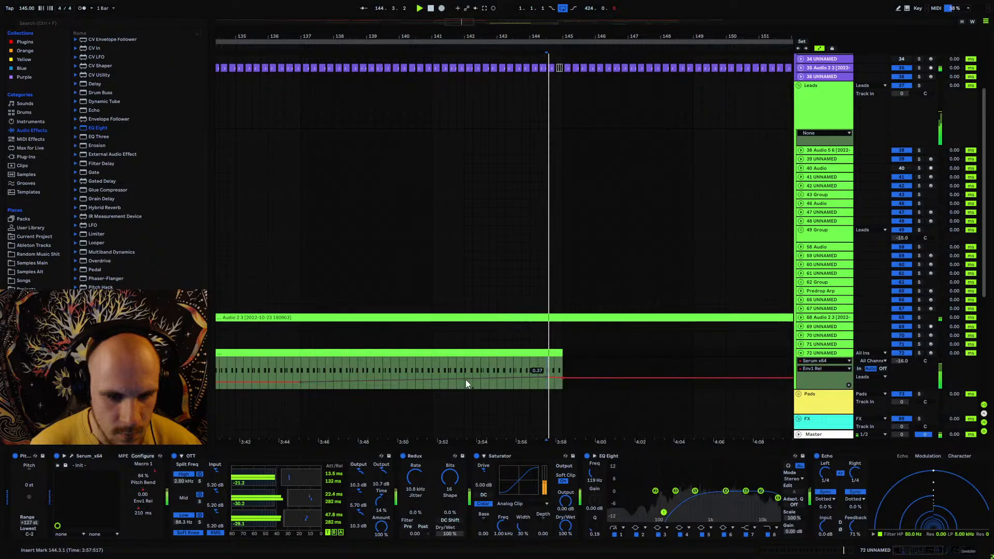
# - Raise the Macro 1 automation's end point at bar 145 slightly to 7 % and play from bar 143
pyautogui.click(138, 470)
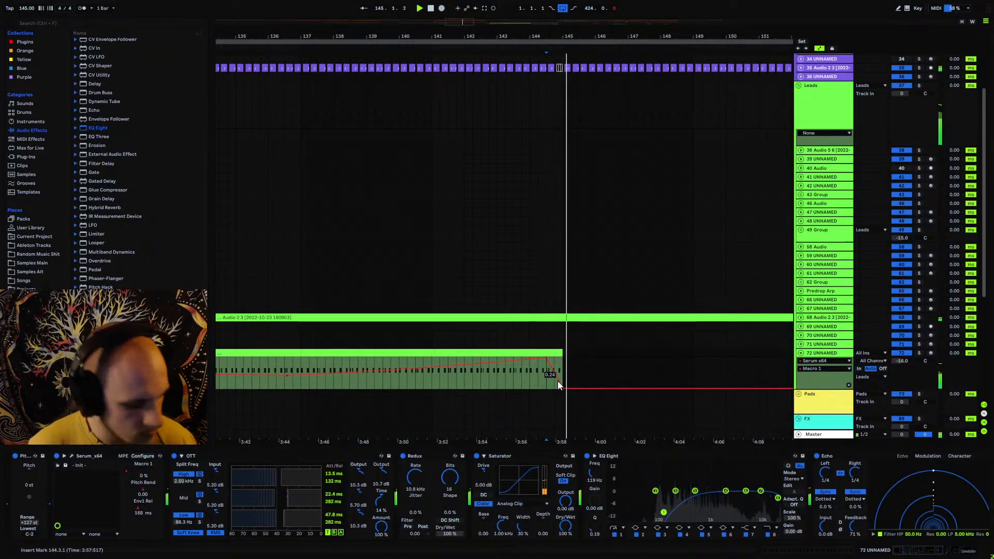
pyautogui.moveTo(558, 380); pyautogui.dragTo(558, 379)
pyautogui.click(506, 381)
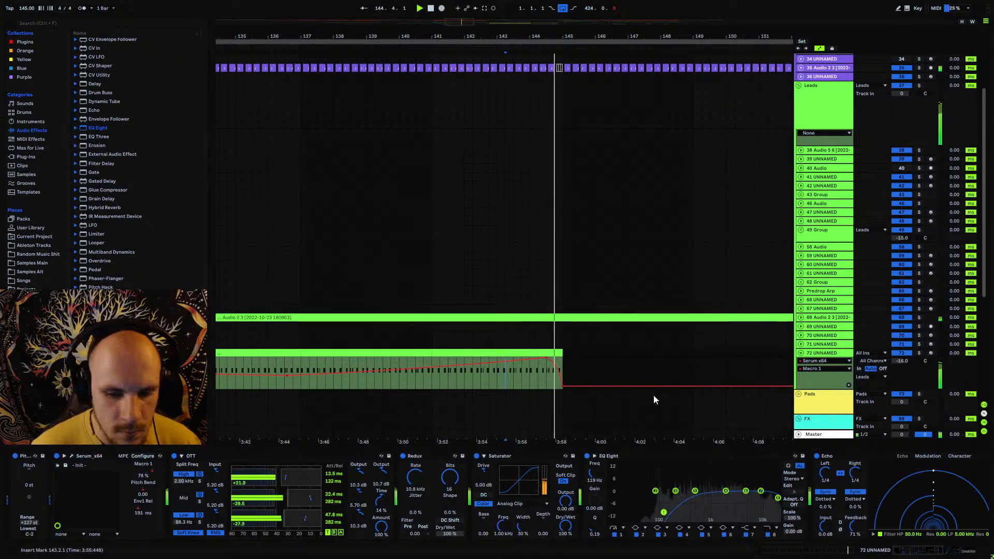
# - Automate band 8 frequency of track 72's first EQ Eight to fall from around bar 144.5 to 990 Hz at bar 145
pyautogui.click(776, 534)
pyautogui.click(594, 474)
pyautogui.press('space')
pyautogui.press('space')
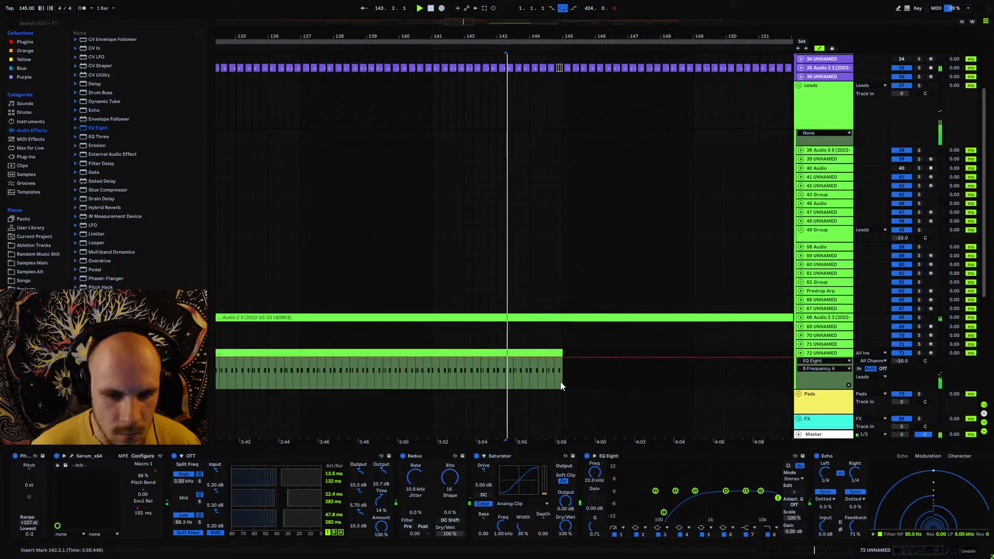
pyautogui.moveTo(547, 365); pyautogui.dragTo(556, 365)
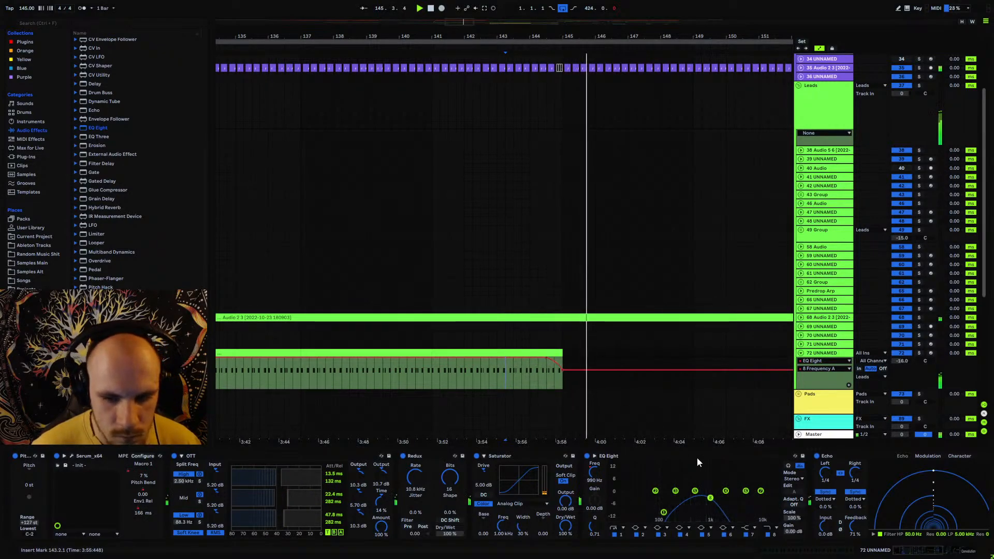
pyautogui.press('space')
pyautogui.press('space')
# - Automate the same EQ Eight's band 1 frequency to rise from bar 137 towards 1.48 kHz, then drop back to 74.9 Hz at bar 145
pyautogui.click(595, 473)
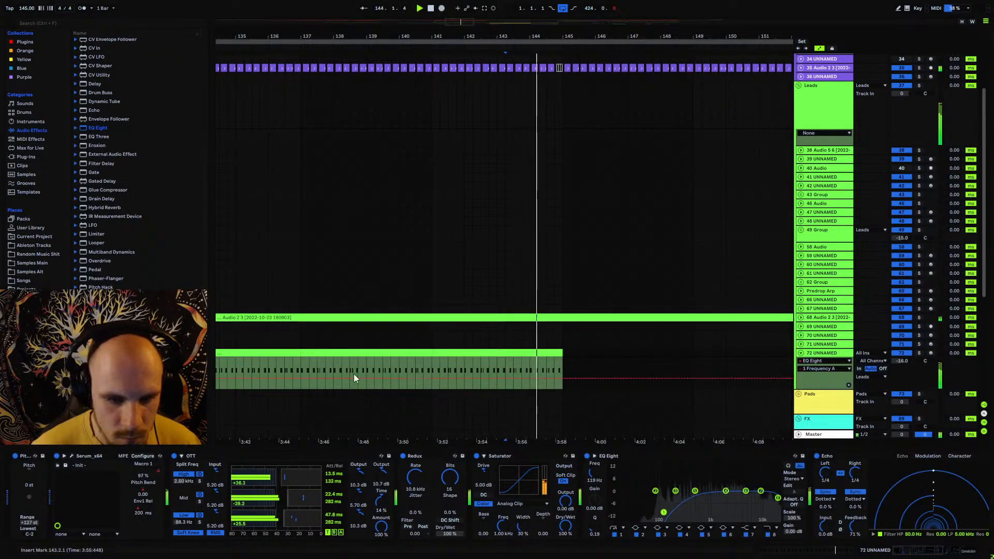
pyautogui.press('space')
pyautogui.click(300, 379)
pyautogui.press('space')
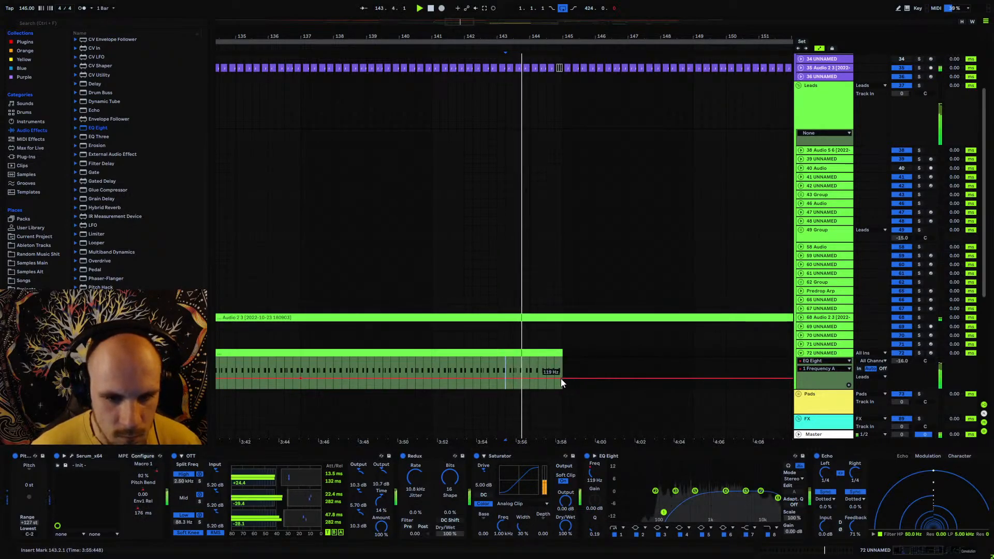
pyautogui.moveTo(561, 378); pyautogui.dragTo(561, 368)
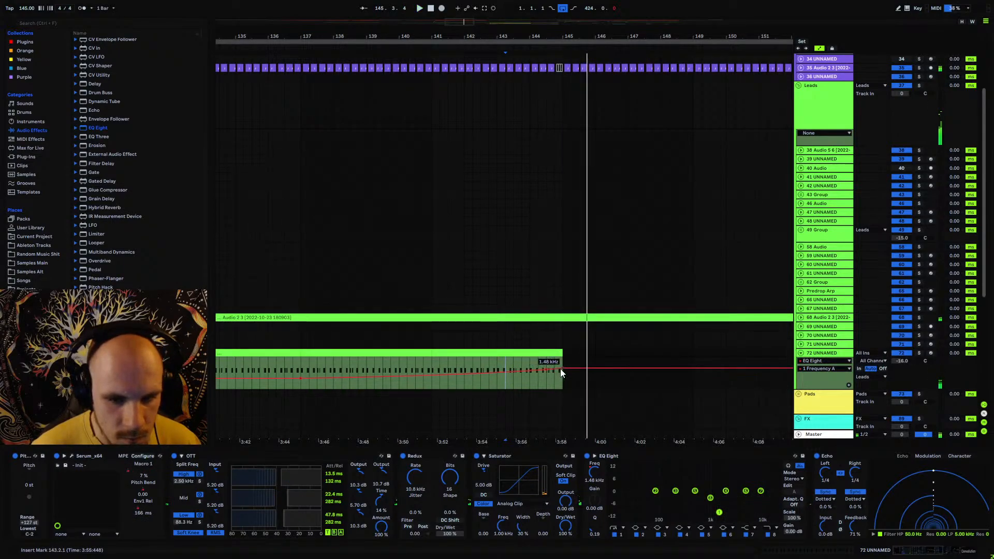
pyautogui.moveTo(561, 370); pyautogui.dragTo(562, 380)
pyautogui.press('space')
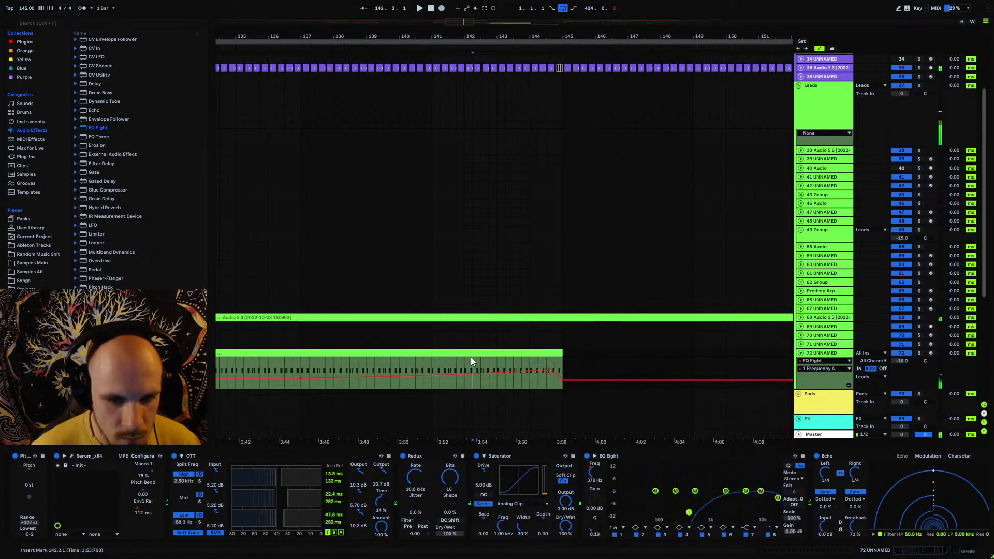
# - Copy track 70's short clip at the end of bar 120 to the end of bar 144, and fold track 72
pyautogui.press('space')
pyautogui.moveTo(512, 36); pyautogui.dragTo(554, 17)
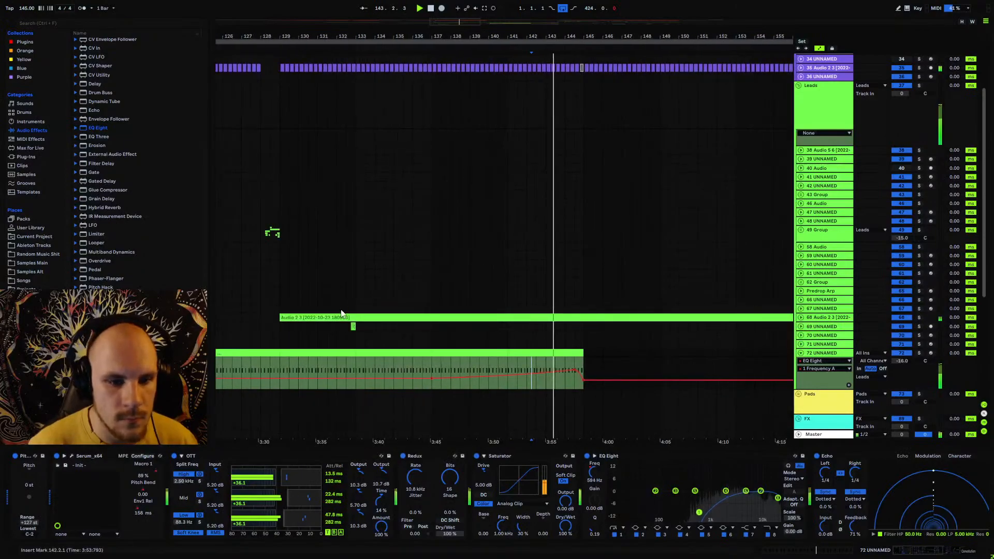
pyautogui.moveTo(342, 36); pyautogui.dragTo(443, 12)
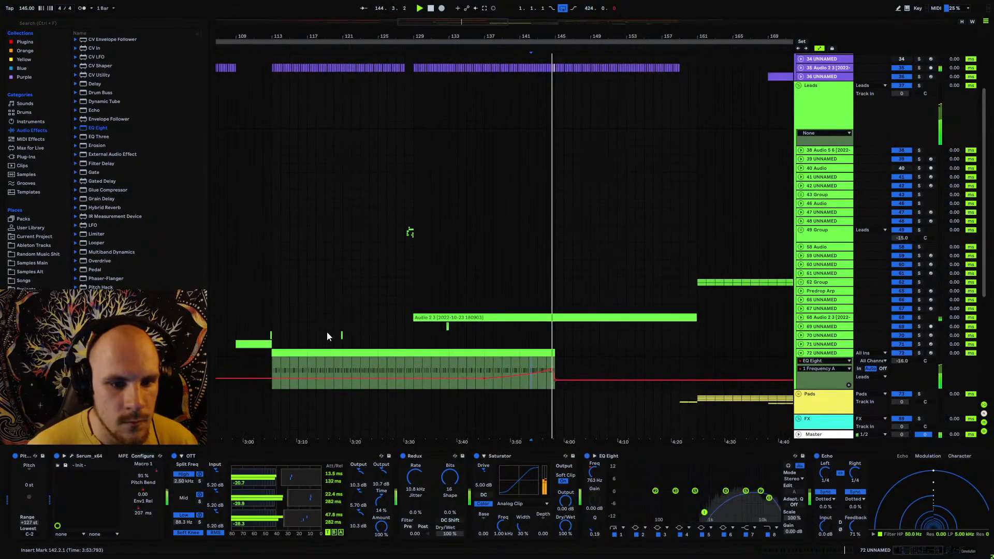
pyautogui.click(344, 334)
pyautogui.click(548, 337)
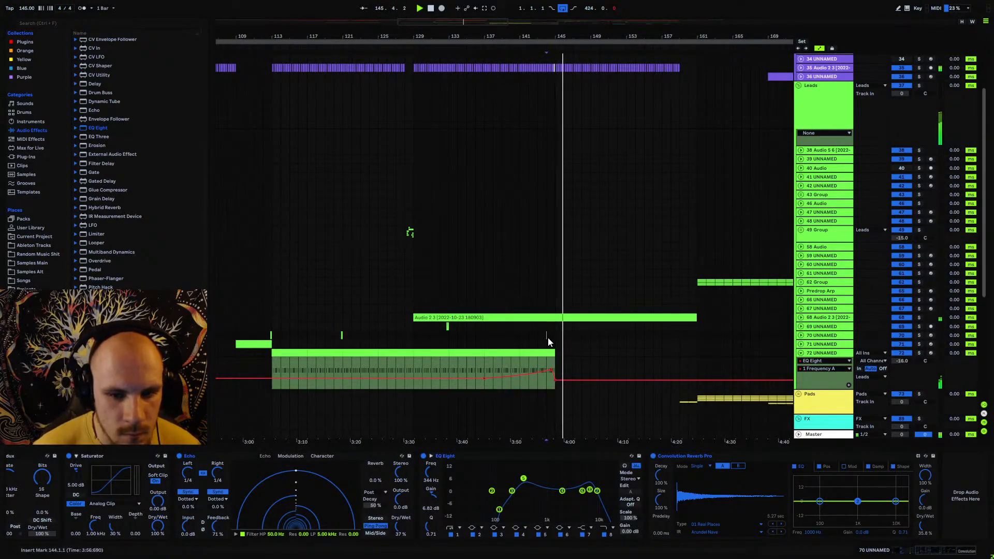
pyautogui.click(335, 335)
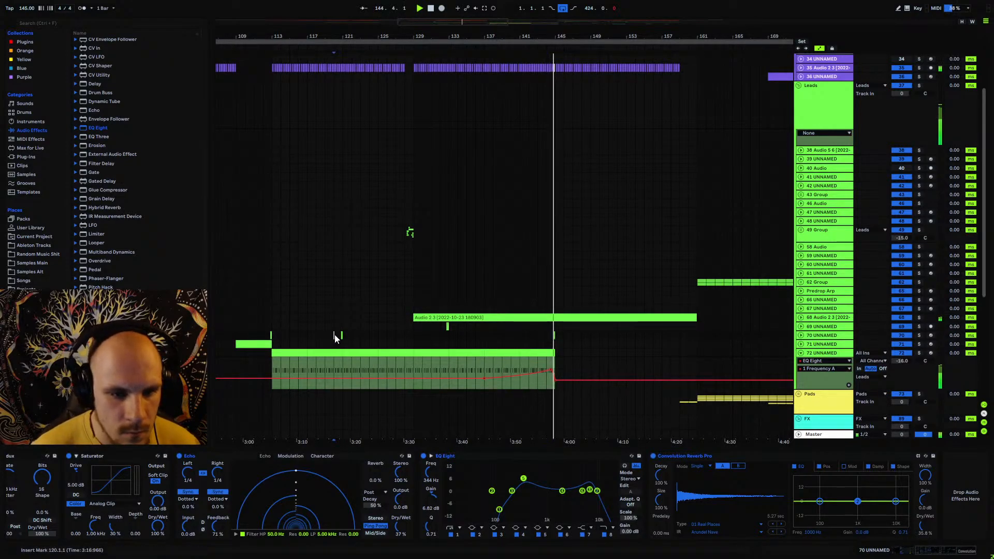
pyautogui.moveTo(335, 335); pyautogui.dragTo(347, 334)
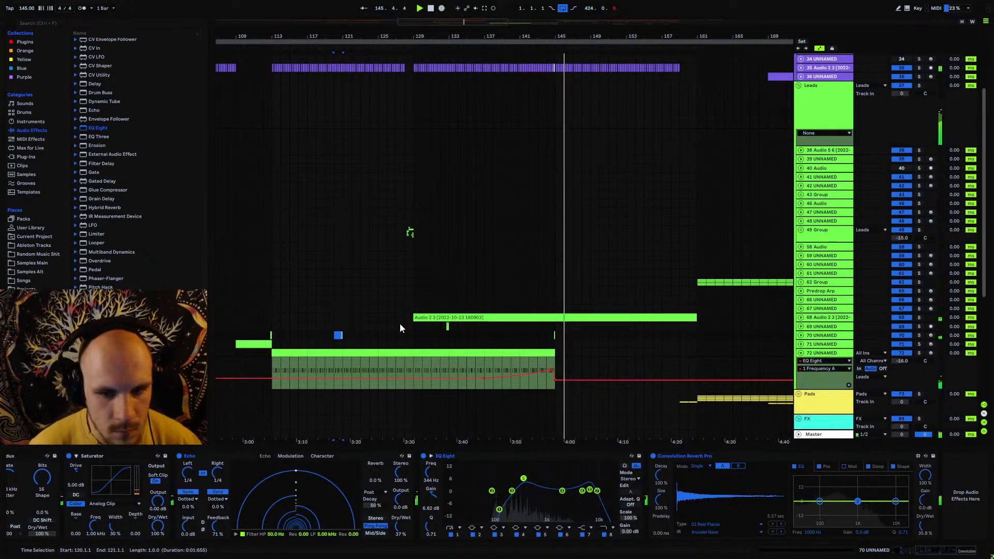
pyautogui.click(817, 355)
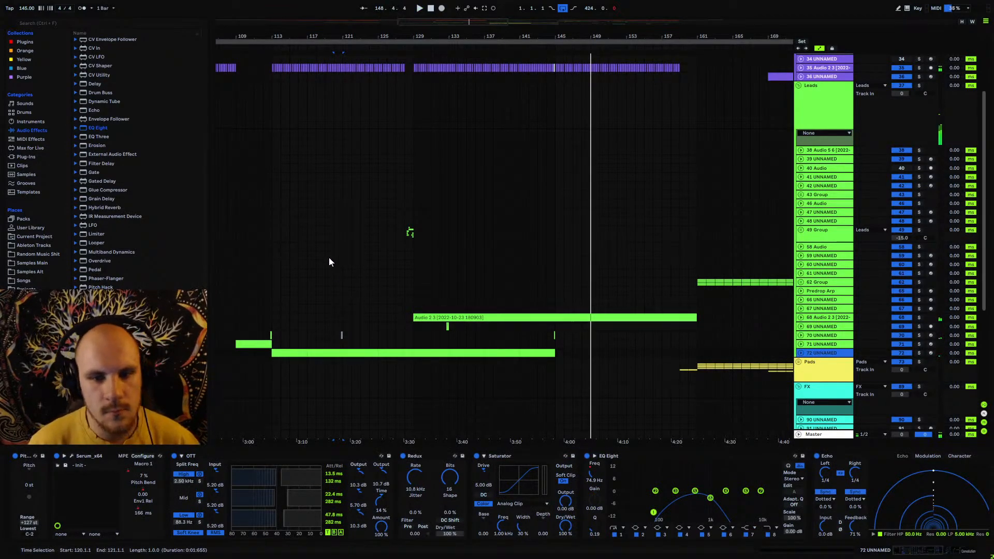
# - Fold the Leads group and place the insert marker at bar 145
pyautogui.moveTo(449, 39); pyautogui.dragTo(385, 254)
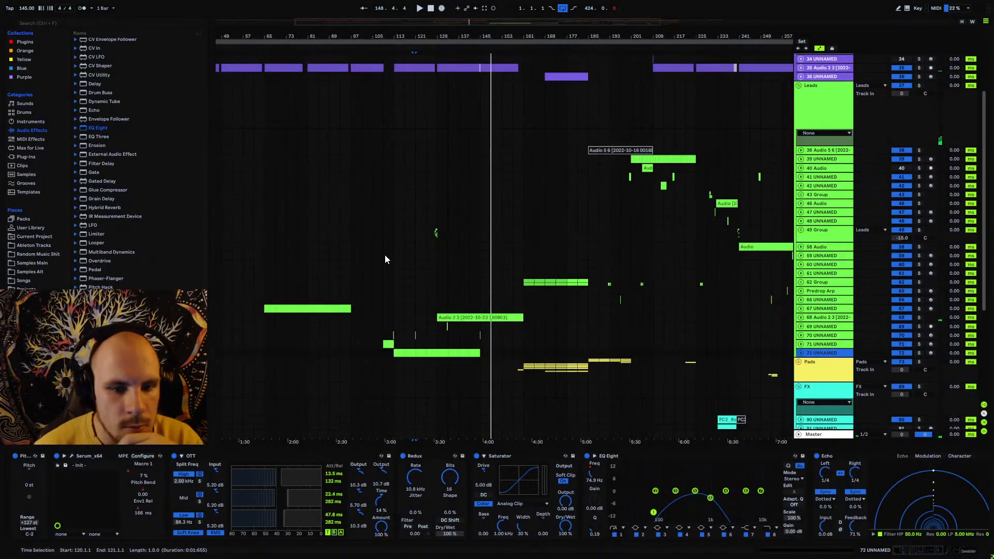
pyautogui.scroll(3, 425, 296)
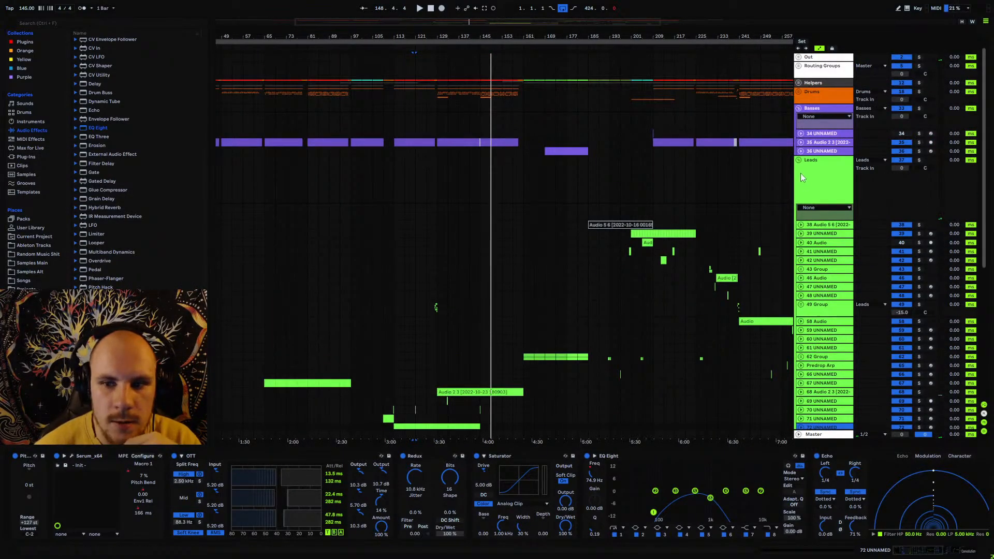
pyautogui.click(799, 160)
pyautogui.click(478, 170)
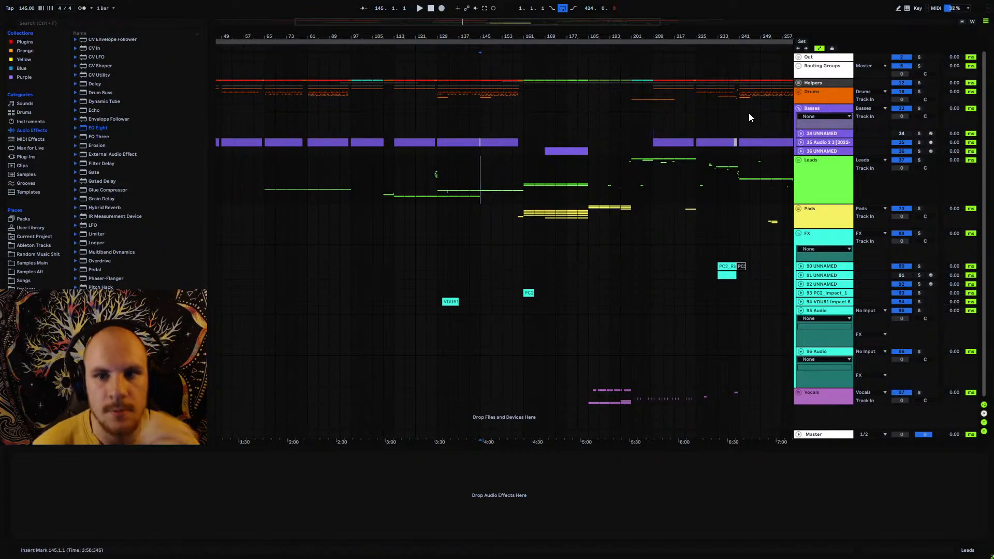
# - Listen to the later arrangement from bars 241, 252 and 225
pyautogui.moveTo(751, 40); pyautogui.dragTo(537, 101)
pyautogui.press('space')
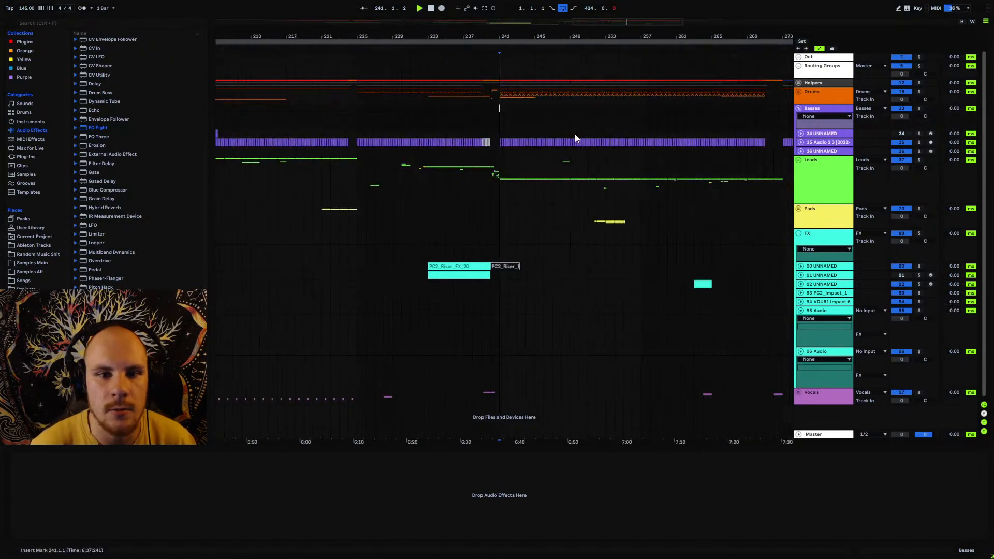
pyautogui.click(595, 122)
pyautogui.press('space')
pyautogui.press('space')
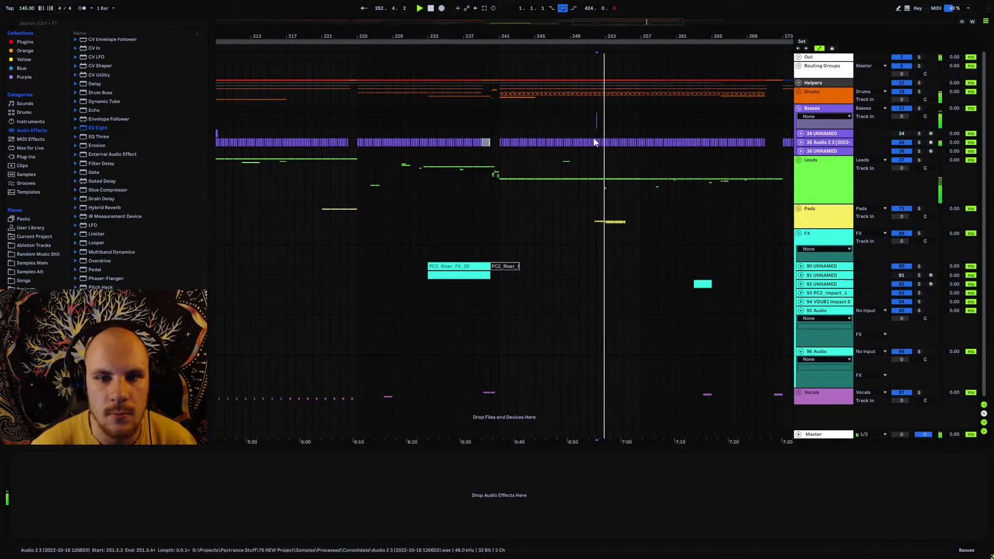
pyautogui.press('space')
pyautogui.press('space')
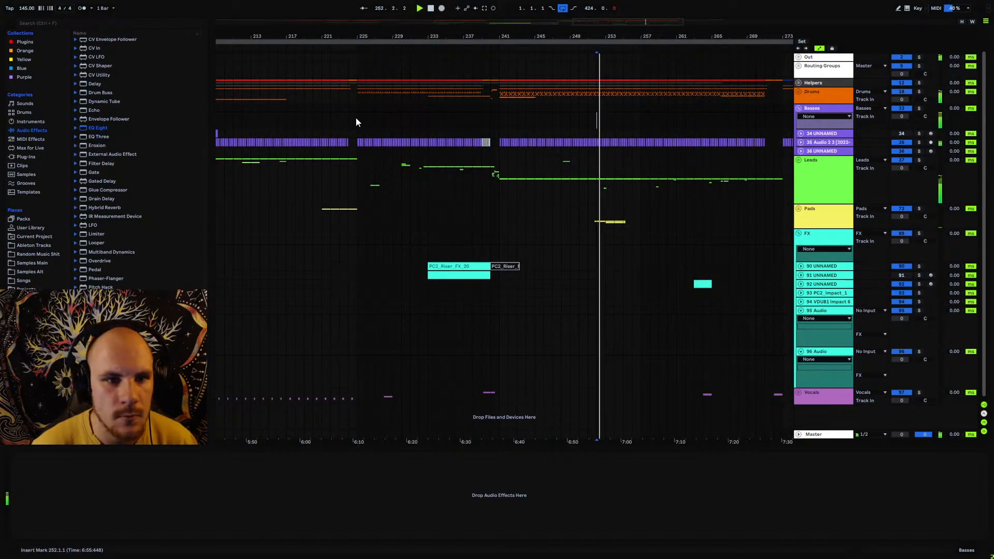
pyautogui.press('space')
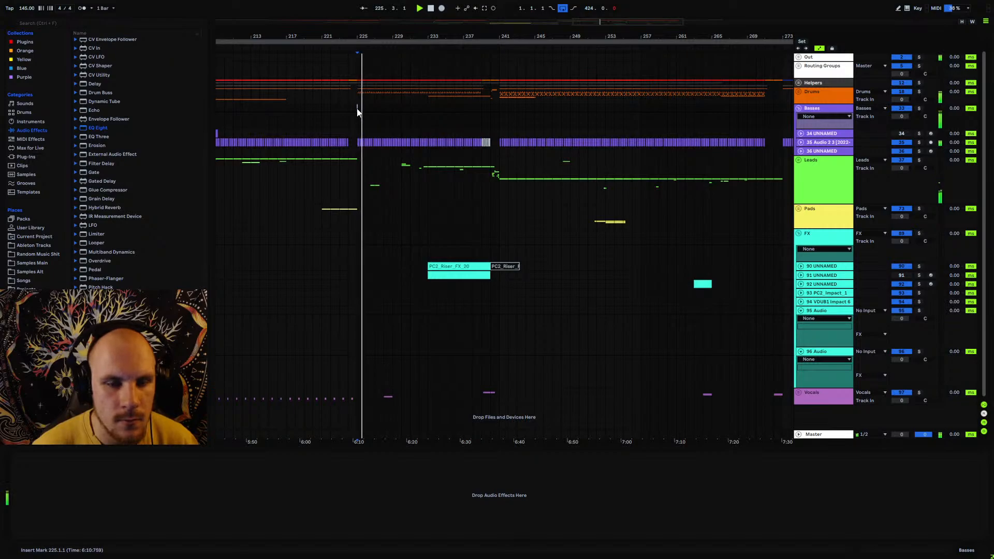
# - Unfold the Drums group and its group 23, and listen to the drum section from bar 129
pyautogui.click(798, 92)
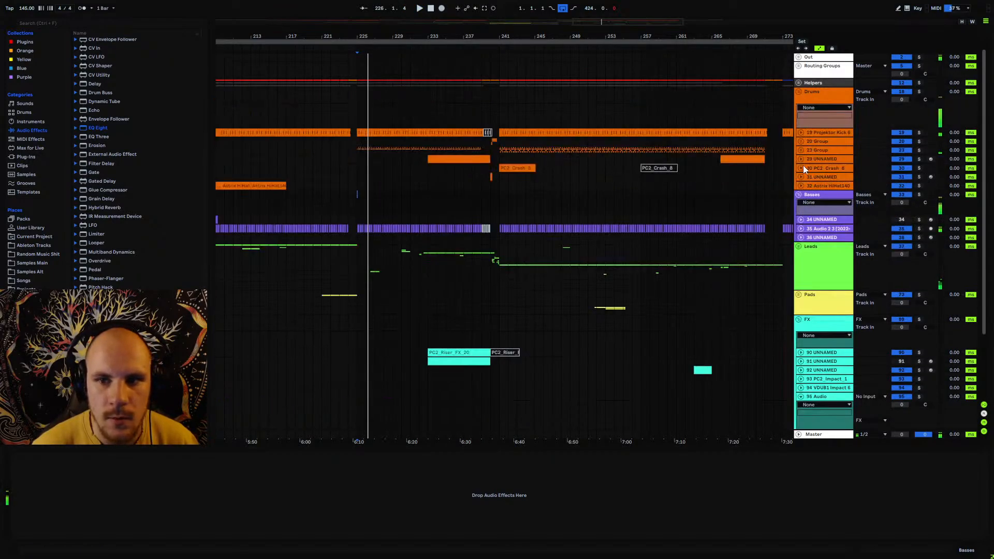
pyautogui.click(801, 151)
pyautogui.click(831, 151)
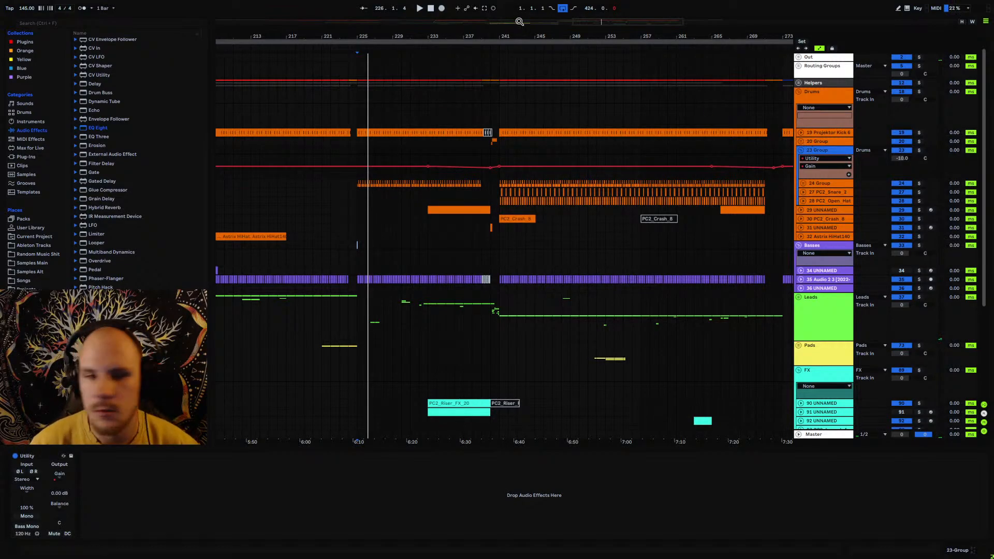
pyautogui.moveTo(494, 36); pyautogui.dragTo(493, 15)
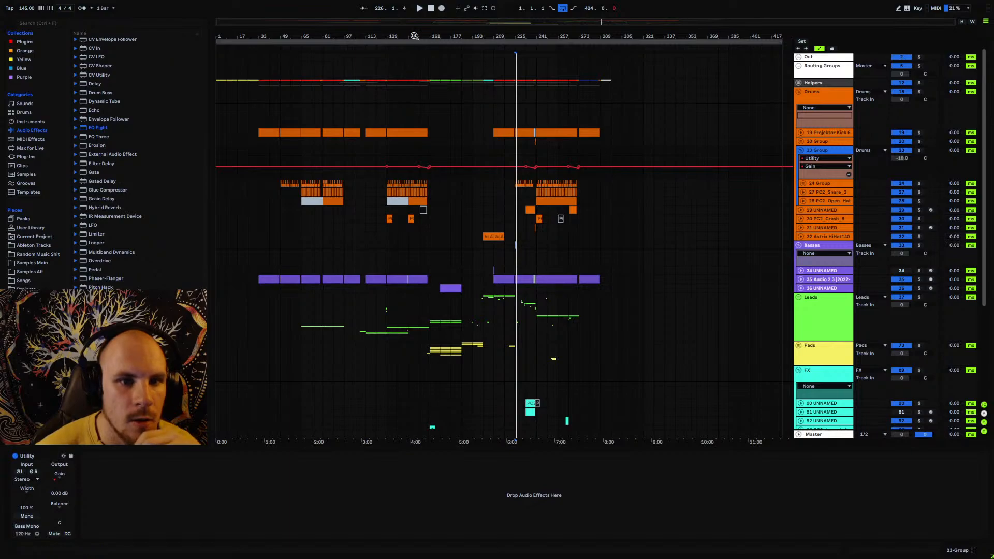
pyautogui.moveTo(414, 36); pyautogui.dragTo(501, 166)
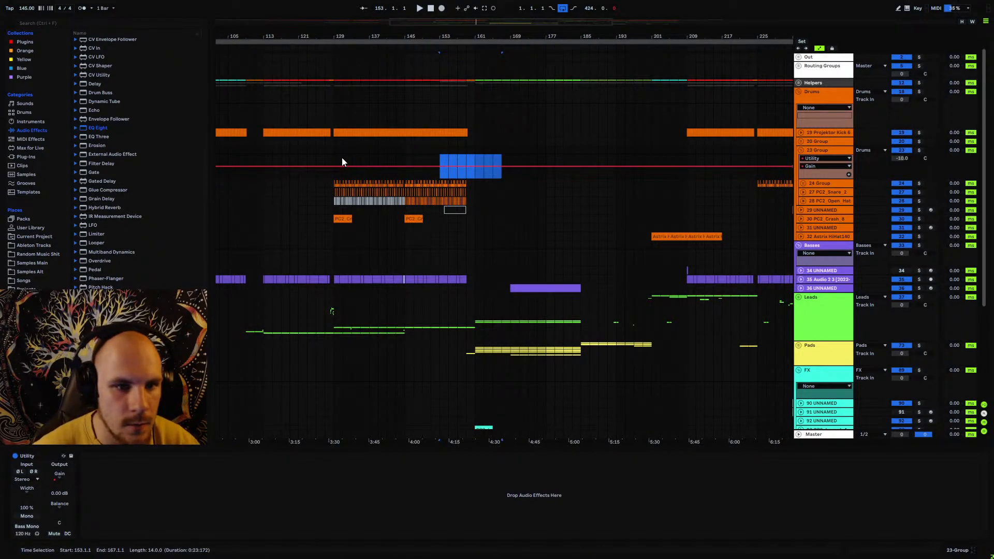
pyautogui.press('space')
# - Fold drum group 23 and listen to the transition from bar 127
pyautogui.click(798, 152)
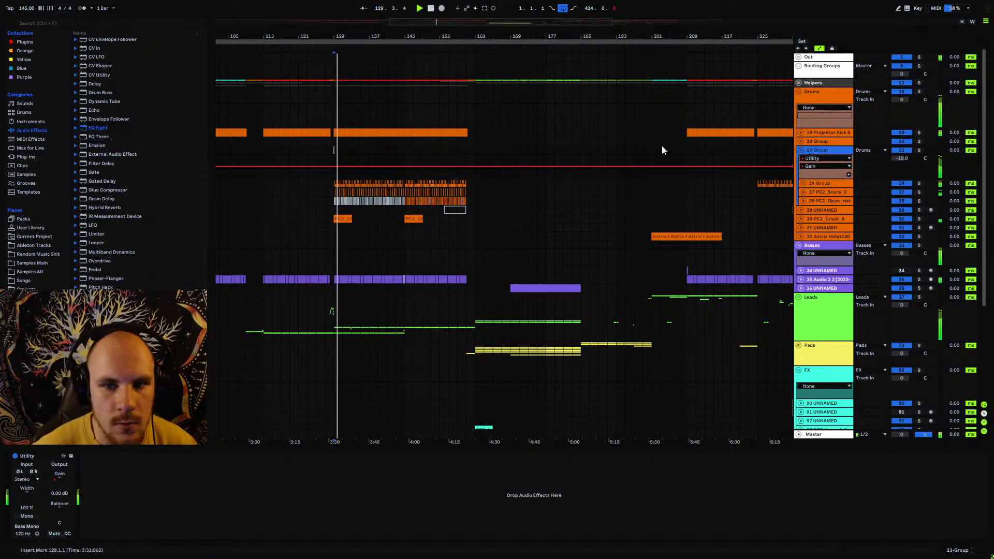
pyautogui.press('u')
pyautogui.moveTo(341, 26); pyautogui.dragTo(378, 190)
pyautogui.click(378, 186)
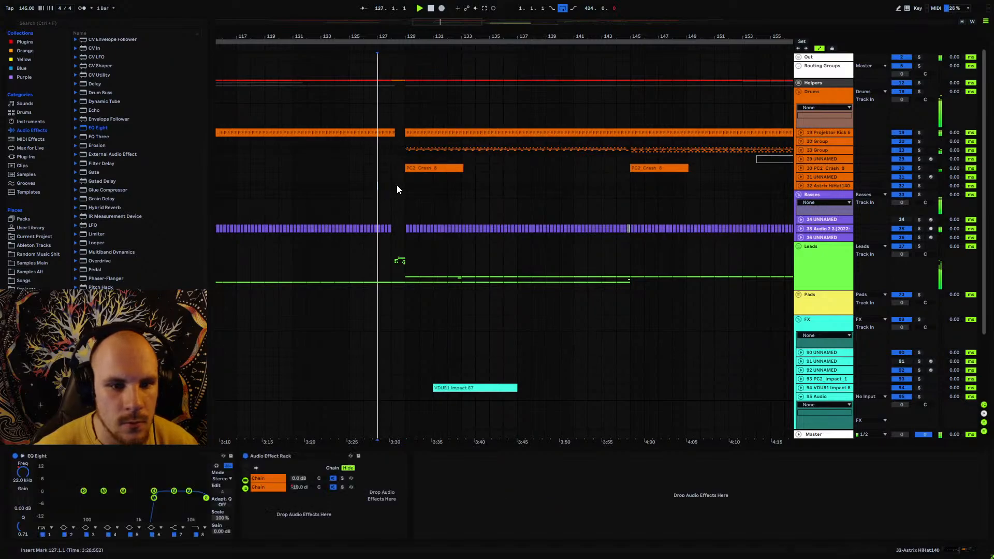
# - In the Leads group, automate track 72's EQ Eight output gain to dip between bars 128 and 129, and play from bar 128
pyautogui.click(800, 247)
pyautogui.scroll(-5, 451, 246)
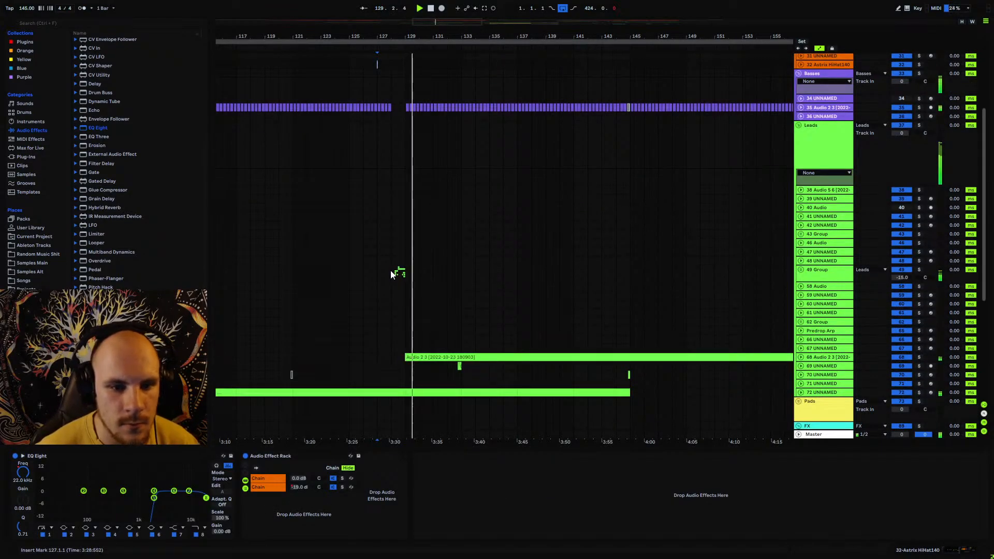
pyautogui.click(392, 272)
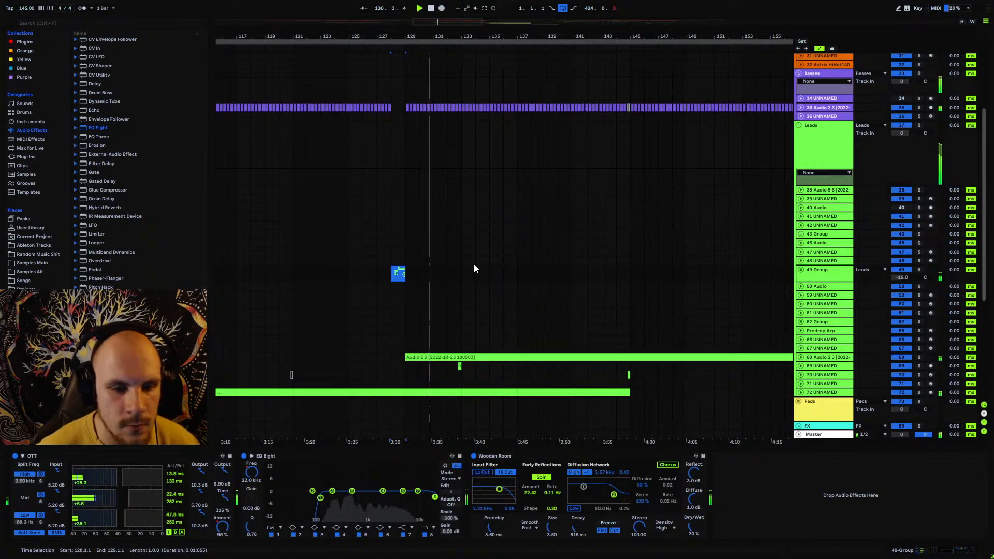
pyautogui.scroll(-2, 421, 248)
pyautogui.click(801, 356)
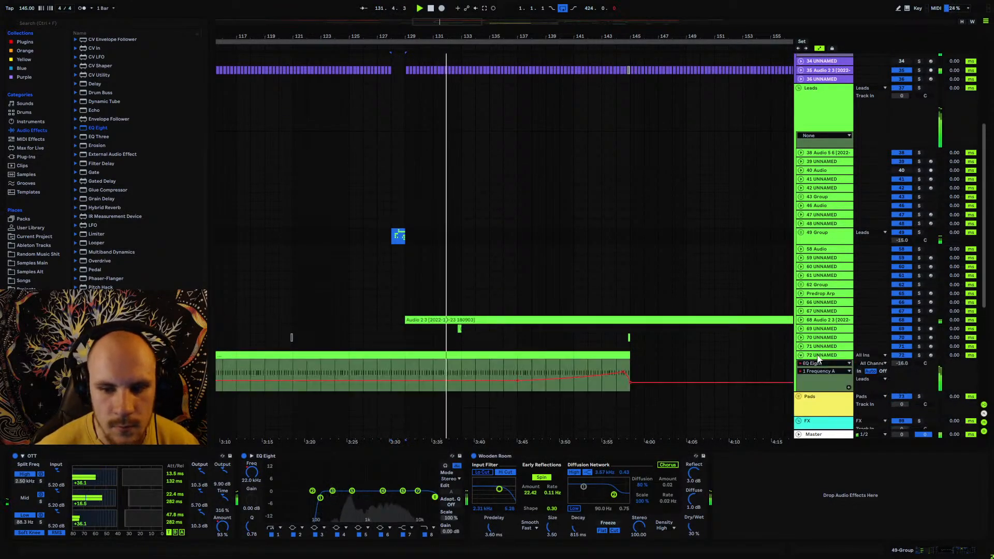
pyautogui.click(818, 356)
pyautogui.click(792, 533)
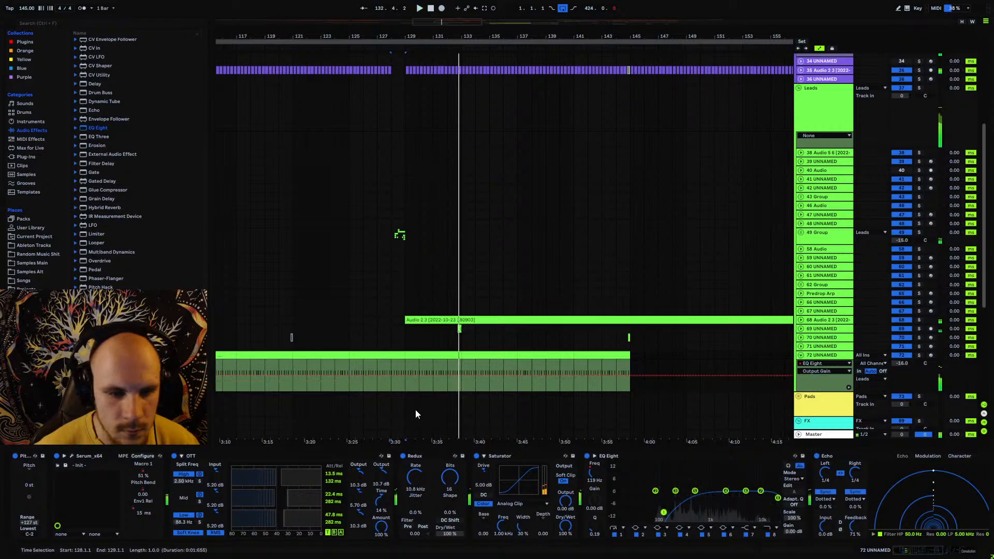
pyautogui.click(405, 377)
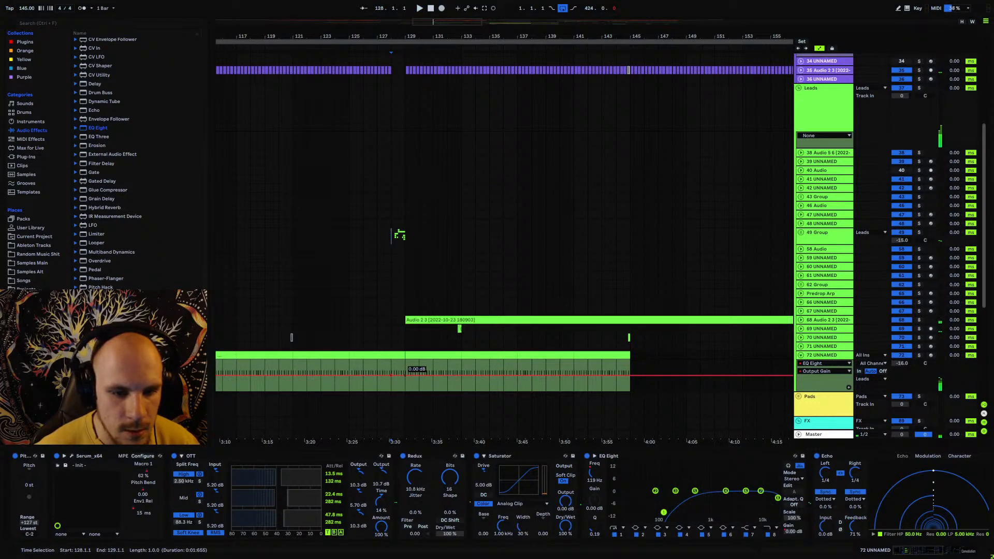
pyautogui.press('space')
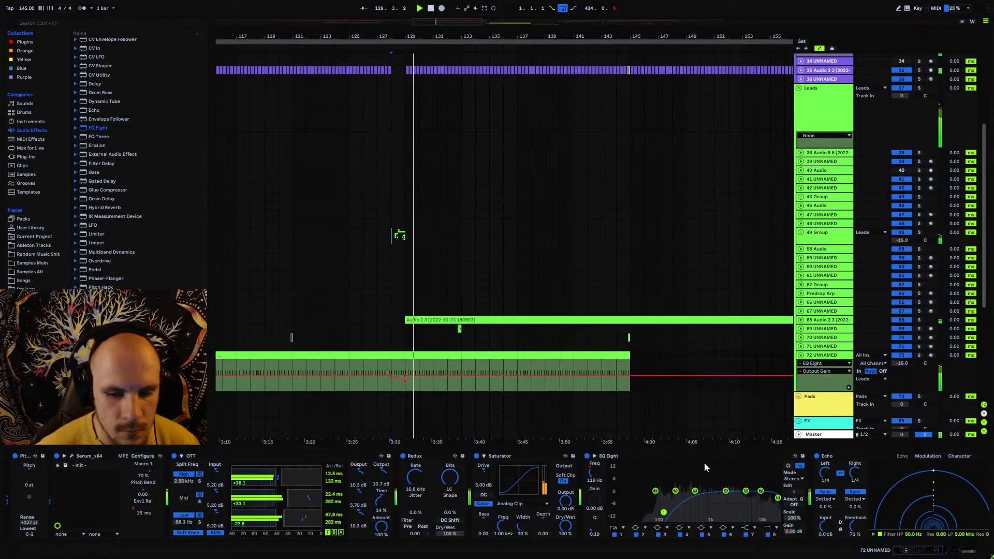
# - Automate track 72's EQ Eight band 8 frequency to fall from bar 128 to bar 129, and listen to the sweep from bar 128
pyautogui.click(594, 473)
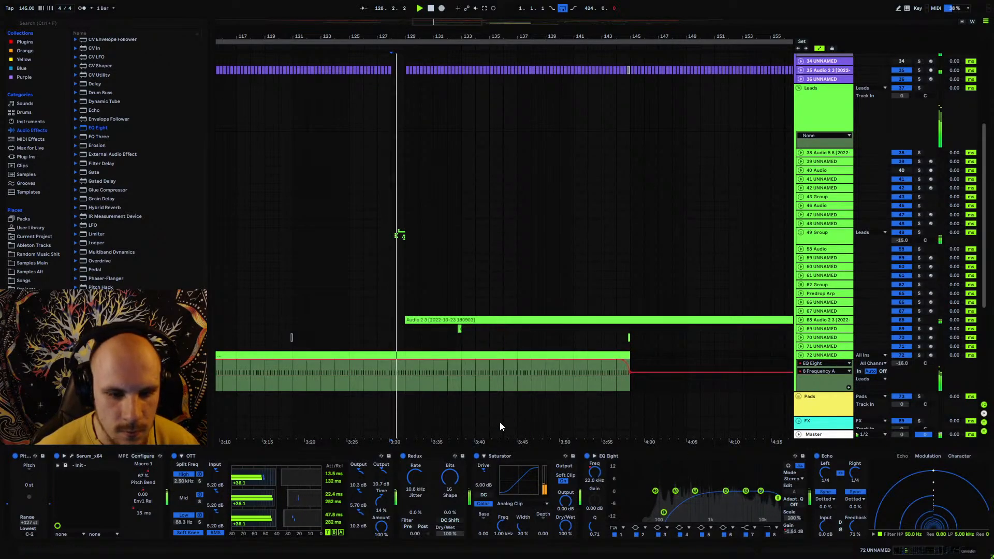
pyautogui.click(391, 361)
pyautogui.moveTo(405, 359); pyautogui.dragTo(406, 367)
pyautogui.press('space')
pyautogui.press('space')
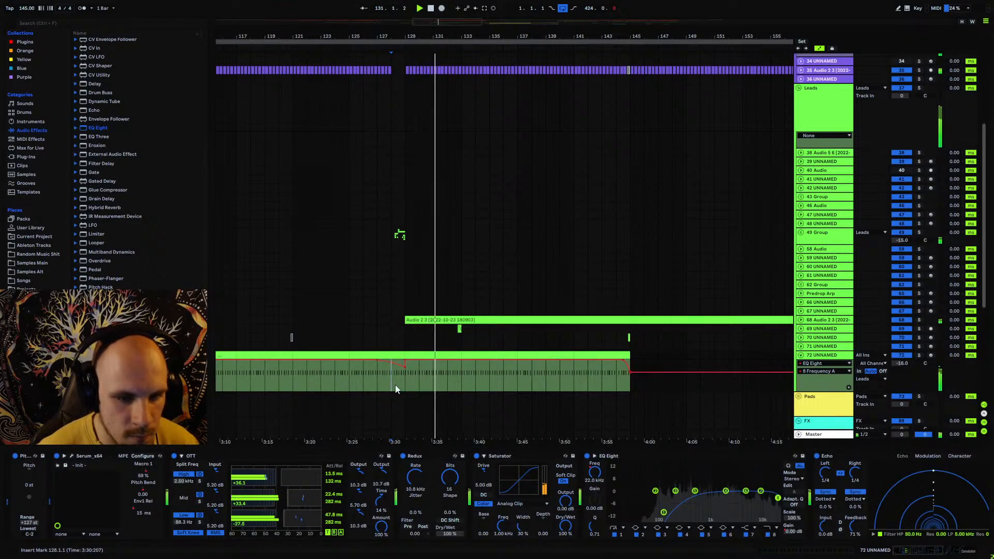
pyautogui.press('space')
pyautogui.press('space')
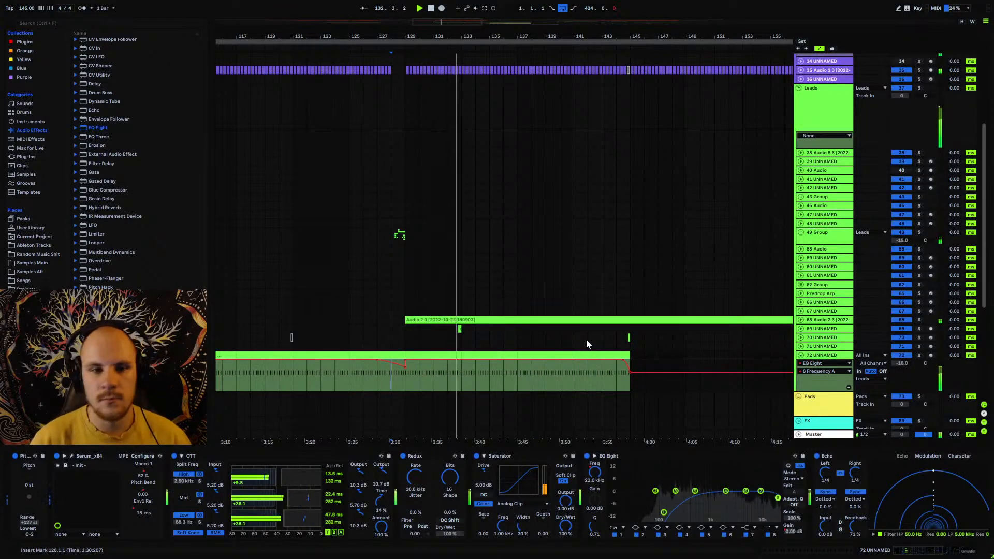
pyautogui.press('space')
# - Fold track 72 and the Drums, Basses and Leads groups to show the whole arrangement
pyautogui.click(801, 355)
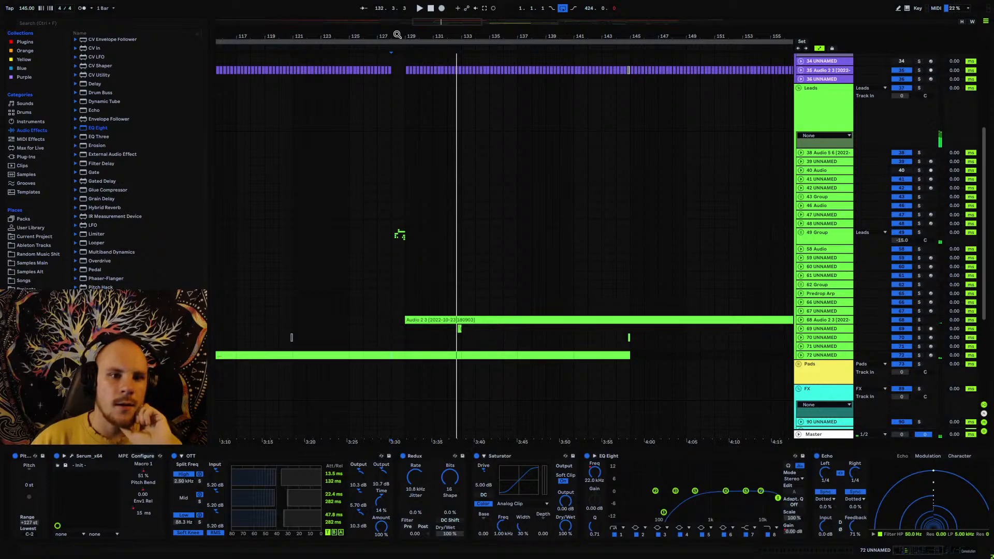
pyautogui.press('-')
pyautogui.press('-')
pyautogui.press('-')
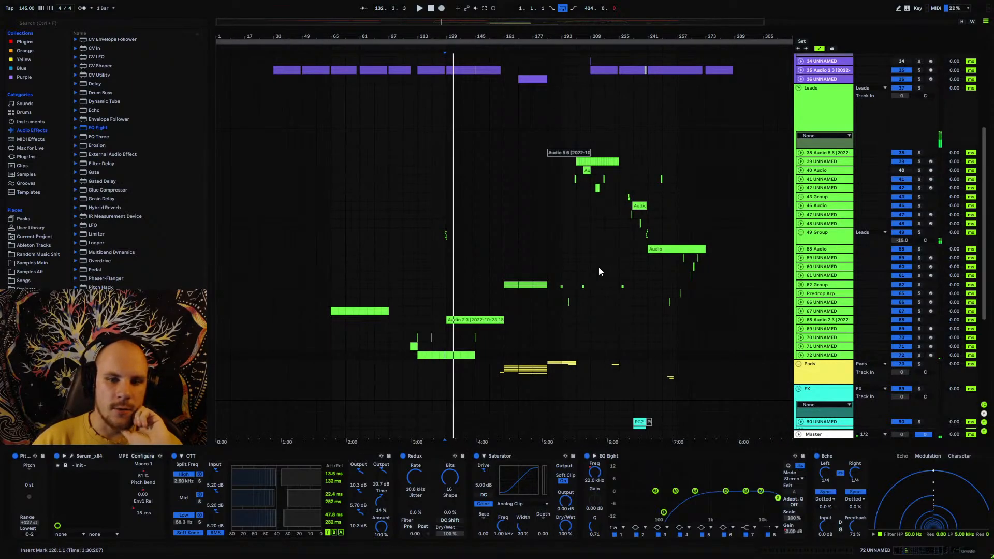
pyautogui.scroll(5, 599, 267)
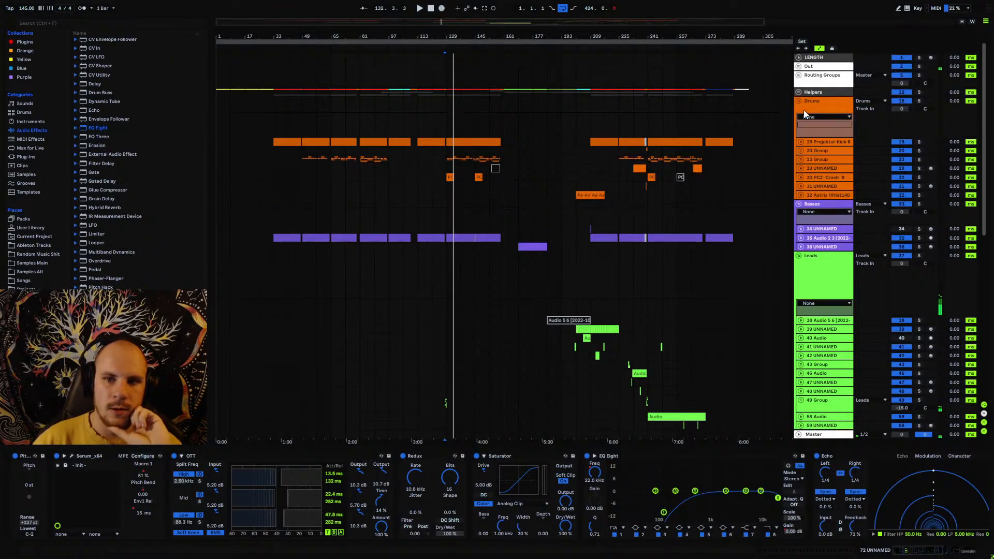
pyautogui.click(799, 101)
pyautogui.click(799, 118)
pyautogui.click(798, 126)
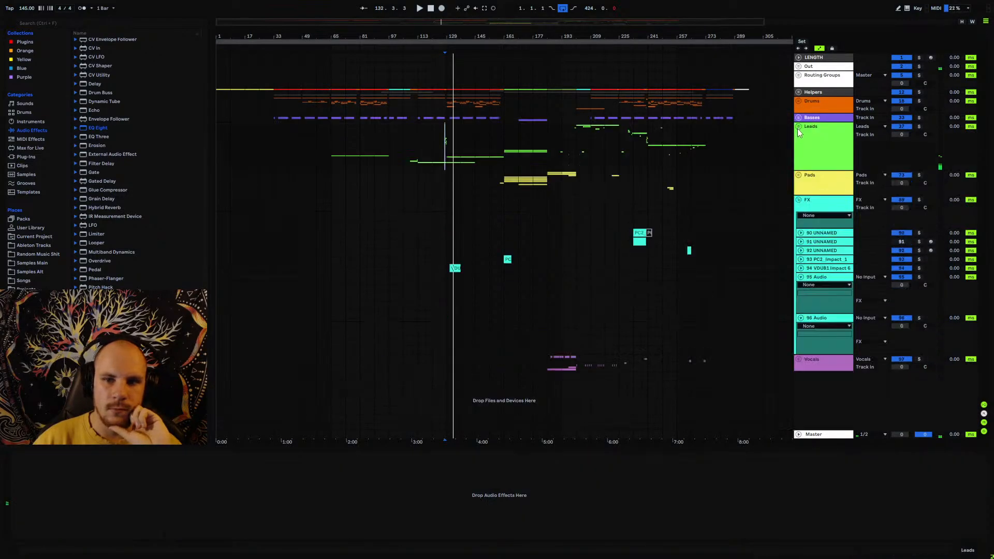
# - Delete the empty audio tracks 95 and 96 from the FX group
pyautogui.click(819, 278)
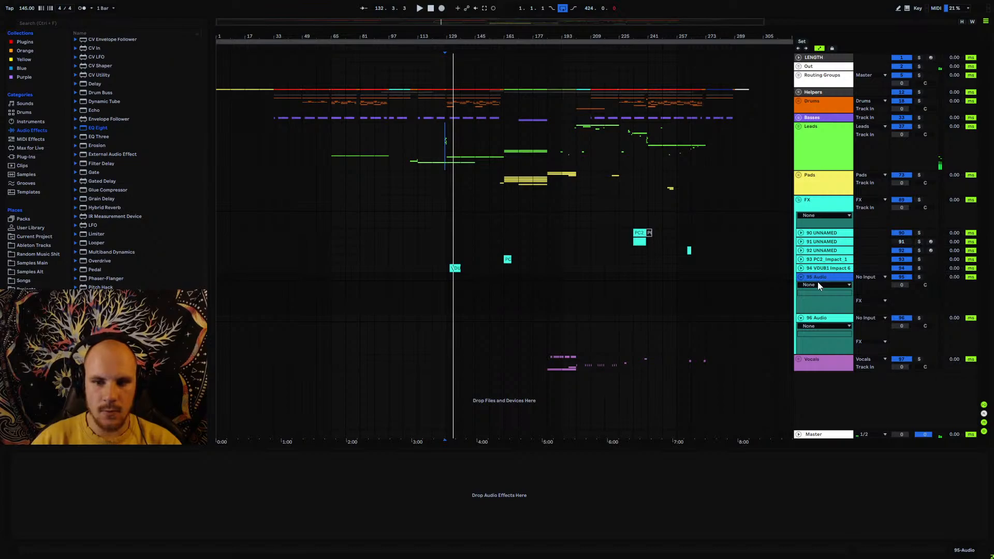
pyautogui.hotkey('ctrl', 'z')
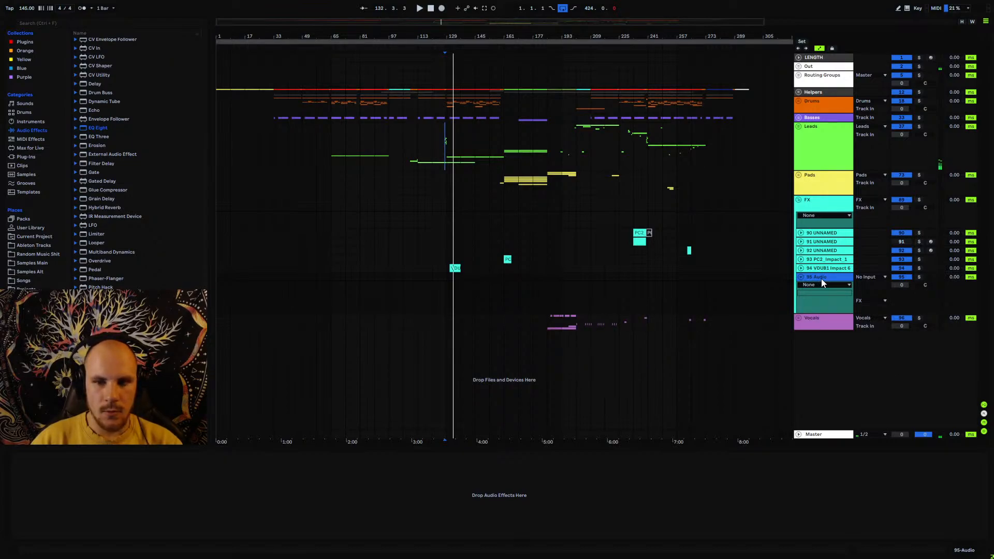
pyautogui.hotkey('ctrl', 'z')
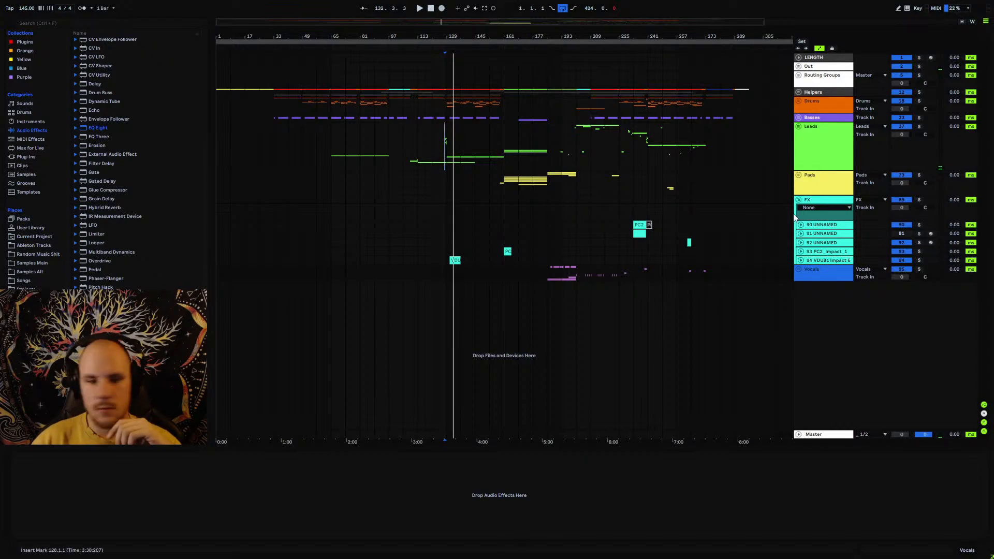
# - Examine how the leads are spread over the arrangement's first half, from the intro at bar 1 to the section ending at bar 161
pyautogui.click(452, 129)
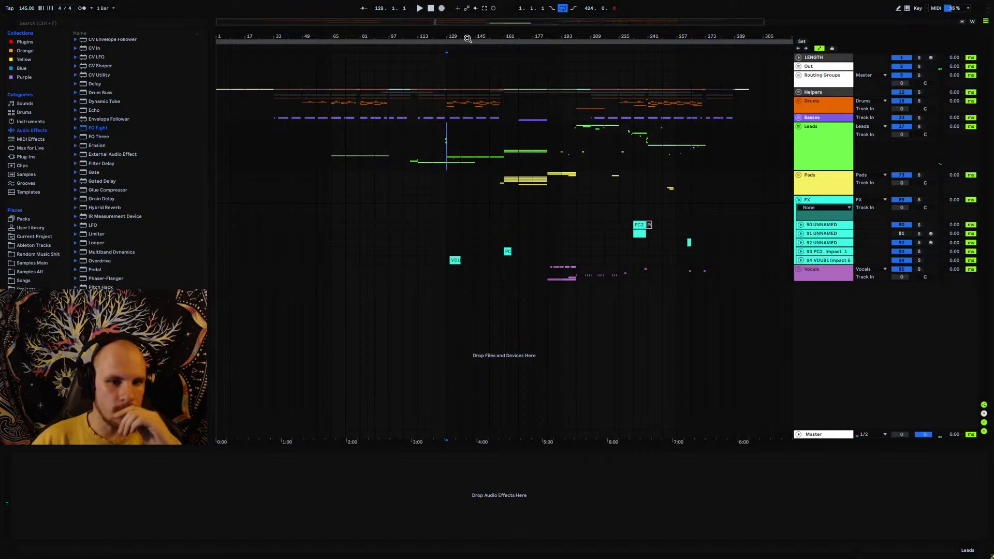
pyautogui.moveTo(468, 39); pyautogui.dragTo(406, 38)
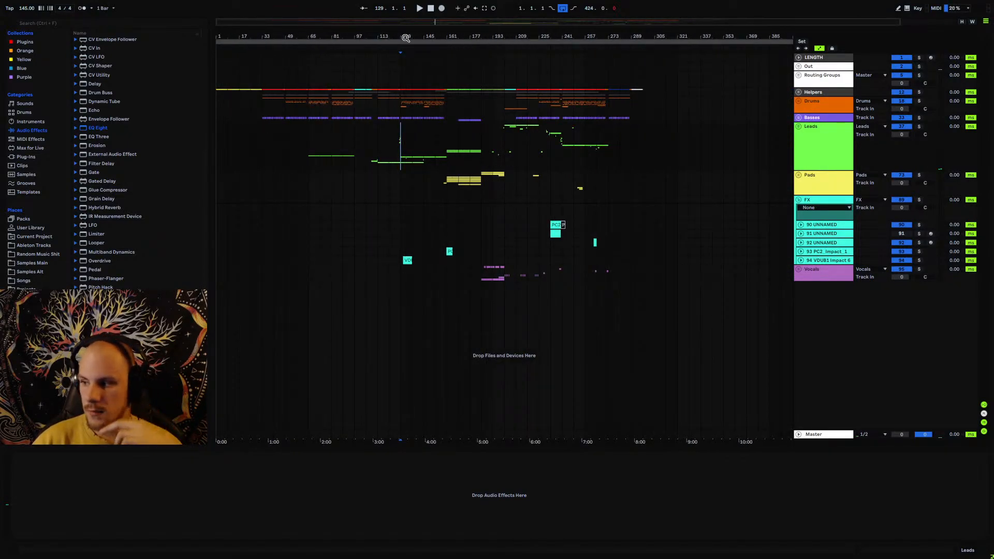
pyautogui.keyDown('shift'); pyautogui.click(433, 135); pyautogui.keyUp('shift')
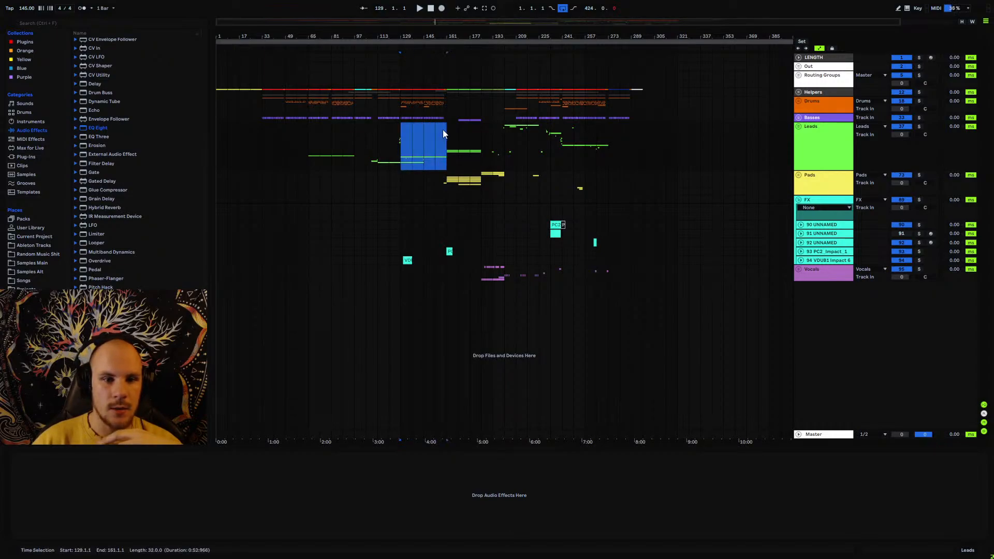
pyautogui.click(442, 130)
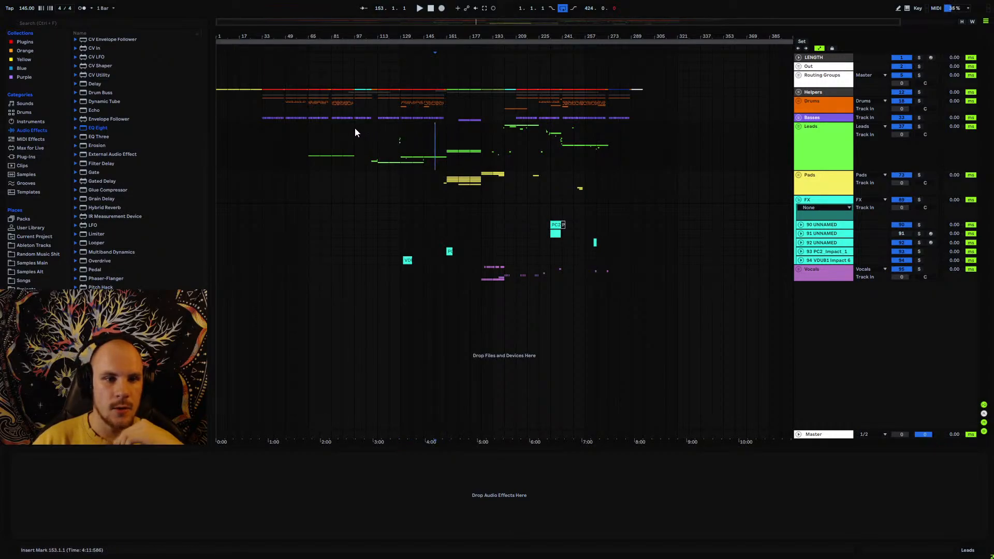
pyautogui.moveTo(355, 134); pyautogui.dragTo(382, 112)
pyautogui.moveTo(256, 132); pyautogui.dragTo(221, 119)
pyautogui.click(258, 130)
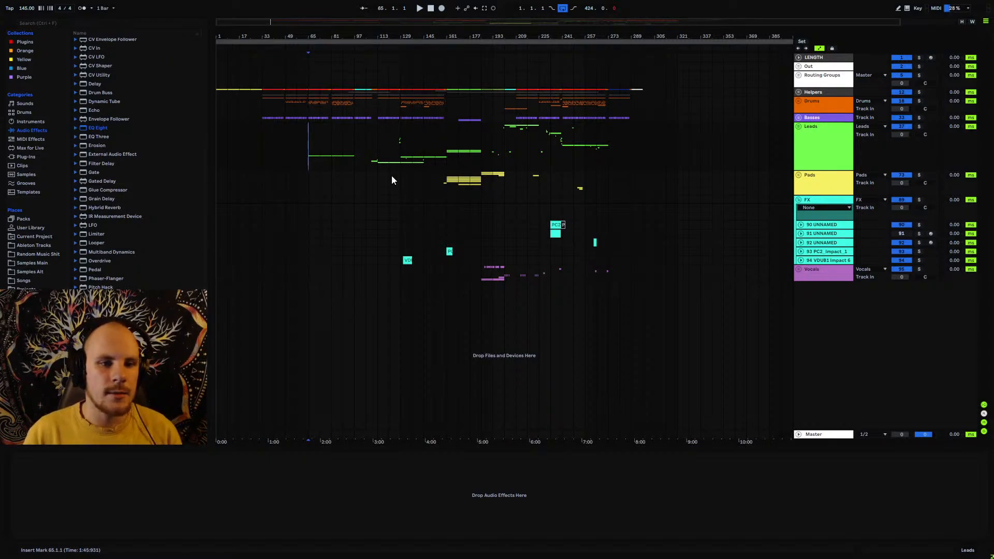
pyautogui.moveTo(308, 37)
pyautogui.mouseDown()
pyautogui.moveTo(308, 64)
pyautogui.moveTo(426, 140)
pyautogui.mouseUp()
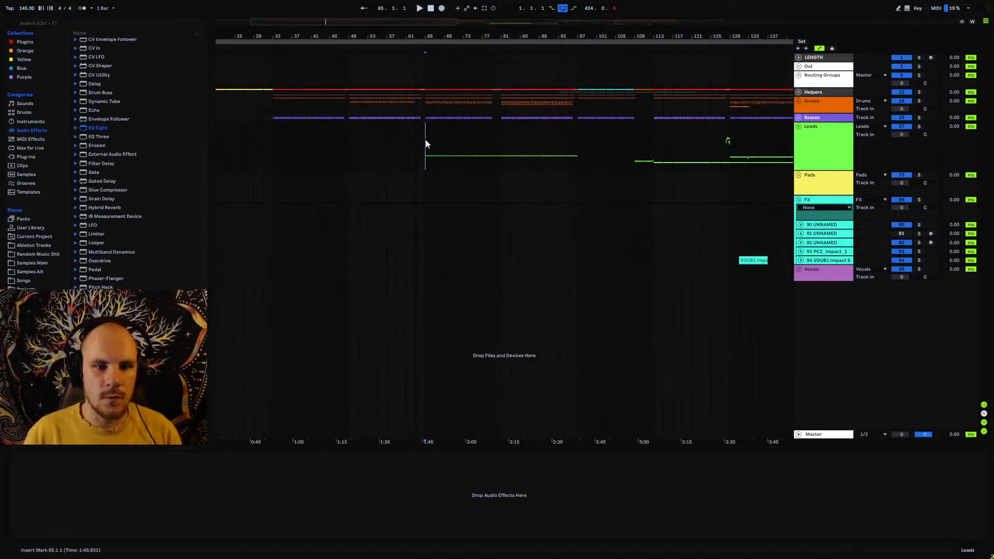
pyautogui.moveTo(435, 33)
pyautogui.mouseDown()
pyautogui.moveTo(536, 34)
pyautogui.moveTo(539, 26)
pyautogui.mouseUp()
pyautogui.moveTo(218, 151); pyautogui.dragTo(361, 155)
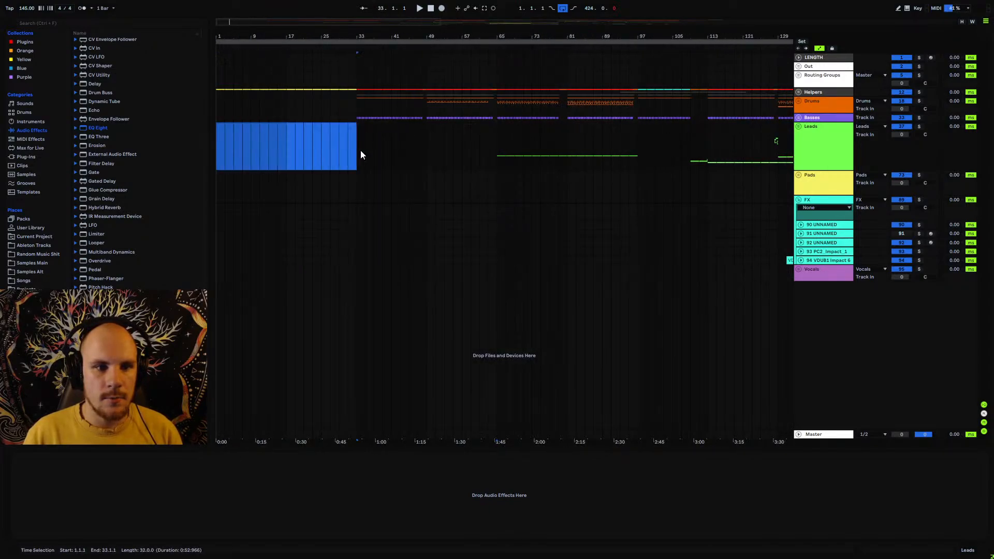
pyautogui.click(496, 150)
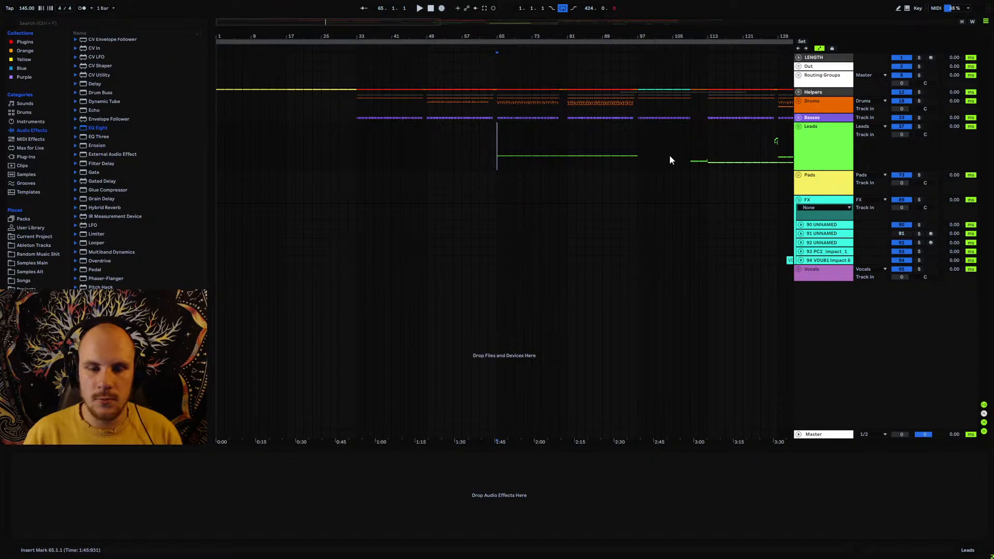
pyautogui.moveTo(714, 154); pyautogui.dragTo(770, 155)
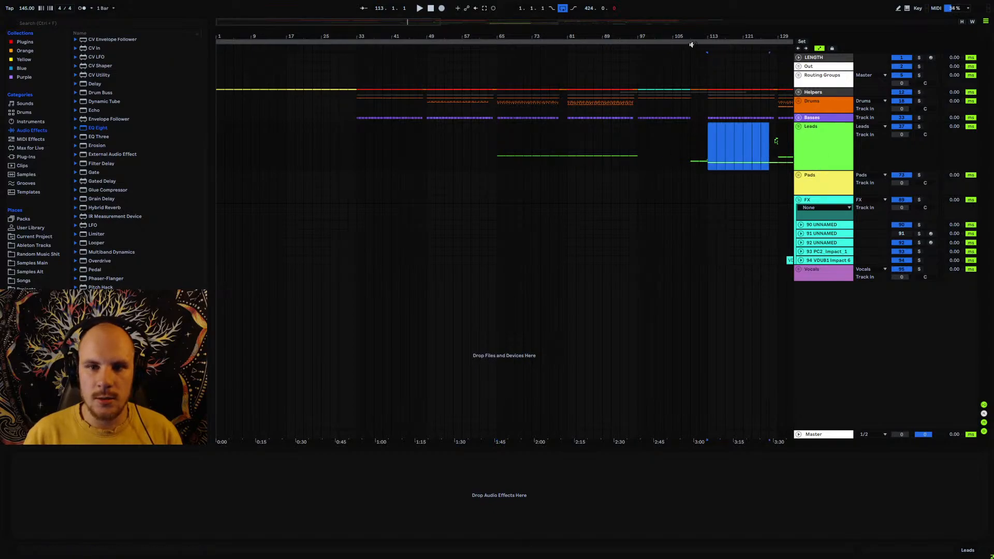
pyautogui.press('w')
pyautogui.click(572, 145)
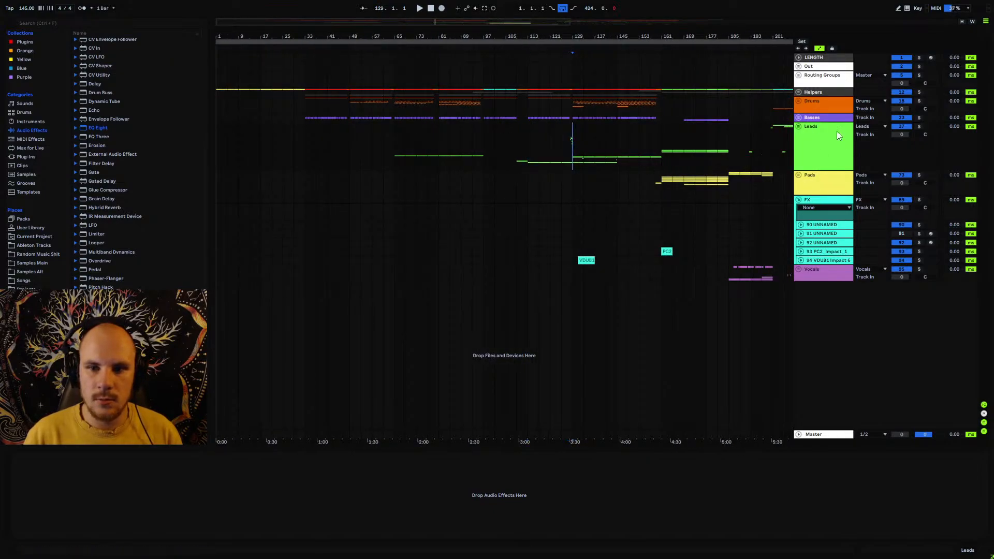
# - Unfold the Leads group and play from bar 145, comparing the mix with track 68 switched off and on
pyautogui.click(799, 127)
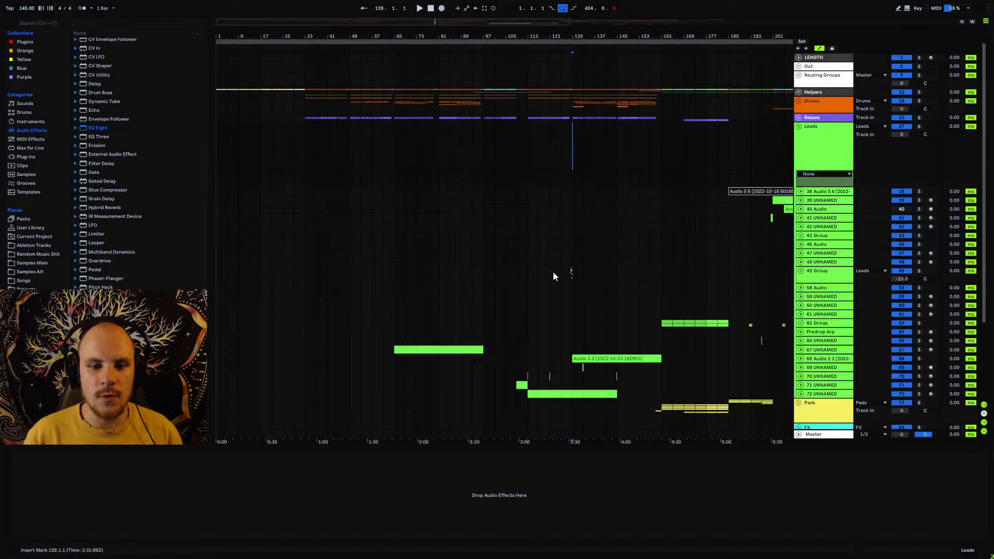
pyautogui.click(624, 357)
pyautogui.press('space')
pyautogui.click(902, 359)
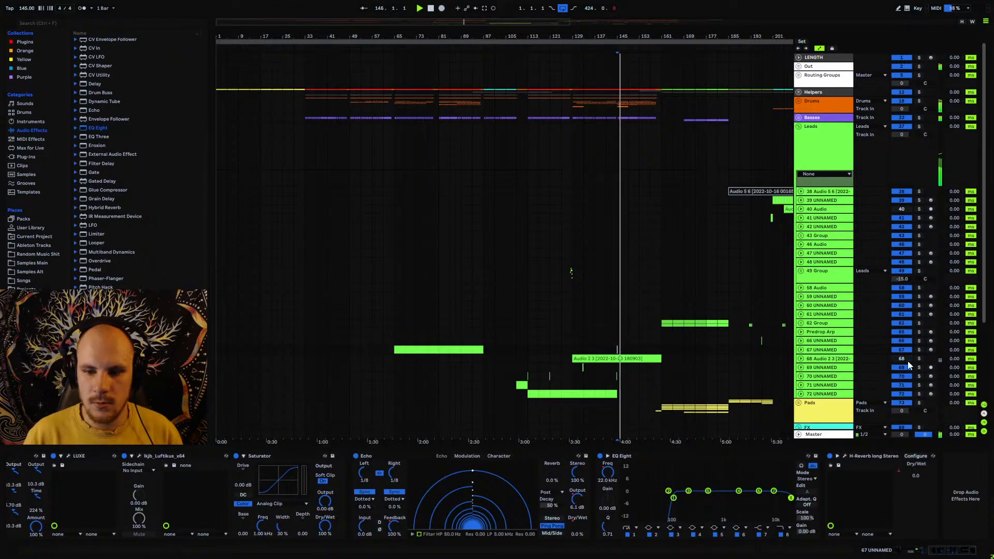
pyautogui.click(908, 361)
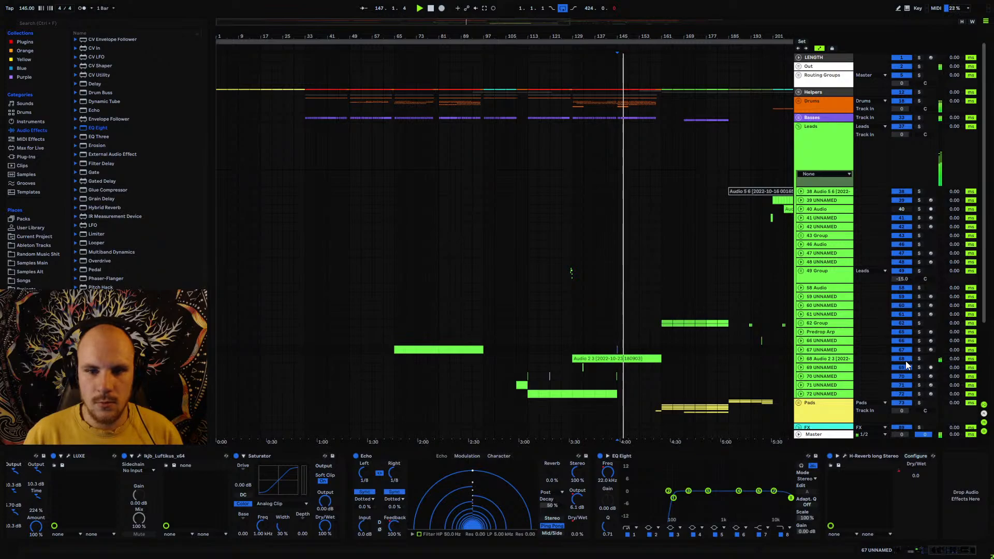
# - Check track 68's effect chain and play the mix from bar 129
pyautogui.click(808, 360)
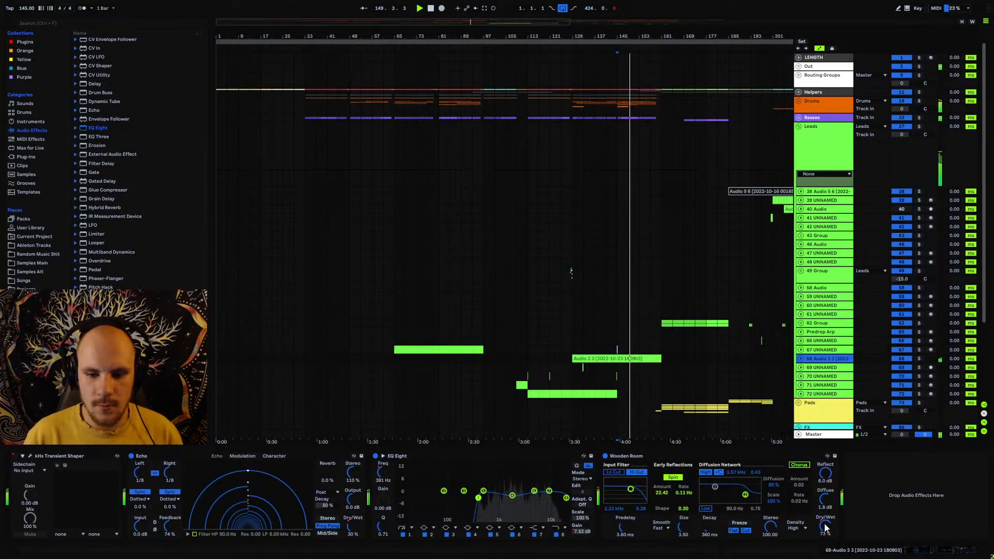
pyautogui.click(573, 343)
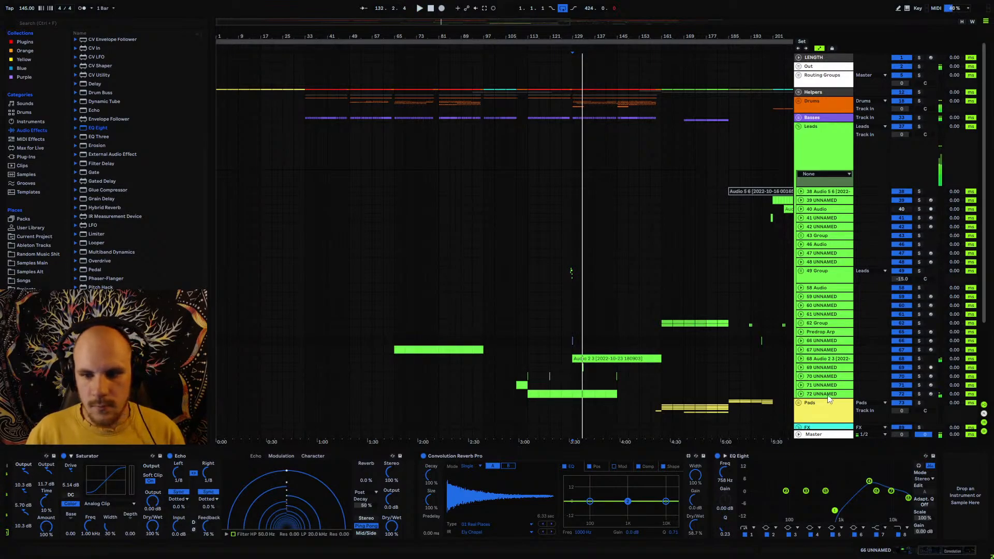
# - Unfold and solo track 72, and play it from bar 129 to hear its current sound in isolation
pyautogui.click(782, 400)
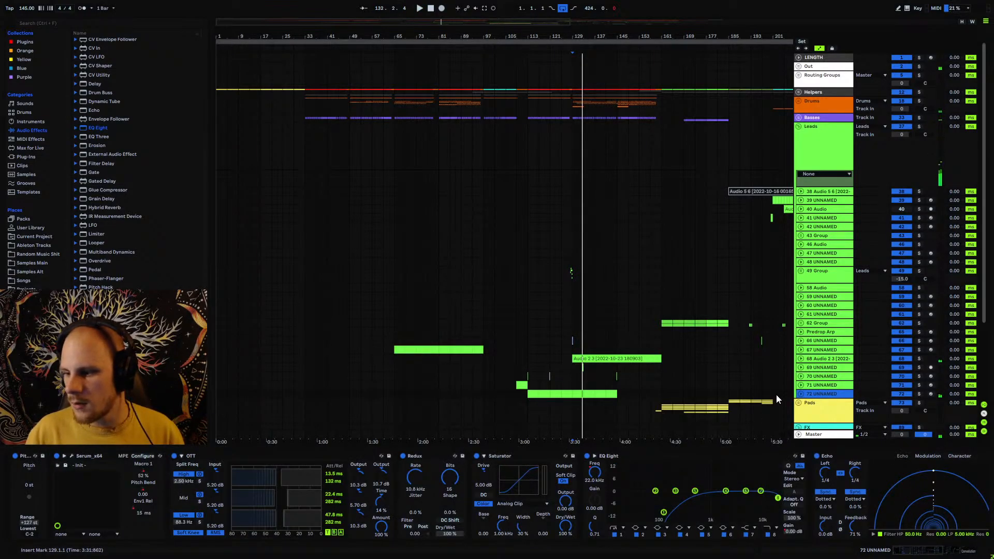
pyautogui.click(802, 394)
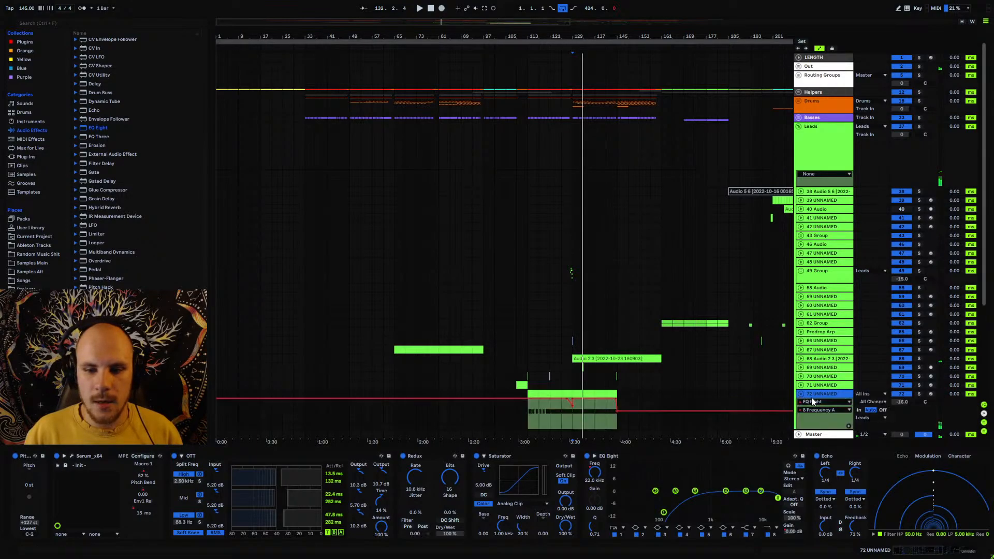
pyautogui.click(919, 395)
pyautogui.click(577, 418)
pyautogui.press('space')
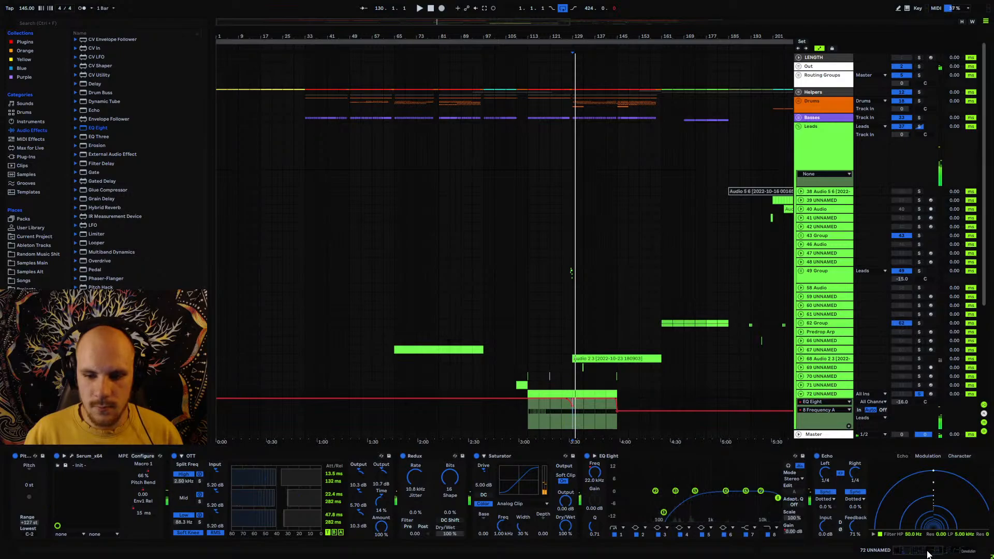
# - Raise the highest band of track 72's last EQ Eight to 15.6 kHz and replay from bar 129
pyautogui.hscroll(5, 880, 518)
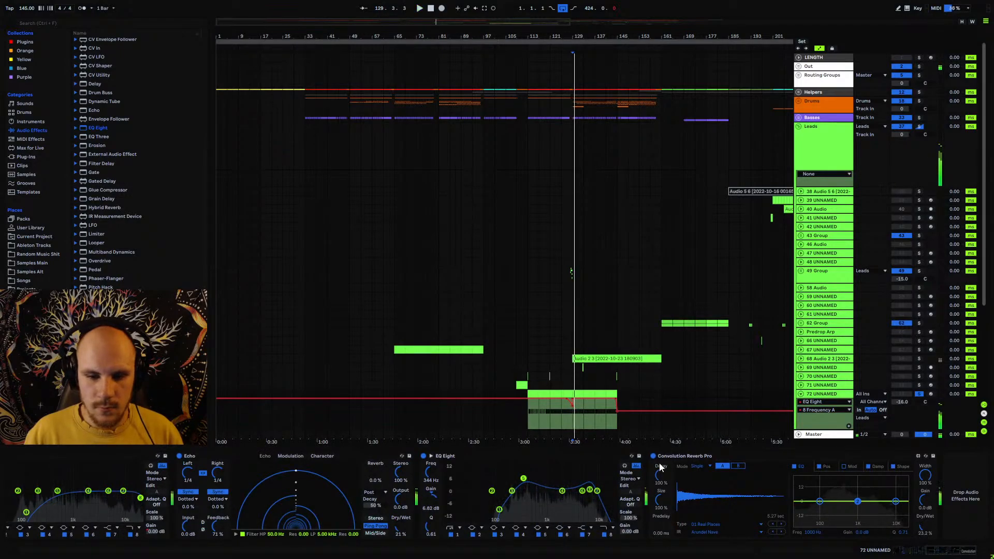
pyautogui.moveTo(590, 491); pyautogui.dragTo(607, 493)
pyautogui.press('space')
pyautogui.press('space')
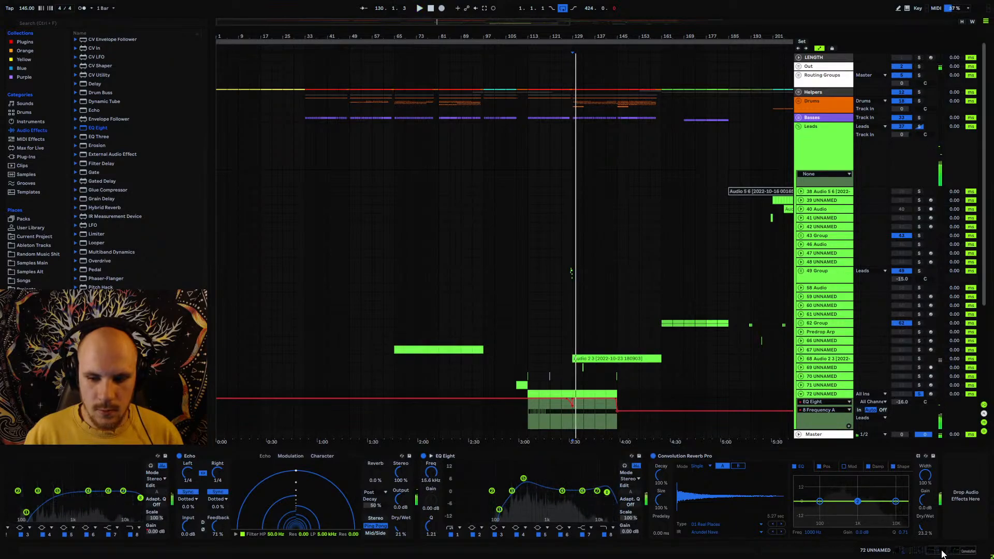
# - Audition track 72 with Redux toggled and its rate raised to 40.0 kHz, and delete the Redux from the chain
pyautogui.hscroll(-5, 409, 485)
pyautogui.click(403, 456)
pyautogui.press('space')
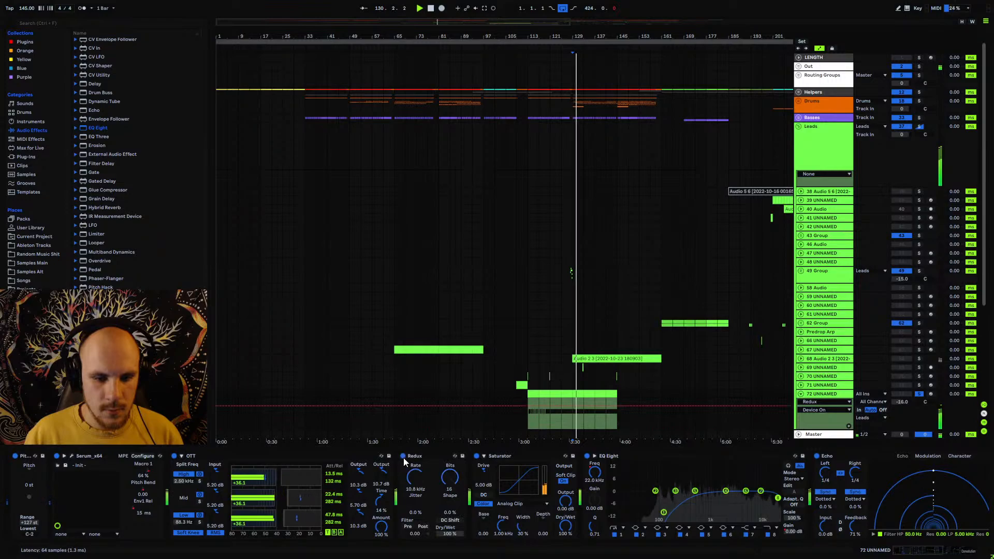
pyautogui.click(403, 458)
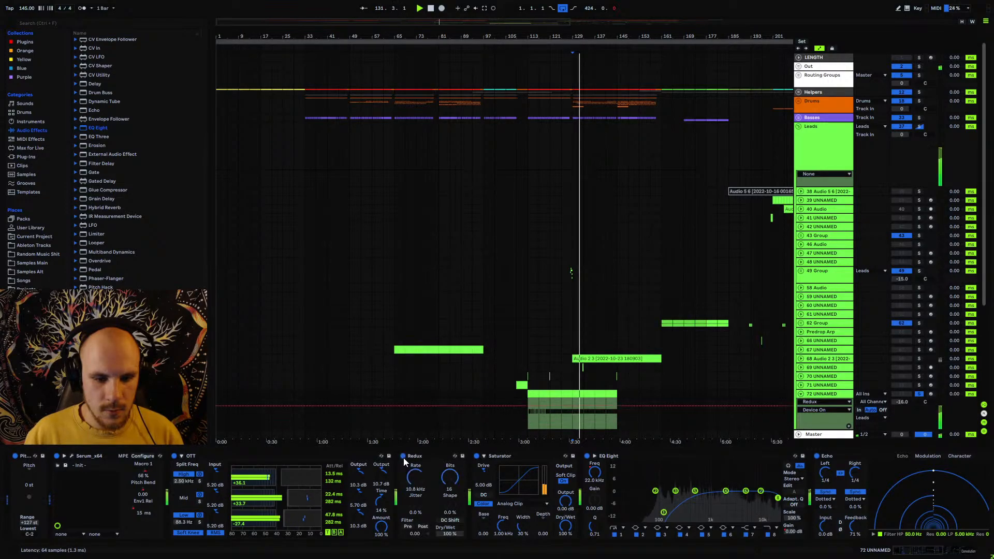
pyautogui.moveTo(415, 482)
pyautogui.mouseDown()
pyautogui.moveTo(415, 492)
pyautogui.moveTo(415, 466)
pyautogui.moveTo(415, 498)
pyautogui.moveTo(414, 464)
pyautogui.mouseUp()
pyautogui.click(427, 458)
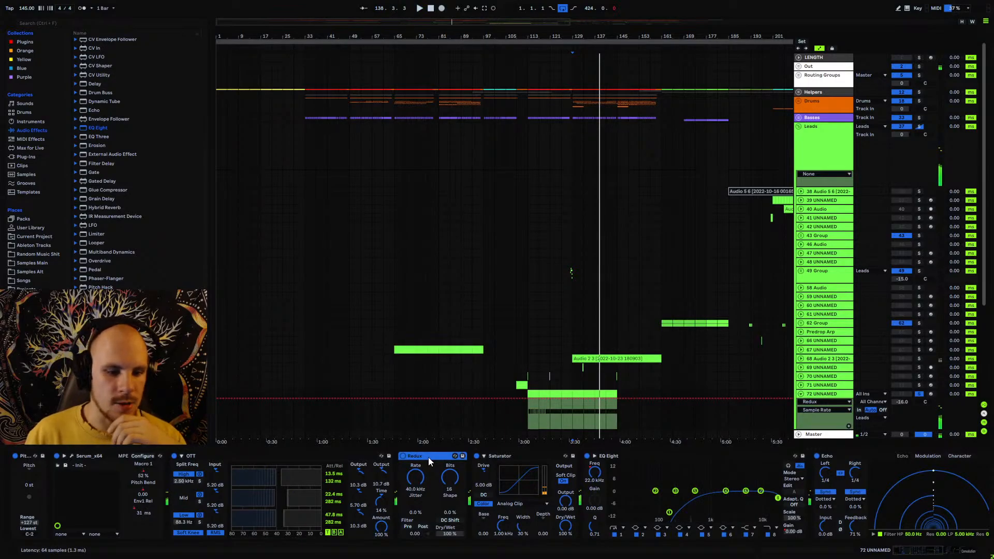
pyautogui.press('Delete')
# - Examine the oscillator and filter settings of track 72's Serum during playback from bar 129, and close the synth
pyautogui.click(72, 456)
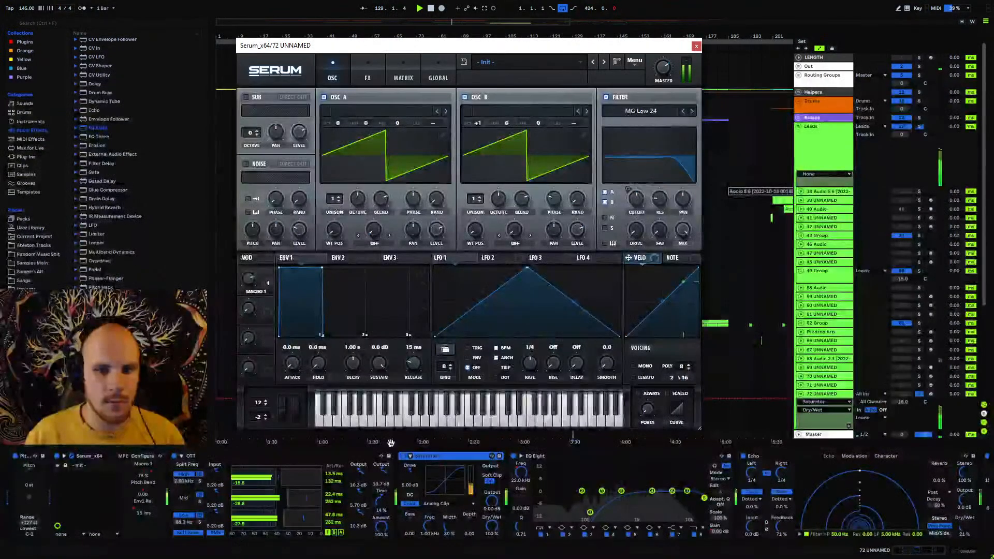
pyautogui.press('space')
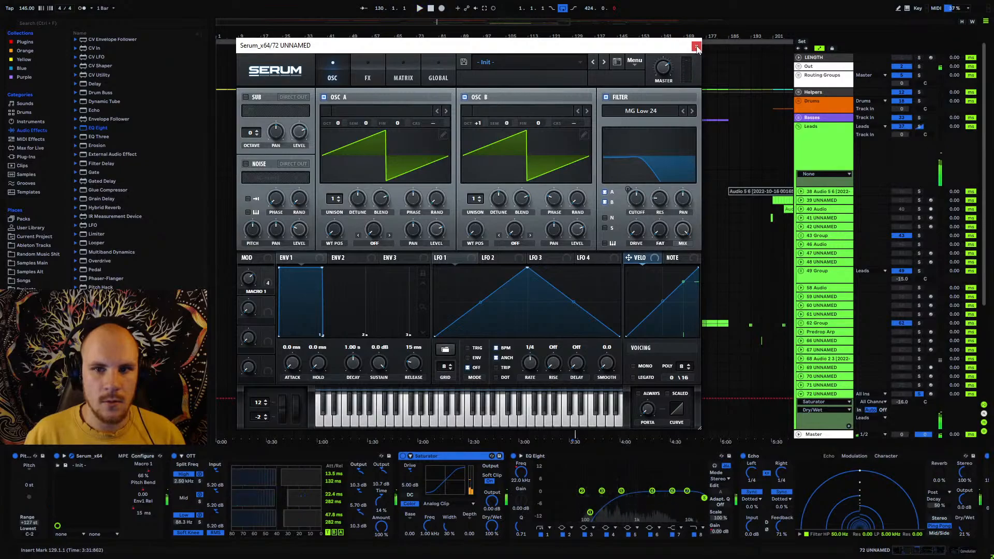
pyautogui.click(697, 46)
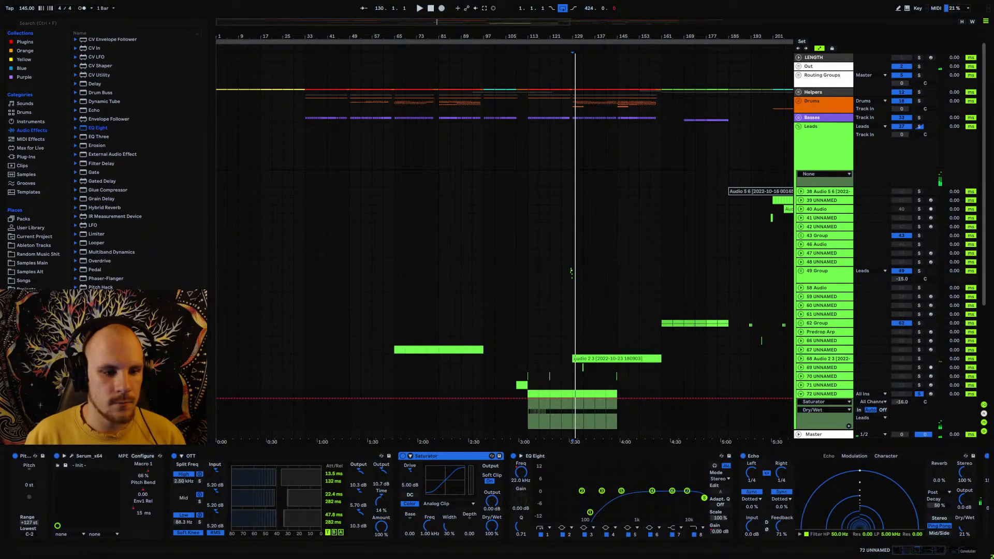
# - Switch off the MG Low 18 filter in the effects section of track 72's Serum and play from bar 129
pyautogui.click(72, 456)
pyautogui.click(368, 75)
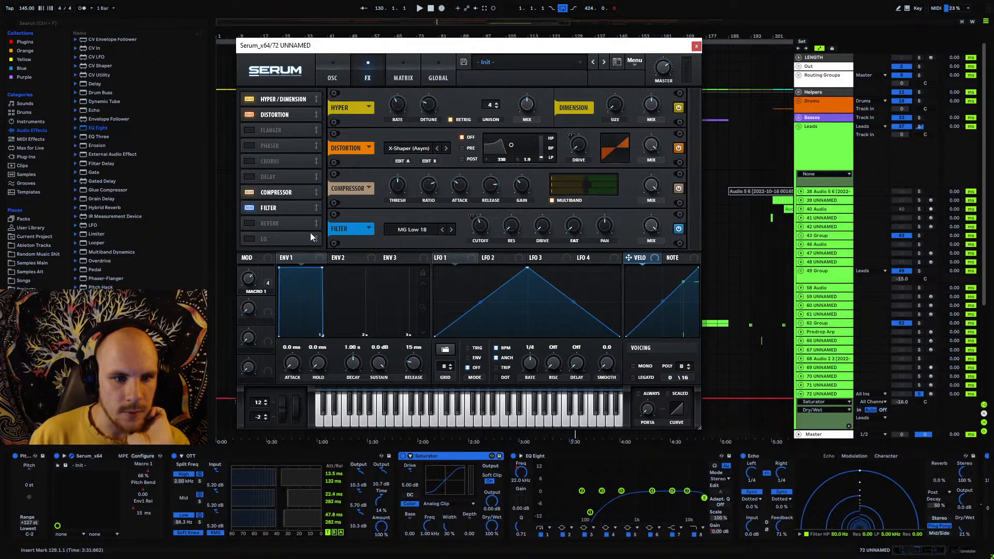
pyautogui.click(250, 209)
pyautogui.press('space')
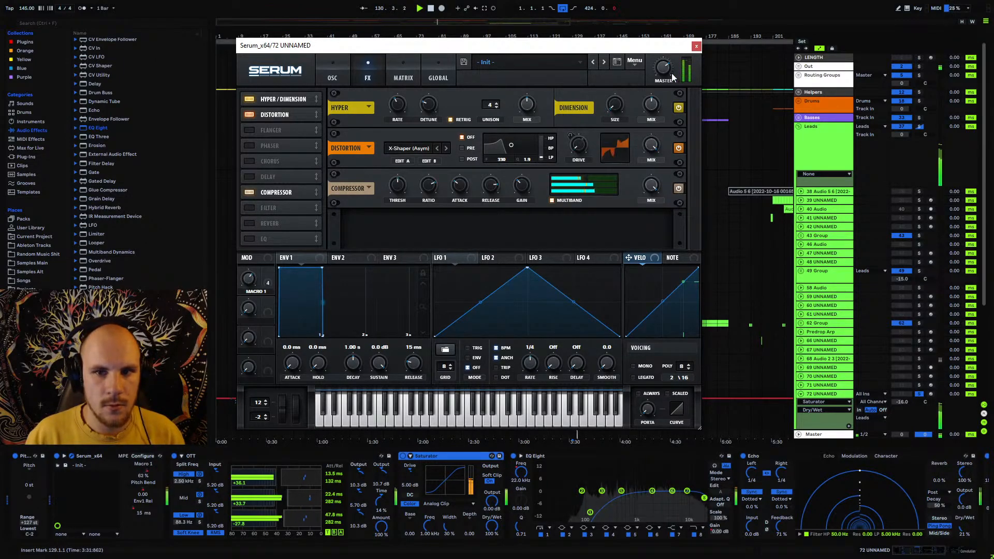
# - Close the Serum window, lower track 72's volume, move its EQ Eight ahead of the Saturator, and stop playback
pyautogui.click(697, 46)
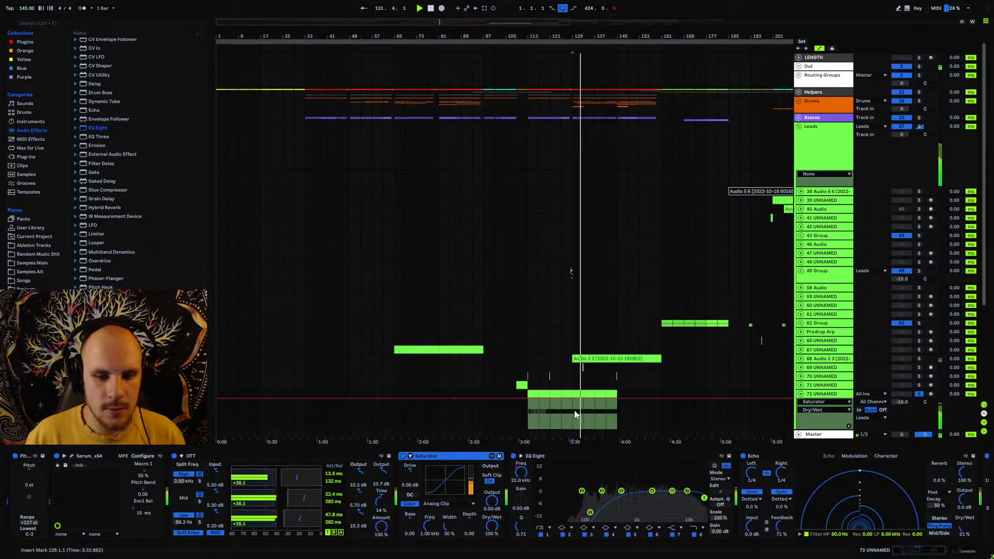
pyautogui.moveTo(902, 402); pyautogui.dragTo(903, 409)
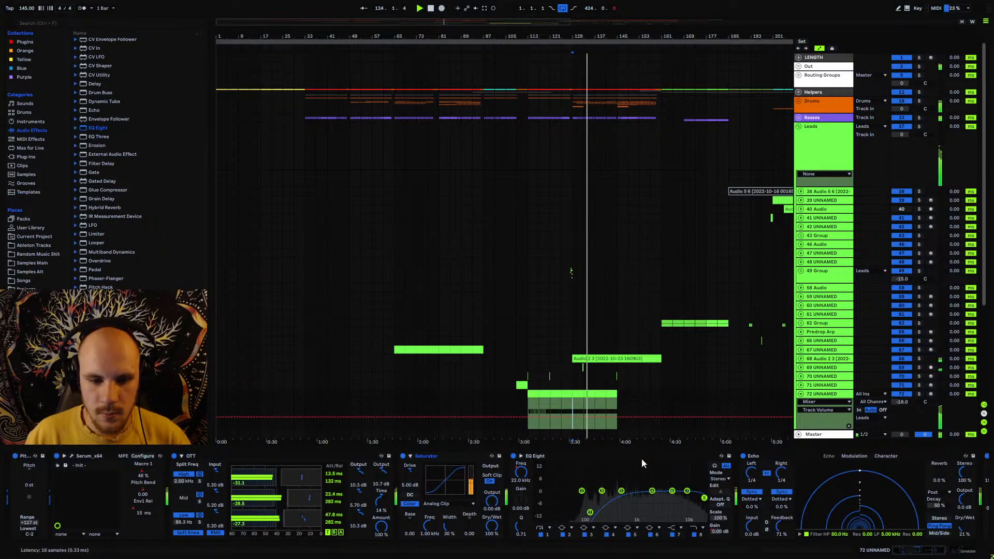
pyautogui.moveTo(537, 457); pyautogui.dragTo(403, 483)
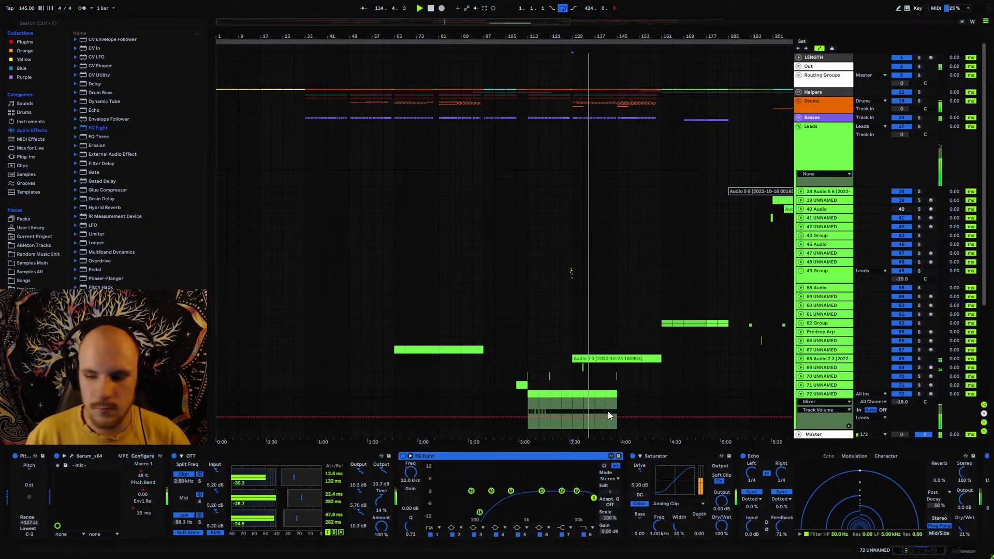
pyautogui.click(801, 394)
pyautogui.press('space')
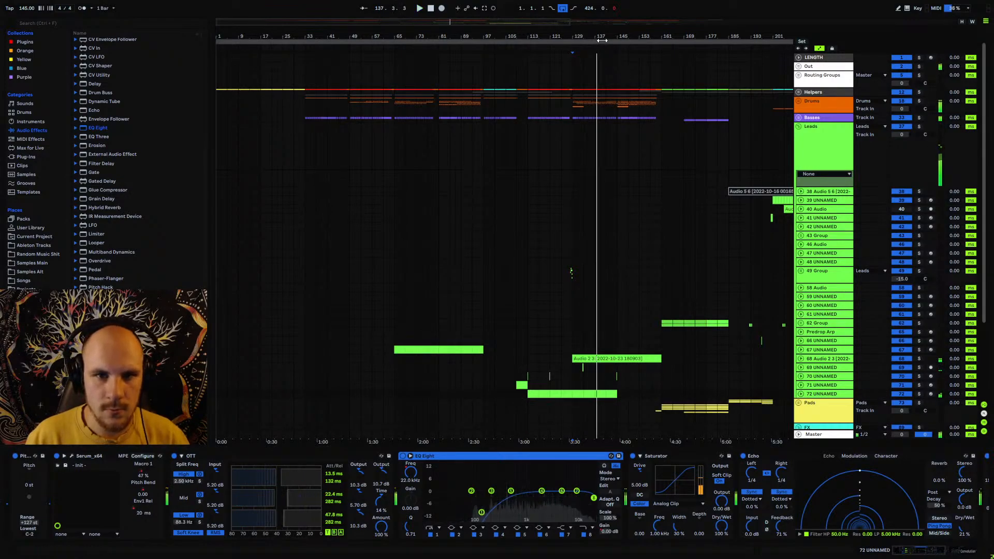
# - In track 72's clip at bars 133–137, extend the G#0 note at 4.3.4 to the end of the clip
pyautogui.moveTo(599, 40); pyautogui.dragTo(656, 91)
pyautogui.click(802, 395)
pyautogui.scroll(-2, 675, 329)
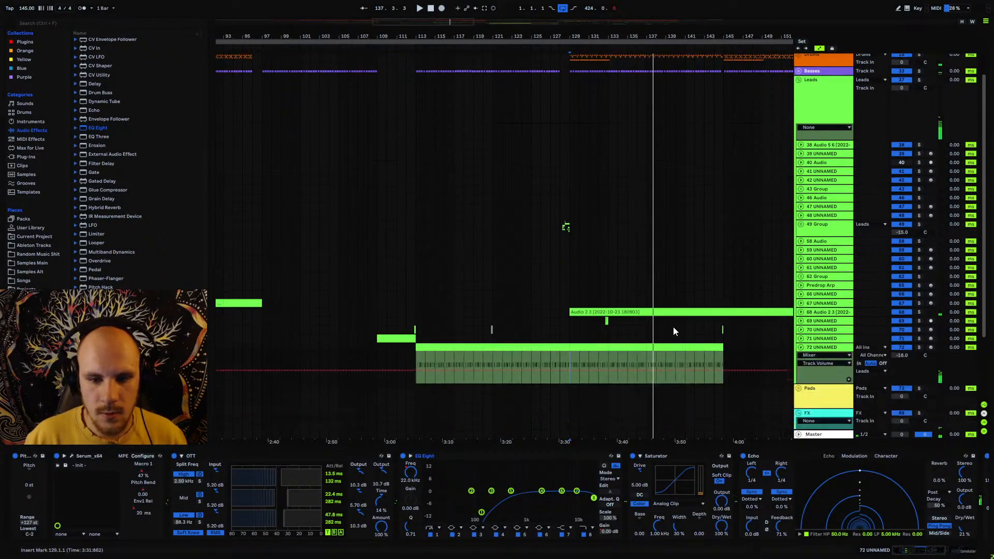
pyautogui.click(576, 309)
pyautogui.click(640, 309)
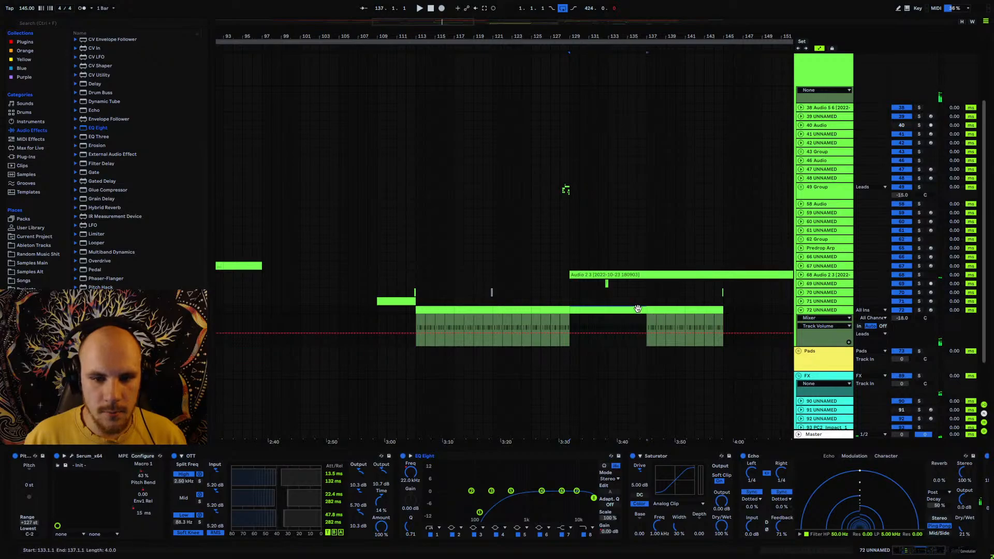
pyautogui.keyDown('shift'); pyautogui.click(586, 310); pyautogui.keyUp('shift')
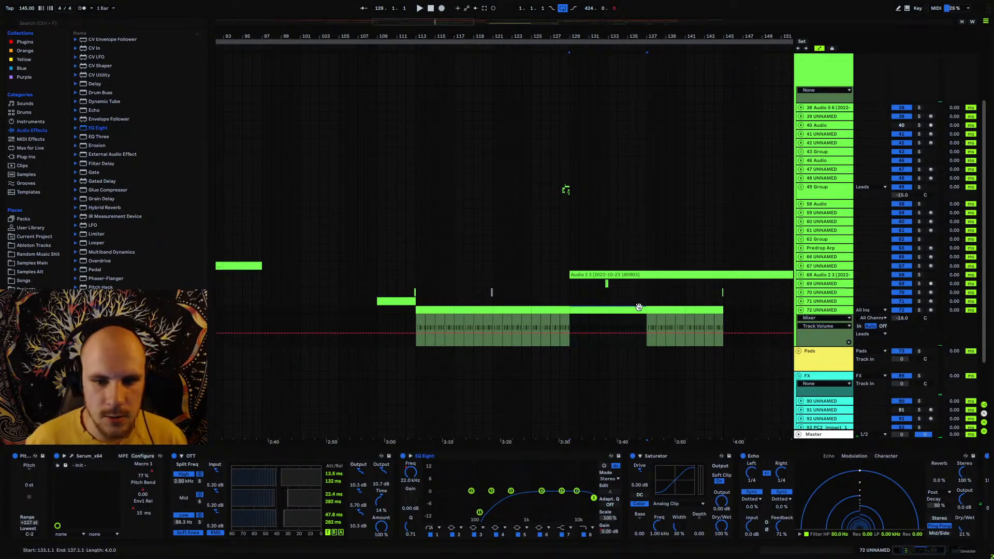
pyautogui.doubleClick(639, 307)
pyautogui.click(929, 518)
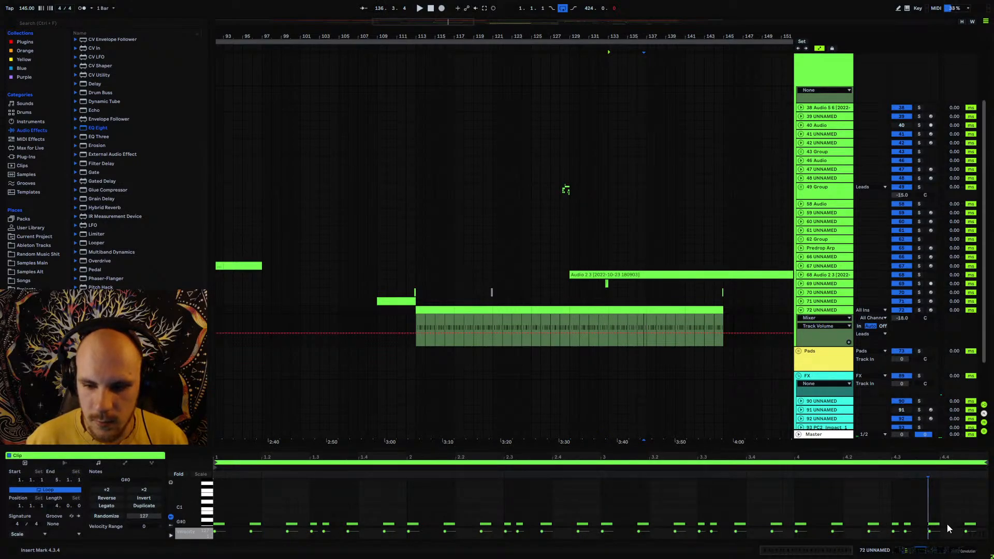
pyautogui.moveTo(940, 524); pyautogui.dragTo(985, 522)
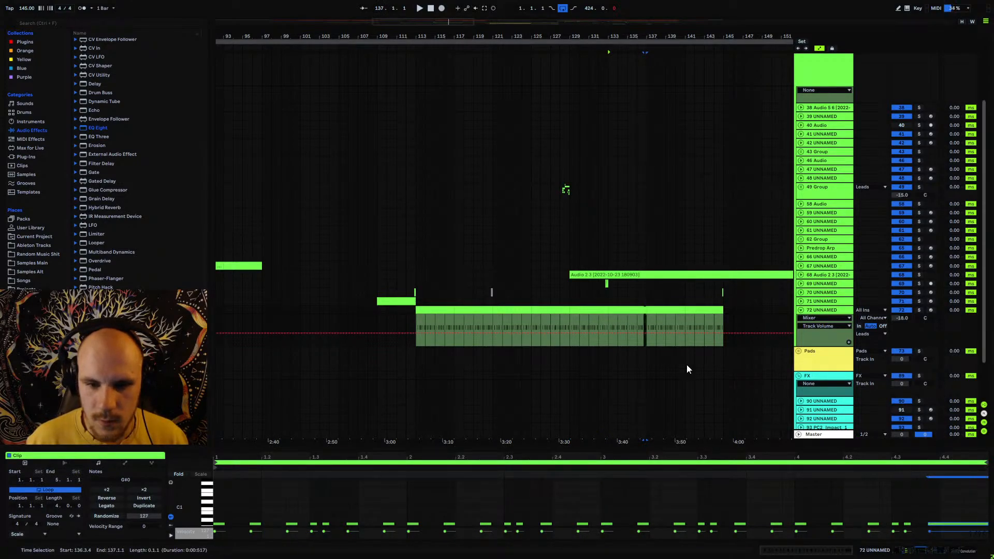
# - Extend the G#0 note at 4.3.4 to the clip end in track 72's clips starting at bars 141, 125 and 117
pyautogui.click(901, 499)
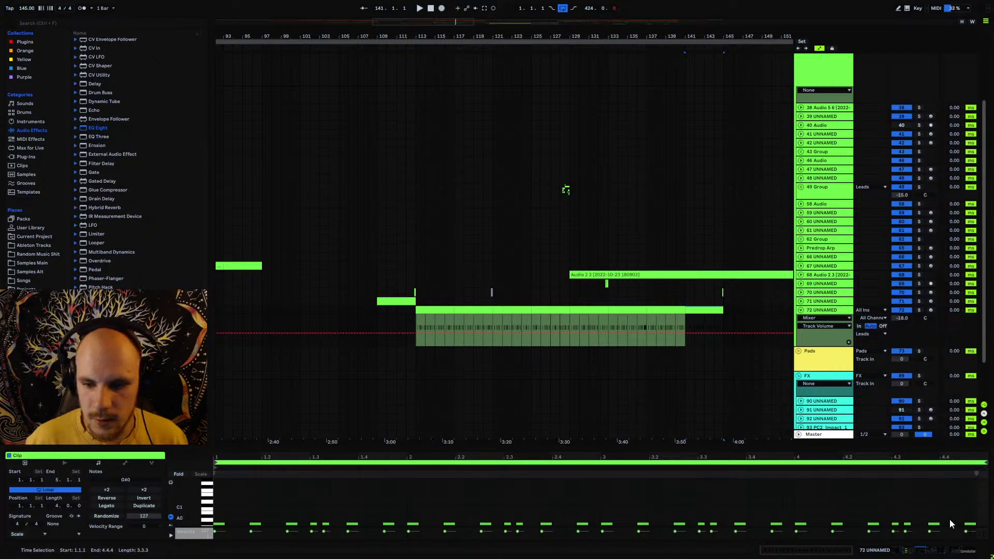
pyautogui.moveTo(939, 524); pyautogui.dragTo(987, 522)
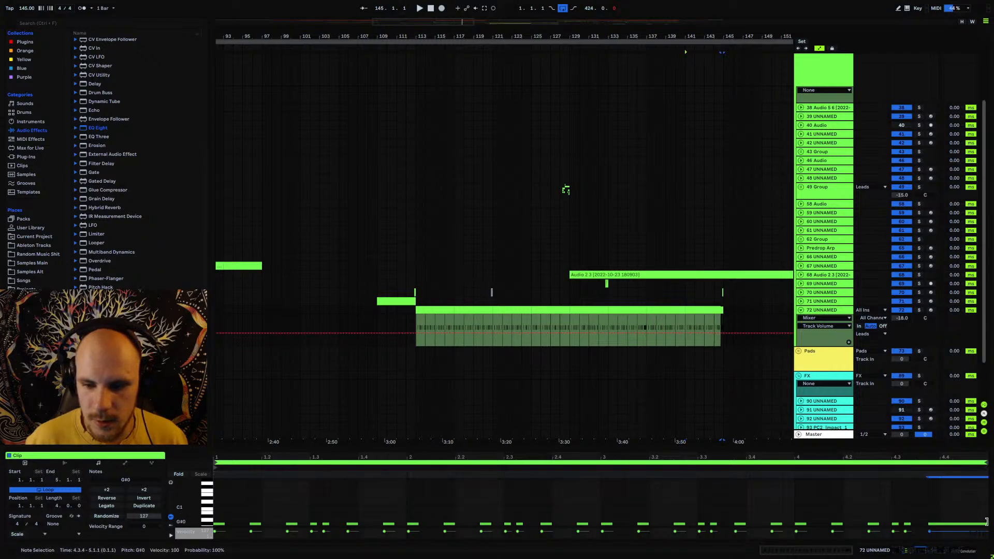
pyautogui.click(549, 312)
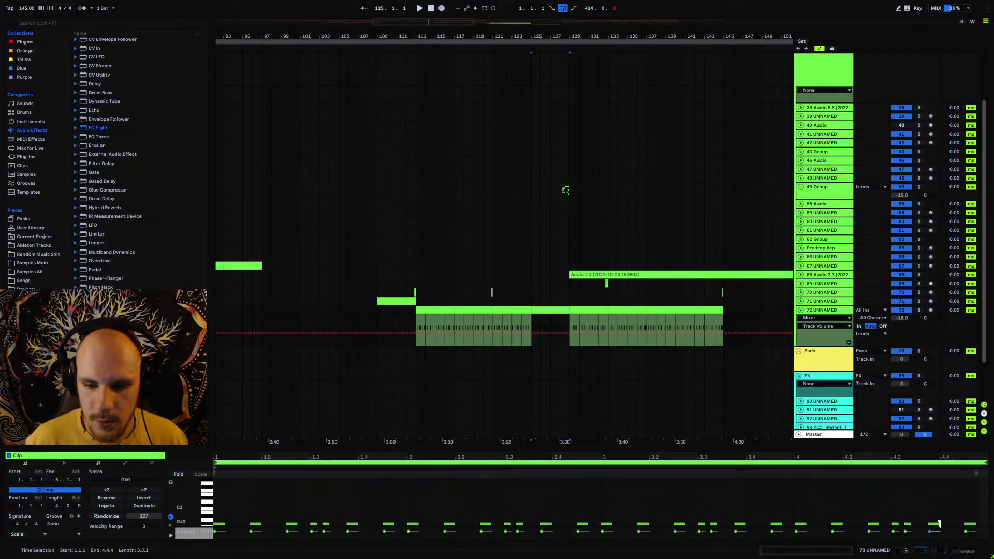
pyautogui.moveTo(939, 524); pyautogui.dragTo(983, 524)
pyautogui.press('Delete')
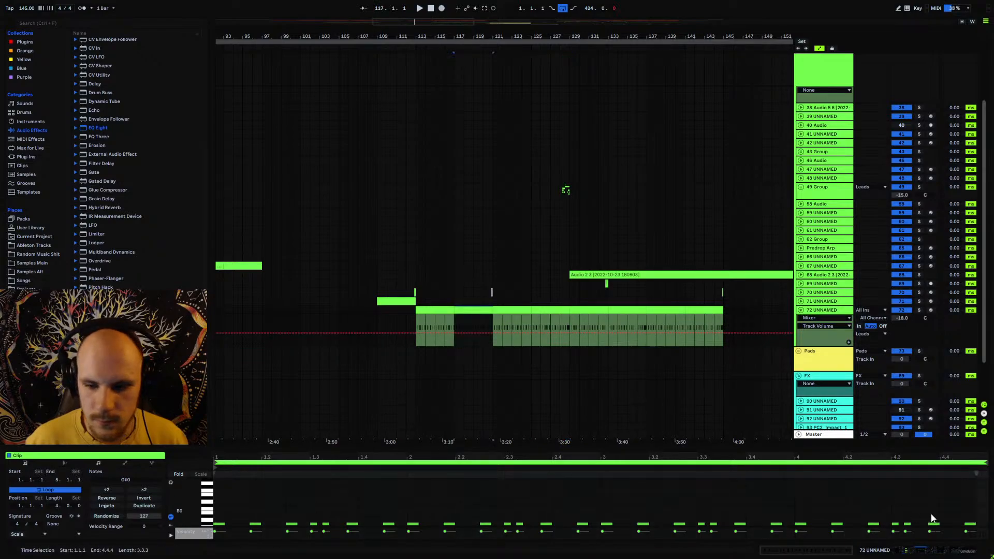
pyautogui.hotkey('ctrl', 'z')
# - Play the edited passage from bar 117 and add a Compressor to the end of track 72's effect chain
pyautogui.press('space')
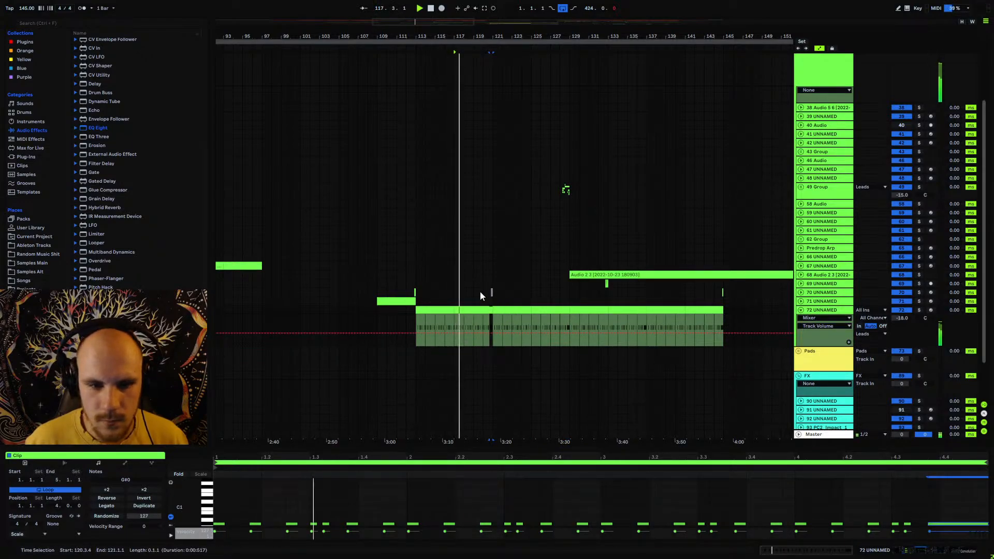
pyautogui.moveTo(482, 36); pyautogui.dragTo(478, 195)
pyautogui.scroll(2, 479, 192)
pyautogui.scroll(-3, 479, 185)
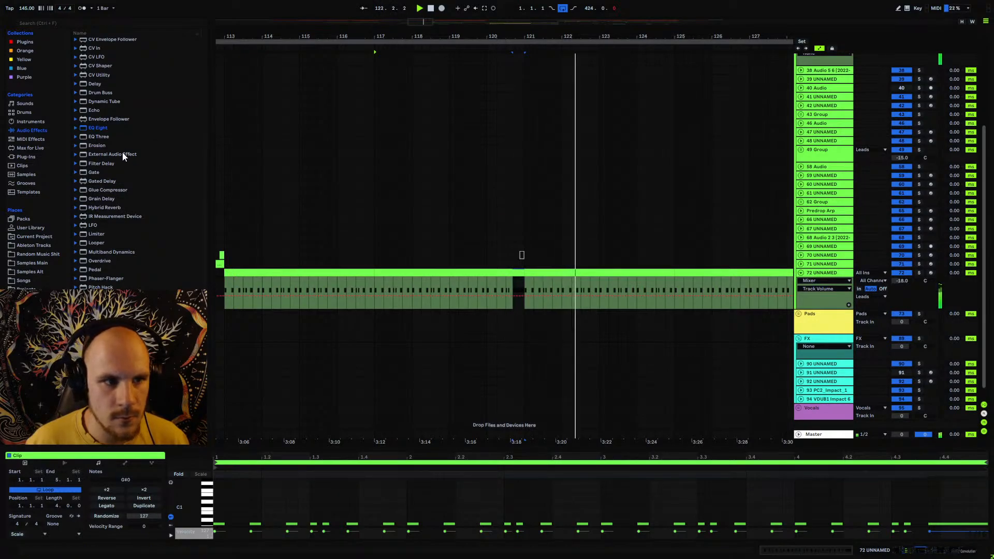
pyautogui.scroll(3, 122, 135)
pyautogui.scroll(2, 122, 130)
pyautogui.click(102, 98)
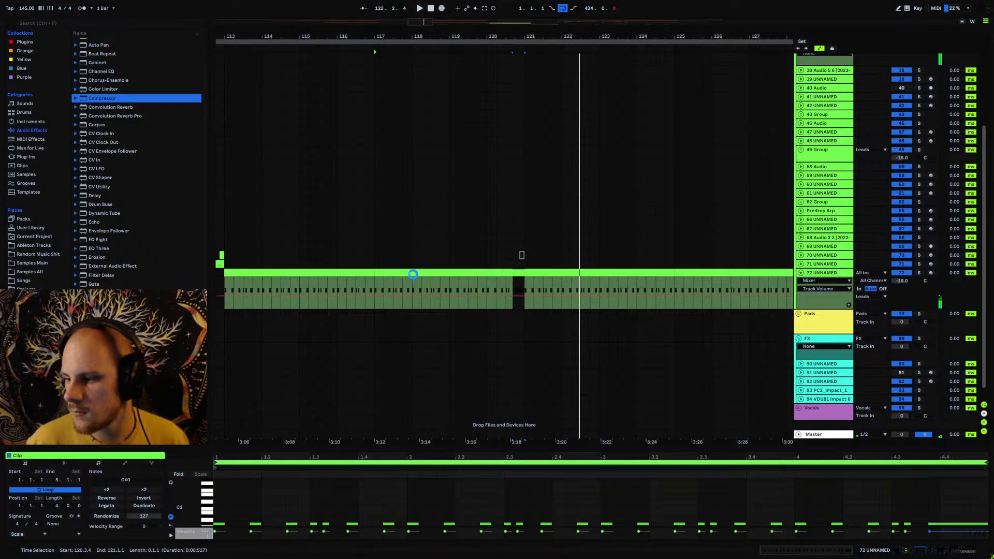
# - Set the Compressor's sidechain audio source to the SIDECHAIN track
pyautogui.press('space')
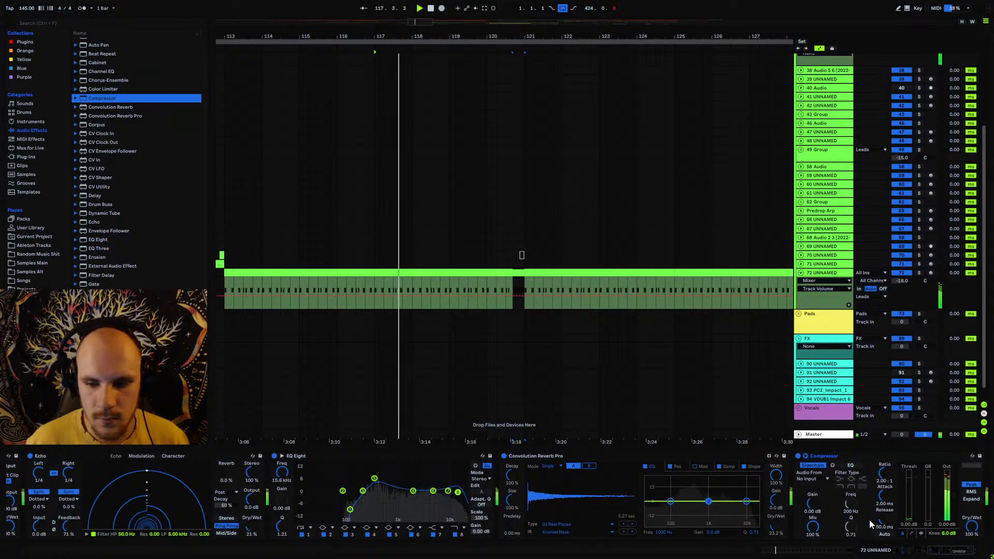
pyautogui.click(813, 479)
pyautogui.scroll(5, 849, 321)
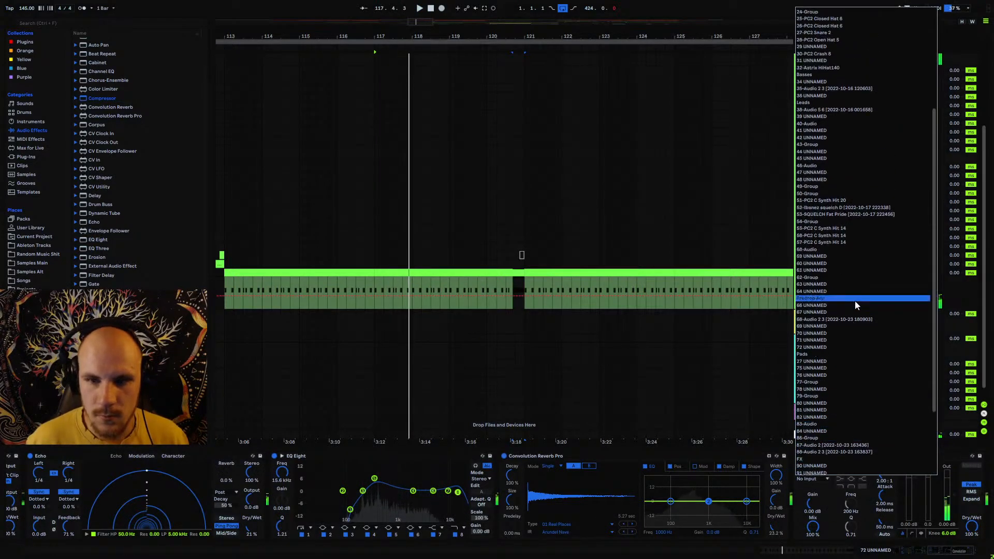
pyautogui.click(824, 117)
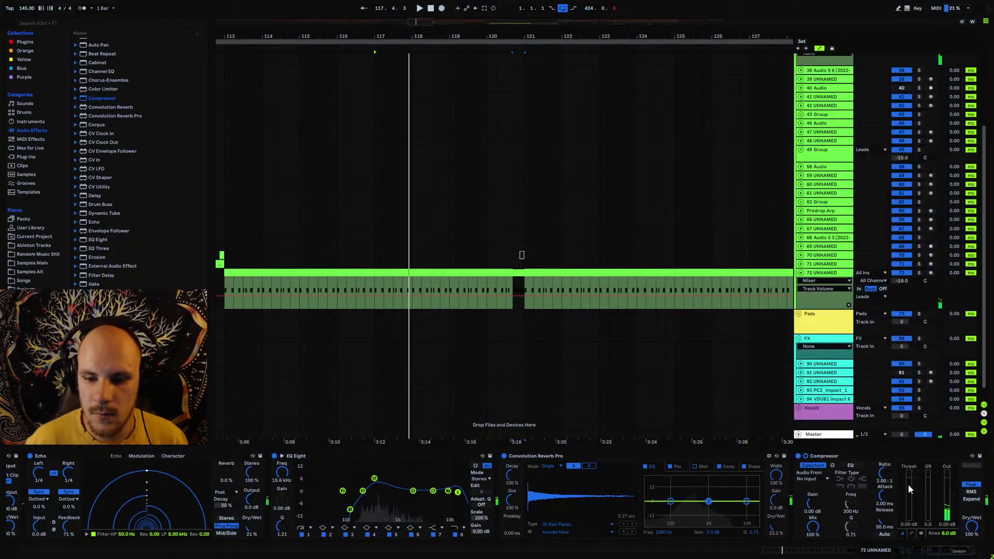
# - During playback, set the Compressor's attack to 0.01 ms, ratio to 2.38:1, release to 22.2 ms and threshold to -18.7 dB
pyautogui.press('space')
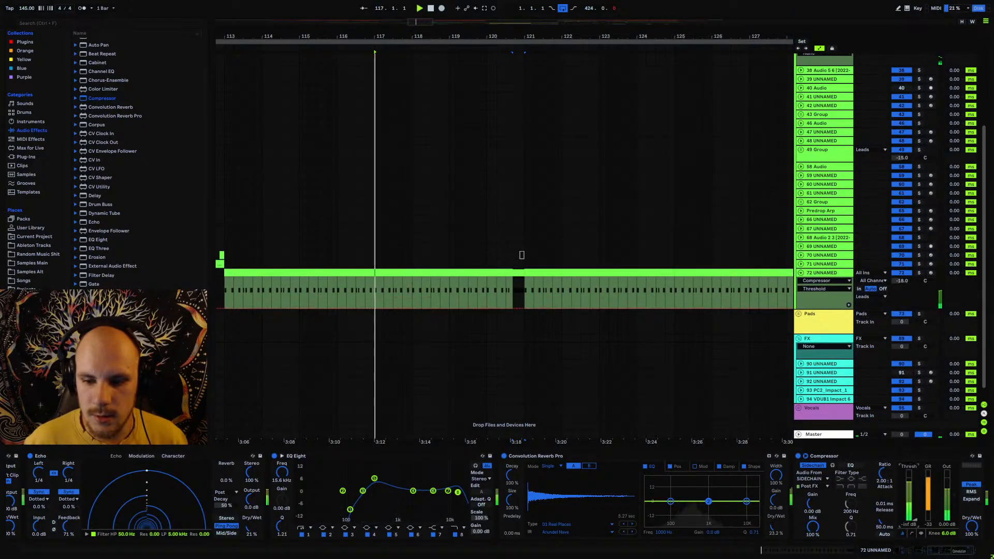
pyautogui.moveTo(915, 509); pyautogui.dragTo(885, 468)
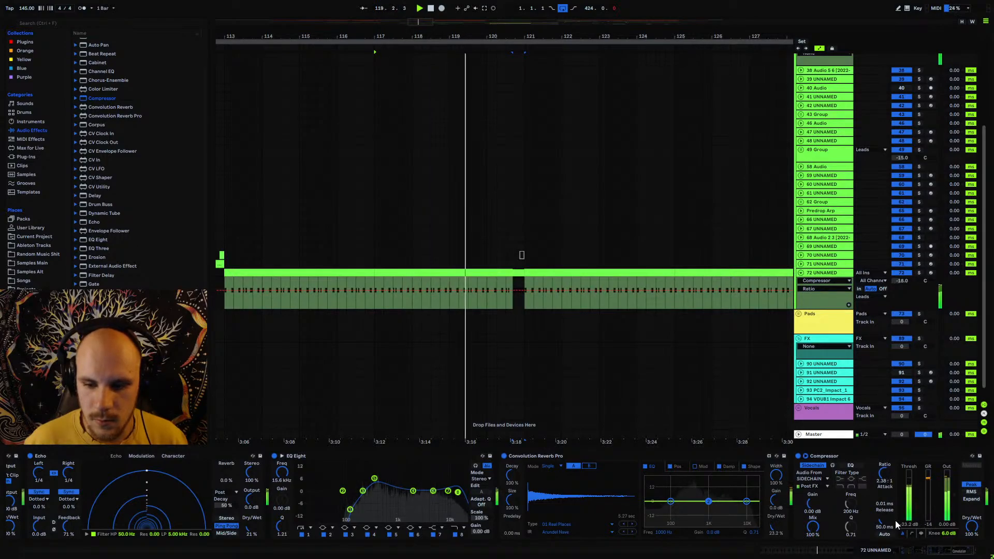
pyautogui.moveTo(885, 524); pyautogui.dragTo(885, 539)
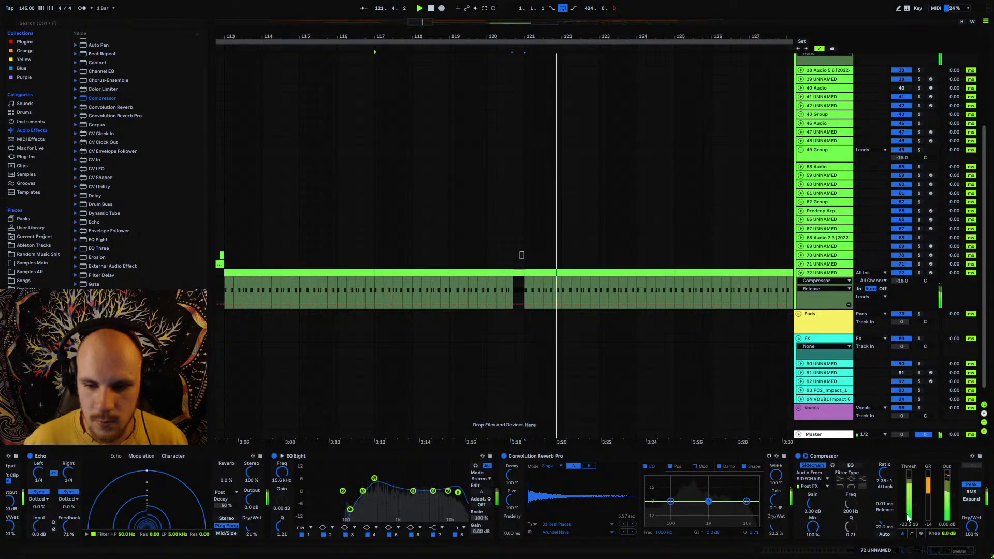
pyautogui.moveTo(915, 506); pyautogui.dragTo(916, 502)
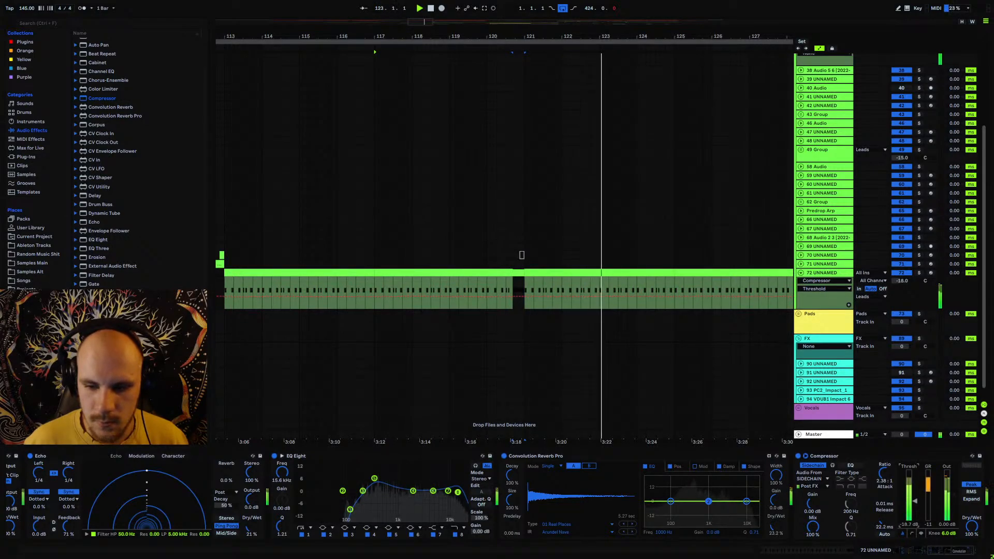
# - Deactivate the notes from 4.3.1 to the end of track 72's clip at bars 125–129, and play from bar 127
pyautogui.scroll(-2, 973, 510)
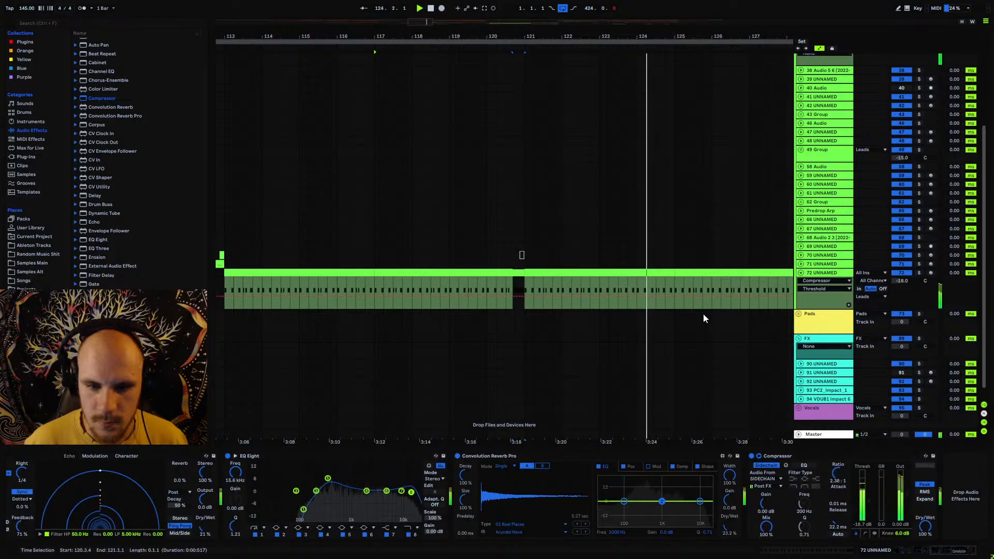
pyautogui.moveTo(589, 36)
pyautogui.mouseDown()
pyautogui.moveTo(465, 23)
pyautogui.moveTo(515, 29)
pyautogui.moveTo(502, 18)
pyautogui.moveTo(520, 78)
pyautogui.moveTo(520, 135)
pyautogui.moveTo(521, 107)
pyautogui.mouseUp()
pyautogui.click(531, 204)
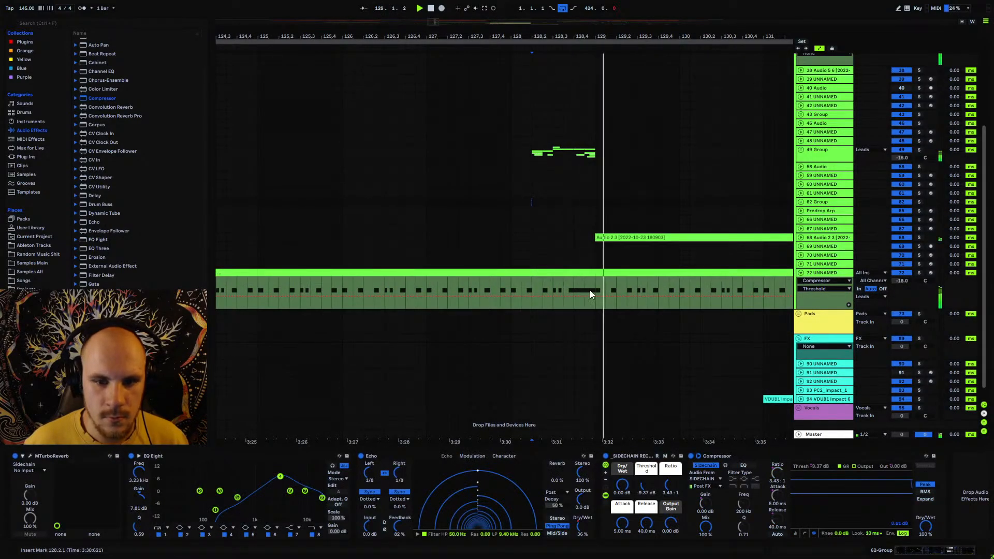
pyautogui.click(586, 274)
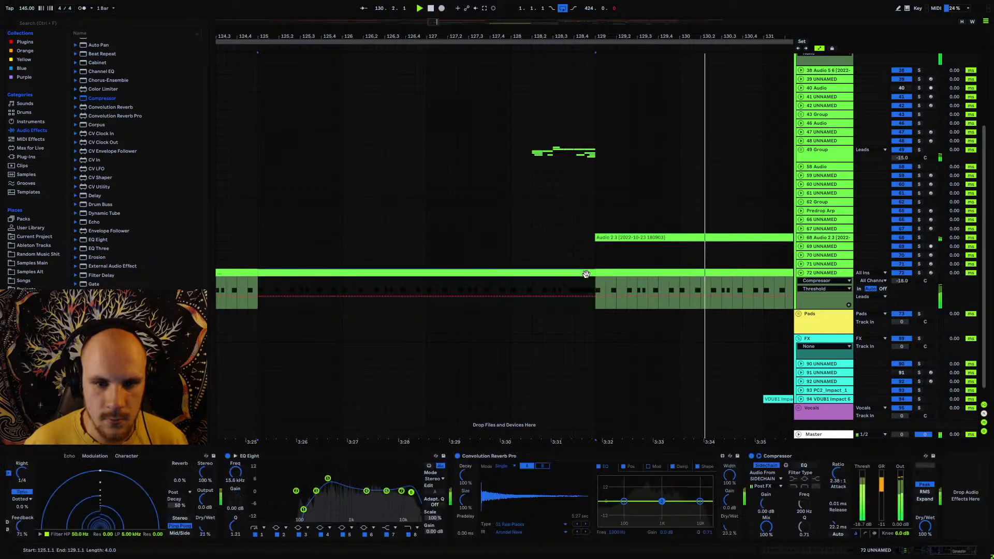
pyautogui.doubleClick(579, 274)
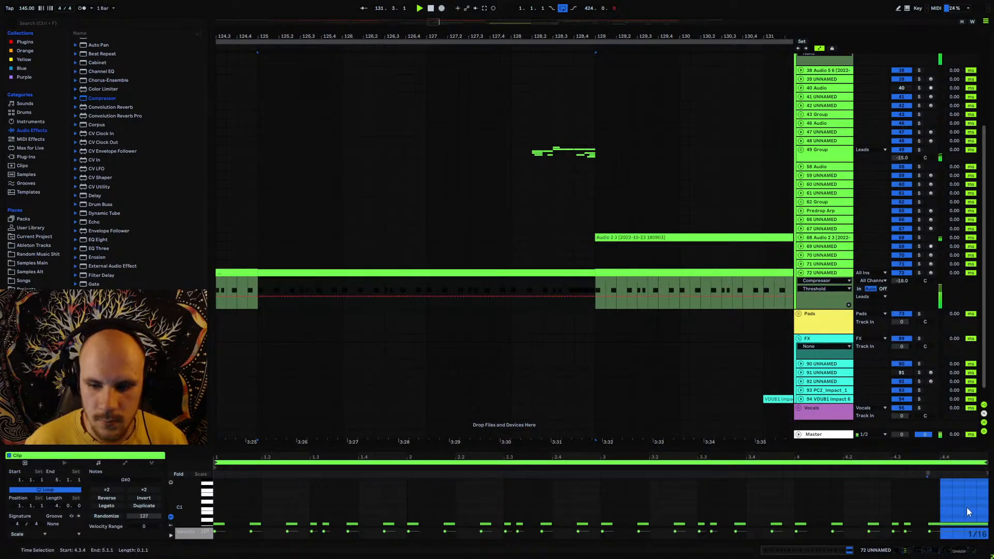
pyautogui.moveTo(968, 508); pyautogui.dragTo(886, 548)
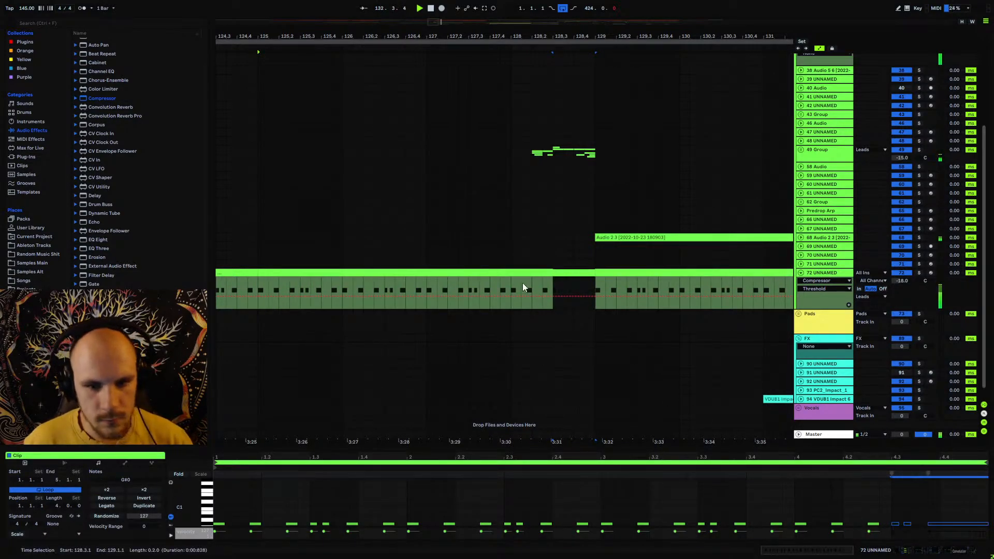
pyautogui.click(477, 281)
pyautogui.click(426, 284)
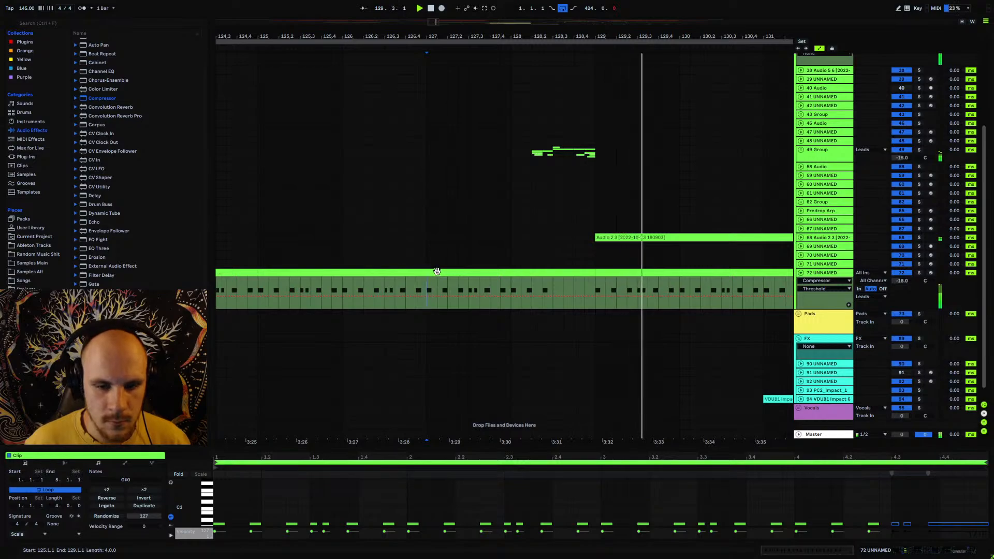
# - Delete the deactivated notes at the end of the clip, deactivate the note in beat 4.2, and replay from bar 127
pyautogui.press('Delete')
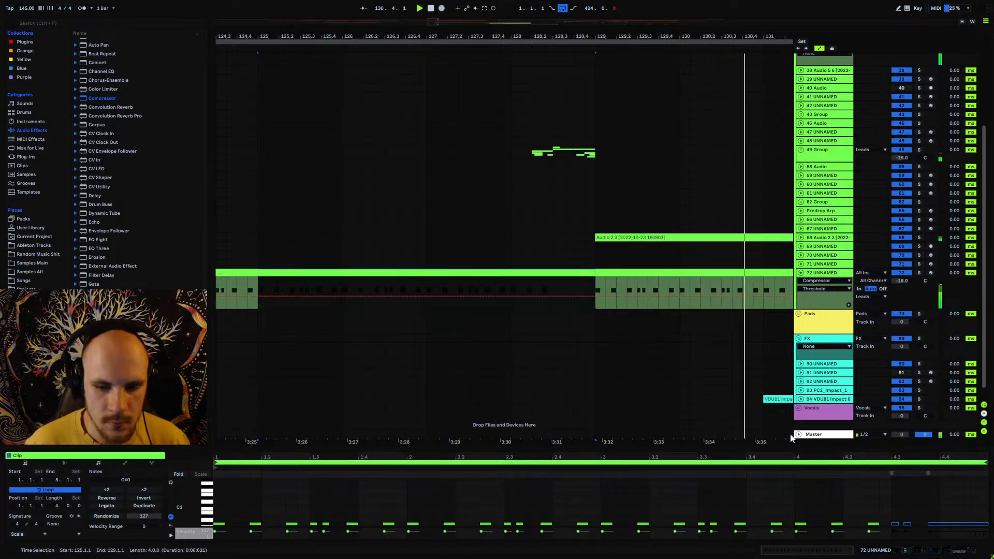
pyautogui.hotkey('ctrl', 'z')
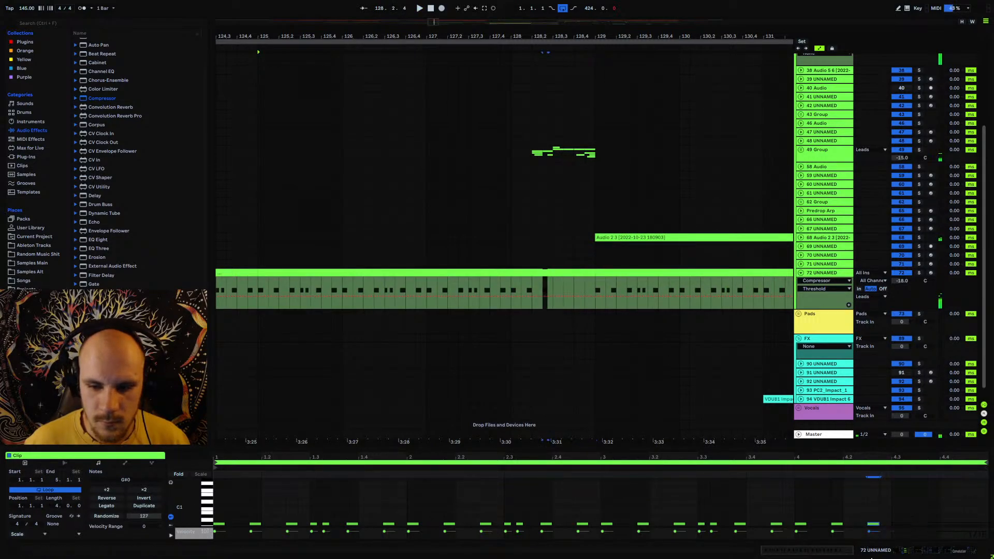
pyautogui.click(427, 281)
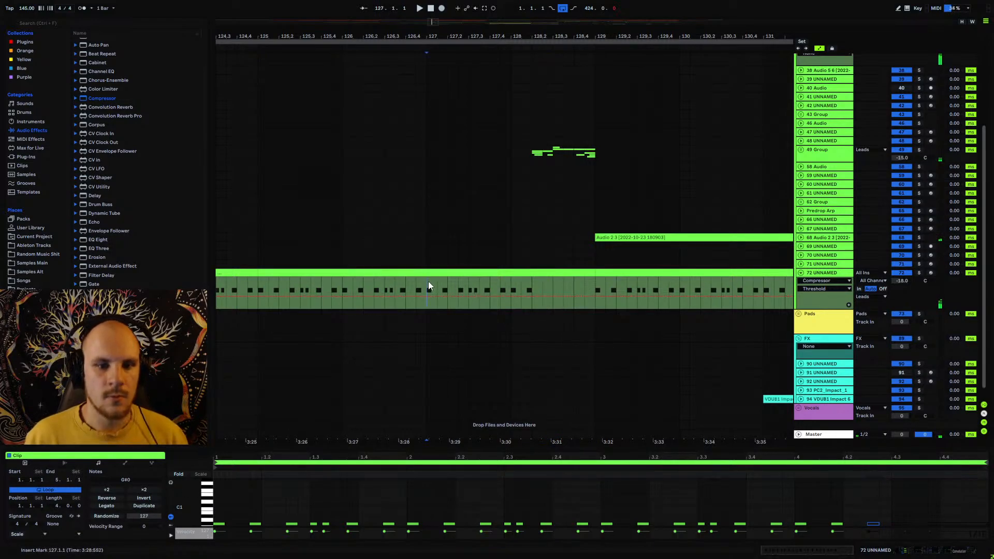
pyautogui.press('space')
# - Deactivate the G#0 note at 4.1.4, replay the transition from bar 127, and fold track 72
pyautogui.click(837, 524)
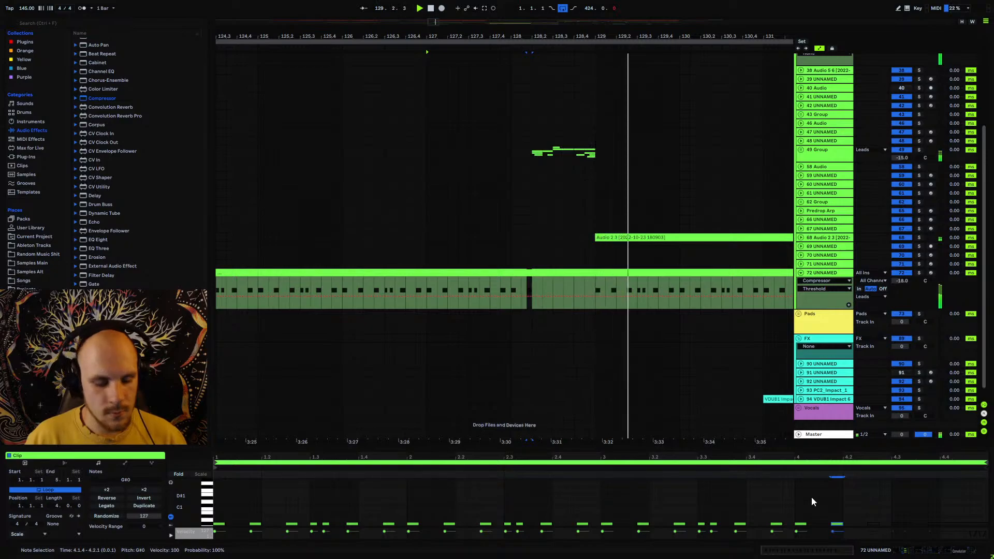
pyautogui.press('space')
pyautogui.press('space')
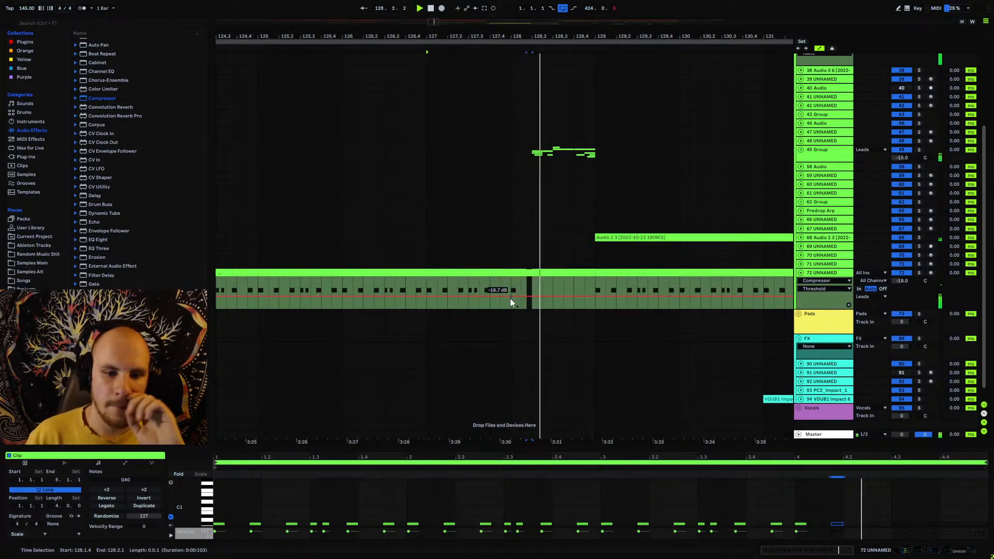
pyautogui.click(801, 273)
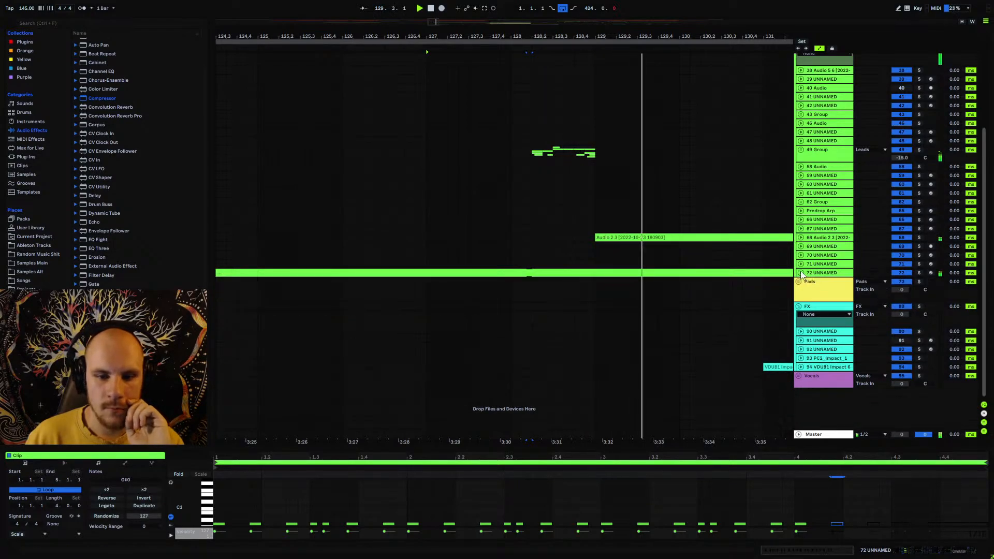
# - On track 72, automate EQ Eight's 8 Frequency A at 3.93 kHz around bar 128, rising back up to bar 129
pyautogui.click(801, 273)
pyautogui.doubleClick(822, 273)
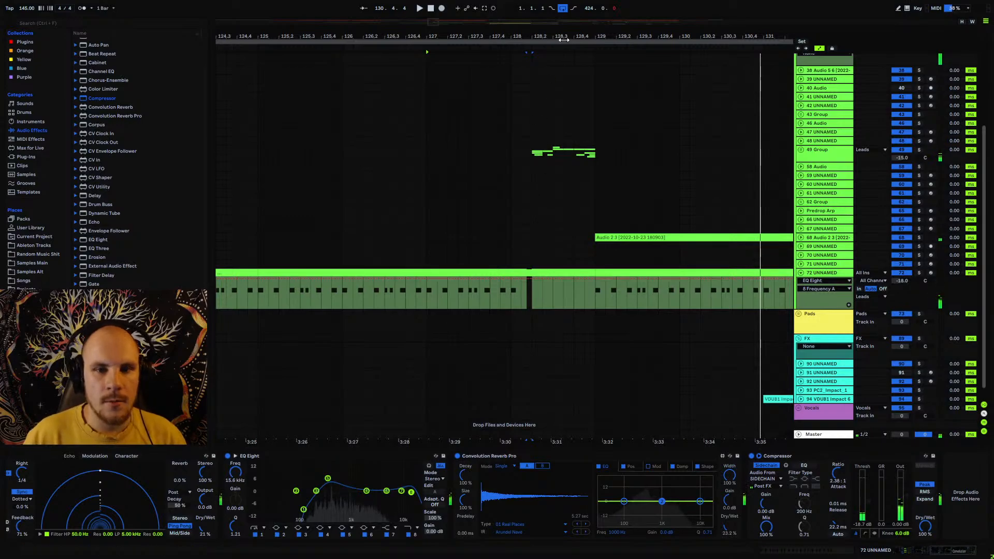
pyautogui.click(567, 290)
pyautogui.scroll(-5, 575, 290)
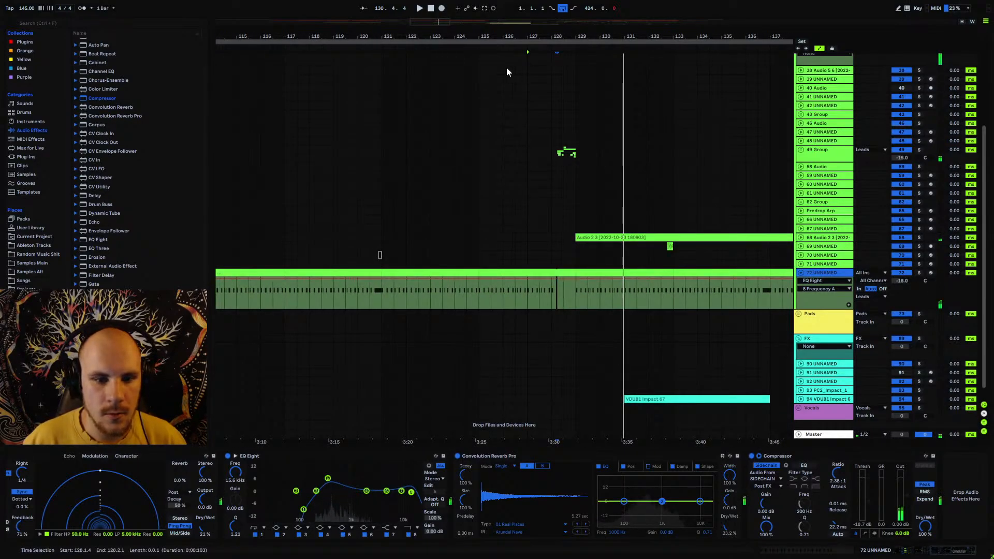
pyautogui.moveTo(530, 37); pyautogui.dragTo(555, 32)
pyautogui.moveTo(593, 279); pyautogui.dragTo(583, 285)
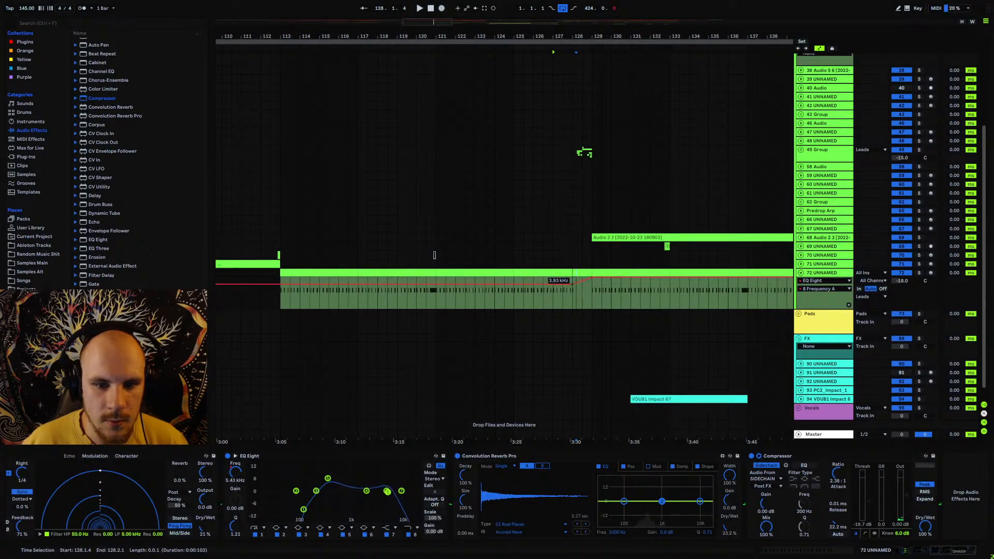
# - Play from bar 118 and lower the 8 Frequency A automation at the clip's start at bar 113 to about 1.29 kHz
pyautogui.click(393, 297)
pyautogui.press('space')
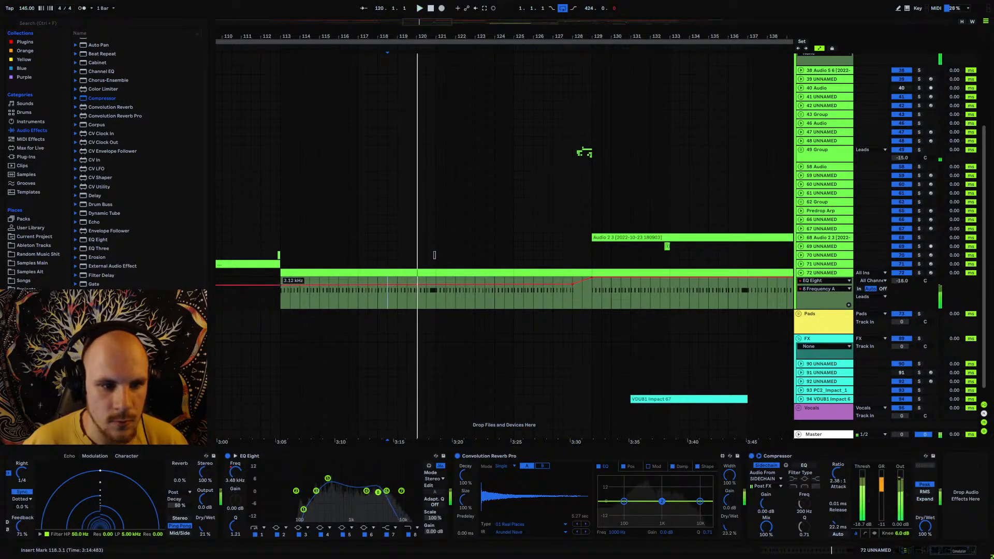
pyautogui.moveTo(282, 283); pyautogui.dragTo(280, 304)
pyautogui.click(279, 301)
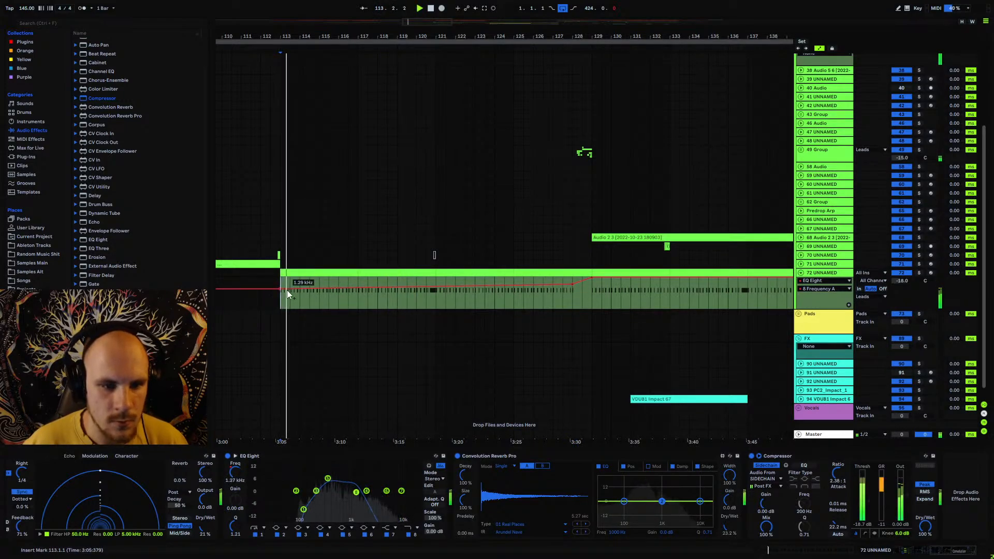
# - Play the filter sweep from bar 112.3 and try reactivating the short clip on track 70 just before bar 121
pyautogui.click(274, 272)
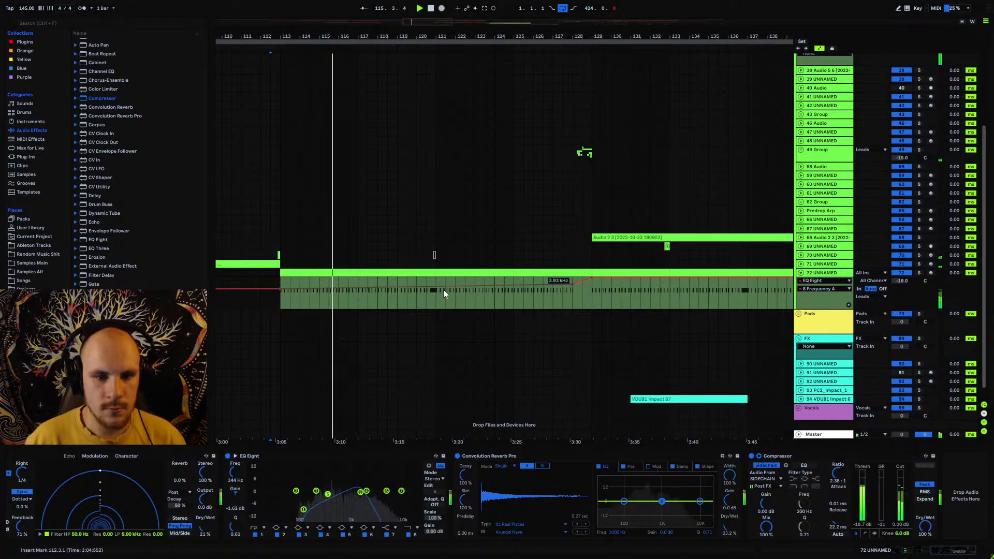
pyautogui.click(433, 255)
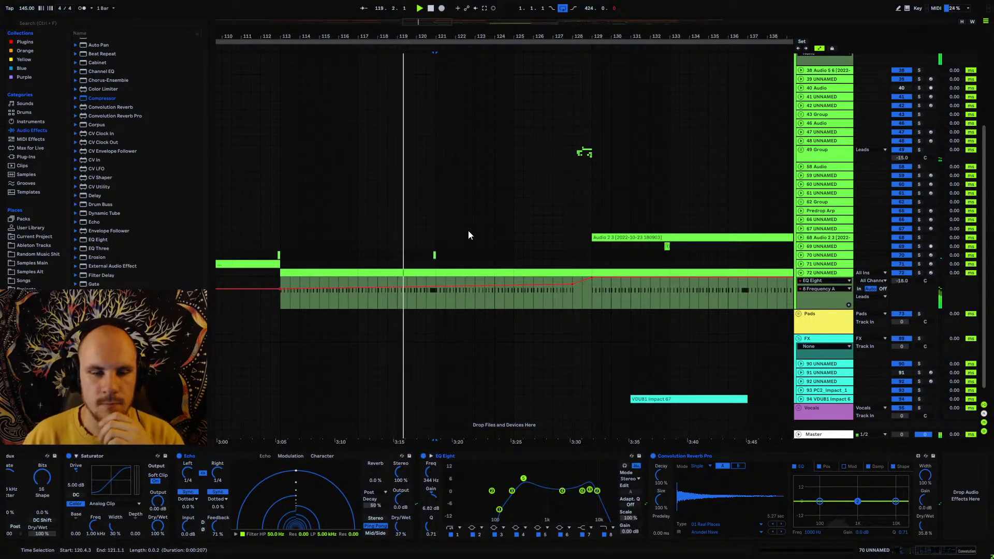
pyautogui.moveTo(470, 37); pyautogui.dragTo(470, 36)
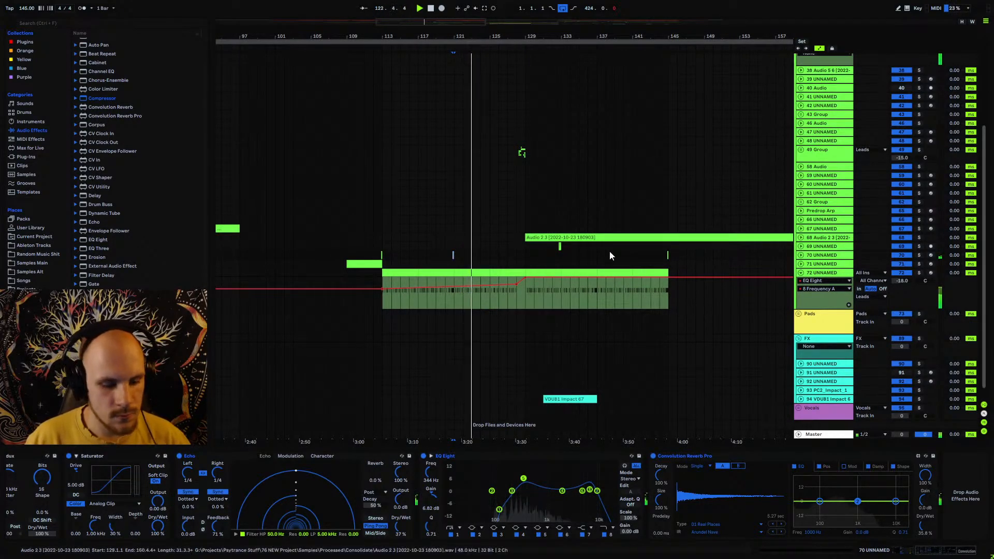
# - Check track 68's volume during playback and set track 72's volume to -17 dB, leaving both tracks folded
pyautogui.click(801, 273)
pyautogui.click(814, 273)
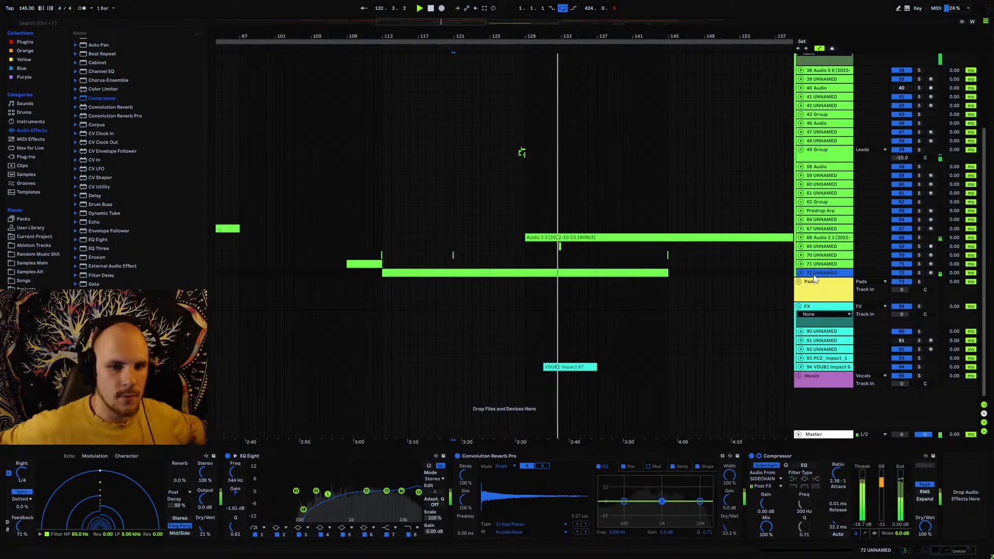
pyautogui.click(801, 237)
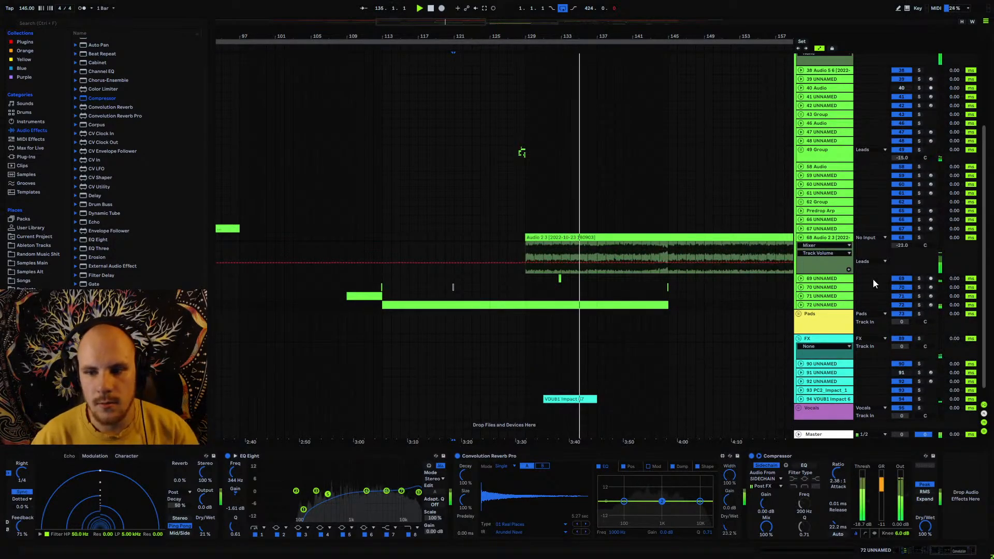
pyautogui.click(801, 238)
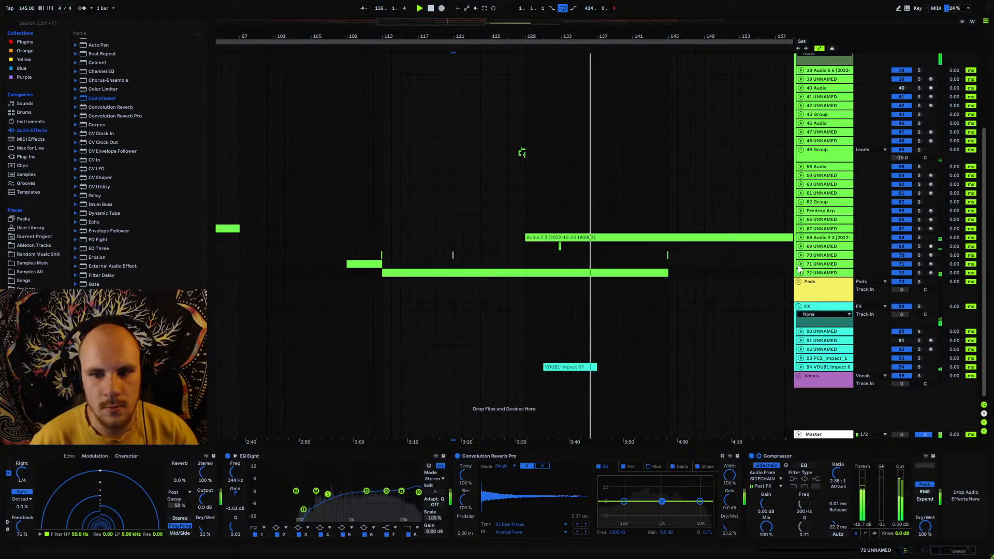
pyautogui.click(801, 273)
pyautogui.click(899, 282)
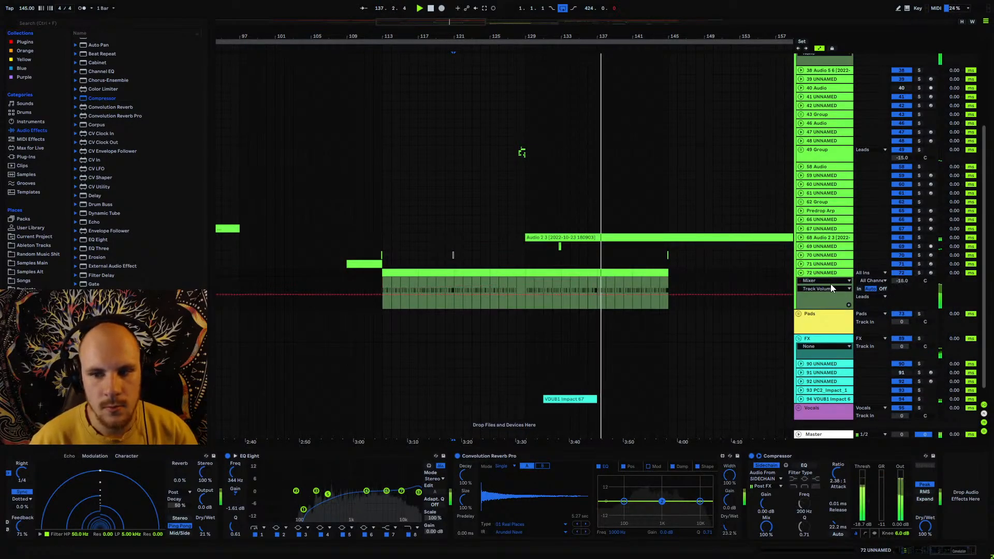
pyautogui.click(801, 273)
pyautogui.press('+')
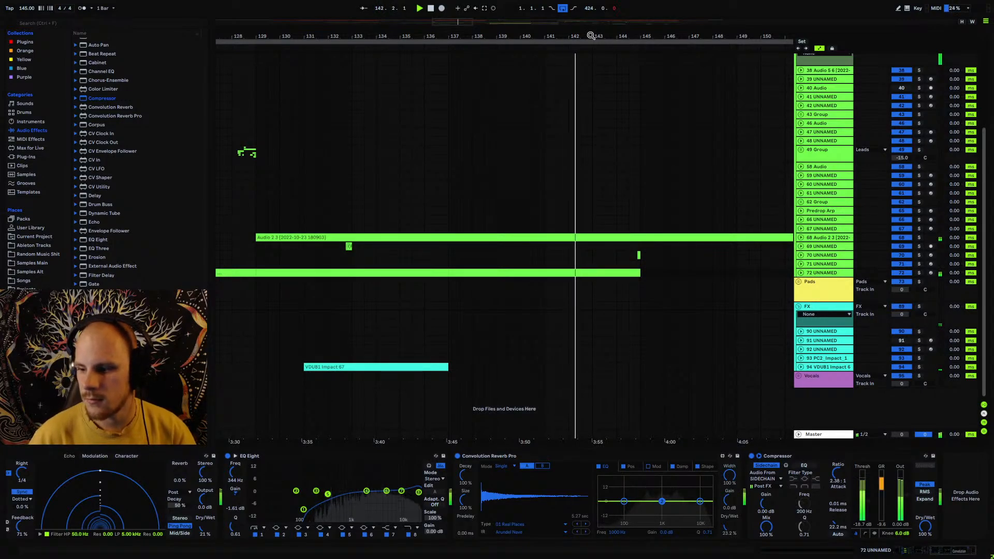
pyautogui.moveTo(592, 36); pyautogui.dragTo(592, 8)
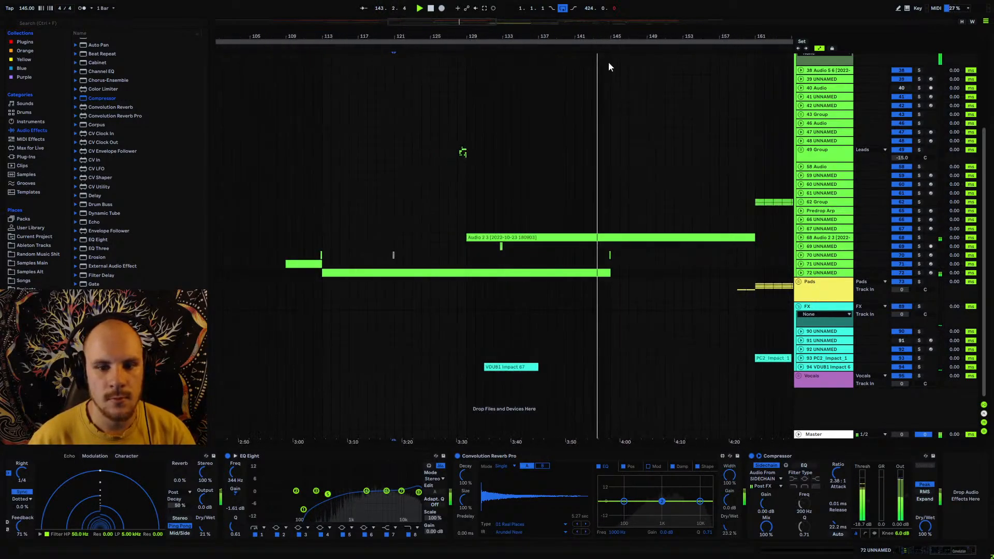
pyautogui.click(801, 273)
pyautogui.click(820, 275)
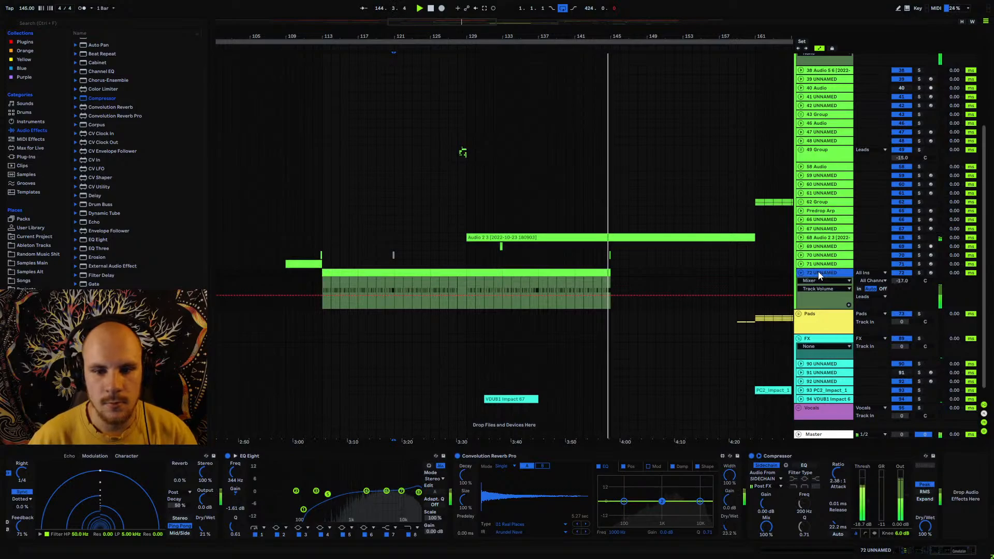
pyautogui.click(801, 273)
# - Unfold the Basses group and track 35 to show its Utility and MFilter automation lanes, and stop playback
pyautogui.scroll(3, 607, 267)
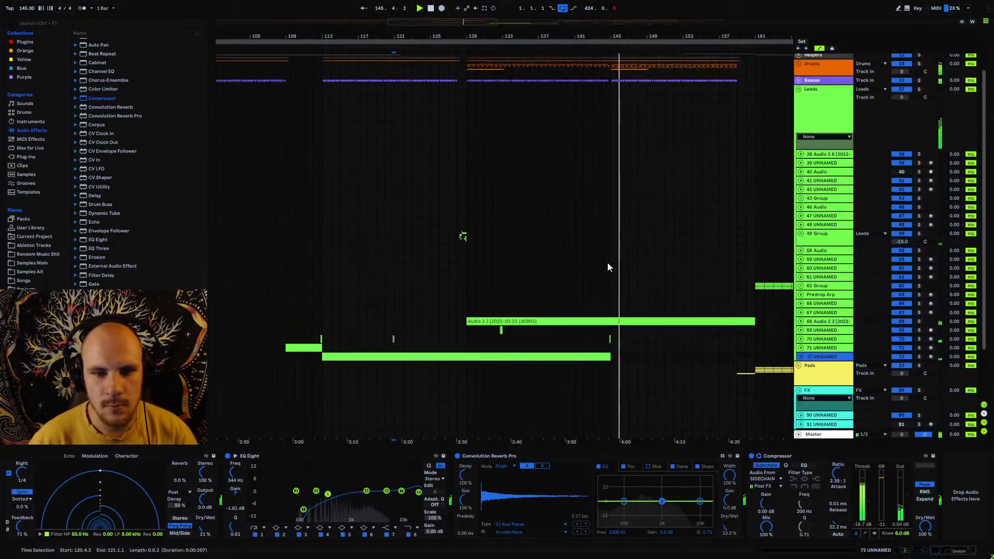
pyautogui.scroll(2, 607, 262)
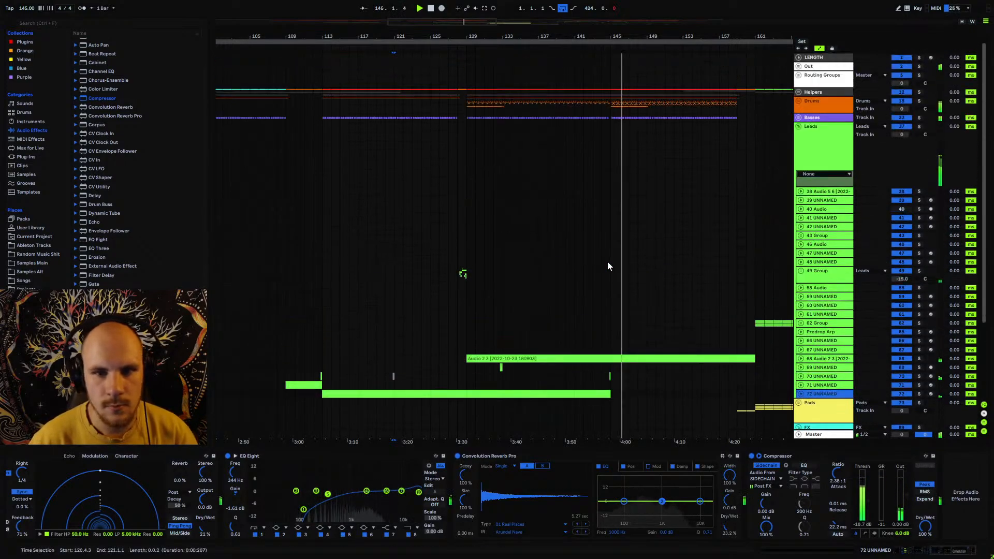
pyautogui.click(799, 118)
pyautogui.click(836, 119)
pyautogui.click(803, 151)
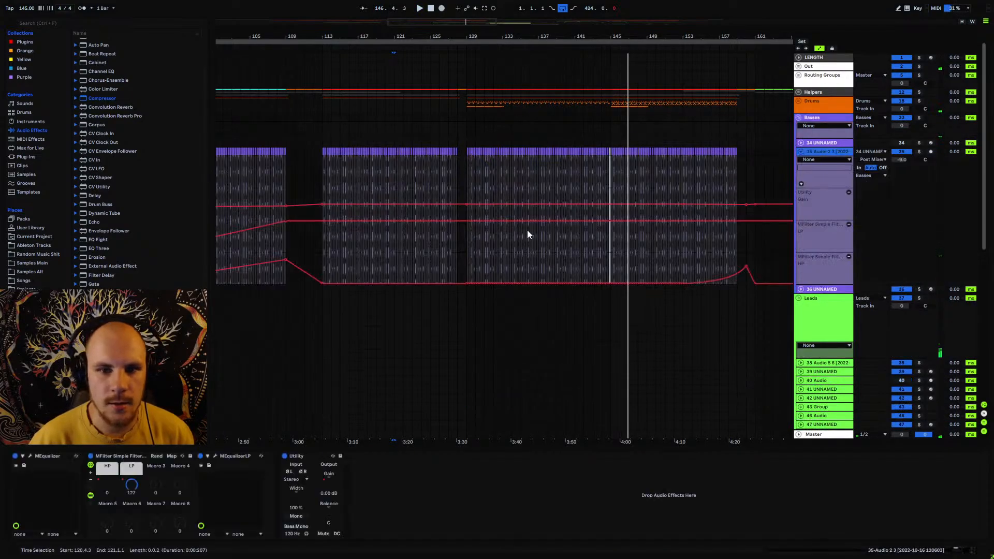
# - Draw a curved rise in track 35's MFilter HP automation from about bar 137, peaking just before bar 145 and dropping back at 145
pyautogui.scroll(5, 685, 174)
pyautogui.scroll(-2, 684, 173)
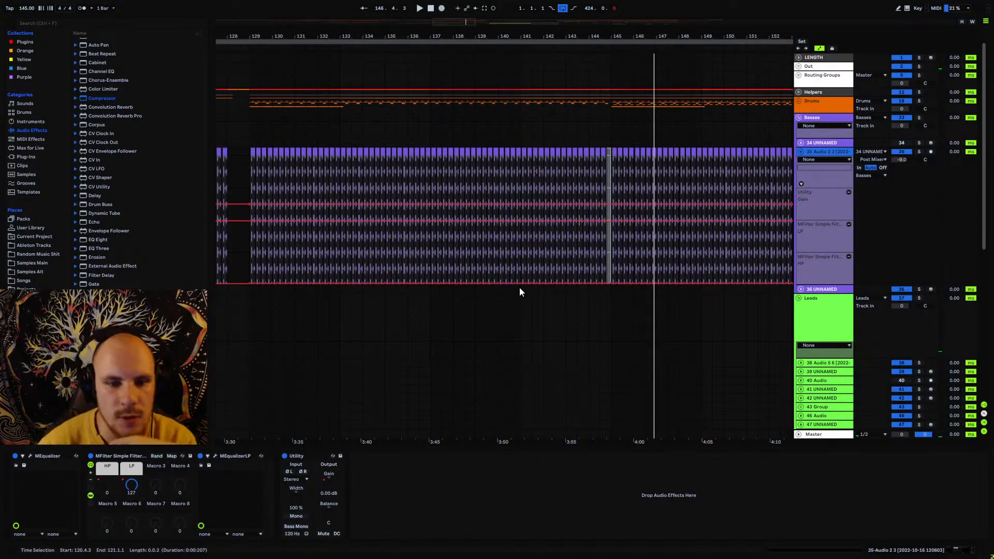
pyautogui.moveTo(415, 35); pyautogui.dragTo(460, 26)
pyautogui.moveTo(490, 263); pyautogui.dragTo(610, 259)
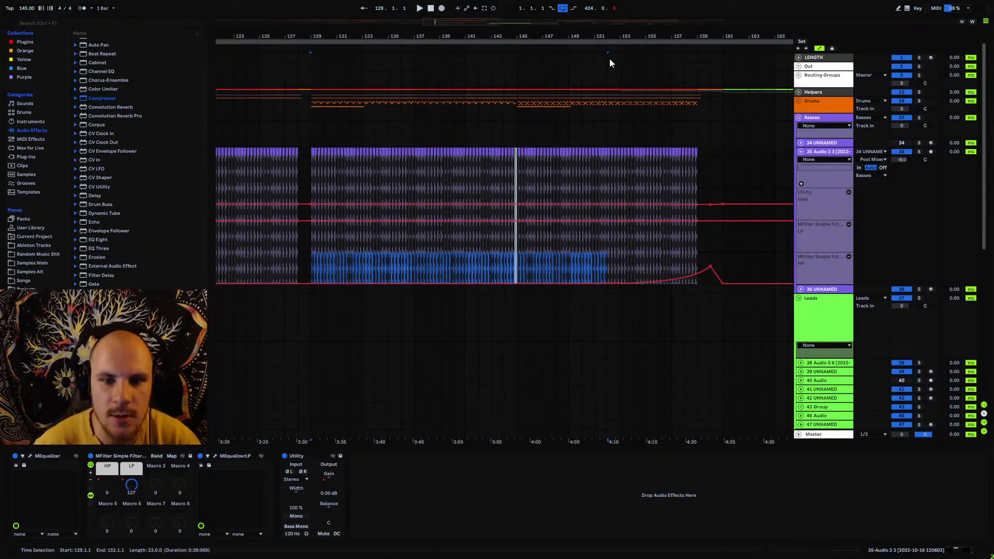
pyautogui.moveTo(615, 37); pyautogui.dragTo(614, 67)
pyautogui.moveTo(598, 268); pyautogui.dragTo(617, 267)
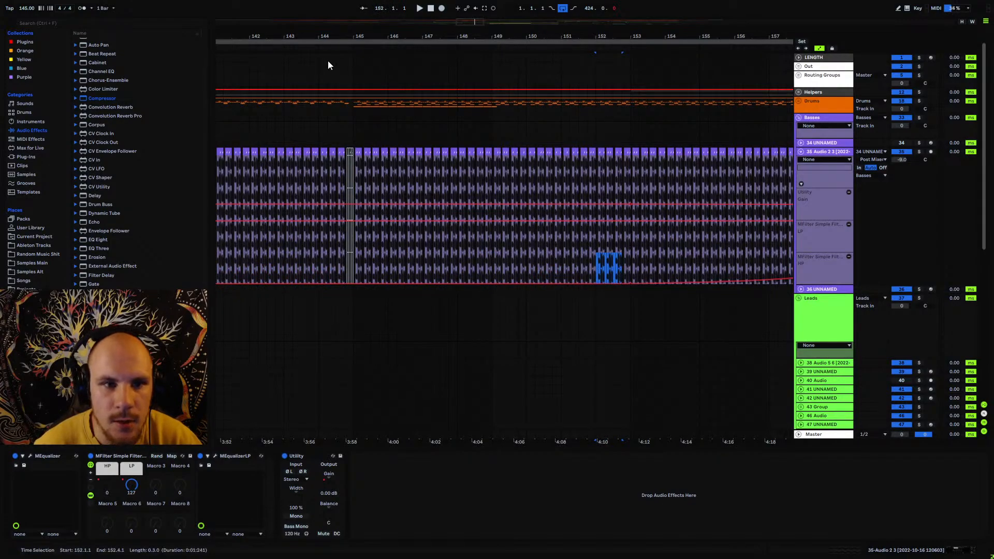
pyautogui.hscroll(-5, 521, 213)
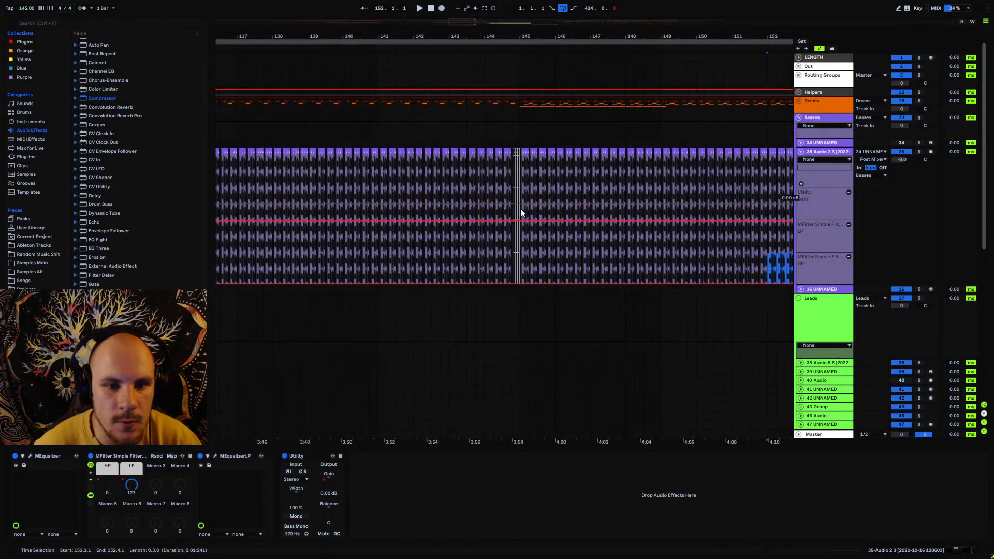
pyautogui.click(519, 284)
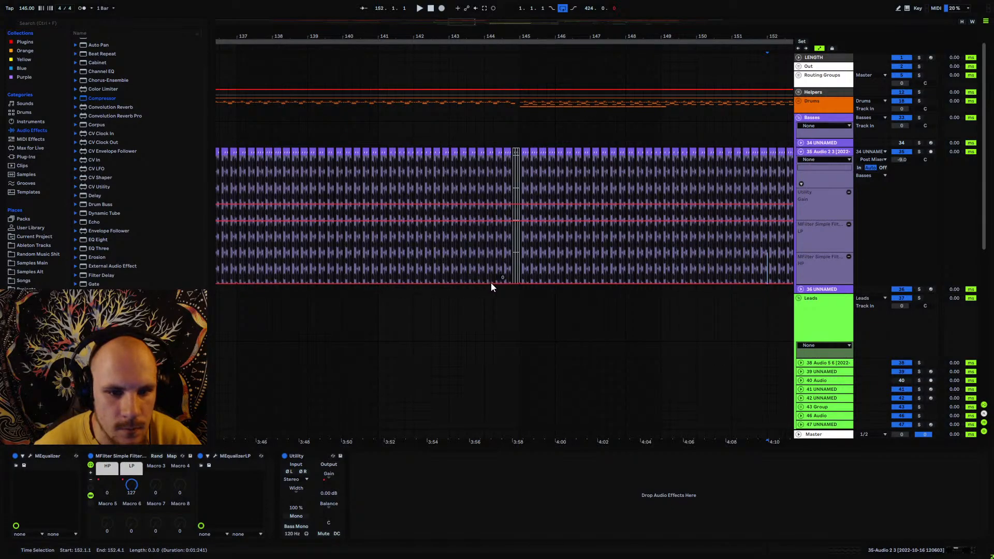
pyautogui.moveTo(511, 284); pyautogui.dragTo(511, 268)
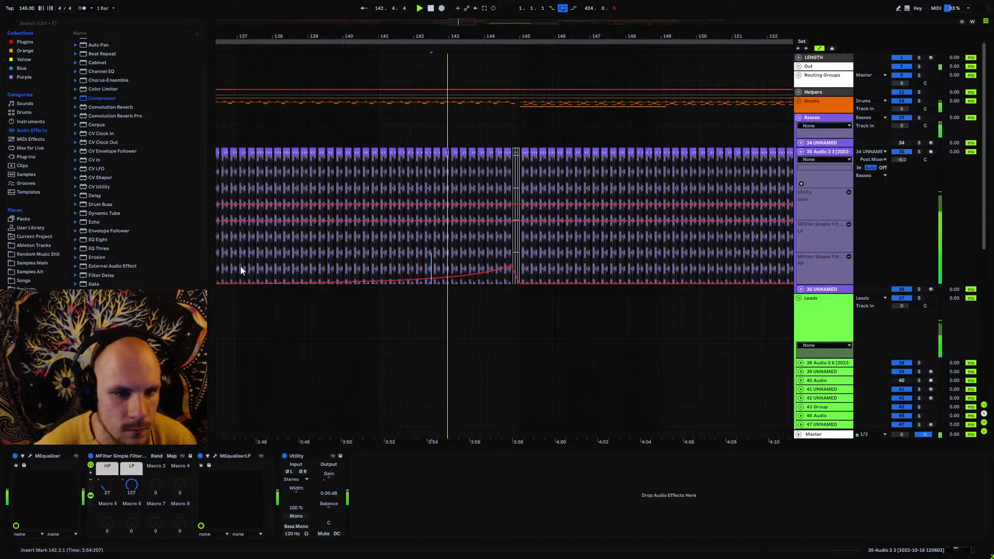
# - Copy the HP automation from 137.1.1 to 145.1.1 on track 35 into the same bars of the kick track 19's HP lane
pyautogui.moveTo(241, 266); pyautogui.dragTo(520, 267)
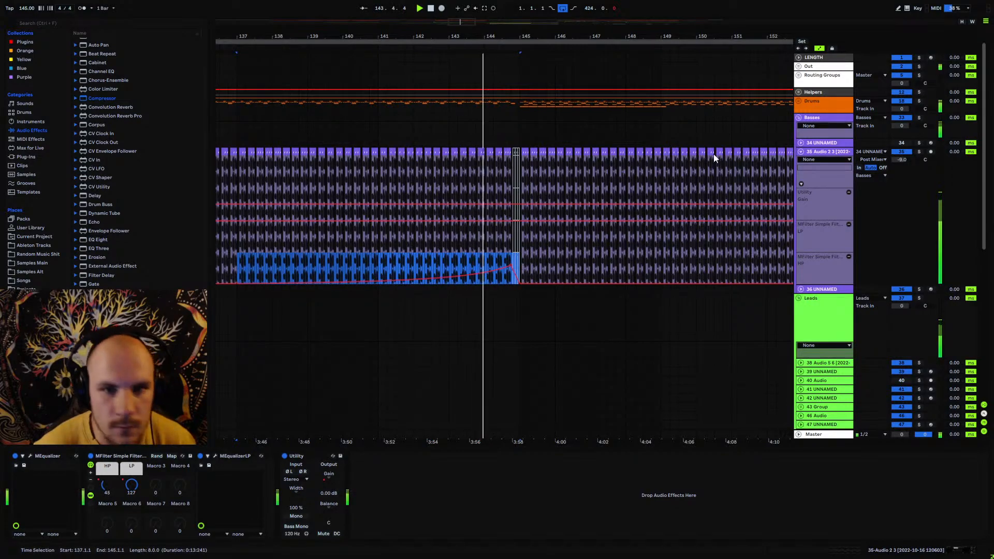
pyautogui.click(799, 101)
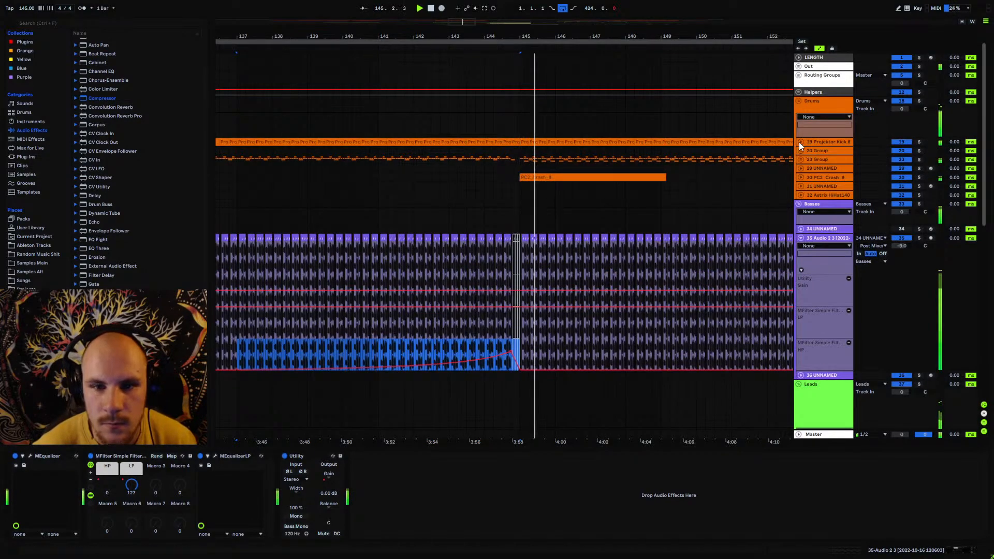
pyautogui.click(800, 142)
pyautogui.press('space')
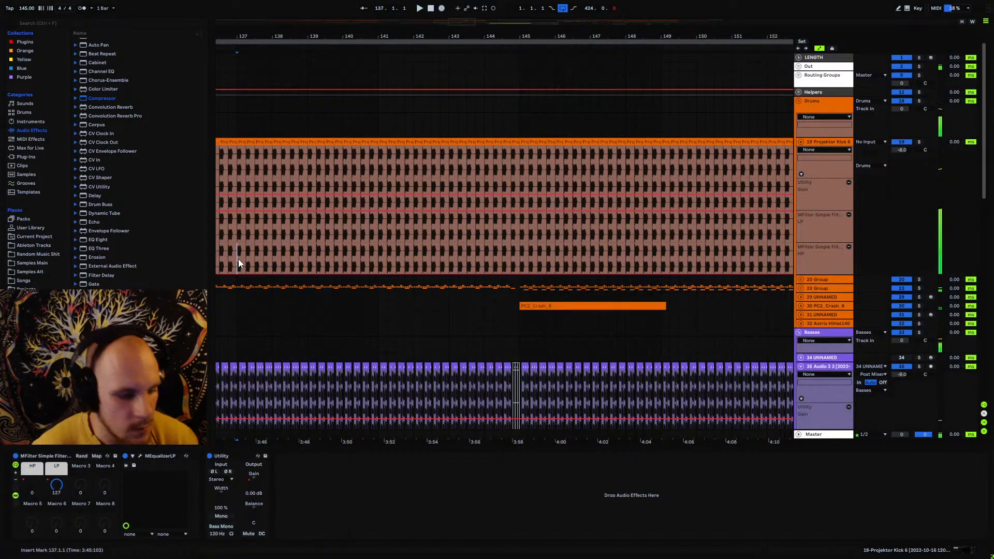
pyautogui.click(238, 265)
pyautogui.click(801, 142)
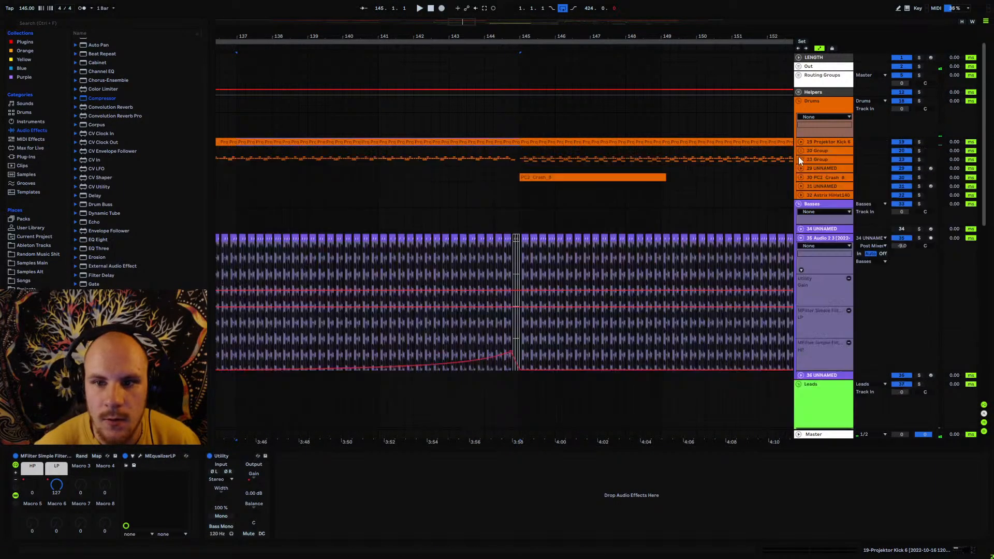
# - On drum subgroup 23, automate the Utility gain to fall gradually from 0 dB at bar 137 to 144.3.4 and return at bar 145
pyautogui.click(800, 159)
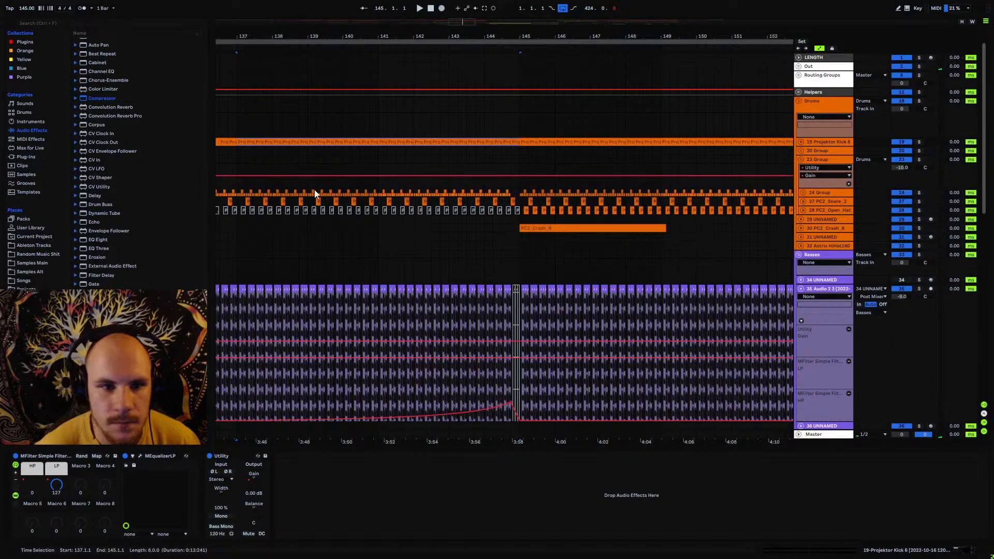
pyautogui.click(236, 176)
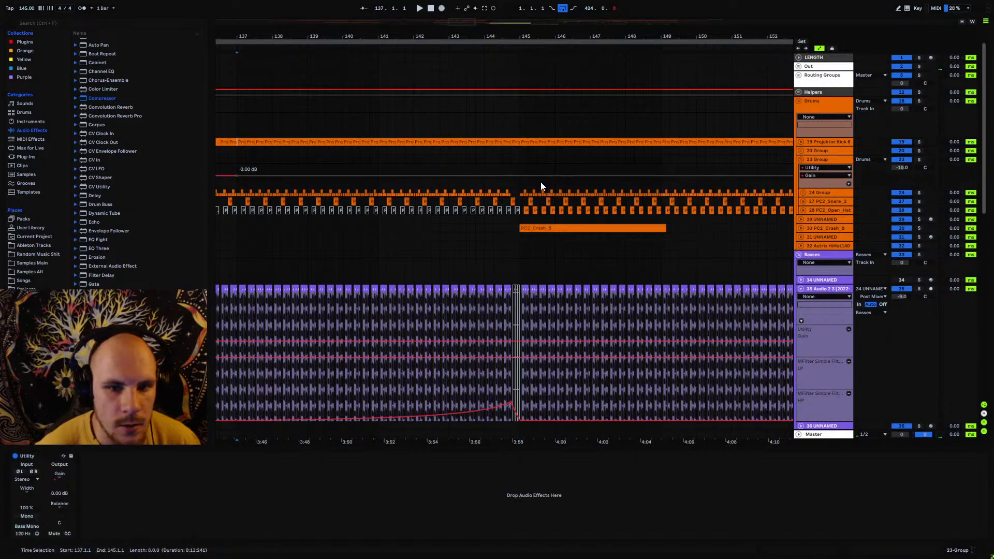
pyautogui.rightClick(510, 177)
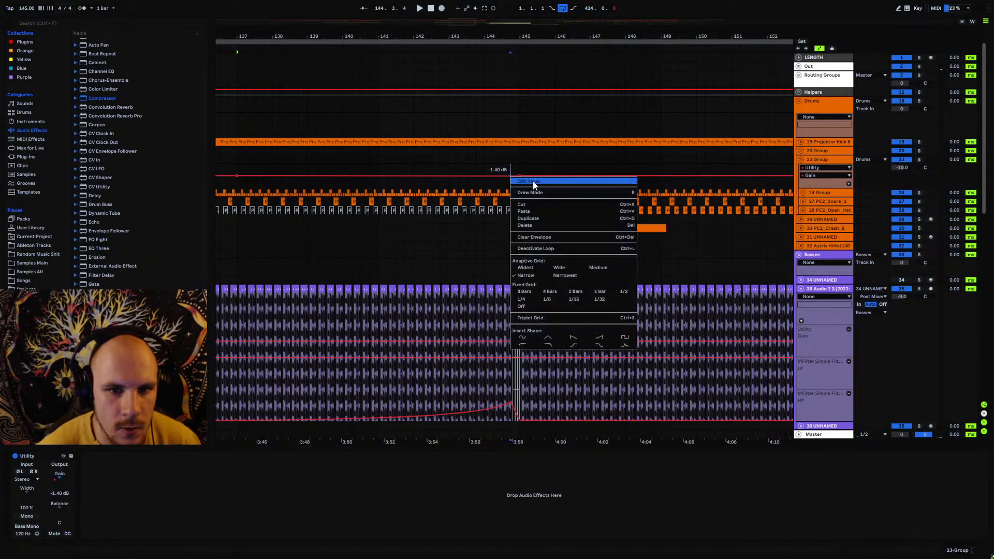
pyautogui.click(533, 181)
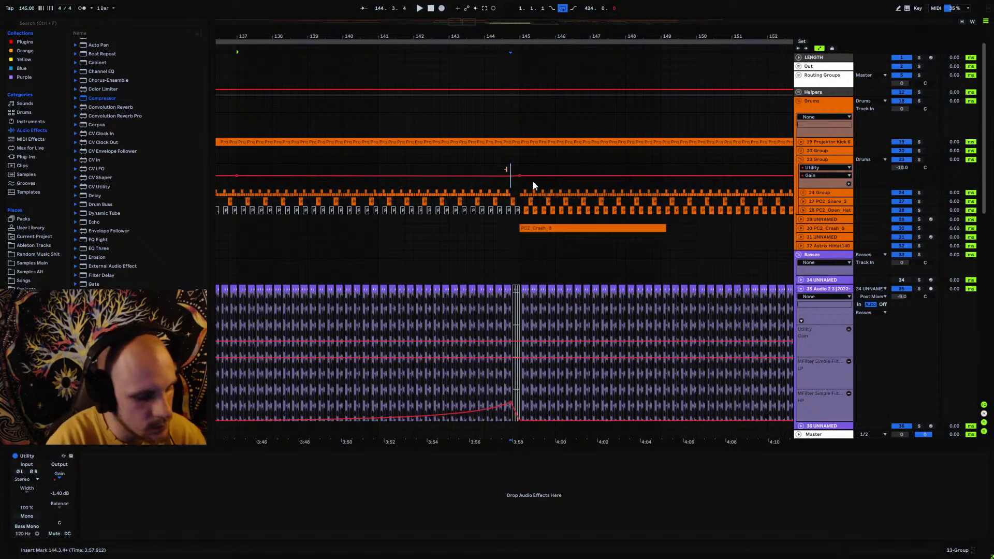
# - Play the transition from bar 137 through bar 145 while folding group 23 and track 35
pyautogui.press('space')
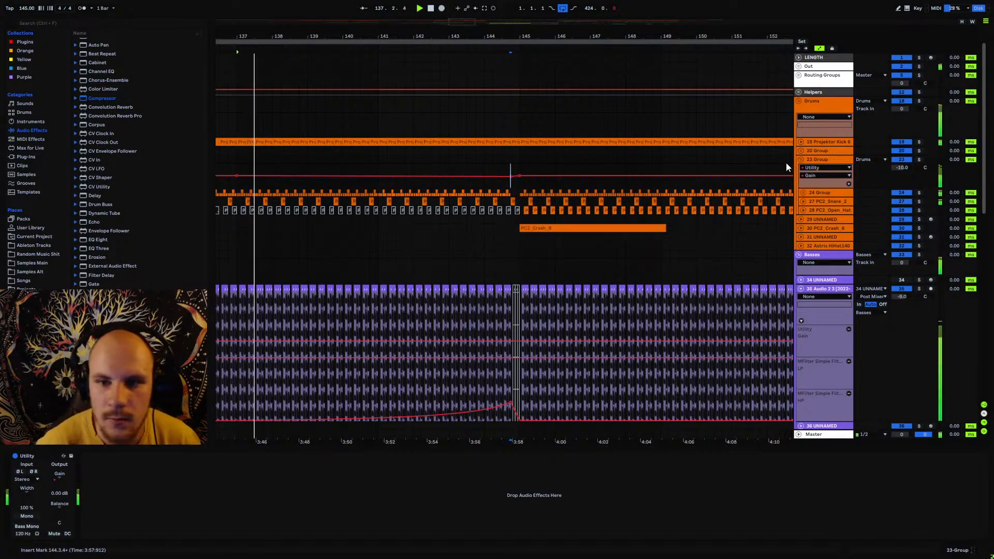
pyautogui.click(802, 160)
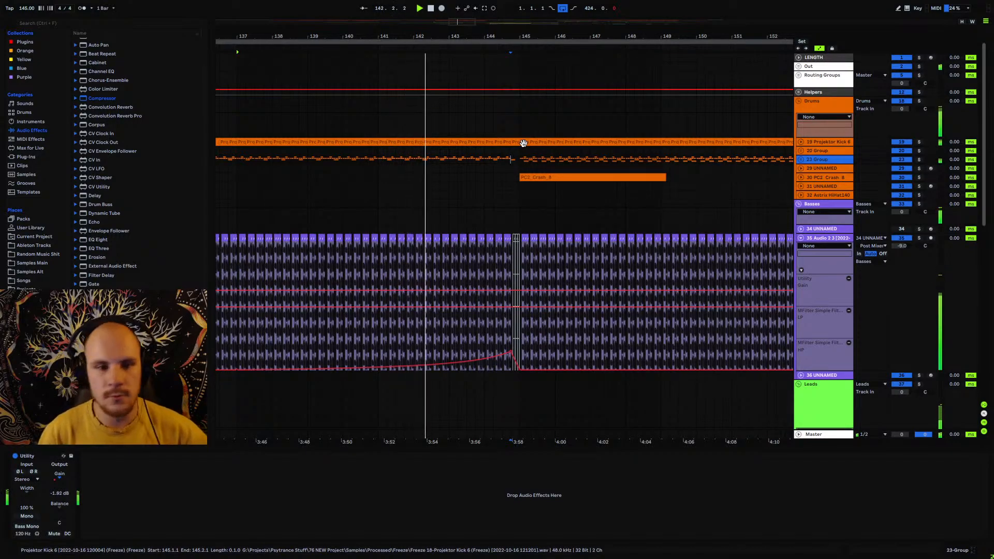
pyautogui.click(801, 239)
pyautogui.moveTo(508, 37)
pyautogui.mouseDown()
pyautogui.moveTo(611, 106)
pyautogui.moveTo(565, 102)
pyautogui.moveTo(481, 69)
pyautogui.moveTo(476, 42)
pyautogui.mouseUp()
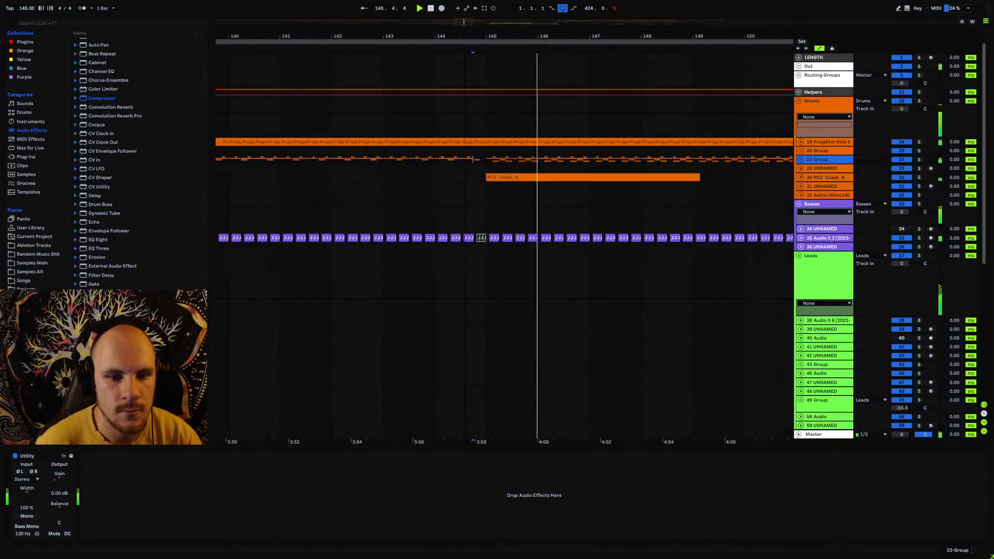
# - Play the lead tracks from around bar 144 to check how they run into bar 145
pyautogui.scroll(-5, 481, 243)
pyautogui.scroll(-4, 449, 284)
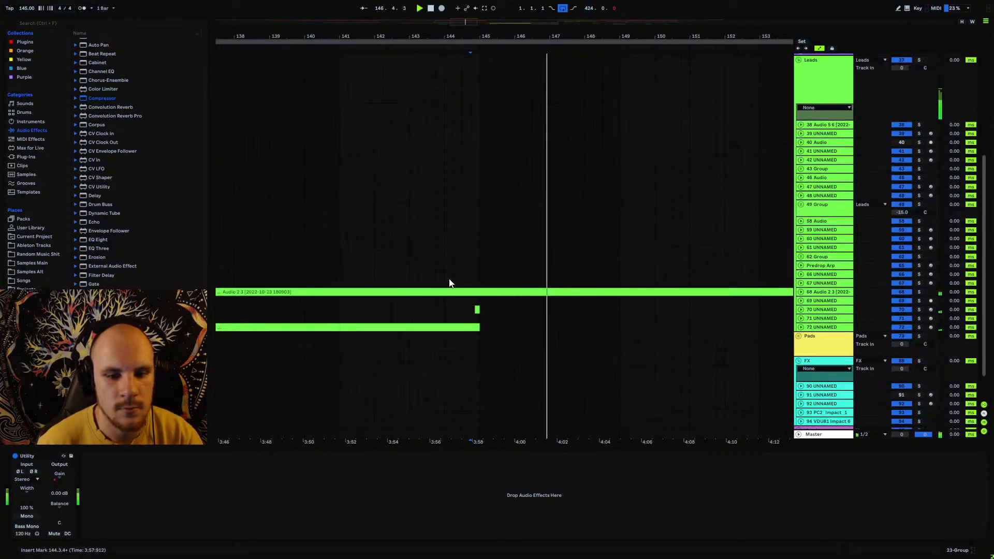
pyautogui.click(456, 311)
pyautogui.click(437, 309)
pyautogui.click(444, 311)
pyautogui.press('space')
pyautogui.press('space')
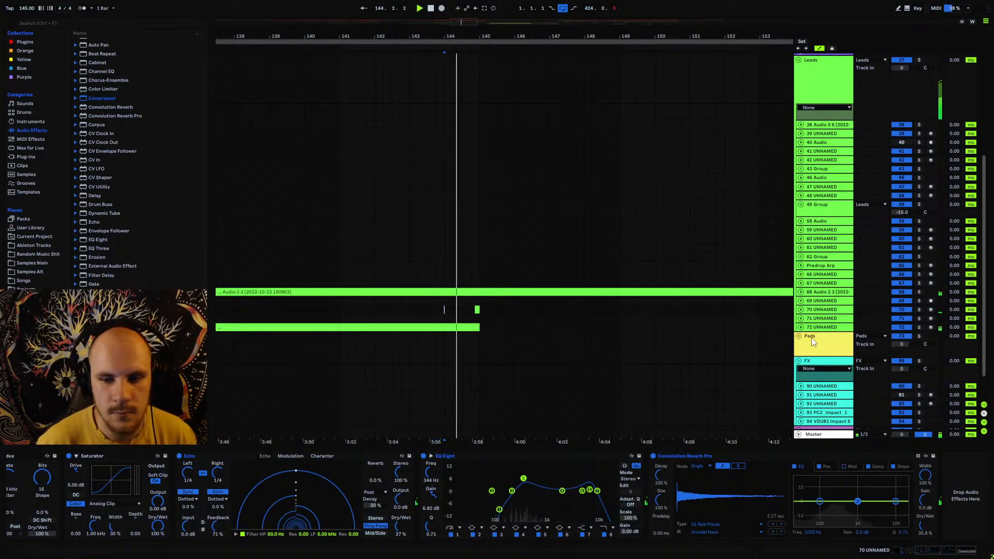
# - Shorten the lead clip on track 72 to end at 144.4.1 and play the transition
pyautogui.click(801, 327)
pyautogui.moveTo(480, 328); pyautogui.dragTo(469, 328)
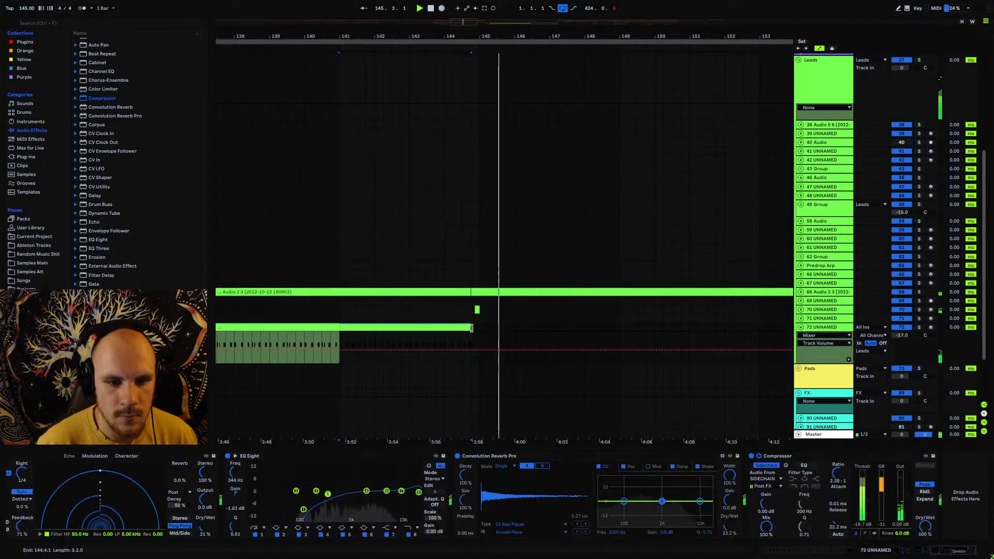
pyautogui.press('space')
pyautogui.press('space')
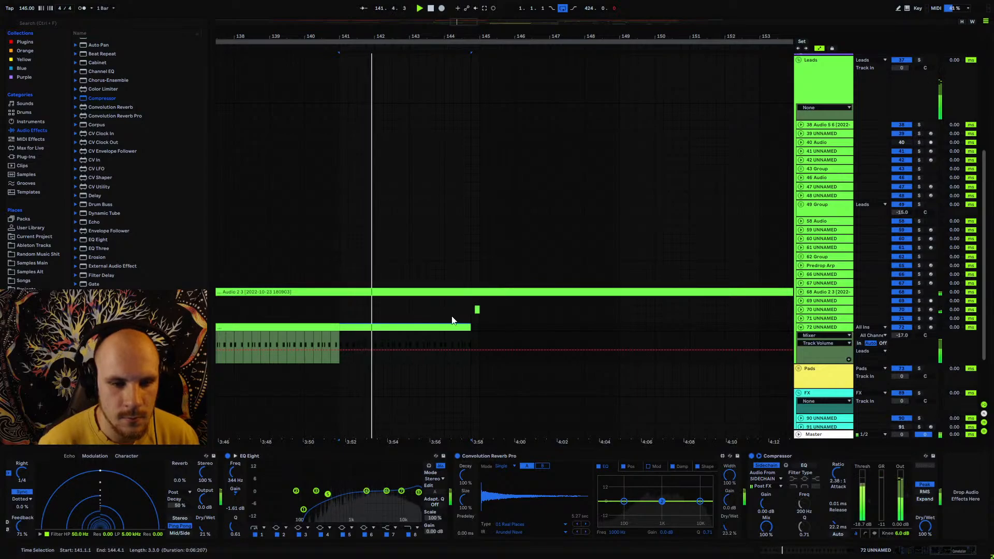
pyautogui.click(436, 317)
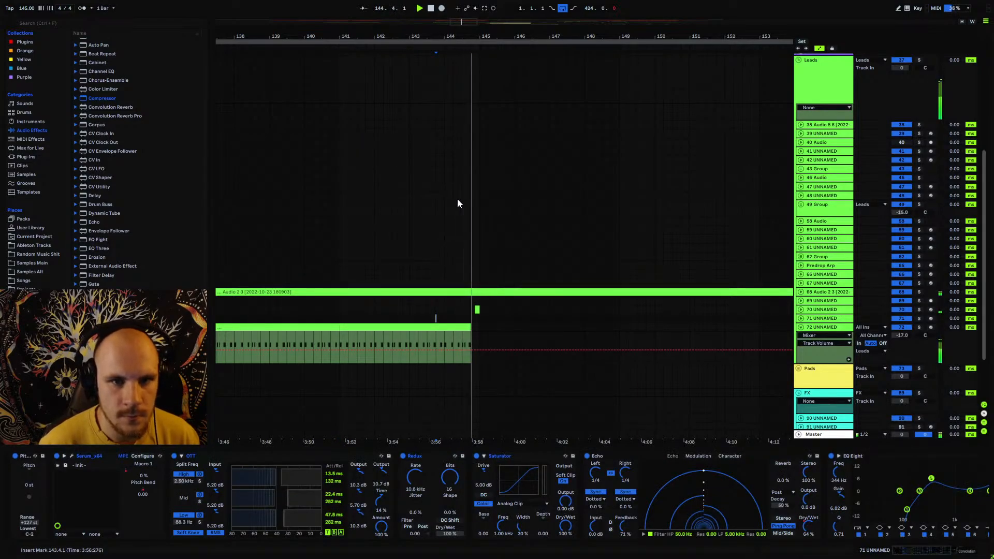
# - Shorten track 72's lead clip further to end at about 144.3.3, play it, and unfold track 68 in place of track 72
pyautogui.click(467, 328)
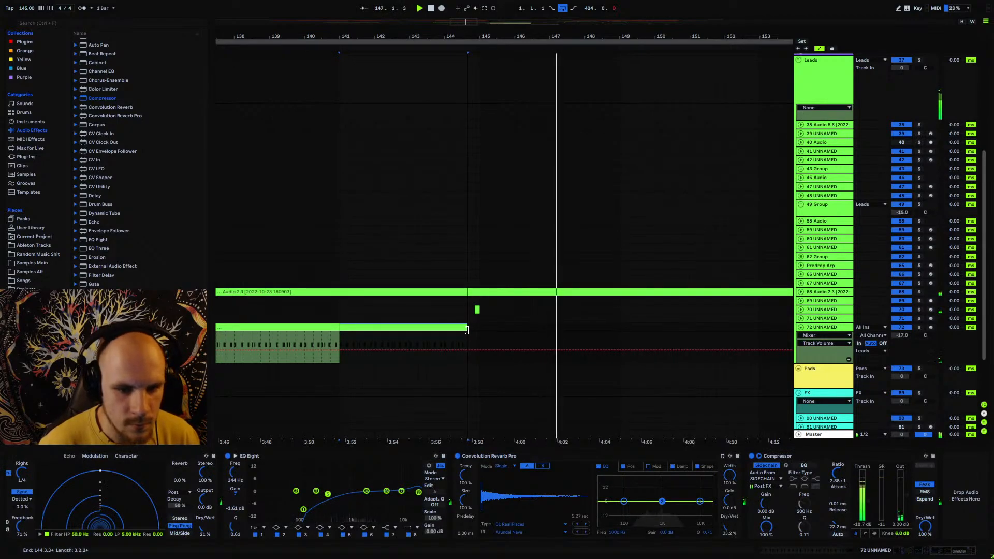
pyautogui.click(405, 340)
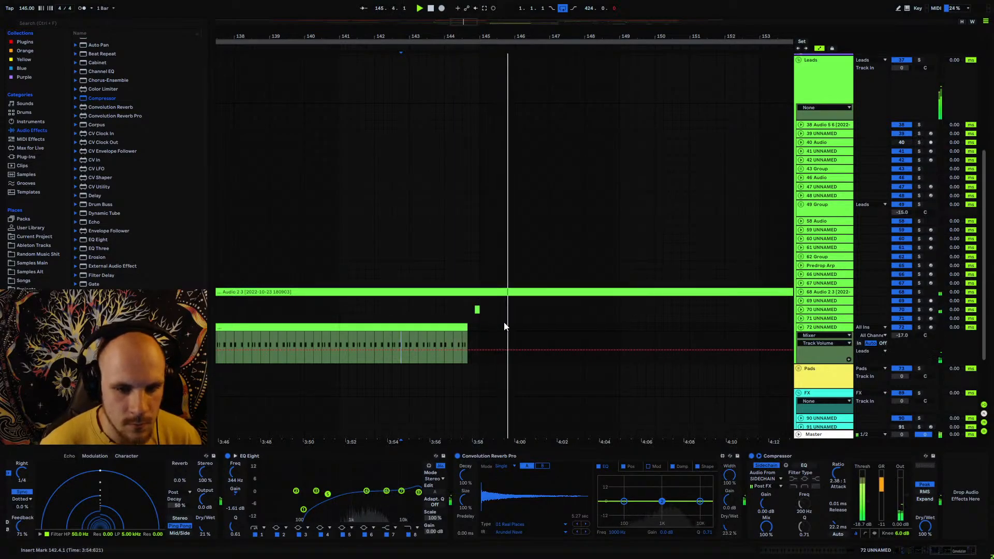
pyautogui.click(801, 327)
pyautogui.click(801, 292)
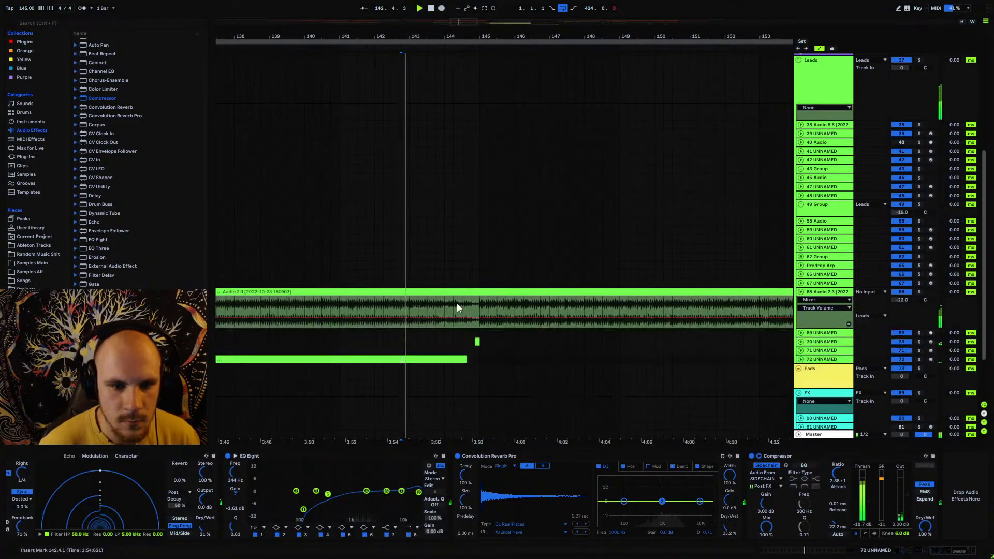
pyautogui.click(457, 303)
pyautogui.moveTo(461, 306); pyautogui.dragTo(470, 300)
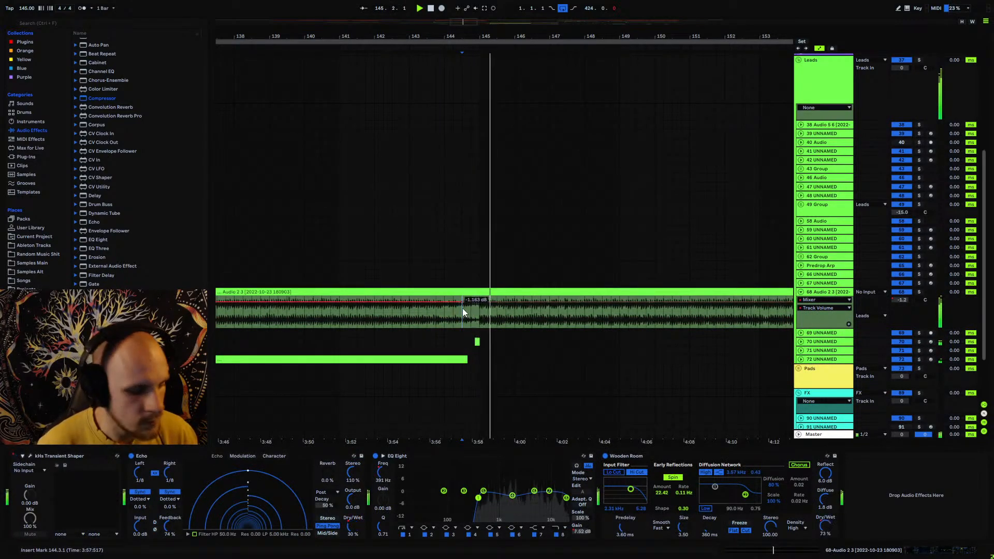
pyautogui.hotkey('ctrl', 'z')
# - Deactivate the part of track 68's audio clip from 144.3.1 to 145.1.1 and play the transition from 141.1.1
pyautogui.press('space')
pyautogui.moveTo(466, 303); pyautogui.dragTo(477, 295)
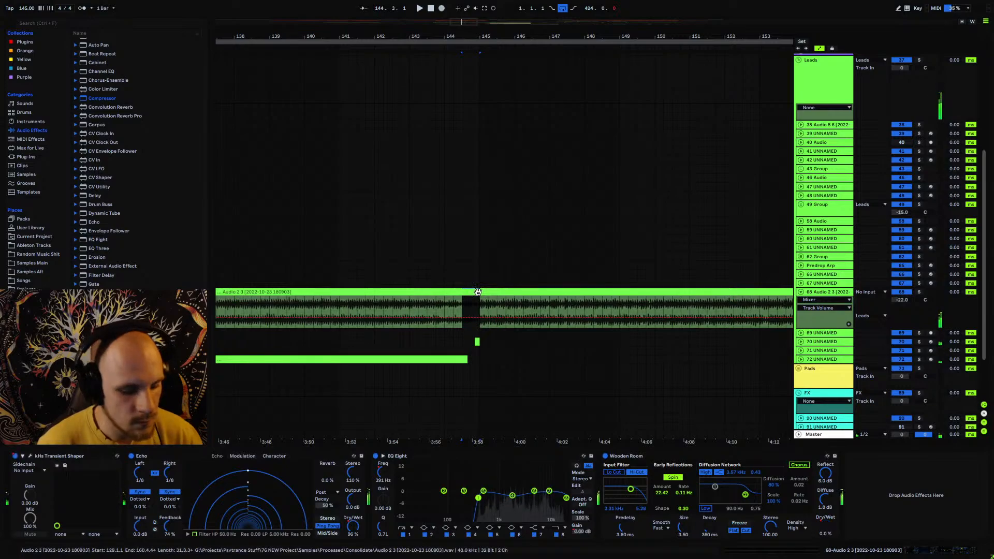
pyautogui.press('0')
pyautogui.click(465, 303)
pyautogui.press('space')
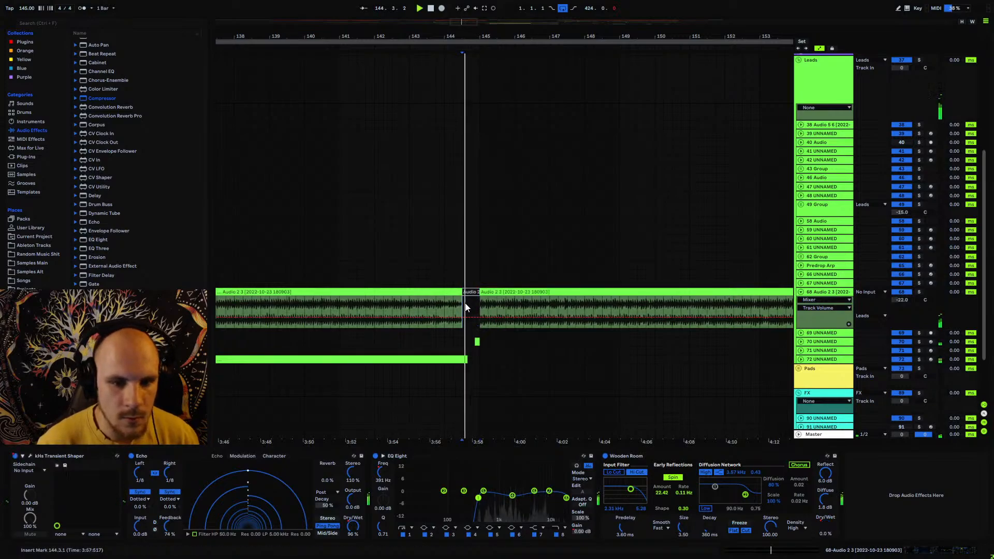
pyautogui.click(342, 306)
pyautogui.click(800, 293)
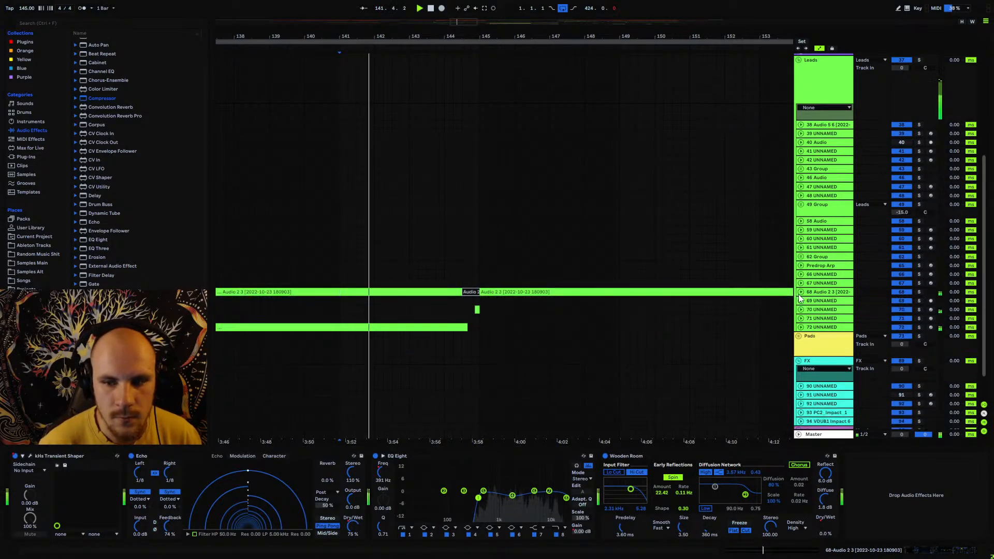
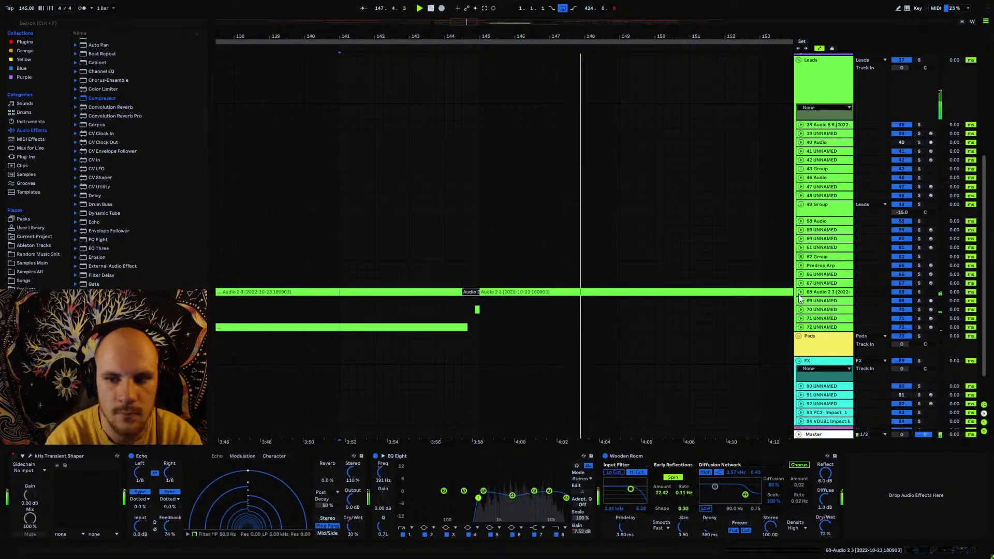
# - Narrow the Stereo Image of track 68's Wooden Room reverb to 44.76 while auditioning the track soloed from bar 145
pyautogui.click(801, 293)
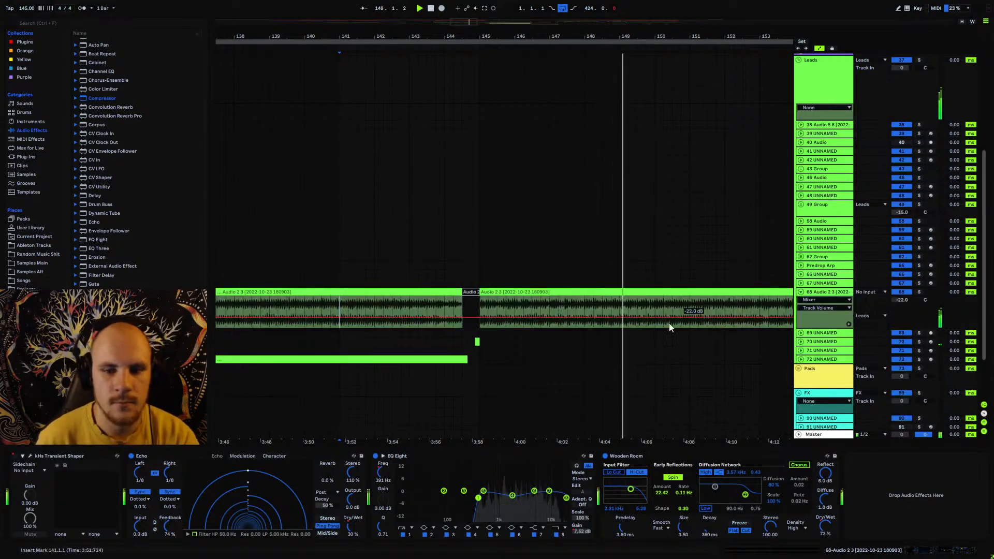
pyautogui.scroll(-5, 344, 208)
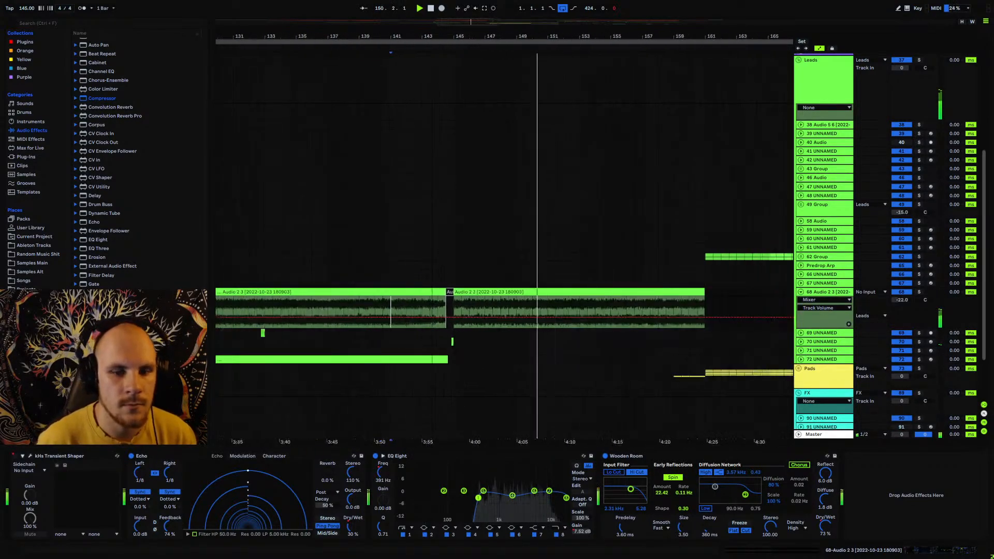
pyautogui.moveTo(438, 37); pyautogui.dragTo(486, 44)
pyautogui.press('space')
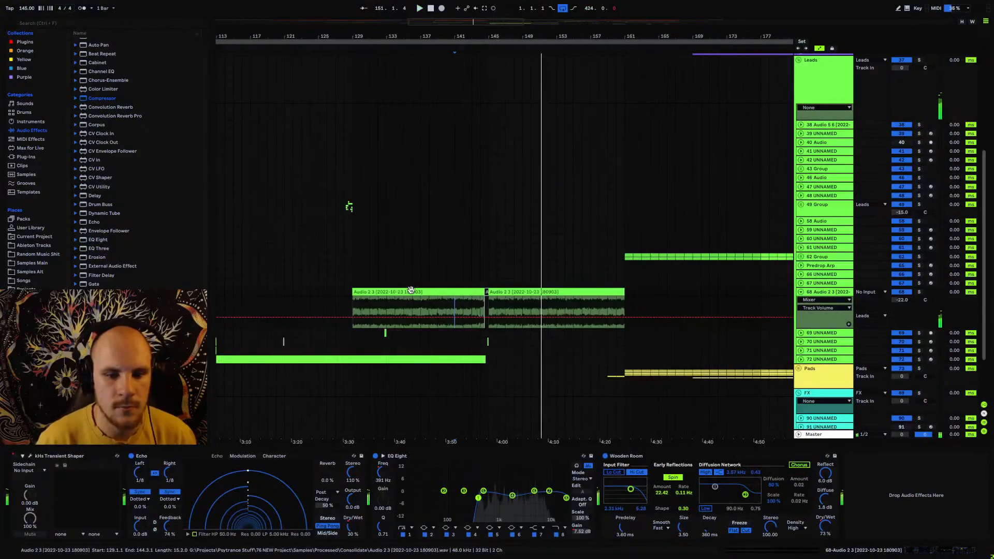
pyautogui.click(920, 292)
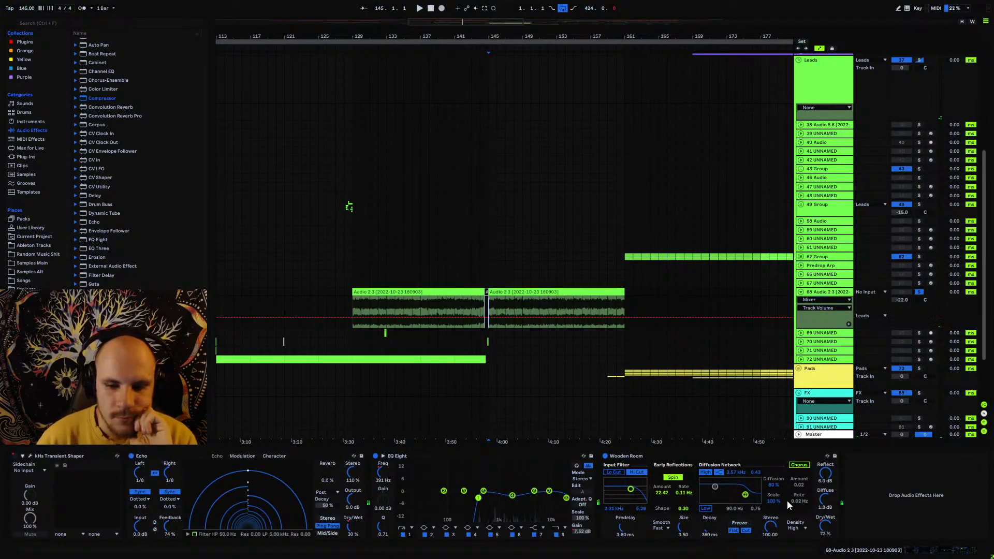
pyautogui.moveTo(772, 532); pyautogui.dragTo(772, 544)
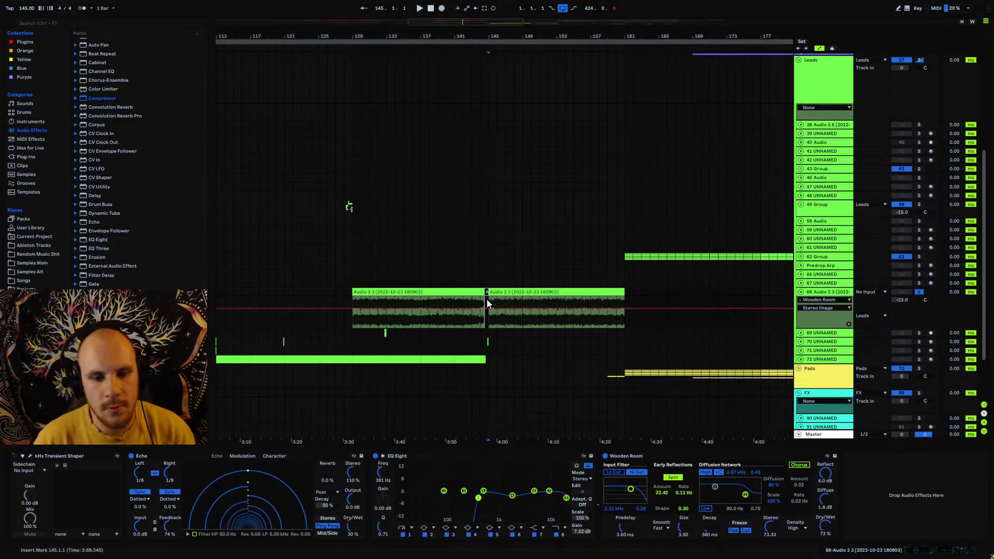
pyautogui.press('space')
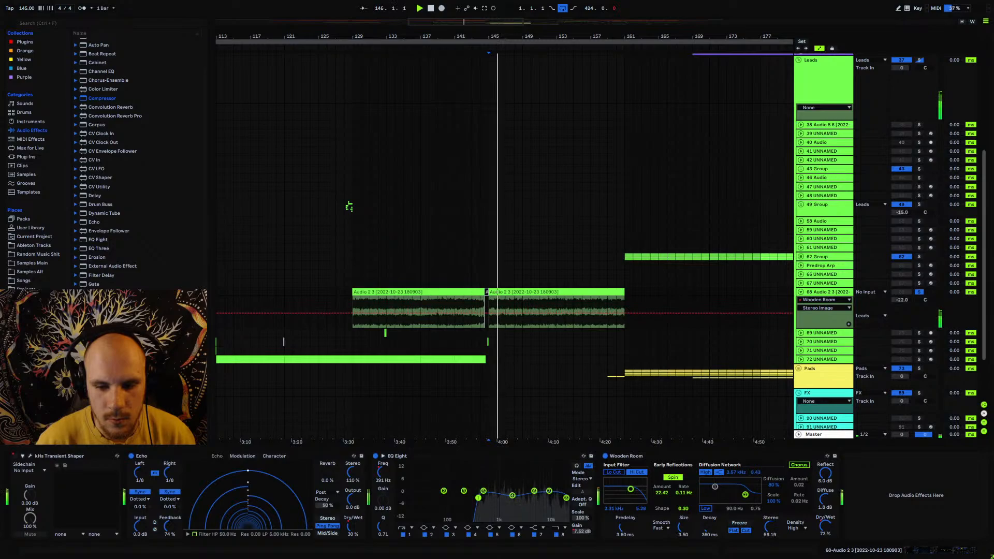
pyautogui.click(919, 292)
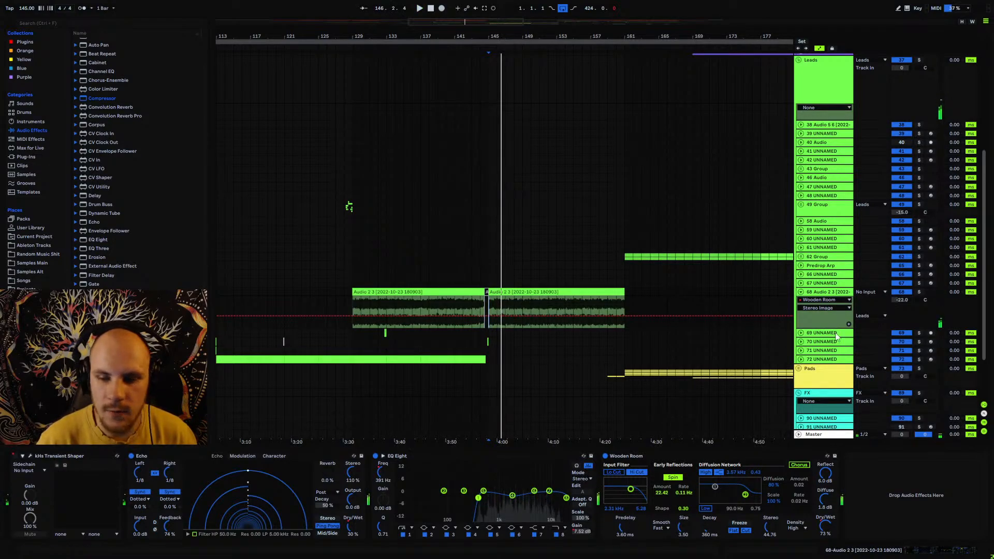
# - Set track 68's volume to -16 dB and play it from bar 145
pyautogui.click(898, 300)
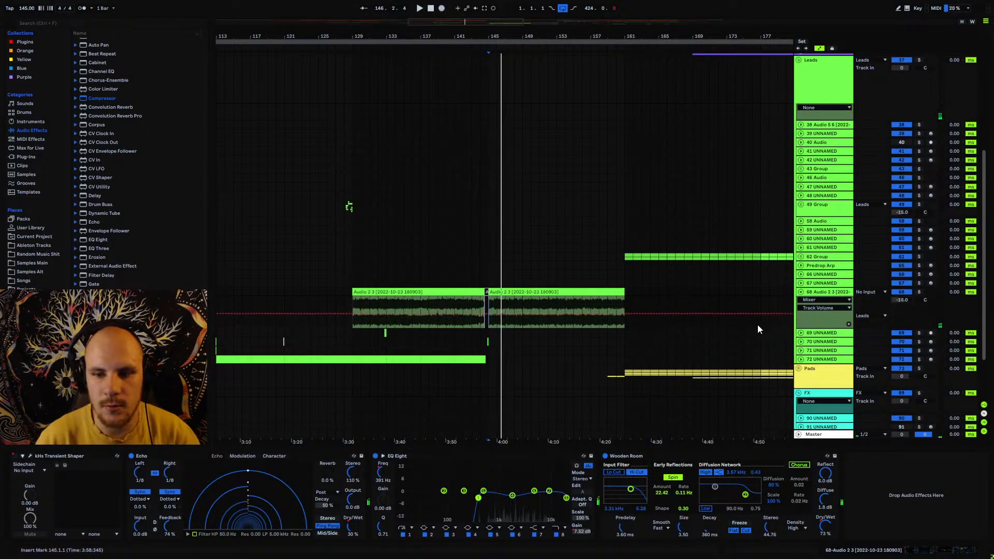
pyautogui.press('Down')
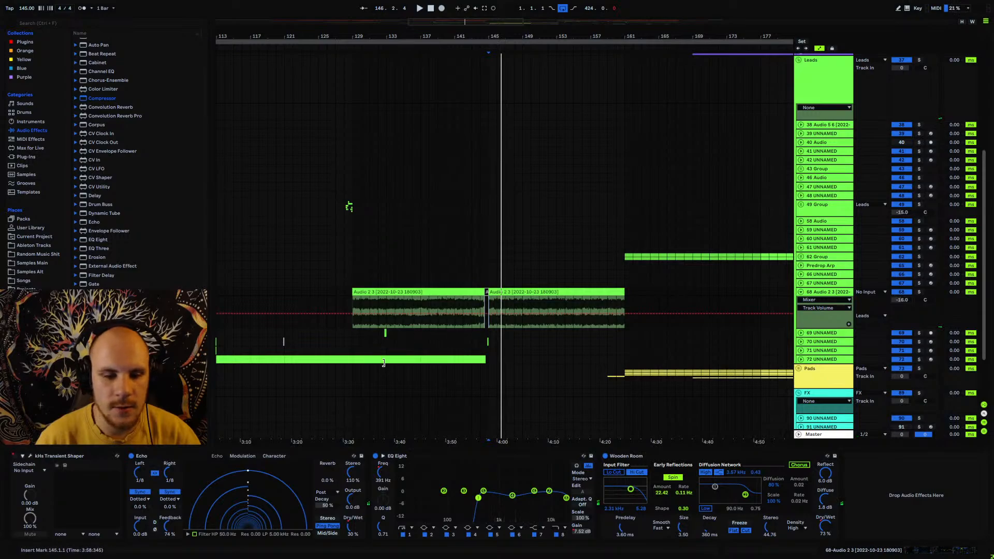
pyautogui.press('space')
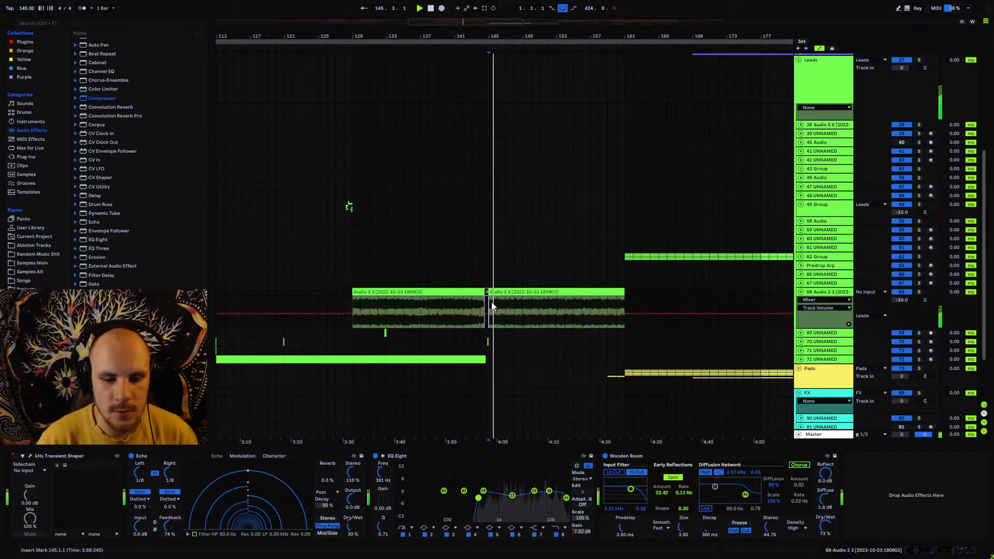
# - Set the clip gain of track 68's first audio clip, from bar 129 to 144.3.1, to -6 dB and play it
pyautogui.click(451, 291)
pyautogui.press('space')
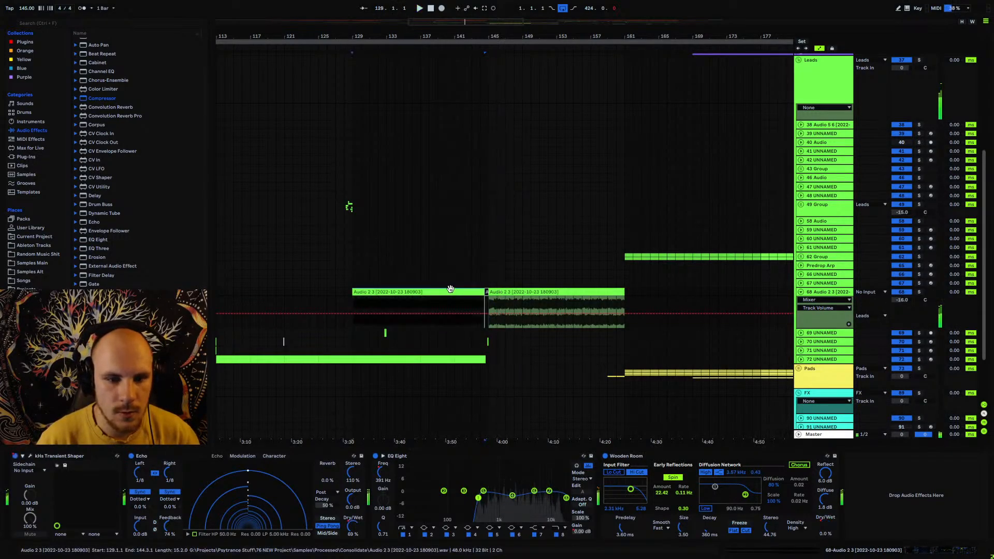
pyautogui.hotkey('shift', 'Tab')
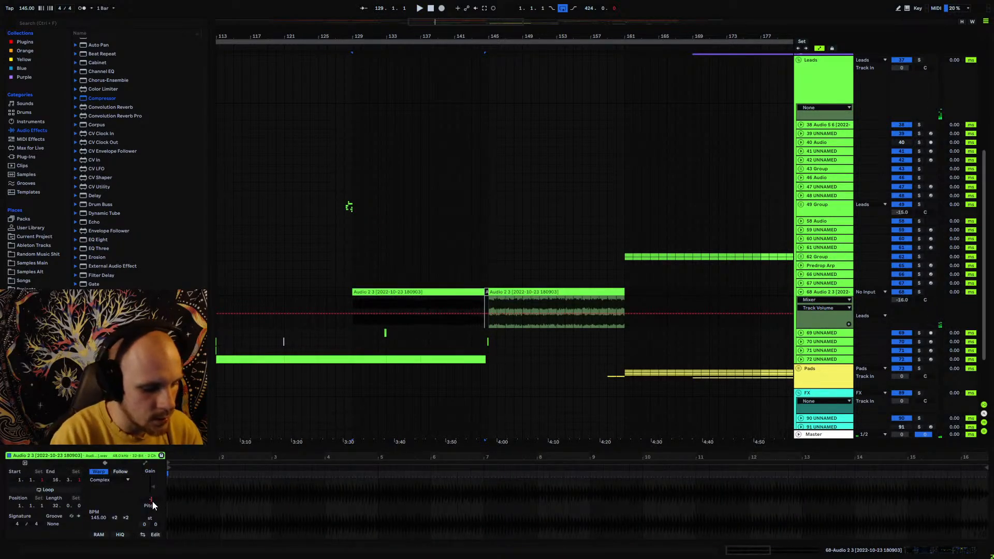
pyautogui.press('space')
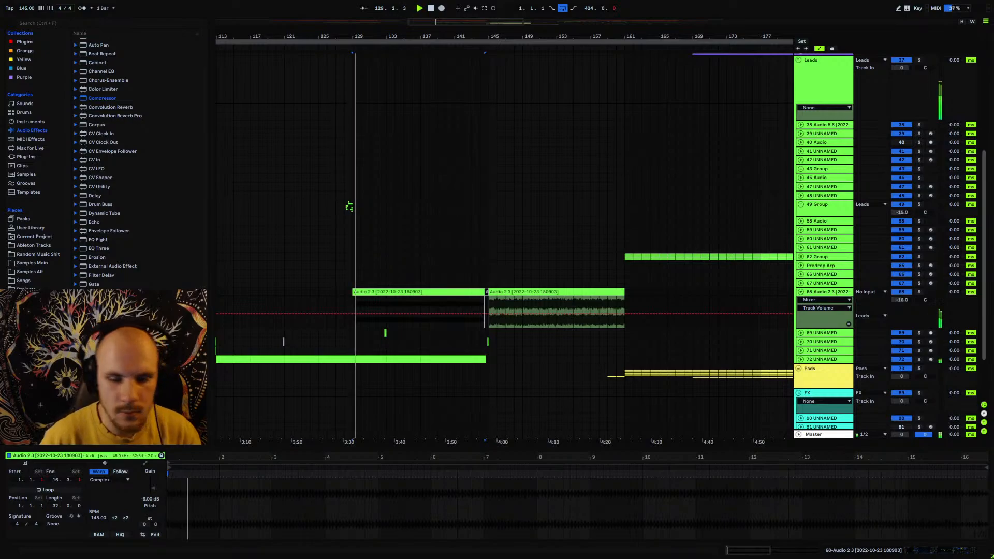
pyautogui.click(800, 293)
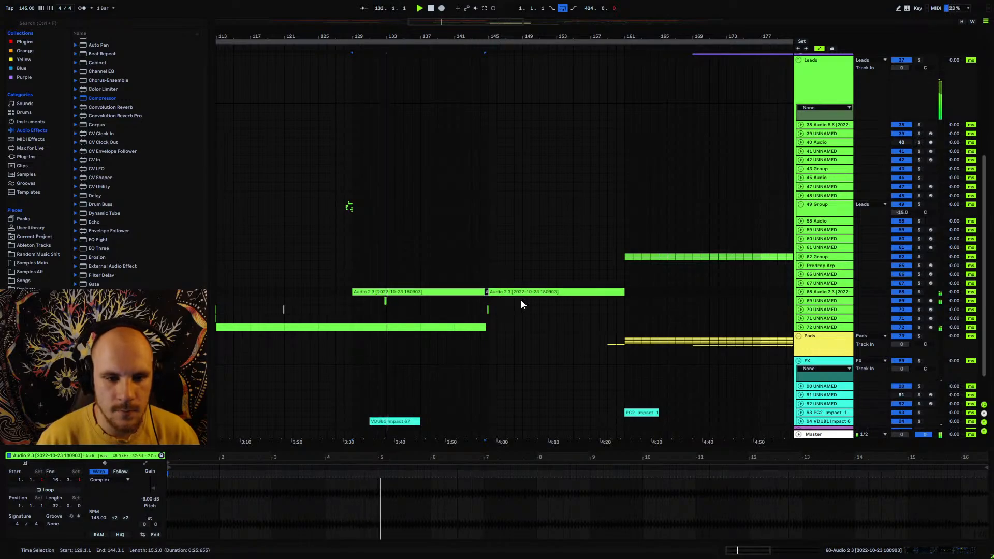
# - Duplicate bars 129 to 137 of track 69 into bars 137 to 145, repeating its short clip at about bar 141
pyautogui.click(801, 328)
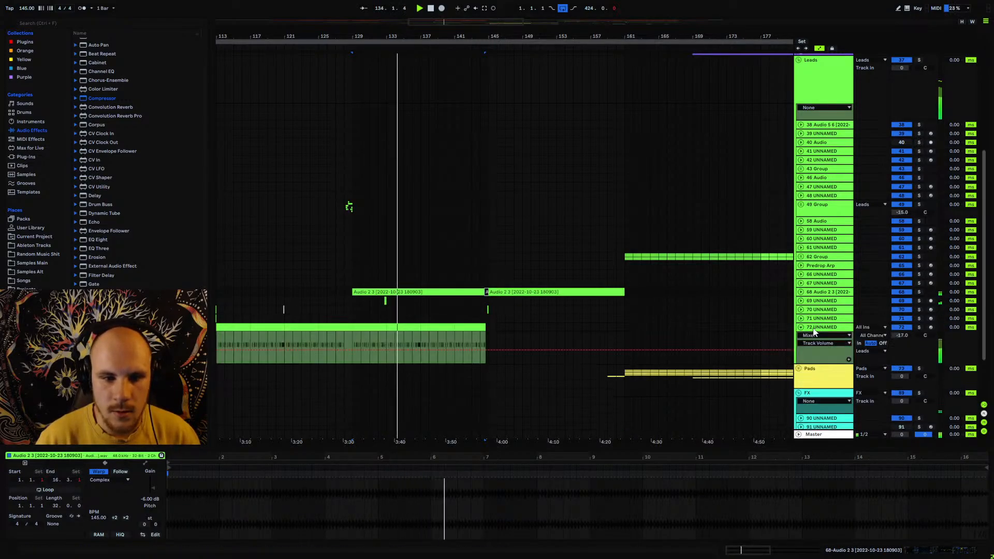
pyautogui.click(814, 328)
pyautogui.moveTo(354, 339); pyautogui.dragTo(486, 333)
pyautogui.click(483, 329)
pyautogui.moveTo(359, 301); pyautogui.dragTo(489, 305)
pyautogui.click(800, 327)
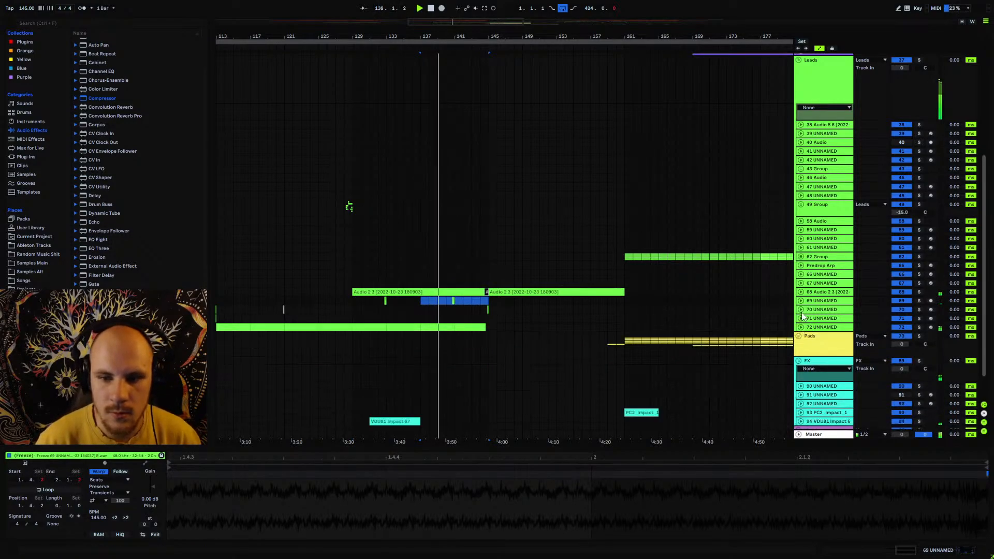
# - Play the duplicated clip on track 69 from 140.1.1 through the transition into bar 145
pyautogui.click(801, 301)
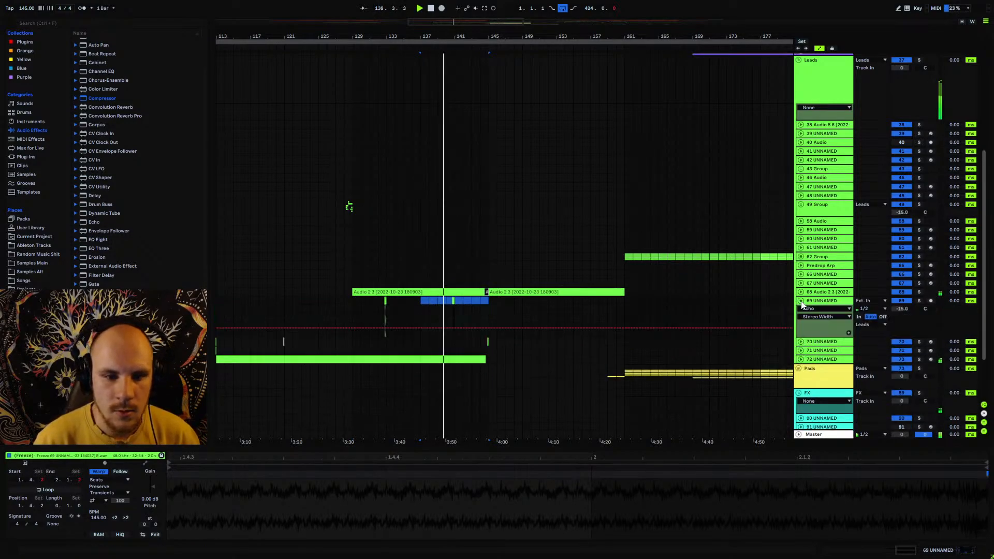
pyautogui.click(455, 302)
pyautogui.click(447, 300)
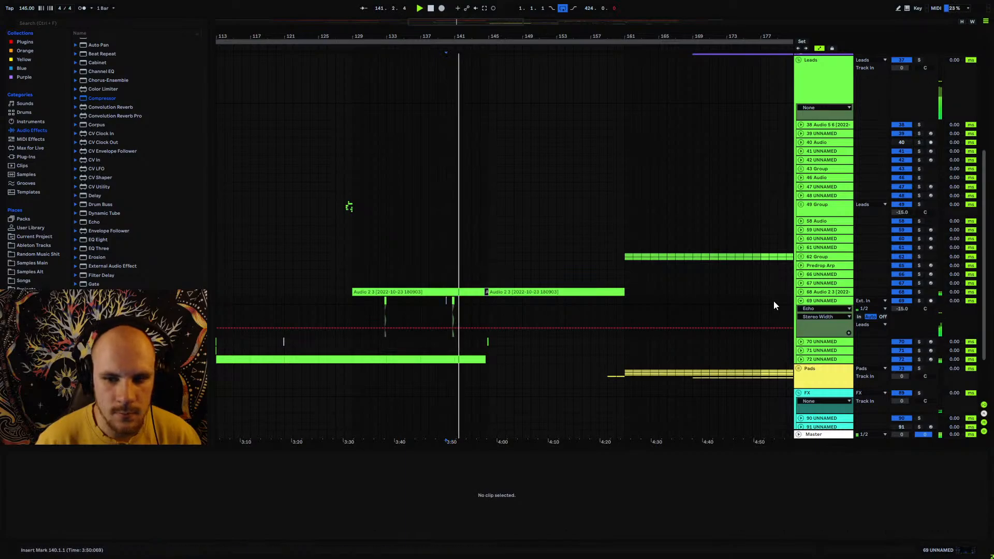
pyautogui.click(801, 302)
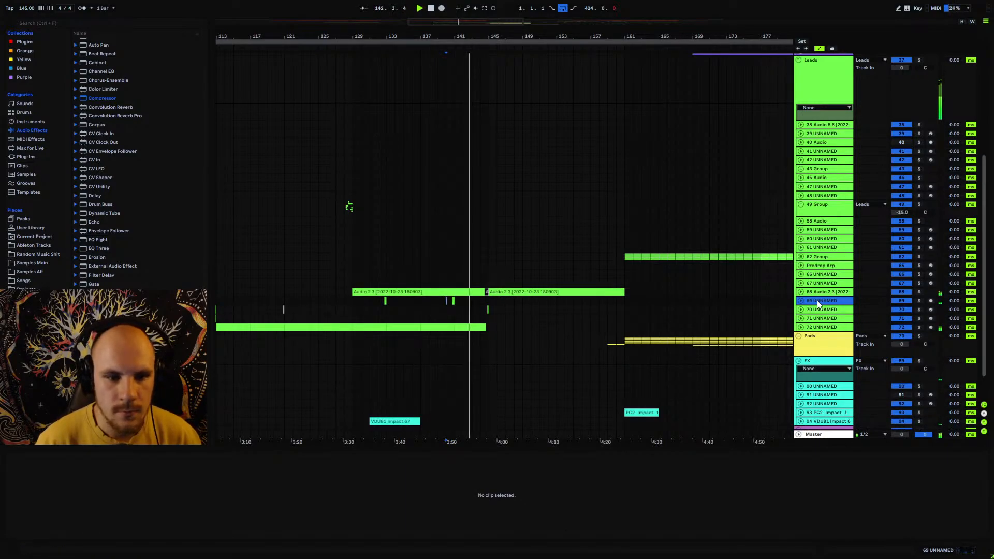
pyautogui.moveTo(473, 35); pyautogui.dragTo(495, 125)
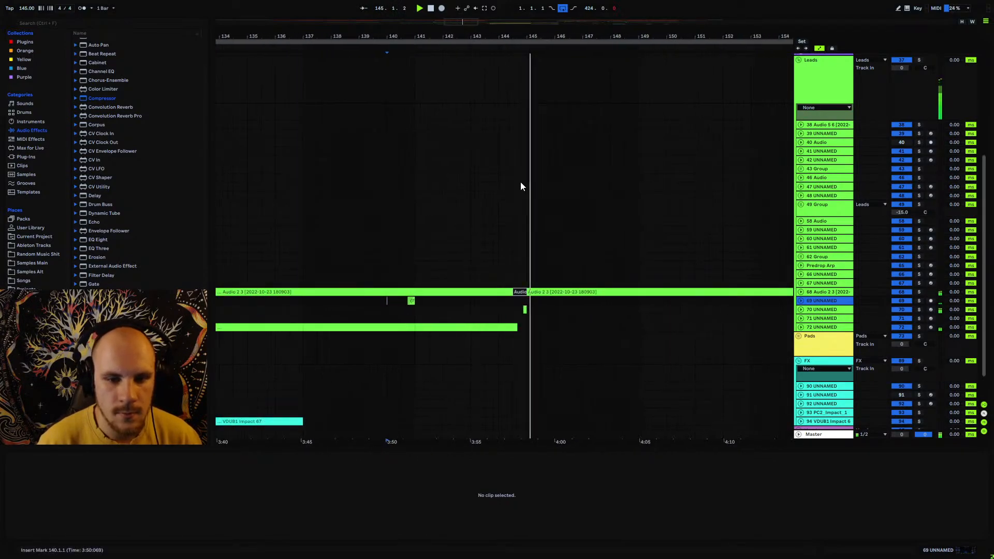
# - Stop playback, unfold and solo track 68, and examine the arrangement from bar 145 to the drum and bass ending at bar 159
pyautogui.click(800, 292)
pyautogui.press('space')
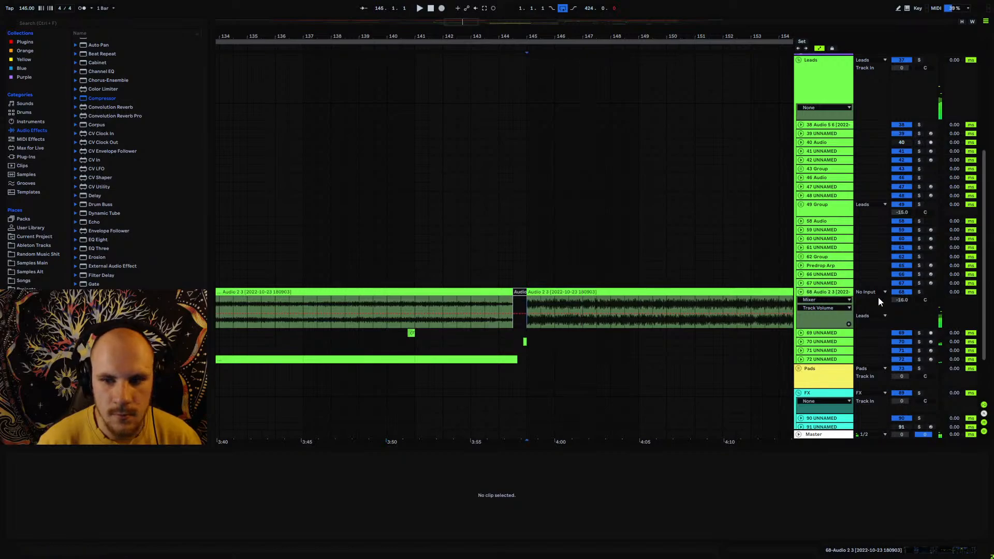
pyautogui.click(919, 292)
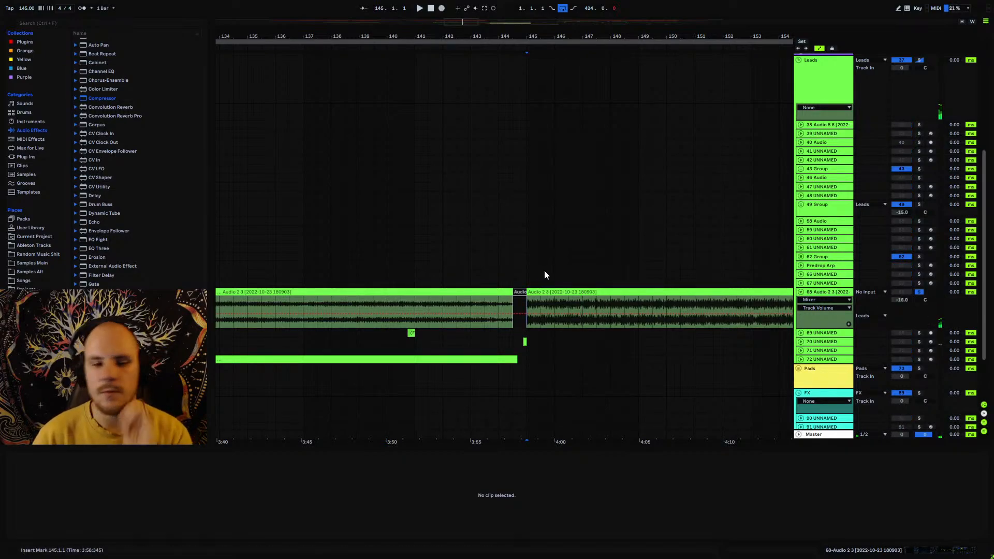
pyautogui.moveTo(540, 37); pyautogui.dragTo(284, 24)
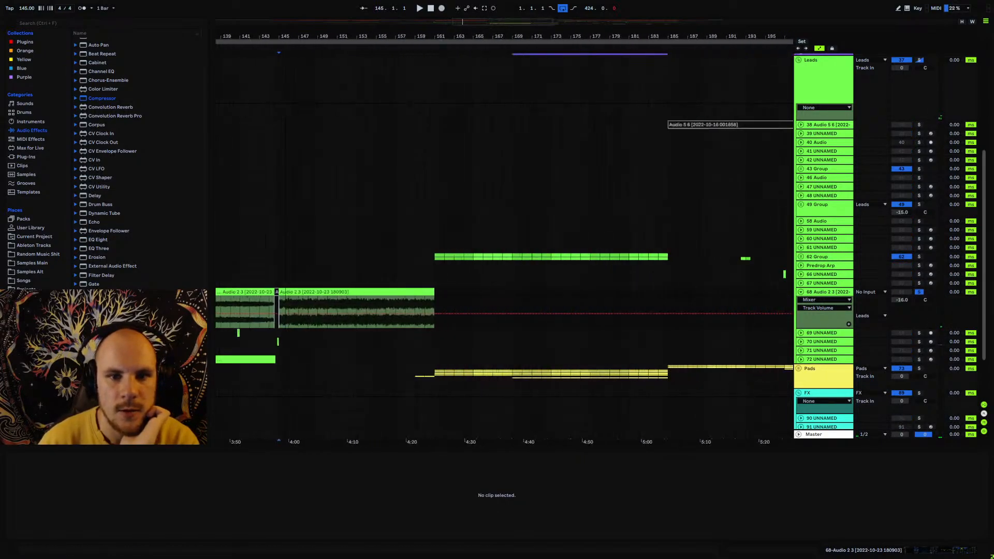
pyautogui.scroll(3, 393, 258)
pyautogui.scroll(4, 394, 260)
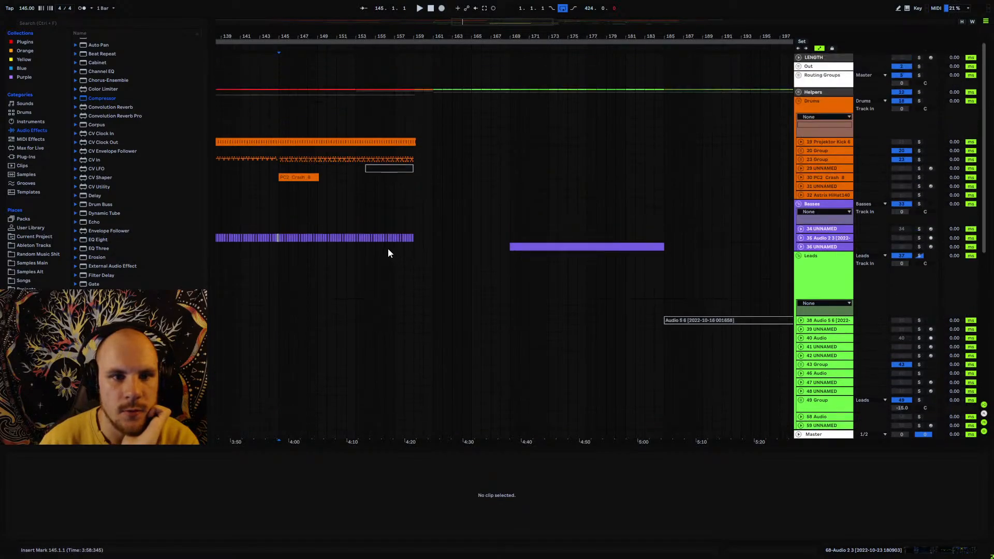
pyautogui.scroll(5, 425, 145)
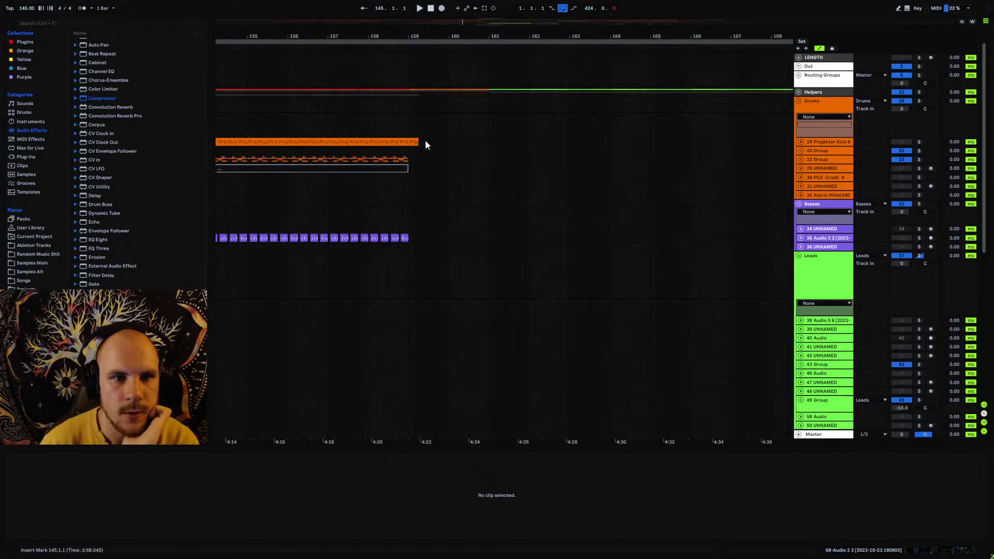
# - Select the gap from bar 159 to 161 across the bass tracks and play the soloed lead's ending from bar 161
pyautogui.moveTo(406, 194); pyautogui.dragTo(564, 208)
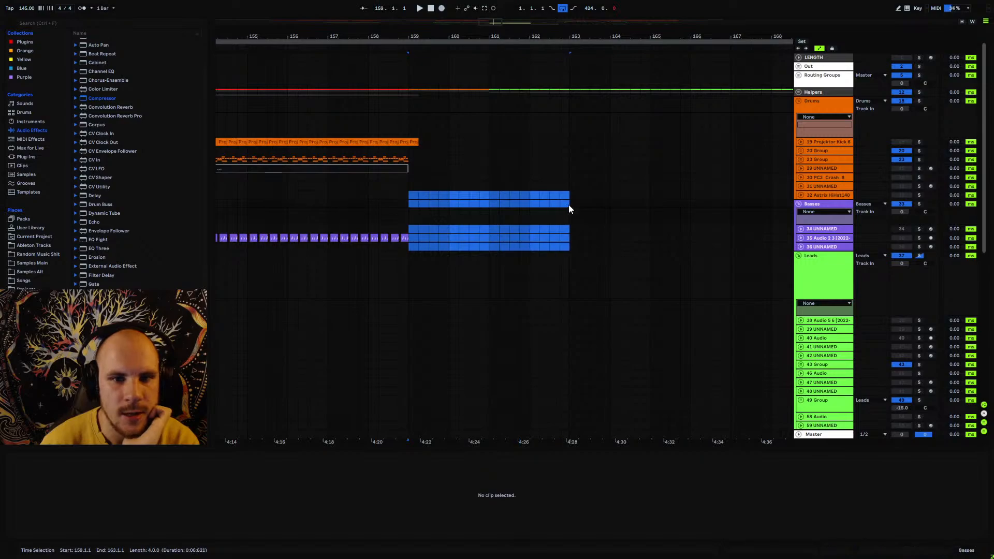
pyautogui.moveTo(409, 195); pyautogui.dragTo(493, 204)
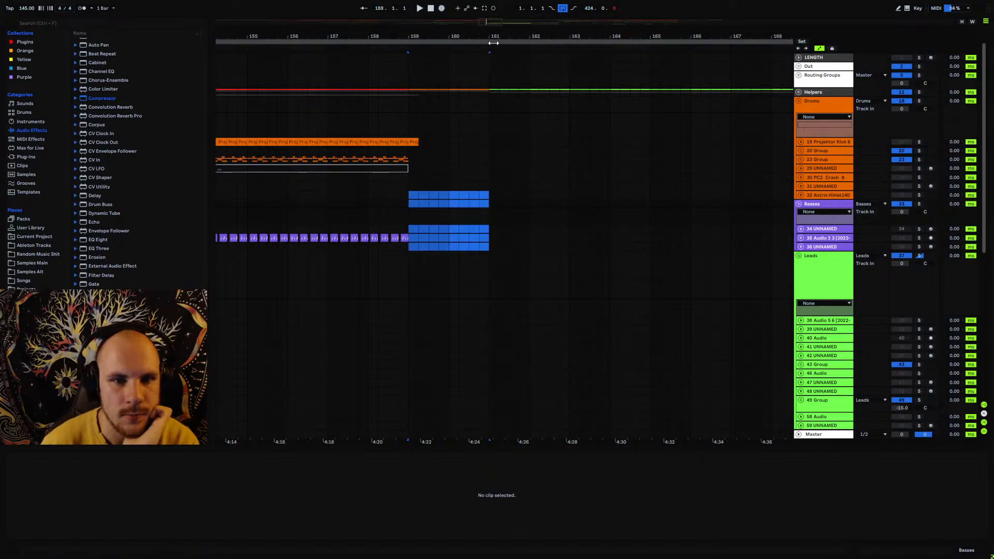
pyautogui.moveTo(493, 39); pyautogui.dragTo(494, 23)
pyautogui.scroll(-8, 484, 188)
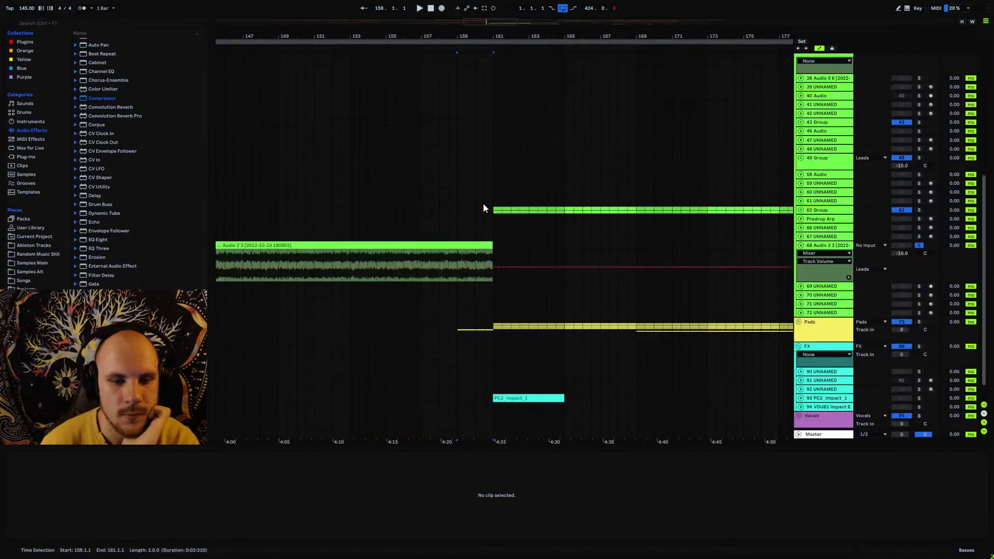
pyautogui.press('space')
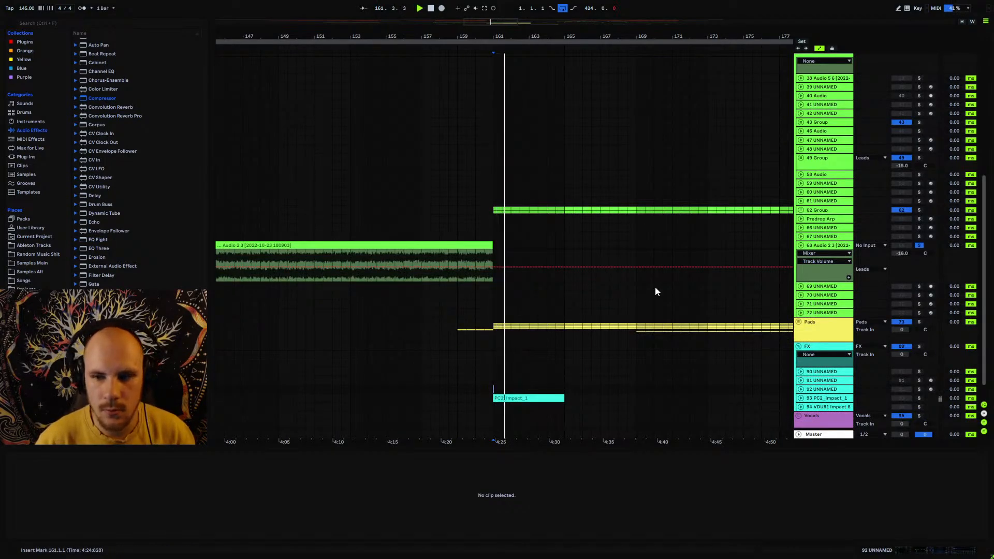
# - Unsolo track 68 and play the full mix from bar 157 through the transition into bar 161
pyautogui.click(919, 245)
pyautogui.press('space')
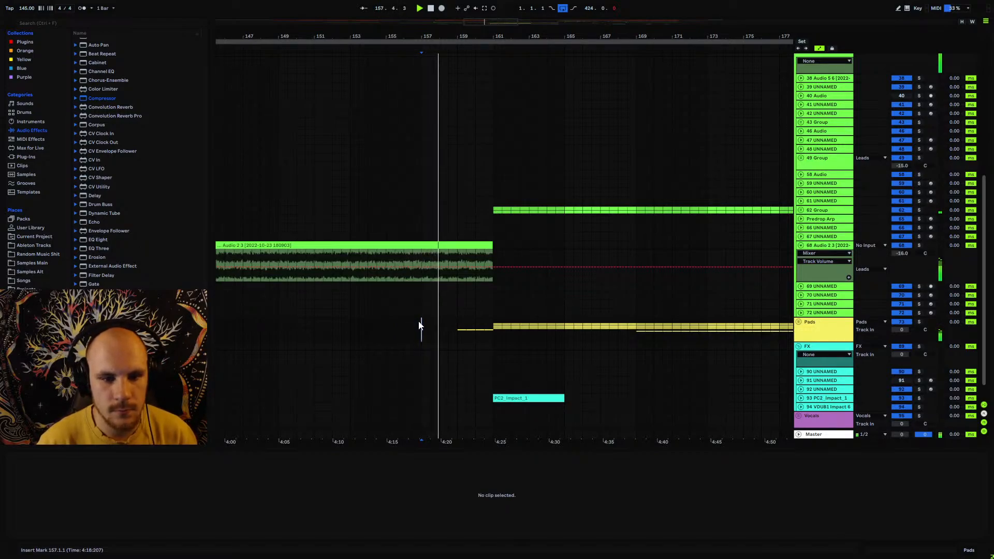
pyautogui.scroll(6, 466, 313)
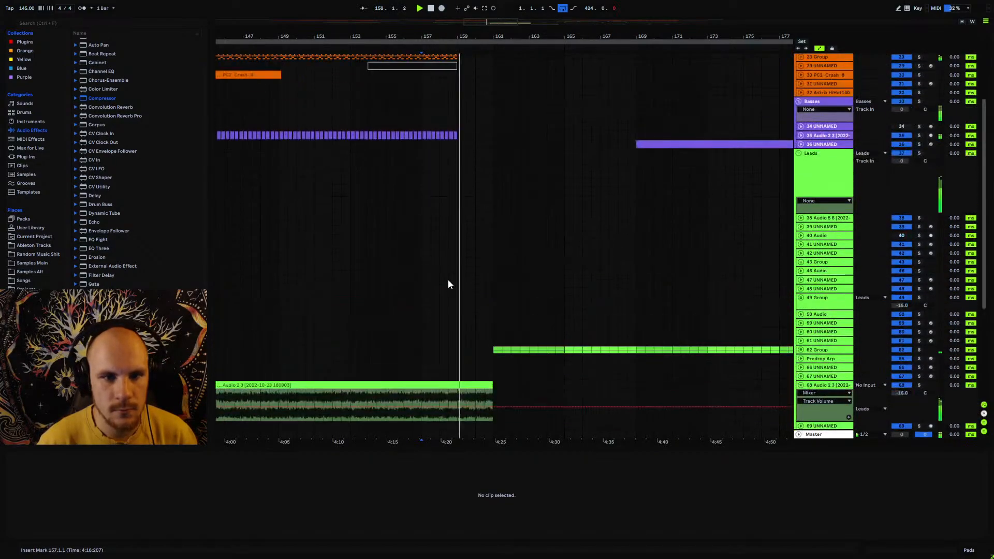
pyautogui.scroll(-6, 448, 284)
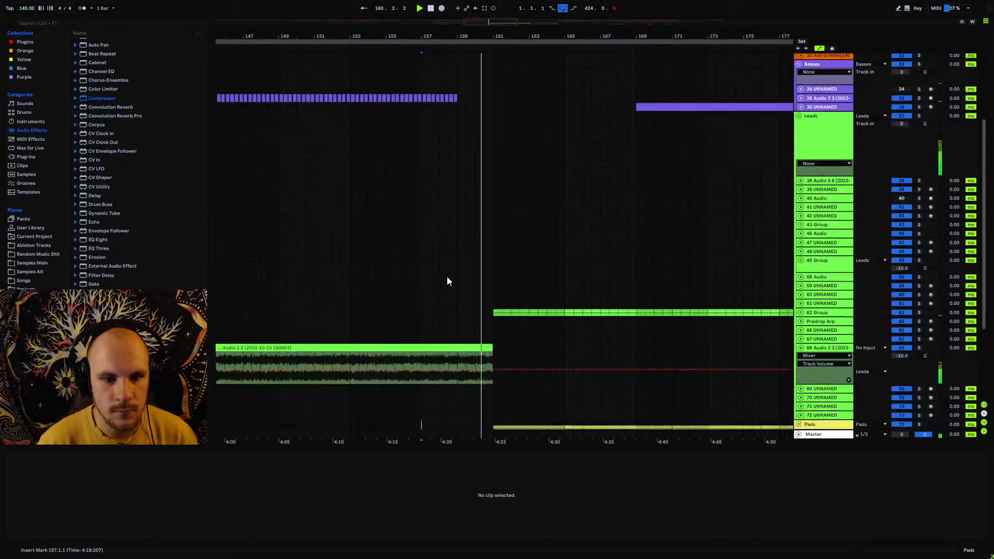
pyautogui.scroll(-2, 447, 281)
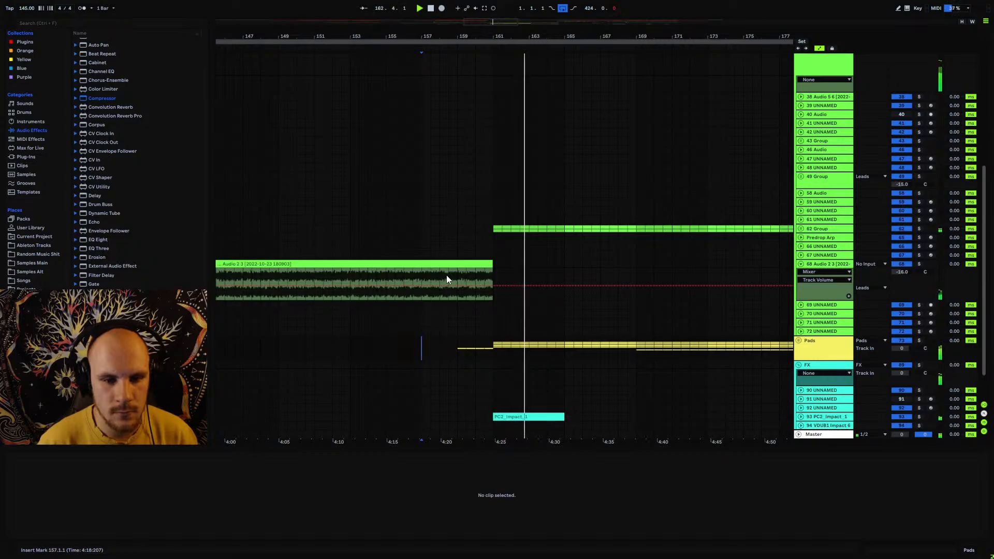
pyautogui.press('space')
# - Automate the EQ Eight output gain on track 68 to ramp from 7.52 dB at bar 159 to 0 dB at bar 161, and play it
pyautogui.click(450, 272)
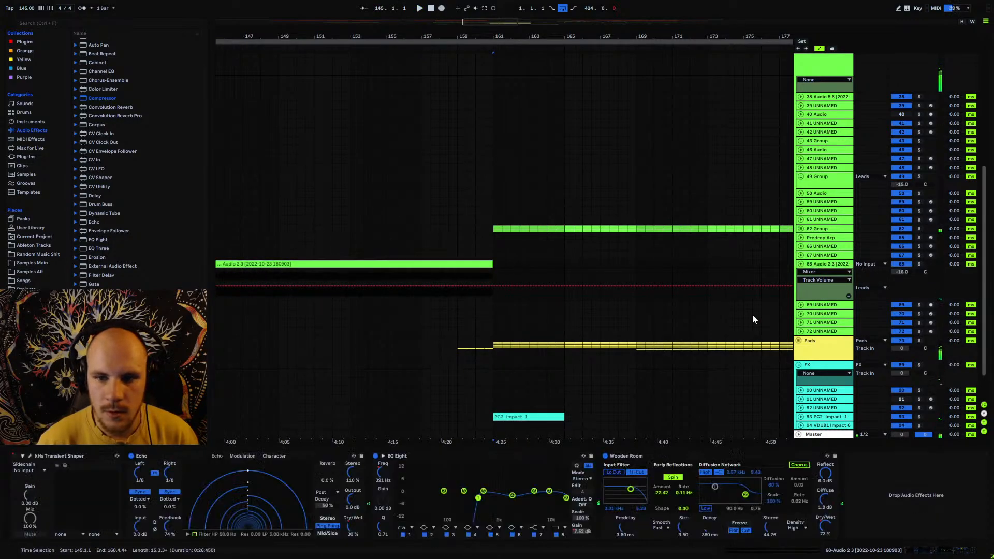
pyautogui.click(583, 530)
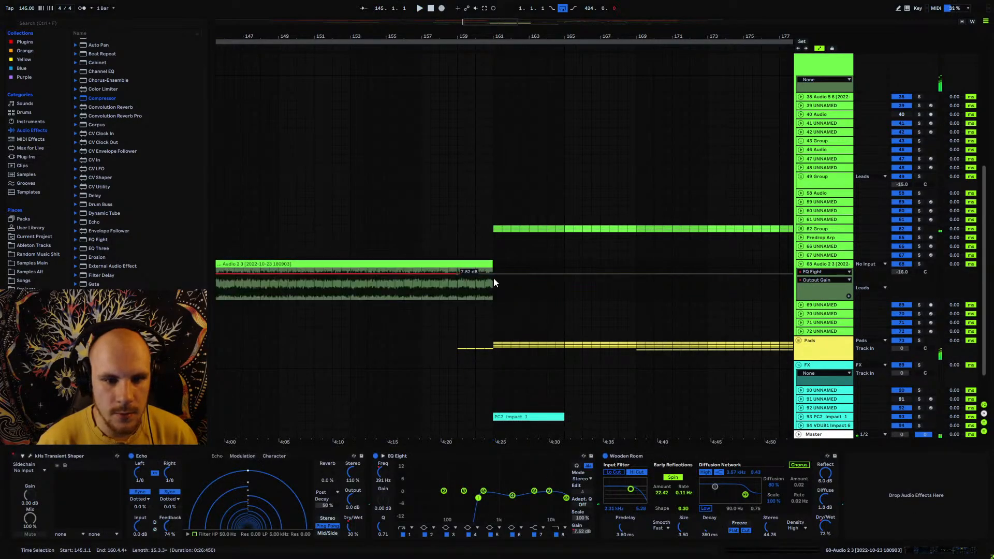
pyautogui.moveTo(493, 274); pyautogui.dragTo(478, 291)
pyautogui.click(394, 284)
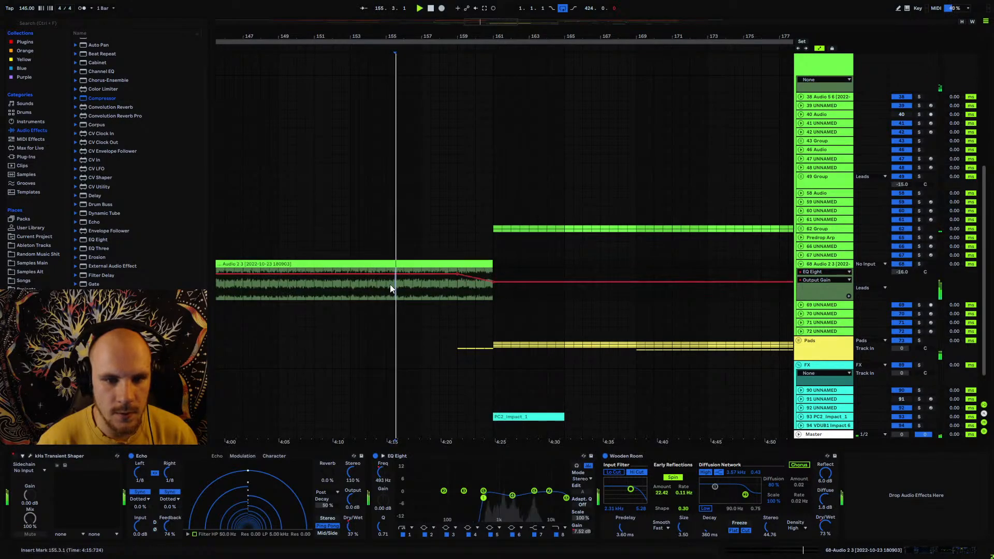
pyautogui.press('space')
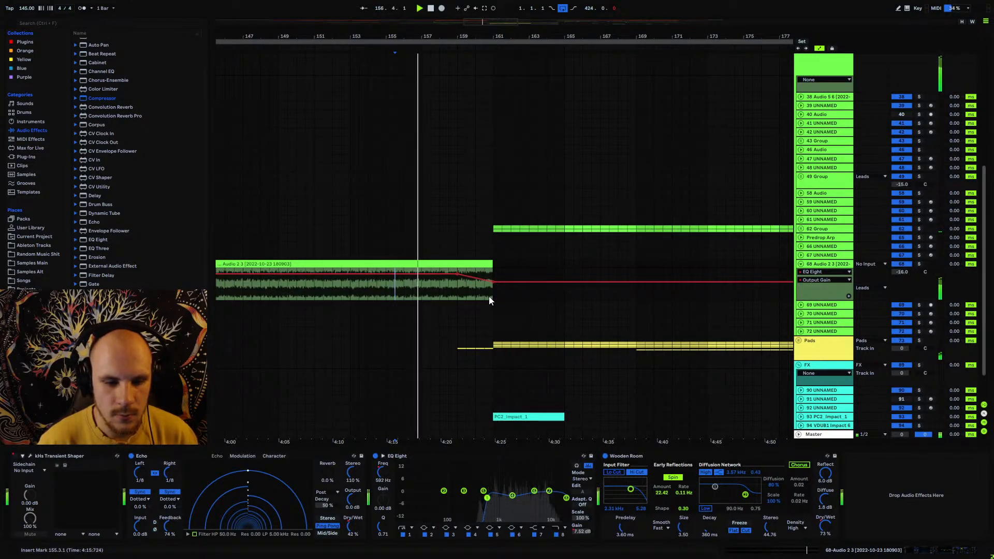
pyautogui.moveTo(490, 283); pyautogui.dragTo(493, 284)
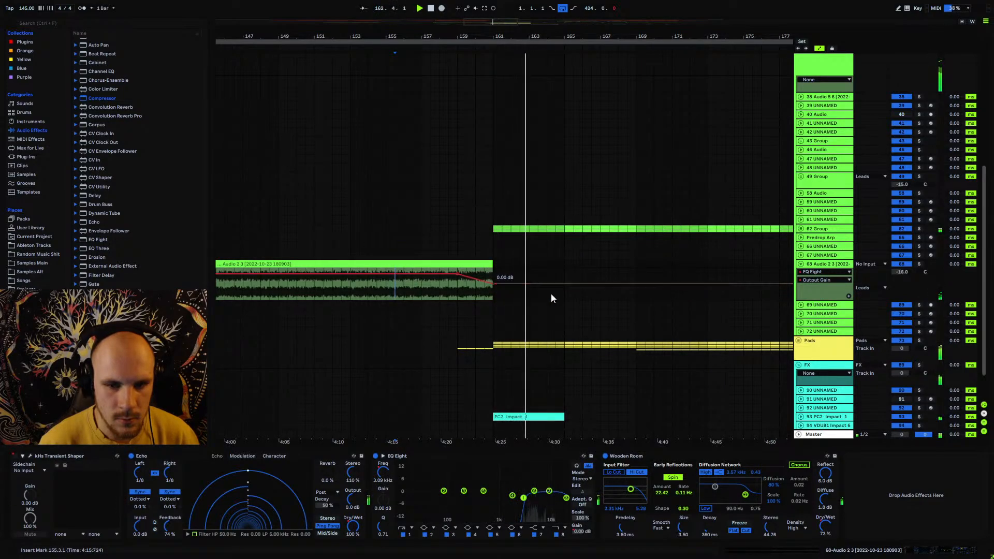
pyautogui.press('space')
# - Fold track 68 and the Basses, Drums and FX groups, keeping the Leads group unfolded
pyautogui.doubleClick(813, 265)
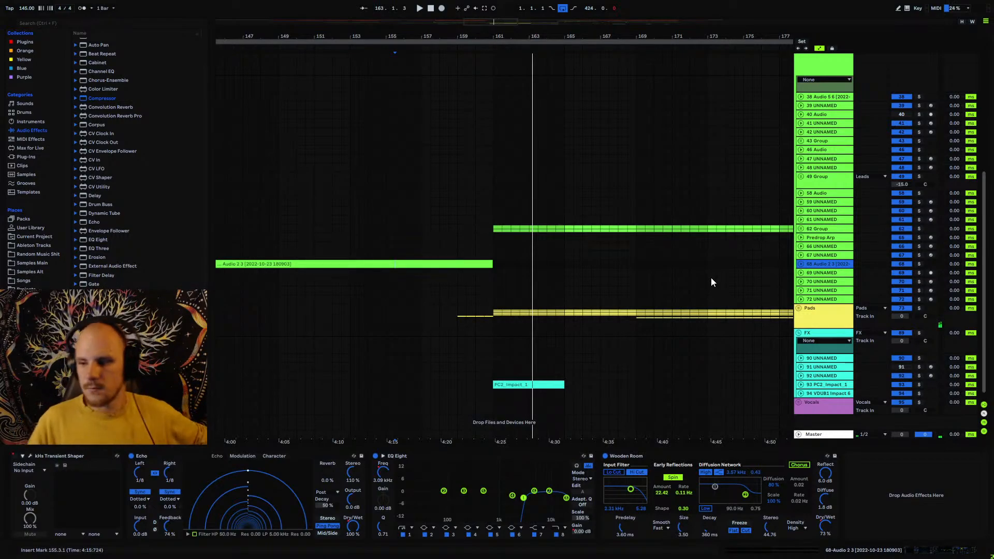
pyautogui.click(350, 256)
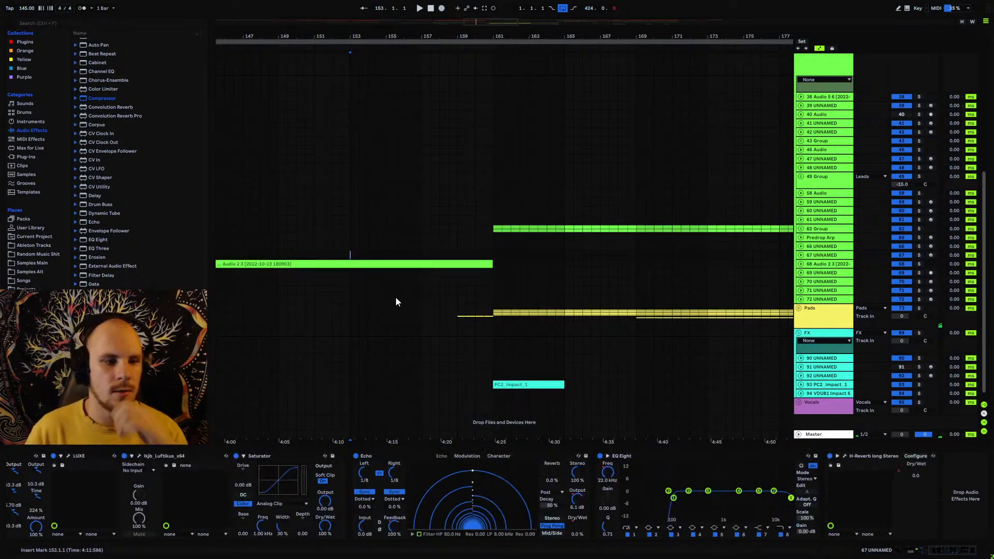
pyautogui.click(802, 265)
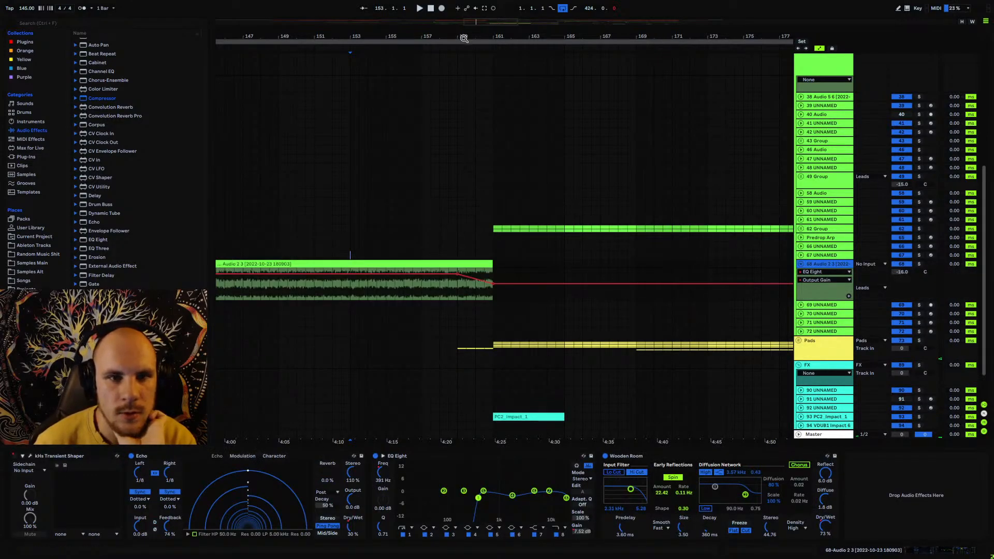
pyautogui.moveTo(464, 38); pyautogui.dragTo(797, 62)
pyautogui.scroll(10, 531, 310)
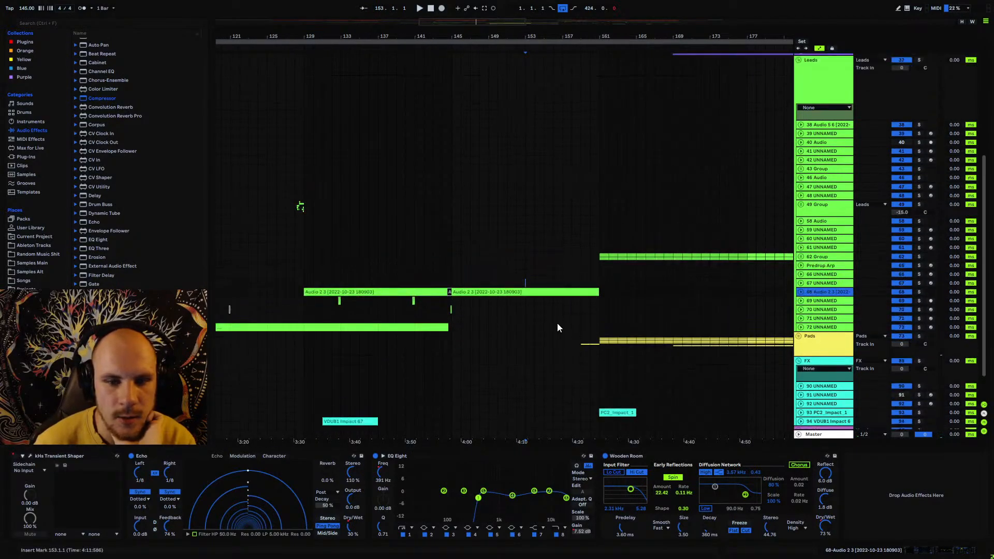
pyautogui.scroll(1, 531, 310)
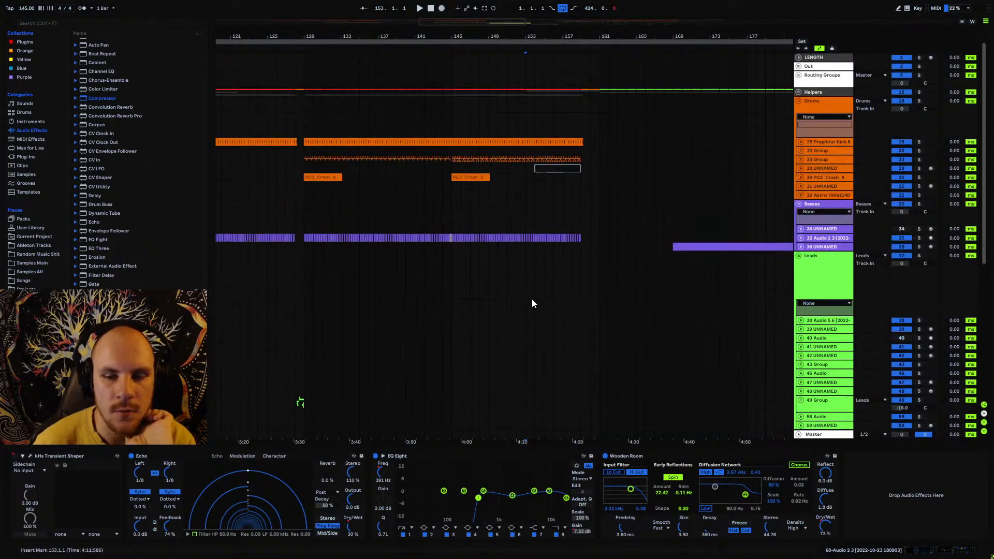
pyautogui.click(799, 204)
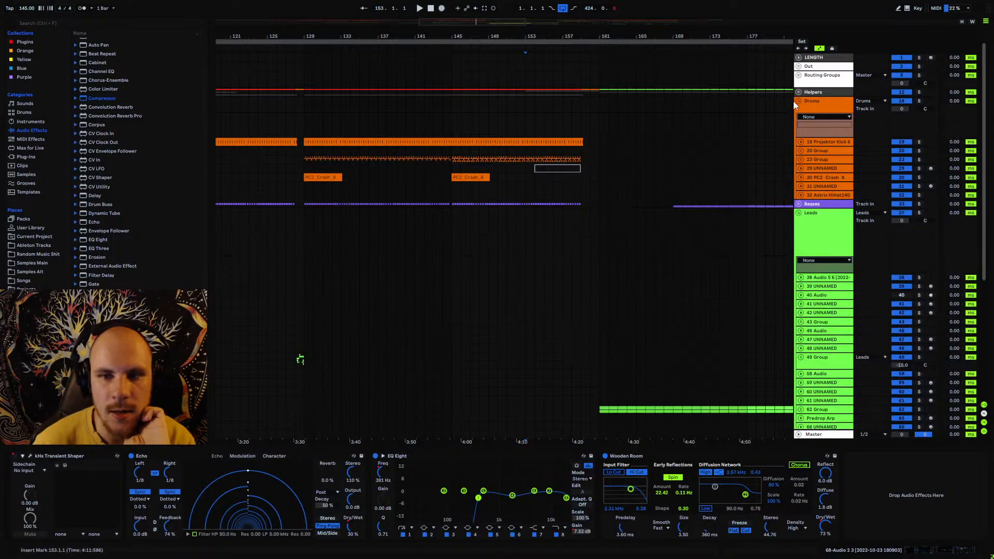
pyautogui.click(799, 102)
pyautogui.click(799, 128)
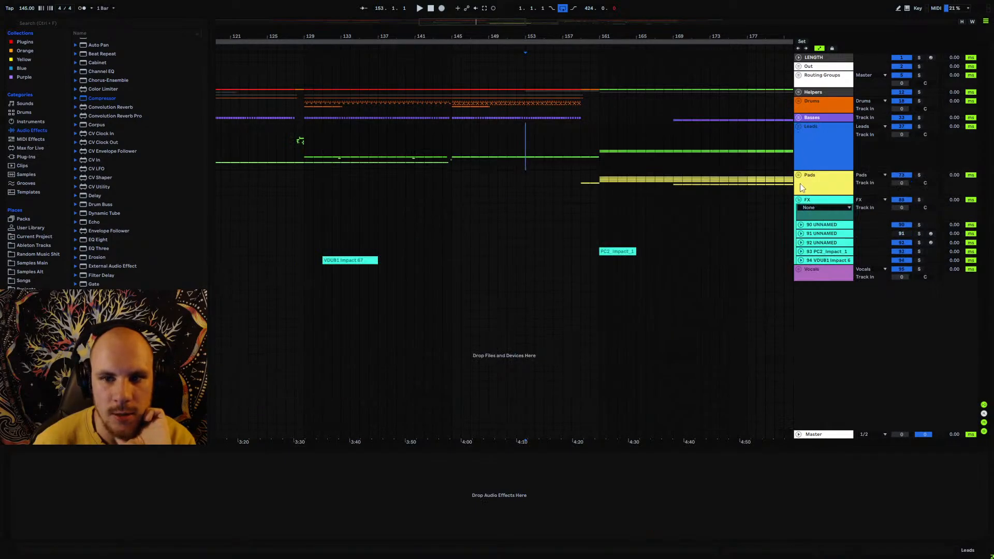
pyautogui.click(801, 201)
pyautogui.click(800, 127)
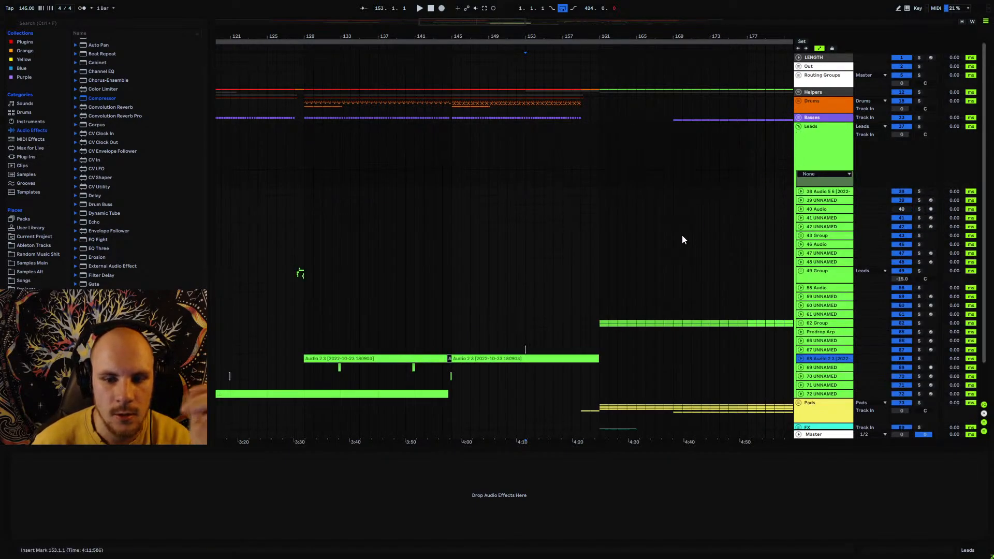
# - Unfold track 68 to show its output gain automation and place the insert mark at 145.1.1
pyautogui.scroll(-2, 560, 296)
pyautogui.scroll(-1, 561, 292)
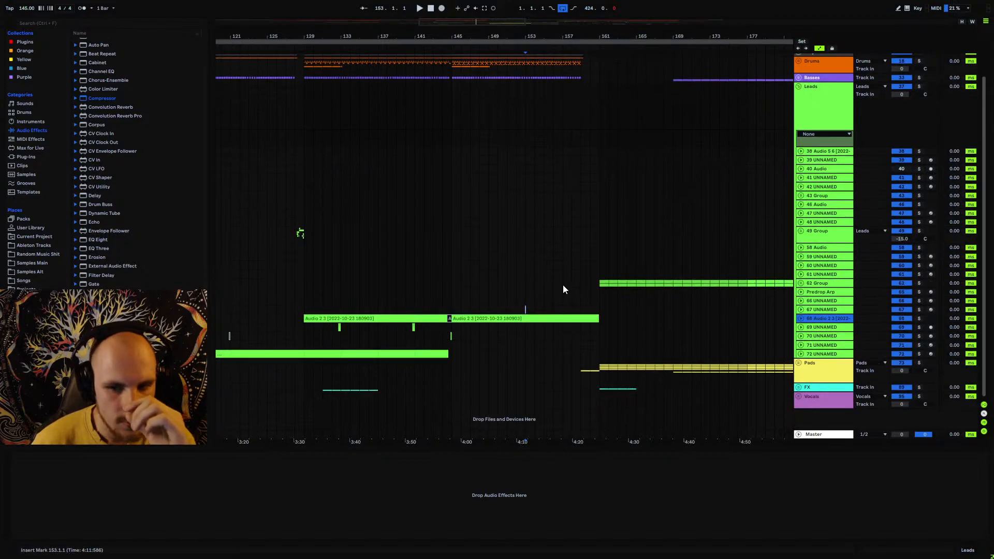
pyautogui.click(803, 319)
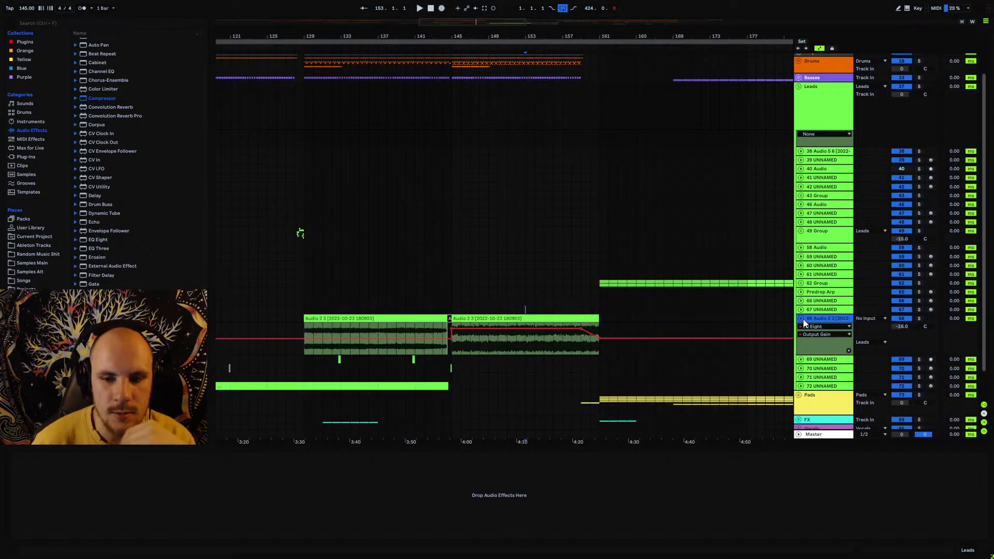
pyautogui.click(803, 319)
pyautogui.click(803, 319)
pyautogui.click(527, 346)
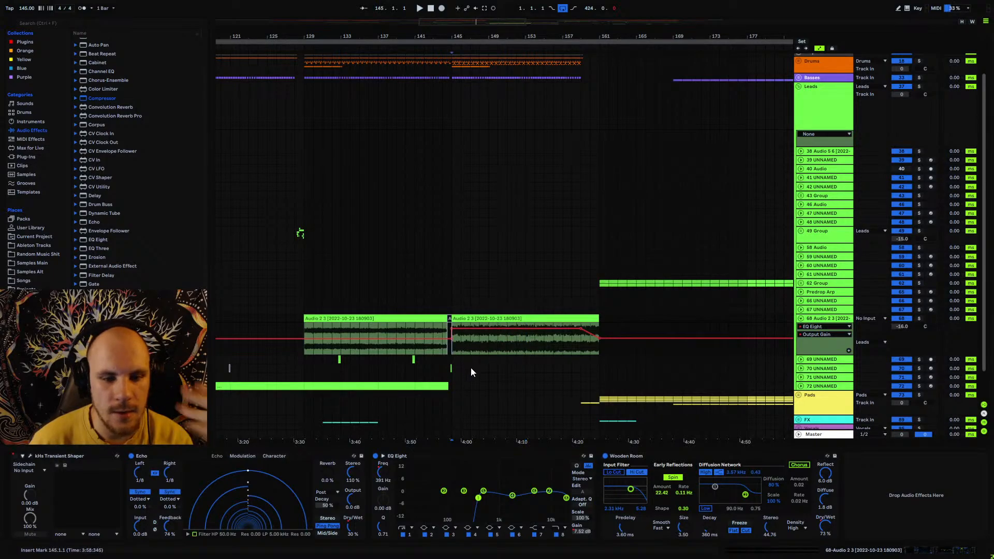
# - Duplicate bars 129 to 145 of track 69 into bars 145 to 161 and play from 148.1.1
pyautogui.moveTo(451, 359); pyautogui.dragTo(305, 359)
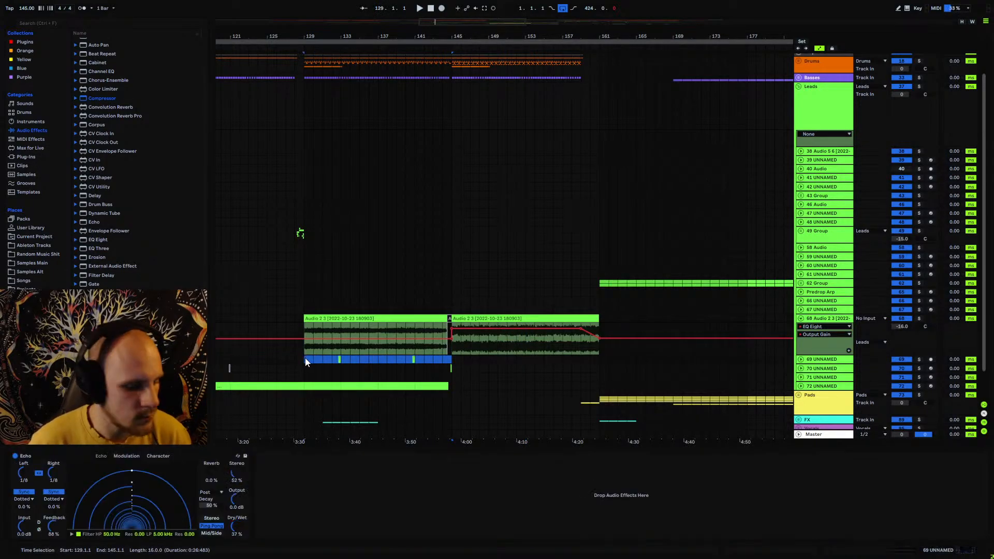
pyautogui.hotkey('ctrl', 'd')
pyautogui.click(479, 359)
pyautogui.press('space')
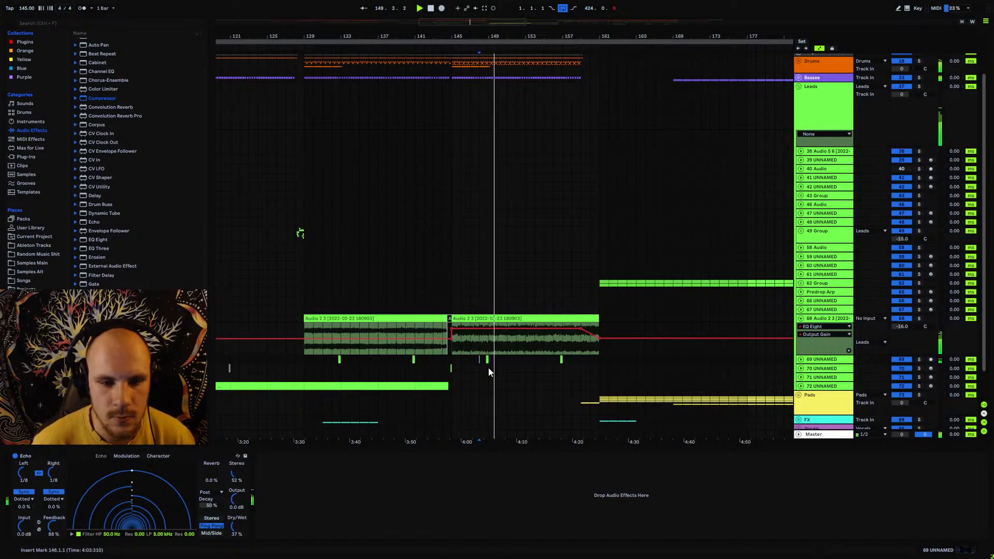
# - Unfold and solo track 69, set its Echo stereo width to 84%, and fold track 68
pyautogui.click(487, 365)
pyautogui.click(801, 359)
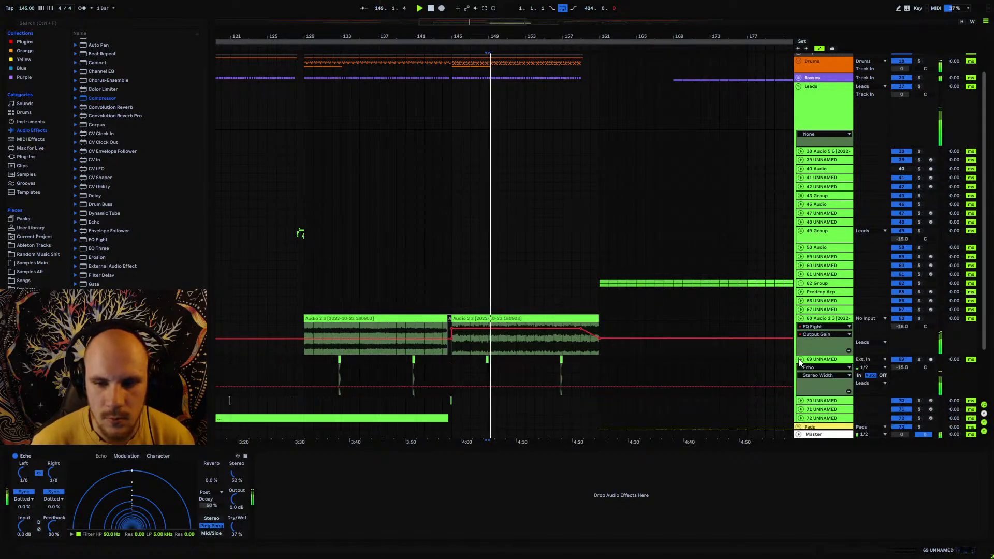
pyautogui.click(920, 358)
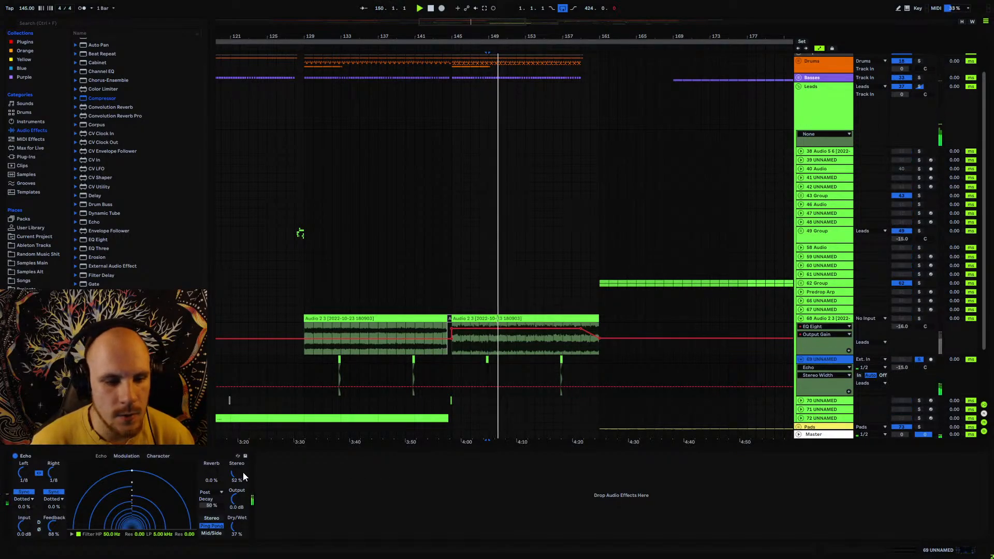
pyautogui.moveTo(235, 474); pyautogui.dragTo(234, 457)
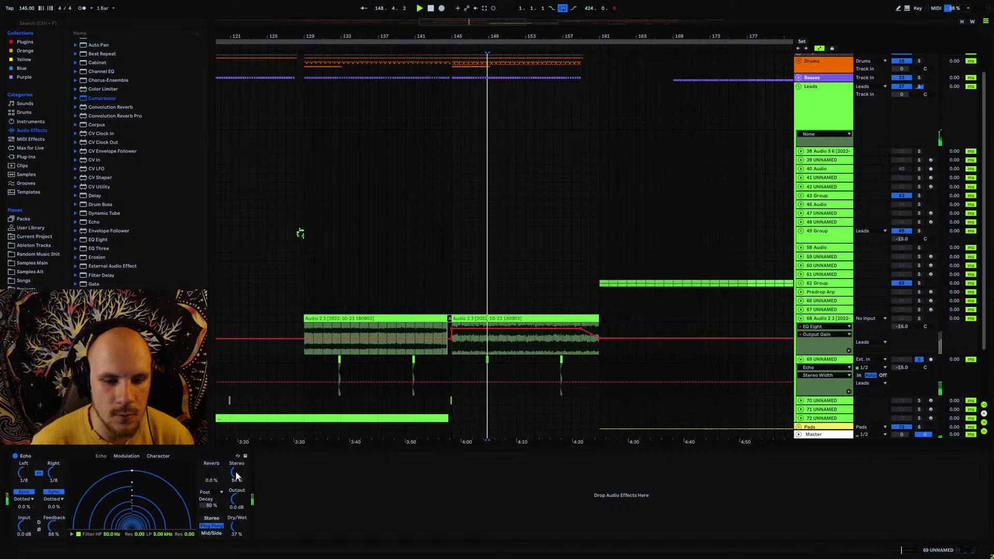
pyautogui.click(801, 318)
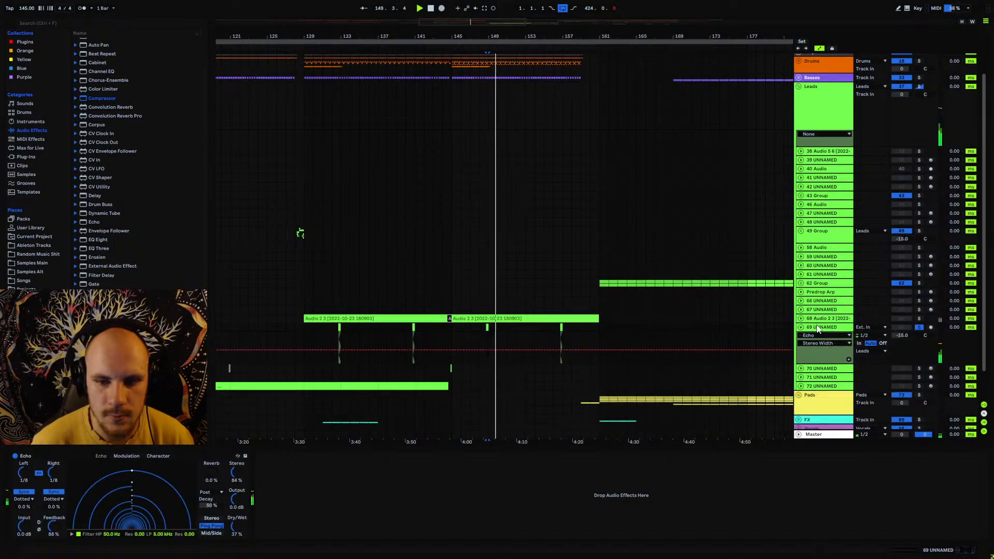
# - Turn off solo on track 69 and play its transition with the full mix
pyautogui.click(919, 327)
pyautogui.press('space')
pyautogui.press('space')
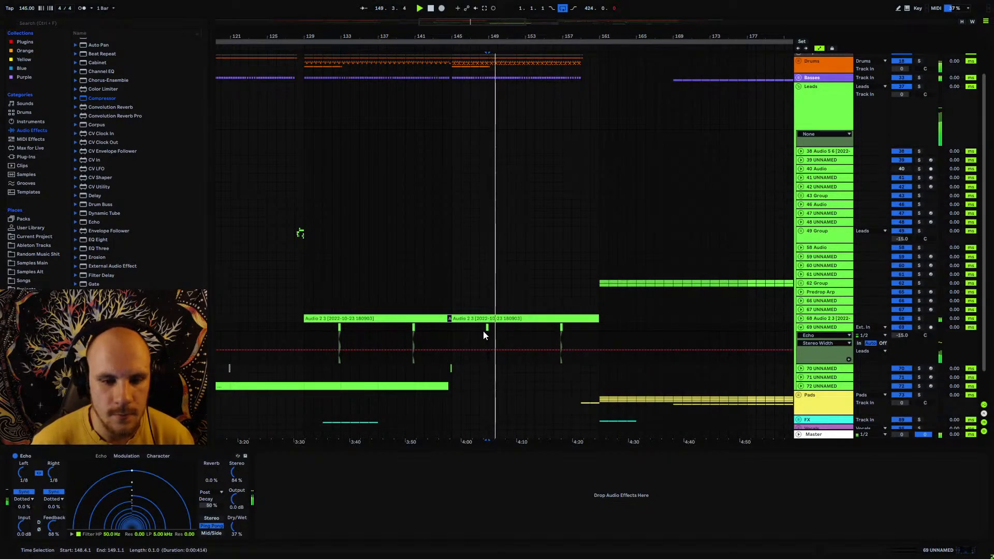
pyautogui.press('space')
# - Duplicate bars 144 to 152 of track 70 into bars 152 to 160, play the result and fold track 69
pyautogui.click(453, 327)
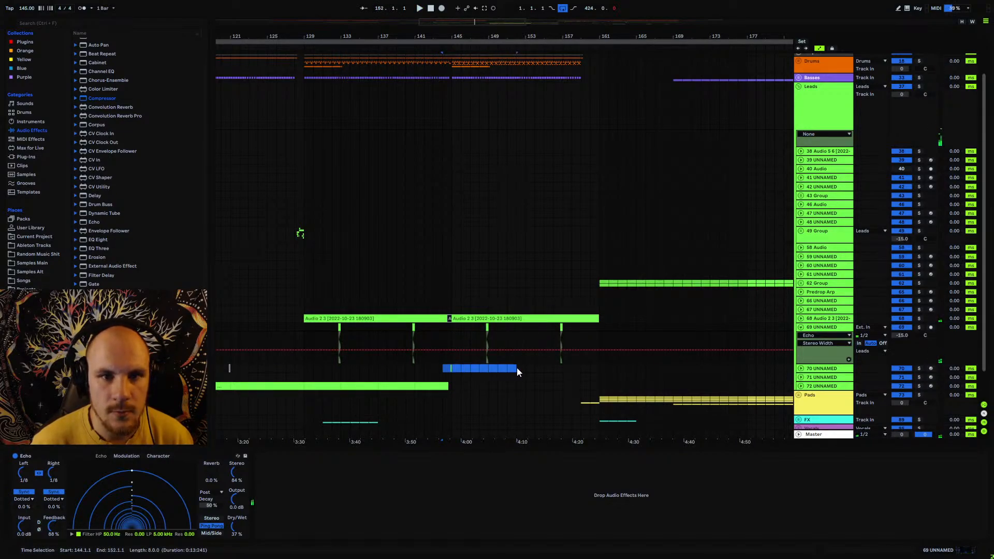
pyautogui.hotkey('ctrl', 'd')
pyautogui.press('space')
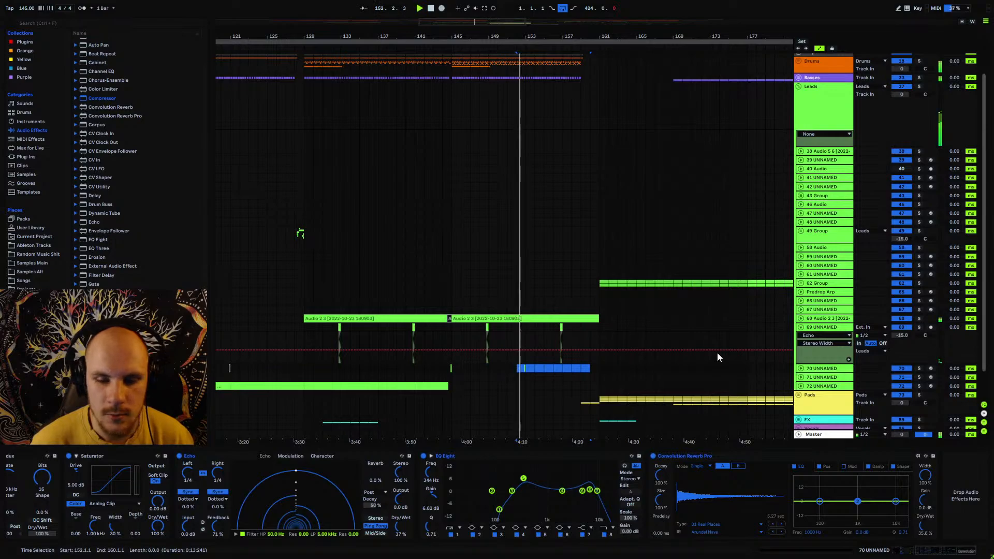
pyautogui.click(802, 328)
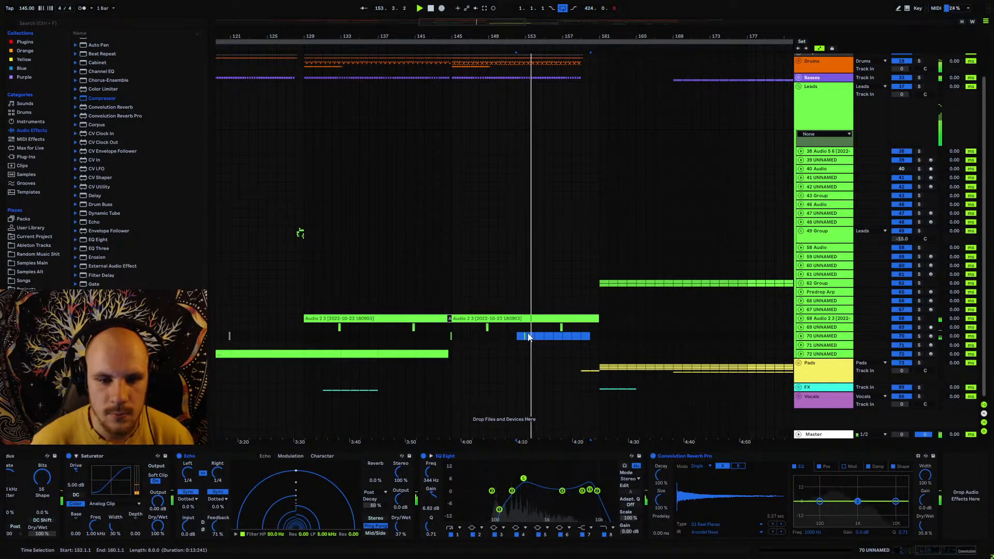
# - Deactivate the clips of tracks 69 and 70 between bars 145 and 161, then select track 68
pyautogui.press('space')
pyautogui.moveTo(452, 327); pyautogui.dragTo(586, 341)
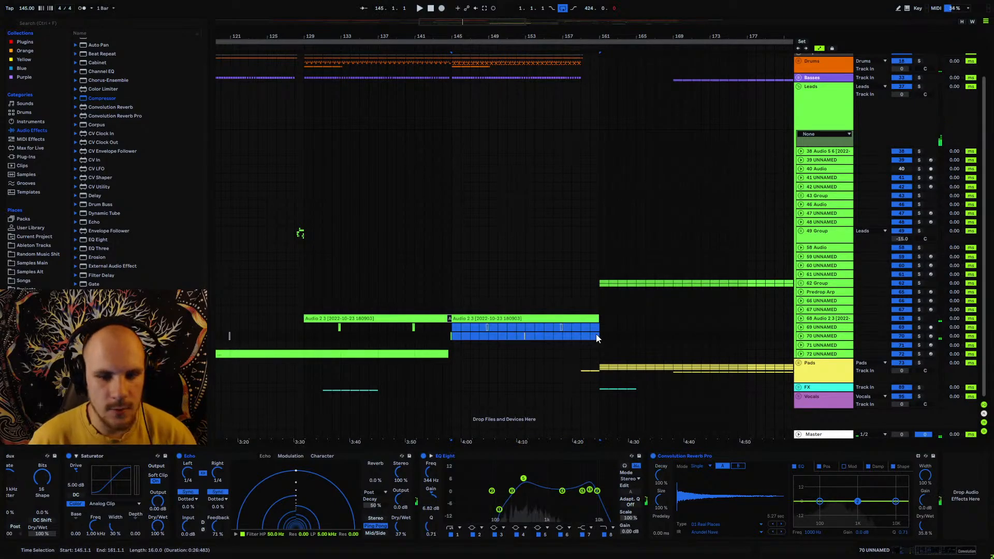
pyautogui.click(812, 318)
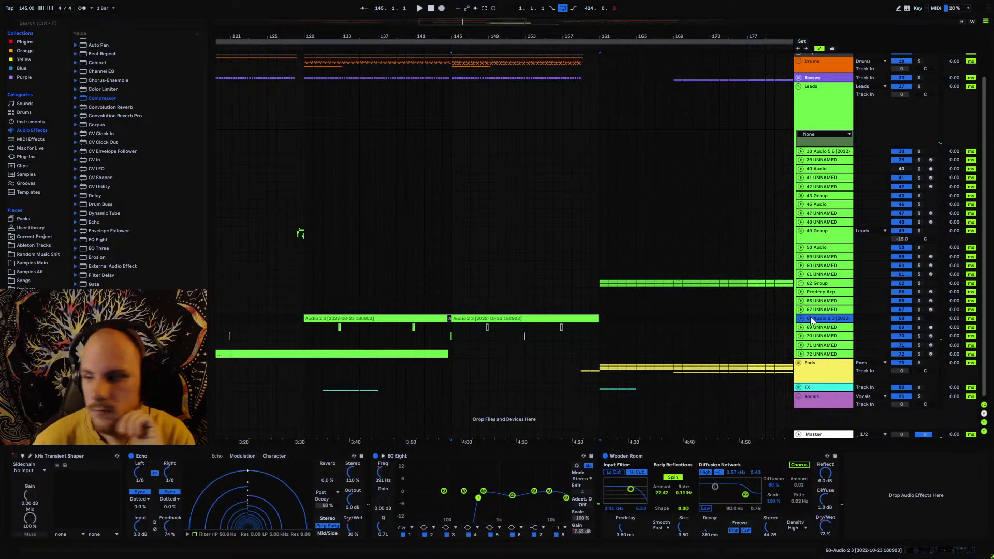
# - Unfold the Drums group and Projektor Kick track 19, and remove the kick's high-pass filter automation rise before bar 161
pyautogui.scroll(2, 533, 219)
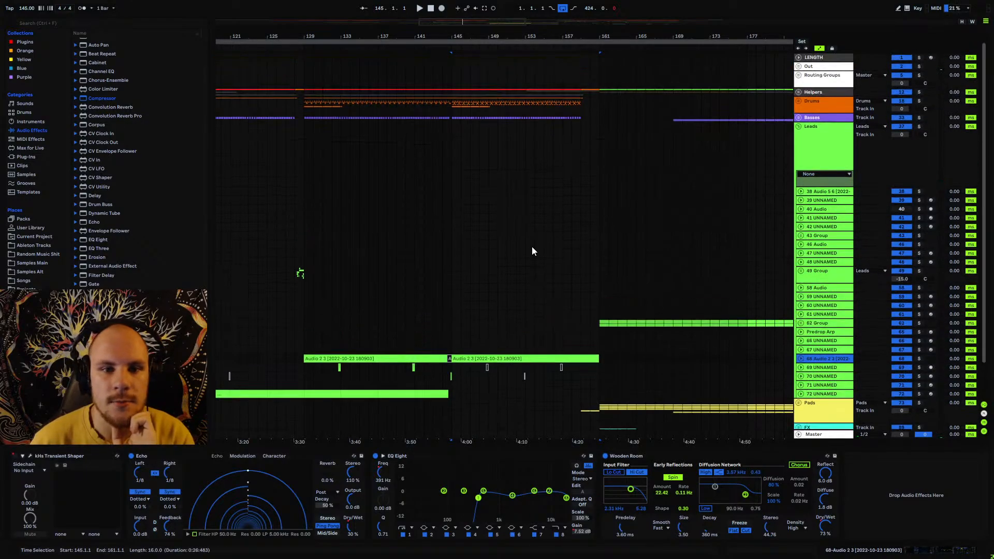
pyautogui.moveTo(526, 106); pyautogui.dragTo(601, 116)
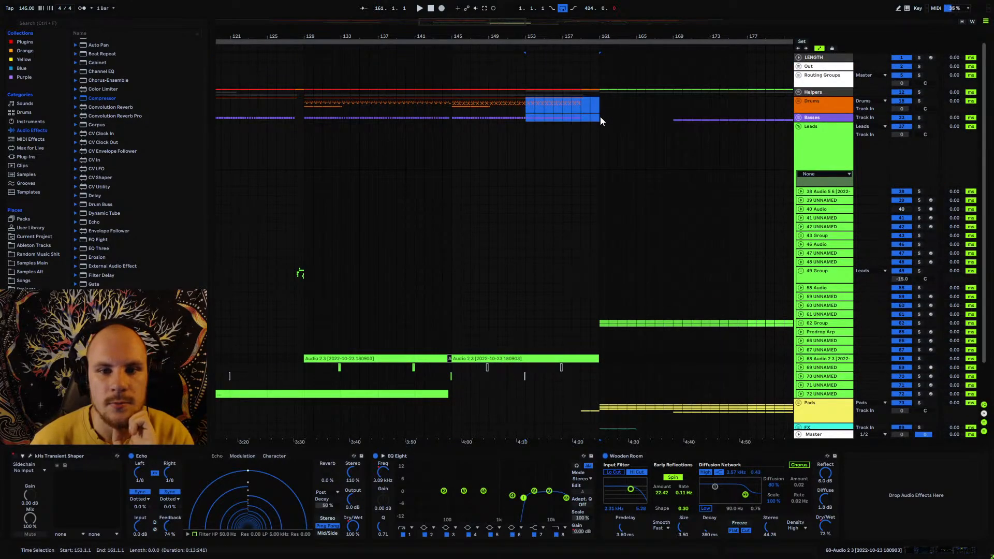
pyautogui.click(524, 114)
pyautogui.click(799, 102)
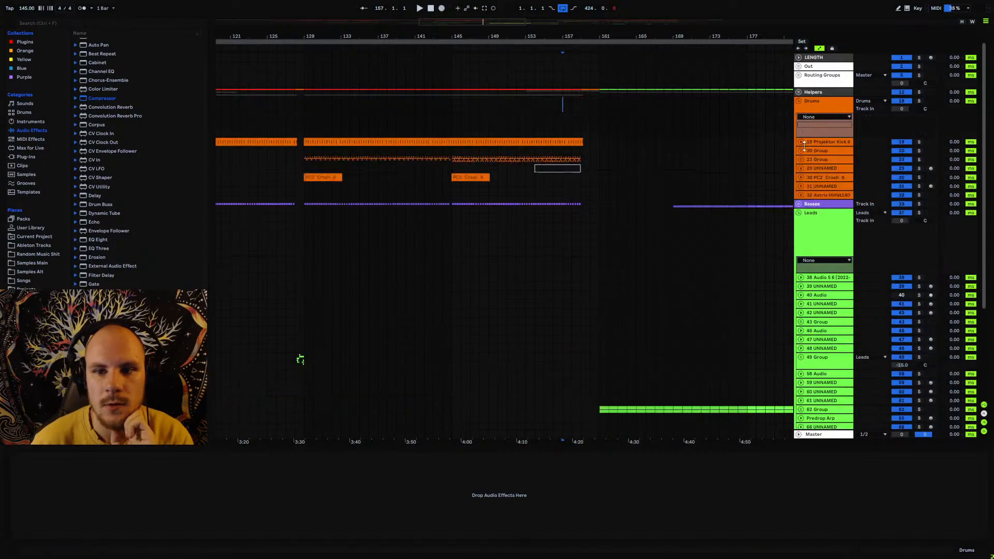
pyautogui.click(801, 150)
pyautogui.click(801, 150)
pyautogui.click(801, 141)
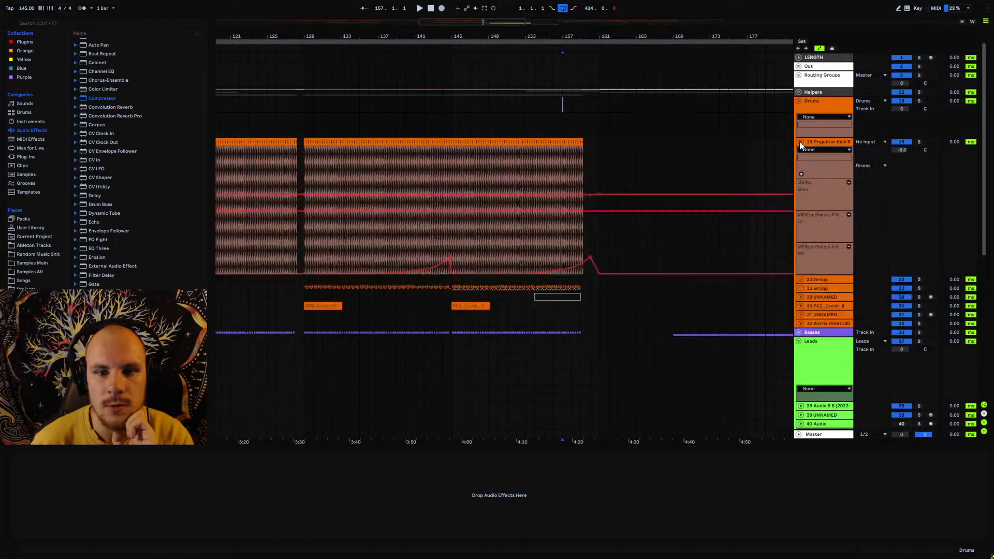
pyautogui.click(589, 257)
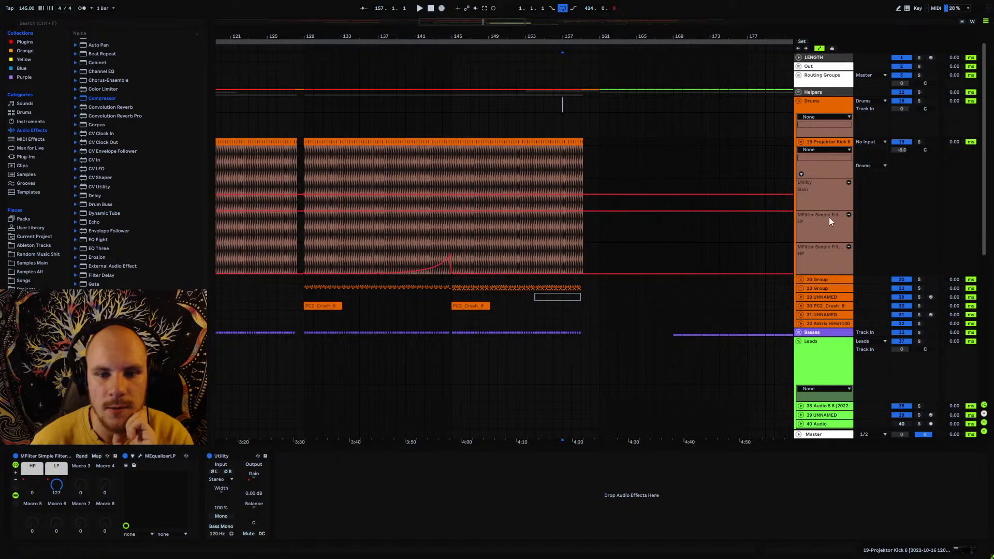
# - Unfold the Basses group, group 23 and track 35, and remove the bass track's high-pass filter automation rise before bar 161
pyautogui.click(798, 333)
pyautogui.scroll(-2, 636, 309)
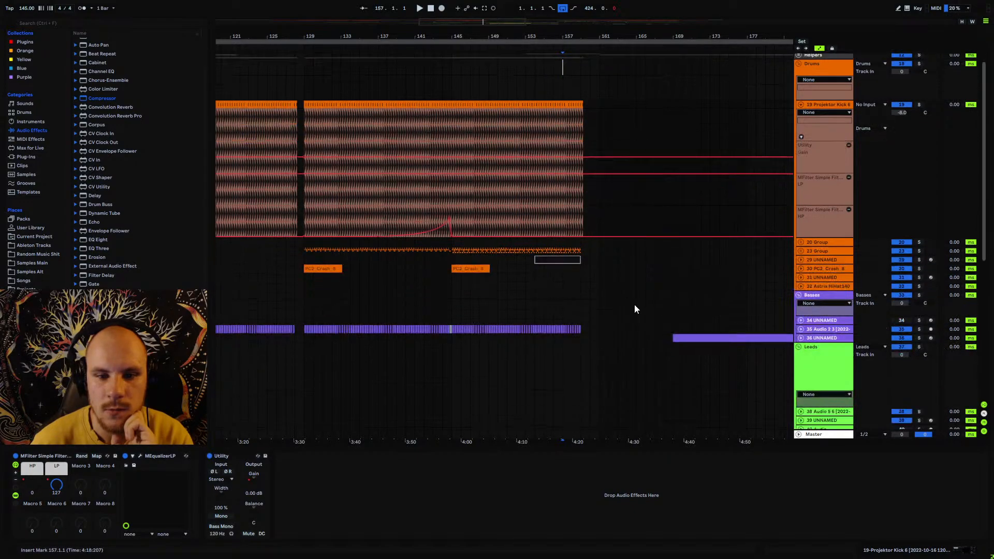
pyautogui.click(801, 251)
pyautogui.scroll(-2, 611, 295)
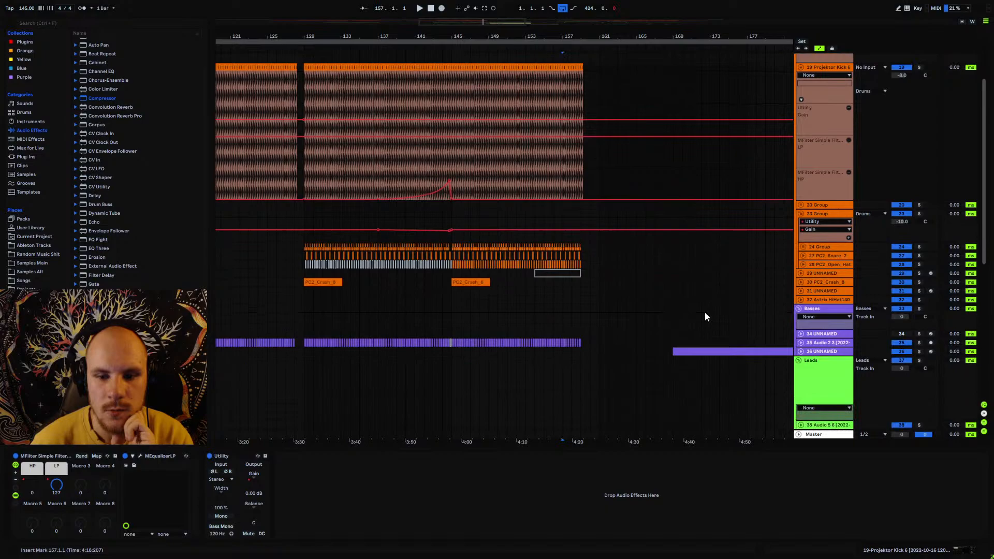
pyautogui.click(801, 343)
pyautogui.scroll(-5, 590, 311)
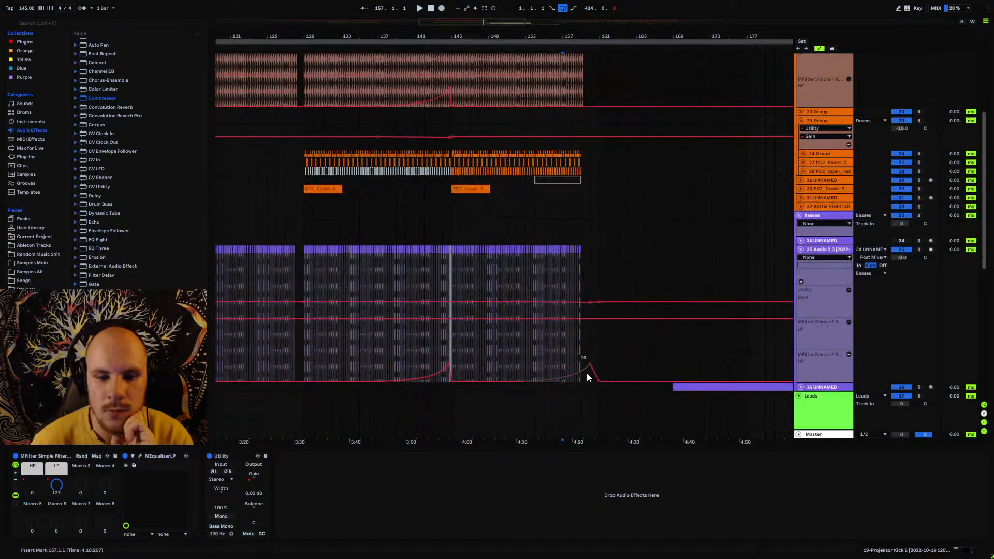
pyautogui.moveTo(589, 365); pyautogui.dragTo(600, 382)
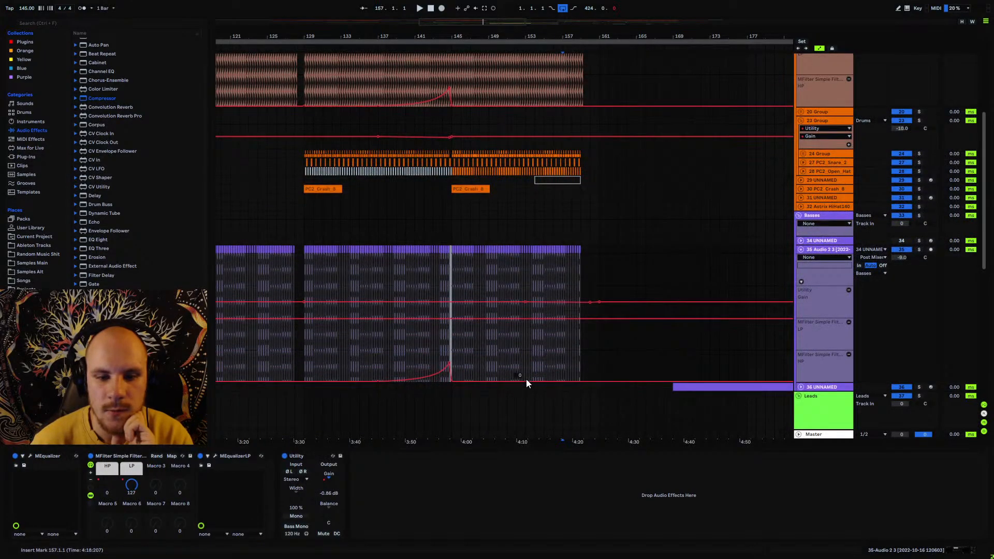
# - Play the arrangement from 157.1.1 and fold track 35 and group 23
pyautogui.click(565, 362)
pyautogui.press('space')
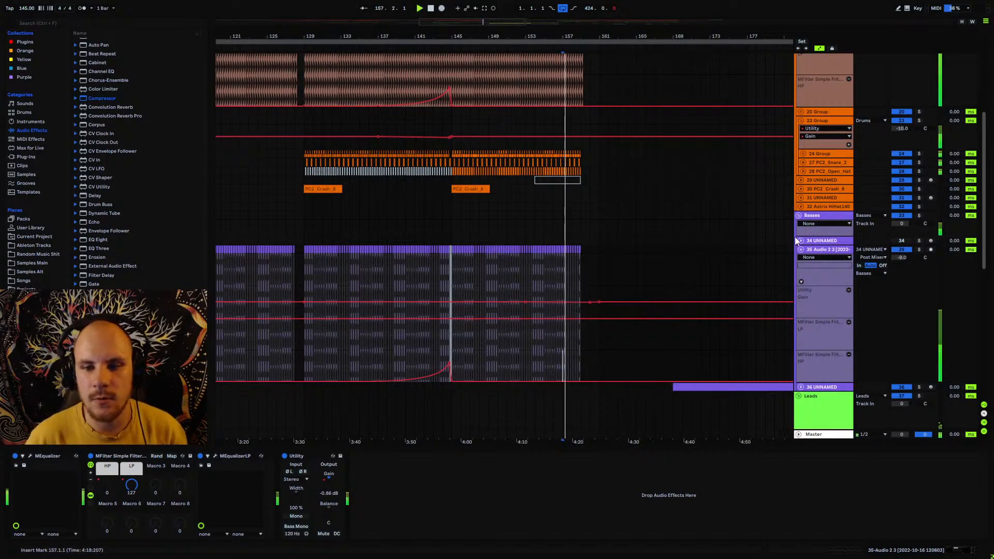
pyautogui.click(801, 252)
pyautogui.click(801, 120)
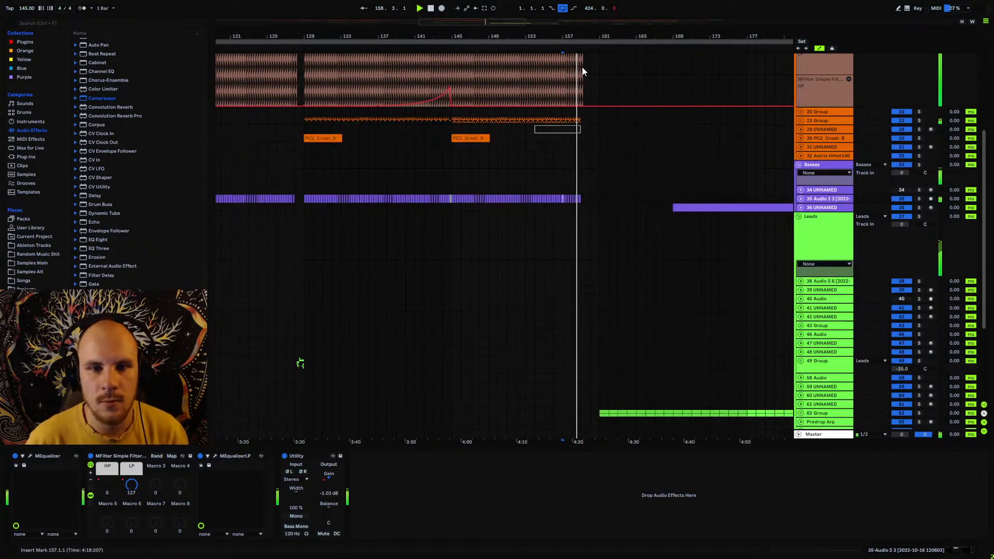
# - Unfold group 62, copy bars 161 to 177 of track 63 into bars 145 to 161, and play the copy
pyautogui.moveTo(582, 36)
pyautogui.mouseDown()
pyautogui.moveTo(582, 124)
pyautogui.moveTo(582, 27)
pyautogui.mouseUp()
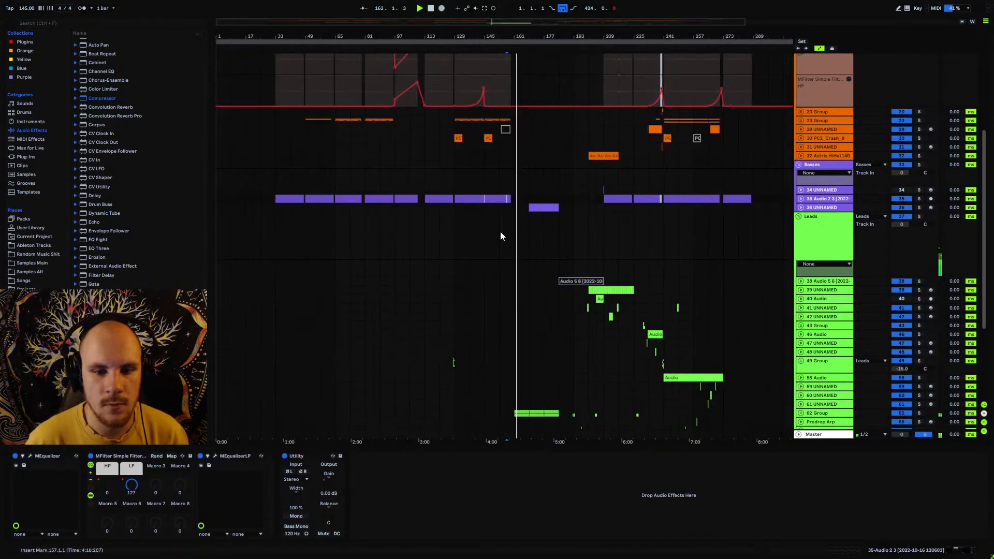
pyautogui.scroll(-3, 501, 231)
pyautogui.scroll(-3, 500, 231)
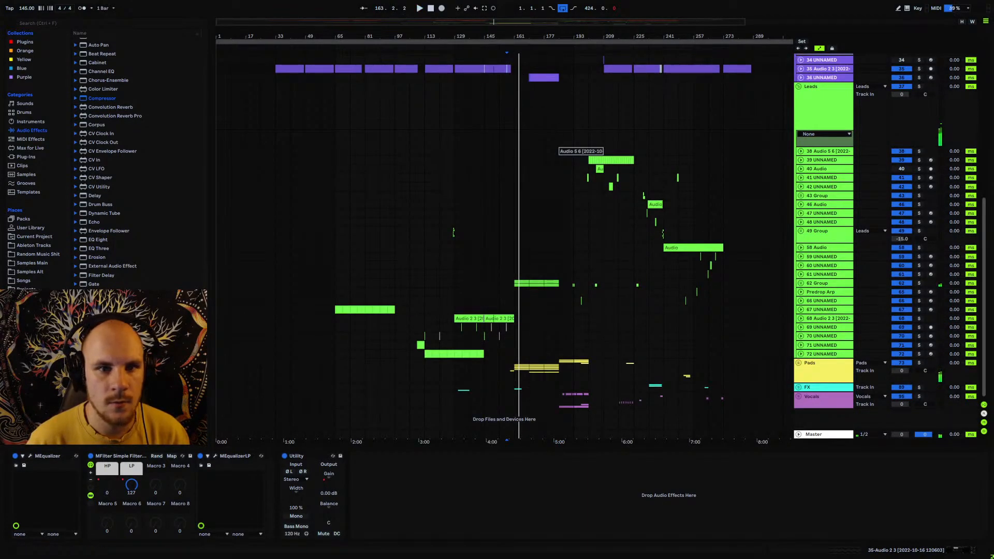
pyautogui.moveTo(492, 36); pyautogui.dragTo(521, 80)
pyautogui.click(799, 284)
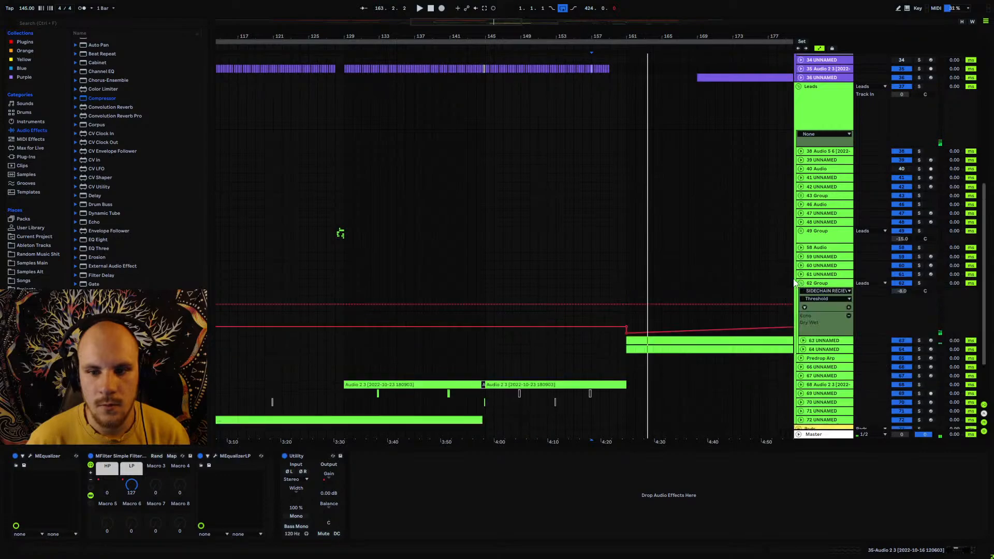
pyautogui.moveTo(647, 39); pyautogui.dragTo(513, 36)
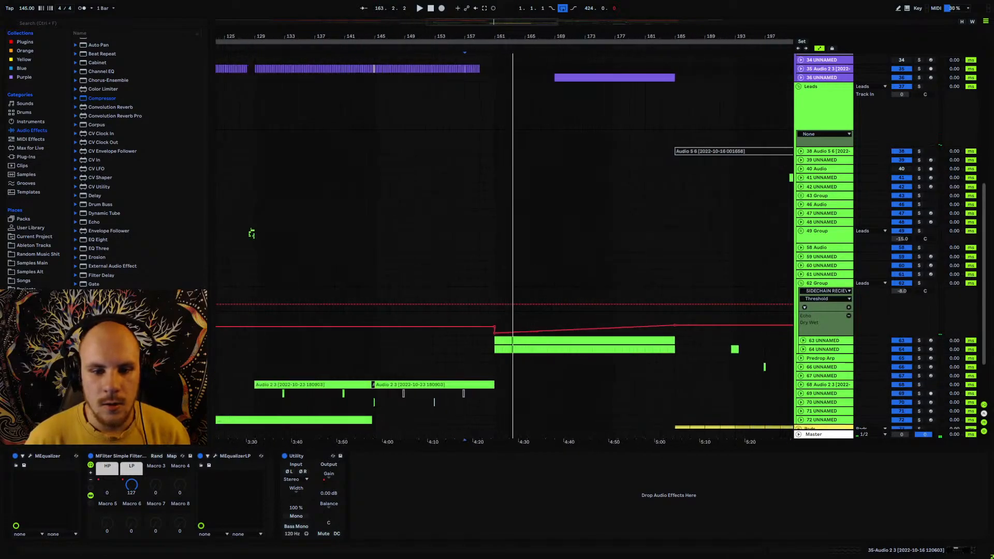
pyautogui.moveTo(500, 345); pyautogui.dragTo(614, 340)
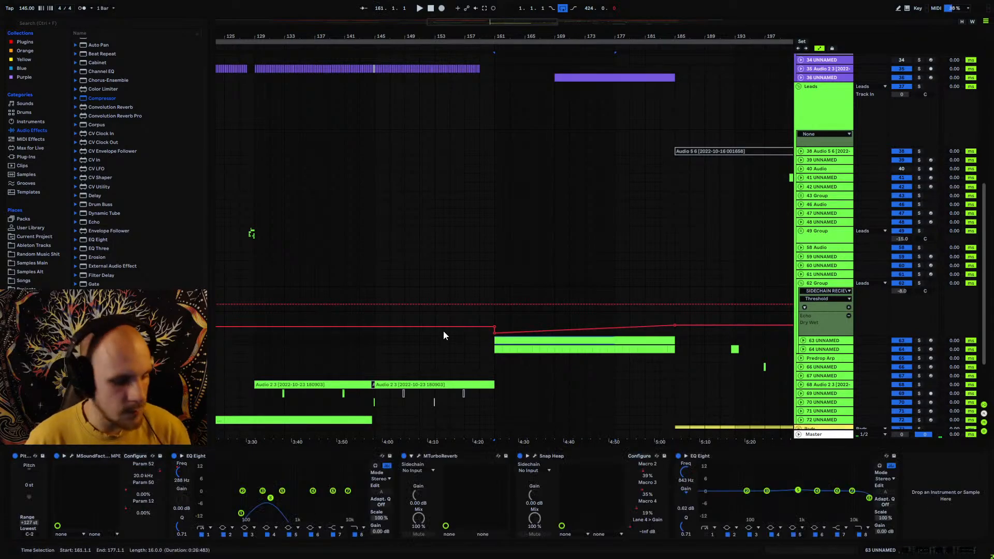
pyautogui.moveTo(377, 343); pyautogui.dragTo(494, 342)
pyautogui.press('space')
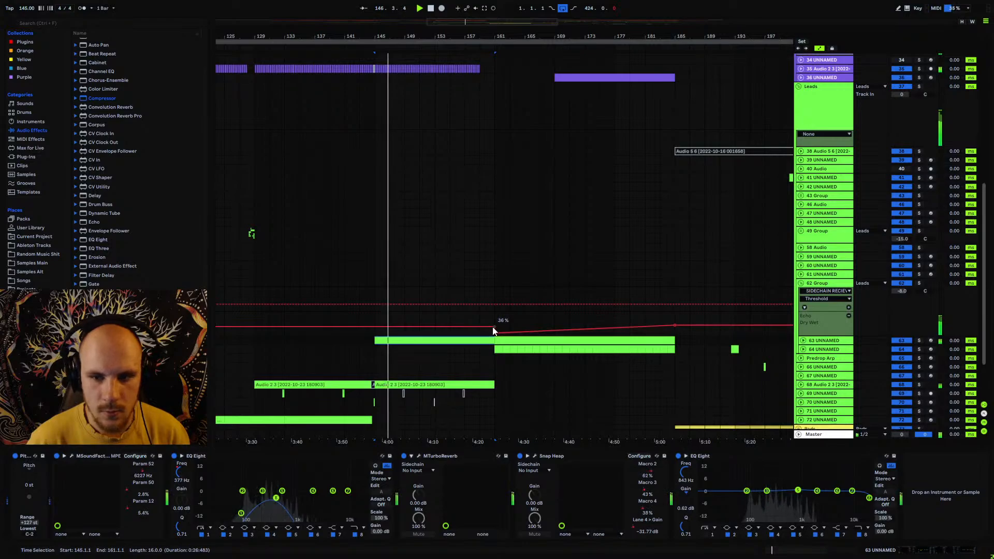
# - Hide group 62's Threshold automation, keeping its Echo Dry/Wet lane, and show all of track 63's automated parameters in separate lanes
pyautogui.click(848, 307)
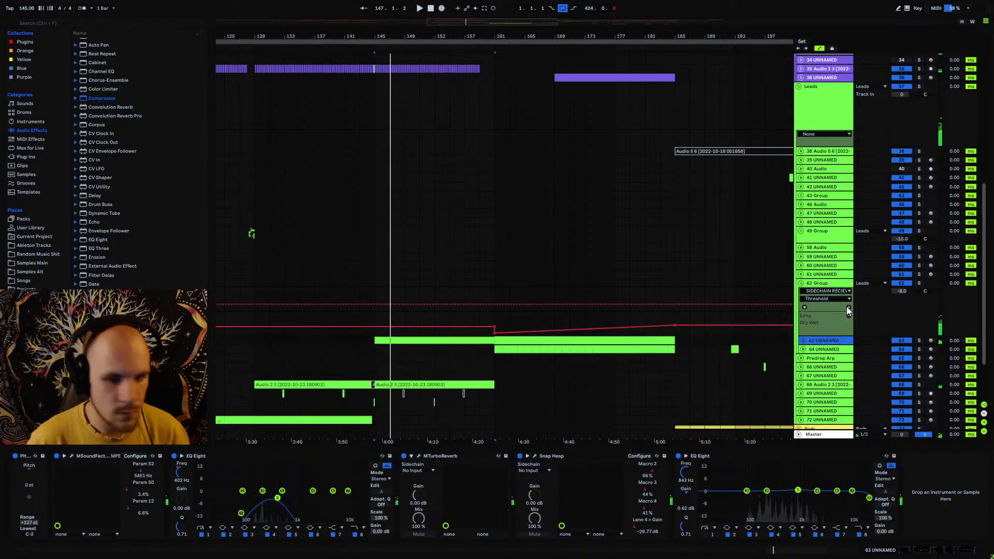
pyautogui.click(849, 316)
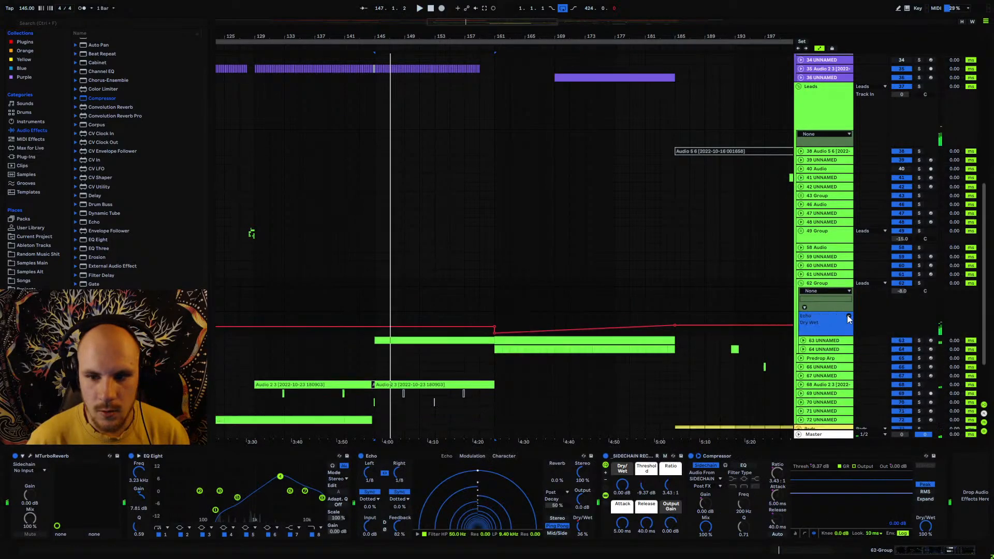
pyautogui.click(803, 341)
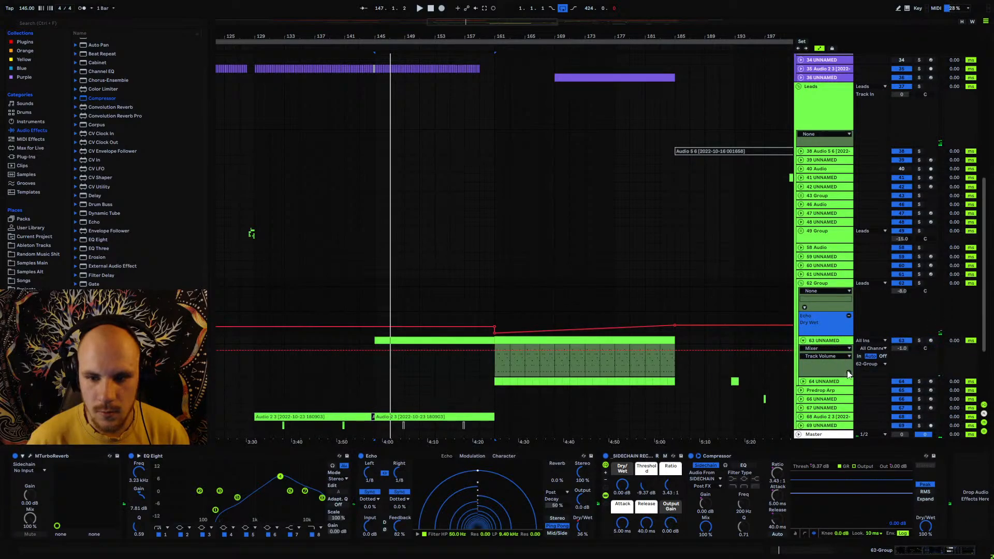
pyautogui.click(848, 373)
pyautogui.scroll(-5, 613, 323)
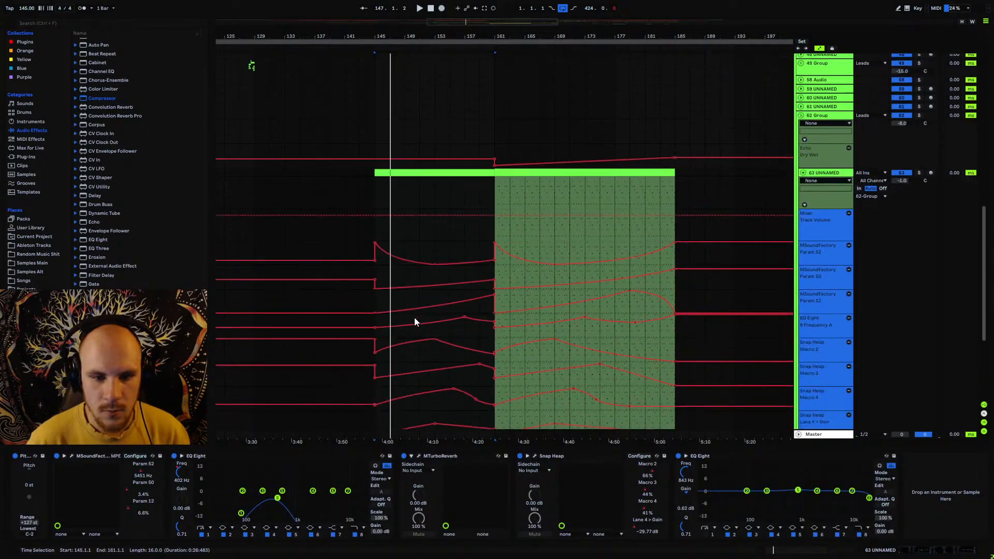
pyautogui.scroll(-3, 415, 322)
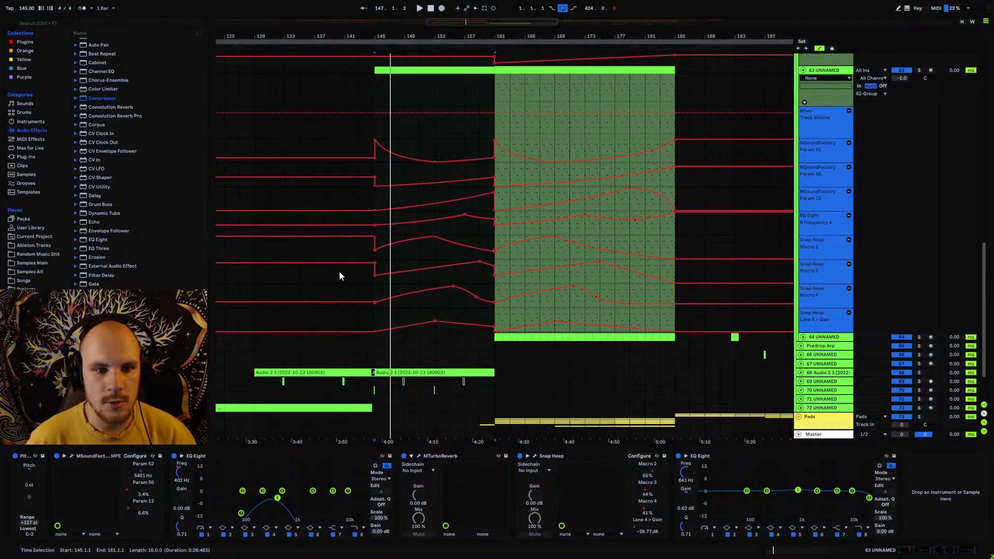
# - Create automation ramps from bar 143 to 145 on track 63 for Snap Heap Macro 2 and MSoundFactory Param 50 and Param 52
pyautogui.click(360, 242)
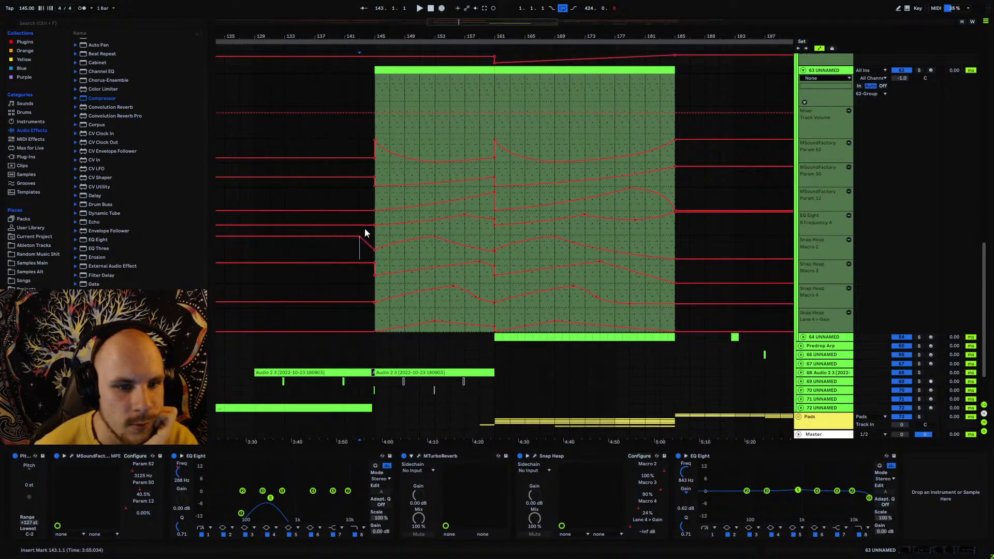
pyautogui.click(364, 178)
pyautogui.click(373, 177)
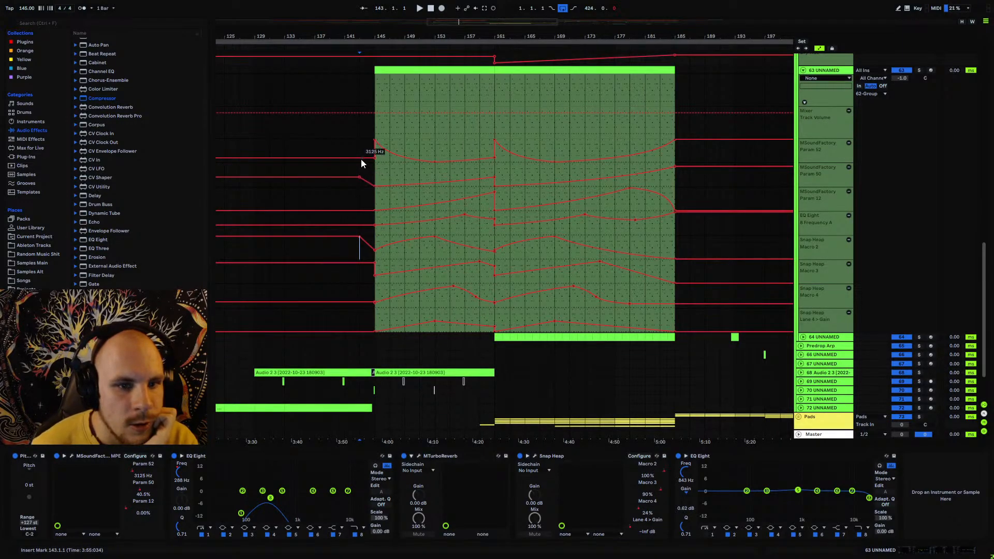
pyautogui.click(362, 158)
pyautogui.moveTo(374, 159); pyautogui.dragTo(373, 139)
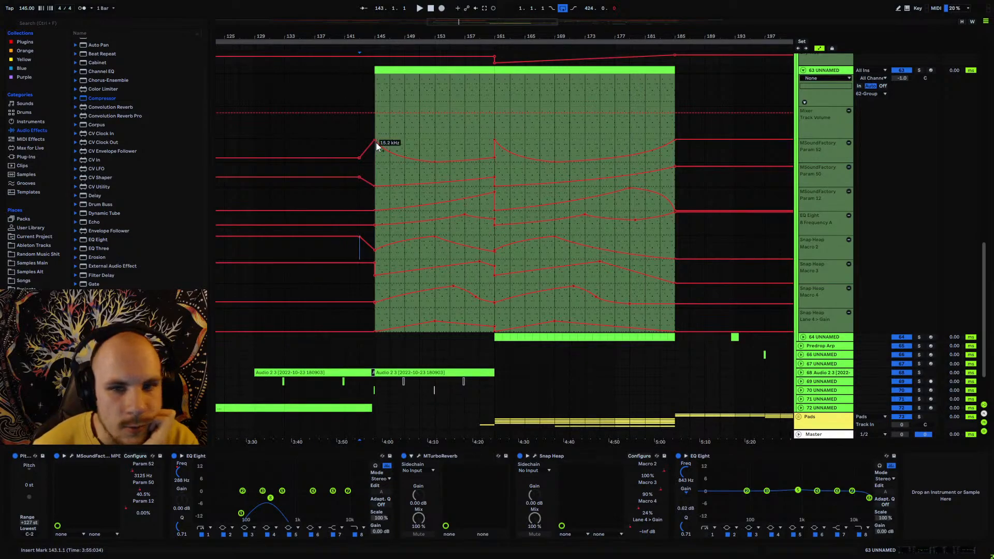
# - Play track 63 soloed from 145.1.1 and flatten its MSoundFactory Param 52 automation at 20.0 kHz between bars 145 and 161
pyautogui.press('space')
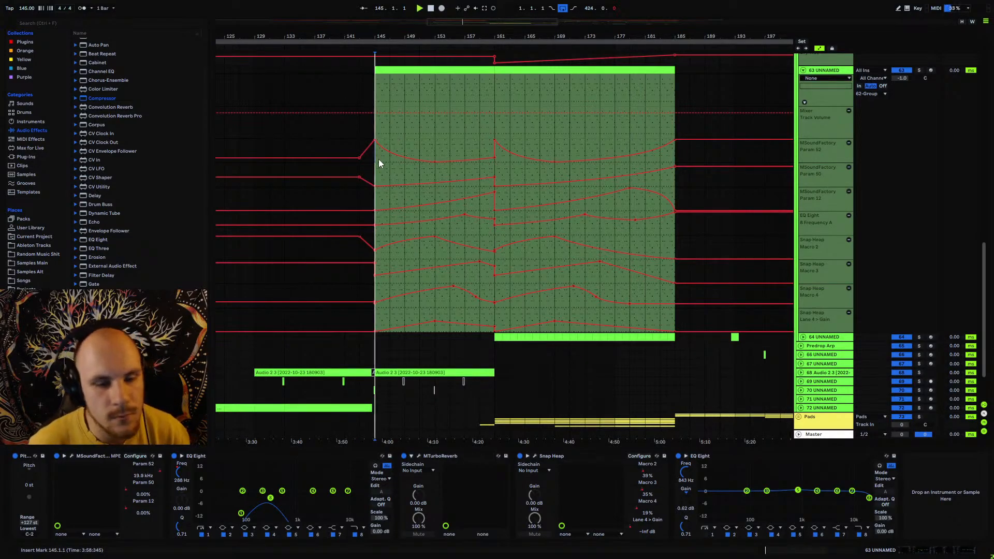
pyautogui.click(919, 70)
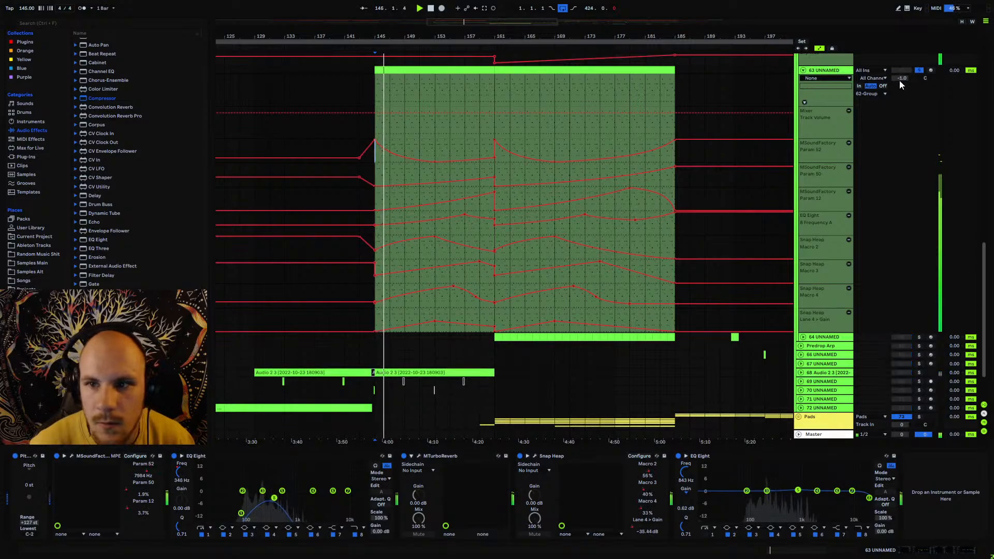
pyautogui.click(435, 163)
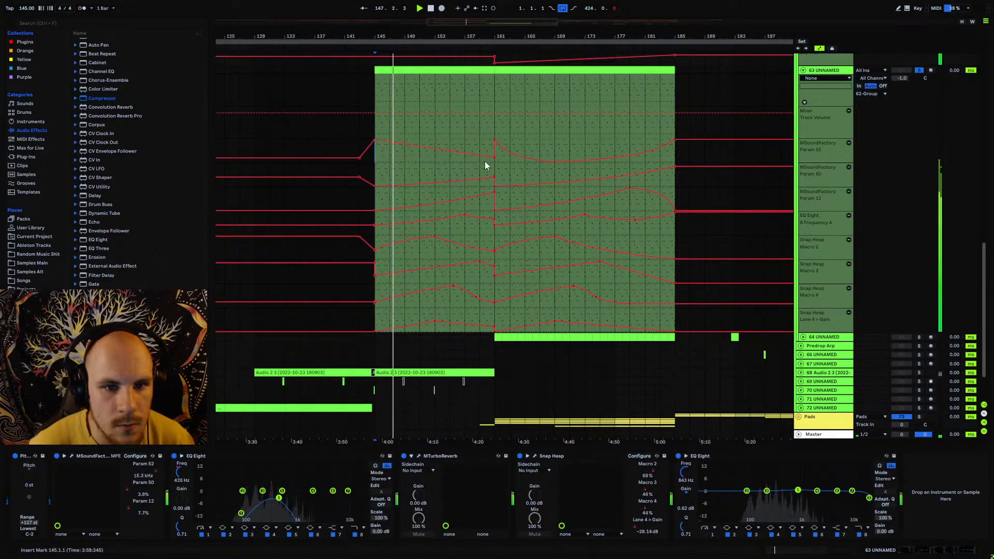
pyautogui.click(494, 157)
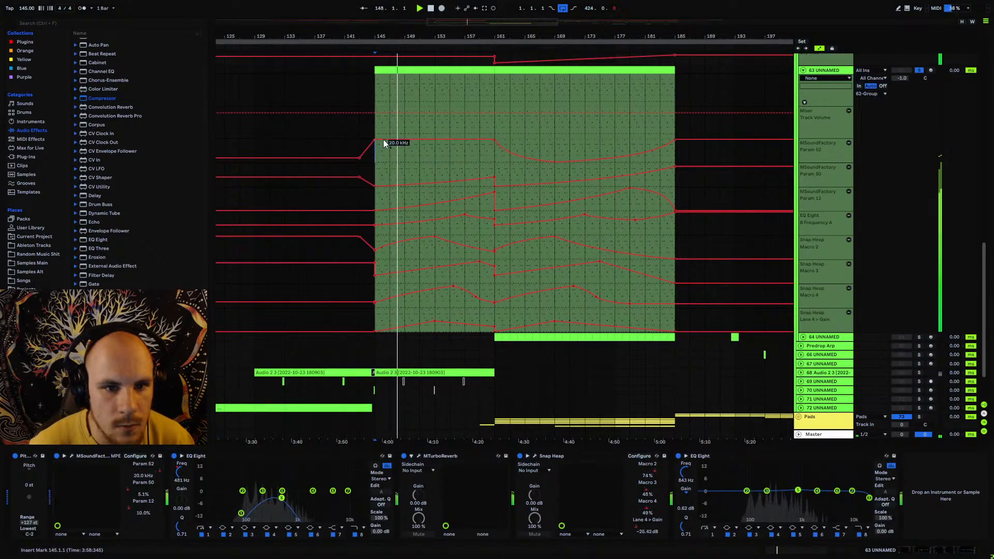
# - Flatten track 63's MSoundFactory Param 50 automation at 0.00% from bar 145 to 161, and remove Macro 2's first peak and lower its bar 145 point
pyautogui.click(495, 177)
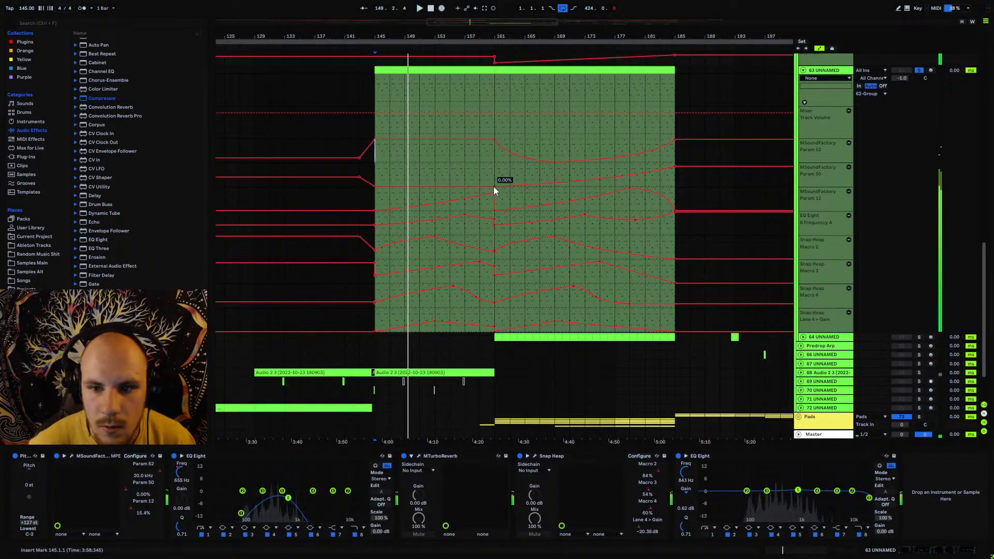
pyautogui.click(435, 239)
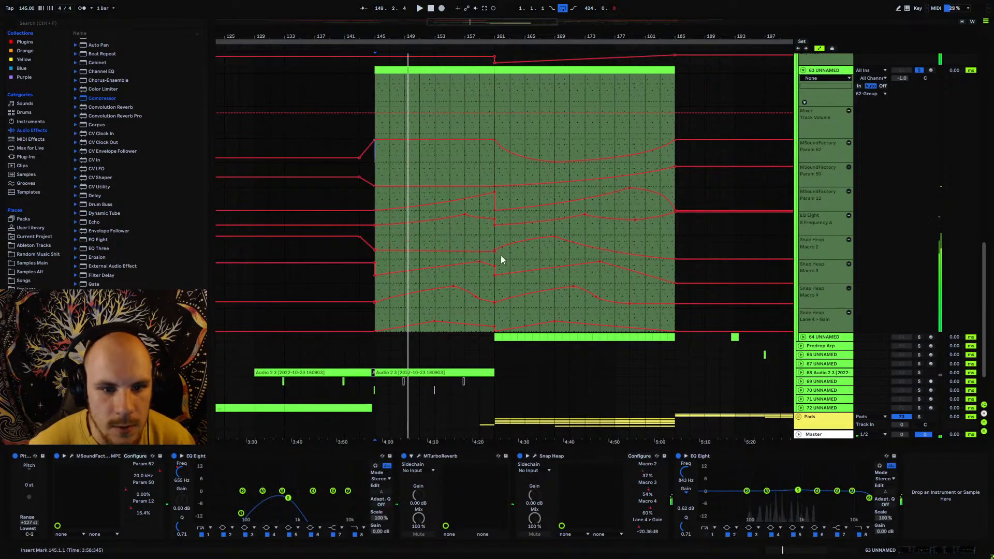
pyautogui.moveTo(375, 250); pyautogui.dragTo(378, 259)
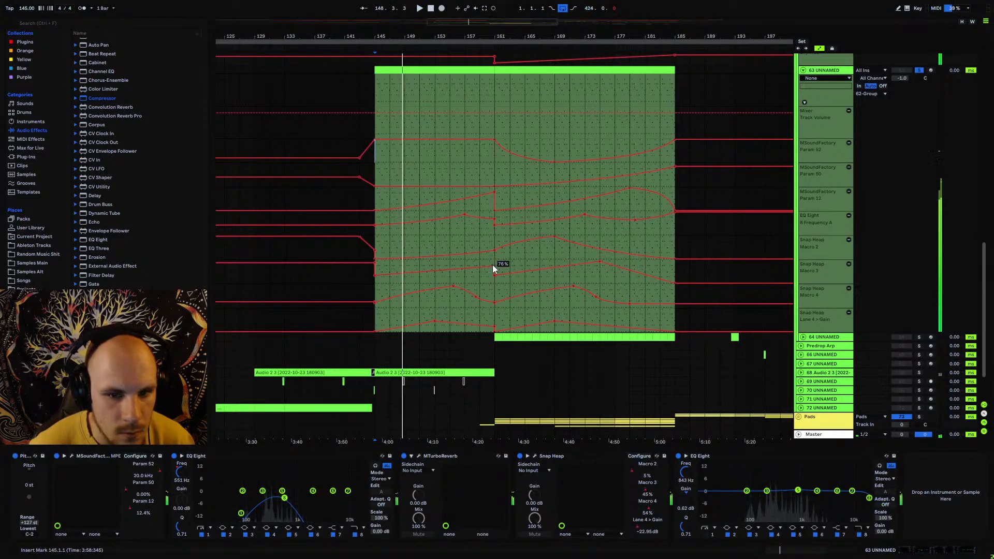
# - Flatten the first humps of Snap Heap Macro 3, Macro 4 and Lane 4 > Gain on track 63 between bars 145 and 161
pyautogui.press('space')
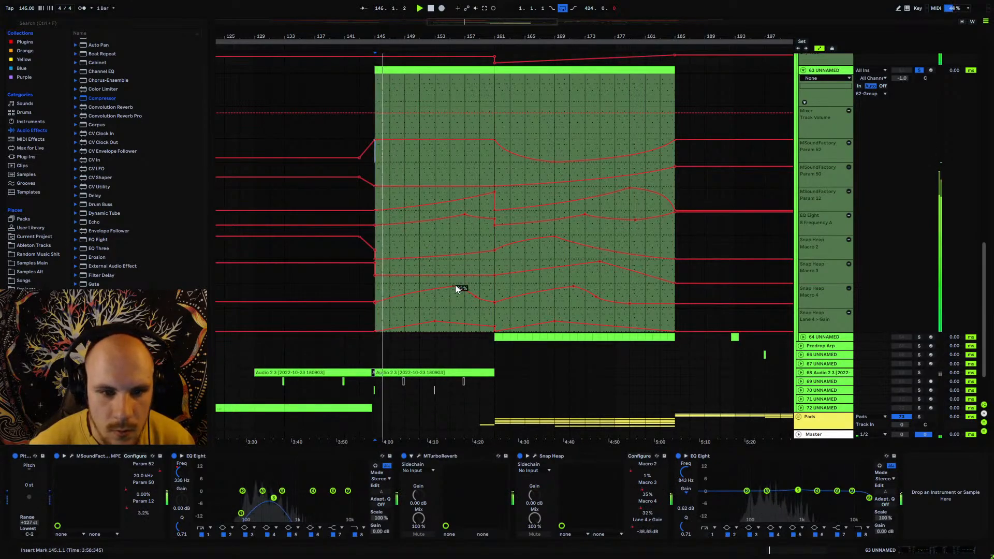
pyautogui.moveTo(455, 285); pyautogui.dragTo(475, 300)
pyautogui.click(476, 298)
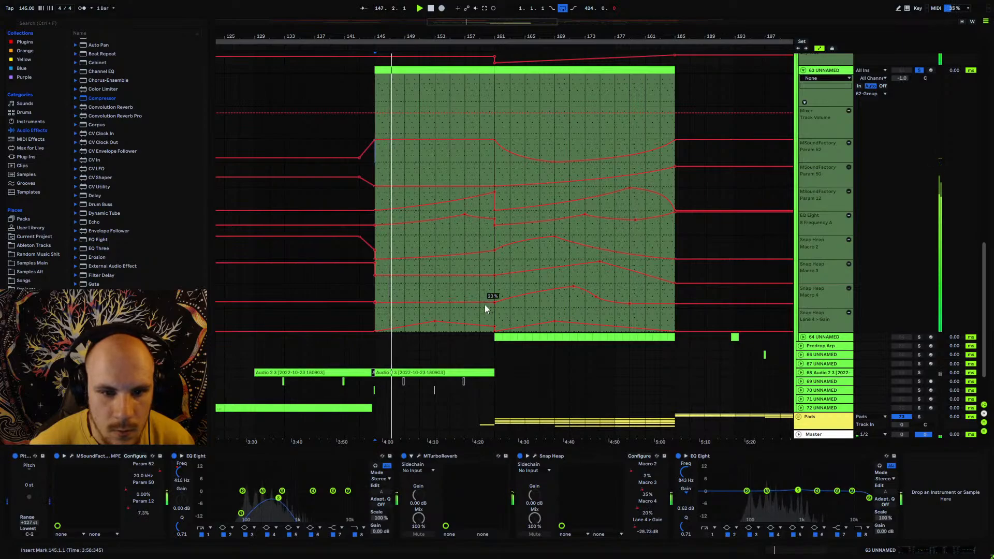
pyautogui.click(435, 321)
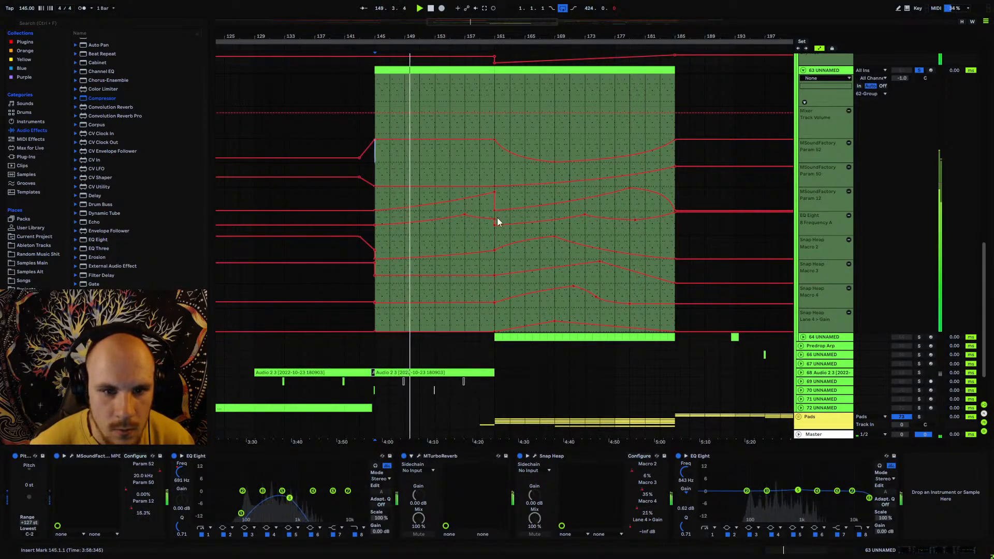
# - Flatten track 63's EQ Eight 8 Frequency A and MSoundFactory Param 12 automation between bars 145 and 161, and replay the section
pyautogui.click(465, 214)
pyautogui.click(496, 193)
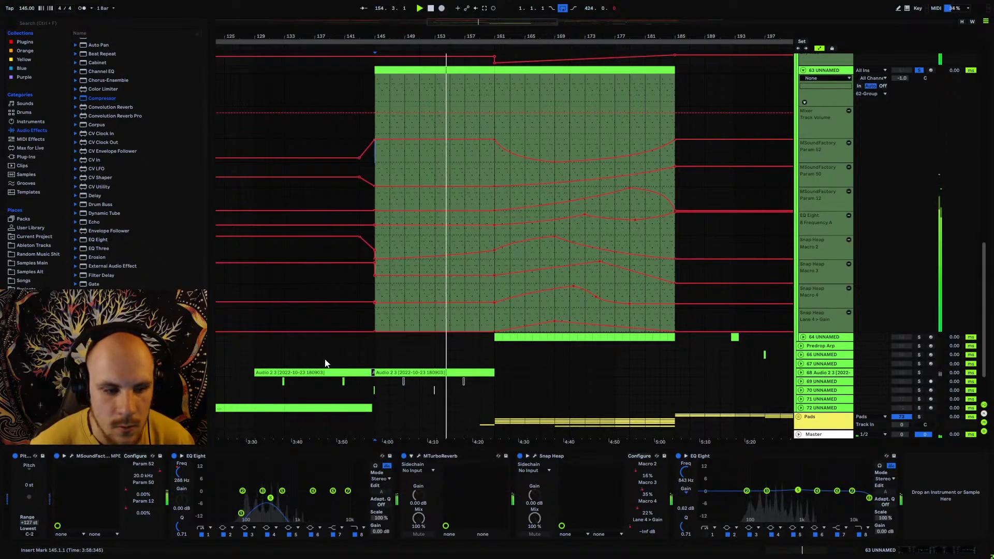
pyautogui.click(180, 473)
pyautogui.press('space')
pyautogui.press('space')
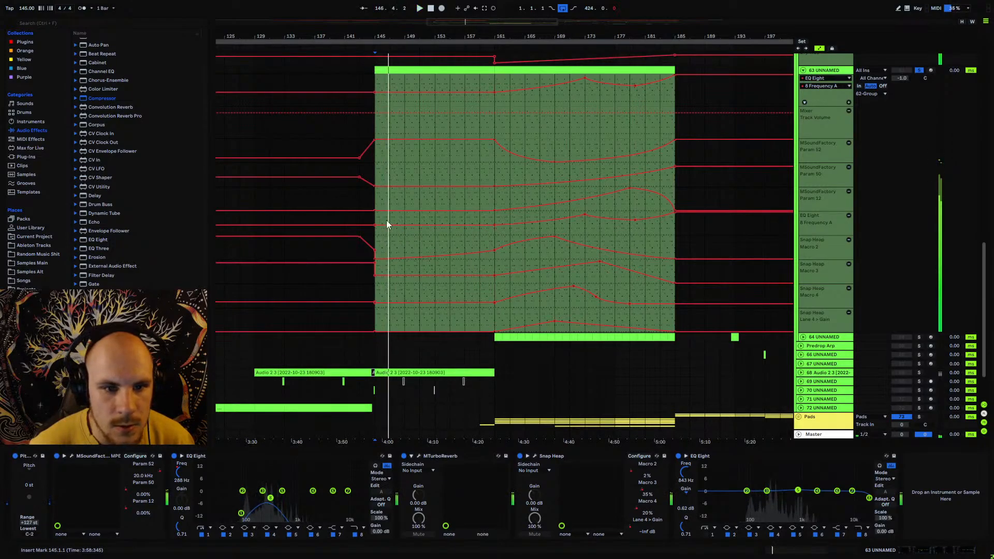
# - Reshape track 63's EQ Eight 8 Frequency A automation to climb from bar 145 to a peak near bar 159, checking it in playback
pyautogui.press('space')
pyautogui.press('space')
pyautogui.moveTo(375, 225); pyautogui.dragTo(377, 225)
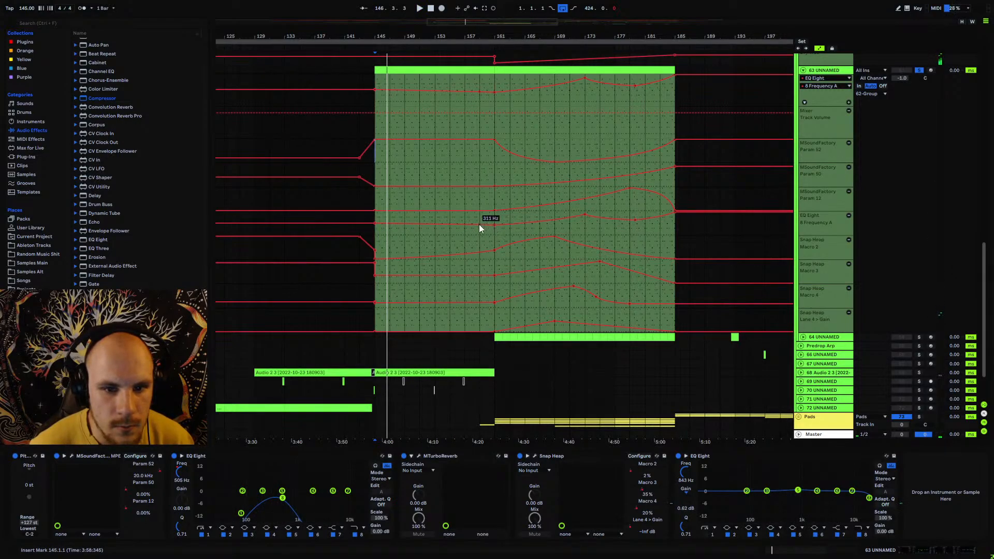
pyautogui.moveTo(480, 225); pyautogui.dragTo(481, 218)
pyautogui.click(465, 225)
pyautogui.press('space')
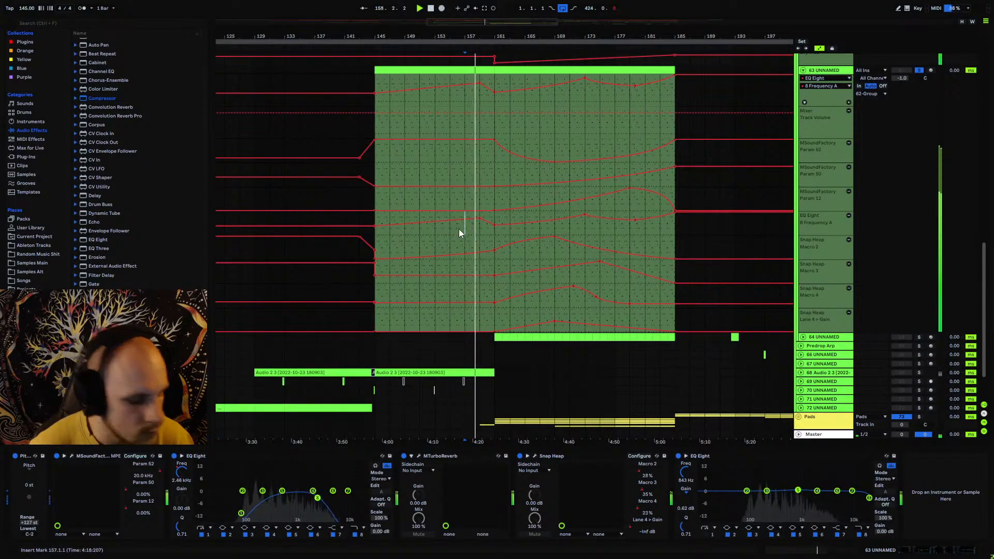
pyautogui.moveTo(481, 219)
pyautogui.mouseDown()
pyautogui.moveTo(456, 220)
pyautogui.moveTo(487, 214)
pyautogui.mouseUp()
pyautogui.click(375, 224)
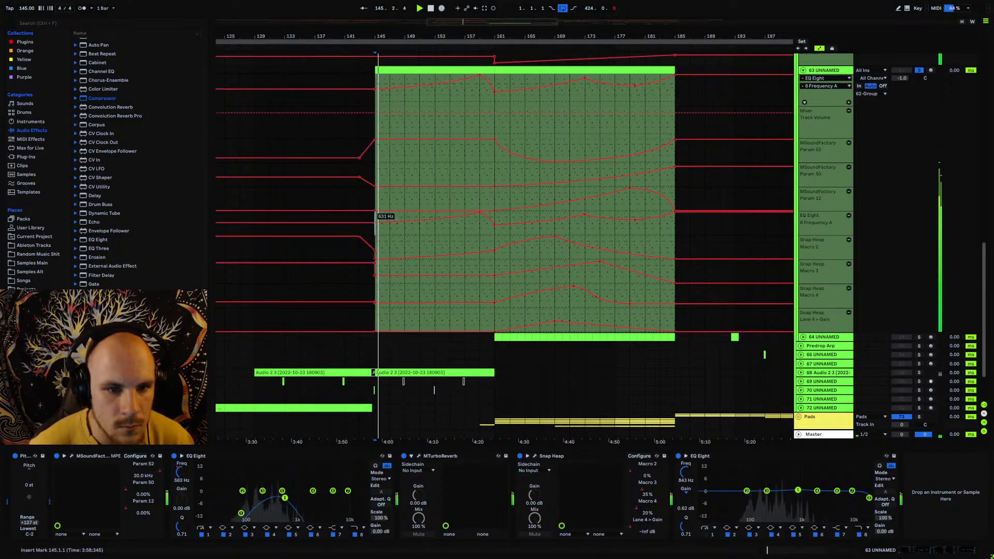
# - Unsolo track 63, play the transition from bar 143, and raise its EQ Eight 8 Frequency A automation to 22.0 kHz at bar 145
pyautogui.click(902, 70)
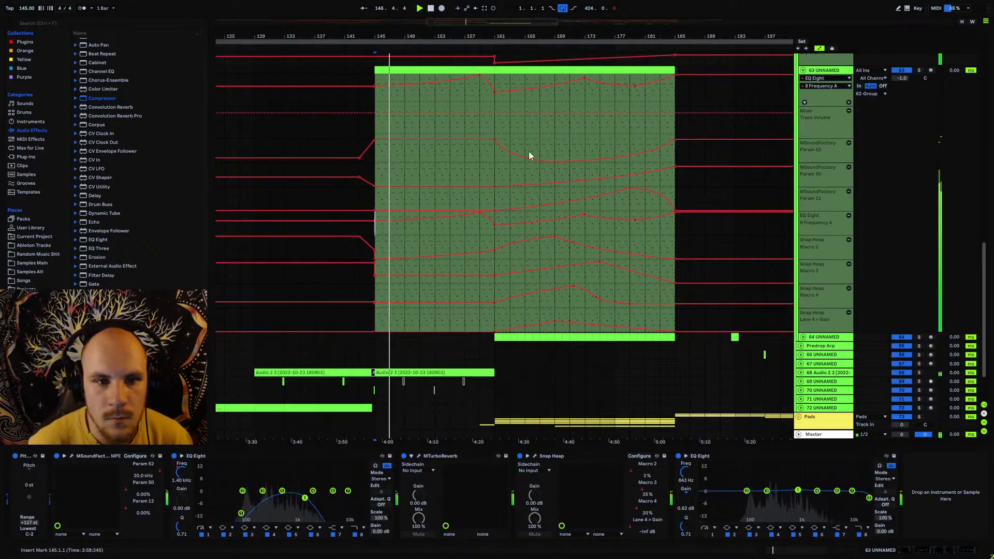
pyautogui.click(361, 175)
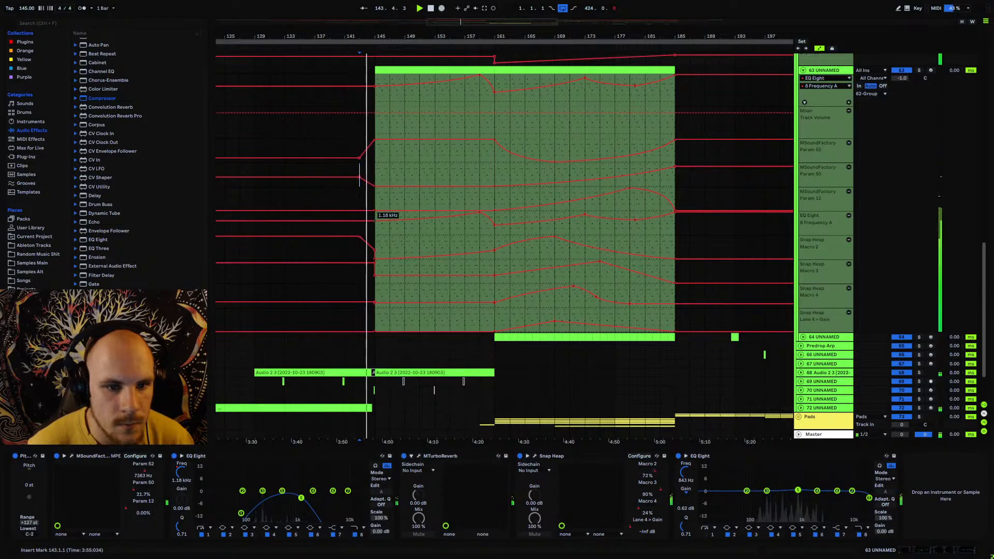
pyautogui.click(804, 71)
pyautogui.click(805, 71)
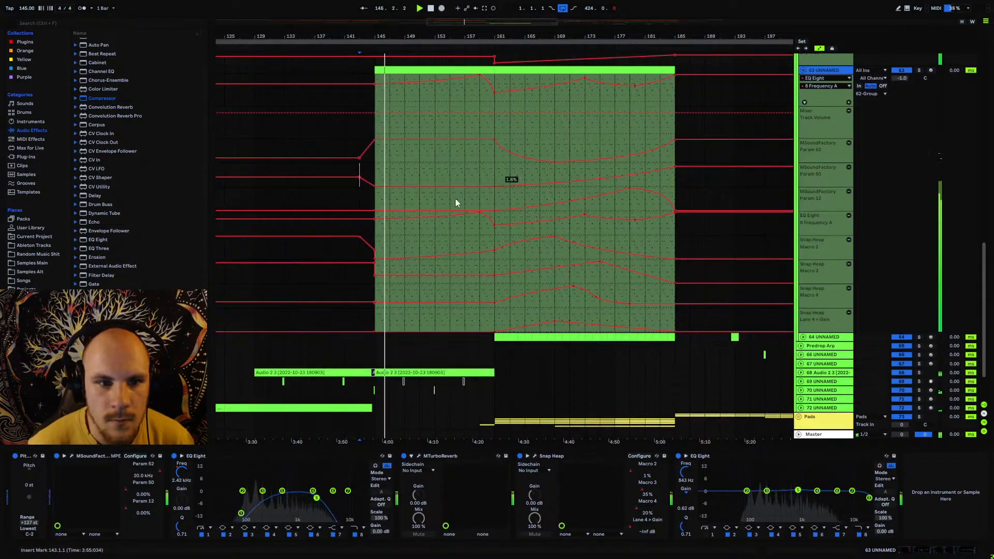
pyautogui.click(376, 217)
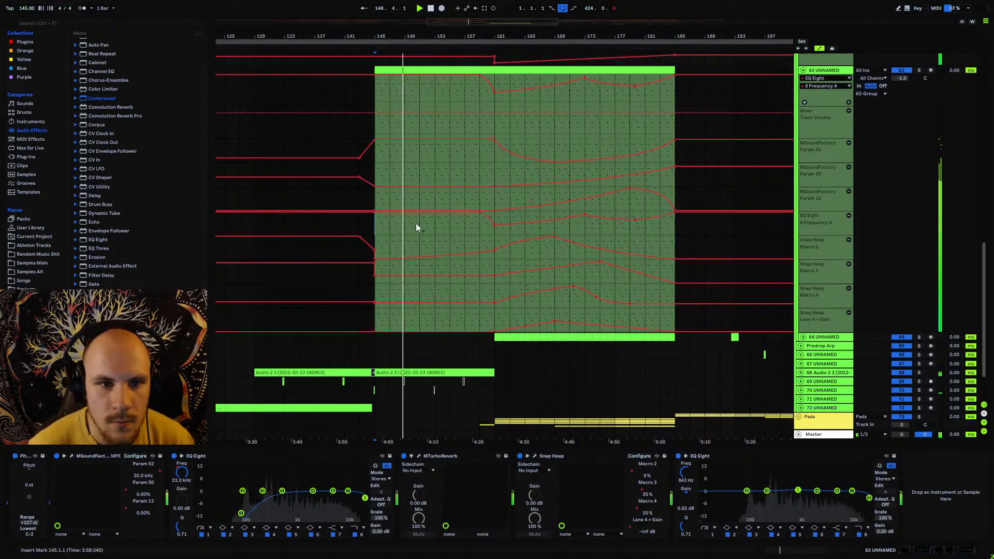
pyautogui.scroll(2, 415, 227)
pyautogui.press('space')
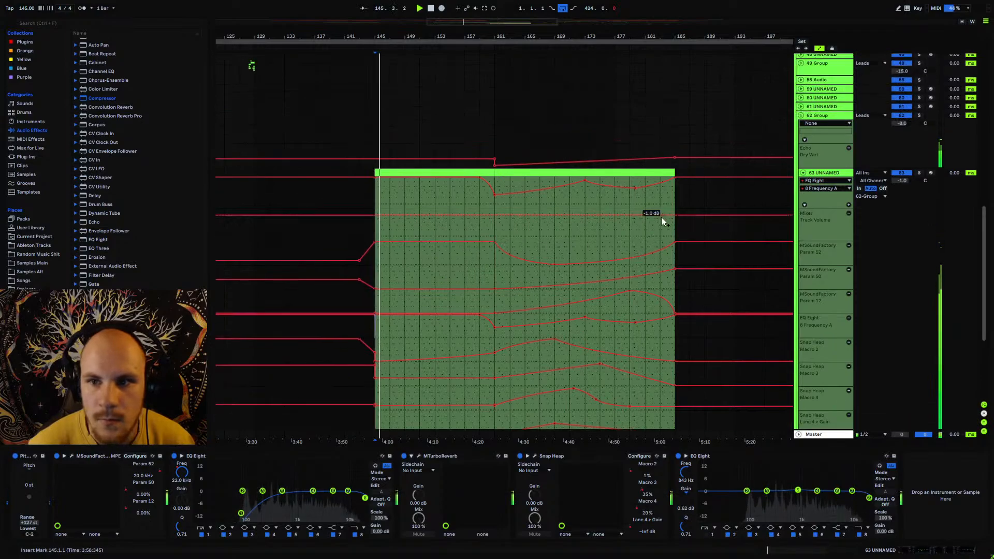
# - Set the gain of track 68's clip starting at bar 129 to 0.00 dB, lower the track volume to -18.0, and replay from bar 145
pyautogui.scroll(-5, 474, 273)
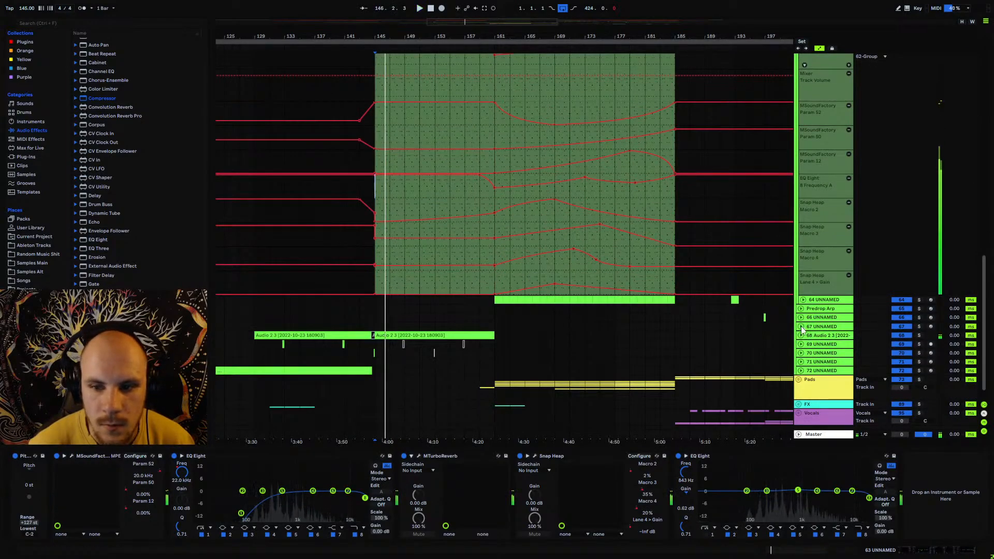
pyautogui.click(802, 336)
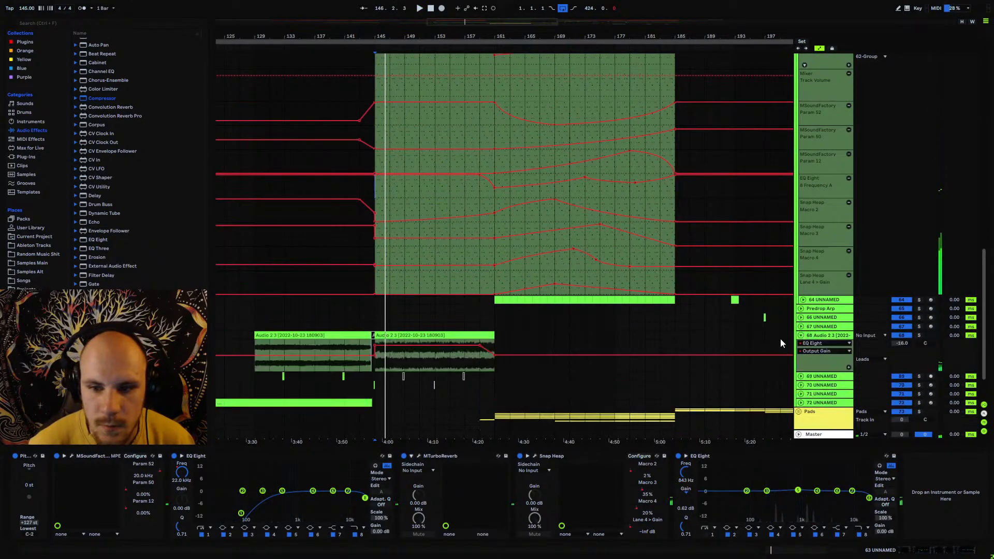
pyautogui.click(313, 357)
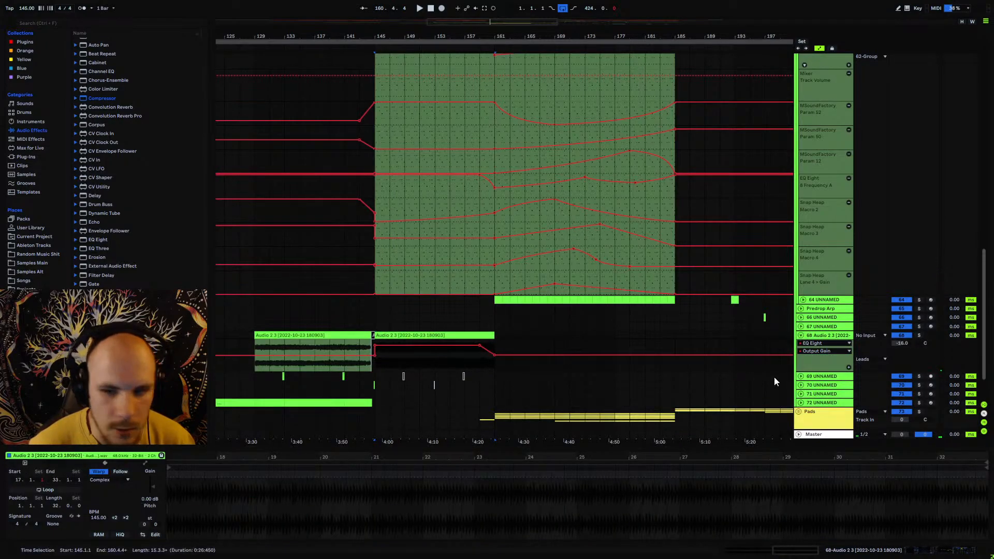
pyautogui.click(388, 346)
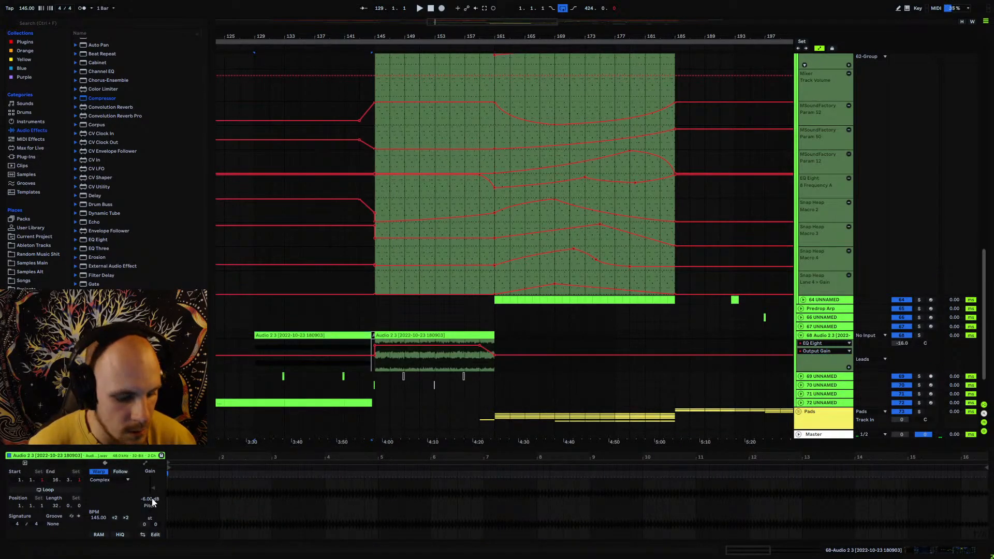
pyautogui.press('Return')
pyautogui.moveTo(902, 344); pyautogui.dragTo(902, 352)
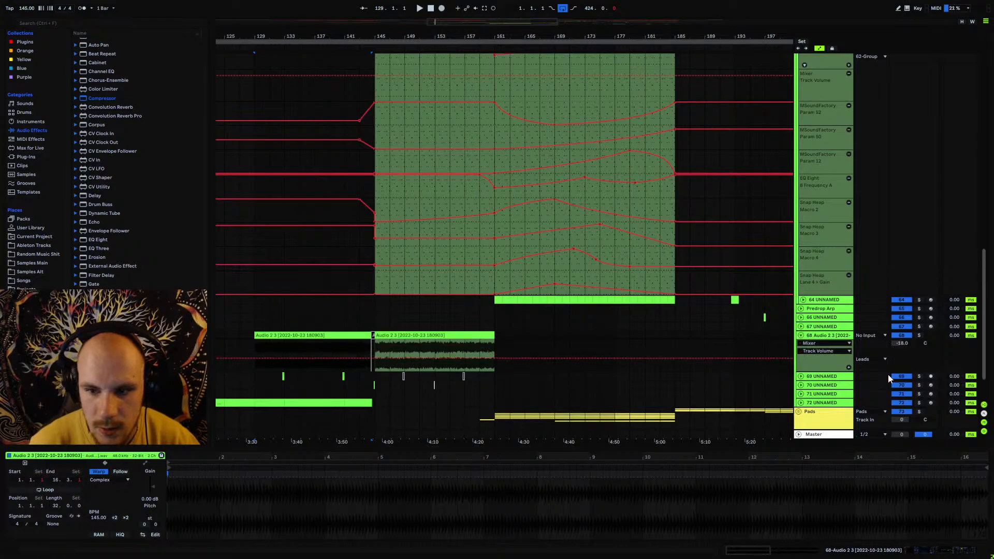
pyautogui.click(376, 328)
pyautogui.press('space')
pyautogui.click(802, 338)
pyautogui.scroll(2, 747, 345)
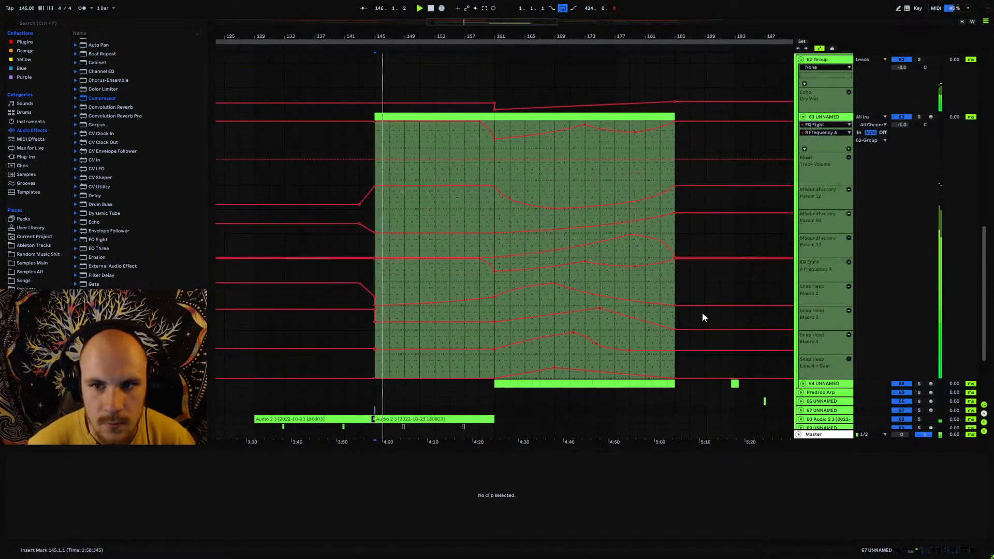
# - Solo track 63, replay it from bar 145, and lower its MSoundFactory Param 52 automation point there to about 5.6 kHz
pyautogui.click(825, 119)
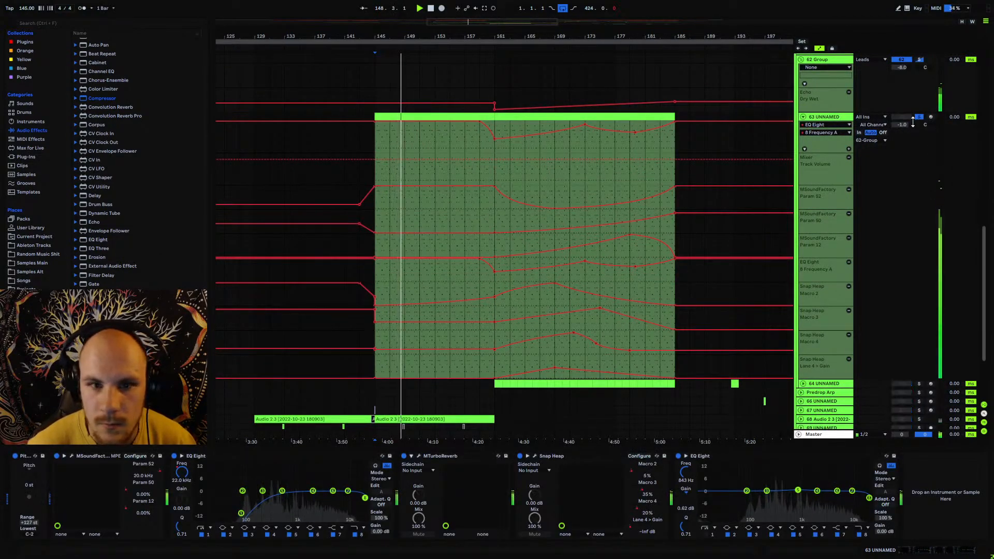
pyautogui.moveTo(374, 124)
pyautogui.mouseDown()
pyautogui.moveTo(374, 139)
pyautogui.moveTo(374, 121)
pyautogui.mouseUp()
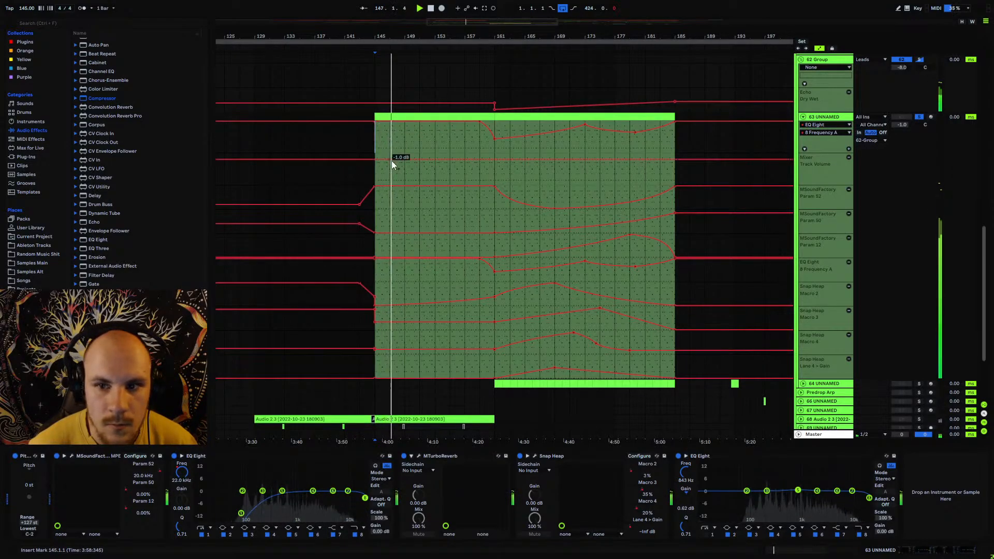
pyautogui.moveTo(375, 186); pyautogui.dragTo(375, 195)
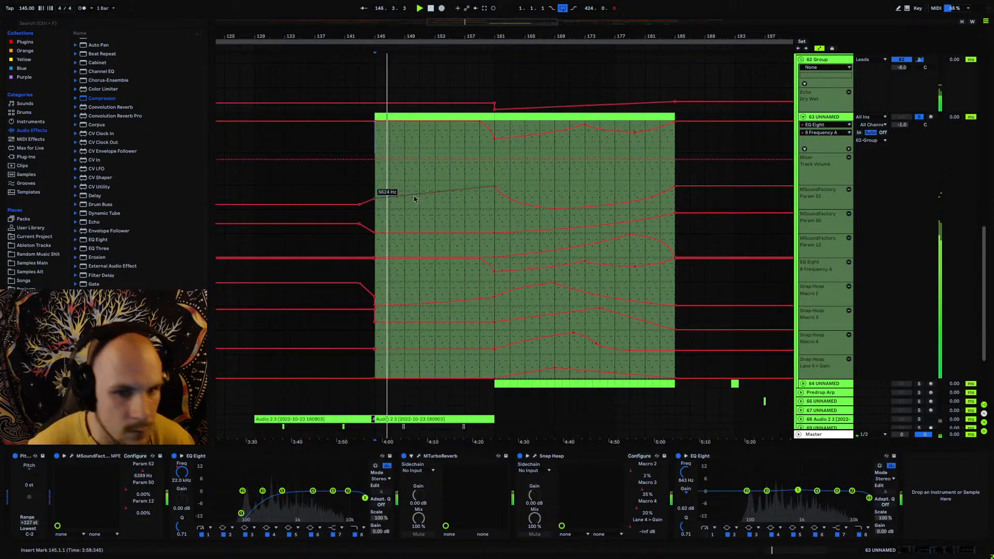
# - Raise track 63's Snap Heap Macro 2 automation to 100% at bar 153 and curve its descent toward bar 161
pyautogui.scroll(-3, 421, 253)
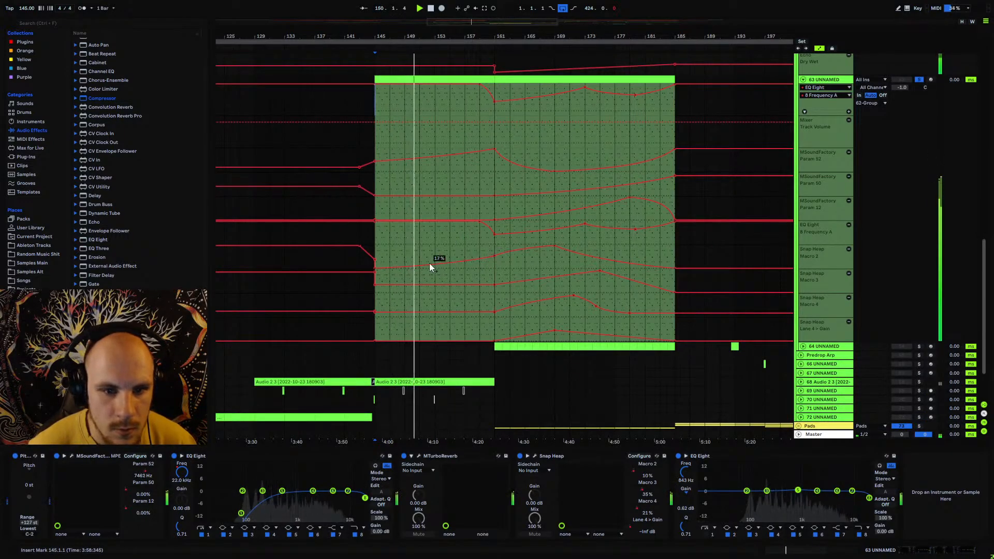
pyautogui.moveTo(437, 265); pyautogui.dragTo(436, 250)
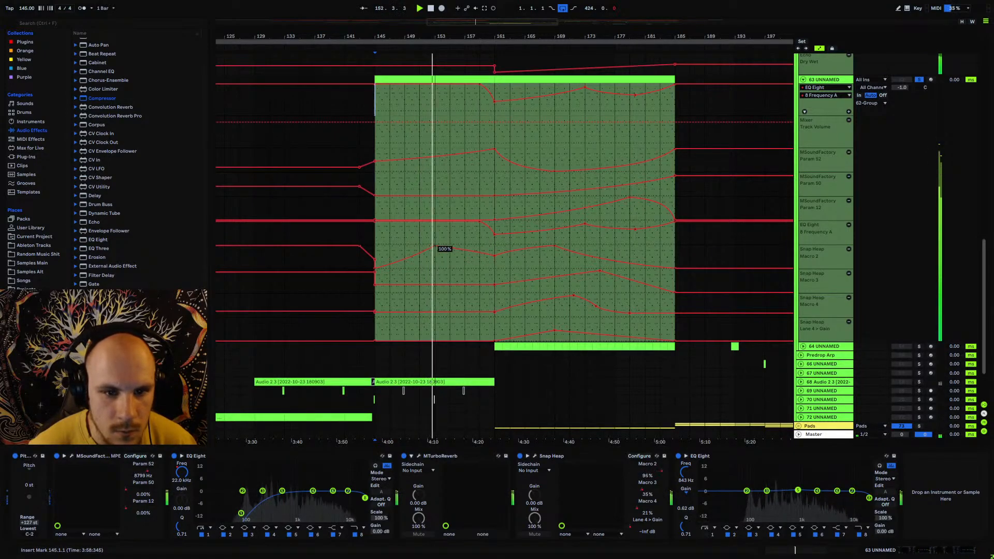
pyautogui.keyDown('alt'); pyautogui.moveTo(454, 249); pyautogui.dragTo(454, 253); pyautogui.keyUp('alt')
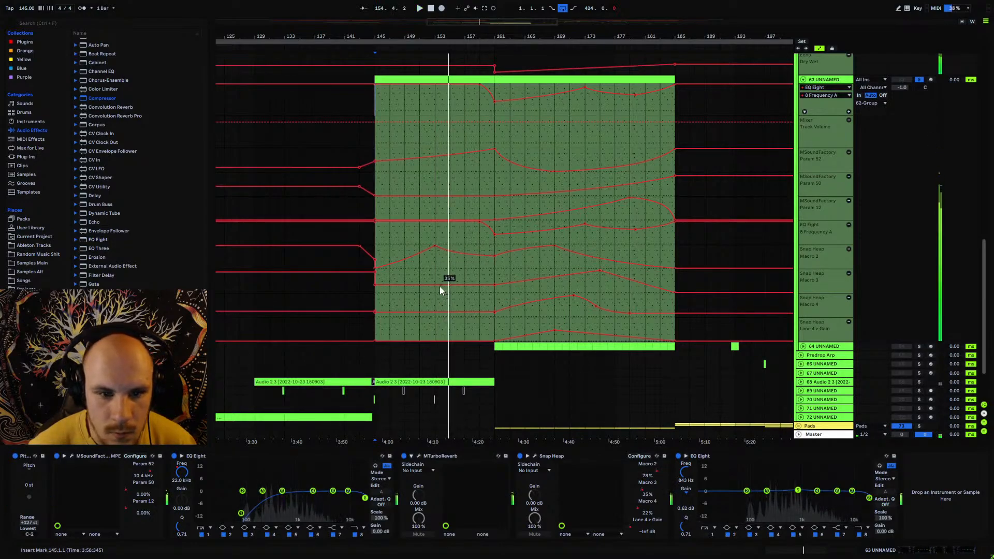
# - Shape track 63's Snap Heap Macro 3 automation into a curved peak at bar 153 and play it from bar 151
pyautogui.press('space')
pyautogui.press('space')
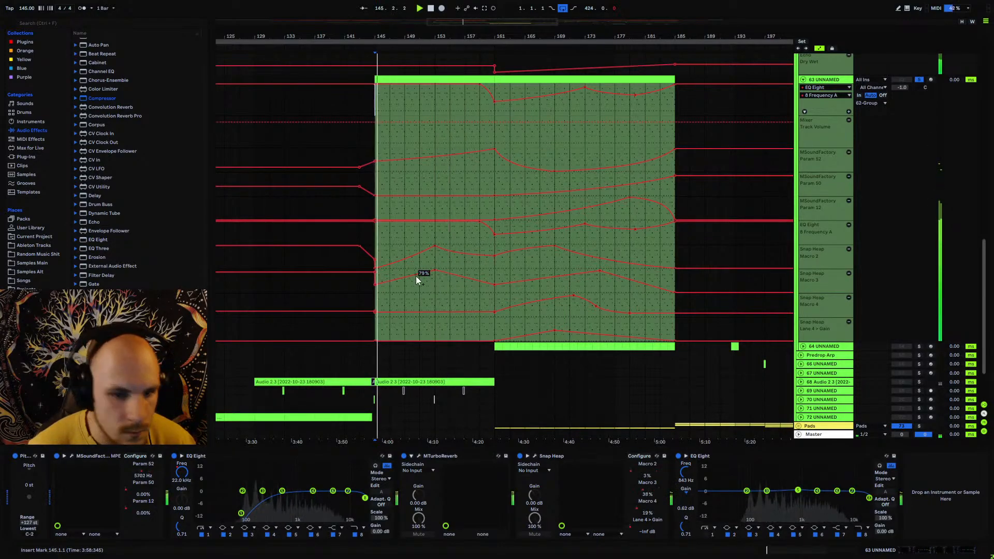
pyautogui.keyDown('alt'); pyautogui.moveTo(415, 276); pyautogui.dragTo(454, 280); pyautogui.keyUp('alt')
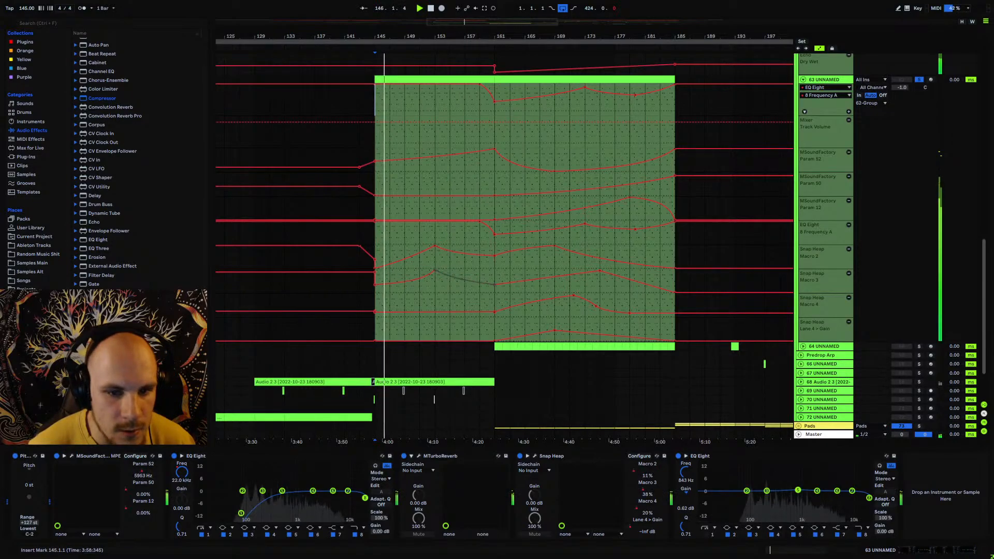
pyautogui.click(420, 284)
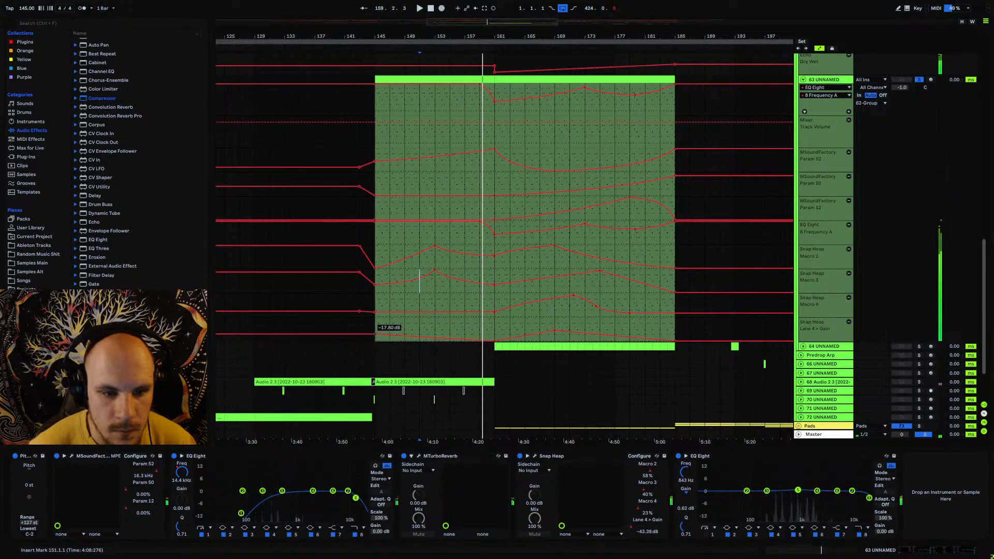
# - Make track 63's Snap Heap Lane 4 > Gain automation rise to about -6.2 dB near bar 159, and play the full mix from bar 157
pyautogui.moveTo(383, 334); pyautogui.dragTo(384, 329)
pyautogui.press('space')
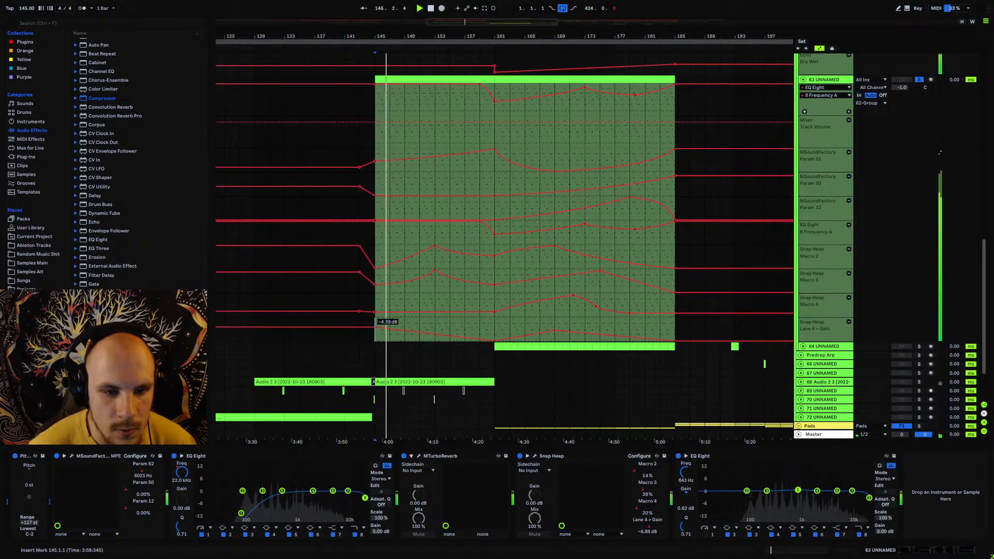
pyautogui.moveTo(375, 328); pyautogui.dragTo(478, 329)
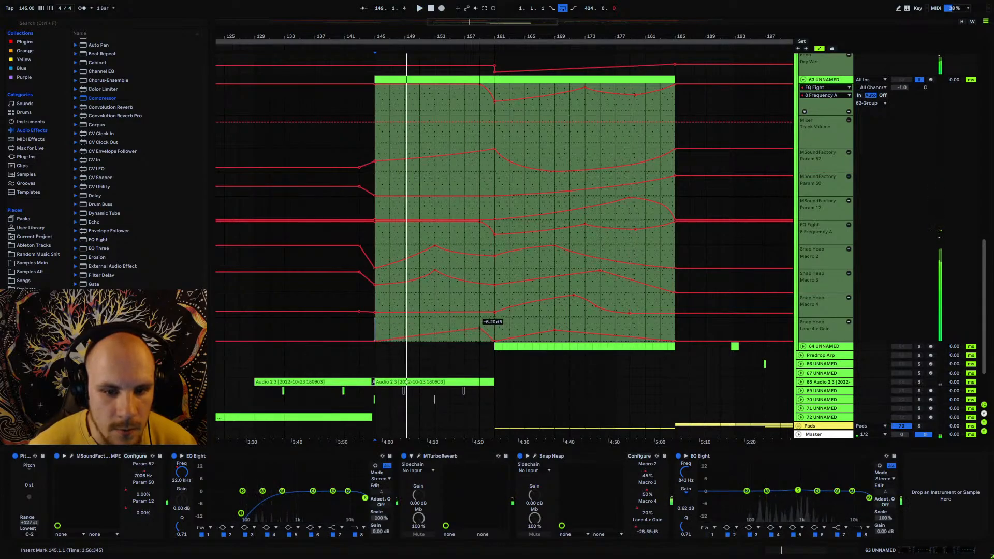
pyautogui.press('space')
pyautogui.click(468, 339)
pyautogui.press('space')
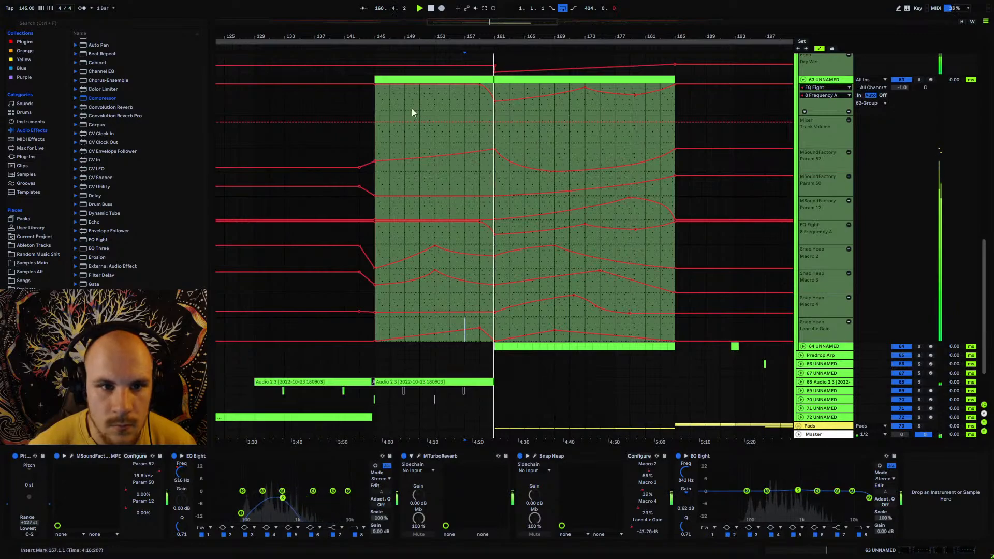
pyautogui.click(377, 143)
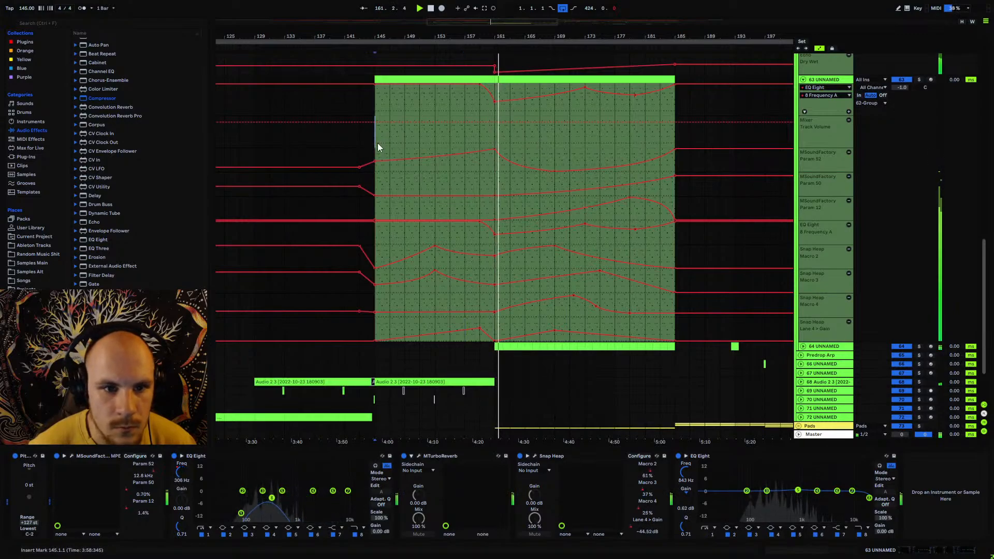
# - Raise track 63's EQ Eight Output Gain automation to about 7.9 dB up to bar 159 and replay from bar 145
pyautogui.click(803, 80)
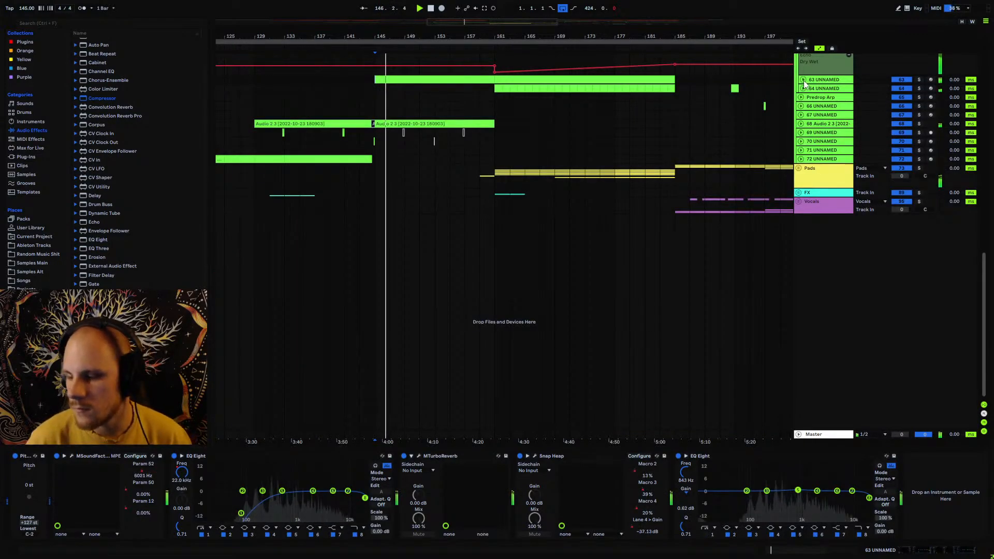
pyautogui.moveTo(384, 36); pyautogui.dragTo(386, 62)
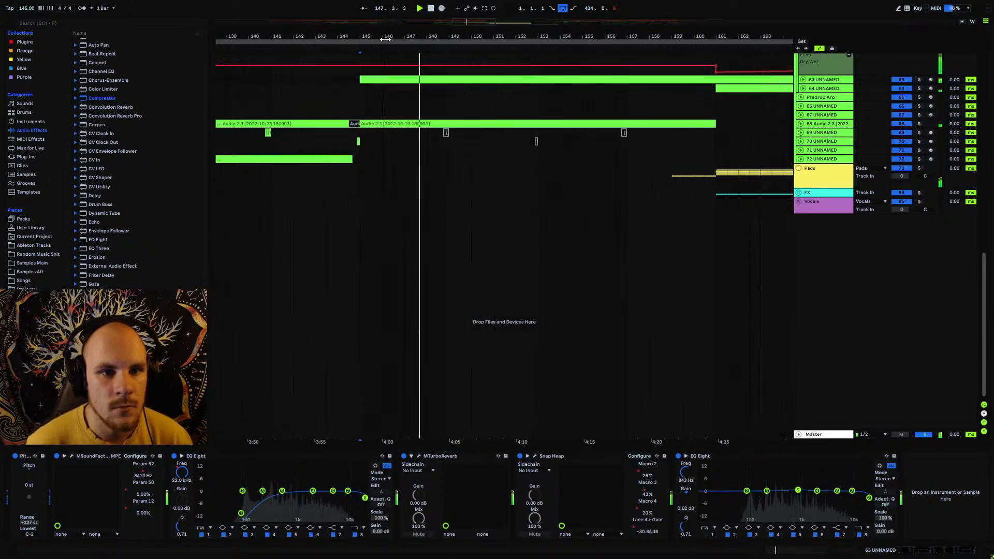
pyautogui.scroll(1, 782, 167)
pyautogui.click(817, 126)
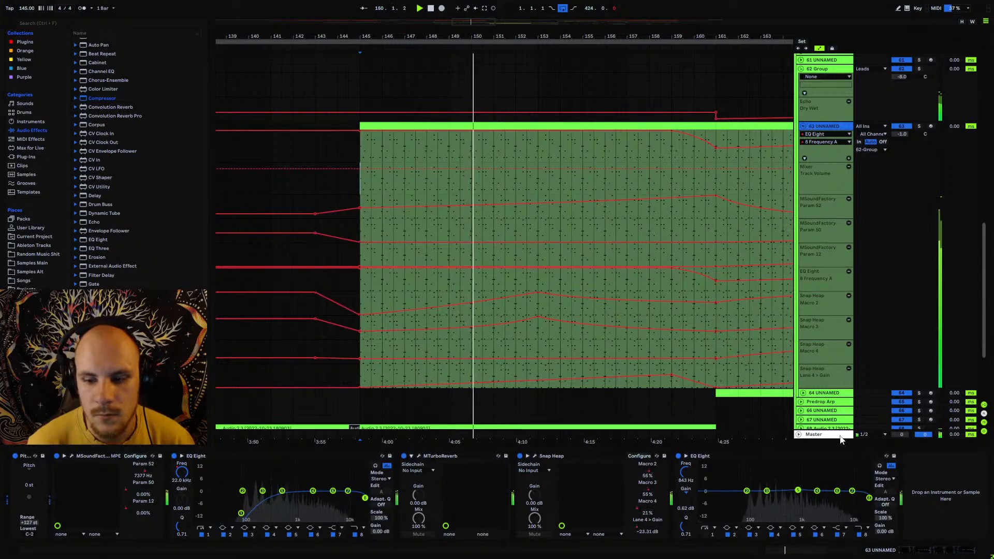
pyautogui.click(894, 527)
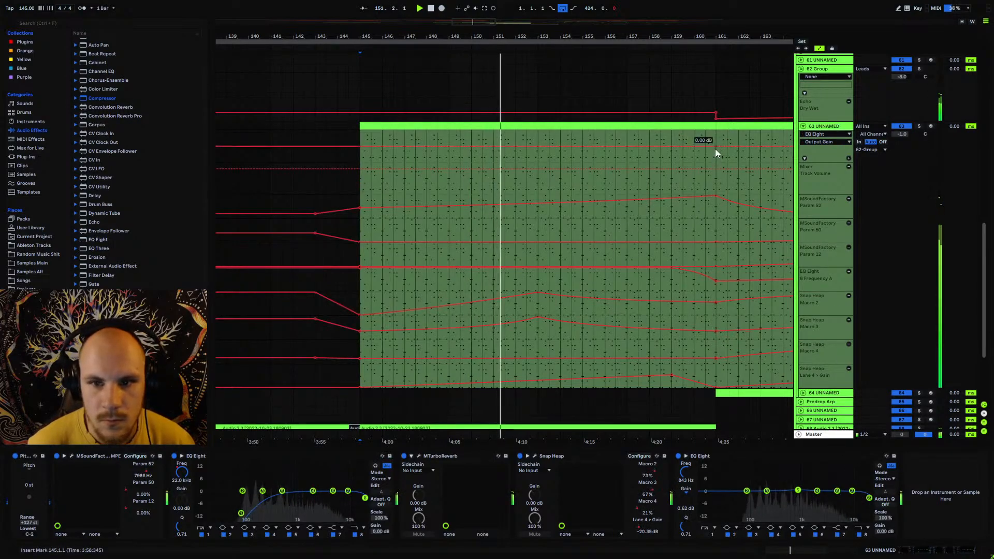
pyautogui.moveTo(672, 148); pyautogui.dragTo(672, 139)
pyautogui.press('space')
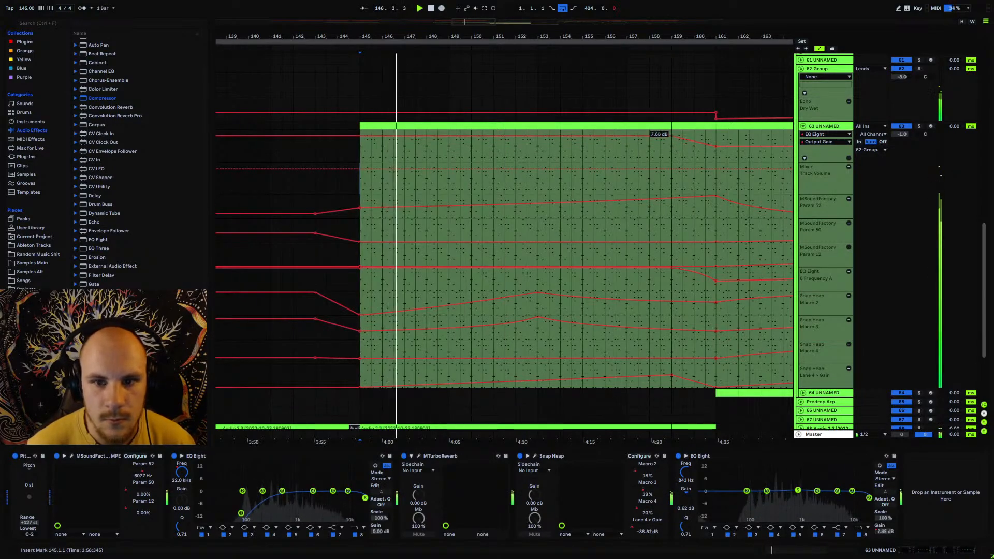
# - Collapse track 63 and the 62 Group, and play the mix from bar 141 through bar 161
pyautogui.click(803, 127)
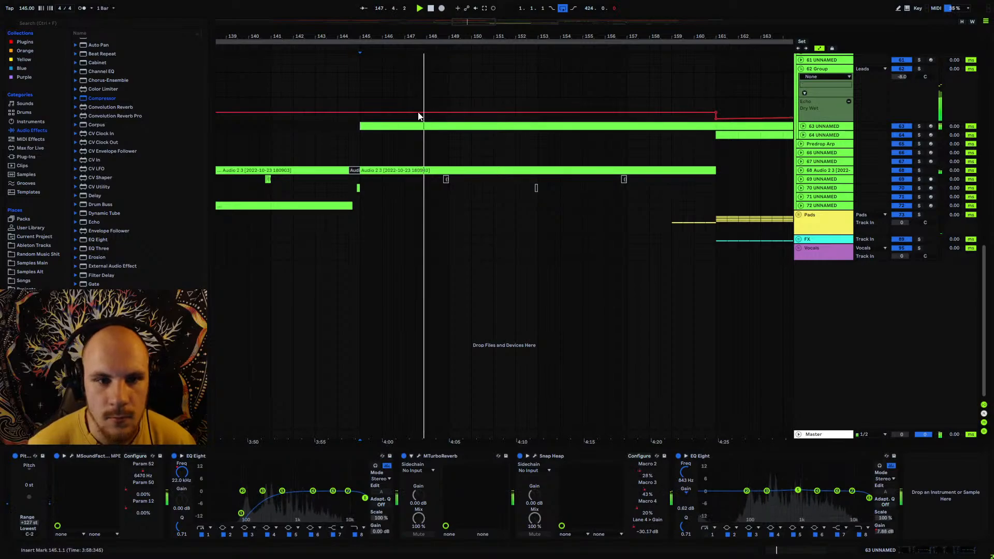
pyautogui.click(270, 126)
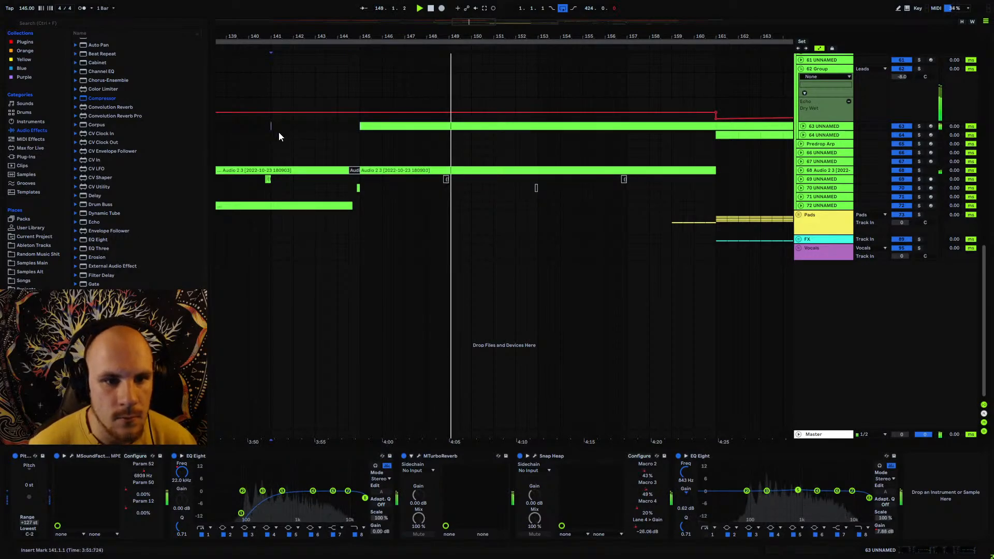
pyautogui.press('space')
pyautogui.press('space')
pyautogui.click(802, 69)
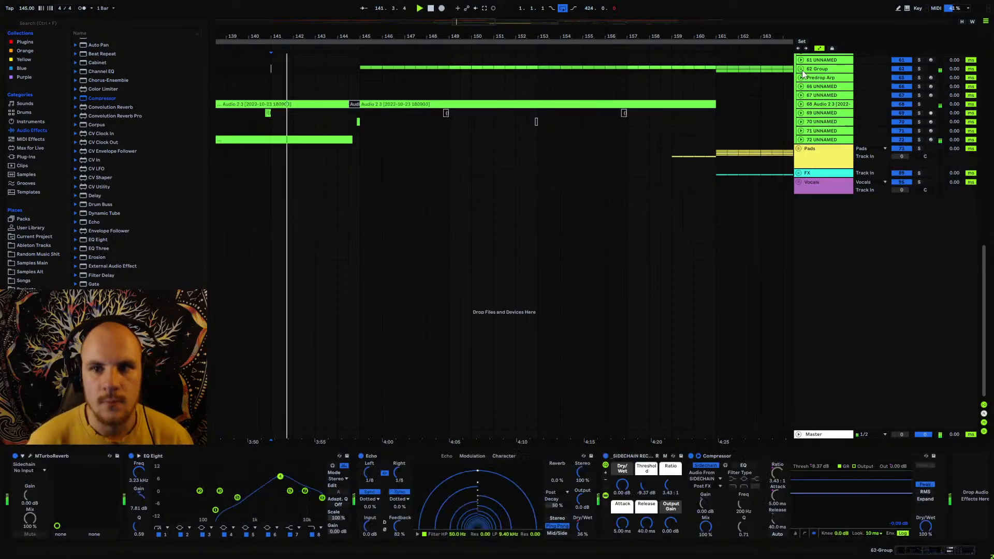
pyautogui.click(825, 70)
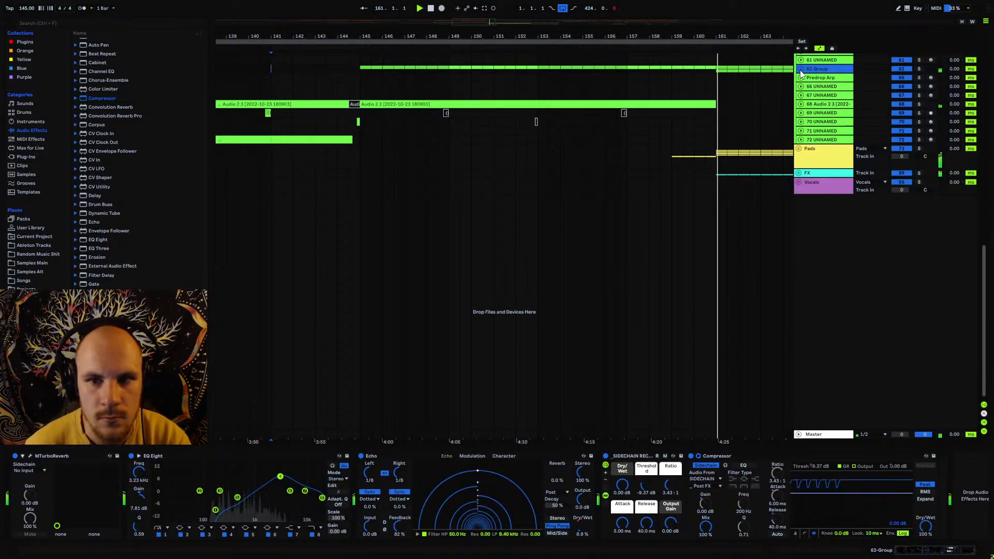
# - Expand the Pads and 77 Group tracks, move track 83's inactive clip from bar 163 to bar 150, and activate it
pyautogui.moveTo(690, 36); pyautogui.dragTo(608, 38)
pyautogui.moveTo(433, 115); pyautogui.dragTo(615, 114)
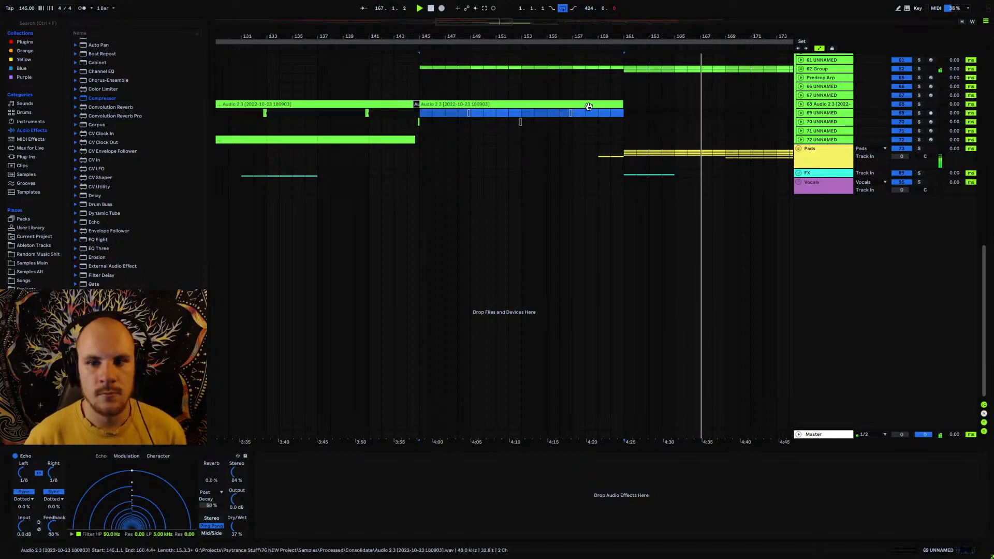
pyautogui.click(799, 149)
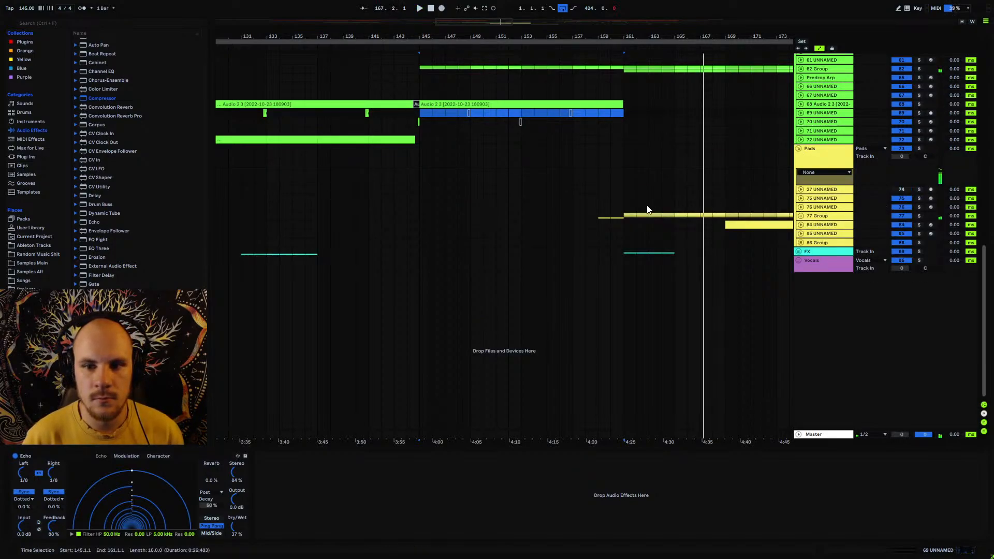
pyautogui.click(802, 216)
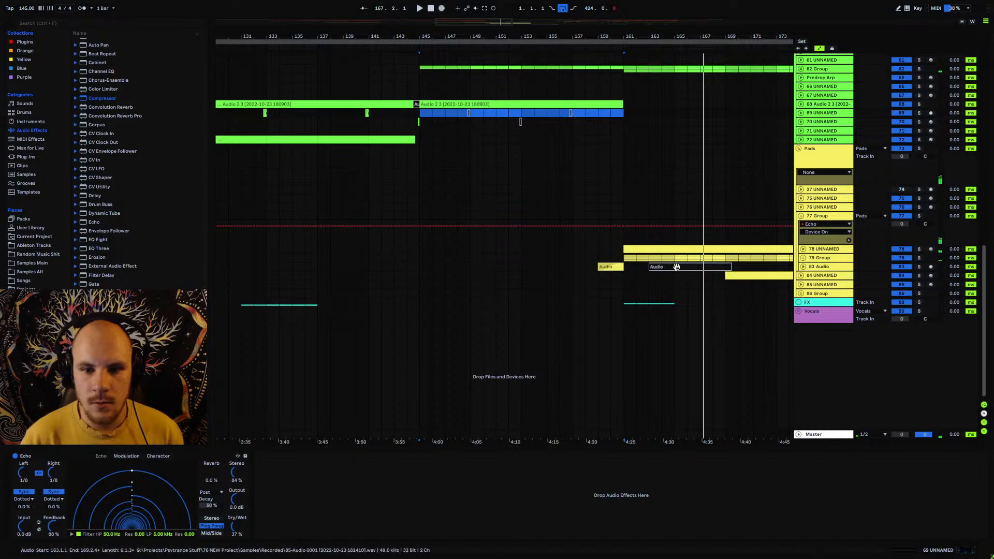
pyautogui.click(509, 269)
pyautogui.moveTo(509, 268); pyautogui.dragTo(514, 268)
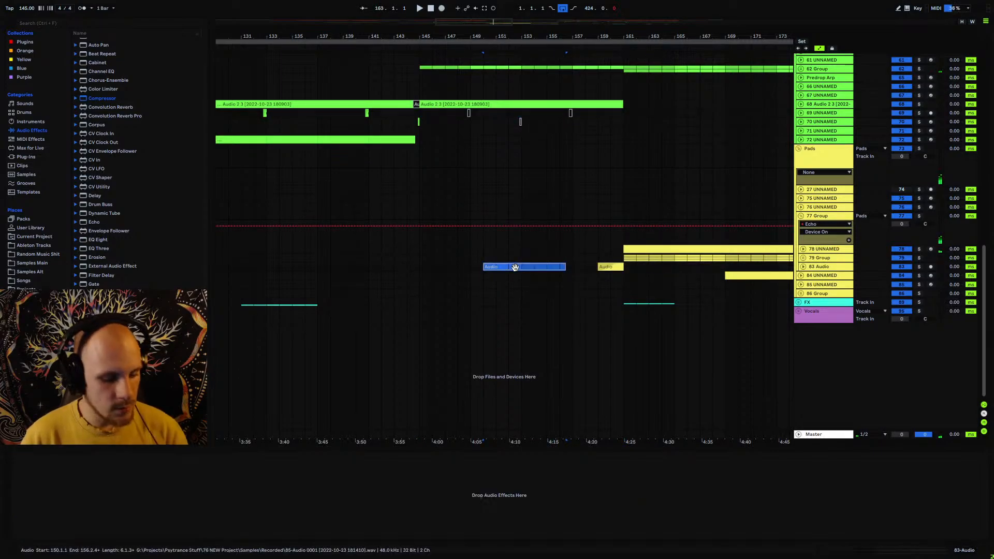
pyautogui.press('0')
# - Give track 83's bar 150 clip a fade-out starting around bar 154.5 and open its clip settings
pyautogui.click(803, 266)
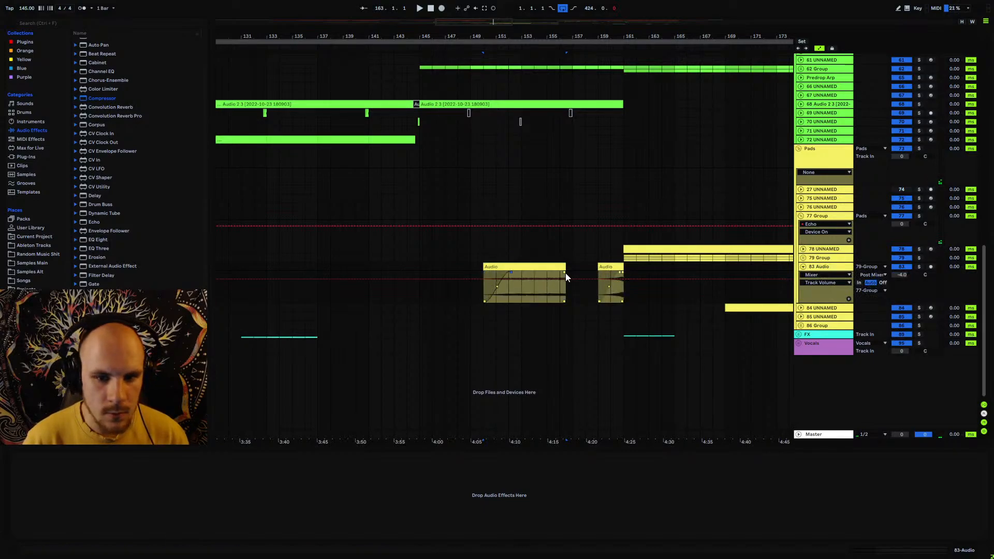
pyautogui.moveTo(565, 272); pyautogui.dragTo(541, 273)
pyautogui.doubleClick(535, 267)
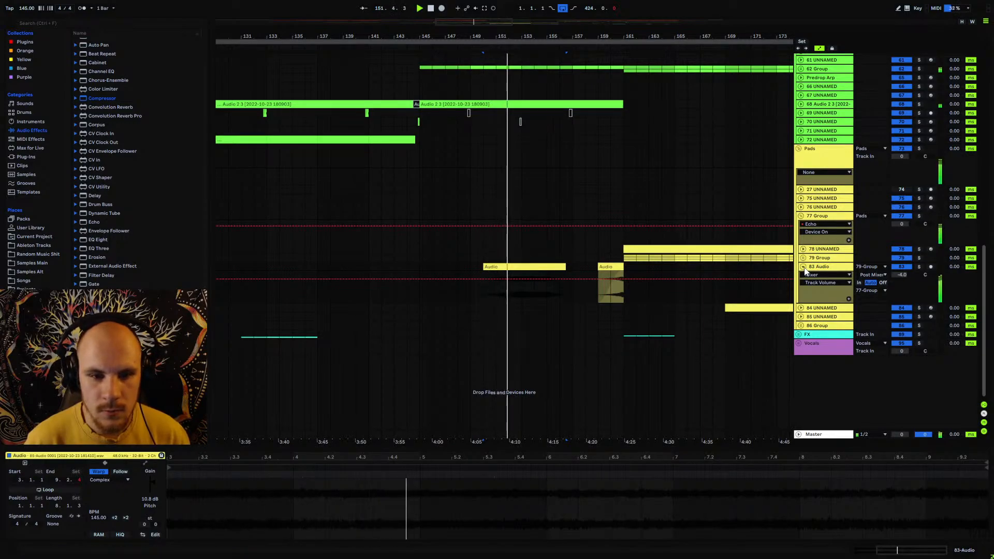
# - Add an EQ Eight to track 83 Audio and duplicate the track
pyautogui.click(826, 267)
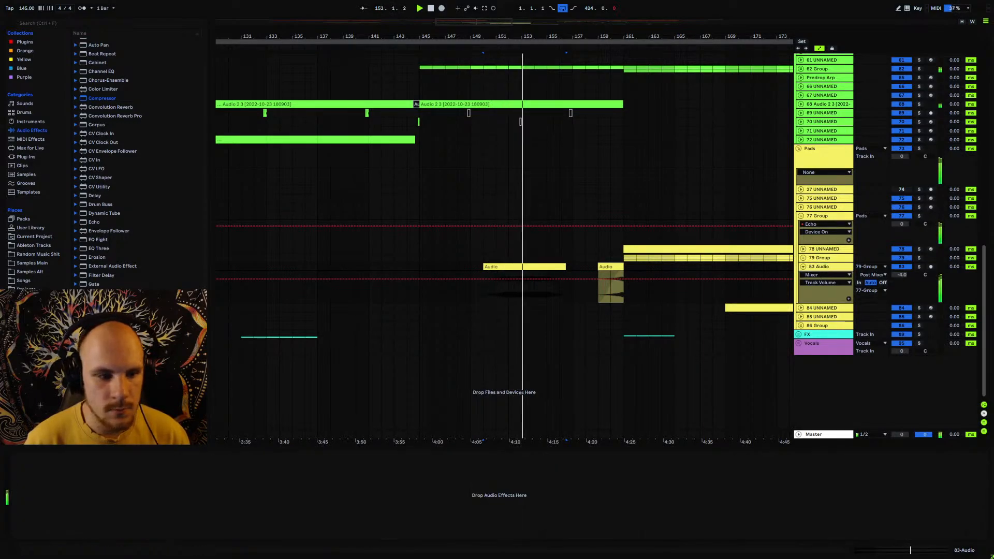
pyautogui.click(97, 240)
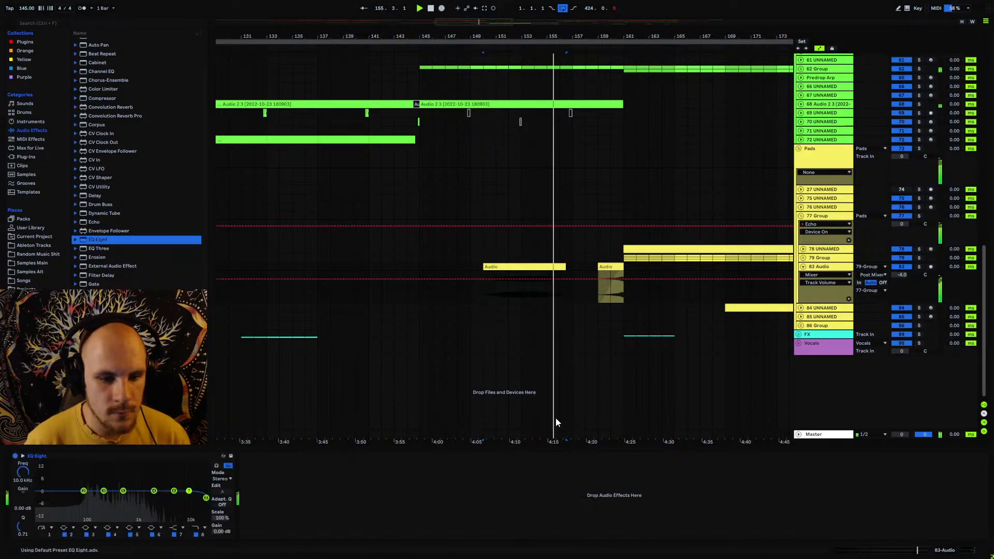
pyautogui.click(835, 267)
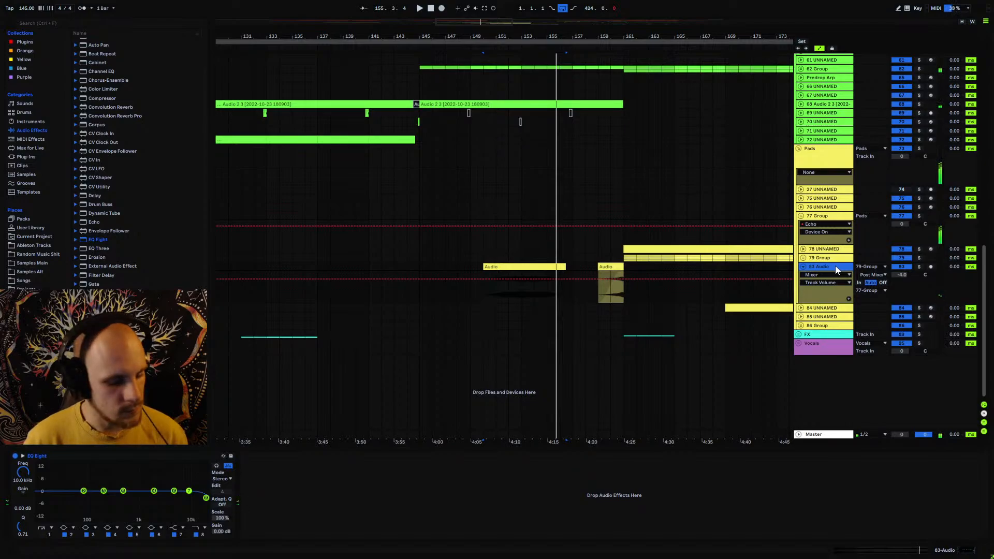
pyautogui.hotkey('ctrl', 'd')
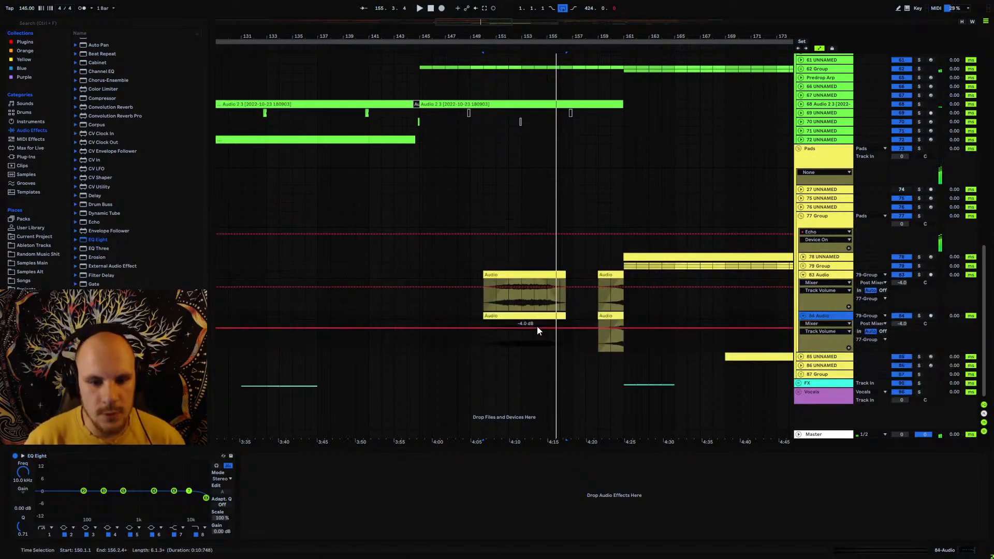
# - Keep only the bar 159 clip on the duplicated track 84 and only the bar 150 clip on track 83, and select track 84's EQ Eight
pyautogui.click(533, 316)
pyautogui.press('Delete')
pyautogui.click(617, 275)
pyautogui.press('Delete')
pyautogui.click(548, 296)
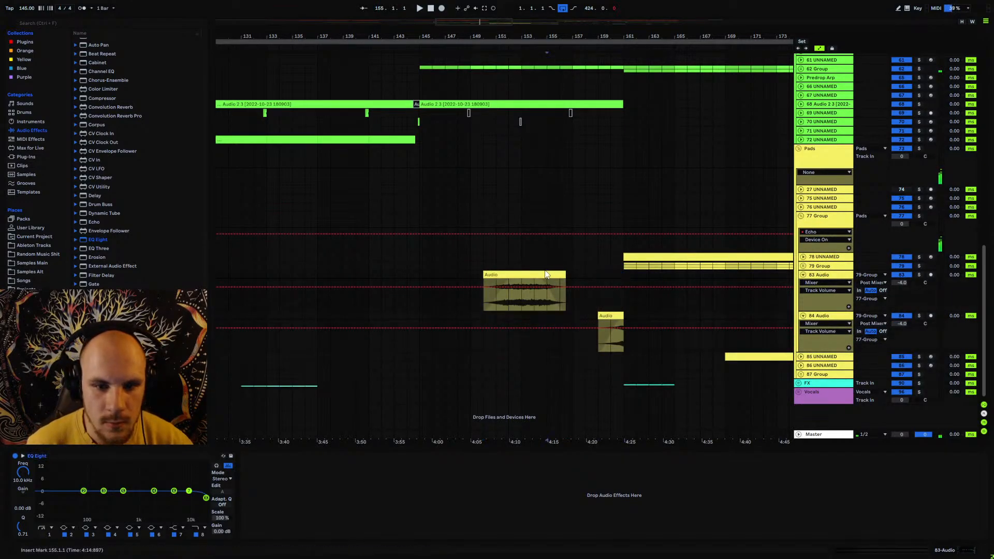
pyautogui.click(819, 318)
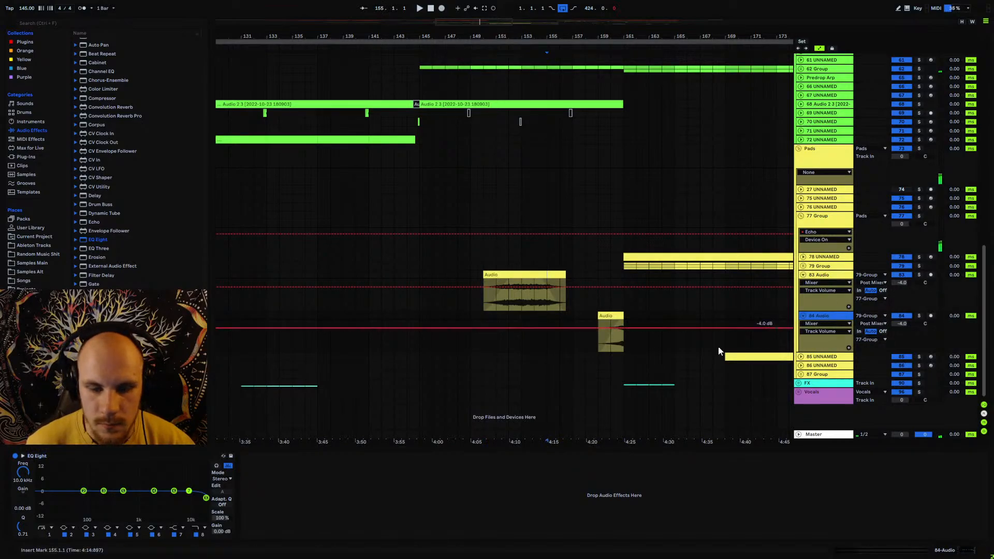
pyautogui.click(169, 456)
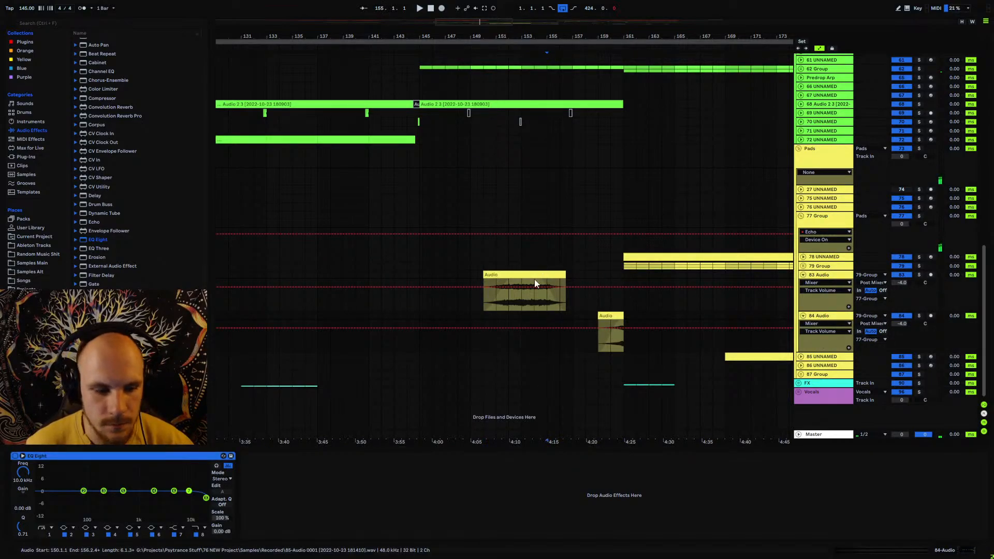
# - Shape track 83's EQ Eight with a low cut at about 539 Hz, Q 0.47, and a band 5 boost while playing from bar 153
pyautogui.click(824, 275)
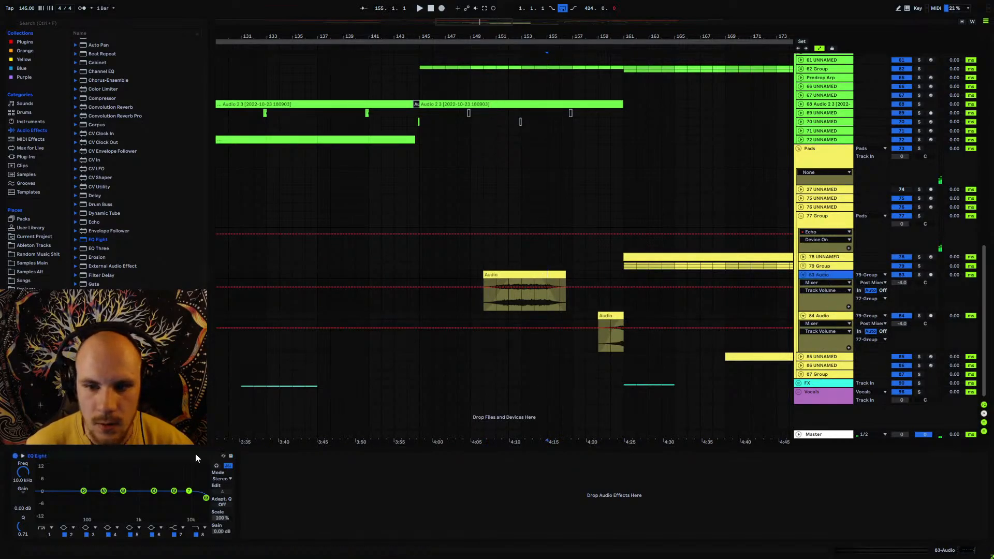
pyautogui.click(42, 529)
pyautogui.moveTo(38, 498); pyautogui.dragTo(108, 498)
pyautogui.click(512, 286)
pyautogui.press('space')
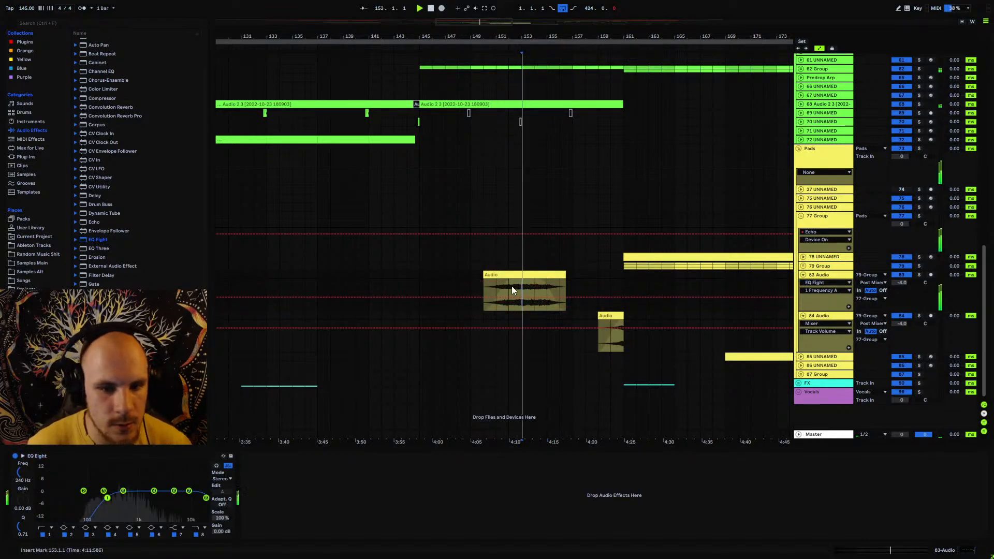
pyautogui.moveTo(108, 498)
pyautogui.mouseDown()
pyautogui.moveTo(164, 482)
pyautogui.moveTo(128, 503)
pyautogui.mouseUp()
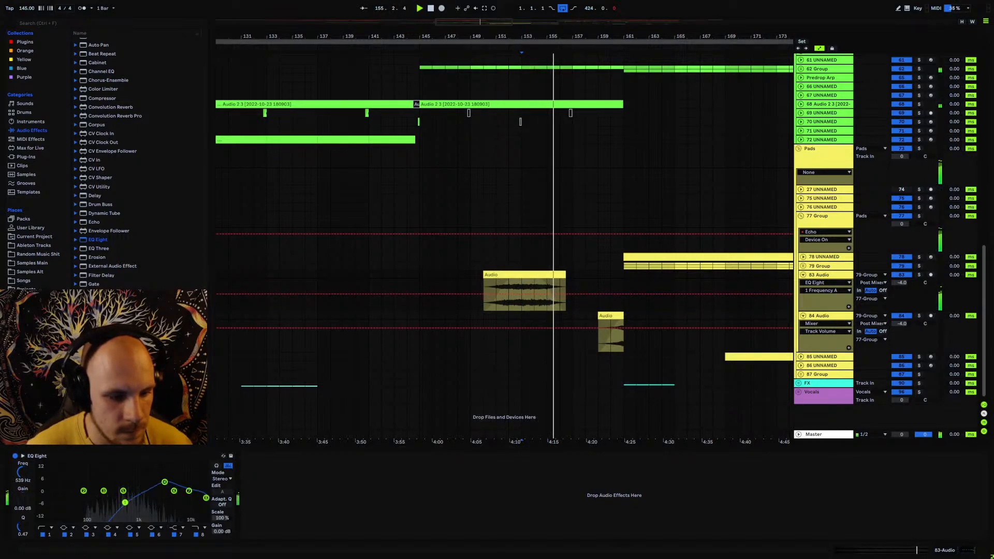
# - Play the mix from bar 149 and collapse tracks 83 and 84 and the 77 Group
pyautogui.click(477, 289)
pyautogui.press('space')
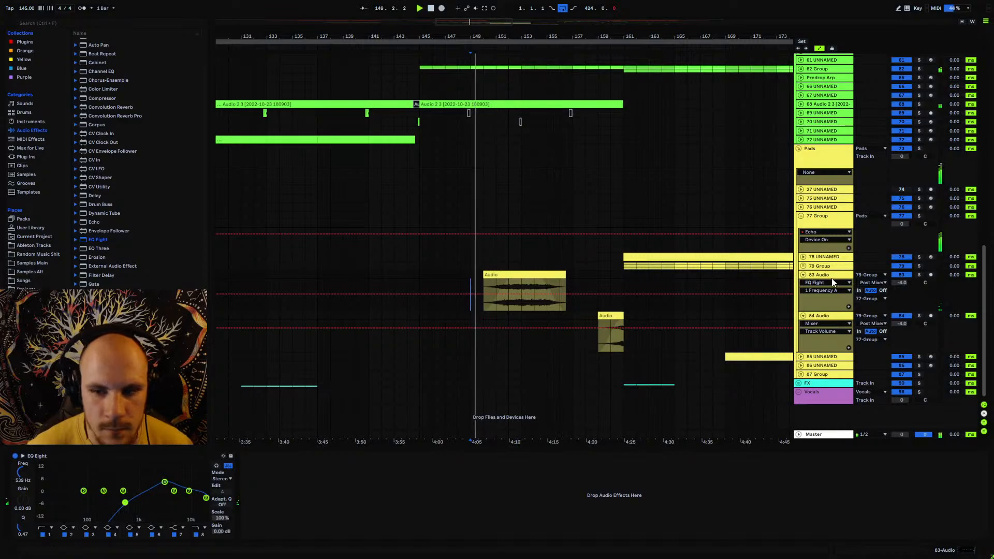
pyautogui.click(804, 275)
pyautogui.click(803, 284)
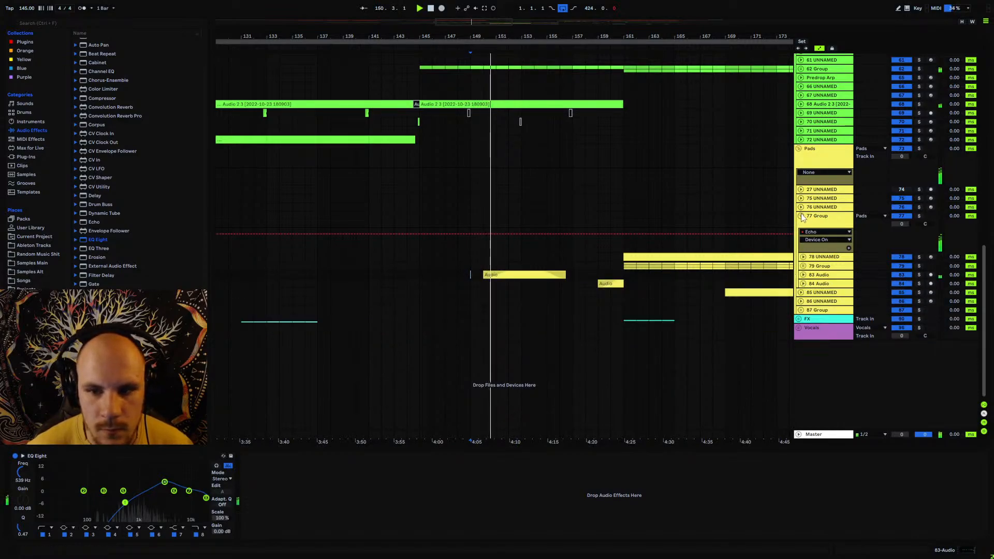
pyautogui.click(801, 216)
# - Expand track 63 in the 62 Group and lower its Snap Heap Macro 2 and Macro 3 automation peaks at bar 153
pyautogui.scroll(2, 548, 273)
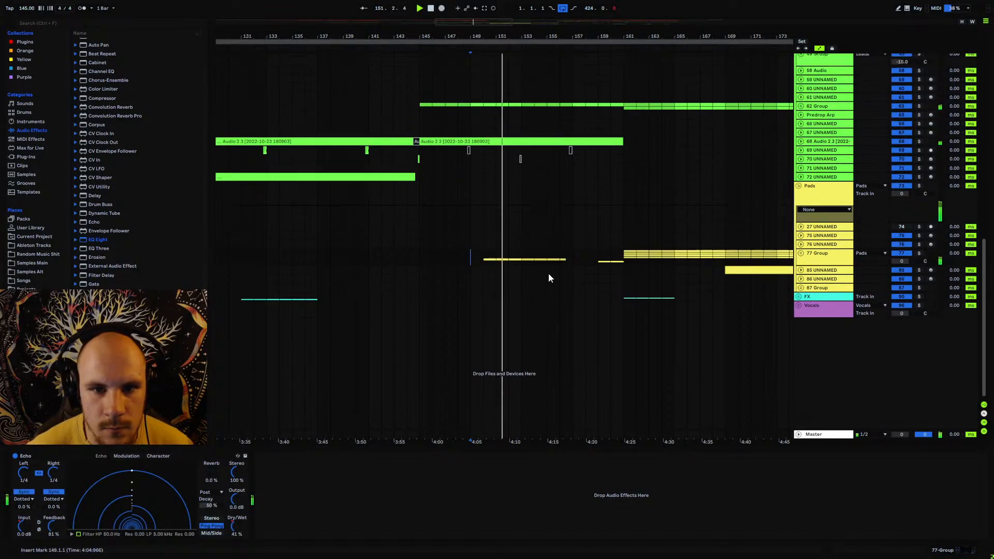
pyautogui.click(537, 142)
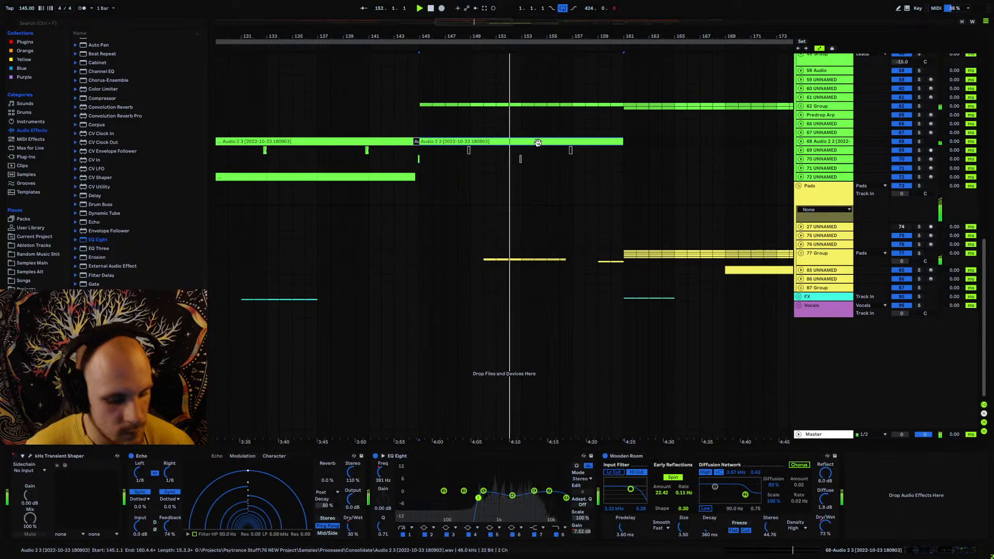
pyautogui.click(801, 106)
pyautogui.click(804, 164)
pyautogui.click(823, 164)
pyautogui.scroll(-2, 499, 300)
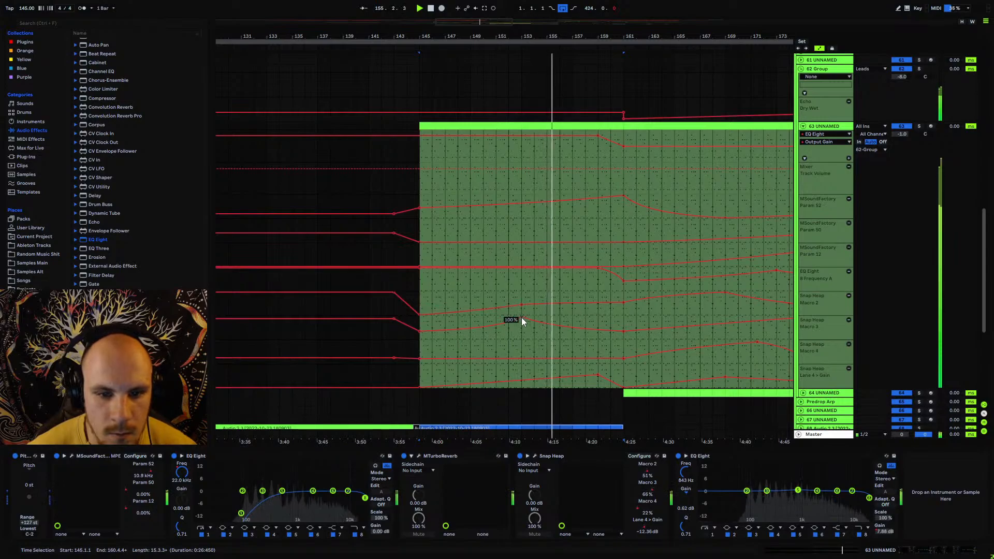
pyautogui.moveTo(521, 318); pyautogui.dragTo(522, 328)
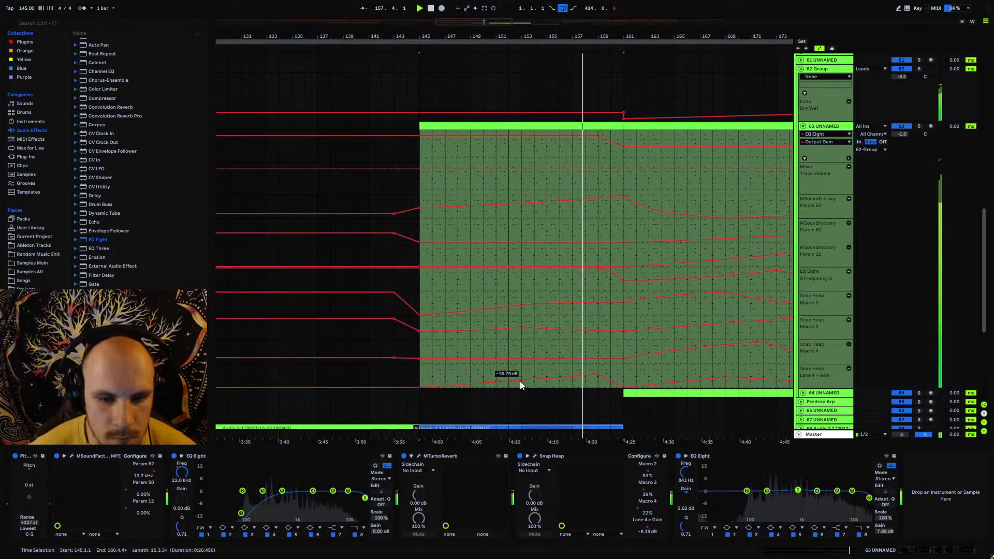
# - Reshape track 63's Snap Heap Lane 4 > Gain automation to about -4.6 dB at bar 145 and -18.8 dB at bar 153, replaying from bar 142
pyautogui.moveTo(419, 387); pyautogui.dragTo(419, 374)
pyautogui.click(418, 387)
pyautogui.press('space')
pyautogui.press('space')
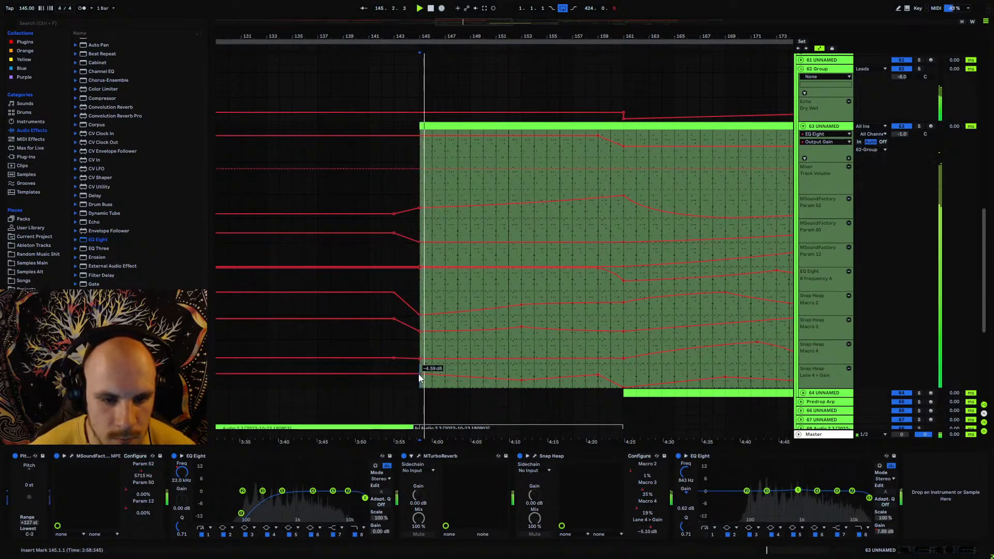
pyautogui.click(387, 384)
pyautogui.press('space')
pyautogui.press('space')
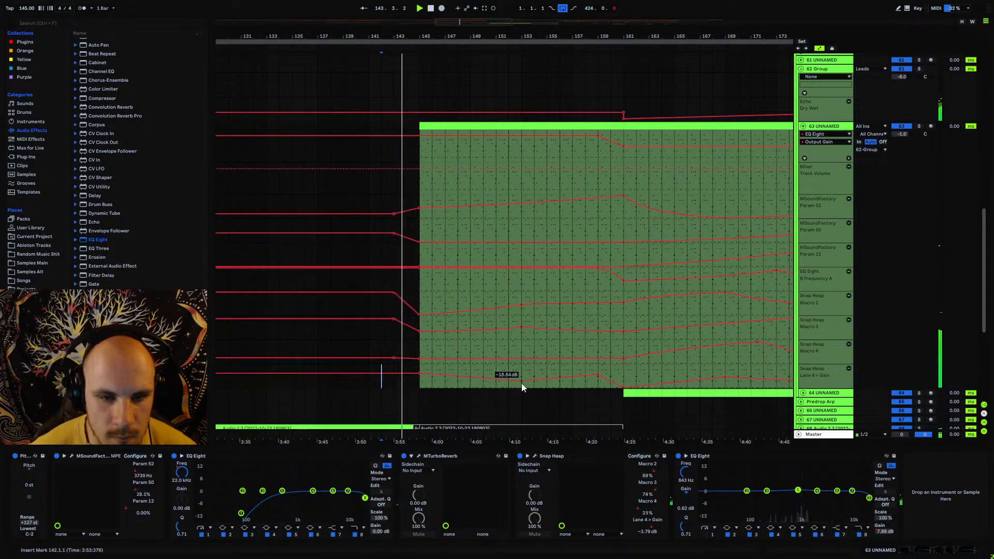
# - Lower track 63's EQ Eight Output Gain automation before bar 159 to about 3.6 dB
pyautogui.click(803, 126)
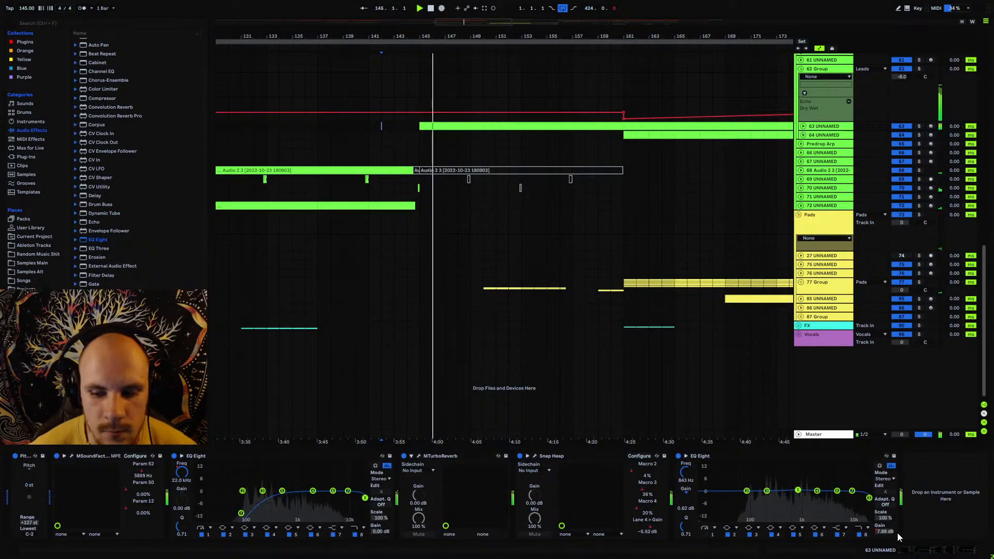
pyautogui.click(803, 126)
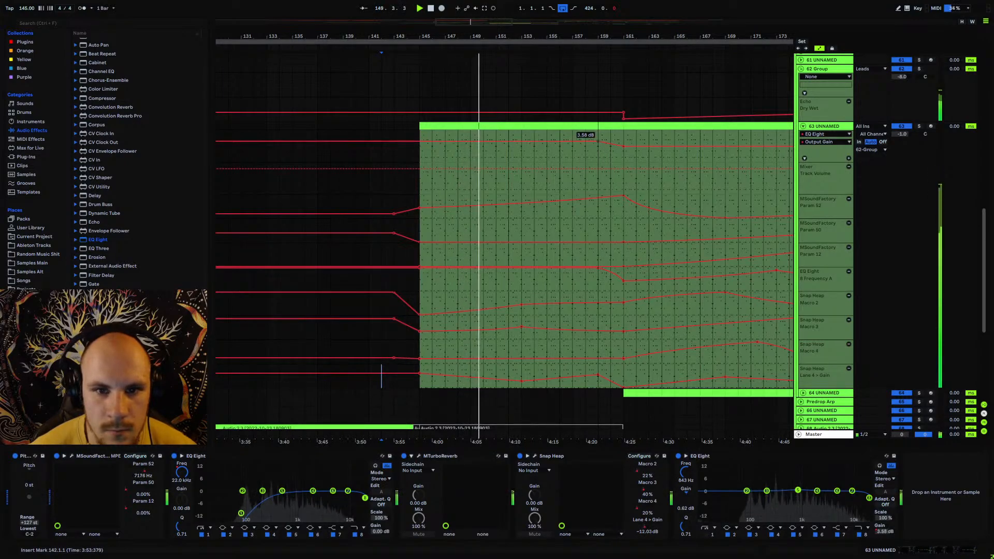
# - Adjust track 63's EQ Eight Output Gain automation just before bar 159, collapse the track, and place the insert marker at bar 161
pyautogui.moveTo(585, 141); pyautogui.dragTo(599, 144)
pyautogui.click(803, 127)
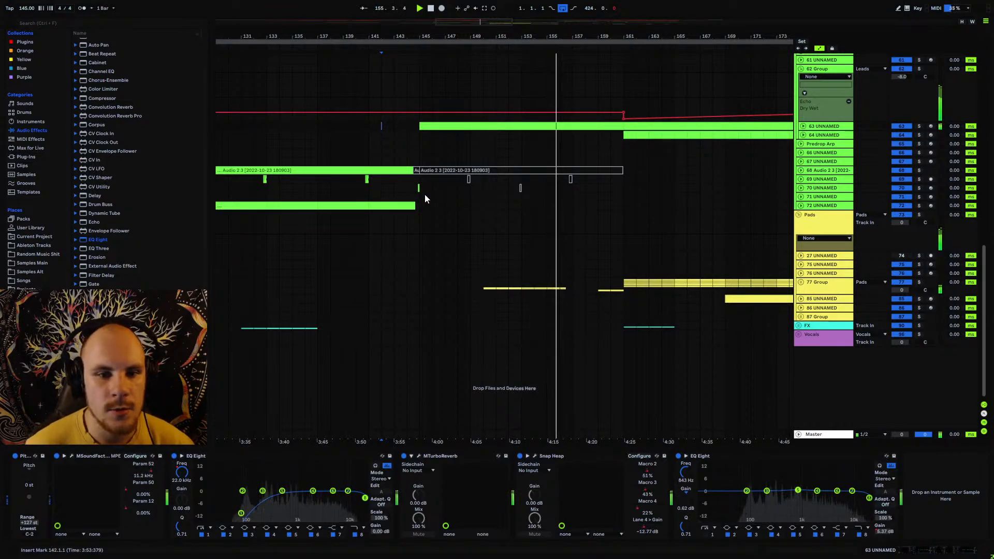
pyautogui.moveTo(421, 193); pyautogui.dragTo(622, 308)
pyautogui.click(623, 309)
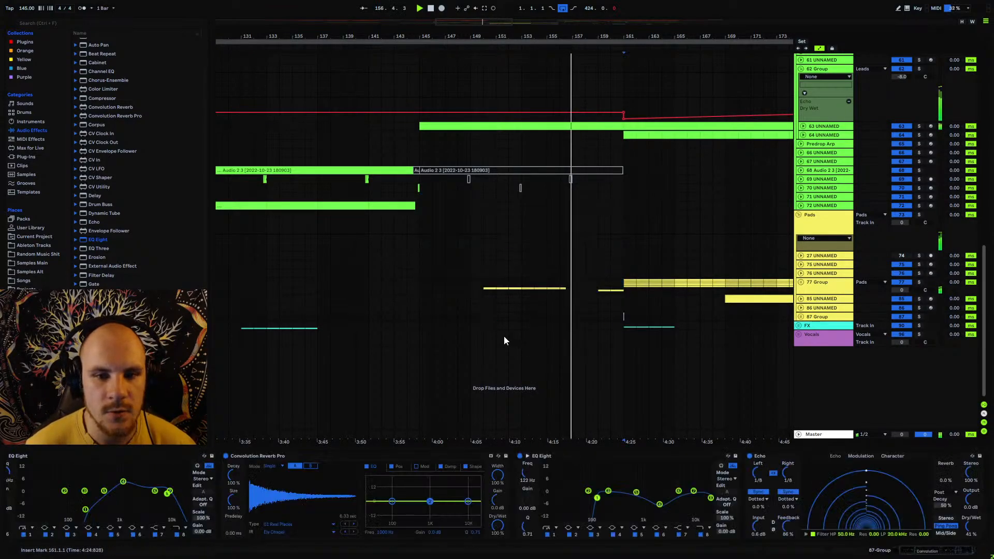
# - In the 23 Group, reactivate the PC2_Open_Hat clips in bars 129–145 and deactivate those in bars 145–159
pyautogui.scroll(10, 472, 303)
pyautogui.scroll(4, 473, 302)
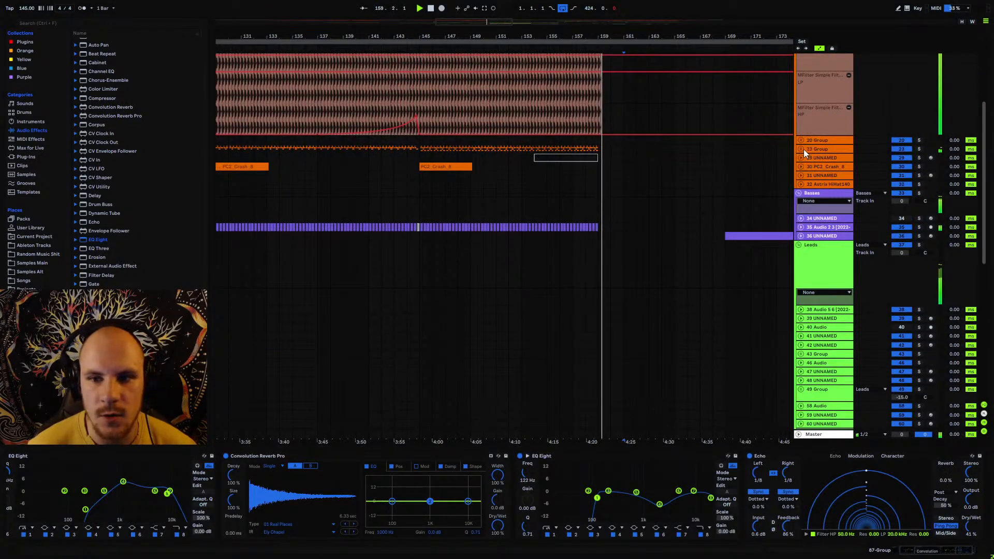
pyautogui.click(803, 149)
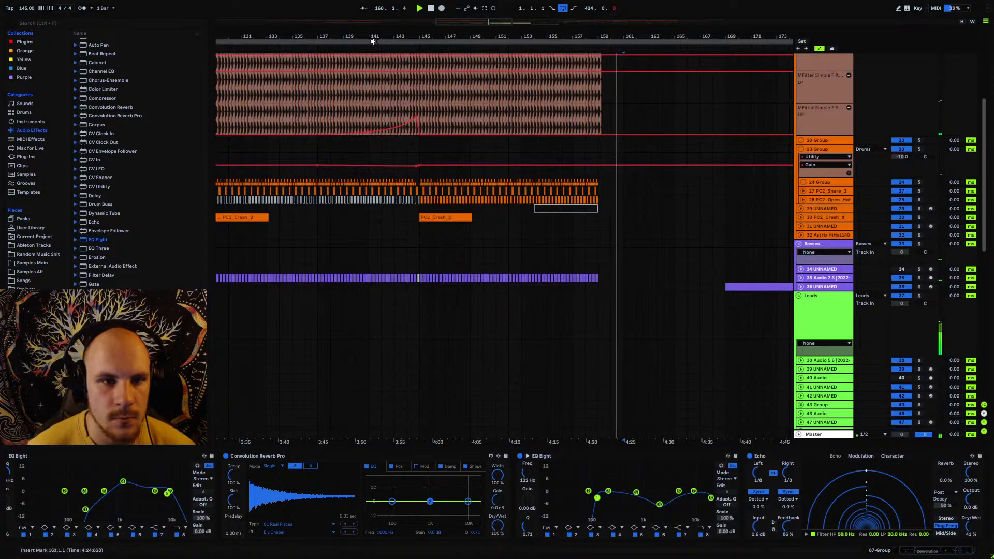
pyautogui.hscroll(-5, 346, 199)
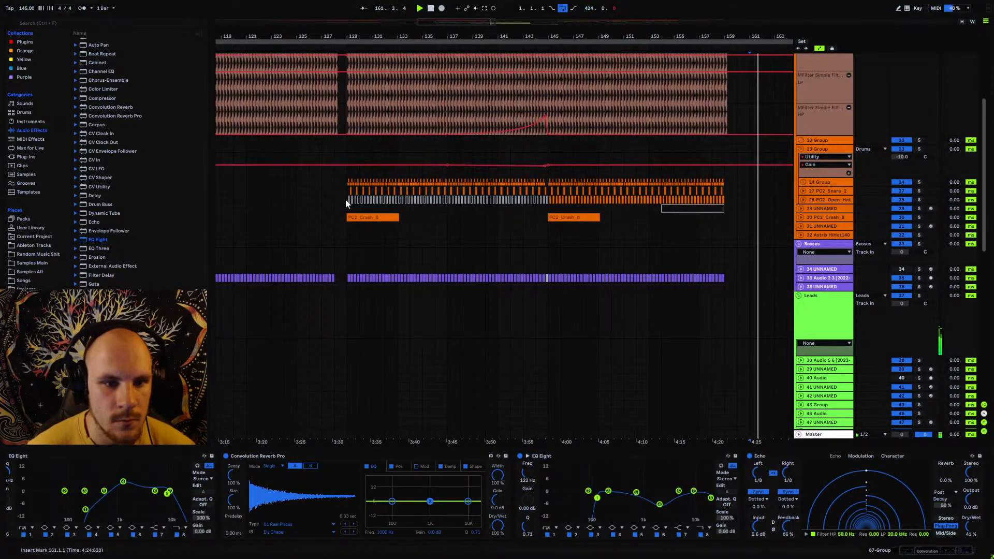
pyautogui.moveTo(346, 200); pyautogui.dragTo(548, 201)
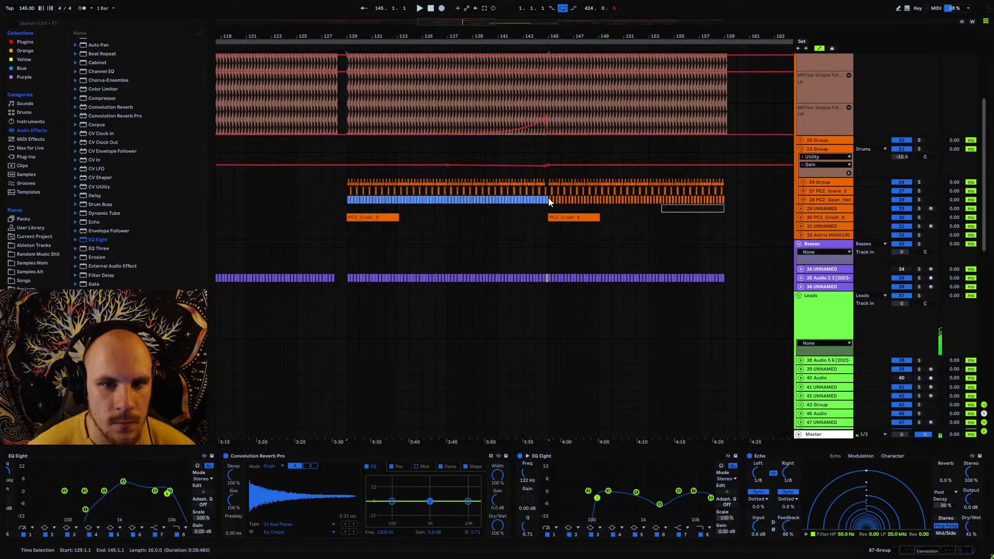
pyautogui.click(548, 200)
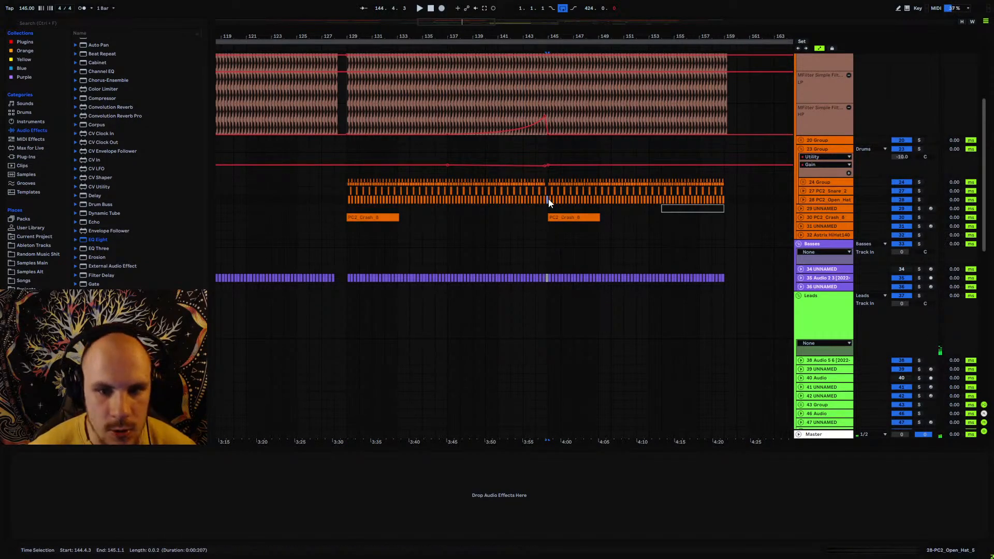
pyautogui.moveTo(549, 200); pyautogui.dragTo(566, 191)
pyautogui.click(589, 196)
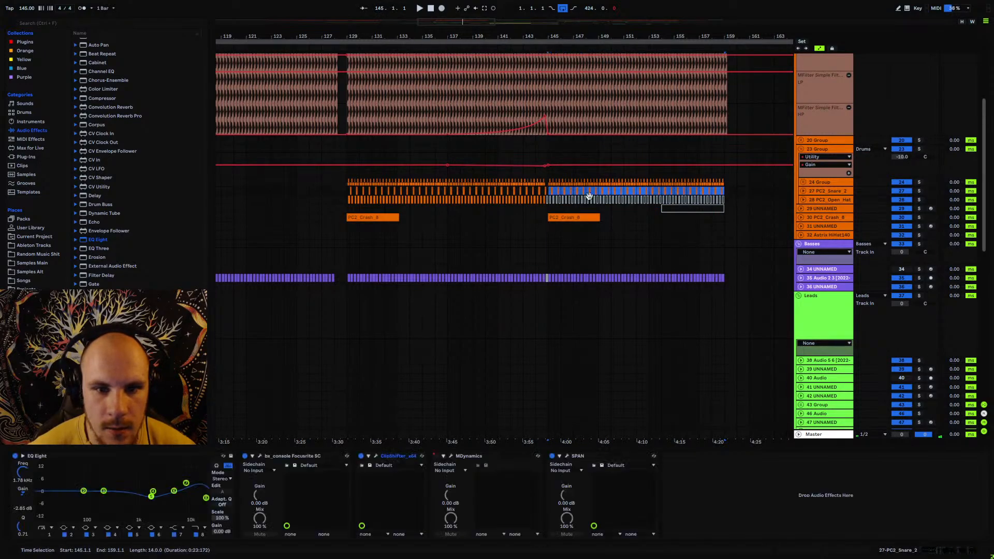
# - Set the PC2_Snare track's MDynamics Device On automation to Off up to bar 145 and On from there, then play from bar 129
pyautogui.click(811, 191)
pyautogui.click(803, 191)
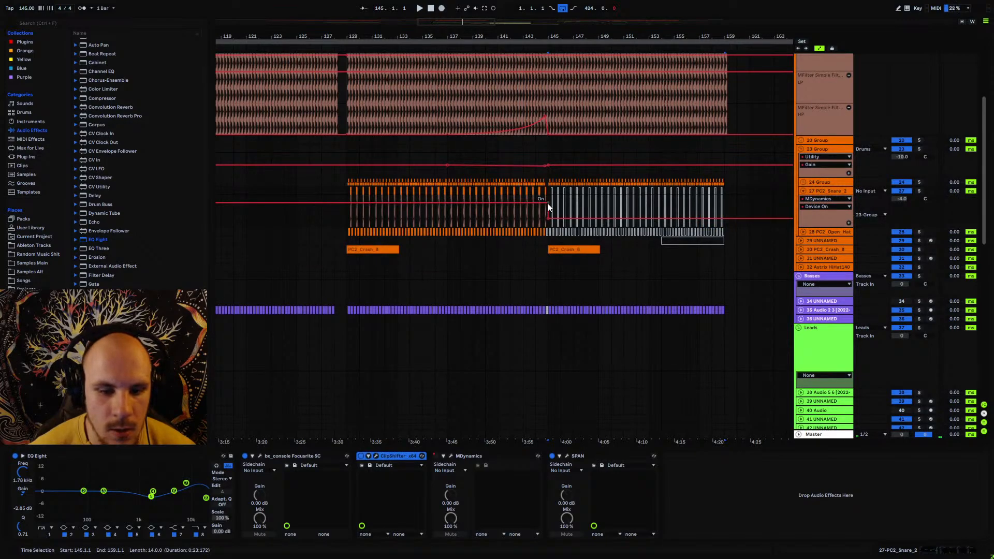
pyautogui.click(548, 218)
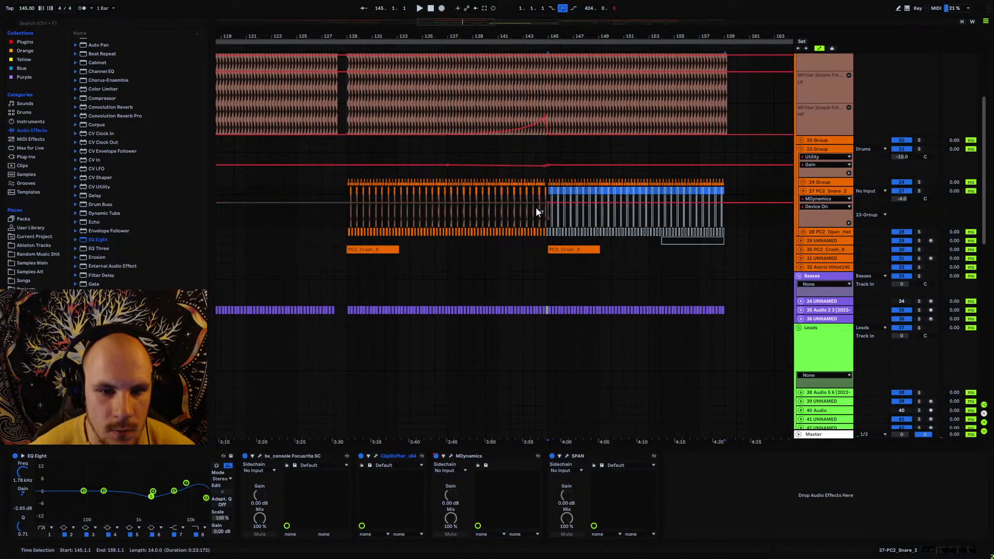
pyautogui.moveTo(441, 38); pyautogui.dragTo(469, 5)
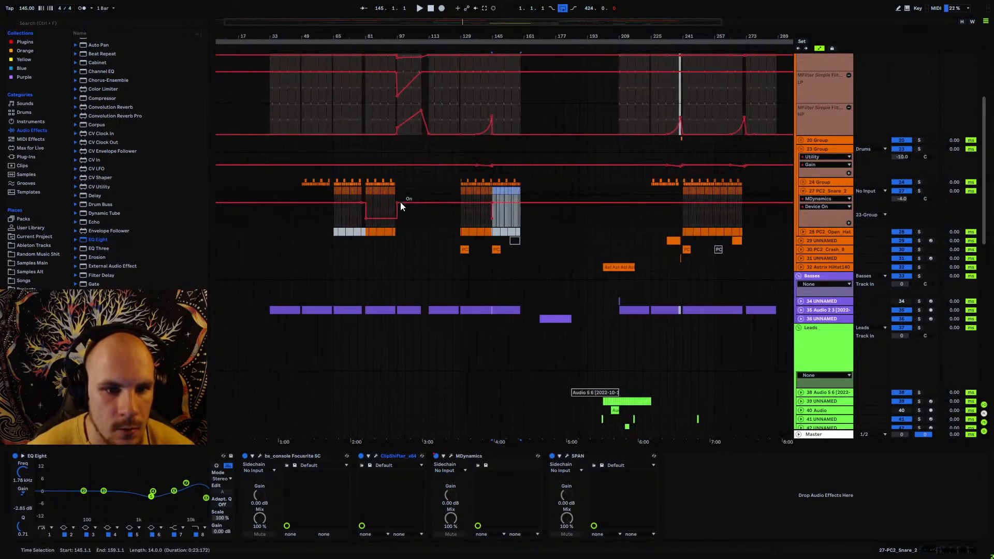
pyautogui.moveTo(398, 203); pyautogui.dragTo(422, 236)
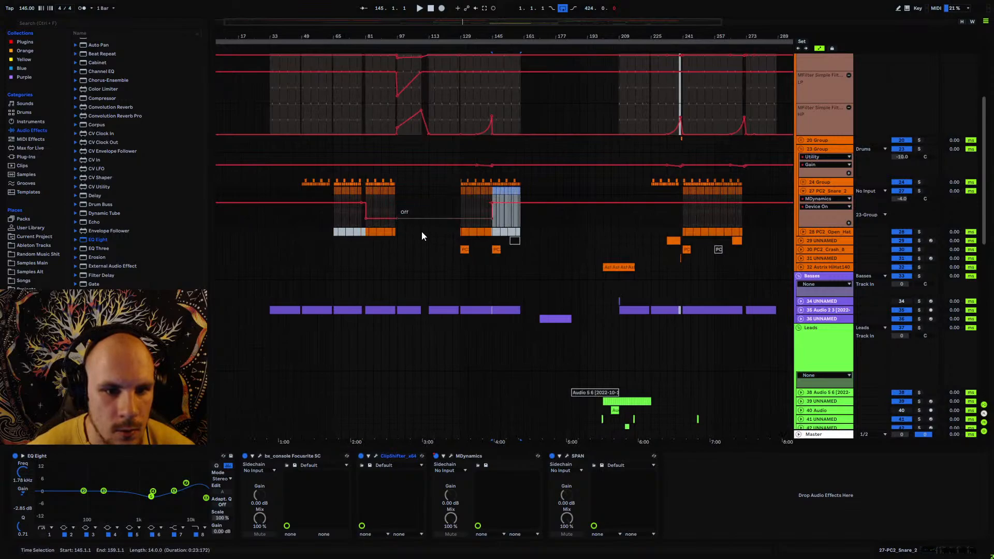
pyautogui.click(462, 207)
pyautogui.press('space')
pyautogui.click(802, 191)
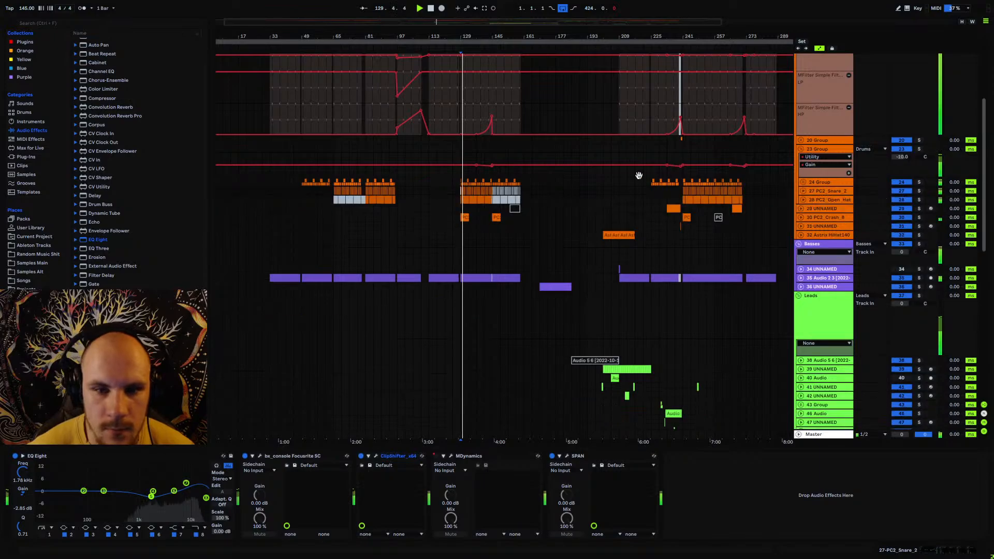
# - Play the transition into bar 129 from bar 125 and examine how the drum and lead tracks line up
pyautogui.moveTo(470, 35); pyautogui.dragTo(477, 190)
pyautogui.scroll(-10, 477, 191)
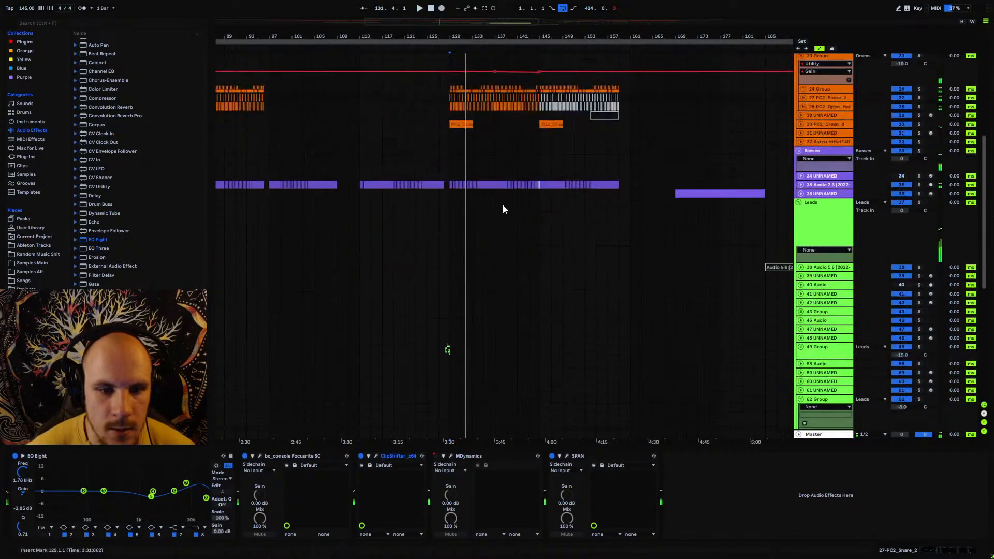
pyautogui.scroll(-1, 480, 194)
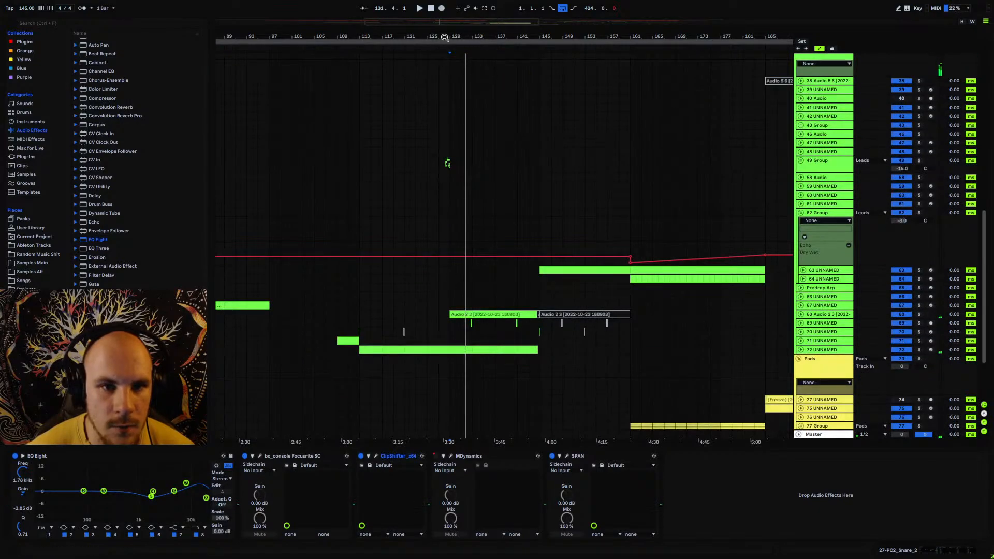
pyautogui.moveTo(445, 36); pyautogui.dragTo(443, 167)
pyautogui.click(442, 166)
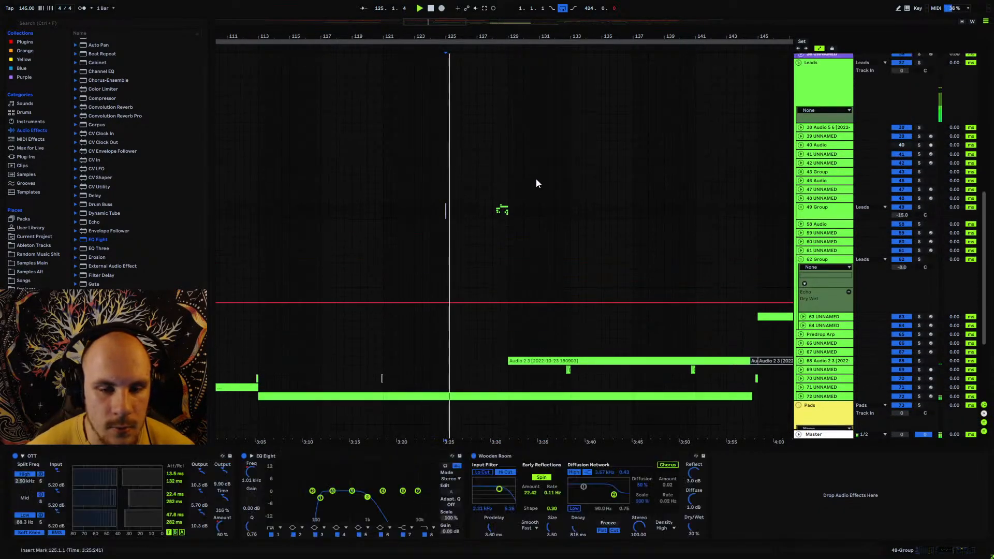
pyautogui.scroll(8, 536, 178)
pyautogui.scroll(6, 519, 163)
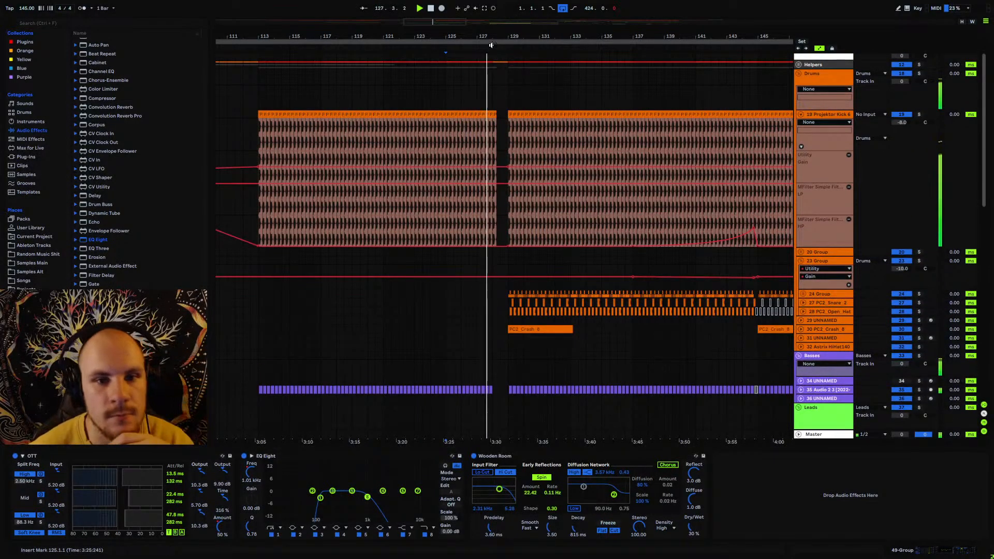
pyautogui.moveTo(492, 37)
pyautogui.mouseDown()
pyautogui.moveTo(493, 207)
pyautogui.moveTo(495, 36)
pyautogui.mouseUp()
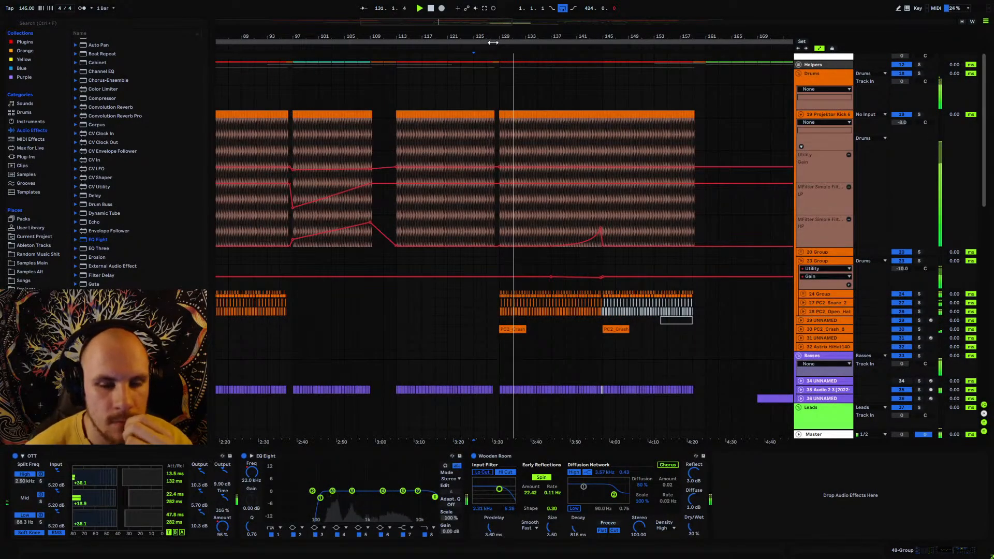
pyautogui.scroll(-2, 508, 150)
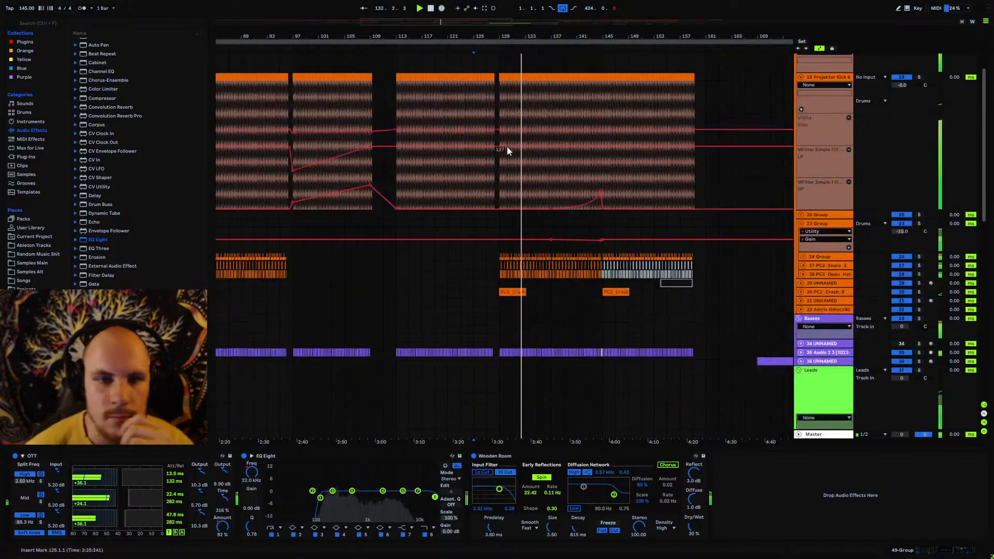
# - Deactivate the 49 Group's fill clips in bars 127–129 inside its 50 and 54 subgroups, and collapse the groups
pyautogui.scroll(-8, 507, 146)
pyautogui.moveTo(489, 370); pyautogui.dragTo(502, 369)
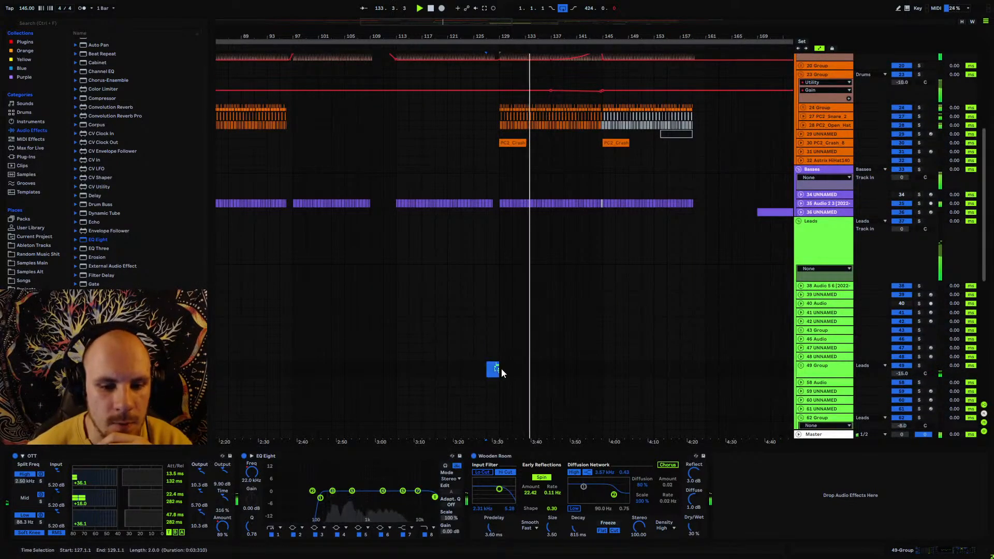
pyautogui.click(801, 366)
pyautogui.scroll(-4, 549, 343)
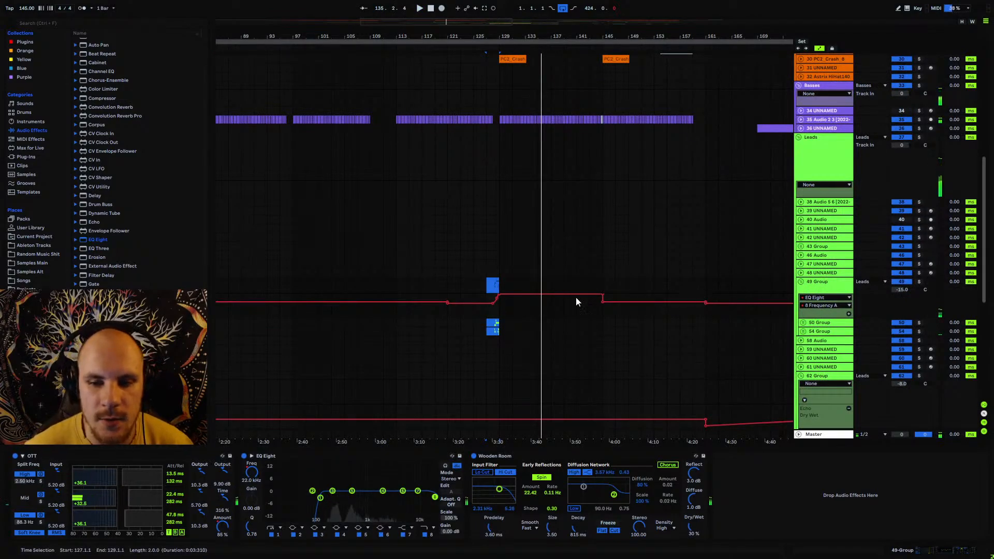
pyautogui.click(804, 322)
pyautogui.click(803, 416)
pyautogui.scroll(-4, 573, 360)
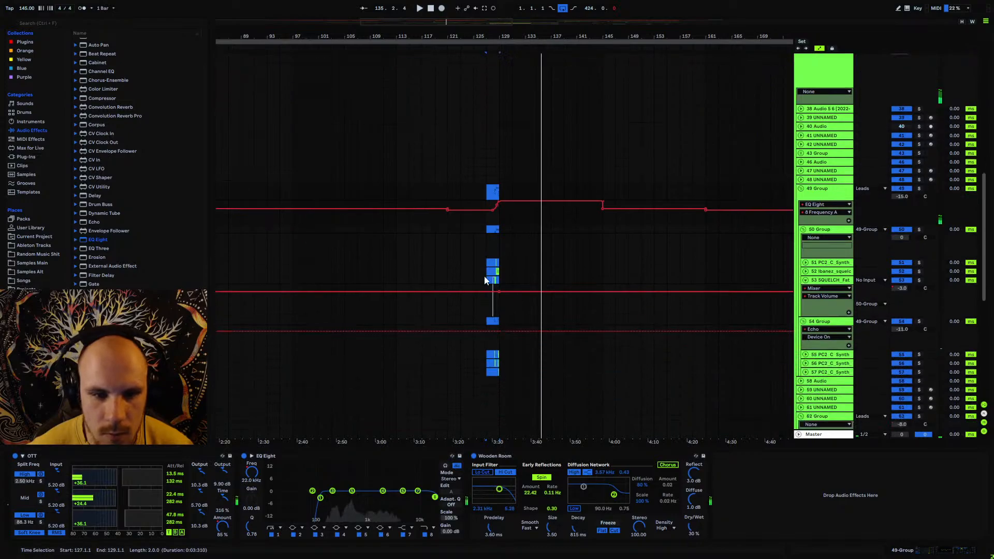
pyautogui.moveTo(486, 260); pyautogui.dragTo(498, 374)
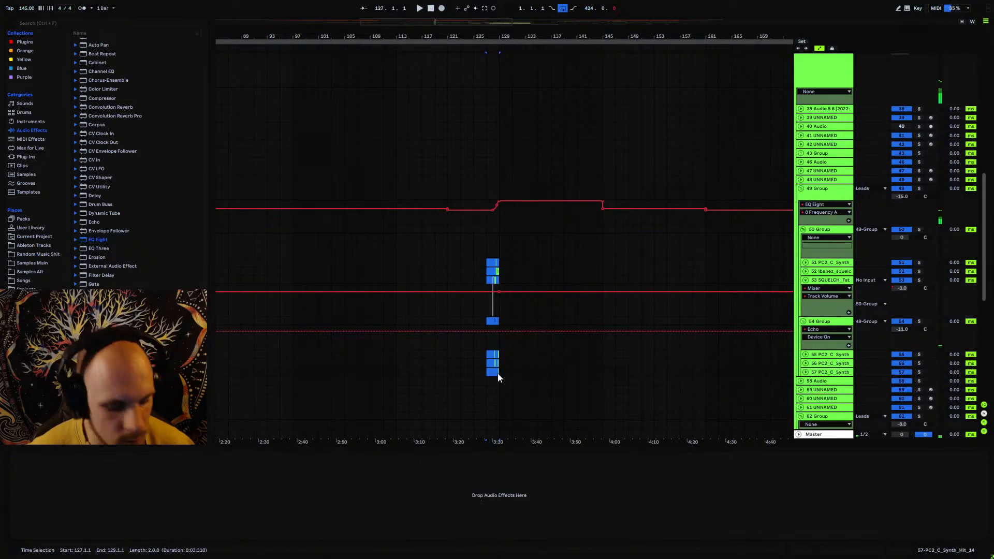
pyautogui.click(803, 231)
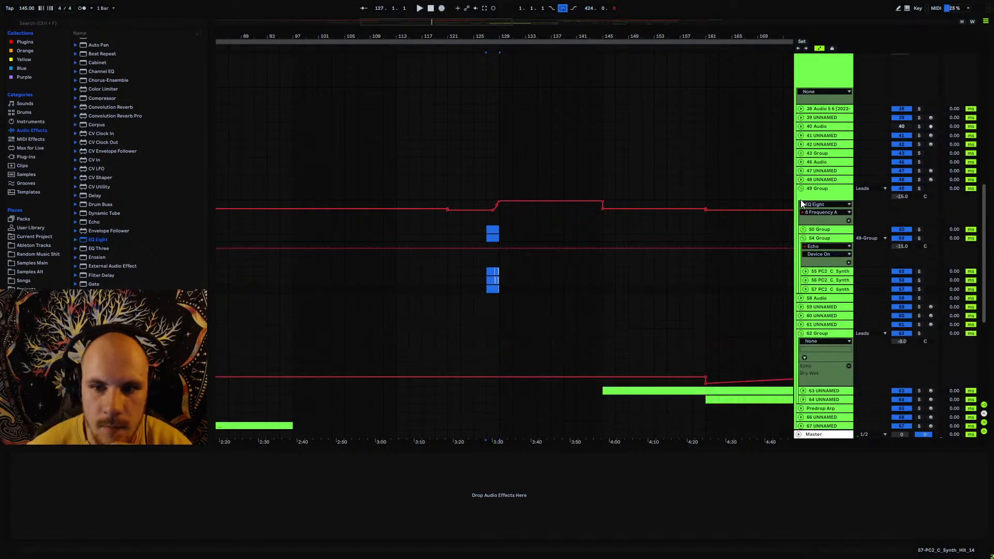
pyautogui.click(803, 238)
pyautogui.click(801, 189)
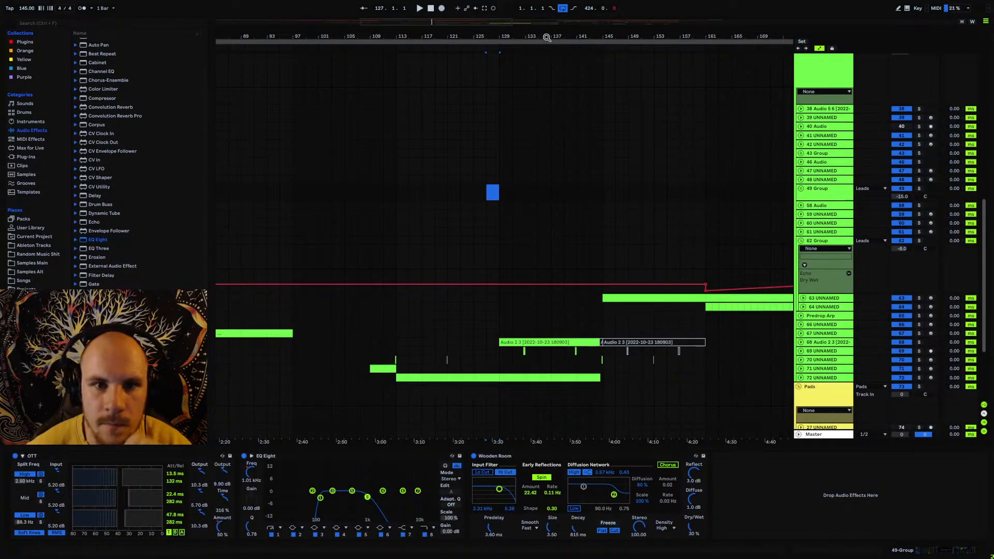
# - Expand the Vocals group and copy the vocal clip from bars 233–241 of track 98 onto track 99 at bar 128
pyautogui.moveTo(547, 37); pyautogui.dragTo(397, 38)
pyautogui.scroll(-4, 474, 275)
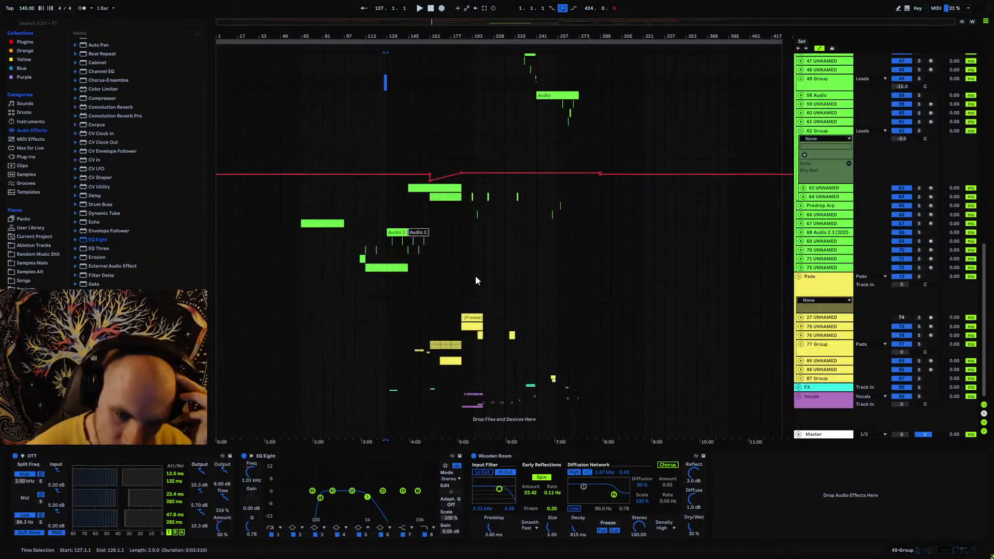
pyautogui.click(800, 396)
pyautogui.scroll(-2, 548, 325)
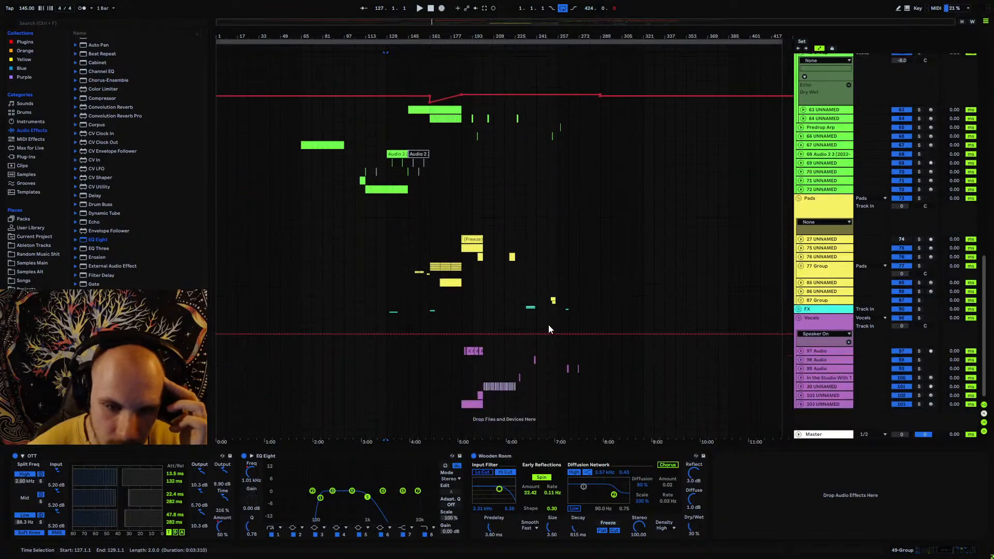
pyautogui.click(538, 364)
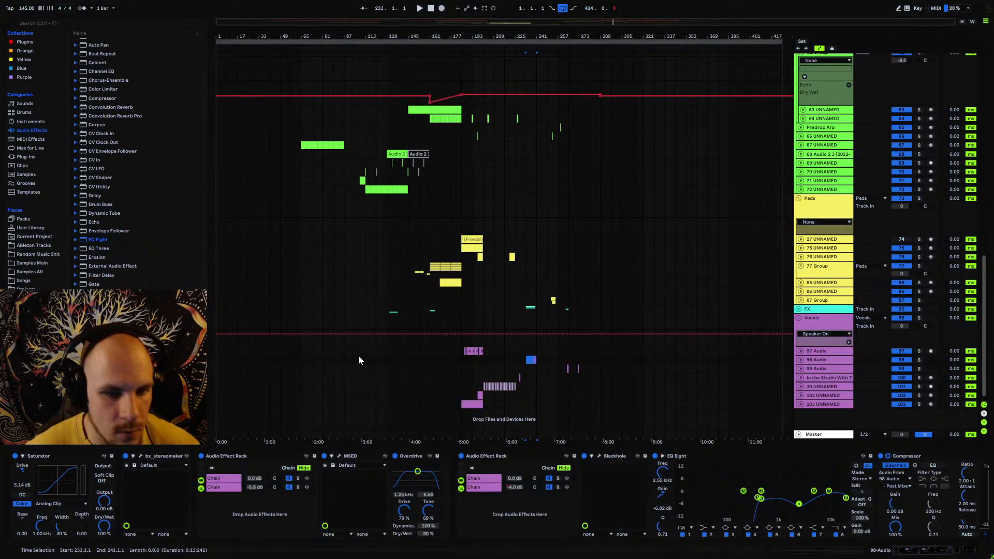
pyautogui.click(355, 369)
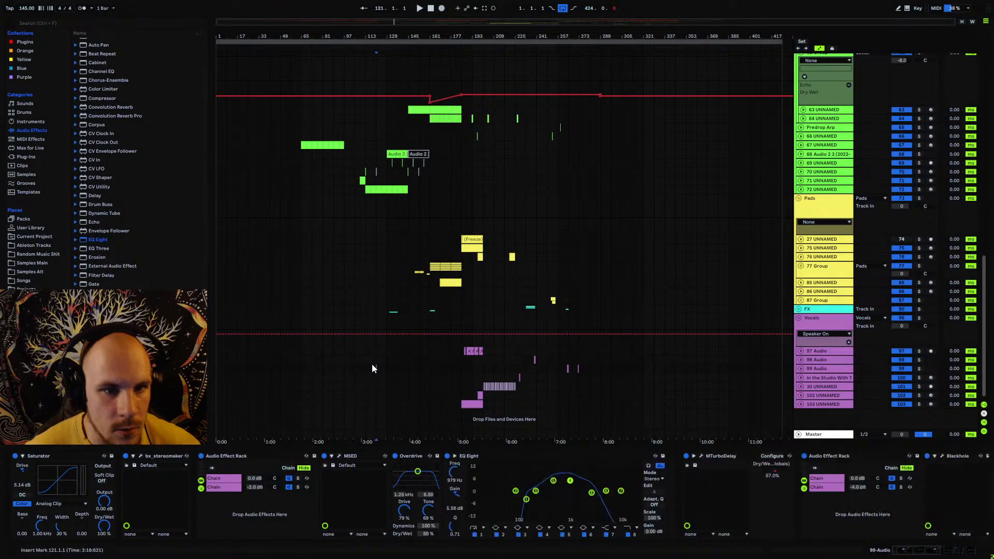
pyautogui.moveTo(385, 36); pyautogui.dragTo(455, 113)
pyautogui.moveTo(459, 369); pyautogui.dragTo(468, 369)
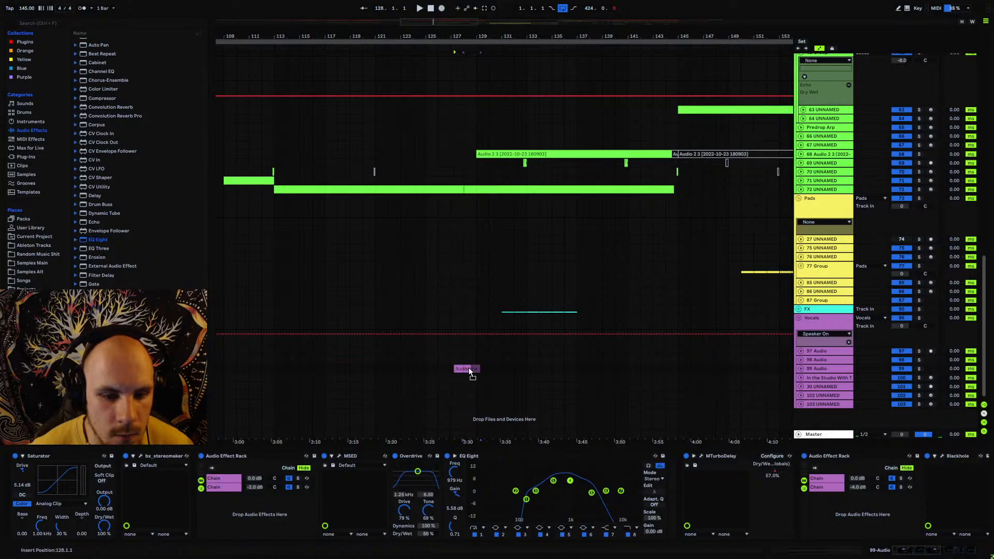
# - Audition the vocal clip on track 99, shift it one beat later to start at 128.2, and play the transition again
pyautogui.press('space')
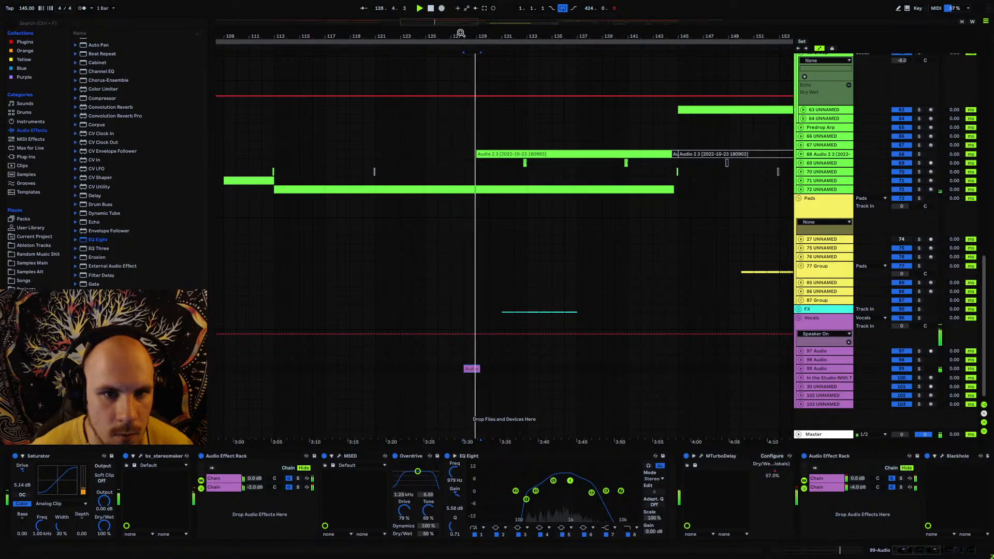
pyautogui.moveTo(460, 35)
pyautogui.mouseDown()
pyautogui.moveTo(461, 102)
pyautogui.moveTo(463, 36)
pyautogui.mouseUp()
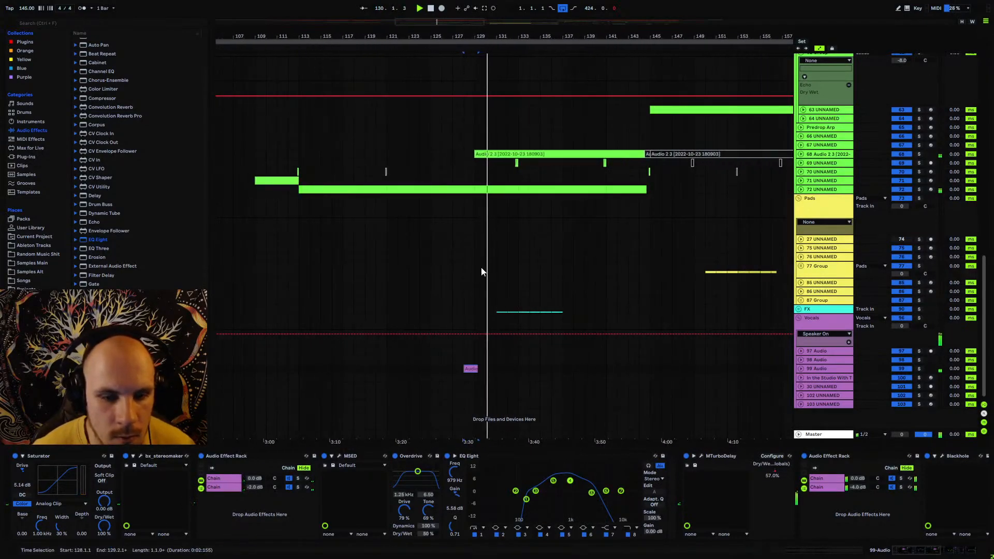
pyautogui.click(387, 369)
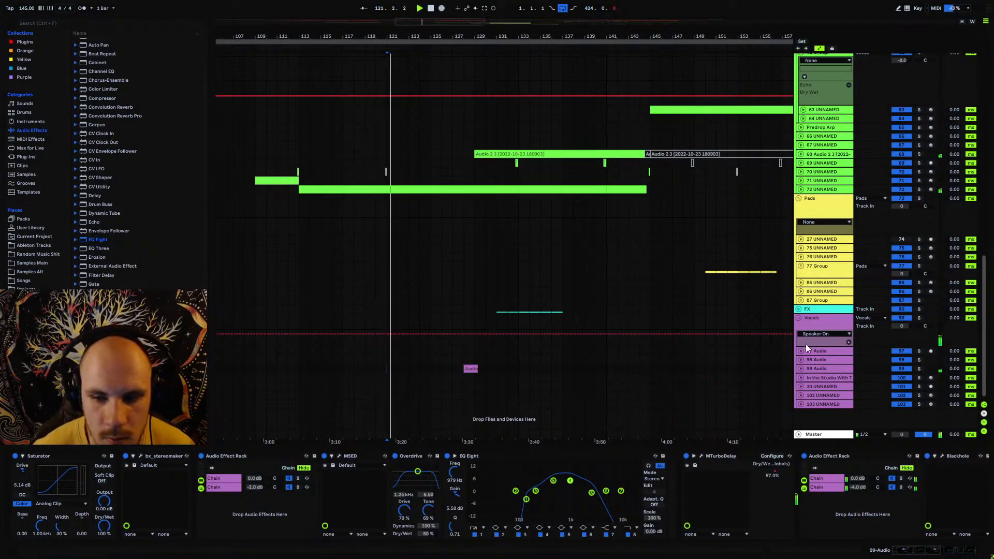
pyautogui.click(802, 370)
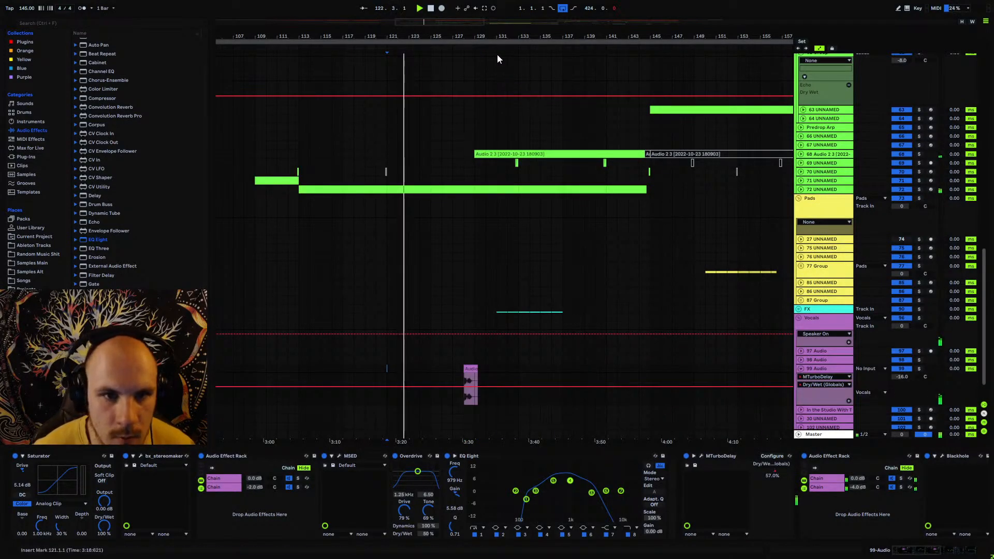
pyautogui.moveTo(468, 37); pyautogui.dragTo(468, 96)
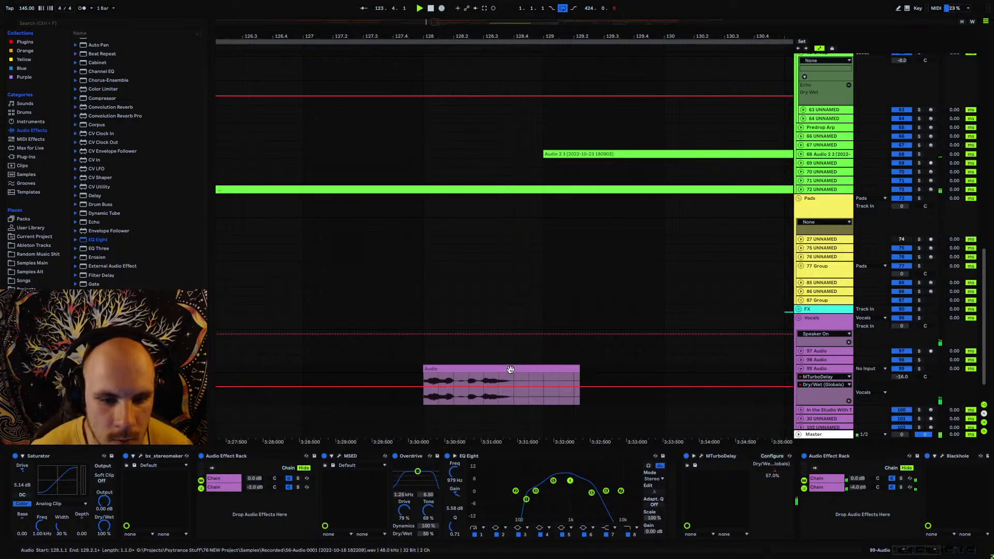
pyautogui.moveTo(510, 368); pyautogui.dragTo(539, 369)
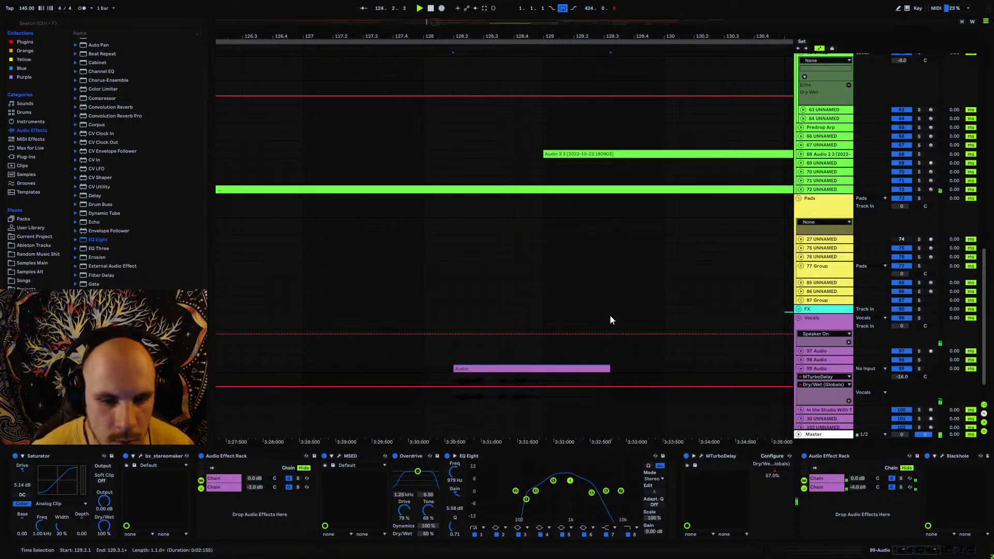
pyautogui.click(799, 368)
pyautogui.scroll(8, 492, 251)
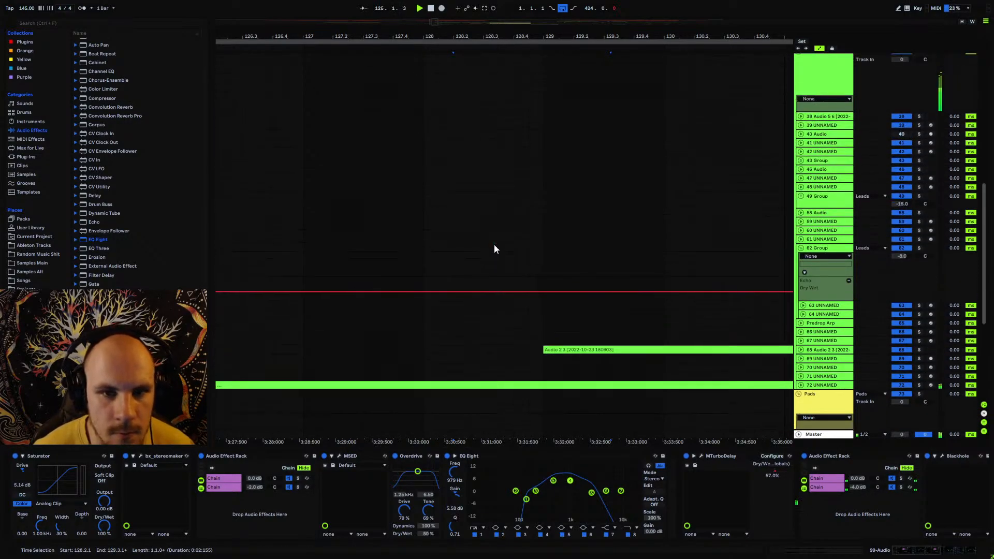
pyautogui.scroll(10, 494, 249)
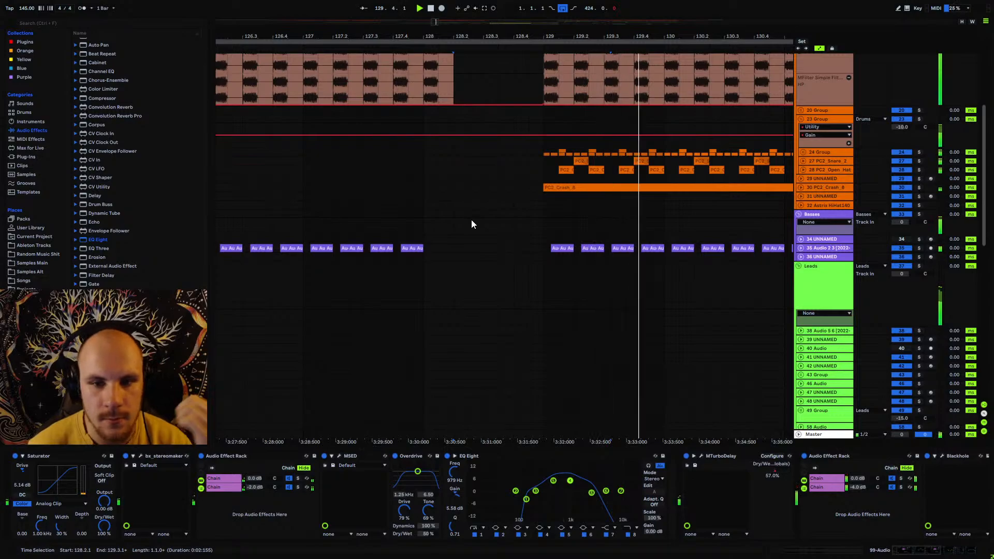
pyautogui.scroll(-3, 487, 218)
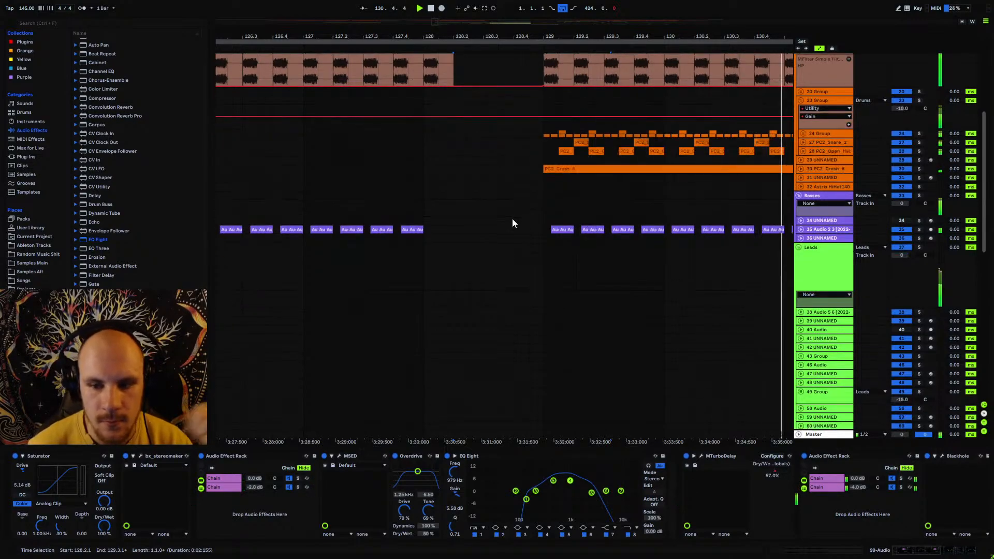
pyautogui.scroll(-10, 513, 220)
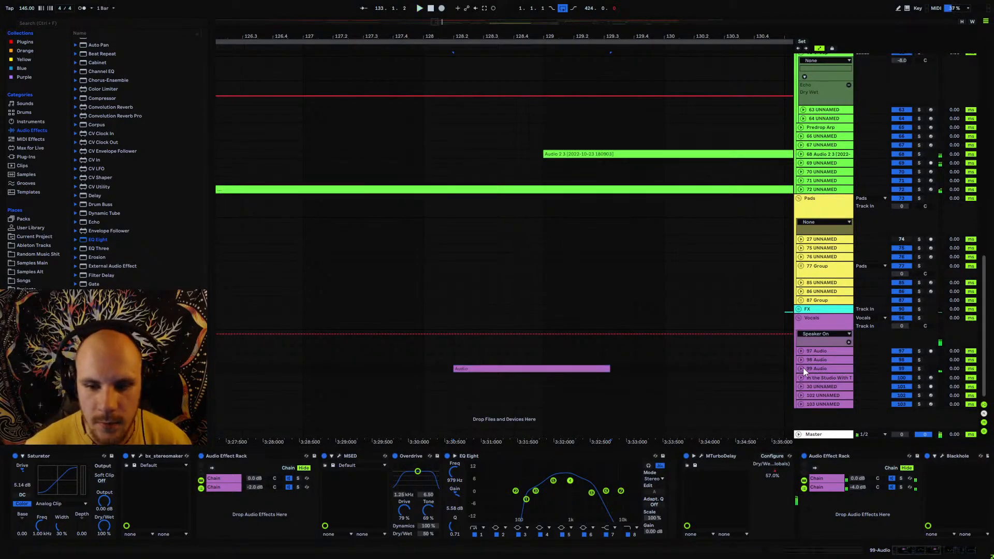
# - Solo track 99, set its last EQ Eight to boost 15 dB at 4.06 kHz and cut 4.34 dB at 516 Hz, and unsolo it
pyautogui.click(802, 368)
pyautogui.click(457, 377)
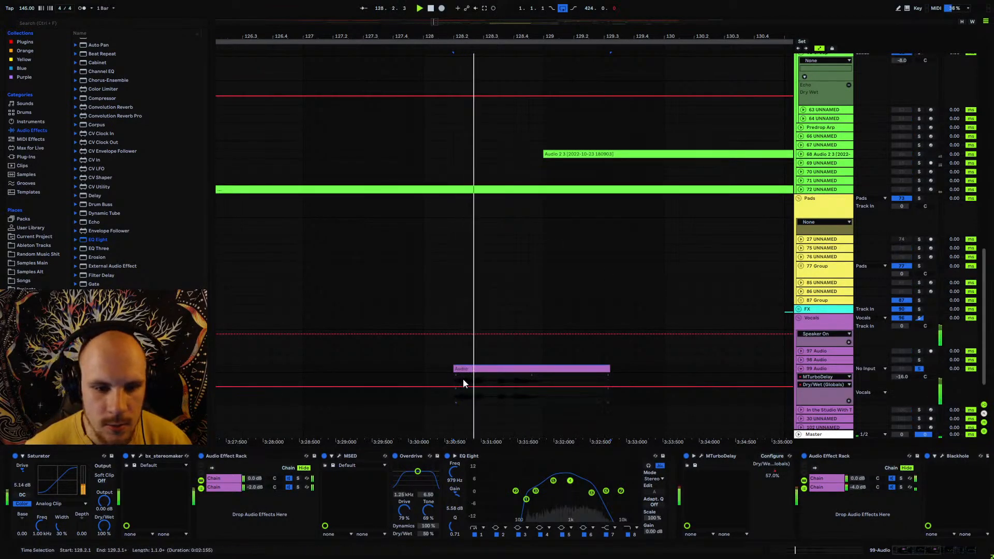
pyautogui.press('space')
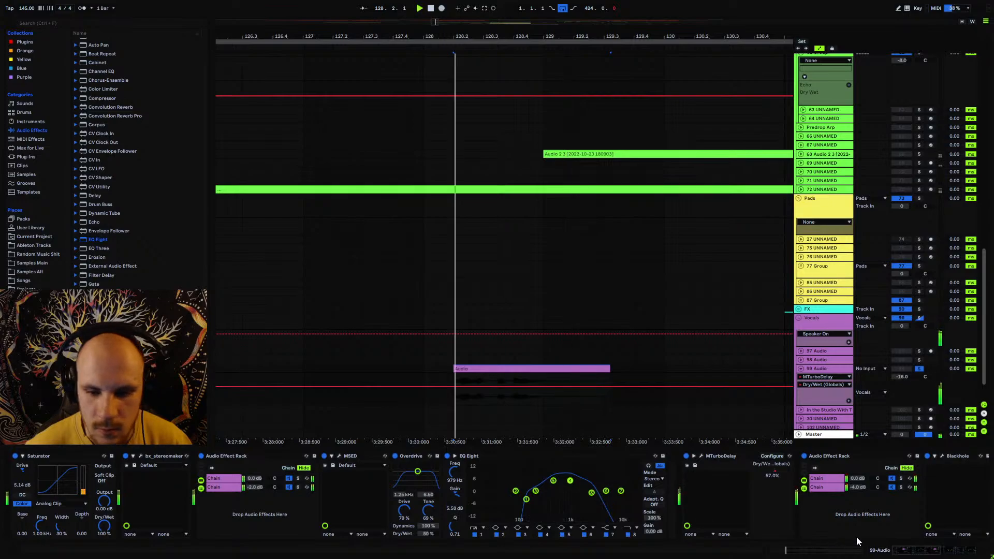
pyautogui.press('space')
pyautogui.moveTo(925, 551); pyautogui.dragTo(961, 552)
pyautogui.press('space')
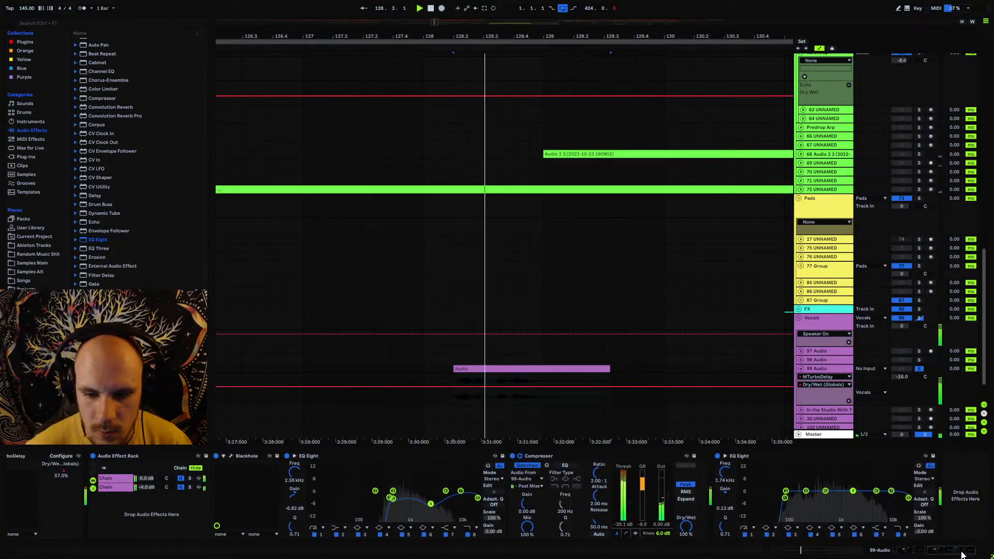
pyautogui.moveTo(884, 489); pyautogui.dragTo(872, 463)
pyautogui.press('space')
pyautogui.press('space')
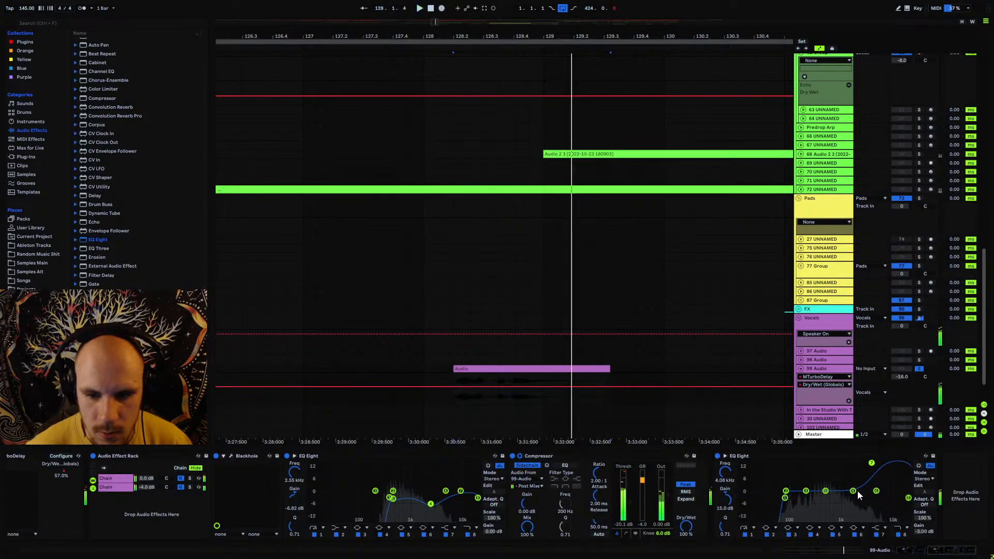
pyautogui.moveTo(826, 492); pyautogui.dragTo(827, 499)
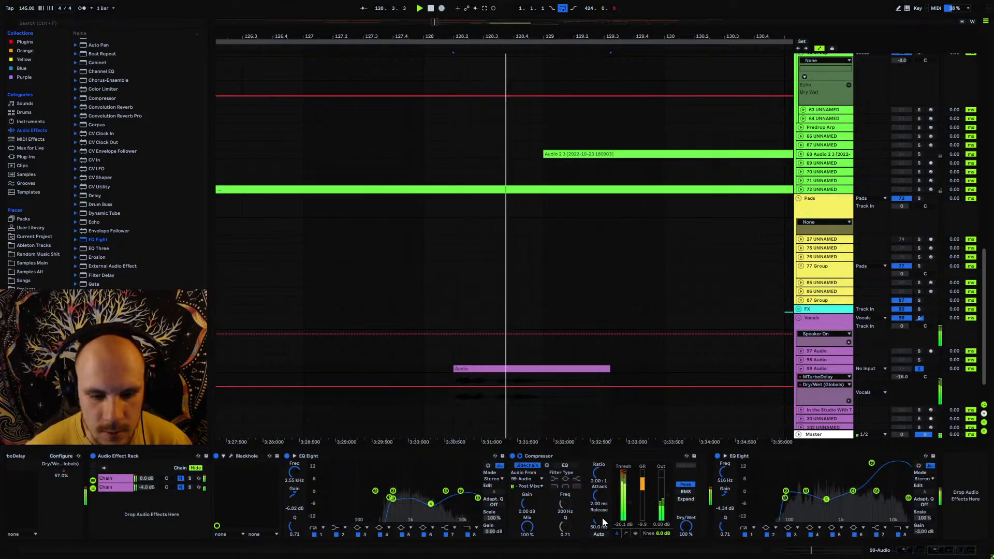
pyautogui.click(920, 369)
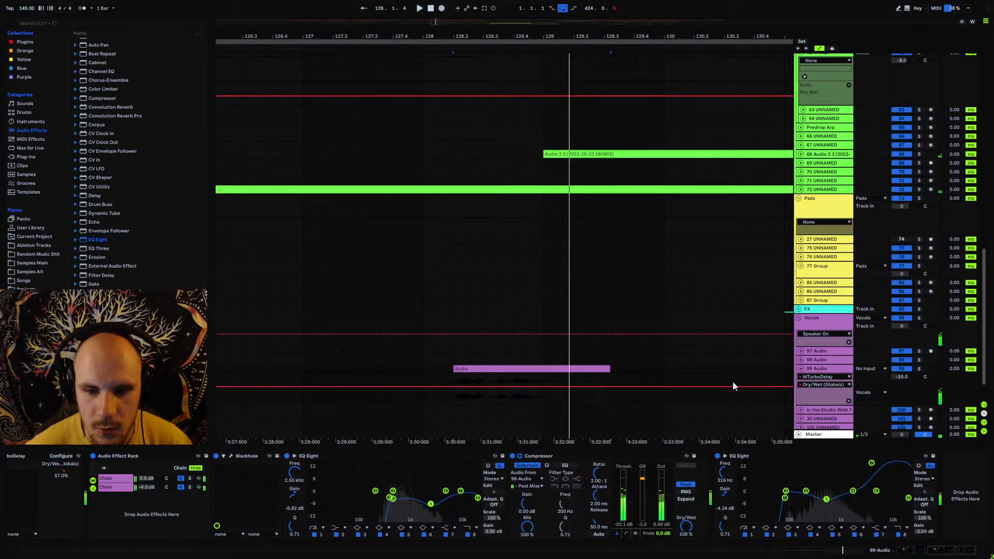
# - Play the vocal transition in the full mix from bar 127, and collapse track 99 and the Vocals group
pyautogui.click(305, 368)
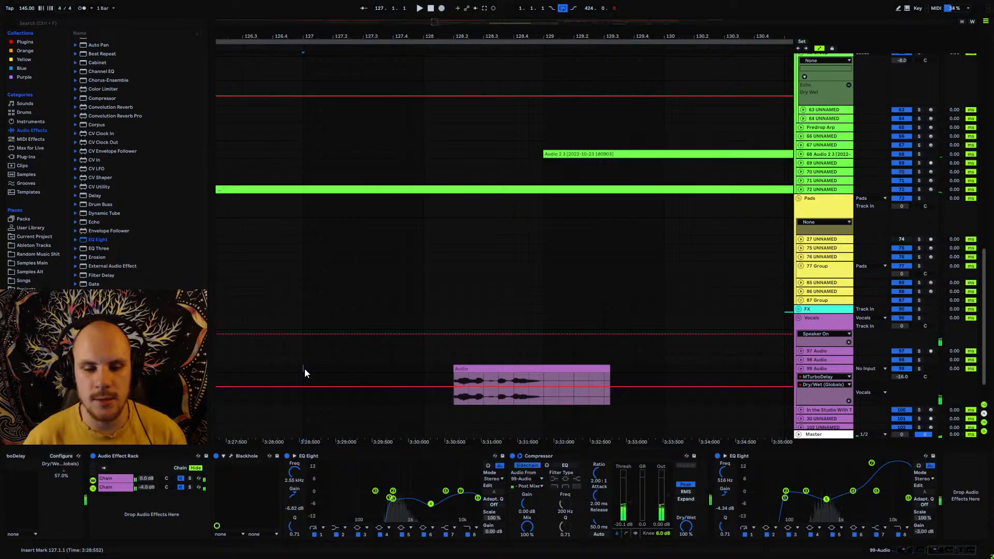
pyautogui.press('space')
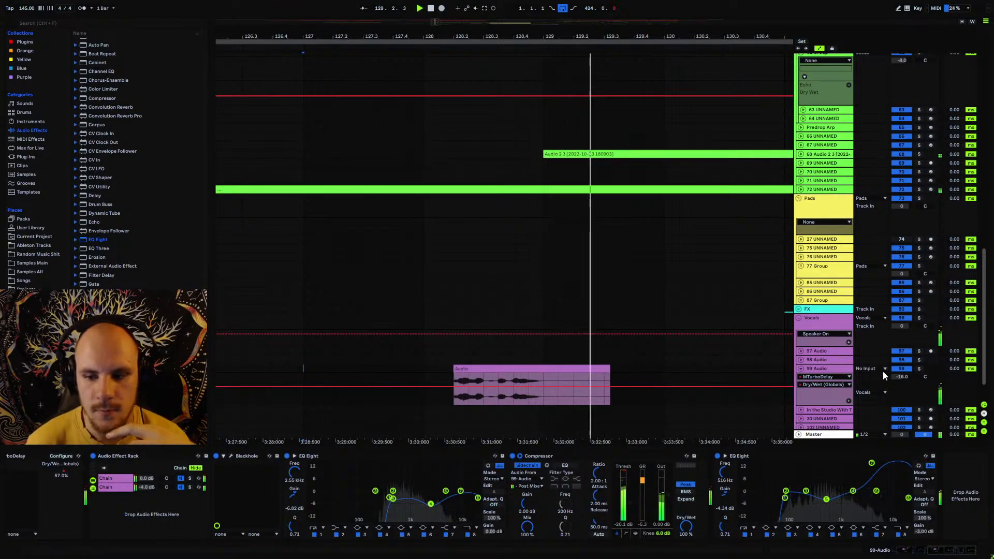
pyautogui.click(802, 369)
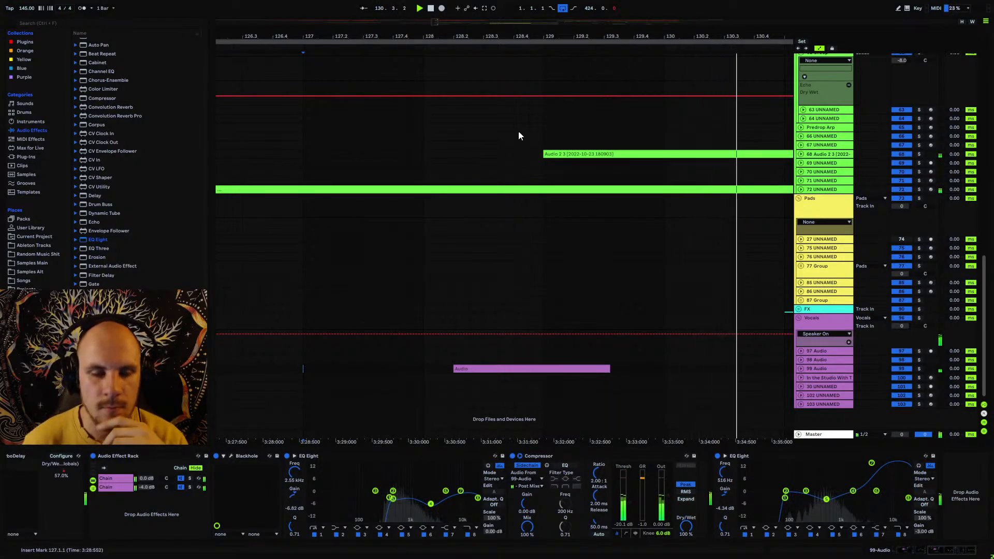
pyautogui.scroll(-10, 533, 55)
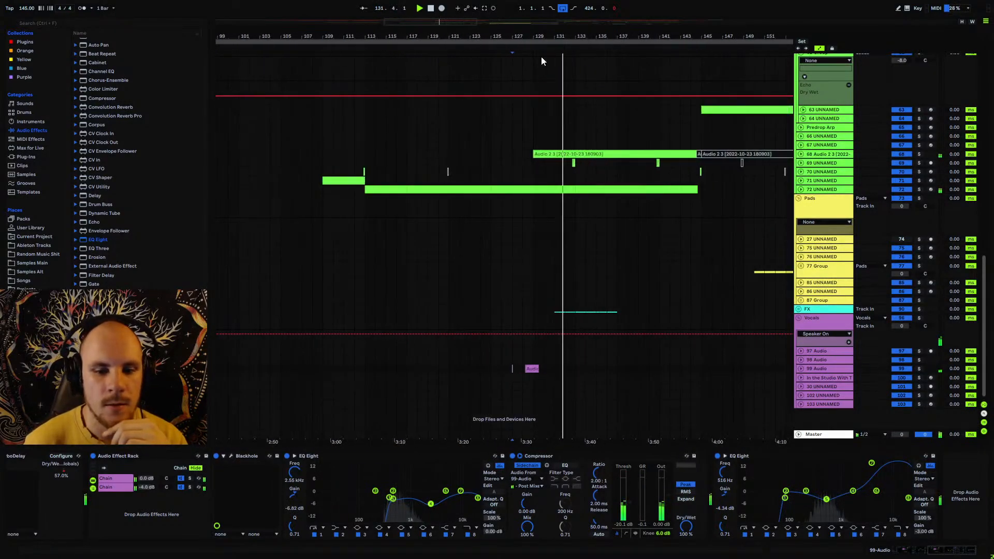
pyautogui.click(799, 318)
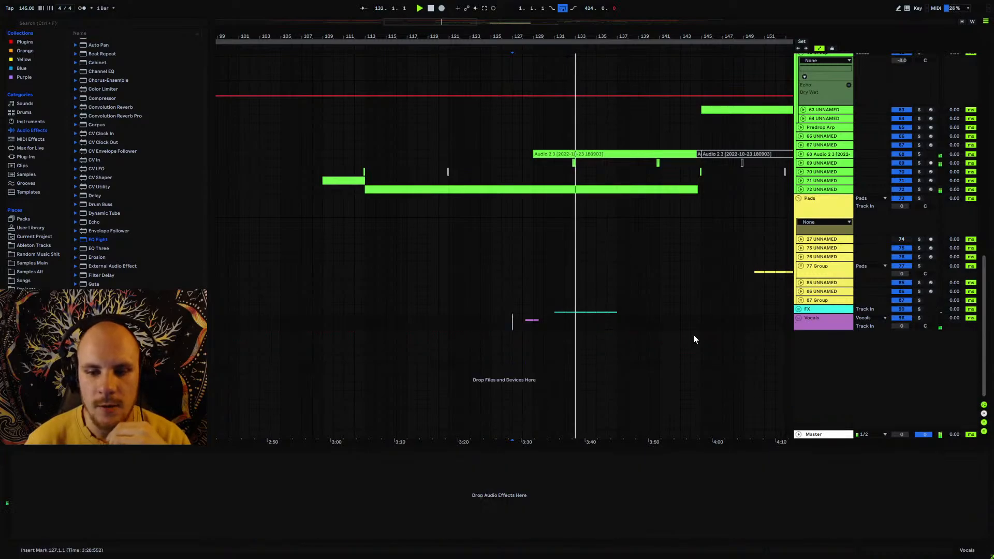
# - Follow the playback into bar 145 and examine how the lead clips line up at that transition
pyautogui.scroll(6, 567, 354)
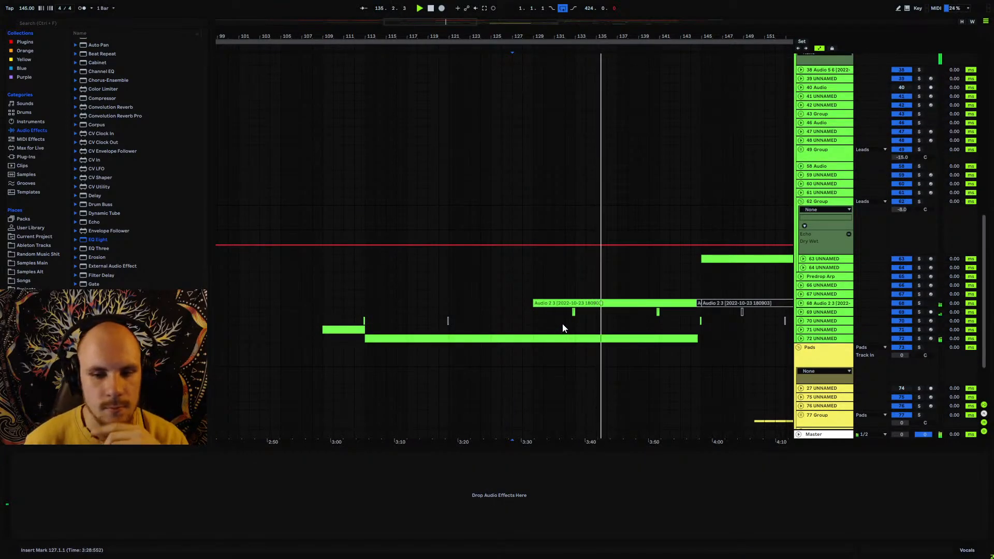
pyautogui.moveTo(659, 37); pyautogui.dragTo(584, 37)
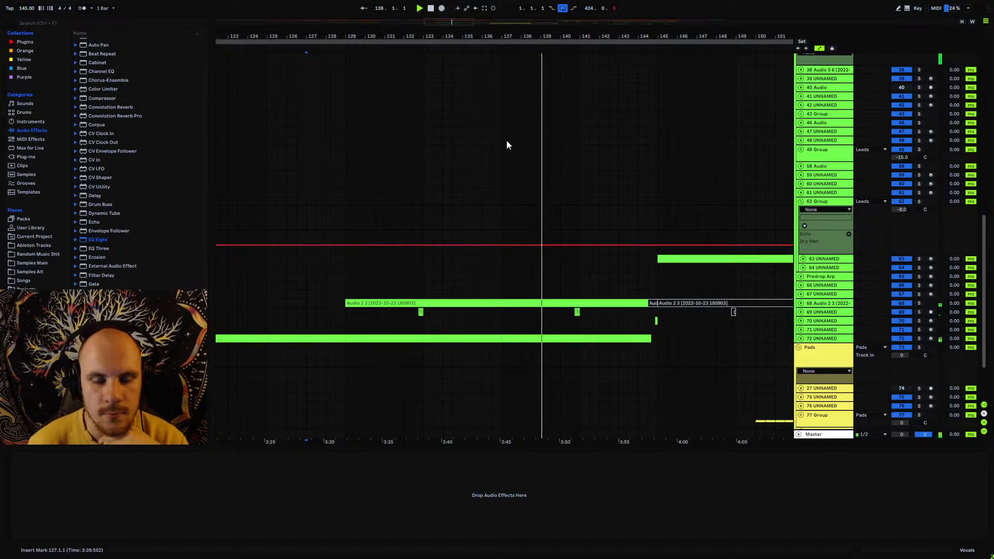
pyautogui.click(801, 202)
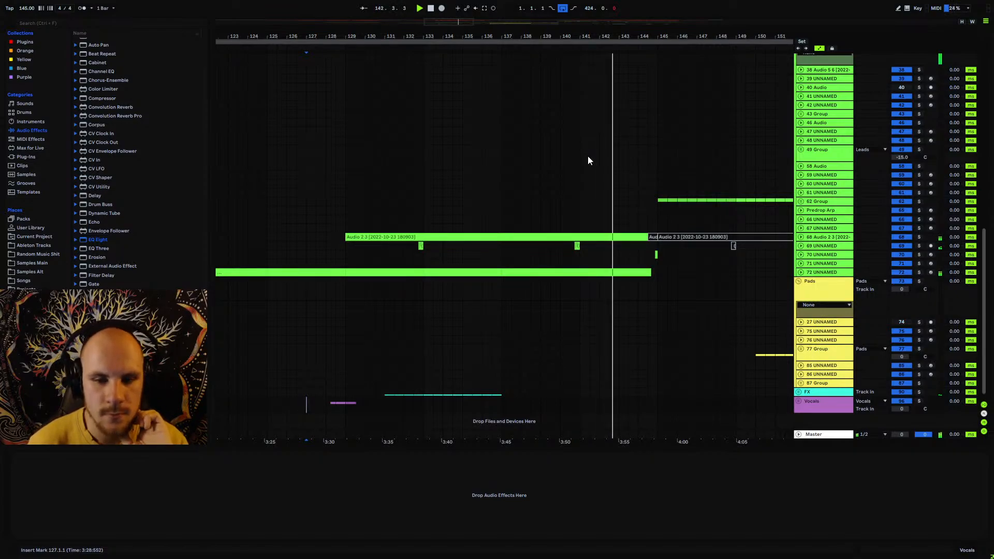
pyautogui.moveTo(647, 39); pyautogui.dragTo(611, 124)
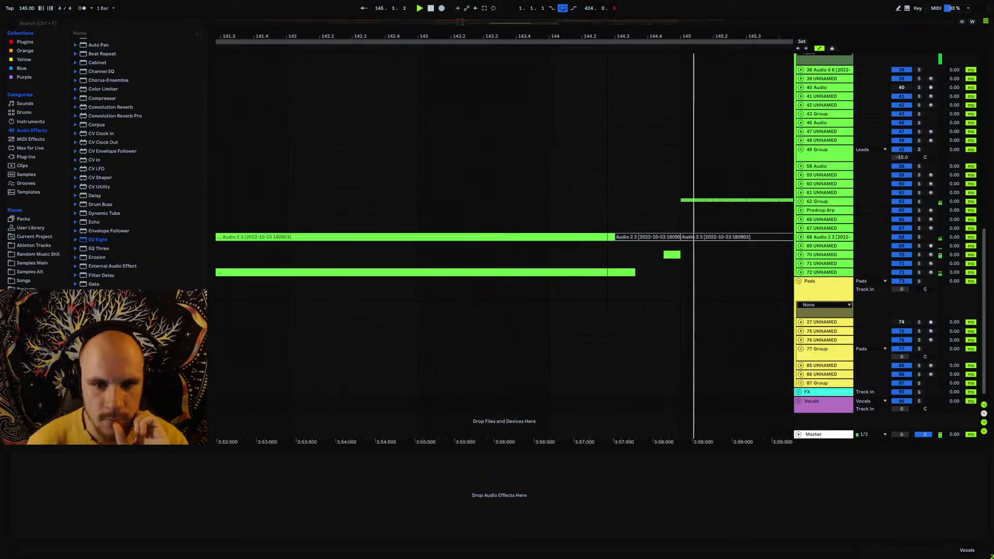
pyautogui.press('-')
pyautogui.press('-')
pyautogui.press('-')
pyautogui.press('-')
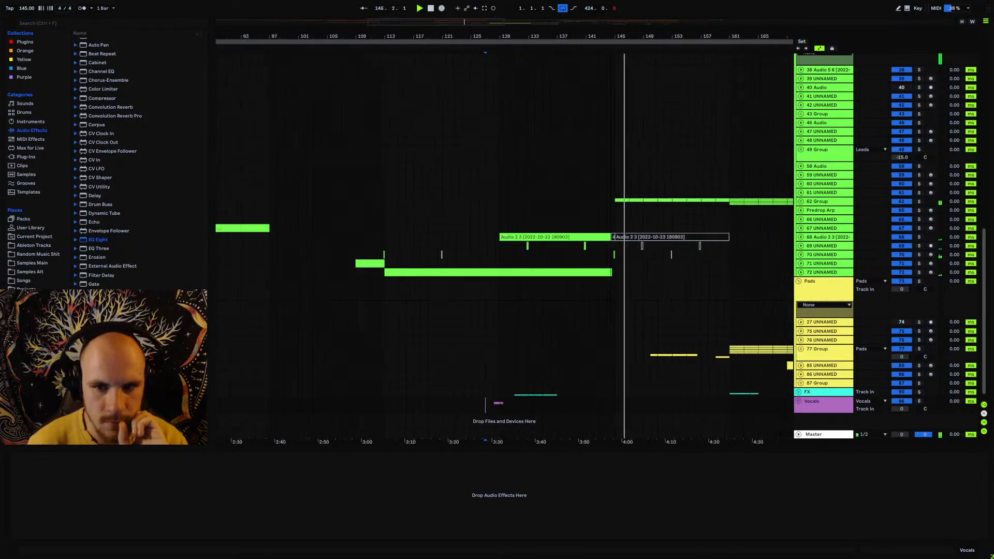
# - Expand the 62 Group and deactivate track 63's clip section in bars 145–161
pyautogui.click(800, 202)
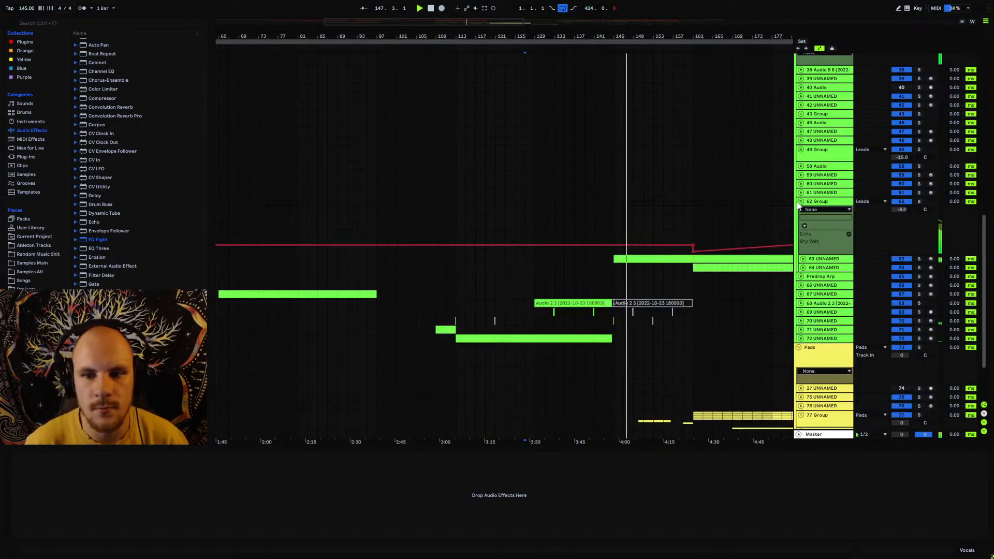
pyautogui.click(693, 263)
pyautogui.click(692, 262)
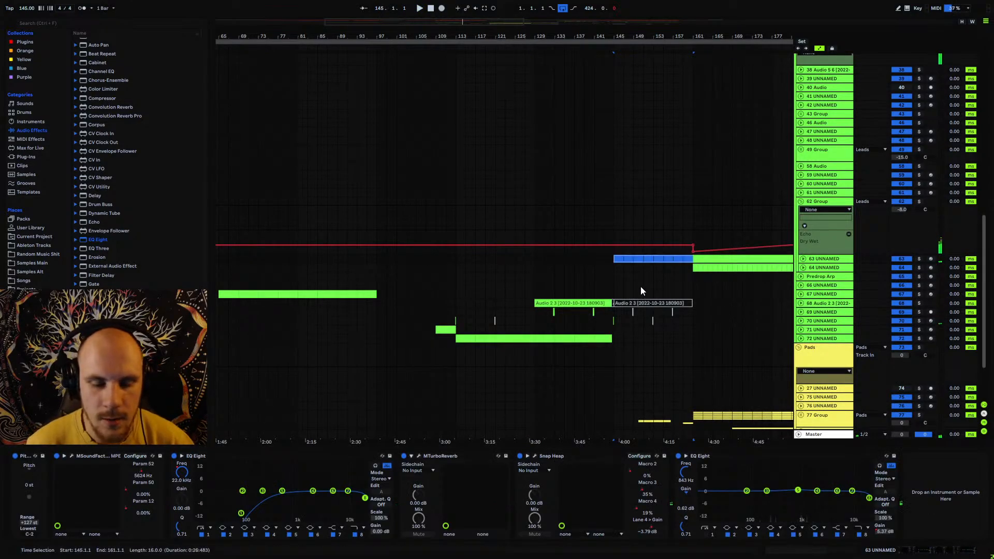
# - Duplicate the bars 129–145 section of track 72's clip into bars 145–161
pyautogui.scroll(-2, 641, 286)
pyautogui.click(617, 301)
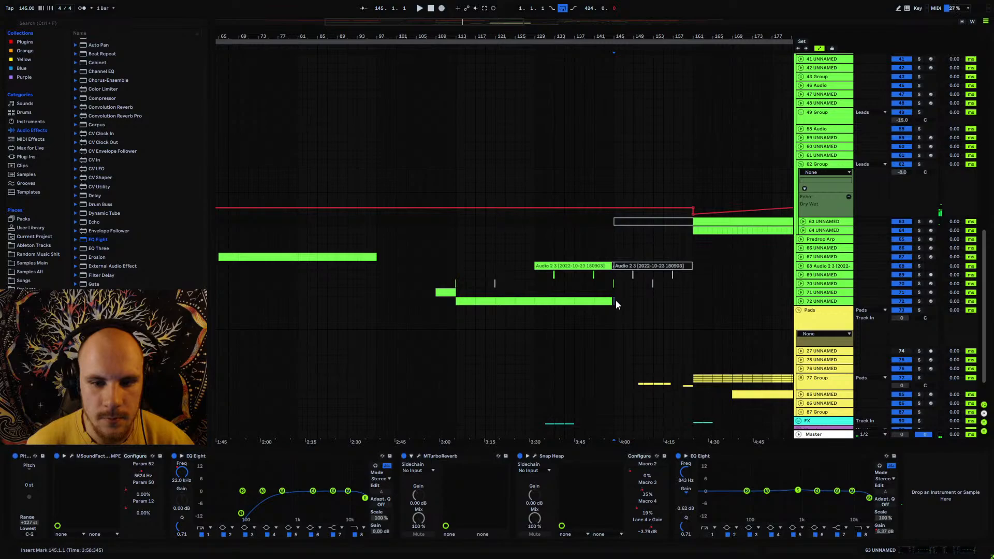
pyautogui.click(539, 302)
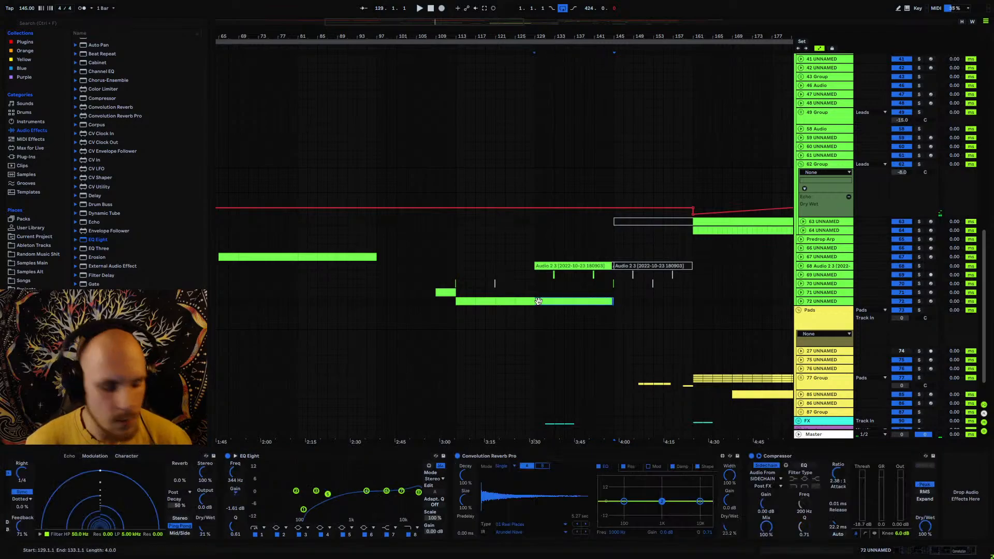
# - Show all of track 72's automation in separate lanes and flatten its EQ Eight 1 Frequency A curve across bars 145–161
pyautogui.click(801, 301)
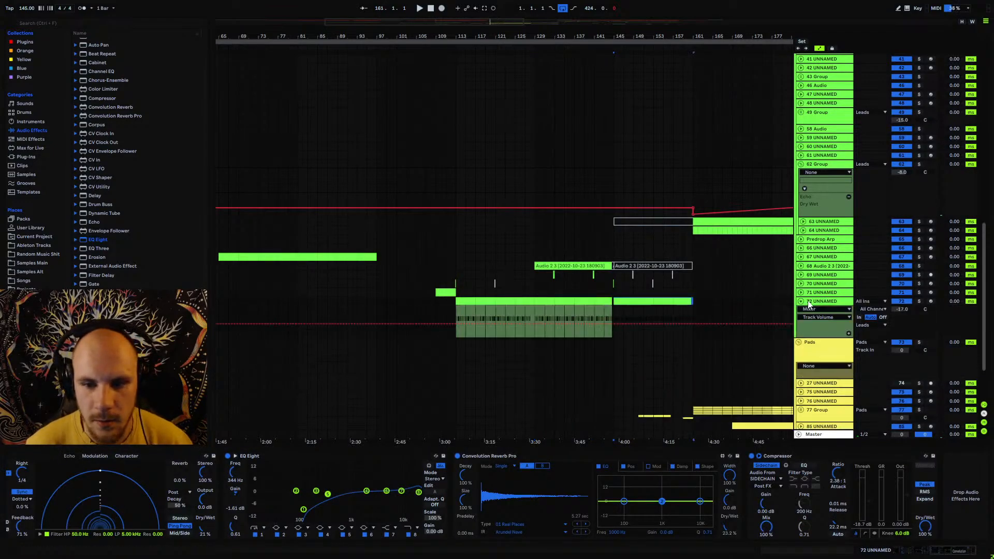
pyautogui.click(203, 531)
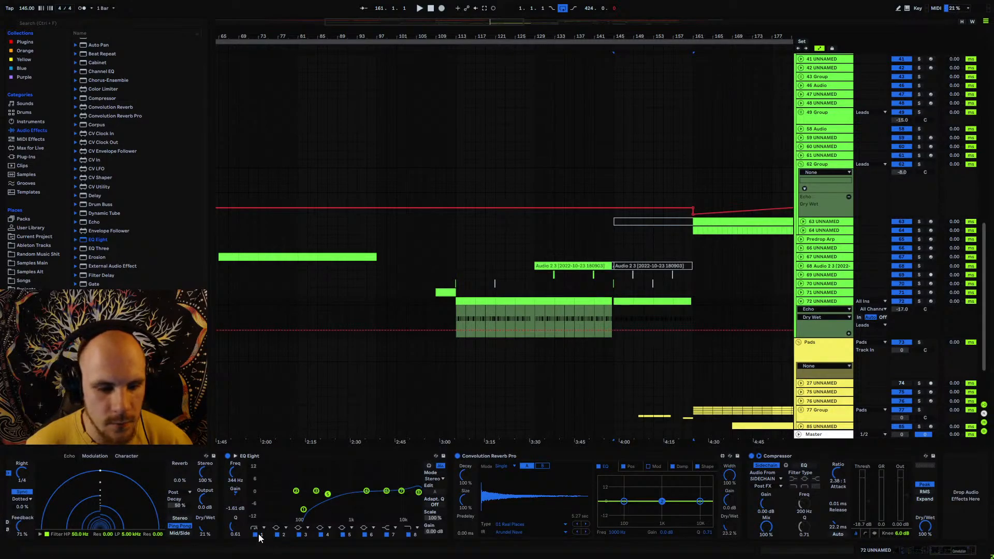
pyautogui.click(849, 334)
pyautogui.scroll(-5, 647, 352)
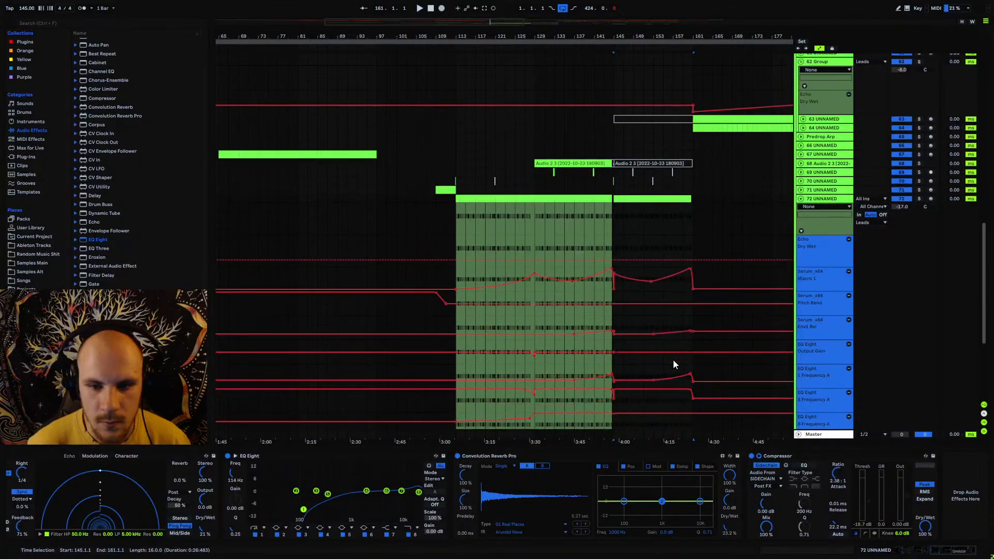
pyautogui.click(713, 302)
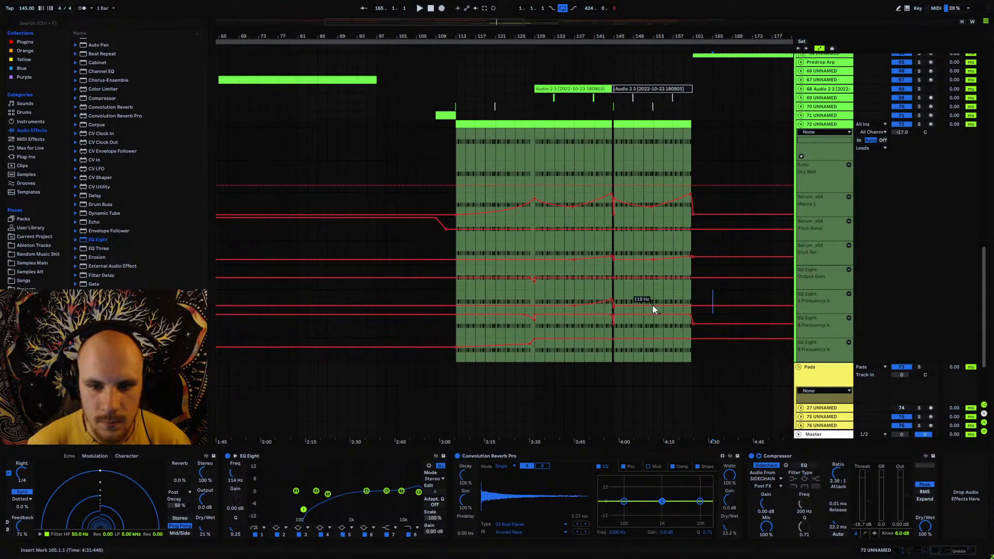
# - Raise the start of track 72's Serum Macro 1 curve at bar 145 to the level of the preceding peak and play from there
pyautogui.moveTo(692, 36); pyautogui.dragTo(662, 139)
pyautogui.click(396, 216)
pyautogui.press('space')
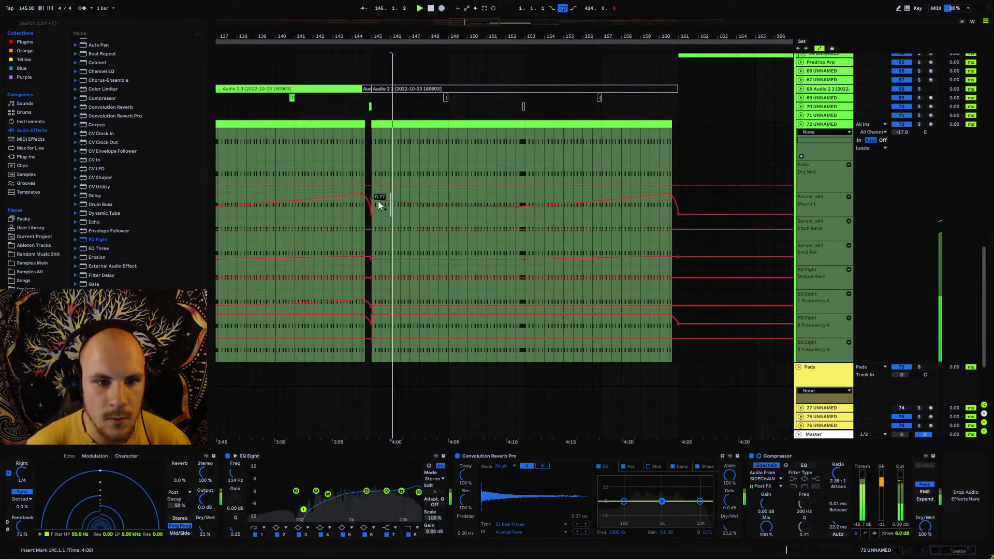
pyautogui.click(372, 145)
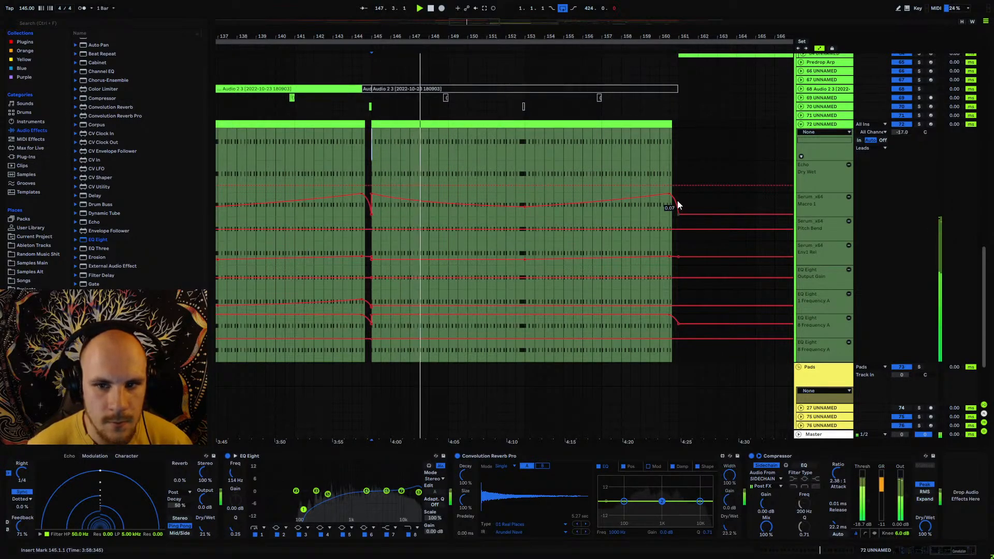
# - Extend track 72's clip to bar 161 using its final bars from 157, and remove the Macro 1 drop at its end
pyautogui.moveTo(602, 125); pyautogui.dragTo(680, 128)
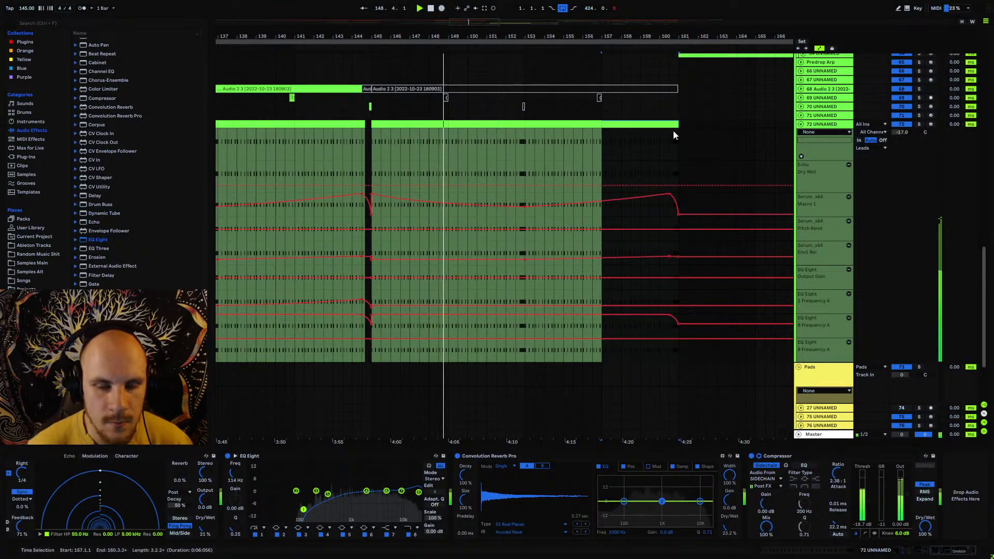
pyautogui.click(594, 145)
pyautogui.click(654, 147)
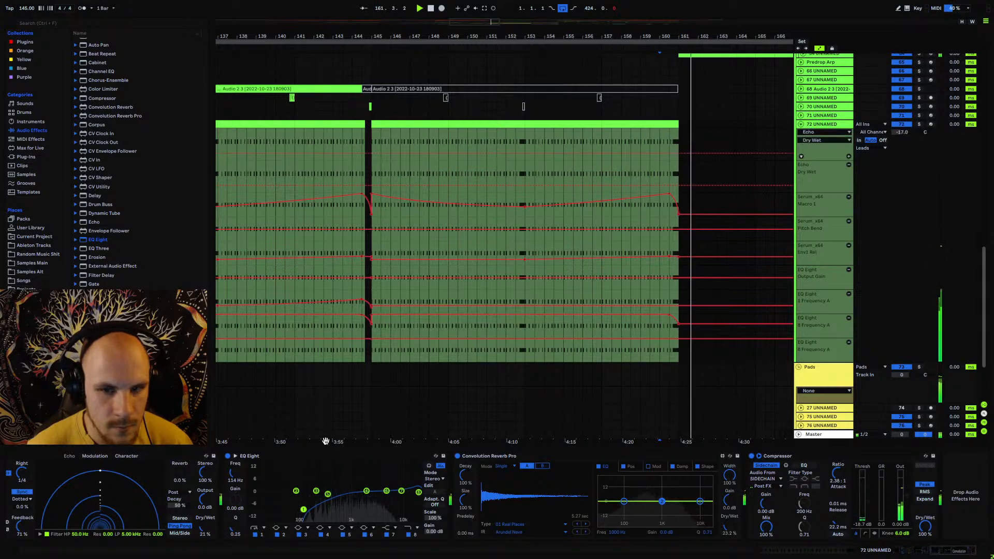
pyautogui.click(665, 239)
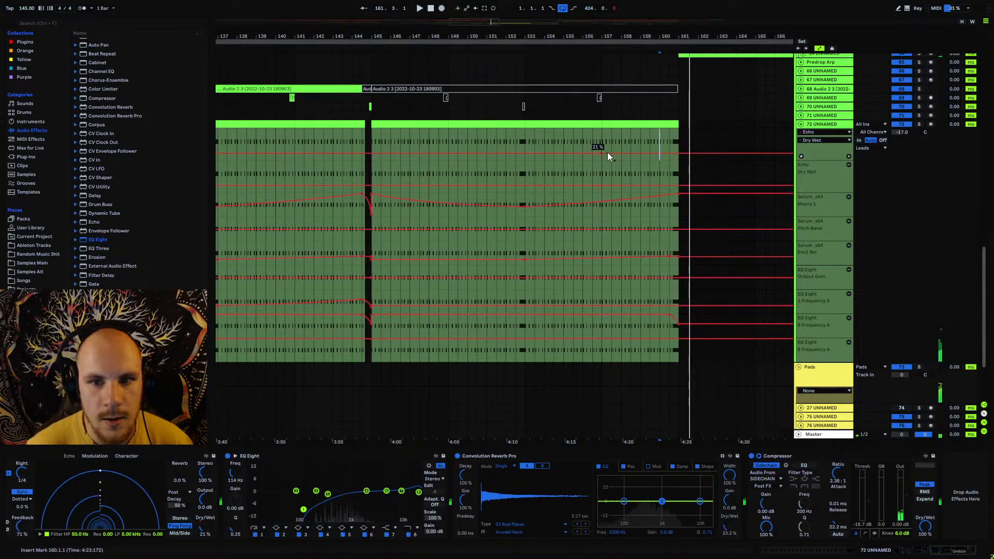
# - Draw upward-curving ramps from bar 159 to 161 in track 72's Echo Dry Wet and Convolution Reverb Dry/Wet automation
pyautogui.moveTo(608, 153); pyautogui.dragTo(640, 153)
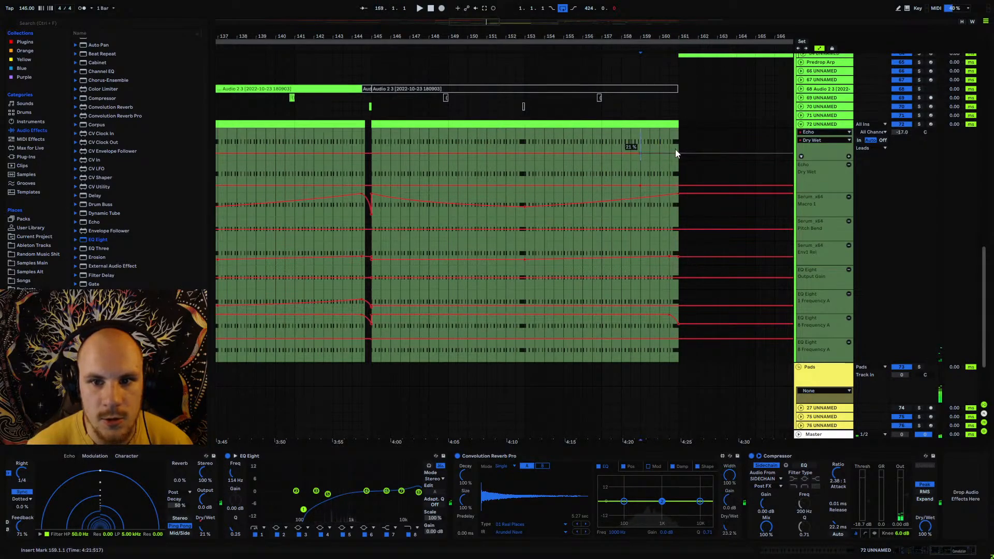
pyautogui.press('space')
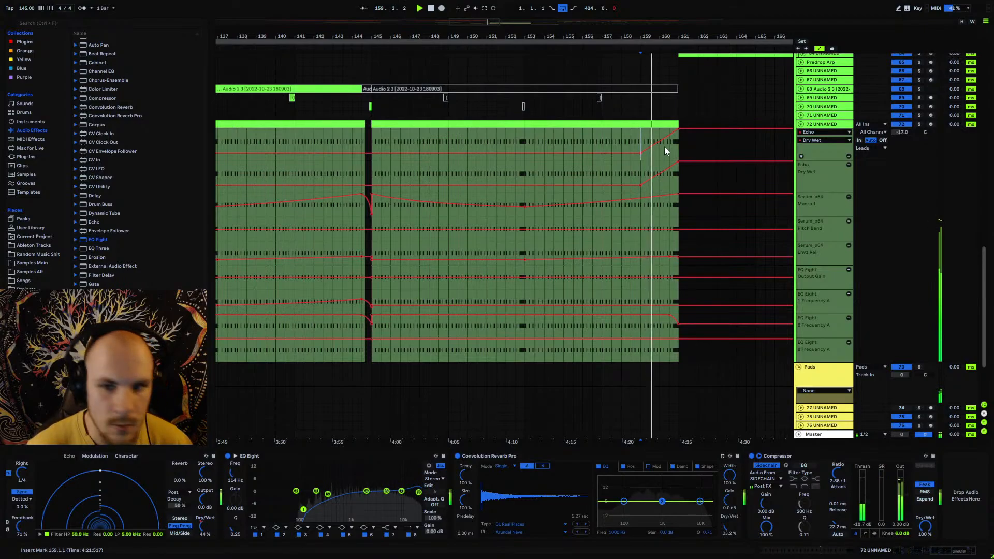
pyautogui.click(458, 458)
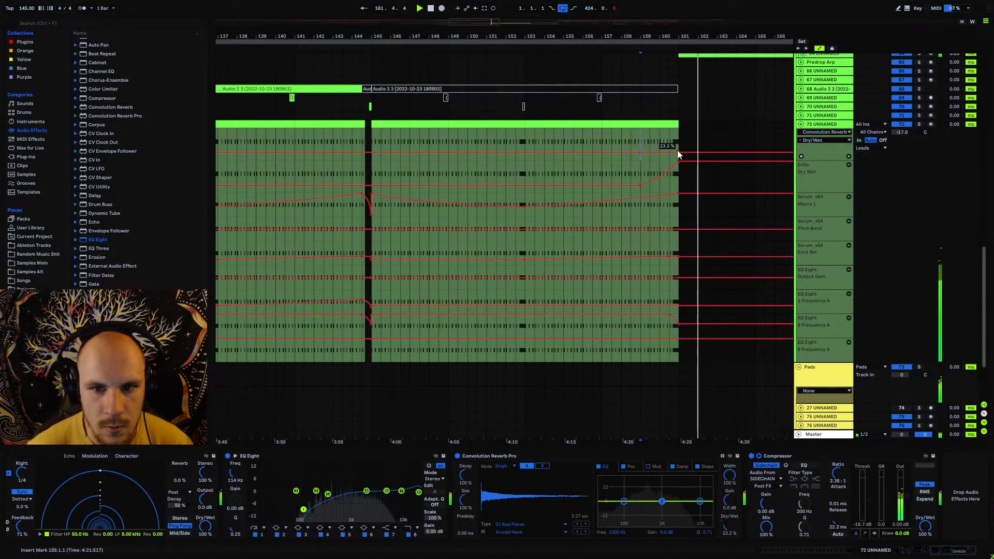
pyautogui.moveTo(677, 150); pyautogui.dragTo(669, 129)
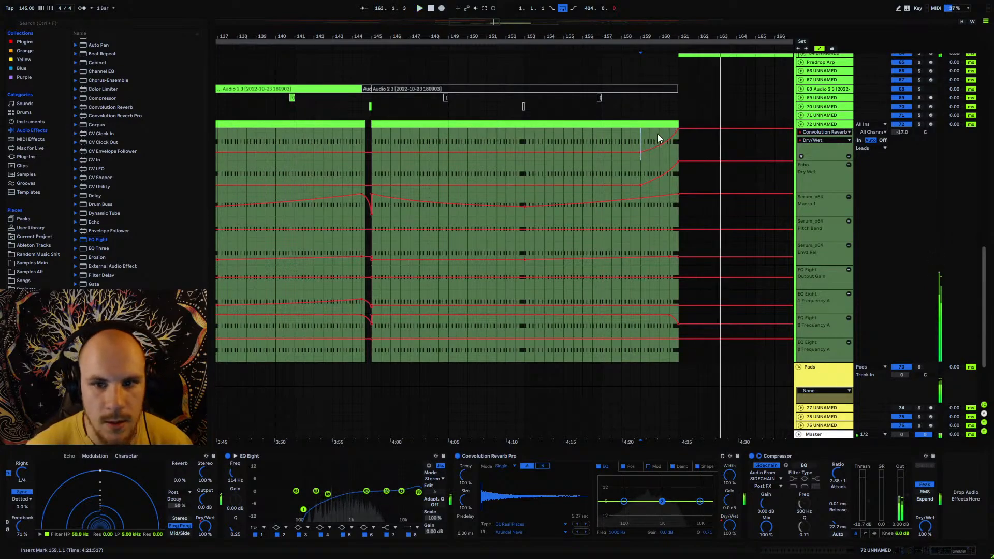
pyautogui.press('space')
pyautogui.click(207, 527)
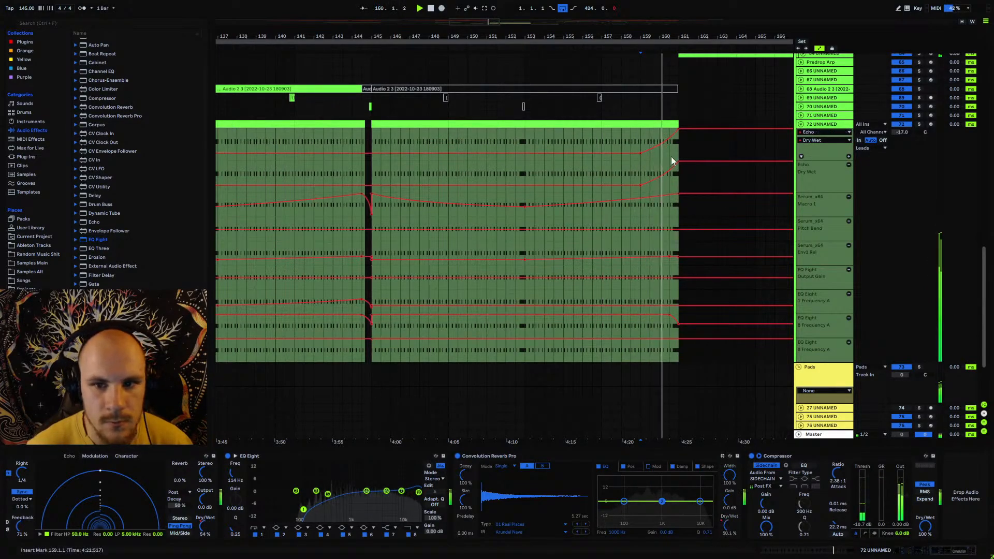
pyautogui.moveTo(679, 129); pyautogui.dragTo(679, 128)
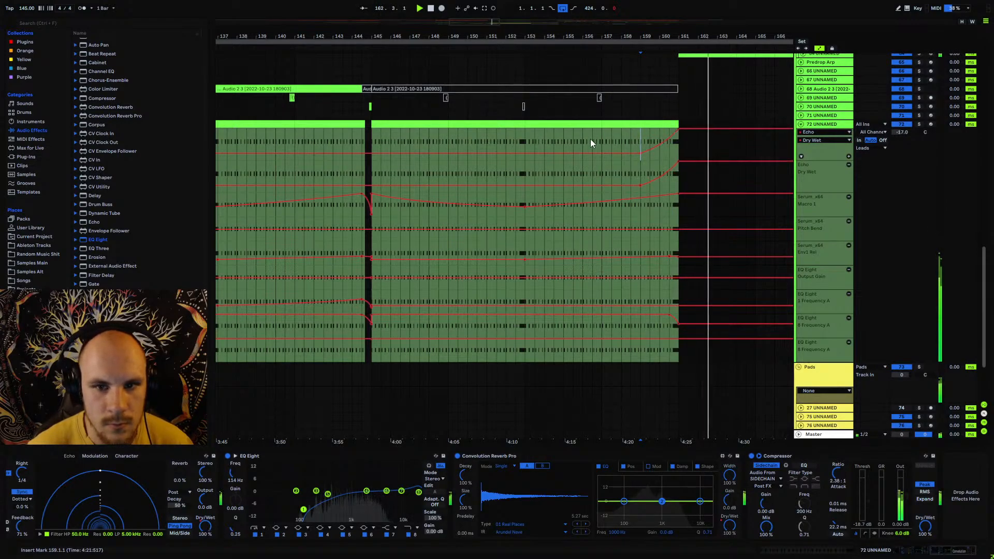
# - Shape a dip in track 72's EQ Eight 8 Frequency A automation between bars 159 and 161, then fold its automation lanes
pyautogui.click(496, 140)
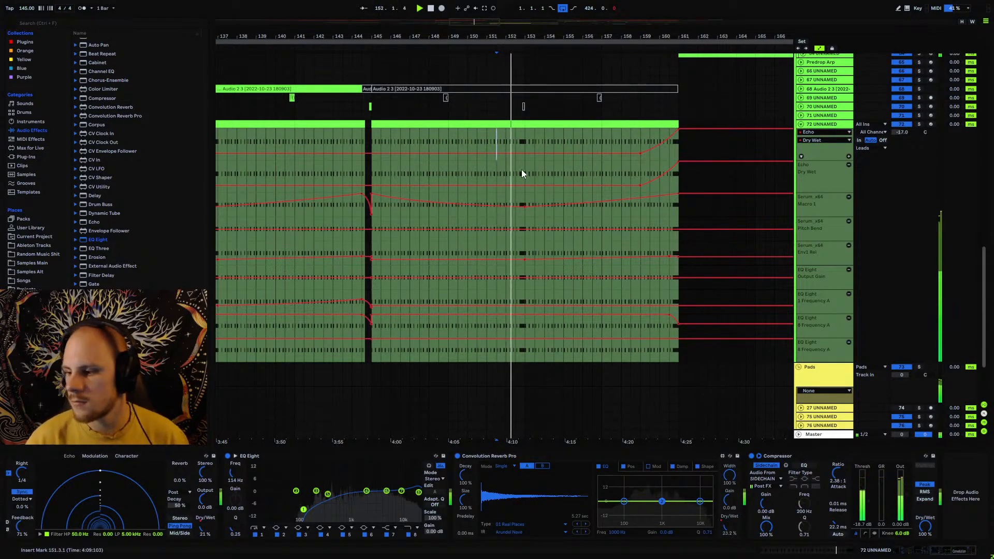
pyautogui.click(415, 535)
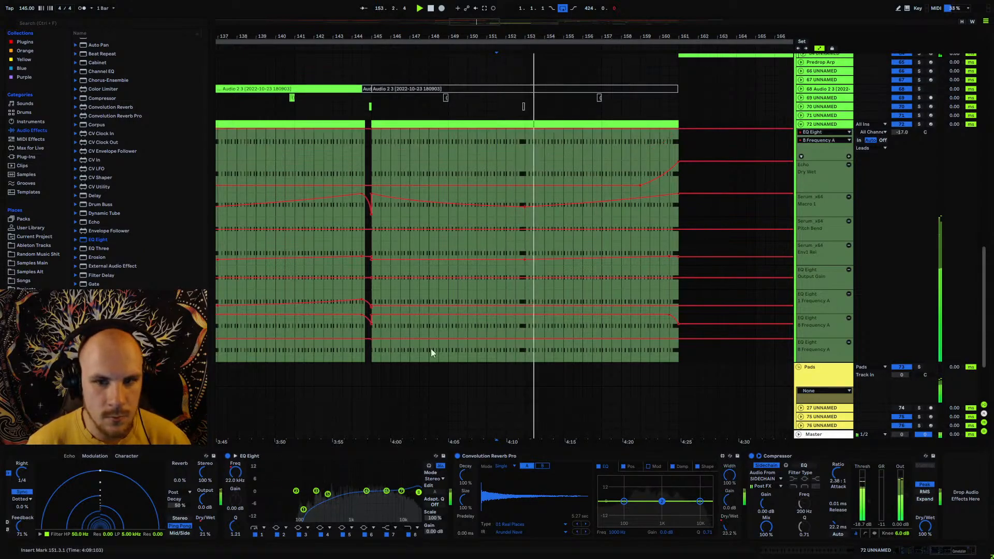
pyautogui.click(677, 129)
pyautogui.click(649, 130)
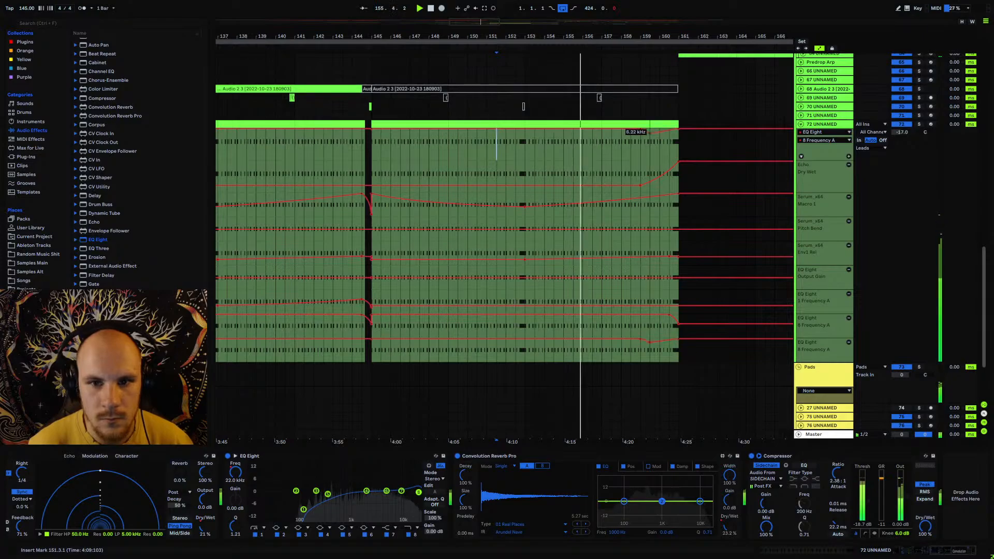
pyautogui.moveTo(658, 129); pyautogui.dragTo(659, 136)
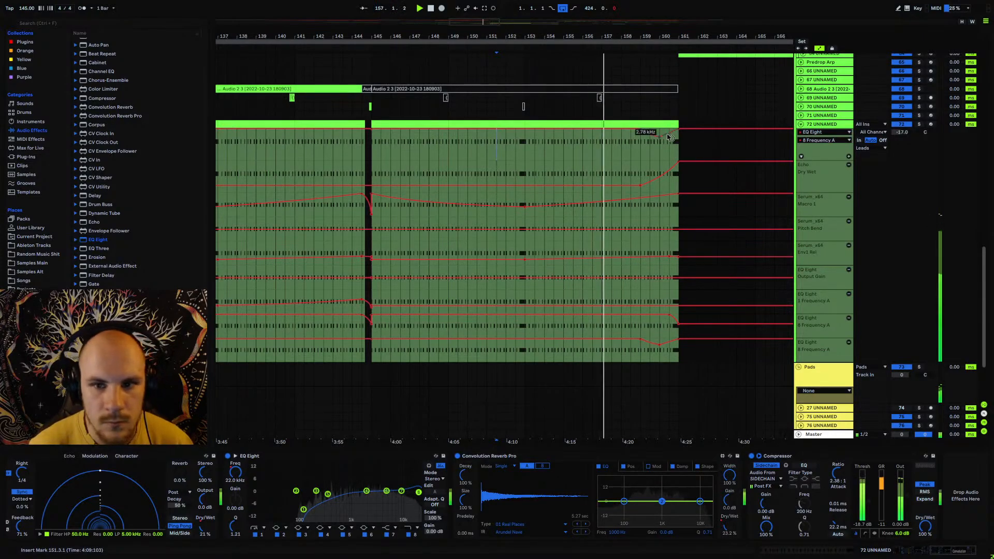
pyautogui.click(801, 124)
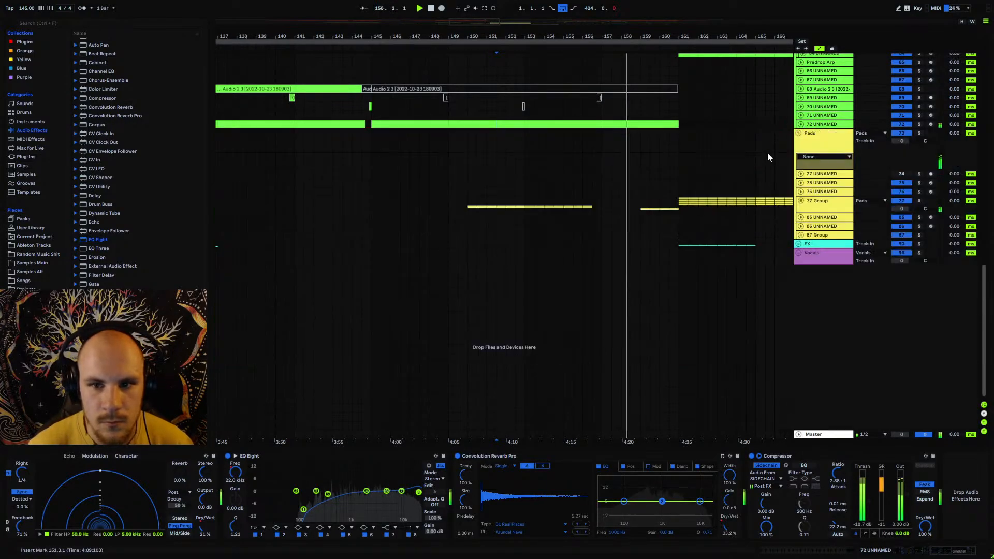
# - Deactivate the 83 Audio clip in bars 150–156 inside the 77 Group, then collapse the group
pyautogui.click(802, 200)
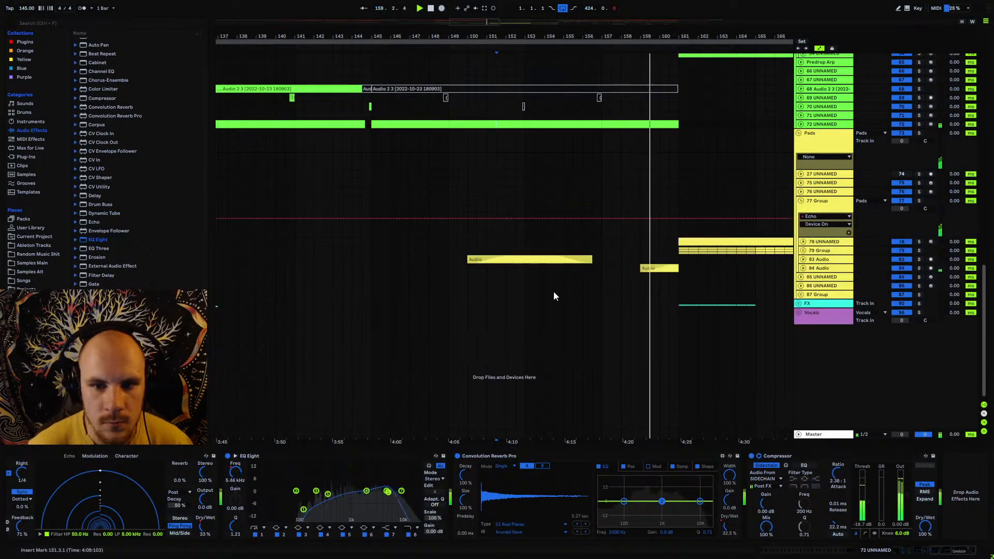
pyautogui.click(532, 260)
pyautogui.press('0')
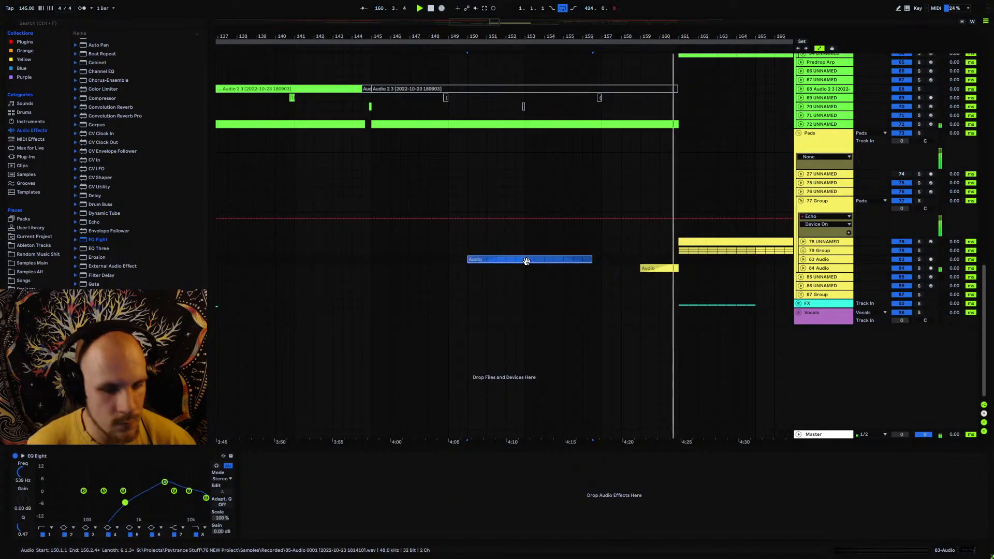
pyautogui.click(800, 201)
# - Play from bar 145 and review the lead, pad, bass and drum tracks across the section up to bar 161
pyautogui.click(373, 163)
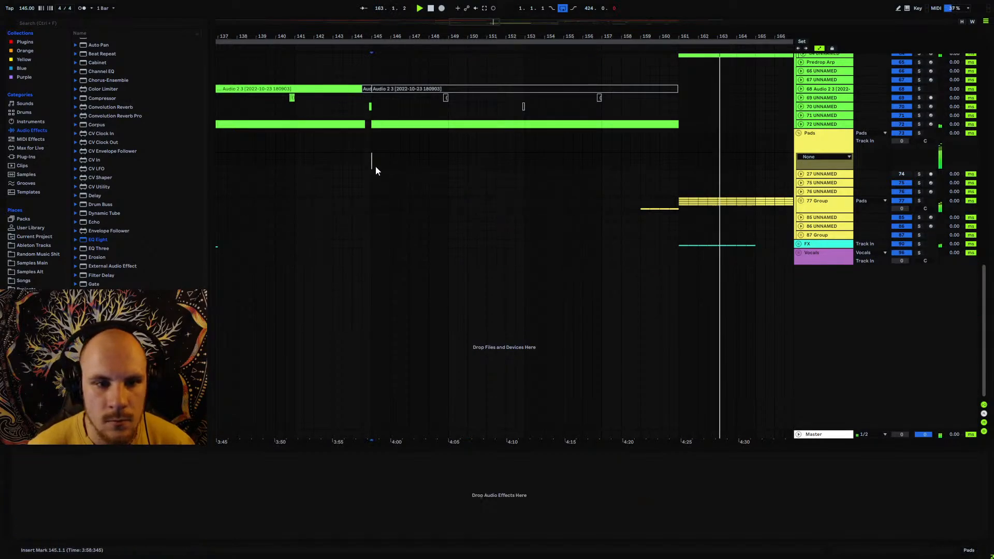
pyautogui.press('space')
pyautogui.scroll(10, 577, 261)
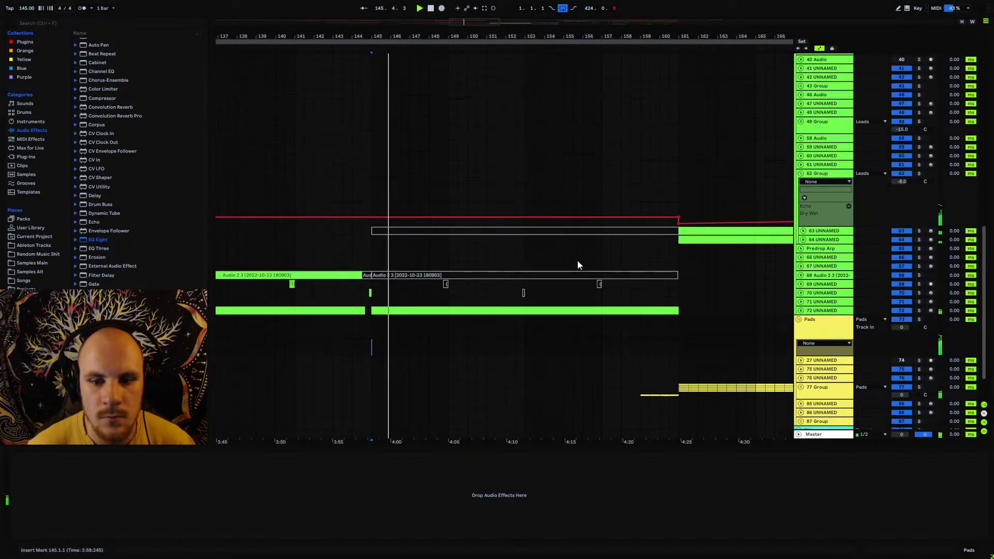
pyautogui.scroll(-3, 578, 265)
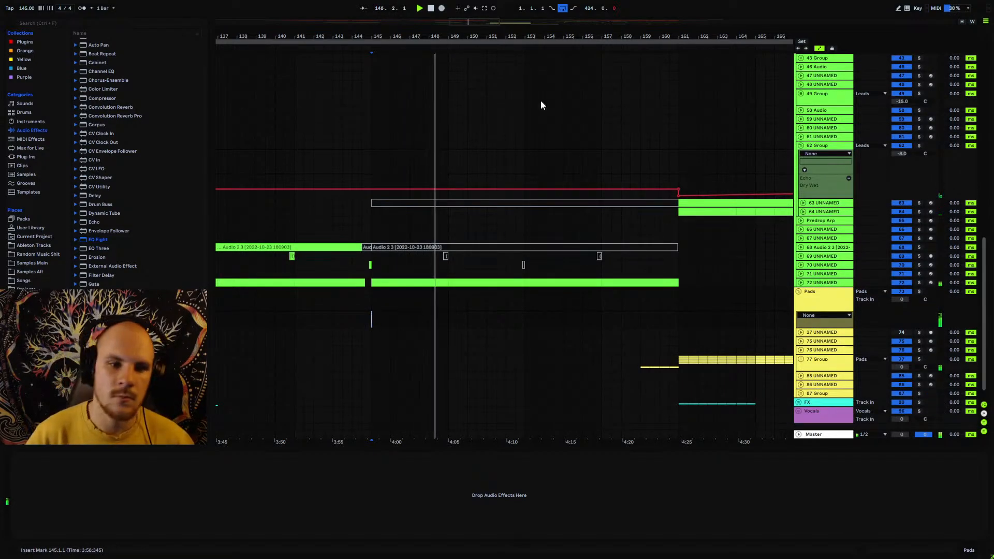
pyautogui.moveTo(474, 35); pyautogui.dragTo(630, 5)
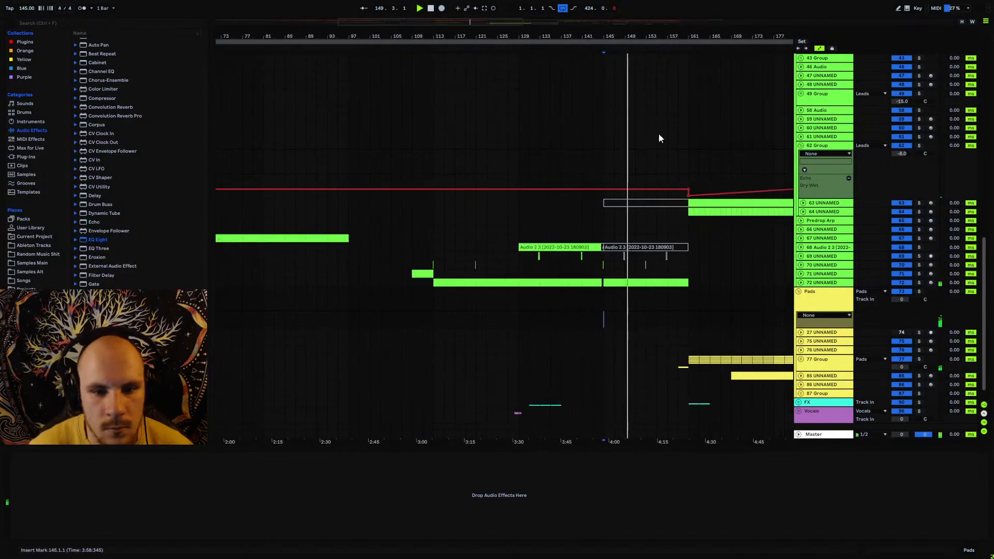
pyautogui.click(800, 284)
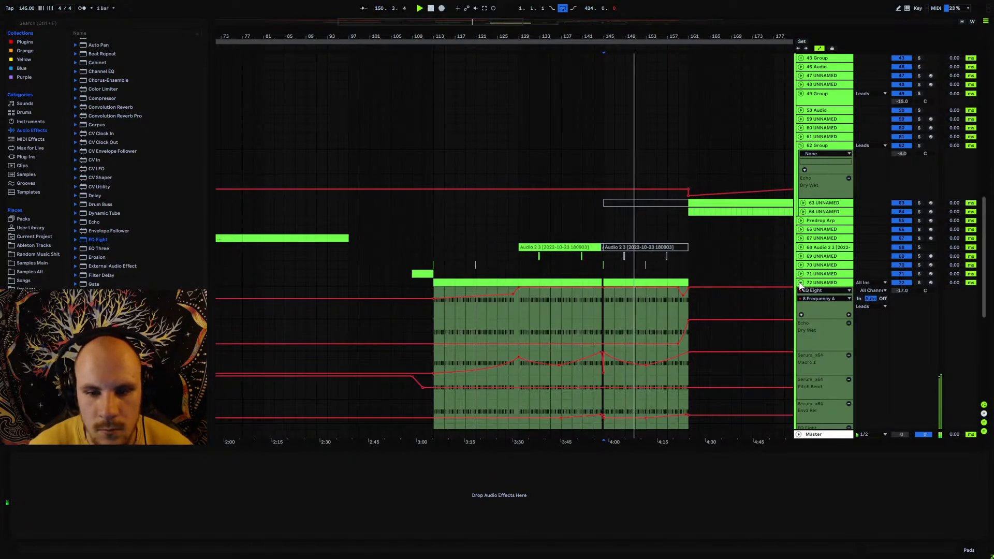
pyautogui.click(800, 283)
pyautogui.scroll(10, 627, 355)
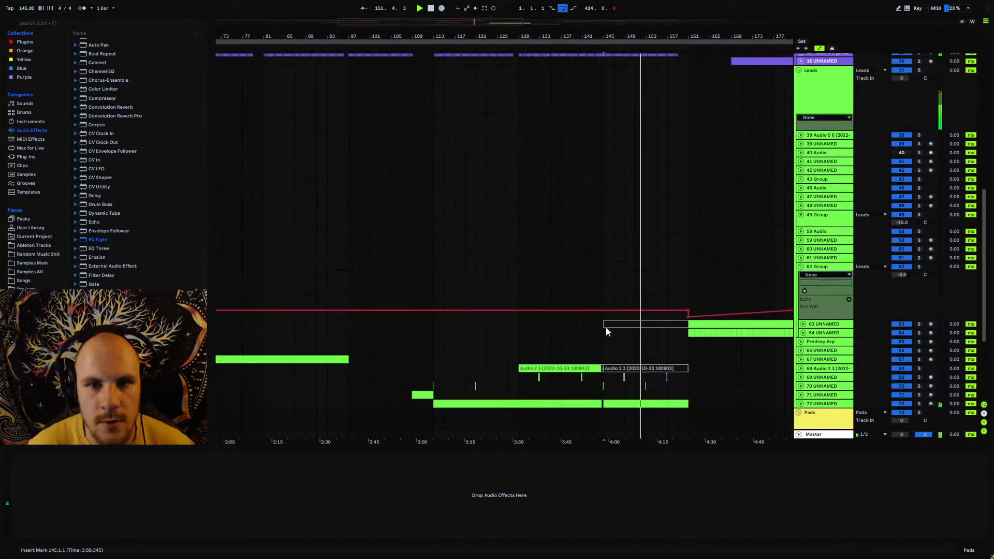
pyautogui.scroll(8, 527, 199)
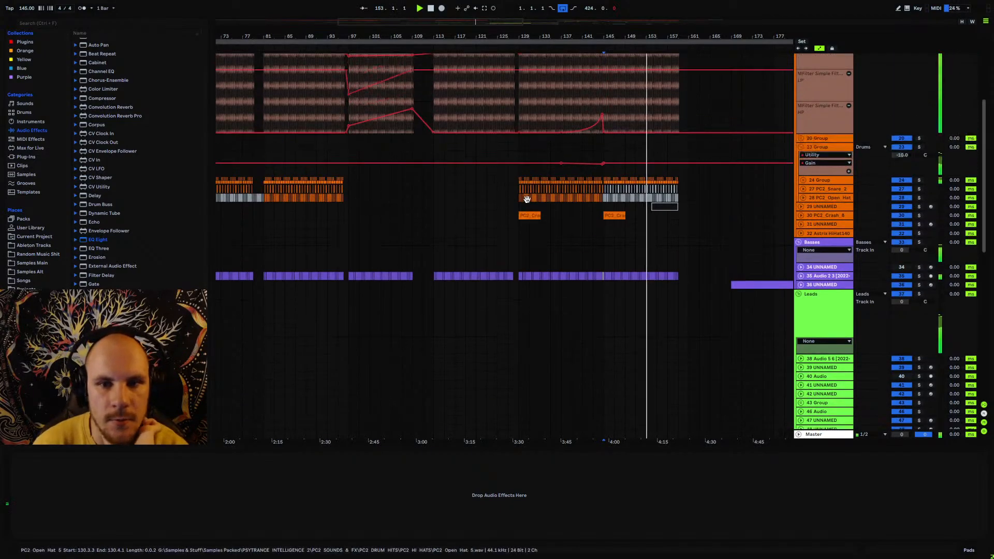
pyautogui.scroll(4, 527, 200)
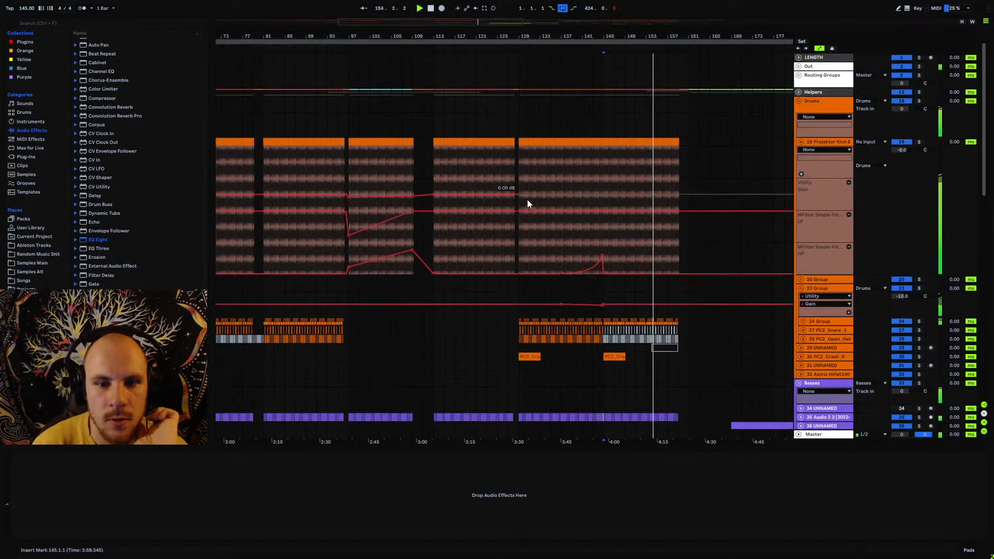
# - Reactivate the PC2 snare and open hat clips in bars 145–159 and deactivate the open hats in bars 129–145
pyautogui.moveTo(624, 38); pyautogui.dragTo(475, 104)
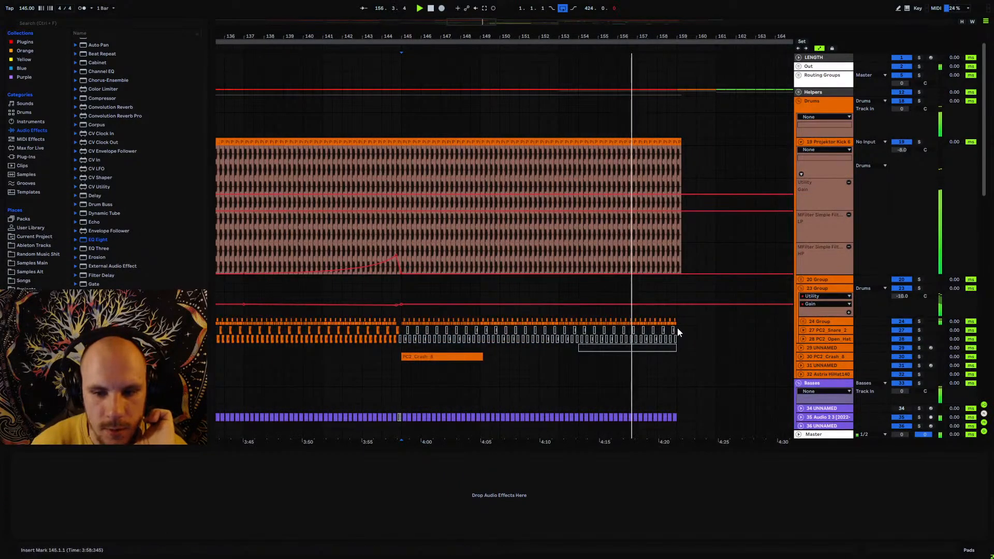
pyautogui.moveTo(677, 328); pyautogui.dragTo(402, 341)
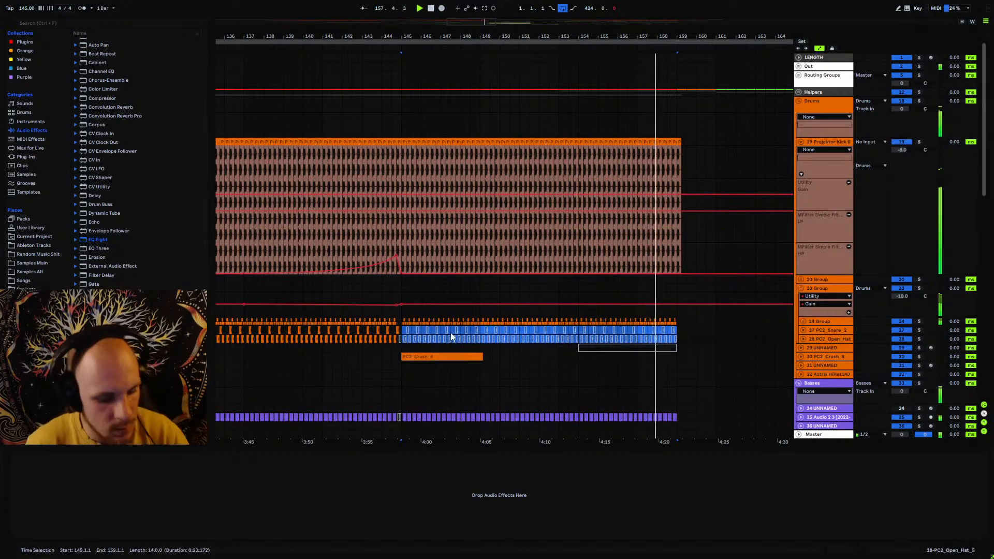
pyautogui.moveTo(398, 33); pyautogui.dragTo(497, 35)
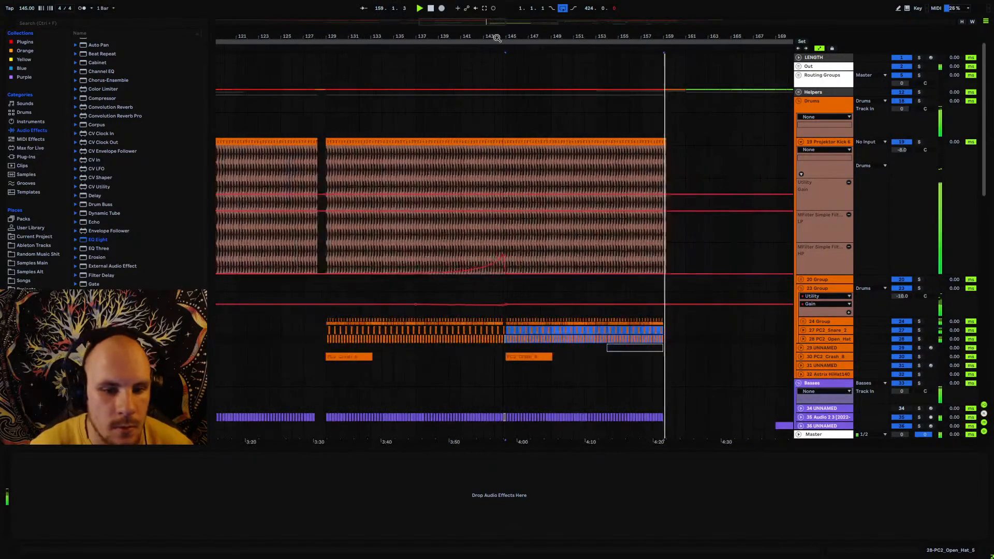
pyautogui.moveTo(327, 341); pyautogui.dragTo(504, 339)
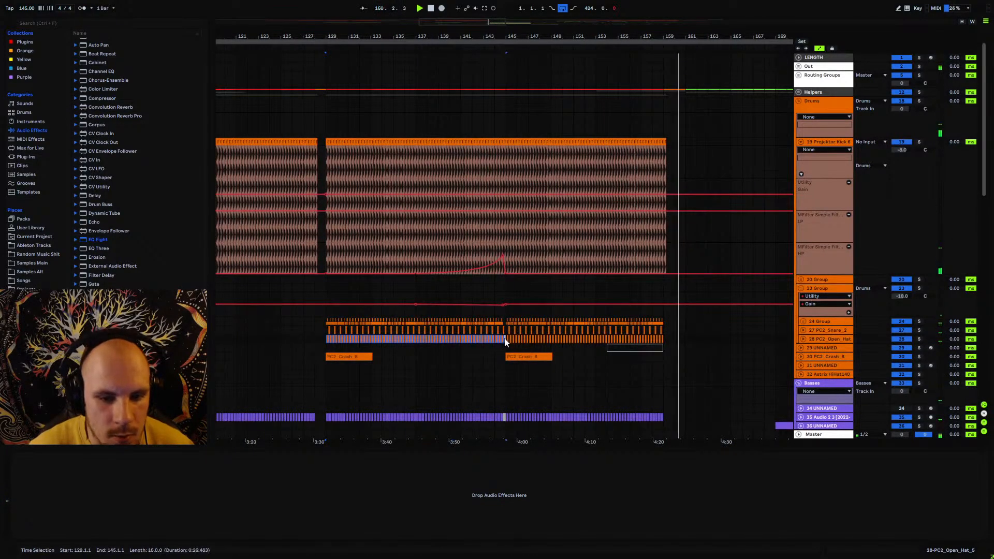
pyautogui.press('0')
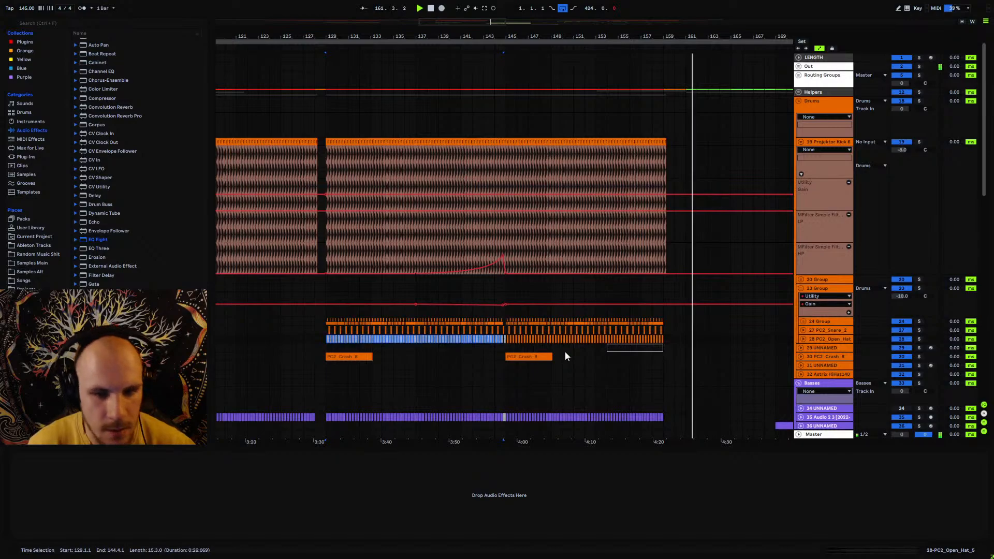
# - Automate the PC2 snare track's MDynamics Device On to be on during bars 129–145 and off from bar 145, and play from bar 128
pyautogui.click(804, 330)
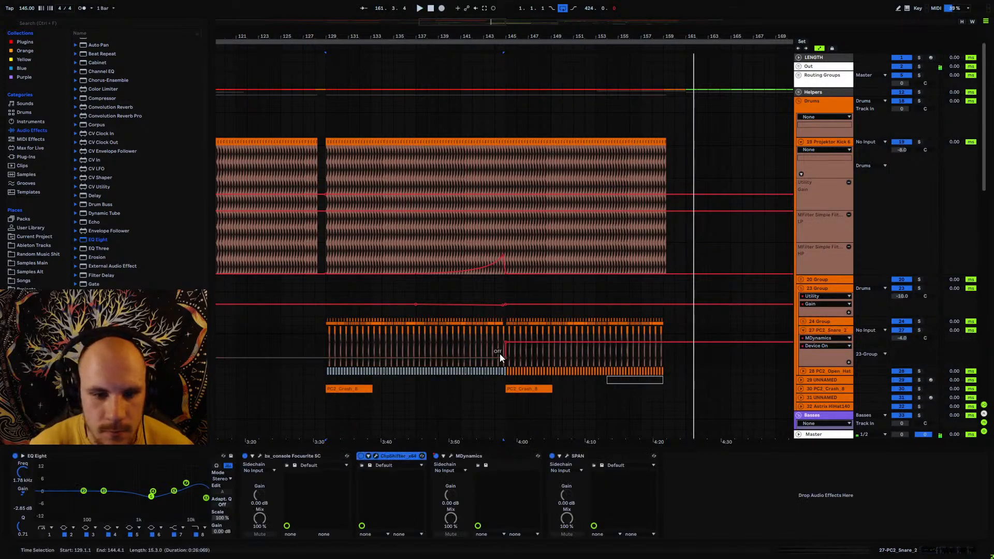
pyautogui.press('space')
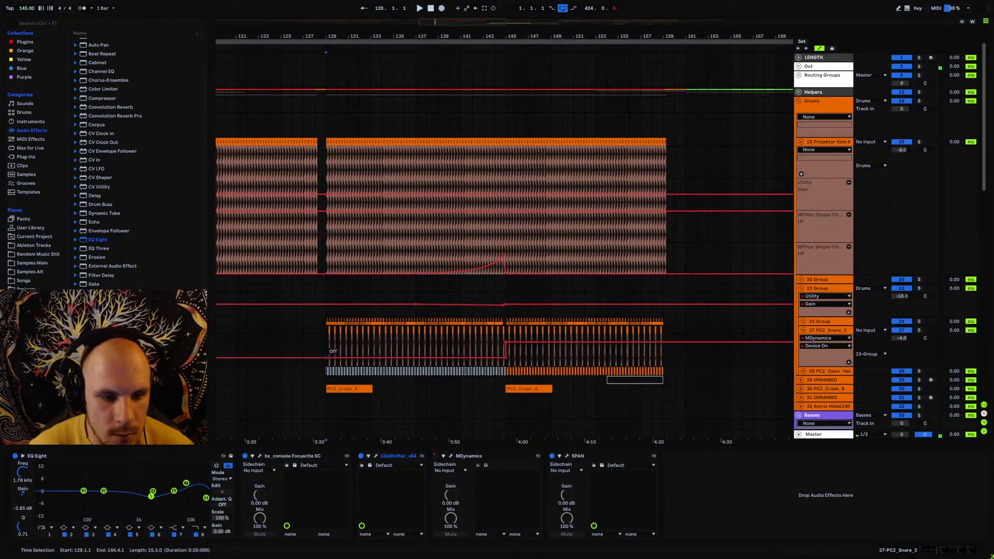
pyautogui.moveTo(324, 358); pyautogui.dragTo(324, 342)
pyautogui.moveTo(508, 342); pyautogui.dragTo(508, 358)
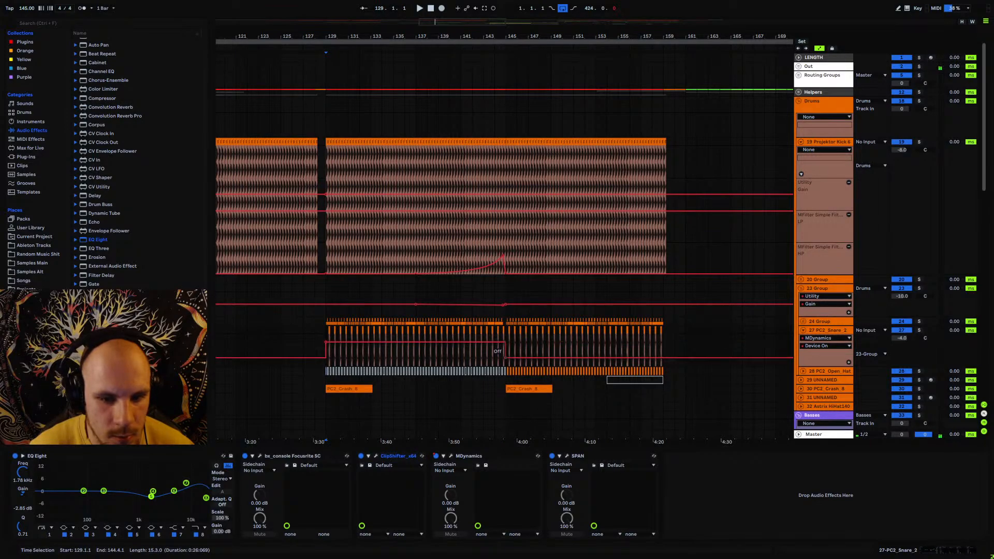
pyautogui.click(318, 331)
pyautogui.press('space')
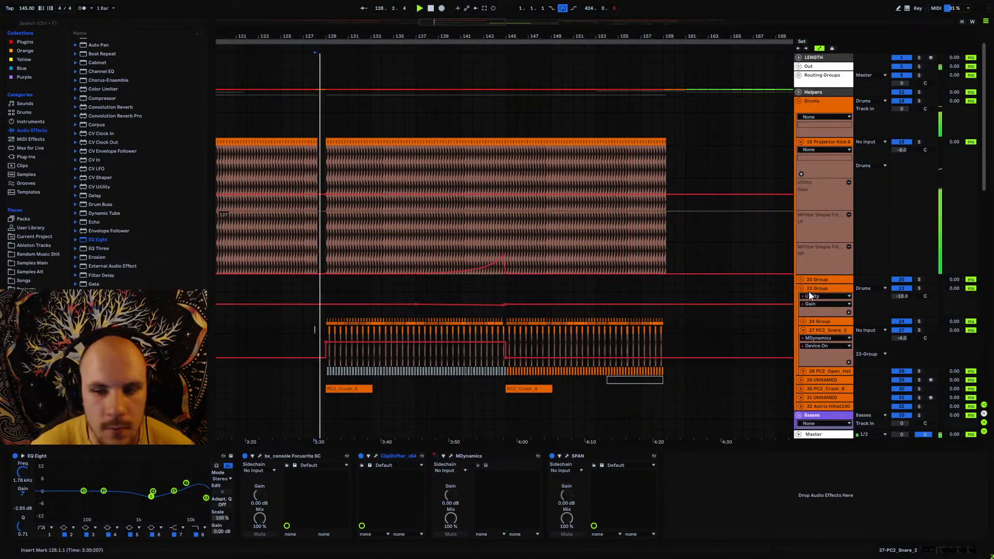
# - Collapse the snare track and 23 Group, then reactivate track 68's clip in bars 145–161 and deactivate its bars 129–144 clip
pyautogui.click(801, 330)
pyautogui.click(801, 290)
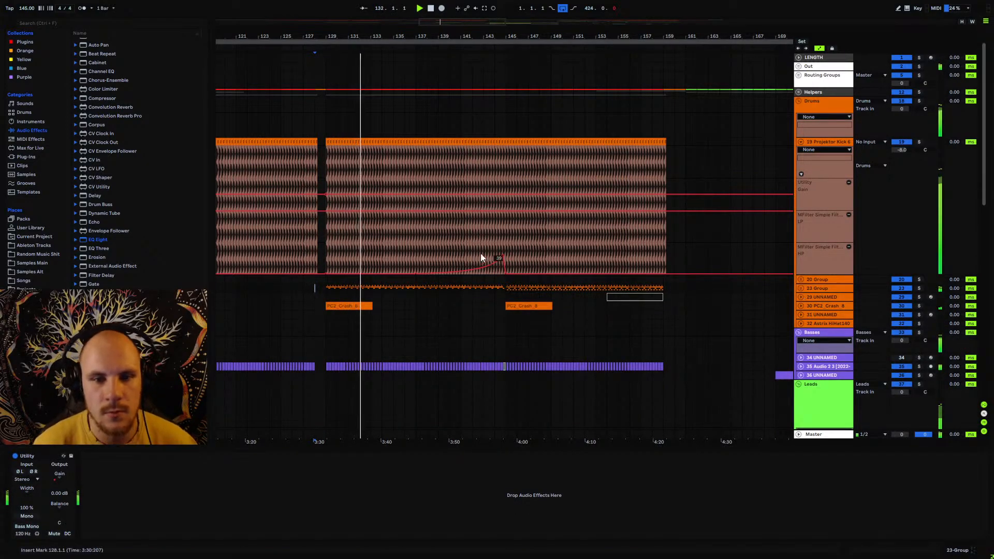
pyautogui.scroll(-4, 482, 254)
pyautogui.scroll(-8, 483, 256)
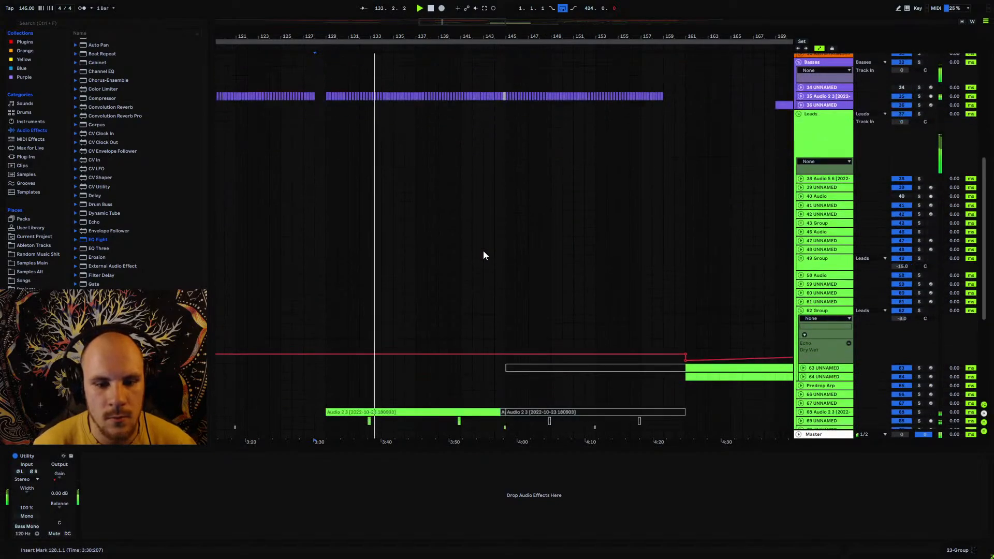
pyautogui.click(802, 328)
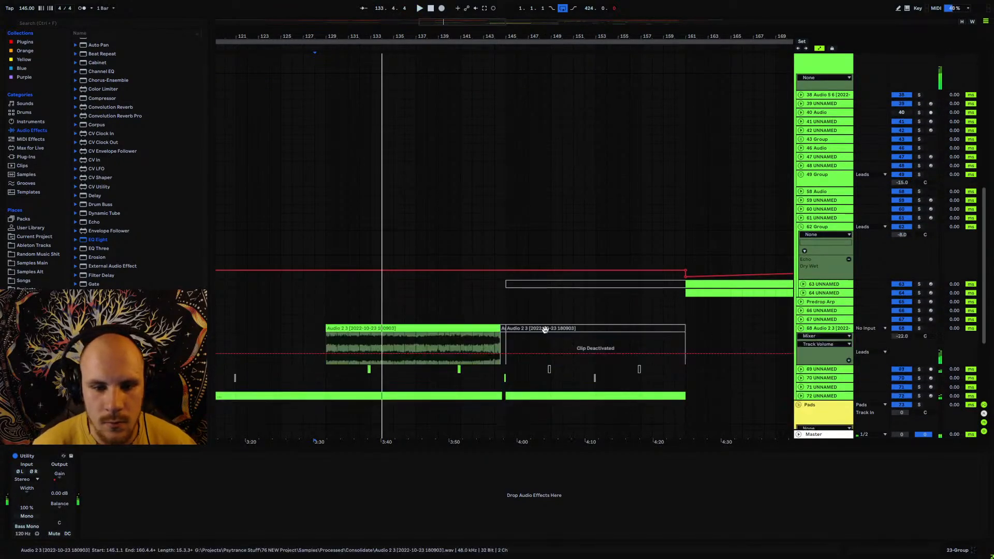
pyautogui.click(540, 329)
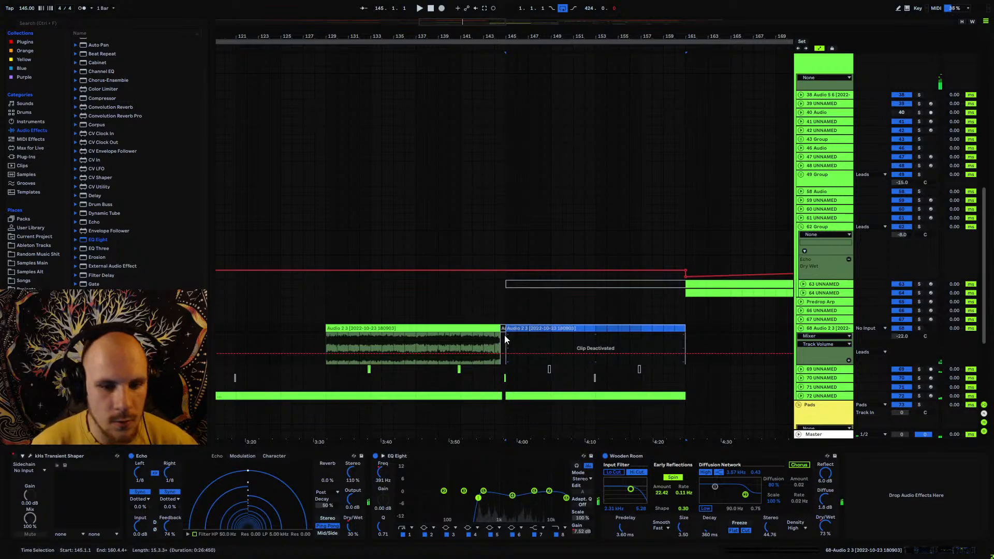
pyautogui.press('0')
pyautogui.click(458, 344)
pyautogui.press('0')
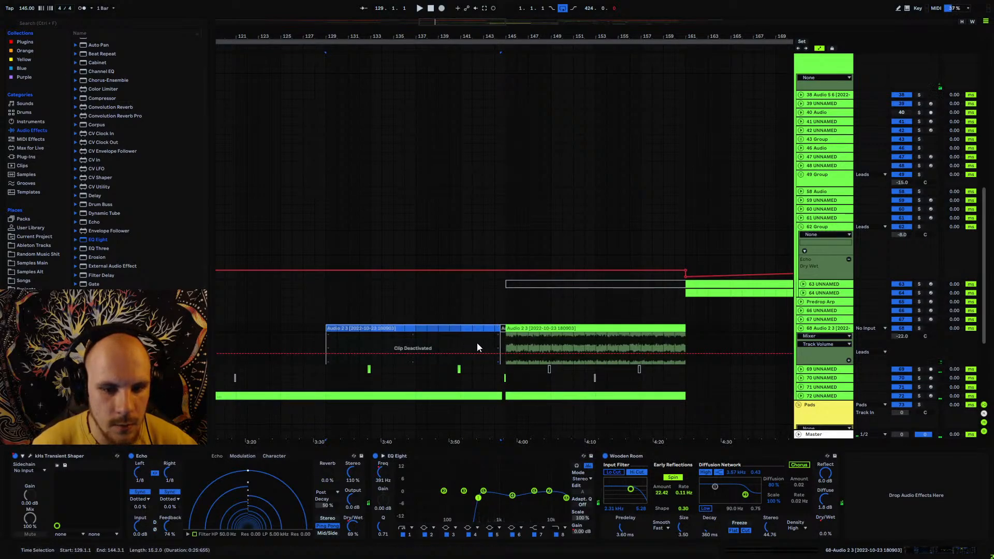
# - Play from bar 141 through the transition at bar 145 and check the drum, bass and lead tracks around it
pyautogui.click(462, 340)
pyautogui.press('space')
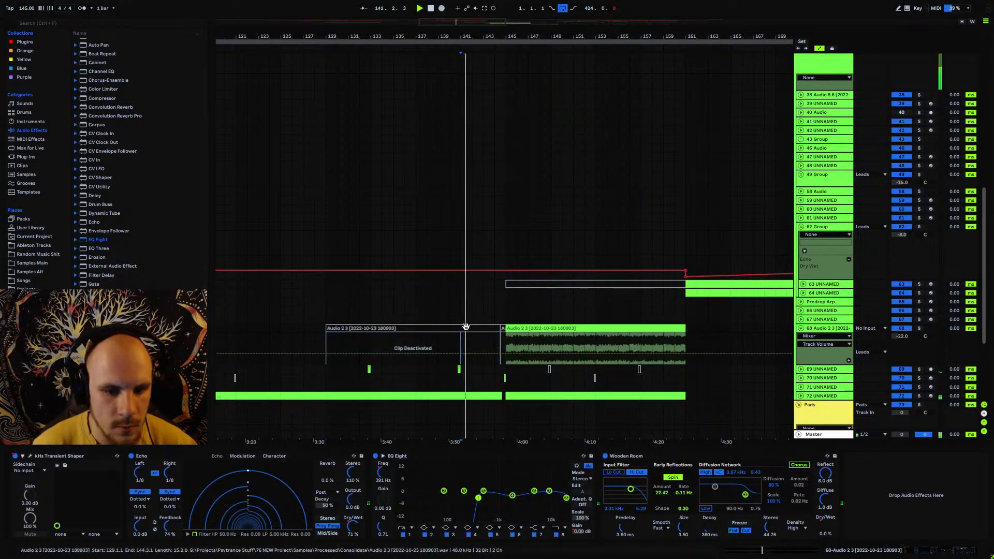
pyautogui.click(802, 328)
pyautogui.scroll(5, 468, 257)
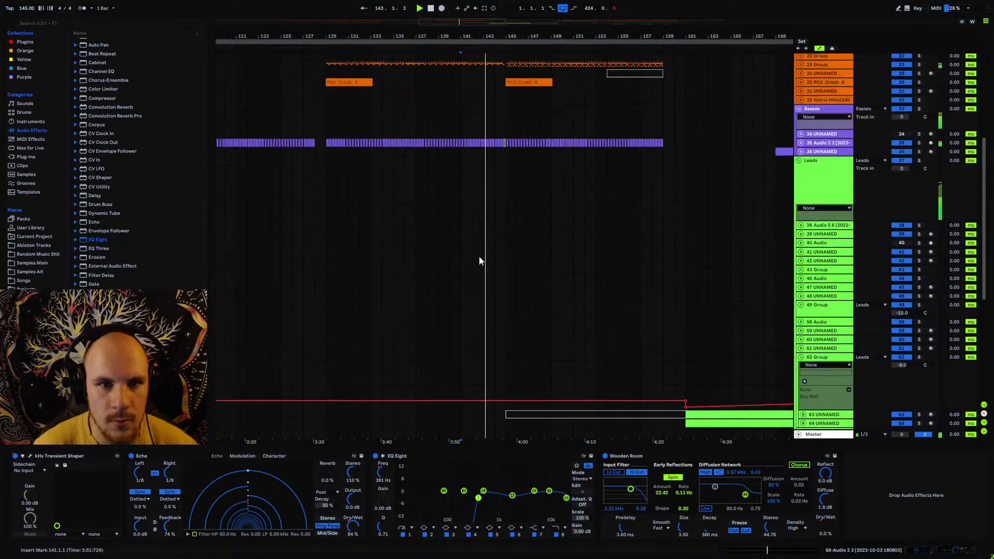
pyautogui.scroll(8, 479, 258)
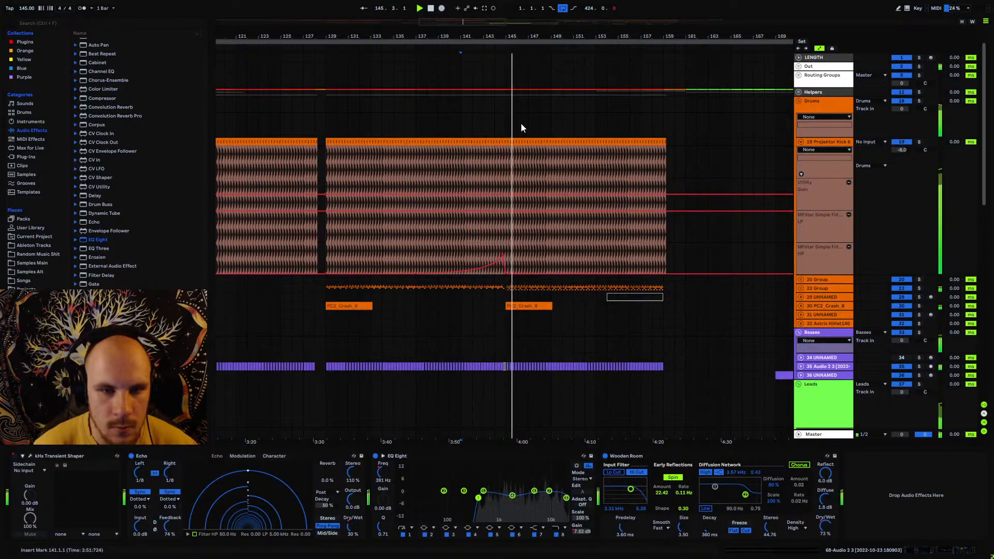
pyautogui.moveTo(502, 36); pyautogui.dragTo(501, 71)
pyautogui.press('space')
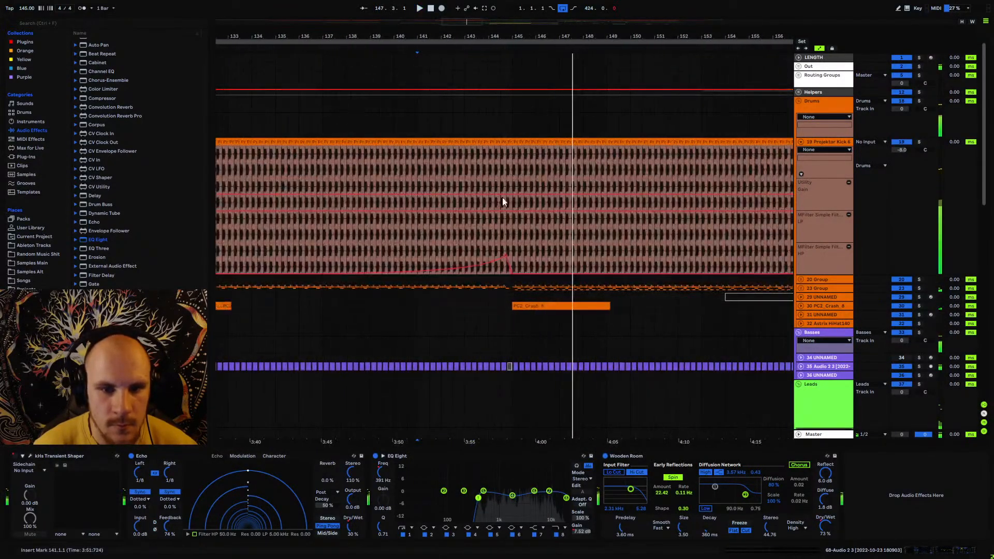
# - Move the Projektor Kick's MFilter HP automation rise from bars 137–145 to bars 153–161, clearing the original curve
pyautogui.click(506, 256)
pyautogui.scroll(-1, 466, 236)
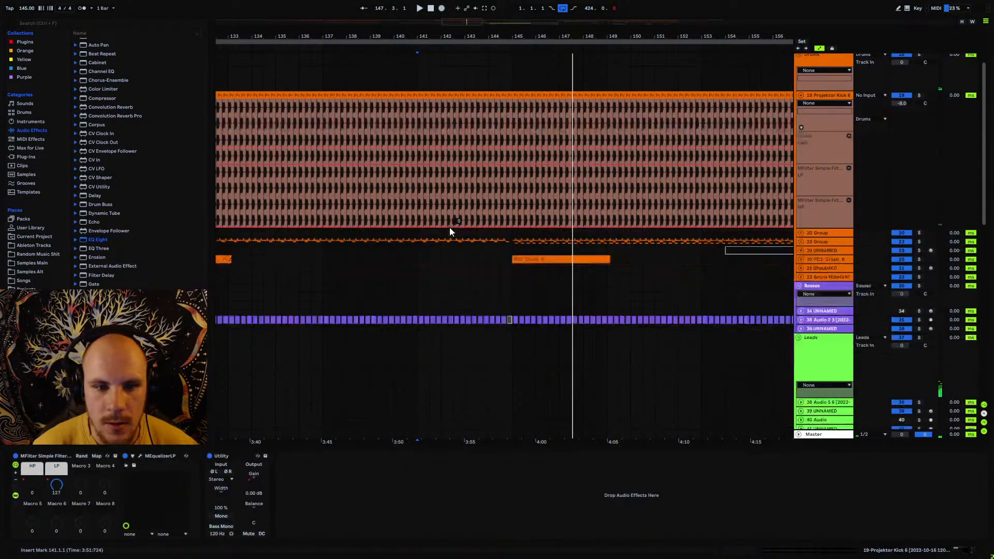
pyautogui.moveTo(496, 36); pyautogui.dragTo(483, 11)
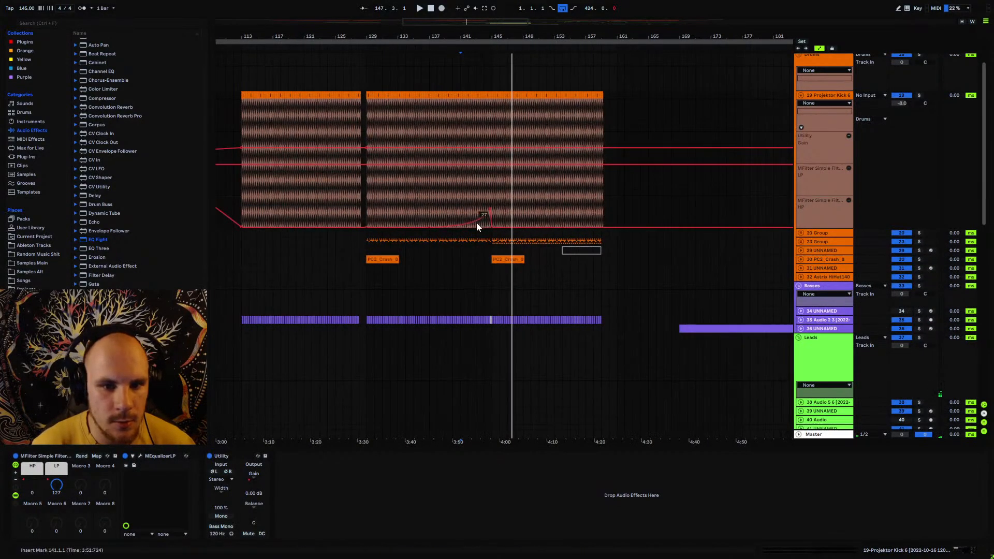
pyautogui.moveTo(436, 213); pyautogui.dragTo(490, 212)
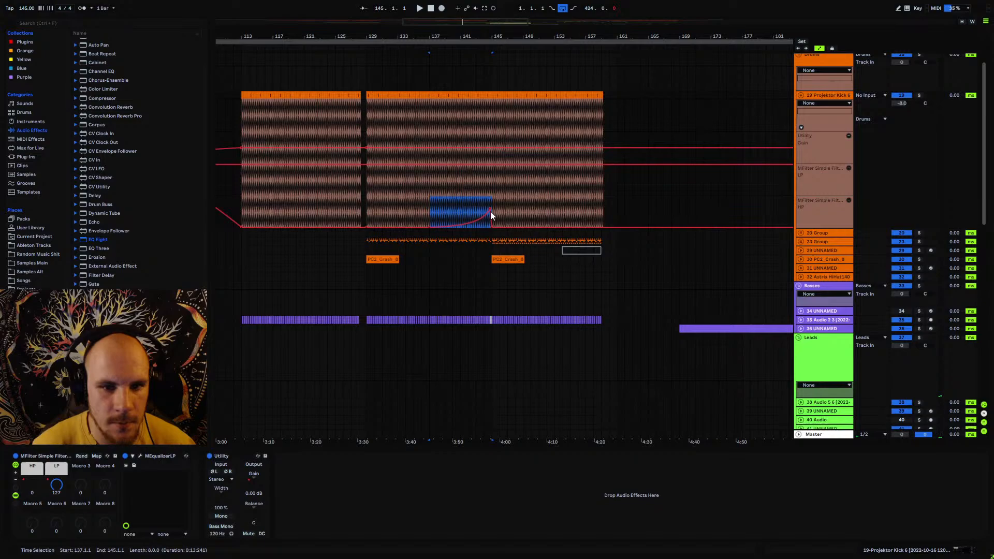
pyautogui.click(565, 209)
pyautogui.click(556, 210)
pyautogui.hotkey('ctrl', 'v')
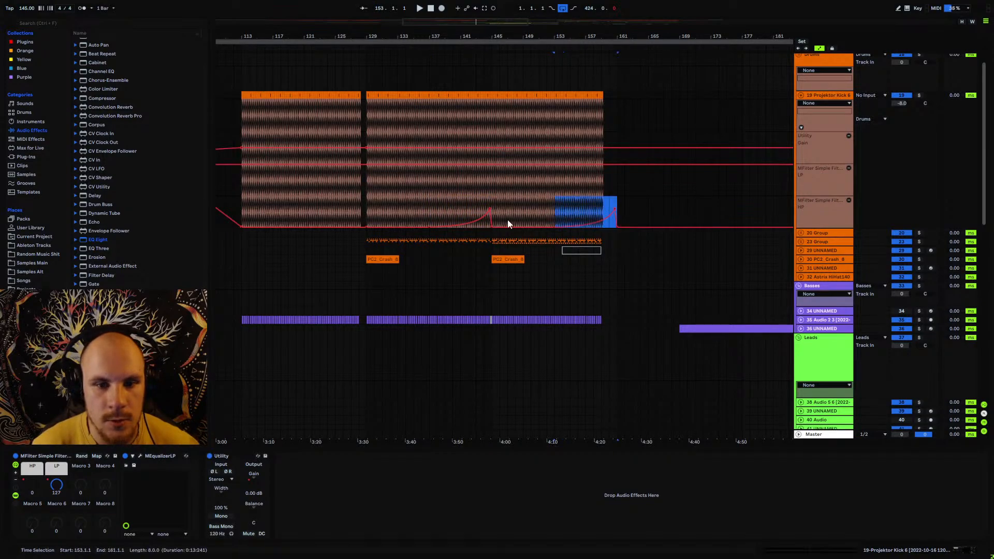
pyautogui.moveTo(499, 217); pyautogui.dragTo(428, 209)
pyautogui.press('Delete')
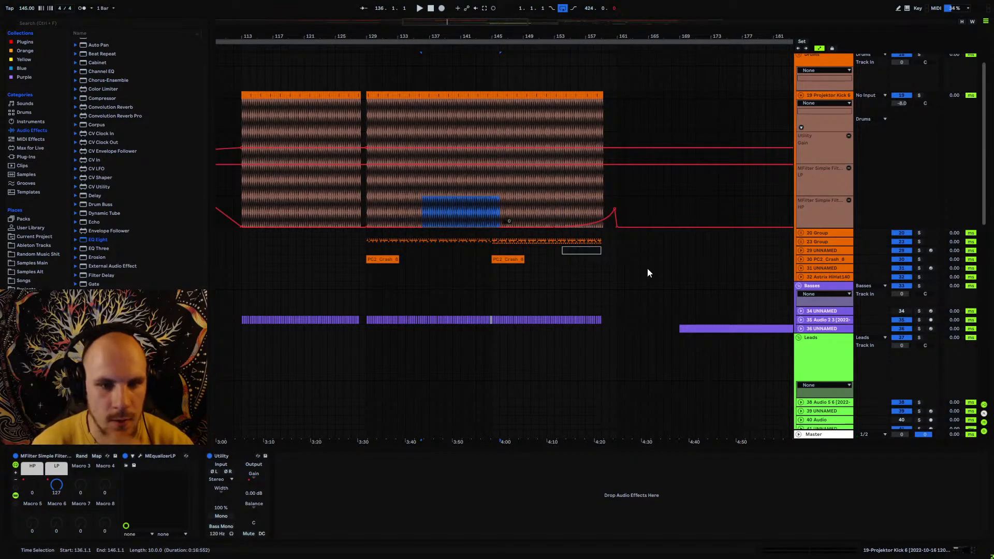
# - Move the MFilter HP automation rise on bass track 35 from bars 137–146 to start at bar 153
pyautogui.click(801, 320)
pyautogui.scroll(-3, 490, 319)
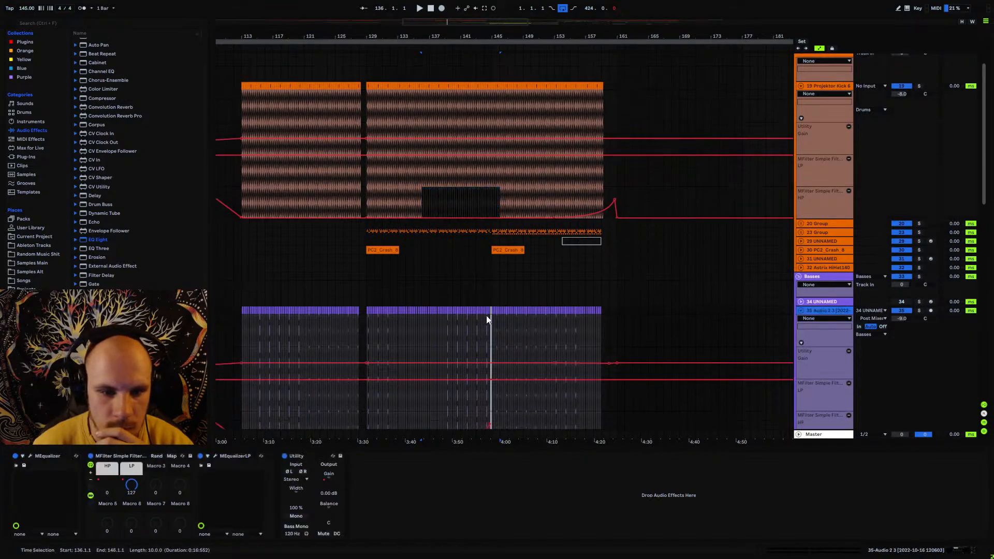
pyautogui.moveTo(498, 340); pyautogui.dragTo(434, 340)
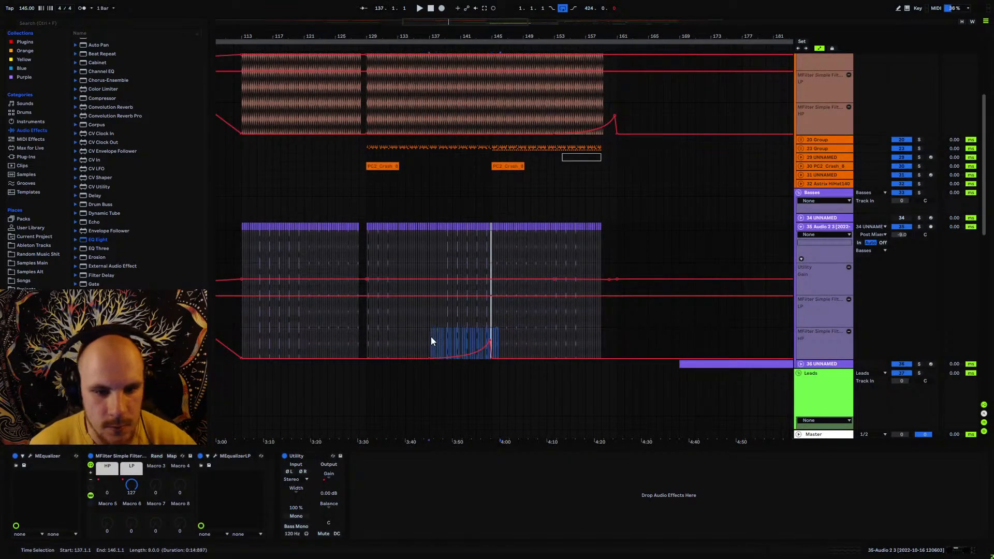
pyautogui.press('Delete')
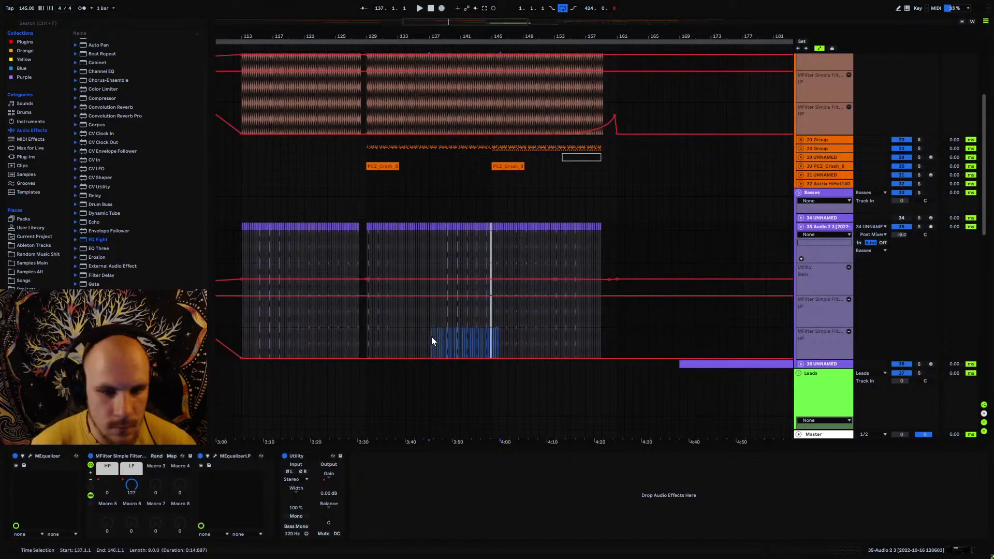
pyautogui.click(546, 343)
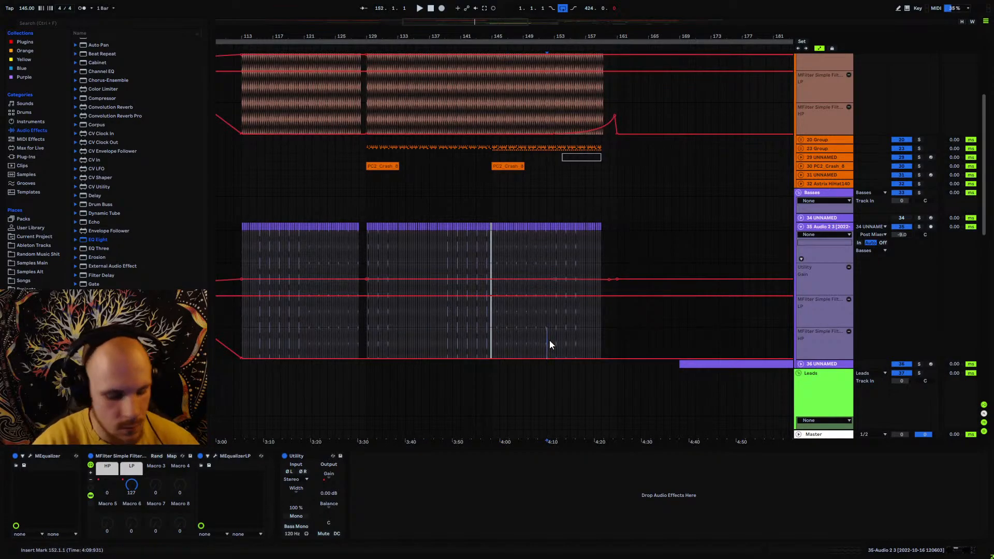
pyautogui.press('Right')
pyautogui.hotkey('ctrl', 'v')
pyautogui.scroll(3, 563, 266)
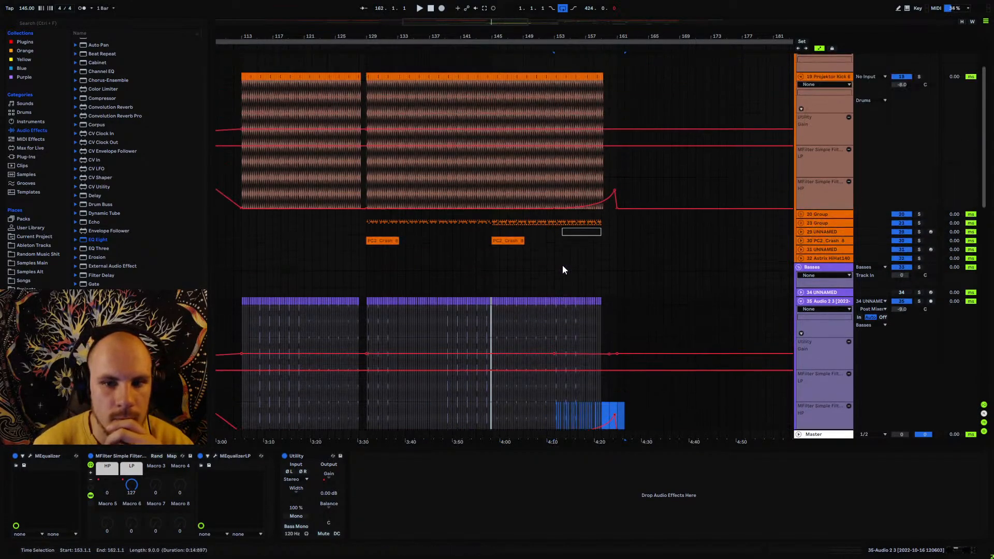
pyautogui.scroll(1, 562, 266)
pyautogui.scroll(-4, 563, 265)
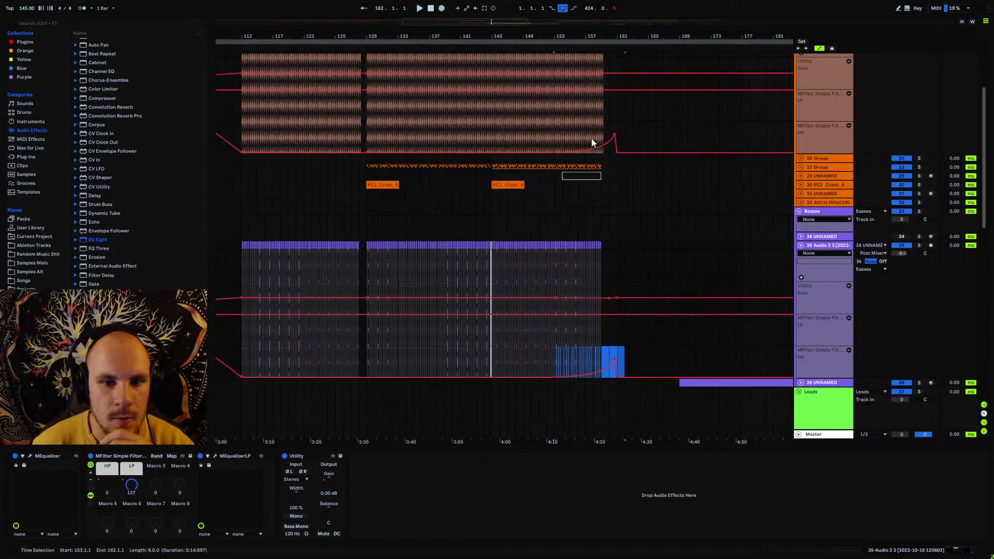
# - Make the kick's HP automation curve in bars 153–161 more gradual, match it on bass track 35, and play from bar 153
pyautogui.click(600, 147)
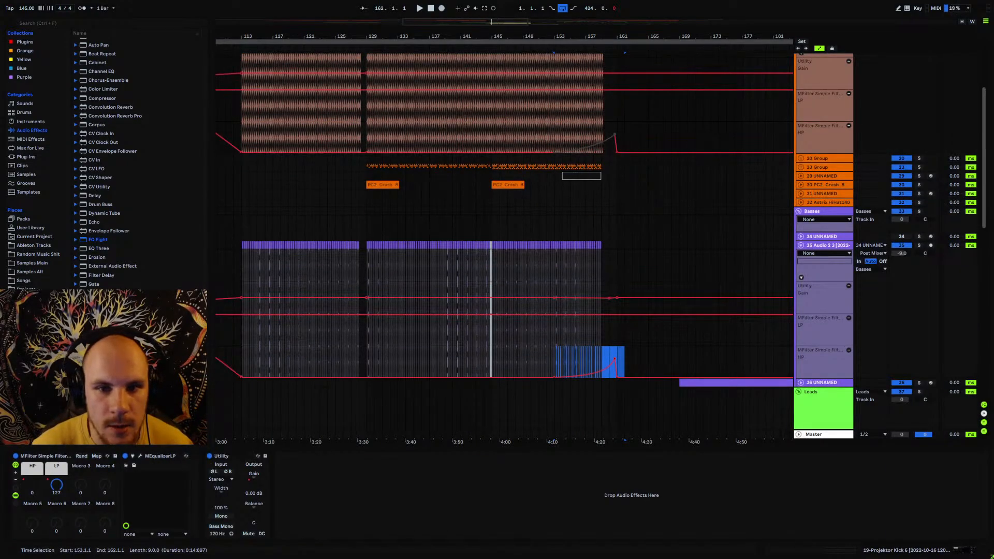
pyautogui.moveTo(555, 133); pyautogui.dragTo(616, 133)
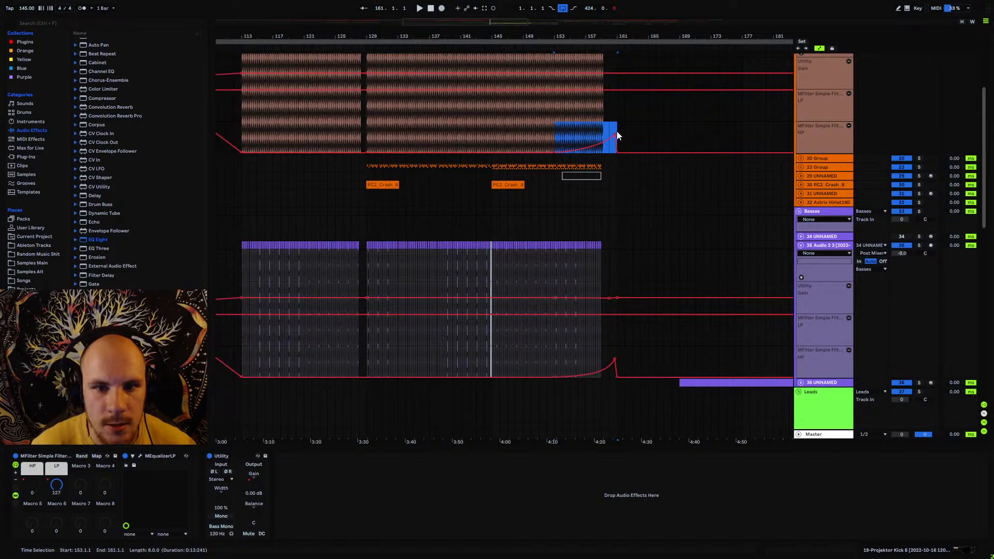
pyautogui.moveTo(555, 367); pyautogui.dragTo(615, 368)
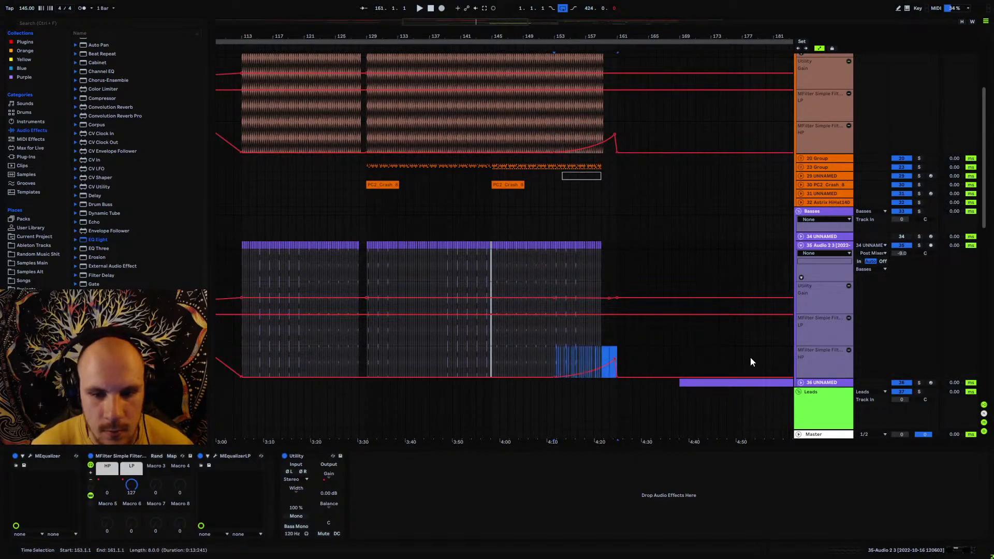
pyautogui.press('space')
pyautogui.click(802, 246)
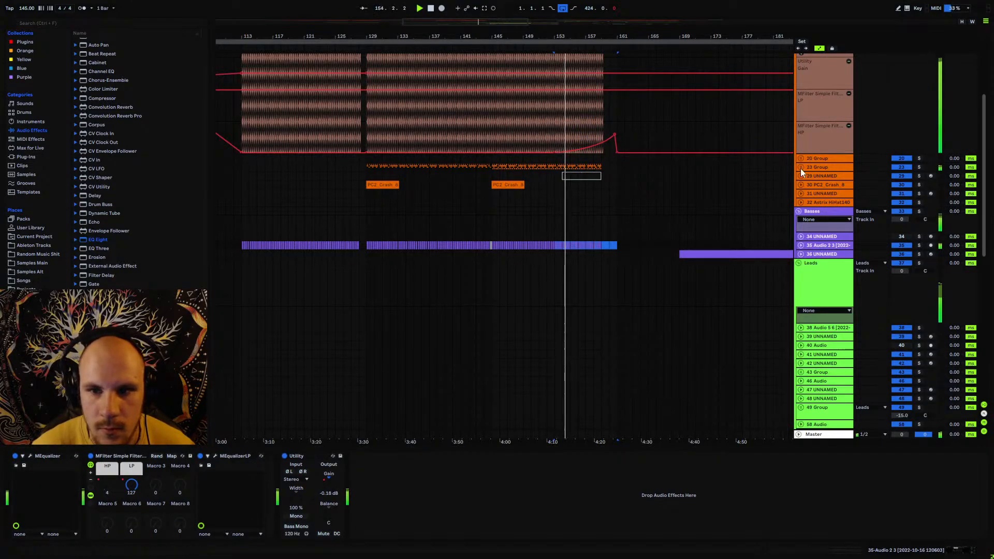
# - Move the 23 Group's Utility Gain automation from bars 137–145 to bars 153–161, then collapse the group
pyautogui.click(801, 167)
pyautogui.moveTo(434, 176); pyautogui.dragTo(491, 178)
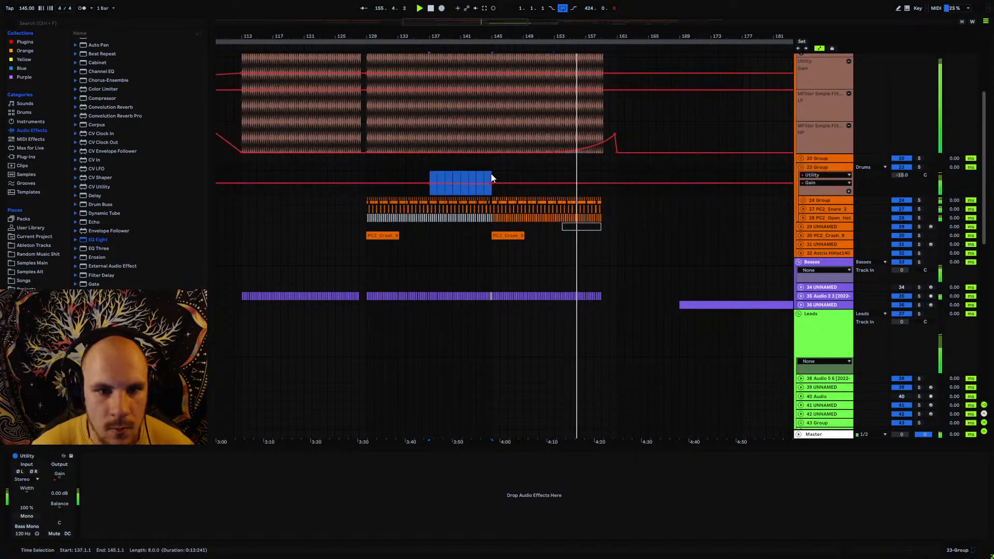
pyautogui.click(554, 177)
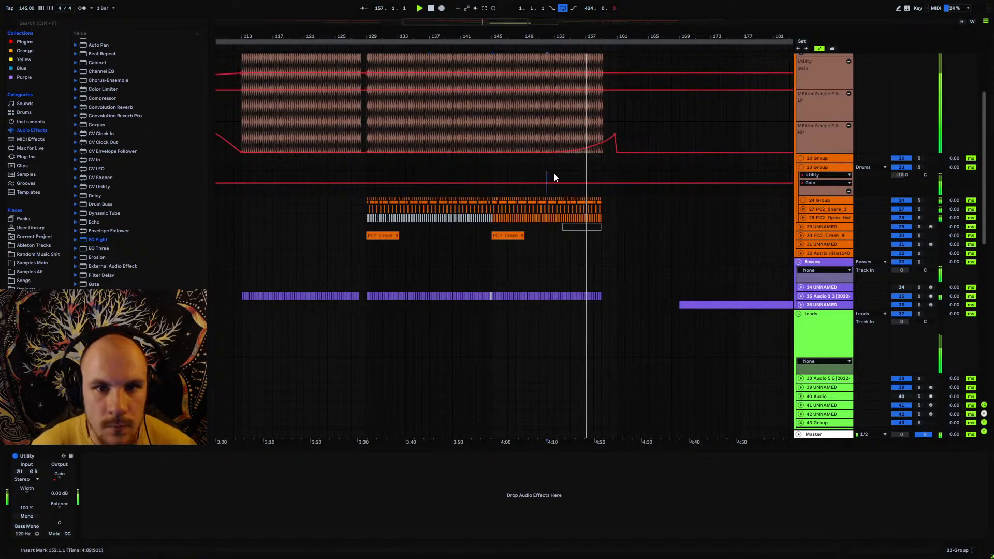
pyautogui.hotkey('ctrl', 'v')
pyautogui.click(586, 177)
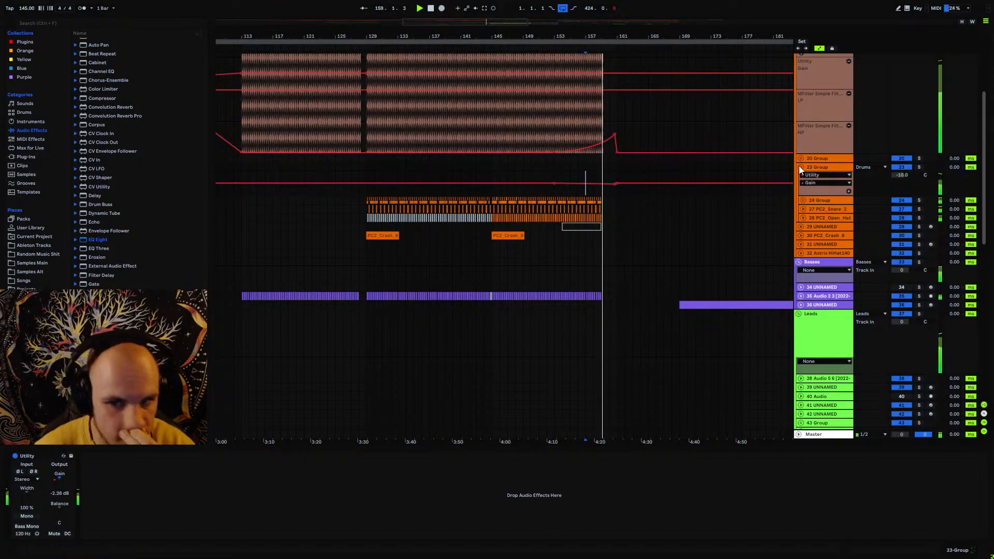
pyautogui.click(801, 167)
# - Collapse the Projektor Kick track's automation lanes and select the track
pyautogui.moveTo(611, 35)
pyautogui.mouseDown()
pyautogui.moveTo(610, 86)
pyautogui.moveTo(603, 35)
pyautogui.mouseUp()
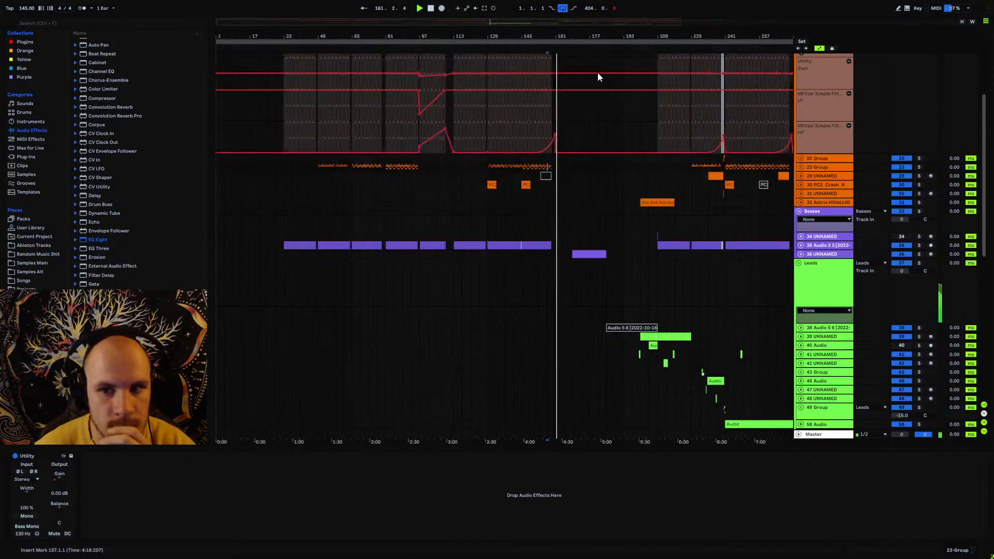
pyautogui.scroll(4, 808, 130)
pyautogui.click(802, 123)
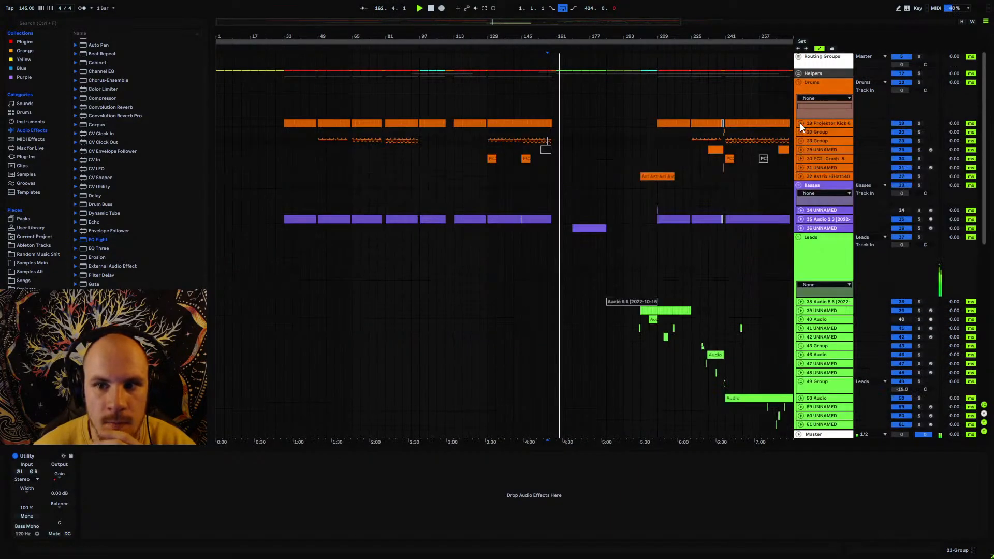
pyautogui.click(825, 124)
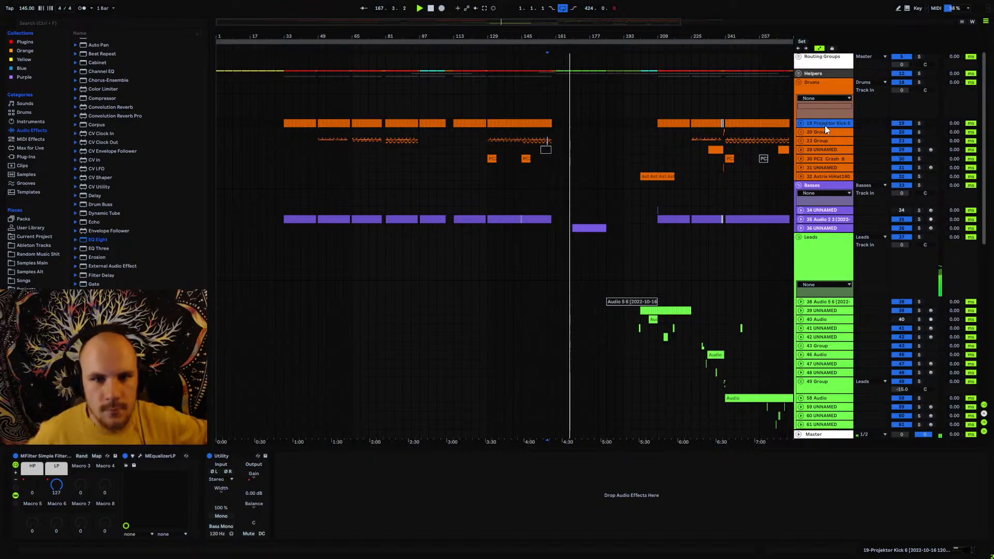
# - Examine the lead, pad, bass and drum tracks across the arrangement from bar 161 onward during playback
pyautogui.scroll(-10, 574, 254)
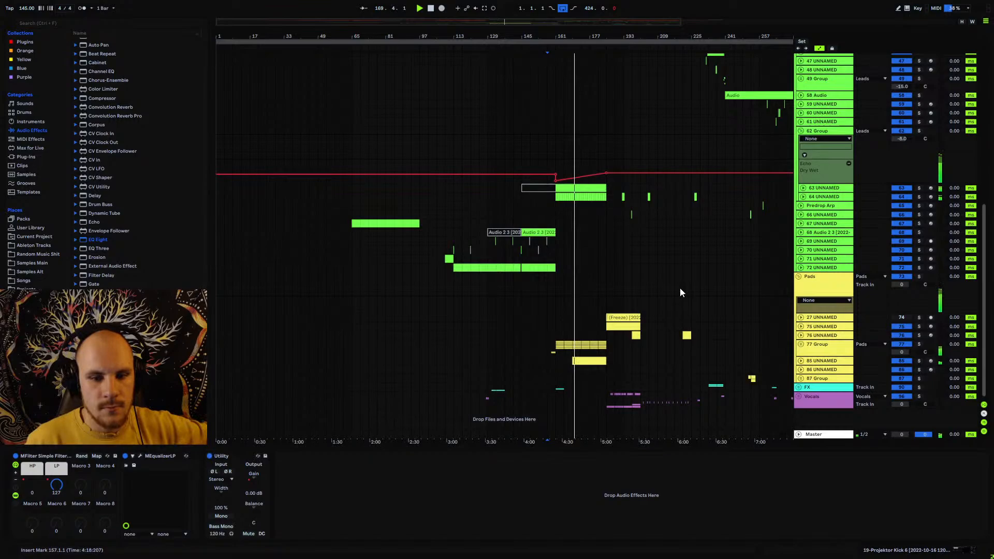
pyautogui.click(801, 345)
pyautogui.scroll(-2, 800, 344)
pyautogui.click(802, 310)
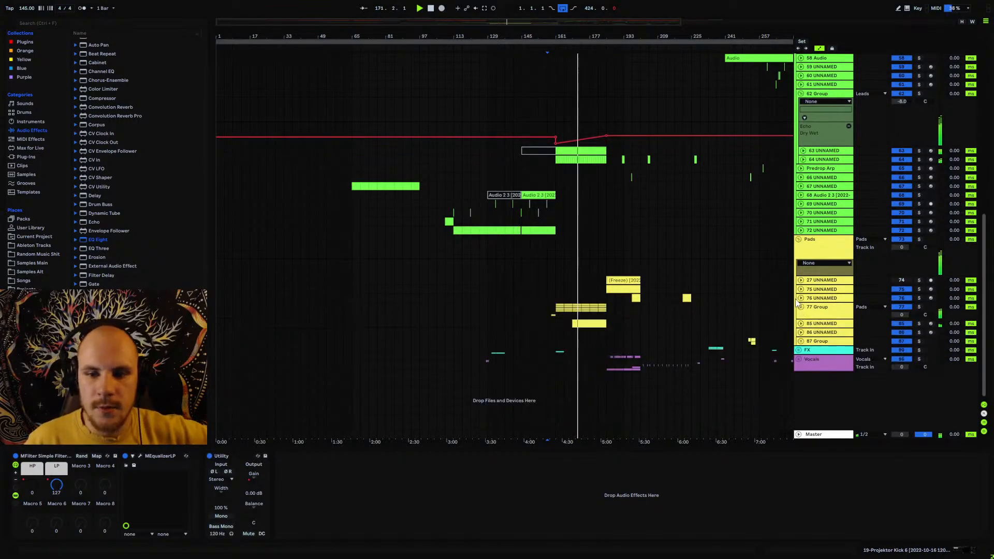
pyautogui.scroll(6, 644, 219)
pyautogui.scroll(8, 636, 212)
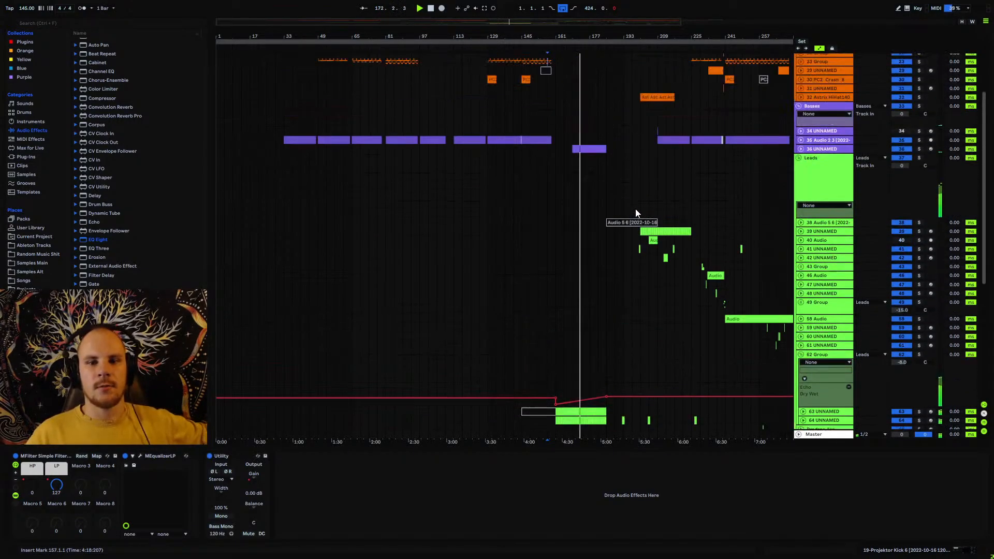
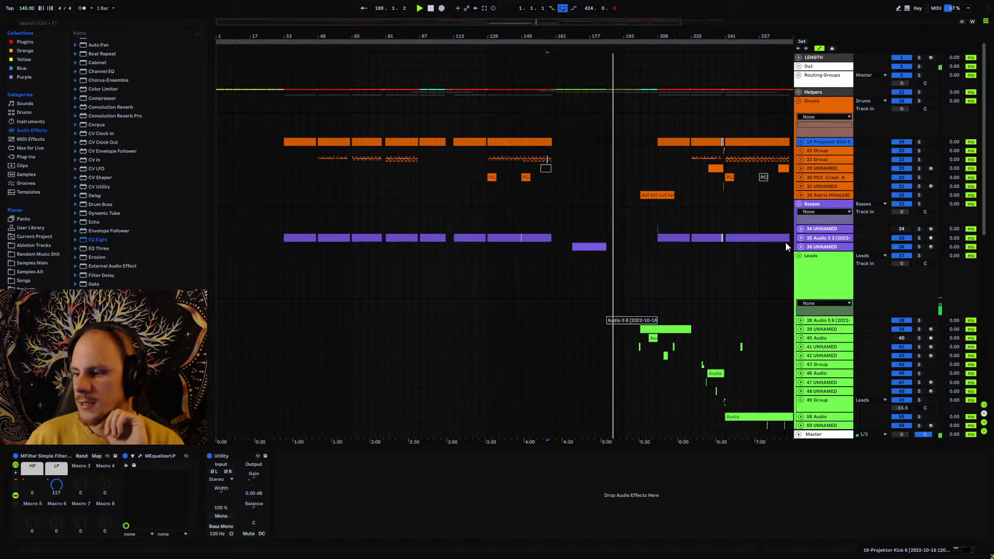
pyautogui.moveTo(623, 38); pyautogui.dragTo(595, 129)
pyautogui.scroll(-3, 613, 231)
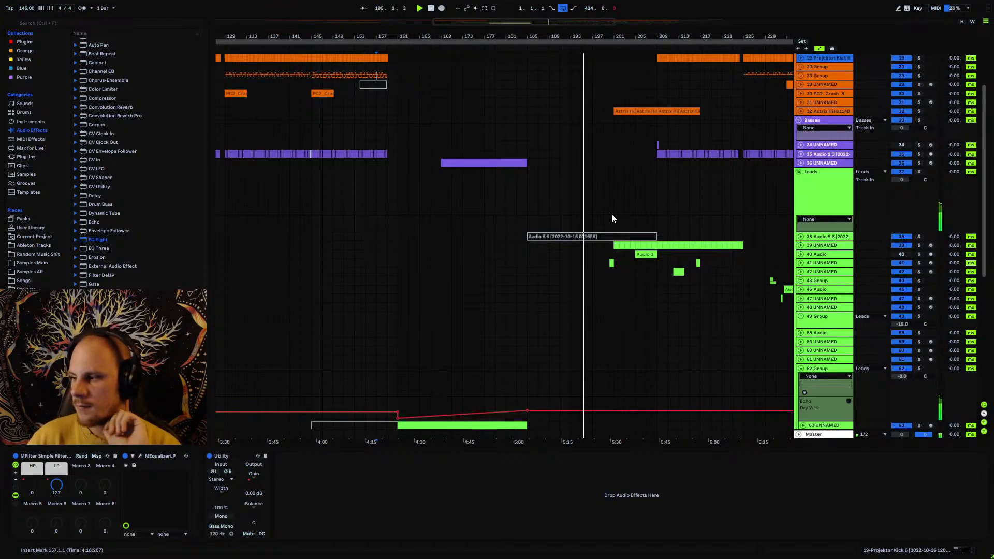
# - Collapse the 62 Group along with the Leads, Pads, Drums and Basses groups in the arrangement
pyautogui.scroll(-5, 611, 213)
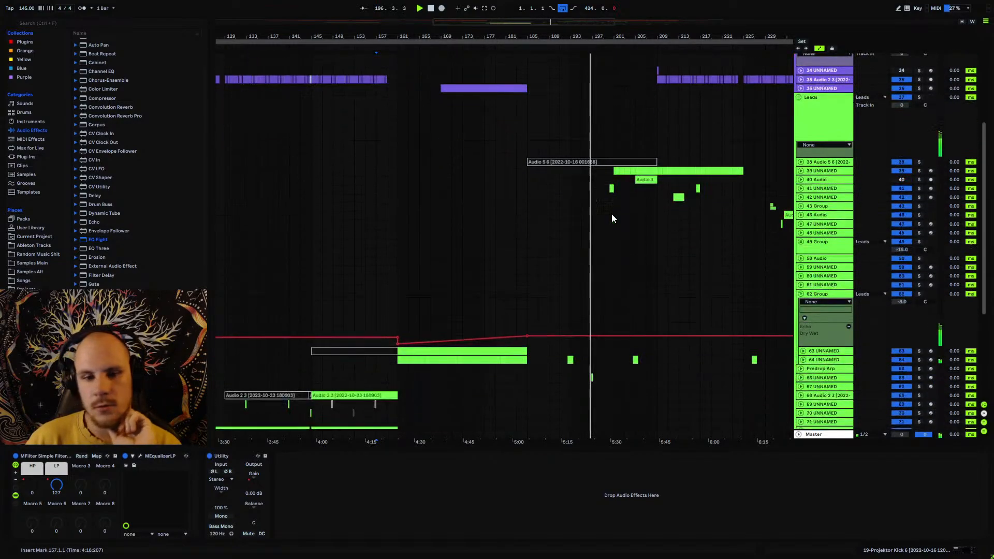
pyautogui.click(801, 219)
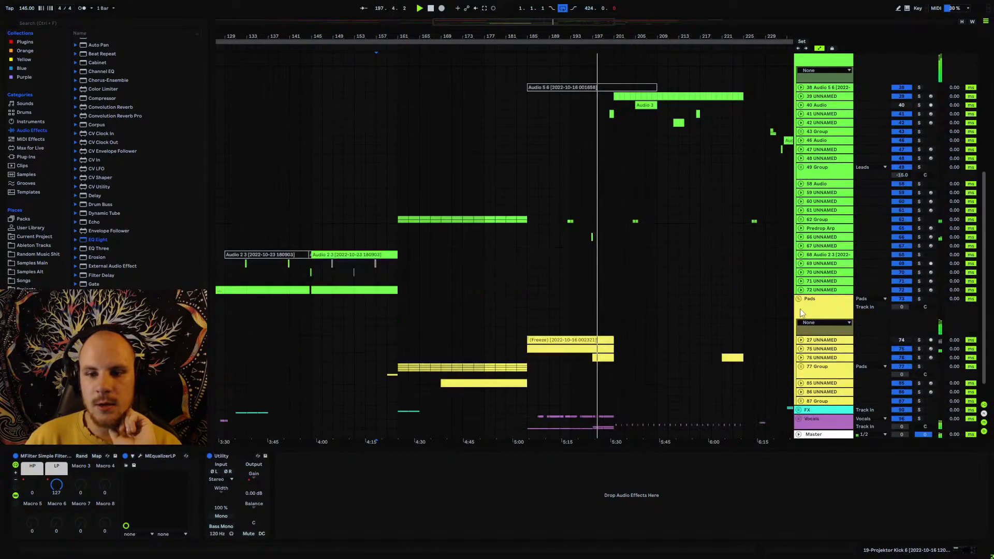
pyautogui.scroll(1, 805, 174)
pyautogui.scroll(8, 803, 69)
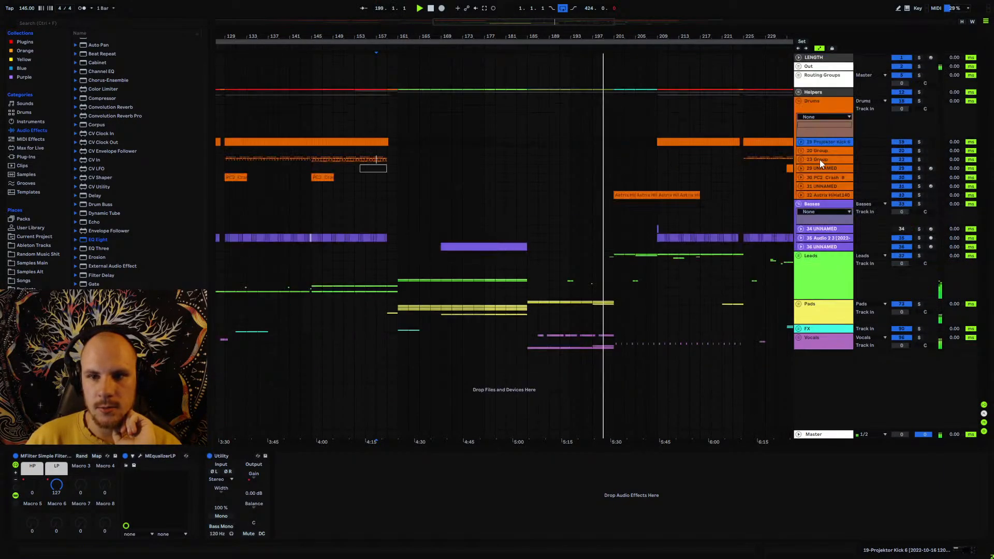
pyautogui.click(800, 104)
pyautogui.click(799, 117)
# - Examine the overall arrangement of all track groups while playback continues past bar 200 towards the end of the track
pyautogui.press('-')
pyautogui.press('-')
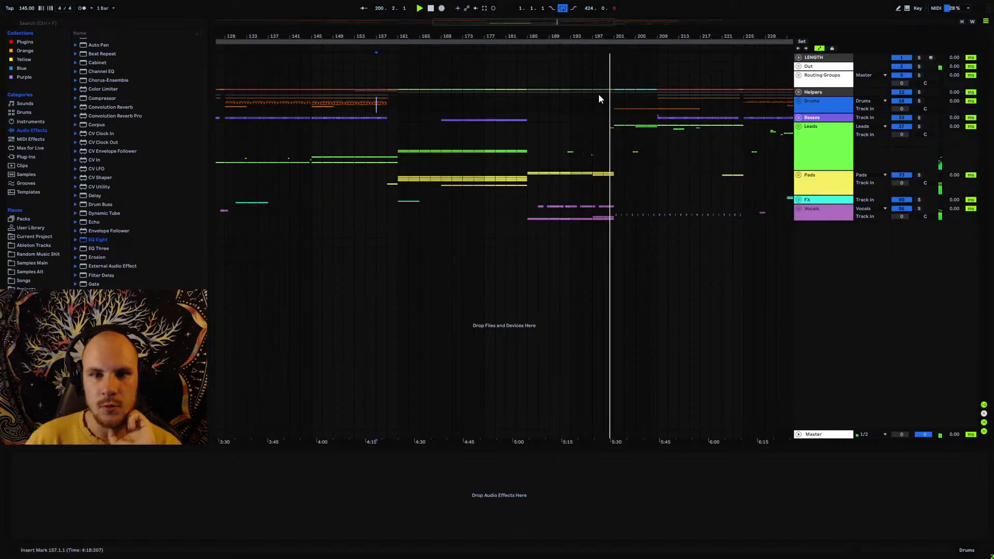
pyautogui.press('-')
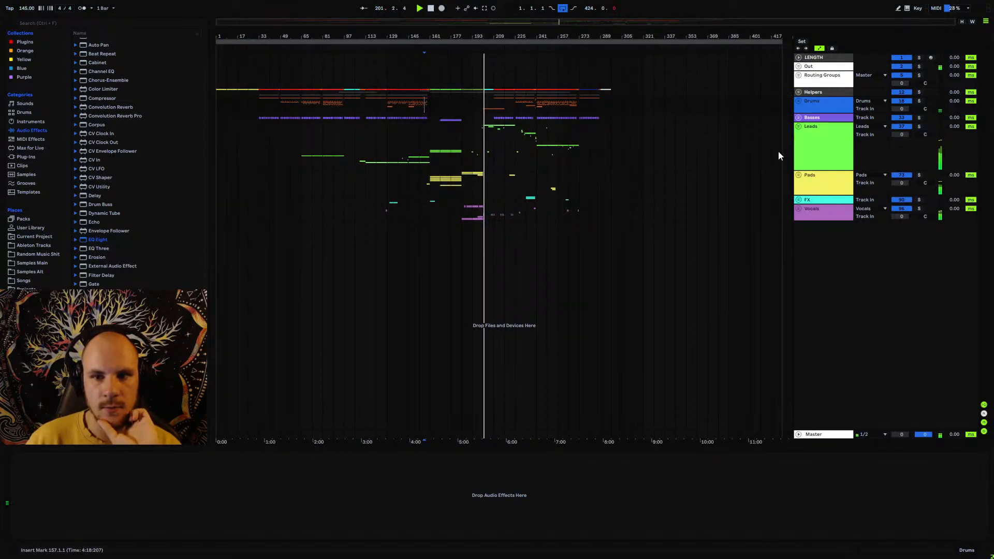
pyautogui.click(812, 151)
pyautogui.click(817, 210)
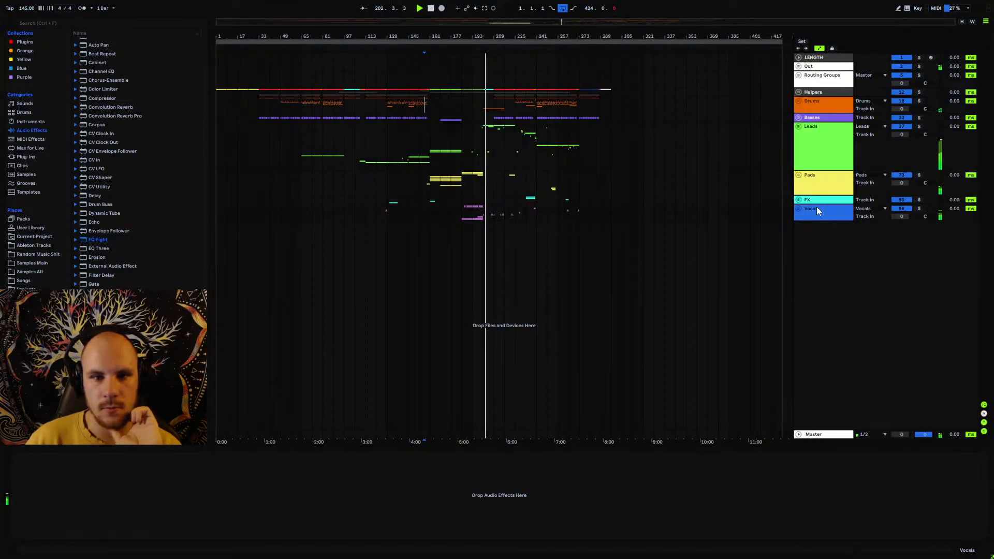
pyautogui.press('+')
pyautogui.press('+')
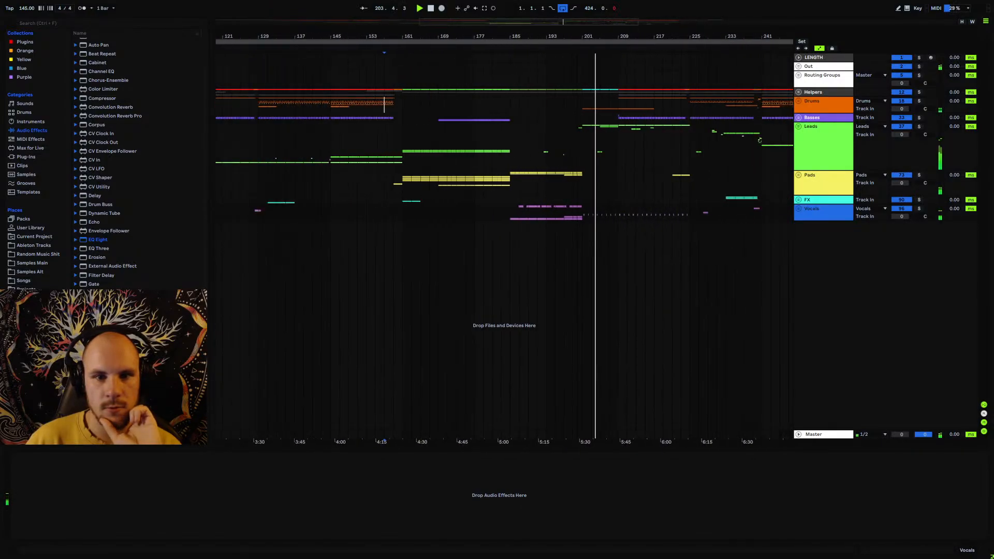
pyautogui.press('-')
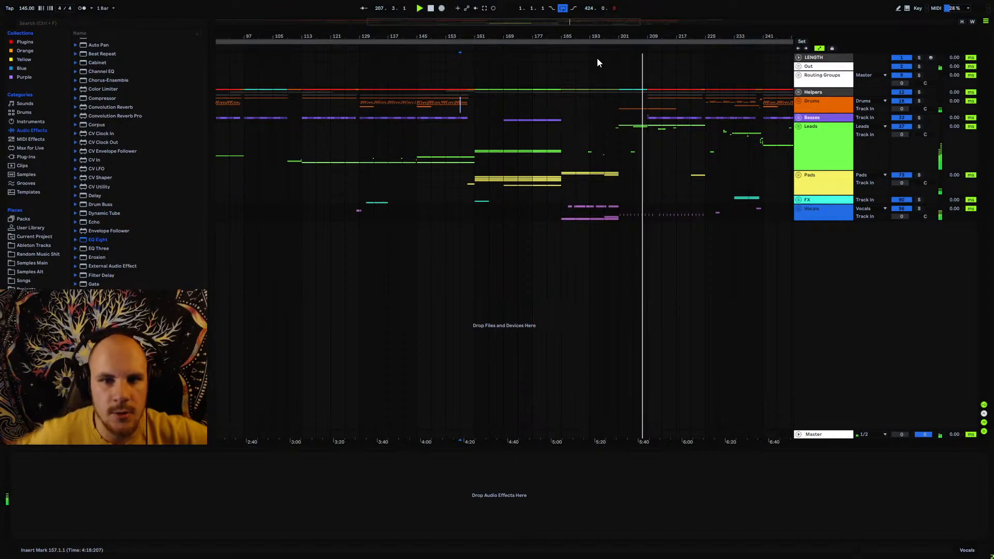
pyautogui.press('-')
pyautogui.press('-')
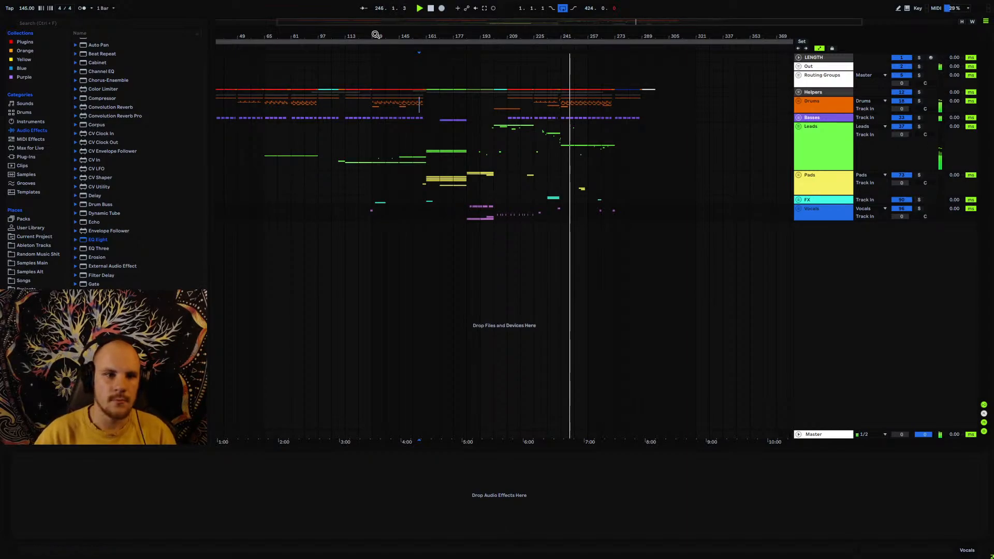
pyautogui.moveTo(376, 35); pyautogui.dragTo(435, 36)
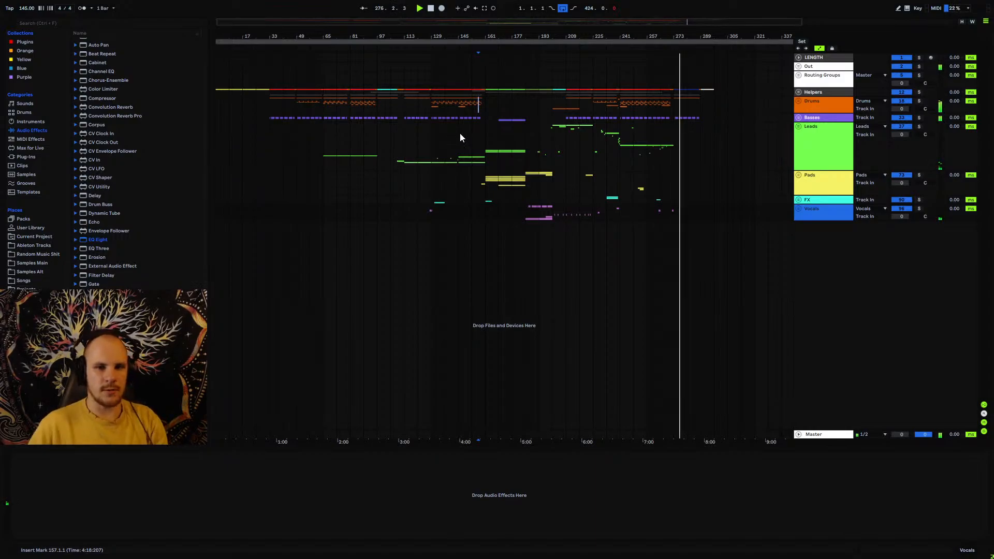
# - Compare the section in bars 209–273 across all groups with the Leads group's content in bars 129–161
pyautogui.moveTo(568, 90); pyautogui.dragTo(676, 215)
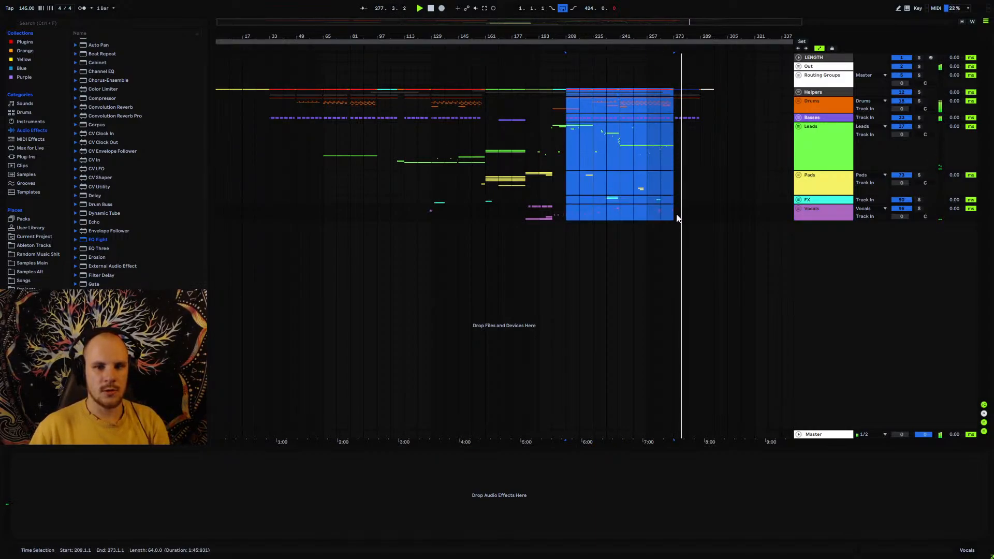
pyautogui.click(677, 215)
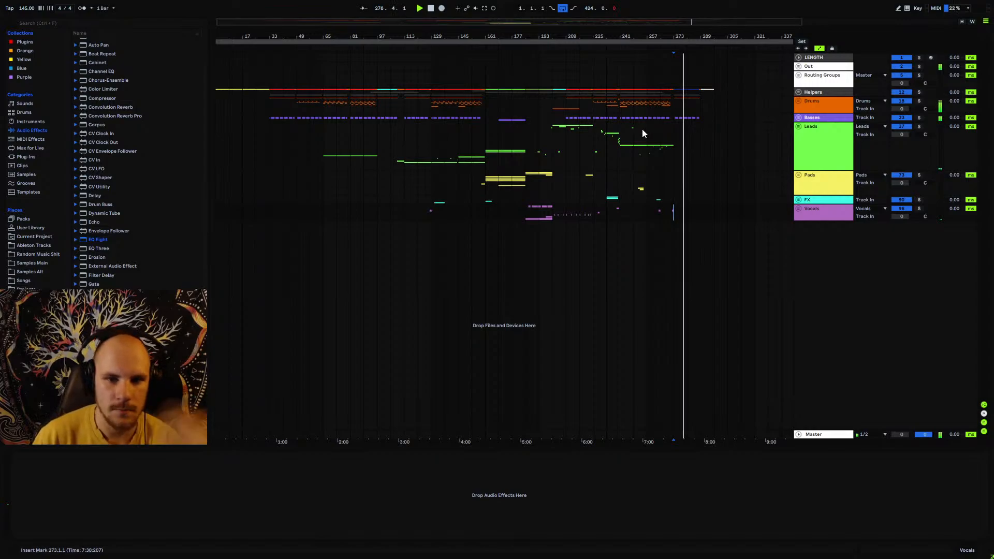
pyautogui.moveTo(393, 117); pyautogui.dragTo(483, 148)
pyautogui.click(464, 178)
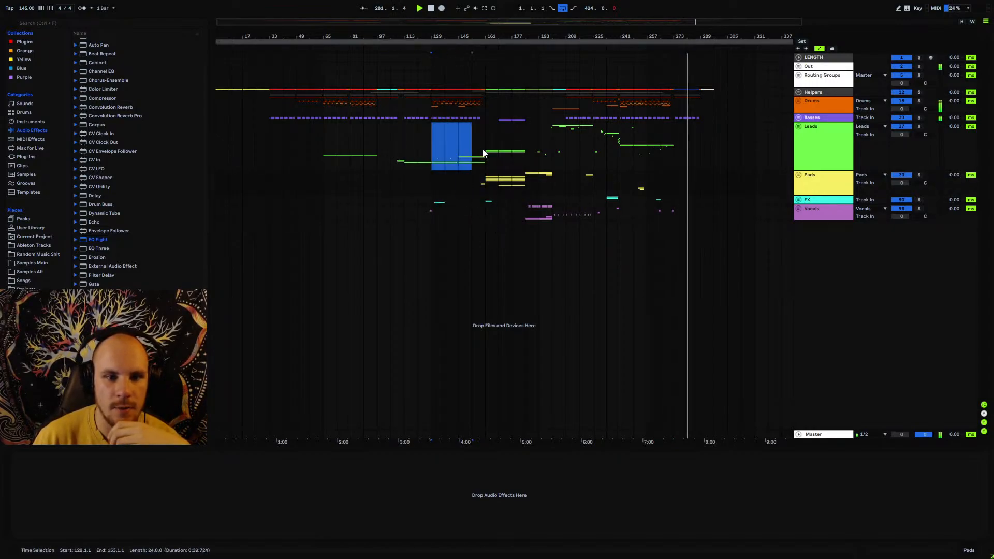
pyautogui.click(433, 144)
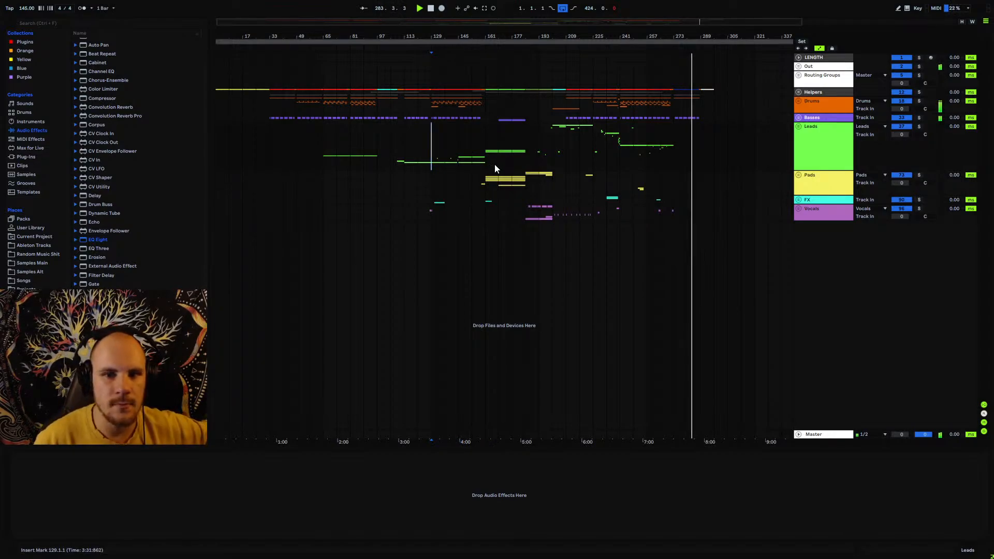
pyautogui.moveTo(442, 140); pyautogui.dragTo(475, 144)
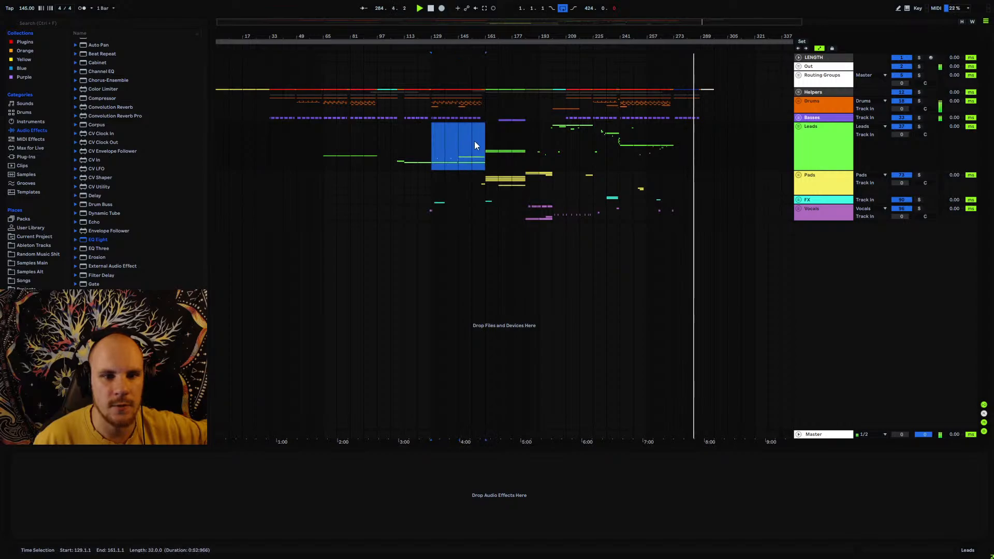
pyautogui.click(471, 146)
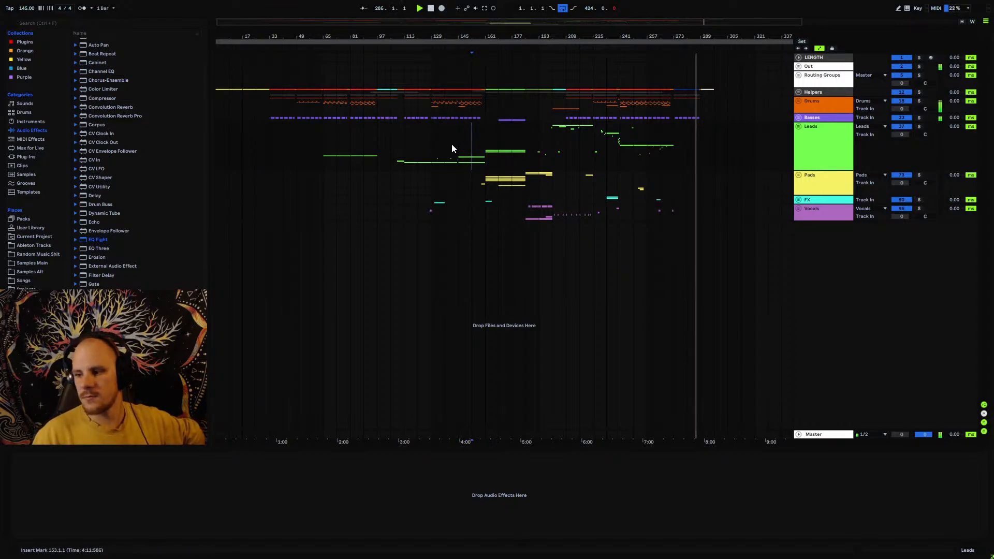
# - Place the insert marker at bar 129 on the Leads group and stop playback
pyautogui.click(432, 136)
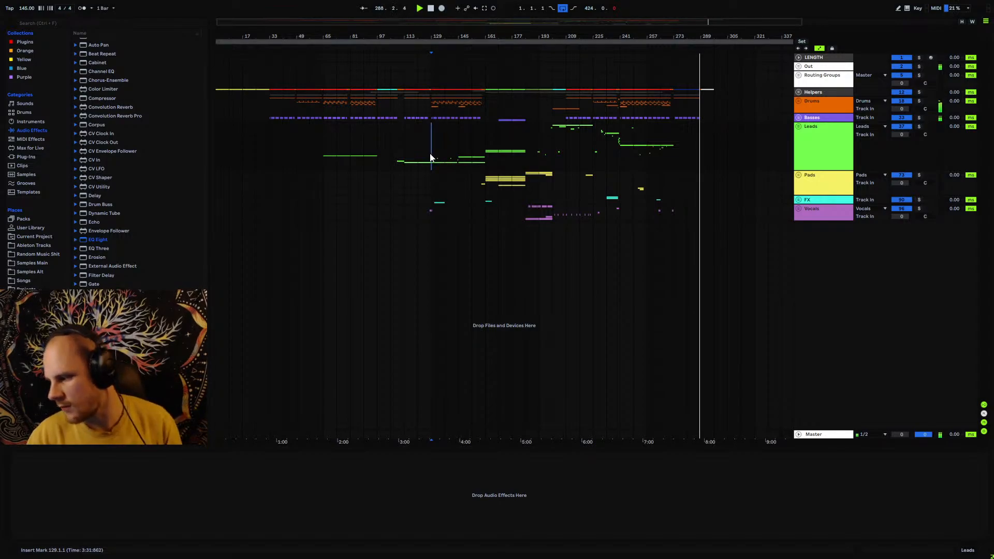
pyautogui.press('space')
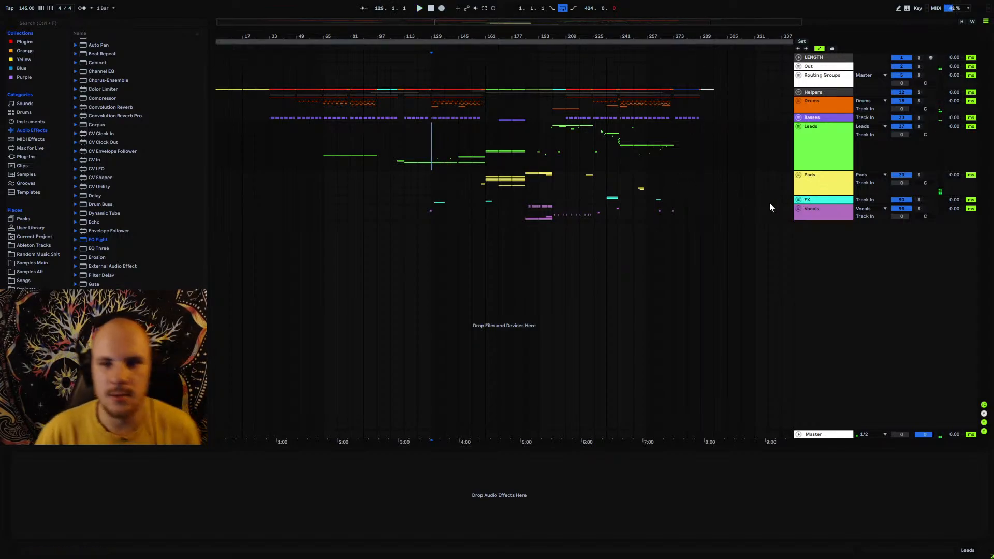